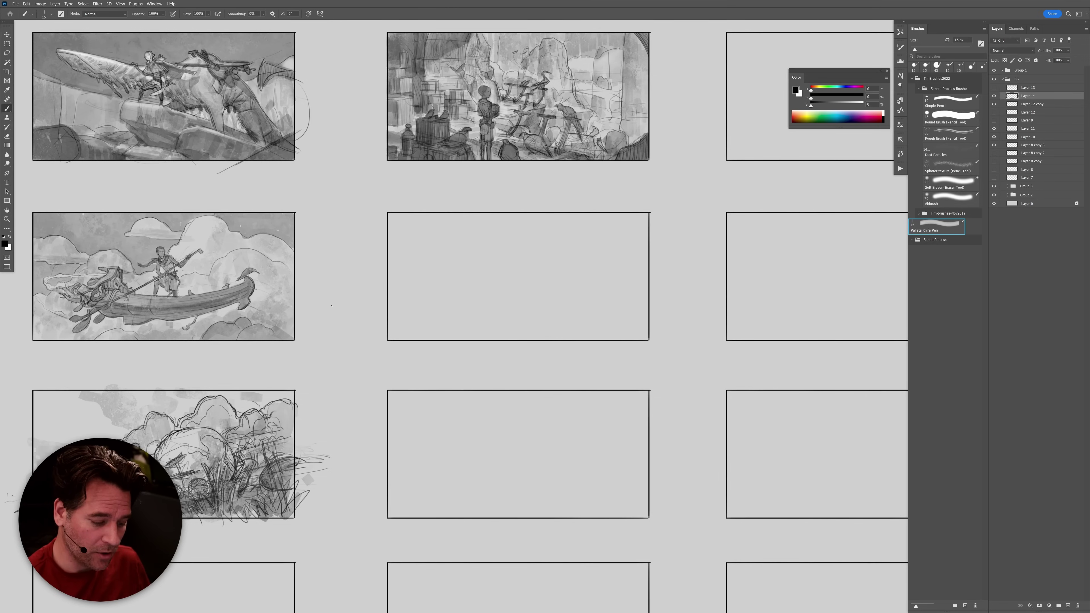
{"action": "left_click_drag", "start_coordinate": [333, 288], "coordinate": [337, 306]}
{"action": "mouse_move", "coordinate": [341, 353]}
{"action": "left_mouse_down"}
{"action": "mouse_move", "coordinate": [342, 370]}
{"action": "mouse_move", "coordinate": [345, 358]}
{"action": "left_mouse_up"}
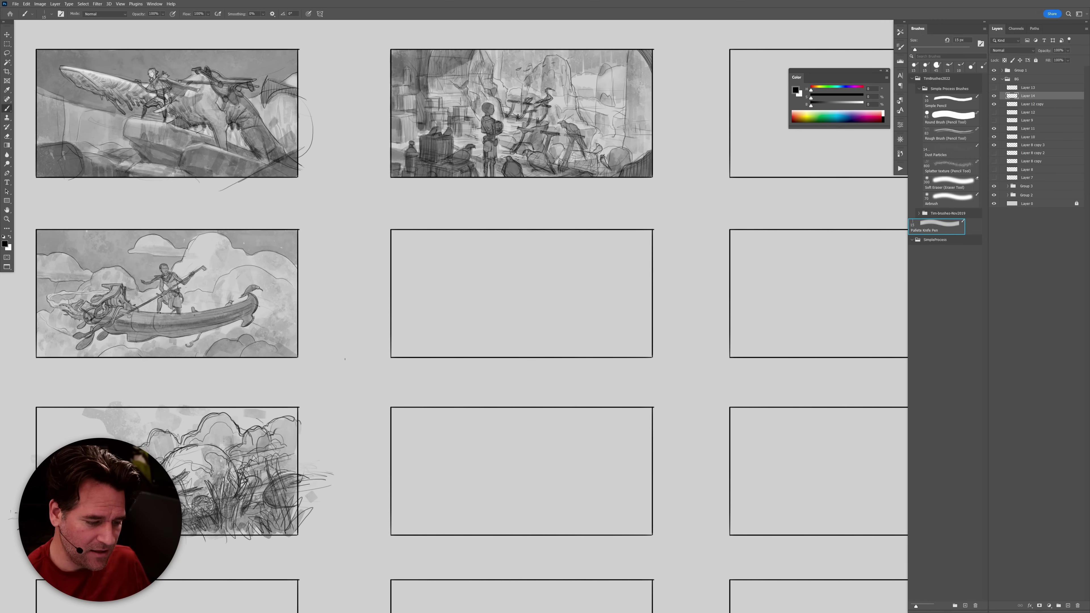
{"action": "mouse_move", "coordinate": [228, 36]}
{"action": "left_mouse_down"}
{"action": "mouse_move", "coordinate": [207, 110]}
{"action": "mouse_move", "coordinate": [216, 42]}
{"action": "left_mouse_up"}
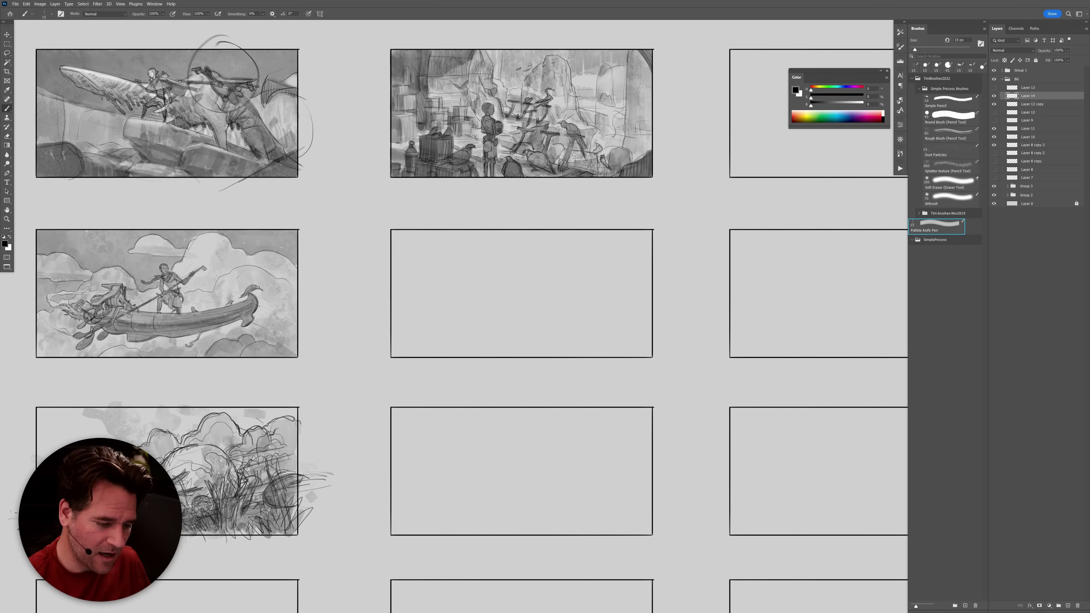
{"action": "key", "text": "ctrl+z"}
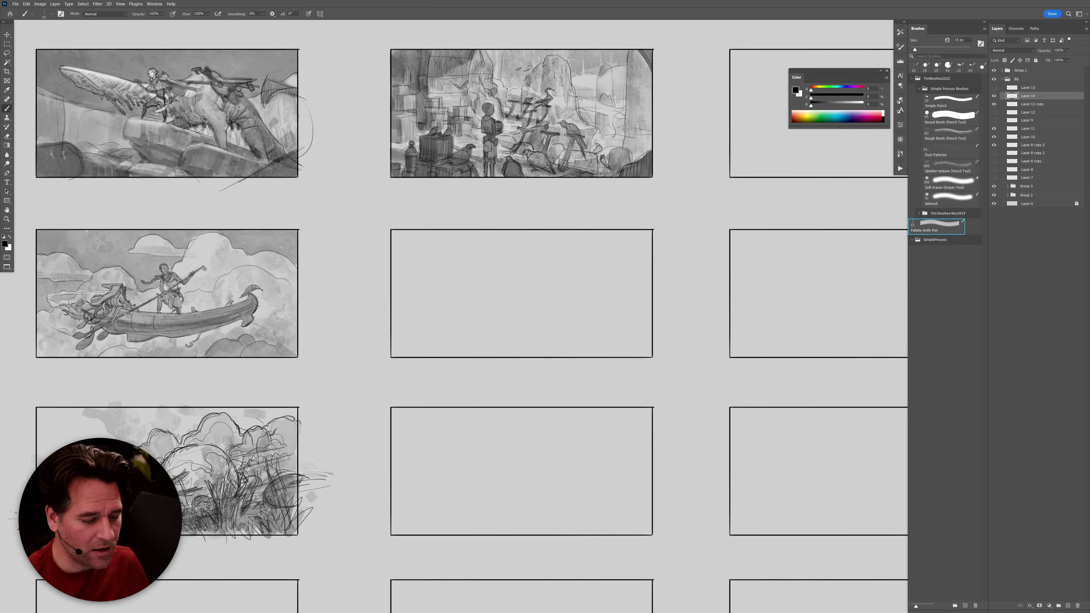
{"action": "mouse_move", "coordinate": [674, 137]}
{"action": "left_mouse_down"}
{"action": "mouse_move", "coordinate": [607, 180]}
{"action": "mouse_move", "coordinate": [679, 148]}
{"action": "left_mouse_up"}
{"action": "mouse_move", "coordinate": [317, 375]}
{"action": "left_mouse_down"}
{"action": "mouse_move", "coordinate": [257, 400]}
{"action": "mouse_move", "coordinate": [302, 377]}
{"action": "left_mouse_up"}
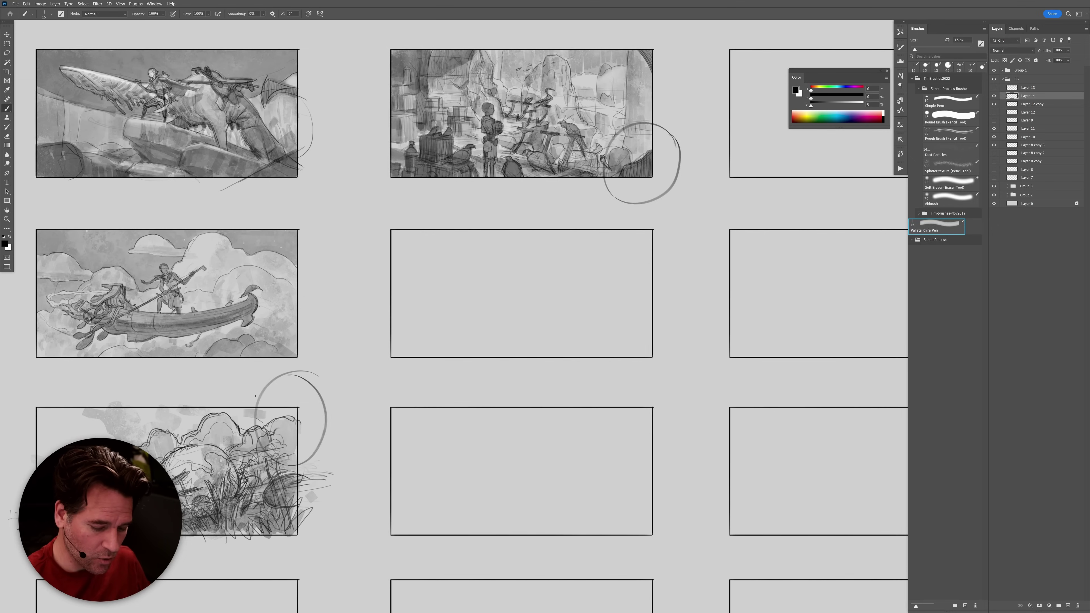
{"action": "key", "text": "ctrl+z"}
{"action": "key", "text": "ctrl+z"}
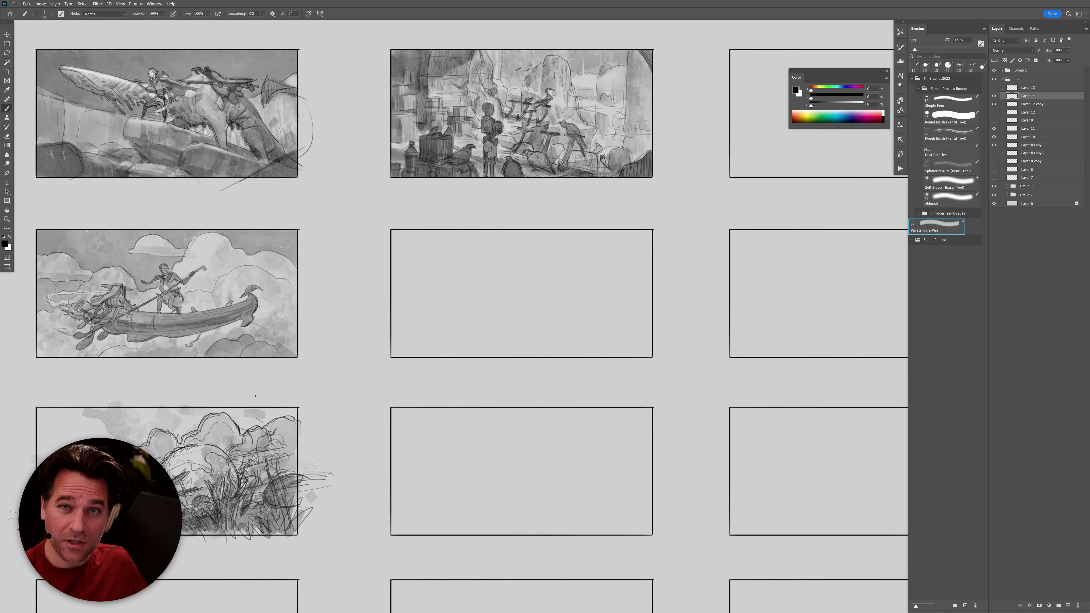
Examine the boat thumbnail up close, focusing on the creature at the front of the boat.
{"action": "left_click_drag", "start_coordinate": [263, 359], "coordinate": [328, 368]}
{"action": "left_click_drag", "start_coordinate": [339, 322], "coordinate": [403, 324], "text": "ctrl"}
{"action": "left_click_drag", "start_coordinate": [345, 351], "coordinate": [662, 398]}
{"action": "left_click_drag", "start_coordinate": [583, 404], "coordinate": [665, 406]}
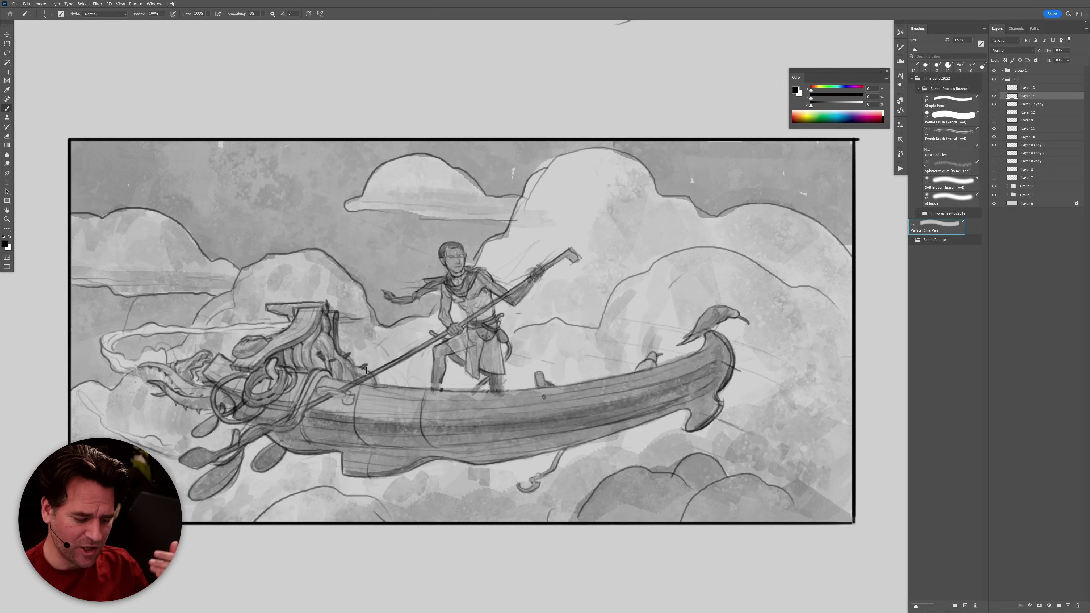
{"action": "mouse_move", "coordinate": [335, 280]}
{"action": "left_mouse_down"}
{"action": "mouse_move", "coordinate": [339, 429]}
{"action": "mouse_move", "coordinate": [333, 282]}
{"action": "left_mouse_up"}
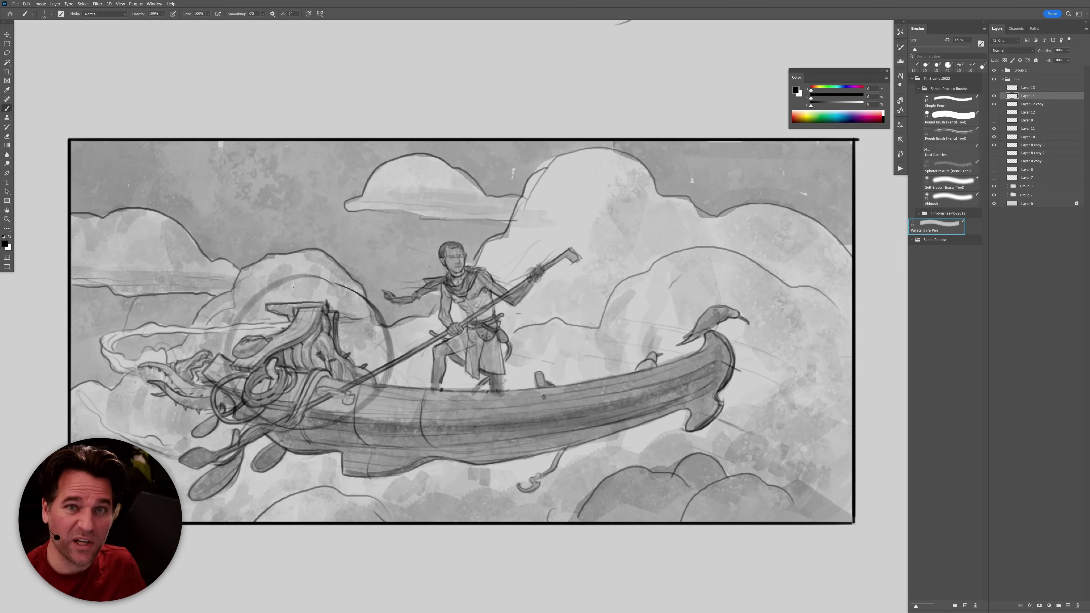
{"action": "key", "text": "ctrl+z"}
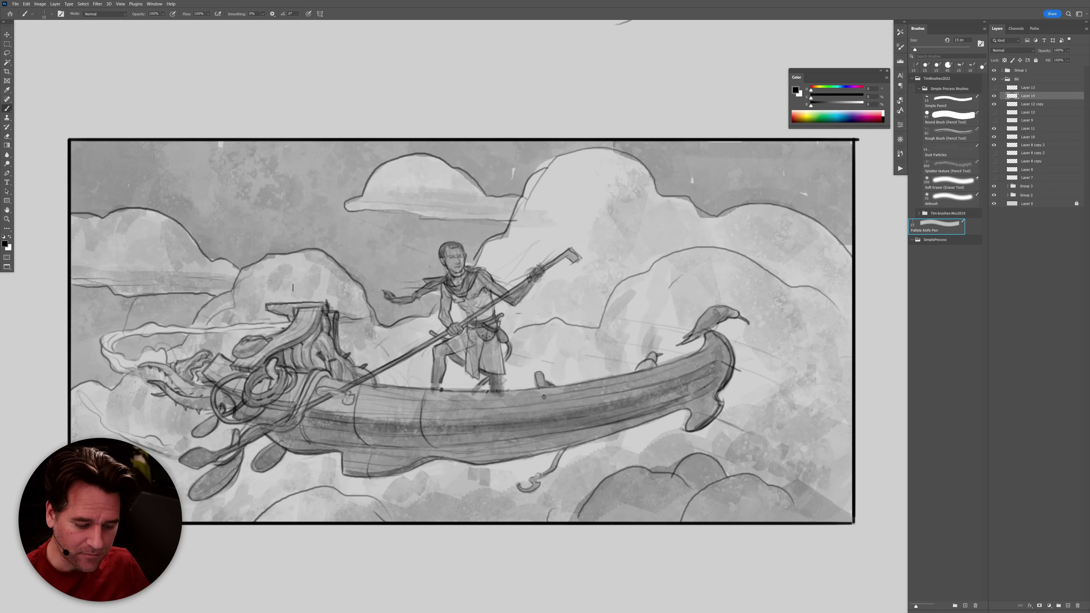
Switch to floating document windows and compare the finished long-beaked bird rider illustration with its rough thumbnail on the sketch sheet.
{"action": "key", "text": "f"}
{"action": "key", "text": "f"}
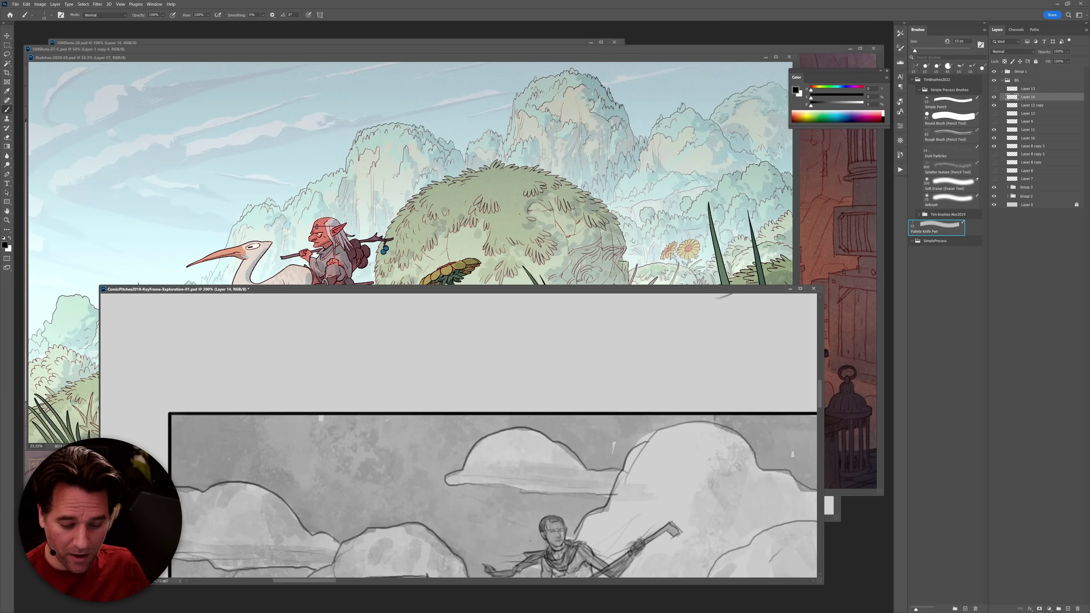
{"action": "left_click", "coordinate": [637, 252]}
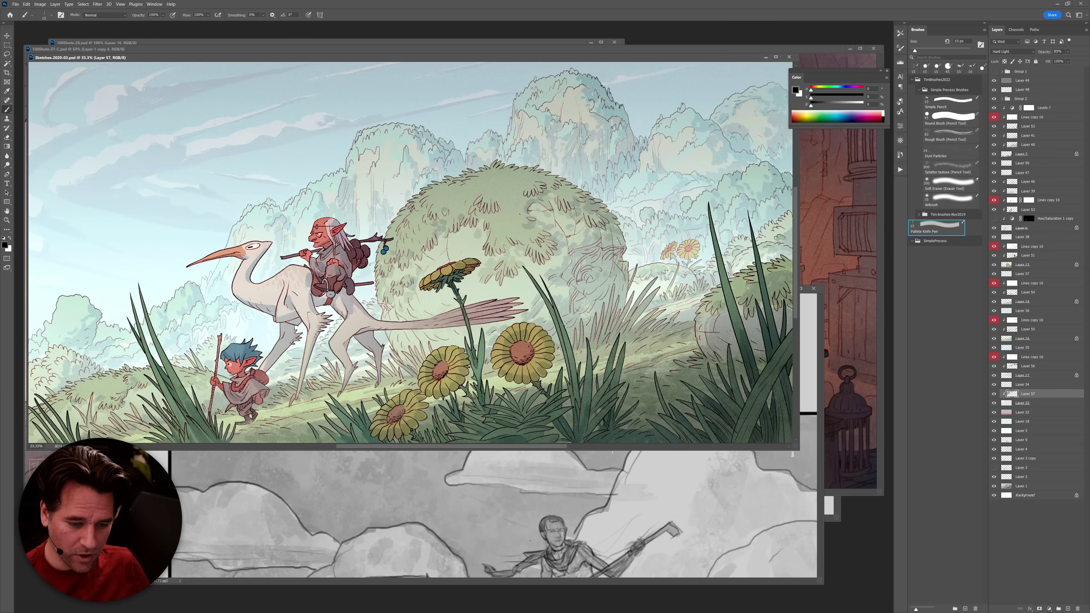
{"action": "left_click", "coordinate": [592, 458]}
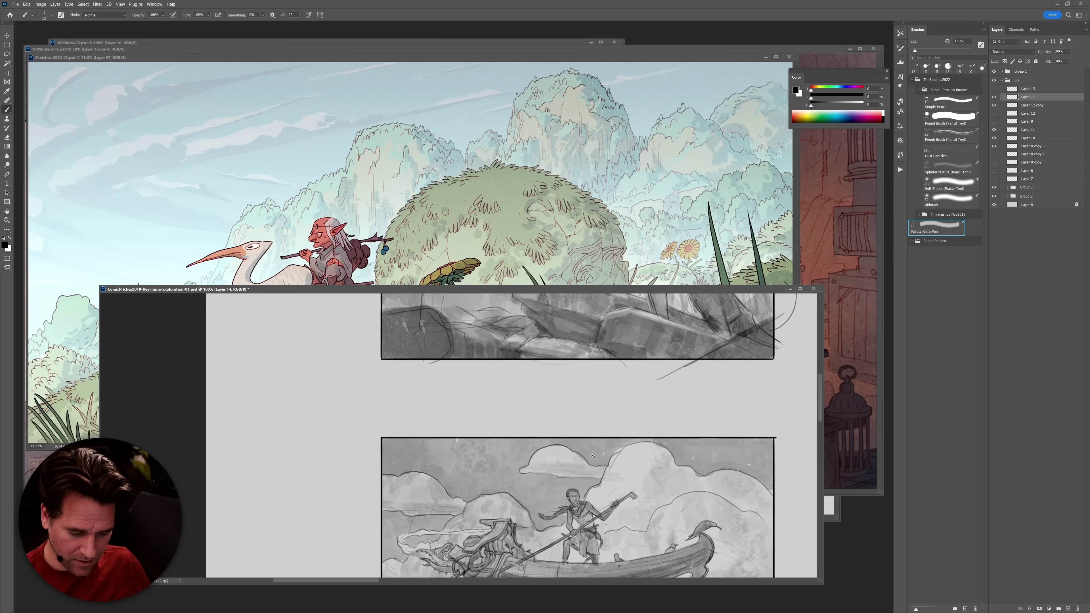
{"action": "scroll", "coordinate": [613, 490], "scroll_direction": "down", "scroll_amount": 3}
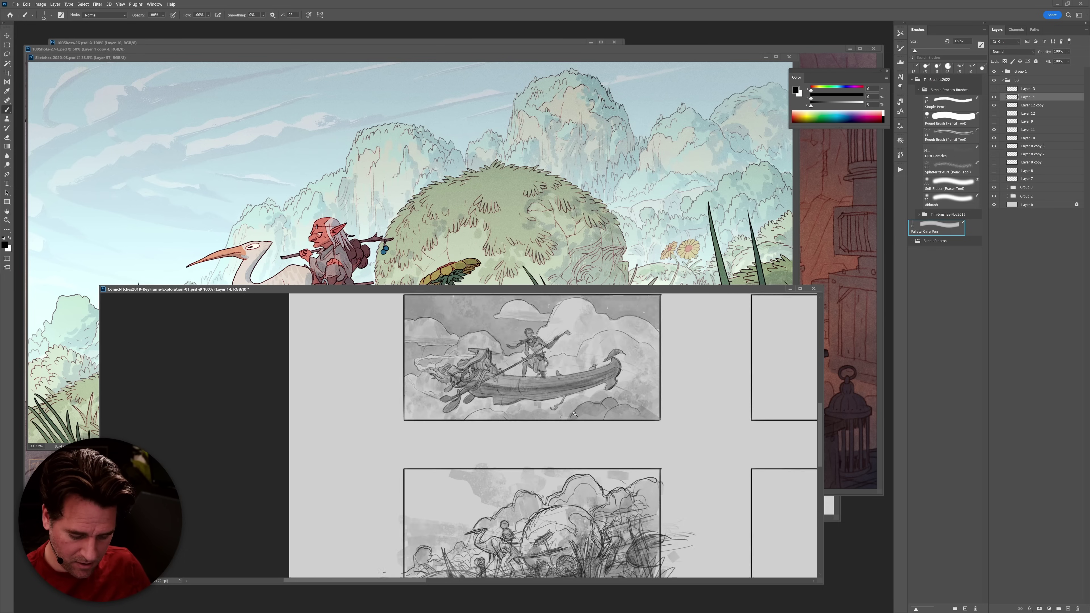
{"action": "left_click_drag", "start_coordinate": [583, 404], "coordinate": [570, 333]}
{"action": "left_click_drag", "start_coordinate": [568, 292], "coordinate": [568, 368]}
{"action": "left_click_drag", "start_coordinate": [609, 57], "coordinate": [590, 42]}
Bring forward the finished painting of the boy among birds and cages and compare it with its thumbnail sketch.
{"action": "left_click", "coordinate": [806, 48]}
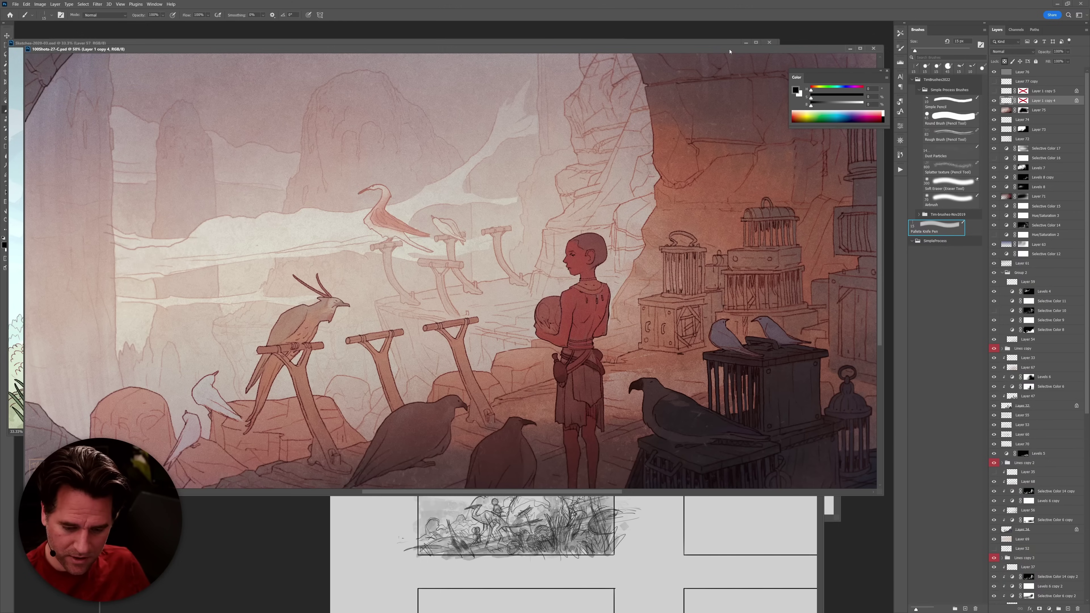
{"action": "left_click_drag", "start_coordinate": [730, 51], "coordinate": [716, 36]}
{"action": "left_click", "coordinate": [704, 524]}
{"action": "left_click_drag", "start_coordinate": [764, 447], "coordinate": [629, 612]}
{"action": "left_click", "coordinate": [661, 295]}
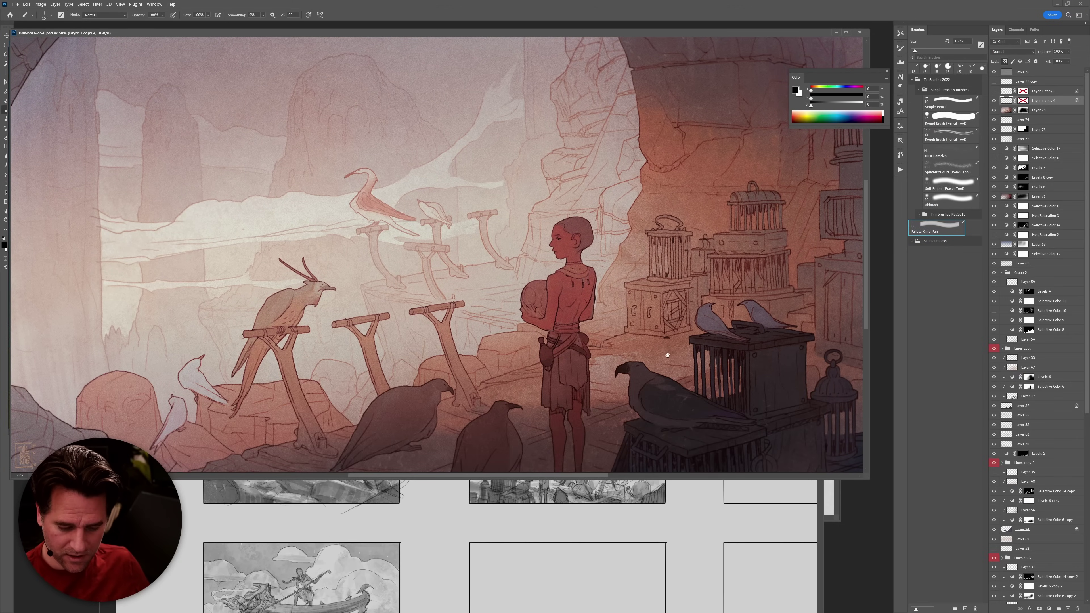
{"action": "left_click", "coordinate": [660, 522]}
{"action": "left_click_drag", "start_coordinate": [661, 521], "coordinate": [662, 592]}
{"action": "left_click", "coordinate": [667, 291]}
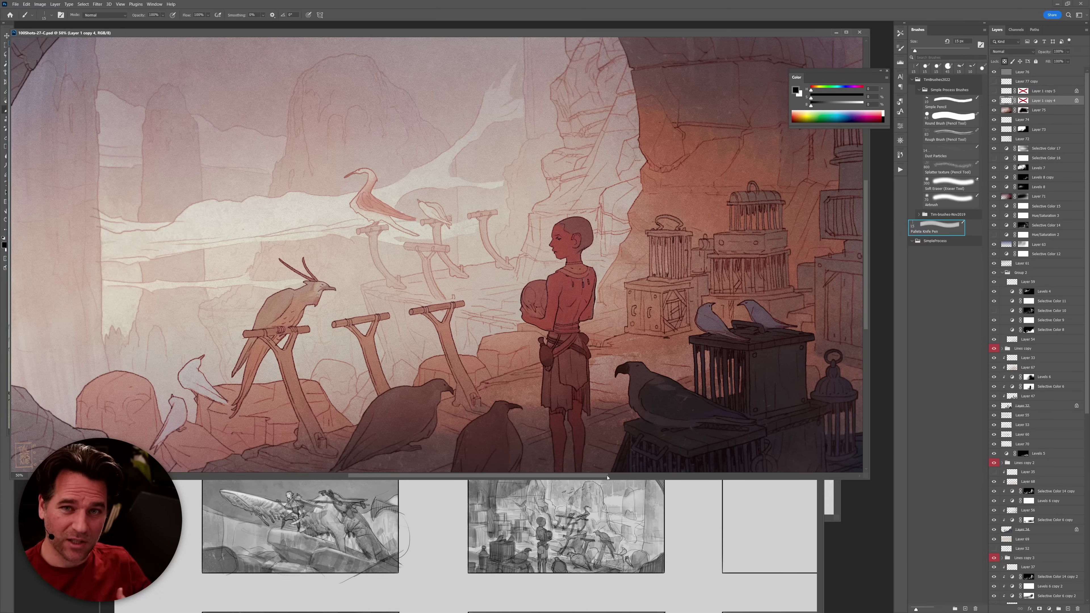
Return to the thumbnail sheet in full-screen view and examine the first panel with the figure and large creature.
{"action": "left_click", "coordinate": [424, 525]}
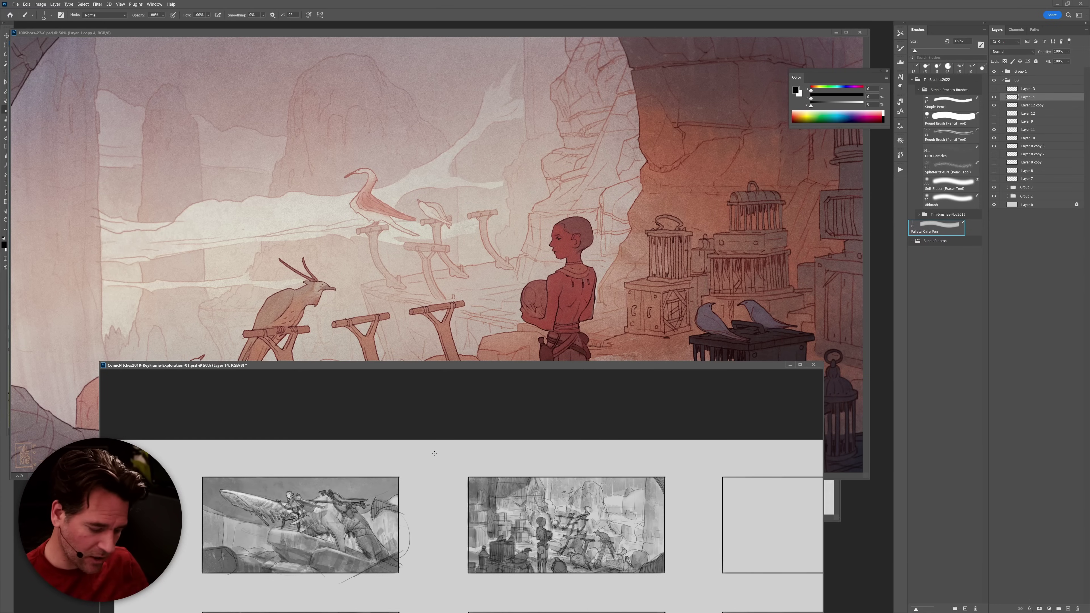
{"action": "key", "text": "f"}
{"action": "left_click_drag", "start_coordinate": [396, 357], "coordinate": [585, 496]}
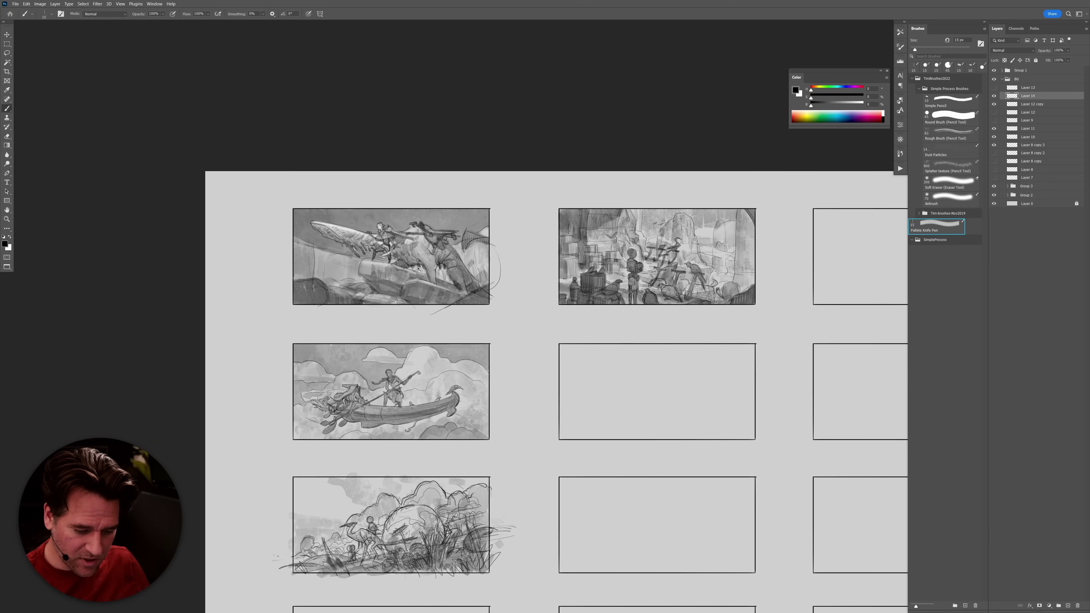
{"action": "left_click", "coordinate": [423, 269], "text": "ctrl"}
{"action": "left_click", "coordinate": [442, 282], "text": "ctrl"}
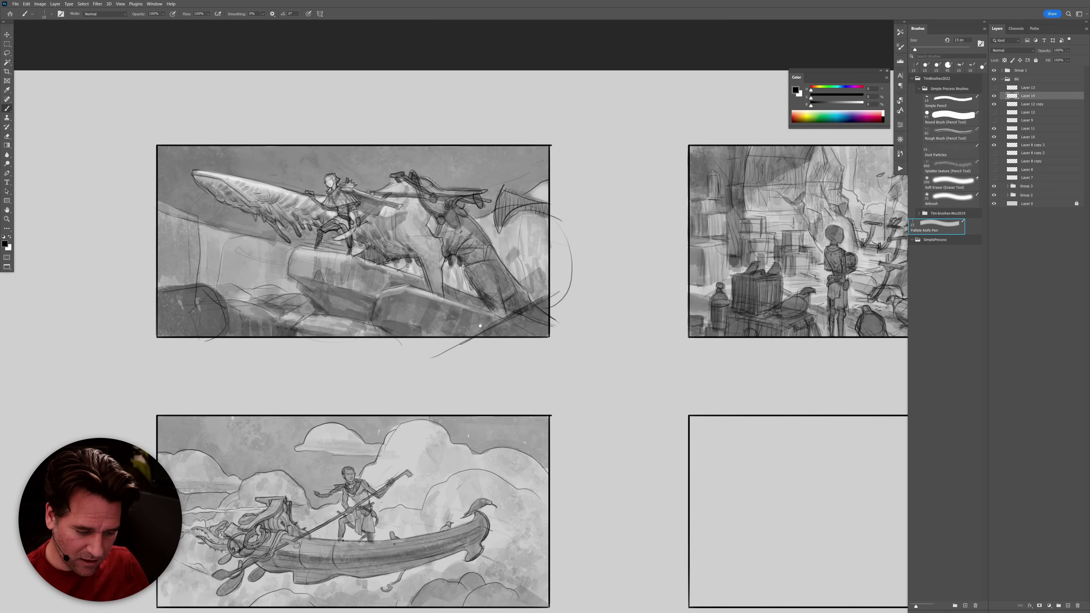
{"action": "left_click_drag", "start_coordinate": [466, 308], "coordinate": [503, 353]}
{"action": "key", "text": "f"}
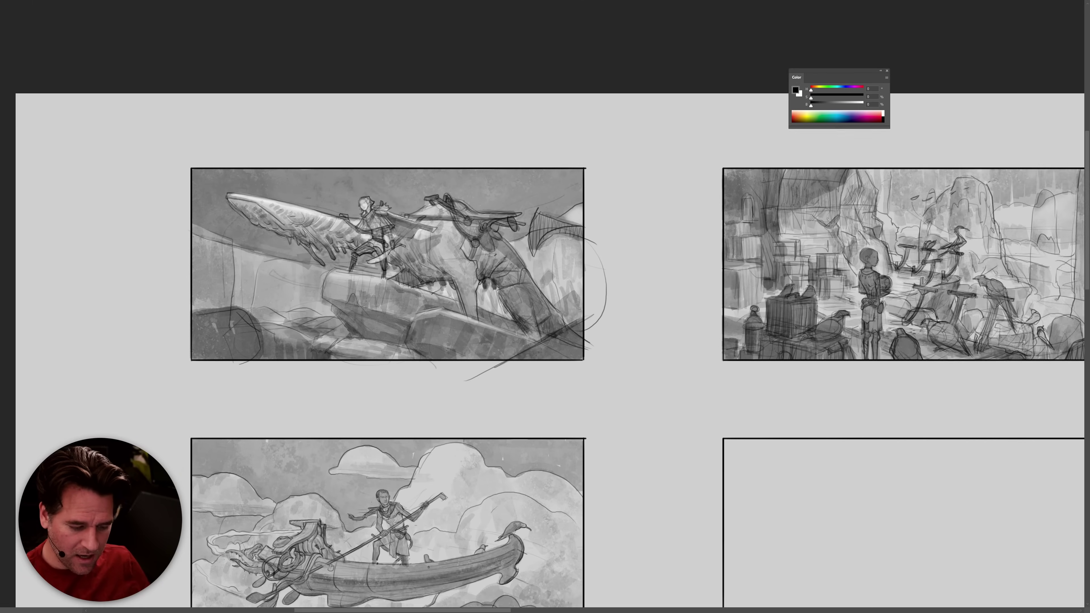
Clear the finished paintings out of the way and show the red line drawing of the creature and swordsman in full-screen view.
{"action": "key", "text": "f"}
{"action": "key", "text": "ctrl+Tab"}
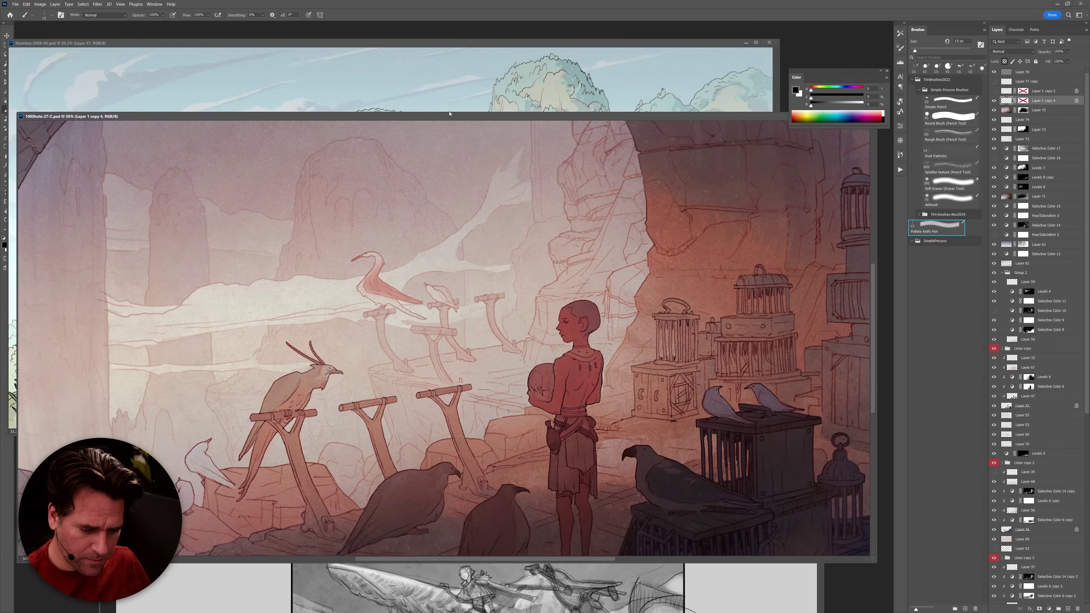
{"action": "key", "text": "ctrl+Tab"}
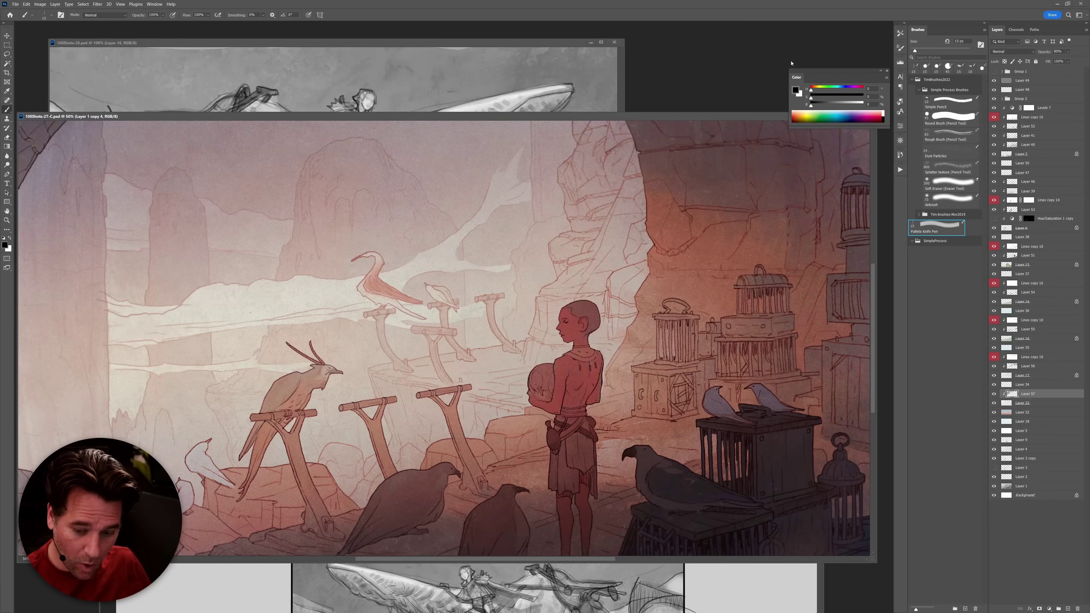
{"action": "left_click_drag", "start_coordinate": [729, 122], "coordinate": [562, 168]}
{"action": "left_click", "coordinate": [694, 161]}
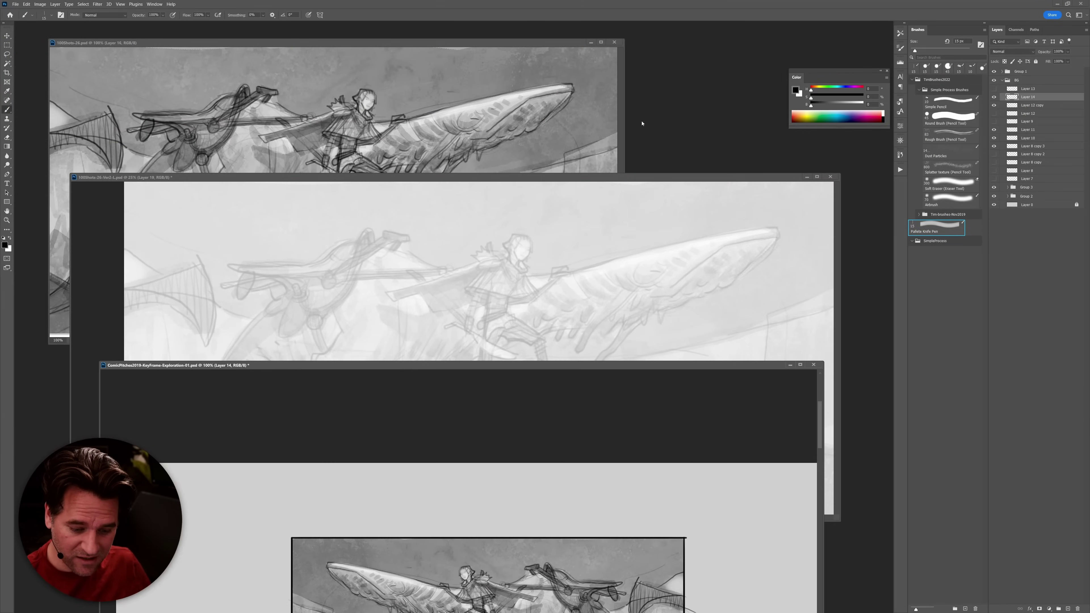
{"action": "left_click", "coordinate": [551, 180]}
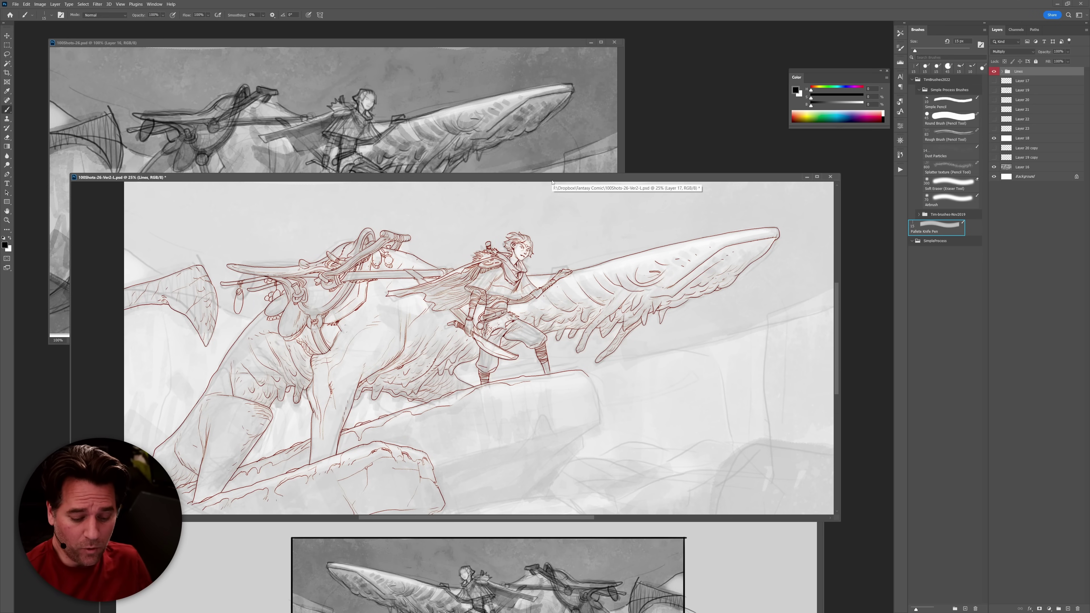
{"action": "key", "text": "f"}
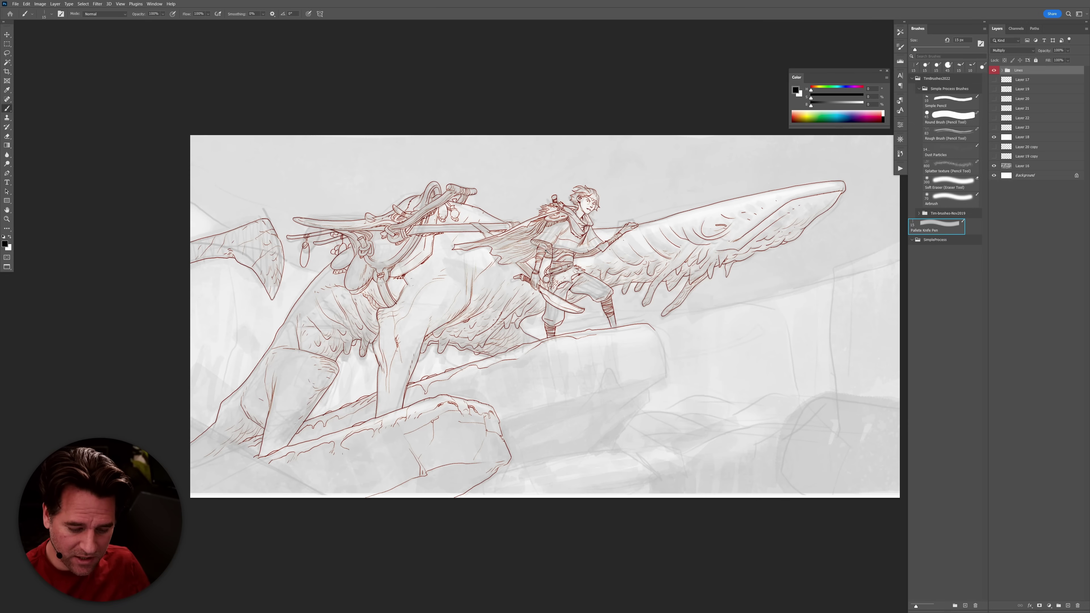
Compare the finished line art with the underlying rough sketch by hiding and reshowing the Lines group.
{"action": "scroll", "coordinate": [545, 250], "scroll_direction": "up", "scroll_amount": 5}
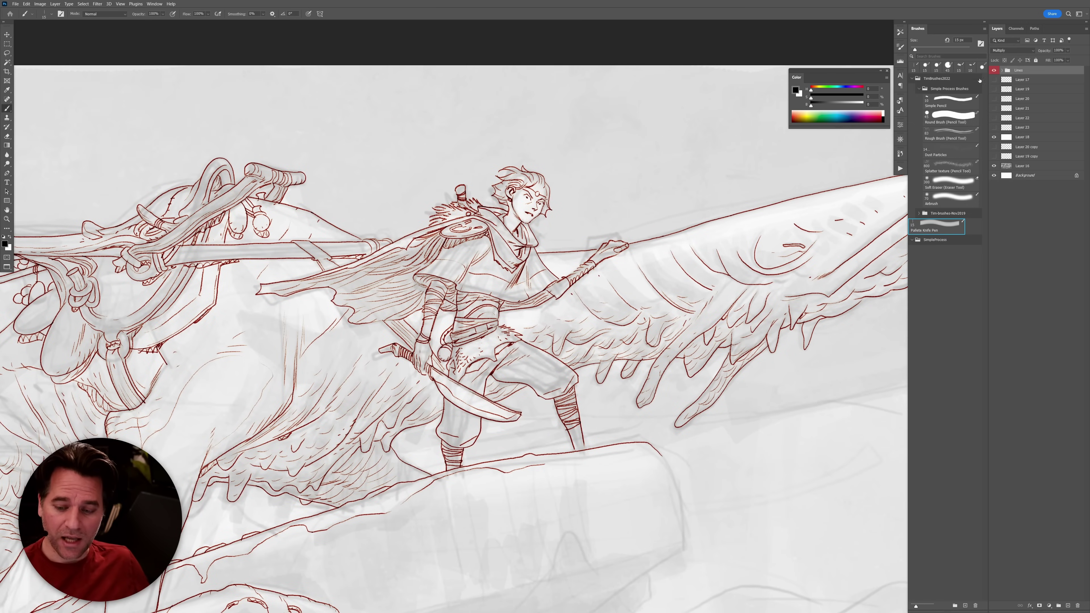
{"action": "left_click", "coordinate": [993, 71]}
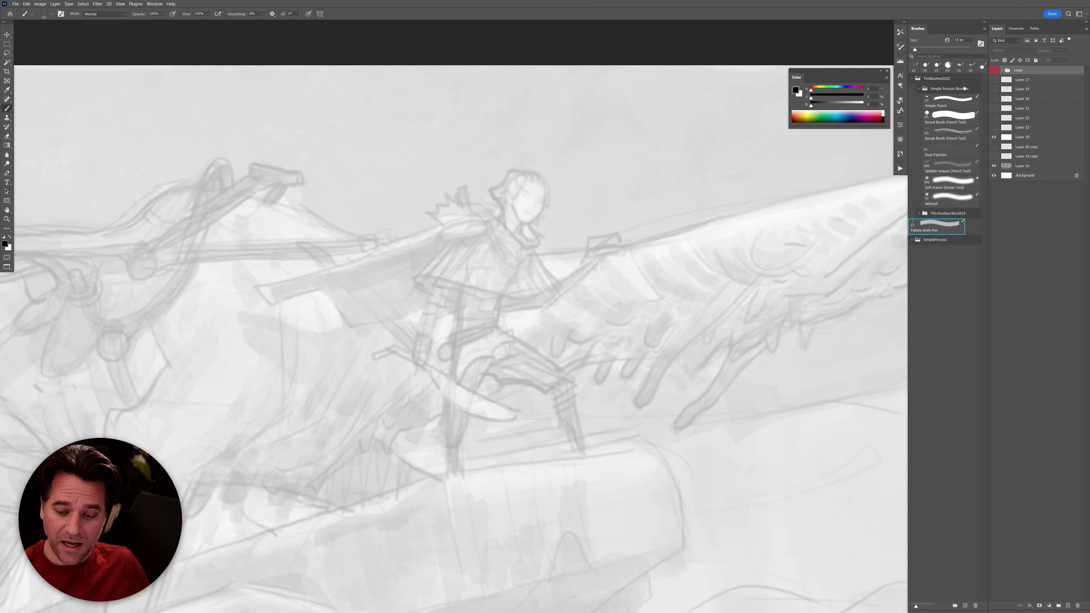
{"action": "left_click", "coordinate": [993, 71]}
{"action": "scroll", "coordinate": [595, 357], "scroll_direction": "down", "scroll_amount": 5}
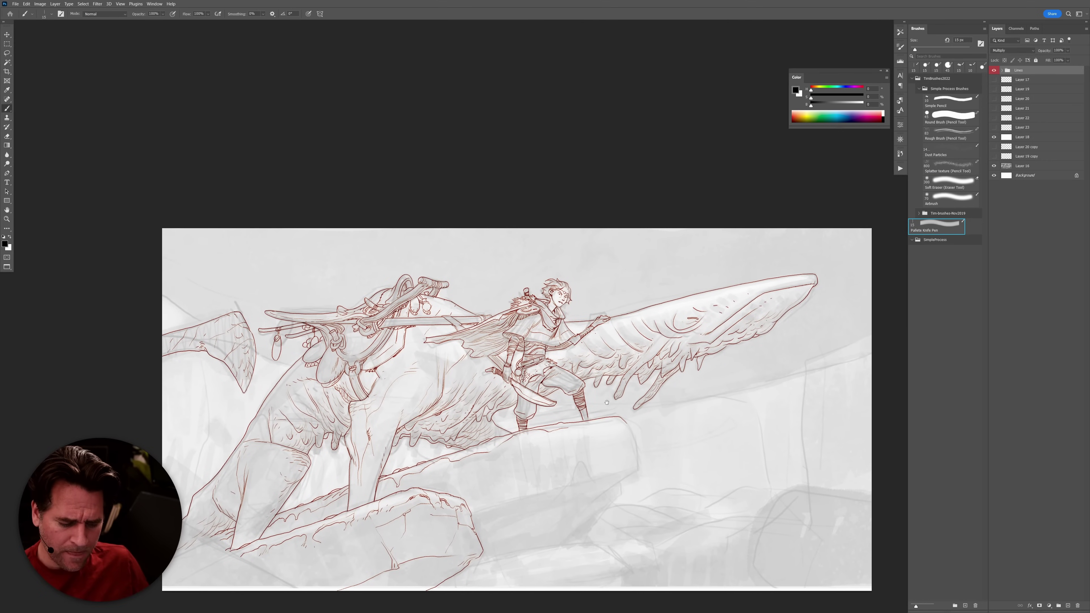
{"action": "left_click_drag", "start_coordinate": [607, 402], "coordinate": [606, 406]}
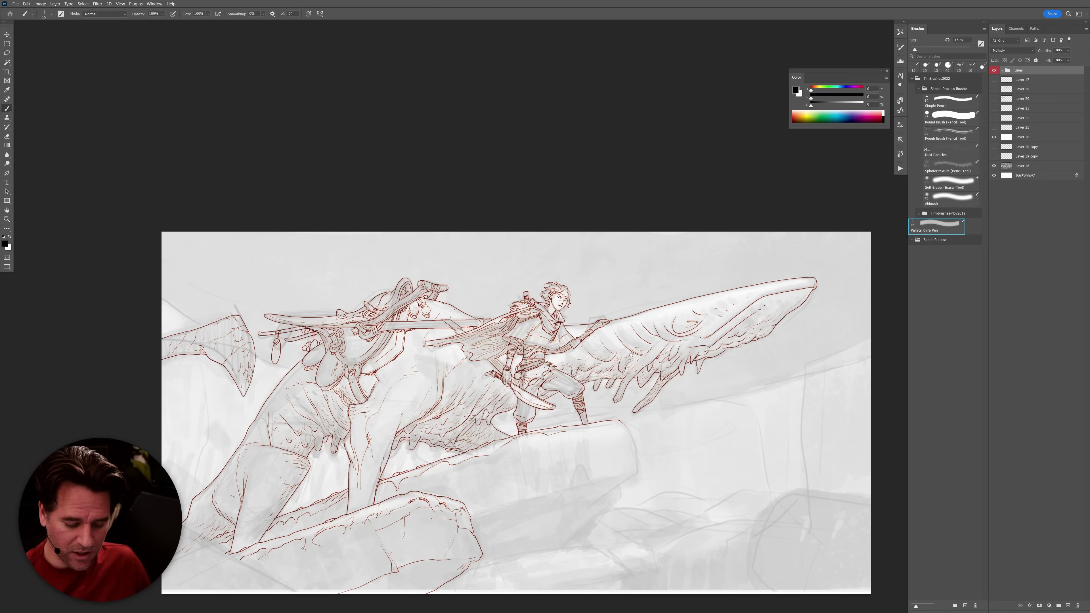
{"action": "left_click", "coordinate": [993, 70]}
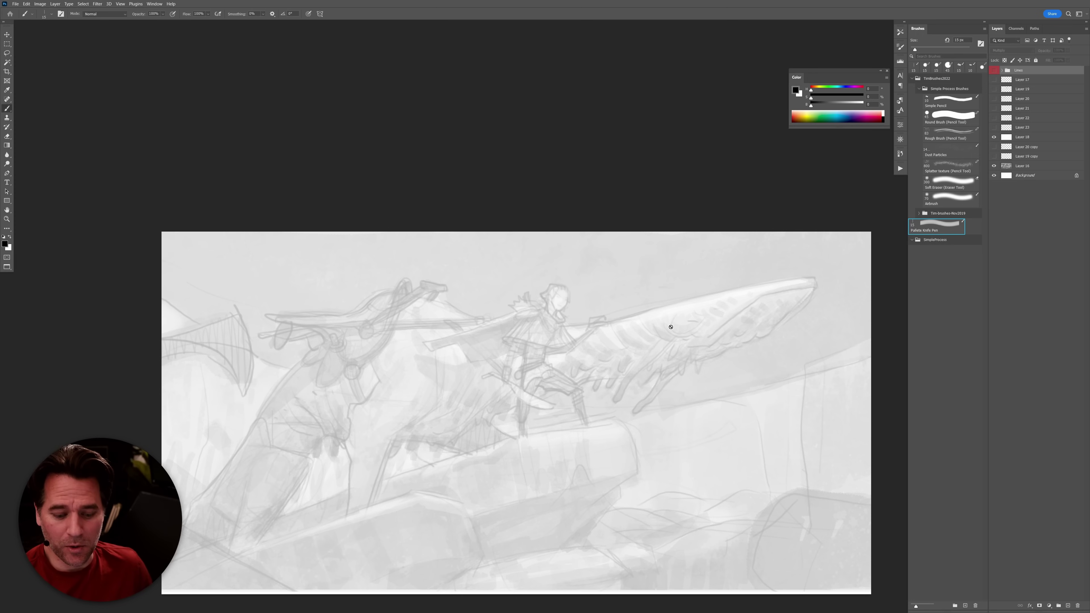
{"action": "left_click", "coordinate": [993, 70]}
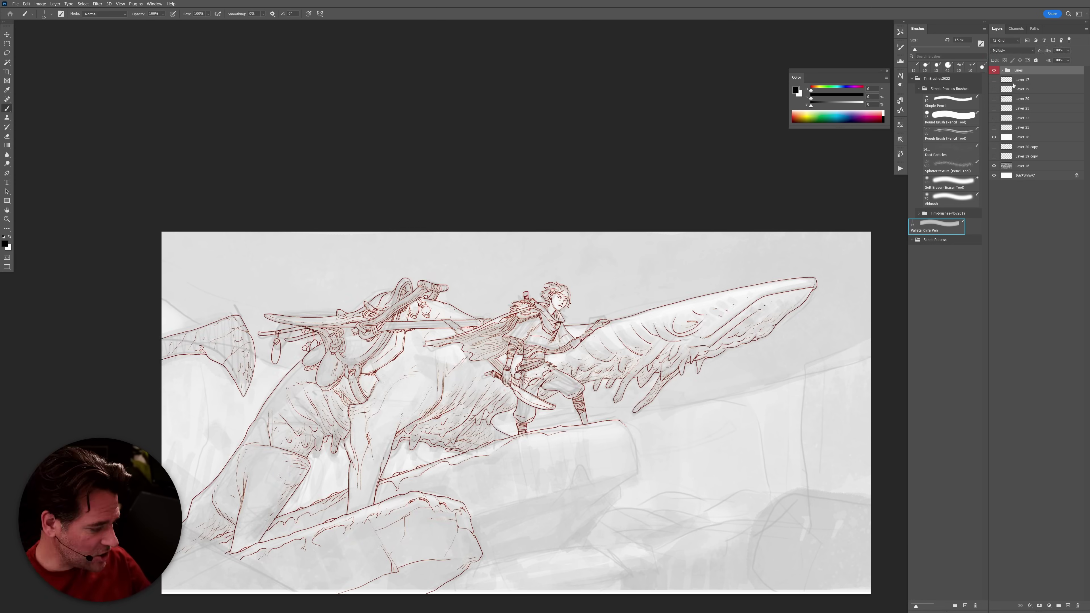
Delete the Lines group and all hidden layers, keeping only Layer 18, the sketch layer and the Background.
{"action": "key", "text": "Delete"}
{"action": "left_click", "coordinate": [1025, 119]}
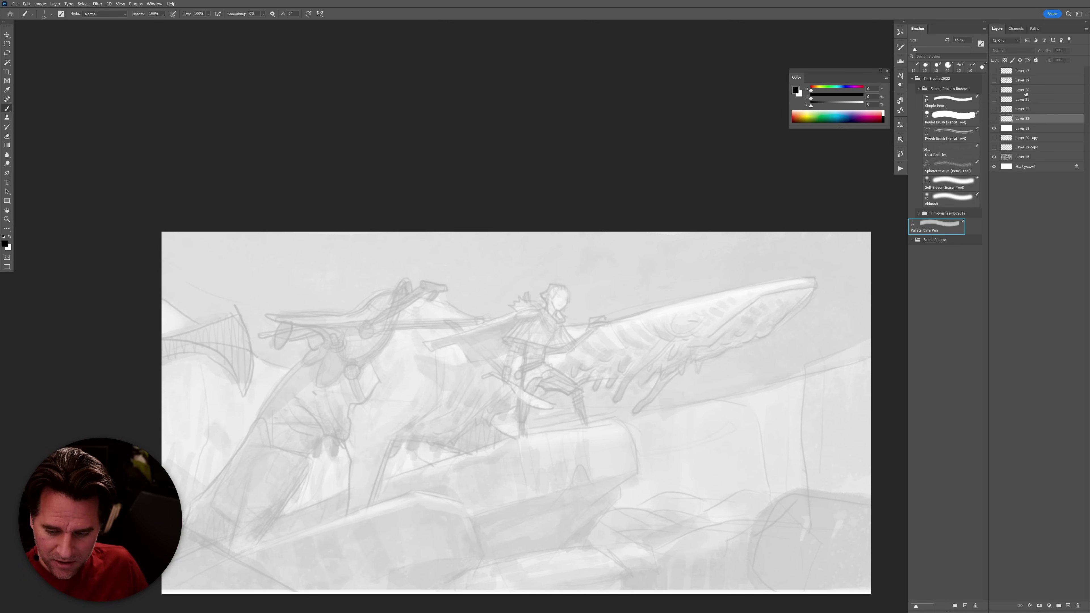
{"action": "left_click", "coordinate": [1026, 73], "text": "shift"}
{"action": "key", "text": "Delete"}
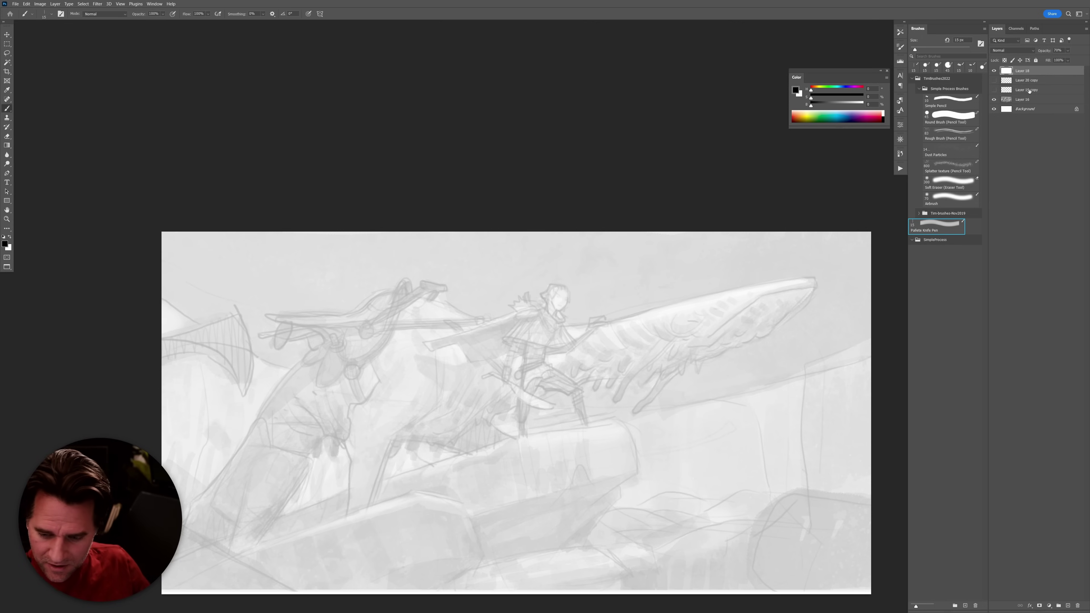
{"action": "left_click", "coordinate": [1024, 80]}
{"action": "key", "text": "Delete"}
Add a new empty layer above Layer 18 and choose the Round Brush (Pencil Tool) for inking the standing figure.
{"action": "key", "text": "alt+bracketright"}
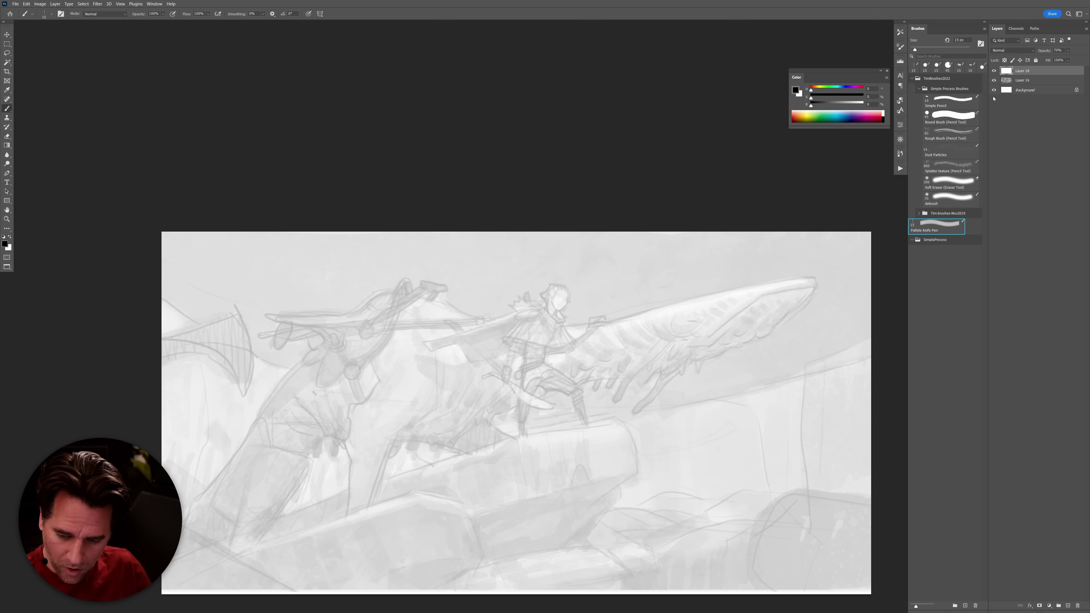
{"action": "key", "text": "ctrl+shift+alt+n"}
{"action": "key", "text": "shift+b"}
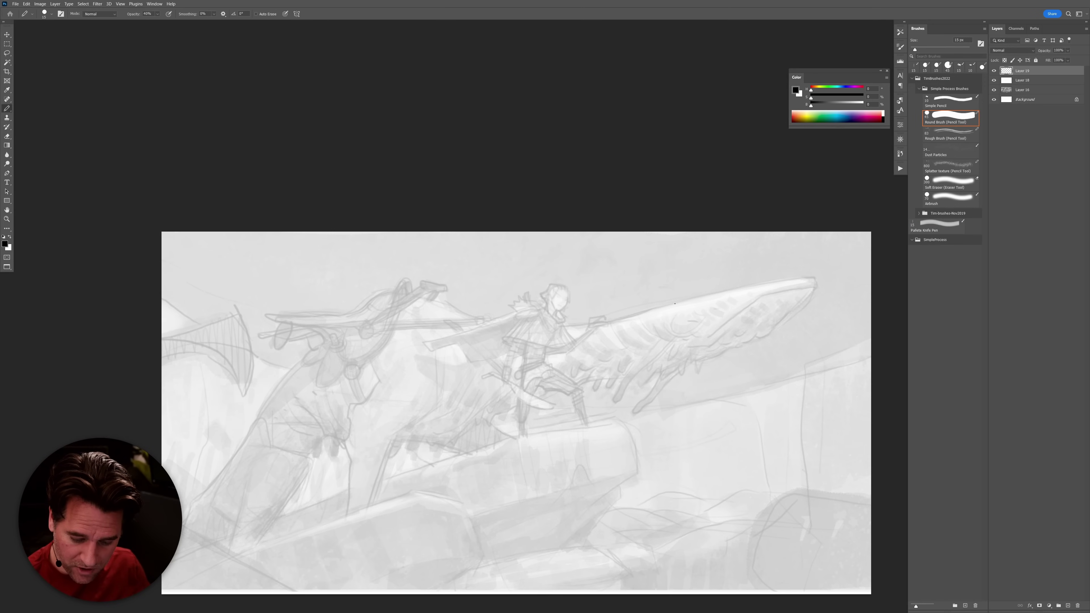
{"action": "left_click_drag", "start_coordinate": [628, 328], "coordinate": [707, 331]}
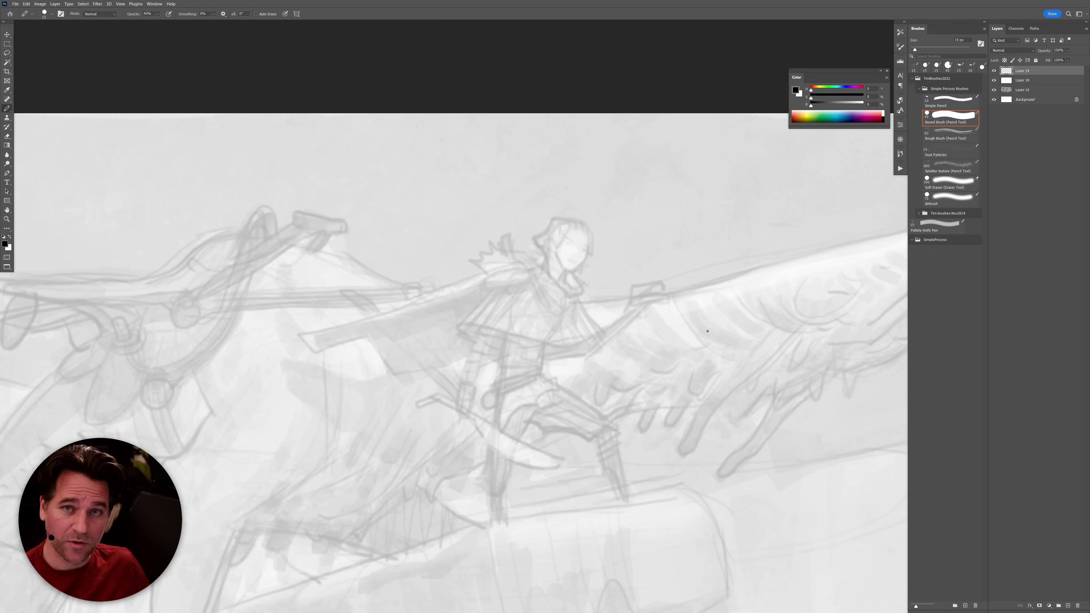
{"action": "mouse_move", "coordinate": [708, 284]}
{"action": "left_mouse_down"}
{"action": "mouse_move", "coordinate": [653, 333]}
{"action": "mouse_move", "coordinate": [668, 292]}
{"action": "left_mouse_up"}
{"action": "key", "text": "ctrl+z"}
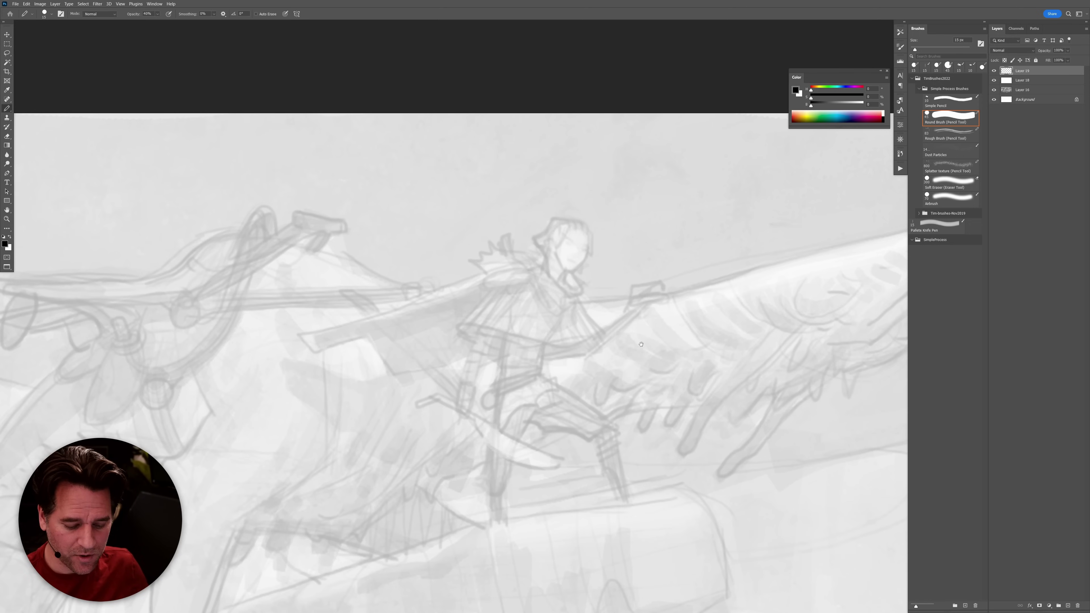
{"action": "left_click_drag", "start_coordinate": [641, 344], "coordinate": [650, 397]}
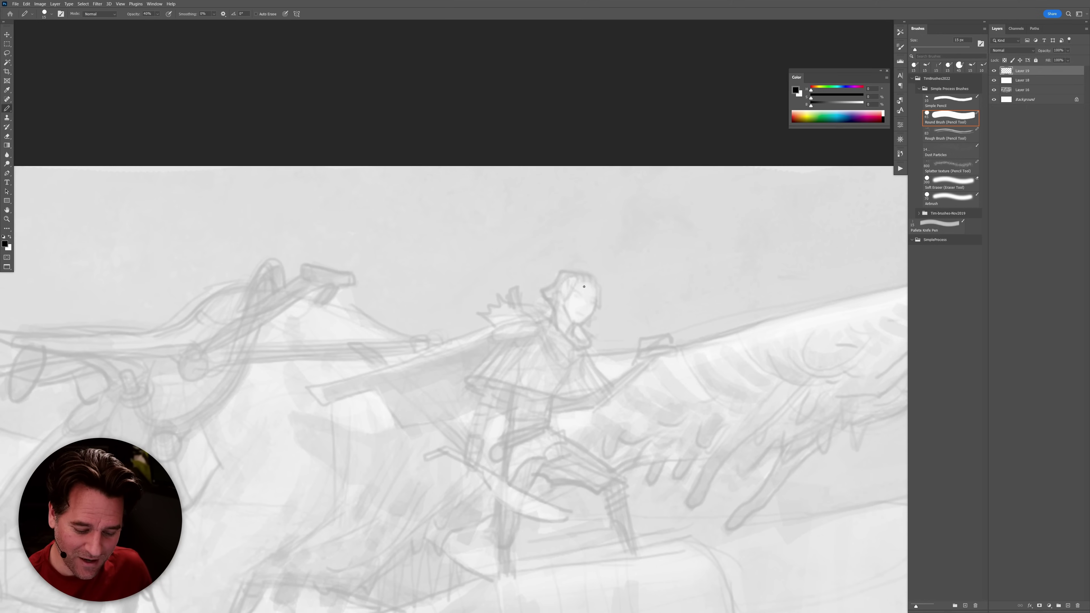
{"action": "mouse_move", "coordinate": [576, 355]}
{"action": "left_mouse_down"}
{"action": "mouse_move", "coordinate": [538, 325]}
{"action": "mouse_move", "coordinate": [521, 354]}
{"action": "mouse_move", "coordinate": [525, 377]}
{"action": "left_mouse_up"}
{"action": "key", "text": "ctrl+z"}
Sketch the standing figure's construction over the faded sketch: round head, neck, tilted shoulder line with joint circles, oval ribcage and tapering waist.
{"action": "left_click_drag", "start_coordinate": [585, 338], "coordinate": [716, 328]}
{"action": "mouse_move", "coordinate": [663, 289]}
{"action": "left_mouse_down"}
{"action": "mouse_move", "coordinate": [611, 347]}
{"action": "mouse_move", "coordinate": [676, 349]}
{"action": "mouse_move", "coordinate": [643, 294]}
{"action": "left_mouse_up"}
{"action": "mouse_move", "coordinate": [656, 293]}
{"action": "left_mouse_down"}
{"action": "mouse_move", "coordinate": [683, 346]}
{"action": "mouse_move", "coordinate": [657, 361]}
{"action": "left_mouse_up"}
{"action": "mouse_move", "coordinate": [686, 335]}
{"action": "left_mouse_down"}
{"action": "mouse_move", "coordinate": [674, 306]}
{"action": "mouse_move", "coordinate": [655, 353]}
{"action": "mouse_move", "coordinate": [672, 370]}
{"action": "left_mouse_up"}
{"action": "mouse_move", "coordinate": [666, 302]}
{"action": "left_mouse_down"}
{"action": "mouse_move", "coordinate": [695, 312]}
{"action": "mouse_move", "coordinate": [667, 298]}
{"action": "mouse_move", "coordinate": [672, 231]}
{"action": "mouse_move", "coordinate": [718, 258]}
{"action": "left_mouse_up"}
{"action": "mouse_move", "coordinate": [698, 279]}
{"action": "left_mouse_down"}
{"action": "mouse_move", "coordinate": [725, 249]}
{"action": "mouse_move", "coordinate": [674, 230]}
{"action": "mouse_move", "coordinate": [676, 306]}
{"action": "mouse_move", "coordinate": [622, 364]}
{"action": "mouse_move", "coordinate": [608, 350]}
{"action": "mouse_move", "coordinate": [633, 299]}
{"action": "mouse_move", "coordinate": [613, 359]}
{"action": "mouse_move", "coordinate": [617, 393]}
{"action": "left_mouse_up"}
{"action": "mouse_move", "coordinate": [684, 361]}
{"action": "left_mouse_down"}
{"action": "mouse_move", "coordinate": [668, 378]}
{"action": "mouse_move", "coordinate": [657, 415]}
{"action": "left_mouse_up"}
{"action": "mouse_move", "coordinate": [615, 360]}
{"action": "left_mouse_down"}
{"action": "mouse_move", "coordinate": [601, 436]}
{"action": "mouse_move", "coordinate": [649, 416]}
{"action": "mouse_move", "coordinate": [661, 422]}
{"action": "left_mouse_up"}
{"action": "left_click_drag", "start_coordinate": [665, 311], "coordinate": [659, 346]}
{"action": "mouse_move", "coordinate": [618, 299]}
{"action": "left_mouse_down"}
{"action": "mouse_move", "coordinate": [702, 334]}
{"action": "mouse_move", "coordinate": [709, 323]}
{"action": "mouse_move", "coordinate": [703, 340]}
{"action": "mouse_move", "coordinate": [609, 302]}
{"action": "mouse_move", "coordinate": [620, 295]}
{"action": "left_mouse_up"}
{"action": "mouse_move", "coordinate": [637, 297]}
{"action": "left_mouse_down"}
{"action": "mouse_move", "coordinate": [686, 315]}
{"action": "mouse_move", "coordinate": [647, 297]}
{"action": "left_mouse_up"}
{"action": "mouse_move", "coordinate": [641, 298]}
{"action": "left_mouse_down"}
{"action": "mouse_move", "coordinate": [664, 273]}
{"action": "mouse_move", "coordinate": [661, 246]}
{"action": "mouse_move", "coordinate": [693, 222]}
{"action": "mouse_move", "coordinate": [718, 261]}
{"action": "mouse_move", "coordinate": [692, 287]}
{"action": "mouse_move", "coordinate": [716, 260]}
{"action": "mouse_move", "coordinate": [707, 227]}
{"action": "mouse_move", "coordinate": [671, 228]}
{"action": "mouse_move", "coordinate": [661, 247]}
{"action": "mouse_move", "coordinate": [668, 238]}
{"action": "mouse_move", "coordinate": [717, 259]}
{"action": "left_mouse_up"}
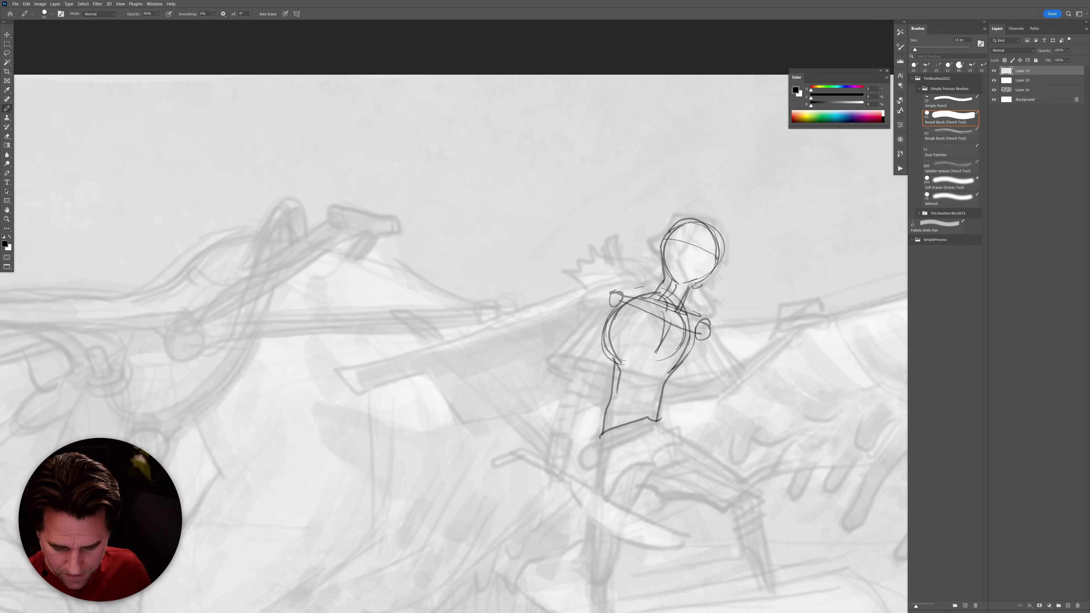
Strengthen the ribcage and waist contours and add the upper-arm lines running down from both shoulders.
{"action": "mouse_move", "coordinate": [630, 301]}
{"action": "left_mouse_down"}
{"action": "mouse_move", "coordinate": [615, 334]}
{"action": "mouse_move", "coordinate": [613, 371]}
{"action": "mouse_move", "coordinate": [629, 394]}
{"action": "mouse_move", "coordinate": [674, 378]}
{"action": "left_mouse_up"}
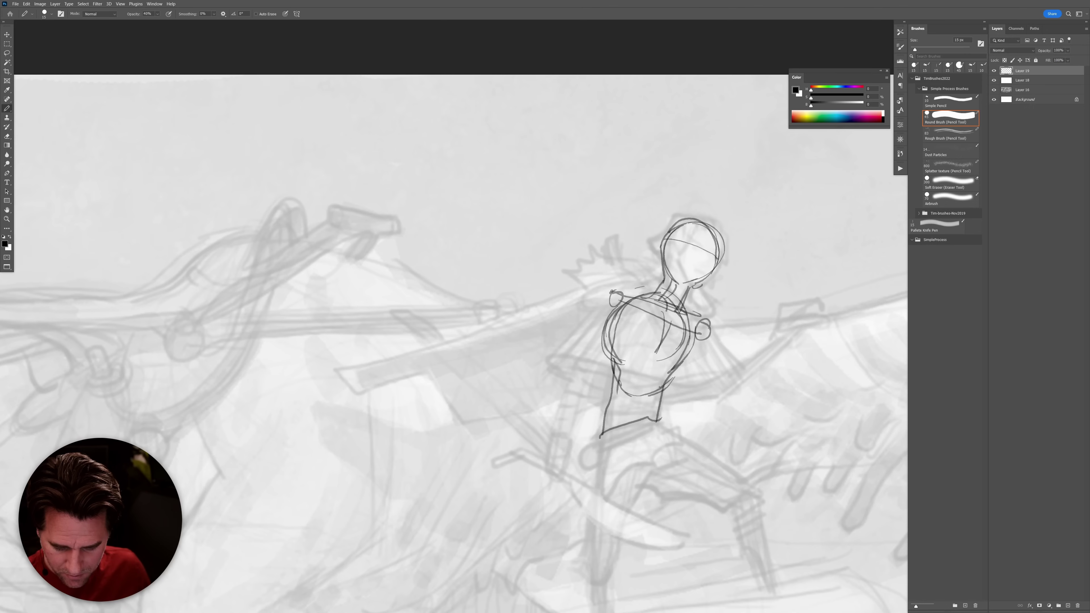
{"action": "left_click_drag", "start_coordinate": [611, 293], "coordinate": [570, 369]}
{"action": "left_click_drag", "start_coordinate": [653, 392], "coordinate": [714, 382]}
{"action": "left_click_drag", "start_coordinate": [703, 335], "coordinate": [733, 392]}
{"action": "mouse_move", "coordinate": [689, 354]}
{"action": "left_mouse_down"}
{"action": "mouse_move", "coordinate": [653, 394]}
{"action": "mouse_move", "coordinate": [629, 394]}
{"action": "left_mouse_up"}
{"action": "mouse_move", "coordinate": [668, 356]}
{"action": "left_mouse_down"}
{"action": "mouse_move", "coordinate": [641, 395]}
{"action": "mouse_move", "coordinate": [624, 385]}
{"action": "mouse_move", "coordinate": [652, 358]}
{"action": "mouse_move", "coordinate": [662, 373]}
{"action": "mouse_move", "coordinate": [679, 364]}
{"action": "mouse_move", "coordinate": [649, 426]}
{"action": "left_mouse_up"}
{"action": "left_click_drag", "start_coordinate": [613, 385], "coordinate": [603, 425]}
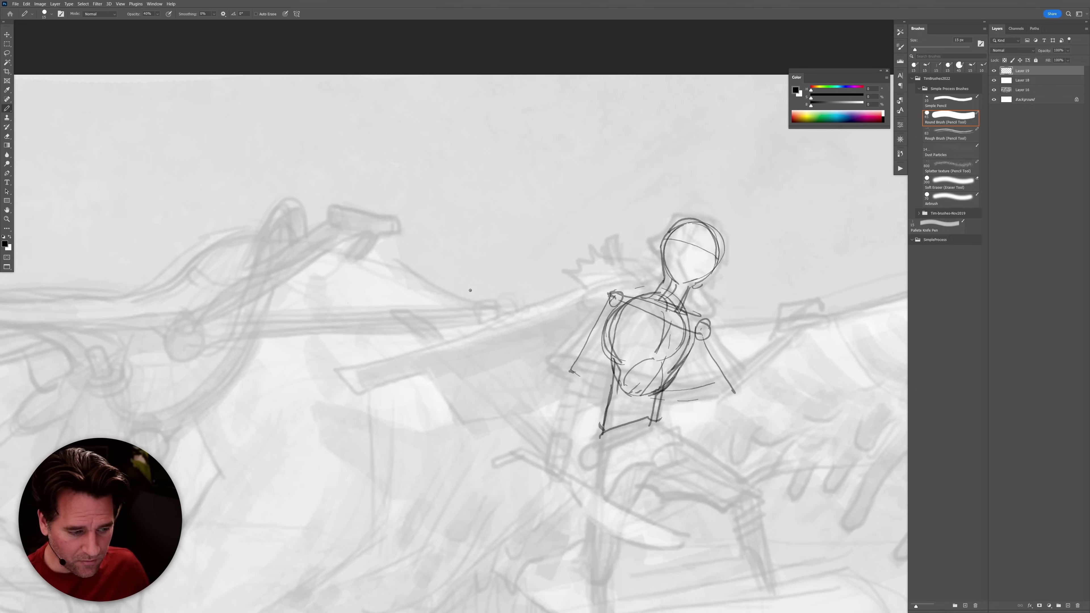
Add rounded shoulder caps to both arms and shape the head's side plane, the neck and the torso's centre line.
{"action": "mouse_move", "coordinate": [652, 290]}
{"action": "left_mouse_down"}
{"action": "mouse_move", "coordinate": [611, 293]}
{"action": "mouse_move", "coordinate": [561, 379]}
{"action": "left_mouse_up"}
{"action": "mouse_move", "coordinate": [702, 315]}
{"action": "left_mouse_down"}
{"action": "mouse_move", "coordinate": [691, 350]}
{"action": "mouse_move", "coordinate": [718, 350]}
{"action": "left_mouse_up"}
{"action": "mouse_move", "coordinate": [613, 293]}
{"action": "left_mouse_down"}
{"action": "mouse_move", "coordinate": [606, 320]}
{"action": "mouse_move", "coordinate": [596, 303]}
{"action": "mouse_move", "coordinate": [632, 300]}
{"action": "mouse_move", "coordinate": [690, 245]}
{"action": "mouse_move", "coordinate": [672, 230]}
{"action": "mouse_move", "coordinate": [721, 258]}
{"action": "mouse_move", "coordinate": [702, 225]}
{"action": "mouse_move", "coordinate": [706, 248]}
{"action": "mouse_move", "coordinate": [676, 224]}
{"action": "mouse_move", "coordinate": [680, 236]}
{"action": "mouse_move", "coordinate": [720, 249]}
{"action": "mouse_move", "coordinate": [713, 271]}
{"action": "mouse_move", "coordinate": [690, 256]}
{"action": "mouse_move", "coordinate": [703, 238]}
{"action": "mouse_move", "coordinate": [712, 260]}
{"action": "mouse_move", "coordinate": [677, 282]}
{"action": "left_mouse_up"}
{"action": "mouse_move", "coordinate": [678, 236]}
{"action": "left_mouse_down"}
{"action": "mouse_move", "coordinate": [667, 268]}
{"action": "mouse_move", "coordinate": [708, 281]}
{"action": "mouse_move", "coordinate": [689, 297]}
{"action": "mouse_move", "coordinate": [665, 267]}
{"action": "mouse_move", "coordinate": [715, 270]}
{"action": "mouse_move", "coordinate": [707, 221]}
{"action": "mouse_move", "coordinate": [677, 217]}
{"action": "left_mouse_up"}
{"action": "left_click_drag", "start_coordinate": [662, 303], "coordinate": [645, 376]}
{"action": "mouse_move", "coordinate": [748, 415]}
{"action": "left_mouse_down"}
{"action": "mouse_move", "coordinate": [615, 311]}
{"action": "mouse_move", "coordinate": [590, 307]}
{"action": "mouse_move", "coordinate": [625, 311]}
{"action": "left_mouse_up"}
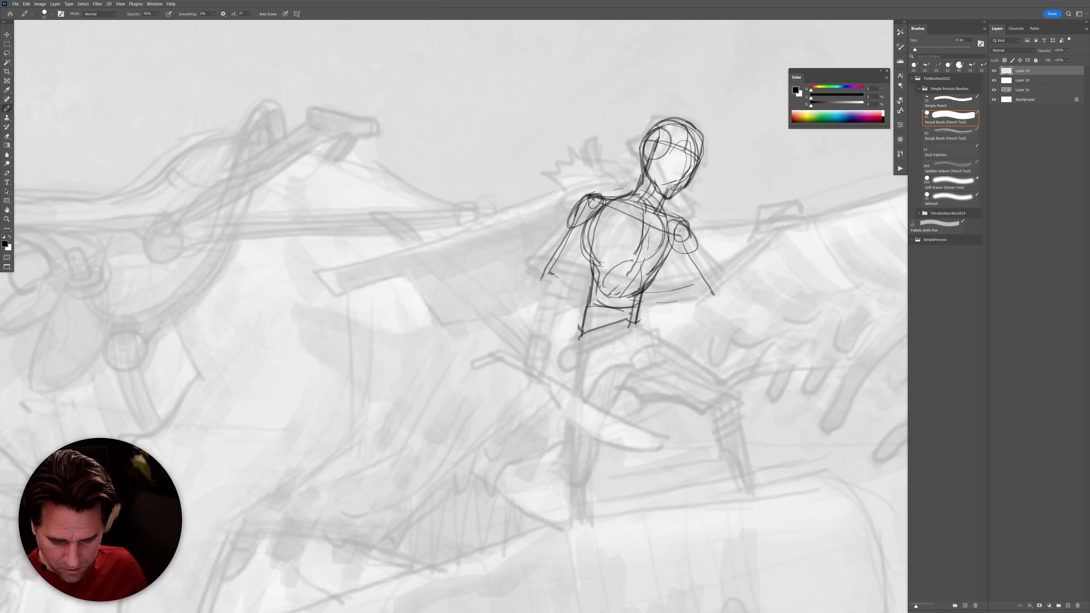
Draw the lower ribcage arc, firm up the head and neck, and block in the pelvis below the waist.
{"action": "mouse_move", "coordinate": [584, 249]}
{"action": "left_mouse_down"}
{"action": "mouse_move", "coordinate": [625, 239]}
{"action": "mouse_move", "coordinate": [662, 261]}
{"action": "mouse_move", "coordinate": [642, 243]}
{"action": "mouse_move", "coordinate": [591, 258]}
{"action": "left_mouse_up"}
{"action": "mouse_move", "coordinate": [638, 311]}
{"action": "left_mouse_down"}
{"action": "mouse_move", "coordinate": [581, 307]}
{"action": "mouse_move", "coordinate": [576, 322]}
{"action": "left_mouse_up"}
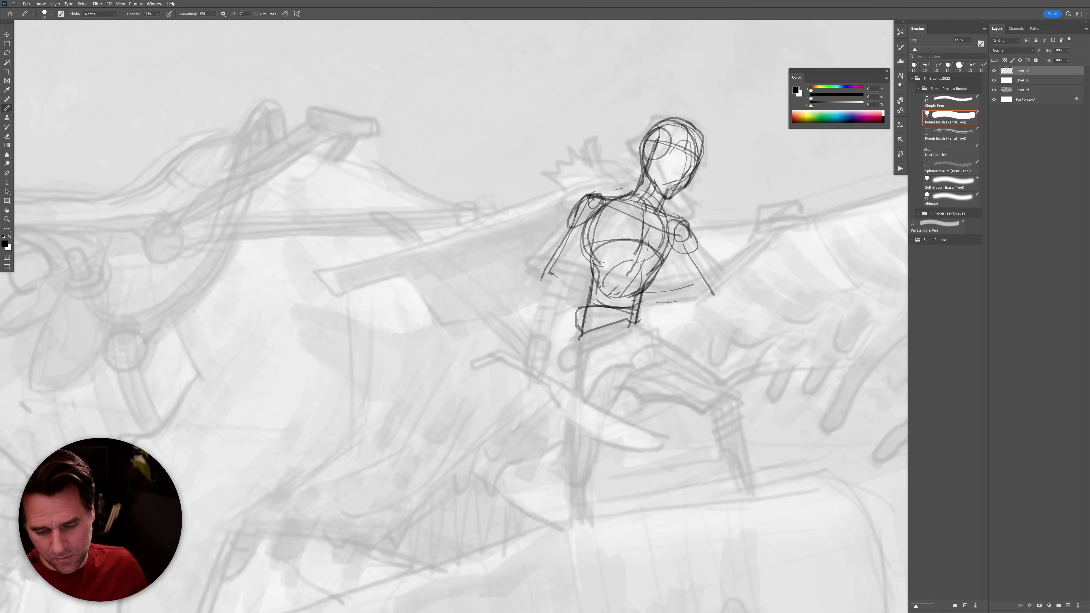
{"action": "mouse_move", "coordinate": [689, 129]}
{"action": "left_mouse_down"}
{"action": "mouse_move", "coordinate": [644, 138]}
{"action": "mouse_move", "coordinate": [646, 157]}
{"action": "mouse_move", "coordinate": [642, 133]}
{"action": "mouse_move", "coordinate": [668, 119]}
{"action": "mouse_move", "coordinate": [696, 136]}
{"action": "mouse_move", "coordinate": [693, 164]}
{"action": "mouse_move", "coordinate": [700, 147]}
{"action": "mouse_move", "coordinate": [678, 120]}
{"action": "mouse_move", "coordinate": [640, 143]}
{"action": "mouse_move", "coordinate": [653, 213]}
{"action": "left_mouse_up"}
{"action": "left_click_drag", "start_coordinate": [644, 176], "coordinate": [632, 203]}
{"action": "mouse_move", "coordinate": [661, 129]}
{"action": "left_mouse_down"}
{"action": "mouse_move", "coordinate": [652, 185]}
{"action": "mouse_move", "coordinate": [618, 239]}
{"action": "mouse_move", "coordinate": [609, 324]}
{"action": "mouse_move", "coordinate": [601, 334]}
{"action": "mouse_move", "coordinate": [589, 311]}
{"action": "mouse_move", "coordinate": [575, 332]}
{"action": "left_mouse_up"}
{"action": "mouse_move", "coordinate": [576, 332]}
{"action": "left_mouse_down"}
{"action": "mouse_move", "coordinate": [588, 352]}
{"action": "mouse_move", "coordinate": [643, 317]}
{"action": "mouse_move", "coordinate": [592, 339]}
{"action": "left_mouse_up"}
{"action": "mouse_move", "coordinate": [639, 310]}
{"action": "left_mouse_down"}
{"action": "mouse_move", "coordinate": [620, 328]}
{"action": "mouse_move", "coordinate": [629, 343]}
{"action": "mouse_move", "coordinate": [641, 314]}
{"action": "left_mouse_up"}
{"action": "mouse_move", "coordinate": [580, 341]}
{"action": "left_mouse_down"}
{"action": "mouse_move", "coordinate": [575, 317]}
{"action": "mouse_move", "coordinate": [606, 348]}
{"action": "mouse_move", "coordinate": [635, 341]}
{"action": "mouse_move", "coordinate": [577, 351]}
{"action": "mouse_move", "coordinate": [638, 337]}
{"action": "mouse_move", "coordinate": [638, 307]}
{"action": "mouse_move", "coordinate": [628, 343]}
{"action": "mouse_move", "coordinate": [639, 315]}
{"action": "mouse_move", "coordinate": [587, 334]}
{"action": "left_mouse_up"}
Draw the torso's side contours from the shoulders down to the hips and close the base of the pelvis.
{"action": "mouse_move", "coordinate": [608, 198]}
{"action": "left_mouse_down"}
{"action": "mouse_move", "coordinate": [584, 242]}
{"action": "mouse_move", "coordinate": [576, 317]}
{"action": "left_mouse_up"}
{"action": "key", "text": "ctrl+z"}
{"action": "left_click_drag", "start_coordinate": [598, 202], "coordinate": [578, 313]}
{"action": "mouse_move", "coordinate": [667, 252]}
{"action": "left_mouse_down"}
{"action": "mouse_move", "coordinate": [639, 299]}
{"action": "mouse_move", "coordinate": [642, 322]}
{"action": "left_mouse_up"}
{"action": "left_click_drag", "start_coordinate": [577, 337], "coordinate": [639, 327]}
Block in the straight standing leg and the bent raised leg with thigh shapes and round knee joints.
{"action": "mouse_move", "coordinate": [578, 350]}
{"action": "left_mouse_down"}
{"action": "mouse_move", "coordinate": [568, 460]}
{"action": "mouse_move", "coordinate": [577, 458]}
{"action": "left_mouse_up"}
{"action": "mouse_move", "coordinate": [589, 347]}
{"action": "left_mouse_down"}
{"action": "mouse_move", "coordinate": [572, 364]}
{"action": "mouse_move", "coordinate": [566, 456]}
{"action": "left_mouse_up"}
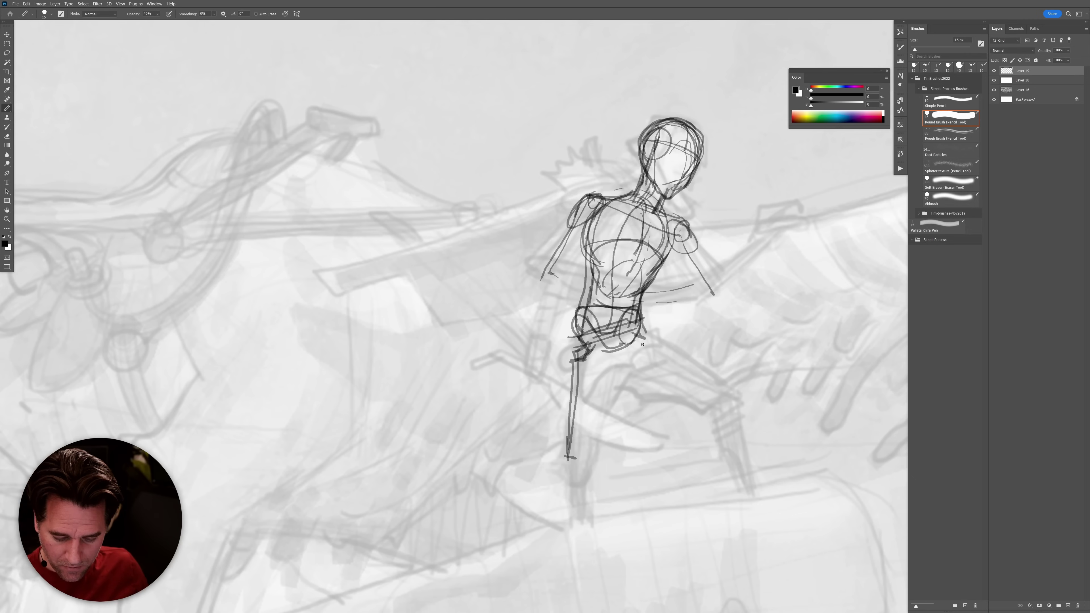
{"action": "mouse_move", "coordinate": [635, 339]}
{"action": "left_mouse_down"}
{"action": "mouse_move", "coordinate": [661, 334]}
{"action": "mouse_move", "coordinate": [747, 406]}
{"action": "mouse_move", "coordinate": [732, 402]}
{"action": "left_mouse_up"}
{"action": "left_click_drag", "start_coordinate": [567, 456], "coordinate": [572, 471]}
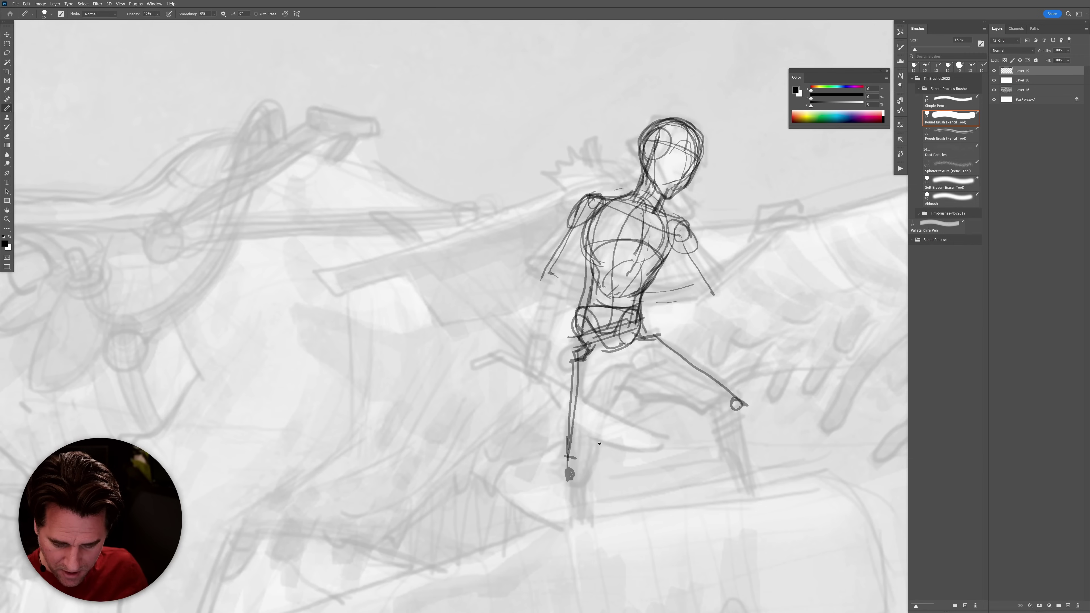
{"action": "mouse_move", "coordinate": [735, 406]}
{"action": "left_mouse_down"}
{"action": "mouse_move", "coordinate": [744, 491]}
{"action": "mouse_move", "coordinate": [745, 430]}
{"action": "mouse_move", "coordinate": [677, 386]}
{"action": "mouse_move", "coordinate": [640, 344]}
{"action": "mouse_move", "coordinate": [735, 408]}
{"action": "left_mouse_up"}
{"action": "mouse_move", "coordinate": [571, 440]}
{"action": "left_mouse_down"}
{"action": "mouse_move", "coordinate": [598, 422]}
{"action": "mouse_move", "coordinate": [576, 412]}
{"action": "mouse_move", "coordinate": [570, 483]}
{"action": "mouse_move", "coordinate": [581, 476]}
{"action": "mouse_move", "coordinate": [567, 481]}
{"action": "mouse_move", "coordinate": [559, 446]}
{"action": "mouse_move", "coordinate": [570, 376]}
{"action": "mouse_move", "coordinate": [602, 408]}
{"action": "mouse_move", "coordinate": [578, 483]}
{"action": "mouse_move", "coordinate": [595, 474]}
{"action": "mouse_move", "coordinate": [615, 376]}
{"action": "left_mouse_up"}
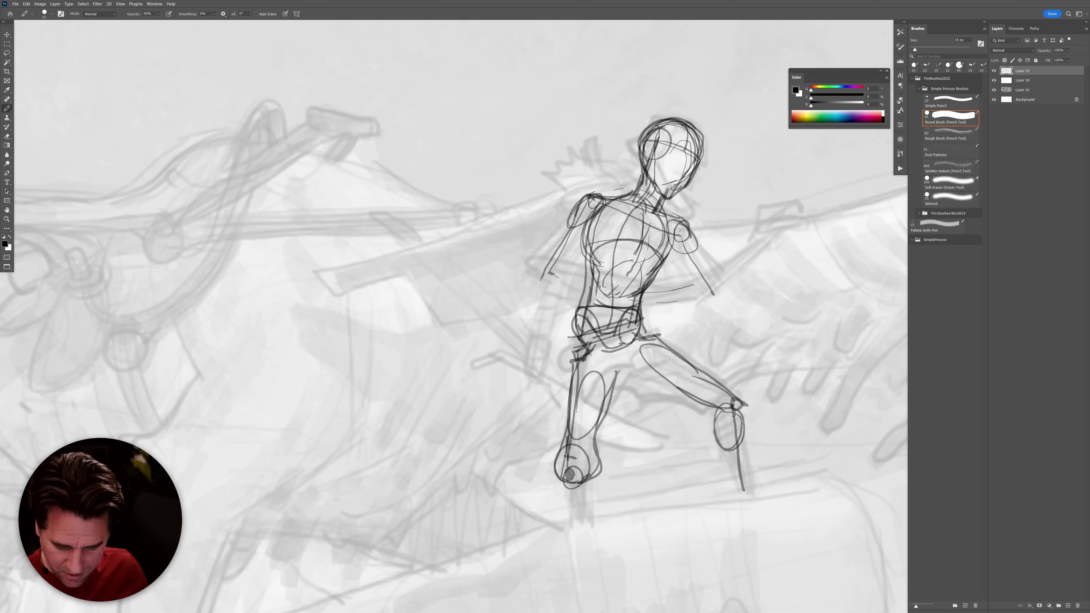
Outline the pelvis, inner thighs, bent knee and lower leg with darker contour lines.
{"action": "left_click_drag", "start_coordinate": [619, 333], "coordinate": [611, 311]}
{"action": "mouse_move", "coordinate": [650, 224]}
{"action": "left_mouse_down"}
{"action": "mouse_move", "coordinate": [618, 306]}
{"action": "mouse_move", "coordinate": [616, 382]}
{"action": "mouse_move", "coordinate": [635, 372]}
{"action": "left_mouse_up"}
{"action": "left_click_drag", "start_coordinate": [603, 415], "coordinate": [651, 378]}
{"action": "mouse_move", "coordinate": [644, 328]}
{"action": "left_mouse_down"}
{"action": "mouse_move", "coordinate": [742, 399]}
{"action": "mouse_move", "coordinate": [754, 423]}
{"action": "mouse_move", "coordinate": [716, 437]}
{"action": "mouse_move", "coordinate": [696, 419]}
{"action": "left_mouse_up"}
{"action": "mouse_move", "coordinate": [645, 384]}
{"action": "left_mouse_down"}
{"action": "mouse_move", "coordinate": [693, 419]}
{"action": "mouse_move", "coordinate": [757, 425]}
{"action": "mouse_move", "coordinate": [712, 445]}
{"action": "mouse_move", "coordinate": [694, 432]}
{"action": "left_mouse_up"}
{"action": "mouse_move", "coordinate": [698, 437]}
{"action": "left_mouse_down"}
{"action": "mouse_move", "coordinate": [699, 423]}
{"action": "mouse_move", "coordinate": [736, 417]}
{"action": "mouse_move", "coordinate": [742, 402]}
{"action": "mouse_move", "coordinate": [742, 492]}
{"action": "left_mouse_up"}
{"action": "left_click_drag", "start_coordinate": [714, 447], "coordinate": [727, 490]}
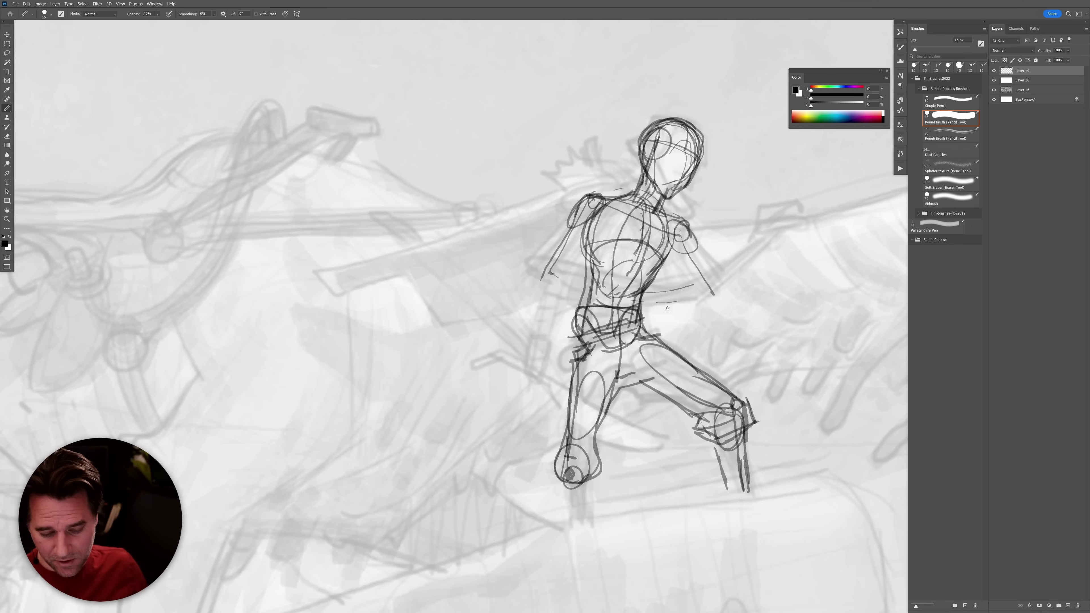
{"action": "mouse_move", "coordinate": [638, 310]}
{"action": "left_mouse_down"}
{"action": "mouse_move", "coordinate": [574, 307]}
{"action": "mouse_move", "coordinate": [579, 363]}
{"action": "left_mouse_up"}
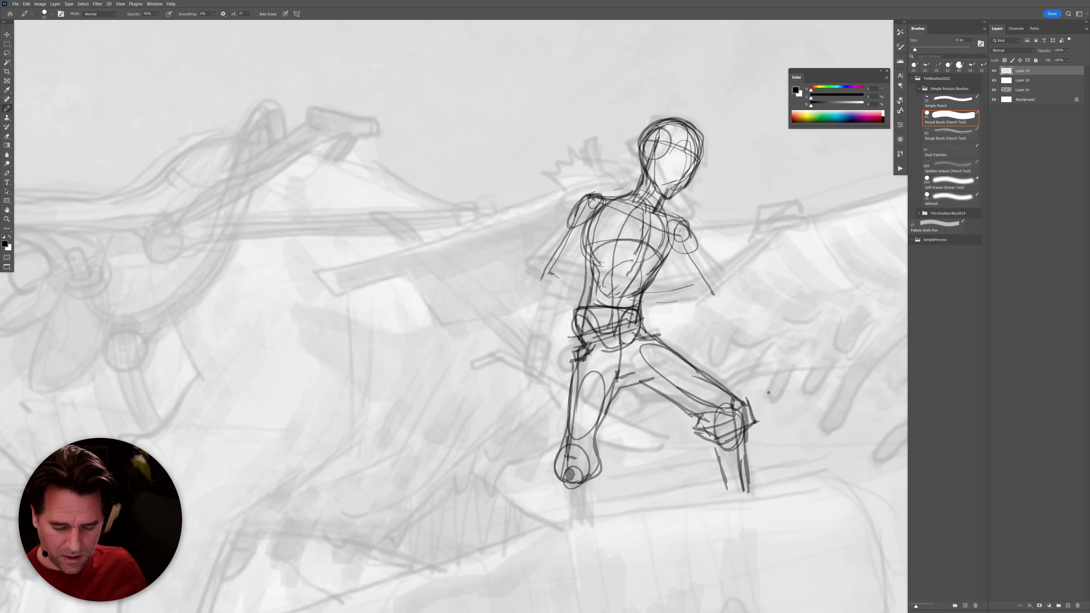
Lasso the pelvis and both legs, scale them down slightly, reposition them under the torso and deselect.
{"action": "scroll", "coordinate": [744, 345], "scroll_direction": "down", "scroll_amount": 10}
{"action": "scroll", "coordinate": [708, 365], "scroll_direction": "up", "scroll_amount": 8}
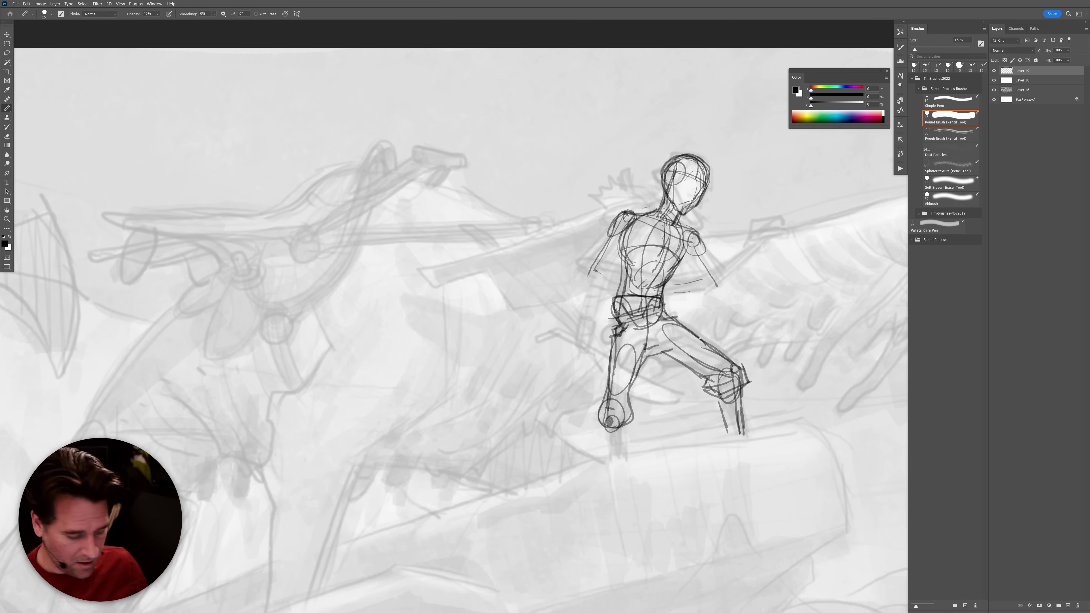
{"action": "key", "text": "l"}
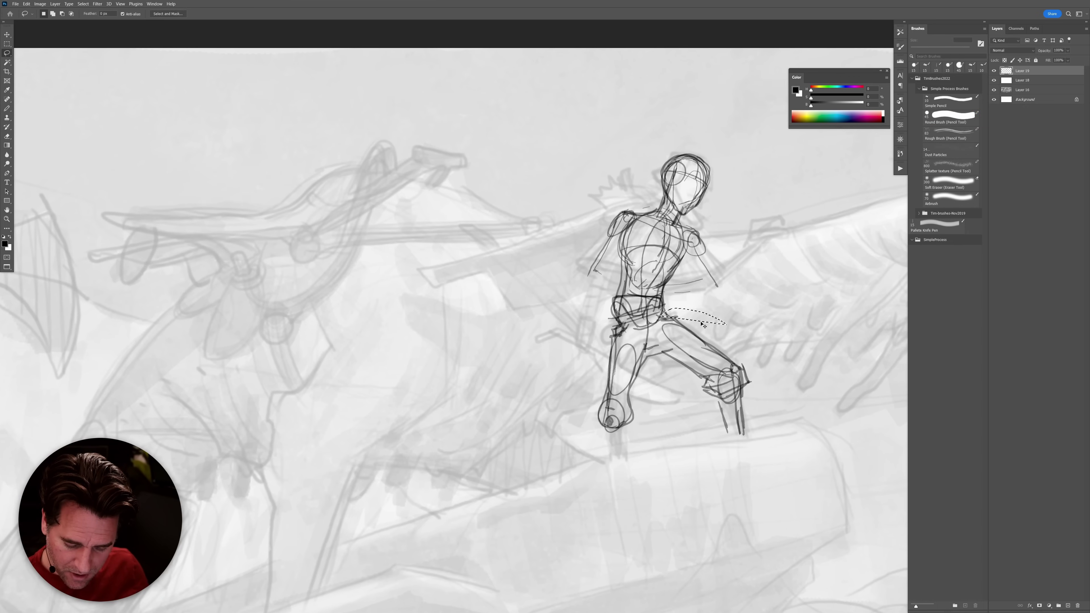
{"action": "mouse_move", "coordinate": [689, 307]}
{"action": "left_mouse_down"}
{"action": "mouse_move", "coordinate": [623, 299]}
{"action": "mouse_move", "coordinate": [636, 473]}
{"action": "mouse_move", "coordinate": [698, 315]}
{"action": "left_mouse_up"}
{"action": "key", "text": "ctrl+t"}
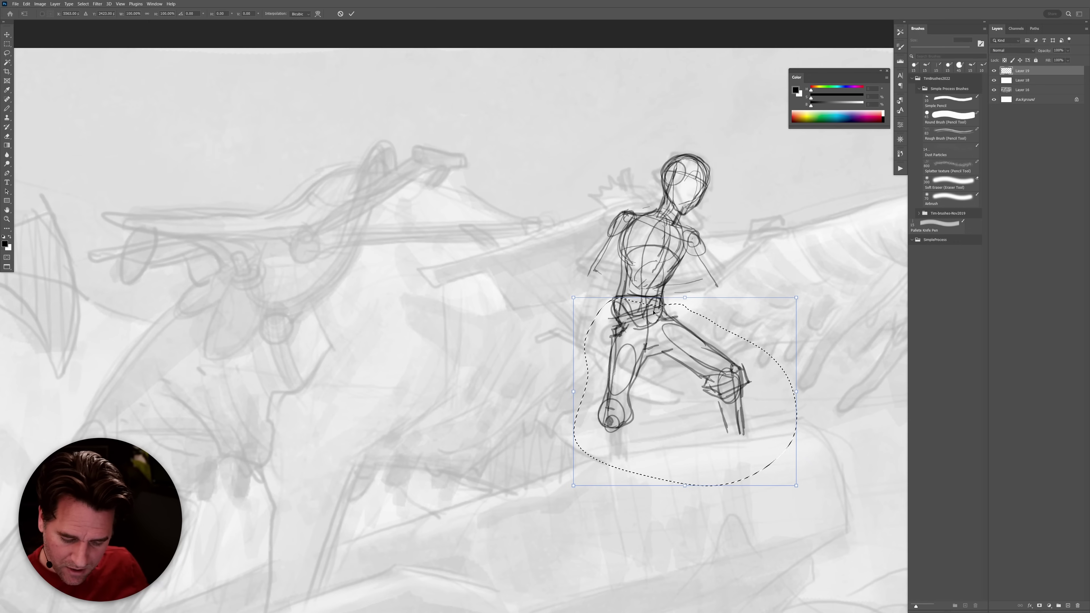
{"action": "left_click_drag", "start_coordinate": [796, 485], "coordinate": [791, 480]}
{"action": "left_click_drag", "start_coordinate": [738, 411], "coordinate": [740, 410]}
{"action": "key", "text": "Return"}
{"action": "key", "text": "ctrl+d"}
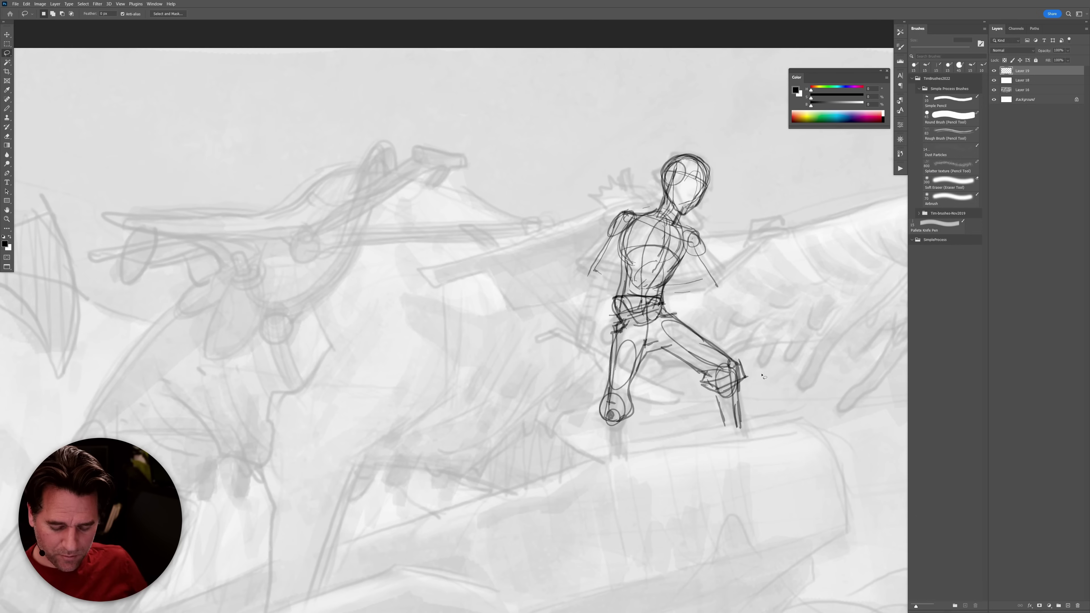
Erase the messy lines around the bent knee and shin, then redraw the knee and leg contours more cleanly.
{"action": "key", "text": "r"}
{"action": "key", "text": "e"}
{"action": "left_click_drag", "start_coordinate": [730, 418], "coordinate": [728, 394]}
{"action": "key", "text": "b"}
{"action": "mouse_move", "coordinate": [664, 310]}
{"action": "left_mouse_down"}
{"action": "mouse_move", "coordinate": [720, 353]}
{"action": "mouse_move", "coordinate": [721, 384]}
{"action": "mouse_move", "coordinate": [714, 369]}
{"action": "mouse_move", "coordinate": [707, 380]}
{"action": "mouse_move", "coordinate": [640, 335]}
{"action": "mouse_move", "coordinate": [606, 375]}
{"action": "left_mouse_up"}
Complete the sword arm with an elbow joint, forearm, small oval hand and fuller arm contours.
{"action": "mouse_move", "coordinate": [611, 306]}
{"action": "left_mouse_down"}
{"action": "mouse_move", "coordinate": [590, 411]}
{"action": "mouse_move", "coordinate": [601, 421]}
{"action": "mouse_move", "coordinate": [621, 229]}
{"action": "mouse_move", "coordinate": [657, 209]}
{"action": "mouse_move", "coordinate": [617, 216]}
{"action": "mouse_move", "coordinate": [586, 269]}
{"action": "mouse_move", "coordinate": [582, 365]}
{"action": "left_mouse_up"}
{"action": "mouse_move", "coordinate": [581, 290]}
{"action": "left_mouse_down"}
{"action": "mouse_move", "coordinate": [578, 336]}
{"action": "mouse_move", "coordinate": [589, 284]}
{"action": "left_mouse_up"}
{"action": "left_click_drag", "start_coordinate": [608, 248], "coordinate": [584, 296]}
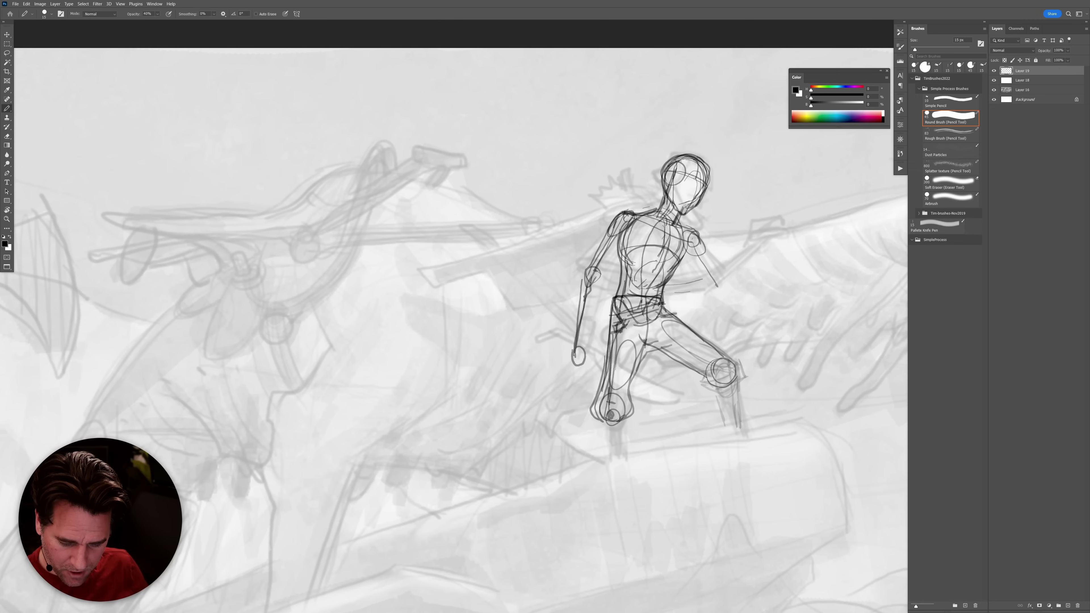
{"action": "mouse_move", "coordinate": [600, 245]}
{"action": "left_mouse_down"}
{"action": "mouse_move", "coordinate": [578, 280]}
{"action": "mouse_move", "coordinate": [574, 337]}
{"action": "mouse_move", "coordinate": [618, 237]}
{"action": "mouse_move", "coordinate": [605, 260]}
{"action": "left_mouse_up"}
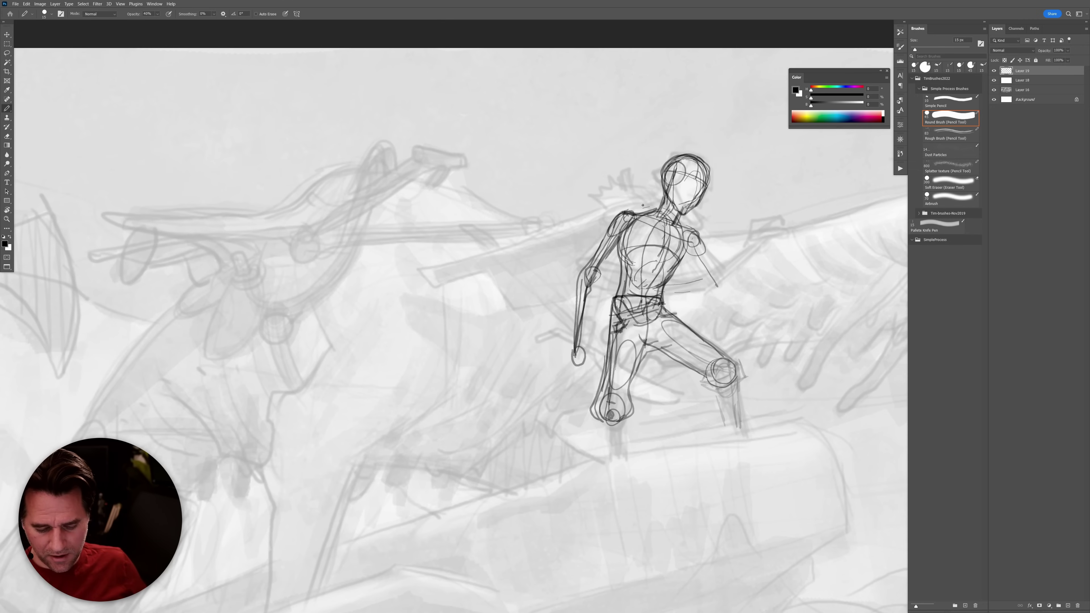
{"action": "mouse_move", "coordinate": [575, 349]}
{"action": "left_mouse_down"}
{"action": "mouse_move", "coordinate": [683, 395]}
{"action": "mouse_move", "coordinate": [653, 410]}
{"action": "mouse_move", "coordinate": [548, 350]}
{"action": "left_mouse_up"}
{"action": "left_click_drag", "start_coordinate": [602, 377], "coordinate": [634, 394]}
{"action": "left_click_drag", "start_coordinate": [577, 355], "coordinate": [641, 397]}
{"action": "left_click_drag", "start_coordinate": [546, 345], "coordinate": [675, 396]}
{"action": "key", "text": "ctrl+z"}
{"action": "key", "text": "ctrl+z"}
{"action": "key", "text": "ctrl+z"}
{"action": "key", "text": "ctrl+z"}
{"action": "key", "text": "ctrl+z"}
{"action": "key", "text": "ctrl+z"}
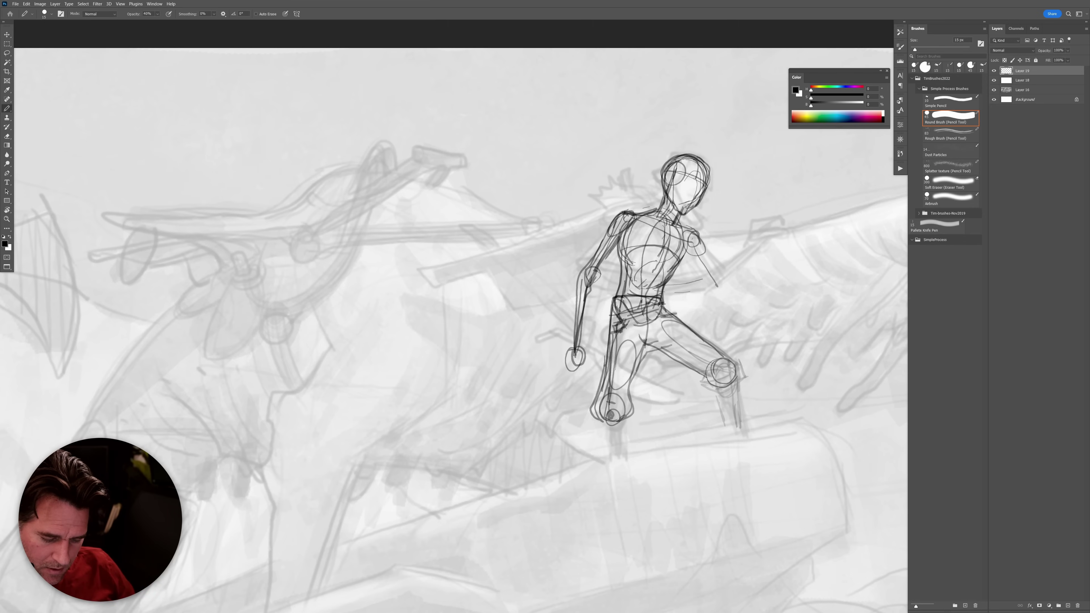
{"action": "left_click_drag", "start_coordinate": [549, 337], "coordinate": [639, 385]}
{"action": "key", "text": "ctrl+z"}
{"action": "left_click_drag", "start_coordinate": [548, 337], "coordinate": [646, 392]}
{"action": "left_click_drag", "start_coordinate": [569, 355], "coordinate": [652, 395]}
{"action": "key", "text": "ctrl+z"}
{"action": "key", "text": "ctrl+z"}
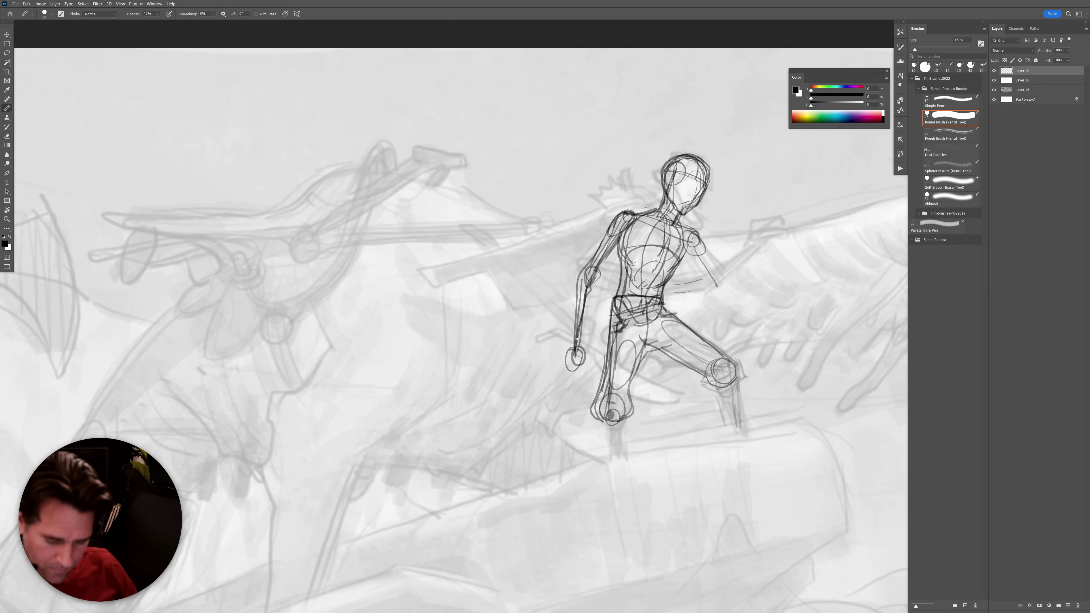
Draw the round fist and a curved sword passing through it, with a crossing hilt and a broad pointed blade.
{"action": "left_click_drag", "start_coordinate": [568, 336], "coordinate": [581, 352]}
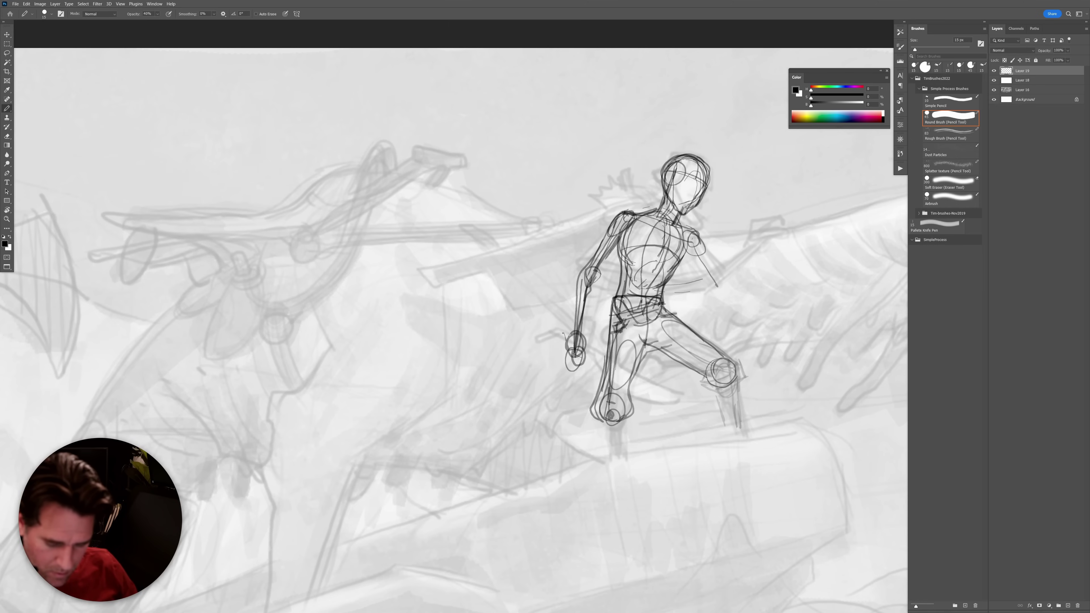
{"action": "left_click_drag", "start_coordinate": [536, 309], "coordinate": [671, 391]}
{"action": "left_click_drag", "start_coordinate": [602, 381], "coordinate": [634, 406]}
{"action": "mouse_move", "coordinate": [590, 363]}
{"action": "left_mouse_down"}
{"action": "mouse_move", "coordinate": [643, 404]}
{"action": "mouse_move", "coordinate": [677, 399]}
{"action": "mouse_move", "coordinate": [635, 403]}
{"action": "left_mouse_up"}
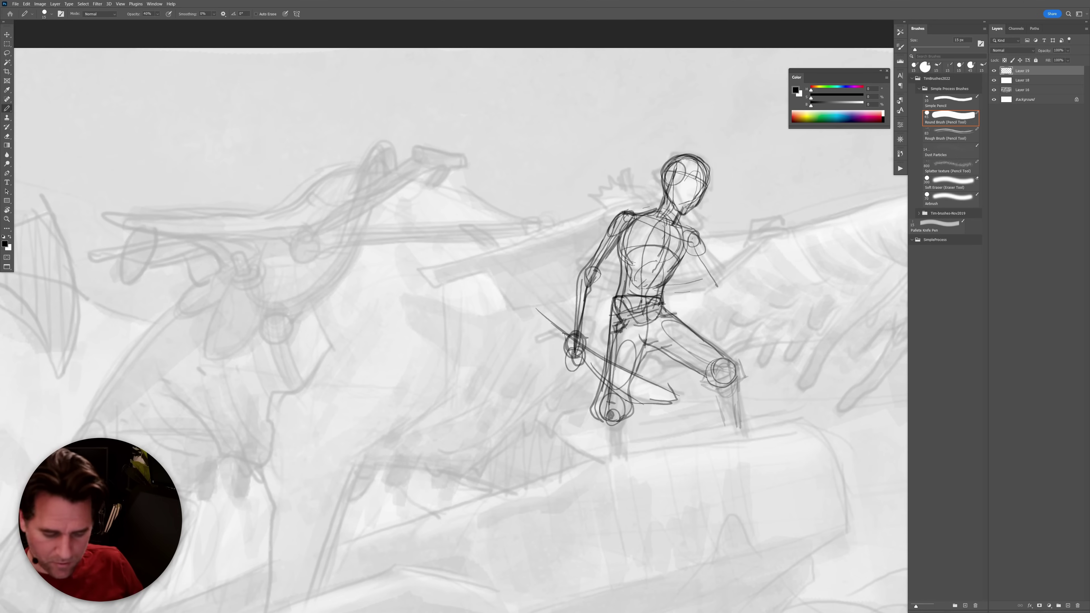
{"action": "mouse_move", "coordinate": [557, 323]}
{"action": "left_mouse_down"}
{"action": "mouse_move", "coordinate": [527, 331]}
{"action": "mouse_move", "coordinate": [556, 327]}
{"action": "left_mouse_up"}
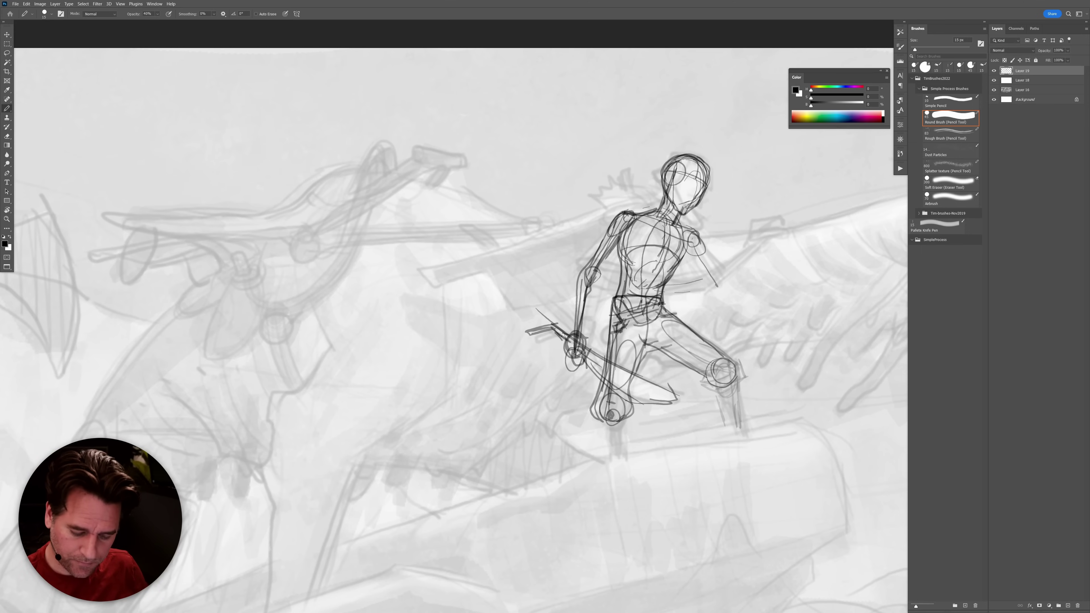
{"action": "left_click_drag", "start_coordinate": [649, 399], "coordinate": [682, 404]}
Extend the far arm's line and add a belt with pouches around the figure's waist and hips.
{"action": "left_click_drag", "start_coordinate": [694, 243], "coordinate": [717, 303]}
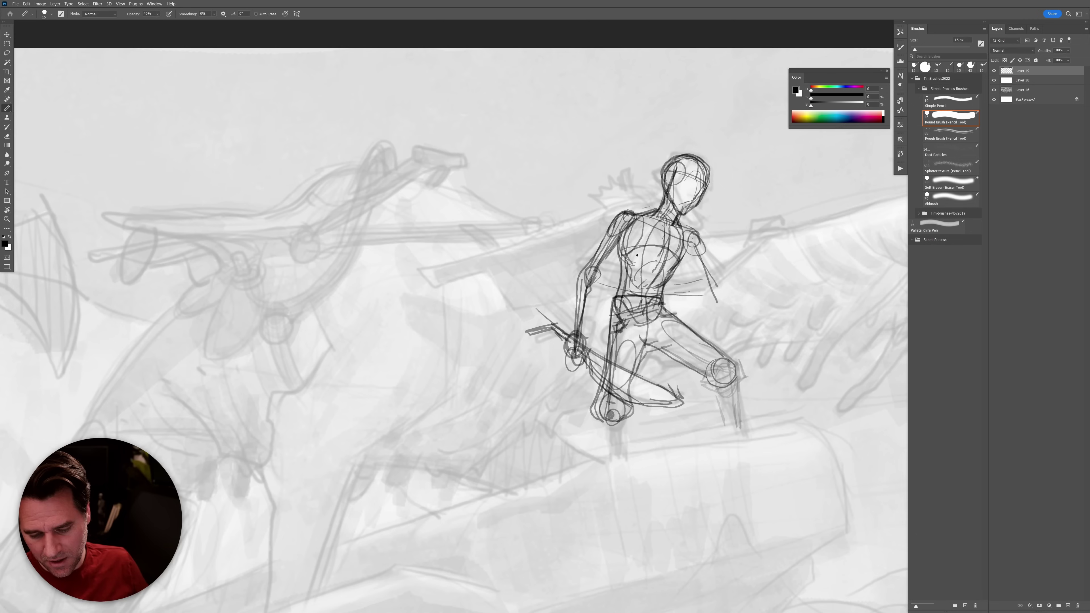
{"action": "mouse_move", "coordinate": [622, 252]}
{"action": "left_mouse_down"}
{"action": "mouse_move", "coordinate": [639, 217]}
{"action": "mouse_move", "coordinate": [631, 213]}
{"action": "left_mouse_up"}
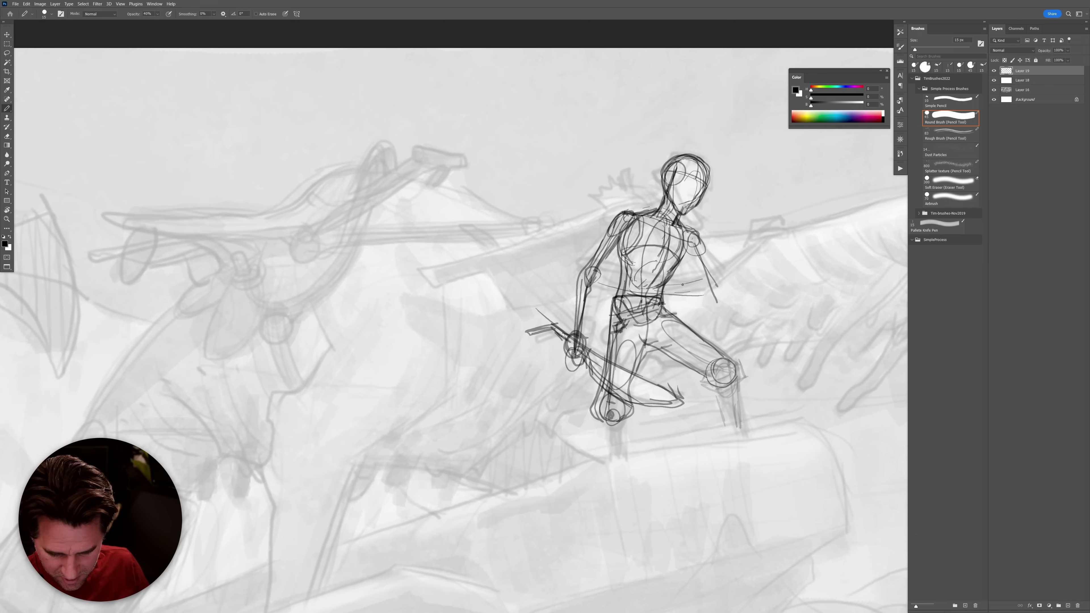
{"action": "left_click_drag", "start_coordinate": [663, 294], "coordinate": [617, 292]}
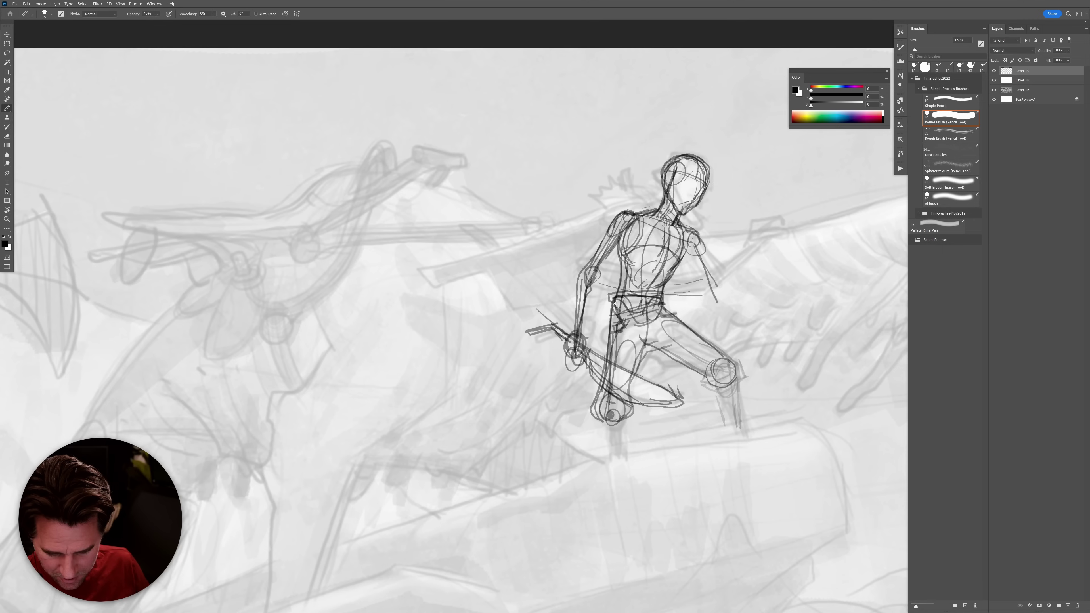
{"action": "mouse_move", "coordinate": [614, 300]}
{"action": "left_mouse_down"}
{"action": "mouse_move", "coordinate": [662, 303]}
{"action": "mouse_move", "coordinate": [626, 302]}
{"action": "mouse_move", "coordinate": [648, 299]}
{"action": "mouse_move", "coordinate": [636, 311]}
{"action": "mouse_move", "coordinate": [650, 300]}
{"action": "mouse_move", "coordinate": [644, 315]}
{"action": "mouse_move", "coordinate": [614, 304]}
{"action": "mouse_move", "coordinate": [611, 315]}
{"action": "mouse_move", "coordinate": [674, 319]}
{"action": "left_mouse_up"}
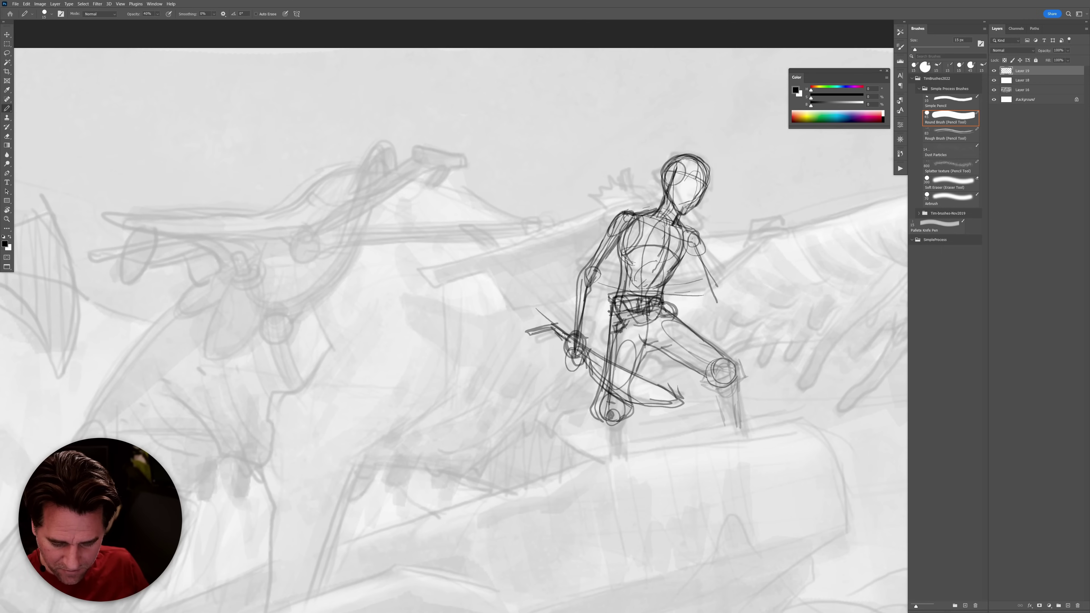
{"action": "mouse_move", "coordinate": [603, 313]}
{"action": "left_mouse_down"}
{"action": "mouse_move", "coordinate": [606, 336]}
{"action": "mouse_move", "coordinate": [597, 320]}
{"action": "left_mouse_up"}
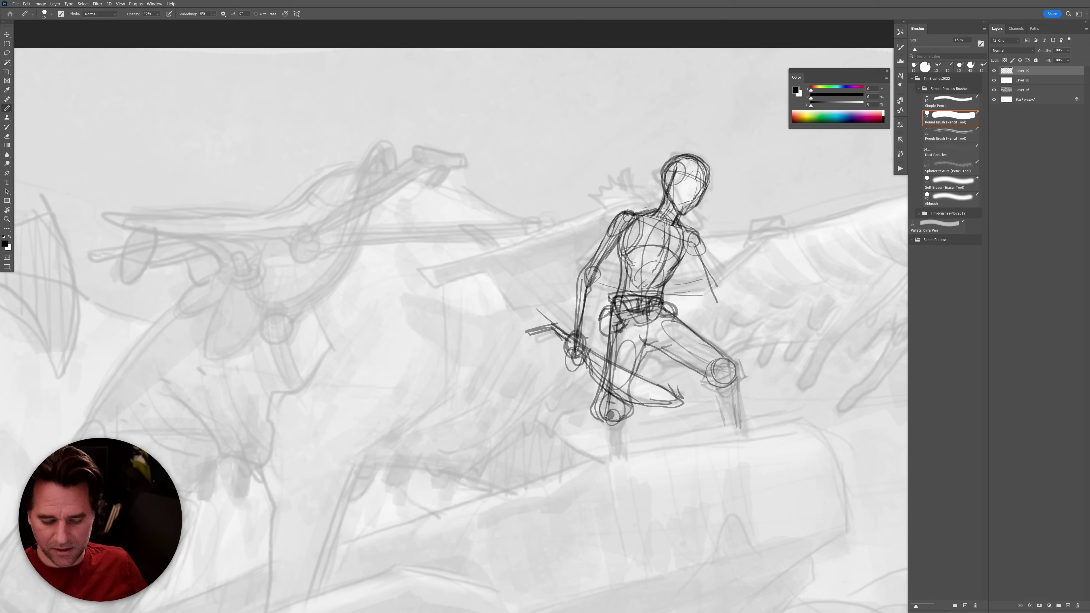
Add the standing leg's shin below the knee and darken the bent leg's thigh, knee and shin.
{"action": "mouse_move", "coordinate": [603, 420]}
{"action": "left_mouse_down"}
{"action": "mouse_move", "coordinate": [603, 447]}
{"action": "mouse_move", "coordinate": [626, 426]}
{"action": "mouse_move", "coordinate": [616, 458]}
{"action": "left_mouse_up"}
{"action": "mouse_move", "coordinate": [625, 419]}
{"action": "left_mouse_down"}
{"action": "mouse_move", "coordinate": [619, 458]}
{"action": "mouse_move", "coordinate": [599, 462]}
{"action": "left_mouse_up"}
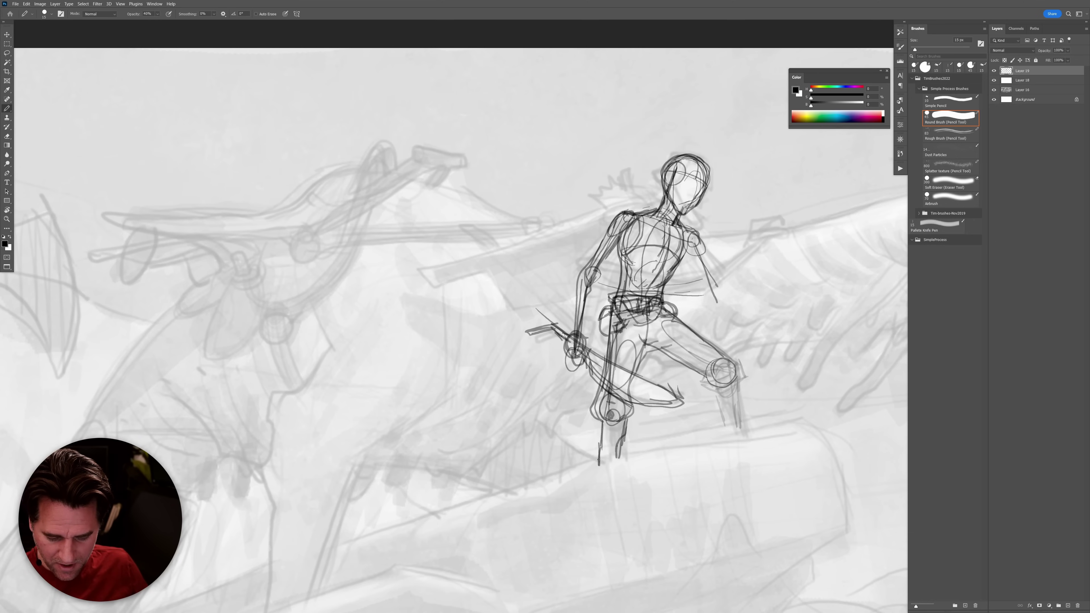
{"action": "left_click_drag", "start_coordinate": [735, 374], "coordinate": [739, 422]}
{"action": "mouse_move", "coordinate": [740, 377]}
{"action": "left_mouse_down"}
{"action": "mouse_move", "coordinate": [734, 365]}
{"action": "mouse_move", "coordinate": [678, 321]}
{"action": "left_mouse_up"}
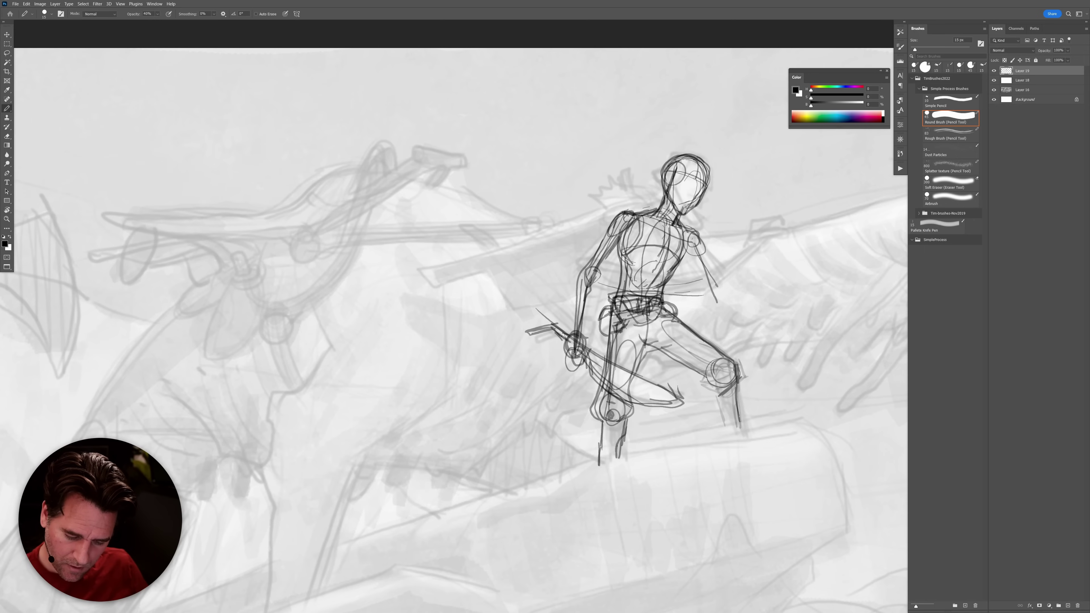
{"action": "left_click_drag", "start_coordinate": [722, 362], "coordinate": [732, 385]}
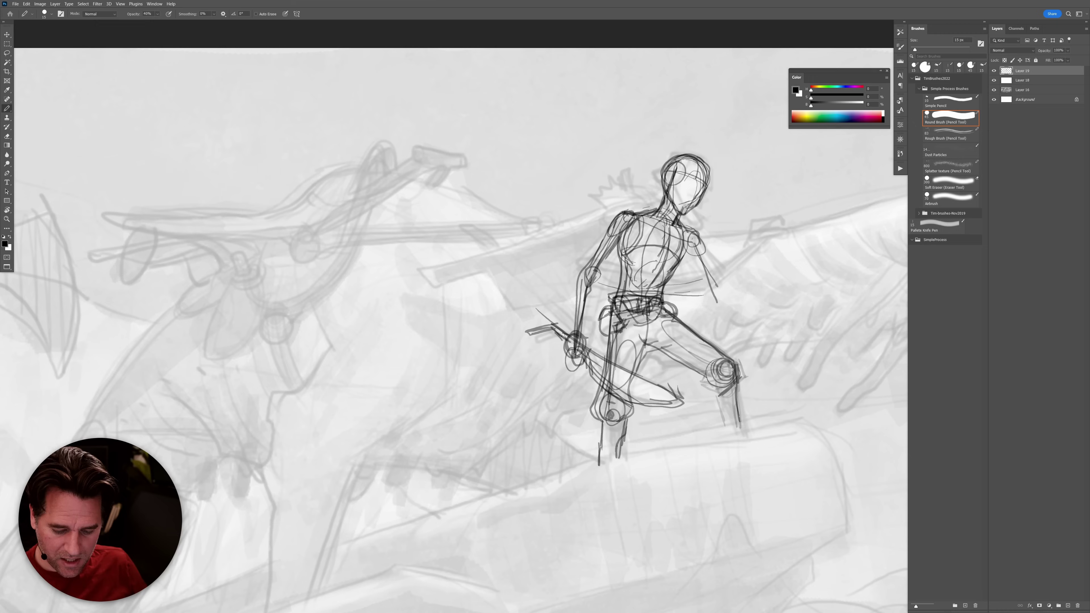
Switch to the full-screen view and refine the bent leg's underside, knee guard and shin.
{"action": "key", "text": "f"}
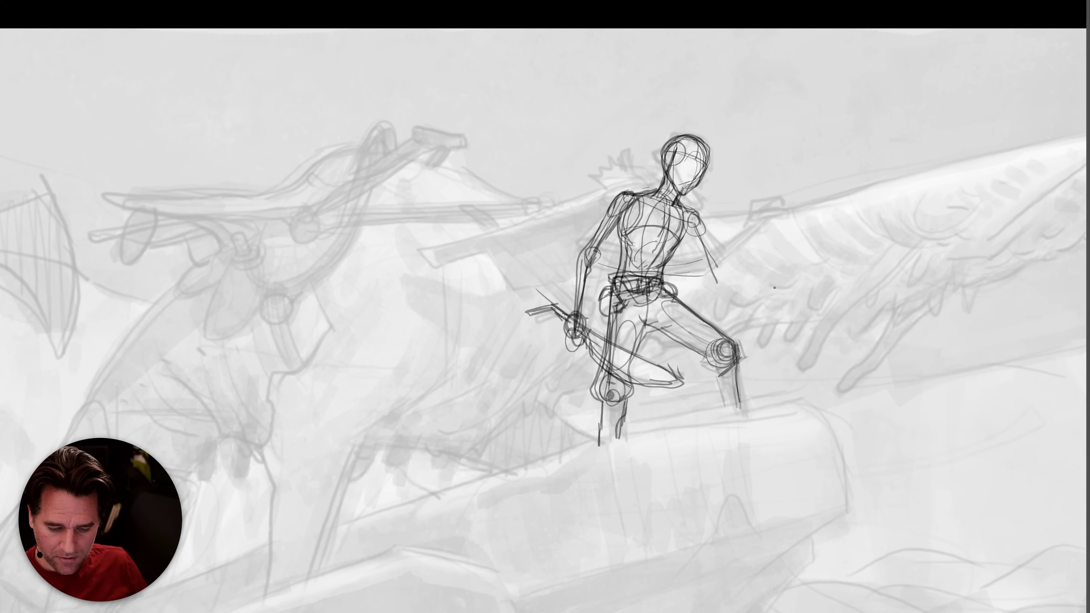
{"action": "mouse_move", "coordinate": [757, 351]}
{"action": "left_mouse_down"}
{"action": "mouse_move", "coordinate": [748, 318]}
{"action": "mouse_move", "coordinate": [718, 360]}
{"action": "left_mouse_up"}
{"action": "mouse_move", "coordinate": [666, 322]}
{"action": "left_mouse_down"}
{"action": "mouse_move", "coordinate": [714, 345]}
{"action": "mouse_move", "coordinate": [675, 330]}
{"action": "mouse_move", "coordinate": [647, 338]}
{"action": "left_mouse_up"}
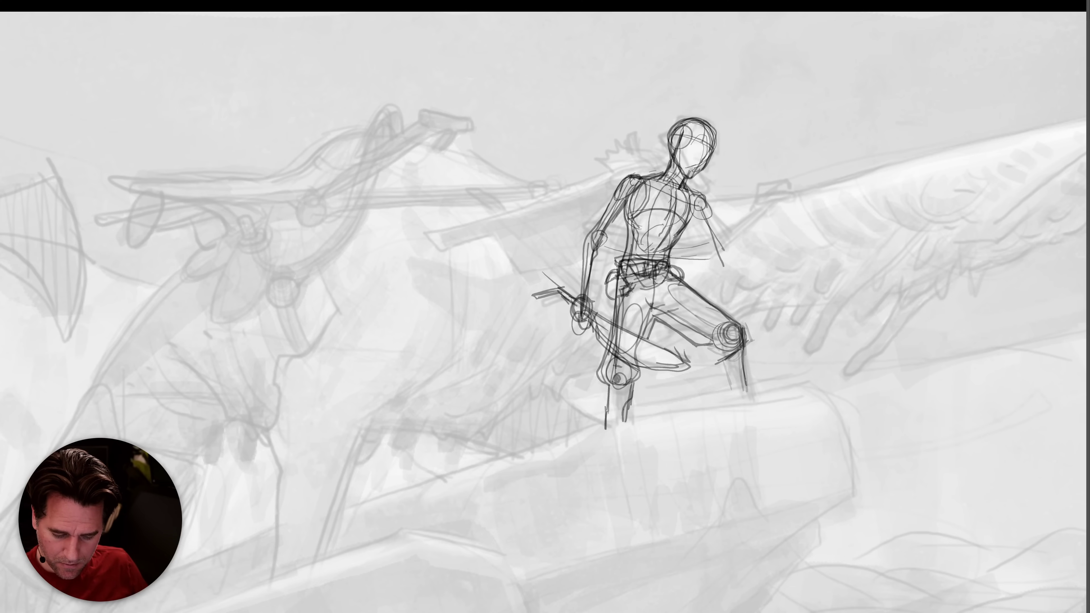
{"action": "mouse_move", "coordinate": [738, 324]}
{"action": "left_mouse_down"}
{"action": "mouse_move", "coordinate": [732, 352]}
{"action": "mouse_move", "coordinate": [707, 356]}
{"action": "mouse_move", "coordinate": [730, 334]}
{"action": "mouse_move", "coordinate": [710, 362]}
{"action": "mouse_move", "coordinate": [718, 343]}
{"action": "mouse_move", "coordinate": [687, 346]}
{"action": "mouse_move", "coordinate": [649, 316]}
{"action": "left_mouse_up"}
{"action": "key", "text": "ctrl+z"}
{"action": "key", "text": "ctrl+z"}
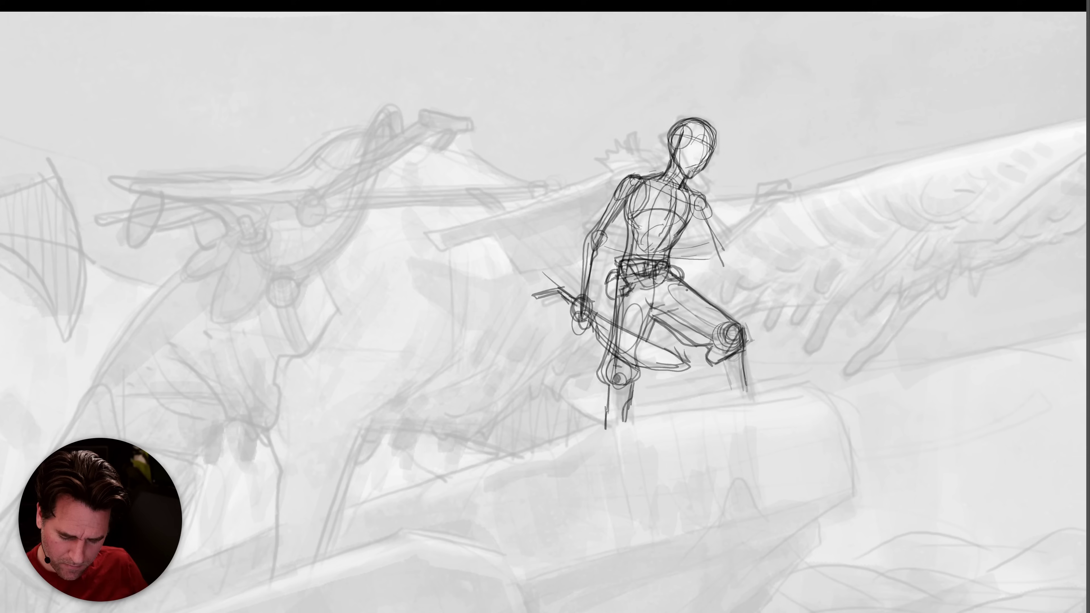
{"action": "mouse_move", "coordinate": [731, 337]}
{"action": "left_mouse_down"}
{"action": "mouse_move", "coordinate": [709, 354]}
{"action": "mouse_move", "coordinate": [745, 340]}
{"action": "mouse_move", "coordinate": [717, 360]}
{"action": "mouse_move", "coordinate": [733, 396]}
{"action": "left_mouse_up"}
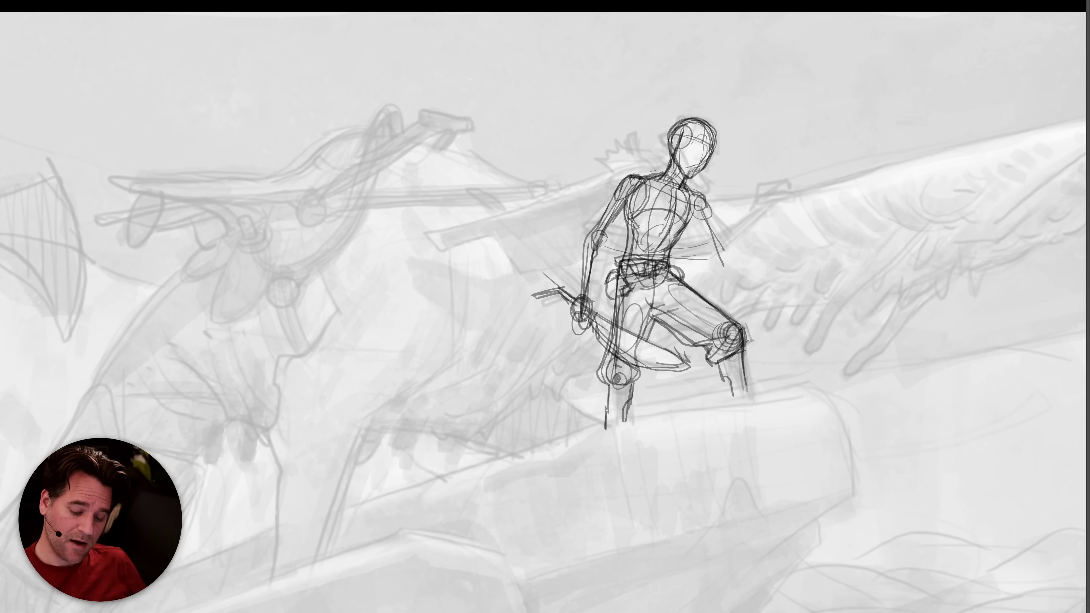
Sketch fold lines on the bent leg's thigh and darken the standing leg's knee cuff and inner shin.
{"action": "mouse_move", "coordinate": [739, 329]}
{"action": "left_mouse_down"}
{"action": "mouse_move", "coordinate": [724, 355]}
{"action": "mouse_move", "coordinate": [734, 324]}
{"action": "mouse_move", "coordinate": [708, 337]}
{"action": "left_mouse_up"}
{"action": "mouse_move", "coordinate": [660, 297]}
{"action": "left_mouse_down"}
{"action": "mouse_move", "coordinate": [680, 287]}
{"action": "mouse_move", "coordinate": [654, 307]}
{"action": "mouse_move", "coordinate": [698, 299]}
{"action": "mouse_move", "coordinate": [658, 309]}
{"action": "mouse_move", "coordinate": [712, 319]}
{"action": "mouse_move", "coordinate": [655, 314]}
{"action": "mouse_move", "coordinate": [678, 333]}
{"action": "mouse_move", "coordinate": [653, 310]}
{"action": "mouse_move", "coordinate": [645, 380]}
{"action": "mouse_move", "coordinate": [610, 392]}
{"action": "mouse_move", "coordinate": [638, 391]}
{"action": "left_mouse_up"}
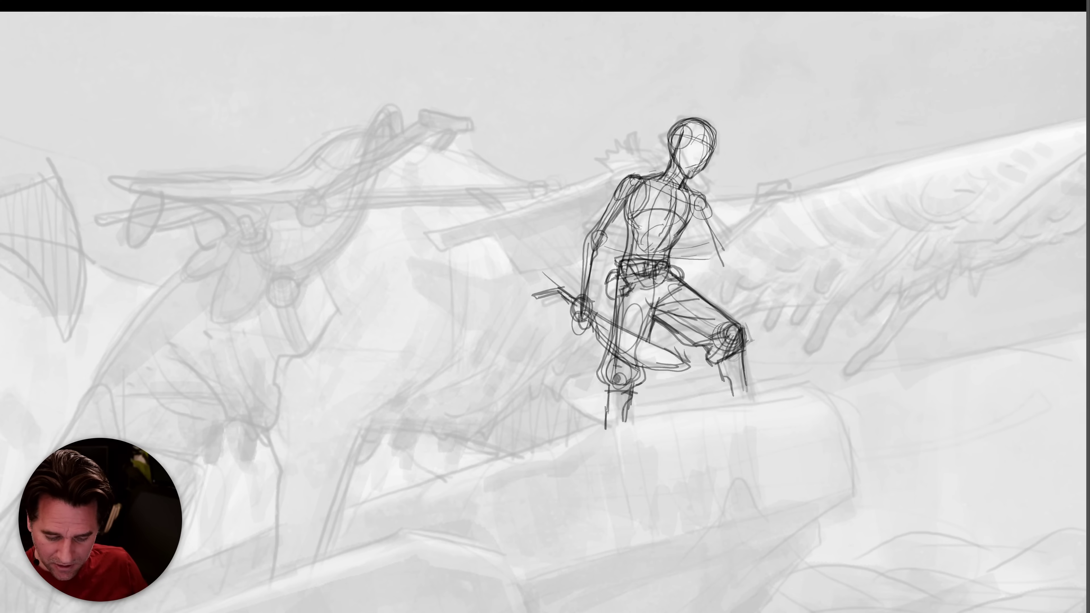
{"action": "left_click_drag", "start_coordinate": [631, 394], "coordinate": [630, 413]}
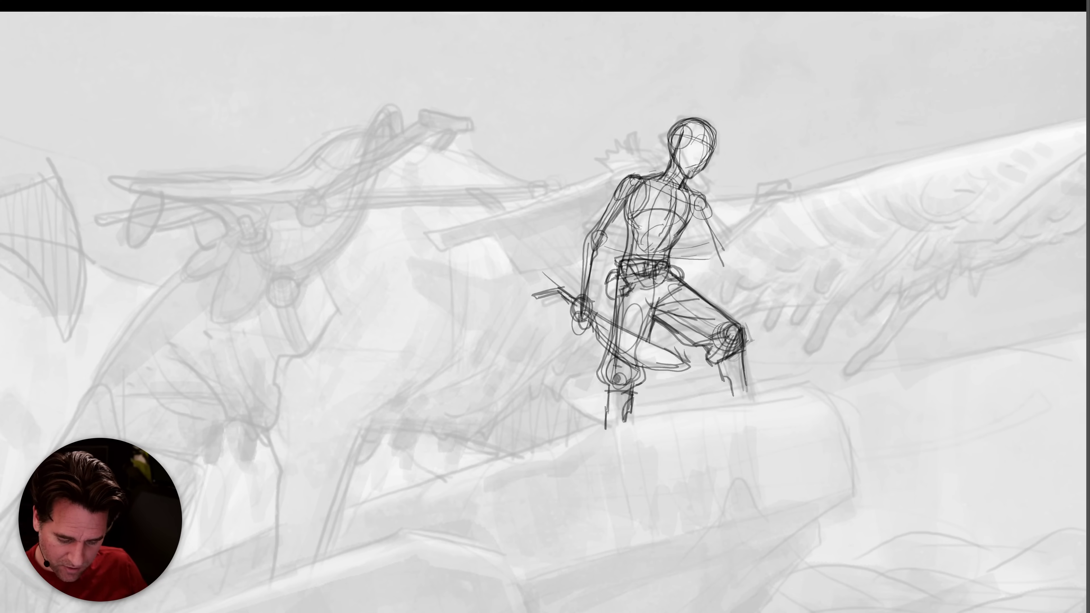
Outline the rock ledge's upper edge and rounded front end beneath the figure, and darken the bent leg's shin.
{"action": "left_click_drag", "start_coordinate": [520, 447], "coordinate": [816, 393]}
{"action": "mouse_move", "coordinate": [587, 428]}
{"action": "left_mouse_down"}
{"action": "mouse_move", "coordinate": [788, 384]}
{"action": "mouse_move", "coordinate": [843, 470]}
{"action": "mouse_move", "coordinate": [839, 502]}
{"action": "mouse_move", "coordinate": [785, 554]}
{"action": "left_mouse_up"}
{"action": "mouse_move", "coordinate": [845, 488]}
{"action": "left_mouse_down"}
{"action": "mouse_move", "coordinate": [797, 391]}
{"action": "mouse_move", "coordinate": [517, 445]}
{"action": "left_mouse_up"}
{"action": "left_click_drag", "start_coordinate": [720, 359], "coordinate": [735, 398]}
{"action": "left_click_drag", "start_coordinate": [738, 358], "coordinate": [745, 401]}
{"action": "left_click", "coordinate": [780, 319], "text": "ctrl+alt"}
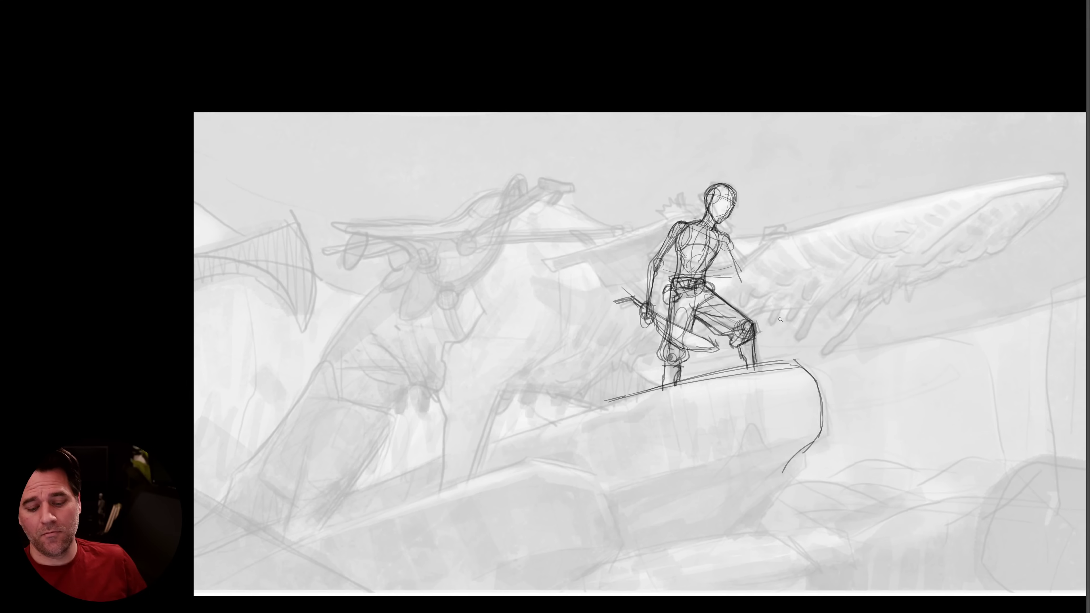
{"action": "left_click", "coordinate": [780, 319], "text": "alt"}
{"action": "left_click", "coordinate": [760, 289]}
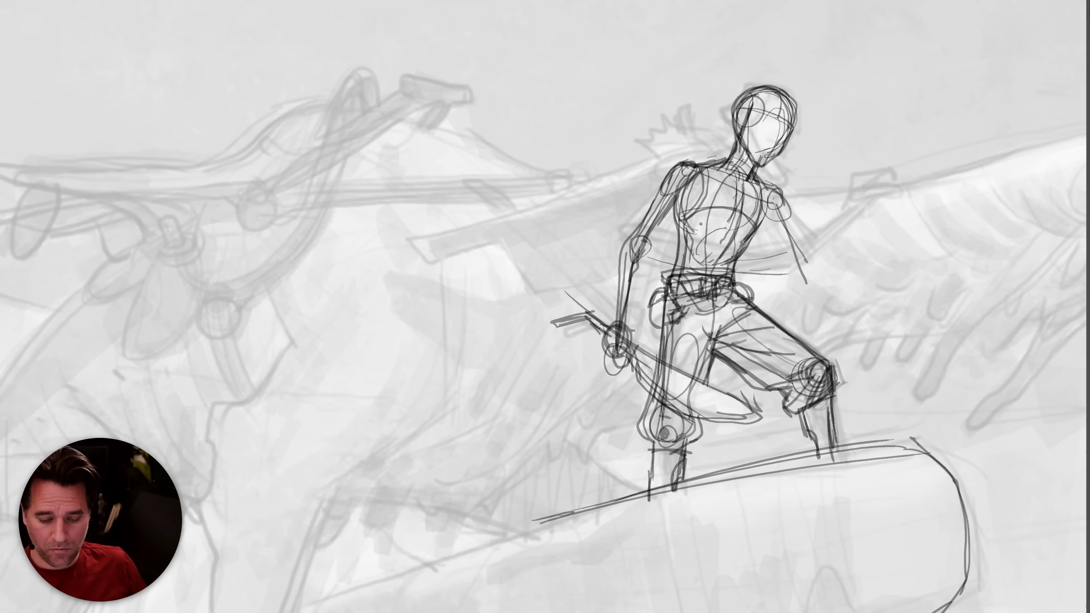
Refine the chest and shoulder contours, define the near arm, and thicken the far upper arm down to its elbow.
{"action": "left_click_drag", "start_coordinate": [679, 216], "coordinate": [672, 256]}
{"action": "mouse_move", "coordinate": [730, 156]}
{"action": "left_mouse_down"}
{"action": "mouse_move", "coordinate": [668, 166]}
{"action": "mouse_move", "coordinate": [656, 198]}
{"action": "left_mouse_up"}
{"action": "mouse_move", "coordinate": [759, 184]}
{"action": "left_mouse_down"}
{"action": "mouse_move", "coordinate": [787, 198]}
{"action": "mouse_move", "coordinate": [802, 244]}
{"action": "left_mouse_up"}
{"action": "left_click_drag", "start_coordinate": [762, 210], "coordinate": [800, 269]}
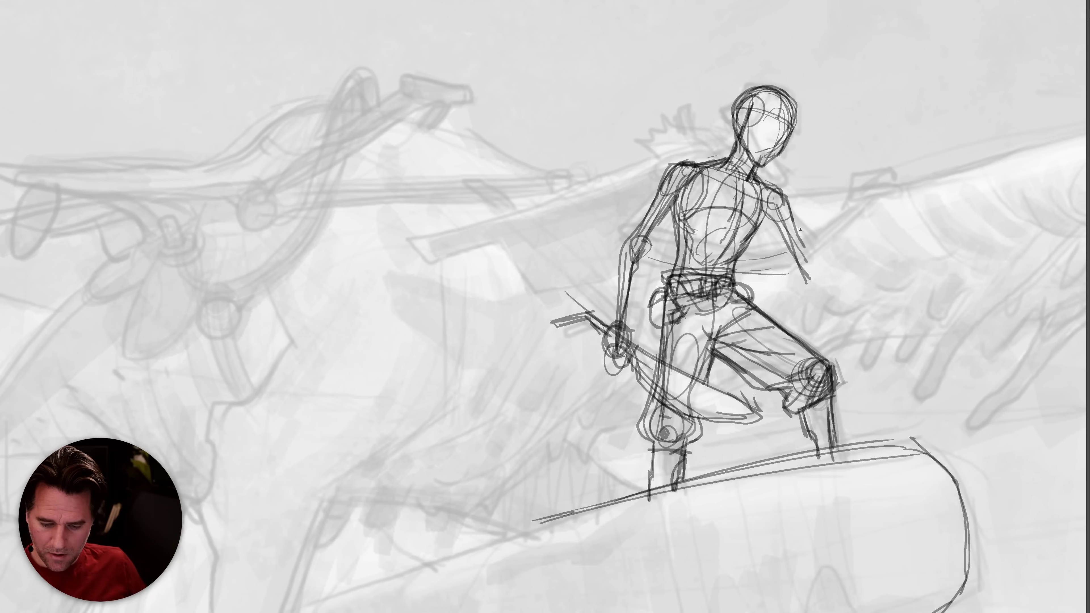
{"action": "mouse_move", "coordinate": [769, 225]}
{"action": "left_mouse_down"}
{"action": "mouse_move", "coordinate": [813, 260]}
{"action": "mouse_move", "coordinate": [776, 205]}
{"action": "left_mouse_up"}
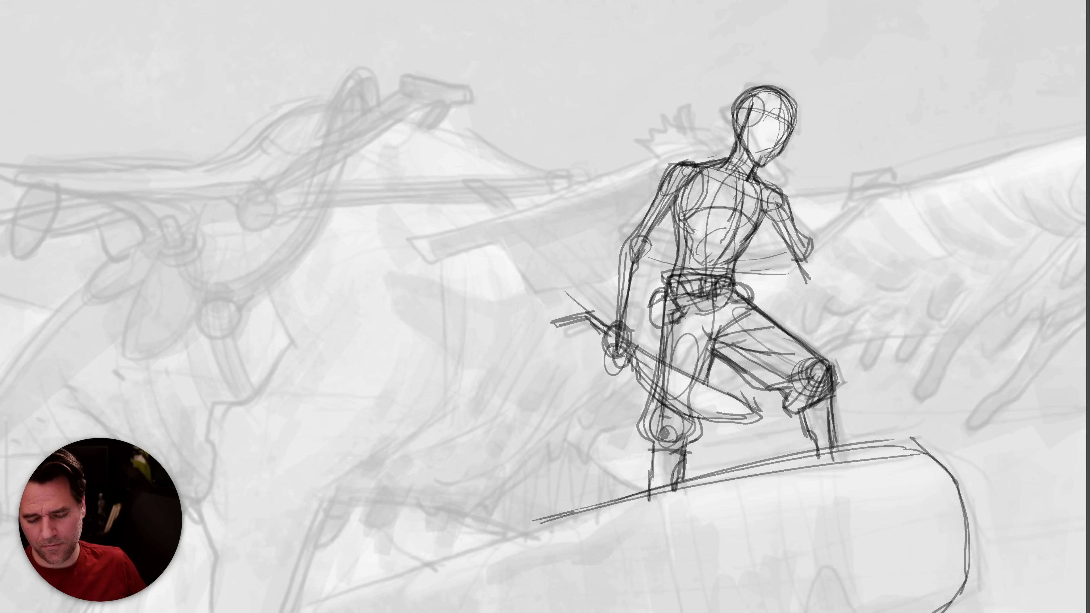
{"action": "mouse_move", "coordinate": [700, 215]}
{"action": "left_mouse_down"}
{"action": "mouse_move", "coordinate": [756, 230]}
{"action": "mouse_move", "coordinate": [692, 204]}
{"action": "mouse_move", "coordinate": [669, 209]}
{"action": "mouse_move", "coordinate": [635, 265]}
{"action": "left_mouse_up"}
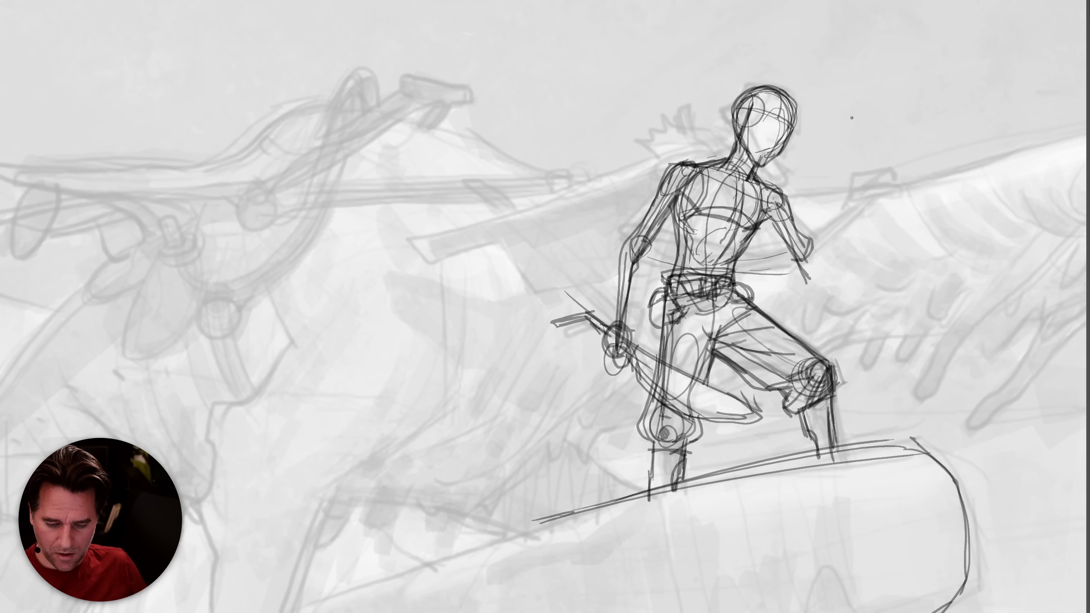
Add bands around the far upper arm and draw a straight forearm rising from the elbow.
{"action": "left_click_drag", "start_coordinate": [758, 183], "coordinate": [788, 205]}
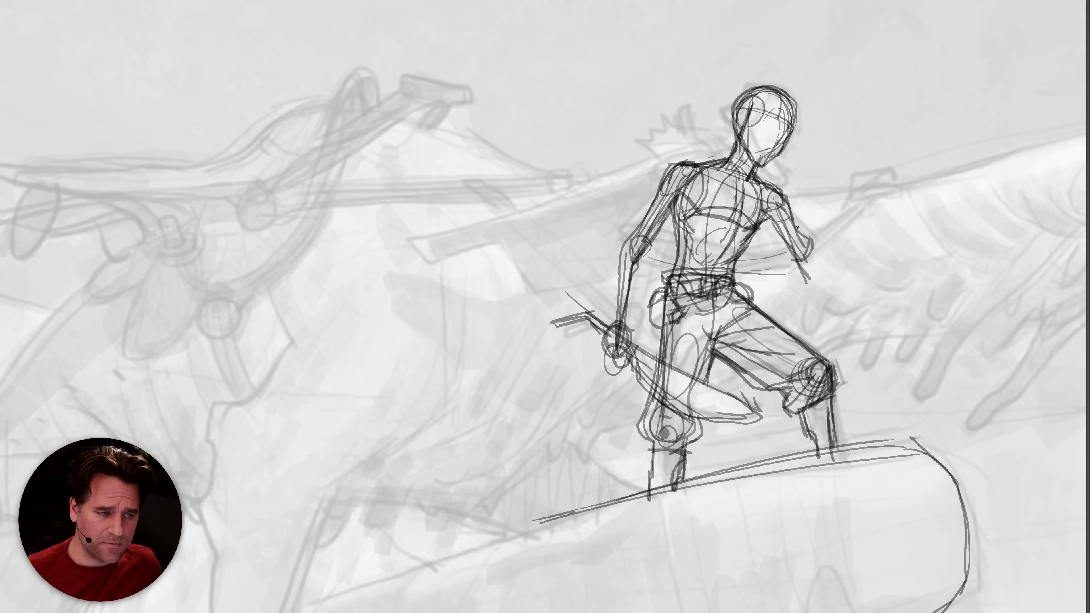
{"action": "left_click_drag", "start_coordinate": [792, 217], "coordinate": [778, 240]}
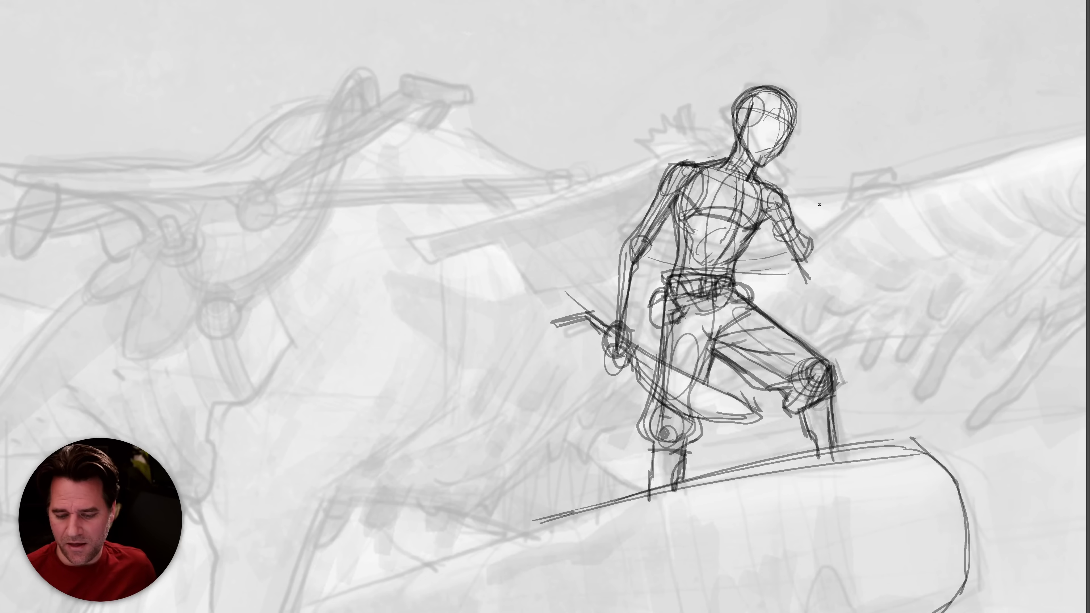
{"action": "key", "text": "ctrl+z"}
{"action": "mouse_move", "coordinate": [801, 235]}
{"action": "left_mouse_down"}
{"action": "mouse_move", "coordinate": [782, 248]}
{"action": "mouse_move", "coordinate": [768, 210]}
{"action": "left_mouse_up"}
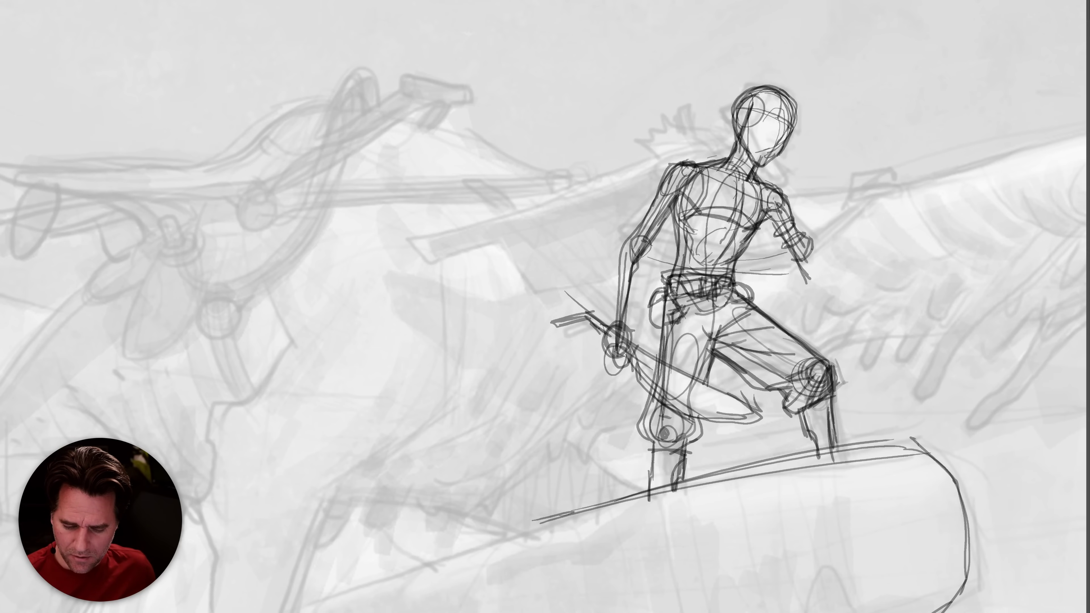
{"action": "mouse_move", "coordinate": [808, 253]}
{"action": "left_mouse_down"}
{"action": "mouse_move", "coordinate": [865, 212]}
{"action": "mouse_move", "coordinate": [801, 242]}
{"action": "left_mouse_up"}
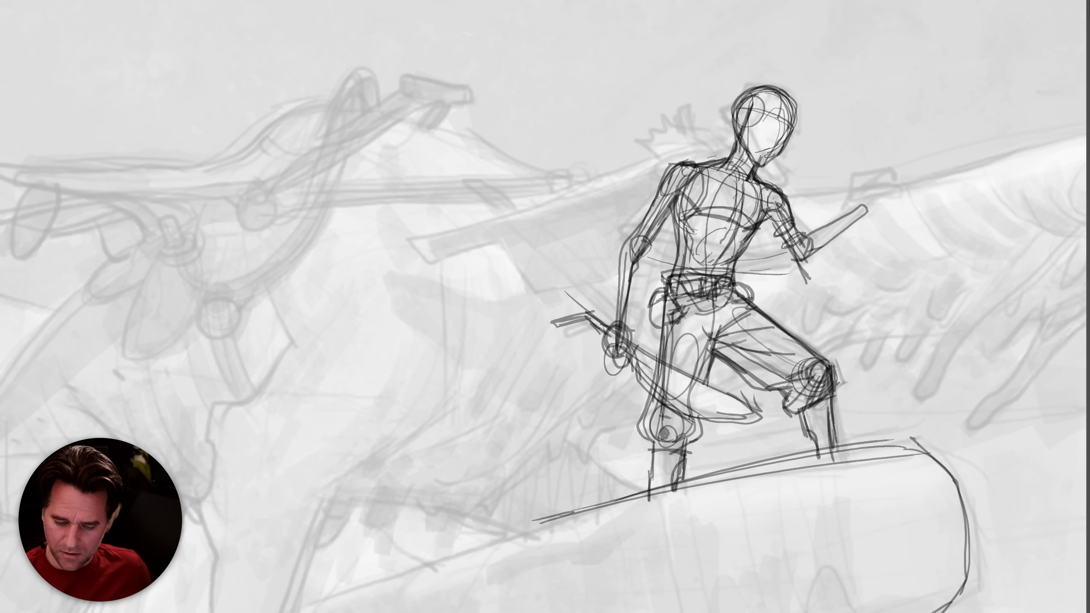
Draw a small flat oval for the hand at the end of the raised far forearm.
{"action": "mouse_move", "coordinate": [854, 209]}
{"action": "left_mouse_down"}
{"action": "mouse_move", "coordinate": [880, 201]}
{"action": "mouse_move", "coordinate": [832, 236]}
{"action": "mouse_move", "coordinate": [806, 363]}
{"action": "left_mouse_up"}
{"action": "key", "text": "ctrl+z"}
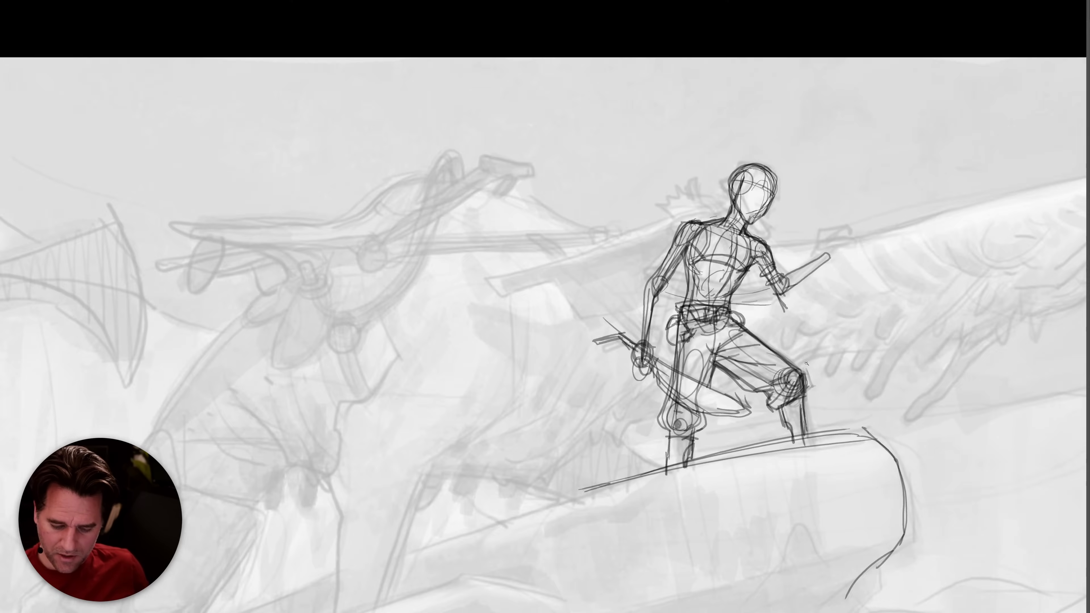
{"action": "left_click", "coordinate": [805, 363], "text": "alt"}
{"action": "scroll", "coordinate": [843, 364], "scroll_direction": "up", "scroll_amount": 5}
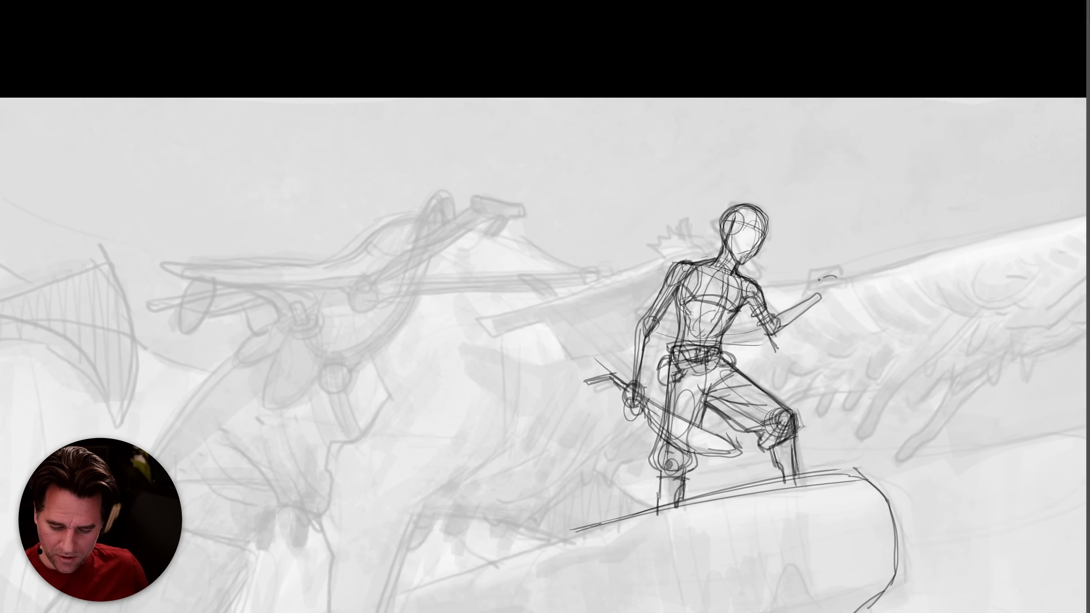
{"action": "mouse_move", "coordinate": [812, 292]}
{"action": "left_mouse_down"}
{"action": "mouse_move", "coordinate": [840, 280]}
{"action": "mouse_move", "coordinate": [809, 293]}
{"action": "left_mouse_up"}
Erase the far upper arm and elbow and fade the forearm, keeping the oval hand.
{"action": "key", "text": "e"}
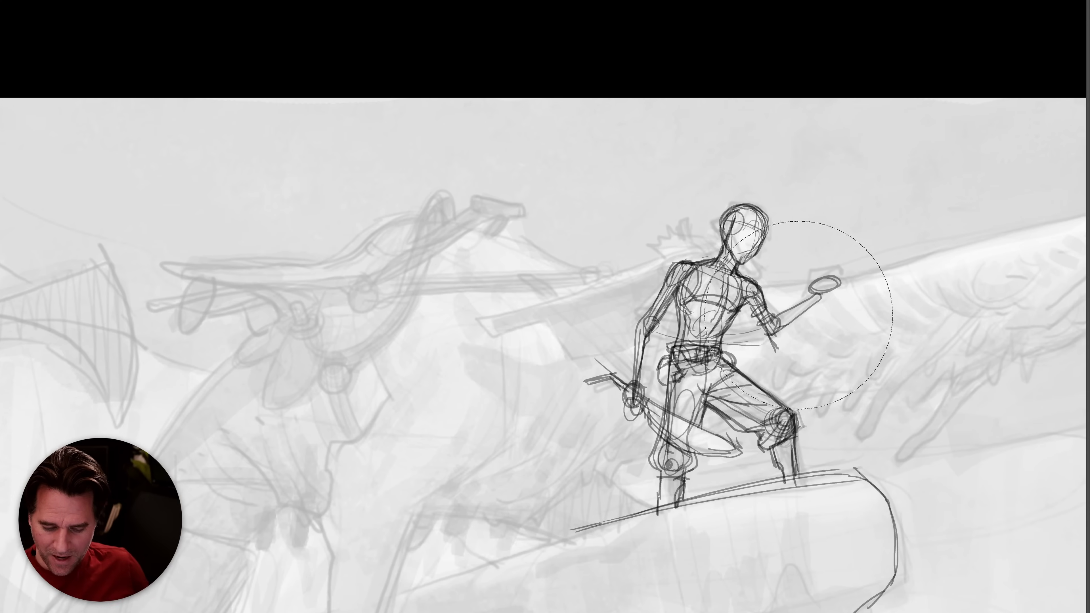
{"action": "key", "text": "b"}
{"action": "key", "text": "["}
{"action": "key", "text": "["}
{"action": "key", "text": "["}
{"action": "key", "text": "["}
{"action": "mouse_move", "coordinate": [814, 312]}
{"action": "left_mouse_down"}
{"action": "mouse_move", "coordinate": [775, 332]}
{"action": "mouse_move", "coordinate": [754, 302]}
{"action": "mouse_move", "coordinate": [771, 316]}
{"action": "left_mouse_up"}
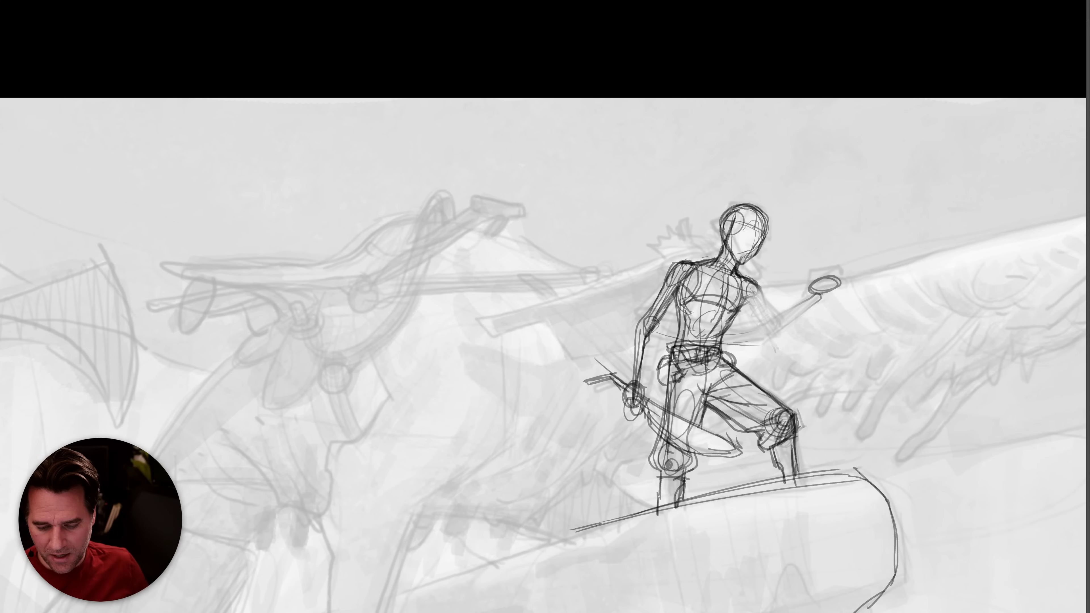
Redraw the far arm with the upper arm angling down to the elbow and the forearm rising to the oval hand.
{"action": "left_click_drag", "start_coordinate": [746, 286], "coordinate": [770, 334]}
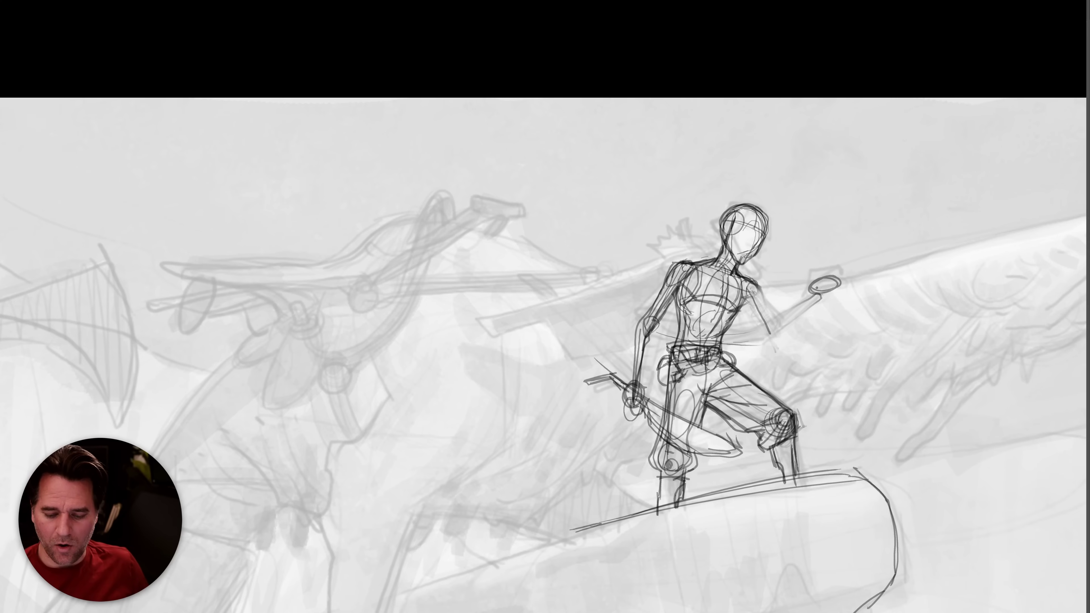
{"action": "key", "text": "ctrl+z"}
{"action": "mouse_move", "coordinate": [839, 277]}
{"action": "left_mouse_down"}
{"action": "mouse_move", "coordinate": [815, 279]}
{"action": "mouse_move", "coordinate": [822, 288]}
{"action": "mouse_move", "coordinate": [839, 277]}
{"action": "mouse_move", "coordinate": [809, 283]}
{"action": "mouse_move", "coordinate": [834, 283]}
{"action": "mouse_move", "coordinate": [786, 307]}
{"action": "left_mouse_up"}
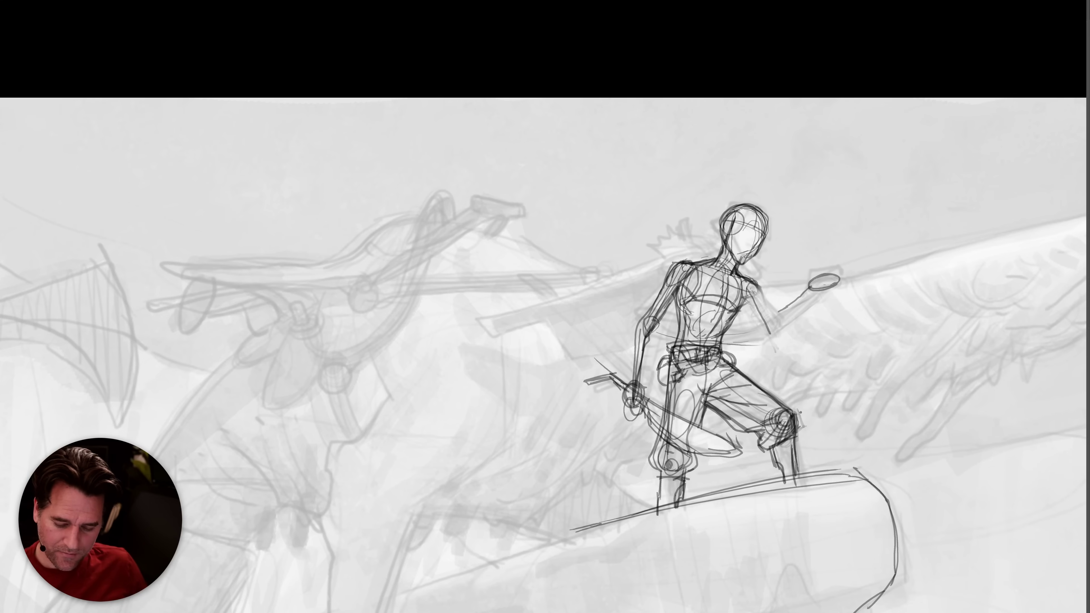
{"action": "mouse_move", "coordinate": [761, 293]}
{"action": "left_mouse_down"}
{"action": "mouse_move", "coordinate": [747, 326]}
{"action": "mouse_move", "coordinate": [788, 317]}
{"action": "mouse_move", "coordinate": [814, 289]}
{"action": "mouse_move", "coordinate": [774, 328]}
{"action": "left_mouse_up"}
{"action": "key", "text": "ctrl+z"}
{"action": "mouse_move", "coordinate": [805, 291]}
{"action": "left_mouse_down"}
{"action": "mouse_move", "coordinate": [770, 311]}
{"action": "mouse_move", "coordinate": [771, 343]}
{"action": "left_mouse_up"}
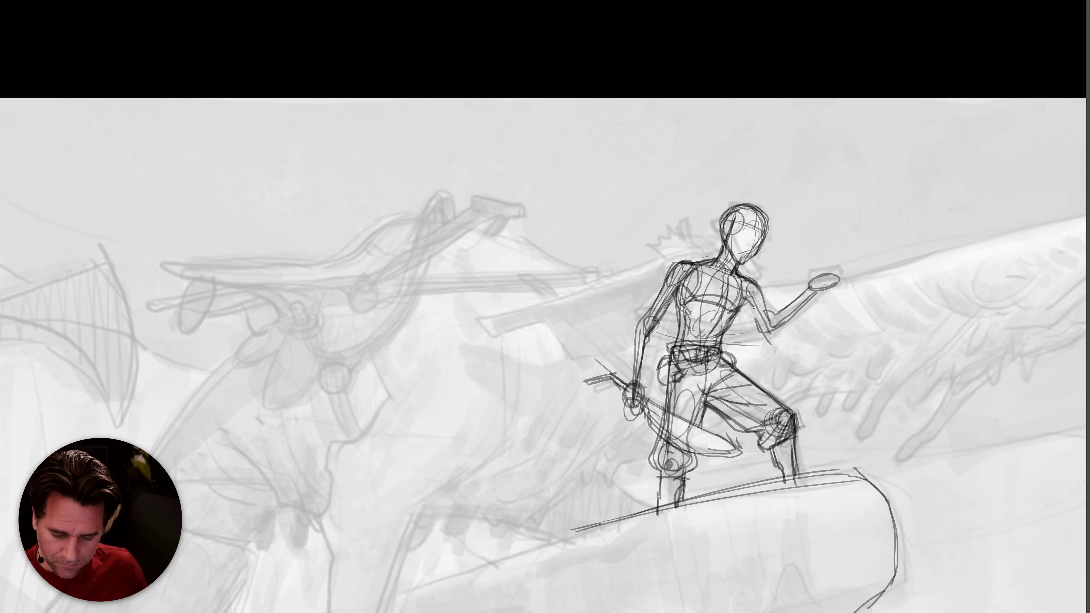
Strengthen the far arm's elbow, add wrapping bands along its forearm, and shape the open hand.
{"action": "left_click_drag", "start_coordinate": [757, 286], "coordinate": [776, 314]}
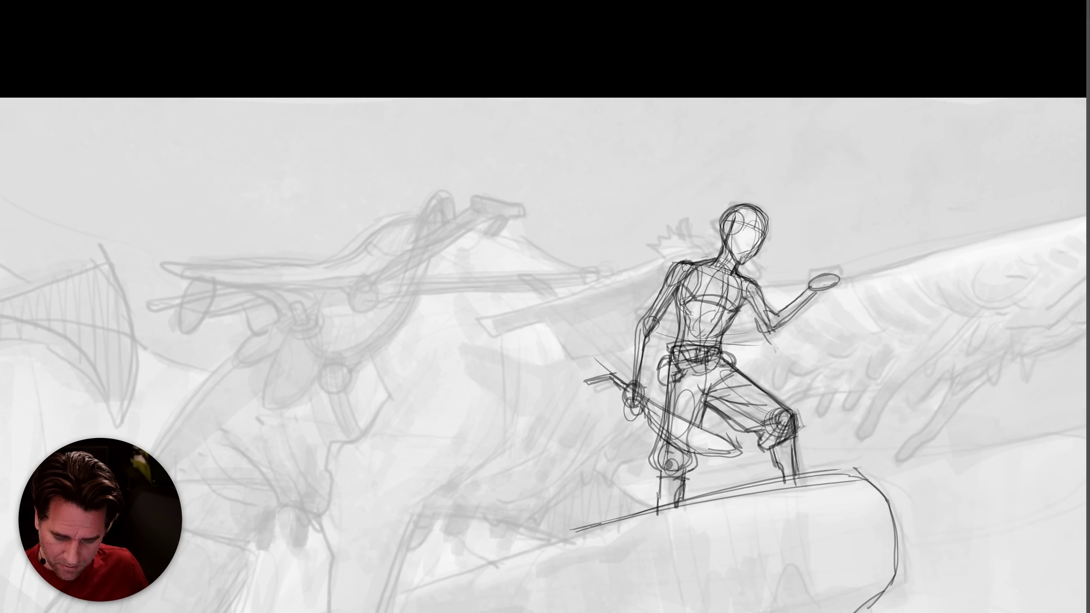
{"action": "mouse_move", "coordinate": [776, 306]}
{"action": "left_mouse_down"}
{"action": "mouse_move", "coordinate": [768, 331]}
{"action": "mouse_move", "coordinate": [743, 305]}
{"action": "mouse_move", "coordinate": [760, 304]}
{"action": "mouse_move", "coordinate": [776, 325]}
{"action": "left_mouse_up"}
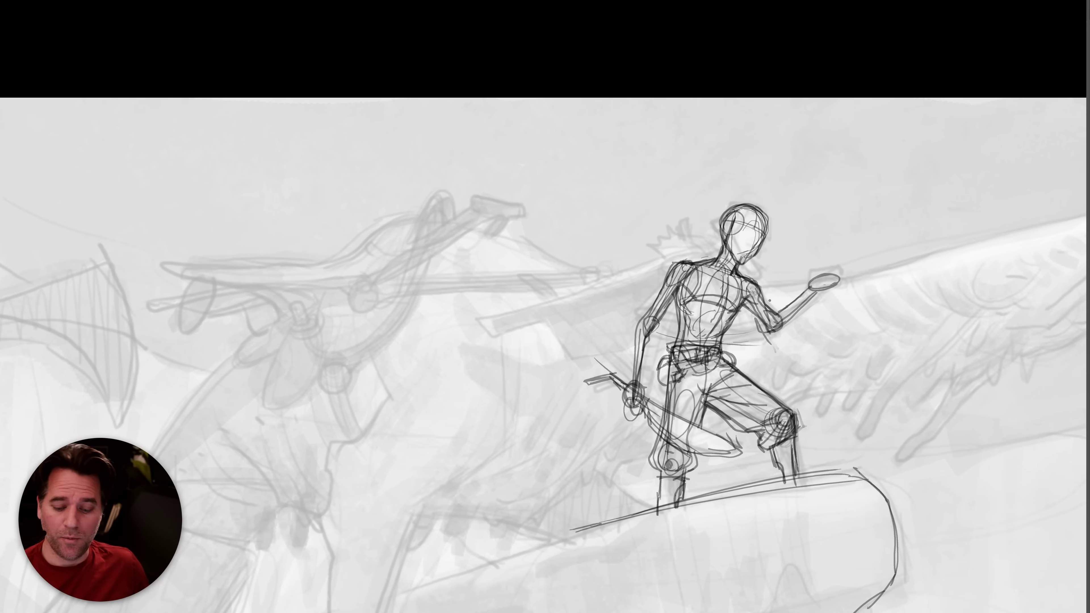
{"action": "mouse_move", "coordinate": [770, 321]}
{"action": "left_mouse_down"}
{"action": "mouse_move", "coordinate": [767, 298]}
{"action": "mouse_move", "coordinate": [813, 298]}
{"action": "mouse_move", "coordinate": [783, 306]}
{"action": "mouse_move", "coordinate": [789, 319]}
{"action": "mouse_move", "coordinate": [782, 303]}
{"action": "mouse_move", "coordinate": [796, 312]}
{"action": "mouse_move", "coordinate": [811, 288]}
{"action": "left_mouse_up"}
{"action": "mouse_move", "coordinate": [802, 289]}
{"action": "left_mouse_down"}
{"action": "mouse_move", "coordinate": [828, 289]}
{"action": "mouse_move", "coordinate": [809, 282]}
{"action": "mouse_move", "coordinate": [836, 274]}
{"action": "mouse_move", "coordinate": [771, 321]}
{"action": "left_mouse_up"}
Draw a rounded collar around the neck and a long cape with fold lines billowing behind the figure.
{"action": "mouse_move", "coordinate": [717, 235]}
{"action": "left_mouse_down"}
{"action": "mouse_move", "coordinate": [669, 243]}
{"action": "mouse_move", "coordinate": [707, 265]}
{"action": "mouse_move", "coordinate": [668, 242]}
{"action": "mouse_move", "coordinate": [741, 252]}
{"action": "mouse_move", "coordinate": [770, 273]}
{"action": "mouse_move", "coordinate": [741, 285]}
{"action": "mouse_move", "coordinate": [761, 273]}
{"action": "mouse_move", "coordinate": [700, 238]}
{"action": "mouse_move", "coordinate": [680, 256]}
{"action": "mouse_move", "coordinate": [714, 253]}
{"action": "mouse_move", "coordinate": [692, 238]}
{"action": "mouse_move", "coordinate": [730, 286]}
{"action": "mouse_move", "coordinate": [746, 275]}
{"action": "mouse_move", "coordinate": [727, 292]}
{"action": "mouse_move", "coordinate": [747, 274]}
{"action": "mouse_move", "coordinate": [721, 271]}
{"action": "mouse_move", "coordinate": [718, 250]}
{"action": "mouse_move", "coordinate": [705, 257]}
{"action": "mouse_move", "coordinate": [748, 268]}
{"action": "mouse_move", "coordinate": [741, 277]}
{"action": "mouse_move", "coordinate": [707, 237]}
{"action": "mouse_move", "coordinate": [671, 254]}
{"action": "left_mouse_up"}
{"action": "mouse_move", "coordinate": [704, 293]}
{"action": "left_mouse_down"}
{"action": "mouse_move", "coordinate": [684, 258]}
{"action": "mouse_move", "coordinate": [554, 293]}
{"action": "left_mouse_up"}
{"action": "mouse_move", "coordinate": [681, 258]}
{"action": "left_mouse_down"}
{"action": "mouse_move", "coordinate": [460, 319]}
{"action": "mouse_move", "coordinate": [465, 327]}
{"action": "mouse_move", "coordinate": [653, 276]}
{"action": "mouse_move", "coordinate": [578, 310]}
{"action": "mouse_move", "coordinate": [460, 341]}
{"action": "mouse_move", "coordinate": [462, 326]}
{"action": "mouse_move", "coordinate": [528, 329]}
{"action": "mouse_move", "coordinate": [551, 353]}
{"action": "mouse_move", "coordinate": [542, 319]}
{"action": "left_mouse_up"}
{"action": "mouse_move", "coordinate": [471, 321]}
{"action": "left_mouse_down"}
{"action": "mouse_move", "coordinate": [537, 326]}
{"action": "mouse_move", "coordinate": [566, 359]}
{"action": "mouse_move", "coordinate": [673, 330]}
{"action": "mouse_move", "coordinate": [595, 351]}
{"action": "mouse_move", "coordinate": [651, 306]}
{"action": "left_mouse_up"}
{"action": "left_click_drag", "start_coordinate": [535, 331], "coordinate": [647, 284]}
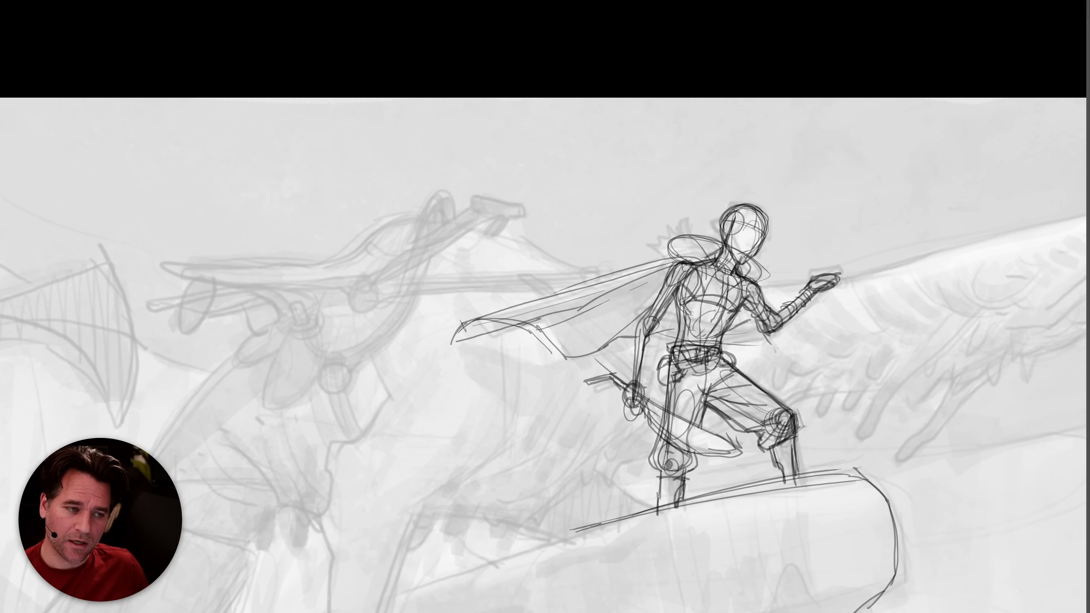
Add ragged fur tufts around both sides of the collar and darken the near arm's contour.
{"action": "mouse_move", "coordinate": [705, 283]}
{"action": "left_mouse_down"}
{"action": "mouse_move", "coordinate": [695, 263]}
{"action": "mouse_move", "coordinate": [634, 266]}
{"action": "mouse_move", "coordinate": [716, 250]}
{"action": "mouse_move", "coordinate": [686, 240]}
{"action": "mouse_move", "coordinate": [674, 253]}
{"action": "mouse_move", "coordinate": [699, 243]}
{"action": "mouse_move", "coordinate": [690, 226]}
{"action": "mouse_move", "coordinate": [690, 235]}
{"action": "mouse_move", "coordinate": [673, 228]}
{"action": "mouse_move", "coordinate": [649, 246]}
{"action": "mouse_move", "coordinate": [678, 257]}
{"action": "mouse_move", "coordinate": [658, 248]}
{"action": "mouse_move", "coordinate": [674, 233]}
{"action": "mouse_move", "coordinate": [646, 245]}
{"action": "mouse_move", "coordinate": [660, 252]}
{"action": "mouse_move", "coordinate": [707, 233]}
{"action": "left_mouse_up"}
{"action": "left_click_drag", "start_coordinate": [711, 238], "coordinate": [706, 228]}
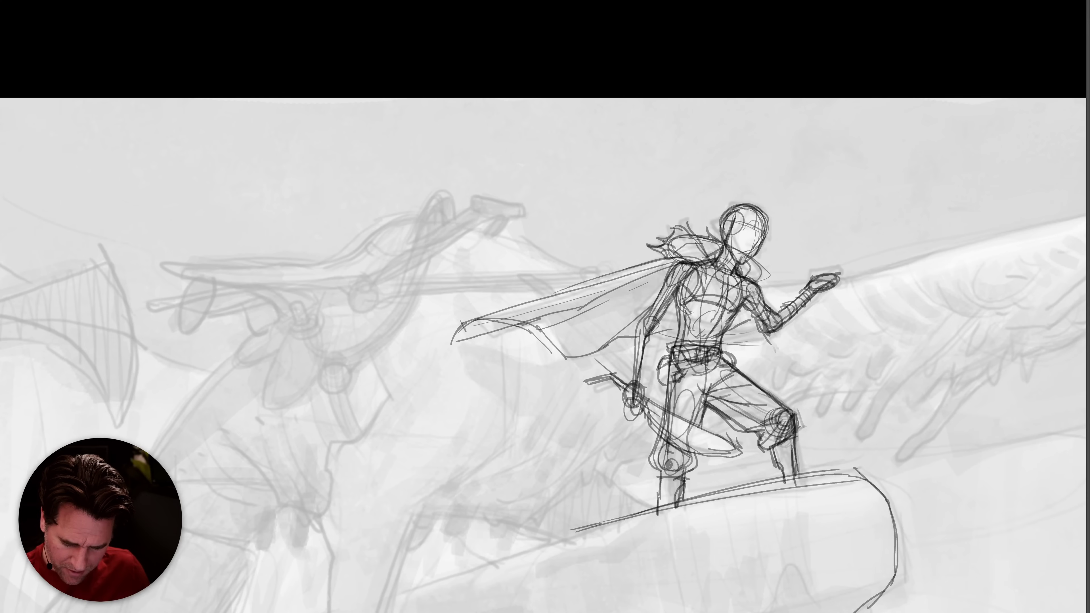
{"action": "left_click_drag", "start_coordinate": [759, 279], "coordinate": [771, 267]}
{"action": "mouse_move", "coordinate": [678, 299]}
{"action": "left_mouse_down"}
{"action": "mouse_move", "coordinate": [685, 327]}
{"action": "mouse_move", "coordinate": [656, 322]}
{"action": "mouse_move", "coordinate": [638, 386]}
{"action": "mouse_move", "coordinate": [641, 321]}
{"action": "mouse_move", "coordinate": [655, 304]}
{"action": "left_mouse_up"}
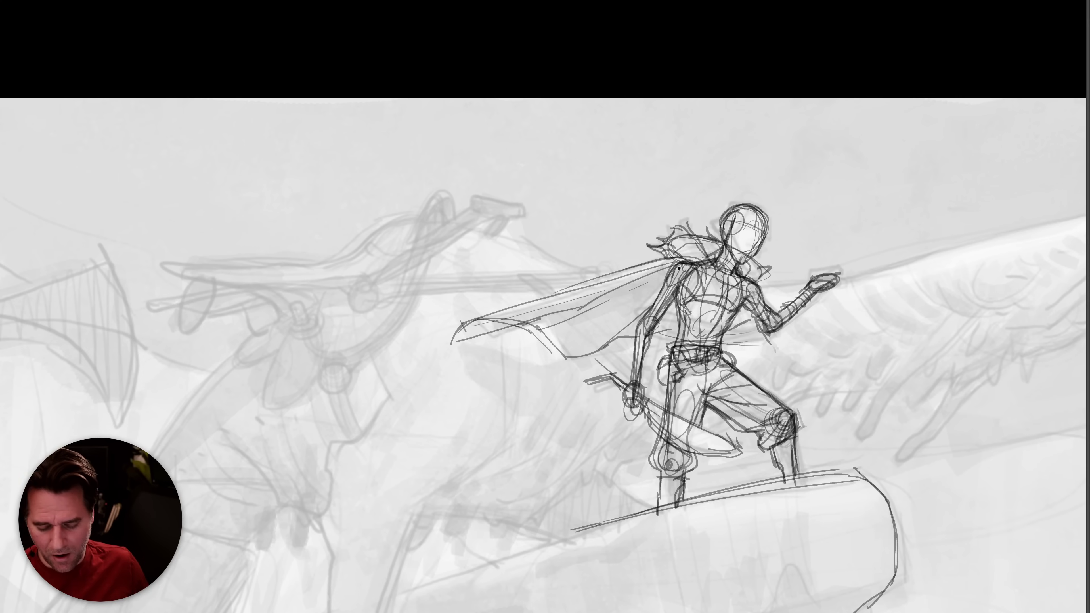
{"action": "mouse_move", "coordinate": [724, 343]}
{"action": "left_mouse_down"}
{"action": "mouse_move", "coordinate": [664, 345]}
{"action": "mouse_move", "coordinate": [680, 342]}
{"action": "mouse_move", "coordinate": [674, 296]}
{"action": "left_mouse_up"}
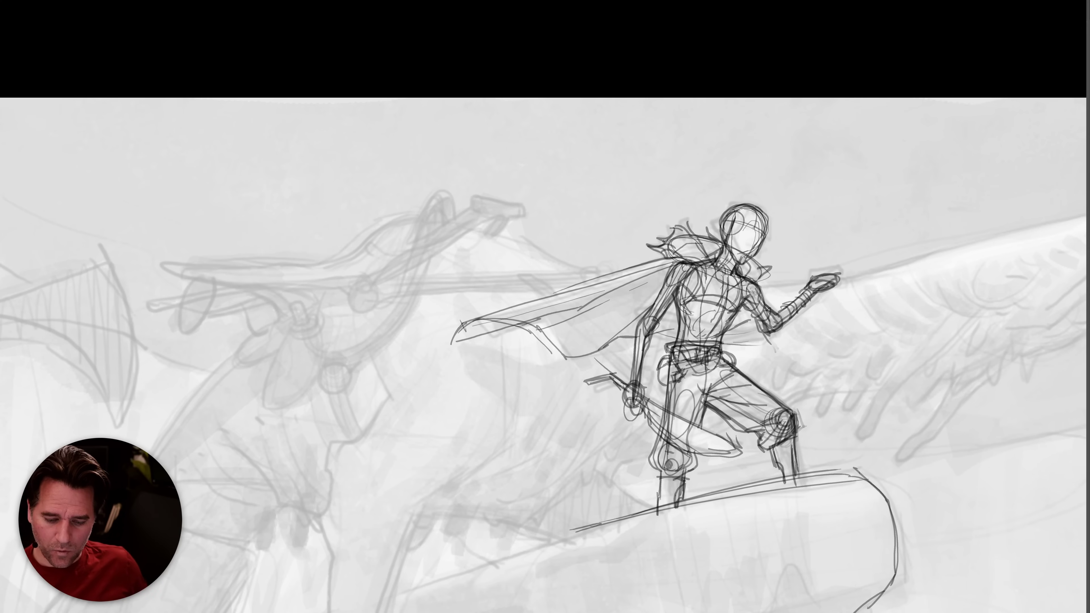
Move the other document's floating window out of the workspace and show the sketch full screen with its panels.
{"action": "key", "text": "f"}
{"action": "key", "text": "f"}
{"action": "key", "text": "f"}
{"action": "key", "text": "f"}
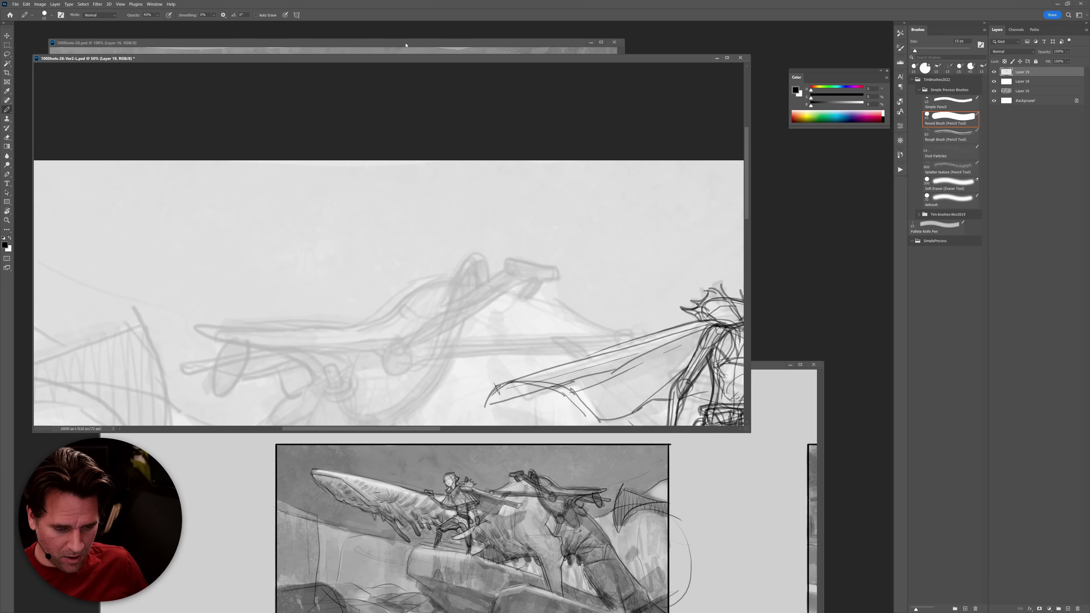
{"action": "left_click_drag", "start_coordinate": [406, 44], "coordinate": [966, 0]}
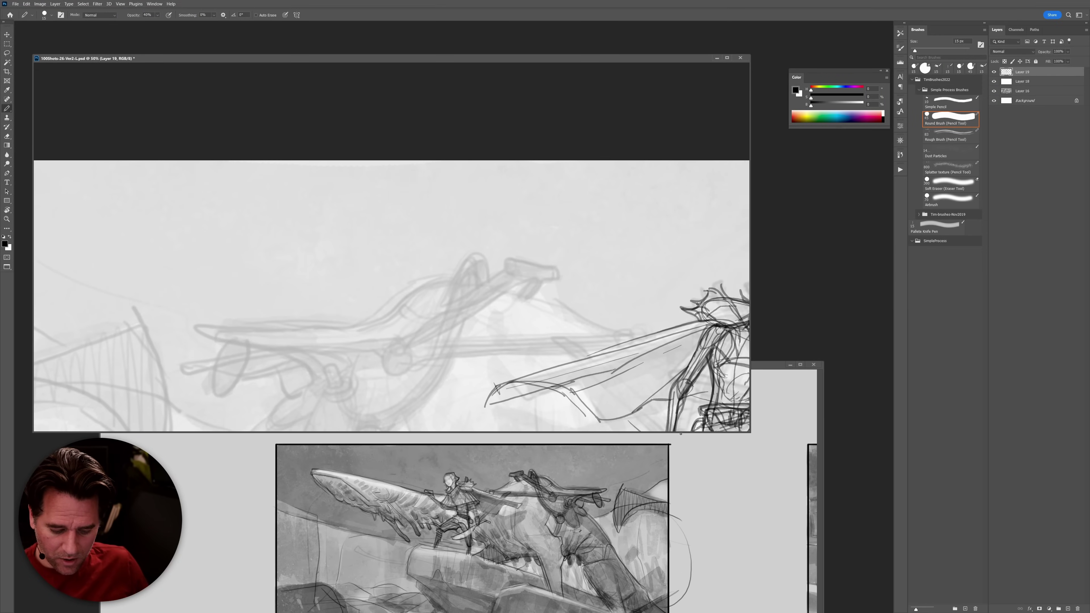
{"action": "key", "text": "f"}
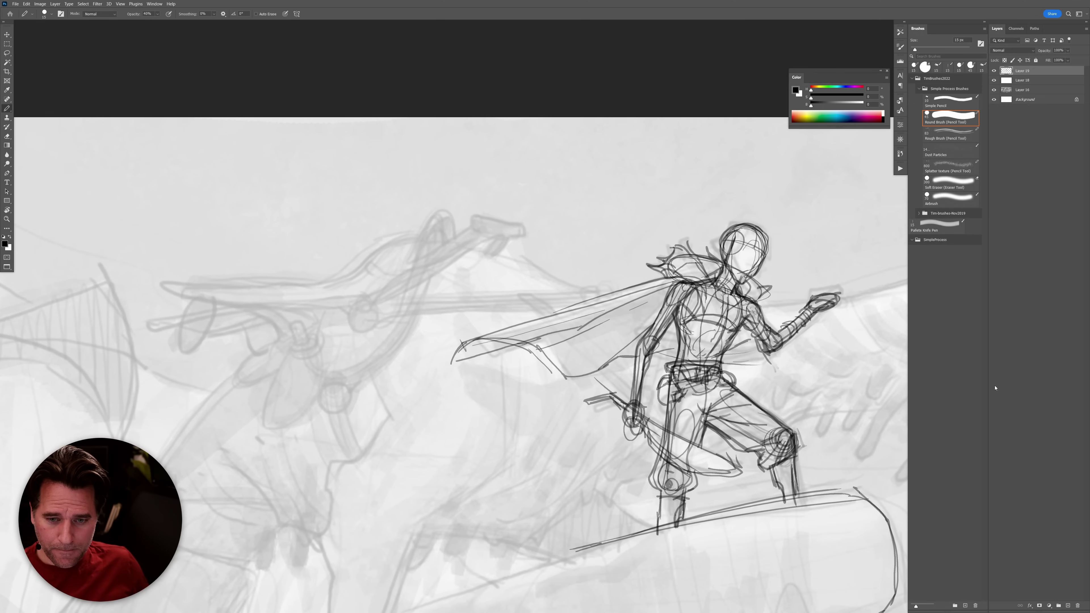
{"action": "scroll", "coordinate": [795, 328], "scroll_direction": "down", "scroll_amount": 1}
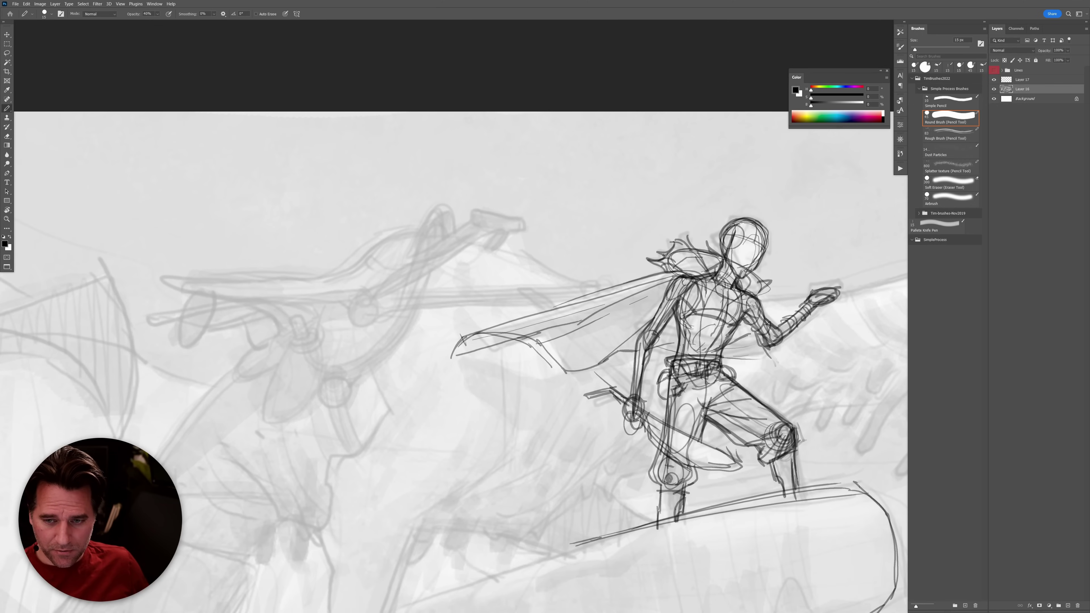
{"action": "left_click_drag", "start_coordinate": [768, 333], "coordinate": [737, 314]}
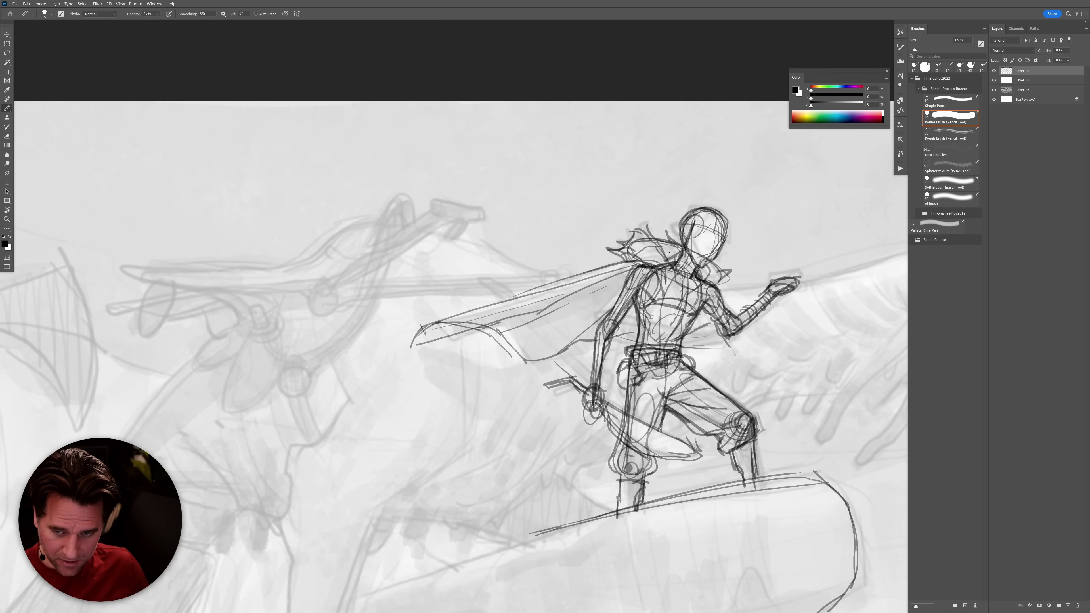
Erase the spiky fur tufts behind the neck and redraw that side of the collar with smaller curved strokes.
{"action": "key", "text": "e"}
{"action": "mouse_move", "coordinate": [663, 234]}
{"action": "left_mouse_down"}
{"action": "mouse_move", "coordinate": [622, 240]}
{"action": "mouse_move", "coordinate": [656, 242]}
{"action": "mouse_move", "coordinate": [644, 251]}
{"action": "mouse_move", "coordinate": [710, 283]}
{"action": "left_mouse_up"}
{"action": "key", "text": "b"}
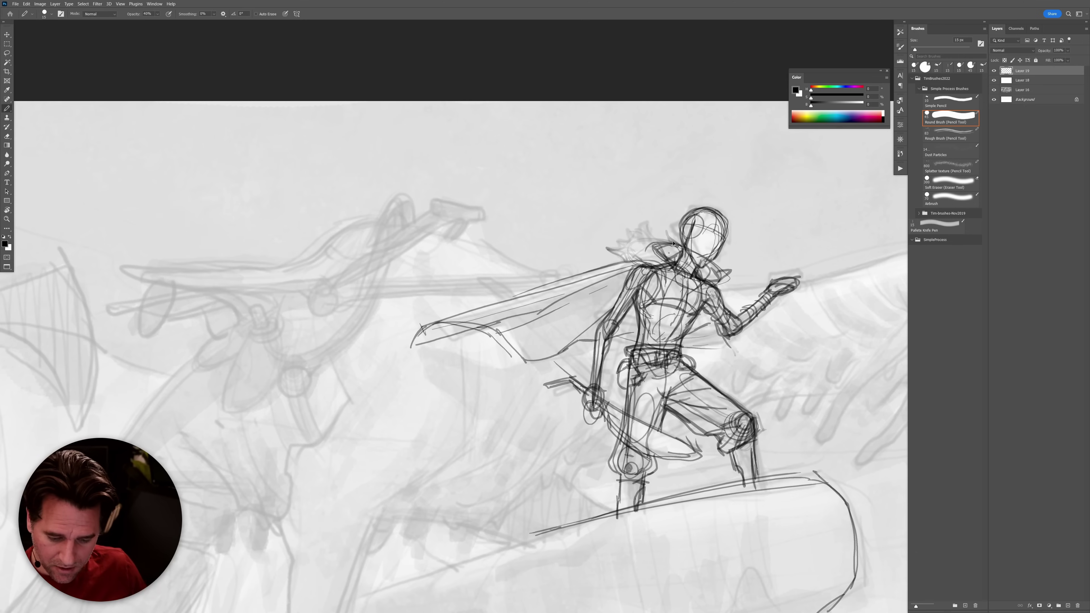
{"action": "key", "text": "ctrl+z"}
{"action": "key", "text": "ctrl+z"}
{"action": "key", "text": "ctrl+z"}
{"action": "mouse_move", "coordinate": [682, 249]}
{"action": "left_mouse_down"}
{"action": "mouse_move", "coordinate": [689, 284]}
{"action": "mouse_move", "coordinate": [714, 271]}
{"action": "mouse_move", "coordinate": [699, 291]}
{"action": "left_mouse_up"}
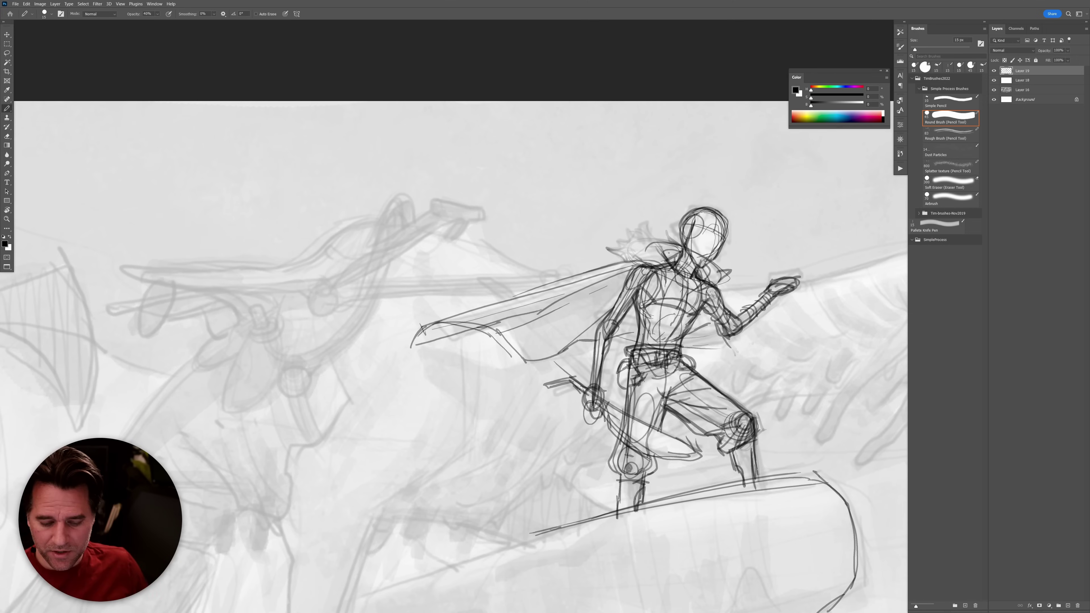
Draw a vertical guideline down the front of the figure's head.
{"action": "scroll", "coordinate": [764, 392], "scroll_direction": "down", "scroll_amount": 2}
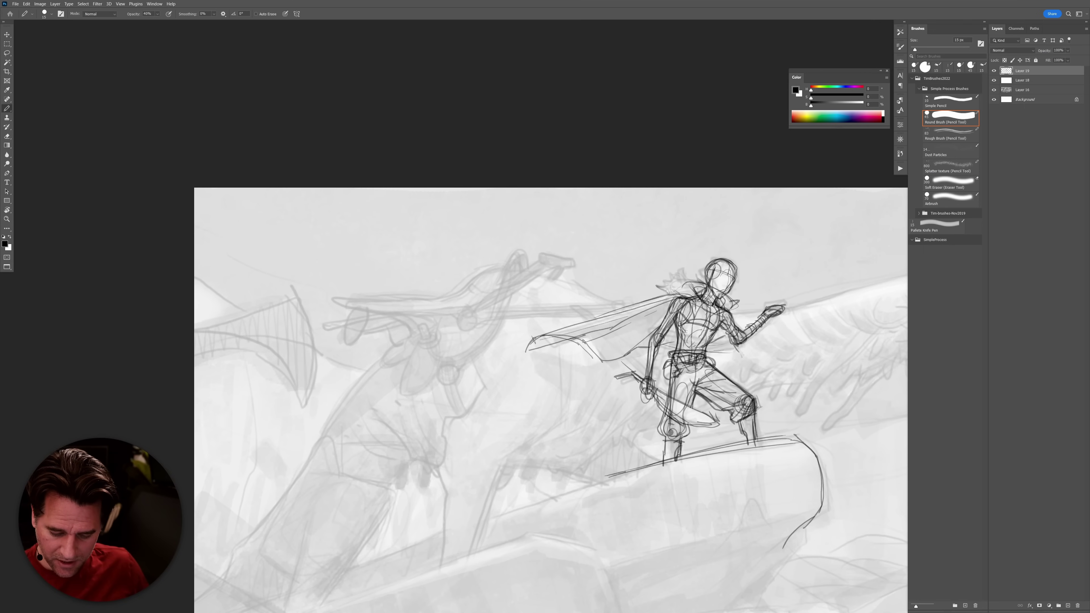
{"action": "scroll", "coordinate": [765, 393], "scroll_direction": "up", "scroll_amount": 2}
{"action": "mouse_move", "coordinate": [766, 394]}
{"action": "left_mouse_down"}
{"action": "mouse_move", "coordinate": [765, 413]}
{"action": "mouse_move", "coordinate": [734, 424]}
{"action": "mouse_move", "coordinate": [723, 412]}
{"action": "left_mouse_up"}
{"action": "scroll", "coordinate": [770, 414], "scroll_direction": "down", "scroll_amount": 3}
{"action": "scroll", "coordinate": [649, 240], "scroll_direction": "up", "scroll_amount": 4}
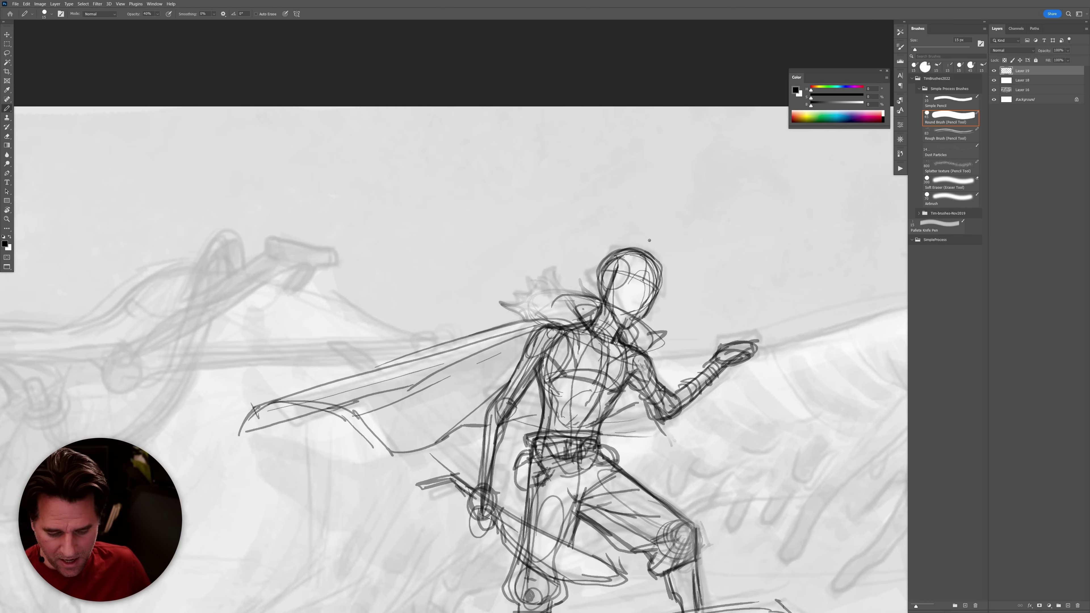
{"action": "mouse_move", "coordinate": [630, 254]}
{"action": "left_mouse_down"}
{"action": "mouse_move", "coordinate": [638, 299]}
{"action": "mouse_move", "coordinate": [654, 272]}
{"action": "mouse_move", "coordinate": [636, 314]}
{"action": "left_mouse_up"}
Extend the rock ledge's upper edge toward the creature and outline both sides of the creature's front leg.
{"action": "scroll", "coordinate": [765, 416], "scroll_direction": "down", "scroll_amount": 4}
{"action": "left_click_drag", "start_coordinate": [765, 416], "coordinate": [888, 242]}
{"action": "left_click_drag", "start_coordinate": [655, 344], "coordinate": [517, 386]}
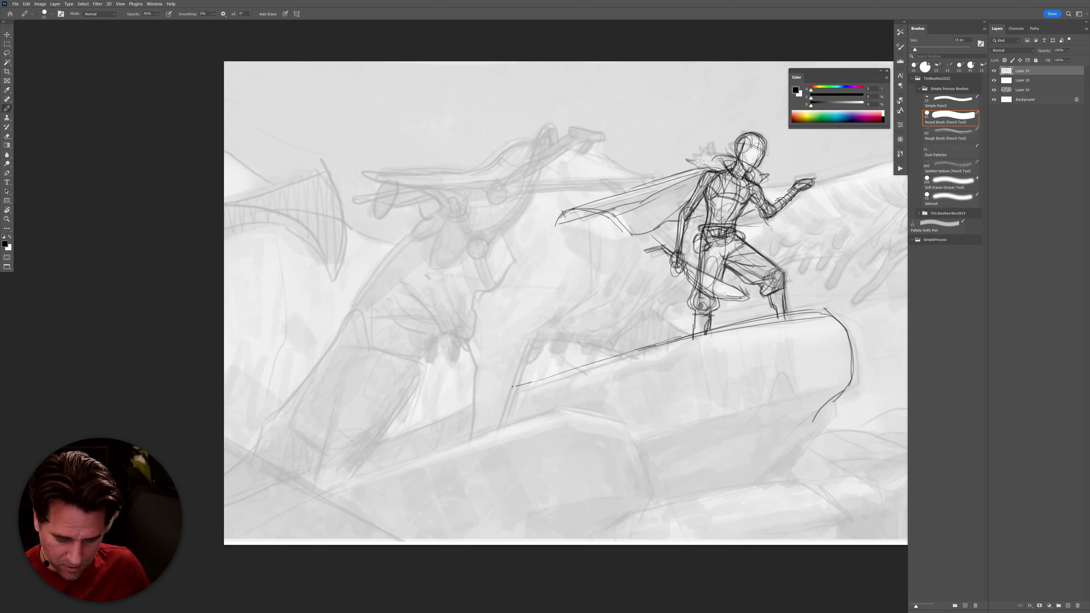
{"action": "mouse_move", "coordinate": [596, 294]}
{"action": "left_mouse_down"}
{"action": "mouse_move", "coordinate": [532, 342]}
{"action": "mouse_move", "coordinate": [497, 426]}
{"action": "left_mouse_up"}
{"action": "mouse_move", "coordinate": [511, 261]}
{"action": "left_mouse_down"}
{"action": "mouse_move", "coordinate": [492, 289]}
{"action": "mouse_move", "coordinate": [472, 295]}
{"action": "mouse_move", "coordinate": [476, 373]}
{"action": "mouse_move", "coordinate": [471, 433]}
{"action": "left_mouse_up"}
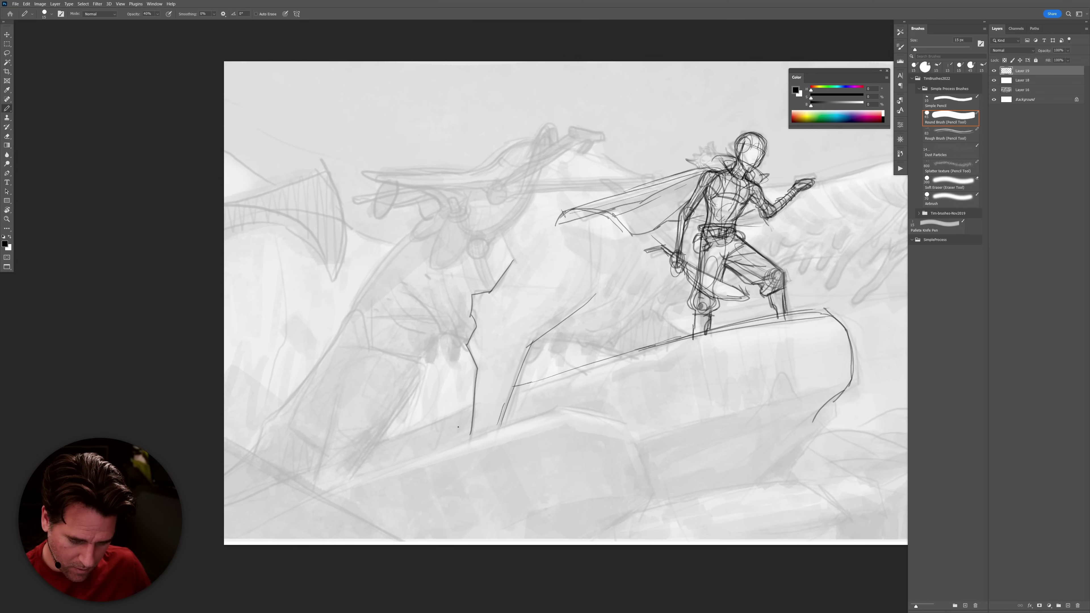
Outline the creature's large leg with the drooping skin fold above it and the long body contour running down to the canvas edge.
{"action": "mouse_move", "coordinate": [470, 339]}
{"action": "left_mouse_down"}
{"action": "mouse_move", "coordinate": [442, 336]}
{"action": "mouse_move", "coordinate": [434, 362]}
{"action": "mouse_move", "coordinate": [423, 345]}
{"action": "mouse_move", "coordinate": [408, 398]}
{"action": "mouse_move", "coordinate": [338, 489]}
{"action": "left_mouse_up"}
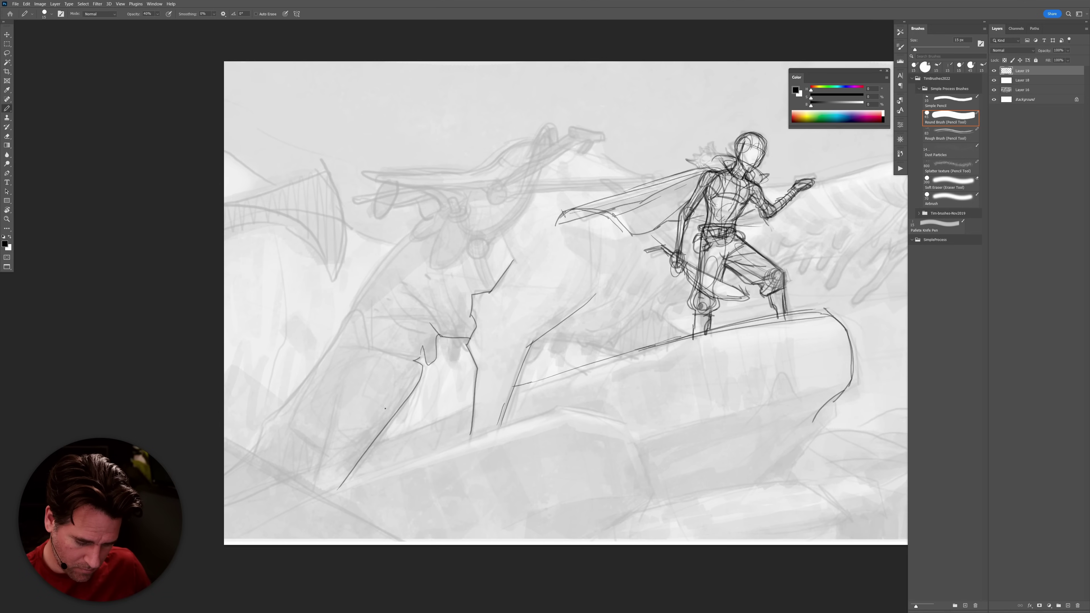
{"action": "mouse_move", "coordinate": [411, 361]}
{"action": "left_mouse_down"}
{"action": "mouse_move", "coordinate": [377, 349]}
{"action": "mouse_move", "coordinate": [360, 322]}
{"action": "left_mouse_up"}
{"action": "left_click_drag", "start_coordinate": [415, 227], "coordinate": [224, 474]}
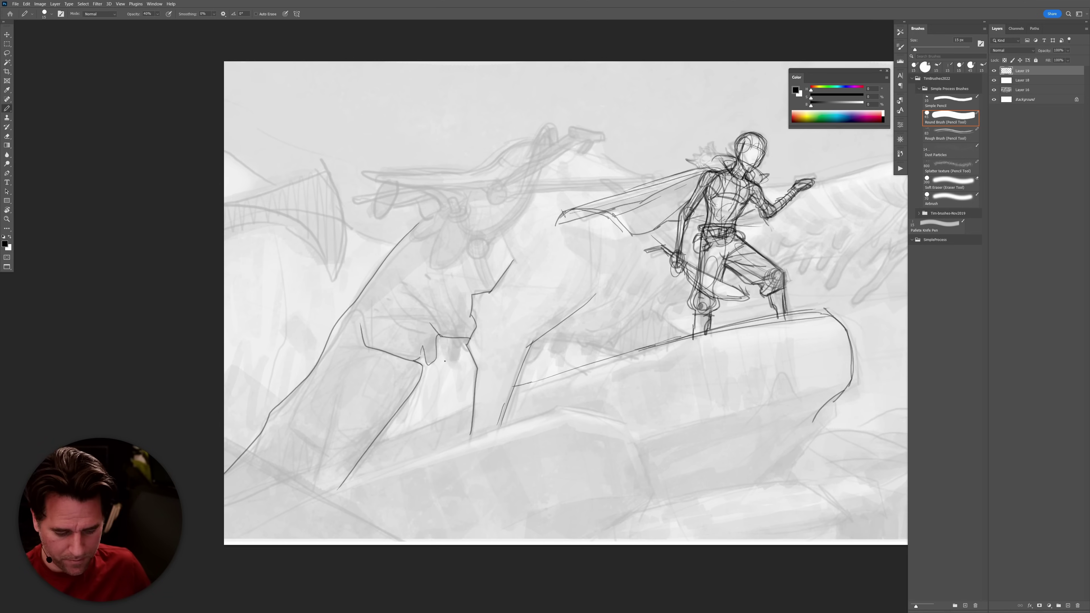
{"action": "left_click_drag", "start_coordinate": [336, 405], "coordinate": [302, 514]}
{"action": "mouse_move", "coordinate": [323, 458]}
{"action": "left_mouse_down"}
{"action": "mouse_move", "coordinate": [291, 425]}
{"action": "mouse_move", "coordinate": [326, 345]}
{"action": "left_mouse_up"}
{"action": "mouse_move", "coordinate": [298, 406]}
{"action": "left_mouse_down"}
{"action": "mouse_move", "coordinate": [312, 443]}
{"action": "mouse_move", "coordinate": [293, 480]}
{"action": "left_mouse_up"}
Continue the rock ledge's upper edge behind the creature's legs and extend the other leg's contour up toward the belly.
{"action": "left_click_drag", "start_coordinate": [487, 432], "coordinate": [692, 311]}
{"action": "mouse_move", "coordinate": [425, 397]}
{"action": "left_mouse_down"}
{"action": "mouse_move", "coordinate": [751, 269]}
{"action": "mouse_move", "coordinate": [475, 371]}
{"action": "left_mouse_up"}
{"action": "key", "text": "ctrl+z"}
{"action": "left_click_drag", "start_coordinate": [852, 143], "coordinate": [566, 299]}
{"action": "left_click_drag", "start_coordinate": [569, 250], "coordinate": [559, 306]}
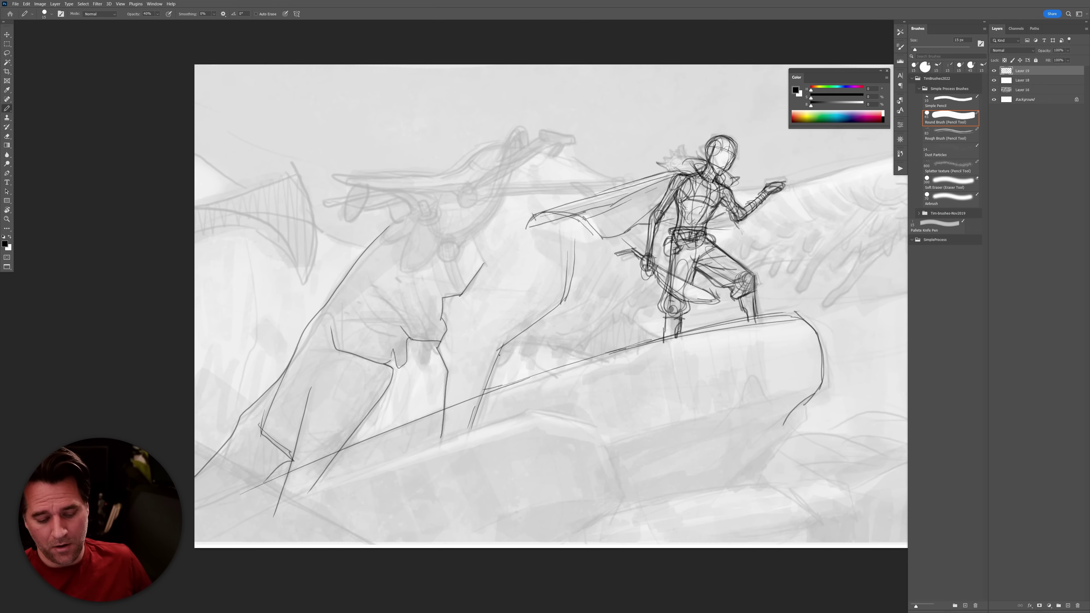
Add hanging drip shapes along the creature's skin edges and curved fold lines across its upper leg and chest.
{"action": "left_click_drag", "start_coordinate": [415, 344], "coordinate": [424, 364]}
{"action": "mouse_move", "coordinate": [372, 295]}
{"action": "left_mouse_down"}
{"action": "mouse_move", "coordinate": [411, 339]}
{"action": "mouse_move", "coordinate": [383, 324]}
{"action": "mouse_move", "coordinate": [404, 329]}
{"action": "mouse_move", "coordinate": [398, 338]}
{"action": "left_mouse_up"}
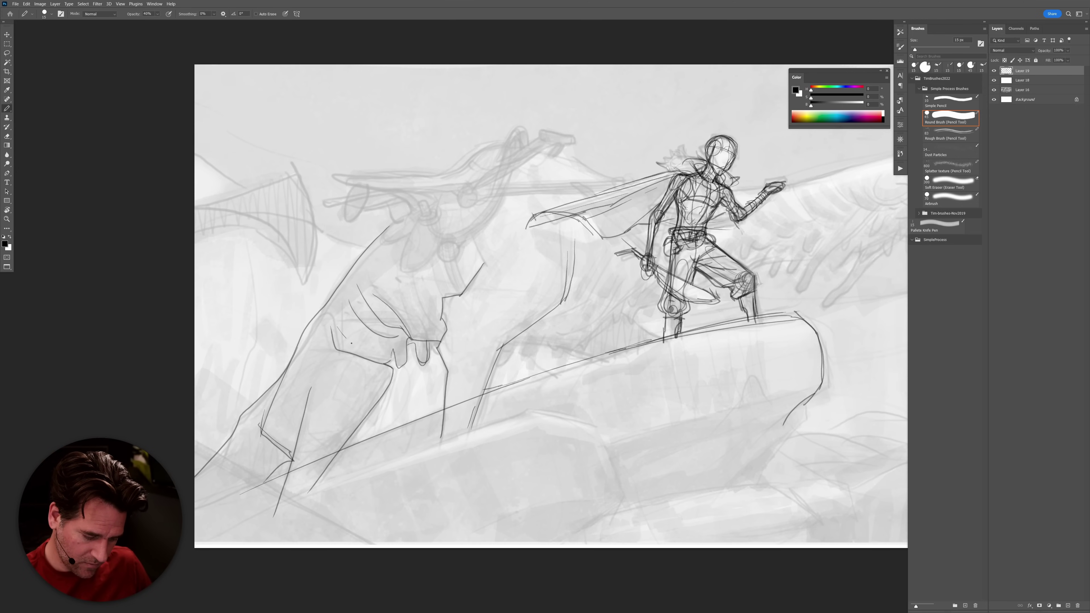
{"action": "left_click_drag", "start_coordinate": [335, 311], "coordinate": [338, 340]}
{"action": "mouse_move", "coordinate": [408, 261]}
{"action": "left_mouse_down"}
{"action": "mouse_move", "coordinate": [414, 295]}
{"action": "mouse_move", "coordinate": [441, 330]}
{"action": "mouse_move", "coordinate": [419, 339]}
{"action": "left_mouse_up"}
{"action": "left_click_drag", "start_coordinate": [423, 260], "coordinate": [438, 306]}
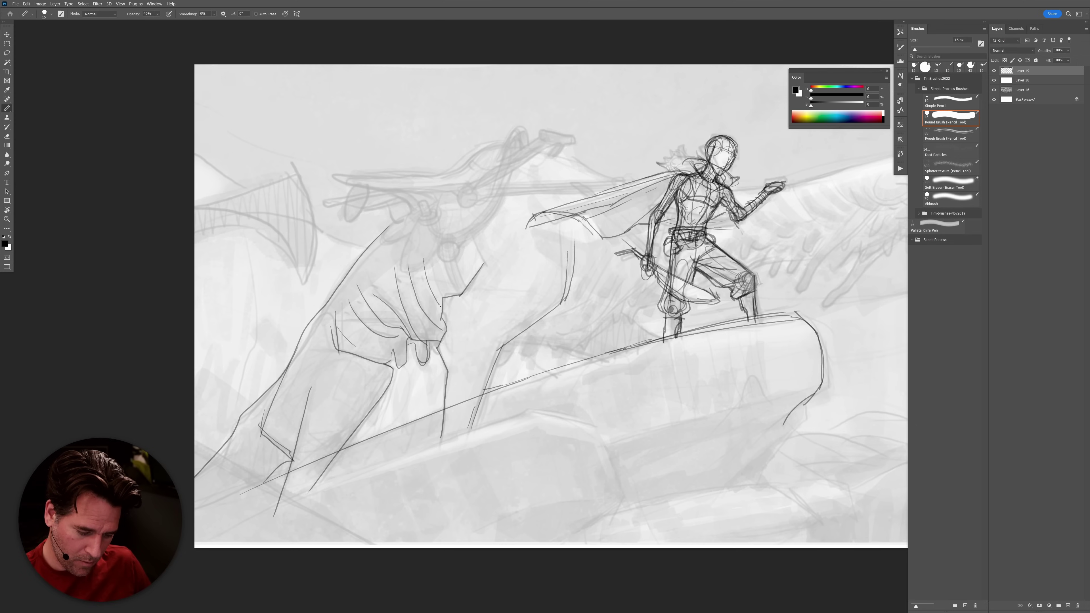
{"action": "left_click_drag", "start_coordinate": [496, 367], "coordinate": [517, 341]}
Outline the underside of the creature's long pointed jaw with its bumpy edge, hanging drips and two long tendrils.
{"action": "scroll", "coordinate": [617, 292], "scroll_direction": "right", "scroll_amount": 5}
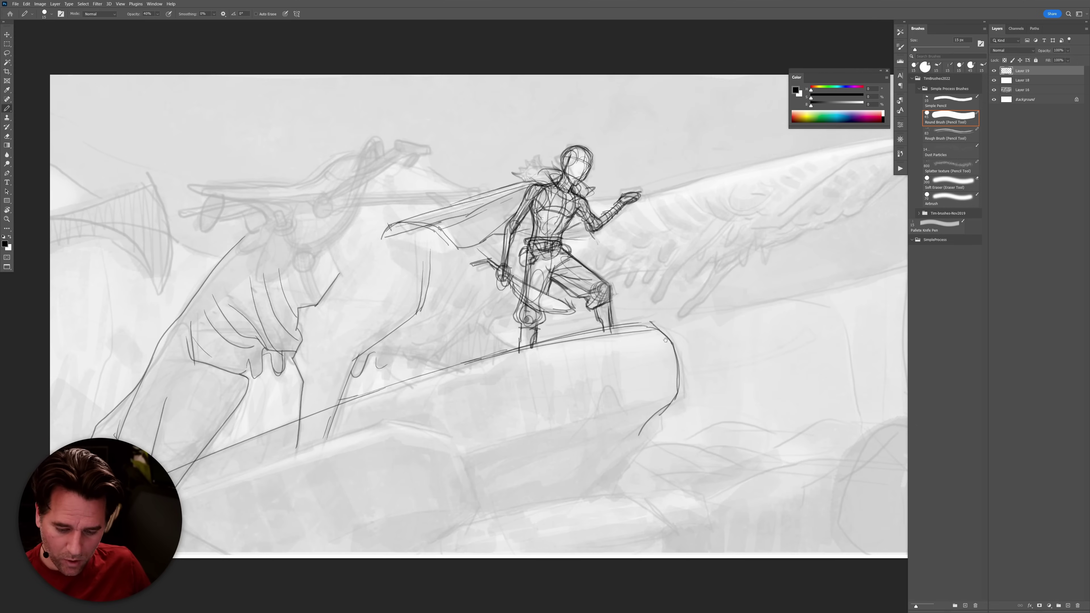
{"action": "scroll", "coordinate": [845, 180], "scroll_direction": "right", "scroll_amount": 5}
{"action": "scroll", "coordinate": [845, 179], "scroll_direction": "up", "scroll_amount": 2}
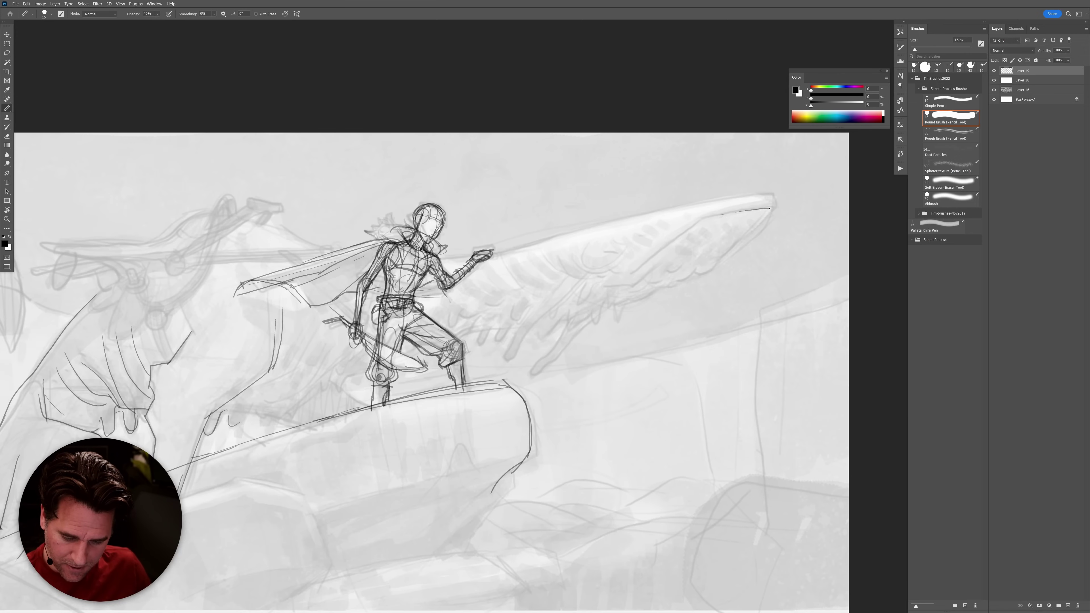
{"action": "left_click_drag", "start_coordinate": [767, 217], "coordinate": [736, 244]}
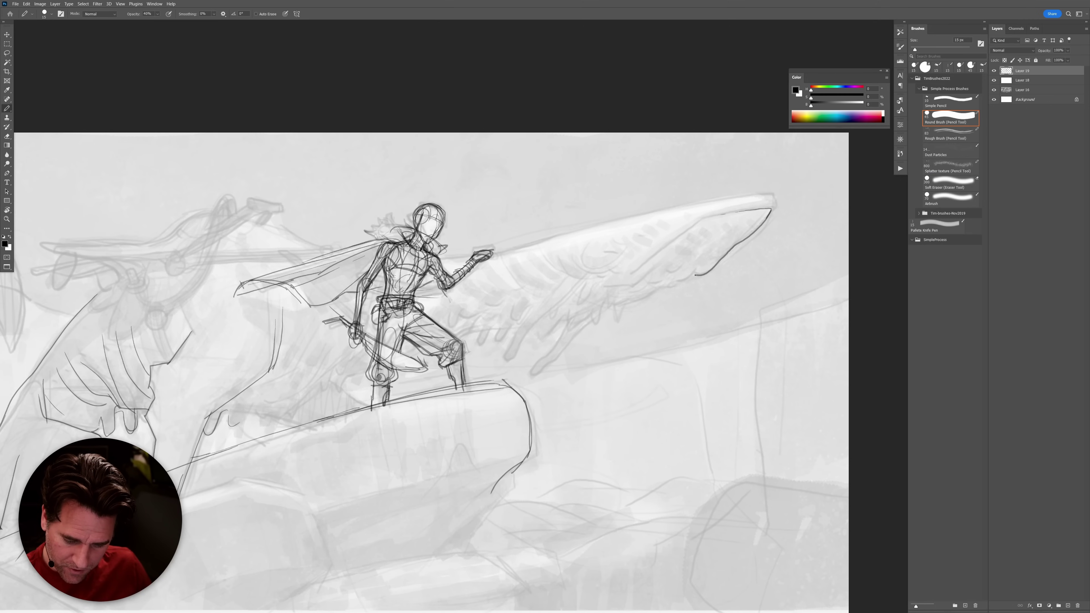
{"action": "mouse_move", "coordinate": [669, 287]}
{"action": "left_mouse_down"}
{"action": "mouse_move", "coordinate": [622, 306]}
{"action": "mouse_move", "coordinate": [614, 324]}
{"action": "mouse_move", "coordinate": [596, 321]}
{"action": "mouse_move", "coordinate": [613, 307]}
{"action": "mouse_move", "coordinate": [607, 296]}
{"action": "mouse_move", "coordinate": [578, 307]}
{"action": "mouse_move", "coordinate": [584, 281]}
{"action": "mouse_move", "coordinate": [514, 357]}
{"action": "mouse_move", "coordinate": [523, 322]}
{"action": "mouse_move", "coordinate": [537, 305]}
{"action": "mouse_move", "coordinate": [574, 339]}
{"action": "mouse_move", "coordinate": [532, 375]}
{"action": "mouse_move", "coordinate": [572, 329]}
{"action": "mouse_move", "coordinate": [567, 316]}
{"action": "mouse_move", "coordinate": [542, 340]}
{"action": "left_mouse_up"}
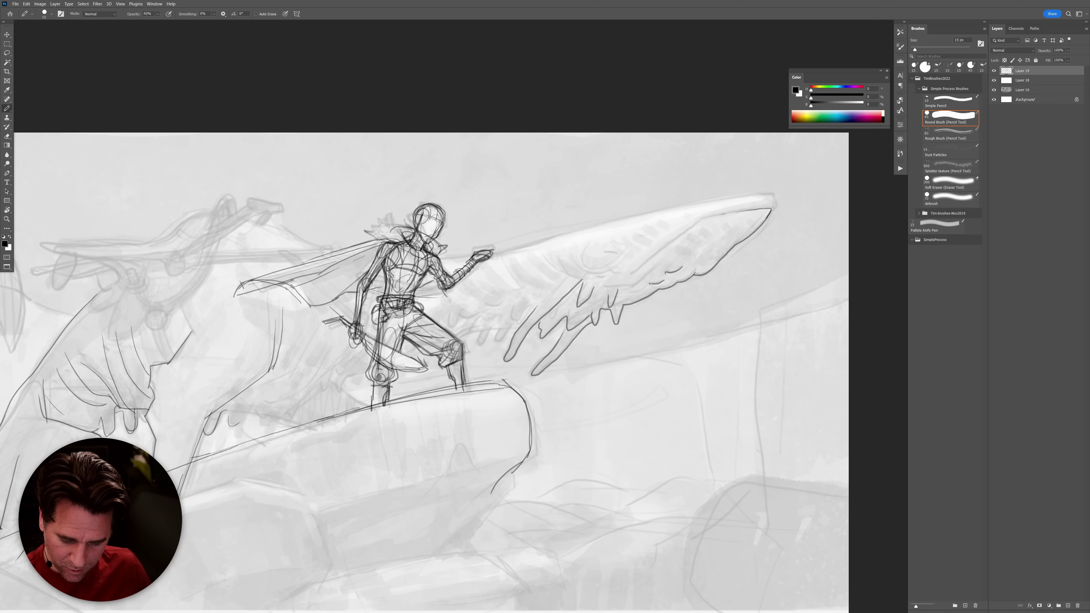
{"action": "left_click_drag", "start_coordinate": [654, 291], "coordinate": [641, 295]}
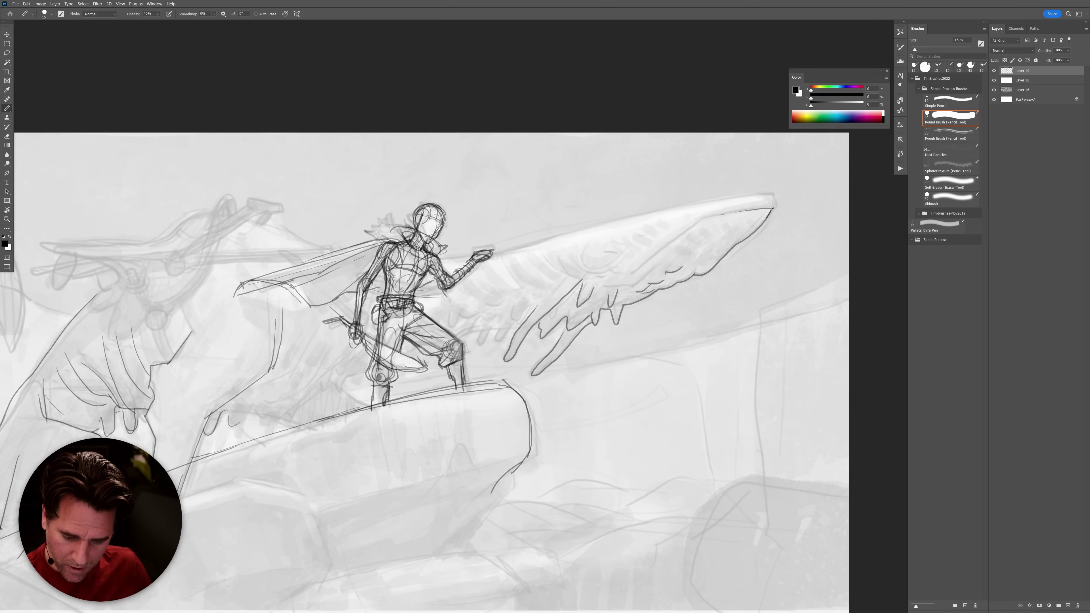
Draw the top contour of the creature's head from the blunt snout tip to the swordsman's hand, plus the eye and its surrounding wrinkles.
{"action": "left_click_drag", "start_coordinate": [767, 194], "coordinate": [500, 249]}
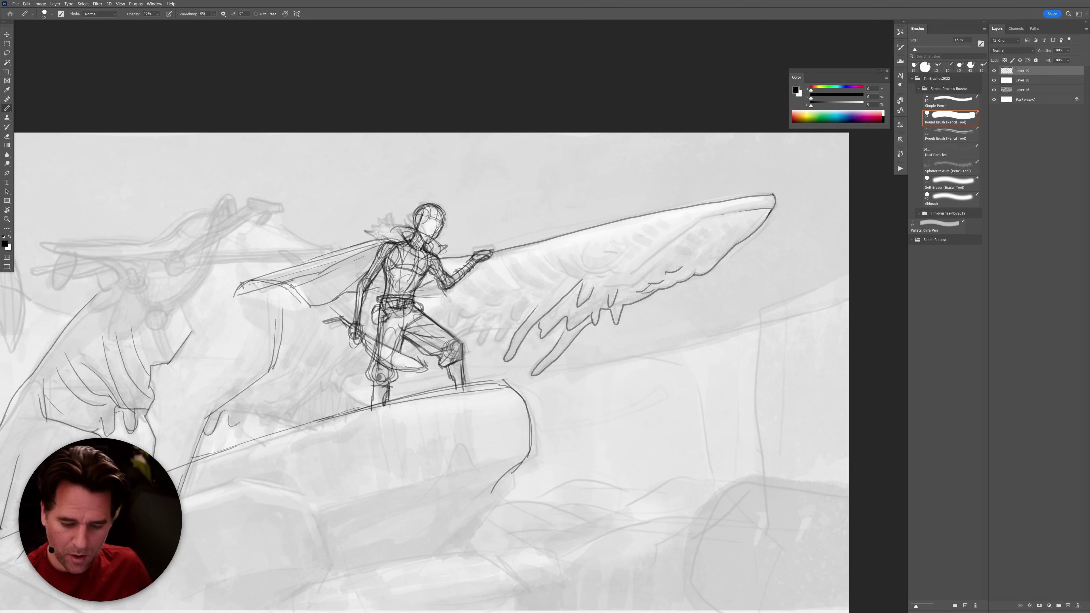
{"action": "mouse_move", "coordinate": [603, 251]}
{"action": "left_mouse_down"}
{"action": "mouse_move", "coordinate": [617, 252]}
{"action": "mouse_move", "coordinate": [584, 257]}
{"action": "left_mouse_up"}
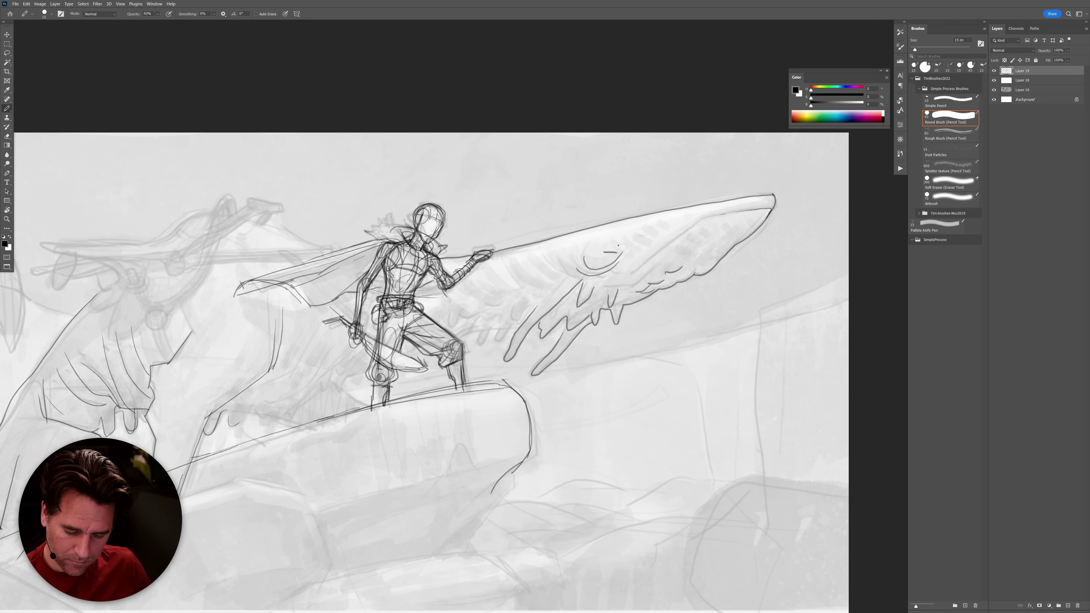
{"action": "left_click_drag", "start_coordinate": [607, 249], "coordinate": [620, 250]}
{"action": "left_click_drag", "start_coordinate": [570, 276], "coordinate": [546, 257]}
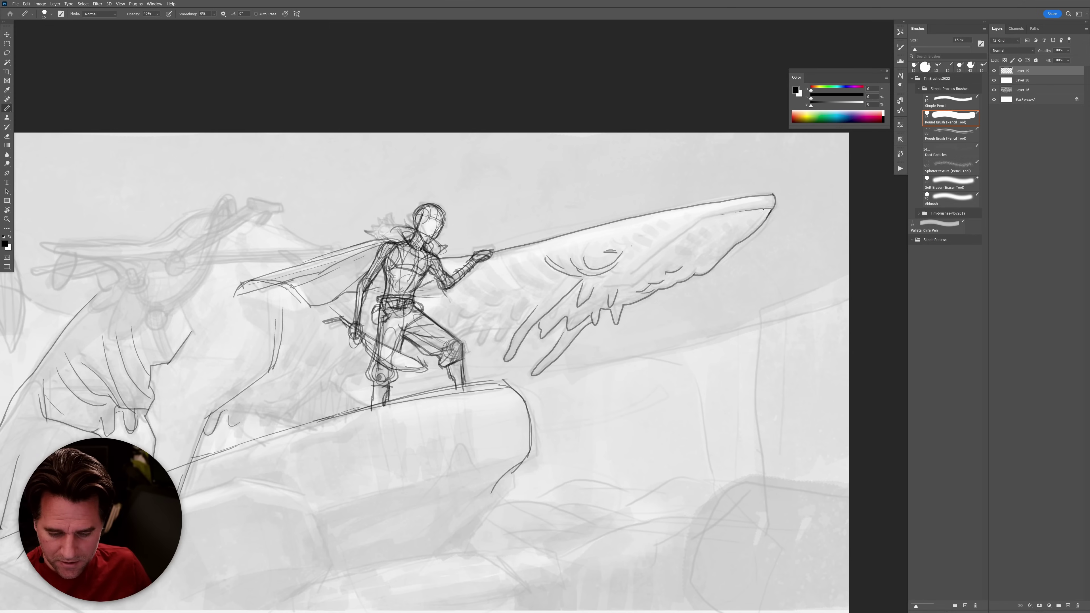
Draw the creature's mouth line, the curved bands across its snout and small crease details along the jaw.
{"action": "left_click_drag", "start_coordinate": [692, 226], "coordinate": [646, 262]}
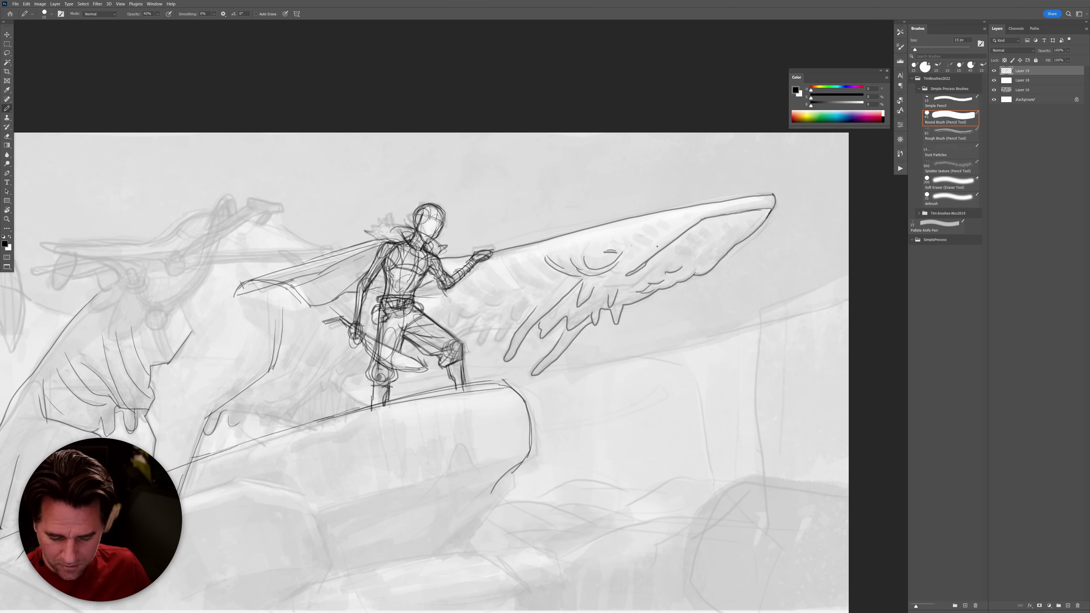
{"action": "left_click_drag", "start_coordinate": [647, 213], "coordinate": [663, 247]}
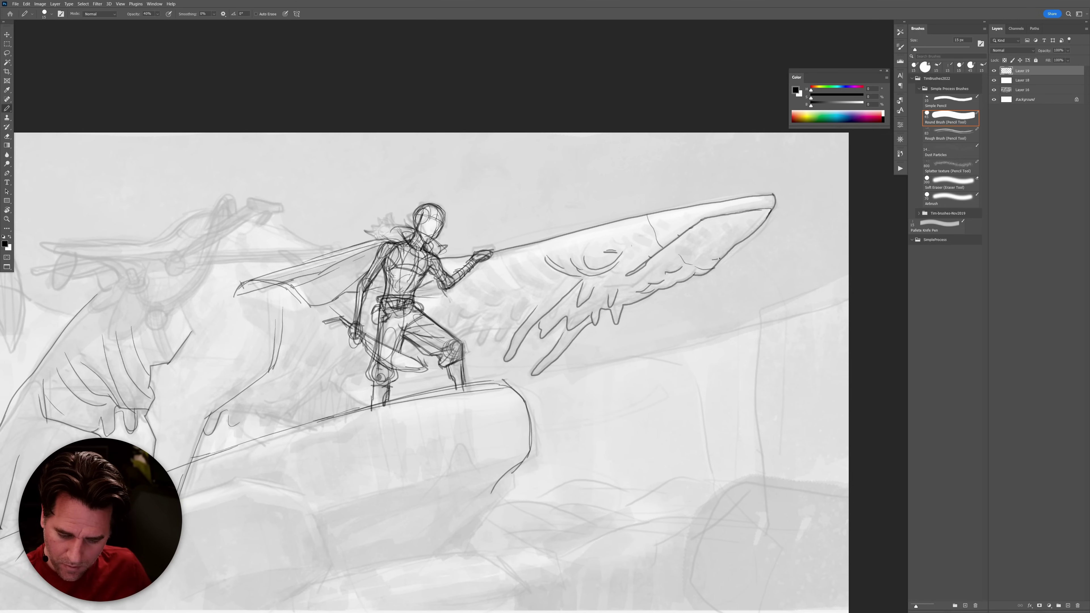
{"action": "left_click_drag", "start_coordinate": [635, 217], "coordinate": [642, 242]}
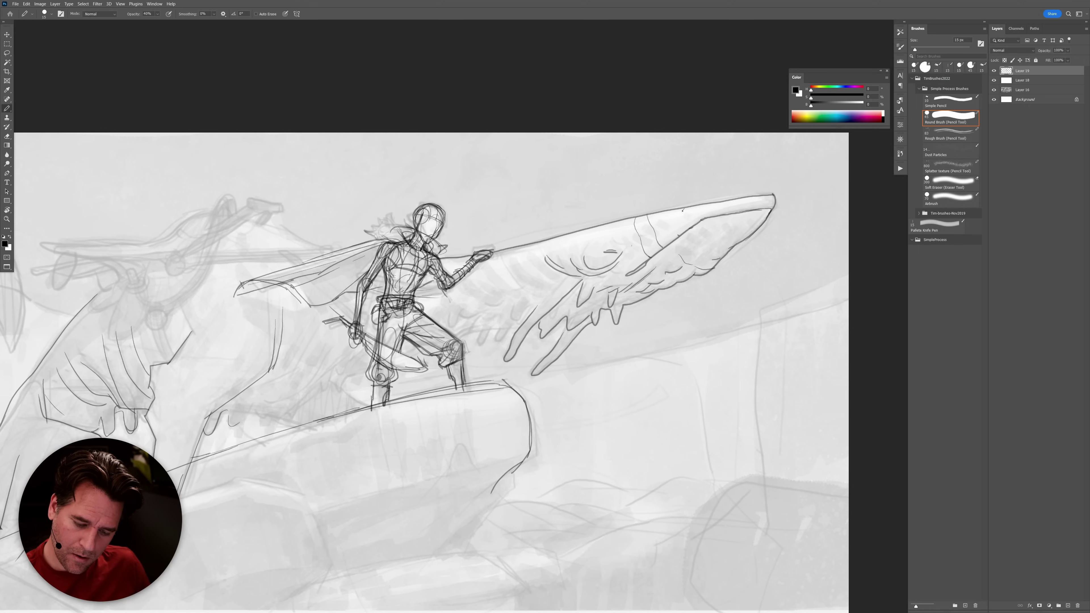
{"action": "mouse_move", "coordinate": [691, 244]}
{"action": "left_mouse_down"}
{"action": "mouse_move", "coordinate": [741, 242]}
{"action": "mouse_move", "coordinate": [740, 223]}
{"action": "mouse_move", "coordinate": [714, 254]}
{"action": "left_mouse_up"}
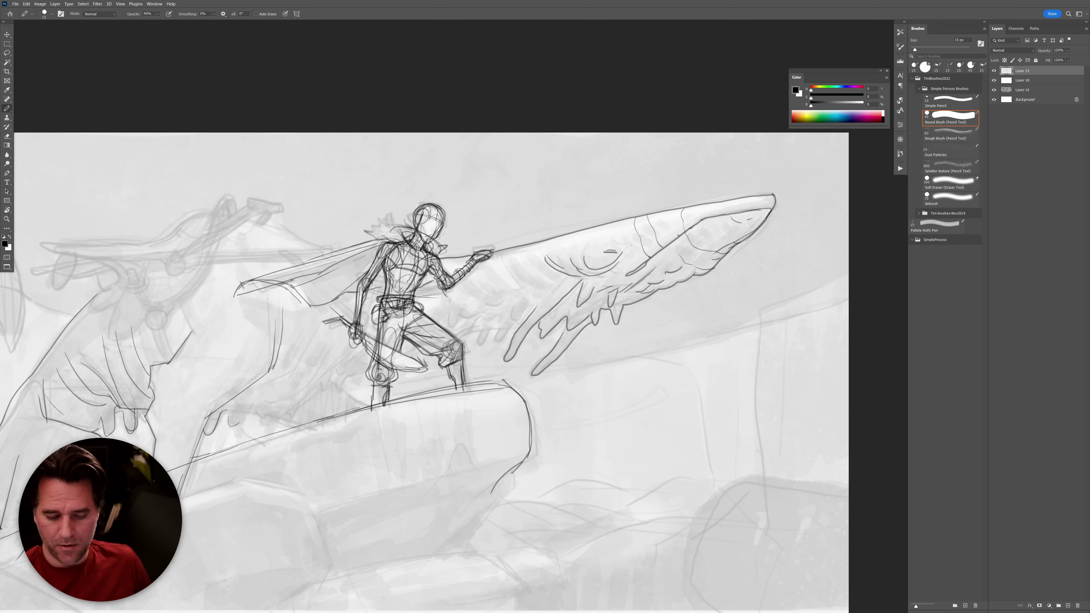
Fill the creature's neck beside the swordsman with curved wrinkles and short hanging drips beneath the jaw.
{"action": "left_click_drag", "start_coordinate": [541, 332], "coordinate": [593, 285]}
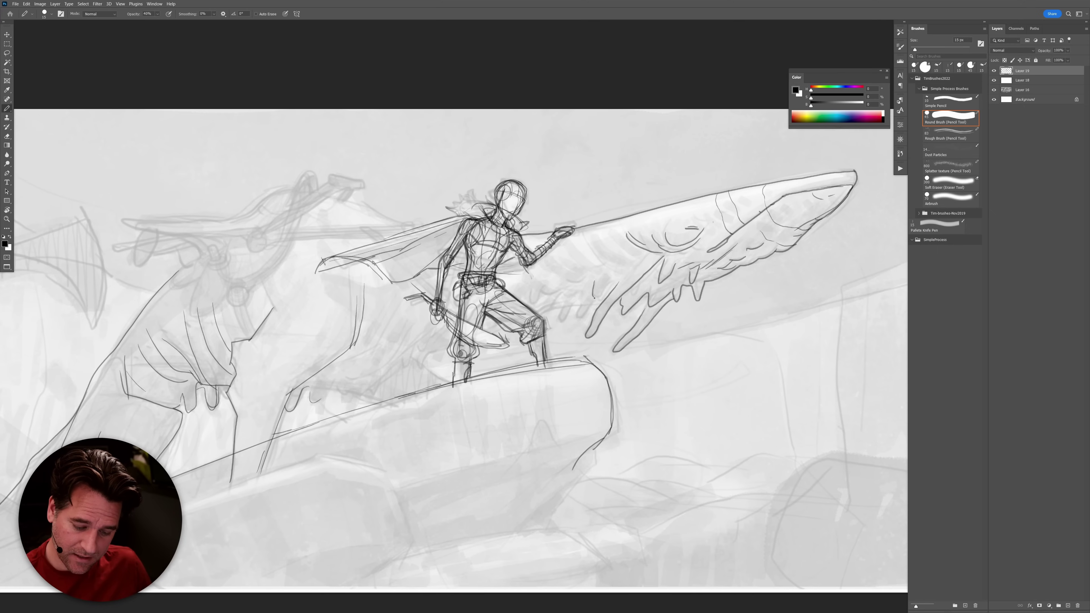
{"action": "mouse_move", "coordinate": [589, 249]}
{"action": "left_mouse_down"}
{"action": "mouse_move", "coordinate": [590, 272]}
{"action": "mouse_move", "coordinate": [555, 261]}
{"action": "mouse_move", "coordinate": [578, 284]}
{"action": "mouse_move", "coordinate": [552, 293]}
{"action": "left_mouse_up"}
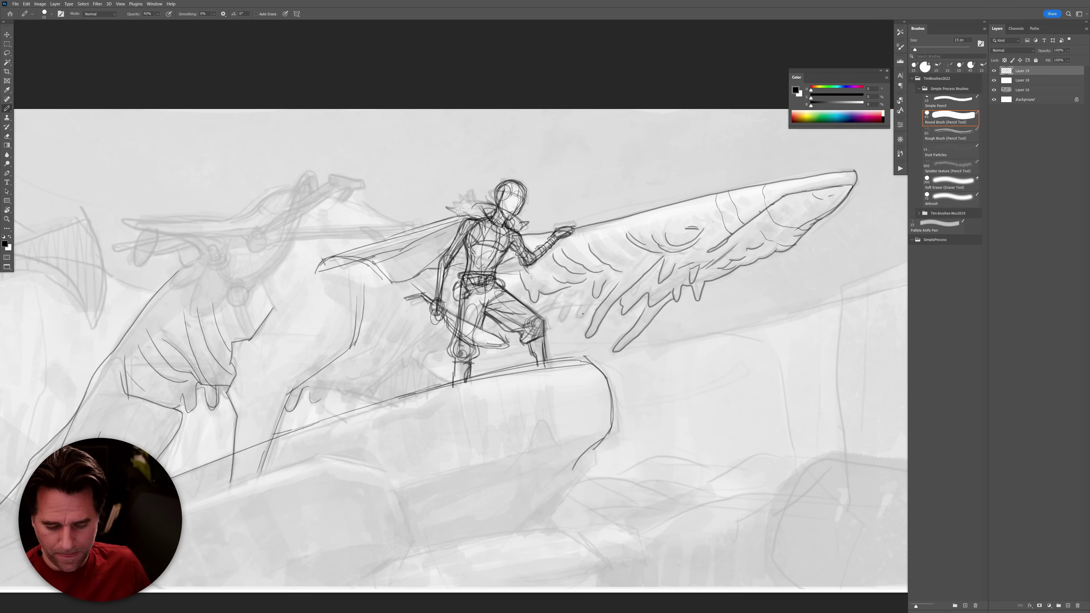
{"action": "mouse_move", "coordinate": [596, 303]}
{"action": "left_mouse_down"}
{"action": "mouse_move", "coordinate": [543, 311]}
{"action": "mouse_move", "coordinate": [578, 318]}
{"action": "left_mouse_up"}
Draw the ragged dripping underside of the creature's body behind the swordsman's legs, with a few short creases above it.
{"action": "mouse_move", "coordinate": [452, 345]}
{"action": "left_mouse_down"}
{"action": "mouse_move", "coordinate": [422, 366]}
{"action": "mouse_move", "coordinate": [414, 349]}
{"action": "mouse_move", "coordinate": [406, 369]}
{"action": "left_mouse_up"}
{"action": "left_click_drag", "start_coordinate": [407, 353], "coordinate": [372, 396]}
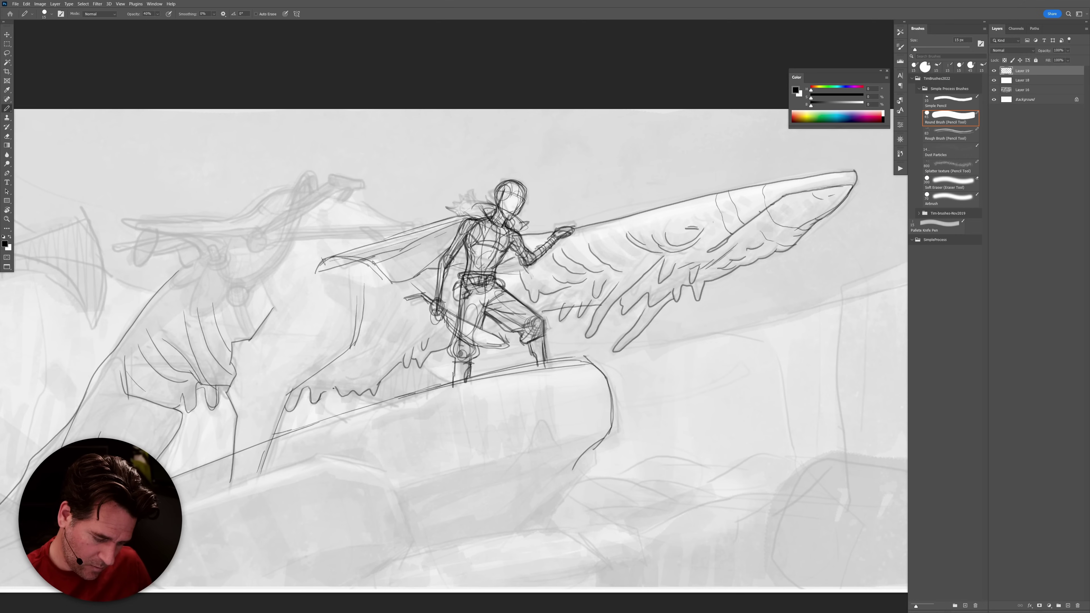
{"action": "left_click_drag", "start_coordinate": [373, 351], "coordinate": [381, 349]}
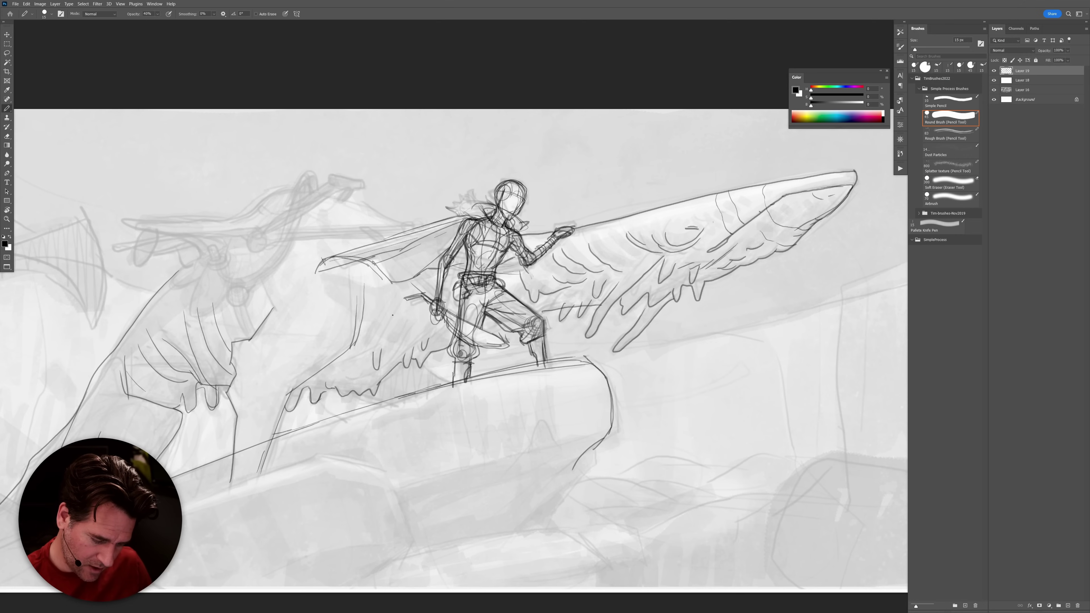
{"action": "left_click_drag", "start_coordinate": [361, 369], "coordinate": [357, 384]}
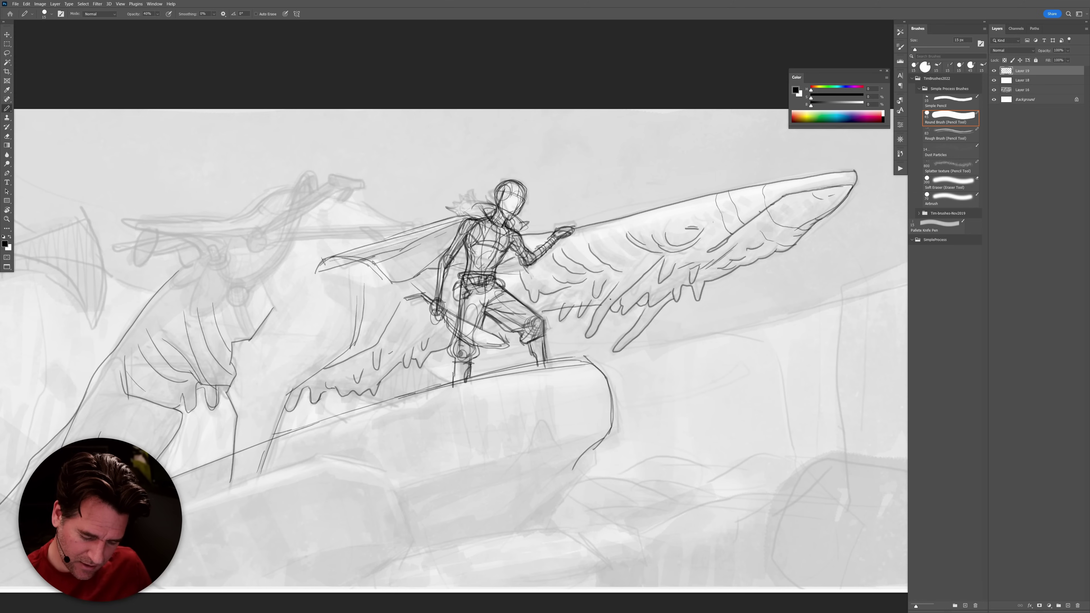
Draw the creature's humped back contour and construct the saddle with its round fitting, raised pommel and long rear flap.
{"action": "scroll", "coordinate": [707, 339], "scroll_direction": "down", "scroll_amount": 4}
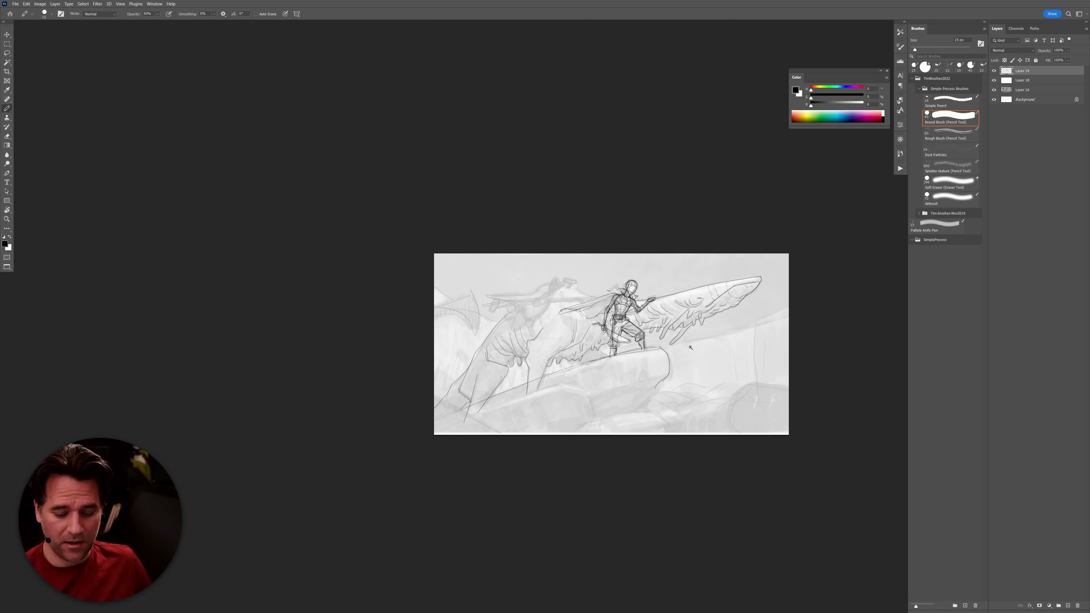
{"action": "scroll", "coordinate": [636, 308], "scroll_direction": "up", "scroll_amount": 5}
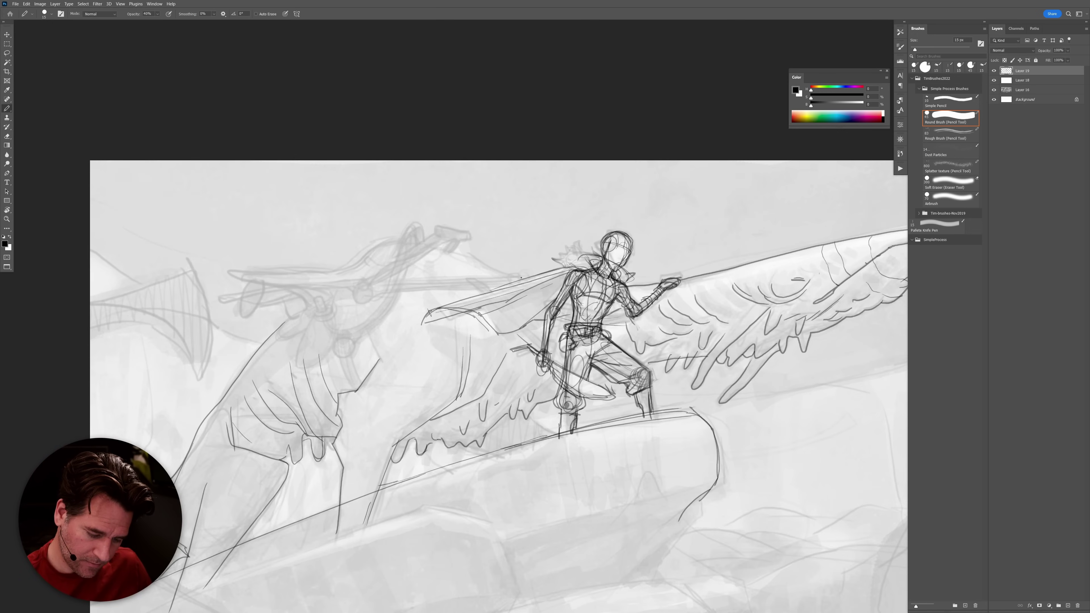
{"action": "mouse_move", "coordinate": [518, 274]}
{"action": "left_mouse_down"}
{"action": "mouse_move", "coordinate": [393, 247]}
{"action": "mouse_move", "coordinate": [281, 322]}
{"action": "left_mouse_up"}
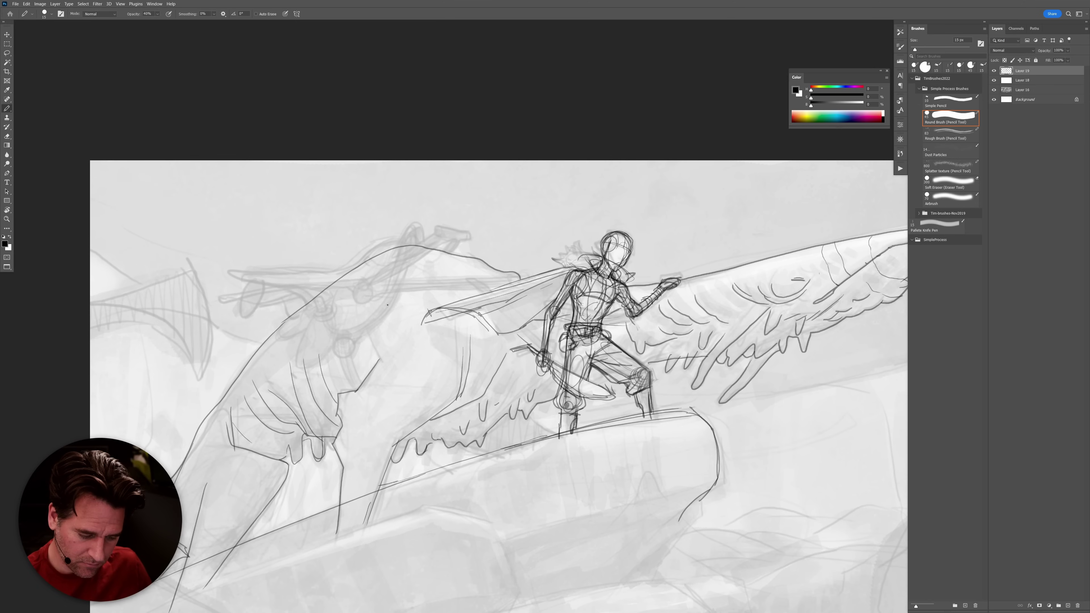
{"action": "mouse_move", "coordinate": [380, 317]}
{"action": "left_mouse_down"}
{"action": "mouse_move", "coordinate": [412, 236]}
{"action": "mouse_move", "coordinate": [450, 229]}
{"action": "mouse_move", "coordinate": [434, 227]}
{"action": "mouse_move", "coordinate": [443, 235]}
{"action": "mouse_move", "coordinate": [355, 287]}
{"action": "mouse_move", "coordinate": [366, 295]}
{"action": "mouse_move", "coordinate": [354, 293]}
{"action": "mouse_move", "coordinate": [459, 243]}
{"action": "left_mouse_up"}
{"action": "mouse_move", "coordinate": [388, 240]}
{"action": "left_mouse_down"}
{"action": "mouse_move", "coordinate": [332, 271]}
{"action": "mouse_move", "coordinate": [226, 274]}
{"action": "mouse_move", "coordinate": [316, 289]}
{"action": "mouse_move", "coordinate": [333, 336]}
{"action": "mouse_move", "coordinate": [395, 285]}
{"action": "mouse_move", "coordinate": [367, 328]}
{"action": "mouse_move", "coordinate": [322, 314]}
{"action": "mouse_move", "coordinate": [370, 322]}
{"action": "mouse_move", "coordinate": [409, 252]}
{"action": "mouse_move", "coordinate": [430, 235]}
{"action": "left_mouse_up"}
{"action": "left_click_drag", "start_coordinate": [430, 245], "coordinate": [436, 255]}
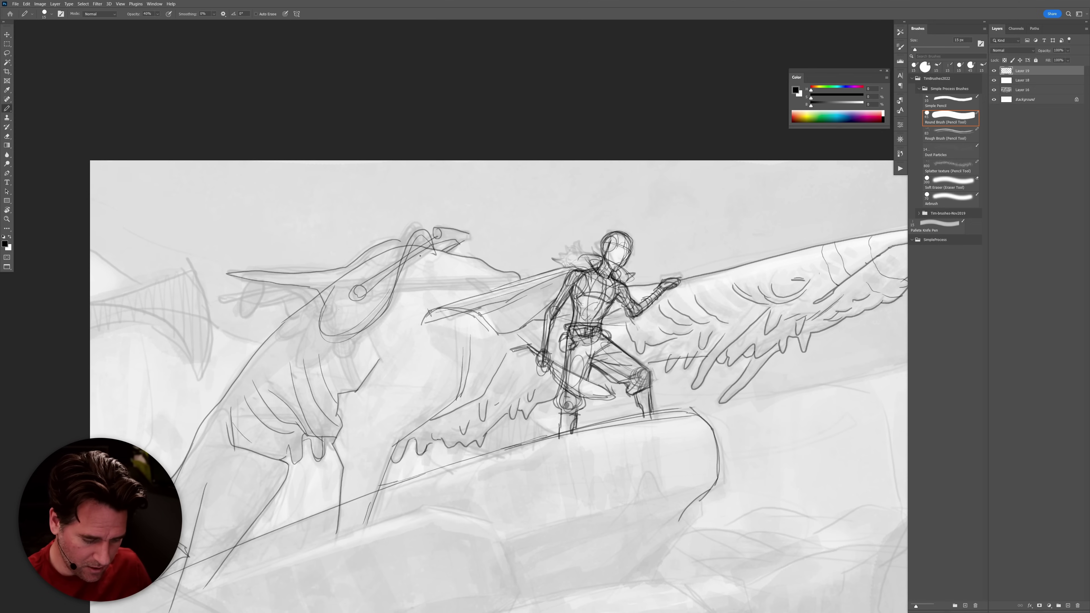
Add the saddle's hanging flap, buckled chest strap and the long pole extending behind it.
{"action": "mouse_move", "coordinate": [315, 292]}
{"action": "left_mouse_down"}
{"action": "mouse_move", "coordinate": [321, 306]}
{"action": "mouse_move", "coordinate": [300, 368]}
{"action": "mouse_move", "coordinate": [346, 340]}
{"action": "mouse_move", "coordinate": [331, 356]}
{"action": "mouse_move", "coordinate": [343, 355]}
{"action": "mouse_move", "coordinate": [359, 386]}
{"action": "left_mouse_up"}
{"action": "mouse_move", "coordinate": [343, 322]}
{"action": "left_mouse_down"}
{"action": "mouse_move", "coordinate": [350, 379]}
{"action": "mouse_move", "coordinate": [337, 343]}
{"action": "mouse_move", "coordinate": [337, 362]}
{"action": "mouse_move", "coordinate": [386, 405]}
{"action": "mouse_move", "coordinate": [352, 372]}
{"action": "mouse_move", "coordinate": [372, 411]}
{"action": "mouse_move", "coordinate": [336, 361]}
{"action": "left_mouse_up"}
{"action": "mouse_move", "coordinate": [416, 230]}
{"action": "left_mouse_down"}
{"action": "mouse_move", "coordinate": [376, 317]}
{"action": "mouse_move", "coordinate": [421, 239]}
{"action": "mouse_move", "coordinate": [479, 239]}
{"action": "mouse_move", "coordinate": [438, 248]}
{"action": "left_mouse_up"}
{"action": "mouse_move", "coordinate": [294, 286]}
{"action": "left_mouse_down"}
{"action": "mouse_move", "coordinate": [325, 315]}
{"action": "mouse_move", "coordinate": [501, 312]}
{"action": "mouse_move", "coordinate": [718, 286]}
{"action": "mouse_move", "coordinate": [620, 252]}
{"action": "mouse_move", "coordinate": [672, 243]}
{"action": "mouse_move", "coordinate": [558, 265]}
{"action": "mouse_move", "coordinate": [664, 249]}
{"action": "left_mouse_up"}
{"action": "left_click_drag", "start_coordinate": [592, 255], "coordinate": [653, 239]}
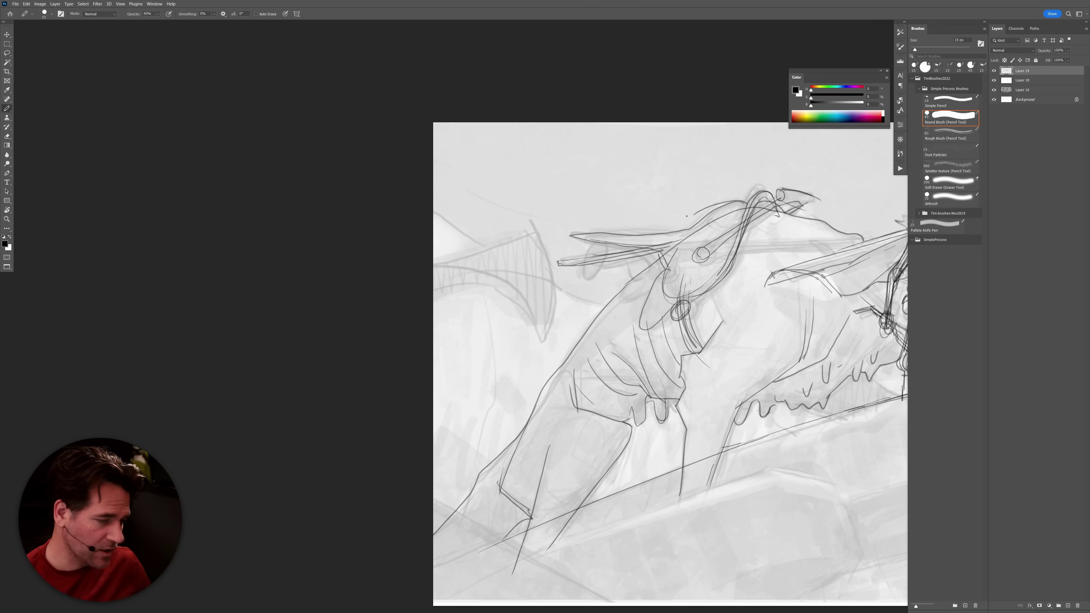
Draw the pouches and oval ring hanging behind the saddle and the round-ended pole lying across the creature's back.
{"action": "mouse_move", "coordinate": [663, 266]}
{"action": "left_mouse_down"}
{"action": "mouse_move", "coordinate": [623, 283]}
{"action": "mouse_move", "coordinate": [618, 298]}
{"action": "mouse_move", "coordinate": [648, 294]}
{"action": "left_mouse_up"}
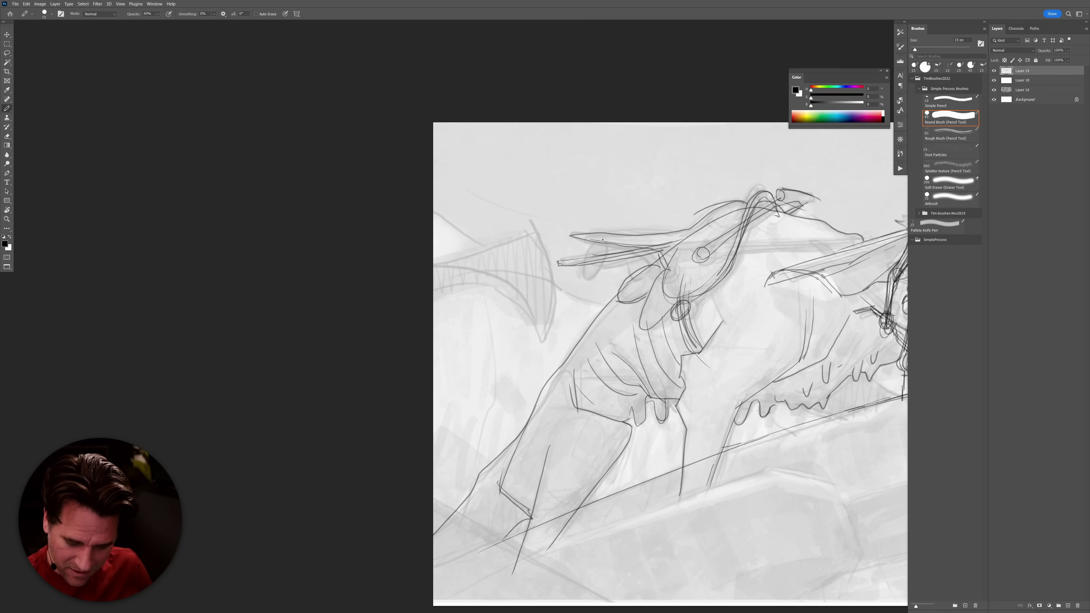
{"action": "mouse_move", "coordinate": [600, 251]}
{"action": "left_mouse_down"}
{"action": "mouse_move", "coordinate": [579, 286]}
{"action": "mouse_move", "coordinate": [600, 267]}
{"action": "mouse_move", "coordinate": [594, 252]}
{"action": "mouse_move", "coordinate": [581, 291]}
{"action": "mouse_move", "coordinate": [601, 251]}
{"action": "mouse_move", "coordinate": [625, 258]}
{"action": "mouse_move", "coordinate": [627, 273]}
{"action": "mouse_move", "coordinate": [642, 265]}
{"action": "mouse_move", "coordinate": [625, 260]}
{"action": "mouse_move", "coordinate": [642, 258]}
{"action": "mouse_move", "coordinate": [635, 251]}
{"action": "mouse_move", "coordinate": [610, 256]}
{"action": "left_mouse_up"}
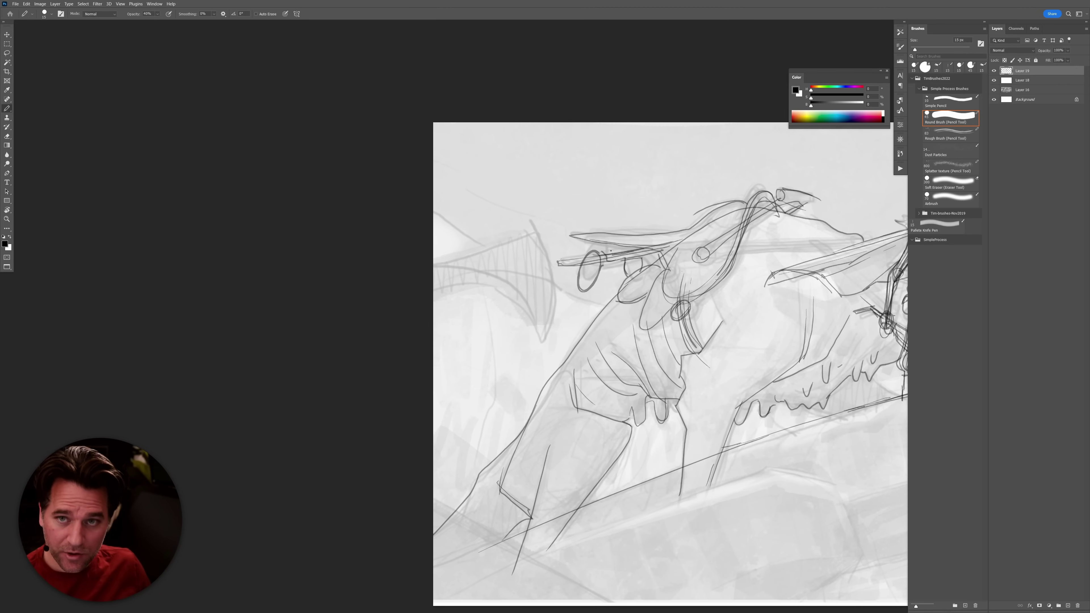
{"action": "left_click_drag", "start_coordinate": [755, 396], "coordinate": [644, 383]}
{"action": "mouse_move", "coordinate": [732, 356]}
{"action": "left_mouse_down"}
{"action": "mouse_move", "coordinate": [630, 314]}
{"action": "mouse_move", "coordinate": [683, 288]}
{"action": "mouse_move", "coordinate": [703, 292]}
{"action": "mouse_move", "coordinate": [602, 317]}
{"action": "mouse_move", "coordinate": [569, 288]}
{"action": "mouse_move", "coordinate": [556, 308]}
{"action": "mouse_move", "coordinate": [573, 291]}
{"action": "mouse_move", "coordinate": [653, 282]}
{"action": "mouse_move", "coordinate": [672, 291]}
{"action": "mouse_move", "coordinate": [653, 306]}
{"action": "mouse_move", "coordinate": [665, 291]}
{"action": "left_mouse_up"}
{"action": "left_click_drag", "start_coordinate": [686, 337], "coordinate": [711, 348]}
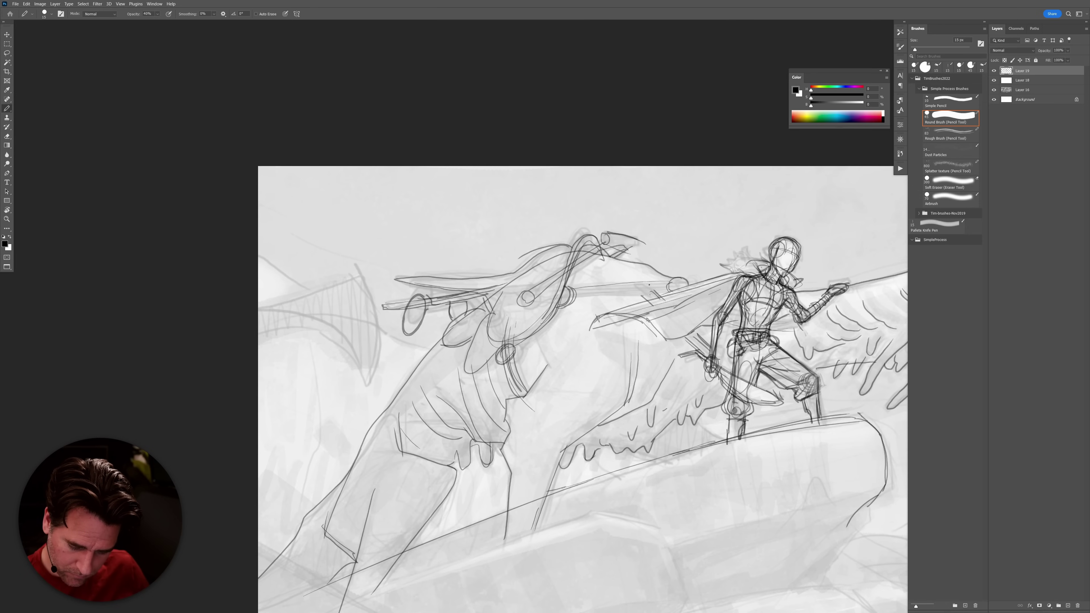
{"action": "mouse_move", "coordinate": [584, 299]}
{"action": "left_mouse_down"}
{"action": "mouse_move", "coordinate": [668, 292]}
{"action": "mouse_move", "coordinate": [597, 293]}
{"action": "left_mouse_up"}
Outline the angular foreground rock below the ledge and add the diagonal ground line in the canvas's lower corner.
{"action": "scroll", "coordinate": [718, 368], "scroll_direction": "down", "scroll_amount": 5}
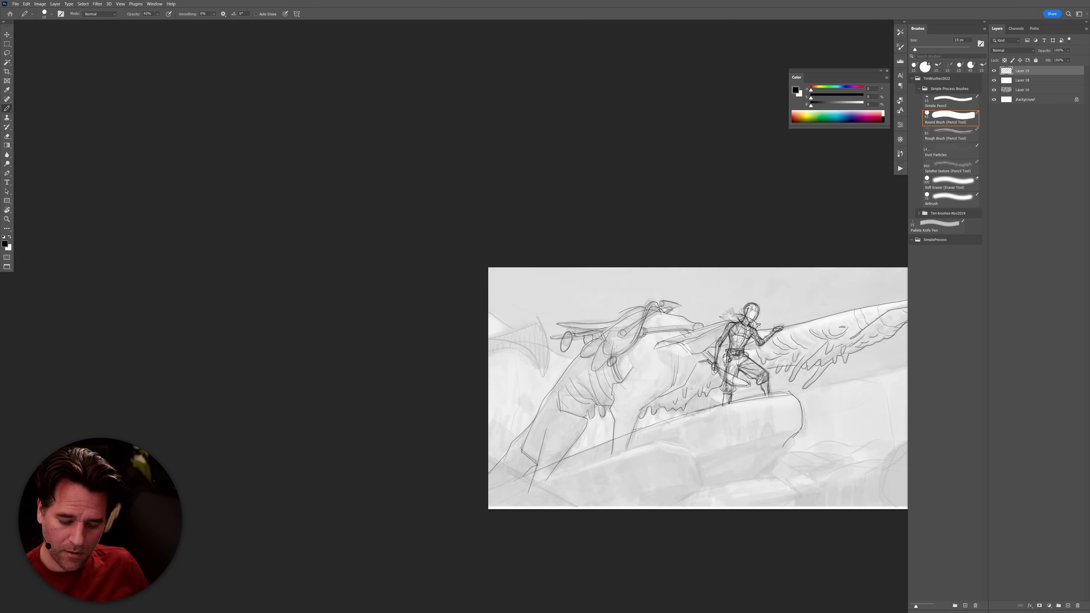
{"action": "left_click_drag", "start_coordinate": [793, 427], "coordinate": [736, 404]}
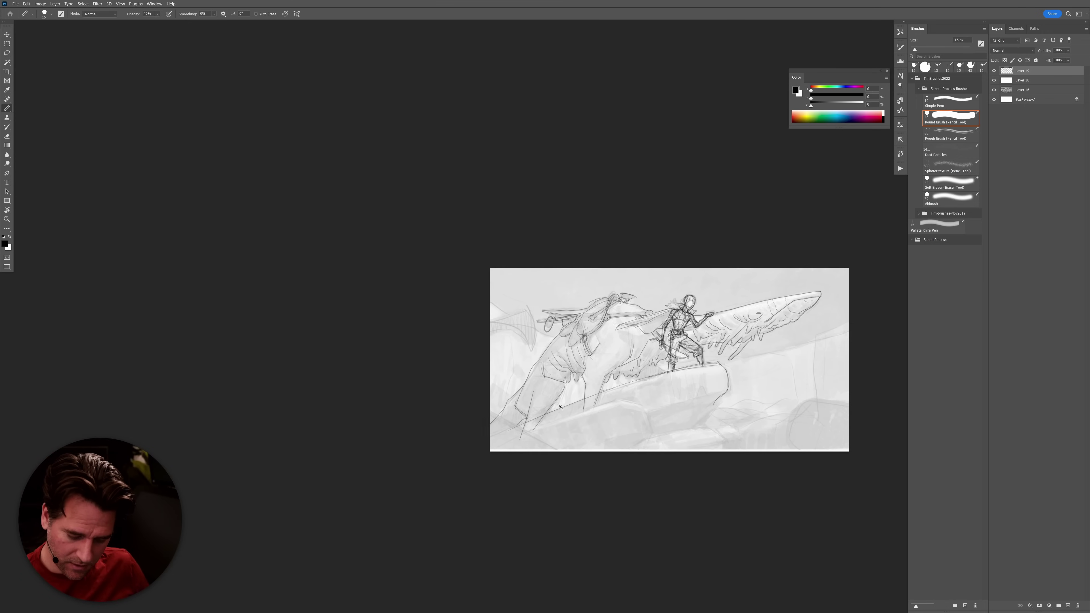
{"action": "scroll", "coordinate": [669, 396], "scroll_direction": "up", "scroll_amount": 3}
{"action": "mouse_move", "coordinate": [649, 398]}
{"action": "left_mouse_down"}
{"action": "mouse_move", "coordinate": [664, 444]}
{"action": "mouse_move", "coordinate": [620, 474]}
{"action": "left_mouse_up"}
{"action": "mouse_move", "coordinate": [648, 388]}
{"action": "left_mouse_down"}
{"action": "mouse_move", "coordinate": [583, 382]}
{"action": "mouse_move", "coordinate": [424, 432]}
{"action": "left_mouse_up"}
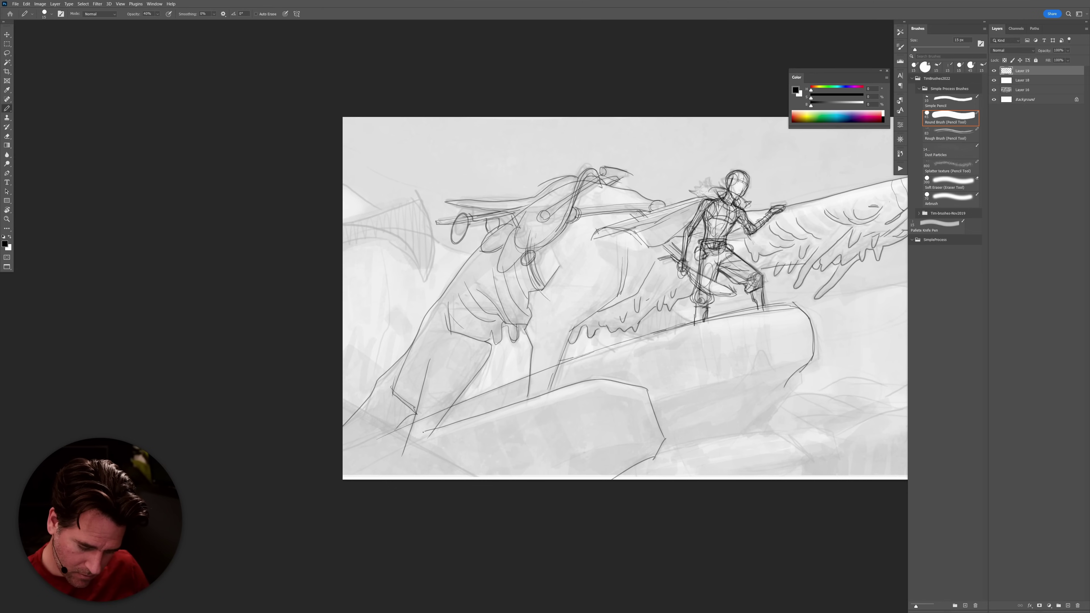
{"action": "left_click_drag", "start_coordinate": [492, 481], "coordinate": [342, 406]}
Outline the curved, pointed fin shape behind the creature at the canvas edge.
{"action": "mouse_move", "coordinate": [419, 193]}
{"action": "left_mouse_down"}
{"action": "mouse_move", "coordinate": [431, 234]}
{"action": "mouse_move", "coordinate": [423, 284]}
{"action": "left_mouse_up"}
{"action": "mouse_move", "coordinate": [414, 197]}
{"action": "left_mouse_down"}
{"action": "mouse_move", "coordinate": [343, 223]}
{"action": "mouse_move", "coordinate": [422, 193]}
{"action": "left_mouse_up"}
{"action": "mouse_move", "coordinate": [422, 285]}
{"action": "left_mouse_down"}
{"action": "mouse_move", "coordinate": [408, 259]}
{"action": "mouse_move", "coordinate": [342, 247]}
{"action": "left_mouse_up"}
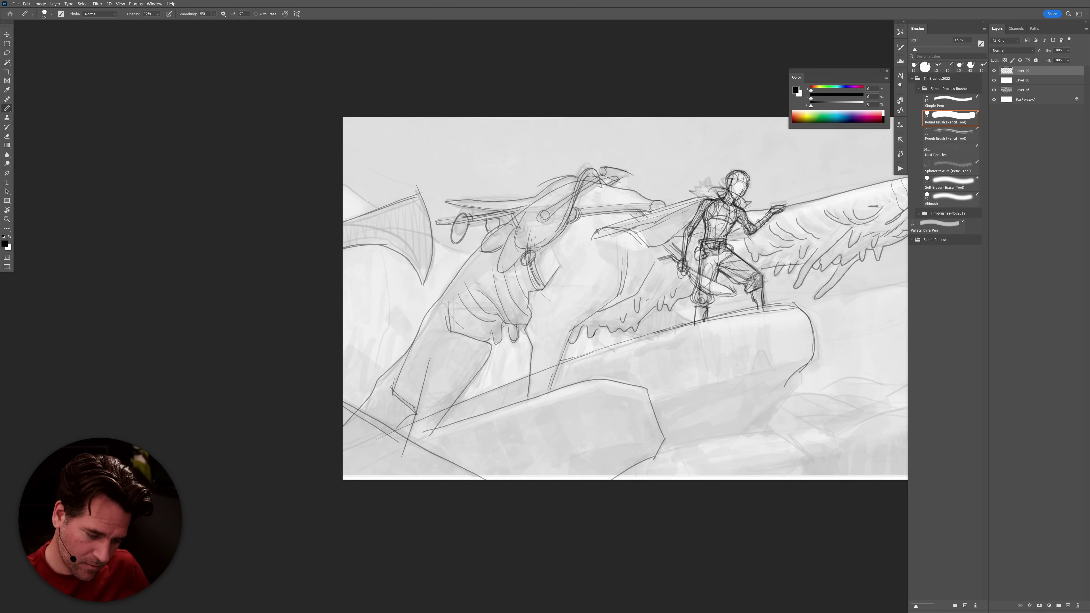
{"action": "left_click_drag", "start_coordinate": [661, 373], "coordinate": [496, 377]}
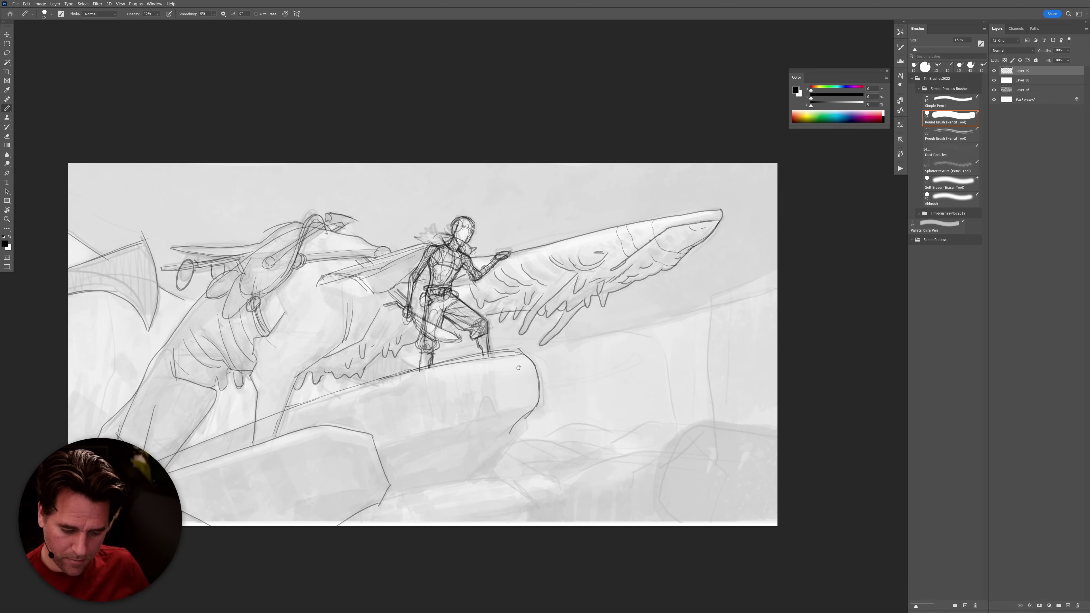
Draw the sloping background line beyond the ledge and outline the corner boulder and the row of rounded boulders.
{"action": "left_click_drag", "start_coordinate": [545, 349], "coordinate": [803, 291]}
{"action": "mouse_move", "coordinate": [777, 431]}
{"action": "left_mouse_down"}
{"action": "mouse_move", "coordinate": [662, 471]}
{"action": "mouse_move", "coordinate": [664, 525]}
{"action": "left_mouse_up"}
{"action": "mouse_move", "coordinate": [677, 452]}
{"action": "left_mouse_down"}
{"action": "mouse_move", "coordinate": [630, 457]}
{"action": "mouse_move", "coordinate": [562, 519]}
{"action": "mouse_move", "coordinate": [542, 483]}
{"action": "mouse_move", "coordinate": [488, 521]}
{"action": "mouse_move", "coordinate": [467, 480]}
{"action": "mouse_move", "coordinate": [443, 525]}
{"action": "left_mouse_up"}
Add the plane edges and underside contours to the foreground rock and the ledge under the swordsman.
{"action": "left_click_drag", "start_coordinate": [354, 519], "coordinate": [380, 499]}
{"action": "left_click_drag", "start_coordinate": [324, 447], "coordinate": [334, 488]}
{"action": "left_click_drag", "start_coordinate": [388, 487], "coordinate": [230, 521]}
{"action": "left_click_drag", "start_coordinate": [252, 467], "coordinate": [277, 465]}
{"action": "mouse_move", "coordinate": [526, 416]}
{"action": "left_mouse_down"}
{"action": "mouse_move", "coordinate": [479, 481]}
{"action": "mouse_move", "coordinate": [453, 466]}
{"action": "mouse_move", "coordinate": [424, 486]}
{"action": "left_mouse_up"}
{"action": "mouse_move", "coordinate": [480, 368]}
{"action": "left_mouse_down"}
{"action": "mouse_move", "coordinate": [485, 419]}
{"action": "mouse_move", "coordinate": [411, 484]}
{"action": "left_mouse_up"}
{"action": "left_click_drag", "start_coordinate": [398, 457], "coordinate": [386, 471]}
Sketch the curved ridge strokes behind the rounded boulders below the ledge.
{"action": "left_click_drag", "start_coordinate": [575, 465], "coordinate": [515, 487]}
{"action": "mouse_move", "coordinate": [517, 465]}
{"action": "left_mouse_down"}
{"action": "mouse_move", "coordinate": [484, 473]}
{"action": "mouse_move", "coordinate": [643, 444]}
{"action": "mouse_move", "coordinate": [580, 444]}
{"action": "left_mouse_up"}
{"action": "left_click_drag", "start_coordinate": [555, 447], "coordinate": [530, 448]}
{"action": "scroll", "coordinate": [604, 339], "scroll_direction": "down", "scroll_amount": 3}
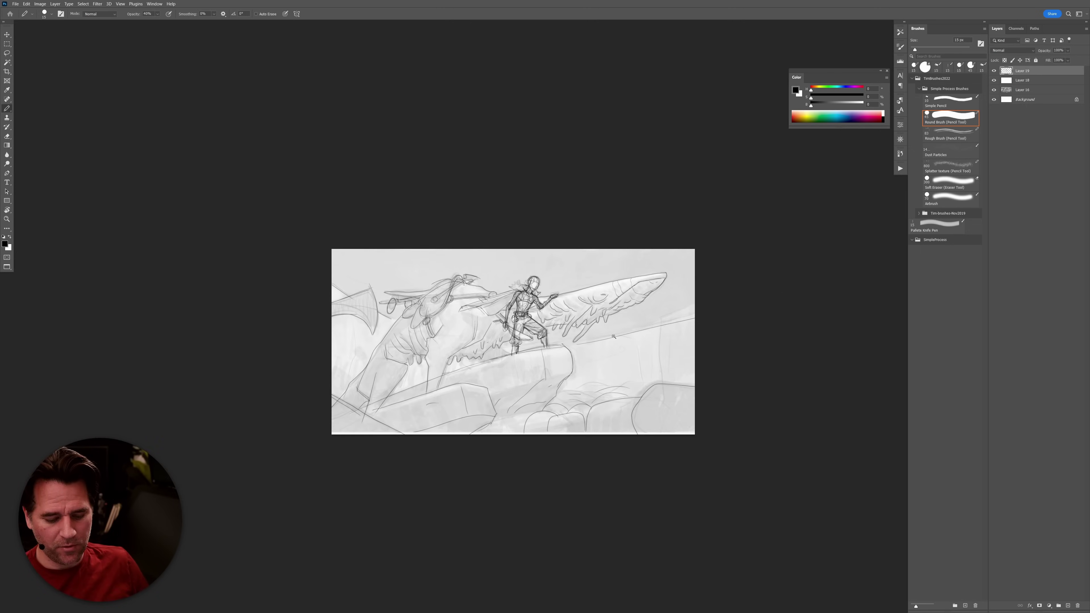
{"action": "scroll", "coordinate": [605, 354], "scroll_direction": "up", "scroll_amount": 2}
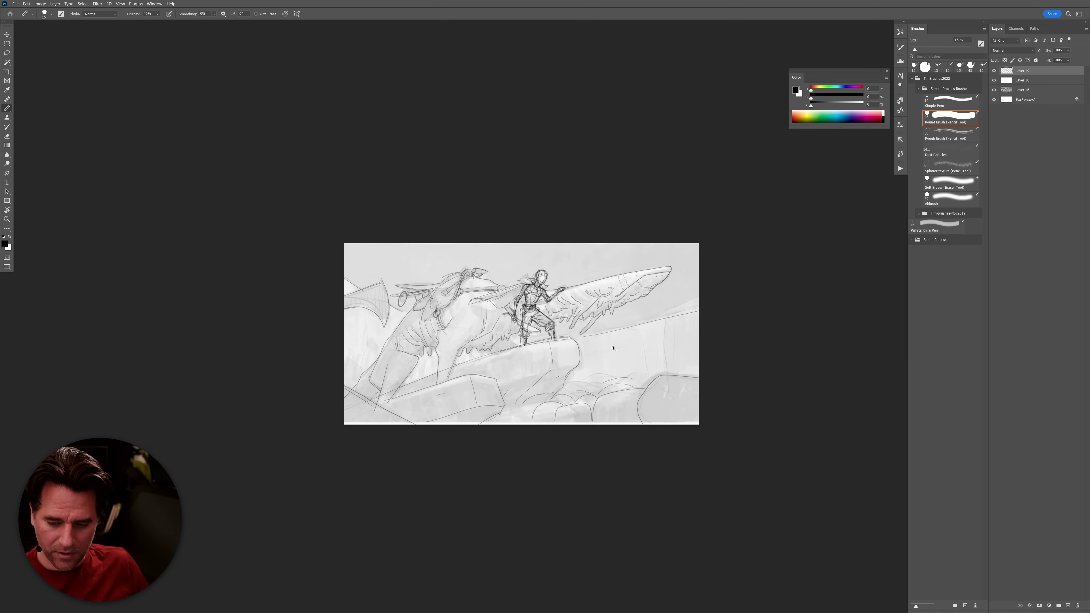
Add a new white-filled layer beneath the line art and lower its opacity to about 70% to fade the old painting.
{"action": "left_click", "coordinate": [1016, 80]}
{"action": "scroll", "coordinate": [551, 337], "scroll_direction": "up", "scroll_amount": 2}
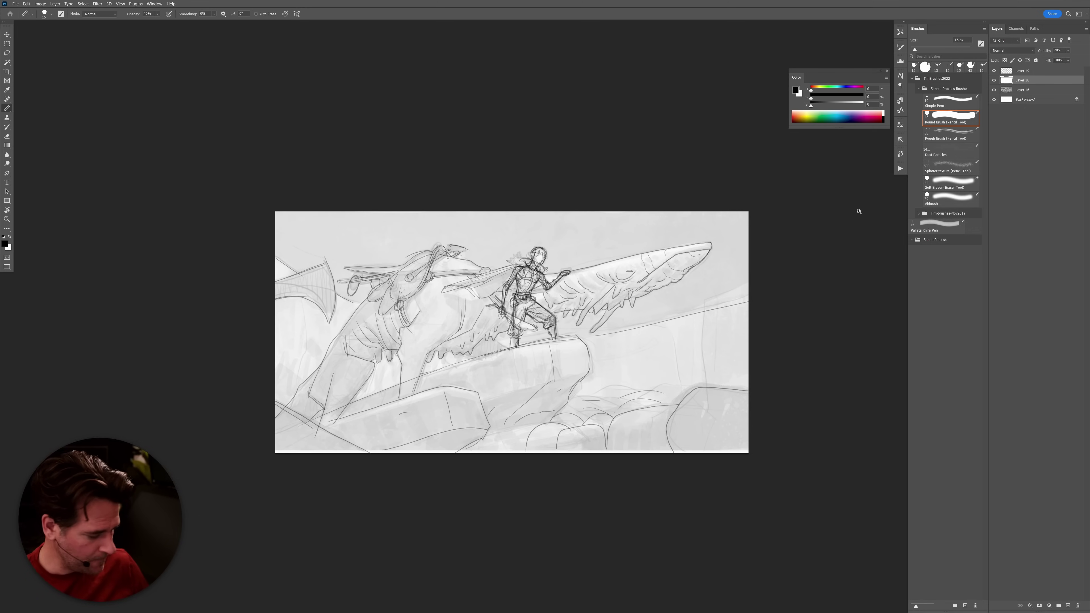
{"action": "key", "text": "ctrl+shift+alt+n"}
{"action": "key", "text": "ctrl+BackSpace"}
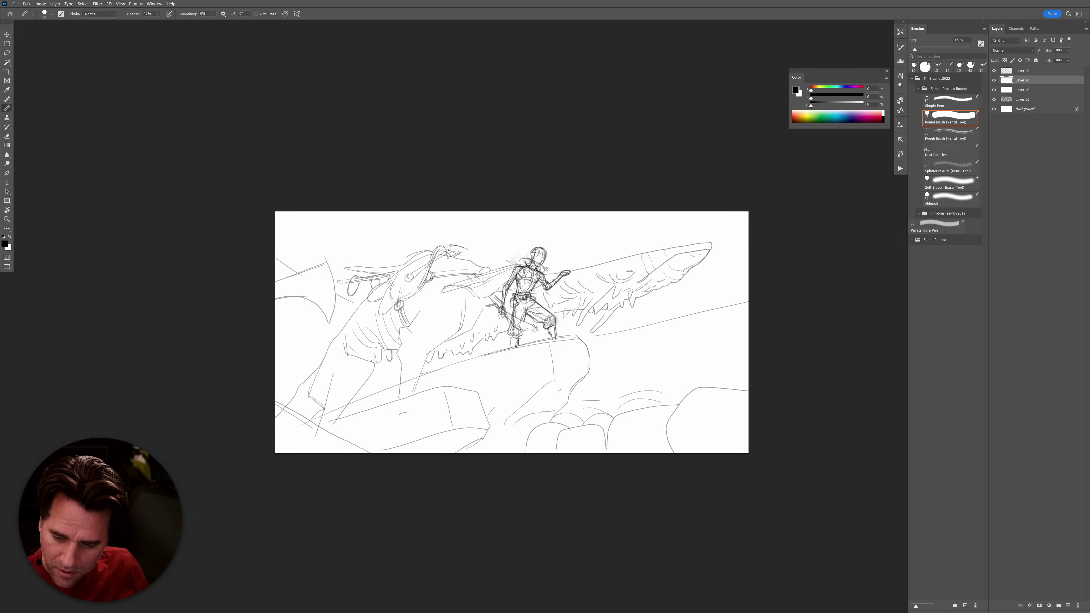
{"action": "left_click", "coordinate": [1045, 52]}
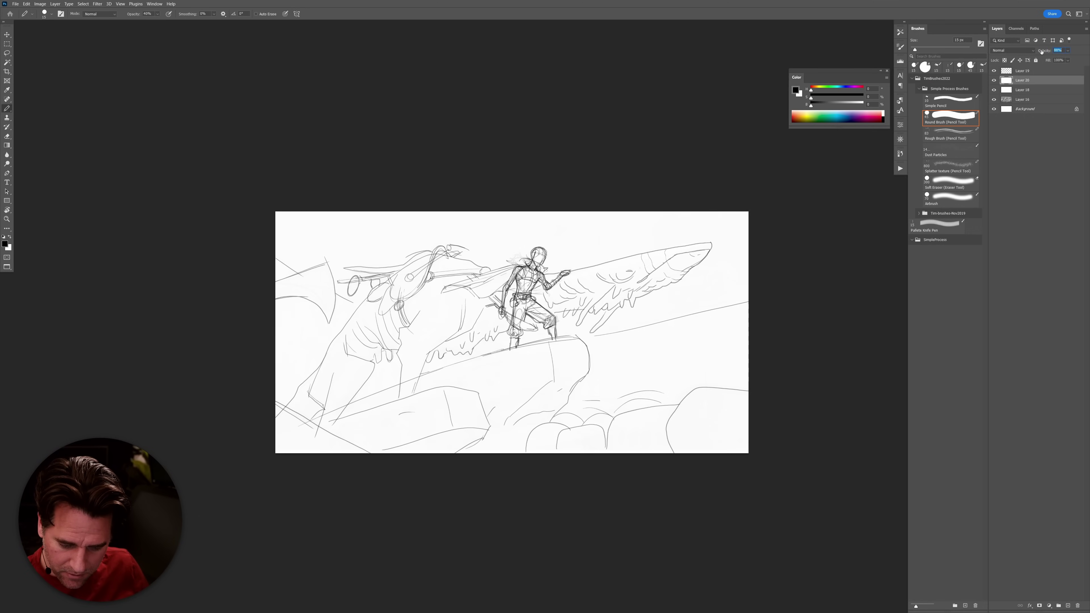
{"action": "left_click_drag", "start_coordinate": [1039, 51], "coordinate": [1033, 51]}
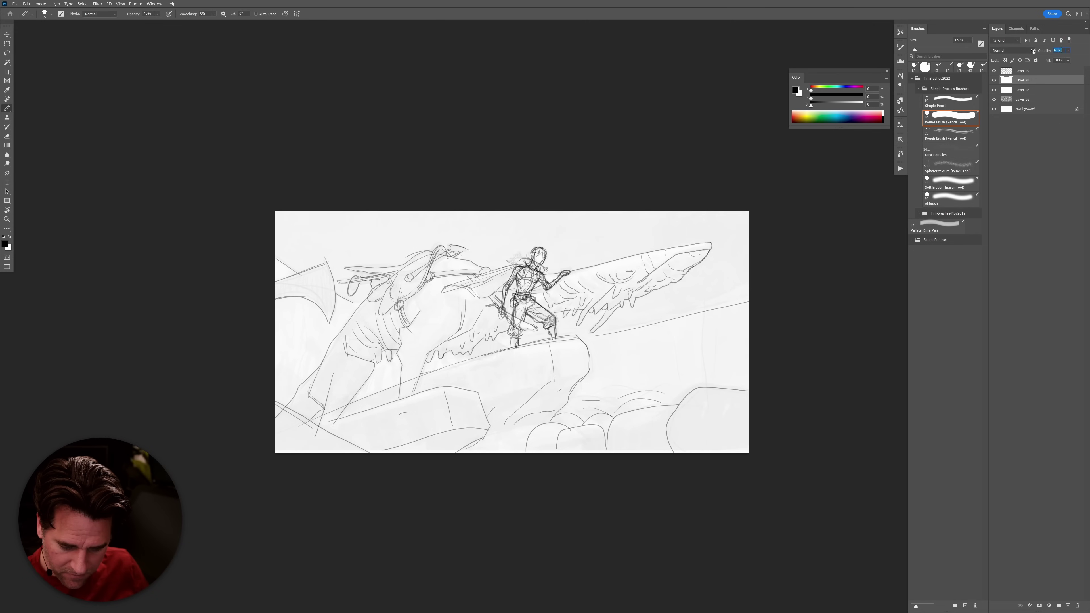
{"action": "left_click_drag", "start_coordinate": [1034, 51], "coordinate": [1036, 51]}
{"action": "key", "text": "Return"}
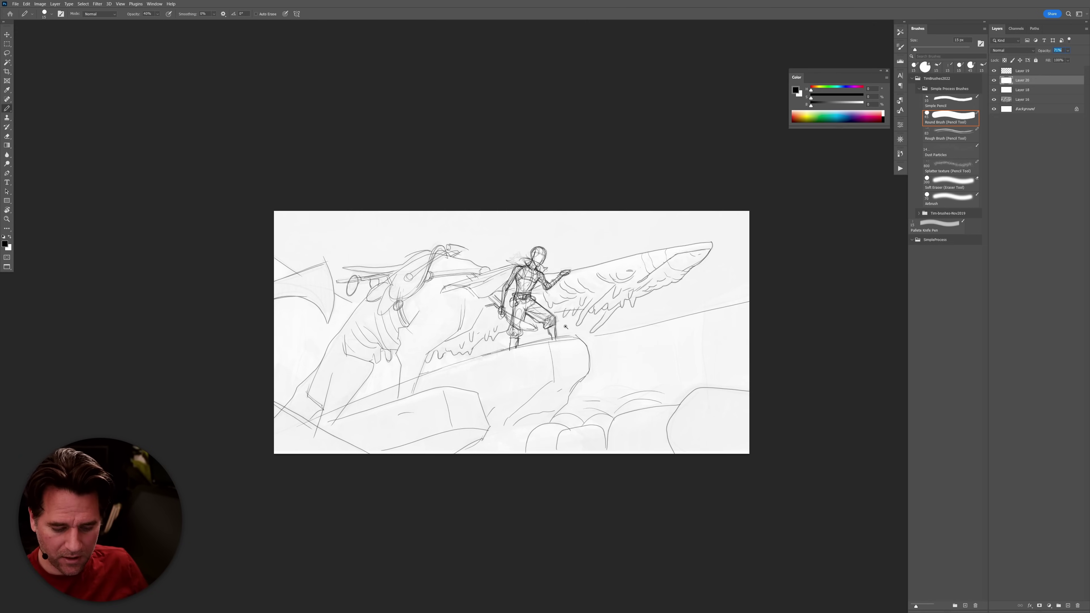
Hide and show the line-art layer to compare it with the faded painting, and examine the whole drawing.
{"action": "key", "text": "ctrl+plus"}
{"action": "left_click", "coordinate": [994, 72]}
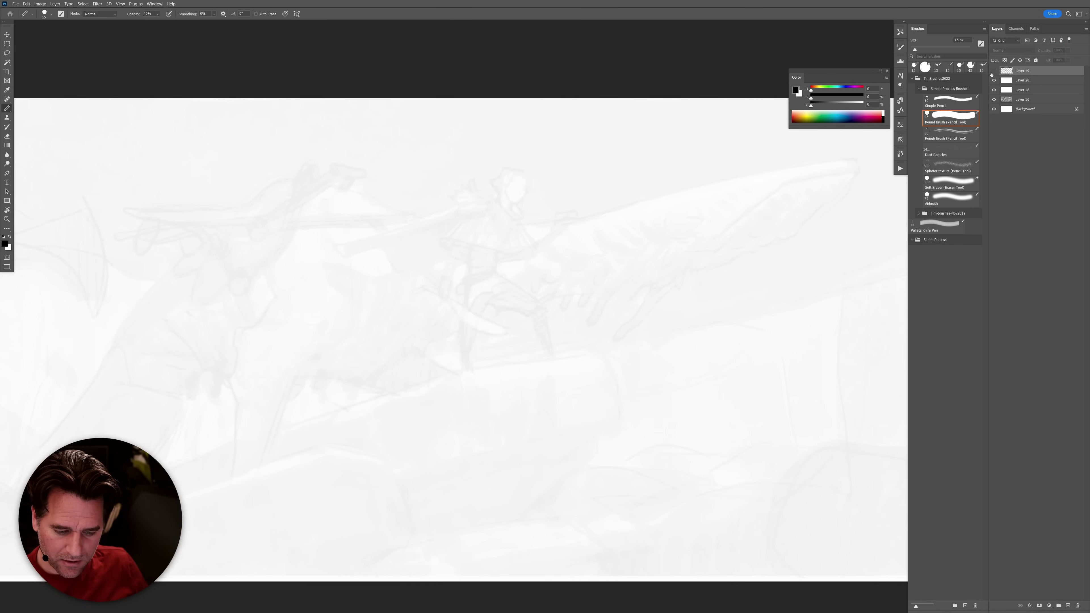
{"action": "left_click", "coordinate": [993, 72]}
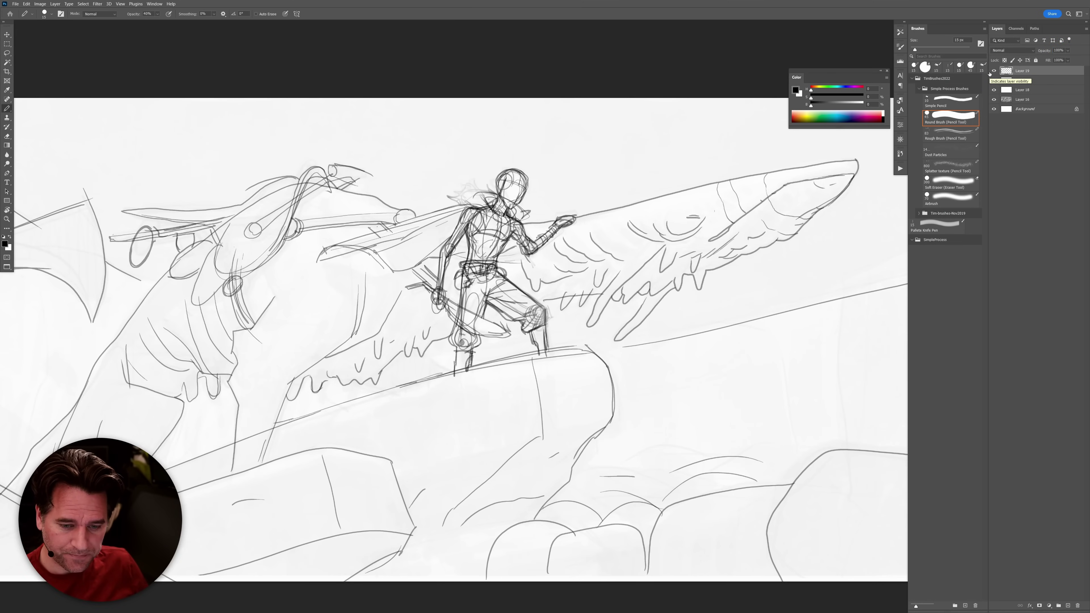
{"action": "scroll", "coordinate": [687, 321], "scroll_direction": "down", "scroll_amount": 5}
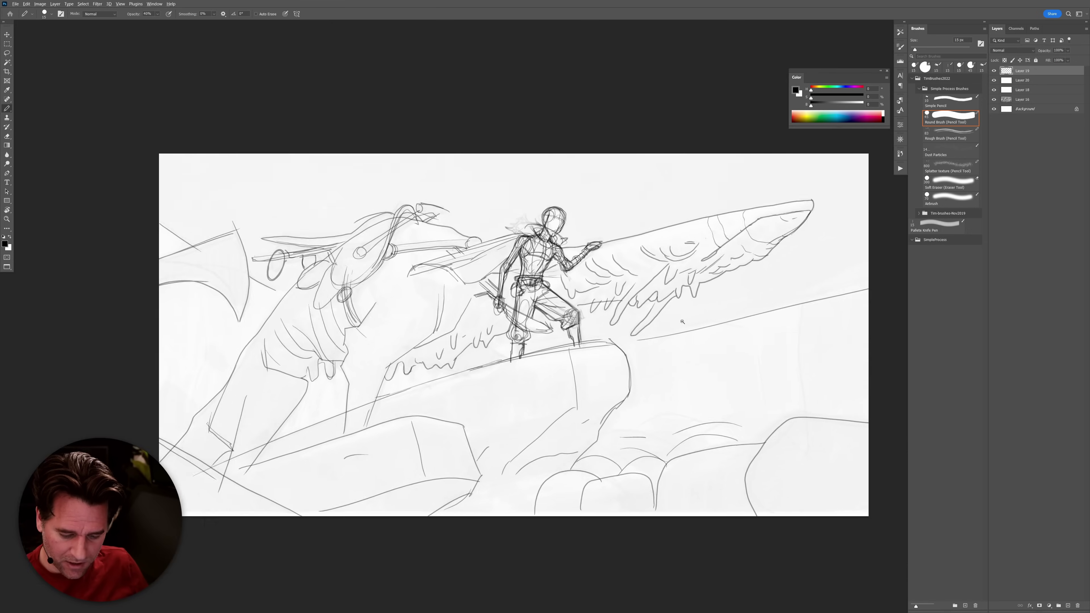
{"action": "scroll", "coordinate": [686, 321], "scroll_direction": "up", "scroll_amount": 6}
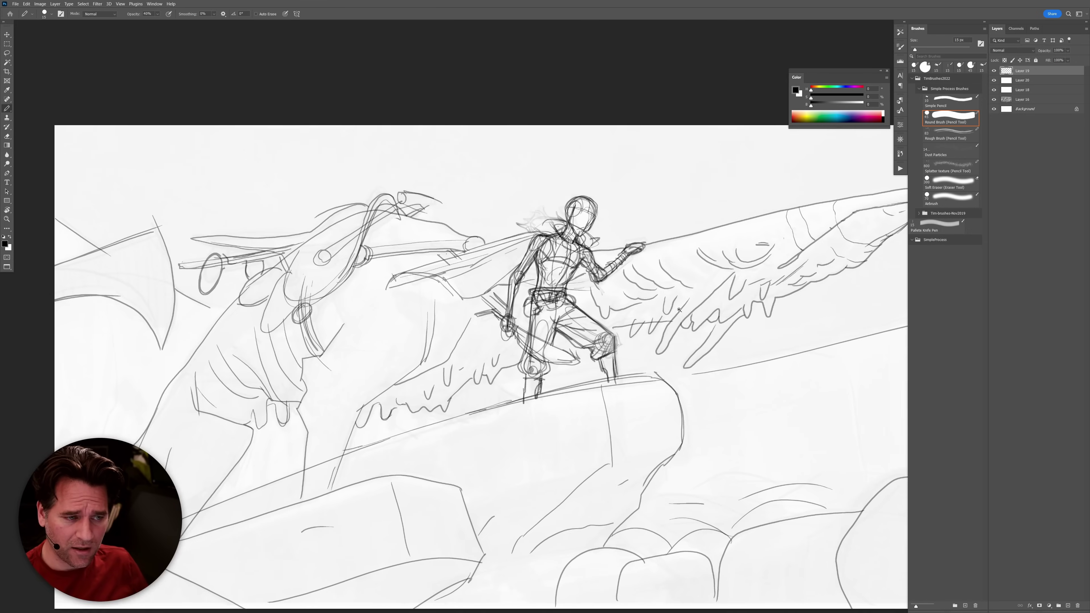
{"action": "scroll", "coordinate": [679, 260], "scroll_direction": "up", "scroll_amount": 3}
{"action": "left_click_drag", "start_coordinate": [680, 261], "coordinate": [693, 334]}
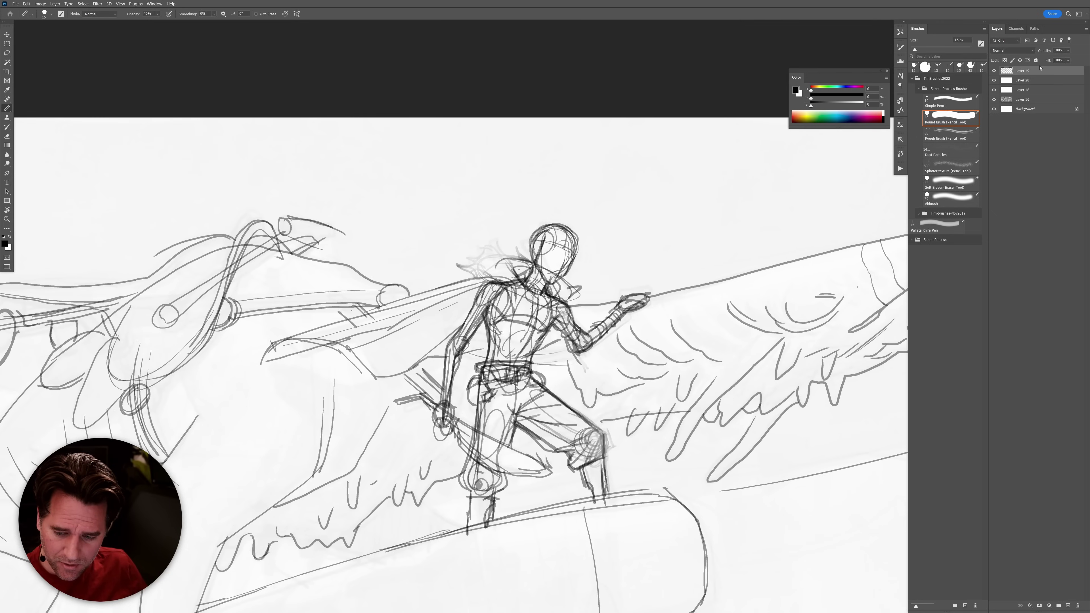
{"action": "key", "text": "ctrl+minus"}
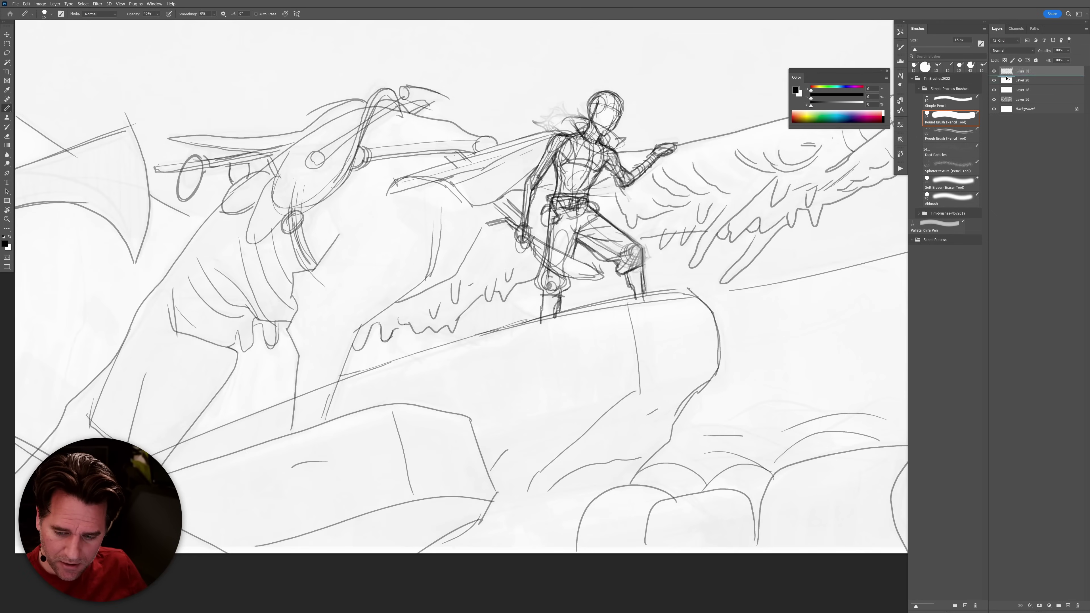
Duplicate the line-art layer as a backup, hide the copy and select the original layer.
{"action": "left_click_drag", "start_coordinate": [1006, 72], "coordinate": [1007, 77]}
{"action": "left_click", "coordinate": [993, 80]}
{"action": "left_click", "coordinate": [1010, 72]}
{"action": "left_click_drag", "start_coordinate": [680, 336], "coordinate": [730, 348]}
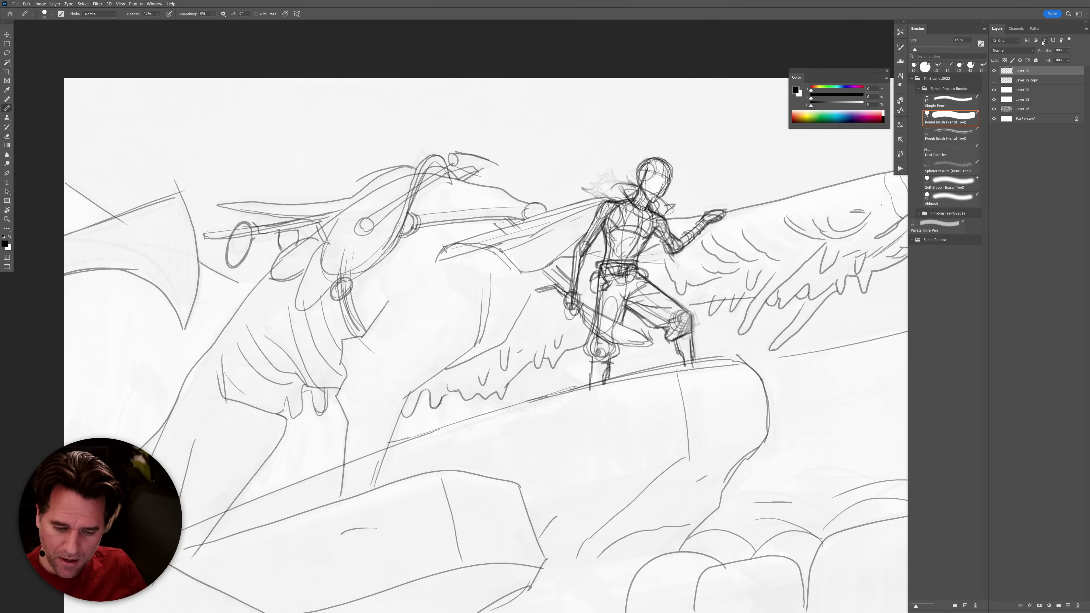
Enlarge the soft eraser and lighten the swordsman's construction lines from head to feet.
{"action": "key", "text": "]"}
{"action": "key", "text": "]"}
{"action": "key", "text": "]"}
{"action": "key", "text": "]"}
{"action": "key", "text": "]"}
{"action": "key", "text": "]"}
{"action": "key", "text": "]"}
{"action": "key", "text": "]"}
{"action": "key", "text": "]"}
{"action": "key", "text": "]"}
{"action": "key", "text": "]"}
{"action": "key", "text": "]"}
{"action": "key", "text": "]"}
{"action": "key", "text": "]"}
{"action": "key", "text": "]"}
{"action": "key", "text": "]"}
{"action": "key", "text": "]"}
{"action": "key", "text": "]"}
{"action": "key", "text": "]"}
{"action": "key", "text": "]"}
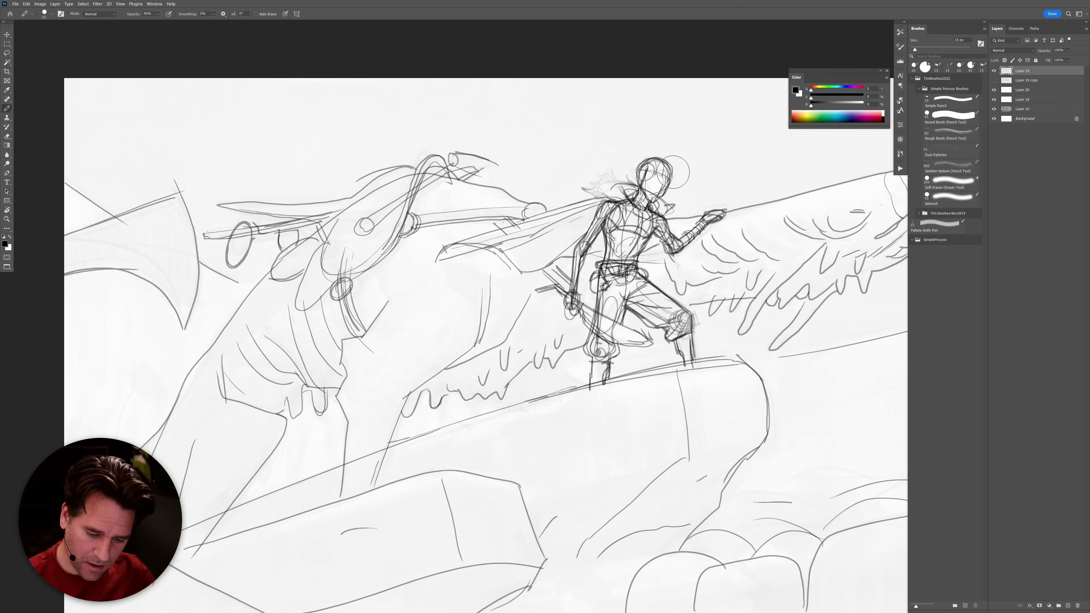
{"action": "mouse_move", "coordinate": [652, 175]}
{"action": "left_mouse_down"}
{"action": "mouse_move", "coordinate": [667, 296]}
{"action": "mouse_move", "coordinate": [684, 190]}
{"action": "mouse_move", "coordinate": [608, 285]}
{"action": "mouse_move", "coordinate": [660, 361]}
{"action": "left_mouse_up"}
{"action": "scroll", "coordinate": [657, 386], "scroll_direction": "down", "scroll_amount": 3}
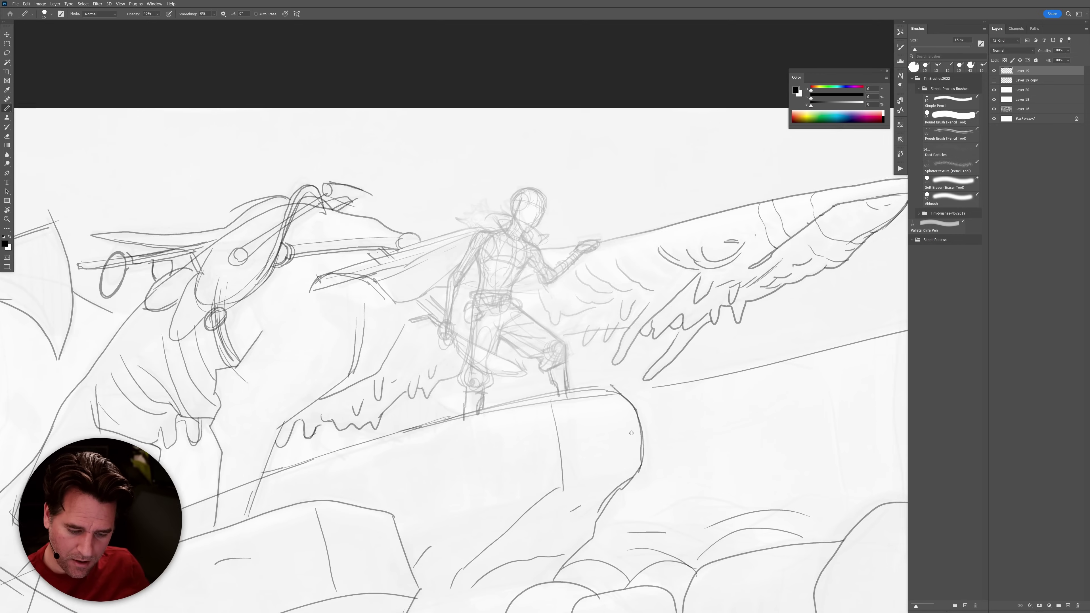
{"action": "scroll", "coordinate": [655, 420], "scroll_direction": "down", "scroll_amount": 3}
{"action": "mouse_move", "coordinate": [839, 243]}
{"action": "left_mouse_down"}
{"action": "mouse_move", "coordinate": [637, 340]}
{"action": "mouse_move", "coordinate": [644, 316]}
{"action": "left_mouse_up"}
{"action": "mouse_move", "coordinate": [837, 273]}
{"action": "left_mouse_down"}
{"action": "mouse_move", "coordinate": [803, 265]}
{"action": "mouse_move", "coordinate": [604, 315]}
{"action": "mouse_move", "coordinate": [569, 261]}
{"action": "mouse_move", "coordinate": [492, 280]}
{"action": "mouse_move", "coordinate": [433, 268]}
{"action": "mouse_move", "coordinate": [341, 378]}
{"action": "mouse_move", "coordinate": [404, 295]}
{"action": "mouse_move", "coordinate": [269, 418]}
{"action": "mouse_move", "coordinate": [360, 441]}
{"action": "mouse_move", "coordinate": [435, 482]}
{"action": "mouse_move", "coordinate": [653, 427]}
{"action": "mouse_move", "coordinate": [700, 525]}
{"action": "mouse_move", "coordinate": [866, 482]}
{"action": "mouse_move", "coordinate": [642, 511]}
{"action": "mouse_move", "coordinate": [414, 512]}
{"action": "mouse_move", "coordinate": [279, 531]}
{"action": "left_mouse_up"}
{"action": "key", "text": "ctrl+z"}
{"action": "key", "text": "ctrl+z"}
{"action": "key", "text": "ctrl+z"}
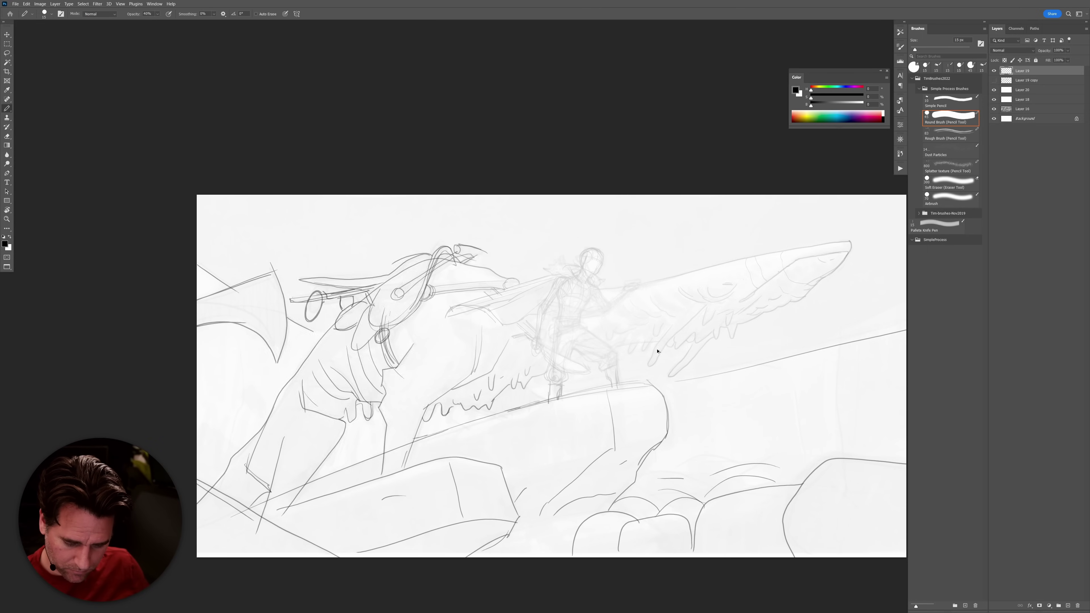
{"action": "key", "text": "ctrl+z"}
{"action": "key", "text": "ctrl+z"}
Lighten the creature's saddle and body, its long snout, the fin and the rocks with the large soft eraser.
{"action": "mouse_move", "coordinate": [766, 300]}
{"action": "left_mouse_down"}
{"action": "mouse_move", "coordinate": [708, 296]}
{"action": "mouse_move", "coordinate": [798, 257]}
{"action": "mouse_move", "coordinate": [745, 261]}
{"action": "left_mouse_up"}
{"action": "mouse_move", "coordinate": [425, 258]}
{"action": "left_mouse_down"}
{"action": "mouse_move", "coordinate": [372, 303]}
{"action": "mouse_move", "coordinate": [331, 289]}
{"action": "mouse_move", "coordinate": [329, 328]}
{"action": "left_mouse_up"}
{"action": "mouse_move", "coordinate": [362, 395]}
{"action": "left_mouse_down"}
{"action": "mouse_move", "coordinate": [332, 398]}
{"action": "mouse_move", "coordinate": [275, 316]}
{"action": "mouse_move", "coordinate": [249, 322]}
{"action": "mouse_move", "coordinate": [214, 307]}
{"action": "mouse_move", "coordinate": [202, 283]}
{"action": "left_mouse_up"}
{"action": "mouse_move", "coordinate": [267, 466]}
{"action": "left_mouse_down"}
{"action": "mouse_move", "coordinate": [293, 519]}
{"action": "mouse_move", "coordinate": [377, 548]}
{"action": "left_mouse_up"}
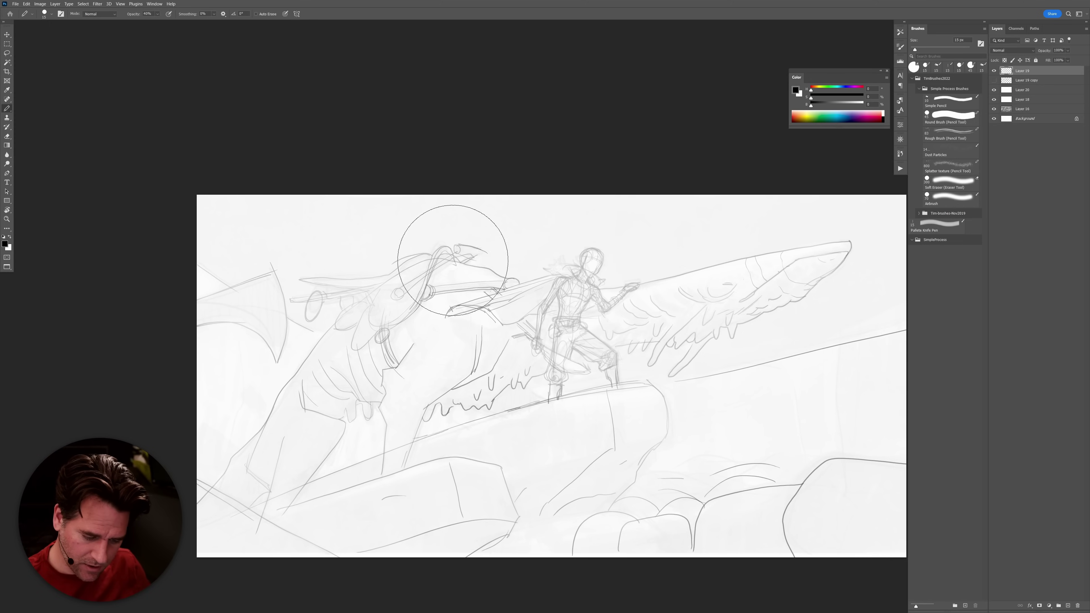
{"action": "left_click", "coordinate": [644, 296]}
{"action": "left_click_drag", "start_coordinate": [661, 275], "coordinate": [670, 385]}
{"action": "key", "text": "period"}
{"action": "key", "text": "ctrl+z"}
{"action": "scroll", "coordinate": [731, 483], "scroll_direction": "down", "scroll_amount": 3}
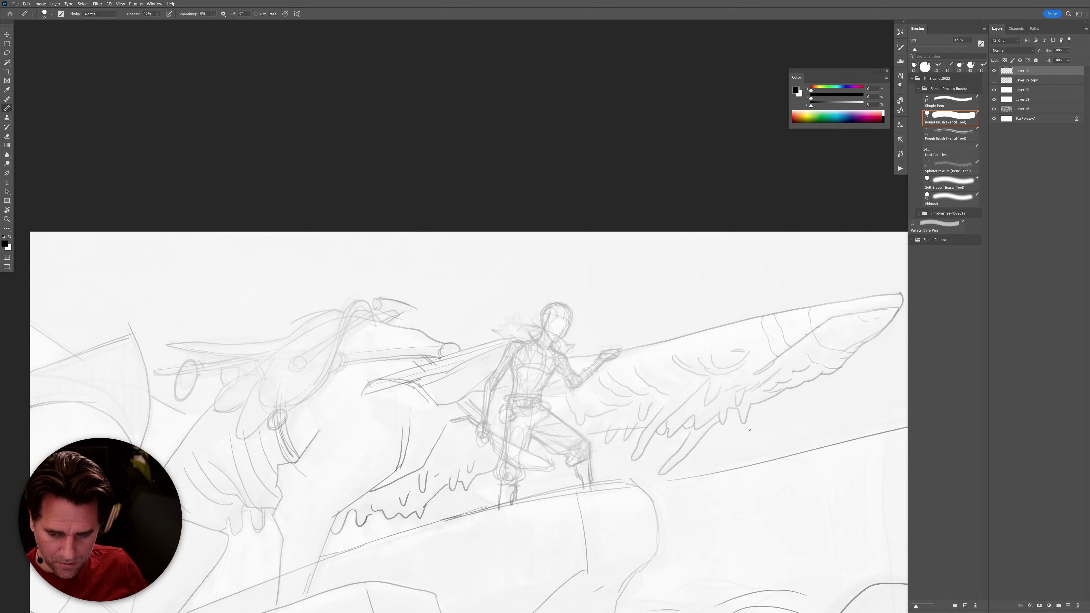
Switch to full-screen view and redraw the upper contour and pointed tip of the creature's long snout.
{"action": "key", "text": "f"}
{"action": "key", "text": "f"}
{"action": "left_click_drag", "start_coordinate": [683, 286], "coordinate": [690, 307]}
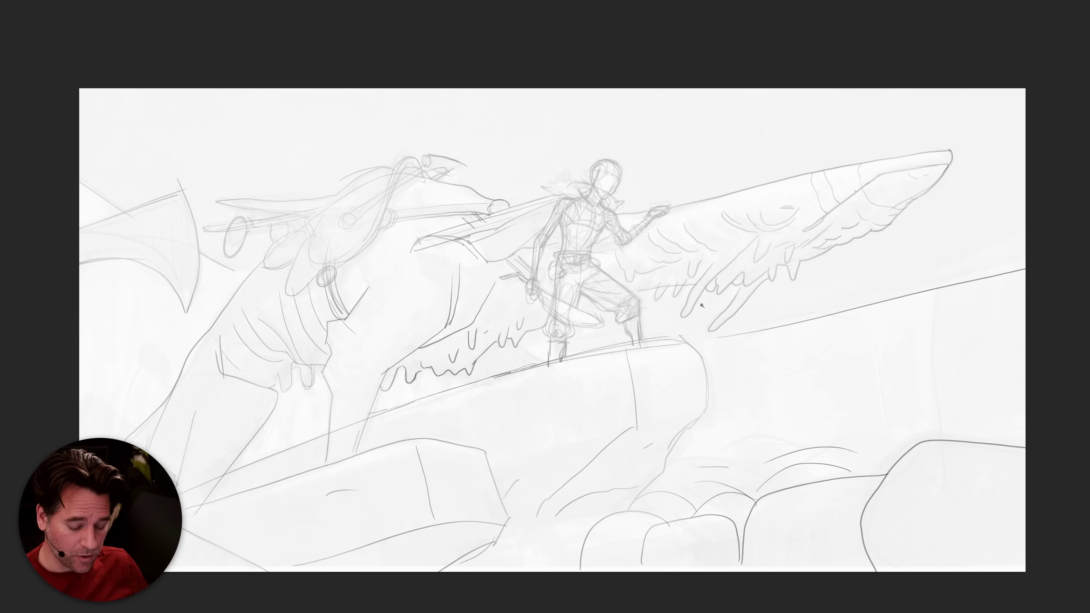
{"action": "scroll", "coordinate": [701, 299], "scroll_direction": "up", "scroll_amount": 2}
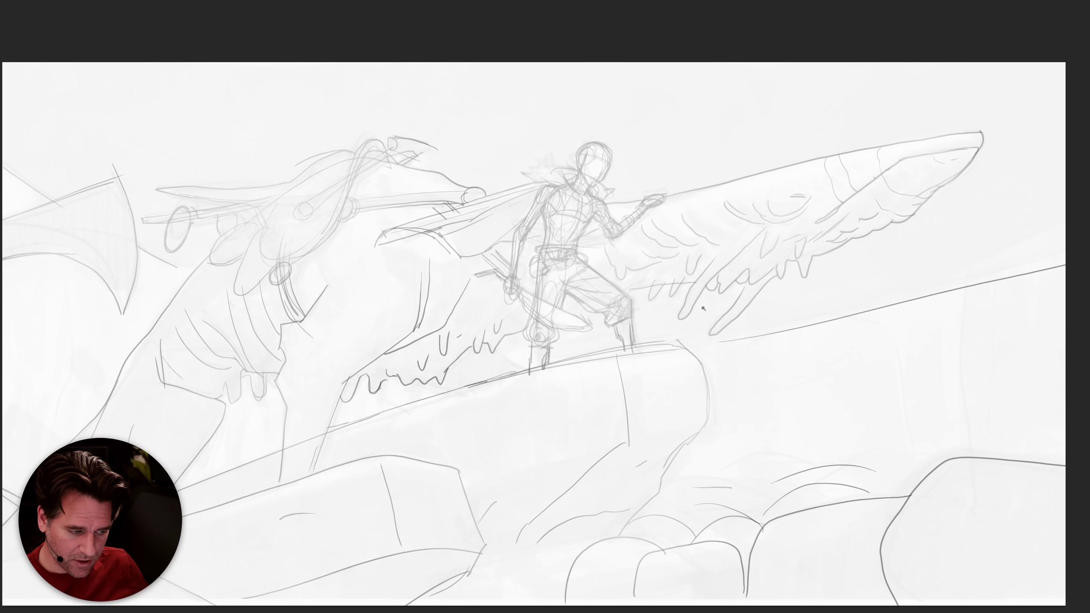
{"action": "left_click_drag", "start_coordinate": [700, 334], "coordinate": [712, 309]}
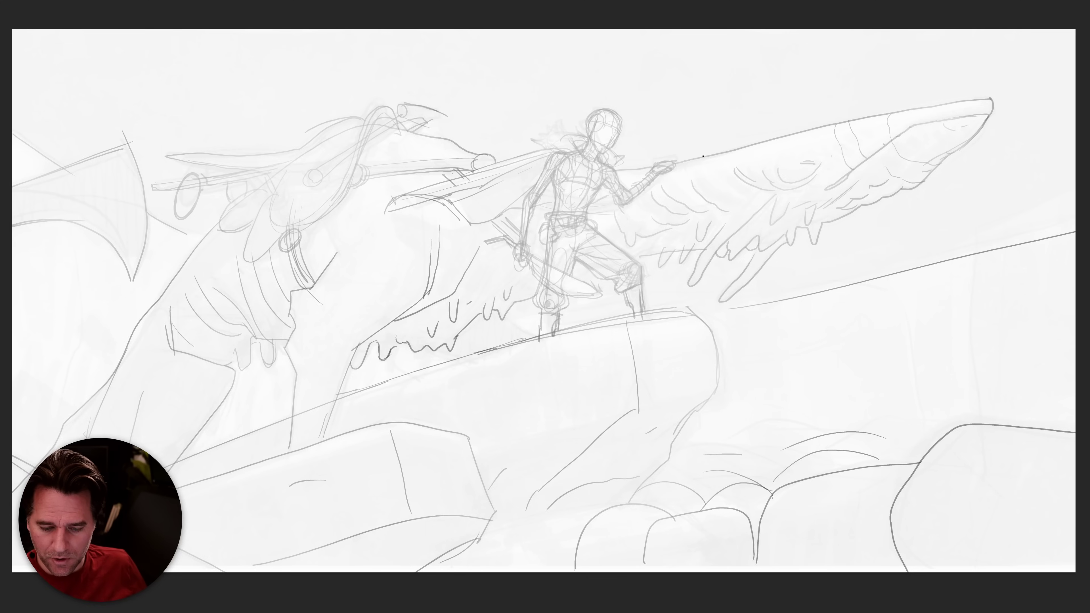
{"action": "mouse_move", "coordinate": [680, 161]}
{"action": "left_mouse_down"}
{"action": "mouse_move", "coordinate": [856, 114]}
{"action": "mouse_move", "coordinate": [751, 144]}
{"action": "mouse_move", "coordinate": [992, 98]}
{"action": "left_mouse_up"}
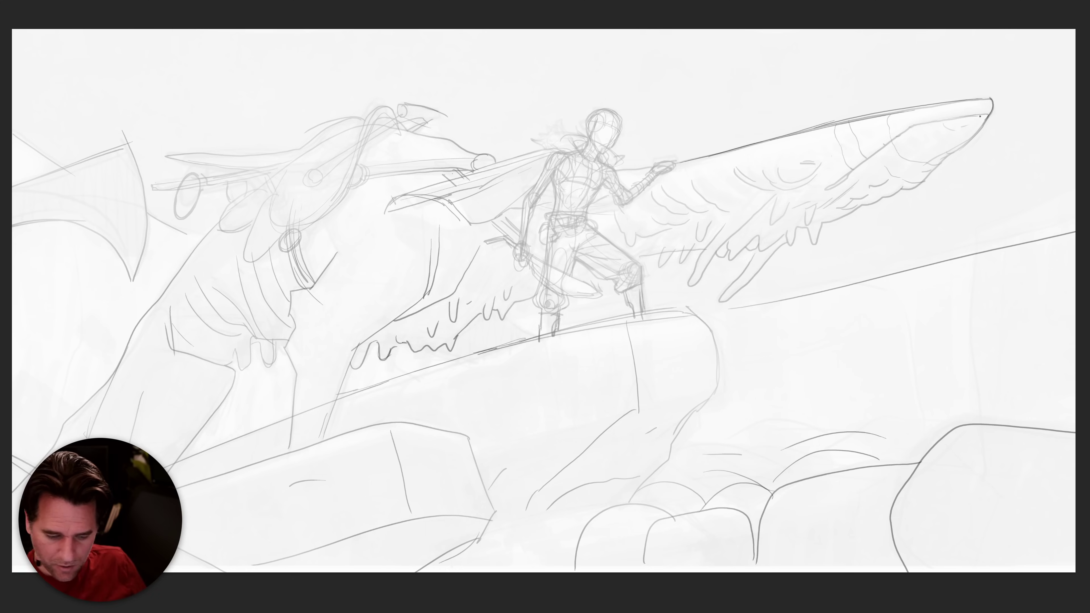
{"action": "mouse_move", "coordinate": [906, 130]}
{"action": "left_mouse_down"}
{"action": "mouse_move", "coordinate": [976, 119]}
{"action": "mouse_move", "coordinate": [887, 140]}
{"action": "mouse_move", "coordinate": [815, 194]}
{"action": "left_mouse_up"}
{"action": "key", "text": "ctrl+z"}
{"action": "left_click_drag", "start_coordinate": [986, 115], "coordinate": [973, 136]}
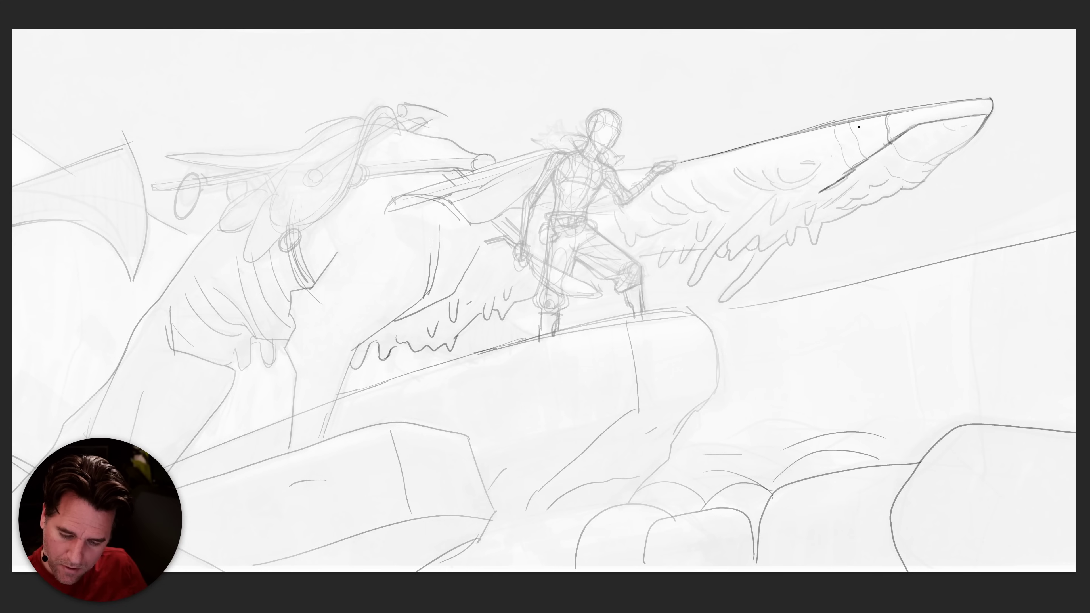
Draw the curved bands across the snout near its tip and soften them with a smaller eraser.
{"action": "mouse_move", "coordinate": [849, 126]}
{"action": "left_mouse_down"}
{"action": "mouse_move", "coordinate": [858, 150]}
{"action": "mouse_move", "coordinate": [832, 133]}
{"action": "mouse_move", "coordinate": [845, 168]}
{"action": "mouse_move", "coordinate": [875, 184]}
{"action": "left_mouse_up"}
{"action": "left_click_drag", "start_coordinate": [891, 146], "coordinate": [927, 169]}
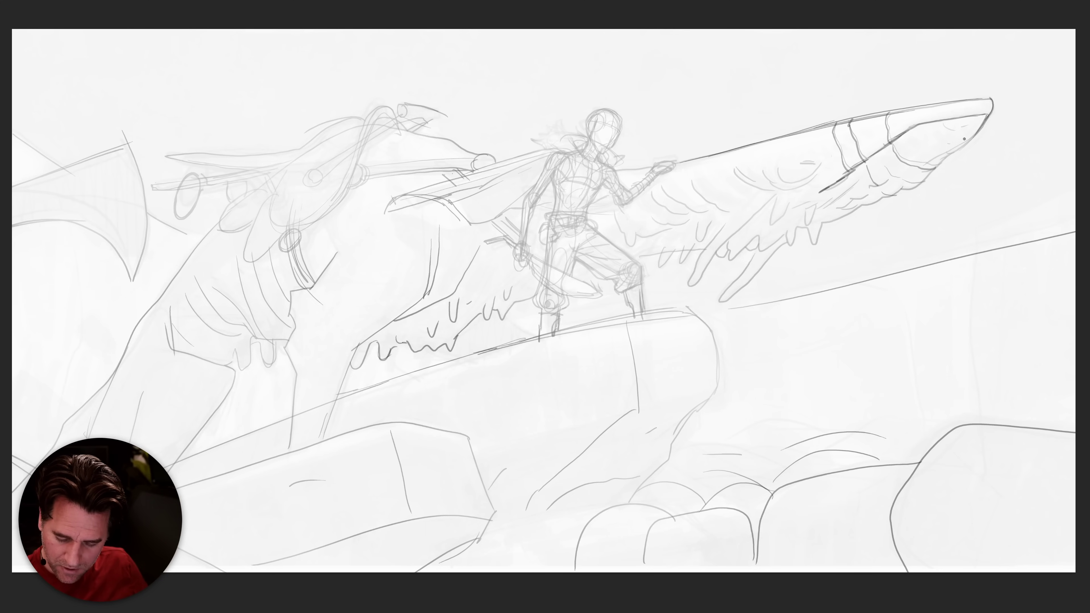
{"action": "key", "text": "e"}
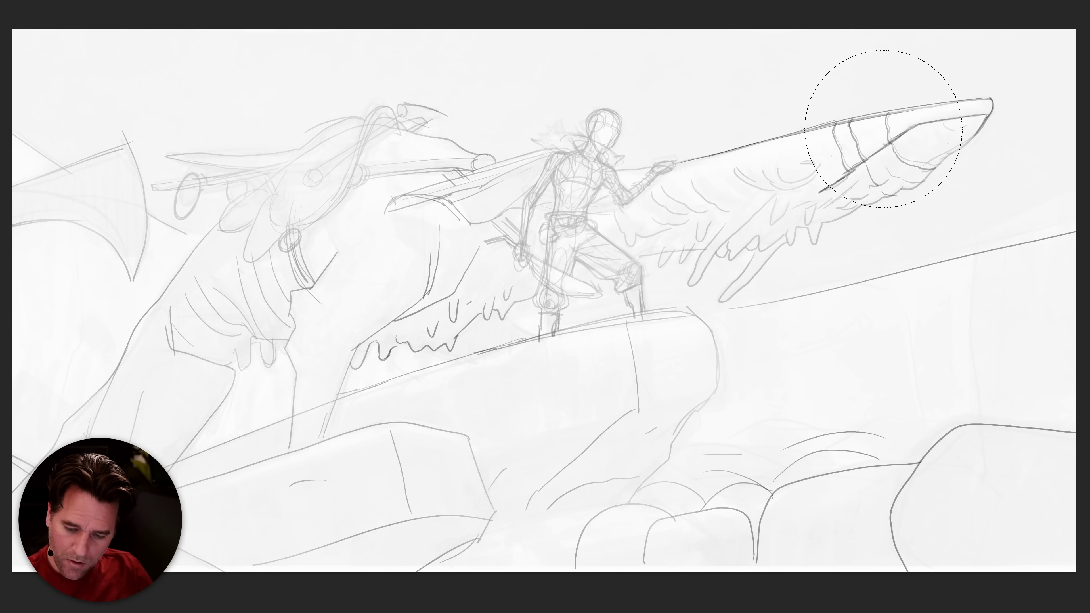
{"action": "key", "text": "["}
{"action": "key", "text": "["}
{"action": "key", "text": "["}
{"action": "key", "text": "["}
{"action": "mouse_move", "coordinate": [887, 129]}
{"action": "left_mouse_down"}
{"action": "mouse_move", "coordinate": [848, 163]}
{"action": "mouse_move", "coordinate": [850, 131]}
{"action": "left_mouse_up"}
{"action": "key", "text": "b"}
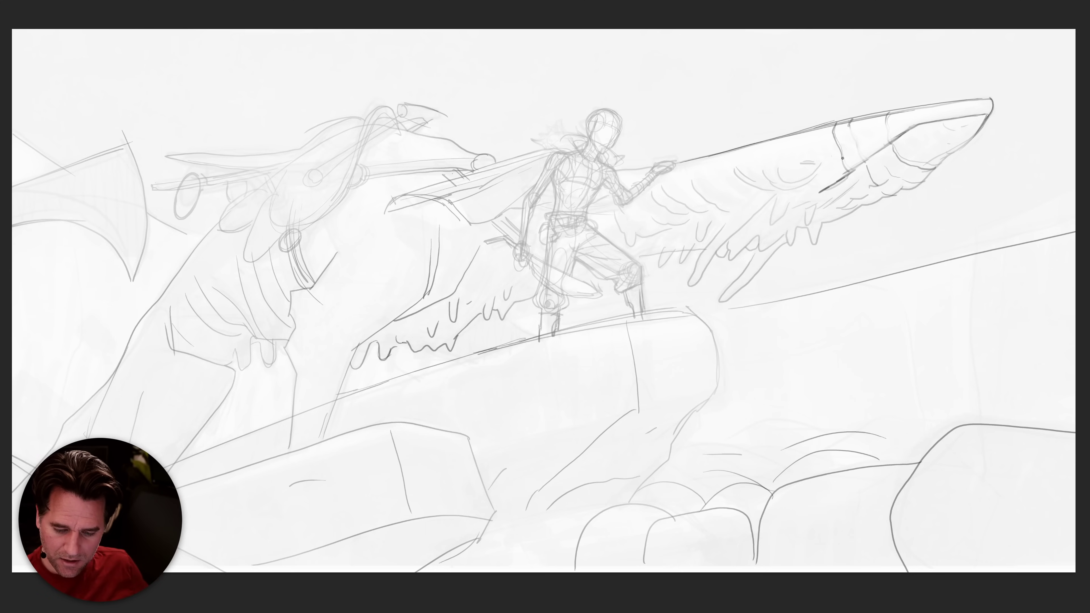
Redraw the long hanging tendril and the loops and drips along the underside of the snout.
{"action": "mouse_move", "coordinate": [772, 201]}
{"action": "left_mouse_down"}
{"action": "mouse_move", "coordinate": [675, 289]}
{"action": "mouse_move", "coordinate": [721, 229]}
{"action": "left_mouse_up"}
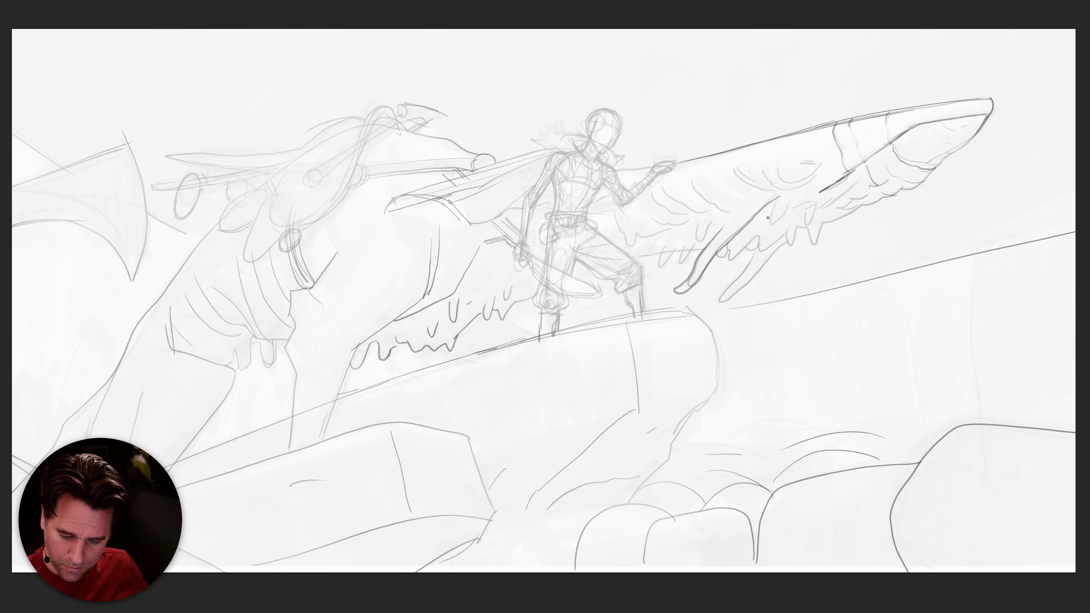
{"action": "mouse_move", "coordinate": [766, 226]}
{"action": "left_mouse_down"}
{"action": "mouse_move", "coordinate": [790, 196]}
{"action": "mouse_move", "coordinate": [805, 212]}
{"action": "left_mouse_up"}
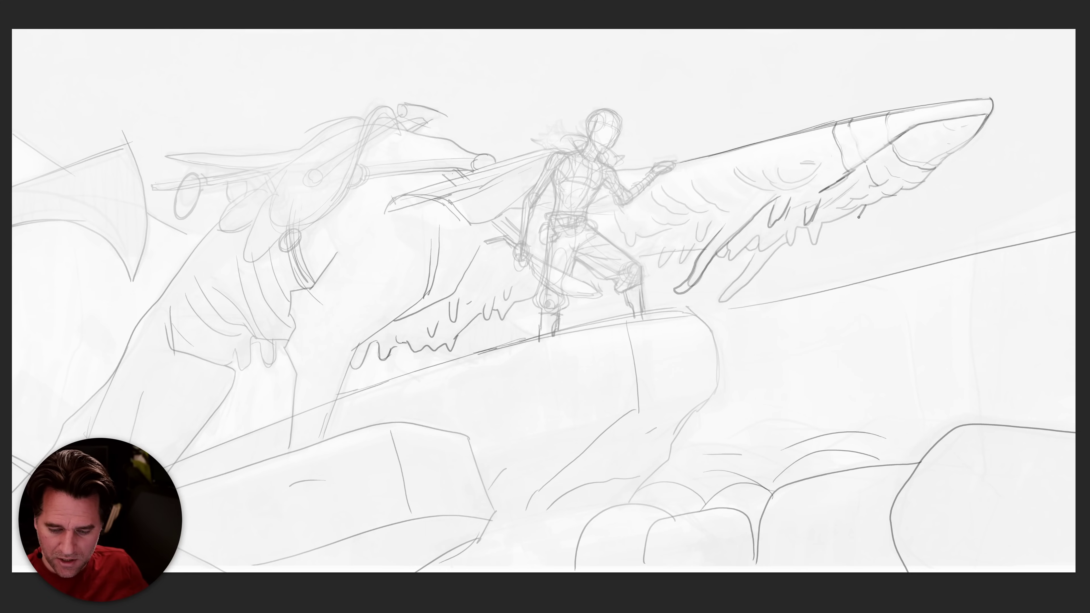
{"action": "mouse_move", "coordinate": [864, 207]}
{"action": "left_mouse_down"}
{"action": "mouse_move", "coordinate": [796, 229]}
{"action": "mouse_move", "coordinate": [790, 247]}
{"action": "mouse_move", "coordinate": [781, 239]}
{"action": "mouse_move", "coordinate": [758, 253]}
{"action": "mouse_move", "coordinate": [756, 241]}
{"action": "mouse_move", "coordinate": [726, 258]}
{"action": "left_mouse_up"}
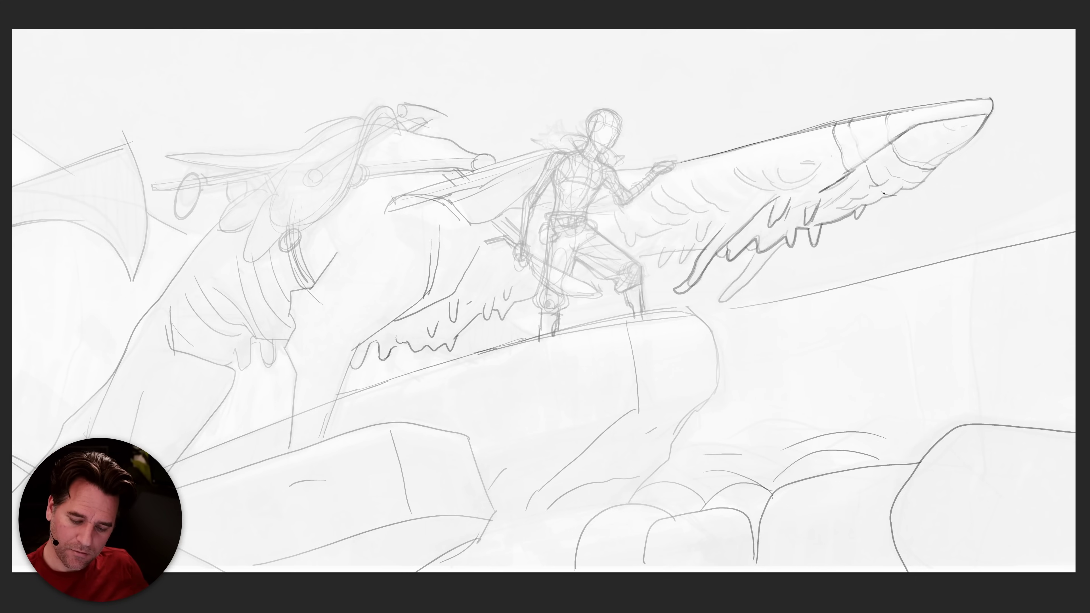
{"action": "left_click_drag", "start_coordinate": [794, 223], "coordinate": [789, 247]}
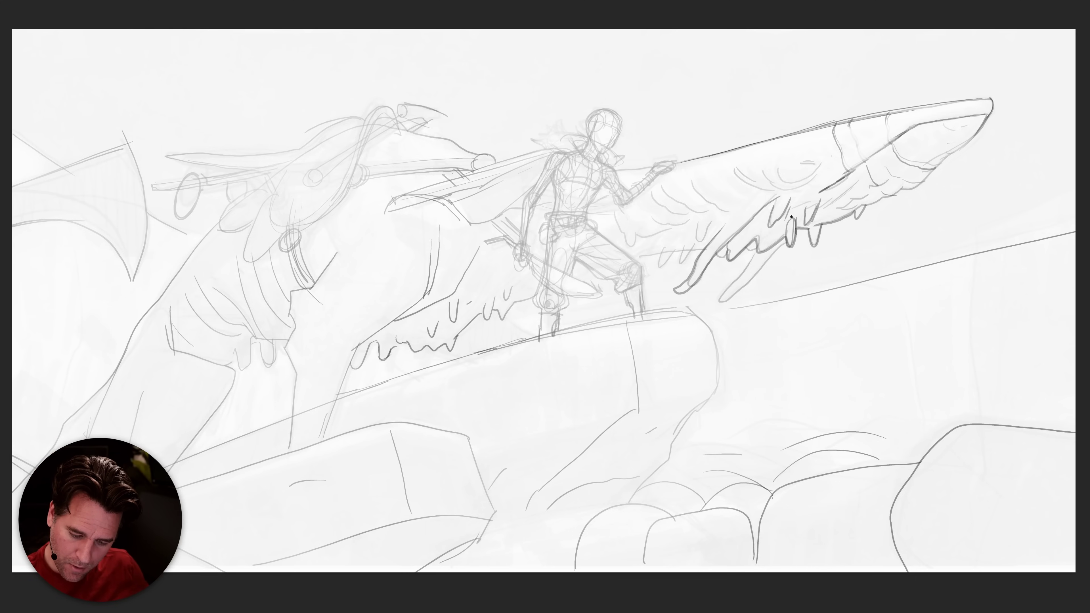
{"action": "mouse_move", "coordinate": [781, 194]}
{"action": "left_mouse_down"}
{"action": "mouse_move", "coordinate": [773, 222]}
{"action": "mouse_move", "coordinate": [806, 223]}
{"action": "left_mouse_up"}
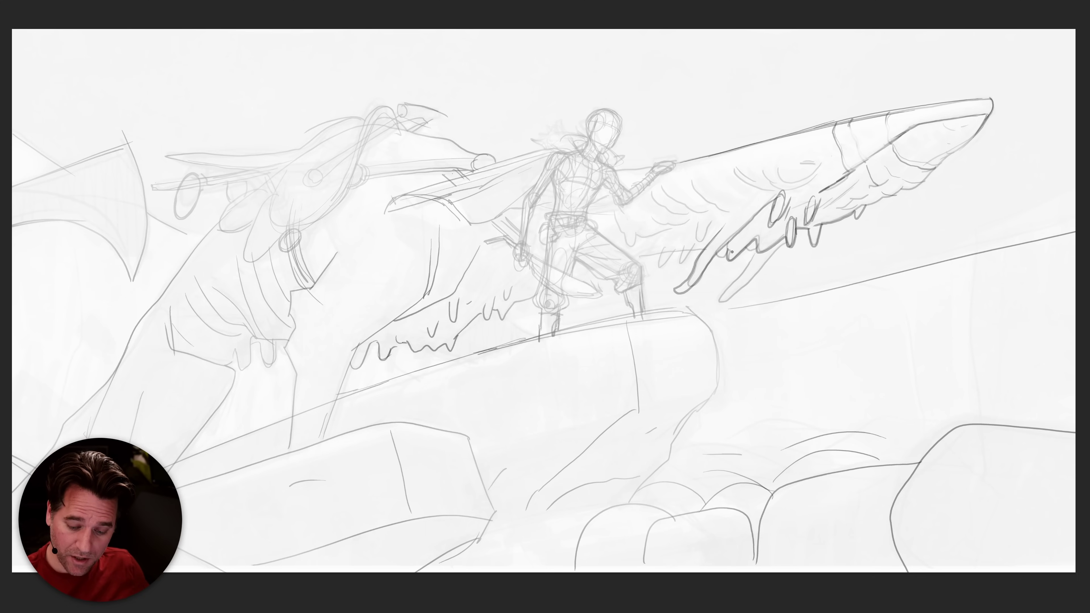
{"action": "left_click_drag", "start_coordinate": [734, 238], "coordinate": [723, 251]}
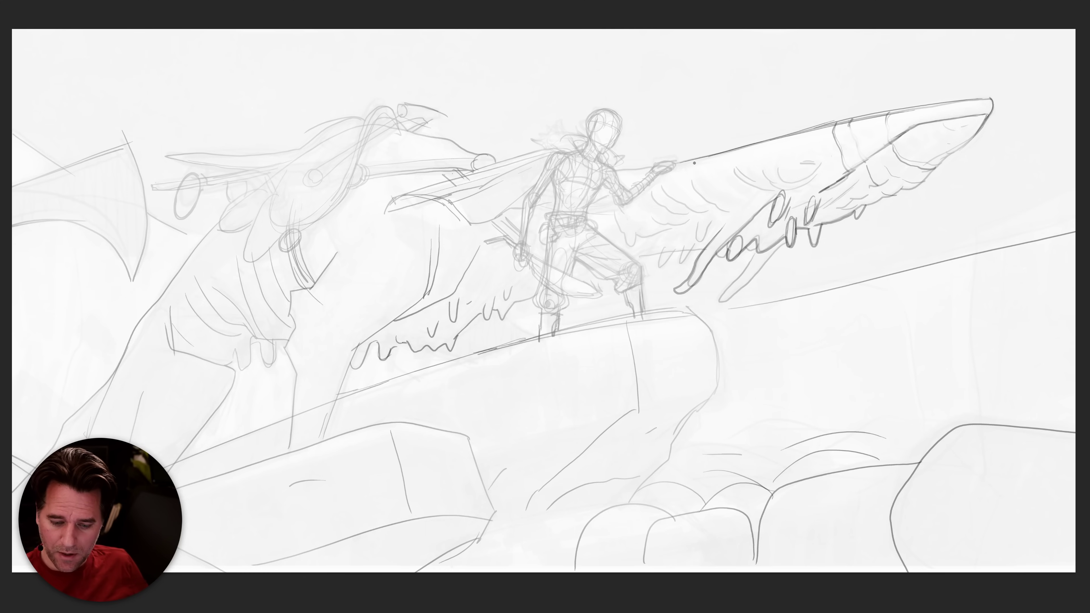
Draw curved cross-contour bands around the creature's snout, spaced from the swordsman's side toward the tip.
{"action": "left_click_drag", "start_coordinate": [699, 157], "coordinate": [732, 235]}
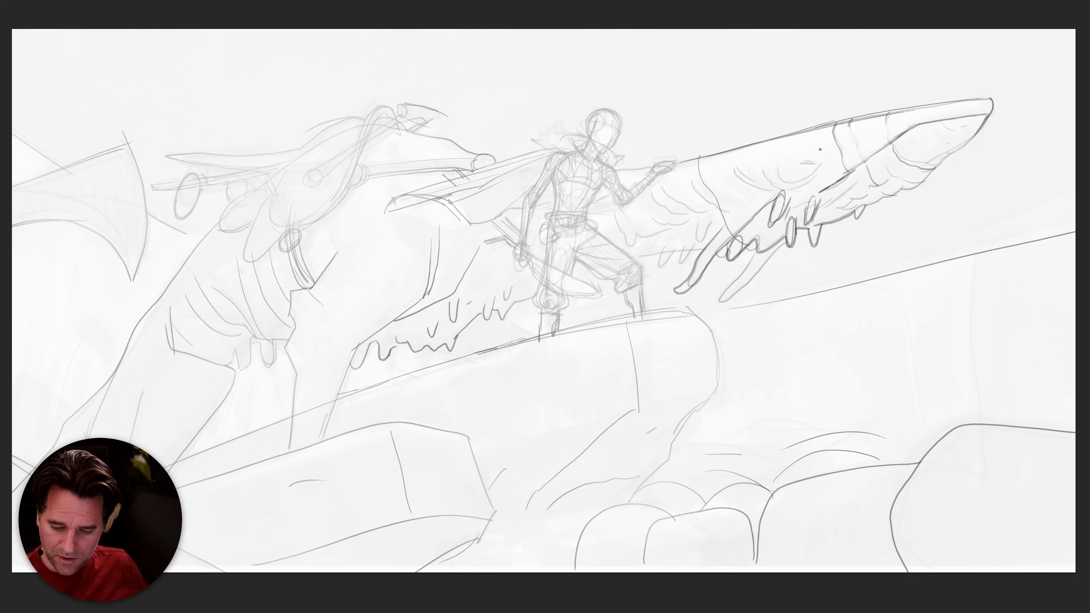
{"action": "mouse_move", "coordinate": [749, 146]}
{"action": "left_mouse_down"}
{"action": "mouse_move", "coordinate": [775, 222]}
{"action": "mouse_move", "coordinate": [794, 238]}
{"action": "left_mouse_up"}
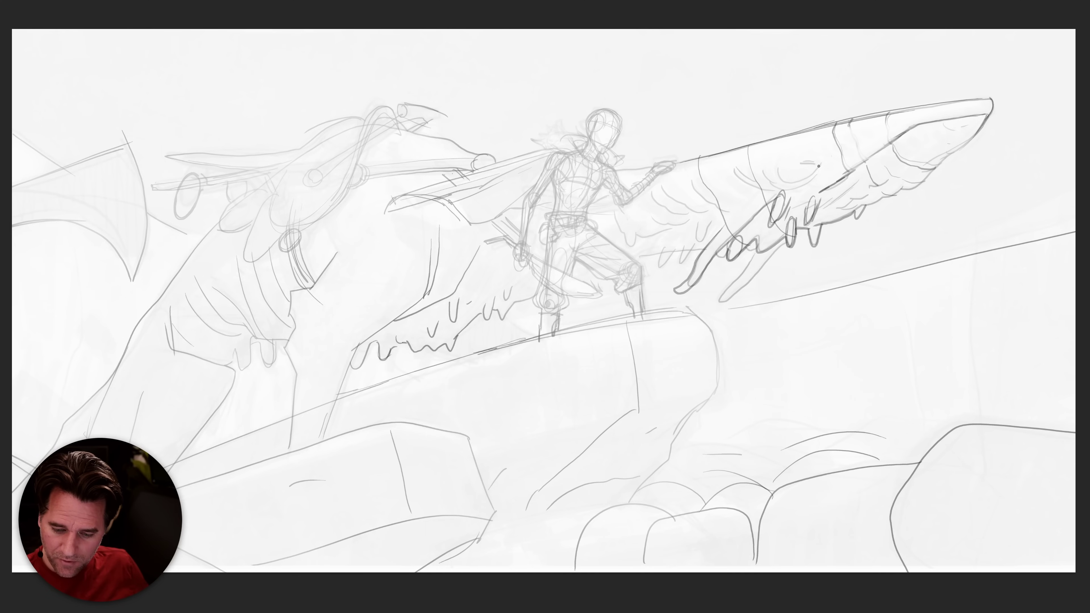
{"action": "mouse_move", "coordinate": [786, 136]}
{"action": "left_mouse_down"}
{"action": "mouse_move", "coordinate": [791, 160]}
{"action": "mouse_move", "coordinate": [814, 163]}
{"action": "left_mouse_up"}
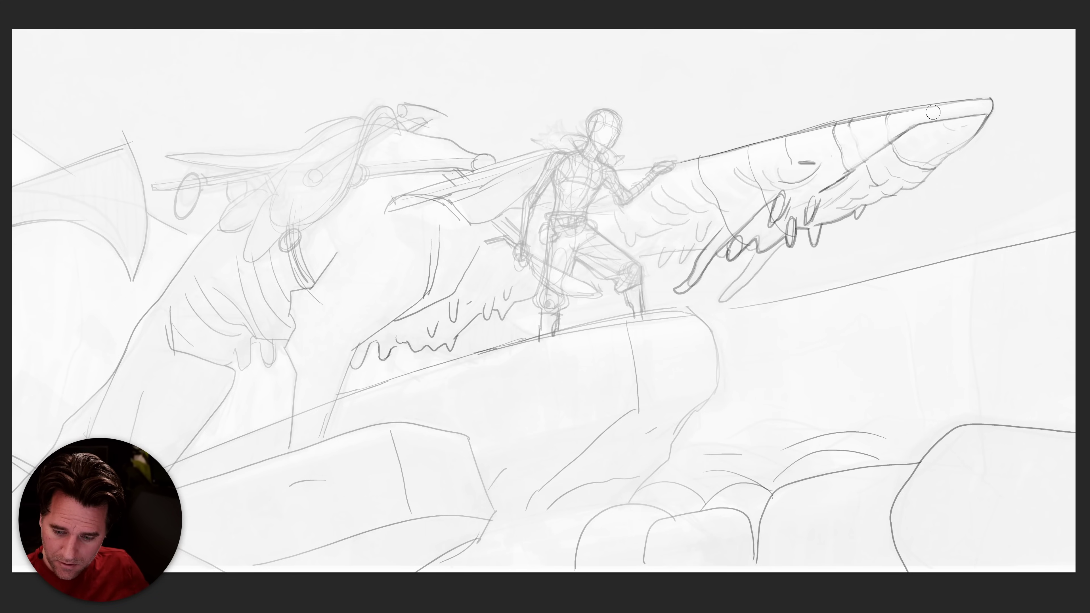
{"action": "mouse_move", "coordinate": [886, 112]}
{"action": "left_mouse_down"}
{"action": "mouse_move", "coordinate": [993, 103]}
{"action": "mouse_move", "coordinate": [968, 144]}
{"action": "mouse_move", "coordinate": [905, 195]}
{"action": "left_mouse_up"}
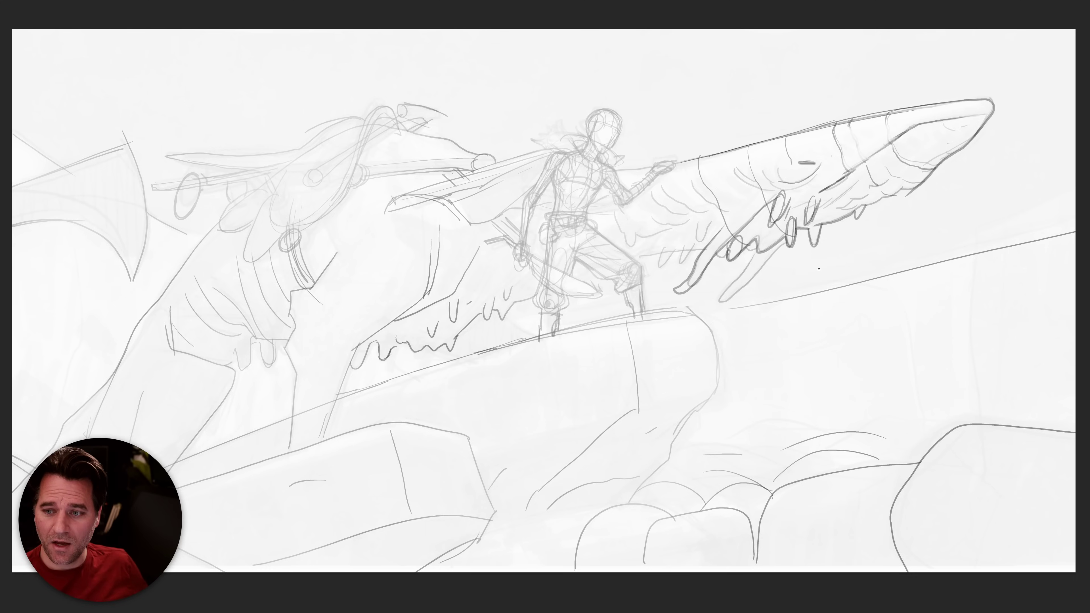
Reinforce the lower jaw's contour back from the tip and add bumpy ridges along its underside.
{"action": "mouse_move", "coordinate": [992, 98]}
{"action": "left_mouse_down"}
{"action": "mouse_move", "coordinate": [912, 127]}
{"action": "mouse_move", "coordinate": [827, 191]}
{"action": "mouse_move", "coordinate": [944, 150]}
{"action": "mouse_move", "coordinate": [930, 166]}
{"action": "mouse_move", "coordinate": [927, 152]}
{"action": "mouse_move", "coordinate": [931, 169]}
{"action": "mouse_move", "coordinate": [914, 187]}
{"action": "mouse_move", "coordinate": [879, 198]}
{"action": "mouse_move", "coordinate": [902, 185]}
{"action": "mouse_move", "coordinate": [886, 196]}
{"action": "mouse_move", "coordinate": [891, 182]}
{"action": "mouse_move", "coordinate": [871, 178]}
{"action": "mouse_move", "coordinate": [886, 177]}
{"action": "mouse_move", "coordinate": [861, 182]}
{"action": "mouse_move", "coordinate": [911, 179]}
{"action": "mouse_move", "coordinate": [886, 181]}
{"action": "mouse_move", "coordinate": [876, 203]}
{"action": "mouse_move", "coordinate": [859, 202]}
{"action": "mouse_move", "coordinate": [870, 192]}
{"action": "mouse_move", "coordinate": [845, 209]}
{"action": "left_mouse_up"}
{"action": "mouse_move", "coordinate": [843, 207]}
{"action": "left_mouse_down"}
{"action": "mouse_move", "coordinate": [827, 211]}
{"action": "mouse_move", "coordinate": [848, 216]}
{"action": "left_mouse_up"}
{"action": "left_click_drag", "start_coordinate": [848, 213], "coordinate": [834, 219]}
{"action": "left_click_drag", "start_coordinate": [916, 187], "coordinate": [898, 192]}
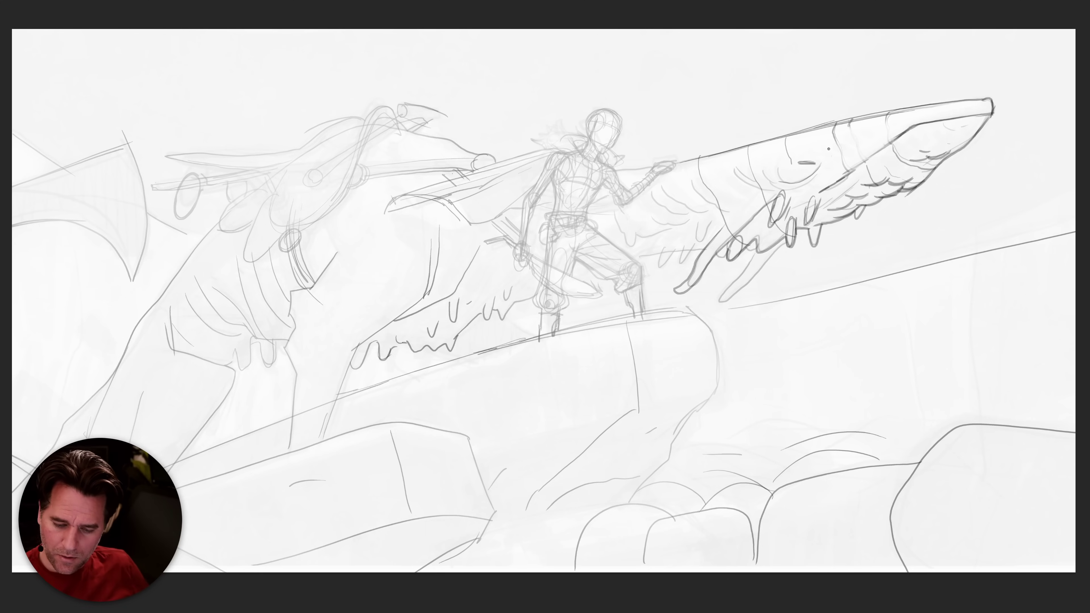
{"action": "left_click_drag", "start_coordinate": [828, 139], "coordinate": [834, 155]}
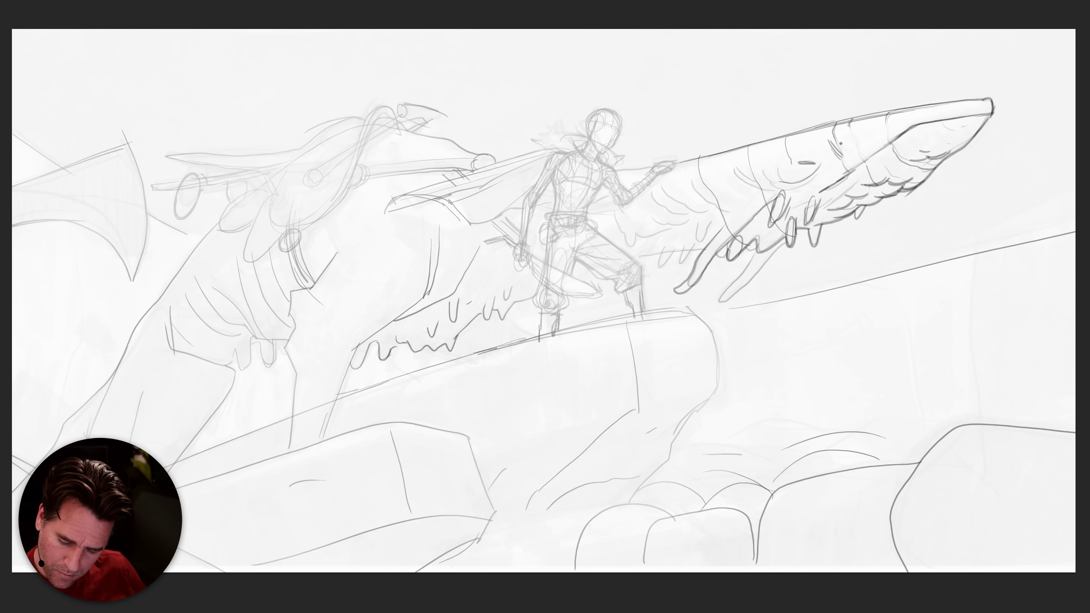
{"action": "key", "text": "ctrl+z"}
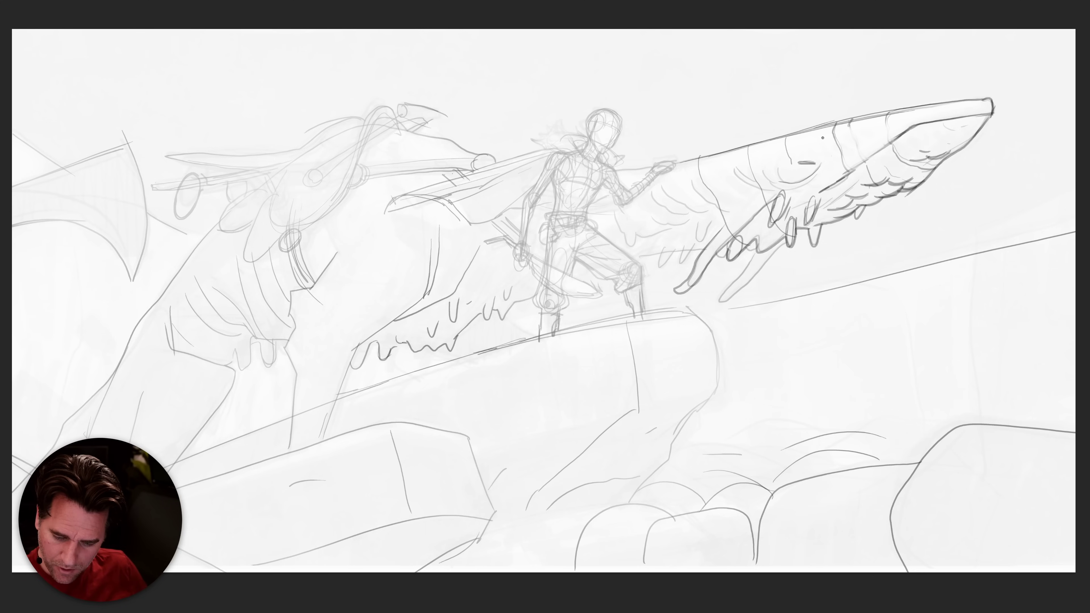
{"action": "left_click_drag", "start_coordinate": [830, 151], "coordinate": [843, 159]}
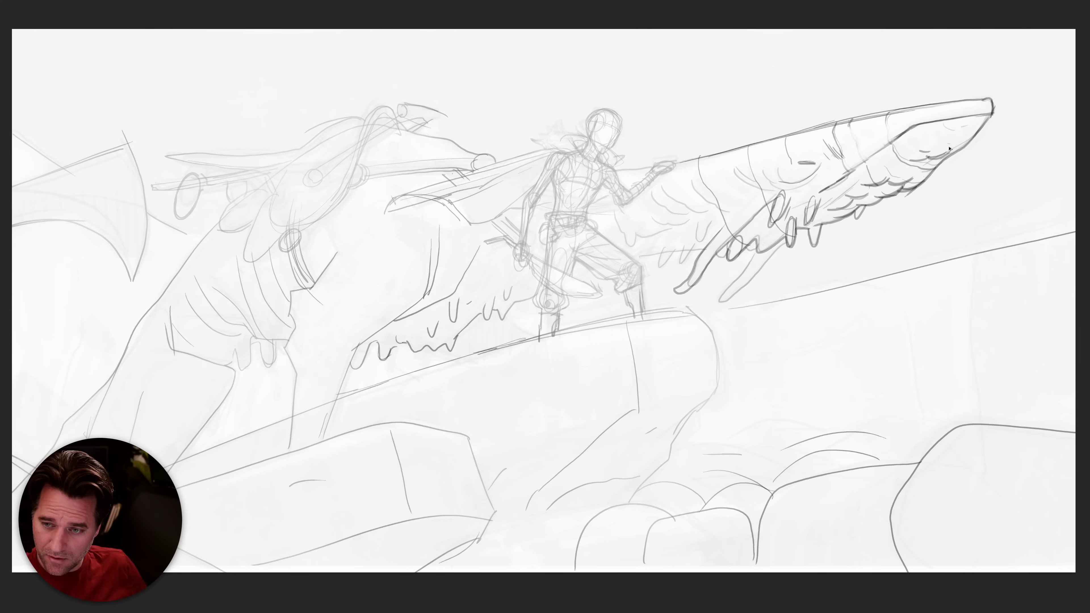
{"action": "key", "text": "ctrl+z"}
Darken the slanted mouth line and strengthen the curved band where the mouth meets the snout's tip section.
{"action": "left_click_drag", "start_coordinate": [906, 134], "coordinate": [842, 178]}
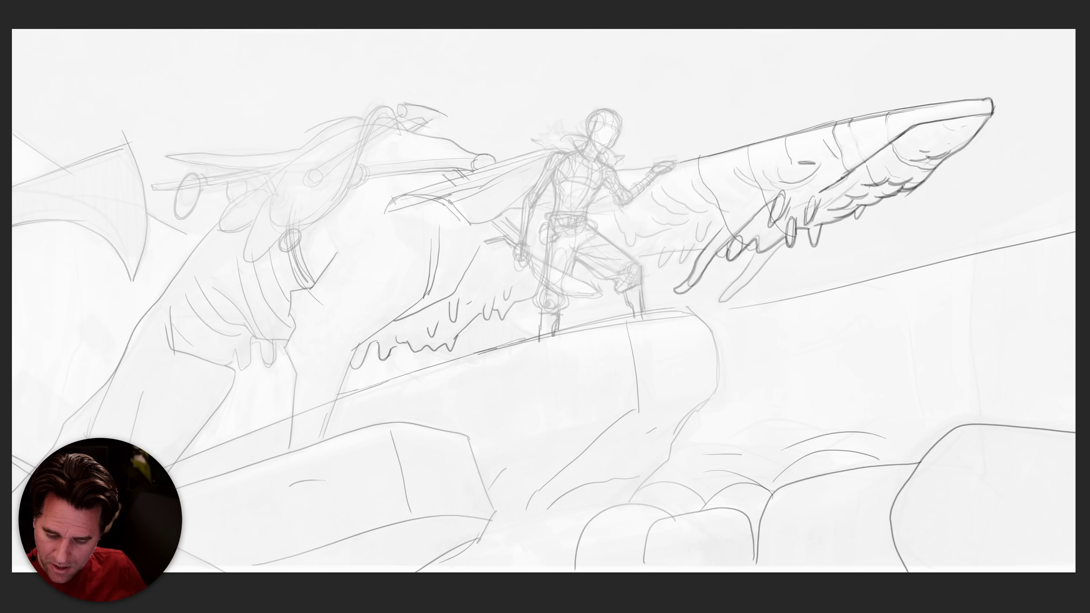
{"action": "left_click_drag", "start_coordinate": [842, 127], "coordinate": [862, 181]}
{"action": "mouse_move", "coordinate": [846, 143]}
{"action": "left_mouse_down"}
{"action": "mouse_move", "coordinate": [858, 170]}
{"action": "mouse_move", "coordinate": [886, 144]}
{"action": "mouse_move", "coordinate": [823, 187]}
{"action": "left_mouse_up"}
{"action": "mouse_move", "coordinate": [836, 121]}
{"action": "left_mouse_down"}
{"action": "mouse_move", "coordinate": [846, 175]}
{"action": "mouse_move", "coordinate": [860, 180]}
{"action": "mouse_move", "coordinate": [876, 151]}
{"action": "mouse_move", "coordinate": [816, 193]}
{"action": "mouse_move", "coordinate": [857, 195]}
{"action": "mouse_move", "coordinate": [851, 168]}
{"action": "mouse_move", "coordinate": [828, 183]}
{"action": "mouse_move", "coordinate": [855, 184]}
{"action": "mouse_move", "coordinate": [811, 211]}
{"action": "mouse_move", "coordinate": [858, 177]}
{"action": "mouse_move", "coordinate": [828, 204]}
{"action": "left_mouse_up"}
{"action": "left_click_drag", "start_coordinate": [870, 174], "coordinate": [844, 189]}
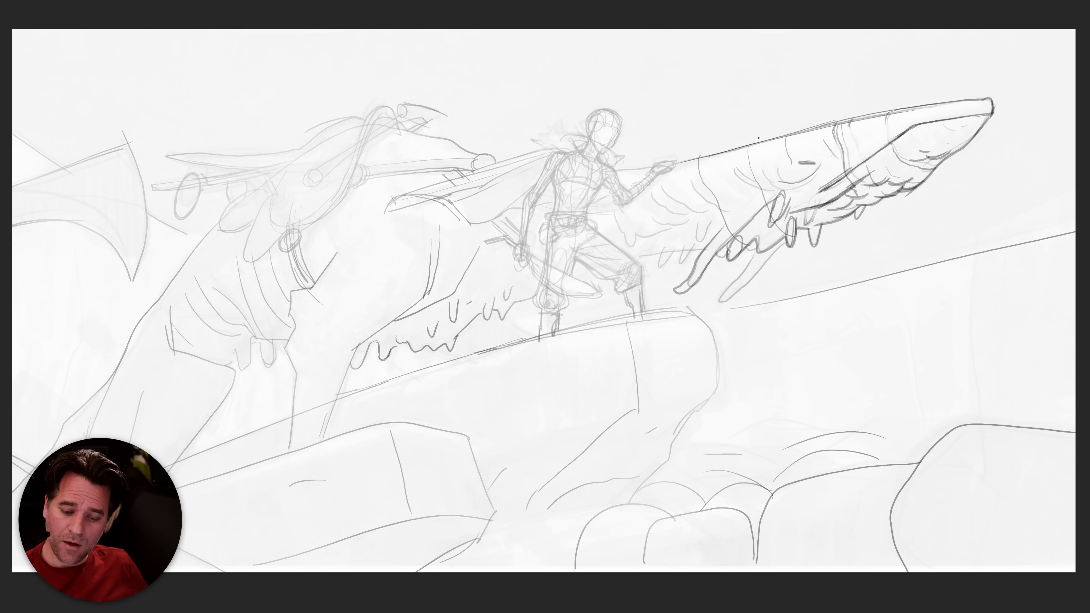
Extend the snout's upper contour behind the swordsman's hand and redraw the drips hanging below the mouth.
{"action": "left_click_drag", "start_coordinate": [615, 170], "coordinate": [727, 152]}
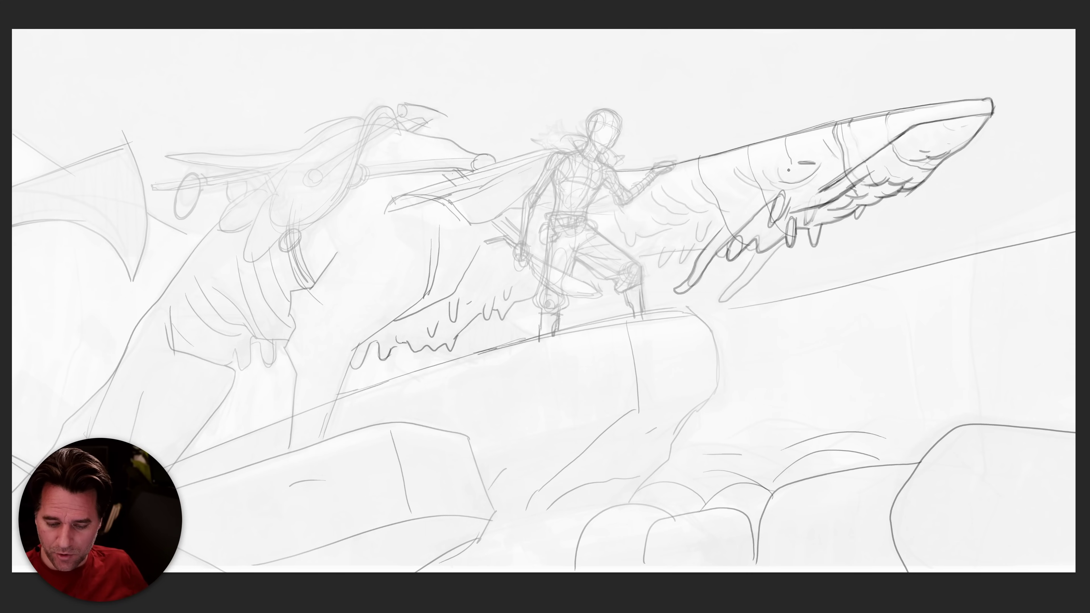
{"action": "mouse_move", "coordinate": [791, 243]}
{"action": "left_mouse_down"}
{"action": "mouse_move", "coordinate": [755, 258]}
{"action": "mouse_move", "coordinate": [754, 244]}
{"action": "mouse_move", "coordinate": [799, 235]}
{"action": "mouse_move", "coordinate": [784, 232]}
{"action": "mouse_move", "coordinate": [795, 228]}
{"action": "mouse_move", "coordinate": [790, 249]}
{"action": "mouse_move", "coordinate": [786, 226]}
{"action": "left_mouse_up"}
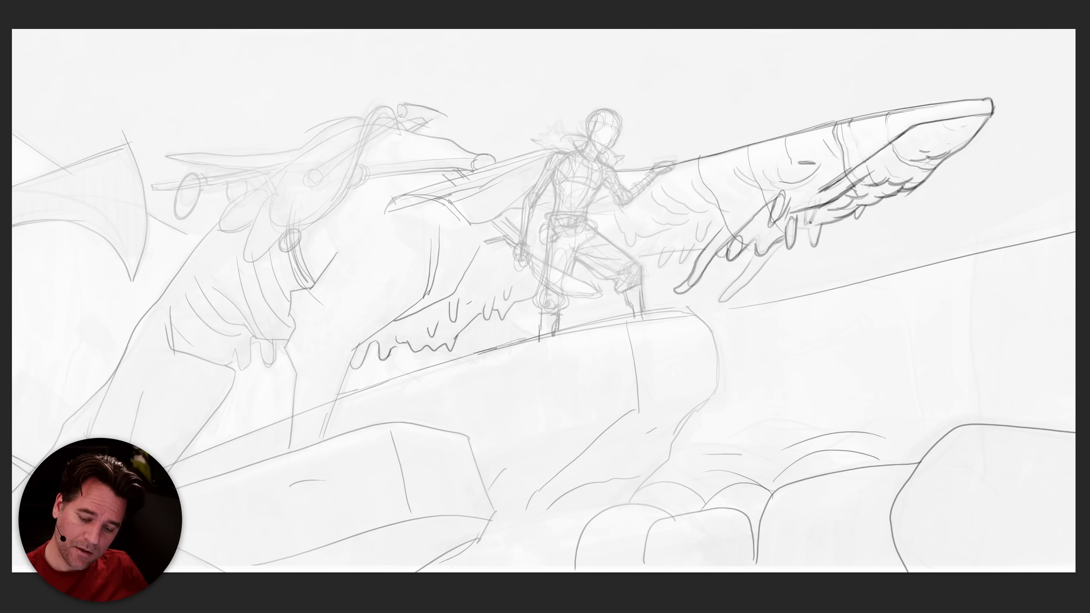
{"action": "mouse_move", "coordinate": [792, 225]}
{"action": "left_mouse_down"}
{"action": "mouse_move", "coordinate": [786, 247]}
{"action": "mouse_move", "coordinate": [809, 228]}
{"action": "mouse_move", "coordinate": [768, 238]}
{"action": "mouse_move", "coordinate": [779, 210]}
{"action": "mouse_move", "coordinate": [783, 226]}
{"action": "left_mouse_up"}
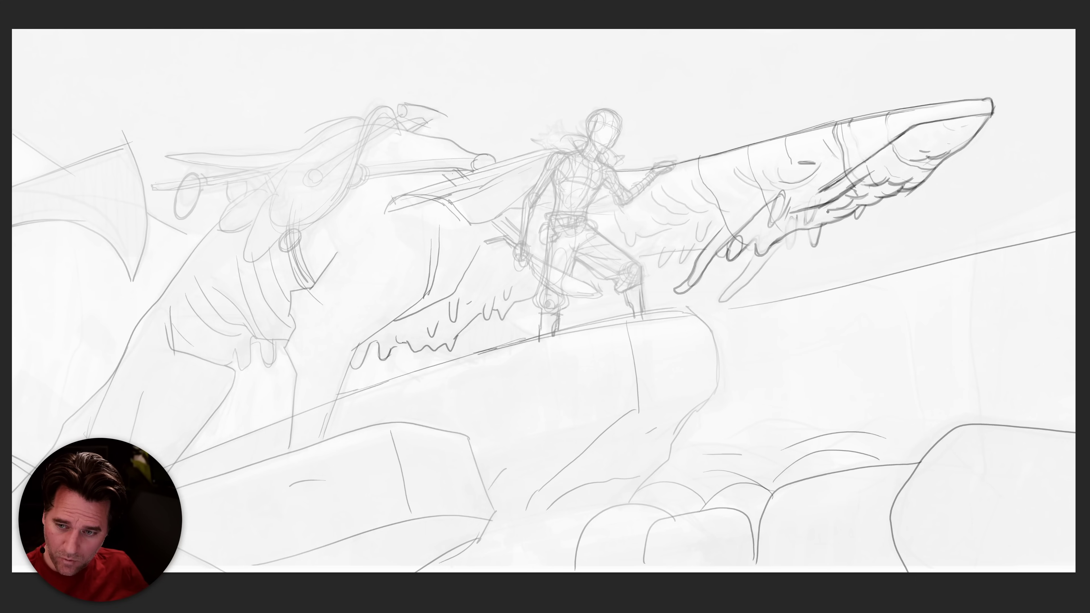
{"action": "mouse_move", "coordinate": [793, 225]}
{"action": "left_mouse_down"}
{"action": "mouse_move", "coordinate": [789, 243]}
{"action": "mouse_move", "coordinate": [818, 212]}
{"action": "mouse_move", "coordinate": [799, 231]}
{"action": "mouse_move", "coordinate": [813, 217]}
{"action": "mouse_move", "coordinate": [807, 238]}
{"action": "mouse_move", "coordinate": [818, 247]}
{"action": "mouse_move", "coordinate": [835, 222]}
{"action": "mouse_move", "coordinate": [881, 201]}
{"action": "mouse_move", "coordinate": [850, 214]}
{"action": "mouse_move", "coordinate": [863, 222]}
{"action": "mouse_move", "coordinate": [849, 216]}
{"action": "left_mouse_up"}
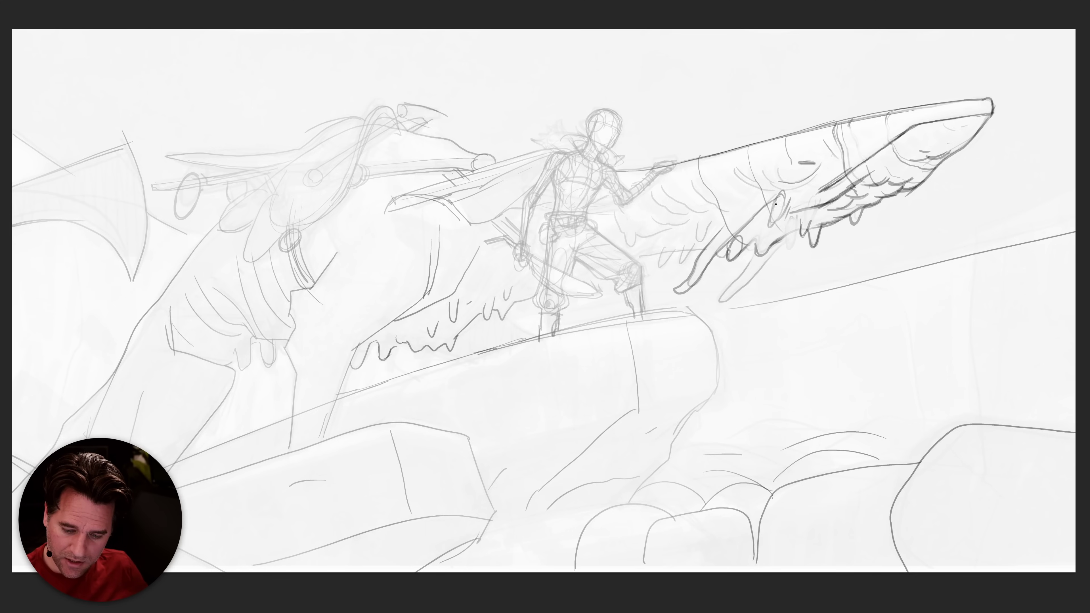
Strengthen the line rising from the long tendril and redraw the curved bands across the snout behind the eye area.
{"action": "left_click_drag", "start_coordinate": [715, 236], "coordinate": [732, 217]}
{"action": "mouse_move", "coordinate": [695, 164]}
{"action": "left_mouse_down"}
{"action": "mouse_move", "coordinate": [700, 189]}
{"action": "mouse_move", "coordinate": [730, 211]}
{"action": "left_mouse_up"}
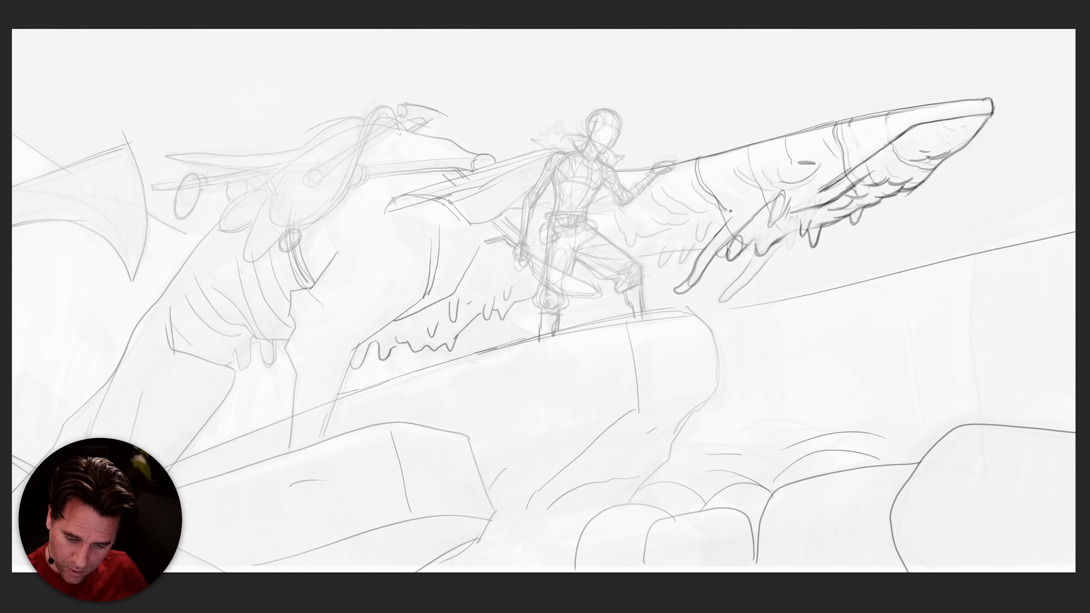
{"action": "key", "text": "ctrl+z"}
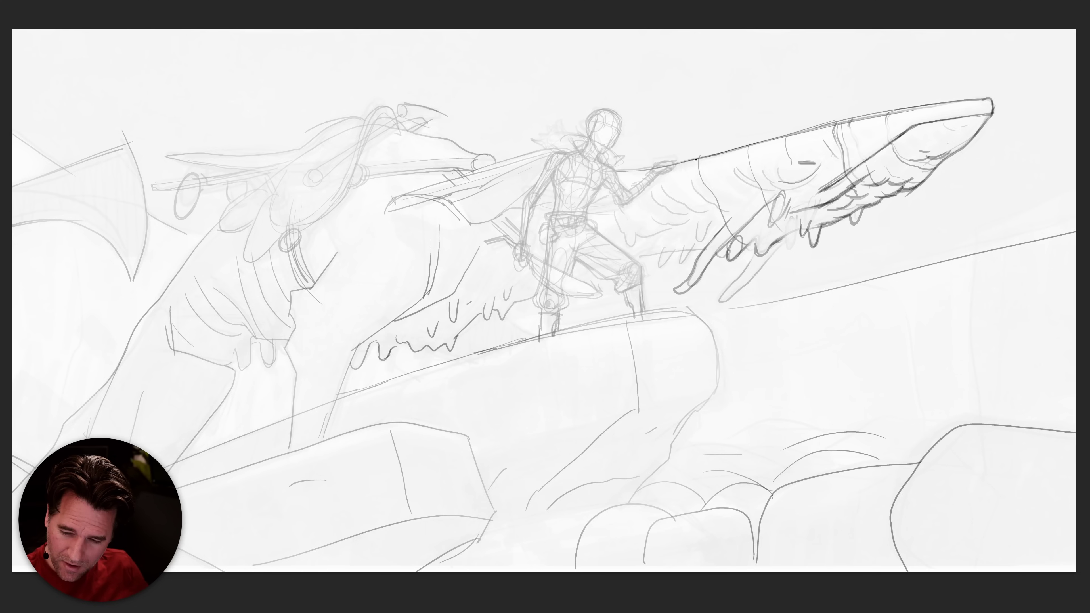
{"action": "mouse_move", "coordinate": [704, 164]}
{"action": "left_mouse_down"}
{"action": "mouse_move", "coordinate": [729, 218]}
{"action": "mouse_move", "coordinate": [710, 169]}
{"action": "mouse_move", "coordinate": [721, 210]}
{"action": "left_mouse_up"}
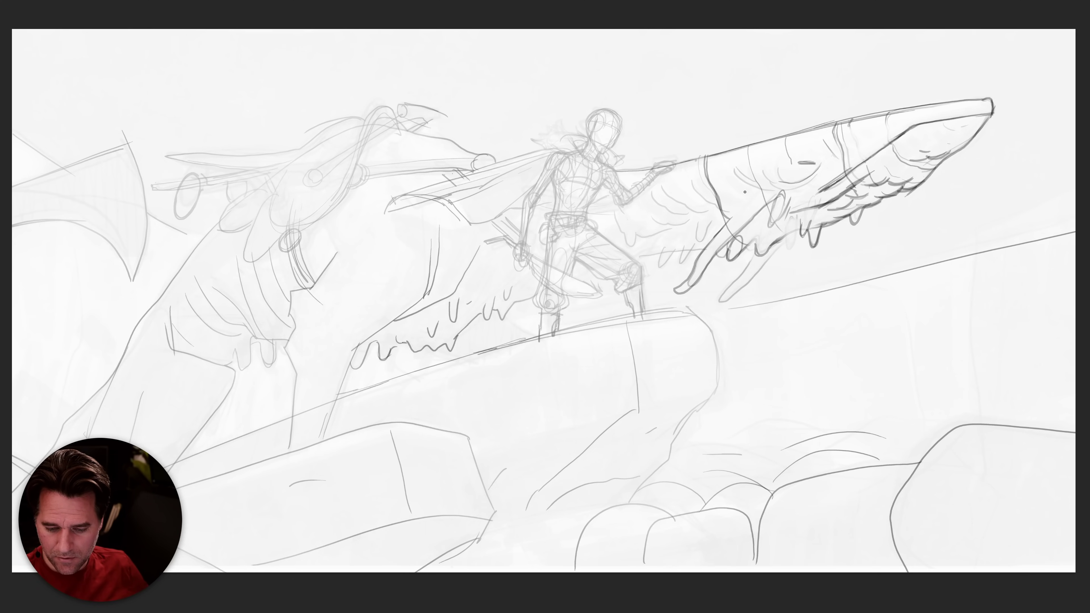
{"action": "left_click_drag", "start_coordinate": [728, 150], "coordinate": [738, 194]}
{"action": "left_click_drag", "start_coordinate": [726, 151], "coordinate": [745, 206]}
Draw curved skin folds across the base of the snout beside the swordsman's outstretched hand.
{"action": "left_click_drag", "start_coordinate": [674, 171], "coordinate": [702, 215]}
{"action": "key", "text": "ctrl+z"}
{"action": "left_click_drag", "start_coordinate": [655, 181], "coordinate": [704, 217]}
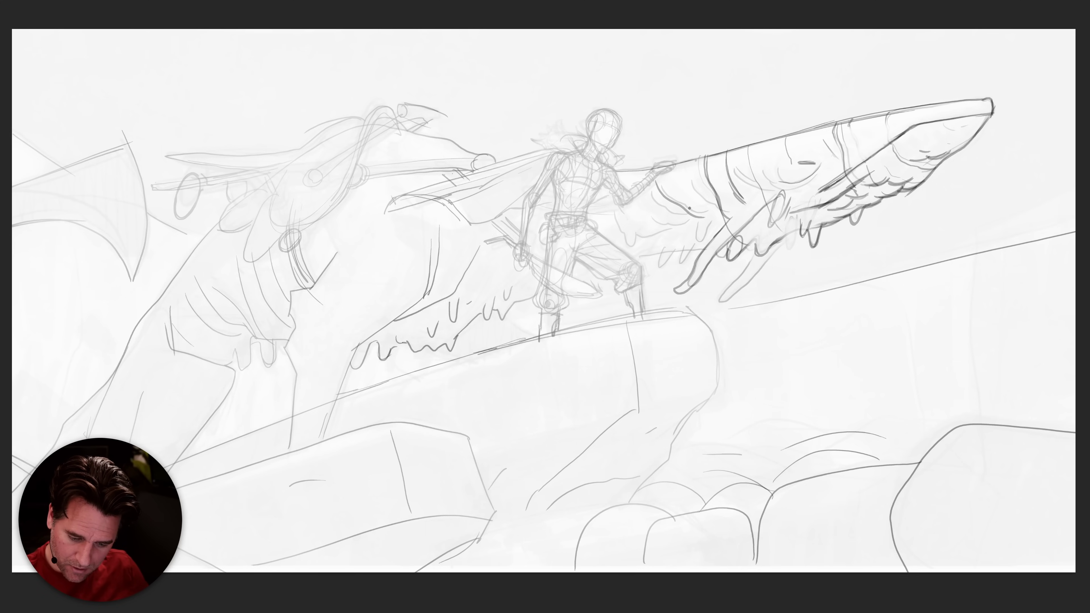
{"action": "mouse_move", "coordinate": [649, 192]}
{"action": "left_mouse_down"}
{"action": "mouse_move", "coordinate": [681, 222]}
{"action": "mouse_move", "coordinate": [720, 213]}
{"action": "mouse_move", "coordinate": [694, 196]}
{"action": "mouse_move", "coordinate": [714, 211]}
{"action": "left_mouse_up"}
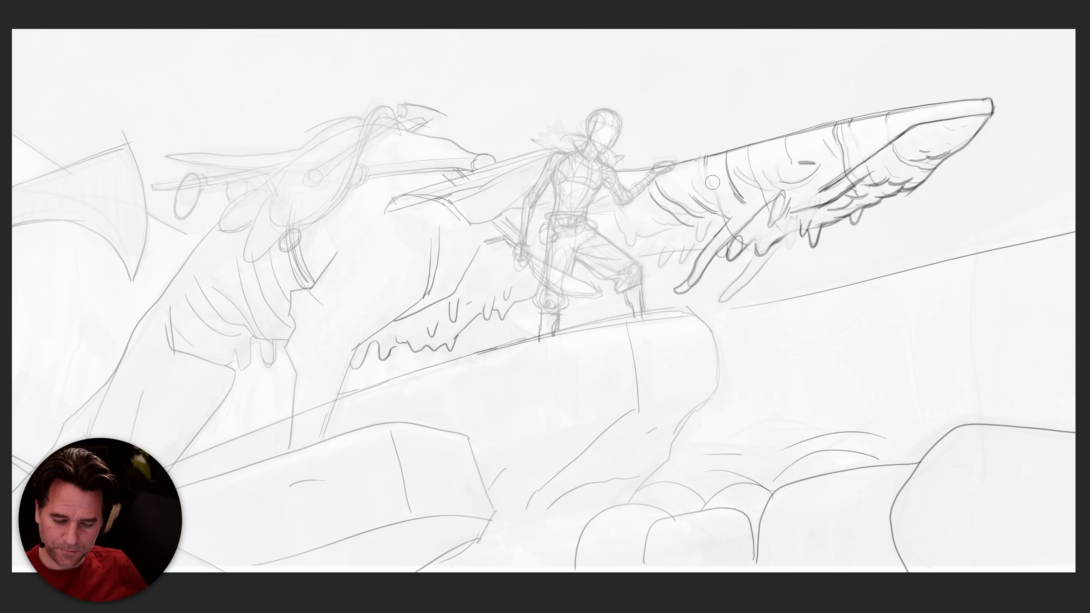
Draw the creature's eye on the snout with curved folds beneath it and a heavy brow line above.
{"action": "mouse_move", "coordinate": [704, 172]}
{"action": "left_mouse_down"}
{"action": "mouse_move", "coordinate": [734, 211]}
{"action": "mouse_move", "coordinate": [759, 187]}
{"action": "left_mouse_up"}
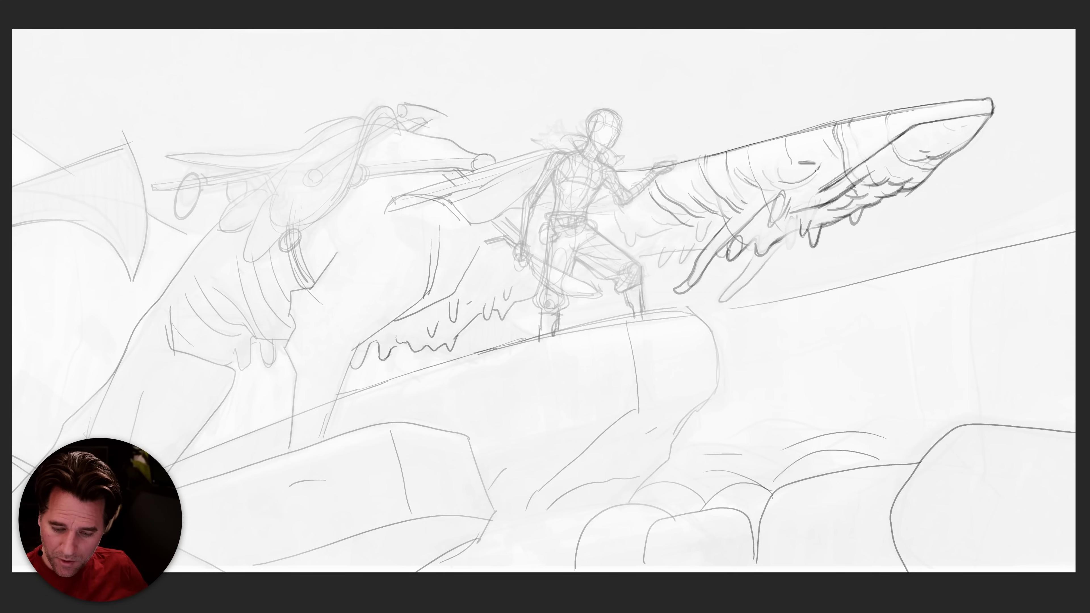
{"action": "left_click_drag", "start_coordinate": [805, 180], "coordinate": [784, 183]}
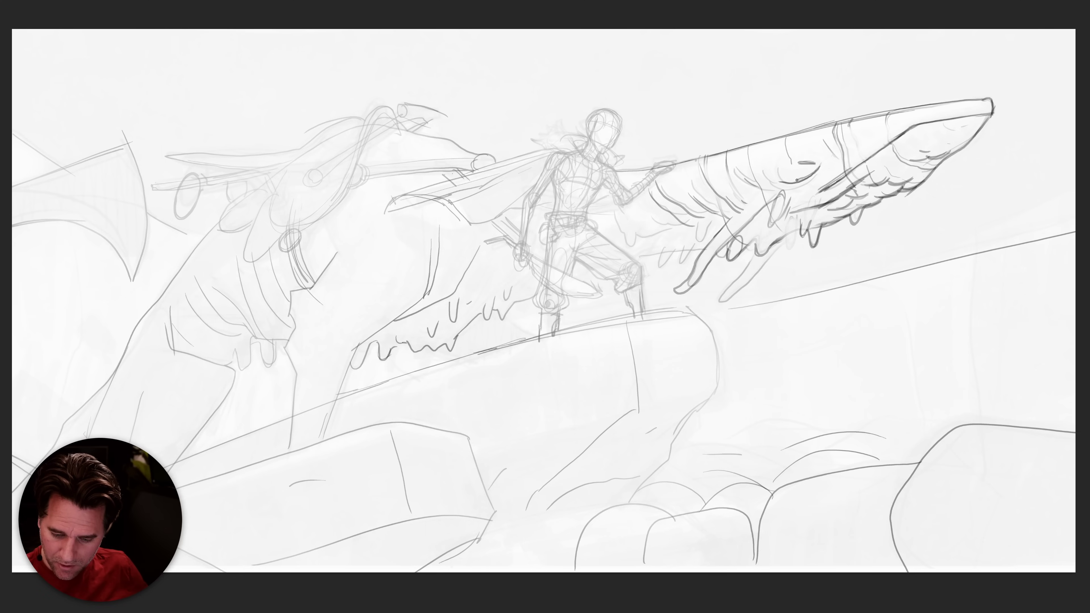
{"action": "left_click_drag", "start_coordinate": [798, 184], "coordinate": [744, 173]}
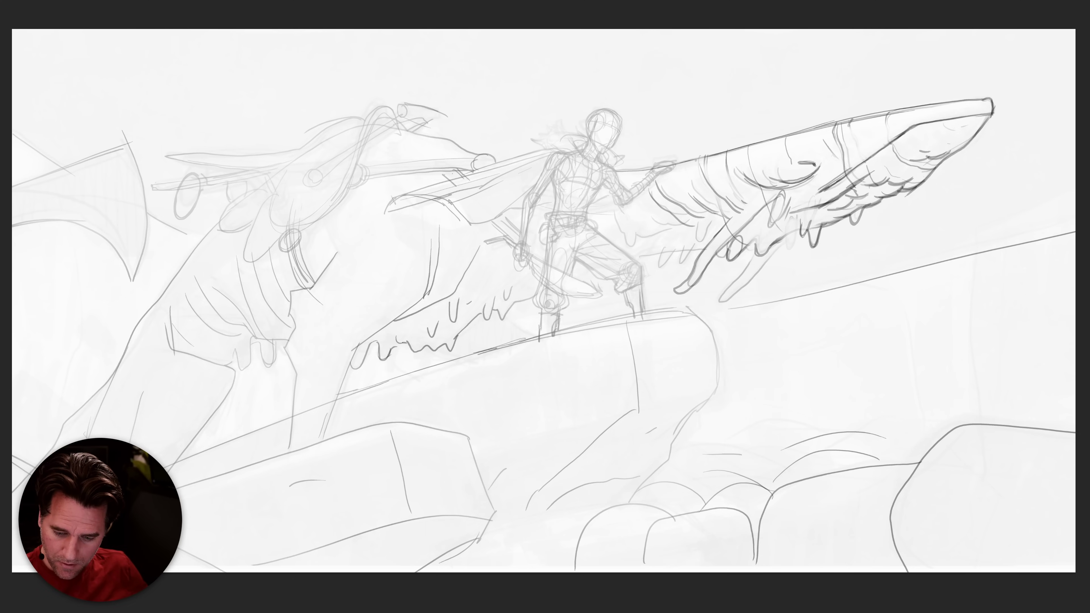
{"action": "mouse_move", "coordinate": [814, 170]}
{"action": "left_mouse_down"}
{"action": "mouse_move", "coordinate": [770, 172]}
{"action": "mouse_move", "coordinate": [777, 180]}
{"action": "mouse_move", "coordinate": [819, 163]}
{"action": "mouse_move", "coordinate": [800, 179]}
{"action": "mouse_move", "coordinate": [757, 168]}
{"action": "left_mouse_up"}
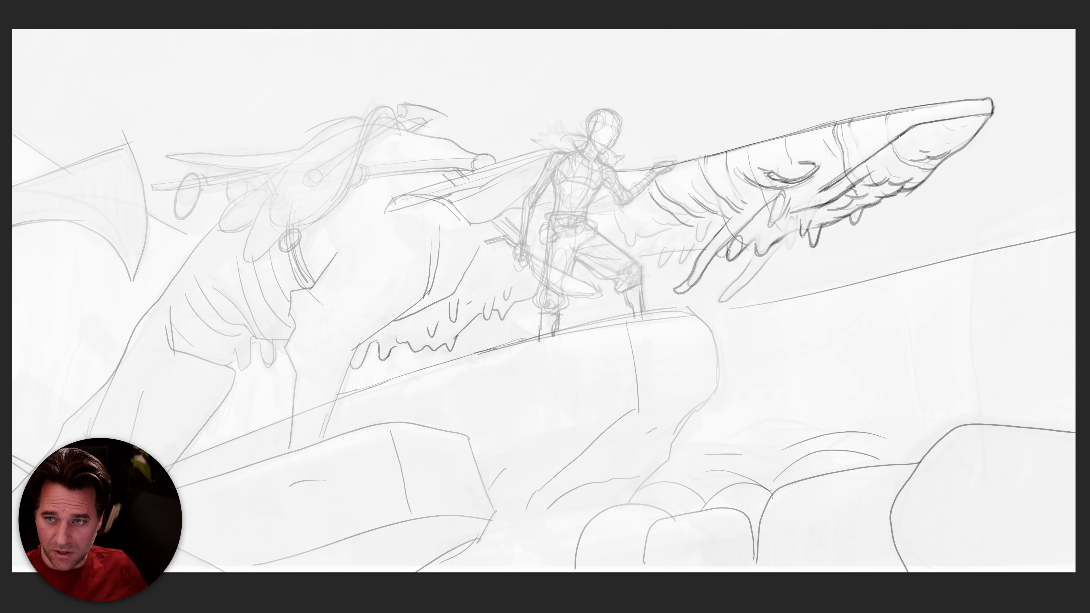
{"action": "left_click_drag", "start_coordinate": [817, 166], "coordinate": [835, 159]}
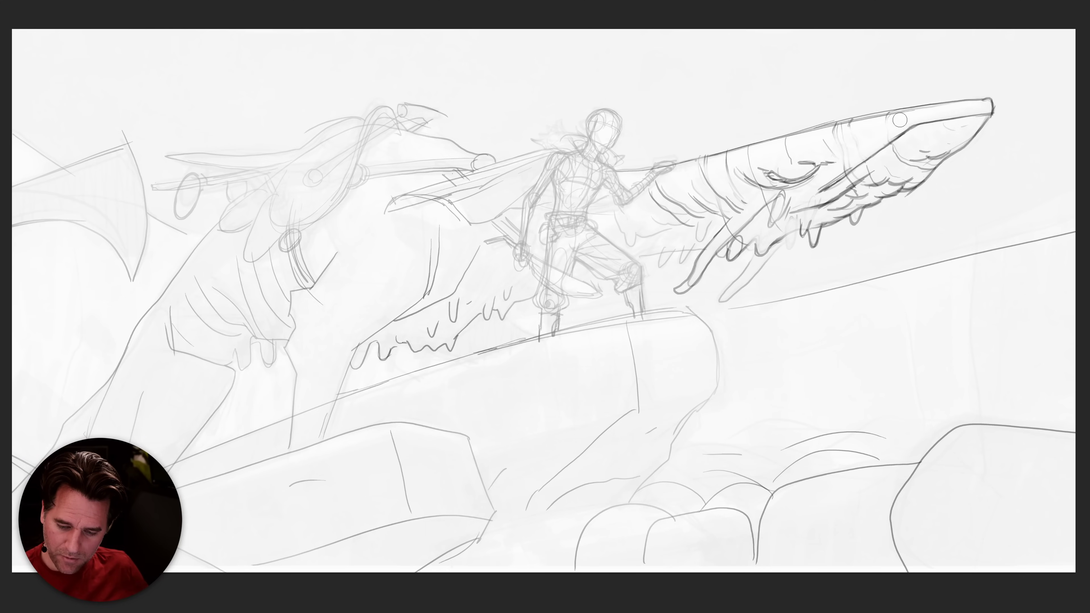
Reinforce the snout's upper contour toward the tip, soften the bands there, and darken the second hanging tendril.
{"action": "left_click_drag", "start_coordinate": [804, 130], "coordinate": [994, 96]}
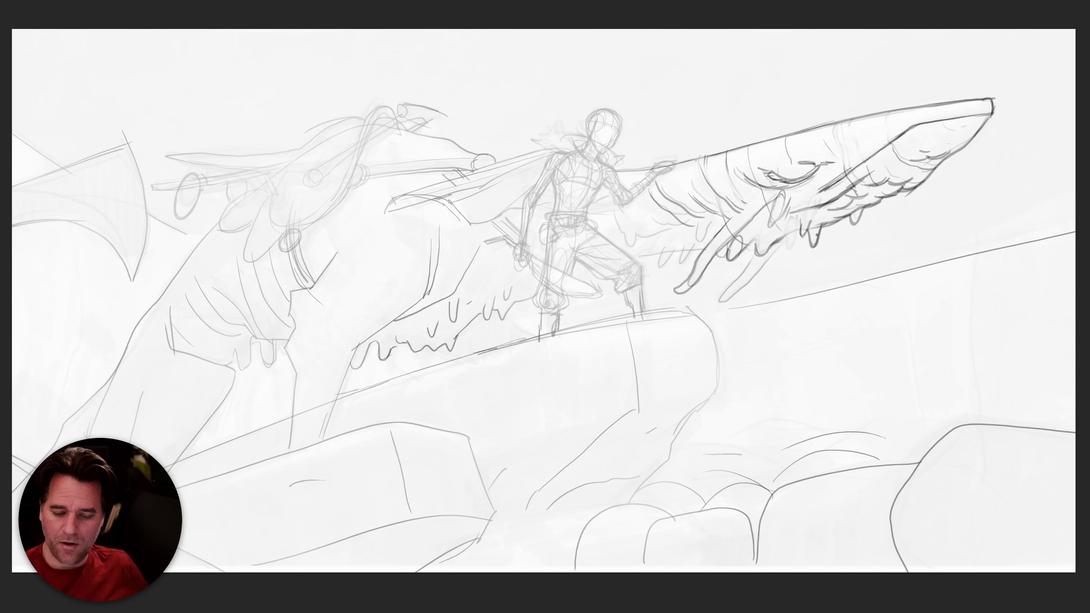
{"action": "mouse_move", "coordinate": [793, 231]}
{"action": "left_mouse_down"}
{"action": "mouse_move", "coordinate": [760, 256]}
{"action": "mouse_move", "coordinate": [754, 246]}
{"action": "mouse_move", "coordinate": [770, 257]}
{"action": "mouse_move", "coordinate": [787, 238]}
{"action": "mouse_move", "coordinate": [732, 297]}
{"action": "mouse_move", "coordinate": [718, 290]}
{"action": "mouse_move", "coordinate": [745, 286]}
{"action": "mouse_move", "coordinate": [726, 294]}
{"action": "mouse_move", "coordinate": [789, 238]}
{"action": "mouse_move", "coordinate": [762, 268]}
{"action": "mouse_move", "coordinate": [729, 287]}
{"action": "mouse_move", "coordinate": [774, 236]}
{"action": "left_mouse_up"}
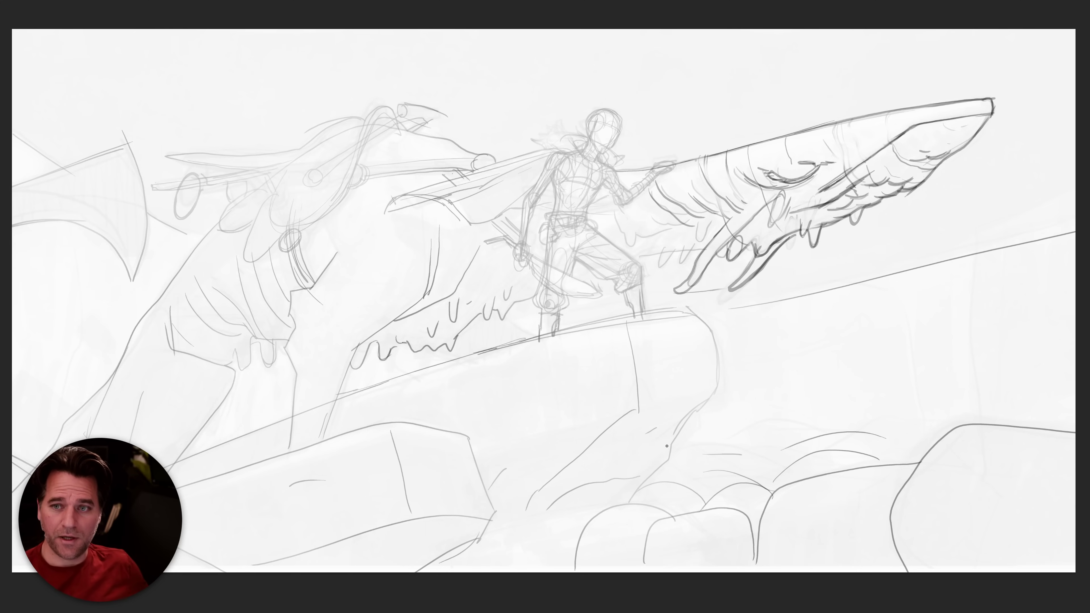
Draw straight perspective guide lines slanting down across the snout, the swordsman's lower body and the creature's head.
{"action": "scroll", "coordinate": [777, 310], "scroll_direction": "down", "scroll_amount": 6}
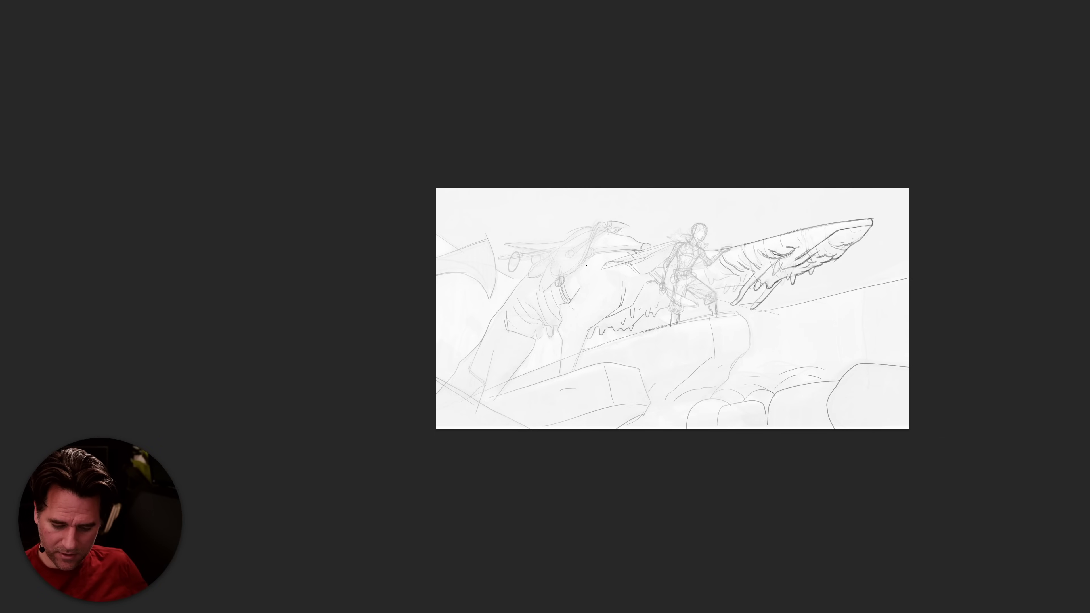
{"action": "left_click_drag", "start_coordinate": [705, 267], "coordinate": [799, 294]}
{"action": "left_click_drag", "start_coordinate": [773, 232], "coordinate": [852, 255]}
{"action": "left_click_drag", "start_coordinate": [547, 231], "coordinate": [697, 270]}
{"action": "left_click_drag", "start_coordinate": [595, 216], "coordinate": [670, 239]}
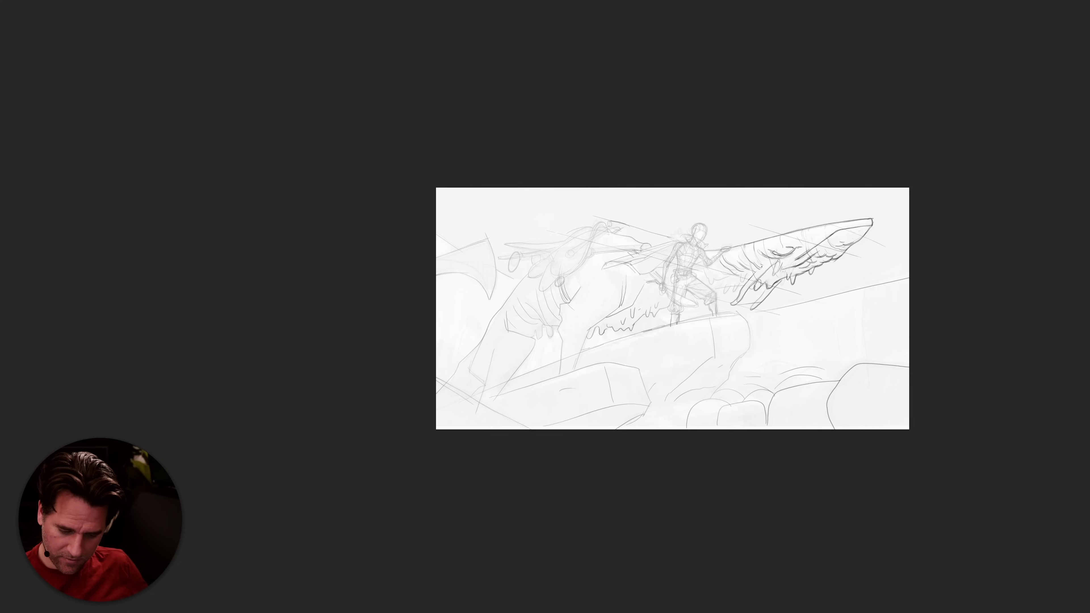
Draw converging perspective guides across the rocks and a horizontal horizon line near the picture's lower edge, labelled HL.
{"action": "left_click_drag", "start_coordinate": [558, 327], "coordinate": [762, 349]}
{"action": "left_click_drag", "start_coordinate": [465, 365], "coordinate": [761, 376]}
{"action": "left_click_drag", "start_coordinate": [467, 407], "coordinate": [761, 377]}
{"action": "mouse_move", "coordinate": [453, 408]}
{"action": "left_mouse_down"}
{"action": "mouse_move", "coordinate": [936, 392]}
{"action": "mouse_move", "coordinate": [891, 406]}
{"action": "left_mouse_up"}
{"action": "left_click_drag", "start_coordinate": [888, 402], "coordinate": [894, 402]}
{"action": "left_click_drag", "start_coordinate": [894, 399], "coordinate": [902, 403]}
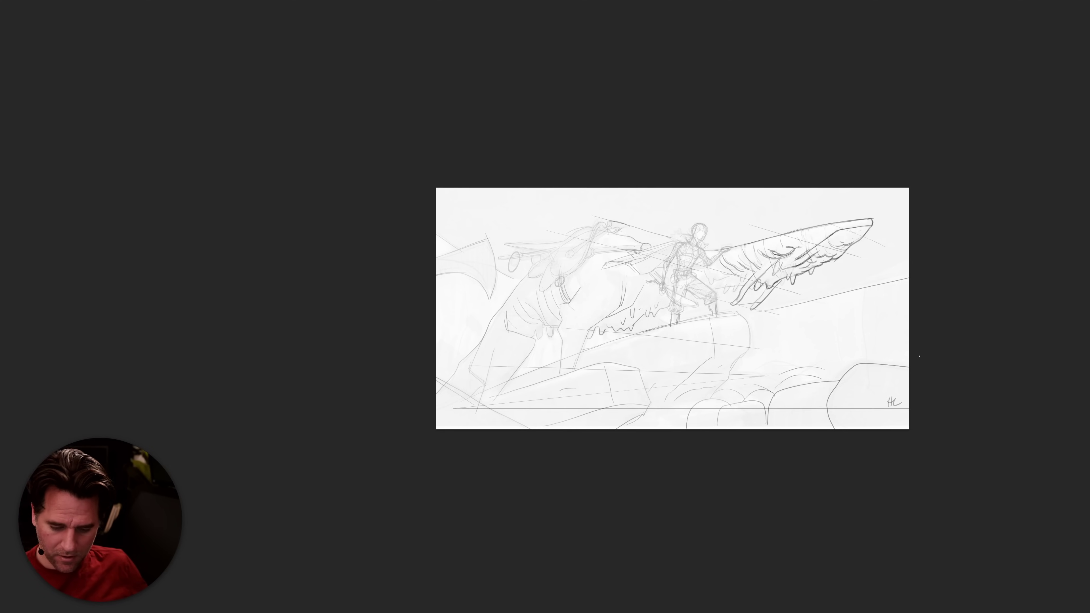
Redraw the rock ledge under the swordsman with a squared front end, a craggy underside and rough edges following the perspective.
{"action": "left_click", "coordinate": [733, 322]}
{"action": "left_click", "coordinate": [767, 322], "text": "alt"}
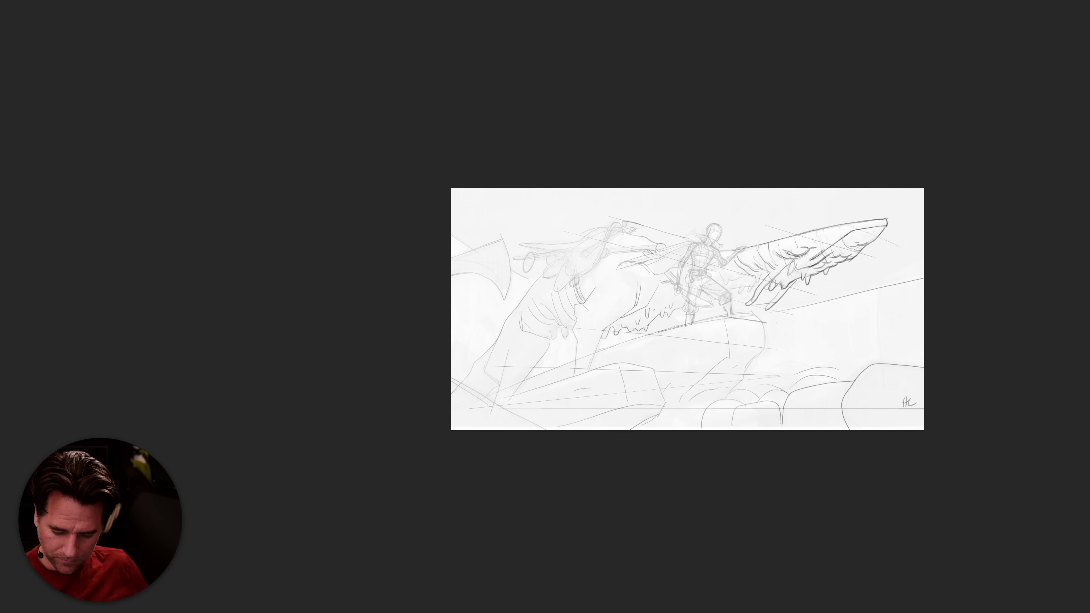
{"action": "left_click_drag", "start_coordinate": [662, 329], "coordinate": [638, 340]}
{"action": "mouse_move", "coordinate": [574, 359]}
{"action": "left_mouse_down"}
{"action": "mouse_move", "coordinate": [519, 385]}
{"action": "mouse_move", "coordinate": [524, 376]}
{"action": "left_mouse_up"}
{"action": "mouse_move", "coordinate": [766, 323]}
{"action": "left_mouse_down"}
{"action": "mouse_move", "coordinate": [763, 349]}
{"action": "mouse_move", "coordinate": [716, 350]}
{"action": "mouse_move", "coordinate": [691, 370]}
{"action": "mouse_move", "coordinate": [644, 367]}
{"action": "left_mouse_up"}
{"action": "left_click_drag", "start_coordinate": [708, 378], "coordinate": [678, 400]}
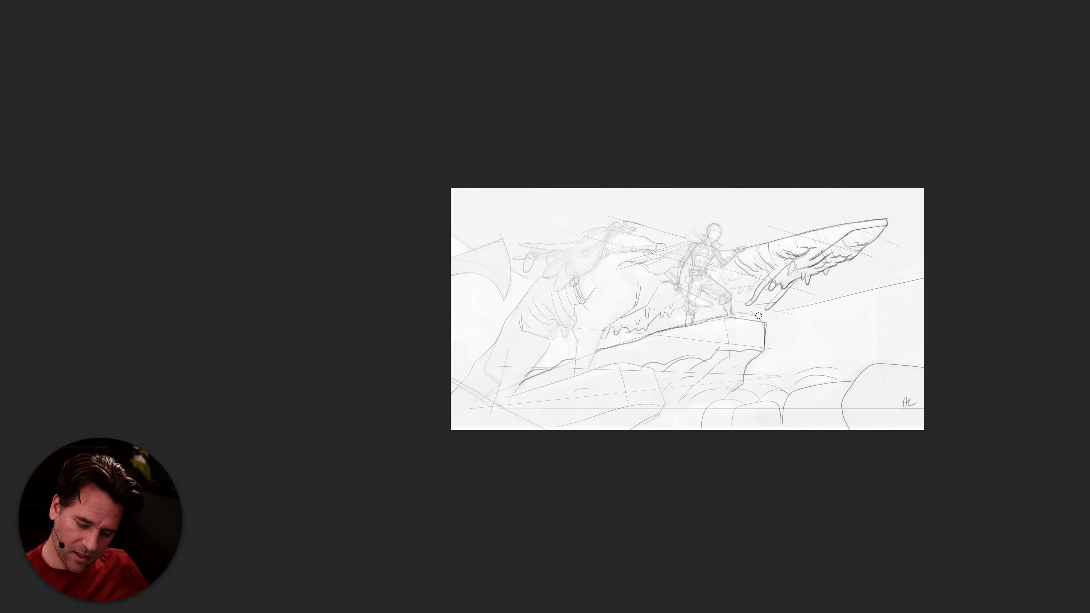
{"action": "left_click_drag", "start_coordinate": [766, 326], "coordinate": [762, 355]}
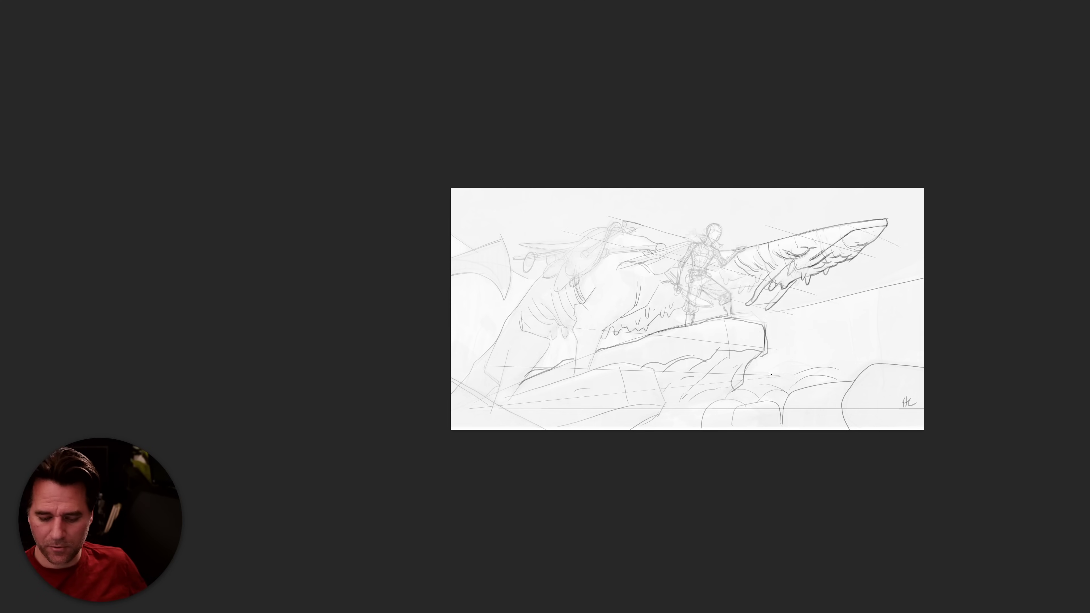
Redraw the foreground boulders as overlapping rounded rocks, adding smaller ones around the large rock and beneath the ledge.
{"action": "left_click_drag", "start_coordinate": [841, 407], "coordinate": [886, 428]}
{"action": "mouse_move", "coordinate": [839, 383]}
{"action": "left_mouse_down"}
{"action": "mouse_move", "coordinate": [807, 388]}
{"action": "mouse_move", "coordinate": [780, 429]}
{"action": "mouse_move", "coordinate": [839, 399]}
{"action": "mouse_move", "coordinate": [833, 384]}
{"action": "left_mouse_up"}
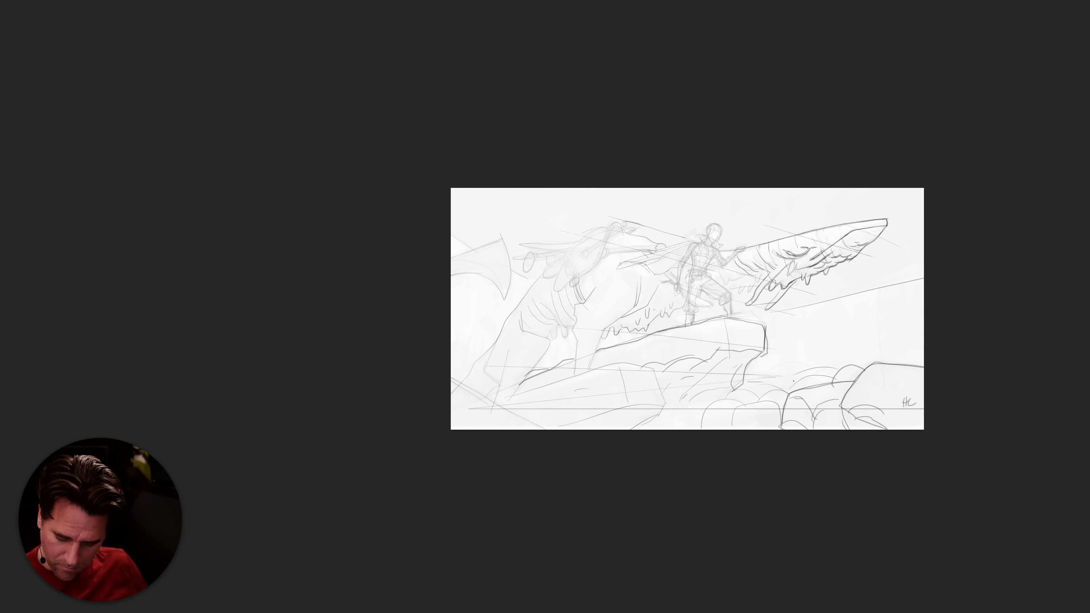
{"action": "mouse_move", "coordinate": [735, 409]}
{"action": "left_mouse_down"}
{"action": "mouse_move", "coordinate": [732, 429]}
{"action": "mouse_move", "coordinate": [704, 409]}
{"action": "mouse_move", "coordinate": [701, 429]}
{"action": "left_mouse_up"}
{"action": "left_click_drag", "start_coordinate": [756, 400], "coordinate": [692, 404]}
{"action": "left_click_drag", "start_coordinate": [786, 400], "coordinate": [776, 422]}
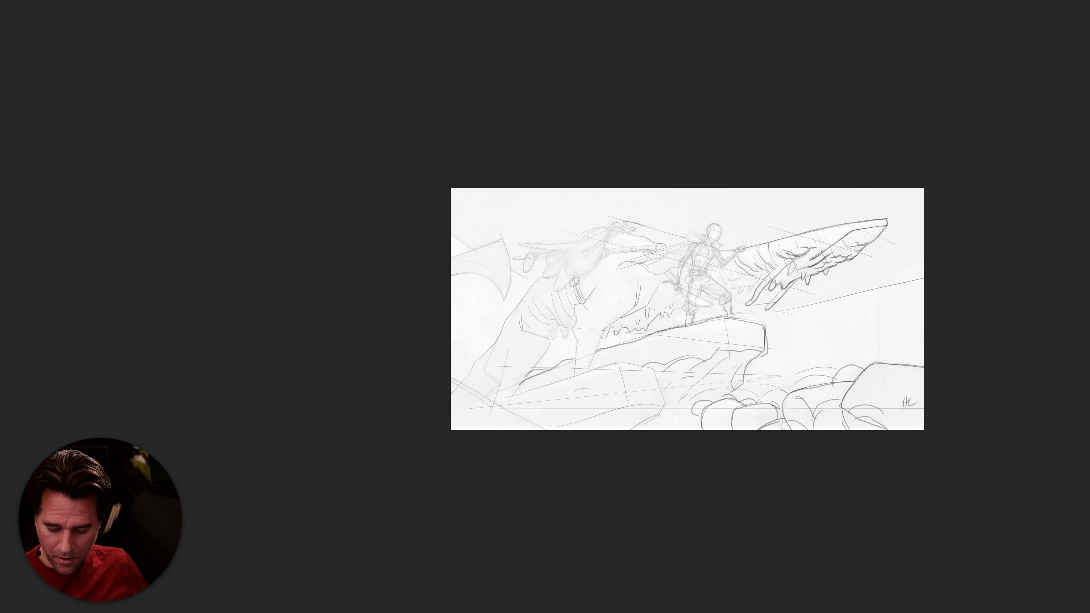
{"action": "mouse_move", "coordinate": [783, 388]}
{"action": "left_mouse_down"}
{"action": "mouse_move", "coordinate": [765, 394]}
{"action": "mouse_move", "coordinate": [796, 389]}
{"action": "left_mouse_up"}
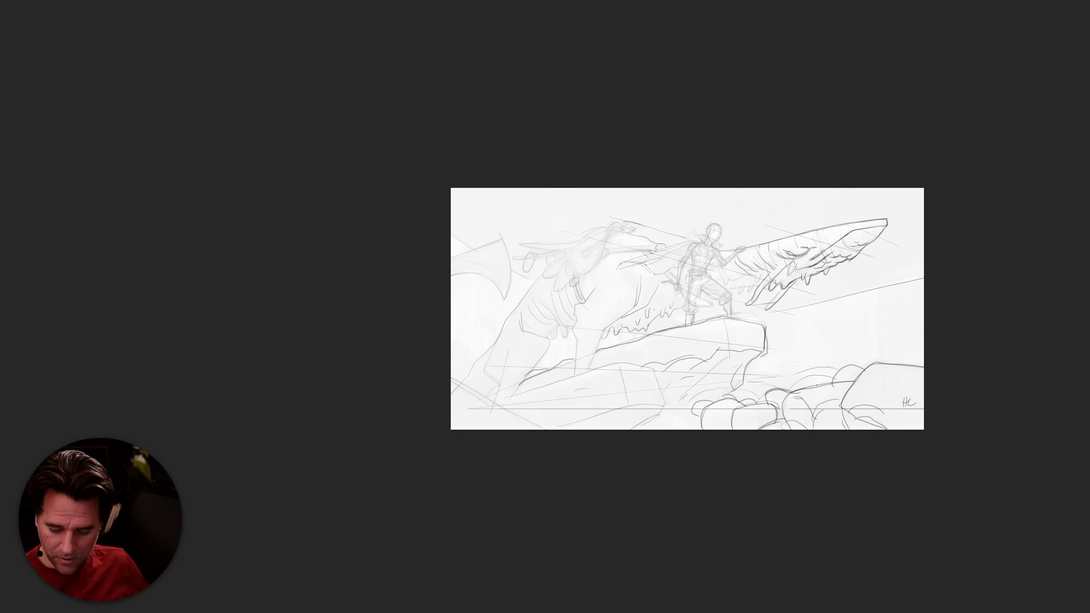
Redraw the large boulder's side, add rounded rocks along the picture's lower edge, and sketch a curved rock edge in the lower-right corner.
{"action": "mouse_move", "coordinate": [919, 365]}
{"action": "left_mouse_down"}
{"action": "mouse_move", "coordinate": [895, 362]}
{"action": "mouse_move", "coordinate": [841, 401]}
{"action": "mouse_move", "coordinate": [846, 428]}
{"action": "left_mouse_up"}
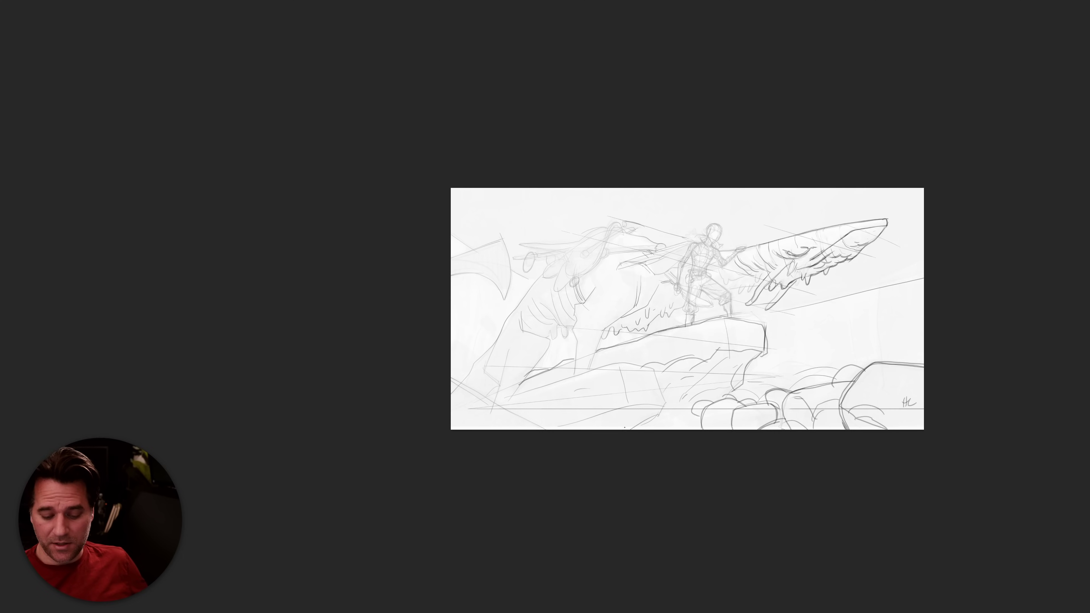
{"action": "mouse_move", "coordinate": [541, 424]}
{"action": "left_mouse_down"}
{"action": "mouse_move", "coordinate": [459, 381]}
{"action": "mouse_move", "coordinate": [523, 424]}
{"action": "mouse_move", "coordinate": [456, 424]}
{"action": "mouse_move", "coordinate": [493, 428]}
{"action": "mouse_move", "coordinate": [516, 413]}
{"action": "mouse_move", "coordinate": [540, 429]}
{"action": "mouse_move", "coordinate": [499, 429]}
{"action": "mouse_move", "coordinate": [603, 411]}
{"action": "mouse_move", "coordinate": [631, 428]}
{"action": "mouse_move", "coordinate": [690, 425]}
{"action": "mouse_move", "coordinate": [648, 429]}
{"action": "left_mouse_up"}
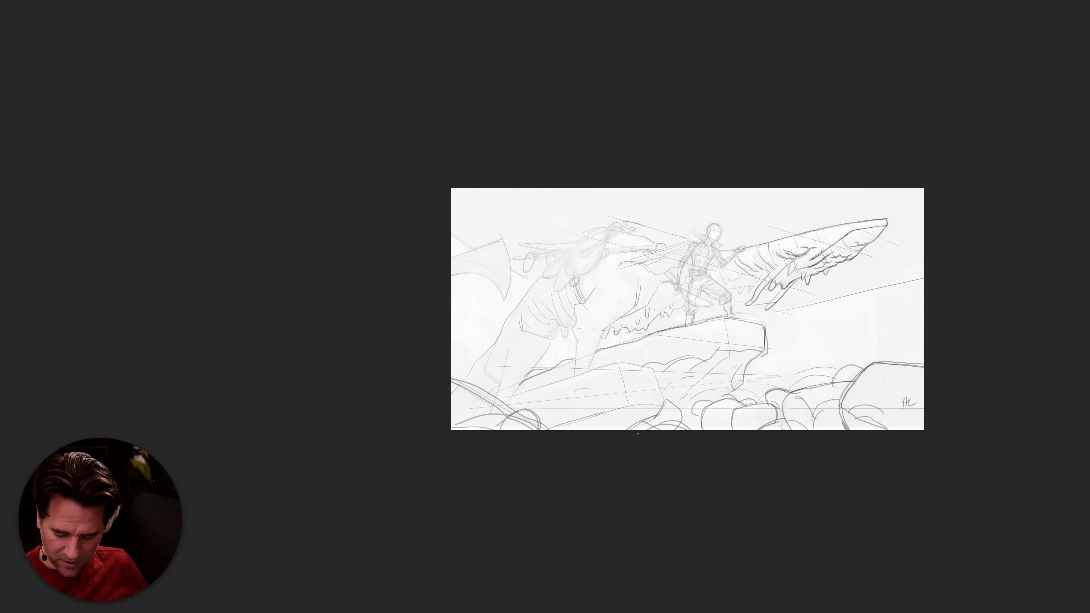
{"action": "mouse_move", "coordinate": [924, 339]}
{"action": "left_mouse_down"}
{"action": "mouse_move", "coordinate": [896, 365]}
{"action": "mouse_move", "coordinate": [889, 417]}
{"action": "left_mouse_up"}
{"action": "mouse_move", "coordinate": [918, 346]}
{"action": "left_mouse_down"}
{"action": "mouse_move", "coordinate": [882, 403]}
{"action": "mouse_move", "coordinate": [886, 429]}
{"action": "left_mouse_up"}
{"action": "mouse_move", "coordinate": [464, 408]}
{"action": "left_mouse_down"}
{"action": "mouse_move", "coordinate": [465, 369]}
{"action": "mouse_move", "coordinate": [448, 347]}
{"action": "mouse_move", "coordinate": [464, 362]}
{"action": "mouse_move", "coordinate": [466, 404]}
{"action": "mouse_move", "coordinate": [446, 425]}
{"action": "mouse_move", "coordinate": [501, 438]}
{"action": "mouse_move", "coordinate": [452, 386]}
{"action": "left_mouse_up"}
{"action": "key", "text": "ctrl+z"}
Outline the creature's back, haunch and hind leg in one flowing contour, and draw its belly and neck underside.
{"action": "left_click_drag", "start_coordinate": [573, 322], "coordinate": [485, 396]}
{"action": "left_click_drag", "start_coordinate": [558, 265], "coordinate": [447, 399]}
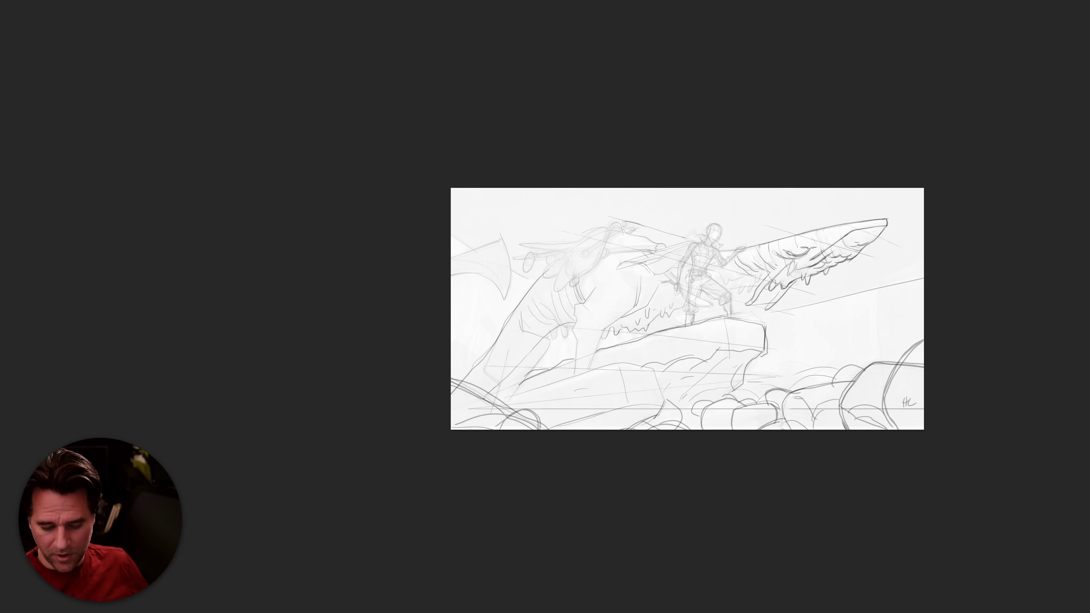
{"action": "left_click_drag", "start_coordinate": [515, 372], "coordinate": [576, 327]}
{"action": "key", "text": "ctrl+z"}
{"action": "key", "text": "ctrl+z"}
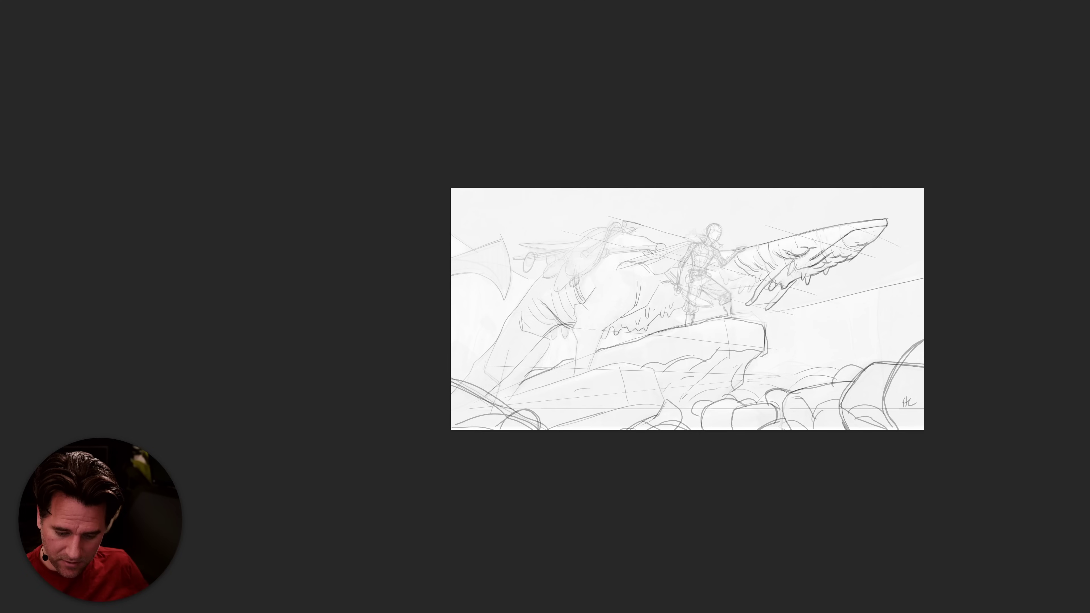
{"action": "mouse_move", "coordinate": [747, 288]}
{"action": "left_mouse_down"}
{"action": "mouse_move", "coordinate": [689, 297]}
{"action": "mouse_move", "coordinate": [603, 332]}
{"action": "left_mouse_up"}
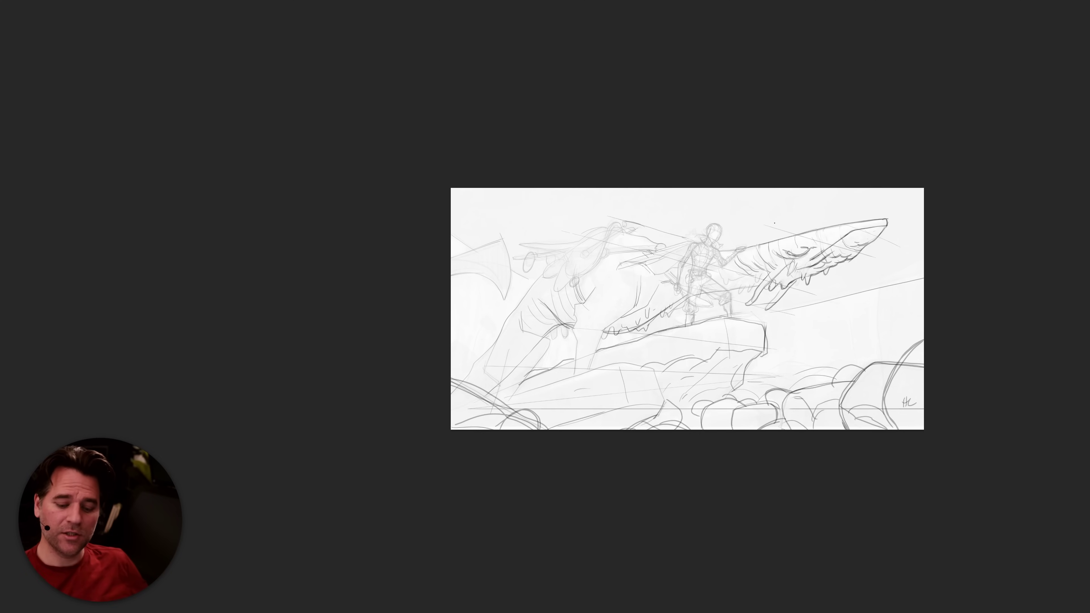
{"action": "mouse_move", "coordinate": [717, 251]}
{"action": "left_mouse_down"}
{"action": "mouse_move", "coordinate": [675, 253]}
{"action": "mouse_move", "coordinate": [622, 233]}
{"action": "mouse_move", "coordinate": [590, 238]}
{"action": "mouse_move", "coordinate": [509, 311]}
{"action": "mouse_move", "coordinate": [474, 388]}
{"action": "mouse_move", "coordinate": [500, 341]}
{"action": "mouse_move", "coordinate": [454, 387]}
{"action": "left_mouse_up"}
{"action": "left_click_drag", "start_coordinate": [520, 366], "coordinate": [451, 413]}
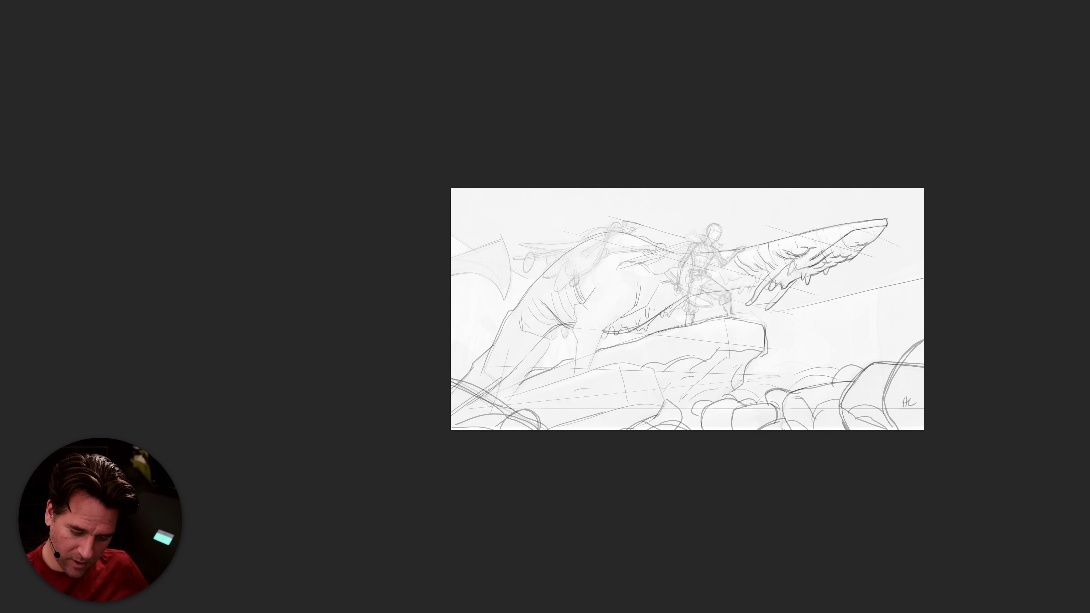
Draw the saddle on the creature's back with its girth strap, curved front flap and a long pointed horn projecting backward.
{"action": "left_click_drag", "start_coordinate": [584, 301], "coordinate": [577, 256]}
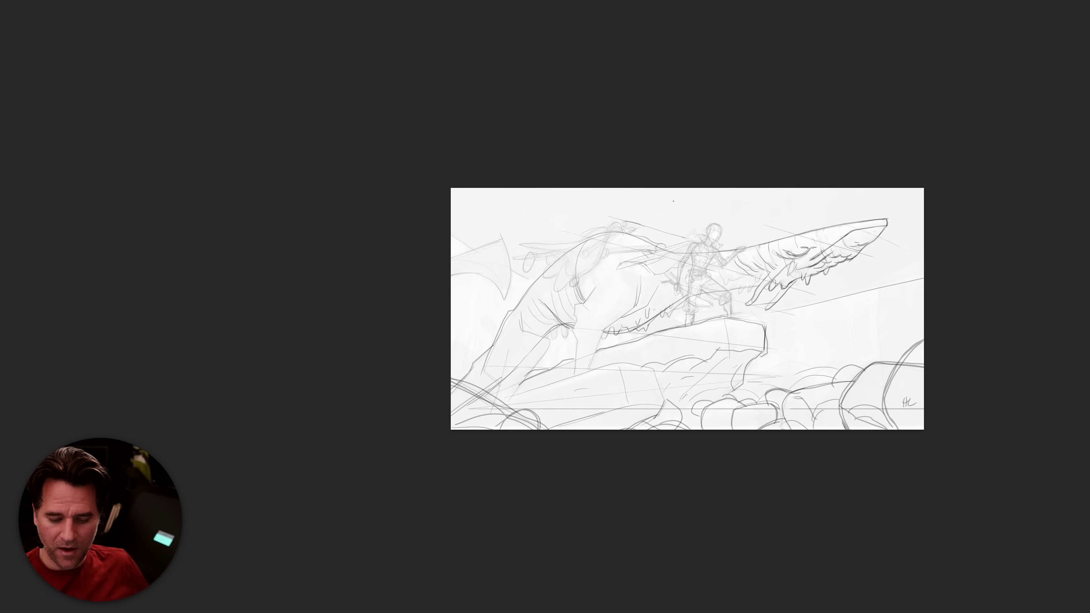
{"action": "mouse_move", "coordinate": [587, 241]}
{"action": "left_mouse_down"}
{"action": "mouse_move", "coordinate": [576, 271]}
{"action": "mouse_move", "coordinate": [581, 240]}
{"action": "mouse_move", "coordinate": [572, 253]}
{"action": "mouse_move", "coordinate": [576, 306]}
{"action": "left_mouse_up"}
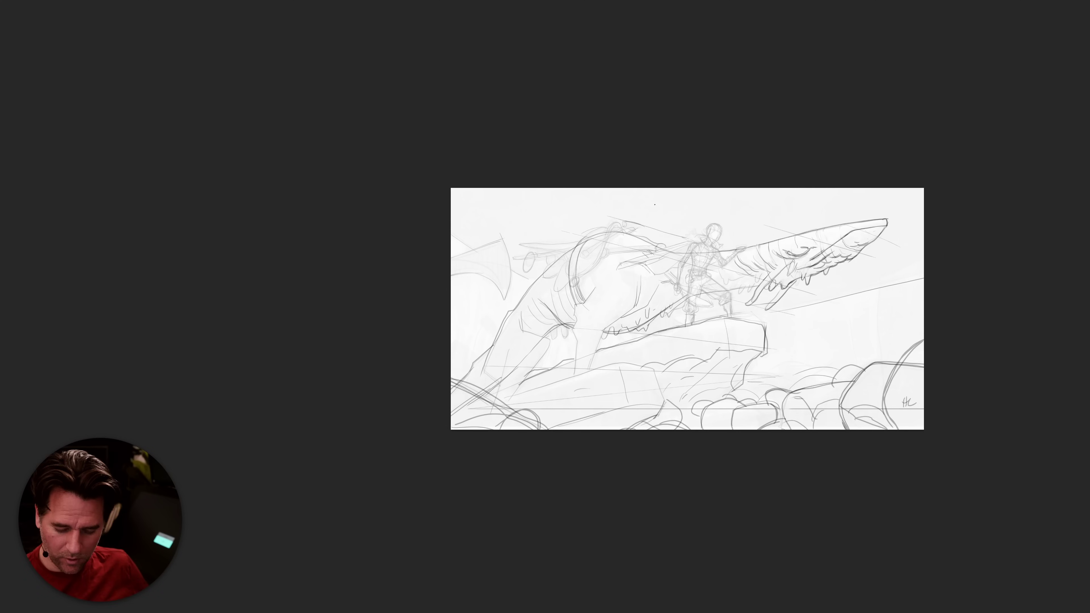
{"action": "left_click_drag", "start_coordinate": [638, 325], "coordinate": [641, 330]}
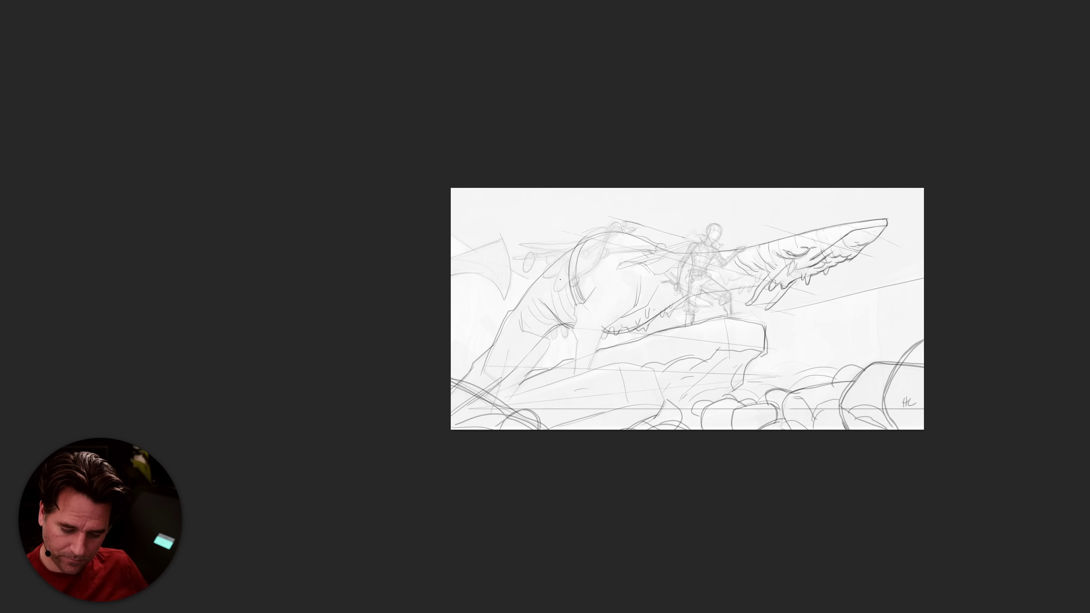
{"action": "mouse_move", "coordinate": [595, 268]}
{"action": "left_mouse_down"}
{"action": "mouse_move", "coordinate": [581, 280]}
{"action": "mouse_move", "coordinate": [602, 260]}
{"action": "left_mouse_up"}
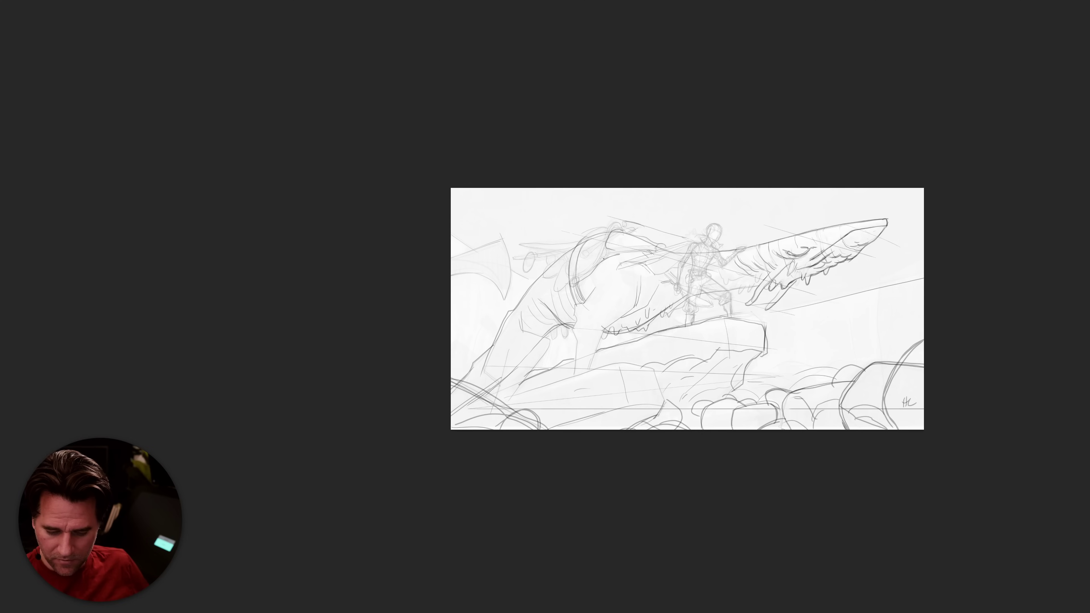
{"action": "left_click_drag", "start_coordinate": [645, 246], "coordinate": [607, 249]}
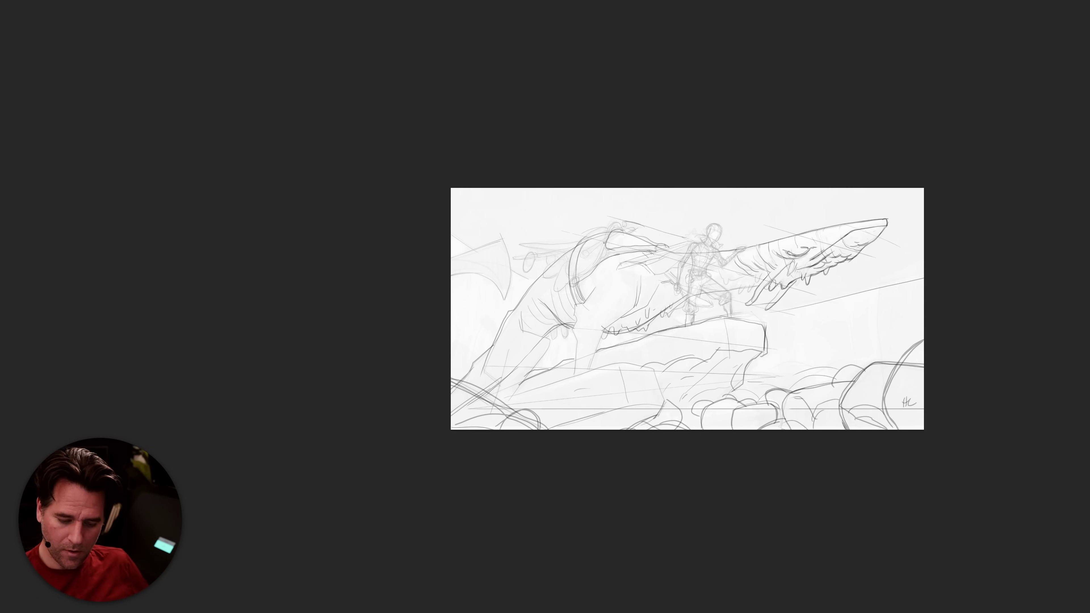
{"action": "mouse_move", "coordinate": [572, 248]}
{"action": "left_mouse_down"}
{"action": "mouse_move", "coordinate": [565, 262]}
{"action": "mouse_move", "coordinate": [583, 281]}
{"action": "left_mouse_up"}
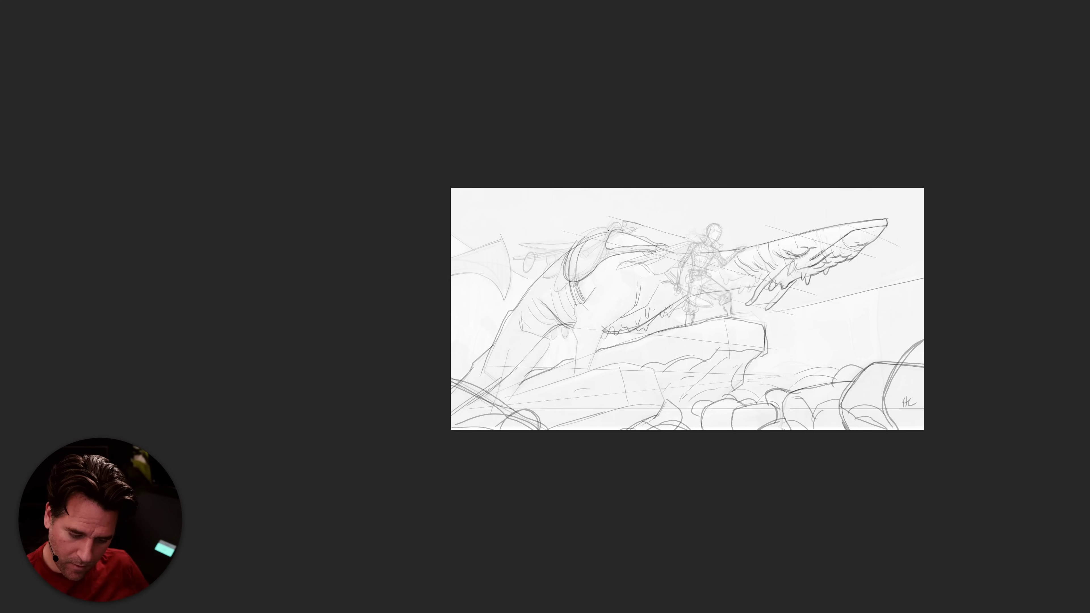
{"action": "left_click_drag", "start_coordinate": [587, 233], "coordinate": [520, 246]}
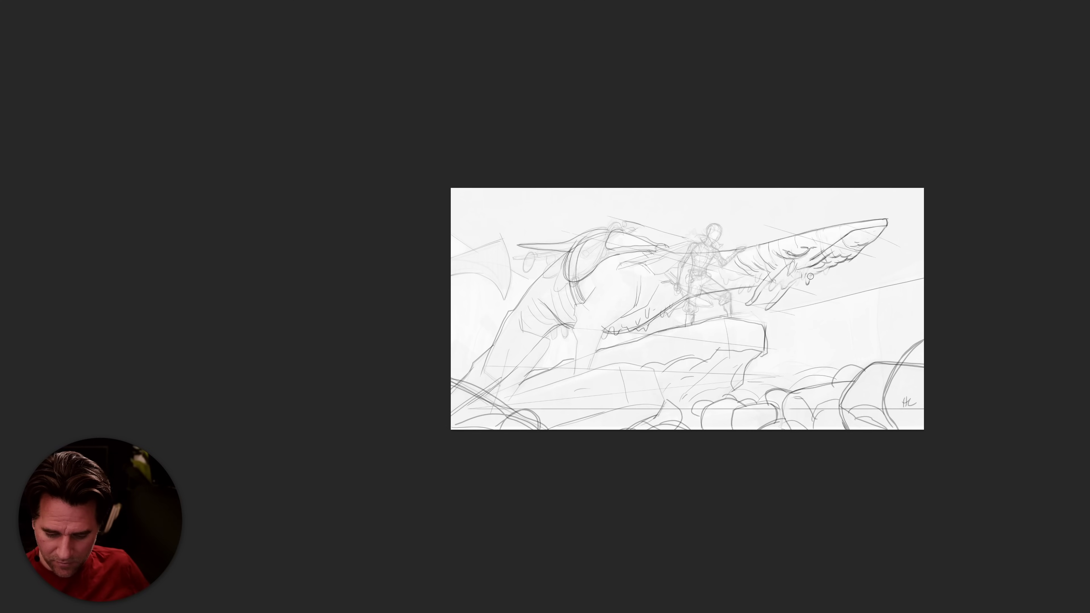
Redraw the underside of the creature's jaw as one clean curve running to the snout tip, erasing the drips beneath it.
{"action": "mouse_move", "coordinate": [771, 285]}
{"action": "left_mouse_down"}
{"action": "mouse_move", "coordinate": [829, 271]}
{"action": "mouse_move", "coordinate": [757, 287]}
{"action": "mouse_move", "coordinate": [858, 259]}
{"action": "mouse_move", "coordinate": [902, 202]}
{"action": "mouse_move", "coordinate": [862, 255]}
{"action": "mouse_move", "coordinate": [820, 272]}
{"action": "mouse_move", "coordinate": [869, 243]}
{"action": "mouse_move", "coordinate": [799, 279]}
{"action": "mouse_move", "coordinate": [835, 269]}
{"action": "mouse_move", "coordinate": [882, 232]}
{"action": "mouse_move", "coordinate": [847, 262]}
{"action": "mouse_move", "coordinate": [788, 284]}
{"action": "left_mouse_up"}
{"action": "key", "text": "e"}
{"action": "key", "text": "b"}
{"action": "key", "text": "ctrl+z"}
{"action": "key", "text": "e"}
{"action": "key", "text": "b"}
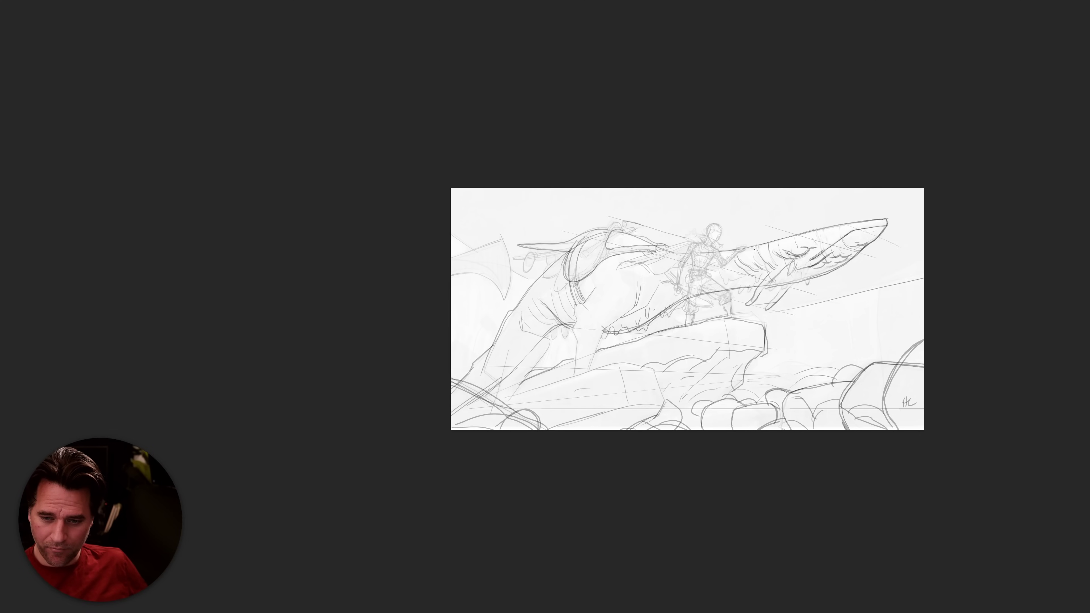
Draw curved cross-contour lines around the creature's chest, neck and haunch to describe their volume.
{"action": "mouse_move", "coordinate": [622, 241]}
{"action": "left_mouse_down"}
{"action": "mouse_move", "coordinate": [609, 292]}
{"action": "mouse_move", "coordinate": [626, 322]}
{"action": "left_mouse_up"}
{"action": "left_click_drag", "start_coordinate": [647, 247], "coordinate": [640, 309]}
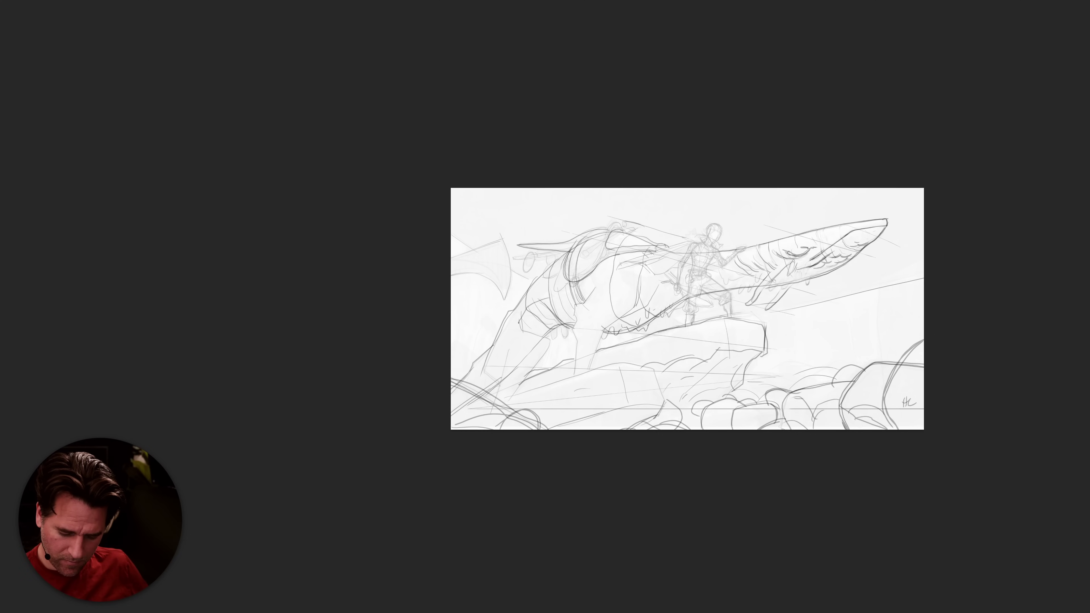
{"action": "mouse_move", "coordinate": [539, 290]}
{"action": "left_mouse_down"}
{"action": "mouse_move", "coordinate": [515, 306]}
{"action": "mouse_move", "coordinate": [512, 324]}
{"action": "mouse_move", "coordinate": [548, 342]}
{"action": "mouse_move", "coordinate": [540, 364]}
{"action": "left_mouse_up"}
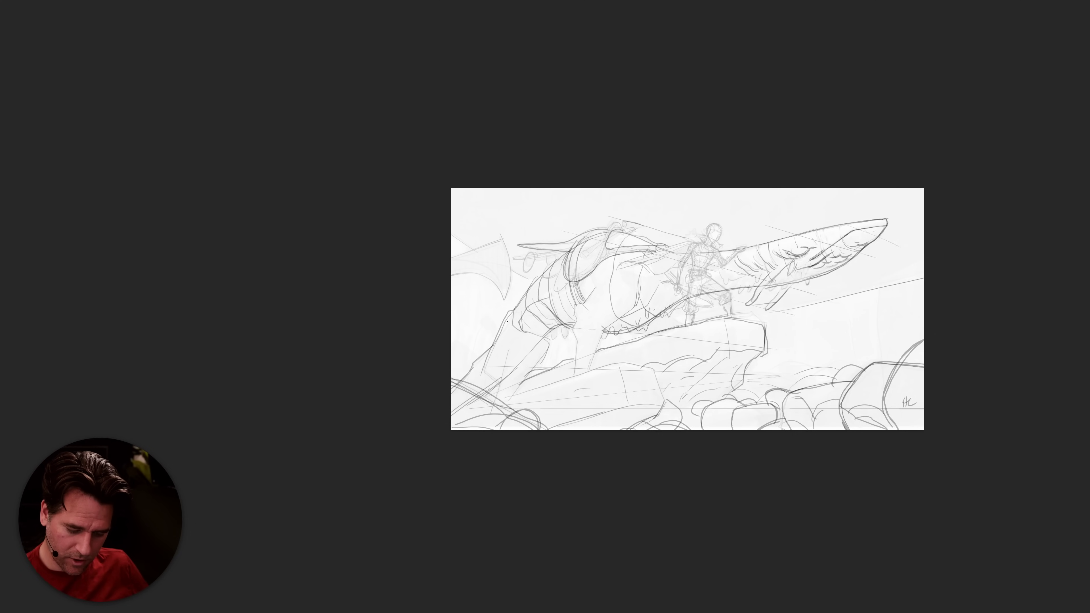
{"action": "left_click_drag", "start_coordinate": [509, 319], "coordinate": [488, 351]}
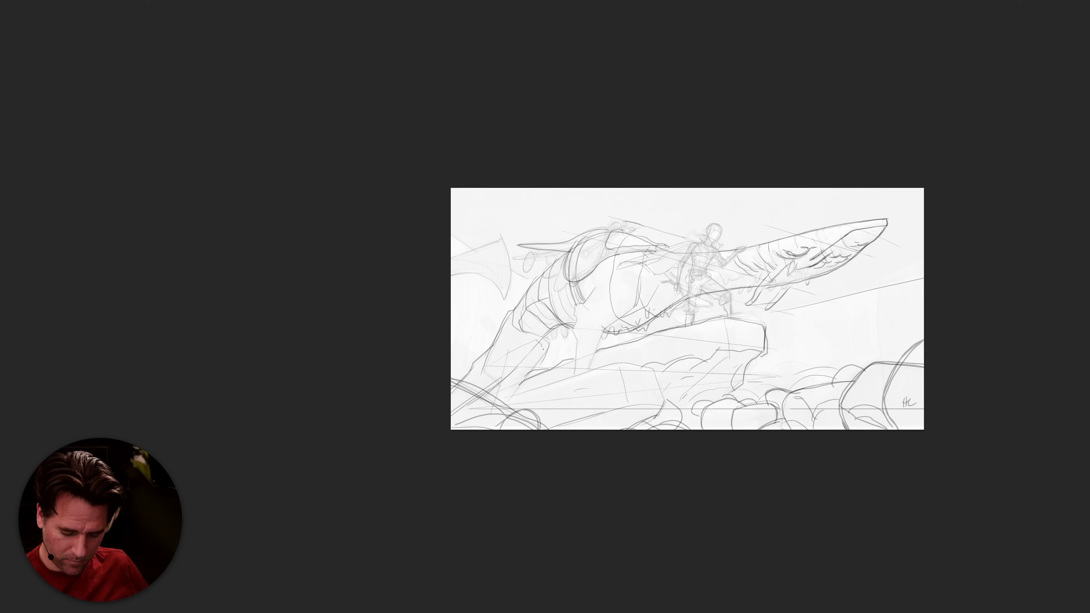
Define the creature's hind legs with angular outlines, a round knee joint and a small shin detail.
{"action": "left_click_drag", "start_coordinate": [536, 340], "coordinate": [485, 365]}
{"action": "mouse_move", "coordinate": [514, 325]}
{"action": "left_mouse_down"}
{"action": "mouse_move", "coordinate": [468, 403]}
{"action": "mouse_move", "coordinate": [535, 356]}
{"action": "mouse_move", "coordinate": [524, 358]}
{"action": "mouse_move", "coordinate": [531, 345]}
{"action": "mouse_move", "coordinate": [502, 385]}
{"action": "mouse_move", "coordinate": [545, 352]}
{"action": "mouse_move", "coordinate": [501, 403]}
{"action": "mouse_move", "coordinate": [548, 348]}
{"action": "mouse_move", "coordinate": [524, 338]}
{"action": "left_mouse_up"}
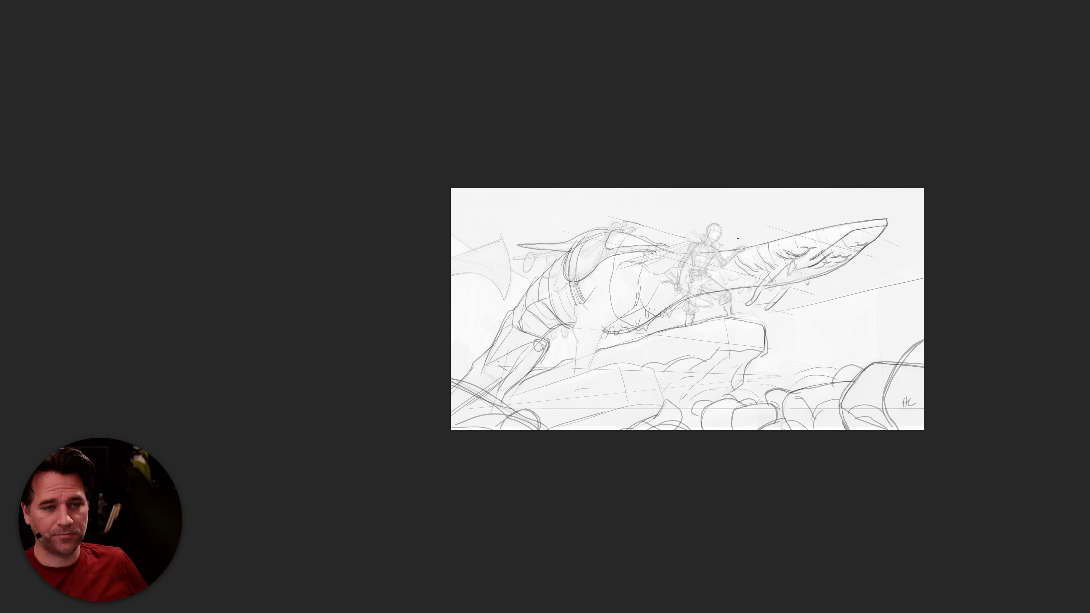
{"action": "mouse_move", "coordinate": [528, 346]}
{"action": "left_mouse_down"}
{"action": "mouse_move", "coordinate": [493, 405]}
{"action": "mouse_move", "coordinate": [508, 371]}
{"action": "mouse_move", "coordinate": [483, 368]}
{"action": "mouse_move", "coordinate": [578, 412]}
{"action": "mouse_move", "coordinate": [572, 331]}
{"action": "mouse_move", "coordinate": [532, 344]}
{"action": "mouse_move", "coordinate": [478, 397]}
{"action": "left_mouse_up"}
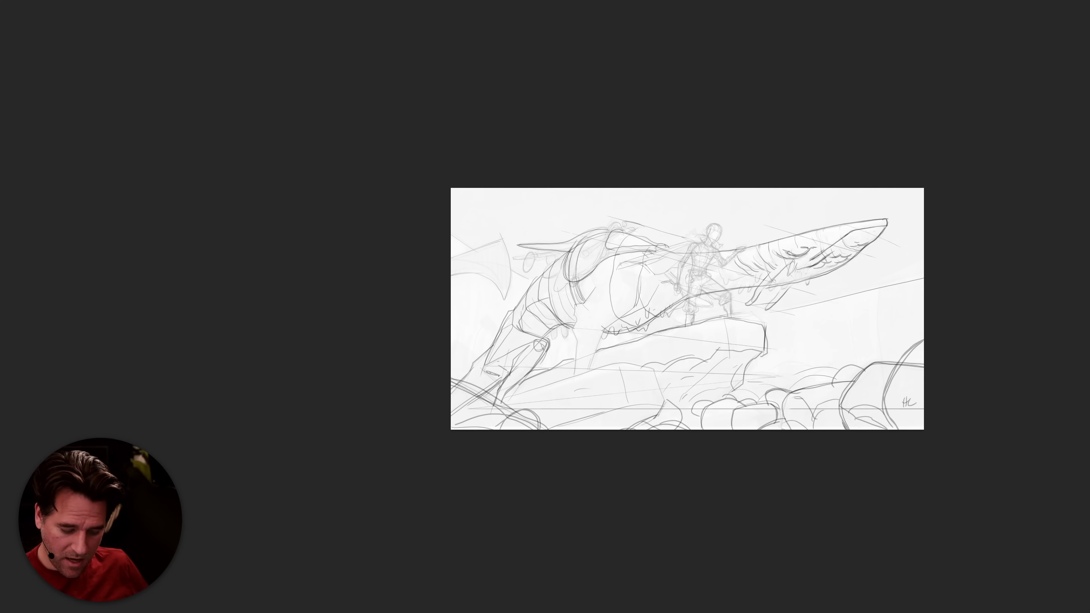
{"action": "left_click_drag", "start_coordinate": [492, 346], "coordinate": [465, 374]}
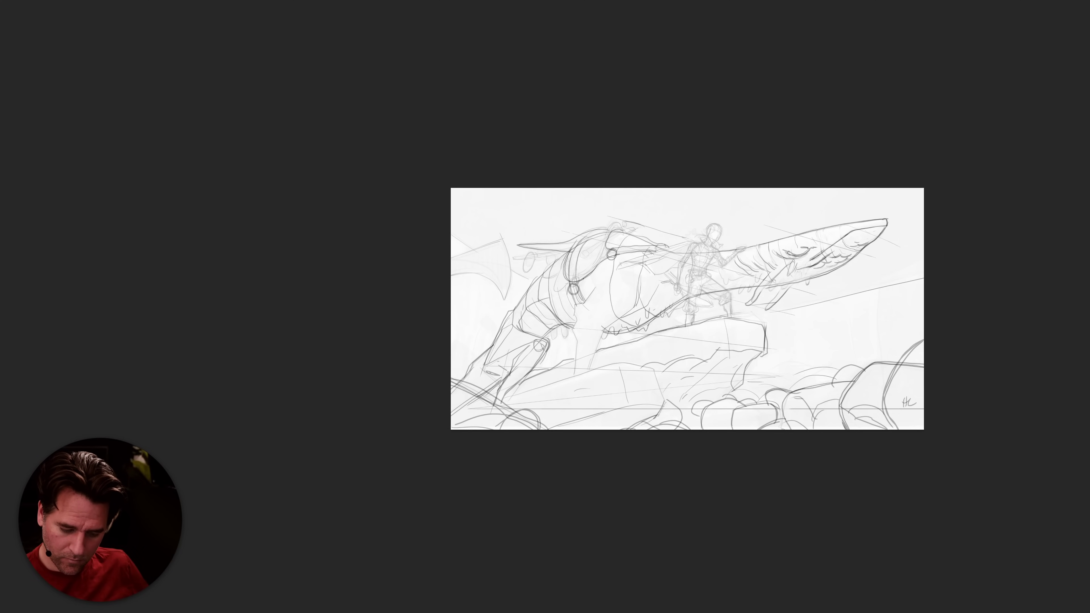
Draw overlapping rounded packs hanging behind the saddle, and redraw the small hanging shapes beneath the creature's belly.
{"action": "left_click_drag", "start_coordinate": [566, 278], "coordinate": [566, 256]}
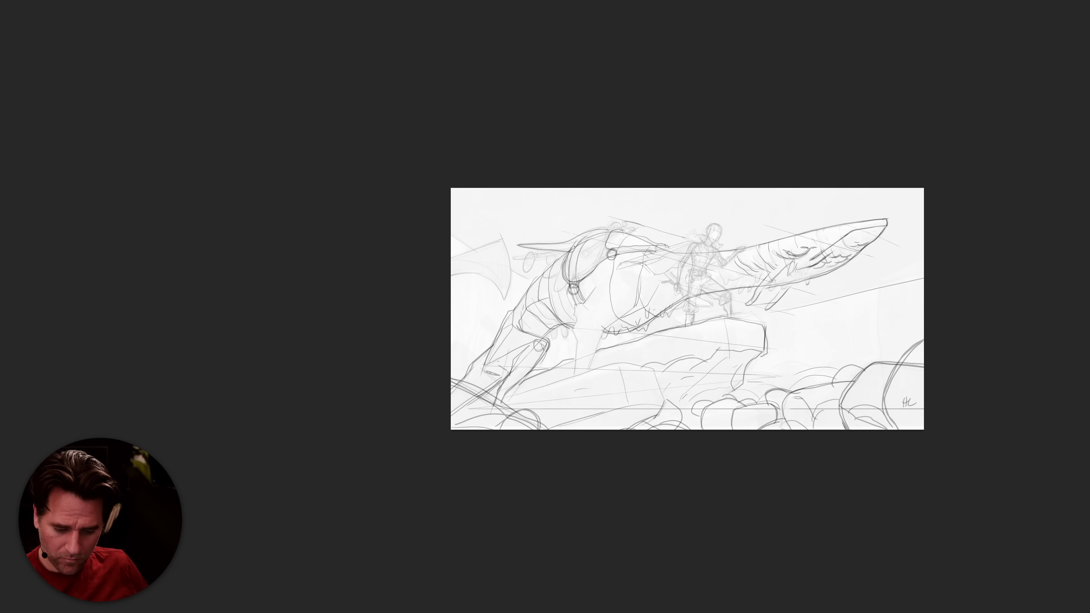
{"action": "left_click_drag", "start_coordinate": [566, 254], "coordinate": [552, 289]}
{"action": "left_click_drag", "start_coordinate": [554, 269], "coordinate": [547, 288]}
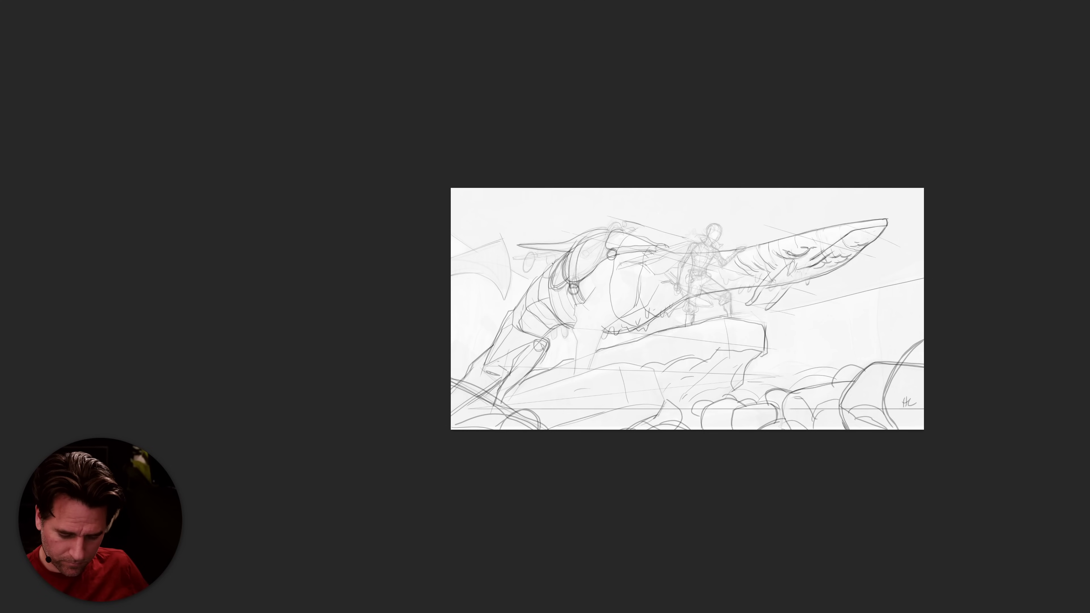
{"action": "left_click_drag", "start_coordinate": [560, 257], "coordinate": [542, 270]}
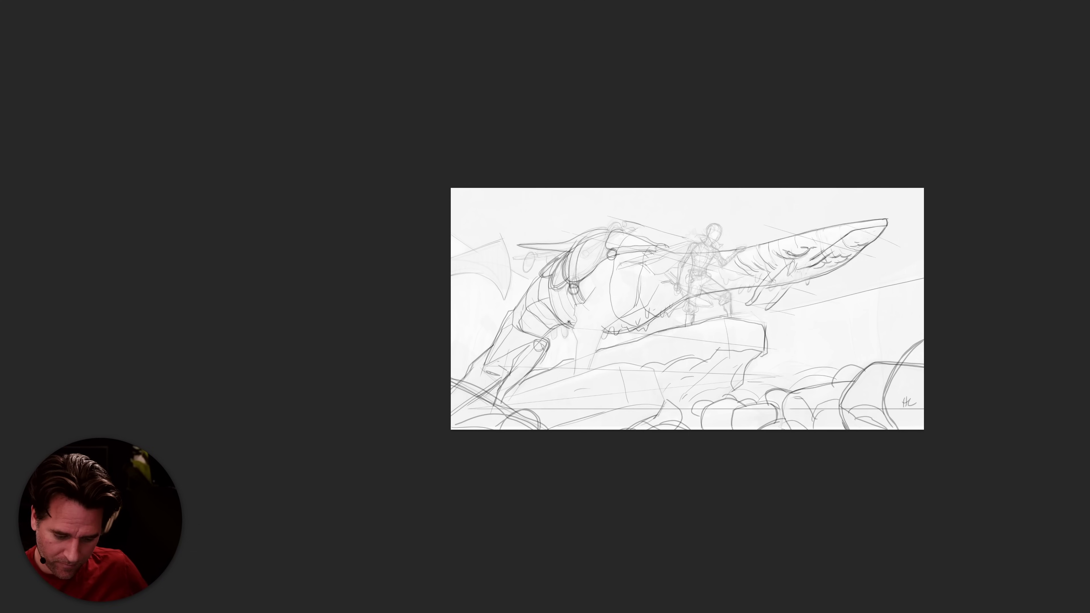
{"action": "scroll", "coordinate": [557, 326], "scroll_direction": "up", "scroll_amount": 5}
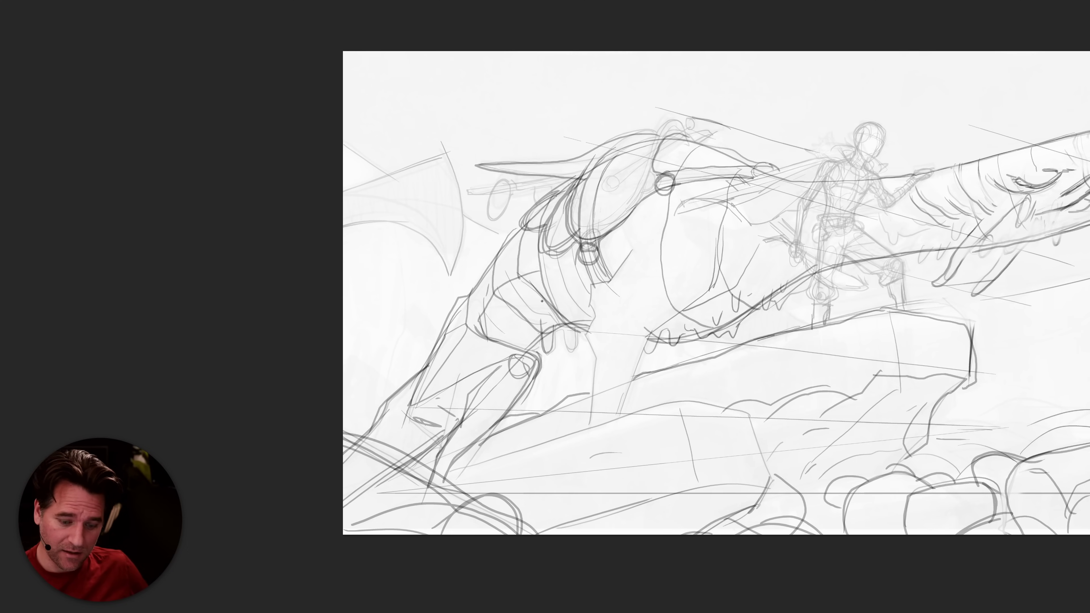
{"action": "mouse_move", "coordinate": [540, 351]}
{"action": "left_mouse_down"}
{"action": "mouse_move", "coordinate": [574, 348]}
{"action": "mouse_move", "coordinate": [578, 330]}
{"action": "mouse_move", "coordinate": [571, 354]}
{"action": "mouse_move", "coordinate": [565, 336]}
{"action": "mouse_move", "coordinate": [571, 356]}
{"action": "mouse_move", "coordinate": [586, 321]}
{"action": "mouse_move", "coordinate": [555, 328]}
{"action": "left_mouse_up"}
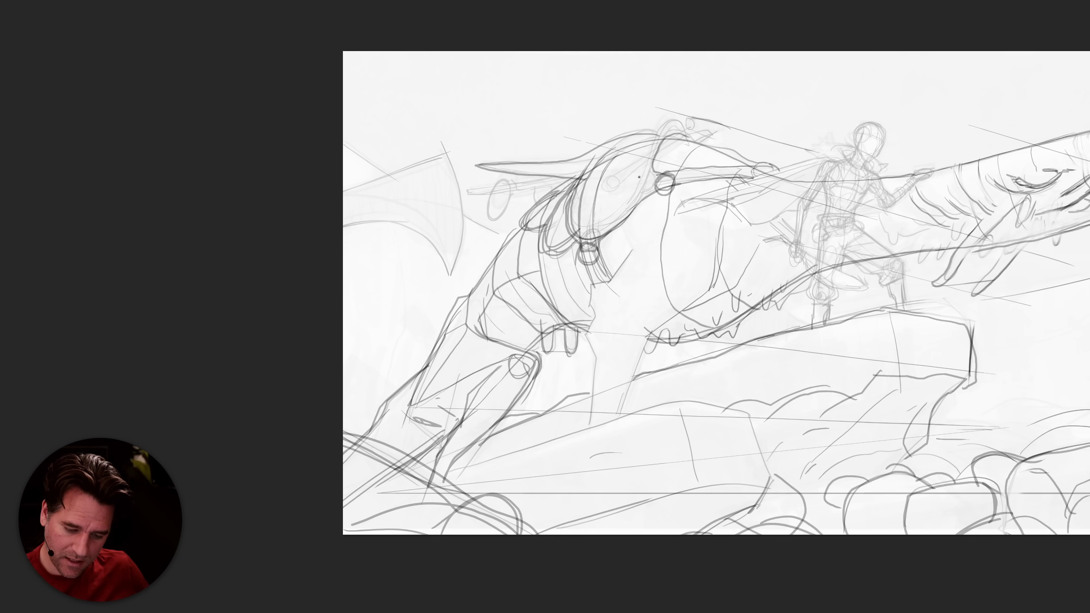
Sketch construction lines across the creature's shoulder and draw the rear edge of its foreleg.
{"action": "mouse_move", "coordinate": [679, 161]}
{"action": "left_mouse_down"}
{"action": "mouse_move", "coordinate": [616, 204]}
{"action": "mouse_move", "coordinate": [627, 252]}
{"action": "mouse_move", "coordinate": [707, 200]}
{"action": "left_mouse_up"}
{"action": "mouse_move", "coordinate": [638, 230]}
{"action": "left_mouse_down"}
{"action": "mouse_move", "coordinate": [708, 285]}
{"action": "mouse_move", "coordinate": [593, 341]}
{"action": "left_mouse_up"}
{"action": "mouse_move", "coordinate": [720, 233]}
{"action": "left_mouse_down"}
{"action": "mouse_move", "coordinate": [704, 302]}
{"action": "mouse_move", "coordinate": [636, 364]}
{"action": "left_mouse_up"}
{"action": "key", "text": "ctrl+z"}
{"action": "key", "text": "ctrl+z"}
{"action": "left_click_drag", "start_coordinate": [594, 329], "coordinate": [596, 417]}
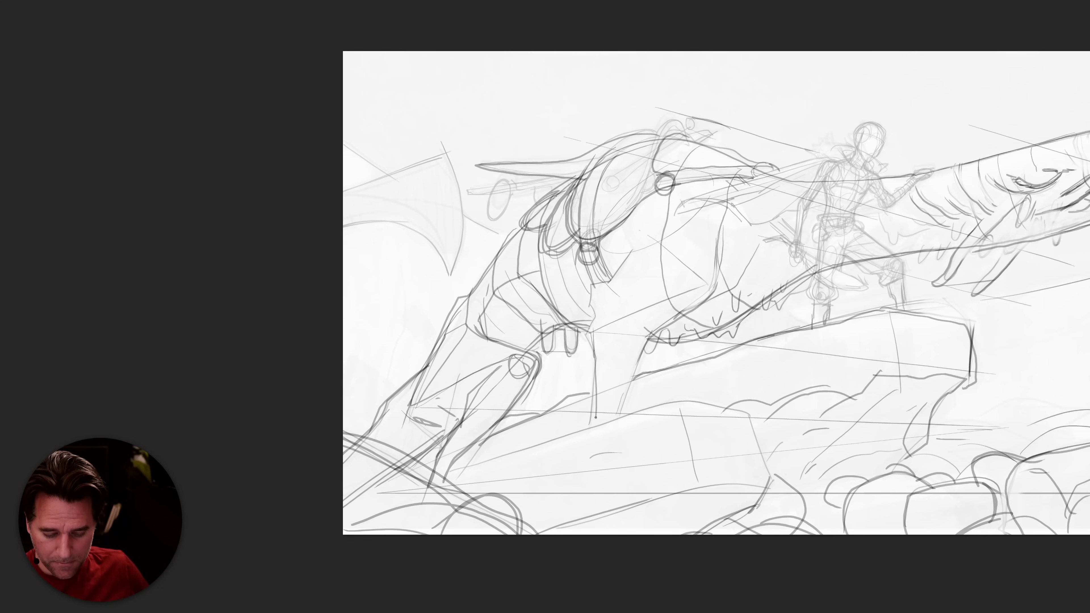
Refine the foreleg with a knobbly elbow and firm front and rear edges, and add a short strap below the saddle.
{"action": "left_click_drag", "start_coordinate": [600, 350], "coordinate": [606, 415]}
{"action": "left_click_drag", "start_coordinate": [666, 323], "coordinate": [633, 371]}
{"action": "mouse_move", "coordinate": [594, 309]}
{"action": "left_mouse_down"}
{"action": "mouse_move", "coordinate": [584, 329]}
{"action": "mouse_move", "coordinate": [594, 410]}
{"action": "left_mouse_up"}
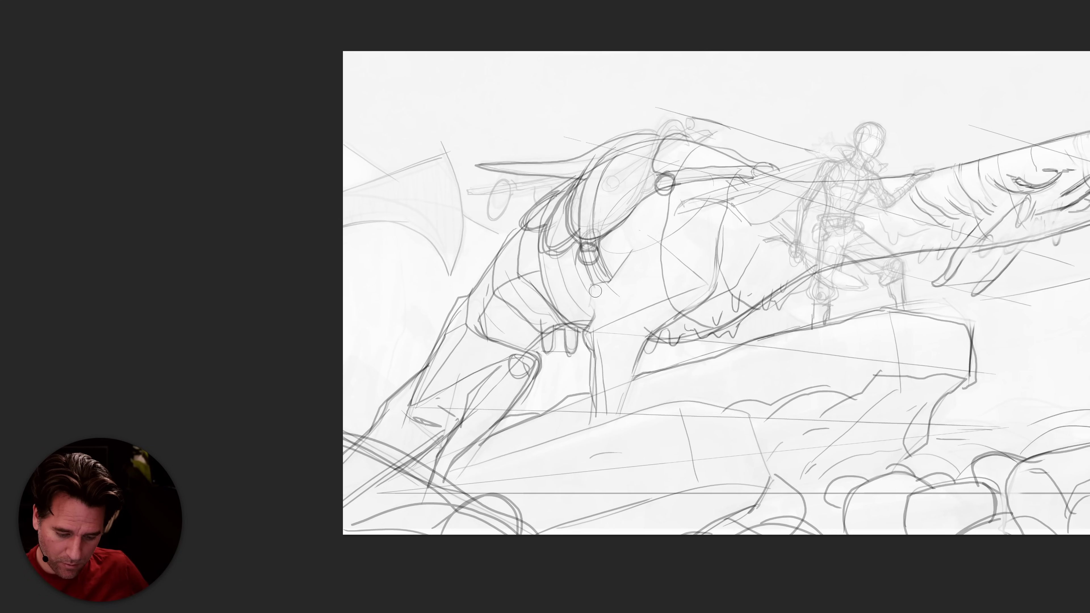
{"action": "mouse_move", "coordinate": [618, 264]}
{"action": "left_mouse_down"}
{"action": "mouse_move", "coordinate": [589, 307]}
{"action": "mouse_move", "coordinate": [599, 301]}
{"action": "mouse_move", "coordinate": [595, 317]}
{"action": "mouse_move", "coordinate": [605, 315]}
{"action": "mouse_move", "coordinate": [588, 305]}
{"action": "mouse_move", "coordinate": [584, 317]}
{"action": "mouse_move", "coordinate": [590, 325]}
{"action": "mouse_move", "coordinate": [588, 305]}
{"action": "mouse_move", "coordinate": [583, 344]}
{"action": "mouse_move", "coordinate": [596, 380]}
{"action": "mouse_move", "coordinate": [603, 347]}
{"action": "mouse_move", "coordinate": [605, 377]}
{"action": "left_mouse_up"}
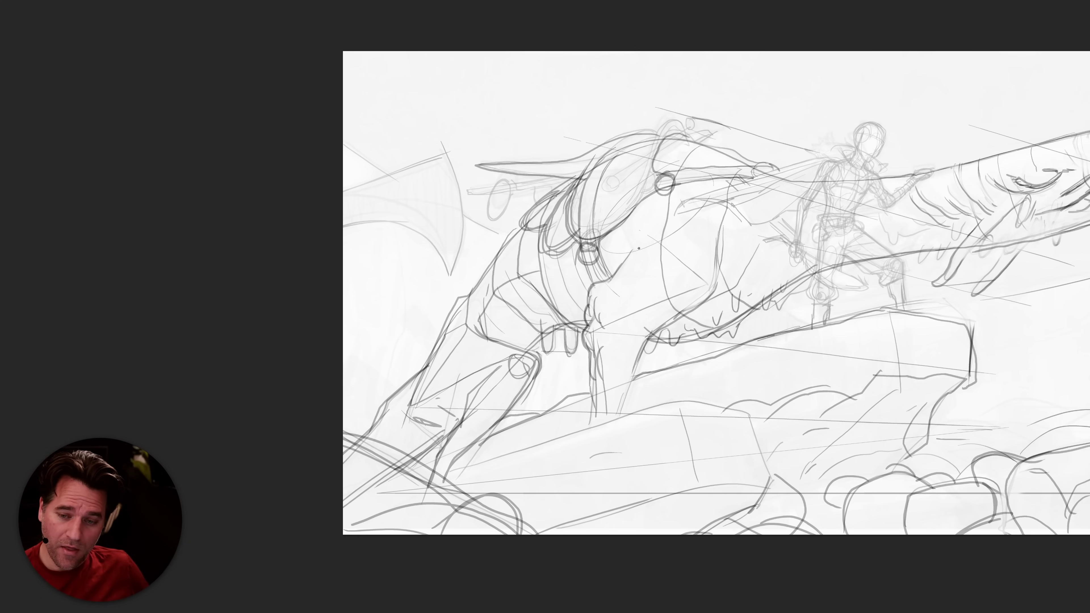
{"action": "mouse_move", "coordinate": [613, 230]}
{"action": "left_mouse_down"}
{"action": "mouse_move", "coordinate": [631, 256]}
{"action": "mouse_move", "coordinate": [633, 245]}
{"action": "left_mouse_up"}
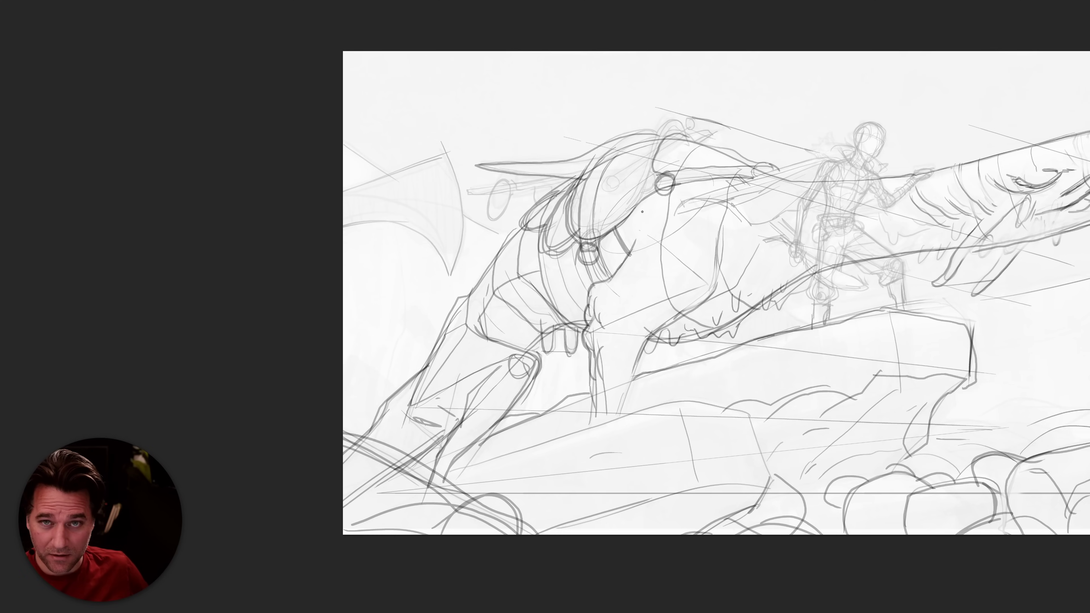
{"action": "mouse_move", "coordinate": [721, 218]}
{"action": "left_mouse_down"}
{"action": "mouse_move", "coordinate": [708, 296]}
{"action": "mouse_move", "coordinate": [639, 356]}
{"action": "mouse_move", "coordinate": [609, 427]}
{"action": "left_mouse_up"}
Sketch large overlapping rounded boulders on the ground between and below the creature's legs.
{"action": "left_click_drag", "start_coordinate": [625, 372], "coordinate": [733, 333]}
{"action": "left_click_drag", "start_coordinate": [678, 355], "coordinate": [736, 332]}
{"action": "left_click_drag", "start_coordinate": [661, 373], "coordinate": [744, 389]}
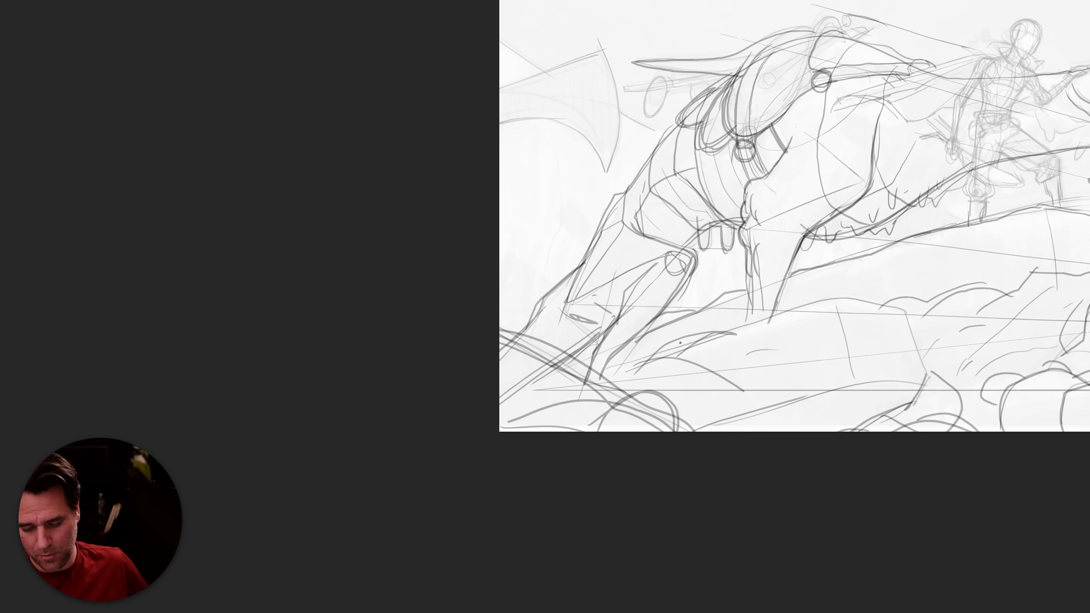
{"action": "left_click_drag", "start_coordinate": [680, 344], "coordinate": [755, 360]}
{"action": "mouse_move", "coordinate": [758, 365]}
{"action": "left_mouse_down"}
{"action": "mouse_move", "coordinate": [788, 402]}
{"action": "mouse_move", "coordinate": [763, 432]}
{"action": "left_mouse_up"}
{"action": "left_click_drag", "start_coordinate": [788, 393], "coordinate": [767, 427]}
{"action": "left_click_drag", "start_coordinate": [718, 418], "coordinate": [801, 368]}
Add smaller rocks around the foot of the foreleg and along the ledge's upper edge beneath the creature's chest.
{"action": "left_click_drag", "start_coordinate": [766, 306], "coordinate": [806, 307]}
{"action": "left_click_drag", "start_coordinate": [730, 316], "coordinate": [736, 326]}
{"action": "mouse_move", "coordinate": [729, 300]}
{"action": "left_mouse_down"}
{"action": "mouse_move", "coordinate": [698, 299]}
{"action": "mouse_move", "coordinate": [676, 312]}
{"action": "mouse_move", "coordinate": [683, 336]}
{"action": "mouse_move", "coordinate": [691, 300]}
{"action": "left_mouse_up"}
{"action": "left_click_drag", "start_coordinate": [712, 303], "coordinate": [740, 319]}
{"action": "mouse_move", "coordinate": [822, 273]}
{"action": "left_mouse_down"}
{"action": "mouse_move", "coordinate": [835, 253]}
{"action": "mouse_move", "coordinate": [846, 259]}
{"action": "left_mouse_up"}
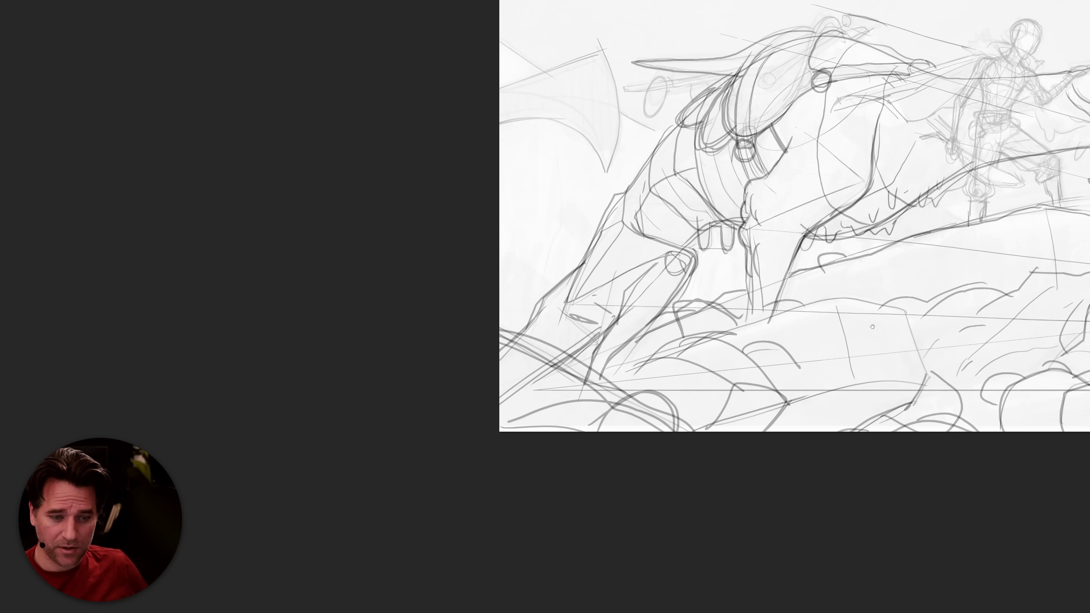
{"action": "left_click_drag", "start_coordinate": [833, 331], "coordinate": [711, 368]}
{"action": "left_click_drag", "start_coordinate": [997, 315], "coordinate": [772, 354]}
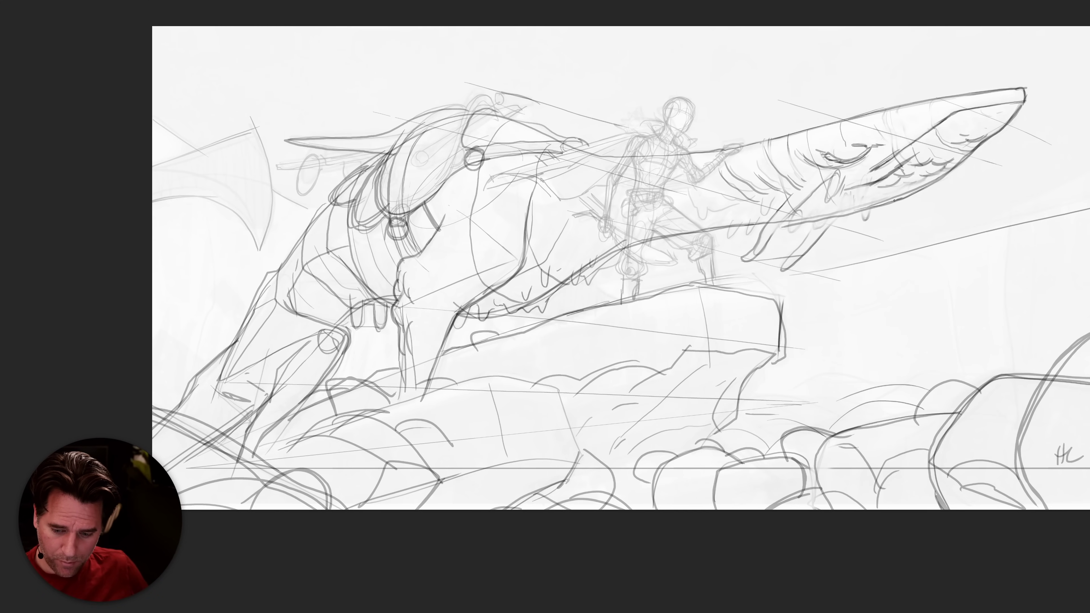
Darken the outline of the creature's long fang and redraw the hanging skin folds along its neck's underside.
{"action": "mouse_move", "coordinate": [760, 252]}
{"action": "left_mouse_down"}
{"action": "mouse_move", "coordinate": [742, 262]}
{"action": "mouse_move", "coordinate": [764, 229]}
{"action": "mouse_move", "coordinate": [779, 269]}
{"action": "left_mouse_up"}
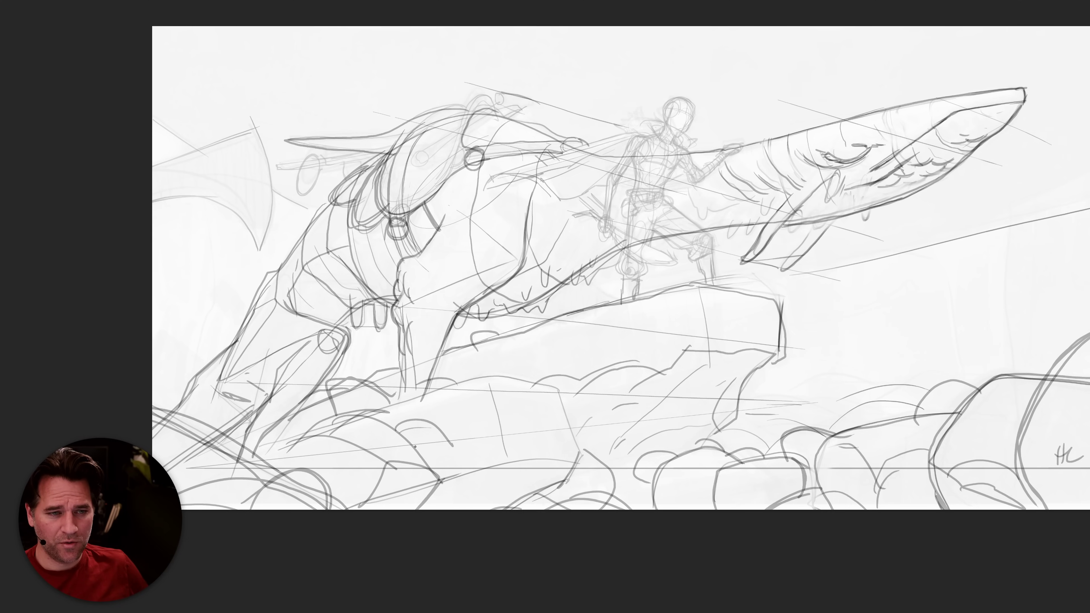
{"action": "mouse_move", "coordinate": [478, 307]}
{"action": "left_mouse_down"}
{"action": "mouse_move", "coordinate": [484, 330]}
{"action": "mouse_move", "coordinate": [465, 315]}
{"action": "mouse_move", "coordinate": [454, 330]}
{"action": "left_mouse_up"}
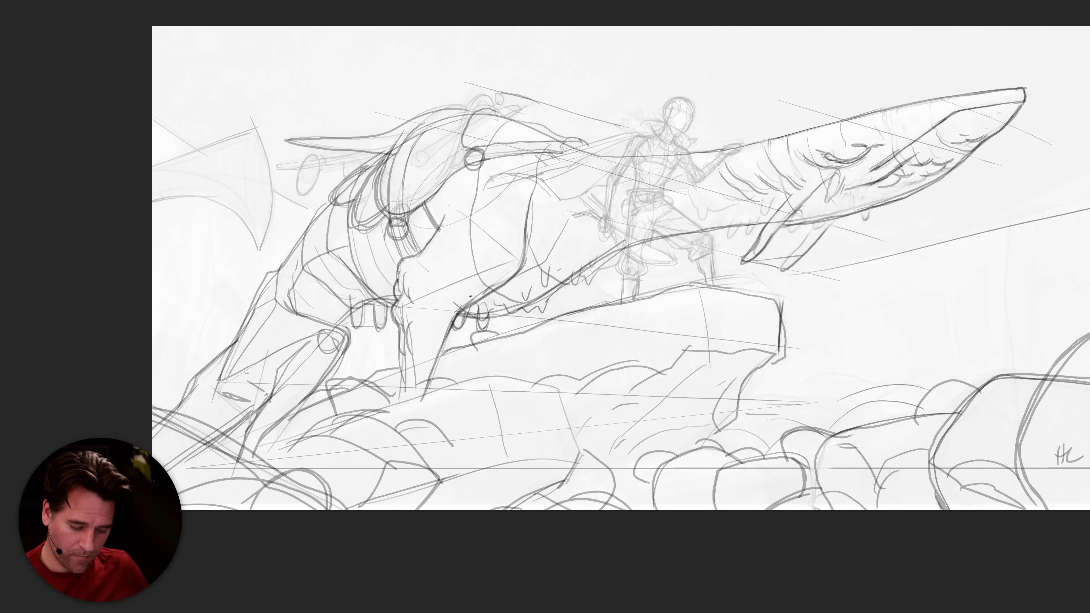
{"action": "left_click_drag", "start_coordinate": [552, 292], "coordinate": [544, 313]}
{"action": "left_click_drag", "start_coordinate": [546, 309], "coordinate": [530, 318]}
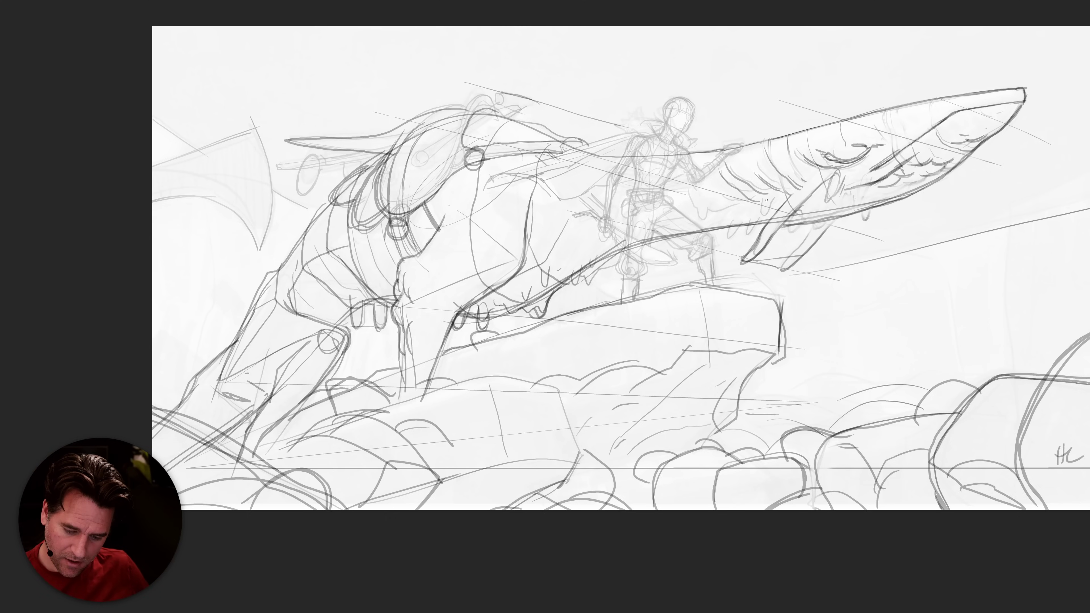
Darken the drooping skin drips beneath the creature's head and redraw its lower jaw edge as a bumpy contour.
{"action": "left_click_drag", "start_coordinate": [762, 197], "coordinate": [763, 218]}
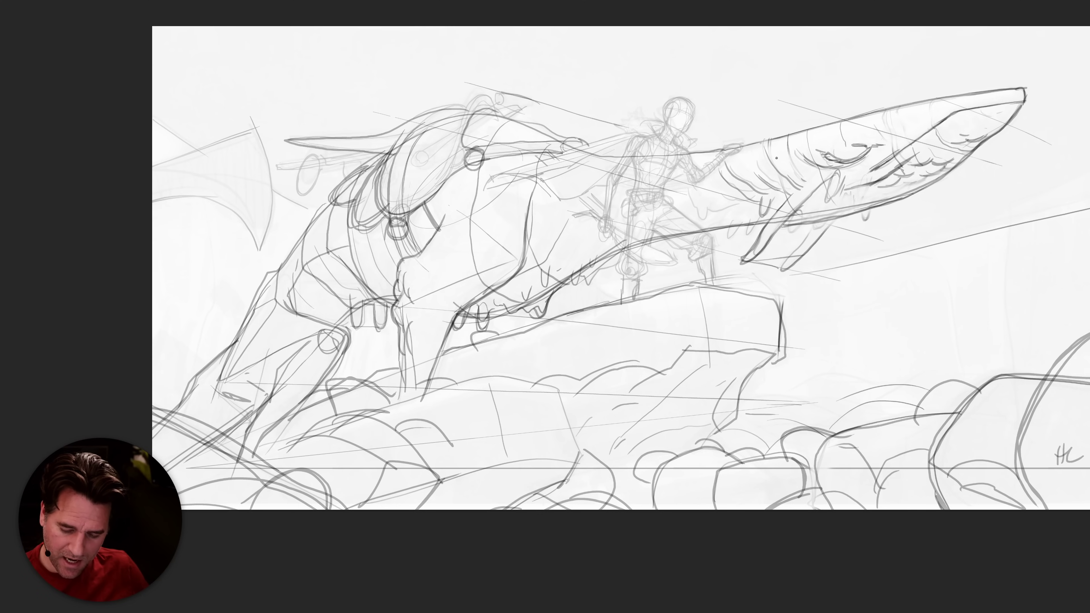
{"action": "left_click_drag", "start_coordinate": [869, 209], "coordinate": [862, 224]}
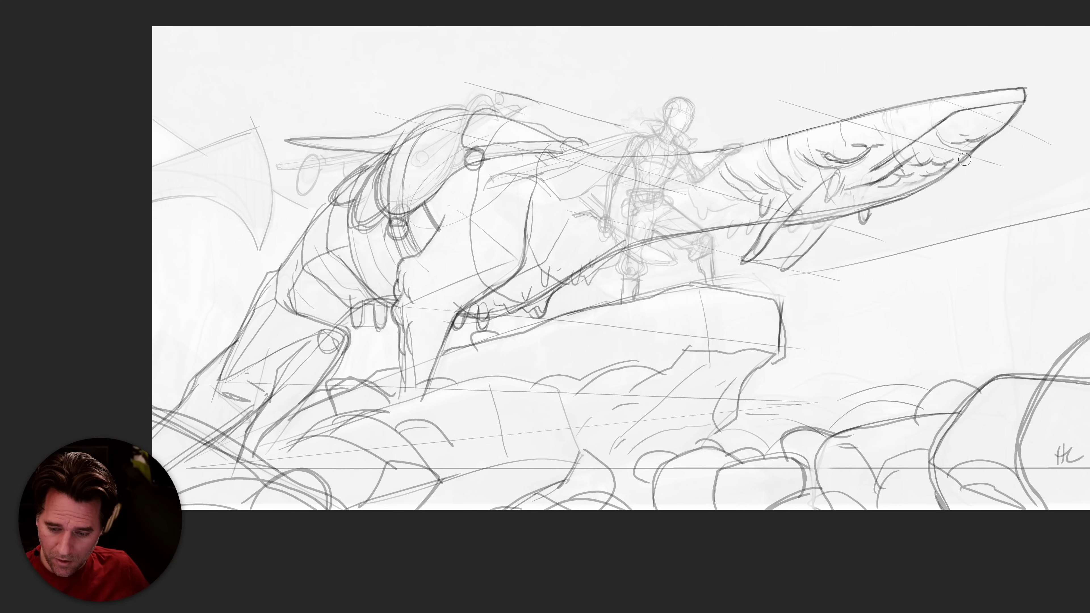
{"action": "mouse_move", "coordinate": [964, 162]}
{"action": "left_mouse_down"}
{"action": "mouse_move", "coordinate": [947, 175]}
{"action": "mouse_move", "coordinate": [962, 163]}
{"action": "mouse_move", "coordinate": [923, 190]}
{"action": "mouse_move", "coordinate": [939, 188]}
{"action": "mouse_move", "coordinate": [942, 169]}
{"action": "mouse_move", "coordinate": [919, 172]}
{"action": "mouse_move", "coordinate": [941, 167]}
{"action": "left_mouse_up"}
{"action": "left_click_drag", "start_coordinate": [947, 164], "coordinate": [907, 189]}
{"action": "mouse_move", "coordinate": [911, 184]}
{"action": "left_mouse_down"}
{"action": "mouse_move", "coordinate": [877, 206]}
{"action": "mouse_move", "coordinate": [866, 183]}
{"action": "mouse_move", "coordinate": [906, 197]}
{"action": "mouse_move", "coordinate": [870, 209]}
{"action": "mouse_move", "coordinate": [862, 224]}
{"action": "mouse_move", "coordinate": [855, 214]}
{"action": "mouse_move", "coordinate": [816, 231]}
{"action": "mouse_move", "coordinate": [788, 232]}
{"action": "left_mouse_up"}
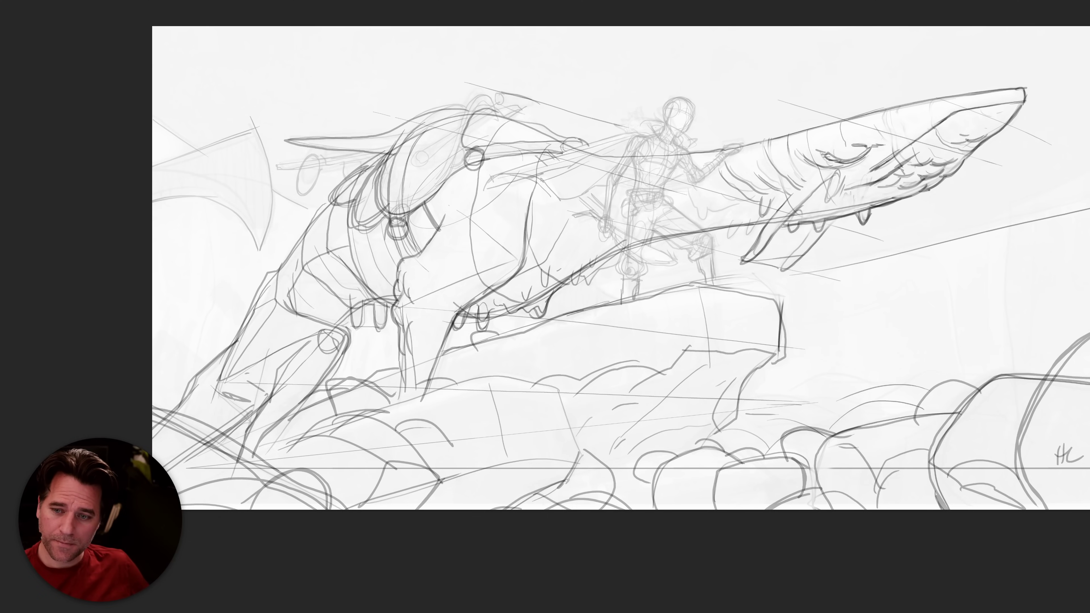
Firm up the two long fangs and add more hanging skin points beneath the jaw and along the neck's underside.
{"action": "mouse_move", "coordinate": [837, 217]}
{"action": "left_mouse_down"}
{"action": "mouse_move", "coordinate": [815, 230]}
{"action": "mouse_move", "coordinate": [799, 221]}
{"action": "mouse_move", "coordinate": [835, 206]}
{"action": "mouse_move", "coordinate": [803, 219]}
{"action": "mouse_move", "coordinate": [812, 233]}
{"action": "mouse_move", "coordinate": [797, 217]}
{"action": "mouse_move", "coordinate": [836, 210]}
{"action": "left_mouse_up"}
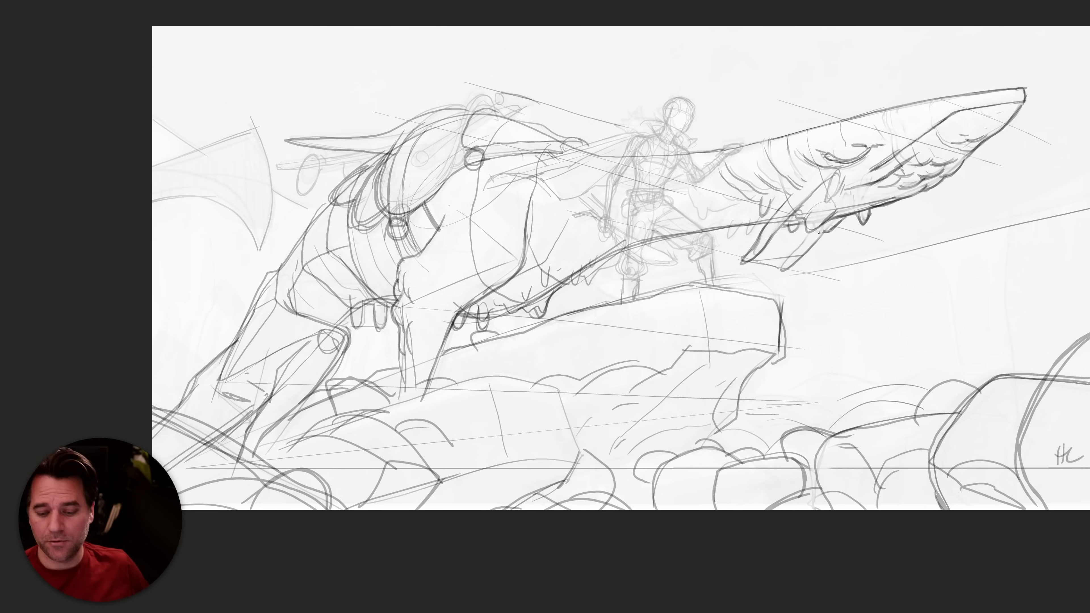
{"action": "mouse_move", "coordinate": [821, 236]}
{"action": "left_mouse_down"}
{"action": "mouse_move", "coordinate": [779, 270]}
{"action": "mouse_move", "coordinate": [806, 233]}
{"action": "mouse_move", "coordinate": [800, 222]}
{"action": "left_mouse_up"}
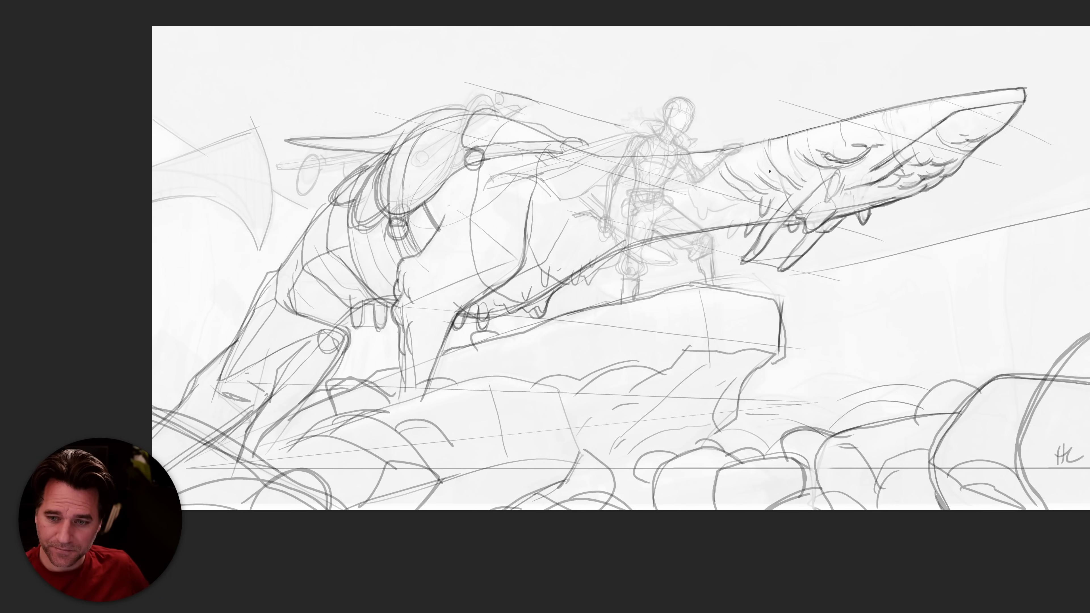
{"action": "mouse_move", "coordinate": [762, 201]}
{"action": "left_mouse_down"}
{"action": "mouse_move", "coordinate": [759, 218]}
{"action": "mouse_move", "coordinate": [766, 209]}
{"action": "left_mouse_up"}
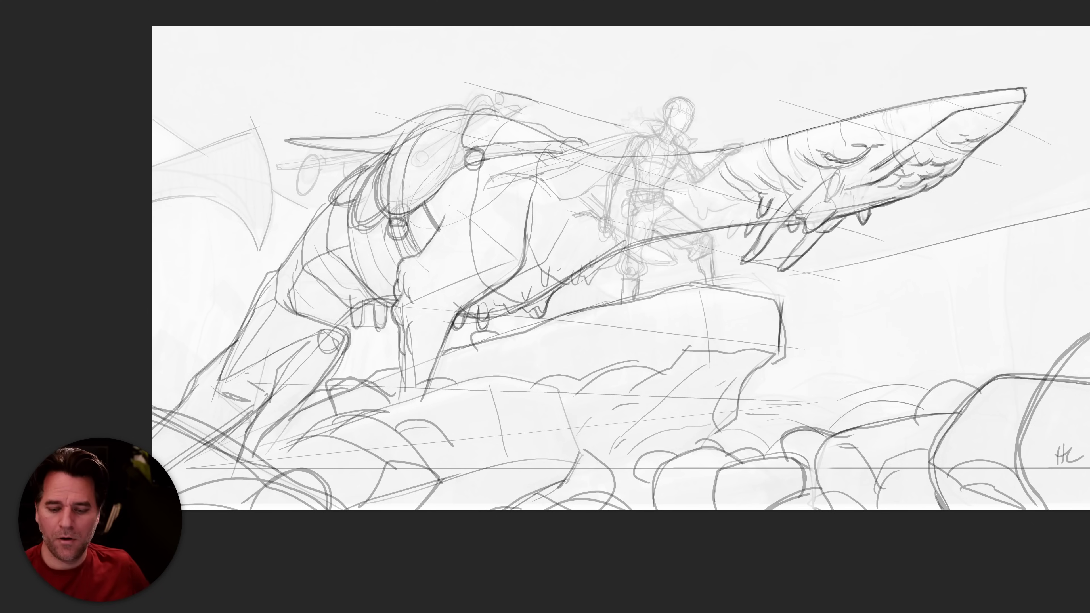
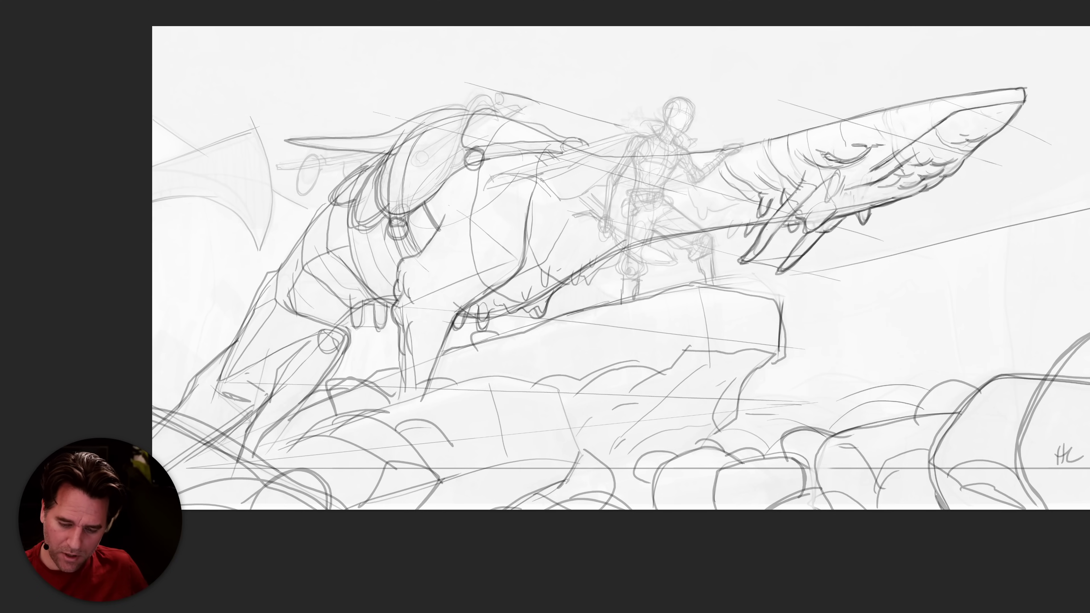
{"action": "mouse_move", "coordinate": [727, 221]}
{"action": "left_mouse_down"}
{"action": "mouse_move", "coordinate": [739, 218]}
{"action": "mouse_move", "coordinate": [732, 208]}
{"action": "left_mouse_up"}
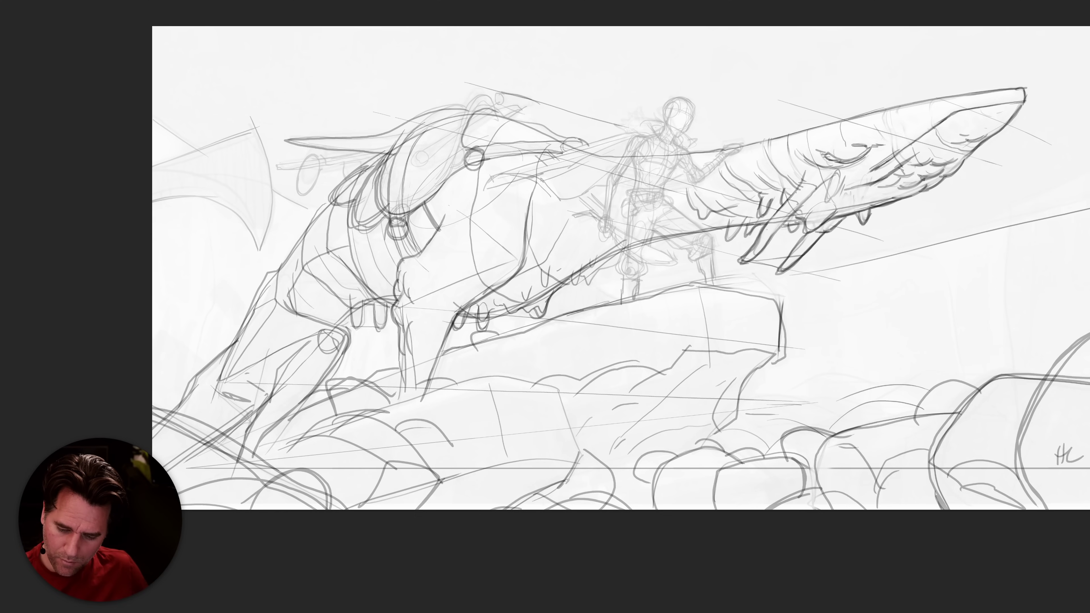
{"action": "left_click_drag", "start_coordinate": [865, 214], "coordinate": [861, 225]}
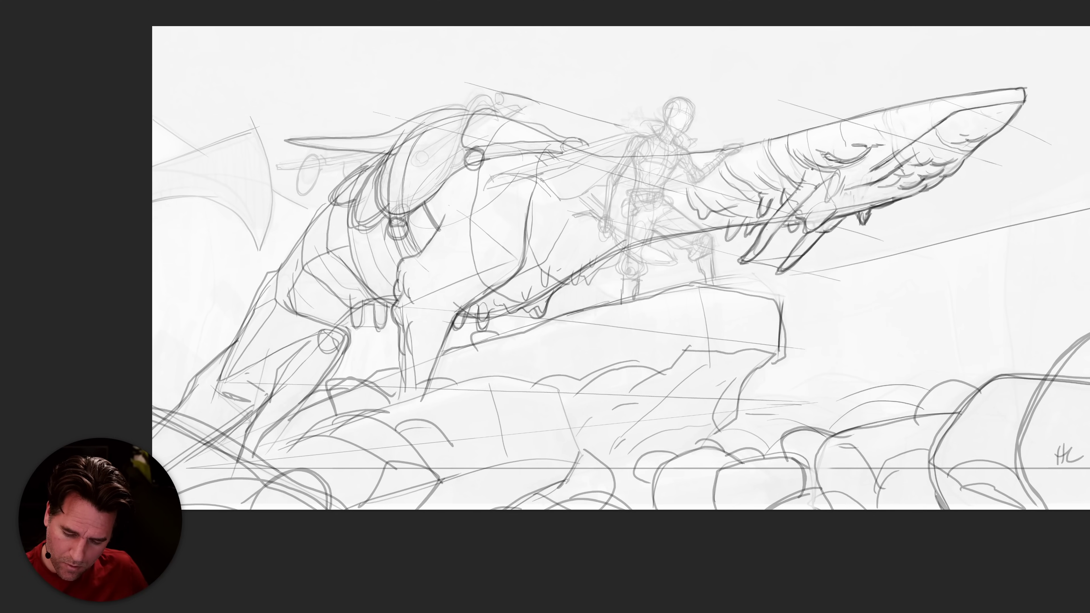
Add darker curved wrinkle folds across the neck behind the creature's head.
{"action": "mouse_move", "coordinate": [747, 156]}
{"action": "left_mouse_down"}
{"action": "mouse_move", "coordinate": [770, 189]}
{"action": "mouse_move", "coordinate": [758, 173]}
{"action": "mouse_move", "coordinate": [783, 190]}
{"action": "left_mouse_up"}
{"action": "mouse_move", "coordinate": [724, 163]}
{"action": "left_mouse_down"}
{"action": "mouse_move", "coordinate": [761, 201]}
{"action": "mouse_move", "coordinate": [714, 165]}
{"action": "mouse_move", "coordinate": [763, 184]}
{"action": "mouse_move", "coordinate": [755, 202]}
{"action": "mouse_move", "coordinate": [710, 167]}
{"action": "mouse_move", "coordinate": [758, 206]}
{"action": "left_mouse_up"}
{"action": "left_click_drag", "start_coordinate": [723, 163], "coordinate": [763, 199]}
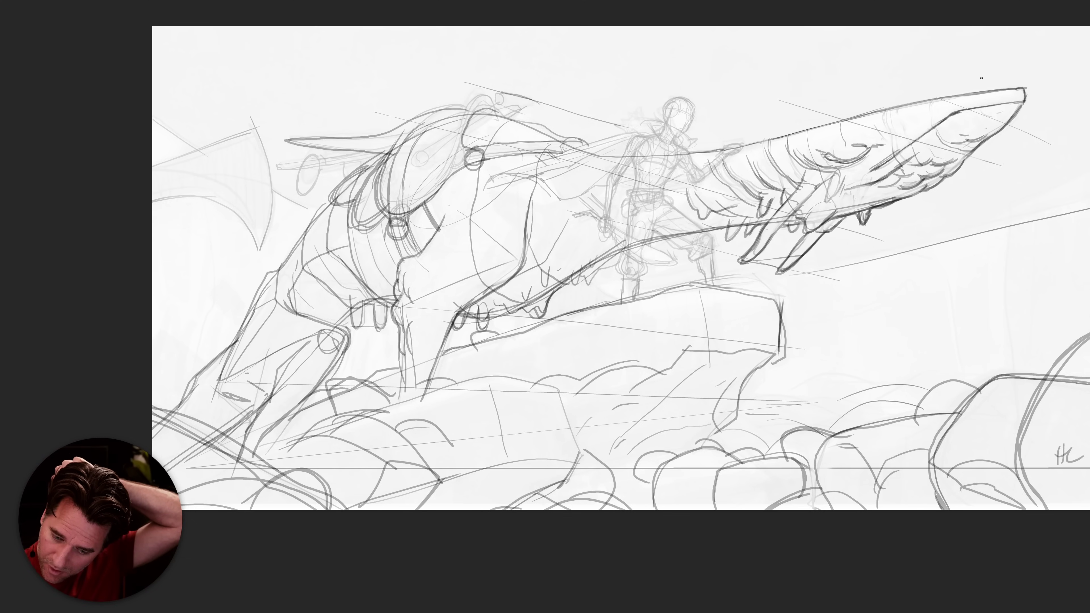
Define the mouth corner and the roots of the two fangs with dark strokes along the jaw.
{"action": "mouse_move", "coordinate": [882, 164]}
{"action": "left_mouse_down"}
{"action": "mouse_move", "coordinate": [862, 173]}
{"action": "mouse_move", "coordinate": [889, 177]}
{"action": "mouse_move", "coordinate": [827, 190]}
{"action": "left_mouse_up"}
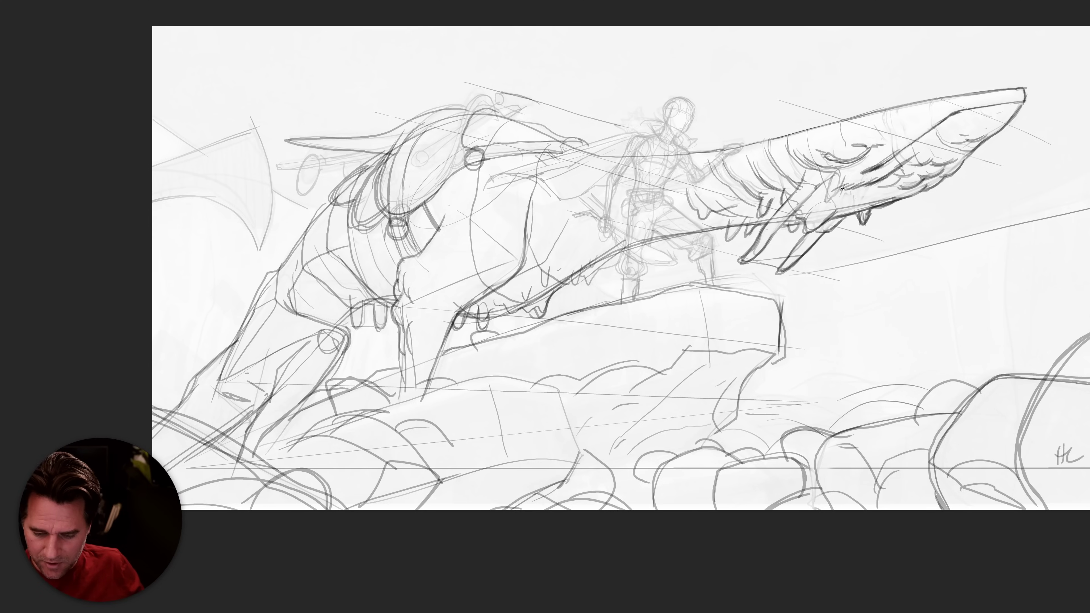
{"action": "mouse_move", "coordinate": [825, 196]}
{"action": "left_mouse_down"}
{"action": "mouse_move", "coordinate": [825, 183]}
{"action": "mouse_move", "coordinate": [813, 195]}
{"action": "left_mouse_up"}
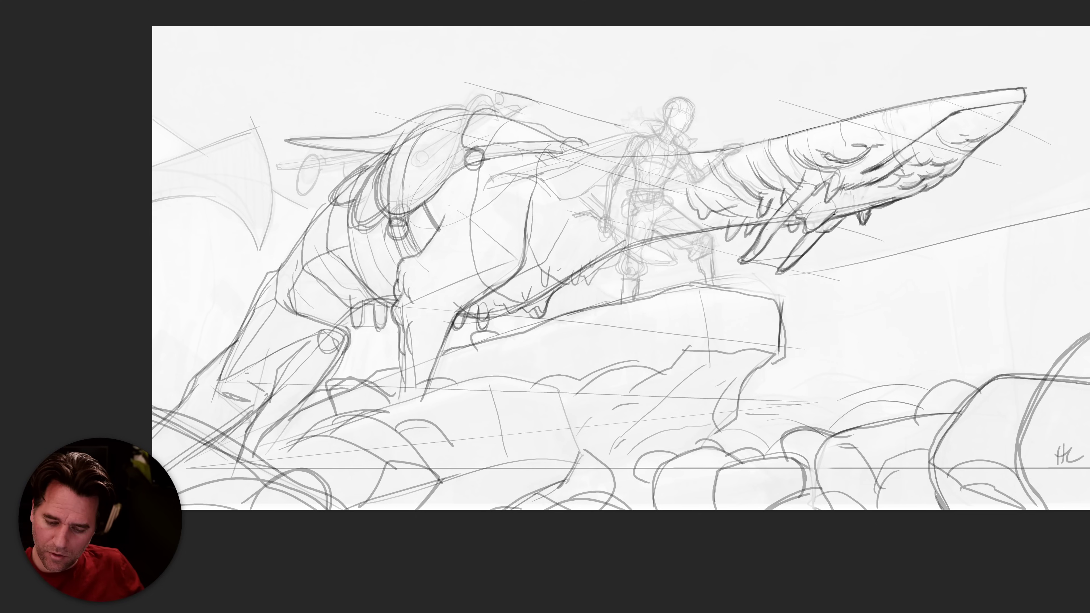
{"action": "mouse_move", "coordinate": [839, 212]}
{"action": "left_mouse_down"}
{"action": "mouse_move", "coordinate": [804, 234]}
{"action": "mouse_move", "coordinate": [805, 223]}
{"action": "mouse_move", "coordinate": [787, 258]}
{"action": "left_mouse_up"}
{"action": "mouse_move", "coordinate": [846, 217]}
{"action": "left_mouse_down"}
{"action": "mouse_move", "coordinate": [830, 233]}
{"action": "mouse_move", "coordinate": [829, 217]}
{"action": "mouse_move", "coordinate": [790, 235]}
{"action": "mouse_move", "coordinate": [786, 222]}
{"action": "mouse_move", "coordinate": [770, 240]}
{"action": "left_mouse_up"}
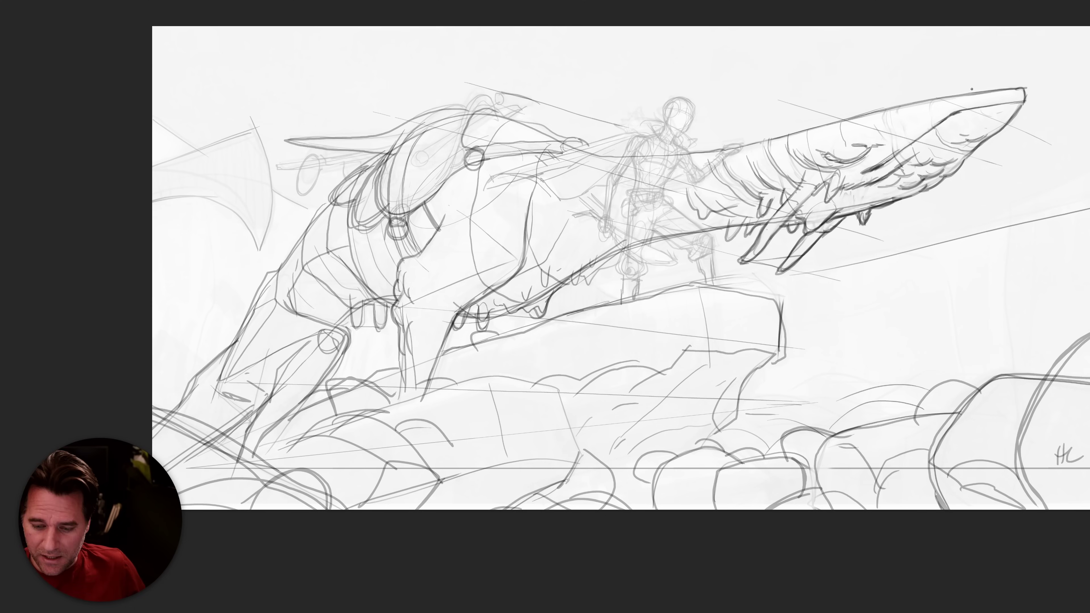
Draw a contour line across the snout and short skin wrinkles above and behind the creature's eye.
{"action": "mouse_move", "coordinate": [887, 111]}
{"action": "left_mouse_down"}
{"action": "mouse_move", "coordinate": [890, 160]}
{"action": "mouse_move", "coordinate": [891, 145]}
{"action": "left_mouse_up"}
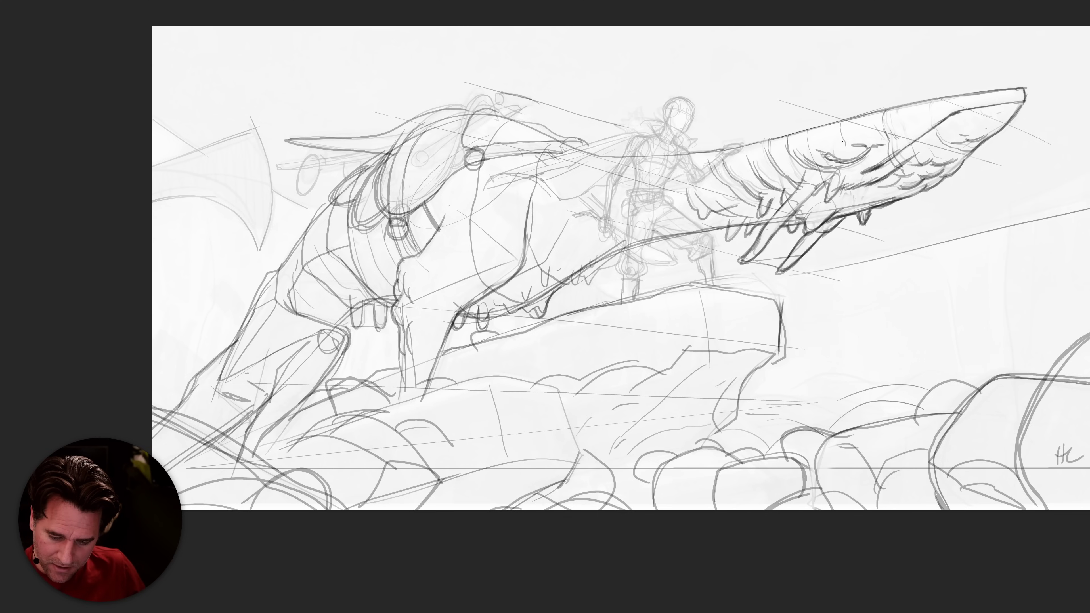
{"action": "left_click_drag", "start_coordinate": [831, 137], "coordinate": [845, 141]}
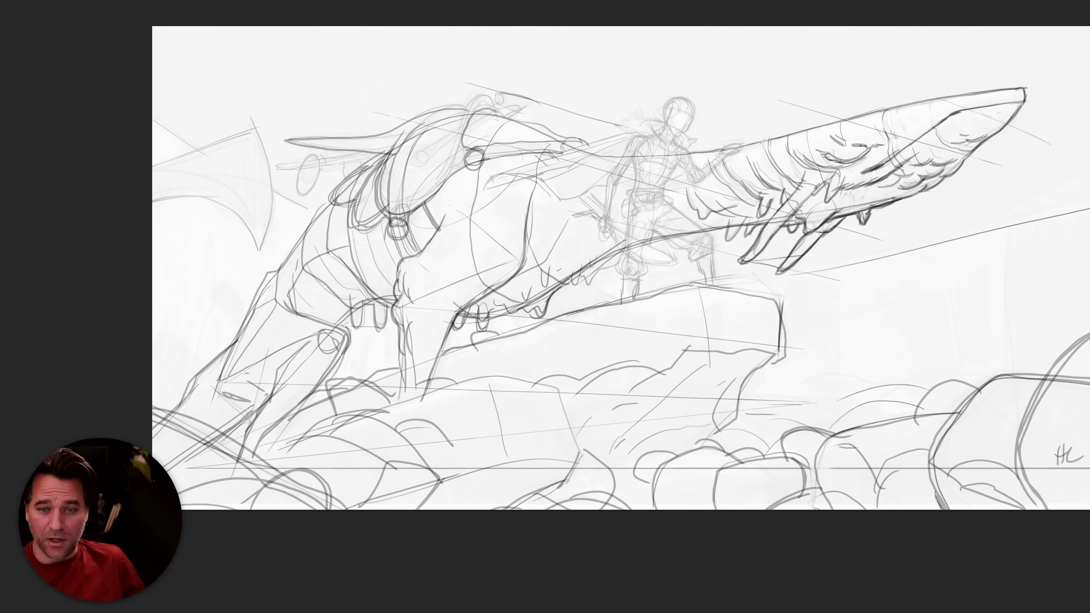
{"action": "mouse_move", "coordinate": [807, 132]}
{"action": "left_mouse_down"}
{"action": "mouse_move", "coordinate": [824, 172]}
{"action": "mouse_move", "coordinate": [803, 136]}
{"action": "left_mouse_up"}
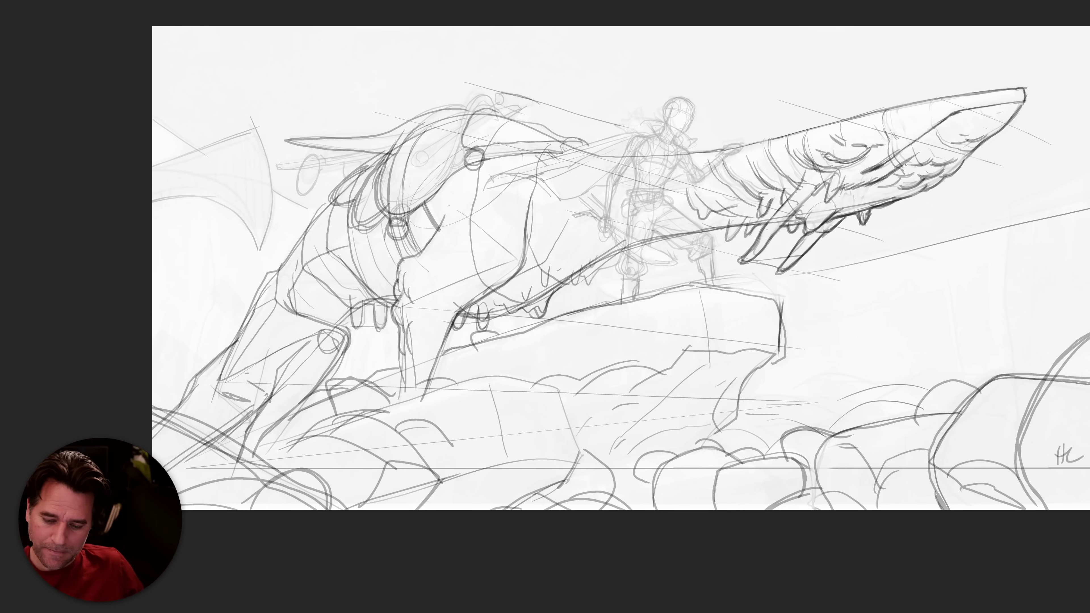
Build up overlapping rounded scales along the lower jaw and add short dark marks on the upper snout.
{"action": "mouse_move", "coordinate": [901, 200]}
{"action": "left_mouse_down"}
{"action": "mouse_move", "coordinate": [928, 187]}
{"action": "mouse_move", "coordinate": [874, 203]}
{"action": "mouse_move", "coordinate": [864, 190]}
{"action": "mouse_move", "coordinate": [888, 193]}
{"action": "mouse_move", "coordinate": [859, 204]}
{"action": "left_mouse_up"}
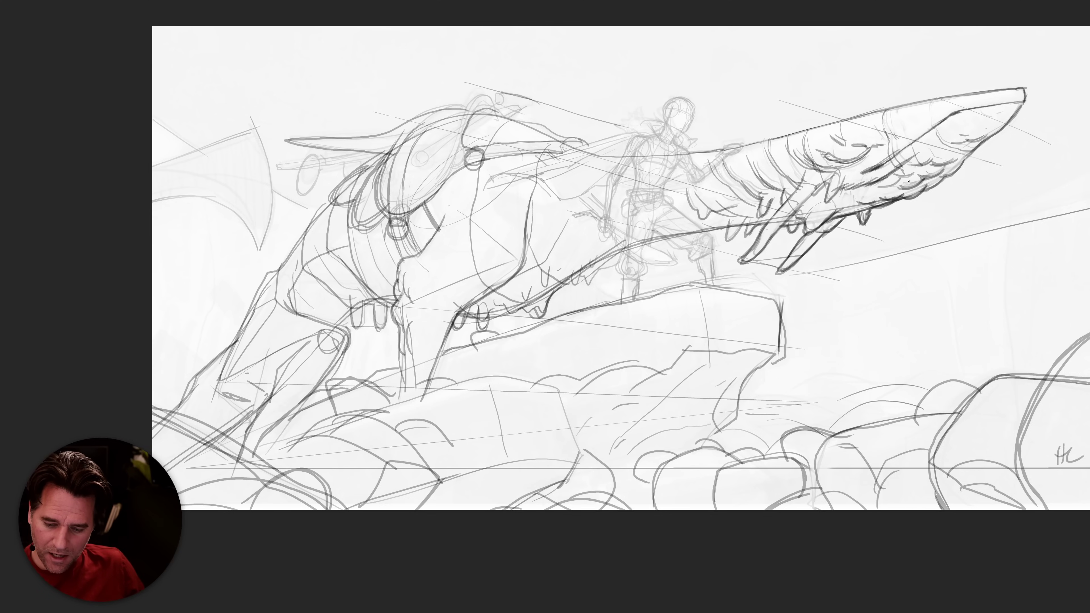
{"action": "mouse_move", "coordinate": [910, 176]}
{"action": "left_mouse_down"}
{"action": "mouse_move", "coordinate": [893, 174]}
{"action": "mouse_move", "coordinate": [899, 191]}
{"action": "left_mouse_up"}
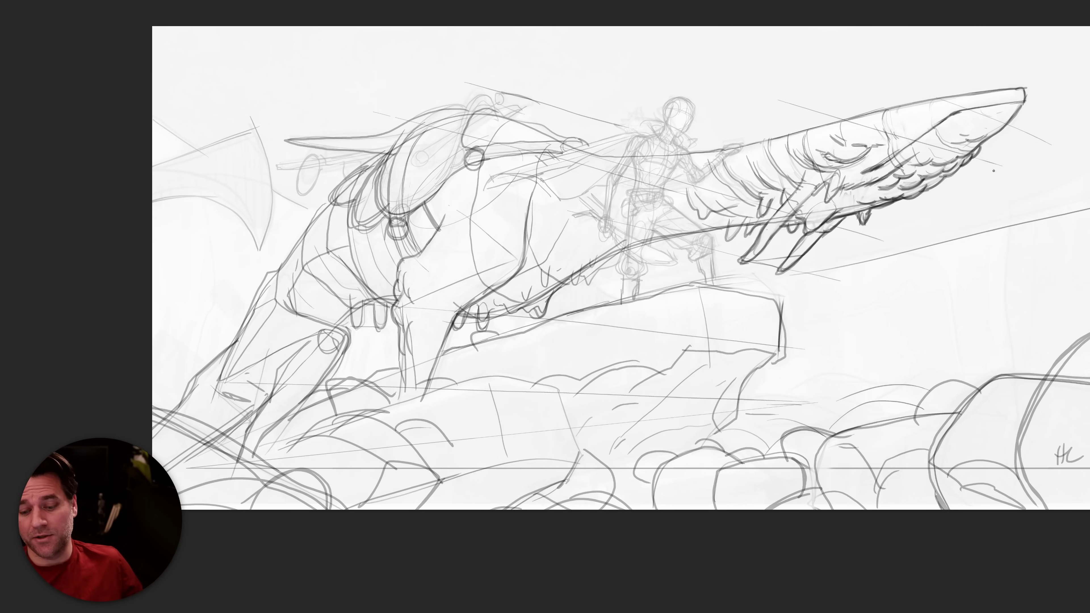
{"action": "key", "text": "ctrl+z"}
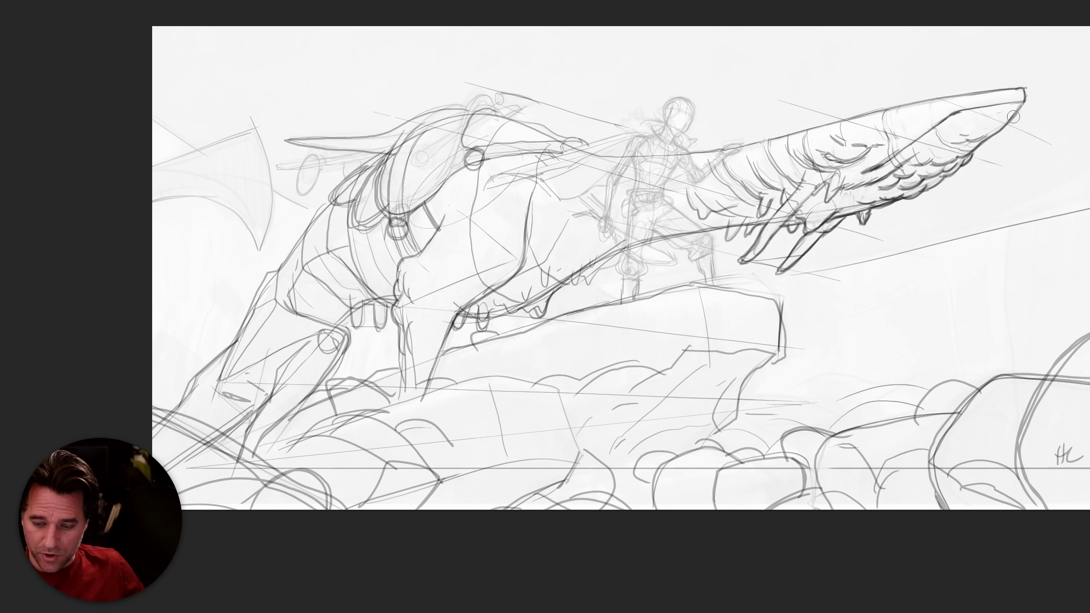
{"action": "mouse_move", "coordinate": [1002, 106]}
{"action": "left_mouse_down"}
{"action": "mouse_move", "coordinate": [1018, 102]}
{"action": "mouse_move", "coordinate": [995, 137]}
{"action": "mouse_move", "coordinate": [1027, 111]}
{"action": "left_mouse_up"}
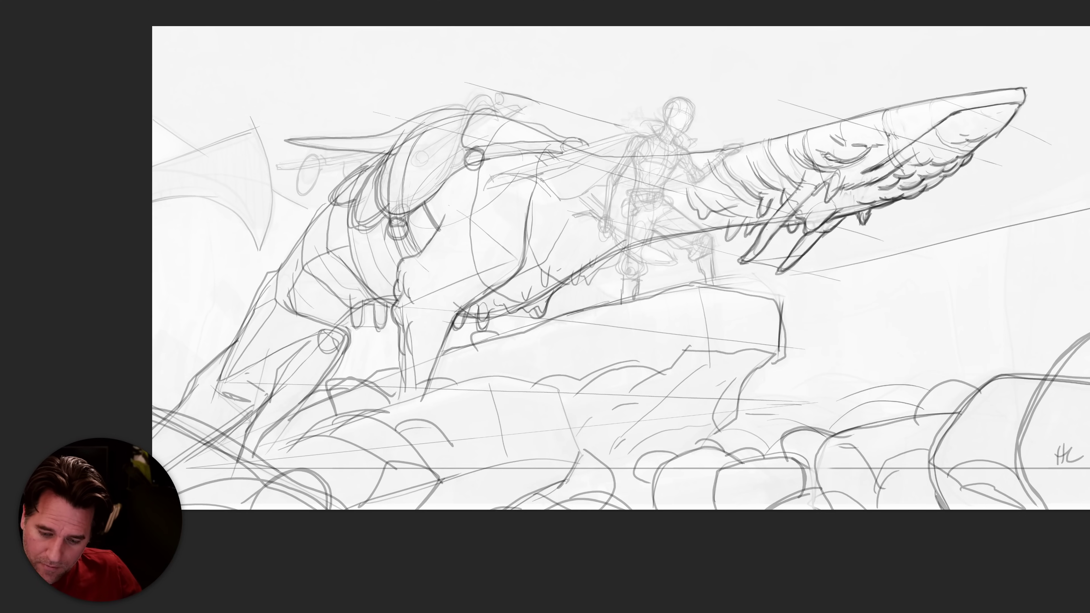
{"action": "mouse_move", "coordinate": [876, 125]}
{"action": "left_mouse_down"}
{"action": "mouse_move", "coordinate": [896, 138]}
{"action": "mouse_move", "coordinate": [930, 126]}
{"action": "left_mouse_up"}
{"action": "left_click_drag", "start_coordinate": [921, 120], "coordinate": [933, 124]}
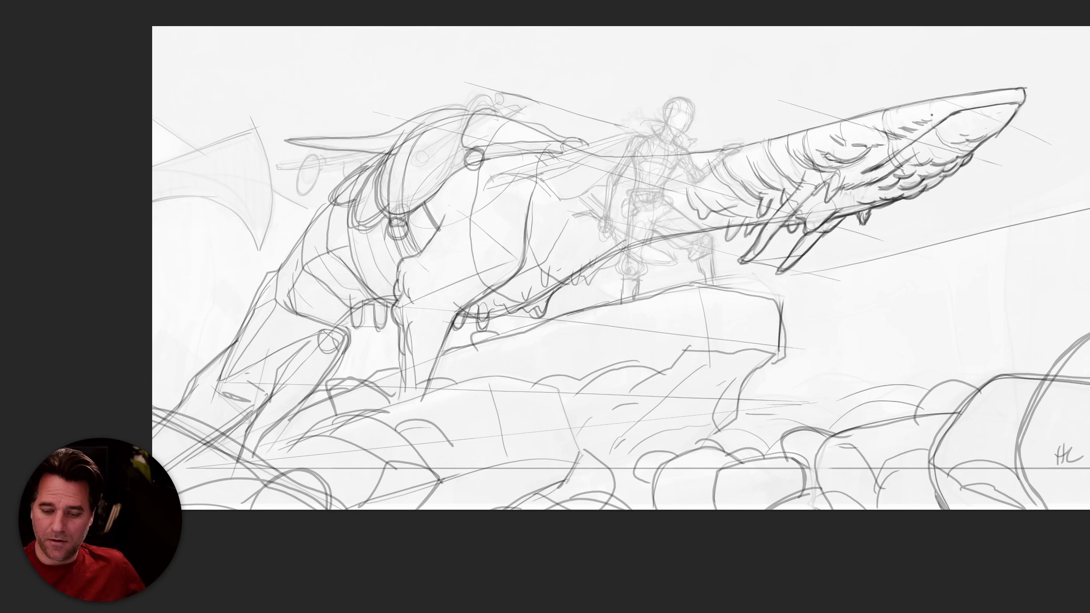
Darken the long underside contour from the neck to the belly and the pointed skin drips beneath the chest.
{"action": "mouse_move", "coordinate": [962, 248]}
{"action": "left_mouse_down"}
{"action": "mouse_move", "coordinate": [953, 237]}
{"action": "mouse_move", "coordinate": [910, 243]}
{"action": "left_mouse_up"}
{"action": "left_click_drag", "start_coordinate": [860, 192], "coordinate": [830, 213]}
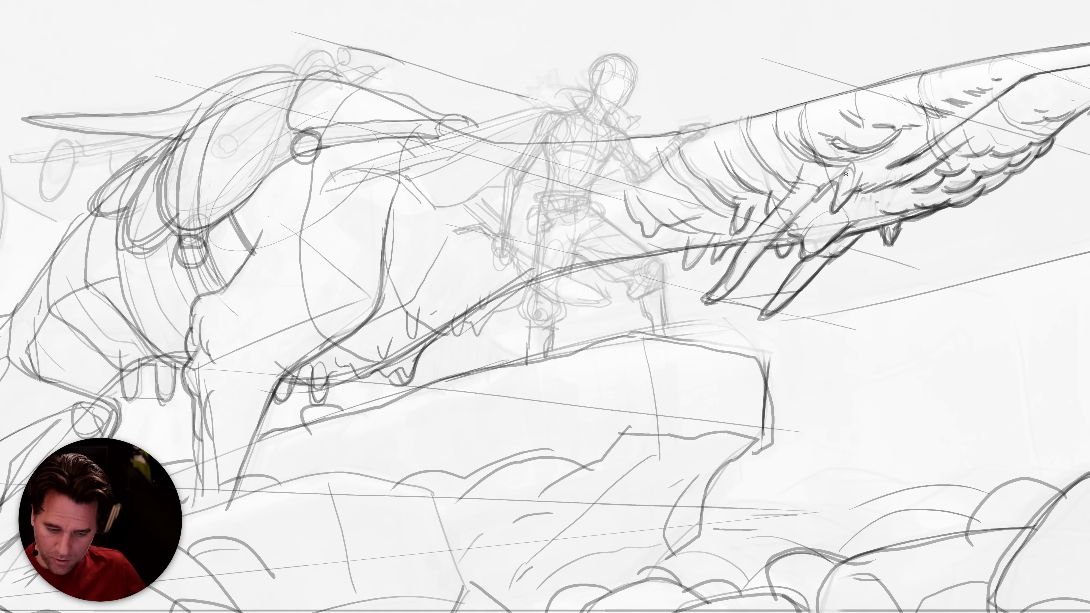
{"action": "left_click_drag", "start_coordinate": [673, 253], "coordinate": [626, 263]}
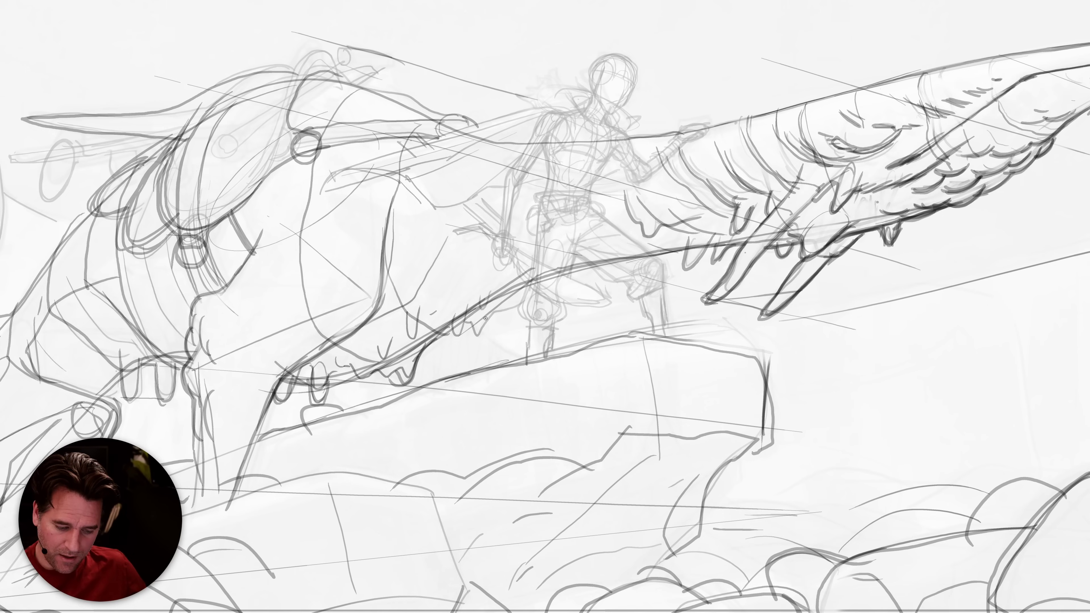
{"action": "mouse_move", "coordinate": [494, 285]}
{"action": "left_mouse_down"}
{"action": "mouse_move", "coordinate": [486, 307]}
{"action": "mouse_move", "coordinate": [479, 291]}
{"action": "mouse_move", "coordinate": [457, 336]}
{"action": "mouse_move", "coordinate": [450, 314]}
{"action": "mouse_move", "coordinate": [450, 338]}
{"action": "left_mouse_up"}
{"action": "left_click_drag", "start_coordinate": [469, 302], "coordinate": [459, 335]}
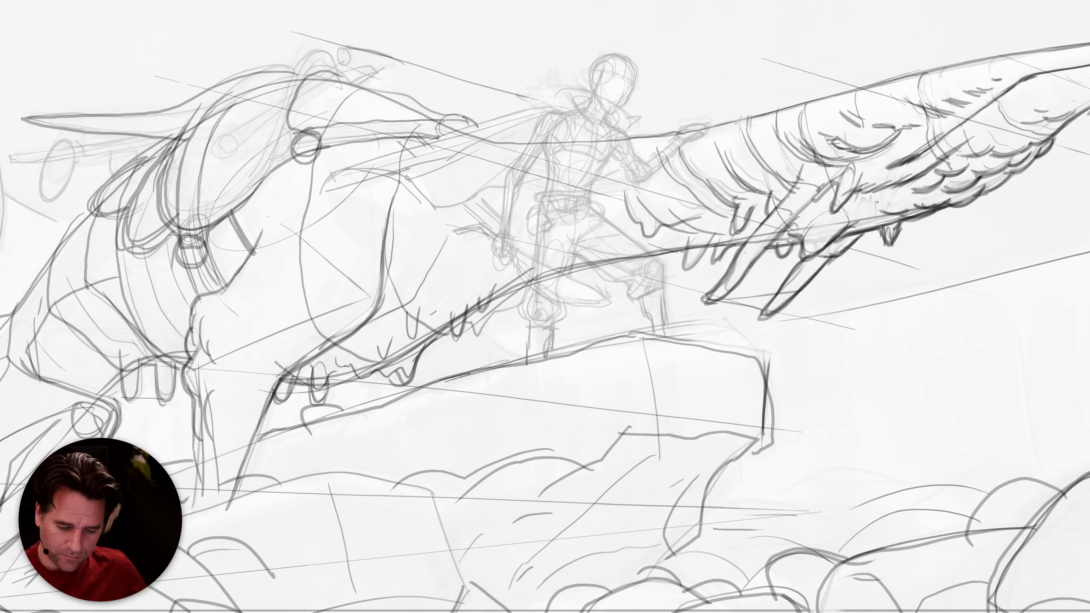
{"action": "mouse_move", "coordinate": [708, 244]}
{"action": "left_mouse_down"}
{"action": "mouse_move", "coordinate": [570, 275]}
{"action": "mouse_move", "coordinate": [419, 347]}
{"action": "mouse_move", "coordinate": [526, 287]}
{"action": "mouse_move", "coordinate": [441, 338]}
{"action": "mouse_move", "coordinate": [517, 289]}
{"action": "mouse_move", "coordinate": [508, 305]}
{"action": "mouse_move", "coordinate": [533, 271]}
{"action": "mouse_move", "coordinate": [498, 311]}
{"action": "mouse_move", "coordinate": [326, 386]}
{"action": "mouse_move", "coordinate": [315, 401]}
{"action": "mouse_move", "coordinate": [309, 382]}
{"action": "mouse_move", "coordinate": [293, 381]}
{"action": "mouse_move", "coordinate": [326, 372]}
{"action": "mouse_move", "coordinate": [317, 387]}
{"action": "mouse_move", "coordinate": [341, 382]}
{"action": "mouse_move", "coordinate": [318, 399]}
{"action": "mouse_move", "coordinate": [289, 385]}
{"action": "mouse_move", "coordinate": [296, 372]}
{"action": "mouse_move", "coordinate": [276, 397]}
{"action": "mouse_move", "coordinate": [334, 366]}
{"action": "mouse_move", "coordinate": [326, 391]}
{"action": "mouse_move", "coordinate": [303, 386]}
{"action": "mouse_move", "coordinate": [328, 385]}
{"action": "left_mouse_up"}
{"action": "key", "text": "e"}
{"action": "key", "text": "b"}
{"action": "key", "text": "e"}
{"action": "key", "text": "b"}
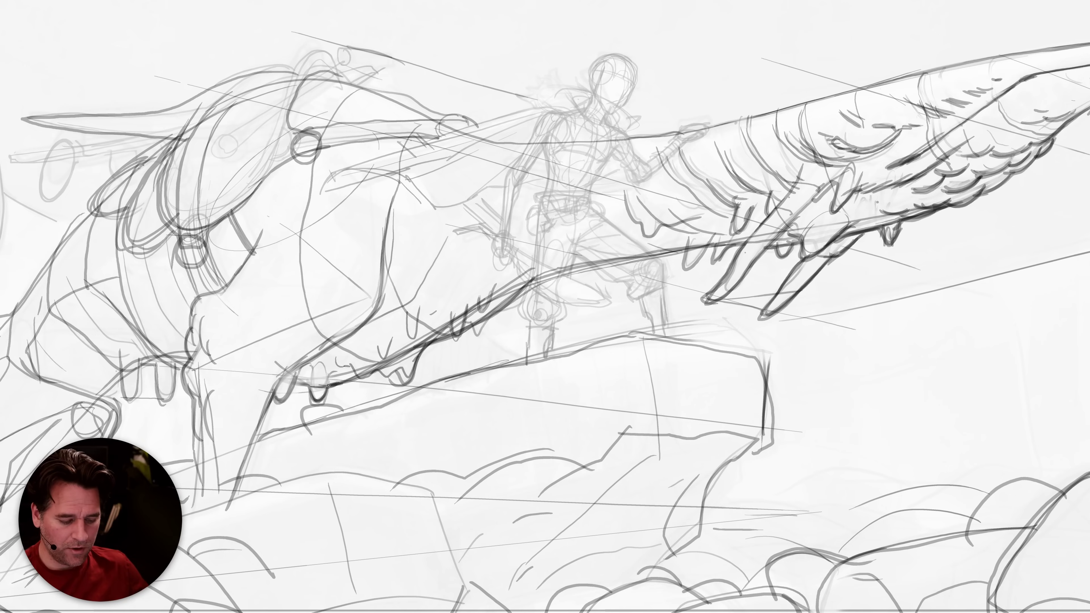
Erase stray lines where the foreleg meets the chest and redraw the leg's upper edge.
{"action": "key", "text": "e"}
{"action": "left_click_drag", "start_coordinate": [364, 308], "coordinate": [258, 384]}
{"action": "left_click_drag", "start_coordinate": [300, 339], "coordinate": [364, 286]}
{"action": "key", "text": "b"}
{"action": "mouse_move", "coordinate": [362, 325]}
{"action": "left_mouse_down"}
{"action": "mouse_move", "coordinate": [280, 382]}
{"action": "mouse_move", "coordinate": [261, 417]}
{"action": "mouse_move", "coordinate": [288, 377]}
{"action": "left_mouse_up"}
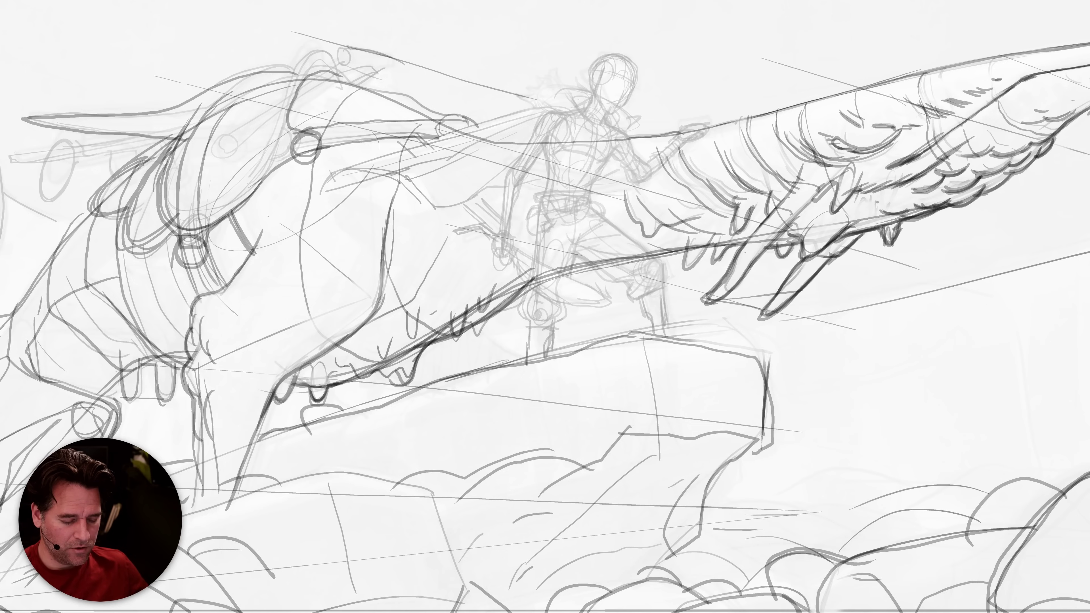
Redraw the cluster of hanging skin points beneath the chest, erasing the stray strokes around it.
{"action": "mouse_move", "coordinate": [420, 335]}
{"action": "left_mouse_down"}
{"action": "mouse_move", "coordinate": [398, 351]}
{"action": "mouse_move", "coordinate": [404, 339]}
{"action": "mouse_move", "coordinate": [388, 360]}
{"action": "left_mouse_up"}
{"action": "left_click_drag", "start_coordinate": [410, 300], "coordinate": [407, 345]}
{"action": "key", "text": "ctrl+z"}
{"action": "mouse_move", "coordinate": [414, 321]}
{"action": "left_mouse_down"}
{"action": "mouse_move", "coordinate": [383, 352]}
{"action": "mouse_move", "coordinate": [376, 338]}
{"action": "mouse_move", "coordinate": [415, 365]}
{"action": "mouse_move", "coordinate": [427, 346]}
{"action": "mouse_move", "coordinate": [404, 383]}
{"action": "mouse_move", "coordinate": [349, 369]}
{"action": "left_mouse_up"}
{"action": "mouse_move", "coordinate": [416, 346]}
{"action": "left_mouse_down"}
{"action": "mouse_move", "coordinate": [399, 376]}
{"action": "mouse_move", "coordinate": [378, 372]}
{"action": "mouse_move", "coordinate": [374, 357]}
{"action": "mouse_move", "coordinate": [386, 379]}
{"action": "mouse_move", "coordinate": [397, 345]}
{"action": "mouse_move", "coordinate": [390, 372]}
{"action": "mouse_move", "coordinate": [372, 363]}
{"action": "mouse_move", "coordinate": [385, 379]}
{"action": "mouse_move", "coordinate": [401, 358]}
{"action": "mouse_move", "coordinate": [390, 380]}
{"action": "mouse_move", "coordinate": [401, 359]}
{"action": "mouse_move", "coordinate": [403, 383]}
{"action": "mouse_move", "coordinate": [422, 338]}
{"action": "mouse_move", "coordinate": [401, 360]}
{"action": "left_mouse_up"}
{"action": "key", "text": "ctrl+z"}
{"action": "key", "text": "e"}
{"action": "left_click_drag", "start_coordinate": [414, 316], "coordinate": [383, 360]}
{"action": "mouse_move", "coordinate": [313, 376]}
{"action": "left_mouse_down"}
{"action": "mouse_move", "coordinate": [341, 374]}
{"action": "mouse_move", "coordinate": [295, 376]}
{"action": "left_mouse_up"}
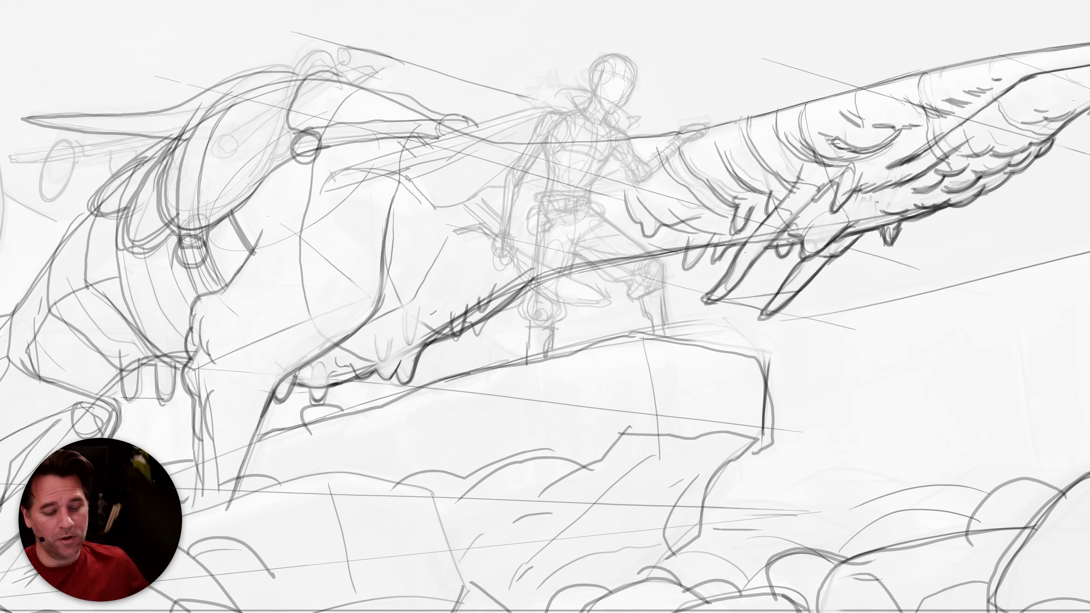
{"action": "mouse_move", "coordinate": [458, 310]}
{"action": "left_mouse_down"}
{"action": "mouse_move", "coordinate": [512, 303]}
{"action": "mouse_move", "coordinate": [478, 340]}
{"action": "mouse_move", "coordinate": [467, 309]}
{"action": "mouse_move", "coordinate": [463, 336]}
{"action": "mouse_move", "coordinate": [452, 318]}
{"action": "mouse_move", "coordinate": [456, 339]}
{"action": "mouse_move", "coordinate": [465, 305]}
{"action": "mouse_move", "coordinate": [489, 297]}
{"action": "left_mouse_up"}
{"action": "left_click_drag", "start_coordinate": [475, 297], "coordinate": [476, 311]}
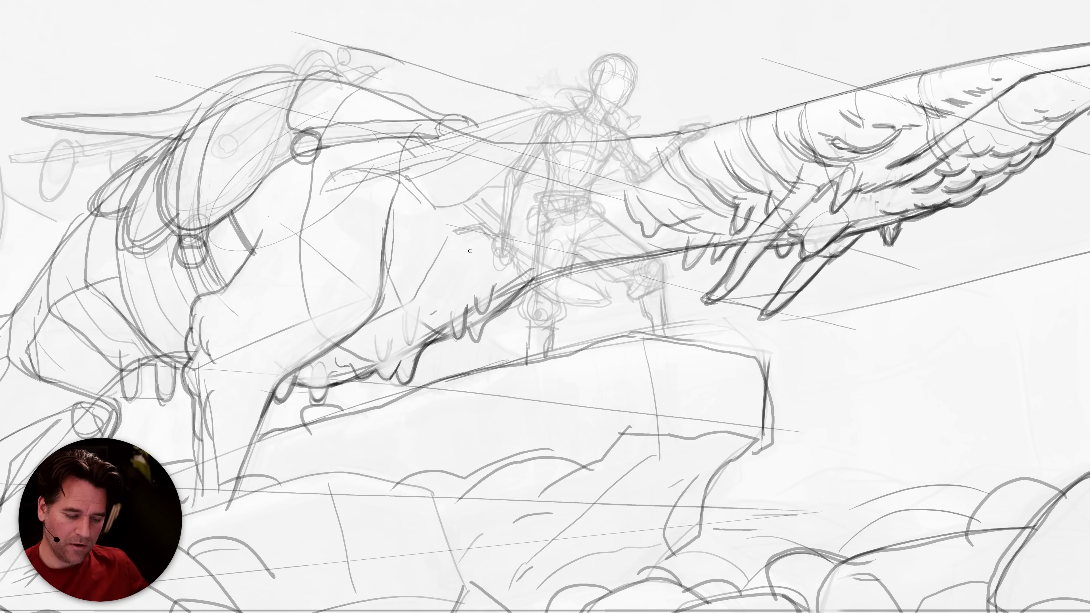
Darken the shoulder line above the foreleg and add short curved skin creases along its lower bend.
{"action": "left_click_drag", "start_coordinate": [393, 197], "coordinate": [379, 246]}
{"action": "mouse_move", "coordinate": [375, 297]}
{"action": "left_mouse_down"}
{"action": "mouse_move", "coordinate": [363, 319]}
{"action": "mouse_move", "coordinate": [349, 321]}
{"action": "mouse_move", "coordinate": [372, 286]}
{"action": "left_mouse_up"}
{"action": "left_click_drag", "start_coordinate": [376, 281], "coordinate": [329, 341]}
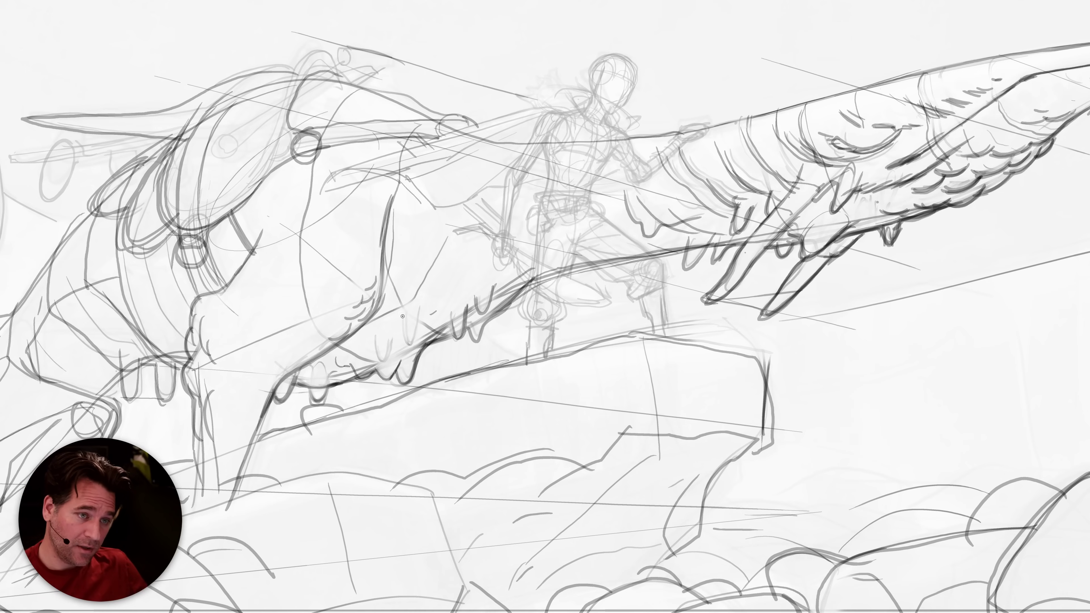
Redraw the foreleg's front and rear edges with a rough, bumpy elbow and small crease marks.
{"action": "mouse_move", "coordinate": [191, 318]}
{"action": "left_mouse_down"}
{"action": "mouse_move", "coordinate": [182, 343]}
{"action": "mouse_move", "coordinate": [184, 367]}
{"action": "mouse_move", "coordinate": [198, 342]}
{"action": "mouse_move", "coordinate": [189, 359]}
{"action": "mouse_move", "coordinate": [183, 323]}
{"action": "mouse_move", "coordinate": [202, 492]}
{"action": "left_mouse_up"}
{"action": "key", "text": "b"}
{"action": "key", "text": "ctrl+z"}
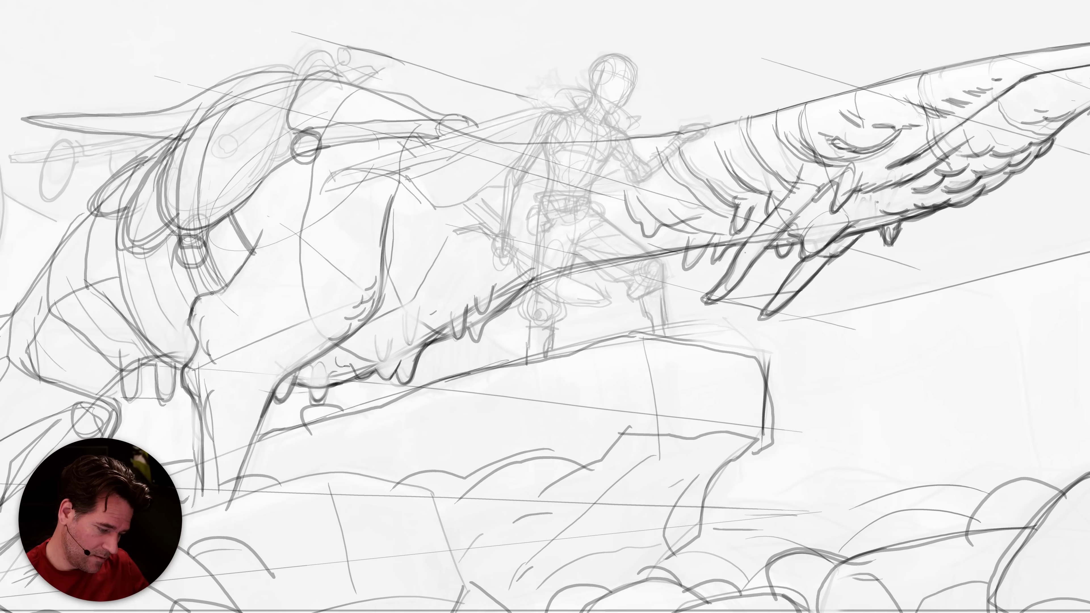
{"action": "mouse_move", "coordinate": [202, 293]}
{"action": "left_mouse_down"}
{"action": "mouse_move", "coordinate": [201, 325]}
{"action": "mouse_move", "coordinate": [190, 310]}
{"action": "mouse_move", "coordinate": [187, 328]}
{"action": "mouse_move", "coordinate": [192, 302]}
{"action": "mouse_move", "coordinate": [185, 313]}
{"action": "mouse_move", "coordinate": [217, 290]}
{"action": "mouse_move", "coordinate": [224, 308]}
{"action": "mouse_move", "coordinate": [203, 322]}
{"action": "left_mouse_up"}
{"action": "mouse_move", "coordinate": [187, 364]}
{"action": "left_mouse_down"}
{"action": "mouse_move", "coordinate": [182, 394]}
{"action": "mouse_move", "coordinate": [193, 395]}
{"action": "mouse_move", "coordinate": [190, 380]}
{"action": "left_mouse_up"}
{"action": "left_click_drag", "start_coordinate": [216, 304], "coordinate": [209, 342]}
{"action": "mouse_move", "coordinate": [261, 401]}
{"action": "left_mouse_down"}
{"action": "mouse_move", "coordinate": [263, 343]}
{"action": "mouse_move", "coordinate": [249, 454]}
{"action": "left_mouse_up"}
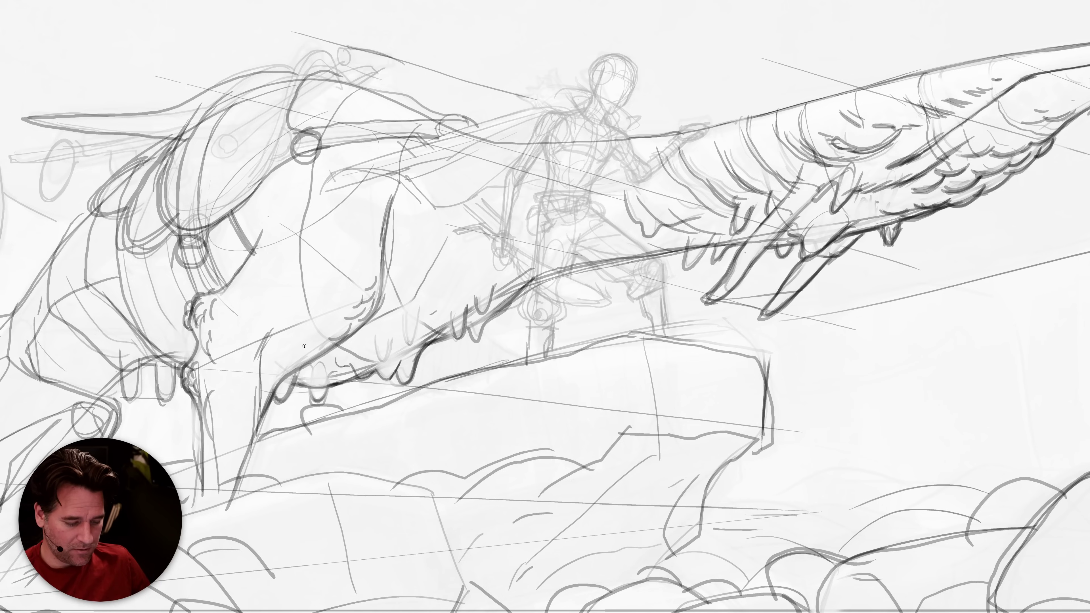
{"action": "left_click_drag", "start_coordinate": [292, 344], "coordinate": [335, 340]}
Darken the saddle's front edge and its ring, and draw a short capped cylinder above the saddle.
{"action": "mouse_move", "coordinate": [233, 223]}
{"action": "left_mouse_down"}
{"action": "mouse_move", "coordinate": [247, 247]}
{"action": "mouse_move", "coordinate": [246, 206]}
{"action": "mouse_move", "coordinate": [302, 142]}
{"action": "mouse_move", "coordinate": [288, 156]}
{"action": "mouse_move", "coordinate": [299, 145]}
{"action": "mouse_move", "coordinate": [293, 103]}
{"action": "mouse_move", "coordinate": [312, 72]}
{"action": "mouse_move", "coordinate": [340, 68]}
{"action": "left_mouse_up"}
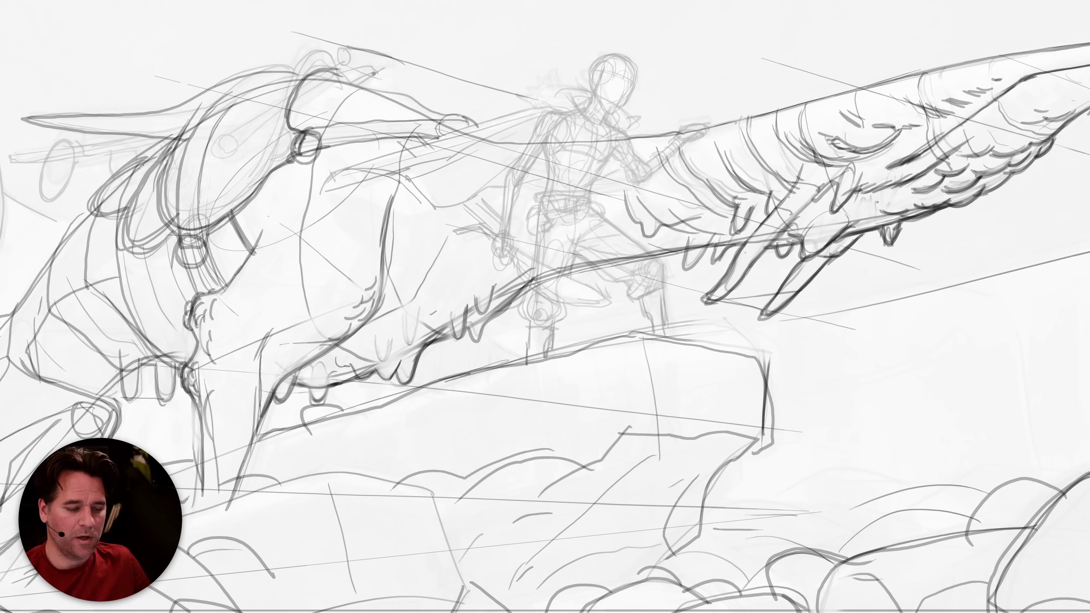
{"action": "left_click_drag", "start_coordinate": [656, 344], "coordinate": [654, 342]}
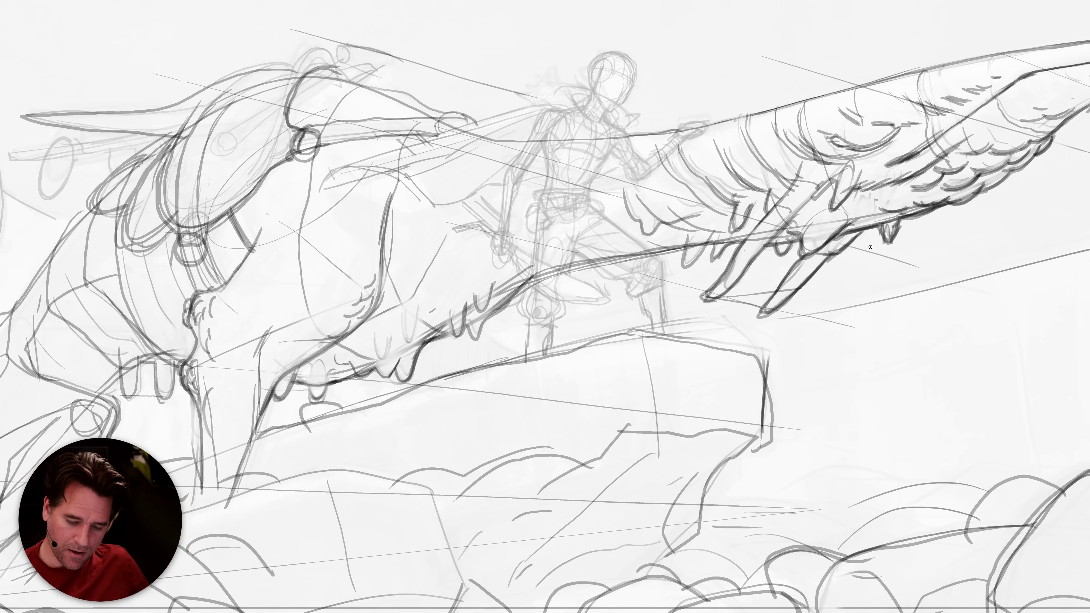
{"action": "mouse_move", "coordinate": [403, 66]}
{"action": "left_mouse_down"}
{"action": "mouse_move", "coordinate": [334, 39]}
{"action": "mouse_move", "coordinate": [346, 41]}
{"action": "mouse_move", "coordinate": [338, 49]}
{"action": "mouse_move", "coordinate": [344, 32]}
{"action": "mouse_move", "coordinate": [338, 50]}
{"action": "mouse_move", "coordinate": [386, 69]}
{"action": "mouse_move", "coordinate": [342, 51]}
{"action": "mouse_move", "coordinate": [394, 55]}
{"action": "mouse_move", "coordinate": [397, 69]}
{"action": "left_mouse_up"}
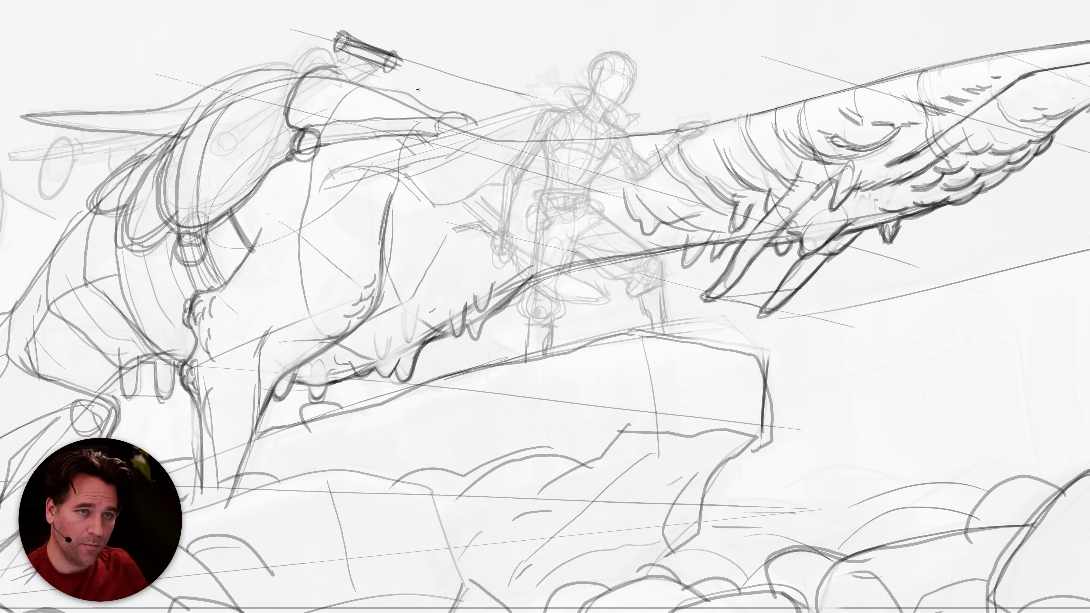
{"action": "mouse_move", "coordinate": [380, 81]}
{"action": "left_mouse_down"}
{"action": "mouse_move", "coordinate": [532, 164]}
{"action": "mouse_move", "coordinate": [540, 129]}
{"action": "mouse_move", "coordinate": [498, 158]}
{"action": "left_mouse_up"}
{"action": "mouse_move", "coordinate": [514, 113]}
{"action": "left_mouse_down"}
{"action": "mouse_move", "coordinate": [472, 150]}
{"action": "mouse_move", "coordinate": [500, 153]}
{"action": "mouse_move", "coordinate": [457, 151]}
{"action": "mouse_move", "coordinate": [446, 161]}
{"action": "left_mouse_up"}
{"action": "key", "text": "ctrl+z"}
{"action": "key", "text": "ctrl+z"}
{"action": "key", "text": "ctrl+z"}
{"action": "key", "text": "ctrl+z"}
{"action": "key", "text": "ctrl+z"}
{"action": "key", "text": "ctrl+z"}
{"action": "key", "text": "ctrl+z"}
{"action": "key", "text": "ctrl+z"}
{"action": "key", "text": "ctrl+z"}
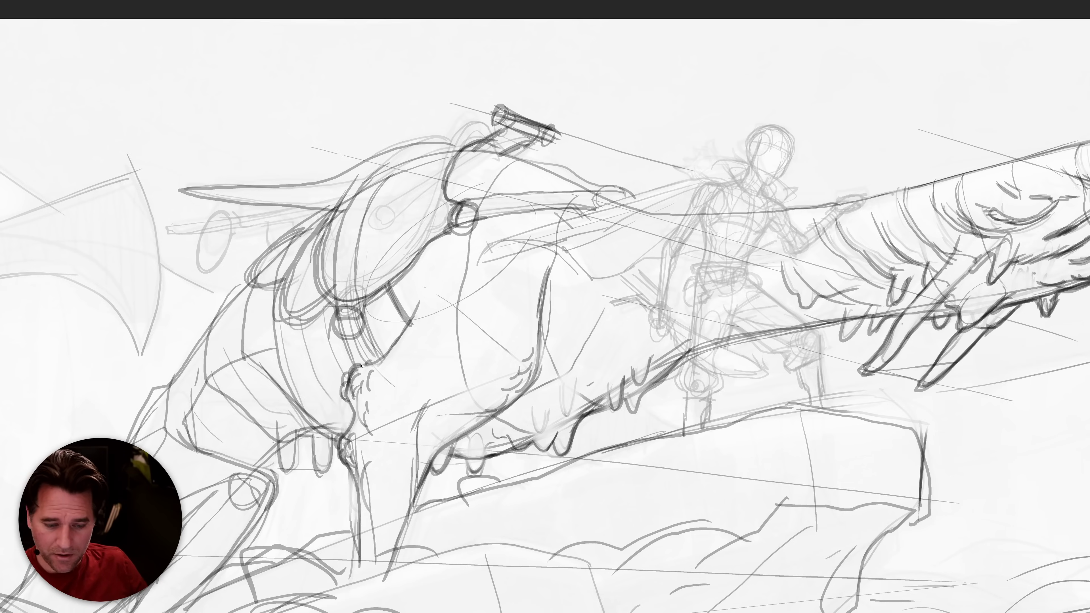
Undo the last strut strokes beneath the capped cylinder and the stray mark on the saddle.
{"action": "key", "text": "ctrl+z"}
{"action": "key", "text": "ctrl+z"}
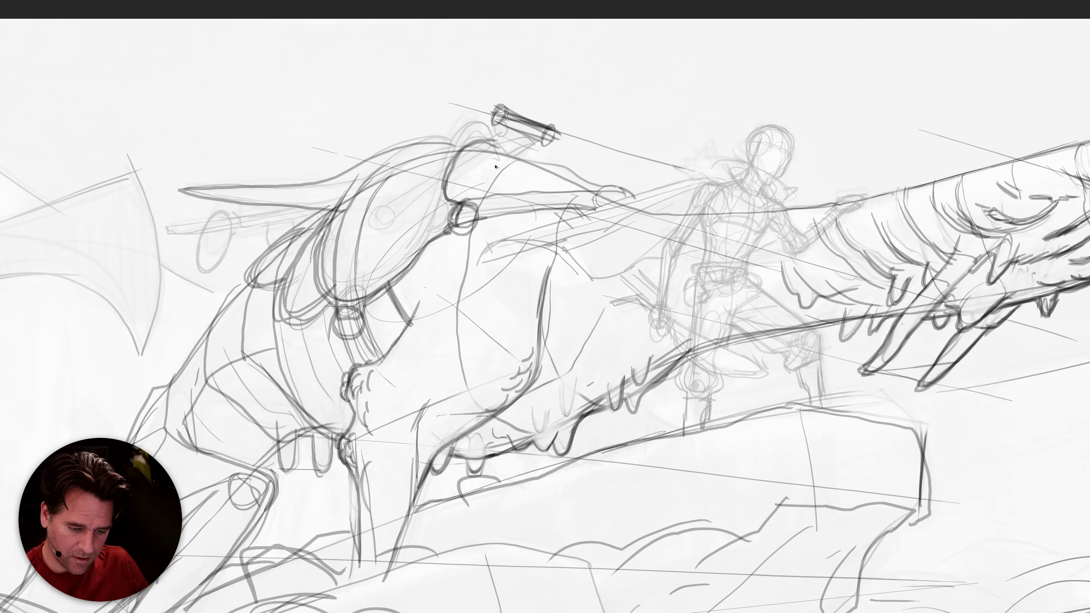
{"action": "mouse_move", "coordinate": [414, 194]}
{"action": "left_mouse_down"}
{"action": "mouse_move", "coordinate": [404, 213]}
{"action": "mouse_move", "coordinate": [412, 190]}
{"action": "mouse_move", "coordinate": [403, 196]}
{"action": "left_mouse_up"}
{"action": "key", "text": "ctrl+z"}
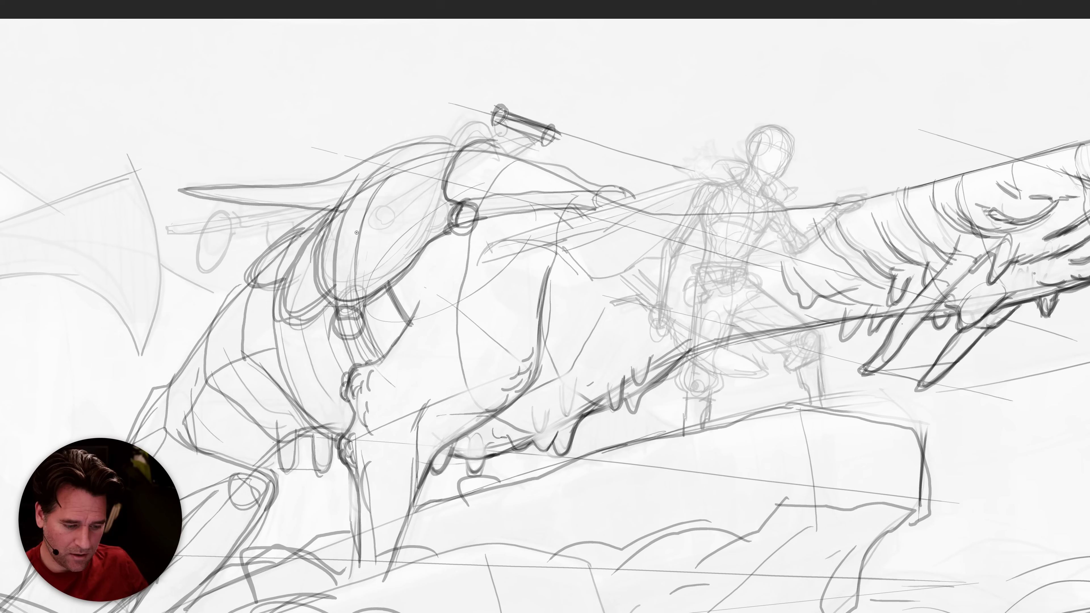
Darken the long upper pole and saddle's top arc, and replace the loops behind the saddle with a clean back contour.
{"action": "mouse_move", "coordinate": [205, 196]}
{"action": "left_mouse_down"}
{"action": "mouse_move", "coordinate": [372, 194]}
{"action": "mouse_move", "coordinate": [427, 175]}
{"action": "mouse_move", "coordinate": [404, 192]}
{"action": "mouse_move", "coordinate": [205, 195]}
{"action": "mouse_move", "coordinate": [340, 216]}
{"action": "left_mouse_up"}
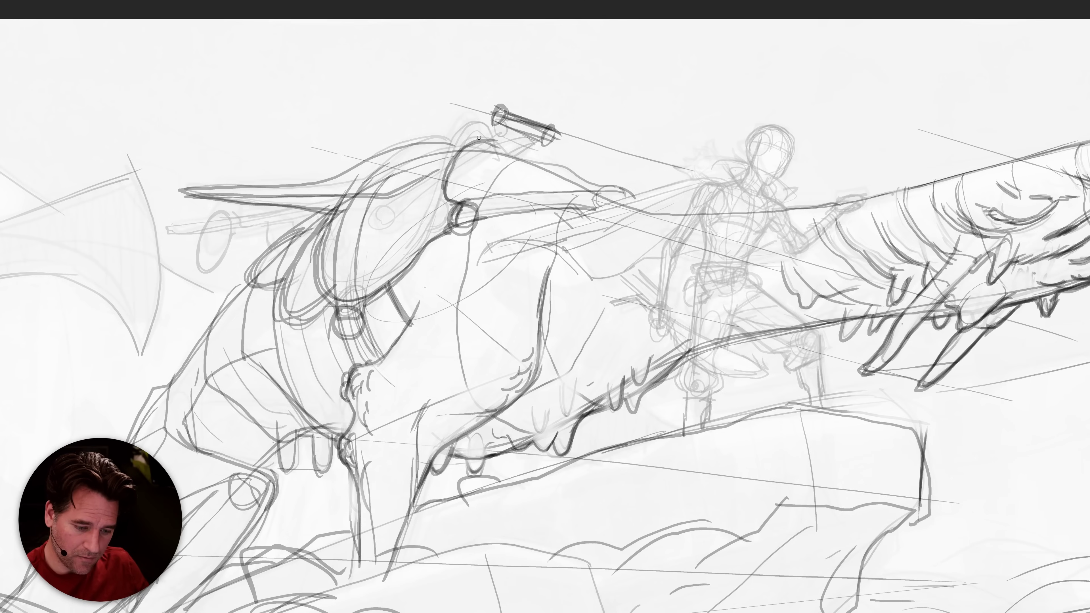
{"action": "mouse_move", "coordinate": [562, 179]}
{"action": "left_mouse_down"}
{"action": "mouse_move", "coordinate": [414, 143]}
{"action": "mouse_move", "coordinate": [349, 182]}
{"action": "left_mouse_up"}
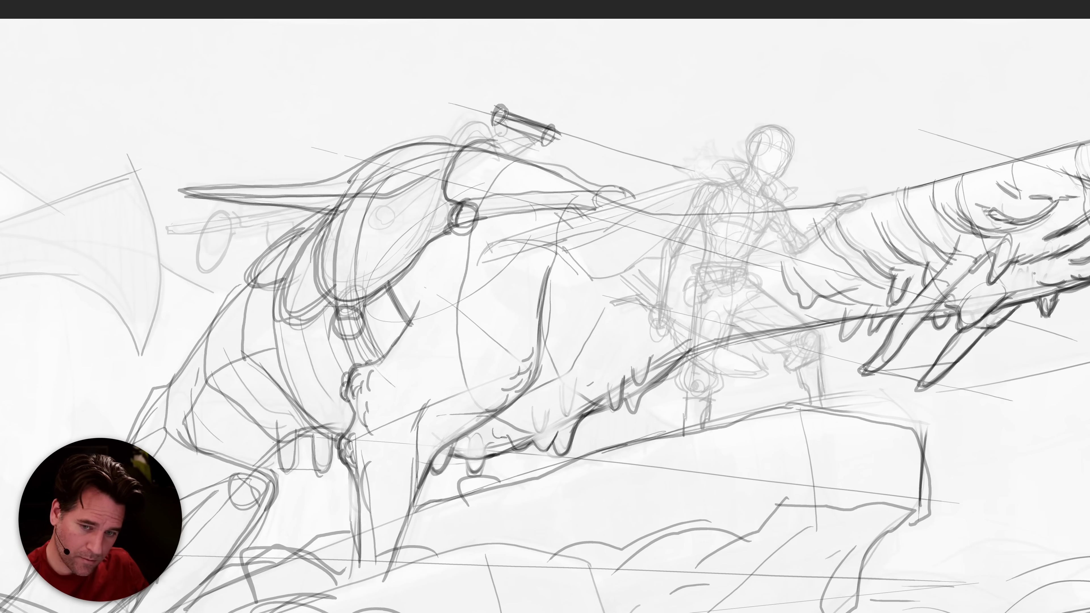
{"action": "mouse_move", "coordinate": [426, 148]}
{"action": "left_mouse_down"}
{"action": "mouse_move", "coordinate": [373, 162]}
{"action": "mouse_move", "coordinate": [293, 256]}
{"action": "left_mouse_up"}
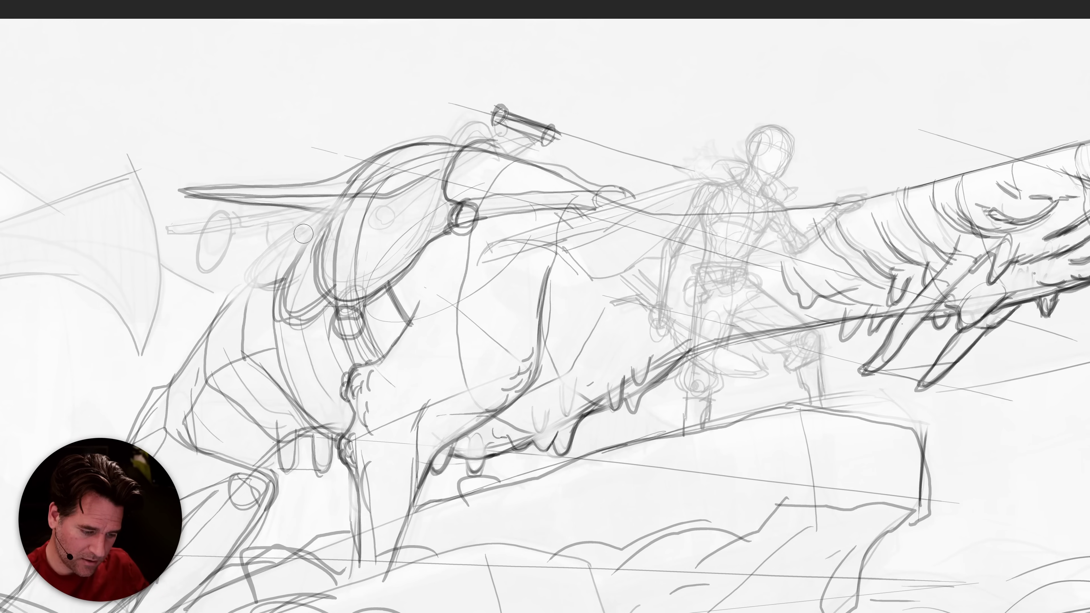
{"action": "mouse_move", "coordinate": [468, 149]}
{"action": "left_mouse_down"}
{"action": "mouse_move", "coordinate": [404, 145]}
{"action": "mouse_move", "coordinate": [213, 320]}
{"action": "mouse_move", "coordinate": [361, 180]}
{"action": "left_mouse_up"}
{"action": "key", "text": "ctrl+z"}
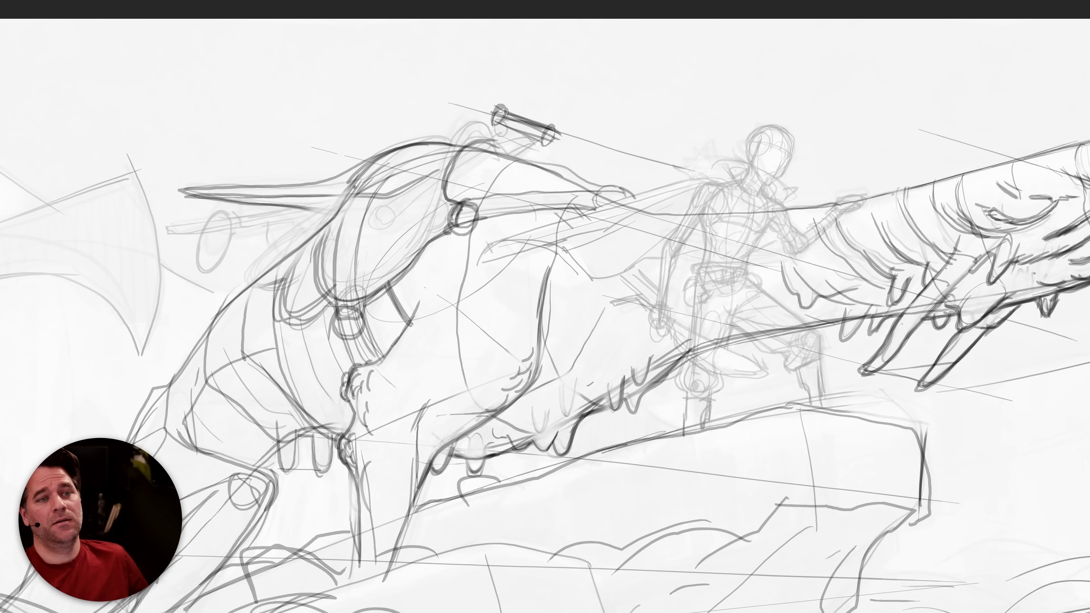
{"action": "left_click_drag", "start_coordinate": [356, 185], "coordinate": [282, 256]}
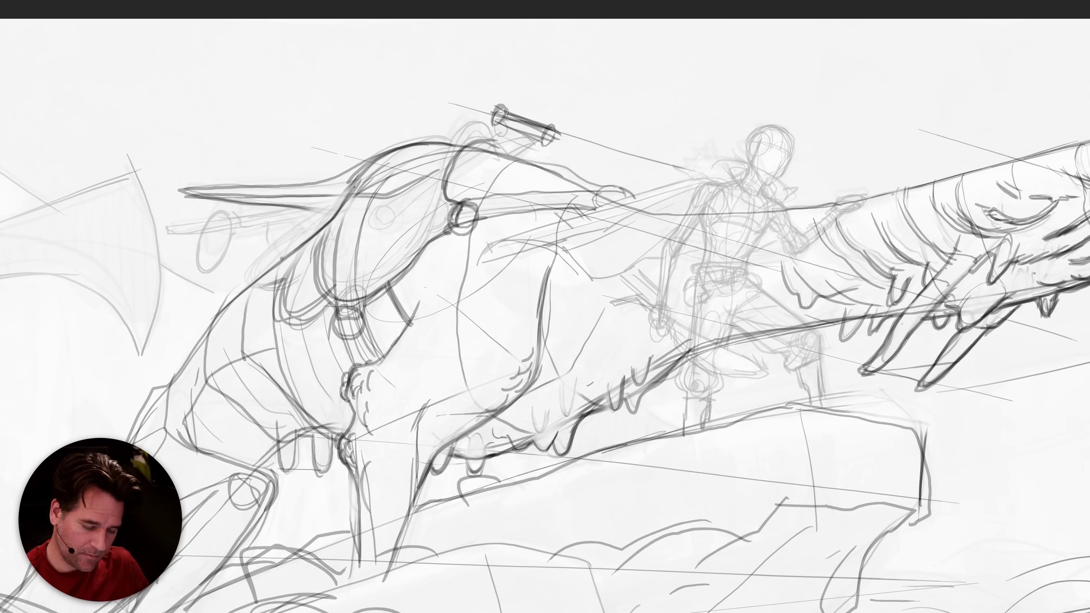
Draw curved overlapping bands across the saddle's upper half and a round stud below them.
{"action": "mouse_move", "coordinate": [418, 149]}
{"action": "left_mouse_down"}
{"action": "mouse_move", "coordinate": [392, 151]}
{"action": "mouse_move", "coordinate": [368, 198]}
{"action": "left_mouse_up"}
{"action": "mouse_move", "coordinate": [424, 168]}
{"action": "left_mouse_down"}
{"action": "mouse_move", "coordinate": [327, 205]}
{"action": "mouse_move", "coordinate": [403, 193]}
{"action": "mouse_move", "coordinate": [452, 168]}
{"action": "mouse_move", "coordinate": [387, 177]}
{"action": "mouse_move", "coordinate": [325, 207]}
{"action": "mouse_move", "coordinate": [362, 204]}
{"action": "left_mouse_up"}
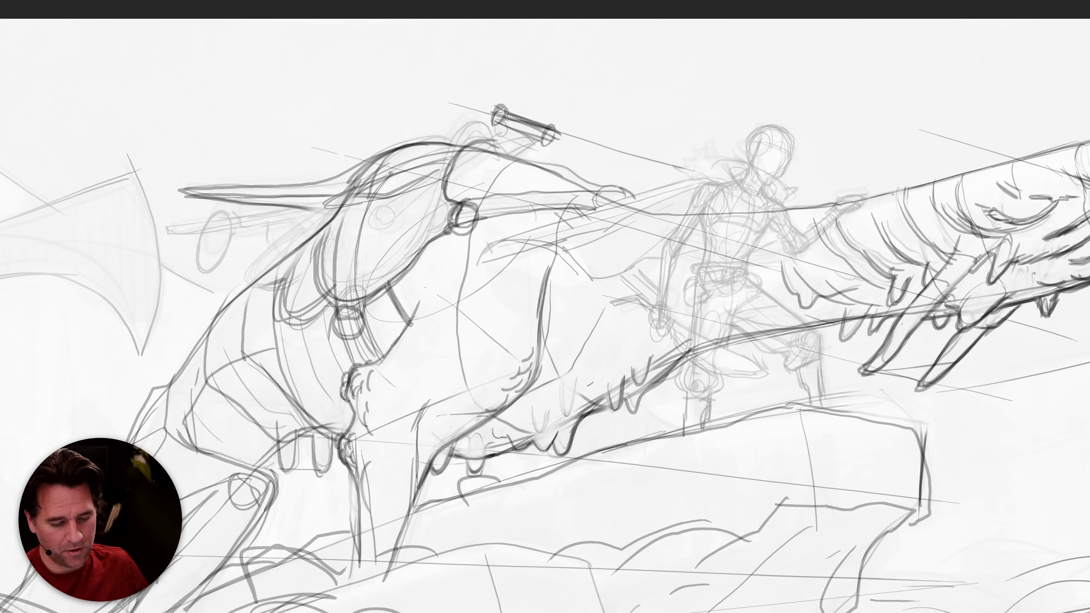
{"action": "mouse_move", "coordinate": [445, 145]}
{"action": "left_mouse_down"}
{"action": "mouse_move", "coordinate": [393, 182]}
{"action": "mouse_move", "coordinate": [323, 209]}
{"action": "mouse_move", "coordinate": [436, 148]}
{"action": "left_mouse_up"}
{"action": "mouse_move", "coordinate": [384, 205]}
{"action": "left_mouse_down"}
{"action": "mouse_move", "coordinate": [374, 200]}
{"action": "mouse_move", "coordinate": [390, 215]}
{"action": "mouse_move", "coordinate": [380, 223]}
{"action": "mouse_move", "coordinate": [334, 196]}
{"action": "mouse_move", "coordinate": [387, 224]}
{"action": "mouse_move", "coordinate": [350, 207]}
{"action": "mouse_move", "coordinate": [399, 217]}
{"action": "mouse_move", "coordinate": [402, 204]}
{"action": "left_mouse_up"}
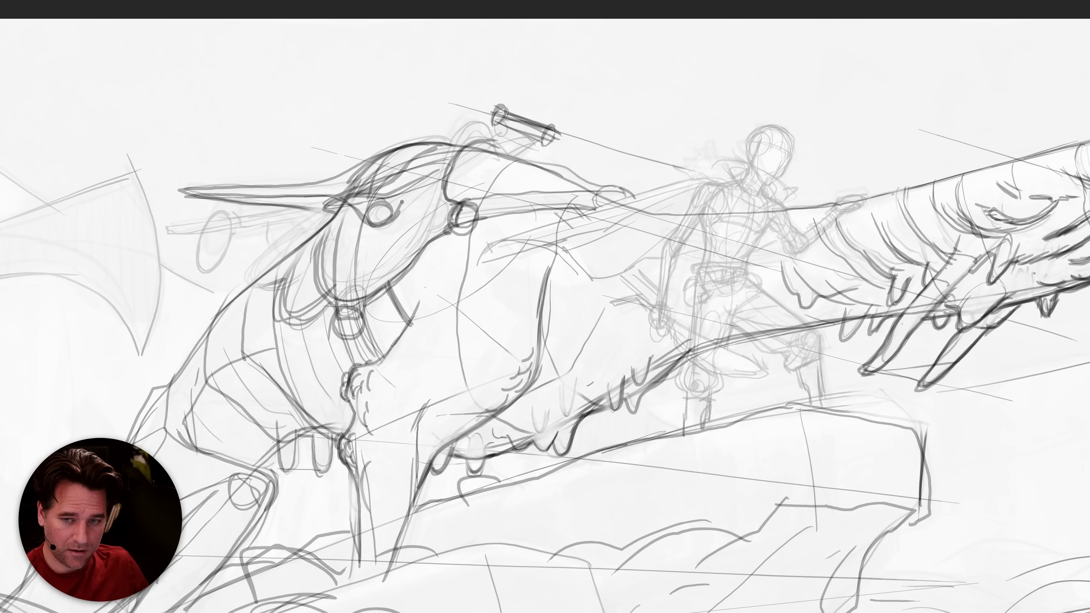
Draw a sturdy curved strut rising from the saddle to the capped cylinder, with a second supporting edge below.
{"action": "left_click_drag", "start_coordinate": [397, 211], "coordinate": [452, 163]}
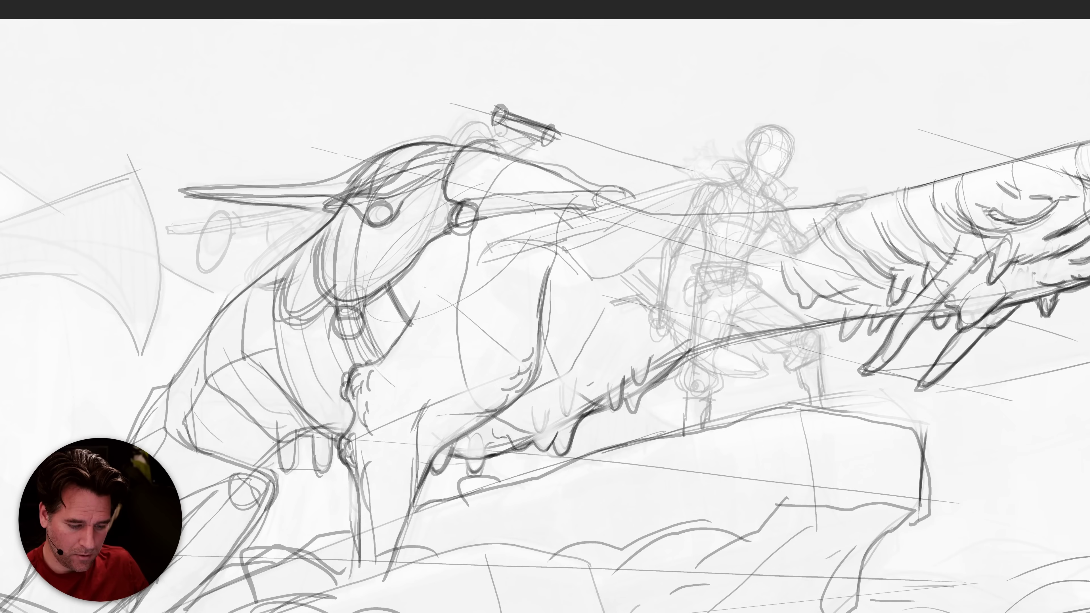
{"action": "left_click_drag", "start_coordinate": [398, 204], "coordinate": [515, 114]}
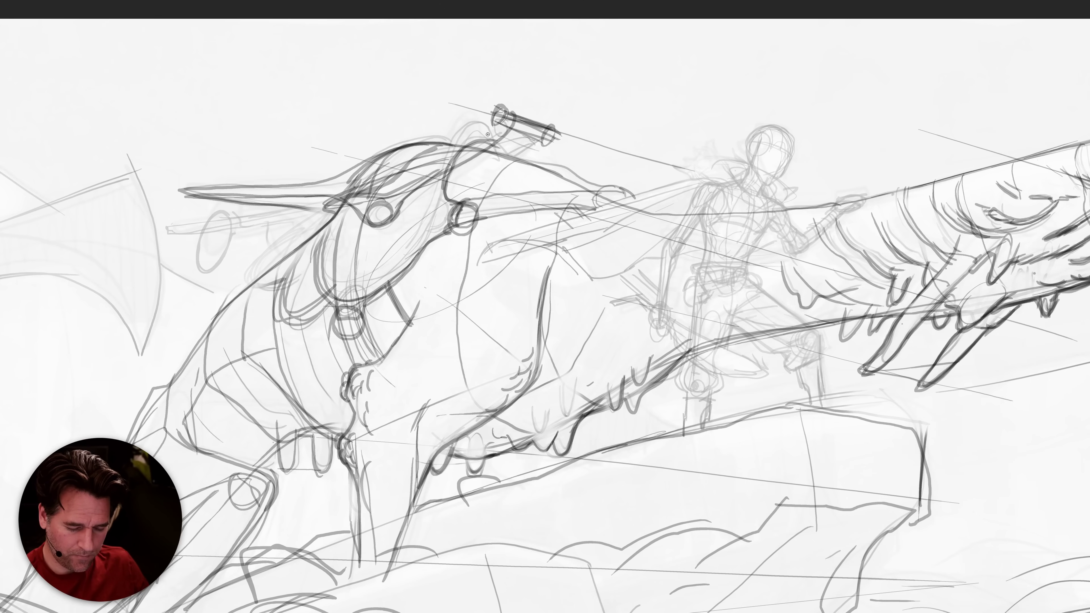
{"action": "left_click_drag", "start_coordinate": [421, 180], "coordinate": [507, 118]}
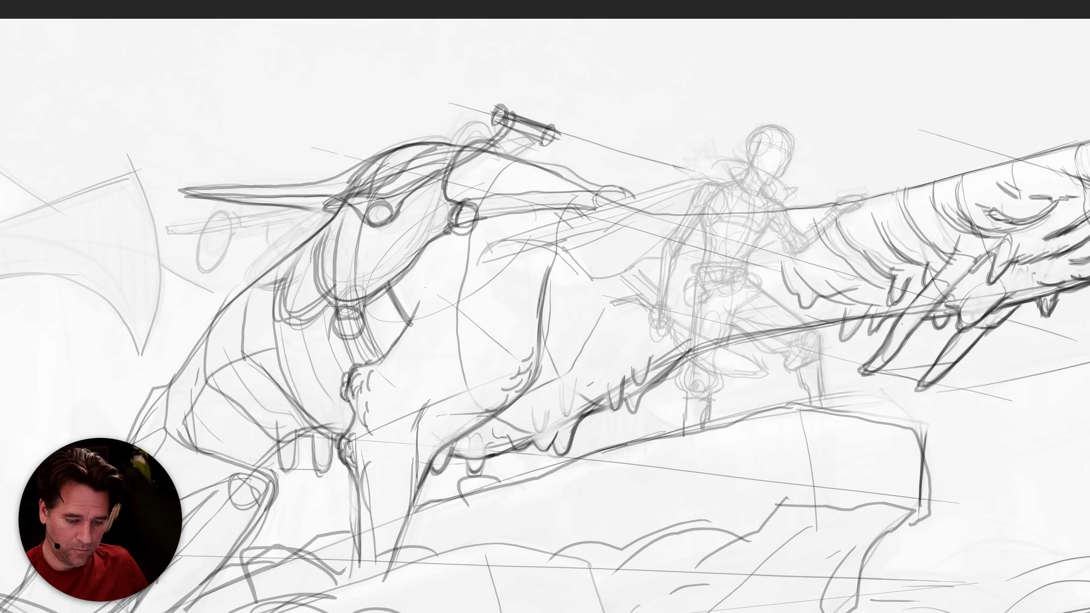
{"action": "mouse_move", "coordinate": [529, 155]}
{"action": "left_mouse_down"}
{"action": "mouse_move", "coordinate": [537, 141]}
{"action": "mouse_move", "coordinate": [504, 132]}
{"action": "mouse_move", "coordinate": [379, 224]}
{"action": "left_mouse_up"}
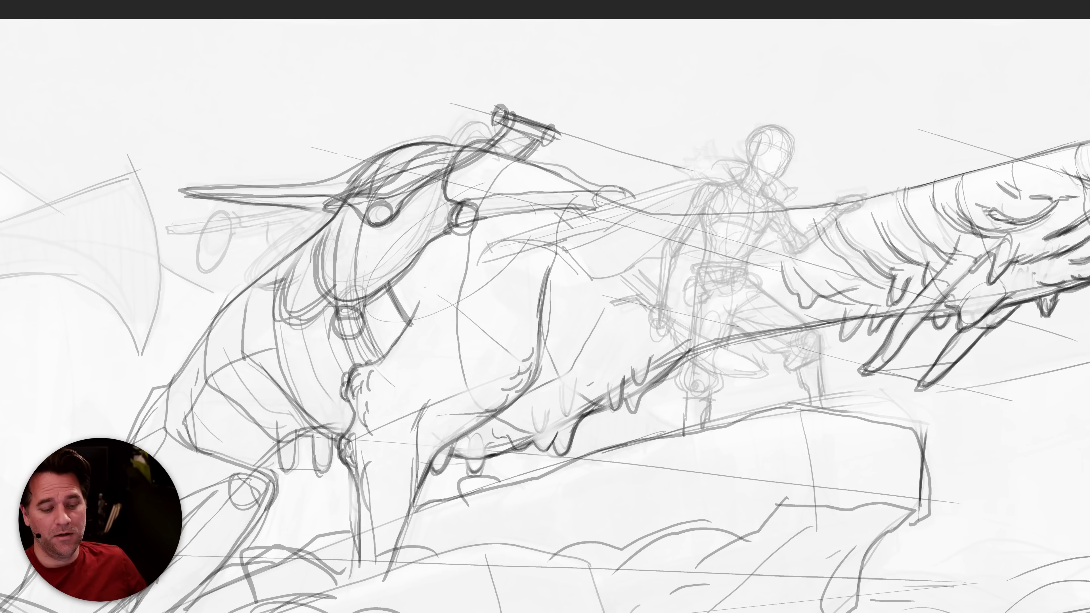
{"action": "mouse_move", "coordinate": [477, 157]}
{"action": "left_mouse_down"}
{"action": "mouse_move", "coordinate": [521, 131]}
{"action": "mouse_move", "coordinate": [532, 140]}
{"action": "left_mouse_up"}
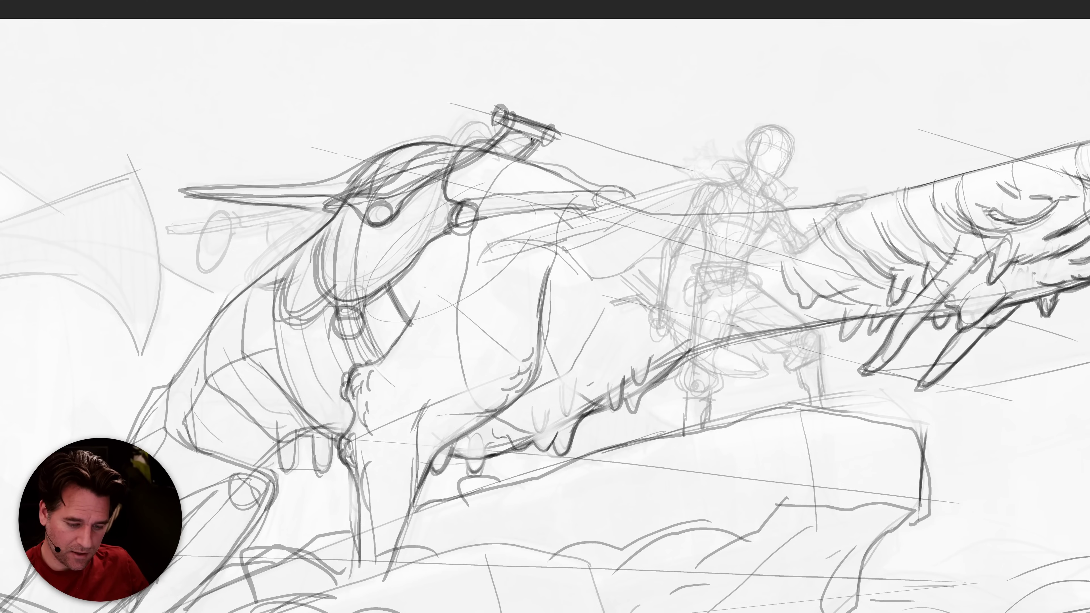
Reshape the capped cylinder above the saddle into a curved handle with flared, horn-like ends.
{"action": "mouse_move", "coordinate": [525, 103]}
{"action": "left_mouse_down"}
{"action": "mouse_move", "coordinate": [499, 112]}
{"action": "mouse_move", "coordinate": [496, 135]}
{"action": "mouse_move", "coordinate": [493, 106]}
{"action": "mouse_move", "coordinate": [560, 127]}
{"action": "mouse_move", "coordinate": [549, 140]}
{"action": "mouse_move", "coordinate": [510, 136]}
{"action": "mouse_move", "coordinate": [530, 139]}
{"action": "mouse_move", "coordinate": [489, 110]}
{"action": "left_mouse_up"}
{"action": "left_click_drag", "start_coordinate": [563, 123], "coordinate": [558, 140]}
{"action": "left_click_drag", "start_coordinate": [492, 97], "coordinate": [569, 124]}
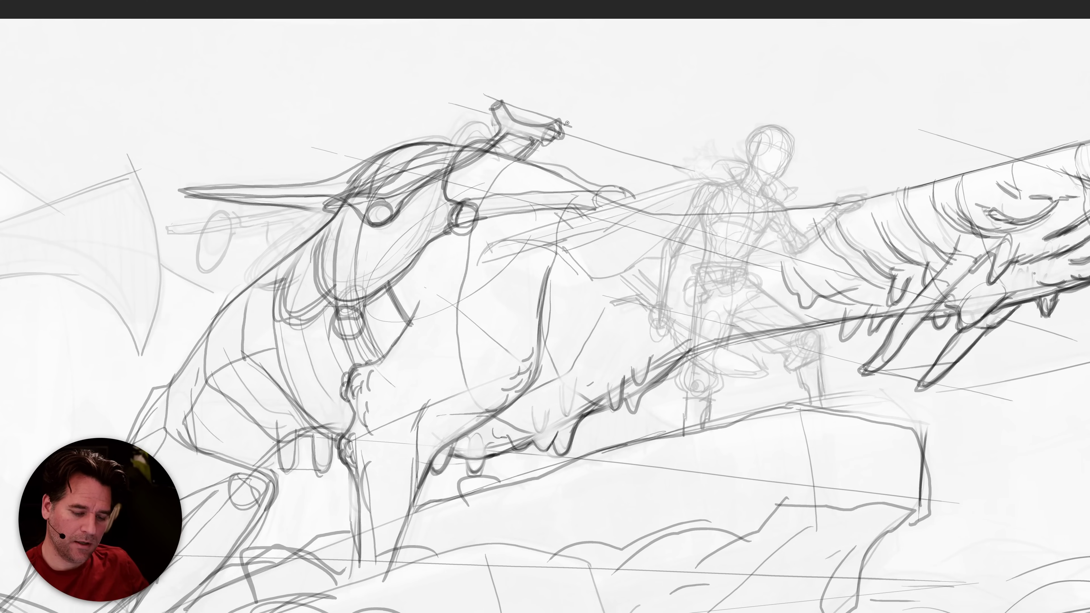
{"action": "mouse_move", "coordinate": [500, 119]}
{"action": "left_mouse_down"}
{"action": "mouse_move", "coordinate": [560, 144]}
{"action": "mouse_move", "coordinate": [547, 140]}
{"action": "left_mouse_up"}
{"action": "mouse_move", "coordinate": [498, 112]}
{"action": "left_mouse_down"}
{"action": "mouse_move", "coordinate": [508, 133]}
{"action": "mouse_move", "coordinate": [541, 129]}
{"action": "mouse_move", "coordinate": [538, 143]}
{"action": "mouse_move", "coordinate": [556, 128]}
{"action": "mouse_move", "coordinate": [544, 140]}
{"action": "mouse_move", "coordinate": [555, 123]}
{"action": "mouse_move", "coordinate": [515, 121]}
{"action": "mouse_move", "coordinate": [547, 128]}
{"action": "left_mouse_up"}
Add hanging fringe along the saddle's lower edge and a small bell below the round stud.
{"action": "mouse_move", "coordinate": [468, 133]}
{"action": "left_mouse_down"}
{"action": "mouse_move", "coordinate": [504, 143]}
{"action": "mouse_move", "coordinate": [511, 176]}
{"action": "mouse_move", "coordinate": [477, 186]}
{"action": "mouse_move", "coordinate": [453, 139]}
{"action": "mouse_move", "coordinate": [495, 134]}
{"action": "mouse_move", "coordinate": [559, 179]}
{"action": "mouse_move", "coordinate": [480, 188]}
{"action": "mouse_move", "coordinate": [458, 157]}
{"action": "mouse_move", "coordinate": [427, 154]}
{"action": "mouse_move", "coordinate": [445, 147]}
{"action": "mouse_move", "coordinate": [457, 189]}
{"action": "mouse_move", "coordinate": [442, 233]}
{"action": "mouse_move", "coordinate": [416, 285]}
{"action": "mouse_move", "coordinate": [358, 311]}
{"action": "left_mouse_up"}
{"action": "mouse_move", "coordinate": [436, 255]}
{"action": "left_mouse_down"}
{"action": "mouse_move", "coordinate": [418, 296]}
{"action": "mouse_move", "coordinate": [395, 309]}
{"action": "mouse_move", "coordinate": [370, 302]}
{"action": "left_mouse_up"}
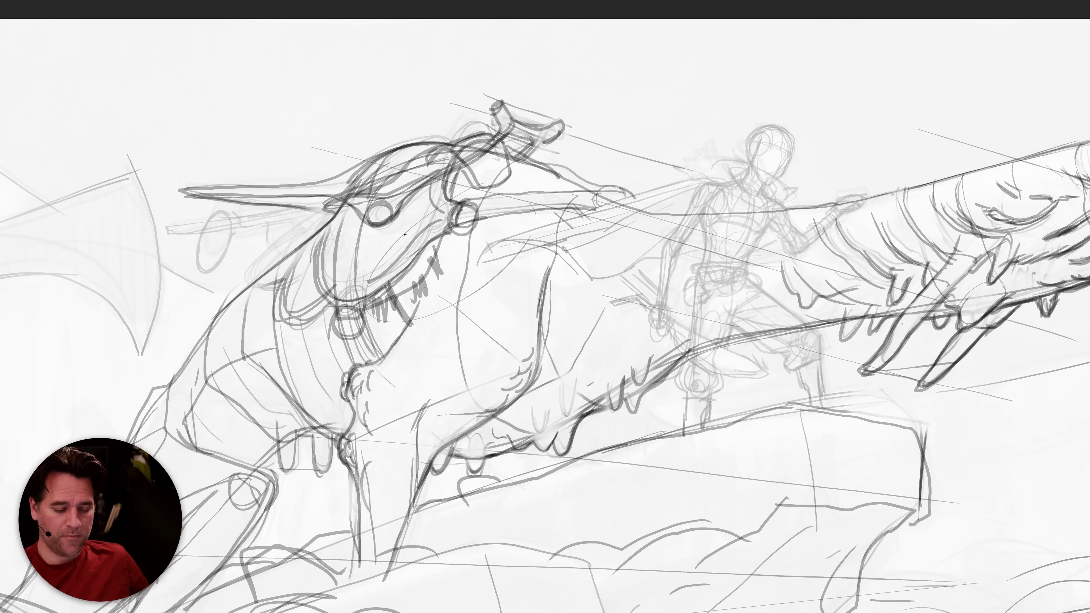
{"action": "mouse_move", "coordinate": [370, 219]}
{"action": "left_mouse_down"}
{"action": "mouse_move", "coordinate": [357, 245]}
{"action": "mouse_move", "coordinate": [377, 234]}
{"action": "mouse_move", "coordinate": [360, 251]}
{"action": "mouse_move", "coordinate": [380, 247]}
{"action": "mouse_move", "coordinate": [357, 247]}
{"action": "left_mouse_up"}
{"action": "key", "text": "ctrl+z"}
{"action": "key", "text": "ctrl+z"}
{"action": "key", "text": "ctrl+z"}
{"action": "mouse_move", "coordinate": [377, 239]}
{"action": "left_mouse_down"}
{"action": "mouse_move", "coordinate": [357, 235]}
{"action": "mouse_move", "coordinate": [346, 251]}
{"action": "mouse_move", "coordinate": [377, 259]}
{"action": "mouse_move", "coordinate": [344, 253]}
{"action": "mouse_move", "coordinate": [376, 259]}
{"action": "mouse_move", "coordinate": [370, 234]}
{"action": "left_mouse_up"}
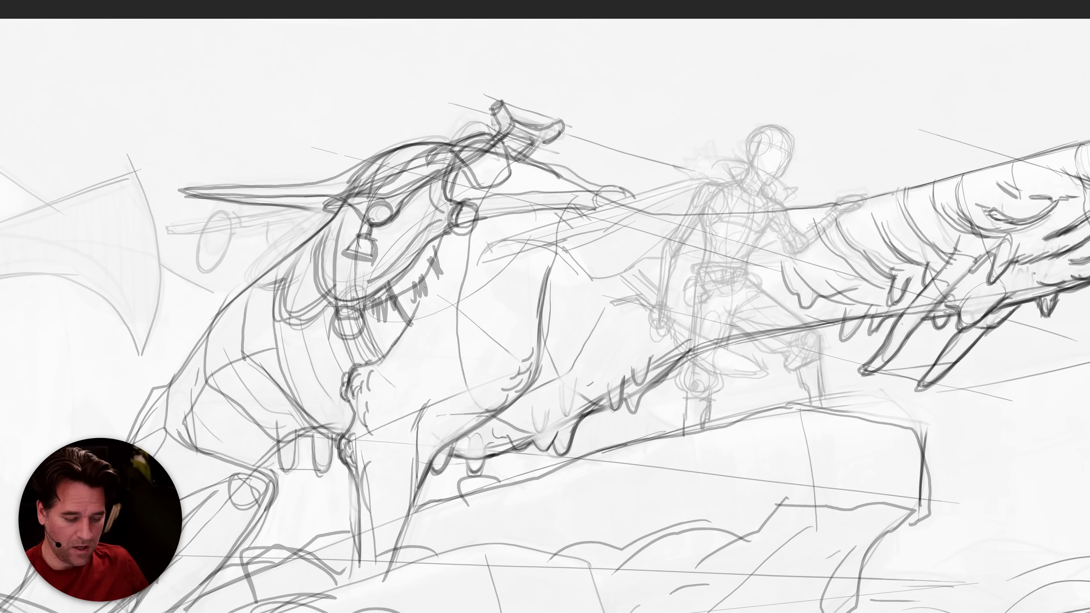
Thicken the looped straps around the saddle flap, adding a short rolled end at their top and a darker lower buckle.
{"action": "mouse_move", "coordinate": [361, 318]}
{"action": "left_mouse_down"}
{"action": "mouse_move", "coordinate": [346, 341]}
{"action": "mouse_move", "coordinate": [356, 310]}
{"action": "mouse_move", "coordinate": [356, 323]}
{"action": "mouse_move", "coordinate": [337, 317]}
{"action": "mouse_move", "coordinate": [316, 284]}
{"action": "mouse_move", "coordinate": [314, 228]}
{"action": "mouse_move", "coordinate": [337, 201]}
{"action": "left_mouse_up"}
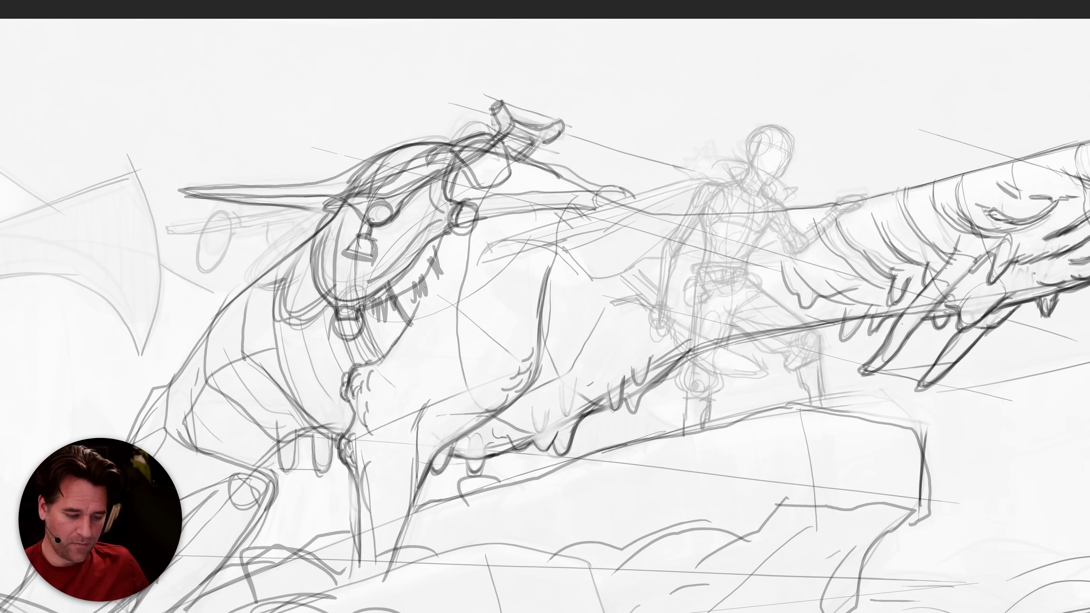
{"action": "mouse_move", "coordinate": [326, 240]}
{"action": "left_mouse_down"}
{"action": "mouse_move", "coordinate": [310, 224]}
{"action": "mouse_move", "coordinate": [339, 247]}
{"action": "mouse_move", "coordinate": [314, 245]}
{"action": "mouse_move", "coordinate": [338, 240]}
{"action": "mouse_move", "coordinate": [329, 227]}
{"action": "left_mouse_up"}
{"action": "mouse_move", "coordinate": [326, 226]}
{"action": "left_mouse_down"}
{"action": "mouse_move", "coordinate": [330, 239]}
{"action": "mouse_move", "coordinate": [307, 226]}
{"action": "mouse_move", "coordinate": [337, 245]}
{"action": "mouse_move", "coordinate": [300, 225]}
{"action": "mouse_move", "coordinate": [308, 214]}
{"action": "mouse_move", "coordinate": [326, 241]}
{"action": "left_mouse_up"}
{"action": "mouse_move", "coordinate": [307, 217]}
{"action": "left_mouse_down"}
{"action": "mouse_move", "coordinate": [335, 238]}
{"action": "mouse_move", "coordinate": [316, 249]}
{"action": "mouse_move", "coordinate": [328, 231]}
{"action": "mouse_move", "coordinate": [318, 269]}
{"action": "mouse_move", "coordinate": [317, 247]}
{"action": "left_mouse_up"}
{"action": "left_click_drag", "start_coordinate": [340, 203], "coordinate": [313, 281]}
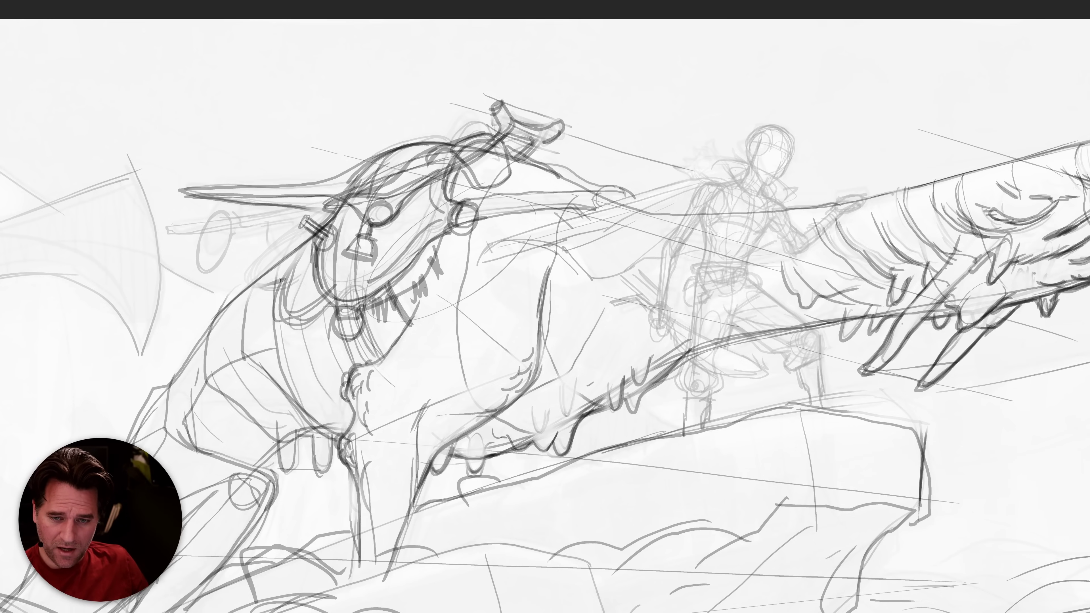
{"action": "mouse_move", "coordinate": [307, 239]}
{"action": "left_mouse_down"}
{"action": "mouse_move", "coordinate": [278, 314]}
{"action": "mouse_move", "coordinate": [321, 300]}
{"action": "mouse_move", "coordinate": [303, 315]}
{"action": "mouse_move", "coordinate": [278, 301]}
{"action": "mouse_move", "coordinate": [314, 230]}
{"action": "left_mouse_up"}
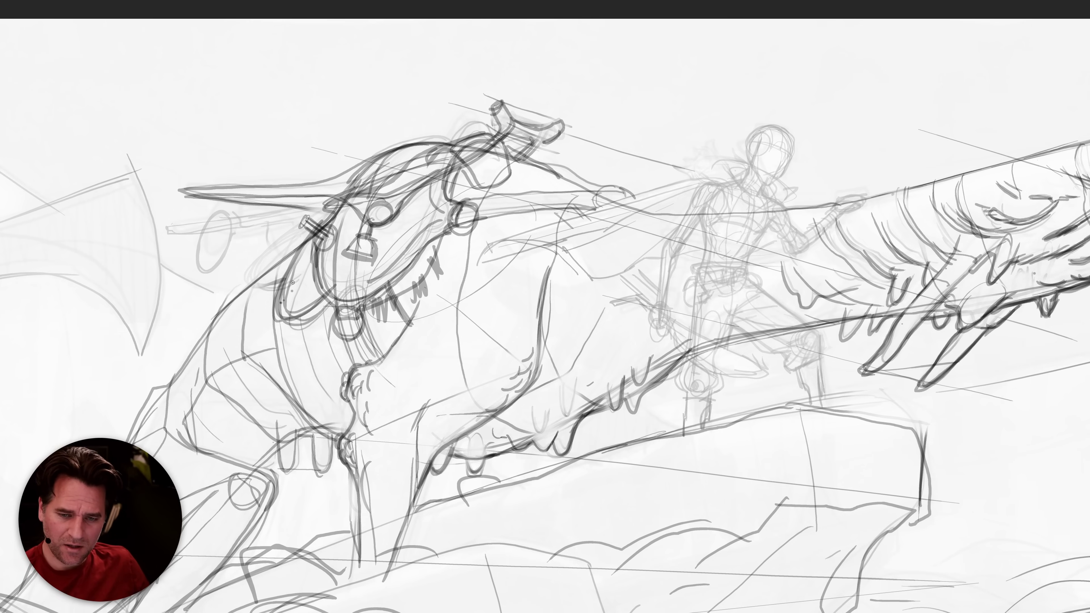
{"action": "mouse_move", "coordinate": [354, 330]}
{"action": "left_mouse_down"}
{"action": "mouse_move", "coordinate": [339, 331]}
{"action": "mouse_move", "coordinate": [350, 361]}
{"action": "mouse_move", "coordinate": [357, 332]}
{"action": "mouse_move", "coordinate": [369, 362]}
{"action": "mouse_move", "coordinate": [343, 338]}
{"action": "left_mouse_up"}
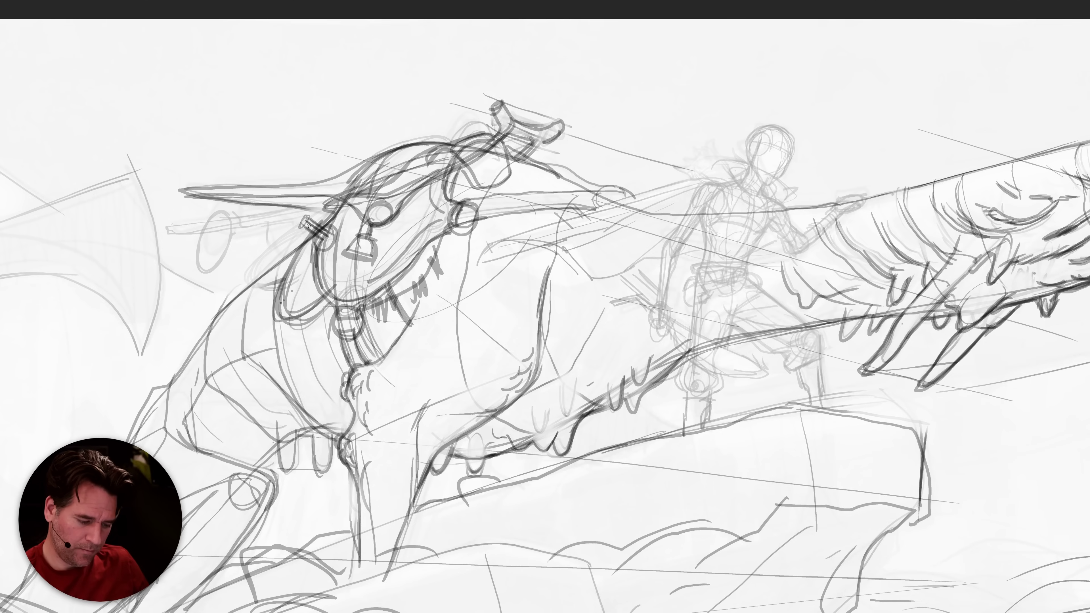
Draw a rounded bundle along the creature's back behind the looped saddle straps.
{"action": "mouse_move", "coordinate": [323, 218]}
{"action": "left_mouse_down"}
{"action": "mouse_move", "coordinate": [276, 252]}
{"action": "mouse_move", "coordinate": [271, 266]}
{"action": "mouse_move", "coordinate": [286, 274]}
{"action": "mouse_move", "coordinate": [274, 245]}
{"action": "mouse_move", "coordinate": [275, 266]}
{"action": "mouse_move", "coordinate": [290, 273]}
{"action": "mouse_move", "coordinate": [259, 278]}
{"action": "mouse_move", "coordinate": [272, 260]}
{"action": "mouse_move", "coordinate": [261, 278]}
{"action": "left_mouse_up"}
{"action": "mouse_move", "coordinate": [297, 230]}
{"action": "left_mouse_down"}
{"action": "mouse_move", "coordinate": [269, 261]}
{"action": "mouse_move", "coordinate": [299, 254]}
{"action": "mouse_move", "coordinate": [311, 234]}
{"action": "mouse_move", "coordinate": [276, 306]}
{"action": "left_mouse_up"}
{"action": "left_click_drag", "start_coordinate": [270, 261], "coordinate": [256, 280]}
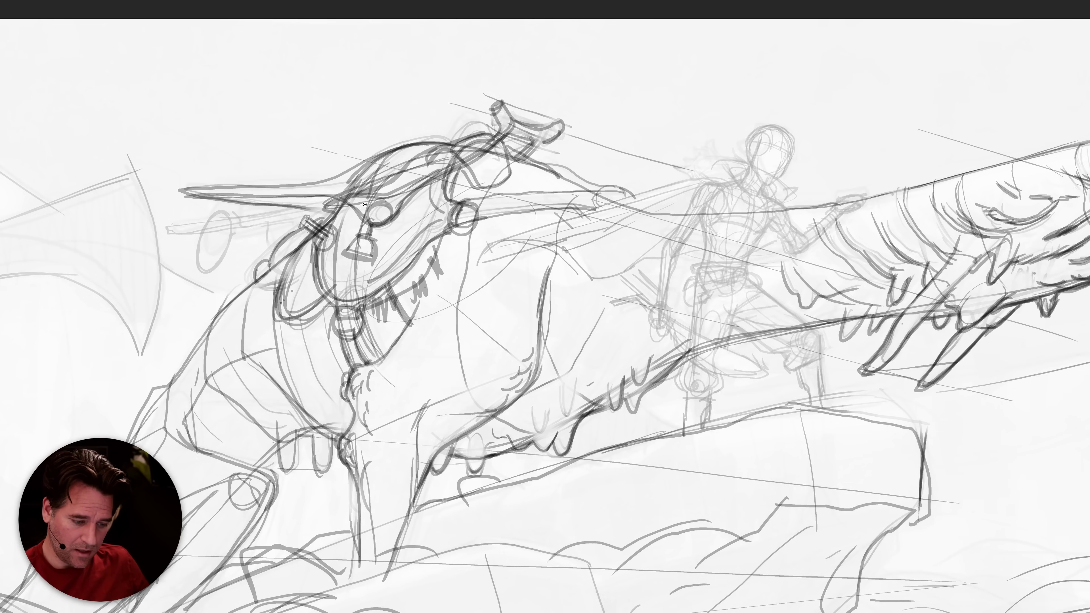
Darken the lower pole behind the saddle and add small round items hanging along it with a knob at its base.
{"action": "mouse_move", "coordinate": [318, 201]}
{"action": "left_mouse_down"}
{"action": "mouse_move", "coordinate": [169, 227]}
{"action": "mouse_move", "coordinate": [327, 202]}
{"action": "left_mouse_up"}
{"action": "mouse_move", "coordinate": [171, 228]}
{"action": "left_mouse_down"}
{"action": "mouse_move", "coordinate": [246, 232]}
{"action": "mouse_move", "coordinate": [321, 210]}
{"action": "left_mouse_up"}
{"action": "mouse_move", "coordinate": [219, 216]}
{"action": "left_mouse_down"}
{"action": "mouse_move", "coordinate": [226, 232]}
{"action": "mouse_move", "coordinate": [268, 222]}
{"action": "mouse_move", "coordinate": [218, 228]}
{"action": "mouse_move", "coordinate": [207, 211]}
{"action": "mouse_move", "coordinate": [197, 243]}
{"action": "mouse_move", "coordinate": [220, 261]}
{"action": "mouse_move", "coordinate": [235, 214]}
{"action": "mouse_move", "coordinate": [245, 214]}
{"action": "mouse_move", "coordinate": [242, 244]}
{"action": "mouse_move", "coordinate": [249, 214]}
{"action": "mouse_move", "coordinate": [260, 246]}
{"action": "mouse_move", "coordinate": [252, 233]}
{"action": "mouse_move", "coordinate": [319, 242]}
{"action": "mouse_move", "coordinate": [326, 232]}
{"action": "mouse_move", "coordinate": [298, 231]}
{"action": "mouse_move", "coordinate": [312, 225]}
{"action": "mouse_move", "coordinate": [329, 252]}
{"action": "mouse_move", "coordinate": [300, 231]}
{"action": "mouse_move", "coordinate": [275, 251]}
{"action": "left_mouse_up"}
{"action": "left_click_drag", "start_coordinate": [323, 212], "coordinate": [312, 220]}
{"action": "mouse_move", "coordinate": [311, 215]}
{"action": "left_mouse_down"}
{"action": "mouse_move", "coordinate": [291, 222]}
{"action": "mouse_move", "coordinate": [316, 216]}
{"action": "left_mouse_up"}
{"action": "left_click_drag", "start_coordinate": [335, 198], "coordinate": [307, 210]}
Lighten the overlapping lines on the saddle's upper half with the eraser and redraw its diagonal edge.
{"action": "key", "text": "e"}
{"action": "mouse_move", "coordinate": [404, 163]}
{"action": "left_mouse_down"}
{"action": "mouse_move", "coordinate": [352, 206]}
{"action": "mouse_move", "coordinate": [407, 176]}
{"action": "mouse_move", "coordinate": [386, 184]}
{"action": "left_mouse_up"}
{"action": "left_click_drag", "start_coordinate": [507, 154], "coordinate": [503, 161]}
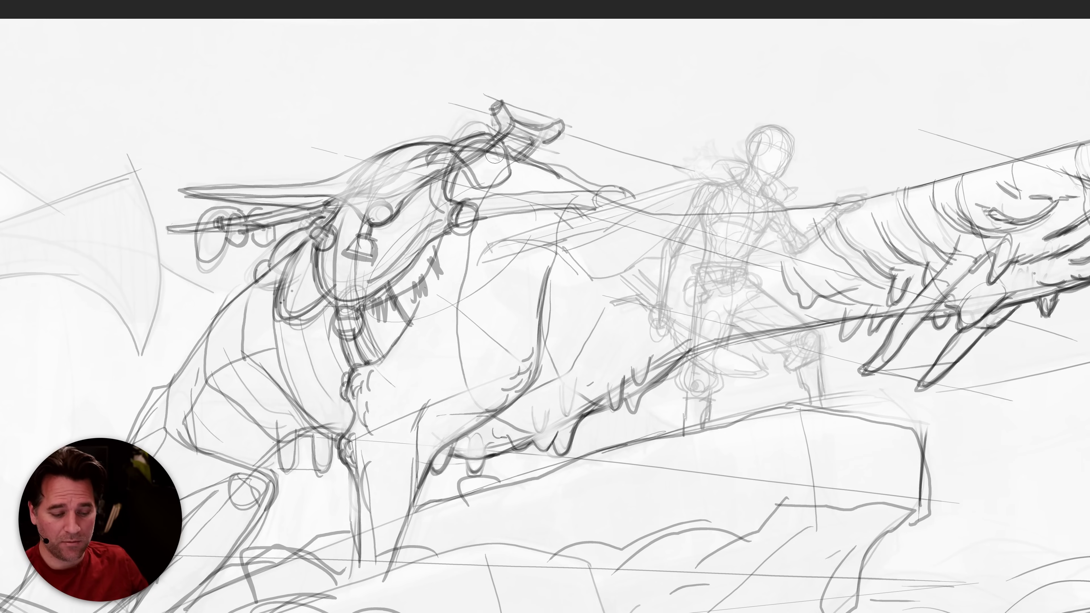
{"action": "left_click_drag", "start_coordinate": [429, 163], "coordinate": [476, 137]}
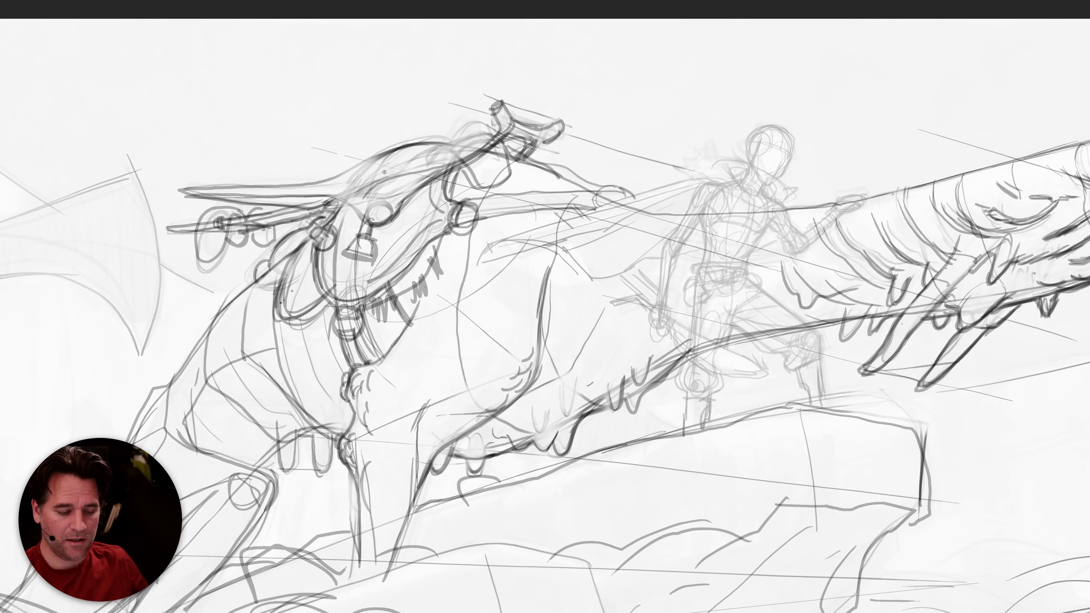
{"action": "mouse_move", "coordinate": [381, 158]}
{"action": "left_mouse_down"}
{"action": "mouse_move", "coordinate": [406, 175]}
{"action": "mouse_move", "coordinate": [416, 150]}
{"action": "mouse_move", "coordinate": [431, 164]}
{"action": "mouse_move", "coordinate": [440, 149]}
{"action": "left_mouse_up"}
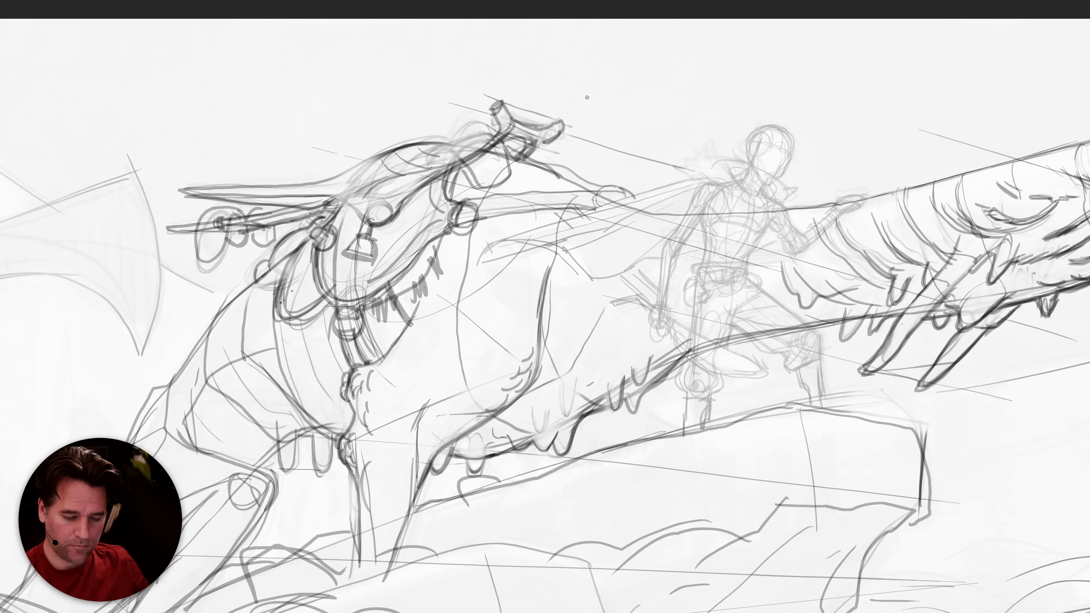
Thicken the curved rim around the saddle's front opening, undoing one stroke, and darken the saddle's top outline.
{"action": "mouse_move", "coordinate": [447, 173]}
{"action": "left_mouse_down"}
{"action": "mouse_move", "coordinate": [483, 126]}
{"action": "mouse_move", "coordinate": [513, 146]}
{"action": "mouse_move", "coordinate": [506, 135]}
{"action": "mouse_move", "coordinate": [449, 171]}
{"action": "left_mouse_up"}
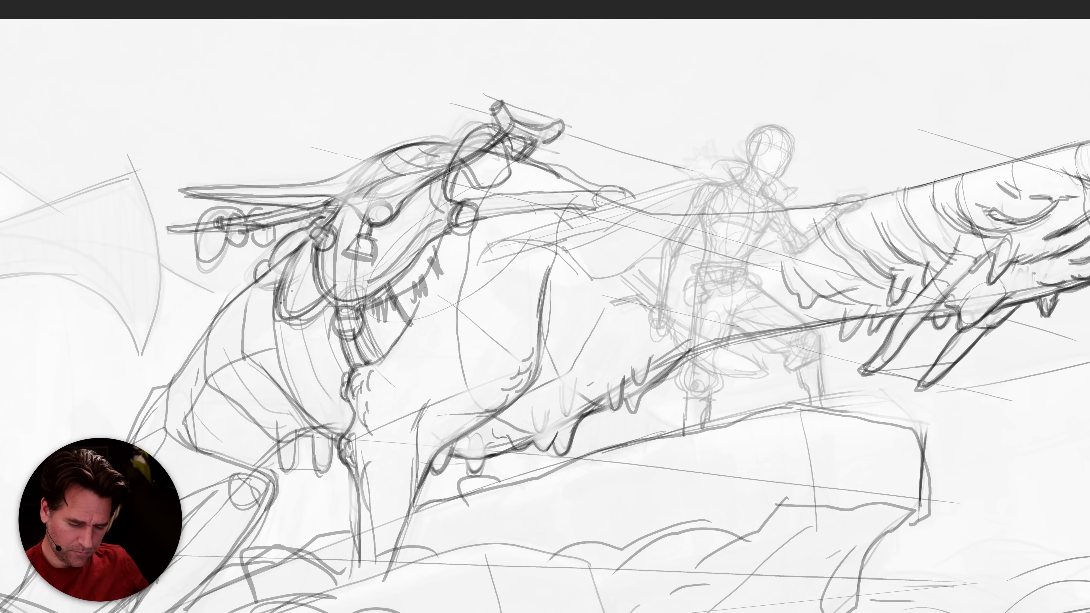
{"action": "mouse_move", "coordinate": [506, 153]}
{"action": "left_mouse_down"}
{"action": "mouse_move", "coordinate": [486, 127]}
{"action": "mouse_move", "coordinate": [449, 166]}
{"action": "left_mouse_up"}
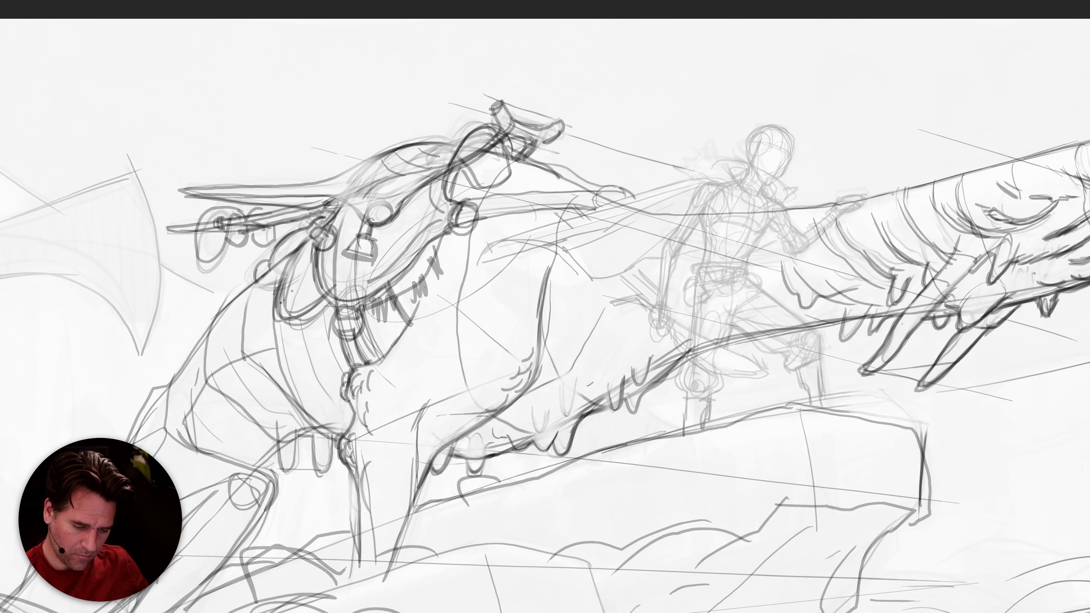
{"action": "left_click_drag", "start_coordinate": [475, 132], "coordinate": [447, 170]}
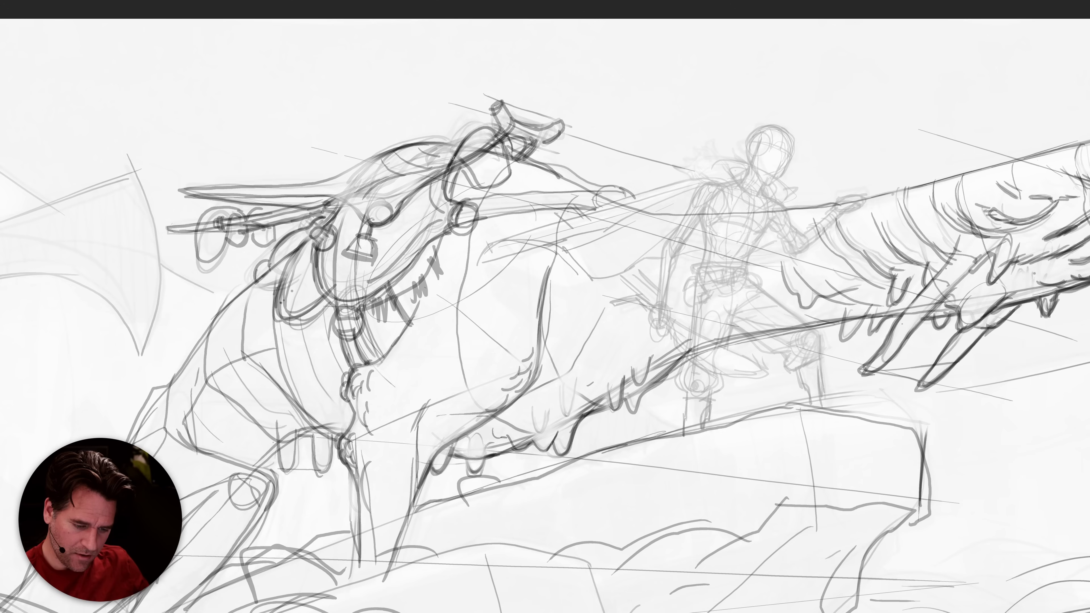
{"action": "mouse_move", "coordinate": [481, 125]}
{"action": "left_mouse_down"}
{"action": "mouse_move", "coordinate": [443, 169]}
{"action": "mouse_move", "coordinate": [494, 127]}
{"action": "mouse_move", "coordinate": [446, 157]}
{"action": "left_mouse_up"}
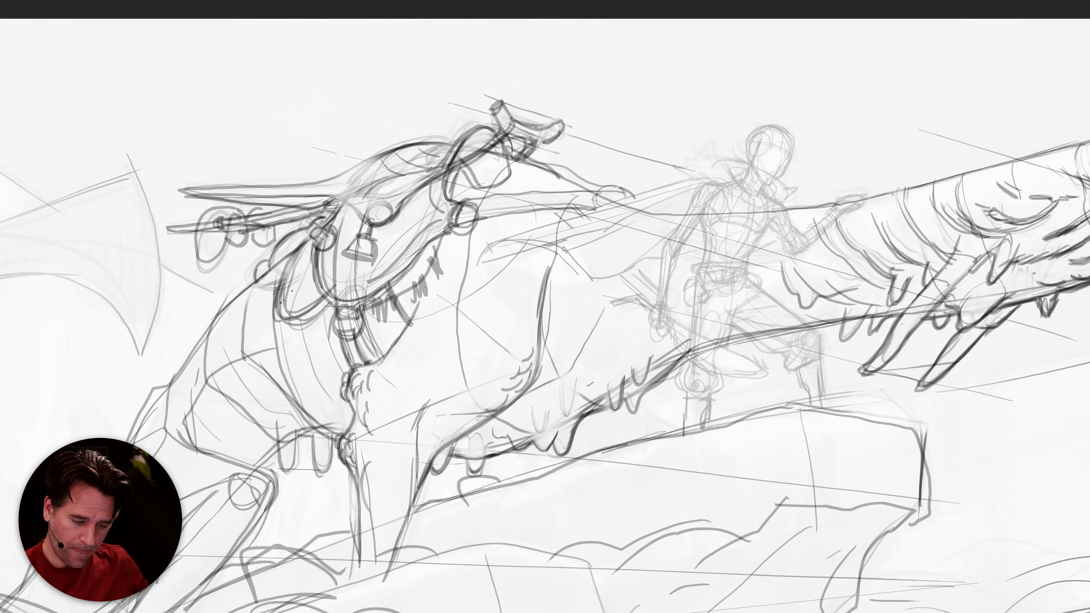
{"action": "key", "text": "ctrl+z"}
{"action": "left_click_drag", "start_coordinate": [459, 171], "coordinate": [449, 198]}
{"action": "mouse_move", "coordinate": [474, 137]}
{"action": "left_mouse_down"}
{"action": "mouse_move", "coordinate": [448, 170]}
{"action": "mouse_move", "coordinate": [468, 140]}
{"action": "mouse_move", "coordinate": [451, 193]}
{"action": "mouse_move", "coordinate": [487, 142]}
{"action": "mouse_move", "coordinate": [503, 153]}
{"action": "mouse_move", "coordinate": [464, 155]}
{"action": "mouse_move", "coordinate": [450, 189]}
{"action": "left_mouse_up"}
{"action": "mouse_move", "coordinate": [501, 155]}
{"action": "left_mouse_down"}
{"action": "mouse_move", "coordinate": [475, 142]}
{"action": "mouse_move", "coordinate": [388, 145]}
{"action": "mouse_move", "coordinate": [309, 197]}
{"action": "left_mouse_up"}
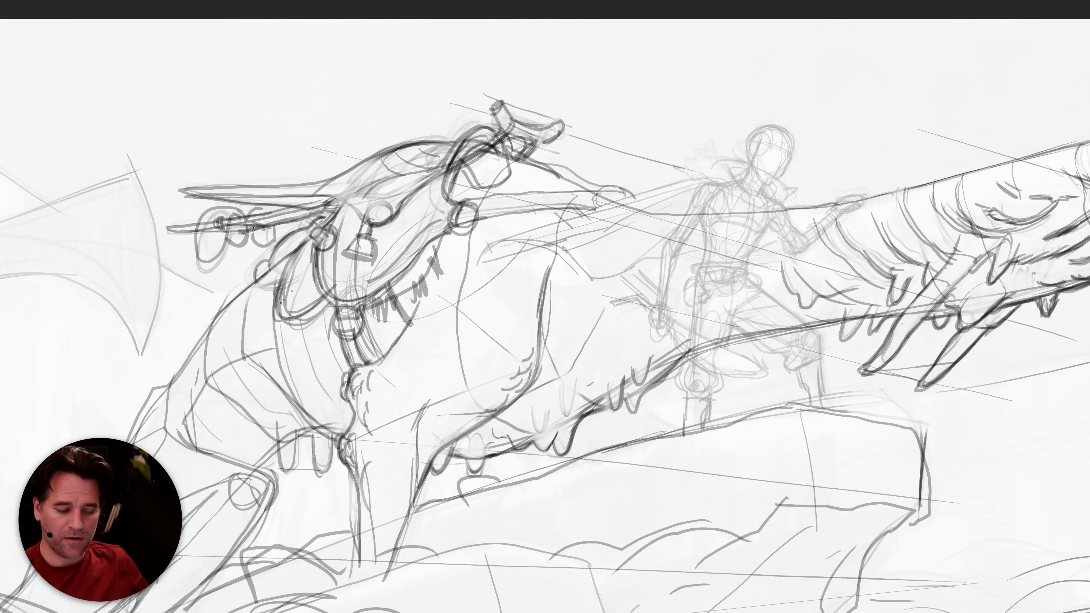
Draw a row of rounded bundles above the upper pole, just behind the saddle.
{"action": "mouse_move", "coordinate": [343, 165]}
{"action": "left_mouse_down"}
{"action": "mouse_move", "coordinate": [324, 169]}
{"action": "mouse_move", "coordinate": [310, 216]}
{"action": "mouse_move", "coordinate": [342, 178]}
{"action": "mouse_move", "coordinate": [333, 166]}
{"action": "left_mouse_up"}
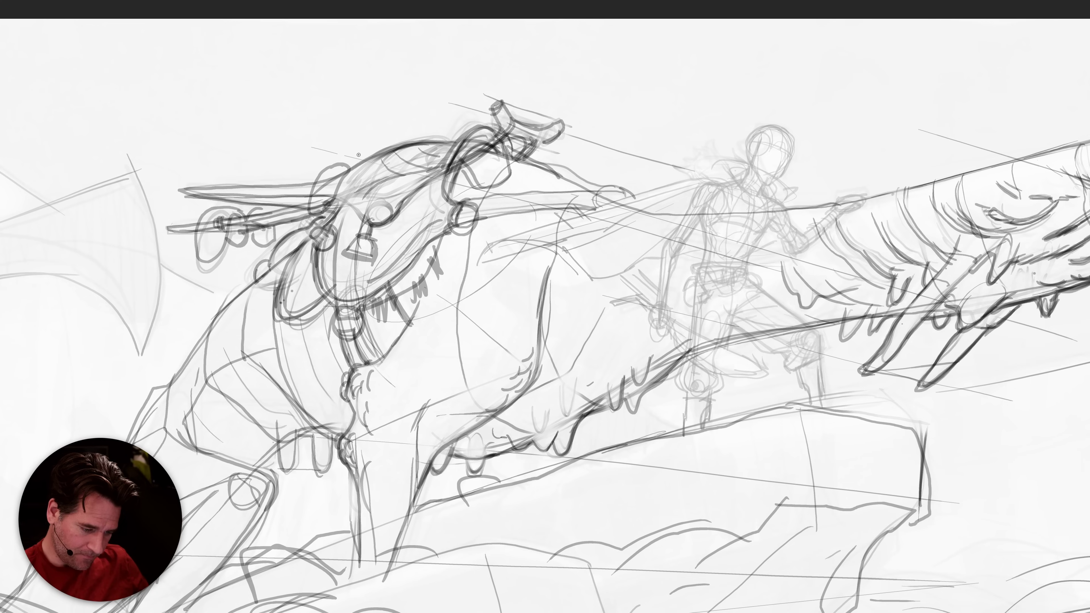
{"action": "left_click_drag", "start_coordinate": [352, 164], "coordinate": [289, 185]}
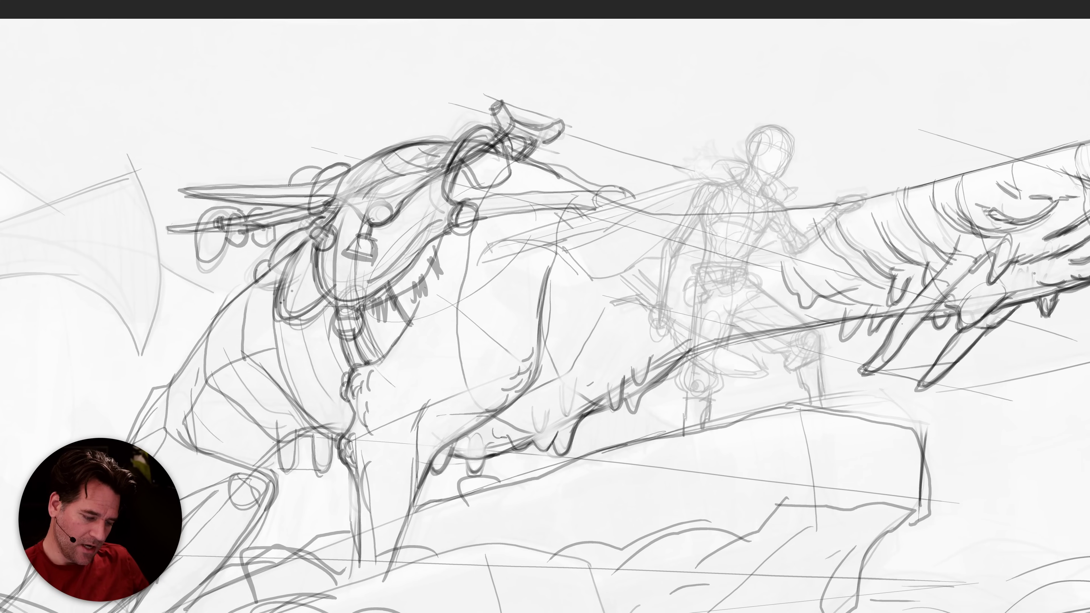
{"action": "left_click_drag", "start_coordinate": [324, 169], "coordinate": [287, 179]}
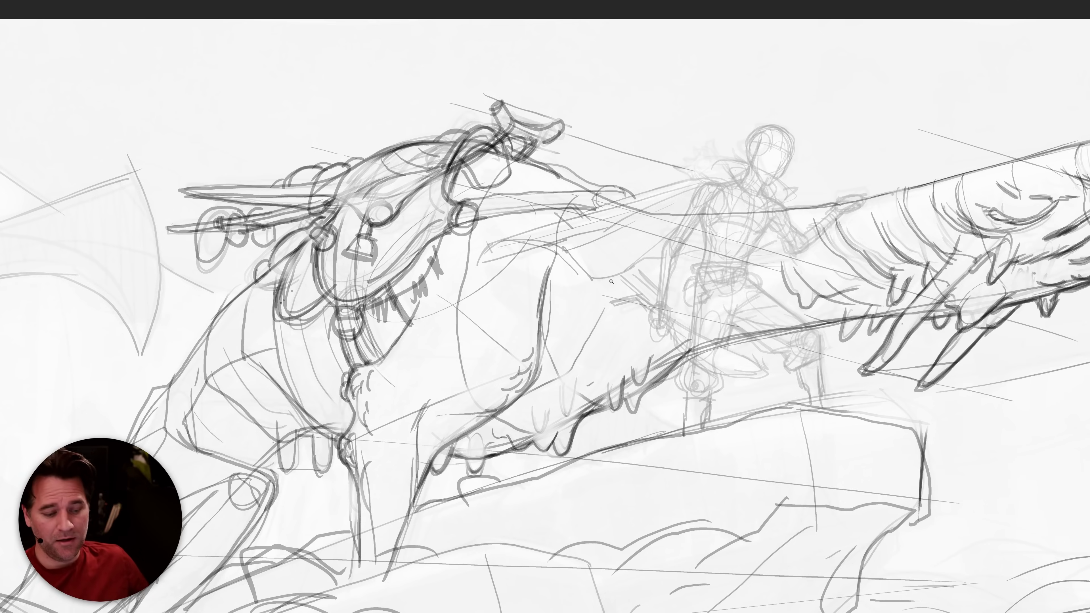
Add crossed binding strokes beneath the horned handle and curved loops inside the saddle's front opening.
{"action": "left_click", "coordinate": [611, 282], "text": "alt"}
{"action": "left_click_drag", "start_coordinate": [638, 332], "coordinate": [648, 342]}
{"action": "left_click_drag", "start_coordinate": [605, 274], "coordinate": [628, 207]}
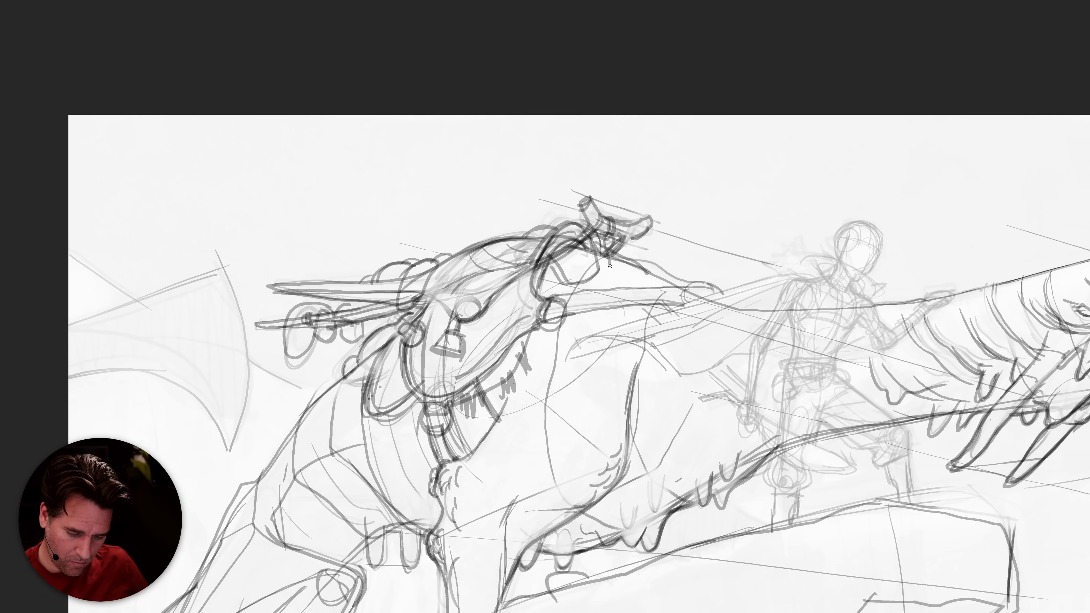
{"action": "mouse_move", "coordinate": [614, 243]}
{"action": "left_mouse_down"}
{"action": "mouse_move", "coordinate": [613, 285]}
{"action": "mouse_move", "coordinate": [596, 314]}
{"action": "mouse_move", "coordinate": [578, 311]}
{"action": "mouse_move", "coordinate": [595, 295]}
{"action": "mouse_move", "coordinate": [605, 303]}
{"action": "mouse_move", "coordinate": [596, 311]}
{"action": "mouse_move", "coordinate": [578, 296]}
{"action": "mouse_move", "coordinate": [579, 254]}
{"action": "left_mouse_up"}
{"action": "mouse_move", "coordinate": [576, 295]}
{"action": "left_mouse_down"}
{"action": "mouse_move", "coordinate": [589, 250]}
{"action": "mouse_move", "coordinate": [584, 285]}
{"action": "mouse_move", "coordinate": [595, 239]}
{"action": "left_mouse_up"}
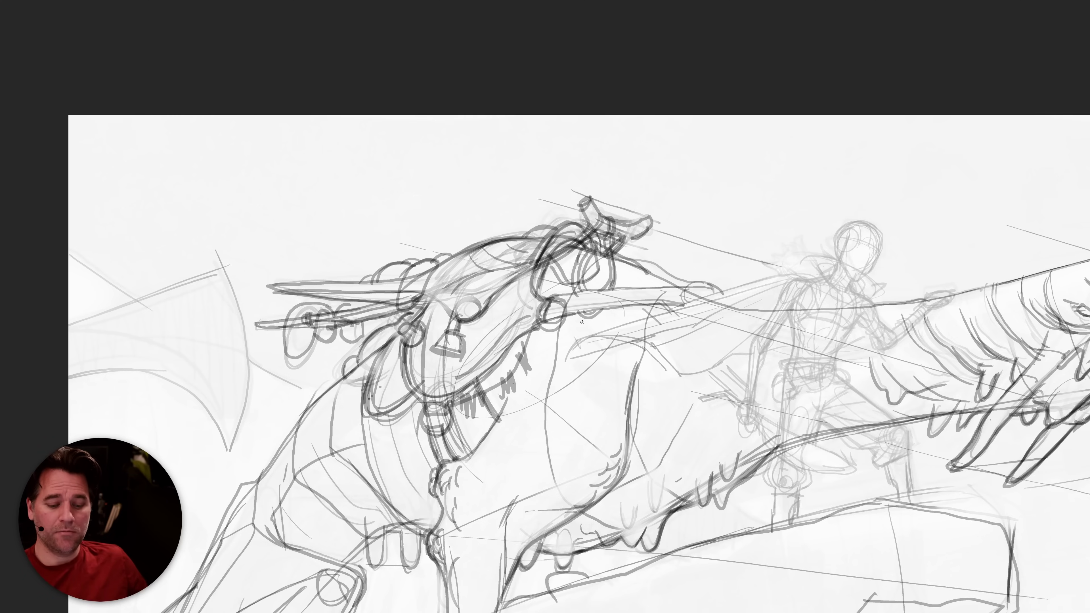
Redraw the saddle's long diagonal edge from the horned handle toward the rear poles and darken the curved rim beneath it.
{"action": "mouse_move", "coordinate": [384, 335]}
{"action": "left_mouse_down"}
{"action": "mouse_move", "coordinate": [364, 359]}
{"action": "mouse_move", "coordinate": [368, 371]}
{"action": "mouse_move", "coordinate": [394, 351]}
{"action": "mouse_move", "coordinate": [387, 334]}
{"action": "mouse_move", "coordinate": [364, 360]}
{"action": "mouse_move", "coordinate": [382, 357]}
{"action": "mouse_move", "coordinate": [394, 331]}
{"action": "mouse_move", "coordinate": [367, 349]}
{"action": "mouse_move", "coordinate": [379, 362]}
{"action": "mouse_move", "coordinate": [398, 335]}
{"action": "mouse_move", "coordinate": [377, 338]}
{"action": "mouse_move", "coordinate": [400, 341]}
{"action": "mouse_move", "coordinate": [357, 365]}
{"action": "left_mouse_up"}
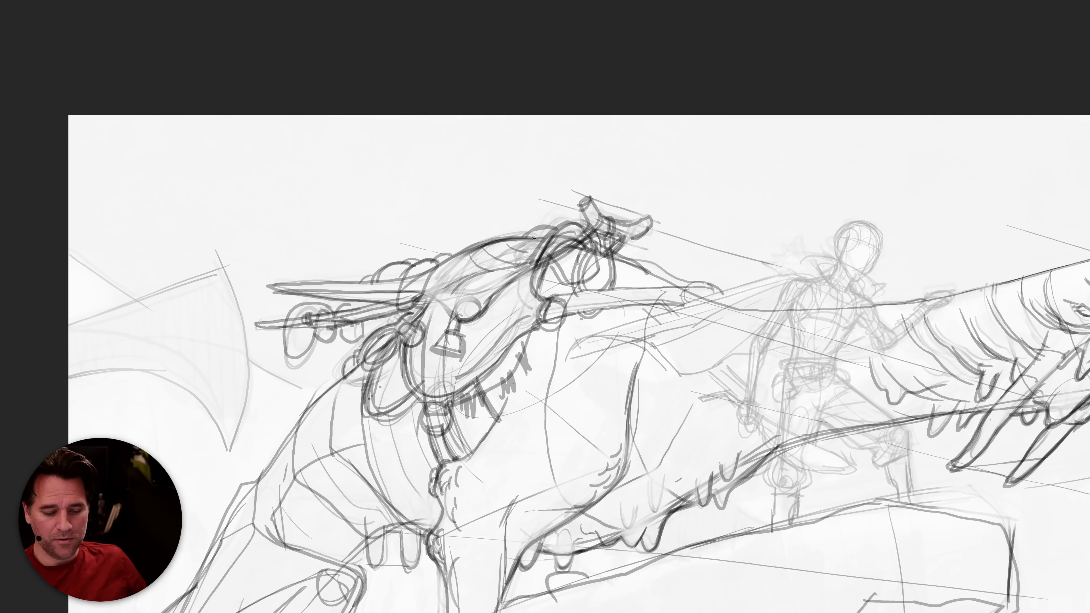
{"action": "mouse_move", "coordinate": [594, 221]}
{"action": "left_mouse_down"}
{"action": "mouse_move", "coordinate": [568, 251]}
{"action": "mouse_move", "coordinate": [489, 287]}
{"action": "left_mouse_up"}
{"action": "left_click_drag", "start_coordinate": [587, 226], "coordinate": [529, 263]}
{"action": "left_click_drag", "start_coordinate": [592, 237], "coordinate": [488, 311]}
{"action": "mouse_move", "coordinate": [554, 266]}
{"action": "left_mouse_down"}
{"action": "mouse_move", "coordinate": [455, 283]}
{"action": "mouse_move", "coordinate": [489, 269]}
{"action": "mouse_move", "coordinate": [472, 281]}
{"action": "mouse_move", "coordinate": [481, 273]}
{"action": "left_mouse_up"}
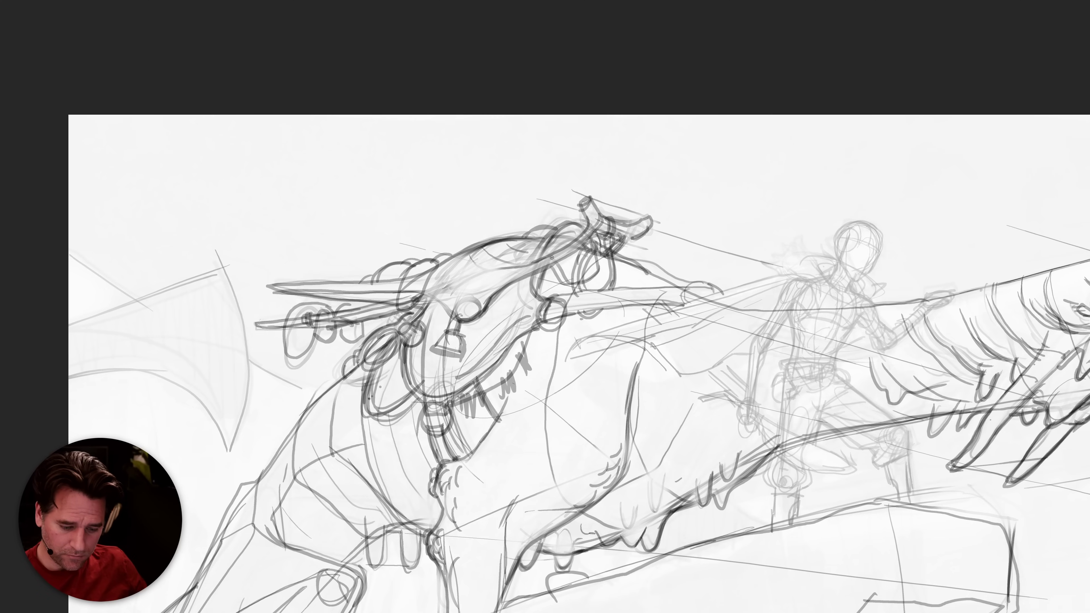
{"action": "mouse_move", "coordinate": [543, 259]}
{"action": "left_mouse_down"}
{"action": "mouse_move", "coordinate": [427, 291]}
{"action": "mouse_move", "coordinate": [494, 273]}
{"action": "mouse_move", "coordinate": [544, 241]}
{"action": "left_mouse_up"}
{"action": "mouse_move", "coordinate": [542, 304]}
{"action": "left_mouse_down"}
{"action": "mouse_move", "coordinate": [505, 288]}
{"action": "mouse_move", "coordinate": [512, 279]}
{"action": "mouse_move", "coordinate": [536, 303]}
{"action": "mouse_move", "coordinate": [502, 290]}
{"action": "mouse_move", "coordinate": [537, 284]}
{"action": "mouse_move", "coordinate": [547, 295]}
{"action": "mouse_move", "coordinate": [536, 272]}
{"action": "mouse_move", "coordinate": [531, 314]}
{"action": "mouse_move", "coordinate": [537, 291]}
{"action": "mouse_move", "coordinate": [504, 291]}
{"action": "left_mouse_up"}
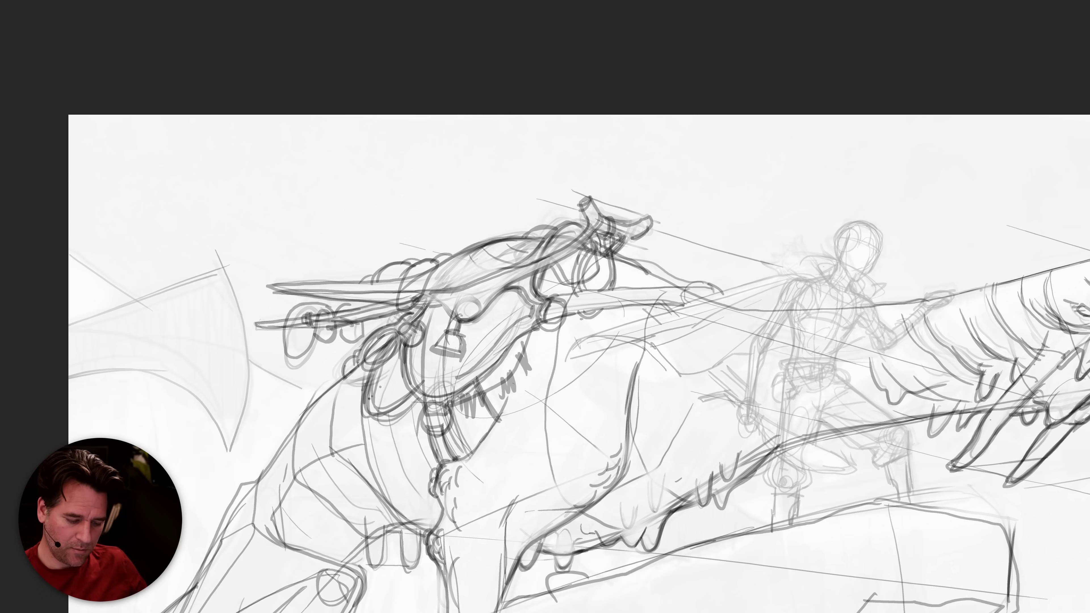
Draw a long curved strap hanging from the horned handle across the creature's shoulder and reinforce the loops under the handle.
{"action": "left_click", "coordinate": [594, 349], "text": "alt"}
{"action": "left_click", "coordinate": [594, 348], "text": "alt"}
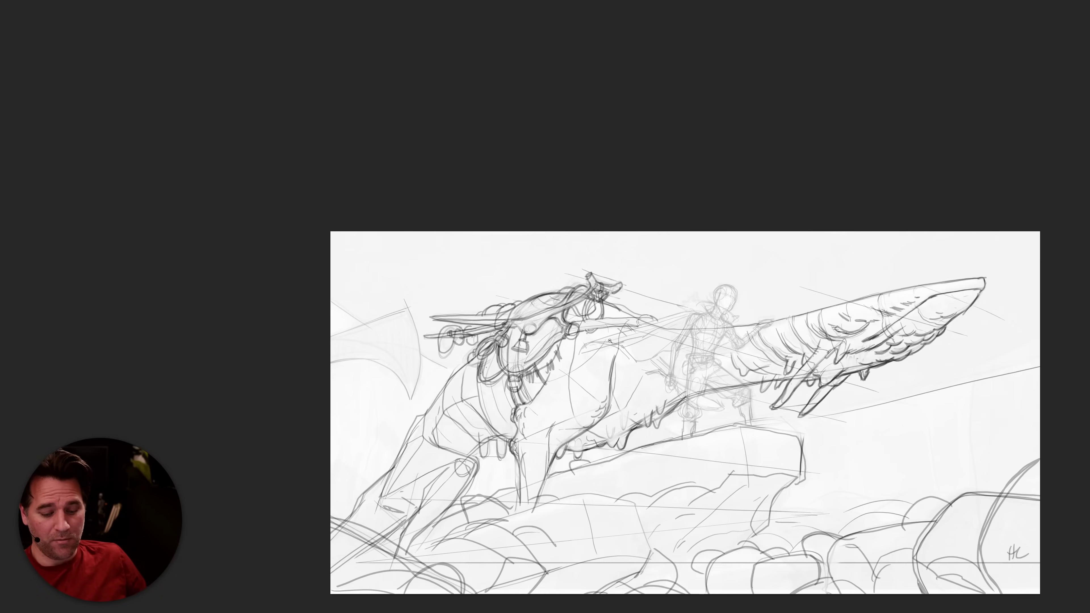
{"action": "left_click", "coordinate": [677, 340], "text": "alt"}
{"action": "left_click", "coordinate": [690, 329], "text": "alt"}
{"action": "left_click", "coordinate": [647, 326]}
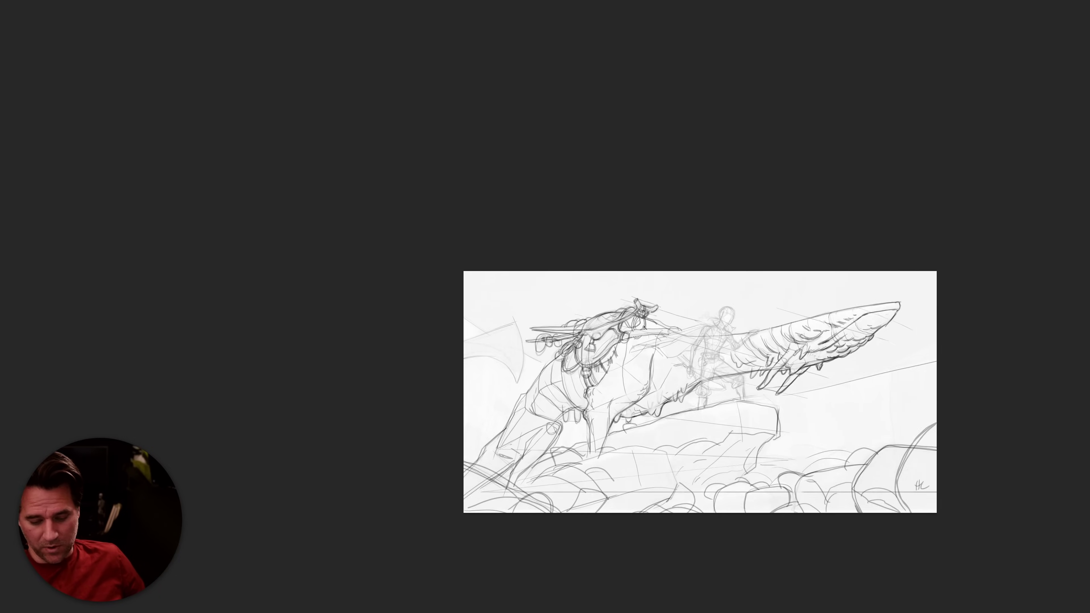
{"action": "left_click", "coordinate": [647, 326]}
{"action": "left_click", "coordinate": [647, 326]}
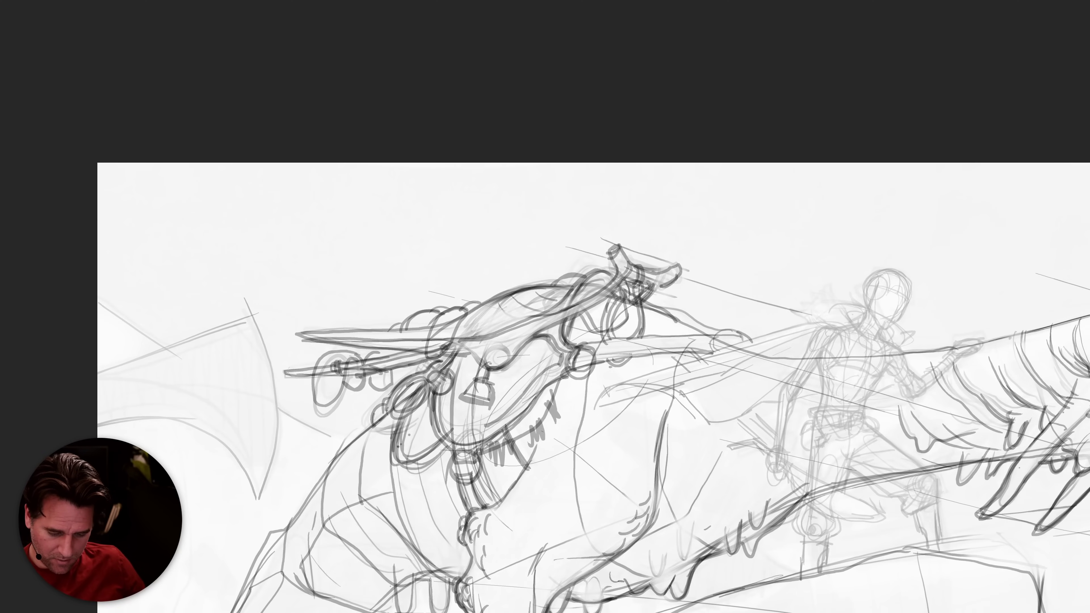
{"action": "left_click_drag", "start_coordinate": [650, 297], "coordinate": [653, 294]}
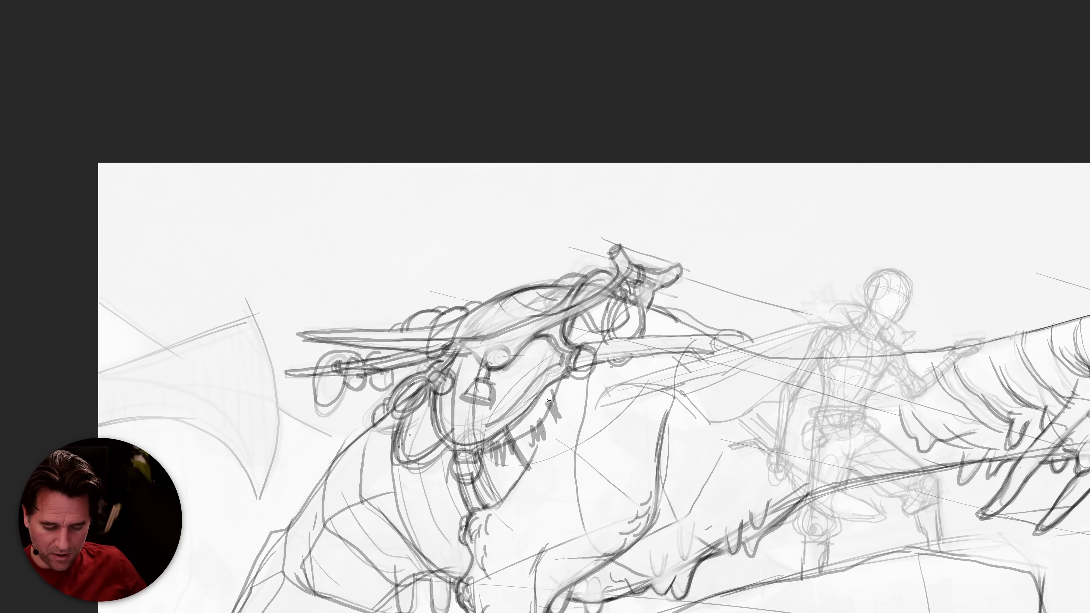
{"action": "left_click_drag", "start_coordinate": [642, 341], "coordinate": [639, 412]}
{"action": "left_click_drag", "start_coordinate": [586, 455], "coordinate": [618, 437]}
{"action": "mouse_move", "coordinate": [646, 390]}
{"action": "left_mouse_down"}
{"action": "mouse_move", "coordinate": [583, 458]}
{"action": "mouse_move", "coordinate": [643, 382]}
{"action": "mouse_move", "coordinate": [637, 315]}
{"action": "left_mouse_up"}
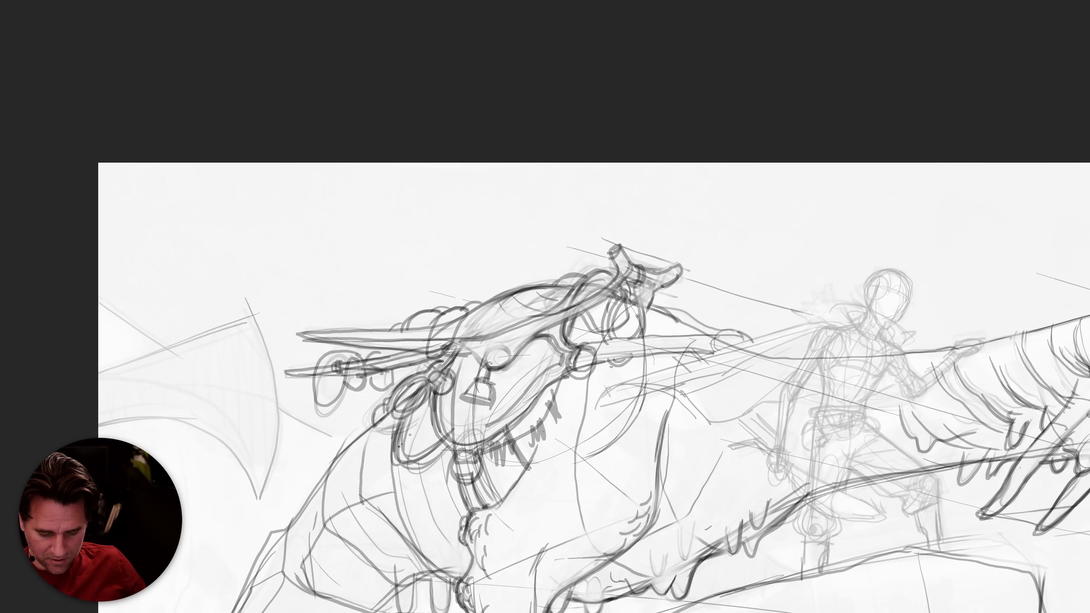
{"action": "left_click_drag", "start_coordinate": [571, 372], "coordinate": [632, 378]}
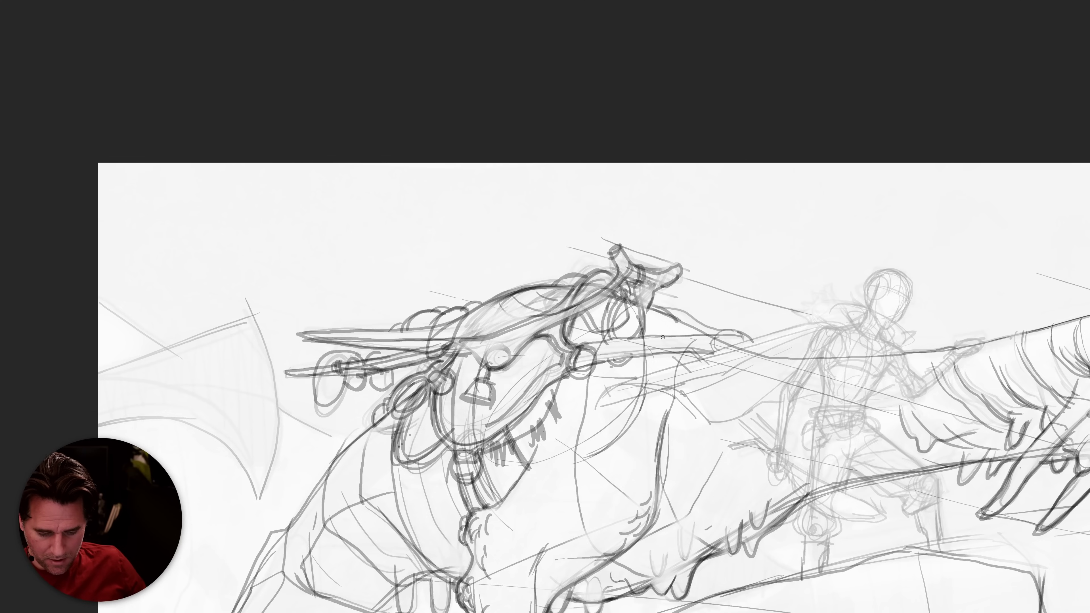
{"action": "mouse_move", "coordinate": [652, 308]}
{"action": "left_mouse_down"}
{"action": "mouse_move", "coordinate": [641, 327]}
{"action": "mouse_move", "coordinate": [631, 289]}
{"action": "mouse_move", "coordinate": [646, 291]}
{"action": "mouse_move", "coordinate": [641, 310]}
{"action": "mouse_move", "coordinate": [635, 294]}
{"action": "mouse_move", "coordinate": [650, 289]}
{"action": "mouse_move", "coordinate": [620, 288]}
{"action": "left_mouse_up"}
{"action": "left_click_drag", "start_coordinate": [623, 296], "coordinate": [600, 269]}
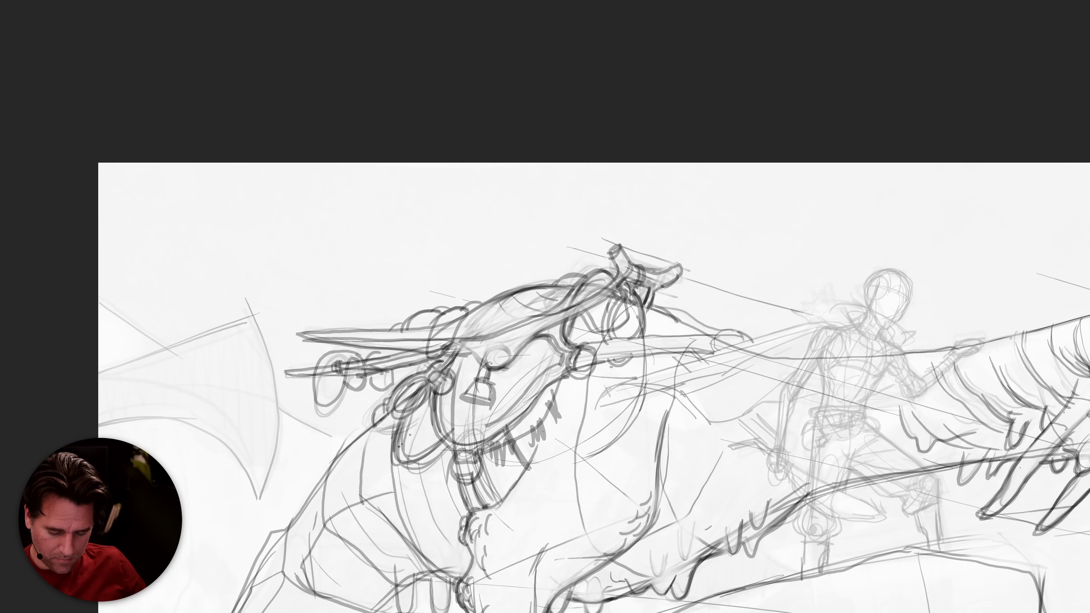
Draw a capped roll of gear standing behind the saddle among the rounded bundles above the poles.
{"action": "left_click", "coordinate": [690, 399], "text": "alt"}
{"action": "left_click", "coordinate": [690, 400], "text": "alt"}
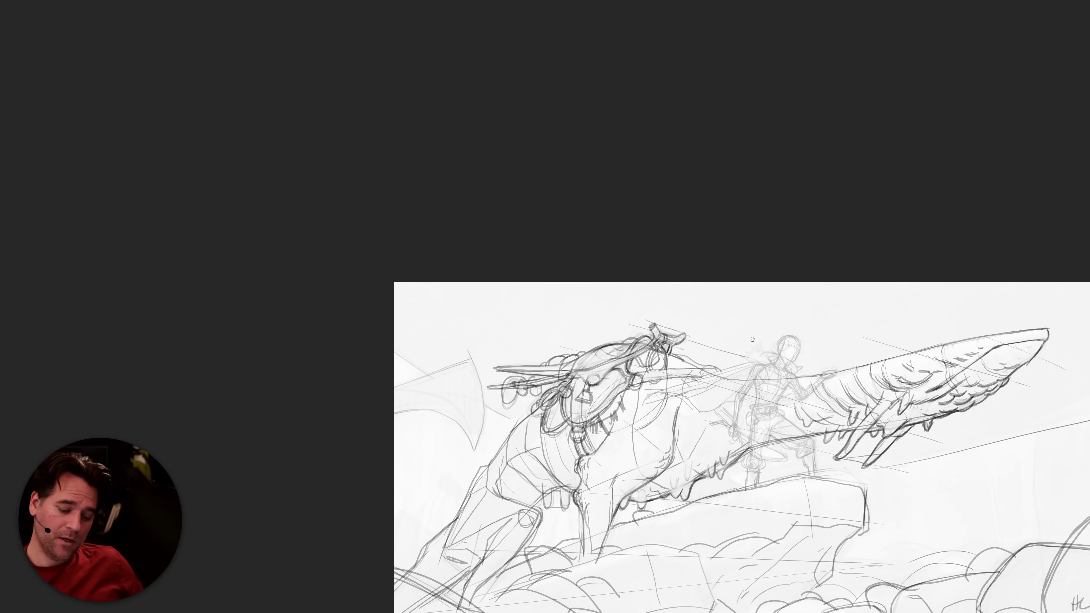
{"action": "left_click", "coordinate": [634, 362]}
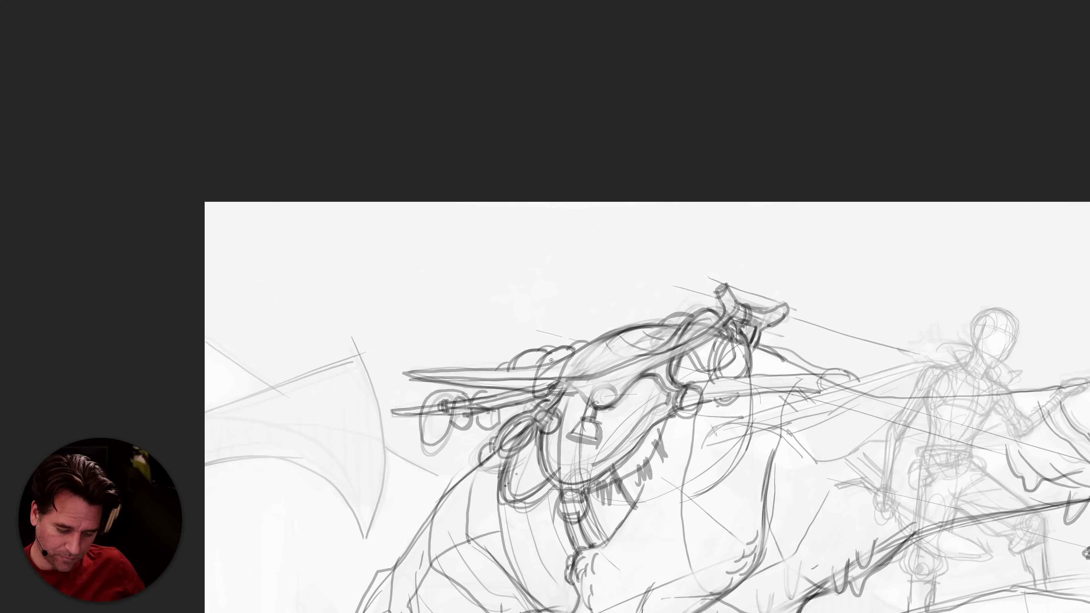
{"action": "left_click_drag", "start_coordinate": [657, 395], "coordinate": [665, 362]}
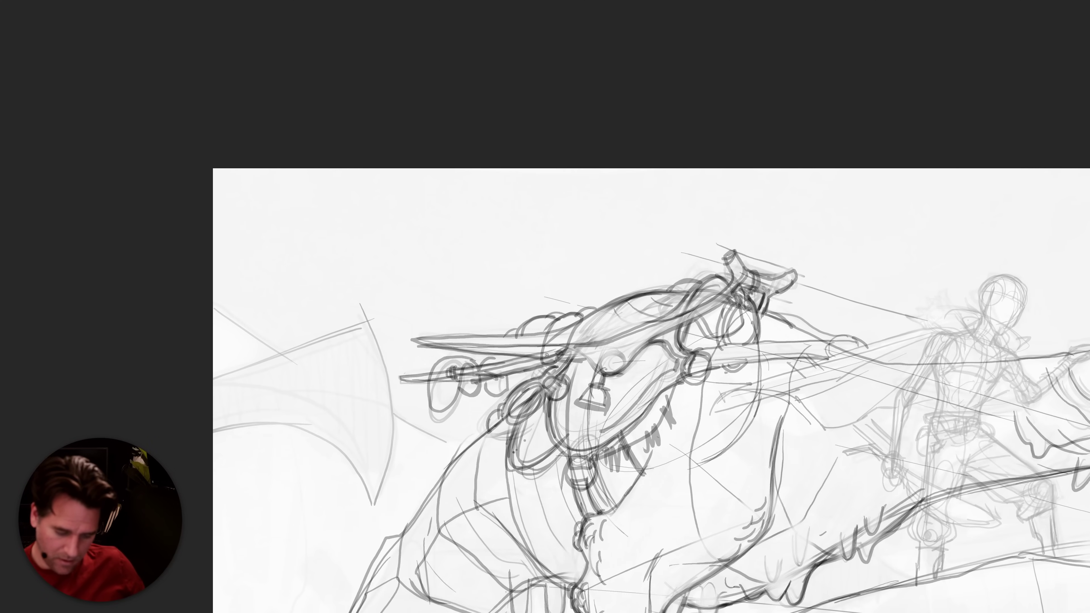
{"action": "mouse_move", "coordinate": [535, 357]}
{"action": "left_mouse_down"}
{"action": "mouse_move", "coordinate": [581, 289]}
{"action": "mouse_move", "coordinate": [593, 294]}
{"action": "mouse_move", "coordinate": [573, 329]}
{"action": "mouse_move", "coordinate": [530, 363]}
{"action": "mouse_move", "coordinate": [580, 298]}
{"action": "mouse_move", "coordinate": [586, 311]}
{"action": "mouse_move", "coordinate": [565, 322]}
{"action": "mouse_move", "coordinate": [594, 302]}
{"action": "mouse_move", "coordinate": [545, 328]}
{"action": "left_mouse_up"}
{"action": "scroll", "coordinate": [590, 421], "scroll_direction": "down", "scroll_amount": 6}
{"action": "left_click_drag", "start_coordinate": [668, 439], "coordinate": [716, 347]}
{"action": "scroll", "coordinate": [628, 306], "scroll_direction": "up", "scroll_amount": 5}
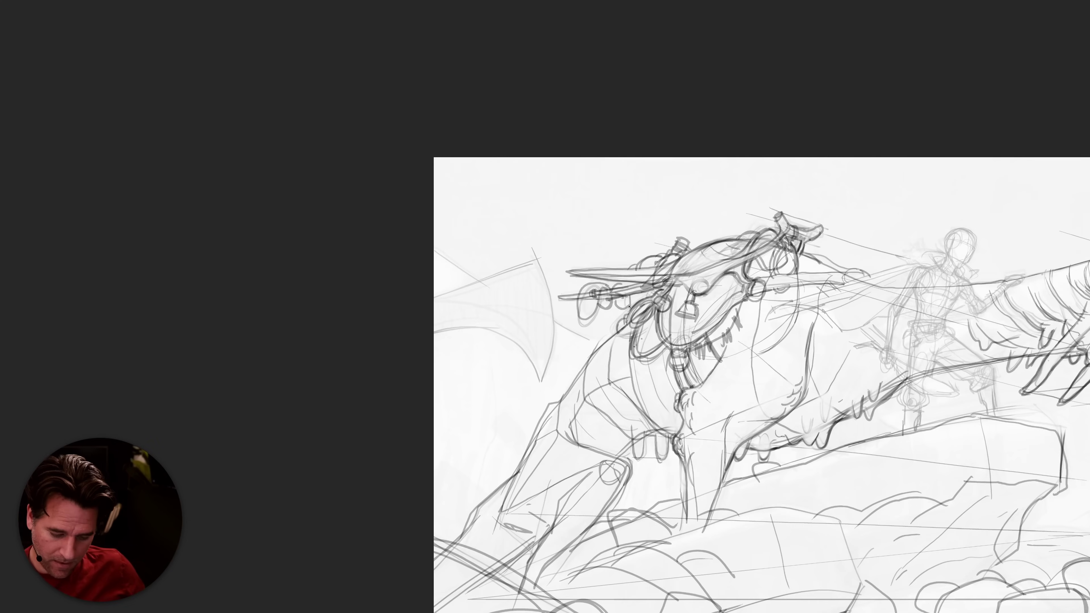
Hang a small oval ornament below the rear strap loop and draw binding bands around the base of the forward pole.
{"action": "mouse_move", "coordinate": [634, 330]}
{"action": "left_mouse_down"}
{"action": "mouse_move", "coordinate": [621, 365]}
{"action": "mouse_move", "coordinate": [641, 353]}
{"action": "mouse_move", "coordinate": [622, 350]}
{"action": "mouse_move", "coordinate": [631, 367]}
{"action": "mouse_move", "coordinate": [642, 324]}
{"action": "mouse_move", "coordinate": [631, 339]}
{"action": "mouse_move", "coordinate": [644, 366]}
{"action": "left_mouse_up"}
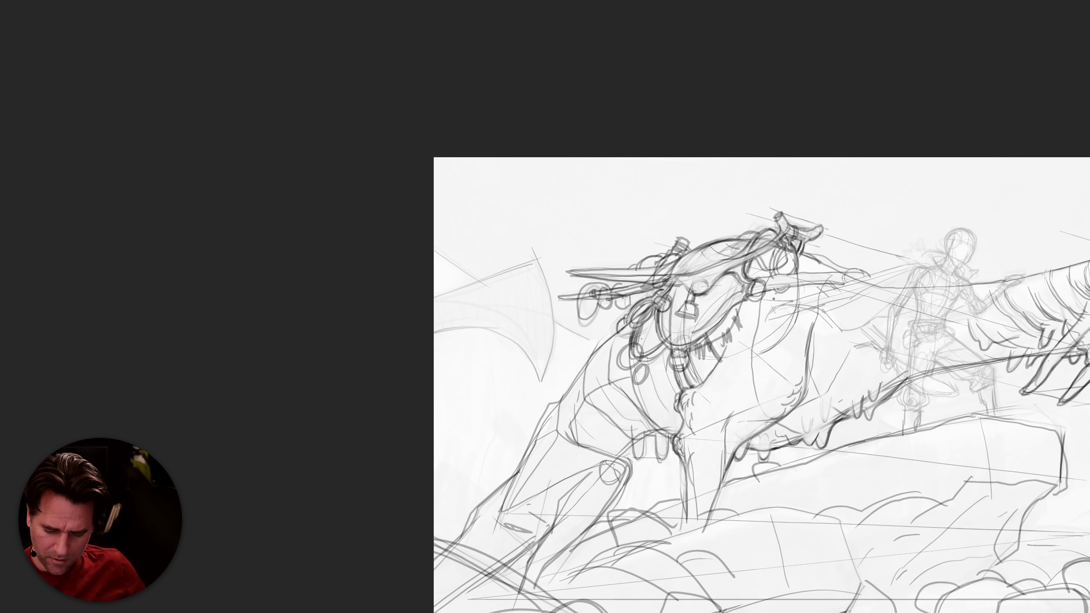
{"action": "mouse_move", "coordinate": [775, 274]}
{"action": "left_mouse_down"}
{"action": "mouse_move", "coordinate": [789, 298]}
{"action": "mouse_move", "coordinate": [809, 288]}
{"action": "left_mouse_up"}
{"action": "mouse_move", "coordinate": [813, 273]}
{"action": "left_mouse_down"}
{"action": "mouse_move", "coordinate": [805, 295]}
{"action": "mouse_move", "coordinate": [766, 314]}
{"action": "left_mouse_up"}
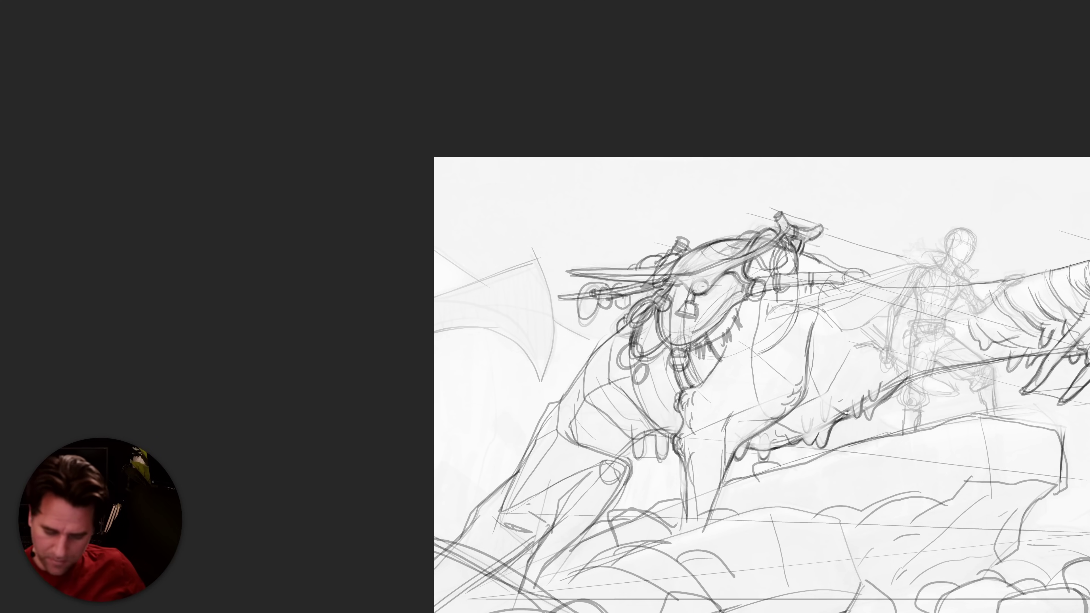
Darken the rear leg's bumpy knee and thigh underside, and add hanging drips and contour lines along the thigh, flank and lower neck.
{"action": "scroll", "coordinate": [846, 416], "scroll_direction": "down", "scroll_amount": 5}
{"action": "left_click_drag", "start_coordinate": [602, 327], "coordinate": [567, 369]}
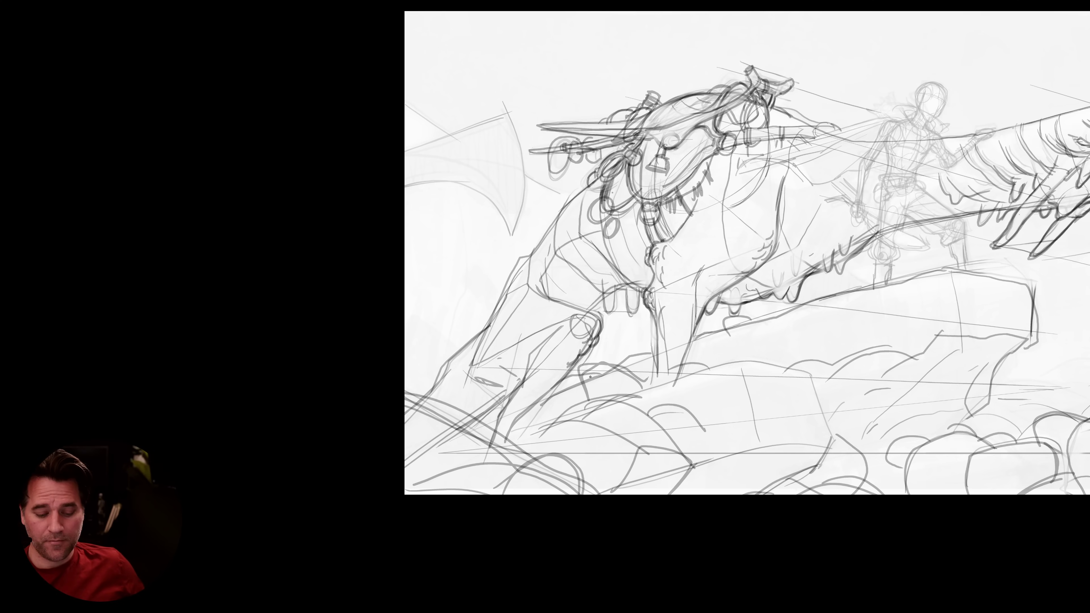
{"action": "mouse_move", "coordinate": [601, 325]}
{"action": "left_mouse_down"}
{"action": "mouse_move", "coordinate": [590, 309]}
{"action": "mouse_move", "coordinate": [547, 296]}
{"action": "mouse_move", "coordinate": [537, 274]}
{"action": "left_mouse_up"}
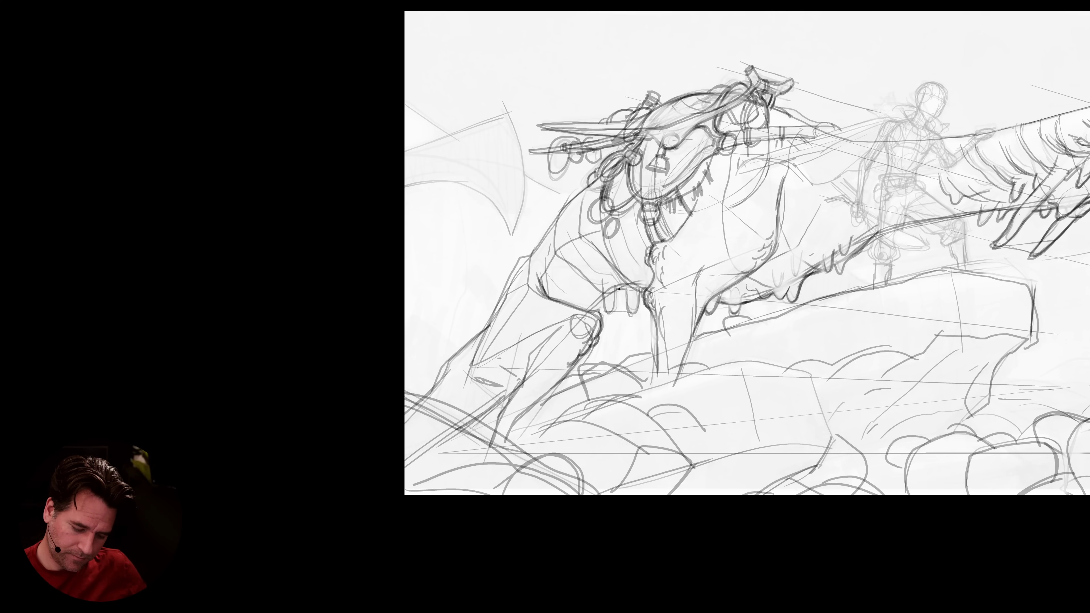
{"action": "left_click_drag", "start_coordinate": [601, 301], "coordinate": [592, 311]}
{"action": "mouse_move", "coordinate": [576, 268]}
{"action": "left_mouse_down"}
{"action": "mouse_move", "coordinate": [584, 284]}
{"action": "mouse_move", "coordinate": [574, 270]}
{"action": "left_mouse_up"}
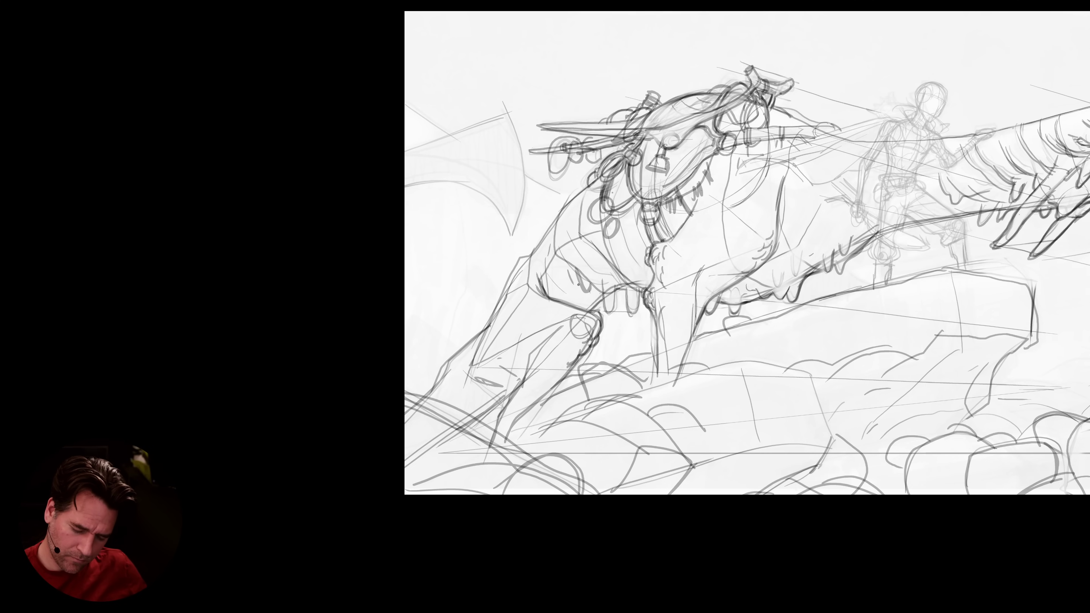
{"action": "mouse_move", "coordinate": [581, 216]}
{"action": "left_mouse_down"}
{"action": "mouse_move", "coordinate": [645, 292]}
{"action": "mouse_move", "coordinate": [636, 289]}
{"action": "mouse_move", "coordinate": [653, 280]}
{"action": "mouse_move", "coordinate": [648, 310]}
{"action": "mouse_move", "coordinate": [585, 238]}
{"action": "mouse_move", "coordinate": [625, 232]}
{"action": "mouse_move", "coordinate": [620, 260]}
{"action": "mouse_move", "coordinate": [596, 240]}
{"action": "mouse_move", "coordinate": [642, 284]}
{"action": "left_mouse_up"}
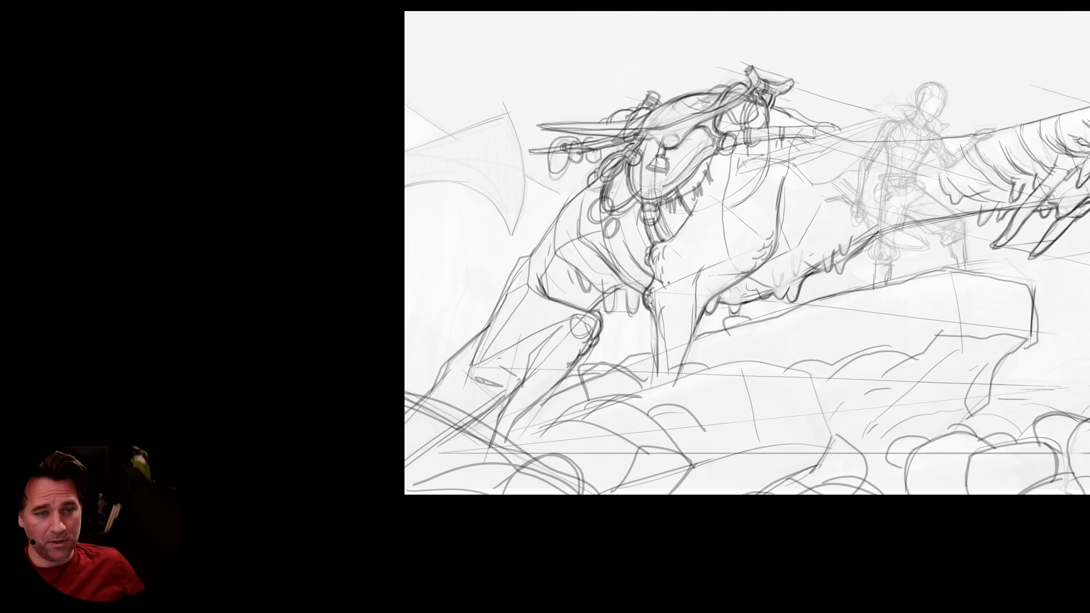
{"action": "left_click_drag", "start_coordinate": [757, 299], "coordinate": [739, 295]}
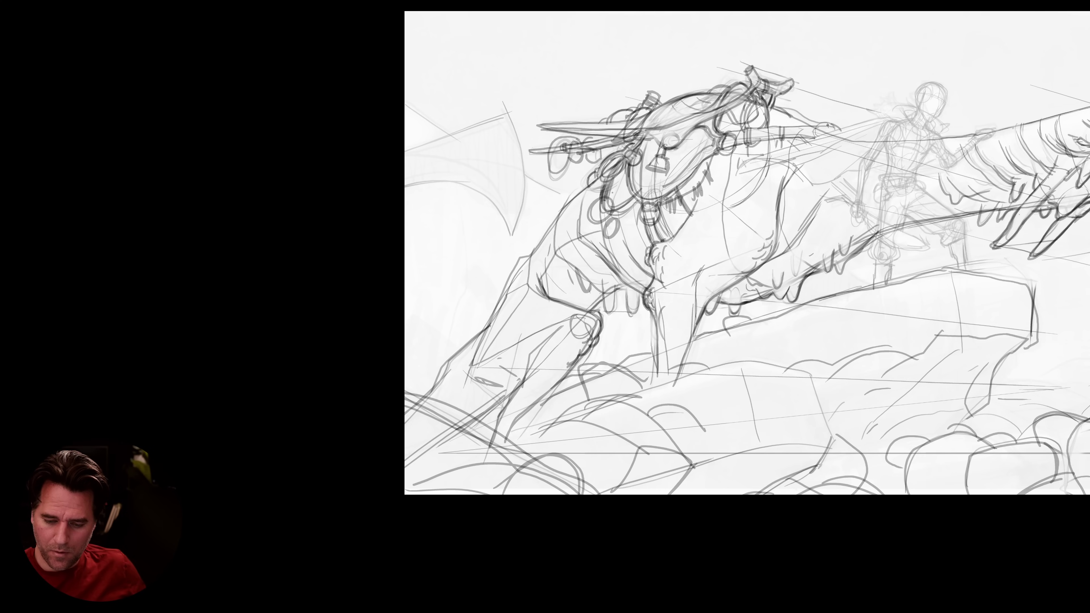
Bind the forward pole's tip and draw a double-lined diagonal strap from the pole down to the underside of the neck.
{"action": "left_click_drag", "start_coordinate": [835, 127], "coordinate": [844, 137]}
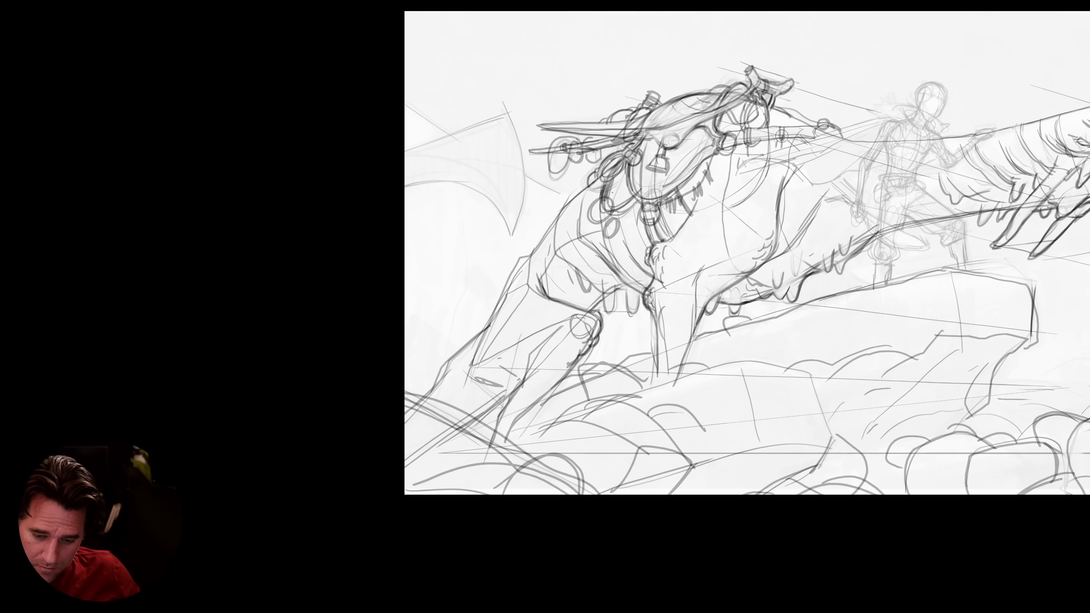
{"action": "left_click_drag", "start_coordinate": [782, 129], "coordinate": [842, 180]}
{"action": "left_click_drag", "start_coordinate": [802, 139], "coordinate": [837, 176]}
{"action": "key", "text": "ctrl+z"}
{"action": "left_click_drag", "start_coordinate": [801, 138], "coordinate": [836, 179]}
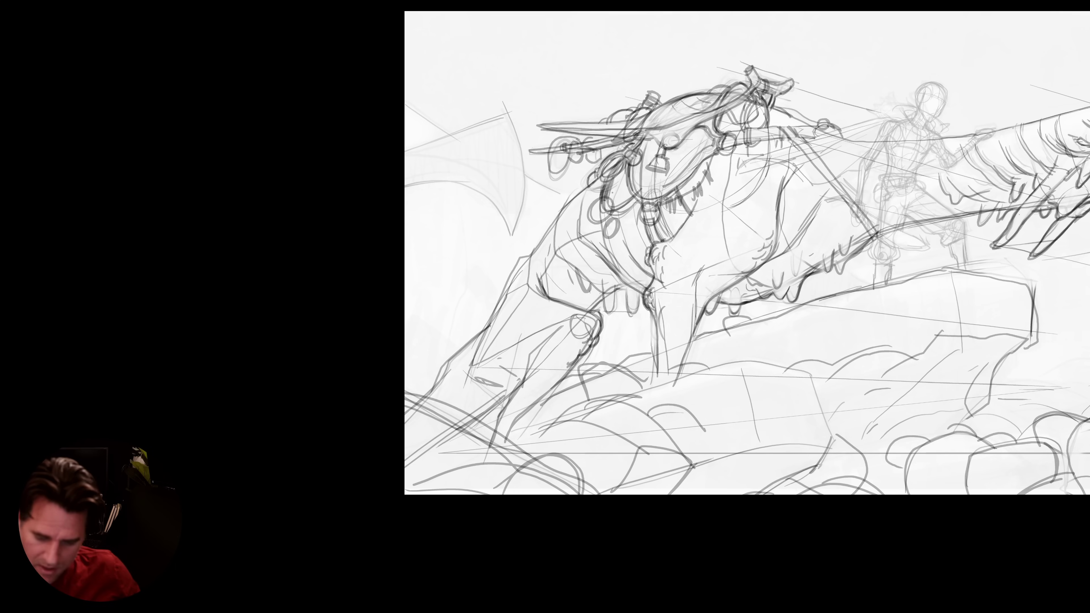
Lighten the small round mark on the ledge below the neck, redraw the rock edge there, and add drips under the neck base.
{"action": "left_click_drag", "start_coordinate": [865, 282], "coordinate": [855, 280]}
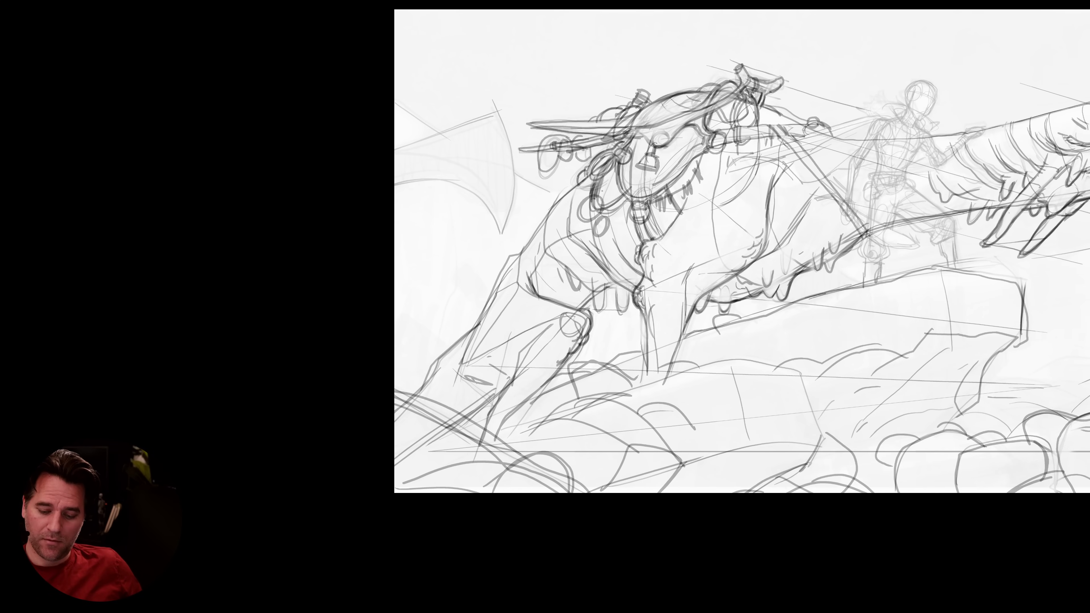
{"action": "left_click_drag", "start_coordinate": [873, 324], "coordinate": [831, 327]}
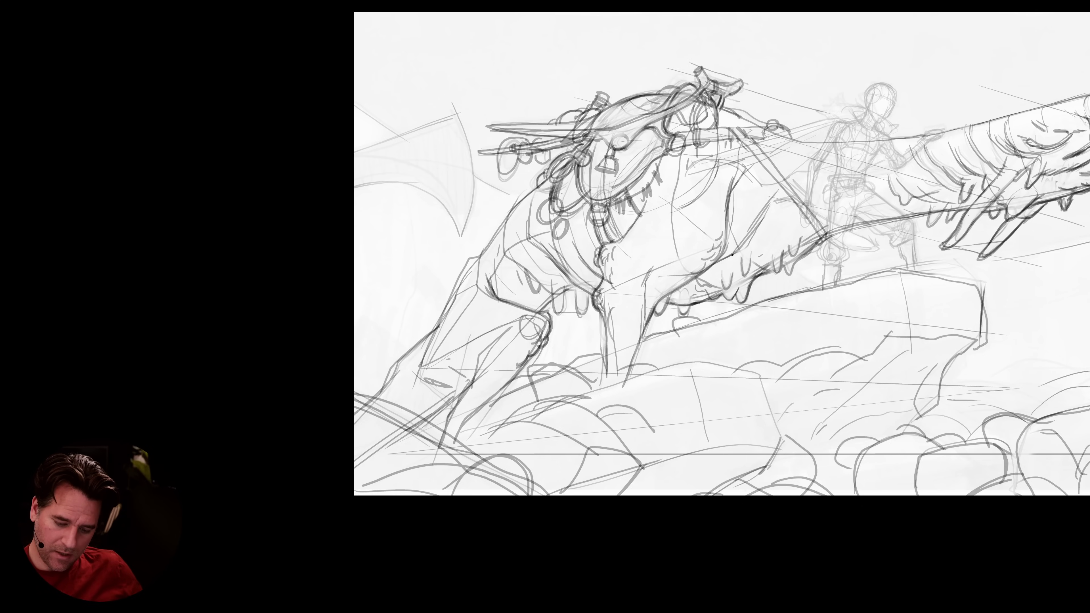
{"action": "scroll", "coordinate": [796, 325], "scroll_direction": "down", "scroll_amount": 10}
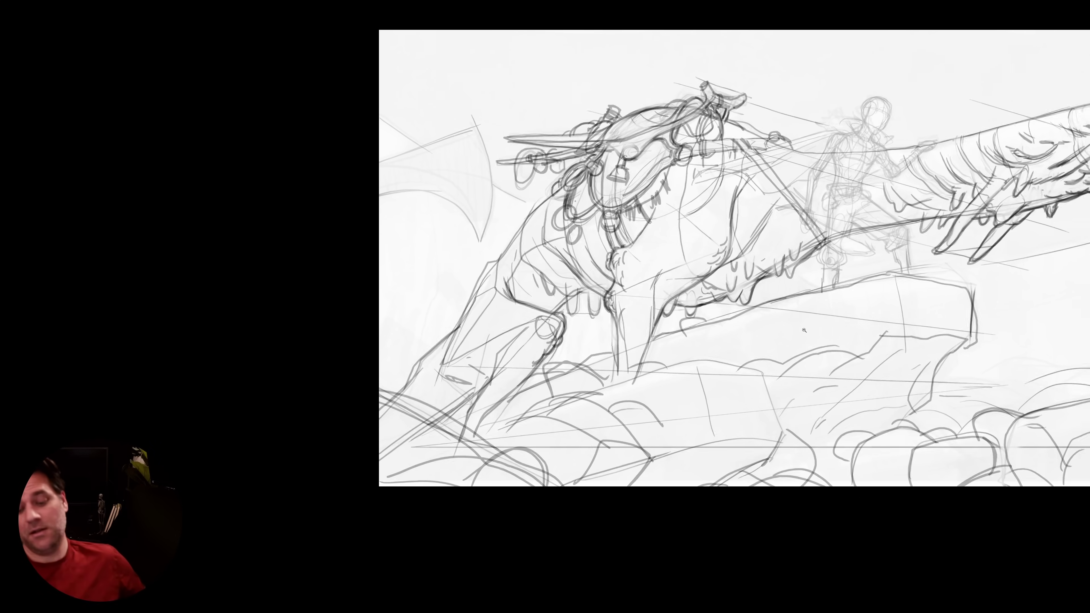
{"action": "scroll", "coordinate": [795, 325], "scroll_direction": "up", "scroll_amount": 10}
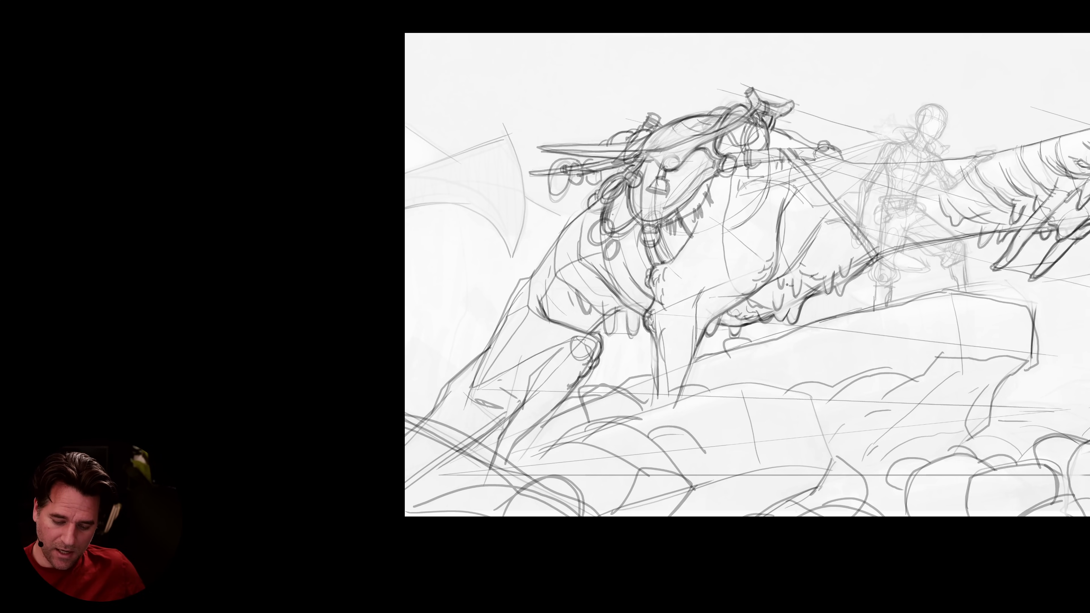
{"action": "scroll", "coordinate": [778, 284], "scroll_direction": "down", "scroll_amount": 5}
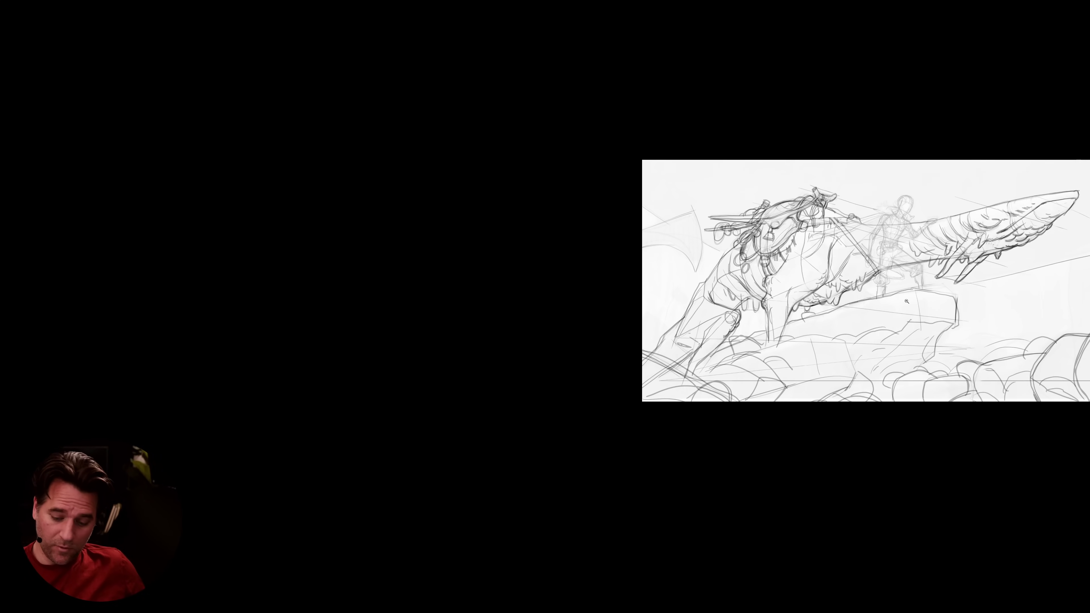
{"action": "scroll", "coordinate": [849, 295], "scroll_direction": "up", "scroll_amount": 5}
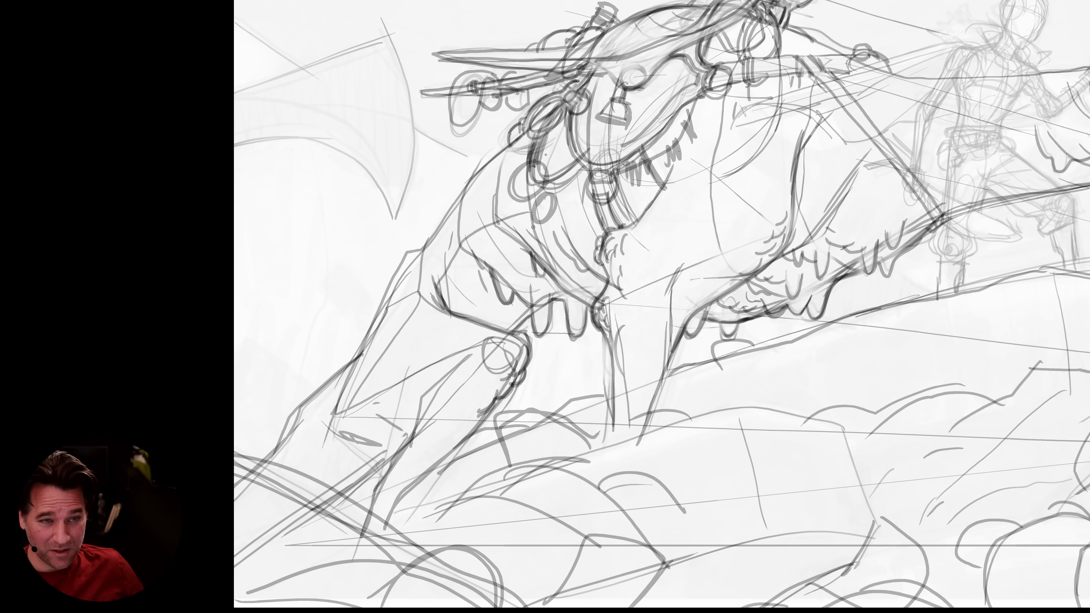
{"action": "left_click_drag", "start_coordinate": [729, 337], "coordinate": [740, 329]}
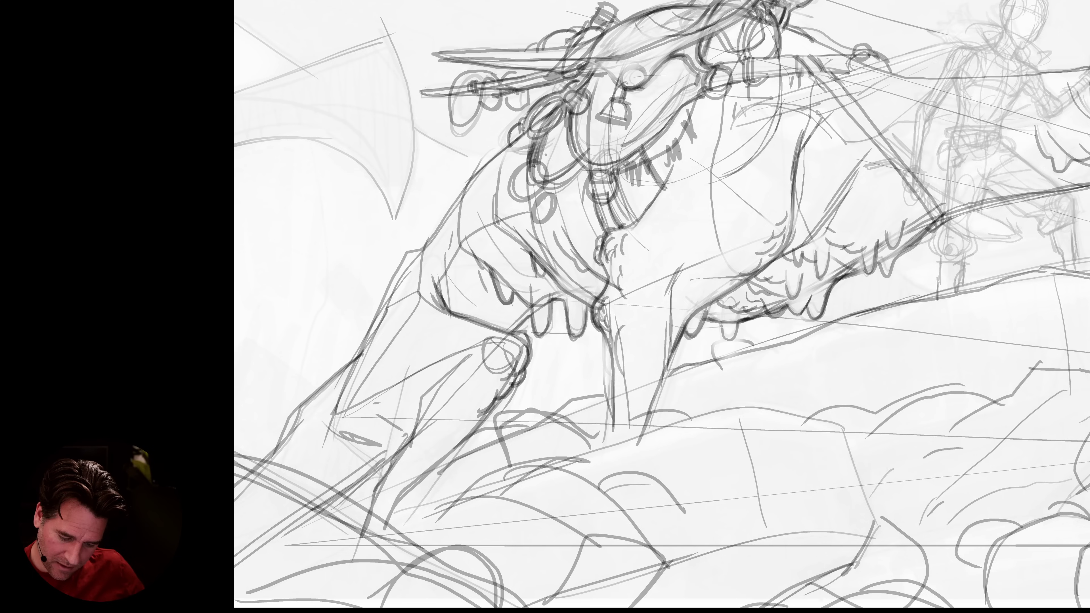
{"action": "mouse_move", "coordinate": [755, 349]}
{"action": "left_mouse_down"}
{"action": "mouse_move", "coordinate": [700, 360]}
{"action": "mouse_move", "coordinate": [762, 348]}
{"action": "mouse_move", "coordinate": [696, 360]}
{"action": "mouse_move", "coordinate": [752, 353]}
{"action": "mouse_move", "coordinate": [703, 358]}
{"action": "left_mouse_up"}
{"action": "key", "text": "ctrl+z"}
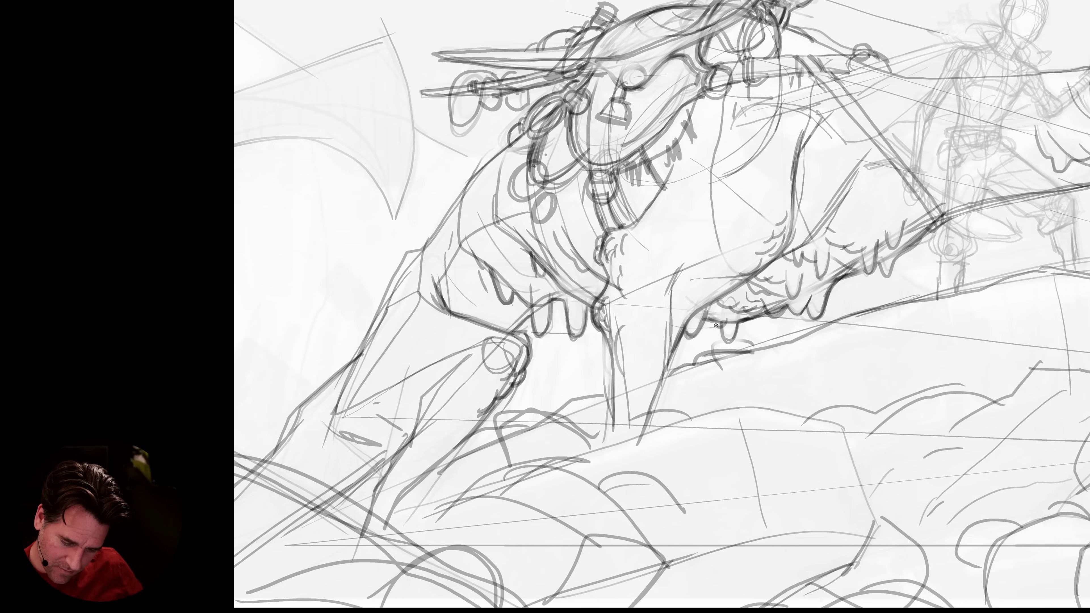
{"action": "left_click_drag", "start_coordinate": [709, 321], "coordinate": [727, 321]}
Refine the wrinkles and hanging drips along the neck's underside and add small drip marks behind the diagonal strap's lower end.
{"action": "scroll", "coordinate": [723, 326], "scroll_direction": "down", "scroll_amount": 8}
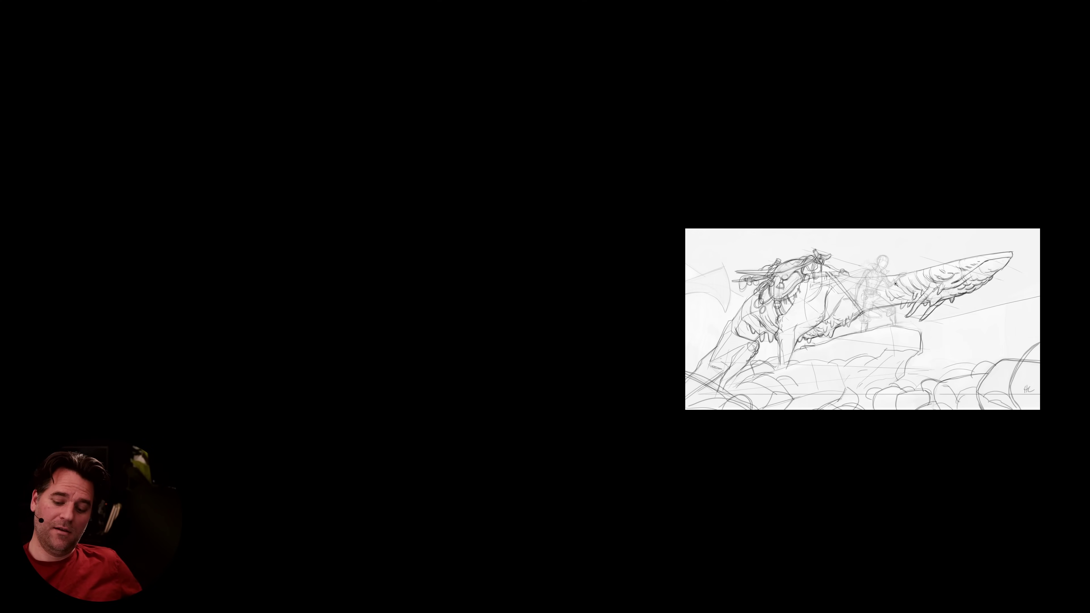
{"action": "scroll", "coordinate": [895, 284], "scroll_direction": "up", "scroll_amount": 10}
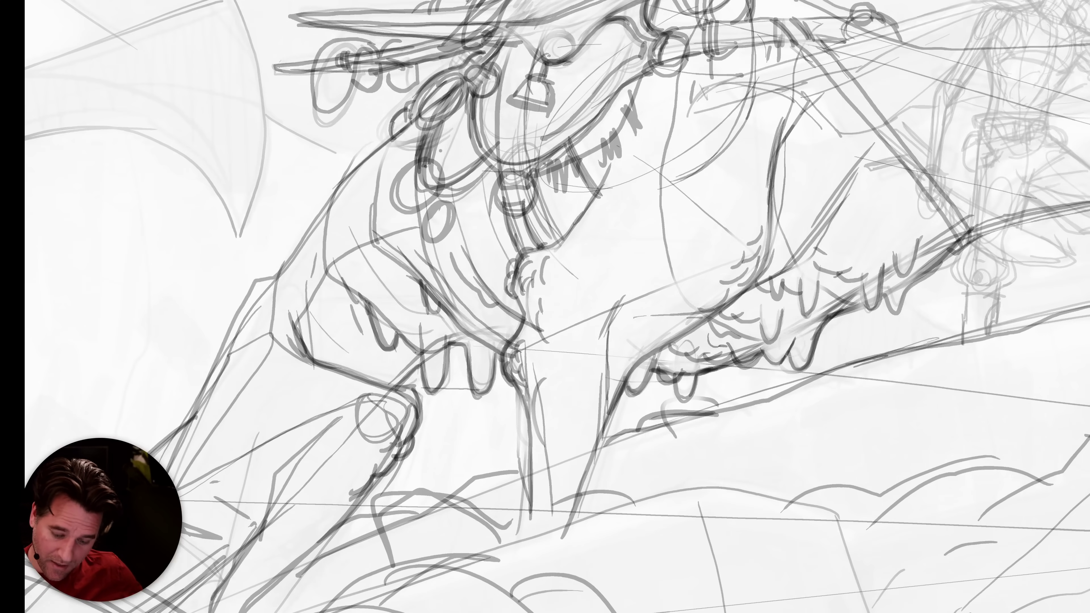
{"action": "mouse_move", "coordinate": [779, 364]}
{"action": "left_mouse_down"}
{"action": "mouse_move", "coordinate": [769, 340]}
{"action": "mouse_move", "coordinate": [760, 348]}
{"action": "mouse_move", "coordinate": [771, 363]}
{"action": "mouse_move", "coordinate": [762, 347]}
{"action": "mouse_move", "coordinate": [739, 357]}
{"action": "mouse_move", "coordinate": [773, 345]}
{"action": "mouse_move", "coordinate": [760, 355]}
{"action": "mouse_move", "coordinate": [779, 329]}
{"action": "mouse_move", "coordinate": [767, 343]}
{"action": "mouse_move", "coordinate": [755, 323]}
{"action": "mouse_move", "coordinate": [767, 287]}
{"action": "left_mouse_up"}
{"action": "key", "text": "e"}
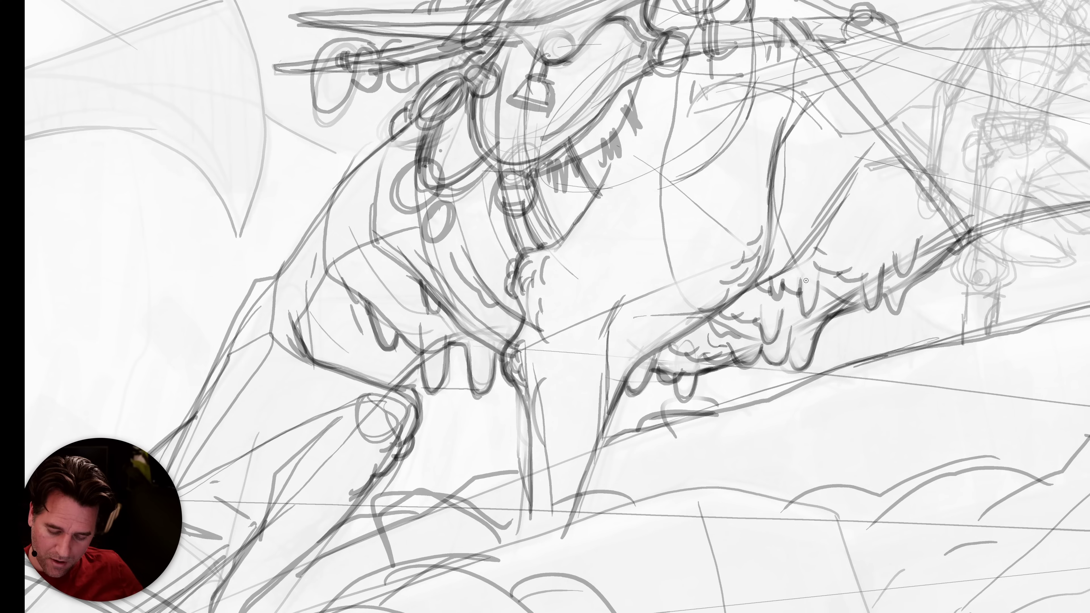
{"action": "mouse_move", "coordinate": [789, 361]}
{"action": "left_mouse_down"}
{"action": "mouse_move", "coordinate": [802, 372]}
{"action": "mouse_move", "coordinate": [815, 317]}
{"action": "mouse_move", "coordinate": [805, 335]}
{"action": "mouse_move", "coordinate": [850, 313]}
{"action": "mouse_move", "coordinate": [832, 330]}
{"action": "mouse_move", "coordinate": [795, 329]}
{"action": "left_mouse_up"}
{"action": "left_click", "coordinate": [849, 314], "text": "alt"}
{"action": "left_click", "coordinate": [849, 314], "text": "alt"}
{"action": "key", "text": "ctrl+z"}
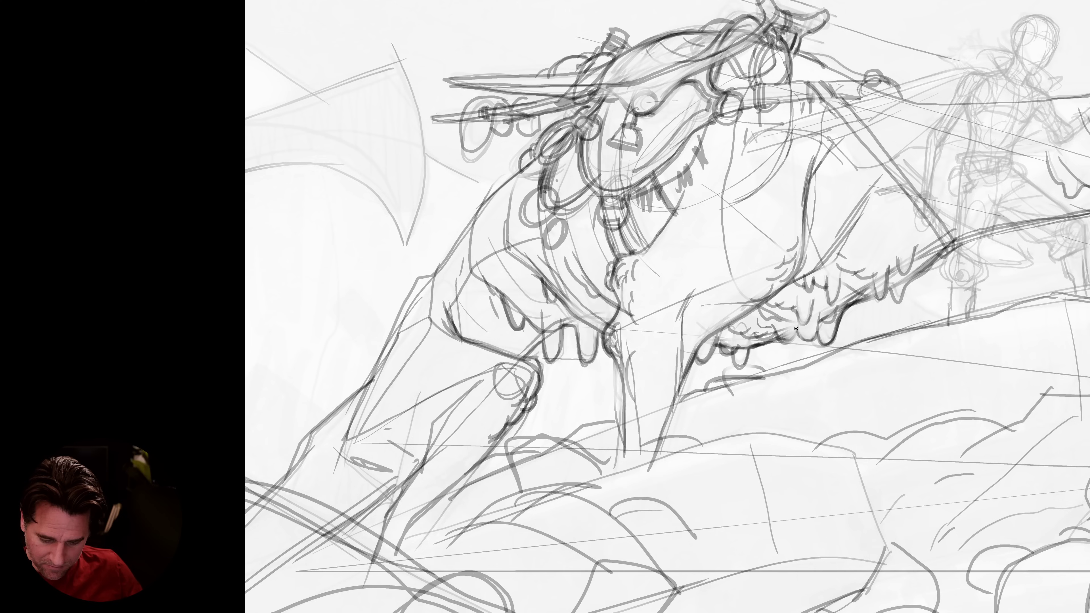
{"action": "left_click_drag", "start_coordinate": [793, 328], "coordinate": [810, 341]}
{"action": "left_click_drag", "start_coordinate": [900, 336], "coordinate": [705, 369]}
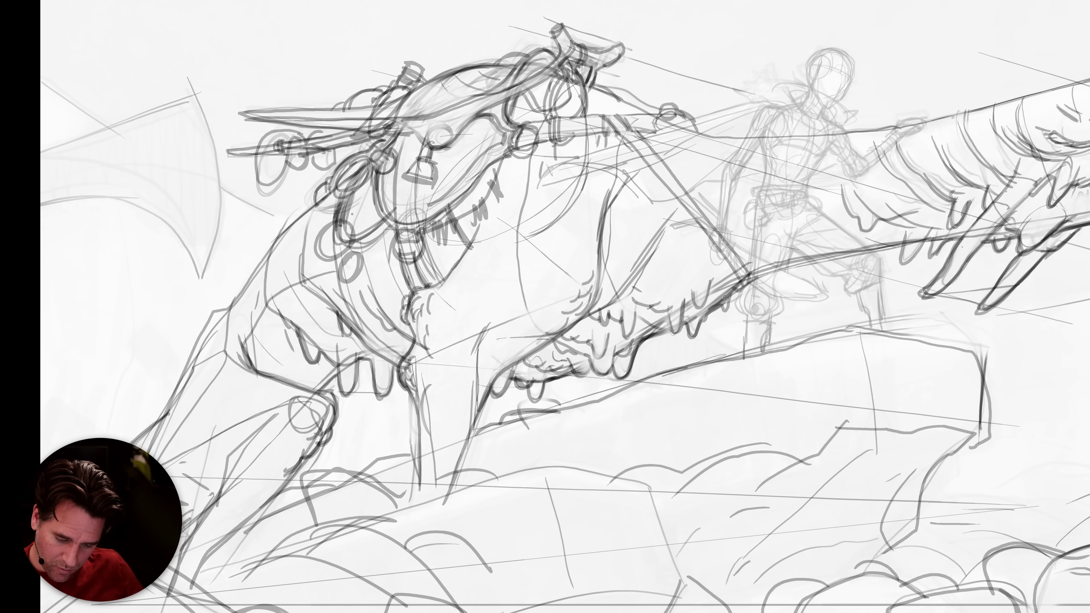
{"action": "left_click_drag", "start_coordinate": [671, 261], "coordinate": [668, 279]}
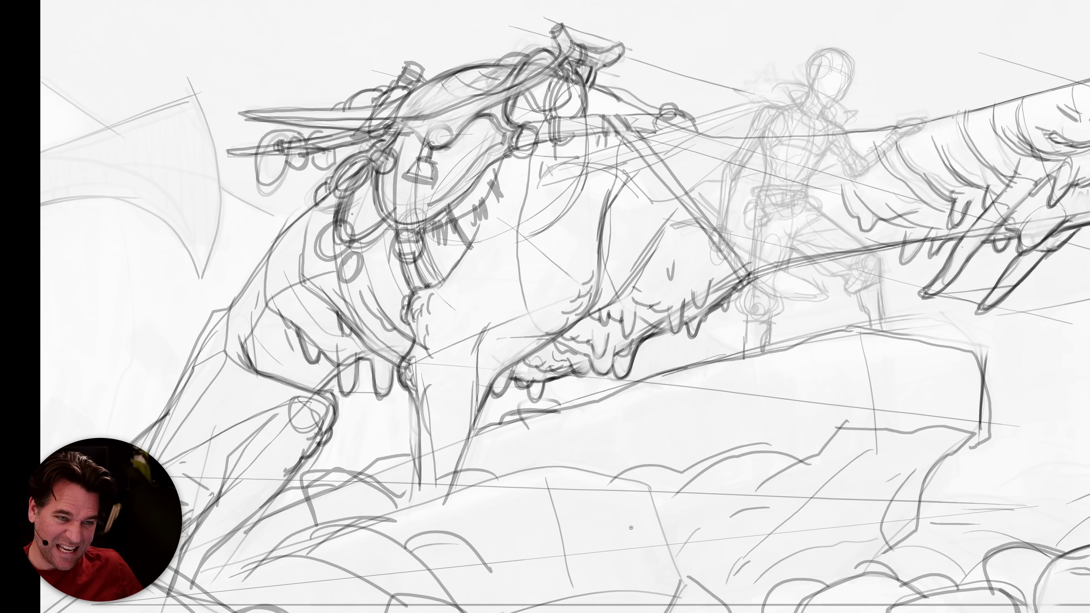
Darken the front and back outlines of the creature's front leg, from the chest down toward the rocks.
{"action": "left_click_drag", "start_coordinate": [478, 347], "coordinate": [467, 451]}
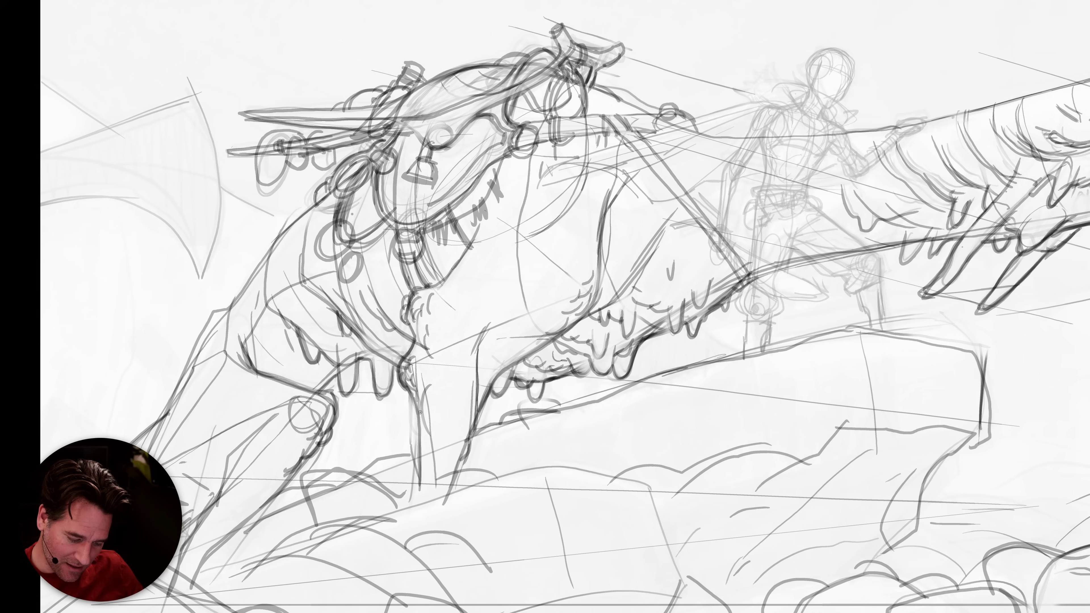
{"action": "mouse_move", "coordinate": [412, 403]}
{"action": "left_mouse_down"}
{"action": "mouse_move", "coordinate": [428, 465]}
{"action": "mouse_move", "coordinate": [410, 380]}
{"action": "left_mouse_up"}
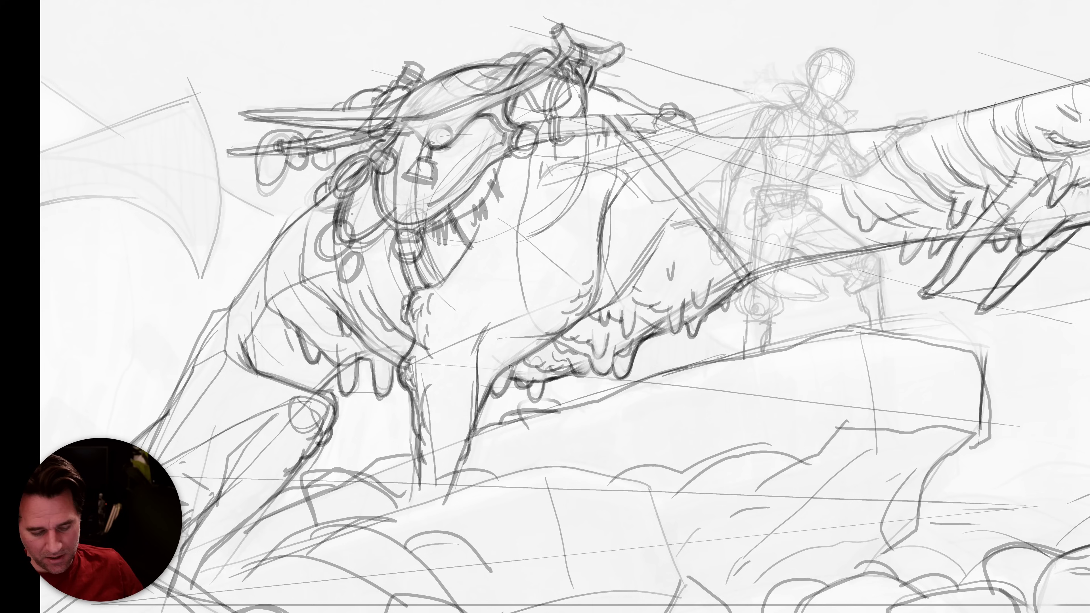
{"action": "mouse_move", "coordinate": [562, 330]}
{"action": "left_mouse_down"}
{"action": "mouse_move", "coordinate": [485, 382]}
{"action": "mouse_move", "coordinate": [480, 410]}
{"action": "left_mouse_up"}
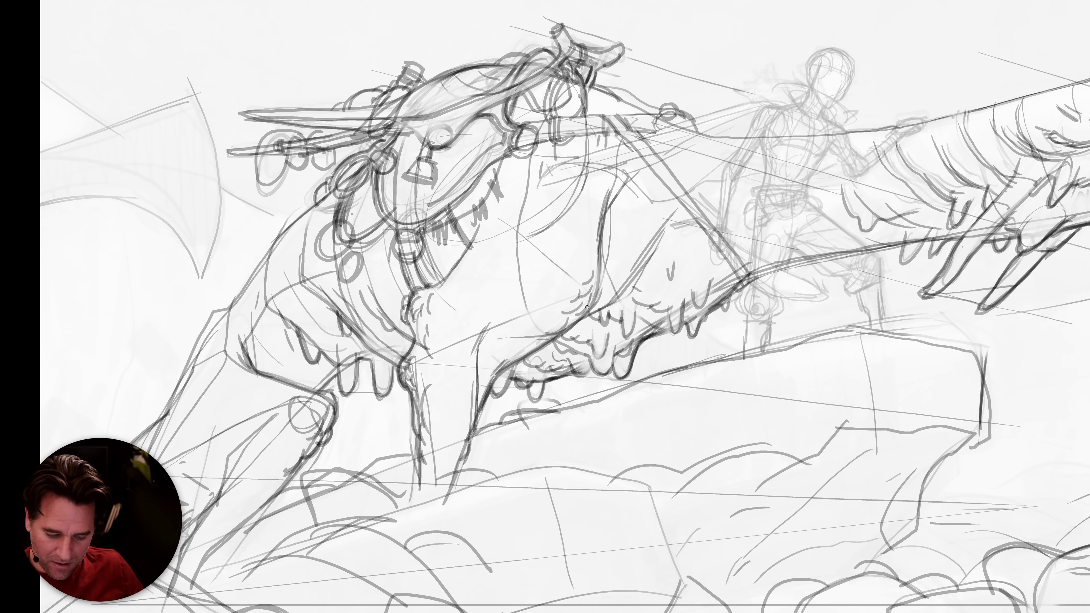
Touch up the pencil contours of the large creature's body and rear leg.
{"action": "mouse_move", "coordinate": [581, 318]}
{"action": "left_mouse_down"}
{"action": "mouse_move", "coordinate": [600, 281]}
{"action": "mouse_move", "coordinate": [594, 299]}
{"action": "left_mouse_up"}
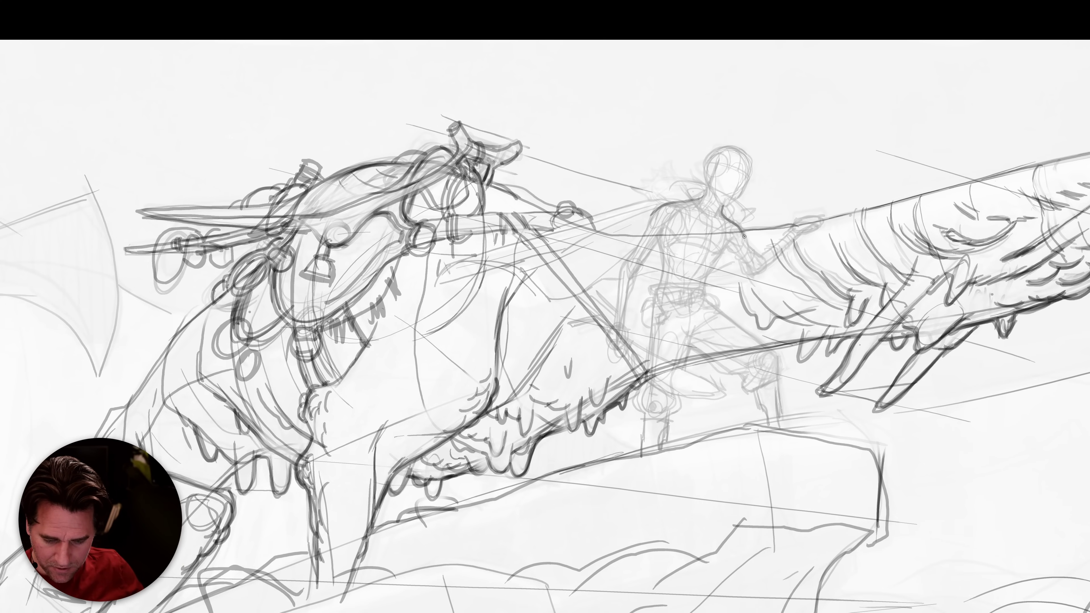
{"action": "left_click_drag", "start_coordinate": [692, 379], "coordinate": [601, 382]}
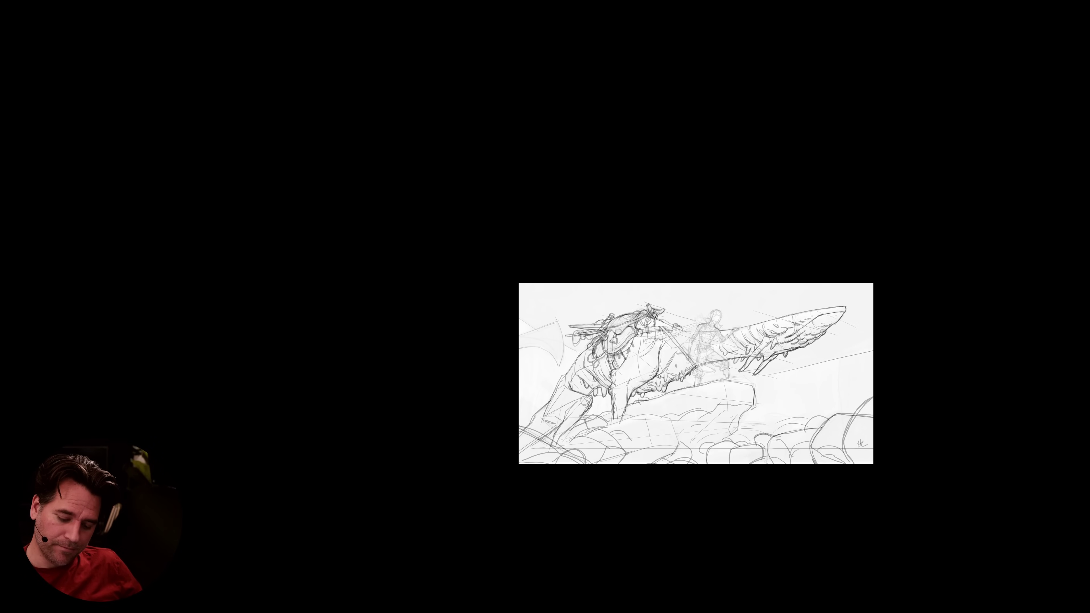
{"action": "left_click", "coordinate": [711, 330]}
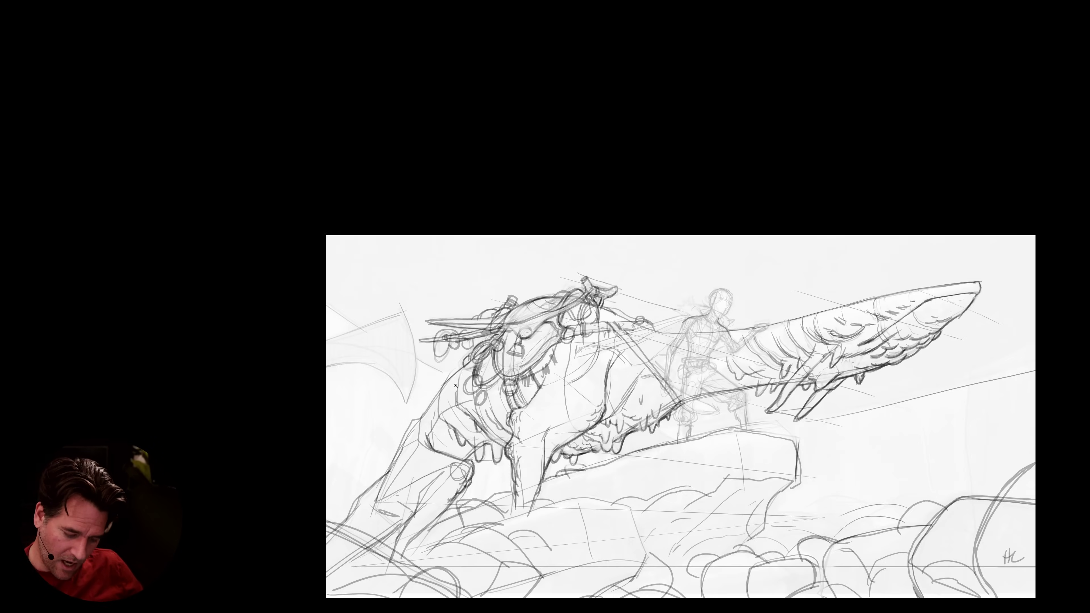
{"action": "mouse_move", "coordinate": [452, 385]}
{"action": "left_mouse_down"}
{"action": "mouse_move", "coordinate": [569, 313]}
{"action": "mouse_move", "coordinate": [496, 360]}
{"action": "mouse_move", "coordinate": [419, 474]}
{"action": "left_mouse_up"}
{"action": "left_click", "coordinate": [563, 288]}
{"action": "mouse_move", "coordinate": [501, 355]}
{"action": "left_mouse_down"}
{"action": "mouse_move", "coordinate": [489, 393]}
{"action": "mouse_move", "coordinate": [489, 370]}
{"action": "mouse_move", "coordinate": [462, 427]}
{"action": "left_mouse_up"}
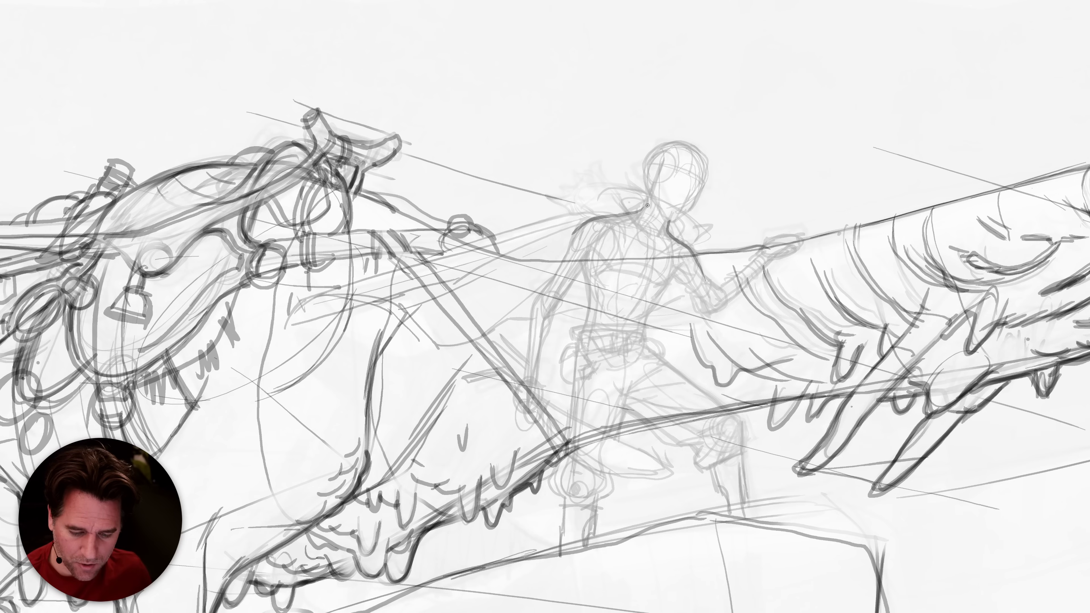
Darken the outline of the rider's head and shoulders and sketch the nose and round goggles on the face.
{"action": "mouse_move", "coordinate": [648, 198]}
{"action": "left_mouse_down"}
{"action": "mouse_move", "coordinate": [637, 219]}
{"action": "mouse_move", "coordinate": [648, 164]}
{"action": "mouse_move", "coordinate": [669, 147]}
{"action": "mouse_move", "coordinate": [695, 159]}
{"action": "left_mouse_up"}
{"action": "mouse_move", "coordinate": [651, 194]}
{"action": "left_mouse_down"}
{"action": "mouse_move", "coordinate": [645, 155]}
{"action": "mouse_move", "coordinate": [676, 142]}
{"action": "left_mouse_up"}
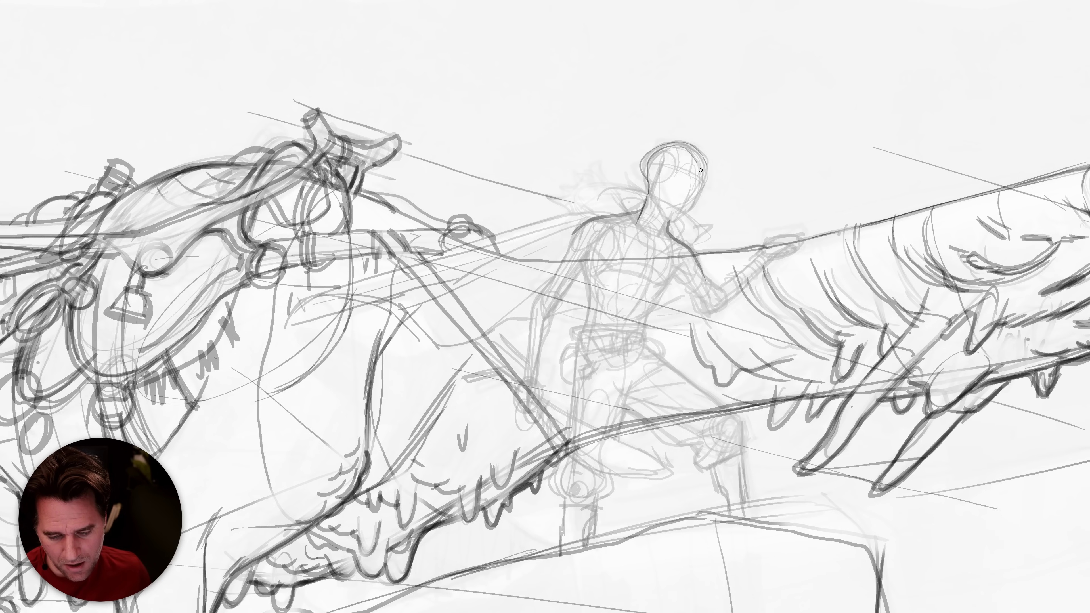
{"action": "left_click_drag", "start_coordinate": [704, 176], "coordinate": [696, 185]}
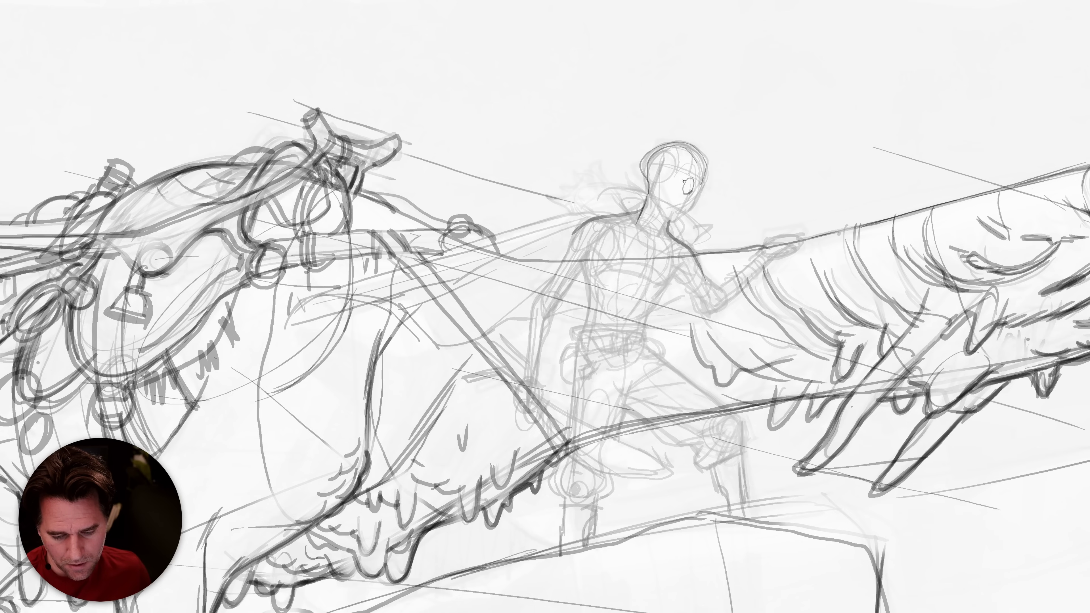
{"action": "mouse_move", "coordinate": [681, 169]}
{"action": "left_mouse_down"}
{"action": "mouse_move", "coordinate": [675, 184]}
{"action": "mouse_move", "coordinate": [702, 191]}
{"action": "left_mouse_up"}
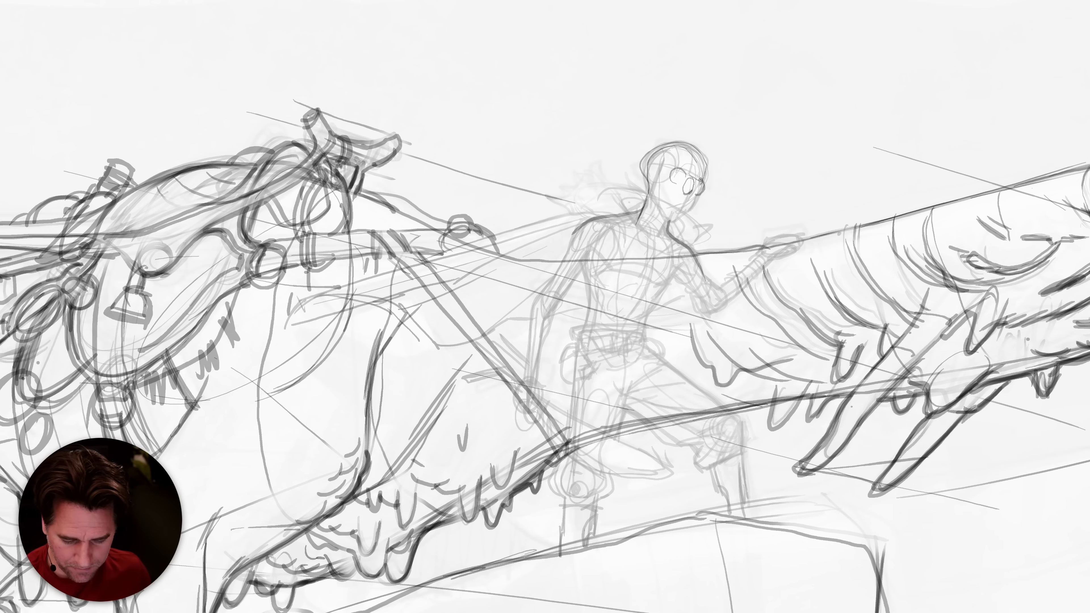
{"action": "left_click_drag", "start_coordinate": [674, 181], "coordinate": [699, 193]}
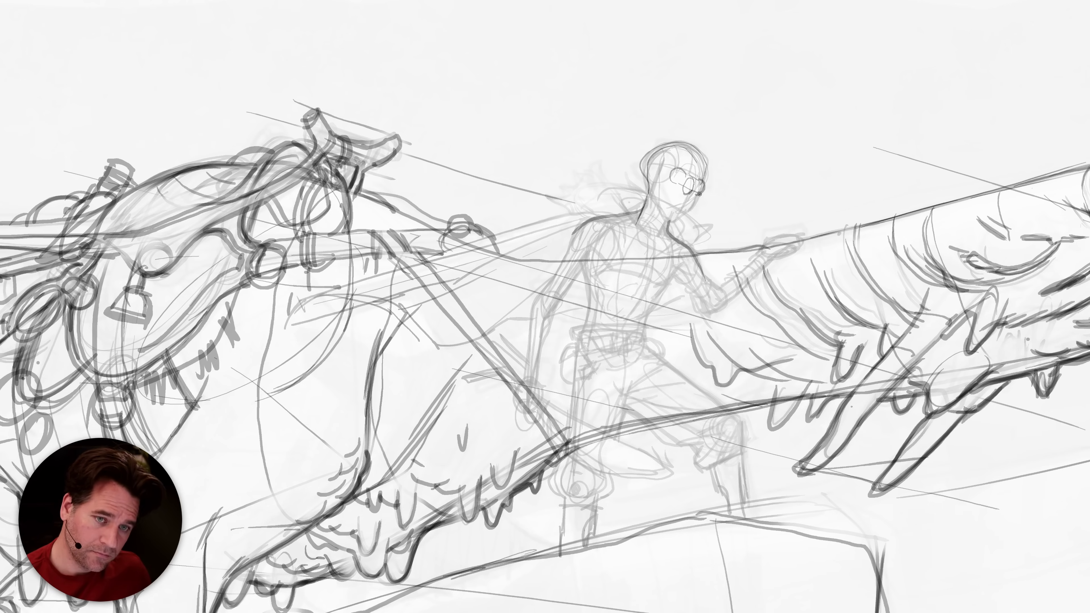
{"action": "mouse_move", "coordinate": [705, 189]}
{"action": "left_mouse_down"}
{"action": "mouse_move", "coordinate": [677, 169]}
{"action": "mouse_move", "coordinate": [700, 180]}
{"action": "mouse_move", "coordinate": [698, 154]}
{"action": "left_mouse_up"}
Firm up the top and front contour of the rider's skull and add short strokes for the temple and cheekbone.
{"action": "scroll", "coordinate": [696, 174], "scroll_direction": "up", "scroll_amount": 5}
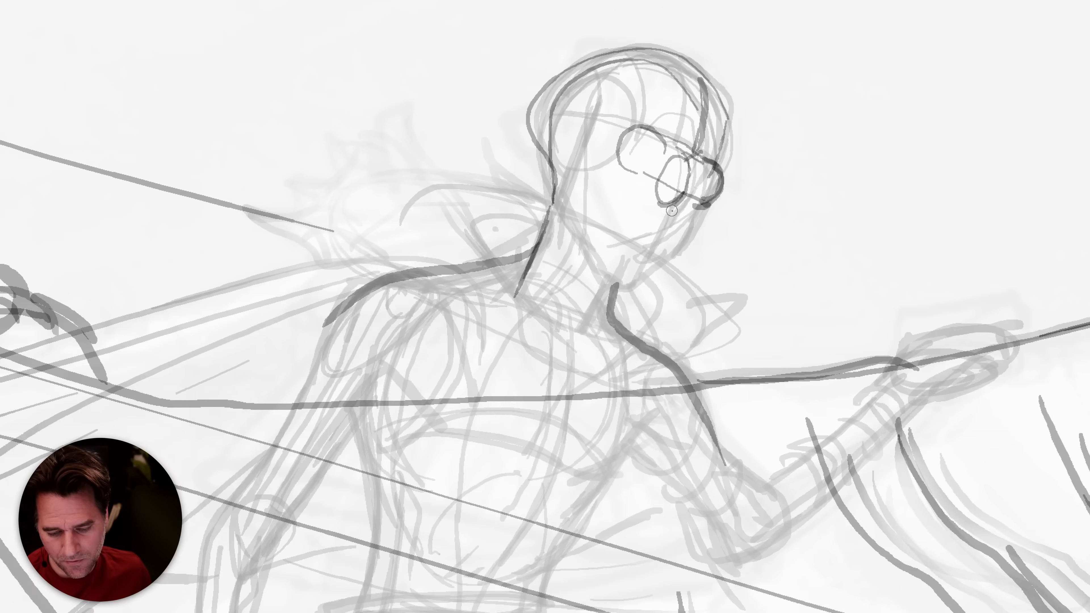
{"action": "left_click_drag", "start_coordinate": [730, 113], "coordinate": [716, 178]}
{"action": "mouse_move", "coordinate": [727, 136]}
{"action": "left_mouse_down"}
{"action": "mouse_move", "coordinate": [718, 90]}
{"action": "mouse_move", "coordinate": [683, 57]}
{"action": "mouse_move", "coordinate": [627, 46]}
{"action": "mouse_move", "coordinate": [591, 68]}
{"action": "mouse_move", "coordinate": [624, 126]}
{"action": "left_mouse_up"}
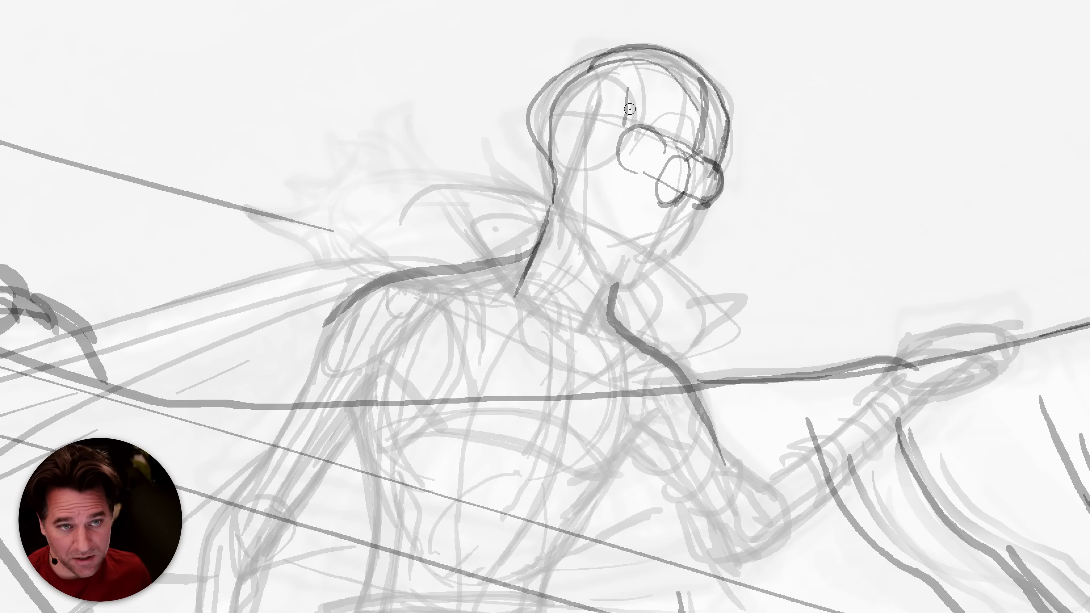
{"action": "left_click_drag", "start_coordinate": [625, 125], "coordinate": [587, 146]}
{"action": "left_click_drag", "start_coordinate": [587, 156], "coordinate": [594, 168]}
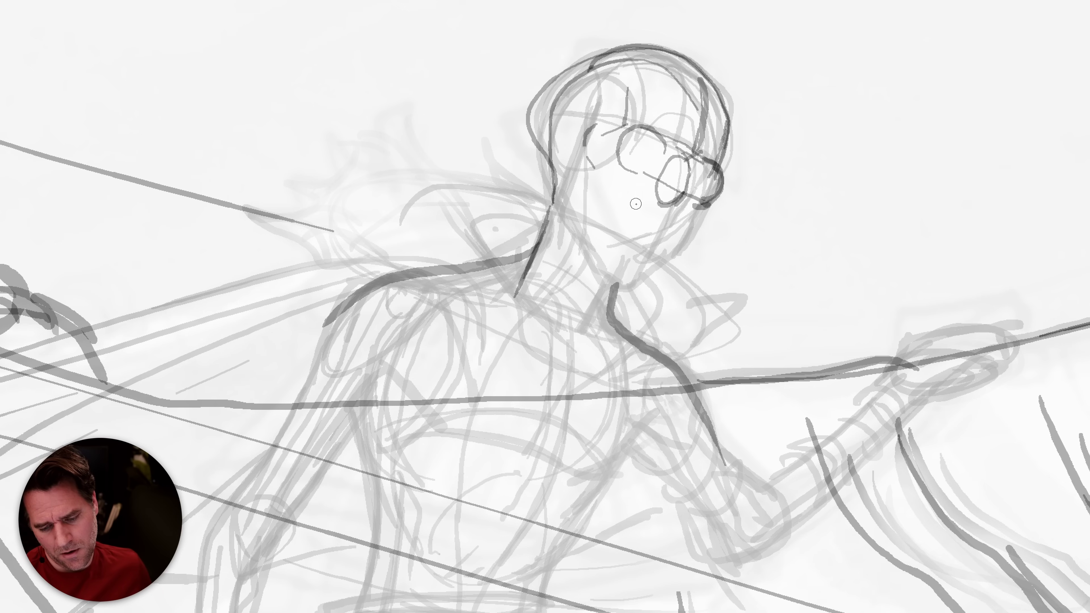
Draw the rider's lower face with the cheek plane, jawline, pointed chin and a guide line across the mouth area.
{"action": "mouse_move", "coordinate": [719, 197]}
{"action": "left_mouse_down"}
{"action": "mouse_move", "coordinate": [677, 231]}
{"action": "mouse_move", "coordinate": [616, 292]}
{"action": "left_mouse_up"}
{"action": "left_click_drag", "start_coordinate": [664, 211], "coordinate": [622, 291]}
{"action": "mouse_move", "coordinate": [586, 159]}
{"action": "left_mouse_down"}
{"action": "mouse_move", "coordinate": [614, 188]}
{"action": "mouse_move", "coordinate": [610, 287]}
{"action": "mouse_move", "coordinate": [622, 296]}
{"action": "left_mouse_up"}
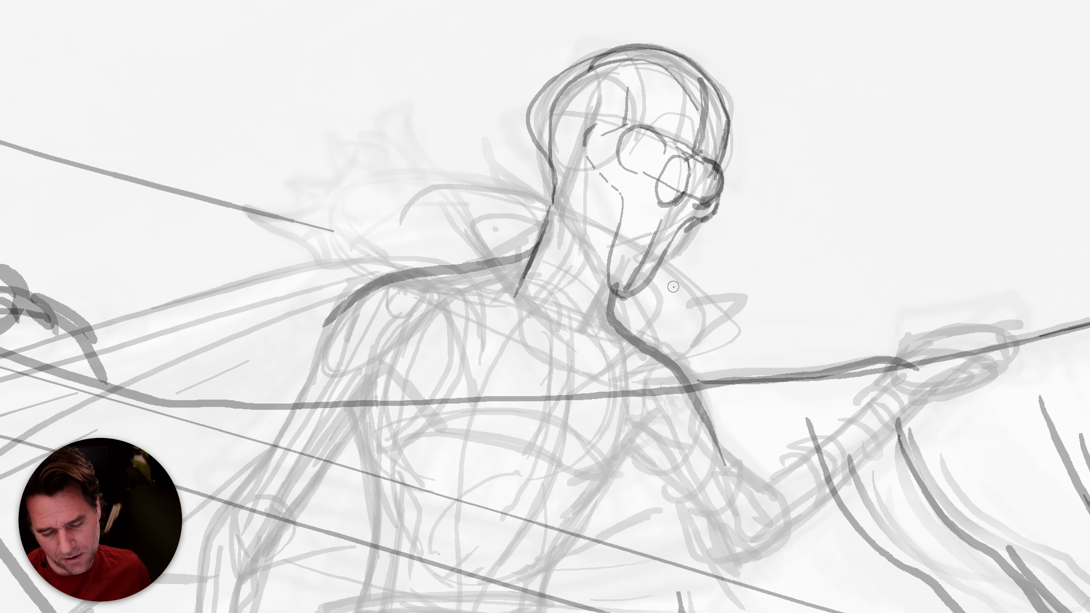
{"action": "left_click_drag", "start_coordinate": [591, 112], "coordinate": [576, 153]}
{"action": "left_click_drag", "start_coordinate": [558, 209], "coordinate": [601, 277]}
{"action": "mouse_move", "coordinate": [561, 221]}
{"action": "left_mouse_down"}
{"action": "mouse_move", "coordinate": [602, 275]}
{"action": "mouse_move", "coordinate": [641, 256]}
{"action": "left_mouse_up"}
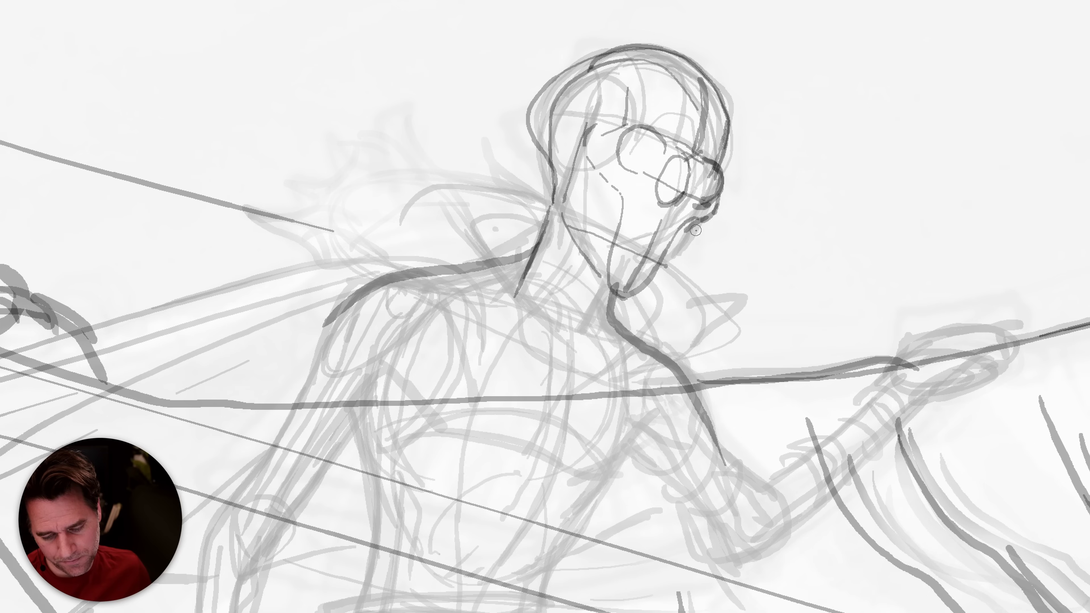
{"action": "mouse_move", "coordinate": [687, 227]}
{"action": "left_mouse_down"}
{"action": "mouse_move", "coordinate": [669, 264]}
{"action": "mouse_move", "coordinate": [628, 294]}
{"action": "left_mouse_up"}
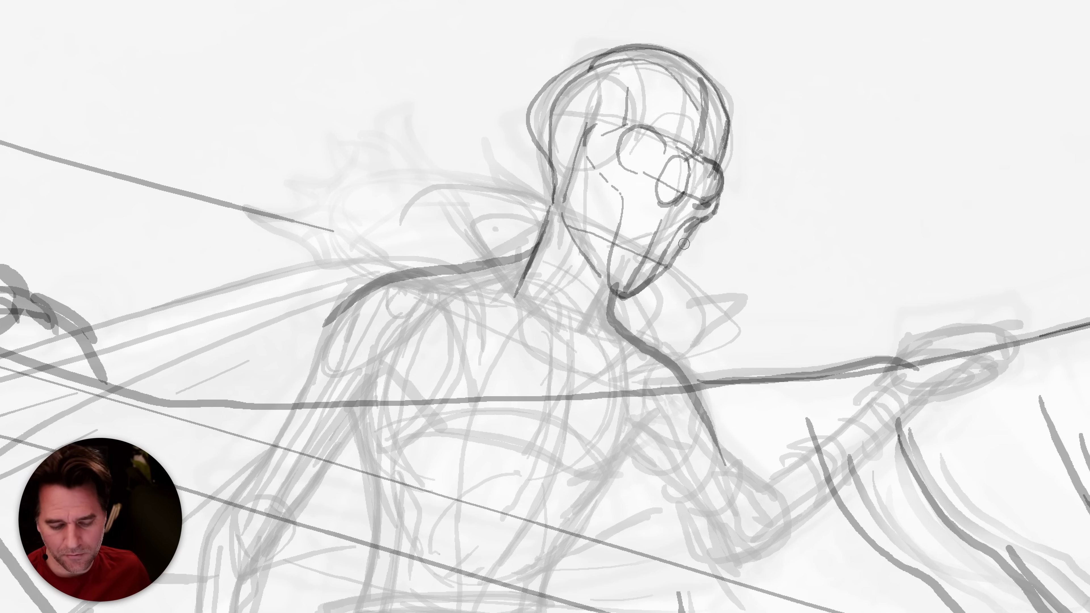
Draw a dark mouth line on the rider's face and shade the underside of the nose.
{"action": "left_click_drag", "start_coordinate": [622, 233], "coordinate": [661, 248]}
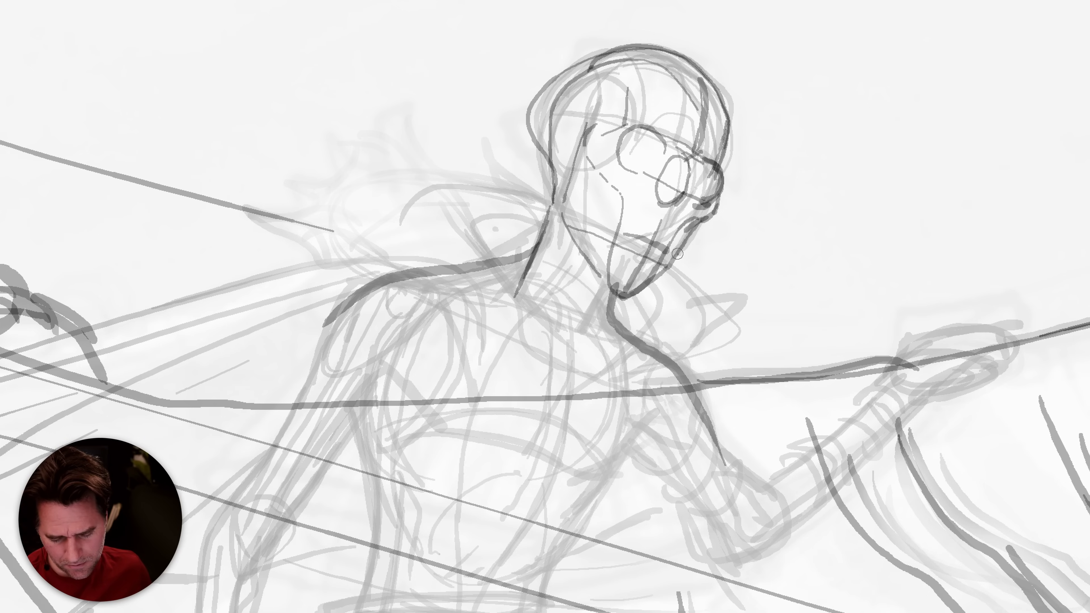
{"action": "key", "text": "ctrl+z"}
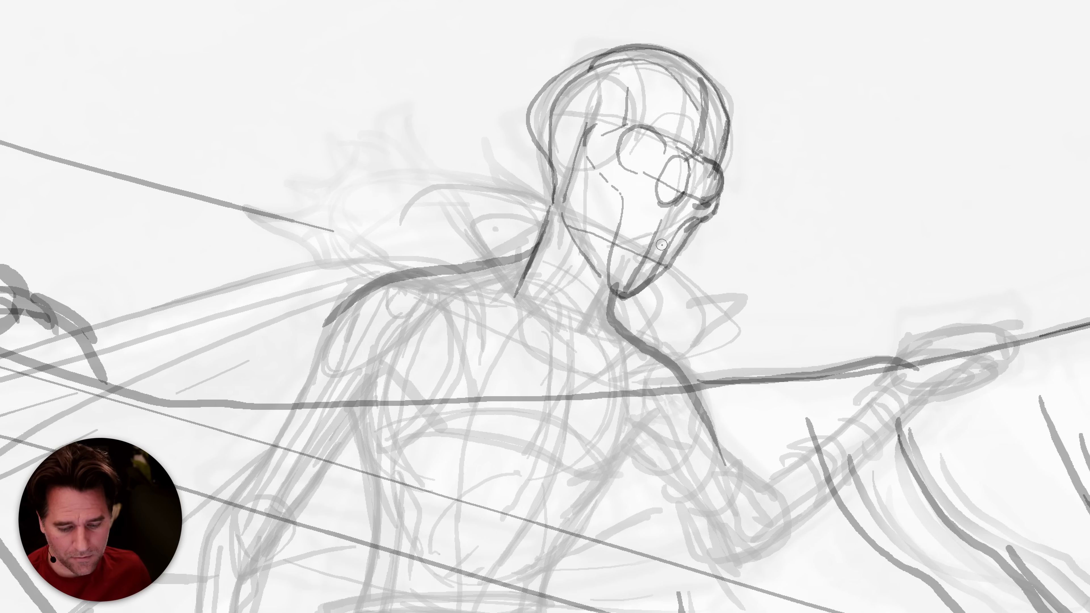
{"action": "left_click_drag", "start_coordinate": [668, 247], "coordinate": [626, 231]}
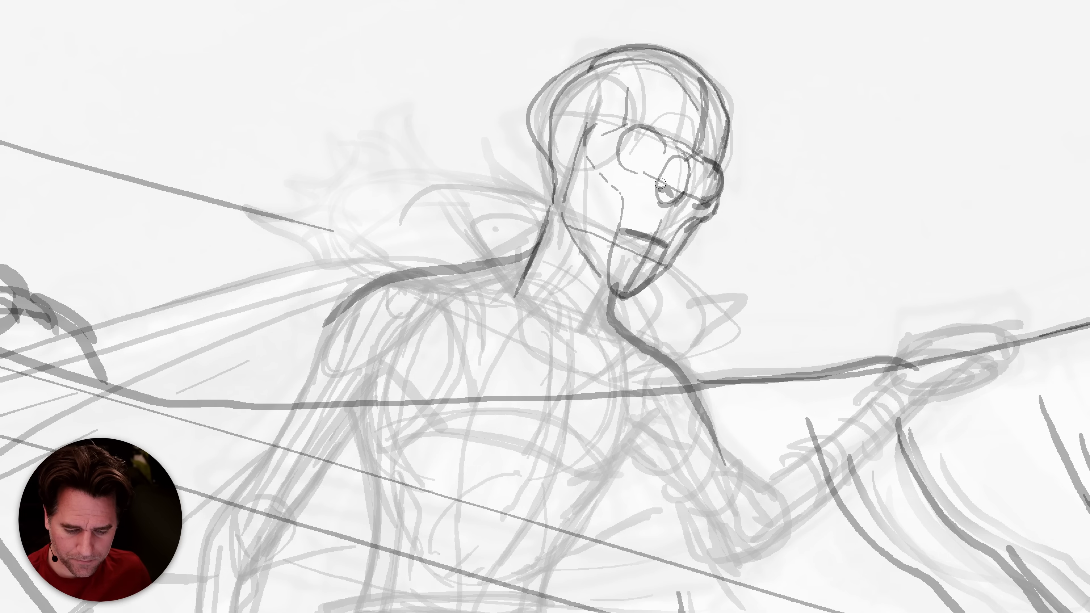
{"action": "mouse_move", "coordinate": [679, 198]}
{"action": "left_mouse_down"}
{"action": "mouse_move", "coordinate": [686, 174]}
{"action": "mouse_move", "coordinate": [664, 177]}
{"action": "left_mouse_up"}
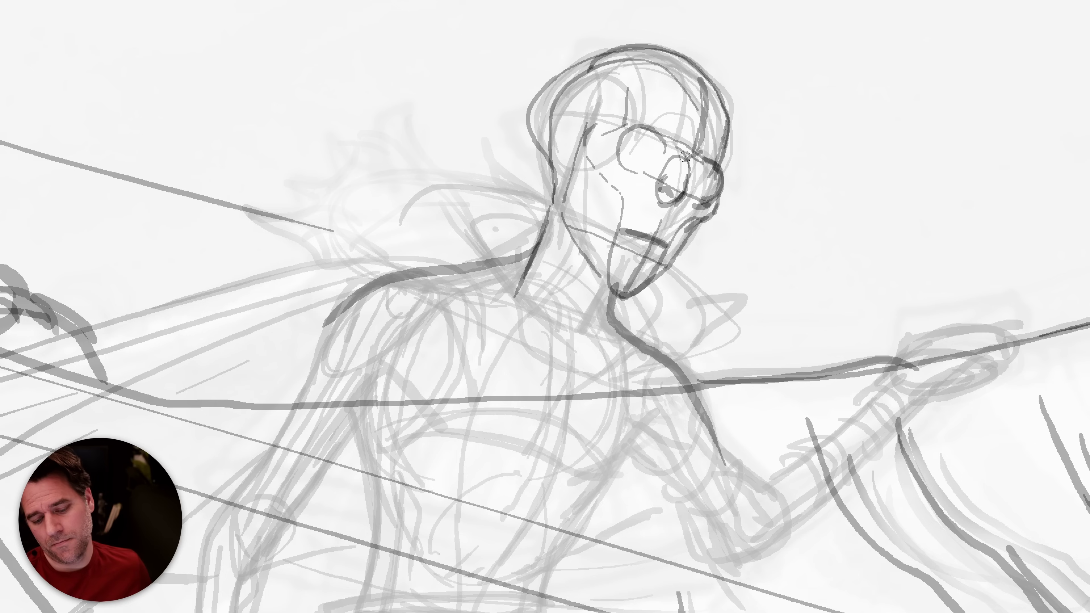
Sketch the rider's ear and side of the face, with a brow line running from the ear to the goggles.
{"action": "left_click_drag", "start_coordinate": [580, 135], "coordinate": [556, 201]}
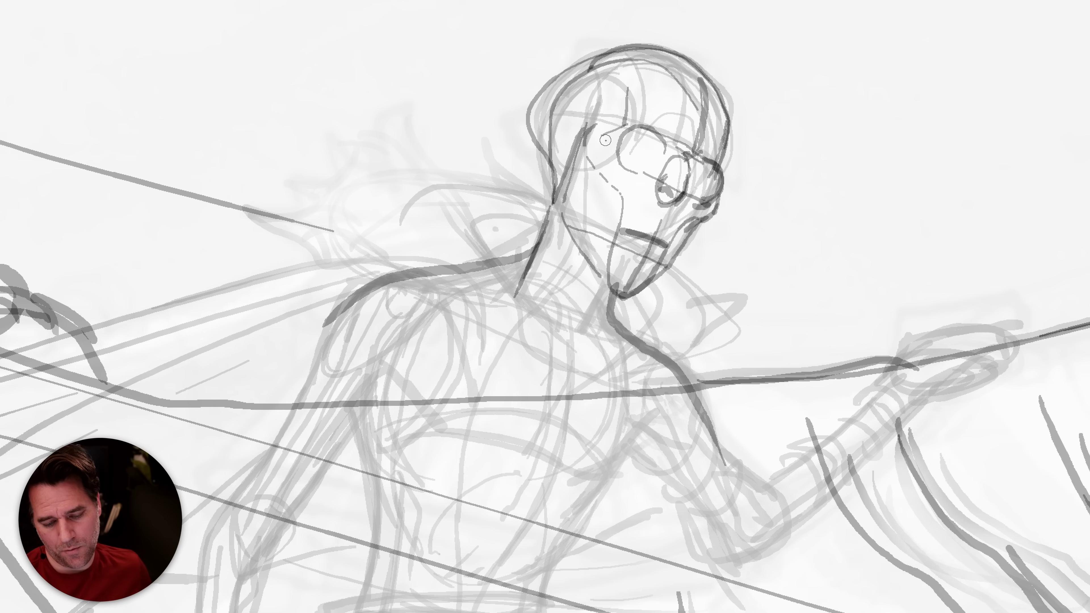
{"action": "mouse_move", "coordinate": [697, 155]}
{"action": "left_mouse_down"}
{"action": "mouse_move", "coordinate": [599, 114]}
{"action": "mouse_move", "coordinate": [564, 114]}
{"action": "mouse_move", "coordinate": [558, 162]}
{"action": "mouse_move", "coordinate": [587, 111]}
{"action": "mouse_move", "coordinate": [626, 118]}
{"action": "left_mouse_up"}
{"action": "mouse_move", "coordinate": [716, 188]}
{"action": "left_mouse_down"}
{"action": "mouse_move", "coordinate": [726, 174]}
{"action": "mouse_move", "coordinate": [719, 196]}
{"action": "left_mouse_up"}
{"action": "left_click_drag", "start_coordinate": [629, 114], "coordinate": [626, 83]}
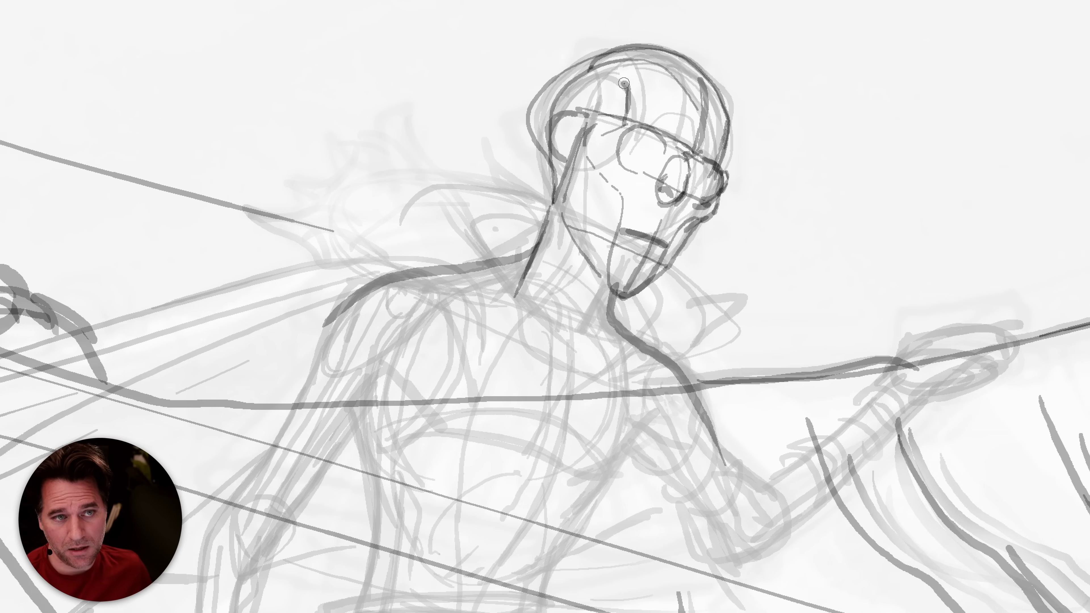
Sketch the rider's hair with a flared shape at the back, a hairline over the forehead and a strand hanging in front.
{"action": "mouse_move", "coordinate": [725, 88]}
{"action": "left_mouse_down"}
{"action": "mouse_move", "coordinate": [653, 39]}
{"action": "mouse_move", "coordinate": [508, 87]}
{"action": "mouse_move", "coordinate": [515, 139]}
{"action": "mouse_move", "coordinate": [490, 164]}
{"action": "mouse_move", "coordinate": [547, 210]}
{"action": "left_mouse_up"}
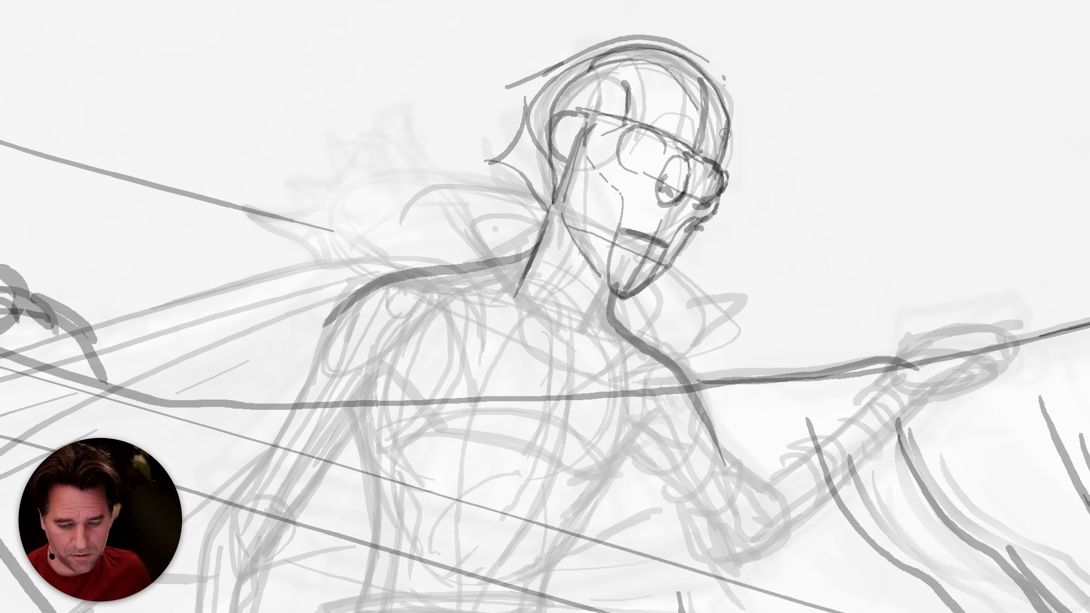
{"action": "mouse_move", "coordinate": [583, 107]}
{"action": "left_mouse_down"}
{"action": "mouse_move", "coordinate": [665, 74]}
{"action": "mouse_move", "coordinate": [717, 84]}
{"action": "mouse_move", "coordinate": [735, 128]}
{"action": "left_mouse_up"}
{"action": "mouse_move", "coordinate": [703, 84]}
{"action": "left_mouse_down"}
{"action": "mouse_move", "coordinate": [574, 107]}
{"action": "mouse_move", "coordinate": [618, 81]}
{"action": "mouse_move", "coordinate": [709, 85]}
{"action": "mouse_move", "coordinate": [733, 118]}
{"action": "left_mouse_up"}
{"action": "mouse_move", "coordinate": [624, 73]}
{"action": "left_mouse_down"}
{"action": "mouse_move", "coordinate": [589, 88]}
{"action": "mouse_move", "coordinate": [564, 180]}
{"action": "mouse_move", "coordinate": [585, 170]}
{"action": "mouse_move", "coordinate": [635, 73]}
{"action": "left_mouse_up"}
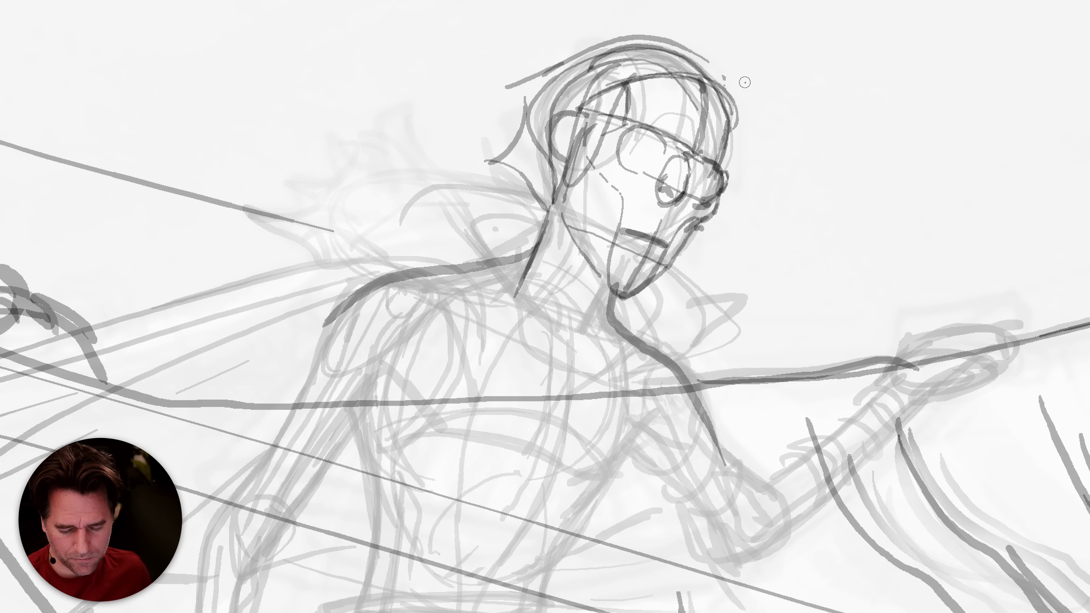
{"action": "mouse_move", "coordinate": [738, 113]}
{"action": "left_mouse_down"}
{"action": "mouse_move", "coordinate": [742, 215]}
{"action": "mouse_move", "coordinate": [730, 225]}
{"action": "mouse_move", "coordinate": [744, 210]}
{"action": "mouse_move", "coordinate": [739, 102]}
{"action": "mouse_move", "coordinate": [724, 75]}
{"action": "mouse_move", "coordinate": [691, 68]}
{"action": "mouse_move", "coordinate": [709, 69]}
{"action": "mouse_move", "coordinate": [655, 63]}
{"action": "mouse_move", "coordinate": [596, 83]}
{"action": "mouse_move", "coordinate": [646, 64]}
{"action": "mouse_move", "coordinate": [611, 89]}
{"action": "mouse_move", "coordinate": [641, 55]}
{"action": "mouse_move", "coordinate": [658, 53]}
{"action": "mouse_move", "coordinate": [588, 64]}
{"action": "mouse_move", "coordinate": [562, 114]}
{"action": "mouse_move", "coordinate": [577, 86]}
{"action": "mouse_move", "coordinate": [555, 165]}
{"action": "left_mouse_up"}
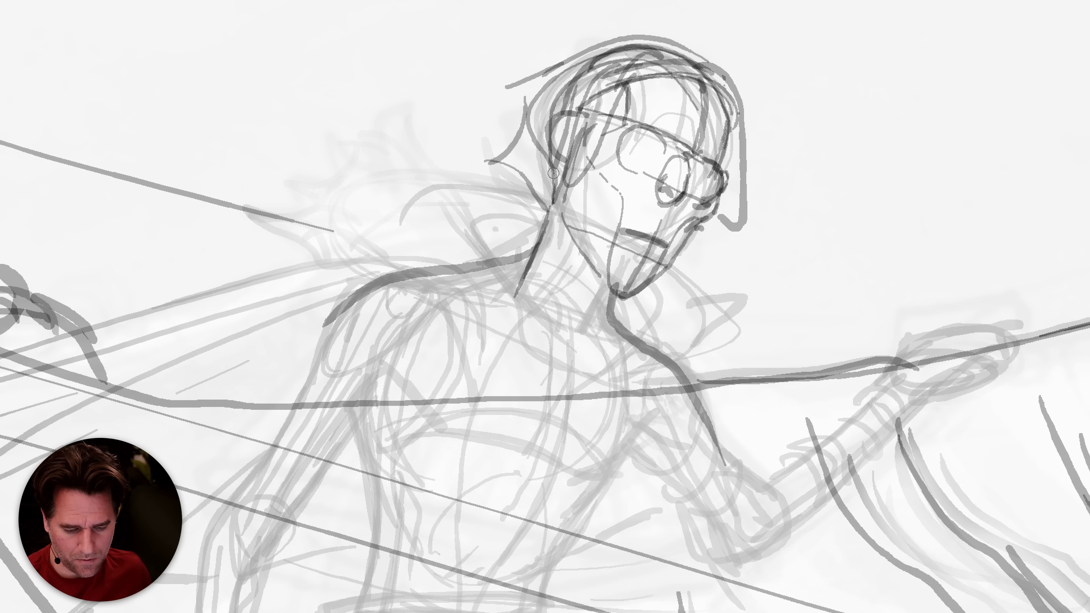
Strengthen the rider's jaw and draw the neck lines and the centre line down the chest.
{"action": "mouse_move", "coordinate": [572, 165]}
{"action": "left_mouse_down"}
{"action": "mouse_move", "coordinate": [563, 218]}
{"action": "mouse_move", "coordinate": [622, 294]}
{"action": "left_mouse_up"}
{"action": "mouse_move", "coordinate": [565, 236]}
{"action": "left_mouse_down"}
{"action": "mouse_move", "coordinate": [618, 289]}
{"action": "mouse_move", "coordinate": [573, 349]}
{"action": "mouse_move", "coordinate": [538, 473]}
{"action": "left_mouse_up"}
{"action": "left_click_drag", "start_coordinate": [554, 189], "coordinate": [534, 305]}
{"action": "mouse_move", "coordinate": [571, 238]}
{"action": "left_mouse_down"}
{"action": "mouse_move", "coordinate": [555, 335]}
{"action": "mouse_move", "coordinate": [610, 300]}
{"action": "mouse_move", "coordinate": [594, 349]}
{"action": "left_mouse_up"}
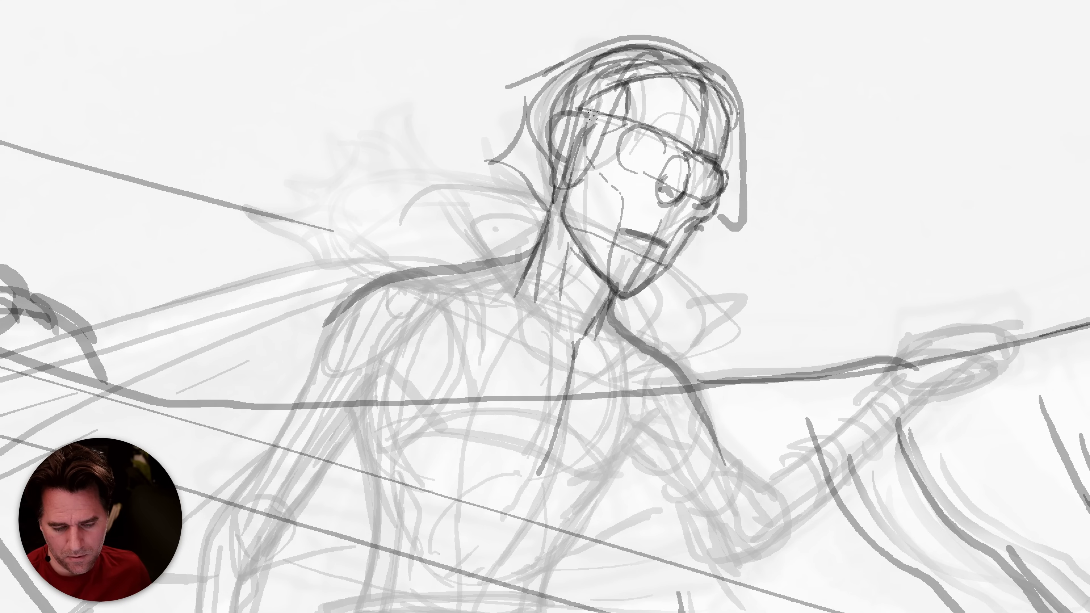
Add a second outer contour to the hair and darken the rider's chin, front strand and sideburn.
{"action": "mouse_move", "coordinate": [727, 91]}
{"action": "left_mouse_down"}
{"action": "mouse_move", "coordinate": [706, 56]}
{"action": "mouse_move", "coordinate": [601, 32]}
{"action": "mouse_move", "coordinate": [512, 79]}
{"action": "mouse_move", "coordinate": [489, 153]}
{"action": "mouse_move", "coordinate": [546, 211]}
{"action": "left_mouse_up"}
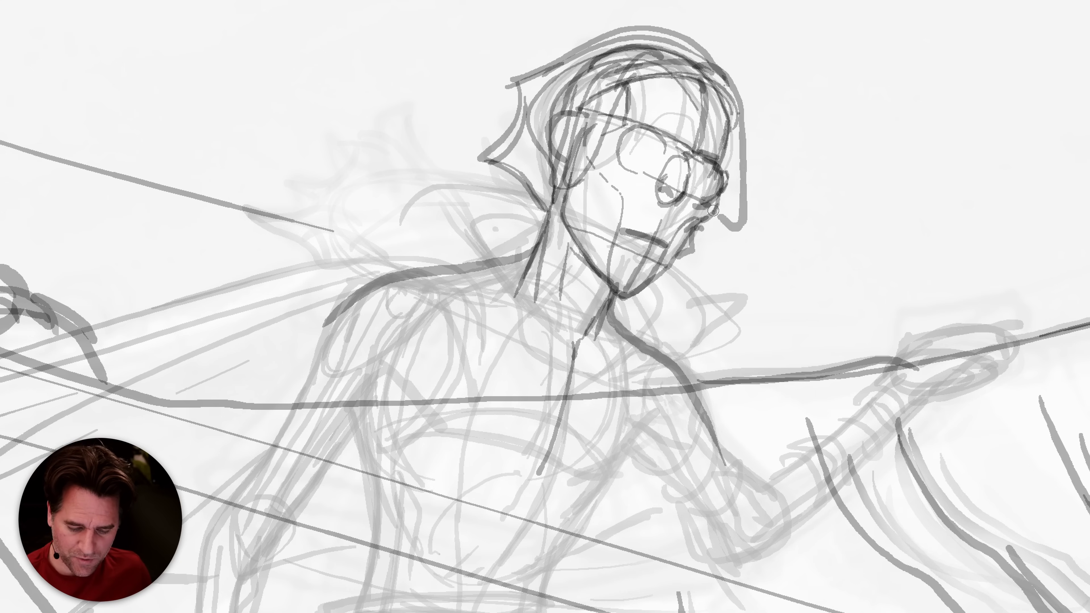
{"action": "mouse_move", "coordinate": [689, 227]}
{"action": "left_mouse_down"}
{"action": "mouse_move", "coordinate": [627, 291]}
{"action": "mouse_move", "coordinate": [639, 288]}
{"action": "mouse_move", "coordinate": [620, 285]}
{"action": "mouse_move", "coordinate": [640, 289]}
{"action": "mouse_move", "coordinate": [594, 282]}
{"action": "left_mouse_up"}
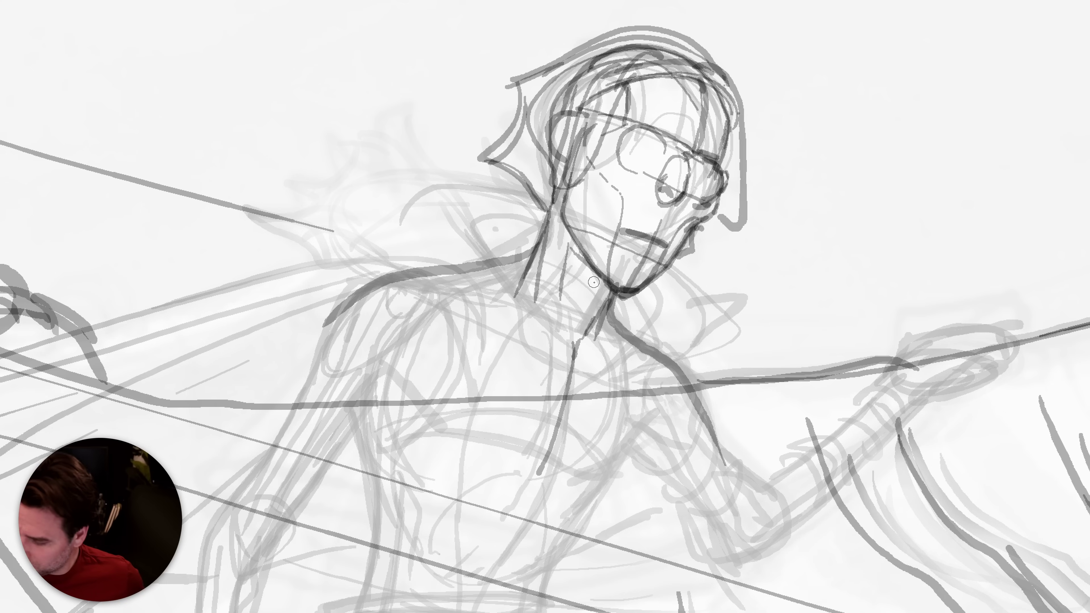
{"action": "mouse_move", "coordinate": [743, 103]}
{"action": "left_mouse_down"}
{"action": "mouse_move", "coordinate": [739, 225]}
{"action": "mouse_move", "coordinate": [719, 215]}
{"action": "left_mouse_up"}
{"action": "mouse_move", "coordinate": [618, 92]}
{"action": "left_mouse_down"}
{"action": "mouse_move", "coordinate": [571, 191]}
{"action": "mouse_move", "coordinate": [579, 115]}
{"action": "mouse_move", "coordinate": [565, 175]}
{"action": "left_mouse_up"}
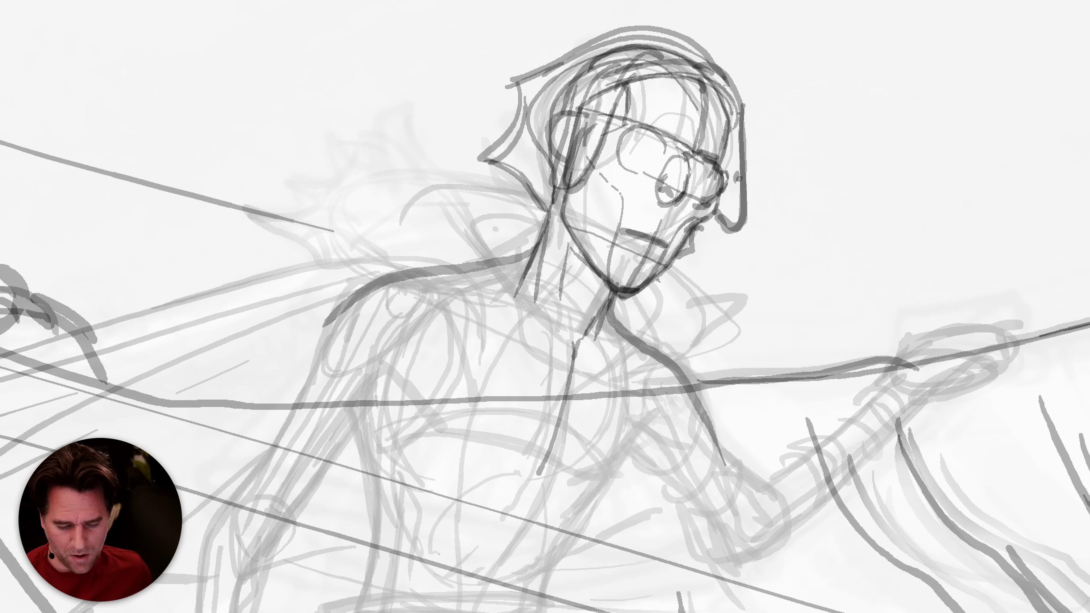
Lasso the rider's head and scale it down slightly with Free Transform.
{"action": "scroll", "coordinate": [662, 281], "scroll_direction": "down", "scroll_amount": 2}
{"action": "scroll", "coordinate": [662, 282], "scroll_direction": "down", "scroll_amount": 3}
{"action": "scroll", "coordinate": [670, 282], "scroll_direction": "up", "scroll_amount": 2}
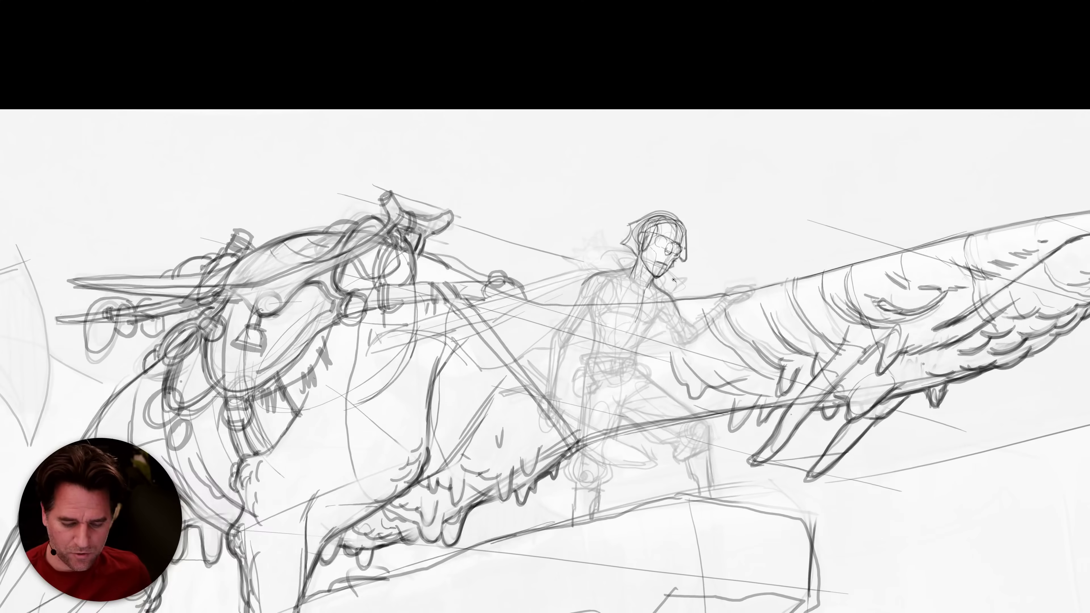
{"action": "mouse_move", "coordinate": [694, 253]}
{"action": "left_mouse_down"}
{"action": "mouse_move", "coordinate": [656, 280]}
{"action": "mouse_move", "coordinate": [616, 235]}
{"action": "mouse_move", "coordinate": [649, 202]}
{"action": "mouse_move", "coordinate": [692, 227]}
{"action": "mouse_move", "coordinate": [694, 256]}
{"action": "left_mouse_up"}
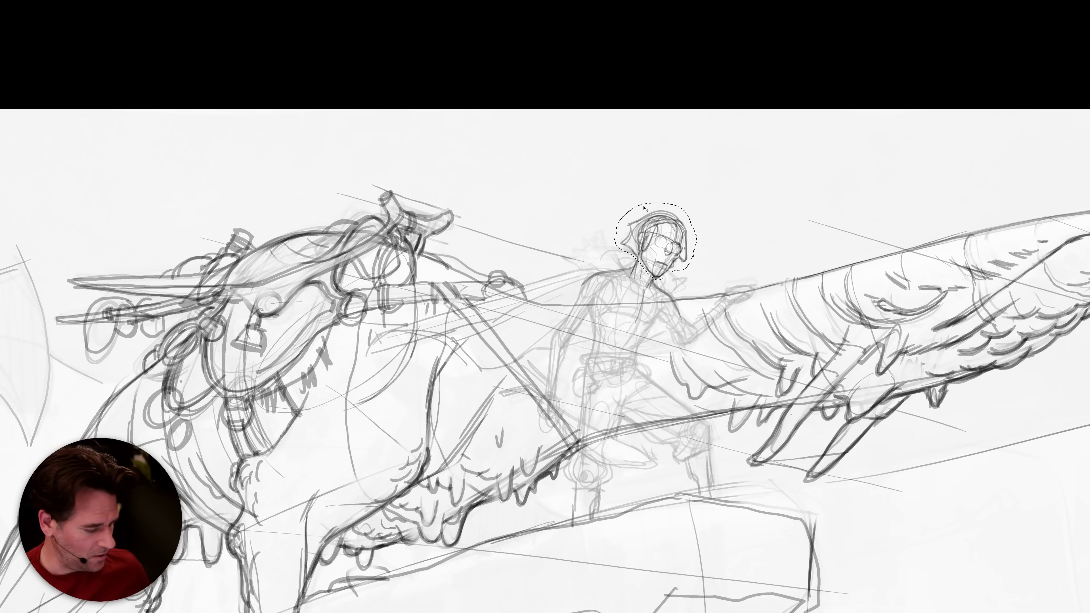
{"action": "key", "text": "ctrl+t"}
{"action": "left_click_drag", "start_coordinate": [696, 280], "coordinate": [692, 275]}
{"action": "key", "text": "Return"}
{"action": "scroll", "coordinate": [722, 258], "scroll_direction": "down", "scroll_amount": 5}
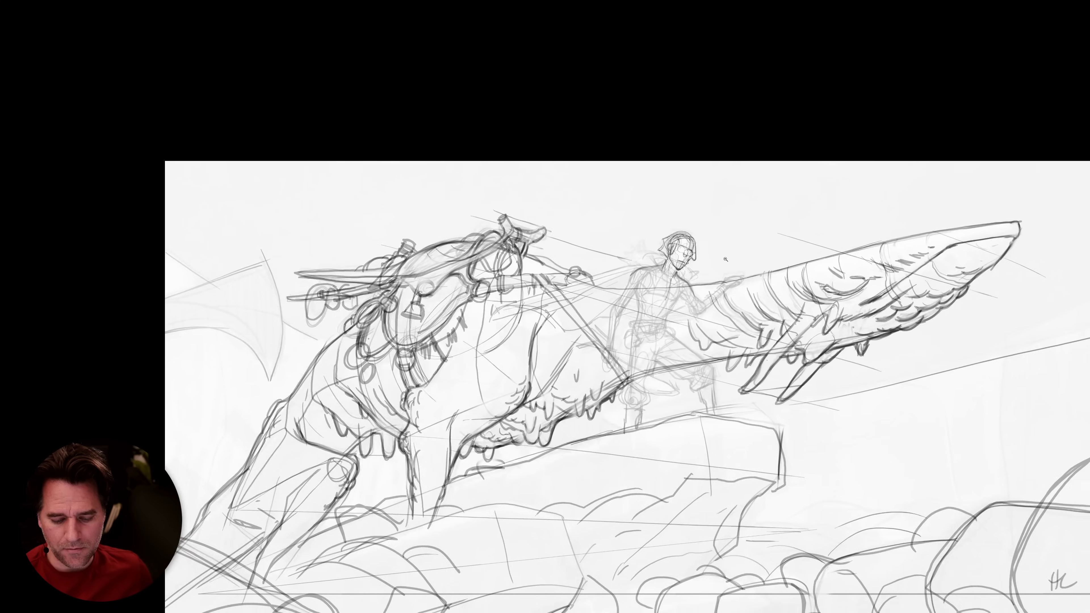
Draw a wide rounded collar around the rider's neck and upper chest.
{"action": "scroll", "coordinate": [721, 255], "scroll_direction": "up", "scroll_amount": 3}
{"action": "scroll", "coordinate": [712, 261], "scroll_direction": "up", "scroll_amount": 2}
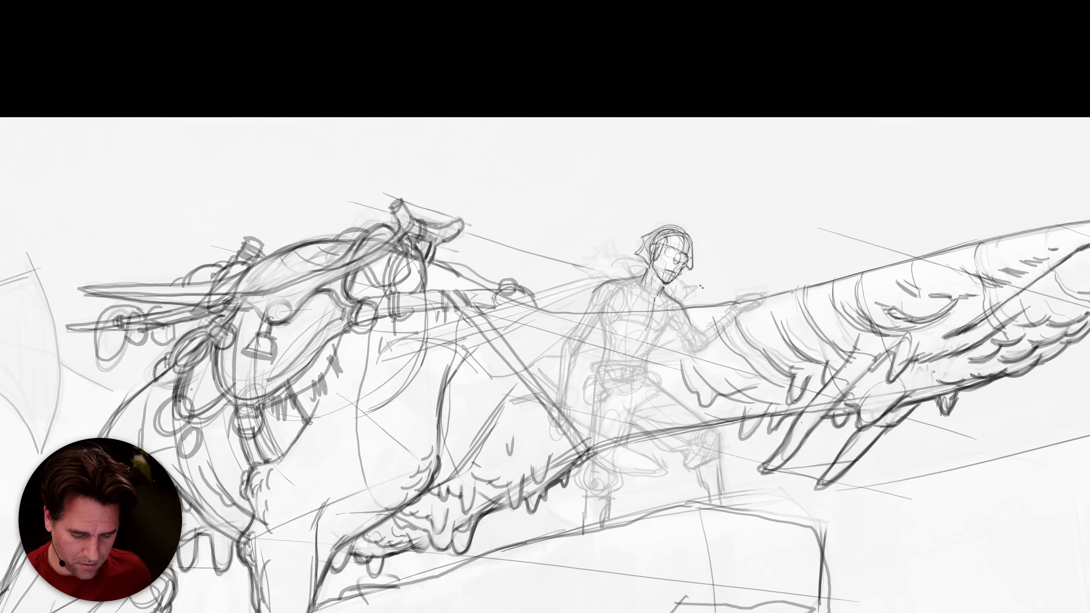
{"action": "left_click_drag", "start_coordinate": [700, 287], "coordinate": [706, 286]}
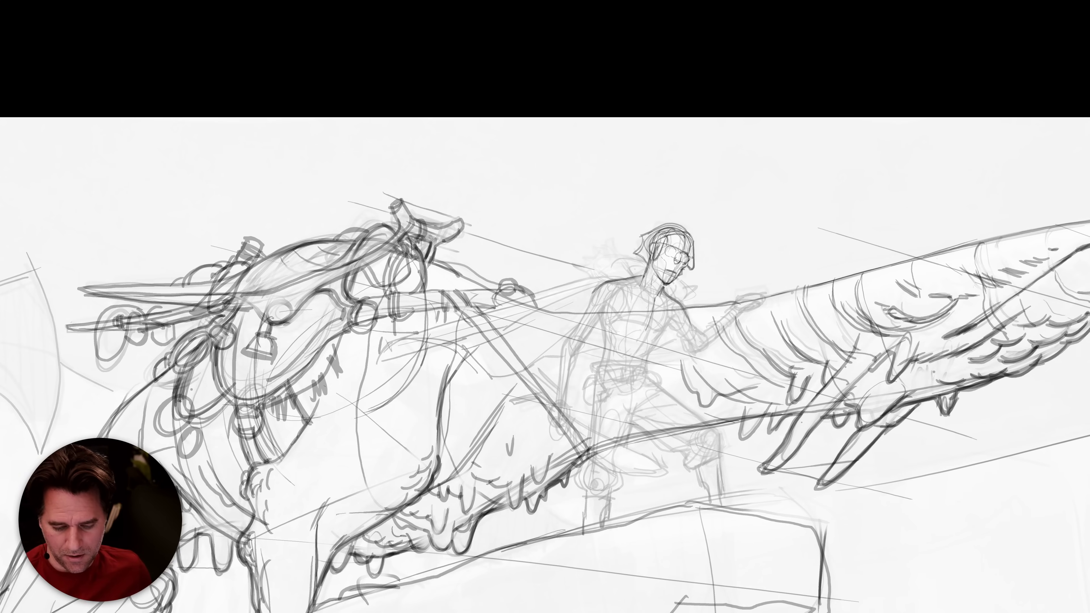
{"action": "left_click_drag", "start_coordinate": [639, 290], "coordinate": [663, 304]}
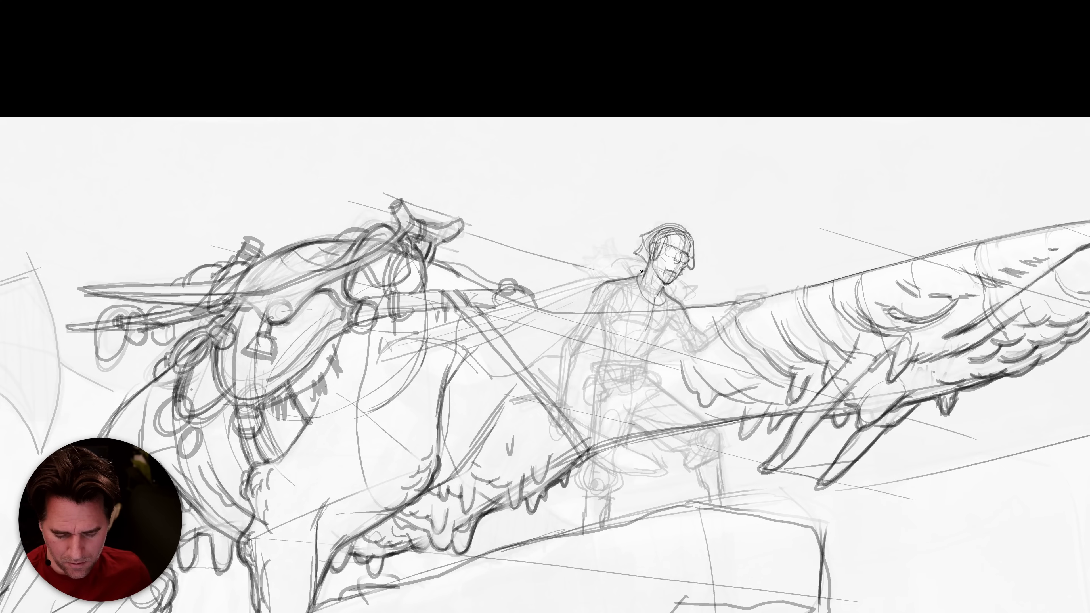
{"action": "mouse_move", "coordinate": [639, 267]}
{"action": "left_mouse_down"}
{"action": "mouse_move", "coordinate": [646, 291]}
{"action": "mouse_move", "coordinate": [673, 300]}
{"action": "mouse_move", "coordinate": [675, 287]}
{"action": "mouse_move", "coordinate": [671, 303]}
{"action": "left_mouse_up"}
{"action": "mouse_move", "coordinate": [627, 276]}
{"action": "left_mouse_down"}
{"action": "mouse_move", "coordinate": [643, 313]}
{"action": "mouse_move", "coordinate": [672, 318]}
{"action": "mouse_move", "coordinate": [616, 281]}
{"action": "left_mouse_up"}
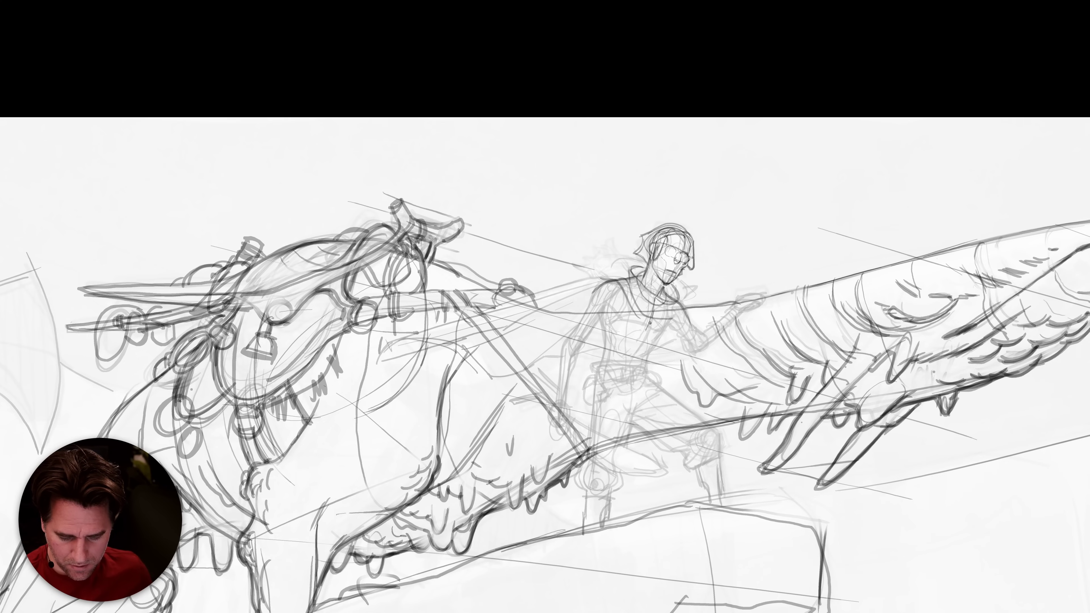
{"action": "left_click_drag", "start_coordinate": [646, 324], "coordinate": [678, 306]}
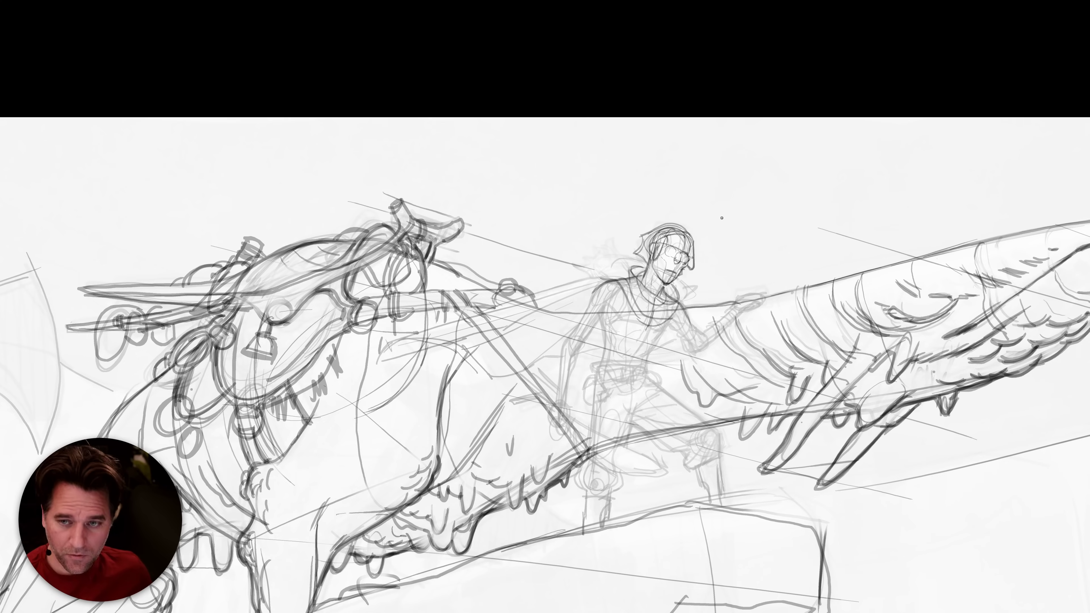
Darken the front of the rider's collar, round off the rear shoulder and draw the cape streaming back behind the rider.
{"action": "mouse_move", "coordinate": [631, 272]}
{"action": "left_mouse_down"}
{"action": "mouse_move", "coordinate": [677, 297]}
{"action": "mouse_move", "coordinate": [626, 278]}
{"action": "mouse_move", "coordinate": [644, 308]}
{"action": "left_mouse_up"}
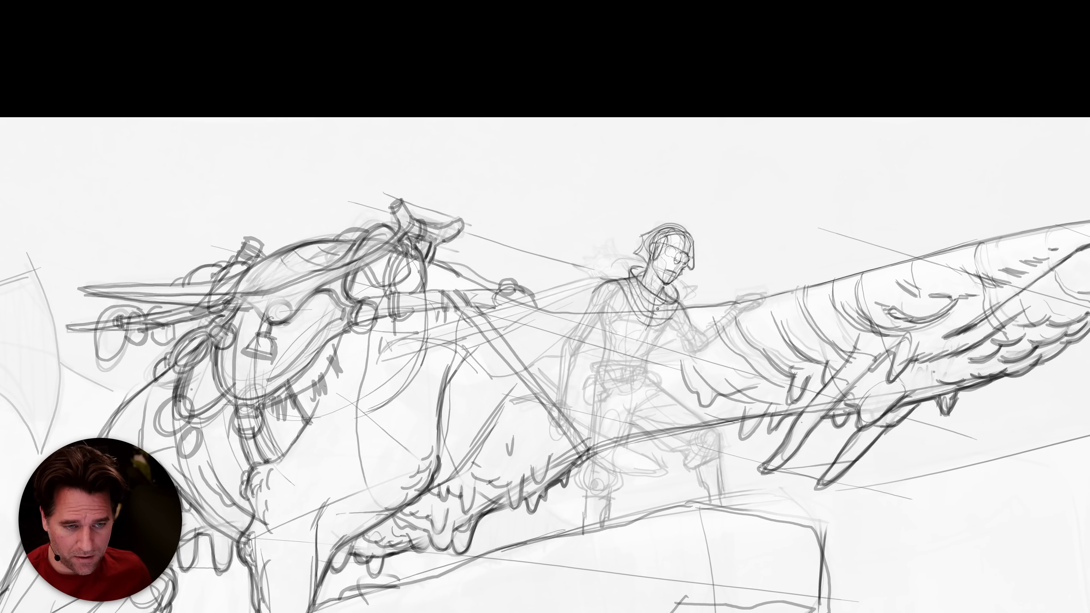
{"action": "mouse_move", "coordinate": [604, 279]}
{"action": "left_mouse_down"}
{"action": "mouse_move", "coordinate": [594, 295]}
{"action": "mouse_move", "coordinate": [618, 281]}
{"action": "mouse_move", "coordinate": [576, 298]}
{"action": "left_mouse_up"}
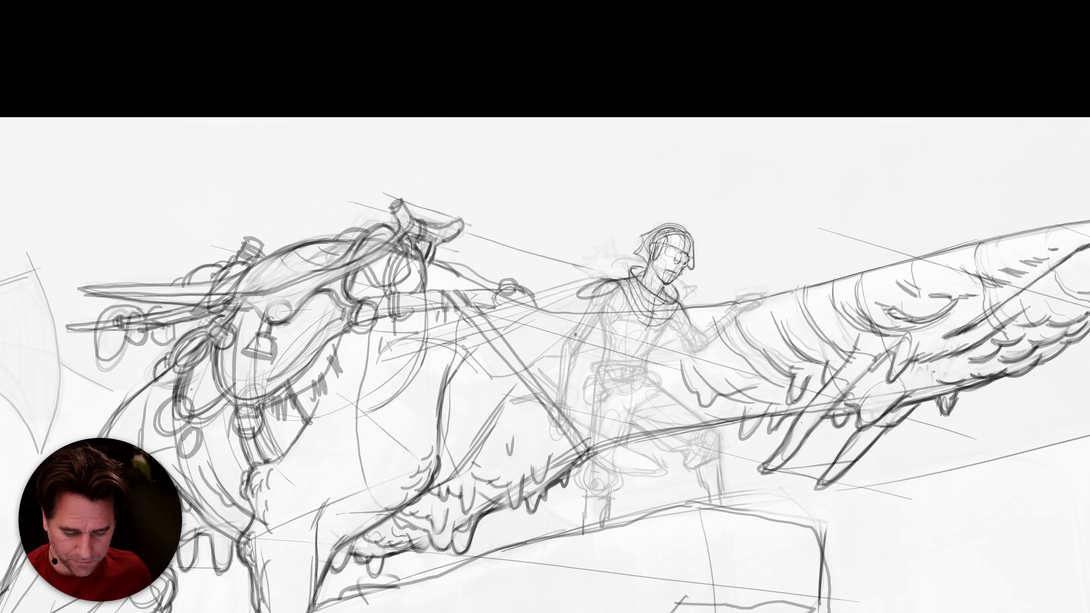
{"action": "mouse_move", "coordinate": [618, 282]}
{"action": "left_mouse_down"}
{"action": "mouse_move", "coordinate": [560, 289]}
{"action": "mouse_move", "coordinate": [380, 348]}
{"action": "left_mouse_up"}
{"action": "mouse_move", "coordinate": [577, 287]}
{"action": "left_mouse_down"}
{"action": "mouse_move", "coordinate": [490, 330]}
{"action": "mouse_move", "coordinate": [382, 359]}
{"action": "mouse_move", "coordinate": [385, 345]}
{"action": "mouse_move", "coordinate": [371, 362]}
{"action": "mouse_move", "coordinate": [551, 302]}
{"action": "left_mouse_up"}
{"action": "mouse_move", "coordinate": [387, 354]}
{"action": "left_mouse_down"}
{"action": "mouse_move", "coordinate": [452, 355]}
{"action": "mouse_move", "coordinate": [492, 378]}
{"action": "mouse_move", "coordinate": [542, 360]}
{"action": "mouse_move", "coordinate": [501, 380]}
{"action": "mouse_move", "coordinate": [557, 358]}
{"action": "left_mouse_up"}
{"action": "left_click_drag", "start_coordinate": [464, 366], "coordinate": [605, 399]}
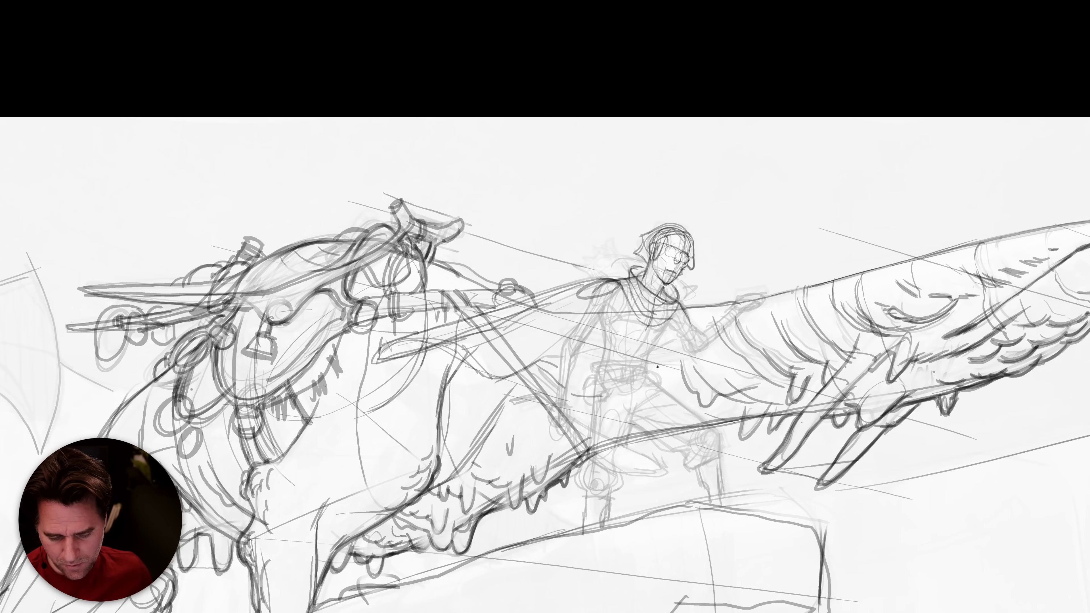
Firm up both side contours of the rider's torso down to the waist.
{"action": "left_click_drag", "start_coordinate": [679, 351], "coordinate": [665, 370]}
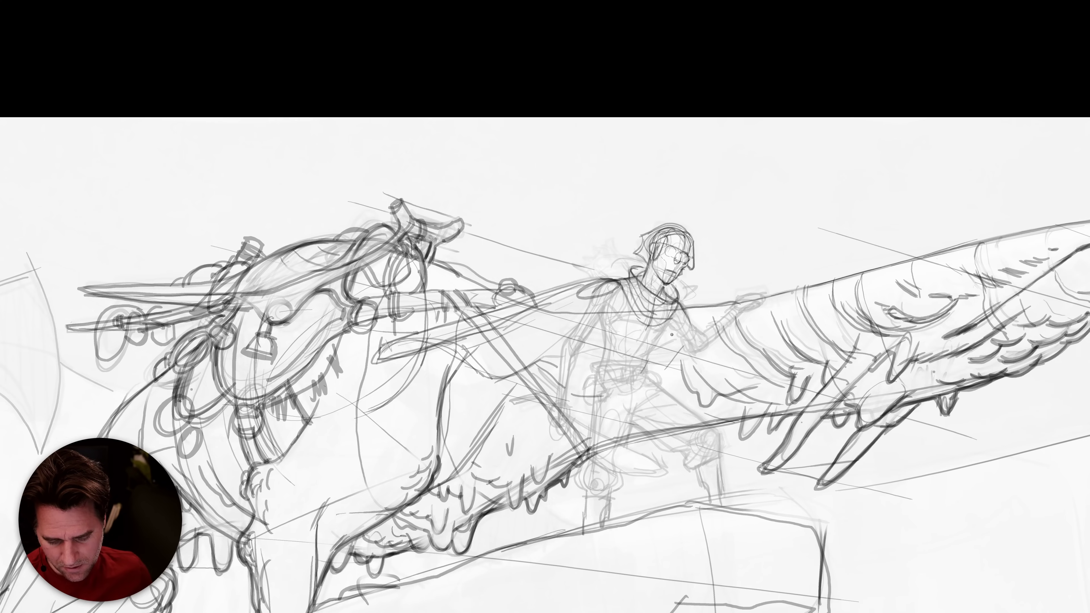
{"action": "left_click_drag", "start_coordinate": [673, 326], "coordinate": [646, 372]}
{"action": "left_click_drag", "start_coordinate": [587, 396], "coordinate": [537, 370]}
{"action": "mouse_move", "coordinate": [583, 420]}
{"action": "left_mouse_down"}
{"action": "mouse_move", "coordinate": [553, 412]}
{"action": "mouse_move", "coordinate": [577, 435]}
{"action": "left_mouse_up"}
{"action": "left_click_drag", "start_coordinate": [648, 328], "coordinate": [635, 361]}
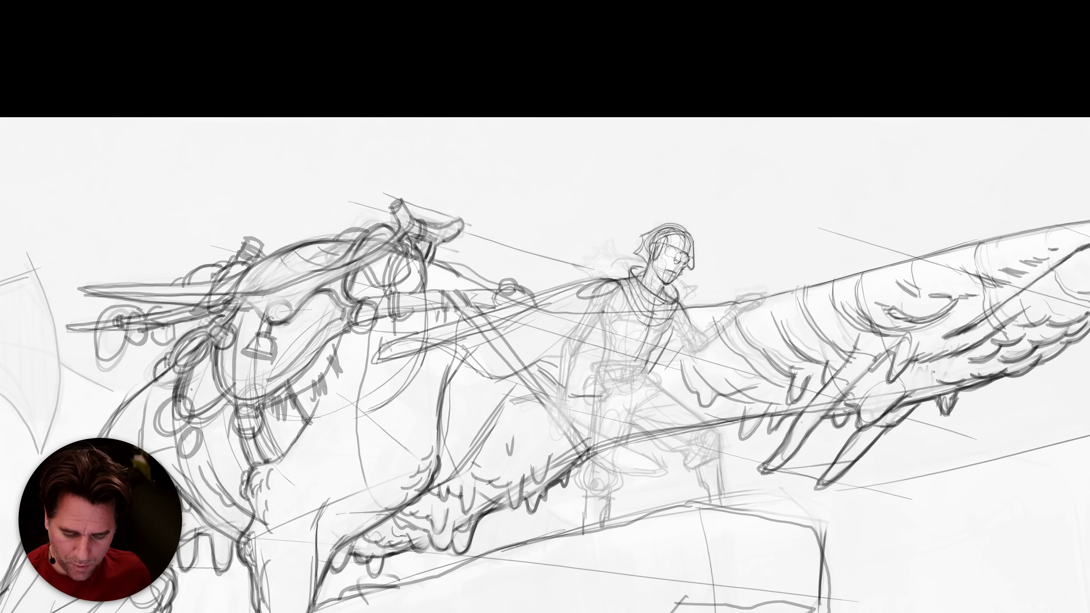
{"action": "left_click_drag", "start_coordinate": [602, 332], "coordinate": [601, 363]}
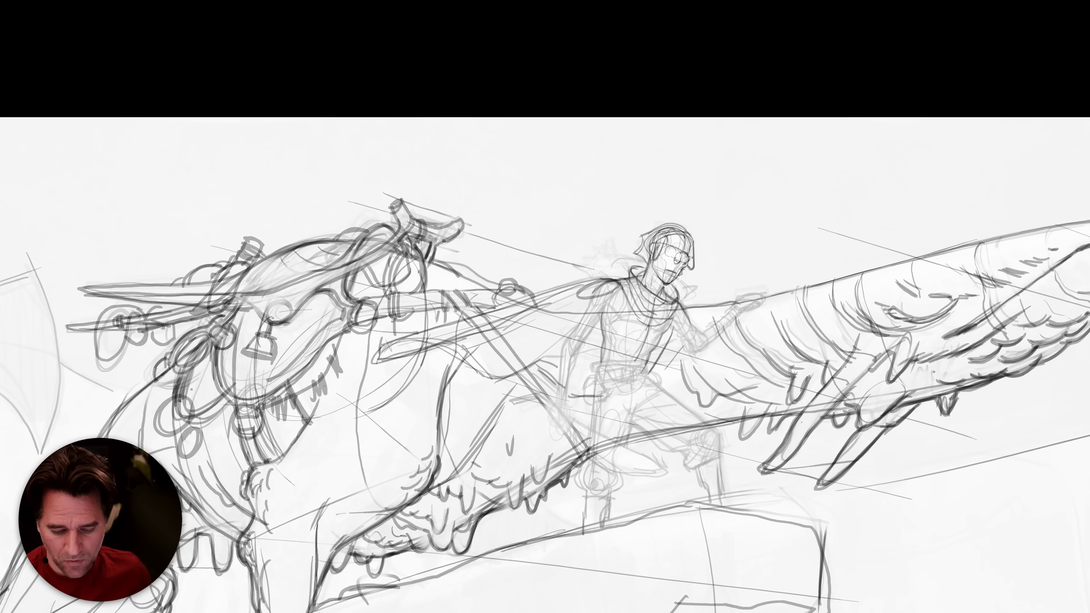
Outline the rider's lowered rear arm with its short sleeve and the upper part of the raised front arm.
{"action": "left_click_drag", "start_coordinate": [579, 317], "coordinate": [559, 352]}
{"action": "left_click_drag", "start_coordinate": [604, 311], "coordinate": [574, 352]}
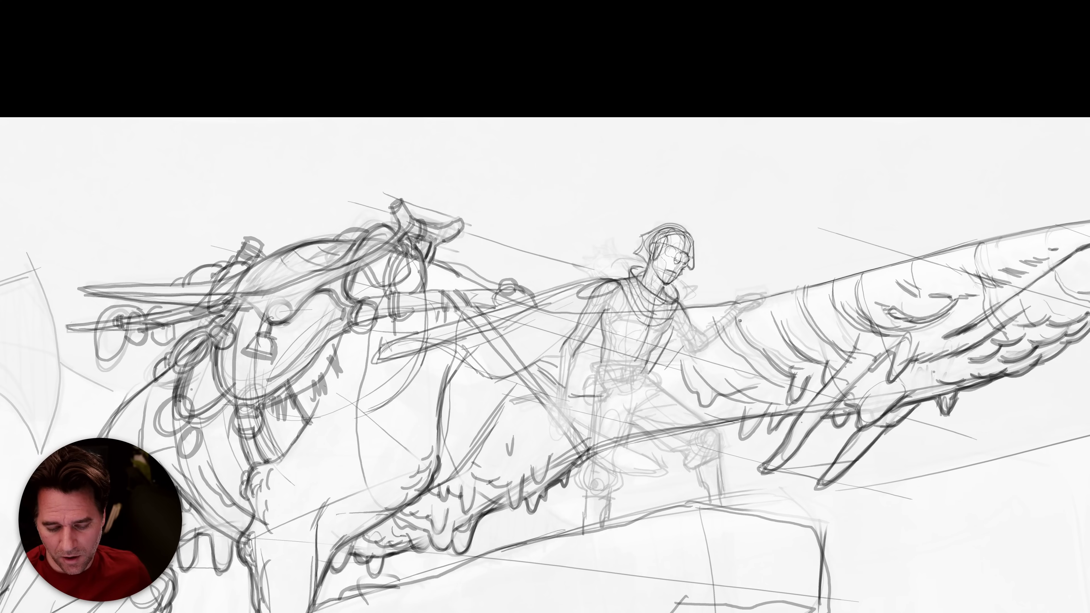
{"action": "mouse_move", "coordinate": [596, 303]}
{"action": "left_mouse_down"}
{"action": "mouse_move", "coordinate": [623, 280]}
{"action": "mouse_move", "coordinate": [597, 309]}
{"action": "left_mouse_up"}
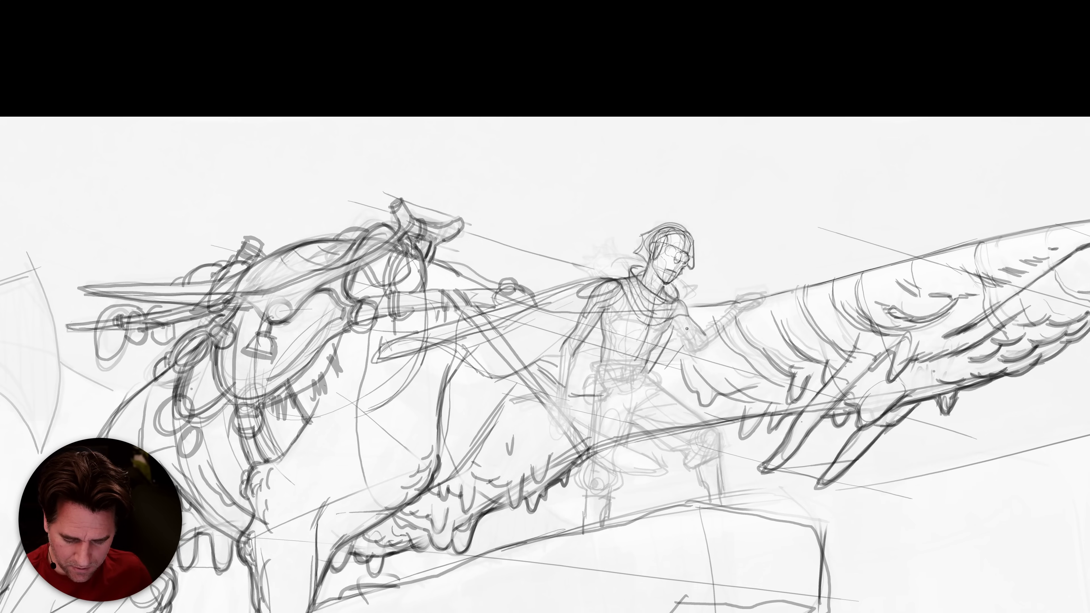
{"action": "mouse_move", "coordinate": [685, 305]}
{"action": "left_mouse_down"}
{"action": "mouse_move", "coordinate": [678, 313]}
{"action": "mouse_move", "coordinate": [679, 299]}
{"action": "left_mouse_up"}
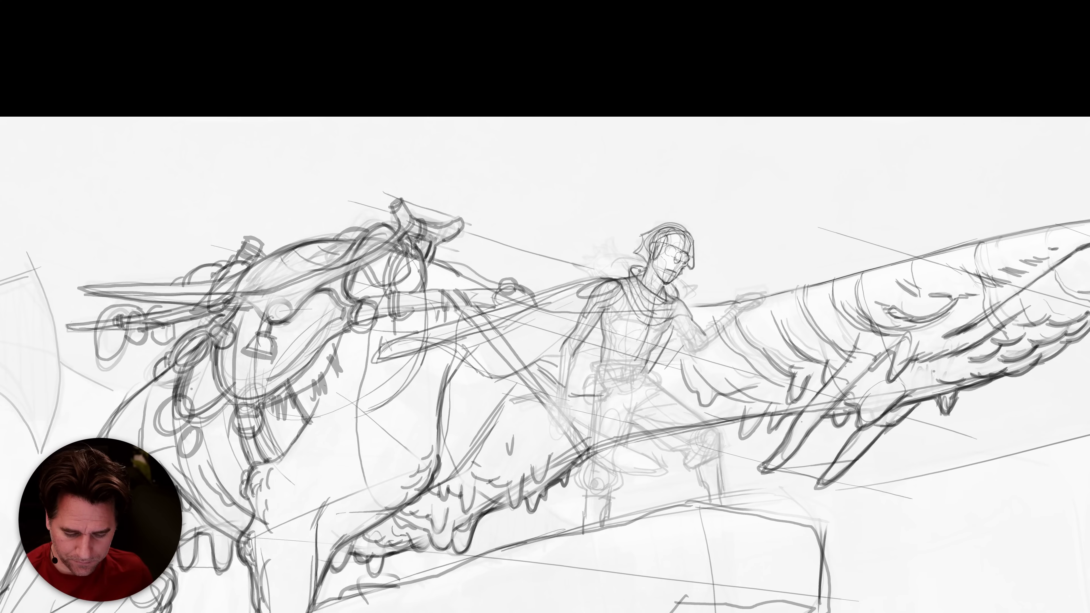
Draw ragged, wind-blown feather tufts on the rider's rear shoulder and a smaller tuft at the front shoulder.
{"action": "left_click_drag", "start_coordinate": [633, 290], "coordinate": [605, 264]}
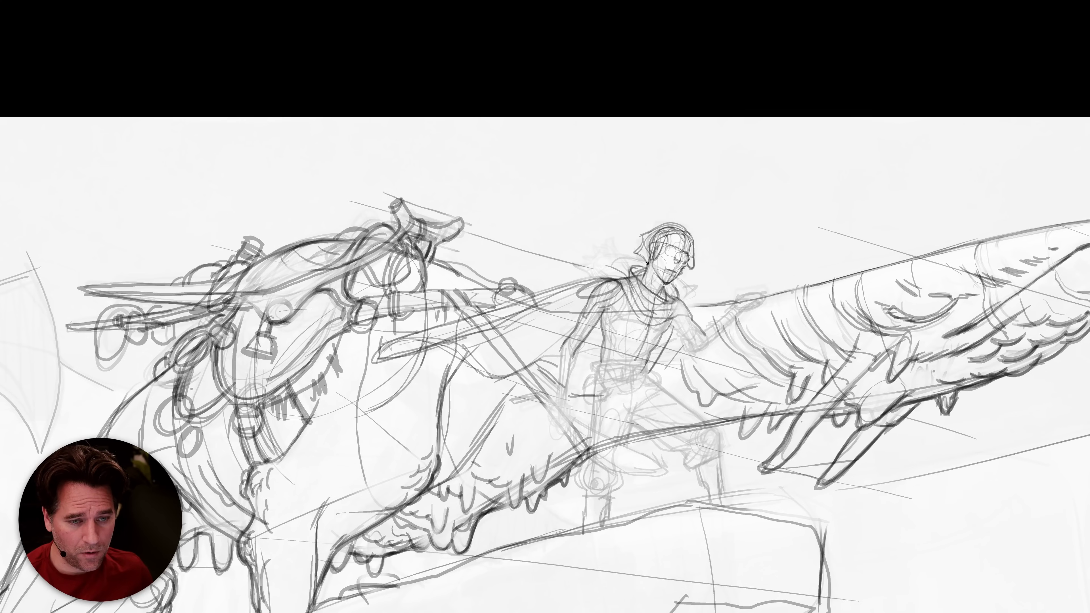
{"action": "mouse_move", "coordinate": [638, 265]}
{"action": "left_mouse_down"}
{"action": "mouse_move", "coordinate": [612, 243]}
{"action": "mouse_move", "coordinate": [616, 251]}
{"action": "mouse_move", "coordinate": [574, 266]}
{"action": "mouse_move", "coordinate": [585, 270]}
{"action": "mouse_move", "coordinate": [567, 267]}
{"action": "mouse_move", "coordinate": [588, 258]}
{"action": "mouse_move", "coordinate": [580, 247]}
{"action": "mouse_move", "coordinate": [636, 273]}
{"action": "mouse_move", "coordinate": [591, 277]}
{"action": "left_mouse_up"}
{"action": "left_click_drag", "start_coordinate": [604, 269], "coordinate": [578, 278]}
{"action": "mouse_move", "coordinate": [591, 270]}
{"action": "left_mouse_down"}
{"action": "mouse_move", "coordinate": [566, 271]}
{"action": "mouse_move", "coordinate": [595, 264]}
{"action": "mouse_move", "coordinate": [580, 262]}
{"action": "mouse_move", "coordinate": [581, 241]}
{"action": "mouse_move", "coordinate": [628, 266]}
{"action": "left_mouse_up"}
{"action": "mouse_move", "coordinate": [629, 270]}
{"action": "left_mouse_down"}
{"action": "mouse_move", "coordinate": [618, 258]}
{"action": "mouse_move", "coordinate": [632, 256]}
{"action": "mouse_move", "coordinate": [613, 240]}
{"action": "mouse_move", "coordinate": [606, 251]}
{"action": "left_mouse_up"}
{"action": "left_click_drag", "start_coordinate": [610, 259], "coordinate": [585, 250]}
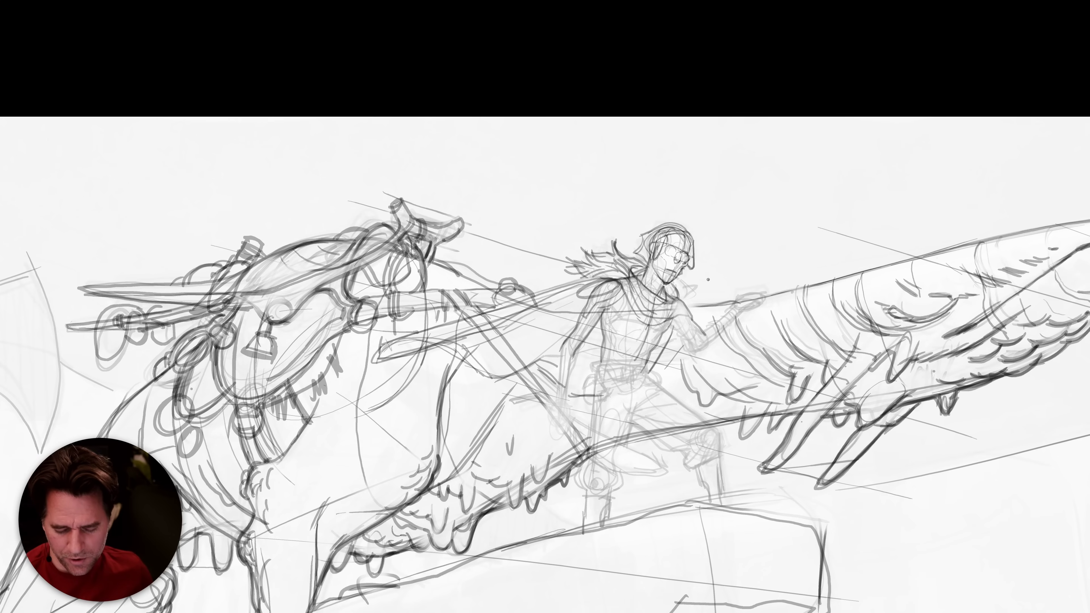
{"action": "left_click_drag", "start_coordinate": [680, 300], "coordinate": [690, 296]}
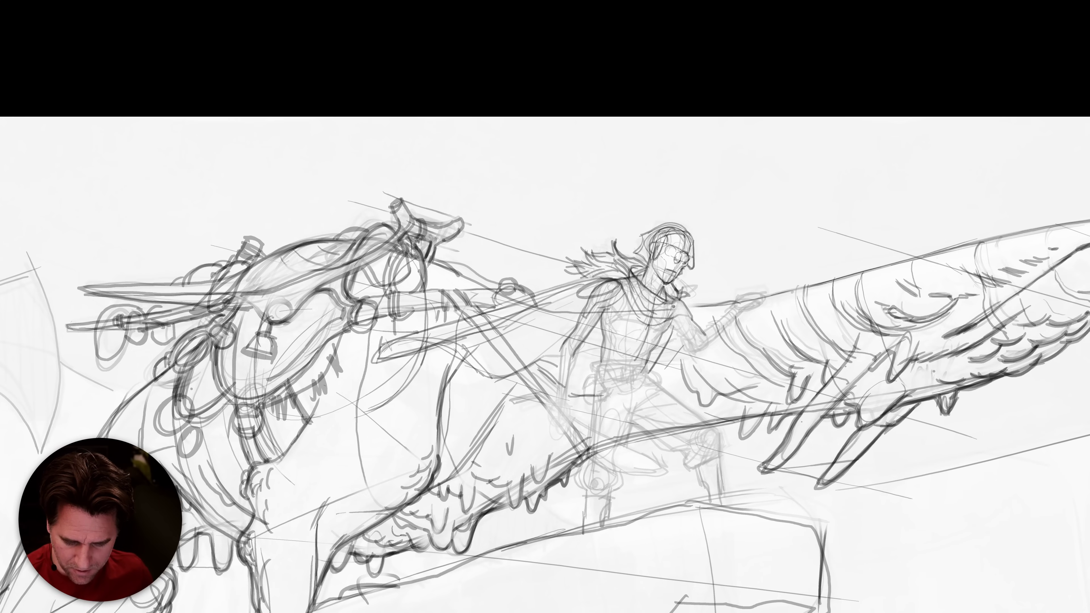
Add a fold to the collar and draw a short cloak hem running across the rider's upper arm and waist.
{"action": "mouse_move", "coordinate": [627, 275]}
{"action": "left_mouse_down"}
{"action": "mouse_move", "coordinate": [657, 315]}
{"action": "mouse_move", "coordinate": [674, 309]}
{"action": "mouse_move", "coordinate": [652, 313]}
{"action": "left_mouse_up"}
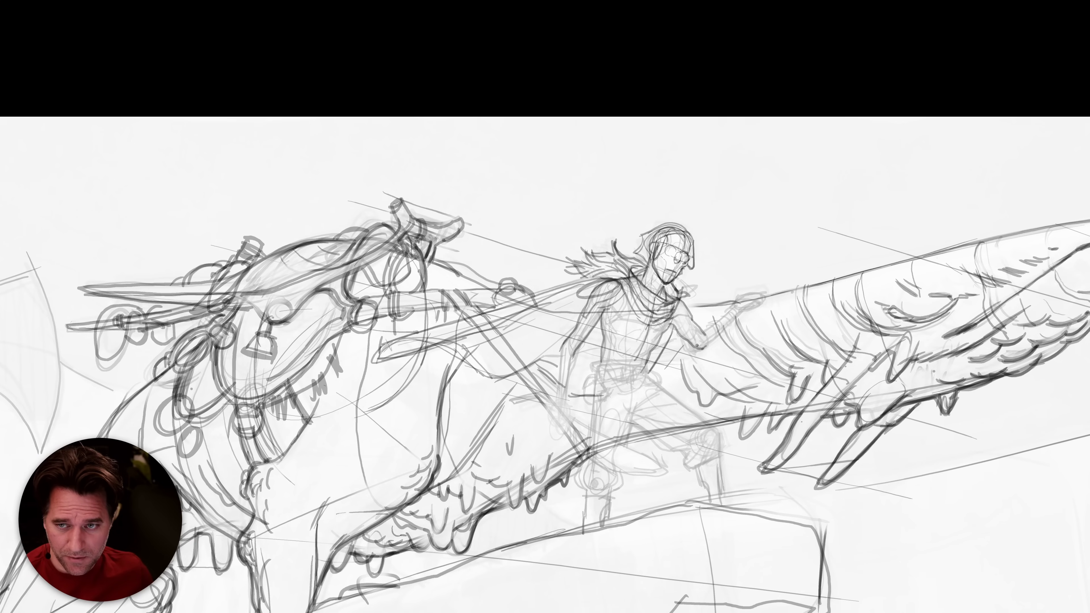
{"action": "mouse_move", "coordinate": [703, 334]}
{"action": "left_mouse_down"}
{"action": "mouse_move", "coordinate": [686, 355]}
{"action": "mouse_move", "coordinate": [557, 344]}
{"action": "mouse_move", "coordinate": [583, 333]}
{"action": "mouse_move", "coordinate": [631, 337]}
{"action": "mouse_move", "coordinate": [553, 340]}
{"action": "mouse_move", "coordinate": [651, 357]}
{"action": "mouse_move", "coordinate": [711, 327]}
{"action": "mouse_move", "coordinate": [671, 357]}
{"action": "mouse_move", "coordinate": [555, 342]}
{"action": "left_mouse_up"}
{"action": "key", "text": "ctrl+z"}
{"action": "mouse_move", "coordinate": [583, 305]}
{"action": "left_mouse_down"}
{"action": "mouse_move", "coordinate": [558, 342]}
{"action": "mouse_move", "coordinate": [567, 348]}
{"action": "mouse_move", "coordinate": [591, 362]}
{"action": "mouse_move", "coordinate": [682, 361]}
{"action": "left_mouse_up"}
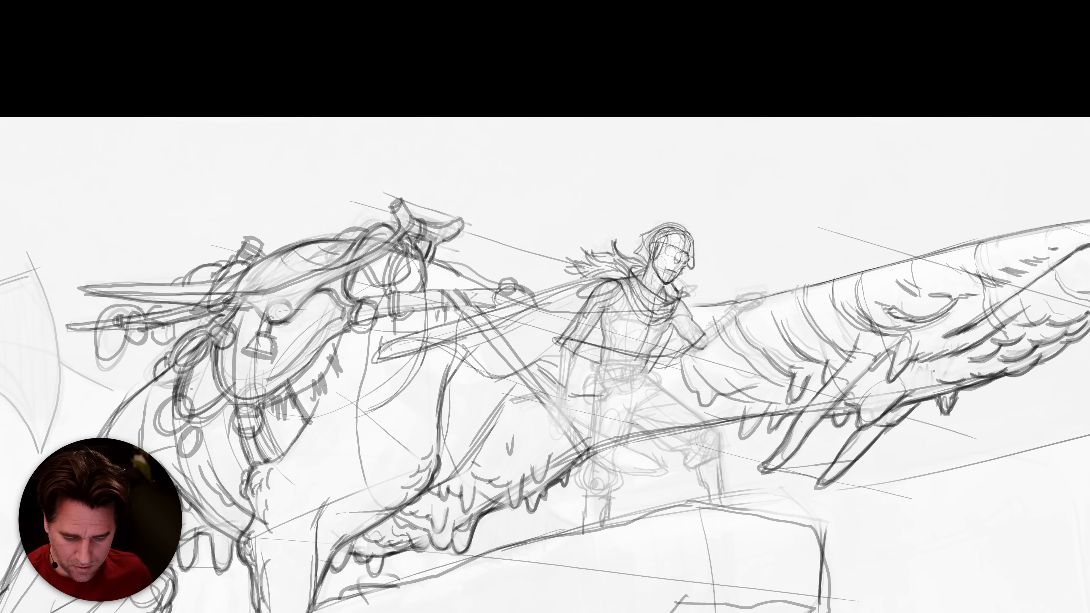
{"action": "left_click_drag", "start_coordinate": [554, 344], "coordinate": [578, 338]}
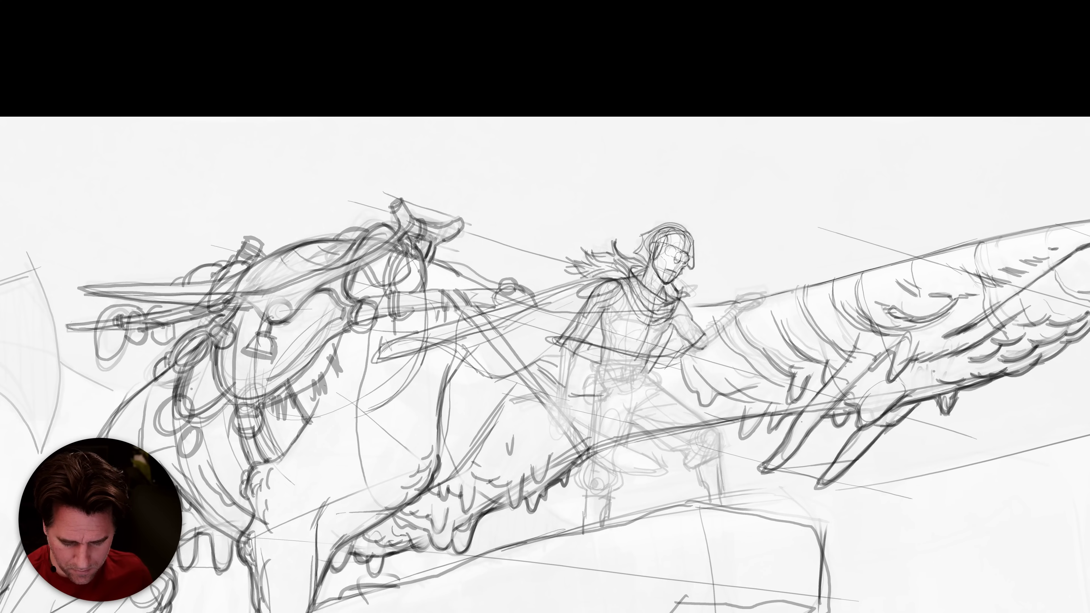
{"action": "left_click_drag", "start_coordinate": [598, 295], "coordinate": [565, 333]}
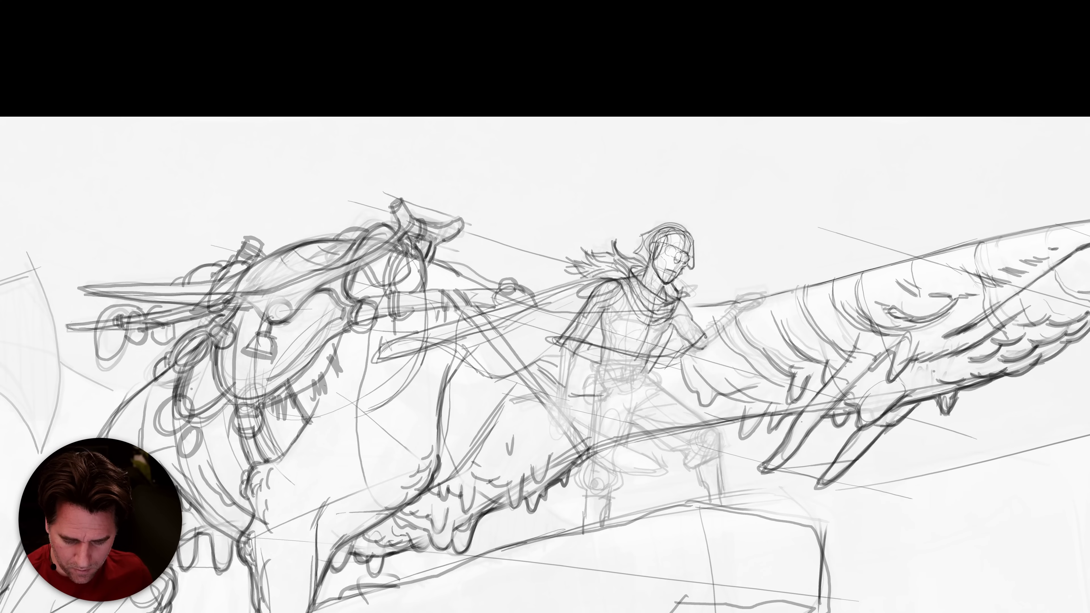
{"action": "mouse_move", "coordinate": [691, 334]}
{"action": "left_mouse_down"}
{"action": "mouse_move", "coordinate": [645, 360]}
{"action": "mouse_move", "coordinate": [682, 302]}
{"action": "mouse_move", "coordinate": [653, 342]}
{"action": "mouse_move", "coordinate": [617, 350]}
{"action": "mouse_move", "coordinate": [629, 339]}
{"action": "left_mouse_up"}
{"action": "left_click_drag", "start_coordinate": [629, 339], "coordinate": [588, 335]}
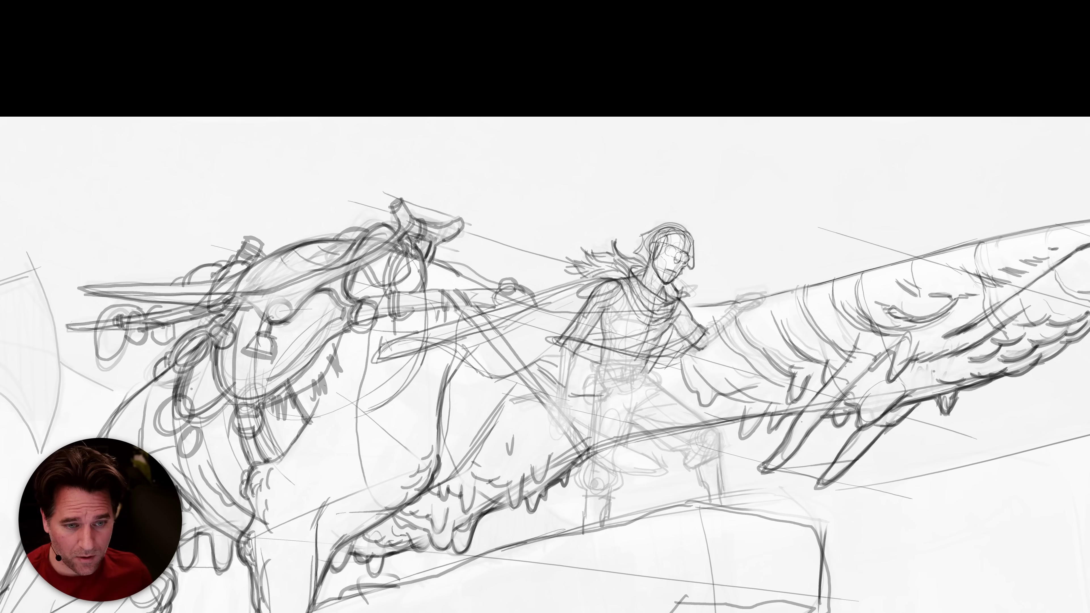
Try a rounded fist and a banded forearm on the rider's raised front arm.
{"action": "mouse_move", "coordinate": [742, 310]}
{"action": "left_mouse_down"}
{"action": "mouse_move", "coordinate": [694, 351]}
{"action": "mouse_move", "coordinate": [706, 330]}
{"action": "mouse_move", "coordinate": [704, 352]}
{"action": "mouse_move", "coordinate": [692, 348]}
{"action": "mouse_move", "coordinate": [704, 357]}
{"action": "mouse_move", "coordinate": [755, 293]}
{"action": "mouse_move", "coordinate": [706, 331]}
{"action": "mouse_move", "coordinate": [741, 291]}
{"action": "left_mouse_up"}
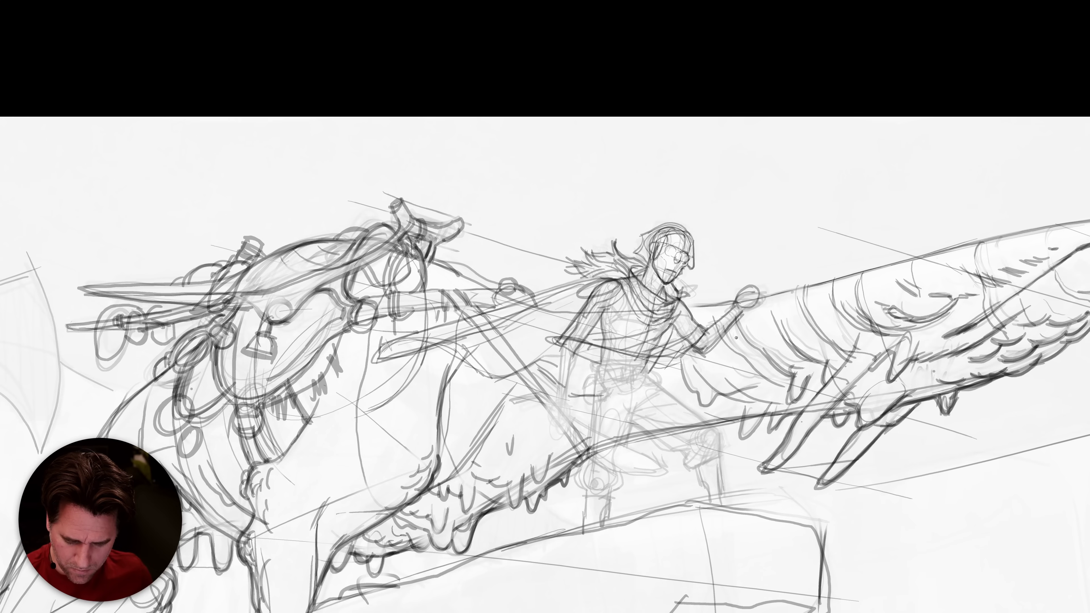
{"action": "mouse_move", "coordinate": [748, 297]}
{"action": "left_mouse_down"}
{"action": "mouse_move", "coordinate": [737, 299]}
{"action": "mouse_move", "coordinate": [753, 295]}
{"action": "mouse_move", "coordinate": [745, 307]}
{"action": "left_mouse_up"}
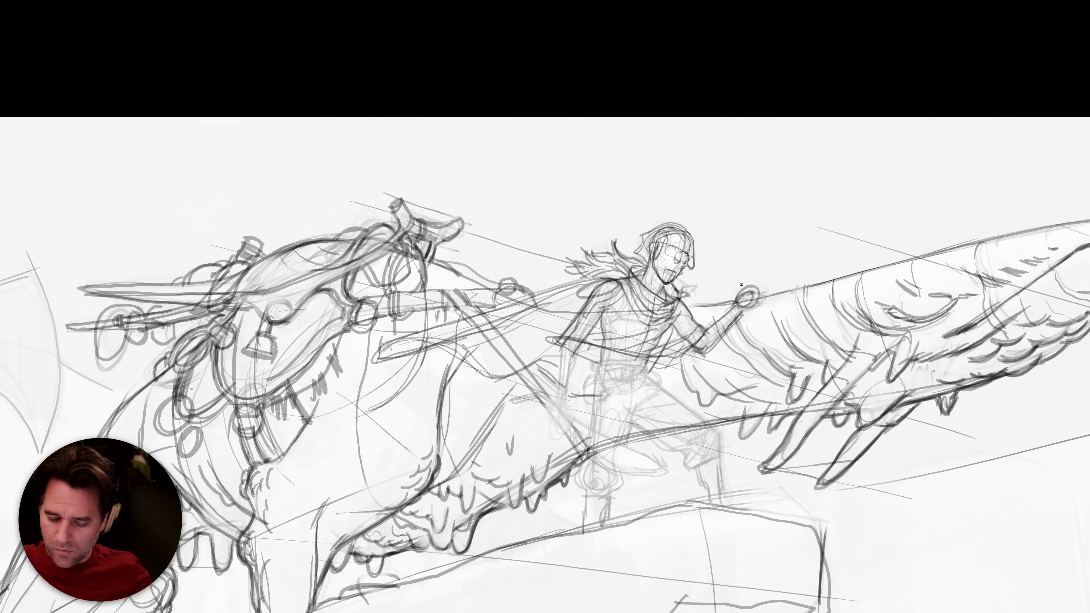
{"action": "mouse_move", "coordinate": [709, 330]}
{"action": "left_mouse_down"}
{"action": "mouse_move", "coordinate": [697, 345]}
{"action": "mouse_move", "coordinate": [705, 352]}
{"action": "mouse_move", "coordinate": [705, 340]}
{"action": "left_mouse_up"}
{"action": "mouse_move", "coordinate": [707, 339]}
{"action": "left_mouse_down"}
{"action": "mouse_move", "coordinate": [722, 318]}
{"action": "mouse_move", "coordinate": [731, 327]}
{"action": "mouse_move", "coordinate": [745, 306]}
{"action": "mouse_move", "coordinate": [721, 321]}
{"action": "mouse_move", "coordinate": [761, 298]}
{"action": "left_mouse_up"}
{"action": "mouse_move", "coordinate": [747, 299]}
{"action": "left_mouse_down"}
{"action": "mouse_move", "coordinate": [737, 313]}
{"action": "mouse_move", "coordinate": [768, 298]}
{"action": "left_mouse_up"}
{"action": "mouse_move", "coordinate": [766, 295]}
{"action": "left_mouse_down"}
{"action": "mouse_move", "coordinate": [738, 303]}
{"action": "mouse_move", "coordinate": [735, 316]}
{"action": "left_mouse_up"}
{"action": "left_click_drag", "start_coordinate": [743, 314], "coordinate": [760, 307]}
Undo the strokes of the raised forearm and fist.
{"action": "key", "text": "ctrl+z"}
{"action": "key", "text": "ctrl+z"}
{"action": "key", "text": "ctrl+z"}
{"action": "key", "text": "ctrl+z"}
{"action": "key", "text": "ctrl+z"}
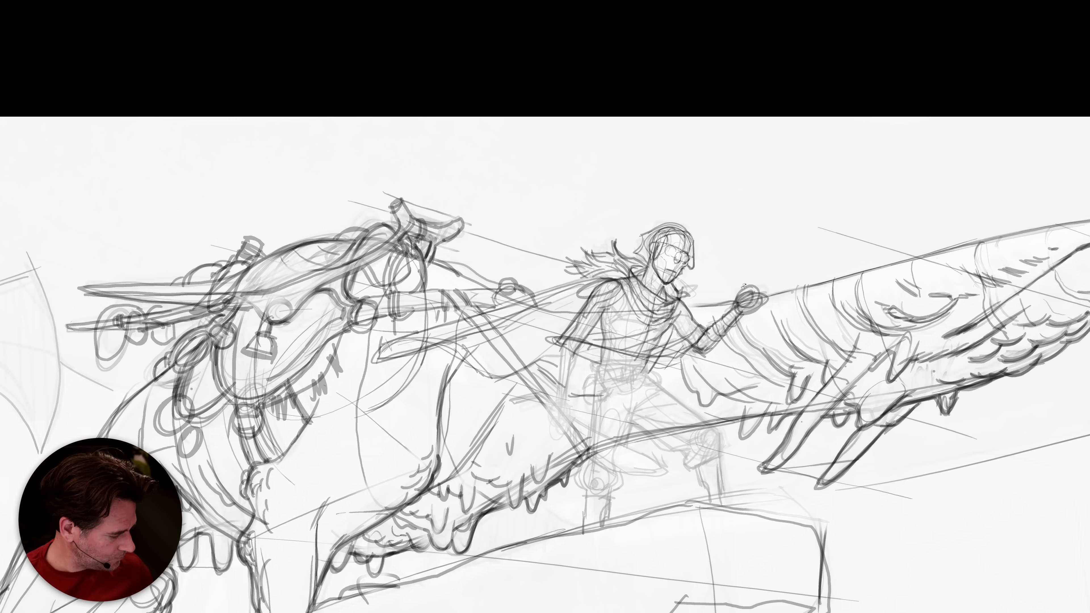
{"action": "key", "text": "ctrl+z"}
{"action": "key", "text": "ctrl+z"}
{"action": "key", "text": "ctrl+z"}
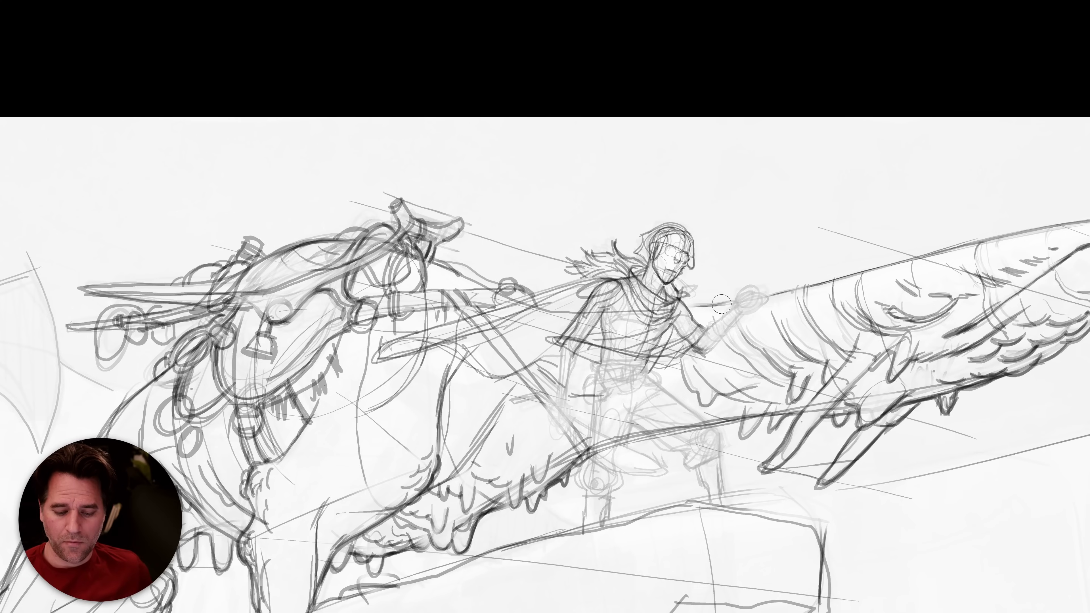
Redraw the raised forearm with wrapped bands and draw the lowered rear forearm with matching wraps.
{"action": "mouse_move", "coordinate": [674, 328]}
{"action": "left_mouse_down"}
{"action": "mouse_move", "coordinate": [711, 331]}
{"action": "mouse_move", "coordinate": [702, 351]}
{"action": "mouse_move", "coordinate": [735, 300]}
{"action": "mouse_move", "coordinate": [707, 330]}
{"action": "mouse_move", "coordinate": [754, 301]}
{"action": "mouse_move", "coordinate": [709, 348]}
{"action": "mouse_move", "coordinate": [751, 298]}
{"action": "mouse_move", "coordinate": [752, 311]}
{"action": "mouse_move", "coordinate": [771, 297]}
{"action": "mouse_move", "coordinate": [746, 299]}
{"action": "mouse_move", "coordinate": [746, 313]}
{"action": "mouse_move", "coordinate": [774, 286]}
{"action": "mouse_move", "coordinate": [753, 311]}
{"action": "mouse_move", "coordinate": [766, 311]}
{"action": "mouse_move", "coordinate": [733, 312]}
{"action": "mouse_move", "coordinate": [759, 284]}
{"action": "mouse_move", "coordinate": [742, 300]}
{"action": "mouse_move", "coordinate": [767, 303]}
{"action": "mouse_move", "coordinate": [757, 293]}
{"action": "mouse_move", "coordinate": [739, 306]}
{"action": "mouse_move", "coordinate": [783, 304]}
{"action": "mouse_move", "coordinate": [747, 307]}
{"action": "mouse_move", "coordinate": [712, 336]}
{"action": "mouse_move", "coordinate": [746, 315]}
{"action": "left_mouse_up"}
{"action": "key", "text": "ctrl+z"}
{"action": "left_click_drag", "start_coordinate": [580, 348], "coordinate": [565, 399]}
{"action": "mouse_move", "coordinate": [559, 352]}
{"action": "left_mouse_down"}
{"action": "mouse_move", "coordinate": [555, 400]}
{"action": "mouse_move", "coordinate": [575, 360]}
{"action": "left_mouse_up"}
{"action": "mouse_move", "coordinate": [558, 365]}
{"action": "left_mouse_down"}
{"action": "mouse_move", "coordinate": [578, 356]}
{"action": "mouse_move", "coordinate": [553, 390]}
{"action": "mouse_move", "coordinate": [557, 406]}
{"action": "left_mouse_up"}
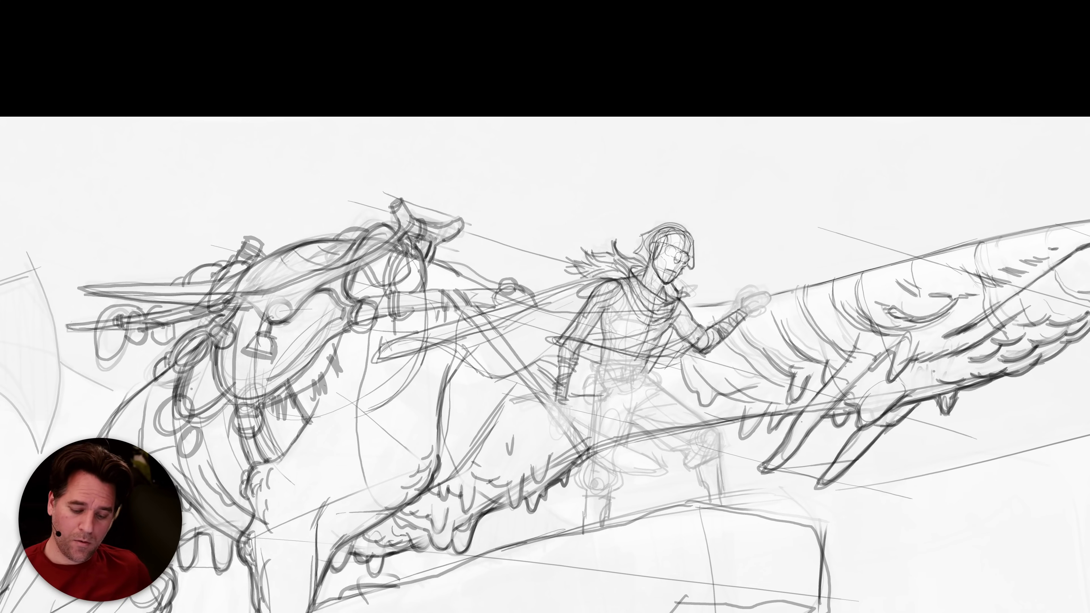
Darken the sleeve and cloak hem edges and add curved cloth folds across the rider's chest.
{"action": "mouse_move", "coordinate": [703, 332]}
{"action": "left_mouse_down"}
{"action": "mouse_move", "coordinate": [664, 360]}
{"action": "mouse_move", "coordinate": [684, 346]}
{"action": "left_mouse_up"}
{"action": "key", "text": "b"}
{"action": "left_click_drag", "start_coordinate": [705, 332], "coordinate": [647, 360]}
{"action": "mouse_move", "coordinate": [703, 333]}
{"action": "left_mouse_down"}
{"action": "mouse_move", "coordinate": [652, 366]}
{"action": "mouse_move", "coordinate": [677, 355]}
{"action": "mouse_move", "coordinate": [656, 365]}
{"action": "mouse_move", "coordinate": [577, 354]}
{"action": "left_mouse_up"}
{"action": "left_click_drag", "start_coordinate": [584, 306], "coordinate": [556, 344]}
{"action": "mouse_move", "coordinate": [660, 344]}
{"action": "left_mouse_down"}
{"action": "mouse_move", "coordinate": [608, 335]}
{"action": "mouse_move", "coordinate": [580, 312]}
{"action": "mouse_move", "coordinate": [694, 335]}
{"action": "mouse_move", "coordinate": [609, 332]}
{"action": "left_mouse_up"}
{"action": "left_click_drag", "start_coordinate": [612, 286], "coordinate": [631, 325]}
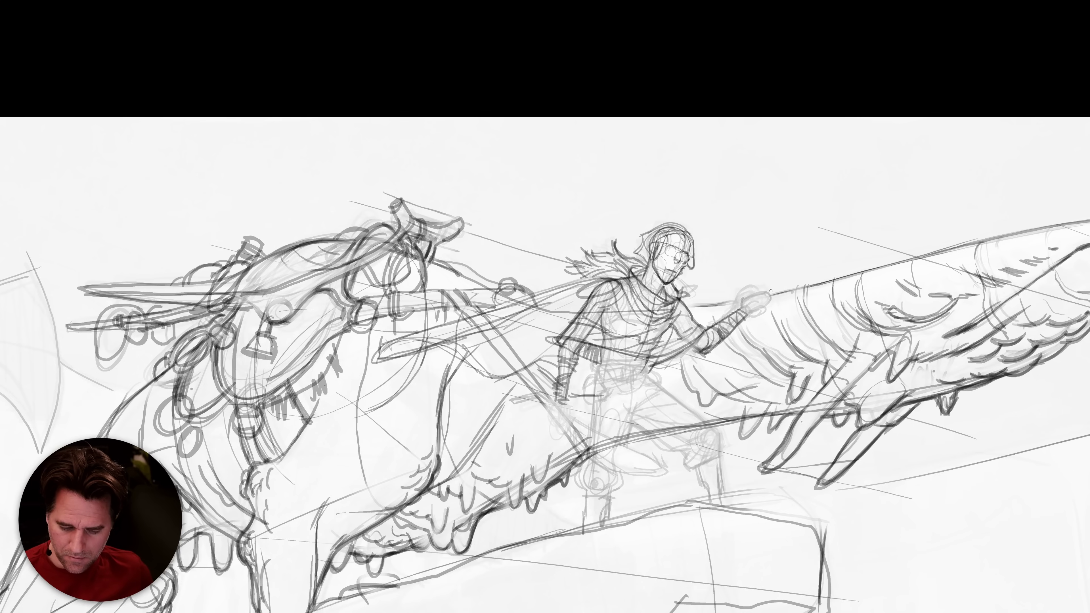
Draw the clenched hand with thumb and knuckles at the end of the raised forearm.
{"action": "mouse_move", "coordinate": [738, 310]}
{"action": "left_mouse_down"}
{"action": "mouse_move", "coordinate": [753, 306]}
{"action": "mouse_move", "coordinate": [750, 317]}
{"action": "left_mouse_up"}
{"action": "left_click_drag", "start_coordinate": [753, 304], "coordinate": [745, 311]}
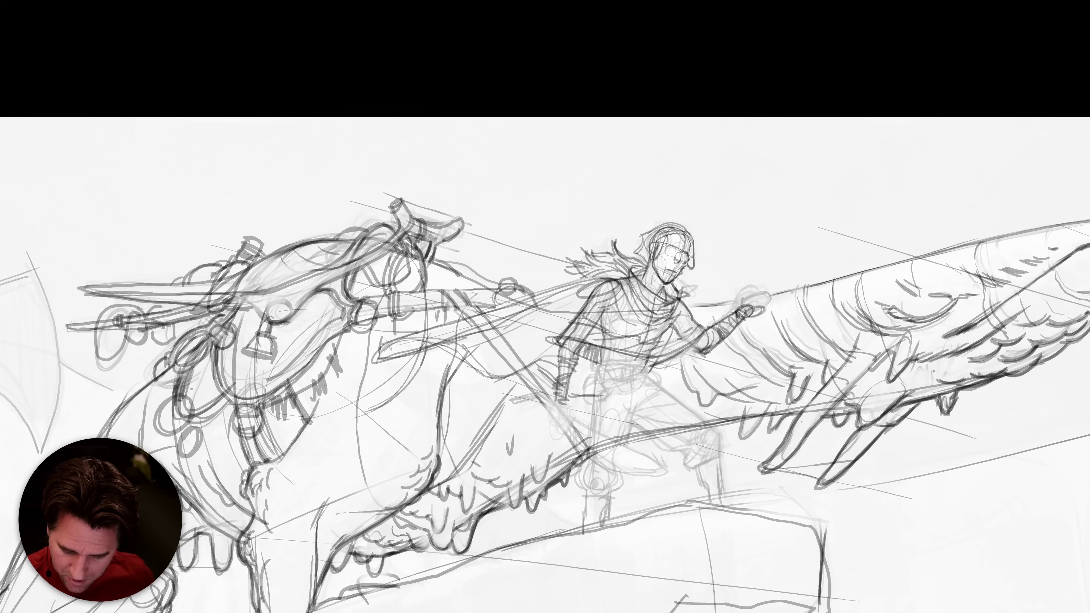
{"action": "mouse_move", "coordinate": [759, 304]}
{"action": "left_mouse_down"}
{"action": "mouse_move", "coordinate": [772, 308]}
{"action": "mouse_move", "coordinate": [762, 294]}
{"action": "mouse_move", "coordinate": [736, 309]}
{"action": "left_mouse_up"}
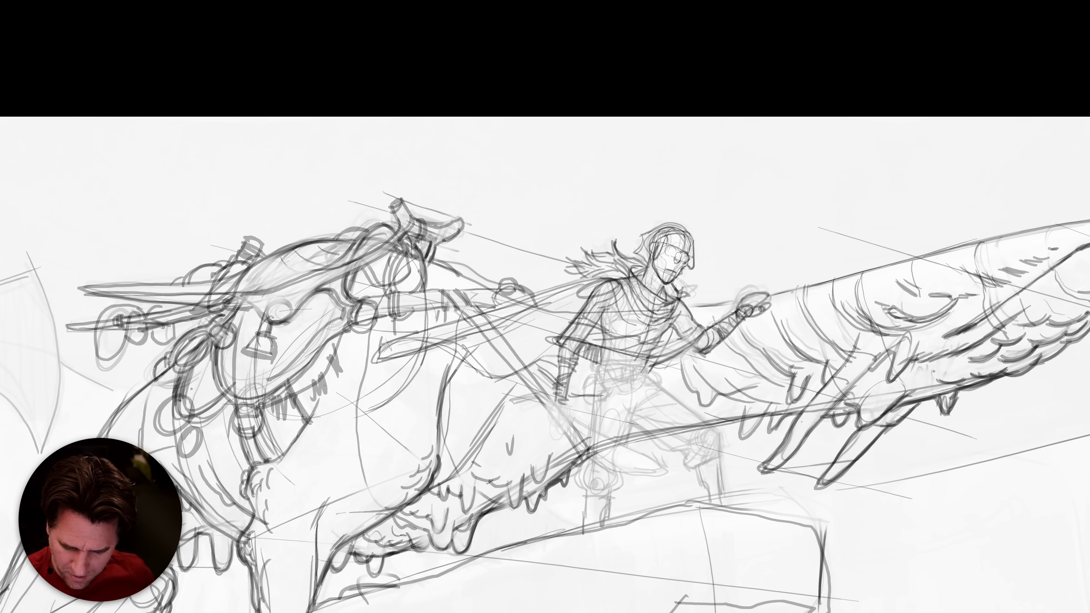
{"action": "mouse_move", "coordinate": [756, 296]}
{"action": "left_mouse_down"}
{"action": "mouse_move", "coordinate": [735, 308]}
{"action": "mouse_move", "coordinate": [750, 314]}
{"action": "left_mouse_up"}
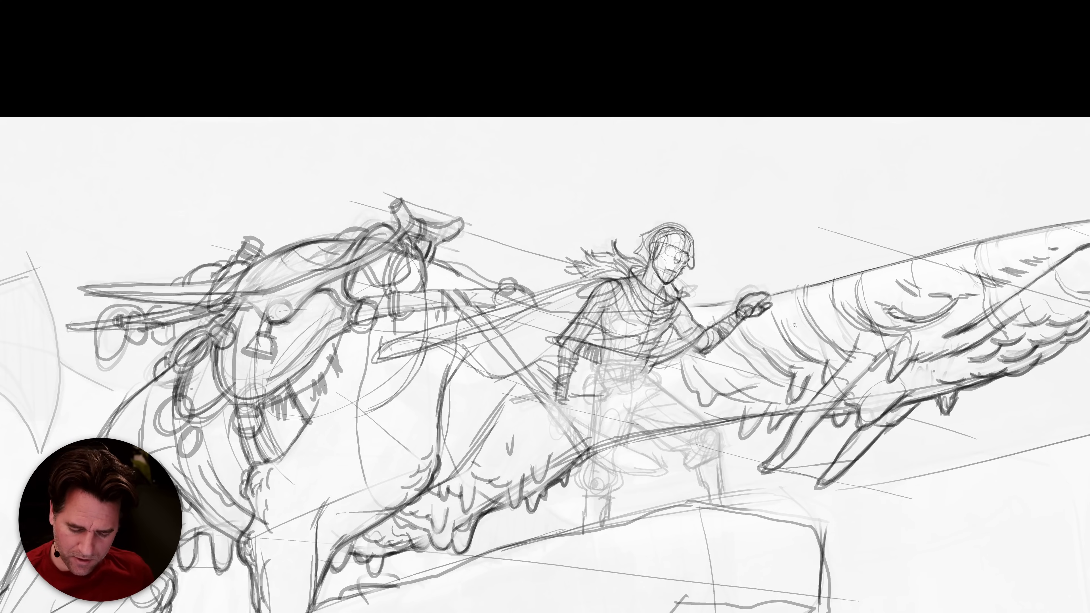
Examine the whole composition and how the rider reads against the creature.
{"action": "left_click", "coordinate": [794, 326], "text": "alt"}
{"action": "left_click", "coordinate": [760, 336], "text": "ctrl"}
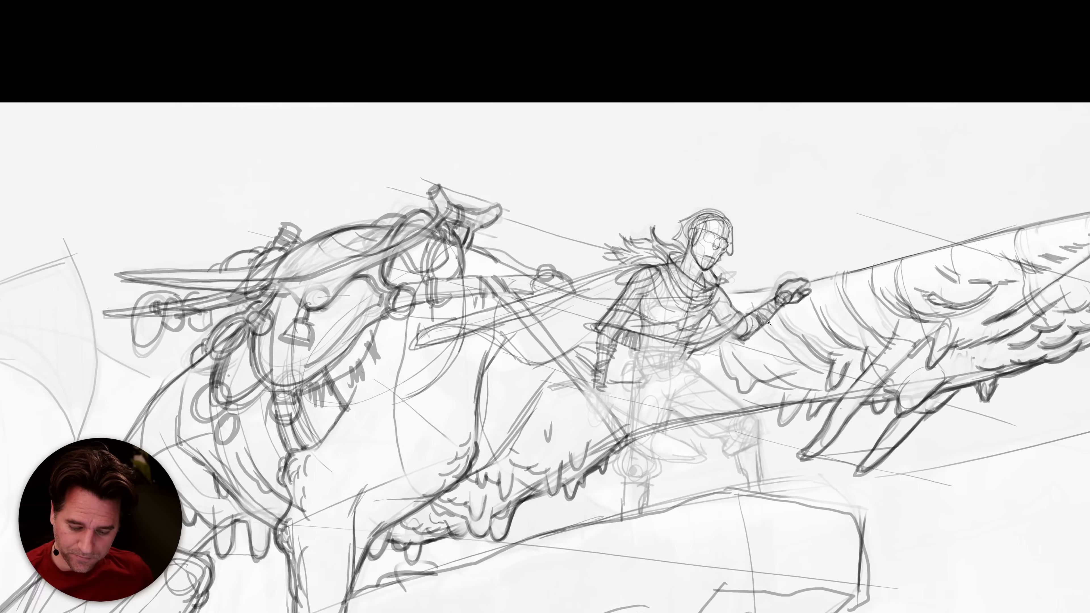
{"action": "left_click", "coordinate": [758, 335], "text": "ctrl"}
{"action": "left_click_drag", "start_coordinate": [757, 297], "coordinate": [784, 288]}
{"action": "left_click", "coordinate": [863, 290], "text": "alt"}
{"action": "left_click", "coordinate": [862, 290], "text": "alt"}
{"action": "left_click", "coordinate": [863, 290], "text": "alt"}
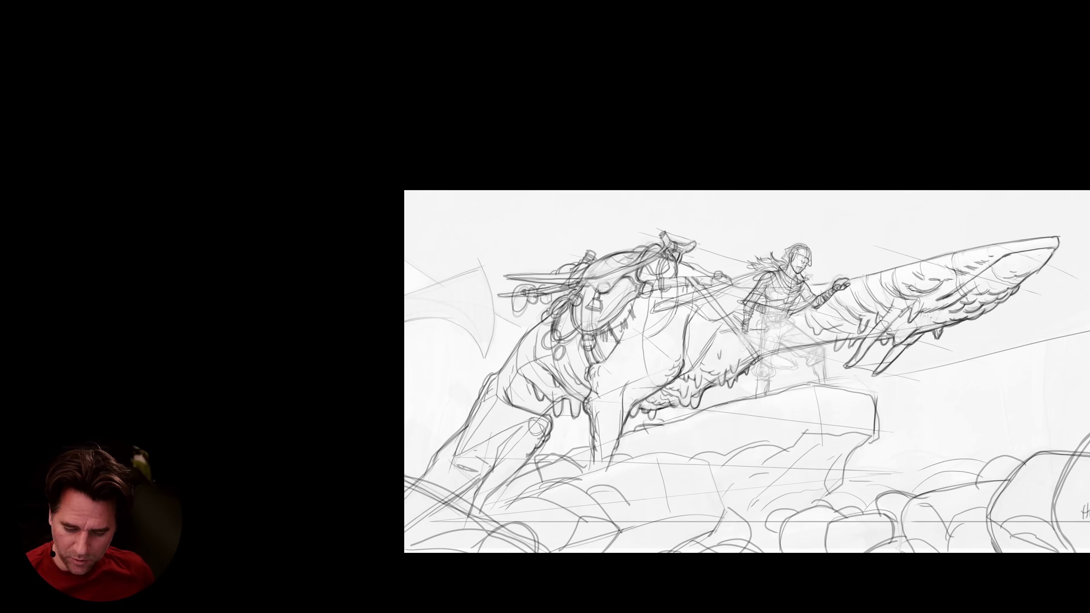
{"action": "left_click", "coordinate": [842, 294]}
{"action": "left_click", "coordinate": [843, 294]}
{"action": "left_click", "coordinate": [843, 293]}
{"action": "left_click_drag", "start_coordinate": [822, 284], "coordinate": [772, 334]}
{"action": "left_click_drag", "start_coordinate": [731, 301], "coordinate": [779, 339]}
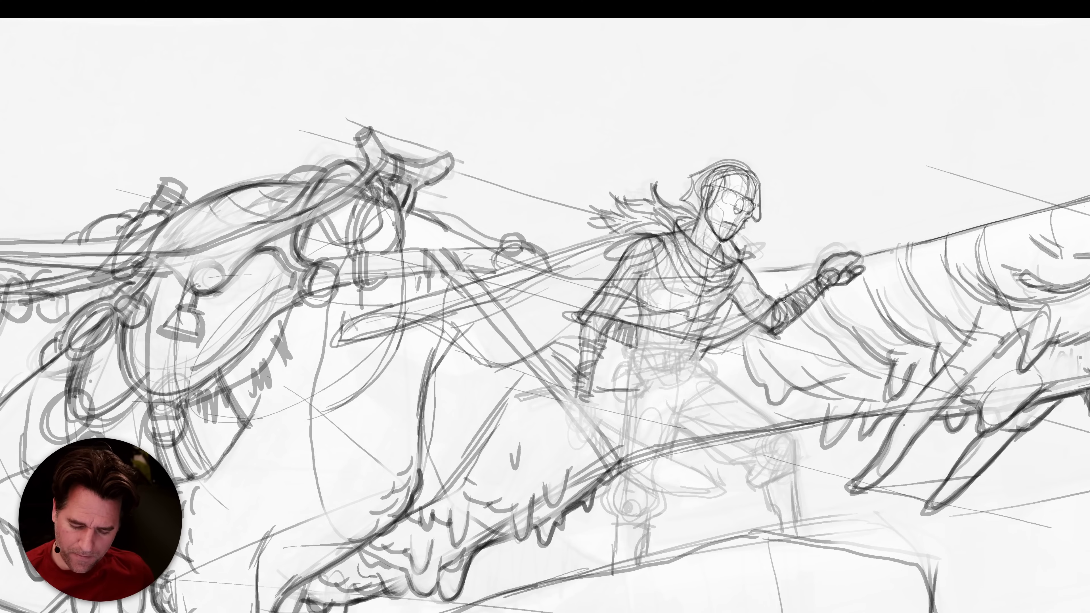
Draw the rider's belt with a round buckle and hanging straps around the hips.
{"action": "mouse_move", "coordinate": [638, 324]}
{"action": "left_mouse_down"}
{"action": "mouse_move", "coordinate": [639, 346]}
{"action": "mouse_move", "coordinate": [619, 352]}
{"action": "mouse_move", "coordinate": [630, 361]}
{"action": "mouse_move", "coordinate": [660, 340]}
{"action": "mouse_move", "coordinate": [694, 342]}
{"action": "mouse_move", "coordinate": [632, 342]}
{"action": "mouse_move", "coordinate": [625, 355]}
{"action": "mouse_move", "coordinate": [684, 350]}
{"action": "mouse_move", "coordinate": [653, 353]}
{"action": "left_mouse_up"}
{"action": "mouse_move", "coordinate": [634, 355]}
{"action": "left_mouse_down"}
{"action": "mouse_move", "coordinate": [627, 382]}
{"action": "mouse_move", "coordinate": [630, 372]}
{"action": "left_mouse_up"}
{"action": "mouse_move", "coordinate": [699, 361]}
{"action": "left_mouse_down"}
{"action": "mouse_move", "coordinate": [667, 368]}
{"action": "mouse_move", "coordinate": [686, 357]}
{"action": "mouse_move", "coordinate": [675, 383]}
{"action": "mouse_move", "coordinate": [668, 376]}
{"action": "mouse_move", "coordinate": [626, 414]}
{"action": "mouse_move", "coordinate": [632, 426]}
{"action": "mouse_move", "coordinate": [679, 382]}
{"action": "mouse_move", "coordinate": [619, 410]}
{"action": "mouse_move", "coordinate": [627, 422]}
{"action": "mouse_move", "coordinate": [697, 372]}
{"action": "mouse_move", "coordinate": [732, 382]}
{"action": "mouse_move", "coordinate": [725, 365]}
{"action": "mouse_move", "coordinate": [742, 385]}
{"action": "mouse_move", "coordinate": [730, 392]}
{"action": "mouse_move", "coordinate": [733, 380]}
{"action": "left_mouse_up"}
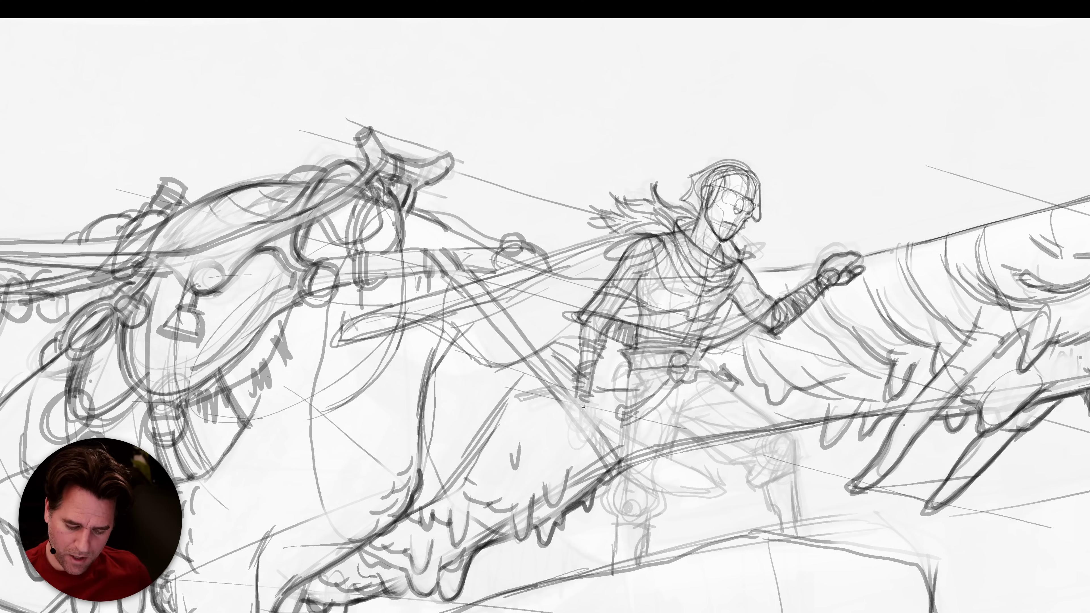
Draw a curved blade beside the rider's lowered hand and hatch the gap between the creature's dripping underside and the rock ledge.
{"action": "mouse_move", "coordinate": [554, 388]}
{"action": "left_mouse_down"}
{"action": "mouse_move", "coordinate": [620, 434]}
{"action": "mouse_move", "coordinate": [585, 380]}
{"action": "mouse_move", "coordinate": [590, 414]}
{"action": "mouse_move", "coordinate": [607, 429]}
{"action": "mouse_move", "coordinate": [581, 410]}
{"action": "mouse_move", "coordinate": [615, 436]}
{"action": "mouse_move", "coordinate": [561, 402]}
{"action": "mouse_move", "coordinate": [612, 443]}
{"action": "mouse_move", "coordinate": [591, 425]}
{"action": "mouse_move", "coordinate": [618, 472]}
{"action": "mouse_move", "coordinate": [669, 502]}
{"action": "mouse_move", "coordinate": [613, 470]}
{"action": "mouse_move", "coordinate": [643, 487]}
{"action": "mouse_move", "coordinate": [725, 497]}
{"action": "left_mouse_up"}
{"action": "left_click_drag", "start_coordinate": [610, 431], "coordinate": [735, 491]}
{"action": "mouse_move", "coordinate": [624, 394]}
{"action": "left_mouse_down"}
{"action": "mouse_move", "coordinate": [601, 498]}
{"action": "mouse_move", "coordinate": [615, 524]}
{"action": "mouse_move", "coordinate": [597, 569]}
{"action": "left_mouse_up"}
{"action": "left_click_drag", "start_coordinate": [456, 549], "coordinate": [491, 404]}
{"action": "mouse_move", "coordinate": [437, 440]}
{"action": "left_mouse_down"}
{"action": "mouse_move", "coordinate": [482, 458]}
{"action": "mouse_move", "coordinate": [480, 443]}
{"action": "mouse_move", "coordinate": [521, 412]}
{"action": "mouse_move", "coordinate": [554, 426]}
{"action": "mouse_move", "coordinate": [602, 401]}
{"action": "mouse_move", "coordinate": [634, 419]}
{"action": "left_mouse_up"}
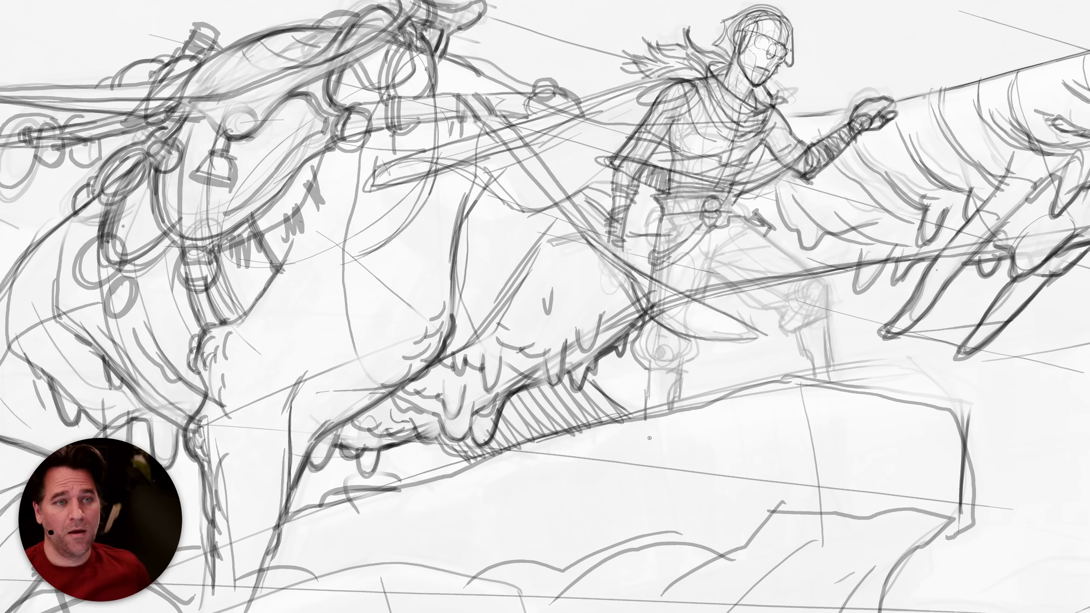
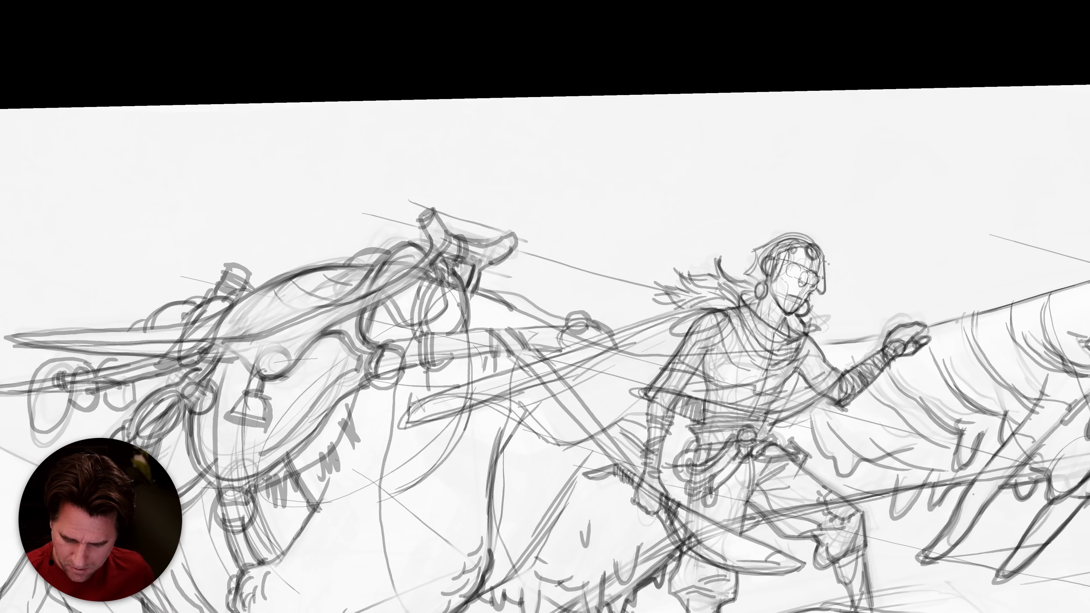
Darken the outline of the rider's hair around the forehead, crown and back of the head.
{"action": "mouse_move", "coordinate": [806, 310]}
{"action": "left_mouse_down"}
{"action": "mouse_move", "coordinate": [743, 297]}
{"action": "mouse_move", "coordinate": [741, 278]}
{"action": "mouse_move", "coordinate": [770, 280]}
{"action": "mouse_move", "coordinate": [746, 275]}
{"action": "mouse_move", "coordinate": [759, 246]}
{"action": "mouse_move", "coordinate": [811, 242]}
{"action": "left_mouse_up"}
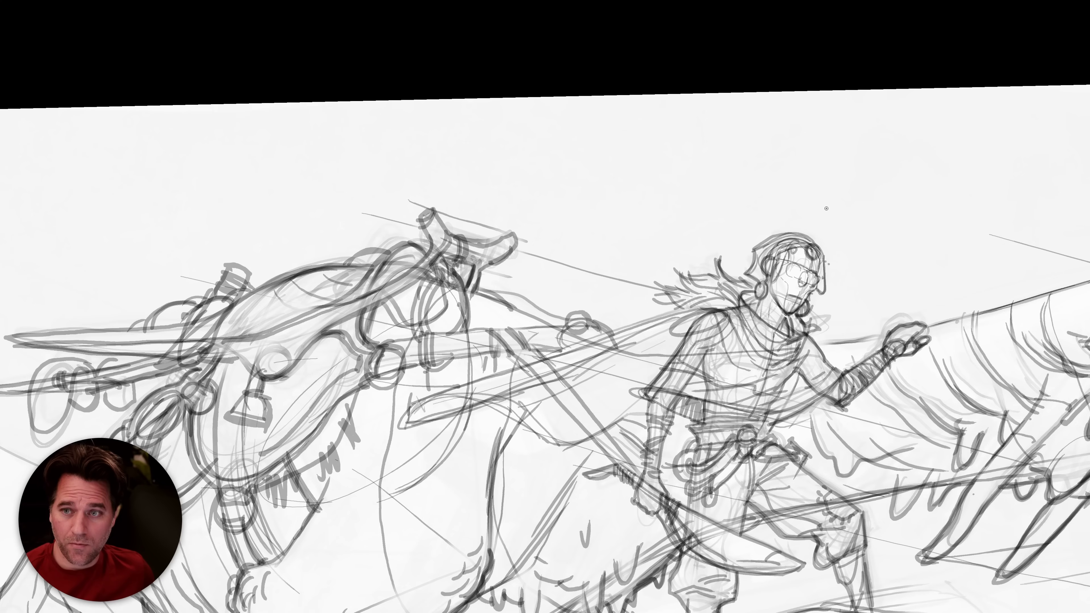
{"action": "key", "text": "ctrl+z"}
{"action": "key", "text": "ctrl+shift+z"}
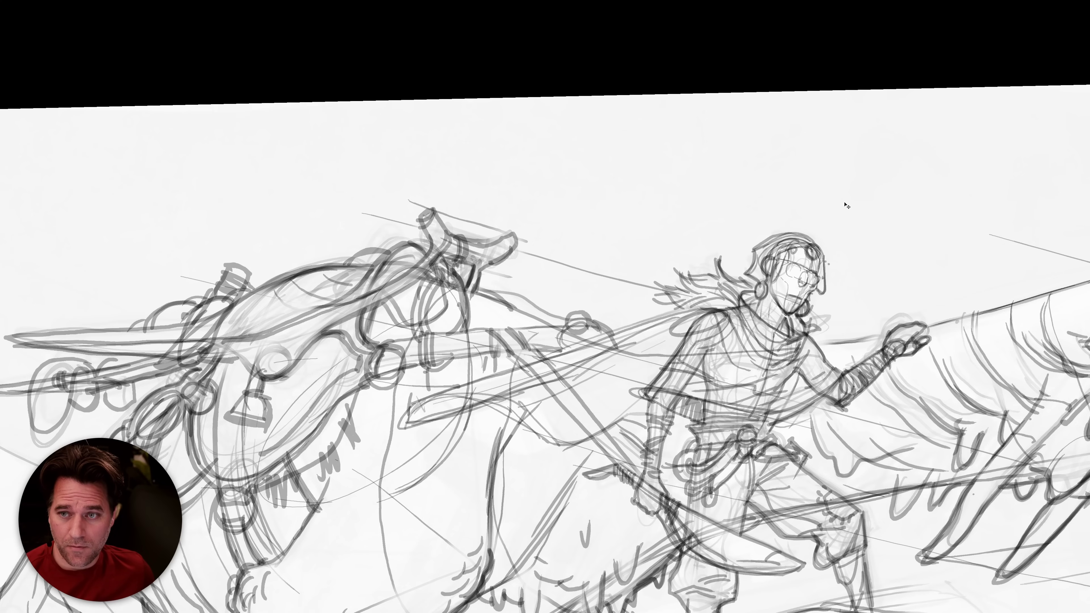
{"action": "mouse_move", "coordinate": [819, 246]}
{"action": "left_mouse_down"}
{"action": "mouse_move", "coordinate": [799, 234]}
{"action": "mouse_move", "coordinate": [751, 248]}
{"action": "mouse_move", "coordinate": [749, 266]}
{"action": "left_mouse_up"}
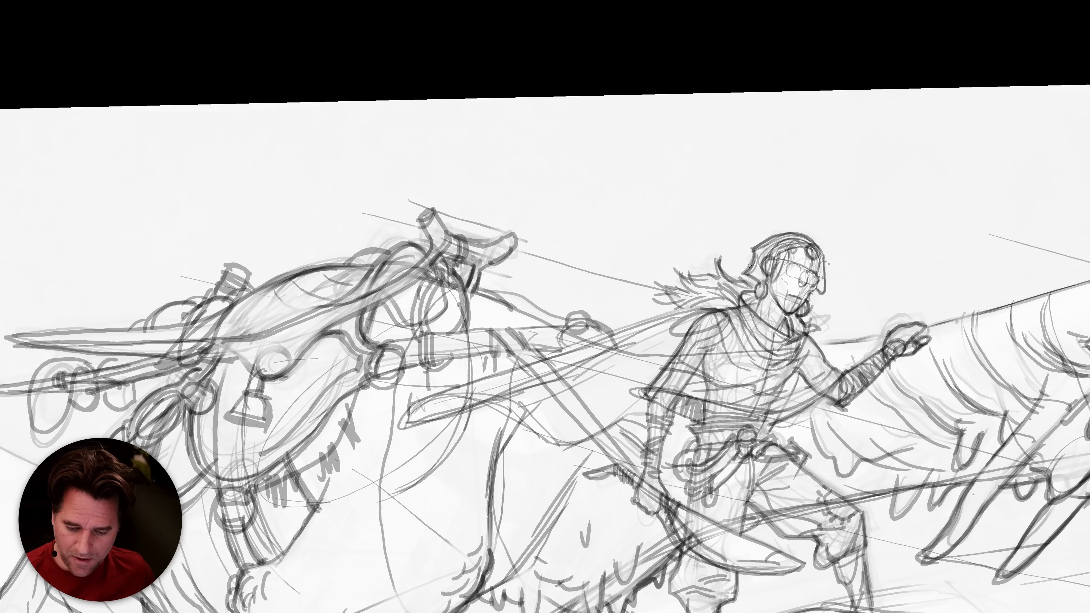
Rough up the upper edge of the curved pointed shape at the canvas's far-left border with an irregular, bumpy contour.
{"action": "scroll", "coordinate": [821, 311], "scroll_direction": "down", "scroll_amount": 10}
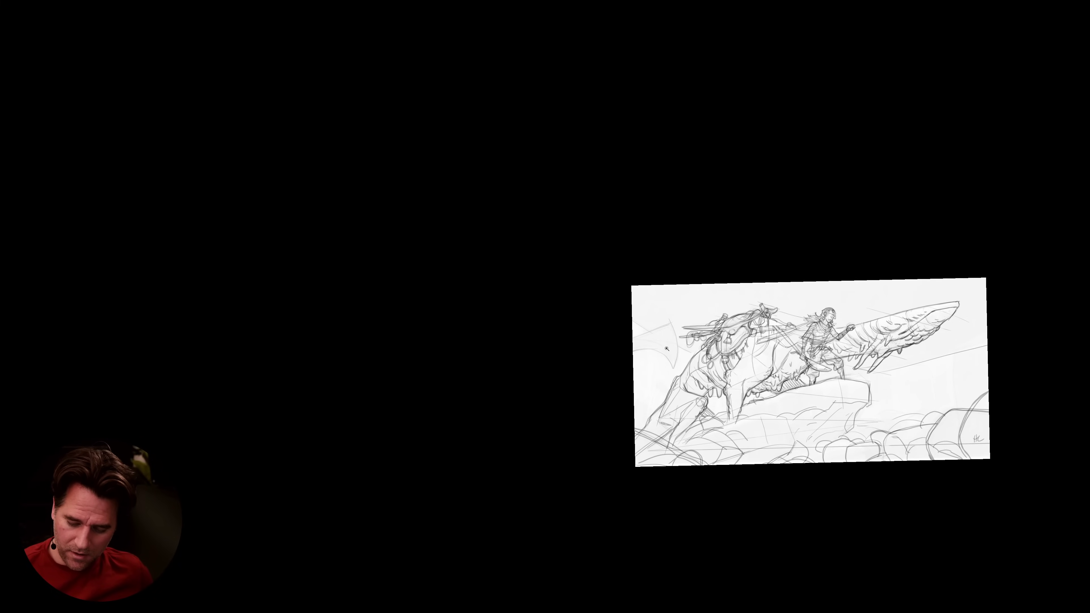
{"action": "scroll", "coordinate": [761, 368], "scroll_direction": "up", "scroll_amount": 10}
{"action": "mouse_move", "coordinate": [673, 292]}
{"action": "left_mouse_down"}
{"action": "mouse_move", "coordinate": [685, 343]}
{"action": "mouse_move", "coordinate": [670, 403]}
{"action": "mouse_move", "coordinate": [651, 373]}
{"action": "mouse_move", "coordinate": [597, 353]}
{"action": "mouse_move", "coordinate": [506, 363]}
{"action": "mouse_move", "coordinate": [684, 273]}
{"action": "left_mouse_up"}
{"action": "left_click_drag", "start_coordinate": [611, 301], "coordinate": [666, 281]}
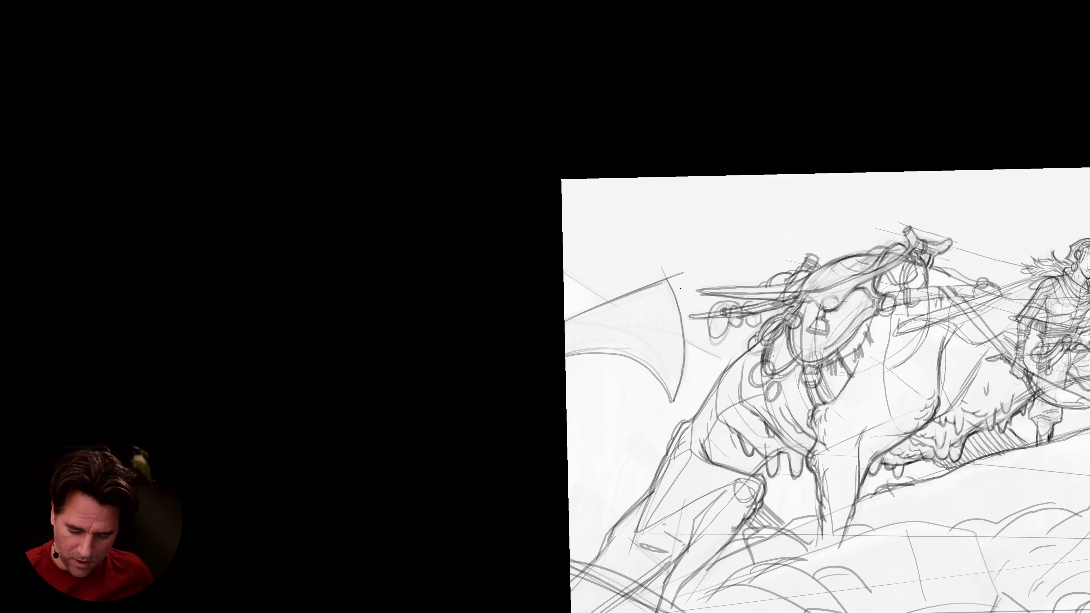
{"action": "left_click_drag", "start_coordinate": [562, 350], "coordinate": [609, 340]}
{"action": "left_click_drag", "start_coordinate": [669, 284], "coordinate": [614, 302]}
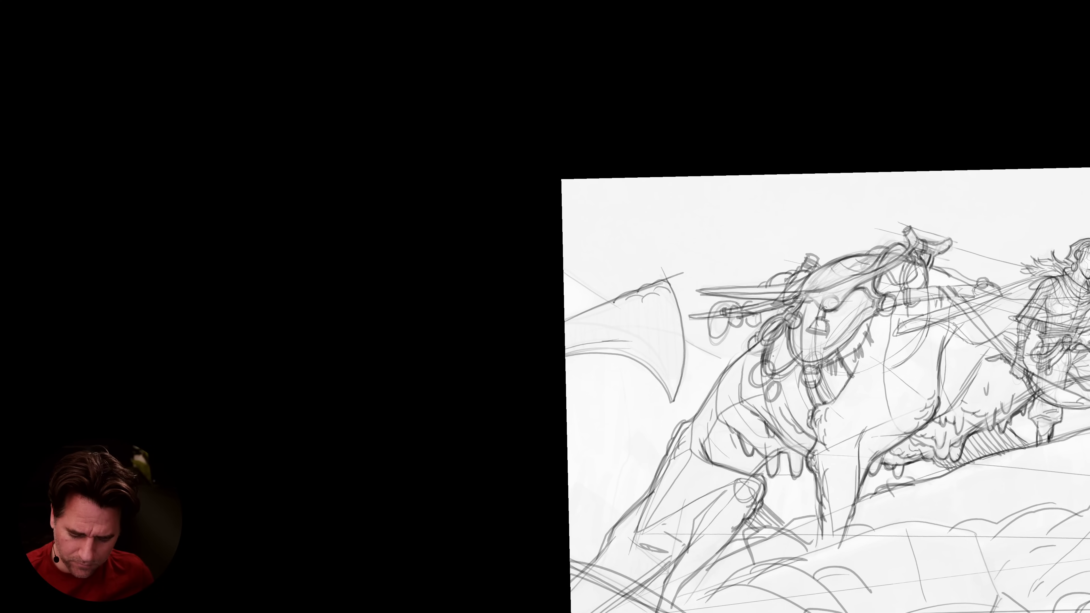
{"action": "left_click_drag", "start_coordinate": [677, 313], "coordinate": [668, 301]}
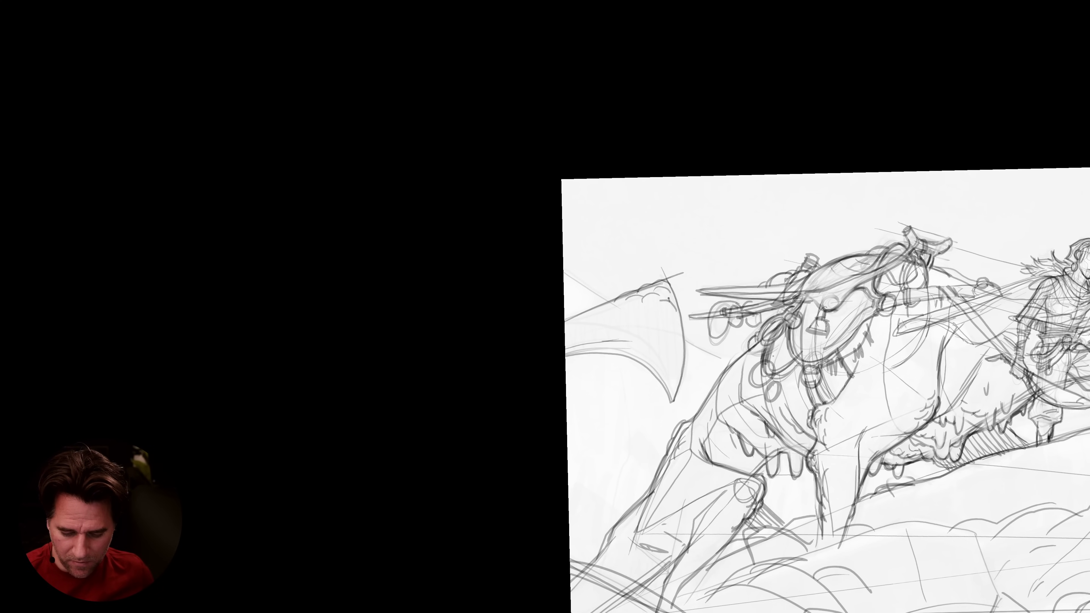
Add round bumps and small texture marks inside the far-left curved shape and darken its upper, lower and pointed edges.
{"action": "left_click_drag", "start_coordinate": [644, 284], "coordinate": [597, 306]}
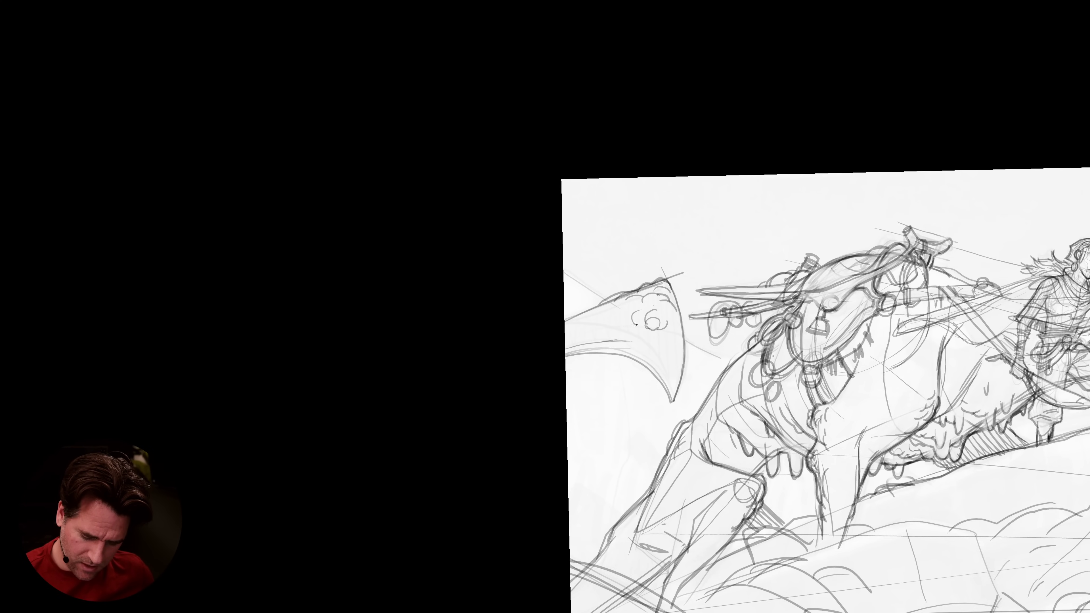
{"action": "mouse_move", "coordinate": [684, 368]}
{"action": "left_mouse_down"}
{"action": "mouse_move", "coordinate": [670, 408]}
{"action": "mouse_move", "coordinate": [624, 356]}
{"action": "left_mouse_up"}
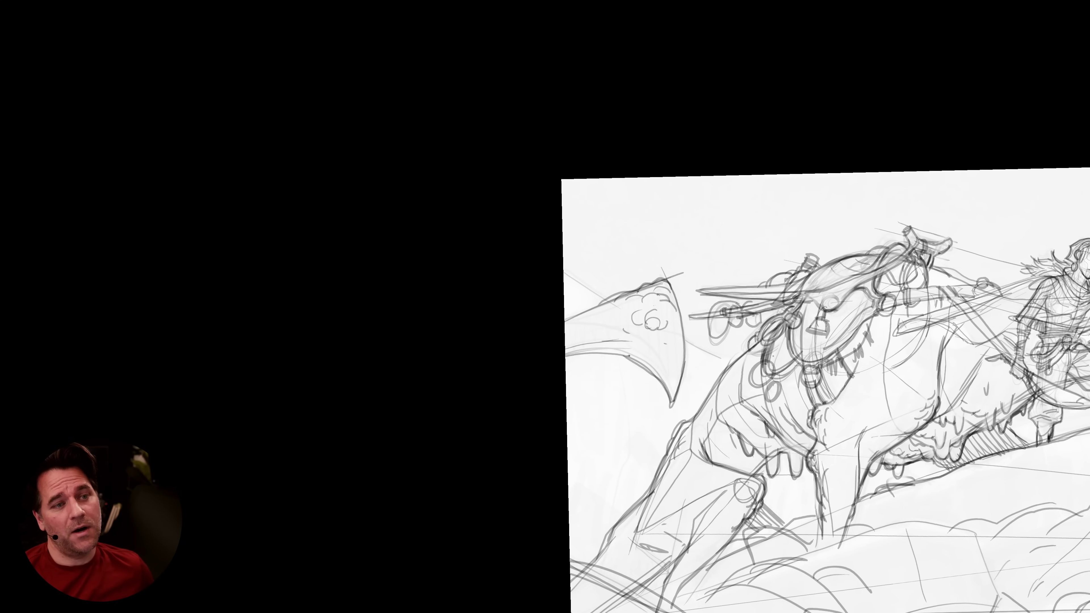
{"action": "mouse_move", "coordinate": [674, 402]}
{"action": "left_mouse_down"}
{"action": "mouse_move", "coordinate": [643, 366]}
{"action": "mouse_move", "coordinate": [603, 356]}
{"action": "left_mouse_up"}
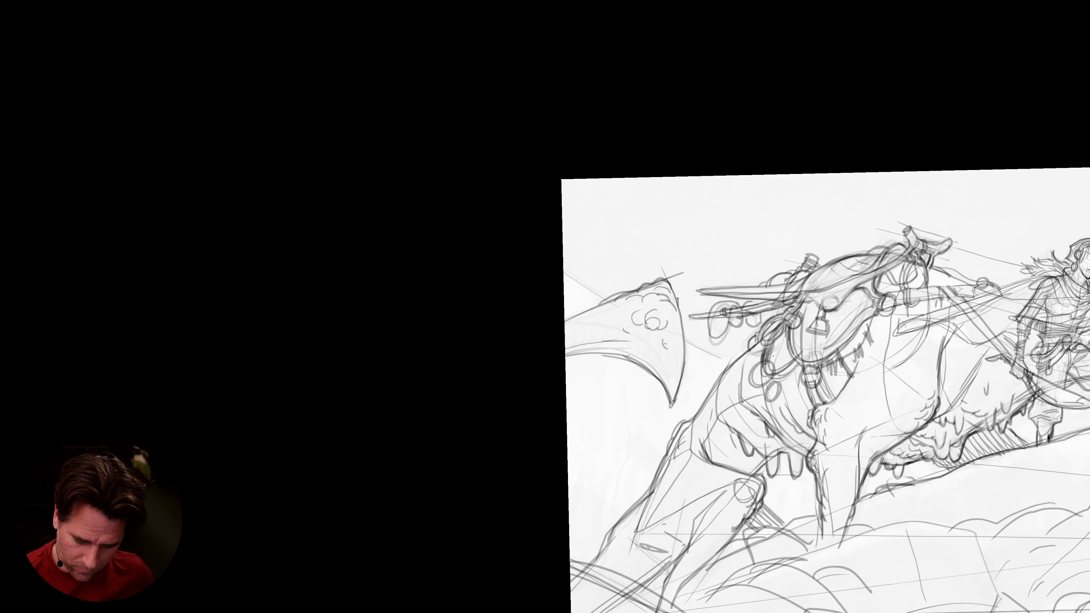
{"action": "left_click_drag", "start_coordinate": [669, 284], "coordinate": [596, 308]}
{"action": "left_click_drag", "start_coordinate": [633, 358], "coordinate": [566, 355]}
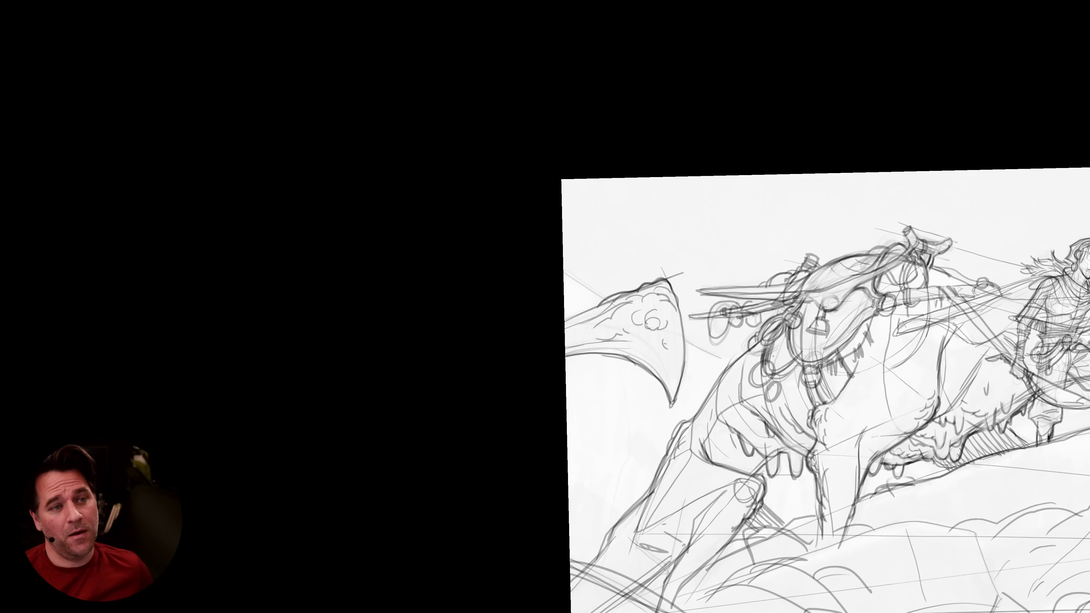
Darken the lower edge of the rider's cape where it streams back over the creature's body.
{"action": "left_click_drag", "start_coordinate": [816, 403], "coordinate": [760, 292]}
{"action": "left_click_drag", "start_coordinate": [751, 429], "coordinate": [754, 390]}
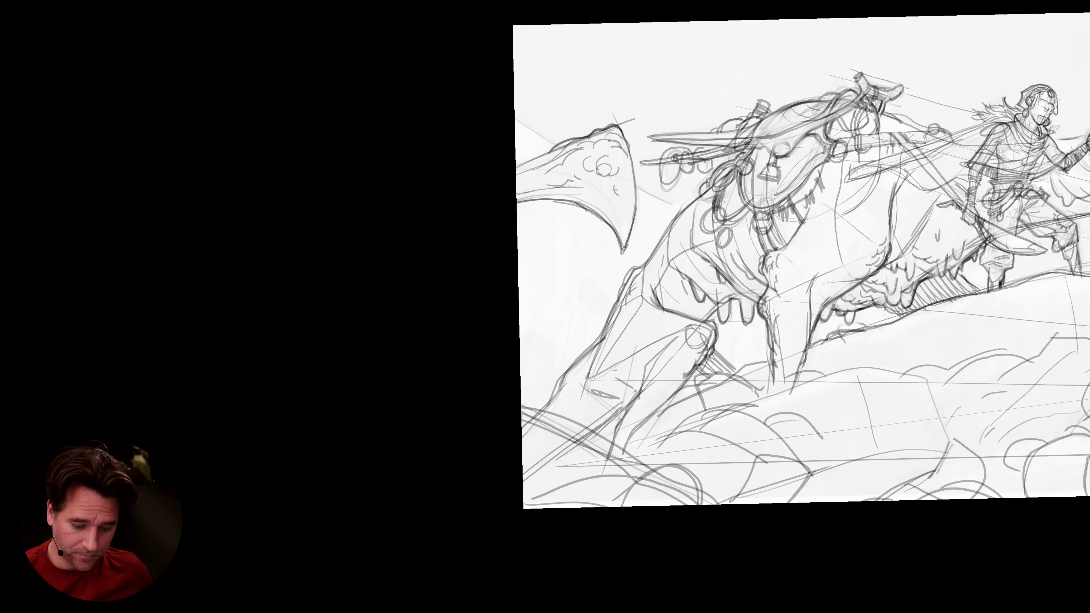
{"action": "left_click_drag", "start_coordinate": [822, 399], "coordinate": [505, 444]}
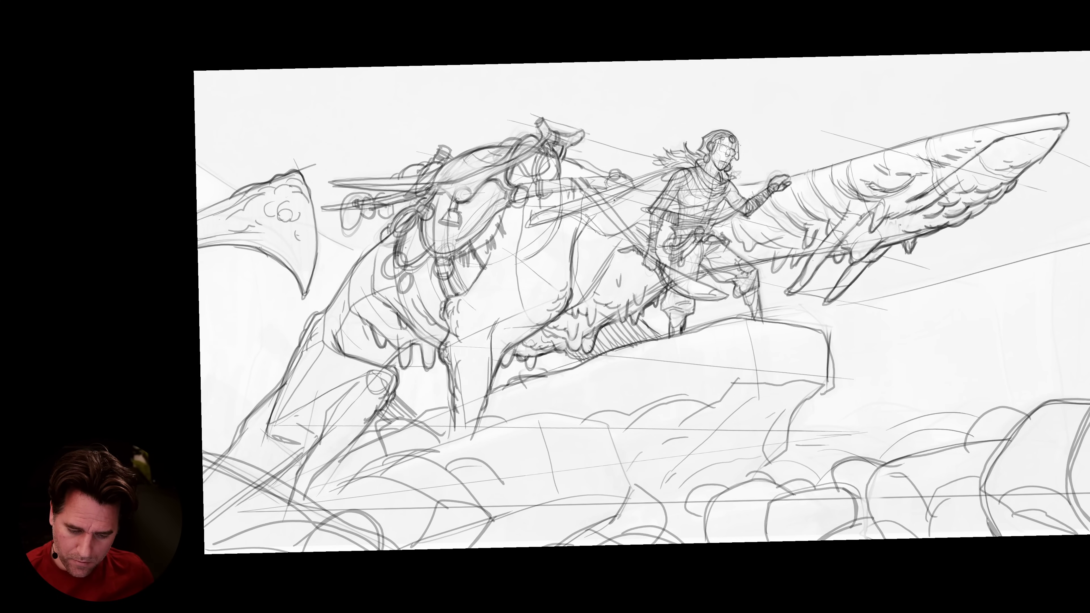
{"action": "mouse_move", "coordinate": [519, 229]}
{"action": "left_mouse_down"}
{"action": "mouse_move", "coordinate": [676, 169]}
{"action": "mouse_move", "coordinate": [569, 219]}
{"action": "mouse_move", "coordinate": [558, 212]}
{"action": "mouse_move", "coordinate": [618, 239]}
{"action": "left_mouse_up"}
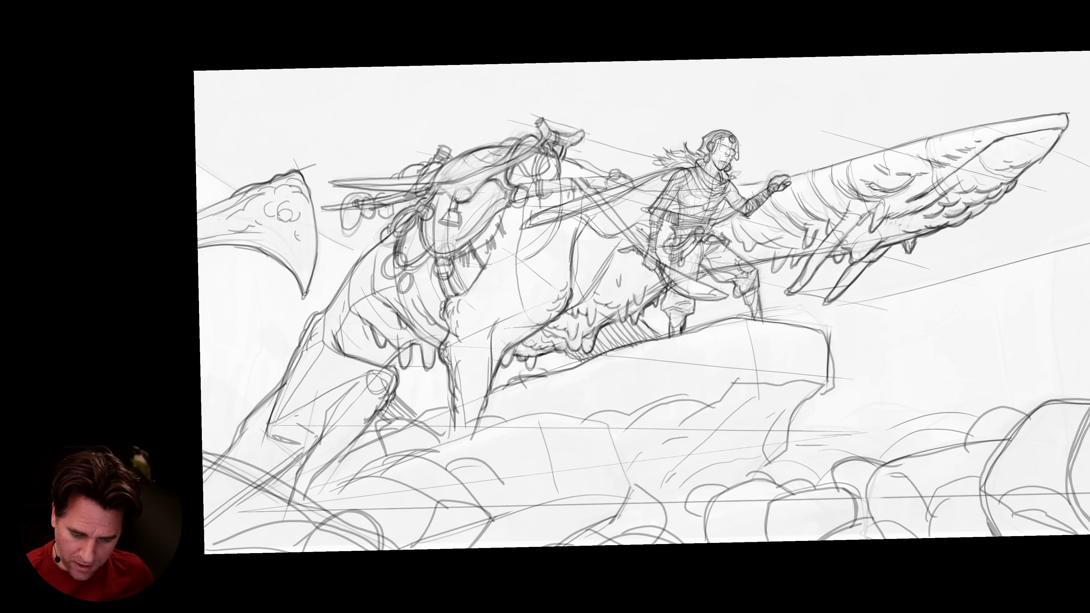
{"action": "left_click_drag", "start_coordinate": [645, 241], "coordinate": [634, 231]}
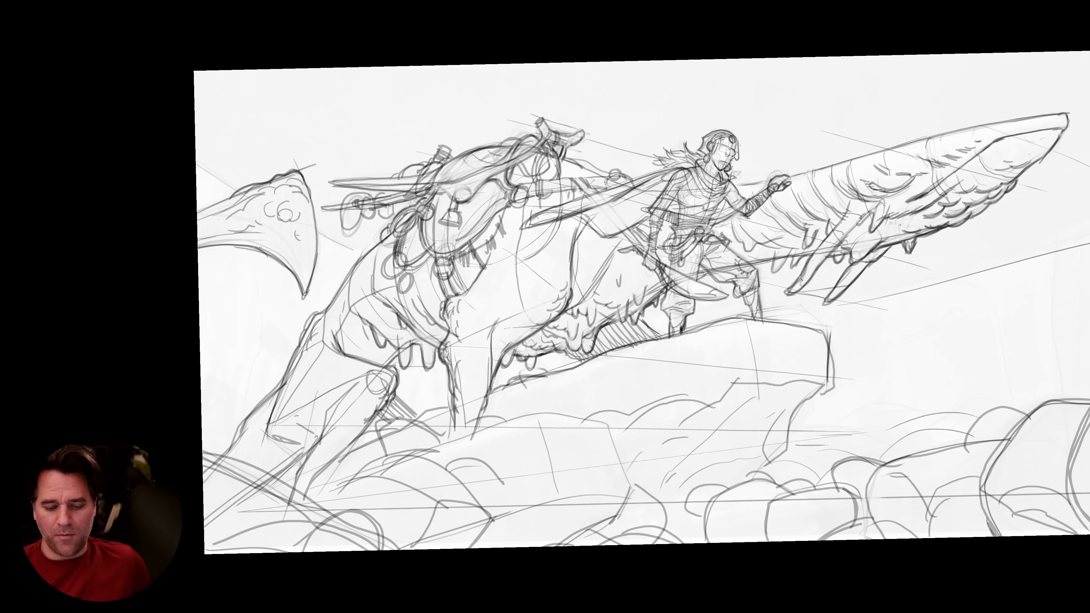
Examine the whole composition at several sizes and straighten the rotated canvas.
{"action": "scroll", "coordinate": [799, 278], "scroll_direction": "down", "scroll_amount": 5}
{"action": "scroll", "coordinate": [786, 260], "scroll_direction": "up", "scroll_amount": 2}
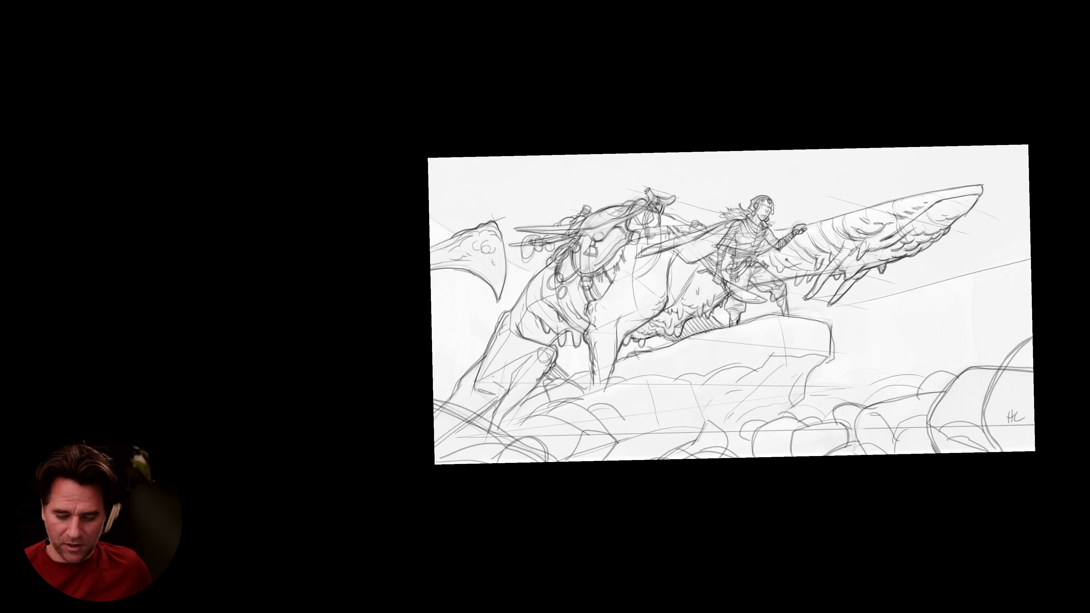
{"action": "scroll", "coordinate": [787, 260], "scroll_direction": "up", "scroll_amount": 2}
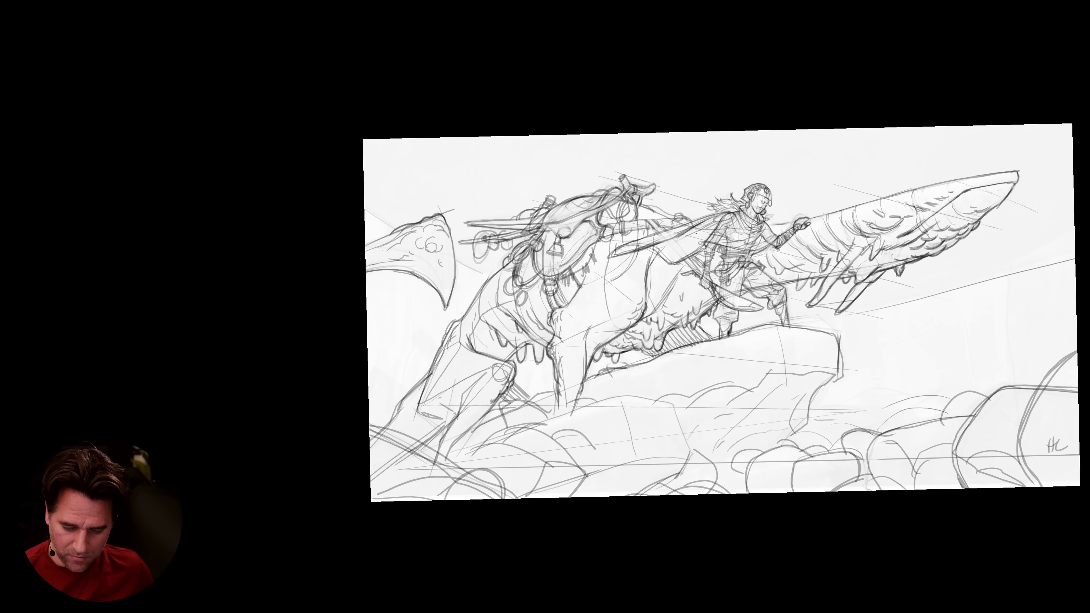
{"action": "scroll", "coordinate": [849, 357], "scroll_direction": "down", "scroll_amount": 3}
{"action": "left_click_drag", "start_coordinate": [894, 411], "coordinate": [821, 410]}
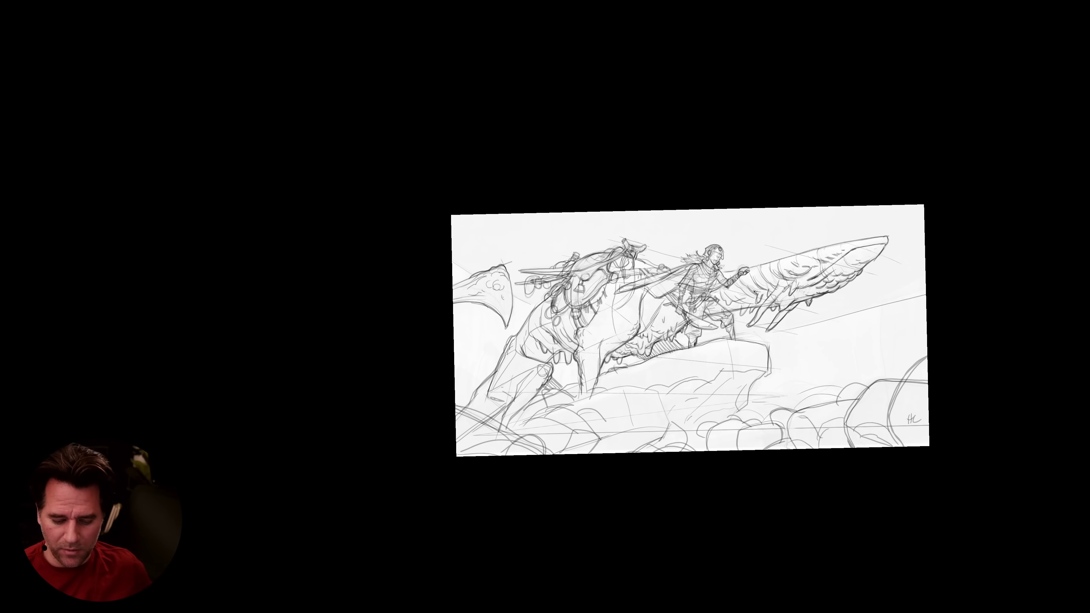
{"action": "scroll", "coordinate": [810, 299], "scroll_direction": "up", "scroll_amount": 5}
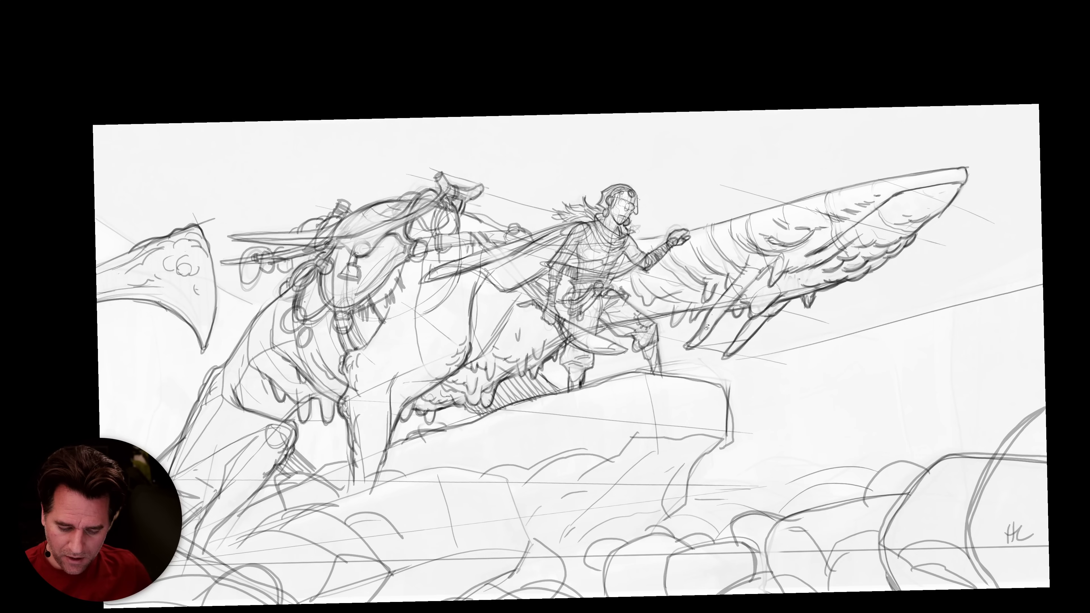
{"action": "left_click_drag", "start_coordinate": [716, 318], "coordinate": [713, 328]}
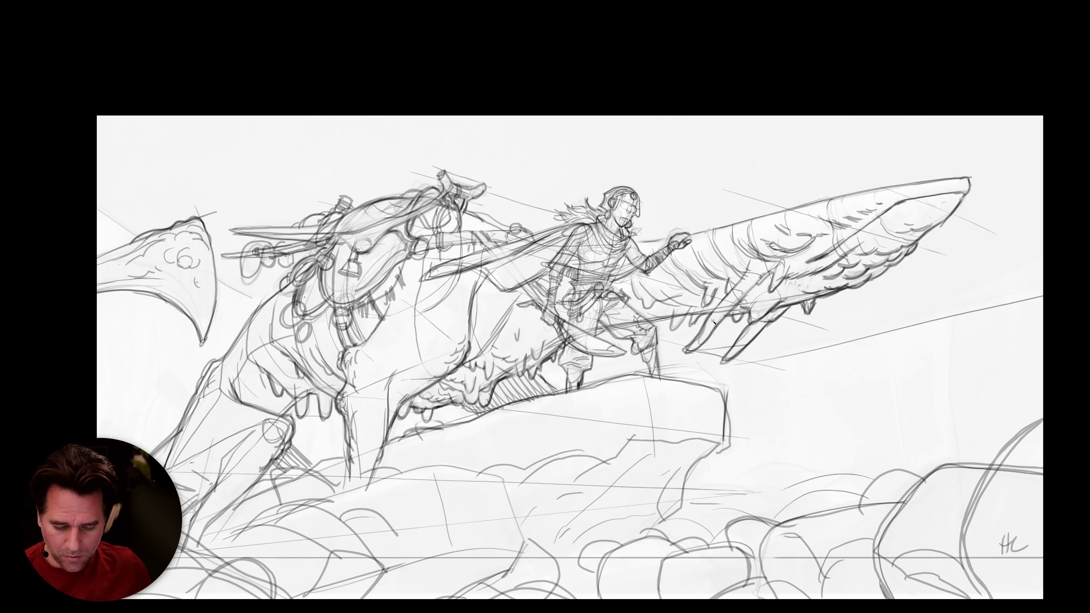
Duplicate the sketch on Layer 19, hide the copy as a backup and keep the original layer active in full-screen view.
{"action": "key", "text": "f"}
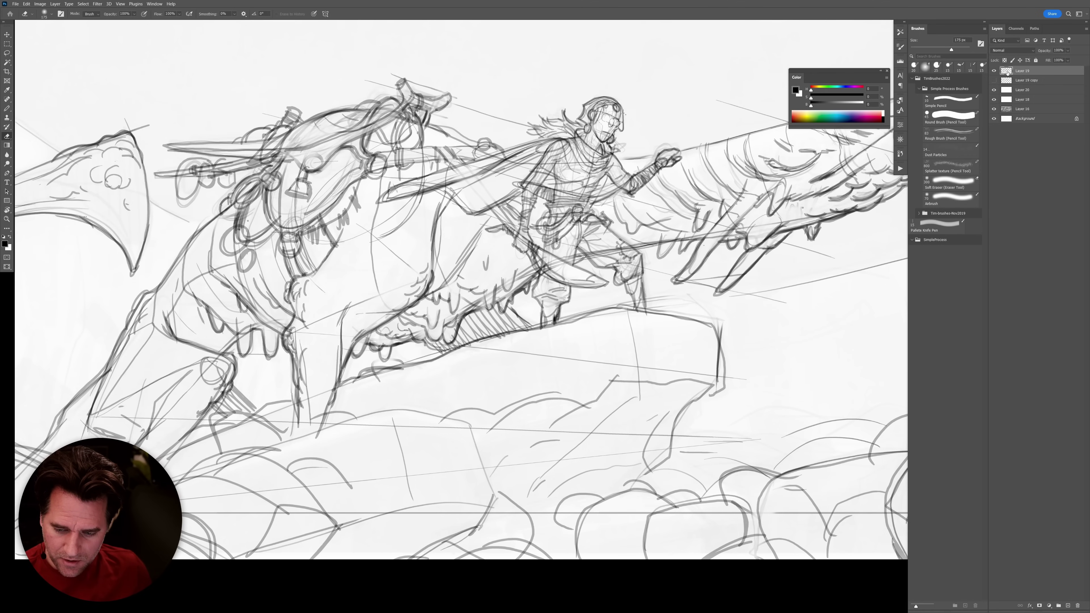
{"action": "left_click_drag", "start_coordinate": [1010, 73], "coordinate": [994, 77]}
{"action": "left_click", "coordinate": [994, 80]}
{"action": "left_click", "coordinate": [1024, 71]}
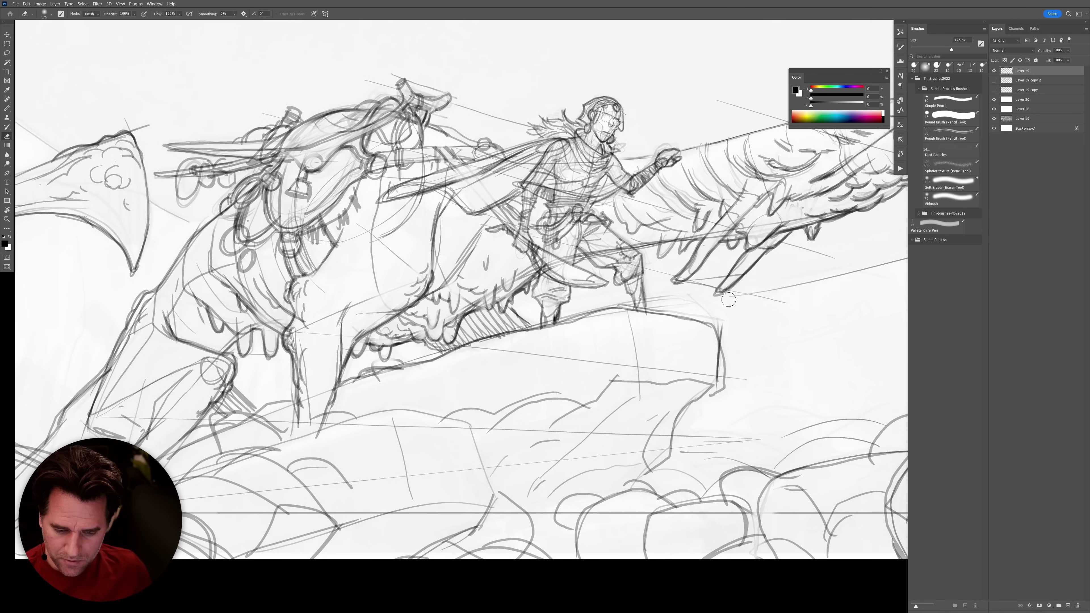
{"action": "key", "text": "f"}
{"action": "key", "text": "f"}
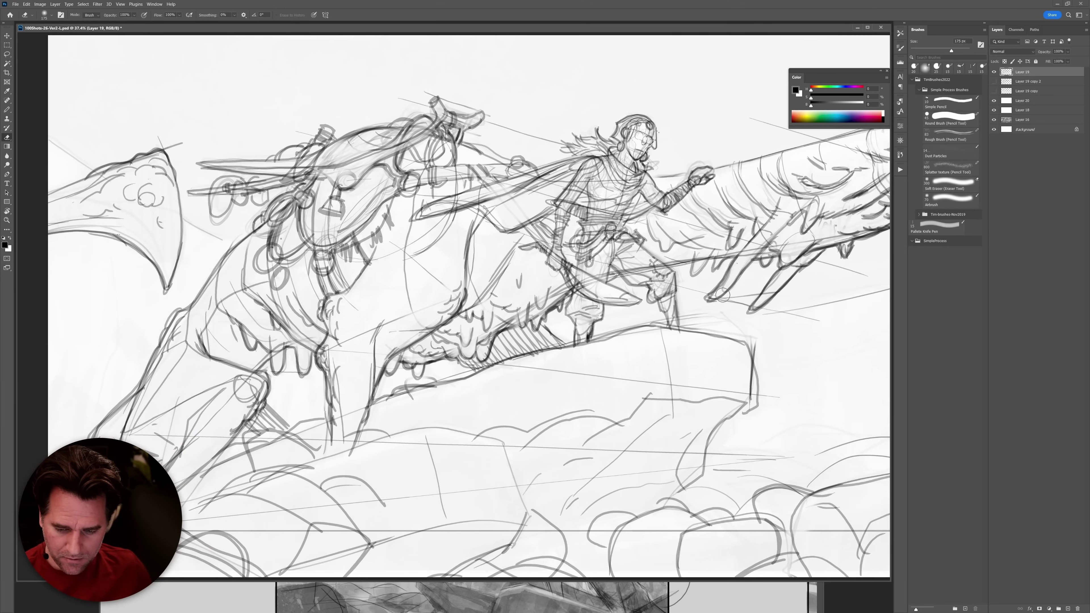
{"action": "key", "text": "f"}
{"action": "key", "text": "f"}
Reinforce the saddle's contour lines and darken the round fitting above the hanging stirrup on the creature's back.
{"action": "left_click_drag", "start_coordinate": [721, 299], "coordinate": [766, 329]}
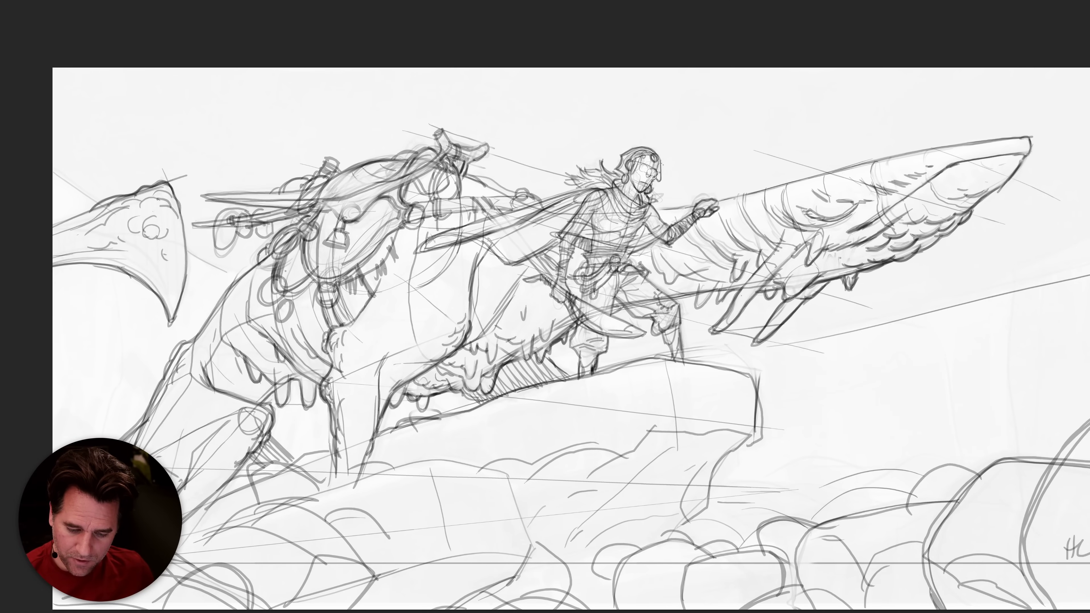
{"action": "left_click_drag", "start_coordinate": [716, 265], "coordinate": [737, 280]}
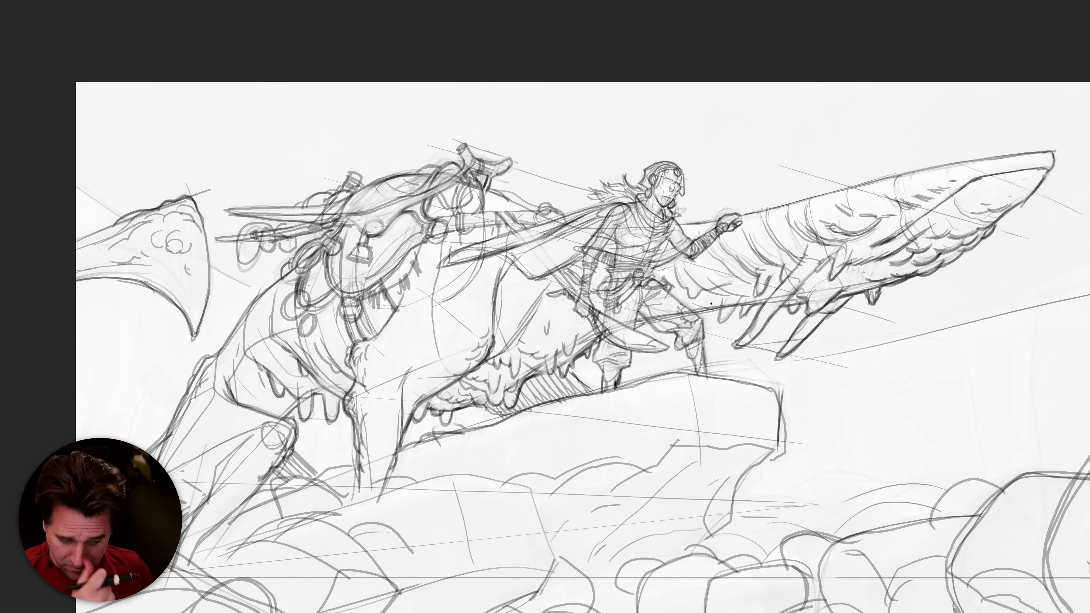
{"action": "mouse_move", "coordinate": [415, 176]}
{"action": "left_mouse_down"}
{"action": "mouse_move", "coordinate": [350, 200]}
{"action": "mouse_move", "coordinate": [409, 176]}
{"action": "mouse_move", "coordinate": [357, 196]}
{"action": "left_mouse_up"}
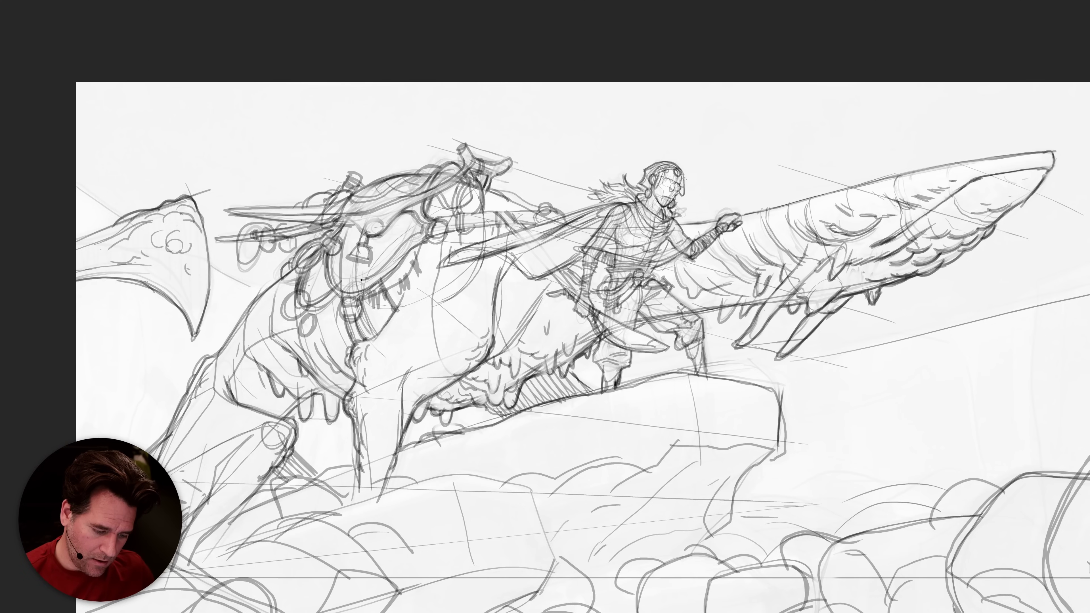
{"action": "left_click_drag", "start_coordinate": [343, 280], "coordinate": [340, 258]}
{"action": "left_click_drag", "start_coordinate": [419, 230], "coordinate": [367, 271]}
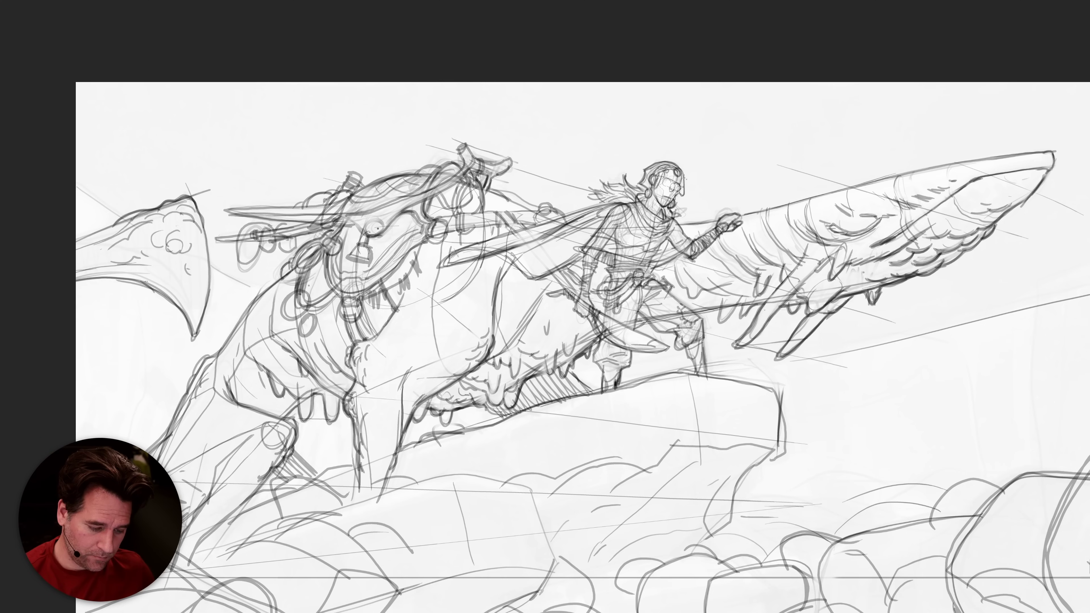
{"action": "left_click_drag", "start_coordinate": [375, 224], "coordinate": [370, 228]}
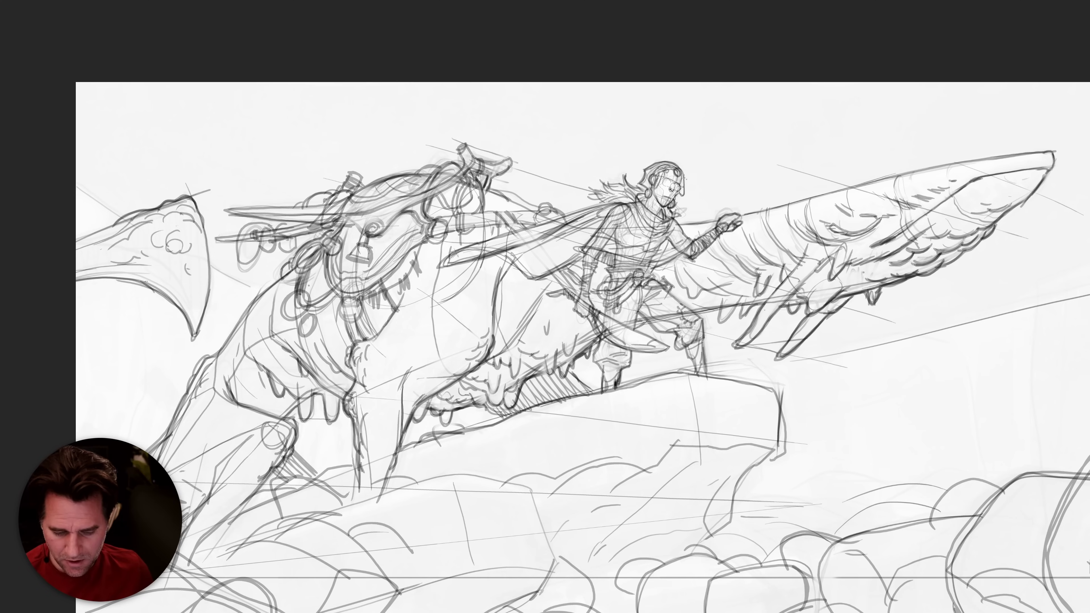
Draw the rider's eyes, the underside of the nose and a firmer mouth line over the face construction.
{"action": "scroll", "coordinate": [671, 189], "scroll_direction": "up", "scroll_amount": 5}
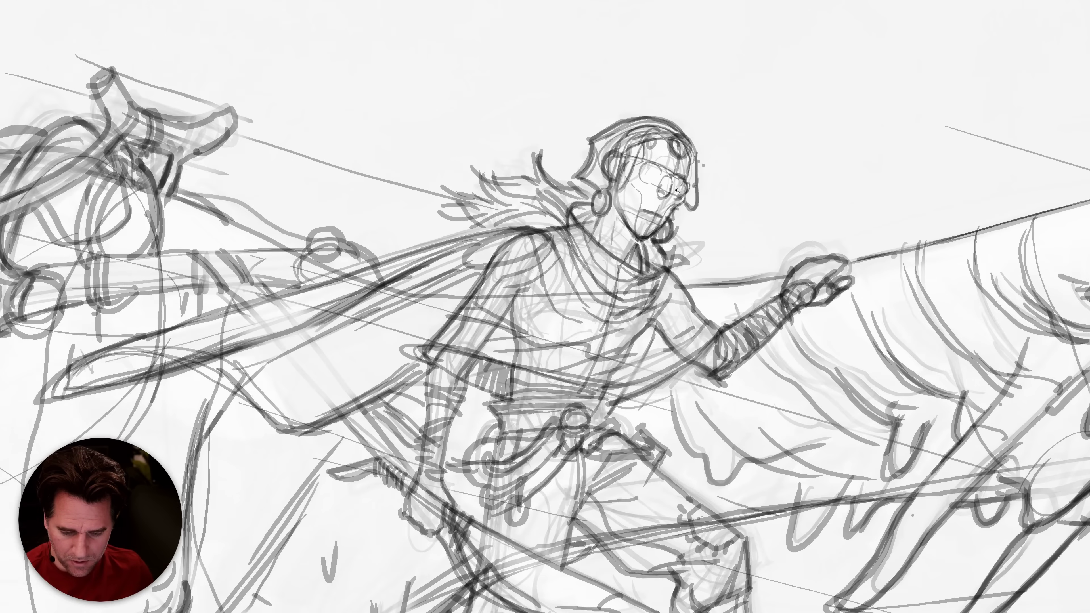
{"action": "scroll", "coordinate": [644, 172], "scroll_direction": "up", "scroll_amount": 3}
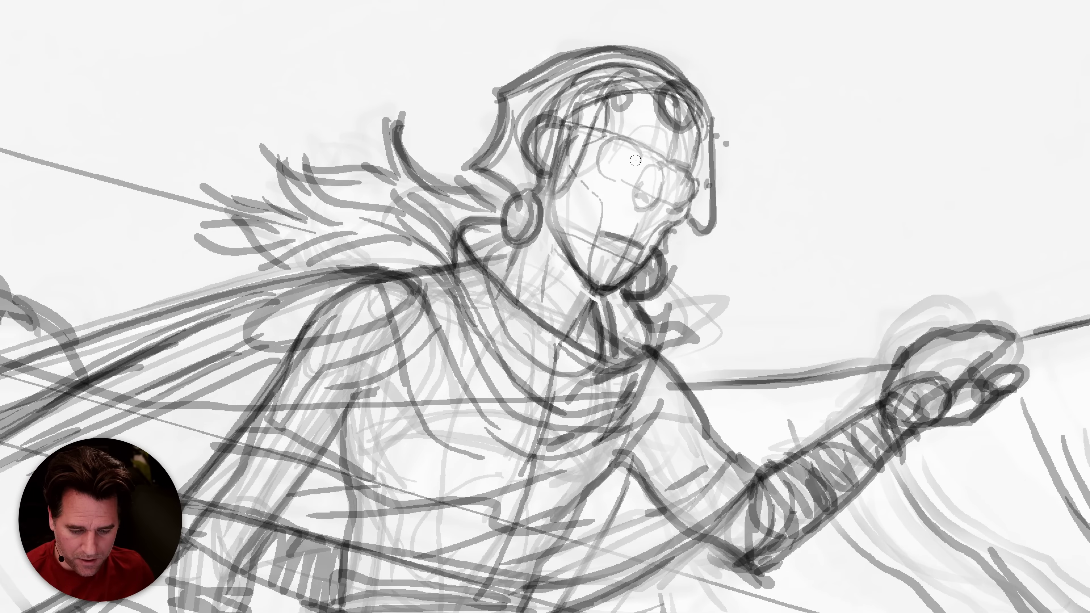
{"action": "mouse_move", "coordinate": [627, 159]}
{"action": "left_mouse_down"}
{"action": "mouse_move", "coordinate": [630, 169]}
{"action": "mouse_move", "coordinate": [604, 148]}
{"action": "left_mouse_up"}
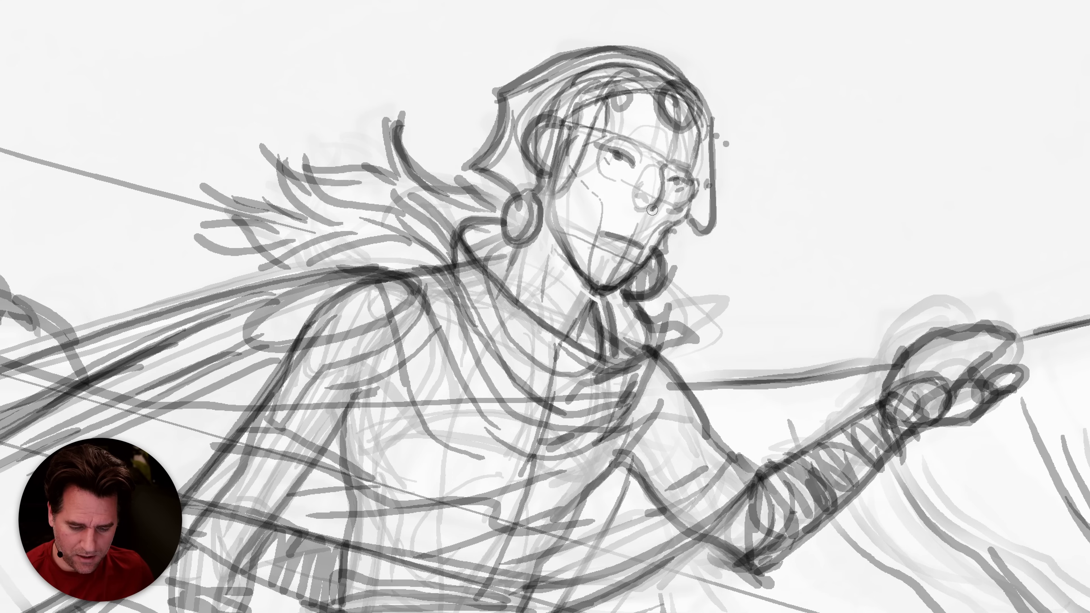
{"action": "left_click_drag", "start_coordinate": [648, 210], "coordinate": [640, 198]}
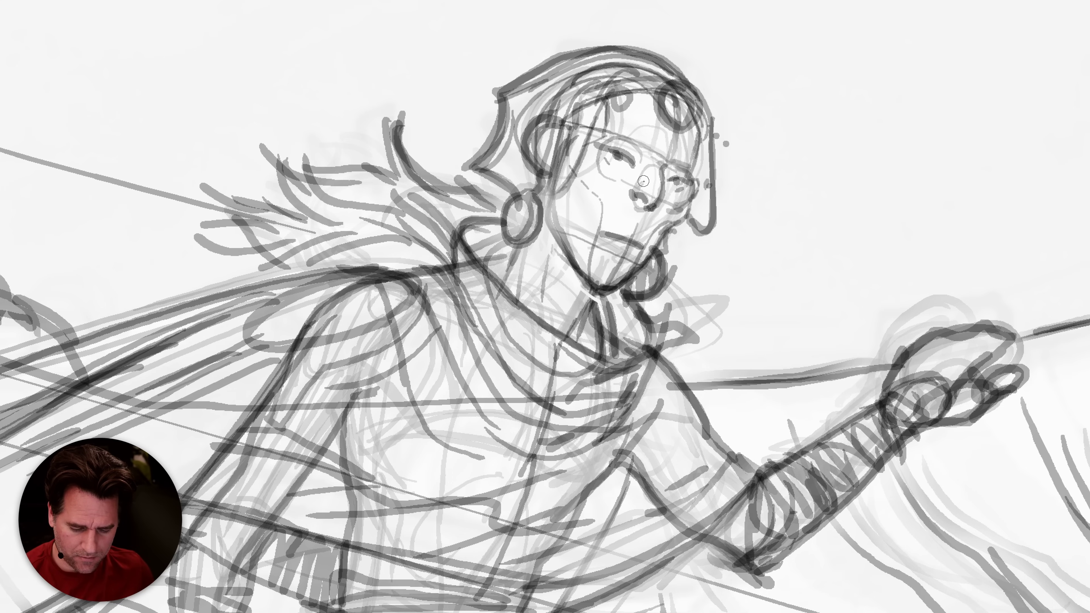
{"action": "key", "text": "e"}
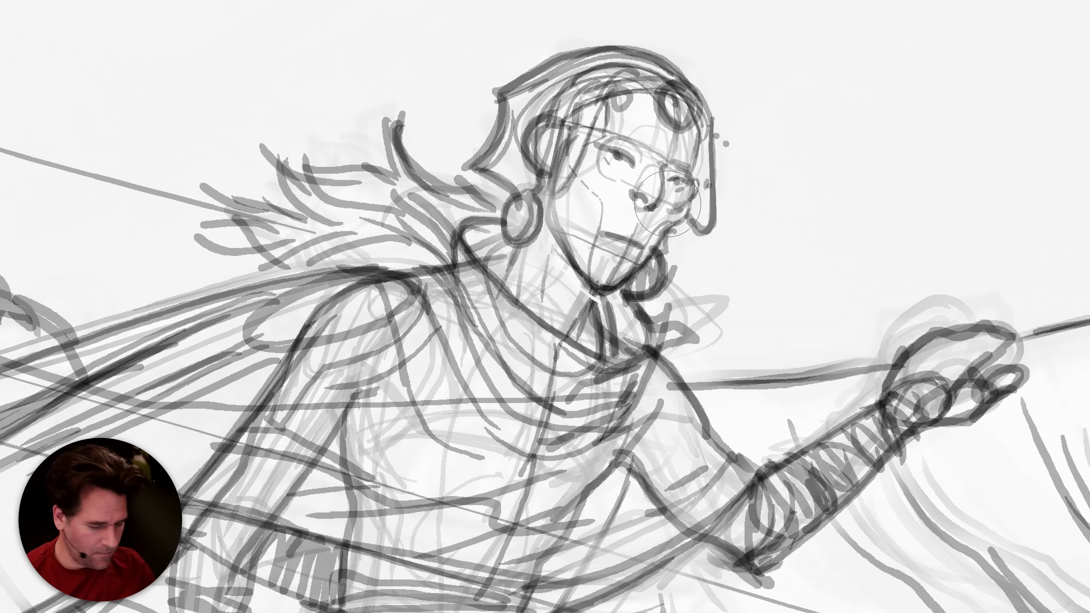
{"action": "left_click_drag", "start_coordinate": [633, 243], "coordinate": [603, 235]}
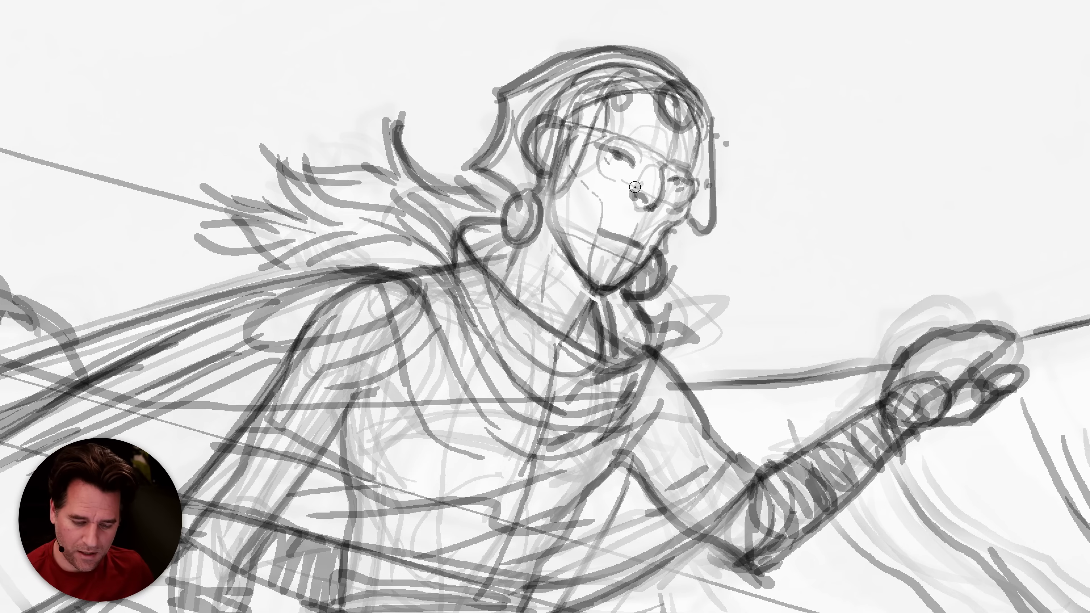
{"action": "left_click_drag", "start_coordinate": [599, 232], "coordinate": [640, 244]}
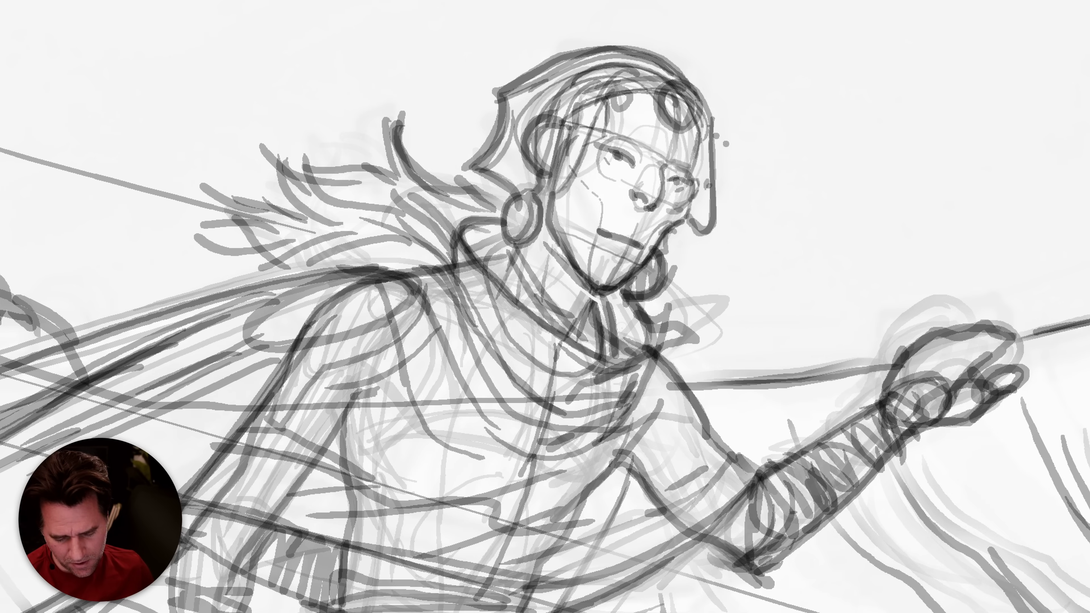
{"action": "mouse_move", "coordinate": [639, 134]}
{"action": "left_mouse_down"}
{"action": "mouse_move", "coordinate": [642, 156]}
{"action": "mouse_move", "coordinate": [640, 135]}
{"action": "mouse_move", "coordinate": [678, 165]}
{"action": "left_mouse_up"}
{"action": "left_click_drag", "start_coordinate": [678, 165], "coordinate": [667, 171]}
{"action": "left_click_drag", "start_coordinate": [630, 135], "coordinate": [609, 132]}
{"action": "left_click_drag", "start_coordinate": [692, 163], "coordinate": [684, 167]}
{"action": "key", "text": "ctrl+z"}
{"action": "key", "text": "ctrl+z"}
{"action": "key", "text": "ctrl+z"}
{"action": "key", "text": "ctrl+z"}
{"action": "key", "text": "ctrl+z"}
{"action": "key", "text": "ctrl+z"}
{"action": "key", "text": "ctrl+z"}
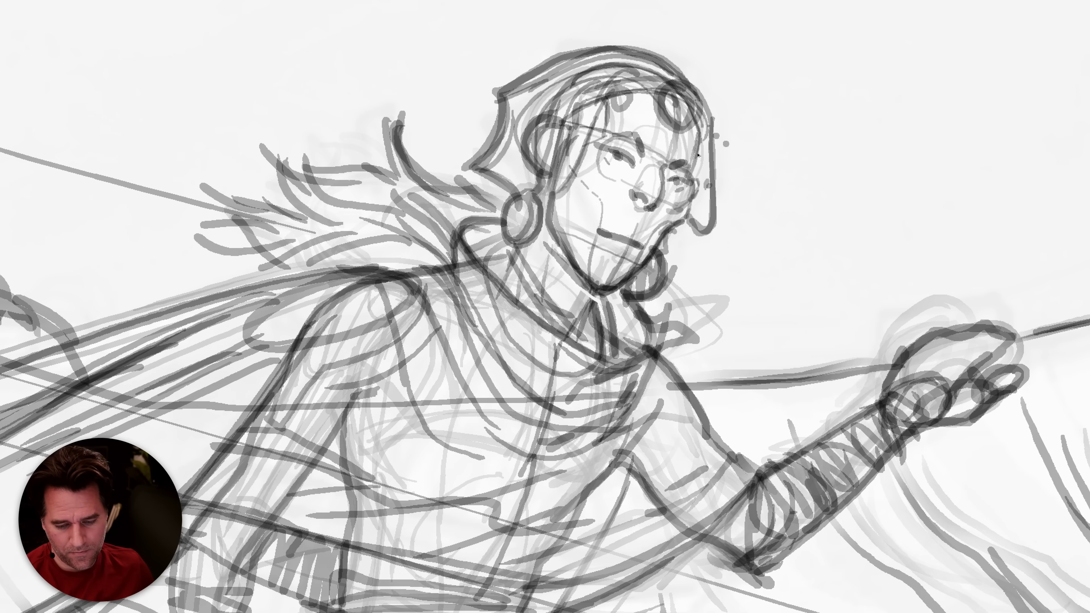
Rework the rider's brows with a thinner line and small dark accents at their inner ends.
{"action": "left_click_drag", "start_coordinate": [604, 133], "coordinate": [644, 137]}
{"action": "left_click", "coordinate": [644, 138]}
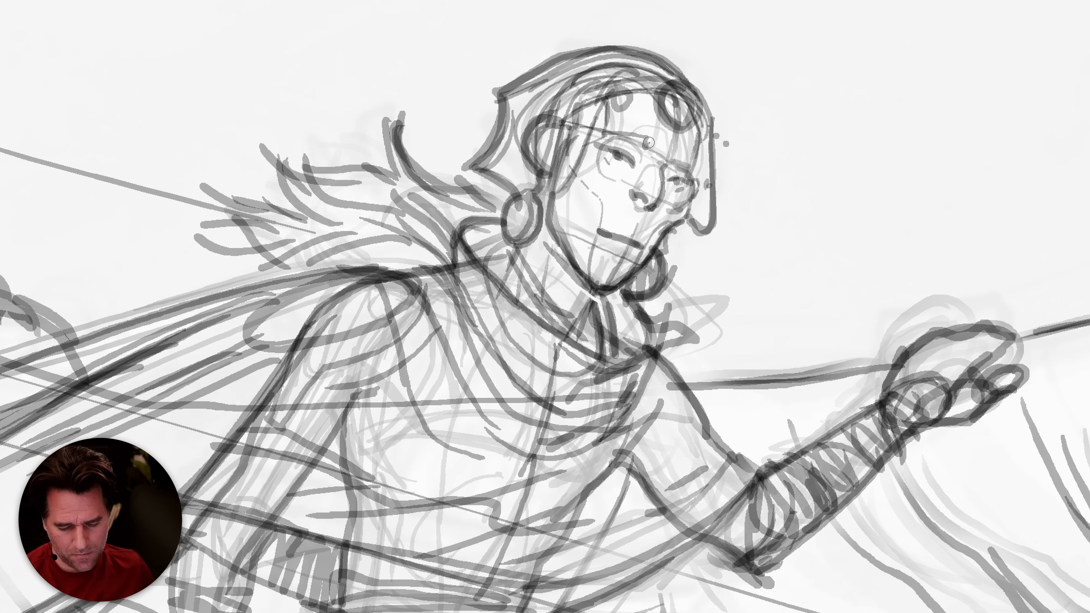
{"action": "mouse_move", "coordinate": [671, 162]}
{"action": "left_mouse_down"}
{"action": "mouse_move", "coordinate": [692, 172]}
{"action": "mouse_move", "coordinate": [663, 162]}
{"action": "left_mouse_up"}
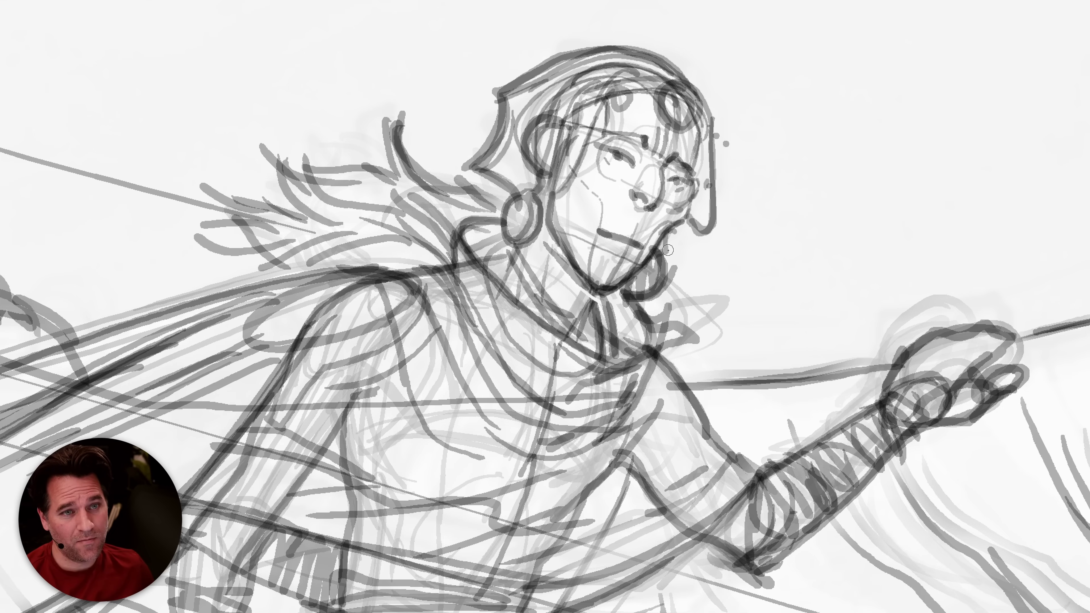
Break up the foreground boulders with rough contour lines and sketch stacked rocks along the underside of the rider's ledge.
{"action": "scroll", "coordinate": [687, 228], "scroll_direction": "down", "scroll_amount": 5}
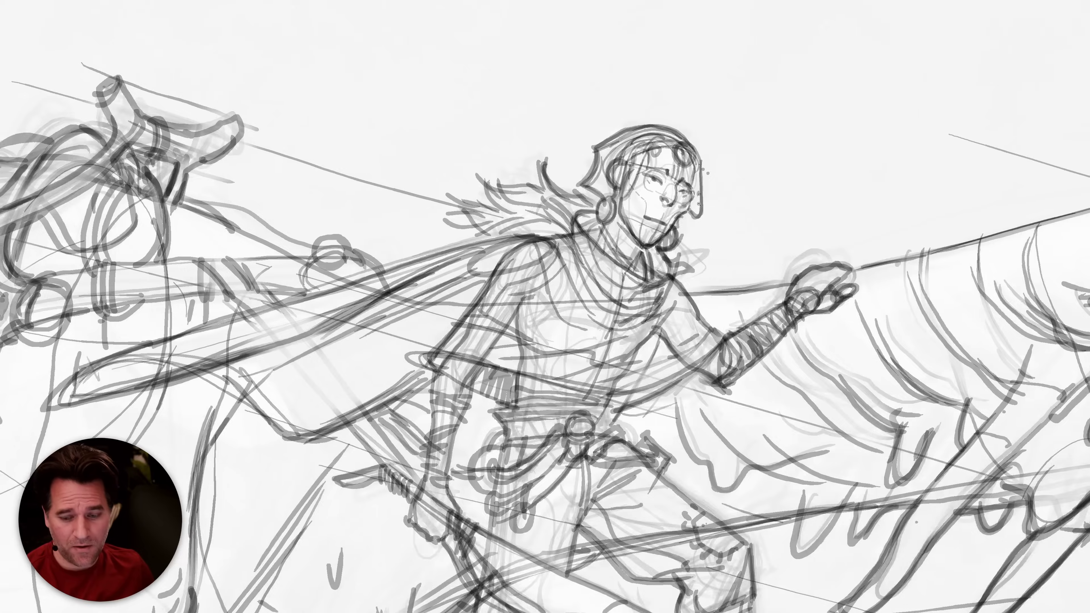
{"action": "scroll", "coordinate": [704, 207], "scroll_direction": "down", "scroll_amount": 5}
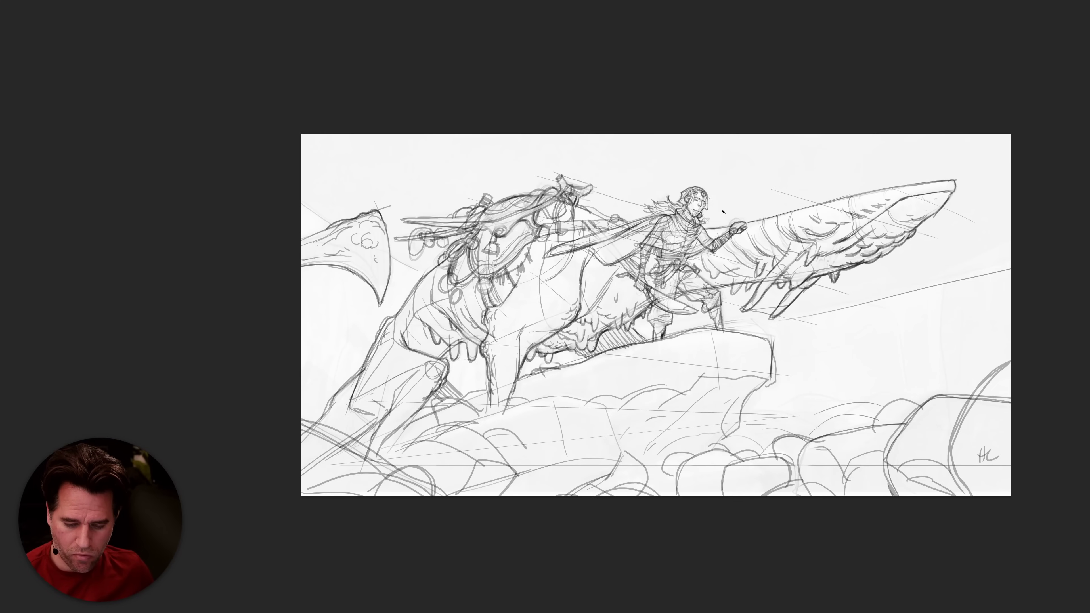
{"action": "left_click_drag", "start_coordinate": [840, 377], "coordinate": [801, 274]}
{"action": "mouse_move", "coordinate": [579, 363]}
{"action": "left_mouse_down"}
{"action": "mouse_move", "coordinate": [577, 329]}
{"action": "mouse_move", "coordinate": [558, 299]}
{"action": "mouse_move", "coordinate": [522, 293]}
{"action": "left_mouse_up"}
{"action": "mouse_move", "coordinate": [451, 334]}
{"action": "left_mouse_down"}
{"action": "mouse_move", "coordinate": [483, 338]}
{"action": "mouse_move", "coordinate": [467, 388]}
{"action": "left_mouse_up"}
{"action": "left_click_drag", "start_coordinate": [578, 352], "coordinate": [560, 367]}
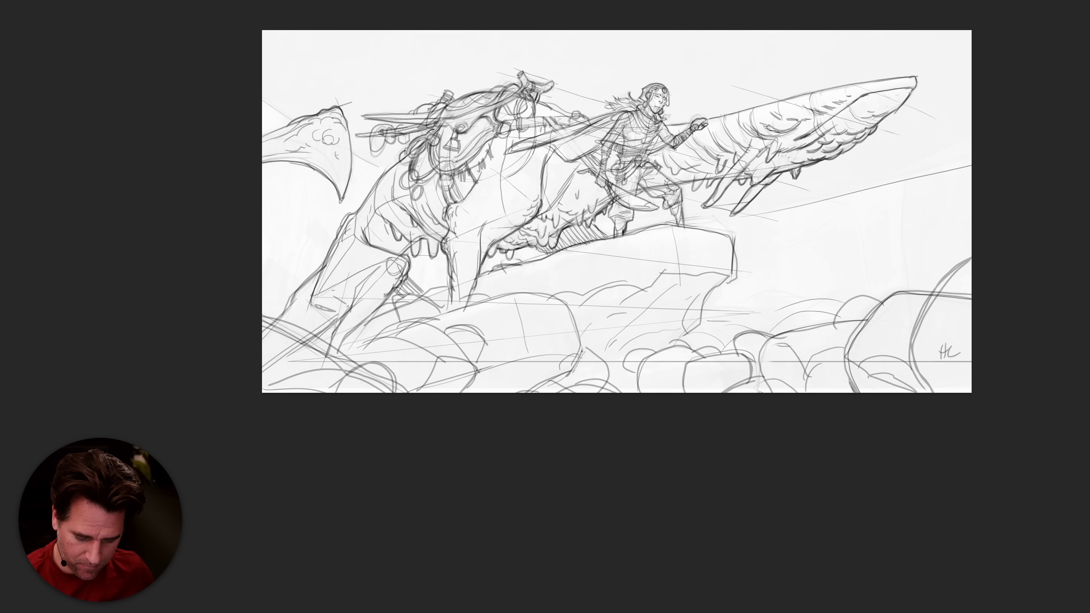
{"action": "left_click_drag", "start_coordinate": [557, 301], "coordinate": [540, 288]}
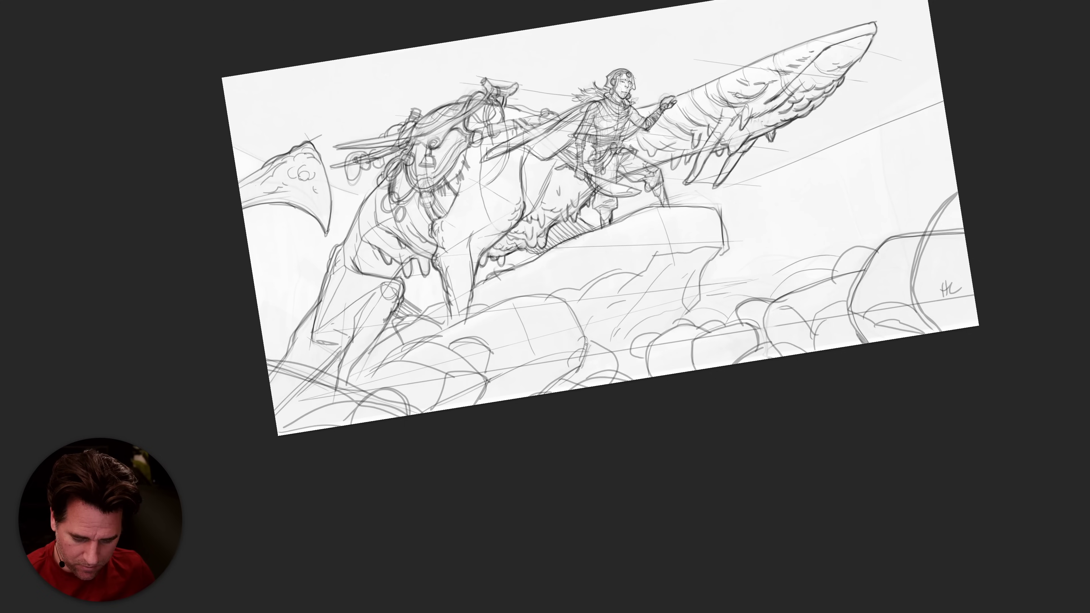
{"action": "left_click_drag", "start_coordinate": [568, 351], "coordinate": [534, 386]}
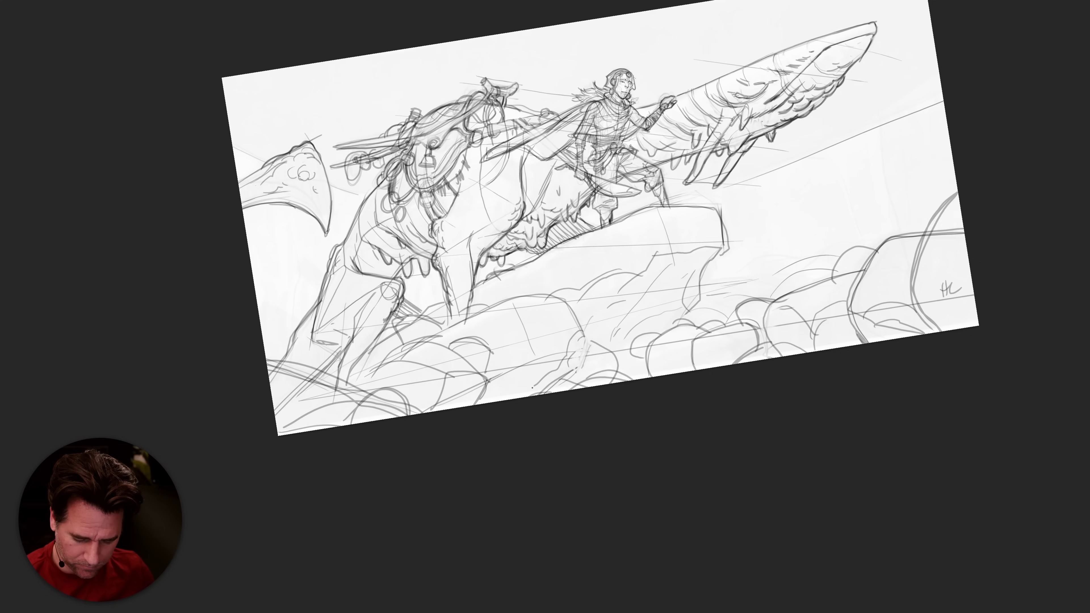
{"action": "mouse_move", "coordinate": [575, 333]}
{"action": "left_mouse_down"}
{"action": "mouse_move", "coordinate": [533, 364]}
{"action": "mouse_move", "coordinate": [504, 366]}
{"action": "mouse_move", "coordinate": [551, 376]}
{"action": "mouse_move", "coordinate": [527, 397]}
{"action": "left_mouse_up"}
{"action": "mouse_move", "coordinate": [674, 246]}
{"action": "left_mouse_down"}
{"action": "mouse_move", "coordinate": [642, 251]}
{"action": "mouse_move", "coordinate": [574, 291]}
{"action": "left_mouse_up"}
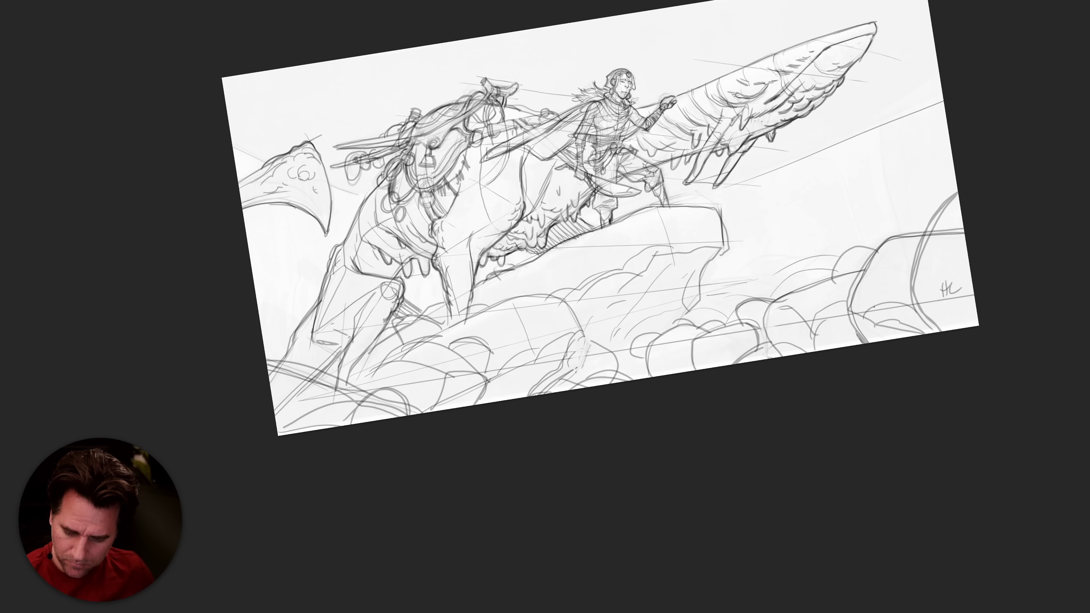
Sketch small rock contours among the boulders beside the signature, undoing a stray stroke along the way.
{"action": "left_click_drag", "start_coordinate": [850, 307], "coordinate": [878, 324]}
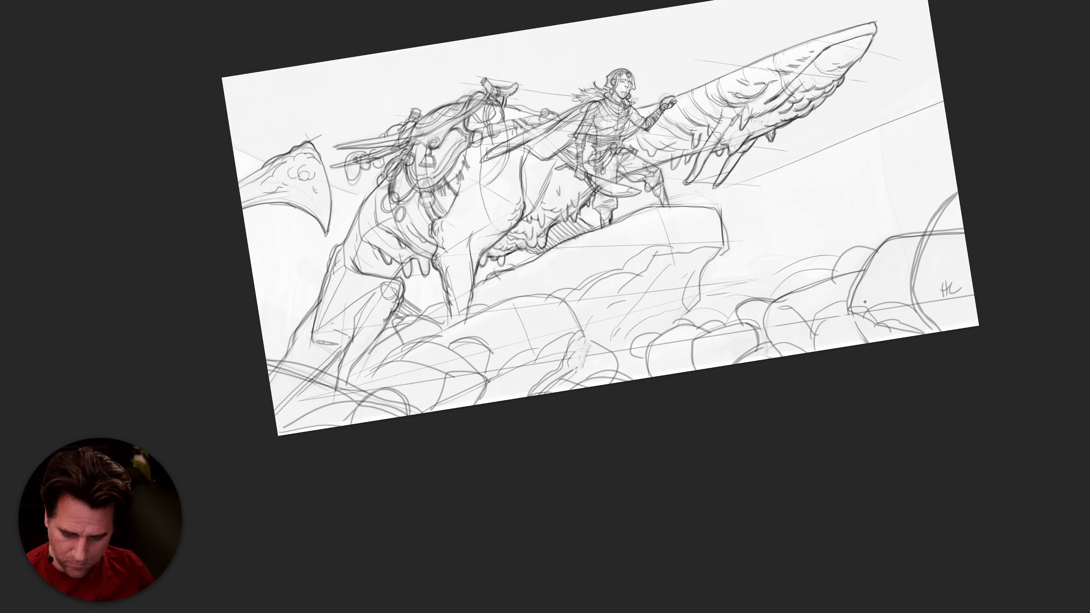
{"action": "left_click_drag", "start_coordinate": [860, 299], "coordinate": [891, 295]}
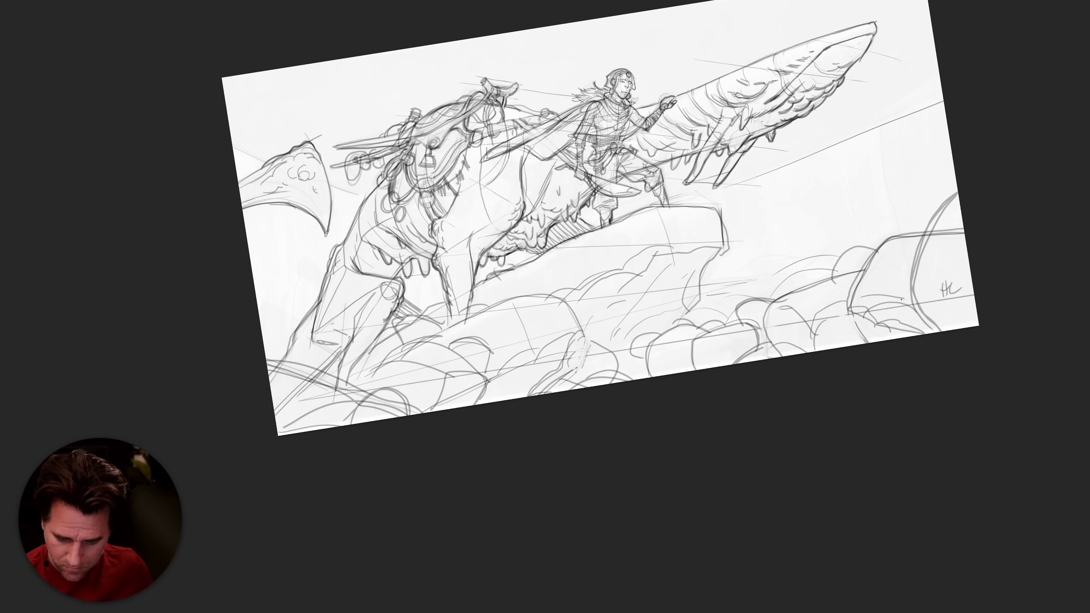
{"action": "key", "text": "ctrl+z"}
{"action": "mouse_move", "coordinate": [897, 316]}
{"action": "left_mouse_down"}
{"action": "mouse_move", "coordinate": [858, 326]}
{"action": "mouse_move", "coordinate": [776, 318]}
{"action": "mouse_move", "coordinate": [786, 300]}
{"action": "mouse_move", "coordinate": [763, 327]}
{"action": "left_mouse_up"}
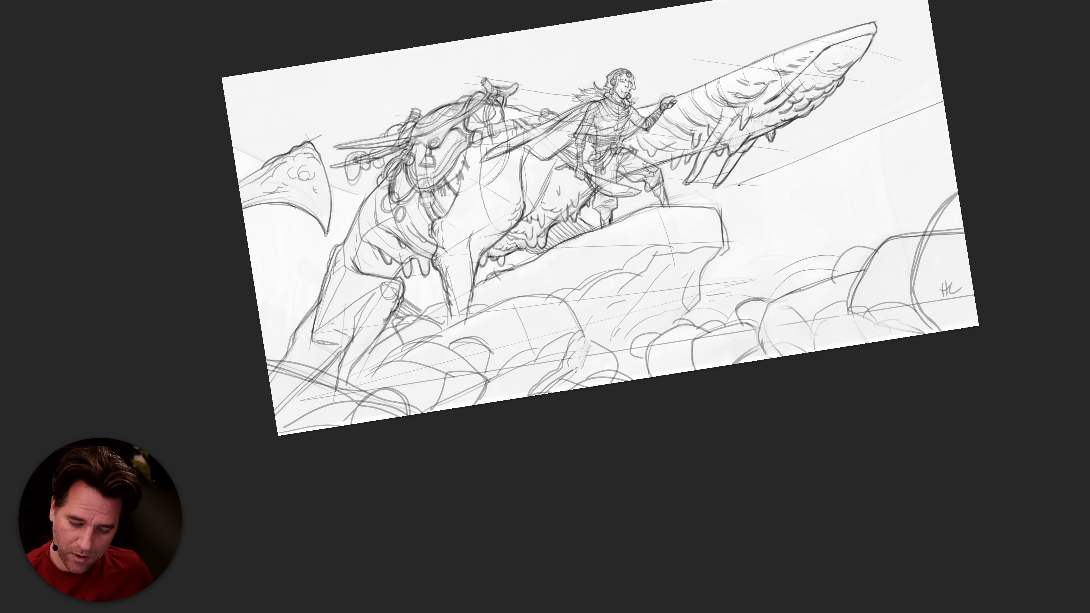
Draw the distant plateau edge, a vertical cliff corner and a rubble-strewn valley floor beyond the rider's ledge.
{"action": "mouse_move", "coordinate": [730, 194]}
{"action": "left_mouse_down"}
{"action": "mouse_move", "coordinate": [942, 93]}
{"action": "mouse_move", "coordinate": [882, 123]}
{"action": "mouse_move", "coordinate": [870, 147]}
{"action": "mouse_move", "coordinate": [896, 112]}
{"action": "mouse_move", "coordinate": [846, 234]}
{"action": "mouse_move", "coordinate": [860, 245]}
{"action": "mouse_move", "coordinate": [870, 229]}
{"action": "mouse_move", "coordinate": [918, 227]}
{"action": "mouse_move", "coordinate": [793, 264]}
{"action": "left_mouse_up"}
{"action": "mouse_move", "coordinate": [792, 265]}
{"action": "left_mouse_down"}
{"action": "mouse_move", "coordinate": [792, 289]}
{"action": "mouse_move", "coordinate": [733, 319]}
{"action": "left_mouse_up"}
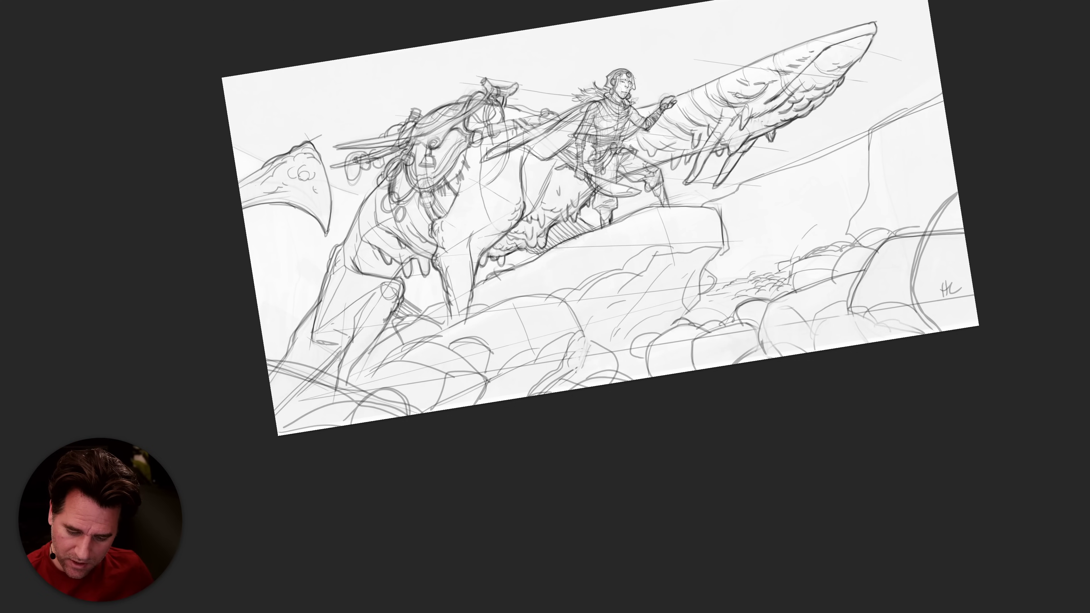
{"action": "mouse_move", "coordinate": [849, 237]}
{"action": "left_mouse_down"}
{"action": "mouse_move", "coordinate": [892, 230]}
{"action": "mouse_move", "coordinate": [853, 222]}
{"action": "mouse_move", "coordinate": [853, 212]}
{"action": "mouse_move", "coordinate": [830, 232]}
{"action": "left_mouse_up"}
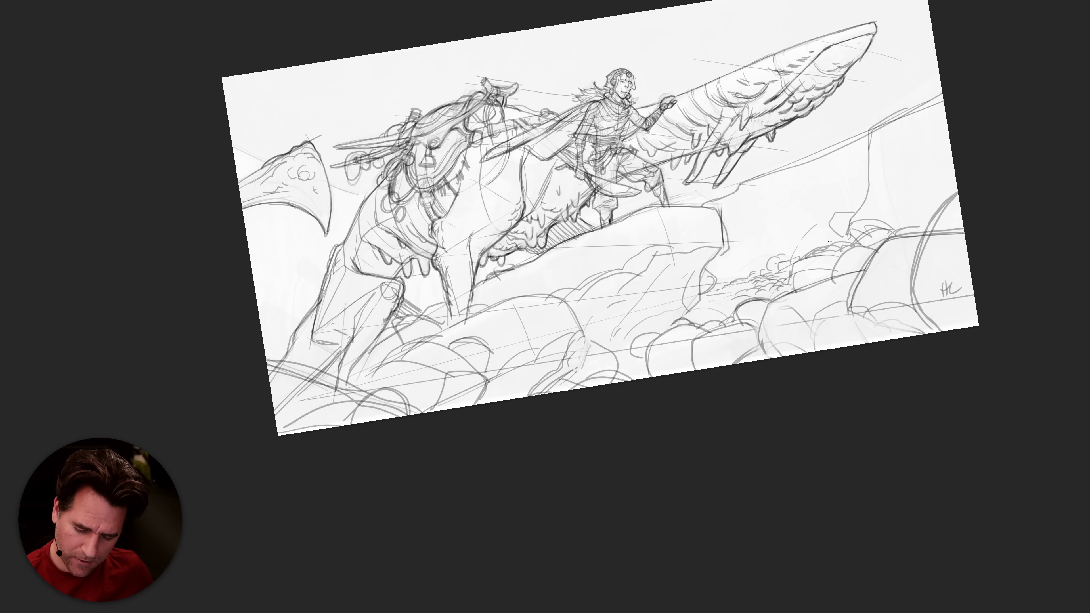
Build up the distant cliff face with vertical edges, layered rock lines and a hatched slab at its base.
{"action": "mouse_move", "coordinate": [739, 191]}
{"action": "left_mouse_down"}
{"action": "mouse_move", "coordinate": [738, 245]}
{"action": "mouse_move", "coordinate": [741, 202]}
{"action": "left_mouse_up"}
{"action": "left_click_drag", "start_coordinate": [782, 200], "coordinate": [798, 196]}
{"action": "left_click_drag", "start_coordinate": [862, 171], "coordinate": [808, 192]}
{"action": "mouse_move", "coordinate": [836, 149]}
{"action": "left_mouse_down"}
{"action": "mouse_move", "coordinate": [801, 153]}
{"action": "mouse_move", "coordinate": [758, 179]}
{"action": "left_mouse_up"}
{"action": "left_click_drag", "start_coordinate": [834, 202], "coordinate": [780, 255]}
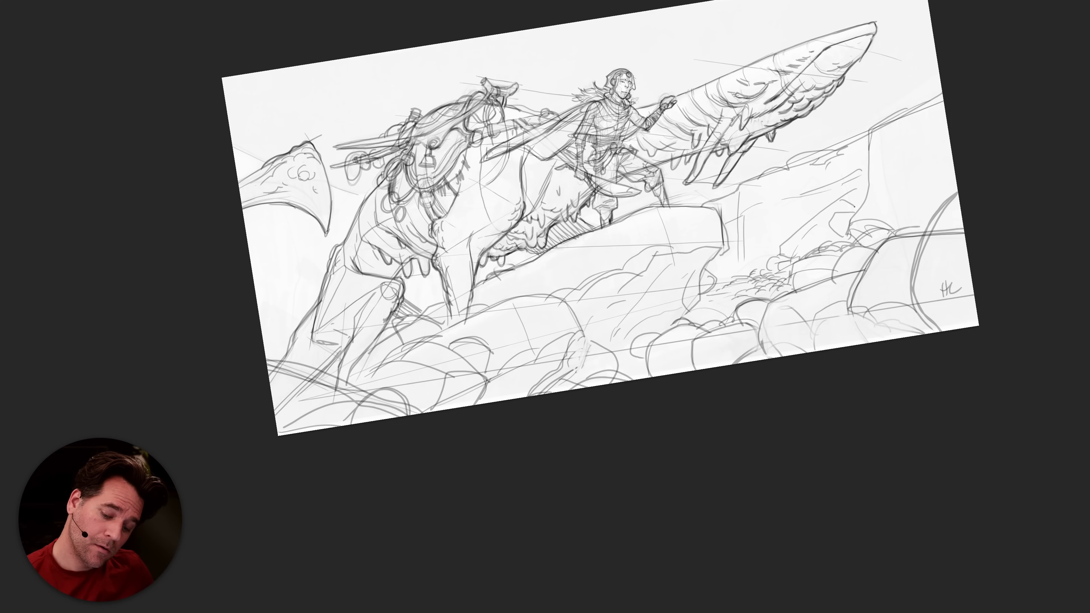
{"action": "mouse_move", "coordinate": [832, 225]}
{"action": "left_mouse_down"}
{"action": "mouse_move", "coordinate": [807, 251]}
{"action": "mouse_move", "coordinate": [828, 244]}
{"action": "left_mouse_up"}
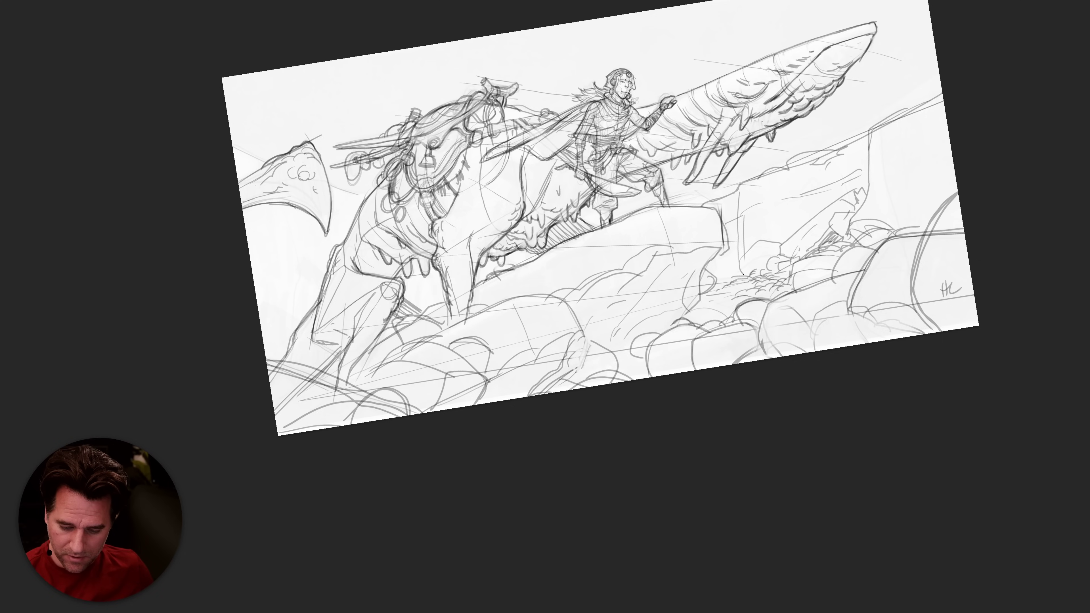
Sketch a background ridge, a cliff edge and boulders behind the large pointed form at the creature's rear.
{"action": "left_click_drag", "start_coordinate": [359, 198], "coordinate": [330, 185]}
{"action": "left_click_drag", "start_coordinate": [267, 161], "coordinate": [240, 149]}
{"action": "mouse_move", "coordinate": [265, 211]}
{"action": "left_mouse_down"}
{"action": "mouse_move", "coordinate": [290, 332]}
{"action": "mouse_move", "coordinate": [302, 306]}
{"action": "left_mouse_up"}
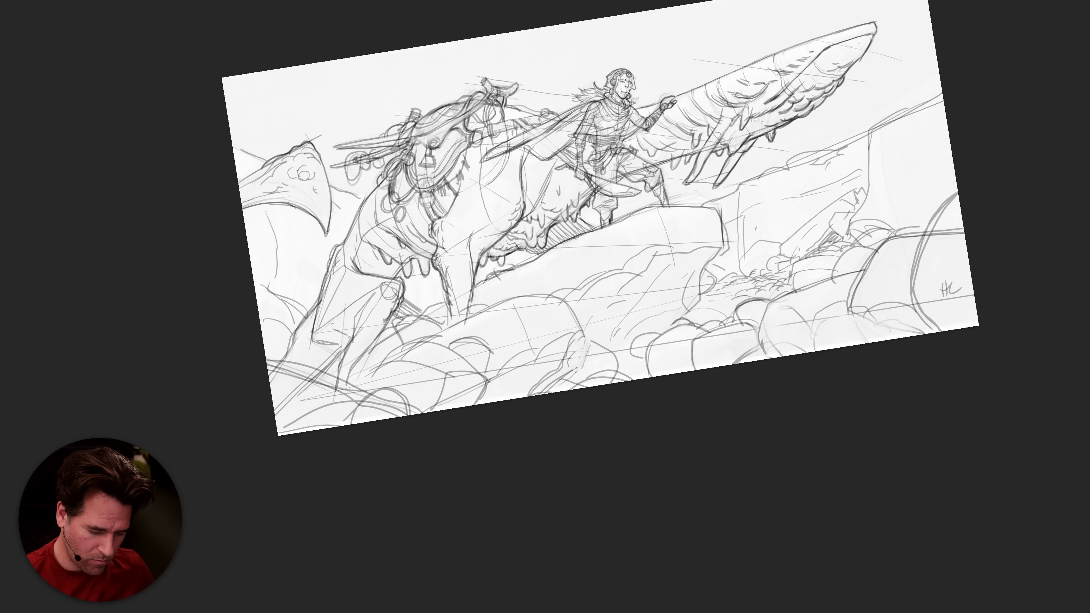
{"action": "left_click_drag", "start_coordinate": [234, 144], "coordinate": [266, 157]}
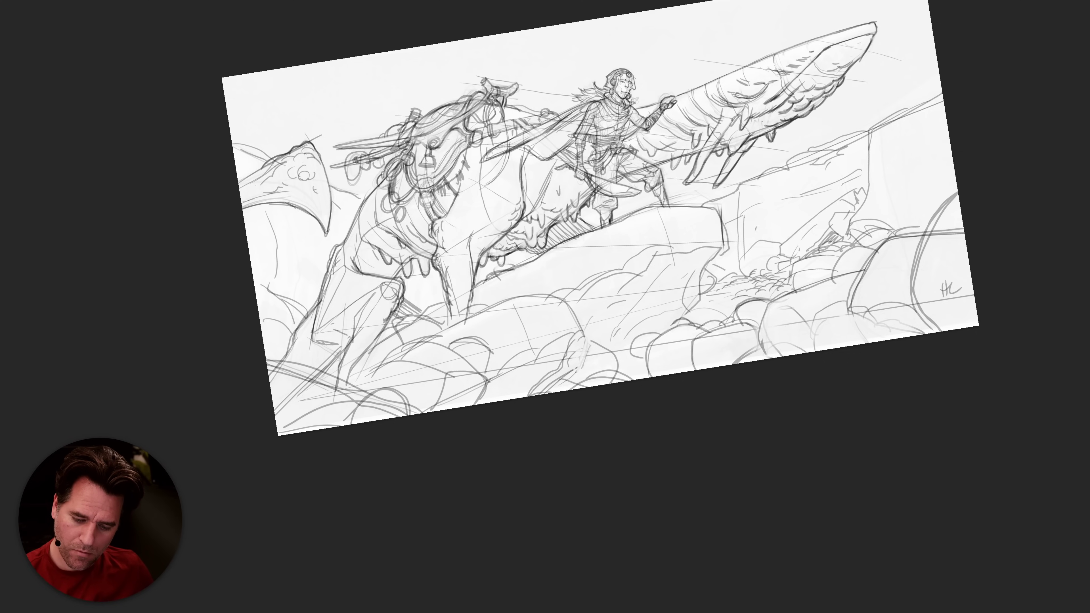
Add a far mesa on the horizon, extra vertical cliff edges and flowing strata lines across the canyon walls.
{"action": "left_click", "coordinate": [824, 140]}
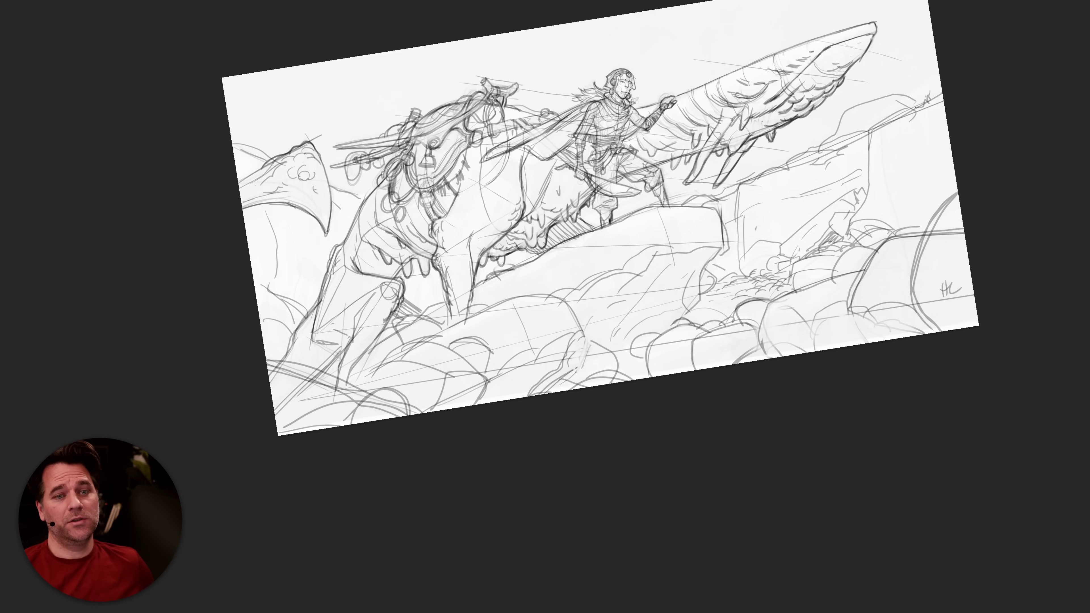
{"action": "left_click_drag", "start_coordinate": [875, 197], "coordinate": [874, 207]}
{"action": "left_click_drag", "start_coordinate": [879, 145], "coordinate": [881, 213]}
{"action": "left_click_drag", "start_coordinate": [865, 168], "coordinate": [949, 133]}
{"action": "left_click_drag", "start_coordinate": [950, 142], "coordinate": [866, 195]}
{"action": "left_click_drag", "start_coordinate": [957, 189], "coordinate": [901, 200]}
{"action": "mouse_move", "coordinate": [829, 176]}
{"action": "left_mouse_down"}
{"action": "mouse_move", "coordinate": [734, 217]}
{"action": "mouse_move", "coordinate": [819, 202]}
{"action": "mouse_move", "coordinate": [740, 228]}
{"action": "left_mouse_up"}
{"action": "left_click_drag", "start_coordinate": [746, 238], "coordinate": [811, 221]}
{"action": "left_click_drag", "start_coordinate": [918, 198], "coordinate": [882, 222]}
{"action": "left_click_drag", "start_coordinate": [735, 252], "coordinate": [722, 263]}
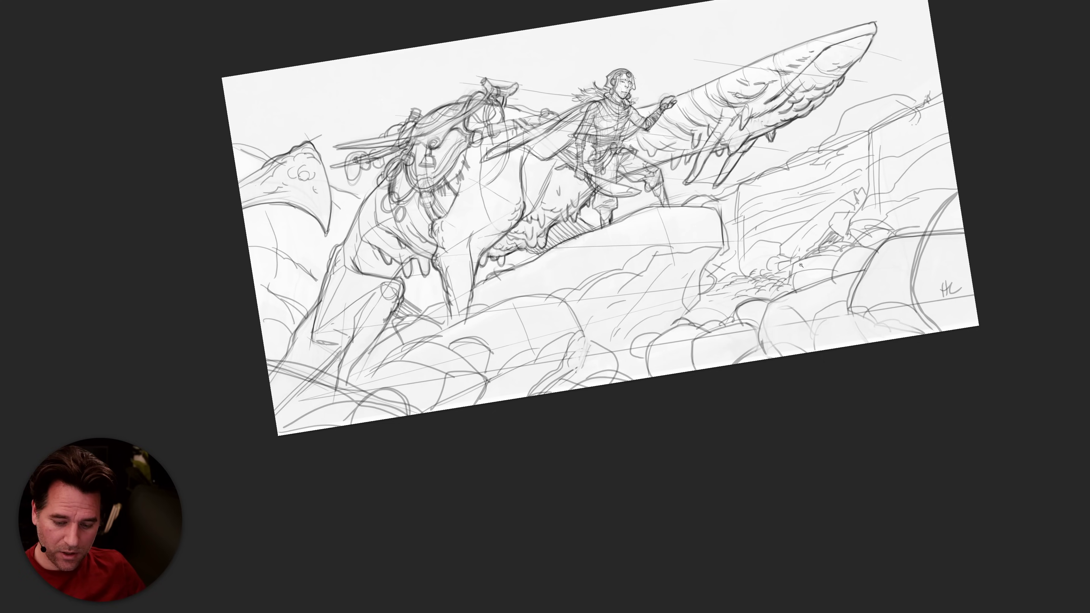
Erase the slanted, hatched slab at the base of the distant cliff.
{"action": "scroll", "coordinate": [800, 265], "scroll_direction": "down", "scroll_amount": 5}
{"action": "scroll", "coordinate": [841, 265], "scroll_direction": "up", "scroll_amount": 4}
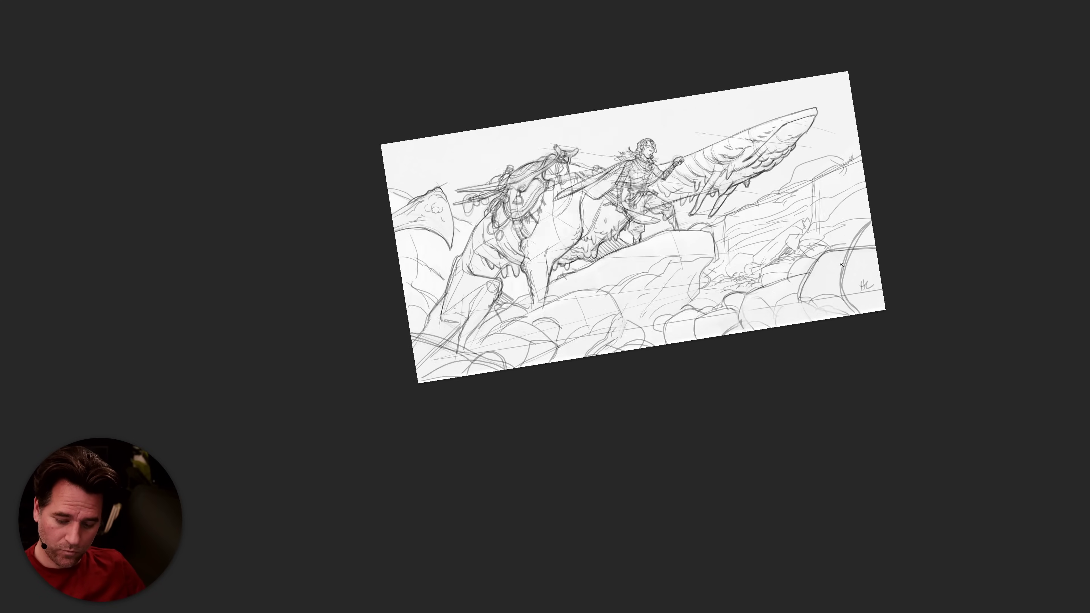
{"action": "scroll", "coordinate": [841, 265], "scroll_direction": "up", "scroll_amount": 2}
{"action": "mouse_move", "coordinate": [795, 173]}
{"action": "left_mouse_down"}
{"action": "mouse_move", "coordinate": [800, 249]}
{"action": "mouse_move", "coordinate": [796, 238]}
{"action": "mouse_move", "coordinate": [795, 250]}
{"action": "mouse_move", "coordinate": [721, 274]}
{"action": "mouse_move", "coordinate": [726, 302]}
{"action": "left_mouse_up"}
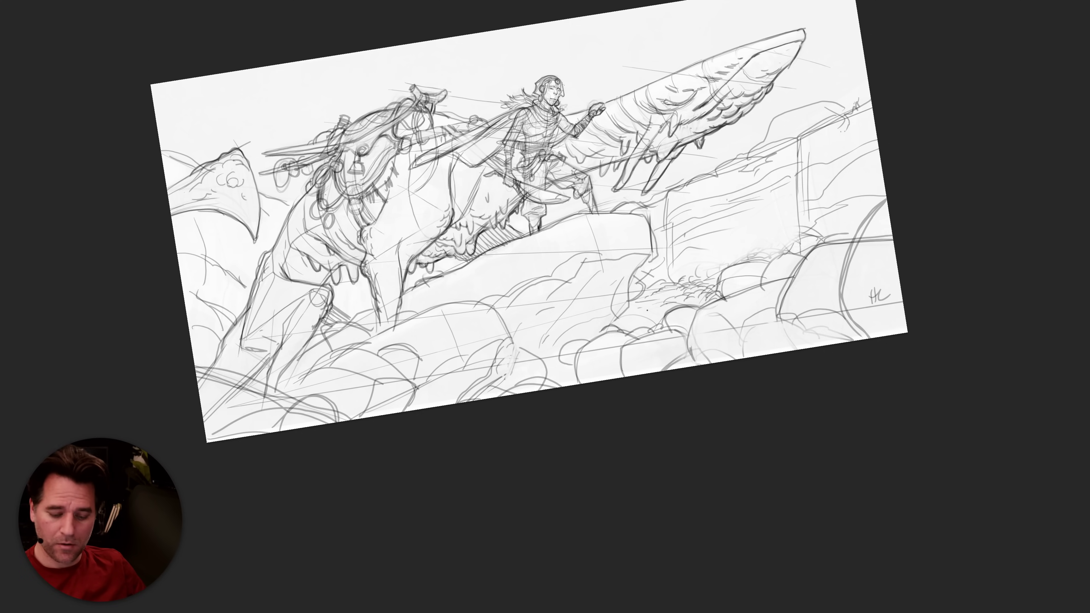
Add small stones across the valley floor and along the cliff base, plus contours on the nearby boulders.
{"action": "mouse_move", "coordinate": [635, 327]}
{"action": "left_mouse_down"}
{"action": "mouse_move", "coordinate": [658, 321]}
{"action": "mouse_move", "coordinate": [629, 316]}
{"action": "mouse_move", "coordinate": [681, 300]}
{"action": "mouse_move", "coordinate": [633, 280]}
{"action": "mouse_move", "coordinate": [650, 294]}
{"action": "mouse_move", "coordinate": [730, 264]}
{"action": "mouse_move", "coordinate": [707, 274]}
{"action": "left_mouse_up"}
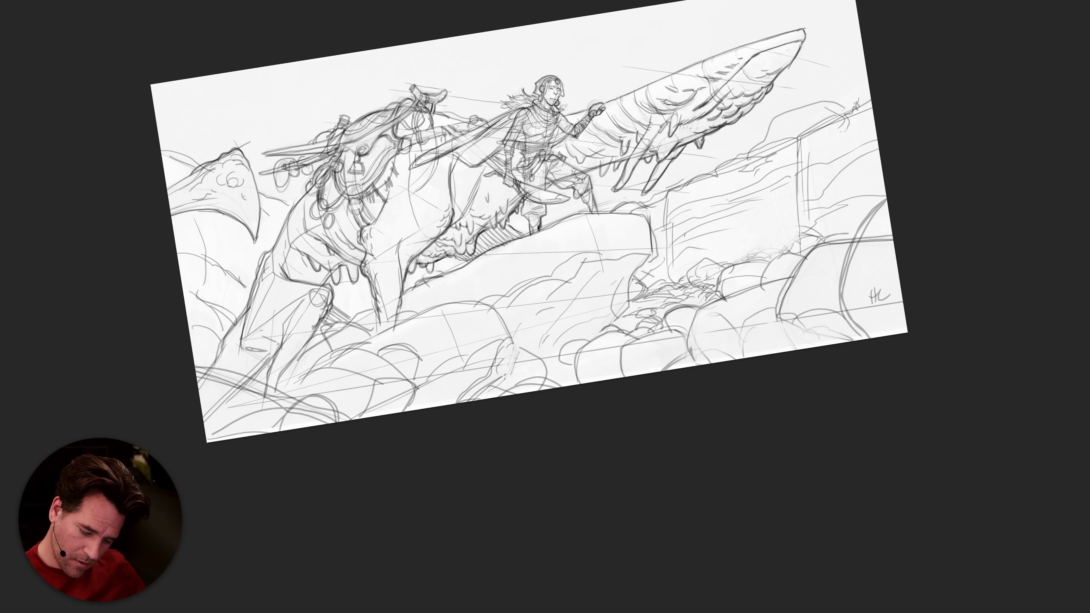
{"action": "left_click_drag", "start_coordinate": [714, 264], "coordinate": [684, 269]}
{"action": "mouse_move", "coordinate": [688, 264]}
{"action": "left_mouse_down"}
{"action": "mouse_move", "coordinate": [680, 276]}
{"action": "mouse_move", "coordinate": [714, 266]}
{"action": "left_mouse_up"}
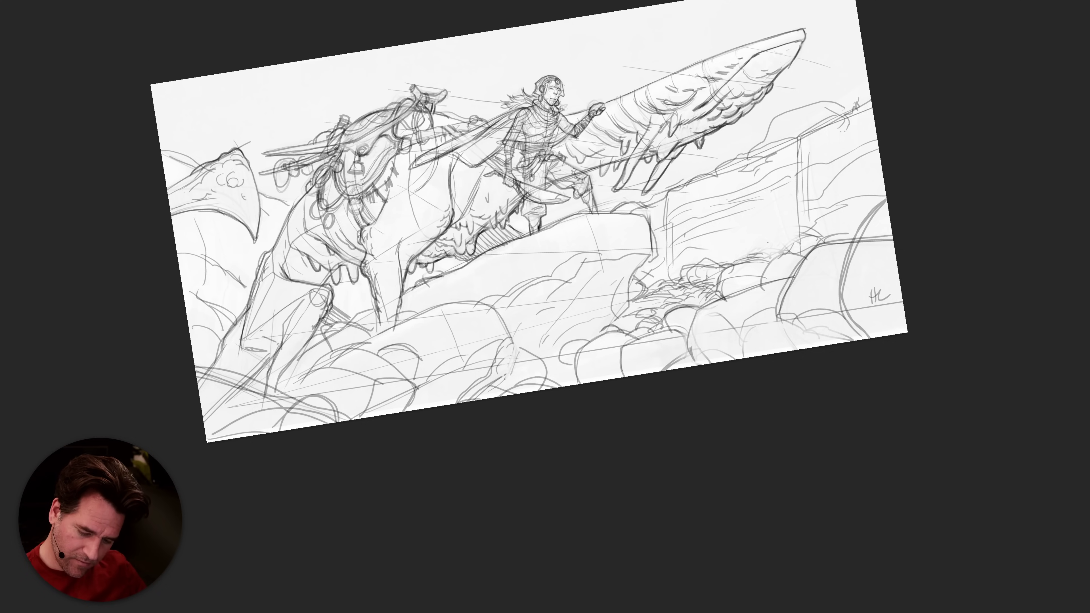
{"action": "mouse_move", "coordinate": [800, 201]}
{"action": "left_mouse_down"}
{"action": "mouse_move", "coordinate": [795, 243]}
{"action": "mouse_move", "coordinate": [798, 234]}
{"action": "mouse_move", "coordinate": [771, 256]}
{"action": "left_mouse_up"}
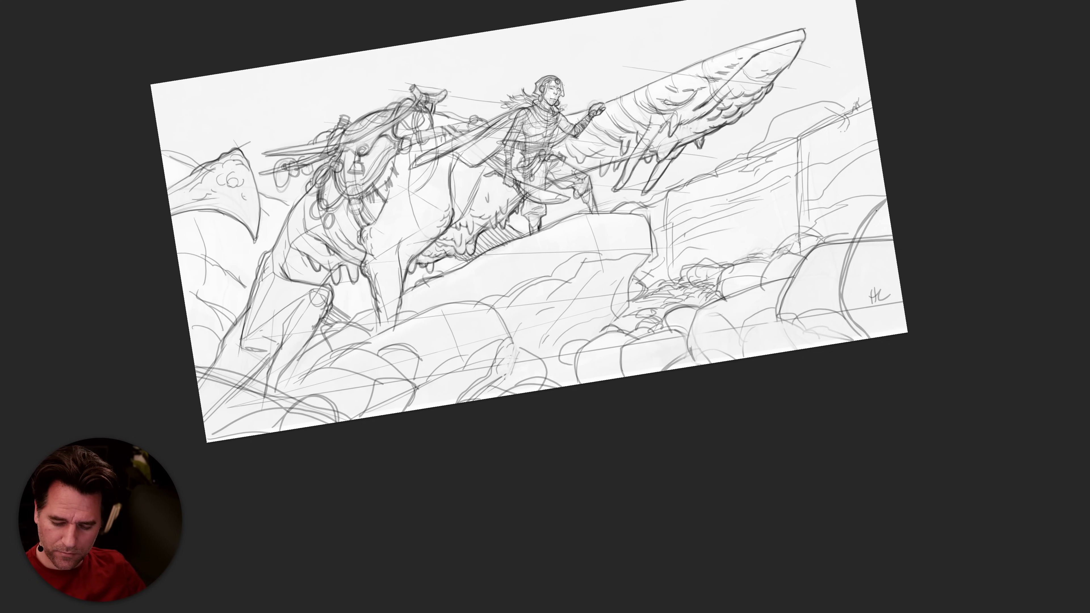
{"action": "left_click_drag", "start_coordinate": [883, 194], "coordinate": [810, 248]}
Mirror the view horizontally, straighten the rotated canvas and examine the whole composition at a very small size.
{"action": "scroll", "coordinate": [770, 265], "scroll_direction": "down", "scroll_amount": 5}
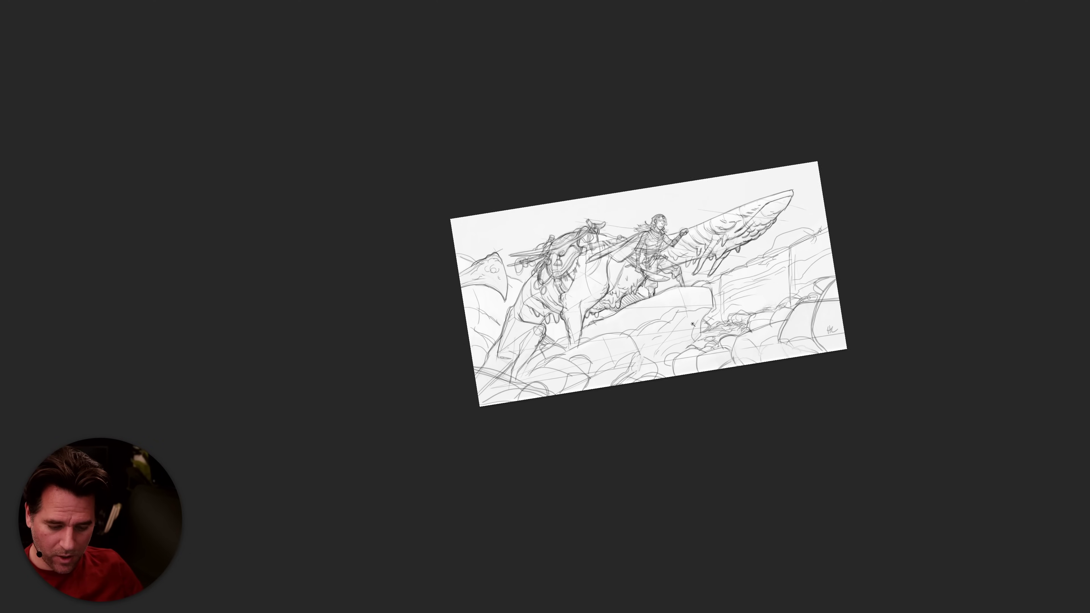
{"action": "scroll", "coordinate": [706, 322], "scroll_direction": "up", "scroll_amount": 3}
{"action": "scroll", "coordinate": [751, 269], "scroll_direction": "up", "scroll_amount": 5}
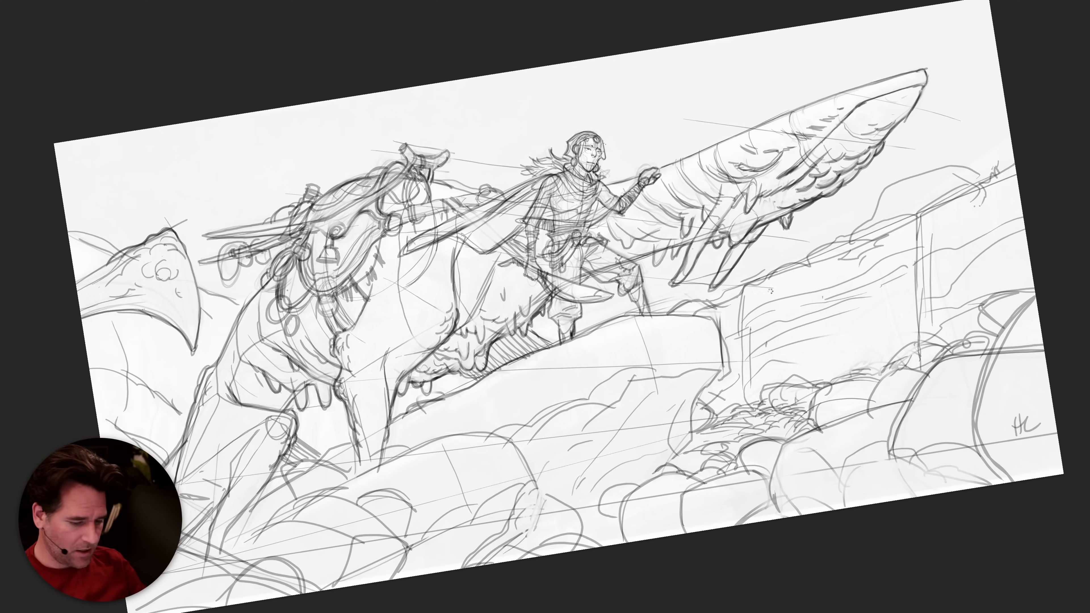
{"action": "key", "text": "m"}
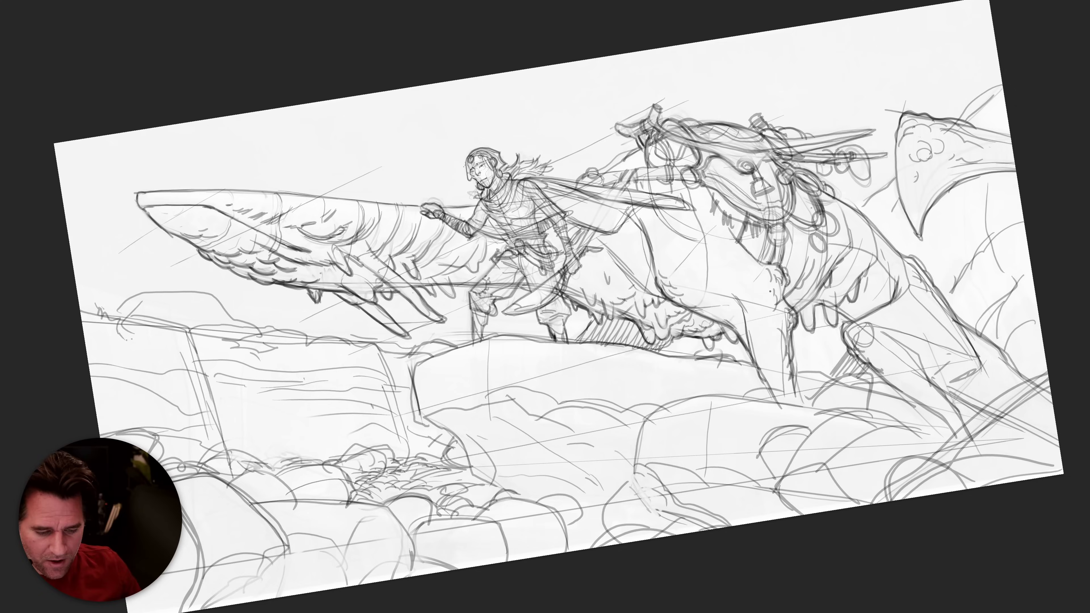
{"action": "scroll", "coordinate": [812, 368], "scroll_direction": "down", "scroll_amount": 5}
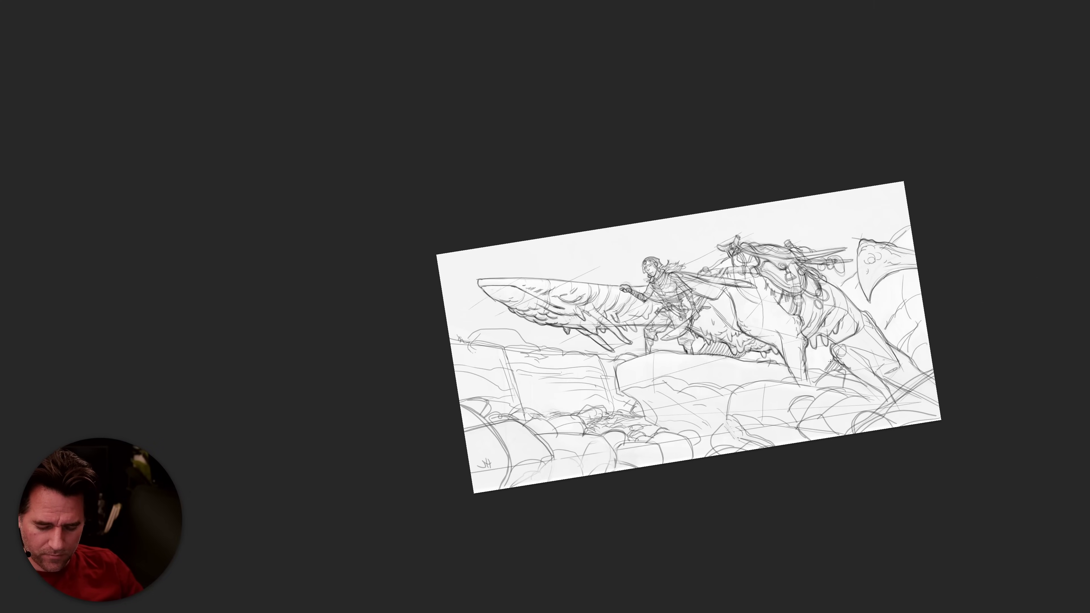
{"action": "key", "text": "Escape"}
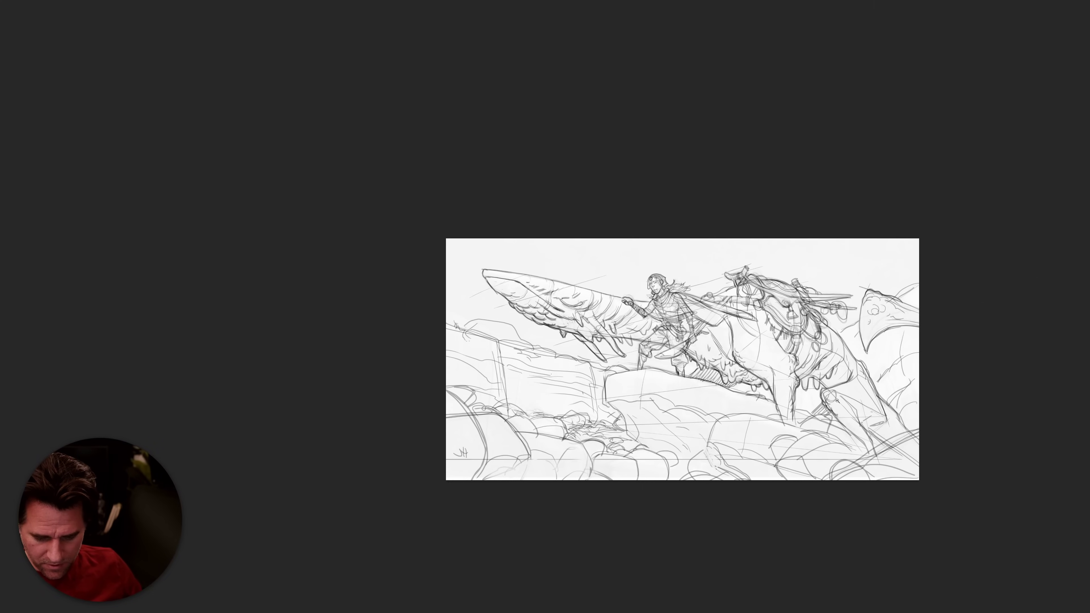
{"action": "scroll", "coordinate": [836, 400], "scroll_direction": "down", "scroll_amount": 5}
{"action": "left_click_drag", "start_coordinate": [821, 394], "coordinate": [841, 384]}
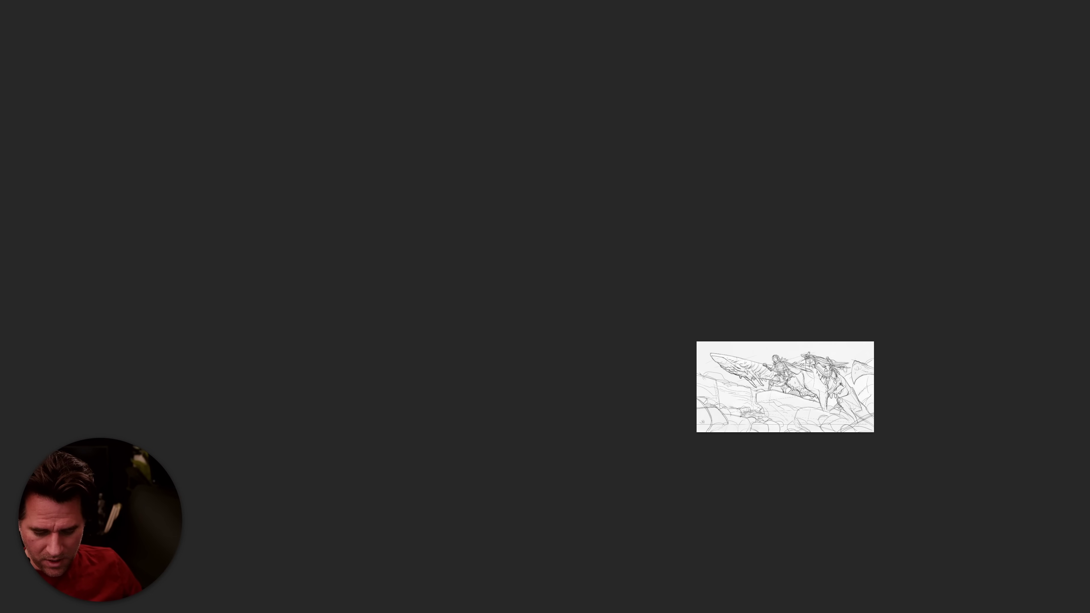
{"action": "left_click_drag", "start_coordinate": [841, 384], "coordinate": [898, 382]}
{"action": "left_click_drag", "start_coordinate": [857, 427], "coordinate": [888, 423]}
Duplicate the sketch on Layer 19, hide the new copy as a backup and return to the full-screen view.
{"action": "key", "text": "f"}
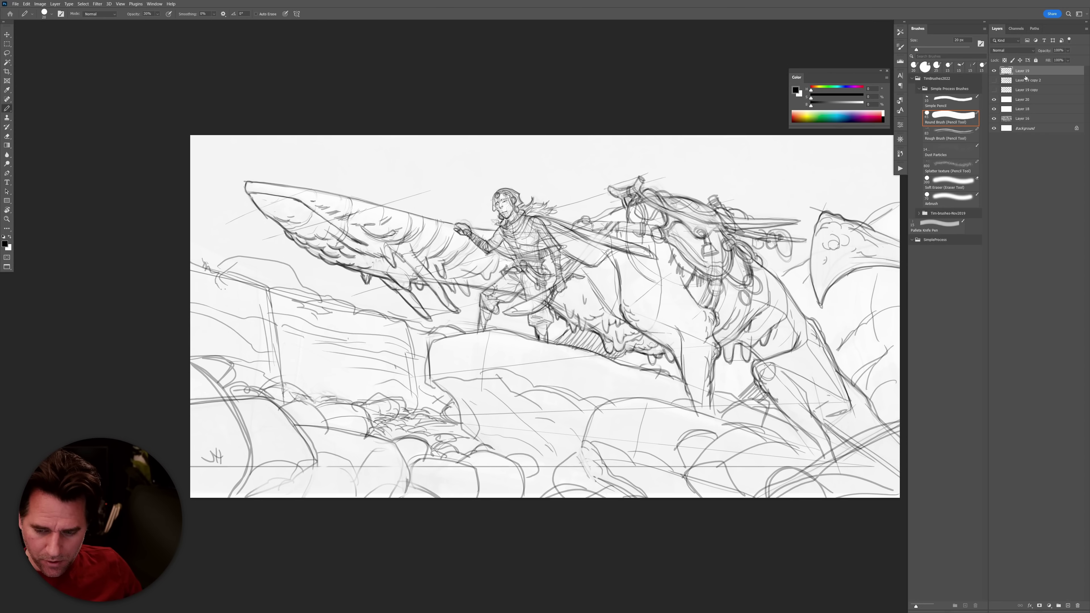
{"action": "key", "text": "ctrl+plus"}
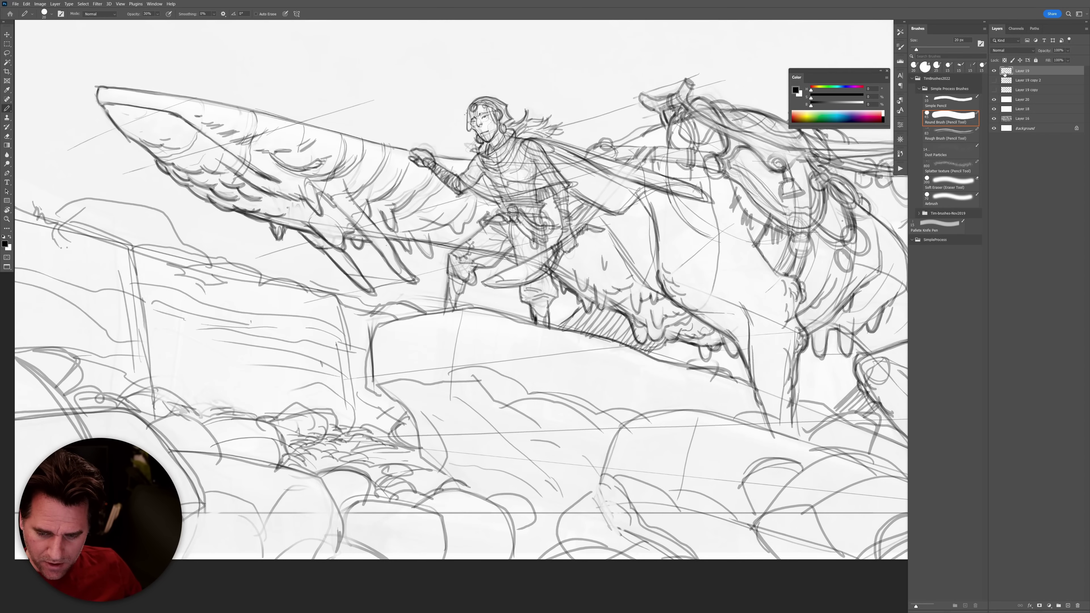
{"action": "key", "text": "ctrl+j"}
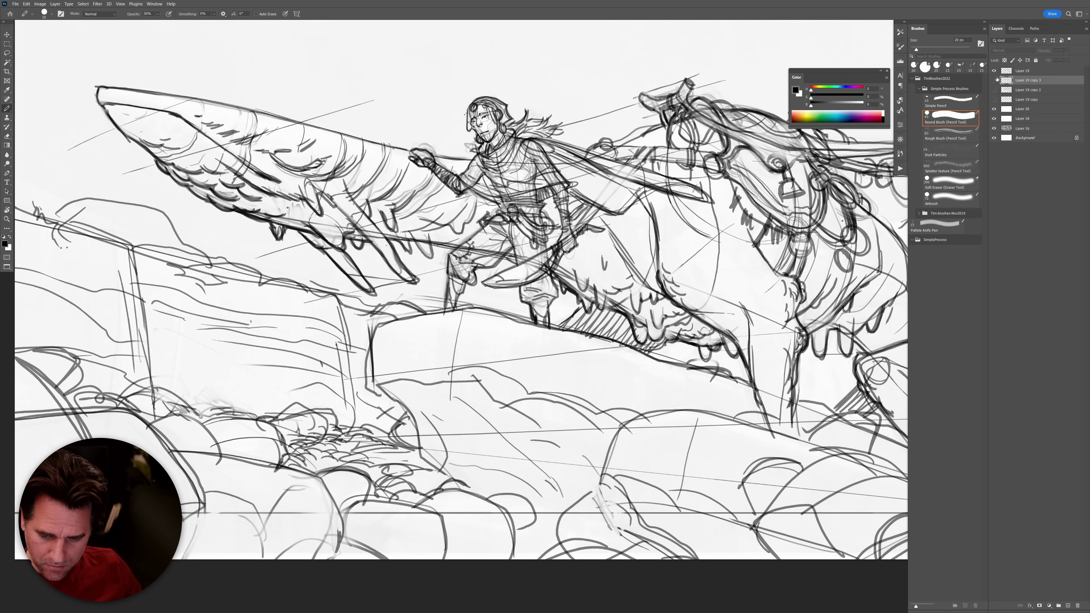
{"action": "left_click_drag", "start_coordinate": [695, 284], "coordinate": [732, 303]}
{"action": "key", "text": "f"}
{"action": "key", "text": "f"}
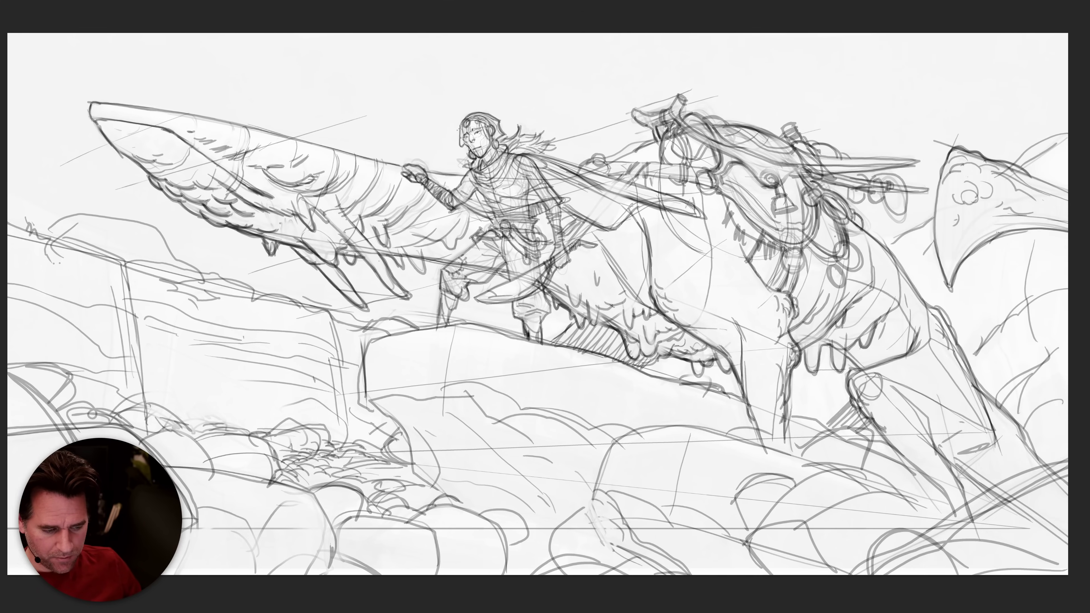
{"action": "left_click_drag", "start_coordinate": [884, 399], "coordinate": [1030, 429]}
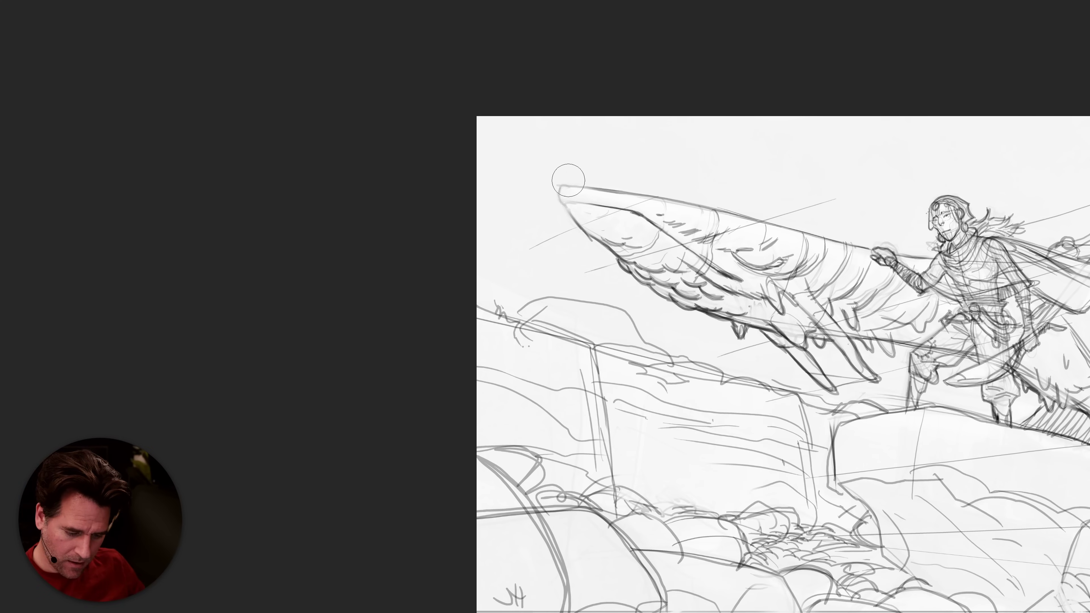
Redraw the tip of the creature's snout with a rounded end and clean up the lines along the front of its jaw.
{"action": "left_click_drag", "start_coordinate": [615, 207], "coordinate": [570, 200]}
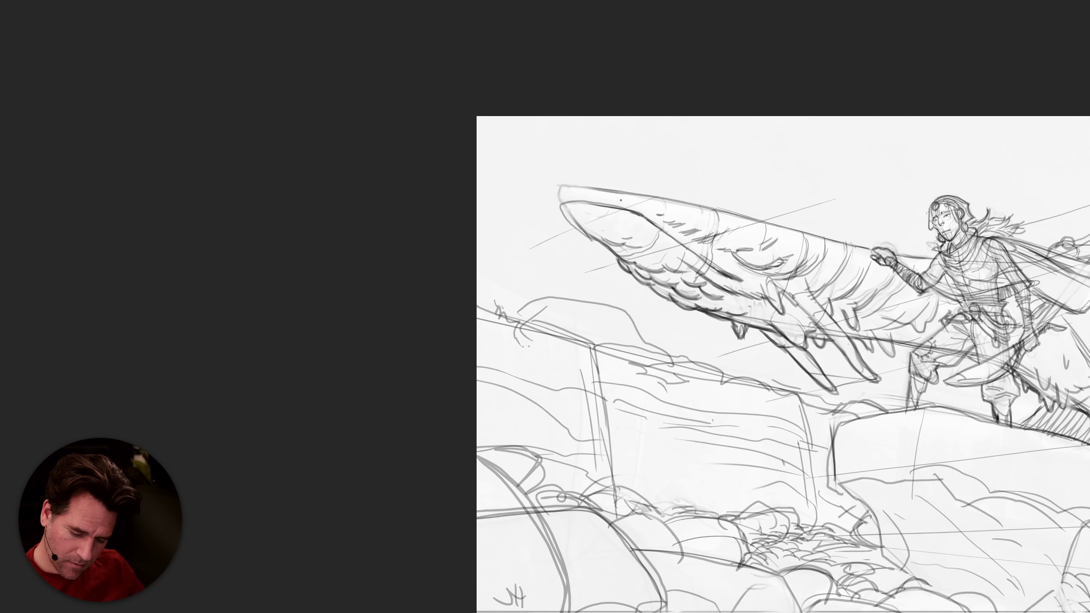
{"action": "left_click_drag", "start_coordinate": [588, 189], "coordinate": [567, 188]}
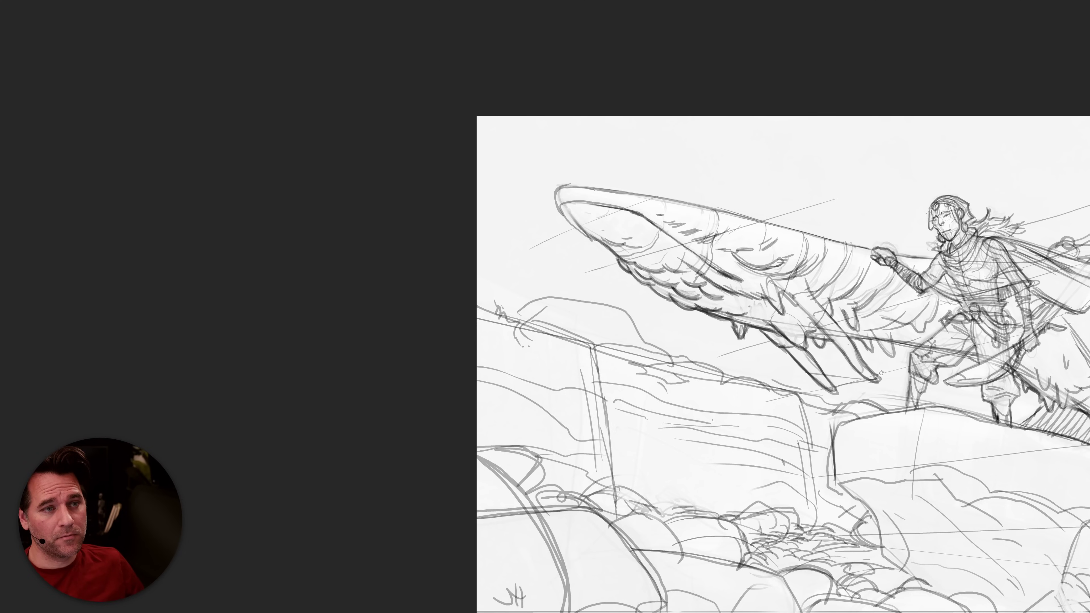
{"action": "left_click_drag", "start_coordinate": [880, 373], "coordinate": [874, 374]}
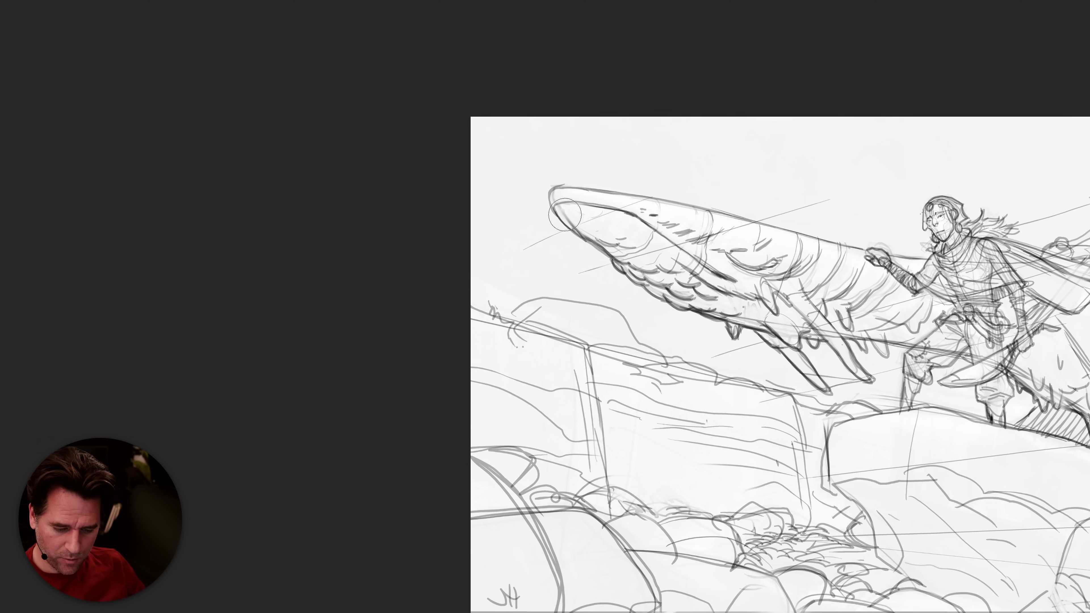
{"action": "left_click_drag", "start_coordinate": [554, 213], "coordinate": [614, 264]}
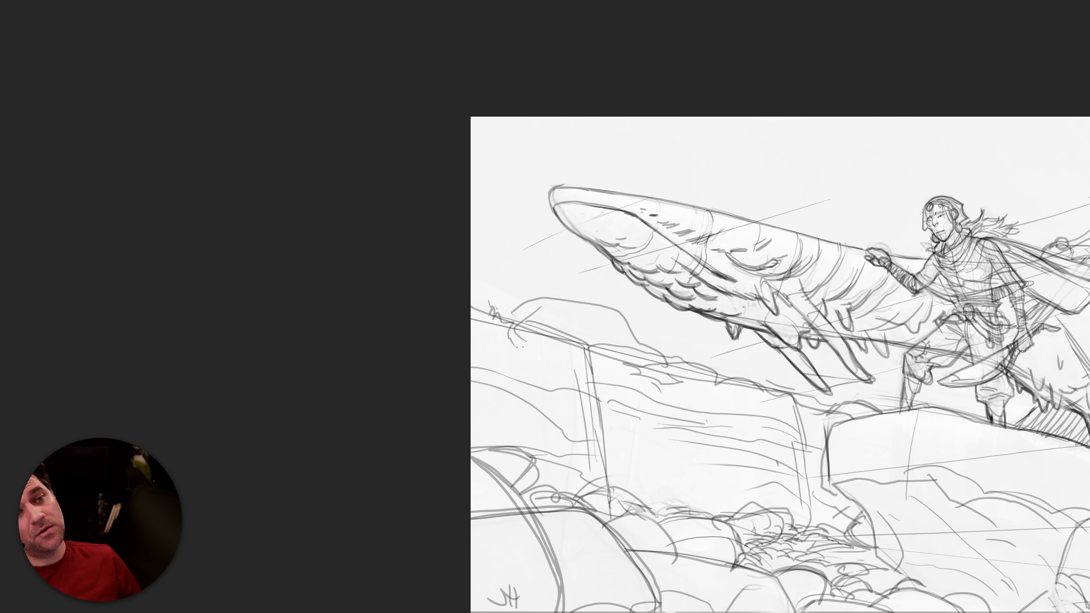
Touch up the rider's face with small strokes around the eye, cheek and jaw.
{"action": "left_click_drag", "start_coordinate": [1000, 246], "coordinate": [877, 258]}
{"action": "scroll", "coordinate": [823, 231], "scroll_direction": "up", "scroll_amount": 5}
{"action": "left_click_drag", "start_coordinate": [801, 221], "coordinate": [816, 227]}
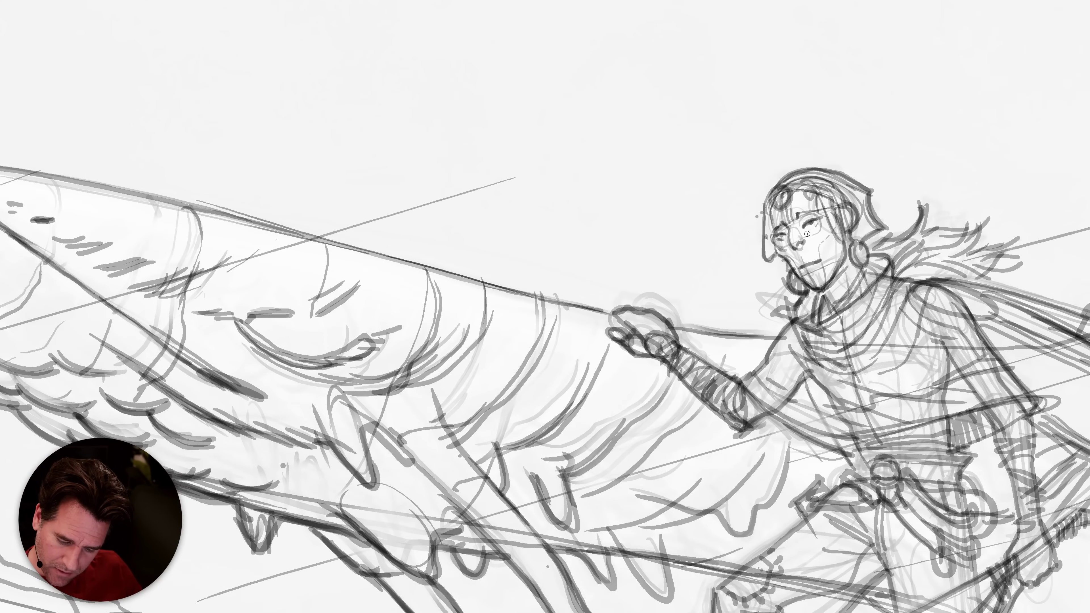
{"action": "left_click_drag", "start_coordinate": [769, 235], "coordinate": [803, 281]}
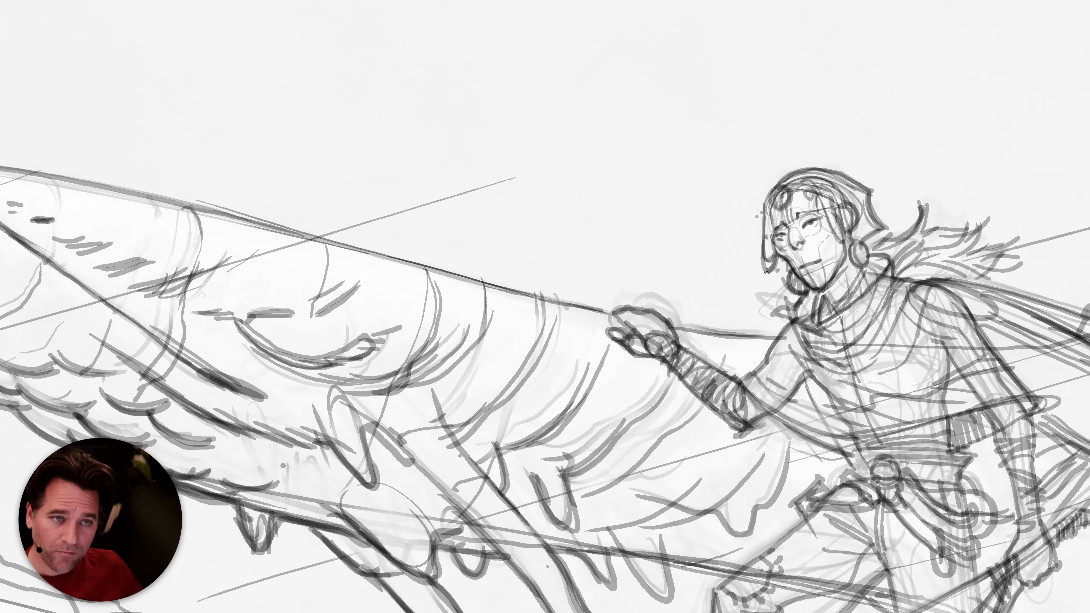
{"action": "key", "text": "bracketright"}
{"action": "key", "text": "bracketleft"}
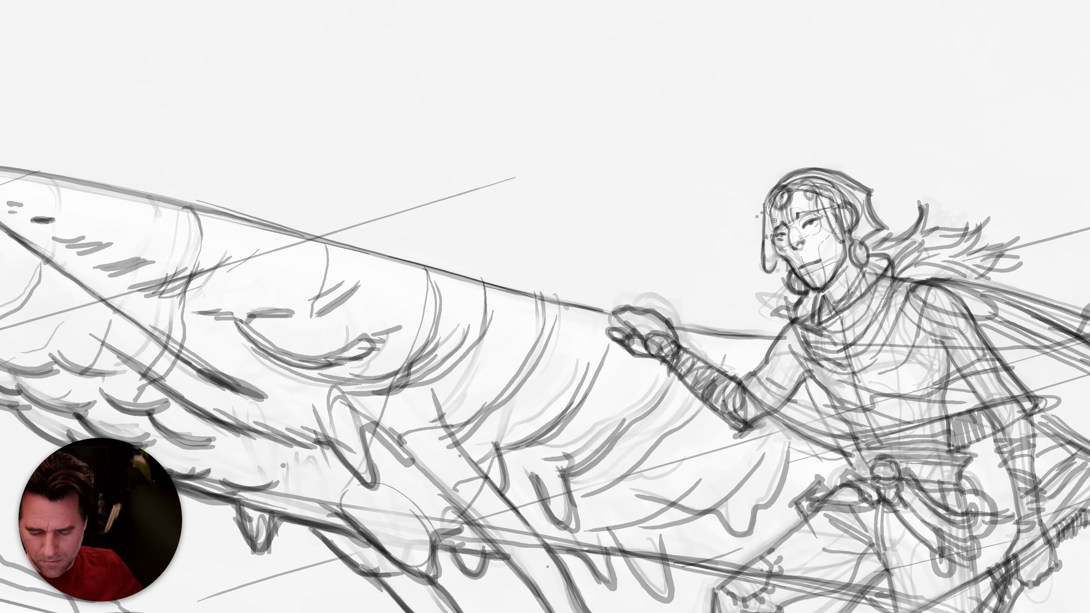
Sketch a long sweeping curve across the rider's torso just above the belt.
{"action": "scroll", "coordinate": [898, 259], "scroll_direction": "down", "scroll_amount": 5}
{"action": "scroll", "coordinate": [898, 259], "scroll_direction": "down", "scroll_amount": 3}
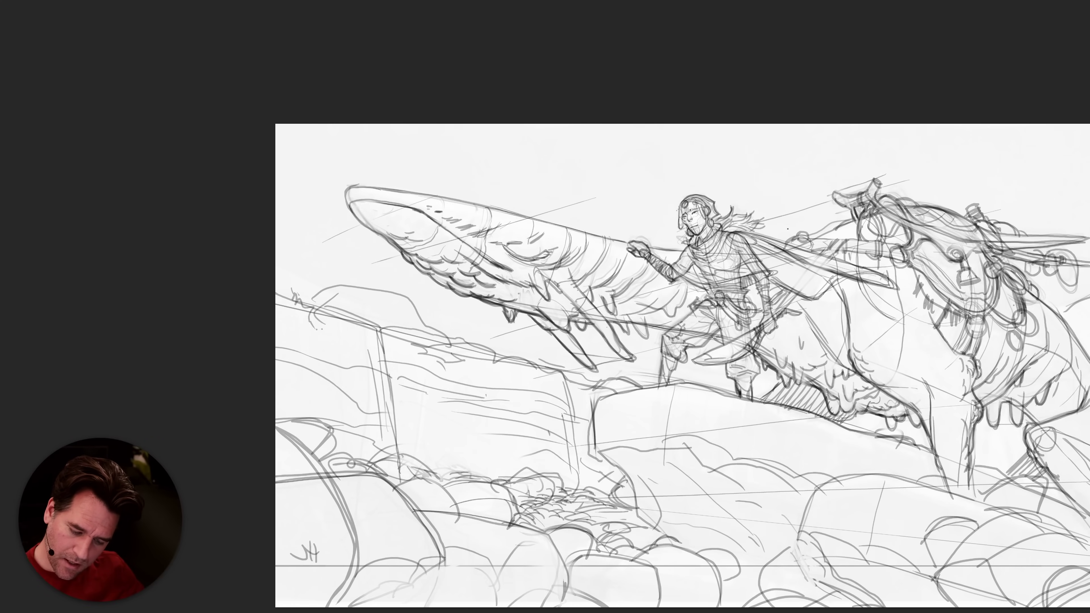
{"action": "scroll", "coordinate": [770, 234], "scroll_direction": "up", "scroll_amount": 5}
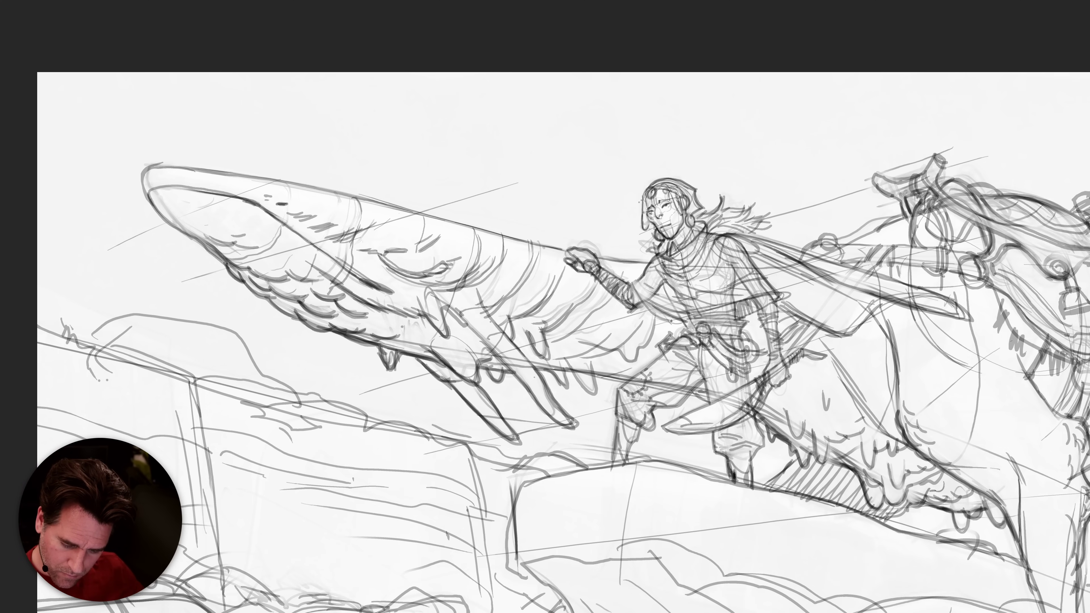
{"action": "mouse_move", "coordinate": [756, 294]}
{"action": "left_mouse_down"}
{"action": "mouse_move", "coordinate": [669, 317]}
{"action": "mouse_move", "coordinate": [779, 294]}
{"action": "mouse_move", "coordinate": [667, 321]}
{"action": "mouse_move", "coordinate": [635, 293]}
{"action": "left_mouse_up"}
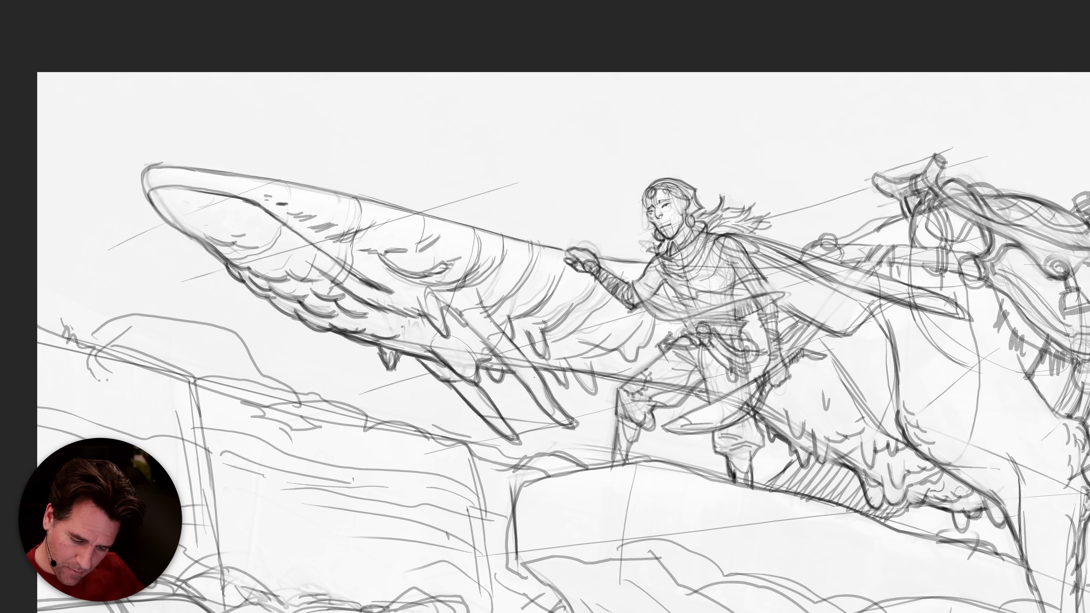
Try extra strokes above the rider's headgear and undo them.
{"action": "left_click_drag", "start_coordinate": [665, 180], "coordinate": [687, 175]}
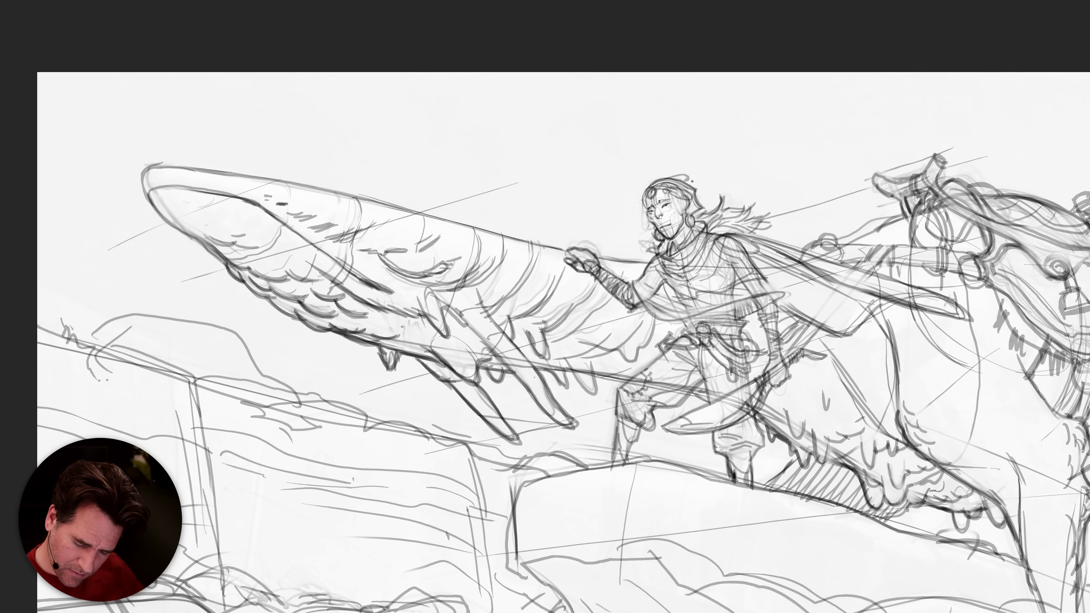
{"action": "key", "text": "ctrl+z"}
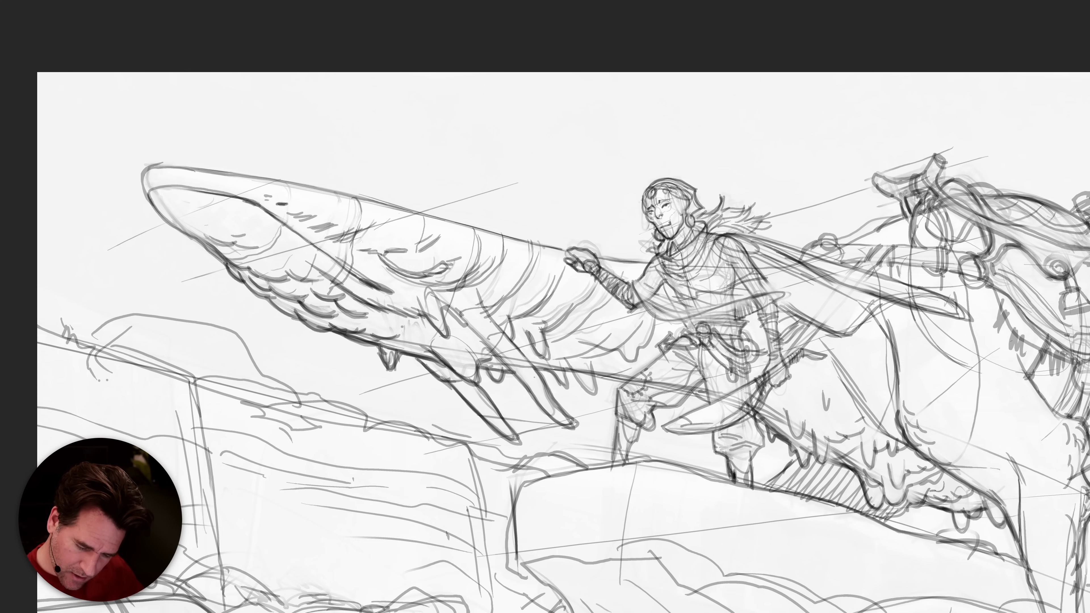
{"action": "key", "text": "ctrl+minus"}
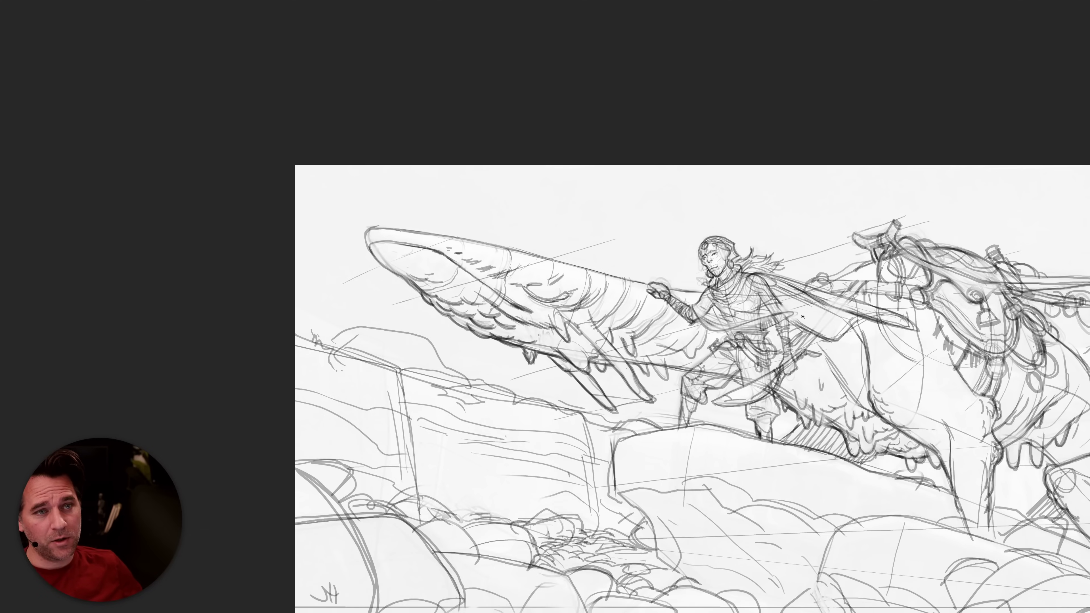
{"action": "key", "text": "ctrl+plus"}
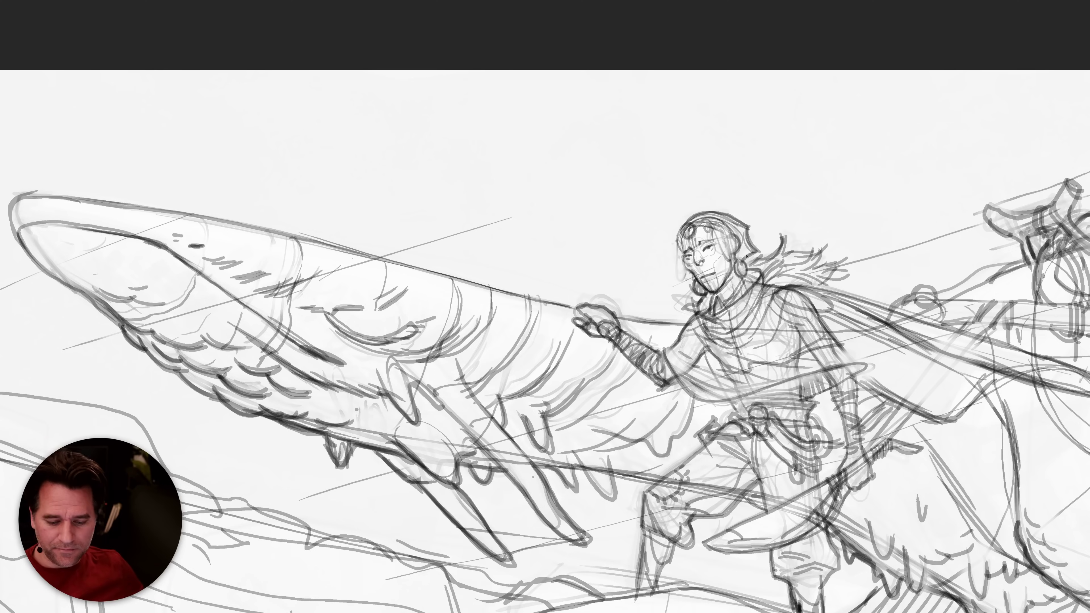
{"action": "left_click_drag", "start_coordinate": [658, 175], "coordinate": [703, 194]}
{"action": "key", "text": "ctrl+z"}
{"action": "key", "text": "ctrl+z"}
{"action": "key", "text": "ctrl+z"}
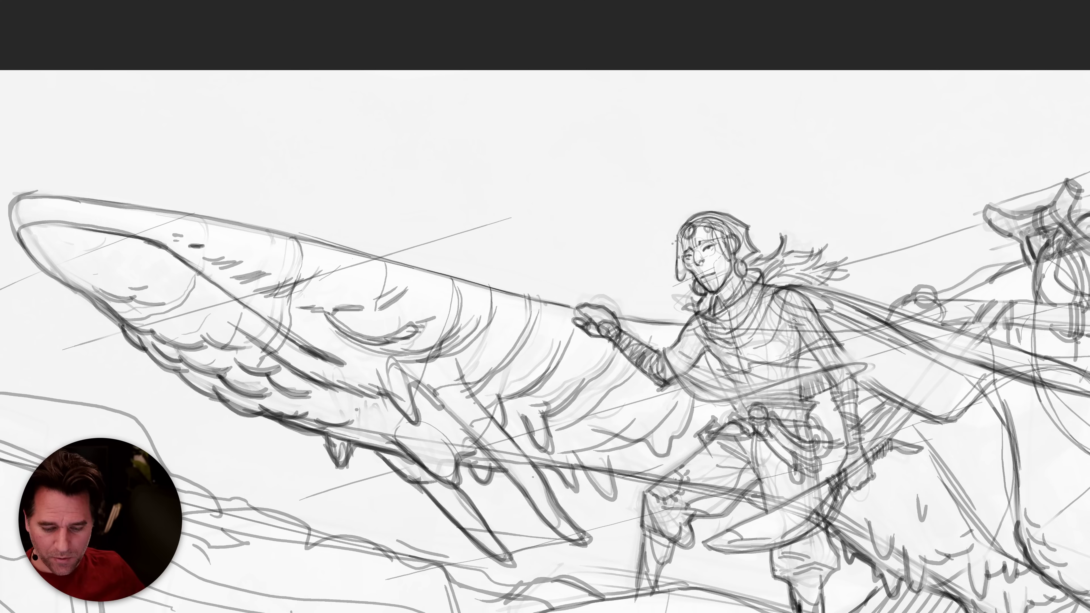
Erase the lower part of the creature's near tusk and redraw it with a lighter, softer curve.
{"action": "scroll", "coordinate": [808, 252], "scroll_direction": "down", "scroll_amount": 10}
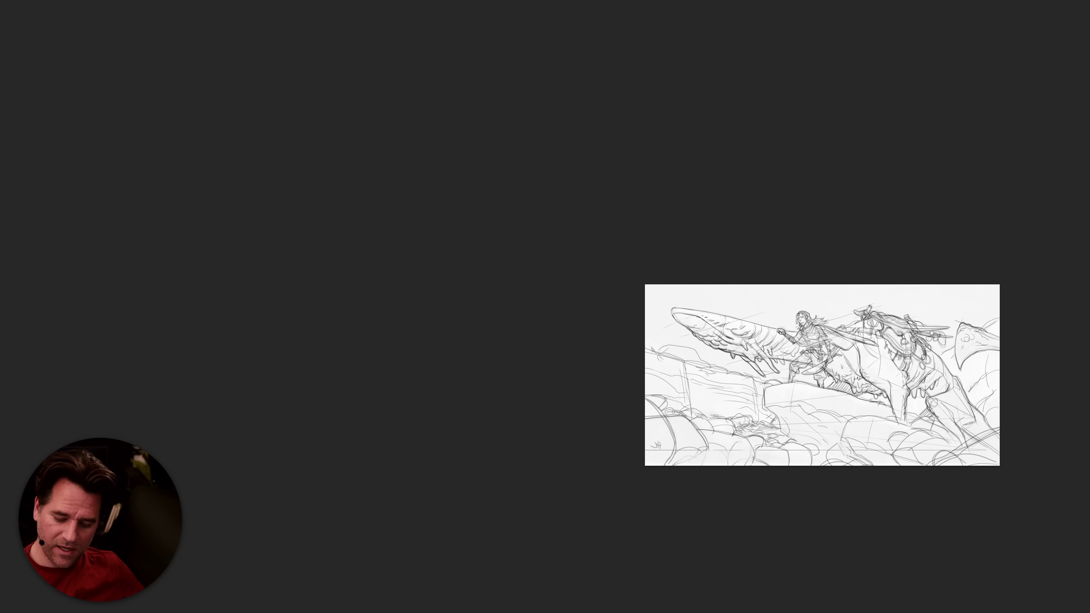
{"action": "scroll", "coordinate": [874, 359], "scroll_direction": "up", "scroll_amount": 5}
{"action": "scroll", "coordinate": [864, 409], "scroll_direction": "up", "scroll_amount": 2}
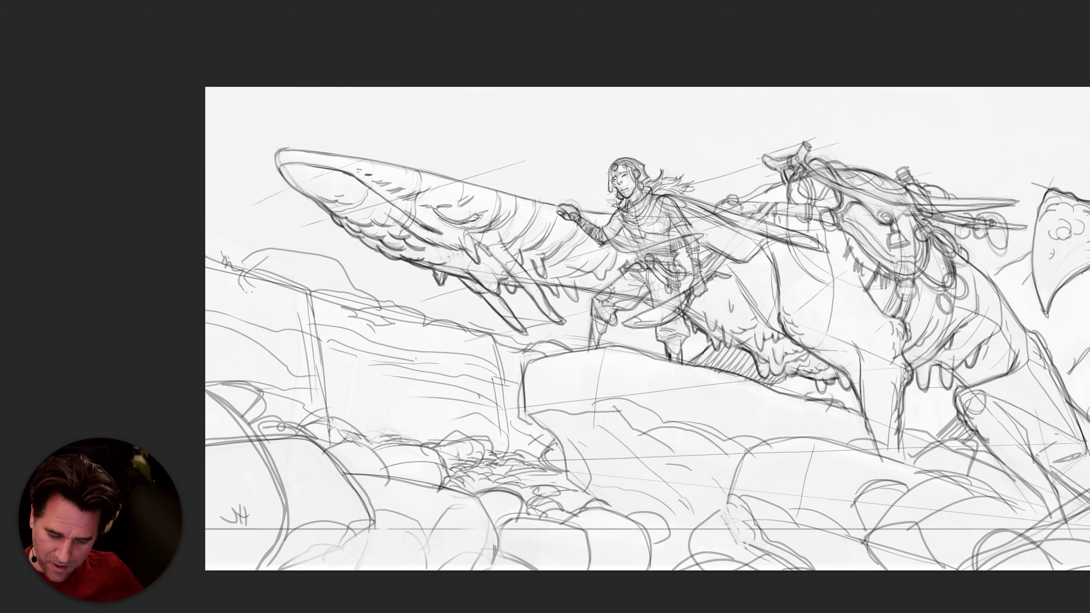
{"action": "mouse_move", "coordinate": [542, 299]}
{"action": "left_mouse_down"}
{"action": "mouse_move", "coordinate": [537, 283]}
{"action": "mouse_move", "coordinate": [560, 325]}
{"action": "left_mouse_up"}
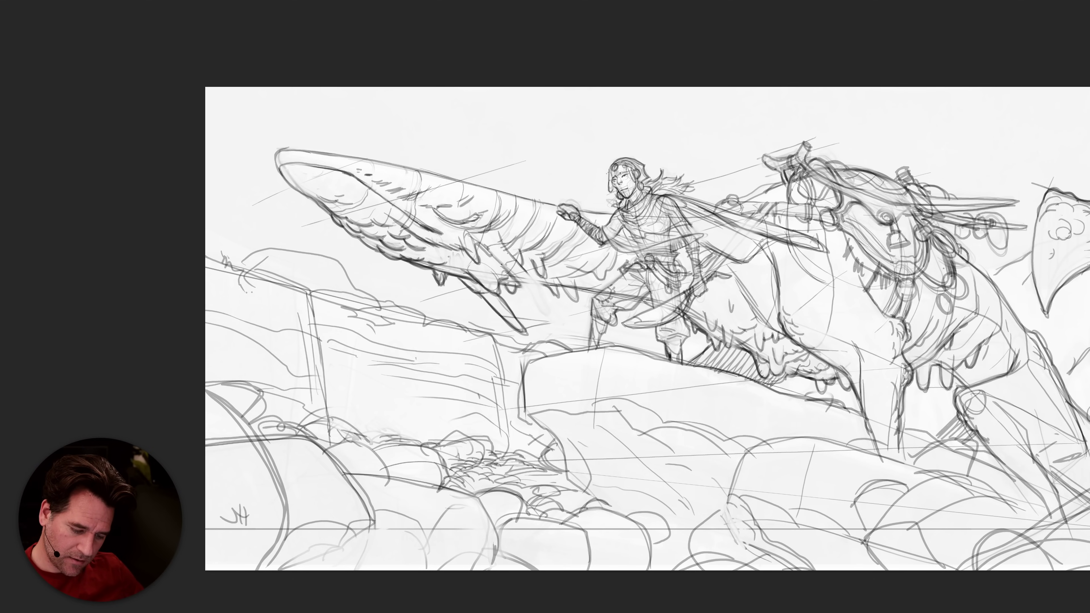
{"action": "mouse_move", "coordinate": [500, 263]}
{"action": "left_mouse_down"}
{"action": "mouse_move", "coordinate": [544, 311]}
{"action": "mouse_move", "coordinate": [547, 299]}
{"action": "mouse_move", "coordinate": [521, 268]}
{"action": "mouse_move", "coordinate": [567, 316]}
{"action": "mouse_move", "coordinate": [528, 294]}
{"action": "mouse_move", "coordinate": [559, 321]}
{"action": "left_mouse_up"}
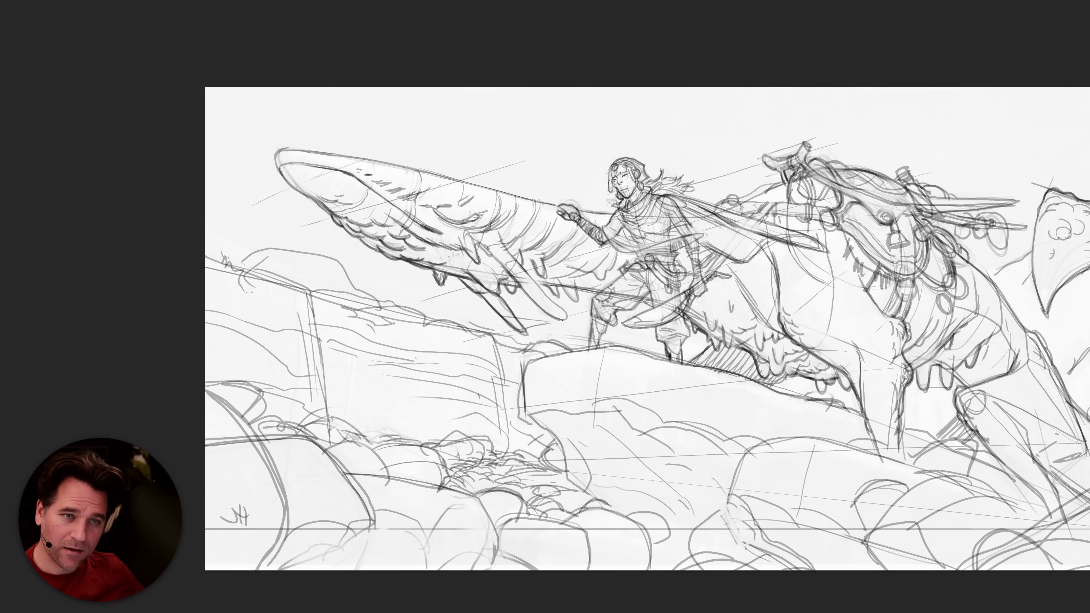
Rework the near tusk's contour with trial strokes down to its tip, undoing the unwanted ones.
{"action": "key", "text": "ctrl+z"}
{"action": "key", "text": "ctrl+z"}
{"action": "left_click_drag", "start_coordinate": [523, 271], "coordinate": [561, 313]}
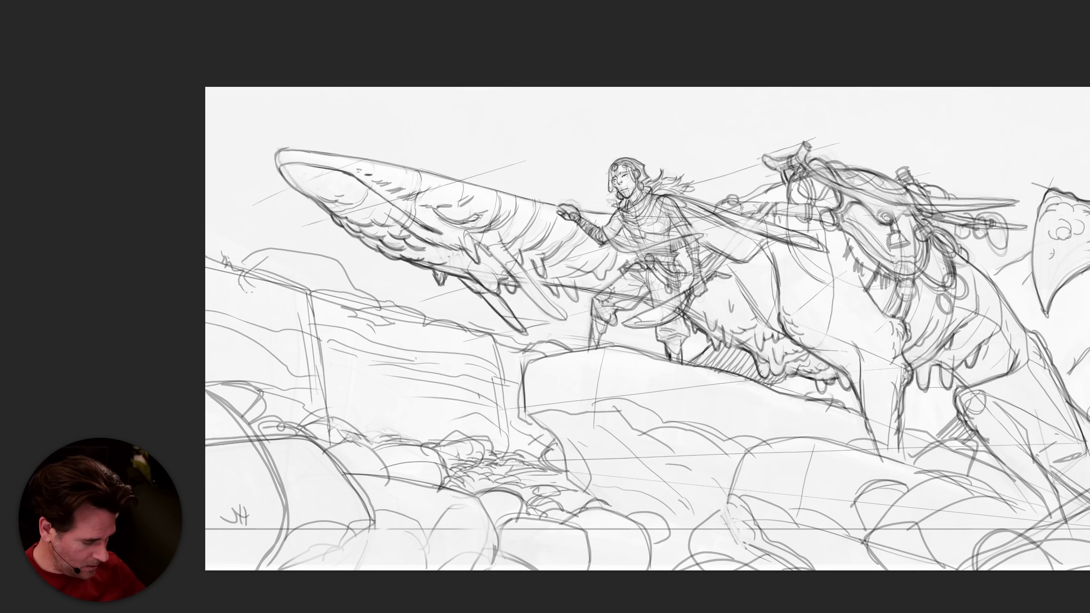
{"action": "left_click_drag", "start_coordinate": [518, 269], "coordinate": [562, 313]}
{"action": "key", "text": "ctrl+z"}
{"action": "mouse_move", "coordinate": [518, 262]}
{"action": "left_mouse_down"}
{"action": "mouse_move", "coordinate": [565, 321]}
{"action": "mouse_move", "coordinate": [532, 300]}
{"action": "left_mouse_up"}
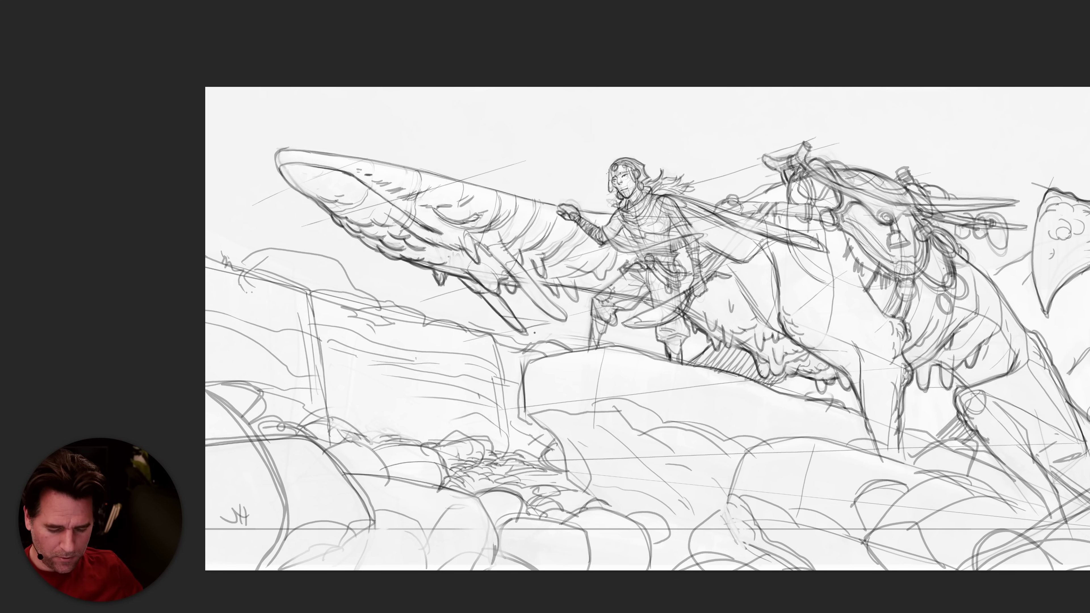
{"action": "key", "text": "ctrl+z"}
Lighten the far tusk's dark lines and redraw the front corner of the rock ledge below the rider as a rounded edge.
{"action": "mouse_move", "coordinate": [486, 301]}
{"action": "left_mouse_down"}
{"action": "mouse_move", "coordinate": [529, 334]}
{"action": "mouse_move", "coordinate": [502, 300]}
{"action": "left_mouse_up"}
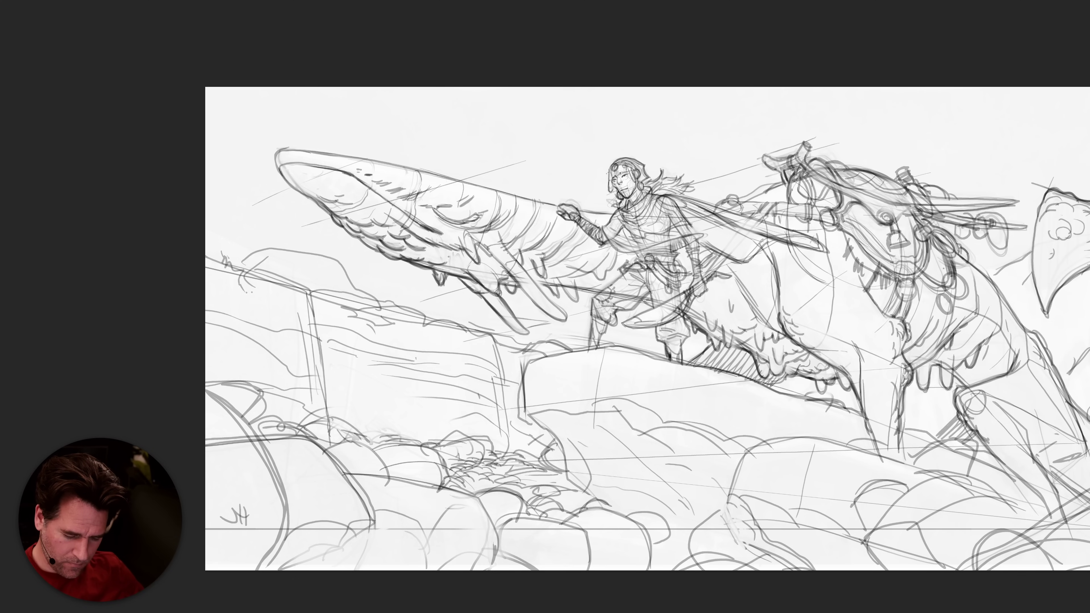
{"action": "left_click_drag", "start_coordinate": [526, 401], "coordinate": [522, 423]}
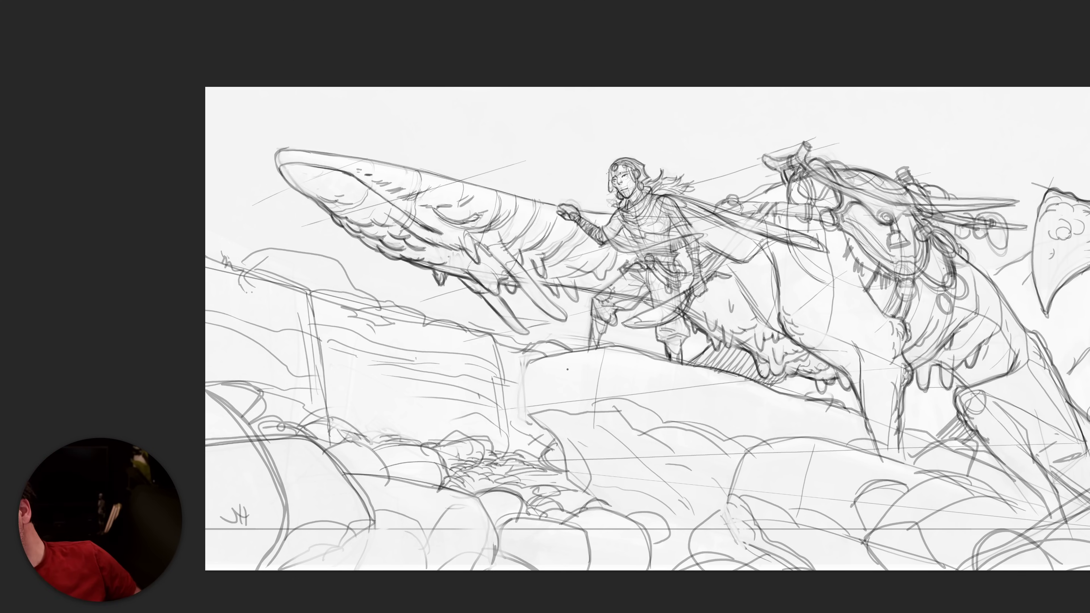
{"action": "mouse_move", "coordinate": [573, 352]}
{"action": "left_mouse_down"}
{"action": "mouse_move", "coordinate": [527, 364]}
{"action": "mouse_move", "coordinate": [521, 406]}
{"action": "mouse_move", "coordinate": [530, 417]}
{"action": "mouse_move", "coordinate": [614, 408]}
{"action": "mouse_move", "coordinate": [532, 416]}
{"action": "mouse_move", "coordinate": [567, 481]}
{"action": "mouse_move", "coordinate": [658, 517]}
{"action": "left_mouse_up"}
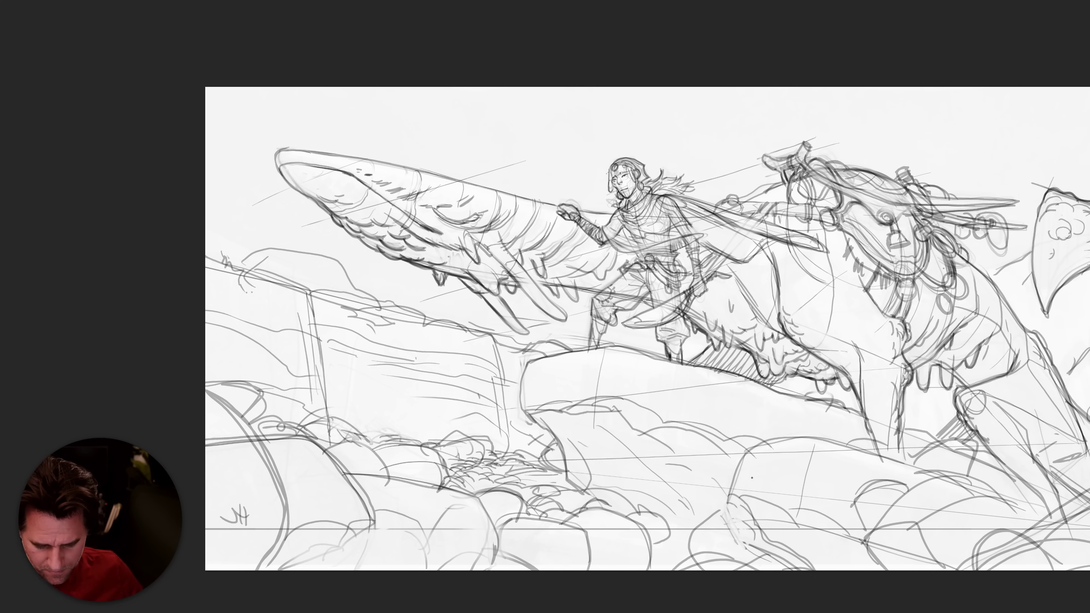
Examine the whole composition at a reduced size.
{"action": "left_click", "coordinate": [801, 468], "text": "ctrl+alt"}
{"action": "left_click", "coordinate": [800, 468], "text": "ctrl+alt"}
{"action": "left_click", "coordinate": [801, 468], "text": "ctrl+alt"}
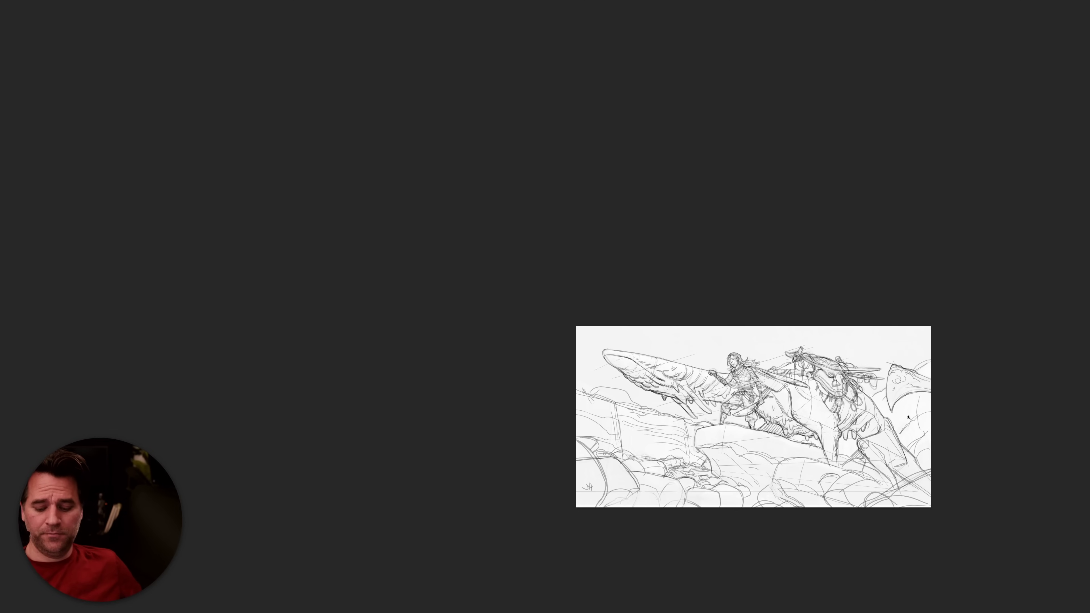
{"action": "left_click", "coordinate": [840, 435], "text": "ctrl"}
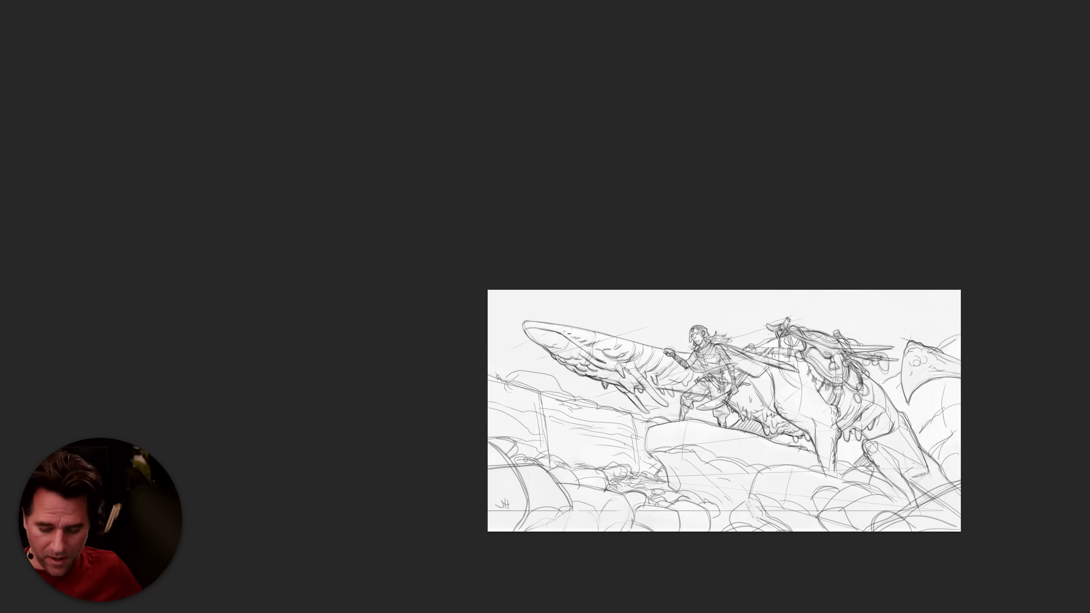
{"action": "left_click", "coordinate": [843, 434], "text": "ctrl"}
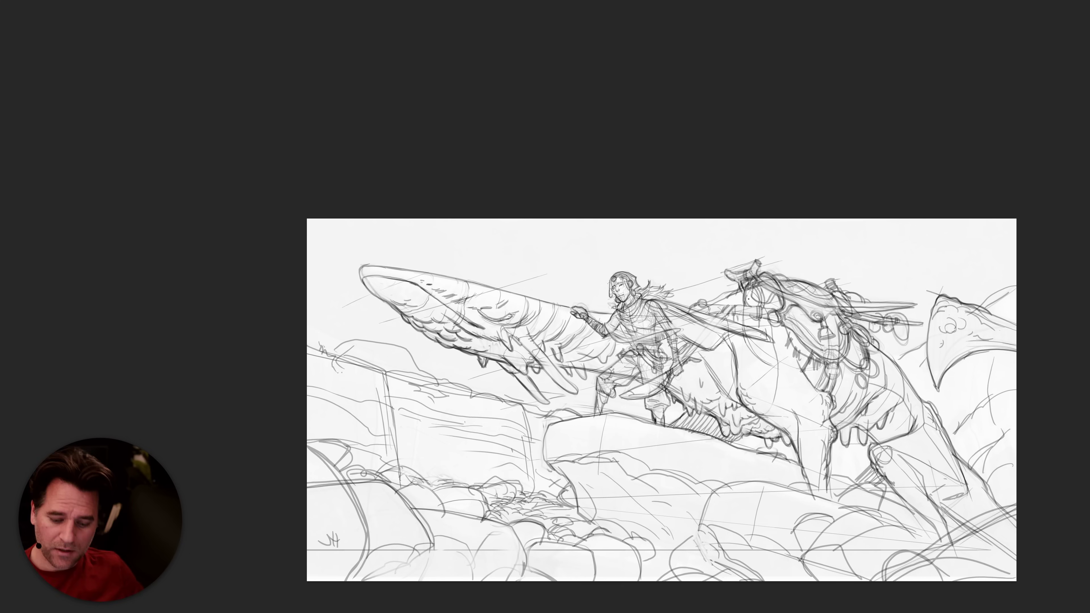
{"action": "left_click", "coordinate": [903, 345], "text": "alt"}
{"action": "left_click_drag", "start_coordinate": [904, 357], "coordinate": [901, 351]}
{"action": "left_click", "coordinate": [940, 442], "text": "ctrl"}
{"action": "left_click_drag", "start_coordinate": [992, 451], "coordinate": [849, 527]}
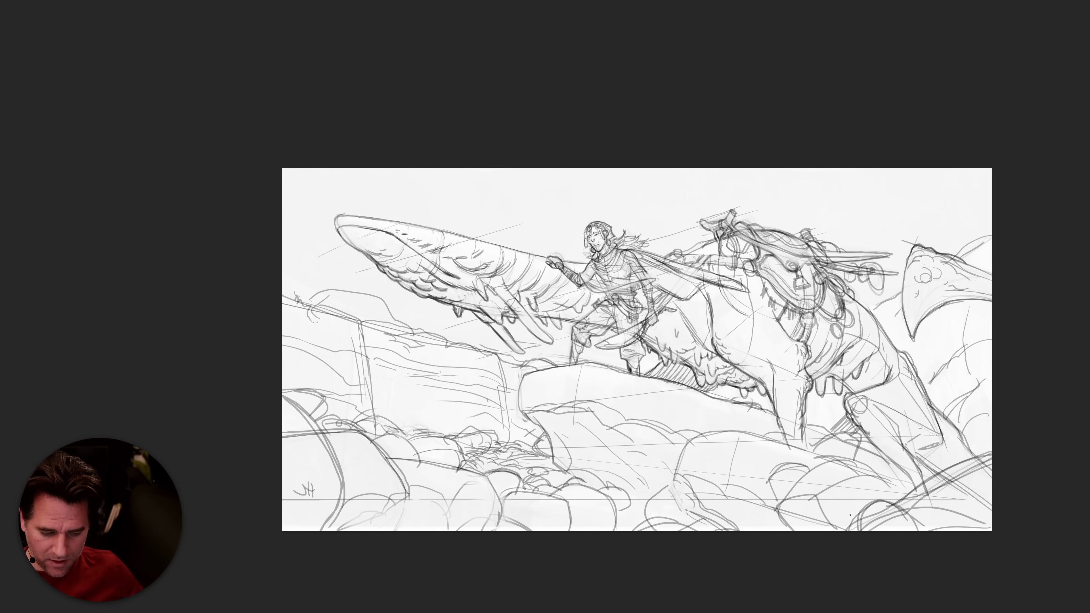
Add a white-filled layer above the sketch and lower its opacity so the line work shows through faintly.
{"action": "key", "text": "f"}
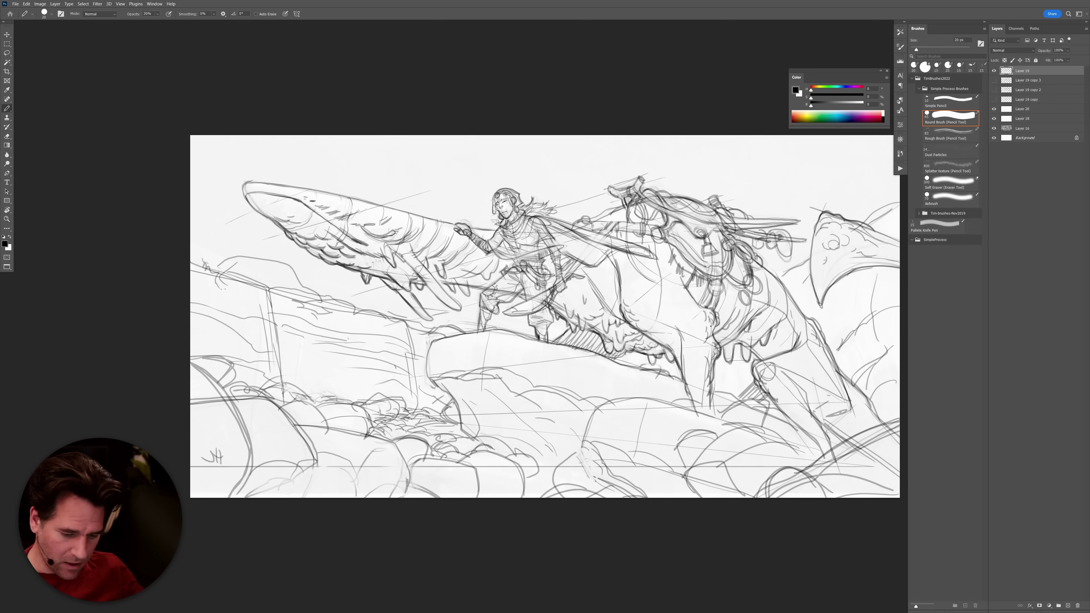
{"action": "key", "text": "ctrl+shift+alt+n"}
{"action": "key", "text": "ctrl+BackSpace"}
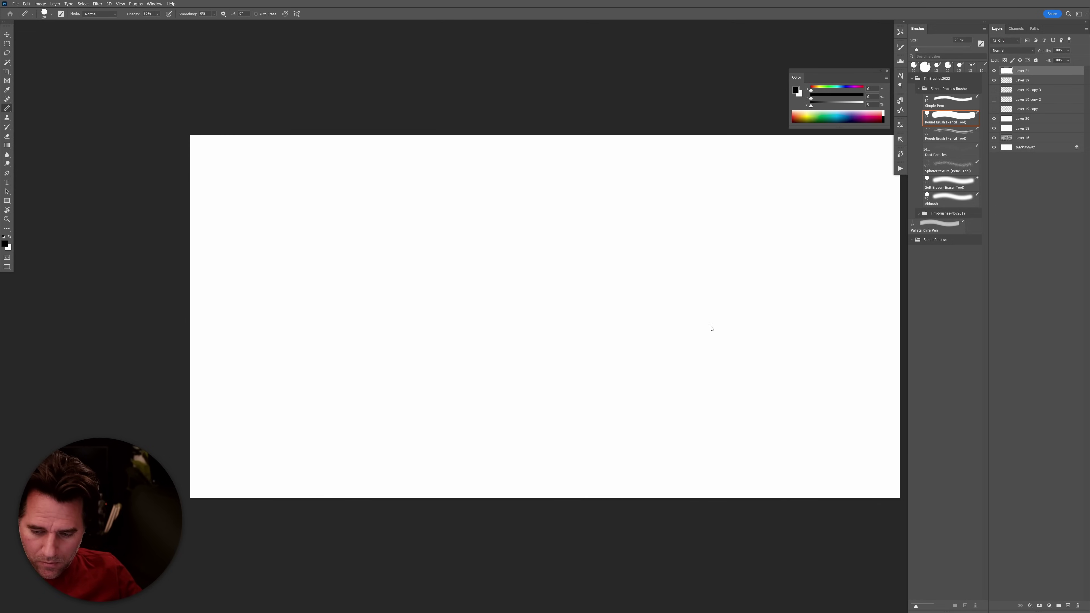
{"action": "left_click_drag", "start_coordinate": [1043, 52], "coordinate": [1035, 52]}
Check the faded sketch at a small size, mirror it horizontally and frame the rider up close.
{"action": "left_click_drag", "start_coordinate": [626, 288], "coordinate": [626, 358]}
{"action": "left_click", "coordinate": [623, 498], "text": "alt"}
{"action": "left_click", "coordinate": [629, 502], "text": "alt"}
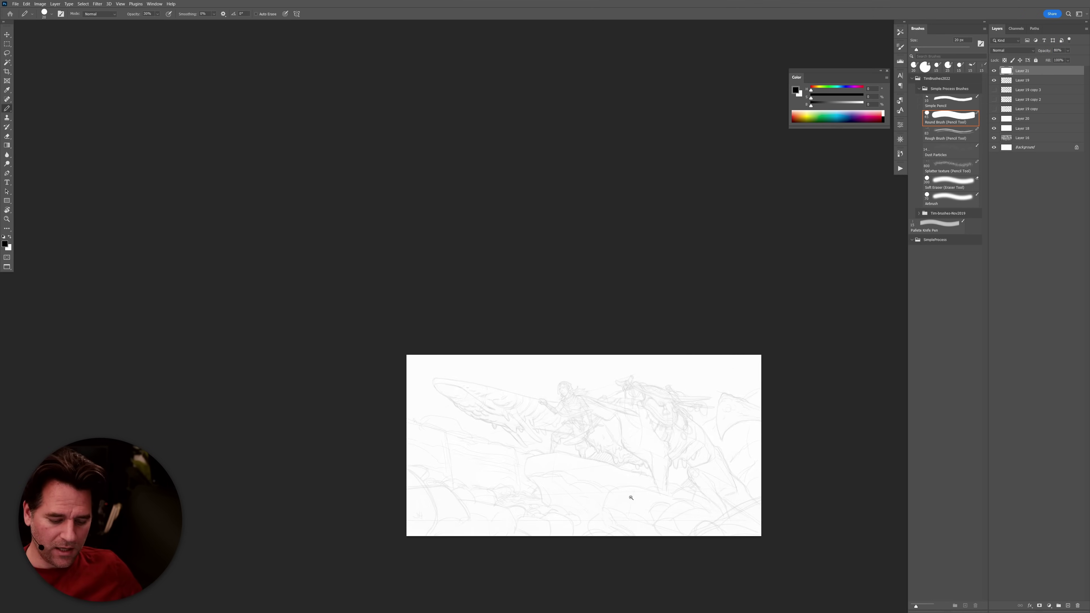
{"action": "left_click", "coordinate": [631, 497], "text": "alt"}
{"action": "left_click", "coordinate": [629, 497], "text": "alt"}
{"action": "left_click", "coordinate": [671, 468]}
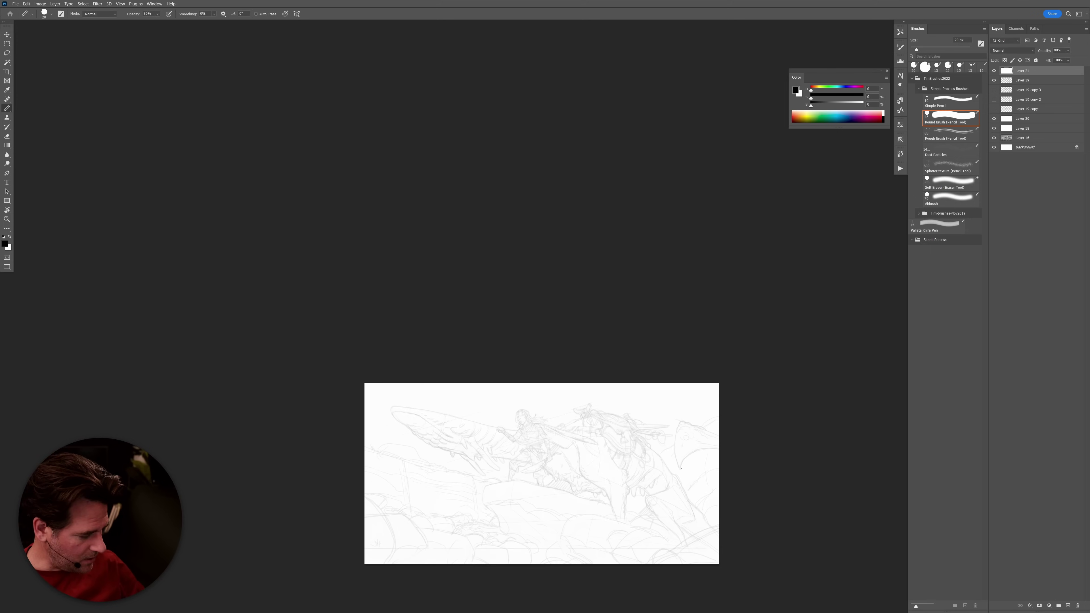
{"action": "key", "text": "ctrl+shift+h"}
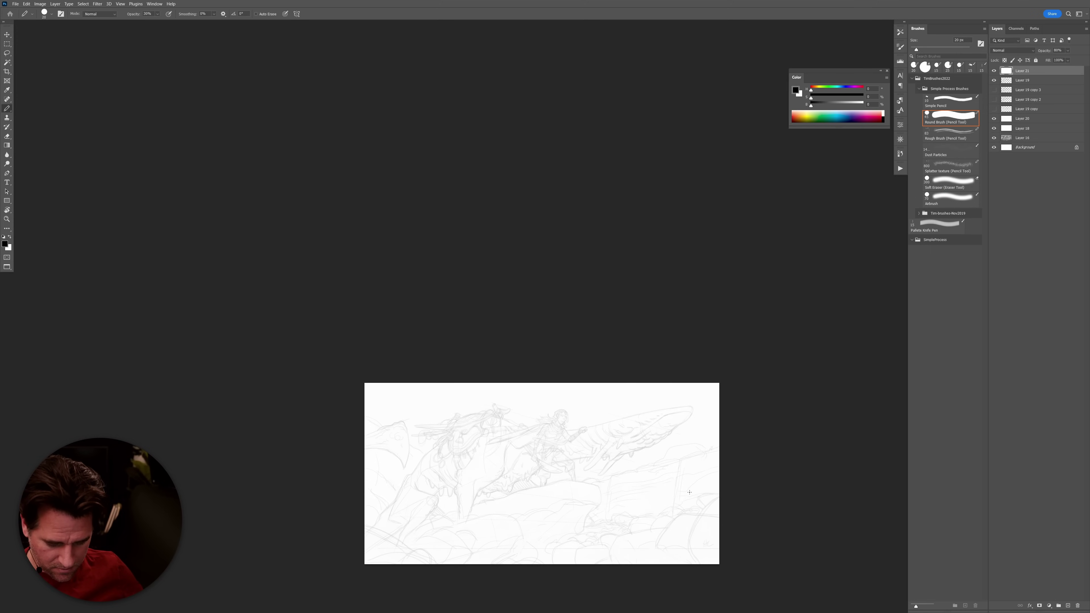
{"action": "left_click", "coordinate": [563, 457]}
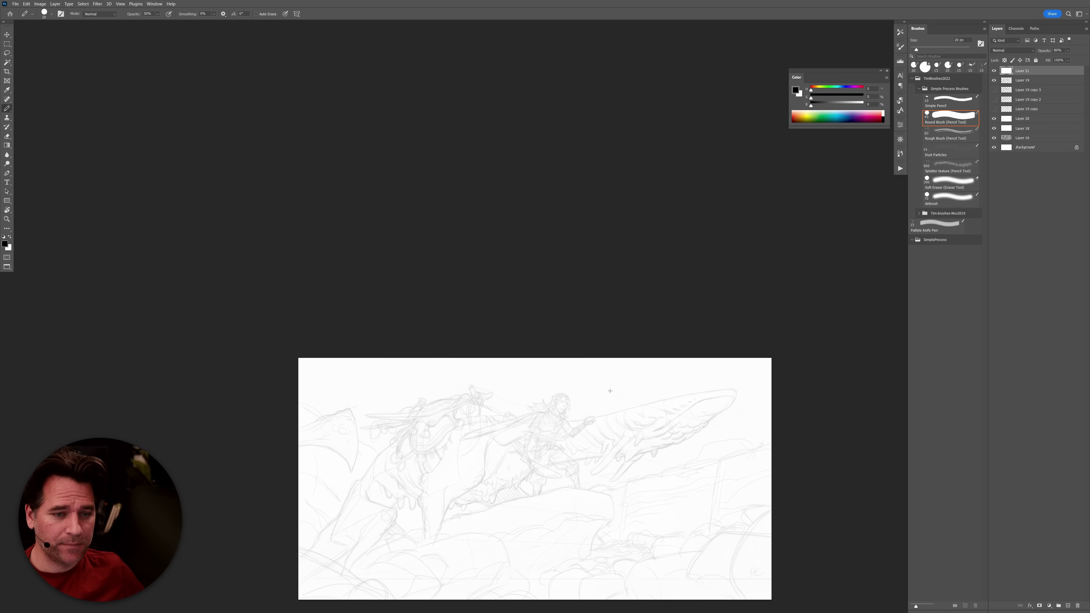
{"action": "left_click_drag", "start_coordinate": [571, 417], "coordinate": [589, 303]}
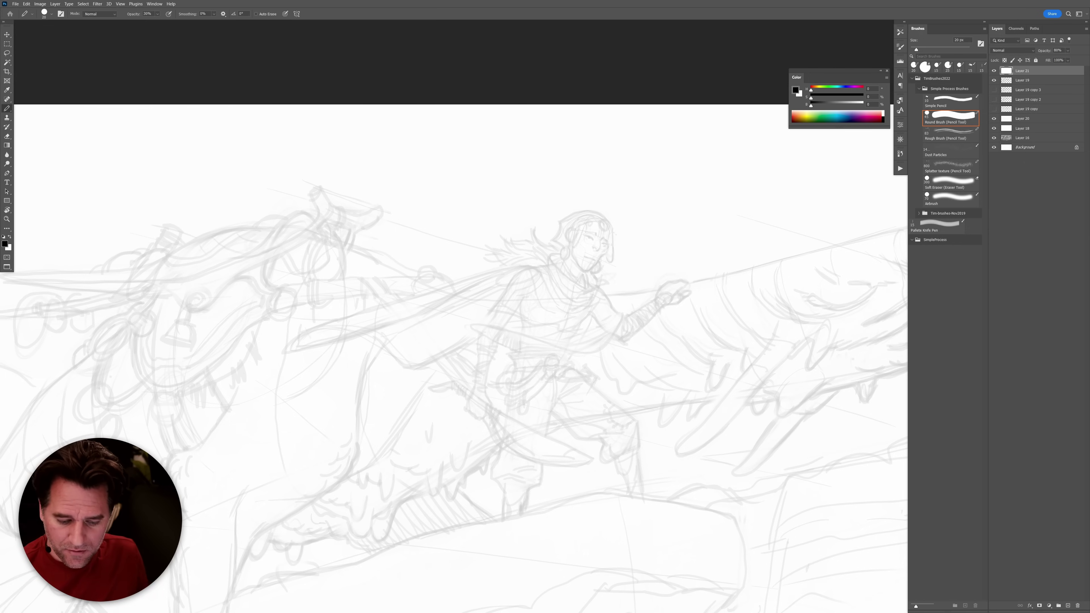
Add an empty layer above the white overlay and switch to the Simple Pencil brush for the line work.
{"action": "key", "text": "ctrl+shift+alt+n"}
{"action": "left_click_drag", "start_coordinate": [780, 363], "coordinate": [688, 317]}
{"action": "key", "text": "b"}
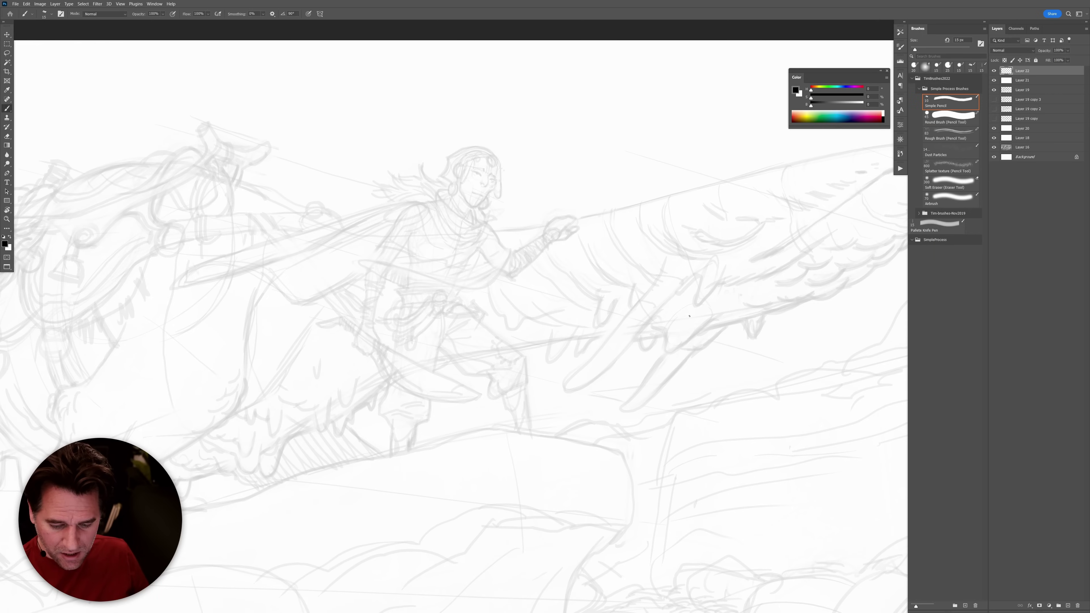
Try pencil strokes over the canyon rocks, undo them and check the image's pixel dimensions.
{"action": "mouse_move", "coordinate": [714, 425]}
{"action": "left_mouse_down"}
{"action": "mouse_move", "coordinate": [661, 368]}
{"action": "mouse_move", "coordinate": [639, 361]}
{"action": "left_mouse_up"}
{"action": "left_click_drag", "start_coordinate": [751, 334], "coordinate": [667, 385]}
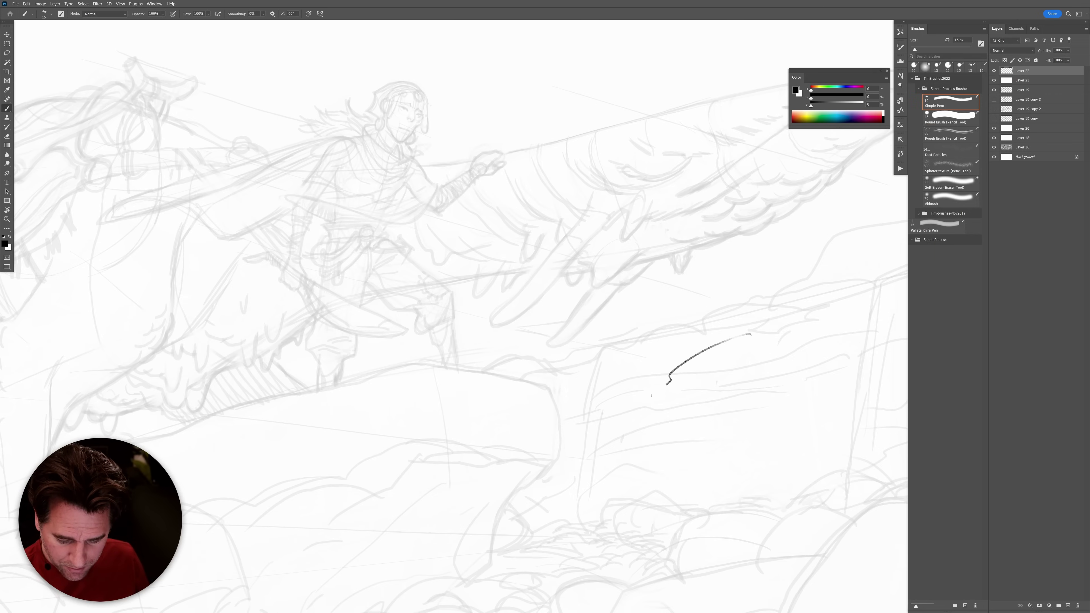
{"action": "key", "text": "ctrl+z"}
{"action": "key", "text": "ctrl+alt+i"}
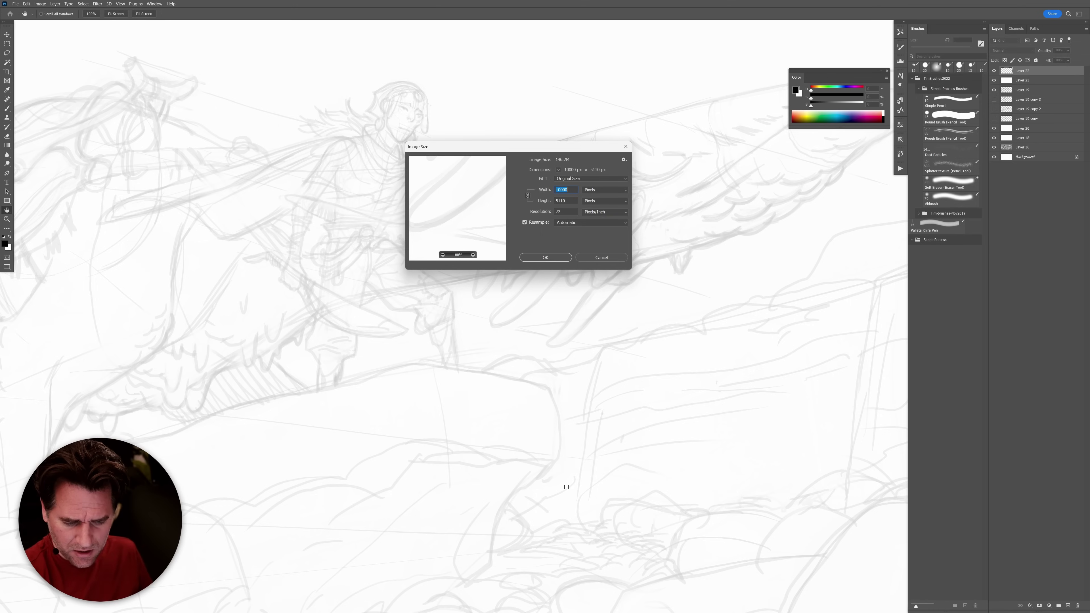
{"action": "key", "text": "Escape"}
{"action": "left_click_drag", "start_coordinate": [636, 278], "coordinate": [562, 358]}
{"action": "key", "text": "ctrl+z"}
Try inking the edge of the rider's face and a line by the raised hand, and undo each stroke.
{"action": "left_click", "coordinate": [487, 167], "text": "ctrl"}
{"action": "mouse_move", "coordinate": [422, 117]}
{"action": "left_mouse_down"}
{"action": "mouse_move", "coordinate": [472, 118]}
{"action": "mouse_move", "coordinate": [586, 194]}
{"action": "mouse_move", "coordinate": [568, 189]}
{"action": "mouse_move", "coordinate": [564, 213]}
{"action": "mouse_move", "coordinate": [534, 245]}
{"action": "left_mouse_up"}
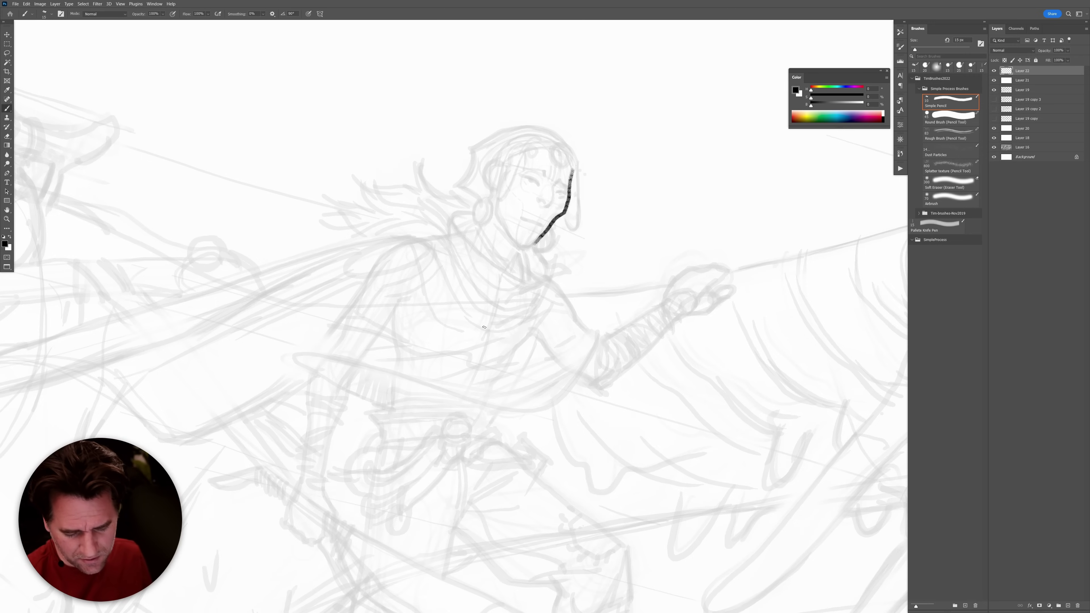
{"action": "key", "text": "ctrl+z"}
{"action": "scroll", "coordinate": [567, 301], "scroll_direction": "down", "scroll_amount": 6}
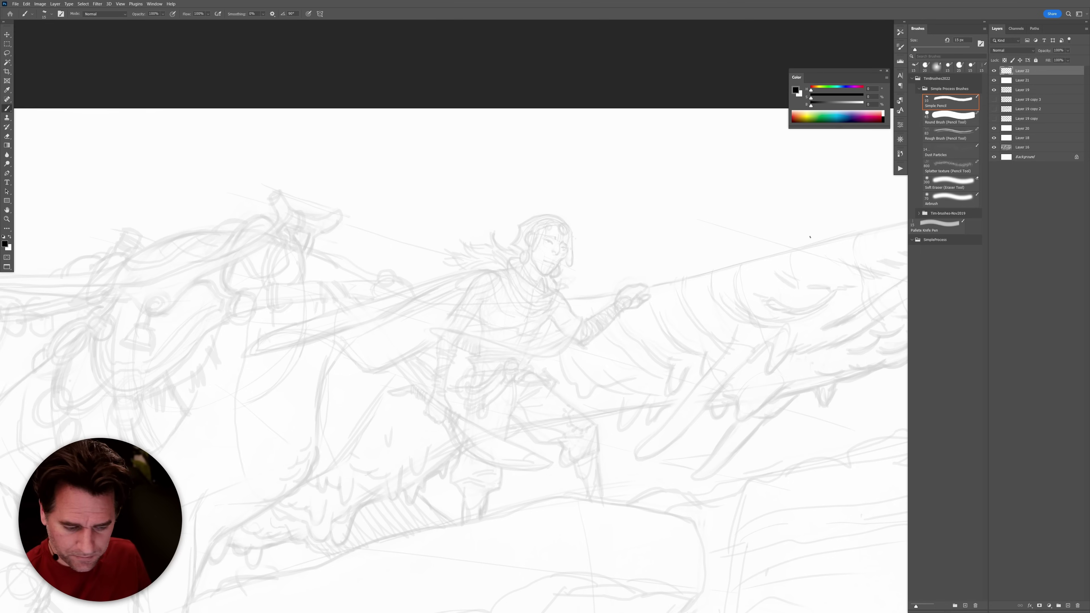
{"action": "left_click_drag", "start_coordinate": [636, 239], "coordinate": [619, 291]}
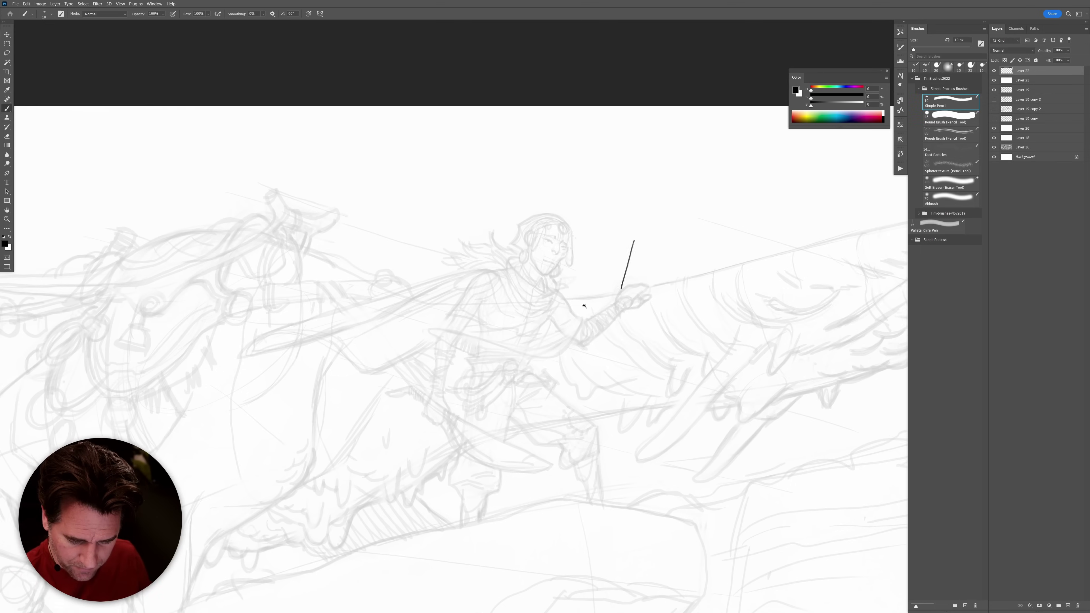
{"action": "scroll", "coordinate": [560, 270], "scroll_direction": "up", "scroll_amount": 3}
{"action": "key", "text": "ctrl+z"}
{"action": "mouse_move", "coordinate": [565, 189]}
{"action": "left_mouse_down"}
{"action": "mouse_move", "coordinate": [555, 228]}
{"action": "mouse_move", "coordinate": [526, 263]}
{"action": "left_mouse_up"}
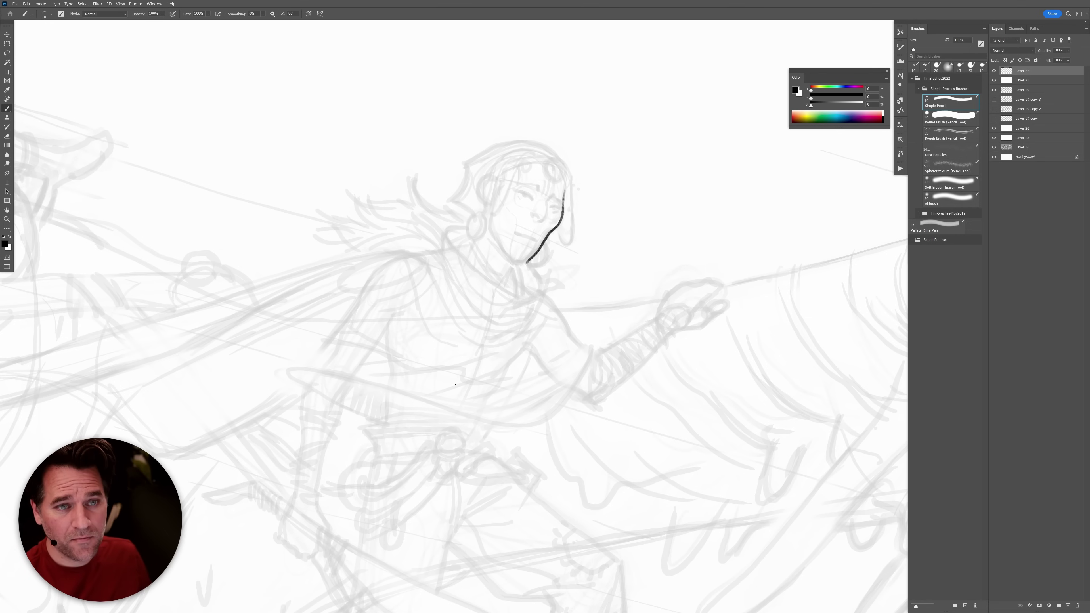
{"action": "key", "text": "ctrl+z"}
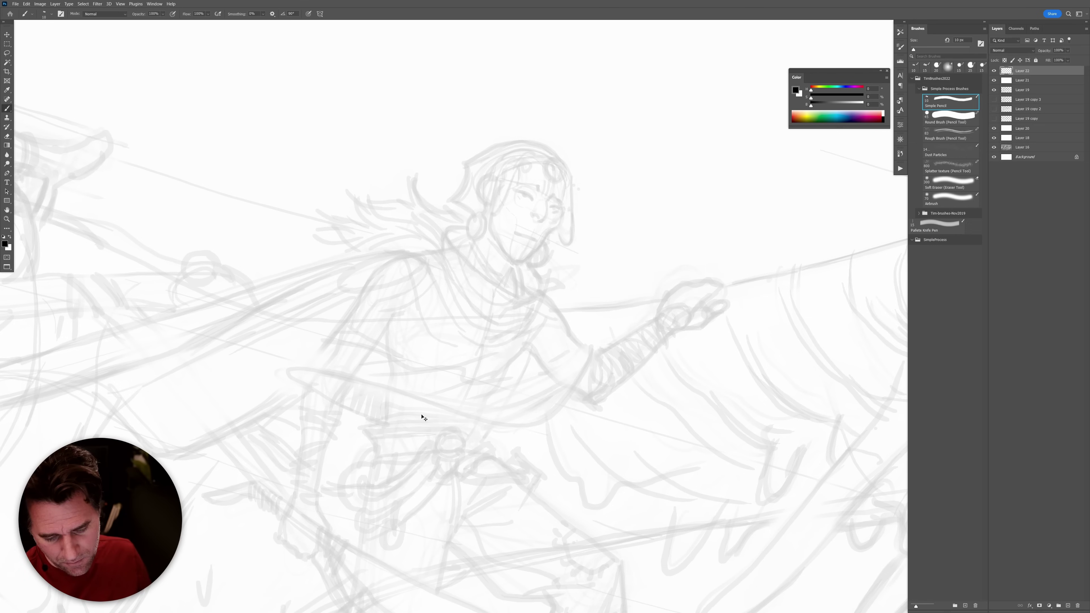
Try outlining the foreground boulder at the canvas's right edge, and undo the crack strokes at its base.
{"action": "left_click", "coordinate": [746, 417], "text": "alt"}
{"action": "left_click_drag", "start_coordinate": [788, 479], "coordinate": [644, 279]}
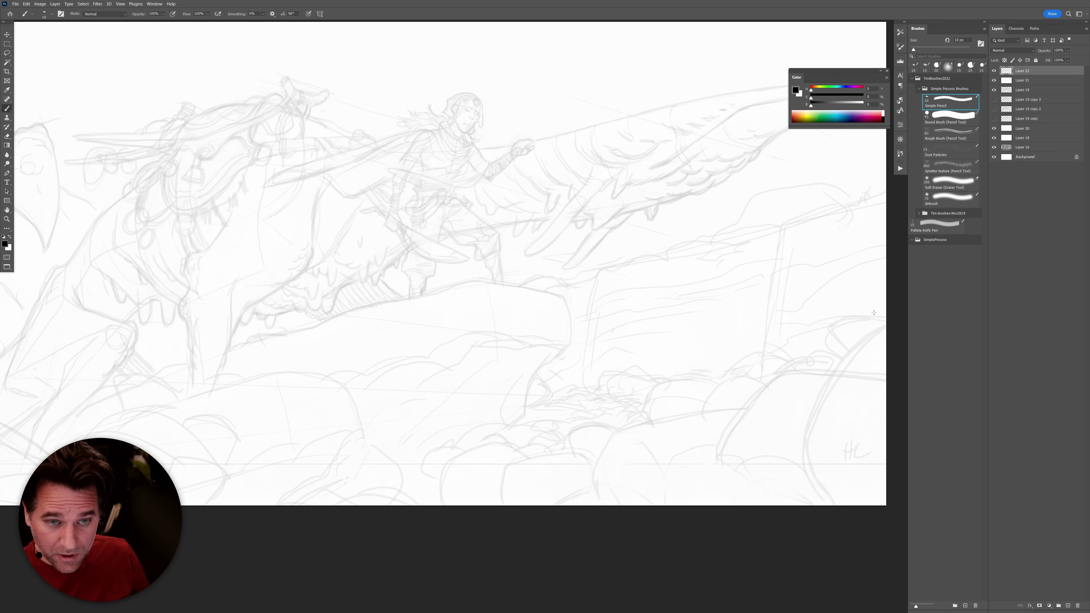
{"action": "scroll", "coordinate": [877, 299], "scroll_direction": "up", "scroll_amount": 3}
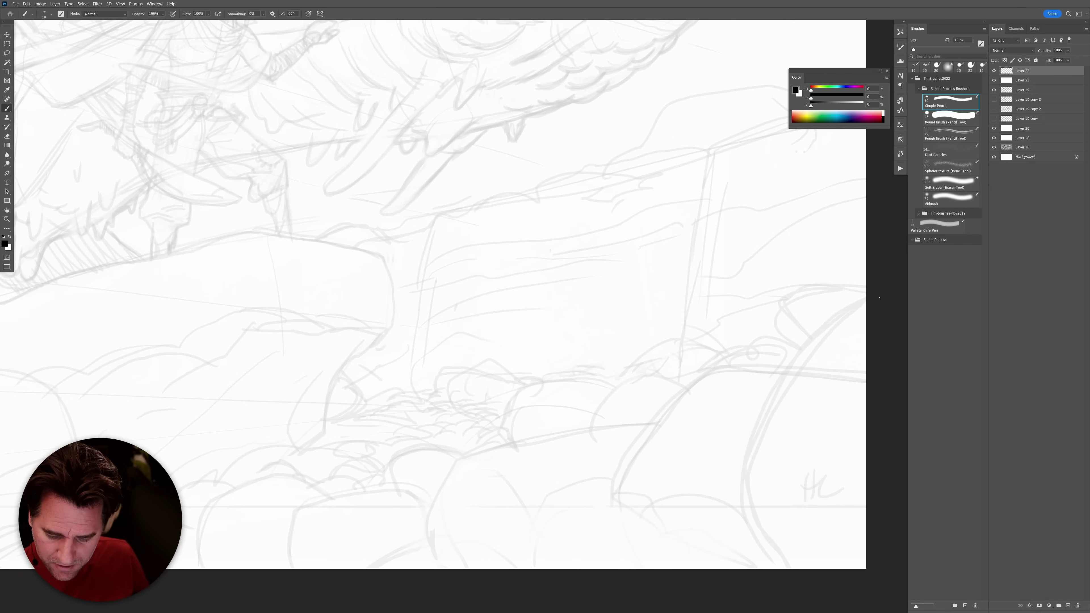
{"action": "mouse_move", "coordinate": [856, 303]}
{"action": "left_mouse_down"}
{"action": "mouse_move", "coordinate": [797, 350]}
{"action": "mouse_move", "coordinate": [745, 448]}
{"action": "mouse_move", "coordinate": [742, 493]}
{"action": "mouse_move", "coordinate": [752, 478]}
{"action": "mouse_move", "coordinate": [789, 502]}
{"action": "left_mouse_up"}
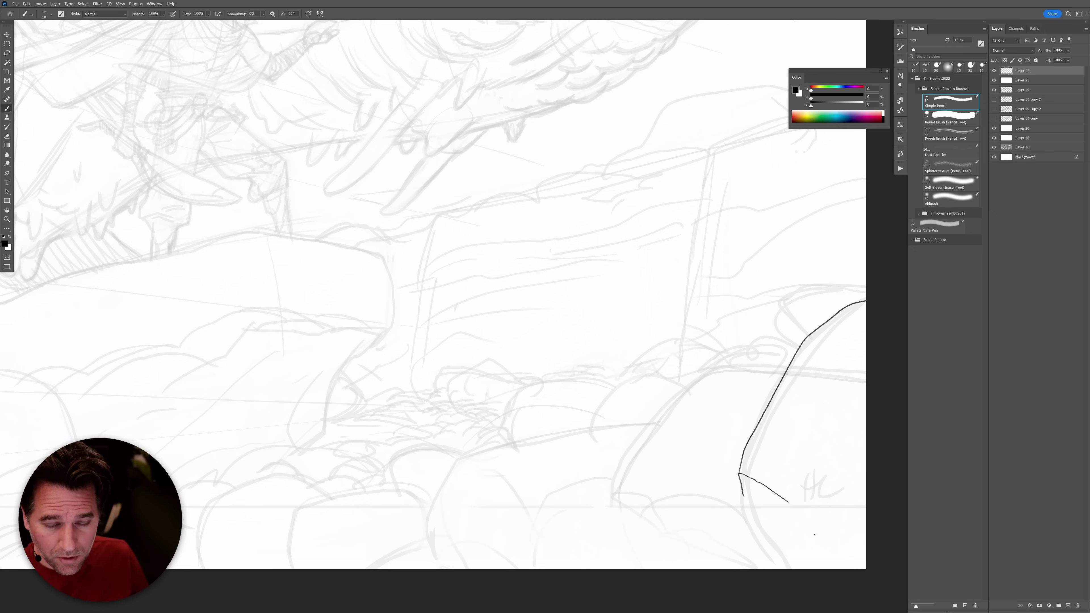
{"action": "key", "text": "ctrl+z"}
{"action": "key", "text": "ctrl+z"}
{"action": "key", "text": "ctrl+z"}
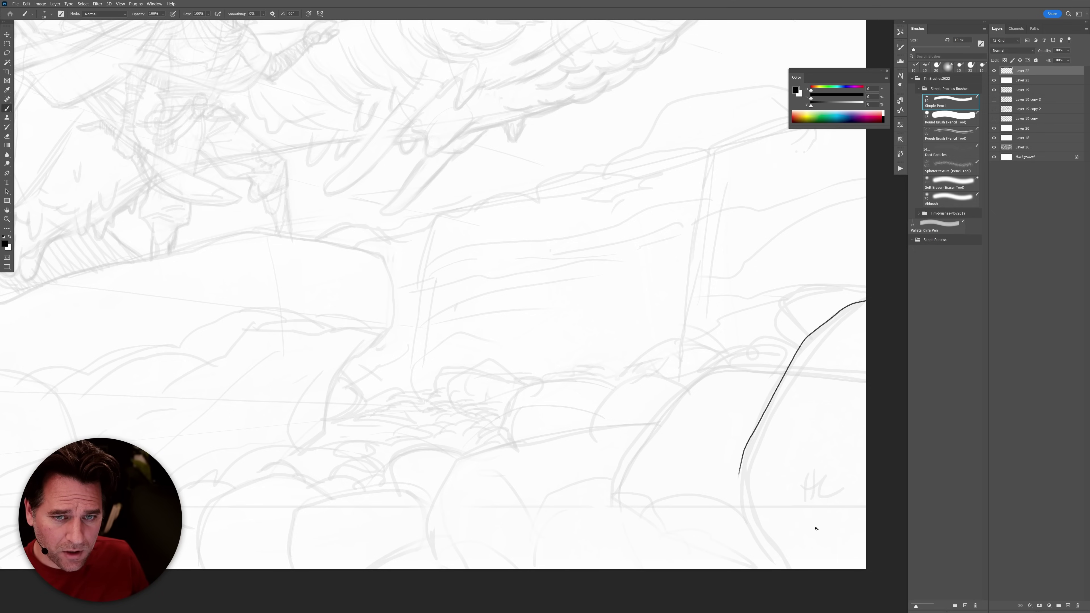
Ink the angular boulder in the canvas's lower-right corner, with cracks across its face and an outline down to the bottom edge.
{"action": "mouse_move", "coordinate": [866, 298]}
{"action": "left_mouse_down"}
{"action": "mouse_move", "coordinate": [802, 346]}
{"action": "mouse_move", "coordinate": [742, 475]}
{"action": "mouse_move", "coordinate": [767, 488]}
{"action": "mouse_move", "coordinate": [784, 452]}
{"action": "mouse_move", "coordinate": [849, 472]}
{"action": "left_mouse_up"}
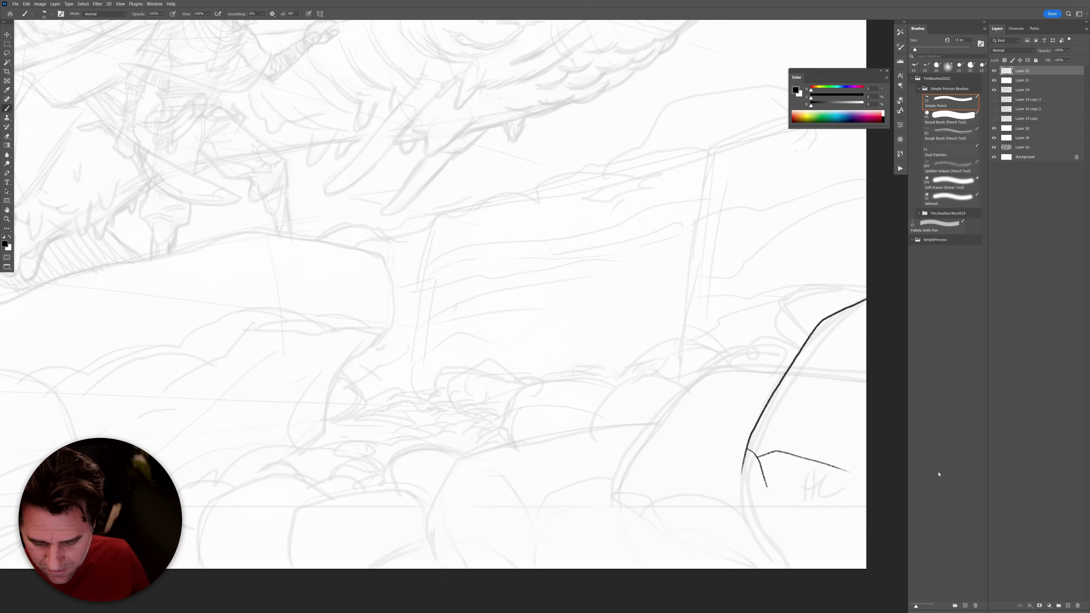
{"action": "mouse_move", "coordinate": [870, 336]}
{"action": "left_mouse_down"}
{"action": "mouse_move", "coordinate": [781, 378]}
{"action": "mouse_move", "coordinate": [824, 338]}
{"action": "left_mouse_up"}
{"action": "left_click_drag", "start_coordinate": [824, 337], "coordinate": [840, 315]}
{"action": "left_click_drag", "start_coordinate": [827, 354], "coordinate": [815, 361]}
{"action": "mouse_move", "coordinate": [741, 475]}
{"action": "left_mouse_down"}
{"action": "mouse_move", "coordinate": [754, 521]}
{"action": "mouse_move", "coordinate": [802, 568]}
{"action": "left_mouse_up"}
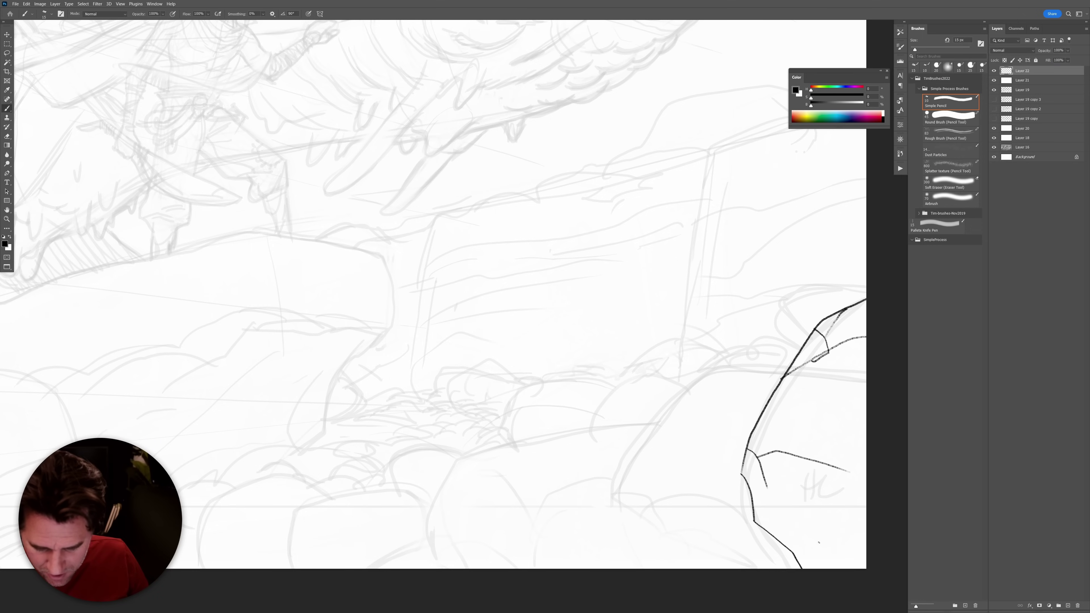
Ink the second boulder beside the corner boulder, with ridges along its underside, and the low rocks beneath both.
{"action": "mouse_move", "coordinate": [783, 371]}
{"action": "left_mouse_down"}
{"action": "mouse_move", "coordinate": [700, 375]}
{"action": "mouse_move", "coordinate": [626, 453]}
{"action": "mouse_move", "coordinate": [609, 502]}
{"action": "mouse_move", "coordinate": [670, 545]}
{"action": "left_mouse_up"}
{"action": "mouse_move", "coordinate": [747, 493]}
{"action": "left_mouse_down"}
{"action": "mouse_move", "coordinate": [651, 501]}
{"action": "mouse_move", "coordinate": [609, 492]}
{"action": "mouse_move", "coordinate": [646, 515]}
{"action": "mouse_move", "coordinate": [638, 510]}
{"action": "mouse_move", "coordinate": [695, 520]}
{"action": "left_mouse_up"}
{"action": "left_click_drag", "start_coordinate": [772, 459], "coordinate": [784, 463]}
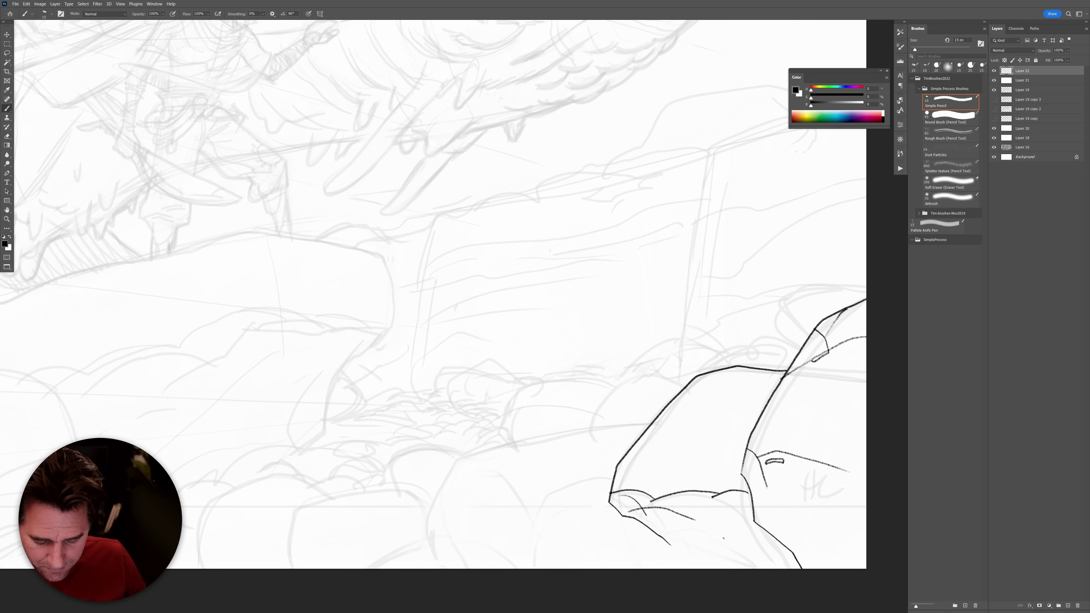
{"action": "mouse_move", "coordinate": [744, 536]}
{"action": "left_mouse_down"}
{"action": "mouse_move", "coordinate": [638, 556]}
{"action": "mouse_move", "coordinate": [627, 568]}
{"action": "left_mouse_up"}
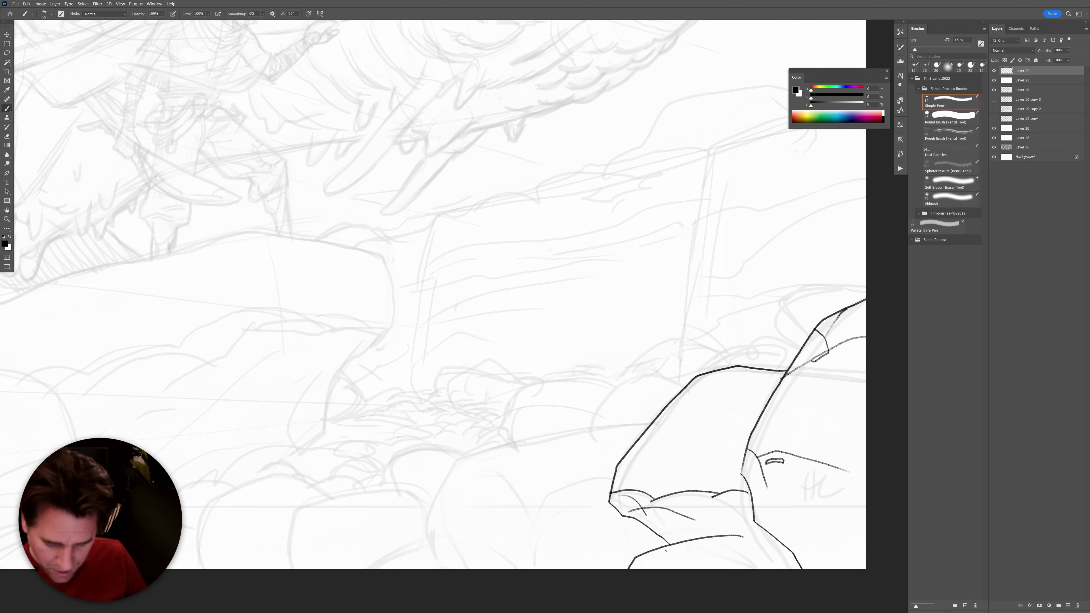
{"action": "mouse_move", "coordinate": [748, 555]}
{"action": "left_mouse_down"}
{"action": "mouse_move", "coordinate": [748, 564]}
{"action": "mouse_move", "coordinate": [689, 567]}
{"action": "left_mouse_up"}
{"action": "mouse_move", "coordinate": [769, 536]}
{"action": "left_mouse_down"}
{"action": "mouse_move", "coordinate": [749, 546]}
{"action": "mouse_move", "coordinate": [783, 559]}
{"action": "left_mouse_up"}
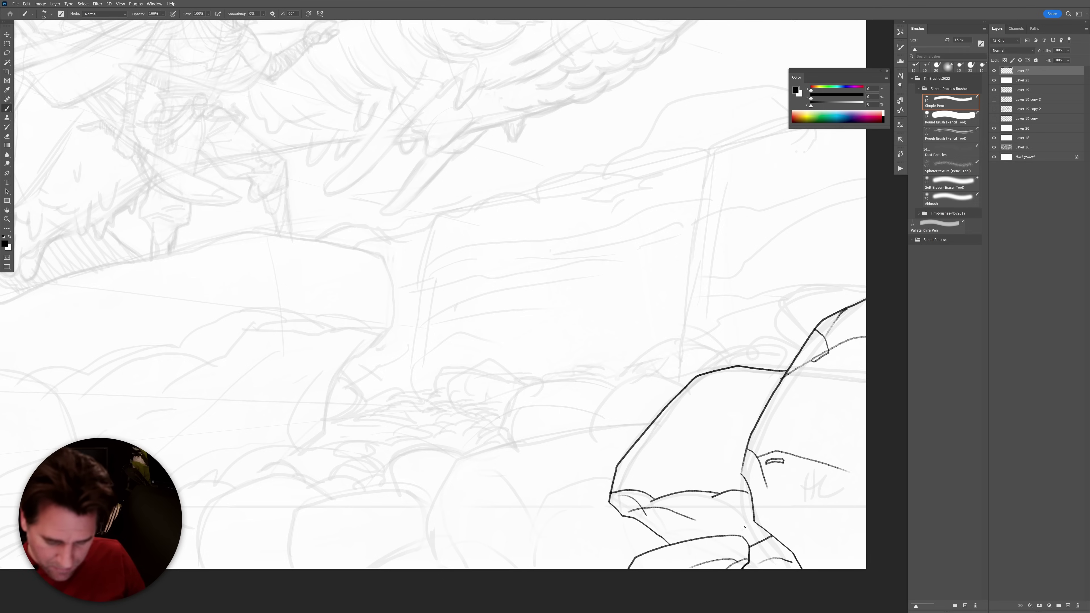
Add short crack and edge texture strokes to the faces of the two lower-right boulders.
{"action": "left_click_drag", "start_coordinate": [734, 425], "coordinate": [770, 327]}
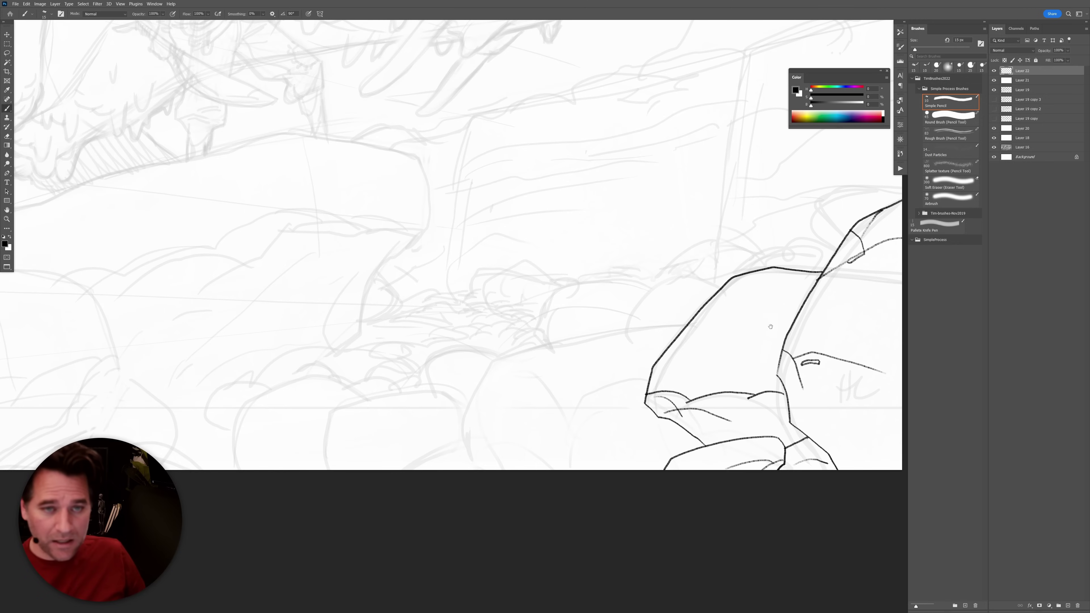
{"action": "left_click_drag", "start_coordinate": [841, 360], "coordinate": [865, 337]}
{"action": "mouse_move", "coordinate": [839, 271]}
{"action": "left_mouse_down"}
{"action": "mouse_move", "coordinate": [809, 306]}
{"action": "mouse_move", "coordinate": [756, 277]}
{"action": "mouse_move", "coordinate": [697, 322]}
{"action": "left_mouse_up"}
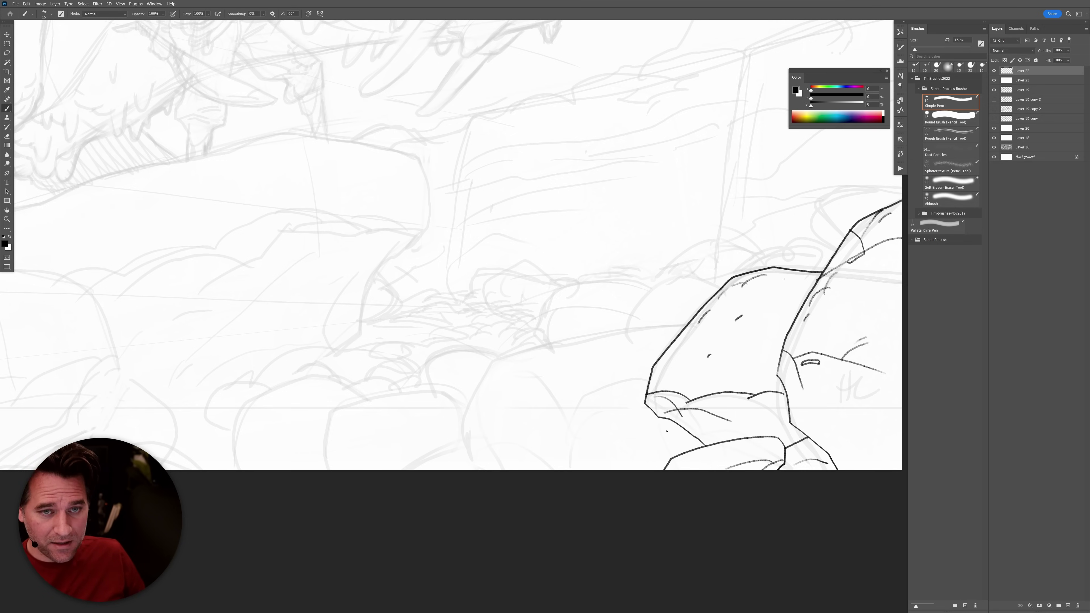
Ink the long sloping boulder in the canvas's lower-left corner and the rounded rock in front of it, with creases near its base.
{"action": "scroll", "coordinate": [788, 380], "scroll_direction": "down", "scroll_amount": 4}
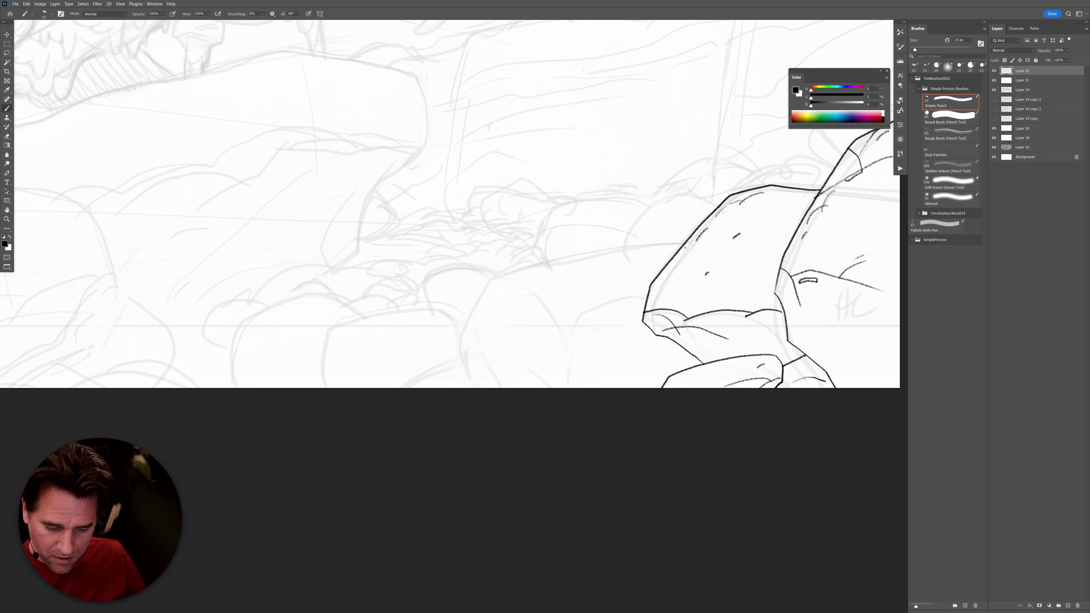
{"action": "left_click_drag", "start_coordinate": [636, 416], "coordinate": [873, 464]}
{"action": "left_click_drag", "start_coordinate": [646, 420], "coordinate": [875, 468]}
{"action": "left_click_drag", "start_coordinate": [602, 434], "coordinate": [783, 411]}
{"action": "mouse_move", "coordinate": [414, 448]}
{"action": "left_mouse_down"}
{"action": "mouse_move", "coordinate": [452, 435]}
{"action": "mouse_move", "coordinate": [447, 400]}
{"action": "mouse_move", "coordinate": [424, 382]}
{"action": "mouse_move", "coordinate": [377, 393]}
{"action": "mouse_move", "coordinate": [318, 438]}
{"action": "left_mouse_up"}
{"action": "mouse_move", "coordinate": [450, 412]}
{"action": "left_mouse_down"}
{"action": "mouse_move", "coordinate": [420, 430]}
{"action": "mouse_move", "coordinate": [367, 431]}
{"action": "mouse_move", "coordinate": [430, 431]}
{"action": "left_mouse_up"}
{"action": "mouse_move", "coordinate": [374, 384]}
{"action": "left_mouse_down"}
{"action": "mouse_move", "coordinate": [281, 314]}
{"action": "mouse_move", "coordinate": [182, 277]}
{"action": "left_mouse_up"}
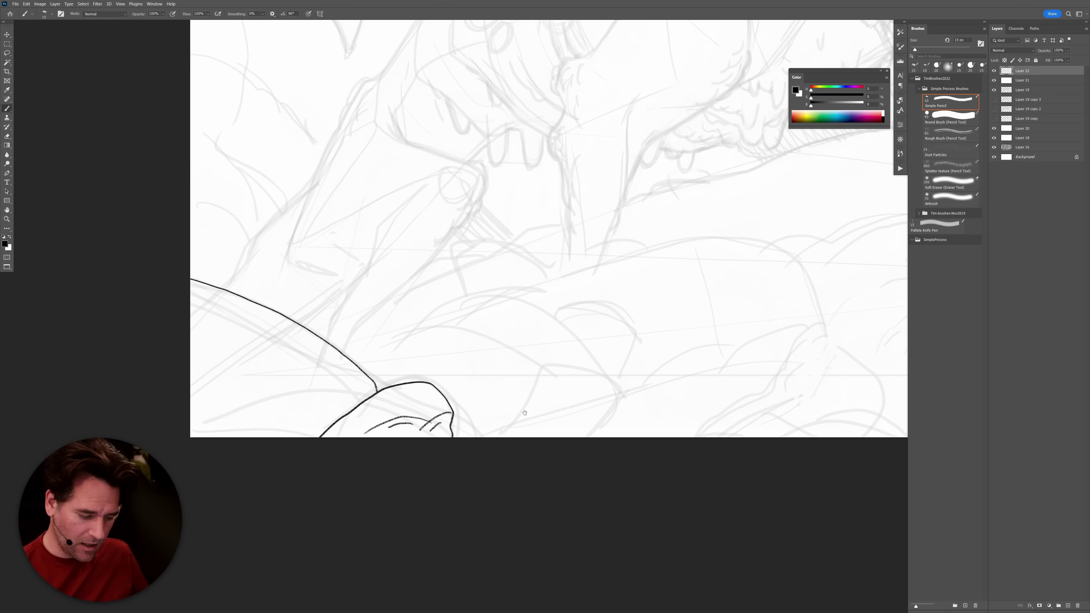
Add ridge and crack lines across the lower-left sloping boulder, and ink a small rock and surface marks along its base.
{"action": "left_click_drag", "start_coordinate": [525, 413], "coordinate": [775, 379]}
{"action": "mouse_move", "coordinate": [617, 363]}
{"action": "left_mouse_down"}
{"action": "mouse_move", "coordinate": [549, 367]}
{"action": "mouse_move", "coordinate": [521, 345]}
{"action": "mouse_move", "coordinate": [494, 348]}
{"action": "left_mouse_up"}
{"action": "mouse_move", "coordinate": [586, 369]}
{"action": "left_mouse_down"}
{"action": "mouse_move", "coordinate": [493, 354]}
{"action": "mouse_move", "coordinate": [428, 327]}
{"action": "left_mouse_up"}
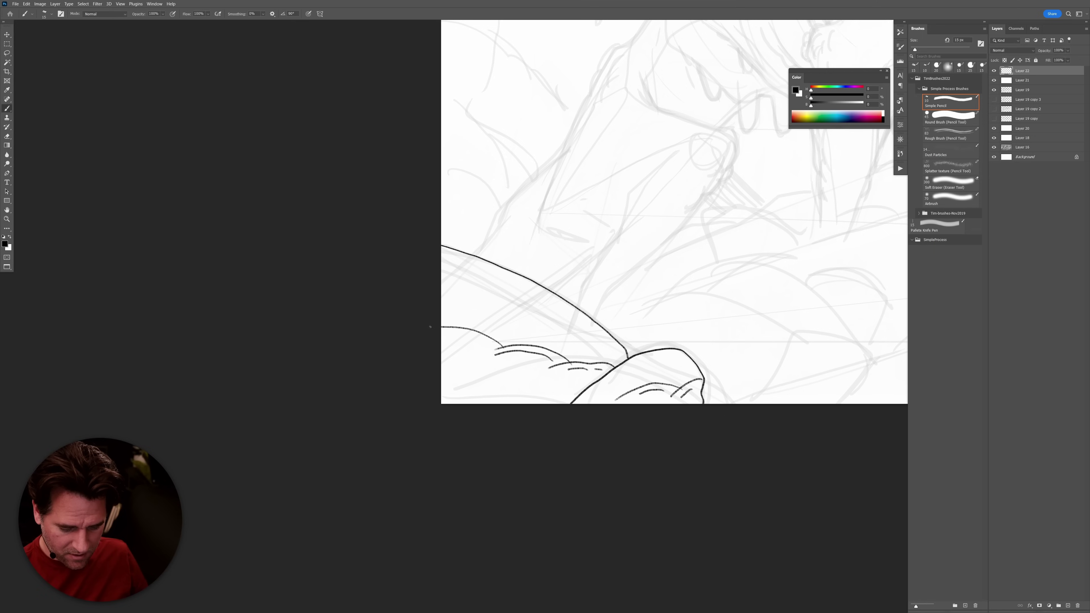
{"action": "mouse_move", "coordinate": [609, 334]}
{"action": "left_mouse_down"}
{"action": "mouse_move", "coordinate": [568, 344]}
{"action": "mouse_move", "coordinate": [521, 331]}
{"action": "left_mouse_up"}
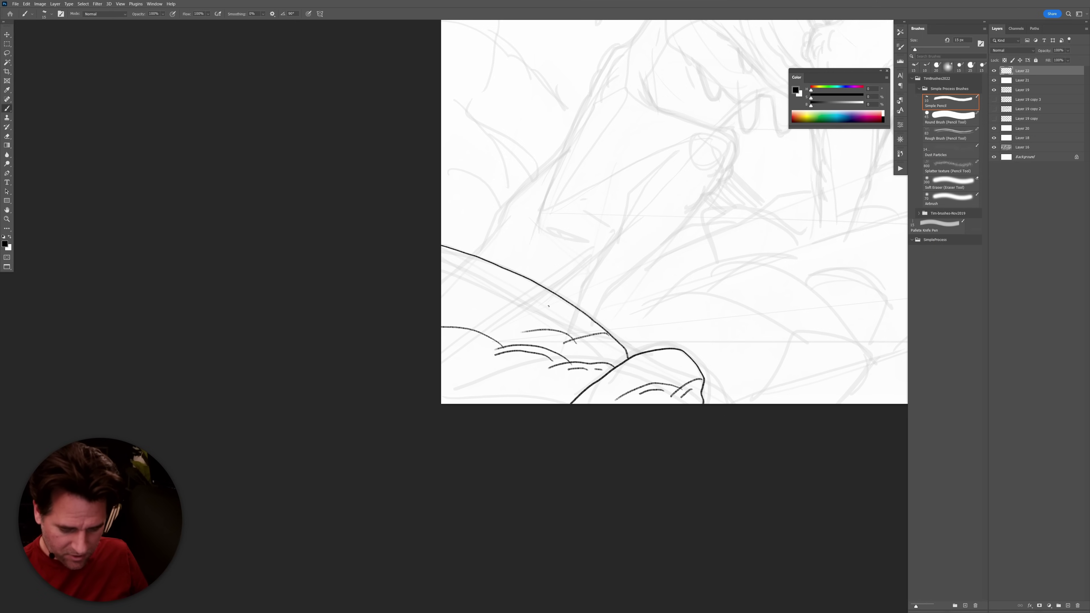
{"action": "mouse_move", "coordinate": [557, 297]}
{"action": "left_mouse_down"}
{"action": "mouse_move", "coordinate": [454, 266]}
{"action": "mouse_move", "coordinate": [440, 247]}
{"action": "left_mouse_up"}
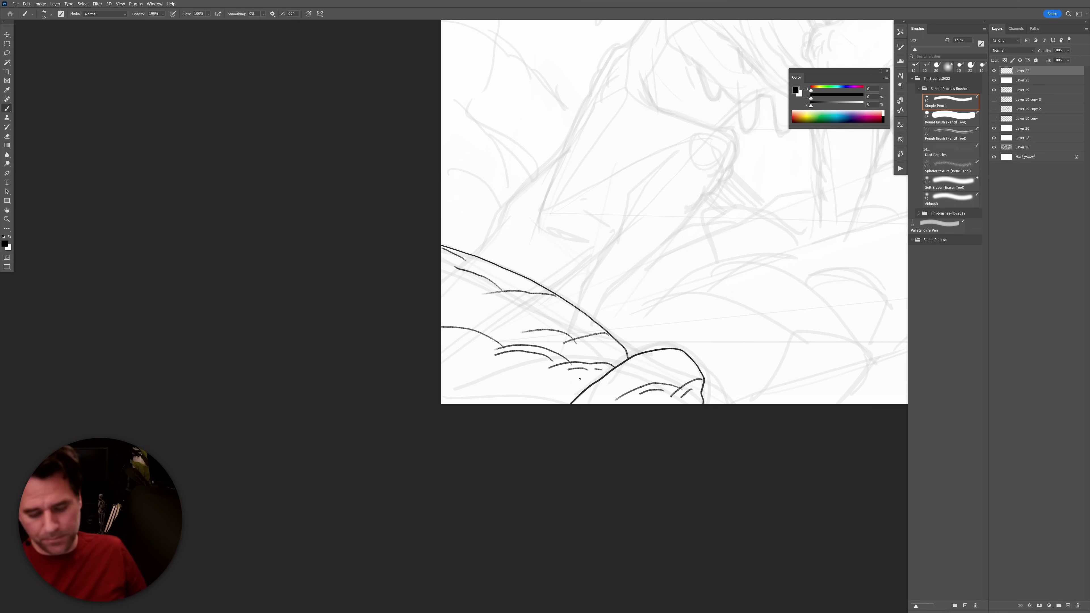
{"action": "mouse_move", "coordinate": [442, 361]}
{"action": "left_mouse_down"}
{"action": "mouse_move", "coordinate": [512, 382]}
{"action": "mouse_move", "coordinate": [524, 408]}
{"action": "mouse_move", "coordinate": [494, 389]}
{"action": "mouse_move", "coordinate": [458, 393]}
{"action": "mouse_move", "coordinate": [488, 395]}
{"action": "left_mouse_up"}
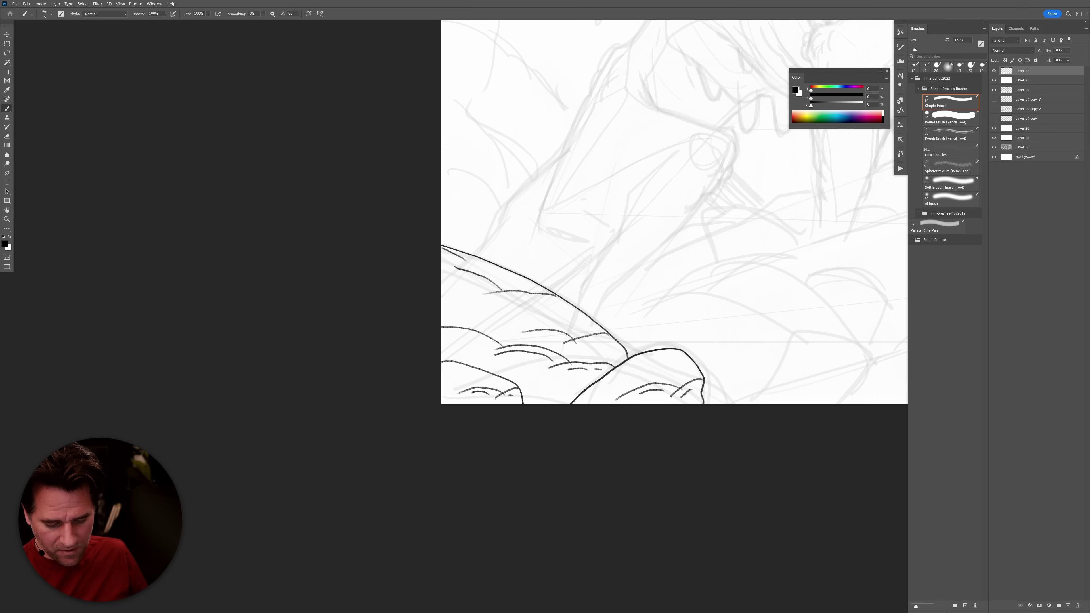
{"action": "mouse_move", "coordinate": [534, 361]}
{"action": "left_mouse_down"}
{"action": "mouse_move", "coordinate": [524, 358]}
{"action": "mouse_move", "coordinate": [564, 384]}
{"action": "left_mouse_up"}
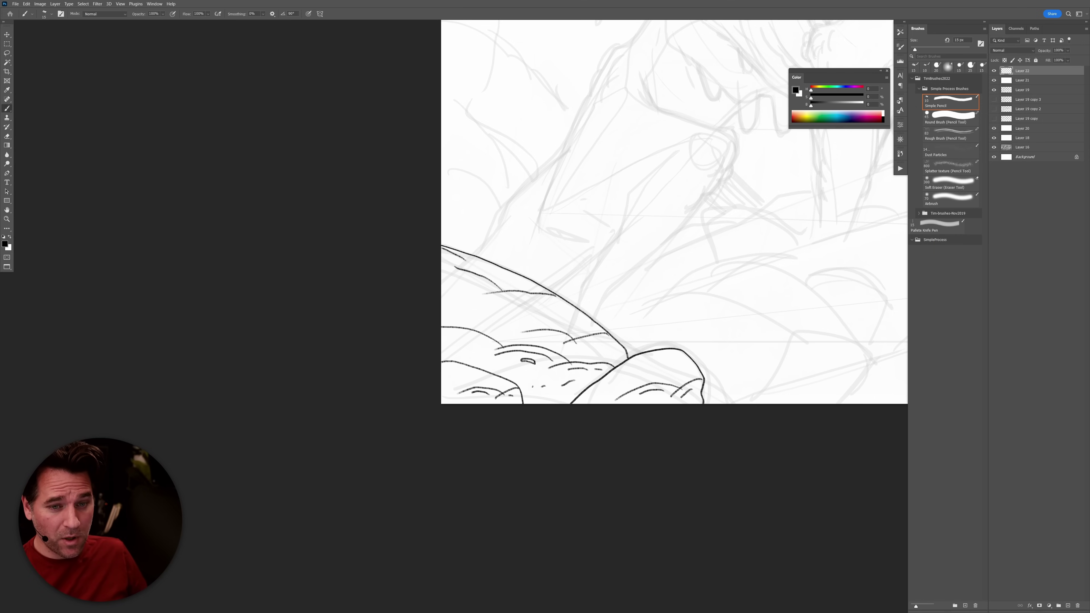
Compare the inked foreground rocks in both lower corners against the rest of the composition.
{"action": "scroll", "coordinate": [792, 394], "scroll_direction": "right", "scroll_amount": 10}
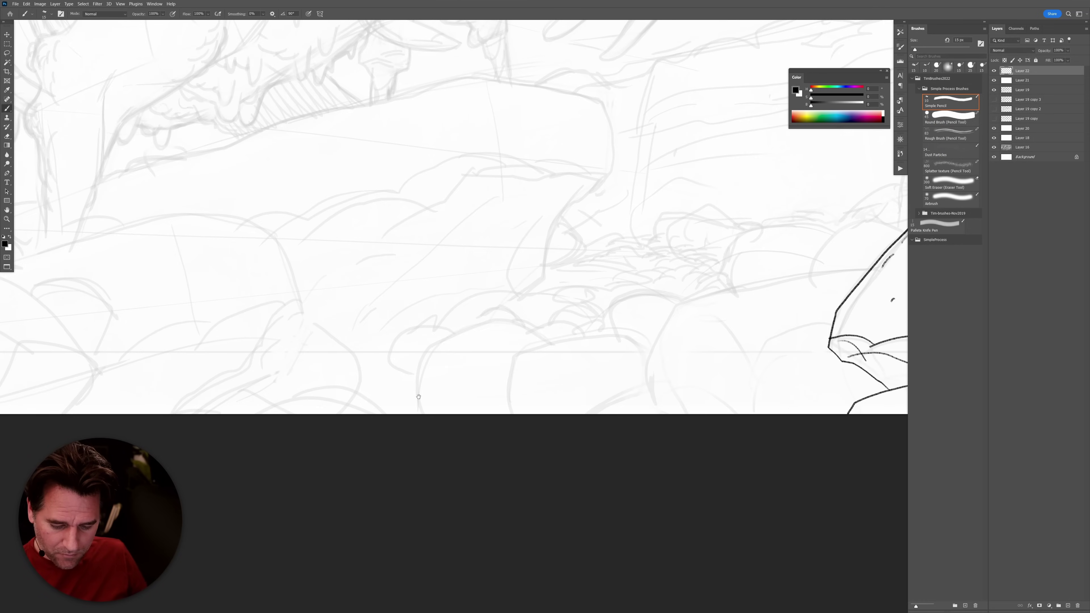
{"action": "scroll", "coordinate": [771, 375], "scroll_direction": "right", "scroll_amount": 10}
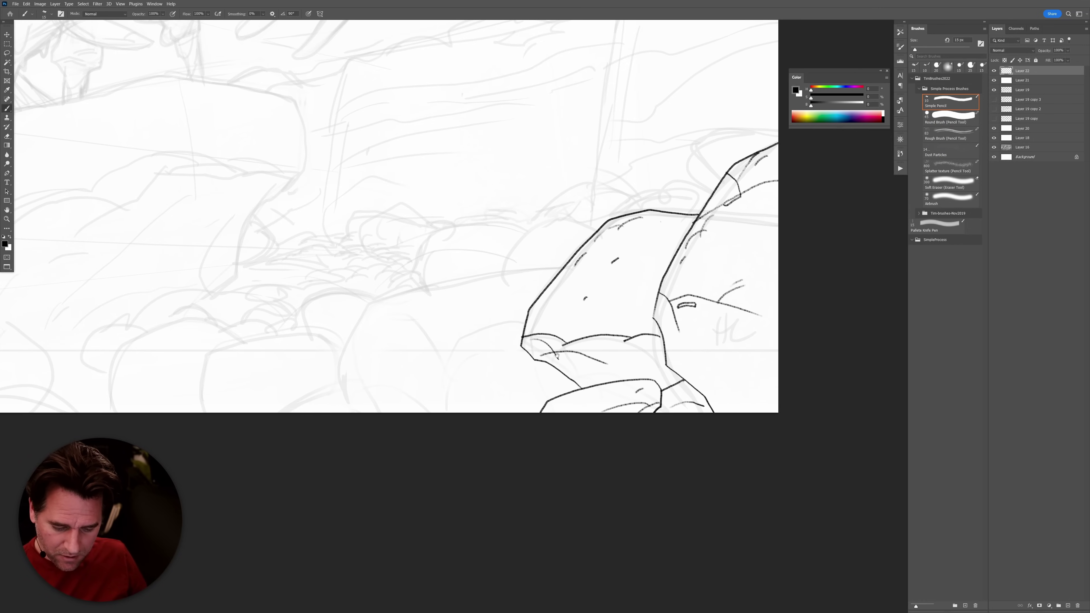
{"action": "scroll", "coordinate": [557, 355], "scroll_direction": "down", "scroll_amount": 3}
{"action": "scroll", "coordinate": [672, 355], "scroll_direction": "down", "scroll_amount": 2}
{"action": "scroll", "coordinate": [701, 336], "scroll_direction": "up", "scroll_amount": 1}
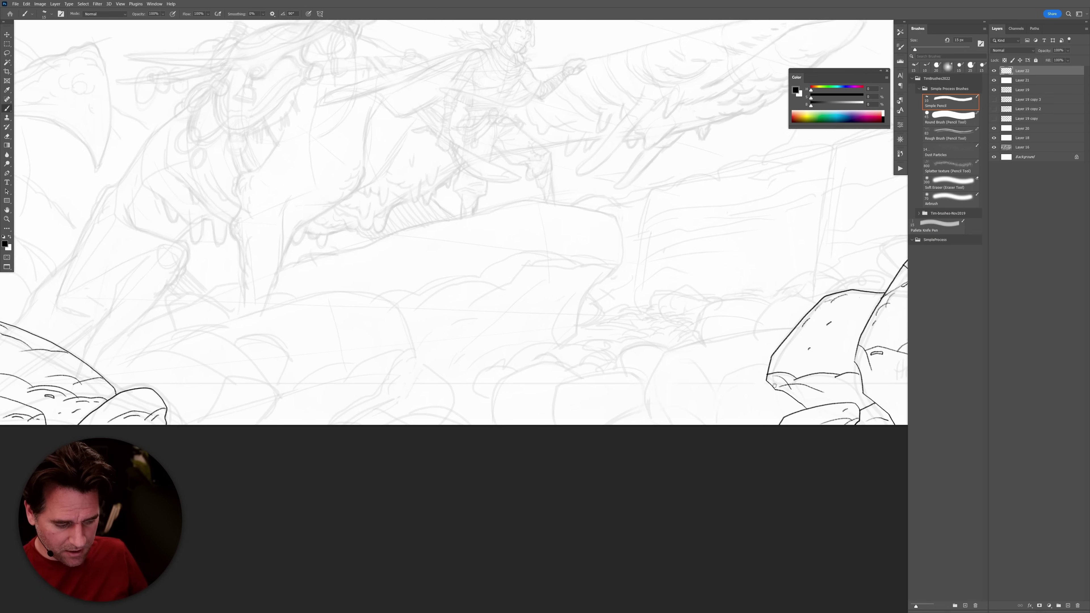
{"action": "scroll", "coordinate": [774, 385], "scroll_direction": "down", "scroll_amount": 1}
{"action": "scroll", "coordinate": [820, 388], "scroll_direction": "up", "scroll_amount": 2}
Rename the layer holding the inked foreground rocks to FG.
{"action": "key", "text": "alt+bracketleft"}
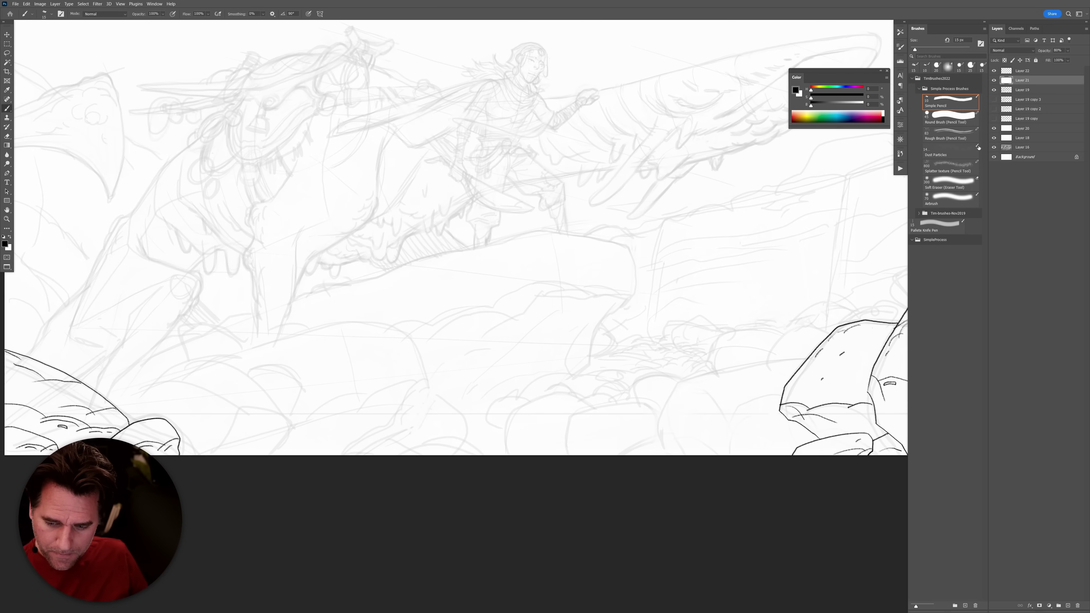
{"action": "left_click", "coordinate": [1023, 73]}
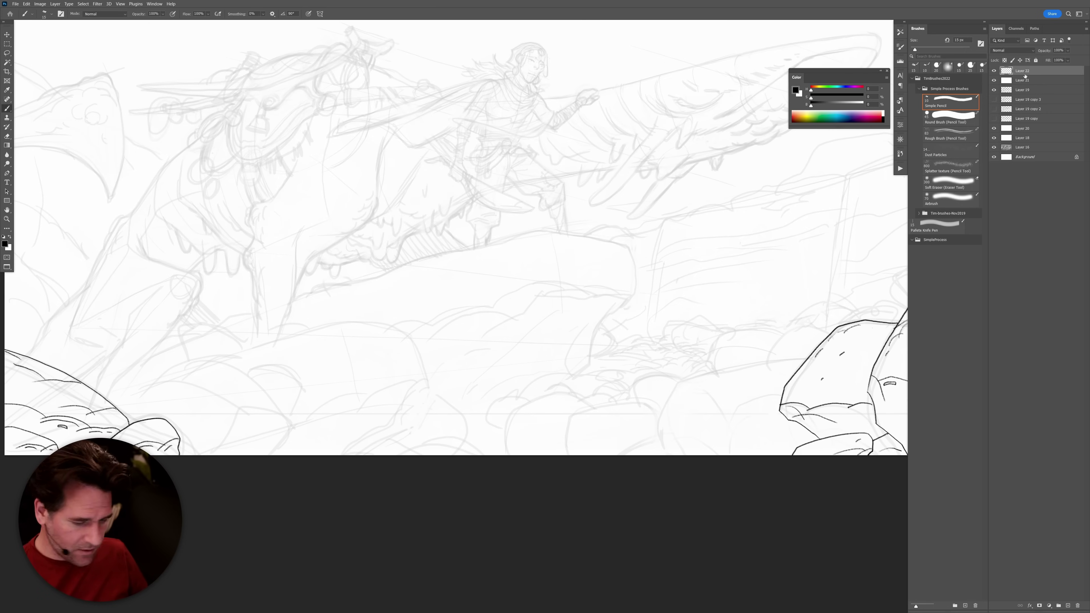
{"action": "double_click", "coordinate": [1022, 72]}
{"action": "type", "text": "F"}
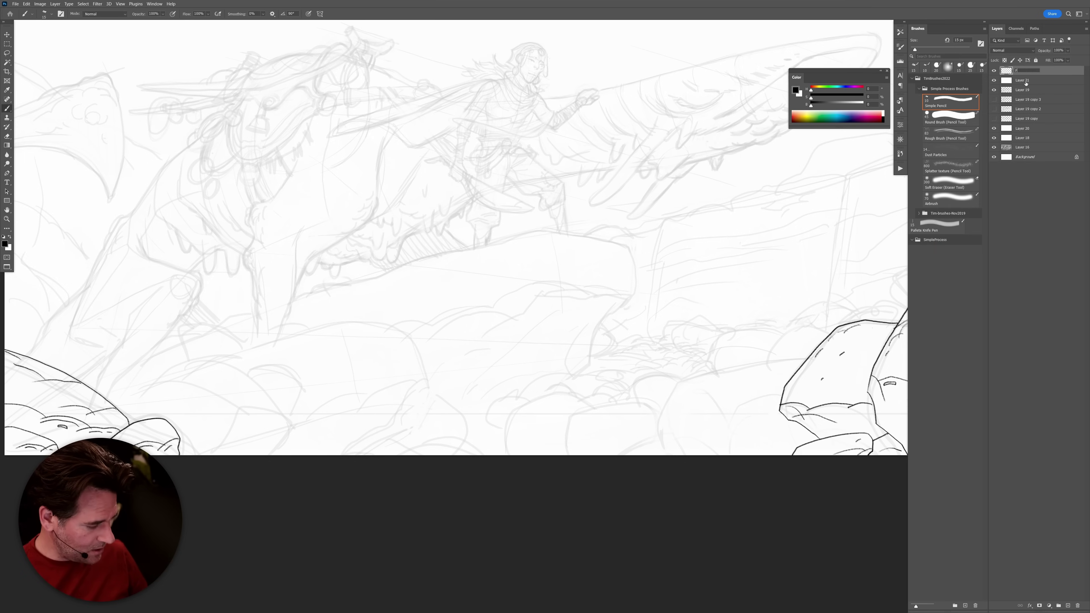
{"action": "type", "text": "G"}
Add two empty layers between the FG layer and the white overlay, and name them as numbered FG layers.
{"action": "left_click", "coordinate": [1031, 83]}
{"action": "key", "text": "ctrl+shift+alt+n"}
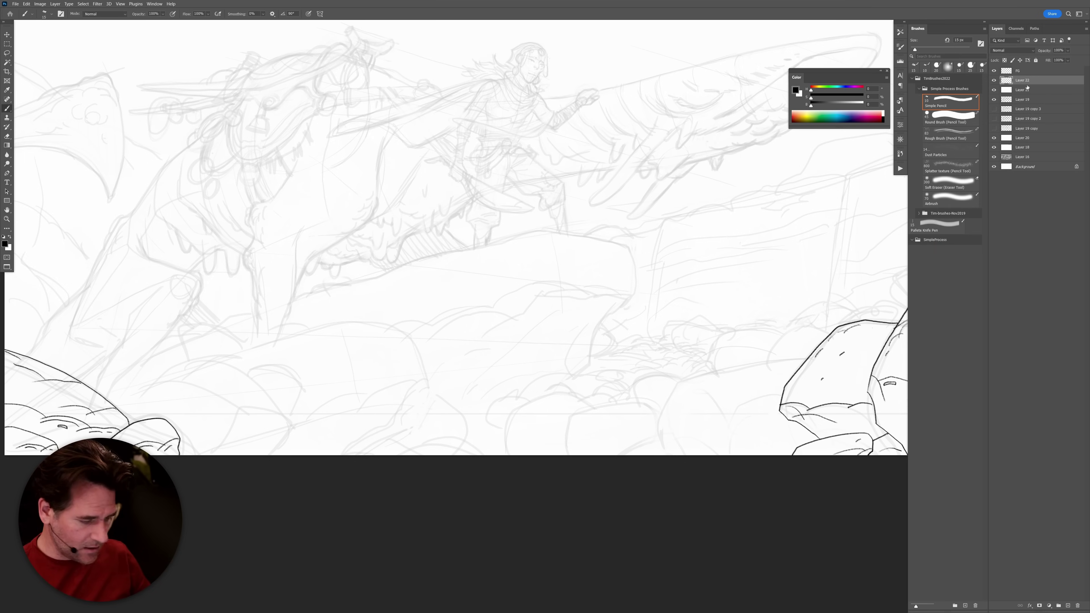
{"action": "key", "text": "ctrl+shift+alt+n"}
{"action": "double_click", "coordinate": [1025, 81]}
{"action": "type", "text": "FG1"}
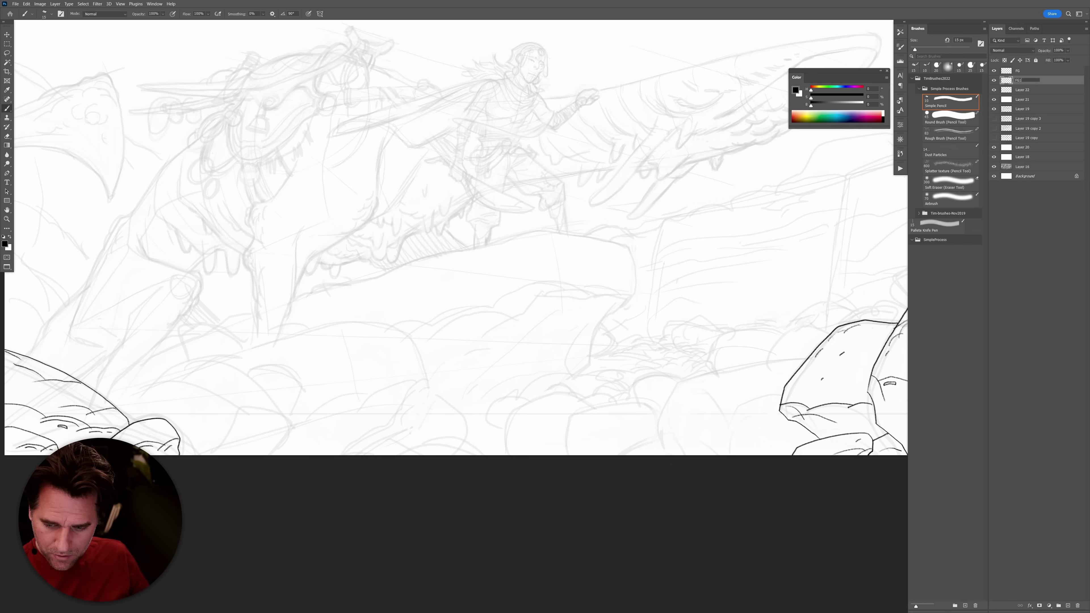
{"action": "double_click", "coordinate": [1023, 90]}
{"action": "type", "text": "F"}
{"action": "key", "text": "Return"}
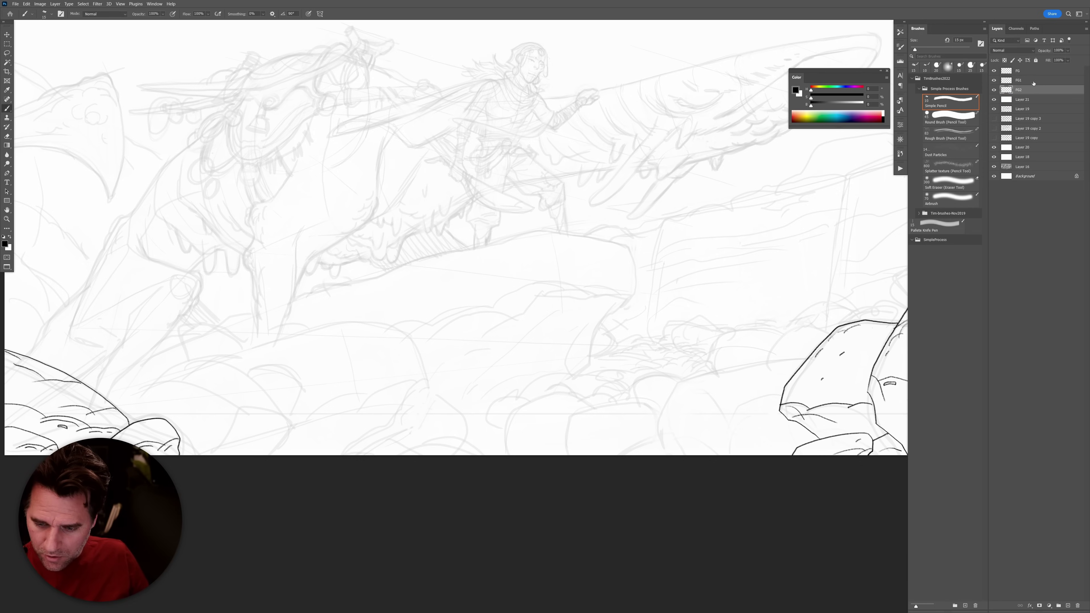
On the middle FG layer, ink the outlines of a broad flat boulder at lower right and a rounded boulder beside the lower-left rocks.
{"action": "left_click", "coordinate": [1035, 81]}
{"action": "mouse_move", "coordinate": [857, 361]}
{"action": "left_mouse_down"}
{"action": "mouse_move", "coordinate": [764, 343]}
{"action": "mouse_move", "coordinate": [760, 331]}
{"action": "mouse_move", "coordinate": [873, 288]}
{"action": "mouse_move", "coordinate": [706, 304]}
{"action": "left_mouse_up"}
{"action": "key", "text": "ctrl+z"}
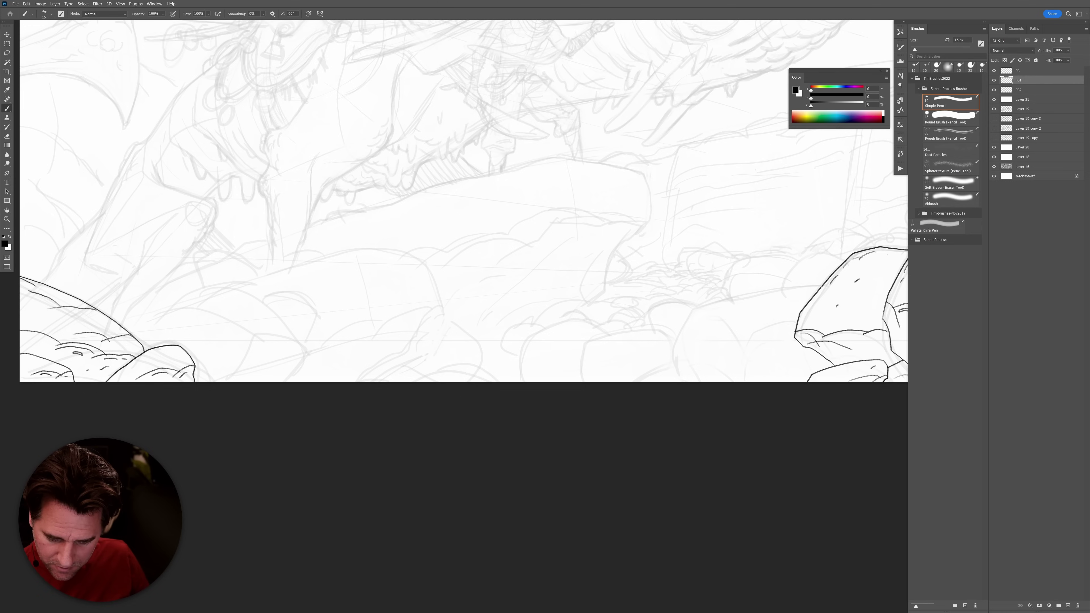
{"action": "mouse_move", "coordinate": [821, 285]}
{"action": "left_mouse_down"}
{"action": "mouse_move", "coordinate": [709, 302]}
{"action": "mouse_move", "coordinate": [672, 346]}
{"action": "mouse_move", "coordinate": [671, 370]}
{"action": "mouse_move", "coordinate": [686, 382]}
{"action": "left_mouse_up"}
{"action": "mouse_move", "coordinate": [523, 360]}
{"action": "left_mouse_down"}
{"action": "mouse_move", "coordinate": [553, 355]}
{"action": "mouse_move", "coordinate": [618, 378]}
{"action": "mouse_move", "coordinate": [611, 389]}
{"action": "mouse_move", "coordinate": [613, 362]}
{"action": "mouse_move", "coordinate": [547, 314]}
{"action": "mouse_move", "coordinate": [483, 331]}
{"action": "mouse_move", "coordinate": [449, 360]}
{"action": "left_mouse_up"}
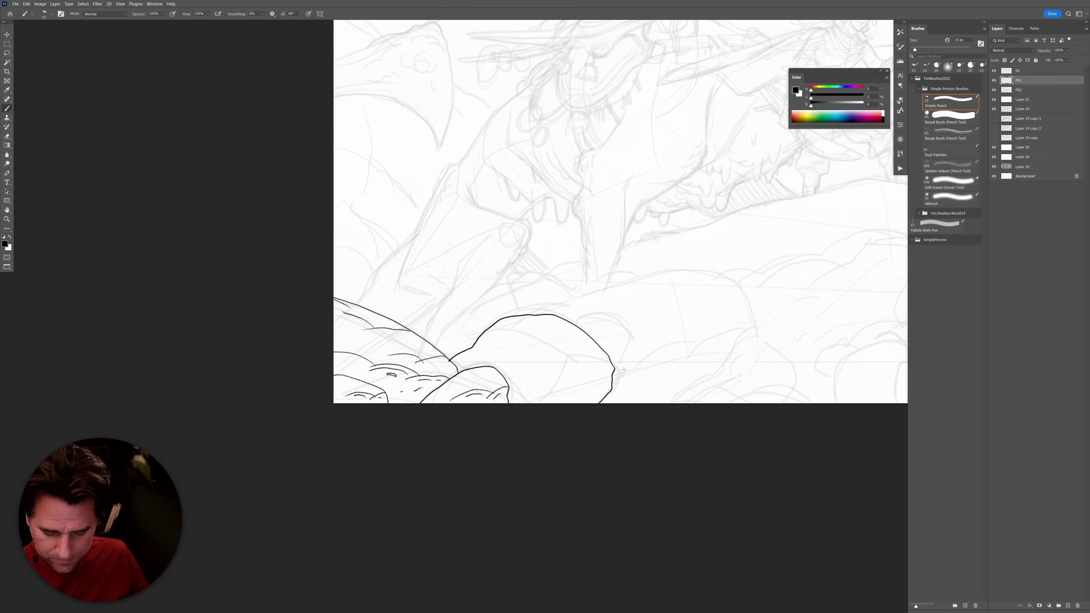
Ink curved ridge and crack lines across the rounded lower-left boulder, and outline a small rock at its base.
{"action": "mouse_move", "coordinate": [610, 369]}
{"action": "left_mouse_down"}
{"action": "mouse_move", "coordinate": [581, 384]}
{"action": "mouse_move", "coordinate": [568, 373]}
{"action": "mouse_move", "coordinate": [526, 385]}
{"action": "mouse_move", "coordinate": [542, 369]}
{"action": "mouse_move", "coordinate": [507, 365]}
{"action": "left_mouse_up"}
{"action": "left_click_drag", "start_coordinate": [604, 373], "coordinate": [528, 373]}
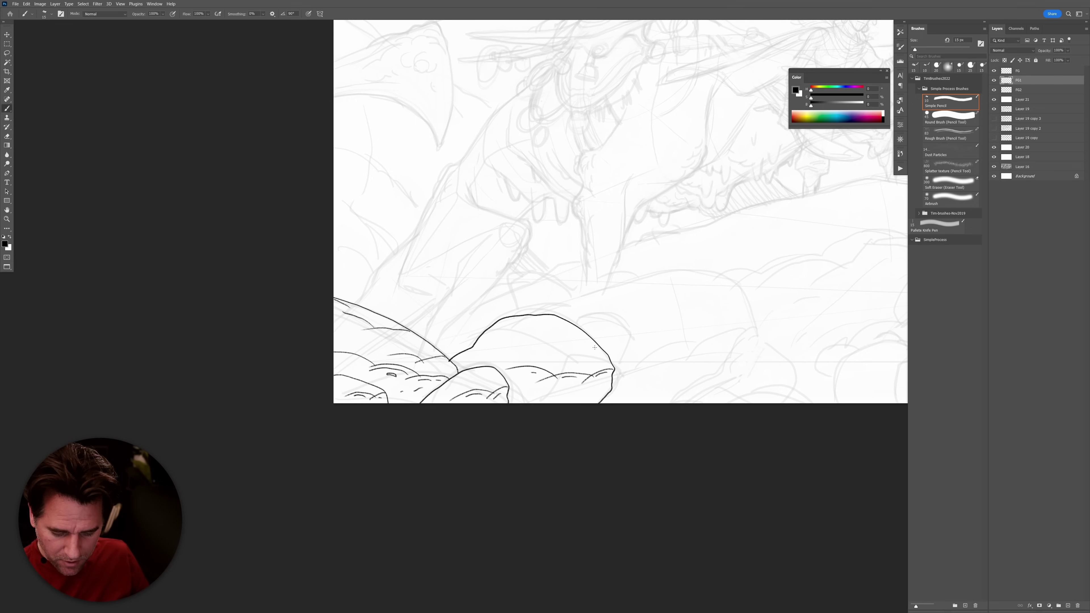
{"action": "mouse_move", "coordinate": [594, 344]}
{"action": "left_mouse_down"}
{"action": "mouse_move", "coordinate": [567, 355]}
{"action": "mouse_move", "coordinate": [538, 341]}
{"action": "left_mouse_up"}
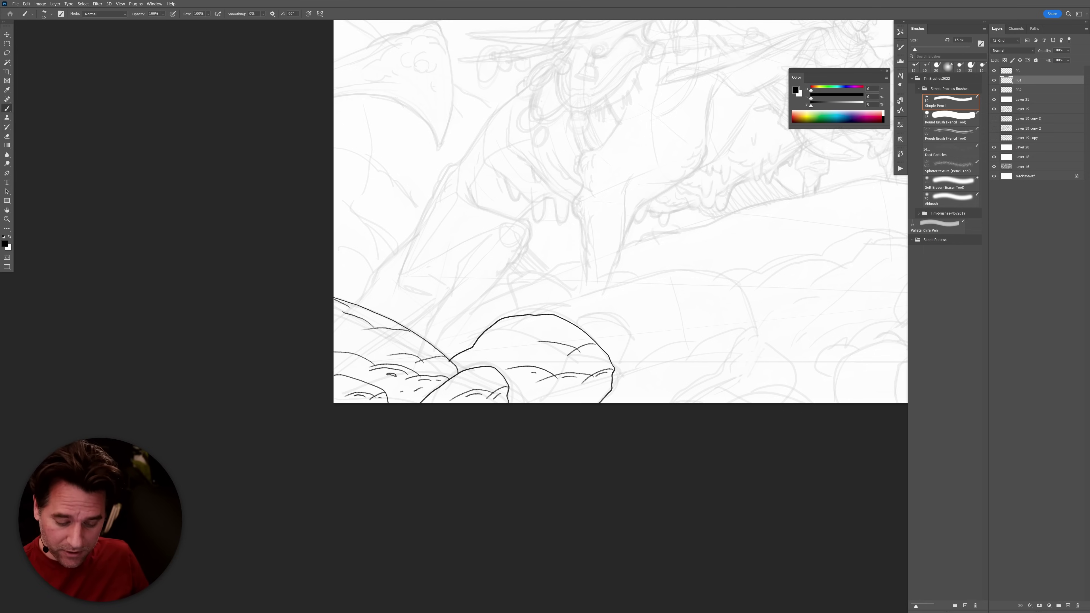
{"action": "left_click_drag", "start_coordinate": [506, 380], "coordinate": [548, 405]}
Add short surface marks to the rounded boulder's lower face and top edge and to the small rock, without hatching the shaded side.
{"action": "left_click_drag", "start_coordinate": [606, 387], "coordinate": [549, 402]}
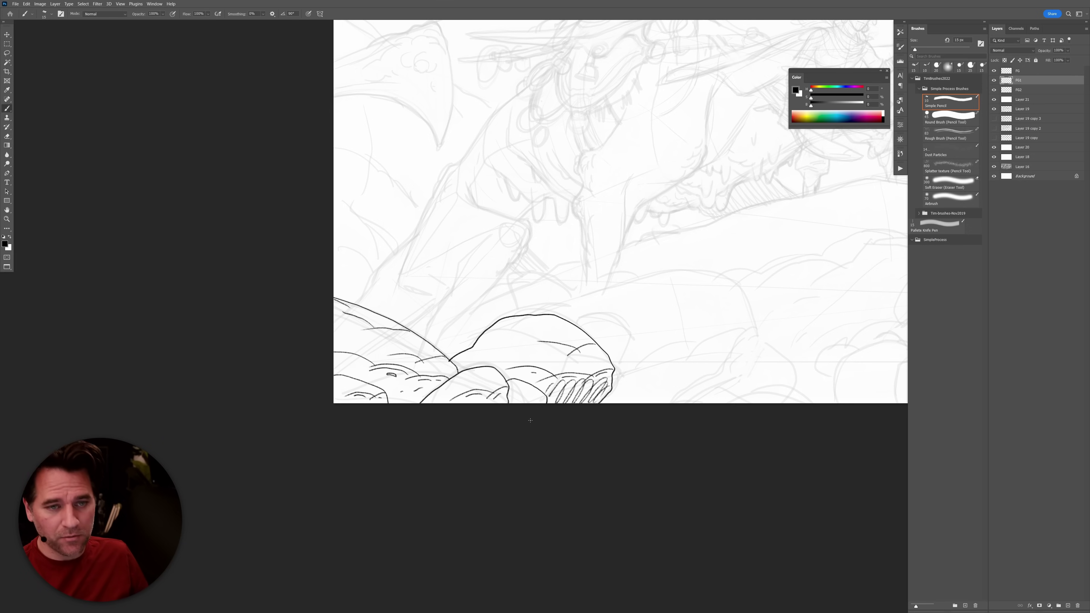
{"action": "key", "text": "ctrl+z"}
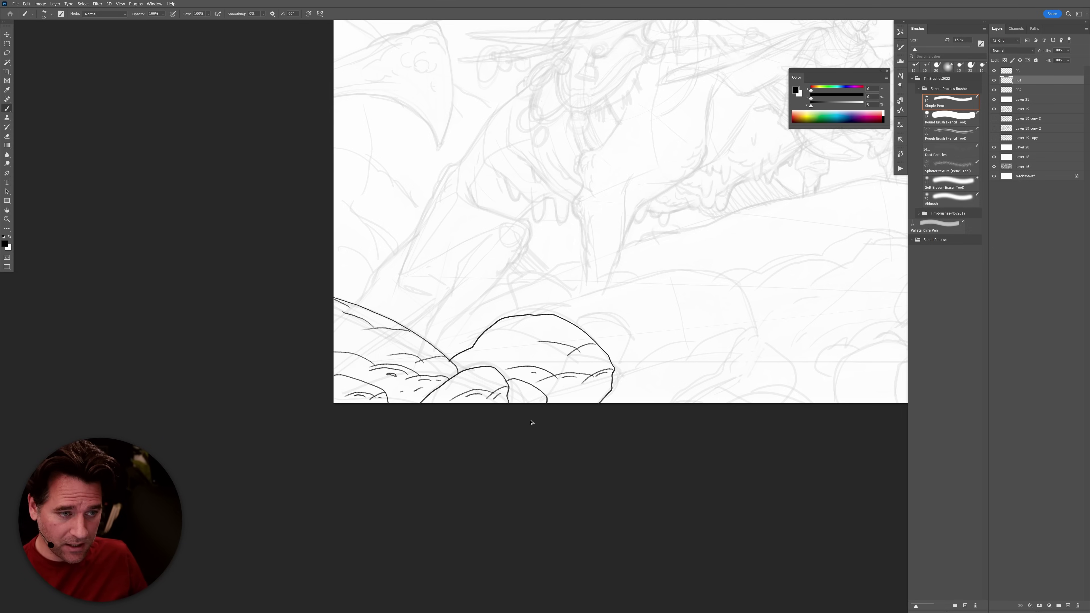
{"action": "left_click_drag", "start_coordinate": [605, 389], "coordinate": [567, 395]}
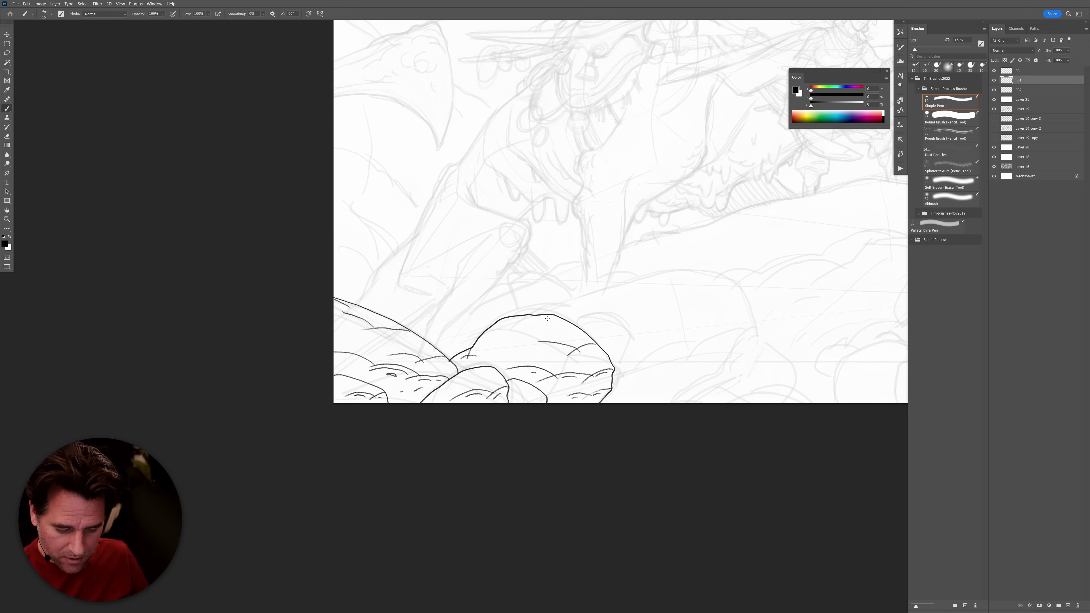
{"action": "left_click_drag", "start_coordinate": [542, 317], "coordinate": [524, 323]}
{"action": "mouse_move", "coordinate": [527, 318]}
{"action": "left_mouse_down"}
{"action": "mouse_move", "coordinate": [504, 325]}
{"action": "mouse_move", "coordinate": [546, 326]}
{"action": "mouse_move", "coordinate": [500, 333]}
{"action": "left_mouse_up"}
{"action": "left_click_drag", "start_coordinate": [496, 337], "coordinate": [490, 339]}
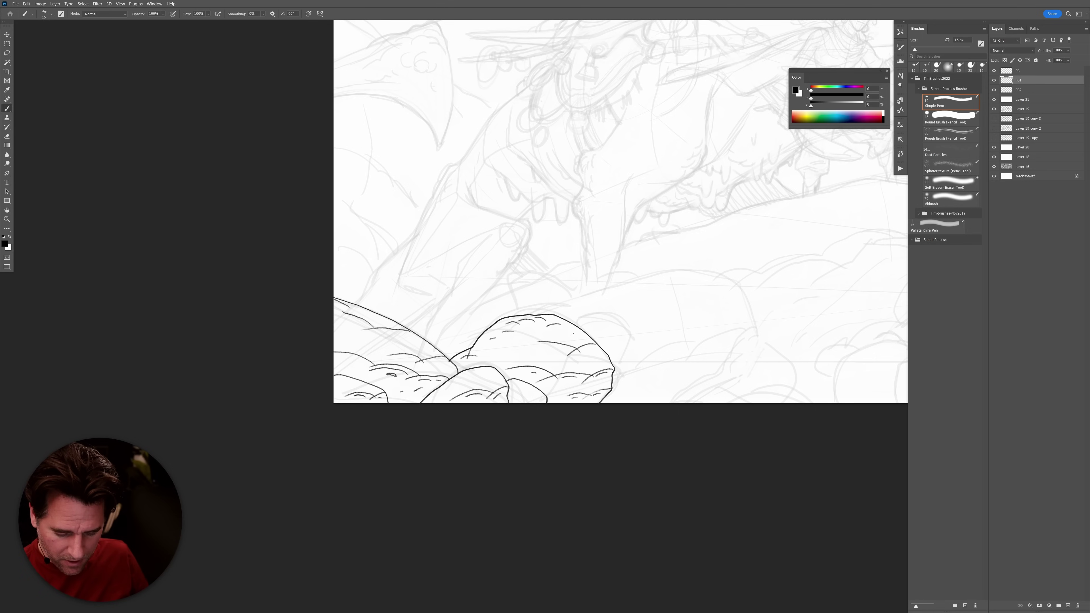
{"action": "left_click_drag", "start_coordinate": [533, 389], "coordinate": [519, 392]}
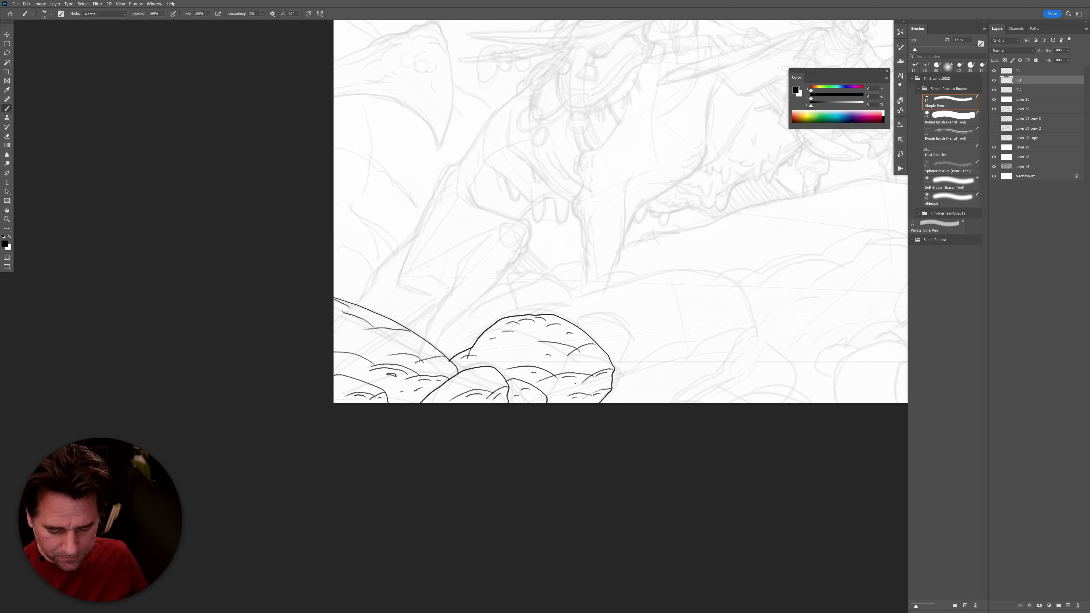
Ink plane edges, ridge lines and small surface marks inside the broad flat boulder at lower right.
{"action": "mouse_move", "coordinate": [730, 386]}
{"action": "left_mouse_down"}
{"action": "mouse_move", "coordinate": [627, 358]}
{"action": "mouse_move", "coordinate": [460, 388]}
{"action": "left_mouse_up"}
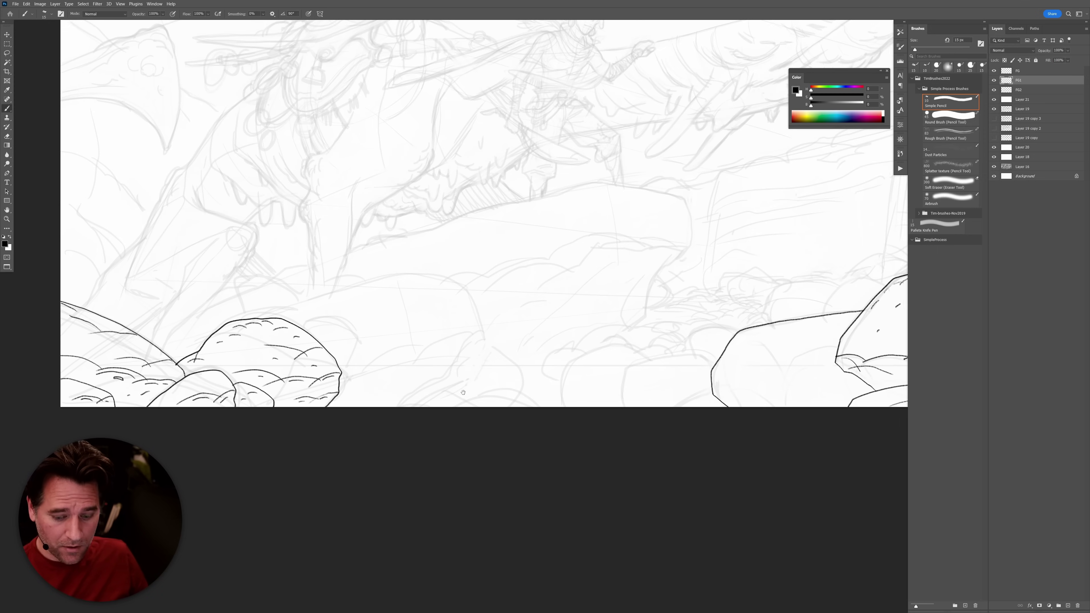
{"action": "mouse_move", "coordinate": [743, 330]}
{"action": "left_mouse_down"}
{"action": "mouse_move", "coordinate": [780, 366]}
{"action": "mouse_move", "coordinate": [833, 347]}
{"action": "left_mouse_up"}
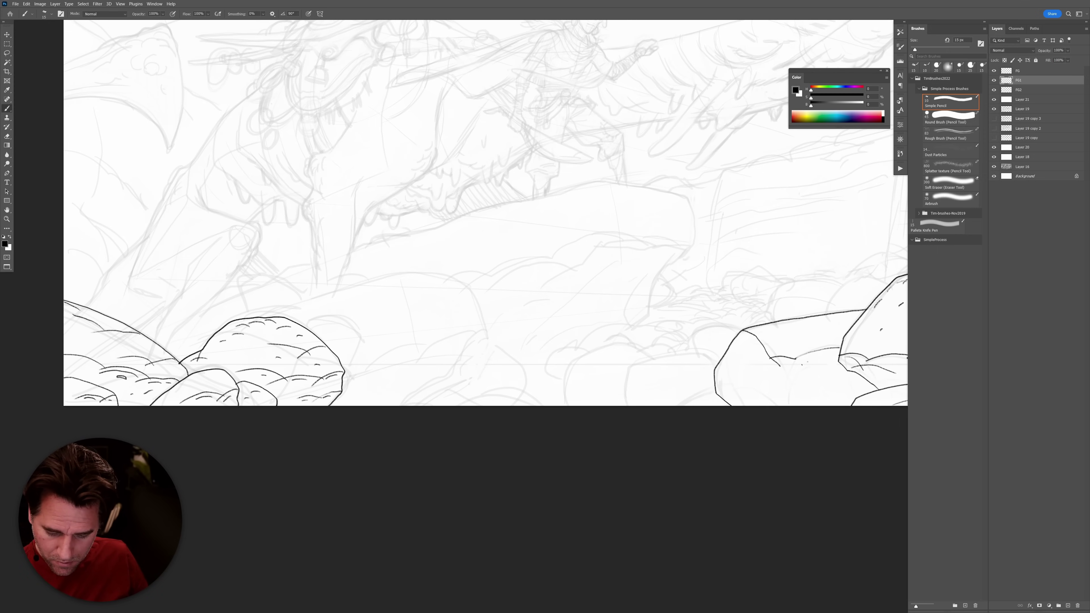
{"action": "left_click_drag", "start_coordinate": [742, 343], "coordinate": [765, 405]}
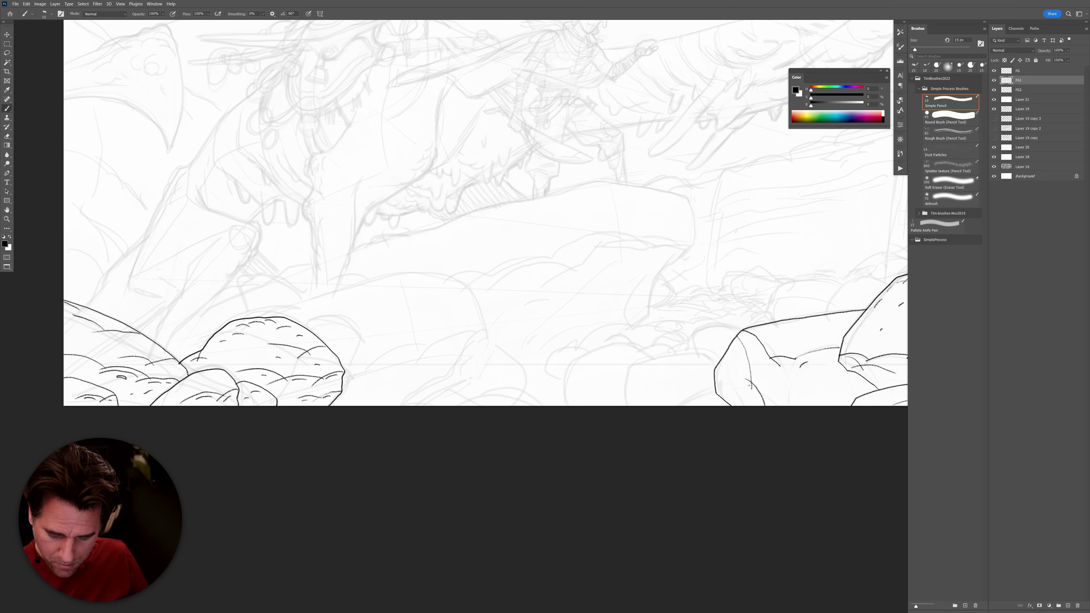
{"action": "mouse_move", "coordinate": [735, 344]}
{"action": "left_mouse_down"}
{"action": "mouse_move", "coordinate": [733, 398]}
{"action": "mouse_move", "coordinate": [748, 400]}
{"action": "left_mouse_up"}
{"action": "mouse_move", "coordinate": [834, 363]}
{"action": "left_mouse_down"}
{"action": "mouse_move", "coordinate": [801, 408]}
{"action": "mouse_move", "coordinate": [781, 378]}
{"action": "left_mouse_up"}
{"action": "mouse_move", "coordinate": [852, 383]}
{"action": "left_mouse_down"}
{"action": "mouse_move", "coordinate": [842, 398]}
{"action": "mouse_move", "coordinate": [826, 391]}
{"action": "left_mouse_up"}
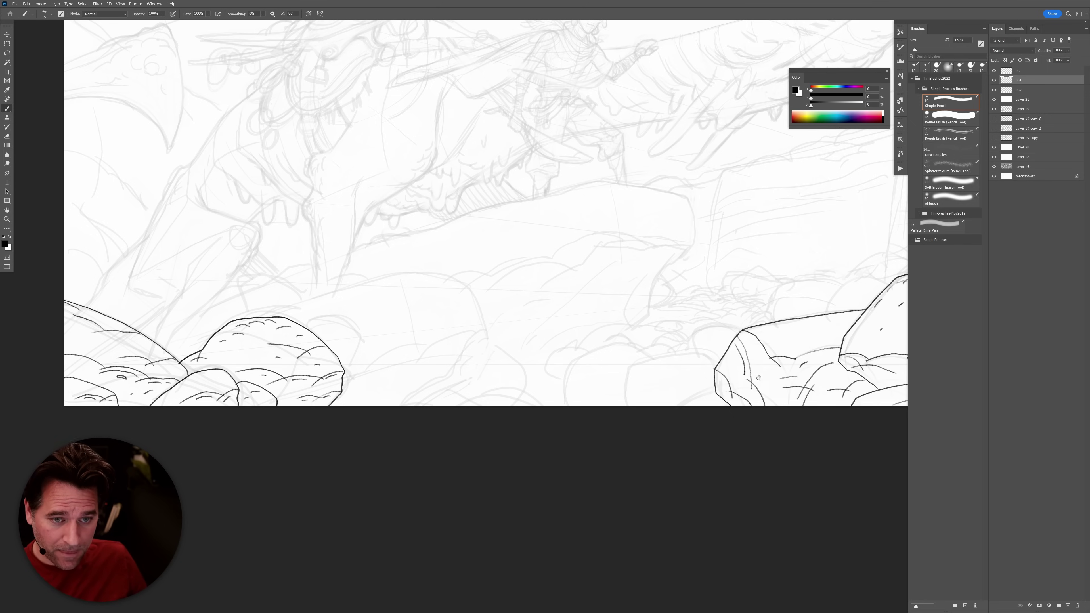
{"action": "left_click_drag", "start_coordinate": [751, 375], "coordinate": [768, 344]}
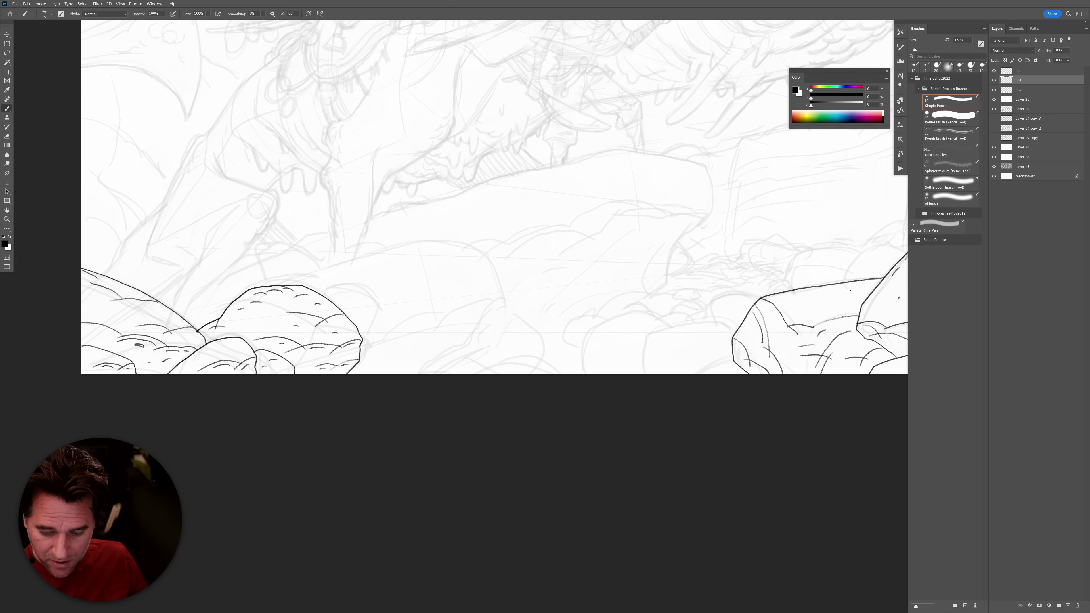
{"action": "left_click_drag", "start_coordinate": [868, 284], "coordinate": [843, 287]}
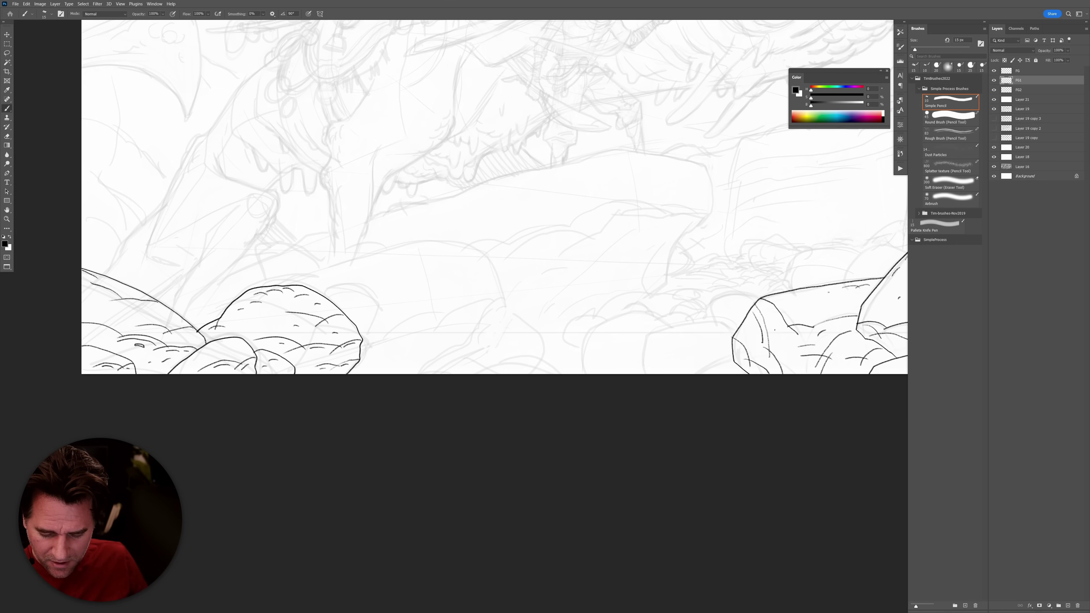
Delete the short marks near the top of the rounded lower-left boulder and ink a few curved crack lines instead.
{"action": "left_click_drag", "start_coordinate": [335, 296], "coordinate": [387, 292]}
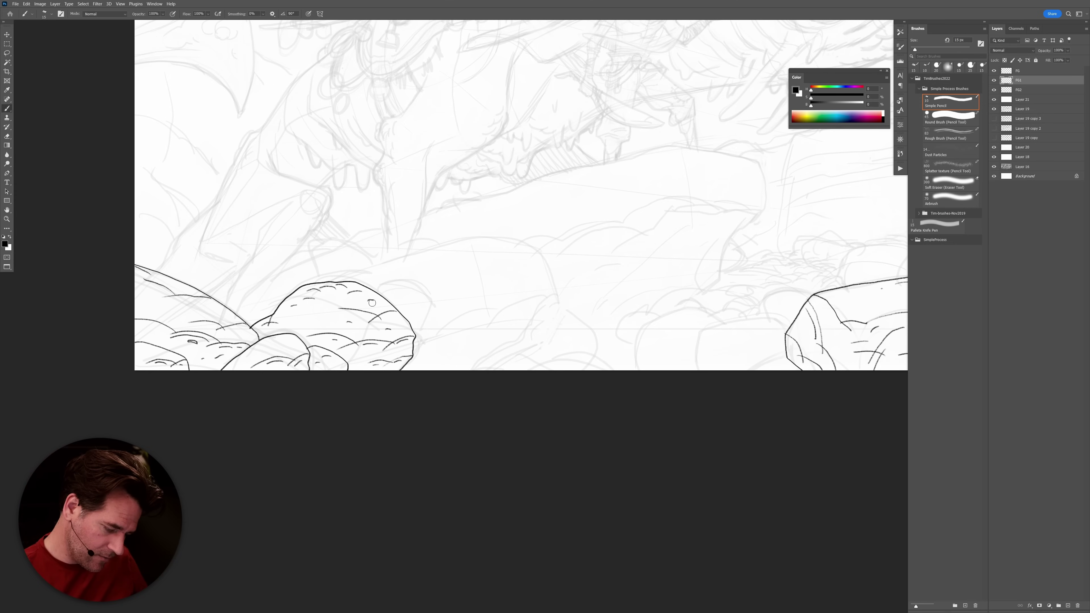
{"action": "key", "text": "l"}
{"action": "mouse_move", "coordinate": [367, 303]}
{"action": "left_mouse_down"}
{"action": "mouse_move", "coordinate": [377, 307]}
{"action": "mouse_move", "coordinate": [347, 283]}
{"action": "mouse_move", "coordinate": [309, 287]}
{"action": "mouse_move", "coordinate": [318, 326]}
{"action": "mouse_move", "coordinate": [356, 322]}
{"action": "mouse_move", "coordinate": [368, 303]}
{"action": "mouse_move", "coordinate": [335, 317]}
{"action": "mouse_move", "coordinate": [362, 324]}
{"action": "left_mouse_up"}
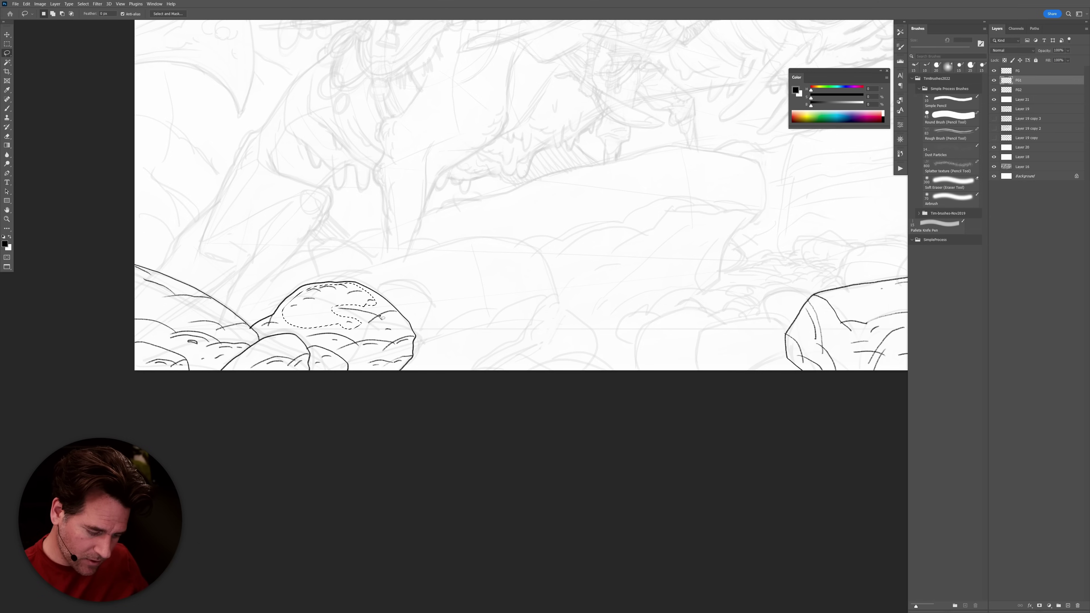
{"action": "key", "text": "Delete"}
{"action": "key", "text": "ctrl+d"}
{"action": "key", "text": "b"}
{"action": "mouse_move", "coordinate": [331, 294]}
{"action": "left_mouse_down"}
{"action": "mouse_move", "coordinate": [312, 302]}
{"action": "mouse_move", "coordinate": [321, 295]}
{"action": "left_mouse_up"}
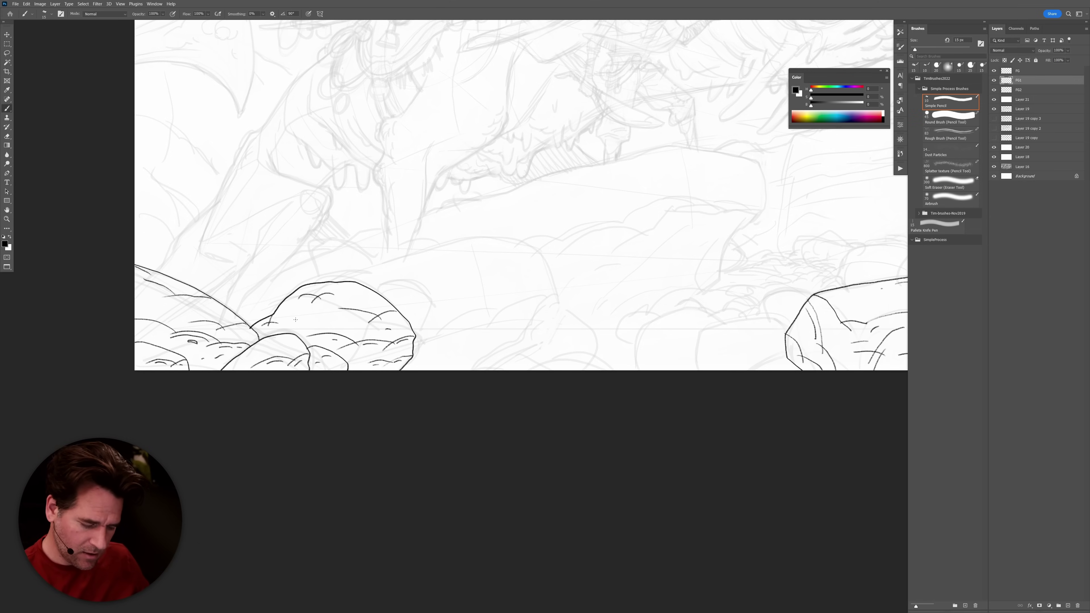
Compare the detailing of the inked boulders on both sides of the foreground.
{"action": "left_click_drag", "start_coordinate": [776, 415], "coordinate": [632, 399]}
{"action": "left_click_drag", "start_coordinate": [750, 397], "coordinate": [627, 420]}
{"action": "left_click_drag", "start_coordinate": [728, 328], "coordinate": [877, 332]}
{"action": "left_click_drag", "start_coordinate": [619, 350], "coordinate": [672, 353]}
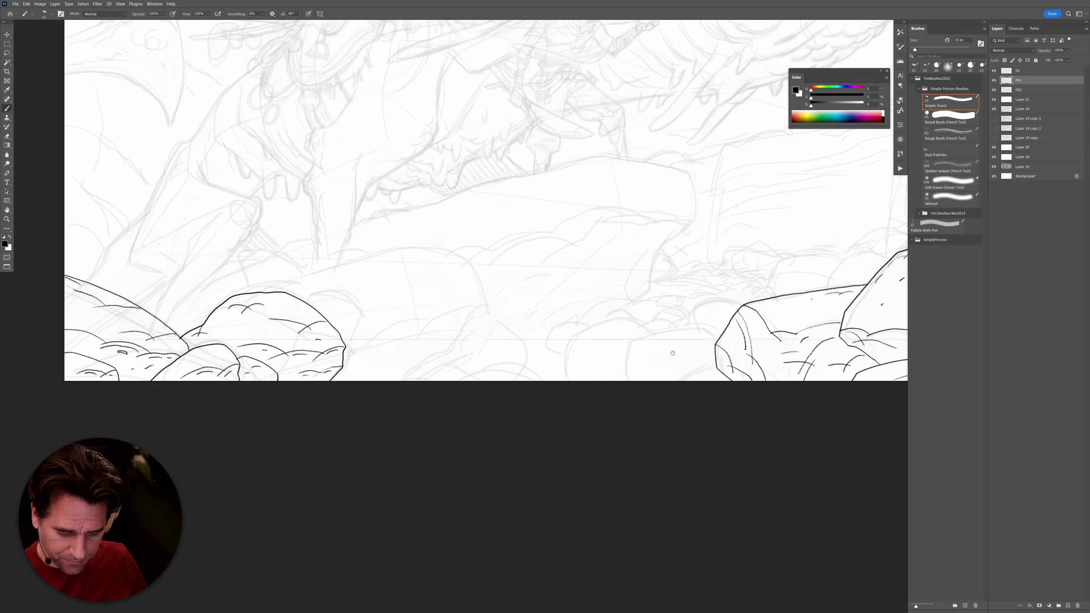
{"action": "left_click_drag", "start_coordinate": [737, 428], "coordinate": [637, 450]}
{"action": "left_click_drag", "start_coordinate": [727, 380], "coordinate": [810, 374]}
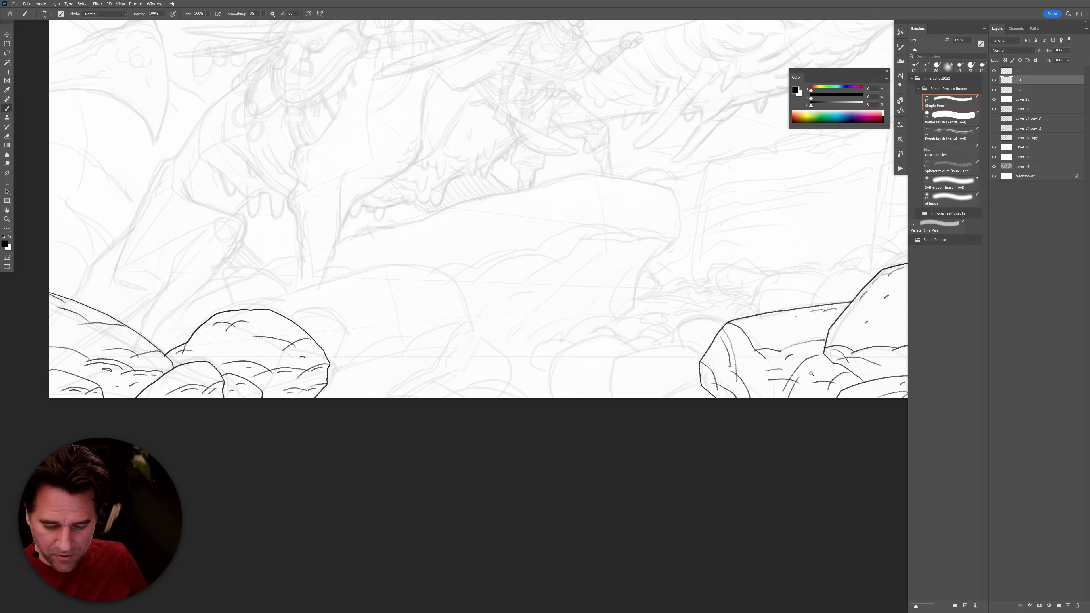
{"action": "left_click", "coordinate": [810, 373], "text": "alt"}
Ink a small rock tip in the gap between the lower-left boulders, and two low rocks along the canvas's lower edge.
{"action": "left_click", "coordinate": [344, 357], "text": "ctrl"}
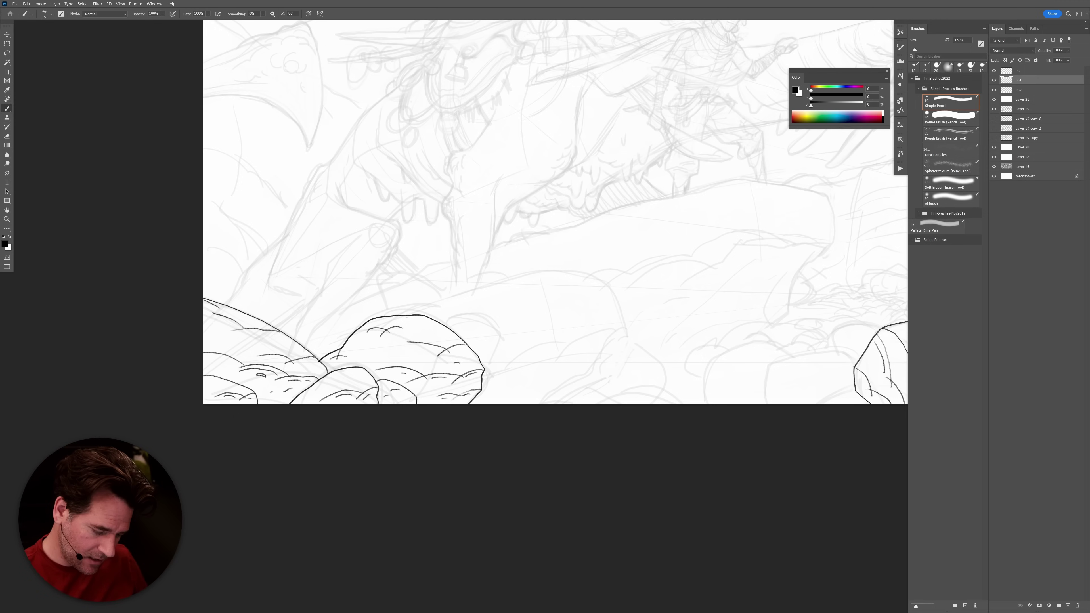
{"action": "left_click_drag", "start_coordinate": [326, 352], "coordinate": [319, 360]}
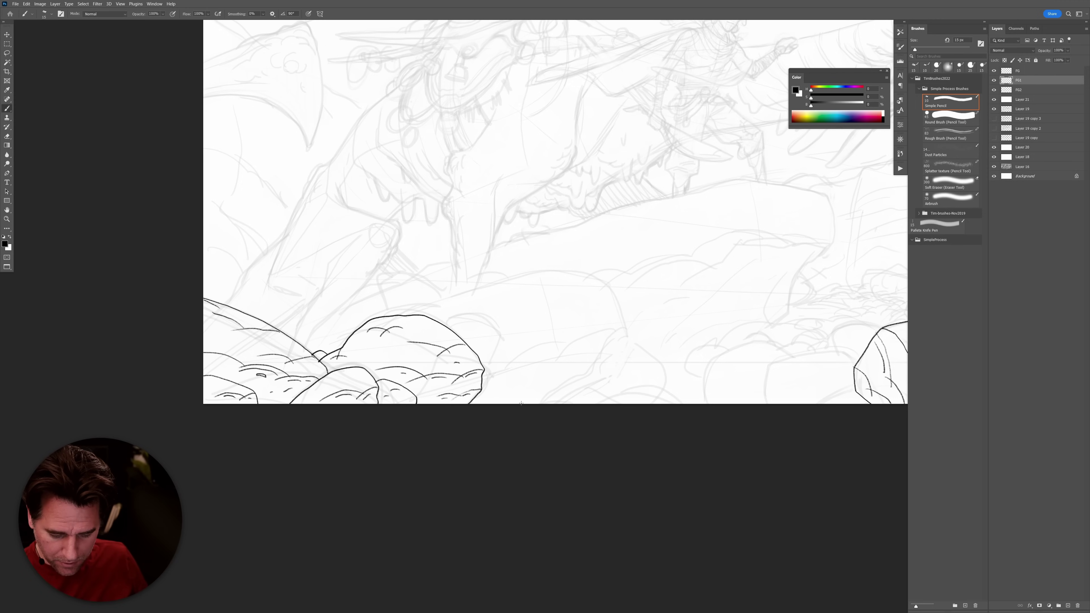
{"action": "mouse_move", "coordinate": [519, 403]}
{"action": "left_mouse_down"}
{"action": "mouse_move", "coordinate": [582, 390]}
{"action": "mouse_move", "coordinate": [578, 406]}
{"action": "mouse_move", "coordinate": [582, 393]}
{"action": "mouse_move", "coordinate": [537, 402]}
{"action": "left_mouse_up"}
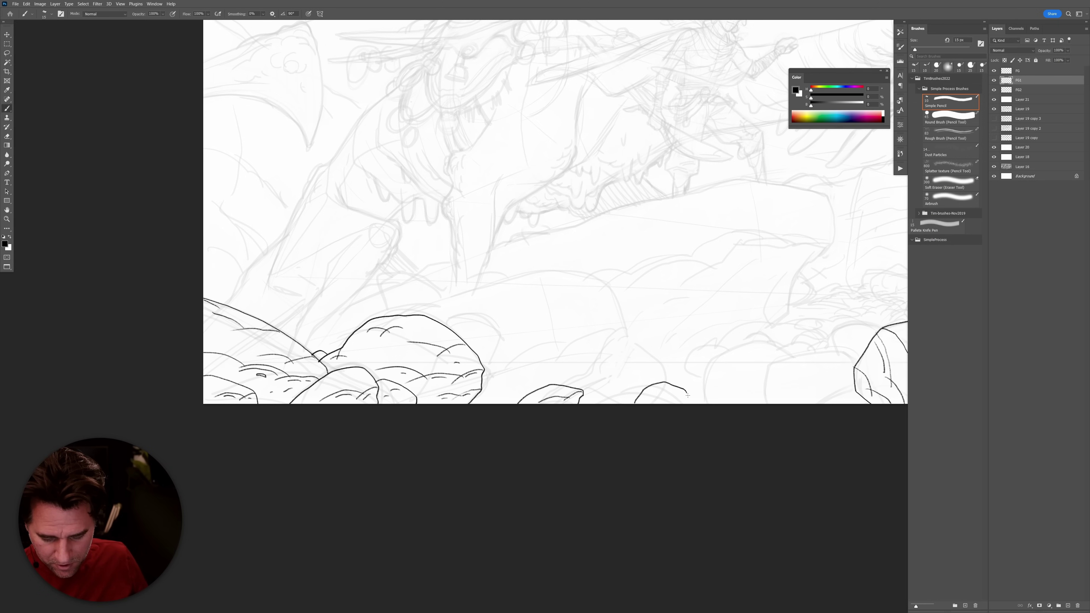
{"action": "mouse_move", "coordinate": [732, 402]}
{"action": "left_mouse_down"}
{"action": "mouse_move", "coordinate": [683, 390]}
{"action": "mouse_move", "coordinate": [656, 404]}
{"action": "left_mouse_up"}
{"action": "left_click_drag", "start_coordinate": [727, 394], "coordinate": [678, 403]}
{"action": "left_click_drag", "start_coordinate": [820, 411], "coordinate": [737, 411]}
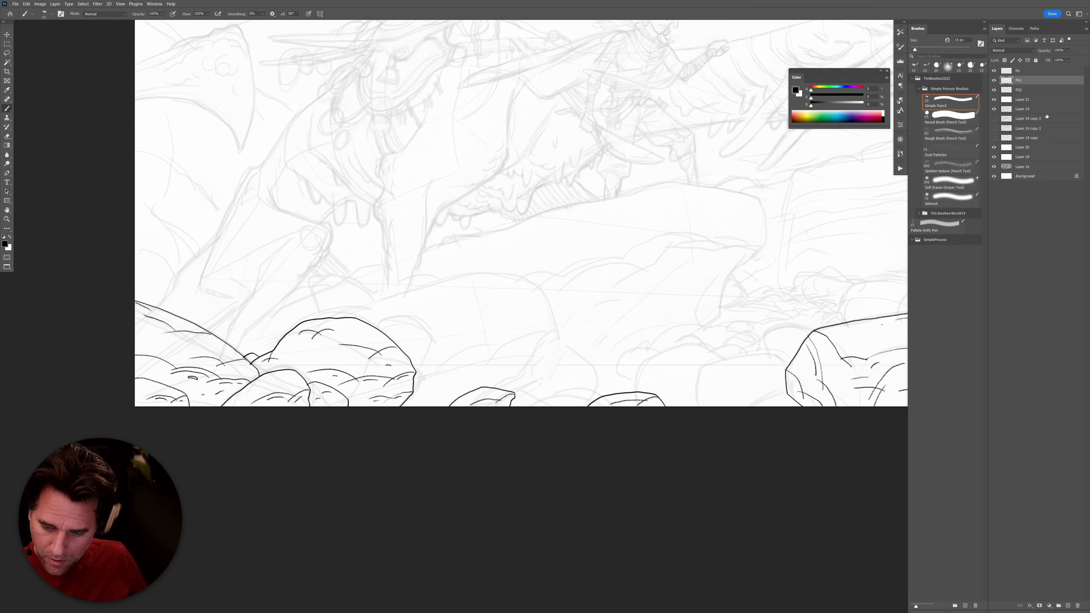
On the lowest FG layer, ink two adjoining rocks with surface marks behind the broad flat boulder at lower right.
{"action": "left_click", "coordinate": [1024, 91]}
{"action": "left_click", "coordinate": [994, 81]}
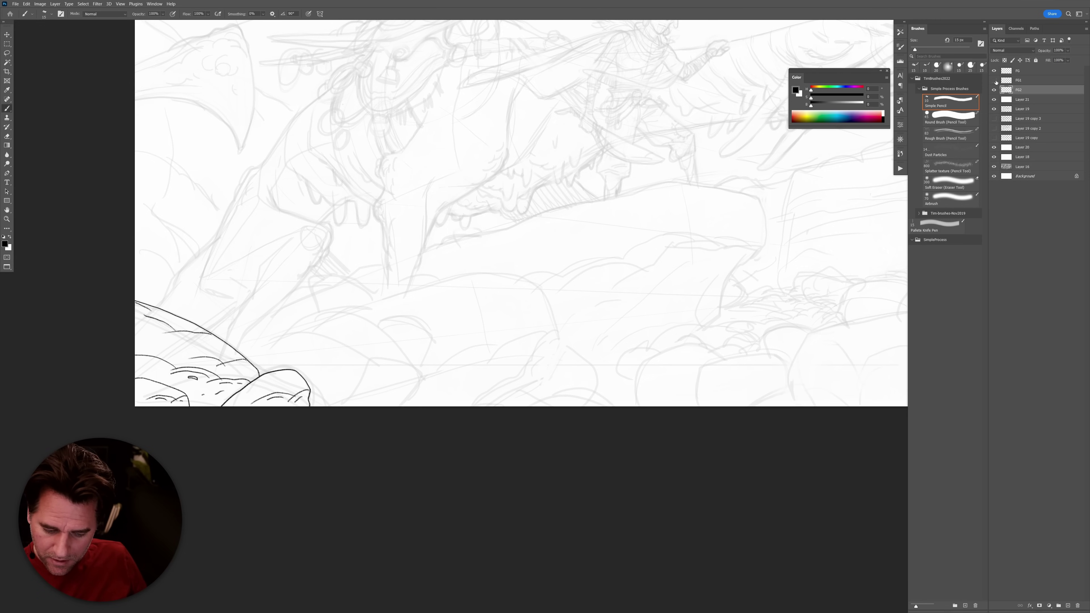
{"action": "left_click", "coordinate": [994, 80]}
{"action": "left_click_drag", "start_coordinate": [709, 442], "coordinate": [651, 440]}
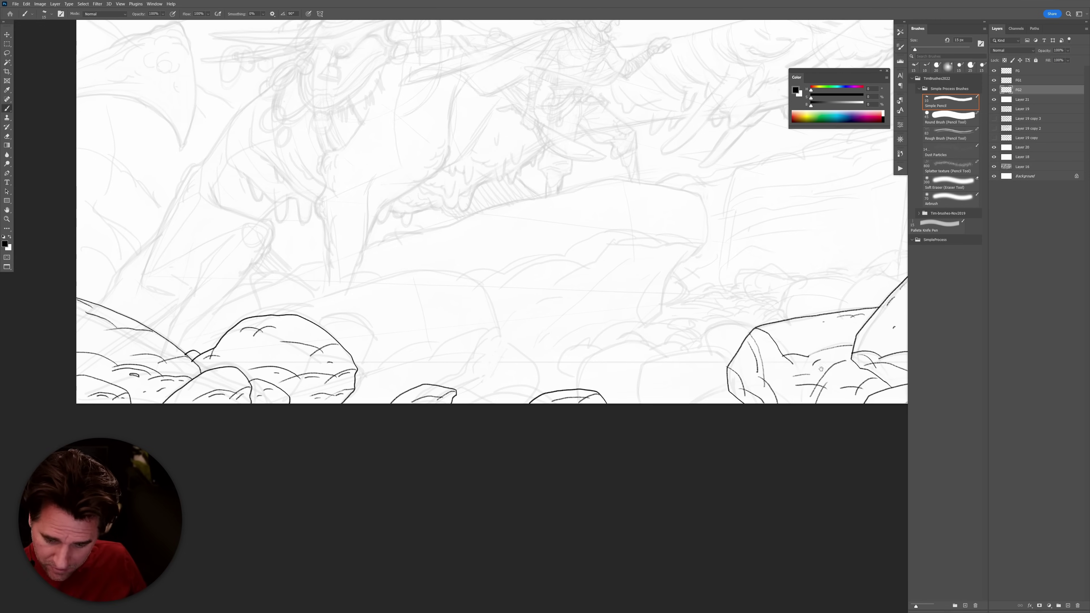
{"action": "left_click_drag", "start_coordinate": [847, 347], "coordinate": [611, 380]}
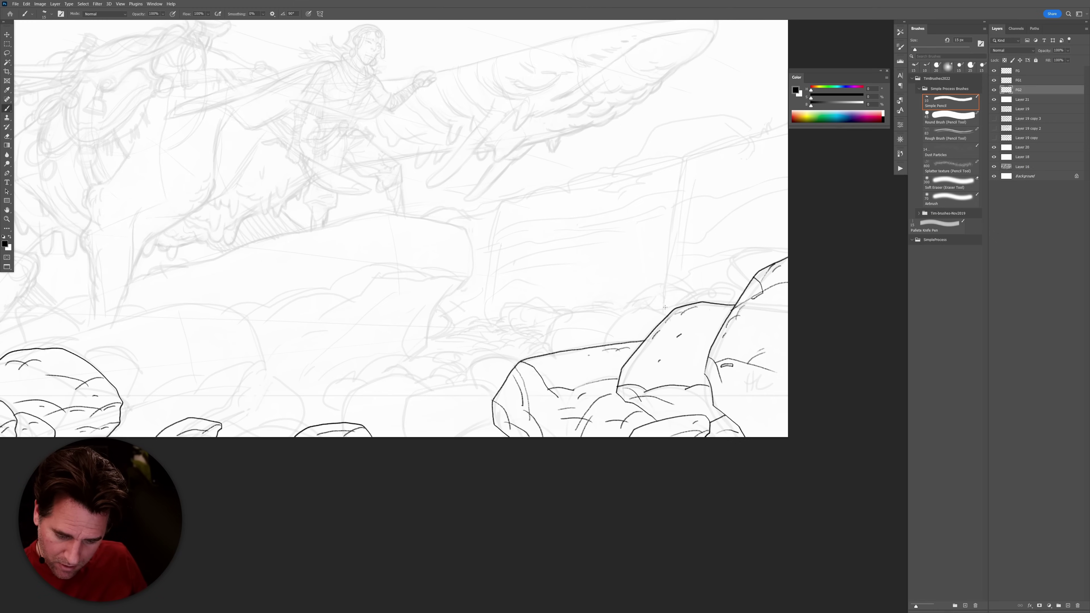
{"action": "mouse_move", "coordinate": [666, 314]}
{"action": "left_mouse_down"}
{"action": "mouse_move", "coordinate": [606, 328]}
{"action": "mouse_move", "coordinate": [602, 343]}
{"action": "mouse_move", "coordinate": [613, 338]}
{"action": "mouse_move", "coordinate": [599, 310]}
{"action": "mouse_move", "coordinate": [570, 311]}
{"action": "mouse_move", "coordinate": [549, 330]}
{"action": "mouse_move", "coordinate": [552, 351]}
{"action": "mouse_move", "coordinate": [576, 341]}
{"action": "mouse_move", "coordinate": [562, 329]}
{"action": "left_mouse_up"}
{"action": "left_click_drag", "start_coordinate": [634, 329], "coordinate": [651, 322]}
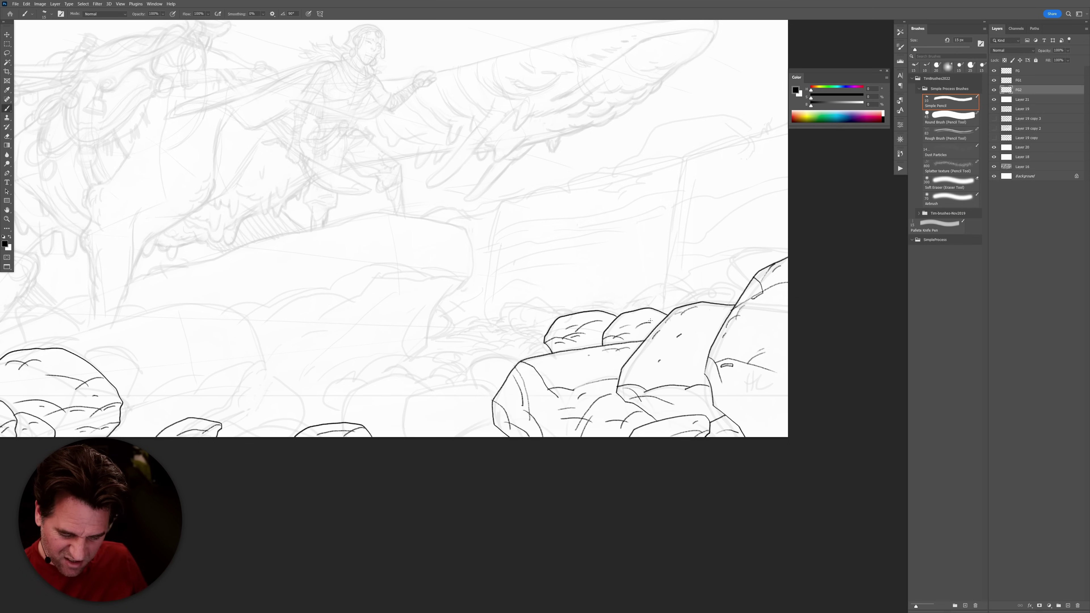
{"action": "mouse_move", "coordinate": [692, 228]}
{"action": "left_mouse_down"}
{"action": "mouse_move", "coordinate": [653, 285]}
{"action": "mouse_move", "coordinate": [687, 227]}
{"action": "left_mouse_up"}
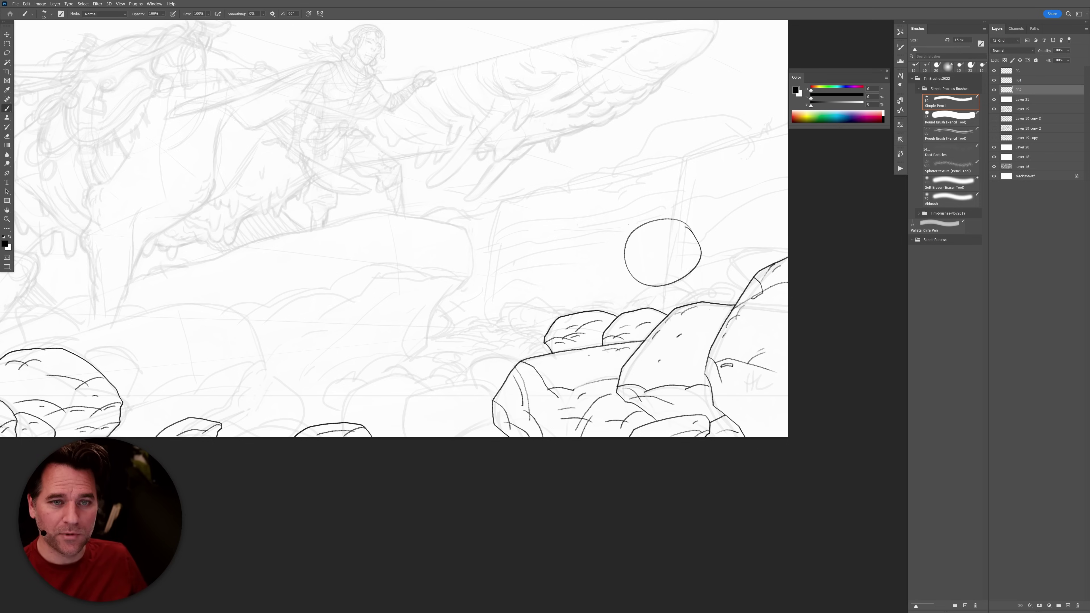
{"action": "mouse_move", "coordinate": [624, 248]}
{"action": "left_mouse_down"}
{"action": "mouse_move", "coordinate": [613, 247]}
{"action": "mouse_move", "coordinate": [622, 283]}
{"action": "left_mouse_up"}
{"action": "key", "text": "ctrl+z"}
{"action": "key", "text": "ctrl+z"}
{"action": "left_click_drag", "start_coordinate": [545, 387], "coordinate": [739, 334]}
{"action": "mouse_move", "coordinate": [782, 304]}
{"action": "left_mouse_down"}
{"action": "mouse_move", "coordinate": [739, 303]}
{"action": "mouse_move", "coordinate": [734, 319]}
{"action": "mouse_move", "coordinate": [748, 332]}
{"action": "mouse_move", "coordinate": [679, 340]}
{"action": "left_mouse_up"}
{"action": "key", "text": "ctrl+z"}
{"action": "key", "text": "ctrl+z"}
Ink two overlapping rounded rocks and a smaller one along the inner side of the broad flat boulder at lower right.
{"action": "mouse_move", "coordinate": [757, 339]}
{"action": "left_mouse_down"}
{"action": "mouse_move", "coordinate": [729, 330]}
{"action": "mouse_move", "coordinate": [674, 343]}
{"action": "mouse_move", "coordinate": [667, 380]}
{"action": "left_mouse_up"}
{"action": "mouse_move", "coordinate": [759, 371]}
{"action": "left_mouse_down"}
{"action": "mouse_move", "coordinate": [745, 381]}
{"action": "mouse_move", "coordinate": [706, 370]}
{"action": "left_mouse_up"}
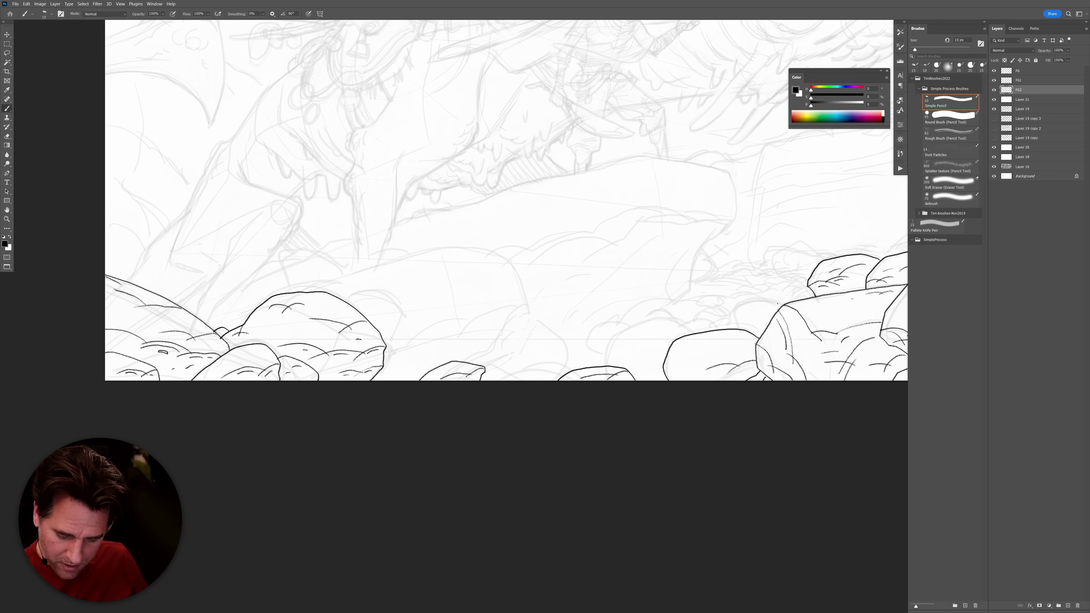
{"action": "mouse_move", "coordinate": [780, 305]}
{"action": "left_mouse_down"}
{"action": "mouse_move", "coordinate": [734, 310]}
{"action": "mouse_move", "coordinate": [736, 328]}
{"action": "mouse_move", "coordinate": [645, 322]}
{"action": "mouse_move", "coordinate": [604, 352]}
{"action": "left_mouse_up"}
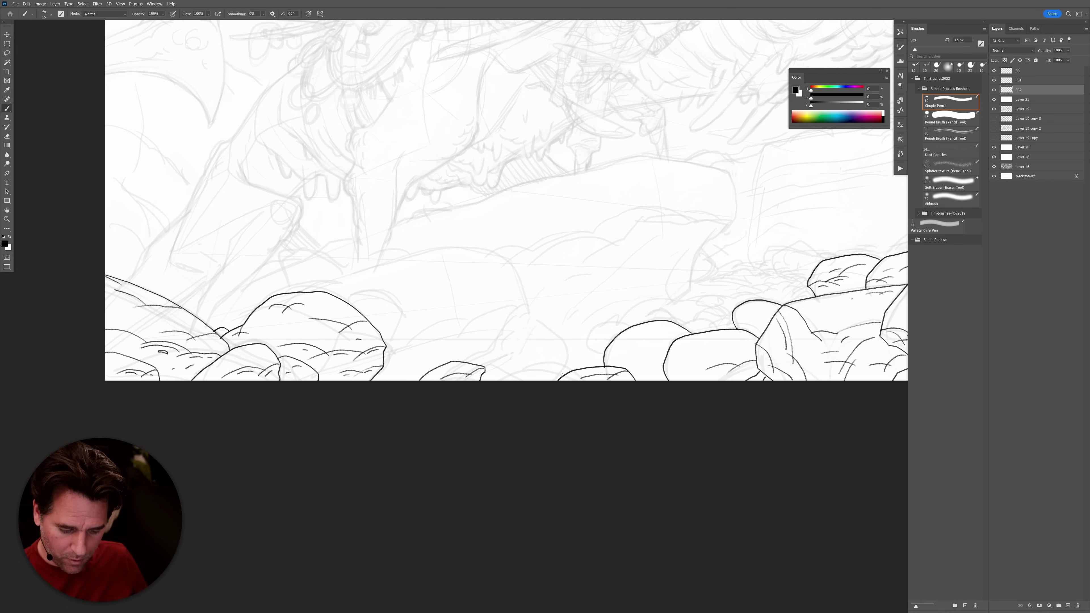
Outline a low rock at the canvas's lower edge and the long boulder behind the rounded one, carrying its outline down toward the lower-left rocks.
{"action": "mouse_move", "coordinate": [562, 373]}
{"action": "left_mouse_down"}
{"action": "mouse_move", "coordinate": [494, 380]}
{"action": "mouse_move", "coordinate": [478, 353]}
{"action": "mouse_move", "coordinate": [531, 291]}
{"action": "mouse_move", "coordinate": [524, 306]}
{"action": "mouse_move", "coordinate": [502, 253]}
{"action": "mouse_move", "coordinate": [423, 251]}
{"action": "mouse_move", "coordinate": [300, 291]}
{"action": "left_mouse_up"}
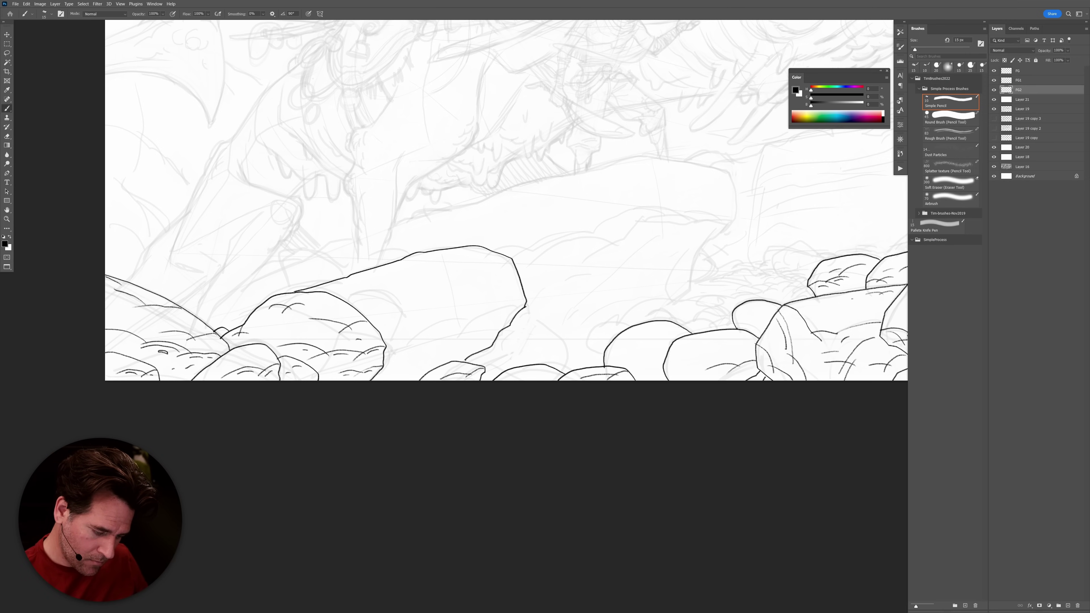
{"action": "key", "text": "ctrl+minus"}
{"action": "key", "text": "ctrl+minus"}
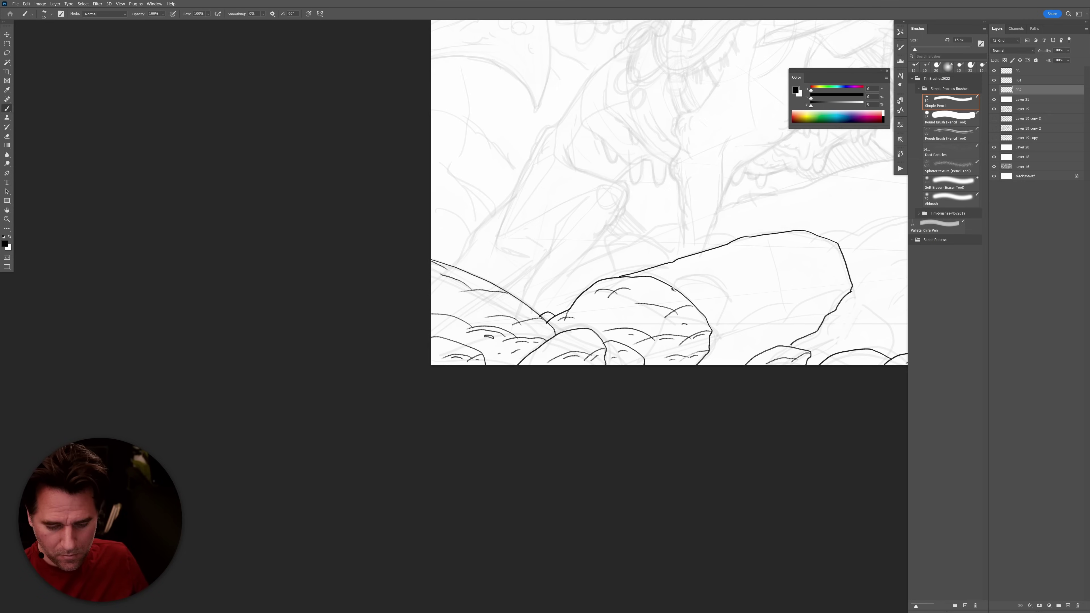
{"action": "left_click", "coordinate": [695, 271]}
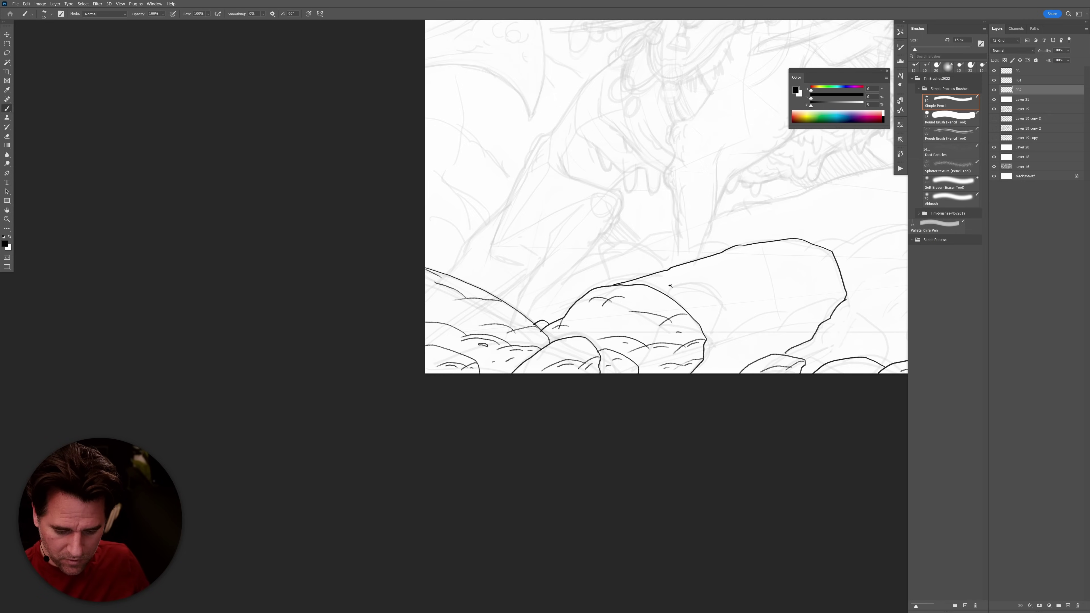
{"action": "left_click", "coordinate": [670, 287]}
{"action": "key", "text": "e"}
{"action": "mouse_move", "coordinate": [566, 282]}
{"action": "left_mouse_down"}
{"action": "mouse_move", "coordinate": [539, 290]}
{"action": "mouse_move", "coordinate": [586, 279]}
{"action": "mouse_move", "coordinate": [473, 313]}
{"action": "mouse_move", "coordinate": [446, 335]}
{"action": "mouse_move", "coordinate": [392, 330]}
{"action": "left_mouse_up"}
{"action": "key", "text": "b"}
{"action": "mouse_move", "coordinate": [463, 323]}
{"action": "left_mouse_down"}
{"action": "mouse_move", "coordinate": [427, 352]}
{"action": "mouse_move", "coordinate": [424, 339]}
{"action": "left_mouse_up"}
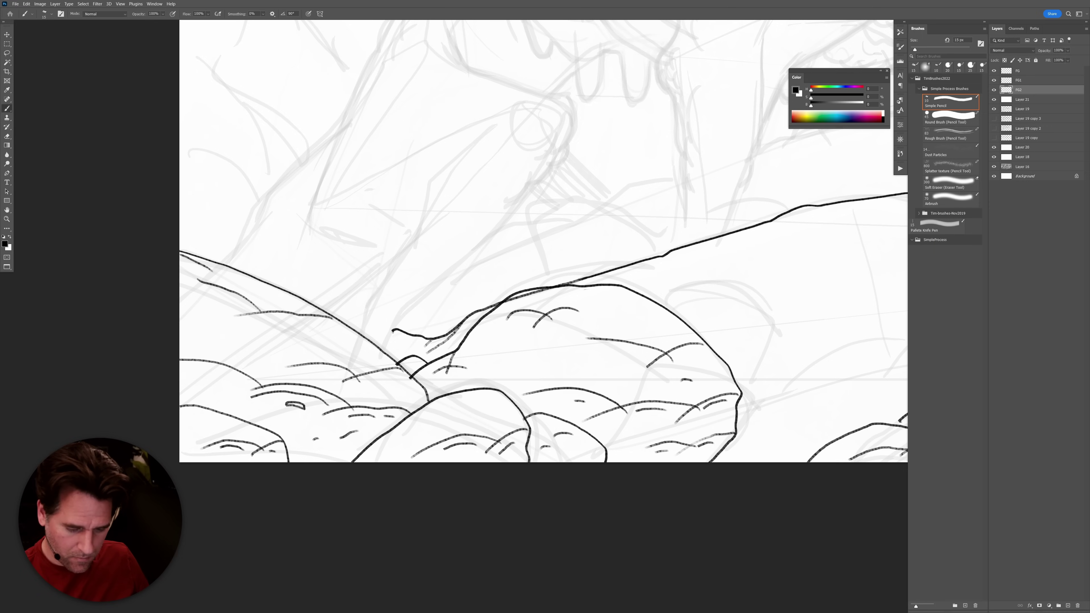
Extend the long boulder's ridge line to meet the lower-left boulder and add a short surface mark below it.
{"action": "scroll", "coordinate": [413, 354], "scroll_direction": "up", "scroll_amount": 1}
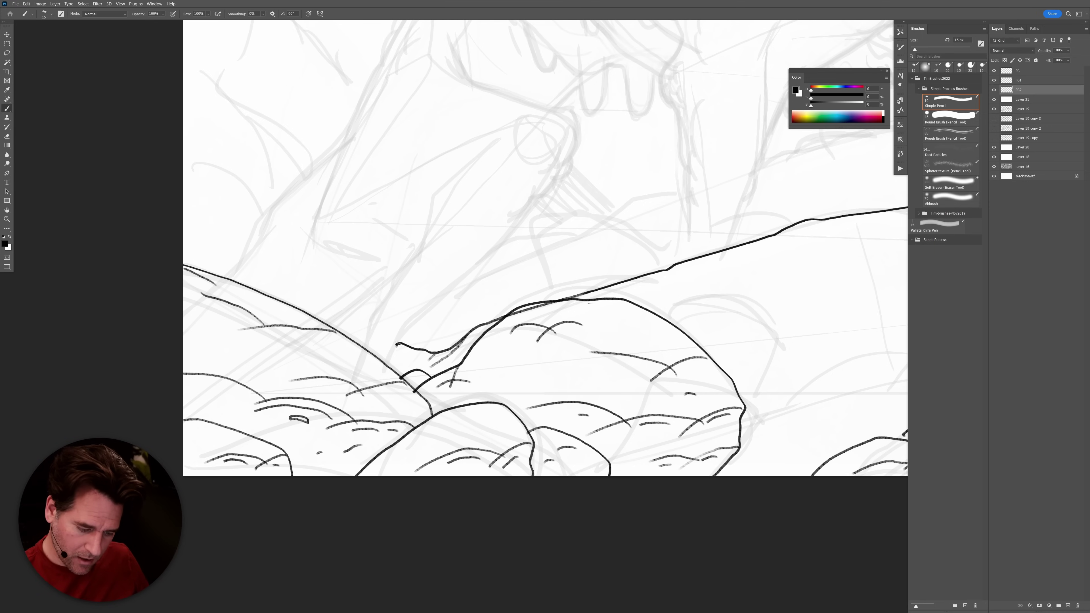
{"action": "scroll", "coordinate": [410, 356], "scroll_direction": "up", "scroll_amount": 1}
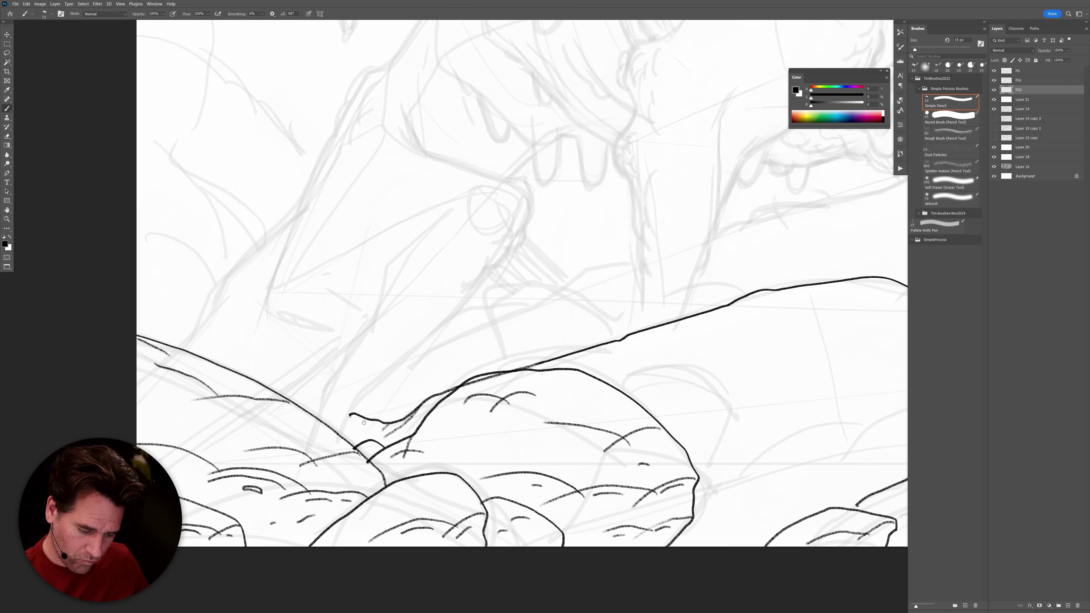
{"action": "key", "text": "e"}
{"action": "key", "text": "b"}
{"action": "mouse_move", "coordinate": [348, 414]}
{"action": "left_mouse_down"}
{"action": "mouse_move", "coordinate": [360, 418]}
{"action": "mouse_move", "coordinate": [325, 423]}
{"action": "mouse_move", "coordinate": [349, 433]}
{"action": "left_mouse_up"}
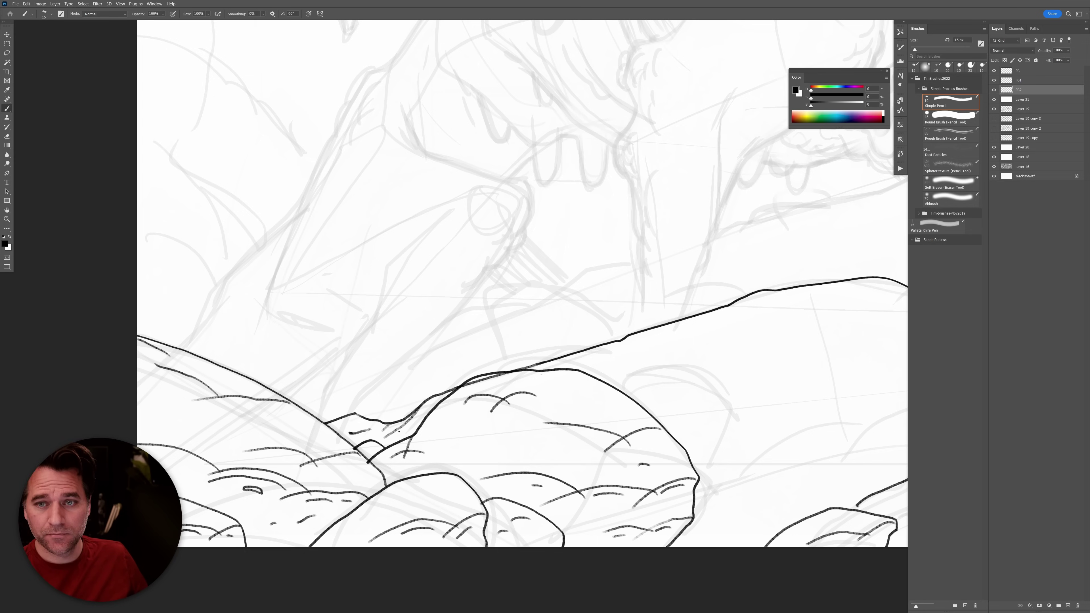
Outline the blunt far end and underside of the long boulder, and ink a small rounded rock in front of it with surface marks.
{"action": "left_click_drag", "start_coordinate": [785, 304], "coordinate": [688, 311]}
{"action": "left_click_drag", "start_coordinate": [900, 261], "coordinate": [882, 238]}
{"action": "mouse_move", "coordinate": [859, 372]}
{"action": "left_mouse_down"}
{"action": "mouse_move", "coordinate": [732, 416]}
{"action": "mouse_move", "coordinate": [665, 421]}
{"action": "mouse_move", "coordinate": [597, 463]}
{"action": "mouse_move", "coordinate": [639, 427]}
{"action": "mouse_move", "coordinate": [578, 426]}
{"action": "mouse_move", "coordinate": [598, 433]}
{"action": "mouse_move", "coordinate": [603, 384]}
{"action": "mouse_move", "coordinate": [555, 351]}
{"action": "mouse_move", "coordinate": [499, 368]}
{"action": "left_mouse_up"}
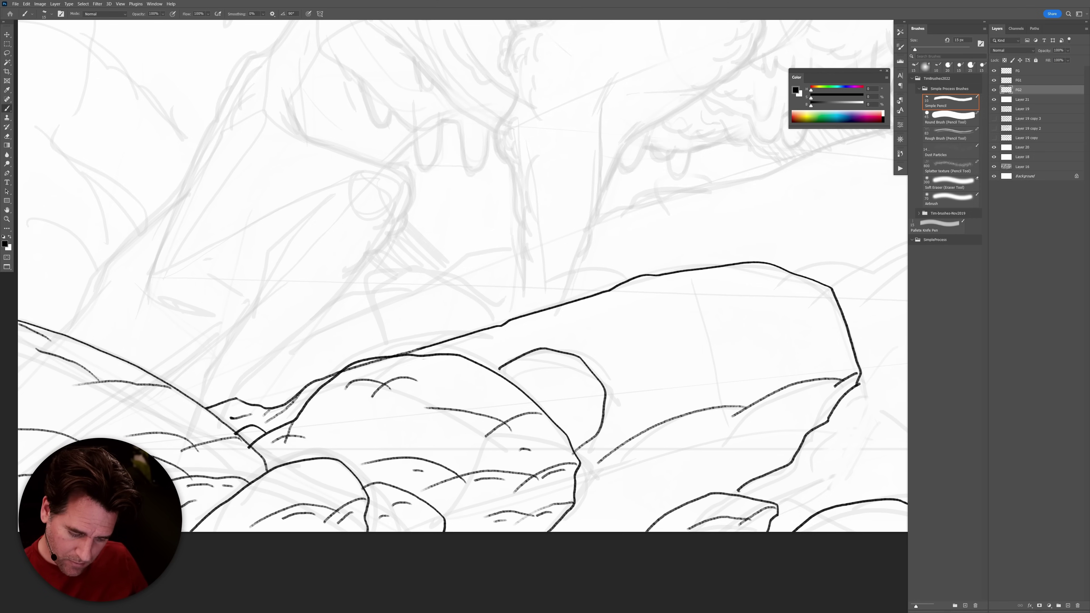
{"action": "mouse_move", "coordinate": [600, 402]}
{"action": "left_mouse_down"}
{"action": "mouse_move", "coordinate": [575, 418]}
{"action": "mouse_move", "coordinate": [524, 397]}
{"action": "mouse_move", "coordinate": [540, 379]}
{"action": "left_mouse_up"}
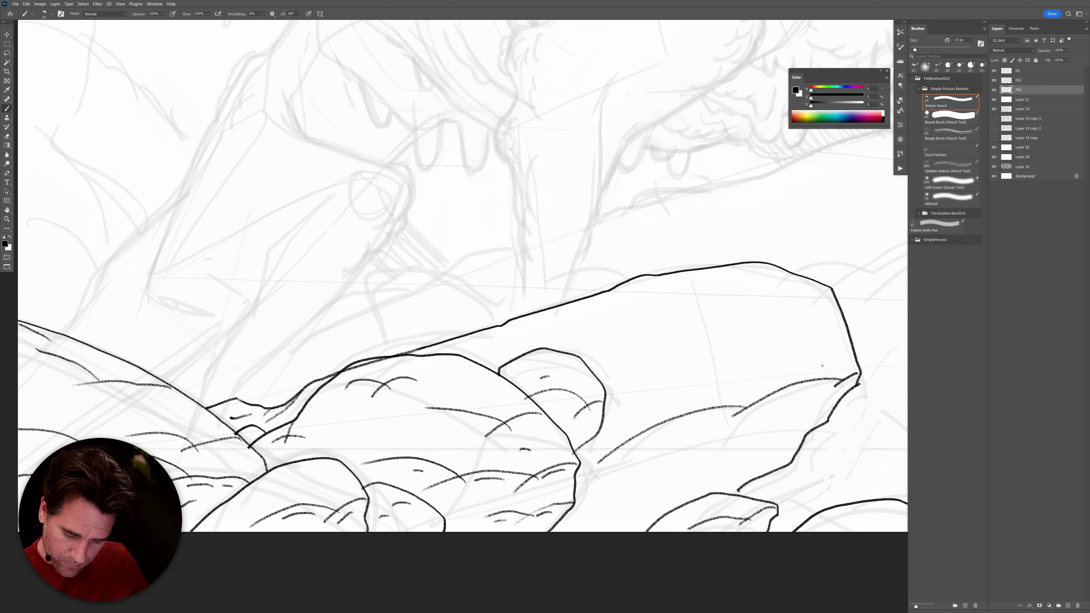
Ink curved contour lines along the undercut far edge of the long boulder.
{"action": "mouse_move", "coordinate": [839, 370]}
{"action": "left_mouse_down"}
{"action": "mouse_move", "coordinate": [802, 369]}
{"action": "mouse_move", "coordinate": [814, 419]}
{"action": "mouse_move", "coordinate": [801, 434]}
{"action": "left_mouse_up"}
{"action": "mouse_move", "coordinate": [807, 424]}
{"action": "left_mouse_down"}
{"action": "mouse_move", "coordinate": [772, 471]}
{"action": "mouse_move", "coordinate": [768, 446]}
{"action": "left_mouse_up"}
{"action": "left_click_drag", "start_coordinate": [769, 445], "coordinate": [757, 477]}
{"action": "scroll", "coordinate": [783, 444], "scroll_direction": "down", "scroll_amount": 3}
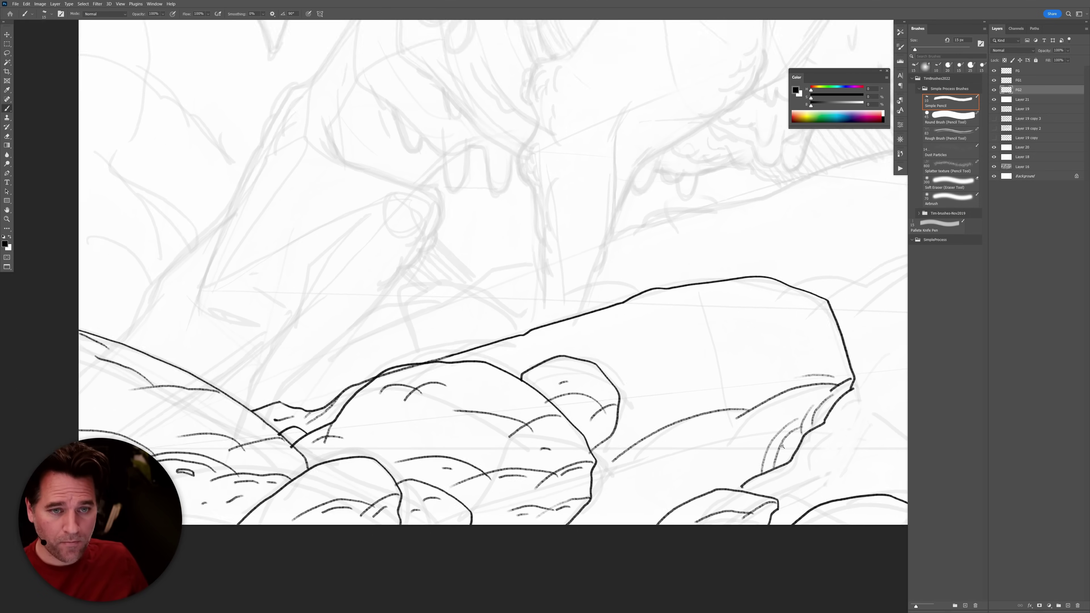
Ink a low rock in the gap at the canvas's lower edge and add contour marks to the long boulder's lower face.
{"action": "scroll", "coordinate": [789, 438], "scroll_direction": "down", "scroll_amount": 3}
{"action": "scroll", "coordinate": [775, 347], "scroll_direction": "up", "scroll_amount": 2}
{"action": "left_click_drag", "start_coordinate": [757, 321], "coordinate": [711, 382]}
{"action": "mouse_move", "coordinate": [627, 379]}
{"action": "left_mouse_down"}
{"action": "mouse_move", "coordinate": [660, 383]}
{"action": "mouse_move", "coordinate": [687, 405]}
{"action": "mouse_move", "coordinate": [624, 404]}
{"action": "left_mouse_up"}
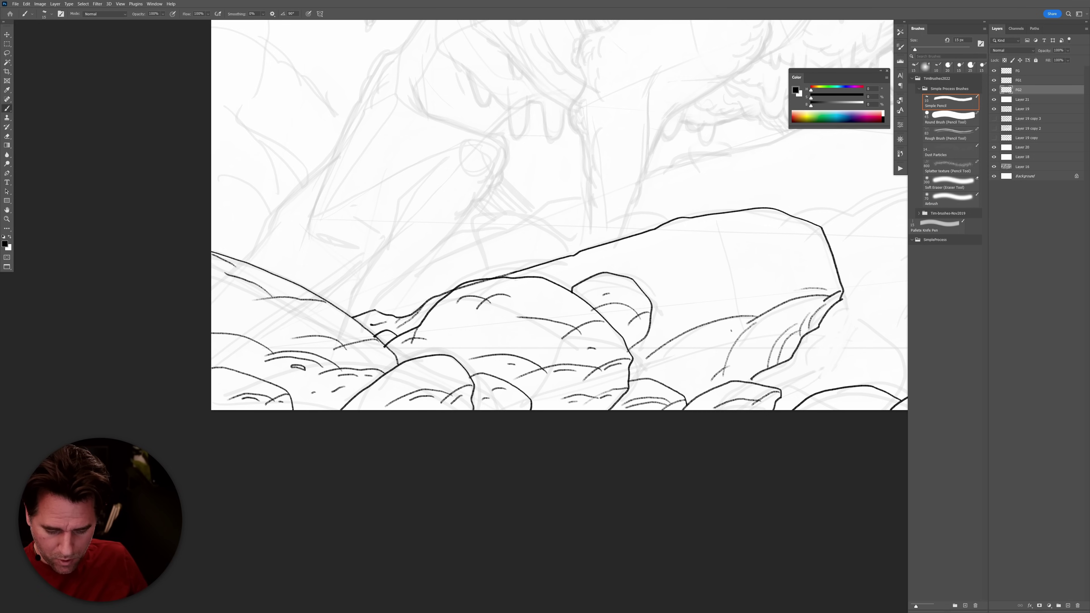
{"action": "mouse_move", "coordinate": [742, 321]}
{"action": "left_mouse_down"}
{"action": "mouse_move", "coordinate": [689, 337]}
{"action": "mouse_move", "coordinate": [656, 360]}
{"action": "mouse_move", "coordinate": [662, 373]}
{"action": "left_mouse_up"}
{"action": "left_click_drag", "start_coordinate": [680, 370], "coordinate": [672, 371]}
{"action": "left_click_drag", "start_coordinate": [691, 328], "coordinate": [659, 326]}
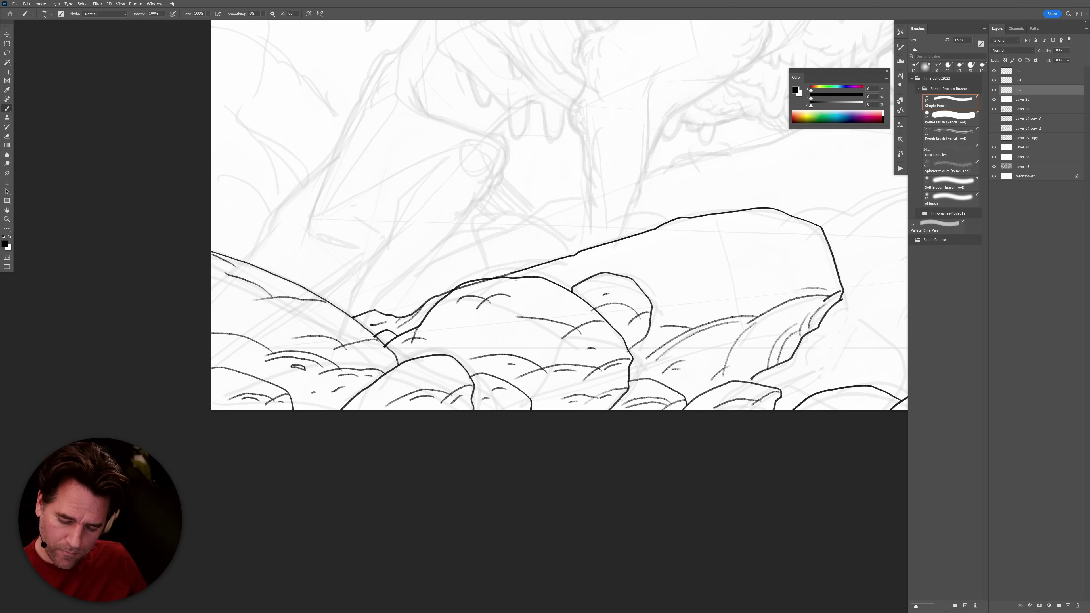
Ink crack, facet and short surface lines across the long boulder's upper face and along its ridge.
{"action": "mouse_move", "coordinate": [820, 235]}
{"action": "left_mouse_down"}
{"action": "mouse_move", "coordinate": [824, 279]}
{"action": "mouse_move", "coordinate": [811, 292]}
{"action": "mouse_move", "coordinate": [804, 250]}
{"action": "mouse_move", "coordinate": [764, 210]}
{"action": "left_mouse_up"}
{"action": "left_click_drag", "start_coordinate": [800, 274], "coordinate": [788, 299]}
{"action": "left_click_drag", "start_coordinate": [790, 292], "coordinate": [773, 308]}
{"action": "mouse_move", "coordinate": [688, 220]}
{"action": "left_mouse_down"}
{"action": "mouse_move", "coordinate": [740, 291]}
{"action": "mouse_move", "coordinate": [760, 268]}
{"action": "mouse_move", "coordinate": [793, 276]}
{"action": "left_mouse_up"}
{"action": "left_click_drag", "start_coordinate": [732, 293], "coordinate": [712, 321]}
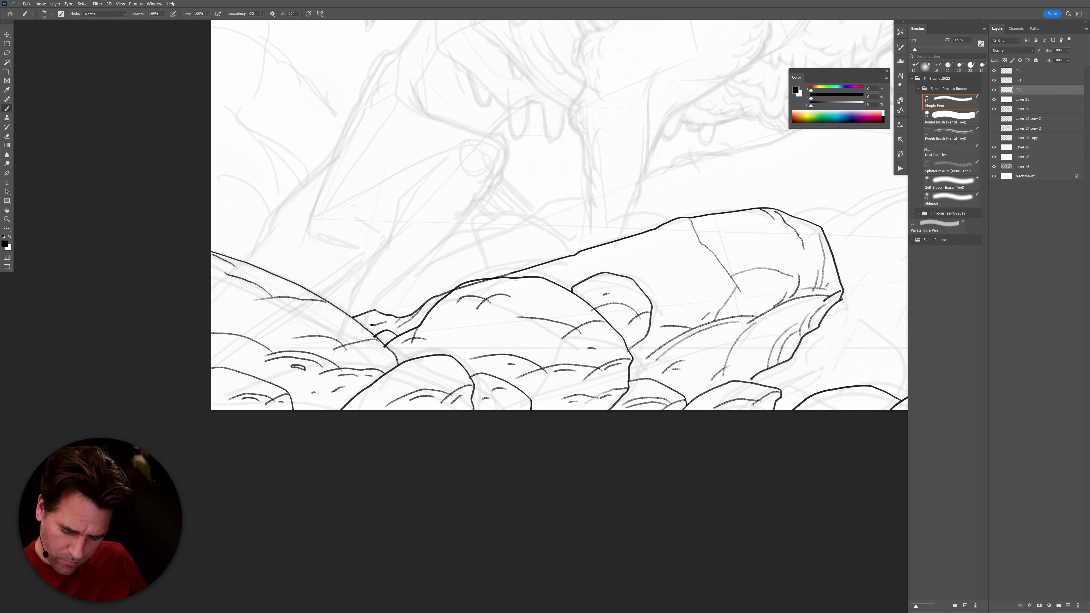
{"action": "left_click_drag", "start_coordinate": [659, 254], "coordinate": [657, 264]}
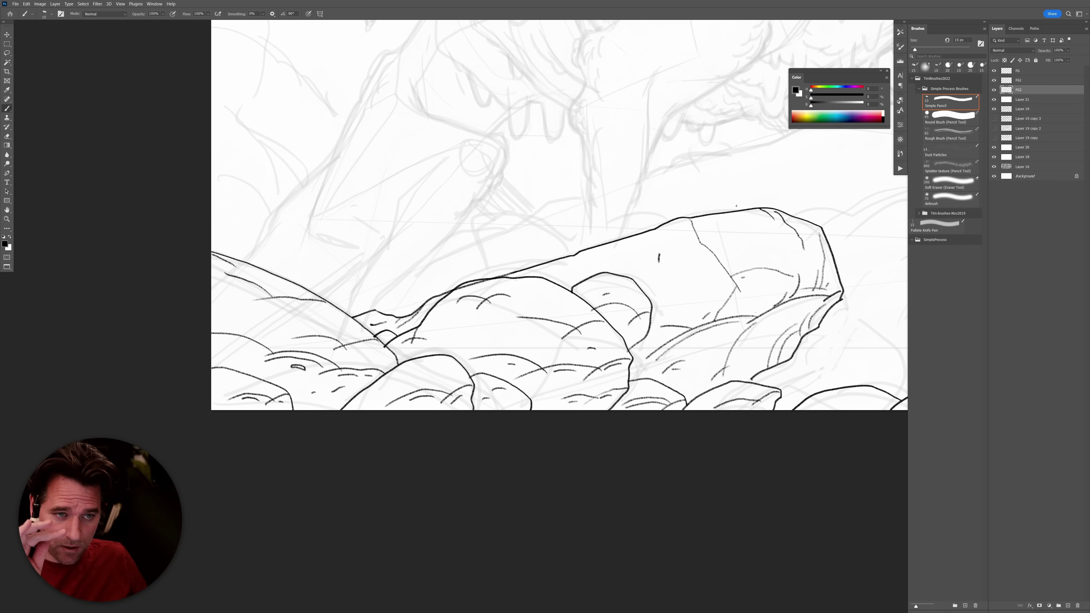
{"action": "mouse_move", "coordinate": [575, 253]}
{"action": "left_mouse_down"}
{"action": "mouse_move", "coordinate": [578, 268]}
{"action": "mouse_move", "coordinate": [557, 277]}
{"action": "left_mouse_up"}
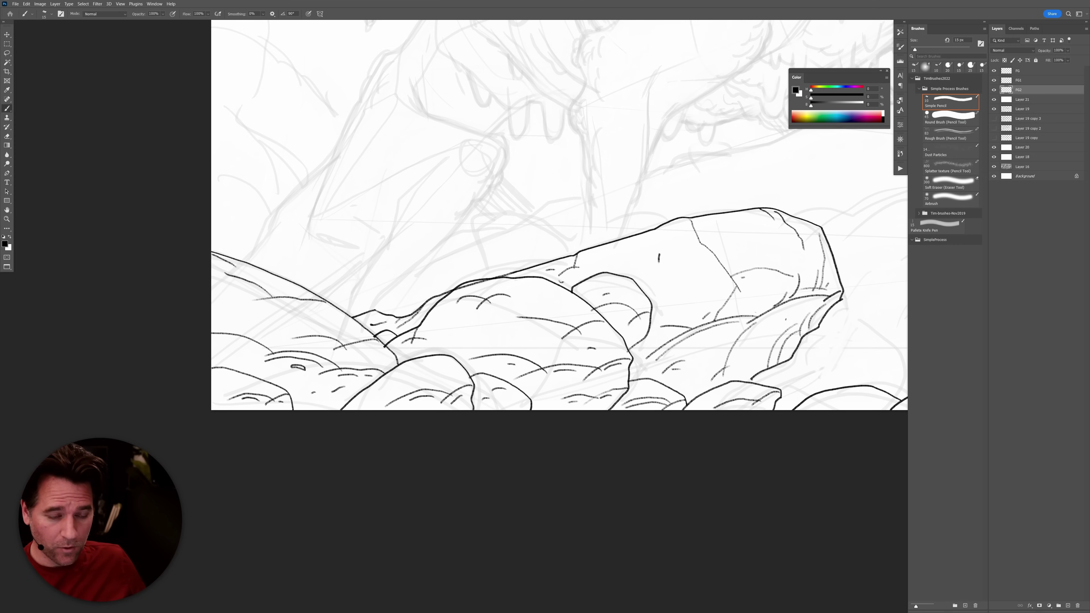
Touch up the low rocks between the two boulder groups with the Eraser and Brush, adding short surface marks.
{"action": "left_click_drag", "start_coordinate": [783, 377], "coordinate": [481, 371]}
{"action": "key", "text": "e"}
{"action": "mouse_move", "coordinate": [711, 321]}
{"action": "left_mouse_down"}
{"action": "mouse_move", "coordinate": [695, 329]}
{"action": "mouse_move", "coordinate": [734, 320]}
{"action": "mouse_move", "coordinate": [683, 333]}
{"action": "mouse_move", "coordinate": [703, 377]}
{"action": "mouse_move", "coordinate": [750, 357]}
{"action": "mouse_move", "coordinate": [728, 360]}
{"action": "mouse_move", "coordinate": [744, 358]}
{"action": "mouse_move", "coordinate": [741, 369]}
{"action": "mouse_move", "coordinate": [760, 346]}
{"action": "left_mouse_up"}
{"action": "key", "text": "b"}
{"action": "mouse_move", "coordinate": [555, 403]}
{"action": "left_mouse_down"}
{"action": "mouse_move", "coordinate": [577, 391]}
{"action": "mouse_move", "coordinate": [560, 394]}
{"action": "left_mouse_up"}
{"action": "mouse_move", "coordinate": [856, 305]}
{"action": "left_mouse_down"}
{"action": "mouse_move", "coordinate": [637, 321]}
{"action": "mouse_move", "coordinate": [666, 319]}
{"action": "mouse_move", "coordinate": [680, 334]}
{"action": "mouse_move", "coordinate": [710, 327]}
{"action": "left_mouse_up"}
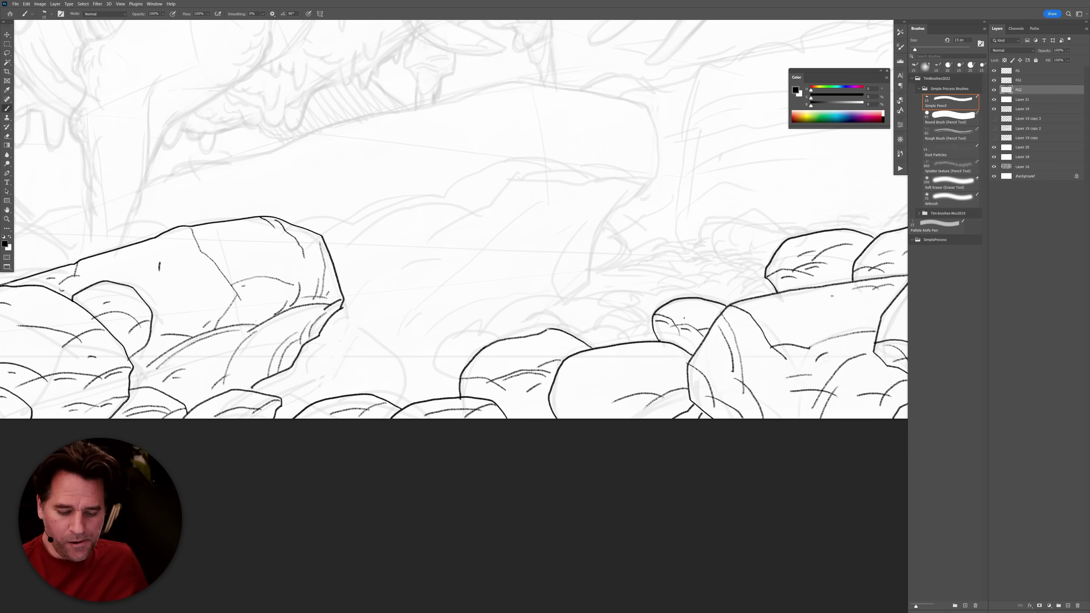
{"action": "left_click_drag", "start_coordinate": [668, 342], "coordinate": [747, 330]}
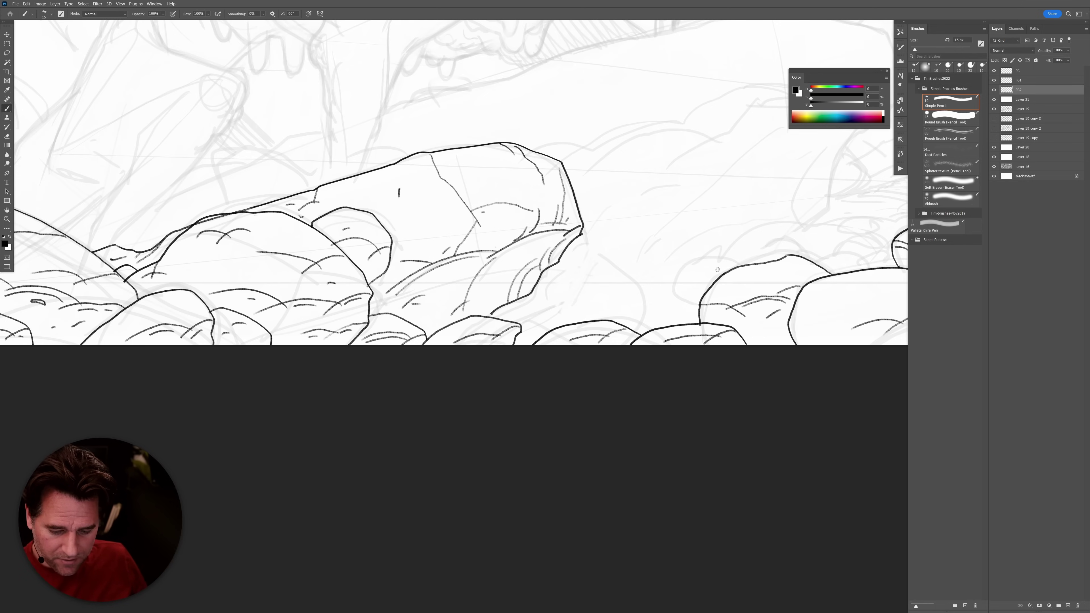
{"action": "scroll", "coordinate": [717, 281], "scroll_direction": "down", "scroll_amount": 5}
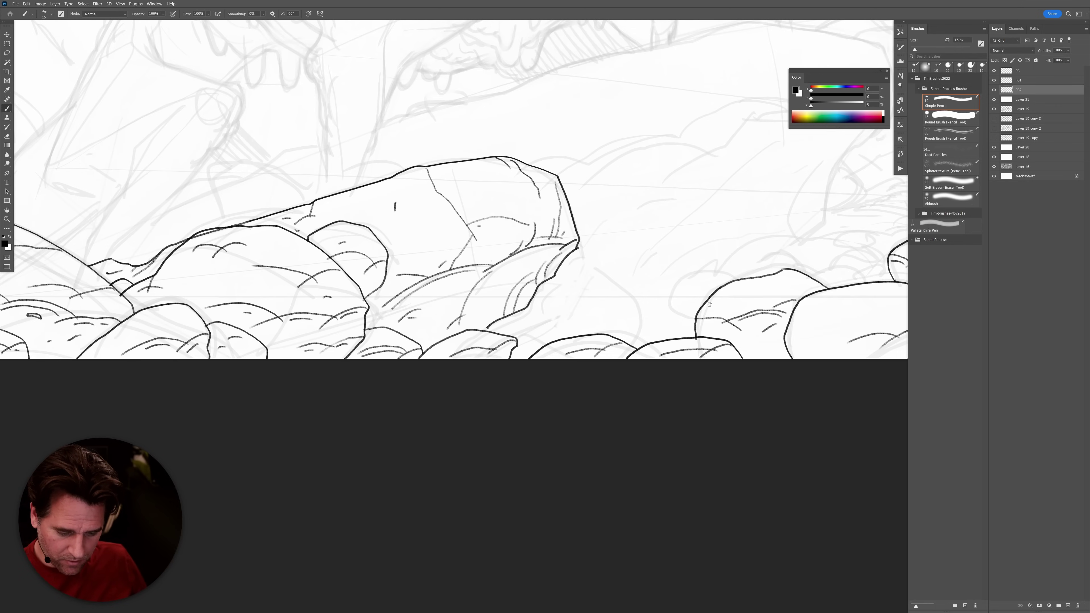
{"action": "mouse_move", "coordinate": [750, 345]}
{"action": "left_mouse_down"}
{"action": "mouse_move", "coordinate": [731, 380]}
{"action": "mouse_move", "coordinate": [666, 429]}
{"action": "left_mouse_up"}
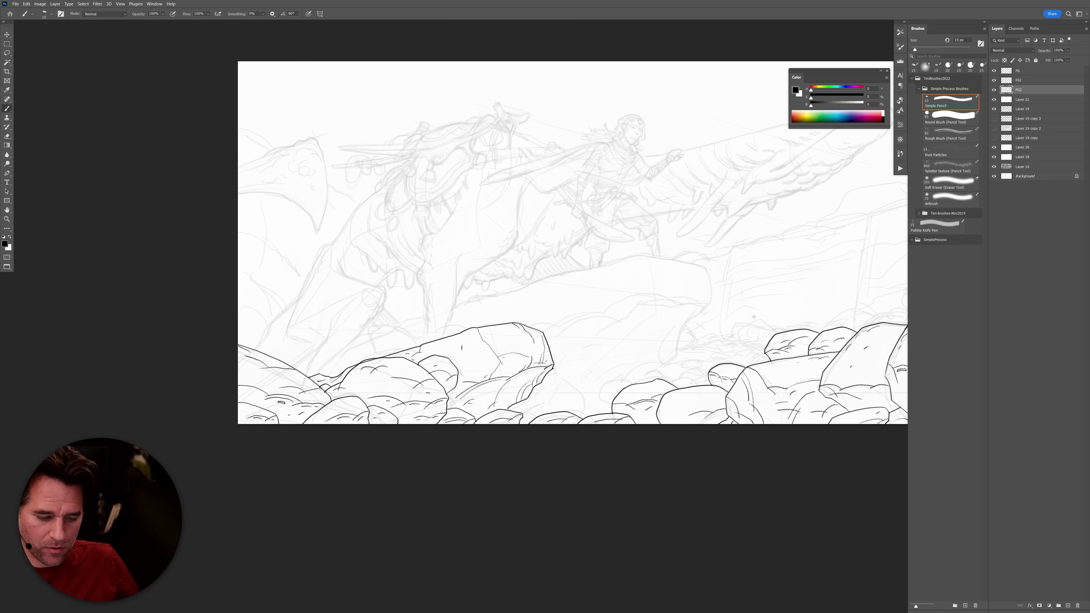
Create two new layers below the FG layers, naming the lower one mount and the upper one Char.
{"action": "left_click", "coordinate": [1023, 102]}
{"action": "key", "text": "ctrl+shift+alt+n"}
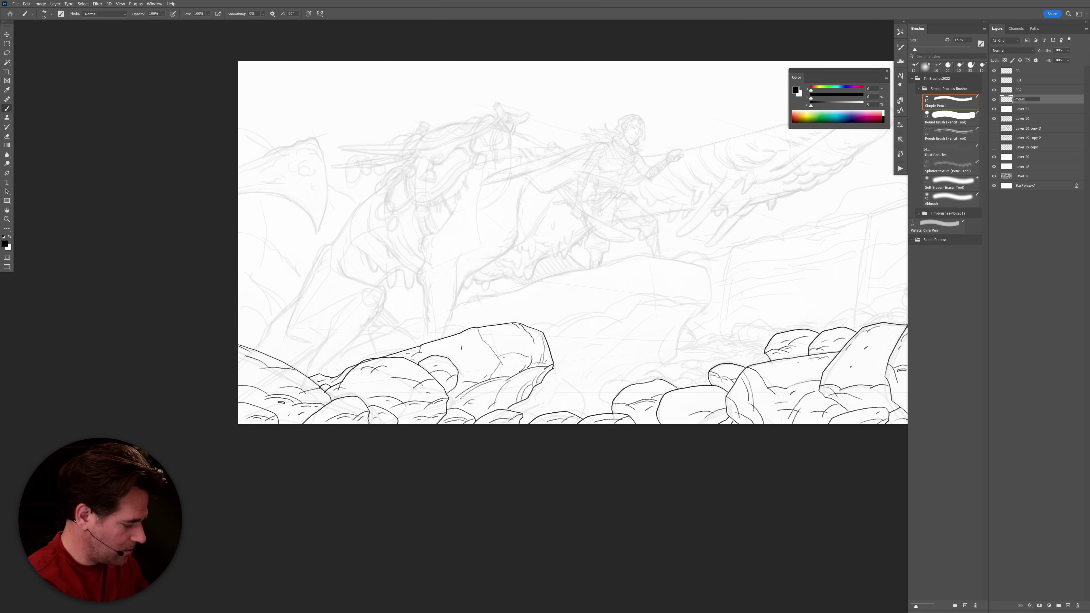
{"action": "key", "text": "Return"}
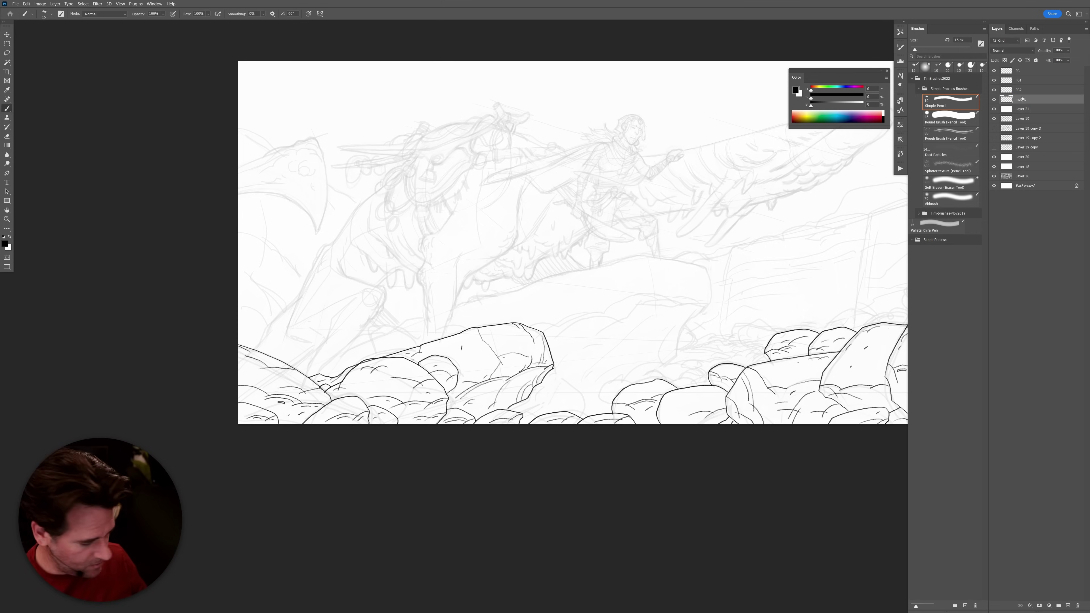
{"action": "key", "text": "ctrl+shift+alt+n"}
{"action": "double_click", "coordinate": [1024, 99]}
{"action": "type", "text": "Char"}
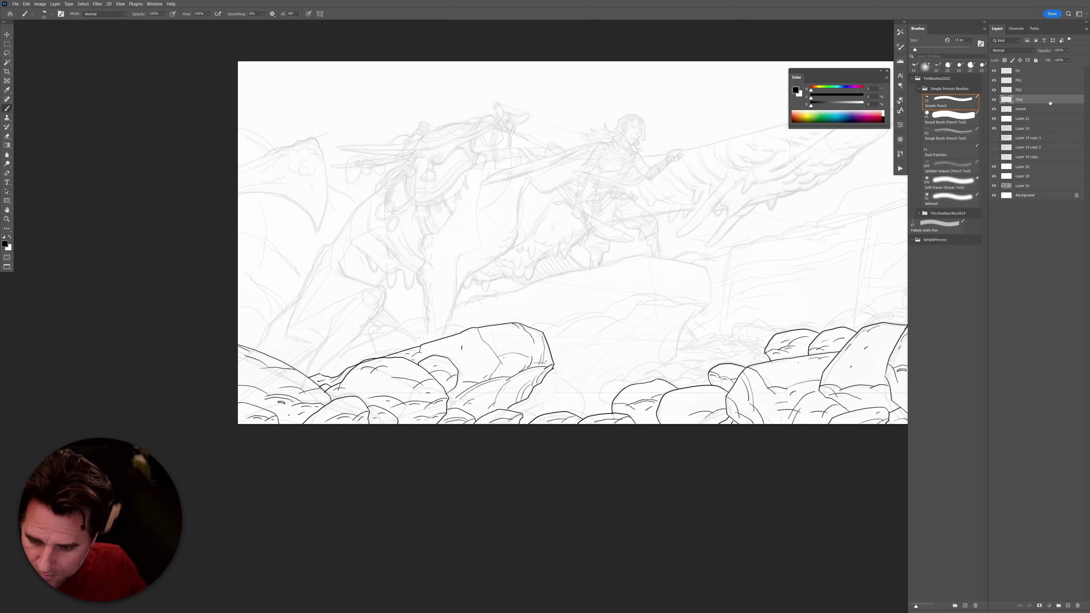
Rename the mount layer to Creature and make it the active layer.
{"action": "double_click", "coordinate": [1024, 109]}
{"action": "type", "text": "Cl"}
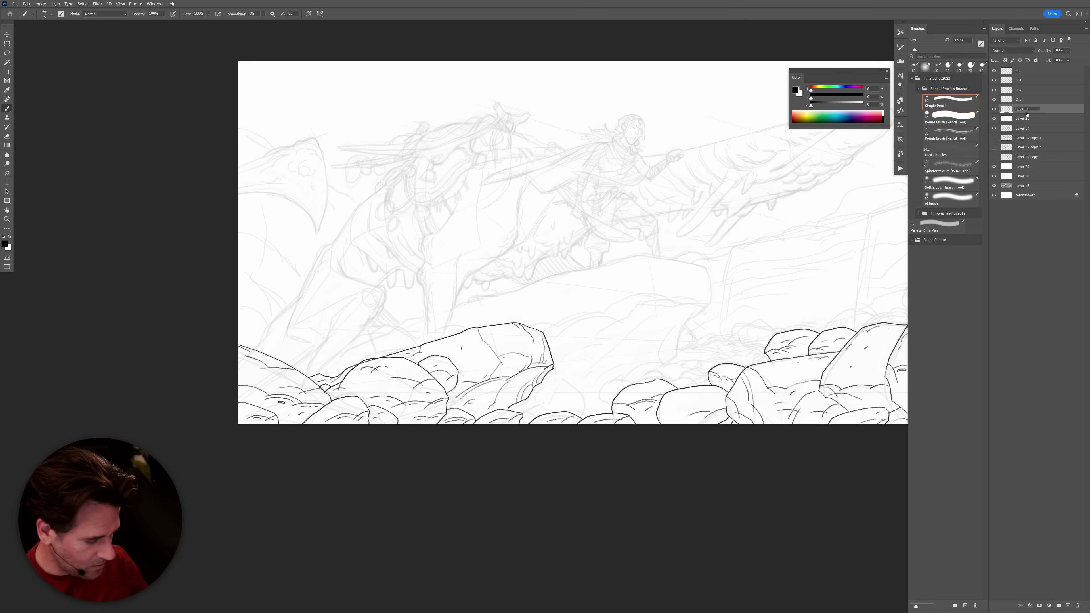
{"action": "key", "text": "Return"}
{"action": "left_click", "coordinate": [1024, 101]}
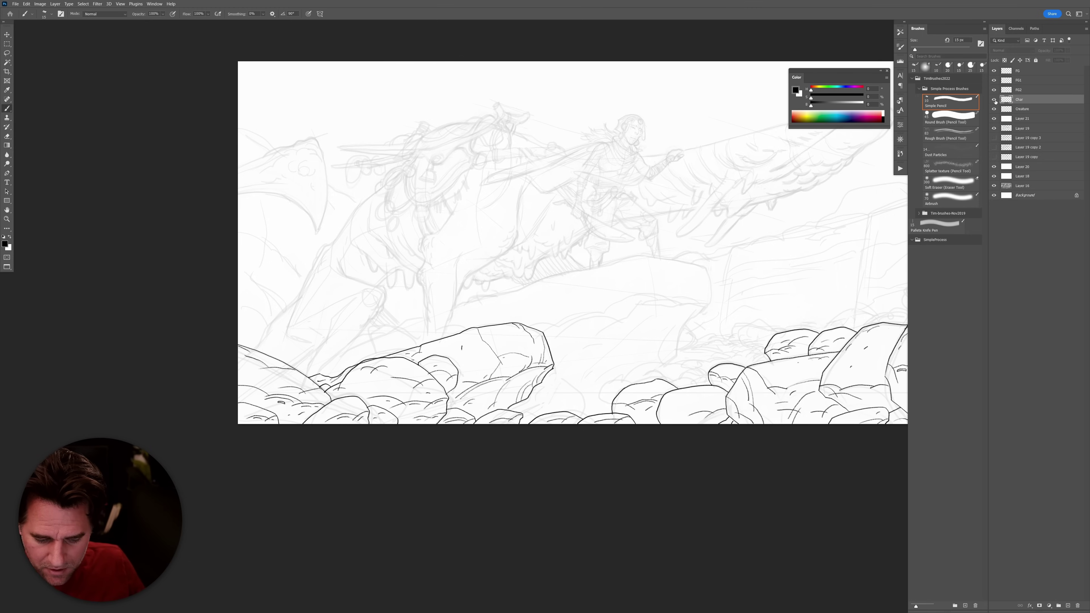
{"action": "left_click", "coordinate": [1022, 112]}
{"action": "left_click_drag", "start_coordinate": [733, 271], "coordinate": [677, 310]}
{"action": "mouse_move", "coordinate": [589, 418]}
{"action": "left_mouse_down"}
{"action": "mouse_move", "coordinate": [651, 338]}
{"action": "mouse_move", "coordinate": [637, 302]}
{"action": "mouse_move", "coordinate": [507, 315]}
{"action": "mouse_move", "coordinate": [507, 294]}
{"action": "mouse_move", "coordinate": [550, 264]}
{"action": "mouse_move", "coordinate": [639, 252]}
{"action": "mouse_move", "coordinate": [623, 276]}
{"action": "mouse_move", "coordinate": [674, 253]}
{"action": "mouse_move", "coordinate": [691, 267]}
{"action": "mouse_move", "coordinate": [787, 205]}
{"action": "mouse_move", "coordinate": [810, 150]}
{"action": "mouse_move", "coordinate": [614, 190]}
{"action": "mouse_move", "coordinate": [356, 179]}
{"action": "mouse_move", "coordinate": [215, 385]}
{"action": "mouse_move", "coordinate": [272, 402]}
{"action": "mouse_move", "coordinate": [395, 326]}
{"action": "mouse_move", "coordinate": [460, 318]}
{"action": "mouse_move", "coordinate": [440, 328]}
{"action": "left_mouse_up"}
{"action": "key", "text": "ctrl+z"}
{"action": "mouse_move", "coordinate": [603, 295]}
{"action": "left_mouse_down"}
{"action": "mouse_move", "coordinate": [575, 225]}
{"action": "mouse_move", "coordinate": [590, 161]}
{"action": "mouse_move", "coordinate": [538, 214]}
{"action": "mouse_move", "coordinate": [539, 293]}
{"action": "left_mouse_up"}
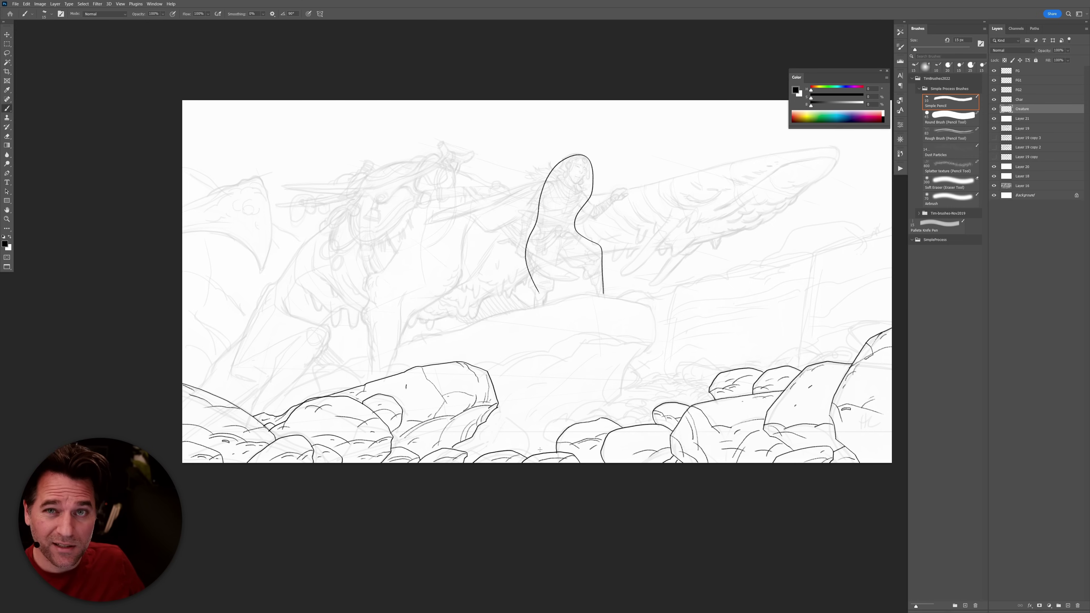
{"action": "key", "text": "ctrl+z"}
Make the Char layer active for the rider's line work.
{"action": "left_click", "coordinate": [1026, 100]}
{"action": "left_click_drag", "start_coordinate": [605, 260], "coordinate": [627, 212]}
{"action": "left_click_drag", "start_coordinate": [690, 361], "coordinate": [781, 419]}
{"action": "left_click", "coordinate": [693, 253], "text": "ctrl"}
{"action": "left_click_drag", "start_coordinate": [614, 403], "coordinate": [966, 182]}
{"action": "left_click", "coordinate": [693, 363], "text": "alt"}
{"action": "left_click", "coordinate": [693, 364], "text": "alt"}
{"action": "left_click_drag", "start_coordinate": [829, 319], "coordinate": [773, 328]}
{"action": "key", "text": "ctrl+z"}
{"action": "left_click_drag", "start_coordinate": [647, 333], "coordinate": [608, 347]}
{"action": "key", "text": "ctrl+z"}
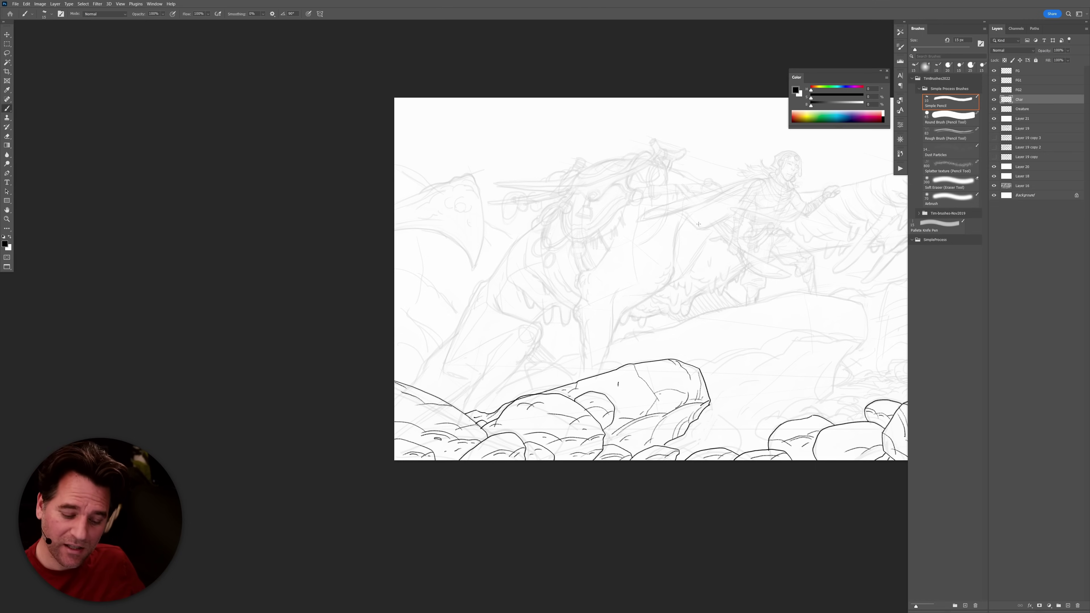
{"action": "mouse_move", "coordinate": [624, 225]}
{"action": "left_mouse_down"}
{"action": "mouse_move", "coordinate": [653, 264]}
{"action": "mouse_move", "coordinate": [657, 226]}
{"action": "left_mouse_up"}
{"action": "key", "text": "ctrl+z"}
{"action": "left_click_drag", "start_coordinate": [794, 297], "coordinate": [676, 345]}
{"action": "left_click_drag", "start_coordinate": [674, 267], "coordinate": [664, 296]}
{"action": "key", "text": "ctrl+z"}
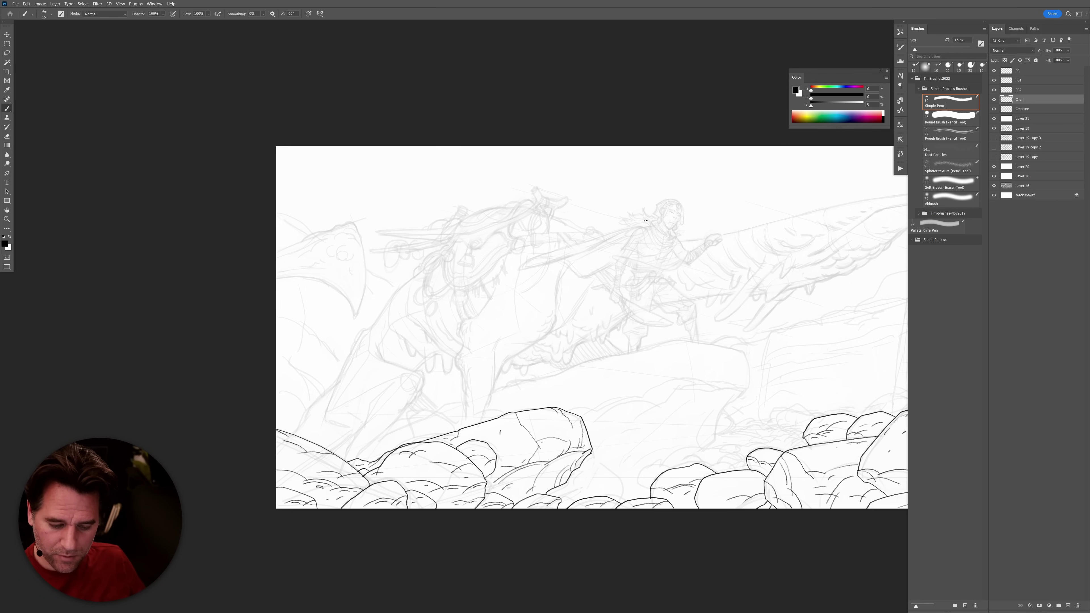
Ink the strand hanging along the far side of the rider's face, the jaw and chin, and the eye and nose lines.
{"action": "left_click_drag", "start_coordinate": [684, 245], "coordinate": [740, 320]}
{"action": "left_click_drag", "start_coordinate": [692, 222], "coordinate": [684, 171]}
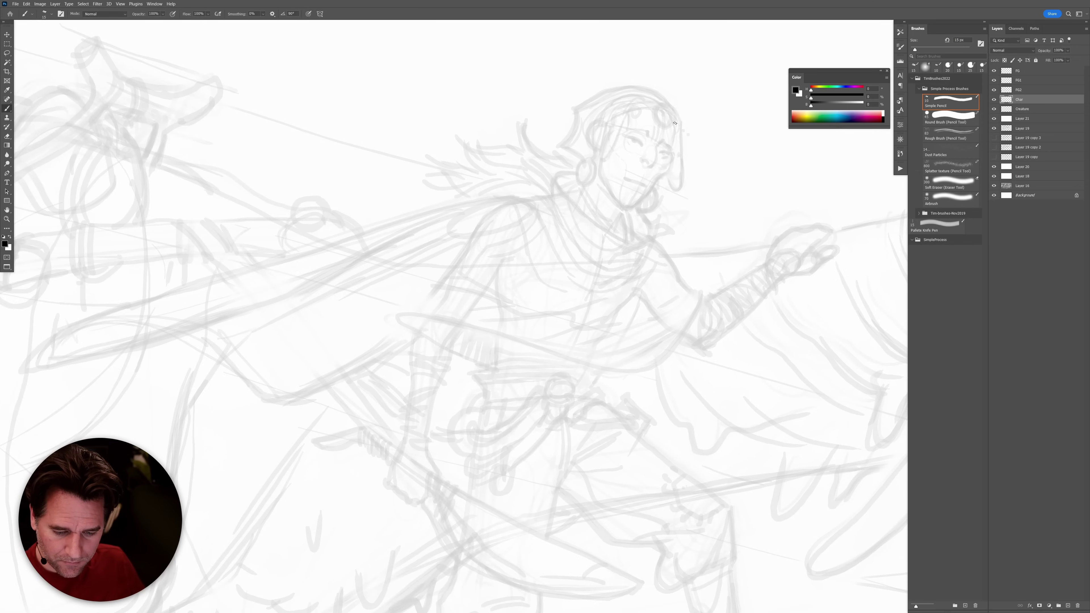
{"action": "mouse_move", "coordinate": [678, 114]}
{"action": "left_mouse_down"}
{"action": "mouse_move", "coordinate": [681, 186]}
{"action": "mouse_move", "coordinate": [666, 175]}
{"action": "left_mouse_up"}
{"action": "key", "text": "ctrl+z"}
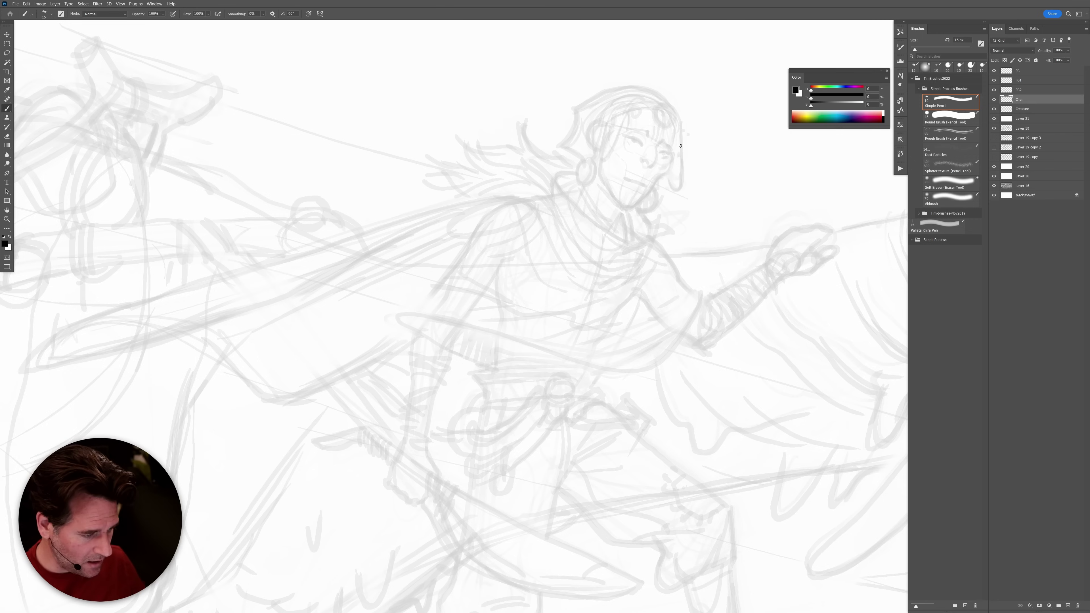
{"action": "mouse_move", "coordinate": [676, 110]}
{"action": "left_mouse_down"}
{"action": "mouse_move", "coordinate": [679, 192]}
{"action": "mouse_move", "coordinate": [666, 175]}
{"action": "left_mouse_up"}
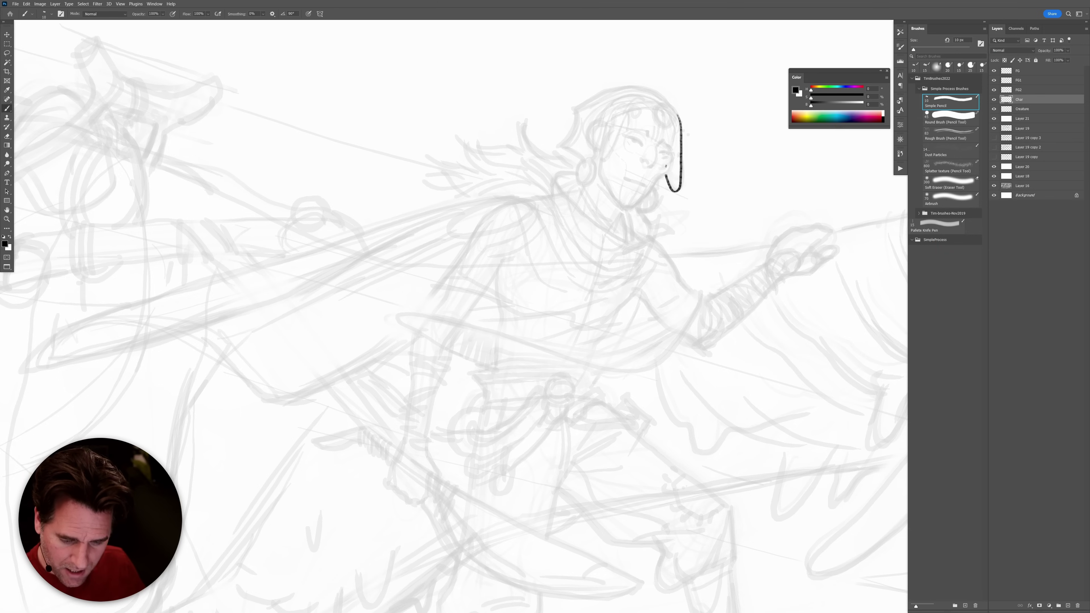
{"action": "left_click_drag", "start_coordinate": [672, 157], "coordinate": [635, 205]}
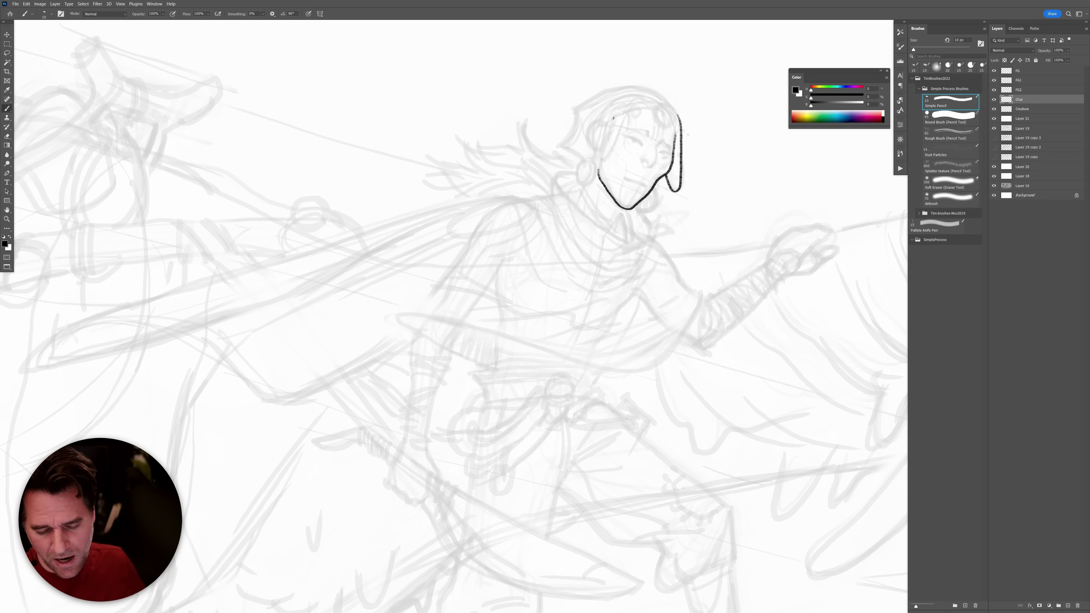
{"action": "left_click_drag", "start_coordinate": [595, 181], "coordinate": [611, 199]}
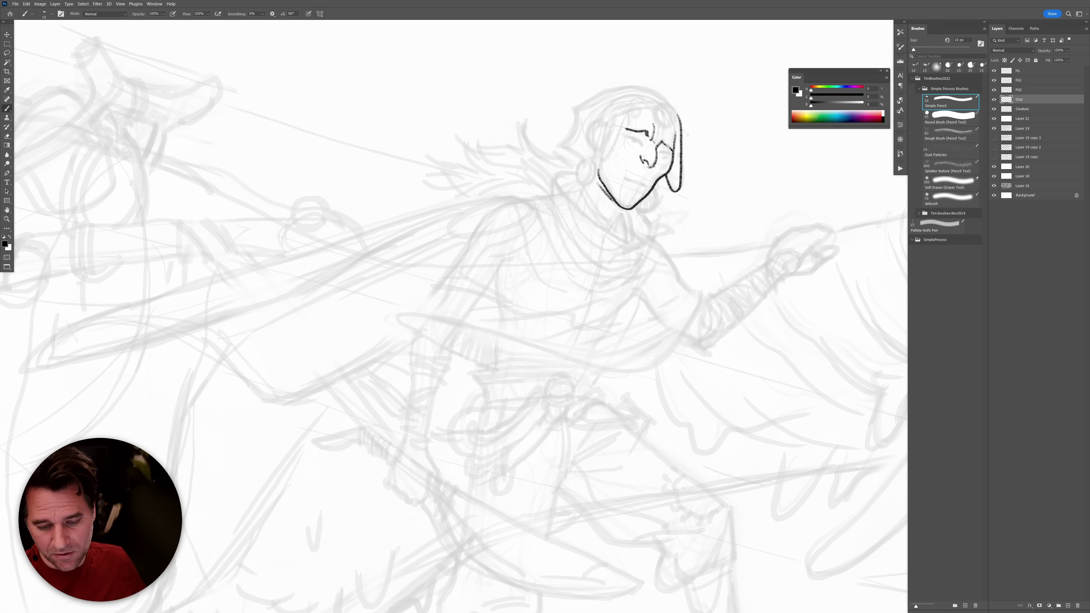
Ink the curved pieces across the rider's forehead and the long strand hanging down the near cheek.
{"action": "left_click_drag", "start_coordinate": [657, 109], "coordinate": [655, 122]}
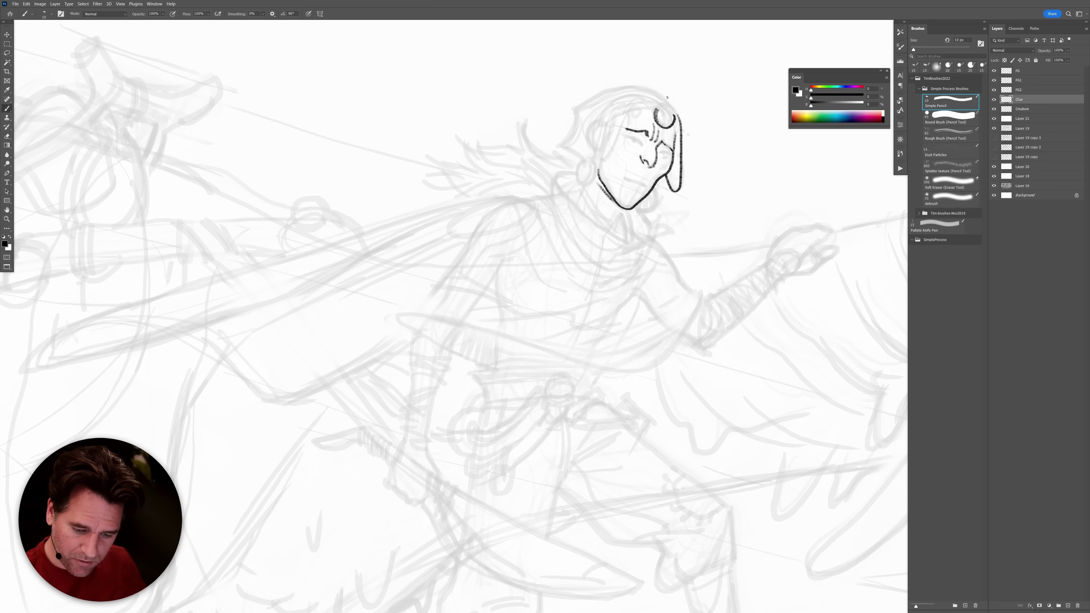
{"action": "left_click_drag", "start_coordinate": [639, 111], "coordinate": [653, 108]}
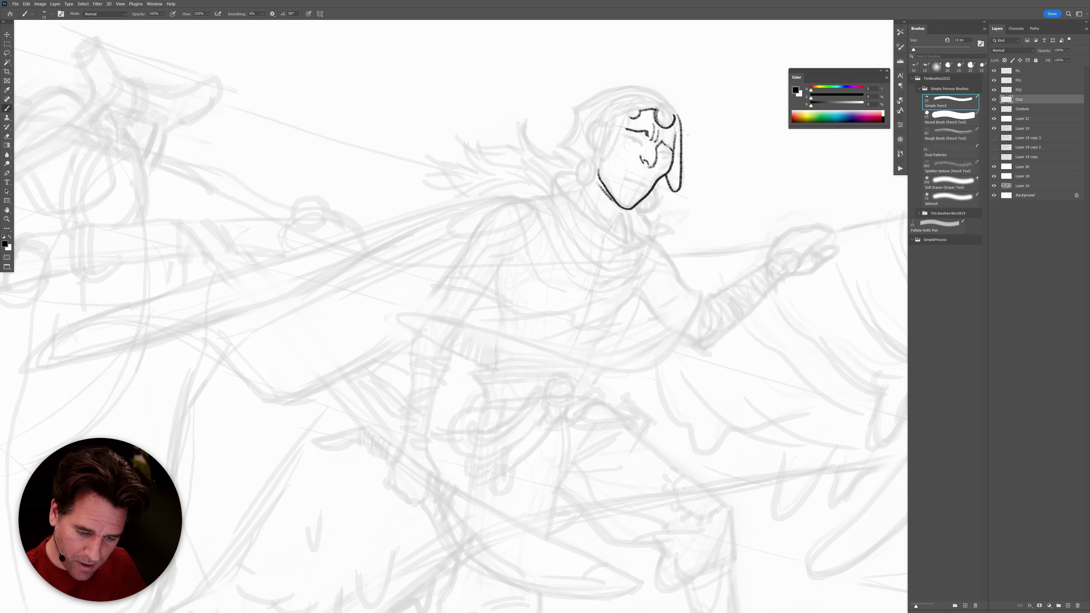
{"action": "mouse_move", "coordinate": [624, 122]}
{"action": "left_mouse_down"}
{"action": "mouse_move", "coordinate": [597, 164]}
{"action": "mouse_move", "coordinate": [610, 116]}
{"action": "mouse_move", "coordinate": [626, 111]}
{"action": "mouse_move", "coordinate": [602, 160]}
{"action": "mouse_move", "coordinate": [606, 120]}
{"action": "mouse_move", "coordinate": [616, 140]}
{"action": "mouse_move", "coordinate": [600, 164]}
{"action": "mouse_move", "coordinate": [607, 116]}
{"action": "left_mouse_up"}
{"action": "key", "text": "ctrl+z"}
{"action": "key", "text": "ctrl+z"}
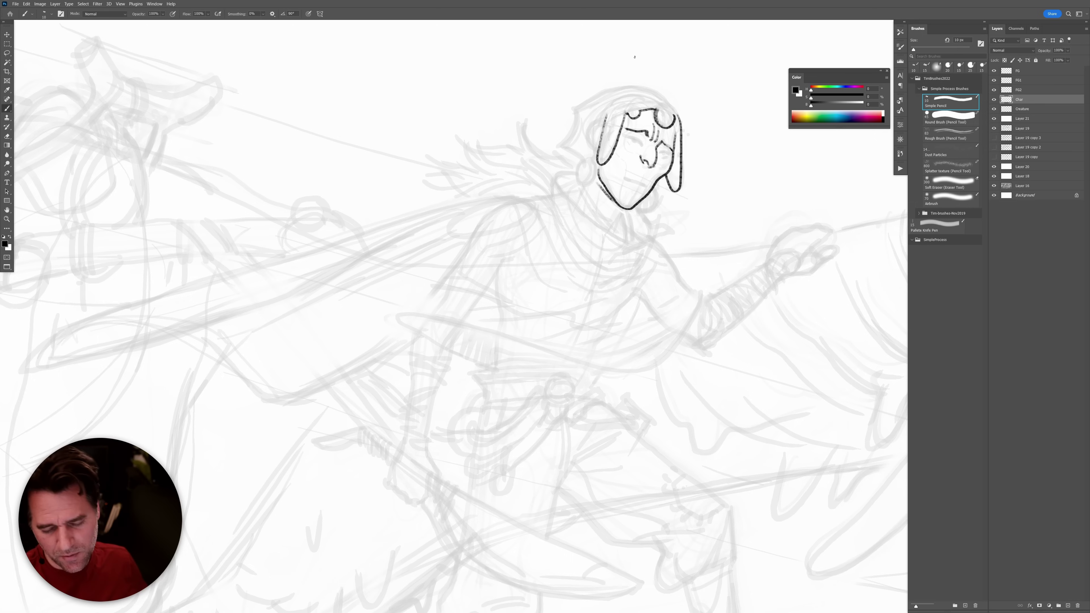
{"action": "left_click_drag", "start_coordinate": [623, 120], "coordinate": [631, 98]}
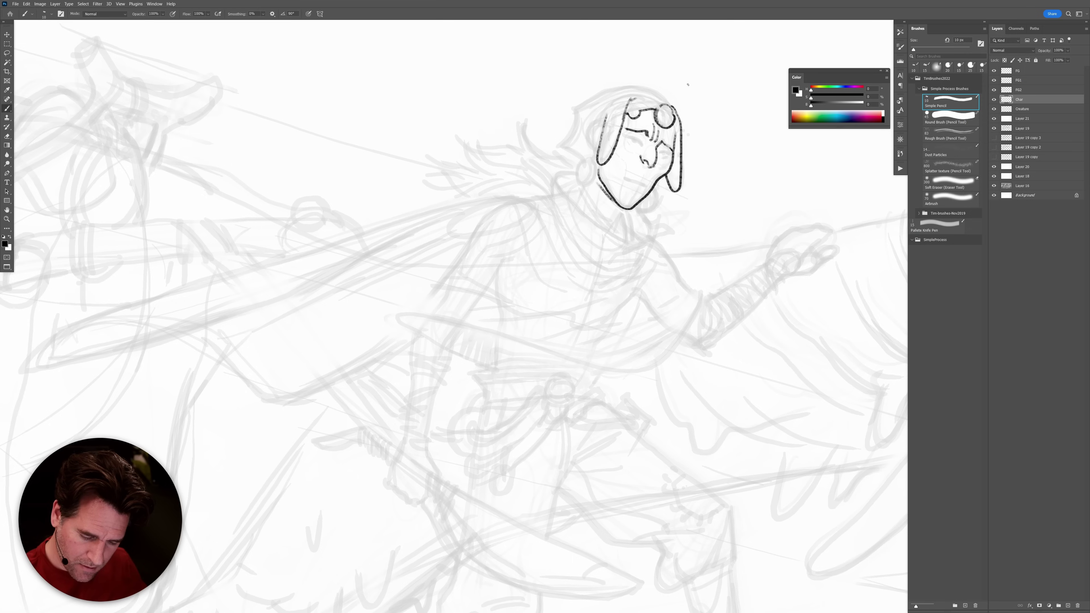
Ink the inner ring of the rider's round forehead ornament, the headband's upper edge and the rounded shape over the ear.
{"action": "left_click_drag", "start_coordinate": [664, 113], "coordinate": [661, 118]}
{"action": "key", "text": "ctrl+z"}
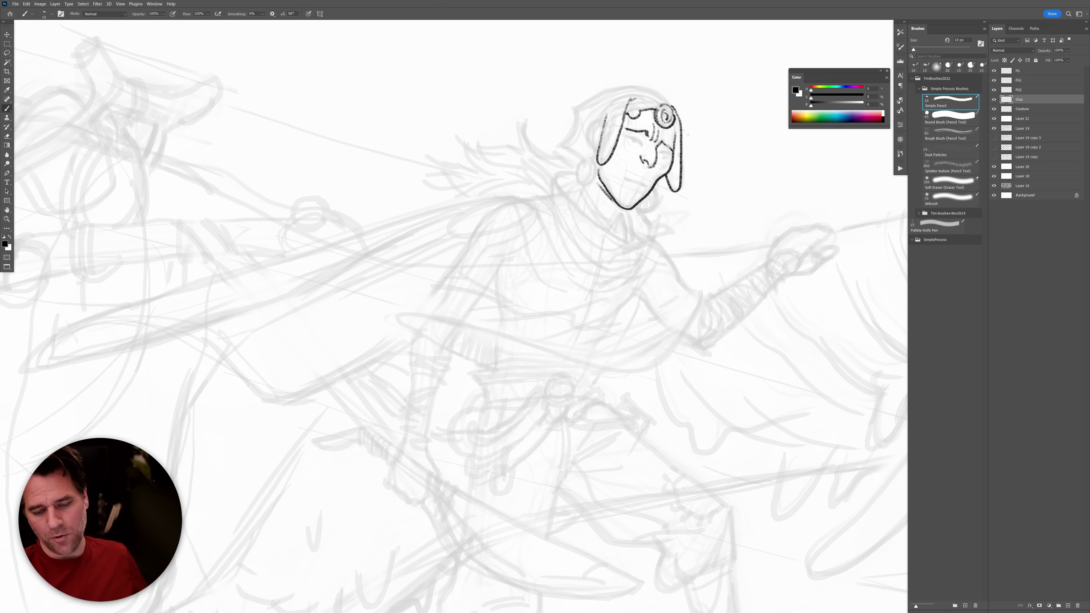
{"action": "mouse_move", "coordinate": [654, 102]}
{"action": "left_mouse_down"}
{"action": "mouse_move", "coordinate": [589, 126]}
{"action": "mouse_move", "coordinate": [587, 144]}
{"action": "left_mouse_up"}
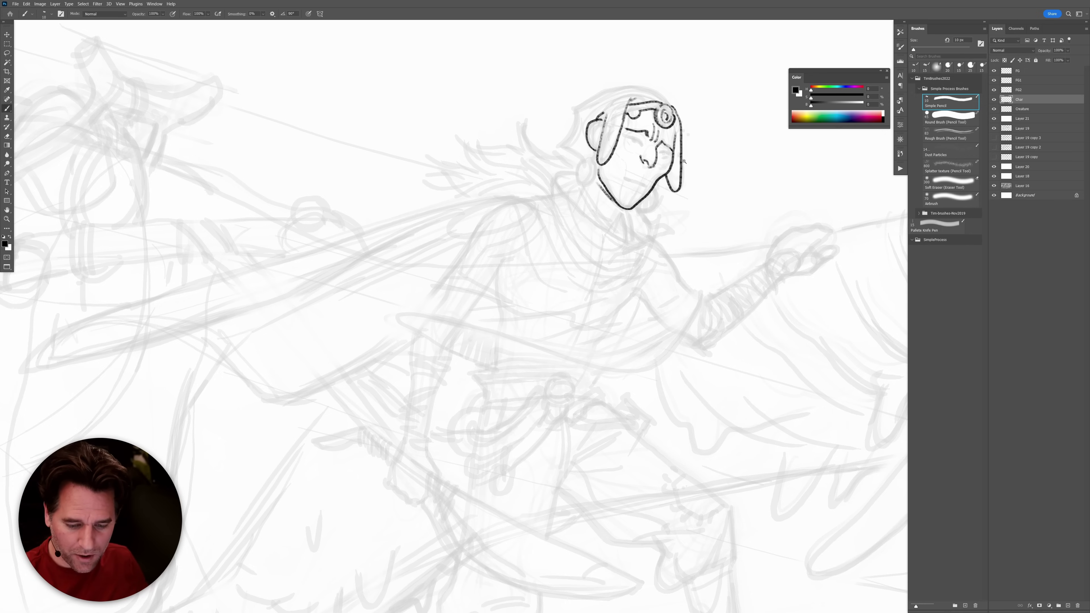
{"action": "scroll", "coordinate": [684, 161], "scroll_direction": "down", "scroll_amount": 6}
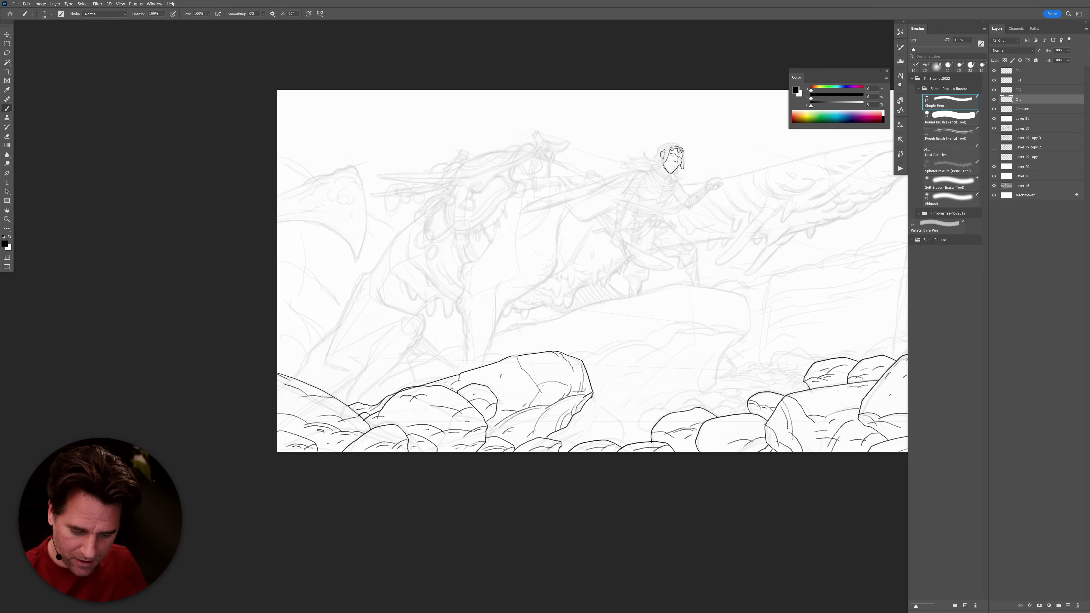
Ink the rider's cap outline with its points behind the head, the near round earring and the inner ear curve.
{"action": "scroll", "coordinate": [687, 154], "scroll_direction": "up", "scroll_amount": 6}
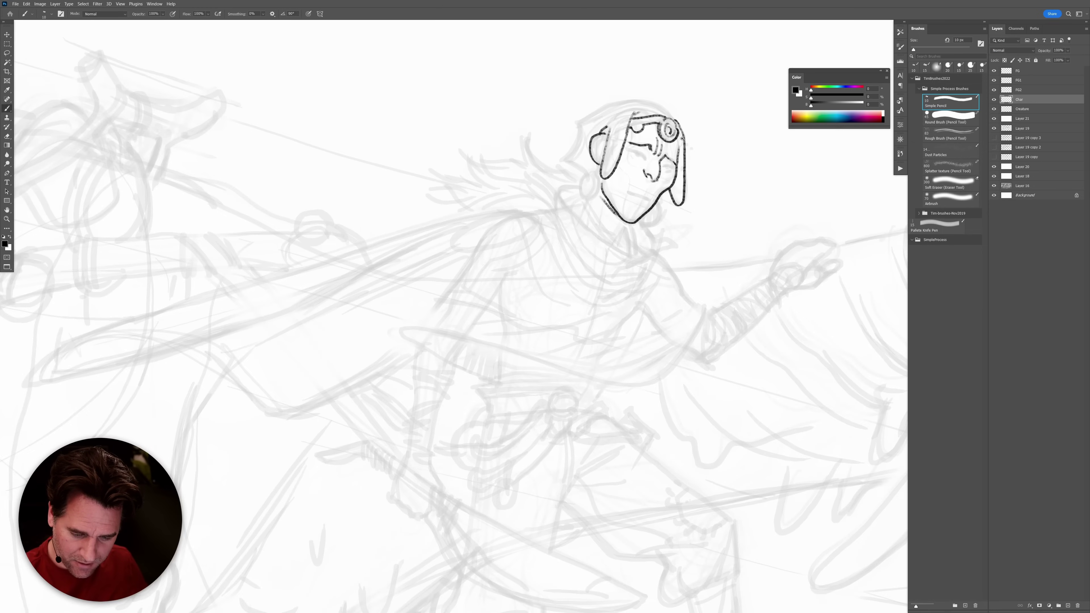
{"action": "mouse_move", "coordinate": [673, 115]}
{"action": "left_mouse_down"}
{"action": "mouse_move", "coordinate": [625, 102]}
{"action": "mouse_move", "coordinate": [576, 123]}
{"action": "mouse_move", "coordinate": [561, 160]}
{"action": "mouse_move", "coordinate": [583, 176]}
{"action": "mouse_move", "coordinate": [587, 166]}
{"action": "mouse_move", "coordinate": [586, 196]}
{"action": "mouse_move", "coordinate": [600, 164]}
{"action": "left_mouse_up"}
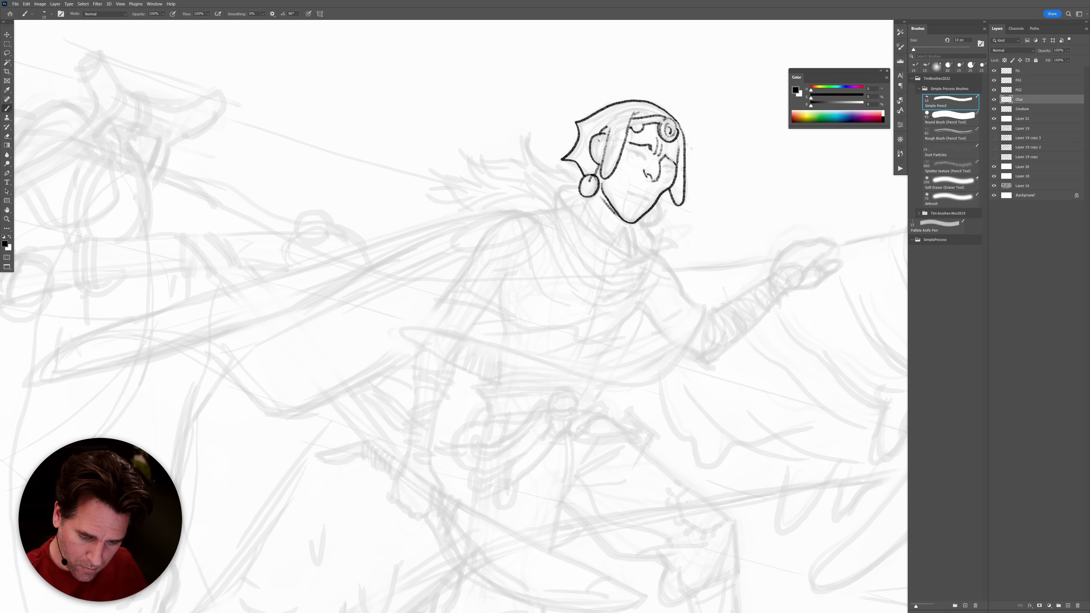
{"action": "left_click_drag", "start_coordinate": [602, 145], "coordinate": [597, 156]}
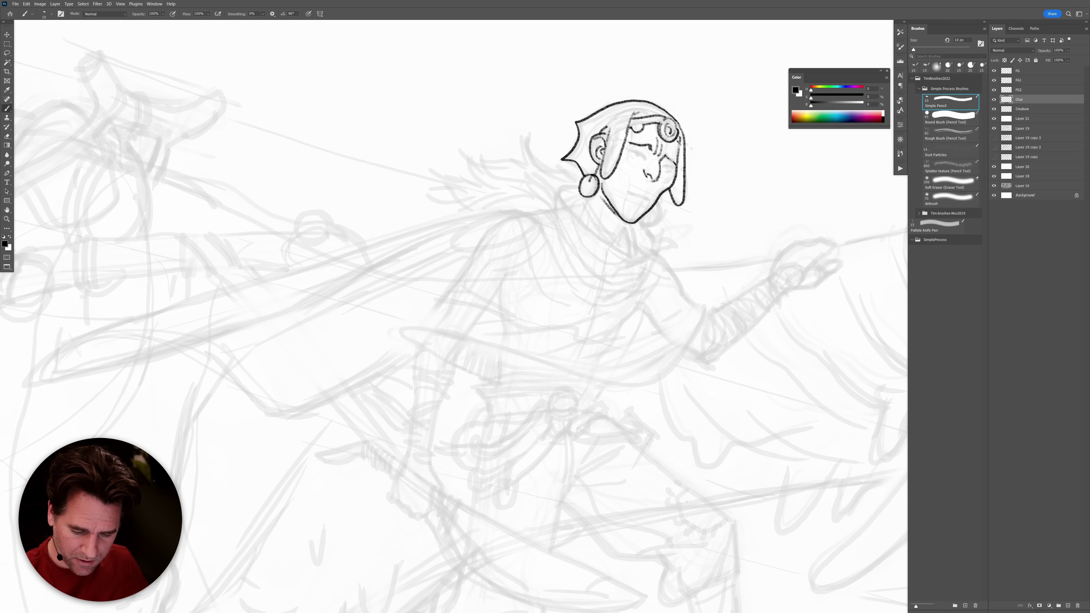
Ink the upper lids, irises and lower lid marks of the rider's two eyes.
{"action": "scroll", "coordinate": [644, 161], "scroll_direction": "up", "scroll_amount": 3}
{"action": "left_click_drag", "start_coordinate": [642, 167], "coordinate": [603, 138]}
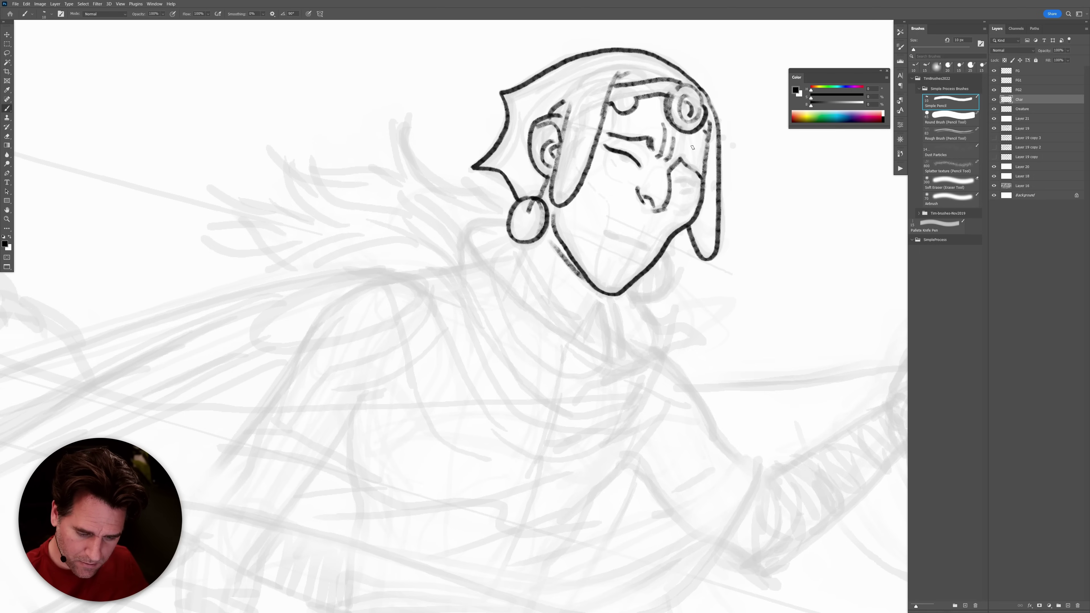
{"action": "left_click_drag", "start_coordinate": [677, 180], "coordinate": [701, 189]}
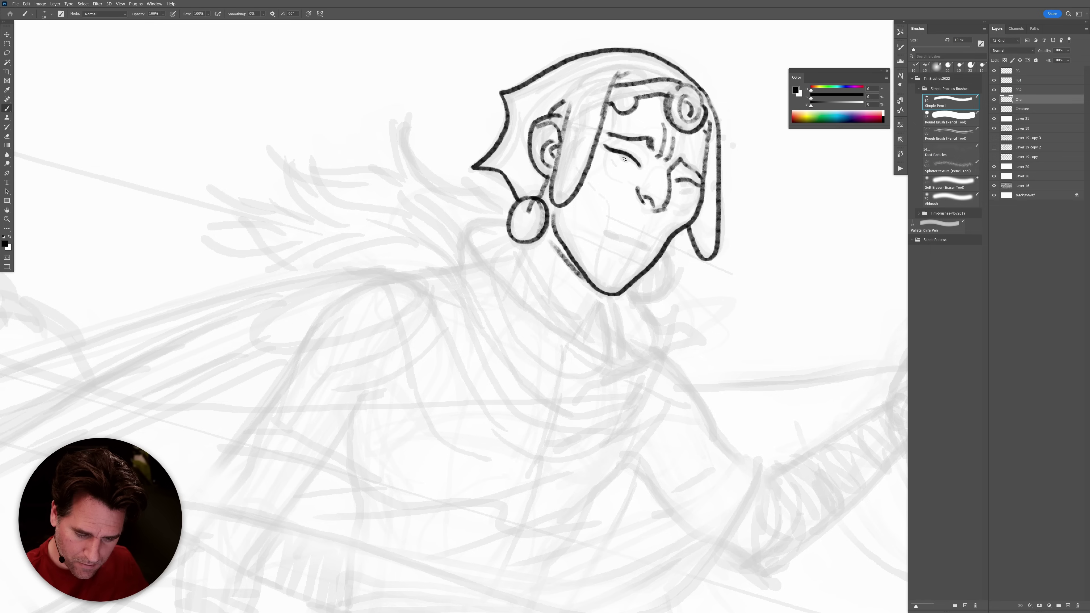
{"action": "left_click_drag", "start_coordinate": [625, 159], "coordinate": [617, 165]}
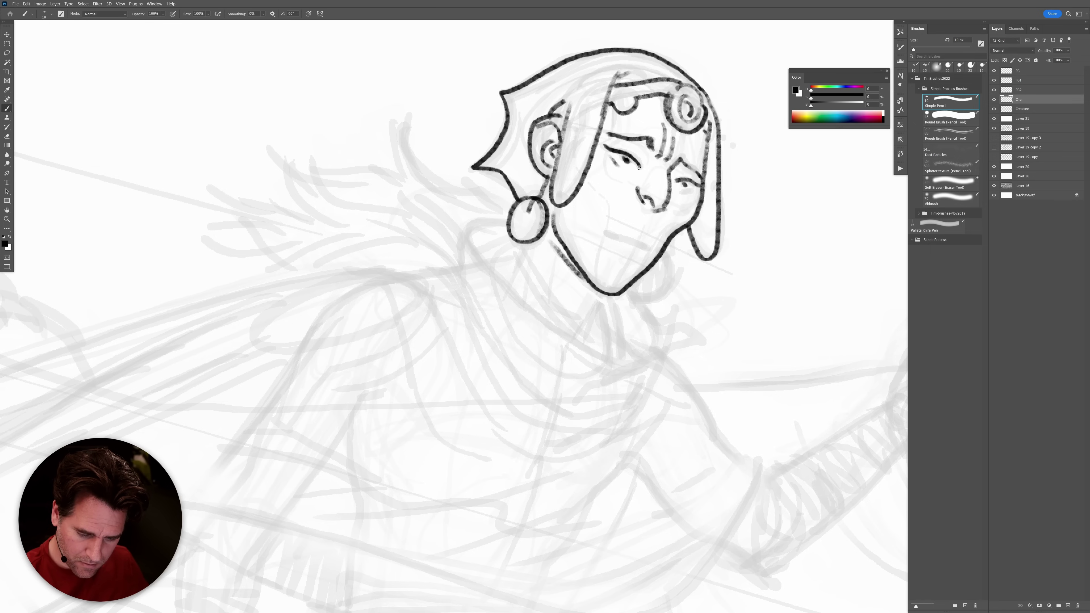
{"action": "left_click_drag", "start_coordinate": [682, 190], "coordinate": [685, 192]}
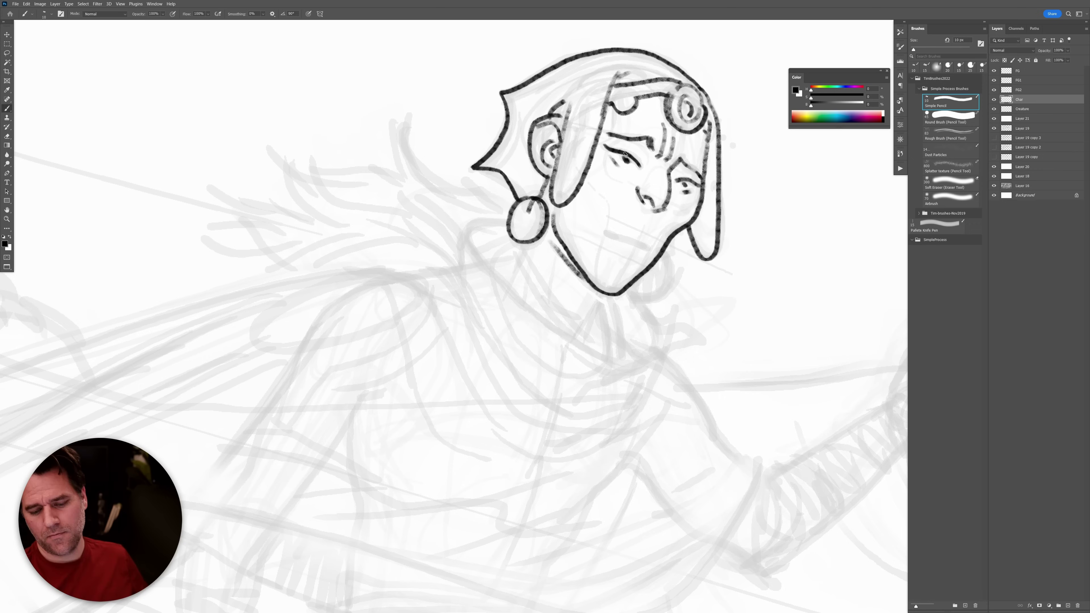
{"action": "left_click_drag", "start_coordinate": [620, 156], "coordinate": [685, 187]}
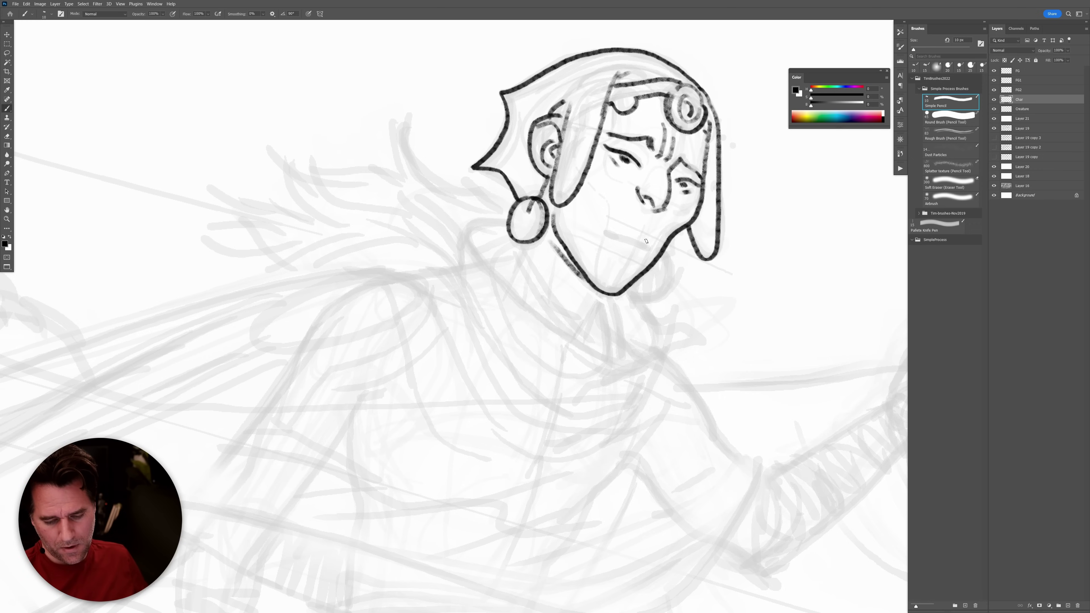
Ink the rider's mouth line, with small accent strokes inside the cap's rear point and along the chin.
{"action": "mouse_move", "coordinate": [647, 248]}
{"action": "left_mouse_down"}
{"action": "mouse_move", "coordinate": [604, 230]}
{"action": "mouse_move", "coordinate": [643, 249]}
{"action": "mouse_move", "coordinate": [606, 231]}
{"action": "left_mouse_up"}
{"action": "key", "text": "ctrl+z"}
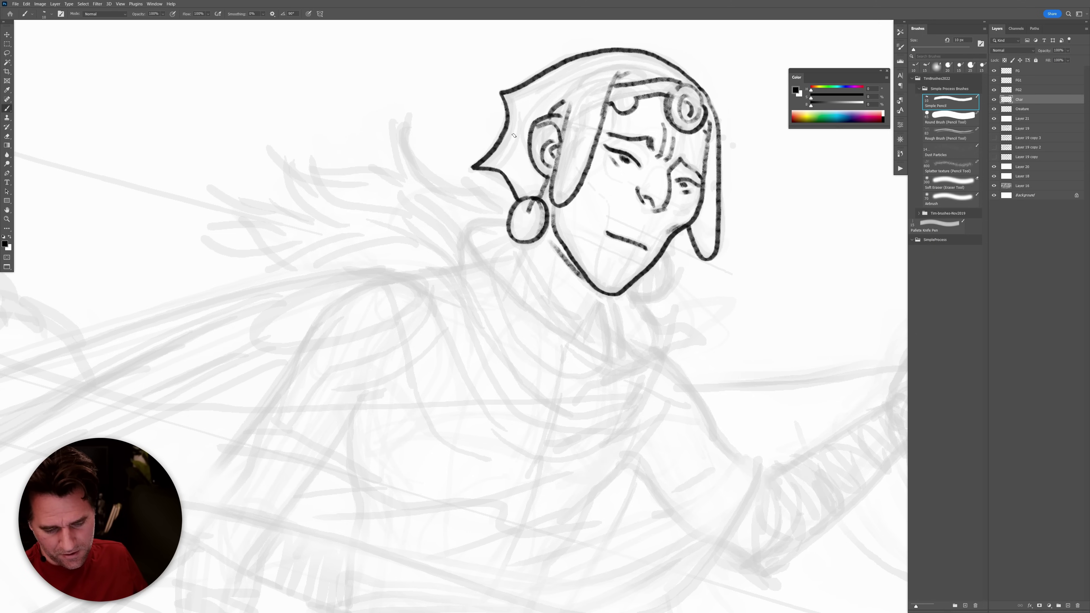
{"action": "left_click_drag", "start_coordinate": [484, 166], "coordinate": [525, 173]}
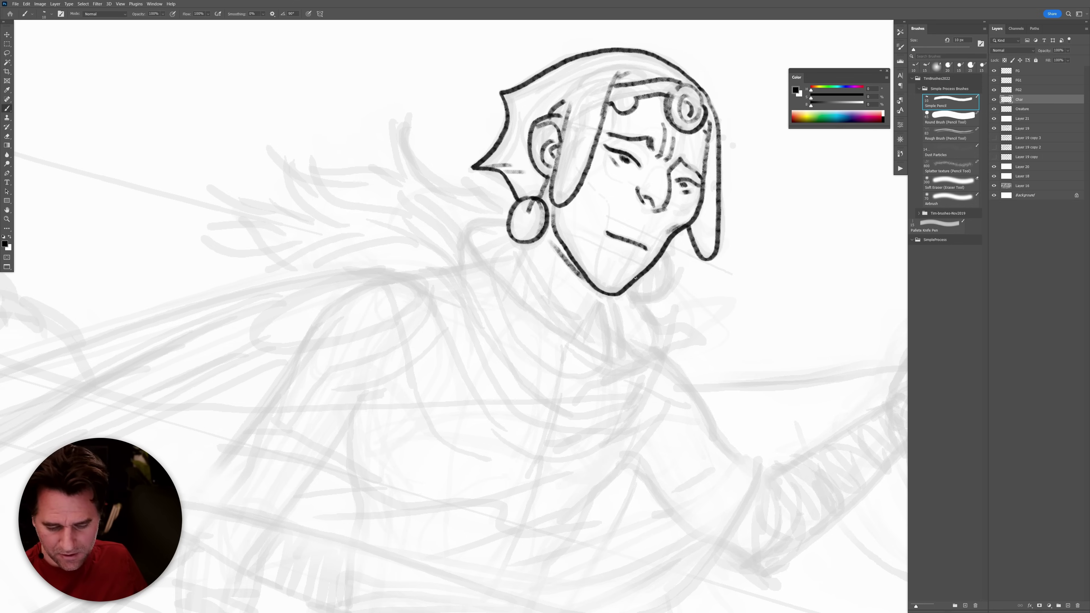
{"action": "left_click_drag", "start_coordinate": [639, 267], "coordinate": [625, 287]}
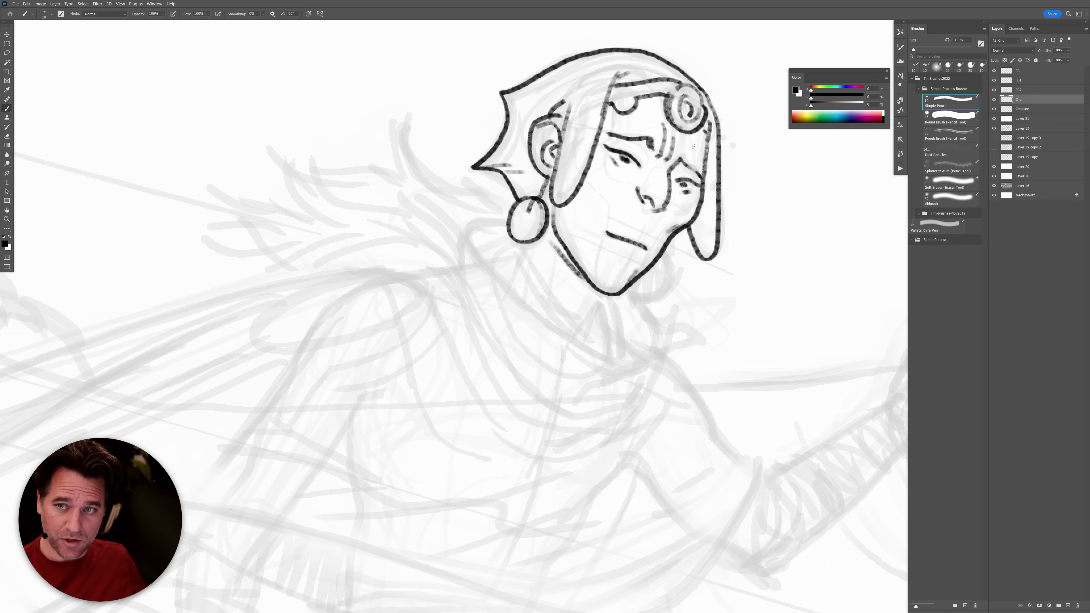
Ink the scarf's back edge at the nape, the oval shoulder piece and the scarf's outer edge curving across the chest.
{"action": "left_click_drag", "start_coordinate": [526, 244], "coordinate": [485, 254]}
{"action": "mouse_move", "coordinate": [508, 219]}
{"action": "left_mouse_down"}
{"action": "mouse_move", "coordinate": [460, 232]}
{"action": "mouse_move", "coordinate": [456, 278]}
{"action": "left_mouse_up"}
{"action": "mouse_move", "coordinate": [473, 334]}
{"action": "left_mouse_down"}
{"action": "mouse_move", "coordinate": [442, 270]}
{"action": "mouse_move", "coordinate": [383, 269]}
{"action": "mouse_move", "coordinate": [618, 363]}
{"action": "mouse_move", "coordinate": [727, 361]}
{"action": "mouse_move", "coordinate": [686, 264]}
{"action": "mouse_move", "coordinate": [664, 298]}
{"action": "mouse_move", "coordinate": [591, 322]}
{"action": "mouse_move", "coordinate": [516, 315]}
{"action": "mouse_move", "coordinate": [543, 277]}
{"action": "mouse_move", "coordinate": [632, 244]}
{"action": "mouse_move", "coordinate": [700, 252]}
{"action": "mouse_move", "coordinate": [667, 287]}
{"action": "mouse_move", "coordinate": [605, 313]}
{"action": "left_mouse_up"}
{"action": "mouse_move", "coordinate": [689, 265]}
{"action": "left_mouse_down"}
{"action": "mouse_move", "coordinate": [747, 384]}
{"action": "mouse_move", "coordinate": [801, 433]}
{"action": "mouse_move", "coordinate": [614, 450]}
{"action": "mouse_move", "coordinate": [701, 397]}
{"action": "mouse_move", "coordinate": [733, 333]}
{"action": "left_mouse_up"}
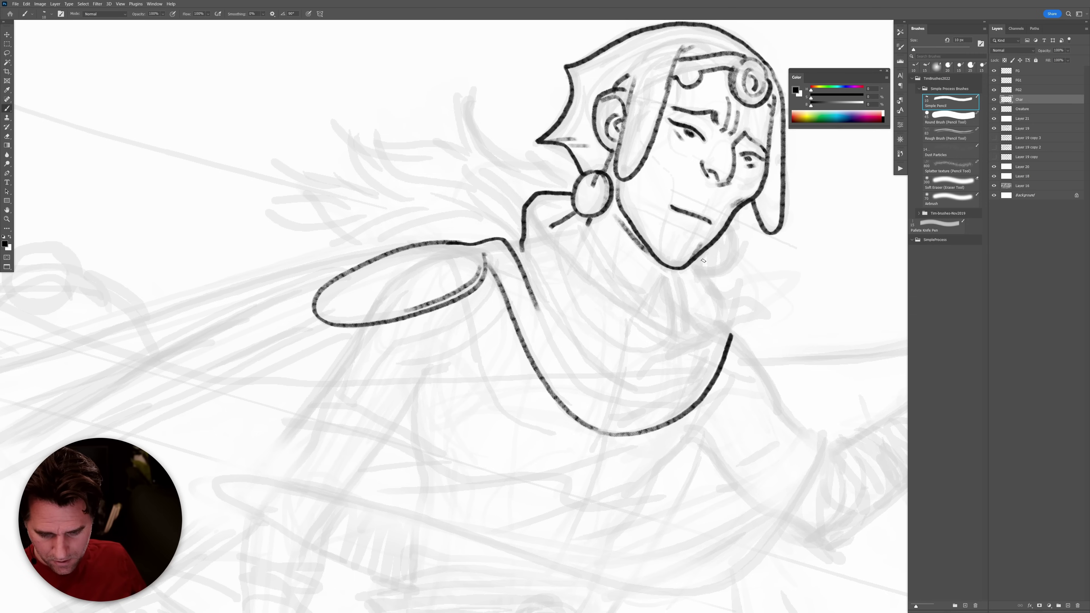
Ink the far round earring, the scarf's opening around the neck and its front fold.
{"action": "mouse_move", "coordinate": [699, 261]}
{"action": "left_mouse_down"}
{"action": "mouse_move", "coordinate": [720, 264]}
{"action": "mouse_move", "coordinate": [727, 227]}
{"action": "left_mouse_up"}
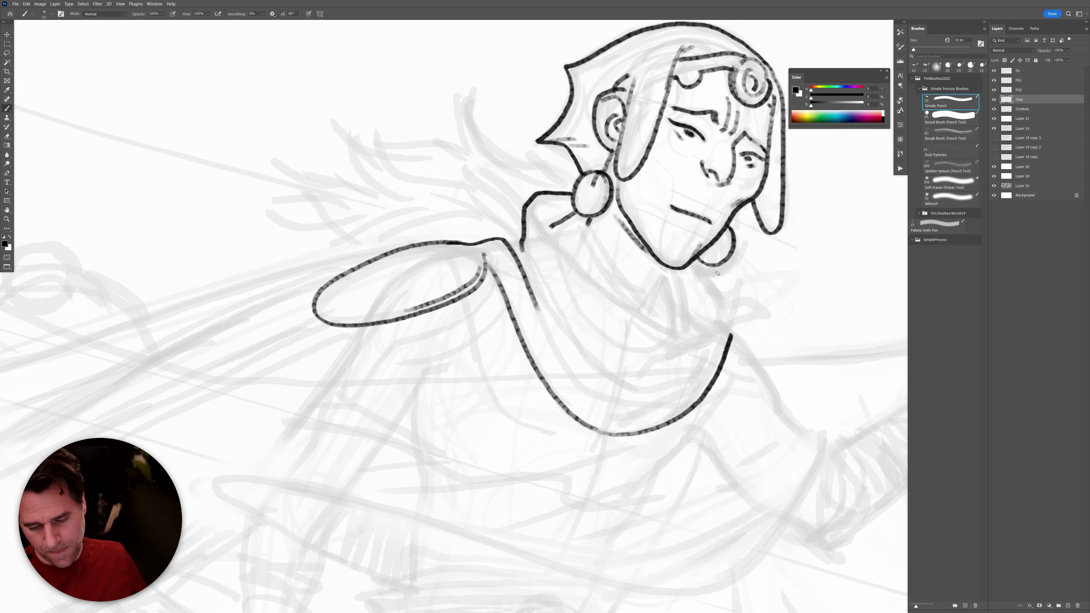
{"action": "mouse_move", "coordinate": [692, 259]}
{"action": "left_mouse_down"}
{"action": "mouse_move", "coordinate": [723, 320]}
{"action": "mouse_move", "coordinate": [632, 381]}
{"action": "left_mouse_up"}
{"action": "mouse_move", "coordinate": [532, 201]}
{"action": "left_mouse_down"}
{"action": "mouse_move", "coordinate": [608, 292]}
{"action": "mouse_move", "coordinate": [685, 337]}
{"action": "left_mouse_up"}
Ink the neck contour, the double band around the throat and the short creases inside the scarf opening.
{"action": "left_click_drag", "start_coordinate": [665, 269], "coordinate": [637, 307]}
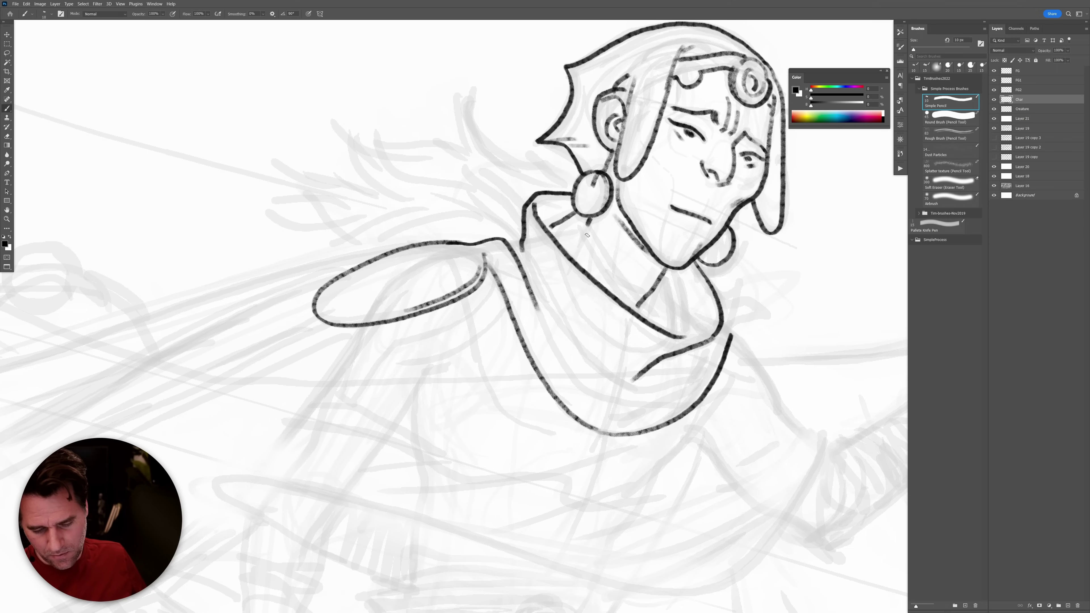
{"action": "mouse_move", "coordinate": [580, 218]}
{"action": "left_mouse_down"}
{"action": "mouse_move", "coordinate": [587, 249]}
{"action": "mouse_move", "coordinate": [634, 300]}
{"action": "mouse_move", "coordinate": [644, 303]}
{"action": "mouse_move", "coordinate": [589, 245]}
{"action": "mouse_move", "coordinate": [643, 298]}
{"action": "mouse_move", "coordinate": [653, 288]}
{"action": "left_mouse_up"}
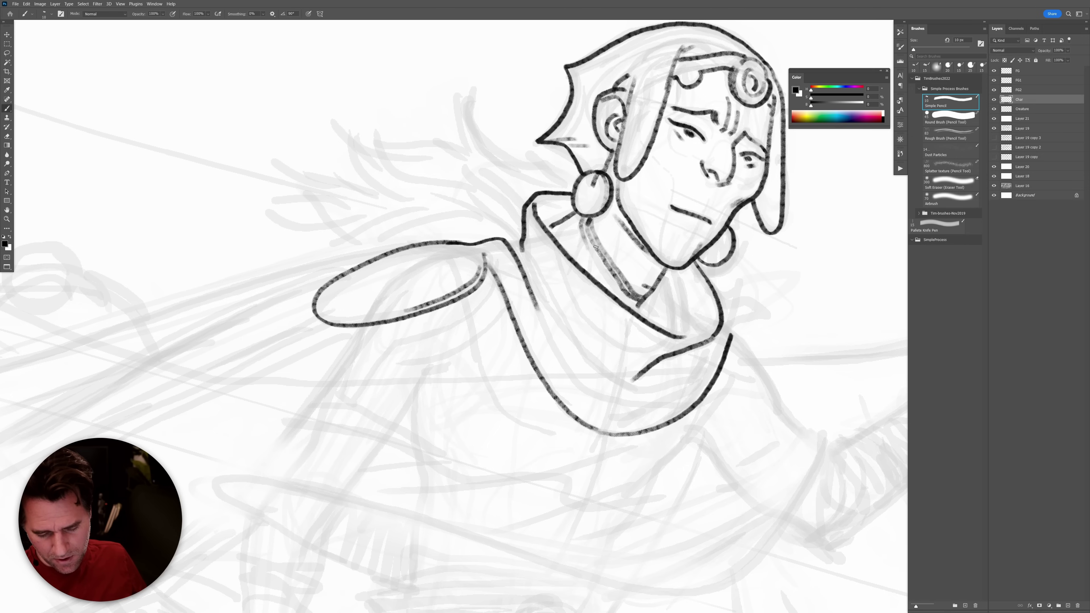
{"action": "left_click_drag", "start_coordinate": [573, 224], "coordinate": [583, 270]}
{"action": "left_click_drag", "start_coordinate": [663, 279], "coordinate": [667, 325]}
{"action": "left_click_drag", "start_coordinate": [667, 267], "coordinate": [679, 331]}
{"action": "mouse_move", "coordinate": [755, 258]}
{"action": "left_mouse_down"}
{"action": "mouse_move", "coordinate": [792, 336]}
{"action": "mouse_move", "coordinate": [777, 356]}
{"action": "mouse_move", "coordinate": [724, 380]}
{"action": "left_mouse_up"}
{"action": "mouse_move", "coordinate": [726, 288]}
{"action": "left_mouse_down"}
{"action": "mouse_move", "coordinate": [739, 322]}
{"action": "mouse_move", "coordinate": [784, 350]}
{"action": "left_mouse_up"}
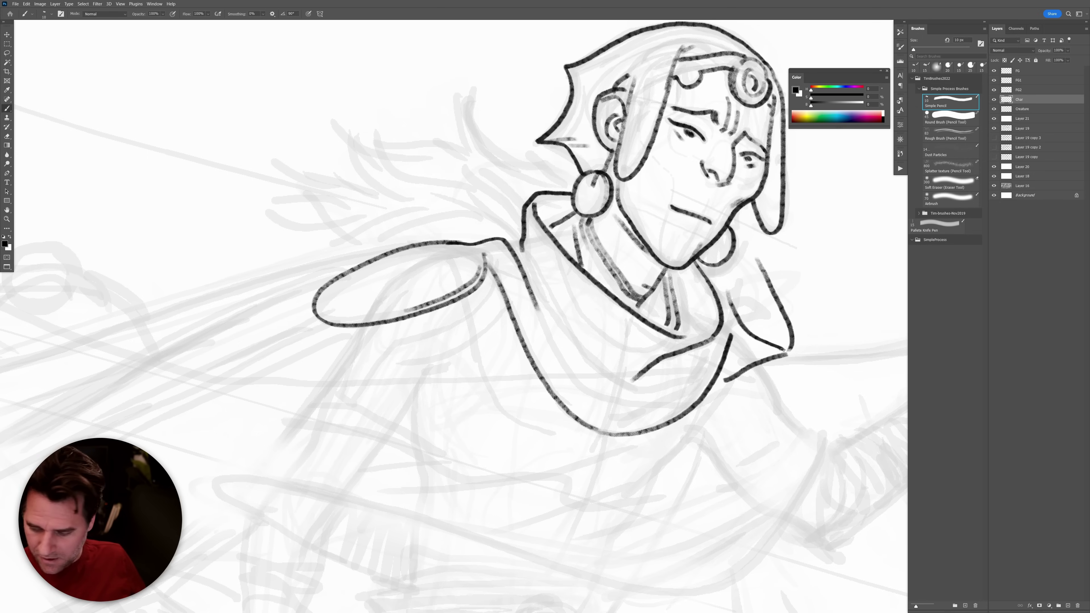
{"action": "key", "text": "ctrl+z"}
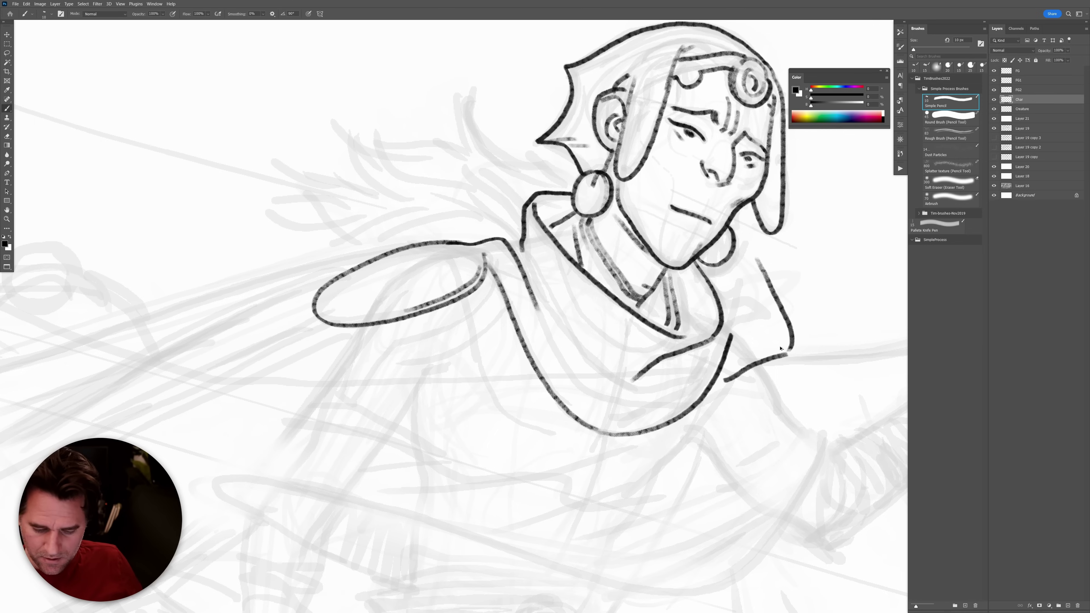
{"action": "key", "text": "ctrl+z"}
{"action": "key", "text": "ctrl+z"}
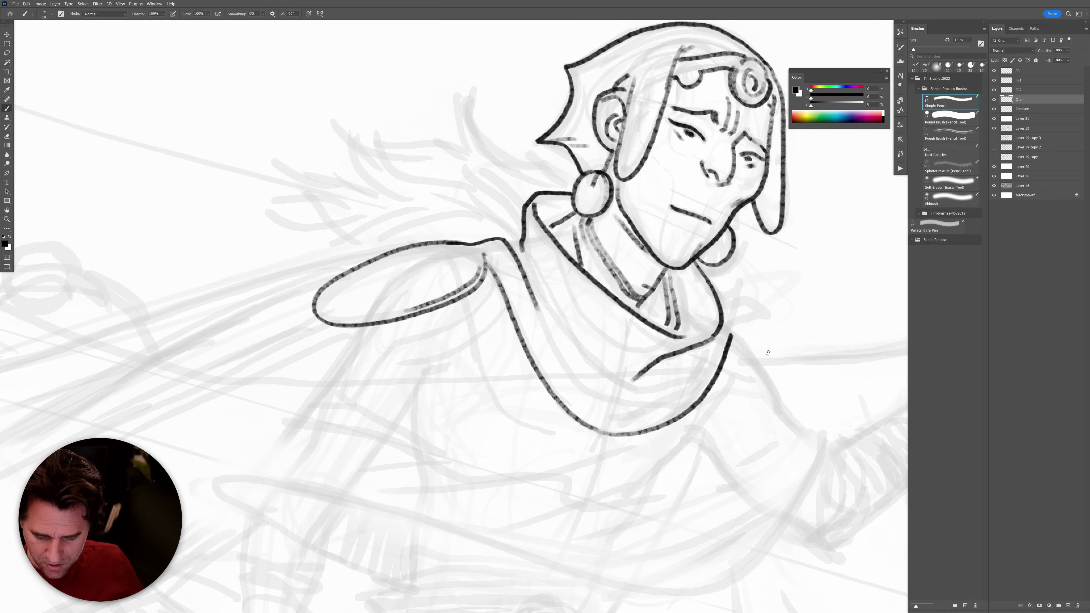
Ink the scarf's far corner, its inner roll and the fold lines running from the shoulder to the front.
{"action": "left_click_drag", "start_coordinate": [729, 337], "coordinate": [722, 310]}
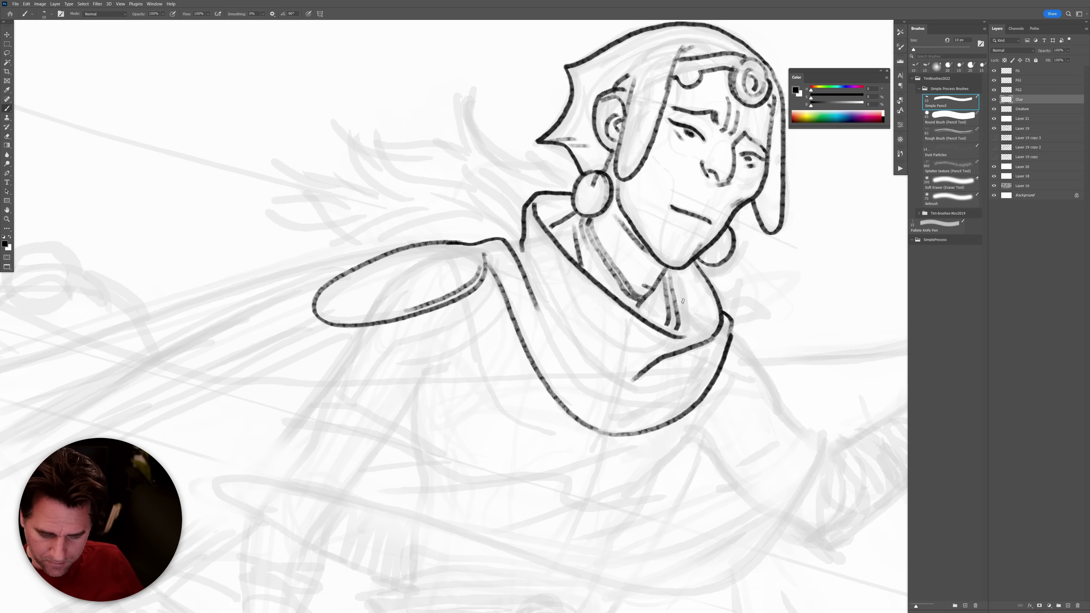
{"action": "mouse_move", "coordinate": [524, 285]}
{"action": "left_mouse_down"}
{"action": "mouse_move", "coordinate": [593, 399]}
{"action": "mouse_move", "coordinate": [621, 413]}
{"action": "mouse_move", "coordinate": [660, 411]}
{"action": "mouse_move", "coordinate": [703, 384]}
{"action": "mouse_move", "coordinate": [661, 391]}
{"action": "mouse_move", "coordinate": [678, 355]}
{"action": "mouse_move", "coordinate": [665, 402]}
{"action": "left_mouse_up"}
{"action": "left_click_drag", "start_coordinate": [668, 349], "coordinate": [607, 363]}
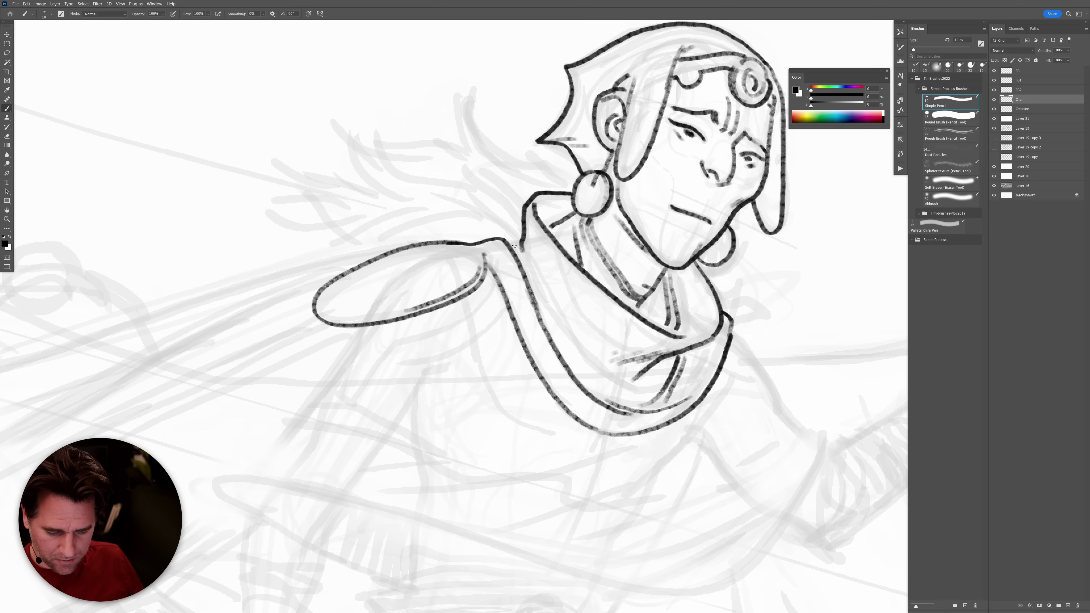
{"action": "mouse_move", "coordinate": [487, 238]}
{"action": "left_mouse_down"}
{"action": "mouse_move", "coordinate": [506, 229]}
{"action": "mouse_move", "coordinate": [612, 378]}
{"action": "left_mouse_up"}
{"action": "left_click_drag", "start_coordinate": [585, 323], "coordinate": [624, 347]}
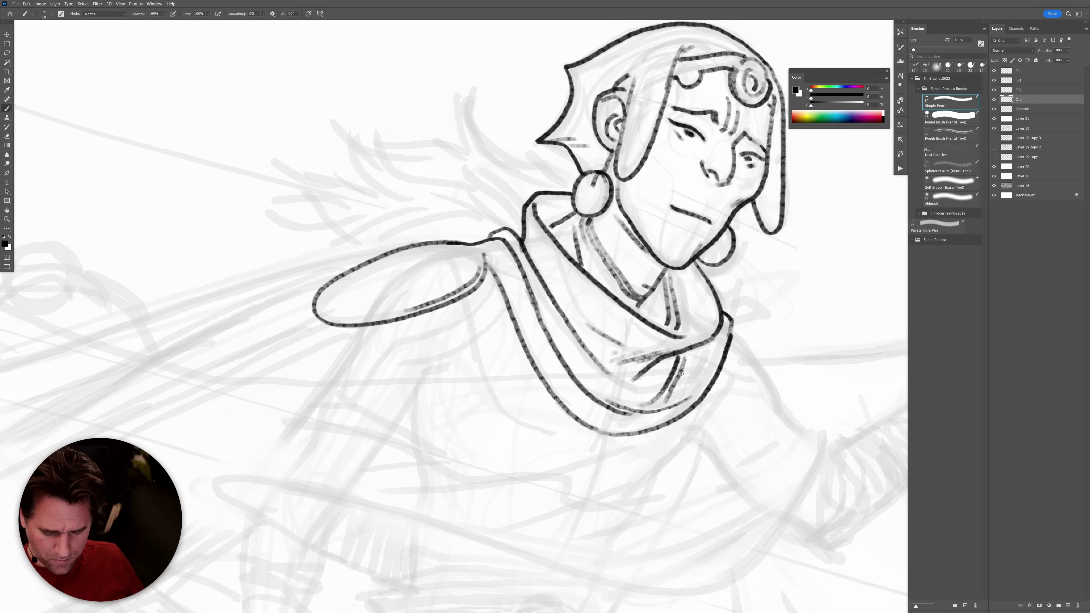
Erase the overlapping line where the scarf meets the shoulder piece and ink the start of the streaming cape's upper edge.
{"action": "key", "text": "e"}
{"action": "mouse_move", "coordinate": [494, 232]}
{"action": "left_mouse_down"}
{"action": "mouse_move", "coordinate": [472, 245]}
{"action": "mouse_move", "coordinate": [506, 234]}
{"action": "mouse_move", "coordinate": [473, 250]}
{"action": "mouse_move", "coordinate": [463, 242]}
{"action": "mouse_move", "coordinate": [487, 235]}
{"action": "mouse_move", "coordinate": [441, 239]}
{"action": "mouse_move", "coordinate": [803, 244]}
{"action": "mouse_move", "coordinate": [601, 273]}
{"action": "mouse_move", "coordinate": [318, 361]}
{"action": "left_mouse_up"}
{"action": "key", "text": "b"}
{"action": "left_click", "coordinate": [239, 402], "text": "ctrl+alt"}
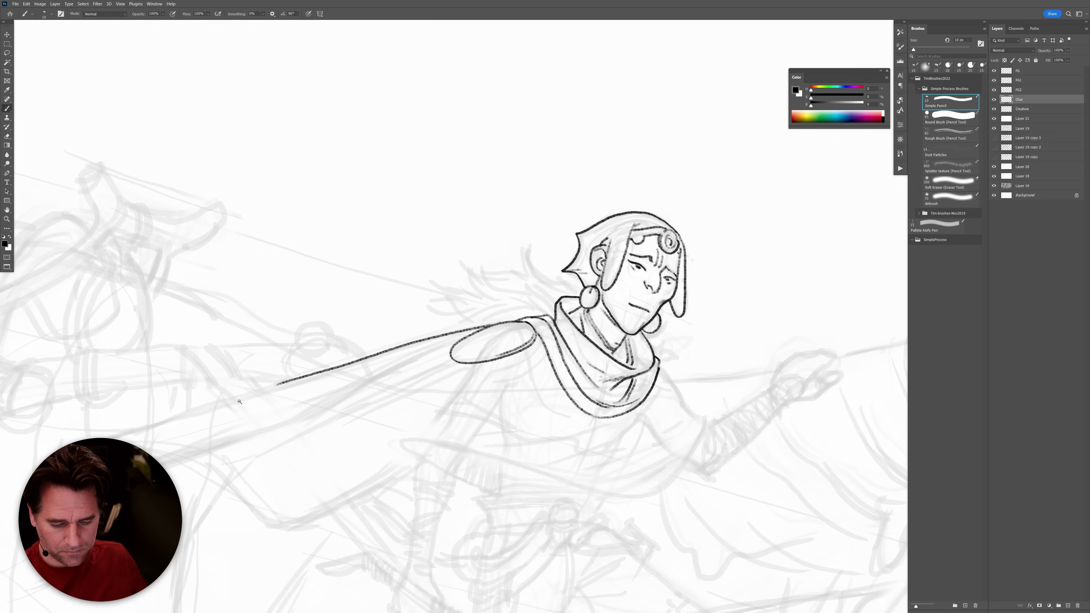
{"action": "left_click", "coordinate": [240, 402], "text": "ctrl+alt"}
{"action": "left_click", "coordinate": [239, 401], "text": "ctrl+alt"}
Extend the streaming cape's upper edge to its tip and ink the wavy lower edge back toward the rider.
{"action": "left_click_drag", "start_coordinate": [300, 402], "coordinate": [773, 280]}
{"action": "left_click", "coordinate": [778, 280], "text": "ctrl"}
{"action": "left_click", "coordinate": [777, 280], "text": "ctrl"}
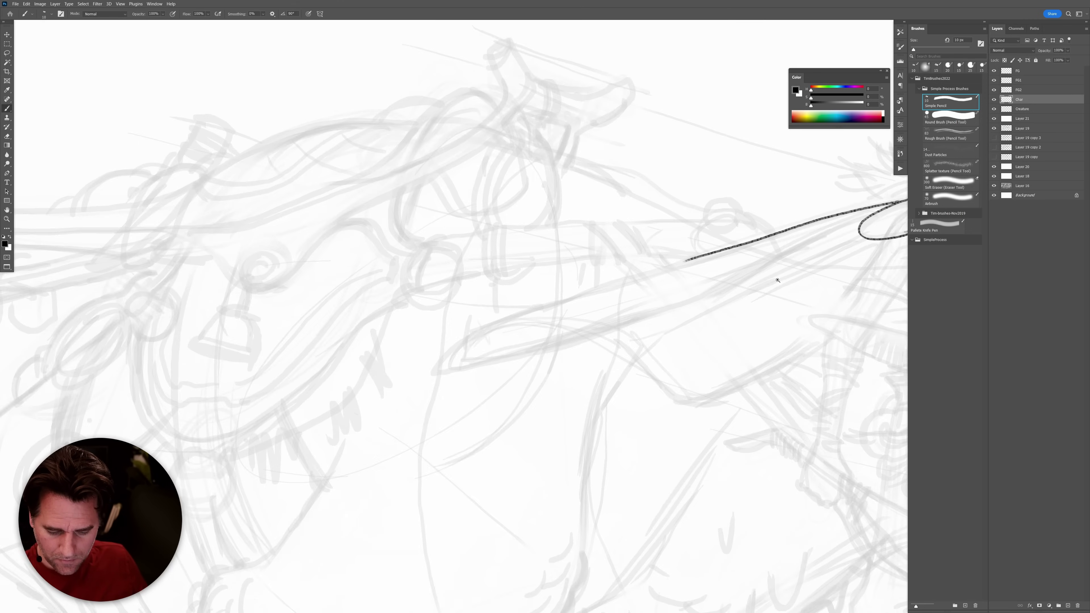
{"action": "left_click", "coordinate": [777, 281], "text": "ctrl"}
{"action": "key", "text": "e"}
{"action": "key", "text": "b"}
{"action": "mouse_move", "coordinate": [682, 250]}
{"action": "left_mouse_down"}
{"action": "mouse_move", "coordinate": [284, 381]}
{"action": "mouse_move", "coordinate": [158, 463]}
{"action": "mouse_move", "coordinate": [213, 473]}
{"action": "mouse_move", "coordinate": [667, 342]}
{"action": "mouse_move", "coordinate": [811, 269]}
{"action": "left_mouse_up"}
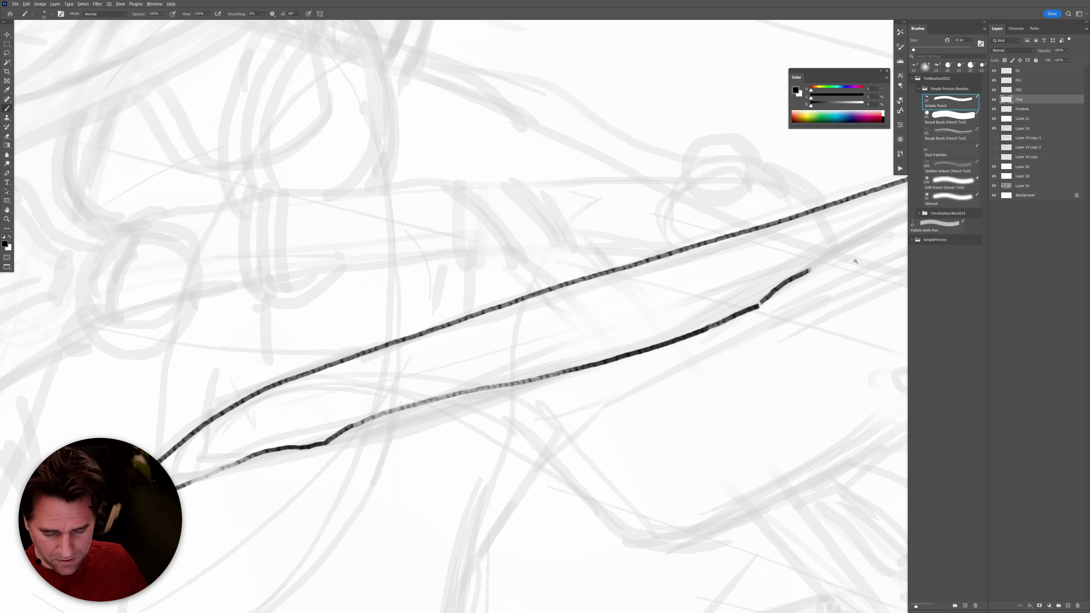
Ink the last stretch of the cape's lower edge up to the shoulder piece and short creases at the cape's tip.
{"action": "scroll", "coordinate": [687, 339], "scroll_direction": "down", "scroll_amount": 3}
{"action": "mouse_move", "coordinate": [686, 357]}
{"action": "left_mouse_down"}
{"action": "mouse_move", "coordinate": [622, 385]}
{"action": "mouse_move", "coordinate": [626, 337]}
{"action": "mouse_move", "coordinate": [697, 304]}
{"action": "left_mouse_up"}
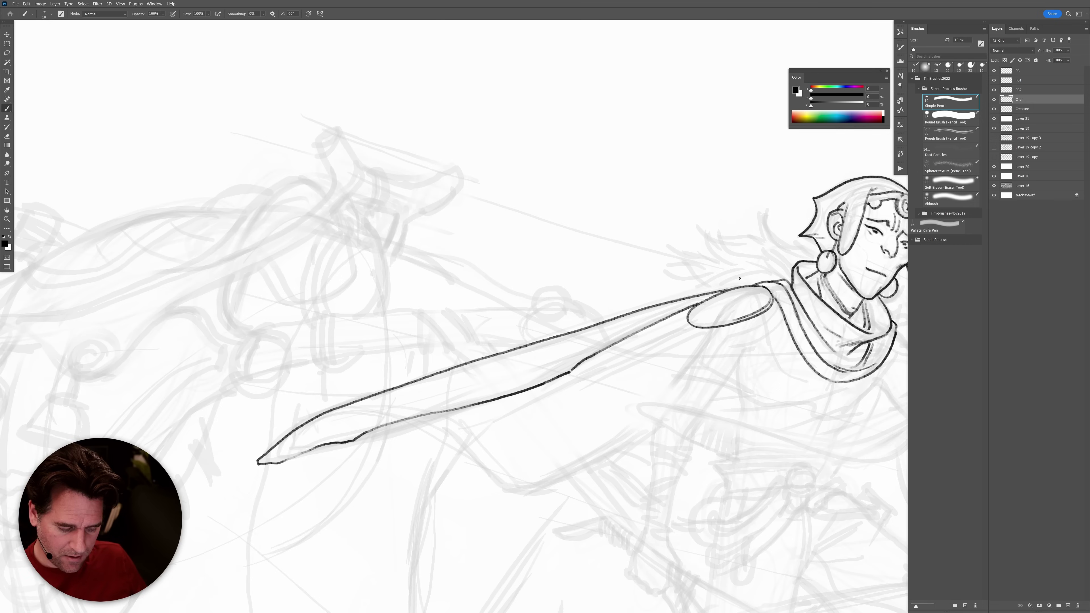
{"action": "mouse_move", "coordinate": [299, 434]}
{"action": "left_mouse_down"}
{"action": "mouse_move", "coordinate": [269, 452]}
{"action": "mouse_move", "coordinate": [268, 467]}
{"action": "mouse_move", "coordinate": [299, 443]}
{"action": "mouse_move", "coordinate": [327, 441]}
{"action": "left_mouse_up"}
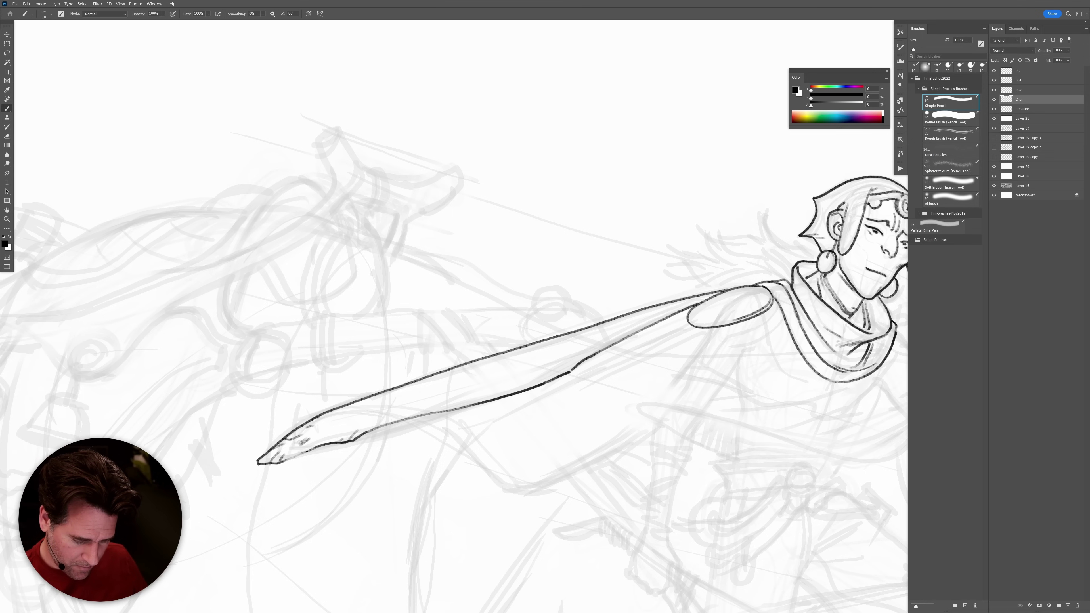
{"action": "left_click_drag", "start_coordinate": [289, 459], "coordinate": [305, 450]}
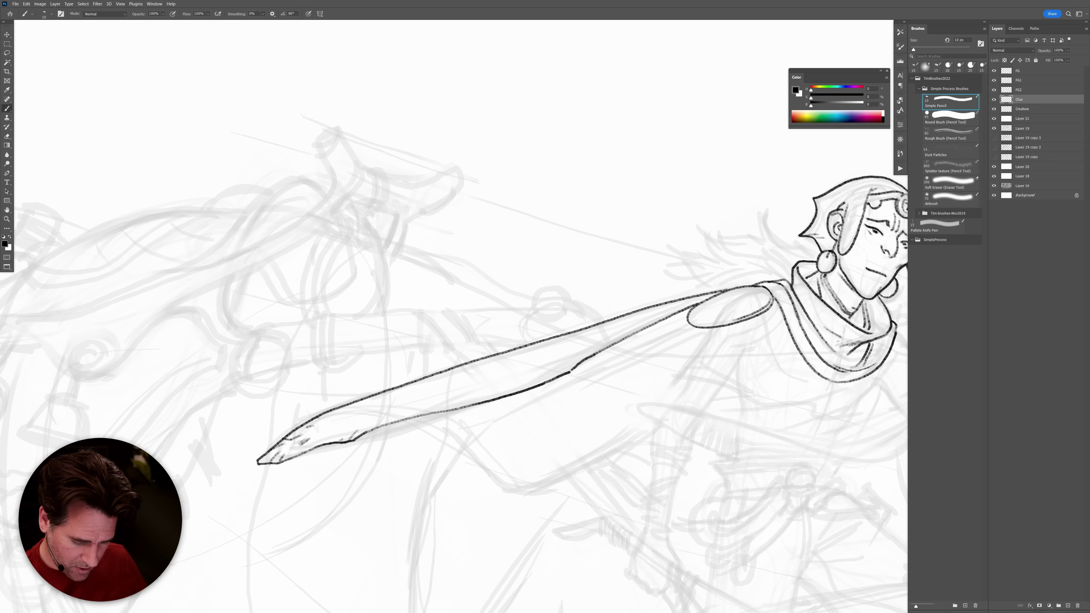
Ink the poncho's near edge from beneath the oval shoulder piece down to its hooked lower corner.
{"action": "left_click_drag", "start_coordinate": [779, 379], "coordinate": [704, 334]}
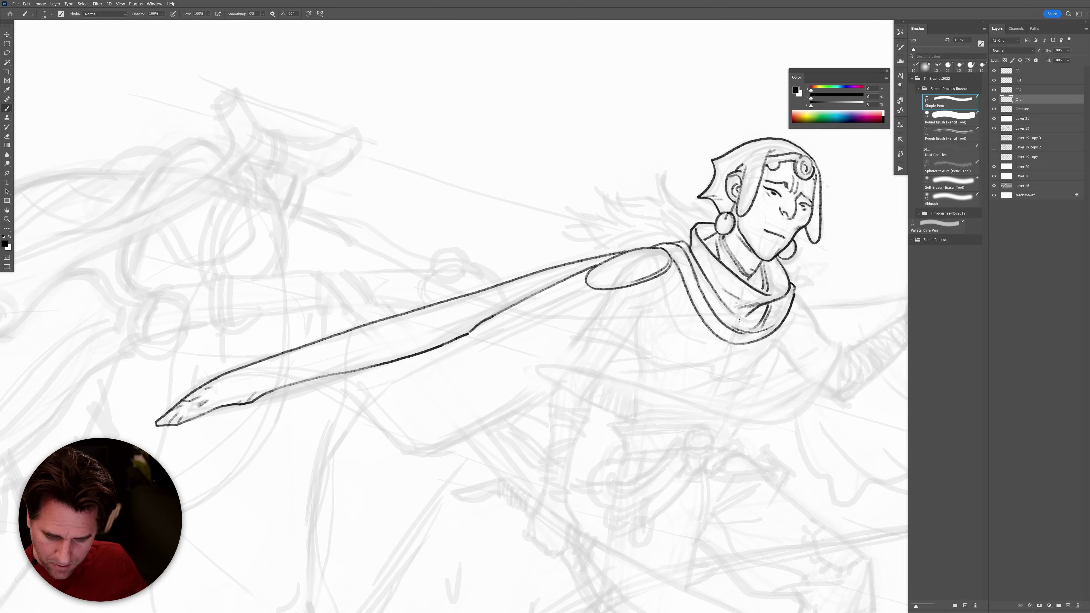
{"action": "left_click_drag", "start_coordinate": [608, 293], "coordinate": [537, 367]}
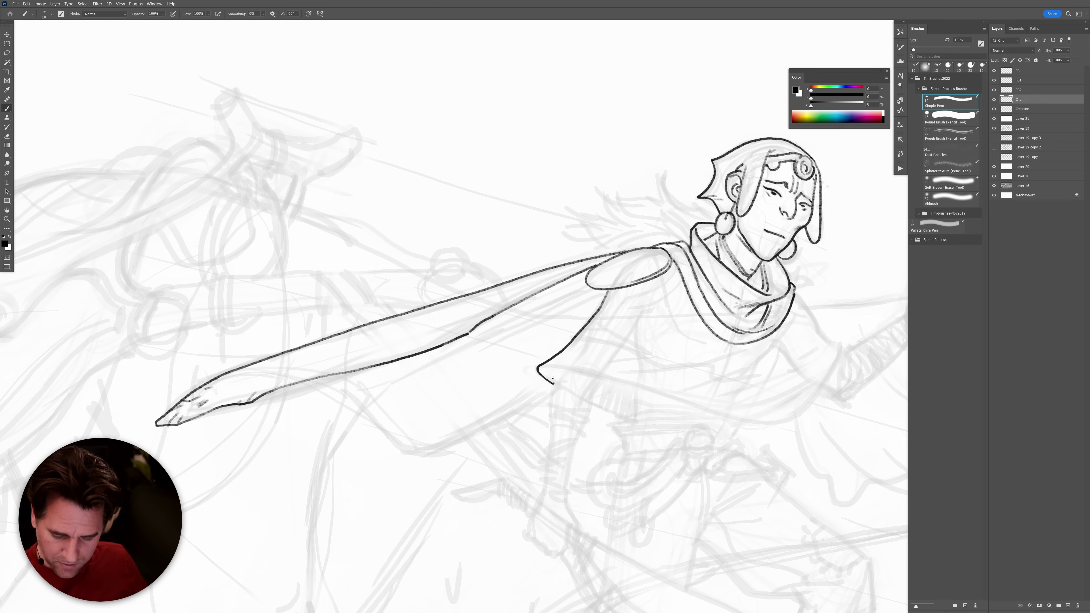
{"action": "mouse_move", "coordinate": [840, 345]}
{"action": "left_mouse_down"}
{"action": "mouse_move", "coordinate": [822, 388]}
{"action": "mouse_move", "coordinate": [769, 422]}
{"action": "mouse_move", "coordinate": [839, 371]}
{"action": "mouse_move", "coordinate": [843, 271]}
{"action": "left_mouse_up"}
{"action": "key", "text": "ctrl+z"}
Ink the poncho's long curved hem from the far elbow down and across to the hooked corner near the cape.
{"action": "key", "text": "r"}
{"action": "left_click_drag", "start_coordinate": [847, 187], "coordinate": [771, 163]}
{"action": "left_click", "coordinate": [771, 162], "text": "ctrl"}
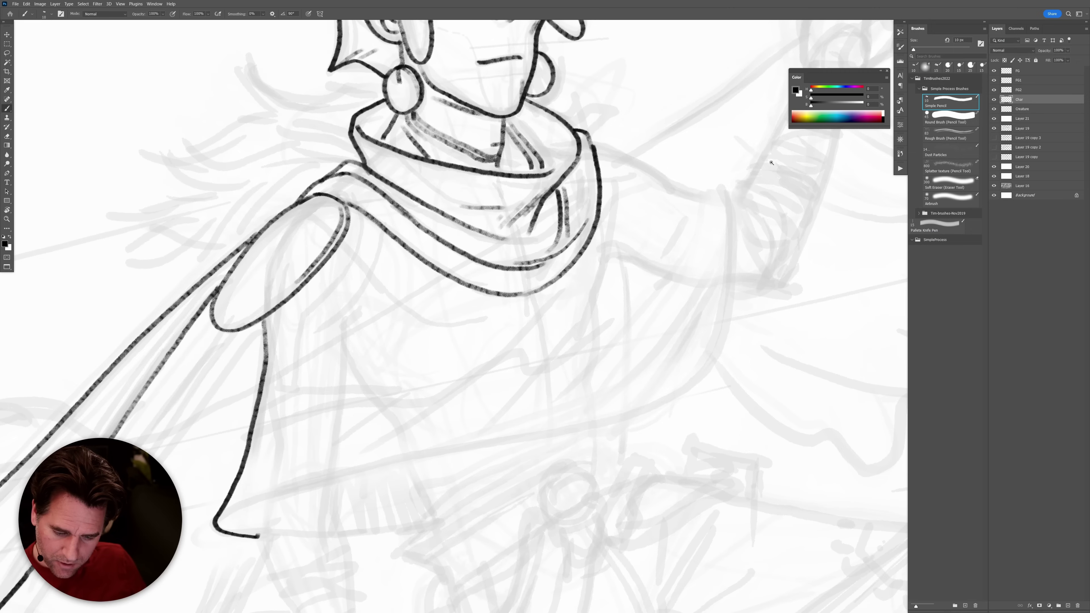
{"action": "mouse_move", "coordinate": [723, 189]}
{"action": "left_mouse_down"}
{"action": "mouse_move", "coordinate": [724, 325]}
{"action": "mouse_move", "coordinate": [706, 365]}
{"action": "mouse_move", "coordinate": [662, 403]}
{"action": "left_mouse_up"}
{"action": "key", "text": "r"}
{"action": "left_click_drag", "start_coordinate": [778, 403], "coordinate": [778, 239]}
{"action": "mouse_move", "coordinate": [714, 324]}
{"action": "left_mouse_down"}
{"action": "mouse_move", "coordinate": [734, 193]}
{"action": "mouse_move", "coordinate": [723, 179]}
{"action": "mouse_move", "coordinate": [479, 433]}
{"action": "mouse_move", "coordinate": [422, 532]}
{"action": "left_mouse_up"}
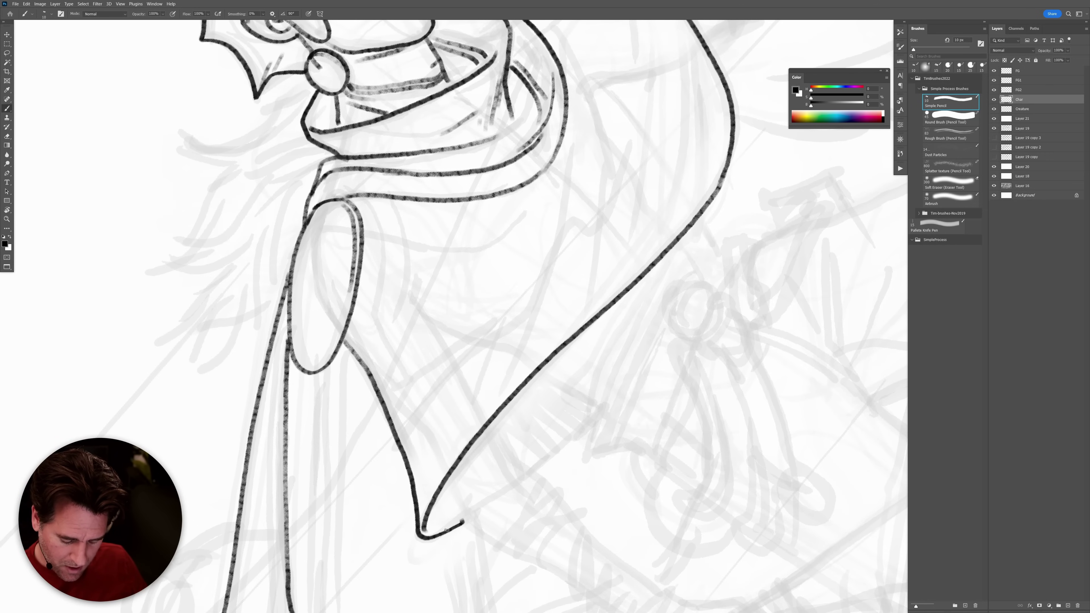
{"action": "key", "text": "r"}
{"action": "key", "text": "Escape"}
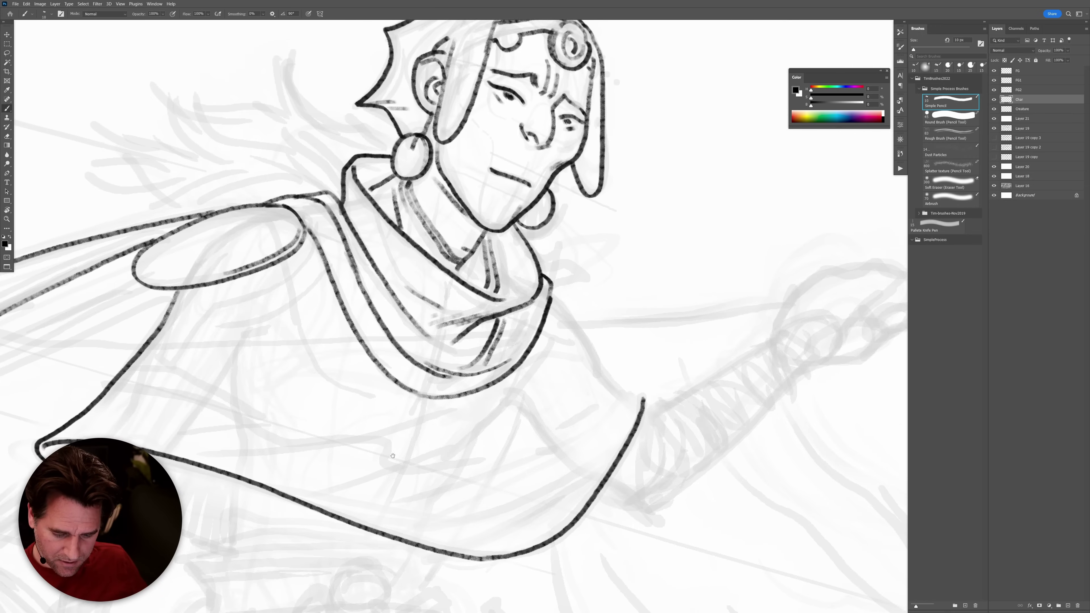
Erase the rough line overlap at the far outer edge of the scarf.
{"action": "key", "text": "e"}
{"action": "left_click_drag", "start_coordinate": [550, 298], "coordinate": [545, 279]}
{"action": "key", "text": "b"}
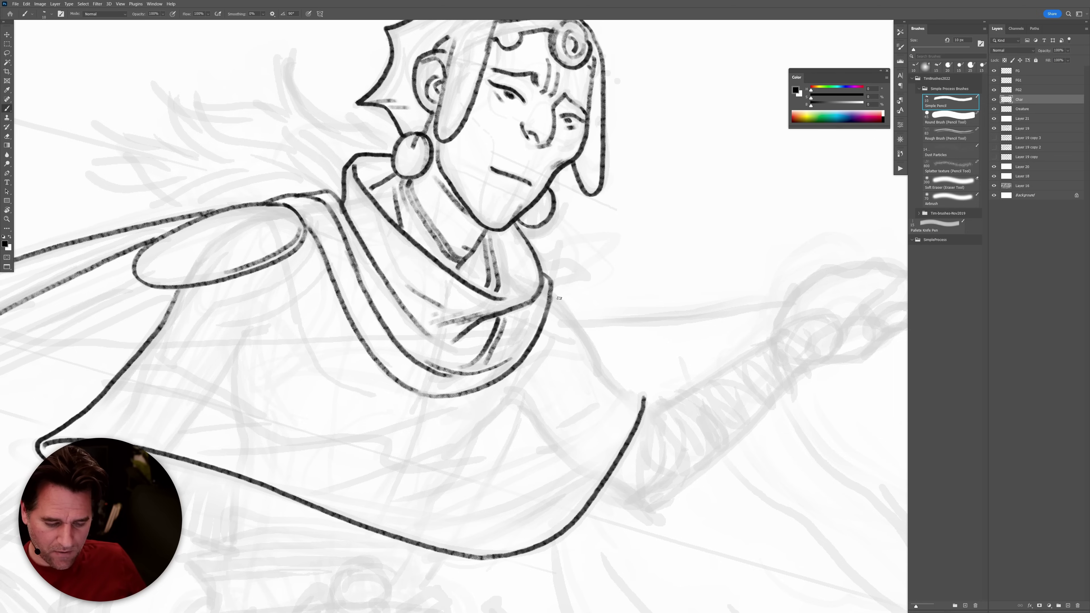
Ink the poncho's far shoulder line from the scarf to the elbow, its folded corner and the inner fold line.
{"action": "left_click_drag", "start_coordinate": [550, 286], "coordinate": [599, 361]}
{"action": "key", "text": "ctrl+z"}
{"action": "mouse_move", "coordinate": [550, 286]}
{"action": "left_mouse_down"}
{"action": "mouse_move", "coordinate": [618, 383]}
{"action": "mouse_move", "coordinate": [626, 378]}
{"action": "mouse_move", "coordinate": [606, 367]}
{"action": "mouse_move", "coordinate": [783, 277]}
{"action": "mouse_move", "coordinate": [759, 274]}
{"action": "mouse_move", "coordinate": [736, 321]}
{"action": "mouse_move", "coordinate": [670, 385]}
{"action": "left_mouse_up"}
{"action": "key", "text": "ctrl+z"}
{"action": "left_click_drag", "start_coordinate": [755, 257], "coordinate": [732, 369]}
{"action": "key", "text": "ctrl+z"}
{"action": "mouse_move", "coordinate": [755, 257]}
{"action": "left_mouse_down"}
{"action": "mouse_move", "coordinate": [754, 285]}
{"action": "mouse_move", "coordinate": [676, 348]}
{"action": "left_mouse_up"}
{"action": "mouse_move", "coordinate": [750, 308]}
{"action": "left_mouse_down"}
{"action": "mouse_move", "coordinate": [721, 357]}
{"action": "mouse_move", "coordinate": [664, 401]}
{"action": "mouse_move", "coordinate": [615, 418]}
{"action": "left_mouse_up"}
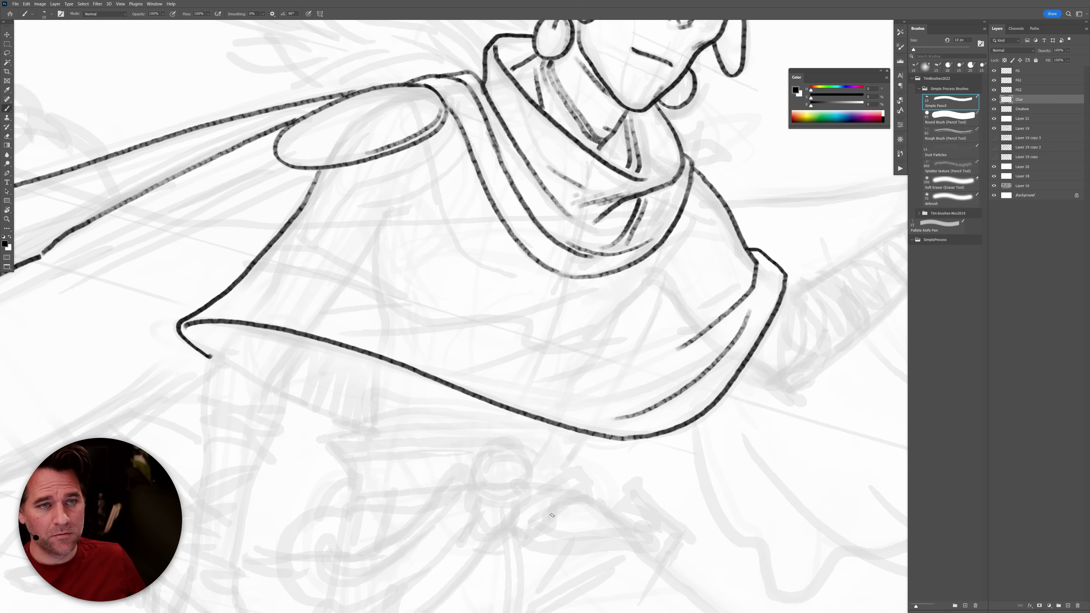
{"action": "key", "text": "ctrl+z"}
{"action": "mouse_move", "coordinate": [755, 302]}
{"action": "left_mouse_down"}
{"action": "mouse_move", "coordinate": [732, 343]}
{"action": "mouse_move", "coordinate": [663, 411]}
{"action": "left_mouse_up"}
{"action": "key", "text": "ctrl+z"}
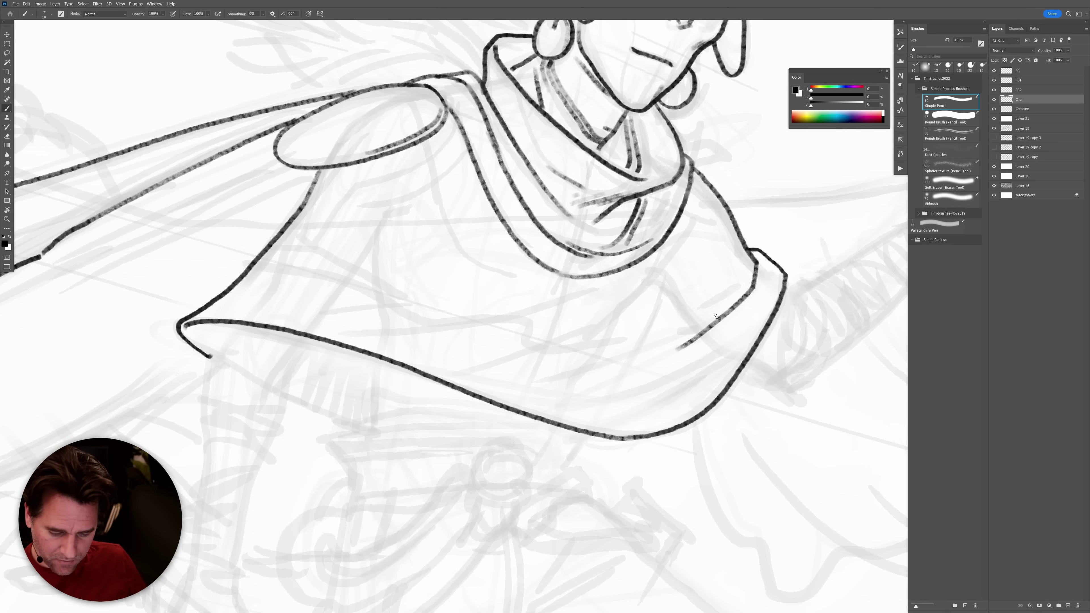
Ink two long diagonal fold lines inside the poncho's lower far side, running from the elbow toward the hem.
{"action": "left_click_drag", "start_coordinate": [712, 343], "coordinate": [542, 399]}
{"action": "key", "text": "ctrl+z"}
{"action": "left_click_drag", "start_coordinate": [726, 329], "coordinate": [584, 397]}
{"action": "left_click_drag", "start_coordinate": [657, 373], "coordinate": [558, 415]}
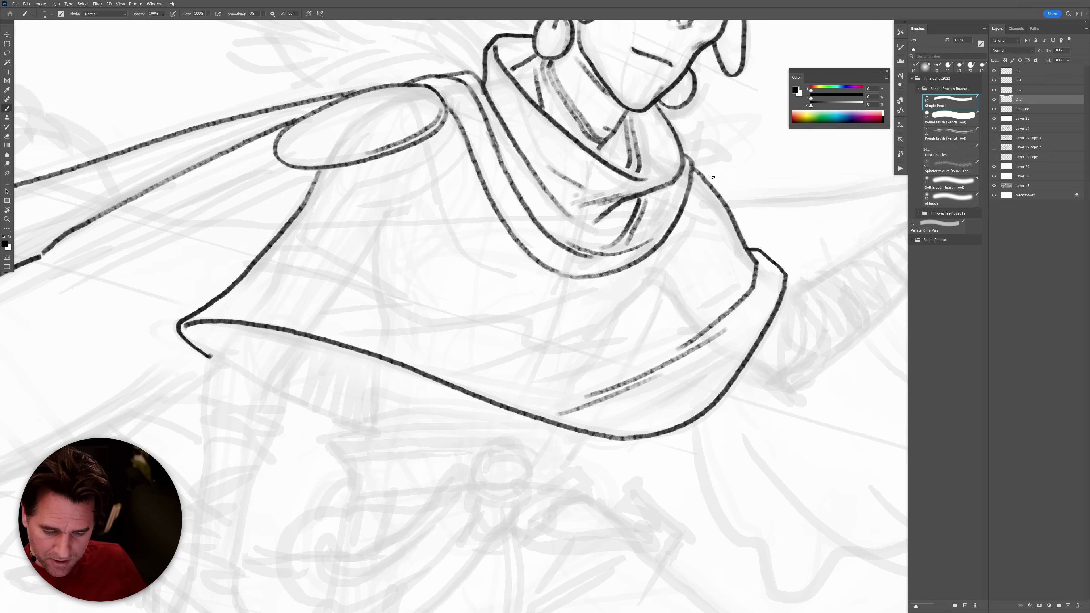
{"action": "mouse_move", "coordinate": [847, 219]}
{"action": "left_mouse_down"}
{"action": "mouse_move", "coordinate": [836, 300]}
{"action": "mouse_move", "coordinate": [575, 457]}
{"action": "mouse_move", "coordinate": [288, 489]}
{"action": "left_mouse_up"}
{"action": "key", "text": "ctrl+z"}
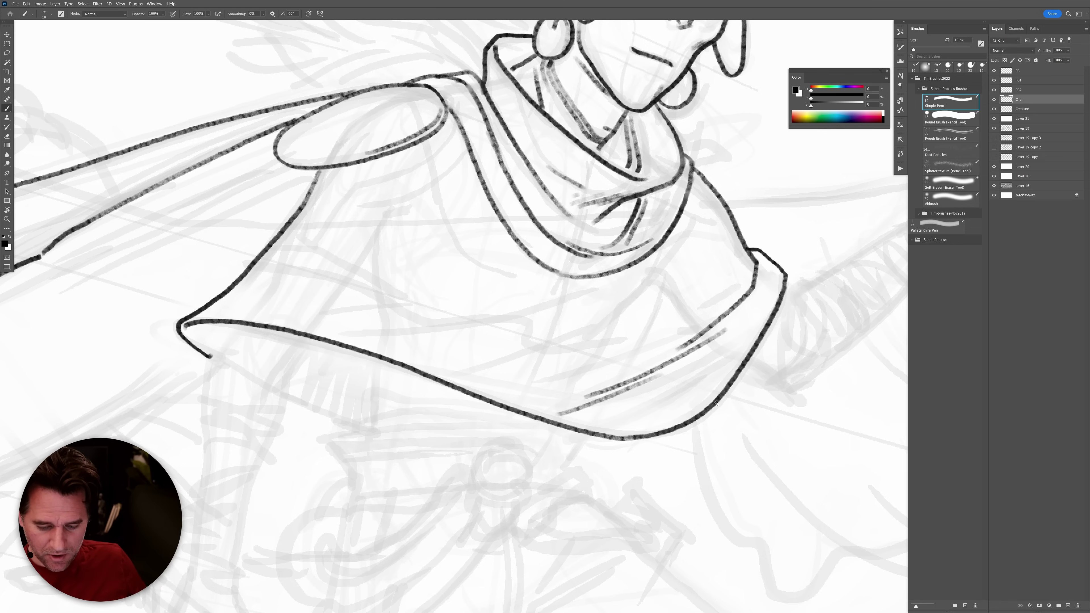
{"action": "left_click_drag", "start_coordinate": [816, 230], "coordinate": [771, 377]}
{"action": "mouse_move", "coordinate": [810, 321]}
{"action": "left_mouse_down"}
{"action": "mouse_move", "coordinate": [710, 418]}
{"action": "mouse_move", "coordinate": [376, 541]}
{"action": "left_mouse_up"}
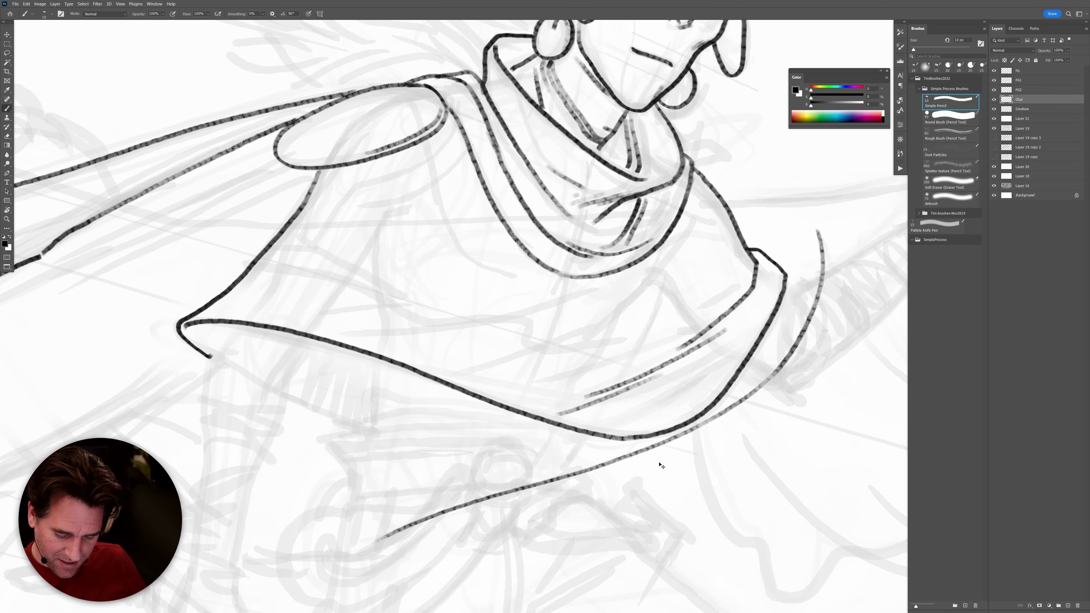
{"action": "key", "text": "ctrl+z"}
{"action": "key", "text": "ctrl+z"}
{"action": "key", "text": "ctrl+z"}
Ink the poncho's draped folds beneath the scarf, the short creases above the hem and the wavy line from its near edge.
{"action": "left_click_drag", "start_coordinate": [661, 375], "coordinate": [558, 414]}
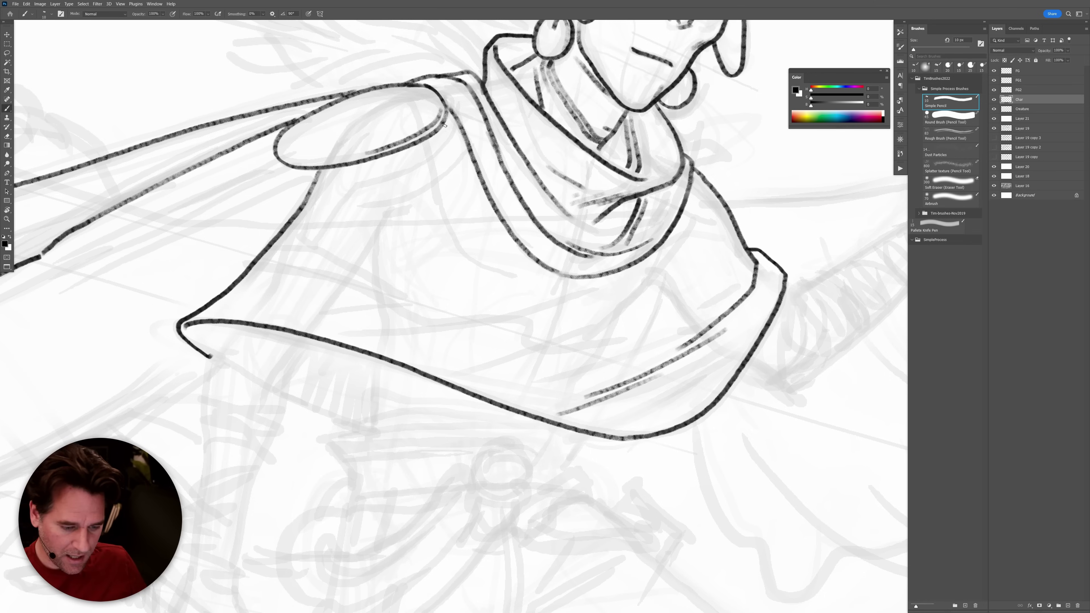
{"action": "left_click_drag", "start_coordinate": [434, 139], "coordinate": [510, 296]}
{"action": "mouse_move", "coordinate": [502, 258]}
{"action": "left_mouse_down"}
{"action": "mouse_move", "coordinate": [551, 305]}
{"action": "mouse_move", "coordinate": [626, 333]}
{"action": "mouse_move", "coordinate": [650, 325]}
{"action": "left_mouse_up"}
{"action": "left_click_drag", "start_coordinate": [652, 269], "coordinate": [602, 311]}
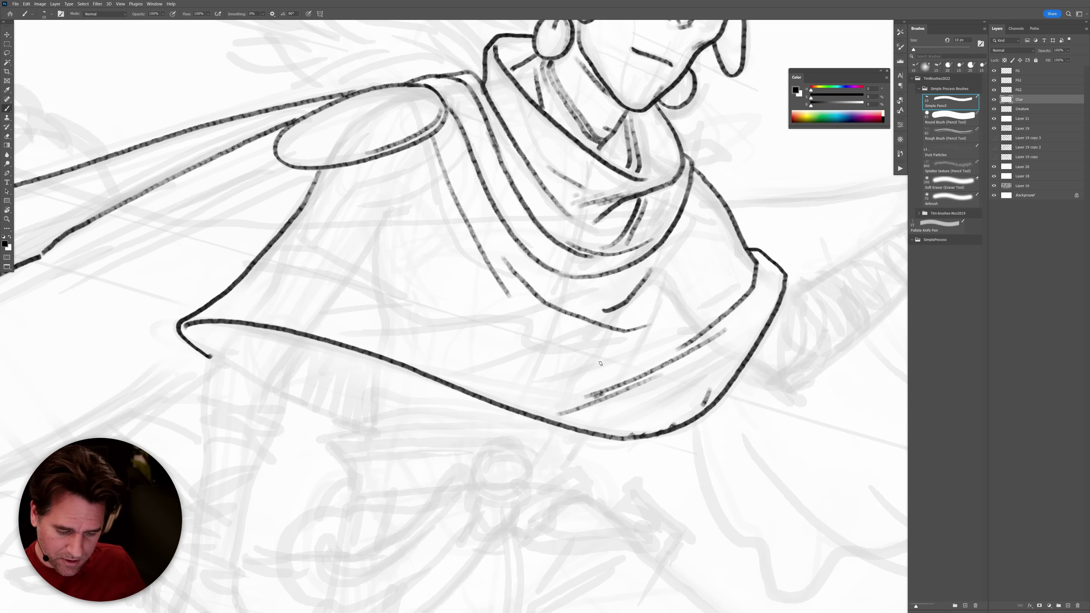
{"action": "left_click_drag", "start_coordinate": [611, 352], "coordinate": [468, 378]}
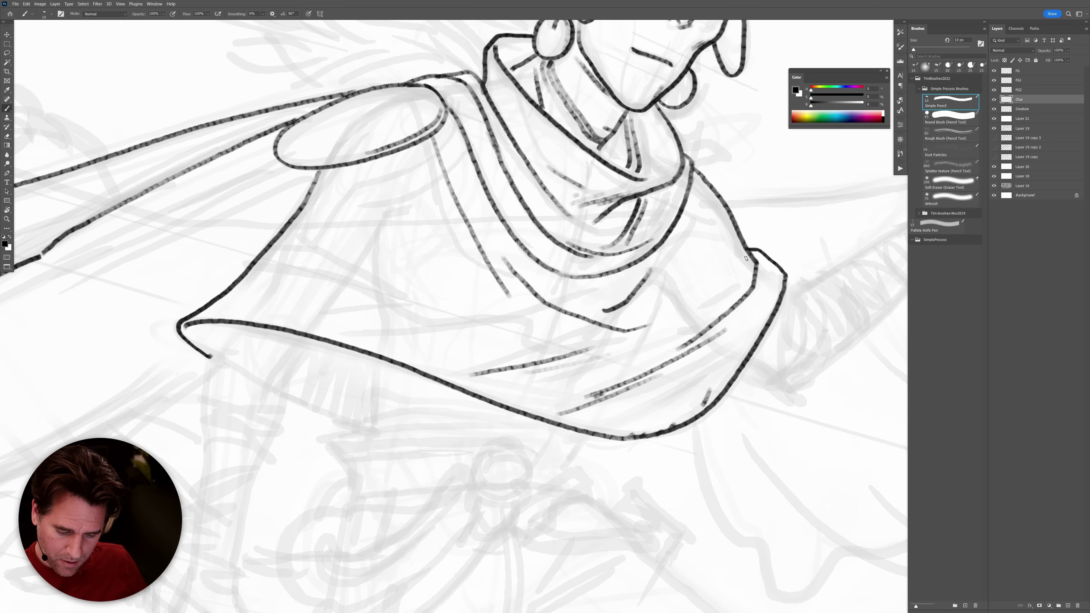
{"action": "left_click_drag", "start_coordinate": [761, 256], "coordinate": [756, 287]}
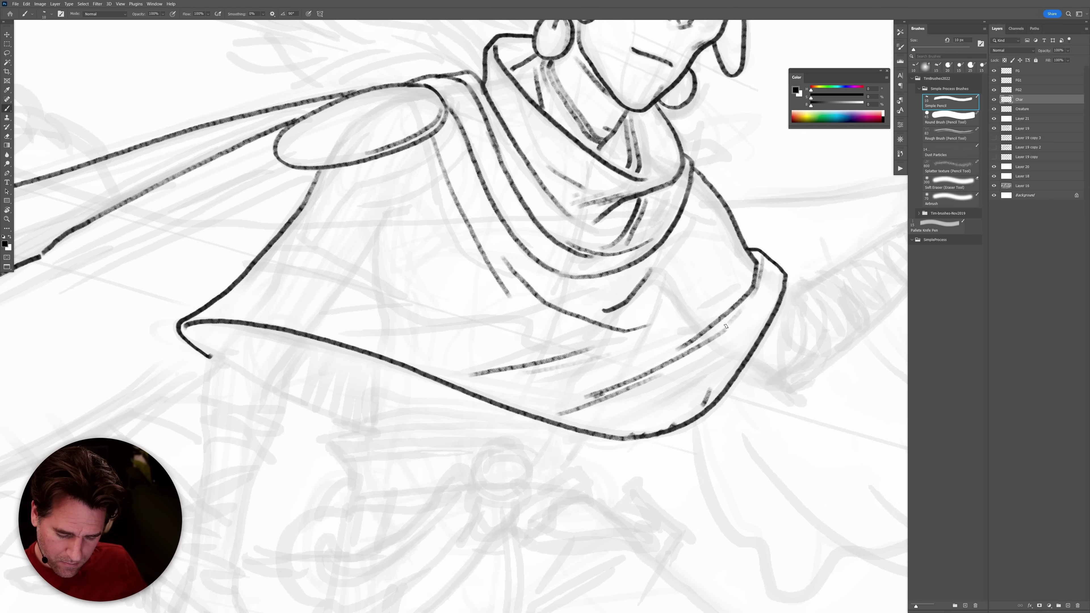
{"action": "mouse_move", "coordinate": [661, 360]}
{"action": "left_mouse_down"}
{"action": "mouse_move", "coordinate": [573, 381]}
{"action": "mouse_move", "coordinate": [560, 359]}
{"action": "mouse_move", "coordinate": [500, 330]}
{"action": "mouse_move", "coordinate": [261, 253]}
{"action": "left_mouse_up"}
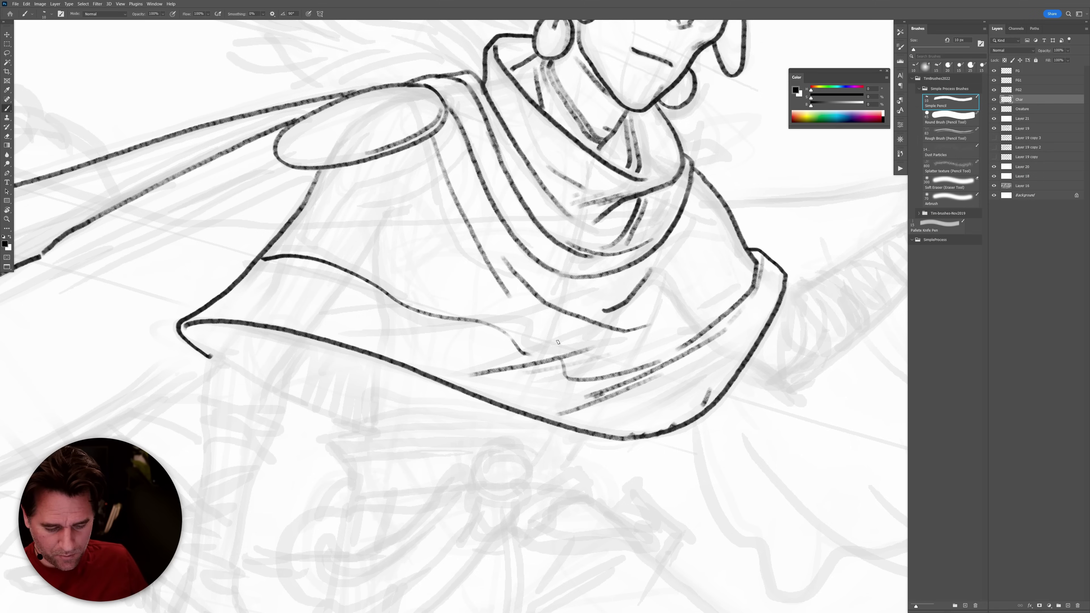
{"action": "left_click_drag", "start_coordinate": [494, 355], "coordinate": [552, 321]}
{"action": "mouse_move", "coordinate": [461, 362]}
{"action": "left_mouse_down"}
{"action": "mouse_move", "coordinate": [488, 347]}
{"action": "mouse_move", "coordinate": [479, 342]}
{"action": "left_mouse_up"}
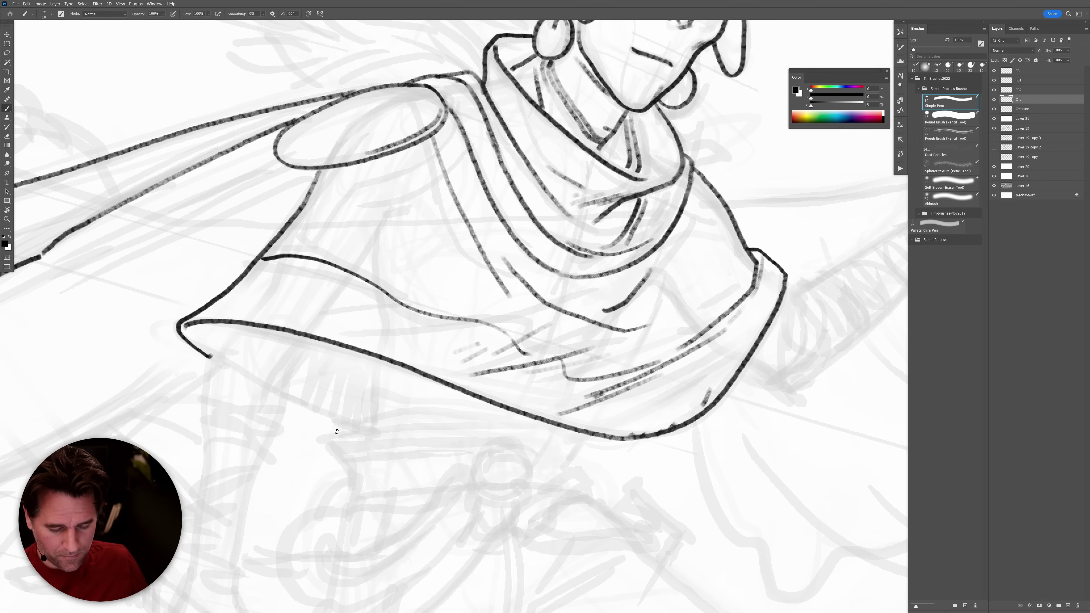
{"action": "key", "text": "ctrl+z"}
{"action": "key", "text": "ctrl+z"}
{"action": "key", "text": "ctrl+z"}
{"action": "key", "text": "ctrl+z"}
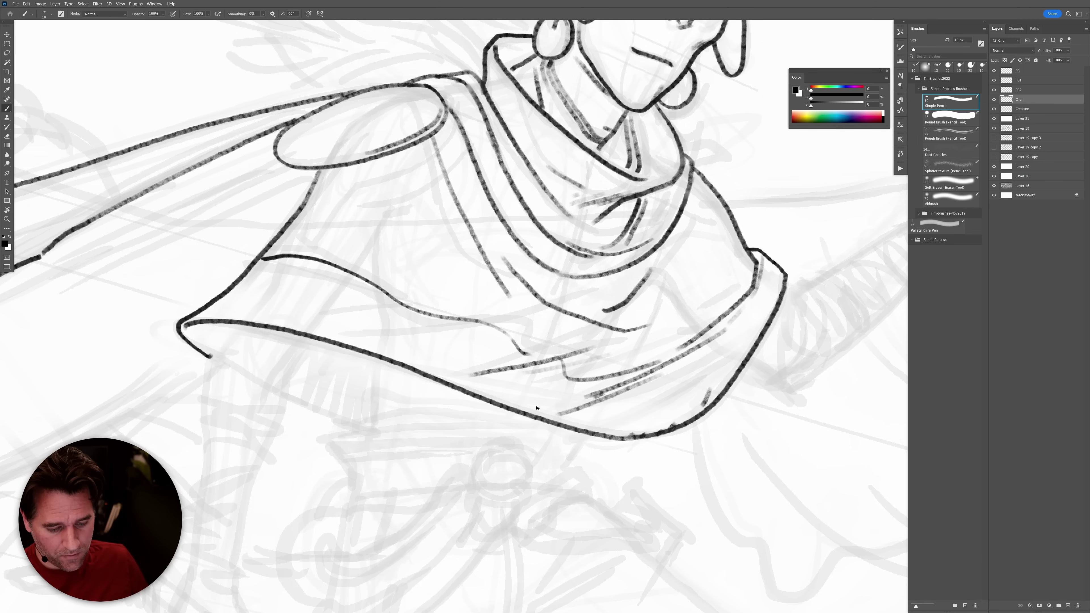
{"action": "key", "text": "ctrl+shift+z"}
Ink a hatched fringe beneath the oval shoulder piece and reinforce the dark folds at the scarf's center.
{"action": "left_click_drag", "start_coordinate": [429, 148], "coordinate": [314, 194]}
{"action": "mouse_move", "coordinate": [428, 140]}
{"action": "left_mouse_down"}
{"action": "mouse_move", "coordinate": [377, 172]}
{"action": "mouse_move", "coordinate": [327, 169]}
{"action": "mouse_move", "coordinate": [313, 194]}
{"action": "left_mouse_up"}
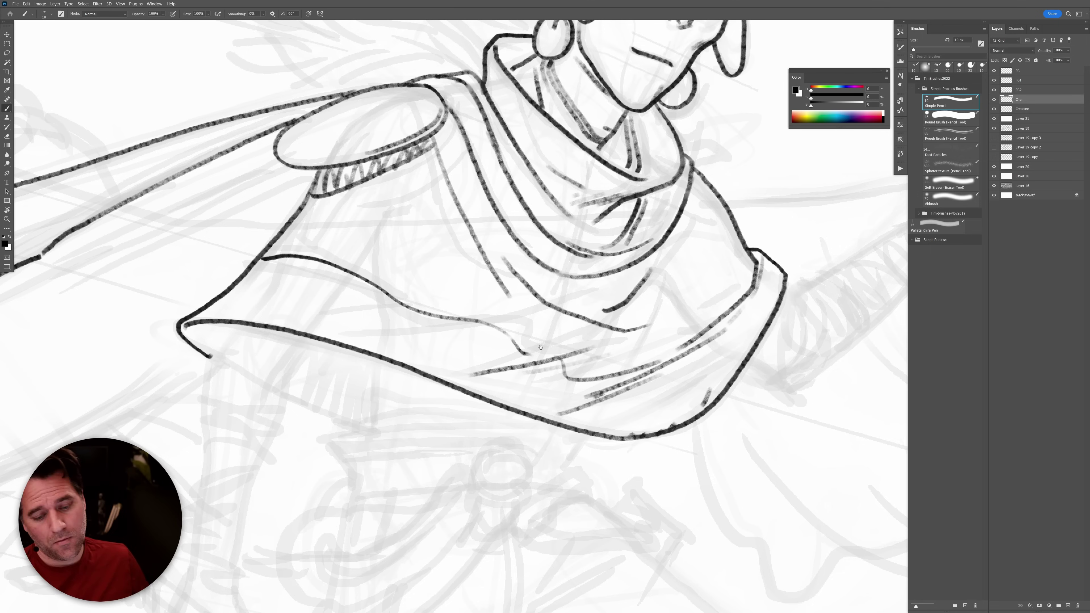
{"action": "left_click_drag", "start_coordinate": [637, 204], "coordinate": [622, 201]}
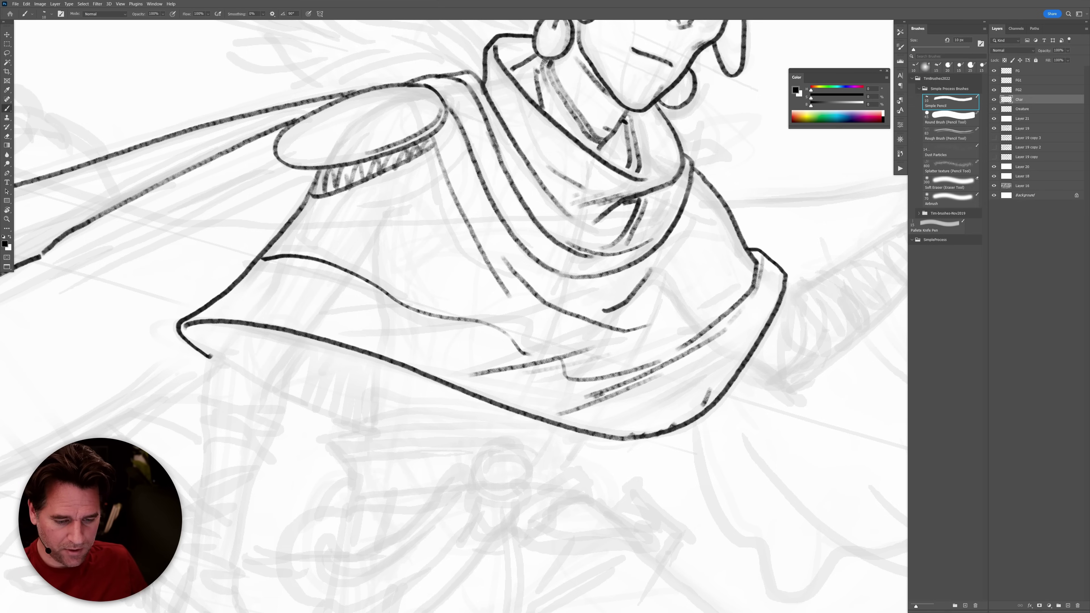
{"action": "left_click_drag", "start_coordinate": [706, 296], "coordinate": [674, 257]}
{"action": "left_click_drag", "start_coordinate": [609, 223], "coordinate": [570, 240]}
{"action": "mouse_move", "coordinate": [540, 177]}
{"action": "left_mouse_down"}
{"action": "mouse_move", "coordinate": [576, 192]}
{"action": "mouse_move", "coordinate": [594, 163]}
{"action": "left_mouse_up"}
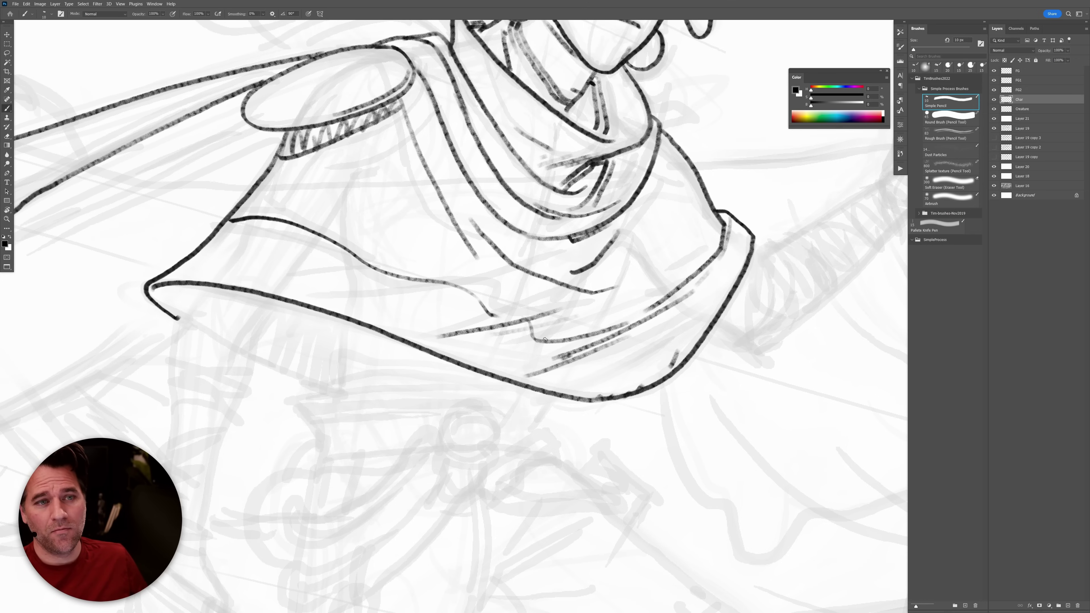
Ink the raised forearm from elbow to wrist with its curved wrapping bands and the angular wrist cuff.
{"action": "left_click_drag", "start_coordinate": [724, 367], "coordinate": [646, 285]}
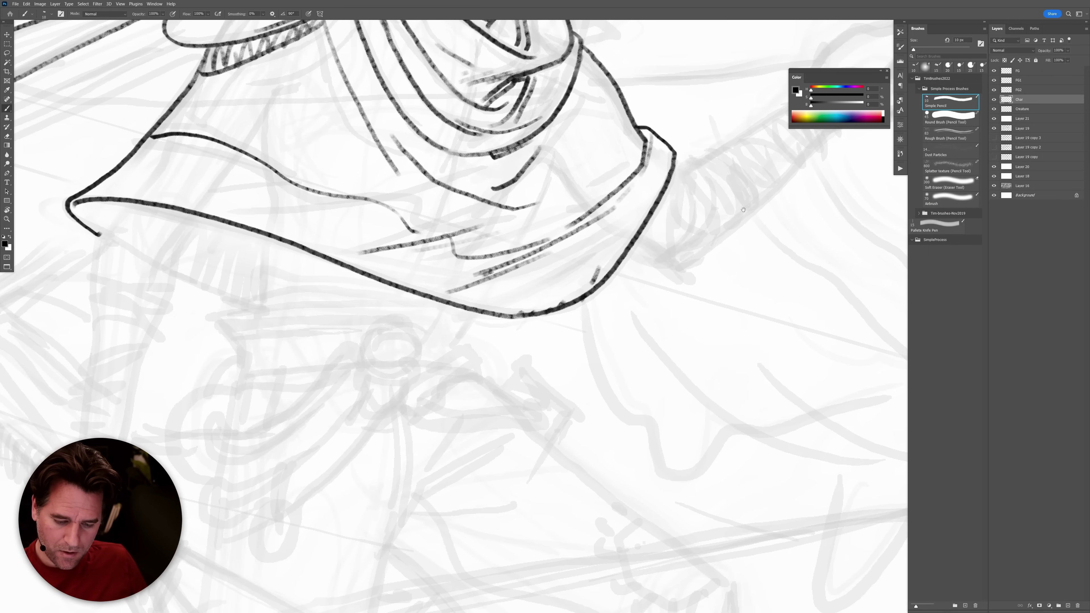
{"action": "left_click_drag", "start_coordinate": [767, 251], "coordinate": [609, 339]}
{"action": "mouse_move", "coordinate": [472, 335]}
{"action": "left_mouse_down"}
{"action": "mouse_move", "coordinate": [522, 362]}
{"action": "mouse_move", "coordinate": [564, 337]}
{"action": "mouse_move", "coordinate": [682, 222]}
{"action": "mouse_move", "coordinate": [682, 193]}
{"action": "mouse_move", "coordinate": [655, 176]}
{"action": "mouse_move", "coordinate": [520, 260]}
{"action": "mouse_move", "coordinate": [540, 277]}
{"action": "mouse_move", "coordinate": [550, 320]}
{"action": "left_mouse_up"}
{"action": "left_click_drag", "start_coordinate": [520, 260], "coordinate": [510, 333]}
{"action": "left_click_drag", "start_coordinate": [523, 268], "coordinate": [536, 347]}
{"action": "mouse_move", "coordinate": [527, 254]}
{"action": "left_mouse_down"}
{"action": "mouse_move", "coordinate": [553, 260]}
{"action": "mouse_move", "coordinate": [583, 293]}
{"action": "mouse_move", "coordinate": [586, 318]}
{"action": "mouse_move", "coordinate": [557, 240]}
{"action": "mouse_move", "coordinate": [601, 261]}
{"action": "mouse_move", "coordinate": [602, 302]}
{"action": "mouse_move", "coordinate": [613, 285]}
{"action": "mouse_move", "coordinate": [603, 243]}
{"action": "mouse_move", "coordinate": [579, 225]}
{"action": "mouse_move", "coordinate": [627, 231]}
{"action": "mouse_move", "coordinate": [641, 253]}
{"action": "left_mouse_up"}
{"action": "left_click_drag", "start_coordinate": [625, 208], "coordinate": [658, 219]}
Ink the outstretched hand's outline from the wrist over the knuckles to the fingertip, thumb and palm edge.
{"action": "left_click_drag", "start_coordinate": [647, 173], "coordinate": [694, 115]}
{"action": "left_click_drag", "start_coordinate": [753, 155], "coordinate": [739, 159]}
{"action": "key", "text": "ctrl+z"}
{"action": "left_click_drag", "start_coordinate": [630, 183], "coordinate": [674, 127]}
{"action": "left_click_drag", "start_coordinate": [740, 117], "coordinate": [667, 130]}
{"action": "left_click_drag", "start_coordinate": [741, 117], "coordinate": [777, 127]}
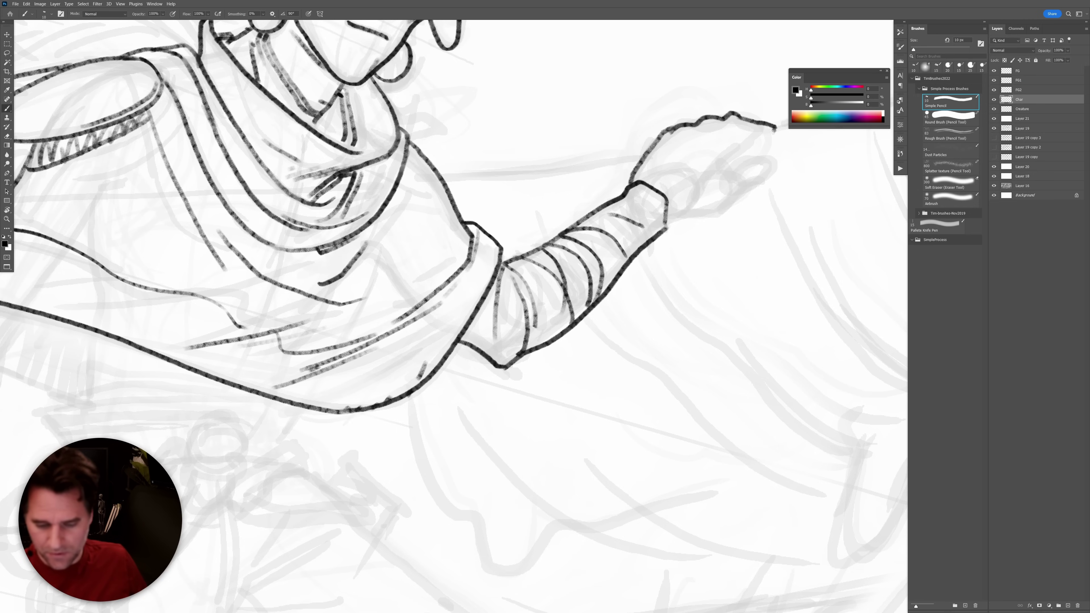
{"action": "left_click_drag", "start_coordinate": [775, 128], "coordinate": [729, 161]}
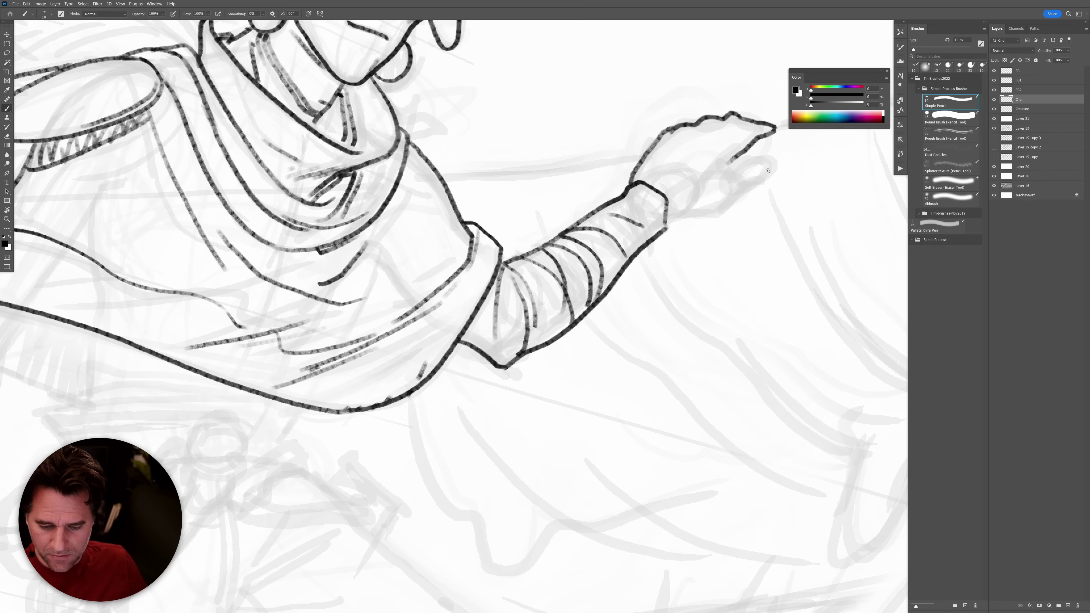
{"action": "mouse_move", "coordinate": [665, 224]}
{"action": "left_mouse_down"}
{"action": "mouse_move", "coordinate": [731, 200]}
{"action": "mouse_move", "coordinate": [775, 168]}
{"action": "mouse_move", "coordinate": [766, 158]}
{"action": "mouse_move", "coordinate": [714, 172]}
{"action": "mouse_move", "coordinate": [762, 168]}
{"action": "left_mouse_up"}
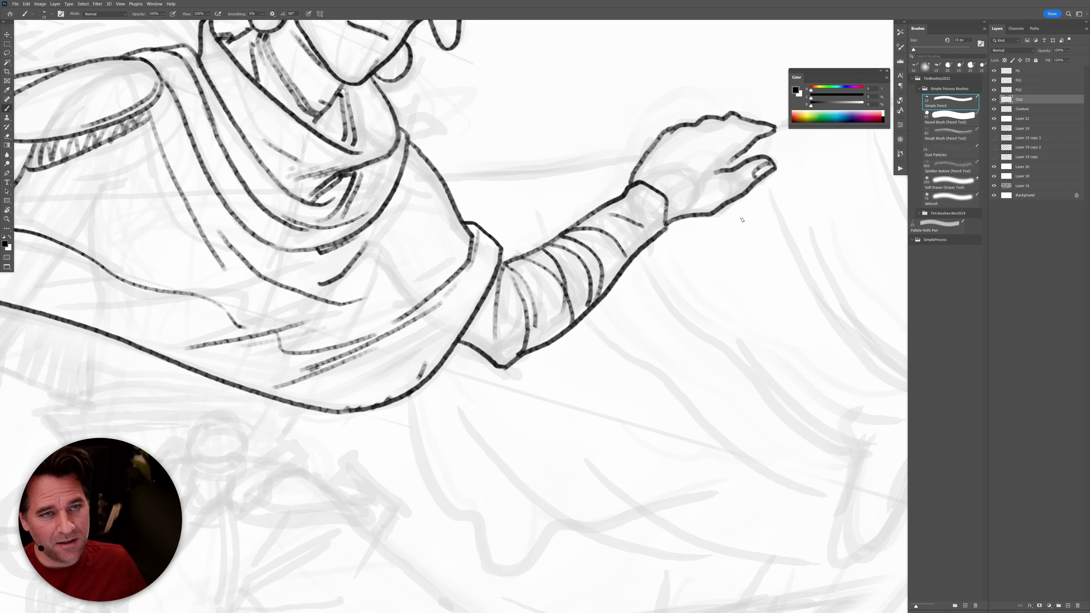
Ink the short finger lines on the back of the hand and an inner contour on the wrist cuff.
{"action": "left_click", "coordinate": [701, 177], "text": "ctrl+alt"}
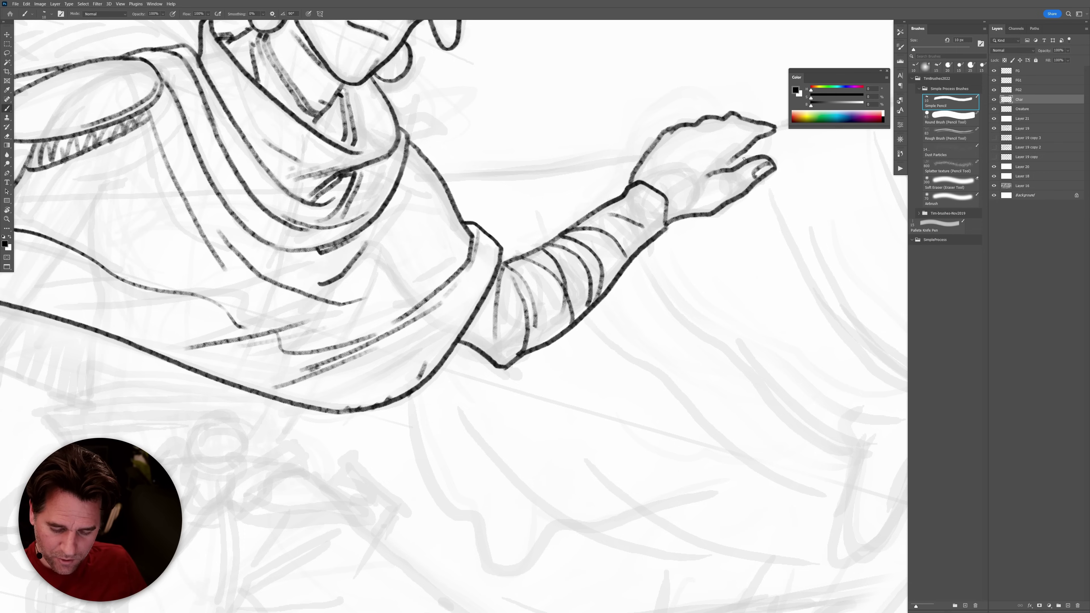
{"action": "left_click", "coordinate": [783, 170], "text": "ctrl+alt"}
{"action": "left_click", "coordinate": [786, 178], "text": "ctrl+alt"}
{"action": "left_click", "coordinate": [786, 178], "text": "ctrl+alt"}
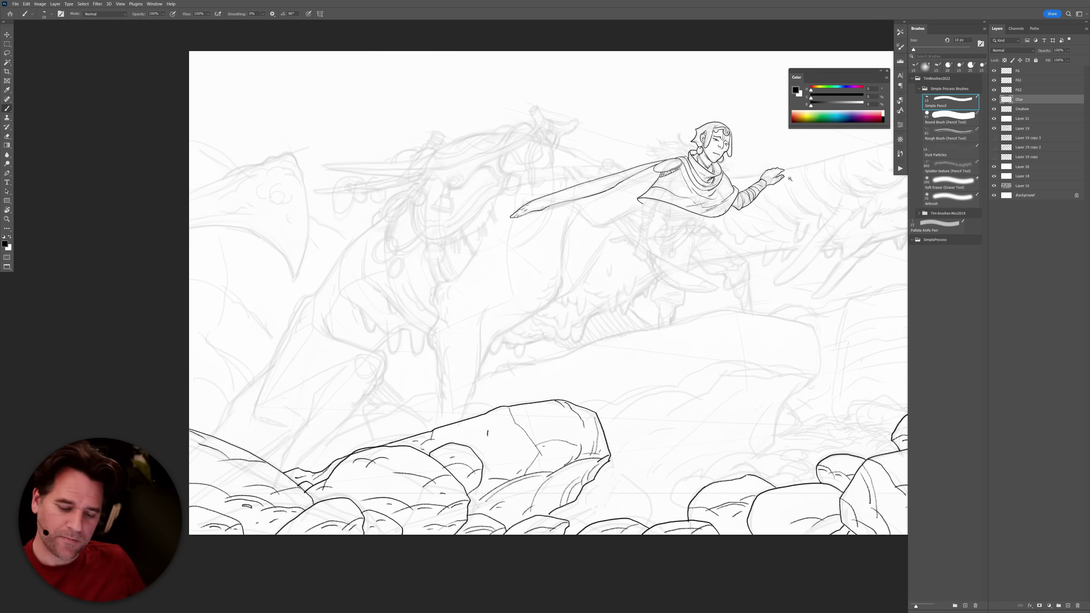
{"action": "left_click", "coordinate": [776, 172], "text": "ctrl"}
{"action": "left_click", "coordinate": [780, 159], "text": "ctrl"}
{"action": "left_click", "coordinate": [780, 159], "text": "ctrl"}
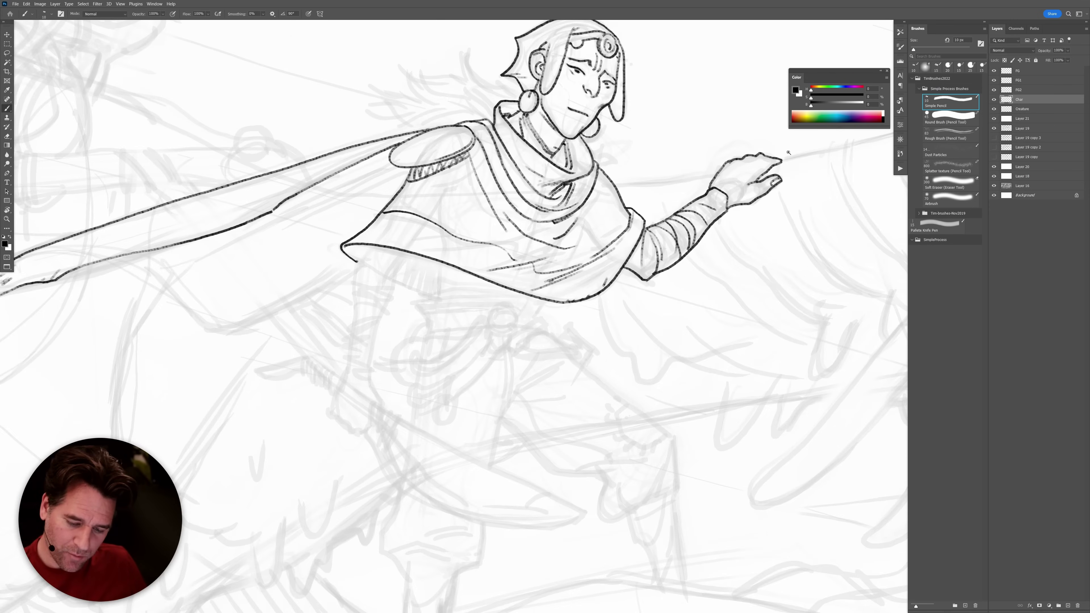
{"action": "left_click", "coordinate": [780, 159], "text": "ctrl"}
{"action": "left_click", "coordinate": [780, 159], "text": "ctrl"}
{"action": "mouse_move", "coordinate": [756, 146]}
{"action": "left_mouse_down"}
{"action": "mouse_move", "coordinate": [793, 149]}
{"action": "mouse_move", "coordinate": [754, 140]}
{"action": "mouse_move", "coordinate": [793, 149]}
{"action": "mouse_move", "coordinate": [747, 145]}
{"action": "mouse_move", "coordinate": [710, 176]}
{"action": "left_mouse_up"}
{"action": "left_click_drag", "start_coordinate": [741, 142], "coordinate": [701, 164]}
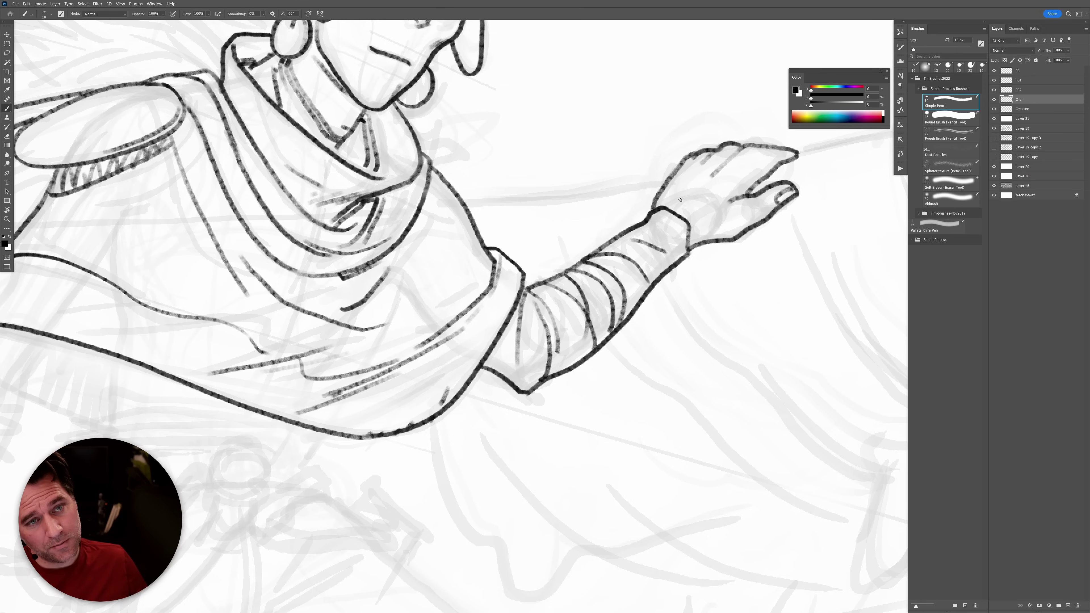
{"action": "left_click_drag", "start_coordinate": [678, 254], "coordinate": [672, 239]}
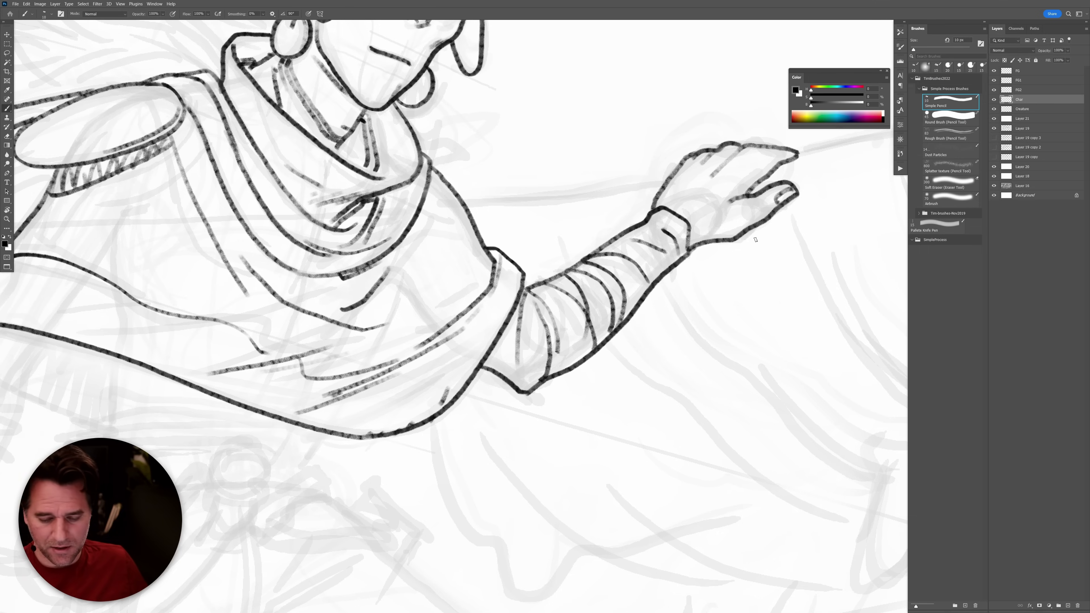
Ink a rounder curve for the gap between the index finger and the thumb.
{"action": "key", "text": "e"}
{"action": "key", "text": "b"}
{"action": "left_click_drag", "start_coordinate": [762, 191], "coordinate": [715, 202]}
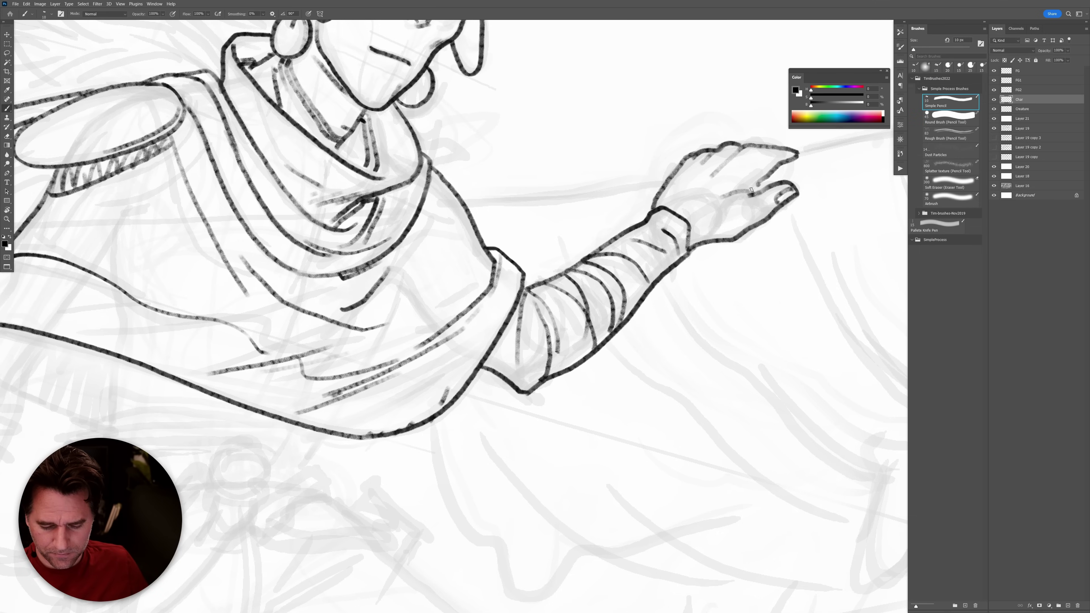
Erase the old overlapping lines between the index finger and thumb with a much smaller eraser.
{"action": "key", "text": "e"}
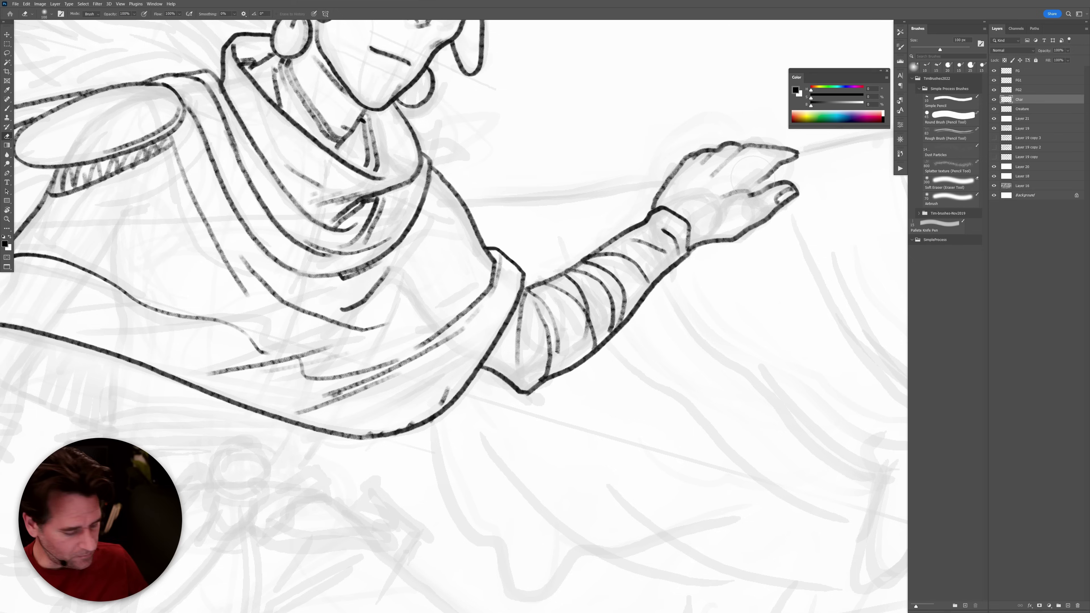
{"action": "key", "text": "bracketleft"}
{"action": "key", "text": "bracketleft"}
{"action": "key", "text": "bracketleft"}
{"action": "key", "text": "bracketleft"}
{"action": "key", "text": "bracketleft"}
{"action": "key", "text": "bracketleft"}
{"action": "key", "text": "bracketleft"}
{"action": "key", "text": "bracketleft"}
{"action": "key", "text": "bracketleft"}
{"action": "key", "text": "bracketleft"}
{"action": "left_click_drag", "start_coordinate": [779, 165], "coordinate": [747, 191]}
{"action": "key", "text": "b"}
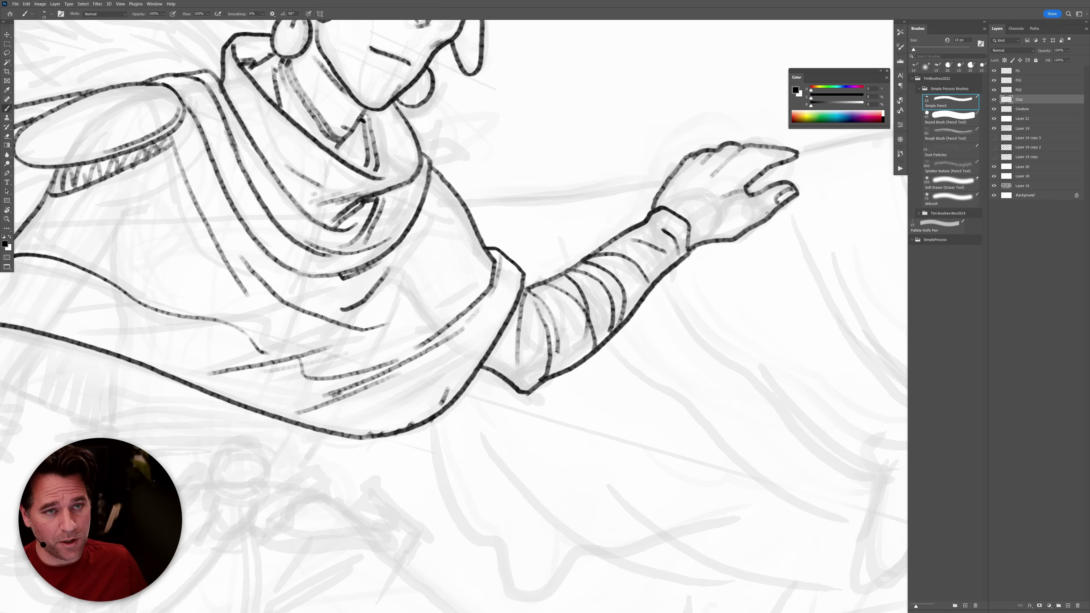
Ink the belt's upper edge, near end and round buckle below the poncho, plus the waist line above it.
{"action": "scroll", "coordinate": [779, 185], "scroll_direction": "down", "scroll_amount": 10}
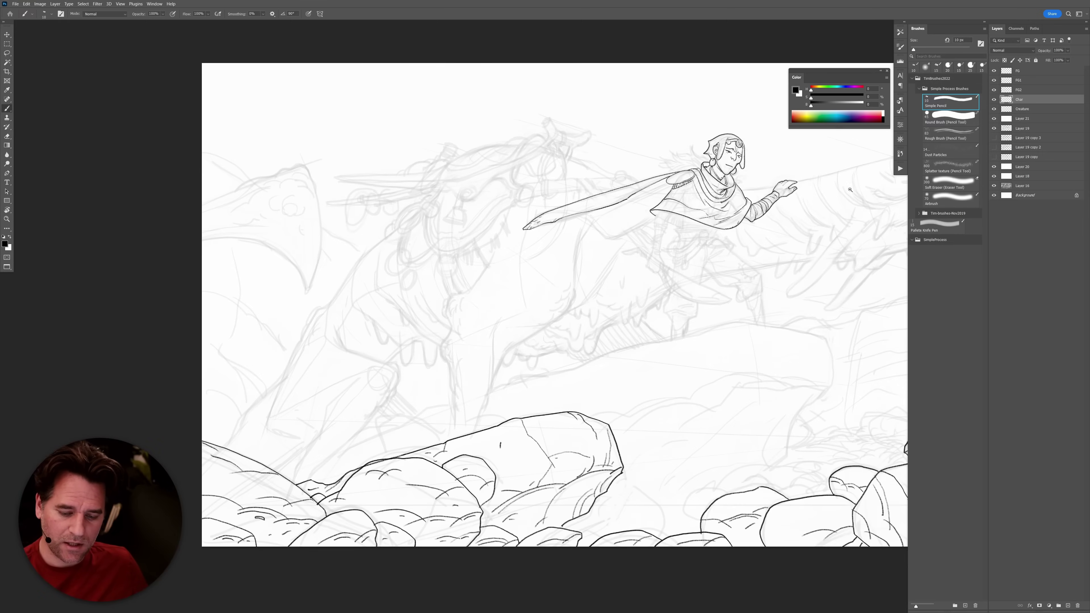
{"action": "scroll", "coordinate": [749, 250], "scroll_direction": "up", "scroll_amount": 6}
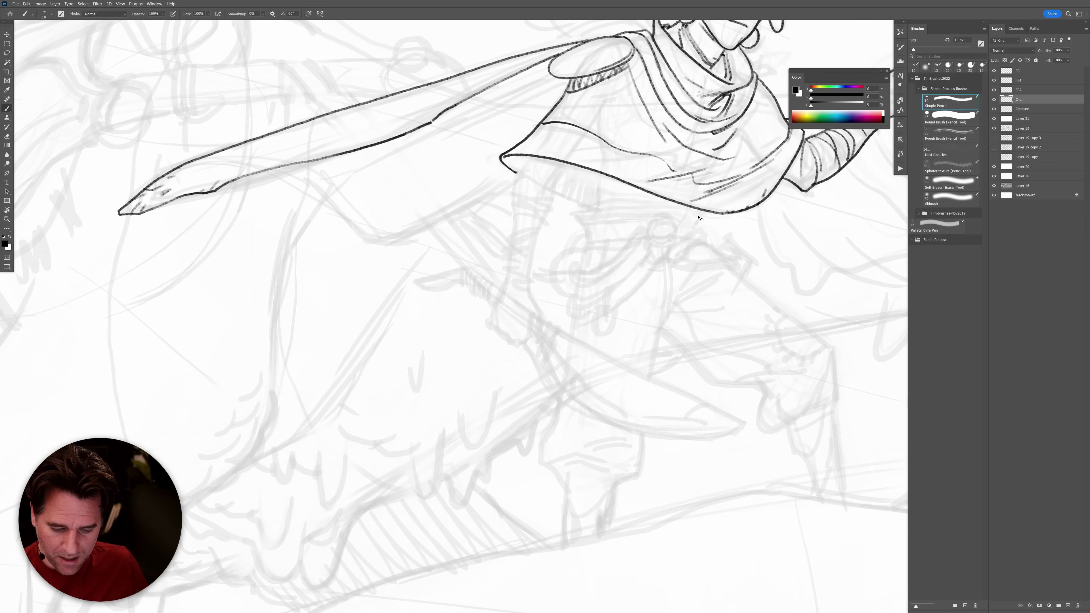
{"action": "left_click_drag", "start_coordinate": [700, 216], "coordinate": [575, 217]}
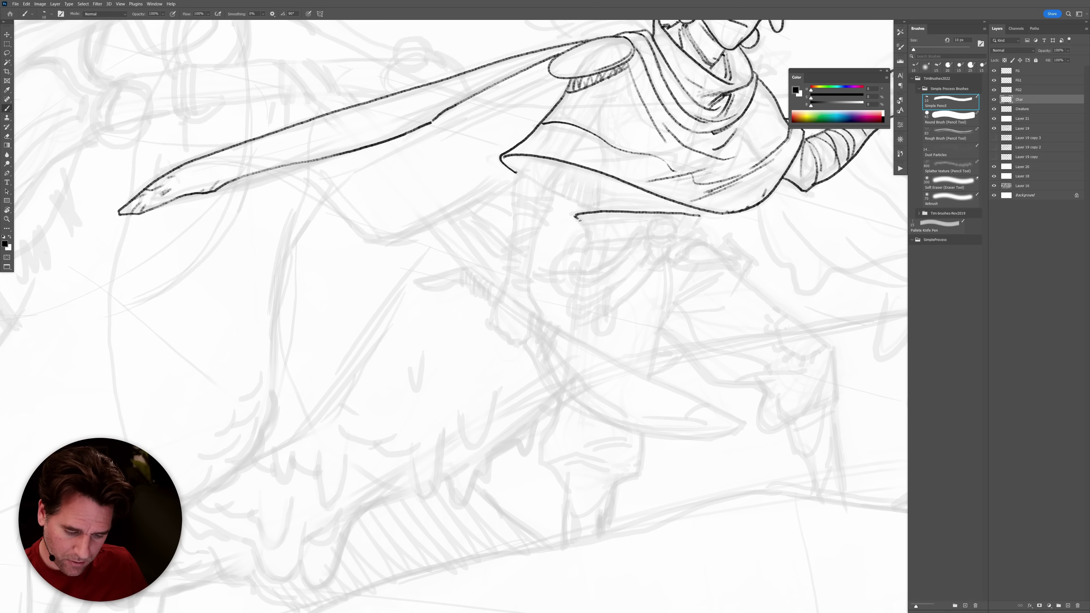
{"action": "left_click_drag", "start_coordinate": [575, 217], "coordinate": [584, 246]}
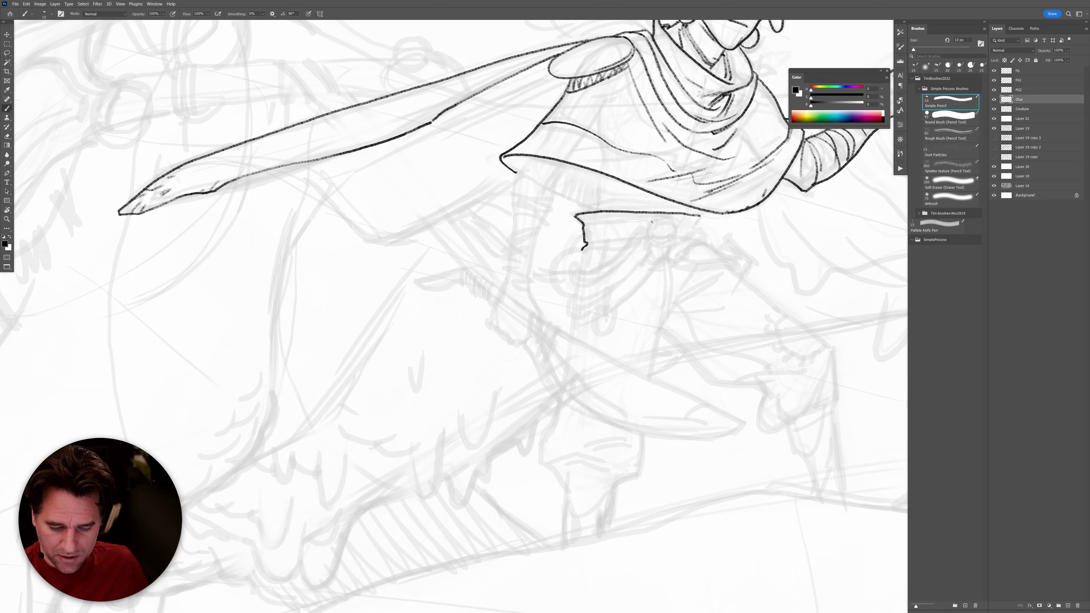
{"action": "left_click_drag", "start_coordinate": [653, 219], "coordinate": [672, 237]}
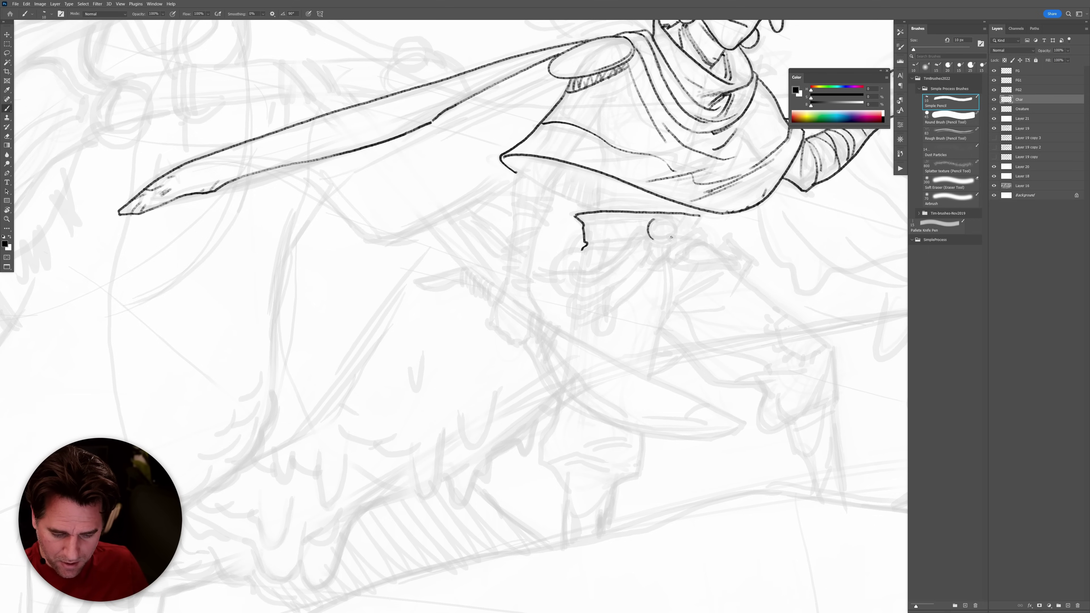
{"action": "mouse_move", "coordinate": [656, 297]}
{"action": "left_mouse_down"}
{"action": "mouse_move", "coordinate": [691, 313]}
{"action": "mouse_move", "coordinate": [683, 254]}
{"action": "mouse_move", "coordinate": [652, 186]}
{"action": "left_mouse_up"}
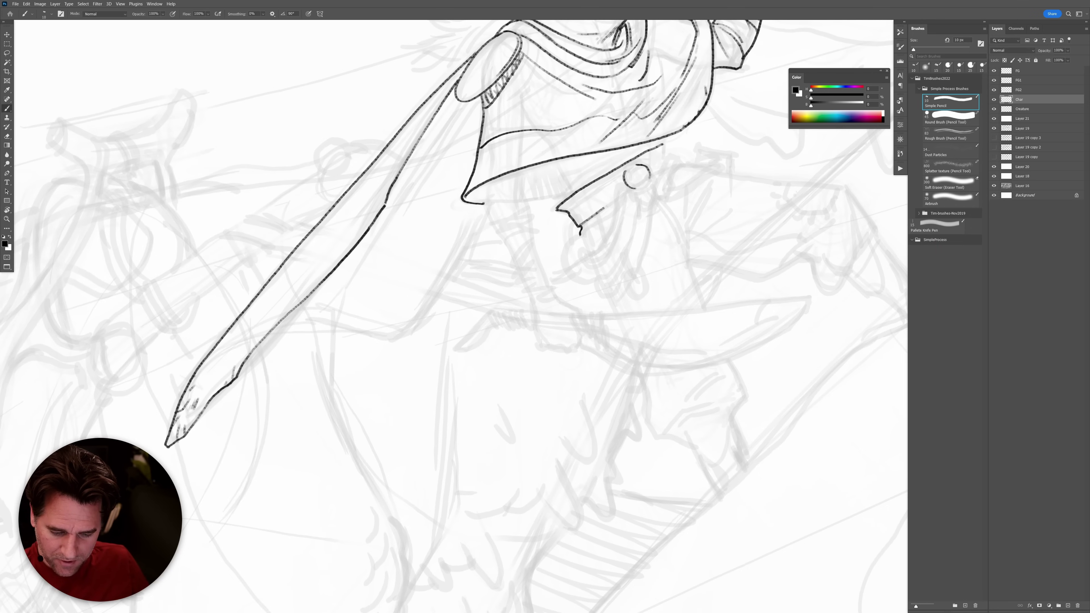
{"action": "mouse_move", "coordinate": [582, 204]}
{"action": "left_mouse_down"}
{"action": "mouse_move", "coordinate": [616, 180]}
{"action": "mouse_move", "coordinate": [566, 193]}
{"action": "mouse_move", "coordinate": [551, 162]}
{"action": "left_mouse_up"}
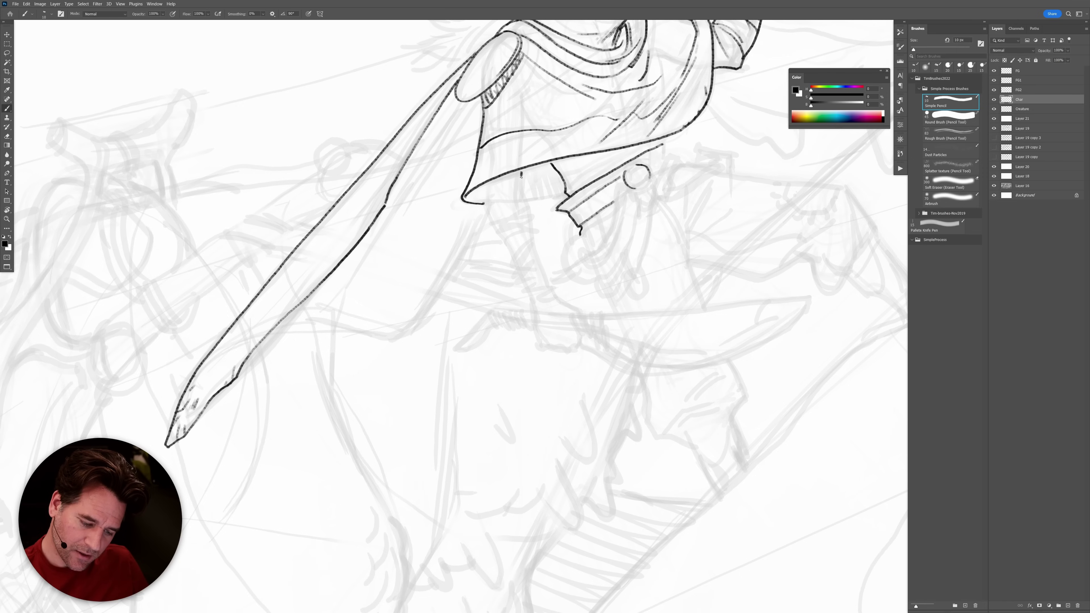
Ink the near upper arm emerging below the poncho's hem and hatch the shaded cloth between arm and waist.
{"action": "left_click_drag", "start_coordinate": [521, 173], "coordinate": [530, 218]}
{"action": "mouse_move", "coordinate": [488, 185]}
{"action": "left_mouse_down"}
{"action": "mouse_move", "coordinate": [498, 233]}
{"action": "mouse_move", "coordinate": [576, 187]}
{"action": "mouse_move", "coordinate": [580, 226]}
{"action": "left_mouse_up"}
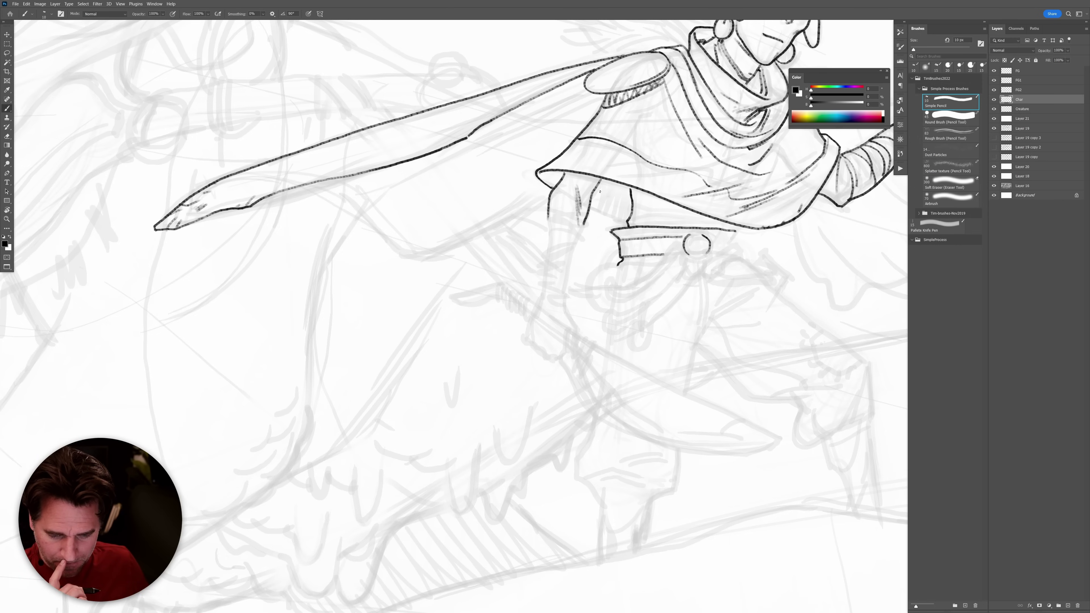
{"action": "left_click_drag", "start_coordinate": [590, 207], "coordinate": [616, 218]}
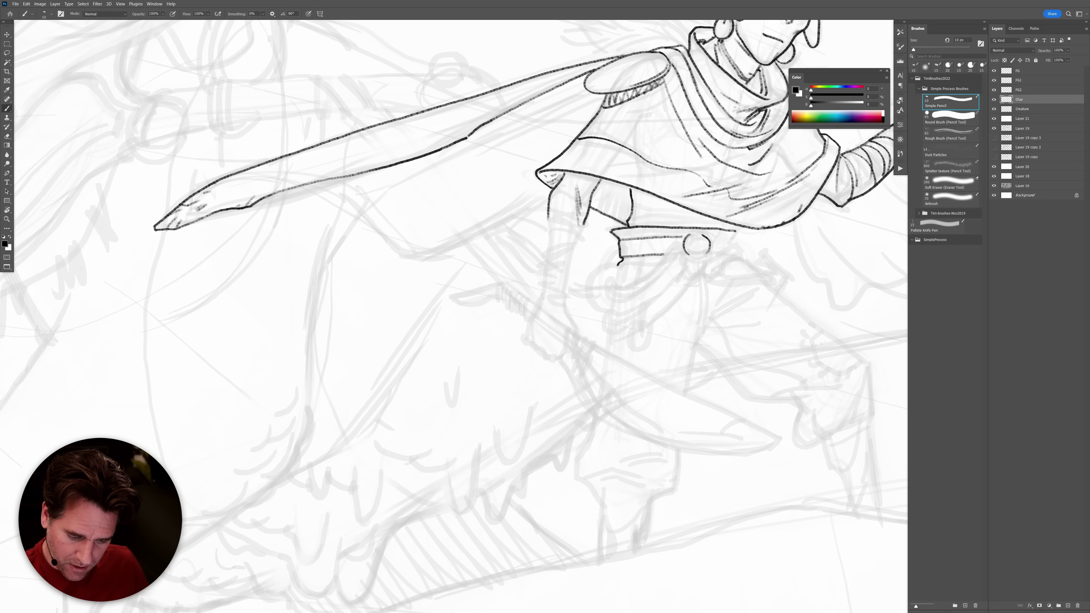
{"action": "mouse_move", "coordinate": [624, 191]}
{"action": "left_mouse_down"}
{"action": "mouse_move", "coordinate": [620, 214]}
{"action": "mouse_move", "coordinate": [620, 188]}
{"action": "mouse_move", "coordinate": [615, 212]}
{"action": "mouse_move", "coordinate": [613, 185]}
{"action": "mouse_move", "coordinate": [609, 206]}
{"action": "mouse_move", "coordinate": [611, 186]}
{"action": "mouse_move", "coordinate": [588, 208]}
{"action": "left_mouse_up"}
{"action": "left_click_drag", "start_coordinate": [605, 180], "coordinate": [582, 199]}
Ink the lower edge of the shadow under the poncho's hem above the belt and fill it with hatching.
{"action": "left_click_drag", "start_coordinate": [786, 362], "coordinate": [617, 278]}
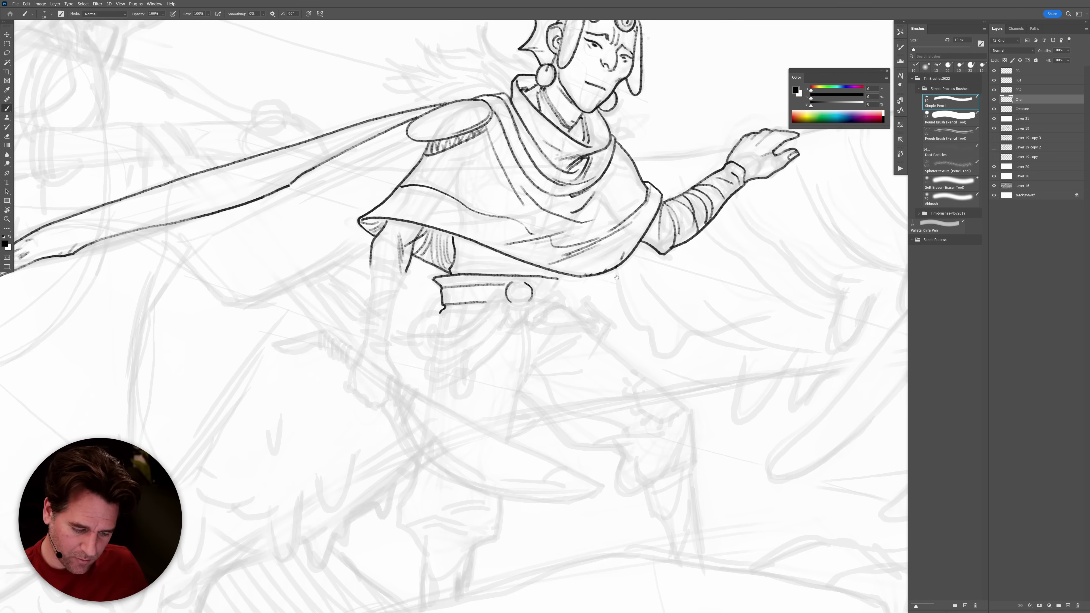
{"action": "left_click_drag", "start_coordinate": [469, 268], "coordinate": [524, 272]}
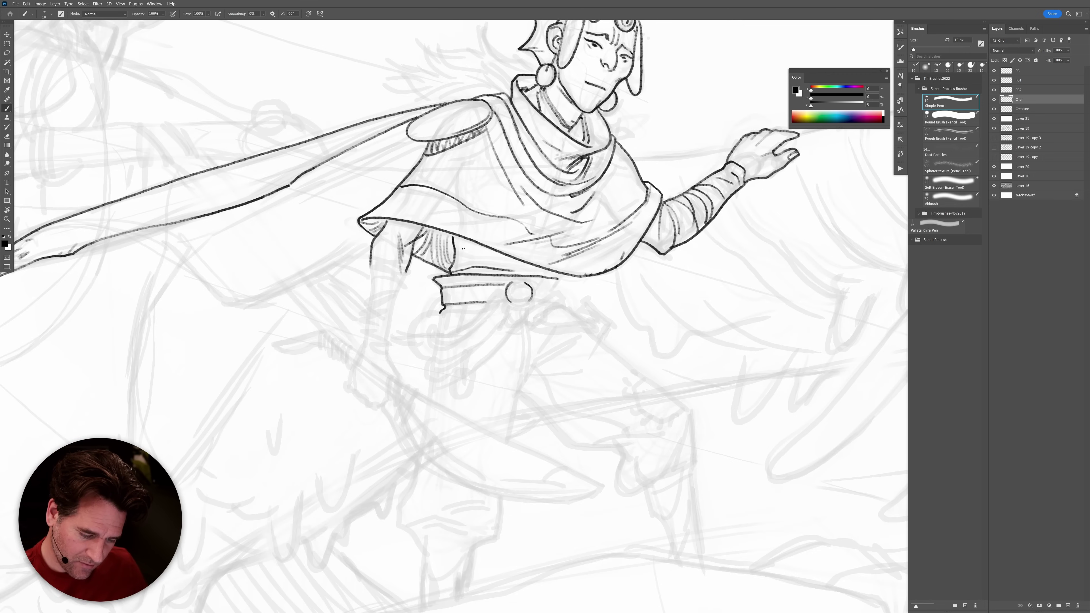
{"action": "left_click_drag", "start_coordinate": [454, 243], "coordinate": [530, 267]}
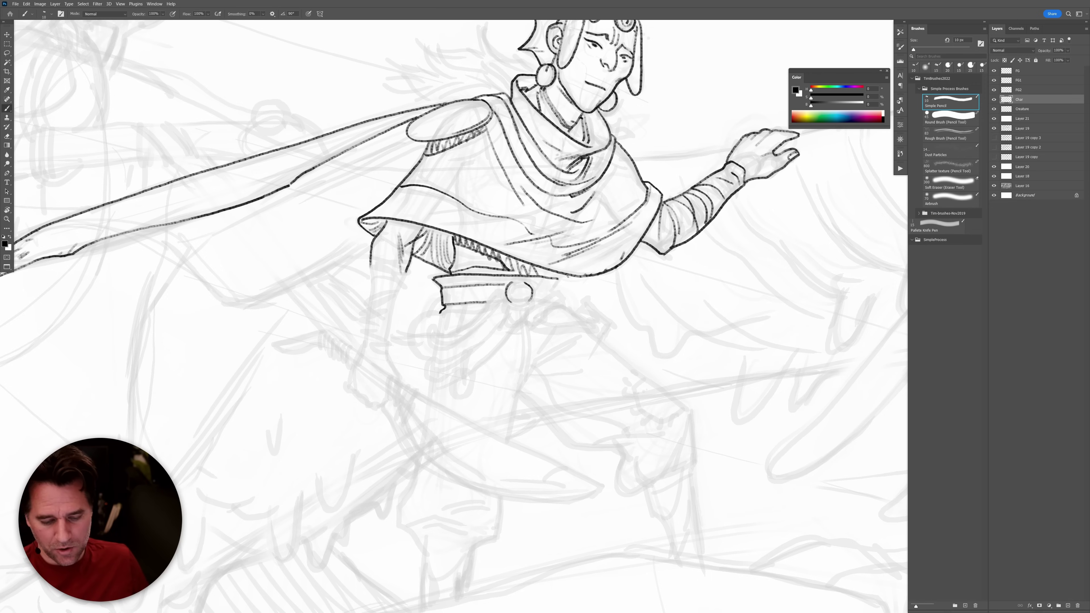
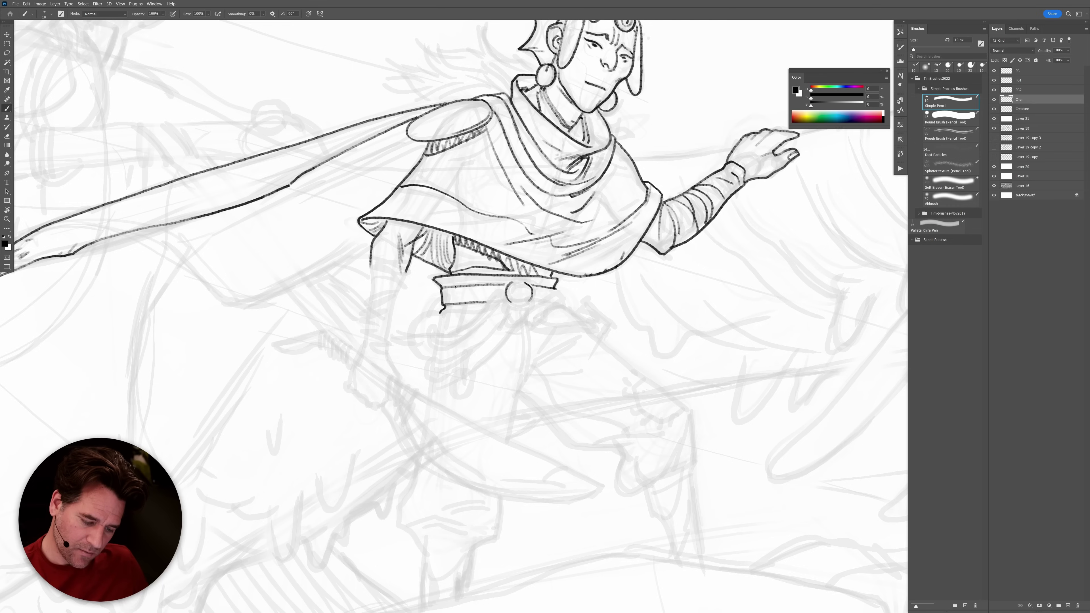
Add crease lines at the belt's near end and ink the curved sash looping down from the round buckle.
{"action": "left_click_drag", "start_coordinate": [448, 295], "coordinate": [472, 294]}
{"action": "left_click_drag", "start_coordinate": [448, 302], "coordinate": [473, 301]}
{"action": "left_click_drag", "start_coordinate": [707, 357], "coordinate": [728, 331]}
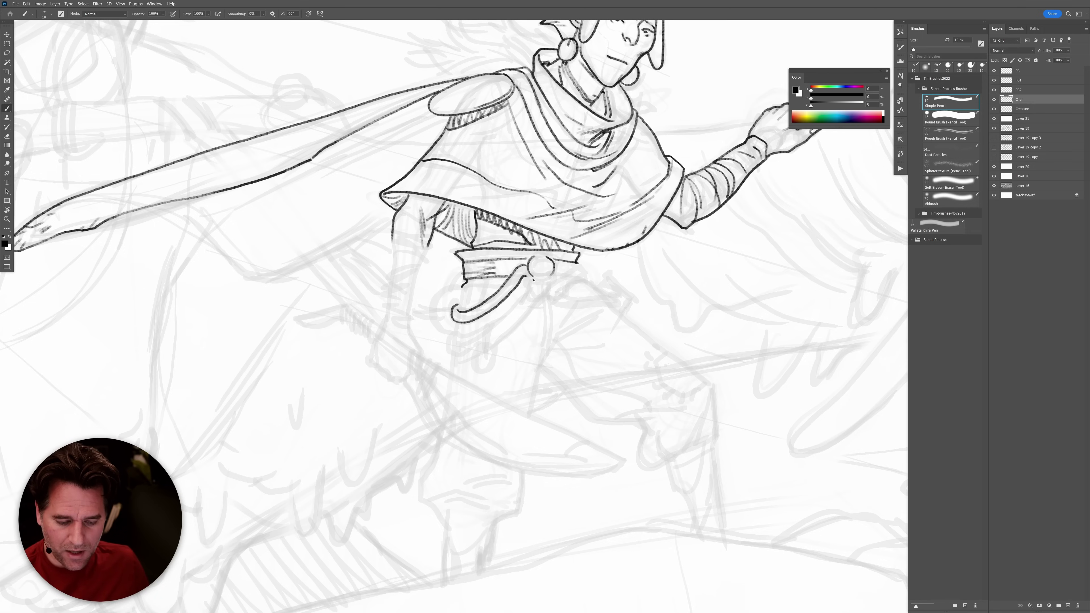
{"action": "key", "text": "ctrl+z"}
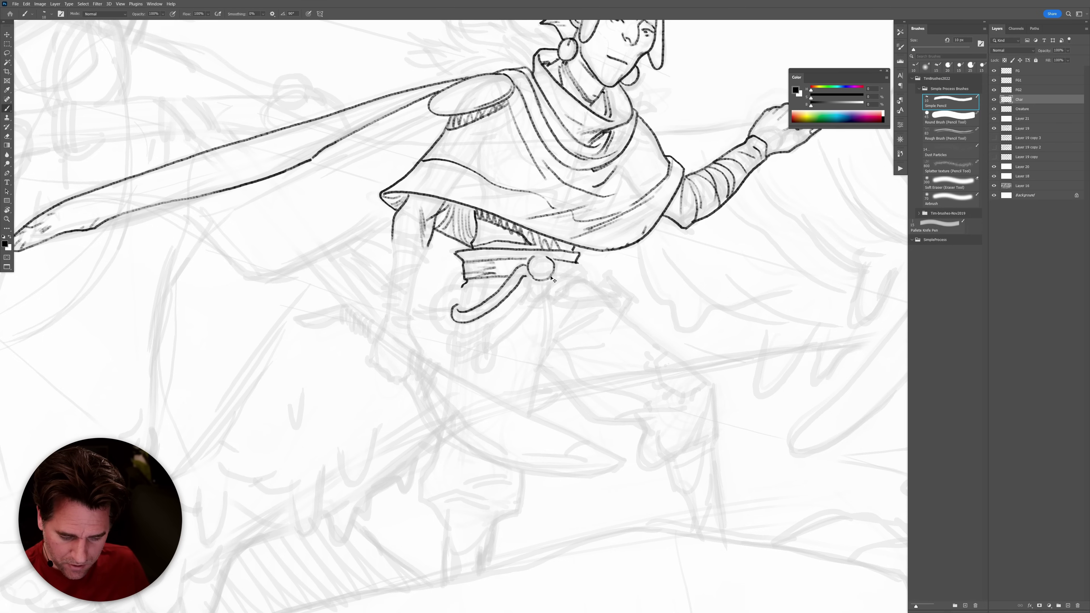
Ink the curved sash straps and the round pouch hanging below the belt buckle, following the rough sketch.
{"action": "mouse_move", "coordinate": [531, 279]}
{"action": "left_mouse_down"}
{"action": "mouse_move", "coordinate": [483, 332]}
{"action": "mouse_move", "coordinate": [484, 351]}
{"action": "mouse_move", "coordinate": [489, 327]}
{"action": "mouse_move", "coordinate": [486, 349]}
{"action": "mouse_move", "coordinate": [547, 288]}
{"action": "left_mouse_up"}
{"action": "mouse_move", "coordinate": [481, 332]}
{"action": "left_mouse_down"}
{"action": "mouse_move", "coordinate": [449, 357]}
{"action": "mouse_move", "coordinate": [484, 350]}
{"action": "mouse_move", "coordinate": [454, 344]}
{"action": "left_mouse_up"}
{"action": "mouse_move", "coordinate": [462, 284]}
{"action": "left_mouse_down"}
{"action": "mouse_move", "coordinate": [441, 290]}
{"action": "mouse_move", "coordinate": [427, 311]}
{"action": "mouse_move", "coordinate": [444, 334]}
{"action": "mouse_move", "coordinate": [452, 333]}
{"action": "mouse_move", "coordinate": [431, 310]}
{"action": "mouse_move", "coordinate": [463, 275]}
{"action": "left_mouse_up"}
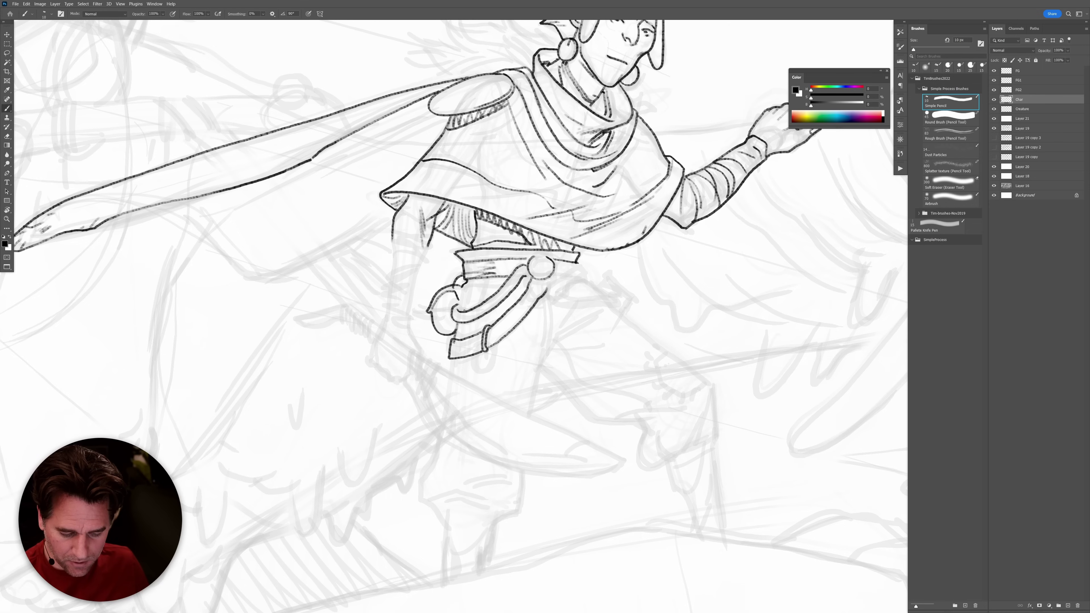
{"action": "left_click_drag", "start_coordinate": [462, 319], "coordinate": [481, 315]}
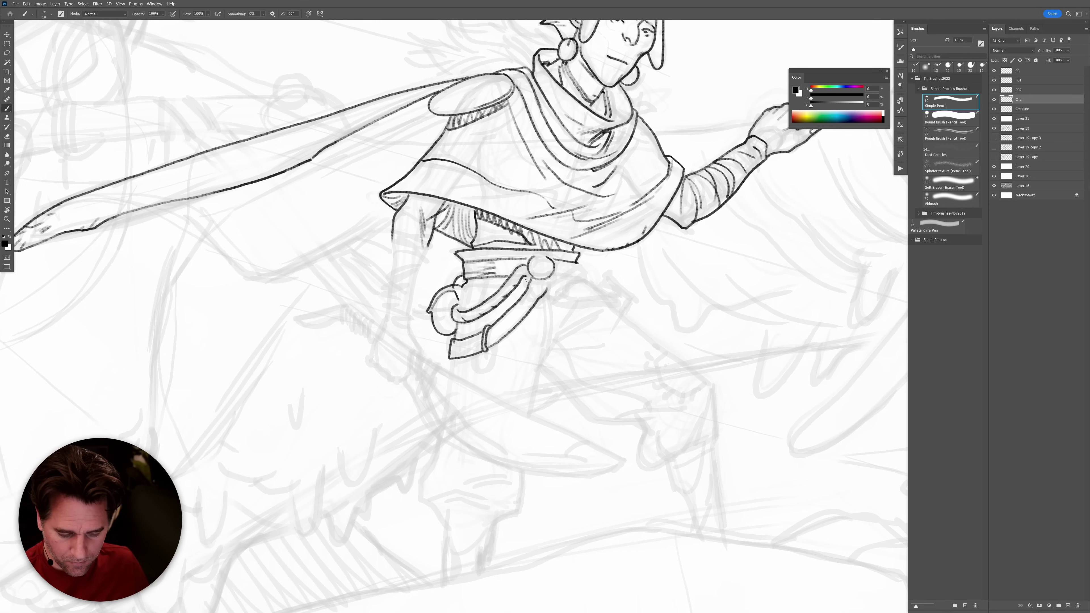
{"action": "left_click_drag", "start_coordinate": [532, 277], "coordinate": [493, 277]}
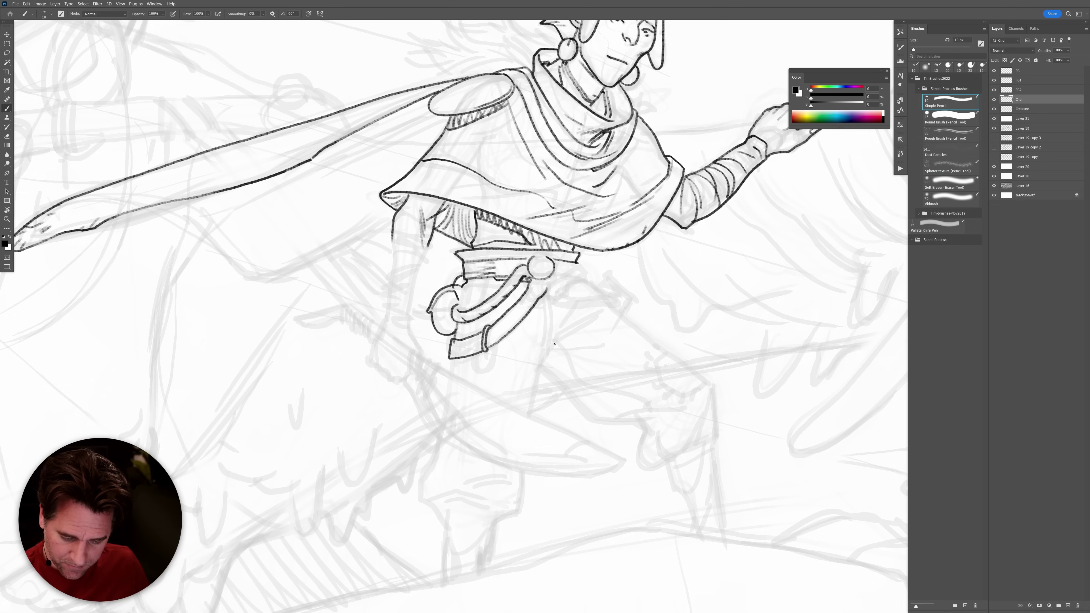
Ink the first thigh lines of the trousers and the character's lowered forearm with its cloth wrappings.
{"action": "mouse_move", "coordinate": [596, 317]}
{"action": "left_mouse_down"}
{"action": "mouse_move", "coordinate": [546, 359]}
{"action": "mouse_move", "coordinate": [531, 415]}
{"action": "left_mouse_up"}
{"action": "left_click_drag", "start_coordinate": [450, 360], "coordinate": [449, 373]}
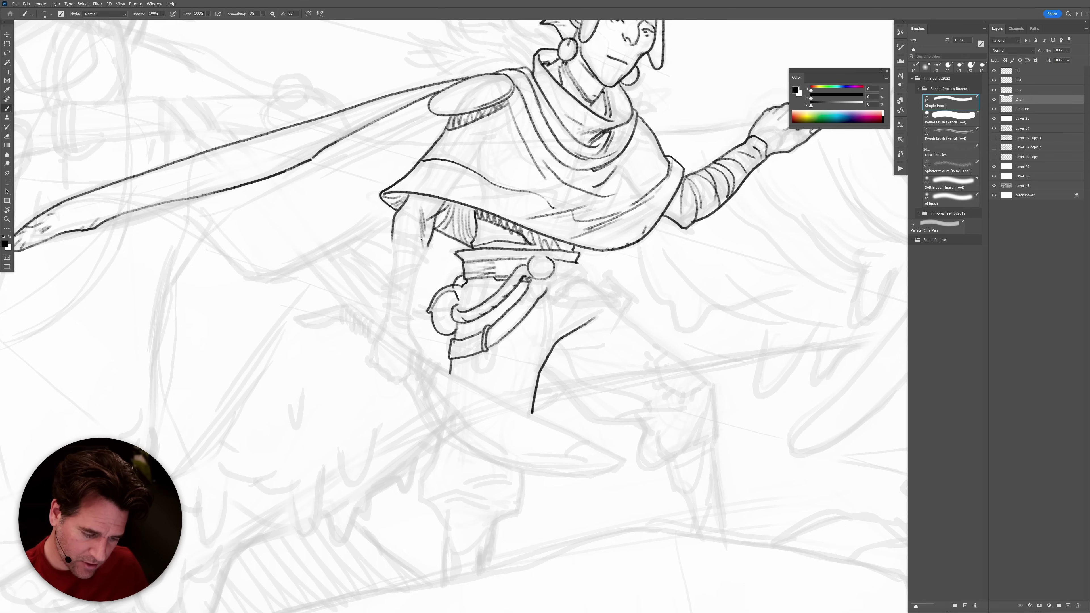
{"action": "mouse_move", "coordinate": [431, 235]}
{"action": "left_mouse_down"}
{"action": "mouse_move", "coordinate": [410, 320]}
{"action": "mouse_move", "coordinate": [384, 322]}
{"action": "mouse_move", "coordinate": [397, 219]}
{"action": "mouse_move", "coordinate": [400, 239]}
{"action": "mouse_move", "coordinate": [422, 251]}
{"action": "mouse_move", "coordinate": [402, 244]}
{"action": "mouse_move", "coordinate": [421, 255]}
{"action": "mouse_move", "coordinate": [393, 257]}
{"action": "mouse_move", "coordinate": [417, 264]}
{"action": "mouse_move", "coordinate": [380, 349]}
{"action": "mouse_move", "coordinate": [402, 336]}
{"action": "left_mouse_up"}
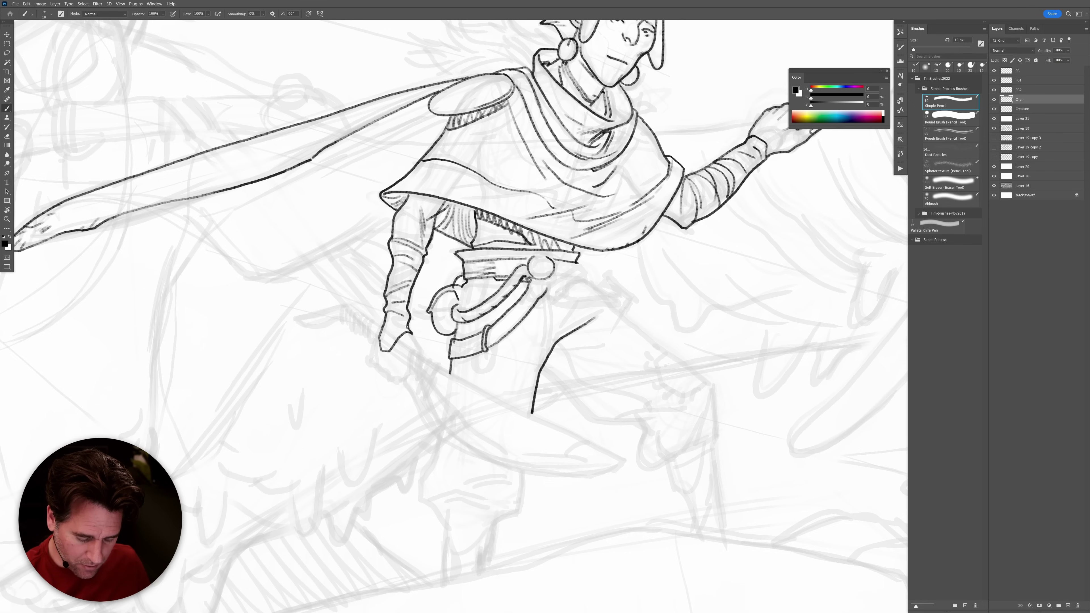
{"action": "left_click_drag", "start_coordinate": [400, 331], "coordinate": [386, 342]}
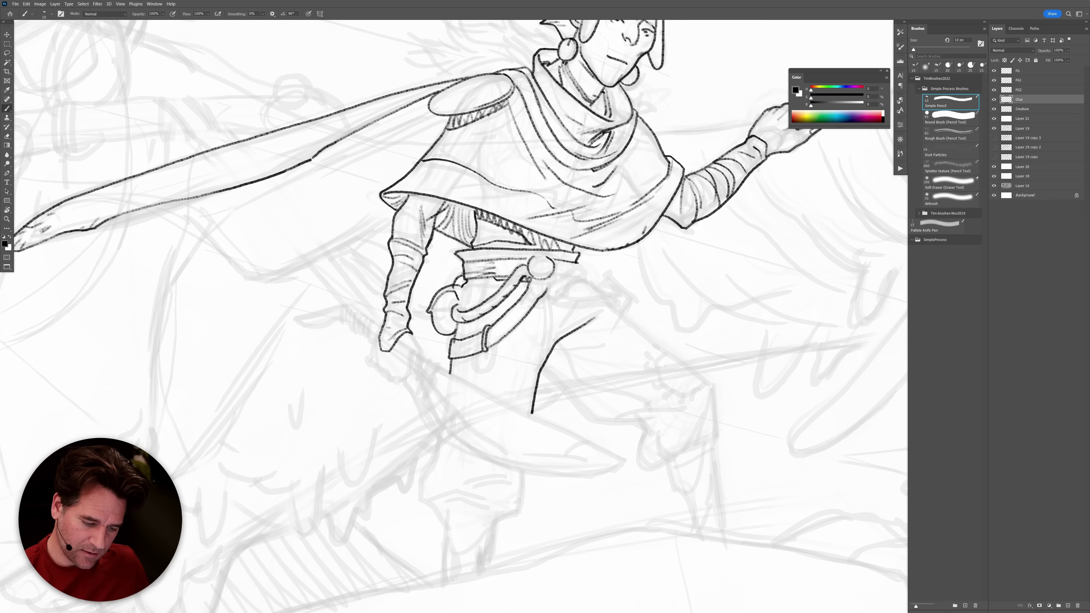
Darken the shirt folds beneath the cape's hem, beside the lowered arm, with short hatching strokes.
{"action": "left_click_drag", "start_coordinate": [446, 200], "coordinate": [442, 216]}
{"action": "scroll", "coordinate": [583, 418], "scroll_direction": "down", "scroll_amount": 5}
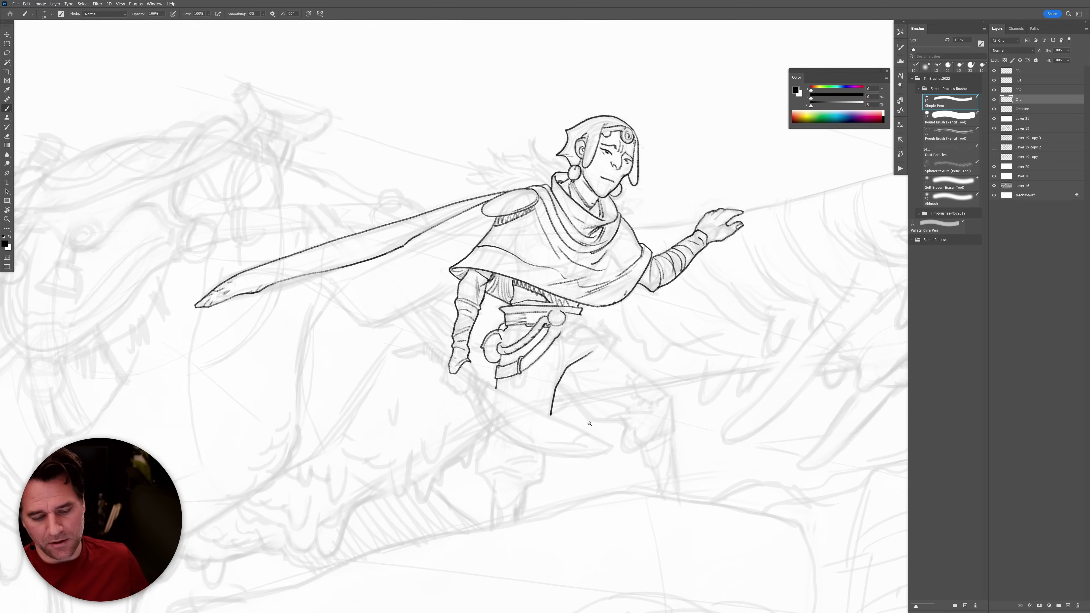
{"action": "scroll", "coordinate": [571, 387], "scroll_direction": "up", "scroll_amount": 3}
{"action": "scroll", "coordinate": [558, 348], "scroll_direction": "up", "scroll_amount": 2}
{"action": "scroll", "coordinate": [559, 348], "scroll_direction": "up", "scroll_amount": 3}
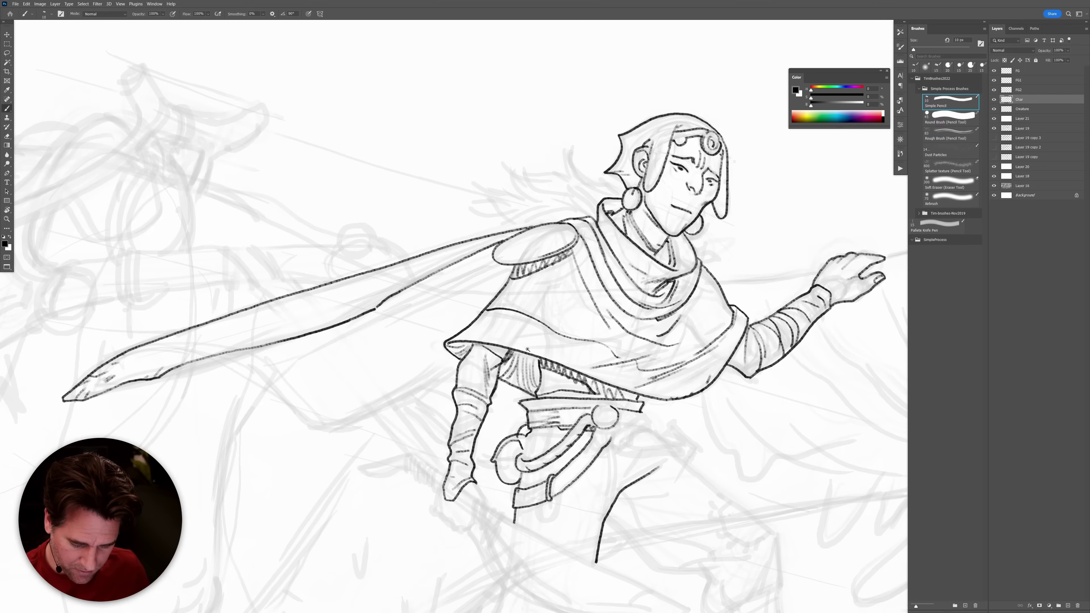
{"action": "mouse_move", "coordinate": [511, 355]}
{"action": "left_mouse_down"}
{"action": "mouse_move", "coordinate": [496, 376]}
{"action": "mouse_move", "coordinate": [521, 352]}
{"action": "mouse_move", "coordinate": [537, 360]}
{"action": "mouse_move", "coordinate": [539, 385]}
{"action": "mouse_move", "coordinate": [513, 382]}
{"action": "left_mouse_up"}
{"action": "mouse_move", "coordinate": [464, 347]}
{"action": "left_mouse_down"}
{"action": "mouse_move", "coordinate": [454, 353]}
{"action": "mouse_move", "coordinate": [399, 310]}
{"action": "left_mouse_up"}
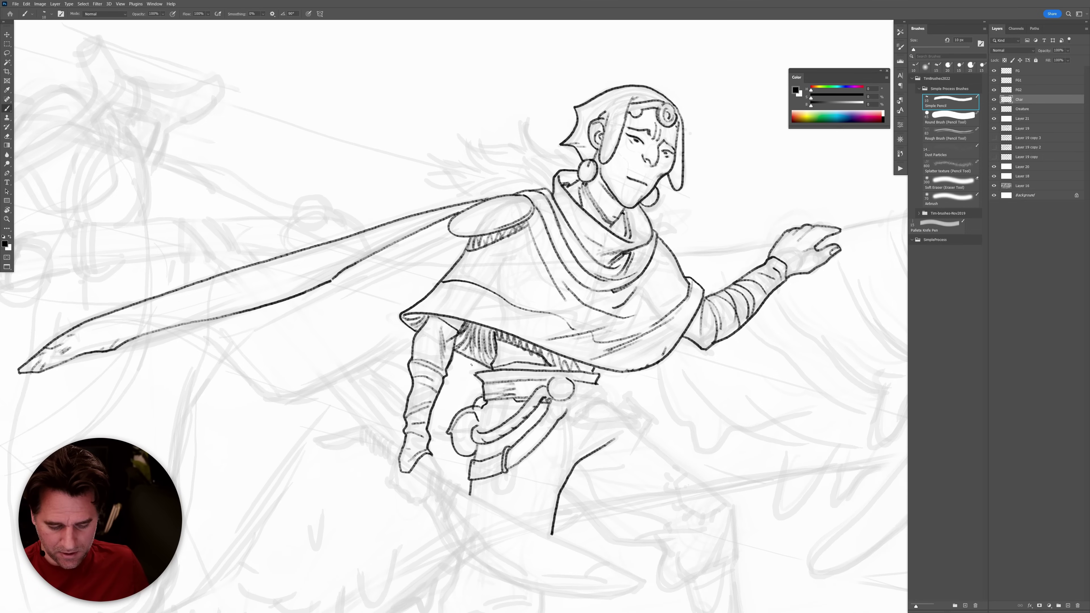
Ink the sash folds over the character's far hip and outline the bent trouser leg down to its cuff.
{"action": "mouse_move", "coordinate": [604, 380]}
{"action": "left_mouse_down"}
{"action": "mouse_move", "coordinate": [601, 387]}
{"action": "mouse_move", "coordinate": [605, 398]}
{"action": "mouse_move", "coordinate": [570, 407]}
{"action": "left_mouse_up"}
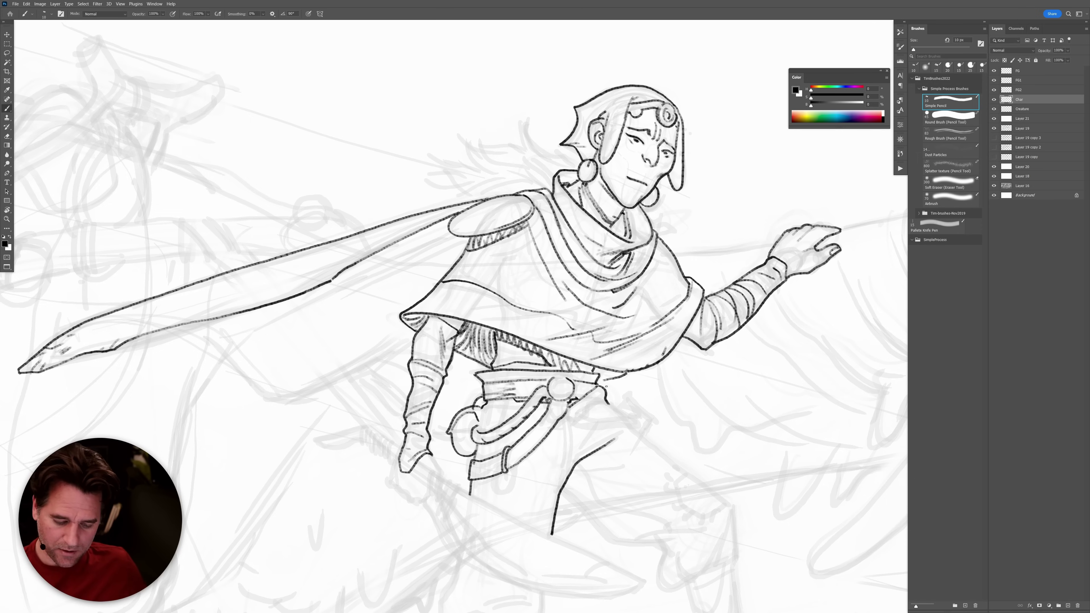
{"action": "mouse_move", "coordinate": [571, 410]}
{"action": "left_mouse_down"}
{"action": "mouse_move", "coordinate": [632, 420]}
{"action": "mouse_move", "coordinate": [616, 410]}
{"action": "mouse_move", "coordinate": [580, 419]}
{"action": "mouse_move", "coordinate": [601, 398]}
{"action": "left_mouse_up"}
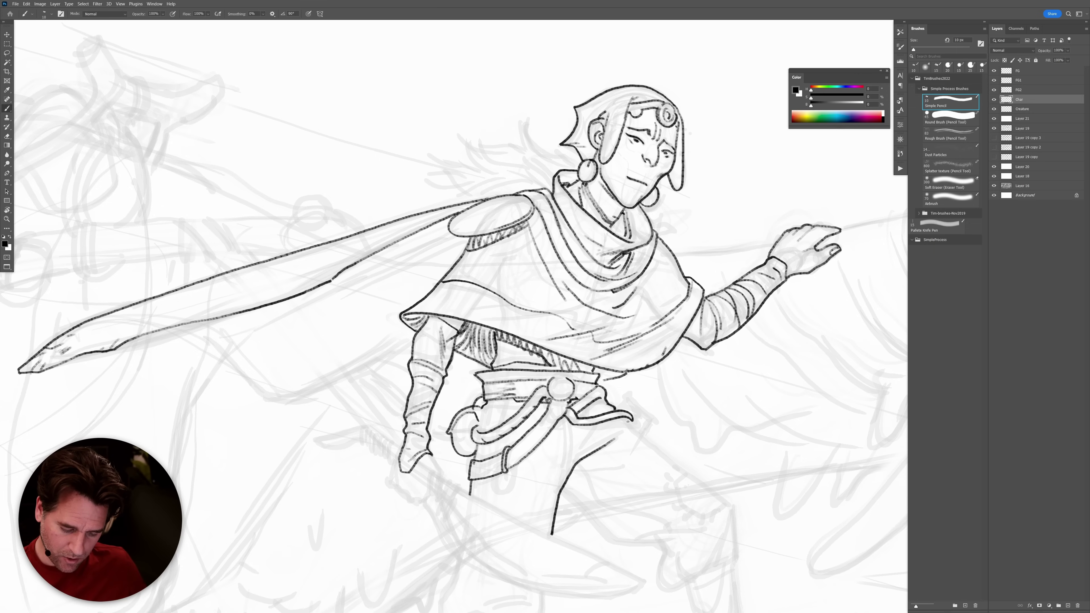
{"action": "mouse_move", "coordinate": [630, 420]}
{"action": "left_mouse_down"}
{"action": "mouse_move", "coordinate": [729, 511]}
{"action": "mouse_move", "coordinate": [756, 481]}
{"action": "mouse_move", "coordinate": [782, 292]}
{"action": "mouse_move", "coordinate": [756, 327]}
{"action": "mouse_move", "coordinate": [757, 378]}
{"action": "mouse_move", "coordinate": [705, 404]}
{"action": "mouse_move", "coordinate": [690, 406]}
{"action": "mouse_move", "coordinate": [689, 376]}
{"action": "left_mouse_up"}
{"action": "mouse_move", "coordinate": [758, 331]}
{"action": "left_mouse_down"}
{"action": "mouse_move", "coordinate": [742, 382]}
{"action": "mouse_move", "coordinate": [747, 357]}
{"action": "left_mouse_up"}
{"action": "left_click_drag", "start_coordinate": [748, 356], "coordinate": [740, 378]}
{"action": "mouse_move", "coordinate": [586, 305]}
{"action": "left_mouse_down"}
{"action": "mouse_move", "coordinate": [631, 353]}
{"action": "mouse_move", "coordinate": [689, 356]}
{"action": "left_mouse_up"}
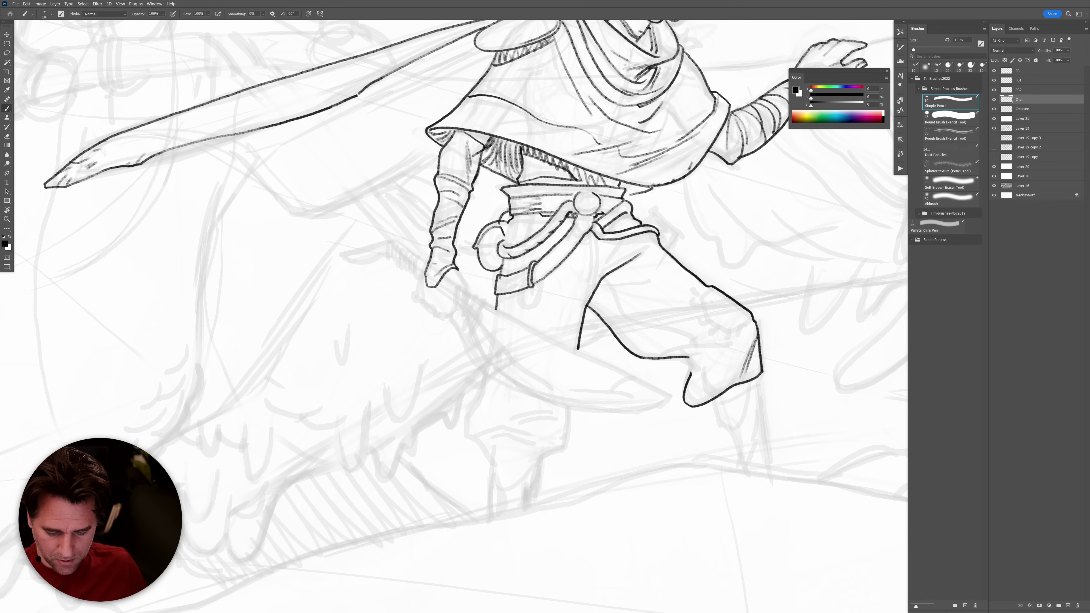
Draw the cloth folds at the bent leg's cuff and a stitched patch over the knee.
{"action": "mouse_move", "coordinate": [663, 357]}
{"action": "left_mouse_down"}
{"action": "mouse_move", "coordinate": [685, 349]}
{"action": "mouse_move", "coordinate": [696, 369]}
{"action": "left_mouse_up"}
{"action": "left_click_drag", "start_coordinate": [738, 339], "coordinate": [688, 388]}
{"action": "left_click_drag", "start_coordinate": [741, 350], "coordinate": [697, 401]}
{"action": "mouse_move", "coordinate": [751, 320]}
{"action": "left_mouse_down"}
{"action": "mouse_move", "coordinate": [713, 333]}
{"action": "mouse_move", "coordinate": [703, 324]}
{"action": "left_mouse_up"}
{"action": "left_click_drag", "start_coordinate": [709, 323], "coordinate": [700, 323]}
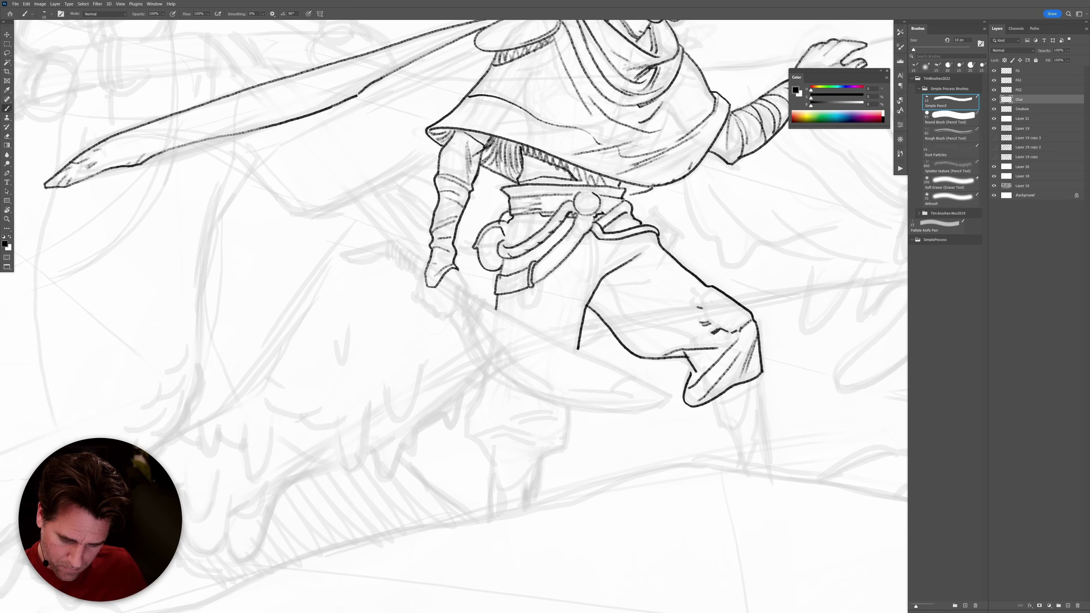
{"action": "mouse_move", "coordinate": [699, 298]}
{"action": "left_mouse_down"}
{"action": "mouse_move", "coordinate": [694, 289]}
{"action": "mouse_move", "coordinate": [706, 287]}
{"action": "left_mouse_up"}
{"action": "left_click_drag", "start_coordinate": [746, 321], "coordinate": [732, 331]}
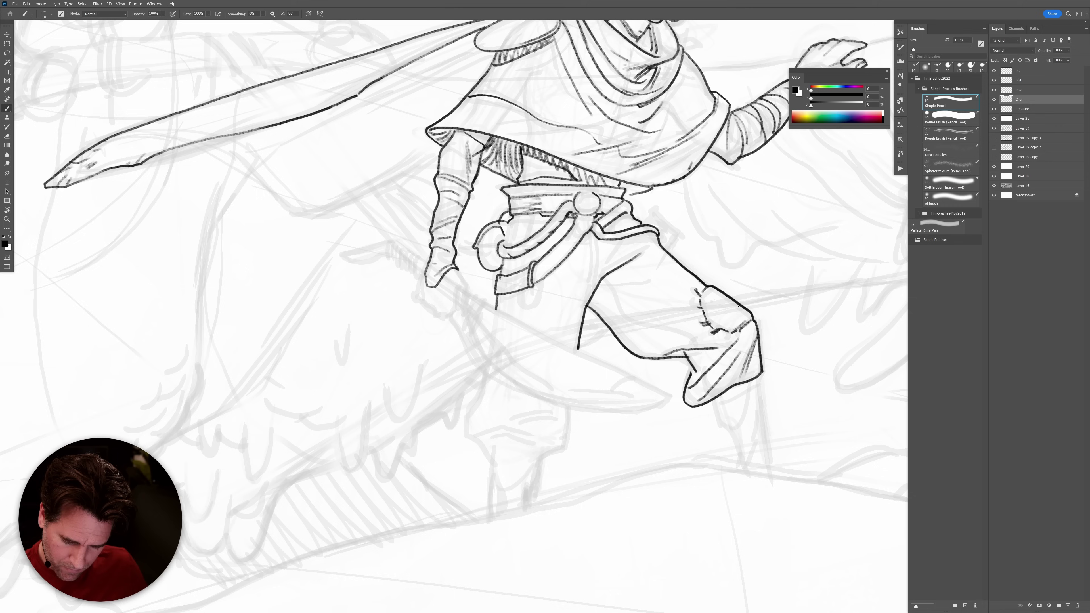
Add a stitched seam and upper fold lines to the trousers, and detail the round belt buckle.
{"action": "mouse_move", "coordinate": [600, 285]}
{"action": "left_mouse_down"}
{"action": "mouse_move", "coordinate": [649, 280]}
{"action": "mouse_move", "coordinate": [612, 287]}
{"action": "mouse_move", "coordinate": [618, 307]}
{"action": "mouse_move", "coordinate": [692, 349]}
{"action": "mouse_move", "coordinate": [671, 344]}
{"action": "left_mouse_up"}
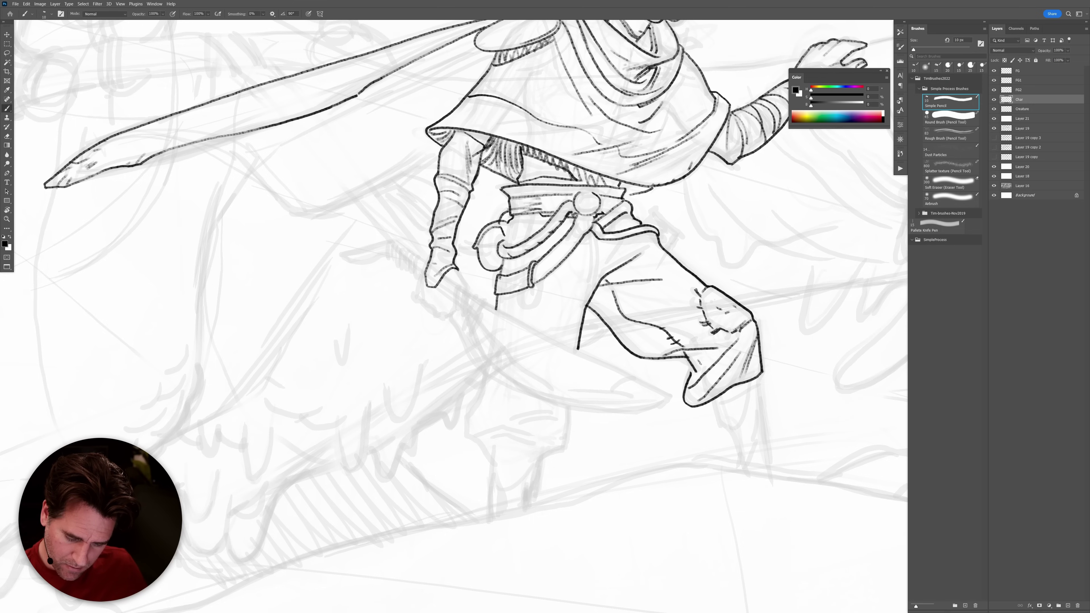
{"action": "mouse_move", "coordinate": [701, 380]}
{"action": "left_mouse_down"}
{"action": "mouse_move", "coordinate": [694, 396]}
{"action": "mouse_move", "coordinate": [697, 365]}
{"action": "left_mouse_up"}
{"action": "left_click_drag", "start_coordinate": [624, 307], "coordinate": [615, 313]}
{"action": "left_click_drag", "start_coordinate": [601, 243], "coordinate": [588, 296]}
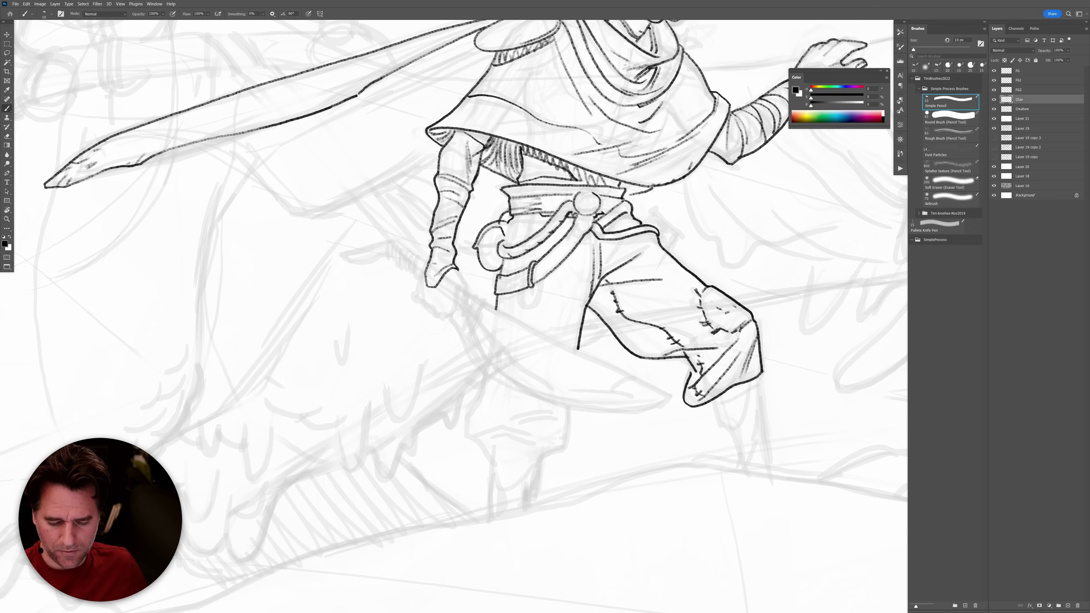
{"action": "left_click_drag", "start_coordinate": [629, 216], "coordinate": [620, 220]}
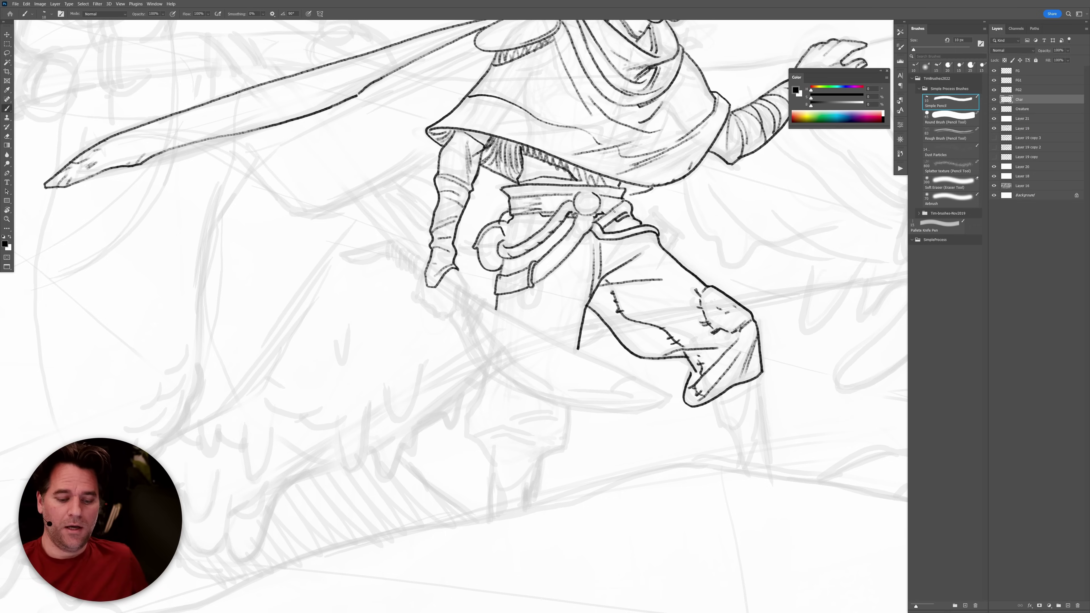
{"action": "mouse_move", "coordinate": [575, 218]}
{"action": "left_mouse_down"}
{"action": "mouse_move", "coordinate": [572, 234]}
{"action": "mouse_move", "coordinate": [587, 230]}
{"action": "mouse_move", "coordinate": [575, 209]}
{"action": "mouse_move", "coordinate": [590, 205]}
{"action": "left_mouse_up"}
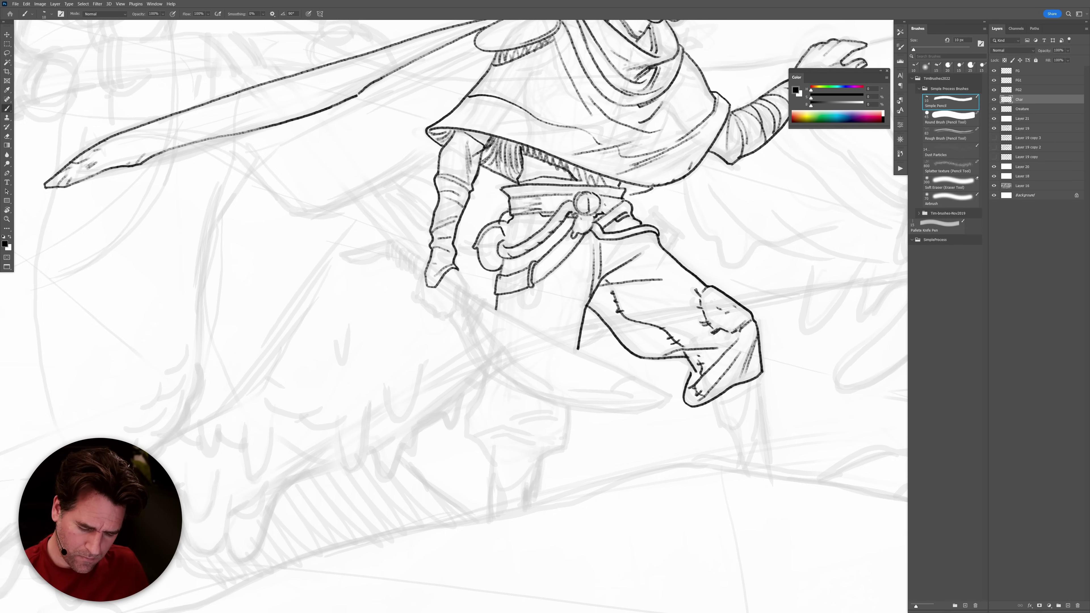
Ink the lowered fist gripping the sword and the wrapped handle with its curved pommel.
{"action": "mouse_move", "coordinate": [607, 395]}
{"action": "left_mouse_down"}
{"action": "mouse_move", "coordinate": [635, 417]}
{"action": "mouse_move", "coordinate": [756, 356]}
{"action": "left_mouse_up"}
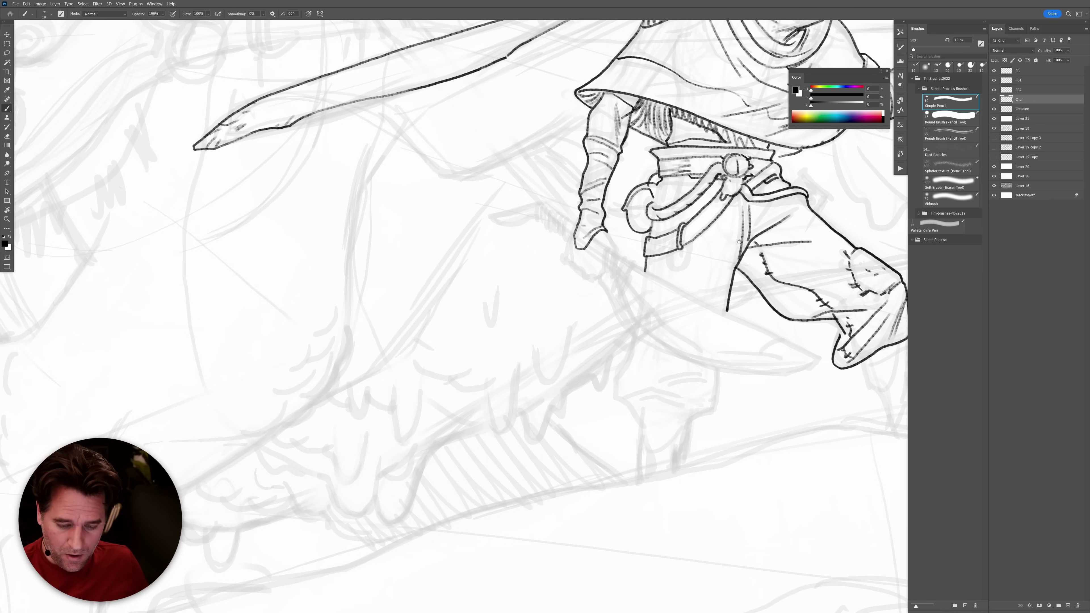
{"action": "mouse_move", "coordinate": [606, 232]}
{"action": "left_mouse_down"}
{"action": "mouse_move", "coordinate": [616, 251]}
{"action": "mouse_move", "coordinate": [602, 274]}
{"action": "left_mouse_up"}
{"action": "left_click_drag", "start_coordinate": [575, 227], "coordinate": [566, 254]}
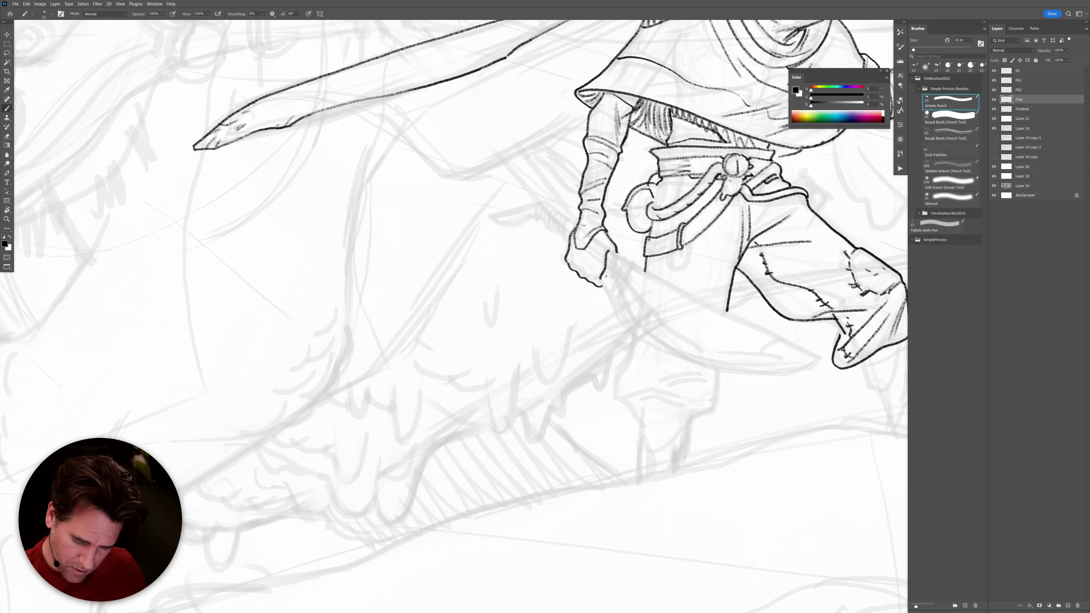
{"action": "mouse_move", "coordinate": [575, 225]}
{"action": "left_mouse_down"}
{"action": "mouse_move", "coordinate": [537, 205]}
{"action": "mouse_move", "coordinate": [561, 236]}
{"action": "left_mouse_up"}
{"action": "left_click_drag", "start_coordinate": [557, 214], "coordinate": [555, 235]}
{"action": "left_click_drag", "start_coordinate": [551, 208], "coordinate": [544, 216]}
{"action": "mouse_move", "coordinate": [548, 215]}
{"action": "left_mouse_down"}
{"action": "mouse_move", "coordinate": [544, 230]}
{"action": "mouse_move", "coordinate": [506, 210]}
{"action": "mouse_move", "coordinate": [492, 220]}
{"action": "mouse_move", "coordinate": [537, 216]}
{"action": "left_mouse_up"}
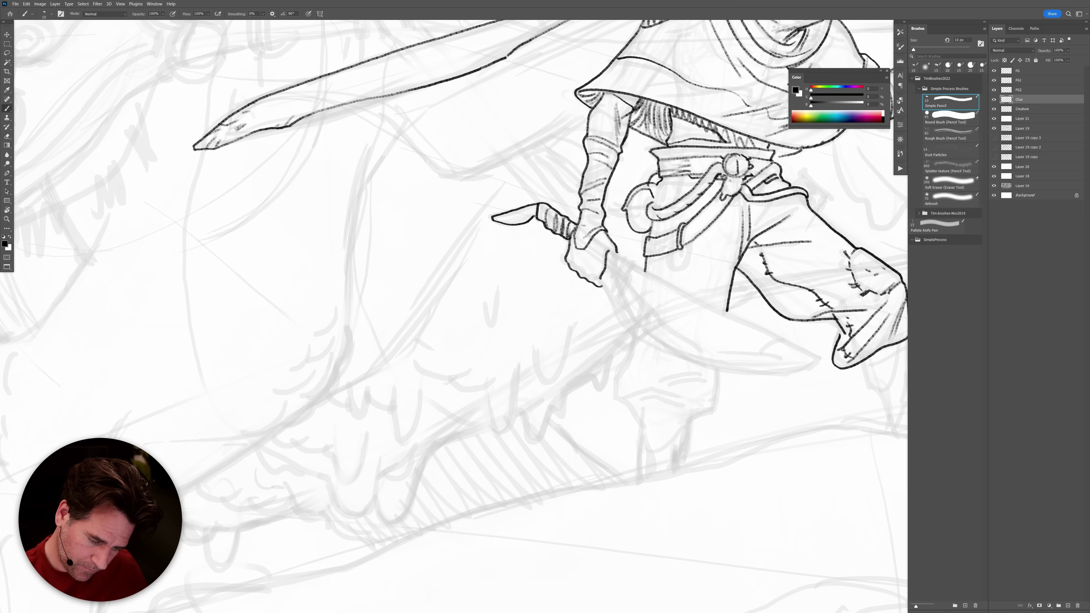
Ink the sword's broad curved blade from fist to tip, doubling the line along its straight back edge.
{"action": "left_click_drag", "start_coordinate": [601, 278], "coordinate": [605, 285]}
{"action": "key", "text": "ctrl+z"}
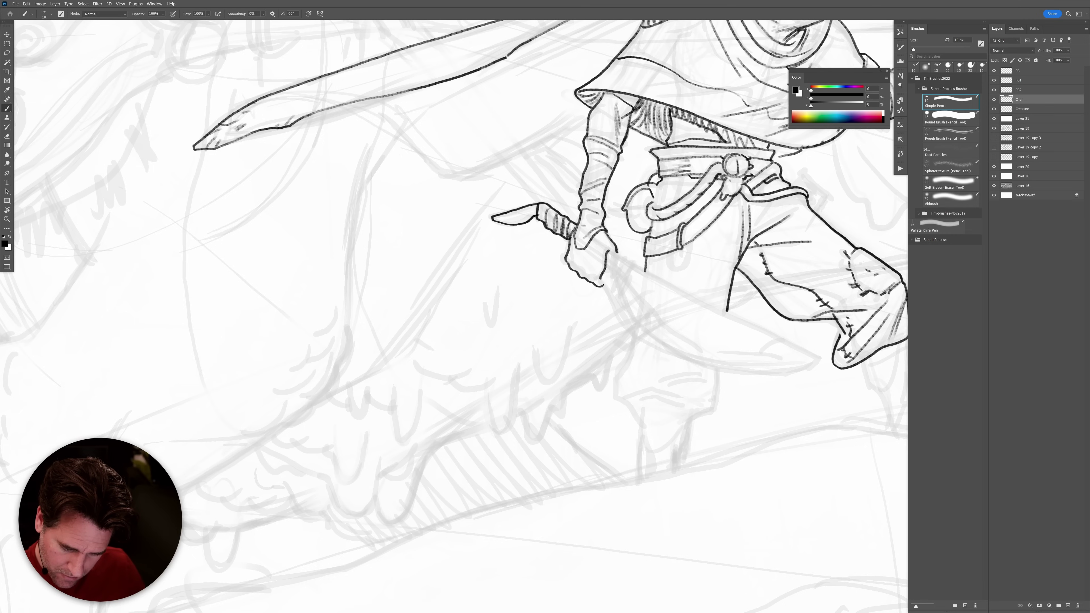
{"action": "mouse_move", "coordinate": [603, 278]}
{"action": "left_mouse_down"}
{"action": "mouse_move", "coordinate": [642, 333]}
{"action": "mouse_move", "coordinate": [679, 354]}
{"action": "mouse_move", "coordinate": [691, 301]}
{"action": "mouse_move", "coordinate": [658, 227]}
{"action": "mouse_move", "coordinate": [718, 187]}
{"action": "mouse_move", "coordinate": [747, 125]}
{"action": "left_mouse_up"}
{"action": "key", "text": "r"}
{"action": "left_click_drag", "start_coordinate": [540, 222], "coordinate": [744, 124]}
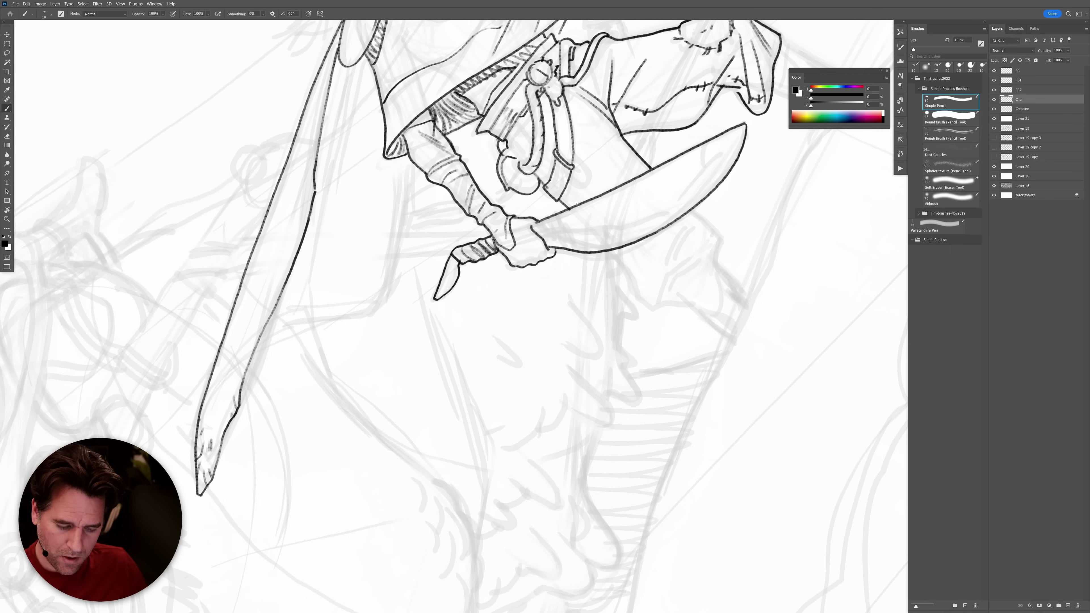
{"action": "left_click_drag", "start_coordinate": [536, 224], "coordinate": [742, 127]}
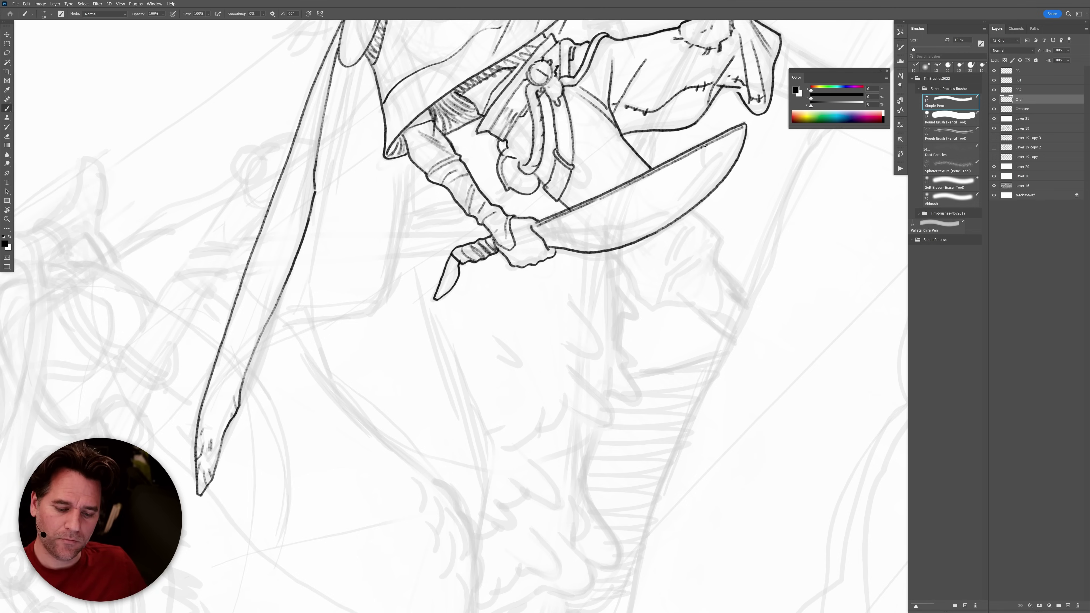
Draw the inner bevel line on the blade, small nicks along the cutting edge, and crossed bindings at its base.
{"action": "mouse_move", "coordinate": [704, 148]}
{"action": "left_mouse_down"}
{"action": "mouse_move", "coordinate": [683, 199]}
{"action": "mouse_move", "coordinate": [631, 227]}
{"action": "mouse_move", "coordinate": [561, 239]}
{"action": "mouse_move", "coordinate": [577, 247]}
{"action": "left_mouse_up"}
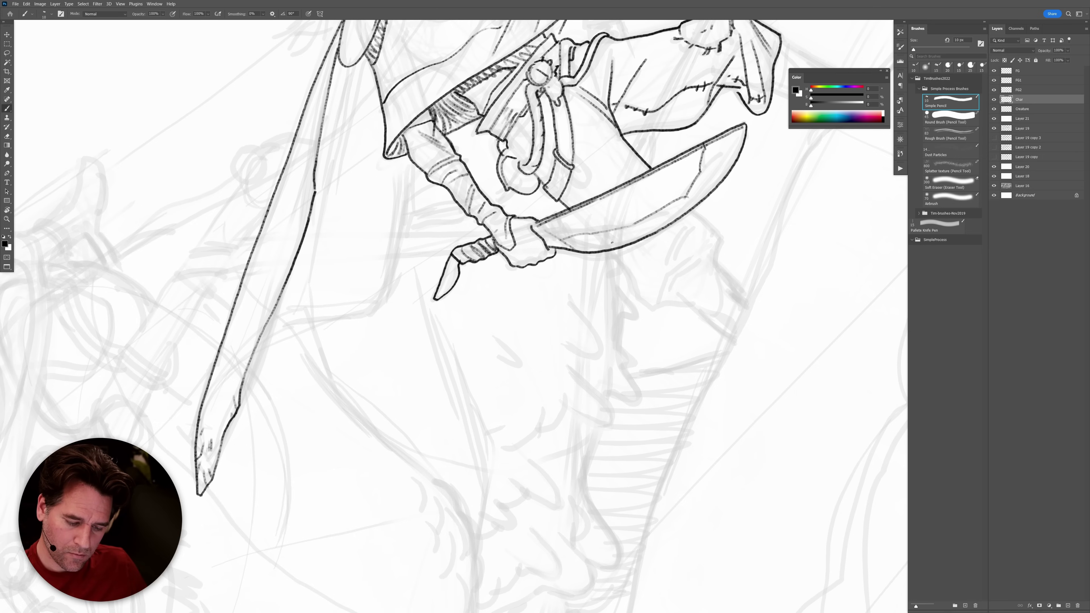
{"action": "left_click_drag", "start_coordinate": [680, 211], "coordinate": [687, 206]}
{"action": "mouse_move", "coordinate": [546, 228]}
{"action": "left_mouse_down"}
{"action": "mouse_move", "coordinate": [554, 250]}
{"action": "mouse_move", "coordinate": [554, 224]}
{"action": "mouse_move", "coordinate": [558, 252]}
{"action": "left_mouse_up"}
{"action": "left_click_drag", "start_coordinate": [563, 216], "coordinate": [557, 248]}
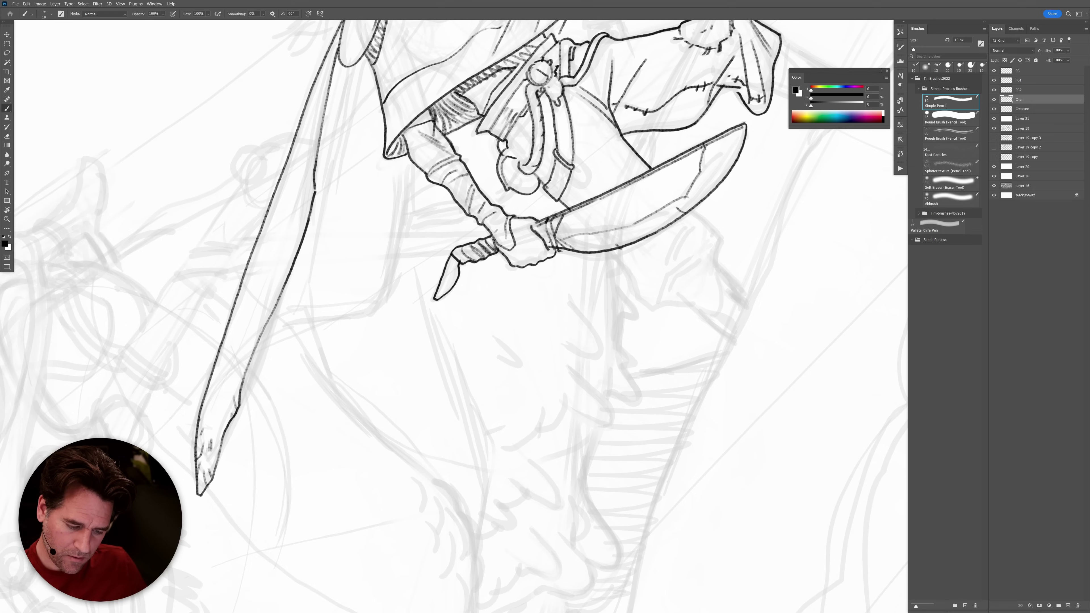
{"action": "key", "text": "Escape"}
{"action": "left_click_drag", "start_coordinate": [770, 409], "coordinate": [531, 540]}
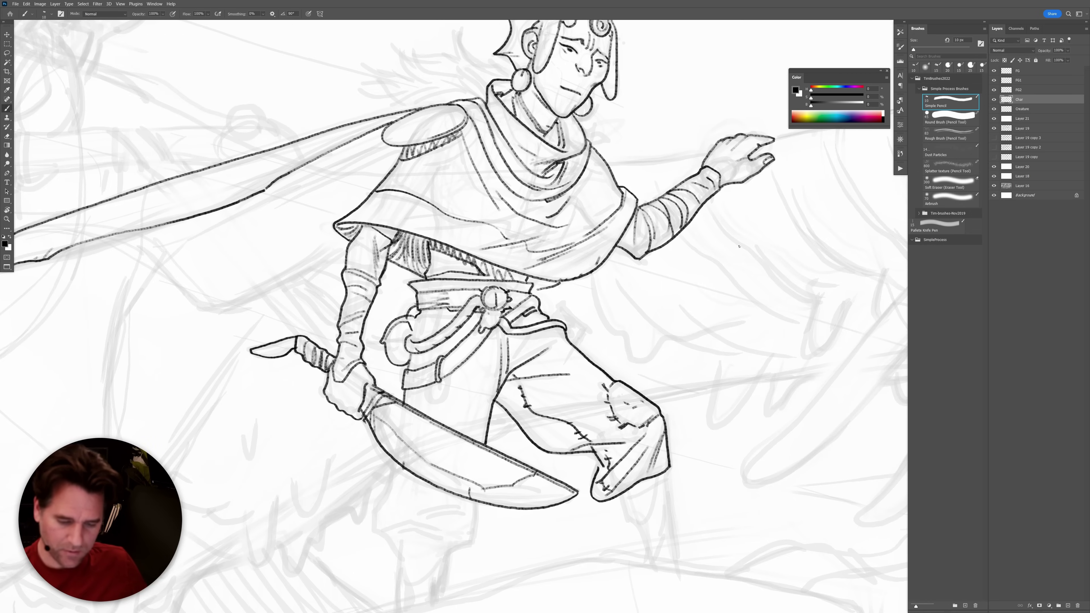
Ink both sides of the lower leg below the bent knee, from the trouser cuff down to the ground.
{"action": "scroll", "coordinate": [739, 247], "scroll_direction": "down", "scroll_amount": 6}
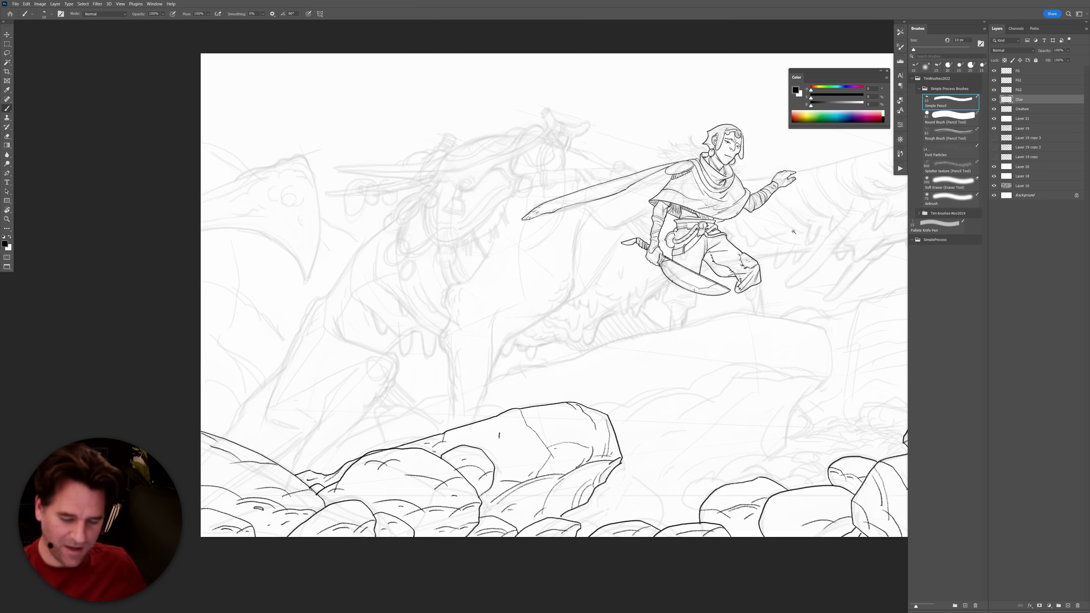
{"action": "scroll", "coordinate": [677, 255], "scroll_direction": "up", "scroll_amount": 2}
{"action": "scroll", "coordinate": [677, 256], "scroll_direction": "up", "scroll_amount": 1}
{"action": "scroll", "coordinate": [640, 273], "scroll_direction": "up", "scroll_amount": 3}
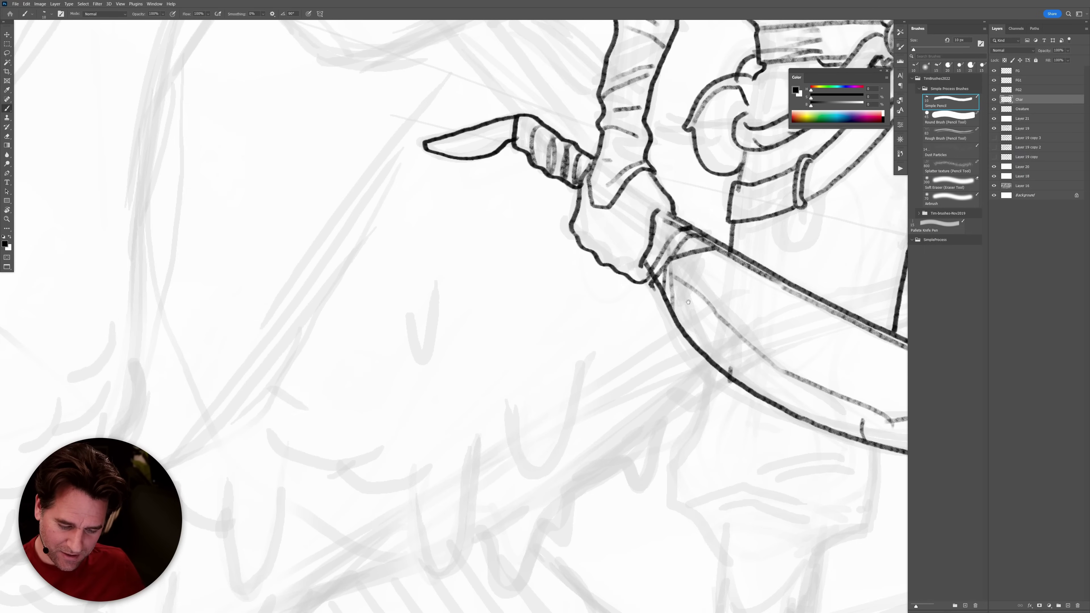
{"action": "scroll", "coordinate": [651, 318], "scroll_direction": "down", "scroll_amount": 6}
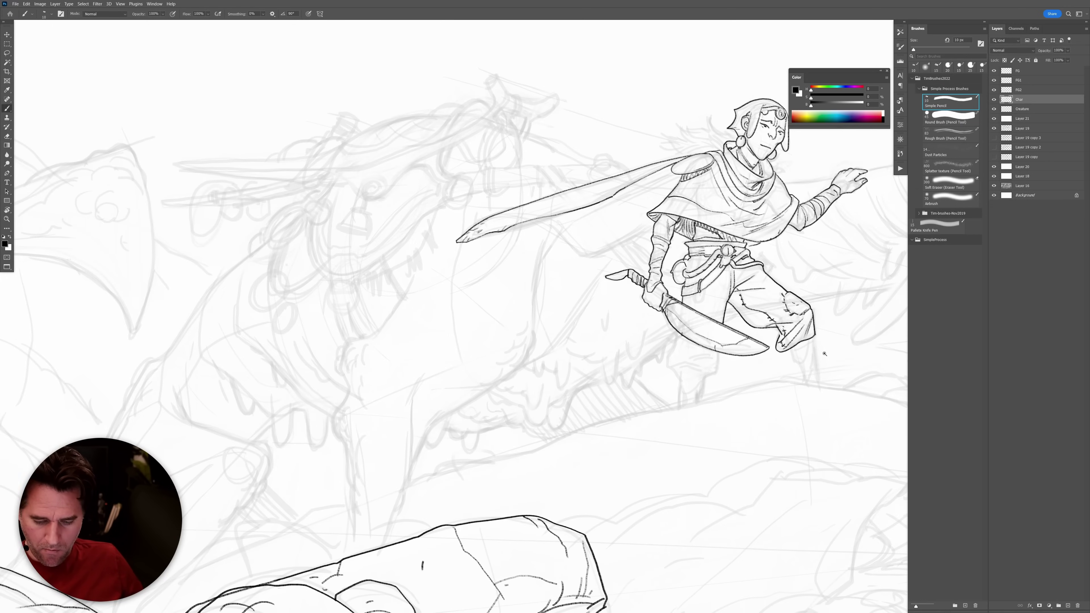
{"action": "scroll", "coordinate": [824, 353], "scroll_direction": "up", "scroll_amount": 2}
{"action": "left_click_drag", "start_coordinate": [809, 333], "coordinate": [818, 384]}
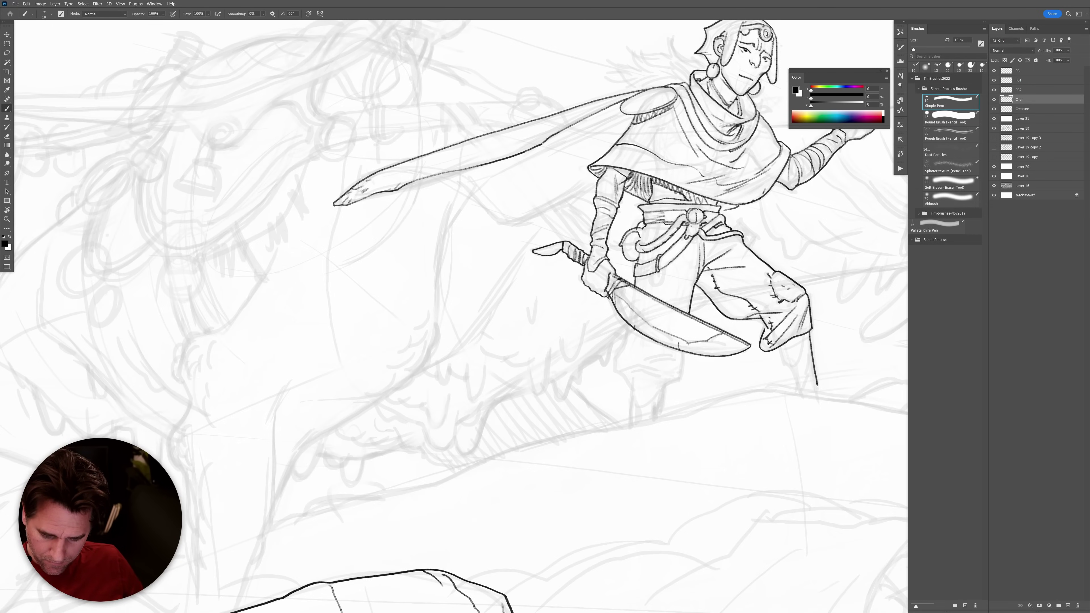
{"action": "left_click_drag", "start_coordinate": [778, 348], "coordinate": [795, 388]}
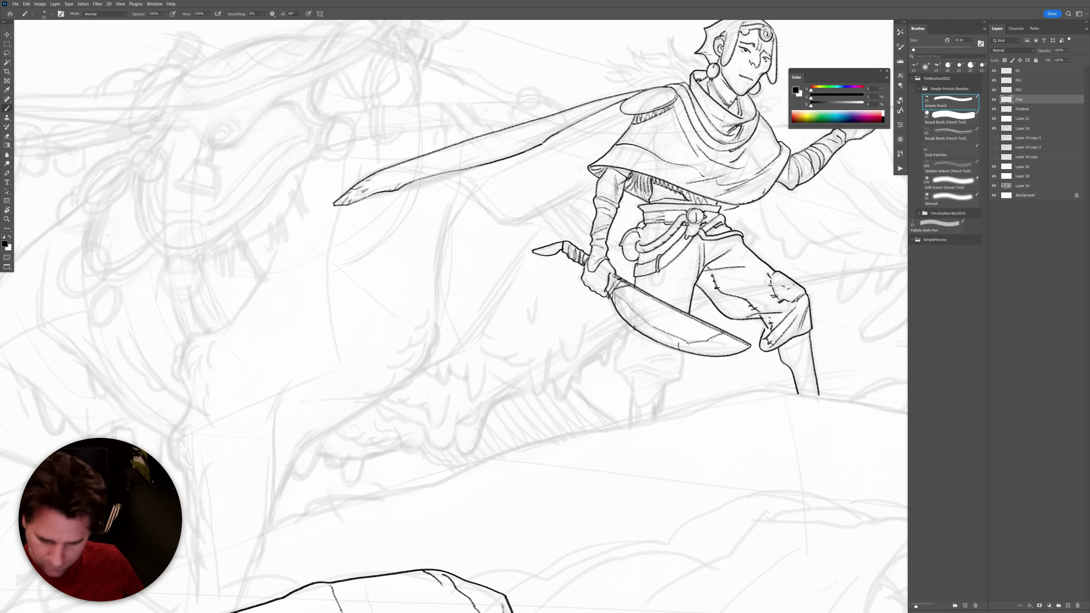
Outline the standing leg below the sword, including the baggy trouser cuff, its folds and the shin.
{"action": "left_click_drag", "start_coordinate": [682, 355], "coordinate": [658, 410]}
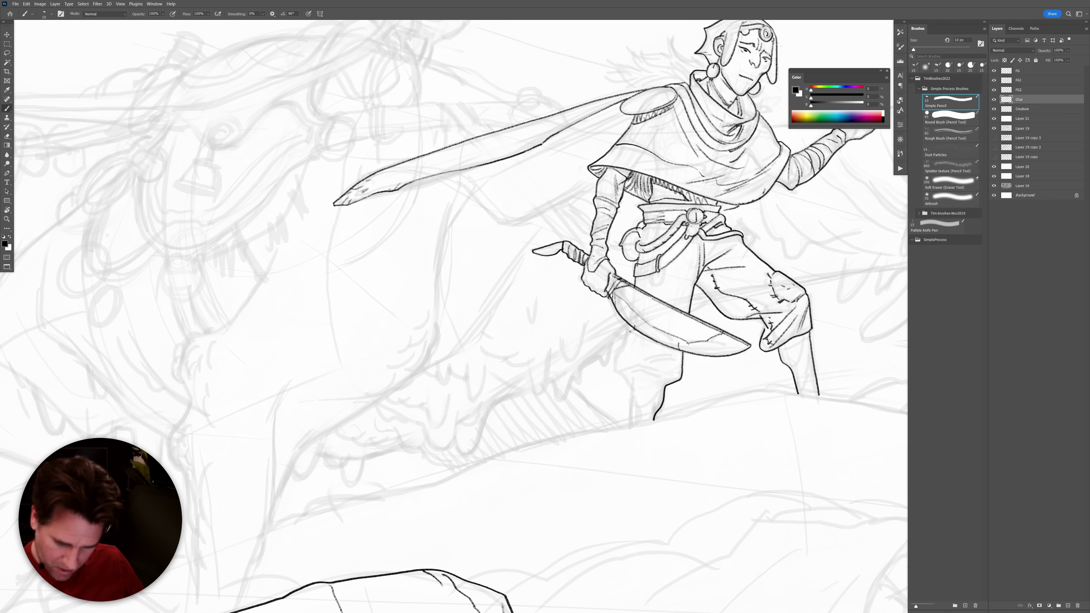
{"action": "mouse_move", "coordinate": [629, 328]}
{"action": "left_mouse_down"}
{"action": "mouse_move", "coordinate": [613, 369]}
{"action": "mouse_move", "coordinate": [628, 419]}
{"action": "left_mouse_up"}
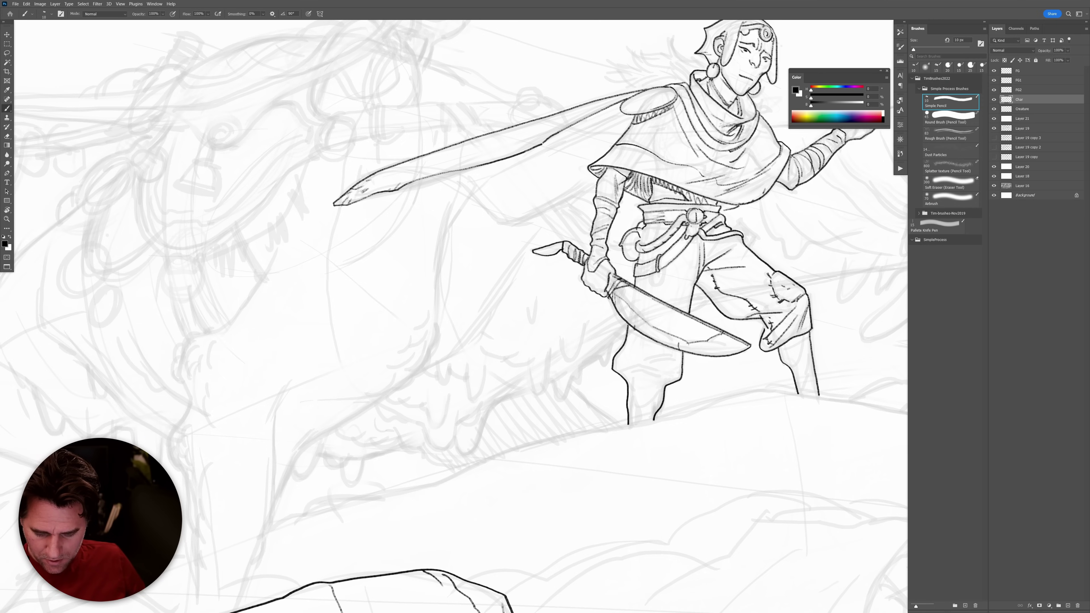
{"action": "mouse_move", "coordinate": [654, 372]}
{"action": "left_mouse_down"}
{"action": "mouse_move", "coordinate": [616, 368]}
{"action": "mouse_move", "coordinate": [651, 360]}
{"action": "mouse_move", "coordinate": [645, 382]}
{"action": "mouse_move", "coordinate": [630, 385]}
{"action": "mouse_move", "coordinate": [656, 389]}
{"action": "left_mouse_up"}
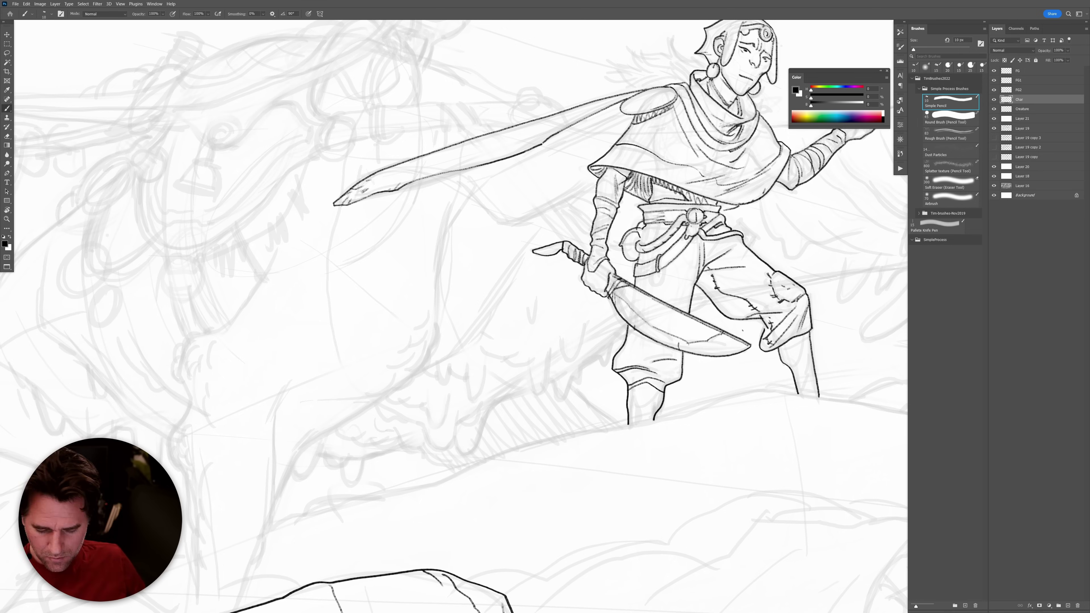
Ink a small round charm hanging from the belt in front of the hip and refine the strap beside it.
{"action": "mouse_move", "coordinate": [657, 276]}
{"action": "left_mouse_down"}
{"action": "mouse_move", "coordinate": [658, 288]}
{"action": "mouse_move", "coordinate": [657, 278]}
{"action": "left_mouse_up"}
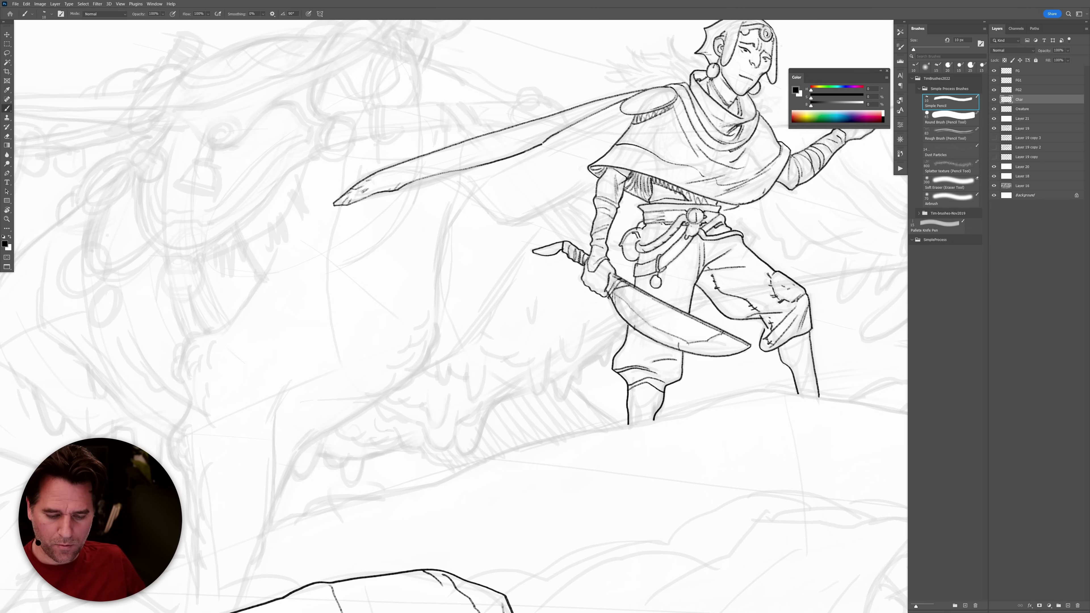
{"action": "left_click_drag", "start_coordinate": [643, 235], "coordinate": [660, 228]}
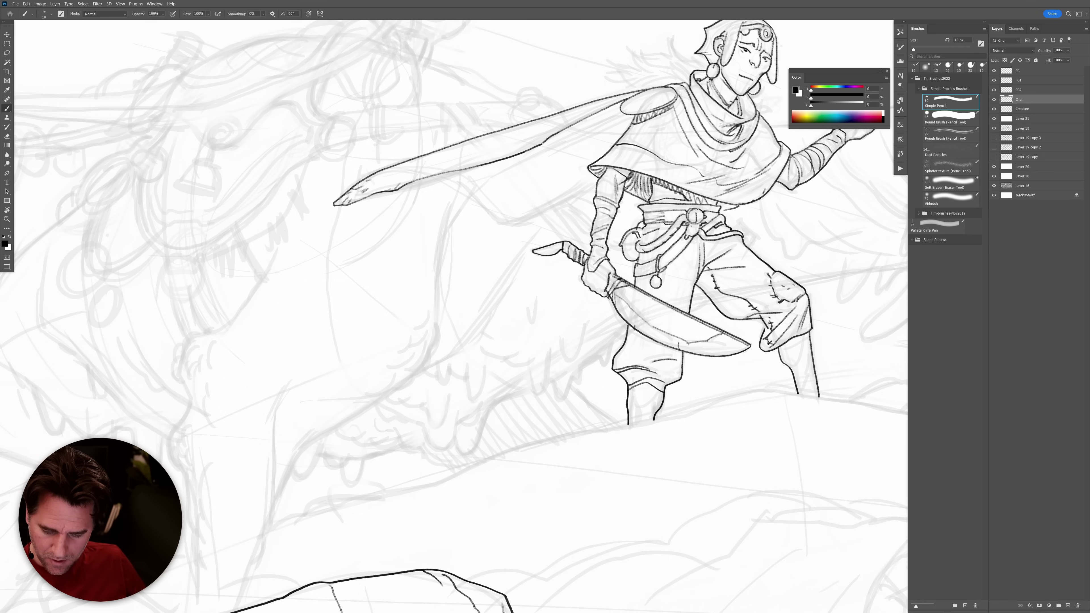
Ink bandage wraps with small crease marks around both shins and add short fold lines on the bent thigh.
{"action": "mouse_move", "coordinate": [811, 337]}
{"action": "left_mouse_down"}
{"action": "mouse_move", "coordinate": [779, 353]}
{"action": "mouse_move", "coordinate": [801, 377]}
{"action": "left_mouse_up"}
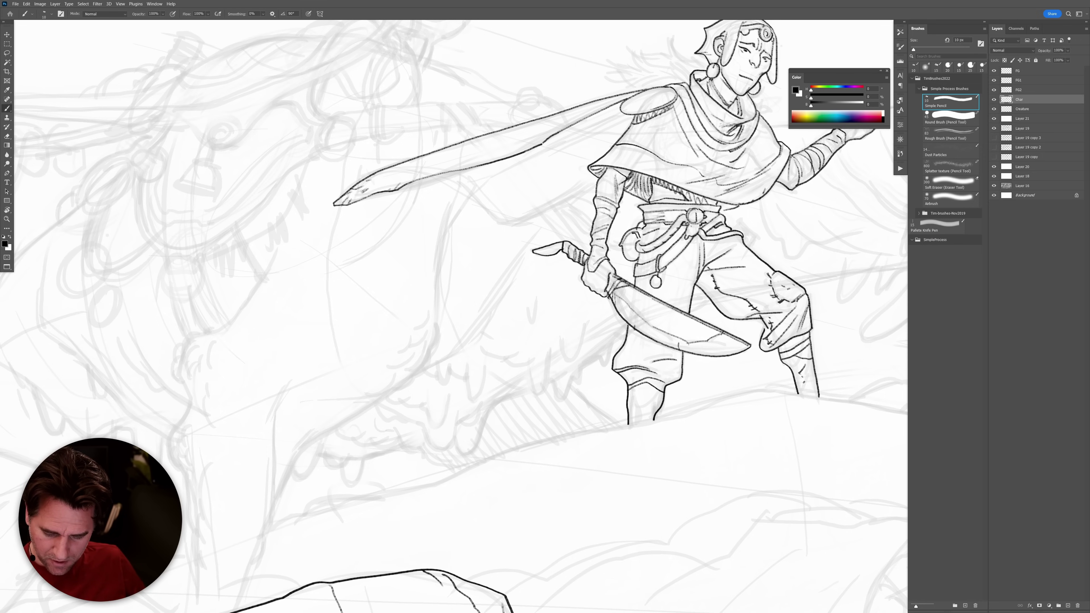
{"action": "mouse_move", "coordinate": [629, 398]}
{"action": "left_mouse_down"}
{"action": "mouse_move", "coordinate": [662, 399]}
{"action": "mouse_move", "coordinate": [630, 398]}
{"action": "left_mouse_up"}
{"action": "left_click", "coordinate": [645, 409]}
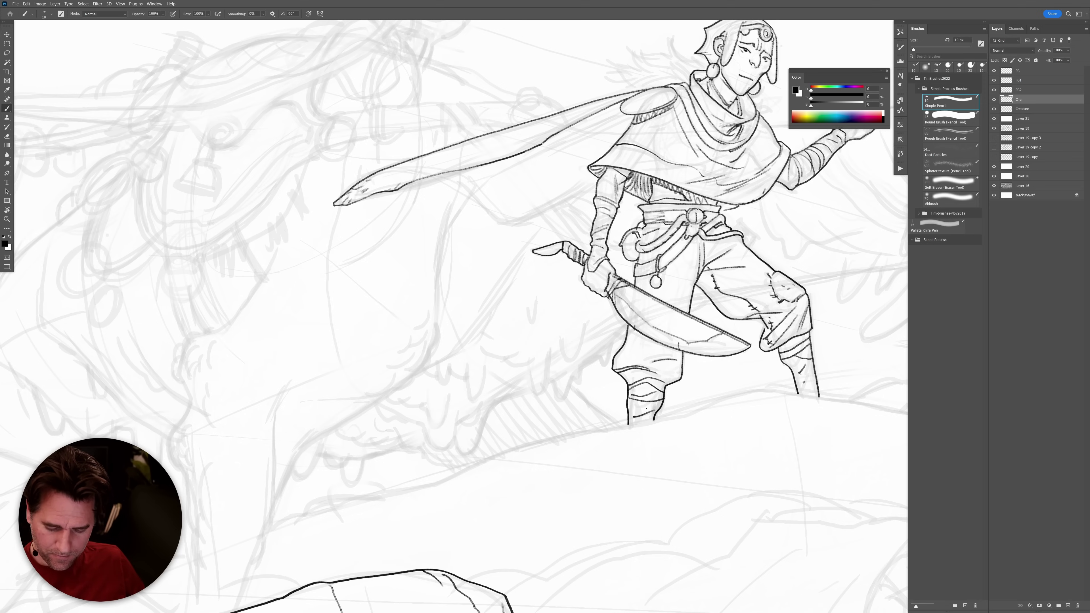
{"action": "left_click_drag", "start_coordinate": [827, 312], "coordinate": [817, 349]}
{"action": "mouse_move", "coordinate": [715, 288]}
{"action": "left_mouse_down"}
{"action": "mouse_move", "coordinate": [695, 301]}
{"action": "mouse_move", "coordinate": [704, 289]}
{"action": "mouse_move", "coordinate": [747, 313]}
{"action": "left_mouse_up"}
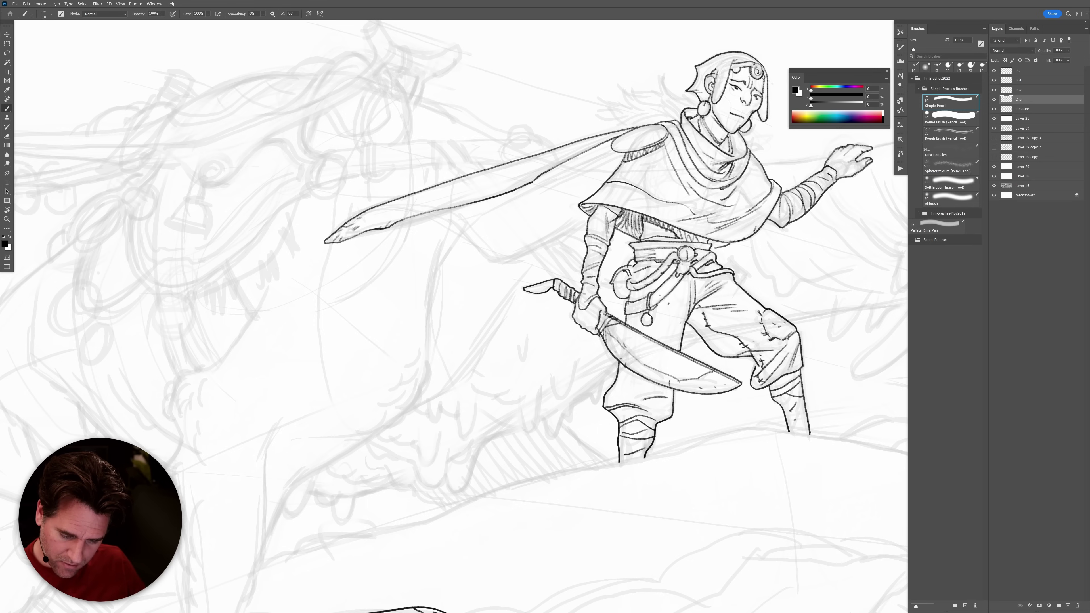
Outline the cape's lower hanging panel with a ragged corner and hem up to the sword arm, adding small wear marks.
{"action": "mouse_move", "coordinate": [619, 189]}
{"action": "left_mouse_down"}
{"action": "mouse_move", "coordinate": [604, 199]}
{"action": "mouse_move", "coordinate": [605, 185]}
{"action": "left_mouse_up"}
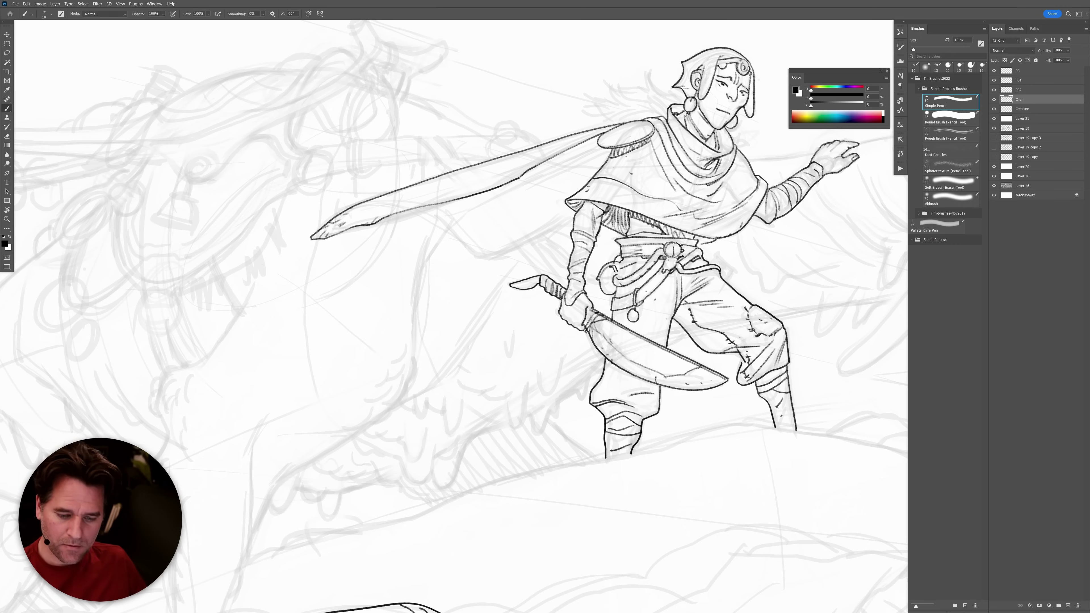
{"action": "left_click_drag", "start_coordinate": [563, 226], "coordinate": [667, 223]}
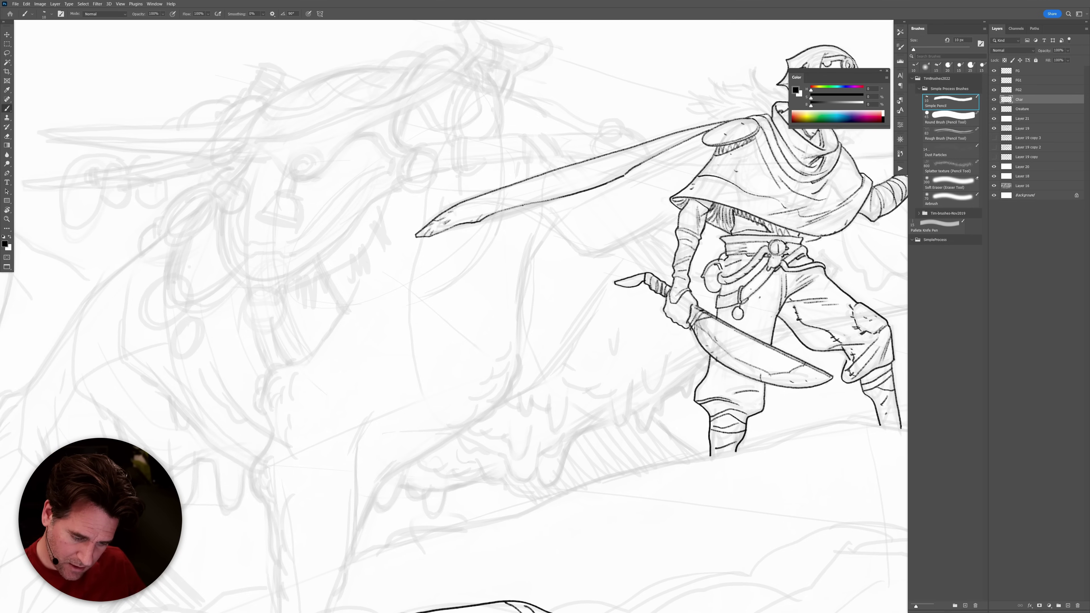
{"action": "left_click_drag", "start_coordinate": [532, 210], "coordinate": [586, 253]}
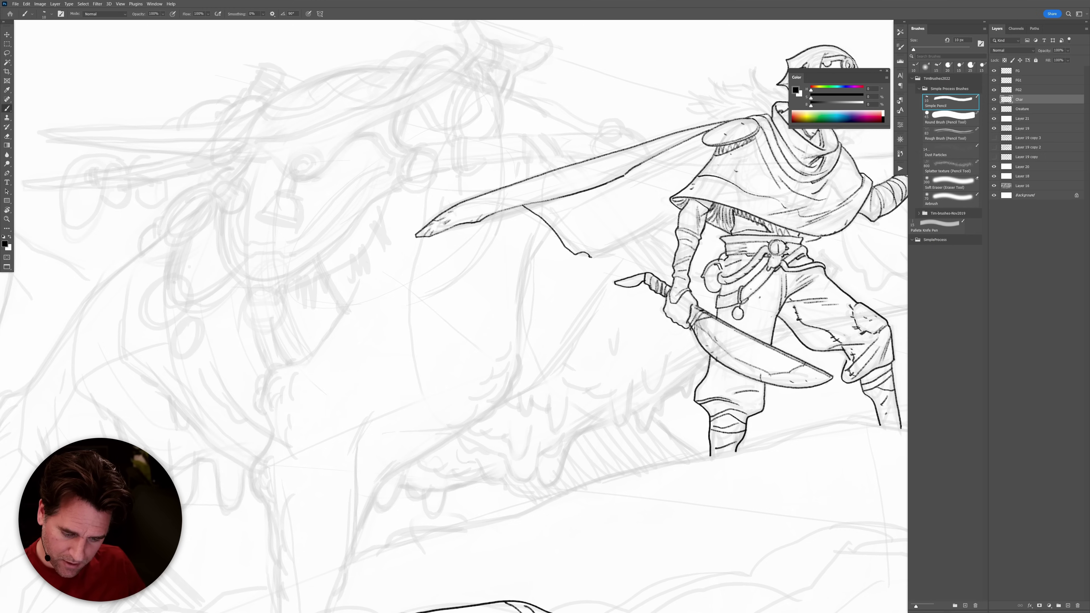
{"action": "left_click_drag", "start_coordinate": [616, 249], "coordinate": [678, 211]}
{"action": "mouse_move", "coordinate": [596, 249]}
{"action": "left_mouse_down"}
{"action": "mouse_move", "coordinate": [571, 253]}
{"action": "mouse_move", "coordinate": [557, 236]}
{"action": "left_mouse_up"}
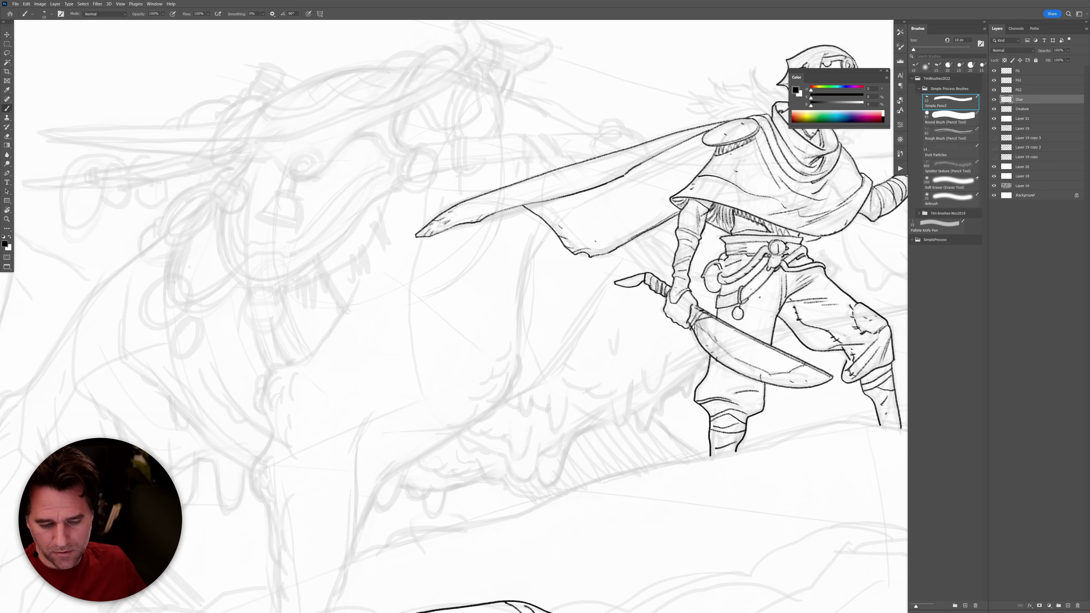
{"action": "left_click_drag", "start_coordinate": [487, 200], "coordinate": [500, 190]}
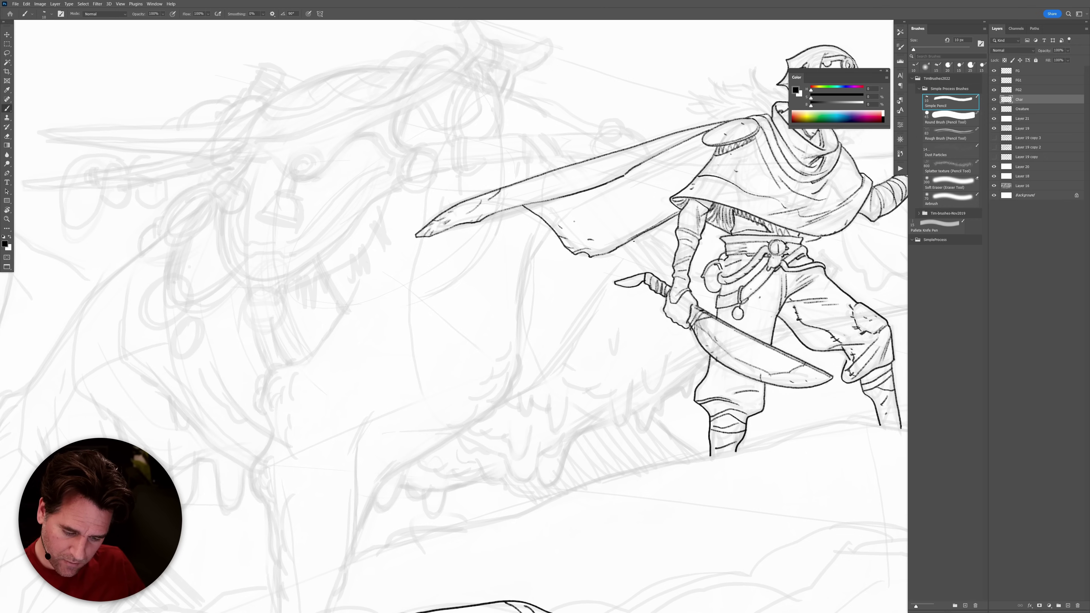
Draw the far cape edge behind the sword arm and fill the cloth around the arm and waist with curved lines.
{"action": "left_click_drag", "start_coordinate": [638, 244], "coordinate": [668, 278]}
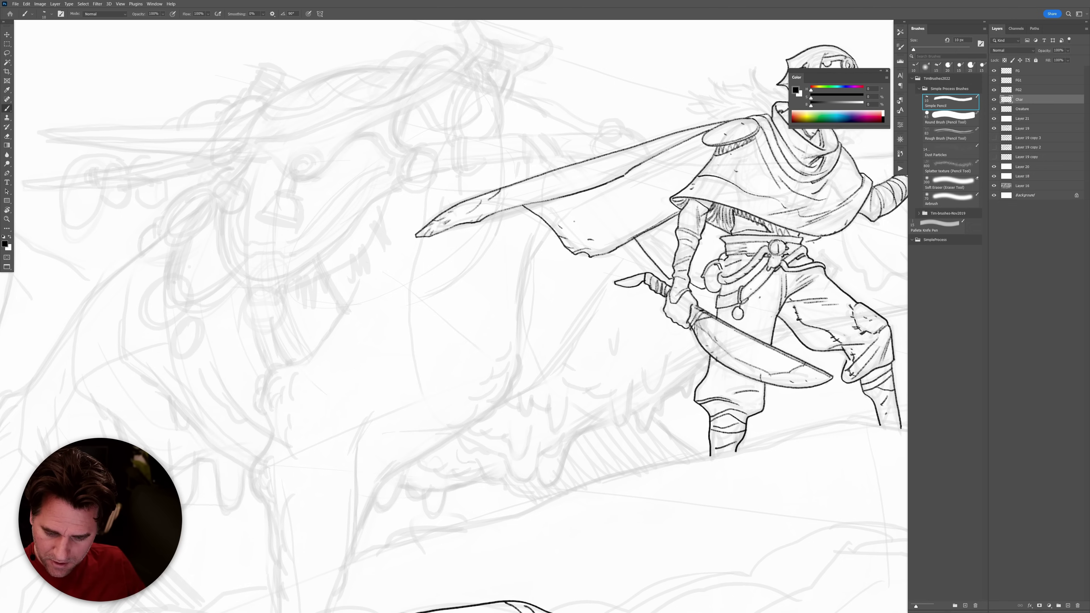
{"action": "left_click_drag", "start_coordinate": [812, 237], "coordinate": [804, 249]}
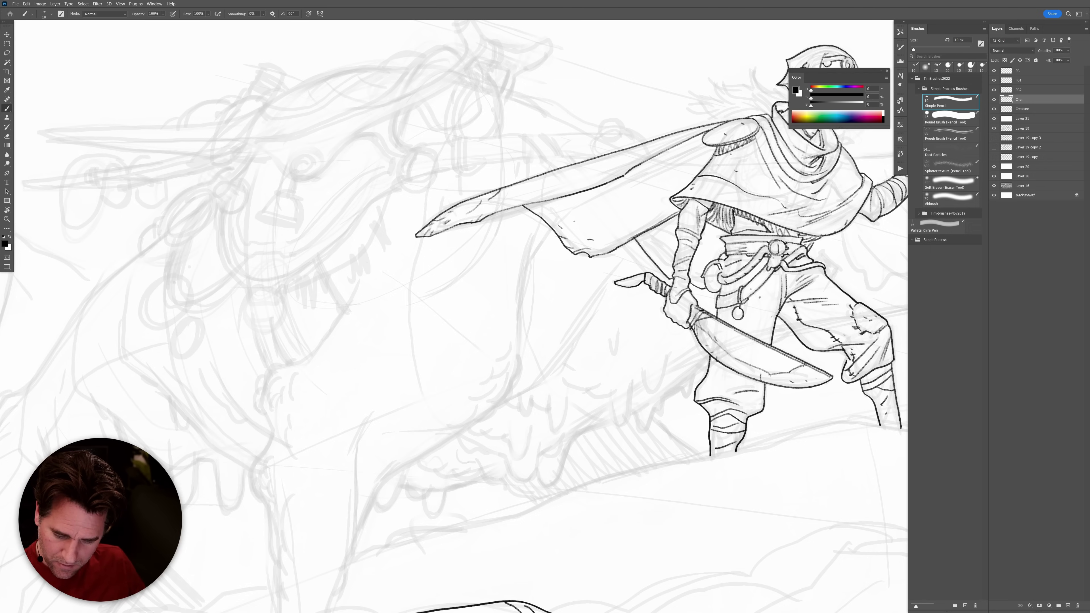
{"action": "mouse_move", "coordinate": [722, 246]}
{"action": "left_mouse_down"}
{"action": "mouse_move", "coordinate": [701, 254]}
{"action": "mouse_move", "coordinate": [722, 231]}
{"action": "mouse_move", "coordinate": [698, 244]}
{"action": "mouse_move", "coordinate": [718, 229]}
{"action": "mouse_move", "coordinate": [699, 230]}
{"action": "mouse_move", "coordinate": [712, 256]}
{"action": "mouse_move", "coordinate": [690, 268]}
{"action": "left_mouse_up"}
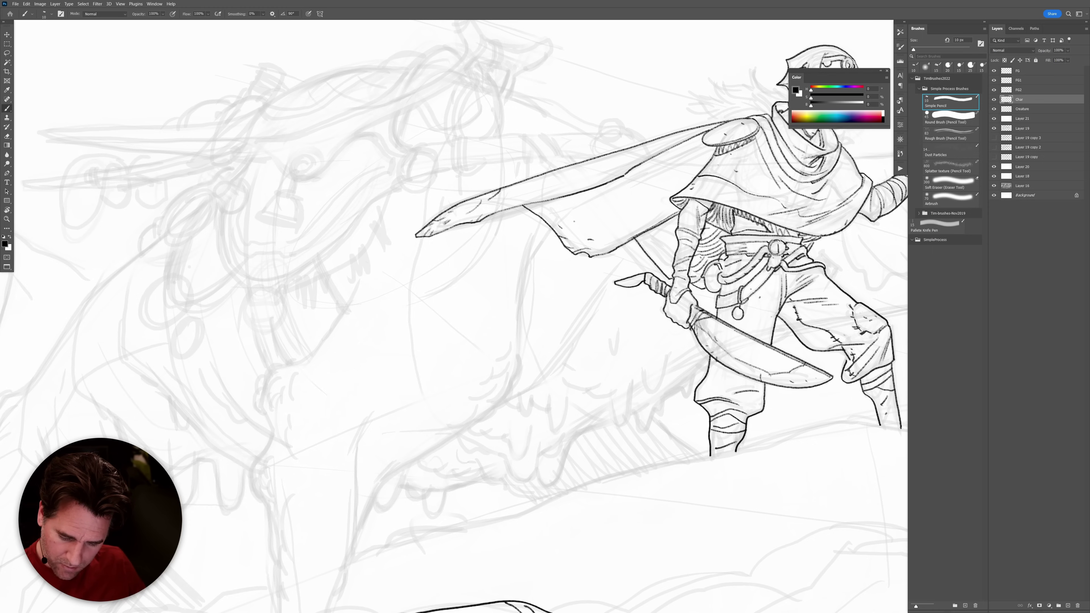
{"action": "mouse_move", "coordinate": [677, 216]}
{"action": "left_mouse_down"}
{"action": "mouse_move", "coordinate": [674, 227]}
{"action": "mouse_move", "coordinate": [651, 233]}
{"action": "mouse_move", "coordinate": [672, 232]}
{"action": "mouse_move", "coordinate": [650, 238]}
{"action": "mouse_move", "coordinate": [668, 258]}
{"action": "left_mouse_up"}
{"action": "mouse_move", "coordinate": [676, 245]}
{"action": "left_mouse_down"}
{"action": "mouse_move", "coordinate": [654, 249]}
{"action": "mouse_move", "coordinate": [663, 247]}
{"action": "mouse_move", "coordinate": [637, 234]}
{"action": "mouse_move", "coordinate": [665, 281]}
{"action": "left_mouse_up"}
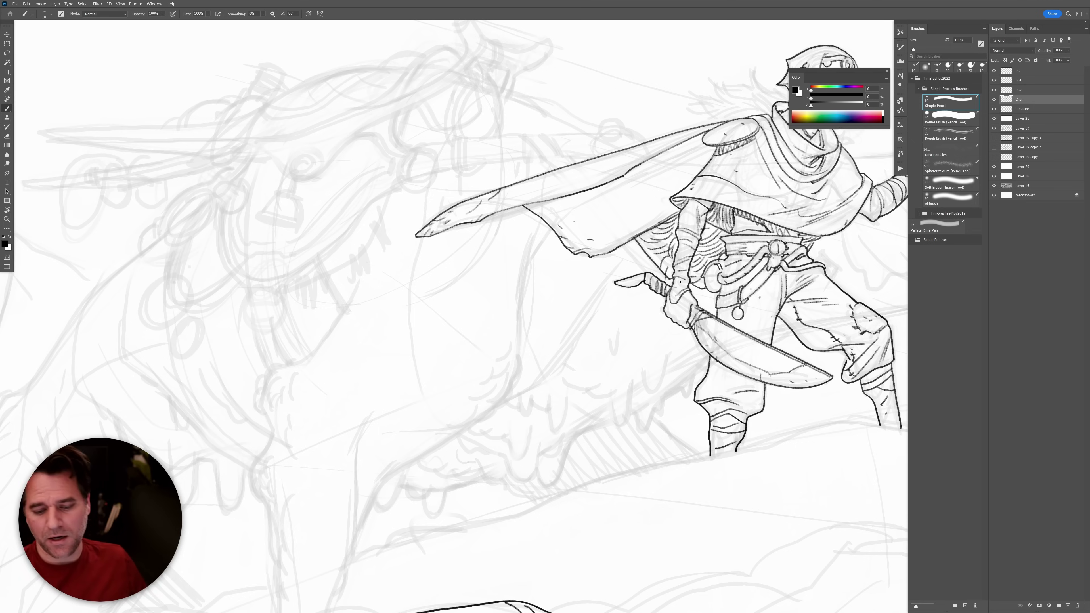
{"action": "left_click_drag", "start_coordinate": [730, 227], "coordinate": [700, 233]}
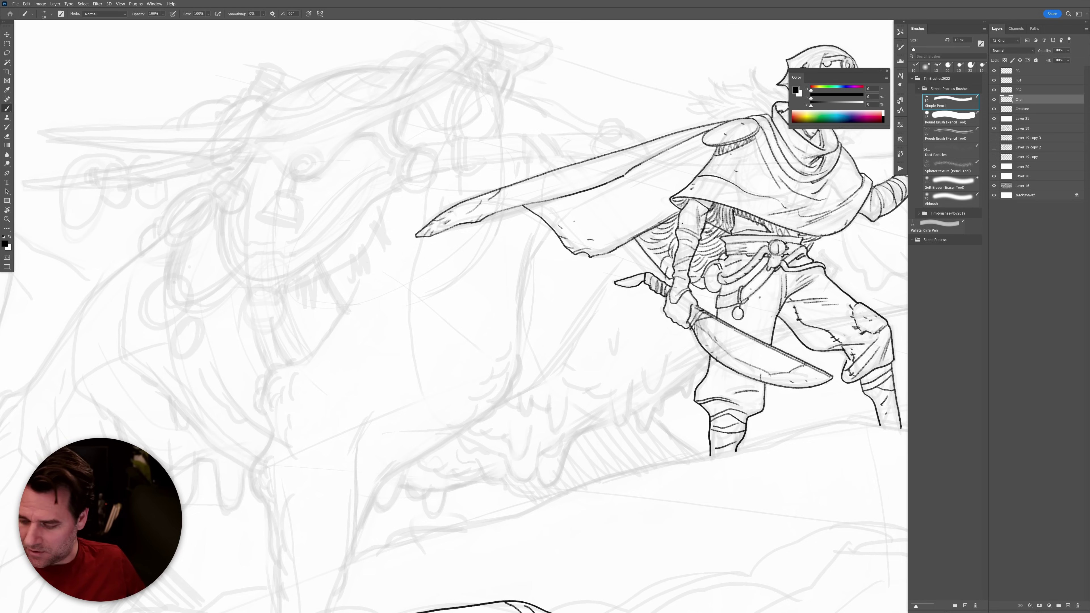
Draw a fold line down the cape from the shoulder plate and short slanted strokes along the lower panel's hem.
{"action": "left_click_drag", "start_coordinate": [788, 354], "coordinate": [749, 406]}
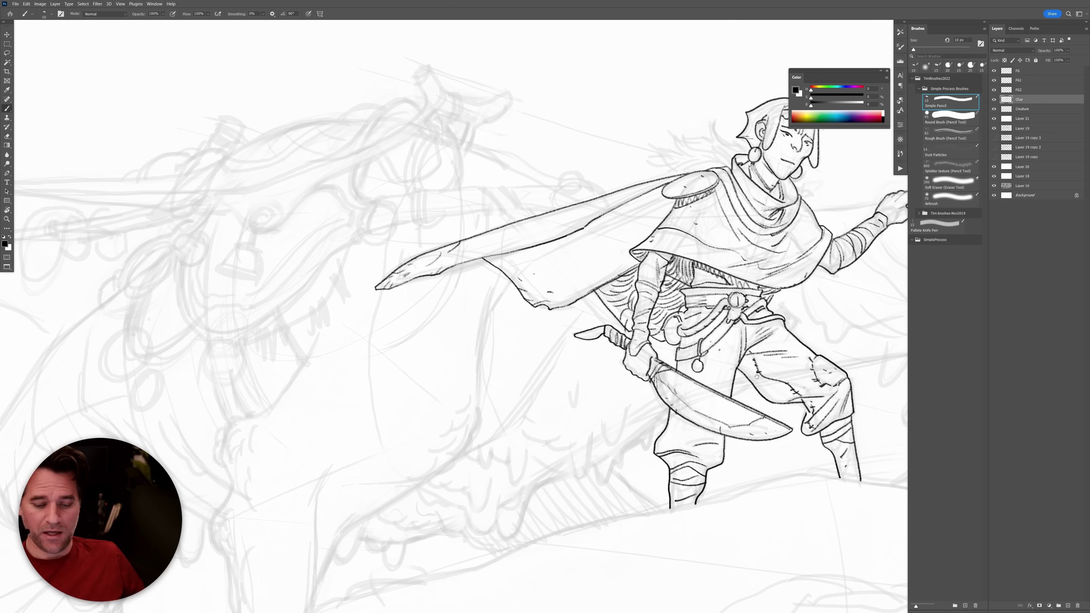
{"action": "mouse_move", "coordinate": [662, 189]}
{"action": "left_mouse_down"}
{"action": "mouse_move", "coordinate": [632, 221]}
{"action": "mouse_move", "coordinate": [590, 229]}
{"action": "left_mouse_up"}
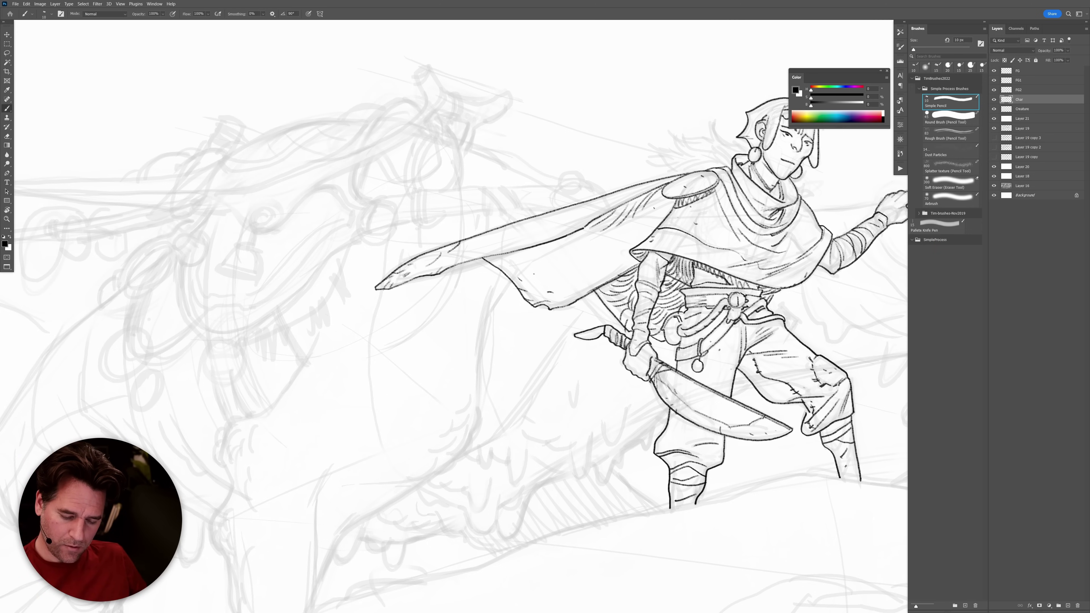
{"action": "mouse_move", "coordinate": [626, 263]}
{"action": "left_mouse_down"}
{"action": "mouse_move", "coordinate": [607, 284]}
{"action": "mouse_move", "coordinate": [568, 292]}
{"action": "left_mouse_up"}
{"action": "left_click_drag", "start_coordinate": [611, 249], "coordinate": [590, 269]}
{"action": "left_click_drag", "start_coordinate": [590, 268], "coordinate": [573, 273]}
{"action": "mouse_move", "coordinate": [573, 271]}
{"action": "left_mouse_down"}
{"action": "mouse_move", "coordinate": [556, 279]}
{"action": "mouse_move", "coordinate": [561, 304]}
{"action": "mouse_move", "coordinate": [549, 306]}
{"action": "left_mouse_up"}
{"action": "left_click_drag", "start_coordinate": [563, 285], "coordinate": [535, 303]}
{"action": "left_click_drag", "start_coordinate": [554, 280], "coordinate": [527, 298]}
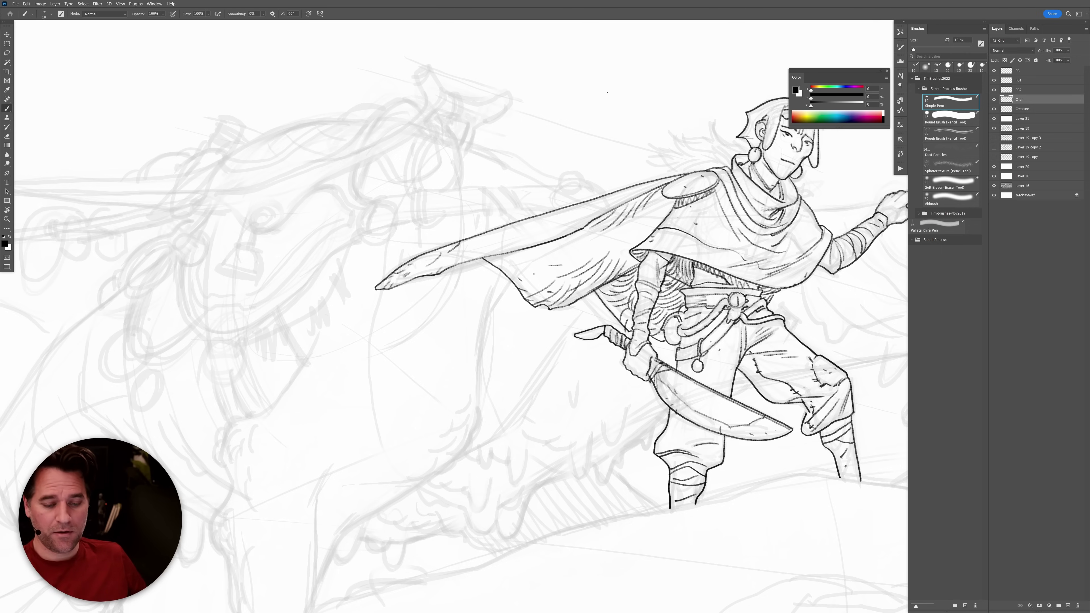
{"action": "mouse_move", "coordinate": [640, 78]}
{"action": "left_mouse_down"}
{"action": "mouse_move", "coordinate": [550, 95]}
{"action": "mouse_move", "coordinate": [538, 106]}
{"action": "mouse_move", "coordinate": [551, 148]}
{"action": "mouse_move", "coordinate": [543, 96]}
{"action": "left_mouse_up"}
{"action": "left_click_drag", "start_coordinate": [639, 79], "coordinate": [644, 123]}
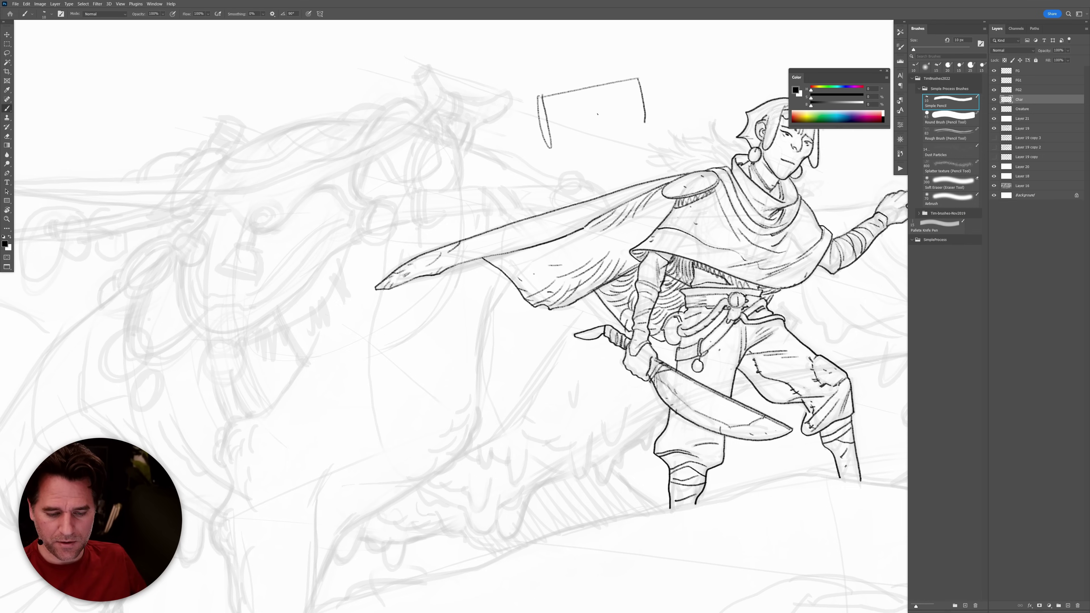
{"action": "mouse_move", "coordinate": [549, 147]}
{"action": "left_mouse_down"}
{"action": "mouse_move", "coordinate": [645, 124]}
{"action": "mouse_move", "coordinate": [625, 129]}
{"action": "mouse_move", "coordinate": [633, 105]}
{"action": "mouse_move", "coordinate": [615, 128]}
{"action": "mouse_move", "coordinate": [625, 116]}
{"action": "mouse_move", "coordinate": [600, 113]}
{"action": "mouse_move", "coordinate": [583, 142]}
{"action": "mouse_move", "coordinate": [593, 117]}
{"action": "mouse_move", "coordinate": [574, 142]}
{"action": "mouse_move", "coordinate": [584, 121]}
{"action": "mouse_move", "coordinate": [558, 142]}
{"action": "left_mouse_up"}
{"action": "mouse_move", "coordinate": [593, 109]}
{"action": "left_mouse_down"}
{"action": "mouse_move", "coordinate": [560, 141]}
{"action": "mouse_move", "coordinate": [544, 146]}
{"action": "mouse_move", "coordinate": [545, 133]}
{"action": "left_mouse_up"}
{"action": "left_click_drag", "start_coordinate": [629, 106], "coordinate": [621, 116]}
{"action": "mouse_move", "coordinate": [618, 100]}
{"action": "left_mouse_down"}
{"action": "mouse_move", "coordinate": [609, 116]}
{"action": "mouse_move", "coordinate": [569, 114]}
{"action": "left_mouse_up"}
{"action": "key", "text": "ctrl+z"}
{"action": "key", "text": "ctrl+z"}
{"action": "key", "text": "ctrl+z"}
{"action": "key", "text": "ctrl+z"}
{"action": "key", "text": "ctrl+z"}
{"action": "key", "text": "ctrl+z"}
{"action": "key", "text": "ctrl+z"}
{"action": "key", "text": "ctrl+z"}
{"action": "key", "text": "ctrl+z"}
{"action": "key", "text": "ctrl+z"}
{"action": "key", "text": "ctrl+z"}
{"action": "key", "text": "ctrl+z"}
{"action": "key", "text": "ctrl+z"}
{"action": "key", "text": "ctrl+z"}
{"action": "key", "text": "ctrl+z"}
{"action": "key", "text": "ctrl+z"}
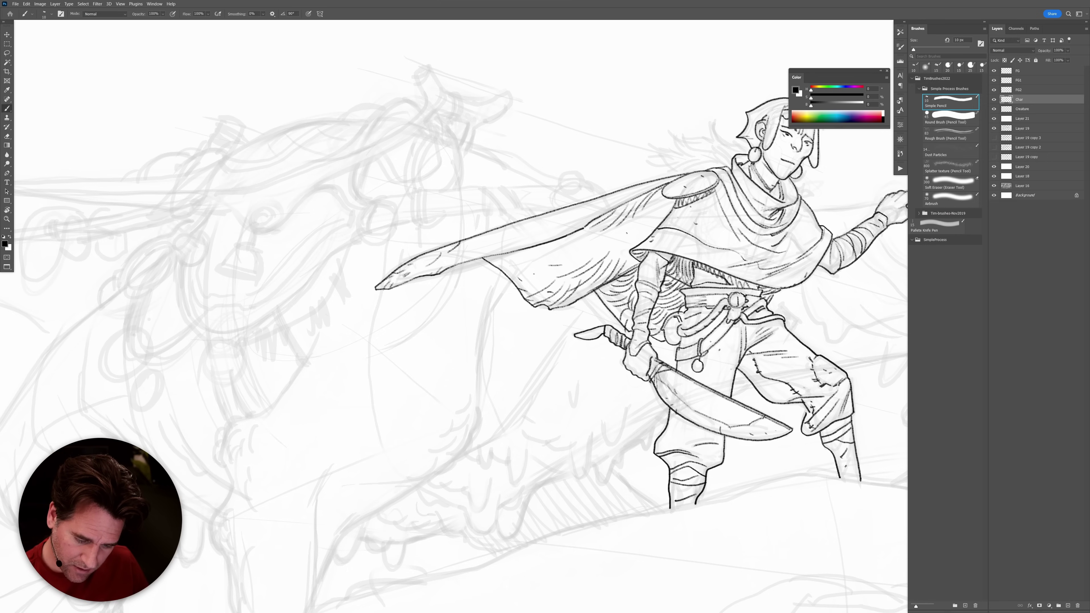
Fill the cape's inner panel with layered feather-like strokes from the shoulder plate to its outer corner.
{"action": "mouse_move", "coordinate": [600, 254]}
{"action": "left_mouse_down"}
{"action": "mouse_move", "coordinate": [586, 267]}
{"action": "mouse_move", "coordinate": [551, 262]}
{"action": "left_mouse_up"}
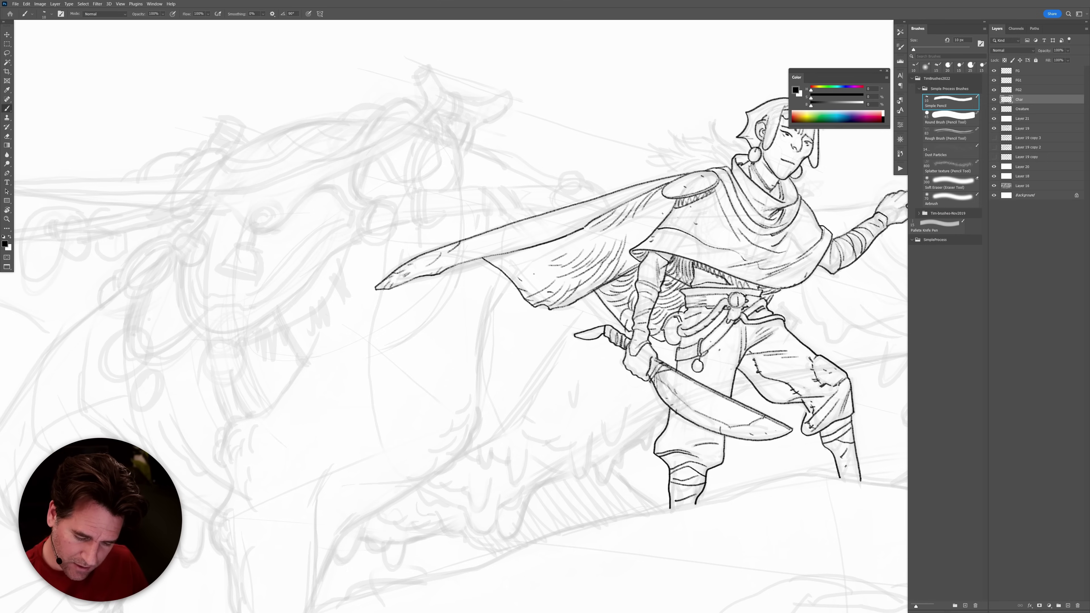
{"action": "mouse_move", "coordinate": [671, 200]}
{"action": "left_mouse_down"}
{"action": "mouse_move", "coordinate": [656, 222]}
{"action": "mouse_move", "coordinate": [661, 202]}
{"action": "mouse_move", "coordinate": [654, 216]}
{"action": "mouse_move", "coordinate": [653, 205]}
{"action": "mouse_move", "coordinate": [639, 209]}
{"action": "mouse_move", "coordinate": [647, 234]}
{"action": "mouse_move", "coordinate": [632, 243]}
{"action": "mouse_move", "coordinate": [641, 230]}
{"action": "mouse_move", "coordinate": [626, 235]}
{"action": "mouse_move", "coordinate": [624, 224]}
{"action": "mouse_move", "coordinate": [603, 244]}
{"action": "mouse_move", "coordinate": [611, 225]}
{"action": "mouse_move", "coordinate": [587, 248]}
{"action": "left_mouse_up"}
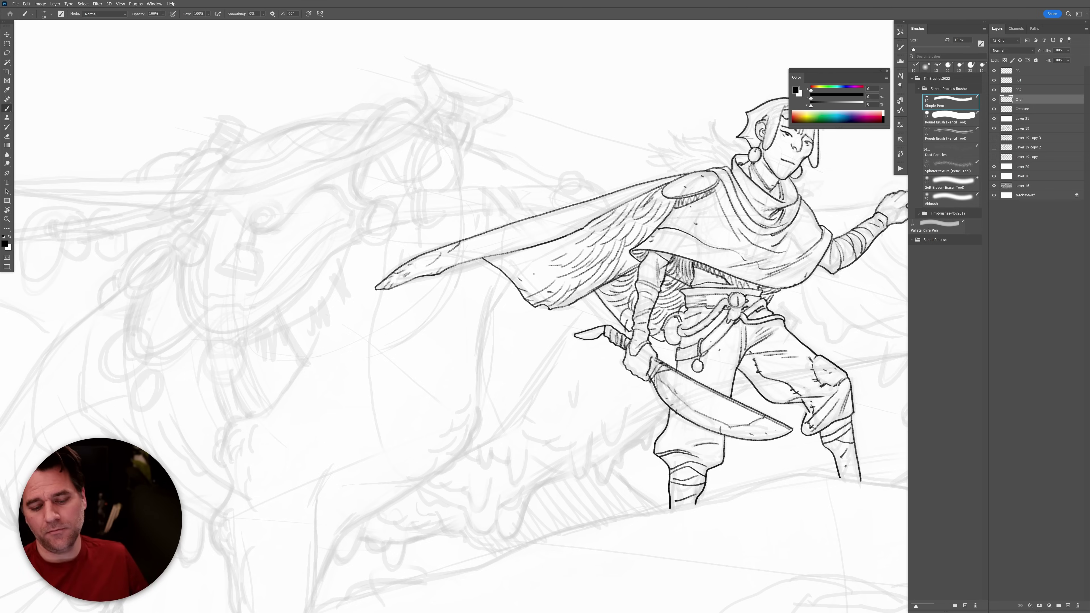
{"action": "mouse_move", "coordinate": [660, 212]}
{"action": "left_mouse_down"}
{"action": "mouse_move", "coordinate": [637, 224]}
{"action": "mouse_move", "coordinate": [639, 209]}
{"action": "mouse_move", "coordinate": [647, 237]}
{"action": "mouse_move", "coordinate": [615, 232]}
{"action": "left_mouse_up"}
{"action": "left_click_drag", "start_coordinate": [641, 196], "coordinate": [613, 215]}
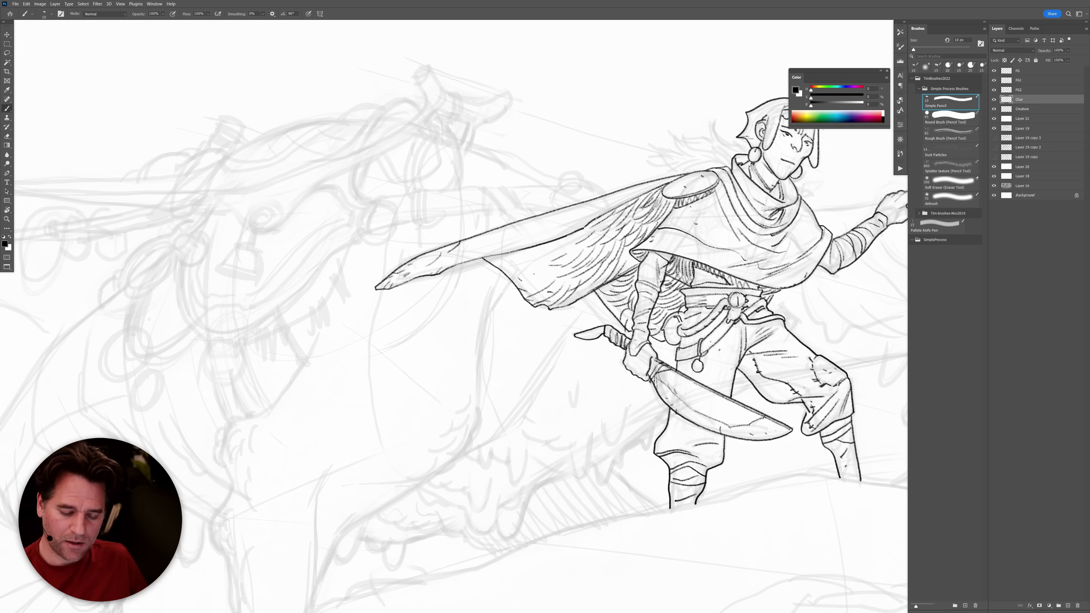
{"action": "mouse_move", "coordinate": [580, 239]}
{"action": "left_mouse_down"}
{"action": "mouse_move", "coordinate": [553, 255]}
{"action": "mouse_move", "coordinate": [517, 253]}
{"action": "mouse_move", "coordinate": [527, 273]}
{"action": "mouse_move", "coordinate": [493, 263]}
{"action": "left_mouse_up"}
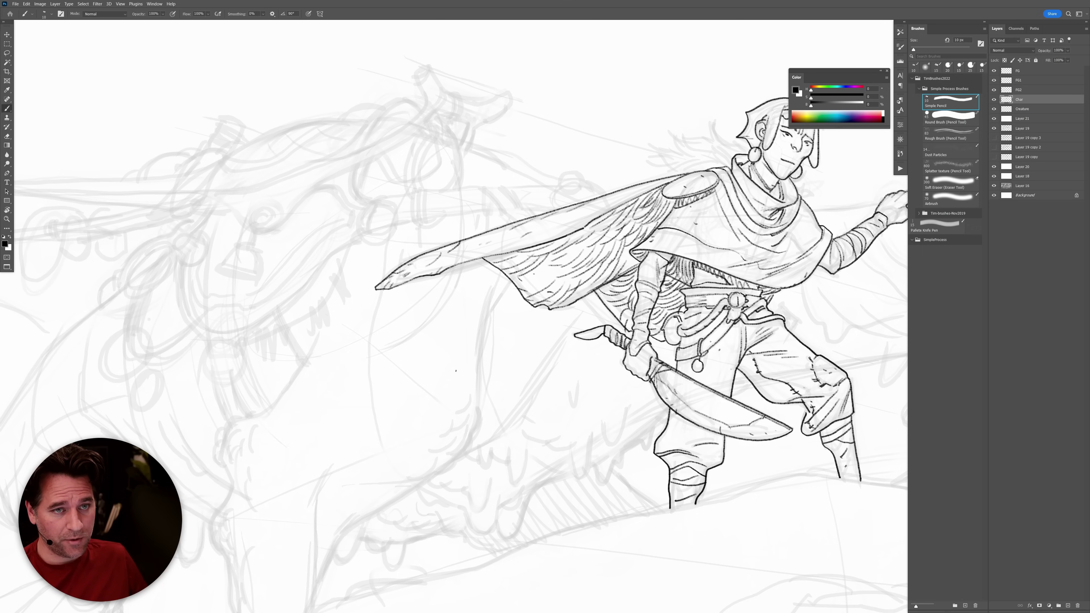
Examine the inked character up close and against the whole composition.
{"action": "scroll", "coordinate": [801, 387], "scroll_direction": "down", "scroll_amount": 1}
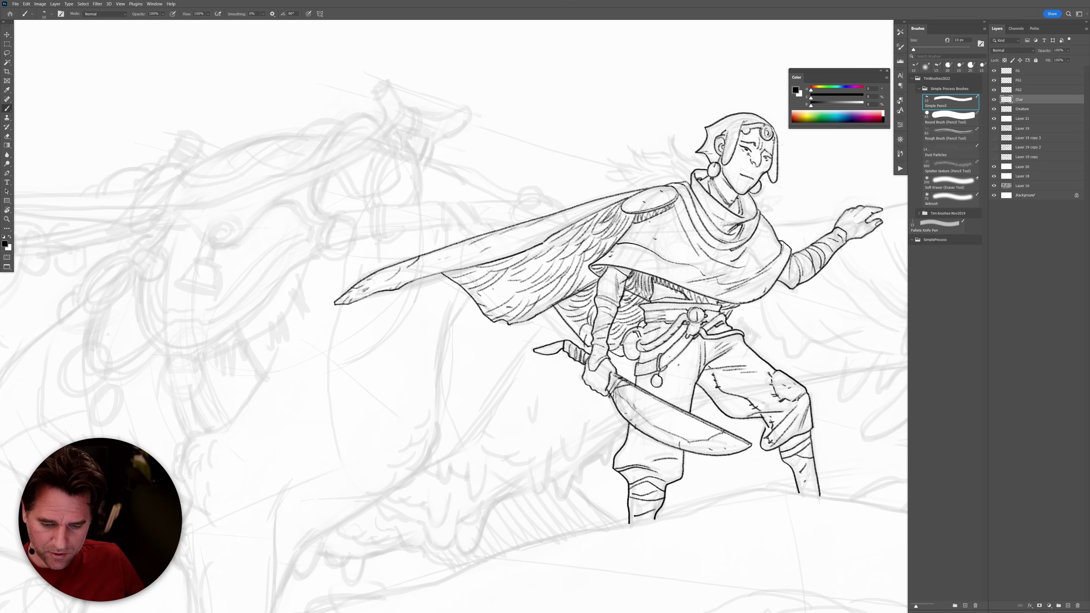
{"action": "scroll", "coordinate": [738, 156], "scroll_direction": "up", "scroll_amount": 5}
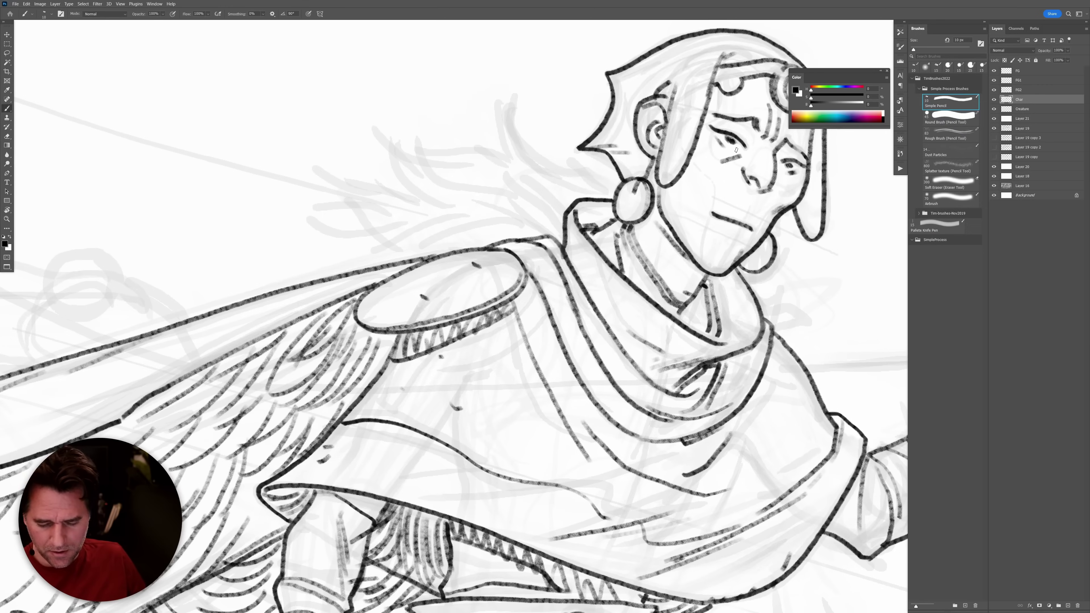
{"action": "scroll", "coordinate": [778, 179], "scroll_direction": "down", "scroll_amount": 5}
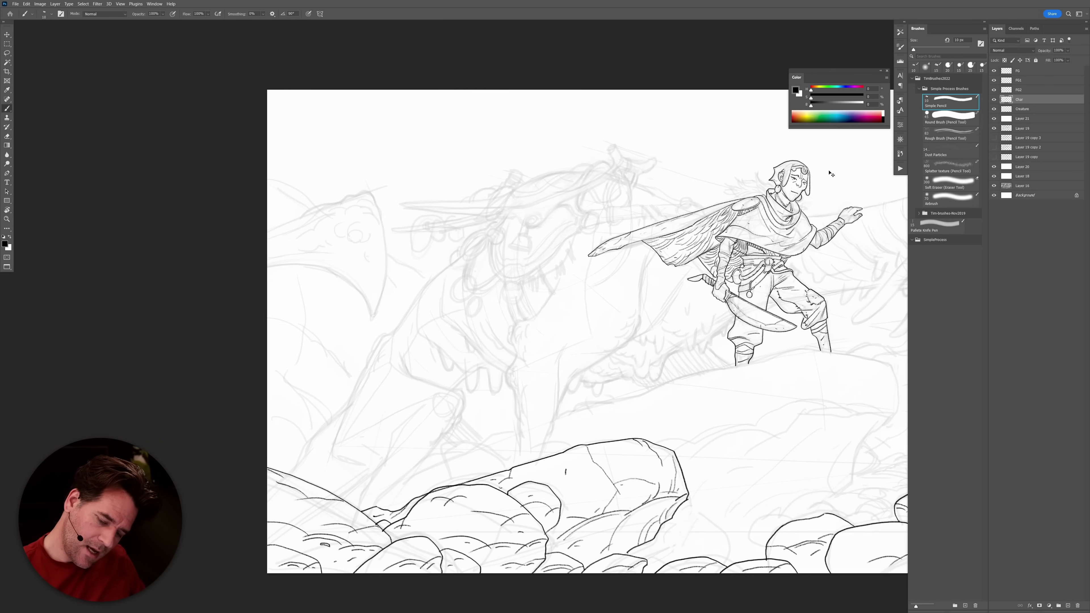
{"action": "scroll", "coordinate": [842, 175], "scroll_direction": "up", "scroll_amount": 4}
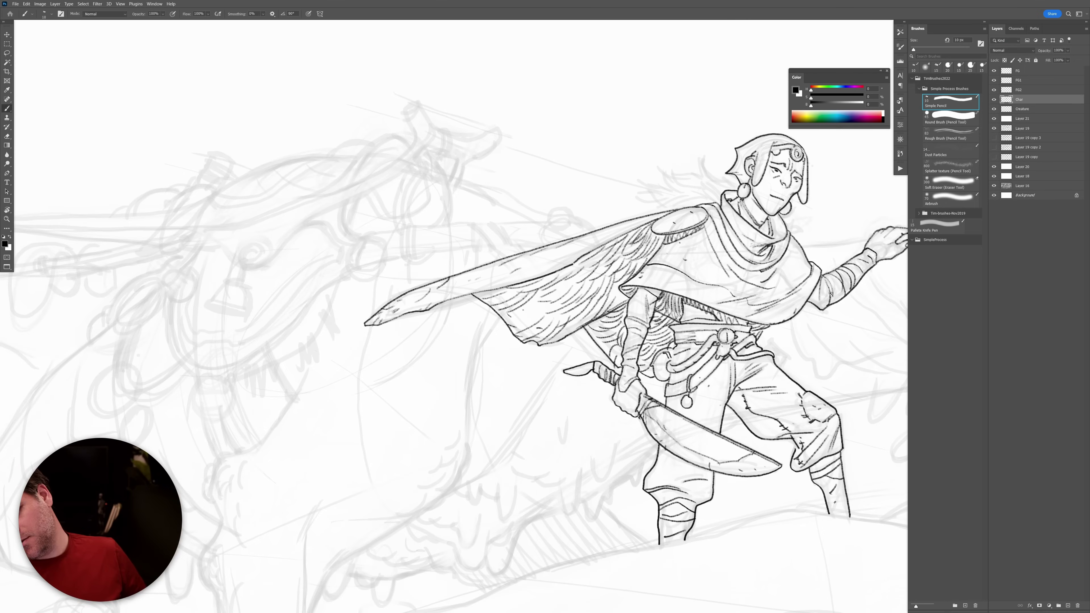
{"action": "scroll", "coordinate": [840, 280], "scroll_direction": "down", "scroll_amount": 3}
{"action": "scroll", "coordinate": [825, 317], "scroll_direction": "down", "scroll_amount": 2}
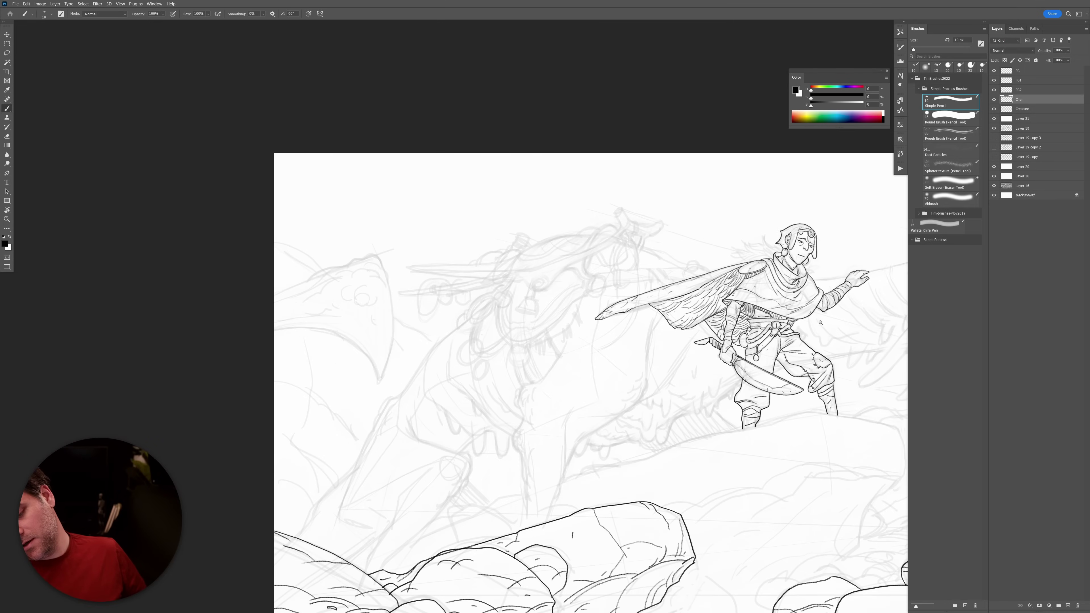
{"action": "scroll", "coordinate": [818, 324], "scroll_direction": "down", "scroll_amount": 3}
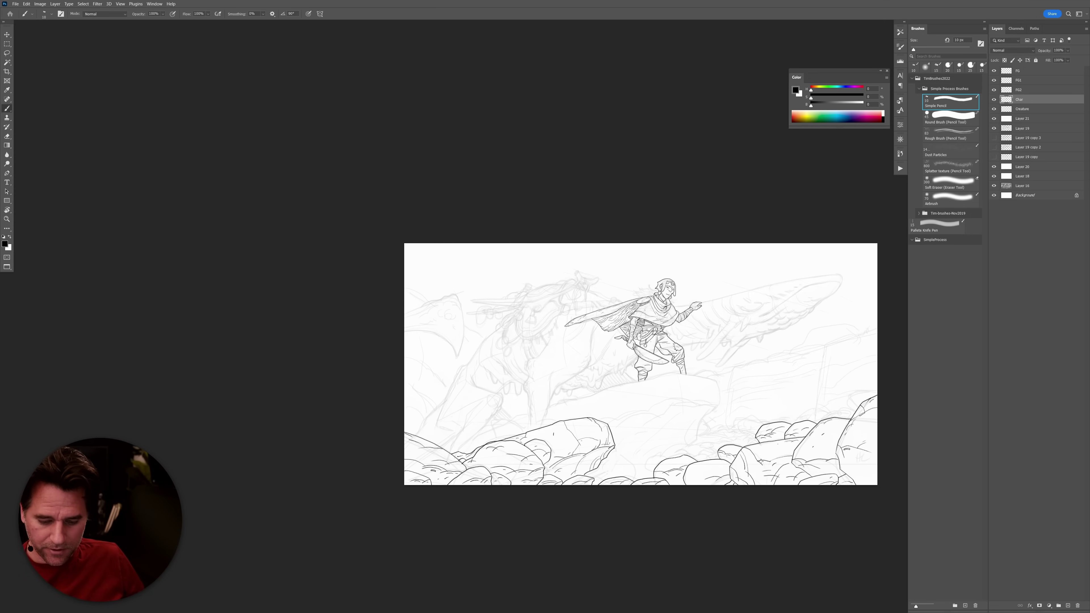
Ink a small box-shaped case at the belt behind the hip and a short line between the thighs above the blade.
{"action": "scroll", "coordinate": [715, 319], "scroll_direction": "up", "scroll_amount": 6}
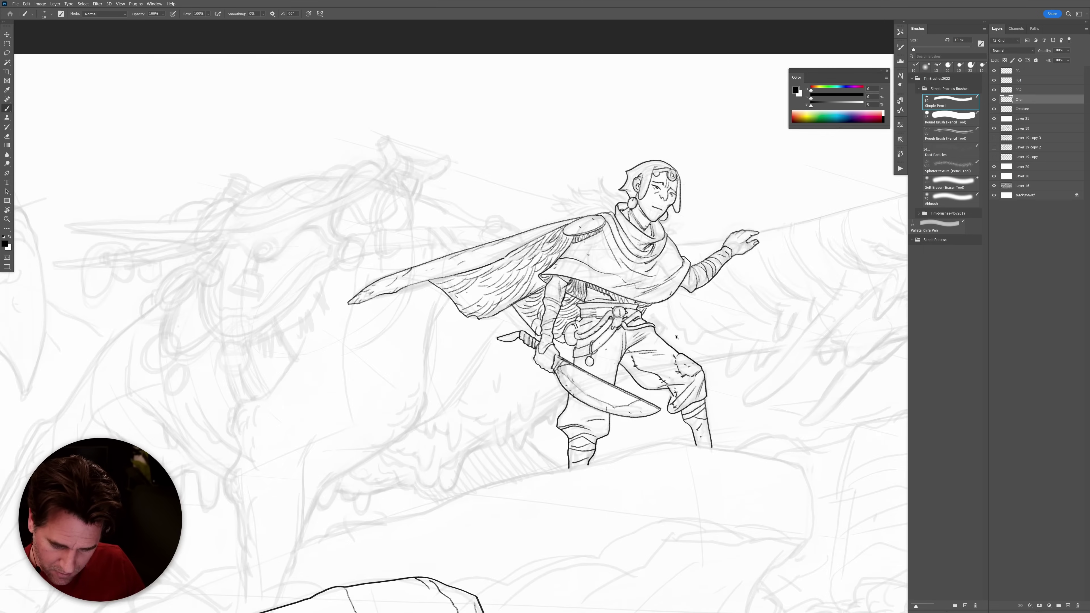
{"action": "scroll", "coordinate": [658, 276], "scroll_direction": "up", "scroll_amount": 3}
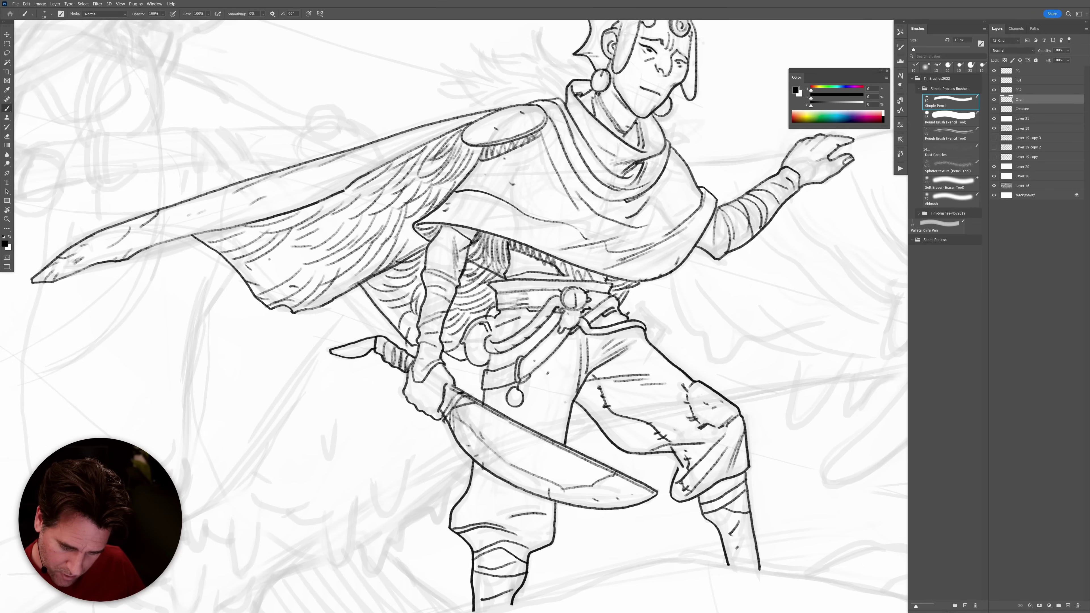
{"action": "mouse_move", "coordinate": [635, 307]}
{"action": "left_mouse_down"}
{"action": "mouse_move", "coordinate": [668, 338]}
{"action": "mouse_move", "coordinate": [661, 347]}
{"action": "left_mouse_up"}
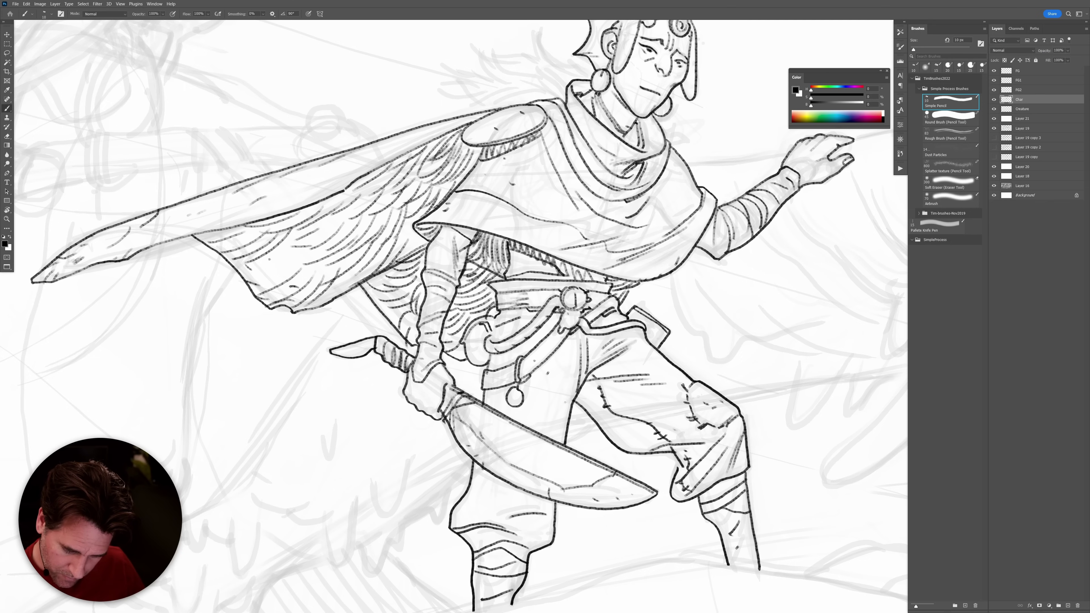
{"action": "left_click_drag", "start_coordinate": [635, 308], "coordinate": [646, 318]}
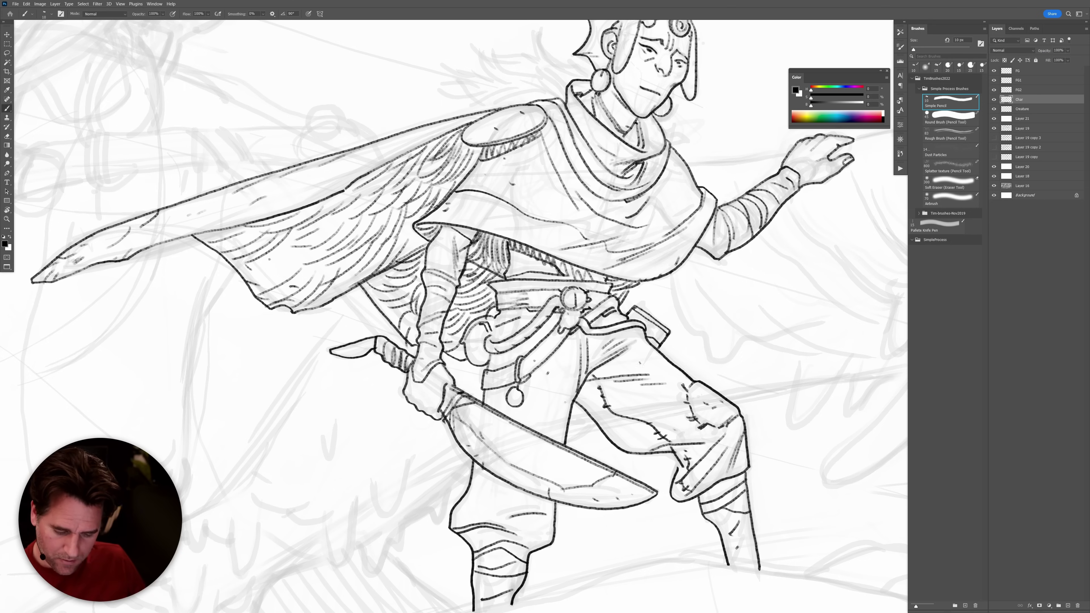
{"action": "left_click_drag", "start_coordinate": [594, 423], "coordinate": [571, 440]}
{"action": "key", "text": "ctrl+z"}
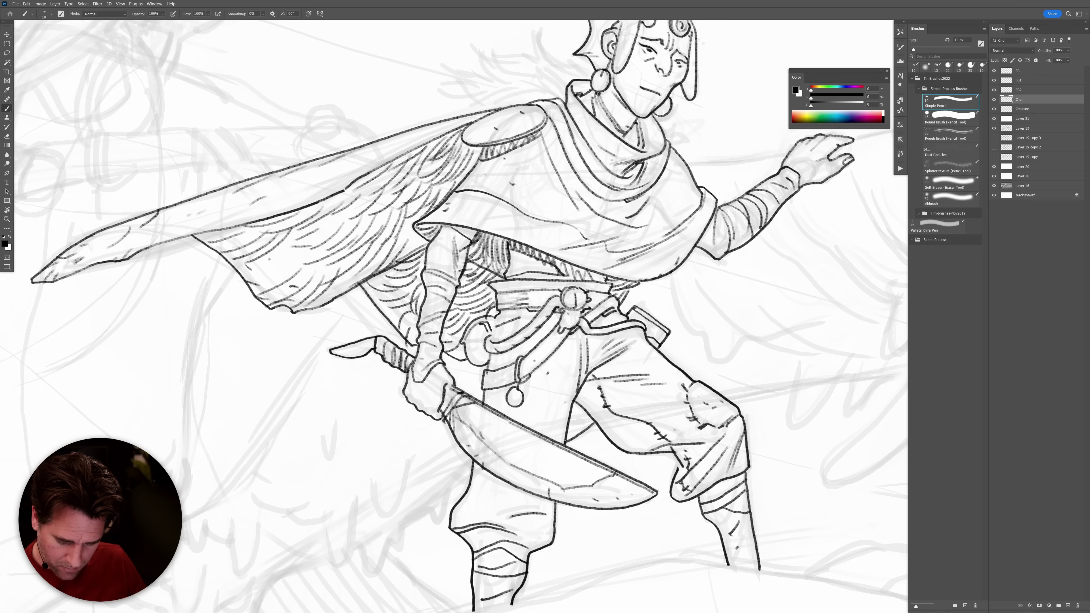
Add short hatching strokes in the gap between the character's thighs above the blade.
{"action": "left_click_drag", "start_coordinate": [566, 439], "coordinate": [578, 425]}
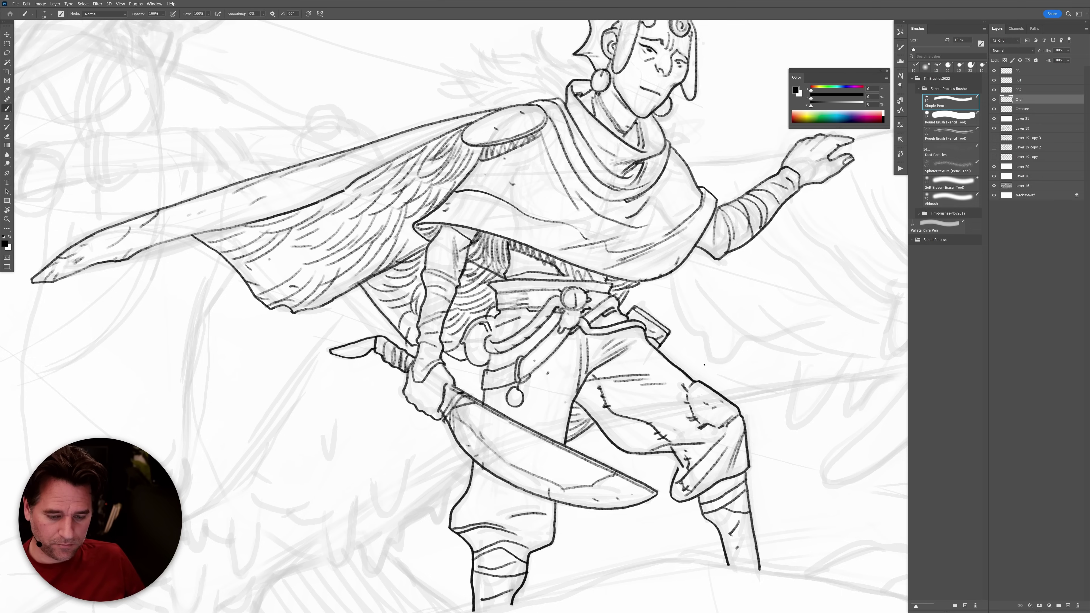
{"action": "left_click", "coordinate": [710, 377], "text": "alt"}
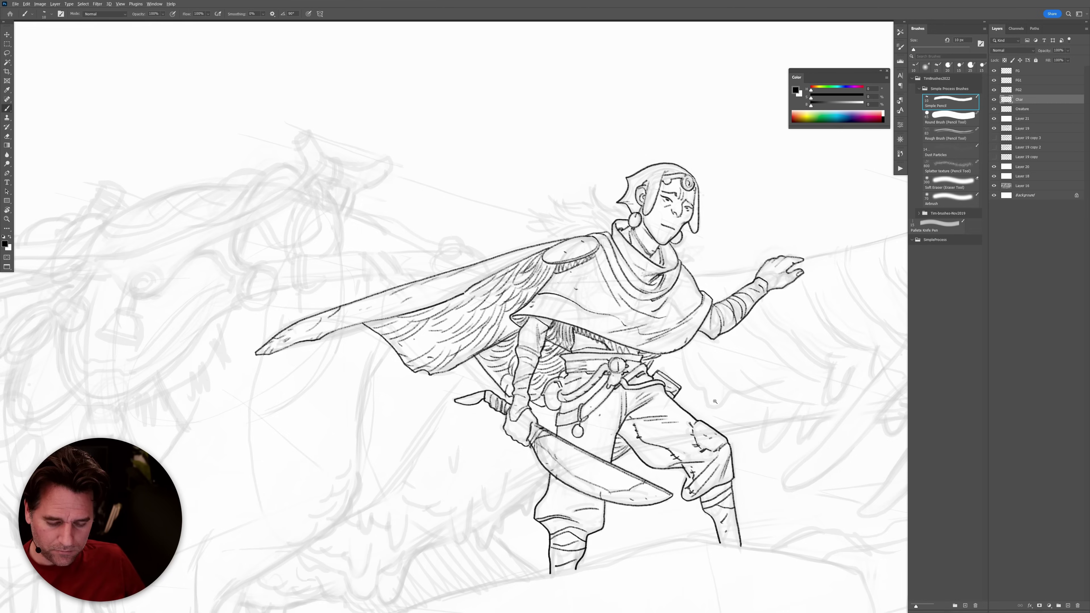
{"action": "left_click", "coordinate": [751, 397], "text": "alt"}
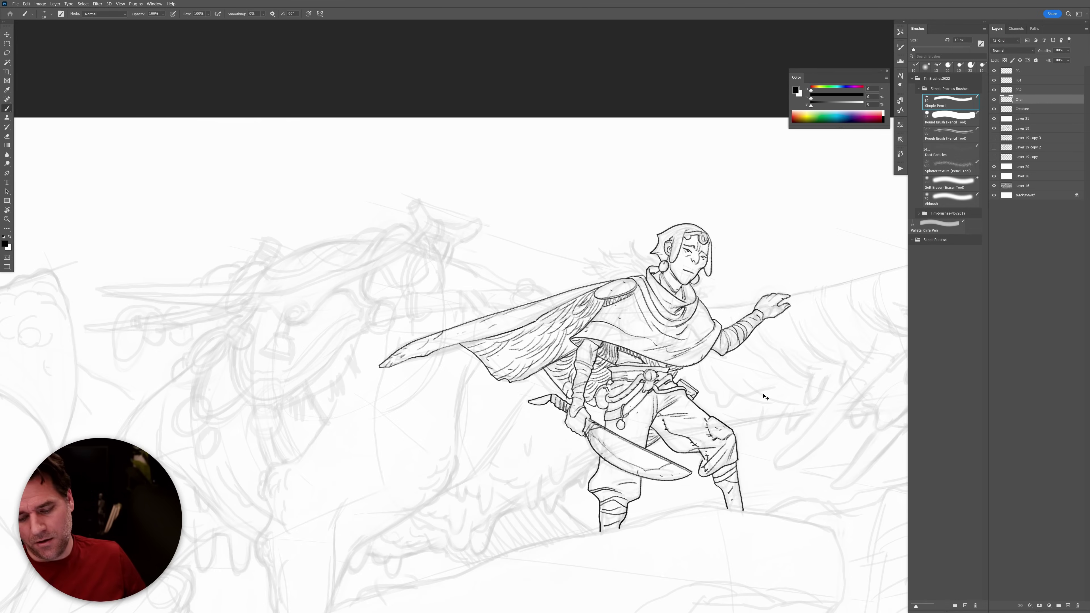
On the creature layer below the character's, ink the creature's long front tusk with two curved edges and a rounded tip.
{"action": "key", "text": "alt+bracketleft"}
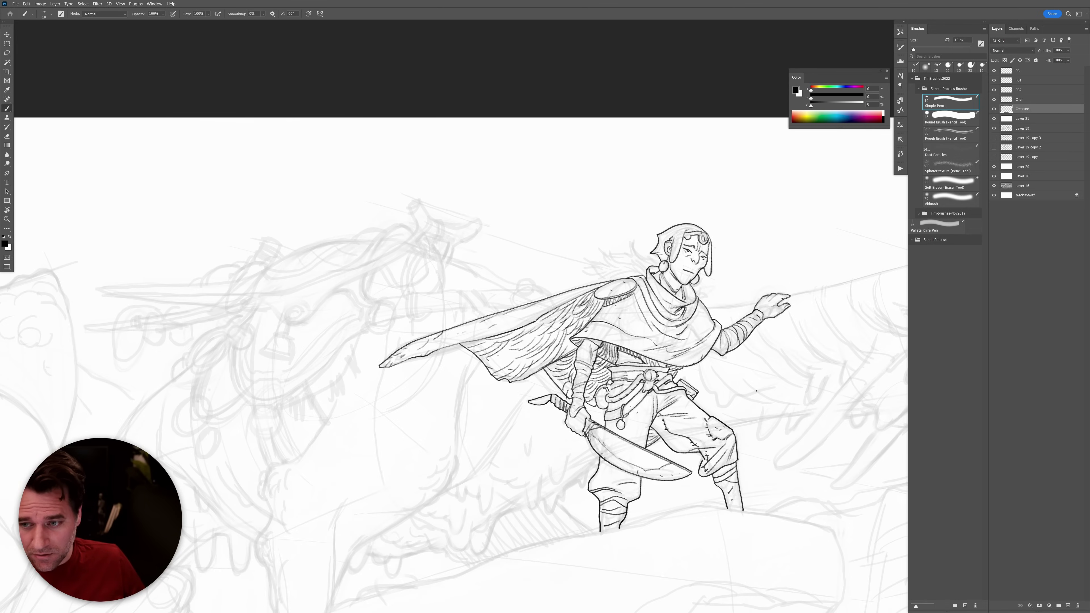
{"action": "mouse_move", "coordinate": [756, 391]}
{"action": "left_mouse_down"}
{"action": "mouse_move", "coordinate": [644, 378]}
{"action": "mouse_move", "coordinate": [631, 356]}
{"action": "mouse_move", "coordinate": [594, 344]}
{"action": "mouse_move", "coordinate": [708, 315]}
{"action": "left_mouse_up"}
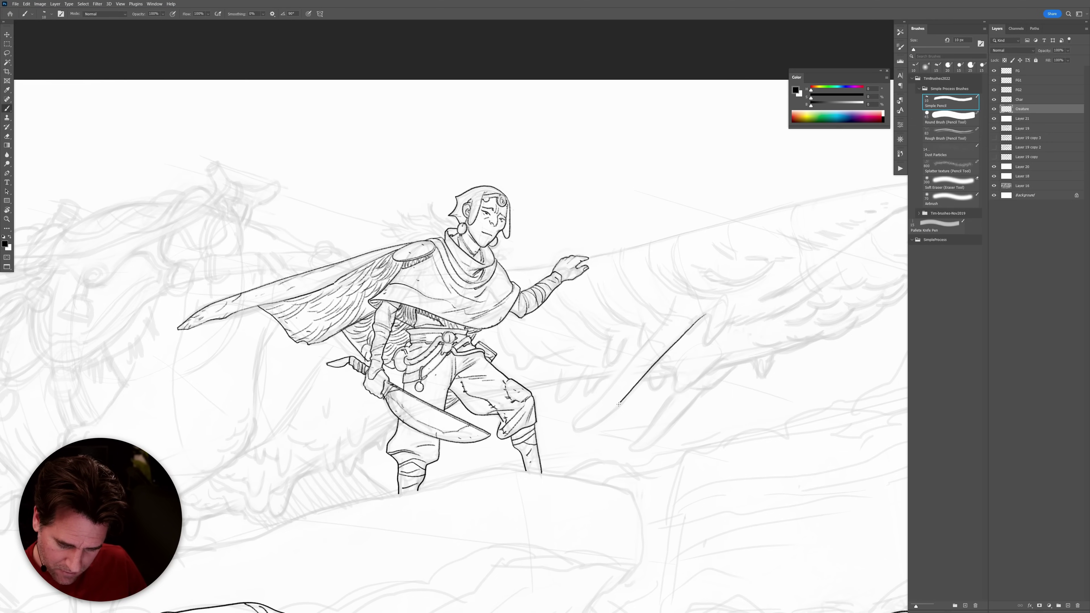
{"action": "key", "text": "ctrl+z"}
{"action": "mouse_move", "coordinate": [640, 375]}
{"action": "left_mouse_down"}
{"action": "mouse_move", "coordinate": [720, 306]}
{"action": "mouse_move", "coordinate": [659, 362]}
{"action": "left_mouse_up"}
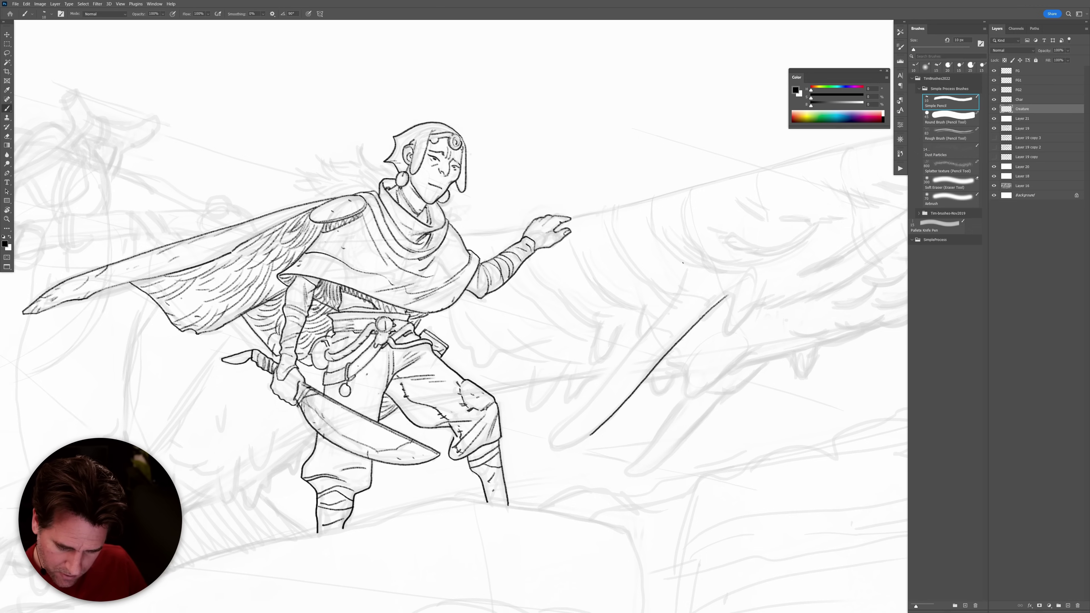
{"action": "left_click_drag", "start_coordinate": [647, 331], "coordinate": [625, 361]}
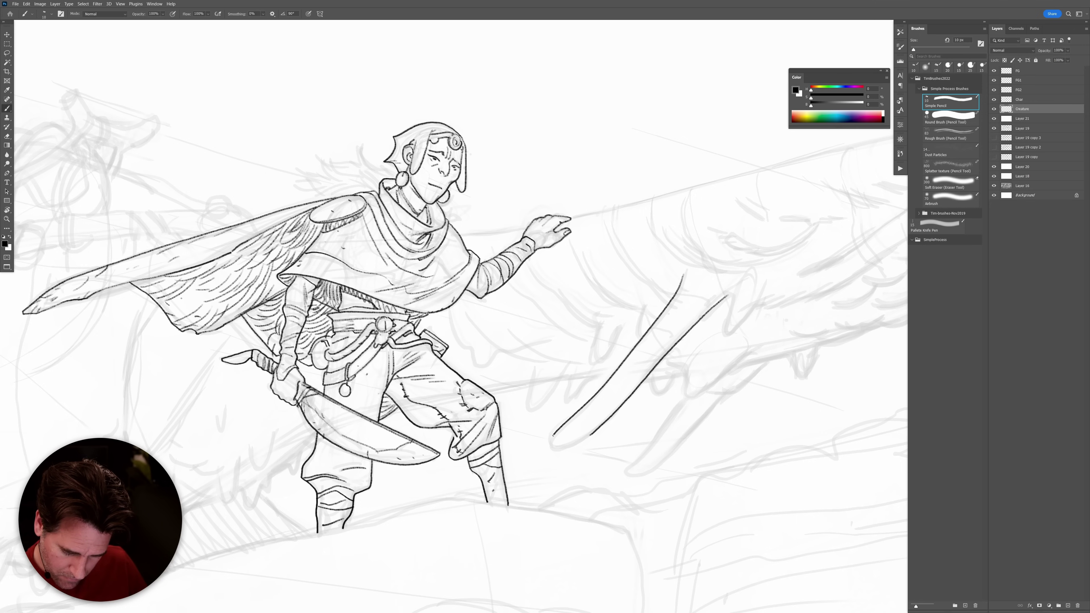
{"action": "left_click", "coordinate": [580, 451], "text": "ctrl"}
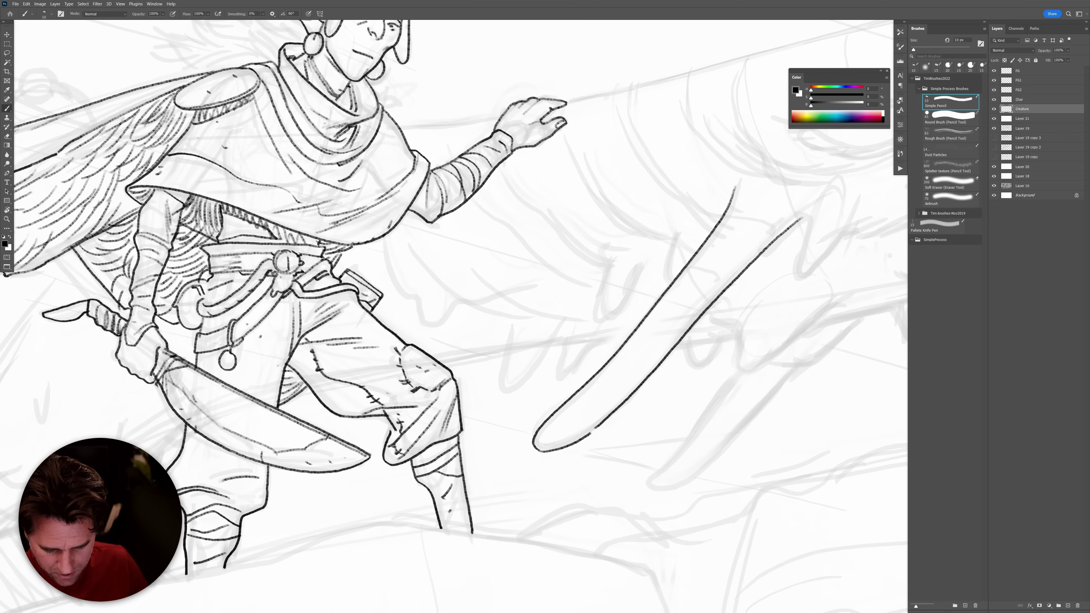
Ink the pointed flap beside the tusk's base and rough contour strokes running from it along the creature's head.
{"action": "left_click_drag", "start_coordinate": [805, 383], "coordinate": [656, 401]}
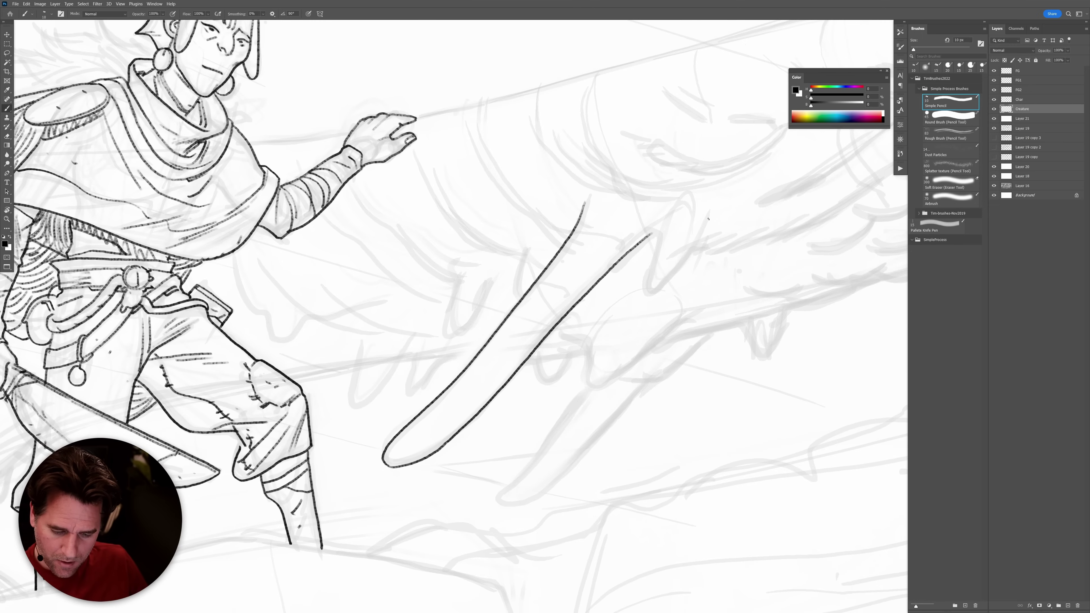
{"action": "mouse_move", "coordinate": [787, 231]}
{"action": "left_mouse_down"}
{"action": "mouse_move", "coordinate": [681, 259]}
{"action": "mouse_move", "coordinate": [707, 242]}
{"action": "mouse_move", "coordinate": [665, 288]}
{"action": "left_mouse_up"}
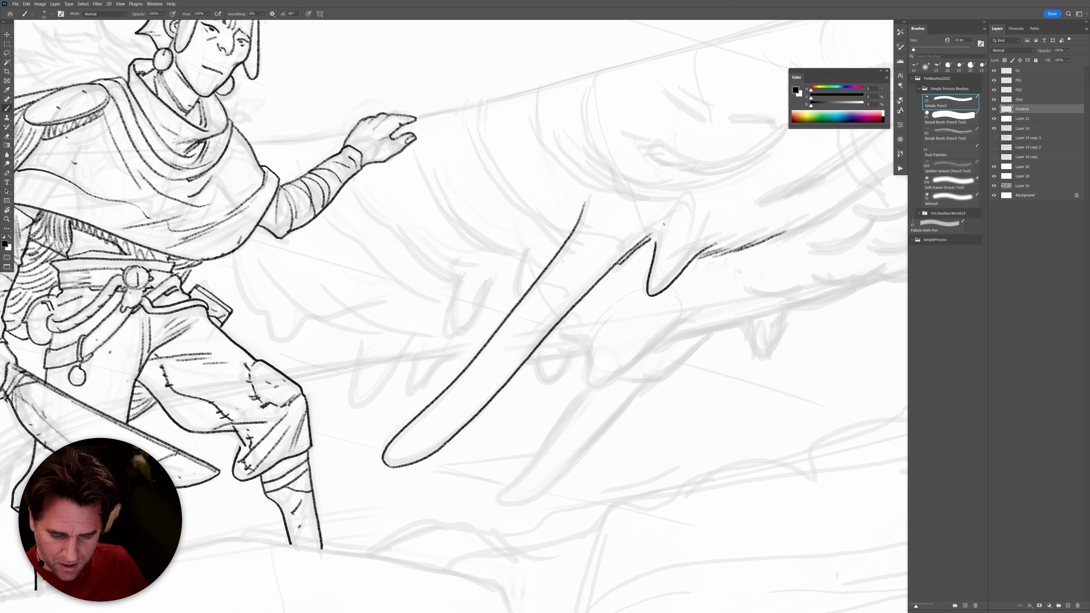
{"action": "mouse_move", "coordinate": [630, 245]}
{"action": "left_mouse_down"}
{"action": "mouse_move", "coordinate": [678, 210]}
{"action": "mouse_move", "coordinate": [657, 247]}
{"action": "left_mouse_up"}
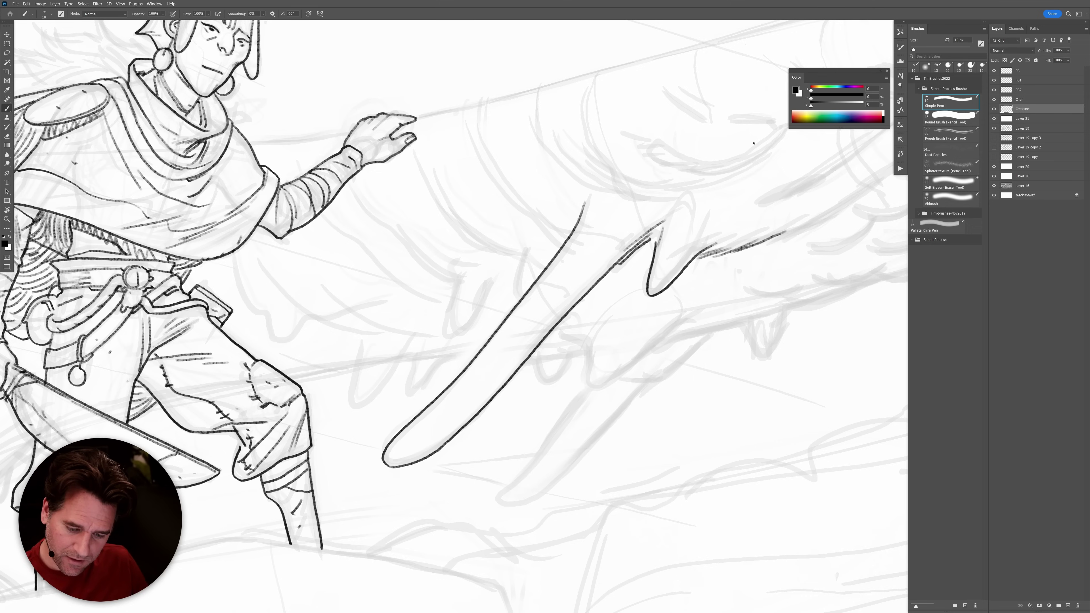
Ink the creature's eye with a short upper-lid line, a small corner crease and a curved lower lid.
{"action": "mouse_move", "coordinate": [745, 149]}
{"action": "left_mouse_down"}
{"action": "mouse_move", "coordinate": [711, 216]}
{"action": "mouse_move", "coordinate": [663, 210]}
{"action": "left_mouse_up"}
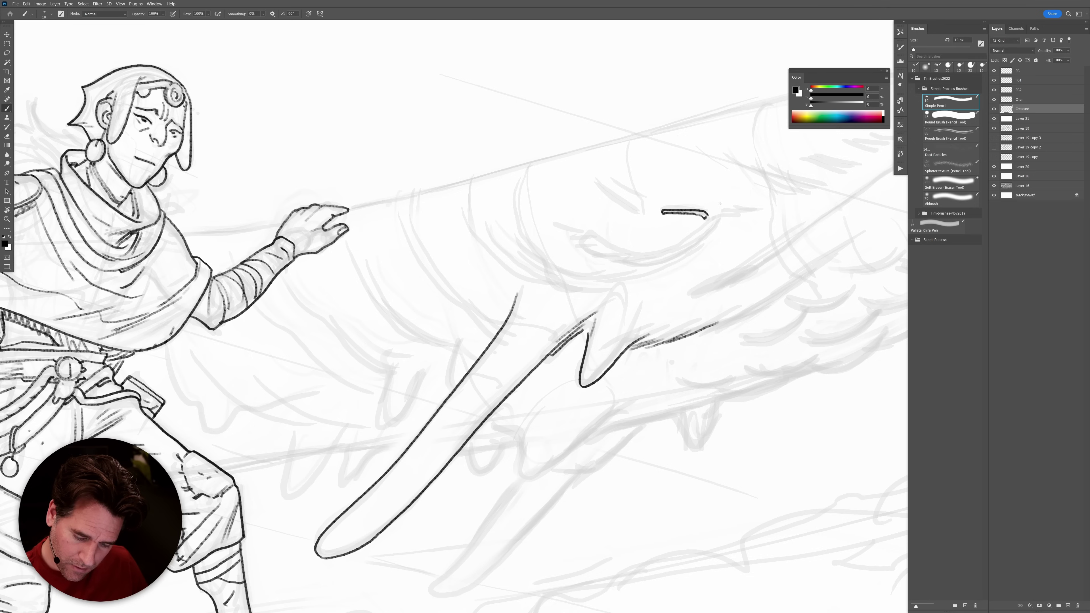
{"action": "mouse_move", "coordinate": [715, 227]}
{"action": "left_mouse_down"}
{"action": "mouse_move", "coordinate": [663, 261]}
{"action": "mouse_move", "coordinate": [682, 247]}
{"action": "mouse_move", "coordinate": [617, 262]}
{"action": "left_mouse_up"}
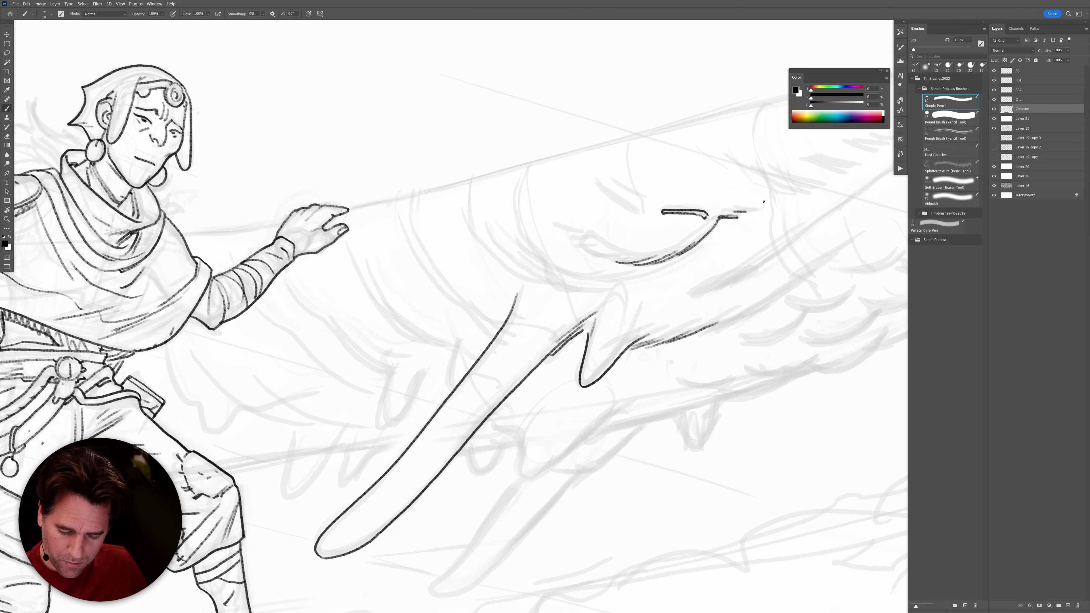
Try short brow creases above the creature's eye and loose feathery strokes beneath its lower lid.
{"action": "mouse_move", "coordinate": [592, 180]}
{"action": "left_mouse_down"}
{"action": "mouse_move", "coordinate": [638, 213]}
{"action": "mouse_move", "coordinate": [643, 200]}
{"action": "left_mouse_up"}
{"action": "left_click_drag", "start_coordinate": [653, 257], "coordinate": [608, 260]}
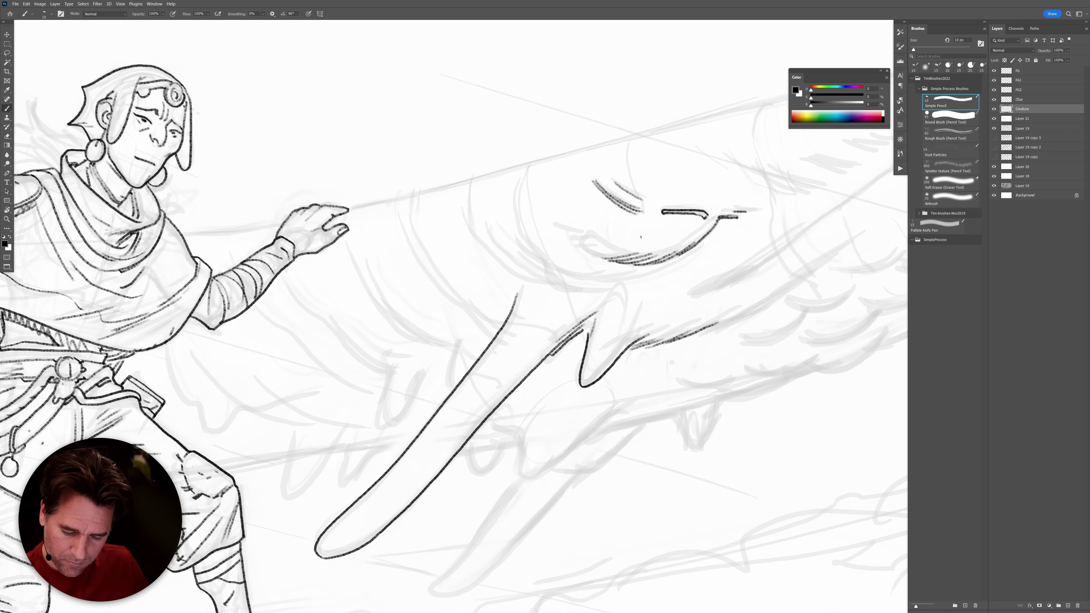
{"action": "mouse_move", "coordinate": [634, 250]}
{"action": "left_mouse_down"}
{"action": "mouse_move", "coordinate": [604, 252]}
{"action": "mouse_move", "coordinate": [592, 236]}
{"action": "mouse_move", "coordinate": [573, 244]}
{"action": "mouse_move", "coordinate": [567, 227]}
{"action": "left_mouse_up"}
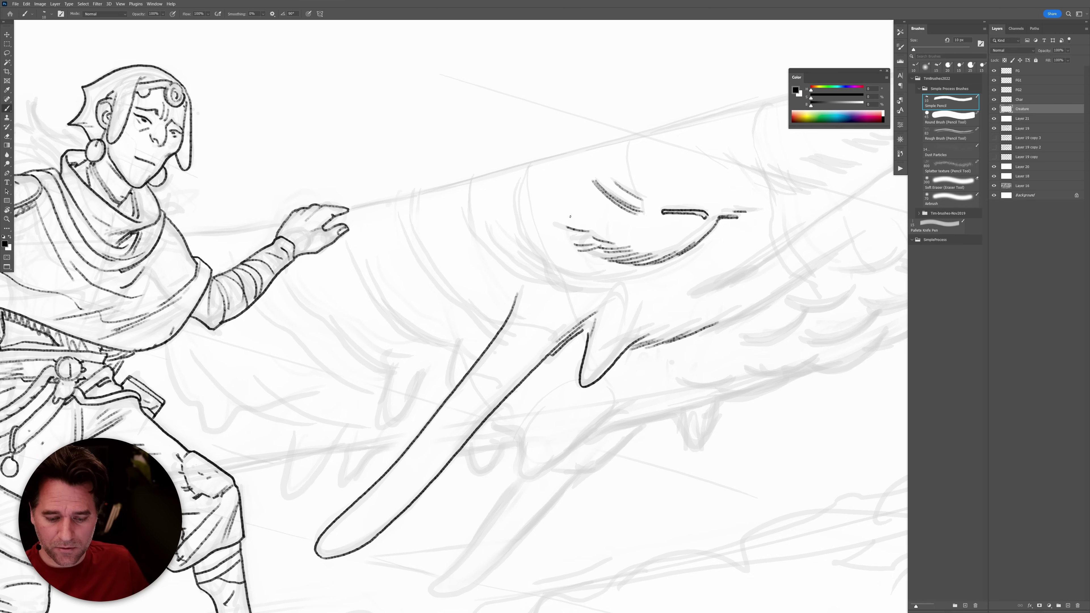
{"action": "scroll", "coordinate": [741, 336], "scroll_direction": "down", "scroll_amount": 2}
{"action": "scroll", "coordinate": [740, 336], "scroll_direction": "down", "scroll_amount": 2}
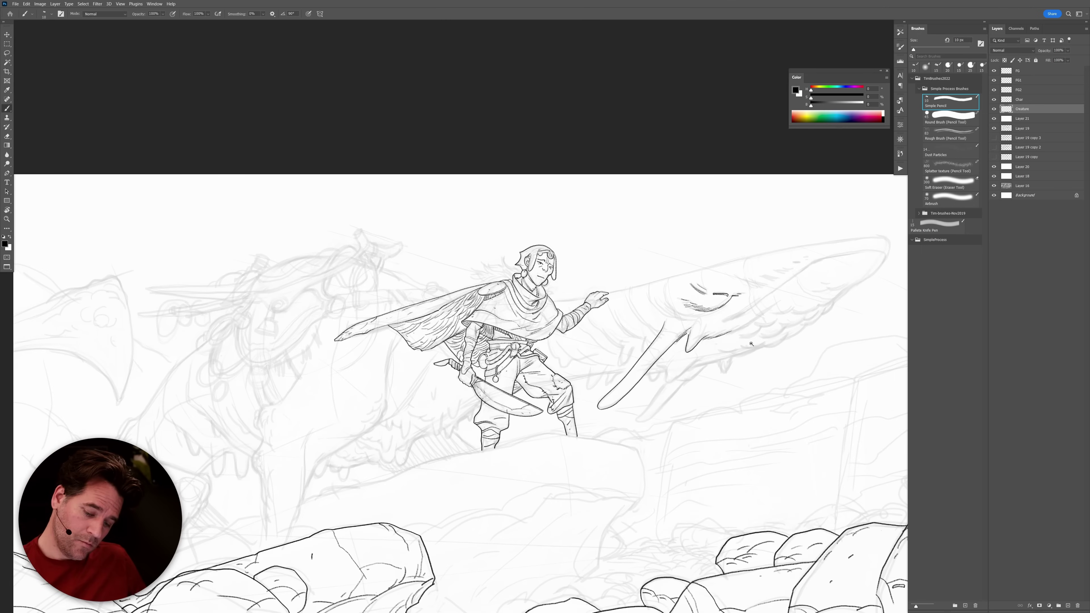
{"action": "scroll", "coordinate": [745, 326], "scroll_direction": "up", "scroll_amount": 4}
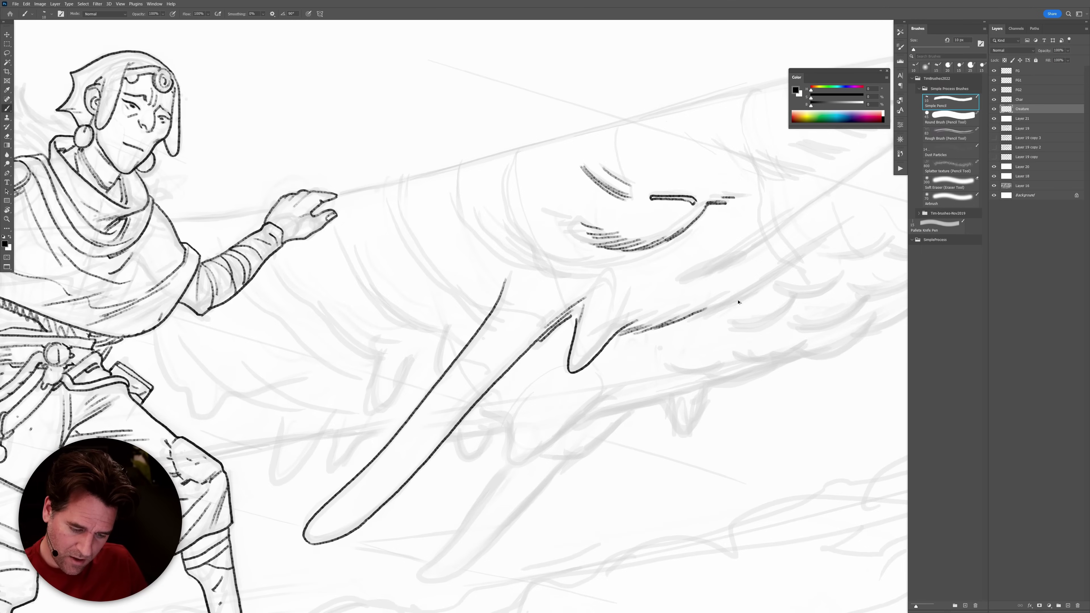
Undo the feathery strokes beneath the creature's lower eyelid.
{"action": "key", "text": "ctrl+z"}
{"action": "key", "text": "ctrl+z"}
{"action": "key", "text": "ctrl+z"}
{"action": "key", "text": "ctrl+z"}
{"action": "key", "text": "ctrl+shift+z"}
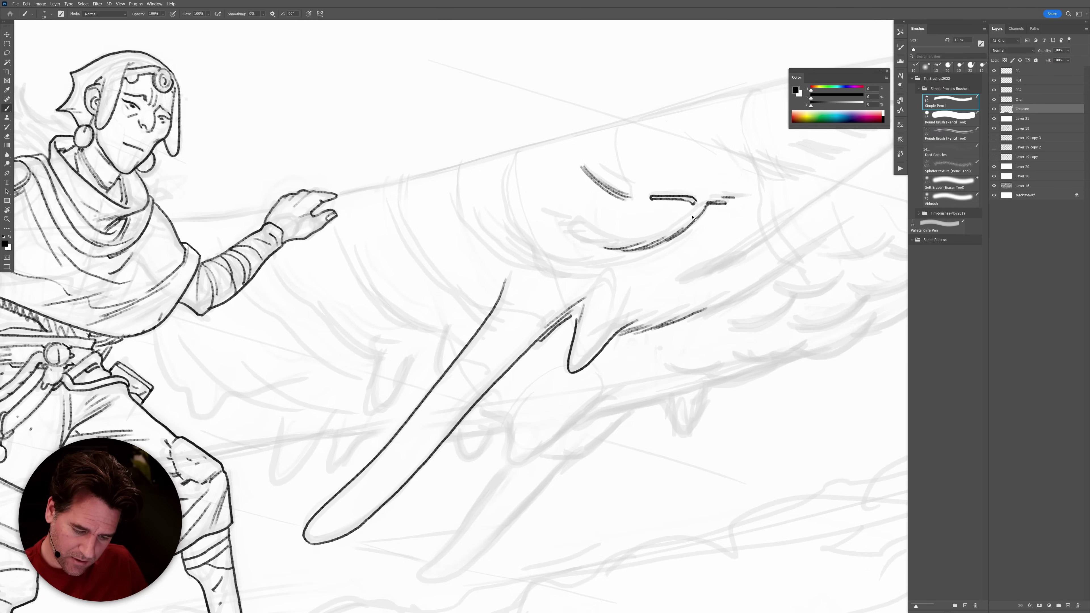
Try a hatched crescent-shaped fold under the creature's eye with a long curved crease sweeping below and behind it.
{"action": "mouse_move", "coordinate": [693, 213]}
{"action": "left_mouse_down"}
{"action": "mouse_move", "coordinate": [629, 238]}
{"action": "mouse_move", "coordinate": [560, 223]}
{"action": "left_mouse_up"}
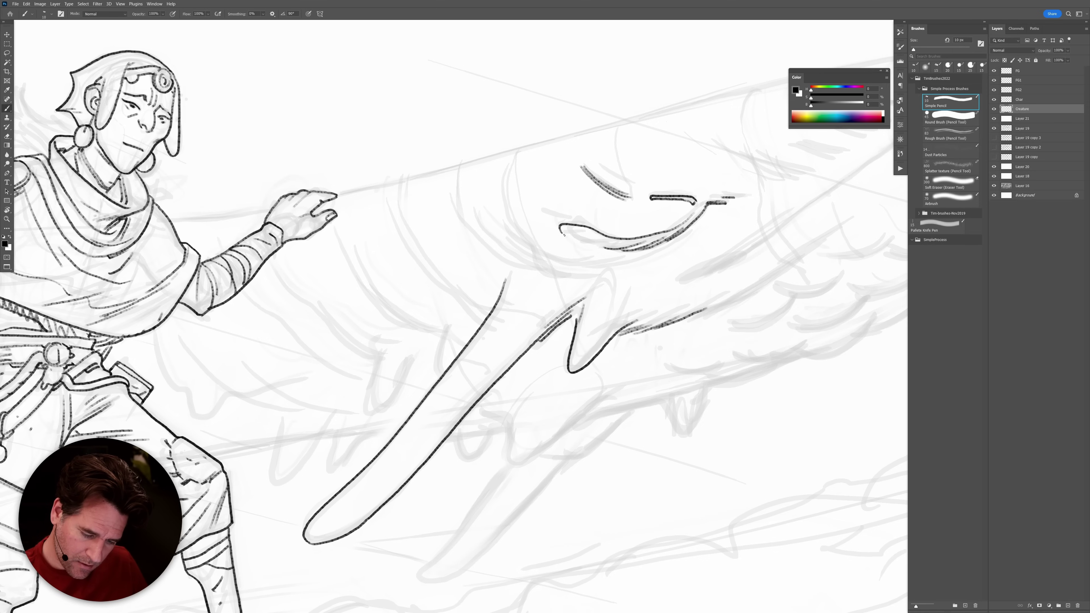
{"action": "mouse_move", "coordinate": [647, 238]}
{"action": "left_mouse_down"}
{"action": "mouse_move", "coordinate": [602, 246]}
{"action": "mouse_move", "coordinate": [560, 231]}
{"action": "left_mouse_up"}
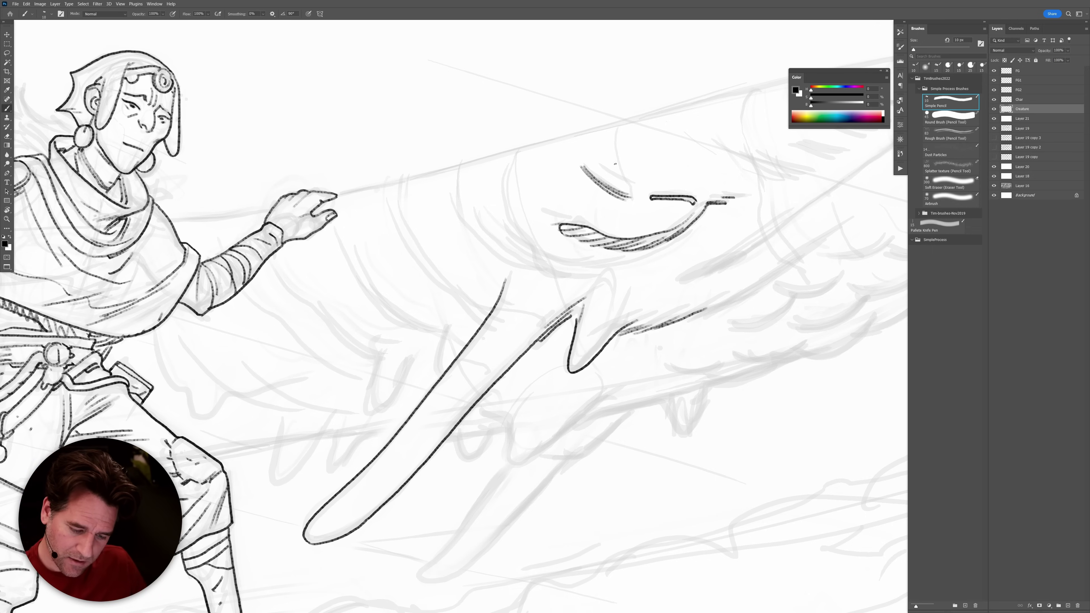
{"action": "left_click_drag", "start_coordinate": [617, 176], "coordinate": [639, 185]}
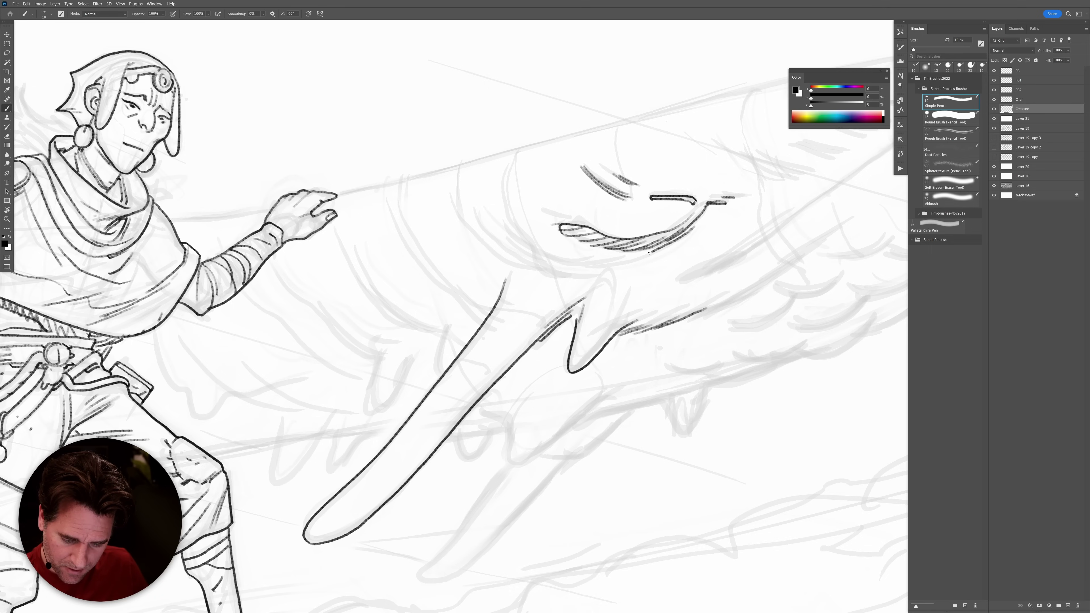
{"action": "mouse_move", "coordinate": [633, 261]}
{"action": "left_mouse_down"}
{"action": "mouse_move", "coordinate": [577, 266]}
{"action": "mouse_move", "coordinate": [517, 249]}
{"action": "mouse_move", "coordinate": [552, 266]}
{"action": "left_mouse_up"}
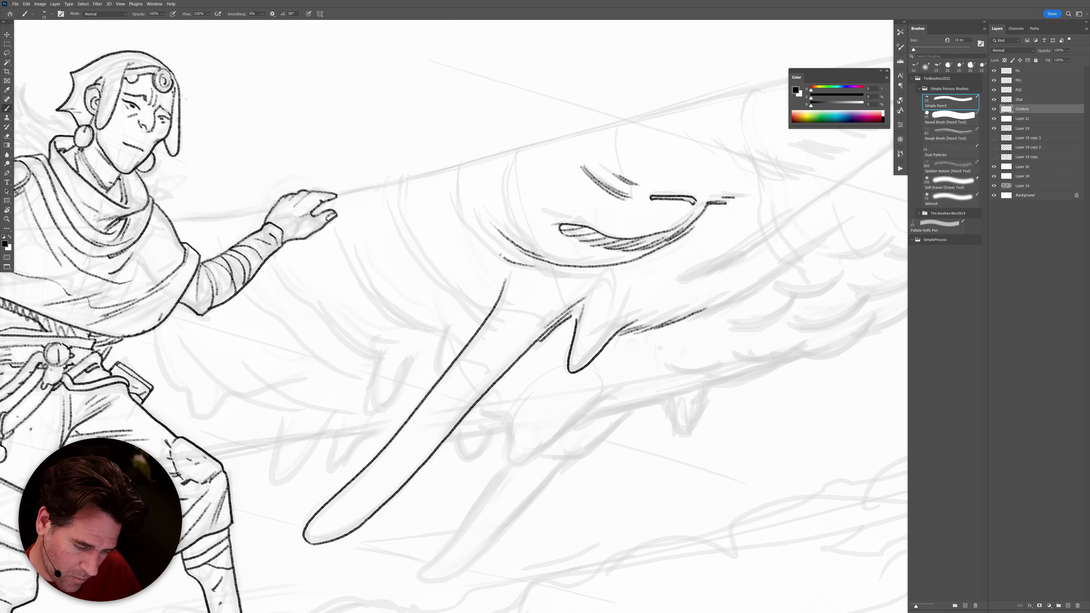
{"action": "left_click_drag", "start_coordinate": [502, 254], "coordinate": [453, 207]}
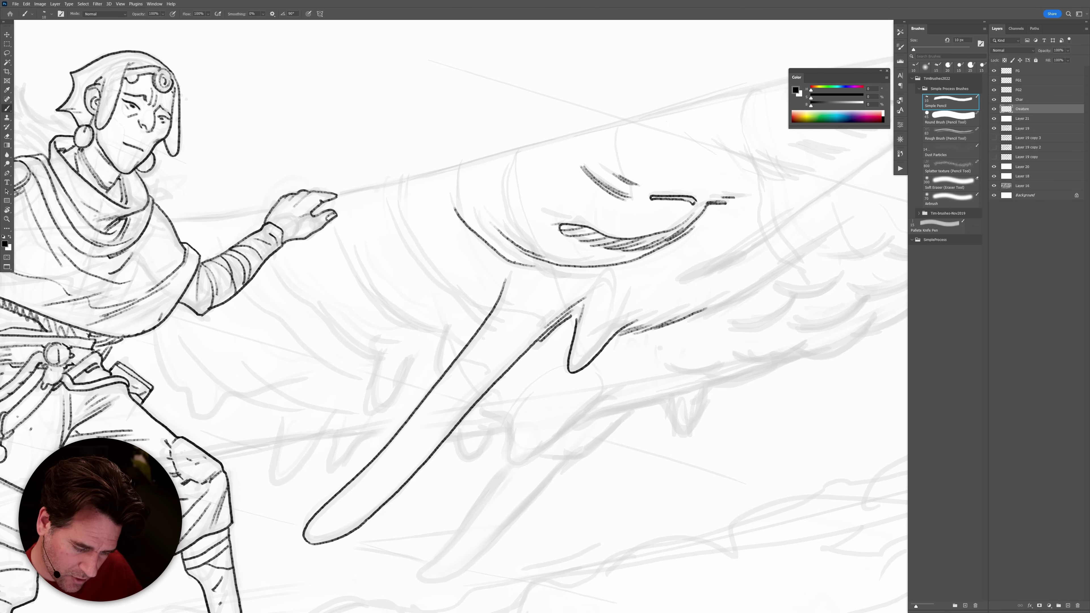
{"action": "left_click_drag", "start_coordinate": [511, 258], "coordinate": [568, 270]}
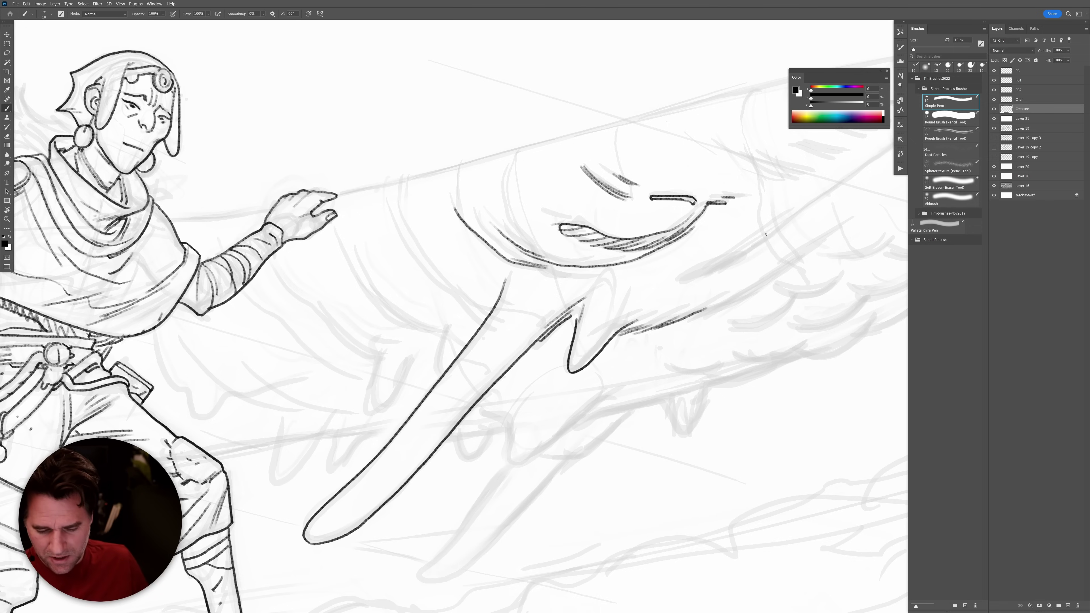
Undo the long crease, the hatched crescent fold and the brow creases, back to the eye's basic lid lines.
{"action": "key", "text": "ctrl+z"}
{"action": "key", "text": "ctrl+z"}
{"action": "key", "text": "ctrl+z"}
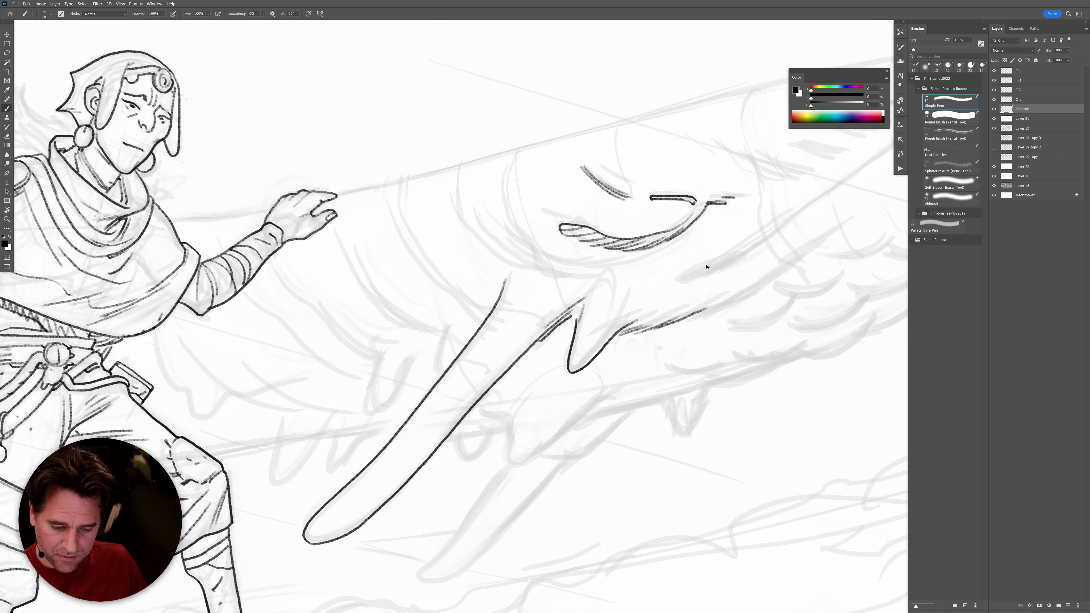
{"action": "key", "text": "ctrl+z"}
{"action": "key", "text": "ctrl+z"}
{"action": "key", "text": "ctrl+z"}
{"action": "key", "text": "ctrl+z"}
{"action": "key", "text": "ctrl+shift+z"}
{"action": "key", "text": "ctrl+shift+z"}
Redraw the lower eyelid crease and ink a long curved fold sweeping beneath and behind the eye to the tusk's base.
{"action": "left_click_drag", "start_coordinate": [630, 248], "coordinate": [567, 231]}
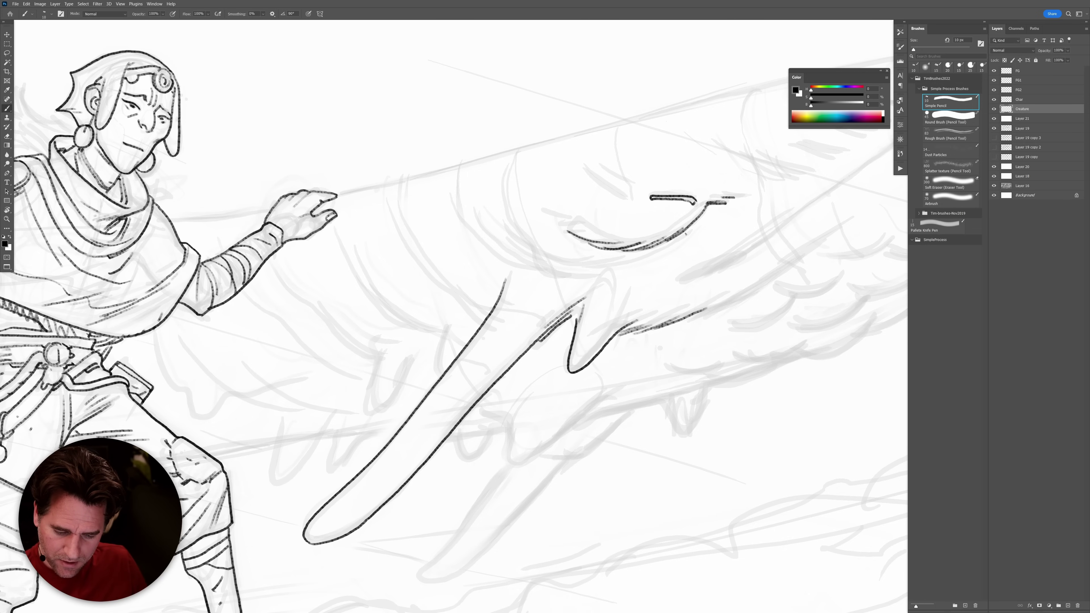
{"action": "left_click_drag", "start_coordinate": [681, 237], "coordinate": [580, 268]}
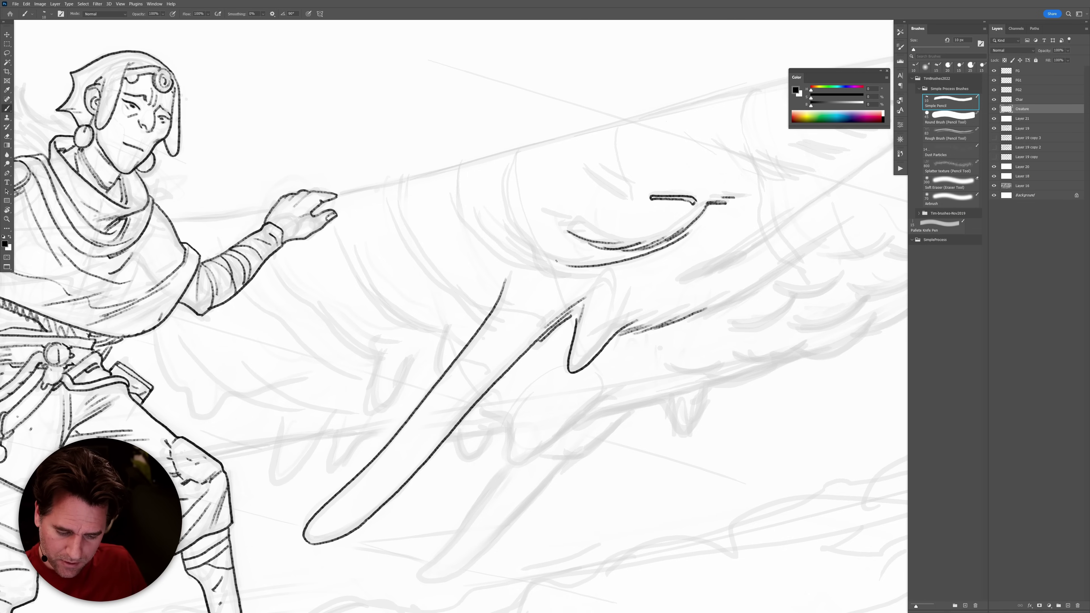
{"action": "key", "text": "ctrl+z"}
{"action": "mouse_move", "coordinate": [679, 239]}
{"action": "left_mouse_down"}
{"action": "mouse_move", "coordinate": [648, 253]}
{"action": "mouse_move", "coordinate": [676, 240]}
{"action": "mouse_move", "coordinate": [584, 266]}
{"action": "mouse_move", "coordinate": [542, 258]}
{"action": "mouse_move", "coordinate": [479, 206]}
{"action": "left_mouse_up"}
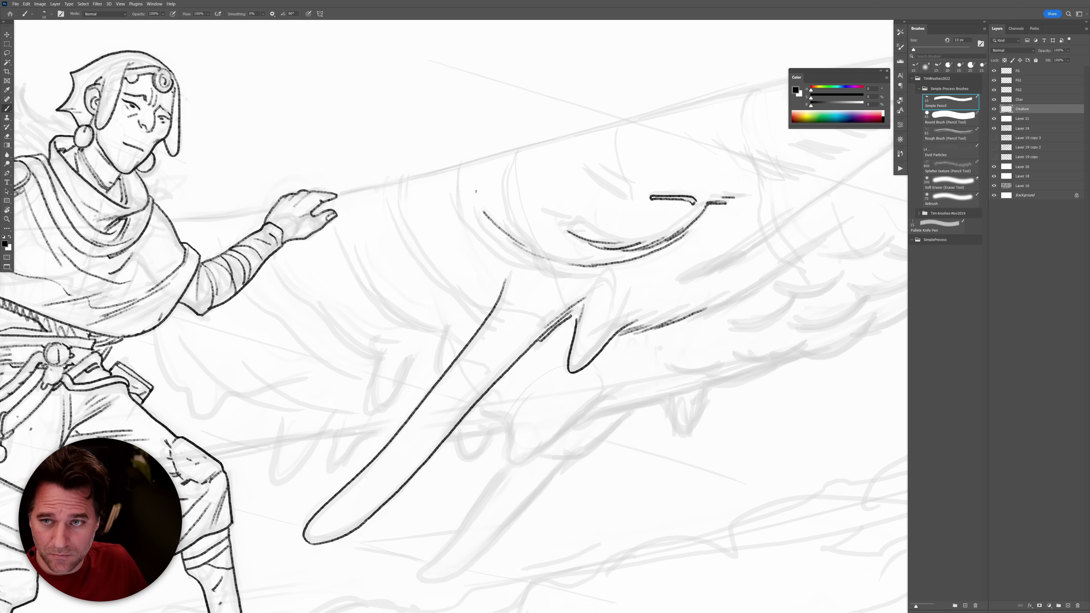
{"action": "mouse_move", "coordinate": [454, 206]}
{"action": "left_mouse_down"}
{"action": "mouse_move", "coordinate": [495, 256]}
{"action": "mouse_move", "coordinate": [527, 270]}
{"action": "left_mouse_up"}
{"action": "key", "text": "ctrl+z"}
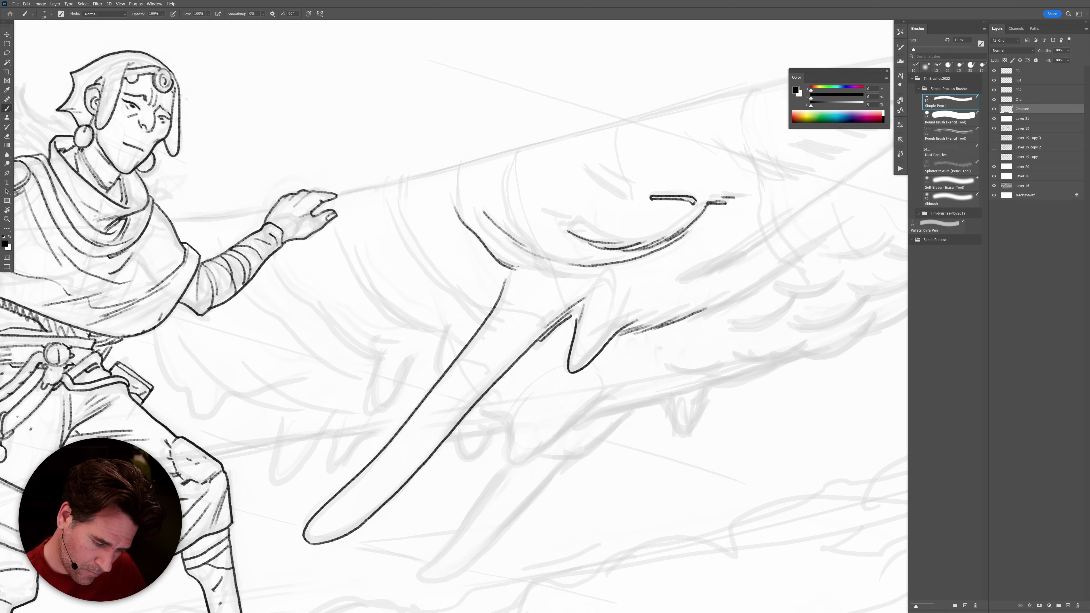
Ink the creature's snout contour from its rounded tip along the smooth underside to the first scalloped fold.
{"action": "left_click_drag", "start_coordinate": [707, 290], "coordinate": [376, 363]}
{"action": "mouse_move", "coordinate": [828, 160]}
{"action": "left_mouse_down"}
{"action": "mouse_move", "coordinate": [782, 278]}
{"action": "mouse_move", "coordinate": [802, 193]}
{"action": "mouse_move", "coordinate": [794, 236]}
{"action": "left_mouse_up"}
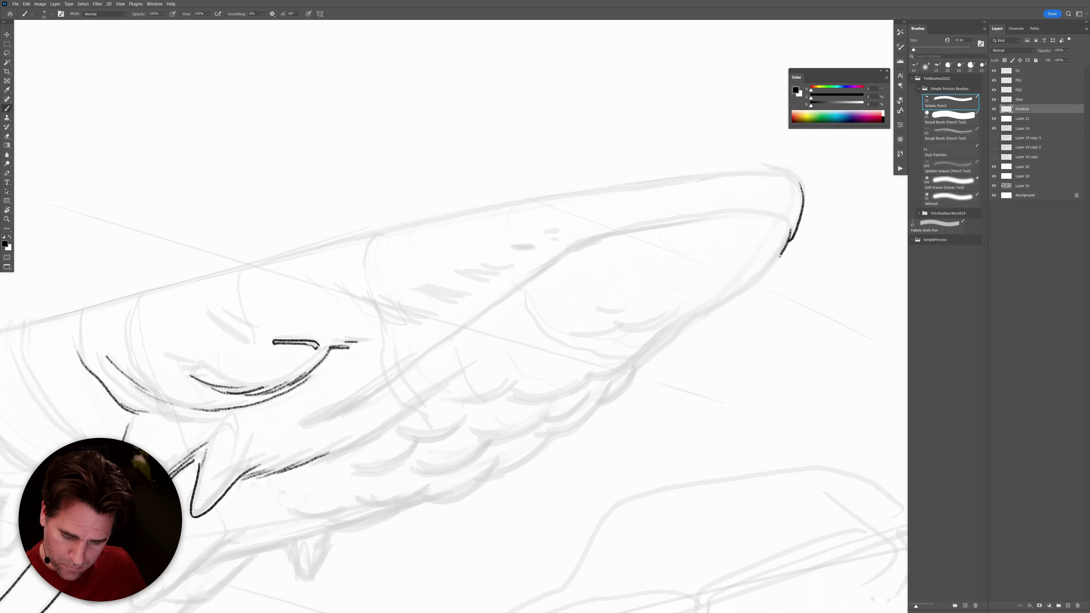
{"action": "left_click_drag", "start_coordinate": [742, 293], "coordinate": [655, 355]}
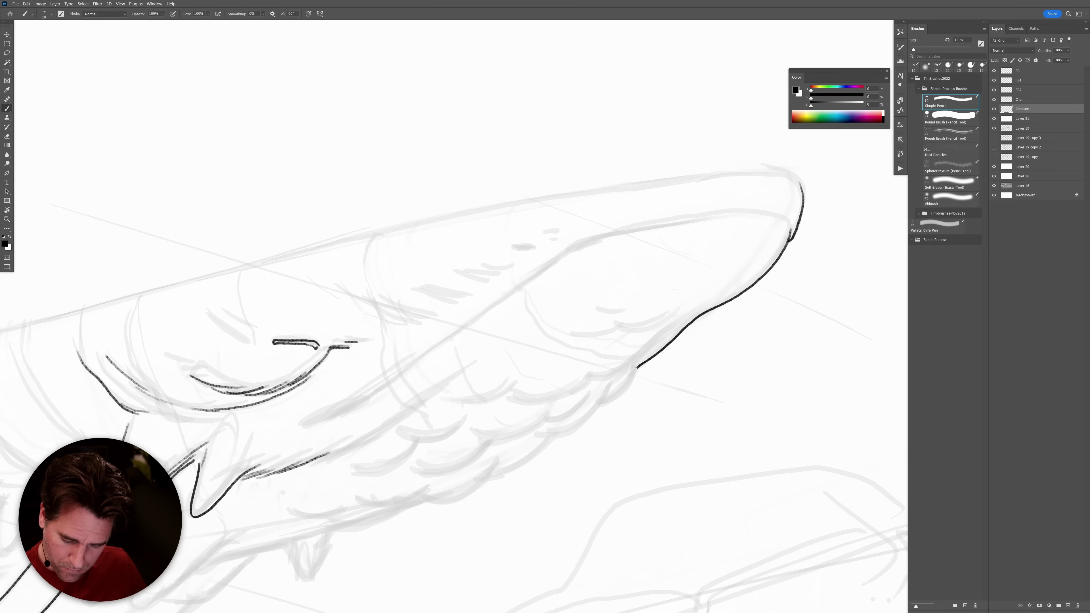
{"action": "key", "text": "ctrl+z"}
{"action": "key", "text": "ctrl+shift+z"}
{"action": "key", "text": "e"}
{"action": "key", "text": "b"}
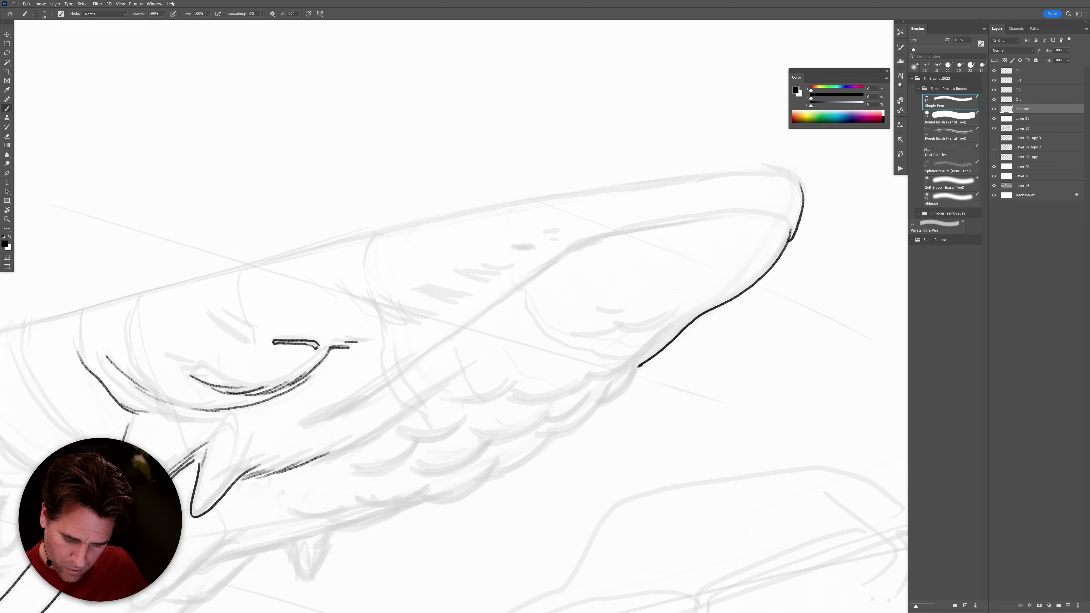
Outline the first scalloped folds under the jaw and add an inner contour line and a short crease near the chin.
{"action": "left_click_drag", "start_coordinate": [611, 385], "coordinate": [579, 426]}
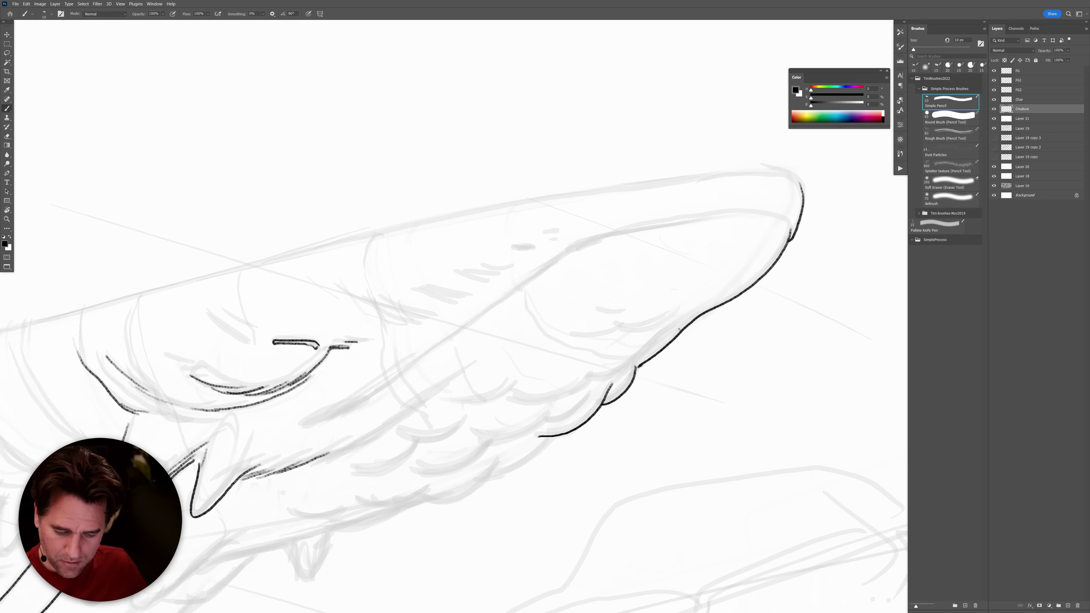
{"action": "left_click_drag", "start_coordinate": [740, 294], "coordinate": [676, 325]}
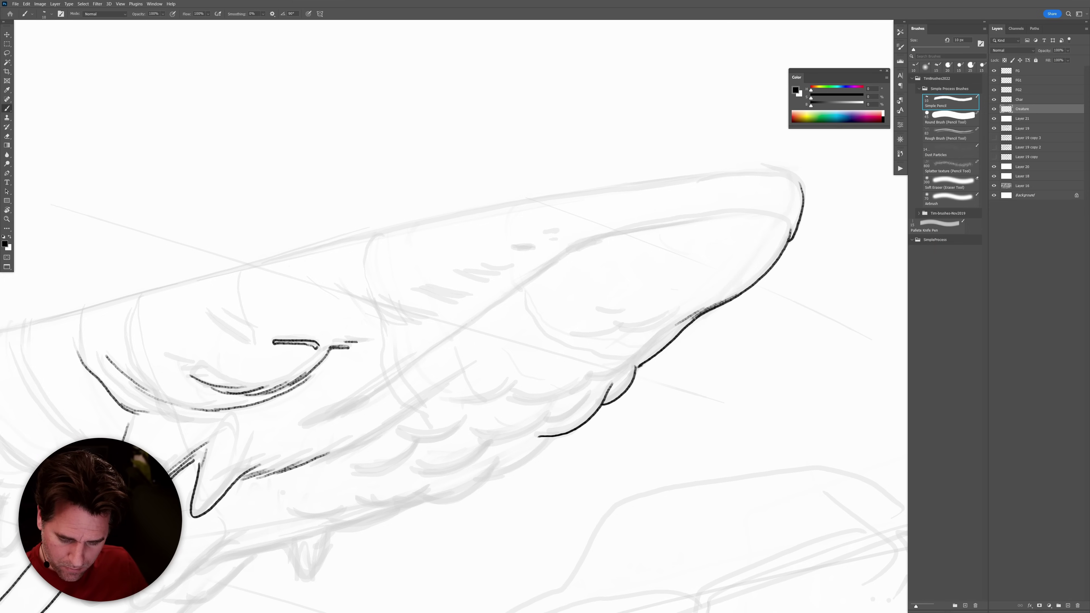
{"action": "mouse_move", "coordinate": [685, 321]}
{"action": "left_mouse_down"}
{"action": "mouse_move", "coordinate": [616, 375]}
{"action": "mouse_move", "coordinate": [590, 378]}
{"action": "left_mouse_up"}
{"action": "left_click_drag", "start_coordinate": [675, 313], "coordinate": [652, 326]}
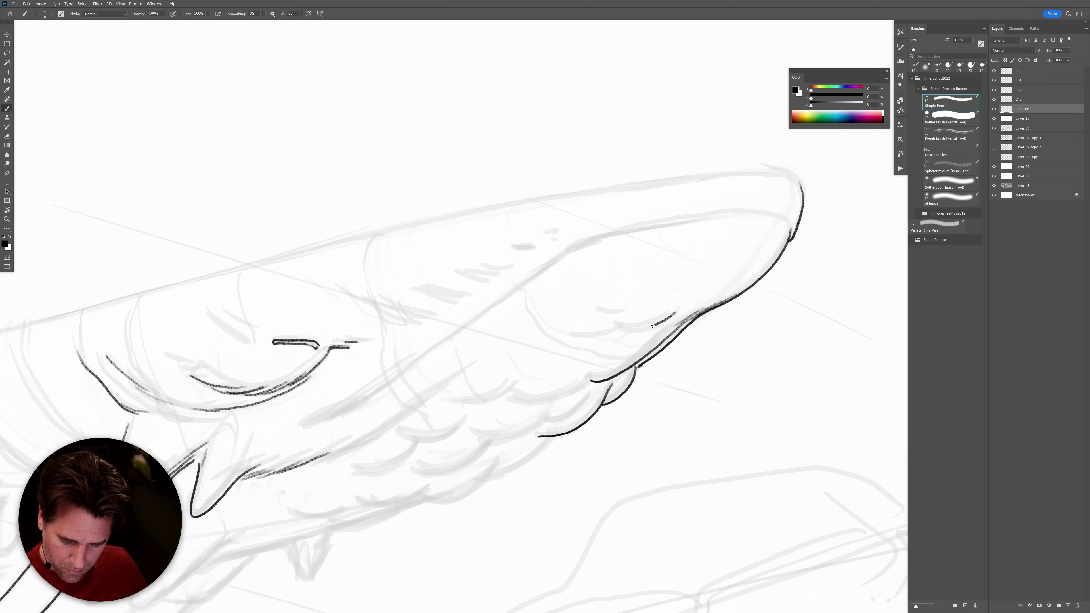
Replace the short crease near the creature's chin with small branching curved fold lines on the lower jaw.
{"action": "key", "text": "ctrl+z"}
{"action": "left_click_drag", "start_coordinate": [677, 311], "coordinate": [625, 329]}
{"action": "key", "text": "r"}
{"action": "mouse_move", "coordinate": [784, 360]}
{"action": "left_mouse_down"}
{"action": "mouse_move", "coordinate": [786, 214]}
{"action": "mouse_move", "coordinate": [755, 195]}
{"action": "left_mouse_up"}
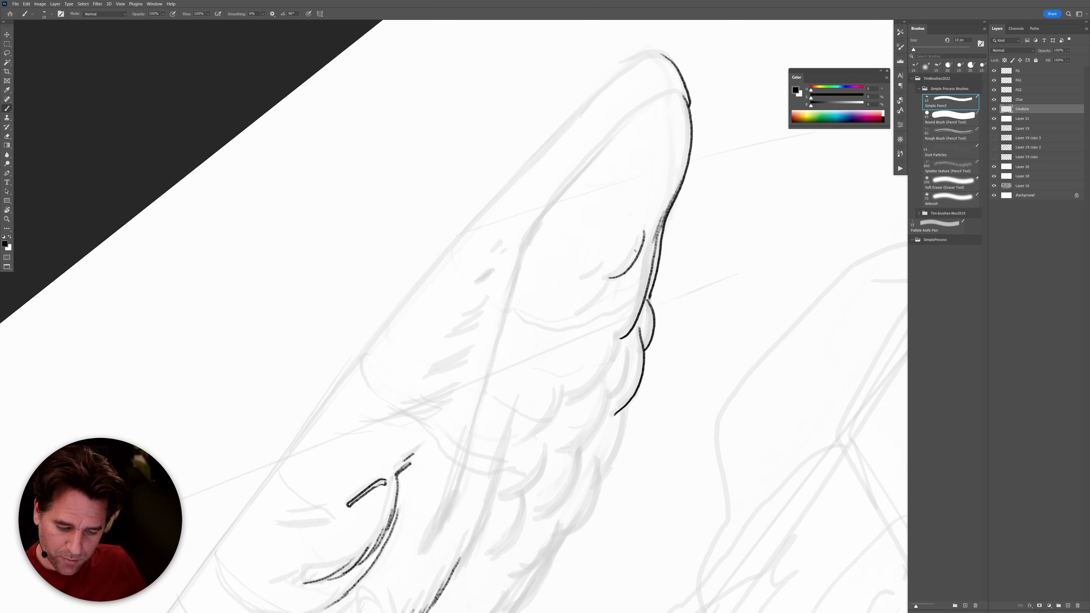
{"action": "key", "text": "ctrl+z"}
{"action": "mouse_move", "coordinate": [642, 239]}
{"action": "left_mouse_down"}
{"action": "mouse_move", "coordinate": [580, 311]}
{"action": "mouse_move", "coordinate": [604, 262]}
{"action": "left_mouse_up"}
Ink the front part of the creature's mouth line and its top contour from the snout tip back past the eye.
{"action": "mouse_move", "coordinate": [675, 93]}
{"action": "left_mouse_down"}
{"action": "mouse_move", "coordinate": [626, 120]}
{"action": "mouse_move", "coordinate": [568, 182]}
{"action": "mouse_move", "coordinate": [514, 277]}
{"action": "left_mouse_up"}
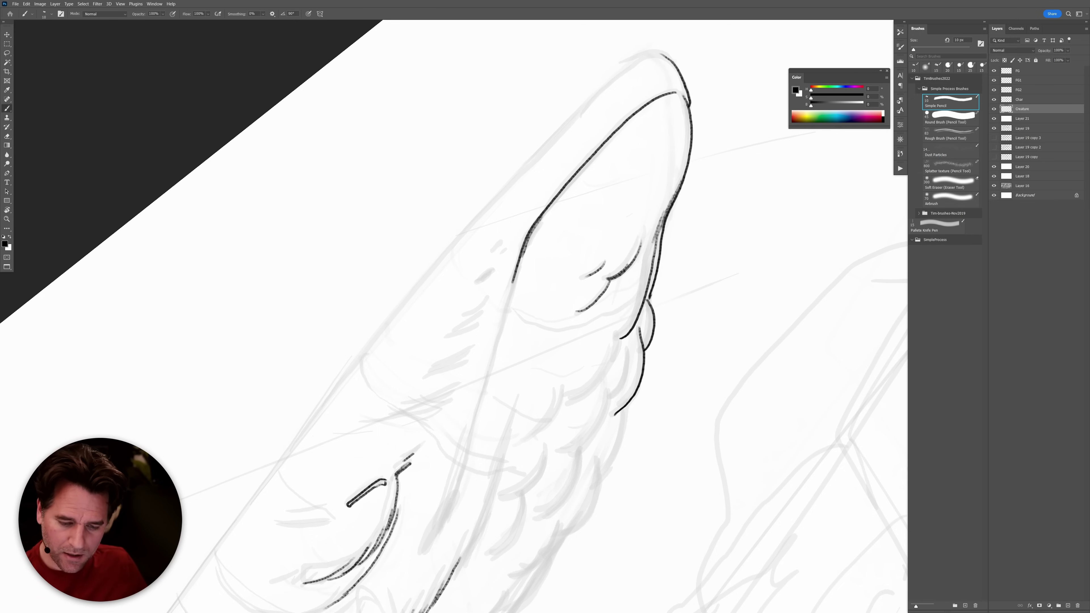
{"action": "left_click_drag", "start_coordinate": [655, 54], "coordinate": [572, 115]}
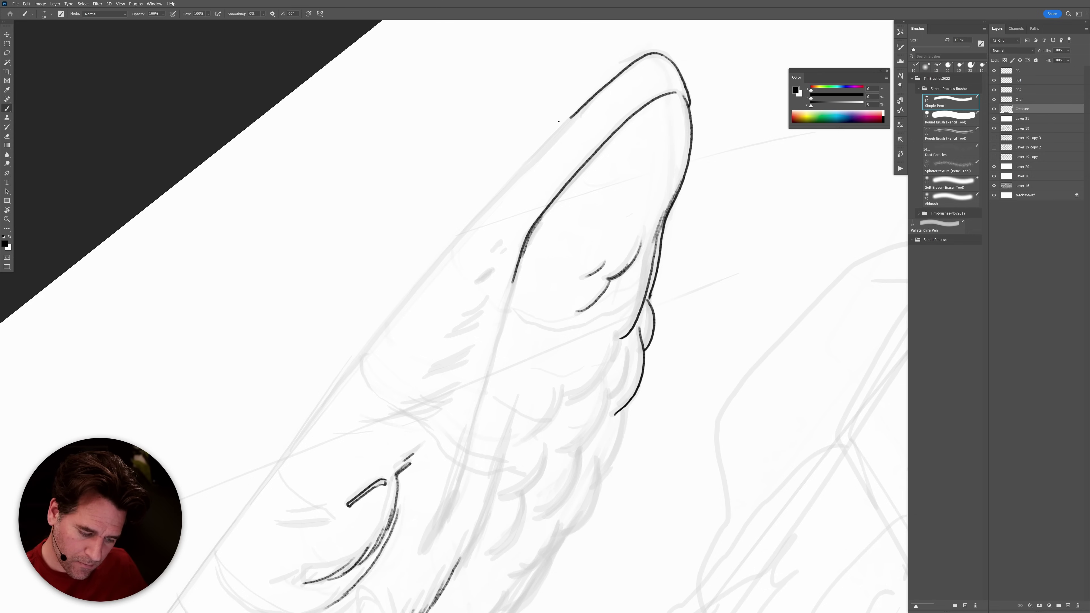
{"action": "left_click_drag", "start_coordinate": [214, 548], "coordinate": [539, 149]}
{"action": "key", "text": "e"}
{"action": "key", "text": "b"}
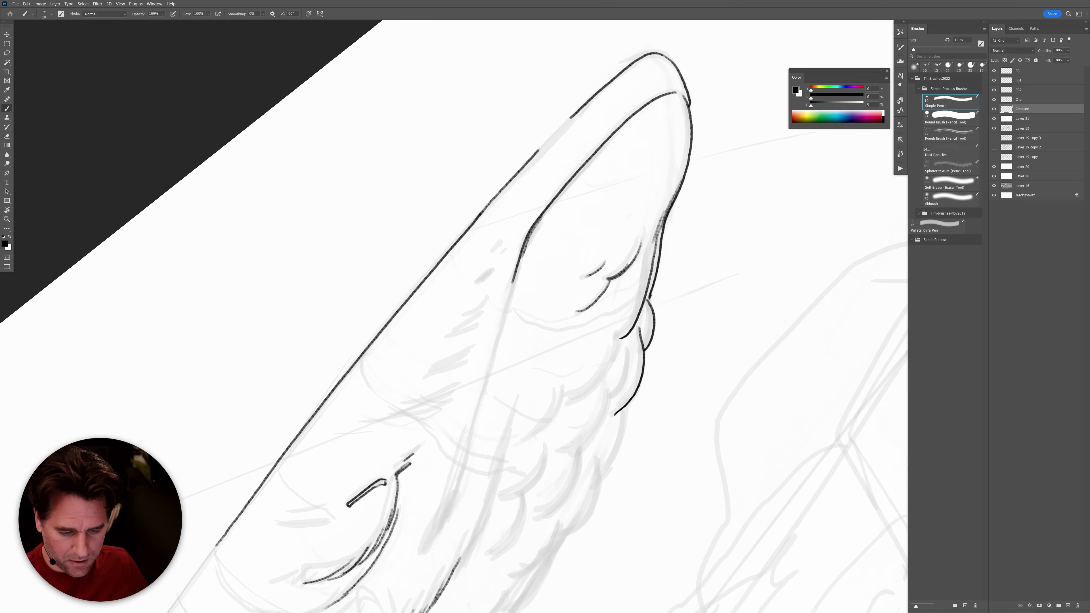
{"action": "left_click_drag", "start_coordinate": [569, 117], "coordinate": [584, 99]}
Extend the creature's top contour backward to the swordsman's raised hand and on behind it to his shoulder.
{"action": "left_click_drag", "start_coordinate": [444, 413], "coordinate": [701, 53]}
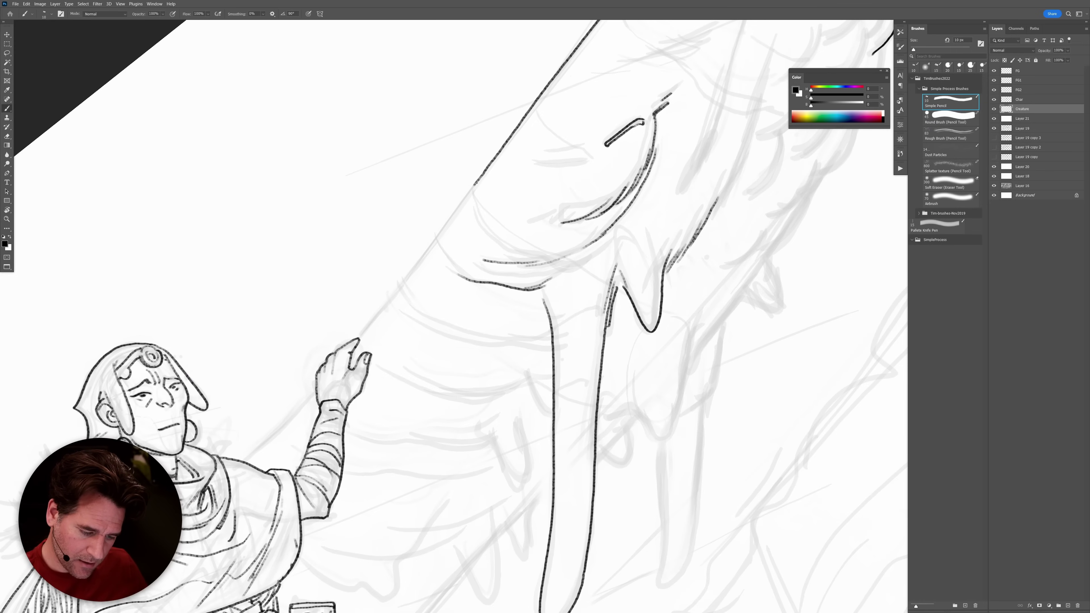
{"action": "left_click_drag", "start_coordinate": [476, 181], "coordinate": [398, 288]}
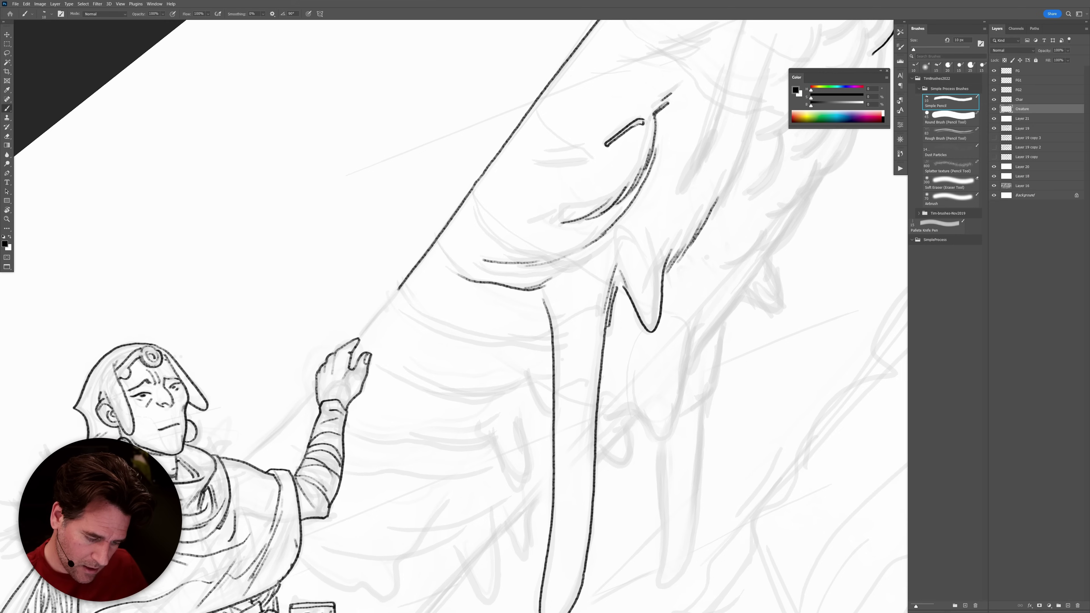
{"action": "left_click_drag", "start_coordinate": [387, 303], "coordinate": [370, 325]}
{"action": "mouse_move", "coordinate": [325, 471]}
{"action": "left_mouse_down"}
{"action": "mouse_move", "coordinate": [518, 245]}
{"action": "mouse_move", "coordinate": [450, 309]}
{"action": "left_mouse_up"}
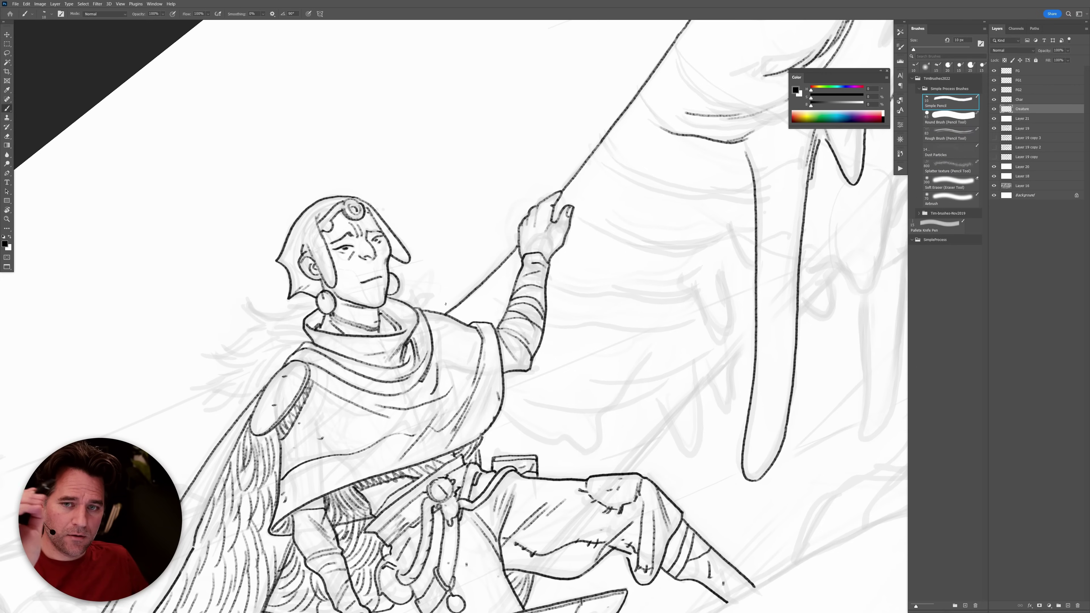
{"action": "left_click_drag", "start_coordinate": [446, 304], "coordinate": [332, 340]}
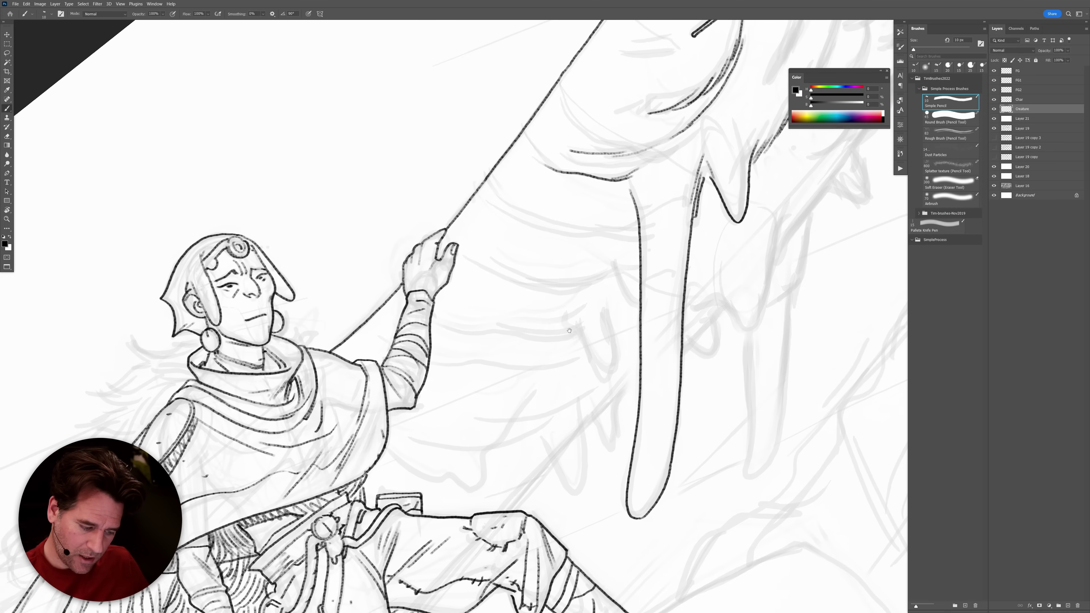
Select the Char layer and ink the wind-blown hair strands streaming behind the swordsman's neck and shoulder.
{"action": "left_click", "coordinate": [1010, 100]}
{"action": "left_click_drag", "start_coordinate": [324, 328], "coordinate": [625, 212]}
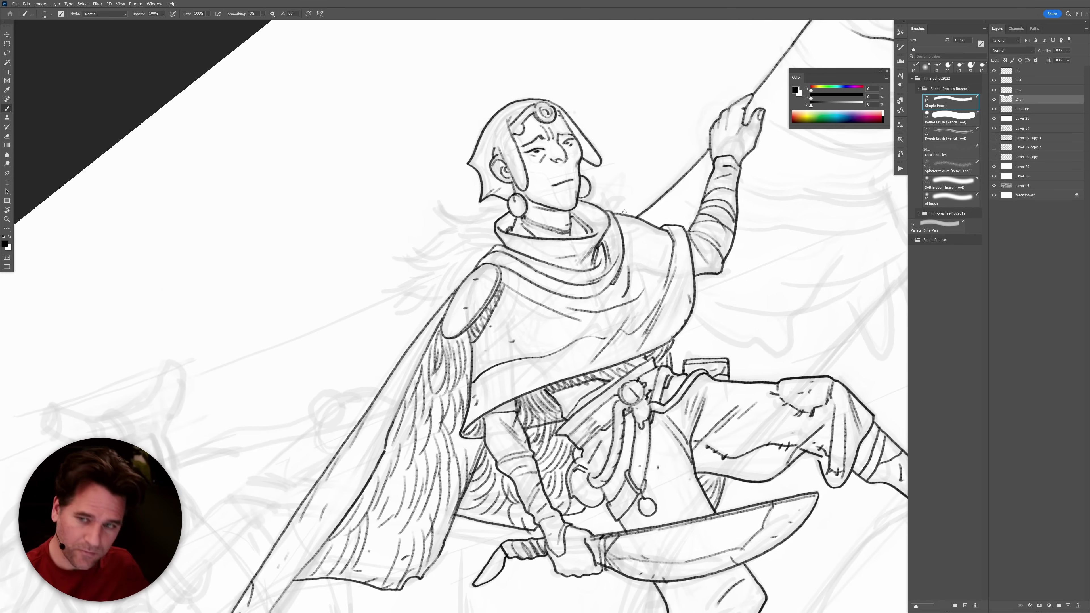
{"action": "left_click_drag", "start_coordinate": [549, 278], "coordinate": [702, 279]}
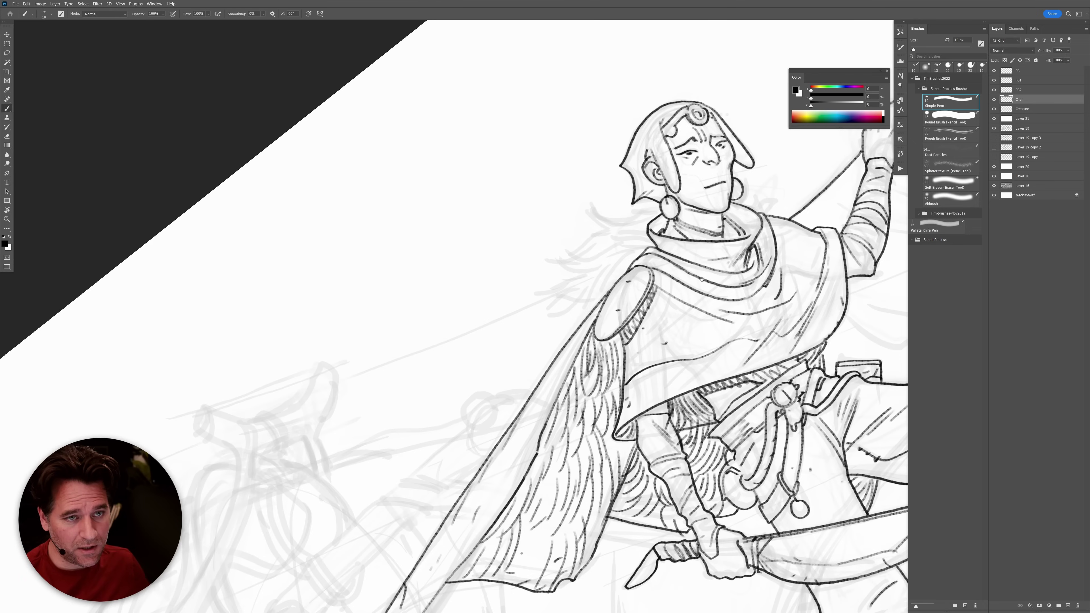
{"action": "mouse_move", "coordinate": [653, 243]}
{"action": "left_mouse_down"}
{"action": "mouse_move", "coordinate": [617, 232]}
{"action": "mouse_move", "coordinate": [639, 234]}
{"action": "mouse_move", "coordinate": [620, 233]}
{"action": "mouse_move", "coordinate": [645, 209]}
{"action": "mouse_move", "coordinate": [611, 223]}
{"action": "mouse_move", "coordinate": [594, 213]}
{"action": "mouse_move", "coordinate": [592, 236]}
{"action": "mouse_move", "coordinate": [575, 250]}
{"action": "mouse_move", "coordinate": [591, 259]}
{"action": "mouse_move", "coordinate": [565, 247]}
{"action": "mouse_move", "coordinate": [590, 256]}
{"action": "mouse_move", "coordinate": [574, 256]}
{"action": "mouse_move", "coordinate": [578, 272]}
{"action": "mouse_move", "coordinate": [562, 265]}
{"action": "mouse_move", "coordinate": [582, 268]}
{"action": "mouse_move", "coordinate": [569, 261]}
{"action": "mouse_move", "coordinate": [569, 279]}
{"action": "mouse_move", "coordinate": [547, 290]}
{"action": "mouse_move", "coordinate": [572, 294]}
{"action": "mouse_move", "coordinate": [554, 311]}
{"action": "mouse_move", "coordinate": [583, 296]}
{"action": "mouse_move", "coordinate": [556, 316]}
{"action": "left_mouse_up"}
{"action": "left_click_drag", "start_coordinate": [602, 274], "coordinate": [586, 306]}
{"action": "mouse_move", "coordinate": [615, 268]}
{"action": "left_mouse_down"}
{"action": "mouse_move", "coordinate": [598, 303]}
{"action": "mouse_move", "coordinate": [591, 281]}
{"action": "mouse_move", "coordinate": [565, 289]}
{"action": "left_mouse_up"}
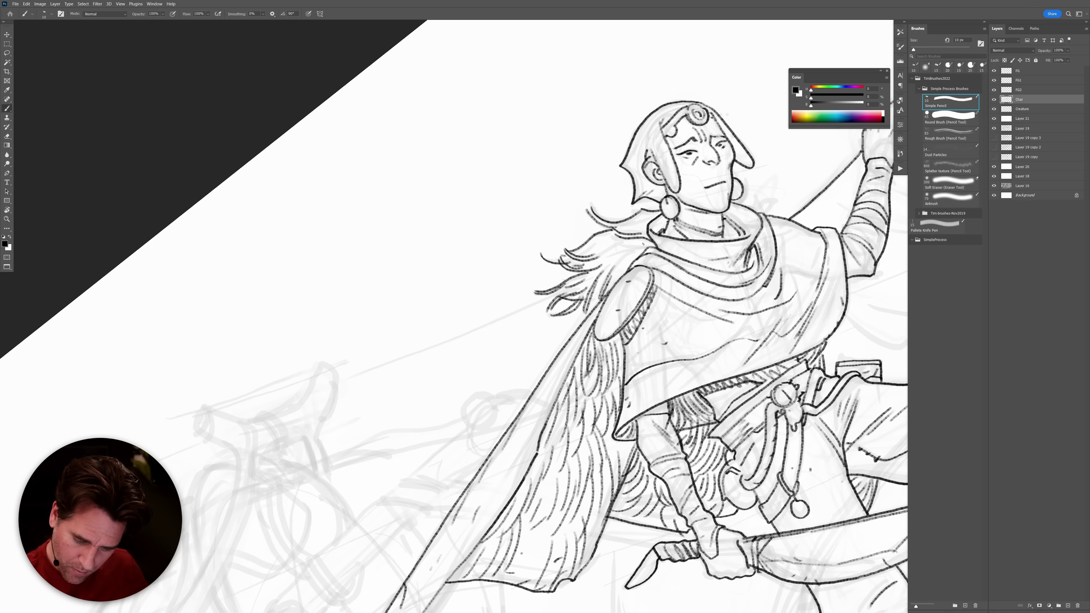
Add inner strand lines to the swordsman's hair and ink the small tufts beyond his chin and beside the earring.
{"action": "mouse_move", "coordinate": [636, 251]}
{"action": "left_mouse_down"}
{"action": "mouse_move", "coordinate": [612, 270]}
{"action": "mouse_move", "coordinate": [596, 253]}
{"action": "left_mouse_up"}
{"action": "left_click_drag", "start_coordinate": [640, 219], "coordinate": [624, 225]}
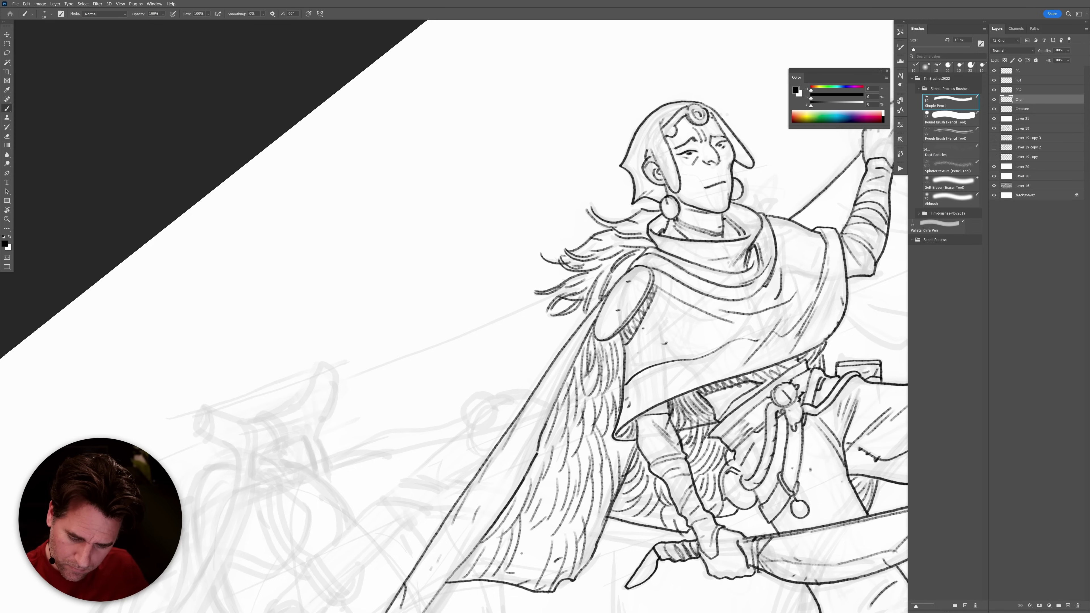
{"action": "left_click_drag", "start_coordinate": [748, 208], "coordinate": [753, 196]}
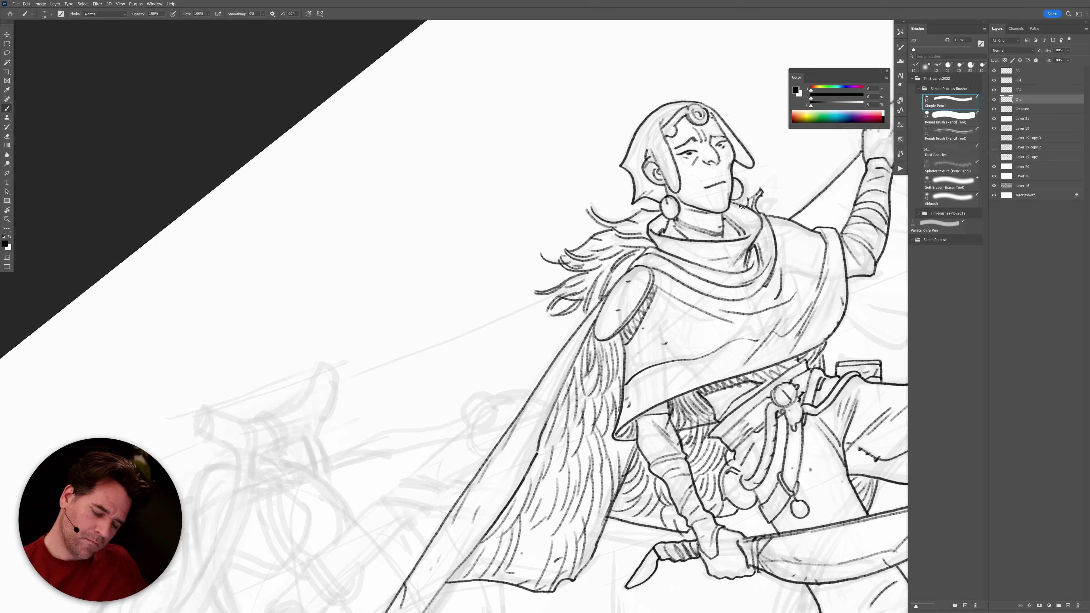
{"action": "left_click_drag", "start_coordinate": [638, 214], "coordinate": [620, 219]}
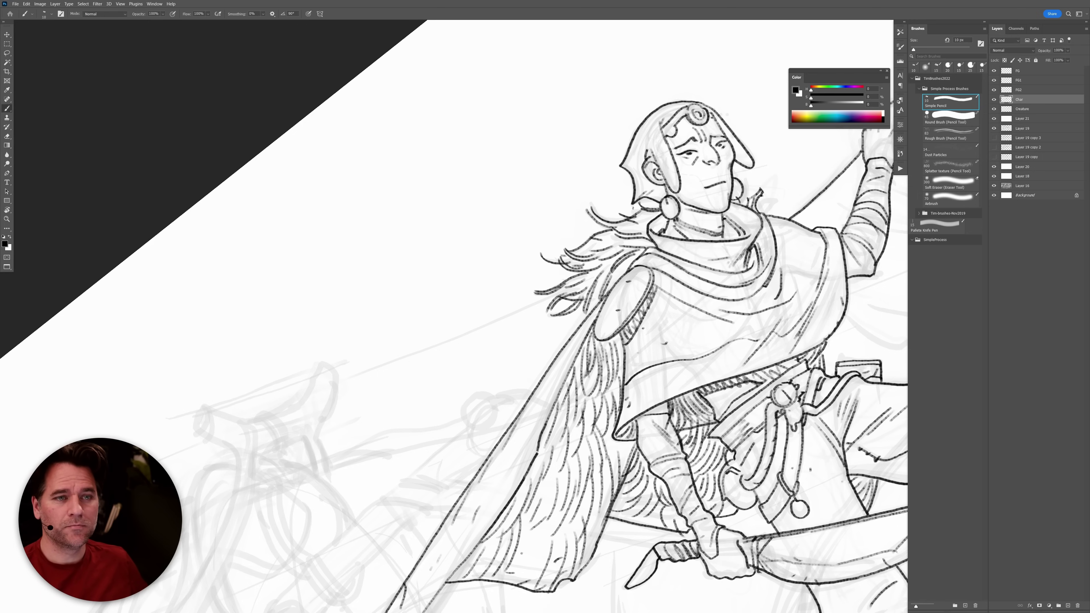
{"action": "key", "text": "Escape"}
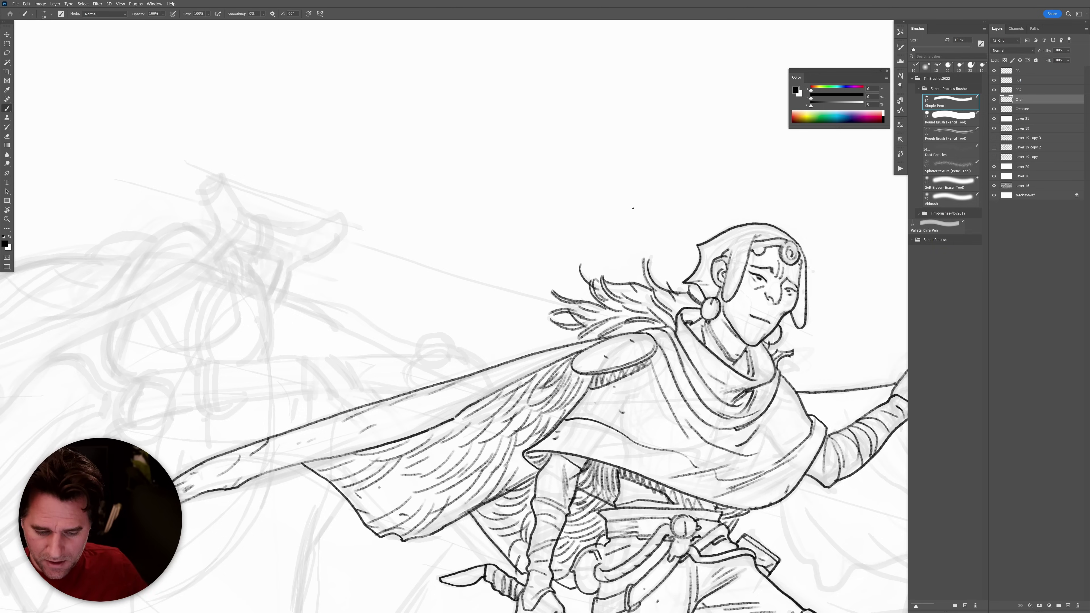
On the Creature layer, ink the remaining scalloped underside of the jaw back to and around the rear jaw spike.
{"action": "left_click", "coordinate": [821, 434], "text": "ctrl"}
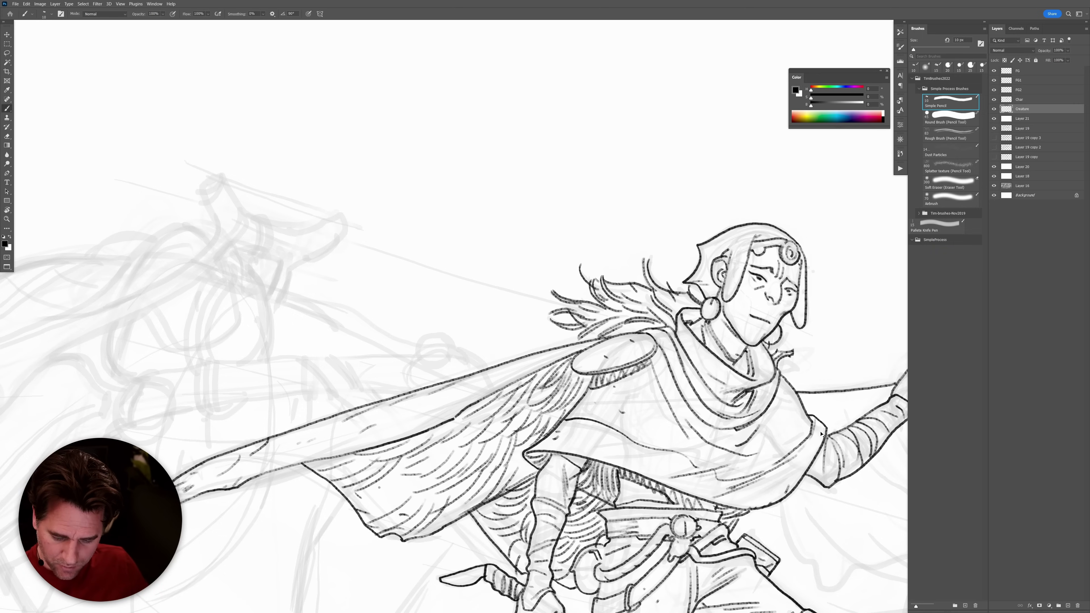
{"action": "scroll", "coordinate": [820, 435], "scroll_direction": "down", "scroll_amount": 5}
{"action": "scroll", "coordinate": [836, 324], "scroll_direction": "up", "scroll_amount": 4}
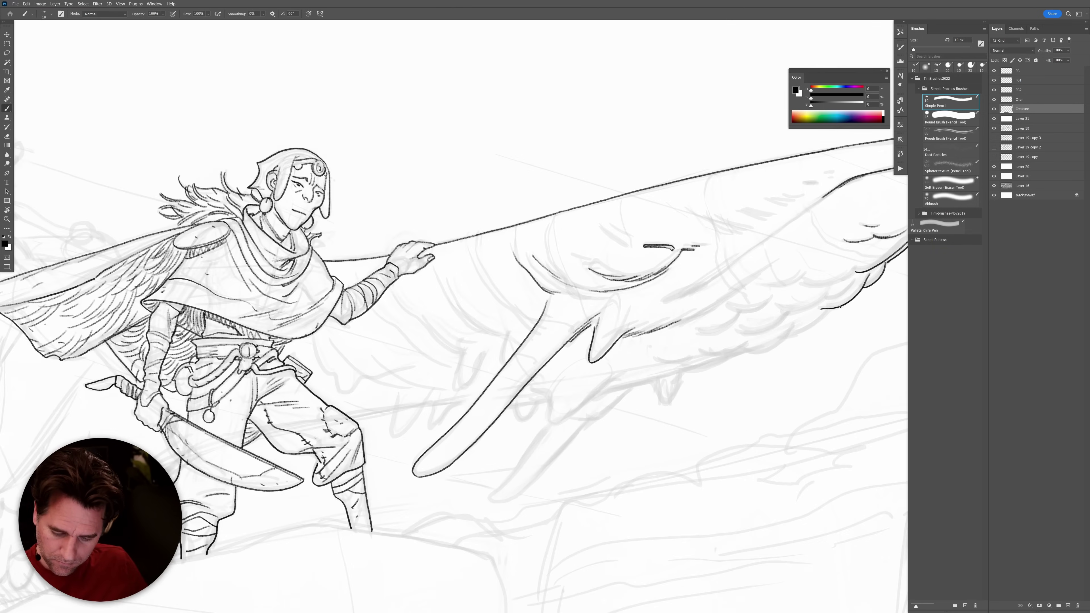
{"action": "scroll", "coordinate": [851, 309], "scroll_direction": "up", "scroll_amount": 3}
{"action": "key", "text": "r"}
{"action": "mouse_move", "coordinate": [711, 333]}
{"action": "left_mouse_down"}
{"action": "mouse_move", "coordinate": [803, 280]}
{"action": "mouse_move", "coordinate": [725, 142]}
{"action": "left_mouse_up"}
{"action": "key", "text": "b"}
{"action": "key", "text": "e"}
{"action": "left_click_drag", "start_coordinate": [566, 355], "coordinate": [565, 353]}
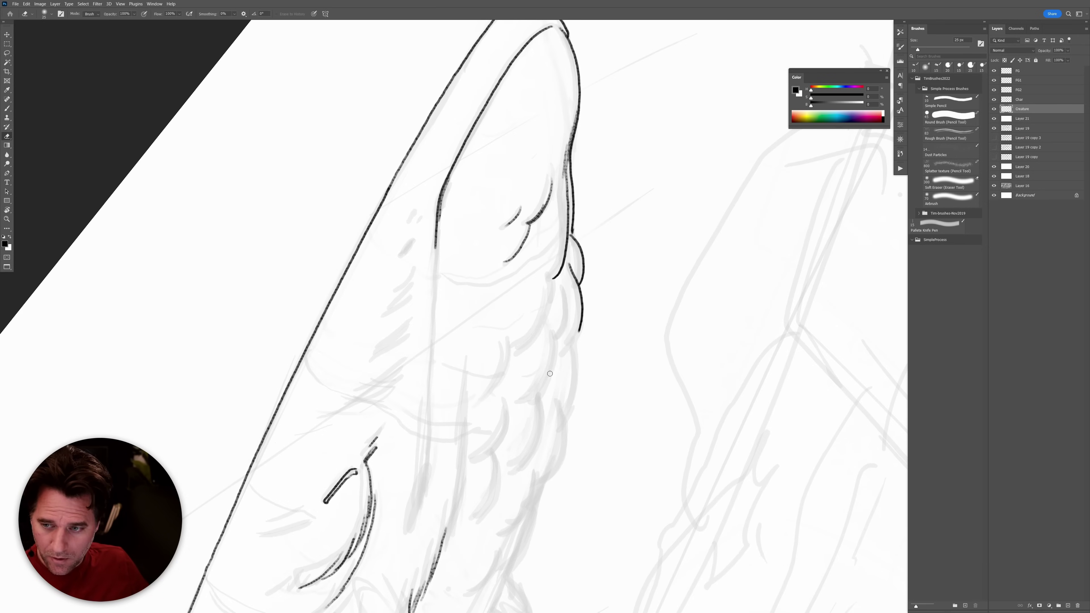
{"action": "key", "text": "b"}
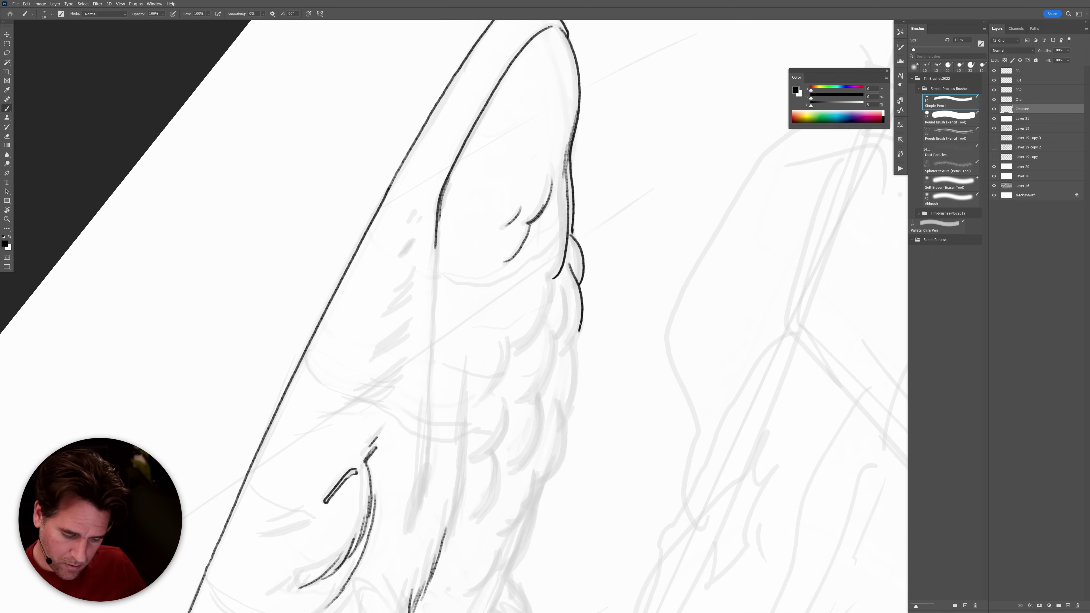
{"action": "mouse_move", "coordinate": [573, 346]}
{"action": "left_mouse_down"}
{"action": "mouse_move", "coordinate": [562, 460]}
{"action": "mouse_move", "coordinate": [514, 568]}
{"action": "mouse_move", "coordinate": [675, 219]}
{"action": "mouse_move", "coordinate": [631, 266]}
{"action": "mouse_move", "coordinate": [571, 411]}
{"action": "mouse_move", "coordinate": [568, 389]}
{"action": "mouse_move", "coordinate": [568, 468]}
{"action": "mouse_move", "coordinate": [560, 477]}
{"action": "mouse_move", "coordinate": [534, 455]}
{"action": "left_mouse_up"}
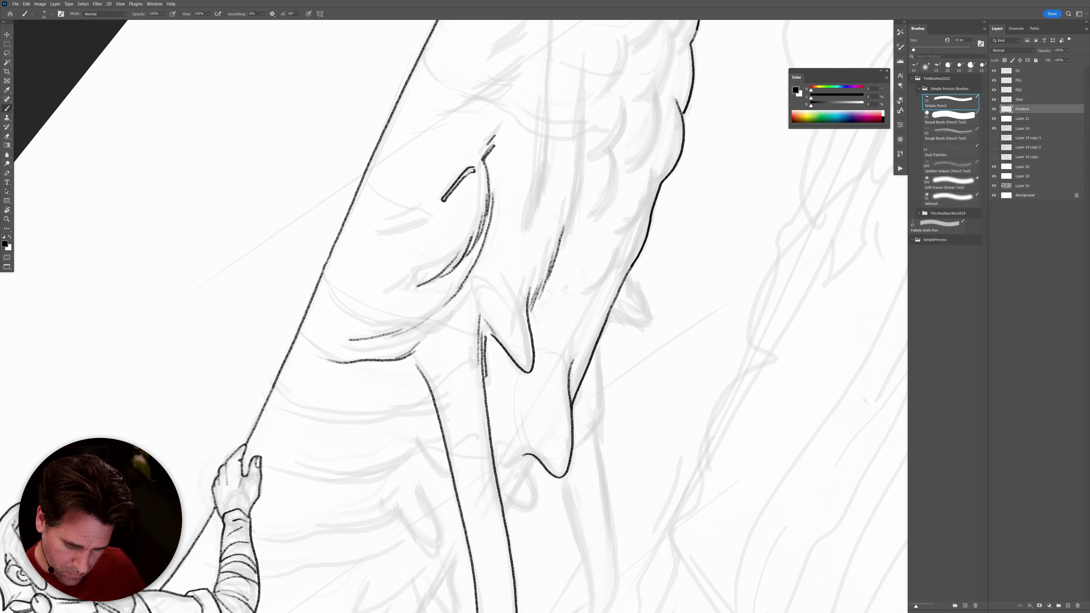
Outline the small pointed spike protruding from the far side of the creature's lower jaw.
{"action": "left_click_drag", "start_coordinate": [598, 343], "coordinate": [603, 405]}
{"action": "key", "text": "ctrl+z"}
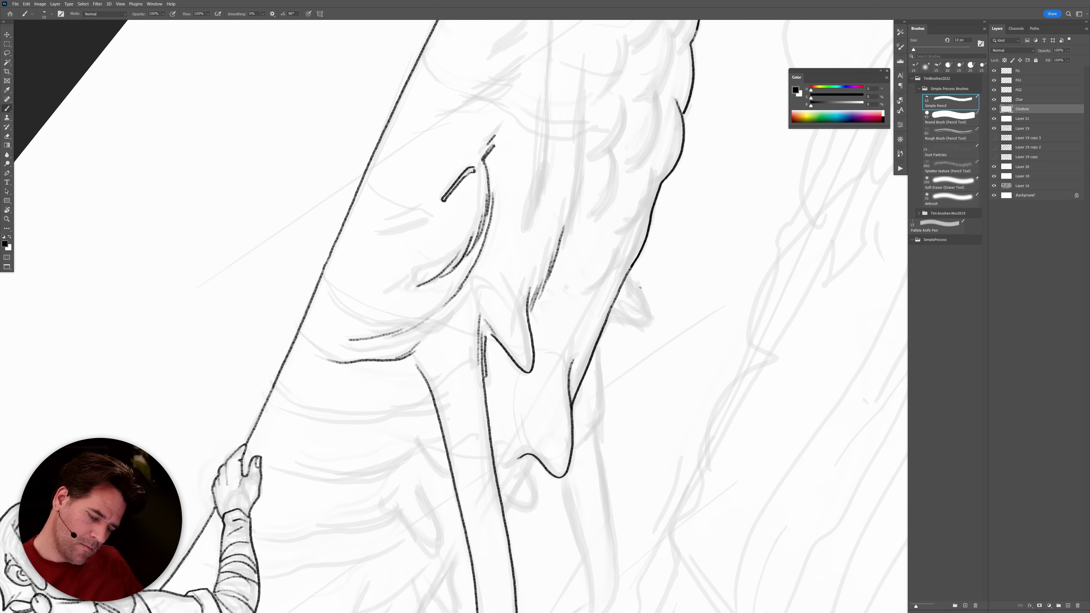
{"action": "mouse_move", "coordinate": [632, 281]}
{"action": "left_mouse_down"}
{"action": "mouse_move", "coordinate": [648, 316]}
{"action": "mouse_move", "coordinate": [637, 327]}
{"action": "mouse_move", "coordinate": [621, 319]}
{"action": "left_mouse_up"}
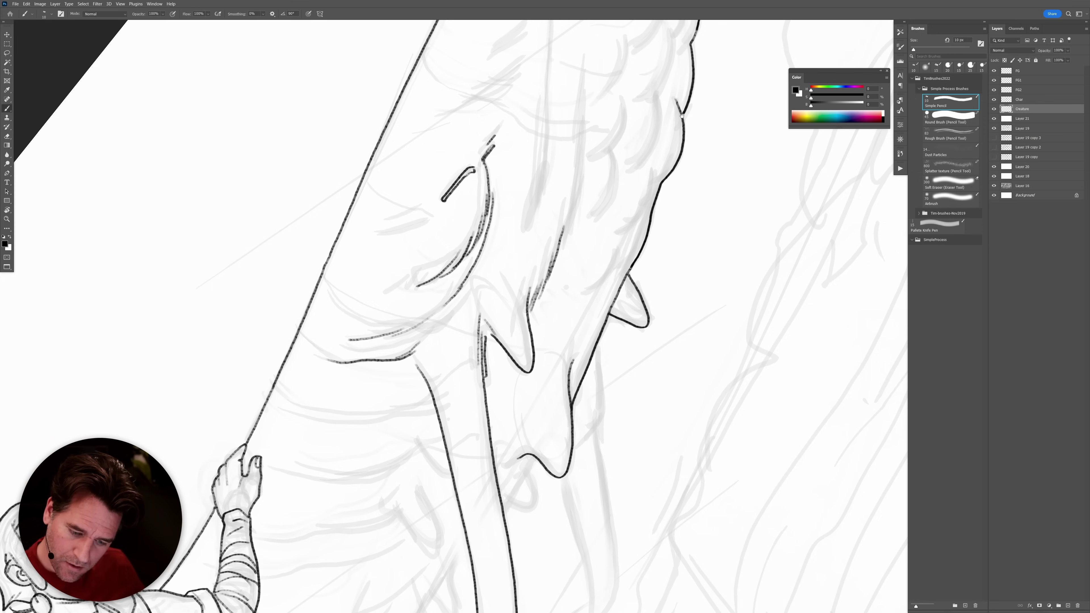
Ink the rows of overlapping curved folds inside the creature's throat, between the mouth and the scalloped jaw edge.
{"action": "left_click_drag", "start_coordinate": [658, 96], "coordinate": [641, 165]}
{"action": "left_click_drag", "start_coordinate": [693, 136], "coordinate": [727, 313]}
{"action": "mouse_move", "coordinate": [702, 148]}
{"action": "left_mouse_down"}
{"action": "mouse_move", "coordinate": [695, 194]}
{"action": "mouse_move", "coordinate": [674, 222]}
{"action": "mouse_move", "coordinate": [718, 176]}
{"action": "mouse_move", "coordinate": [714, 203]}
{"action": "mouse_move", "coordinate": [704, 245]}
{"action": "mouse_move", "coordinate": [677, 278]}
{"action": "mouse_move", "coordinate": [692, 287]}
{"action": "mouse_move", "coordinate": [685, 329]}
{"action": "mouse_move", "coordinate": [669, 342]}
{"action": "left_mouse_up"}
{"action": "mouse_move", "coordinate": [658, 273]}
{"action": "left_mouse_down"}
{"action": "mouse_move", "coordinate": [655, 310]}
{"action": "mouse_move", "coordinate": [634, 332]}
{"action": "mouse_move", "coordinate": [646, 335]}
{"action": "mouse_move", "coordinate": [646, 373]}
{"action": "mouse_move", "coordinate": [621, 401]}
{"action": "left_mouse_up"}
{"action": "mouse_move", "coordinate": [657, 208]}
{"action": "left_mouse_down"}
{"action": "mouse_move", "coordinate": [653, 251]}
{"action": "mouse_move", "coordinate": [626, 282]}
{"action": "left_mouse_up"}
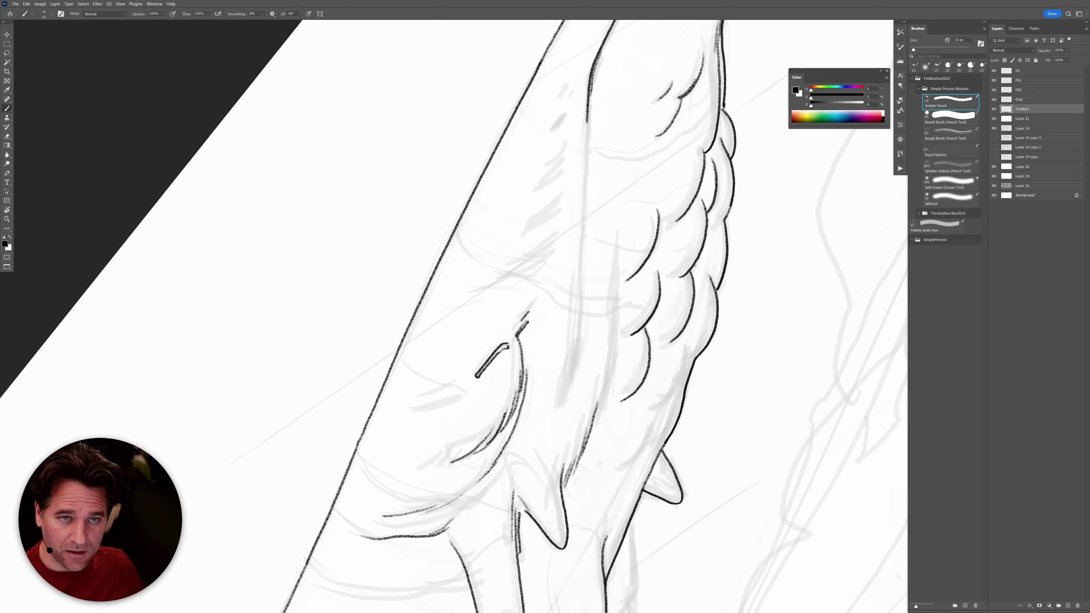
Erase the rough crease in front of the cheek spike and redraw it as one long curved fold along the jaw.
{"action": "key", "text": "e"}
{"action": "mouse_move", "coordinate": [595, 406]}
{"action": "left_mouse_down"}
{"action": "mouse_move", "coordinate": [566, 491]}
{"action": "mouse_move", "coordinate": [562, 467]}
{"action": "left_mouse_up"}
{"action": "key", "text": "b"}
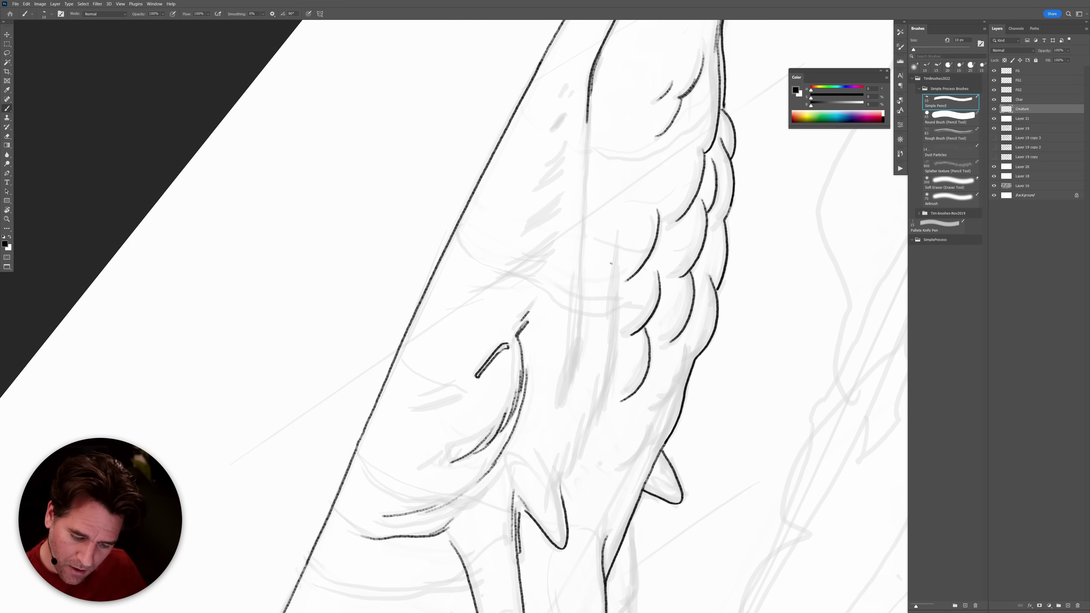
{"action": "mouse_move", "coordinate": [616, 251]}
{"action": "left_mouse_down"}
{"action": "mouse_move", "coordinate": [603, 398]}
{"action": "mouse_move", "coordinate": [564, 501]}
{"action": "mouse_move", "coordinate": [565, 464]}
{"action": "left_mouse_up"}
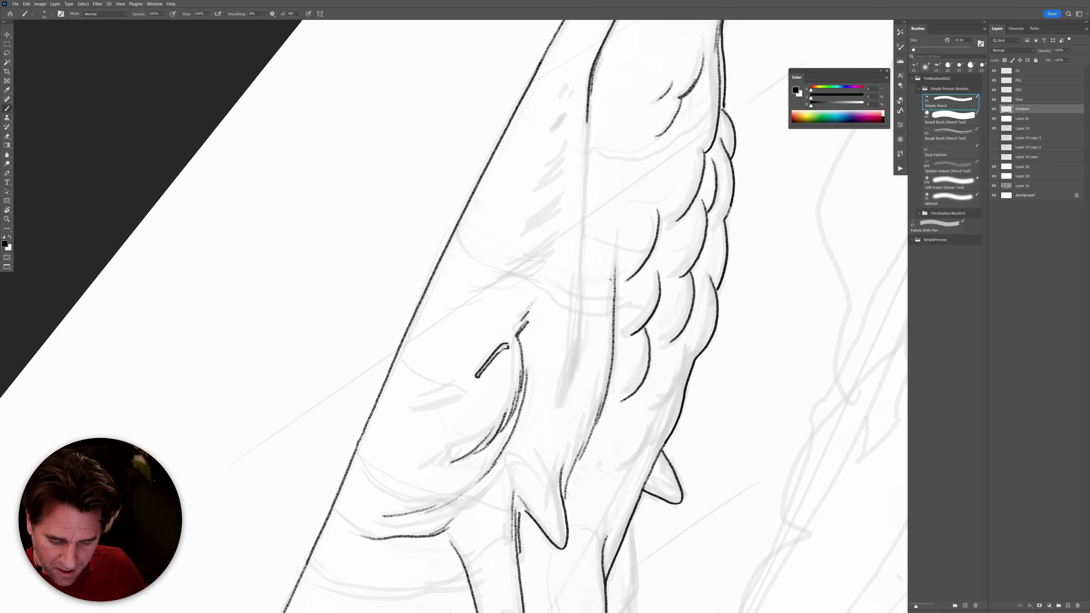
Ink the creature's mouth line from its front section back to the mouth corner and thicken the corner end.
{"action": "mouse_move", "coordinate": [571, 365]}
{"action": "left_mouse_down"}
{"action": "mouse_move", "coordinate": [559, 407]}
{"action": "mouse_move", "coordinate": [570, 365]}
{"action": "mouse_move", "coordinate": [558, 402]}
{"action": "mouse_move", "coordinate": [573, 363]}
{"action": "left_mouse_up"}
{"action": "key", "text": "ctrl+z"}
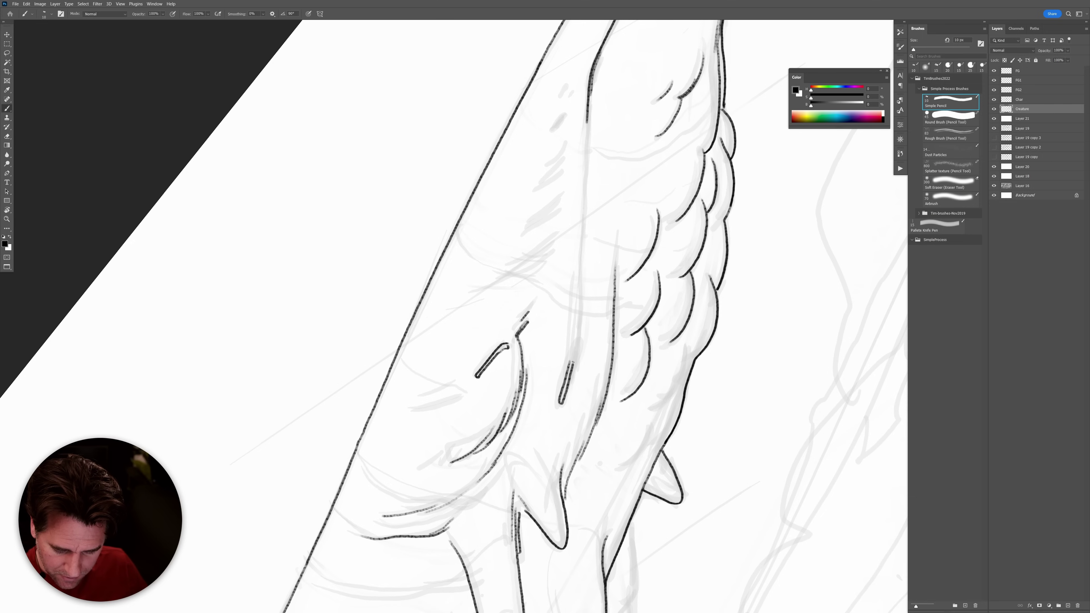
{"action": "left_click_drag", "start_coordinate": [587, 115], "coordinate": [573, 343]}
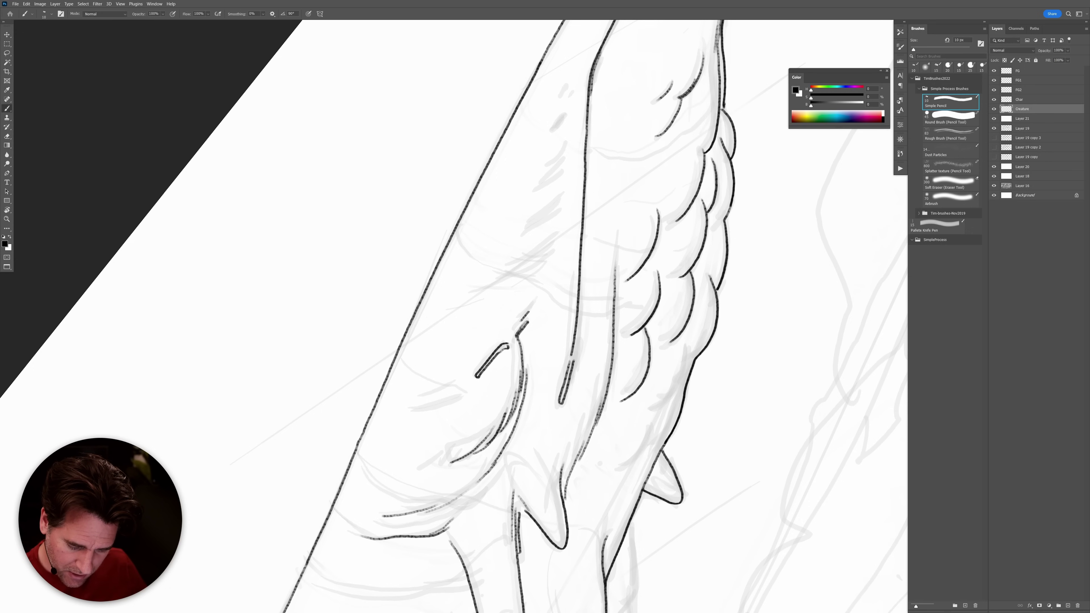
{"action": "left_click_drag", "start_coordinate": [574, 284], "coordinate": [555, 410]}
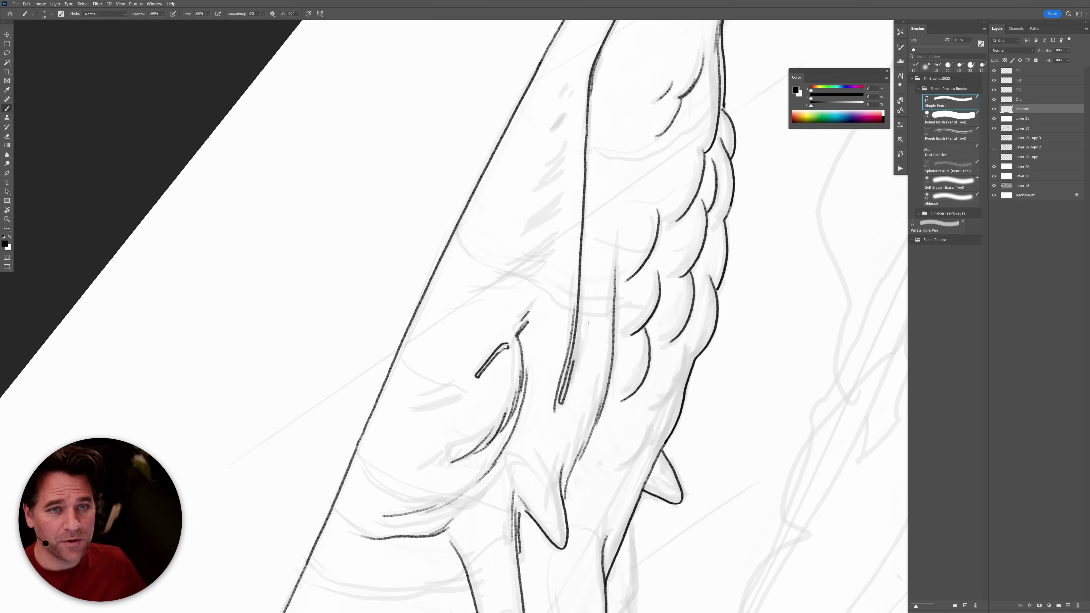
{"action": "key", "text": "ctrl+z"}
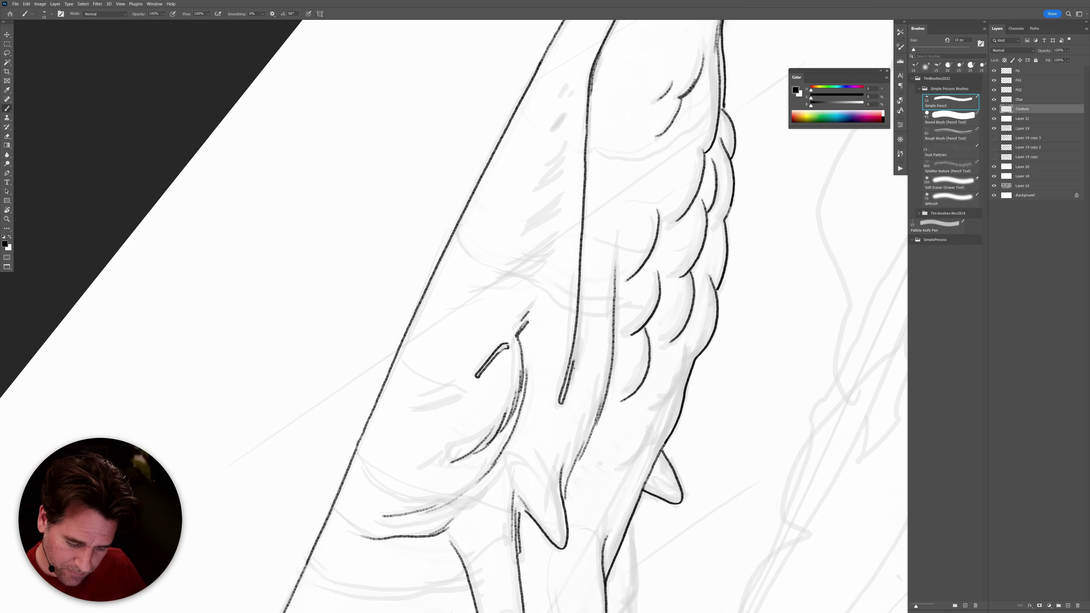
{"action": "left_click_drag", "start_coordinate": [560, 401], "coordinate": [576, 338]}
Ink short hatched wrinkles along the upper snout above the mouth line, undoing the foremost small mark.
{"action": "key", "text": "Escape"}
{"action": "left_click_drag", "start_coordinate": [721, 284], "coordinate": [612, 313]}
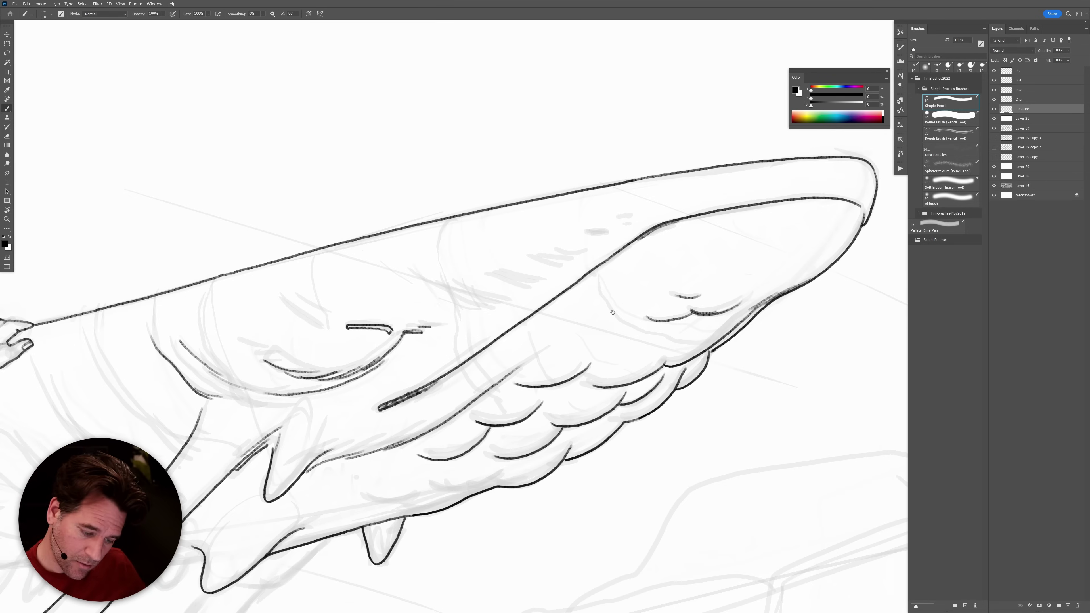
{"action": "mouse_move", "coordinate": [442, 287]}
{"action": "left_mouse_down"}
{"action": "mouse_move", "coordinate": [501, 307]}
{"action": "mouse_move", "coordinate": [565, 269]}
{"action": "left_mouse_up"}
{"action": "key", "text": "ctrl+z"}
{"action": "left_click_drag", "start_coordinate": [539, 254], "coordinate": [571, 263]}
{"action": "mouse_move", "coordinate": [585, 234]}
{"action": "left_mouse_down"}
{"action": "mouse_move", "coordinate": [611, 234]}
{"action": "mouse_move", "coordinate": [629, 218]}
{"action": "left_mouse_up"}
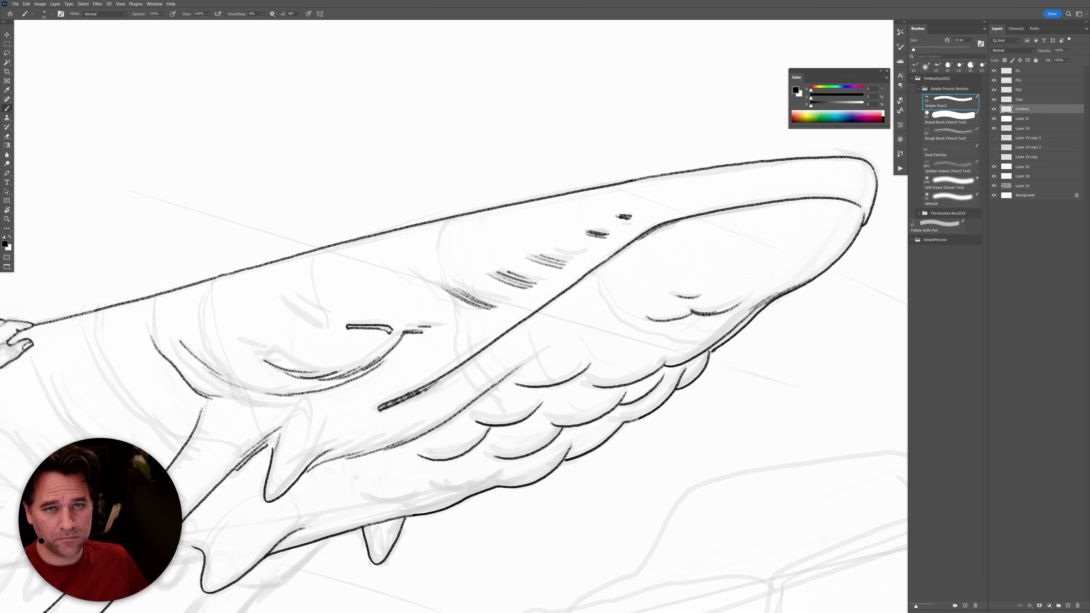
{"action": "key", "text": "ctrl+z"}
{"action": "key", "text": "ctrl+z"}
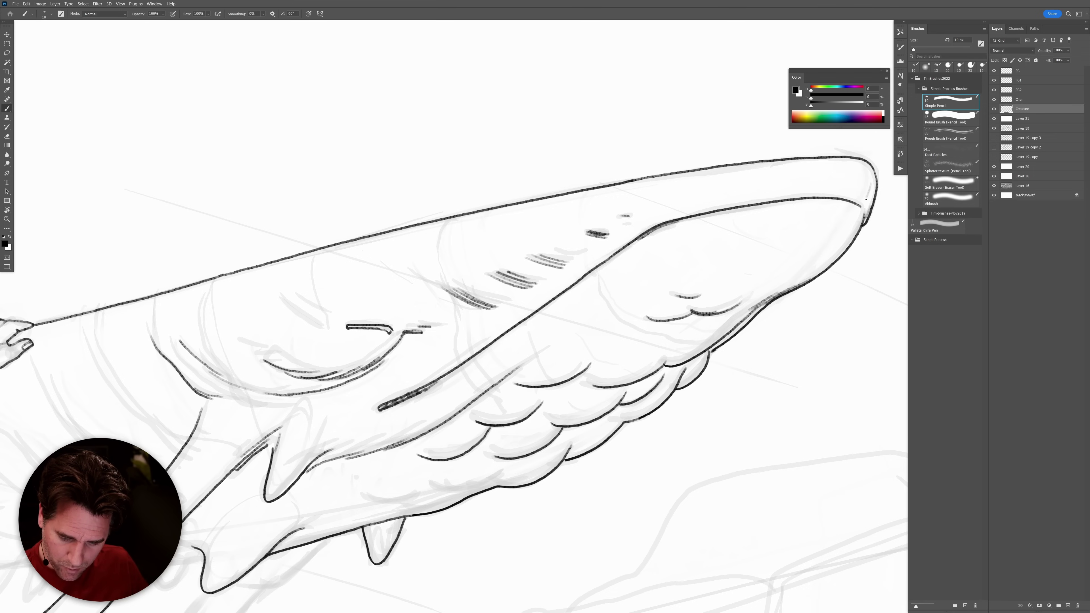
Add a curved plane line across the snout tip and scatter short creases and specks over the chin.
{"action": "mouse_move", "coordinate": [845, 156]}
{"action": "left_mouse_down"}
{"action": "mouse_move", "coordinate": [837, 193]}
{"action": "mouse_move", "coordinate": [816, 199]}
{"action": "left_mouse_up"}
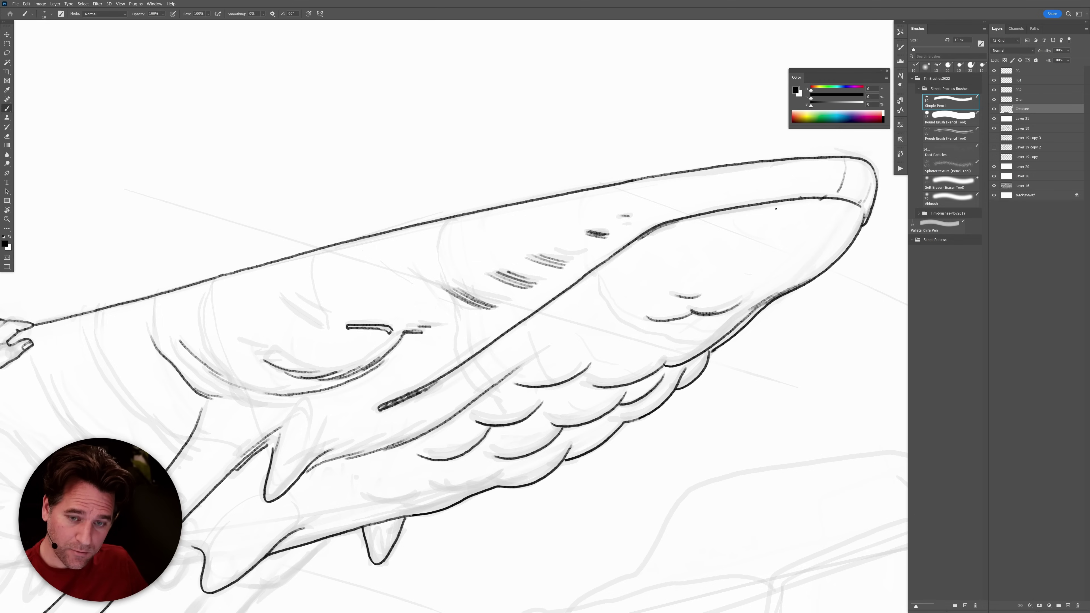
{"action": "left_click_drag", "start_coordinate": [825, 251], "coordinate": [802, 284]}
{"action": "left_click_drag", "start_coordinate": [828, 237], "coordinate": [774, 278]}
{"action": "left_click_drag", "start_coordinate": [795, 208], "coordinate": [790, 219]}
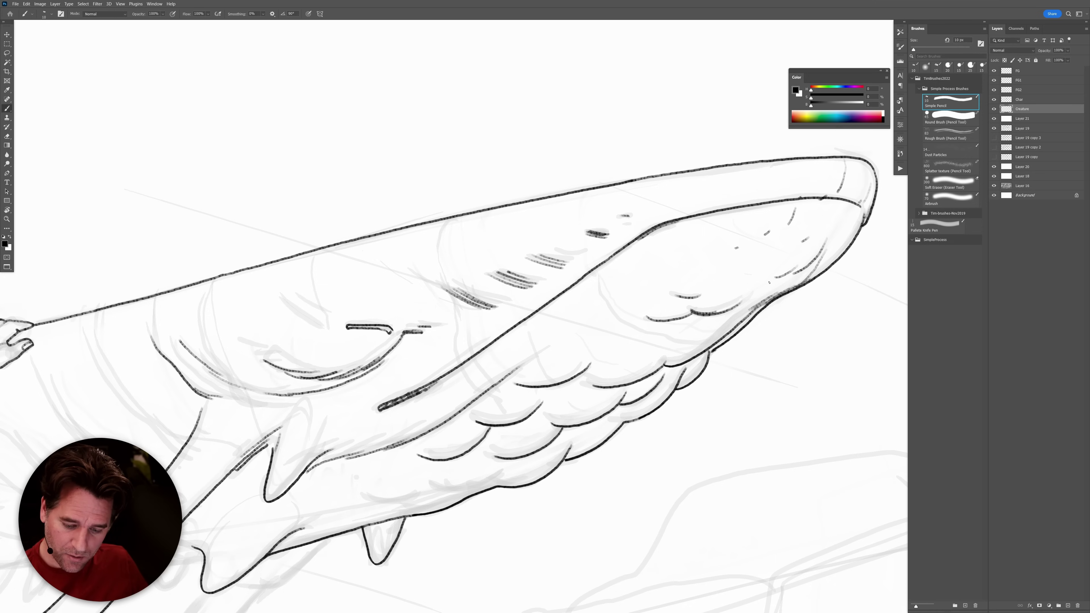
{"action": "left_click_drag", "start_coordinate": [749, 285], "coordinate": [740, 294]}
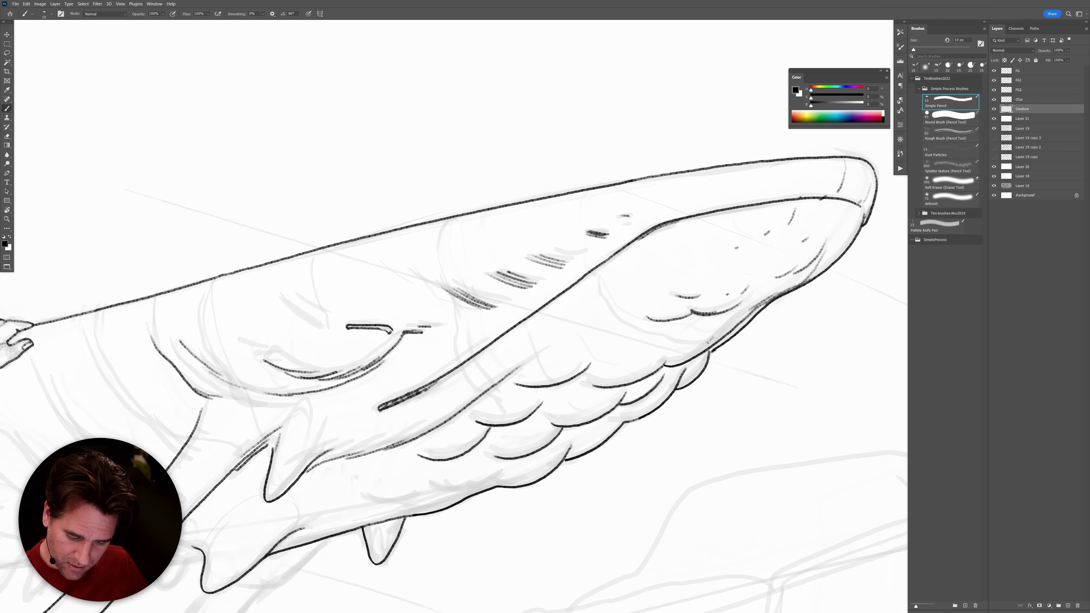
Undo the recent short creases and specks on the chin and lower jaw plates, leaving the two main chin creases.
{"action": "mouse_move", "coordinate": [677, 351]}
{"action": "left_mouse_down"}
{"action": "mouse_move", "coordinate": [645, 350]}
{"action": "mouse_move", "coordinate": [620, 367]}
{"action": "mouse_move", "coordinate": [610, 336]}
{"action": "left_mouse_up"}
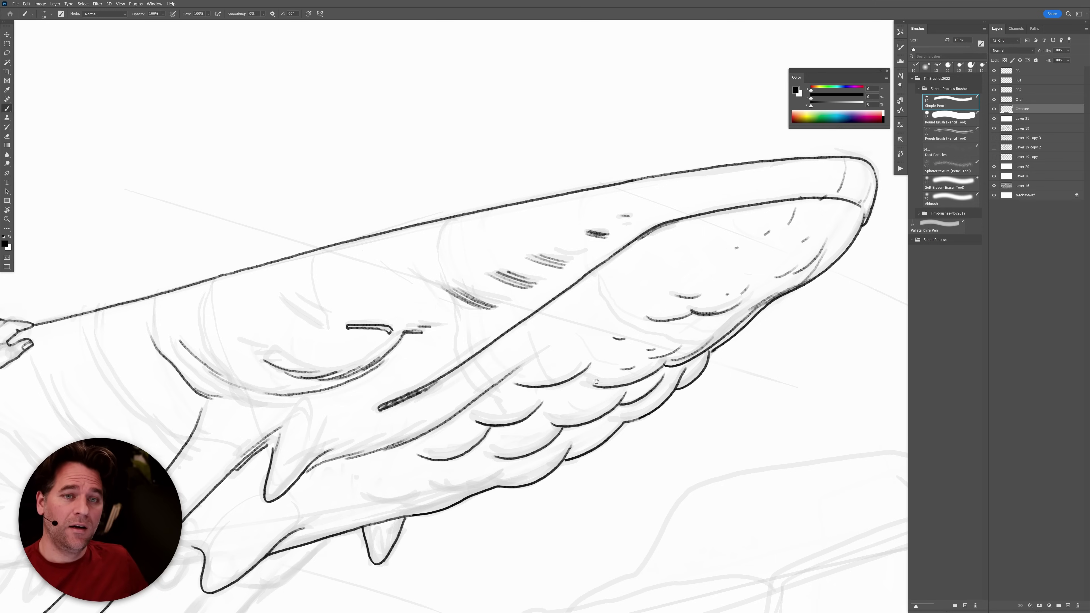
{"action": "scroll", "coordinate": [596, 381], "scroll_direction": "up", "scroll_amount": 2}
{"action": "scroll", "coordinate": [596, 381], "scroll_direction": "down", "scroll_amount": 2}
{"action": "key", "text": "ctrl+z"}
{"action": "key", "text": "ctrl+z"}
{"action": "key", "text": "ctrl+z"}
{"action": "key", "text": "ctrl+z"}
{"action": "key", "text": "ctrl+z"}
{"action": "key", "text": "ctrl+z"}
{"action": "key", "text": "ctrl+z"}
{"action": "key", "text": "ctrl+z"}
{"action": "key", "text": "ctrl+z"}
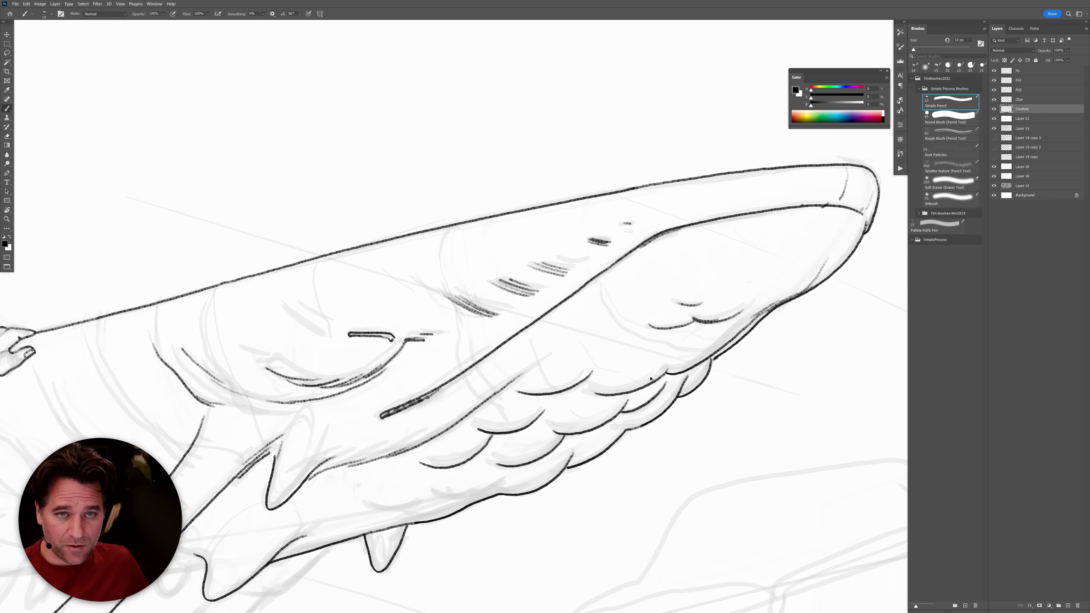
{"action": "key", "text": "ctrl+z"}
Ink the far tusk behind the front one and the small pointed spikes along the creature's underside toward the swordsman.
{"action": "mouse_move", "coordinate": [382, 507]}
{"action": "left_mouse_down"}
{"action": "mouse_move", "coordinate": [462, 435]}
{"action": "mouse_move", "coordinate": [729, 338]}
{"action": "mouse_move", "coordinate": [776, 271]}
{"action": "left_mouse_up"}
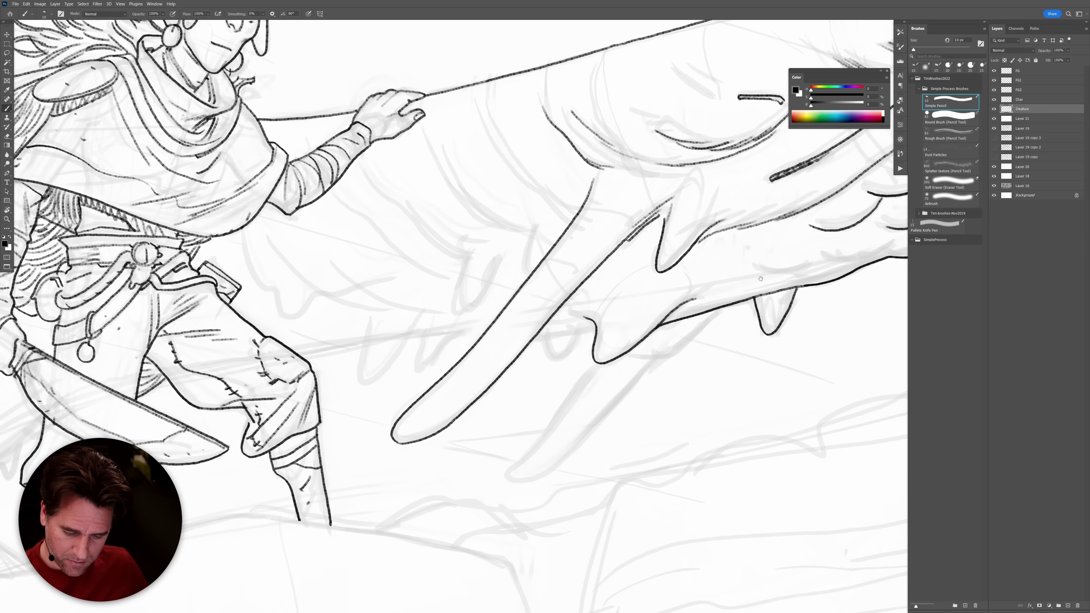
{"action": "mouse_move", "coordinate": [726, 305]}
{"action": "left_mouse_down"}
{"action": "mouse_move", "coordinate": [679, 354]}
{"action": "mouse_move", "coordinate": [643, 362]}
{"action": "mouse_move", "coordinate": [610, 413]}
{"action": "mouse_move", "coordinate": [551, 464]}
{"action": "mouse_move", "coordinate": [508, 480]}
{"action": "mouse_move", "coordinate": [592, 366]}
{"action": "left_mouse_up"}
{"action": "mouse_move", "coordinate": [595, 328]}
{"action": "left_mouse_down"}
{"action": "mouse_move", "coordinate": [537, 339]}
{"action": "mouse_move", "coordinate": [571, 344]}
{"action": "mouse_move", "coordinate": [551, 358]}
{"action": "mouse_move", "coordinate": [542, 342]}
{"action": "mouse_move", "coordinate": [530, 408]}
{"action": "mouse_move", "coordinate": [616, 406]}
{"action": "mouse_move", "coordinate": [673, 372]}
{"action": "left_mouse_up"}
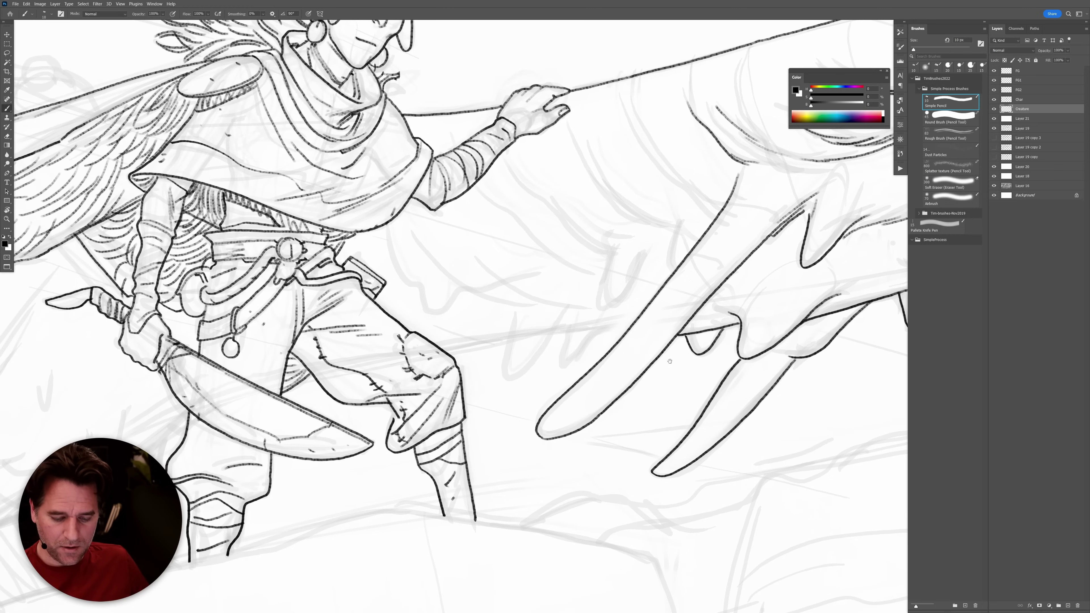
{"action": "mouse_move", "coordinate": [632, 325]}
{"action": "left_mouse_down"}
{"action": "mouse_move", "coordinate": [562, 364]}
{"action": "mouse_move", "coordinate": [566, 329]}
{"action": "left_mouse_up"}
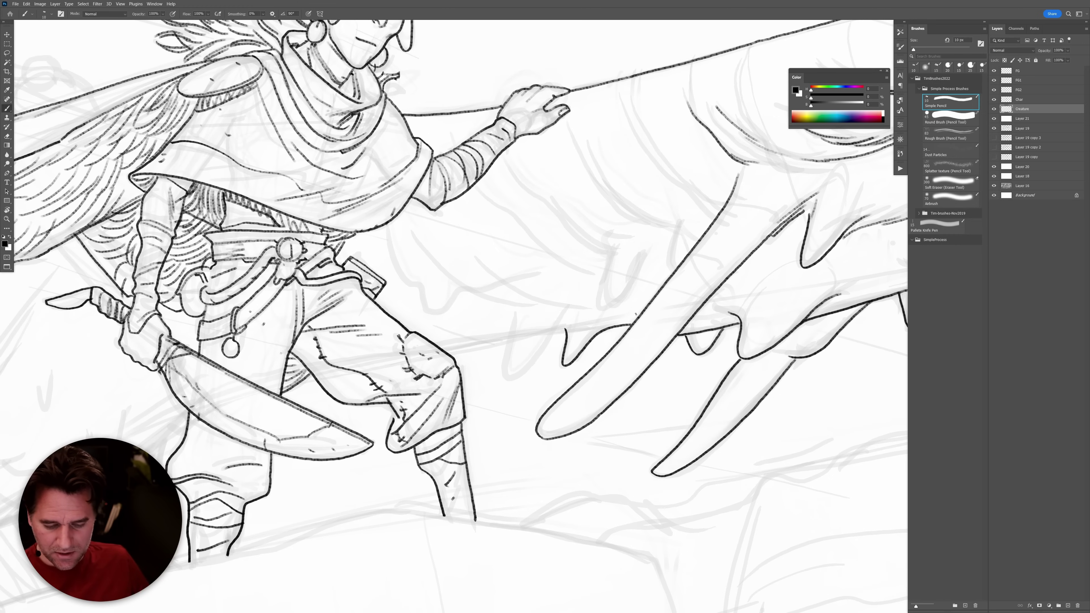
{"action": "mouse_move", "coordinate": [571, 308]}
{"action": "left_mouse_down"}
{"action": "mouse_move", "coordinate": [529, 370]}
{"action": "mouse_move", "coordinate": [504, 380]}
{"action": "mouse_move", "coordinate": [513, 313]}
{"action": "mouse_move", "coordinate": [566, 329]}
{"action": "mouse_move", "coordinate": [627, 318]}
{"action": "left_mouse_up"}
Ink the curved skin folds along the creature's neck, working from behind the front tusk back toward the swordsman's hand.
{"action": "left_click_drag", "start_coordinate": [677, 226], "coordinate": [670, 269]}
{"action": "left_click_drag", "start_coordinate": [636, 138], "coordinate": [706, 215]}
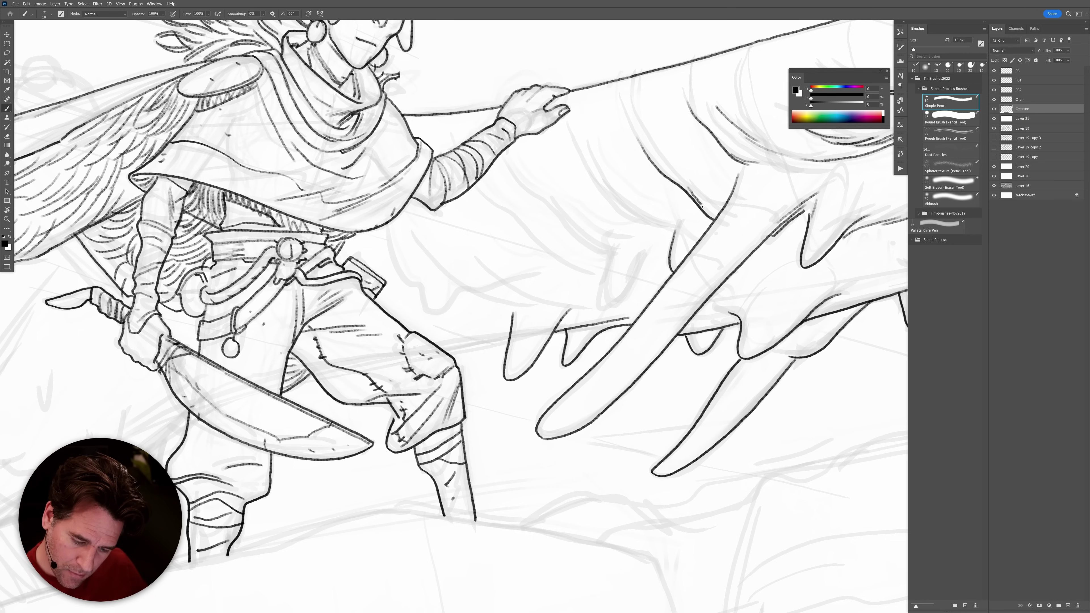
{"action": "mouse_move", "coordinate": [564, 126]}
{"action": "left_mouse_down"}
{"action": "mouse_move", "coordinate": [602, 193]}
{"action": "mouse_move", "coordinate": [666, 235]}
{"action": "left_mouse_up"}
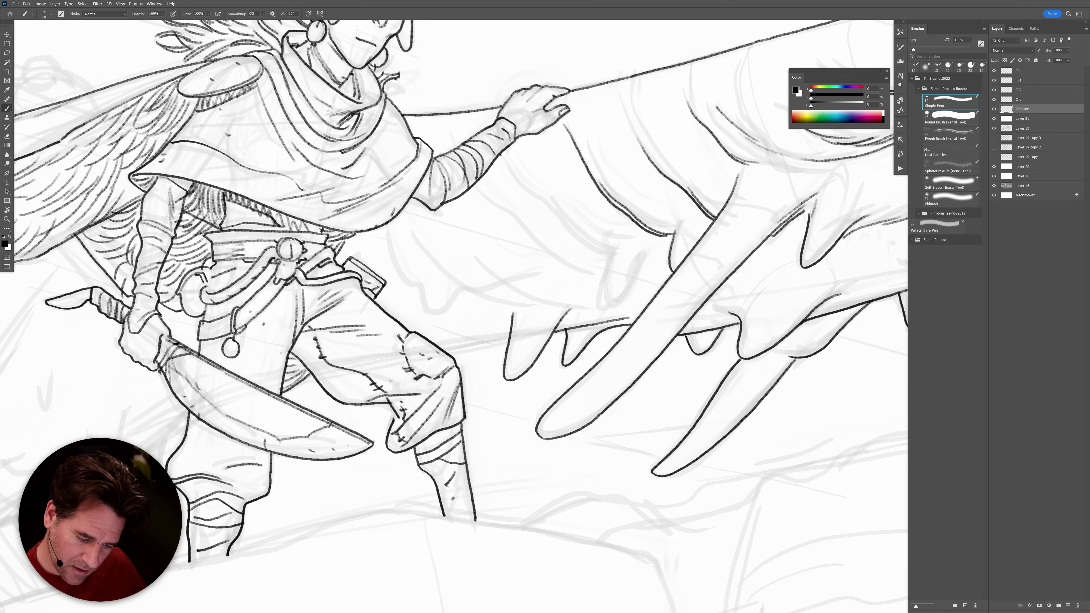
{"action": "mouse_move", "coordinate": [505, 164]}
{"action": "left_mouse_down"}
{"action": "mouse_move", "coordinate": [592, 255]}
{"action": "mouse_move", "coordinate": [609, 256]}
{"action": "mouse_move", "coordinate": [581, 242]}
{"action": "mouse_move", "coordinate": [611, 259]}
{"action": "left_mouse_up"}
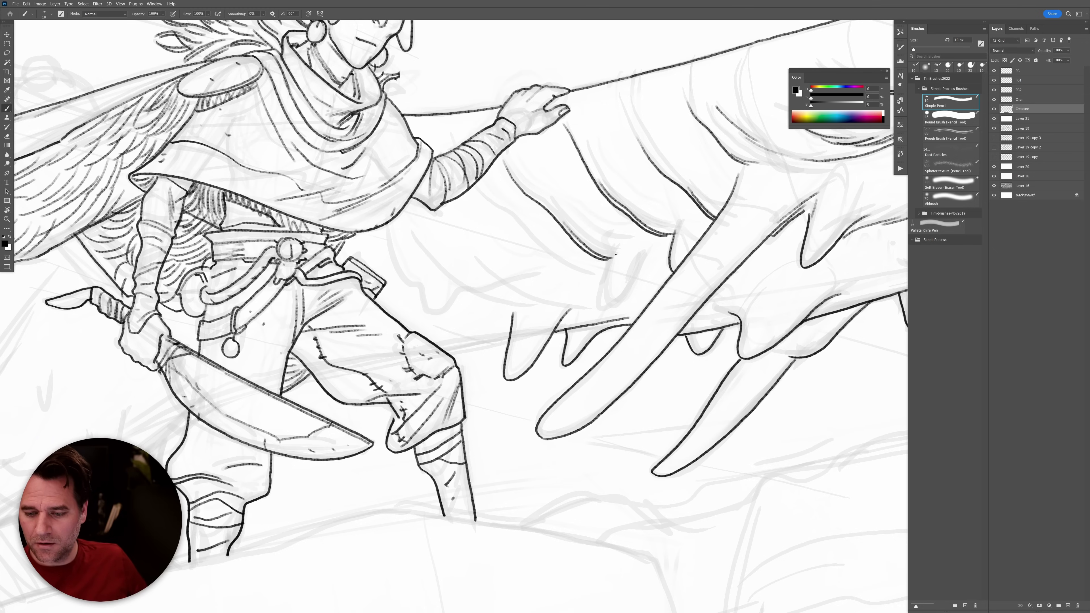
{"action": "left_click_drag", "start_coordinate": [611, 259], "coordinate": [618, 302]}
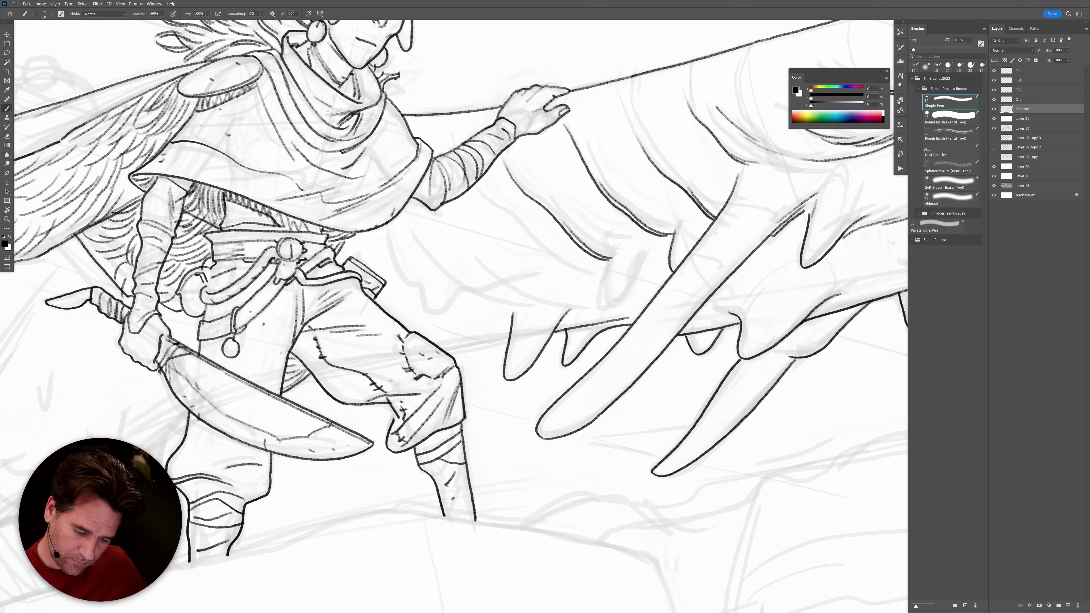
{"action": "key", "text": "ctrl+z"}
{"action": "mouse_move", "coordinate": [606, 260]}
{"action": "left_mouse_down"}
{"action": "mouse_move", "coordinate": [610, 297]}
{"action": "mouse_move", "coordinate": [622, 302]}
{"action": "mouse_move", "coordinate": [647, 248]}
{"action": "left_mouse_up"}
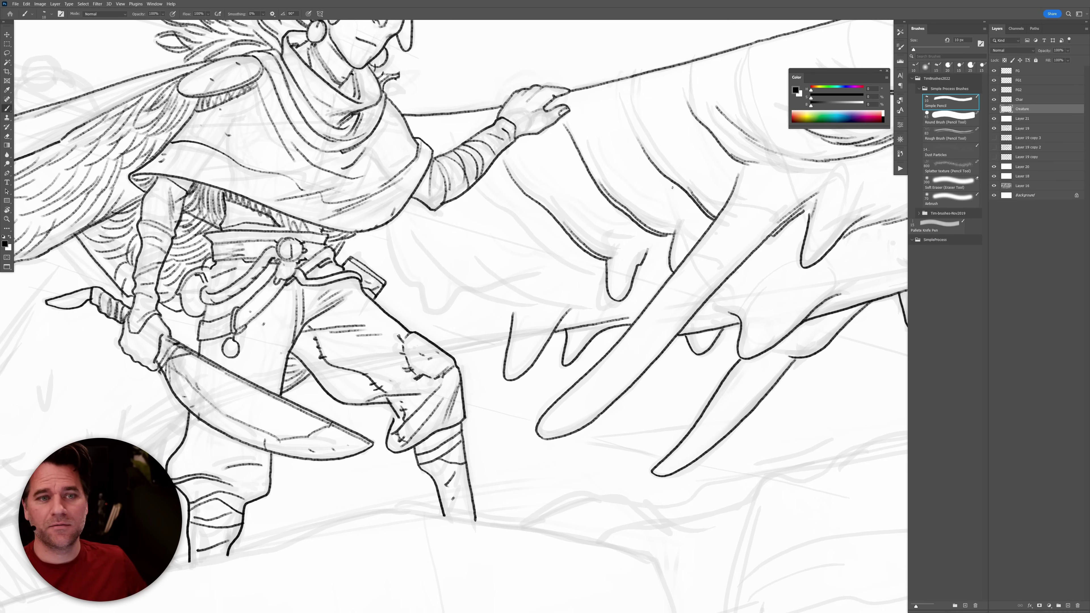
{"action": "key", "text": "ctrl+z"}
{"action": "key", "text": "ctrl+z"}
{"action": "key", "text": "ctrl+z"}
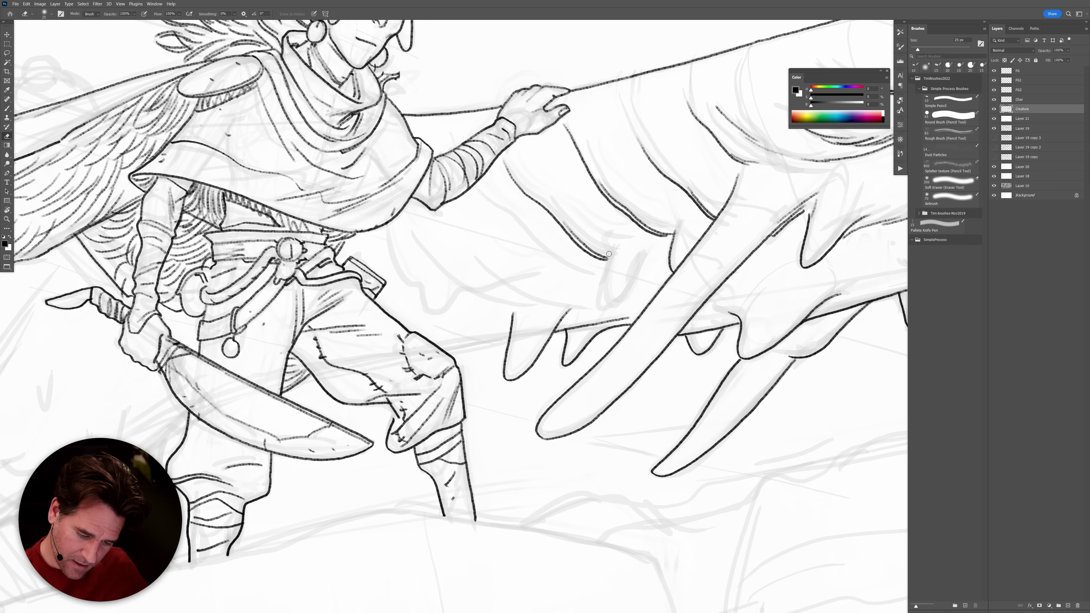
{"action": "mouse_move", "coordinate": [601, 243]}
{"action": "left_mouse_down"}
{"action": "mouse_move", "coordinate": [607, 302]}
{"action": "mouse_move", "coordinate": [638, 268]}
{"action": "mouse_move", "coordinate": [609, 261]}
{"action": "mouse_move", "coordinate": [611, 306]}
{"action": "mouse_move", "coordinate": [638, 254]}
{"action": "left_mouse_up"}
{"action": "key", "text": "ctrl+z"}
{"action": "key", "text": "ctrl+z"}
{"action": "key", "text": "ctrl+z"}
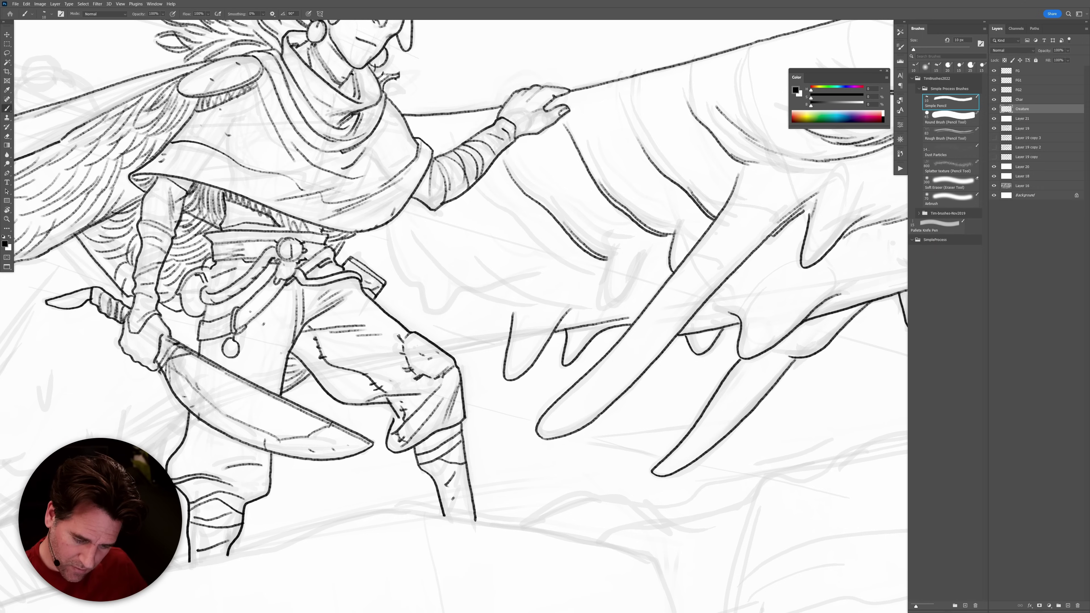
Ink the pointed skin flap below the rear neck fold and the wavy hanging neck edge behind the swordsman, with inner fold lines.
{"action": "mouse_move", "coordinate": [608, 252]}
{"action": "left_mouse_down"}
{"action": "mouse_move", "coordinate": [604, 305]}
{"action": "mouse_move", "coordinate": [647, 255]}
{"action": "left_mouse_up"}
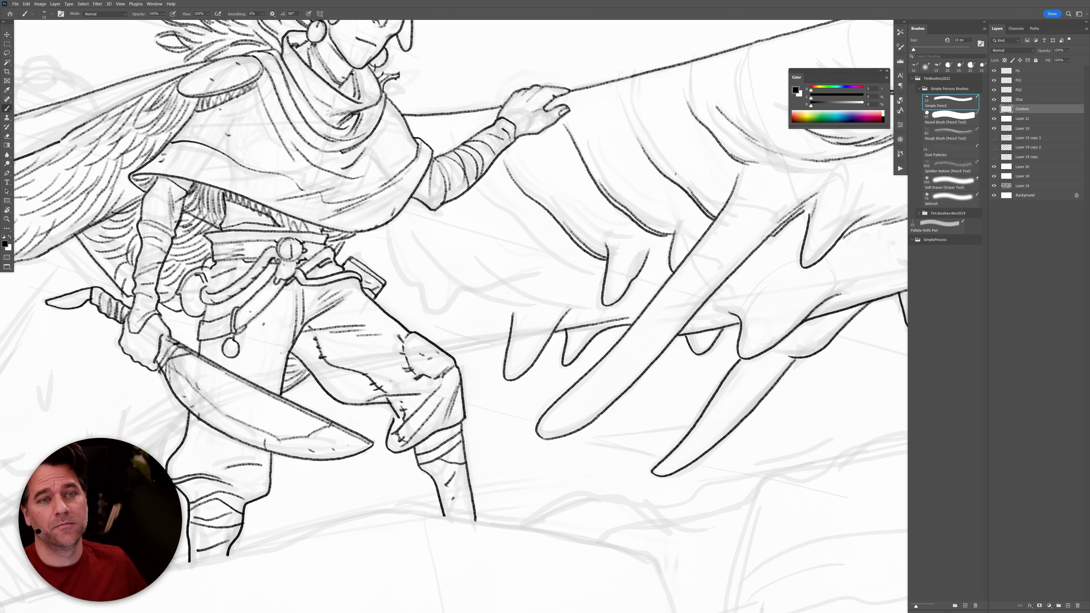
{"action": "mouse_move", "coordinate": [387, 235]}
{"action": "left_mouse_down"}
{"action": "mouse_move", "coordinate": [425, 308]}
{"action": "mouse_move", "coordinate": [457, 292]}
{"action": "mouse_move", "coordinate": [504, 309]}
{"action": "left_mouse_up"}
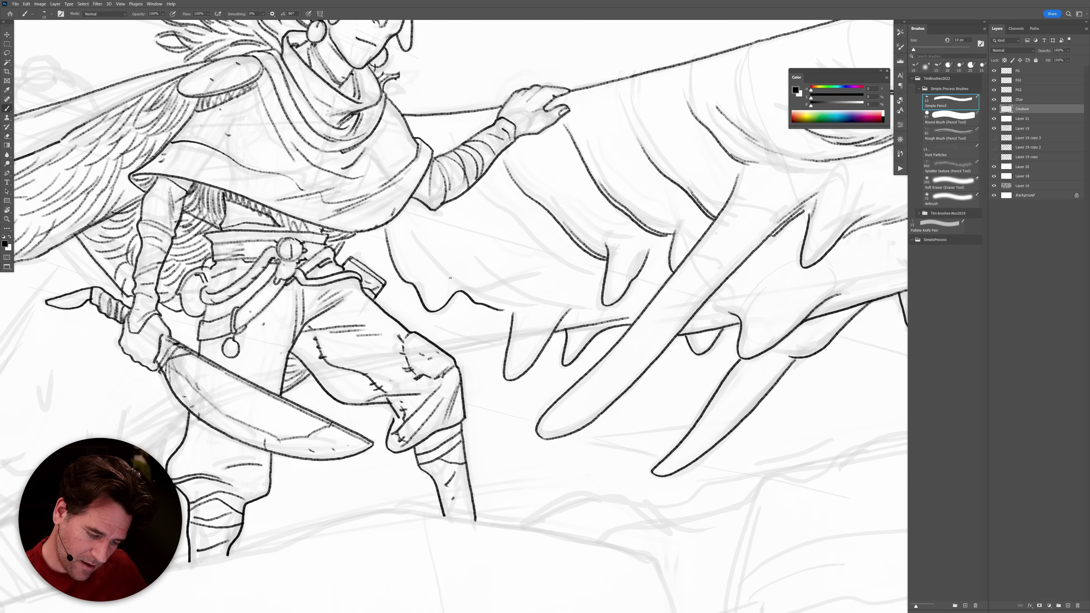
{"action": "left_click_drag", "start_coordinate": [494, 304], "coordinate": [556, 304]}
{"action": "mouse_move", "coordinate": [477, 189]}
{"action": "left_mouse_down"}
{"action": "mouse_move", "coordinate": [558, 265]}
{"action": "mouse_move", "coordinate": [640, 291]}
{"action": "left_mouse_up"}
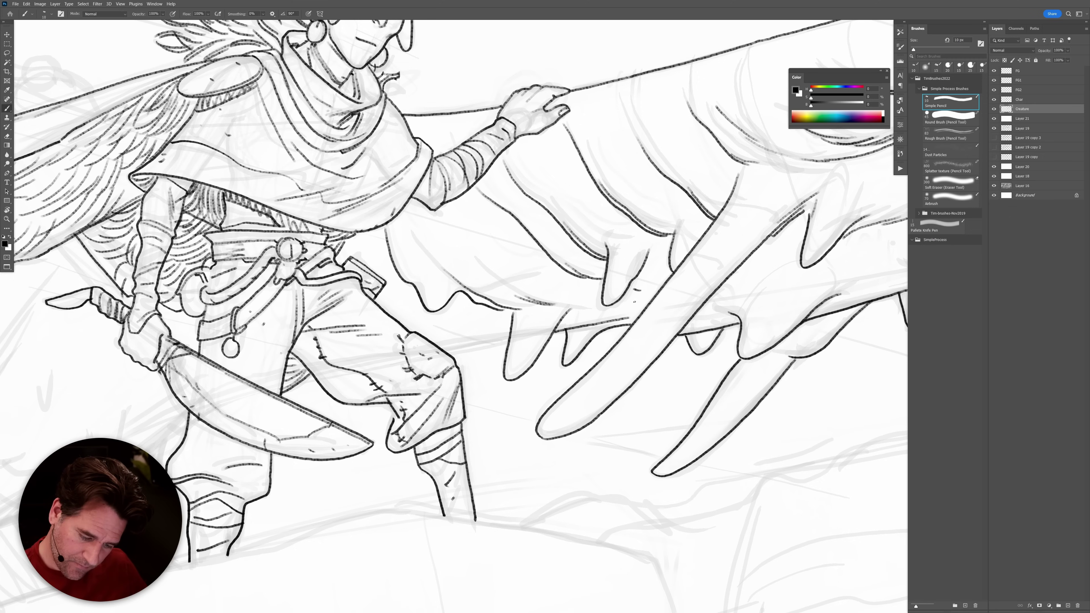
Hatch shadows around the front tusk's base and on the small spikes along the creature's underside.
{"action": "left_click_drag", "start_coordinate": [607, 316], "coordinate": [652, 298]}
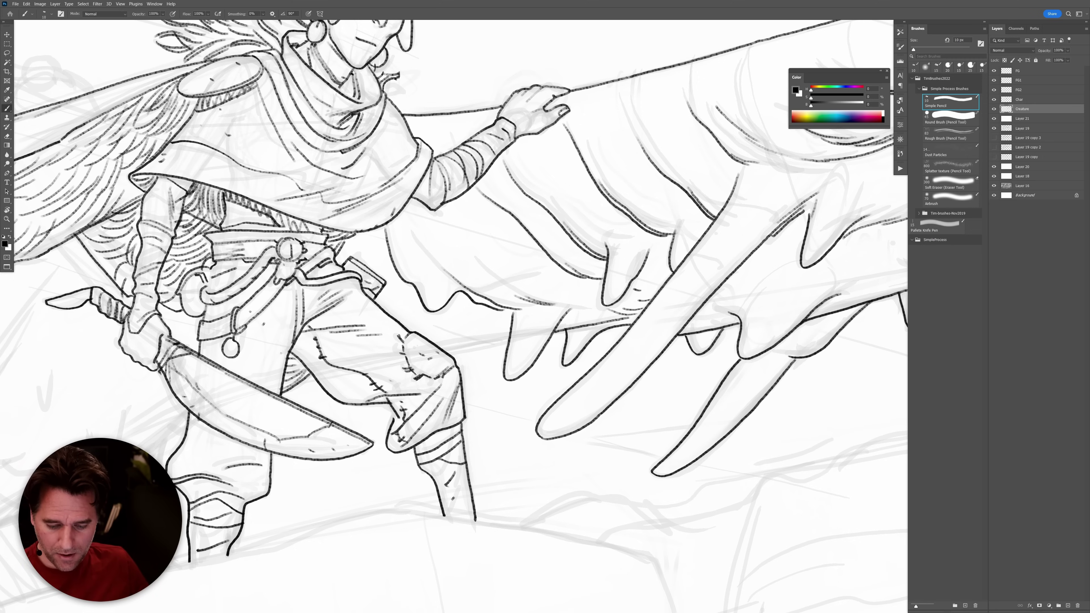
{"action": "mouse_move", "coordinate": [710, 344]}
{"action": "left_mouse_down"}
{"action": "mouse_move", "coordinate": [698, 351]}
{"action": "mouse_move", "coordinate": [682, 335]}
{"action": "left_mouse_up"}
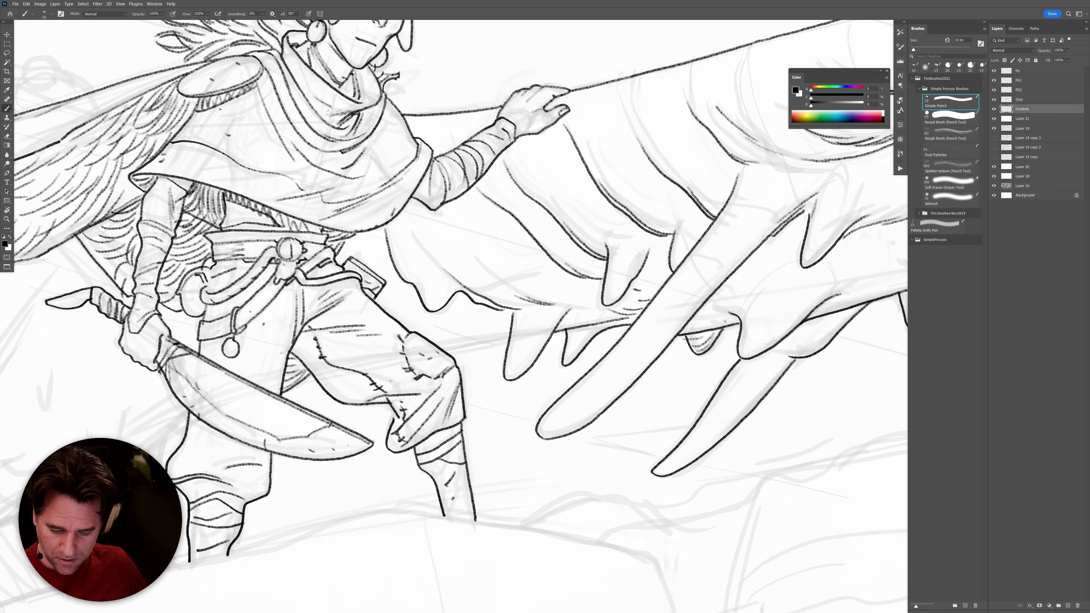
{"action": "mouse_move", "coordinate": [747, 297]}
{"action": "left_mouse_down"}
{"action": "mouse_move", "coordinate": [707, 321]}
{"action": "mouse_move", "coordinate": [755, 283]}
{"action": "mouse_move", "coordinate": [725, 281]}
{"action": "mouse_move", "coordinate": [721, 323]}
{"action": "mouse_move", "coordinate": [731, 317]}
{"action": "mouse_move", "coordinate": [692, 322]}
{"action": "left_mouse_up"}
{"action": "mouse_move", "coordinate": [623, 321]}
{"action": "left_mouse_down"}
{"action": "mouse_move", "coordinate": [564, 331]}
{"action": "mouse_move", "coordinate": [564, 357]}
{"action": "left_mouse_up"}
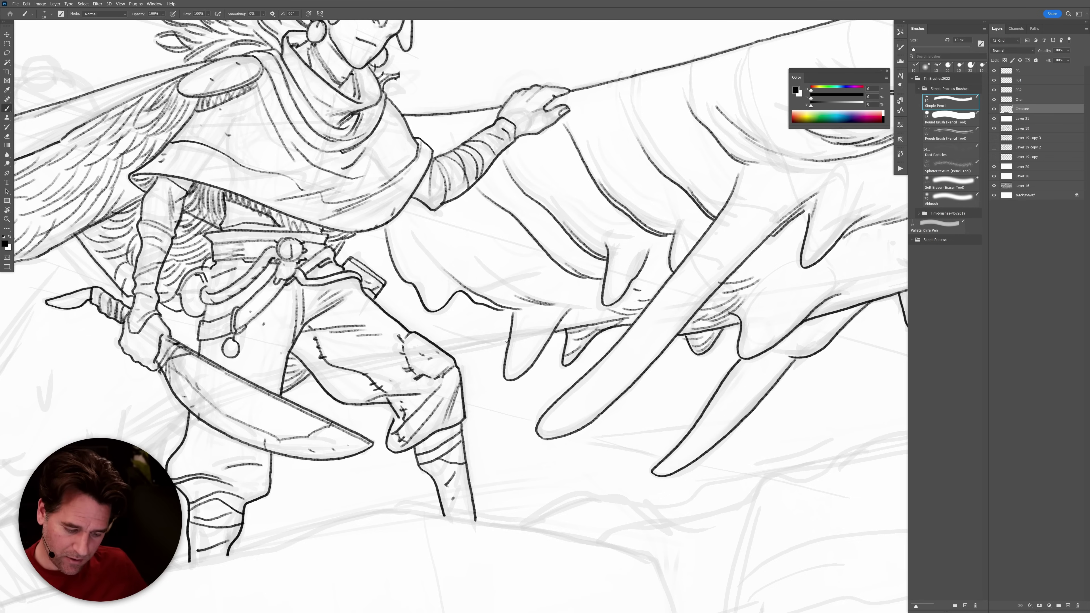
Ink the creature's lower belly line back to the swordsman's bent knee and hatch the shadow beneath the hanging neck edge.
{"action": "mouse_move", "coordinate": [506, 342]}
{"action": "left_mouse_down"}
{"action": "mouse_move", "coordinate": [450, 357]}
{"action": "mouse_move", "coordinate": [482, 331]}
{"action": "mouse_move", "coordinate": [457, 334]}
{"action": "mouse_move", "coordinate": [445, 351]}
{"action": "left_mouse_up"}
{"action": "mouse_move", "coordinate": [480, 319]}
{"action": "left_mouse_down"}
{"action": "mouse_move", "coordinate": [435, 347]}
{"action": "mouse_move", "coordinate": [399, 318]}
{"action": "left_mouse_up"}
{"action": "left_click_drag", "start_coordinate": [430, 260], "coordinate": [420, 252]}
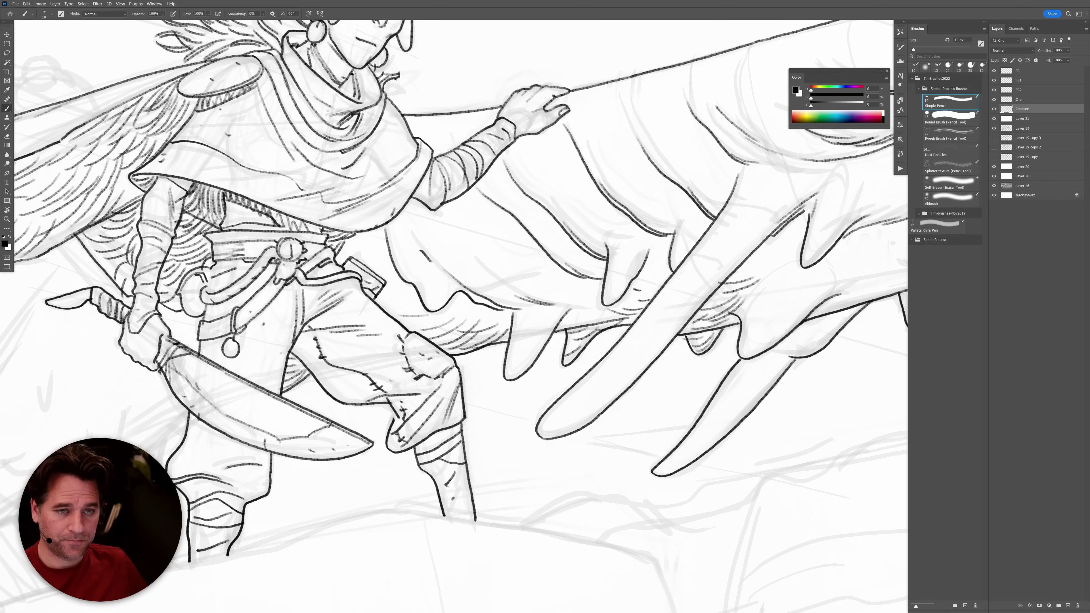
Hatch shading on the far tusk, the chin spike and the underside of the lower jaw.
{"action": "scroll", "coordinate": [614, 405], "scroll_direction": "down", "scroll_amount": 6}
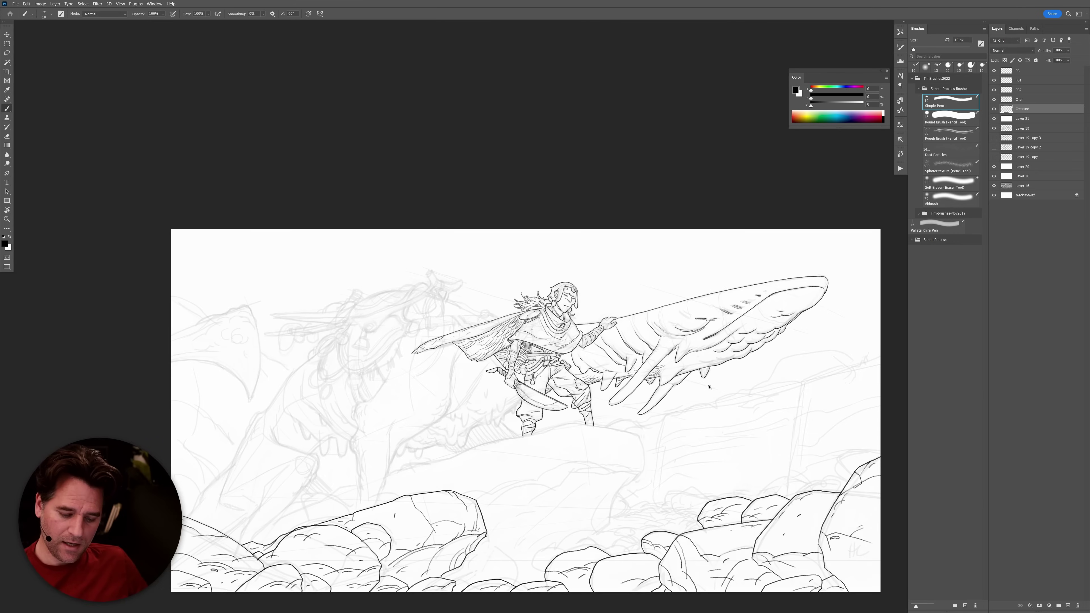
{"action": "scroll", "coordinate": [652, 385], "scroll_direction": "up", "scroll_amount": 4}
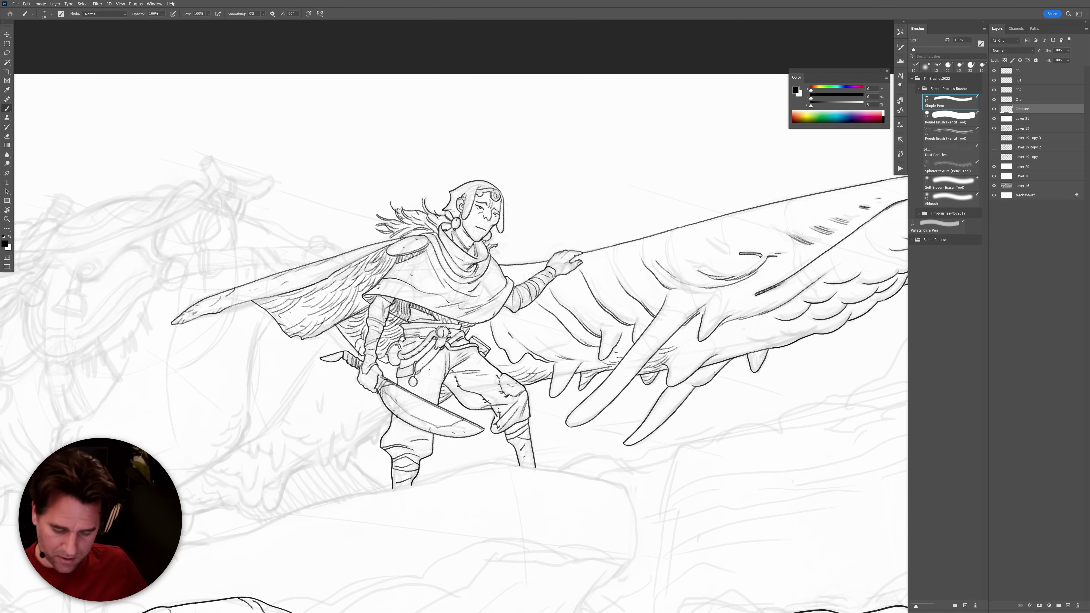
{"action": "mouse_move", "coordinate": [712, 372]}
{"action": "left_mouse_down"}
{"action": "mouse_move", "coordinate": [684, 382]}
{"action": "mouse_move", "coordinate": [721, 365]}
{"action": "mouse_move", "coordinate": [671, 399]}
{"action": "mouse_move", "coordinate": [690, 384]}
{"action": "mouse_move", "coordinate": [674, 390]}
{"action": "mouse_move", "coordinate": [681, 394]}
{"action": "mouse_move", "coordinate": [661, 417]}
{"action": "mouse_move", "coordinate": [670, 387]}
{"action": "mouse_move", "coordinate": [639, 433]}
{"action": "left_mouse_up"}
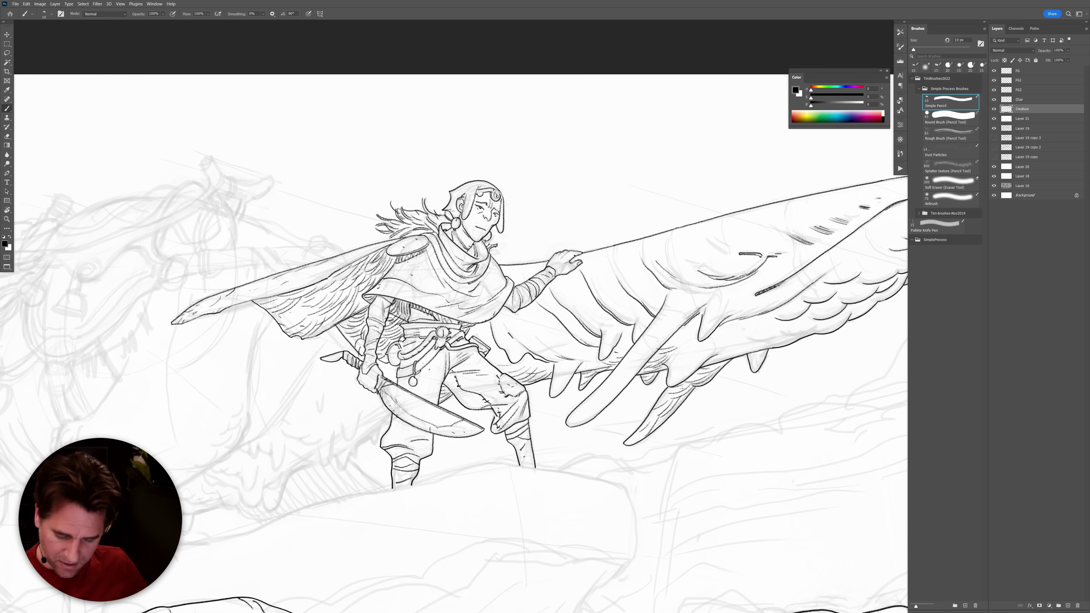
{"action": "left_click_drag", "start_coordinate": [756, 353], "coordinate": [755, 368]}
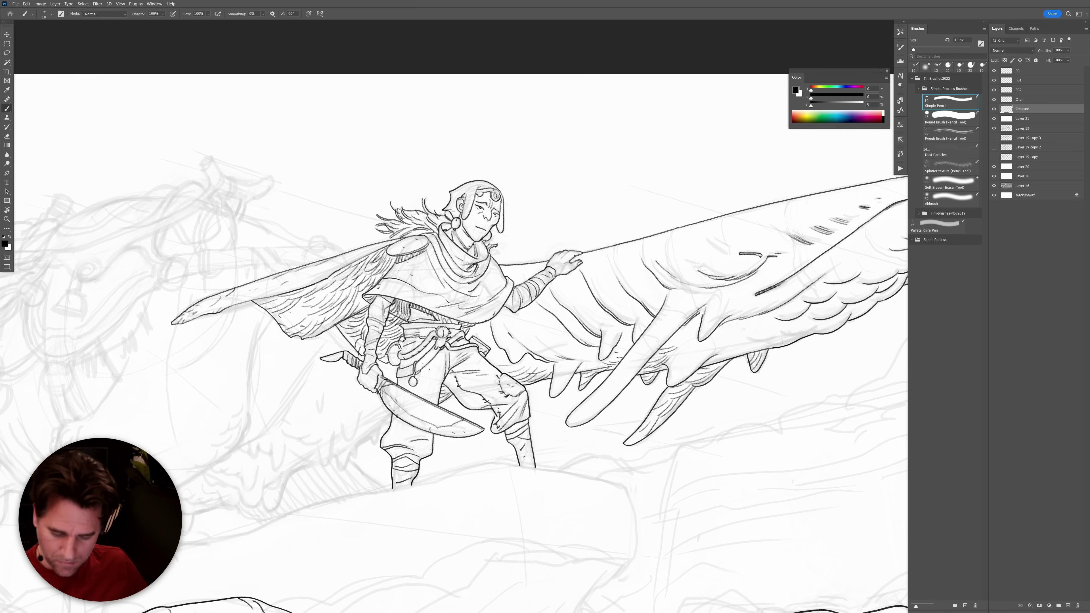
{"action": "left_click_drag", "start_coordinate": [818, 329], "coordinate": [804, 336]}
{"action": "left_click_drag", "start_coordinate": [807, 334], "coordinate": [769, 342]}
{"action": "key", "text": "ctrl+z"}
{"action": "mouse_move", "coordinate": [784, 338]}
{"action": "left_mouse_down"}
{"action": "mouse_move", "coordinate": [753, 349]}
{"action": "mouse_move", "coordinate": [772, 338]}
{"action": "mouse_move", "coordinate": [749, 347]}
{"action": "mouse_move", "coordinate": [770, 336]}
{"action": "mouse_move", "coordinate": [750, 334]}
{"action": "mouse_move", "coordinate": [750, 347]}
{"action": "mouse_move", "coordinate": [728, 351]}
{"action": "left_mouse_up"}
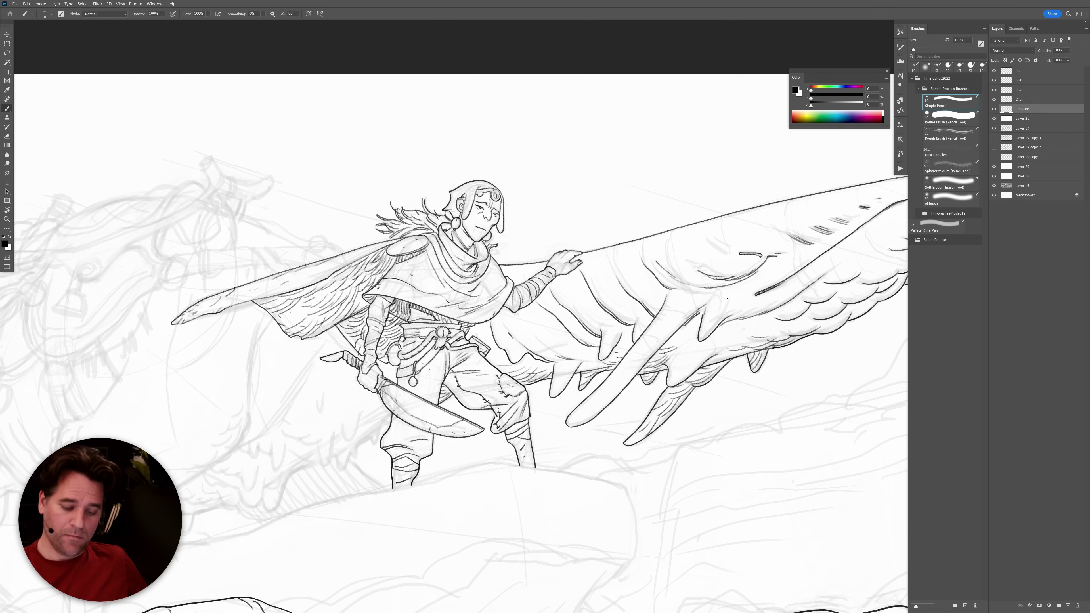
{"action": "mouse_move", "coordinate": [685, 326]}
{"action": "left_mouse_down"}
{"action": "mouse_move", "coordinate": [681, 328]}
{"action": "mouse_move", "coordinate": [649, 361]}
{"action": "left_mouse_up"}
Compare the creature with and without the hatching on its tusks and underside, and undo that hatching.
{"action": "scroll", "coordinate": [730, 328], "scroll_direction": "down", "scroll_amount": 3}
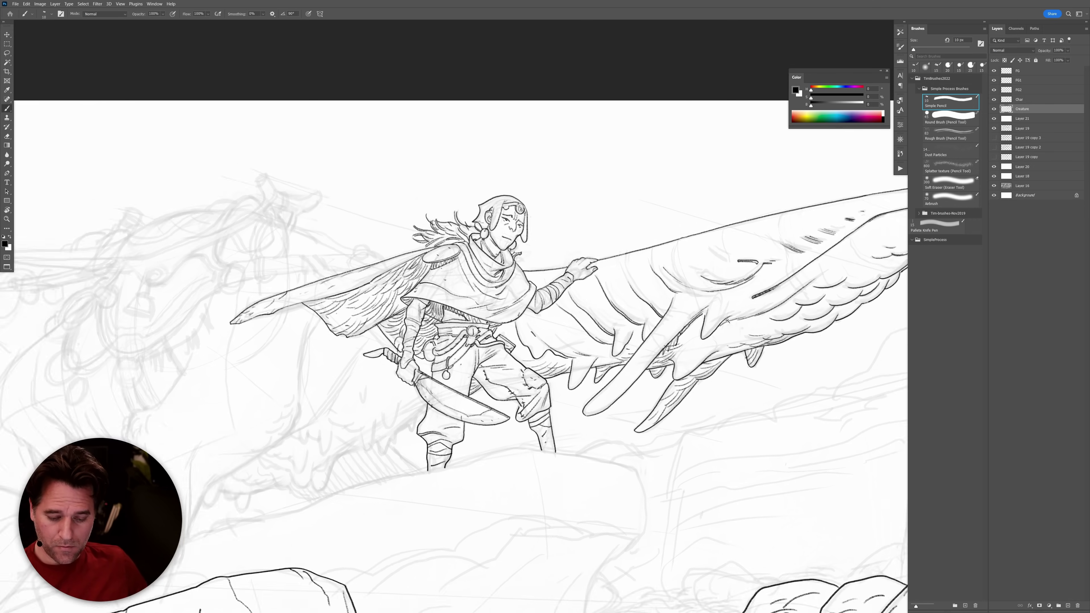
{"action": "scroll", "coordinate": [730, 328], "scroll_direction": "down", "scroll_amount": 2}
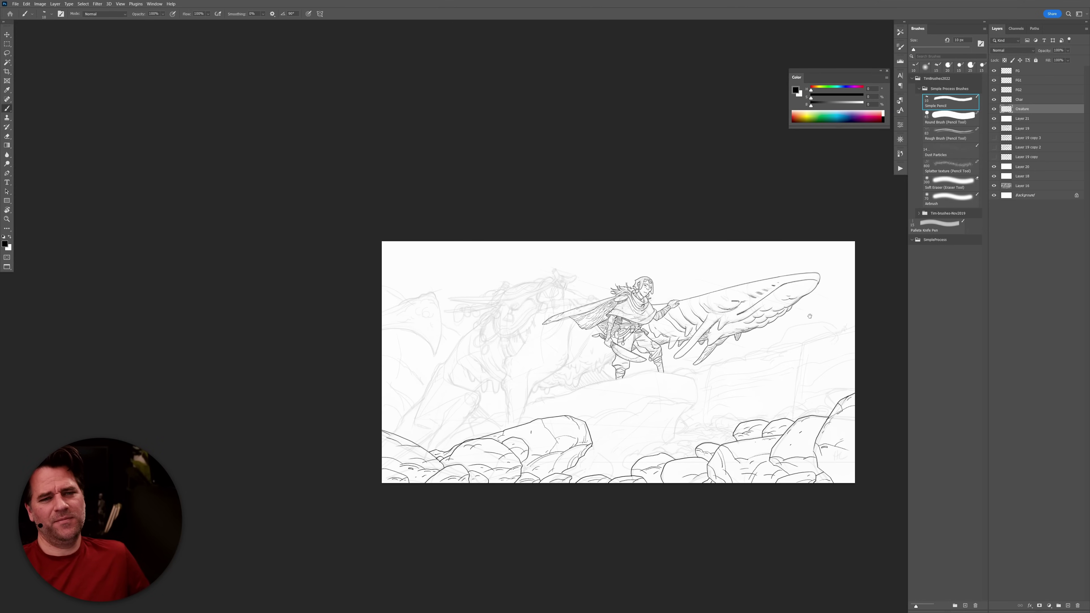
{"action": "scroll", "coordinate": [725, 334], "scroll_direction": "up", "scroll_amount": 4}
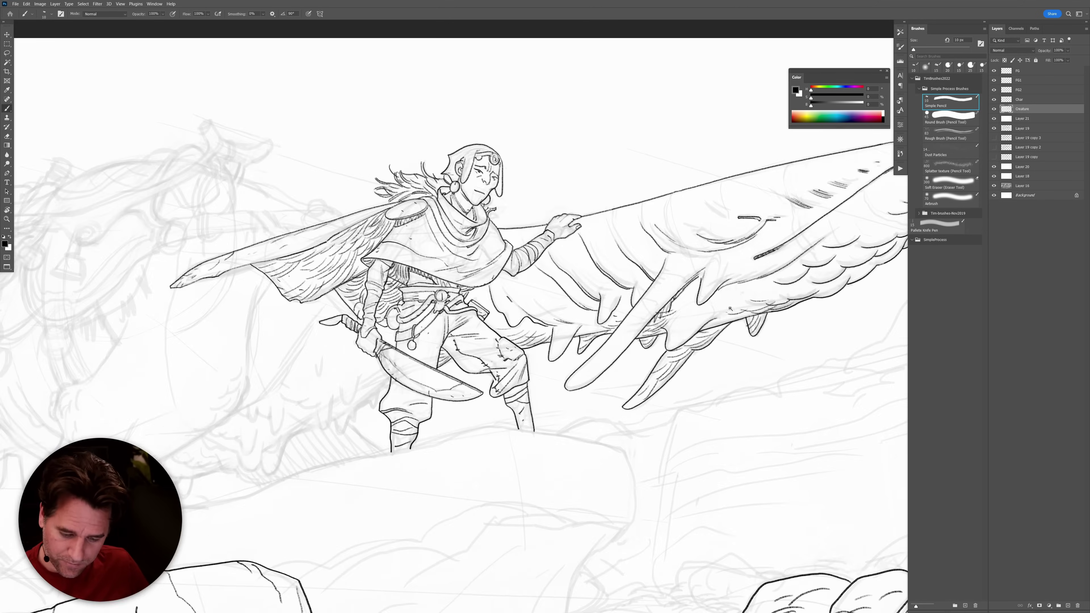
{"action": "scroll", "coordinate": [709, 330], "scroll_direction": "up", "scroll_amount": 1}
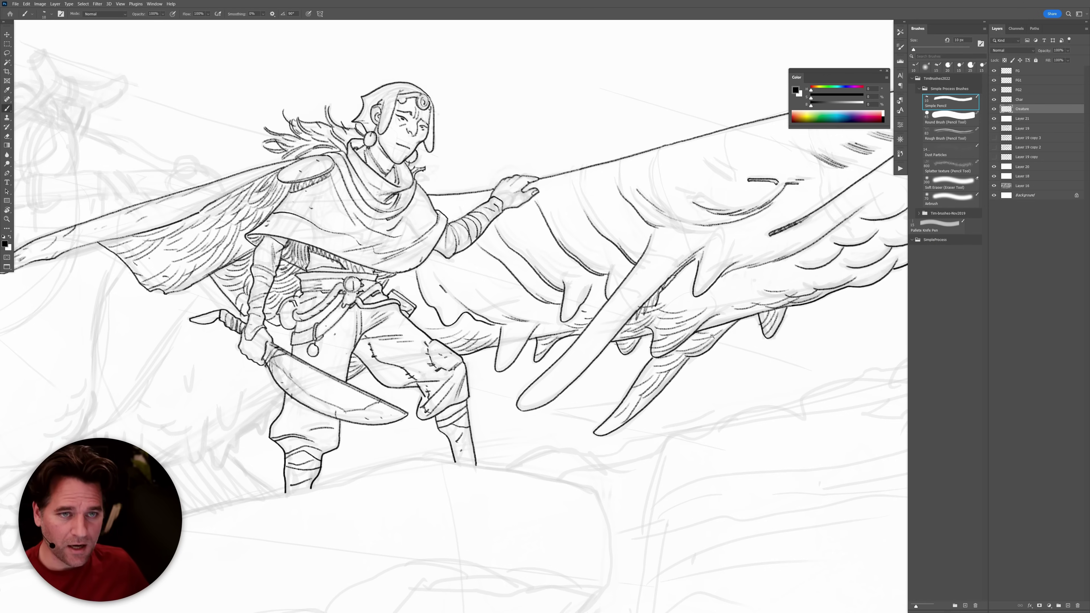
{"action": "scroll", "coordinate": [712, 335], "scroll_direction": "down", "scroll_amount": 2}
{"action": "scroll", "coordinate": [755, 362], "scroll_direction": "down", "scroll_amount": 5}
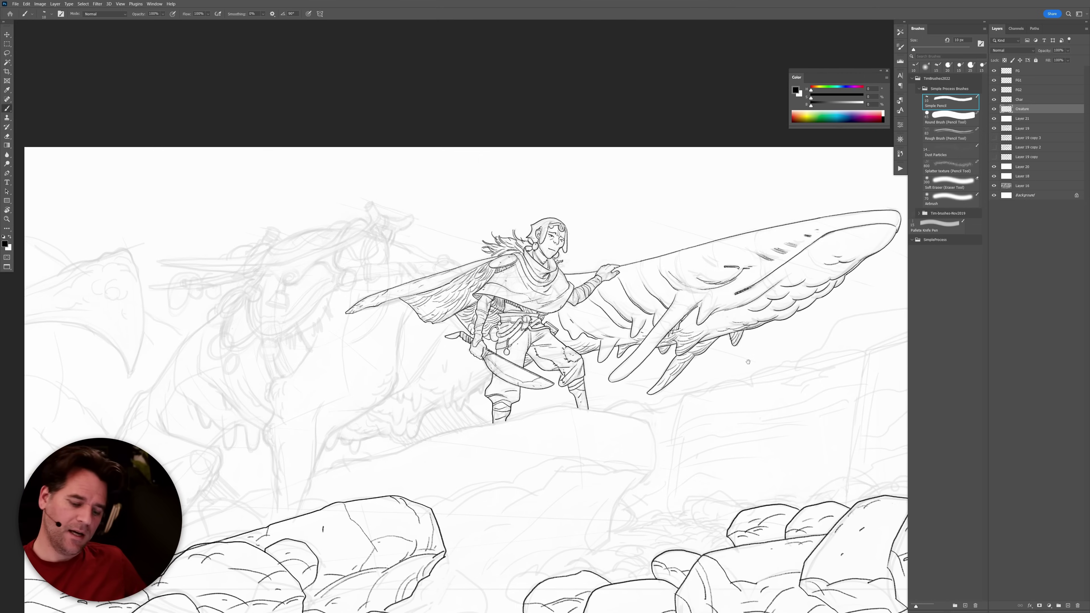
{"action": "scroll", "coordinate": [777, 355], "scroll_direction": "up", "scroll_amount": 3}
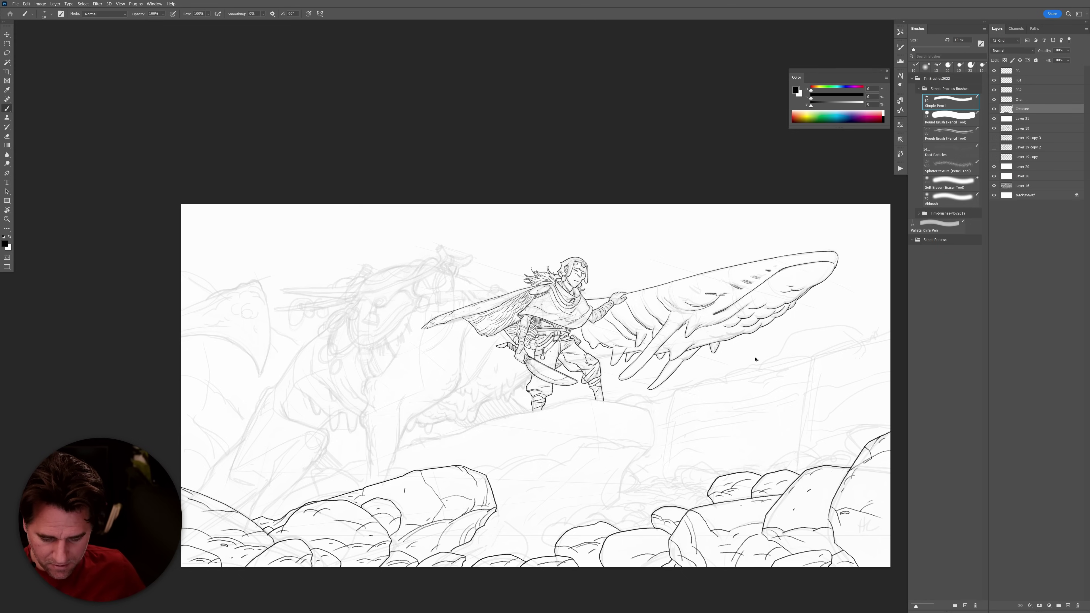
{"action": "key", "text": "ctrl+z"}
{"action": "key", "text": "ctrl+shift+z"}
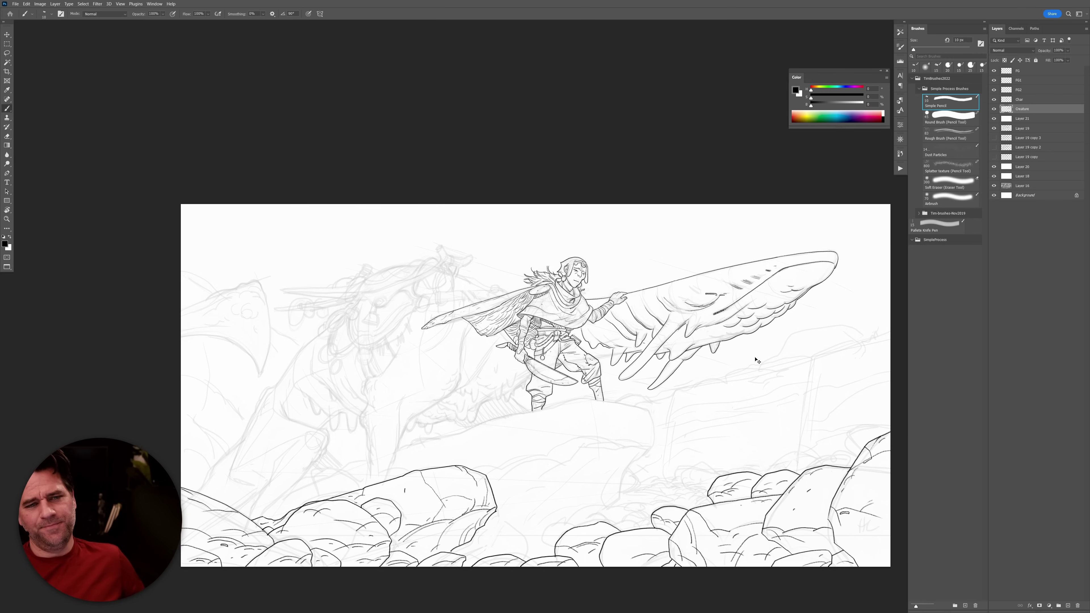
{"action": "key", "text": "ctrl+z"}
{"action": "key", "text": "ctrl+shift+z"}
{"action": "key", "text": "ctrl+z"}
{"action": "key", "text": "ctrl+shift+z"}
Ink the creature's belly edge beside the swordsman's back leg and outline the hanging skin spikes behind it.
{"action": "left_click", "coordinate": [608, 356], "text": "ctrl"}
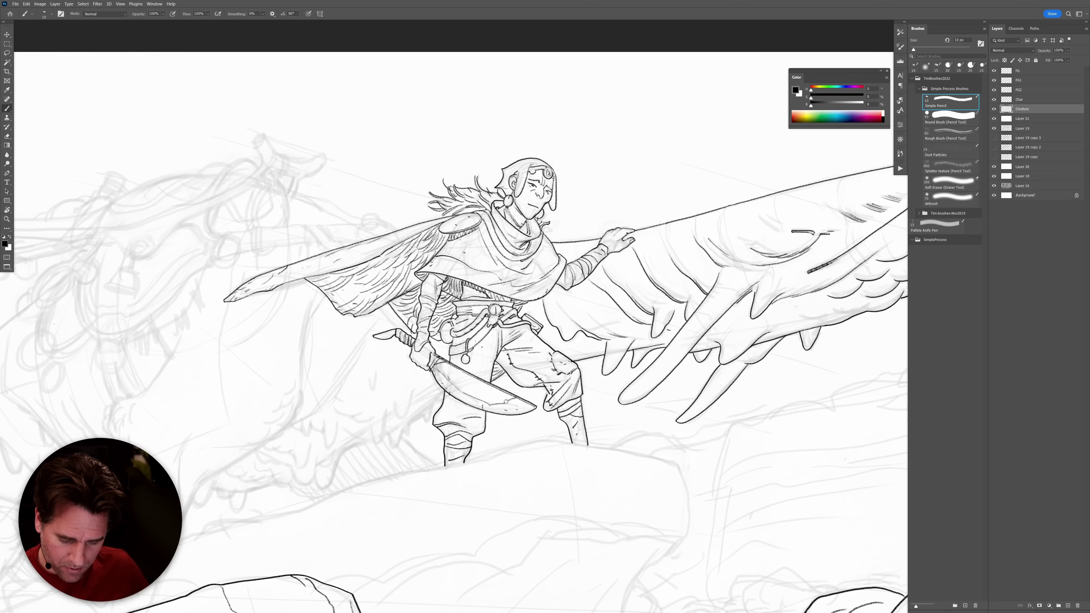
{"action": "left_click_drag", "start_coordinate": [602, 353], "coordinate": [580, 355]}
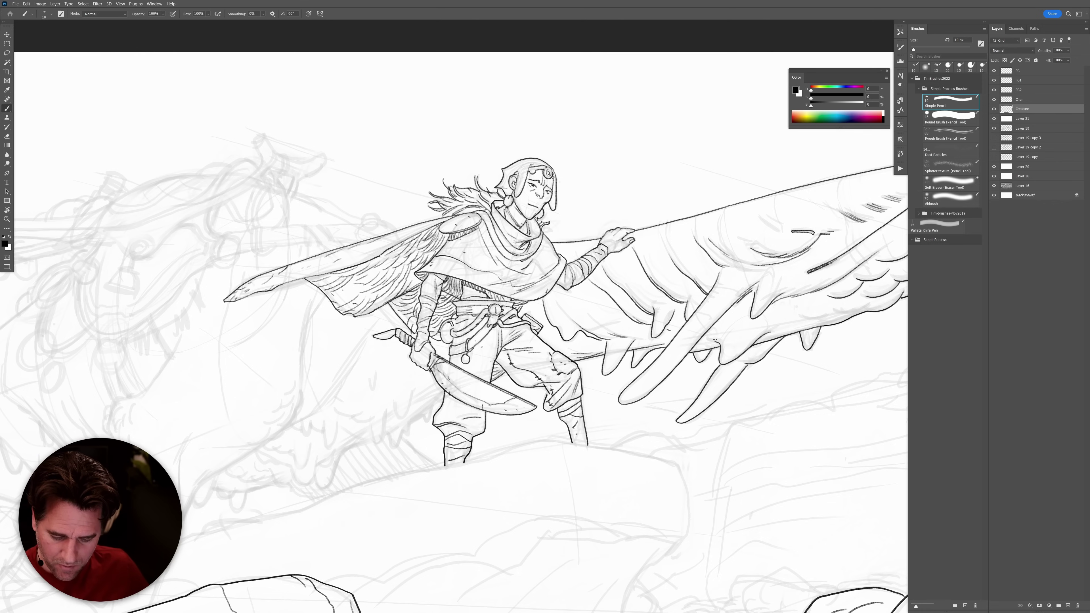
{"action": "mouse_move", "coordinate": [517, 423]}
{"action": "left_mouse_down"}
{"action": "mouse_move", "coordinate": [666, 337]}
{"action": "mouse_move", "coordinate": [743, 351]}
{"action": "left_mouse_up"}
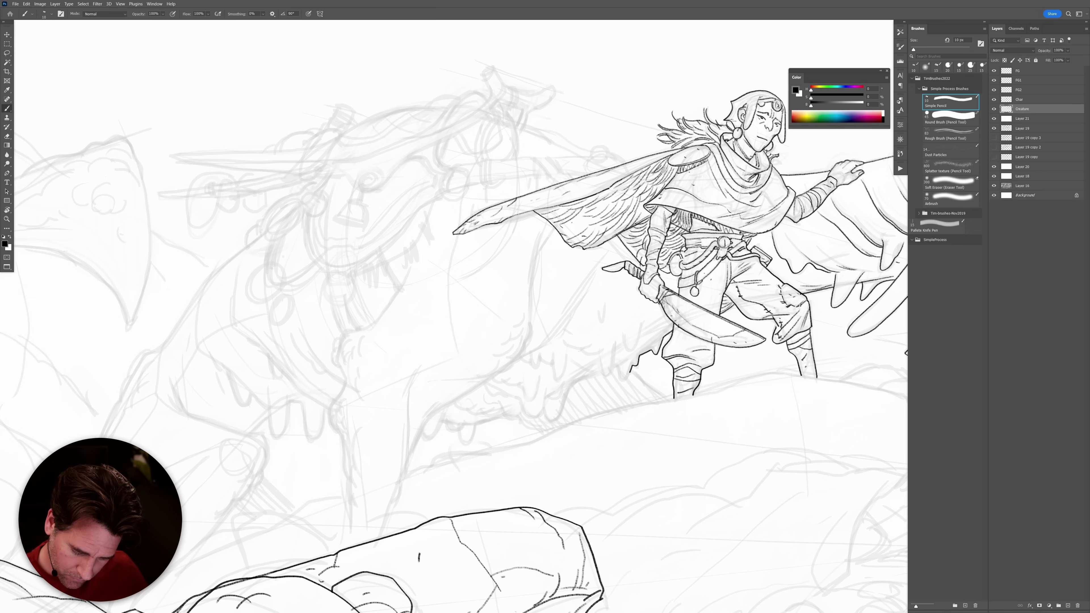
{"action": "scroll", "coordinate": [662, 352], "scroll_direction": "up", "scroll_amount": 3}
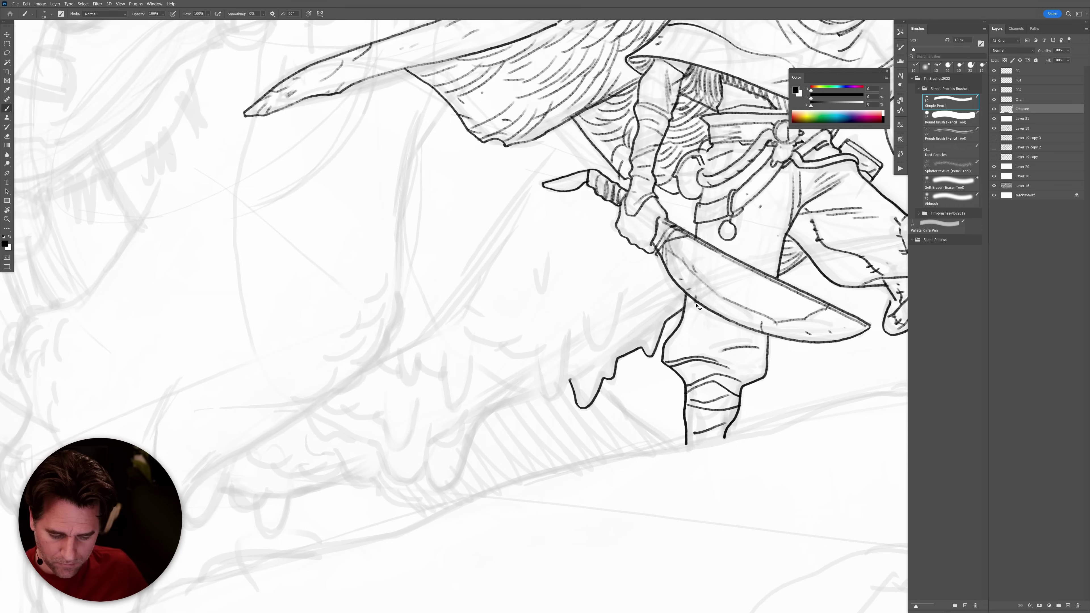
{"action": "mouse_move", "coordinate": [682, 314]}
{"action": "left_mouse_down"}
{"action": "mouse_move", "coordinate": [652, 355]}
{"action": "mouse_move", "coordinate": [638, 345]}
{"action": "mouse_move", "coordinate": [622, 352]}
{"action": "mouse_move", "coordinate": [575, 398]}
{"action": "left_mouse_up"}
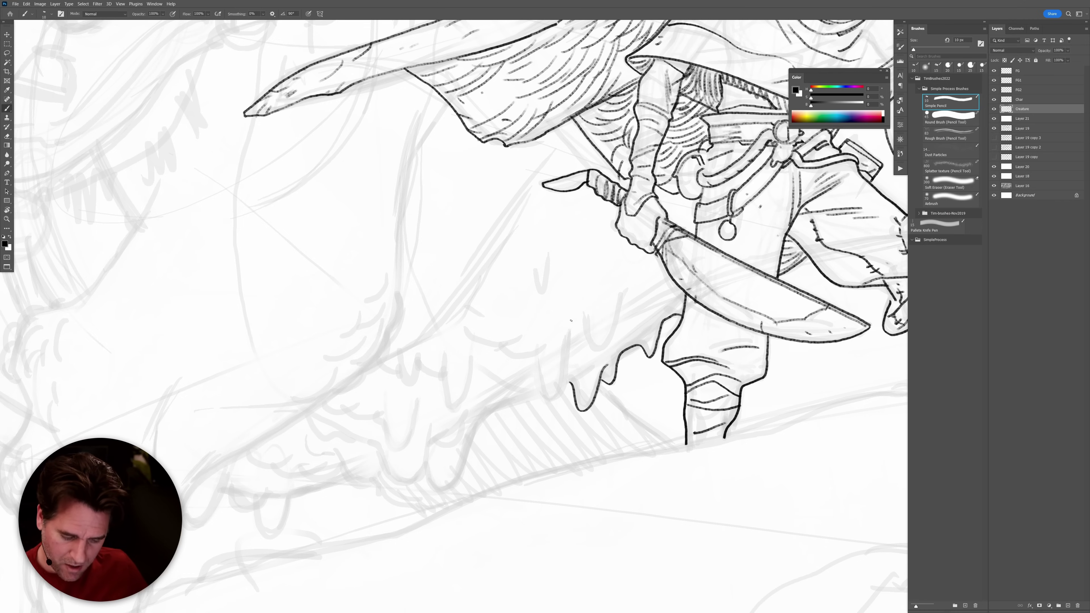
{"action": "mouse_move", "coordinate": [569, 332]}
{"action": "left_mouse_down"}
{"action": "mouse_move", "coordinate": [557, 394]}
{"action": "mouse_move", "coordinate": [542, 400]}
{"action": "mouse_move", "coordinate": [536, 373]}
{"action": "left_mouse_up"}
{"action": "mouse_move", "coordinate": [621, 297]}
{"action": "left_mouse_down"}
{"action": "mouse_move", "coordinate": [611, 339]}
{"action": "mouse_move", "coordinate": [595, 350]}
{"action": "mouse_move", "coordinate": [586, 327]}
{"action": "left_mouse_up"}
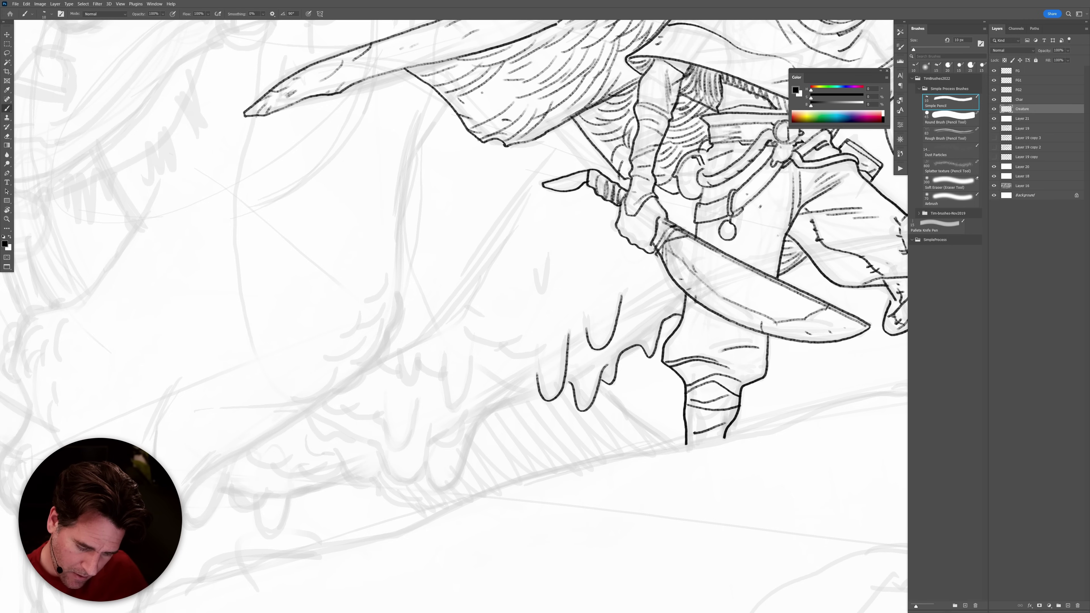
Extend the belly contour toward the creature's foreleg and ink the long drooping spikes along and above it.
{"action": "mouse_move", "coordinate": [599, 364]}
{"action": "left_mouse_down"}
{"action": "mouse_move", "coordinate": [483, 421]}
{"action": "mouse_move", "coordinate": [452, 485]}
{"action": "mouse_move", "coordinate": [433, 492]}
{"action": "mouse_move", "coordinate": [425, 475]}
{"action": "left_mouse_up"}
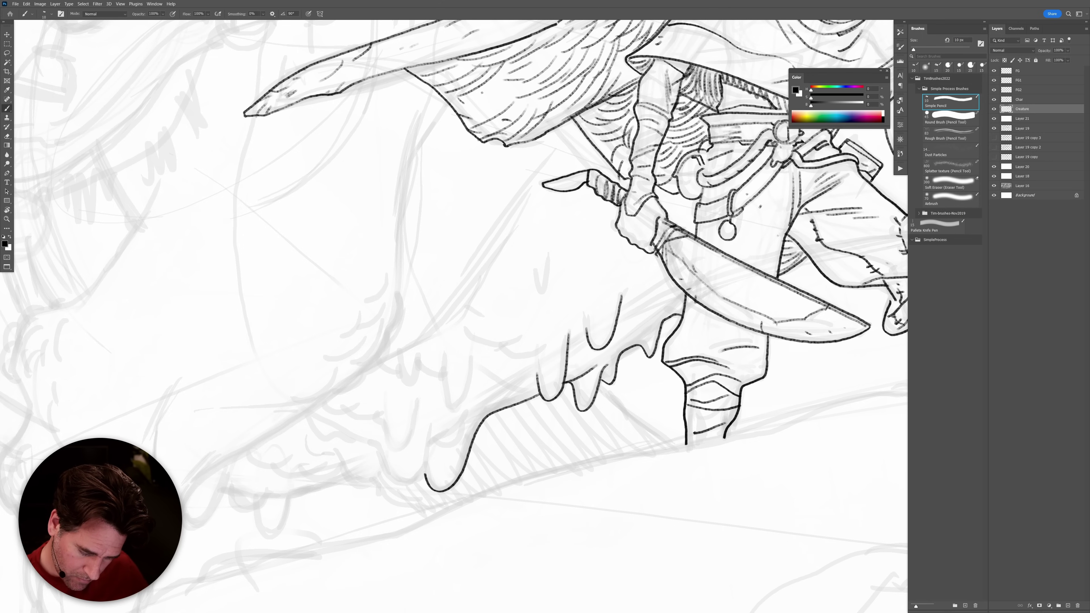
{"action": "mouse_move", "coordinate": [431, 425]}
{"action": "left_mouse_down"}
{"action": "mouse_move", "coordinate": [419, 474]}
{"action": "mouse_move", "coordinate": [395, 484]}
{"action": "mouse_move", "coordinate": [375, 447]}
{"action": "left_mouse_up"}
{"action": "mouse_move", "coordinate": [418, 399]}
{"action": "left_mouse_down"}
{"action": "mouse_move", "coordinate": [408, 444]}
{"action": "mouse_move", "coordinate": [389, 449]}
{"action": "mouse_move", "coordinate": [383, 428]}
{"action": "left_mouse_up"}
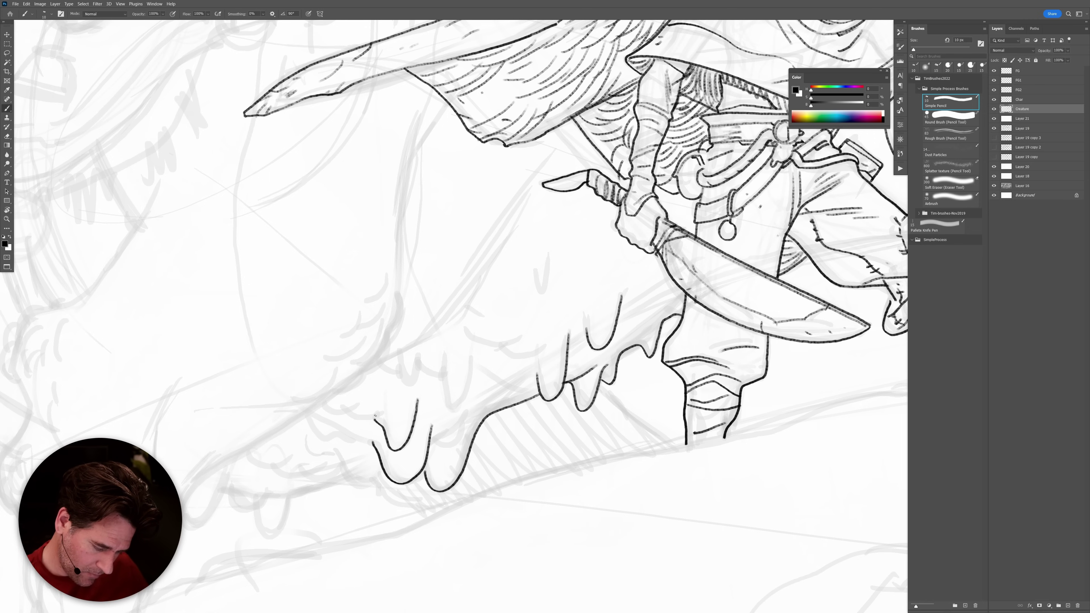
{"action": "mouse_move", "coordinate": [471, 352]}
{"action": "left_mouse_down"}
{"action": "mouse_move", "coordinate": [460, 404]}
{"action": "mouse_move", "coordinate": [446, 401]}
{"action": "mouse_move", "coordinate": [442, 378]}
{"action": "mouse_move", "coordinate": [418, 367]}
{"action": "mouse_move", "coordinate": [412, 385]}
{"action": "mouse_move", "coordinate": [400, 374]}
{"action": "mouse_move", "coordinate": [395, 351]}
{"action": "left_mouse_up"}
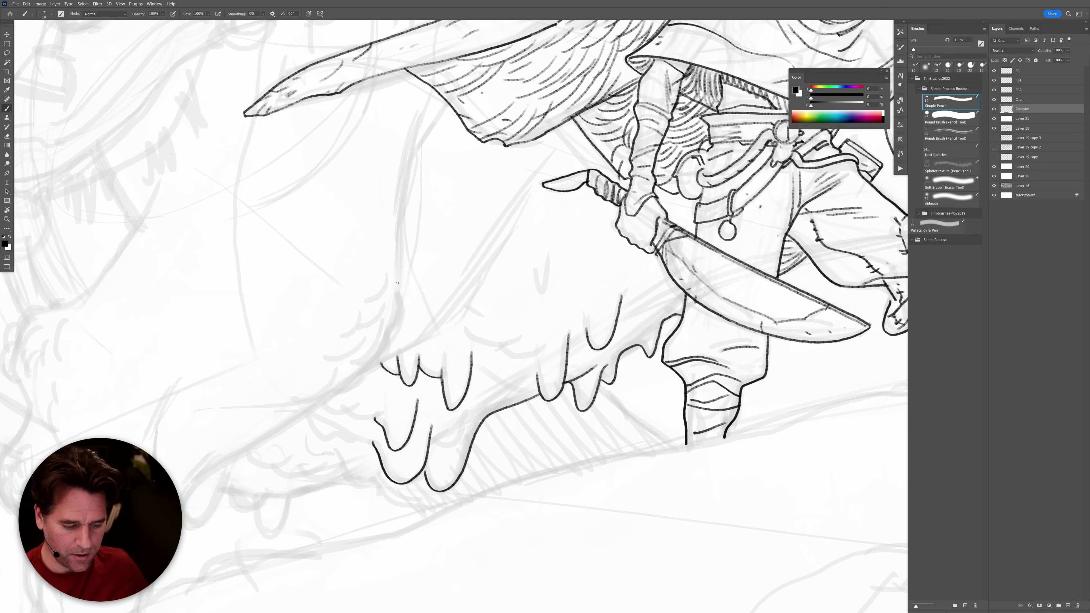
Ink the foreleg's upper rear contour and the diagonal skin fold behind it, and add small drip and scallop details on the belly.
{"action": "mouse_move", "coordinate": [427, 126]}
{"action": "left_mouse_down"}
{"action": "mouse_move", "coordinate": [403, 200]}
{"action": "mouse_move", "coordinate": [401, 305]}
{"action": "mouse_move", "coordinate": [387, 352]}
{"action": "mouse_move", "coordinate": [339, 394]}
{"action": "left_mouse_up"}
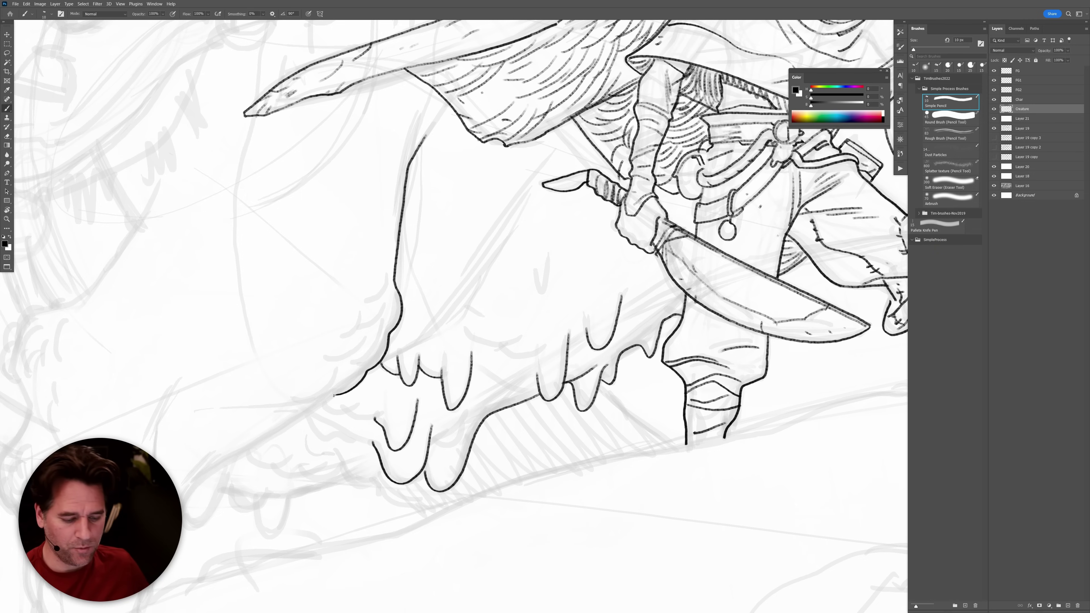
{"action": "mouse_move", "coordinate": [551, 155]}
{"action": "left_mouse_down"}
{"action": "mouse_move", "coordinate": [462, 274]}
{"action": "mouse_move", "coordinate": [476, 260]}
{"action": "mouse_move", "coordinate": [455, 292]}
{"action": "mouse_move", "coordinate": [464, 293]}
{"action": "mouse_move", "coordinate": [386, 360]}
{"action": "left_mouse_up"}
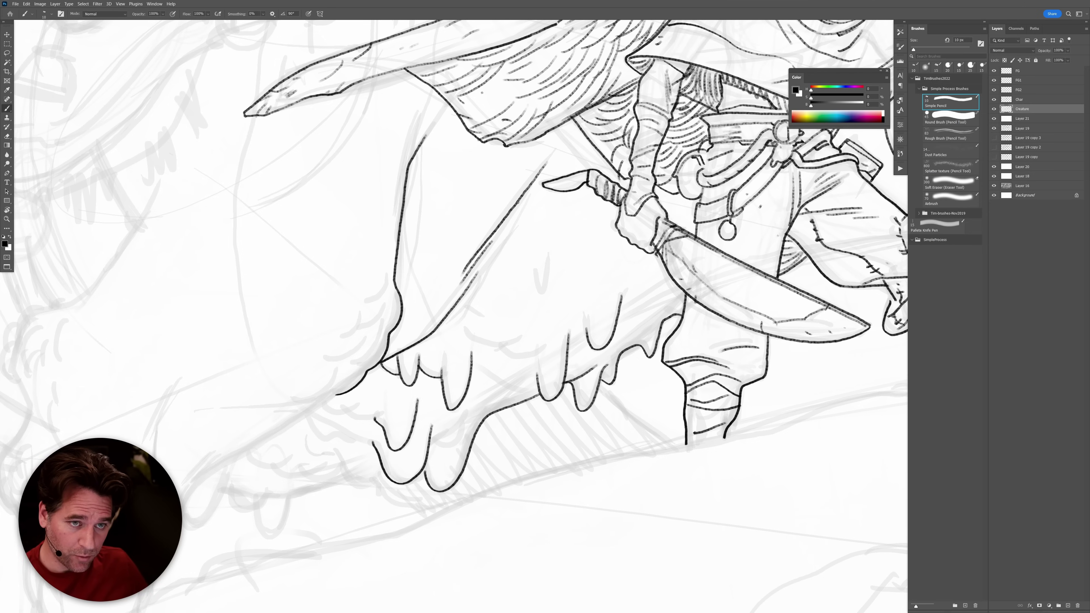
{"action": "mouse_move", "coordinate": [547, 273]}
{"action": "left_mouse_down"}
{"action": "mouse_move", "coordinate": [540, 294]}
{"action": "mouse_move", "coordinate": [535, 270]}
{"action": "mouse_move", "coordinate": [540, 294]}
{"action": "mouse_move", "coordinate": [535, 268]}
{"action": "left_mouse_up"}
{"action": "key", "text": "ctrl+z"}
{"action": "mouse_move", "coordinate": [547, 345]}
{"action": "left_mouse_down"}
{"action": "mouse_move", "coordinate": [528, 356]}
{"action": "mouse_move", "coordinate": [461, 340]}
{"action": "left_mouse_up"}
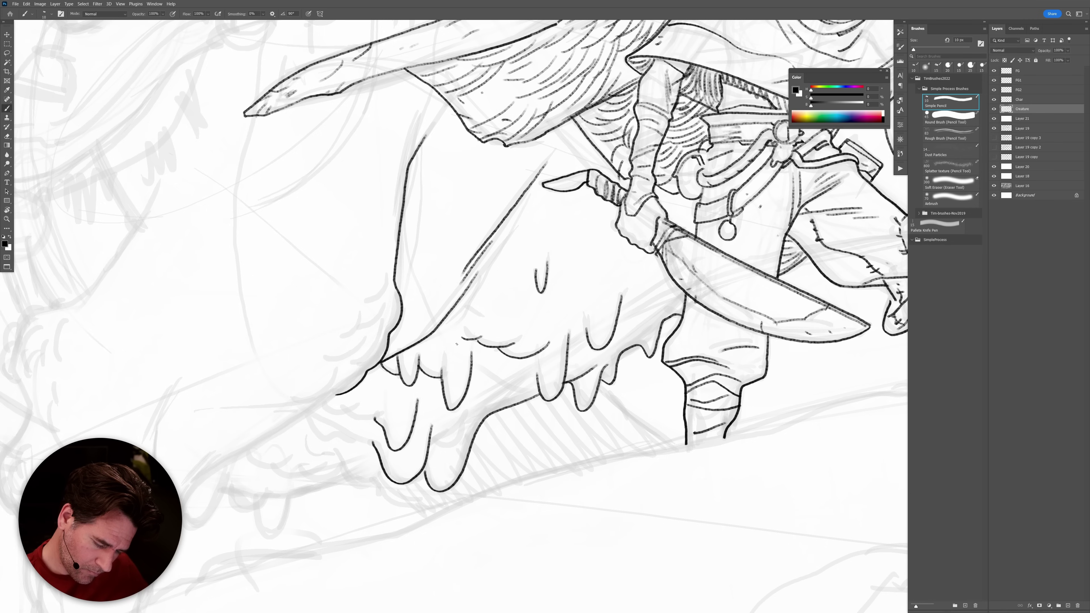
{"action": "left_click_drag", "start_coordinate": [494, 286], "coordinate": [503, 292]}
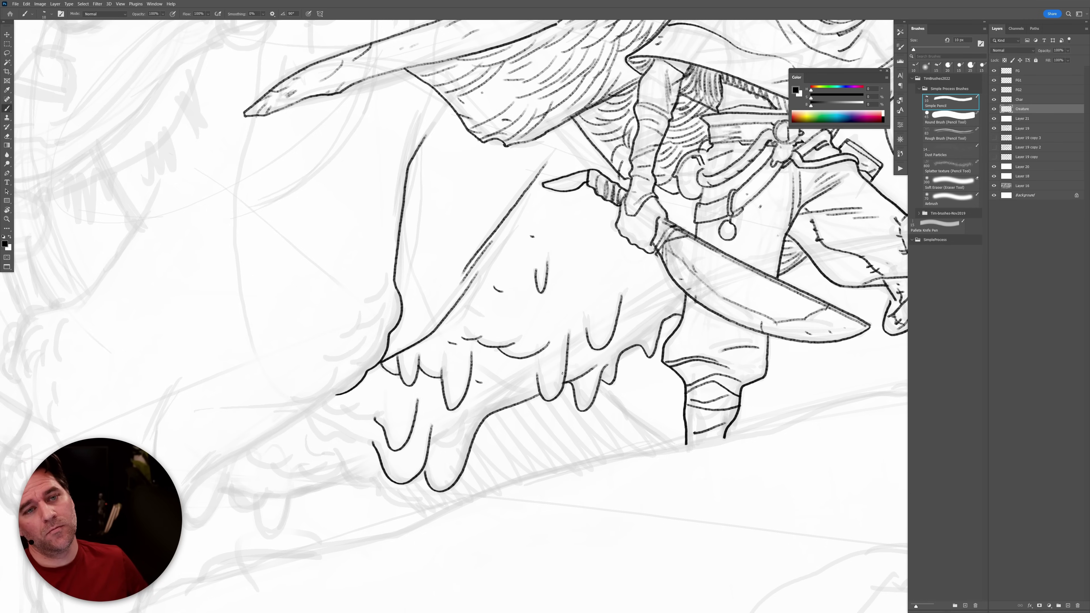
Ink a second line along the belly's underside and continue the lower edge with hanging spikes up to the foreleg.
{"action": "left_click_drag", "start_coordinate": [642, 268], "coordinate": [837, 210]}
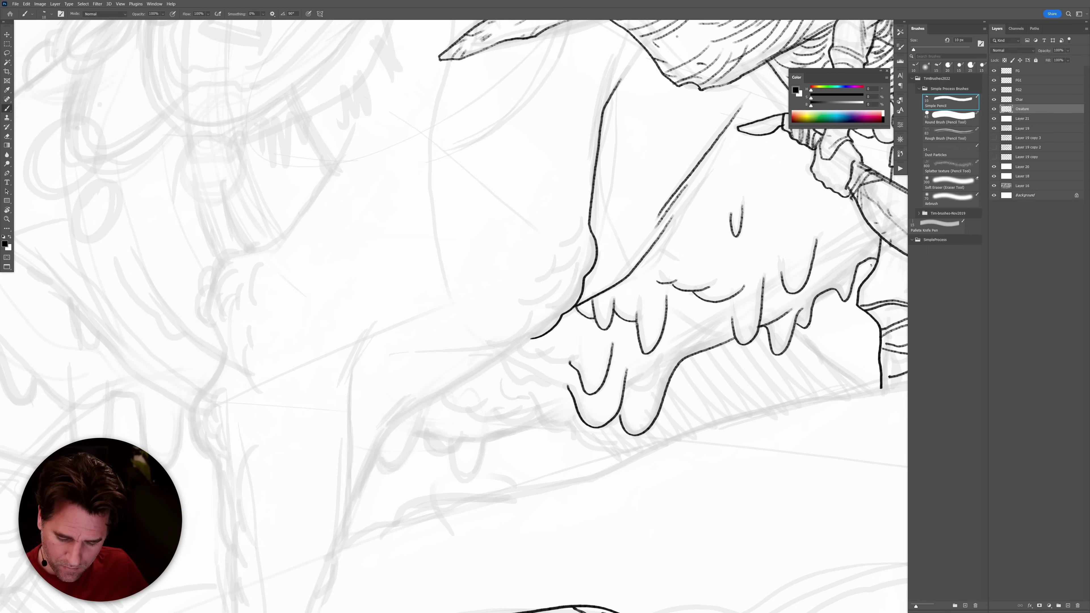
{"action": "mouse_move", "coordinate": [875, 246]}
{"action": "left_mouse_down"}
{"action": "mouse_move", "coordinate": [809, 269]}
{"action": "mouse_move", "coordinate": [817, 288]}
{"action": "mouse_move", "coordinate": [780, 306]}
{"action": "left_mouse_up"}
{"action": "left_click_drag", "start_coordinate": [782, 303], "coordinate": [623, 389]}
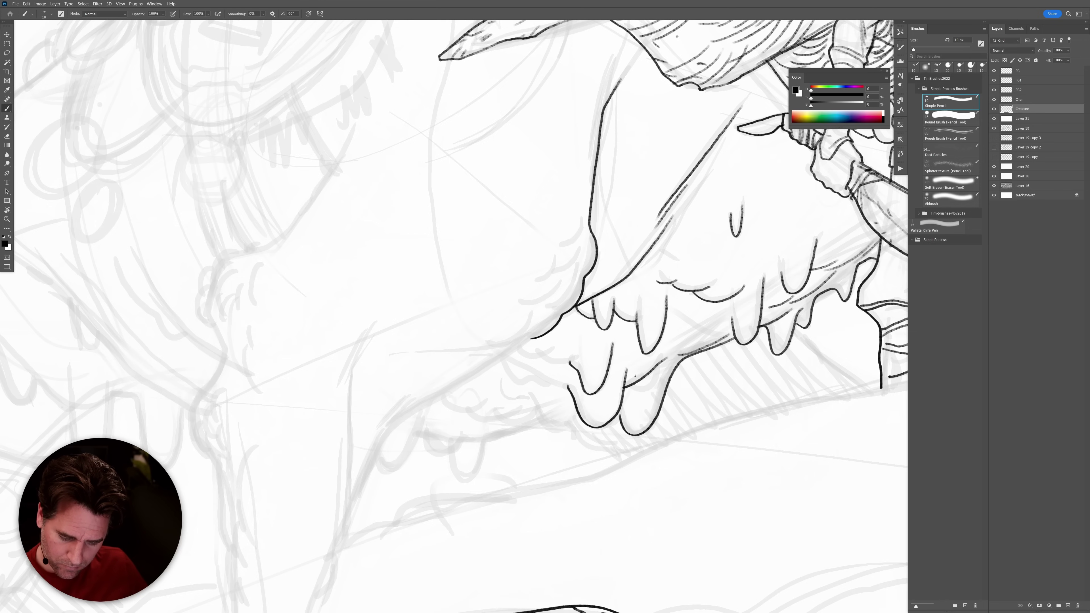
{"action": "mouse_move", "coordinate": [571, 416]}
{"action": "left_mouse_down"}
{"action": "mouse_move", "coordinate": [493, 439]}
{"action": "mouse_move", "coordinate": [462, 481]}
{"action": "mouse_move", "coordinate": [449, 466]}
{"action": "mouse_move", "coordinate": [457, 446]}
{"action": "mouse_move", "coordinate": [432, 454]}
{"action": "mouse_move", "coordinate": [420, 434]}
{"action": "mouse_move", "coordinate": [394, 470]}
{"action": "mouse_move", "coordinate": [377, 463]}
{"action": "left_mouse_up"}
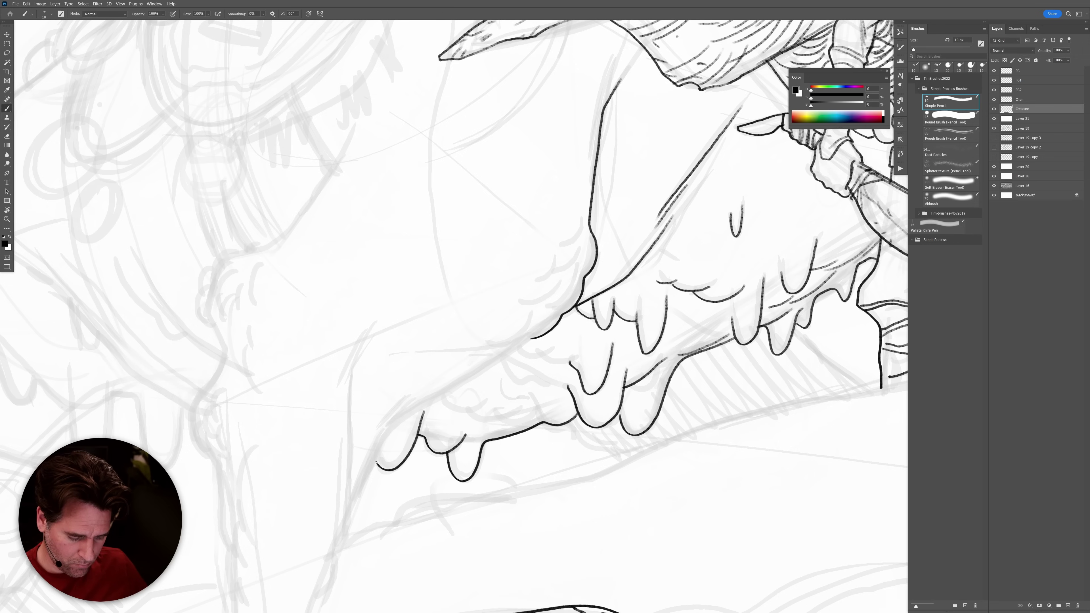
Outline the creature's foreleg down to the foreground rock, with a lumpy front contour running up to the chest.
{"action": "mouse_move", "coordinate": [533, 341]}
{"action": "left_mouse_down"}
{"action": "mouse_move", "coordinate": [409, 411]}
{"action": "mouse_move", "coordinate": [368, 470]}
{"action": "mouse_move", "coordinate": [311, 607]}
{"action": "left_mouse_up"}
{"action": "left_click_drag", "start_coordinate": [343, 554], "coordinate": [631, 247]}
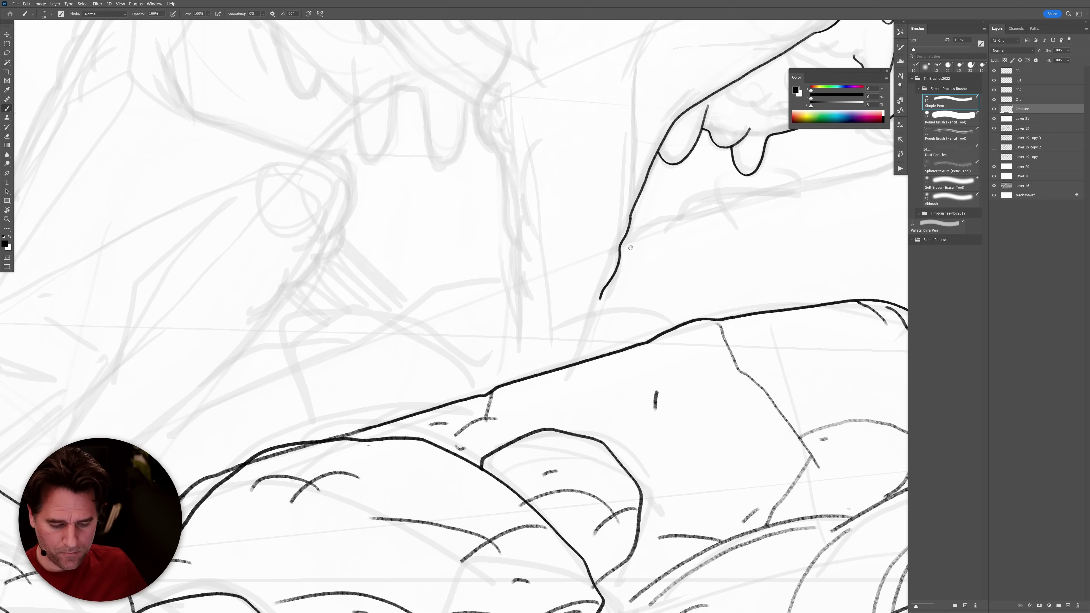
{"action": "left_click_drag", "start_coordinate": [600, 297], "coordinate": [576, 363]}
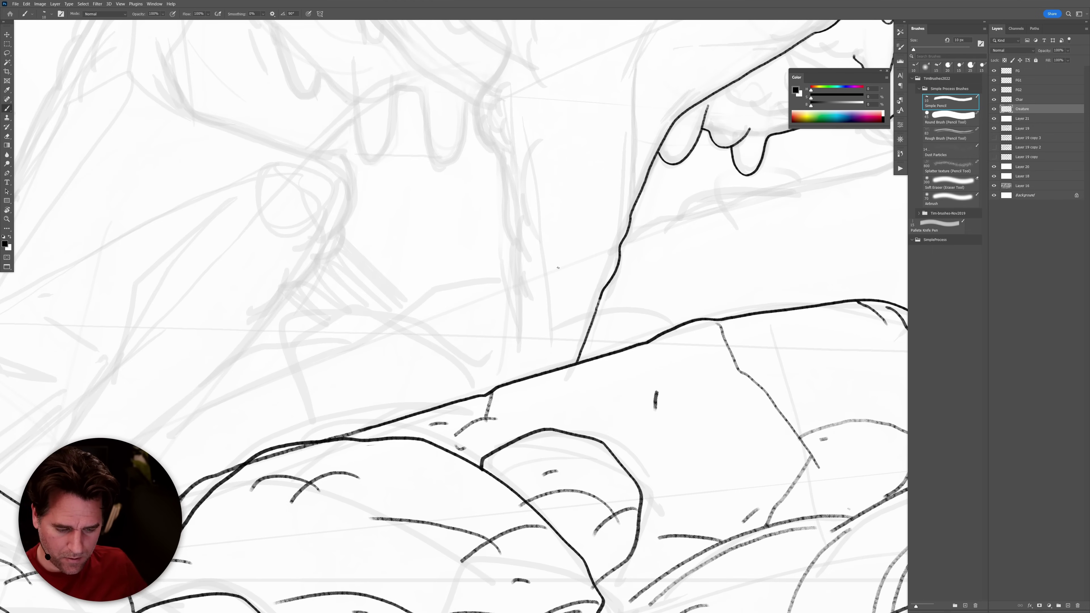
{"action": "mouse_move", "coordinate": [503, 63]}
{"action": "left_mouse_down"}
{"action": "mouse_move", "coordinate": [477, 92]}
{"action": "mouse_move", "coordinate": [473, 124]}
{"action": "mouse_move", "coordinate": [495, 160]}
{"action": "mouse_move", "coordinate": [511, 263]}
{"action": "mouse_move", "coordinate": [505, 376]}
{"action": "left_mouse_up"}
{"action": "scroll", "coordinate": [504, 370], "scroll_direction": "up", "scroll_amount": 5}
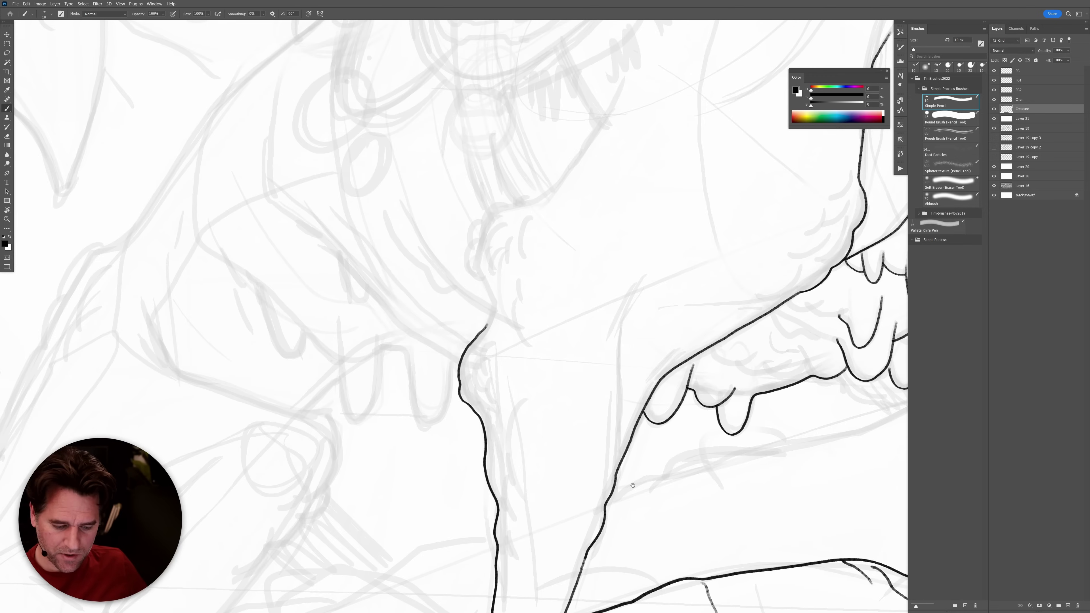
{"action": "left_click_drag", "start_coordinate": [487, 327], "coordinate": [483, 285]}
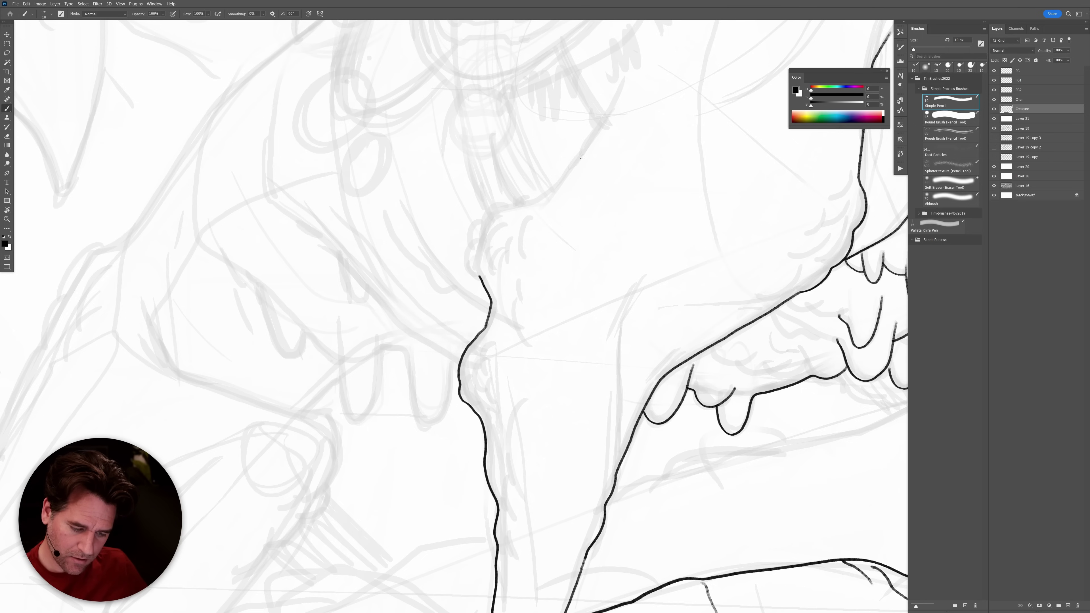
{"action": "mouse_move", "coordinate": [619, 89]}
{"action": "left_mouse_down"}
{"action": "mouse_move", "coordinate": [550, 191]}
{"action": "mouse_move", "coordinate": [471, 225]}
{"action": "mouse_move", "coordinate": [475, 276]}
{"action": "left_mouse_up"}
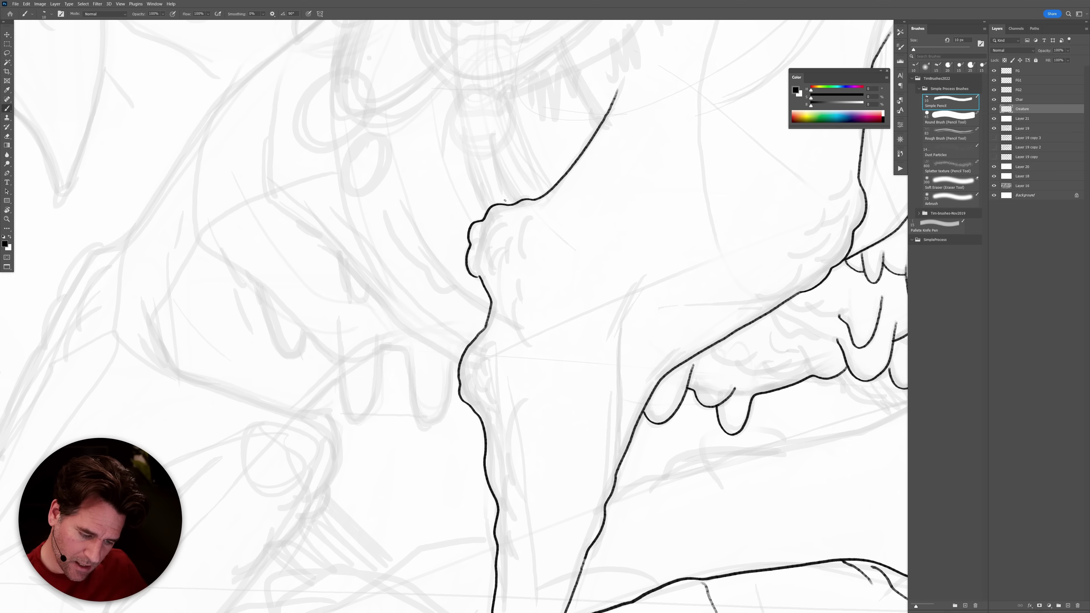
Draw curved scale marks on the lumps along the foreleg's front edge and at its elbow.
{"action": "mouse_move", "coordinate": [504, 214]}
{"action": "left_mouse_down"}
{"action": "mouse_move", "coordinate": [486, 243]}
{"action": "mouse_move", "coordinate": [475, 242]}
{"action": "mouse_move", "coordinate": [495, 294]}
{"action": "left_mouse_up"}
{"action": "mouse_move", "coordinate": [533, 220]}
{"action": "left_mouse_down"}
{"action": "mouse_move", "coordinate": [518, 257]}
{"action": "mouse_move", "coordinate": [502, 260]}
{"action": "mouse_move", "coordinate": [520, 303]}
{"action": "mouse_move", "coordinate": [514, 325]}
{"action": "mouse_move", "coordinate": [485, 372]}
{"action": "mouse_move", "coordinate": [464, 380]}
{"action": "mouse_move", "coordinate": [494, 435]}
{"action": "left_mouse_up"}
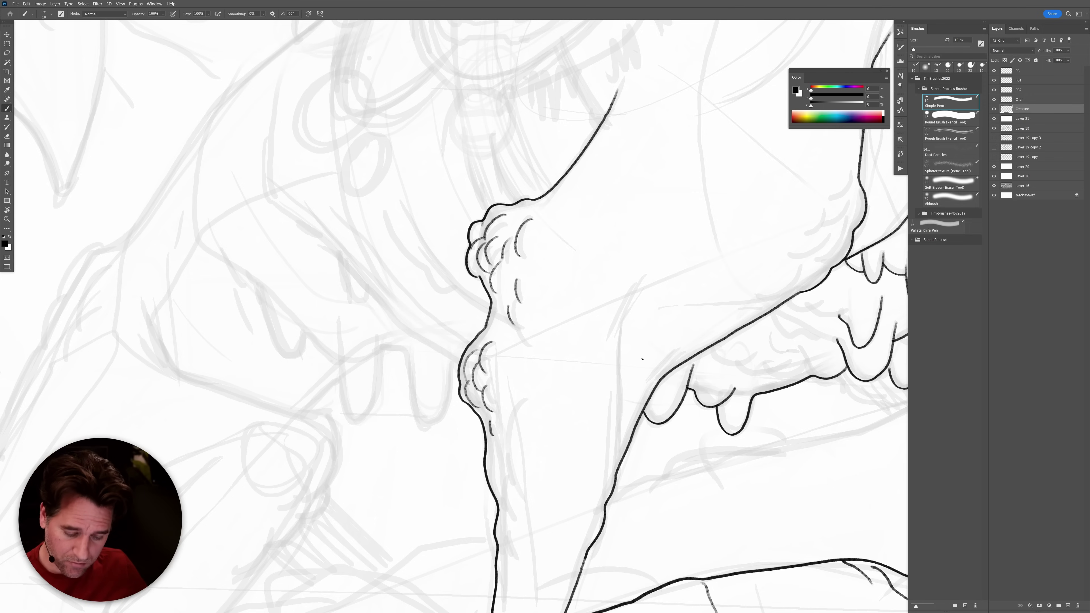
{"action": "mouse_move", "coordinate": [836, 237]}
{"action": "left_mouse_down"}
{"action": "mouse_move", "coordinate": [855, 218]}
{"action": "mouse_move", "coordinate": [848, 210]}
{"action": "left_mouse_up"}
{"action": "left_click_drag", "start_coordinate": [850, 172], "coordinate": [833, 202]}
{"action": "left_click_drag", "start_coordinate": [841, 241], "coordinate": [764, 297]}
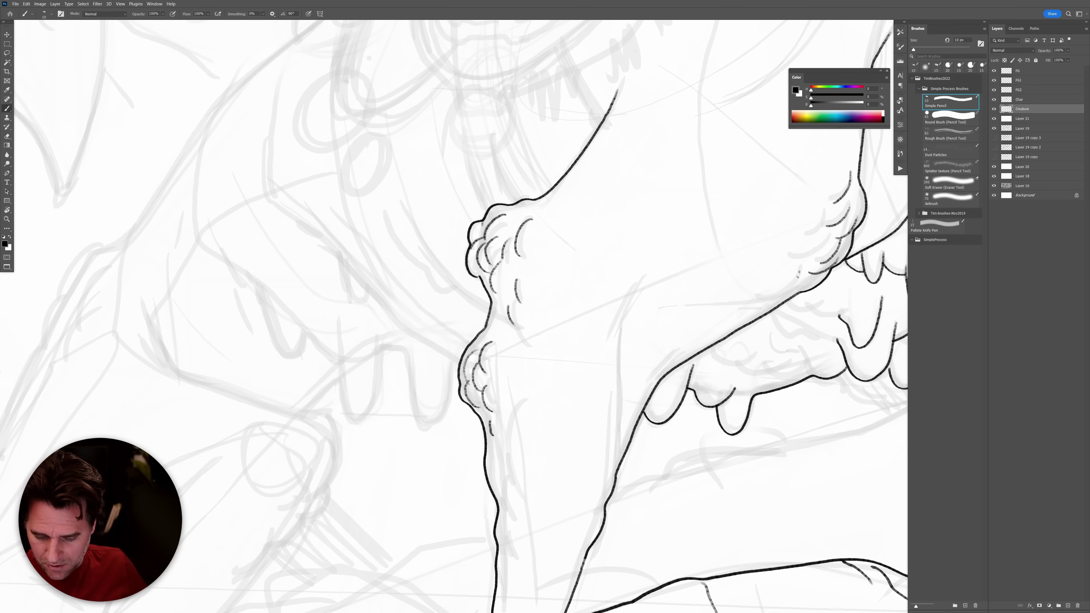
{"action": "mouse_move", "coordinate": [790, 258]}
{"action": "left_mouse_down"}
{"action": "mouse_move", "coordinate": [826, 240]}
{"action": "mouse_move", "coordinate": [802, 235]}
{"action": "left_mouse_up"}
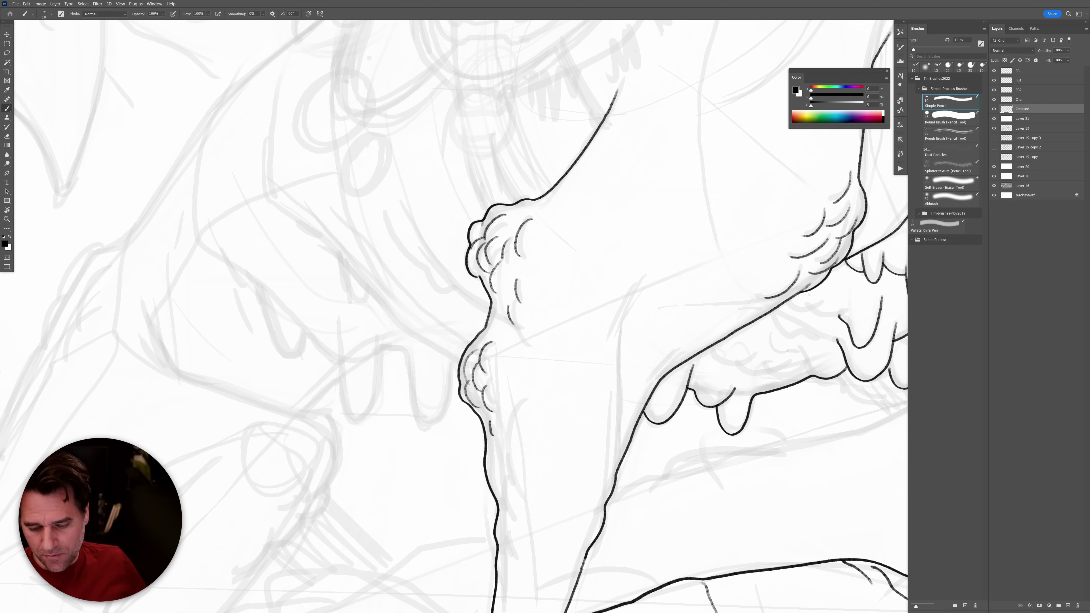
{"action": "left_click_drag", "start_coordinate": [808, 291], "coordinate": [793, 297]}
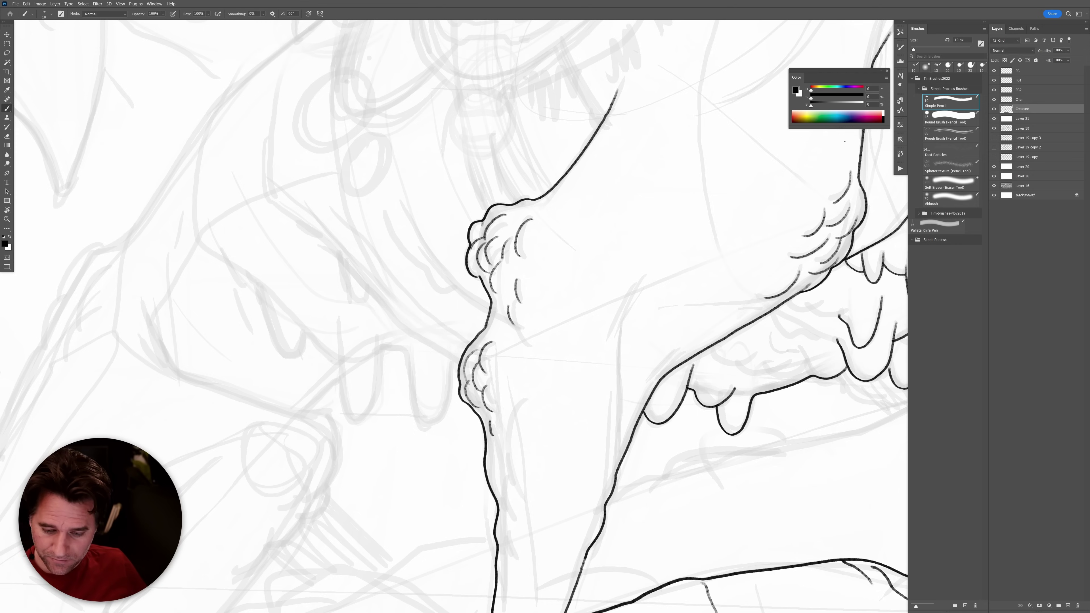
Thicken the foreleg's upper rear contour below the cape with extra strokes and add short skin marks beside it.
{"action": "left_click_drag", "start_coordinate": [865, 128], "coordinate": [749, 291]}
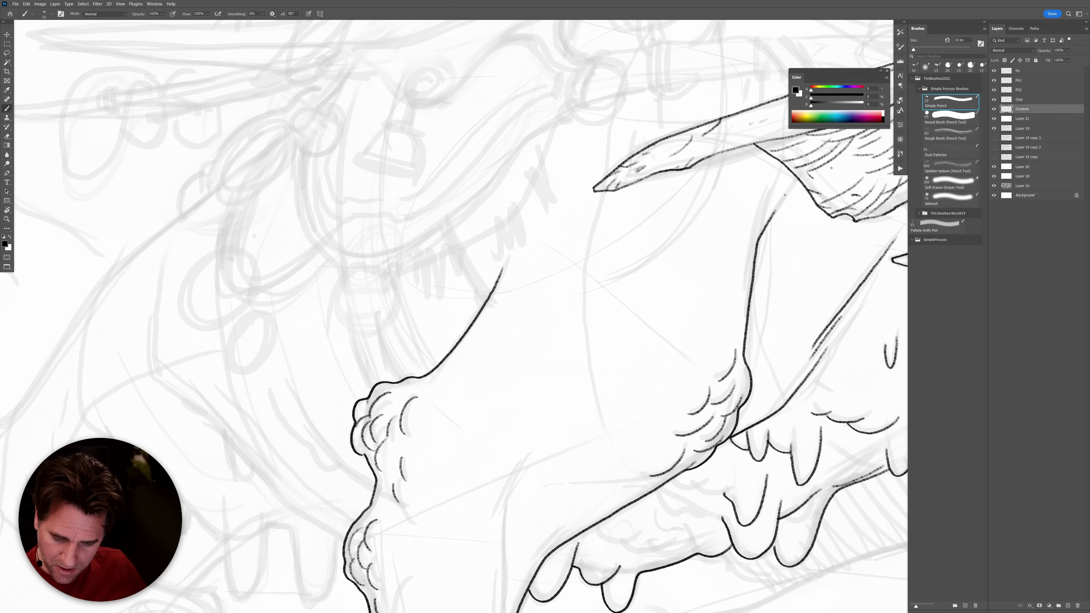
{"action": "left_click_drag", "start_coordinate": [775, 180], "coordinate": [759, 216]}
{"action": "left_click_drag", "start_coordinate": [764, 190], "coordinate": [752, 229]}
{"action": "mouse_move", "coordinate": [783, 274]}
{"action": "left_mouse_down"}
{"action": "mouse_move", "coordinate": [737, 291]}
{"action": "mouse_move", "coordinate": [701, 333]}
{"action": "left_mouse_up"}
{"action": "left_click_drag", "start_coordinate": [692, 277], "coordinate": [695, 291]}
Erase the upper part of the skin fold line behind the foreleg and re-ink it with short hatching strokes.
{"action": "key", "text": "e"}
{"action": "mouse_move", "coordinate": [802, 314]}
{"action": "left_mouse_down"}
{"action": "mouse_move", "coordinate": [777, 352]}
{"action": "mouse_move", "coordinate": [849, 253]}
{"action": "left_mouse_up"}
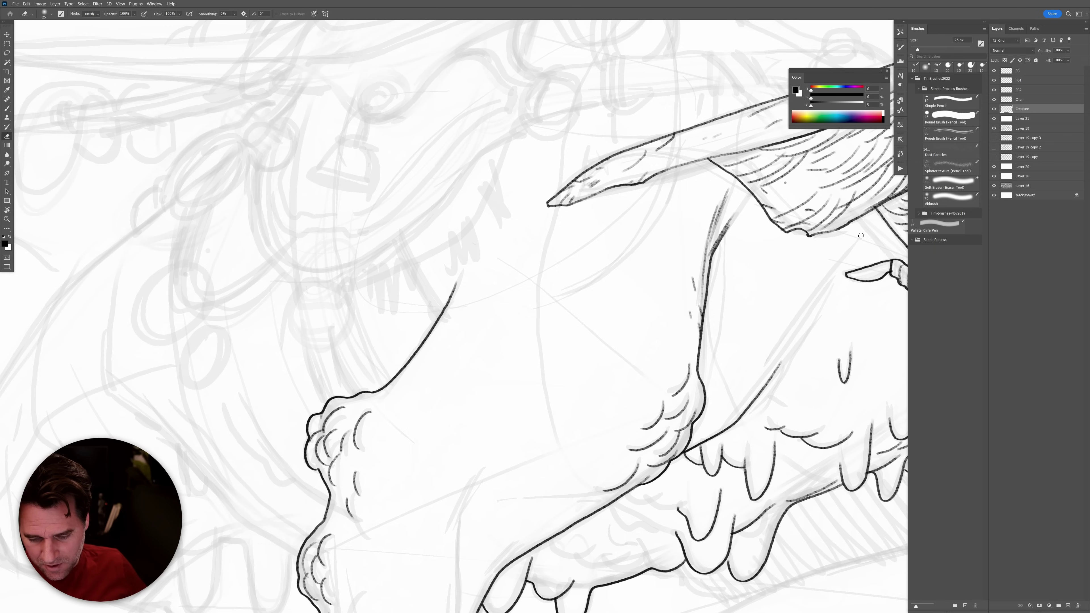
{"action": "key", "text": "b"}
{"action": "left_click_drag", "start_coordinate": [775, 368], "coordinate": [838, 269]}
{"action": "mouse_move", "coordinate": [795, 329]}
{"action": "left_mouse_down"}
{"action": "mouse_move", "coordinate": [776, 372]}
{"action": "mouse_move", "coordinate": [783, 341]}
{"action": "left_mouse_up"}
{"action": "left_click_drag", "start_coordinate": [776, 345], "coordinate": [769, 365]}
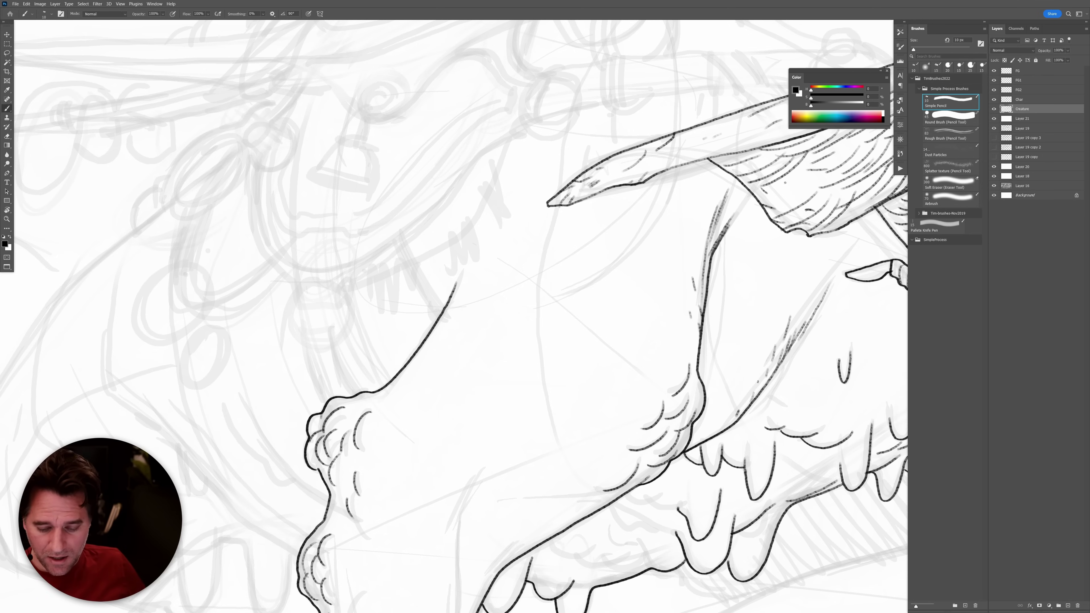
Ink a short thick line meeting the chest contour and the long inner crease down the back of the foreleg.
{"action": "left_click_drag", "start_coordinate": [679, 185], "coordinate": [723, 221]}
{"action": "left_click_drag", "start_coordinate": [455, 313], "coordinate": [481, 351]}
{"action": "mouse_move", "coordinate": [690, 484]}
{"action": "left_mouse_down"}
{"action": "mouse_move", "coordinate": [529, 257]}
{"action": "mouse_move", "coordinate": [514, 296]}
{"action": "left_mouse_up"}
{"action": "mouse_move", "coordinate": [534, 236]}
{"action": "left_mouse_down"}
{"action": "mouse_move", "coordinate": [513, 291]}
{"action": "mouse_move", "coordinate": [513, 423]}
{"action": "mouse_move", "coordinate": [515, 370]}
{"action": "mouse_move", "coordinate": [491, 482]}
{"action": "left_mouse_up"}
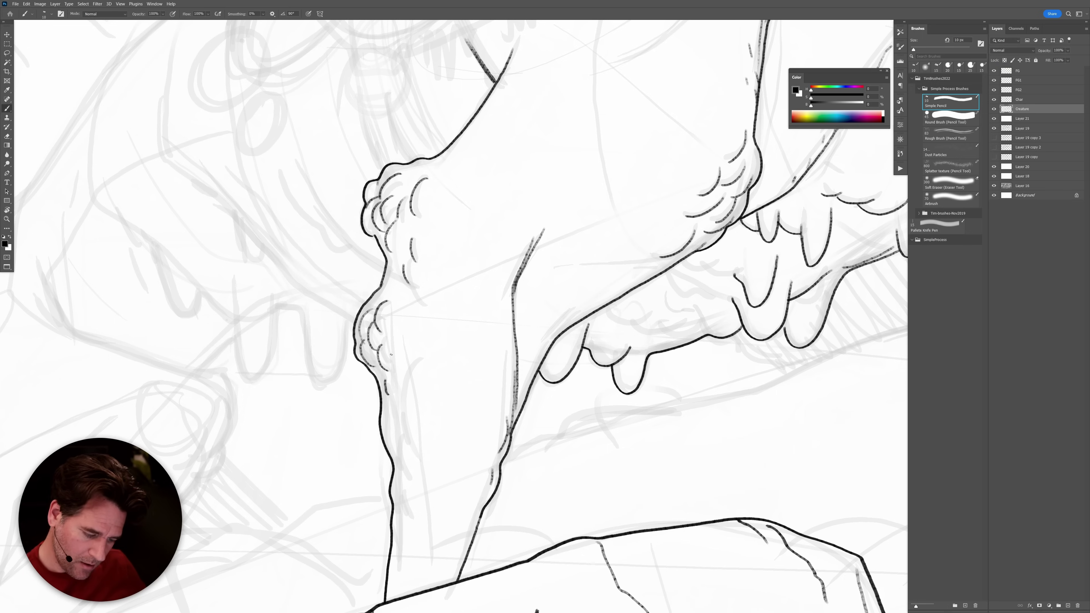
Continue the small scale marks down the foreleg's front edge and along the underside of the elbow.
{"action": "mouse_move", "coordinate": [389, 359]}
{"action": "left_mouse_down"}
{"action": "mouse_move", "coordinate": [399, 381]}
{"action": "mouse_move", "coordinate": [401, 502]}
{"action": "left_mouse_up"}
{"action": "left_click_drag", "start_coordinate": [389, 404], "coordinate": [387, 416]}
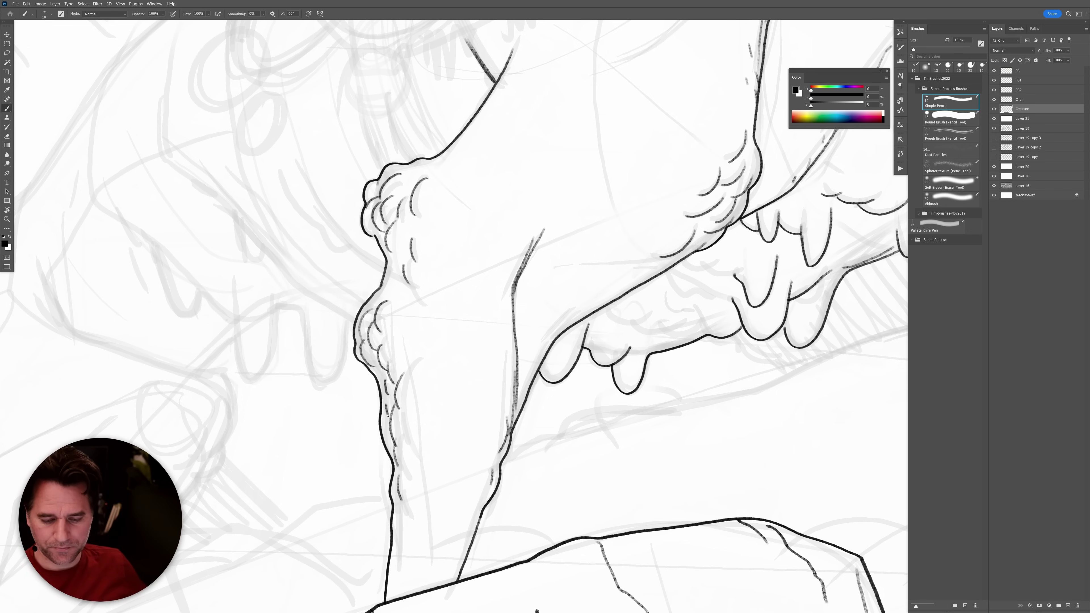
{"action": "left_click_drag", "start_coordinate": [664, 251], "coordinate": [647, 260]}
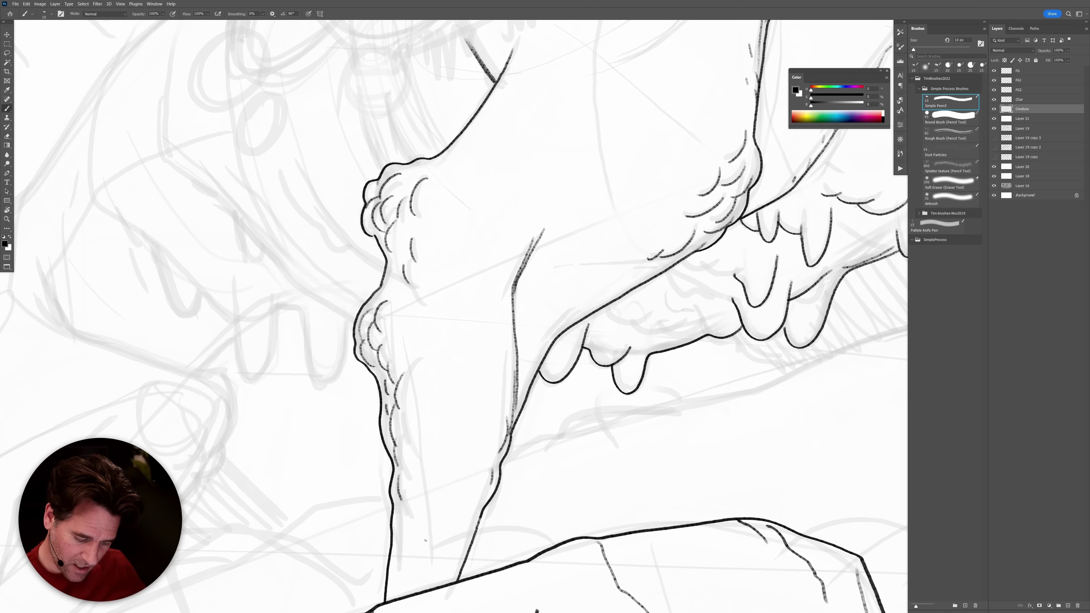
{"action": "mouse_move", "coordinate": [467, 303]}
{"action": "left_mouse_down"}
{"action": "mouse_move", "coordinate": [488, 505]}
{"action": "mouse_move", "coordinate": [437, 573]}
{"action": "left_mouse_up"}
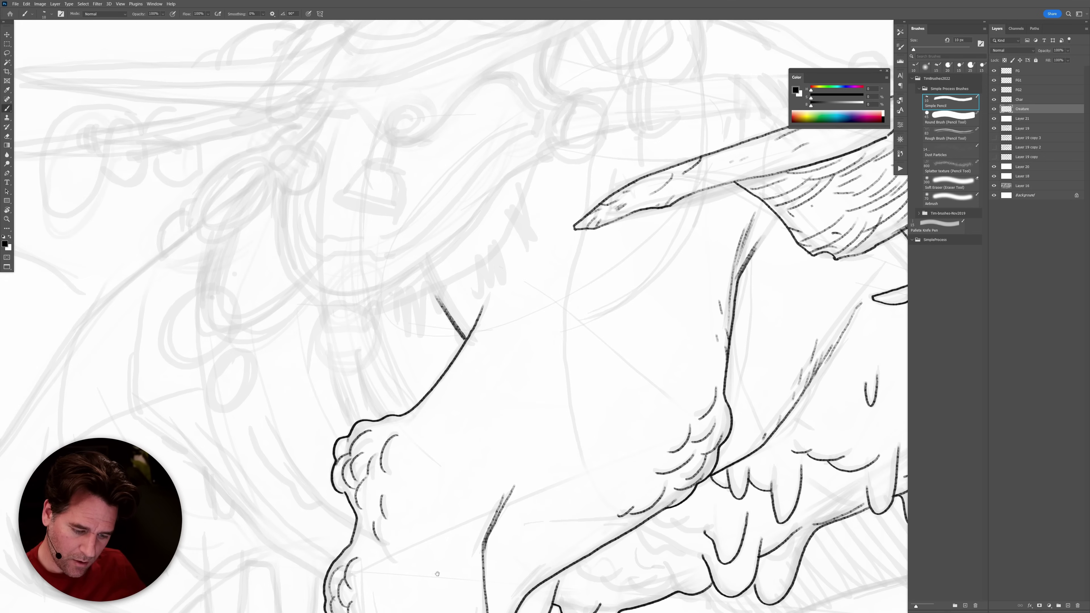
{"action": "left_click_drag", "start_coordinate": [641, 123], "coordinate": [558, 228]}
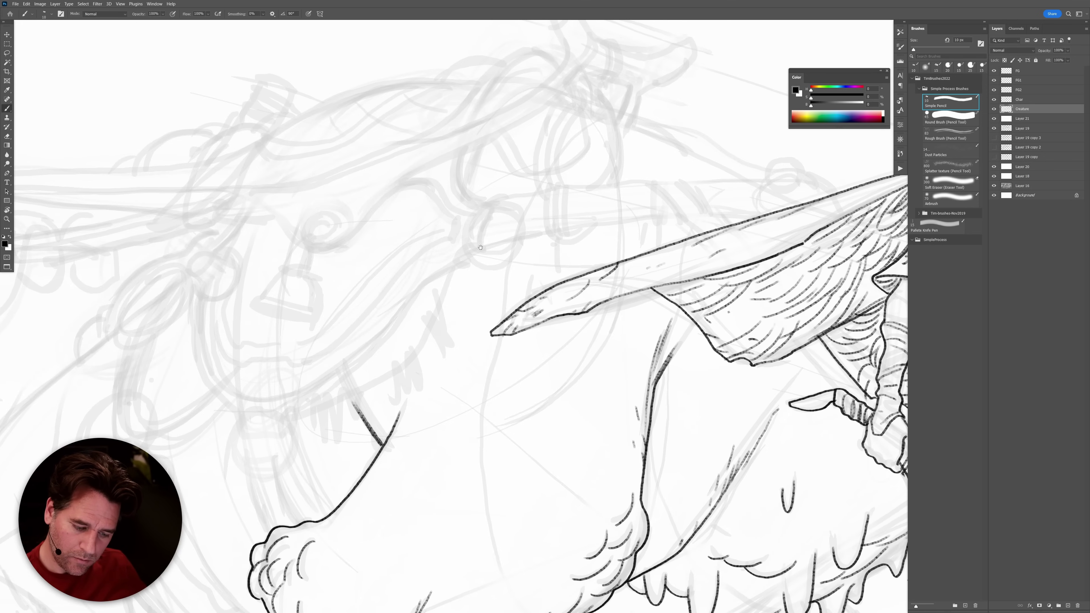
{"action": "scroll", "coordinate": [640, 298], "scroll_direction": "down", "scroll_amount": 10}
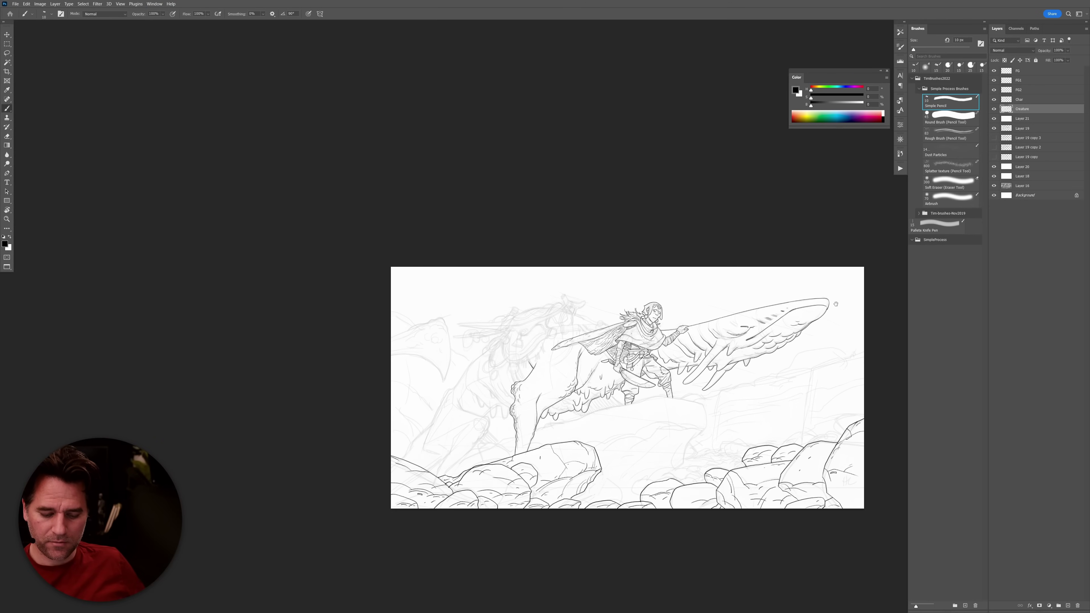
{"action": "scroll", "coordinate": [793, 340], "scroll_direction": "up", "scroll_amount": 5}
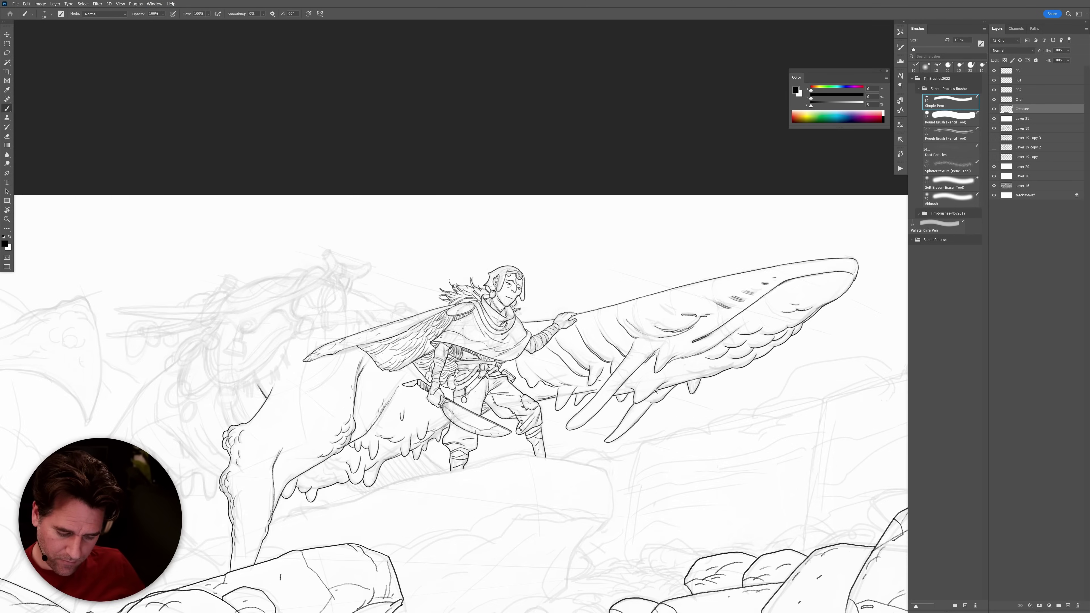
Try adding small scales between the large ones along the creature's lower jaw, with short marks towards the throat.
{"action": "scroll", "coordinate": [655, 392], "scroll_direction": "up", "scroll_amount": 3}
{"action": "scroll", "coordinate": [778, 351], "scroll_direction": "up", "scroll_amount": 2}
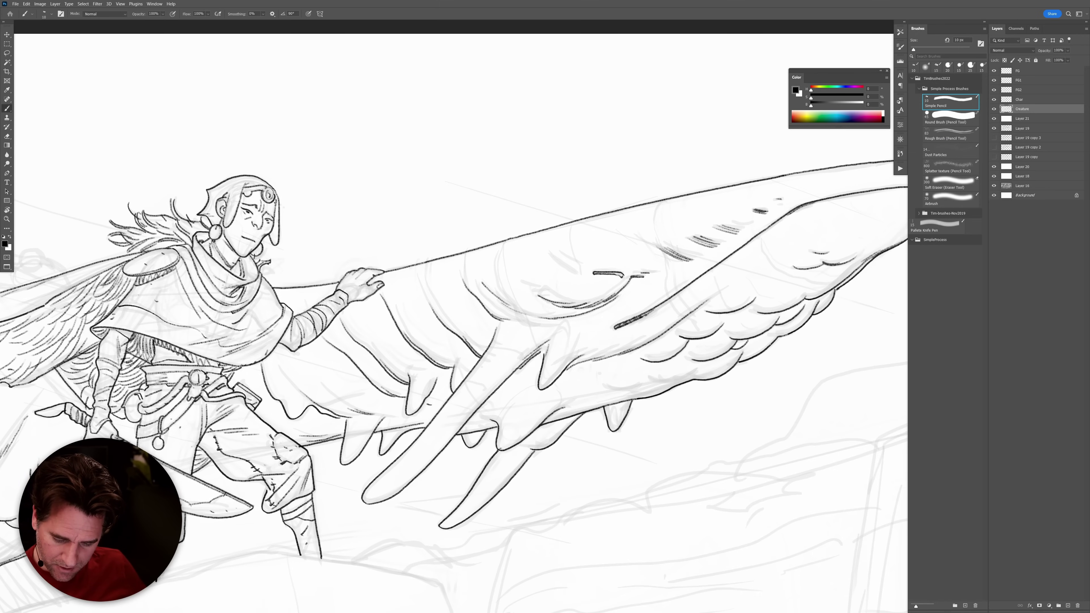
{"action": "mouse_move", "coordinate": [788, 336]}
{"action": "left_mouse_down"}
{"action": "mouse_move", "coordinate": [775, 345]}
{"action": "mouse_move", "coordinate": [757, 325]}
{"action": "mouse_move", "coordinate": [720, 335]}
{"action": "left_mouse_up"}
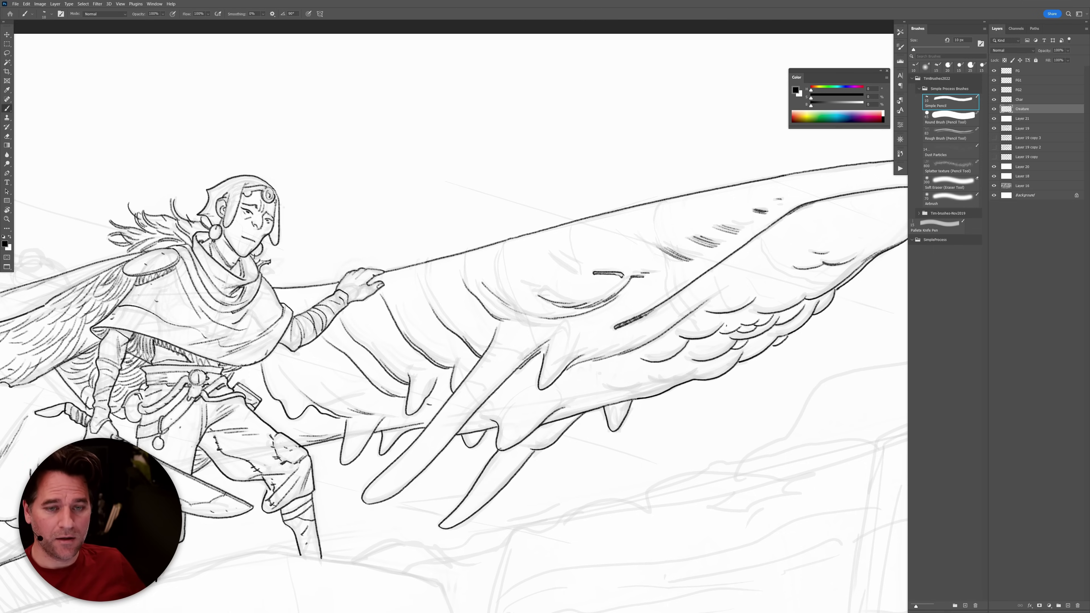
{"action": "mouse_move", "coordinate": [689, 330]}
{"action": "left_mouse_down"}
{"action": "mouse_move", "coordinate": [647, 348]}
{"action": "mouse_move", "coordinate": [675, 328]}
{"action": "left_mouse_up"}
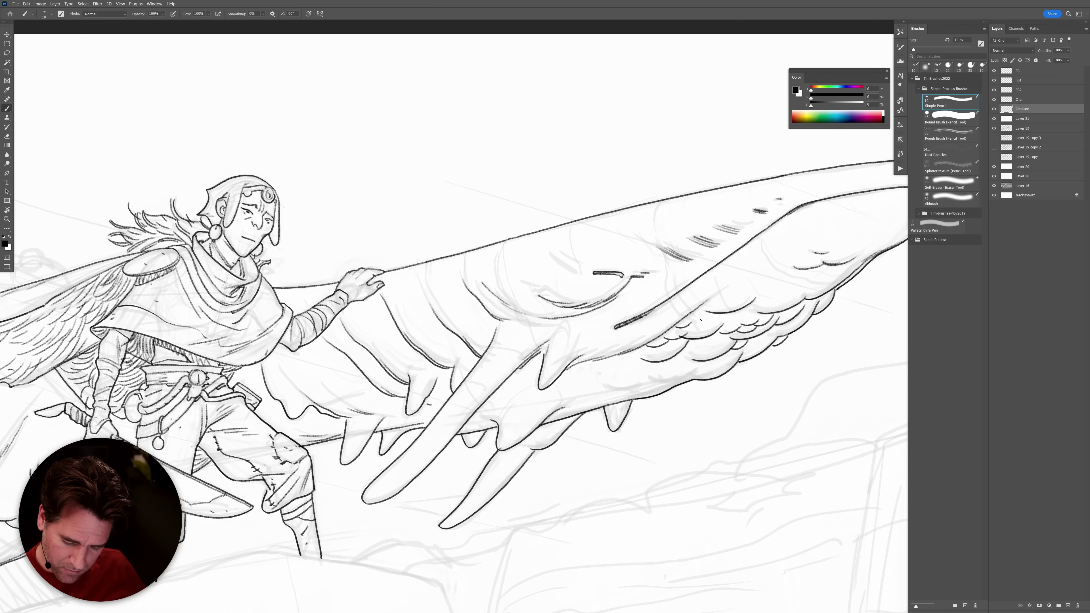
{"action": "left_click_drag", "start_coordinate": [648, 352], "coordinate": [604, 367]}
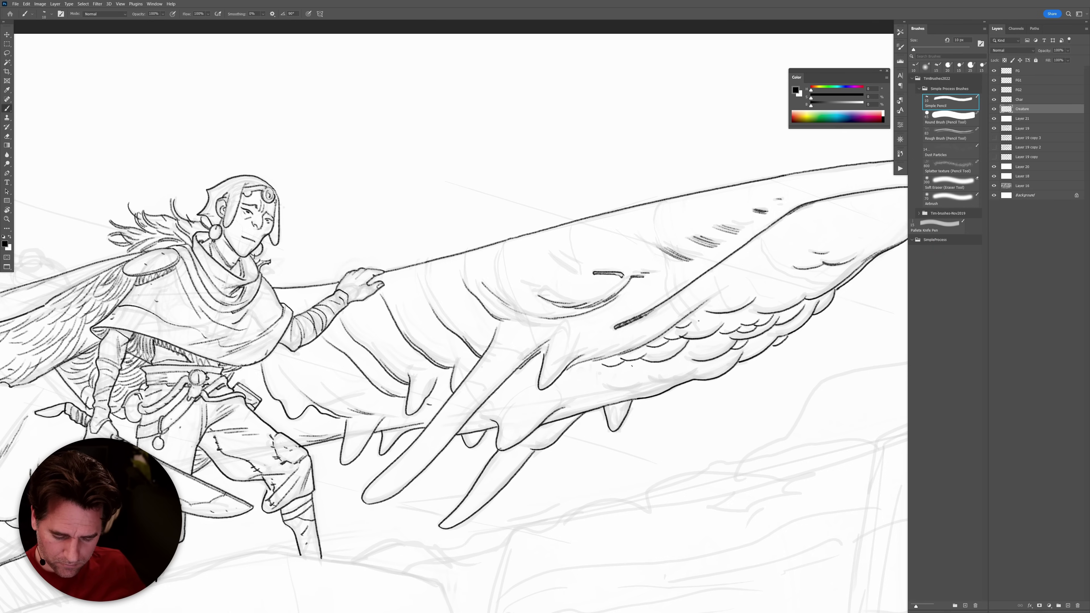
{"action": "scroll", "coordinate": [739, 339], "scroll_direction": "down", "scroll_amount": 5}
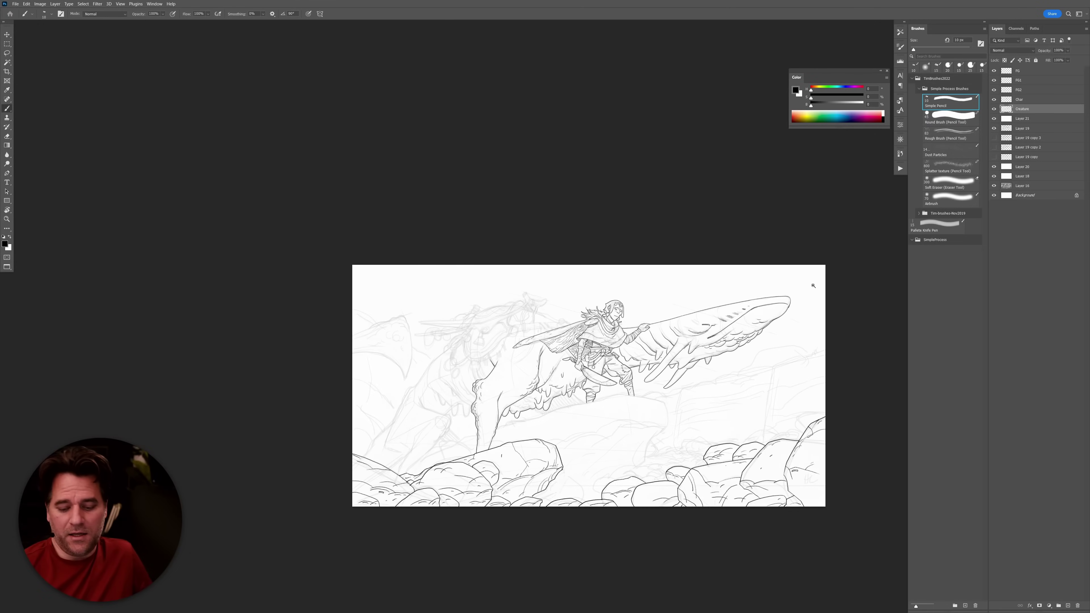
{"action": "scroll", "coordinate": [746, 328], "scroll_direction": "up", "scroll_amount": 6}
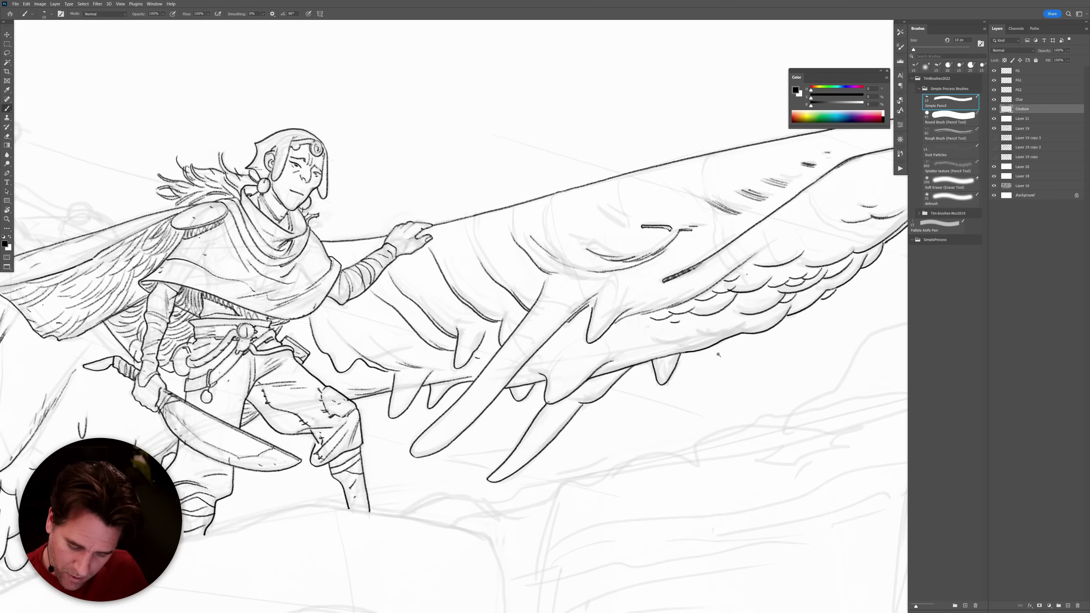
{"action": "left_click_drag", "start_coordinate": [729, 332], "coordinate": [713, 334]}
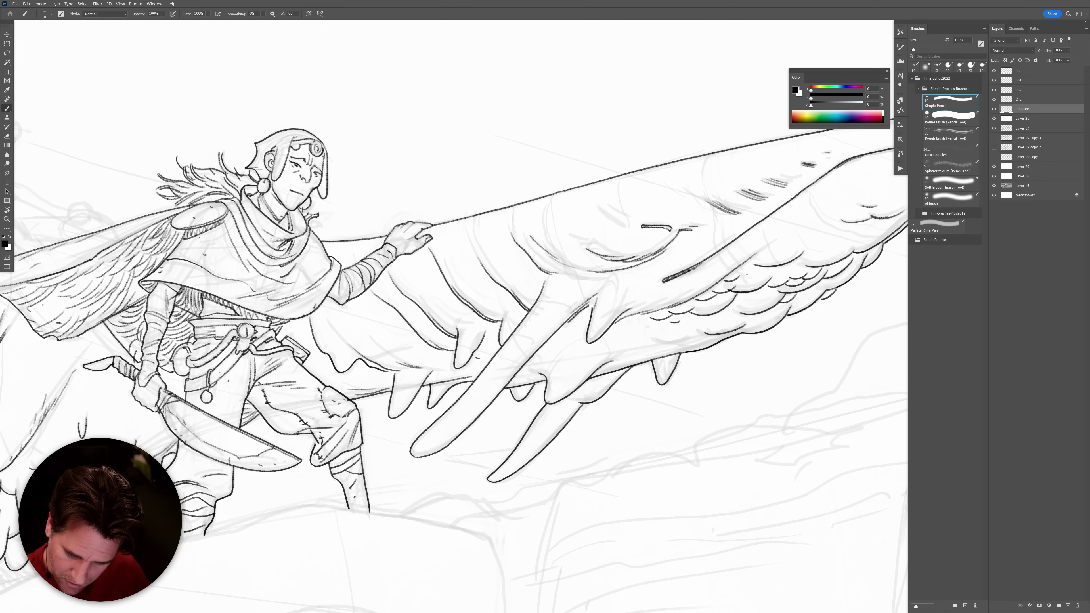
{"action": "mouse_move", "coordinate": [685, 342]}
{"action": "left_mouse_down"}
{"action": "mouse_move", "coordinate": [656, 343]}
{"action": "mouse_move", "coordinate": [687, 338]}
{"action": "left_mouse_up"}
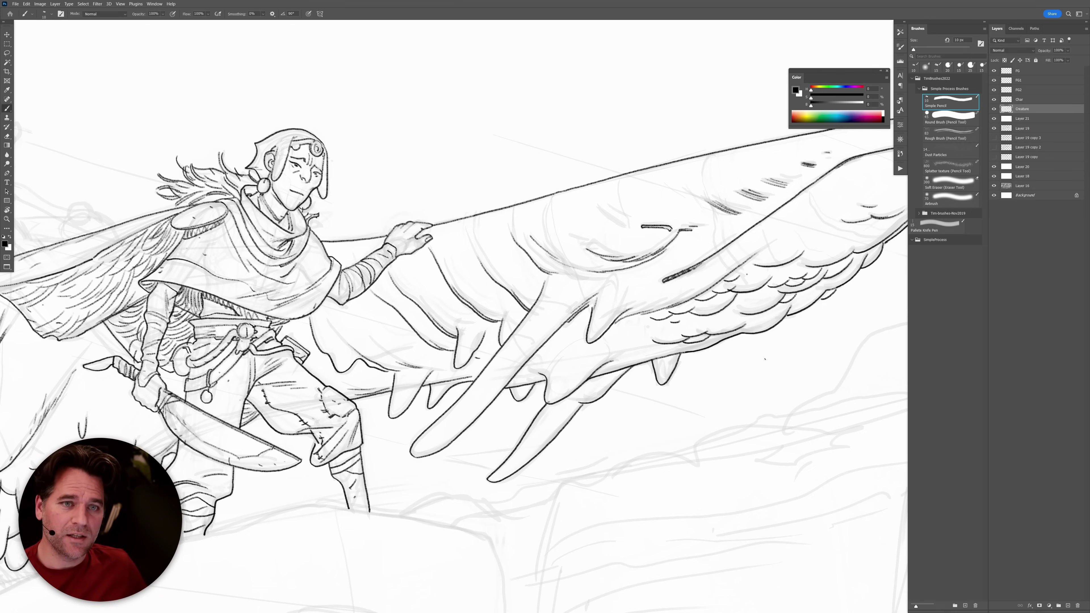
{"action": "scroll", "coordinate": [762, 365], "scroll_direction": "down", "scroll_amount": 10}
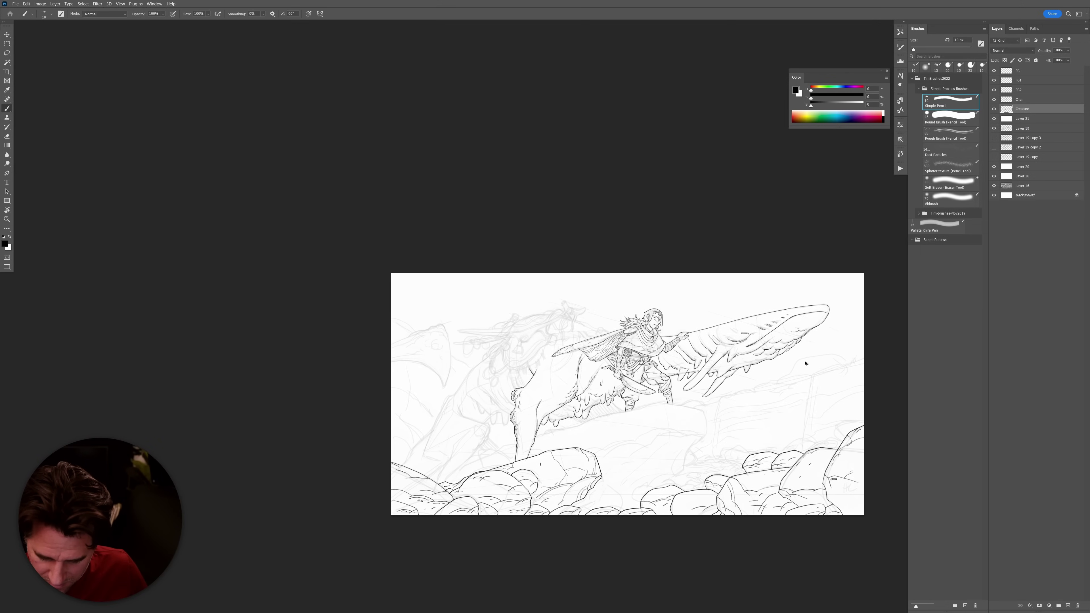
Ink short shading strokes along the lower jaw's underside and small skin creases around the base of the tusks.
{"action": "scroll", "coordinate": [777, 352], "scroll_direction": "up", "scroll_amount": 10}
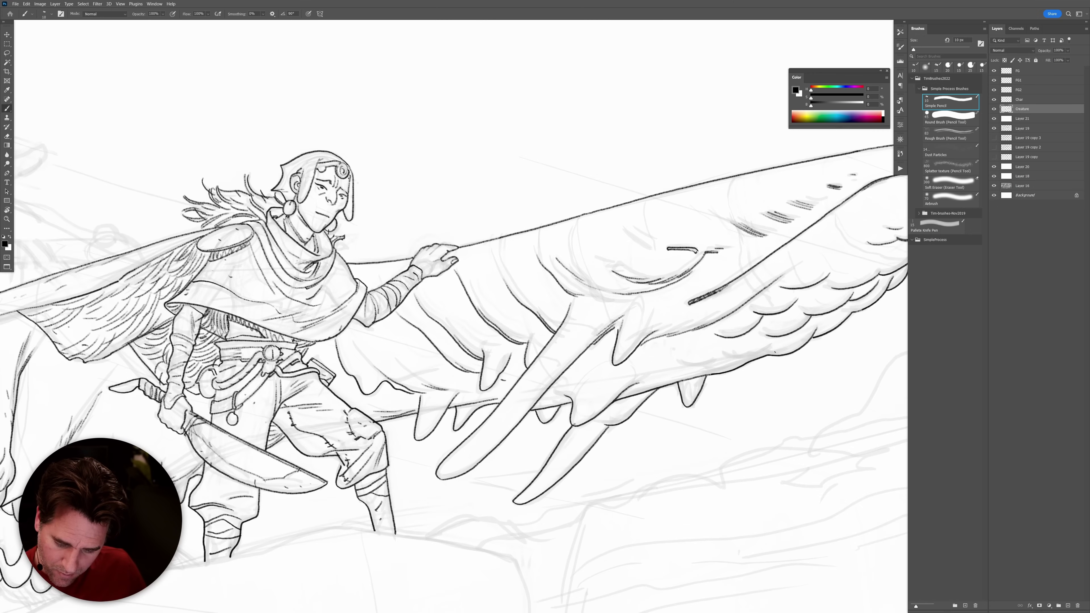
{"action": "left_click_drag", "start_coordinate": [774, 348], "coordinate": [733, 354]}
{"action": "key", "text": "ctrl+z"}
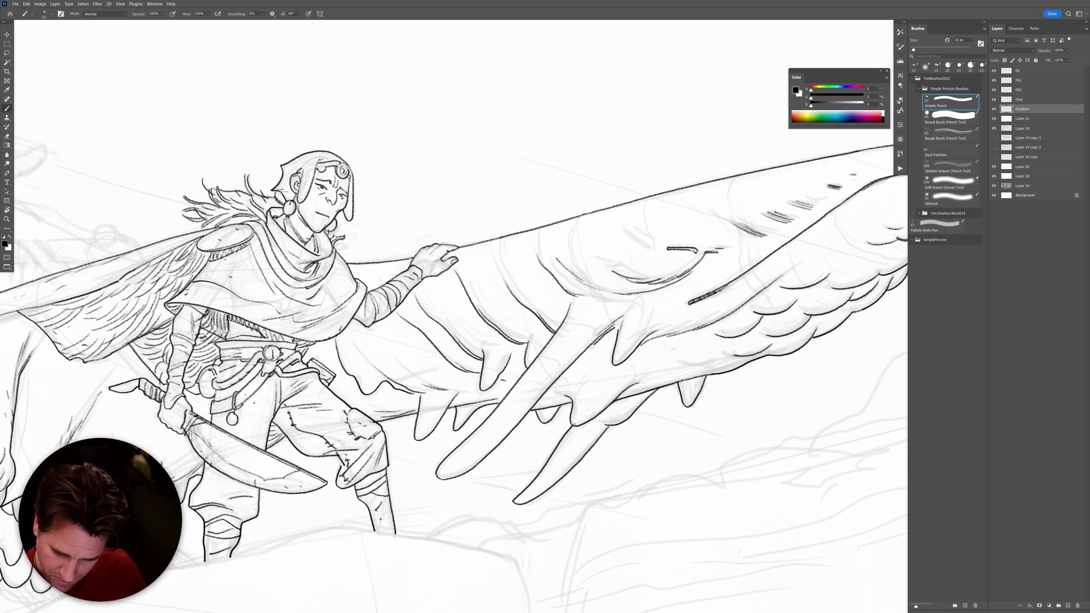
{"action": "left_click_drag", "start_coordinate": [781, 347], "coordinate": [768, 356]}
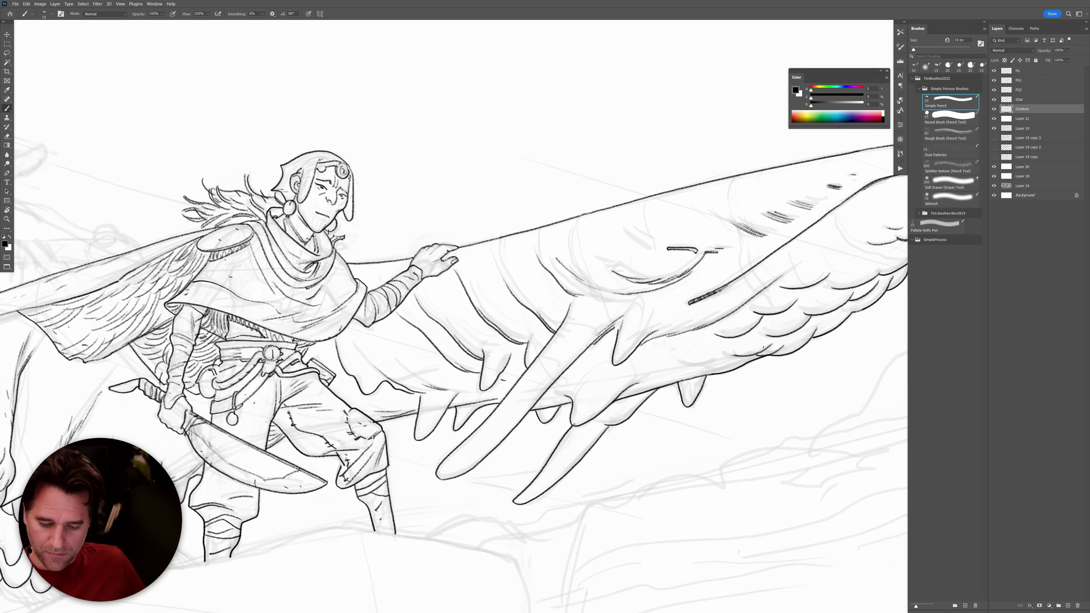
{"action": "mouse_move", "coordinate": [716, 359]}
{"action": "left_mouse_down"}
{"action": "mouse_move", "coordinate": [680, 364]}
{"action": "mouse_move", "coordinate": [738, 360]}
{"action": "left_mouse_up"}
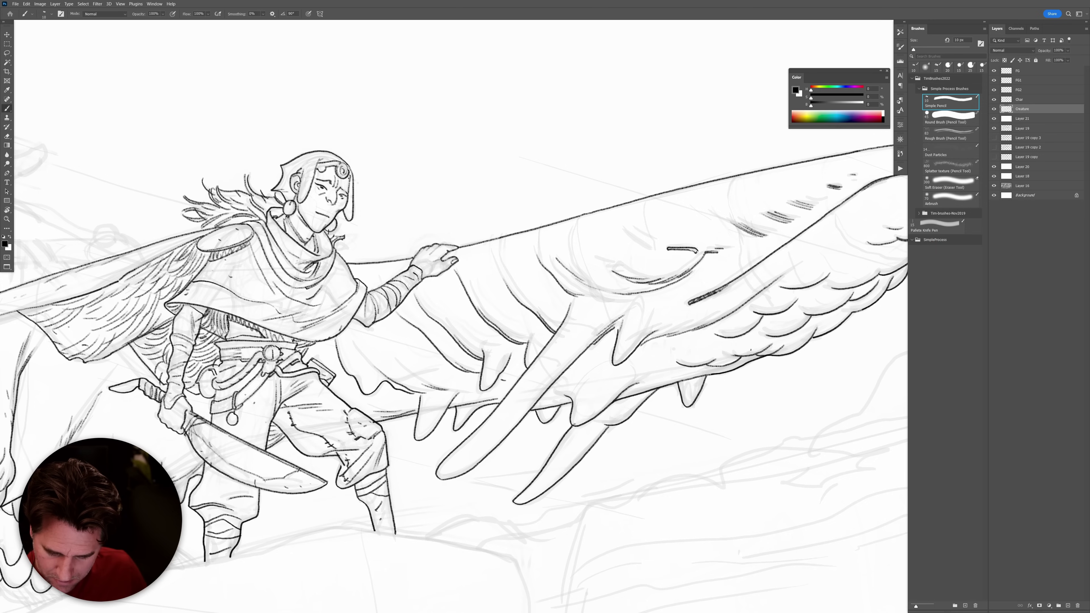
{"action": "left_click_drag", "start_coordinate": [704, 373], "coordinate": [673, 378]}
{"action": "left_click_drag", "start_coordinate": [804, 395], "coordinate": [902, 379]}
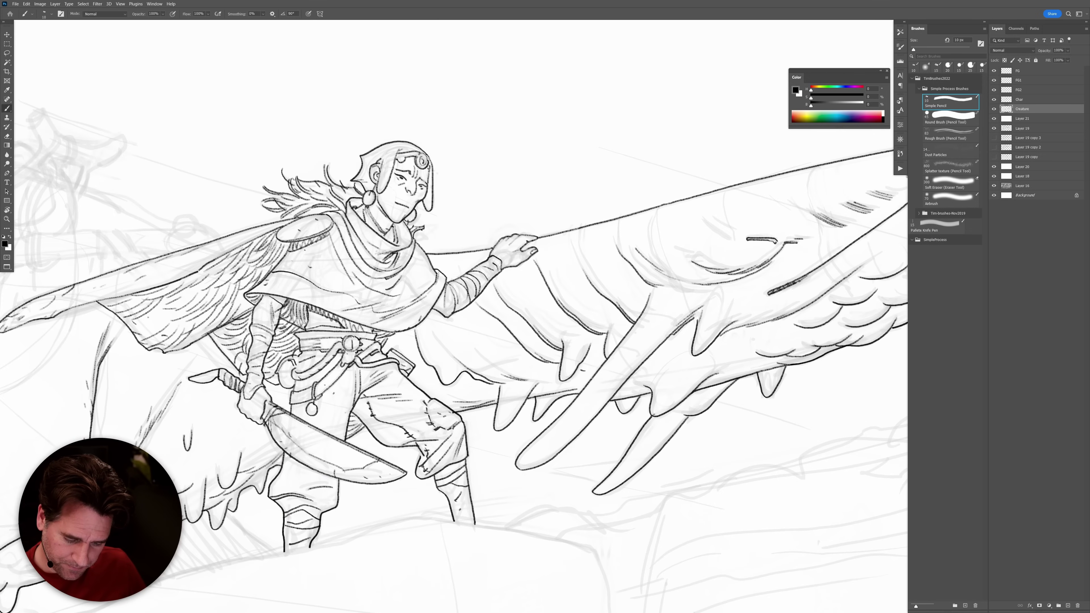
{"action": "left_click_drag", "start_coordinate": [586, 379], "coordinate": [541, 385]}
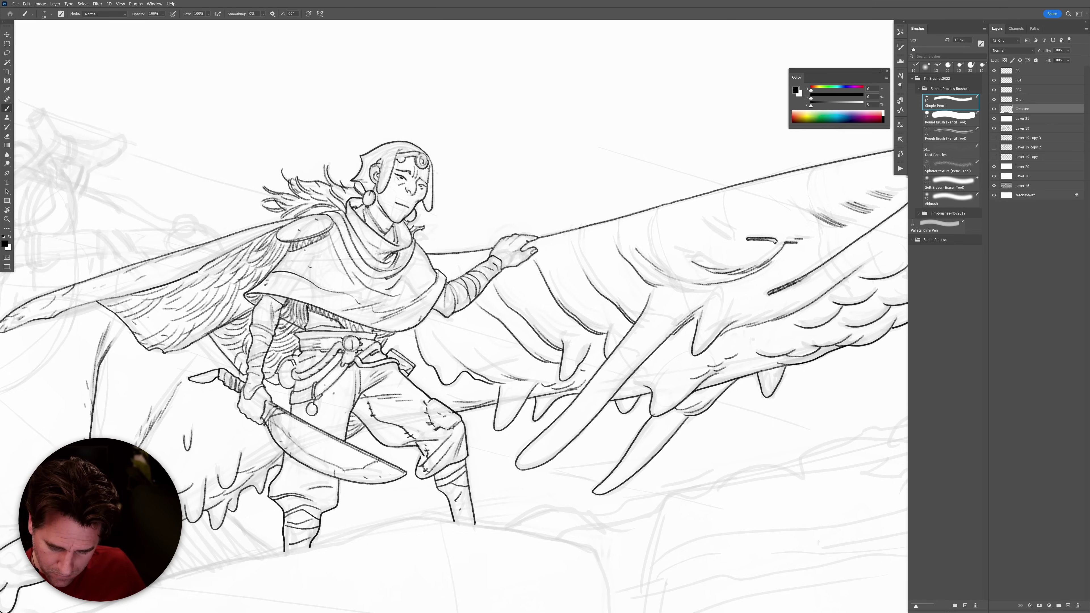
Try covering the creature's far tusk with dense curved hatching, and undo those strokes.
{"action": "mouse_move", "coordinate": [687, 414]}
{"action": "left_mouse_down"}
{"action": "mouse_move", "coordinate": [669, 431]}
{"action": "mouse_move", "coordinate": [659, 430]}
{"action": "mouse_move", "coordinate": [680, 414]}
{"action": "mouse_move", "coordinate": [648, 427]}
{"action": "mouse_move", "coordinate": [653, 450]}
{"action": "left_mouse_up"}
{"action": "left_click_drag", "start_coordinate": [655, 448], "coordinate": [601, 489]}
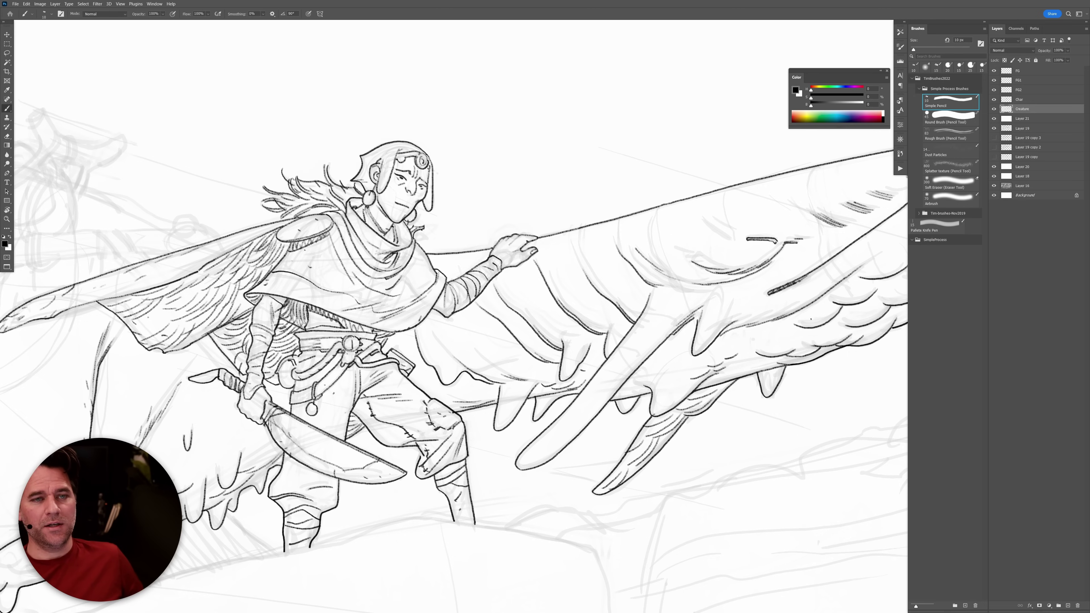
{"action": "key", "text": "ctrl+z"}
{"action": "key", "text": "ctrl+z"}
{"action": "key", "text": "ctrl+z"}
{"action": "key", "text": "ctrl+z"}
{"action": "key", "text": "ctrl+z"}
{"action": "key", "text": "ctrl+z"}
{"action": "key", "text": "ctrl+z"}
{"action": "key", "text": "ctrl+z"}
Re-ink the far tusk's surface with a few sparse lengthwise strokes from its base towards the tip.
{"action": "mouse_move", "coordinate": [682, 411]}
{"action": "left_mouse_down"}
{"action": "mouse_move", "coordinate": [640, 431]}
{"action": "mouse_move", "coordinate": [650, 452]}
{"action": "mouse_move", "coordinate": [623, 461]}
{"action": "left_mouse_up"}
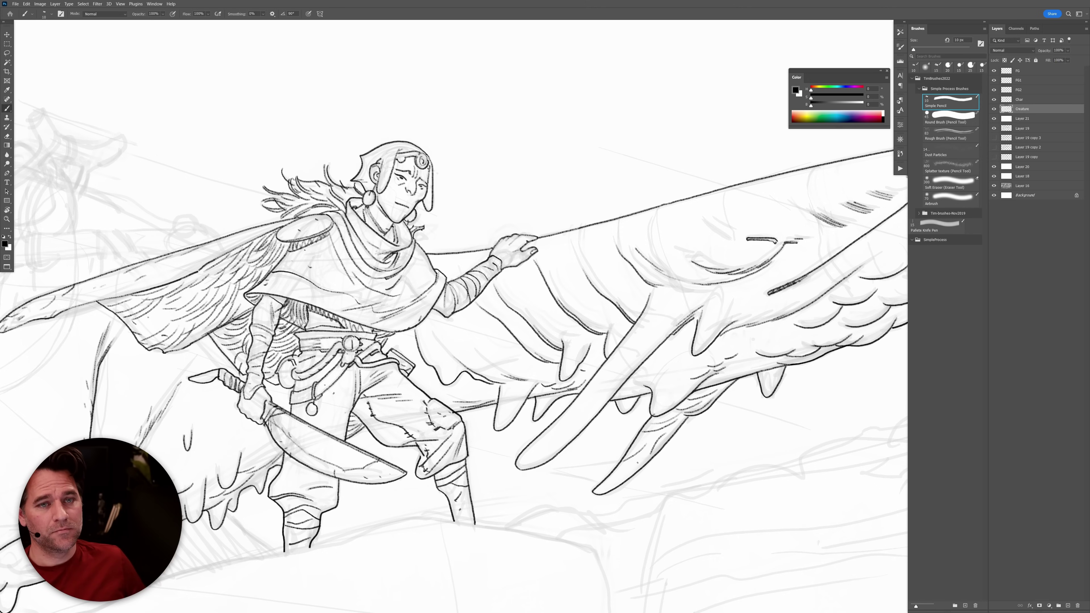
{"action": "scroll", "coordinate": [748, 421], "scroll_direction": "down", "scroll_amount": 6}
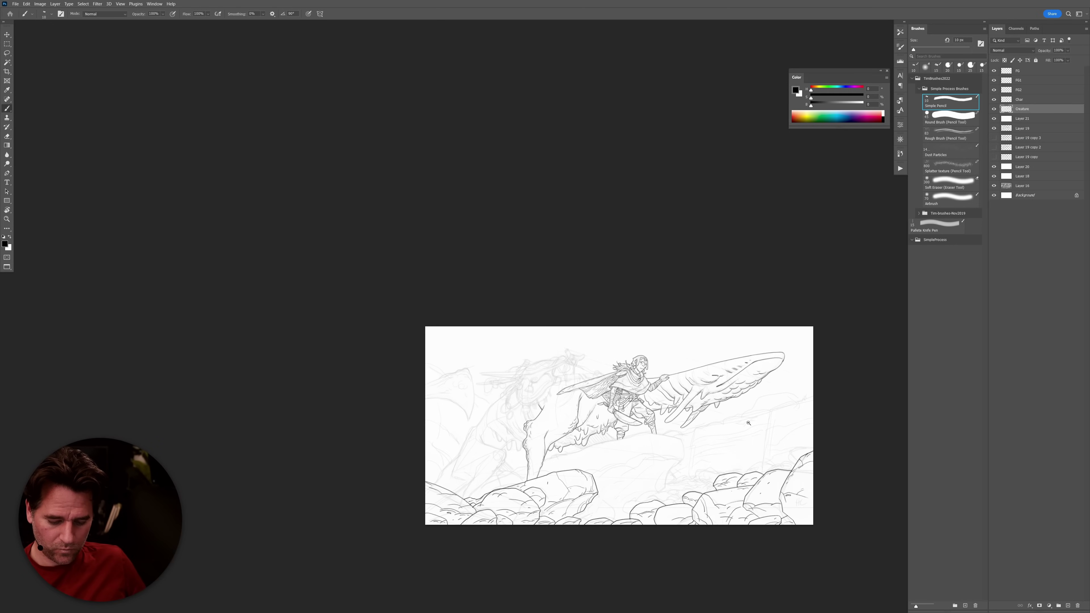
{"action": "scroll", "coordinate": [722, 413], "scroll_direction": "up", "scroll_amount": 6}
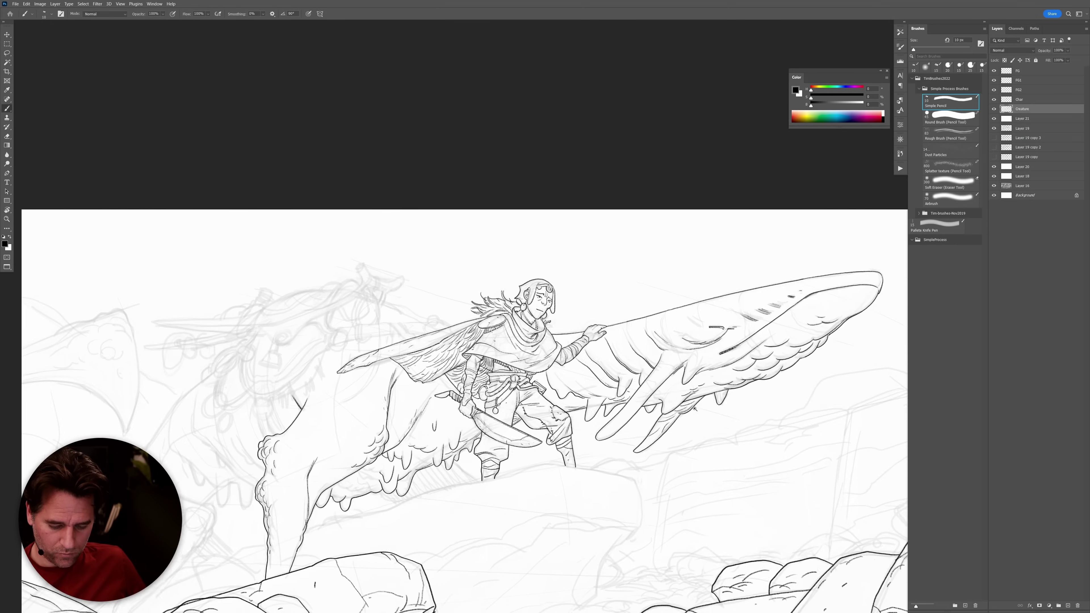
{"action": "scroll", "coordinate": [685, 334], "scroll_direction": "up", "scroll_amount": 2}
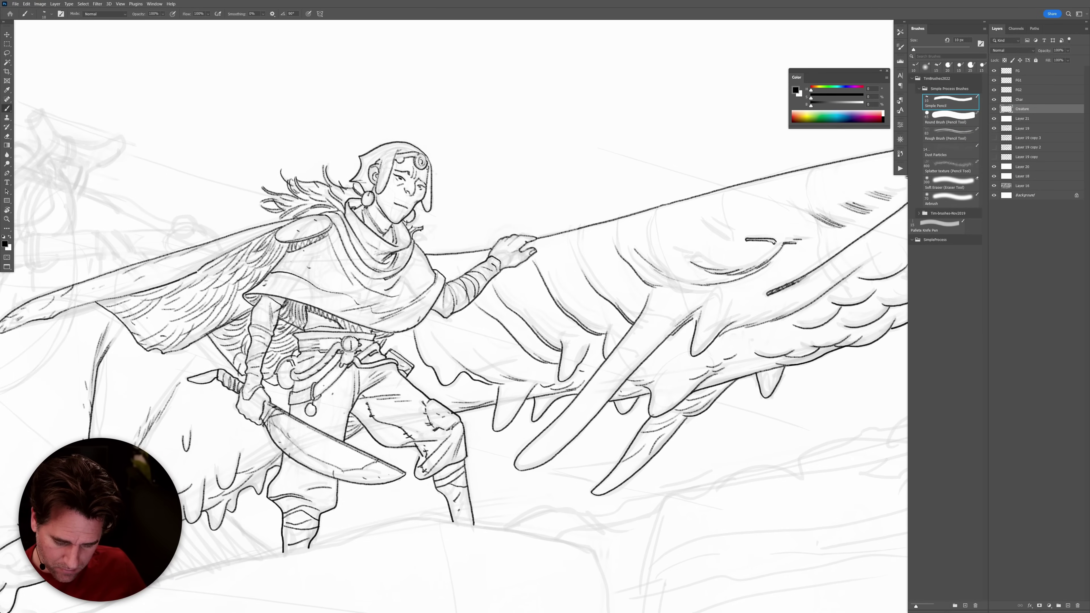
Ink short wrinkle strokes above and behind the creature's eye and a curved fold down the snout towards the mouth line.
{"action": "left_click_drag", "start_coordinate": [790, 350], "coordinate": [657, 358]}
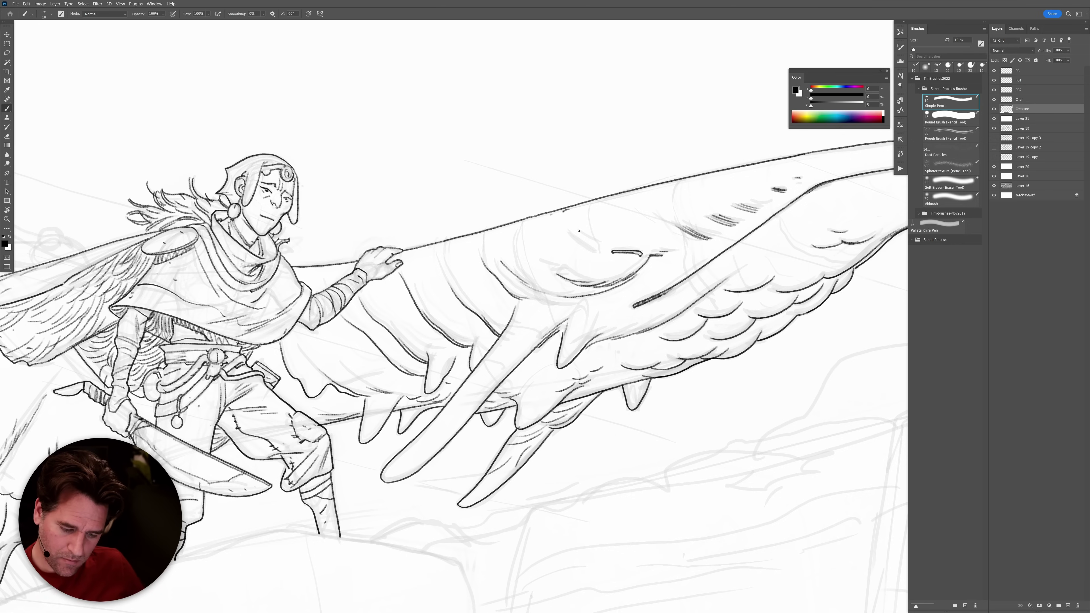
{"action": "mouse_move", "coordinate": [565, 231]}
{"action": "left_mouse_down"}
{"action": "mouse_move", "coordinate": [598, 256]}
{"action": "mouse_move", "coordinate": [597, 246]}
{"action": "left_mouse_up"}
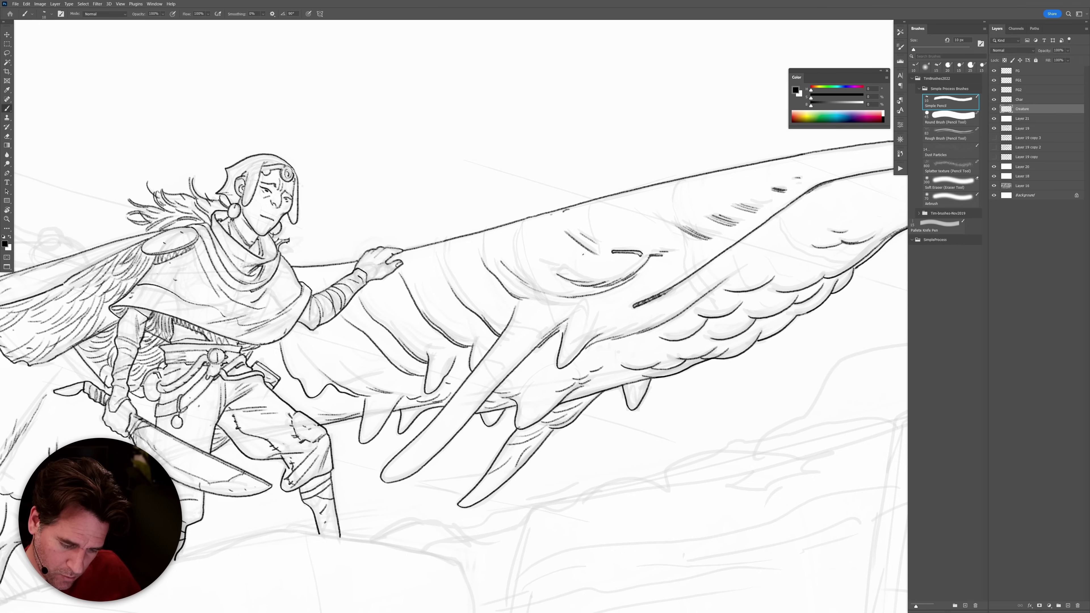
{"action": "left_click_drag", "start_coordinate": [536, 263], "coordinate": [553, 263]}
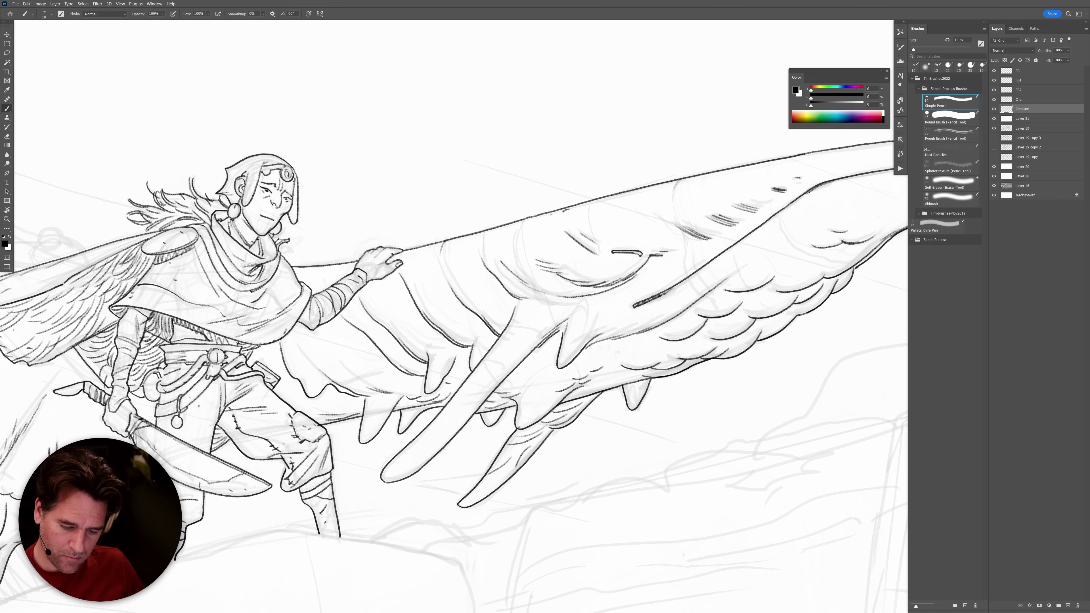
{"action": "left_click_drag", "start_coordinate": [802, 247], "coordinate": [622, 281]}
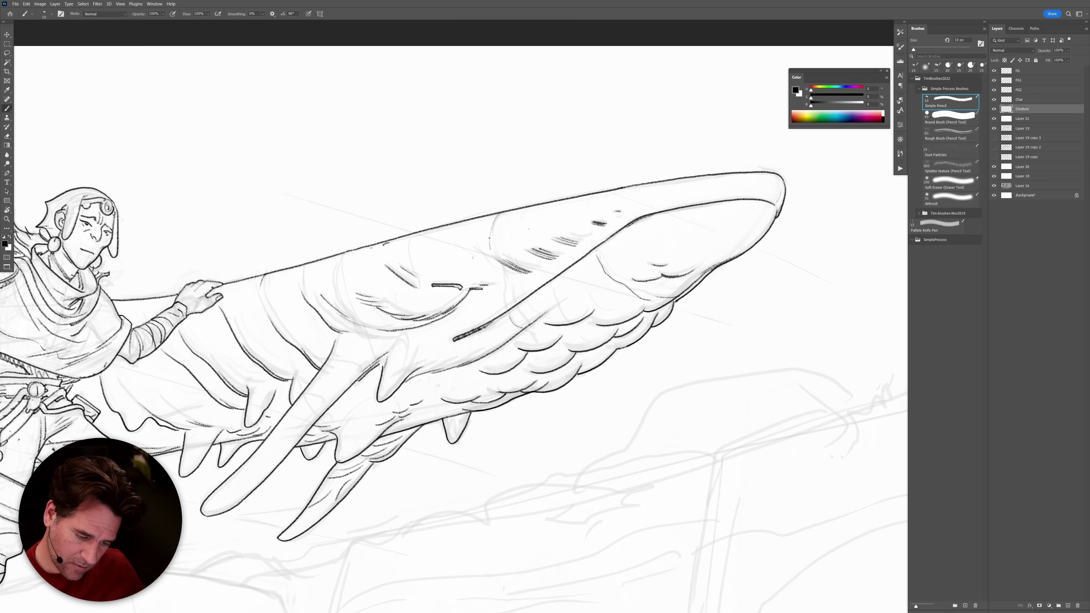
{"action": "left_click_drag", "start_coordinate": [507, 288], "coordinate": [503, 308]}
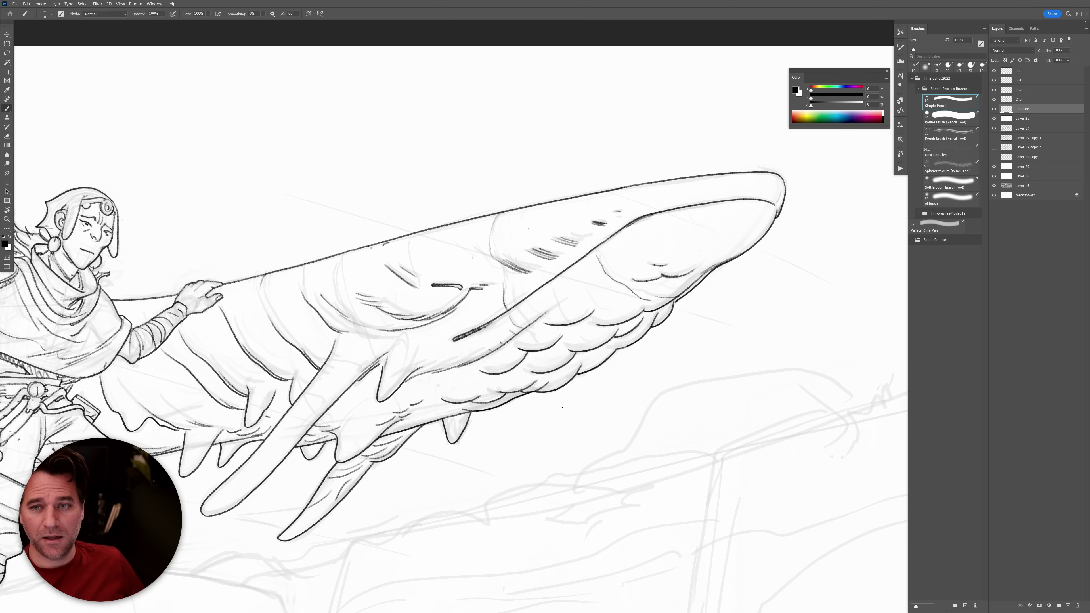
Ink the small round-ended roll on the creature's back, showing above the swordsman's cape, with its rim, sides and inner contour lines.
{"action": "scroll", "coordinate": [610, 393], "scroll_direction": "down", "scroll_amount": 9}
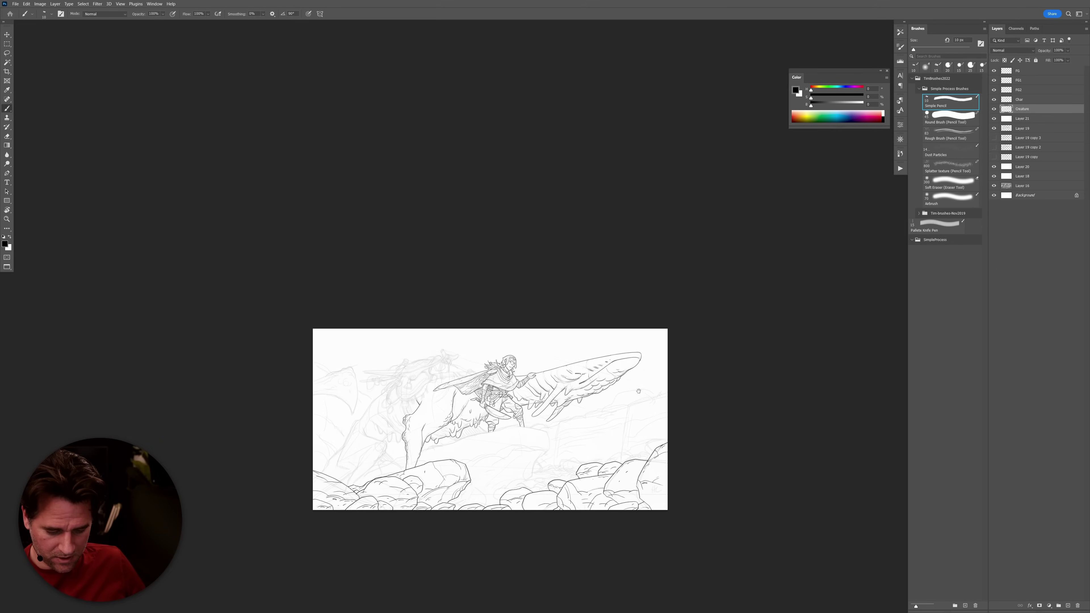
{"action": "left_click_drag", "start_coordinate": [638, 391], "coordinate": [800, 337]}
{"action": "scroll", "coordinate": [704, 362], "scroll_direction": "up", "scroll_amount": 5}
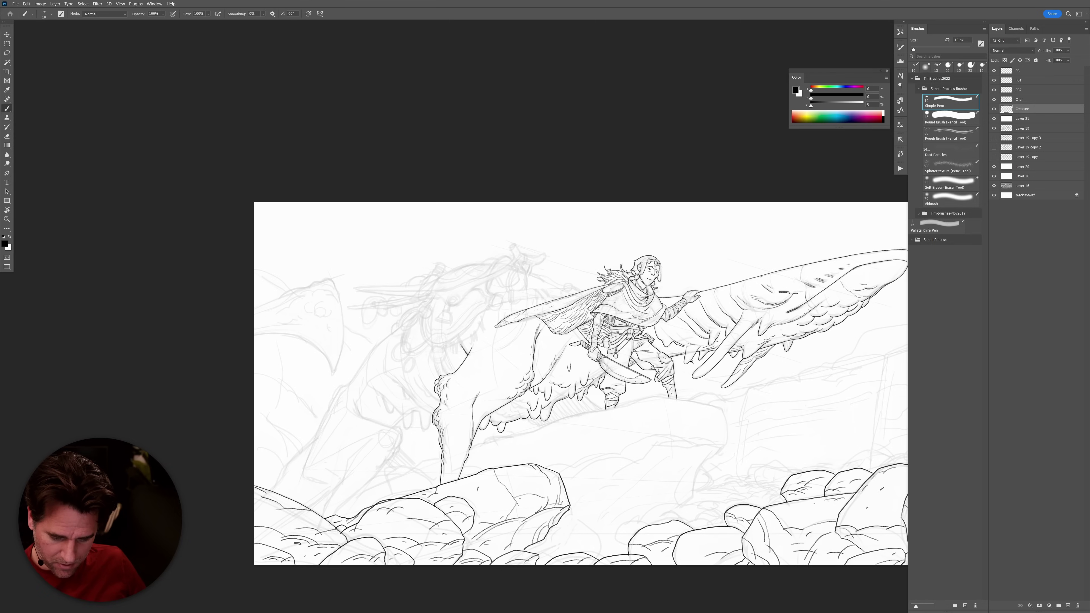
{"action": "scroll", "coordinate": [812, 369], "scroll_direction": "up", "scroll_amount": 6}
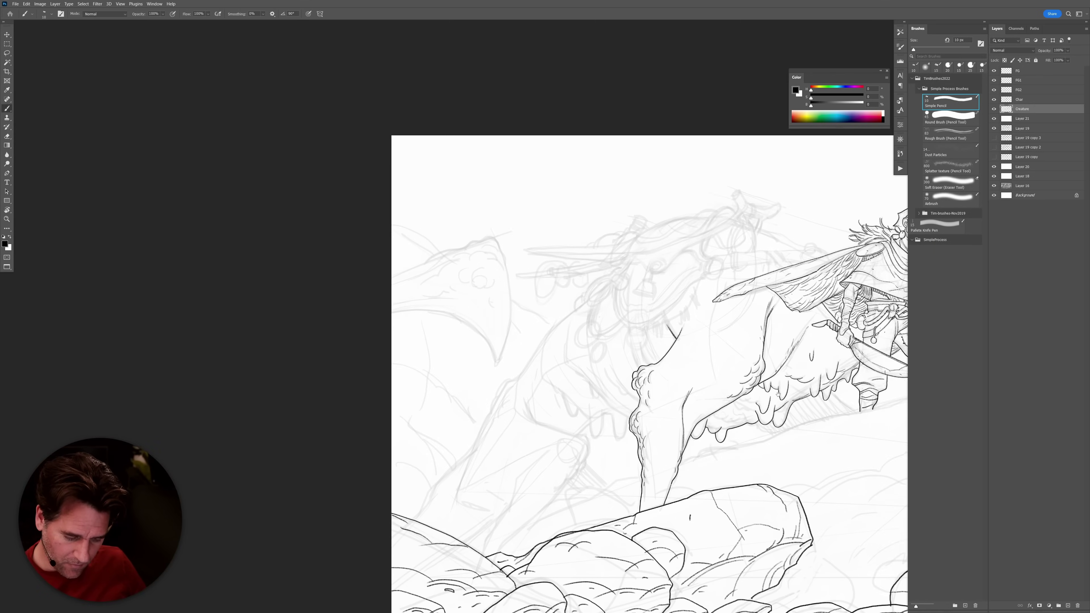
{"action": "scroll", "coordinate": [776, 393], "scroll_direction": "down", "scroll_amount": 5}
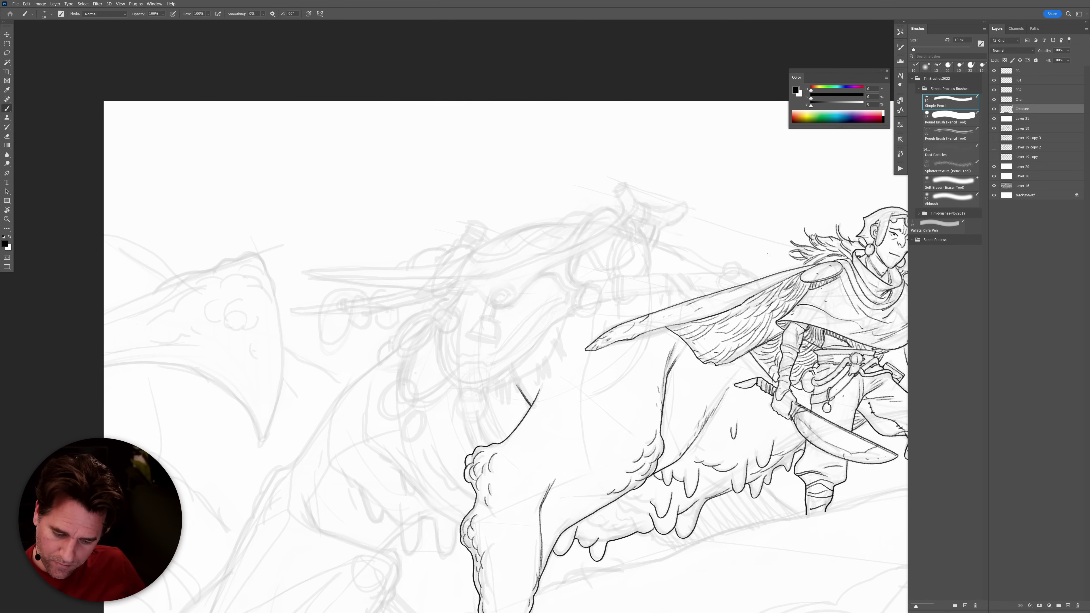
{"action": "left_click_drag", "start_coordinate": [750, 275], "coordinate": [724, 268]}
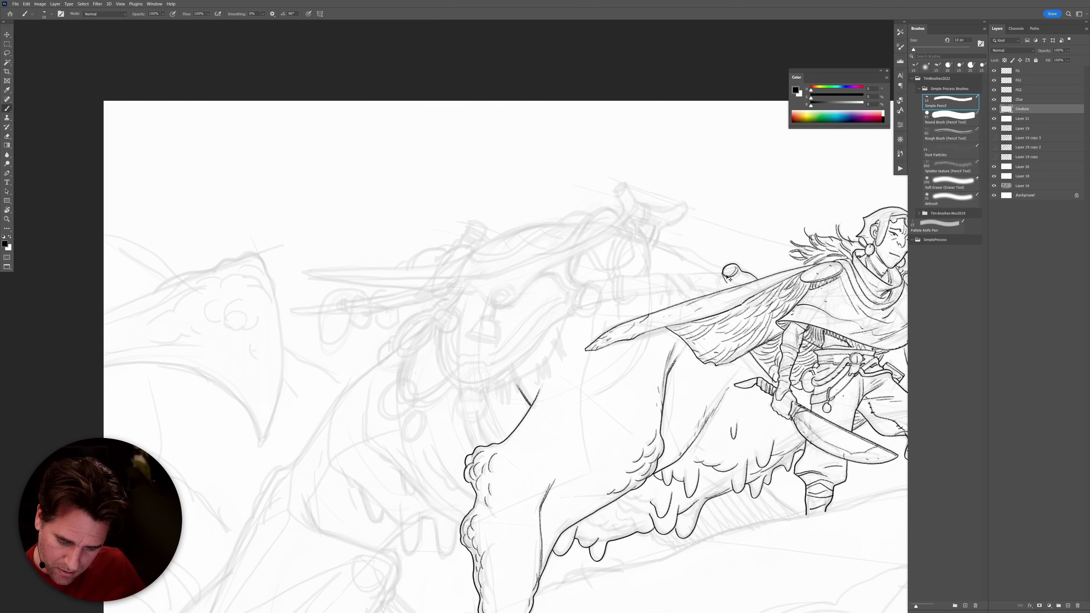
{"action": "scroll", "coordinate": [729, 279], "scroll_direction": "up", "scroll_amount": 2}
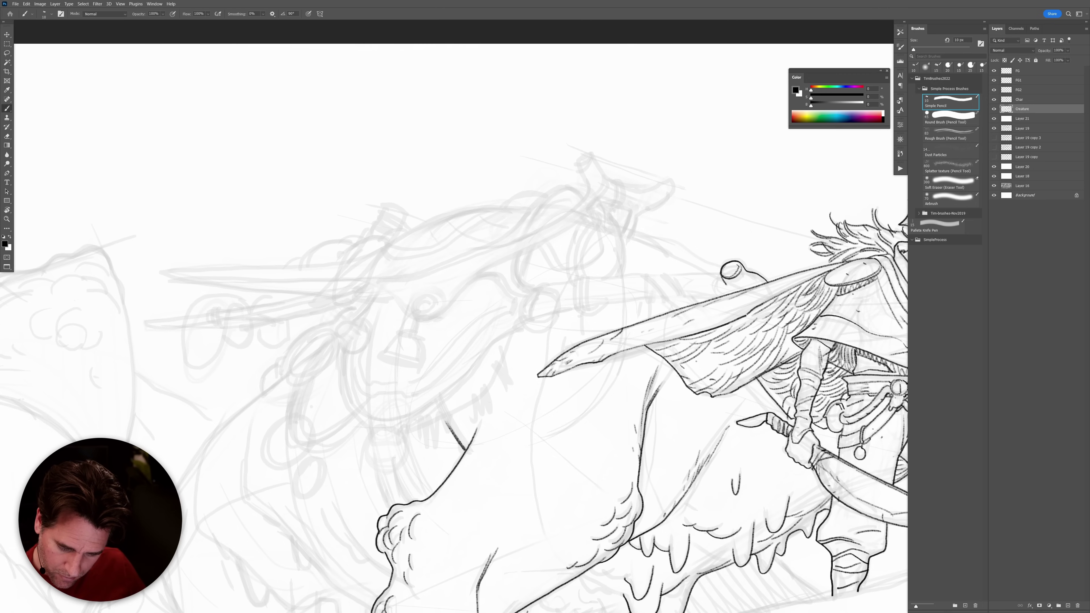
{"action": "left_click_drag", "start_coordinate": [715, 285], "coordinate": [714, 298]}
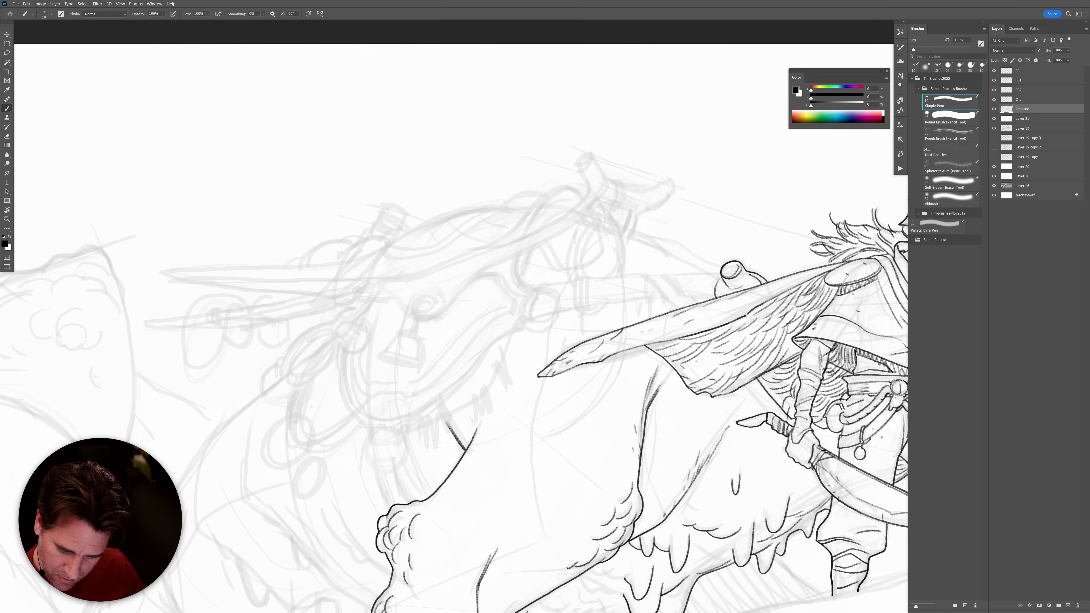
{"action": "left_click_drag", "start_coordinate": [728, 285], "coordinate": [723, 294]}
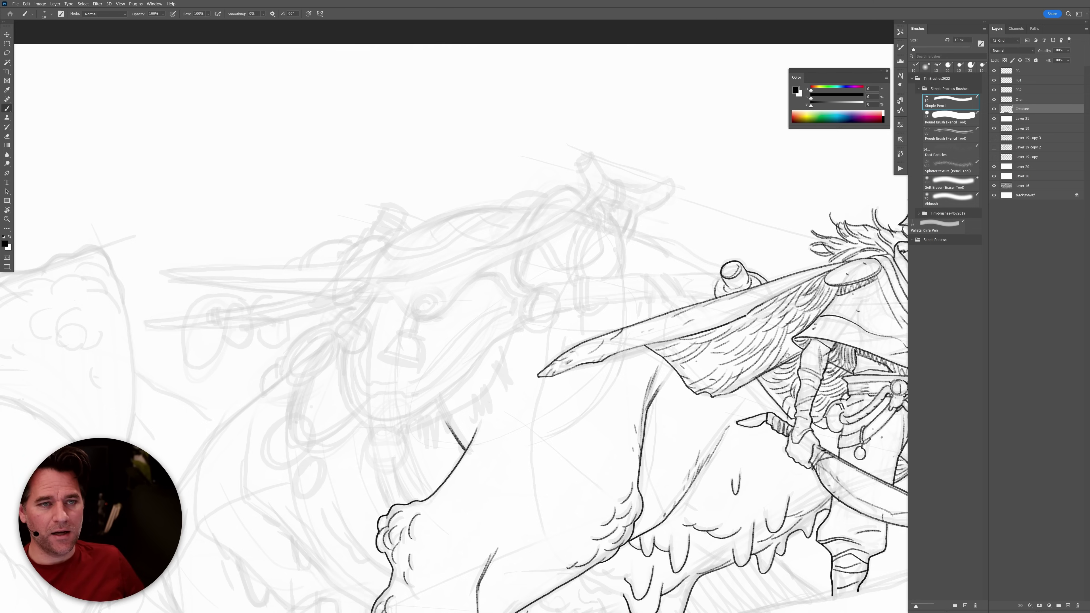
{"action": "scroll", "coordinate": [788, 353], "scroll_direction": "down", "scroll_amount": 8}
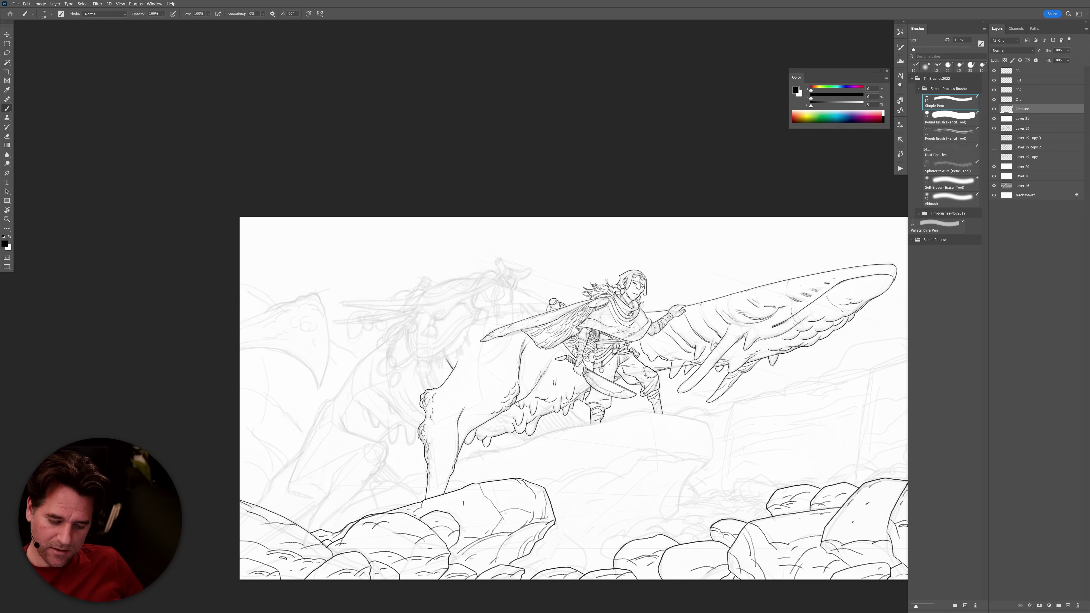
{"action": "left_click_drag", "start_coordinate": [866, 316], "coordinate": [859, 315]}
{"action": "scroll", "coordinate": [534, 415], "scroll_direction": "up", "scroll_amount": 5}
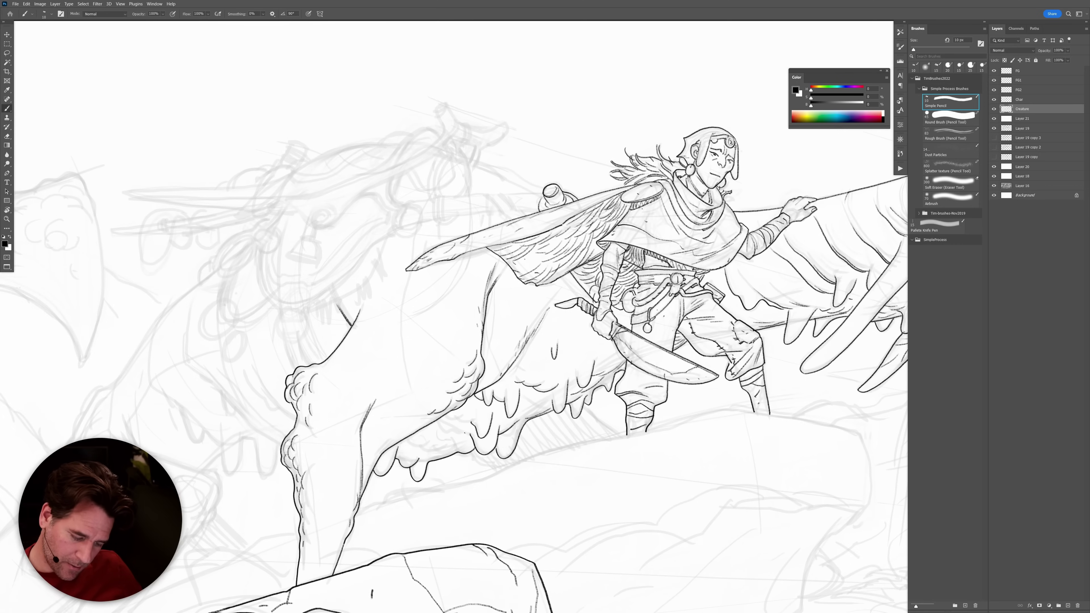
Ink the lower edge of the creature's dripping belly and the slanted line running down behind the swordsman's rear boot.
{"action": "mouse_move", "coordinate": [440, 428]}
{"action": "left_mouse_down"}
{"action": "mouse_move", "coordinate": [454, 434]}
{"action": "mouse_move", "coordinate": [409, 445]}
{"action": "left_mouse_up"}
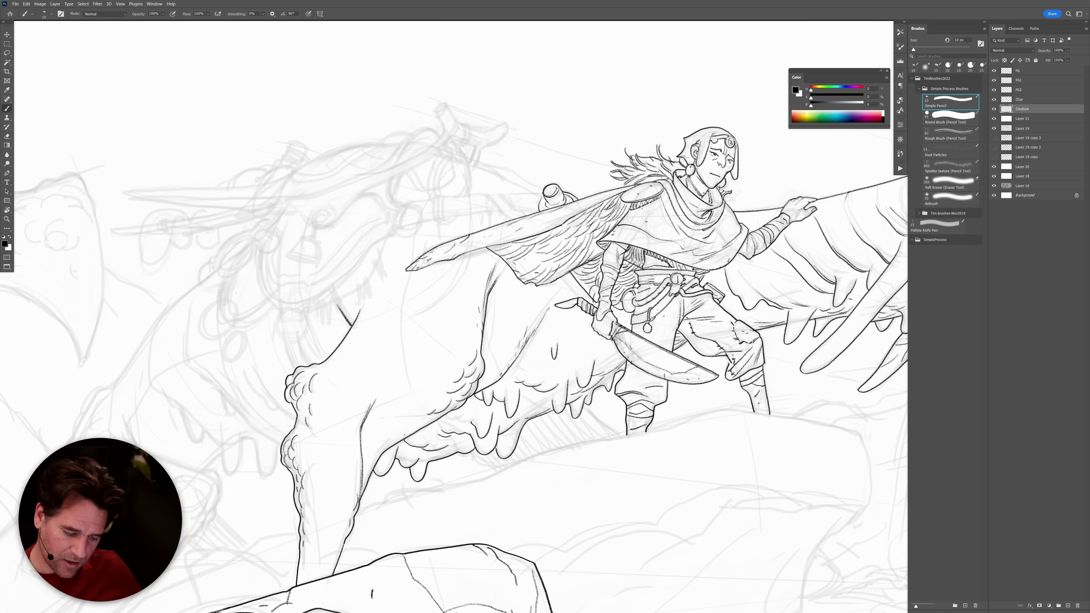
{"action": "left_click_drag", "start_coordinate": [582, 405], "coordinate": [614, 431]}
{"action": "key", "text": "ctrl+z"}
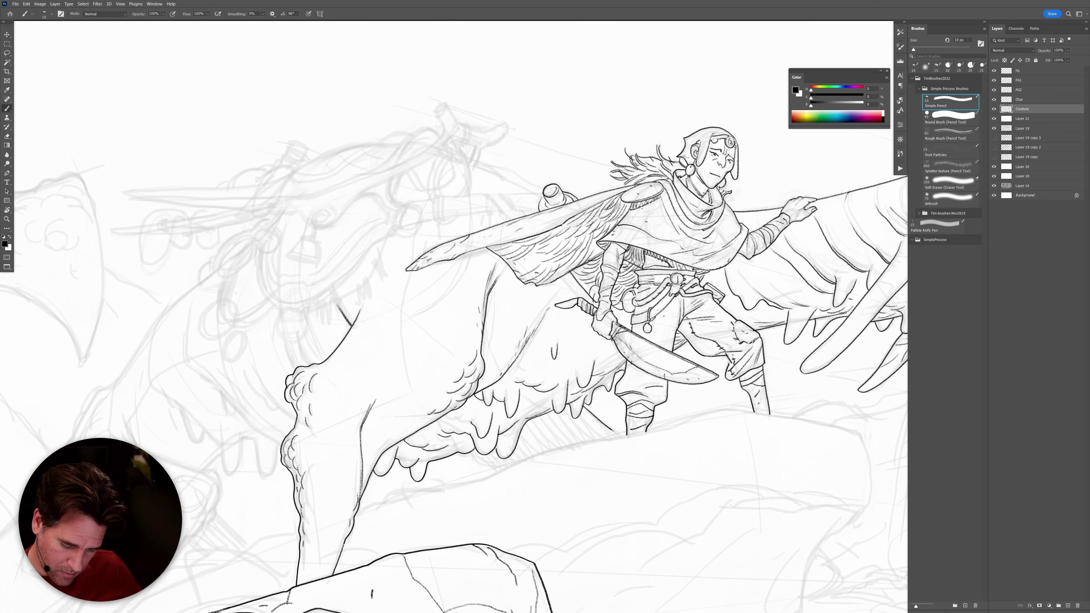
{"action": "left_click_drag", "start_coordinate": [474, 462], "coordinate": [488, 470]}
Ink the rock outcrop's front edge down to the boulders and the irregular ridge running back along its side.
{"action": "left_click_drag", "start_coordinate": [756, 424], "coordinate": [650, 363]}
{"action": "mouse_move", "coordinate": [757, 384]}
{"action": "left_mouse_down"}
{"action": "mouse_move", "coordinate": [764, 426]}
{"action": "mouse_move", "coordinate": [742, 465]}
{"action": "mouse_move", "coordinate": [701, 501]}
{"action": "mouse_move", "coordinate": [676, 561]}
{"action": "mouse_move", "coordinate": [647, 580]}
{"action": "mouse_move", "coordinate": [653, 385]}
{"action": "left_mouse_up"}
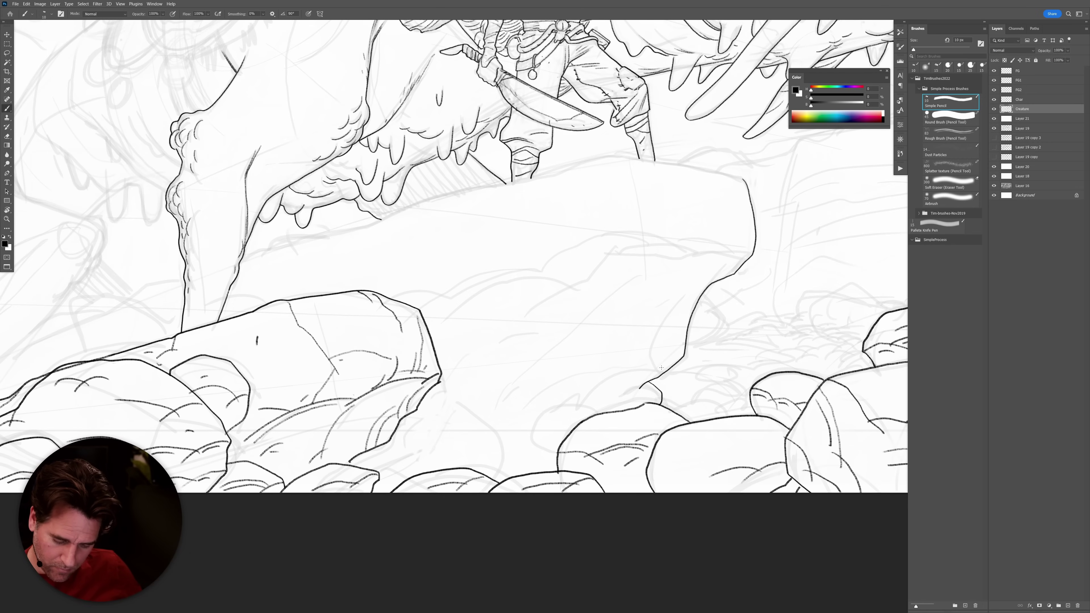
{"action": "mouse_move", "coordinate": [639, 387]}
{"action": "left_mouse_down"}
{"action": "mouse_move", "coordinate": [615, 395]}
{"action": "mouse_move", "coordinate": [610, 377]}
{"action": "left_mouse_up"}
{"action": "mouse_move", "coordinate": [750, 252]}
{"action": "left_mouse_down"}
{"action": "mouse_move", "coordinate": [616, 234]}
{"action": "mouse_move", "coordinate": [503, 280]}
{"action": "mouse_move", "coordinate": [391, 297]}
{"action": "left_mouse_up"}
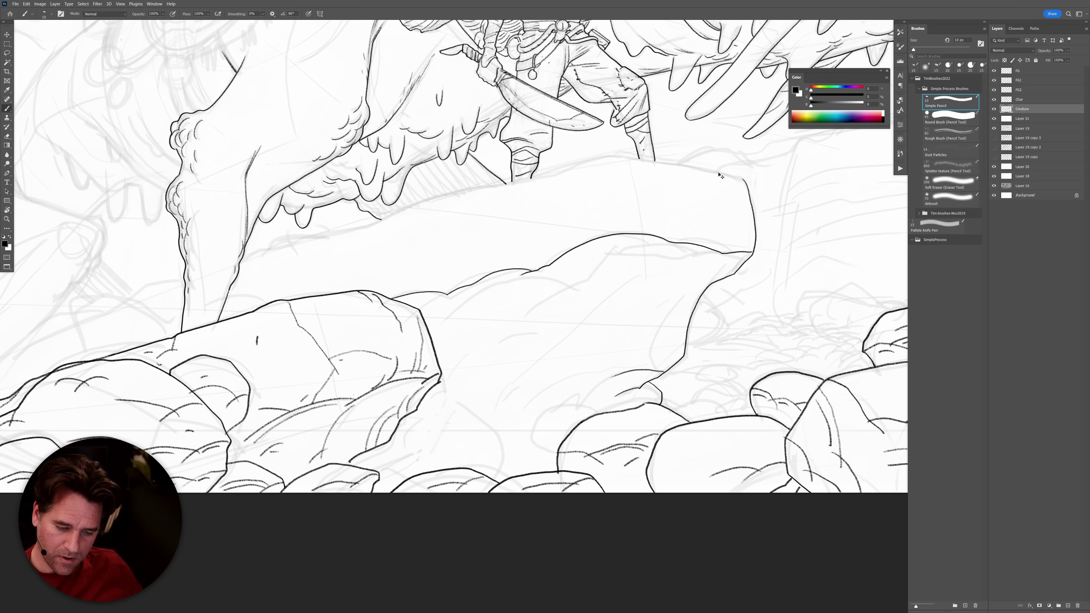
Rotate the canvas and ink the outcrop's long top edge from its front end back past the swordsman's boots.
{"action": "left_click", "coordinate": [650, 213], "text": "ctrl"}
{"action": "key", "text": "r"}
{"action": "left_click_drag", "start_coordinate": [797, 321], "coordinate": [772, 193]}
{"action": "key", "text": "b"}
{"action": "mouse_move", "coordinate": [669, 74]}
{"action": "left_mouse_down"}
{"action": "mouse_move", "coordinate": [515, 128]}
{"action": "mouse_move", "coordinate": [434, 205]}
{"action": "left_mouse_up"}
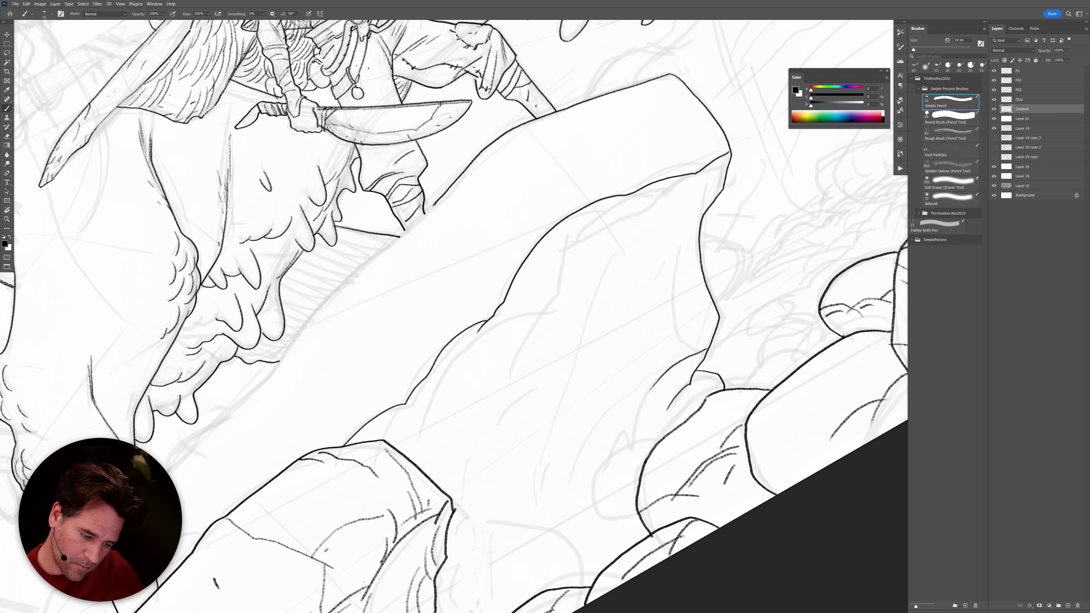
{"action": "left_click_drag", "start_coordinate": [435, 204], "coordinate": [366, 264]}
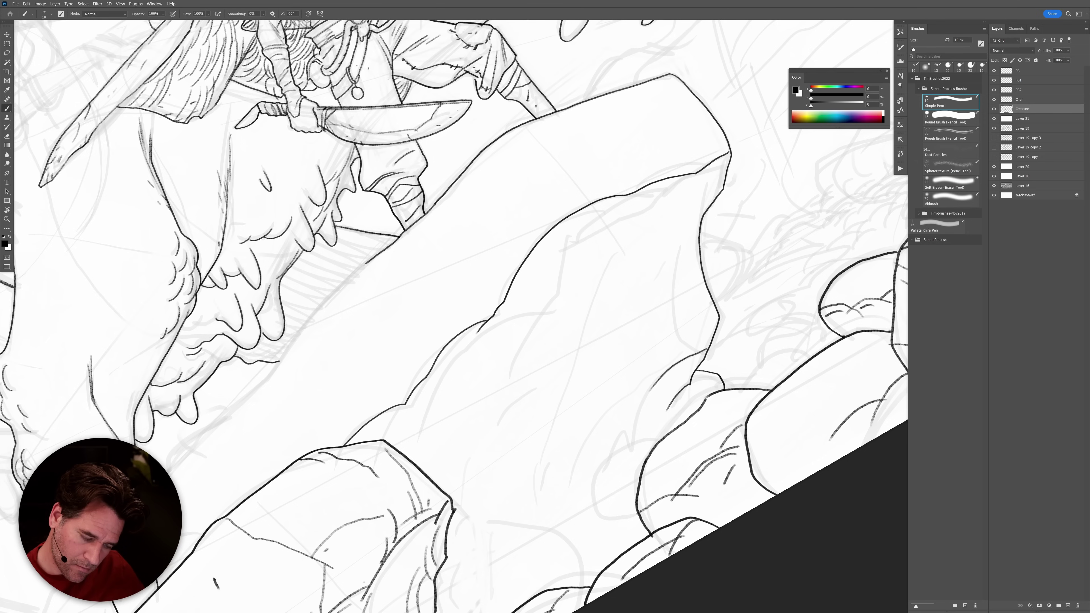
Ink a crack across the outcrop's front end and curved contour strokes down the rock face beneath its overhang.
{"action": "left_click_drag", "start_coordinate": [715, 125], "coordinate": [717, 150]}
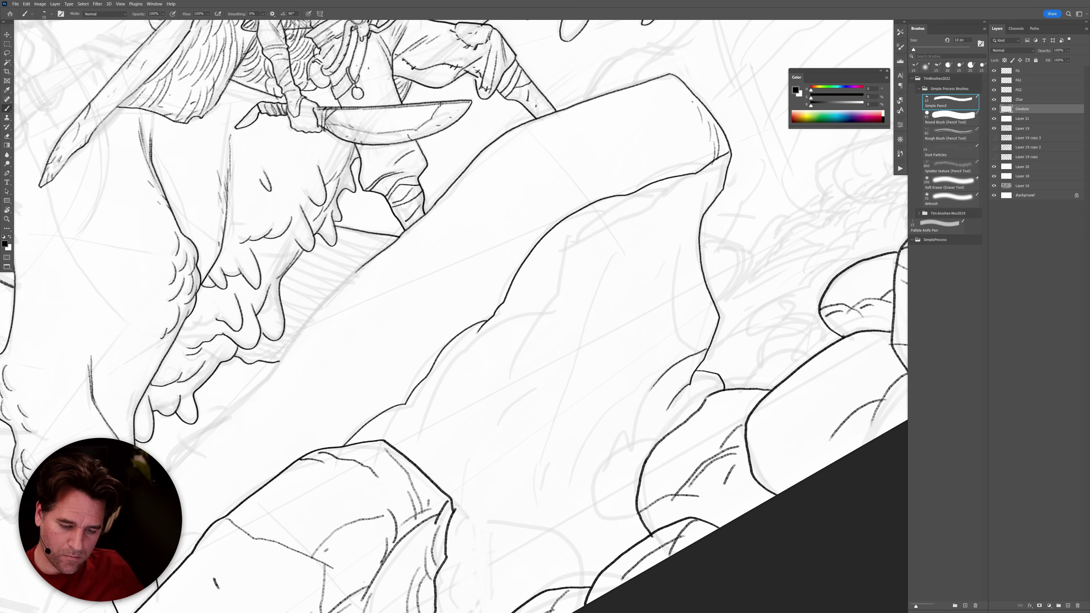
{"action": "left_click_drag", "start_coordinate": [643, 88], "coordinate": [658, 120]}
{"action": "mouse_move", "coordinate": [664, 129]}
{"action": "left_mouse_down"}
{"action": "mouse_move", "coordinate": [673, 177]}
{"action": "mouse_move", "coordinate": [706, 202]}
{"action": "mouse_move", "coordinate": [682, 235]}
{"action": "mouse_move", "coordinate": [688, 255]}
{"action": "left_mouse_up"}
{"action": "left_click_drag", "start_coordinate": [681, 211], "coordinate": [670, 232]}
{"action": "mouse_move", "coordinate": [679, 178]}
{"action": "left_mouse_down"}
{"action": "mouse_move", "coordinate": [649, 208]}
{"action": "mouse_move", "coordinate": [639, 277]}
{"action": "mouse_move", "coordinate": [632, 243]}
{"action": "mouse_move", "coordinate": [617, 305]}
{"action": "left_mouse_up"}
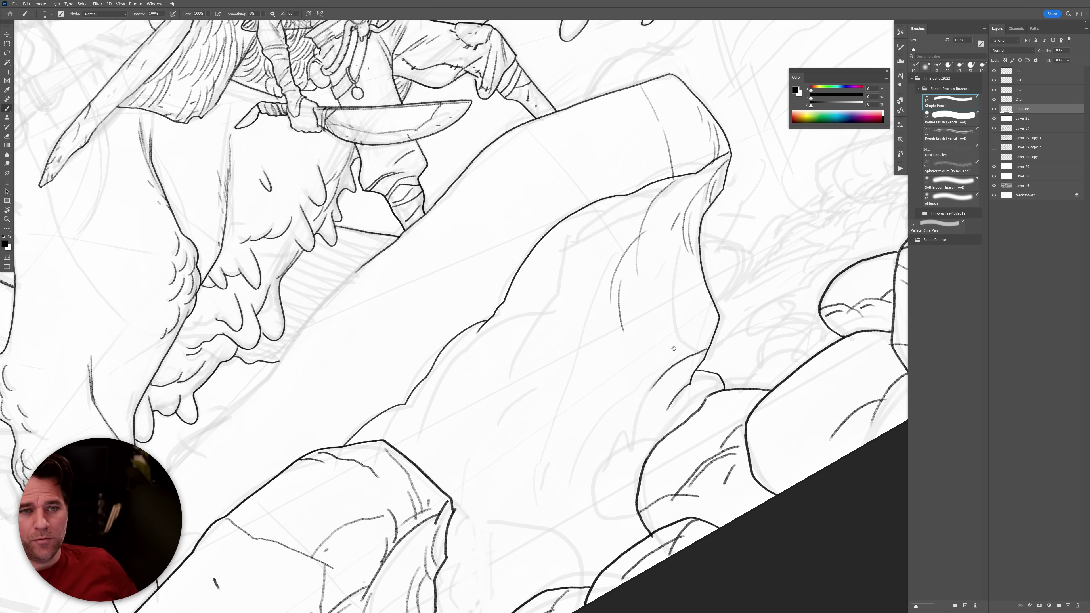
Straighten the canvas and review the whole composition at several zoom levels, examining the outcrop, swordsman and creature together.
{"action": "scroll", "coordinate": [680, 346], "scroll_direction": "down", "scroll_amount": 3}
{"action": "scroll", "coordinate": [680, 347], "scroll_direction": "down", "scroll_amount": 3}
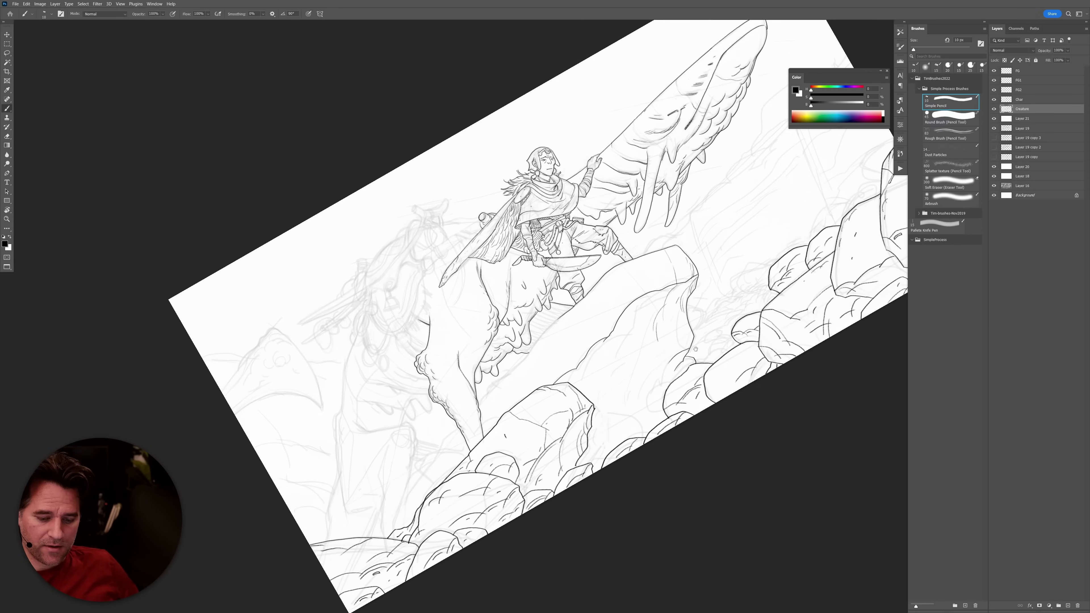
{"action": "scroll", "coordinate": [667, 400], "scroll_direction": "up", "scroll_amount": 2}
{"action": "key", "text": "ctrl+0"}
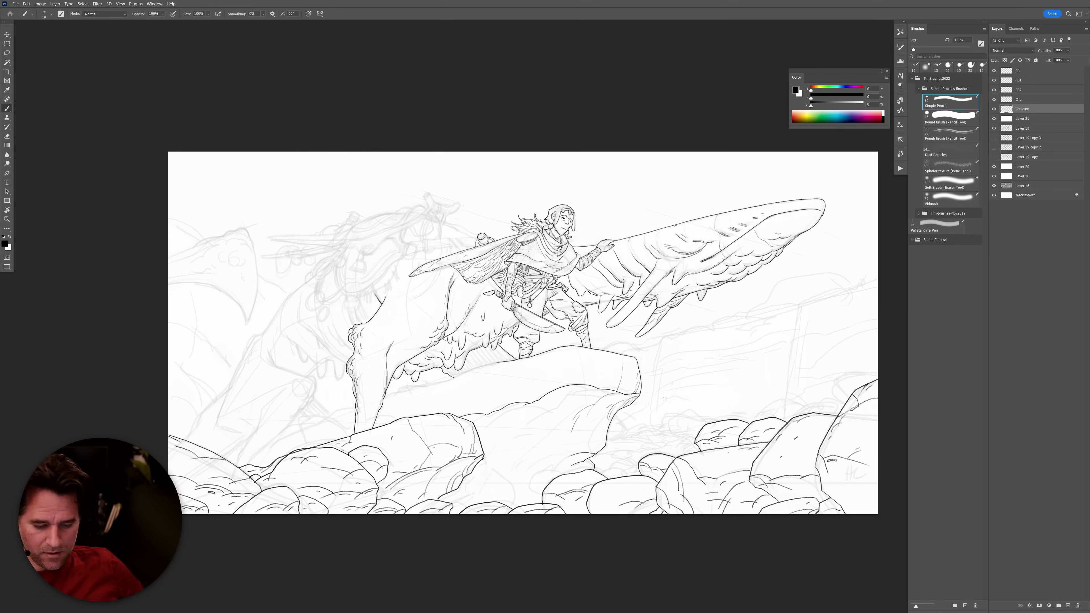
{"action": "scroll", "coordinate": [661, 397], "scroll_direction": "down", "scroll_amount": 5}
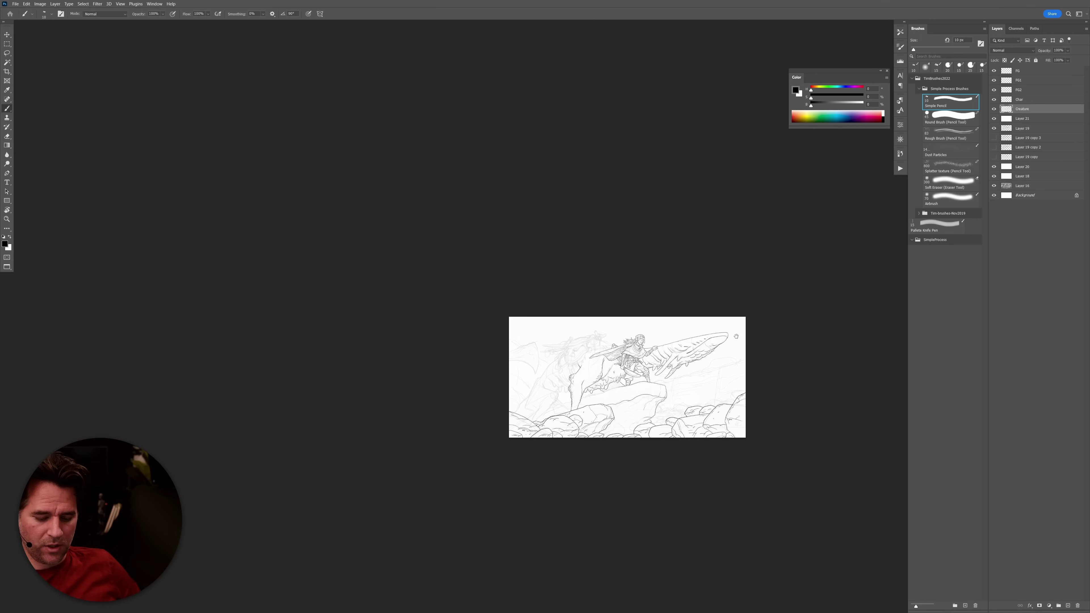
{"action": "scroll", "coordinate": [696, 372], "scroll_direction": "up", "scroll_amount": 2}
{"action": "scroll", "coordinate": [704, 370], "scroll_direction": "up", "scroll_amount": 4}
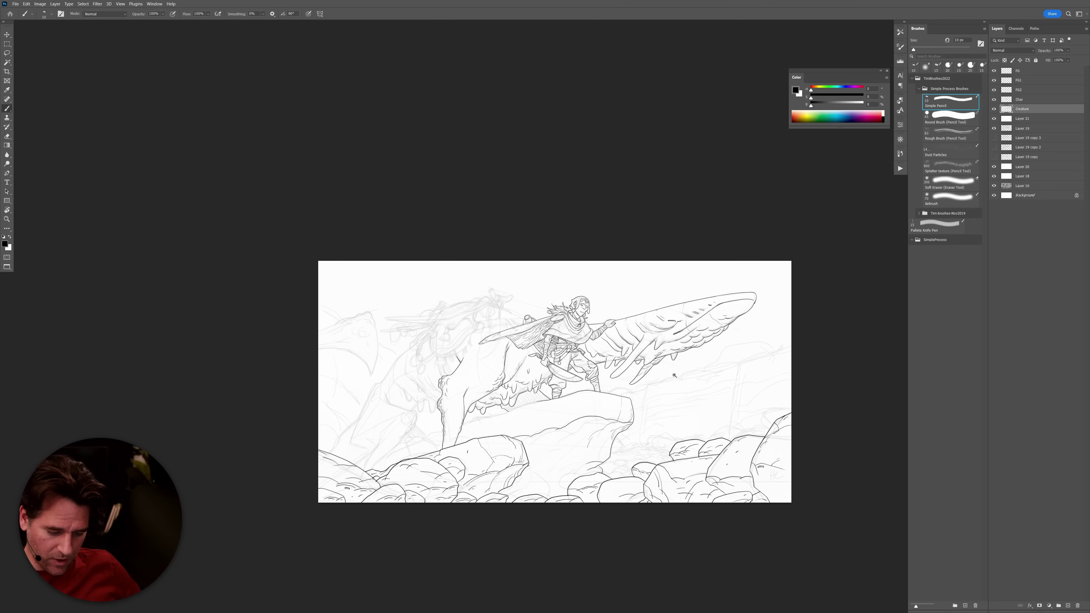
{"action": "left_click_drag", "start_coordinate": [670, 378], "coordinate": [685, 396]}
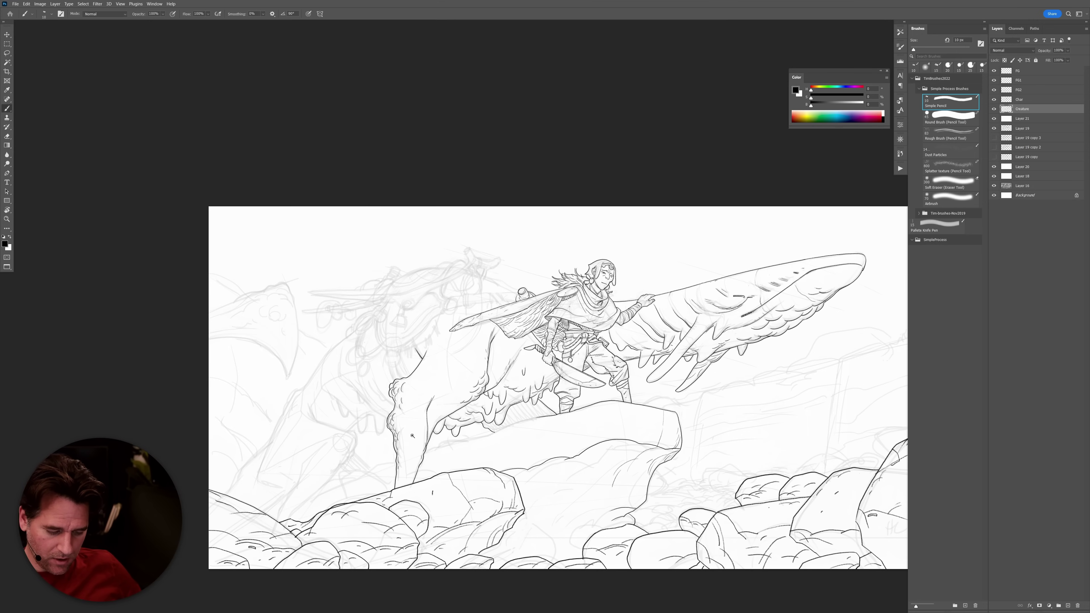
{"action": "scroll", "coordinate": [413, 436], "scroll_direction": "up", "scroll_amount": 3}
{"action": "left_click_drag", "start_coordinate": [614, 407], "coordinate": [375, 485]}
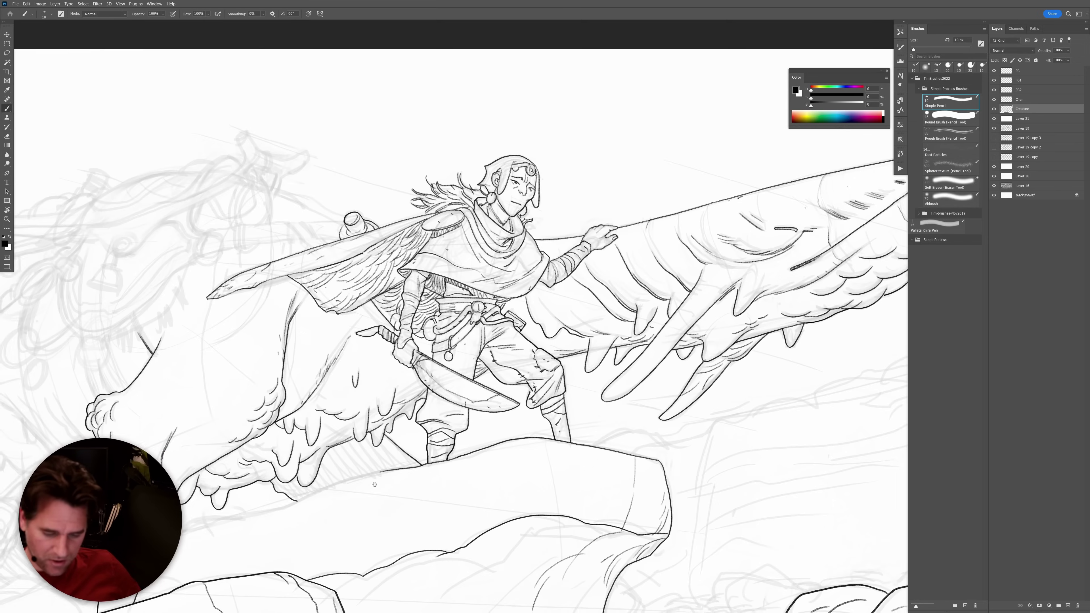
{"action": "scroll", "coordinate": [374, 485], "scroll_direction": "down", "scroll_amount": 4}
{"action": "left_click_drag", "start_coordinate": [456, 451], "coordinate": [622, 439]}
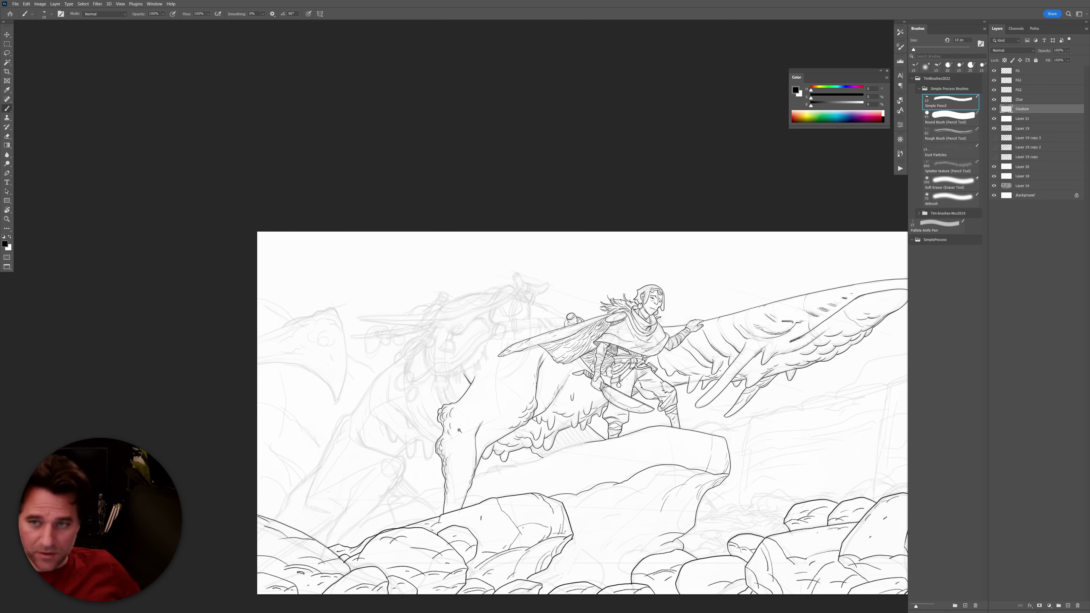
Select the bumpy front contour of the creature's foreleg with the Lasso and delete it.
{"action": "scroll", "coordinate": [455, 428], "scroll_direction": "up", "scroll_amount": 3}
{"action": "key", "text": "e"}
{"action": "key", "text": "l"}
{"action": "mouse_move", "coordinate": [456, 390]}
{"action": "left_mouse_down"}
{"action": "mouse_move", "coordinate": [393, 410]}
{"action": "mouse_move", "coordinate": [402, 558]}
{"action": "mouse_move", "coordinate": [433, 582]}
{"action": "mouse_move", "coordinate": [455, 410]}
{"action": "left_mouse_up"}
{"action": "key", "text": "Delete"}
{"action": "key", "text": "ctrl+d"}
{"action": "key", "text": "b"}
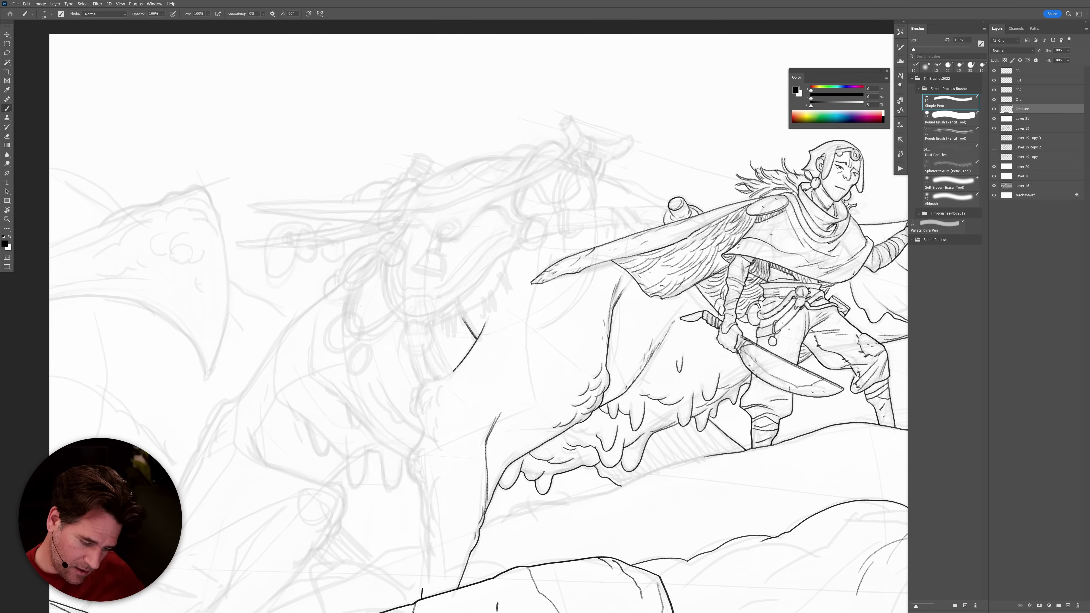
Re-ink the foreleg's front contour with two protruding knobs, continuing it down to the rock.
{"action": "scroll", "coordinate": [455, 365], "scroll_direction": "up", "scroll_amount": 2}
{"action": "key", "text": "ctrl+z"}
{"action": "mouse_move", "coordinate": [438, 380]}
{"action": "left_mouse_down"}
{"action": "mouse_move", "coordinate": [407, 389]}
{"action": "mouse_move", "coordinate": [396, 410]}
{"action": "mouse_move", "coordinate": [407, 441]}
{"action": "left_mouse_up"}
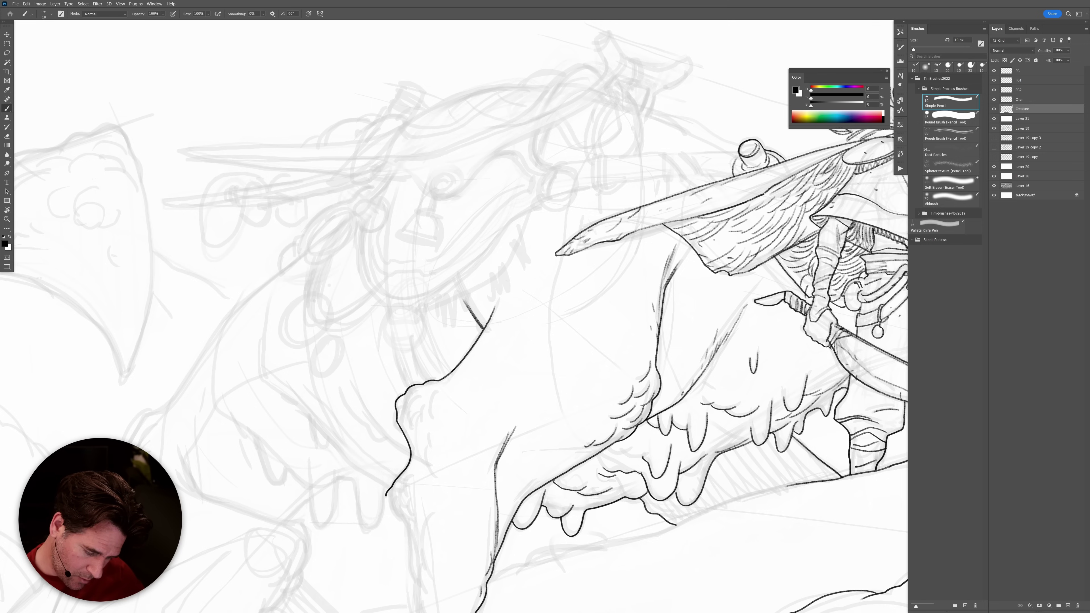
{"action": "mouse_move", "coordinate": [390, 507]}
{"action": "left_mouse_down"}
{"action": "mouse_move", "coordinate": [407, 538]}
{"action": "mouse_move", "coordinate": [469, 474]}
{"action": "mouse_move", "coordinate": [563, 266]}
{"action": "left_mouse_up"}
{"action": "left_click_drag", "start_coordinate": [515, 291], "coordinate": [521, 340]}
{"action": "key", "text": "ctrl+z"}
{"action": "left_click_drag", "start_coordinate": [515, 292], "coordinate": [527, 415]}
Add rounded lumps and short curved skin folds to the upper and lower knobs on the creature's foreleg.
{"action": "scroll", "coordinate": [679, 423], "scroll_direction": "down", "scroll_amount": 5}
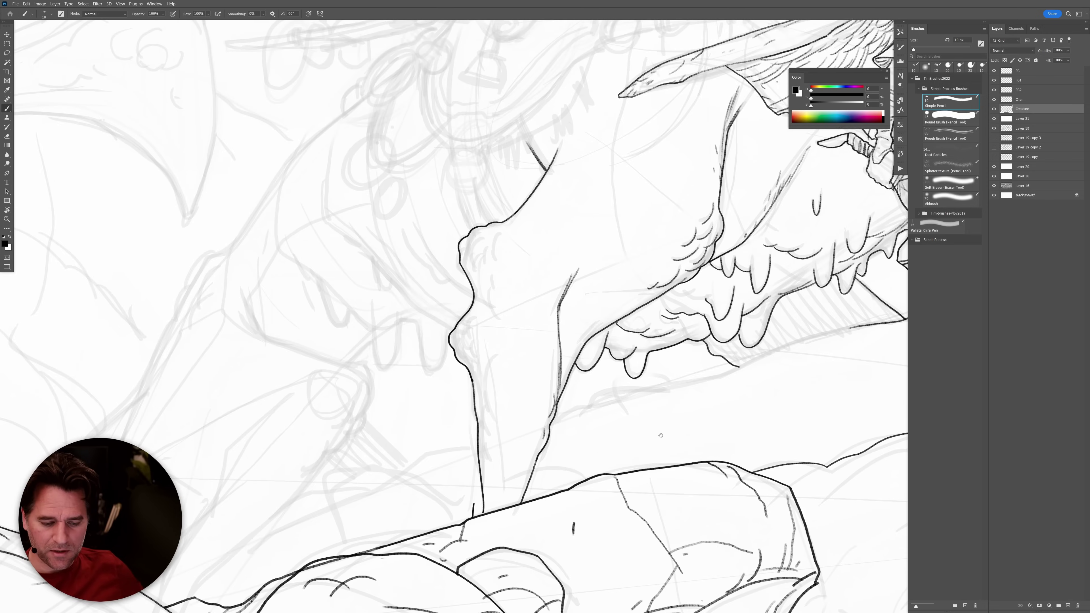
{"action": "scroll", "coordinate": [722, 416], "scroll_direction": "down", "scroll_amount": 4}
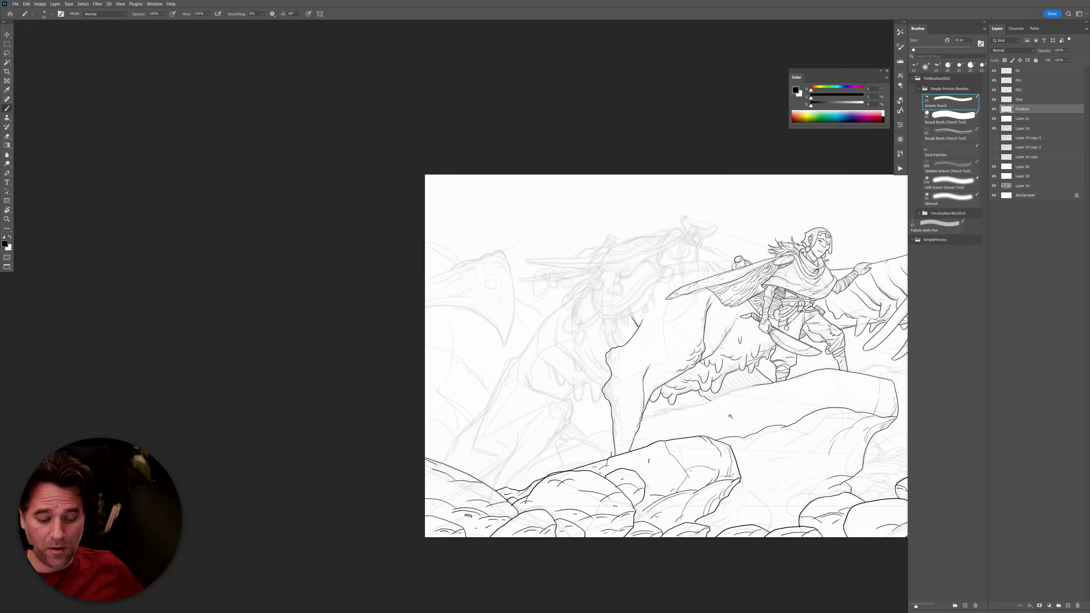
{"action": "scroll", "coordinate": [812, 380], "scroll_direction": "up", "scroll_amount": 5}
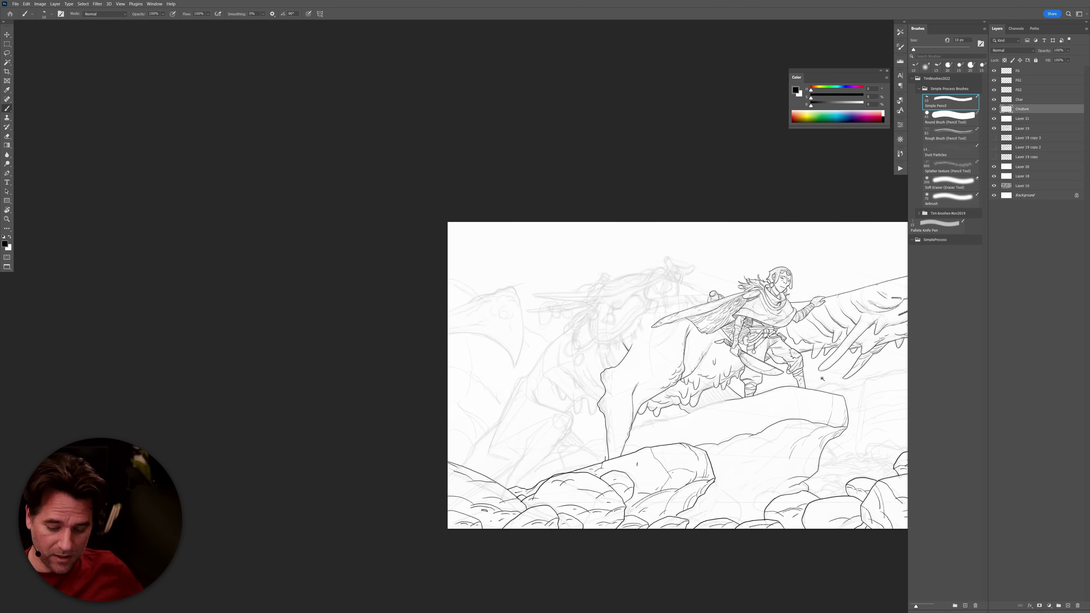
{"action": "scroll", "coordinate": [497, 381], "scroll_direction": "up", "scroll_amount": 4}
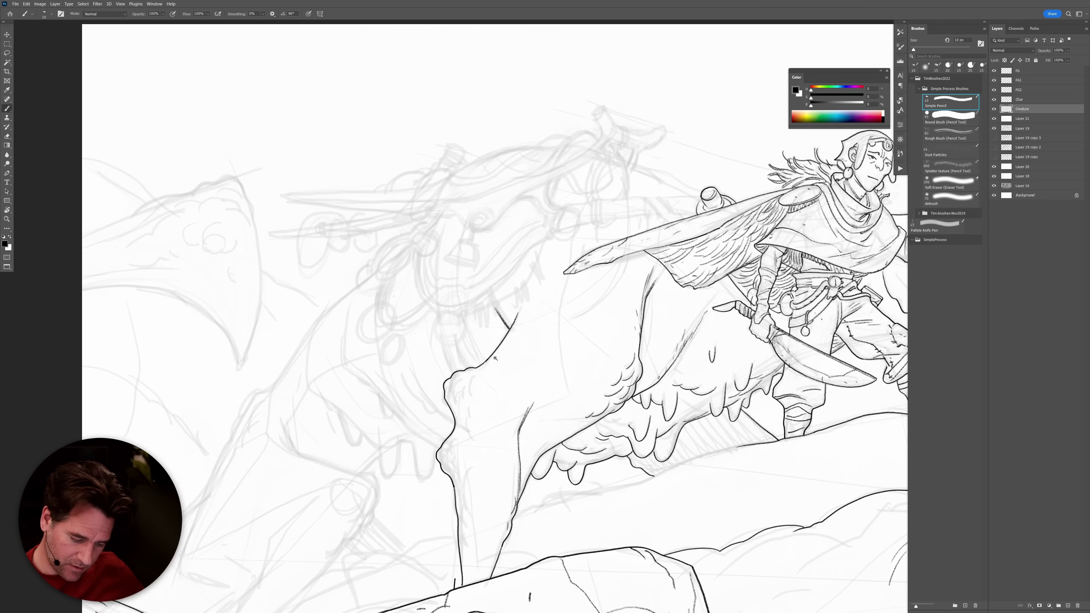
{"action": "left_click_drag", "start_coordinate": [466, 372], "coordinate": [441, 408]}
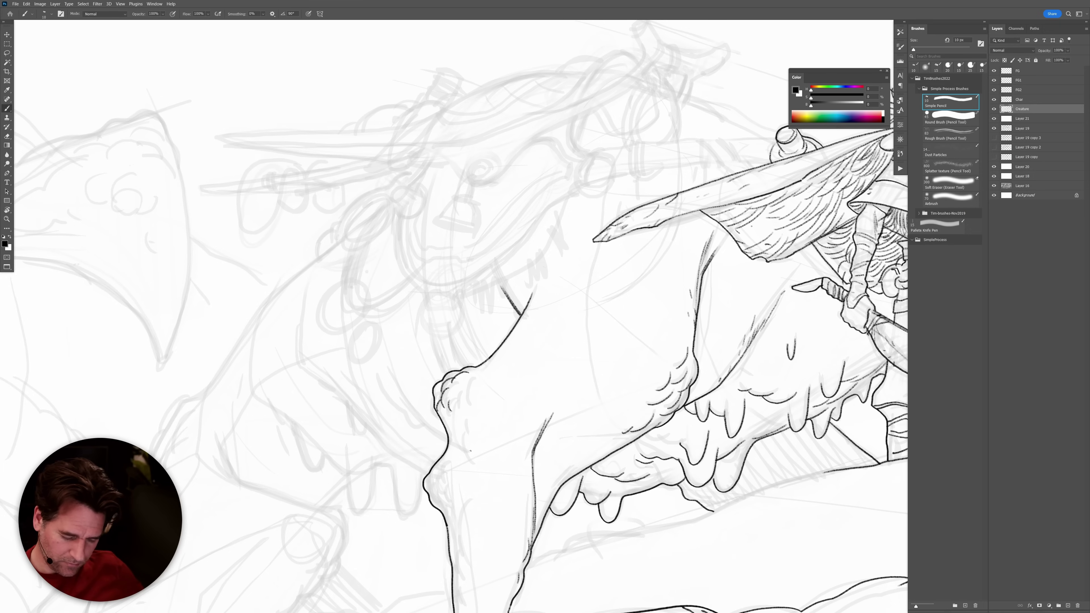
{"action": "left_click_drag", "start_coordinate": [467, 392], "coordinate": [465, 407]}
{"action": "mouse_move", "coordinate": [435, 467]}
{"action": "left_mouse_down"}
{"action": "mouse_move", "coordinate": [429, 493]}
{"action": "mouse_move", "coordinate": [461, 509]}
{"action": "mouse_move", "coordinate": [446, 487]}
{"action": "left_mouse_up"}
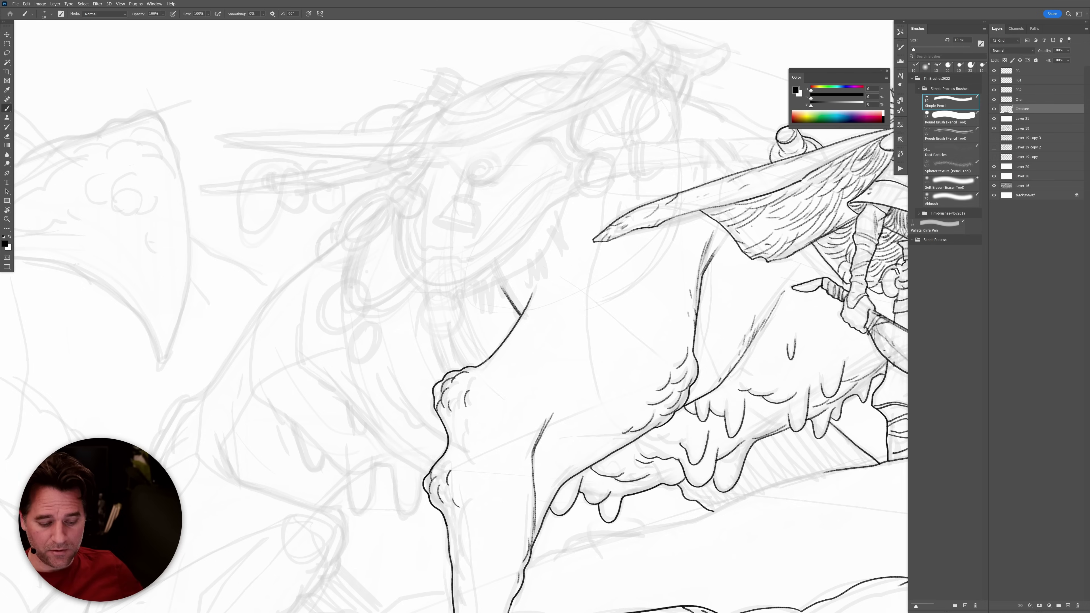
Touch up the line work around the creature's tusks and jaw folds with small Eraser strokes.
{"action": "left_click_drag", "start_coordinate": [706, 405], "coordinate": [563, 383]}
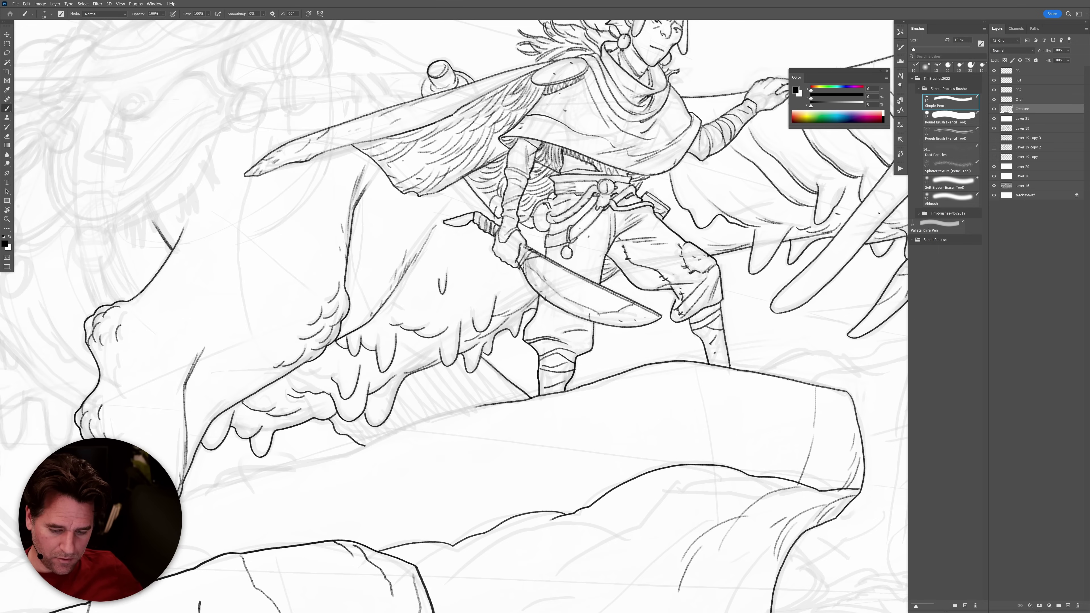
{"action": "mouse_move", "coordinate": [791, 266]}
{"action": "left_mouse_down"}
{"action": "mouse_move", "coordinate": [641, 281]}
{"action": "mouse_move", "coordinate": [617, 325]}
{"action": "left_mouse_up"}
{"action": "key", "text": "e"}
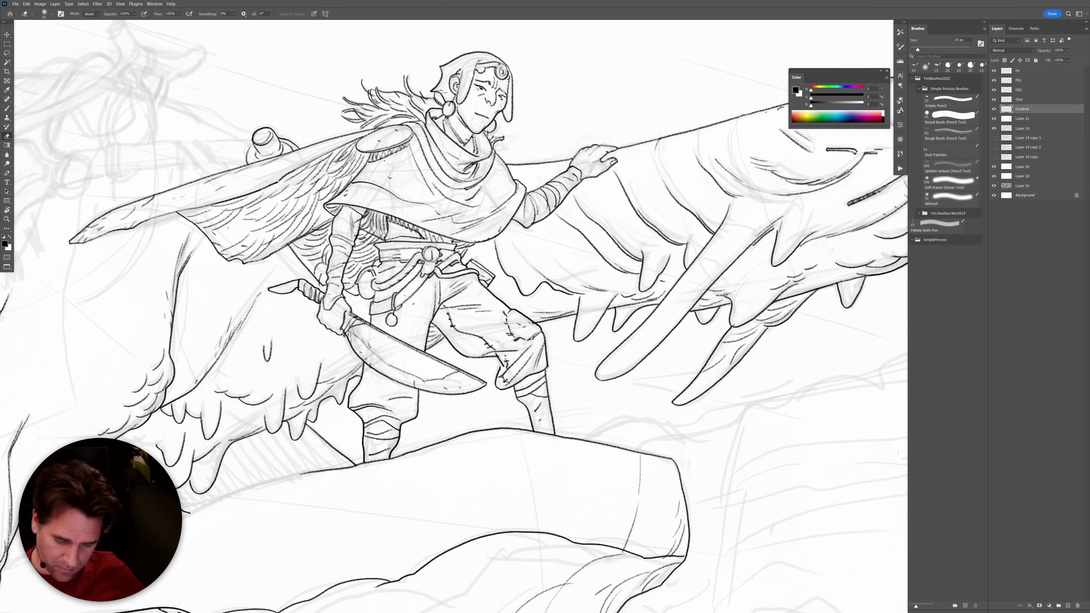
{"action": "left_click_drag", "start_coordinate": [708, 294], "coordinate": [707, 301]}
{"action": "key", "text": "ctrl+z"}
{"action": "left_click_drag", "start_coordinate": [802, 270], "coordinate": [825, 264]}
{"action": "mouse_move", "coordinate": [666, 280]}
{"action": "left_mouse_down"}
{"action": "mouse_move", "coordinate": [656, 297]}
{"action": "mouse_move", "coordinate": [626, 298]}
{"action": "left_mouse_up"}
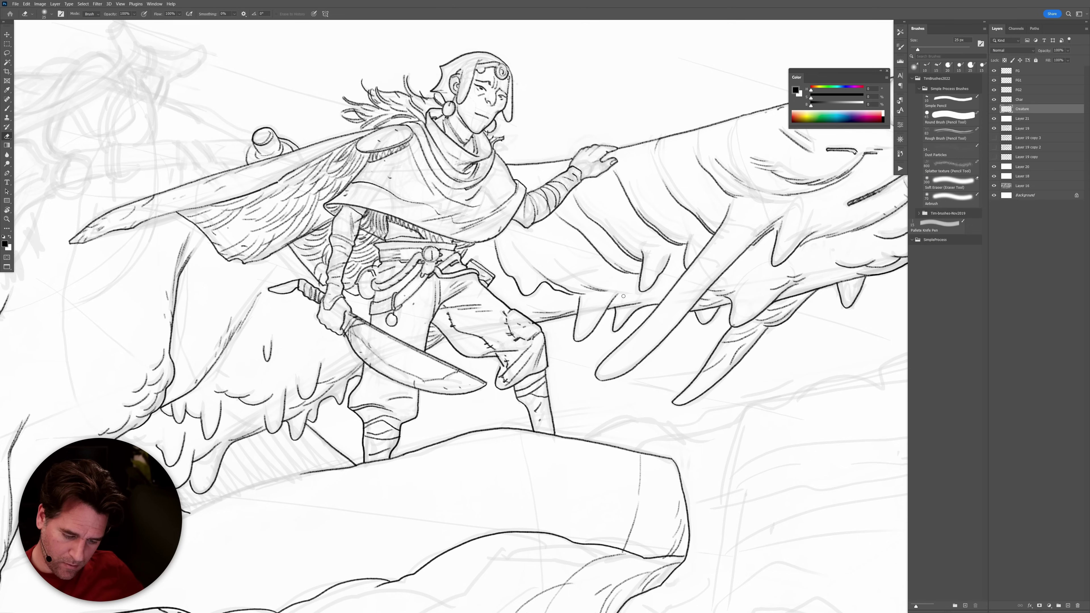
Thin the rough hatching along the diagonal crease between the creature's foreleg and belly with the Eraser.
{"action": "key", "text": "b"}
{"action": "left_click_drag", "start_coordinate": [836, 357], "coordinate": [753, 305]}
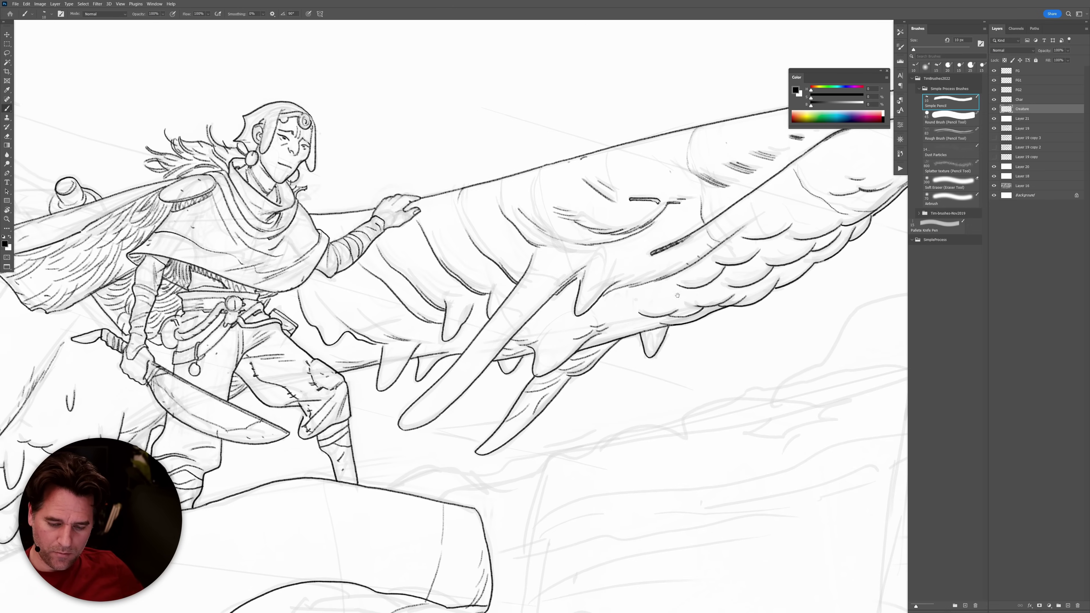
{"action": "left_click_drag", "start_coordinate": [678, 295], "coordinate": [801, 287]}
{"action": "mouse_move", "coordinate": [429, 301]}
{"action": "left_mouse_down"}
{"action": "mouse_move", "coordinate": [779, 324]}
{"action": "mouse_move", "coordinate": [840, 300]}
{"action": "left_mouse_up"}
{"action": "mouse_move", "coordinate": [558, 418]}
{"action": "left_mouse_down"}
{"action": "mouse_move", "coordinate": [670, 284]}
{"action": "mouse_move", "coordinate": [659, 271]}
{"action": "left_mouse_up"}
{"action": "key", "text": "e"}
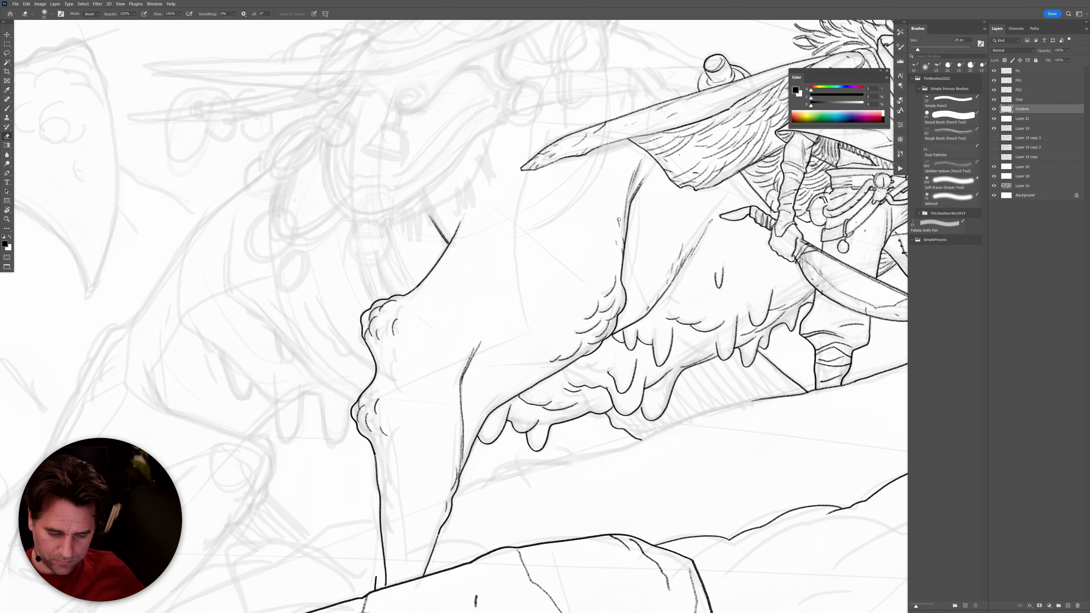
{"action": "key", "text": "b"}
{"action": "key", "text": "e"}
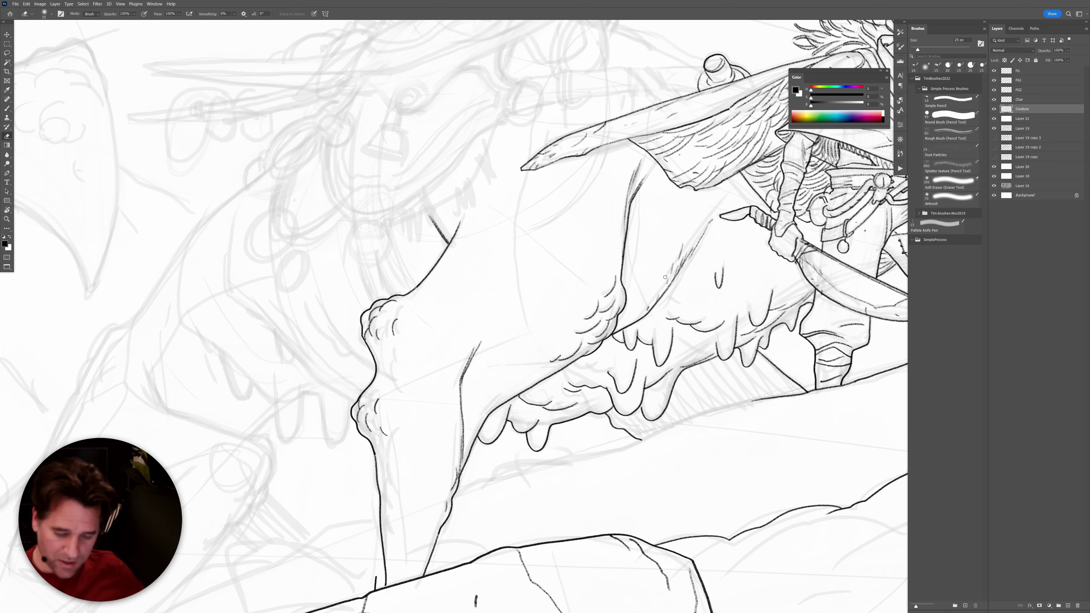
{"action": "mouse_move", "coordinate": [682, 244]}
{"action": "left_mouse_down"}
{"action": "mouse_move", "coordinate": [664, 286]}
{"action": "mouse_move", "coordinate": [686, 262]}
{"action": "mouse_move", "coordinate": [651, 304]}
{"action": "mouse_move", "coordinate": [692, 248]}
{"action": "left_mouse_up"}
{"action": "key", "text": "b"}
Ink a few small skin marks on the creature's flank and belly below the swordsman's cape.
{"action": "scroll", "coordinate": [721, 229], "scroll_direction": "down", "scroll_amount": 3}
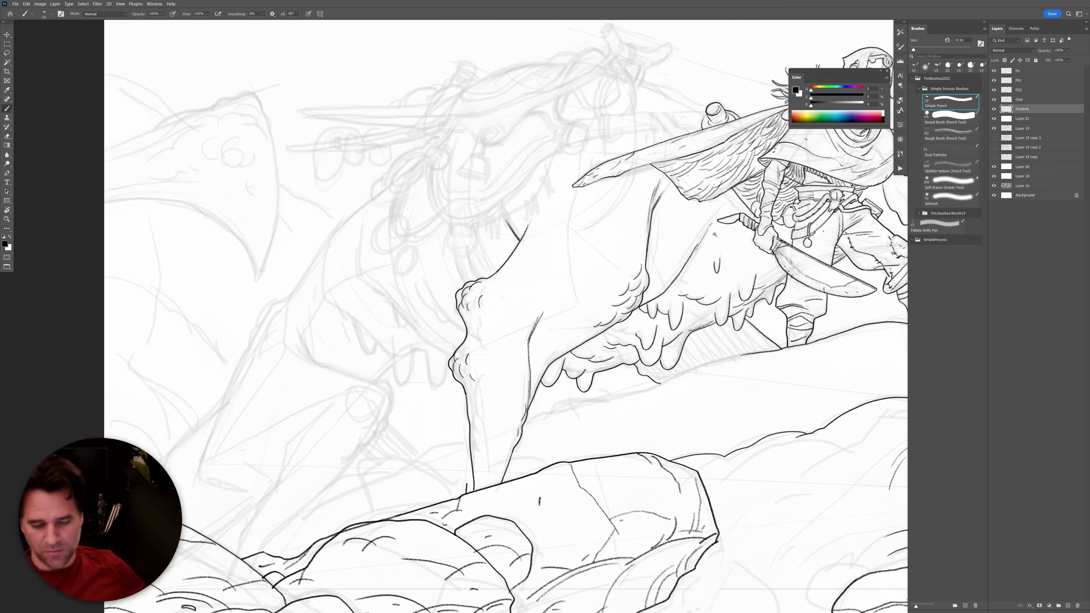
{"action": "scroll", "coordinate": [734, 224], "scroll_direction": "down", "scroll_amount": 1}
{"action": "scroll", "coordinate": [730, 221], "scroll_direction": "up", "scroll_amount": 3}
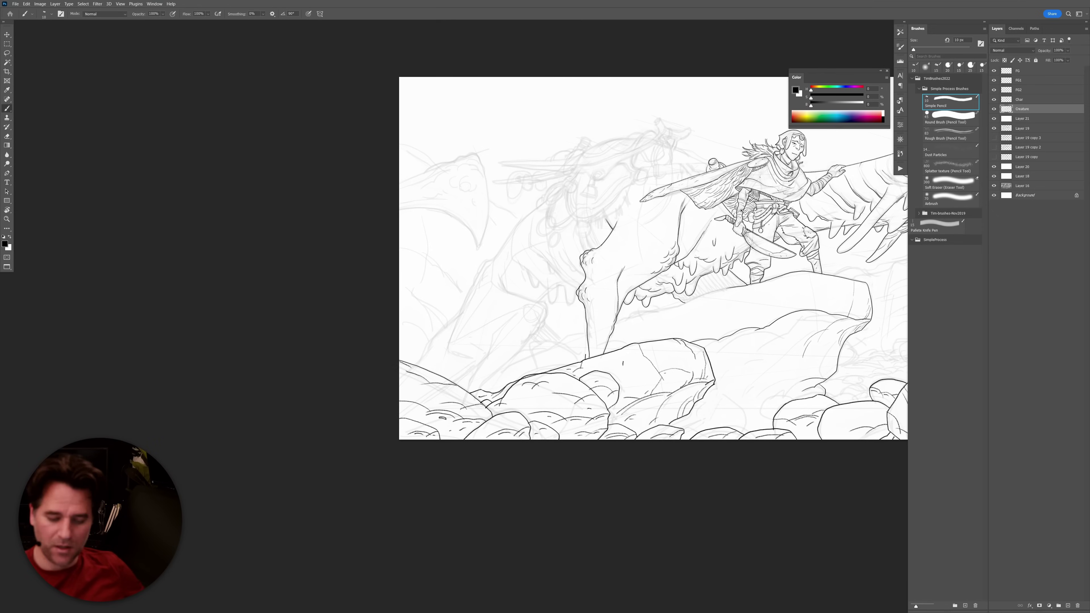
{"action": "scroll", "coordinate": [726, 218], "scroll_direction": "up", "scroll_amount": 1}
{"action": "left_click_drag", "start_coordinate": [688, 248], "coordinate": [699, 255]}
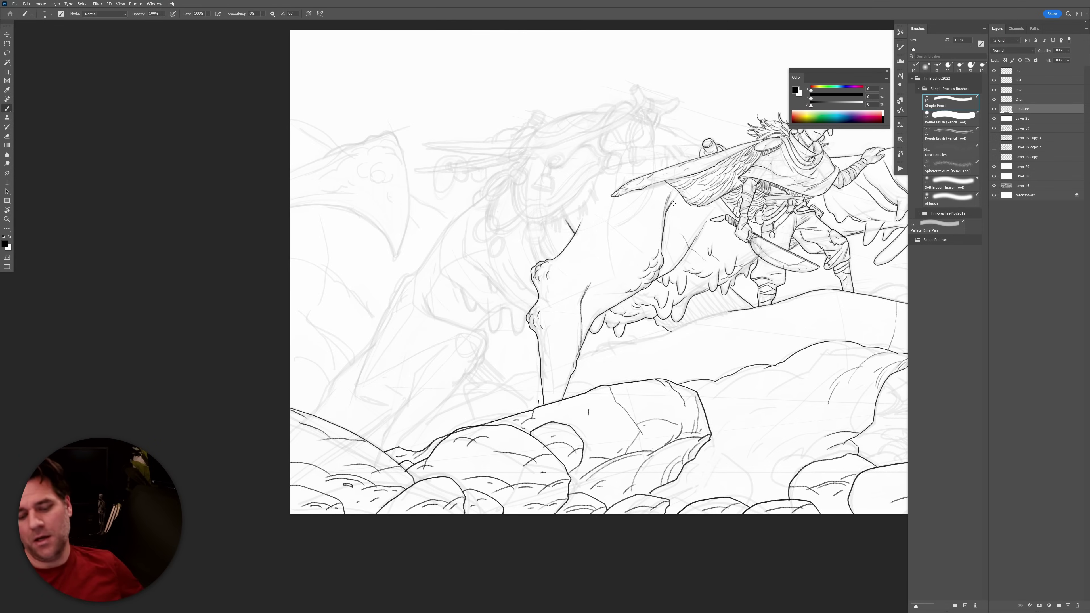
{"action": "left_click_drag", "start_coordinate": [662, 222], "coordinate": [630, 211]}
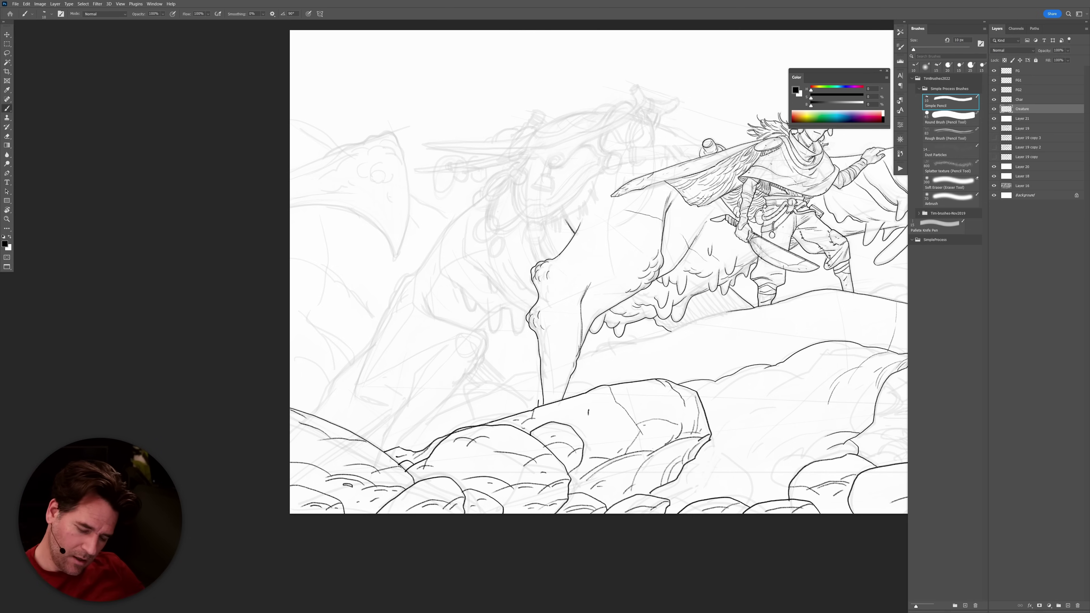
{"action": "left_click_drag", "start_coordinate": [697, 223], "coordinate": [702, 230]}
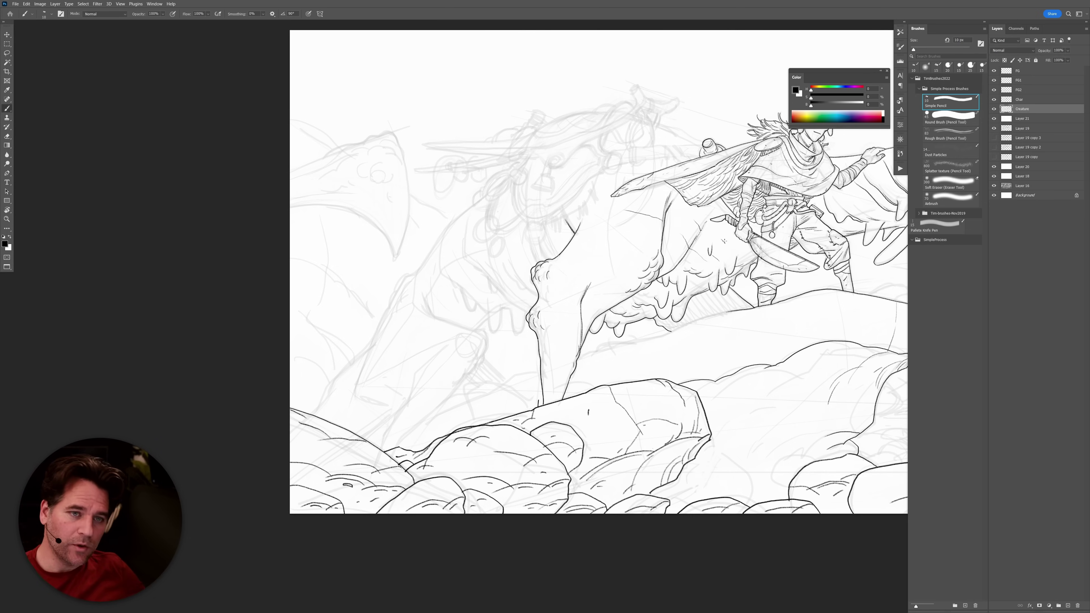
{"action": "left_click_drag", "start_coordinate": [561, 309], "coordinate": [794, 327]}
{"action": "left_click", "coordinate": [812, 239]}
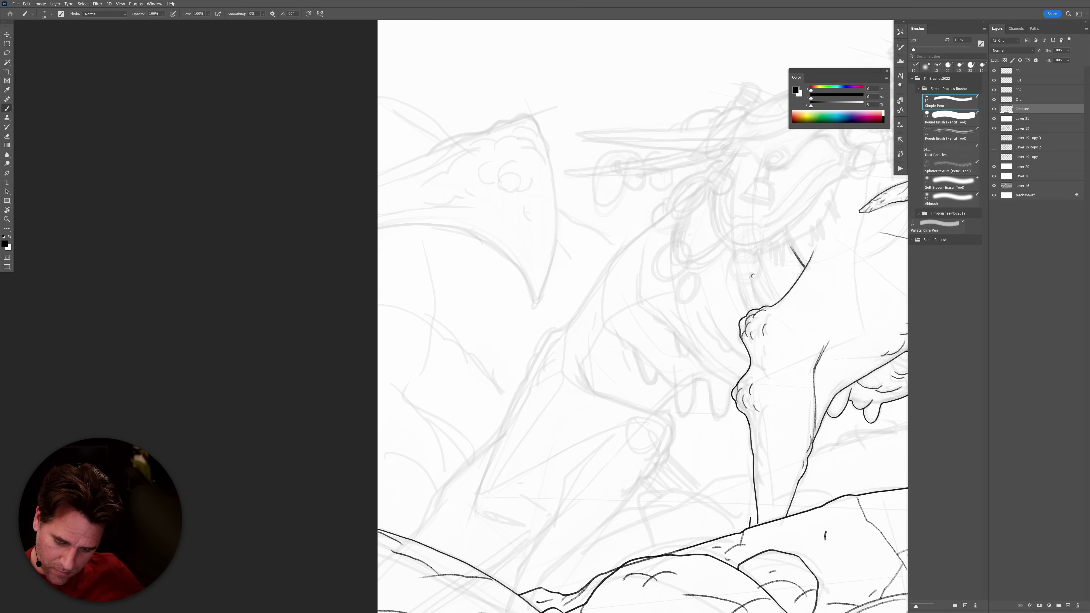
Ink a short curved, strap-like shape rising above the upper knob on the creature's foreleg.
{"action": "mouse_move", "coordinate": [754, 289]}
{"action": "left_mouse_down"}
{"action": "mouse_move", "coordinate": [760, 304]}
{"action": "mouse_move", "coordinate": [743, 275]}
{"action": "mouse_move", "coordinate": [745, 307]}
{"action": "left_mouse_up"}
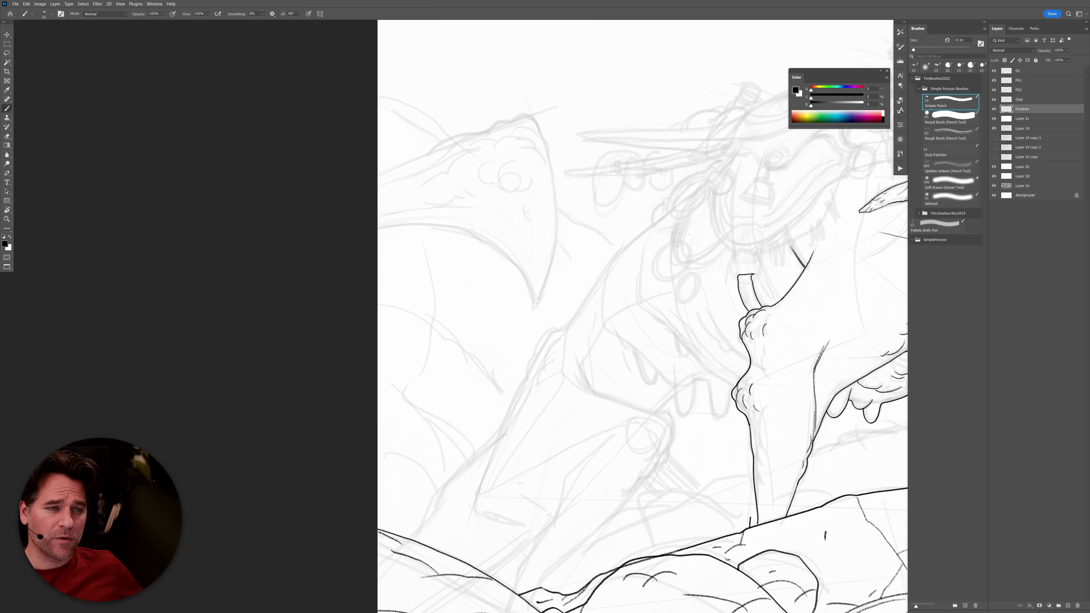
Examine the line art across the whole composition, from the creature's foreleg to the swordsman and the tusked head.
{"action": "scroll", "coordinate": [716, 378], "scroll_direction": "down", "scroll_amount": 8}
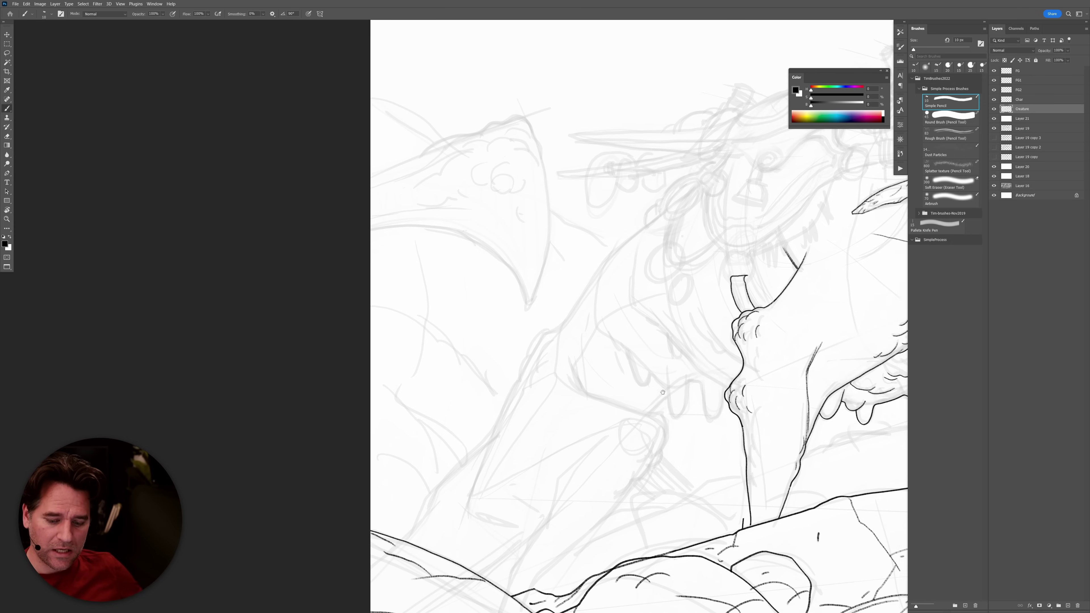
{"action": "scroll", "coordinate": [716, 378], "scroll_direction": "down", "scroll_amount": 3}
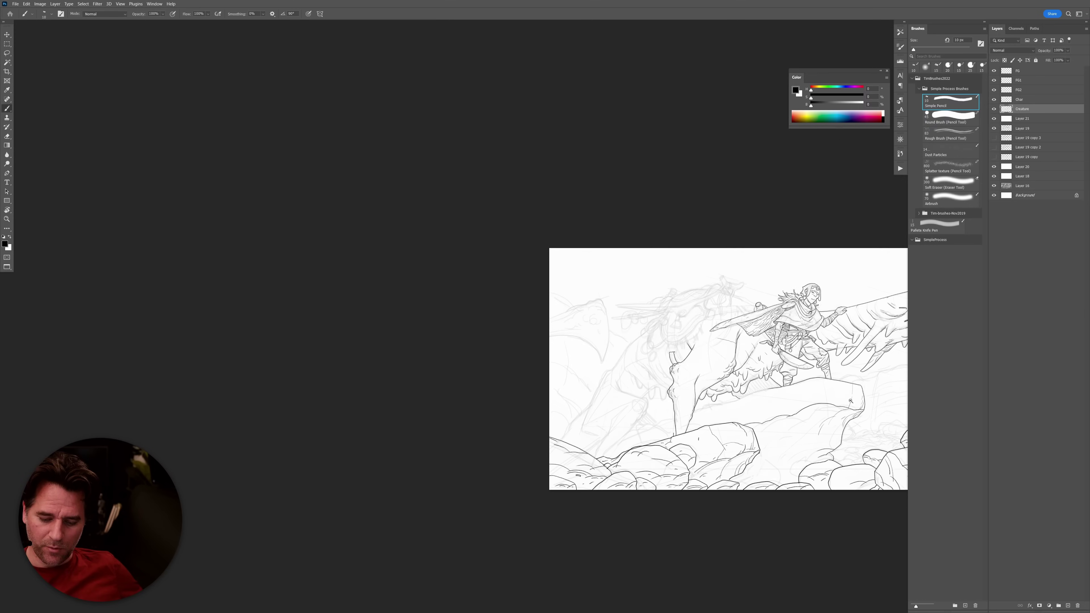
{"action": "scroll", "coordinate": [729, 373], "scroll_direction": "up", "scroll_amount": 6}
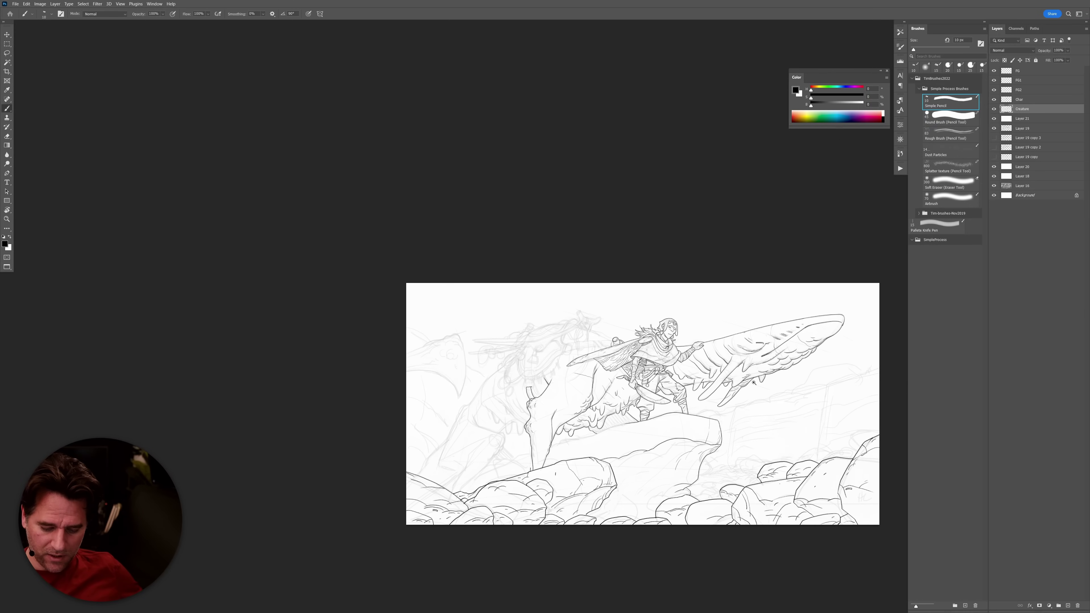
{"action": "scroll", "coordinate": [736, 373], "scroll_direction": "up", "scroll_amount": 3}
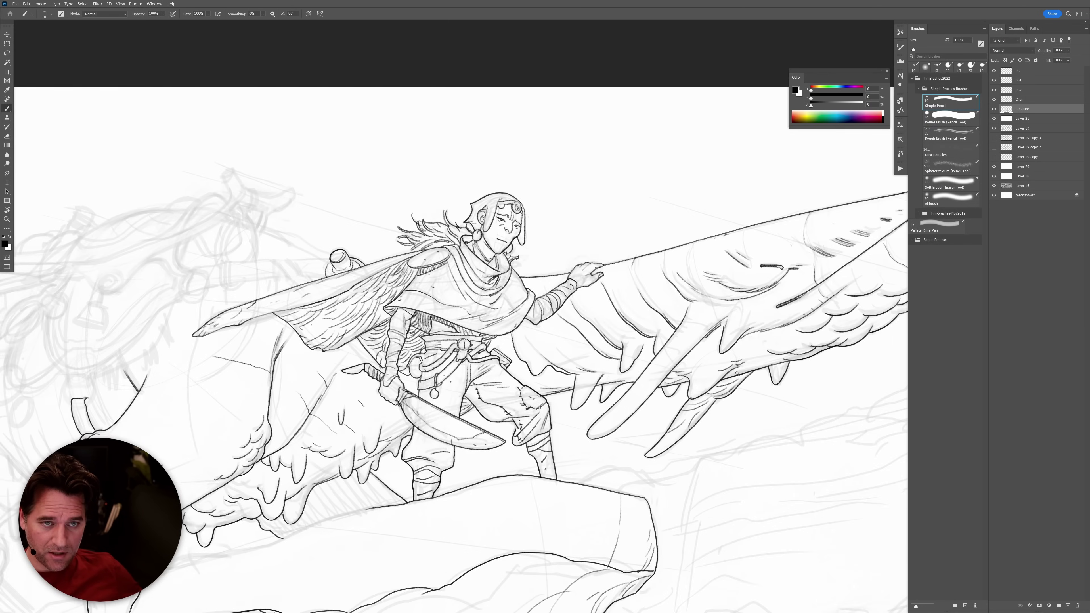
{"action": "scroll", "coordinate": [754, 410], "scroll_direction": "down", "scroll_amount": 6}
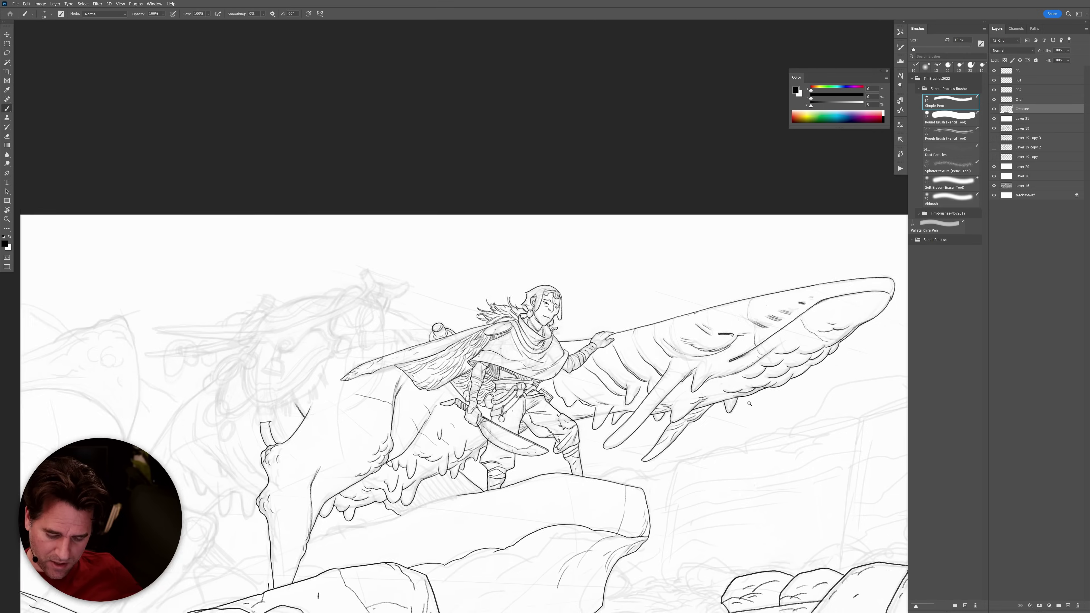
{"action": "scroll", "coordinate": [761, 407], "scroll_direction": "up", "scroll_amount": 4}
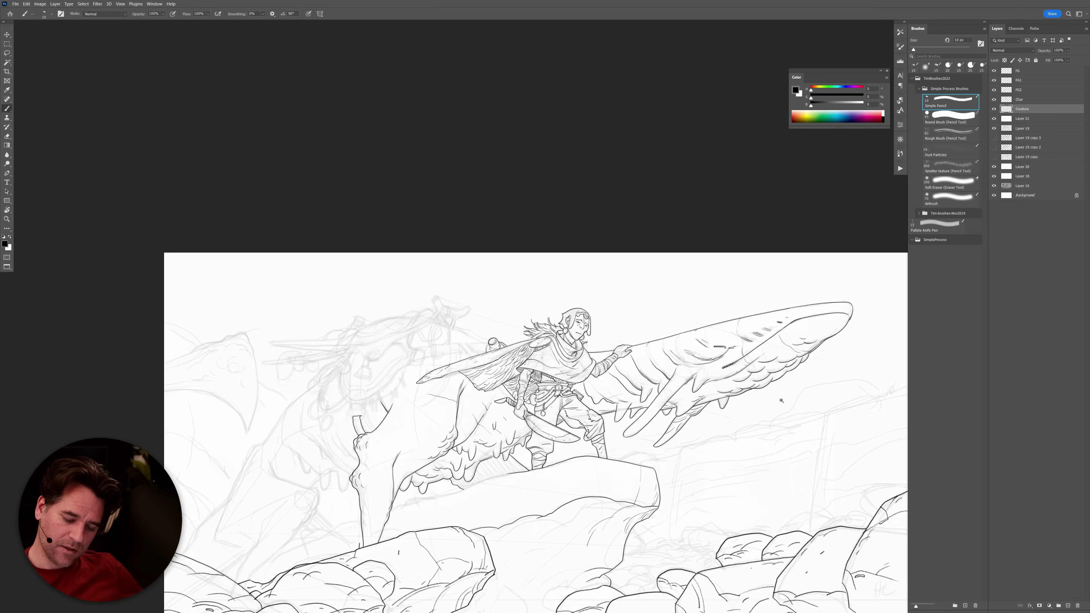
{"action": "scroll", "coordinate": [746, 423], "scroll_direction": "down", "scroll_amount": 4}
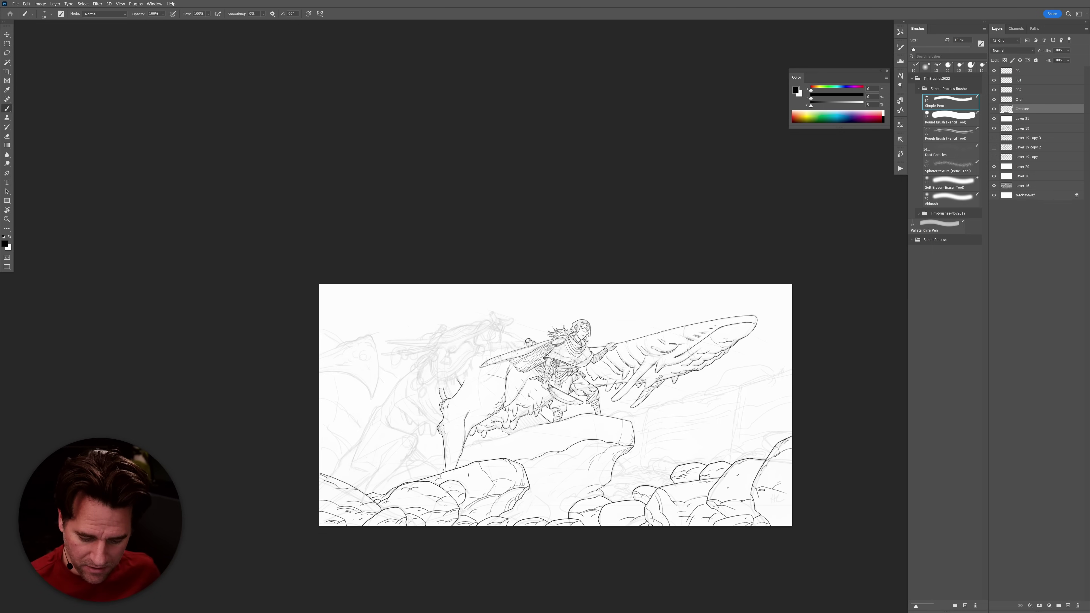
{"action": "scroll", "coordinate": [531, 403], "scroll_direction": "up", "scroll_amount": 4}
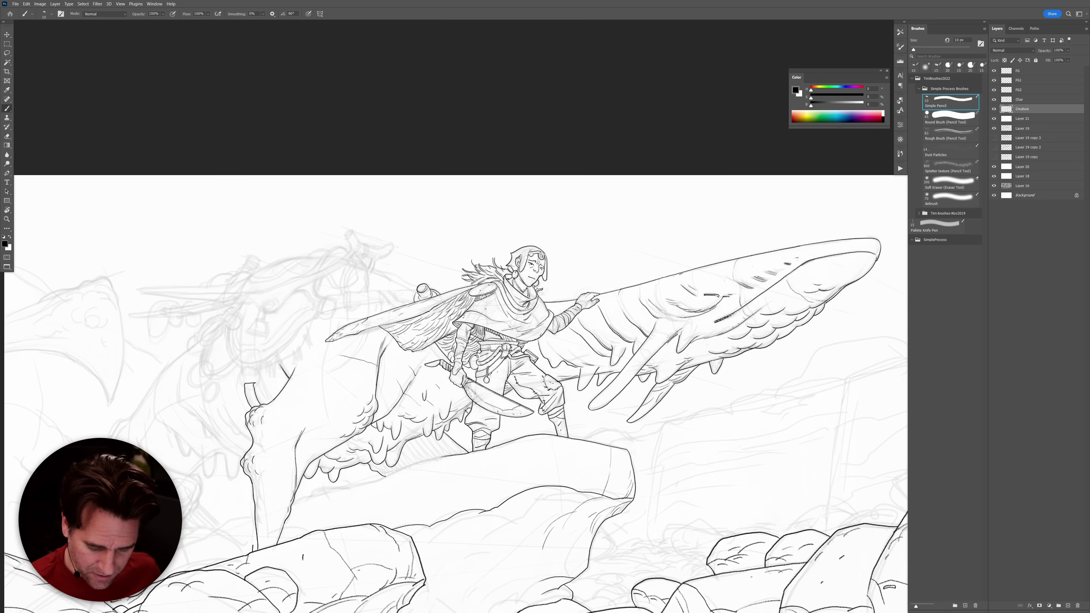
{"action": "scroll", "coordinate": [466, 411], "scroll_direction": "up", "scroll_amount": 3}
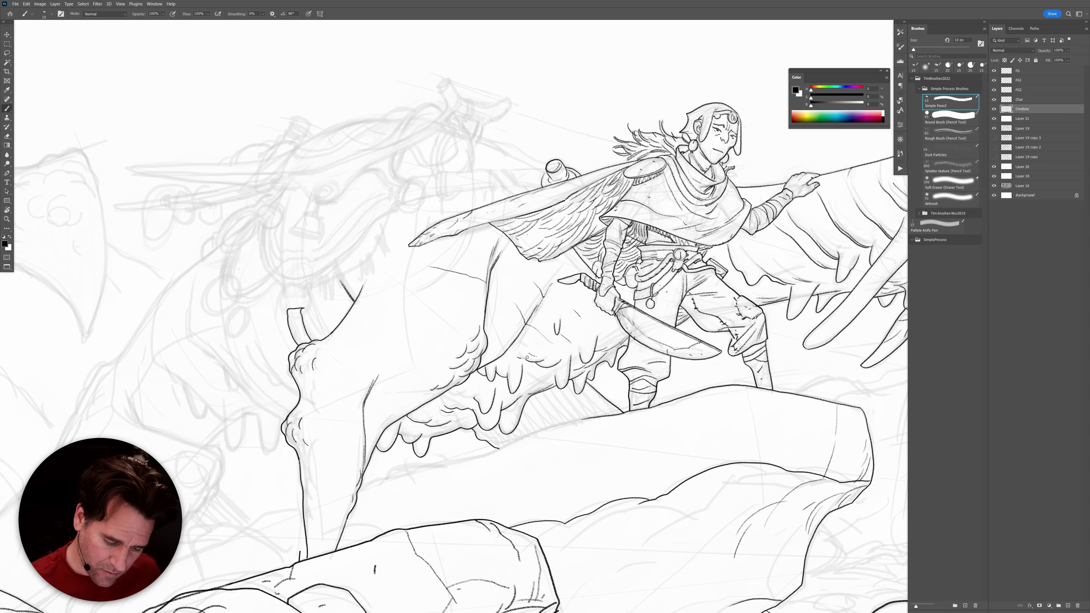
Touch up the creature's lower jaw line between the swordsman's knee and the long tusk with short pencil strokes.
{"action": "key", "text": "e"}
{"action": "key", "text": "b"}
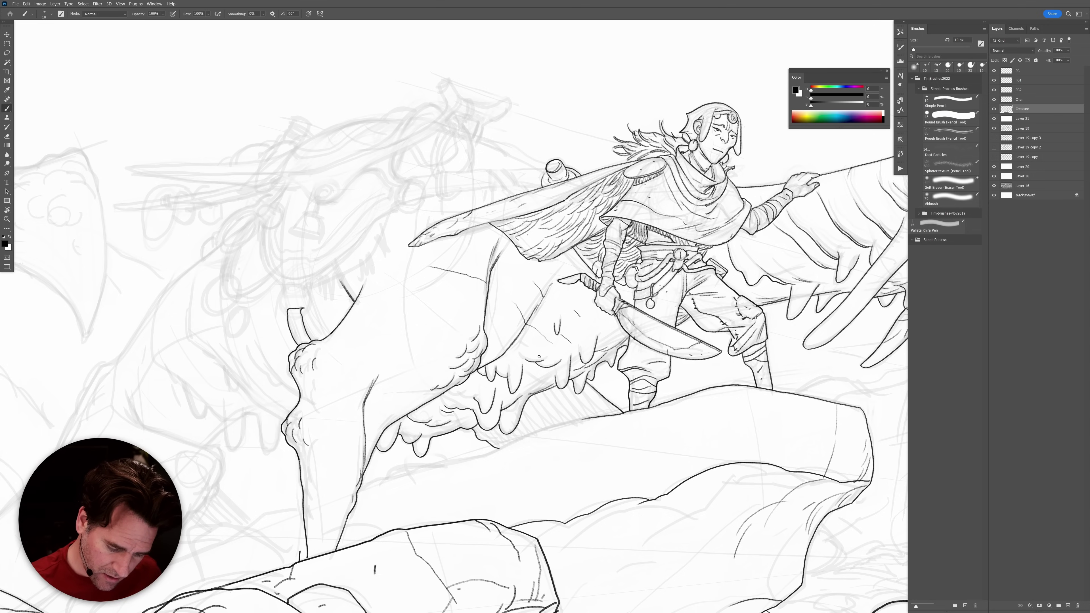
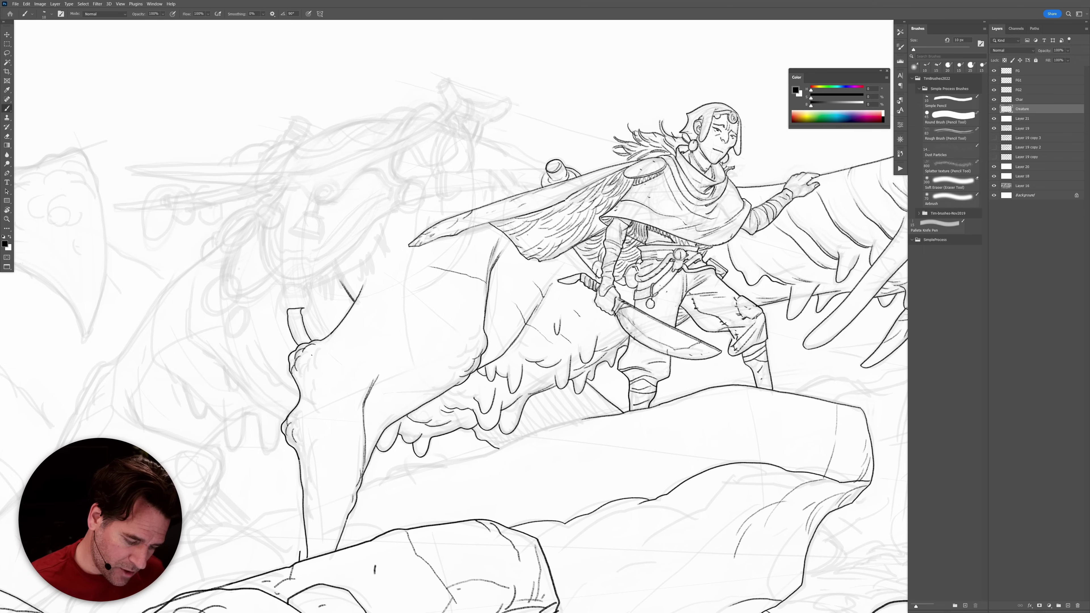
{"action": "key", "text": "shift+comma"}
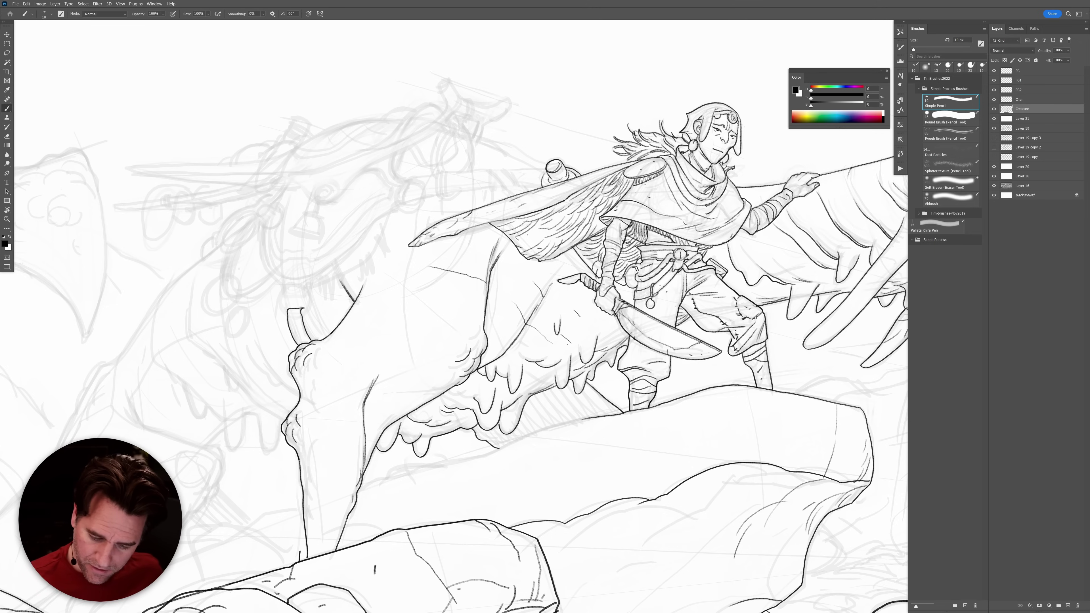
{"action": "left_click_drag", "start_coordinate": [568, 343], "coordinate": [519, 428]}
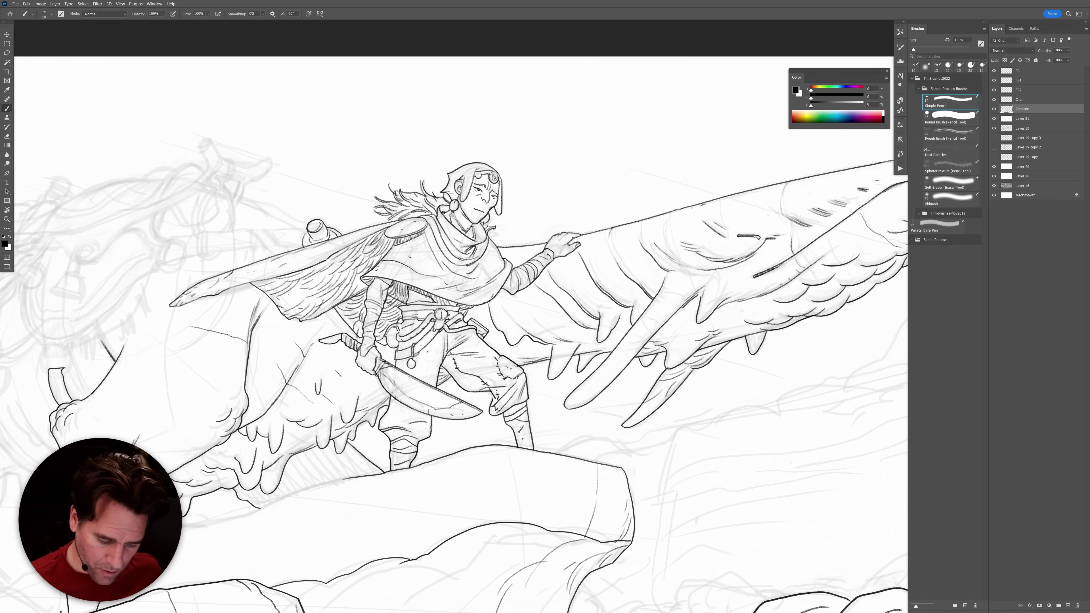
{"action": "mouse_move", "coordinate": [591, 330]}
{"action": "left_mouse_down"}
{"action": "mouse_move", "coordinate": [560, 380]}
{"action": "mouse_move", "coordinate": [553, 353]}
{"action": "left_mouse_up"}
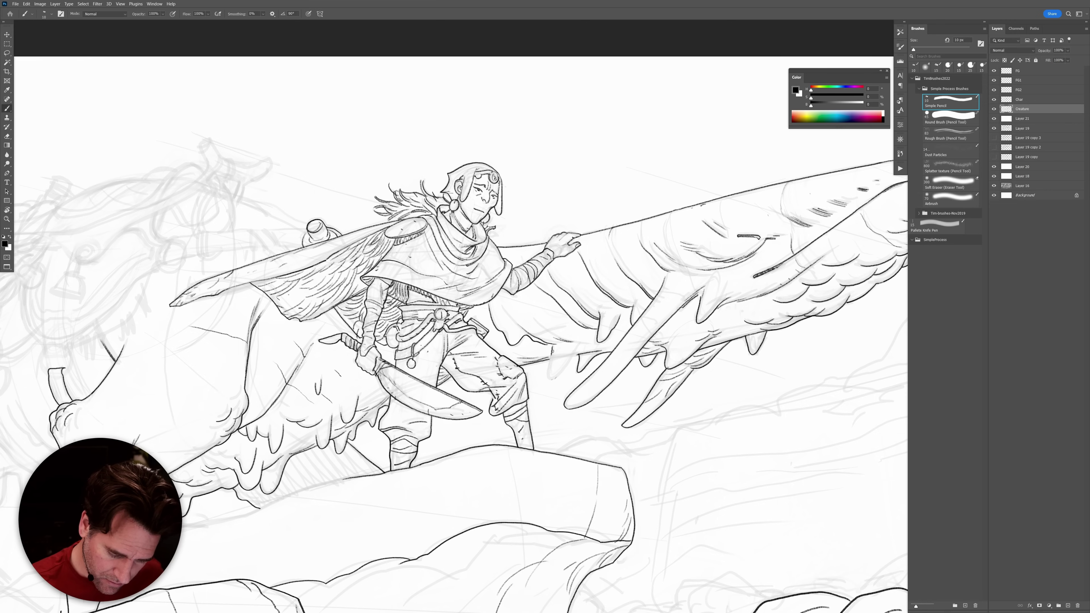
{"action": "mouse_move", "coordinate": [579, 354]}
{"action": "left_mouse_down"}
{"action": "mouse_move", "coordinate": [579, 370]}
{"action": "mouse_move", "coordinate": [596, 356]}
{"action": "mouse_move", "coordinate": [579, 361]}
{"action": "left_mouse_up"}
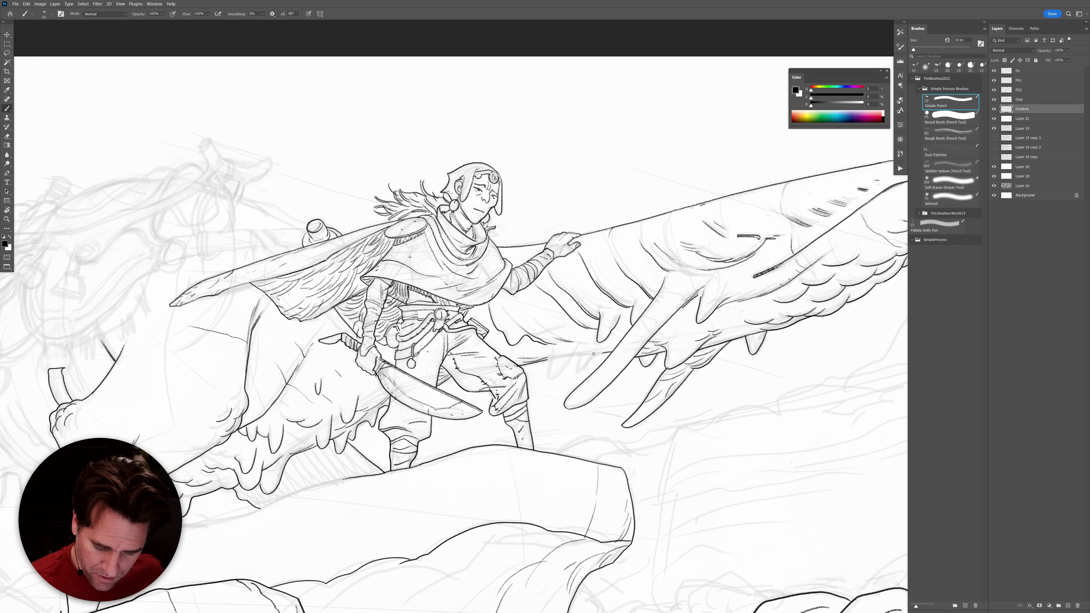
{"action": "key", "text": "comma"}
{"action": "left_click_drag", "start_coordinate": [571, 336], "coordinate": [544, 359]}
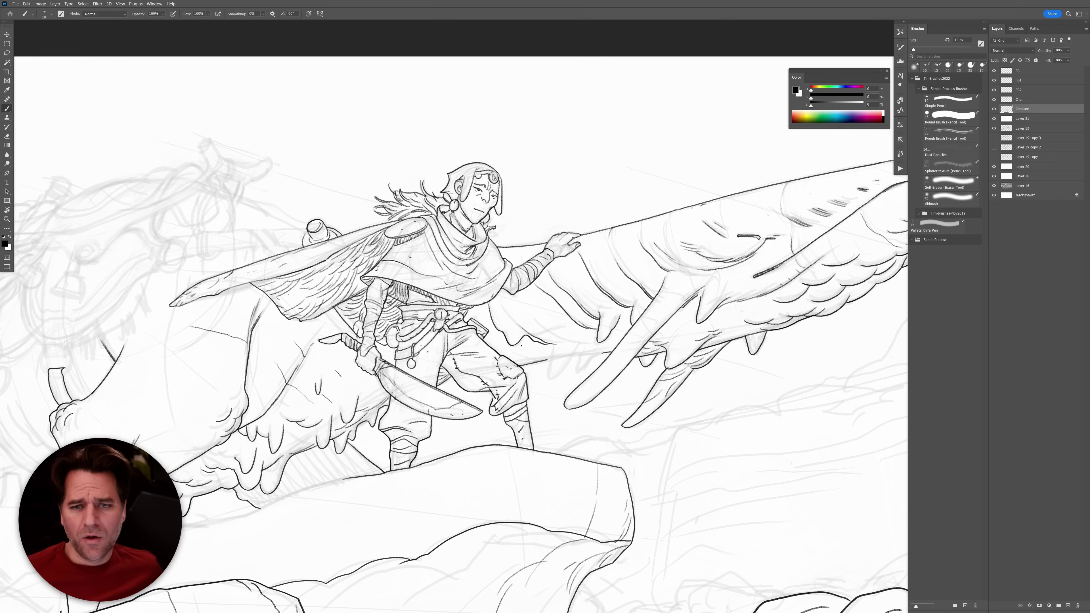
Refine the skin folds around the creature's eye and lighten the short hatch marks along its snout.
{"action": "mouse_move", "coordinate": [698, 208]}
{"action": "left_mouse_down"}
{"action": "mouse_move", "coordinate": [750, 220]}
{"action": "mouse_move", "coordinate": [736, 206]}
{"action": "mouse_move", "coordinate": [723, 222]}
{"action": "mouse_move", "coordinate": [693, 215]}
{"action": "mouse_move", "coordinate": [705, 225]}
{"action": "mouse_move", "coordinate": [697, 246]}
{"action": "left_mouse_up"}
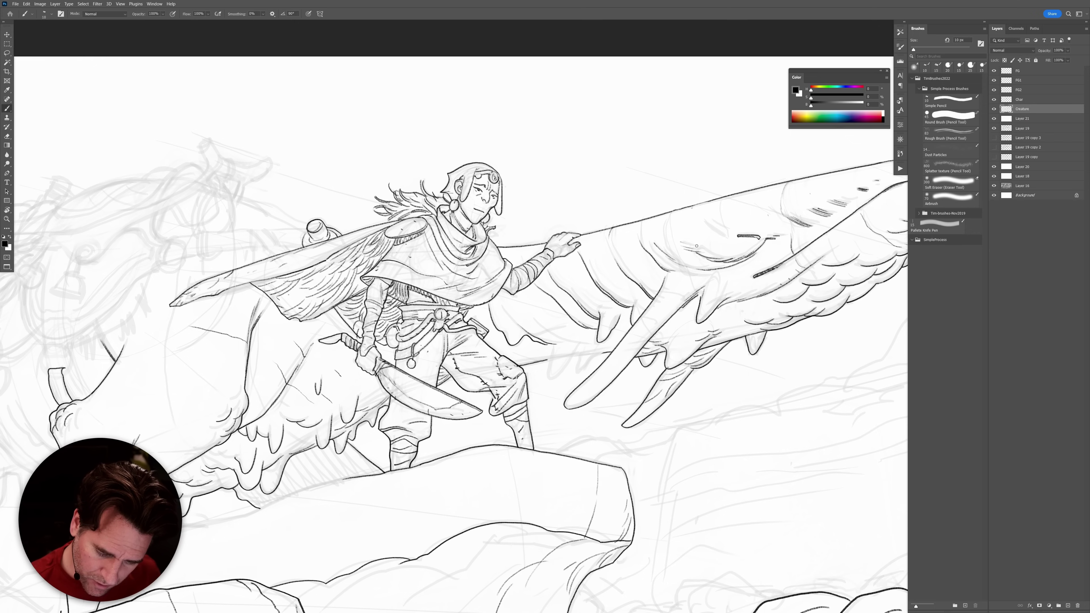
{"action": "mouse_move", "coordinate": [678, 264]}
{"action": "left_mouse_down"}
{"action": "mouse_move", "coordinate": [655, 244]}
{"action": "mouse_move", "coordinate": [669, 257]}
{"action": "left_mouse_up"}
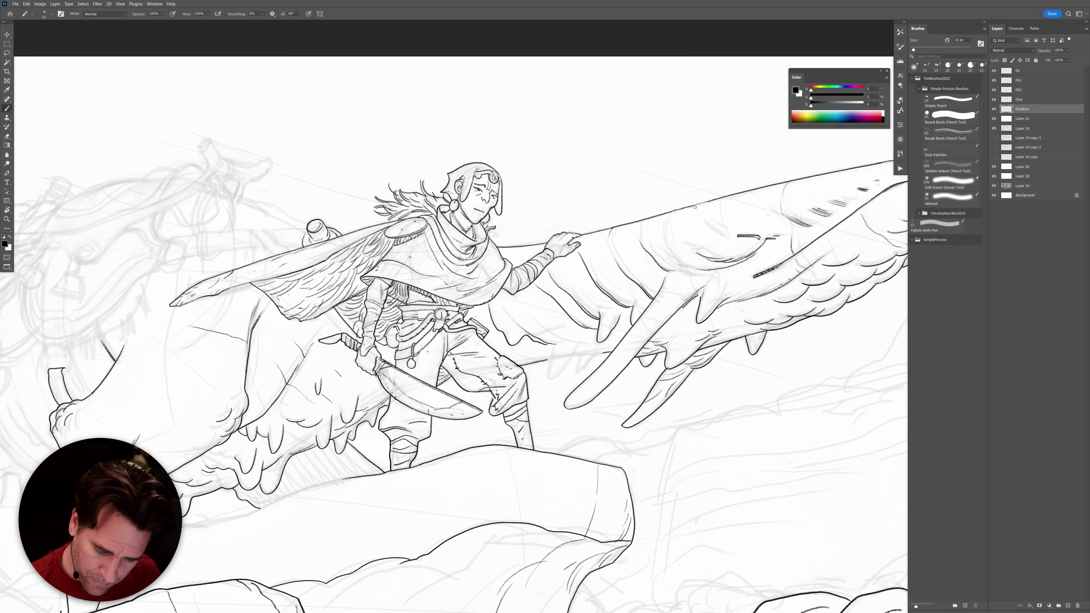
{"action": "left_click_drag", "start_coordinate": [718, 350], "coordinate": [685, 355]}
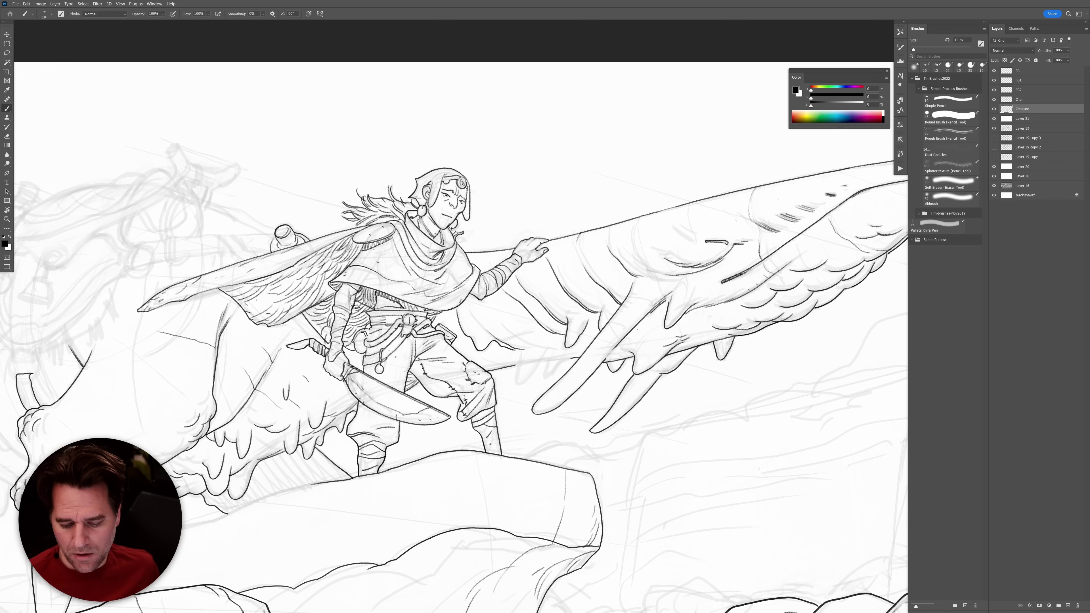
{"action": "scroll", "coordinate": [637, 330], "scroll_direction": "up", "scroll_amount": 2}
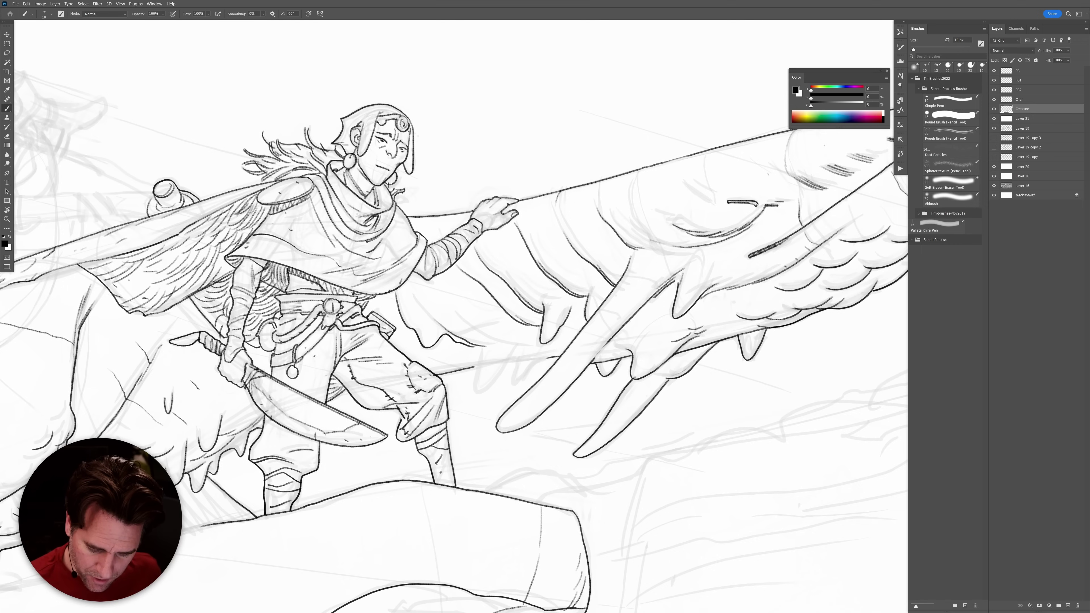
{"action": "mouse_move", "coordinate": [779, 325]}
{"action": "left_mouse_down"}
{"action": "mouse_move", "coordinate": [664, 349]}
{"action": "mouse_move", "coordinate": [593, 387]}
{"action": "left_mouse_up"}
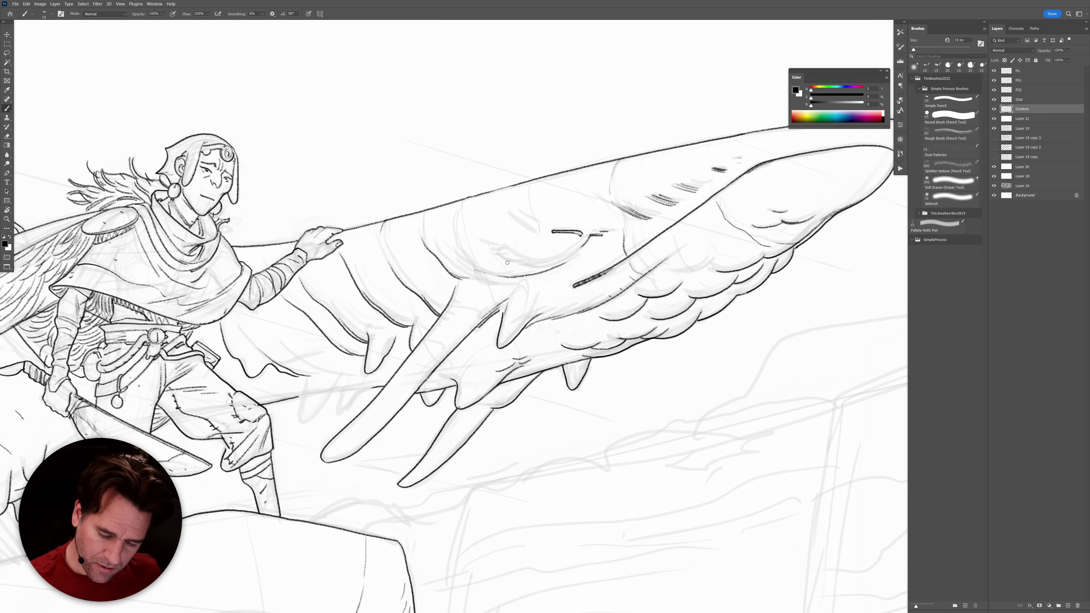
{"action": "key", "text": "ctrl+z"}
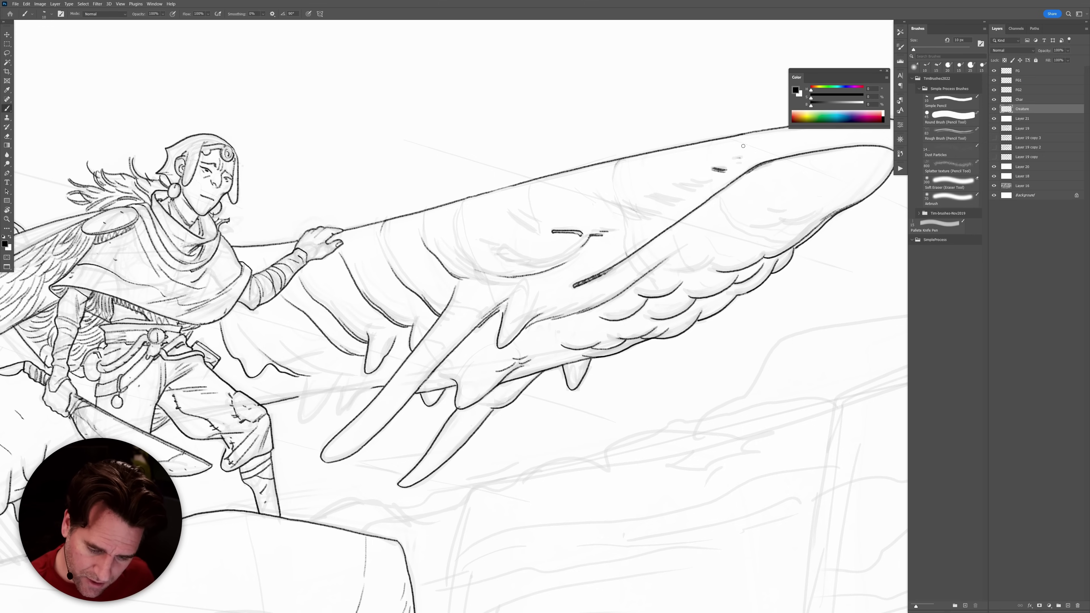
Check the grey tonal sketch for reference and compare the line art with the Creature layer hidden and shown.
{"action": "mouse_move", "coordinate": [313, 447]}
{"action": "left_mouse_down"}
{"action": "mouse_move", "coordinate": [359, 323]}
{"action": "mouse_move", "coordinate": [669, 335]}
{"action": "left_mouse_up"}
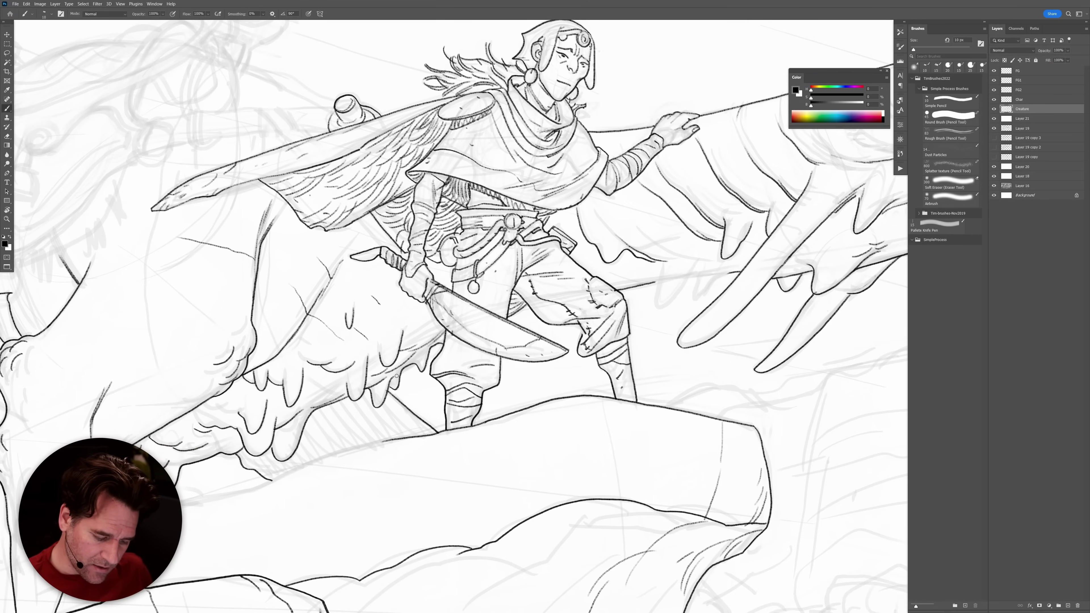
{"action": "key", "text": "ctrl+z"}
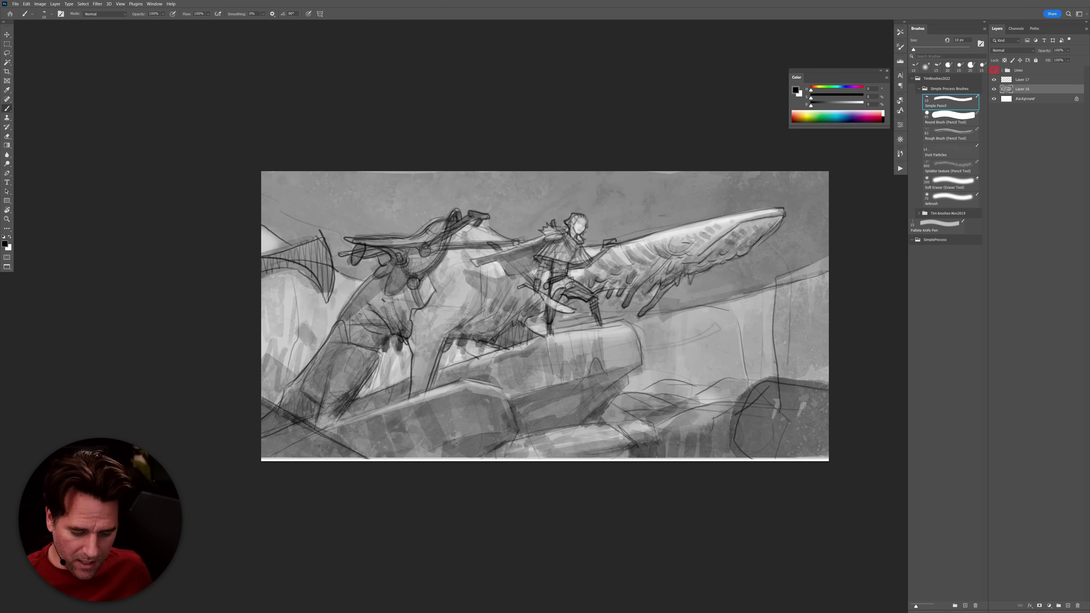
{"action": "scroll", "coordinate": [615, 299], "scroll_direction": "up", "scroll_amount": 3}
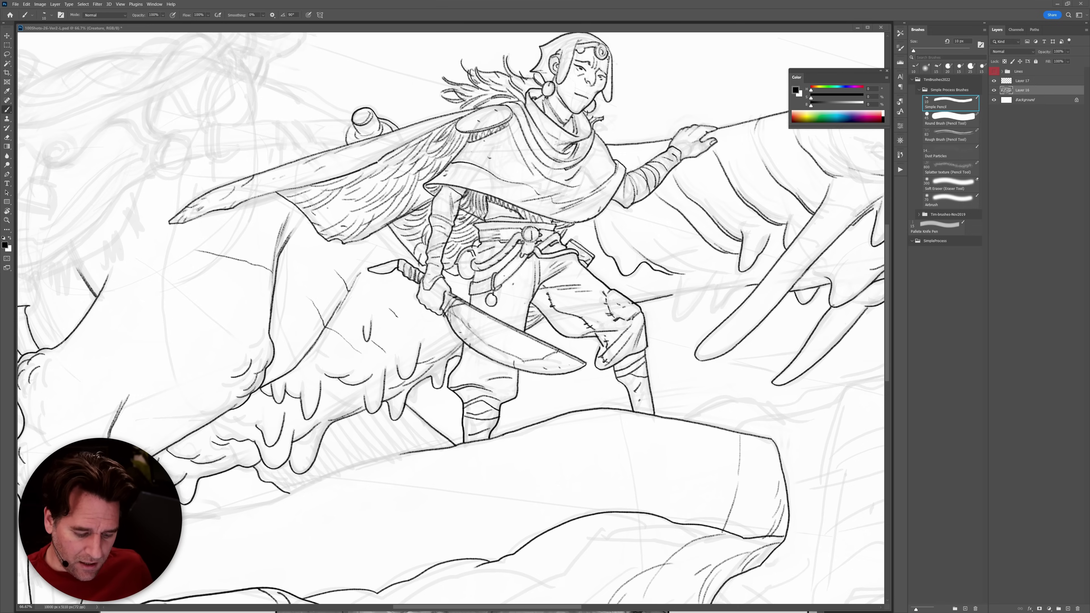
{"action": "left_click_drag", "start_coordinate": [632, 413], "coordinate": [731, 381]}
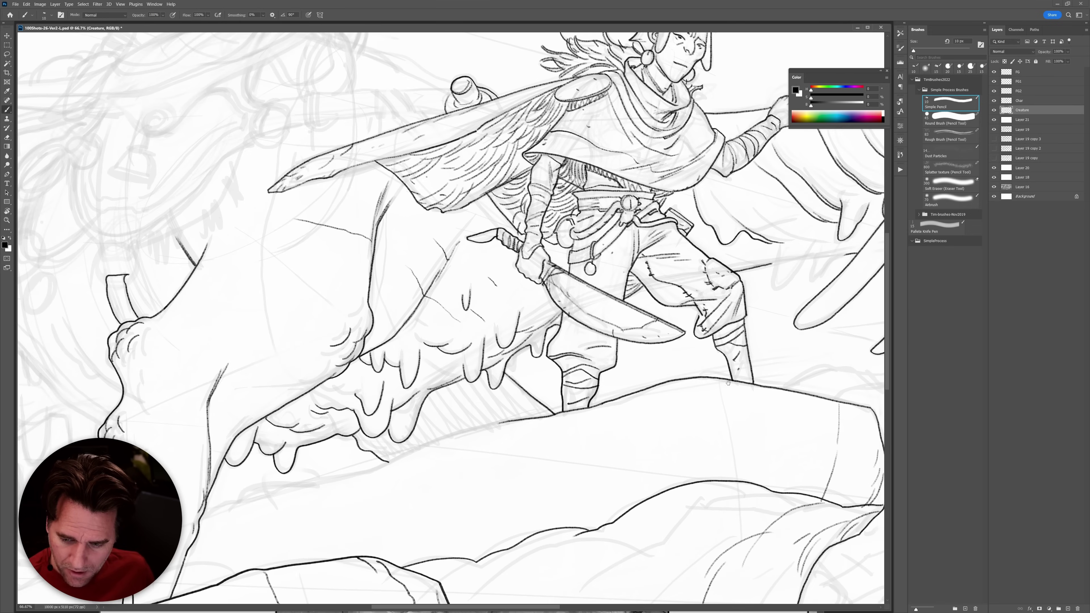
{"action": "left_click", "coordinate": [994, 110]}
{"action": "left_click", "coordinate": [994, 110]}
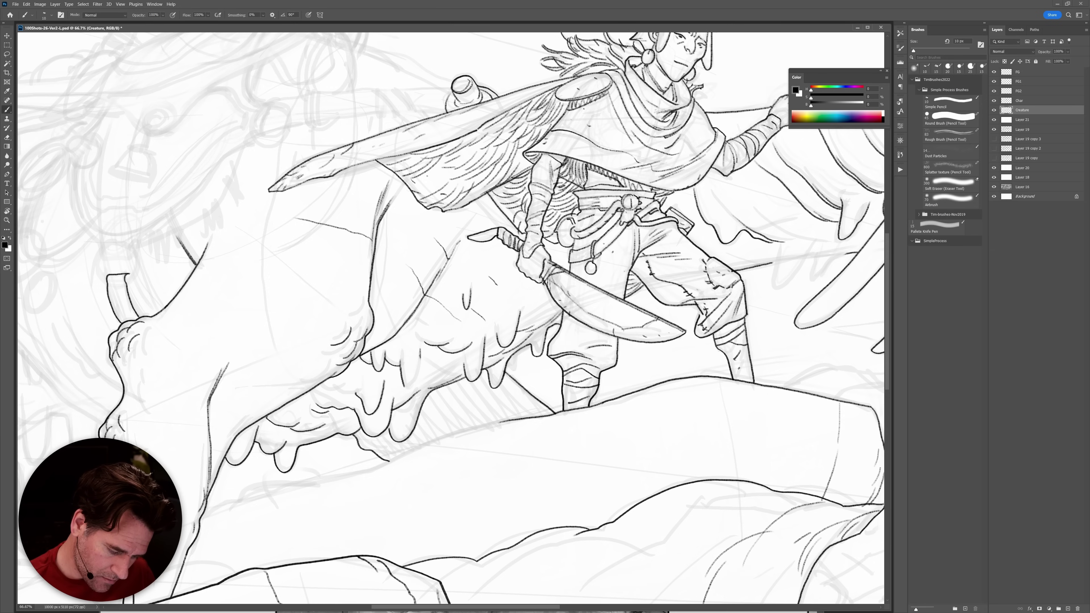
Touch up the hanging skin drips beneath the creature's belly with small pencil and Eraser strokes.
{"action": "key", "text": "ctrl+z"}
{"action": "left_click_drag", "start_coordinate": [421, 348], "coordinate": [422, 364]}
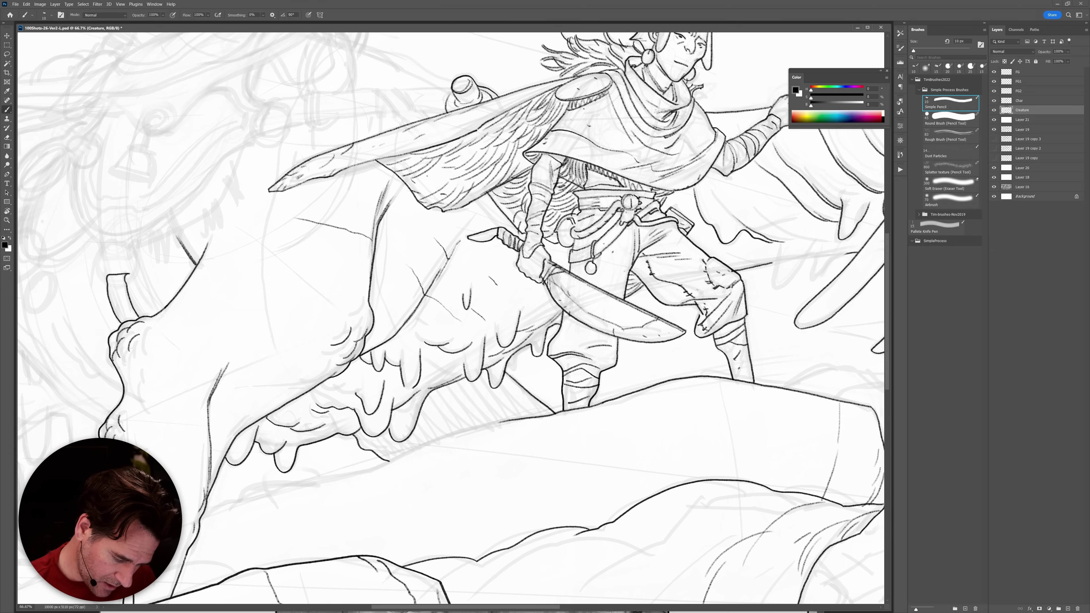
{"action": "key", "text": "e"}
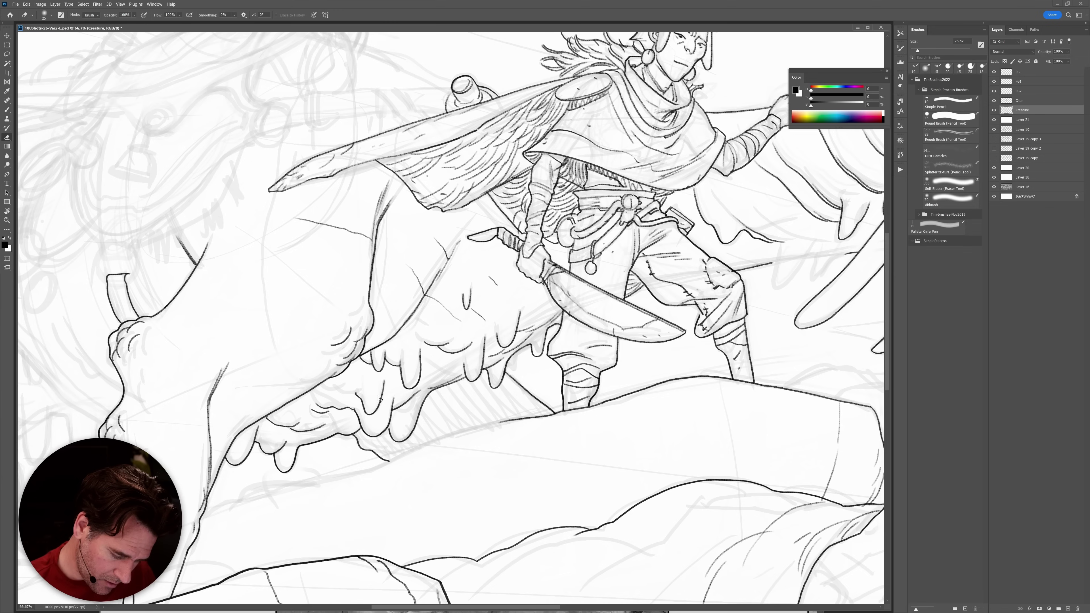
{"action": "left_click_drag", "start_coordinate": [372, 419], "coordinate": [365, 405]}
{"action": "key", "text": "b"}
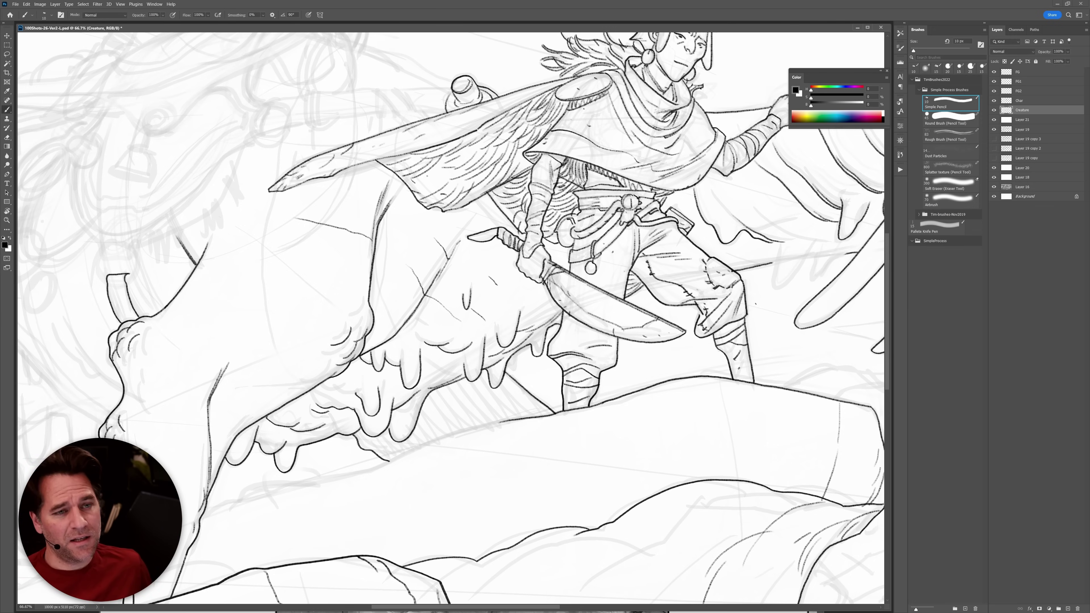
Rework the small U-shaped skin mark on the creature's belly near the sword hilt.
{"action": "key", "text": "ctrl+z"}
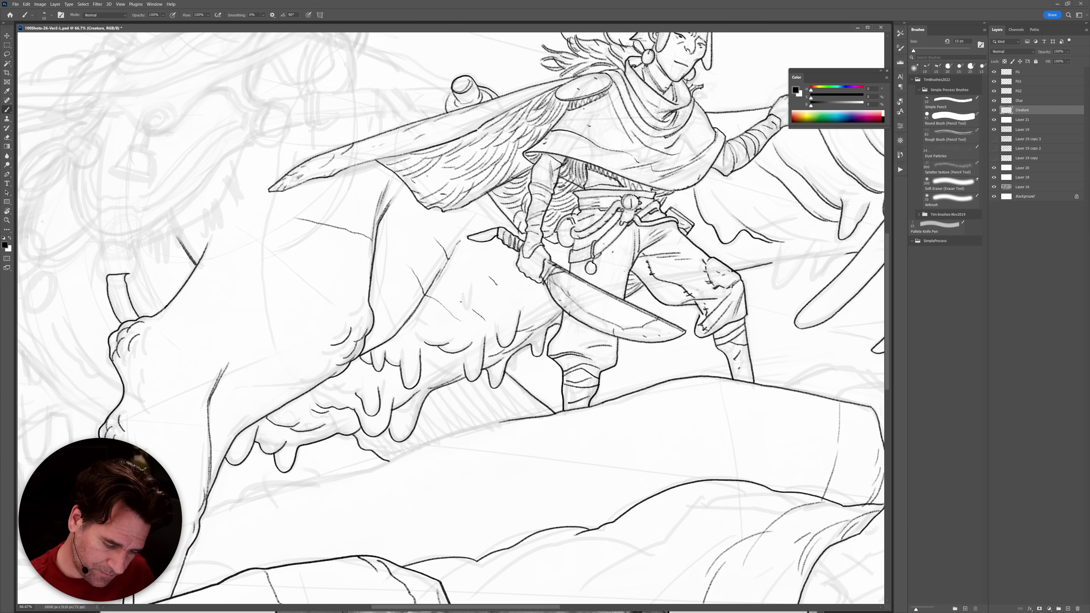
{"action": "mouse_move", "coordinate": [471, 308]}
{"action": "left_mouse_down"}
{"action": "mouse_move", "coordinate": [466, 292]}
{"action": "mouse_move", "coordinate": [462, 311]}
{"action": "left_mouse_up"}
{"action": "key", "text": "ctrl+z"}
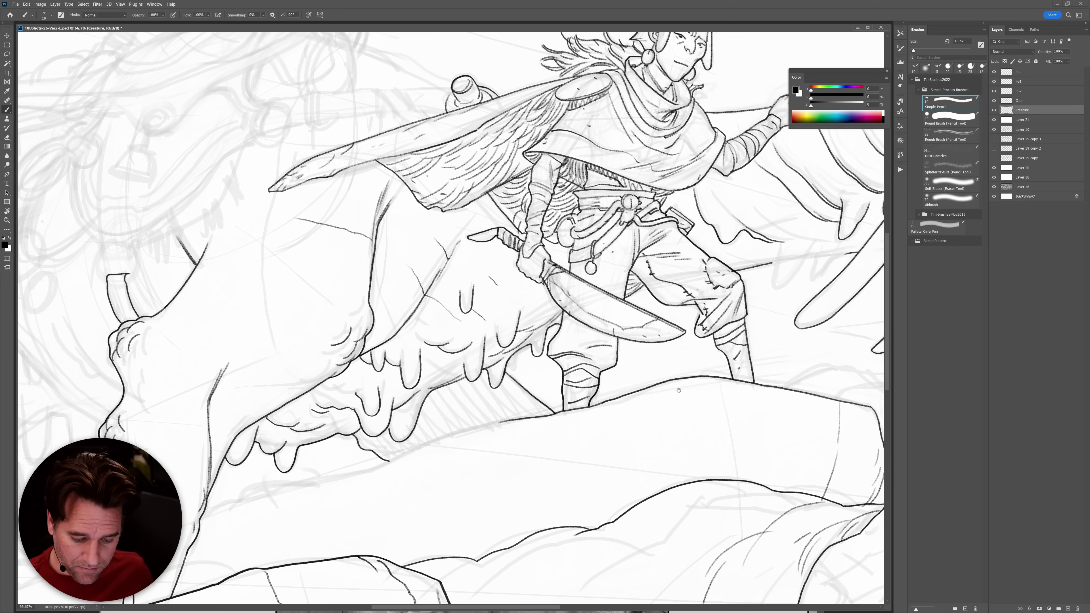
{"action": "left_click_drag", "start_coordinate": [633, 377], "coordinate": [630, 375]}
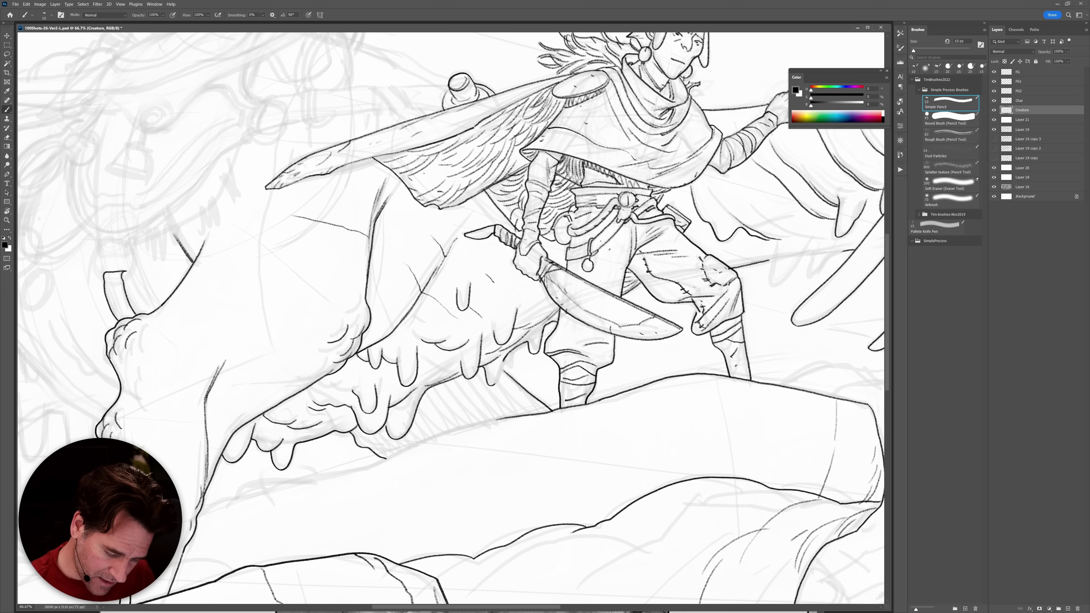
{"action": "left_click", "coordinate": [506, 377]}
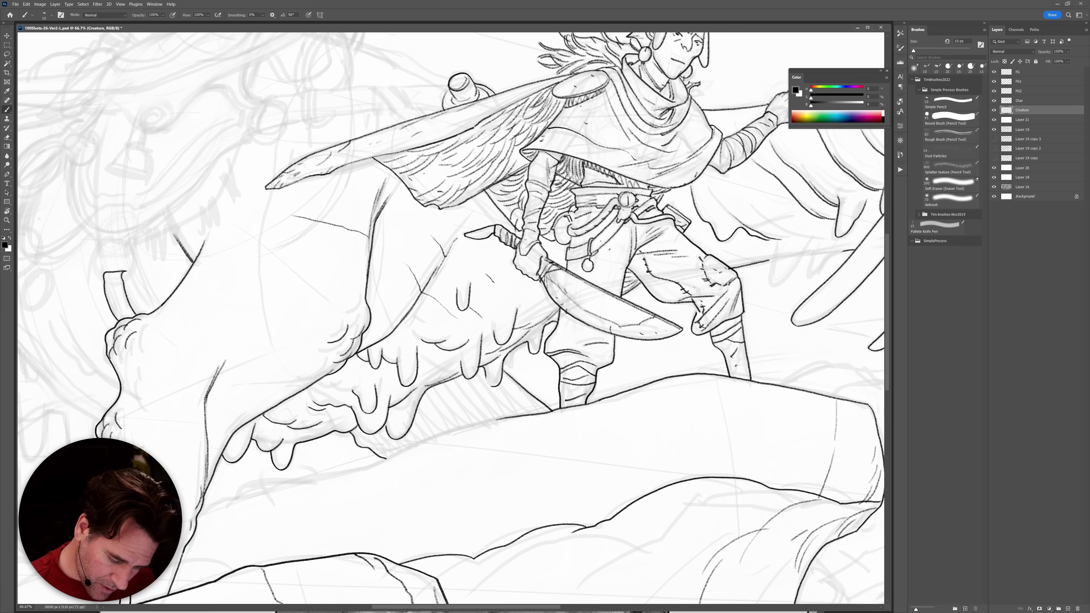
Ink a U-shaped skin drip hanging from the creature's throat beside the swordsman's bent knee with the Simple Pencil brush.
{"action": "left_click", "coordinate": [950, 102]}
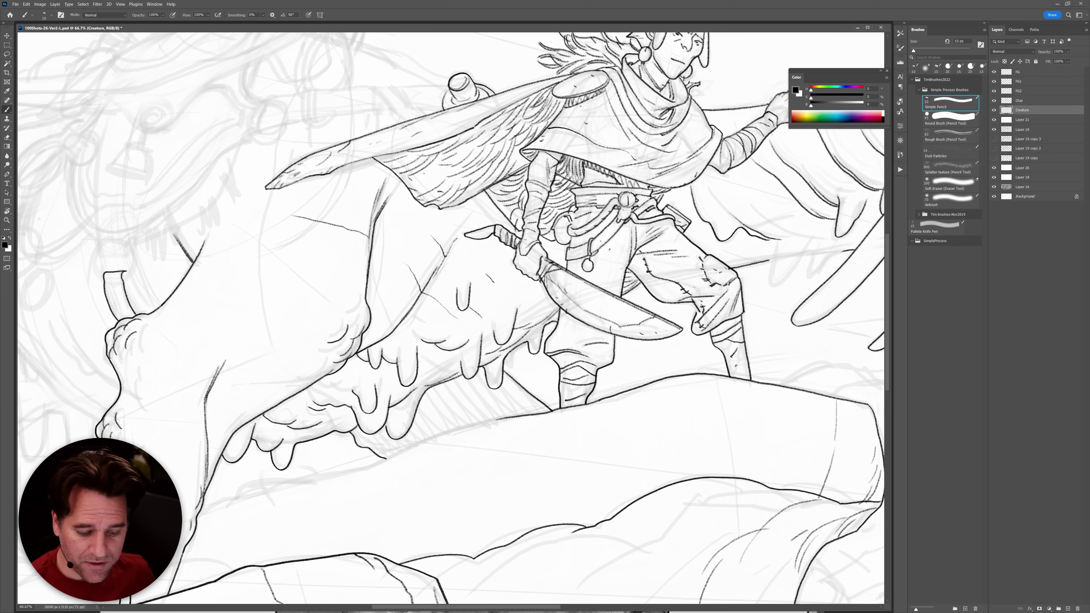
{"action": "scroll", "coordinate": [576, 372], "scroll_direction": "down", "scroll_amount": 5}
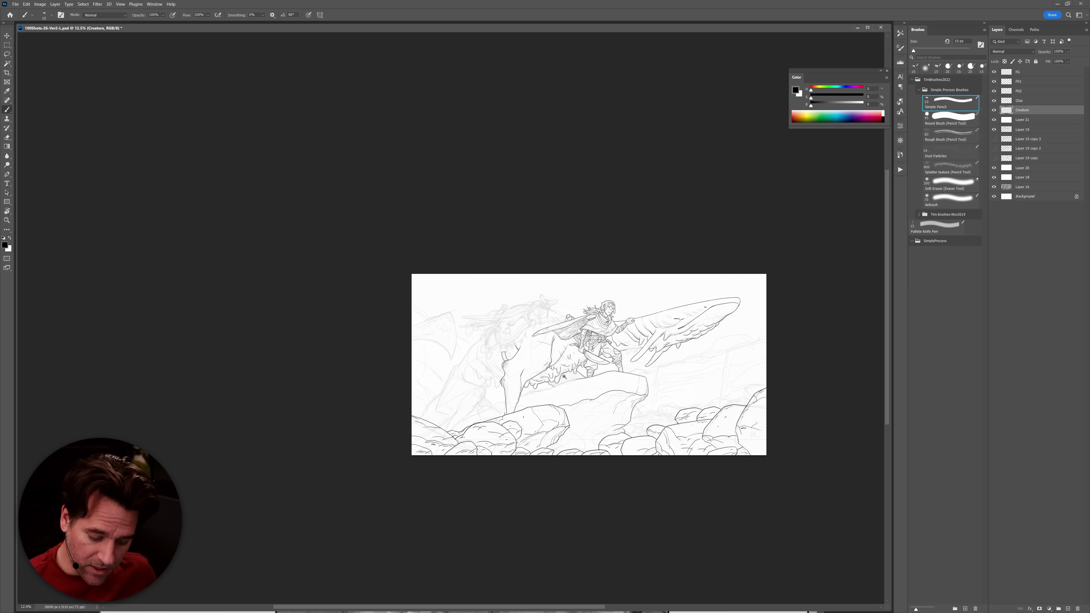
{"action": "scroll", "coordinate": [564, 377], "scroll_direction": "up", "scroll_amount": 2}
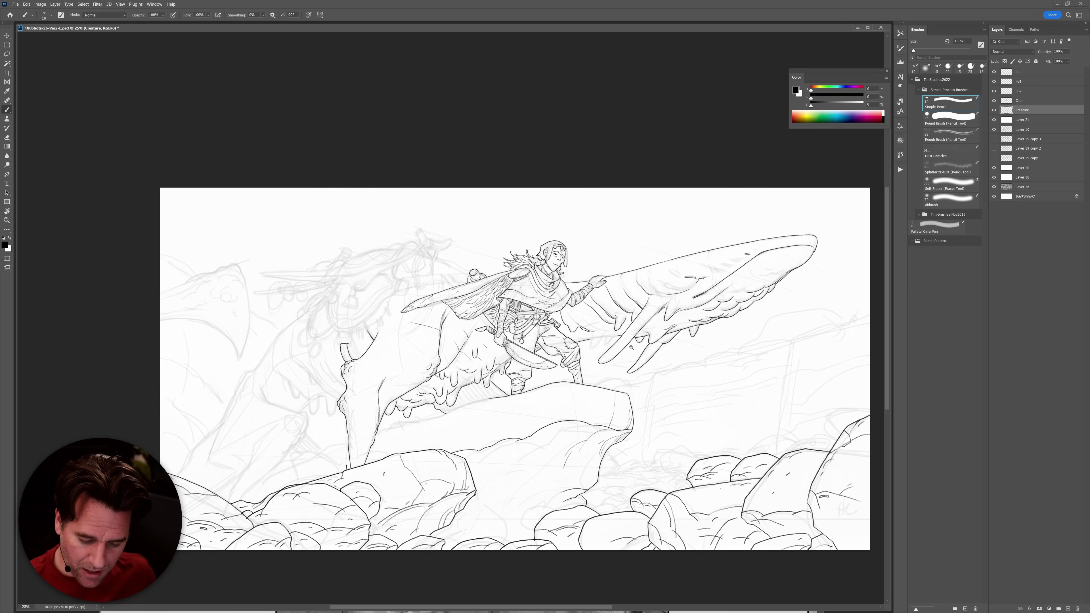
{"action": "scroll", "coordinate": [631, 347], "scroll_direction": "up", "scroll_amount": 2}
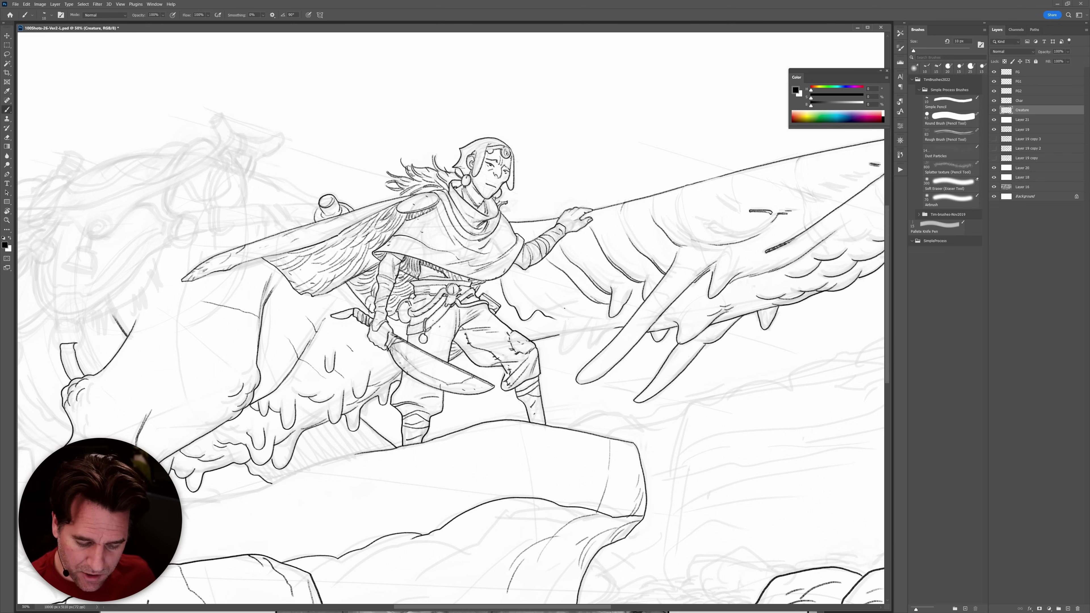
{"action": "left_click_drag", "start_coordinate": [564, 322], "coordinate": [557, 356]}
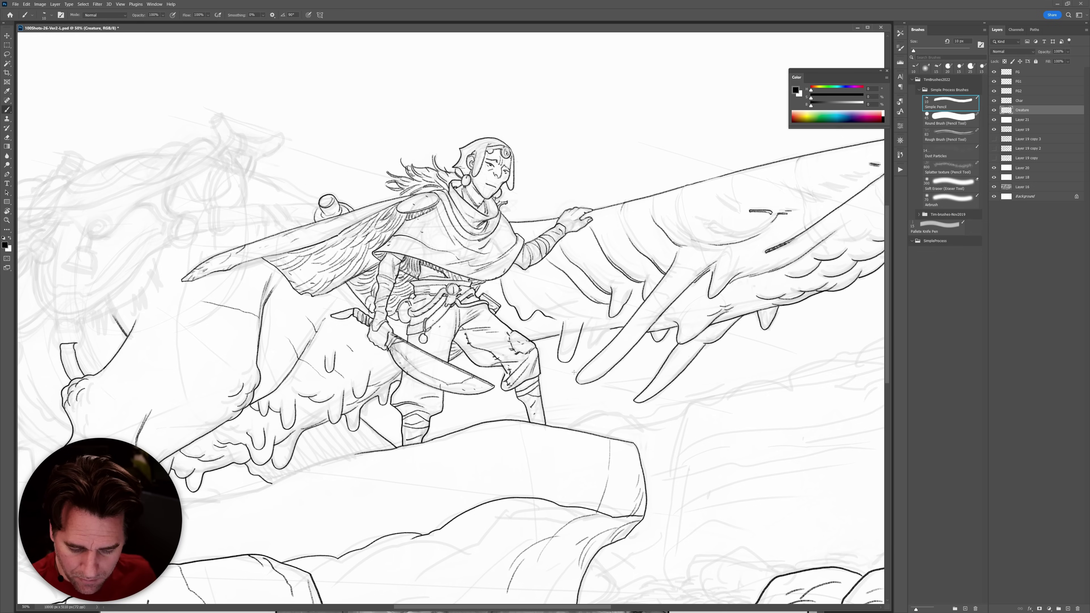
{"action": "key", "text": "e"}
{"action": "key", "text": "b"}
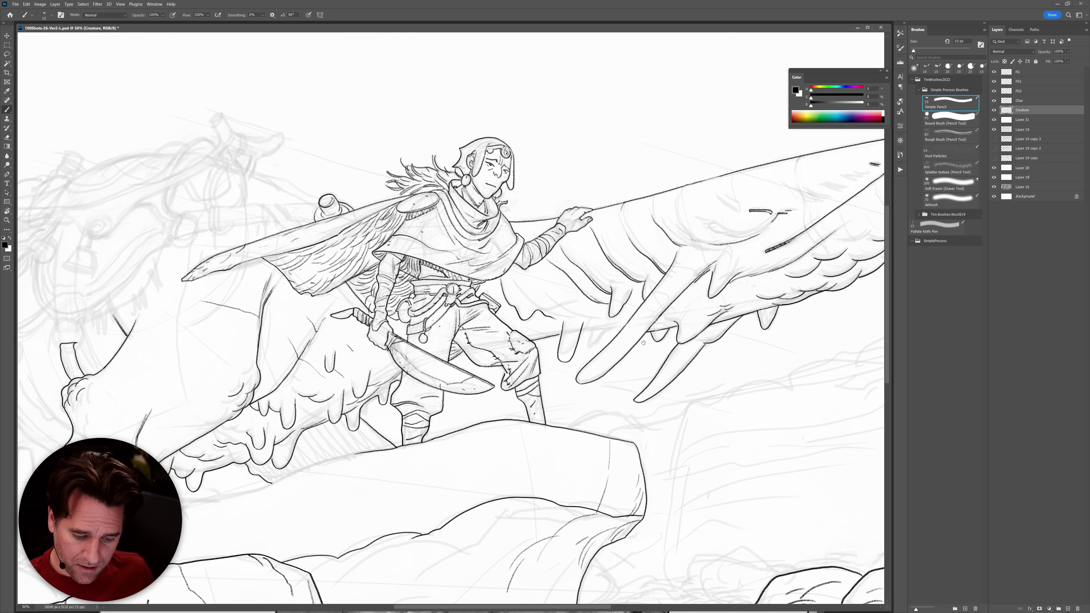
Clean up and extend the underside line of the creature's throat between the swordsman's knee and the near tusk.
{"action": "key", "text": "e"}
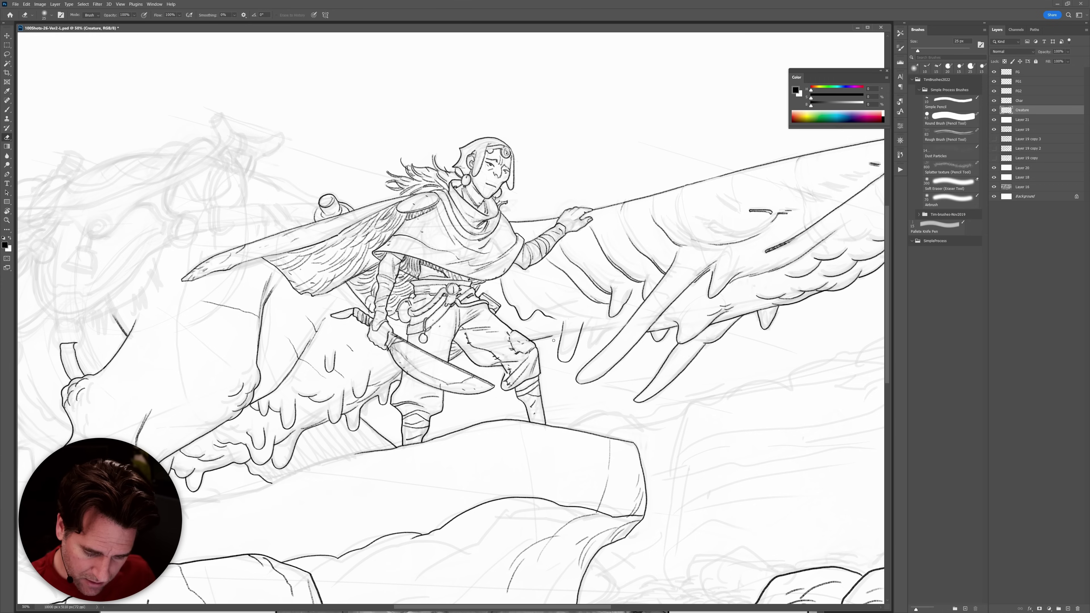
{"action": "left_click_drag", "start_coordinate": [554, 334], "coordinate": [535, 340]}
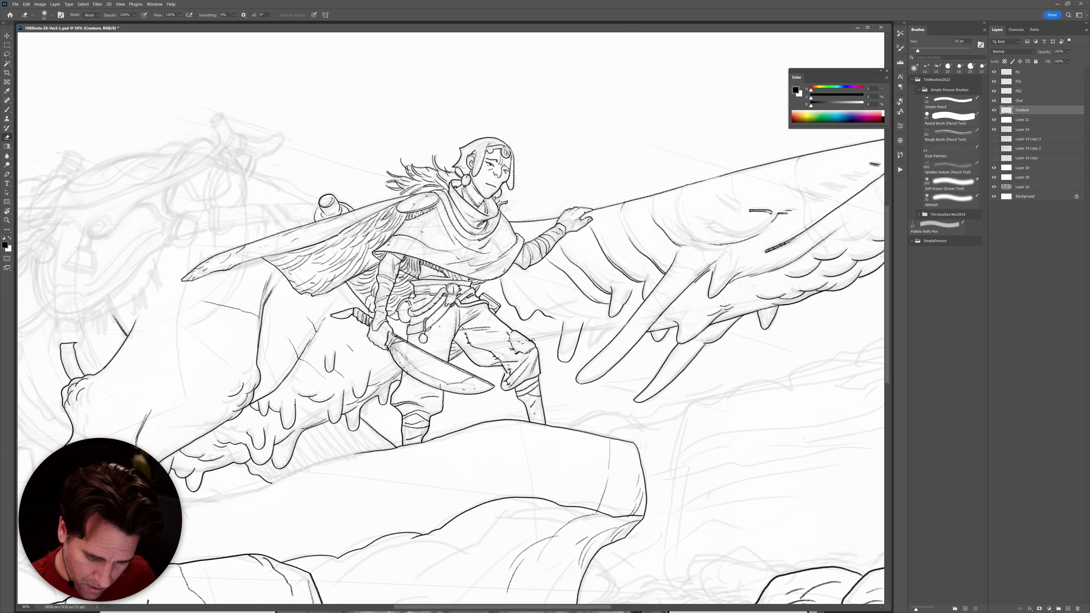
{"action": "key", "text": "b"}
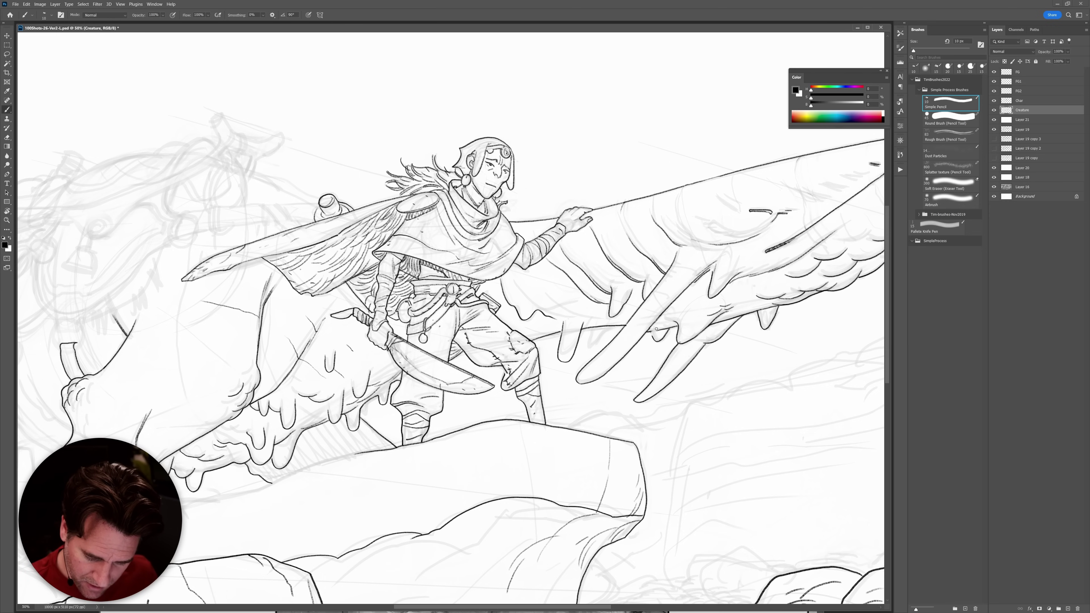
{"action": "left_click_drag", "start_coordinate": [657, 323], "coordinate": [650, 329]}
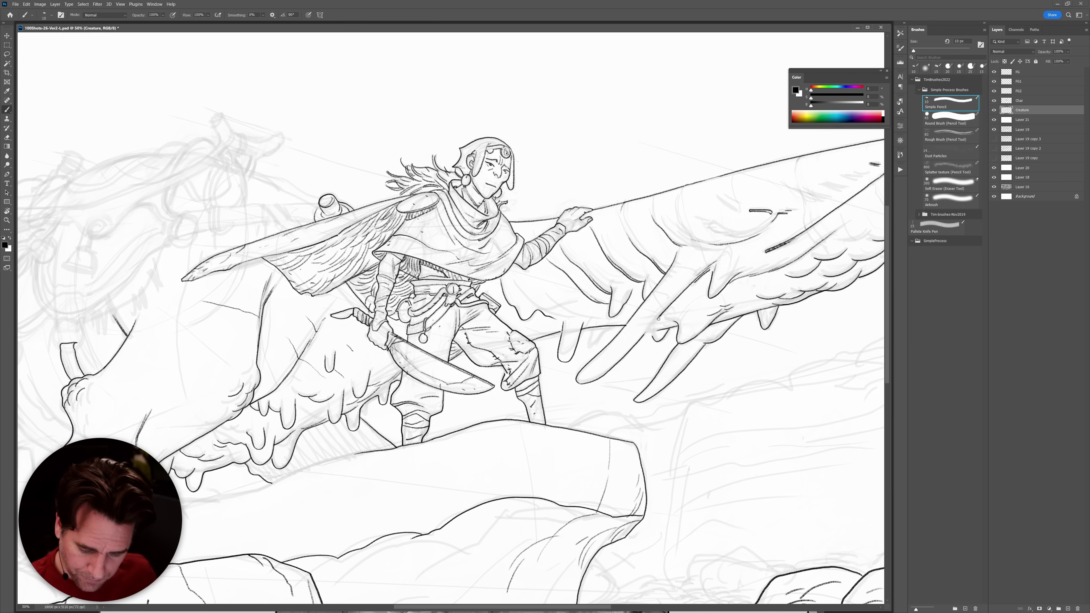
Erase and redraw the small rounded drip hanging between the creature's two tusks.
{"action": "scroll", "coordinate": [656, 332], "scroll_direction": "up", "scroll_amount": 2}
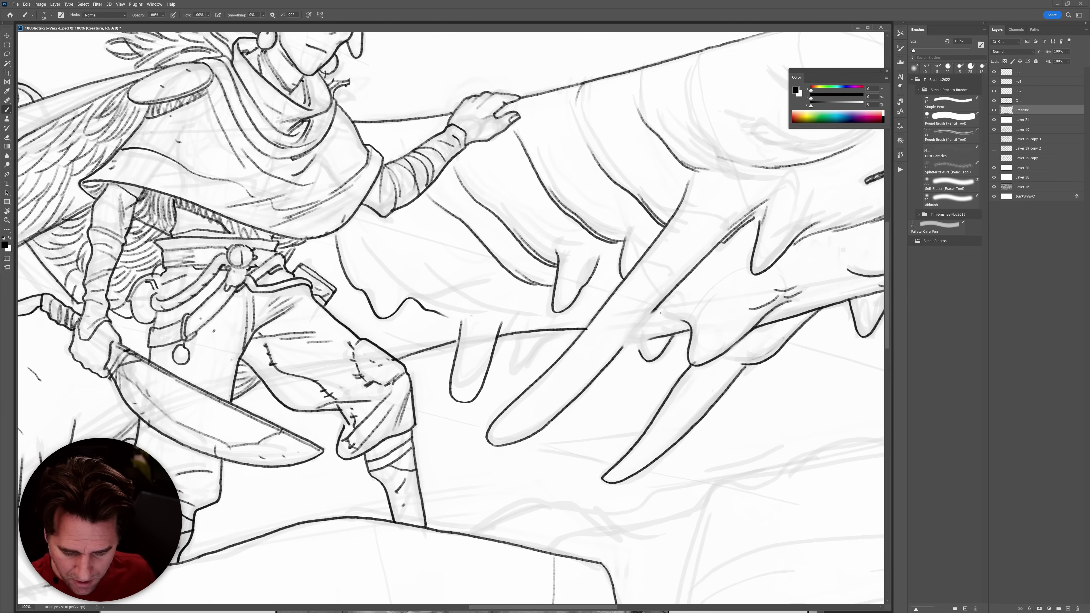
{"action": "key", "text": "e"}
{"action": "key", "text": "b"}
{"action": "left_click_drag", "start_coordinate": [653, 309], "coordinate": [579, 394]}
{"action": "key", "text": "e"}
{"action": "mouse_move", "coordinate": [669, 337]}
{"action": "left_mouse_down"}
{"action": "mouse_move", "coordinate": [644, 338]}
{"action": "mouse_move", "coordinate": [679, 332]}
{"action": "mouse_move", "coordinate": [645, 334]}
{"action": "mouse_move", "coordinate": [637, 346]}
{"action": "mouse_move", "coordinate": [660, 352]}
{"action": "left_mouse_up"}
{"action": "key", "text": "b"}
{"action": "key", "text": "e"}
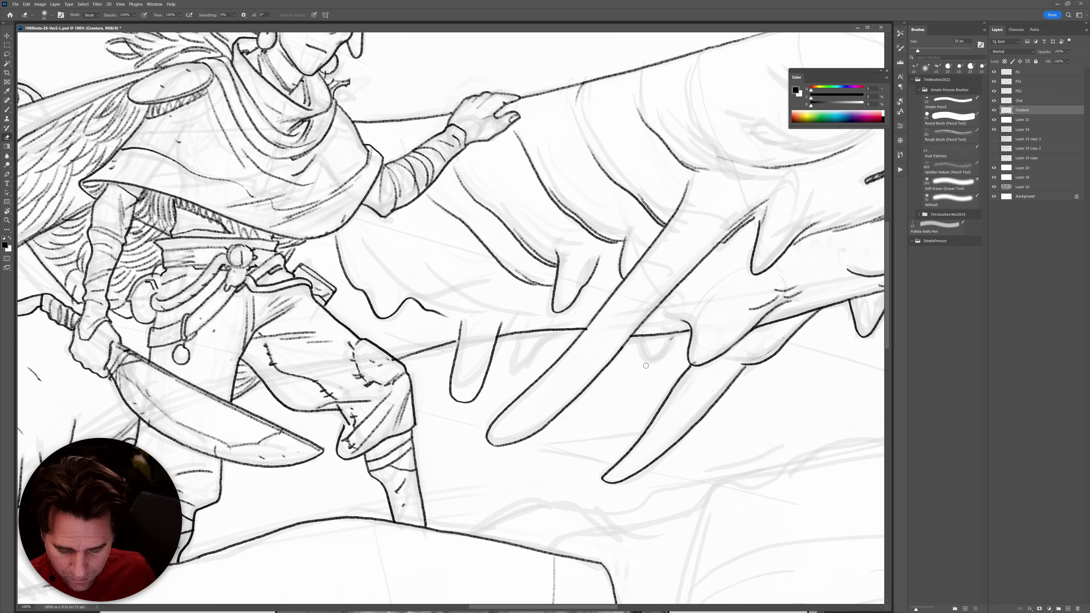
{"action": "key", "text": "b"}
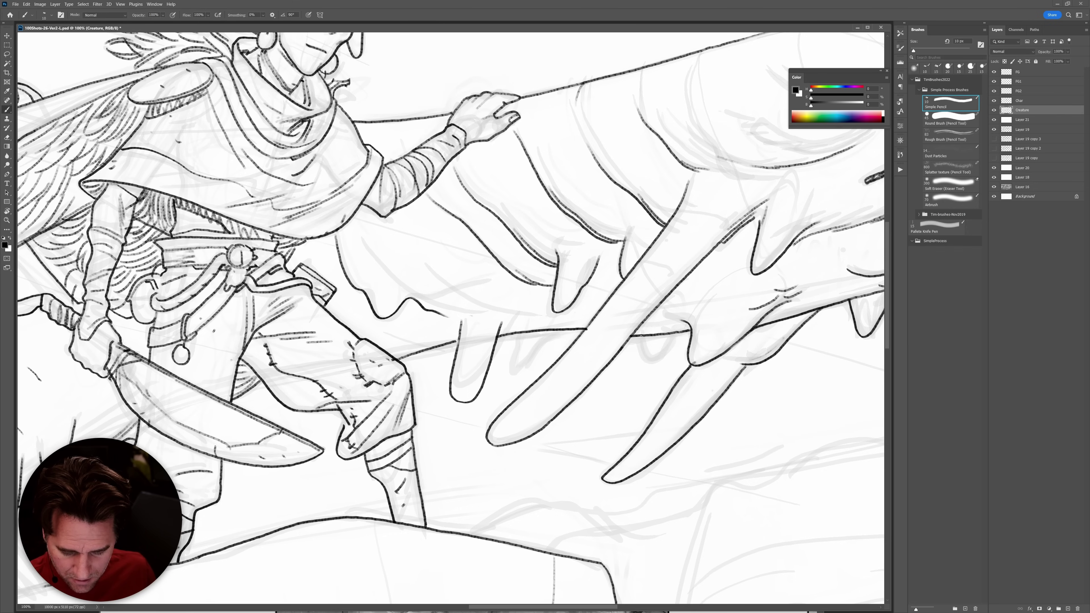
{"action": "mouse_move", "coordinate": [638, 355]}
{"action": "left_mouse_down"}
{"action": "mouse_move", "coordinate": [640, 343]}
{"action": "mouse_move", "coordinate": [639, 356]}
{"action": "mouse_move", "coordinate": [665, 363]}
{"action": "mouse_move", "coordinate": [676, 334]}
{"action": "left_mouse_up"}
{"action": "key", "text": "ctrl+z"}
Ink the edge of a second throat drip, partly hidden behind the near tusk.
{"action": "left_click_drag", "start_coordinate": [518, 335], "coordinate": [508, 381]}
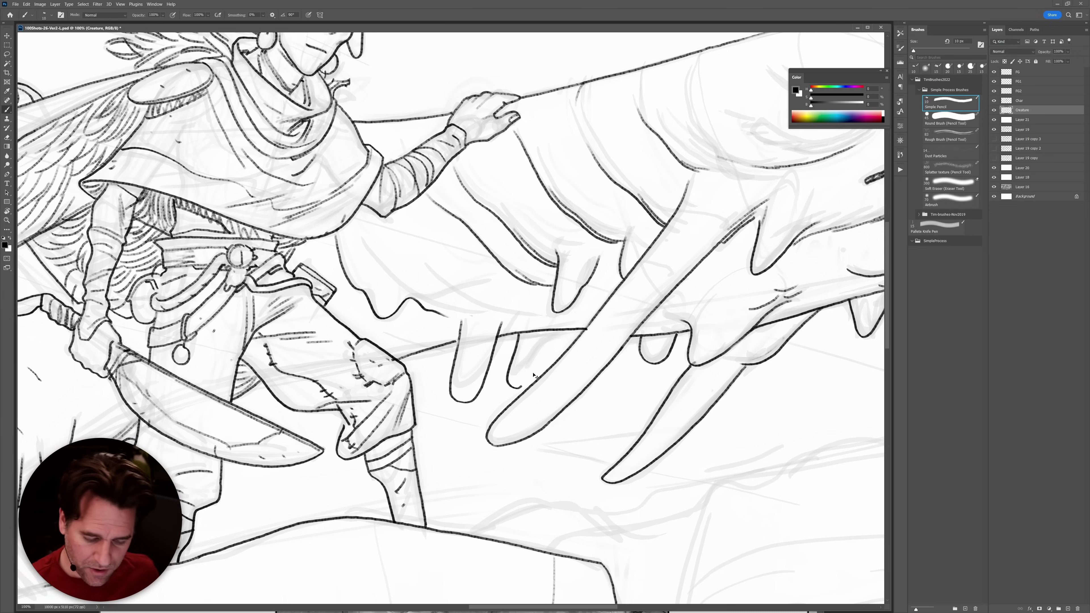
{"action": "key", "text": "ctrl+z"}
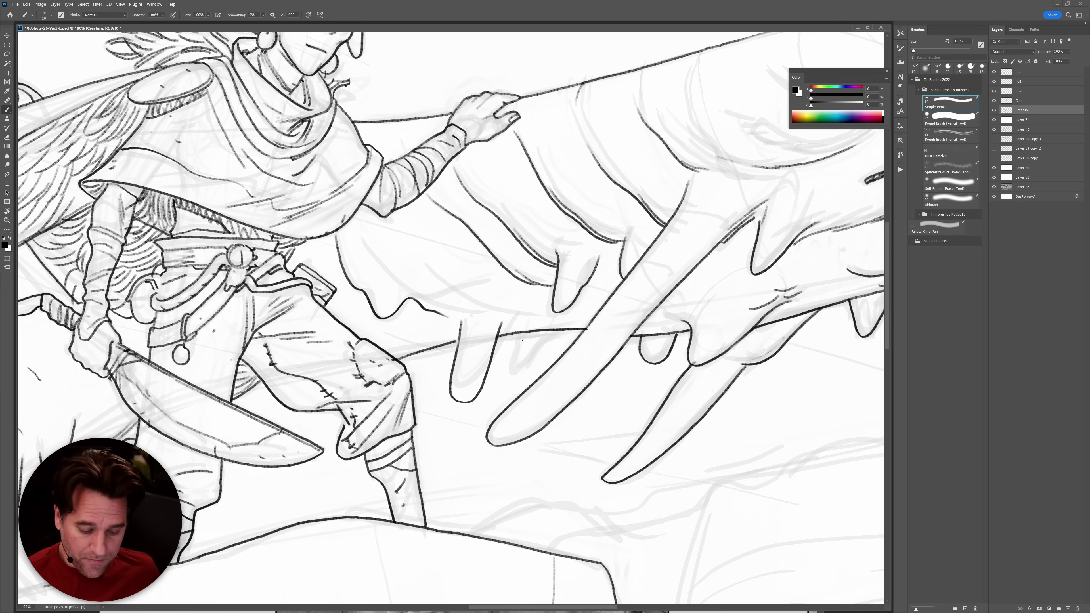
{"action": "left_click_drag", "start_coordinate": [459, 341], "coordinate": [456, 352]}
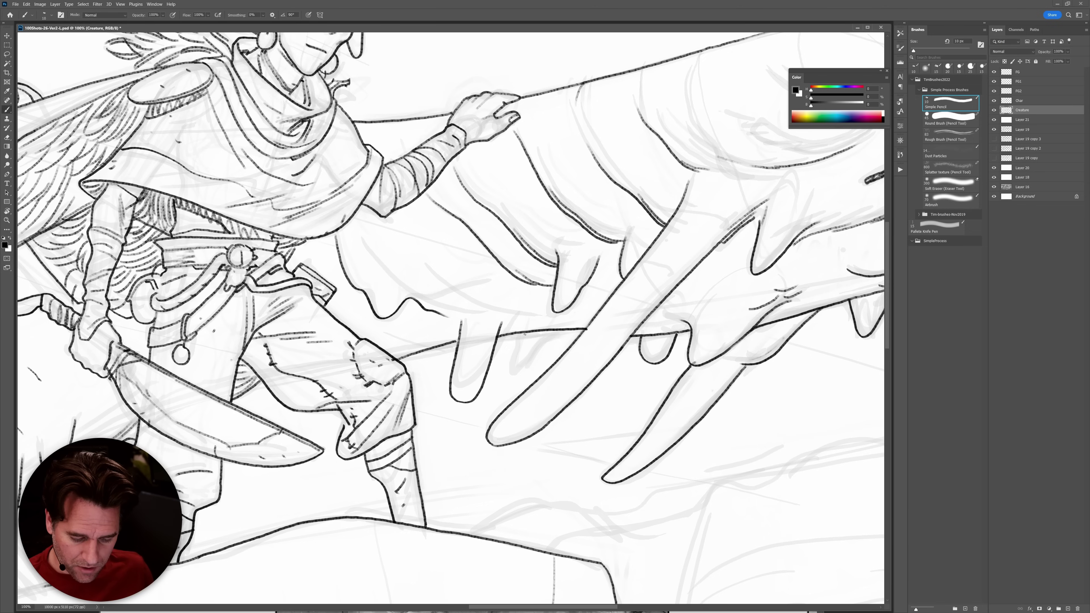
{"action": "left_click_drag", "start_coordinate": [525, 344], "coordinate": [520, 393]}
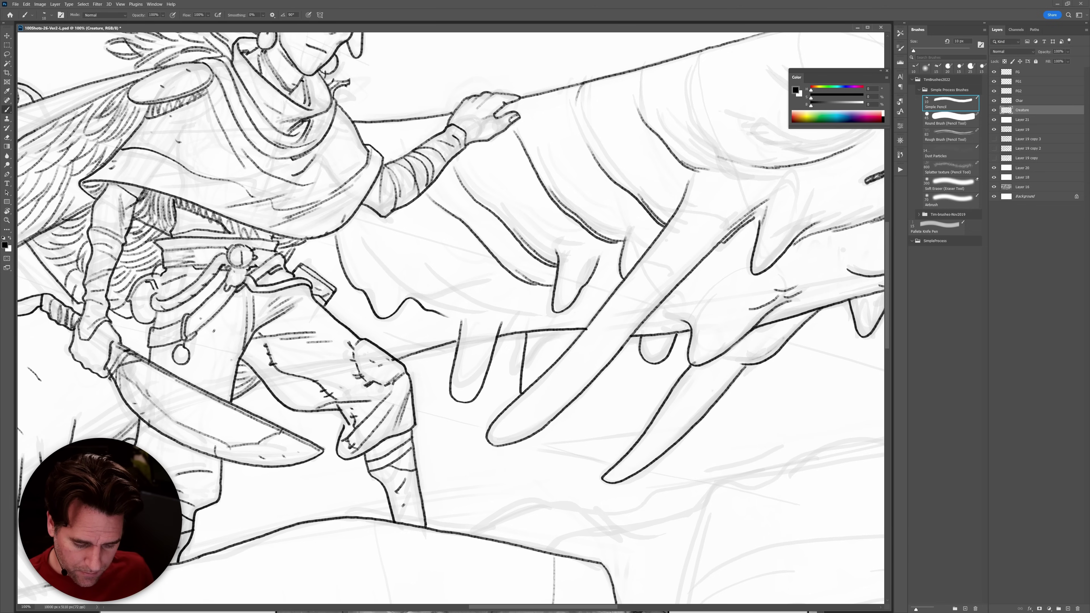
{"action": "mouse_move", "coordinate": [556, 331]}
{"action": "left_mouse_down"}
{"action": "mouse_move", "coordinate": [553, 363]}
{"action": "mouse_move", "coordinate": [700, 348]}
{"action": "mouse_move", "coordinate": [692, 357]}
{"action": "mouse_move", "coordinate": [612, 349]}
{"action": "mouse_move", "coordinate": [620, 333]}
{"action": "left_mouse_up"}
{"action": "key", "text": "ctrl+z"}
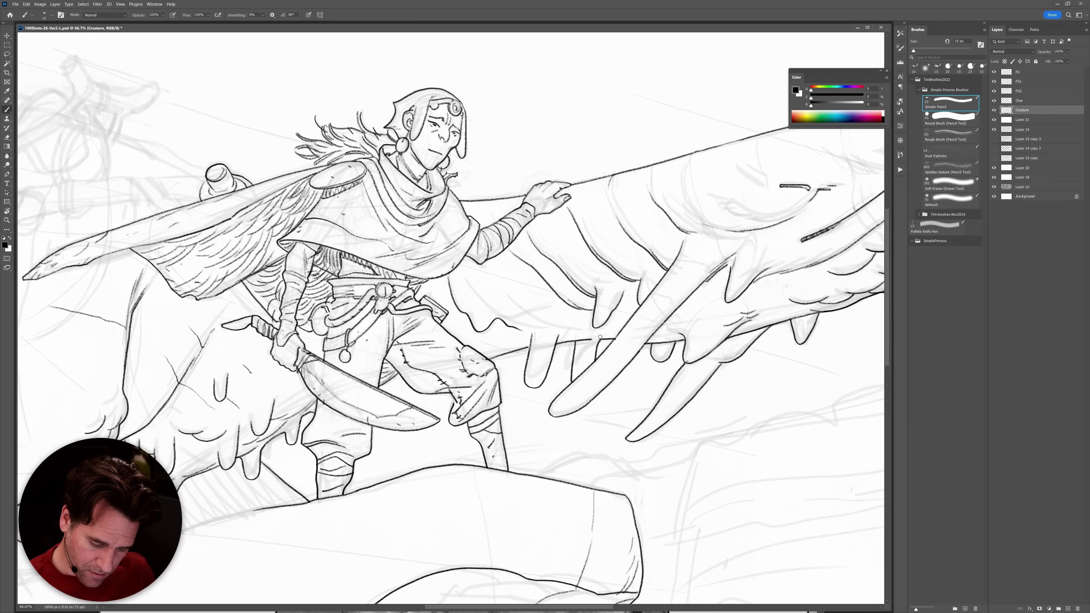
{"action": "left_click_drag", "start_coordinate": [579, 339], "coordinate": [578, 343]}
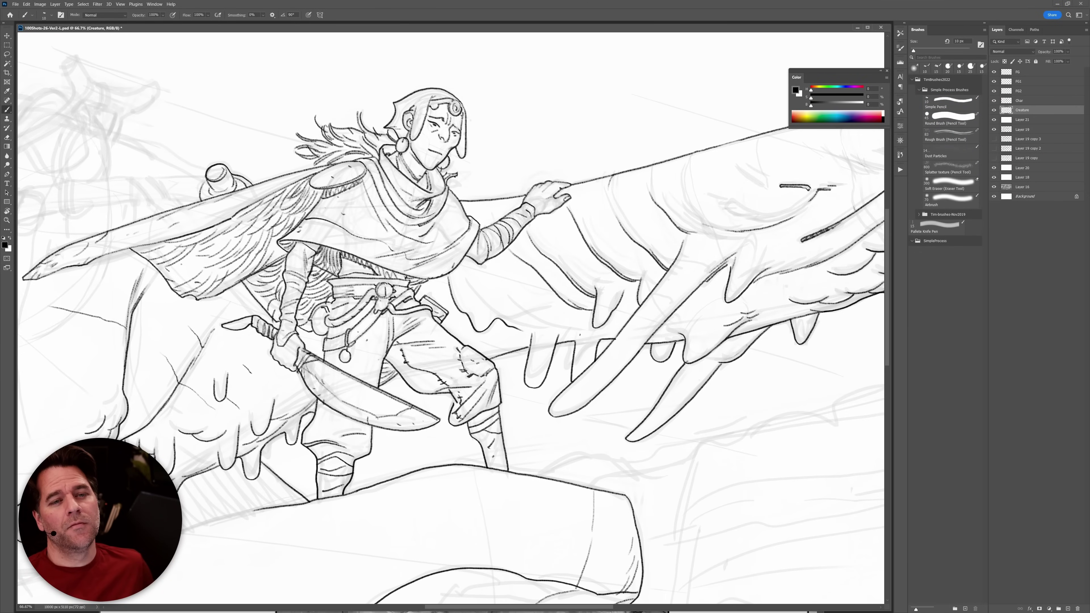
Redraw the outer edge and tip of the far tusk with the Simple Pencil brush.
{"action": "scroll", "coordinate": [655, 346], "scroll_direction": "down", "scroll_amount": 3}
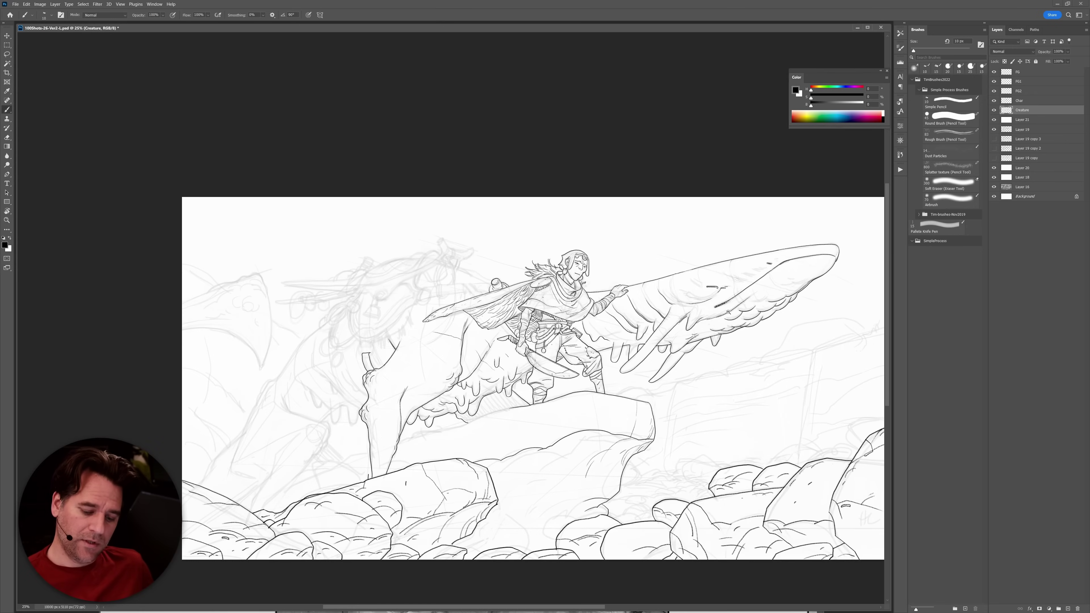
{"action": "scroll", "coordinate": [667, 354], "scroll_direction": "up", "scroll_amount": 3}
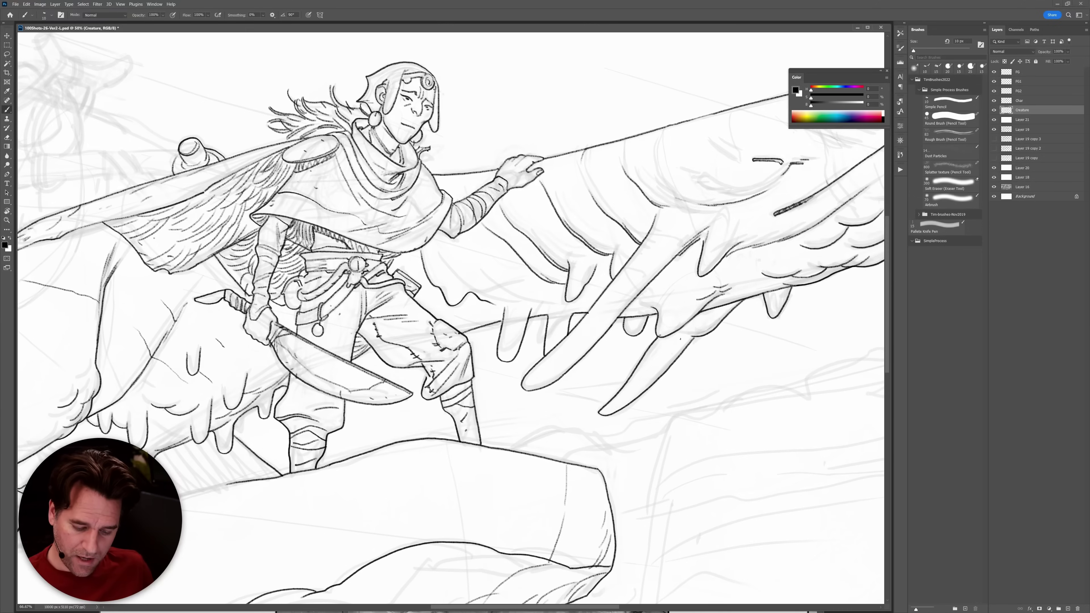
{"action": "mouse_move", "coordinate": [627, 378]}
{"action": "left_mouse_down"}
{"action": "mouse_move", "coordinate": [607, 403]}
{"action": "mouse_move", "coordinate": [627, 359]}
{"action": "left_mouse_up"}
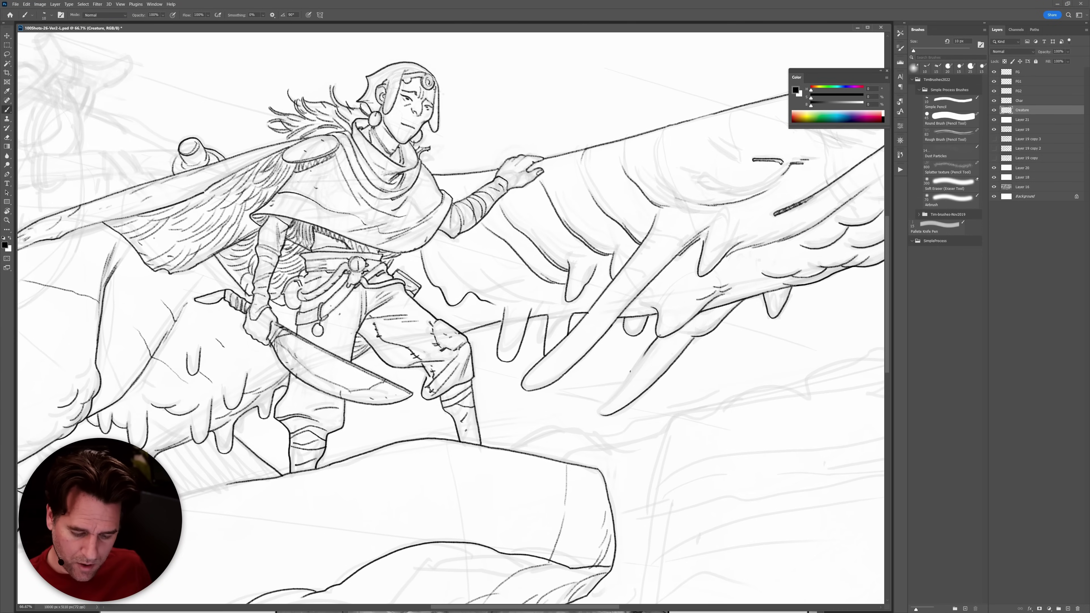
{"action": "left_click", "coordinate": [950, 103]}
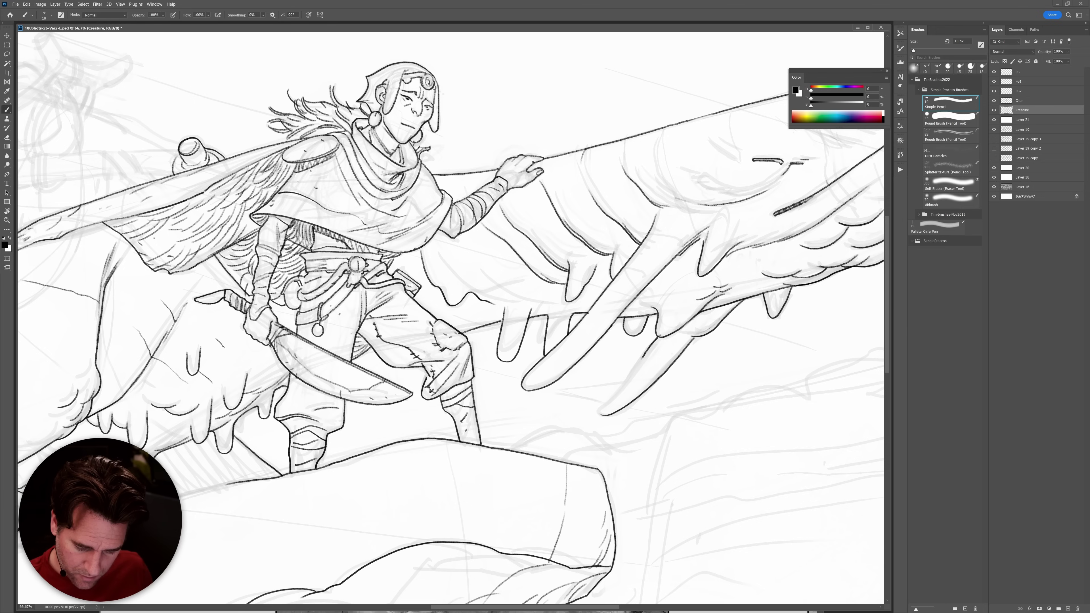
{"action": "left_click_drag", "start_coordinate": [638, 362], "coordinate": [608, 393]}
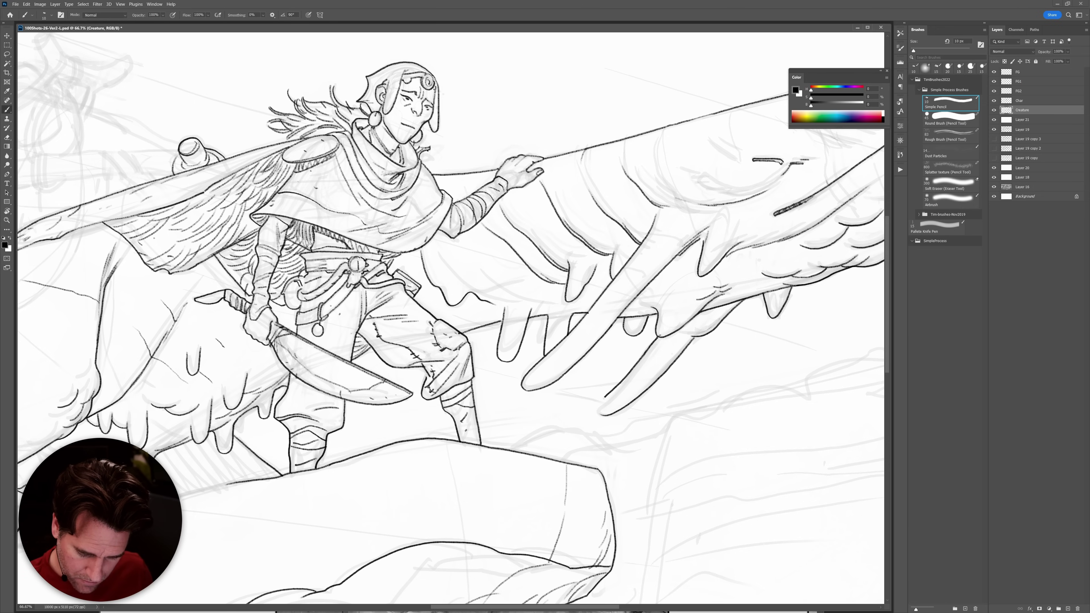
{"action": "key", "text": "e"}
{"action": "key", "text": "b"}
Erase and re-ink the rounded skin flap on the jaw at the base of the far tusk.
{"action": "key", "text": "e"}
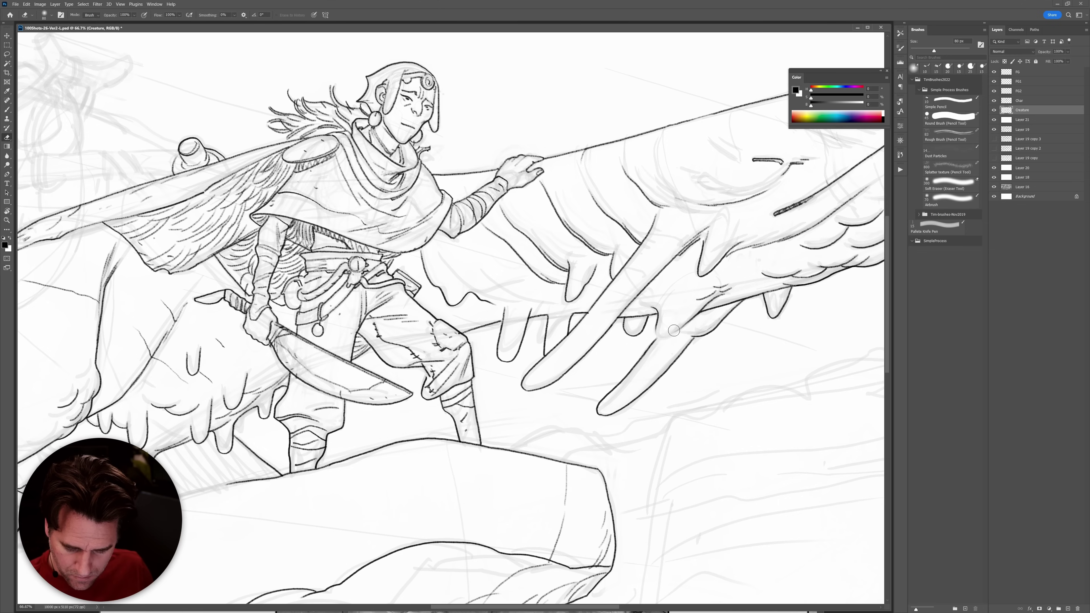
{"action": "key", "text": "b"}
{"action": "left_click_drag", "start_coordinate": [689, 328], "coordinate": [664, 342]}
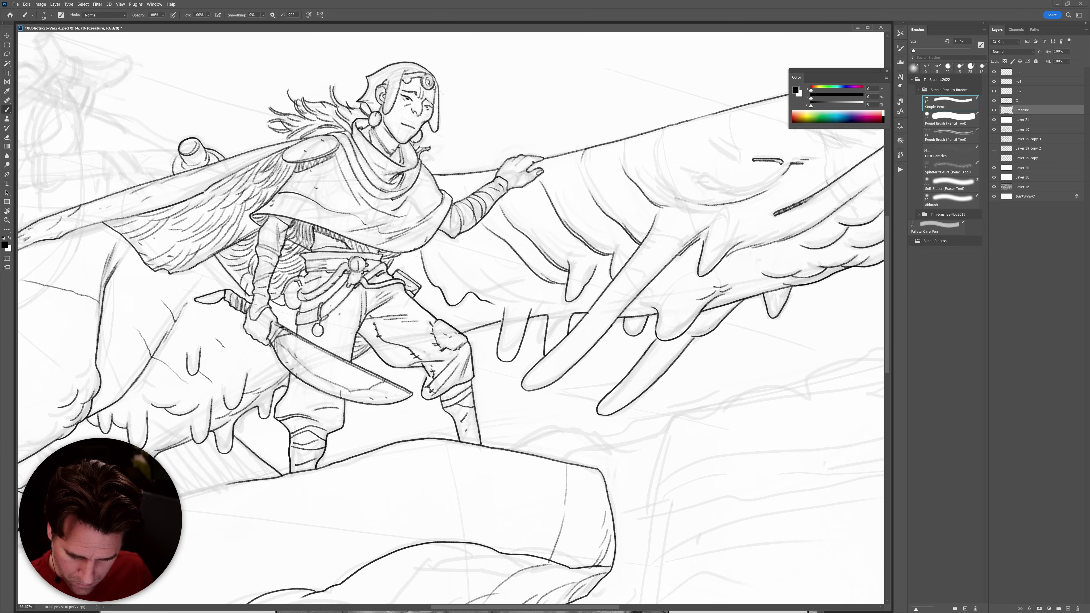
Erase the pointed drip beneath the creature's lower jaw and redraw it with a rounder U-shaped outline.
{"action": "left_click_drag", "start_coordinate": [777, 329], "coordinate": [716, 345]}
{"action": "key", "text": "e"}
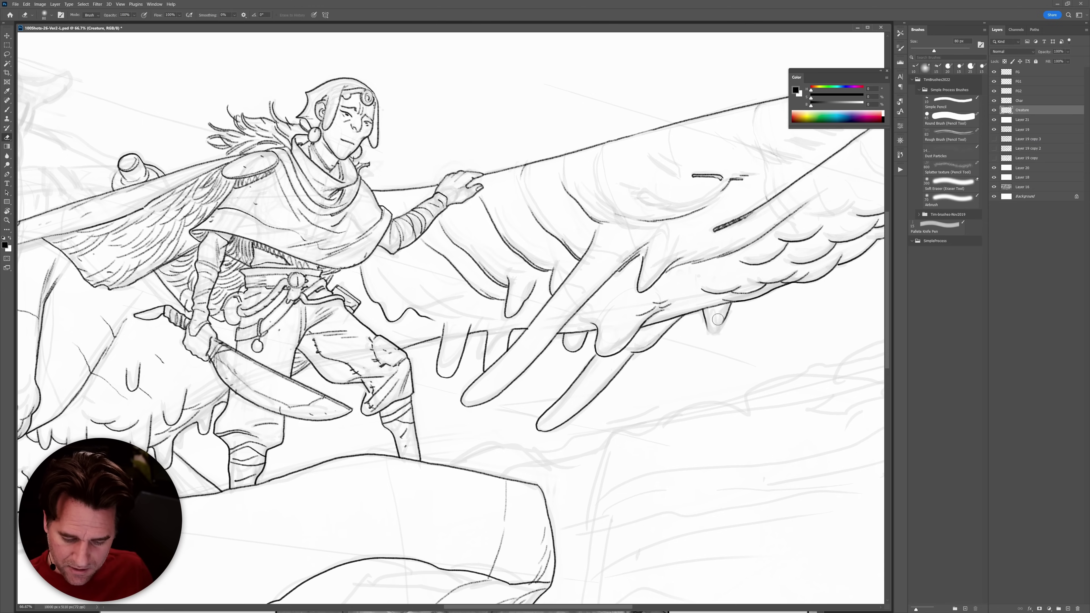
{"action": "key", "text": "b"}
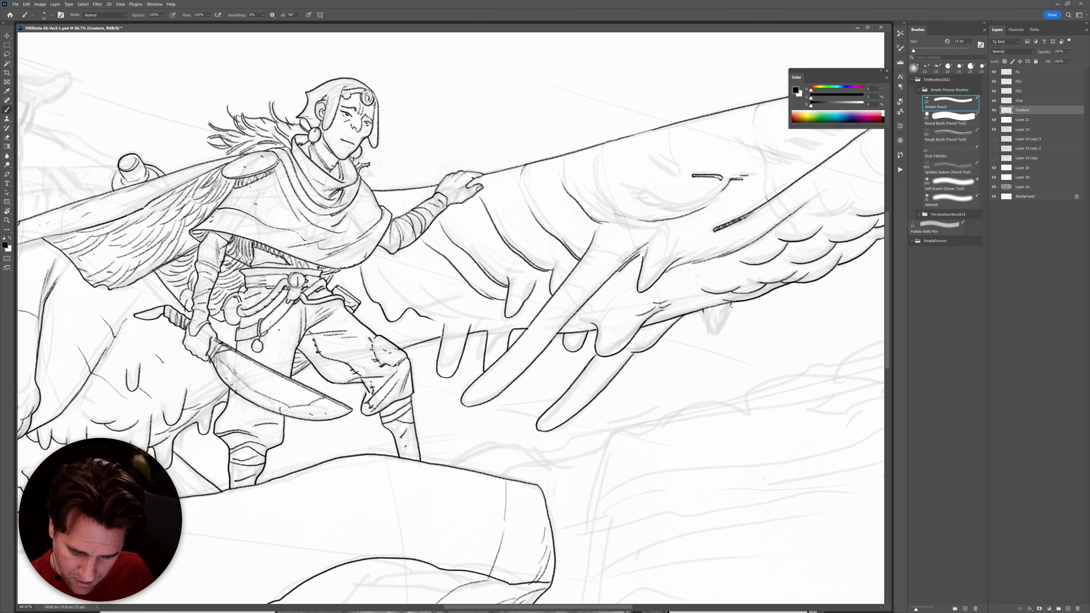
{"action": "left_click_drag", "start_coordinate": [730, 304], "coordinate": [727, 324]}
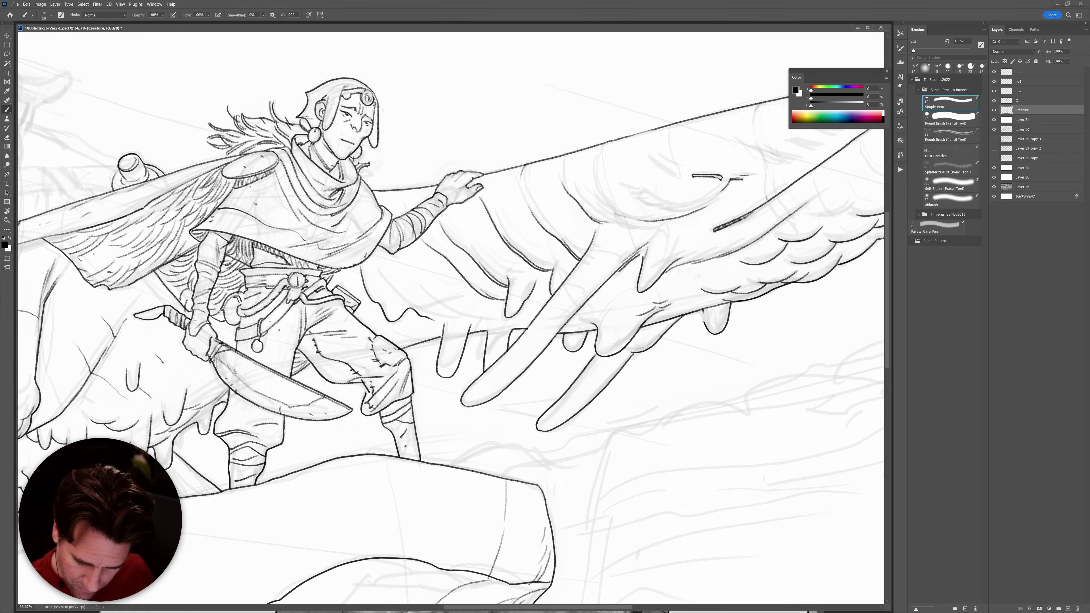
Erase the short stray marks on the creature's lower jaw above the small hanging drip.
{"action": "scroll", "coordinate": [745, 297], "scroll_direction": "down", "scroll_amount": 8}
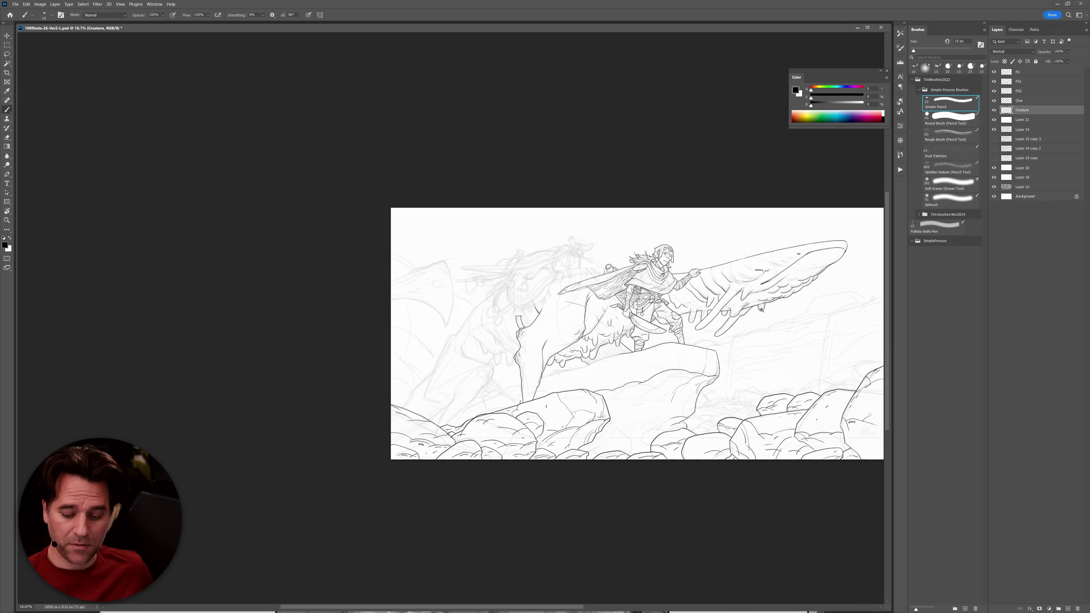
{"action": "scroll", "coordinate": [722, 322], "scroll_direction": "up", "scroll_amount": 3}
{"action": "key", "text": "e"}
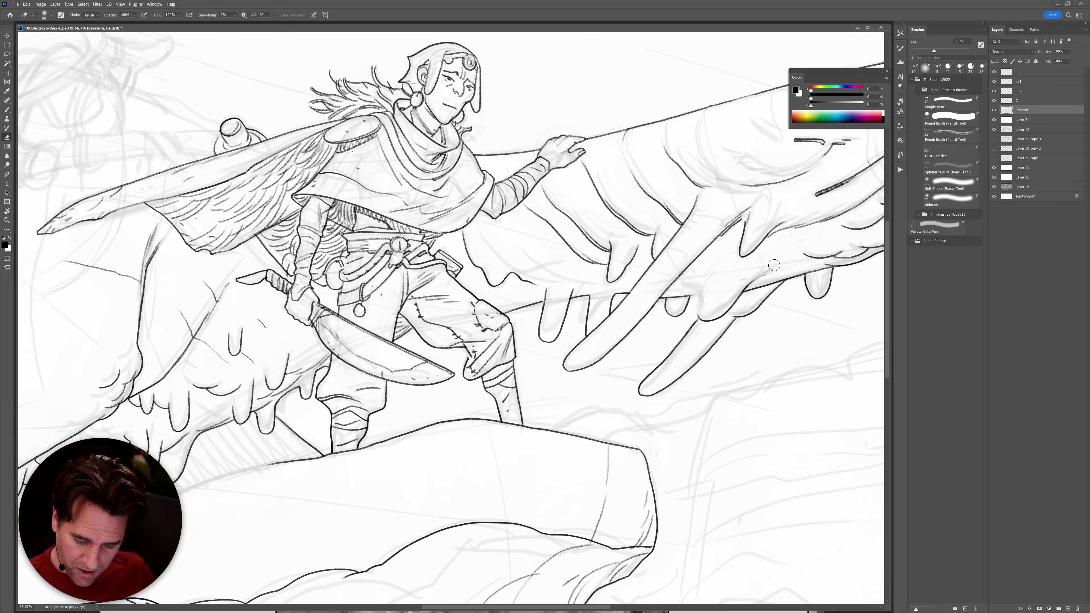
{"action": "key", "text": "b"}
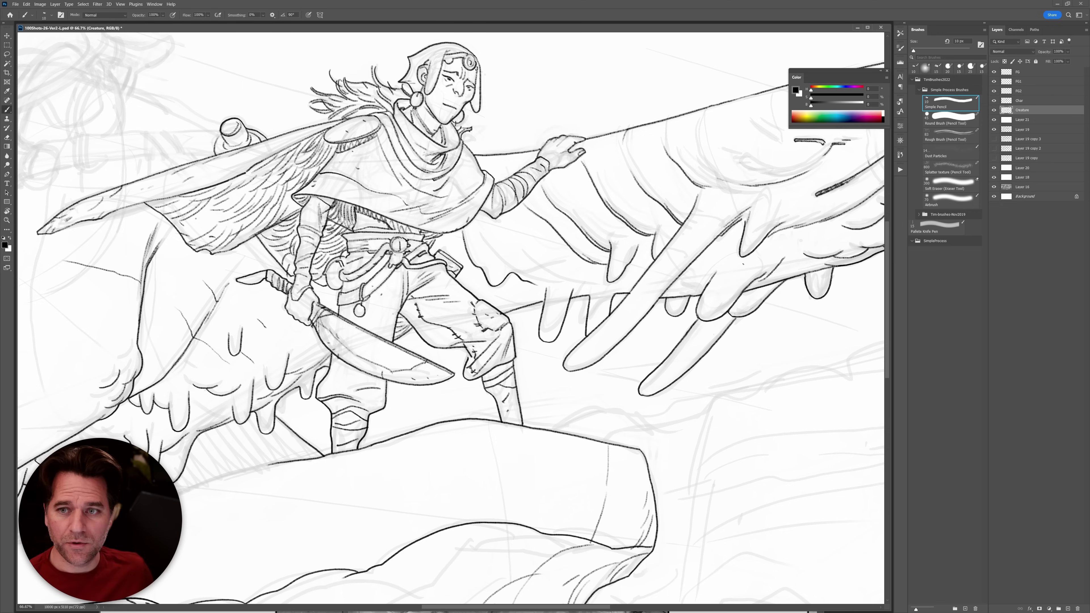
{"action": "mouse_move", "coordinate": [826, 262]}
{"action": "left_mouse_down"}
{"action": "mouse_move", "coordinate": [686, 313]}
{"action": "mouse_move", "coordinate": [673, 338]}
{"action": "left_mouse_up"}
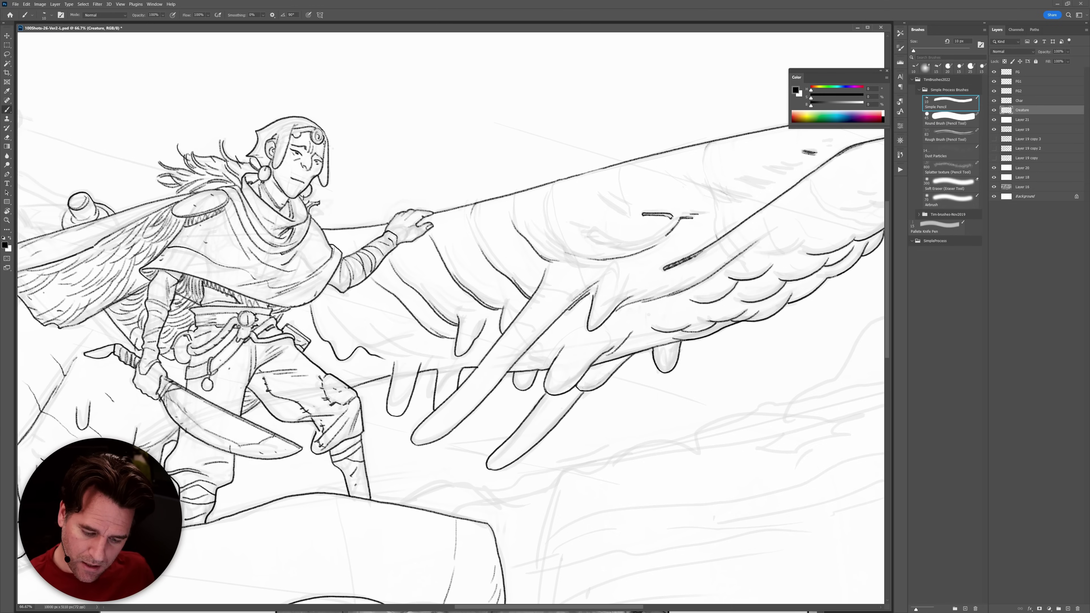
Ink the curved skin folds beneath the creature's eye and a short crease just behind it with the Simple Pencil brush.
{"action": "key", "text": "e"}
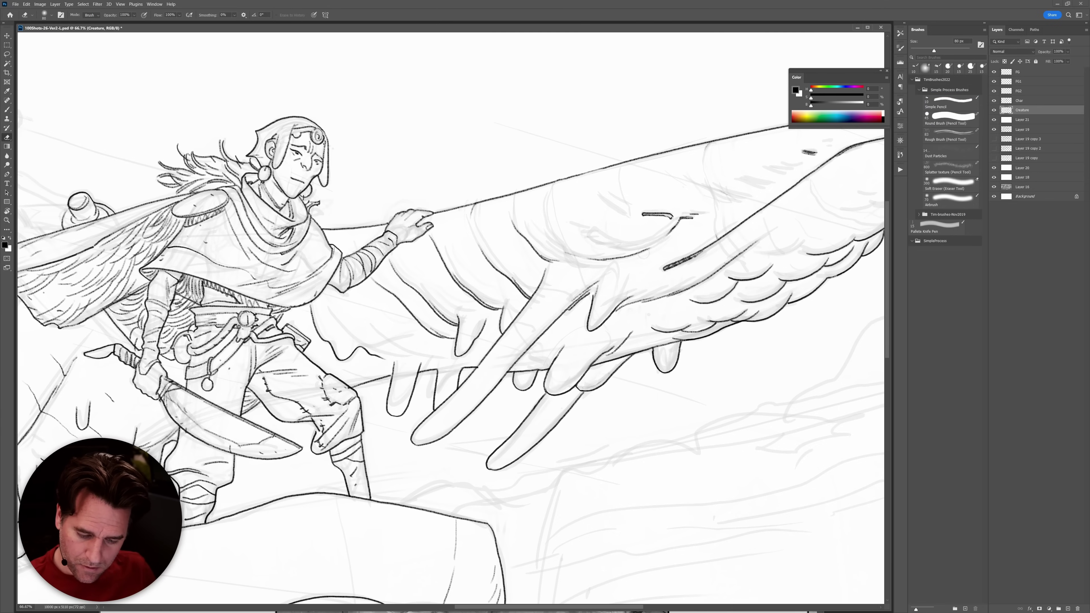
{"action": "left_click_drag", "start_coordinate": [624, 258], "coordinate": [566, 253]}
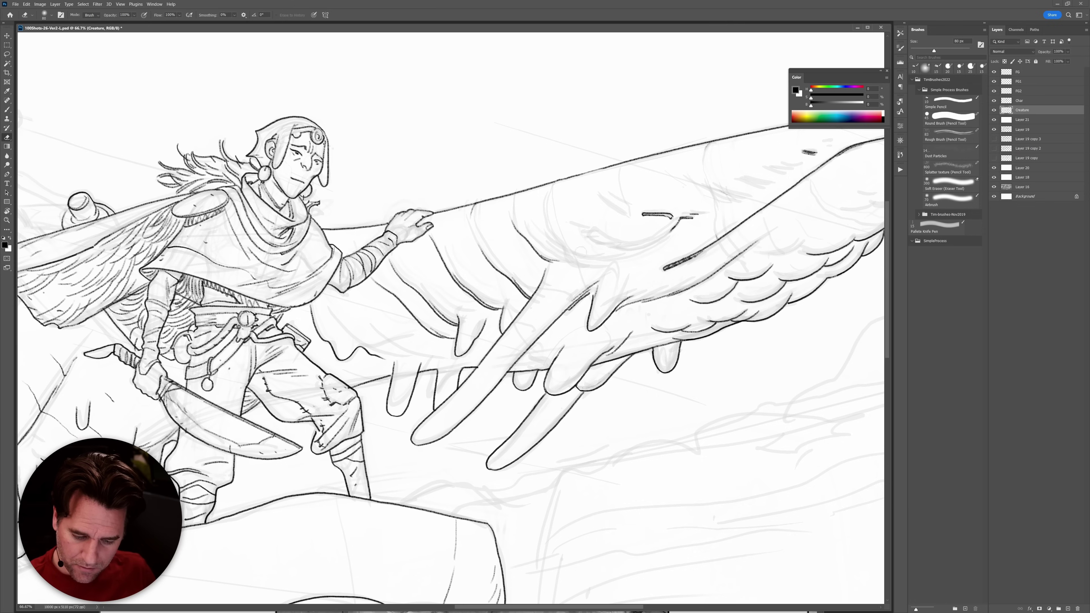
{"action": "key", "text": "b"}
{"action": "left_click_drag", "start_coordinate": [650, 243], "coordinate": [589, 235]}
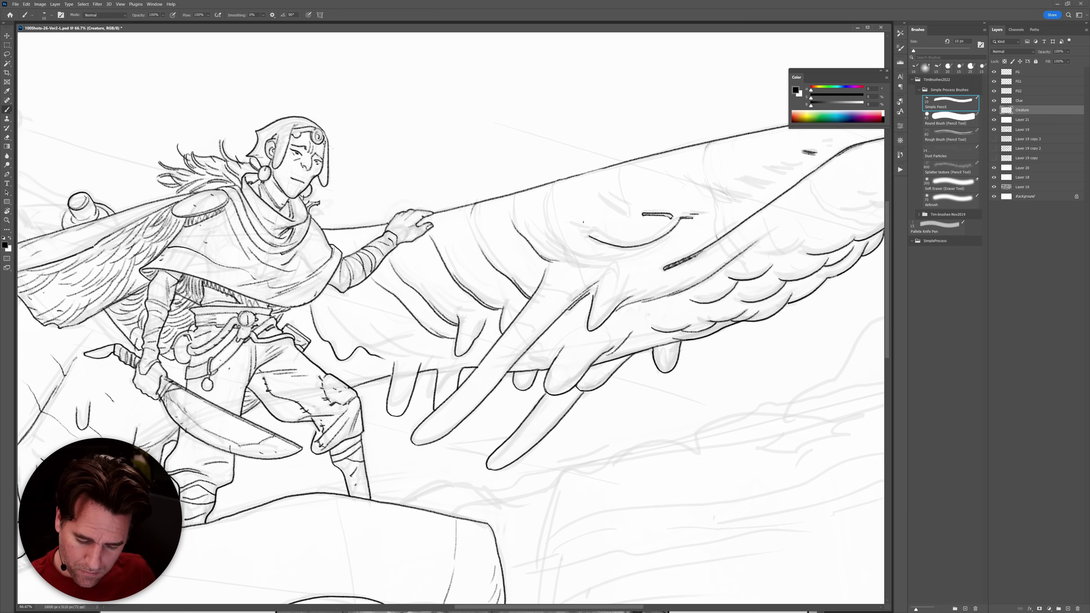
{"action": "left_click_drag", "start_coordinate": [593, 242], "coordinate": [572, 227]}
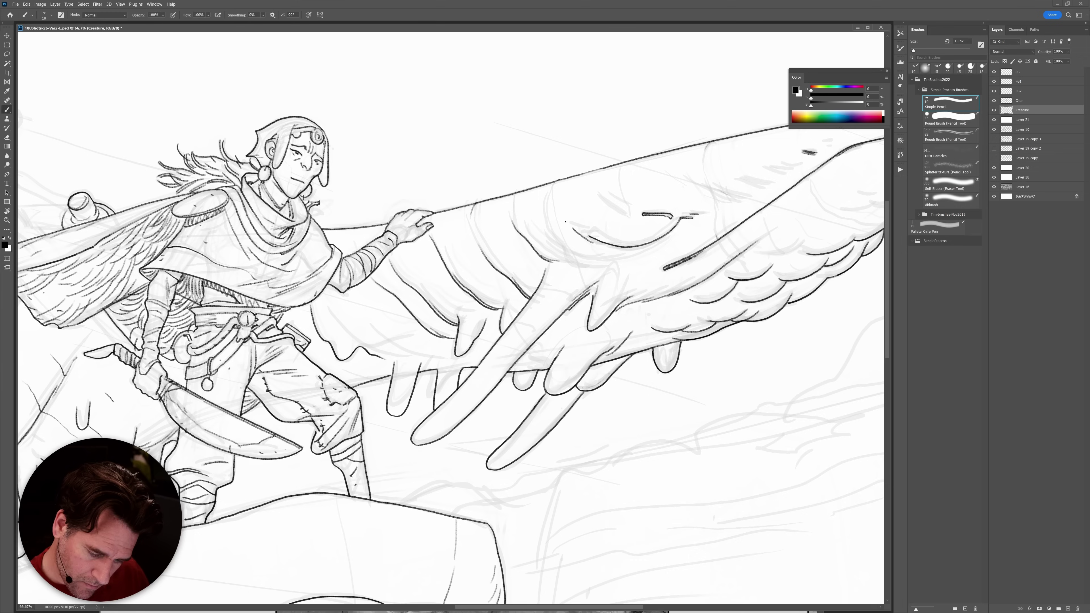
{"action": "left_click_drag", "start_coordinate": [651, 246], "coordinate": [587, 256]}
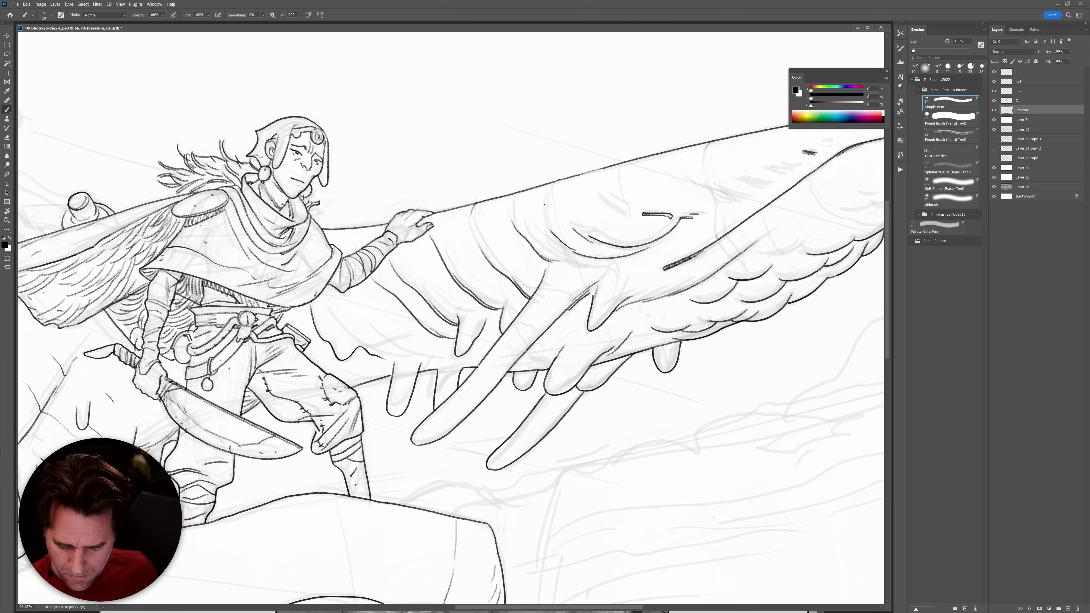
{"action": "left_click_drag", "start_coordinate": [603, 199], "coordinate": [624, 215]}
Ink a row of short wrinkle dashes along the upper snout above the mouth line and trim the nostril mark with the eraser.
{"action": "left_click_drag", "start_coordinate": [783, 239], "coordinate": [602, 312]}
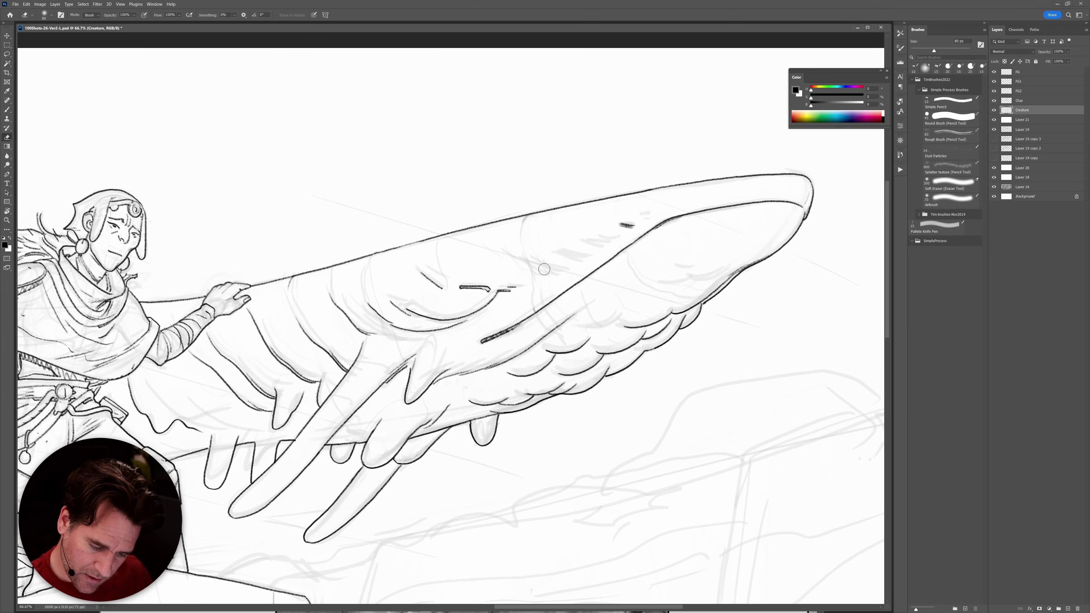
{"action": "mouse_move", "coordinate": [529, 261]}
{"action": "left_mouse_down"}
{"action": "mouse_move", "coordinate": [562, 251]}
{"action": "mouse_move", "coordinate": [576, 257]}
{"action": "mouse_move", "coordinate": [601, 244]}
{"action": "left_mouse_up"}
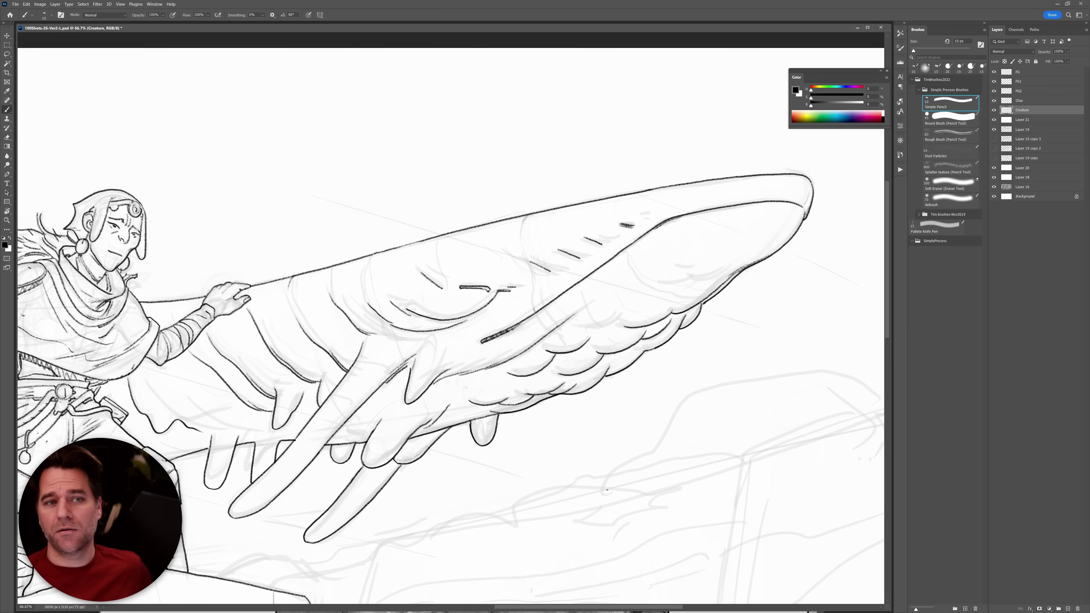
{"action": "key", "text": "e"}
{"action": "left_click_drag", "start_coordinate": [620, 225], "coordinate": [630, 223]}
{"action": "key", "text": "b"}
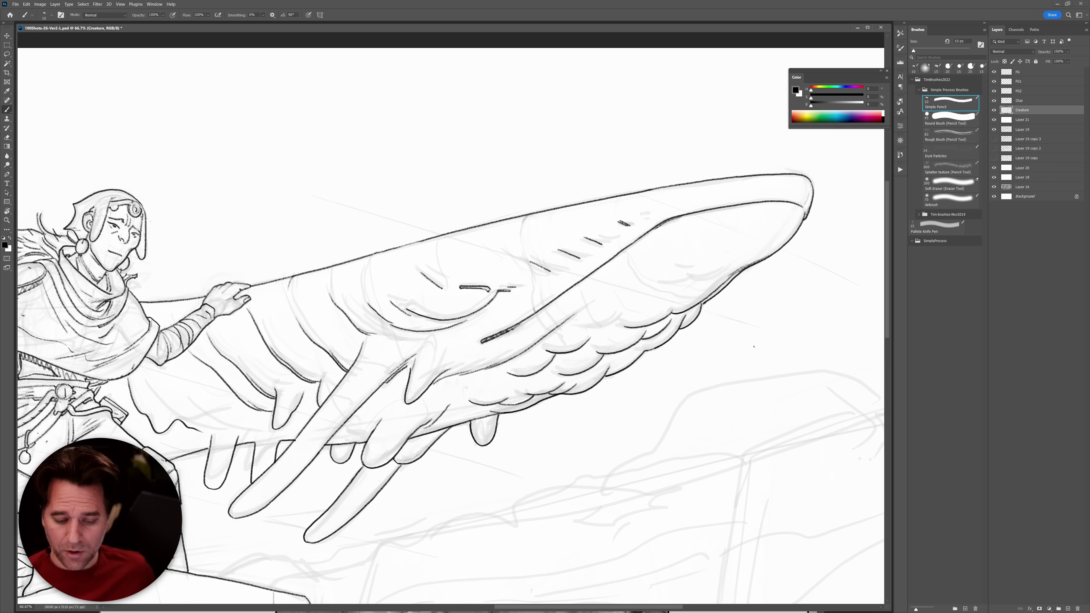
{"action": "mouse_move", "coordinate": [699, 272]}
{"action": "left_mouse_down"}
{"action": "mouse_move", "coordinate": [669, 281]}
{"action": "mouse_move", "coordinate": [676, 271]}
{"action": "left_mouse_up"}
{"action": "key", "text": "ctrl+z"}
{"action": "key", "text": "ctrl+z"}
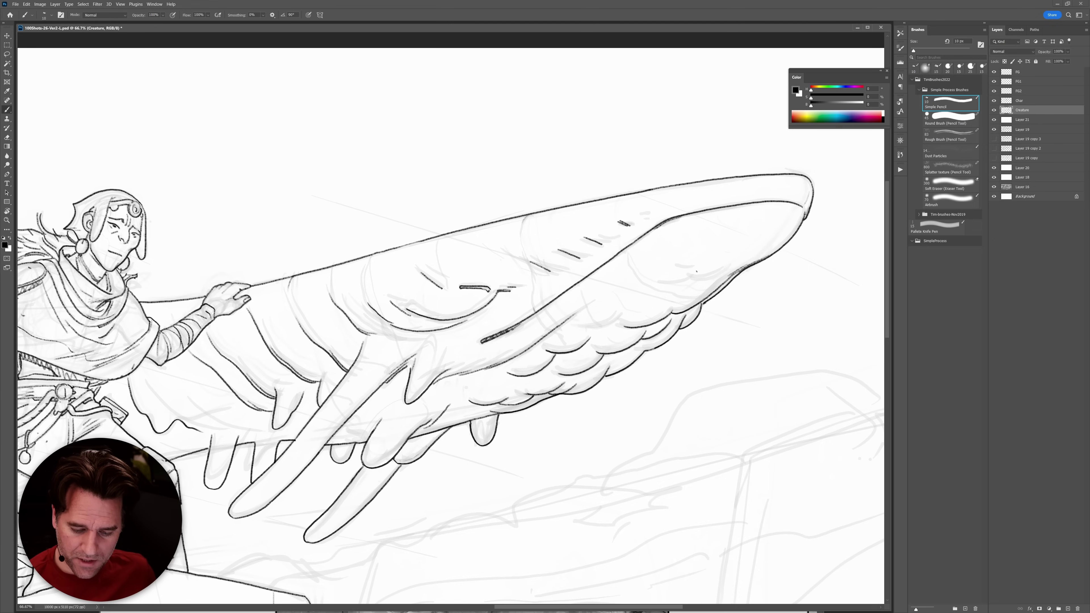
{"action": "mouse_move", "coordinate": [697, 270]}
{"action": "left_mouse_down"}
{"action": "mouse_move", "coordinate": [659, 279]}
{"action": "mouse_move", "coordinate": [719, 275]}
{"action": "left_mouse_up"}
{"action": "key", "text": "ctrl+z"}
{"action": "key", "text": "ctrl+z"}
{"action": "key", "text": "ctrl+z"}
{"action": "mouse_move", "coordinate": [528, 260]}
{"action": "left_mouse_down"}
{"action": "mouse_move", "coordinate": [551, 272]}
{"action": "mouse_move", "coordinate": [567, 253]}
{"action": "mouse_move", "coordinate": [556, 250]}
{"action": "mouse_move", "coordinate": [578, 258]}
{"action": "mouse_move", "coordinate": [581, 237]}
{"action": "mouse_move", "coordinate": [603, 245]}
{"action": "left_mouse_up"}
{"action": "key", "text": "ctrl+z"}
{"action": "key", "text": "ctrl+z"}
{"action": "key", "text": "ctrl+z"}
{"action": "key", "text": "ctrl+z"}
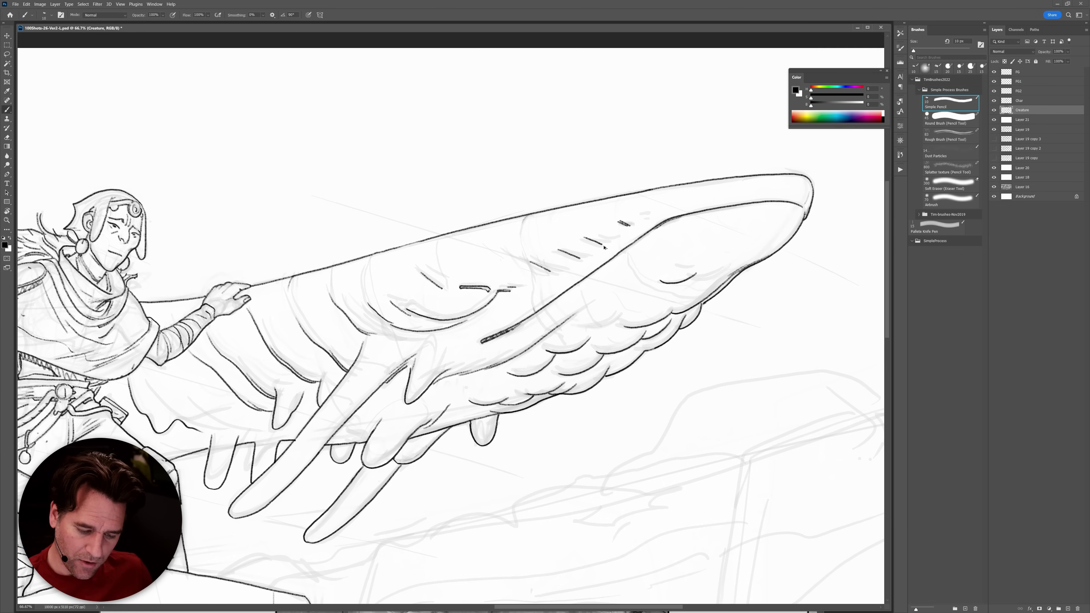
{"action": "key", "text": "ctrl+shift+z"}
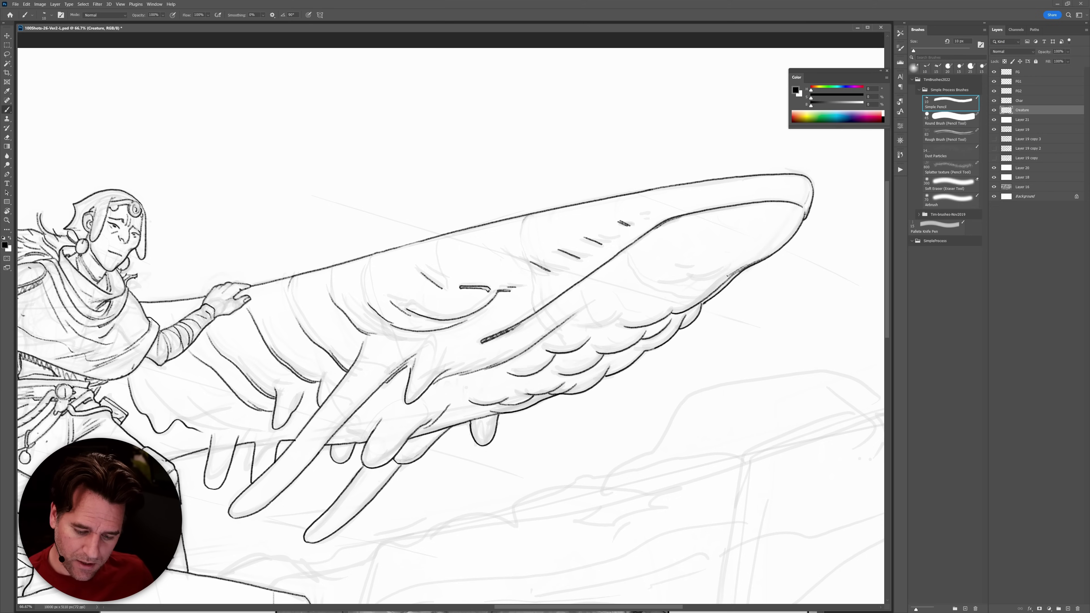
Ink short curved fold lines on the creature's lower jaw, just above the bumpy throat edge.
{"action": "mouse_move", "coordinate": [708, 265]}
{"action": "left_mouse_down"}
{"action": "mouse_move", "coordinate": [669, 273]}
{"action": "mouse_move", "coordinate": [670, 286]}
{"action": "mouse_move", "coordinate": [642, 292]}
{"action": "left_mouse_up"}
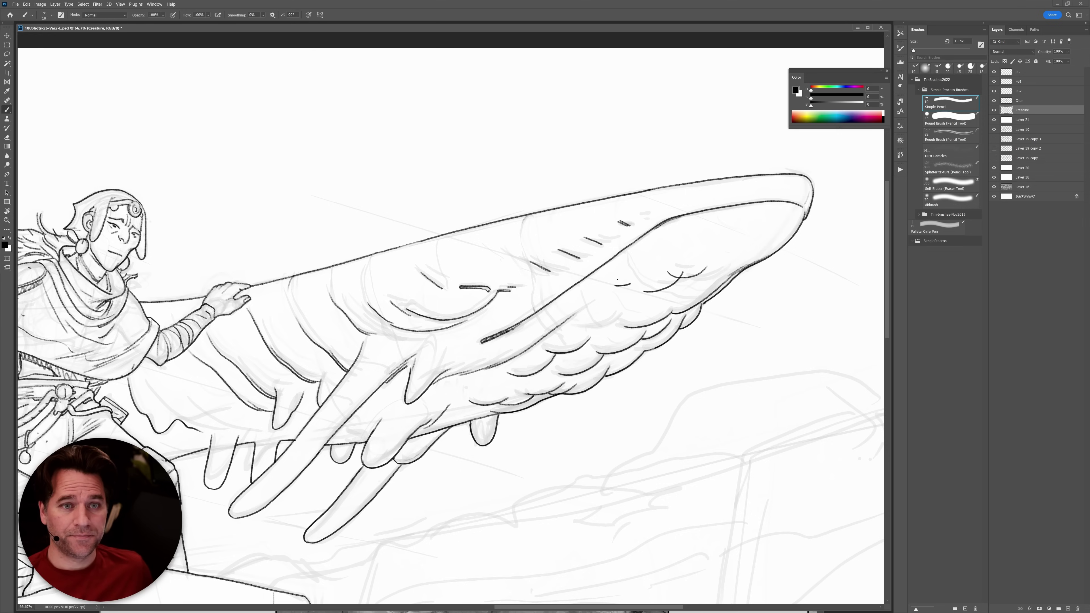
{"action": "left_click_drag", "start_coordinate": [466, 459], "coordinate": [599, 394]}
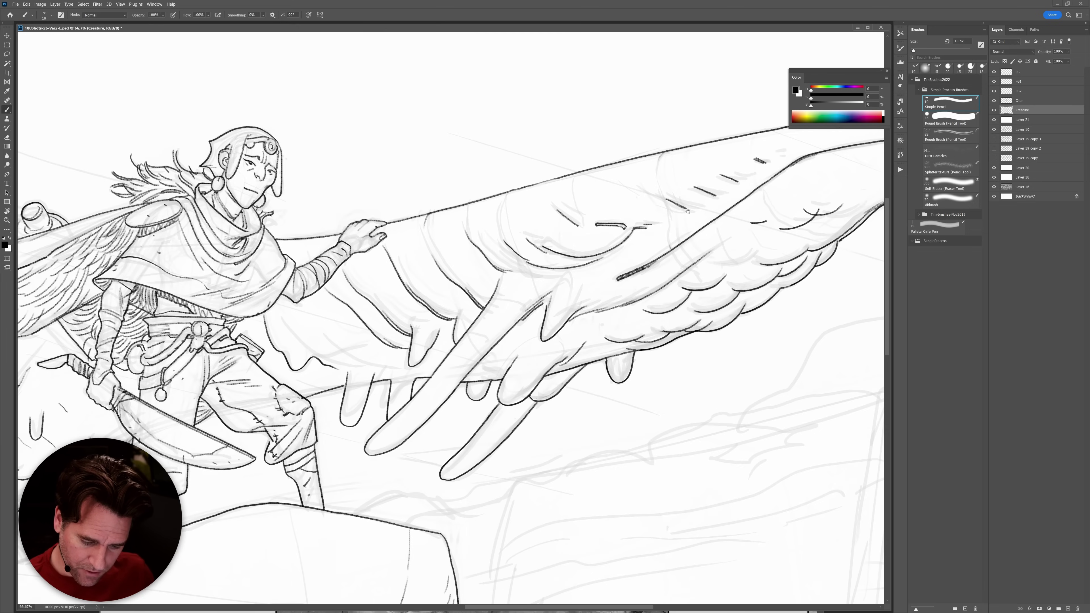
{"action": "key", "text": "e"}
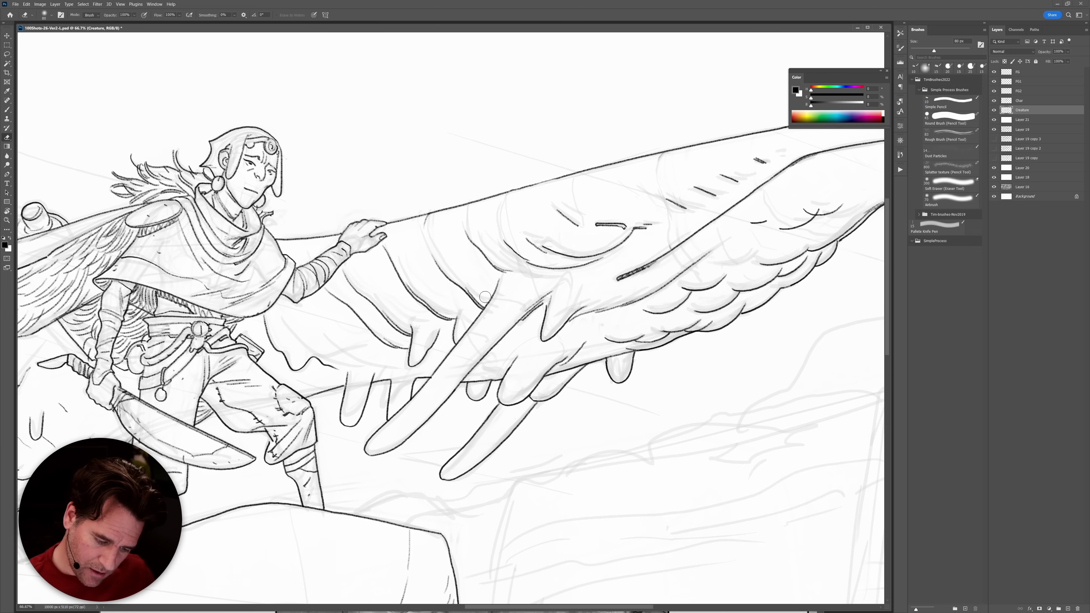
{"action": "key", "text": "b"}
{"action": "left_click_drag", "start_coordinate": [740, 365], "coordinate": [728, 384]}
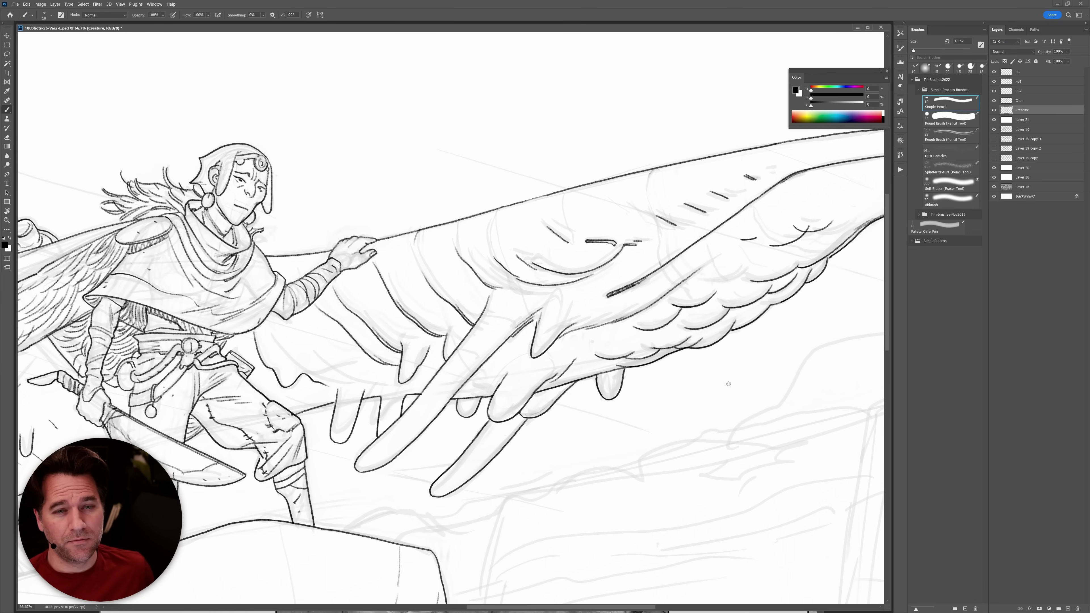
Ink the hooked loop at the top of the creature's shoulder strap and the curved saddle edge running down to it.
{"action": "scroll", "coordinate": [733, 378], "scroll_direction": "down", "scroll_amount": 5}
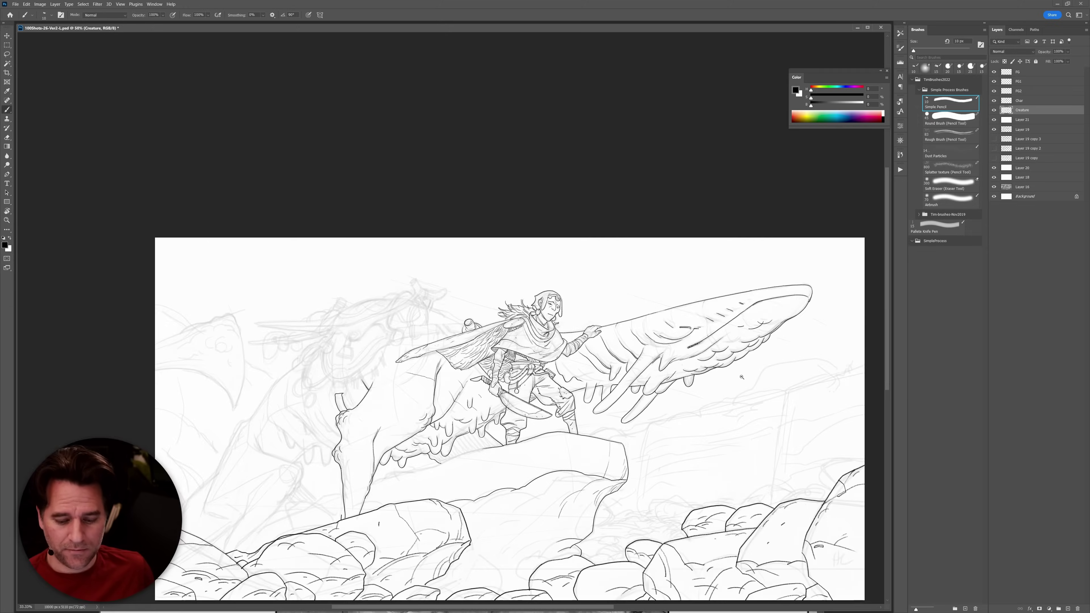
{"action": "scroll", "coordinate": [743, 377], "scroll_direction": "down", "scroll_amount": 2}
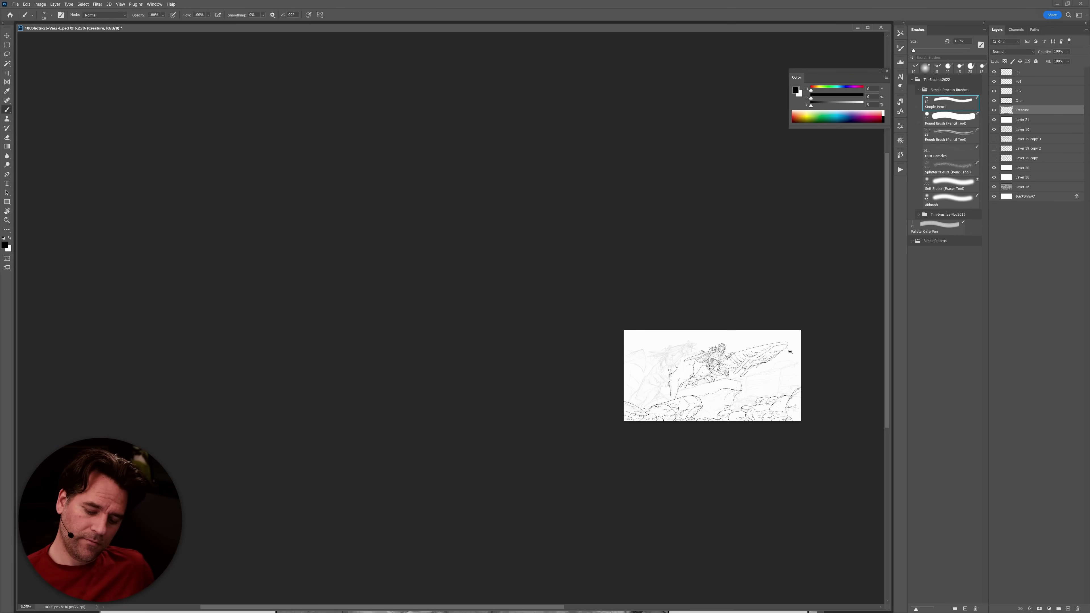
{"action": "scroll", "coordinate": [755, 369], "scroll_direction": "up", "scroll_amount": 3}
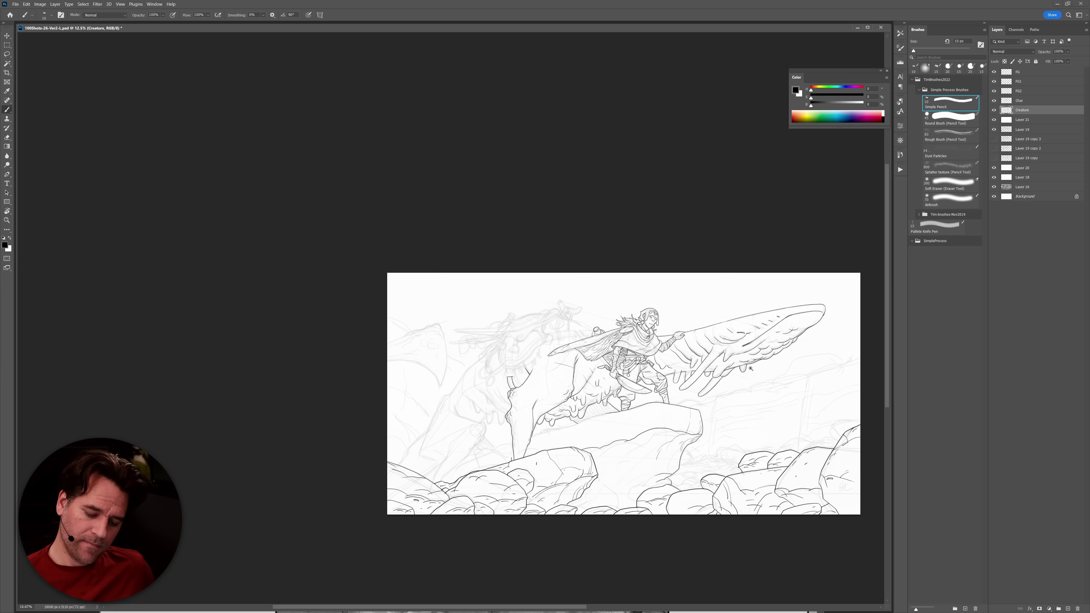
{"action": "scroll", "coordinate": [716, 378], "scroll_direction": "up", "scroll_amount": 2}
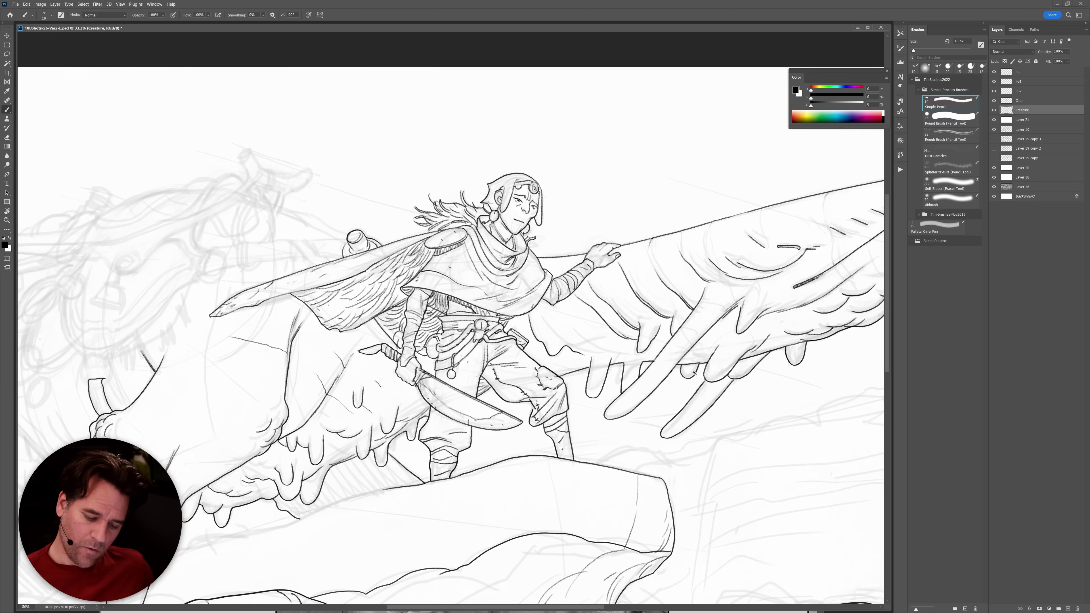
{"action": "mouse_move", "coordinate": [591, 364]}
{"action": "left_mouse_down"}
{"action": "mouse_move", "coordinate": [609, 359]}
{"action": "mouse_move", "coordinate": [706, 395]}
{"action": "mouse_move", "coordinate": [518, 375]}
{"action": "mouse_move", "coordinate": [471, 386]}
{"action": "left_mouse_up"}
{"action": "left_click_drag", "start_coordinate": [753, 320], "coordinate": [717, 352]}
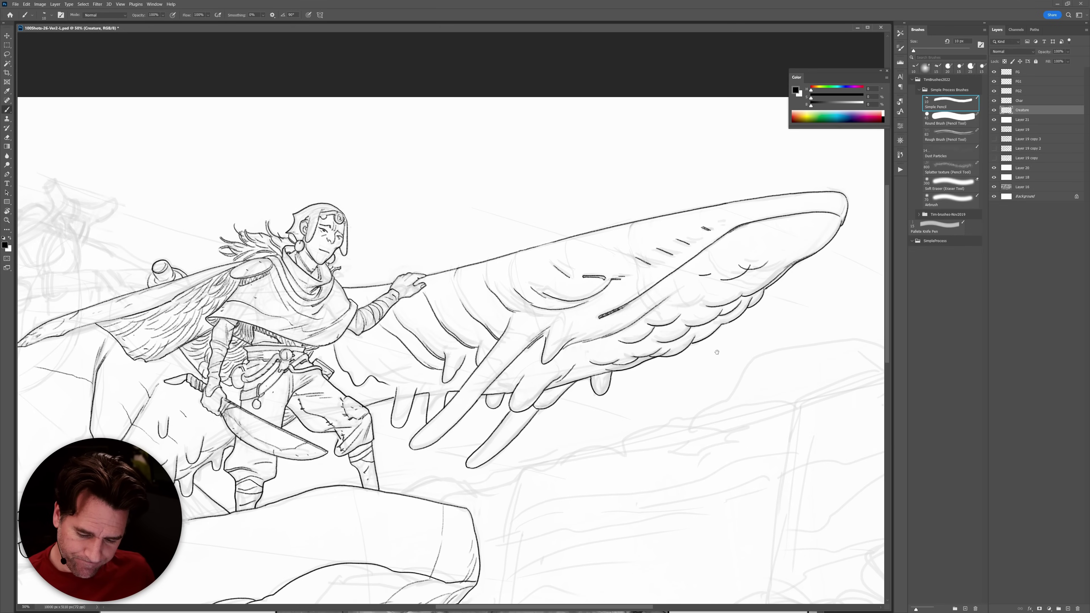
{"action": "mouse_move", "coordinate": [586, 290]}
{"action": "left_mouse_down"}
{"action": "mouse_move", "coordinate": [762, 277]}
{"action": "mouse_move", "coordinate": [763, 260]}
{"action": "left_mouse_up"}
{"action": "left_click_drag", "start_coordinate": [536, 257], "coordinate": [665, 257]}
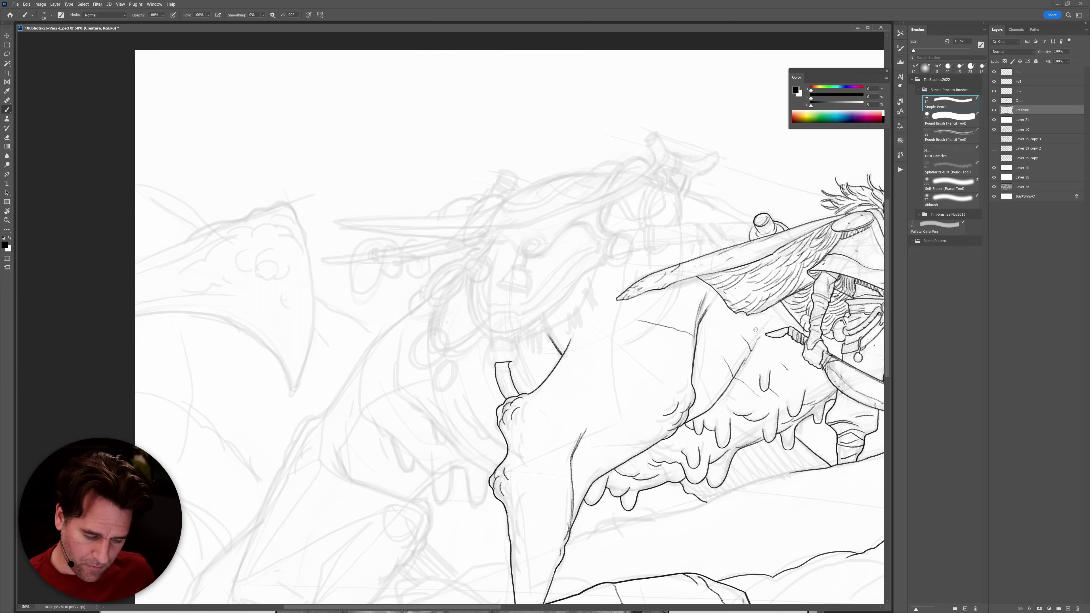
{"action": "left_click_drag", "start_coordinate": [481, 253], "coordinate": [602, 249]}
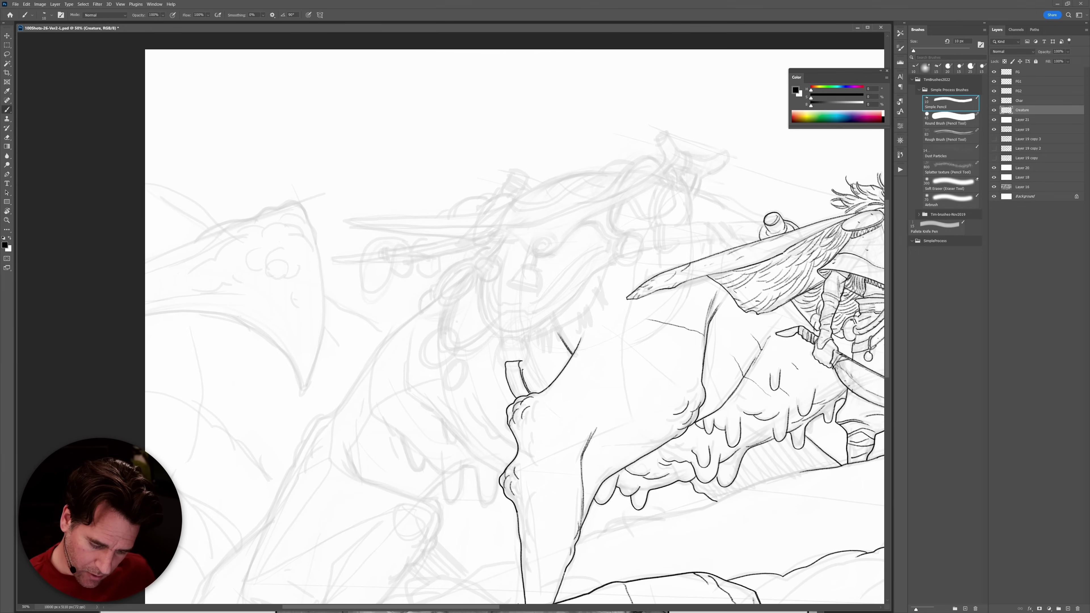
{"action": "left_click_drag", "start_coordinate": [532, 348], "coordinate": [532, 359]}
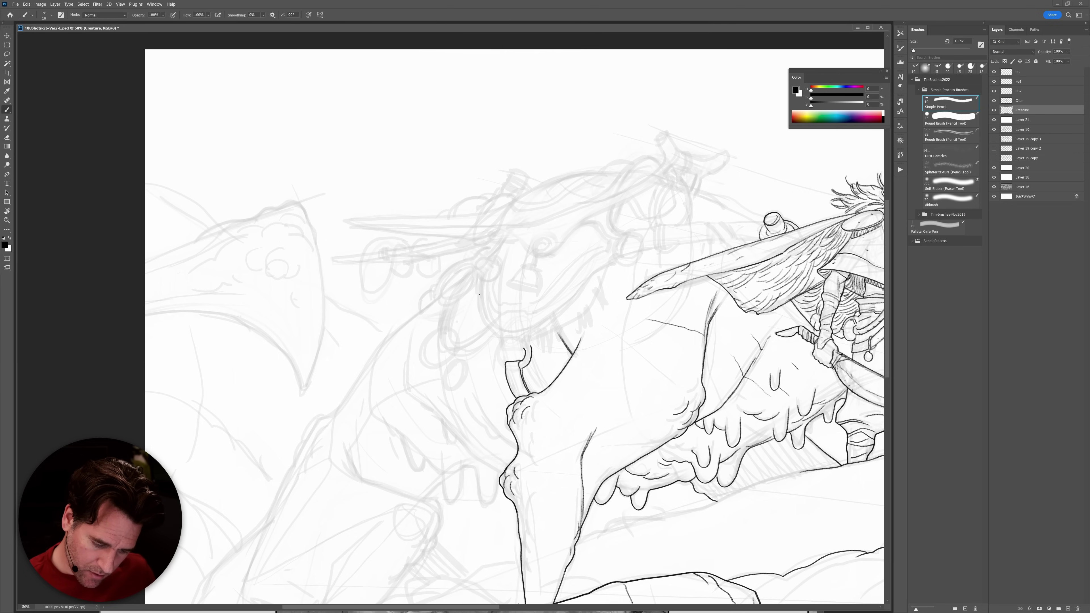
{"action": "left_click_drag", "start_coordinate": [478, 287], "coordinate": [496, 334]}
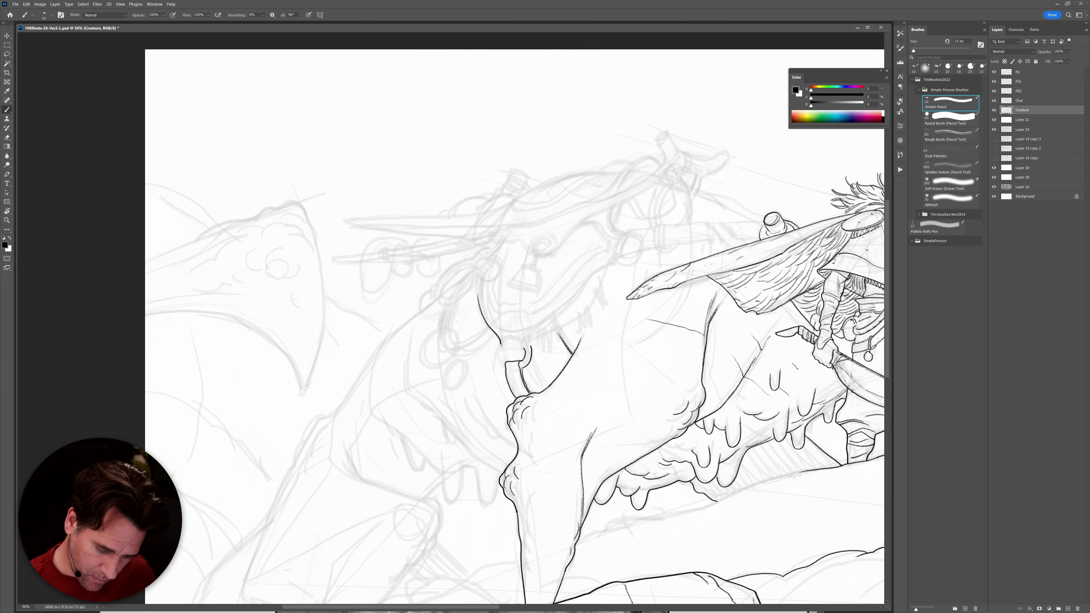
Ink the saddle's lower edge from the strap loop up to its far corner, doubling the long edge with a parallel thickness line.
{"action": "scroll", "coordinate": [533, 332], "scroll_direction": "up", "scroll_amount": 1}
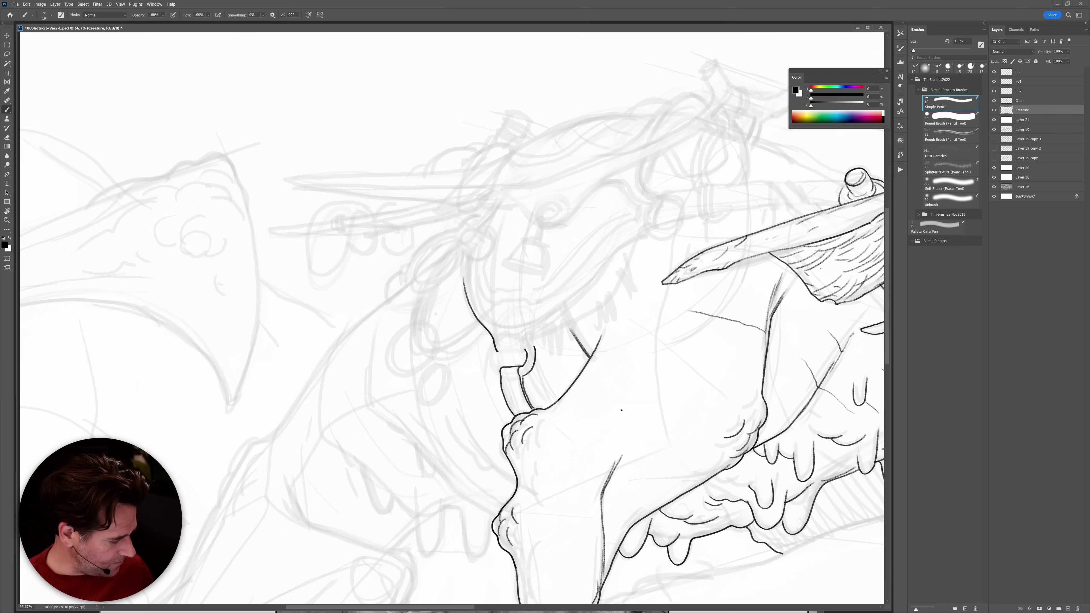
{"action": "key", "text": "f"}
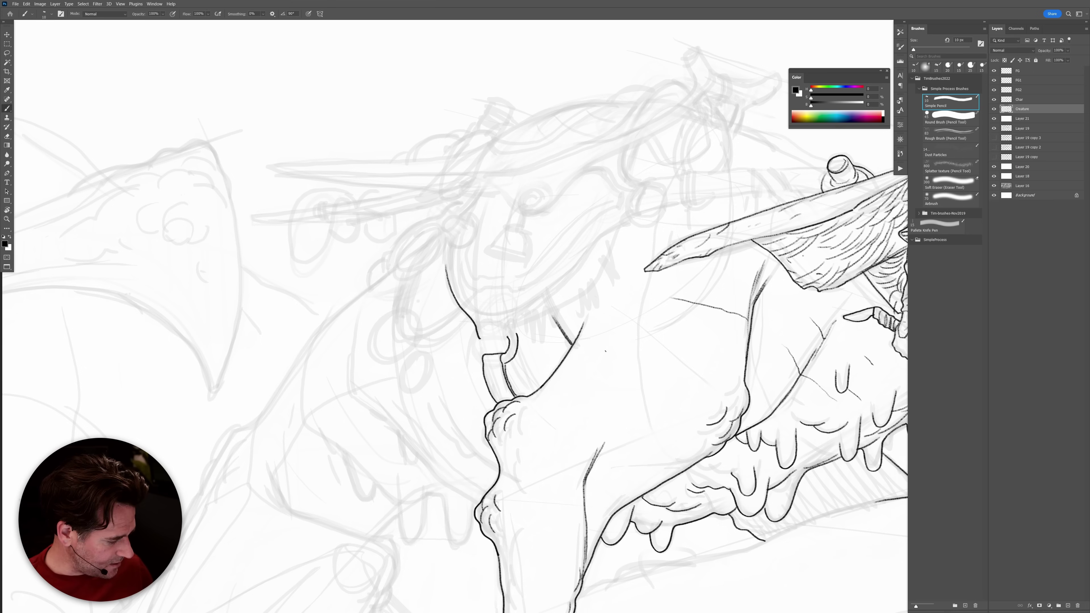
{"action": "key", "text": "f"}
{"action": "left_click_drag", "start_coordinate": [599, 357], "coordinate": [627, 352]}
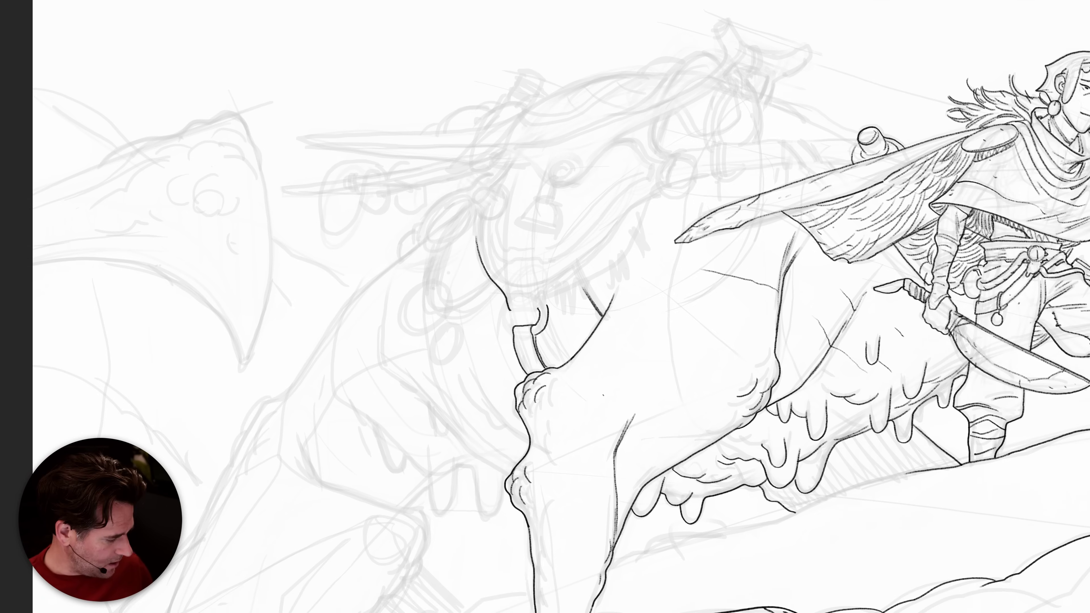
{"action": "key", "text": "r"}
{"action": "left_click_drag", "start_coordinate": [640, 391], "coordinate": [686, 262]}
{"action": "left_click_drag", "start_coordinate": [528, 335], "coordinate": [538, 321]}
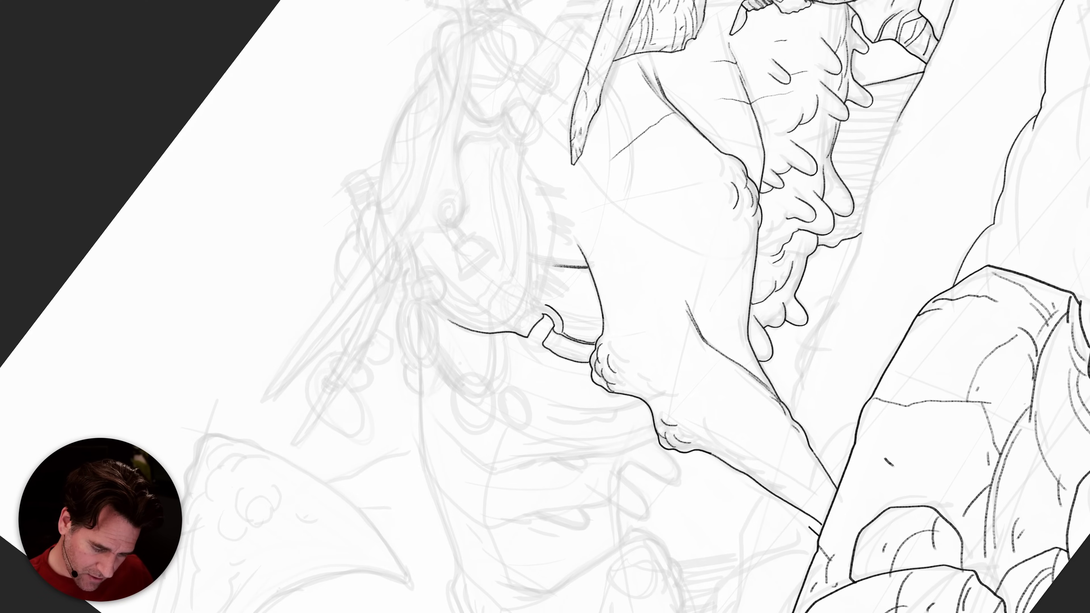
{"action": "left_click_drag", "start_coordinate": [535, 300], "coordinate": [521, 151]}
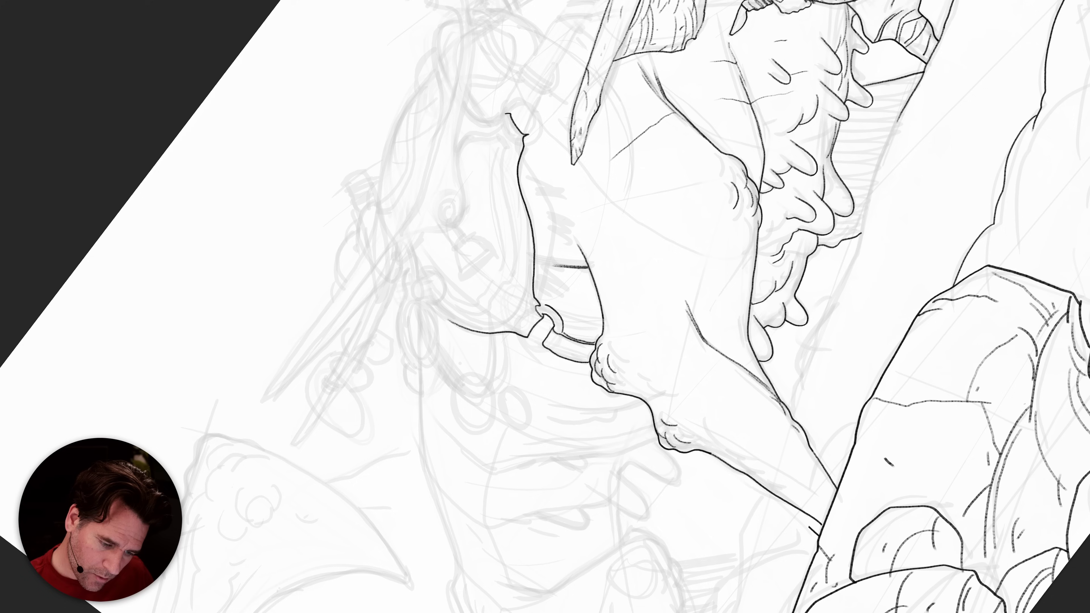
{"action": "left_click_drag", "start_coordinate": [478, 118], "coordinate": [465, 108]}
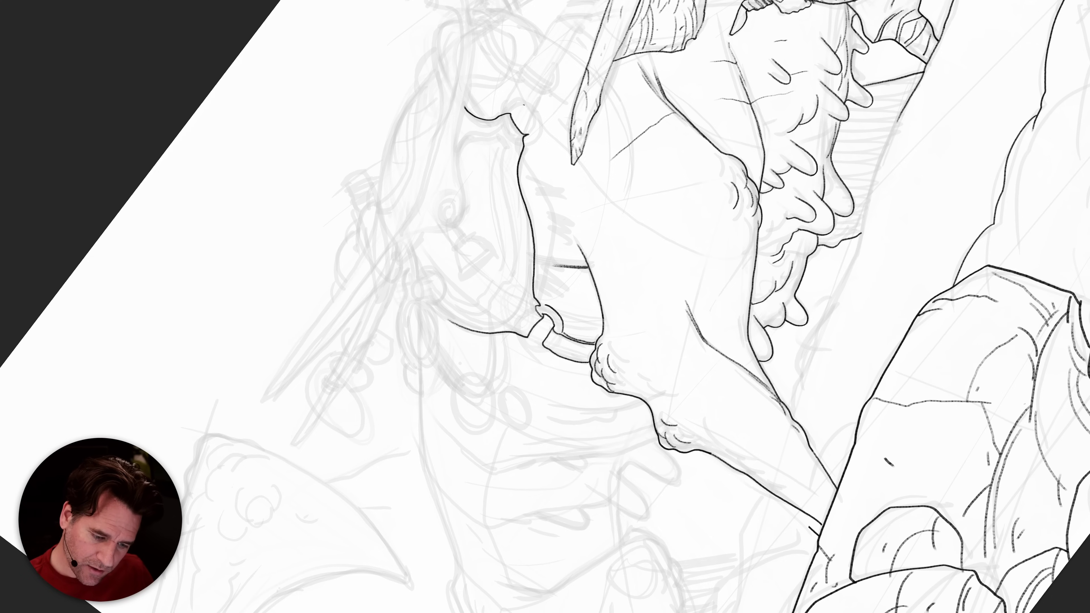
{"action": "mouse_move", "coordinate": [527, 152]}
{"action": "left_mouse_down"}
{"action": "mouse_move", "coordinate": [521, 184]}
{"action": "mouse_move", "coordinate": [536, 280]}
{"action": "mouse_move", "coordinate": [537, 245]}
{"action": "left_mouse_up"}
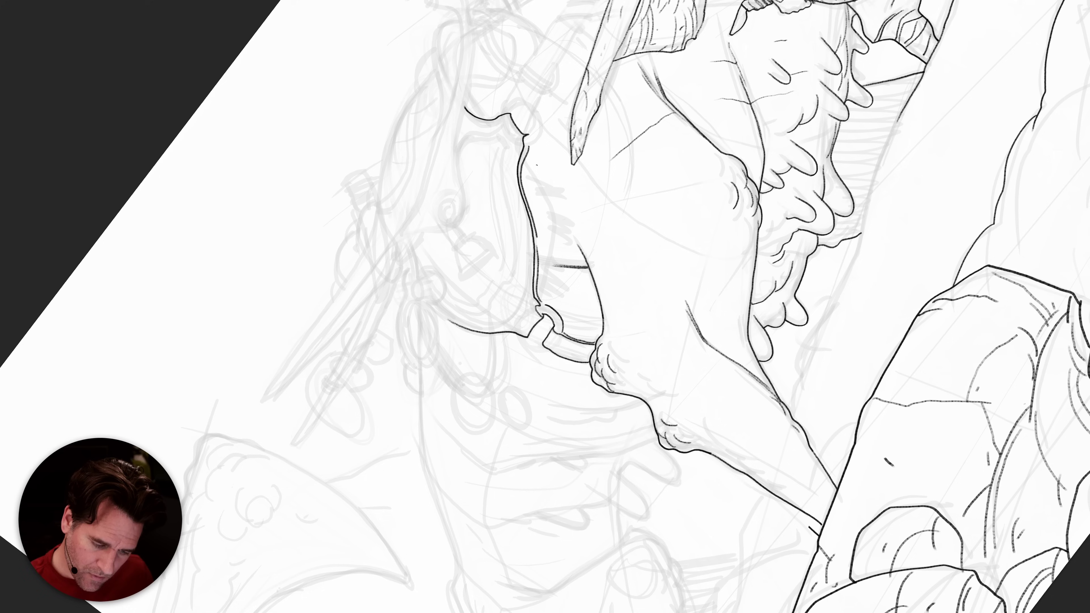
{"action": "left_click_drag", "start_coordinate": [525, 159], "coordinate": [534, 173]}
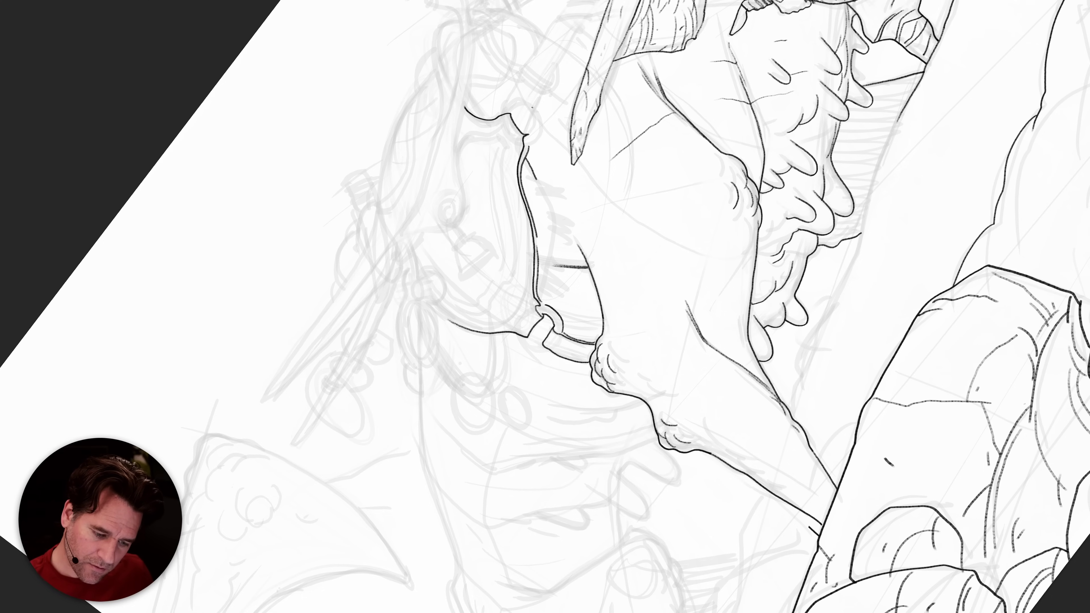
Ink the ring at the saddle's far corner and the short buckled strap attached to it.
{"action": "left_click_drag", "start_coordinate": [534, 141], "coordinate": [540, 122]}
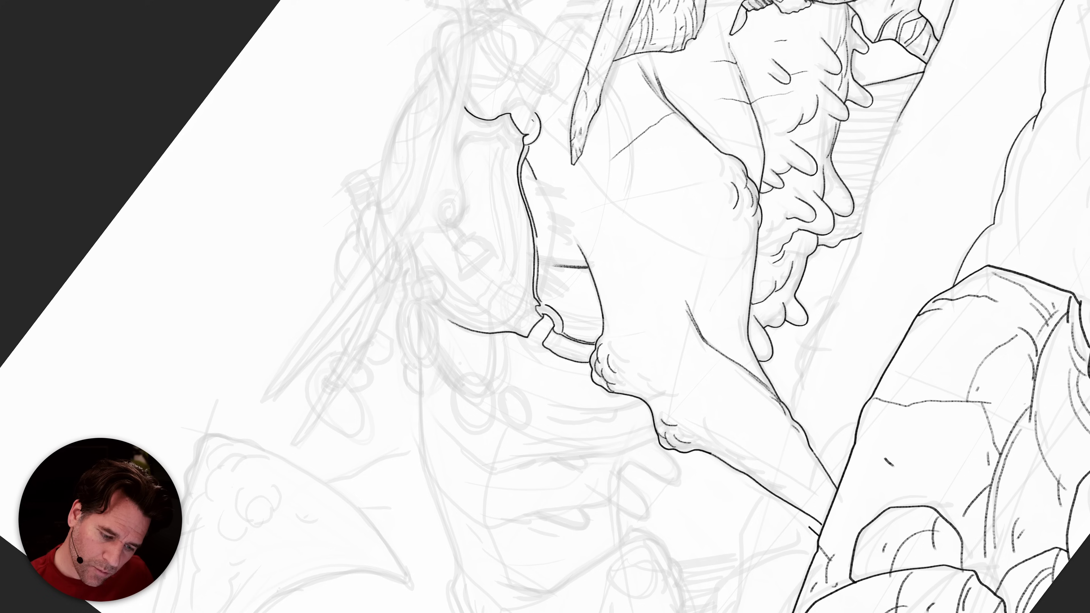
{"action": "left_click_drag", "start_coordinate": [544, 95], "coordinate": [537, 113]}
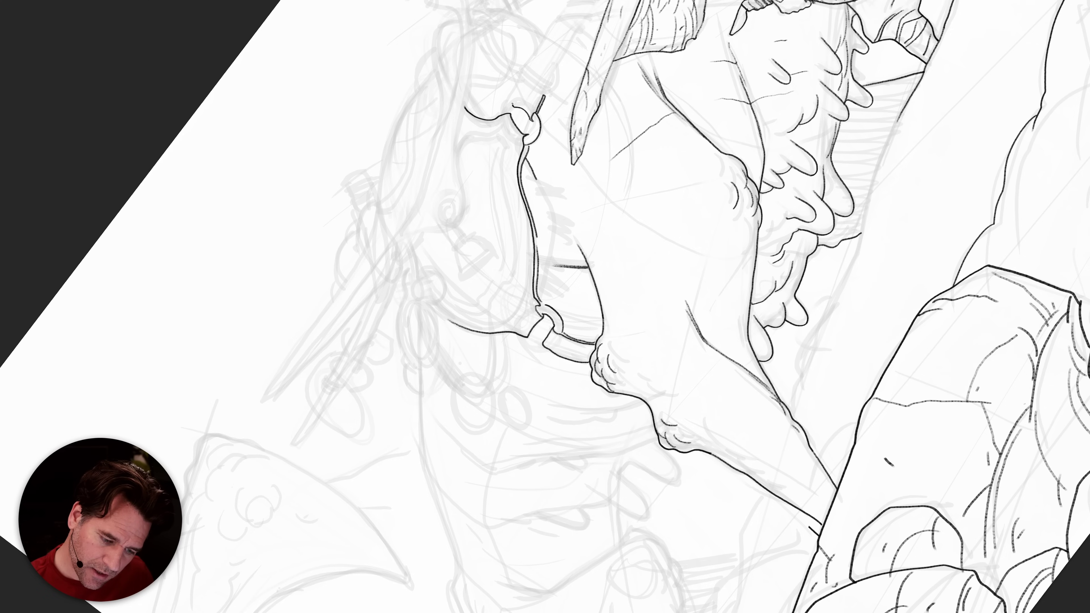
{"action": "mouse_move", "coordinate": [523, 80]}
{"action": "left_mouse_down"}
{"action": "mouse_move", "coordinate": [548, 97]}
{"action": "mouse_move", "coordinate": [527, 69]}
{"action": "mouse_move", "coordinate": [567, 100]}
{"action": "left_mouse_up"}
{"action": "key", "text": "Escape"}
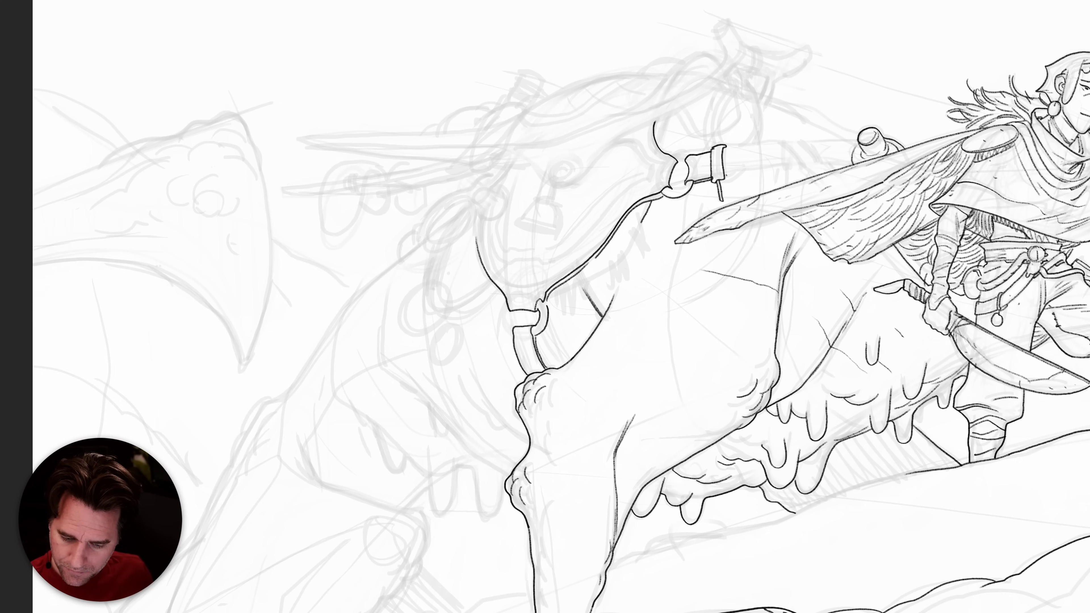
Ink the harness strap from the buckle to behind the rider's cape, with a wrapped band, buckle pin and thickness lines.
{"action": "left_click_drag", "start_coordinate": [725, 174], "coordinate": [791, 164]}
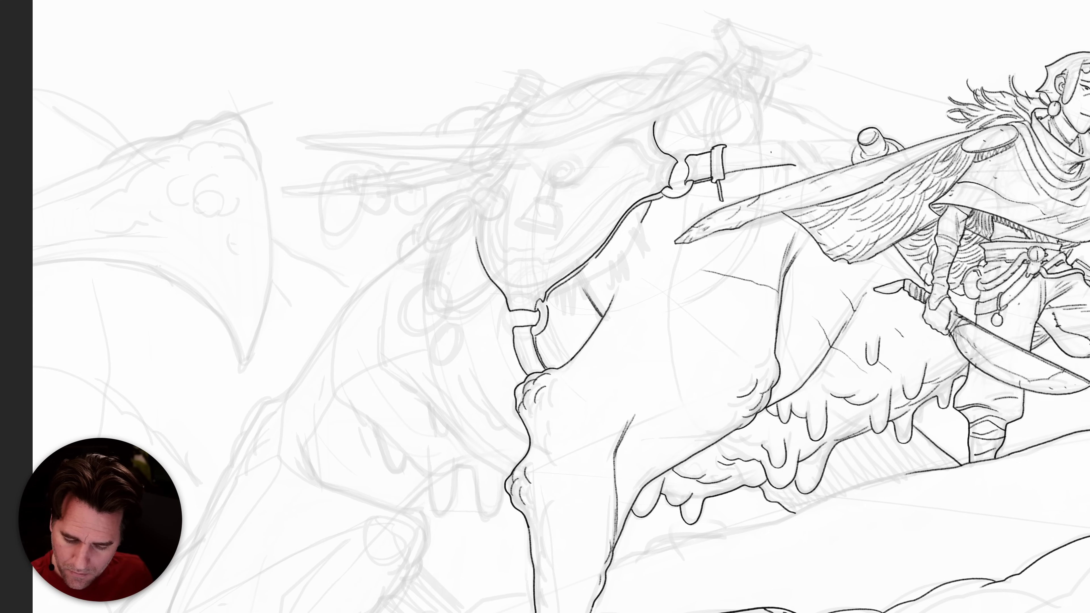
{"action": "mouse_move", "coordinate": [724, 148]}
{"action": "left_mouse_down"}
{"action": "mouse_move", "coordinate": [775, 143]}
{"action": "mouse_move", "coordinate": [809, 180]}
{"action": "left_mouse_up"}
{"action": "left_click_drag", "start_coordinate": [784, 145], "coordinate": [821, 162]}
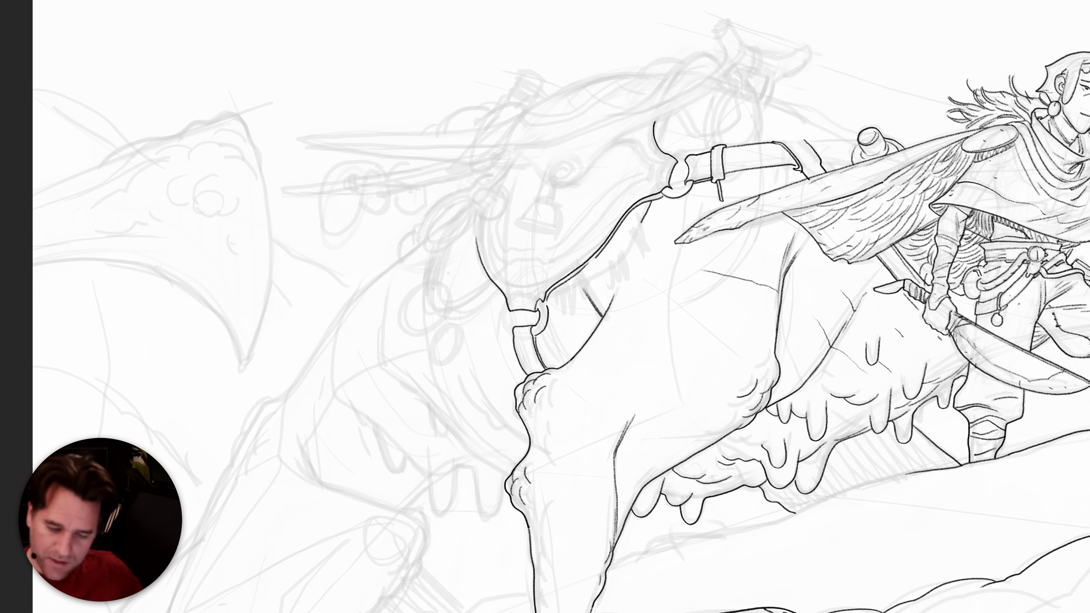
{"action": "left_click_drag", "start_coordinate": [782, 140], "coordinate": [795, 139]}
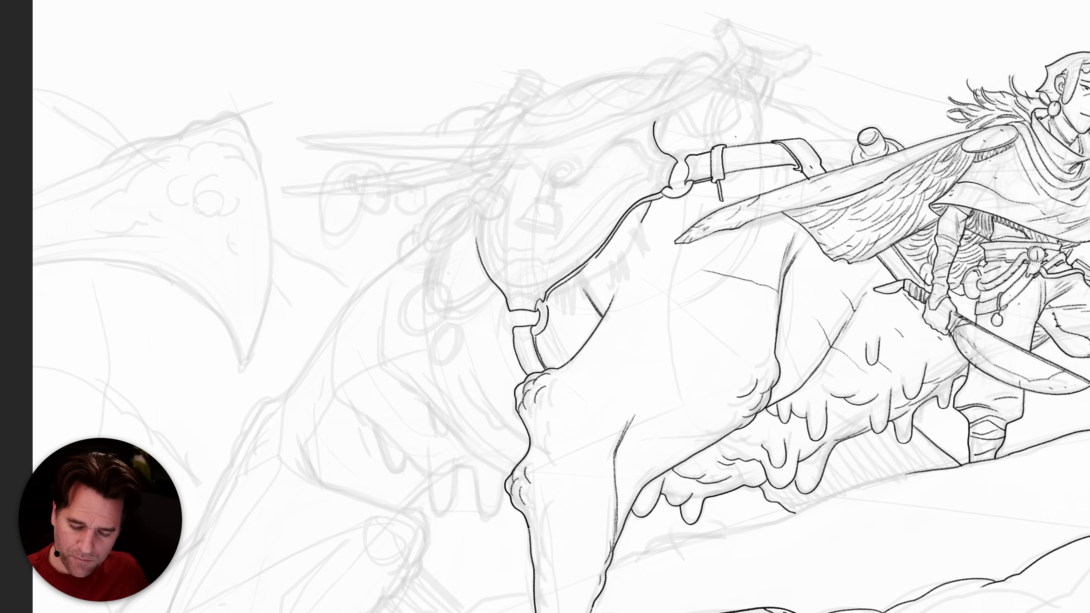
{"action": "left_click_drag", "start_coordinate": [723, 181], "coordinate": [725, 201]}
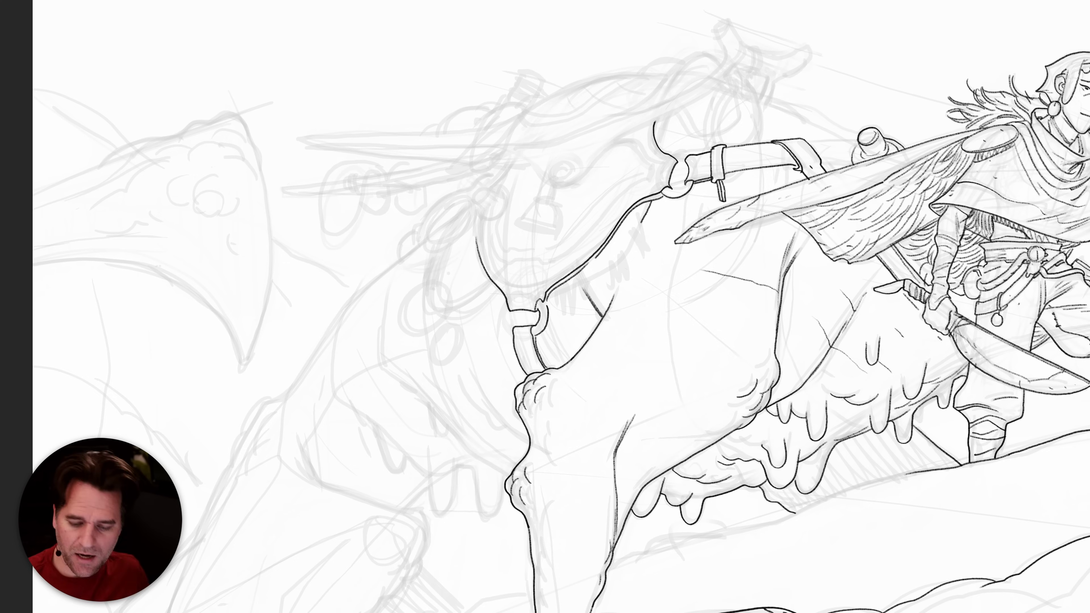
{"action": "mouse_move", "coordinate": [725, 177]}
{"action": "left_mouse_down"}
{"action": "mouse_move", "coordinate": [850, 162]}
{"action": "mouse_move", "coordinate": [813, 142]}
{"action": "mouse_move", "coordinate": [851, 141]}
{"action": "left_mouse_up"}
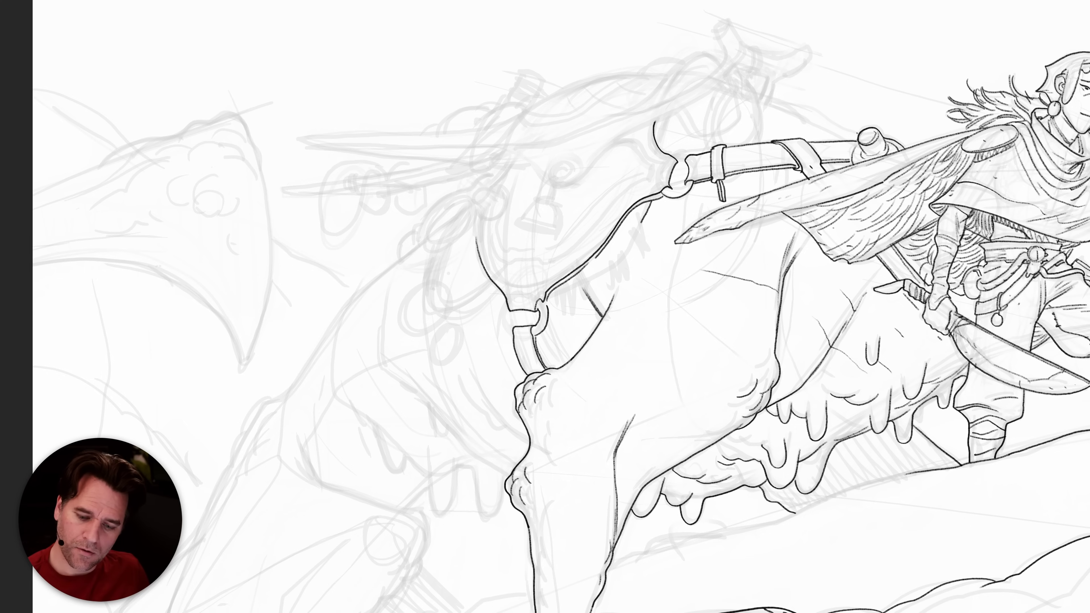
{"action": "left_click_drag", "start_coordinate": [848, 138], "coordinate": [738, 93]}
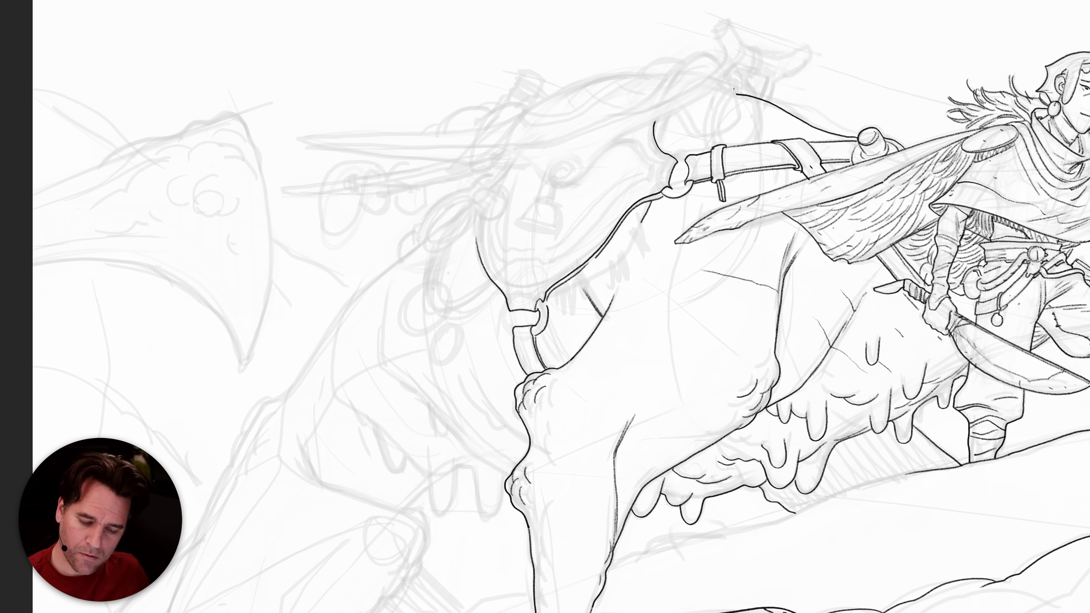
{"action": "key", "text": "ctrl+z"}
{"action": "left_click_drag", "start_coordinate": [751, 86], "coordinate": [757, 137]}
{"action": "key", "text": "ctrl+z"}
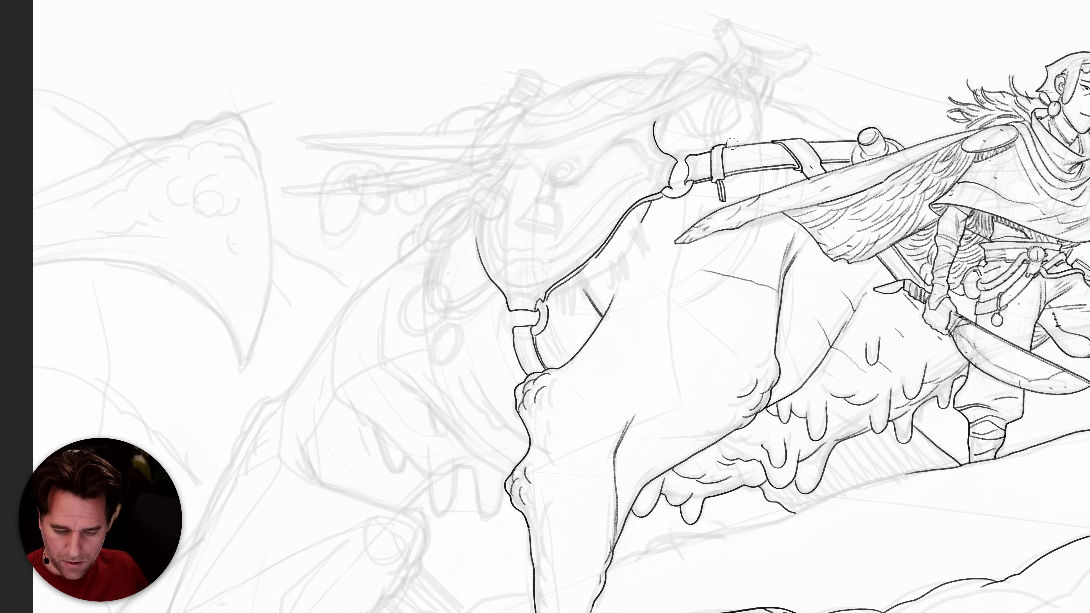
Ink a teardrop-shaped ring with an inner outline over the harness strap, above the buckle.
{"action": "mouse_move", "coordinate": [750, 86]}
{"action": "left_mouse_down"}
{"action": "mouse_move", "coordinate": [761, 127]}
{"action": "mouse_move", "coordinate": [742, 151]}
{"action": "mouse_move", "coordinate": [716, 149]}
{"action": "mouse_move", "coordinate": [708, 135]}
{"action": "mouse_move", "coordinate": [716, 101]}
{"action": "mouse_move", "coordinate": [741, 79]}
{"action": "mouse_move", "coordinate": [716, 129]}
{"action": "left_mouse_up"}
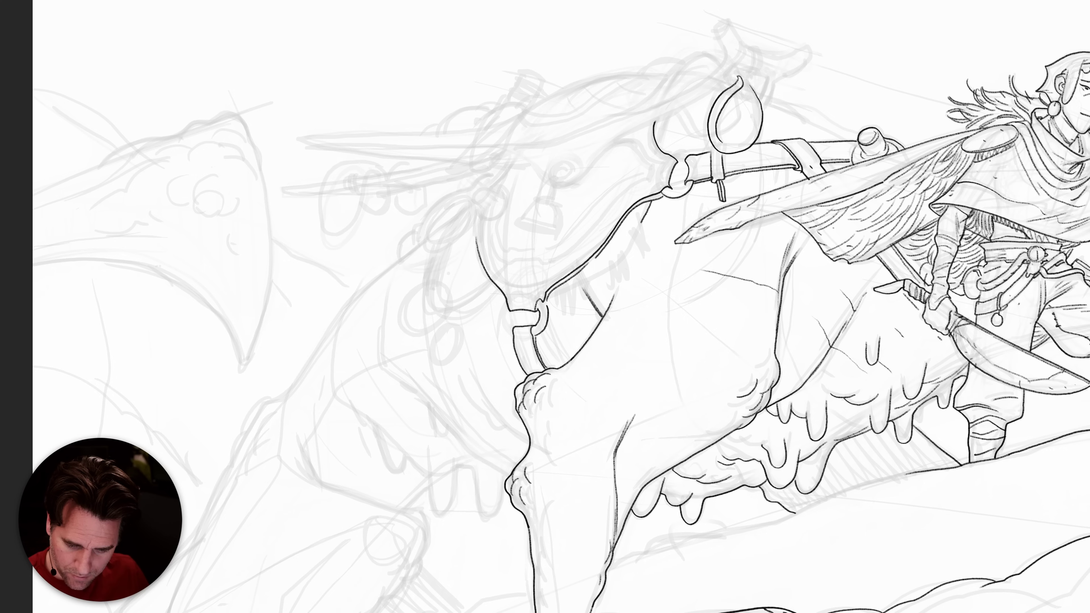
{"action": "mouse_move", "coordinate": [755, 127]}
{"action": "left_mouse_down"}
{"action": "mouse_move", "coordinate": [745, 97]}
{"action": "mouse_move", "coordinate": [722, 128]}
{"action": "left_mouse_up"}
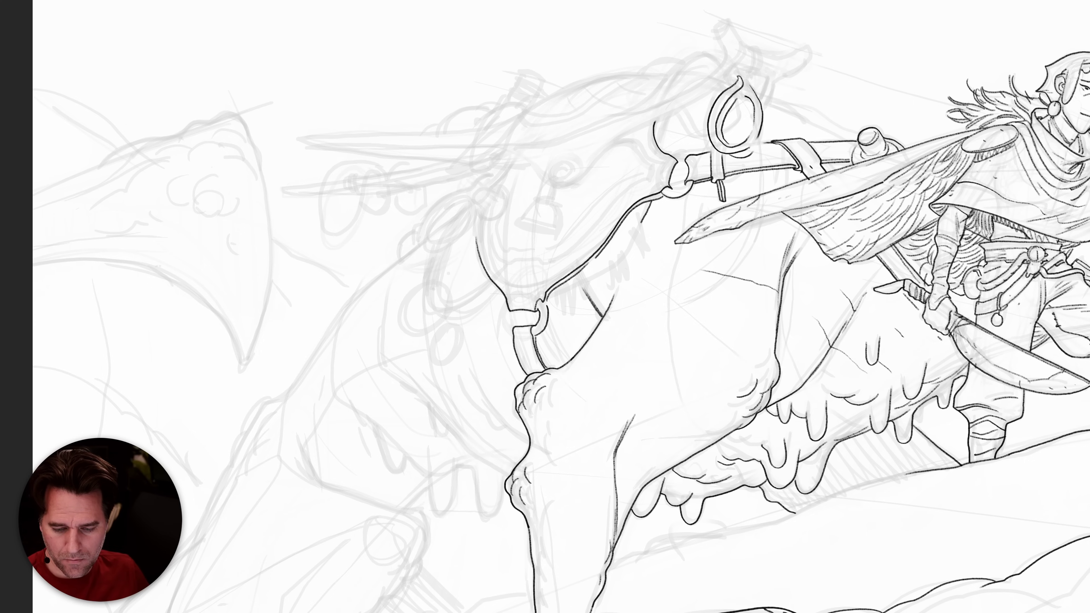
Extend the teardrop ring into a coiled rope with extra inner lines, a loose hanging end and a curve bridging toward the saddle's corner.
{"action": "left_click_drag", "start_coordinate": [759, 137], "coordinate": [757, 148]}
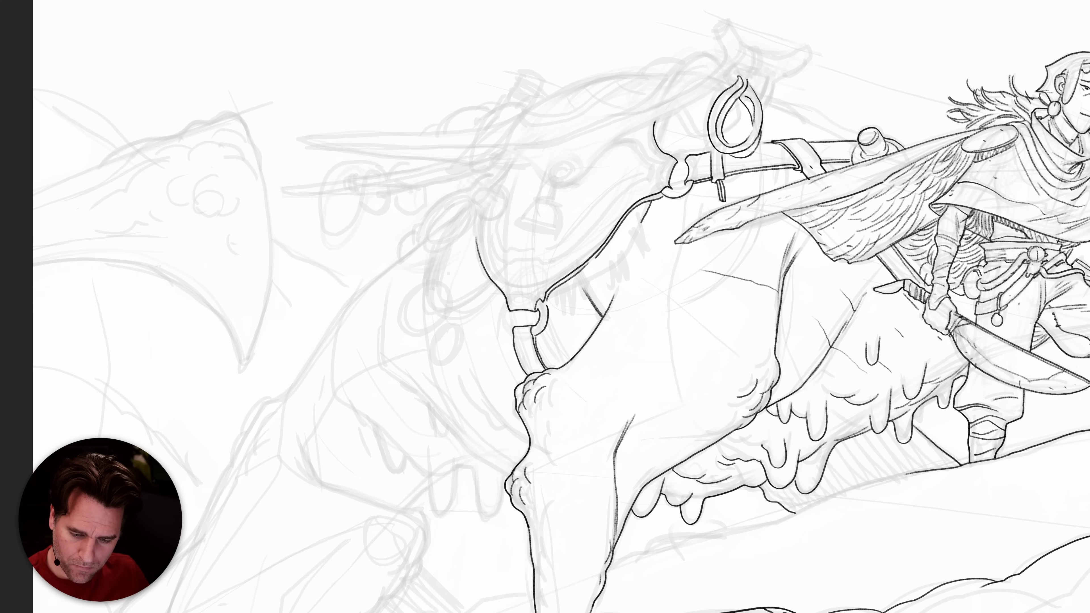
{"action": "left_click_drag", "start_coordinate": [754, 81], "coordinate": [779, 122]}
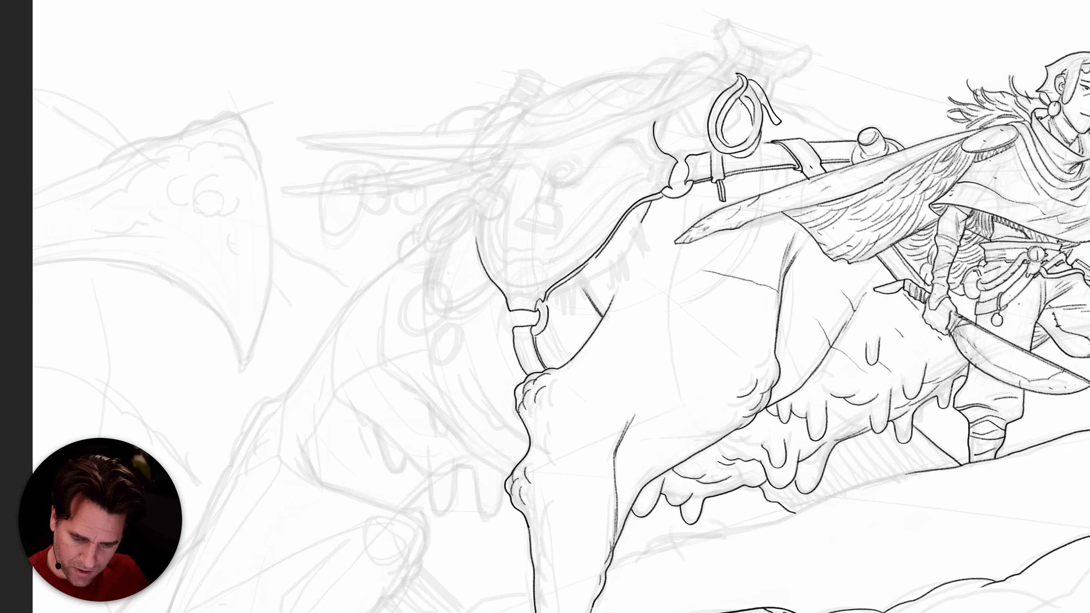
{"action": "mouse_move", "coordinate": [741, 107]}
{"action": "left_mouse_down"}
{"action": "mouse_move", "coordinate": [720, 136]}
{"action": "mouse_move", "coordinate": [685, 119]}
{"action": "left_mouse_up"}
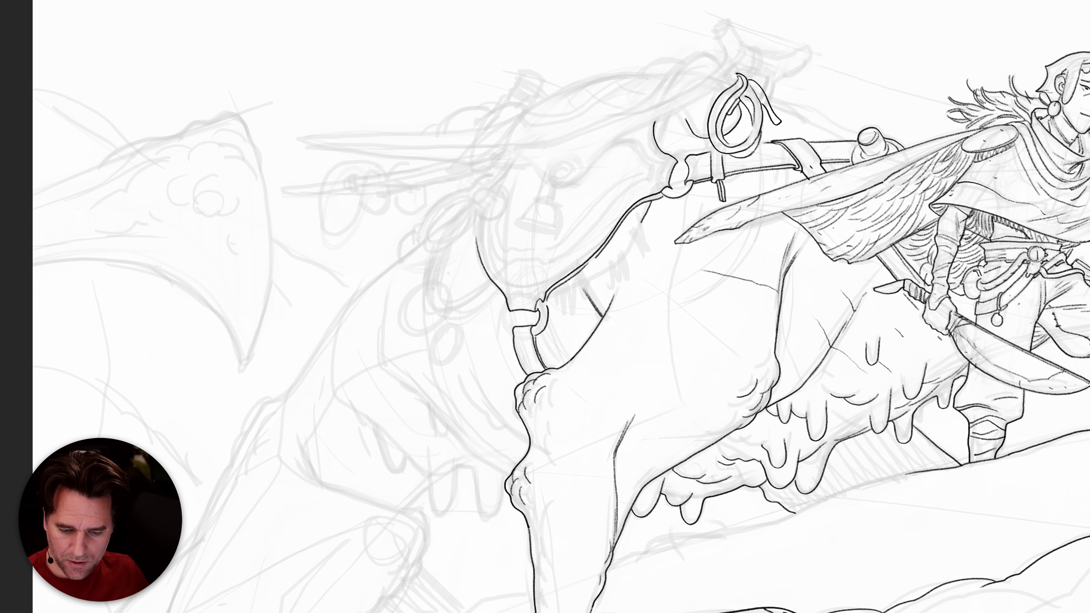
Ink the long lower edge of the saddle's branch-like frame from the top of the coil down to the flap, with a short connecting stroke.
{"action": "left_click_drag", "start_coordinate": [750, 71], "coordinate": [559, 188]}
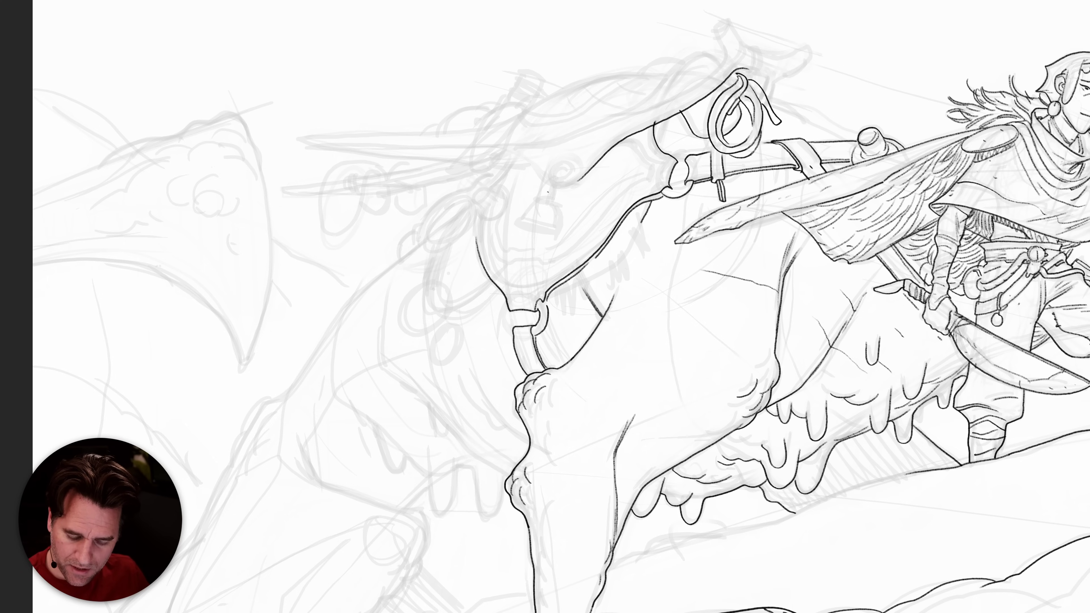
{"action": "mouse_move", "coordinate": [669, 120]}
{"action": "left_mouse_down"}
{"action": "mouse_move", "coordinate": [682, 107]}
{"action": "mouse_move", "coordinate": [656, 125]}
{"action": "left_mouse_up"}
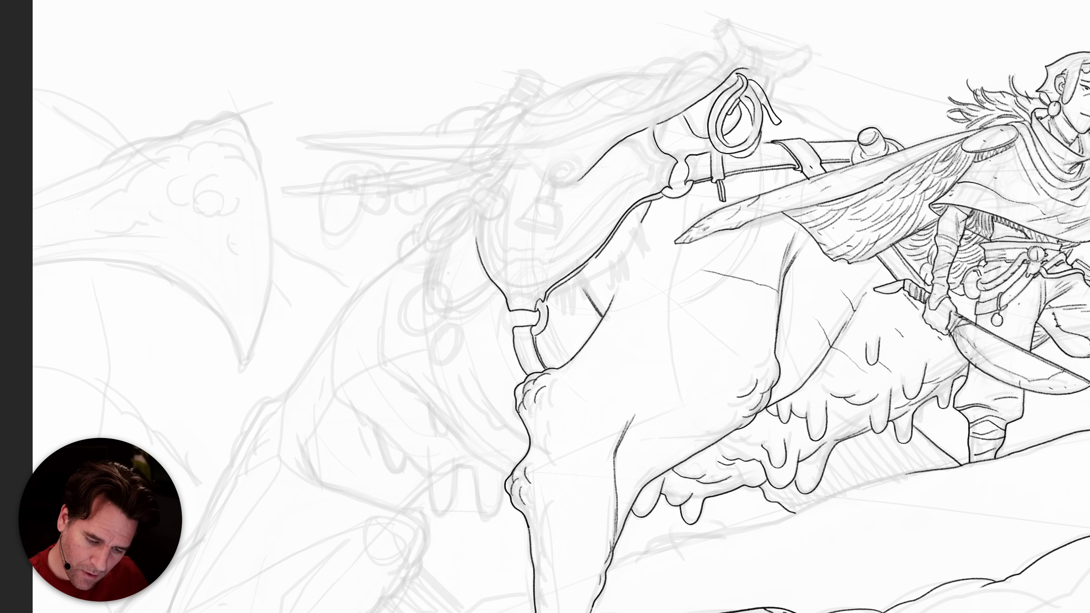
{"action": "key", "text": "ctrl+z"}
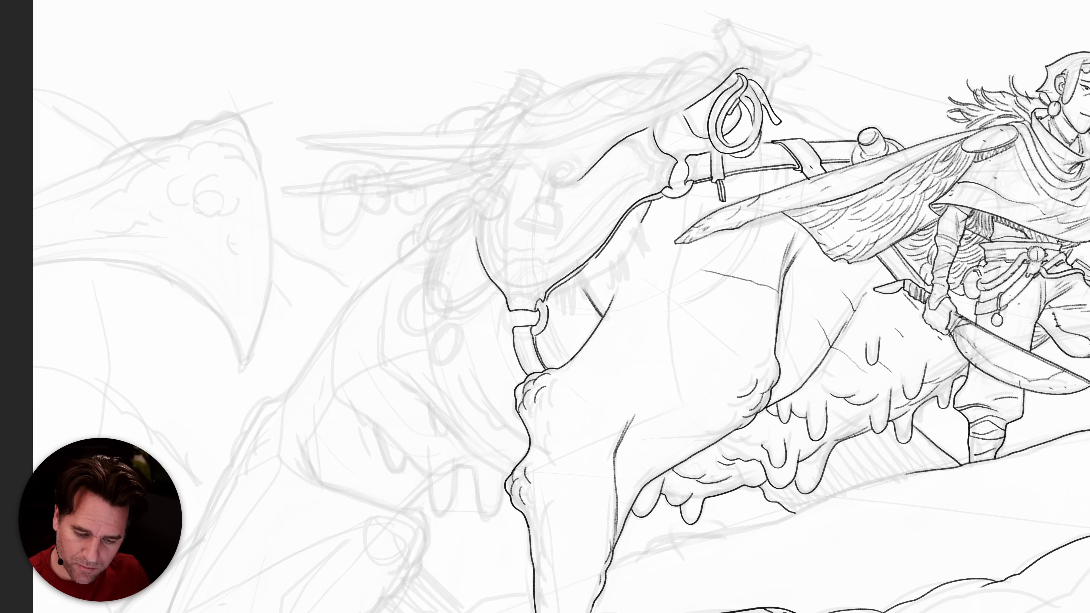
{"action": "left_click_drag", "start_coordinate": [674, 116], "coordinate": [655, 125]}
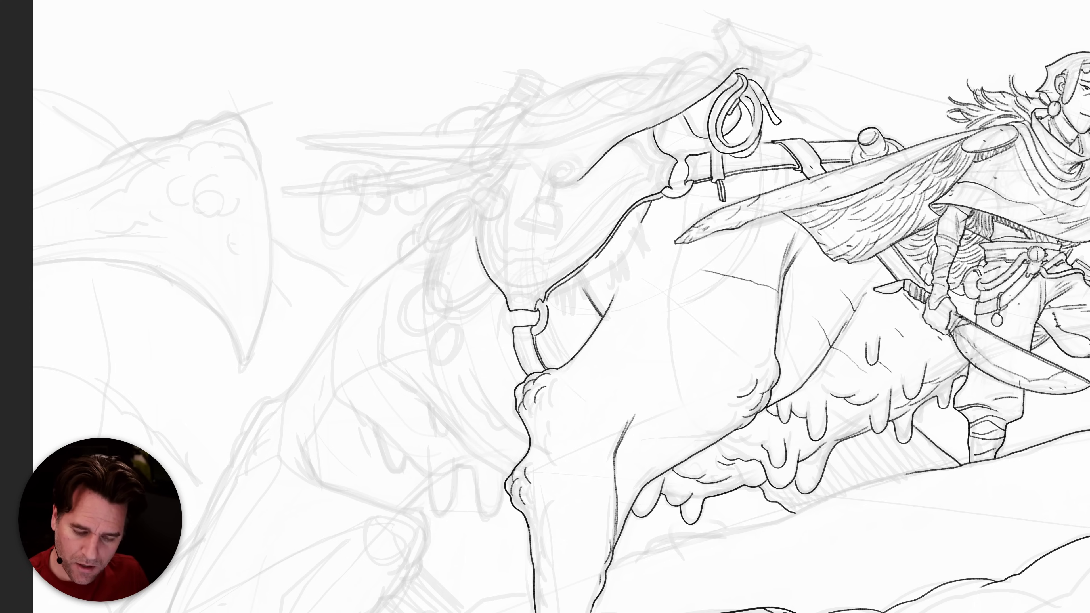
Ink the frame's upper edge and the double-lined rope loop arching over it, adding short inner lines where the loop passes behind the frame.
{"action": "mouse_move", "coordinate": [721, 64]}
{"action": "left_mouse_down"}
{"action": "mouse_move", "coordinate": [670, 103]}
{"action": "mouse_move", "coordinate": [612, 122]}
{"action": "left_mouse_up"}
{"action": "left_click_drag", "start_coordinate": [713, 54], "coordinate": [597, 122]}
{"action": "mouse_move", "coordinate": [713, 59]}
{"action": "left_mouse_down"}
{"action": "mouse_move", "coordinate": [687, 66]}
{"action": "mouse_move", "coordinate": [659, 98]}
{"action": "left_mouse_up"}
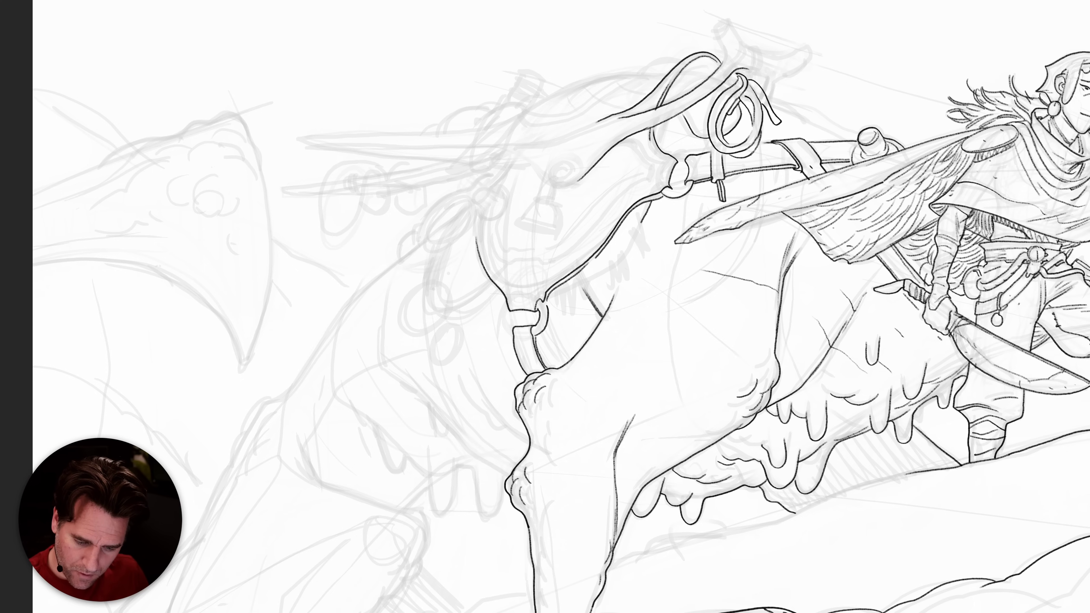
{"action": "key", "text": "ctrl+z"}
{"action": "left_click_drag", "start_coordinate": [652, 129], "coordinate": [652, 140]}
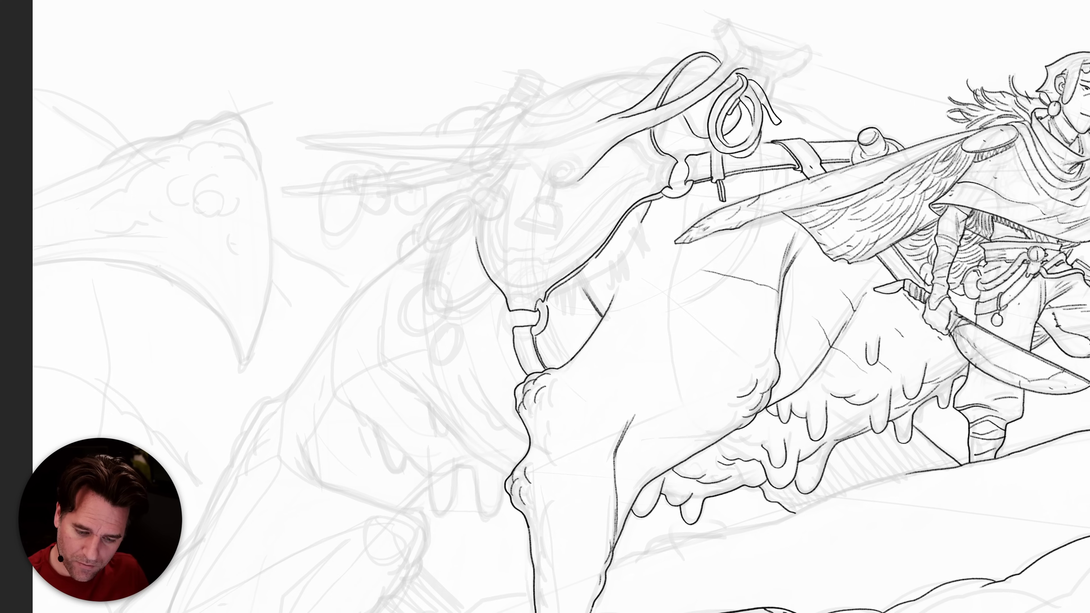
{"action": "left_click_drag", "start_coordinate": [682, 88], "coordinate": [708, 76]}
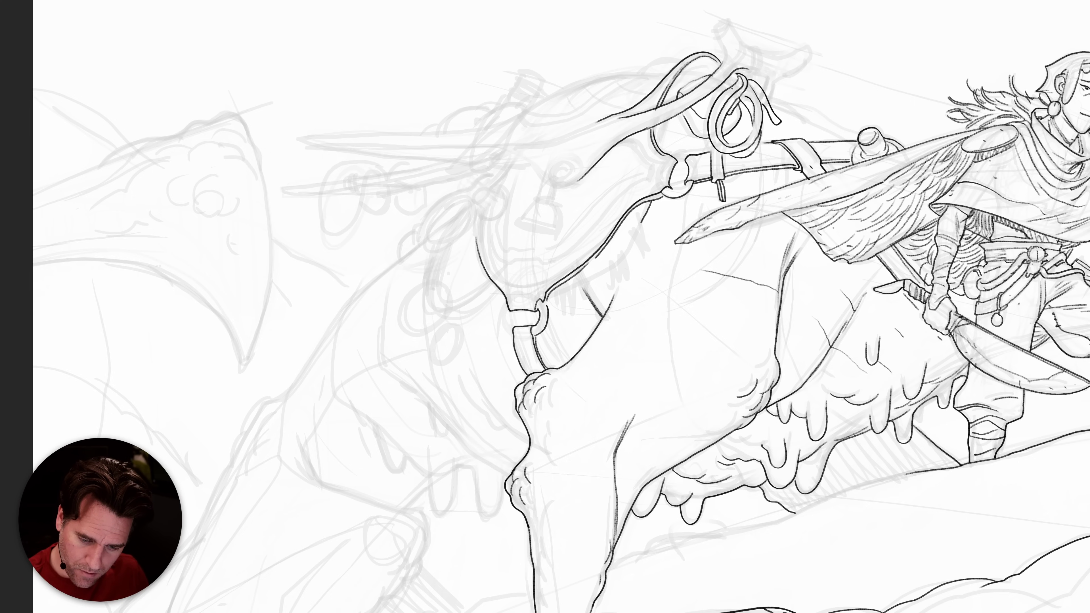
{"action": "mouse_move", "coordinate": [693, 73]}
{"action": "left_mouse_down"}
{"action": "mouse_move", "coordinate": [676, 88]}
{"action": "mouse_move", "coordinate": [683, 78]}
{"action": "left_mouse_up"}
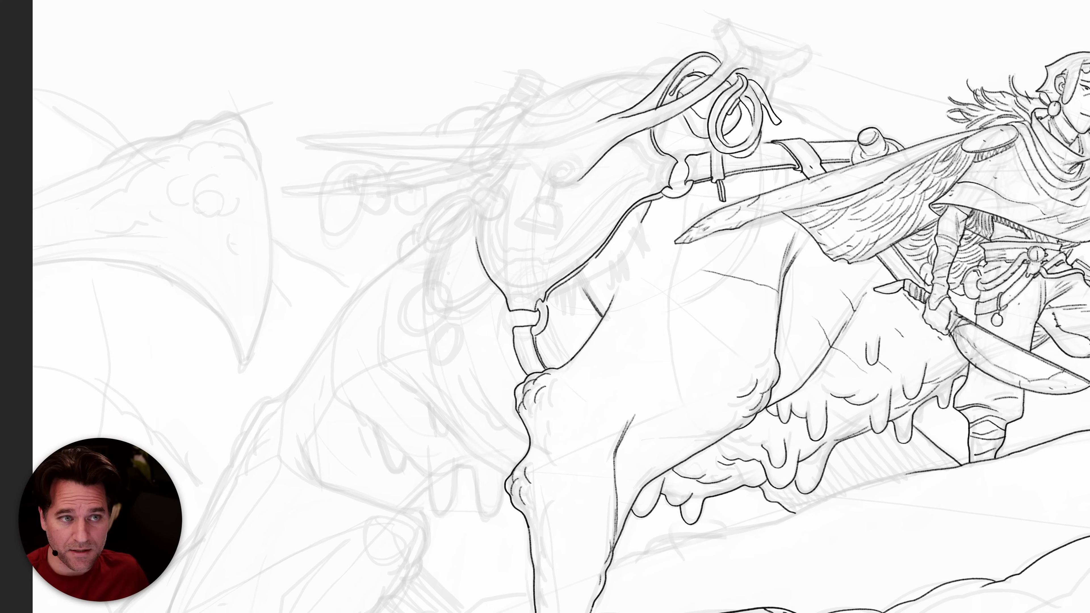
Ink the saddle's rounded far-end flap with a thickness line, a ribbed peg above it and a pointed strap tip beside it.
{"action": "mouse_move", "coordinate": [628, 122]}
{"action": "left_mouse_down"}
{"action": "mouse_move", "coordinate": [794, 160]}
{"action": "mouse_move", "coordinate": [708, 181]}
{"action": "mouse_move", "coordinate": [682, 144]}
{"action": "mouse_move", "coordinate": [643, 174]}
{"action": "mouse_move", "coordinate": [638, 207]}
{"action": "mouse_move", "coordinate": [657, 208]}
{"action": "mouse_move", "coordinate": [684, 156]}
{"action": "mouse_move", "coordinate": [661, 142]}
{"action": "mouse_move", "coordinate": [652, 151]}
{"action": "left_mouse_up"}
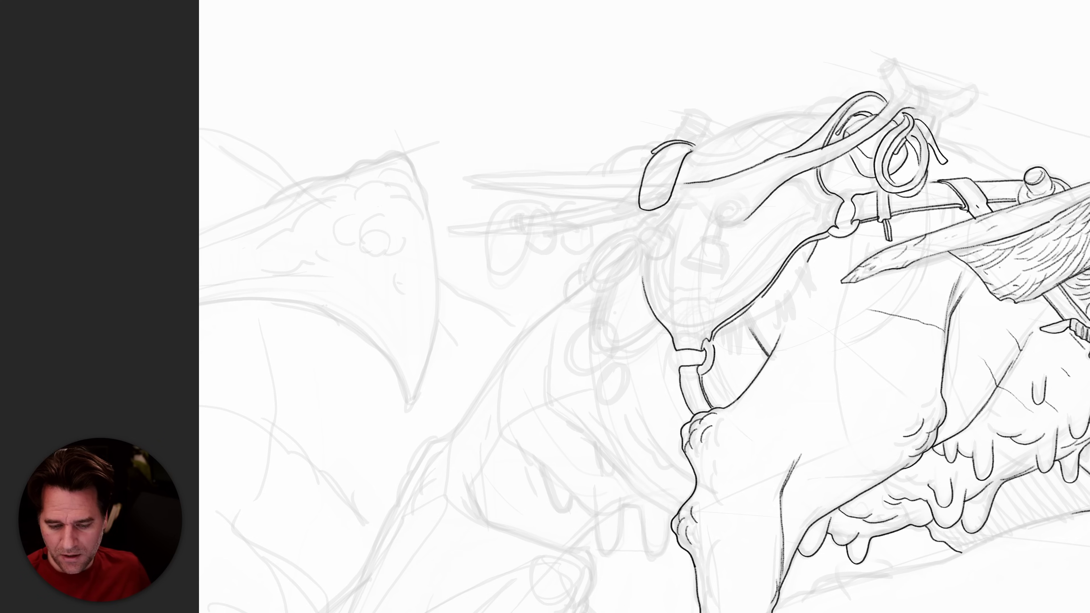
{"action": "left_click_drag", "start_coordinate": [685, 151], "coordinate": [659, 207]}
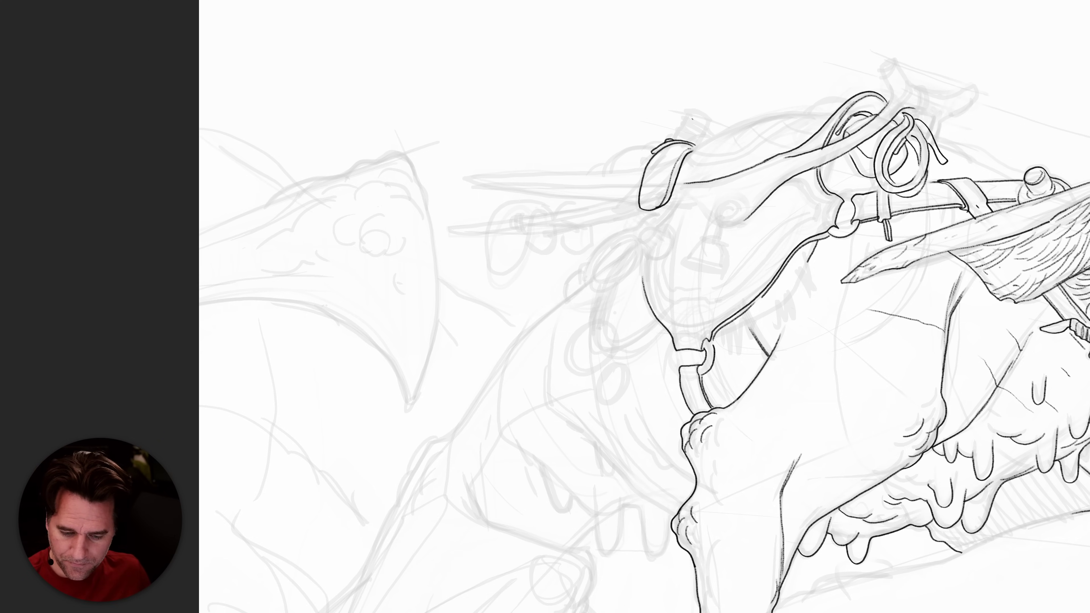
{"action": "left_click_drag", "start_coordinate": [679, 129], "coordinate": [696, 117]}
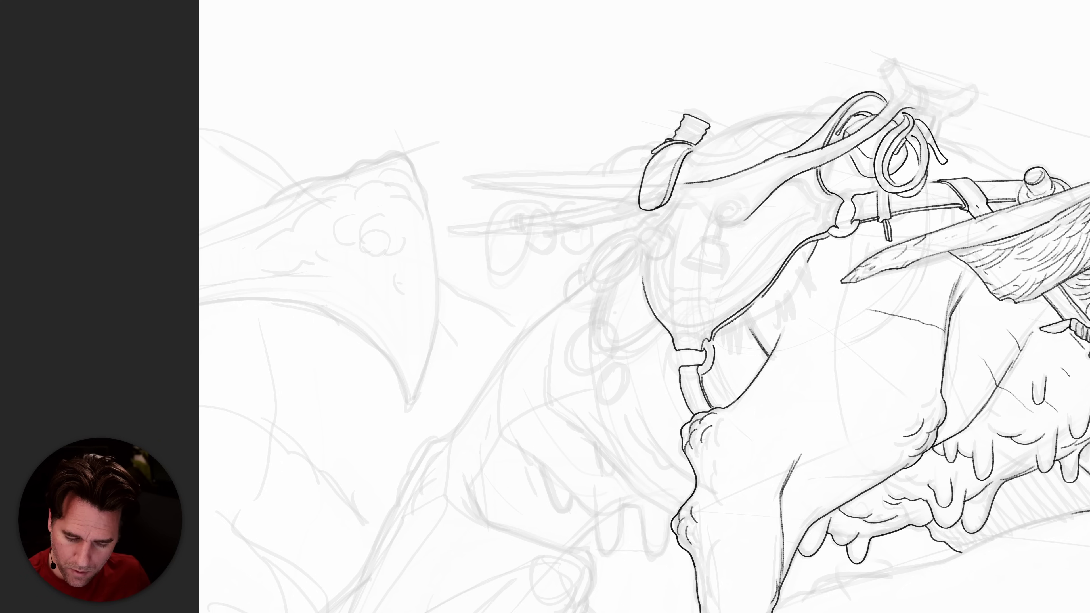
{"action": "mouse_move", "coordinate": [647, 163]}
{"action": "left_mouse_down"}
{"action": "mouse_move", "coordinate": [610, 215]}
{"action": "mouse_move", "coordinate": [637, 207]}
{"action": "left_mouse_up"}
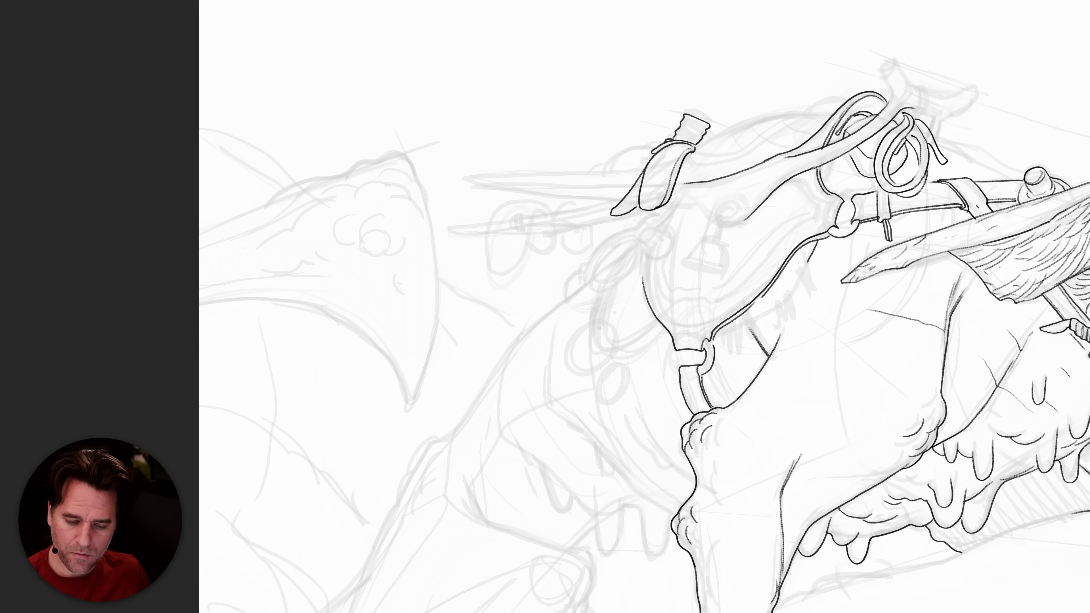
{"action": "left_click_drag", "start_coordinate": [680, 178], "coordinate": [683, 188]}
{"action": "key", "text": "ctrl+z"}
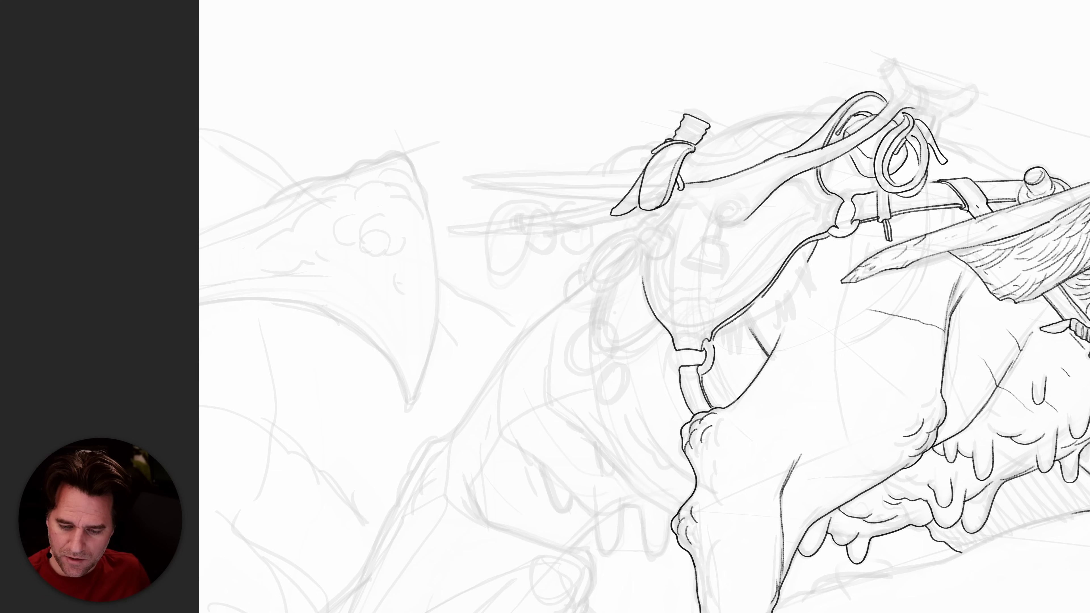
Ink the saddle seat's top contour from the ribbed peg to the rope loop, with crossing fold lines on the seat.
{"action": "mouse_move", "coordinate": [842, 99]}
{"action": "left_mouse_down"}
{"action": "mouse_move", "coordinate": [805, 114]}
{"action": "mouse_move", "coordinate": [831, 115]}
{"action": "mouse_move", "coordinate": [702, 141]}
{"action": "left_mouse_up"}
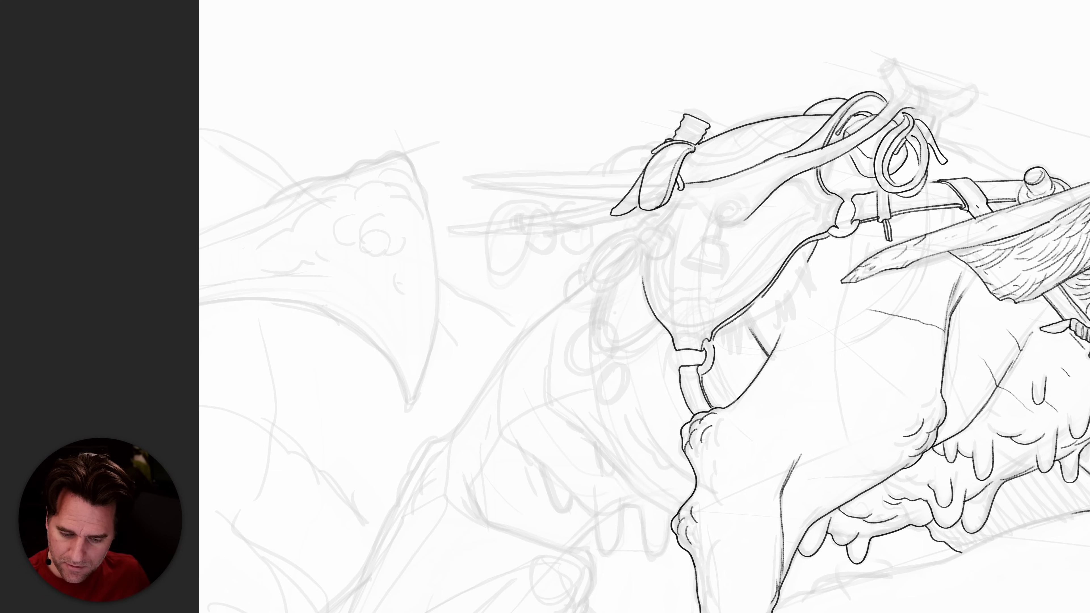
{"action": "mouse_move", "coordinate": [788, 119]}
{"action": "left_mouse_down"}
{"action": "mouse_move", "coordinate": [727, 155]}
{"action": "mouse_move", "coordinate": [688, 158]}
{"action": "mouse_move", "coordinate": [726, 160]}
{"action": "mouse_move", "coordinate": [777, 132]}
{"action": "mouse_move", "coordinate": [784, 151]}
{"action": "mouse_move", "coordinate": [814, 139]}
{"action": "left_mouse_up"}
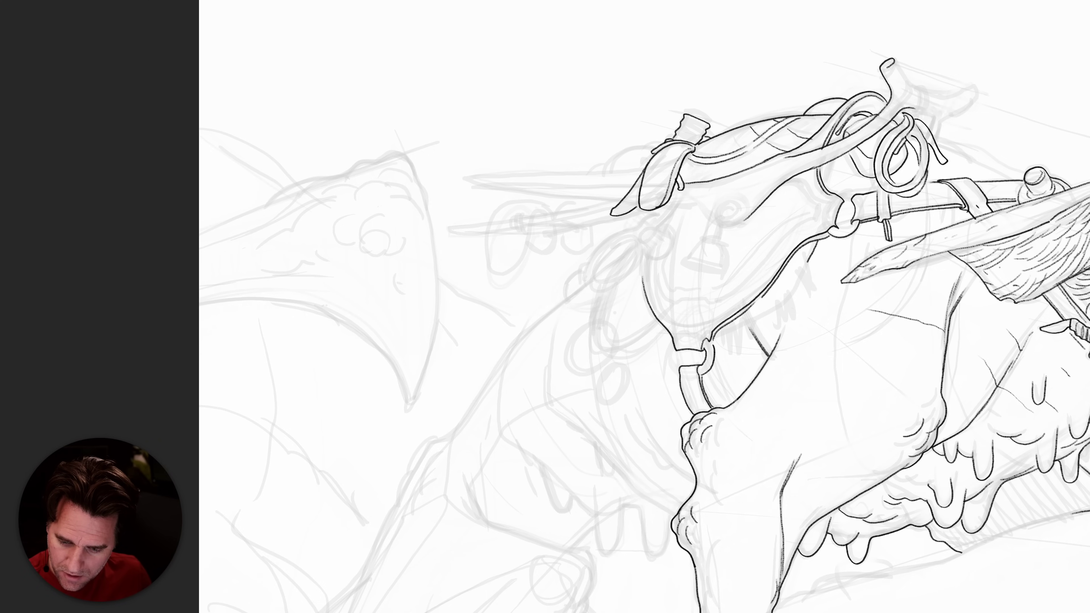
Ink the forked saddle horn with both prongs and a rope wrap around its base, plus a taut line to the peg on the harness strap.
{"action": "left_click_drag", "start_coordinate": [896, 65], "coordinate": [914, 89]}
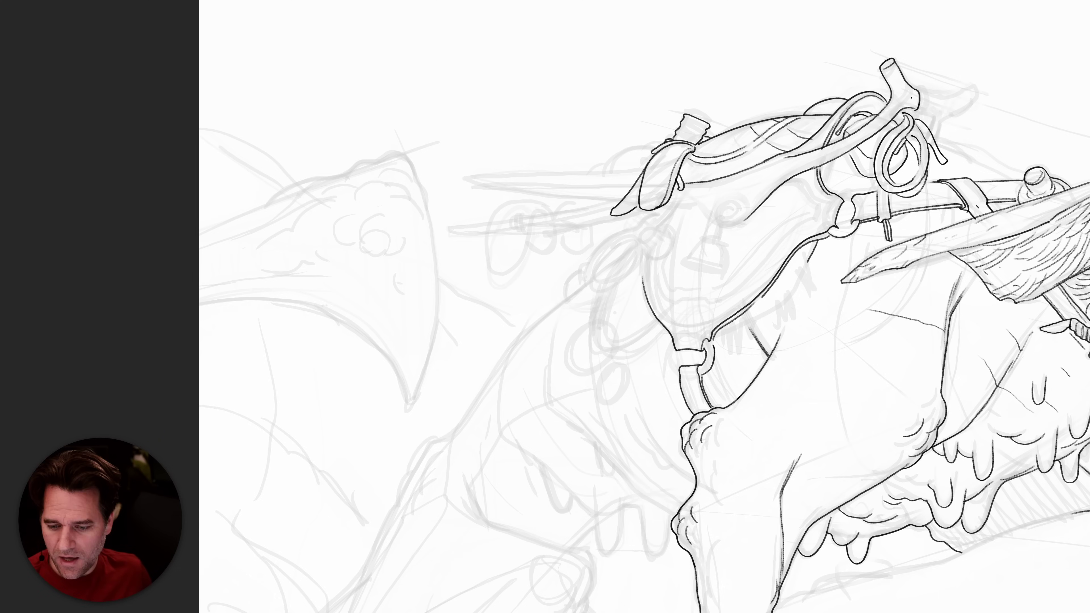
{"action": "left_click_drag", "start_coordinate": [898, 97], "coordinate": [908, 86]}
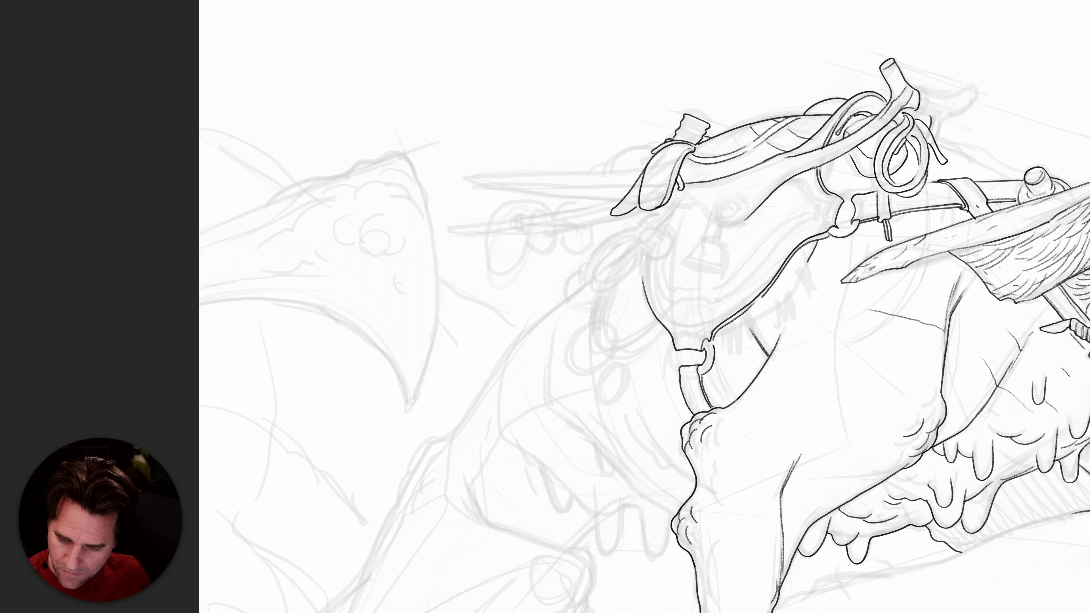
{"action": "left_click_drag", "start_coordinate": [920, 116], "coordinate": [929, 94]}
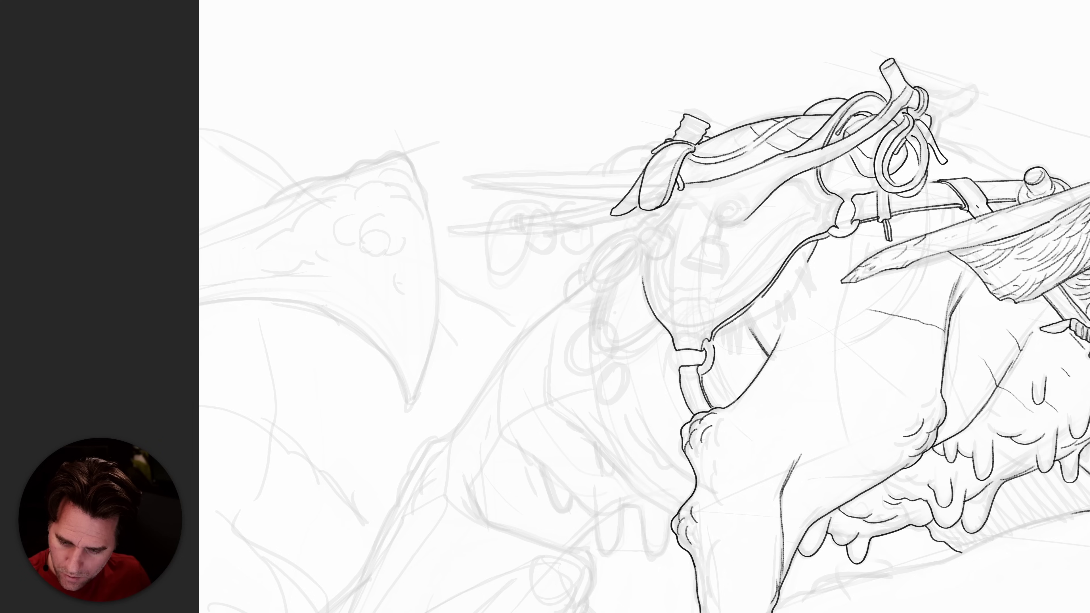
{"action": "mouse_move", "coordinate": [937, 132]}
{"action": "left_mouse_down"}
{"action": "mouse_move", "coordinate": [978, 94]}
{"action": "mouse_move", "coordinate": [934, 98]}
{"action": "left_mouse_up"}
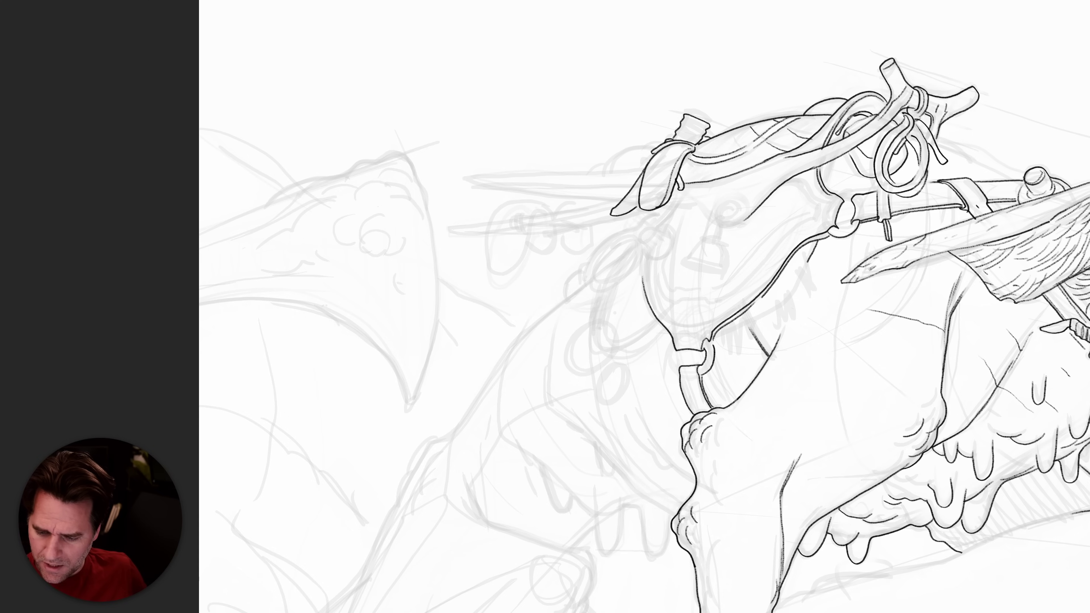
{"action": "left_click_drag", "start_coordinate": [1023, 175], "coordinate": [940, 142]}
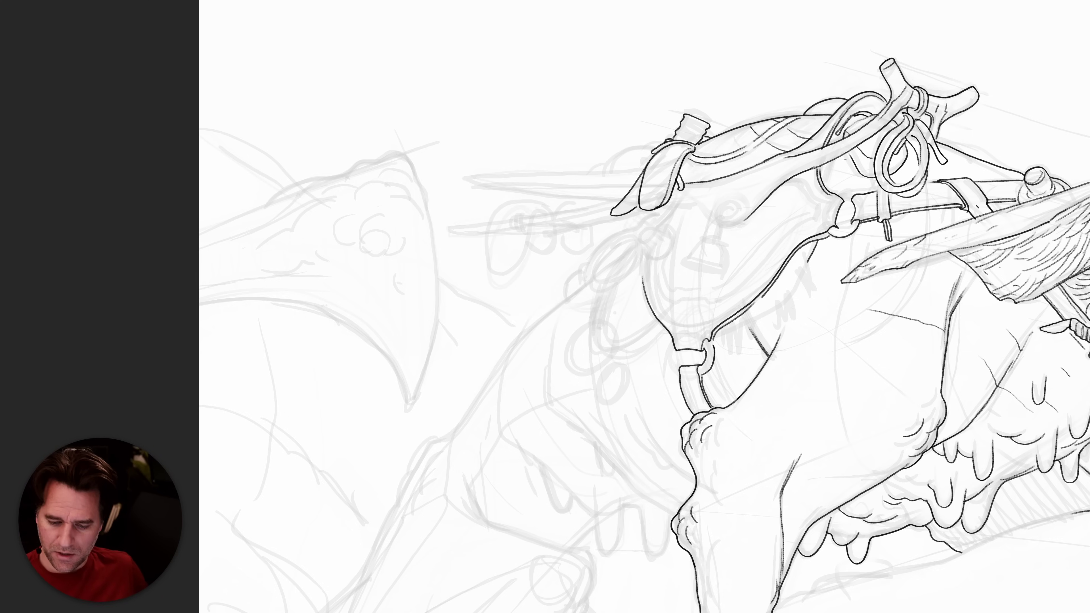
Clean up the overlapping lines where the harness strap meets the saddle ring and ink the loop joining them.
{"action": "left_click_drag", "start_coordinate": [834, 162], "coordinate": [828, 180]}
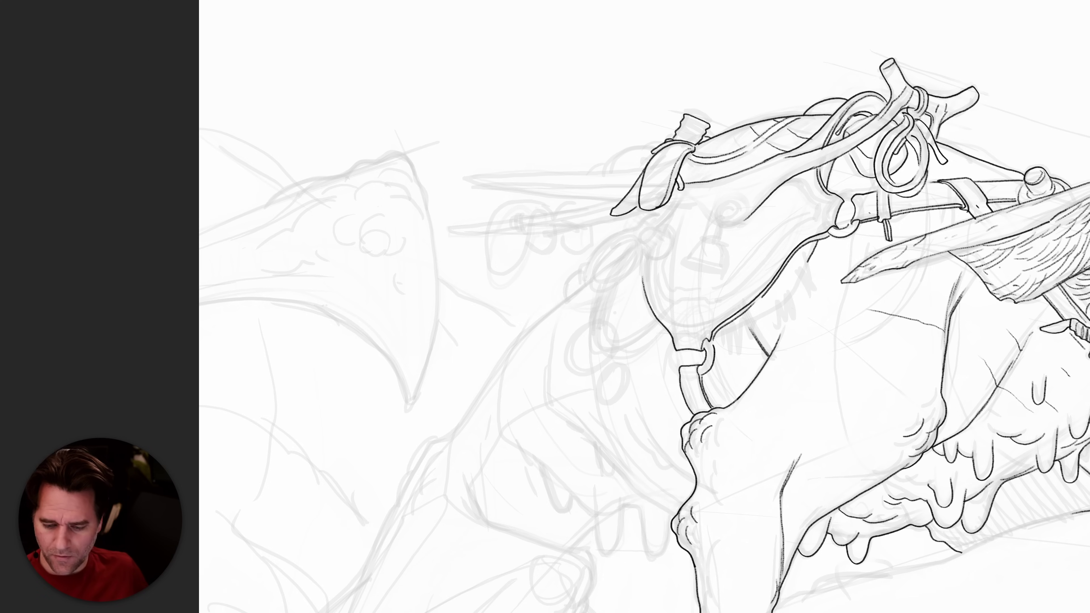
{"action": "mouse_move", "coordinate": [857, 234]}
{"action": "left_mouse_down"}
{"action": "mouse_move", "coordinate": [855, 192]}
{"action": "mouse_move", "coordinate": [855, 231]}
{"action": "left_mouse_up"}
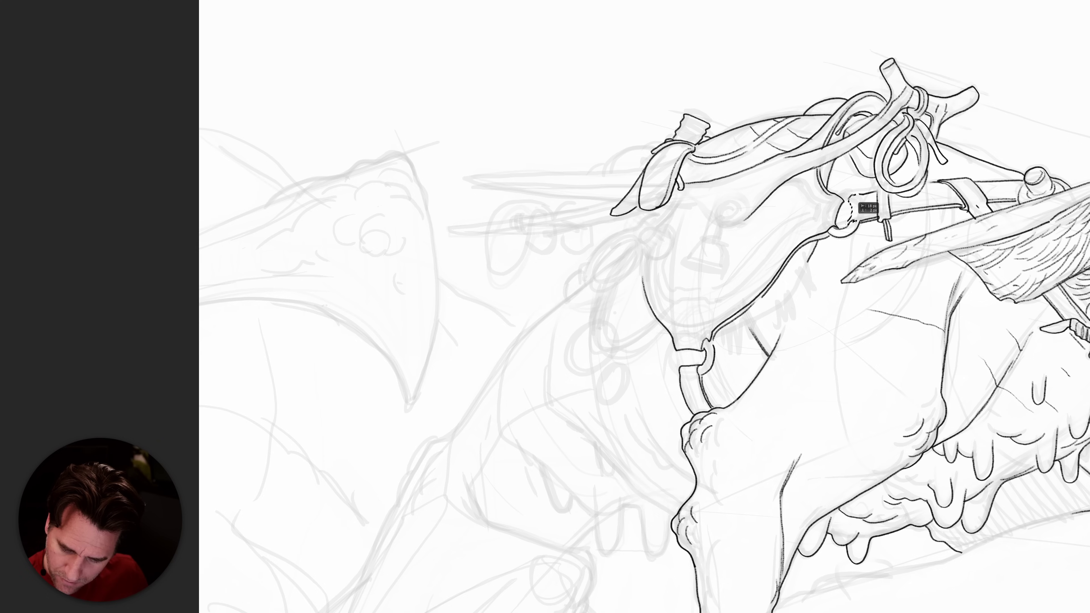
{"action": "key", "text": "ctrl+d"}
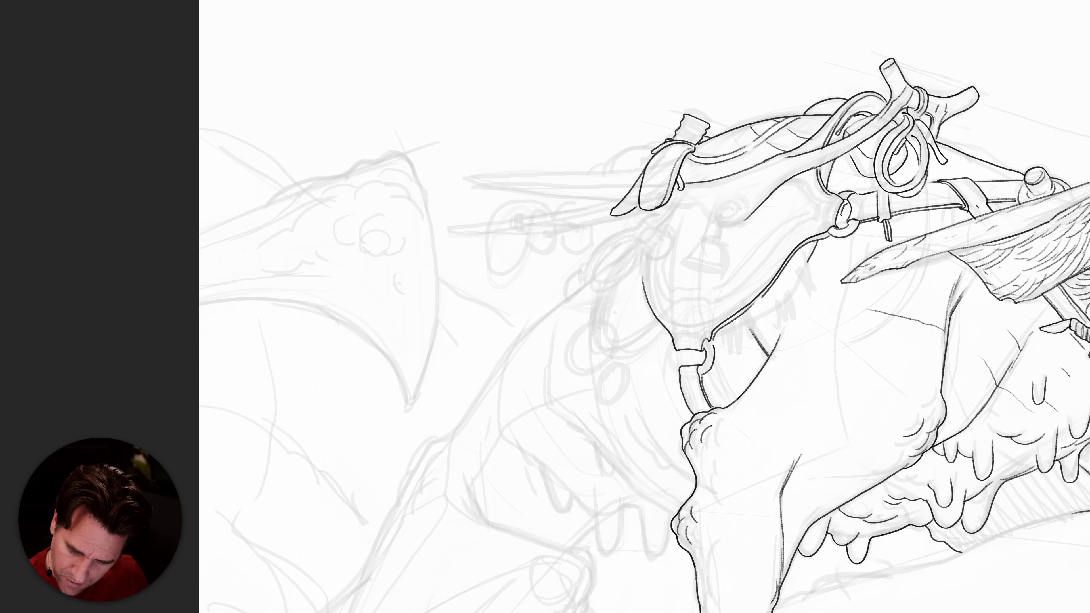
{"action": "mouse_move", "coordinate": [832, 195]}
{"action": "left_mouse_down"}
{"action": "mouse_move", "coordinate": [841, 164]}
{"action": "mouse_move", "coordinate": [879, 165]}
{"action": "mouse_move", "coordinate": [857, 171]}
{"action": "mouse_move", "coordinate": [875, 188]}
{"action": "left_mouse_up"}
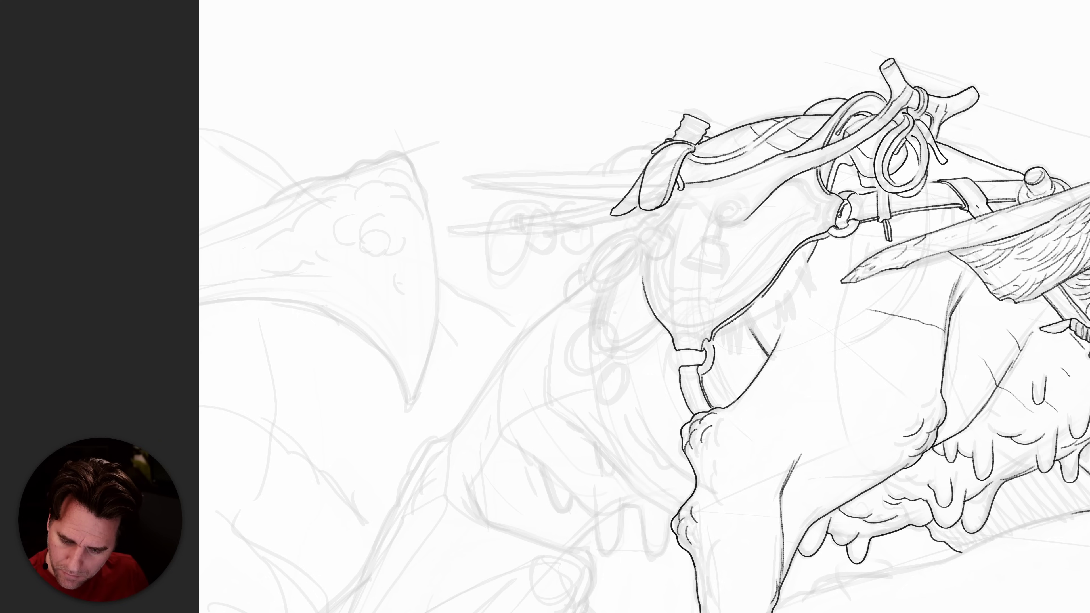
{"action": "left_click_drag", "start_coordinate": [921, 170], "coordinate": [913, 166]}
{"action": "key", "text": "ctrl+z"}
{"action": "key", "text": "ctrl+z"}
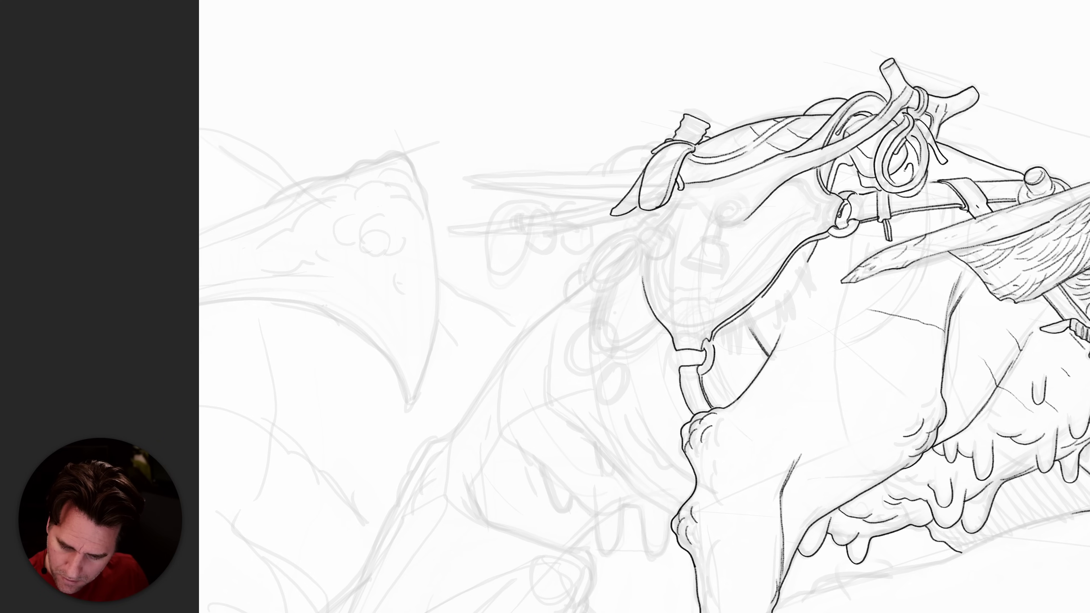
Add short shading strokes along the outer rope loop beneath and around the saddle frame.
{"action": "left_click_drag", "start_coordinate": [850, 156], "coordinate": [847, 168]}
{"action": "left_click_drag", "start_coordinate": [846, 154], "coordinate": [839, 165]}
{"action": "left_click_drag", "start_coordinate": [840, 157], "coordinate": [832, 182]}
{"action": "left_click_drag", "start_coordinate": [829, 173], "coordinate": [827, 190]}
{"action": "left_click_drag", "start_coordinate": [880, 100], "coordinate": [873, 119]}
{"action": "left_click_drag", "start_coordinate": [872, 98], "coordinate": [861, 114]}
{"action": "left_click_drag", "start_coordinate": [857, 103], "coordinate": [844, 122]}
{"action": "left_click_drag", "start_coordinate": [842, 117], "coordinate": [830, 142]}
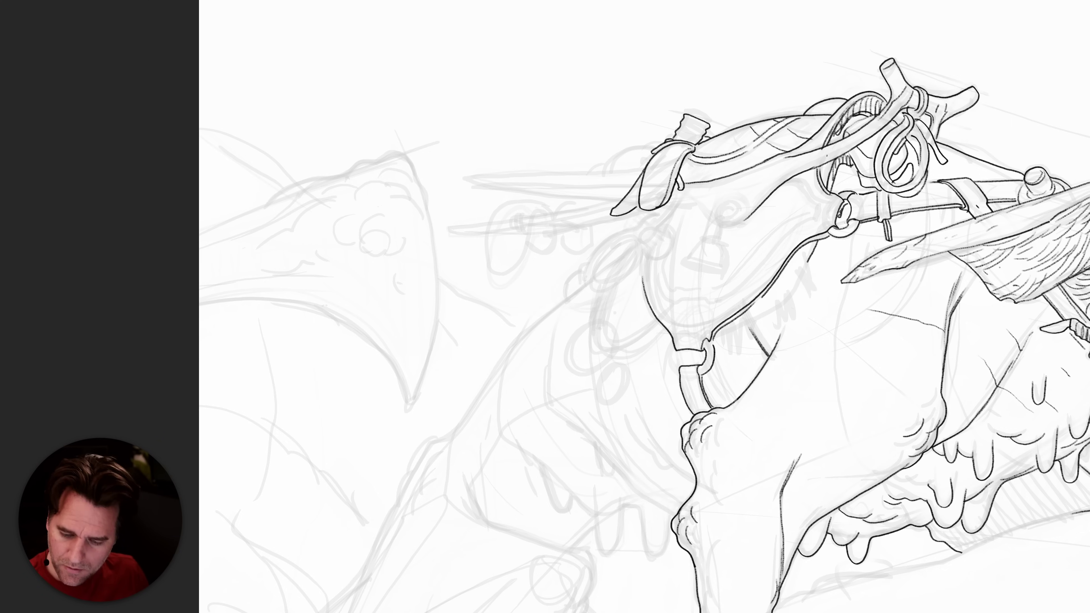
Add shading strokes and extra rope lines to the inner coil, its underside and the loose hanging end.
{"action": "left_click_drag", "start_coordinate": [869, 176], "coordinate": [867, 189]}
{"action": "mouse_move", "coordinate": [879, 177]}
{"action": "left_mouse_down"}
{"action": "mouse_move", "coordinate": [873, 190]}
{"action": "mouse_move", "coordinate": [908, 168]}
{"action": "left_mouse_up"}
{"action": "left_click_drag", "start_coordinate": [917, 154], "coordinate": [897, 208]}
{"action": "left_click_drag", "start_coordinate": [900, 193], "coordinate": [898, 206]}
{"action": "mouse_move", "coordinate": [914, 197]}
{"action": "left_mouse_down"}
{"action": "mouse_move", "coordinate": [903, 210]}
{"action": "mouse_move", "coordinate": [912, 203]}
{"action": "left_mouse_up"}
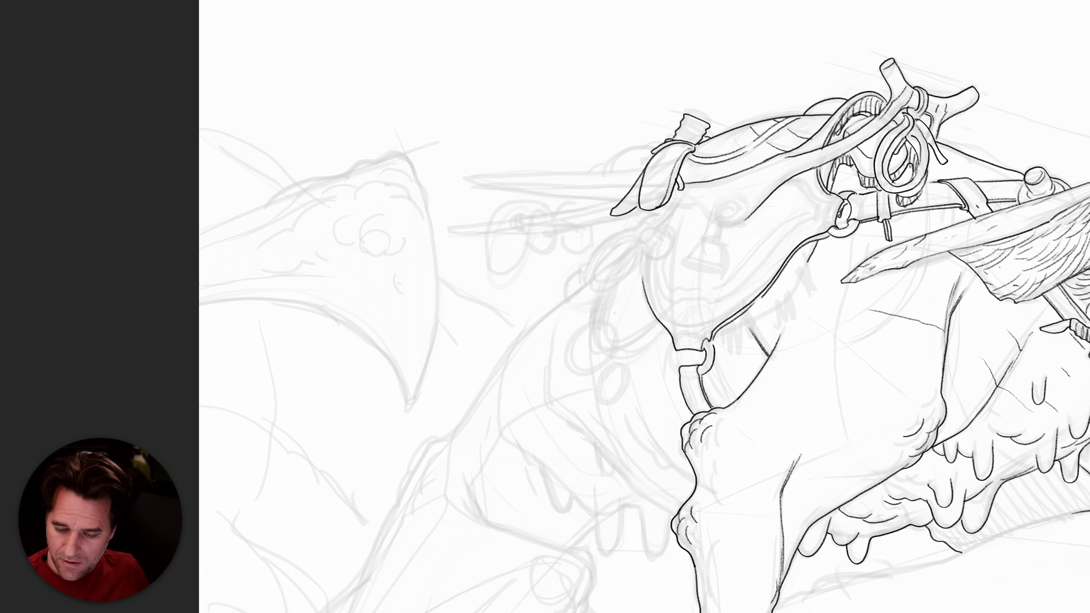
{"action": "left_click_drag", "start_coordinate": [942, 163], "coordinate": [939, 174]}
{"action": "left_click_drag", "start_coordinate": [939, 160], "coordinate": [932, 170]}
{"action": "left_click_drag", "start_coordinate": [933, 149], "coordinate": [927, 160]}
Ink a round stud on the saddle flap with a short twisted link and a stirrup with a thick base hanging from it.
{"action": "left_click", "coordinate": [927, 243], "text": "alt"}
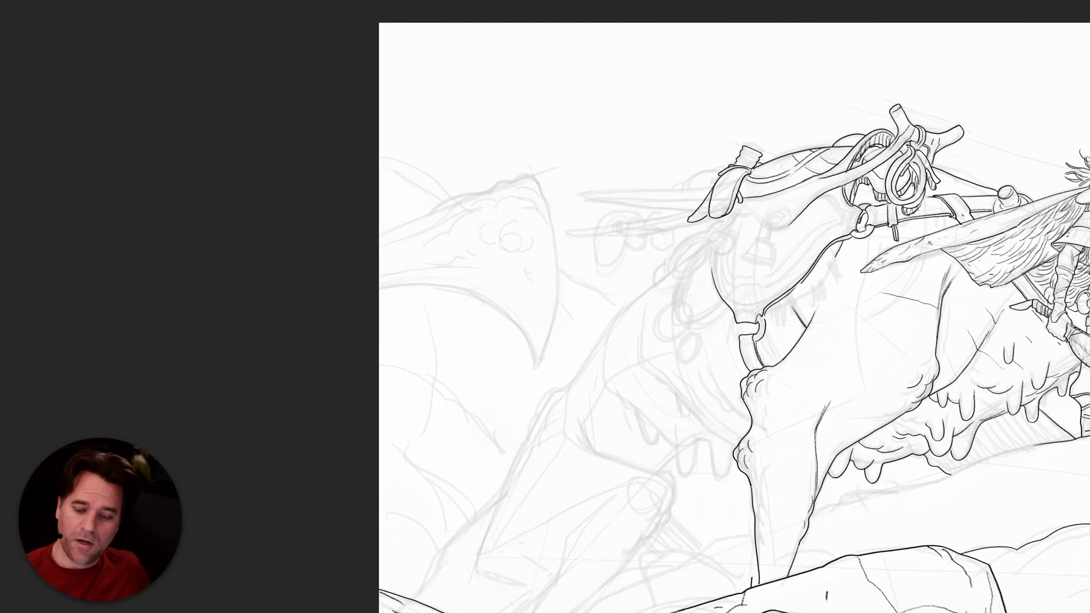
{"action": "left_click", "coordinate": [928, 243], "text": "alt"}
{"action": "left_click", "coordinate": [928, 243], "text": "alt"}
{"action": "left_click", "coordinate": [928, 243], "text": "alt"}
{"action": "left_click", "coordinate": [932, 221]}
{"action": "left_click", "coordinate": [932, 221]}
{"action": "left_click", "coordinate": [850, 193]}
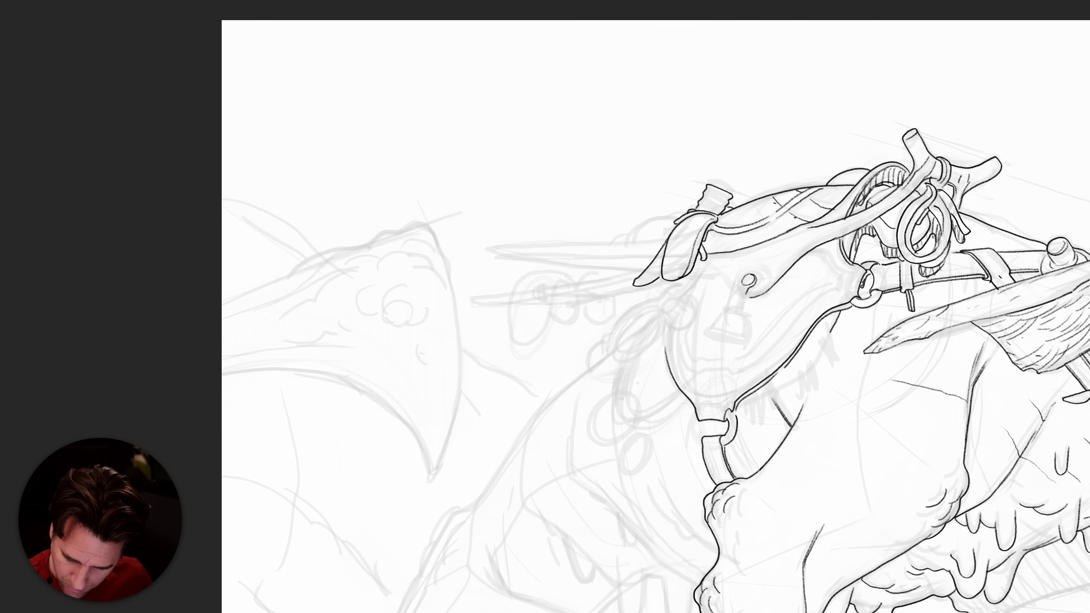
{"action": "mouse_move", "coordinate": [742, 294]}
{"action": "left_mouse_down"}
{"action": "mouse_move", "coordinate": [704, 333]}
{"action": "mouse_move", "coordinate": [743, 345]}
{"action": "mouse_move", "coordinate": [707, 337]}
{"action": "left_mouse_up"}
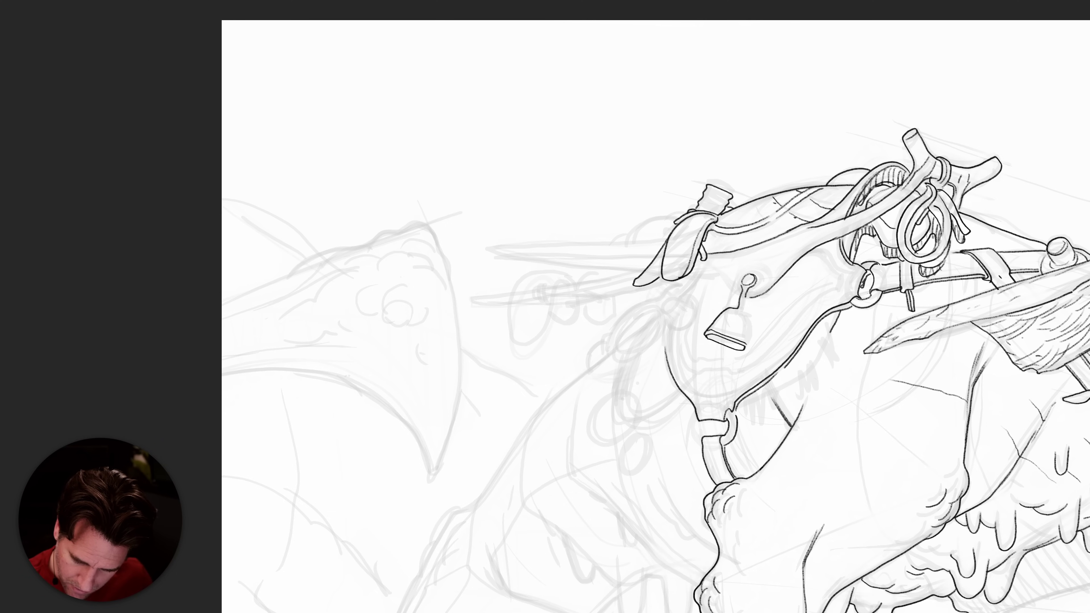
{"action": "mouse_move", "coordinate": [750, 339]}
{"action": "left_mouse_down"}
{"action": "mouse_move", "coordinate": [744, 316]}
{"action": "mouse_move", "coordinate": [715, 330]}
{"action": "left_mouse_up"}
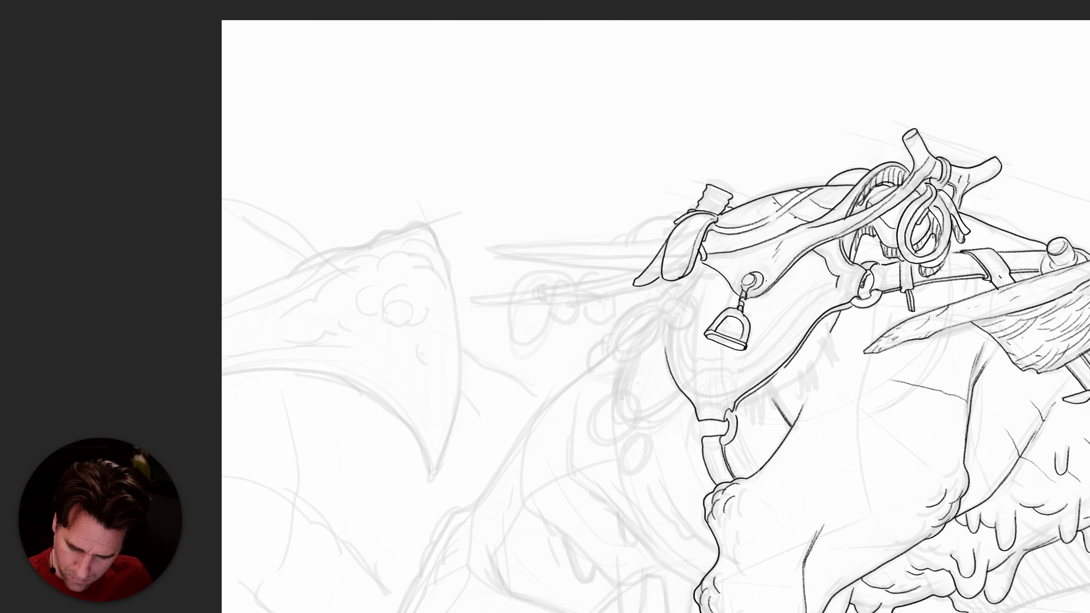
Ink the inner border line along the chest harness strap and a short rounded peg at its front end.
{"action": "left_click_drag", "start_coordinate": [838, 286], "coordinate": [753, 364]}
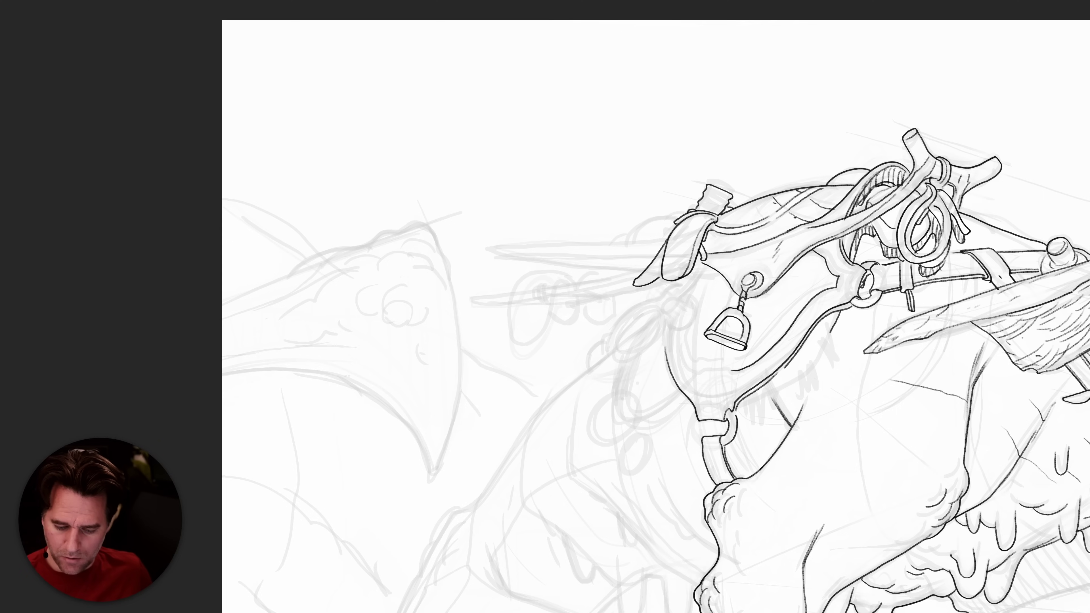
{"action": "left_click_drag", "start_coordinate": [724, 368], "coordinate": [695, 369]}
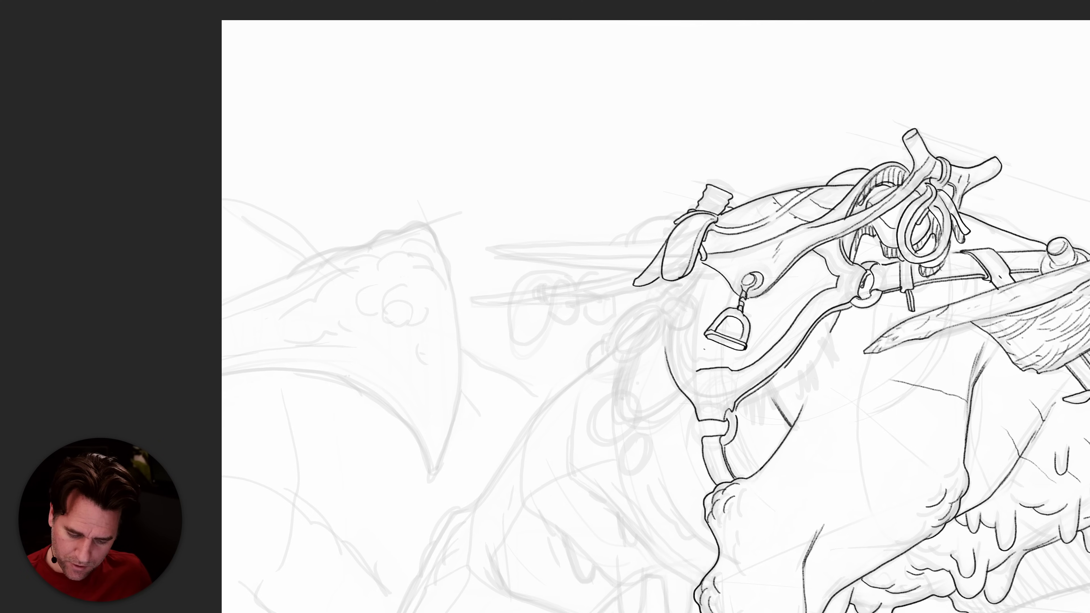
{"action": "left_click_drag", "start_coordinate": [679, 343], "coordinate": [665, 303]}
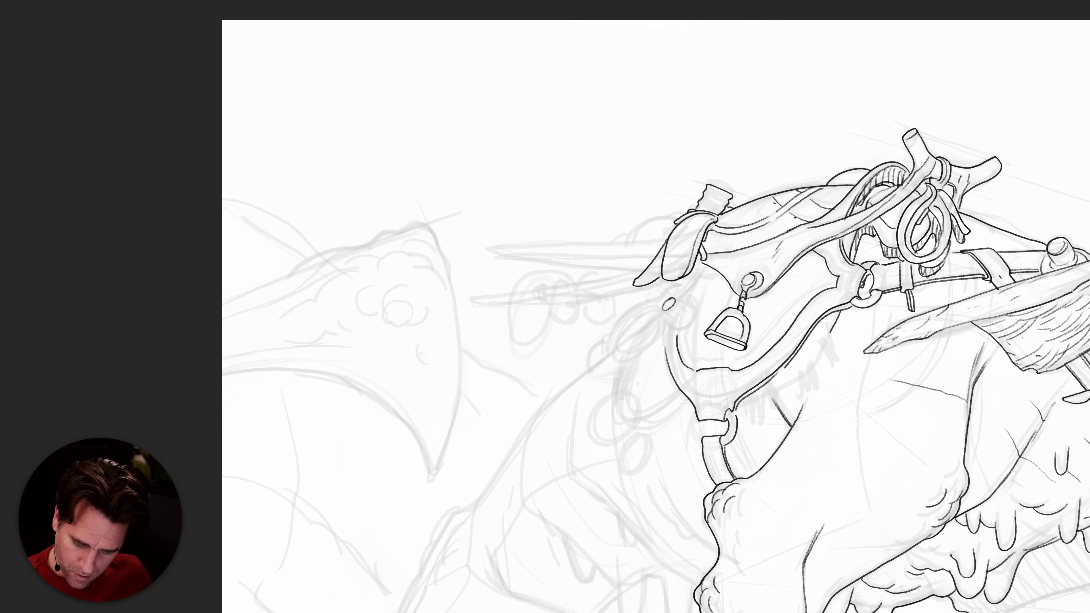
{"action": "mouse_move", "coordinate": [675, 299]}
{"action": "left_mouse_down"}
{"action": "mouse_move", "coordinate": [686, 306]}
{"action": "mouse_move", "coordinate": [669, 323]}
{"action": "mouse_move", "coordinate": [691, 308]}
{"action": "left_mouse_up"}
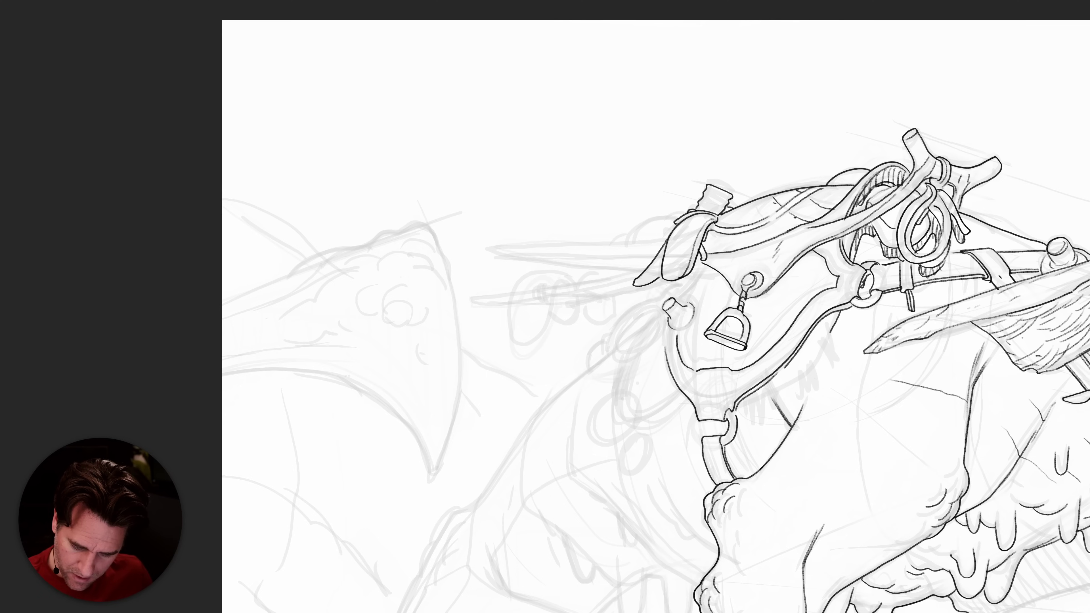
Ink a pair of overlapping rounded pouches hanging just below the peg at the front of the harness.
{"action": "left_click_drag", "start_coordinate": [994, 424], "coordinate": [853, 312]}
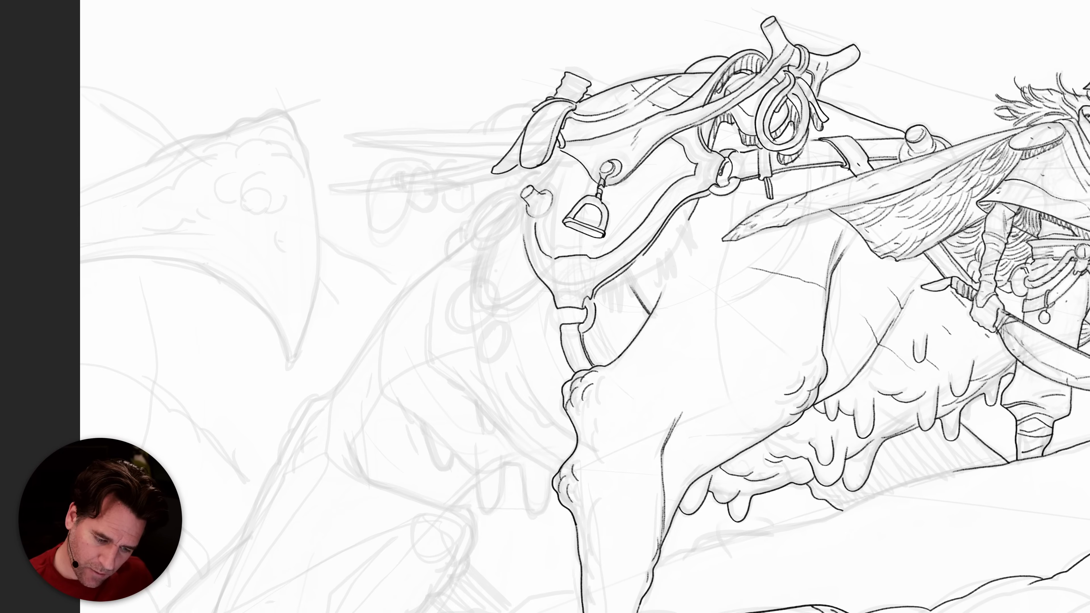
{"action": "left_click_drag", "start_coordinate": [726, 211], "coordinate": [751, 252]}
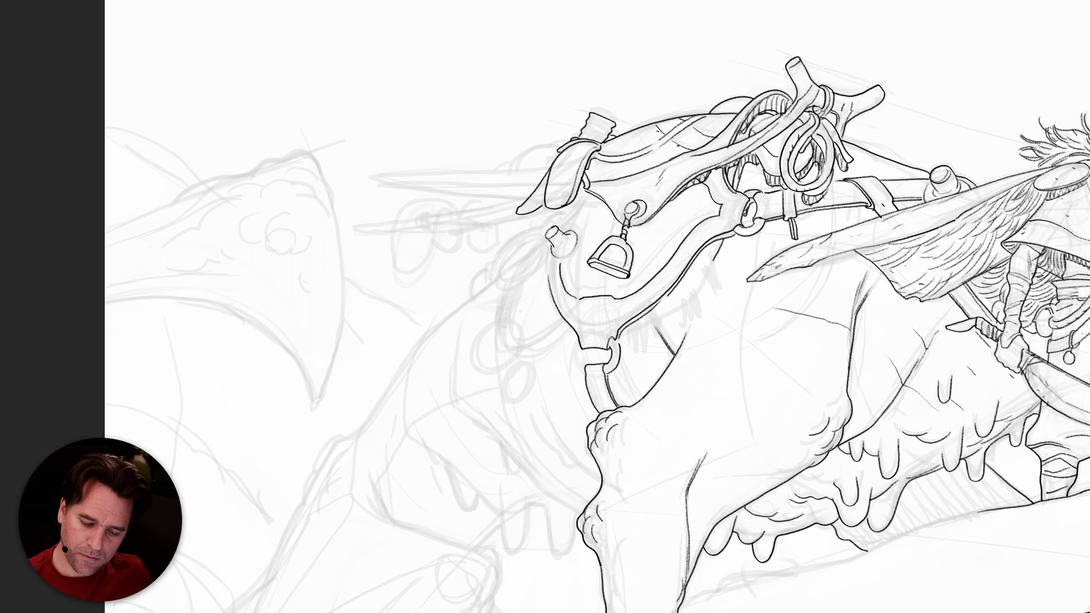
{"action": "left_click_drag", "start_coordinate": [590, 242], "coordinate": [640, 281]}
{"action": "key", "text": "r"}
{"action": "left_click_drag", "start_coordinate": [639, 282], "coordinate": [603, 274]}
{"action": "key", "text": "r"}
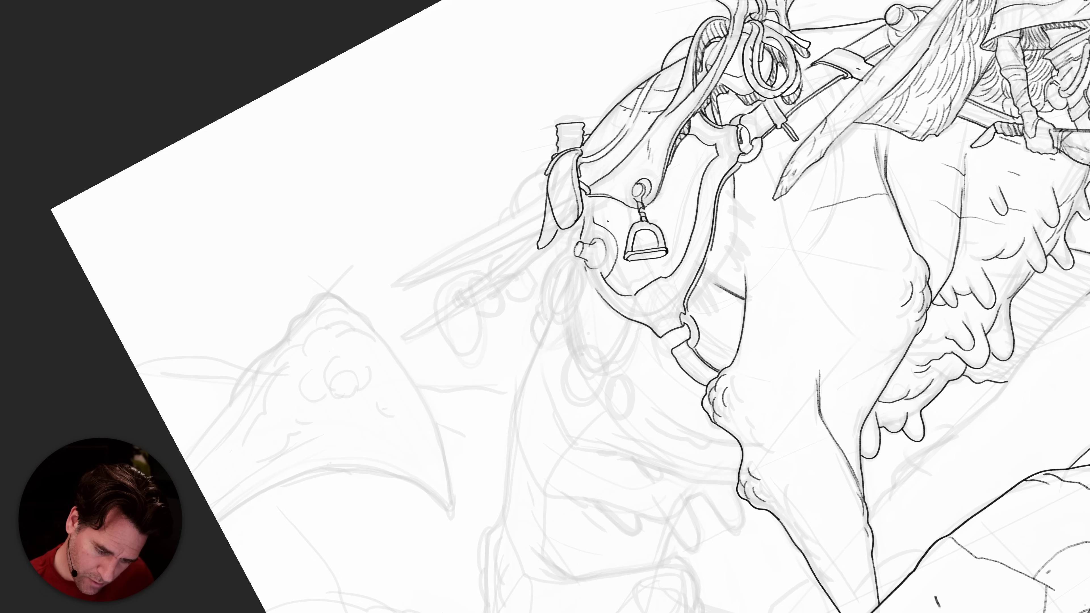
{"action": "left_click_drag", "start_coordinate": [559, 265], "coordinate": [550, 309]}
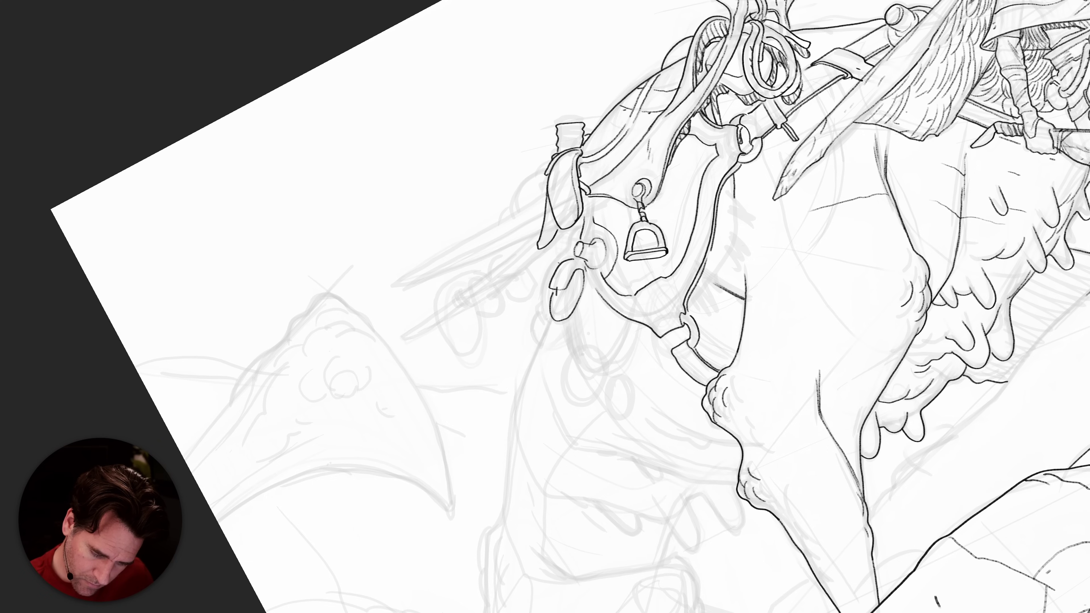
Ink the creature's neck contour running down from the pouches, and a large round ornament hanging from a curved strap.
{"action": "left_click_drag", "start_coordinate": [547, 273], "coordinate": [492, 526]}
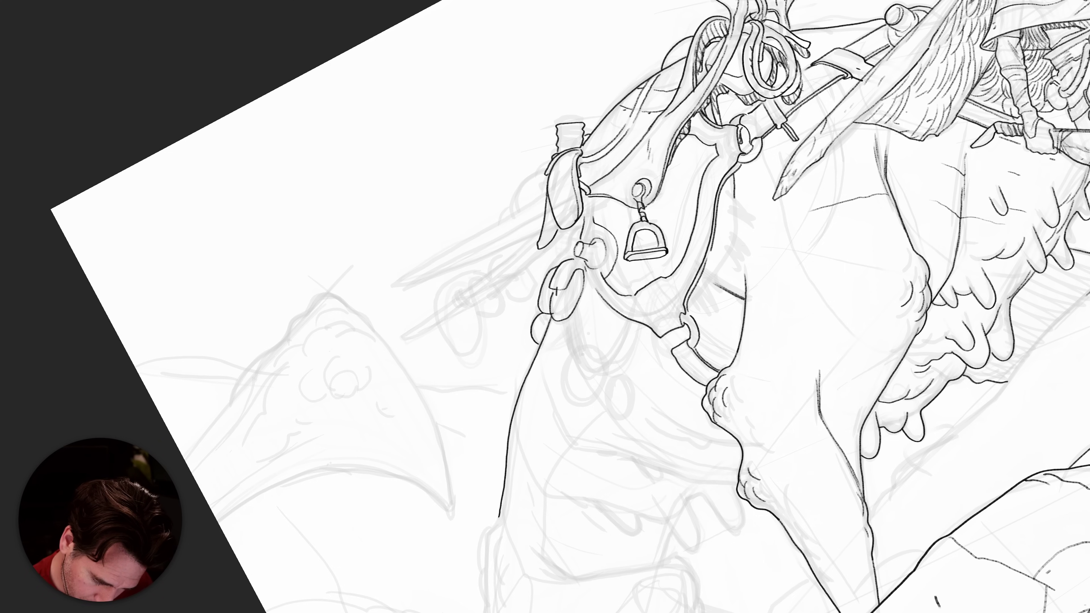
{"action": "left_click_drag", "start_coordinate": [492, 526], "coordinate": [485, 550]}
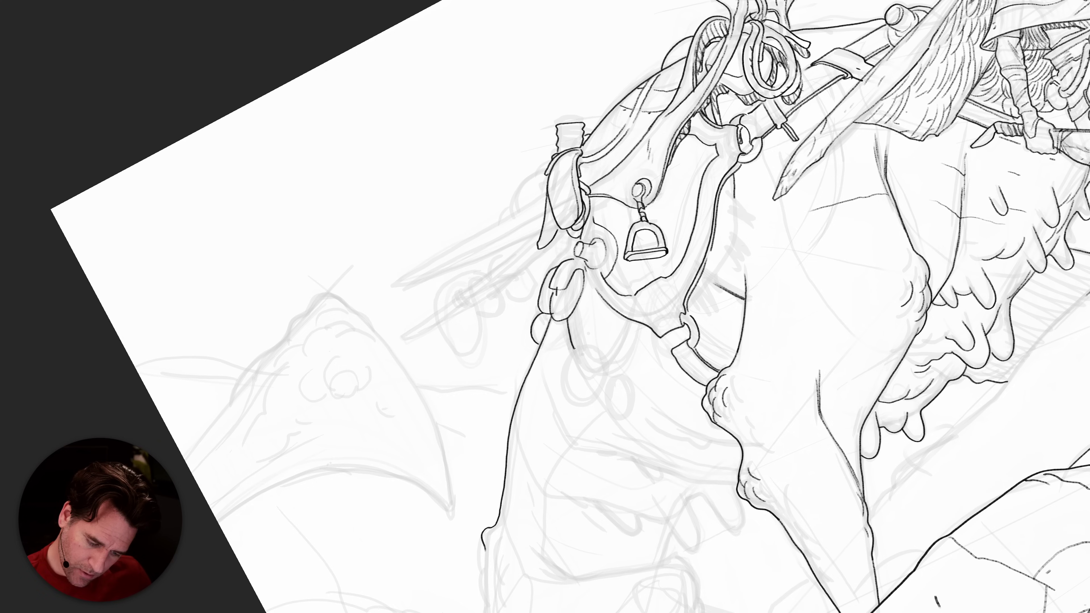
{"action": "mouse_move", "coordinate": [568, 320]}
{"action": "left_mouse_down"}
{"action": "mouse_move", "coordinate": [568, 397]}
{"action": "mouse_move", "coordinate": [603, 377]}
{"action": "left_mouse_up"}
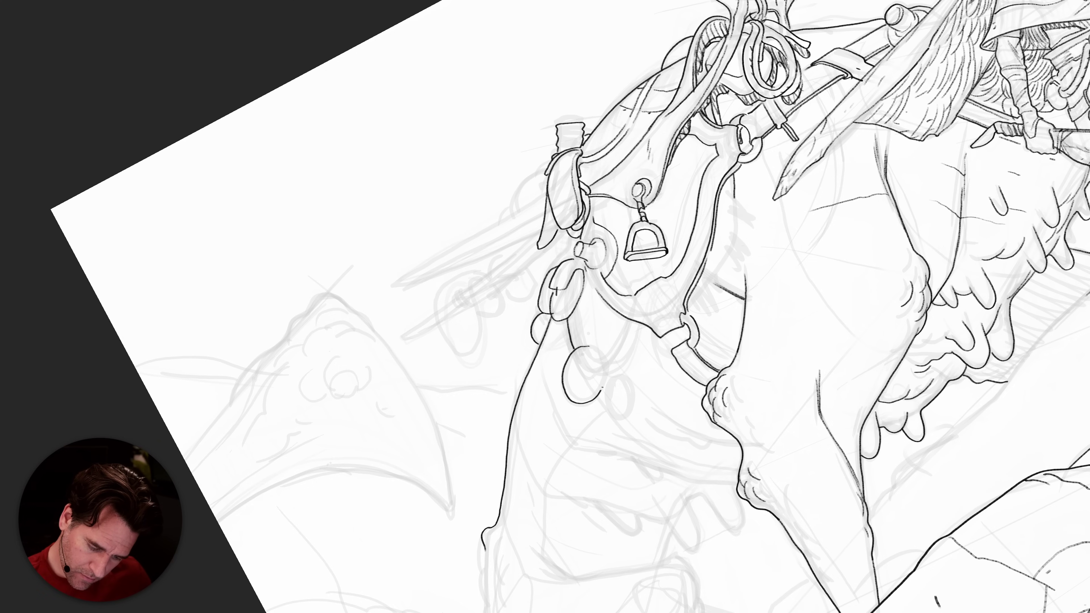
{"action": "left_click_drag", "start_coordinate": [570, 386], "coordinate": [593, 360]}
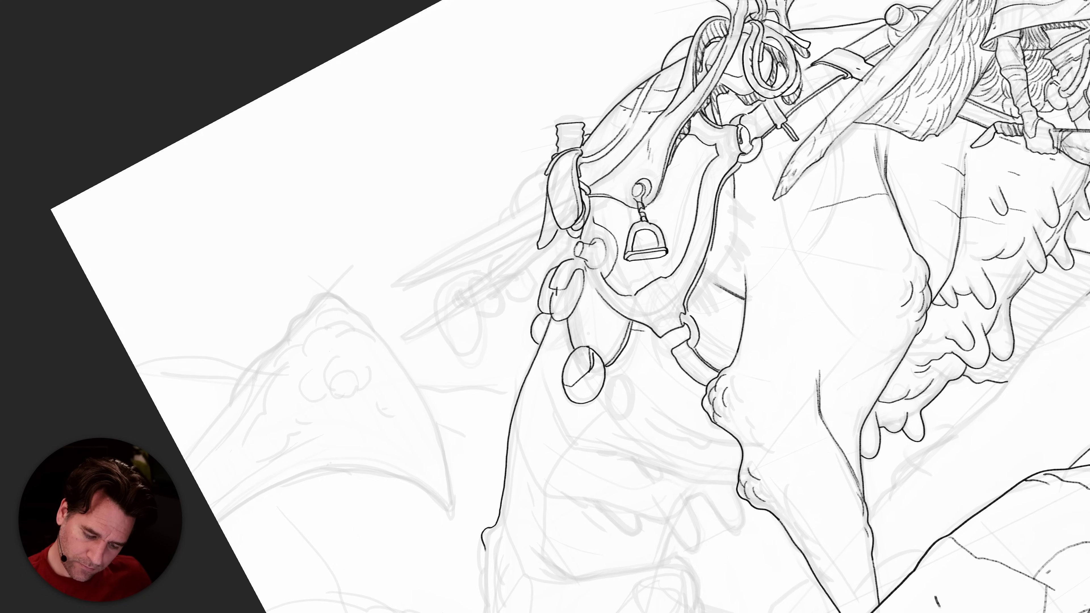
Ink rows of short fringe strokes along the outer edge of the chest harness strap.
{"action": "left_click_drag", "start_coordinate": [638, 333], "coordinate": [650, 357]}
{"action": "left_click_drag", "start_coordinate": [650, 334], "coordinate": [657, 353]}
{"action": "left_click_drag", "start_coordinate": [704, 289], "coordinate": [720, 318]}
{"action": "mouse_move", "coordinate": [718, 269]}
{"action": "left_mouse_down"}
{"action": "mouse_move", "coordinate": [739, 283]}
{"action": "mouse_move", "coordinate": [749, 266]}
{"action": "mouse_move", "coordinate": [736, 243]}
{"action": "mouse_move", "coordinate": [758, 248]}
{"action": "left_mouse_up"}
{"action": "mouse_move", "coordinate": [744, 244]}
{"action": "left_mouse_down"}
{"action": "mouse_move", "coordinate": [760, 248]}
{"action": "mouse_move", "coordinate": [760, 228]}
{"action": "left_mouse_up"}
{"action": "mouse_move", "coordinate": [738, 218]}
{"action": "left_mouse_down"}
{"action": "mouse_move", "coordinate": [737, 172]}
{"action": "mouse_move", "coordinate": [761, 188]}
{"action": "left_mouse_up"}
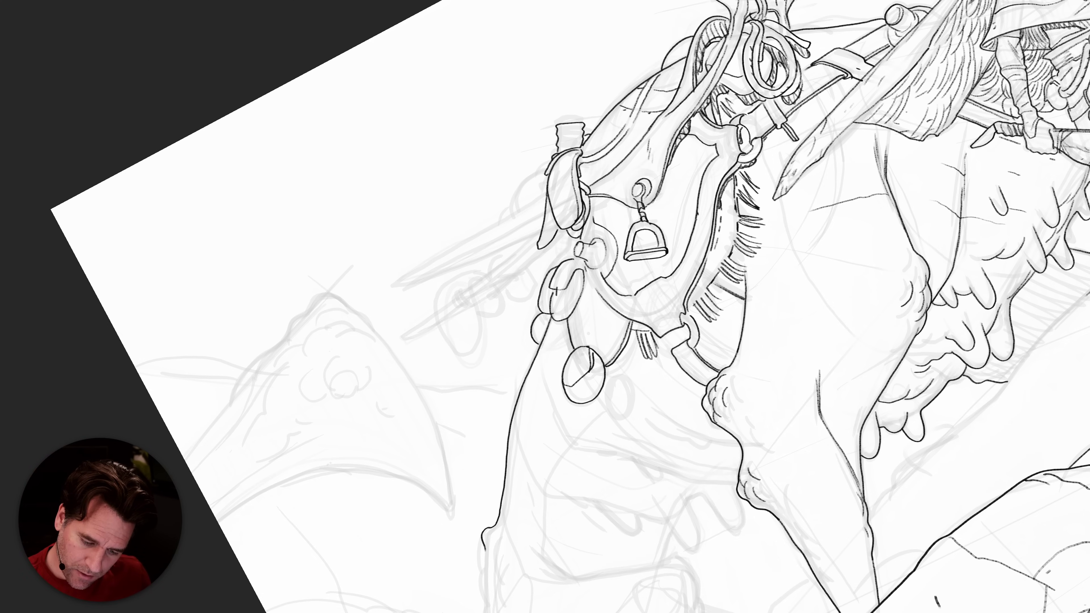
Add fine detail lines to the harness border and ink the buckle at the lower ring of the chest strap.
{"action": "left_click_drag", "start_coordinate": [637, 296], "coordinate": [645, 315]}
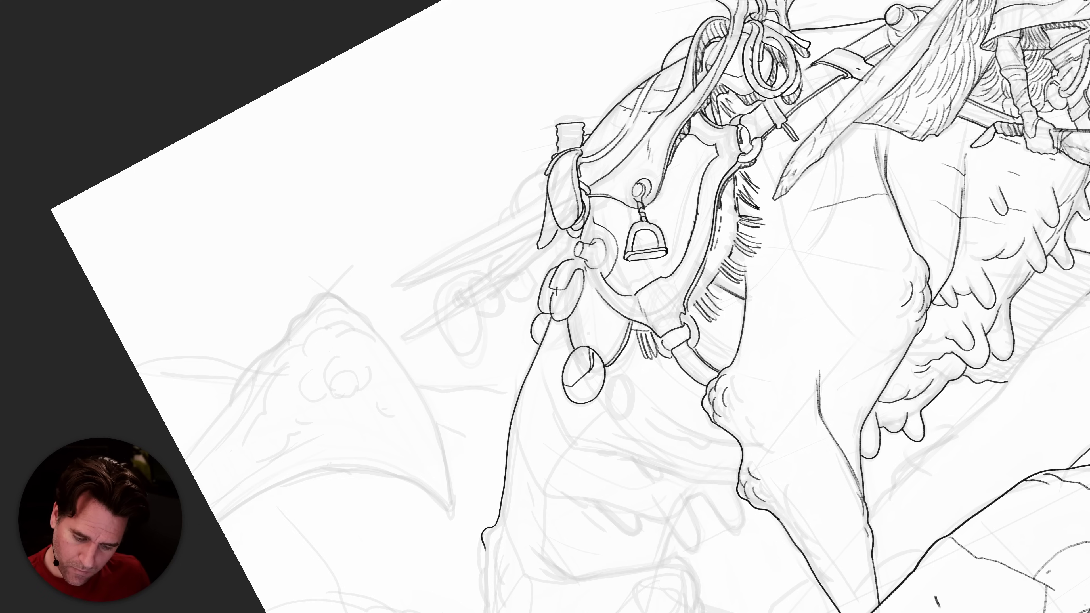
{"action": "left_click_drag", "start_coordinate": [667, 336], "coordinate": [662, 339]}
{"action": "key", "text": "Escape"}
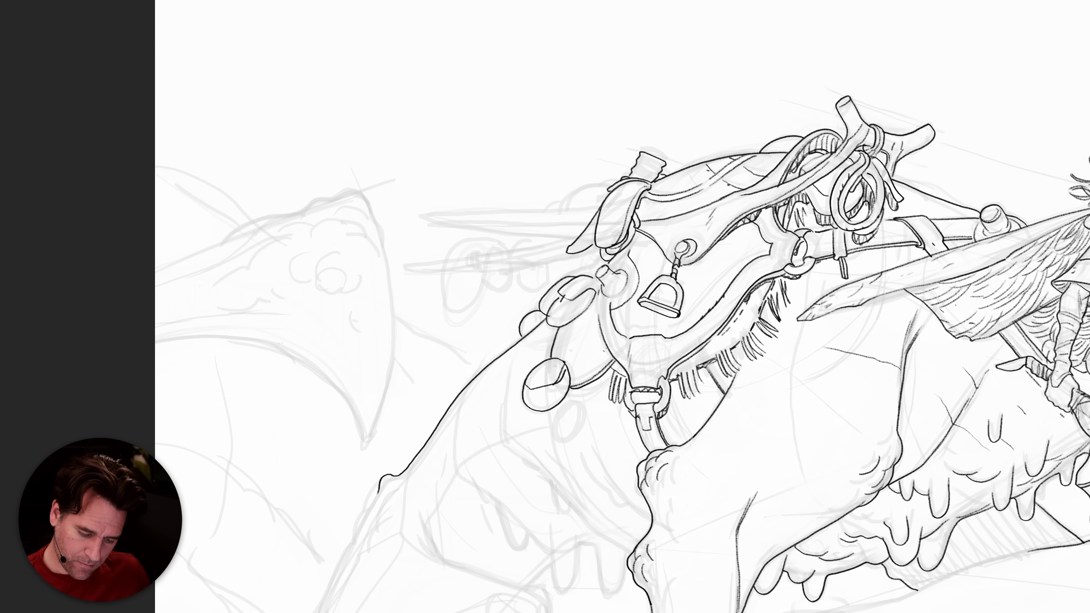
Ink a small round ornament hanging beside the large one, and shade the undersides of the ornaments and pouches.
{"action": "mouse_move", "coordinate": [594, 308]}
{"action": "left_mouse_down"}
{"action": "mouse_move", "coordinate": [554, 334]}
{"action": "mouse_move", "coordinate": [592, 304]}
{"action": "left_mouse_up"}
{"action": "mouse_move", "coordinate": [572, 403]}
{"action": "left_mouse_down"}
{"action": "mouse_move", "coordinate": [552, 430]}
{"action": "mouse_move", "coordinate": [564, 439]}
{"action": "mouse_move", "coordinate": [577, 427]}
{"action": "mouse_move", "coordinate": [574, 404]}
{"action": "mouse_move", "coordinate": [576, 428]}
{"action": "left_mouse_up"}
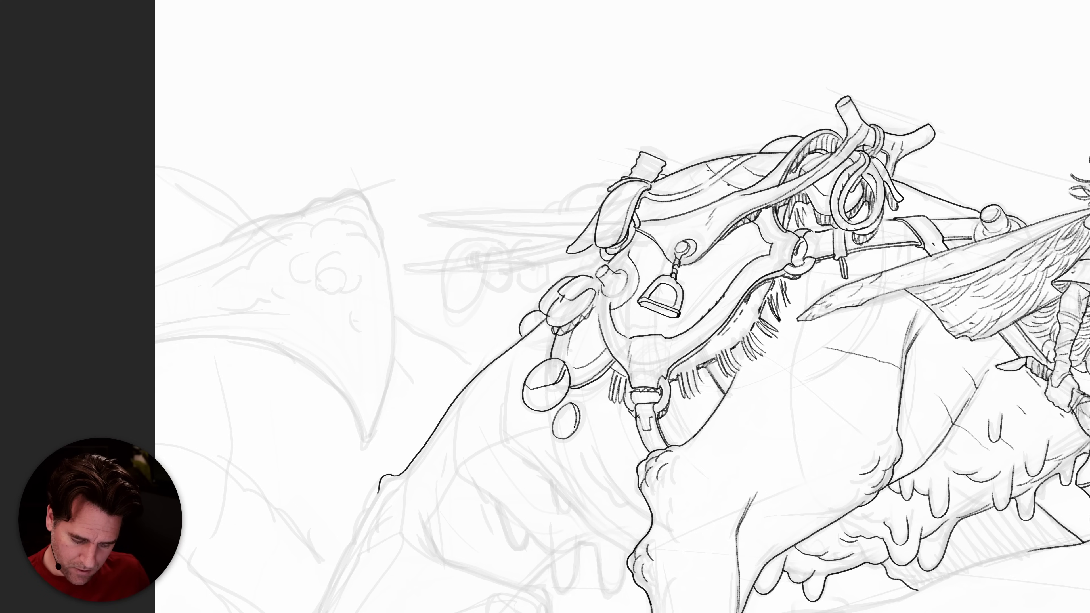
{"action": "key", "text": "ctrl+z"}
{"action": "mouse_move", "coordinate": [572, 403]}
{"action": "left_mouse_down"}
{"action": "mouse_move", "coordinate": [558, 437]}
{"action": "mouse_move", "coordinate": [583, 415]}
{"action": "mouse_move", "coordinate": [570, 423]}
{"action": "left_mouse_up"}
{"action": "left_click_drag", "start_coordinate": [575, 387], "coordinate": [574, 402]}
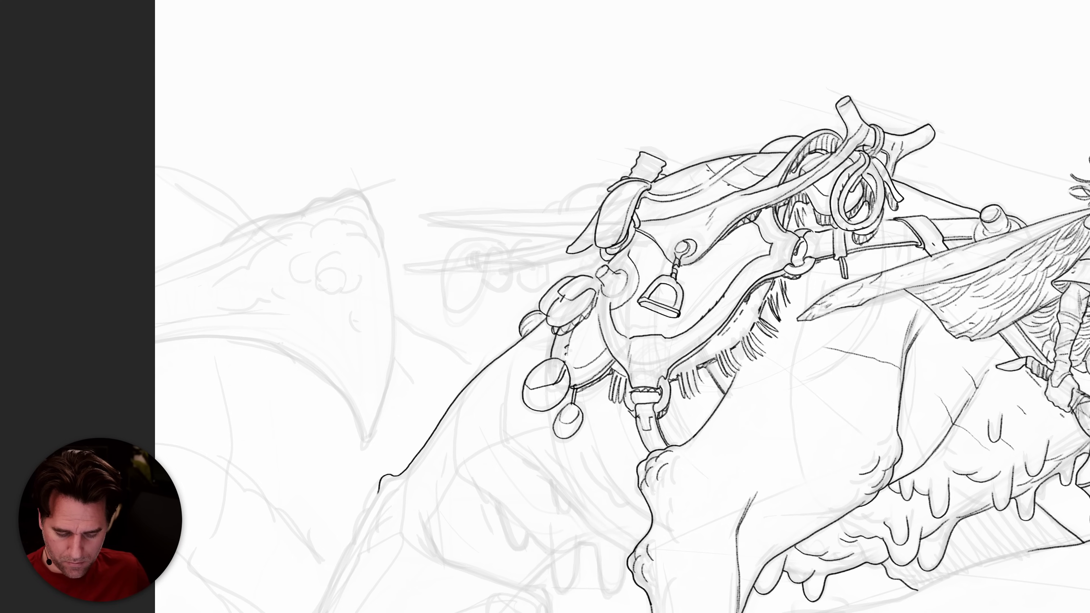
{"action": "left_click_drag", "start_coordinate": [535, 413], "coordinate": [576, 435]}
{"action": "scroll", "coordinate": [622, 307], "scroll_direction": "down", "scroll_amount": 2}
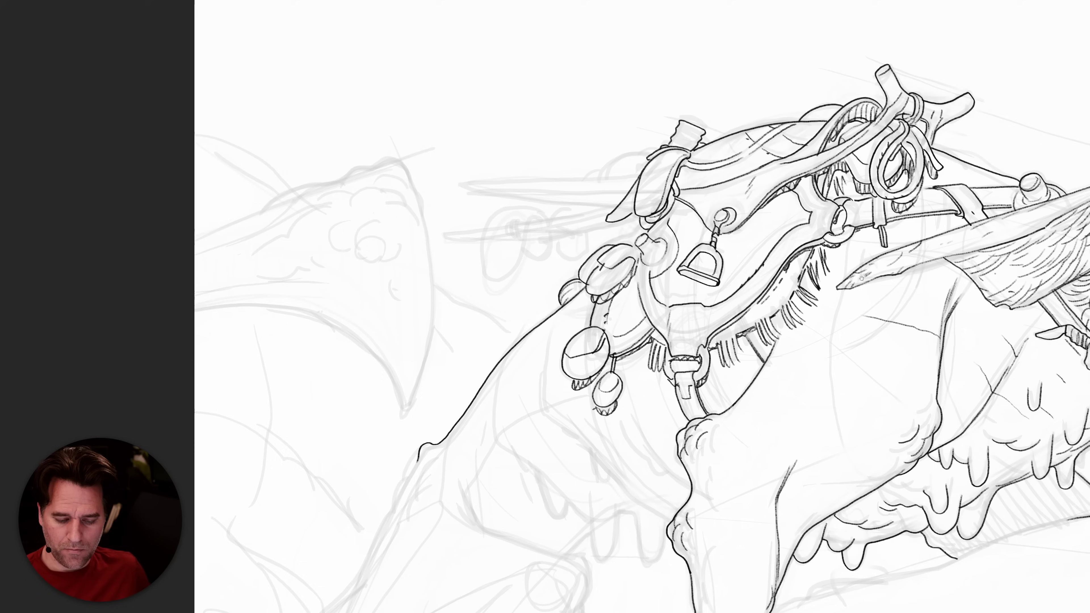
Add line details to the front saddle peg and its wrap, and ink the bumpy contour in front of them.
{"action": "mouse_move", "coordinate": [692, 133]}
{"action": "left_mouse_down"}
{"action": "mouse_move", "coordinate": [659, 160]}
{"action": "mouse_move", "coordinate": [644, 195]}
{"action": "left_mouse_up"}
{"action": "left_click_drag", "start_coordinate": [696, 106], "coordinate": [707, 111]}
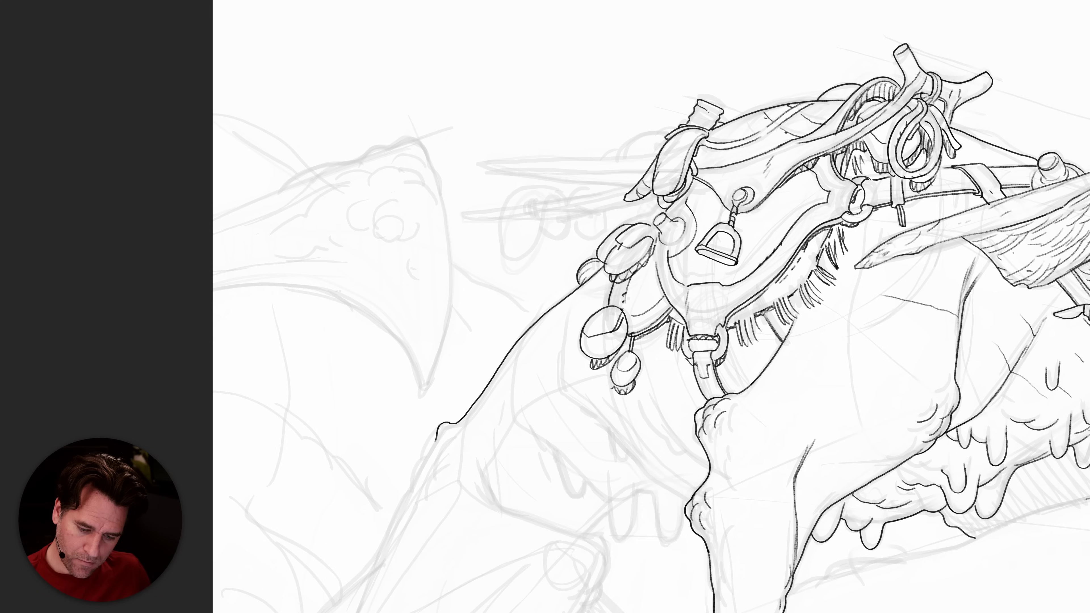
{"action": "left_click_drag", "start_coordinate": [658, 131], "coordinate": [601, 158]}
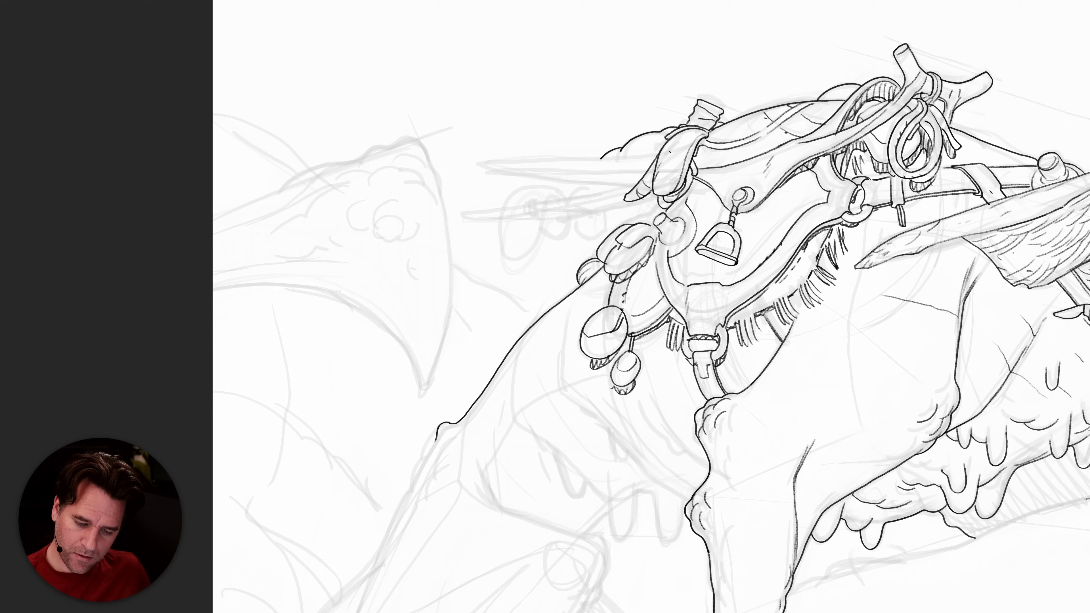
Ink the long pointed spike projecting forward from beneath the bumpy contour, redoing its first upper edge line.
{"action": "left_click_drag", "start_coordinate": [600, 158], "coordinate": [477, 164]}
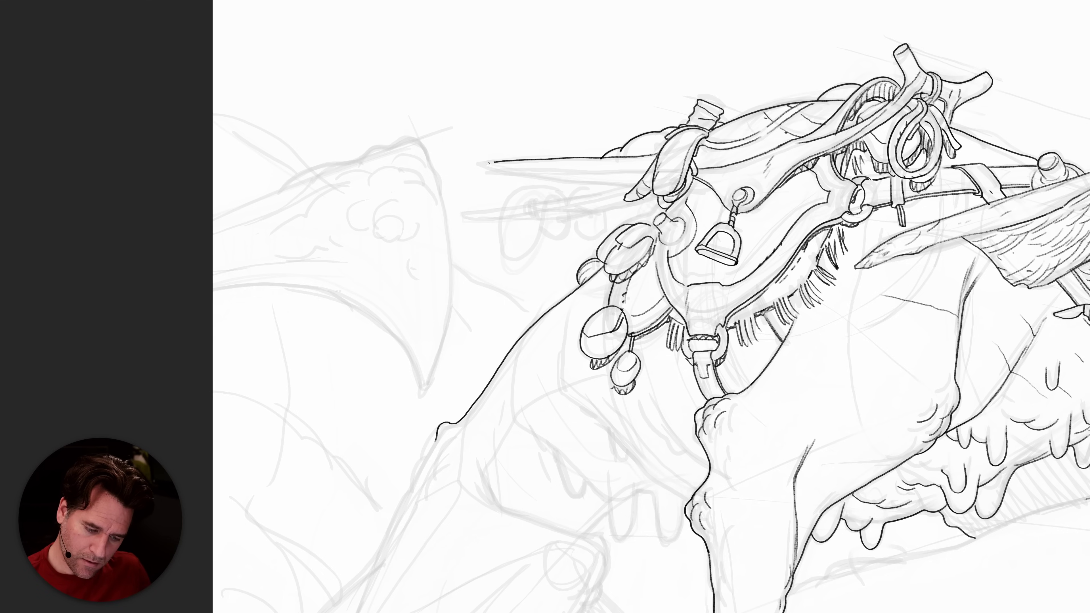
{"action": "key", "text": "ctrl+z"}
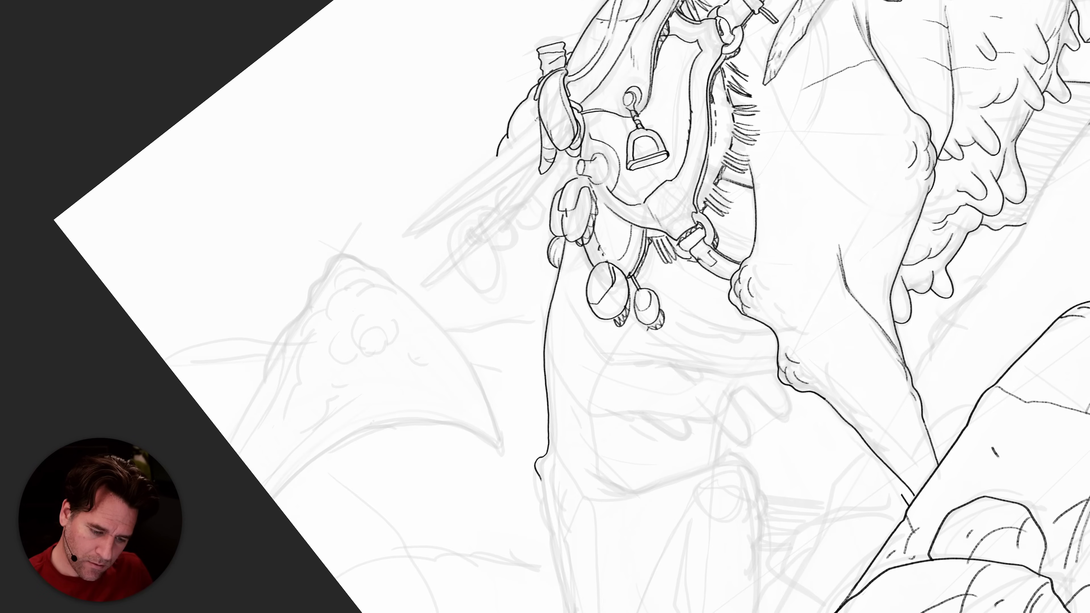
{"action": "mouse_move", "coordinate": [536, 122]}
{"action": "left_mouse_down"}
{"action": "mouse_move", "coordinate": [406, 233]}
{"action": "mouse_move", "coordinate": [539, 160]}
{"action": "left_mouse_up"}
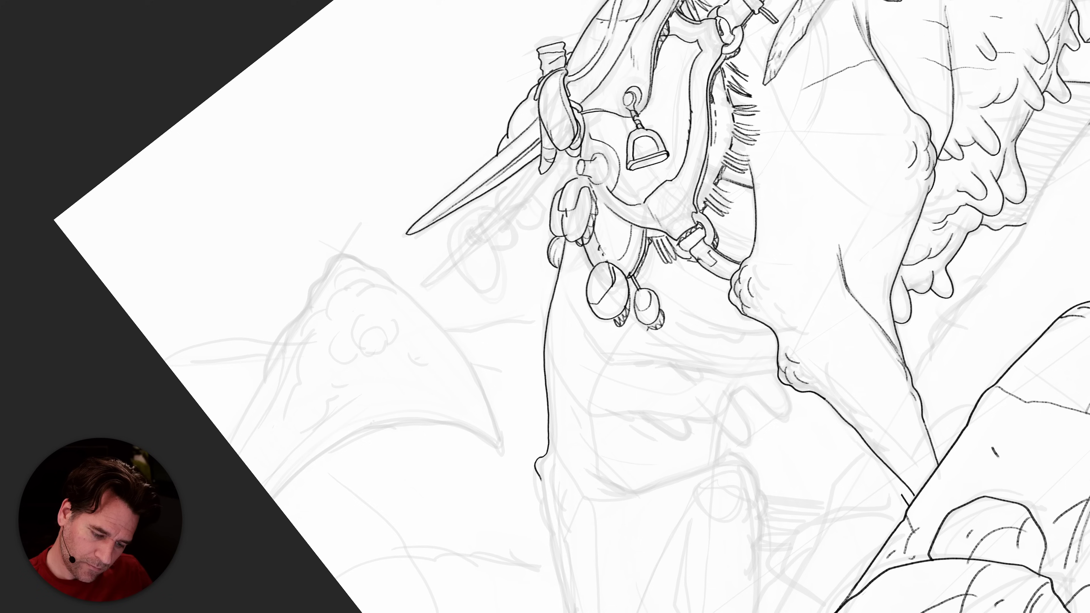
Ink the thinner second spike below the first, with a long rounded pouch and small bundles hanging from it.
{"action": "mouse_move", "coordinate": [534, 160]}
{"action": "left_mouse_down"}
{"action": "mouse_move", "coordinate": [493, 212]}
{"action": "mouse_move", "coordinate": [450, 232]}
{"action": "mouse_move", "coordinate": [463, 283]}
{"action": "mouse_move", "coordinate": [491, 296]}
{"action": "mouse_move", "coordinate": [481, 226]}
{"action": "mouse_move", "coordinate": [463, 228]}
{"action": "mouse_move", "coordinate": [499, 192]}
{"action": "mouse_move", "coordinate": [500, 216]}
{"action": "mouse_move", "coordinate": [539, 169]}
{"action": "left_mouse_up"}
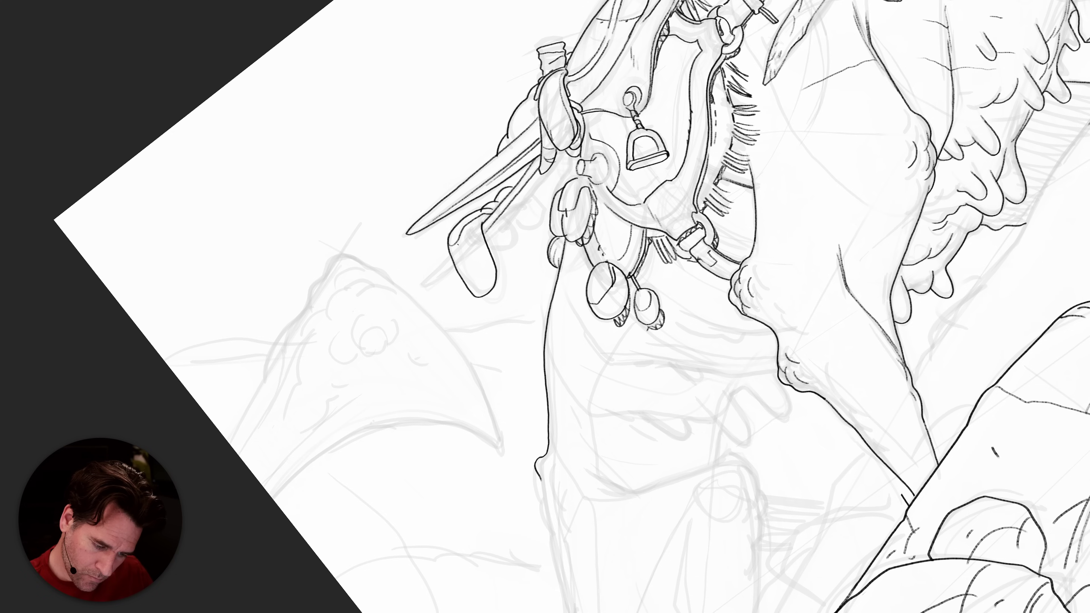
{"action": "mouse_move", "coordinate": [446, 261]}
{"action": "left_mouse_down"}
{"action": "mouse_move", "coordinate": [422, 284]}
{"action": "mouse_move", "coordinate": [451, 268]}
{"action": "left_mouse_up"}
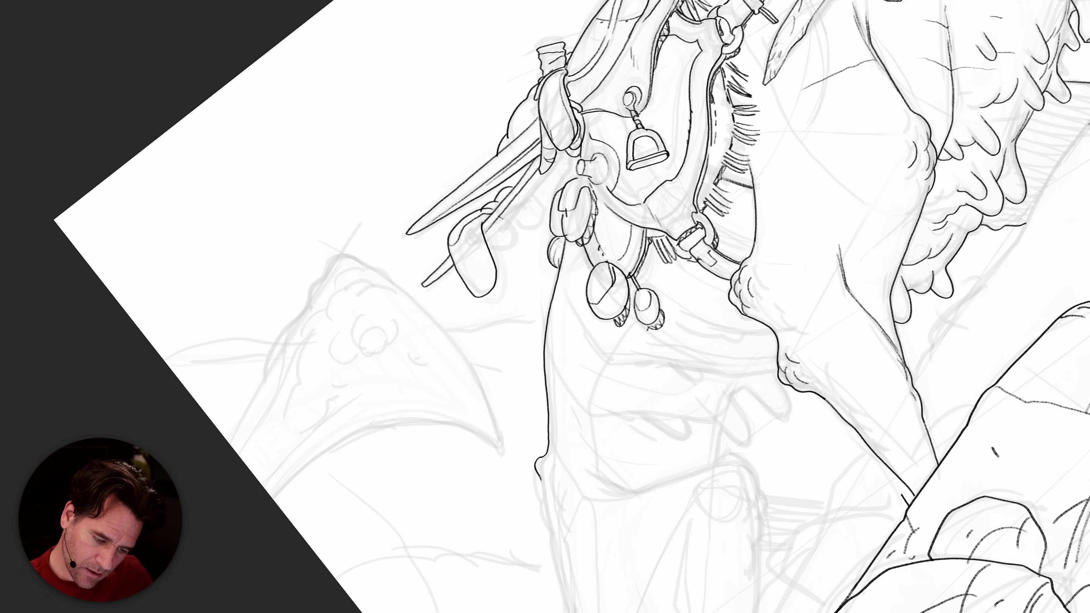
{"action": "mouse_move", "coordinate": [511, 227]}
{"action": "left_mouse_down"}
{"action": "mouse_move", "coordinate": [509, 249]}
{"action": "mouse_move", "coordinate": [495, 248]}
{"action": "left_mouse_up"}
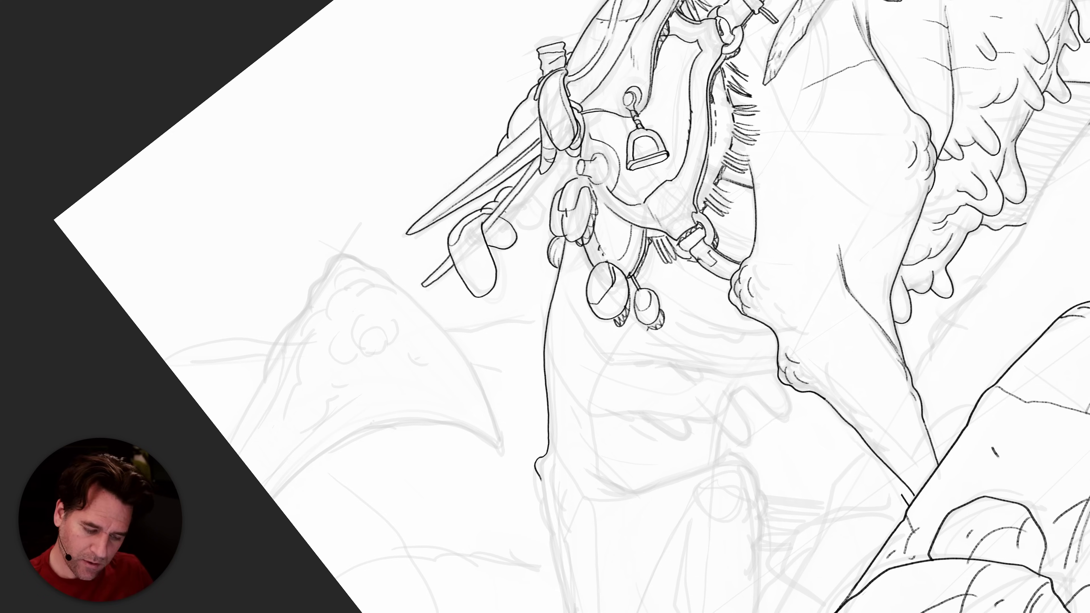
{"action": "mouse_move", "coordinate": [515, 200]}
{"action": "left_mouse_down"}
{"action": "mouse_move", "coordinate": [517, 222]}
{"action": "mouse_move", "coordinate": [557, 160]}
{"action": "left_mouse_up"}
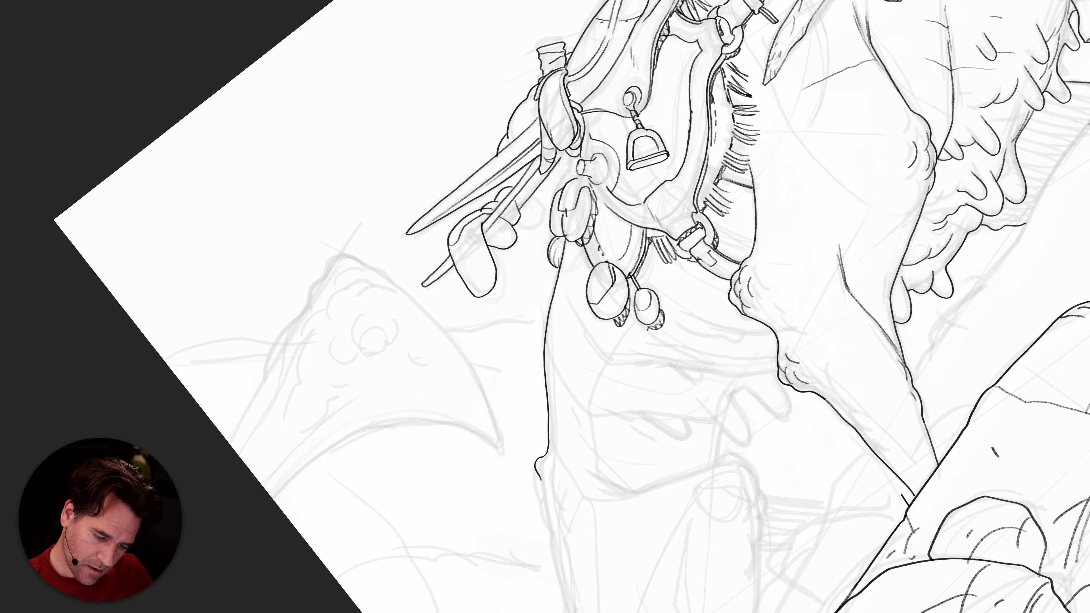
Add short wrap and shading strokes along the thinner spike and the small bundles tied to it.
{"action": "mouse_move", "coordinate": [514, 209]}
{"action": "left_mouse_down"}
{"action": "mouse_move", "coordinate": [560, 154]}
{"action": "mouse_move", "coordinate": [529, 193]}
{"action": "mouse_move", "coordinate": [541, 155]}
{"action": "mouse_move", "coordinate": [531, 164]}
{"action": "left_mouse_up"}
{"action": "left_click_drag", "start_coordinate": [510, 196], "coordinate": [523, 179]}
{"action": "left_click_drag", "start_coordinate": [511, 224], "coordinate": [517, 203]}
{"action": "left_click_drag", "start_coordinate": [506, 224], "coordinate": [509, 208]}
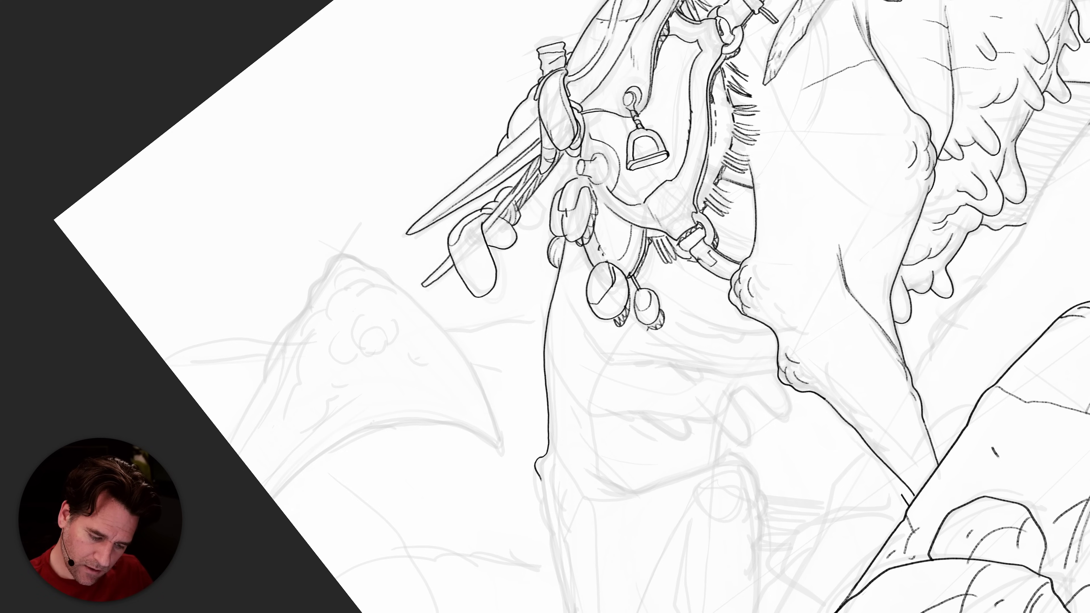
{"action": "left_click_drag", "start_coordinate": [504, 246], "coordinate": [507, 230]}
{"action": "mouse_move", "coordinate": [500, 238]}
{"action": "left_mouse_down"}
{"action": "mouse_move", "coordinate": [503, 225]}
{"action": "mouse_move", "coordinate": [502, 239]}
{"action": "left_mouse_up"}
{"action": "left_click_drag", "start_coordinate": [486, 240], "coordinate": [499, 219]}
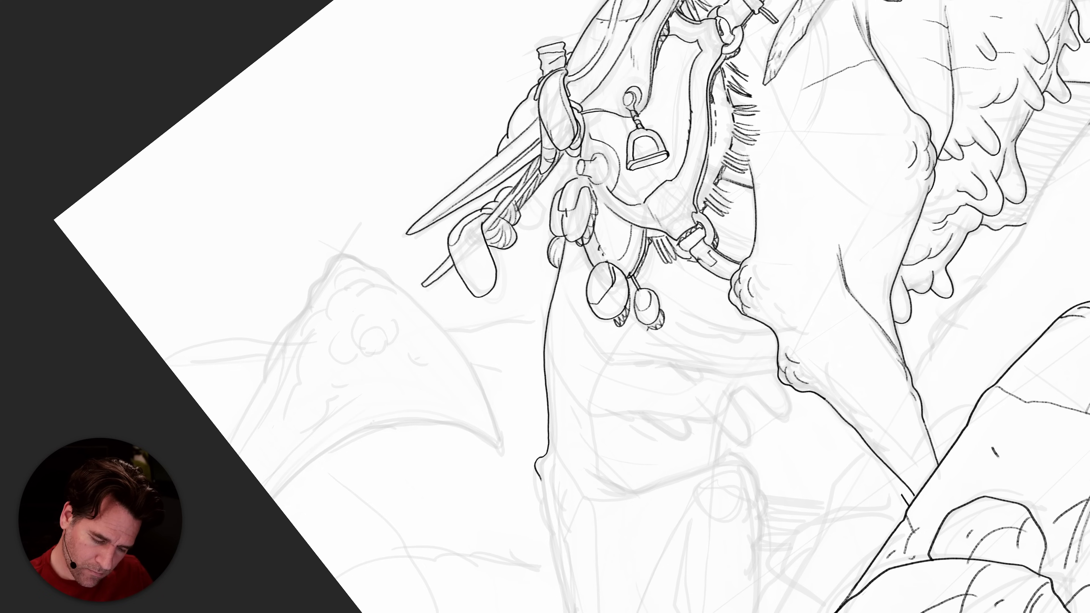
Detail the long pouch and ink additional rounded shapes behind it and along the thinner spike.
{"action": "left_click_drag", "start_coordinate": [490, 261], "coordinate": [488, 291]}
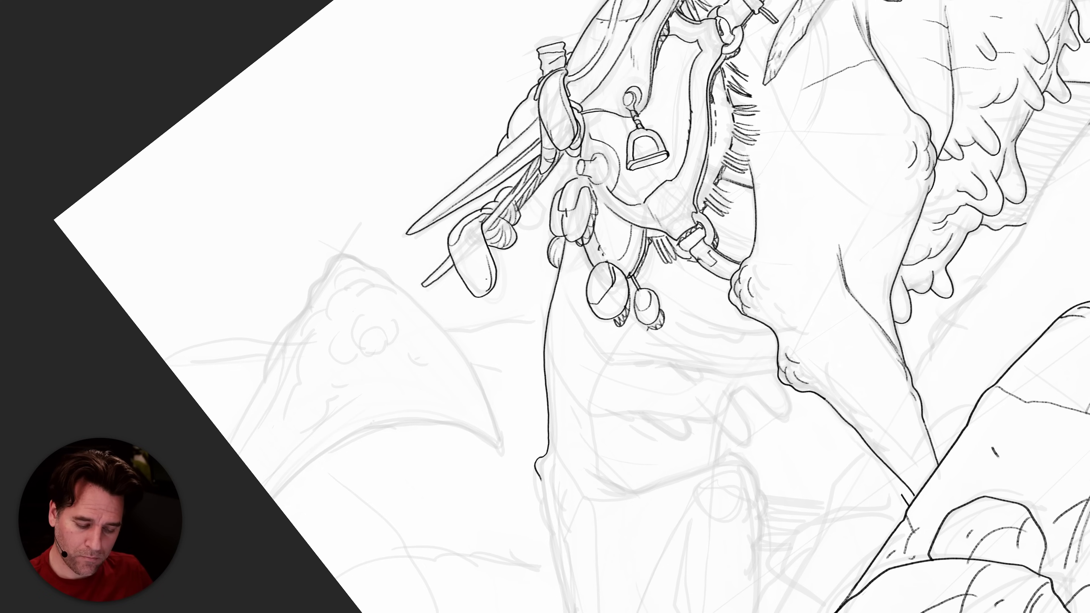
{"action": "mouse_move", "coordinate": [485, 228]}
{"action": "left_mouse_down"}
{"action": "mouse_move", "coordinate": [542, 206]}
{"action": "mouse_move", "coordinate": [534, 231]}
{"action": "mouse_move", "coordinate": [517, 227]}
{"action": "mouse_move", "coordinate": [502, 269]}
{"action": "left_mouse_up"}
{"action": "key", "text": "ctrl+z"}
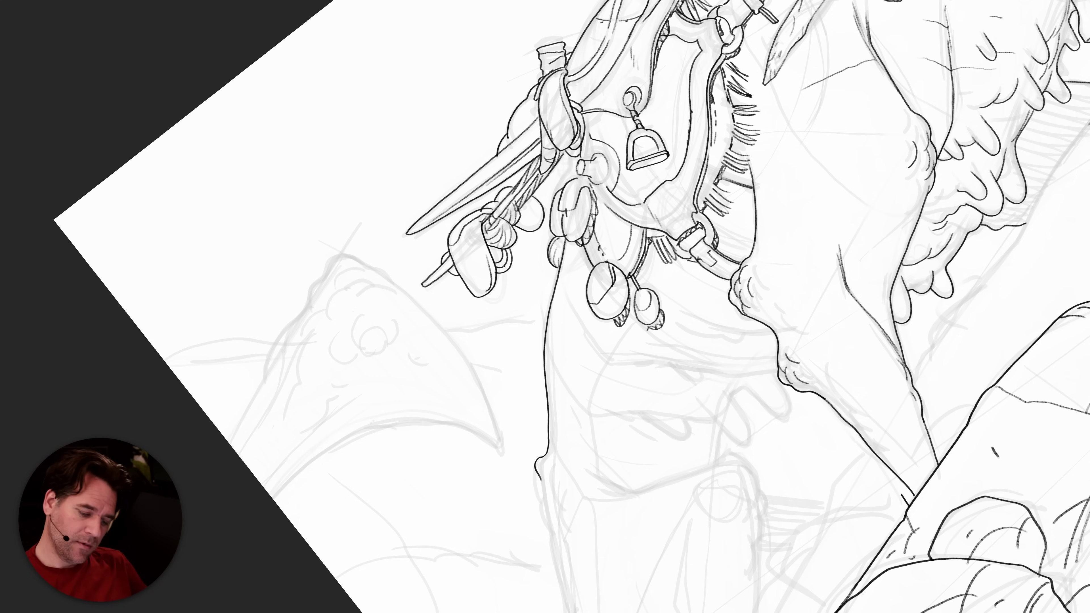
{"action": "key", "text": "Escape"}
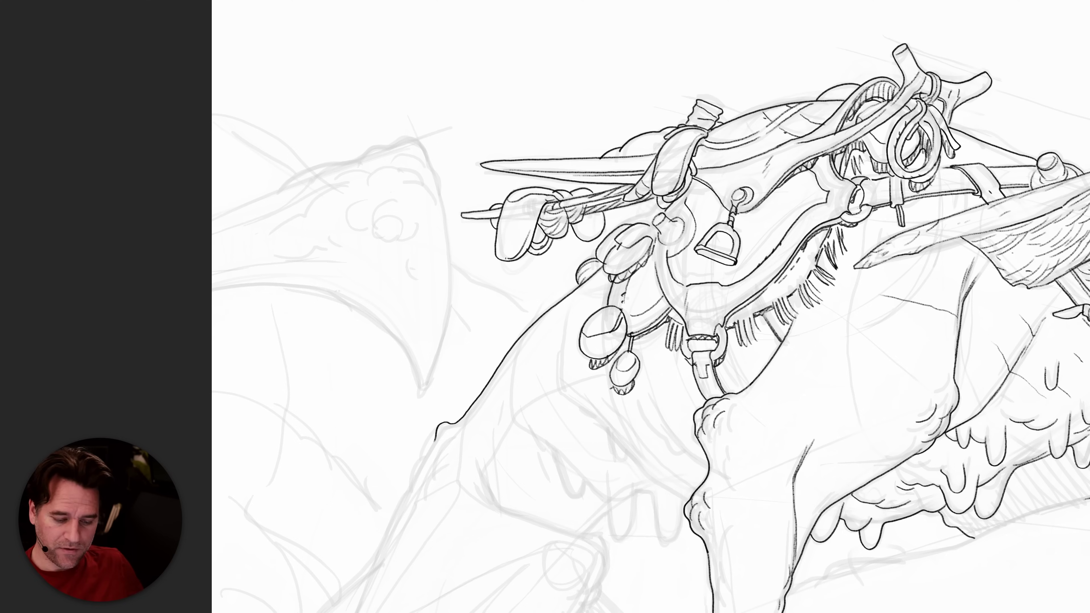
Ink a short loose strand hanging below the bundles, and try a stroke near the base of the spike.
{"action": "mouse_move", "coordinate": [550, 245]}
{"action": "left_mouse_down"}
{"action": "mouse_move", "coordinate": [552, 270]}
{"action": "mouse_move", "coordinate": [555, 240]}
{"action": "left_mouse_up"}
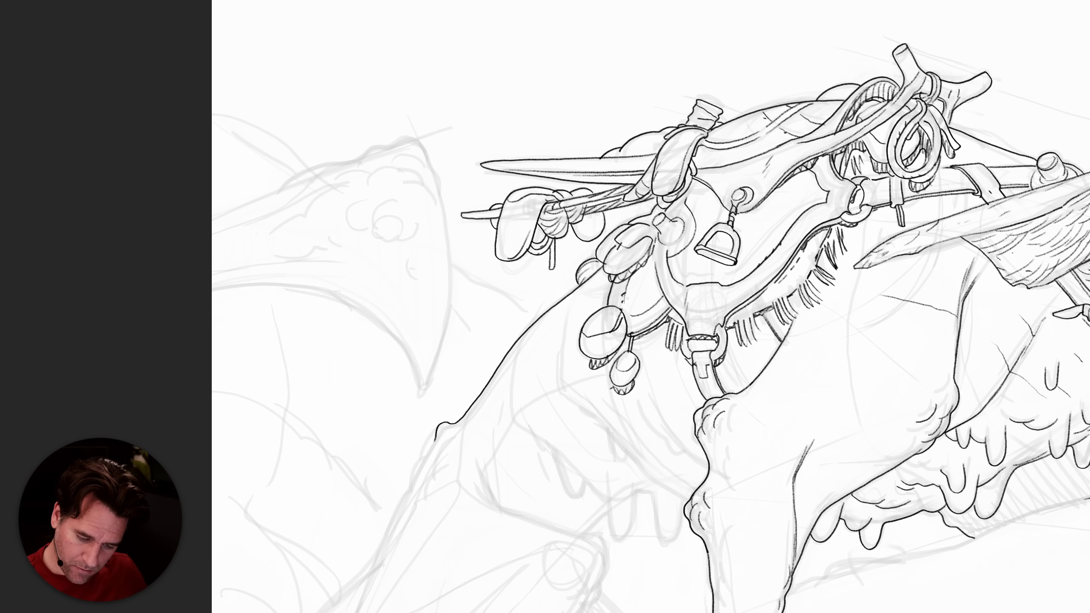
{"action": "left_click_drag", "start_coordinate": [657, 200], "coordinate": [629, 217]}
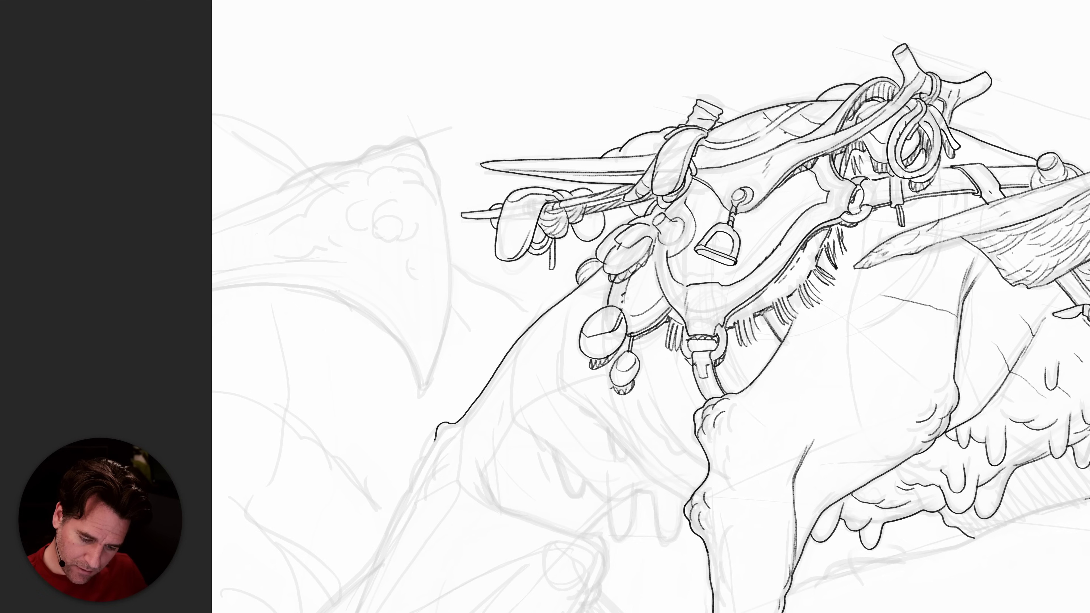
{"action": "key", "text": "ctrl+z"}
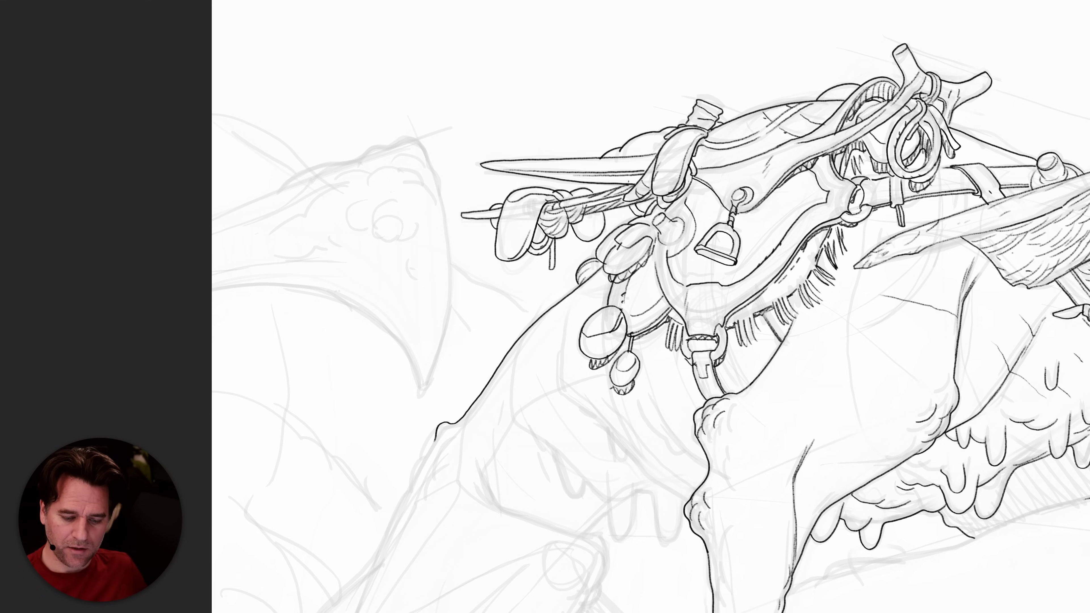
Add contour lines to the small rounded bundle hanging beneath the thinner spike.
{"action": "mouse_move", "coordinate": [600, 216]}
{"action": "left_mouse_down"}
{"action": "mouse_move", "coordinate": [591, 239]}
{"action": "mouse_move", "coordinate": [579, 239]}
{"action": "mouse_move", "coordinate": [579, 224]}
{"action": "left_mouse_up"}
{"action": "scroll", "coordinate": [721, 302], "scroll_direction": "down", "scroll_amount": 5}
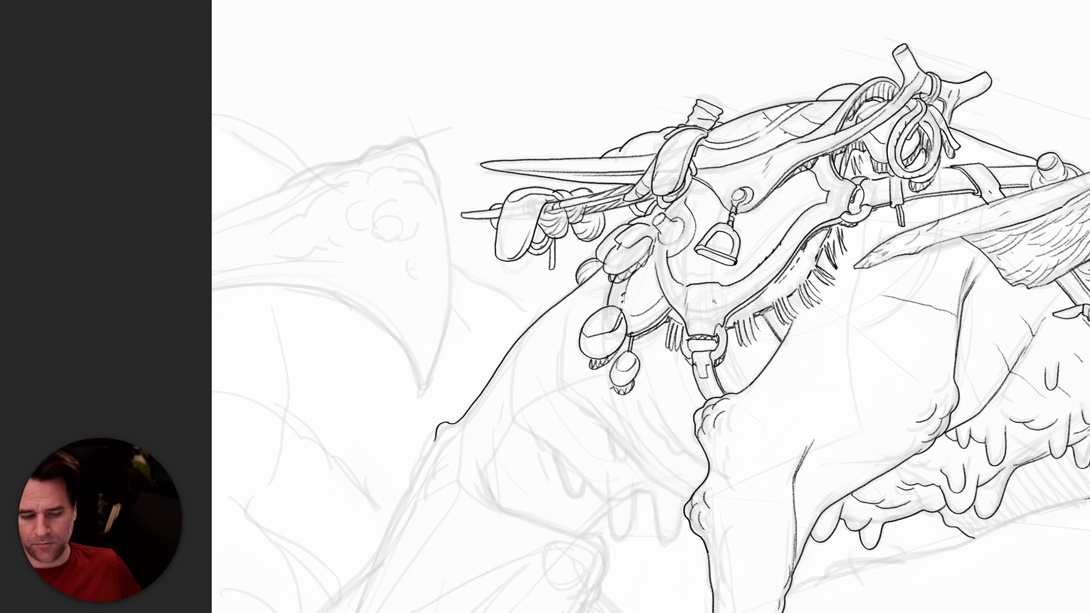
{"action": "scroll", "coordinate": [797, 362], "scroll_direction": "up", "scroll_amount": 5}
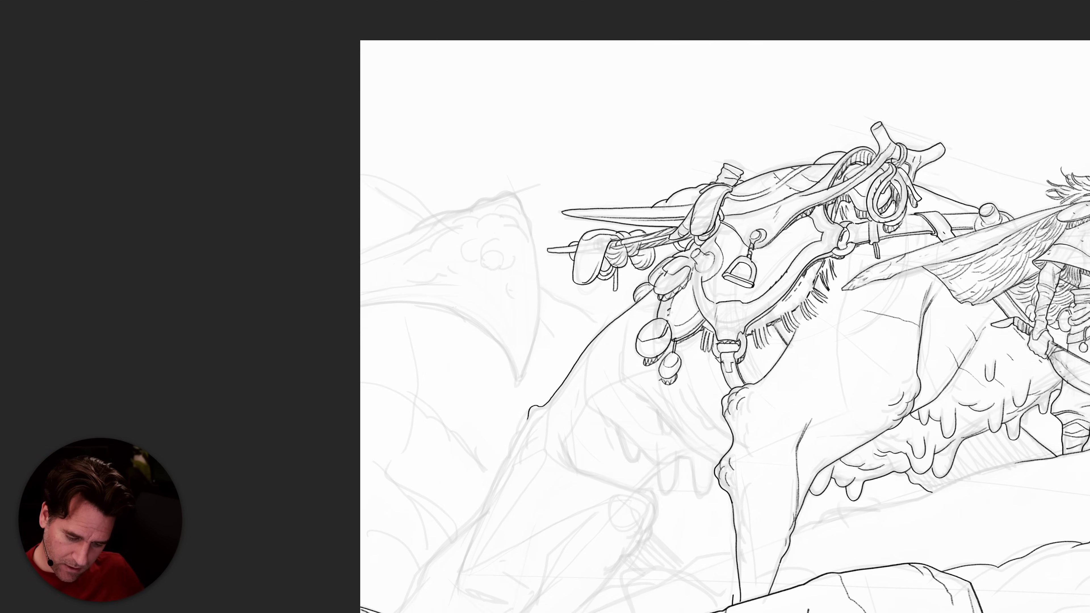
Ink the outer contour of the creature's far-forward leg from the bump below the chest down to the rocks.
{"action": "scroll", "coordinate": [676, 286], "scroll_direction": "left", "scroll_amount": 5}
{"action": "scroll", "coordinate": [676, 286], "scroll_direction": "down", "scroll_amount": 5}
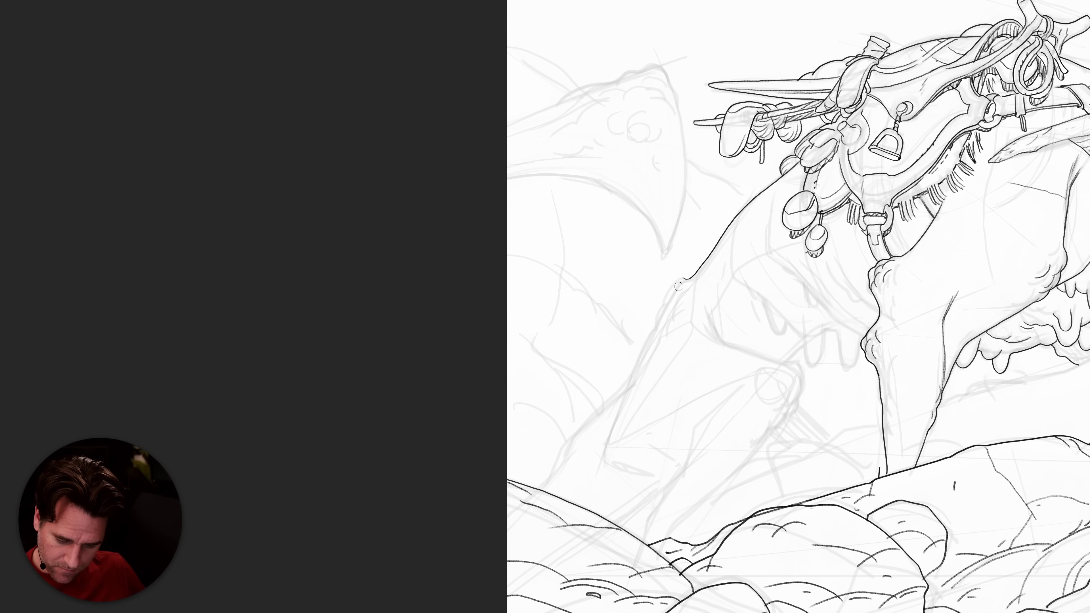
{"action": "left_click_drag", "start_coordinate": [678, 282], "coordinate": [604, 444]}
{"action": "left_click_drag", "start_coordinate": [627, 384], "coordinate": [520, 501]}
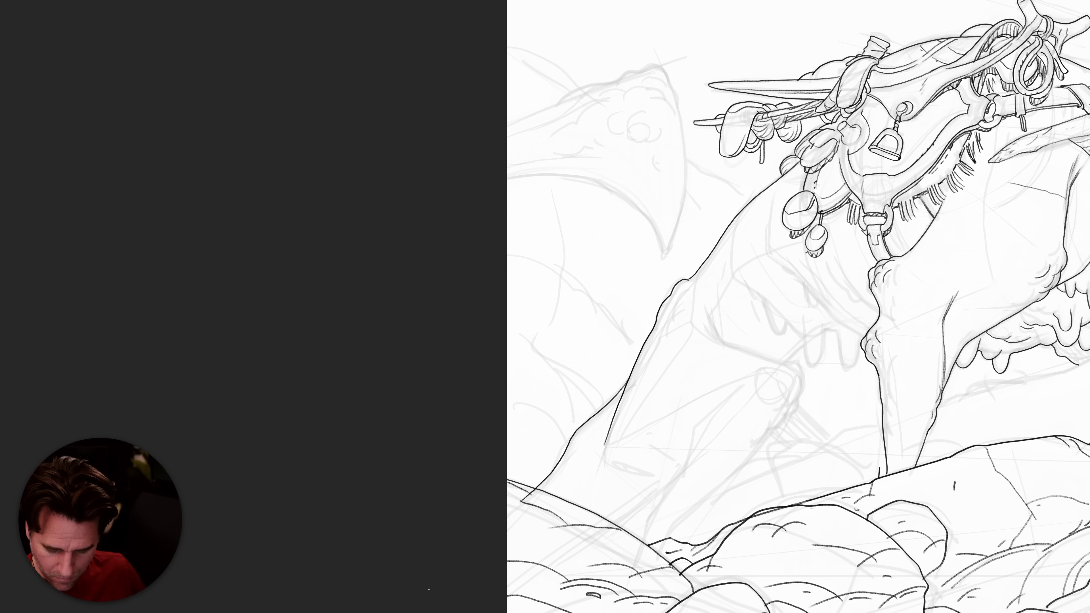
Ink the upper edge of the rock ledge from the rider's feet to the hatched area under the creature's belly.
{"action": "left_click_drag", "start_coordinate": [942, 296], "coordinate": [555, 332]}
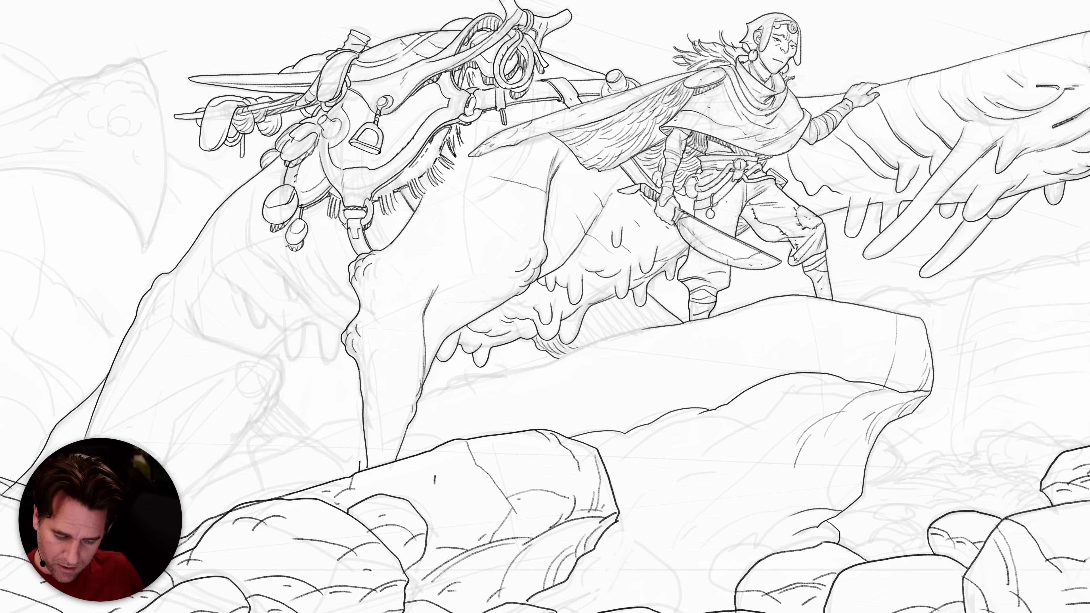
{"action": "mouse_move", "coordinate": [608, 338]}
{"action": "left_mouse_down"}
{"action": "mouse_move", "coordinate": [651, 327]}
{"action": "mouse_move", "coordinate": [626, 330]}
{"action": "left_mouse_up"}
{"action": "left_click_drag", "start_coordinate": [780, 294], "coordinate": [763, 297]}
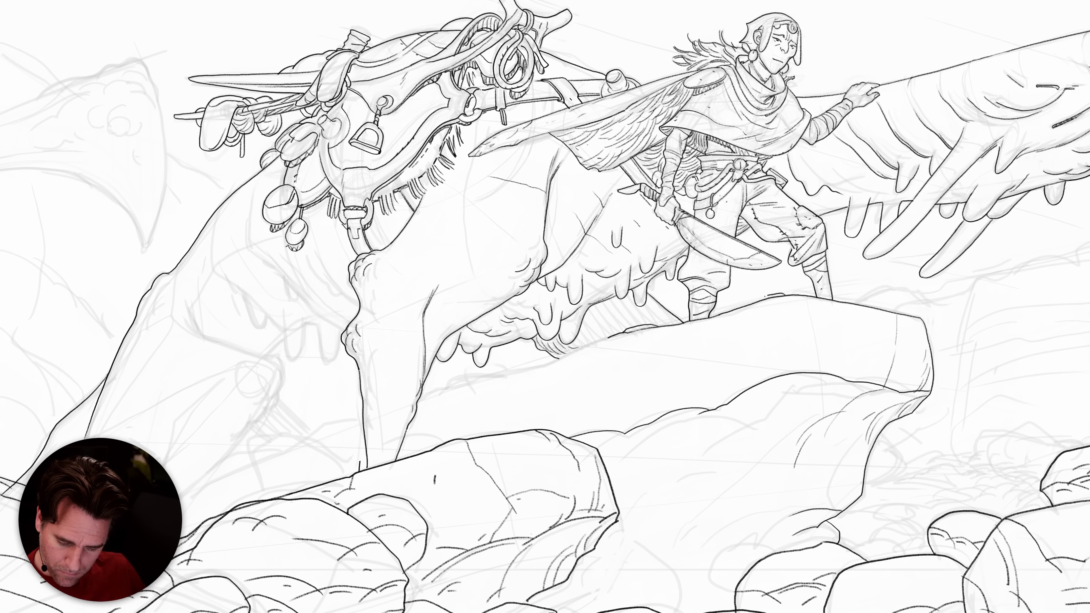
{"action": "left_click_drag", "start_coordinate": [625, 327], "coordinate": [558, 359]}
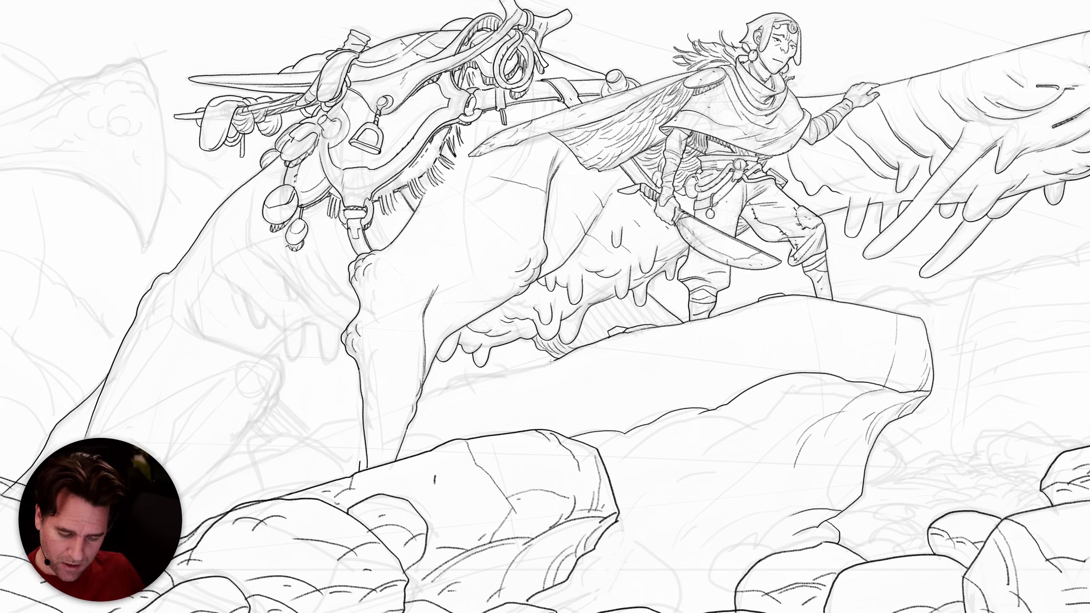
Fill the area between the belly drips and the rock ledge with short, curved hatching strokes.
{"action": "left_click_drag", "start_coordinate": [575, 340], "coordinate": [586, 340]}
{"action": "left_click_drag", "start_coordinate": [587, 314], "coordinate": [591, 340]}
{"action": "left_click_drag", "start_coordinate": [591, 310], "coordinate": [596, 339]}
{"action": "left_click_drag", "start_coordinate": [599, 307], "coordinate": [606, 329]}
{"action": "left_click_drag", "start_coordinate": [612, 306], "coordinate": [622, 324]}
{"action": "left_click_drag", "start_coordinate": [627, 300], "coordinate": [635, 320]}
{"action": "left_click_drag", "start_coordinate": [640, 299], "coordinate": [643, 328]}
{"action": "left_click_drag", "start_coordinate": [647, 313], "coordinate": [654, 325]}
{"action": "left_click_drag", "start_coordinate": [660, 304], "coordinate": [670, 328]}
{"action": "left_click_drag", "start_coordinate": [675, 310], "coordinate": [677, 328]}
{"action": "left_click_drag", "start_coordinate": [685, 311], "coordinate": [687, 327]}
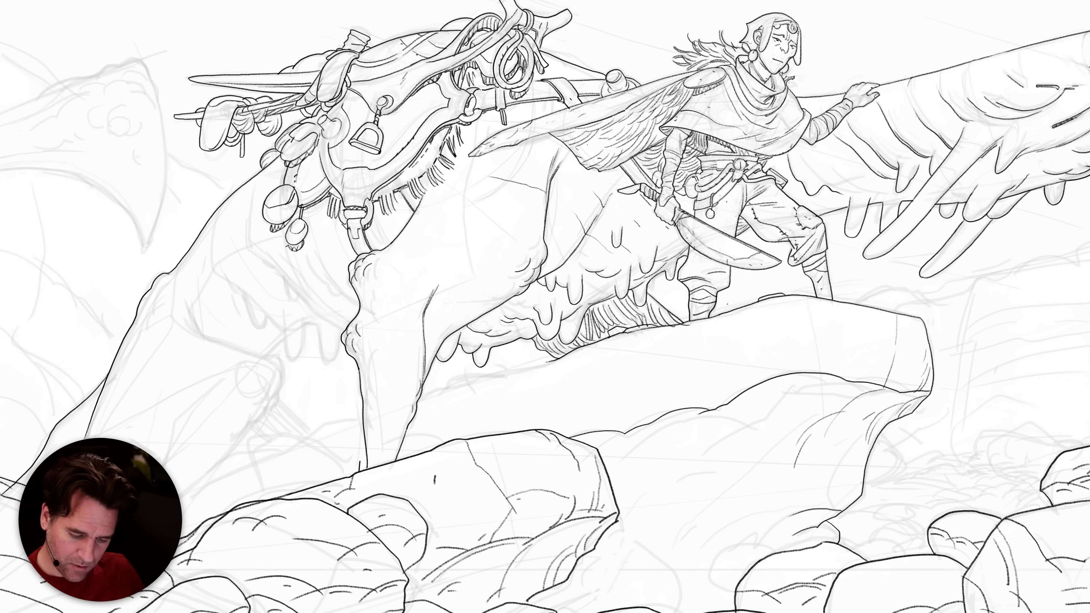
Extend the ledge's upper edge down to the creature's straight front leg and continue it on the leg's other side.
{"action": "mouse_move", "coordinate": [554, 394]}
{"action": "left_mouse_down"}
{"action": "mouse_move", "coordinate": [757, 367]}
{"action": "mouse_move", "coordinate": [668, 479]}
{"action": "mouse_move", "coordinate": [684, 475]}
{"action": "left_mouse_up"}
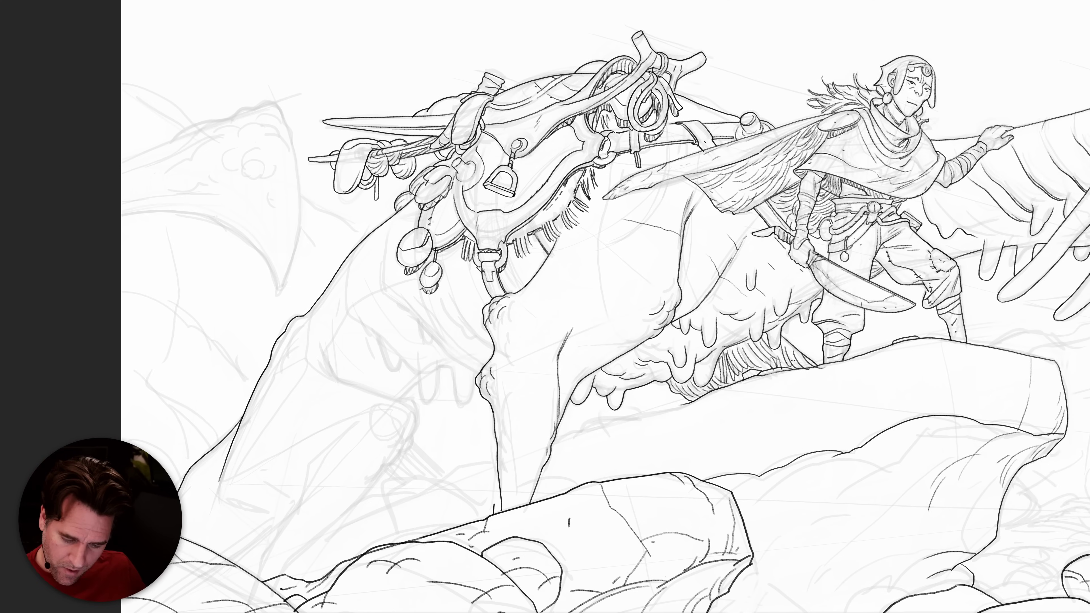
{"action": "mouse_move", "coordinate": [683, 406]}
{"action": "left_mouse_down"}
{"action": "mouse_move", "coordinate": [587, 421]}
{"action": "mouse_move", "coordinate": [553, 441]}
{"action": "left_mouse_up"}
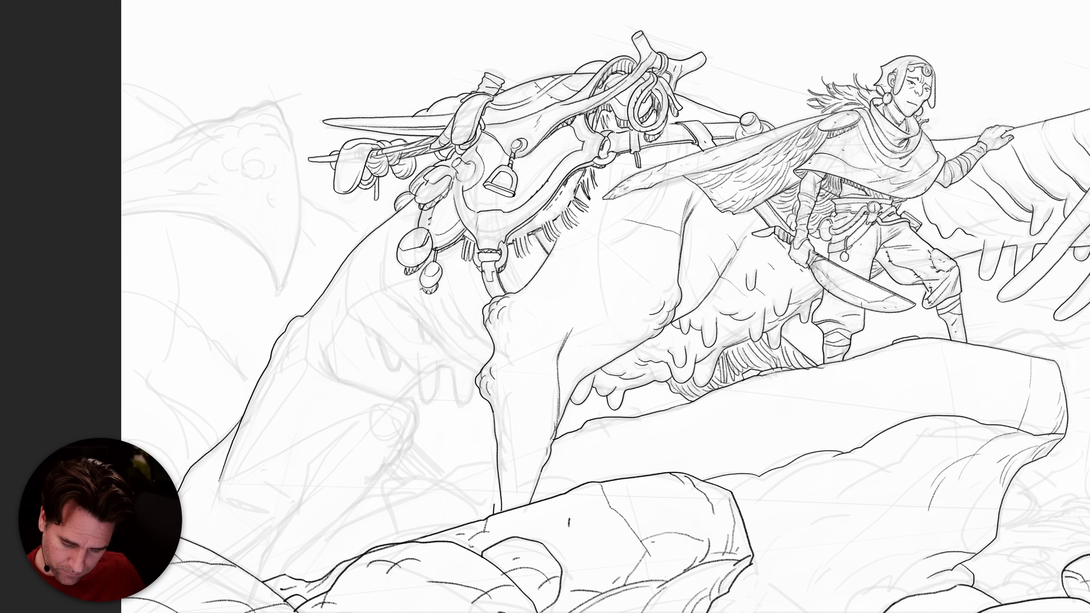
{"action": "left_click_drag", "start_coordinate": [672, 383], "coordinate": [702, 399]}
{"action": "left_click_drag", "start_coordinate": [795, 440], "coordinate": [793, 337]}
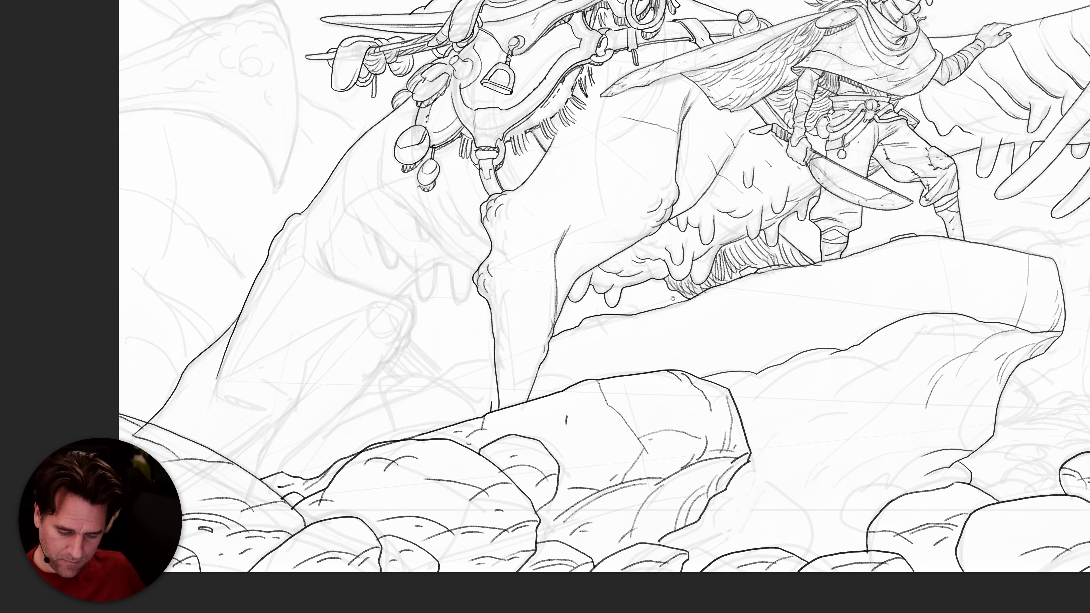
{"action": "left_click_drag", "start_coordinate": [492, 359], "coordinate": [438, 377]}
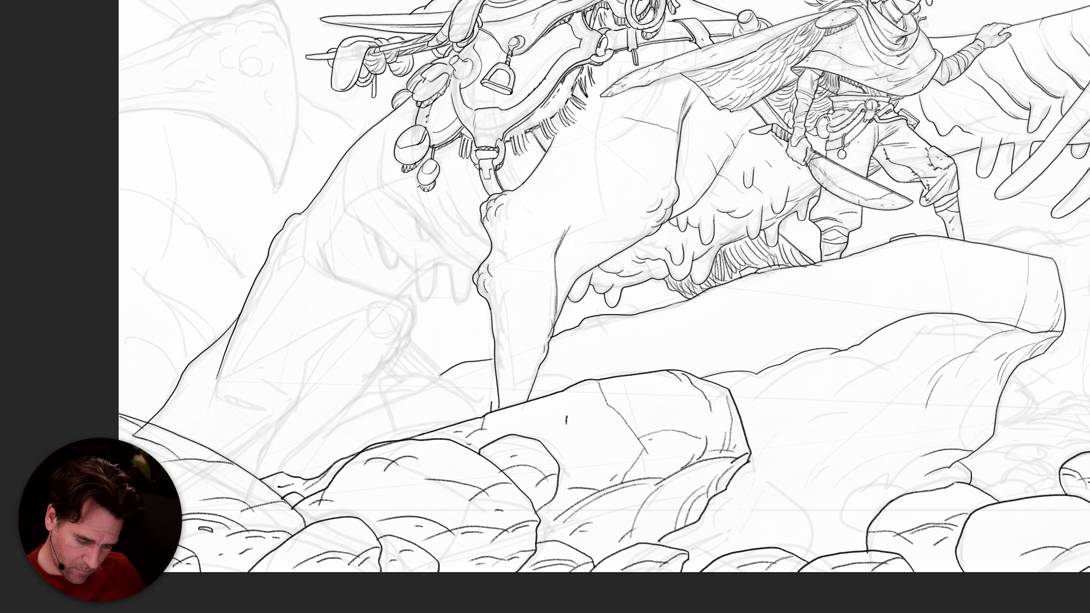
Ink the angular rock between the two front legs and the knee contour of the bent leg, with a short line behind it.
{"action": "mouse_move", "coordinate": [476, 416]}
{"action": "left_mouse_down"}
{"action": "mouse_move", "coordinate": [465, 394]}
{"action": "mouse_move", "coordinate": [404, 374]}
{"action": "mouse_move", "coordinate": [379, 393]}
{"action": "mouse_move", "coordinate": [400, 435]}
{"action": "left_mouse_up"}
{"action": "left_click_drag", "start_coordinate": [447, 368], "coordinate": [423, 375]}
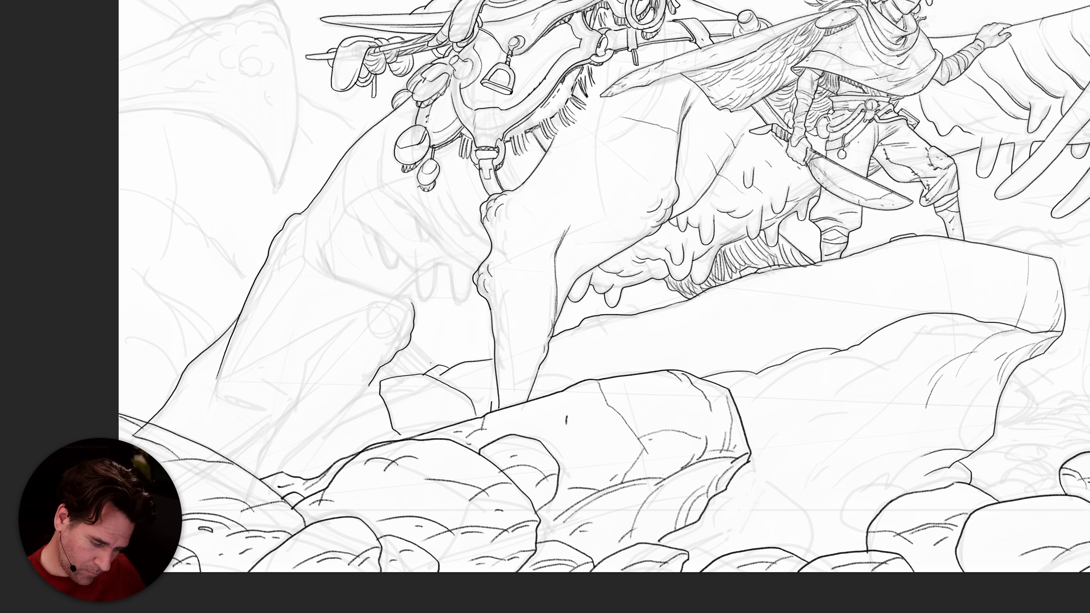
{"action": "left_click_drag", "start_coordinate": [417, 346], "coordinate": [429, 359]}
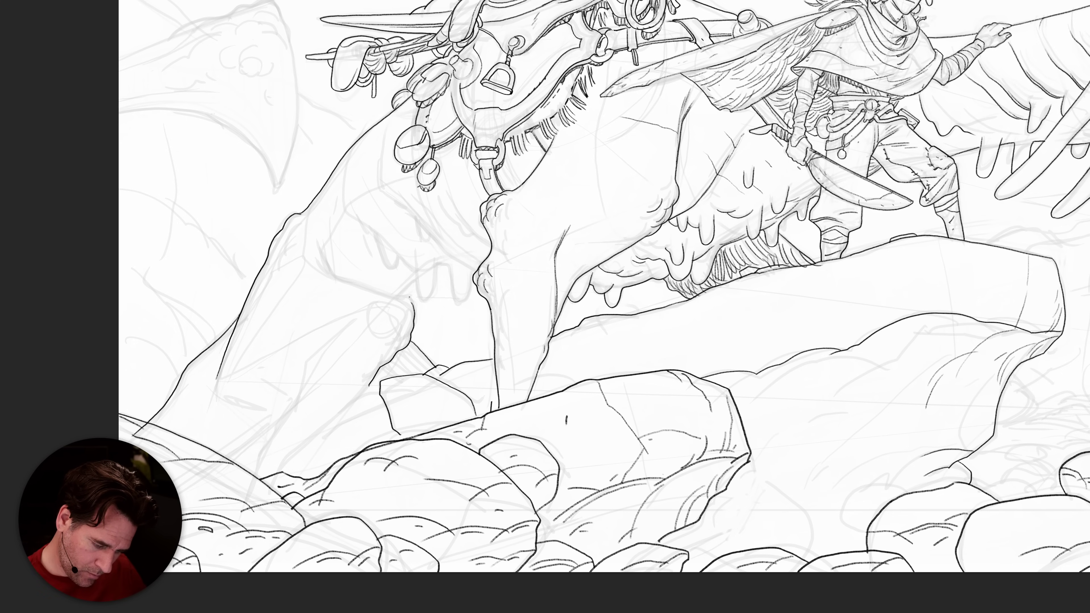
Ink the bent leg's upper edge from the knee to the shoulder crease, and add bumps along its outer contour.
{"action": "mouse_move", "coordinate": [397, 296]}
{"action": "left_mouse_down"}
{"action": "mouse_move", "coordinate": [335, 277]}
{"action": "mouse_move", "coordinate": [321, 249]}
{"action": "left_mouse_up"}
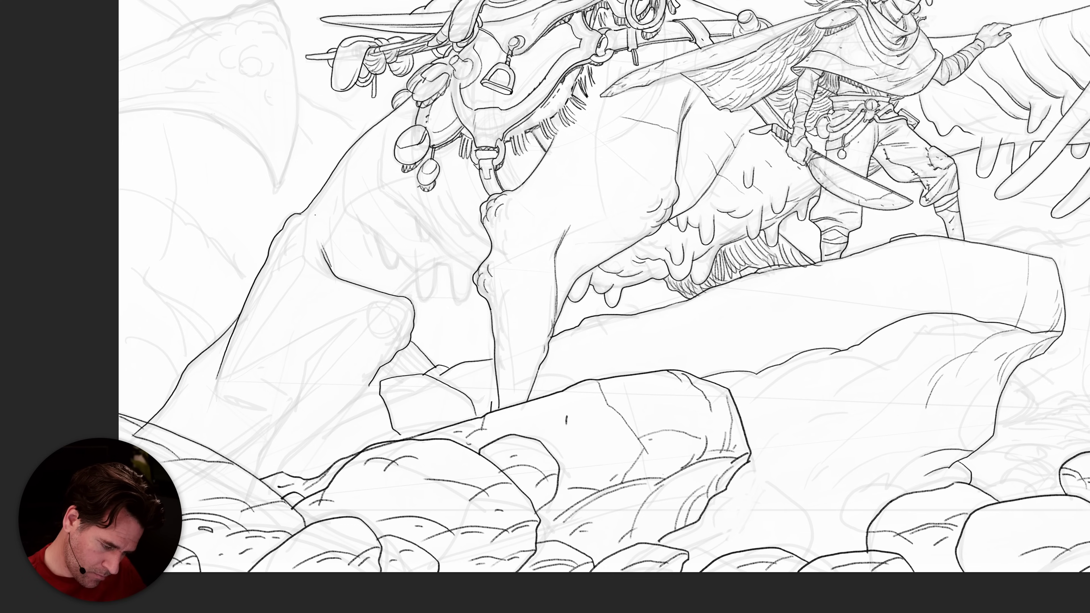
{"action": "left_click_drag", "start_coordinate": [319, 237], "coordinate": [328, 261]}
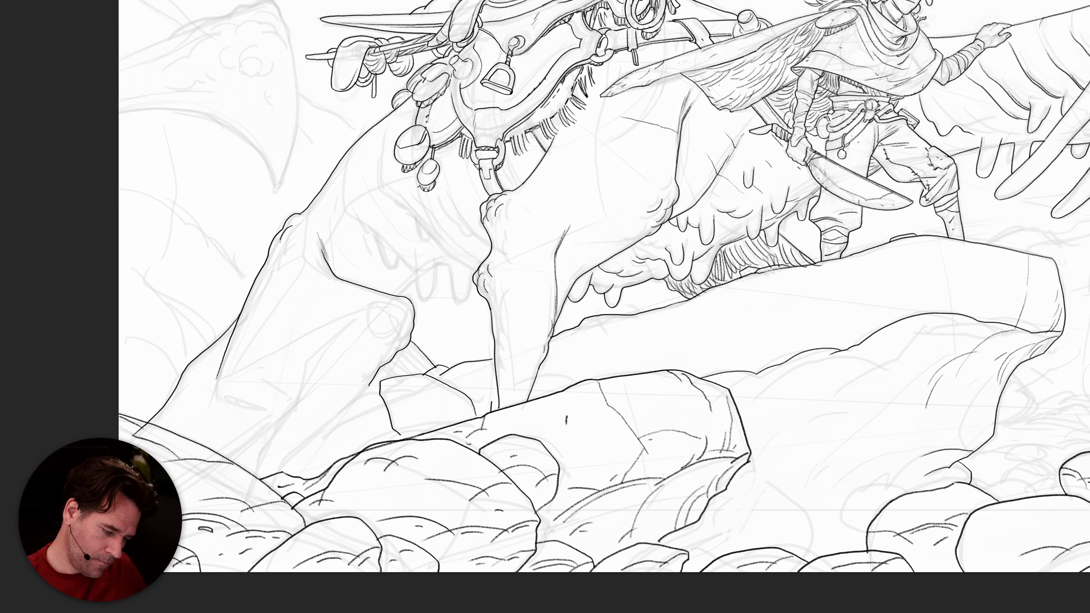
{"action": "left_click_drag", "start_coordinate": [281, 251], "coordinate": [274, 267]}
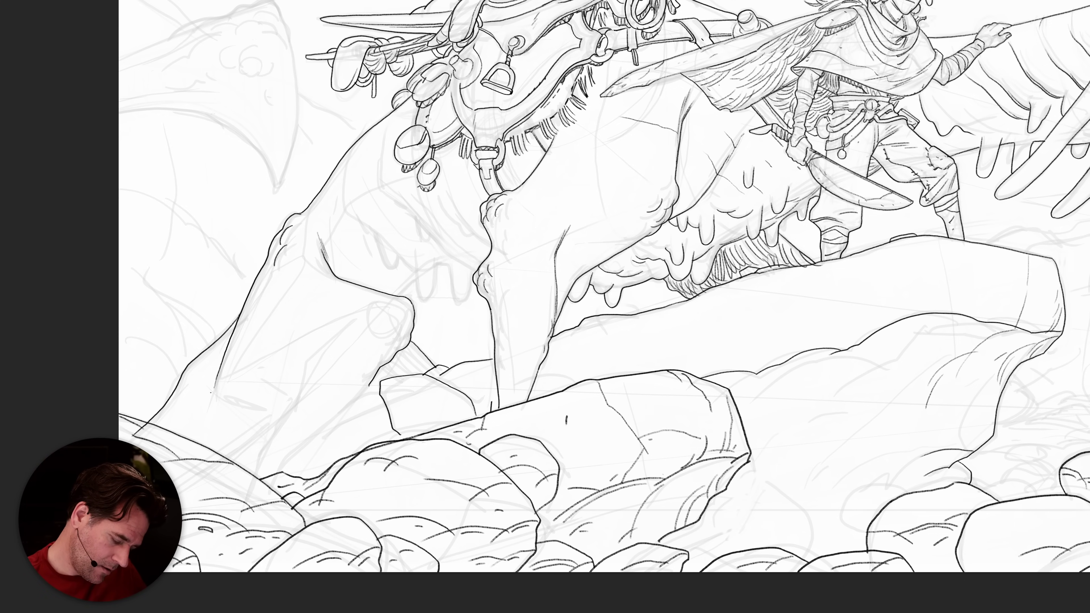
Ink the bent leg's lower crease and inner contour down to the rocks, and add small bumps around the knee.
{"action": "left_click_drag", "start_coordinate": [219, 396], "coordinate": [264, 412]}
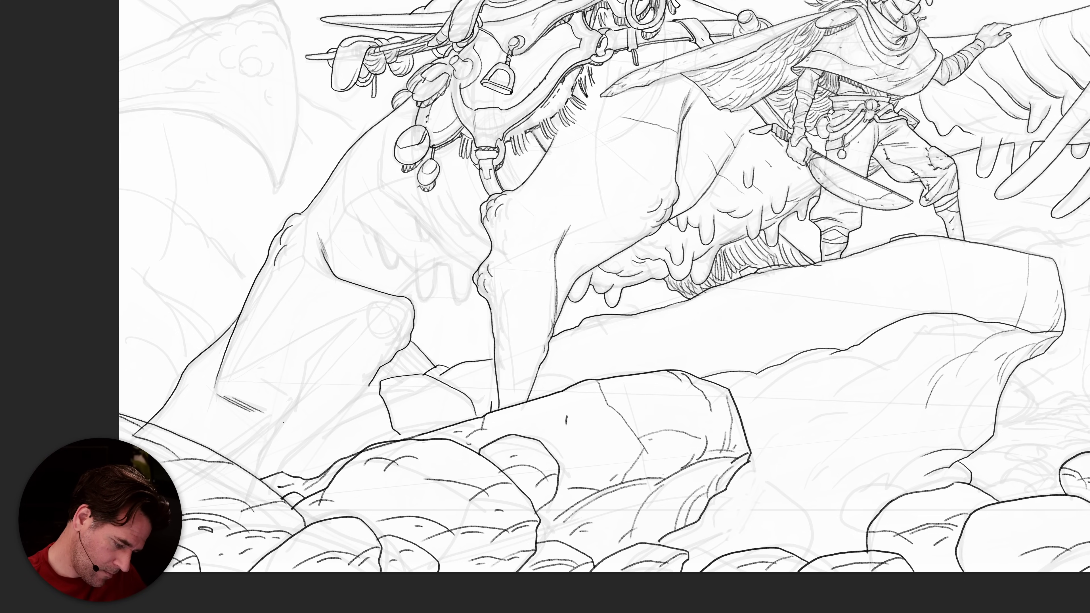
{"action": "mouse_move", "coordinate": [348, 325]}
{"action": "left_mouse_down"}
{"action": "mouse_move", "coordinate": [304, 364]}
{"action": "mouse_move", "coordinate": [251, 473]}
{"action": "mouse_move", "coordinate": [354, 405]}
{"action": "left_mouse_up"}
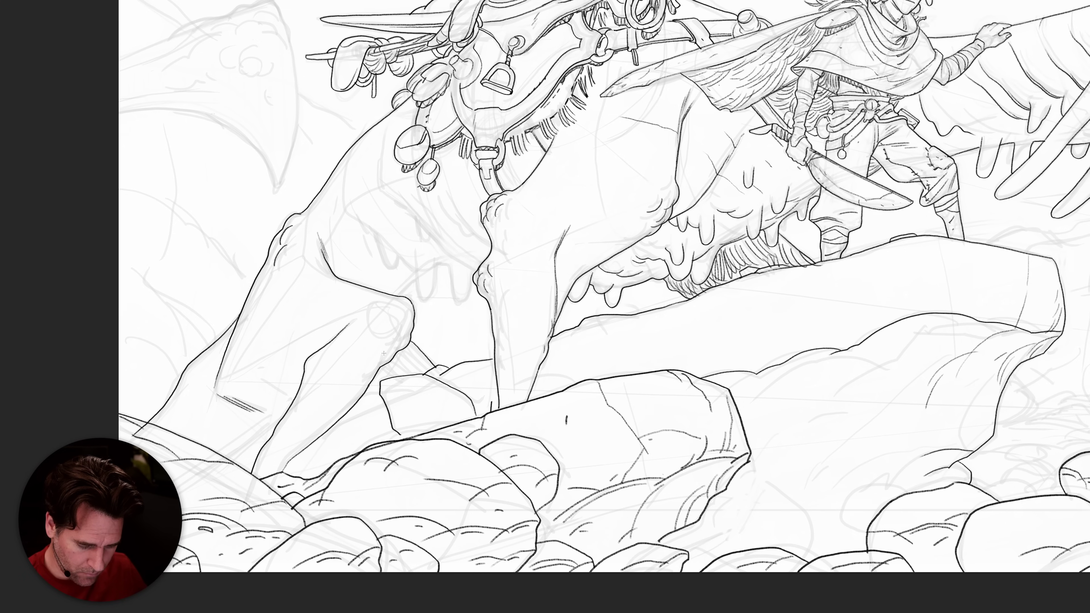
{"action": "left_click_drag", "start_coordinate": [406, 327], "coordinate": [377, 355]}
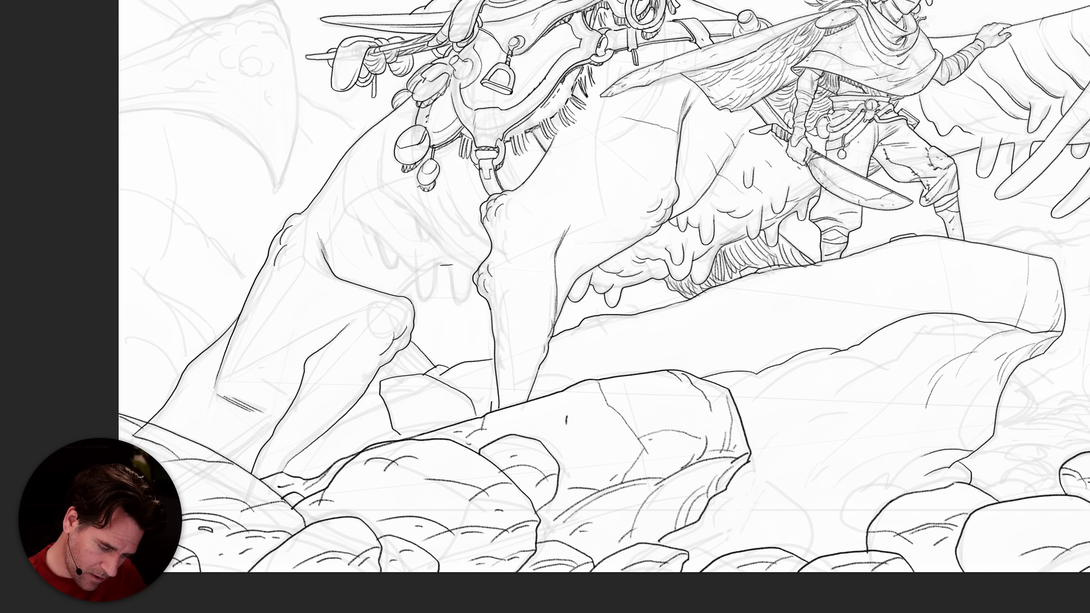
Ink two long drips hanging below the belly between the front legs, undoing and redrawing strokes as needed.
{"action": "mouse_move", "coordinate": [438, 262]}
{"action": "left_mouse_down"}
{"action": "mouse_move", "coordinate": [422, 299]}
{"action": "mouse_move", "coordinate": [414, 254]}
{"action": "mouse_move", "coordinate": [419, 298]}
{"action": "mouse_move", "coordinate": [431, 299]}
{"action": "mouse_move", "coordinate": [435, 268]}
{"action": "mouse_move", "coordinate": [433, 255]}
{"action": "mouse_move", "coordinate": [415, 264]}
{"action": "mouse_move", "coordinate": [419, 297]}
{"action": "left_mouse_up"}
{"action": "key", "text": "ctrl+z"}
{"action": "key", "text": "ctrl+z"}
{"action": "key", "text": "ctrl+z"}
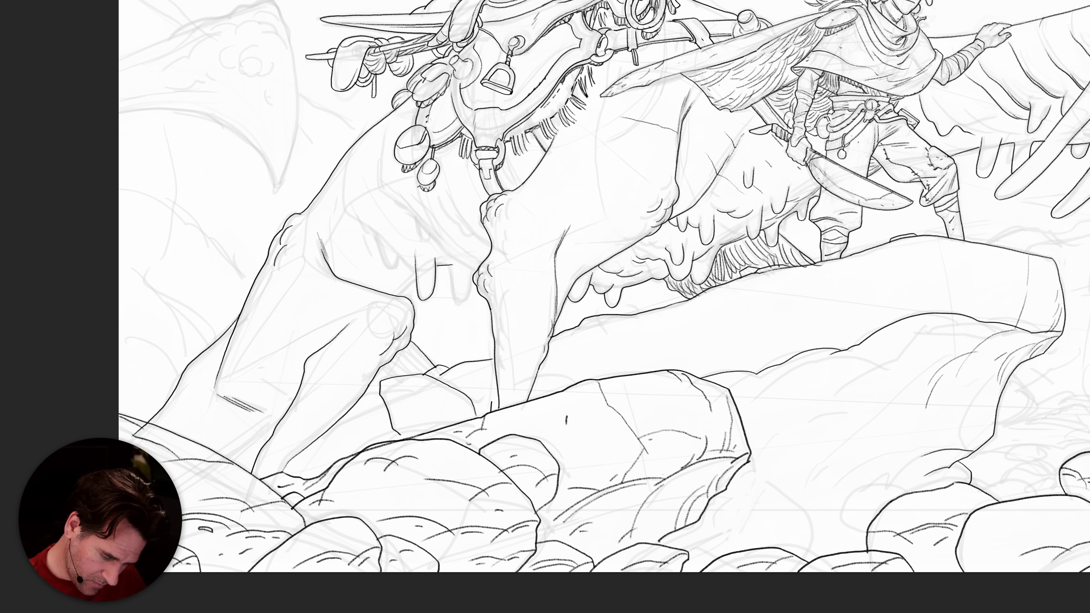
{"action": "left_click_drag", "start_coordinate": [450, 267], "coordinate": [453, 294]}
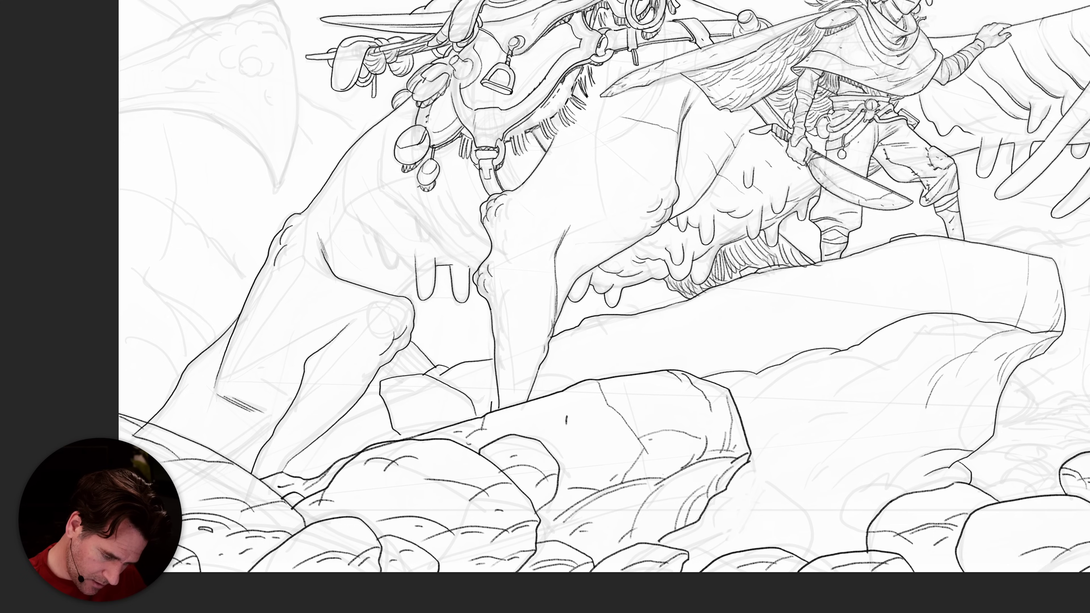
Ink the curved chest fold running down above the long drips toward the straight front leg, redrawing it for a cleaner line.
{"action": "left_click_drag", "start_coordinate": [419, 228], "coordinate": [468, 271]}
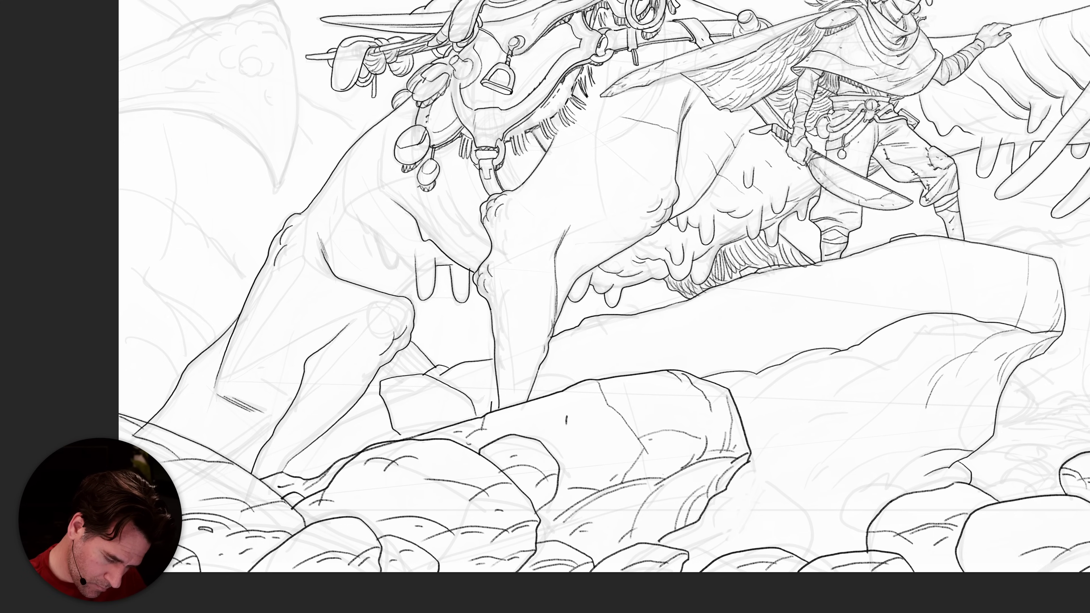
{"action": "key", "text": "ctrl+z"}
{"action": "left_click_drag", "start_coordinate": [388, 197], "coordinate": [453, 260]}
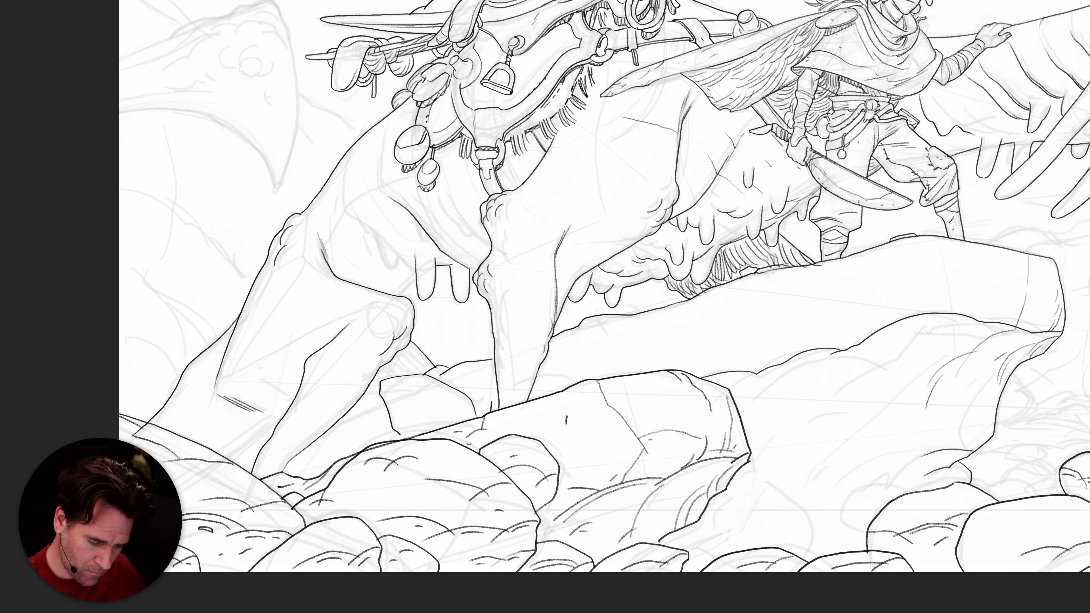
{"action": "key", "text": "ctrl+z"}
{"action": "left_click_drag", "start_coordinate": [414, 219], "coordinate": [423, 244]}
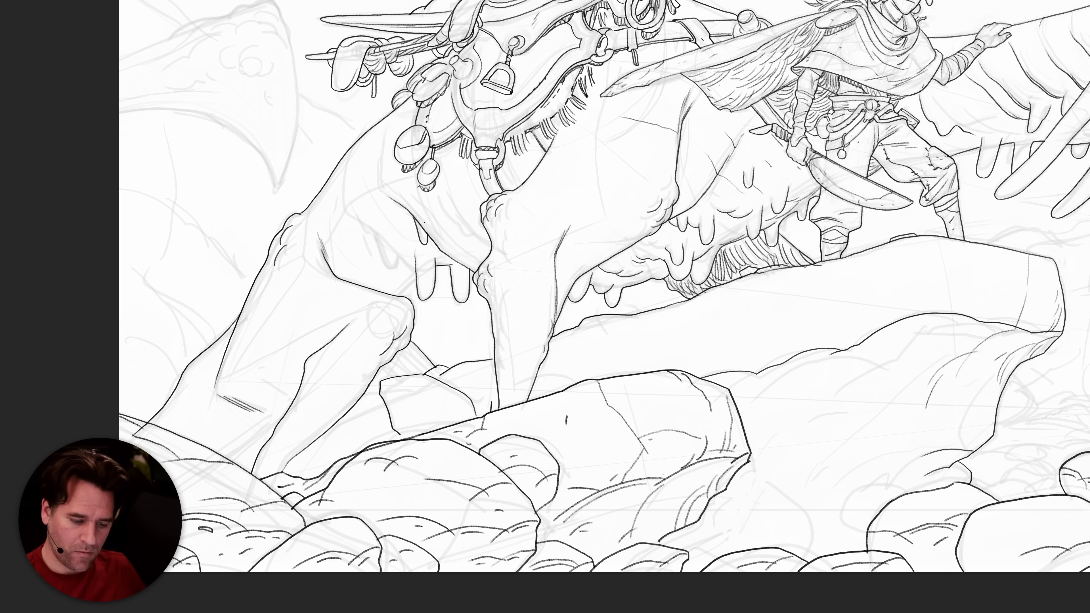
Undo a stray fold stroke and ink parallel skin folds from the harness strap down to the straight front leg.
{"action": "mouse_move", "coordinate": [415, 191]}
{"action": "left_mouse_down"}
{"action": "mouse_move", "coordinate": [480, 262]}
{"action": "mouse_move", "coordinate": [435, 214]}
{"action": "mouse_move", "coordinate": [480, 263]}
{"action": "left_mouse_up"}
{"action": "key", "text": "ctrl+z"}
{"action": "left_click_drag", "start_coordinate": [446, 194], "coordinate": [488, 247]}
{"action": "left_click_drag", "start_coordinate": [436, 196], "coordinate": [466, 239]}
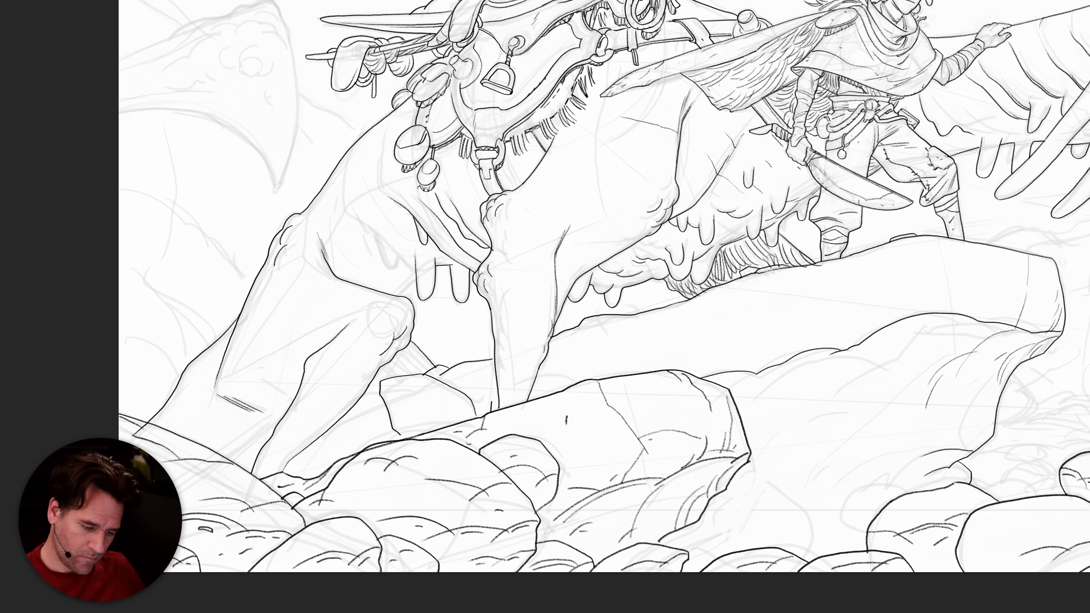
Ink the curved edge of the sagging chest skin and the small drips hanging from it.
{"action": "left_click_drag", "start_coordinate": [437, 204], "coordinate": [409, 185]}
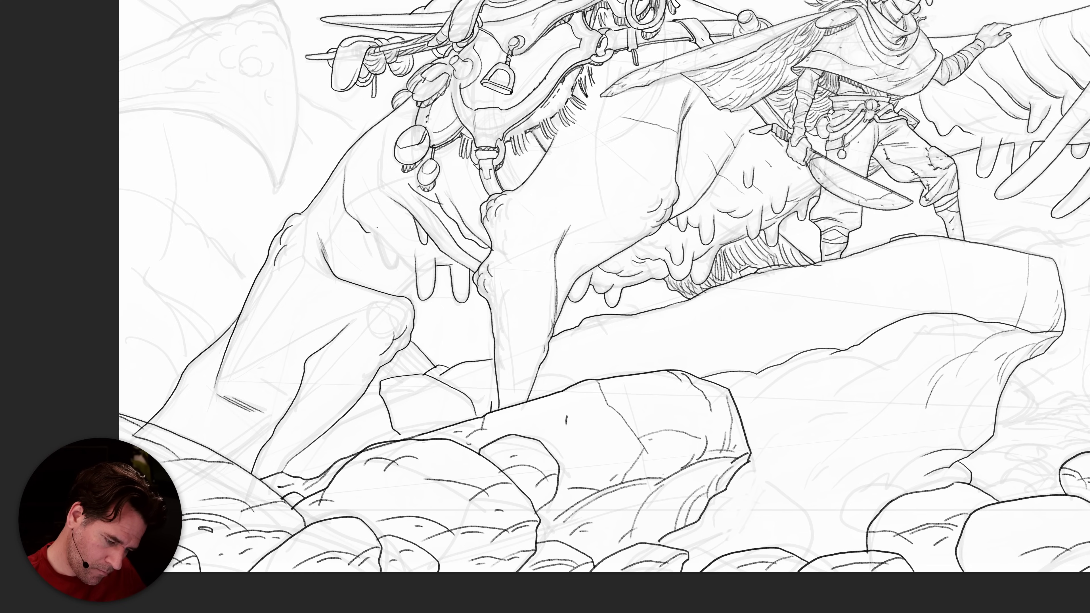
{"action": "left_click_drag", "start_coordinate": [371, 232], "coordinate": [382, 259]}
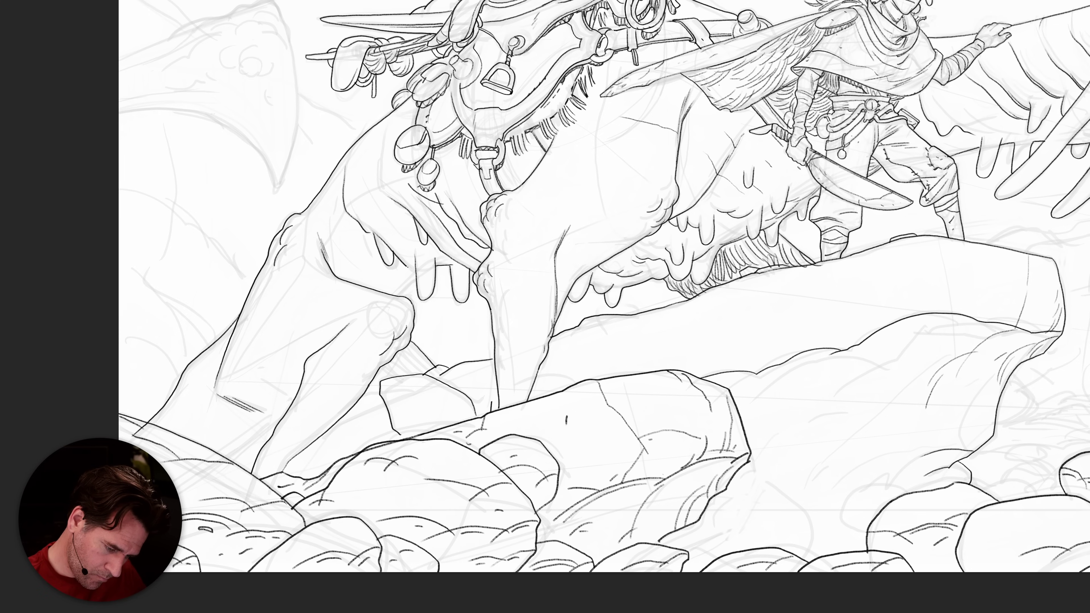
{"action": "left_click_drag", "start_coordinate": [397, 238], "coordinate": [392, 247]}
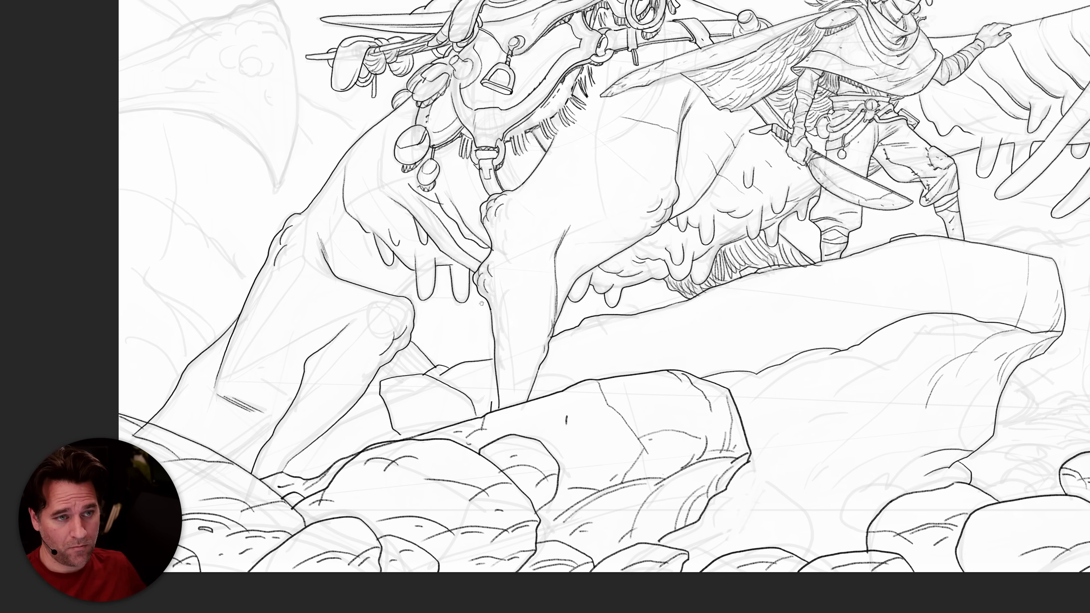
Darken the crease above the bent leg and ink the underside folds and texture between that leg and the drips.
{"action": "left_click_drag", "start_coordinate": [481, 303], "coordinate": [592, 248]}
{"action": "left_click_drag", "start_coordinate": [515, 230], "coordinate": [503, 239]}
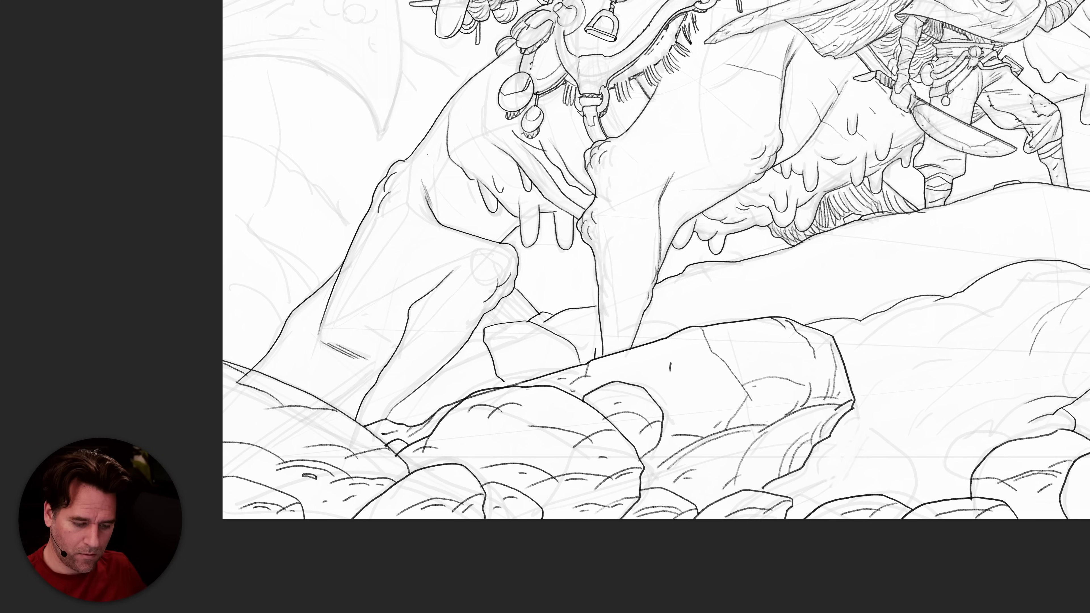
{"action": "left_click_drag", "start_coordinate": [427, 155], "coordinate": [431, 199]}
{"action": "mouse_move", "coordinate": [515, 220]}
{"action": "left_mouse_down"}
{"action": "mouse_move", "coordinate": [483, 233]}
{"action": "mouse_move", "coordinate": [473, 210]}
{"action": "left_mouse_up"}
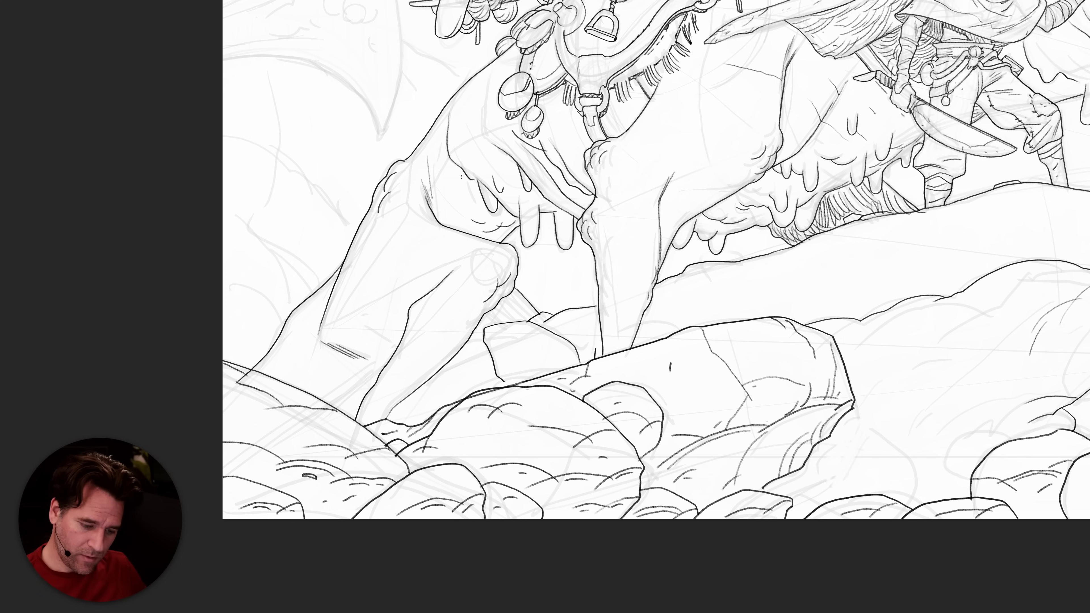
Ink more rock outlines behind the bent leg and add curved surface lines to the rock between the legs.
{"action": "left_click_drag", "start_coordinate": [499, 167], "coordinate": [474, 163]}
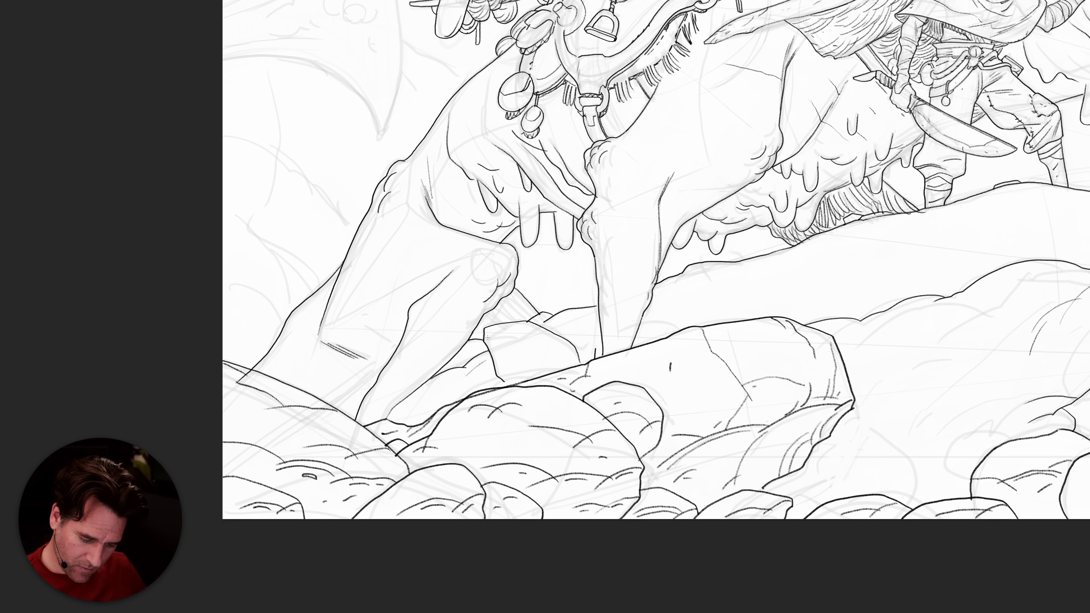
{"action": "left_click_drag", "start_coordinate": [514, 354], "coordinate": [543, 346]}
{"action": "mouse_move", "coordinate": [542, 349]}
{"action": "left_mouse_down"}
{"action": "mouse_move", "coordinate": [552, 354]}
{"action": "mouse_move", "coordinate": [516, 346]}
{"action": "left_mouse_up"}
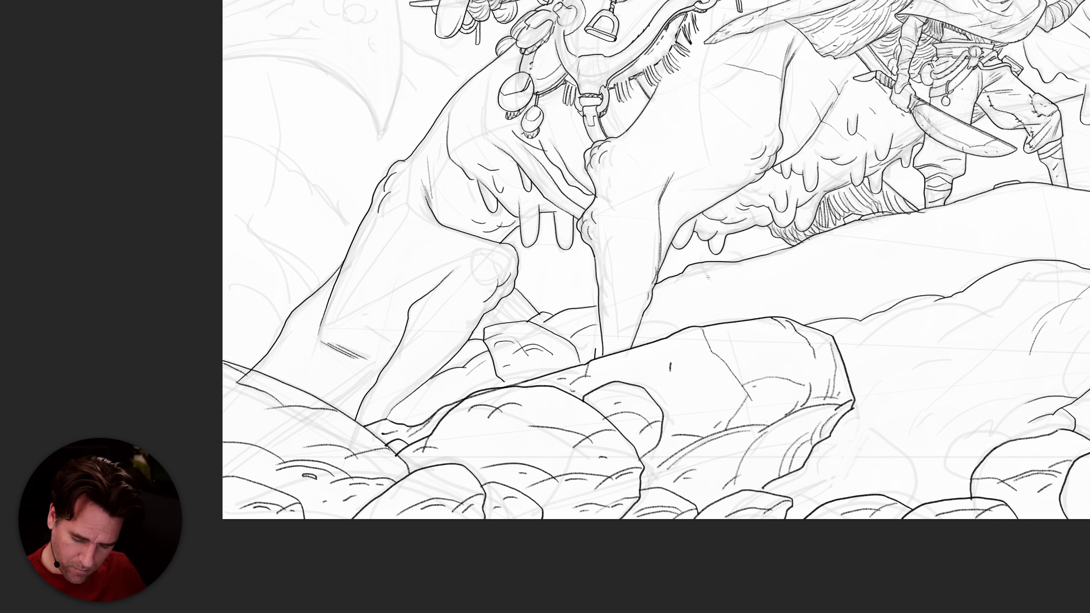
Add cracks and a vertical break line across the rock ledge, and ink a short contour at the bent leg's base.
{"action": "mouse_move", "coordinate": [740, 265]}
{"action": "left_mouse_down"}
{"action": "mouse_move", "coordinate": [718, 286]}
{"action": "mouse_move", "coordinate": [652, 306]}
{"action": "left_mouse_up"}
{"action": "mouse_move", "coordinate": [741, 268]}
{"action": "left_mouse_down"}
{"action": "mouse_move", "coordinate": [781, 252]}
{"action": "mouse_move", "coordinate": [816, 266]}
{"action": "mouse_move", "coordinate": [927, 210]}
{"action": "mouse_move", "coordinate": [931, 295]}
{"action": "left_mouse_up"}
{"action": "mouse_move", "coordinate": [928, 256]}
{"action": "left_mouse_down"}
{"action": "mouse_move", "coordinate": [898, 298]}
{"action": "mouse_move", "coordinate": [854, 257]}
{"action": "mouse_move", "coordinate": [838, 288]}
{"action": "mouse_move", "coordinate": [811, 284]}
{"action": "left_mouse_up"}
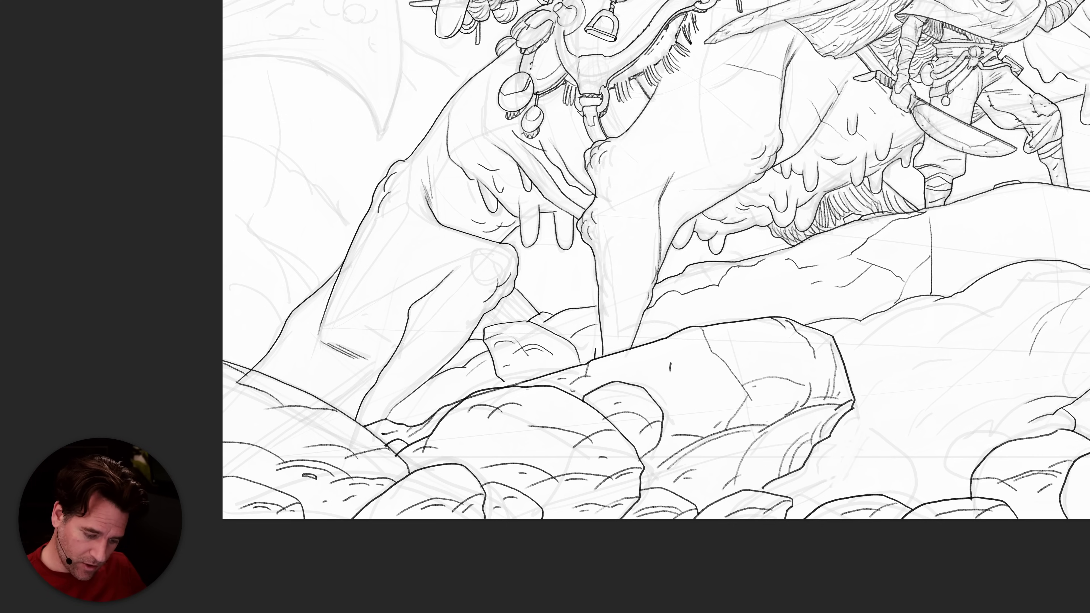
{"action": "left_click_drag", "start_coordinate": [363, 384], "coordinate": [342, 401]}
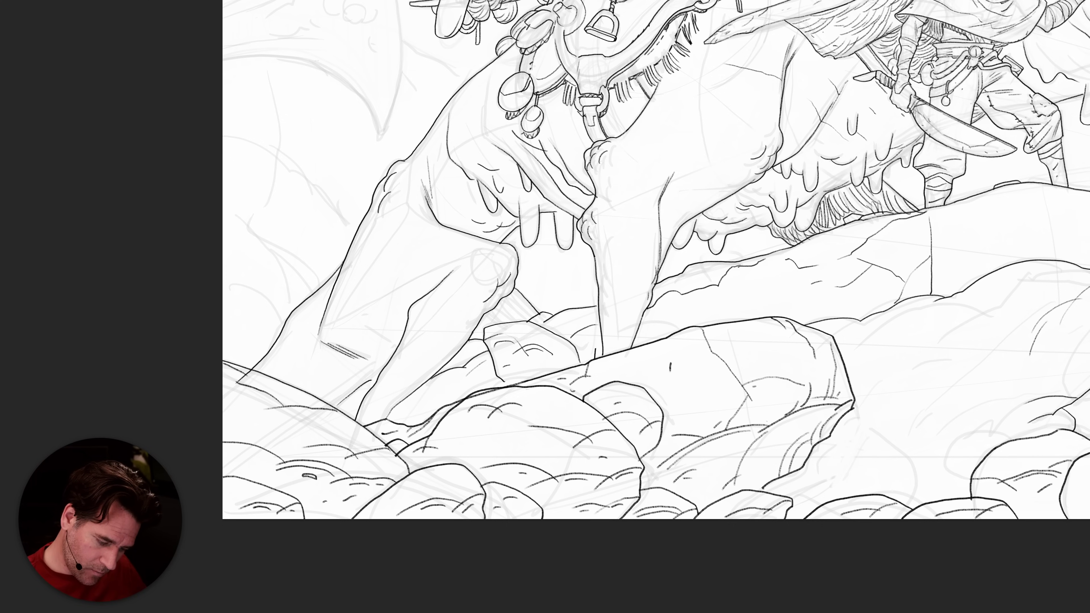
Ink fold lines at the bent leg's base and shin, and hatch the dark area behind its knee.
{"action": "key", "text": "ctrl+z"}
{"action": "left_click_drag", "start_coordinate": [381, 368], "coordinate": [335, 406]}
{"action": "mouse_move", "coordinate": [384, 363]}
{"action": "left_mouse_down"}
{"action": "mouse_move", "coordinate": [340, 379]}
{"action": "mouse_move", "coordinate": [337, 400]}
{"action": "mouse_move", "coordinate": [326, 402]}
{"action": "left_mouse_up"}
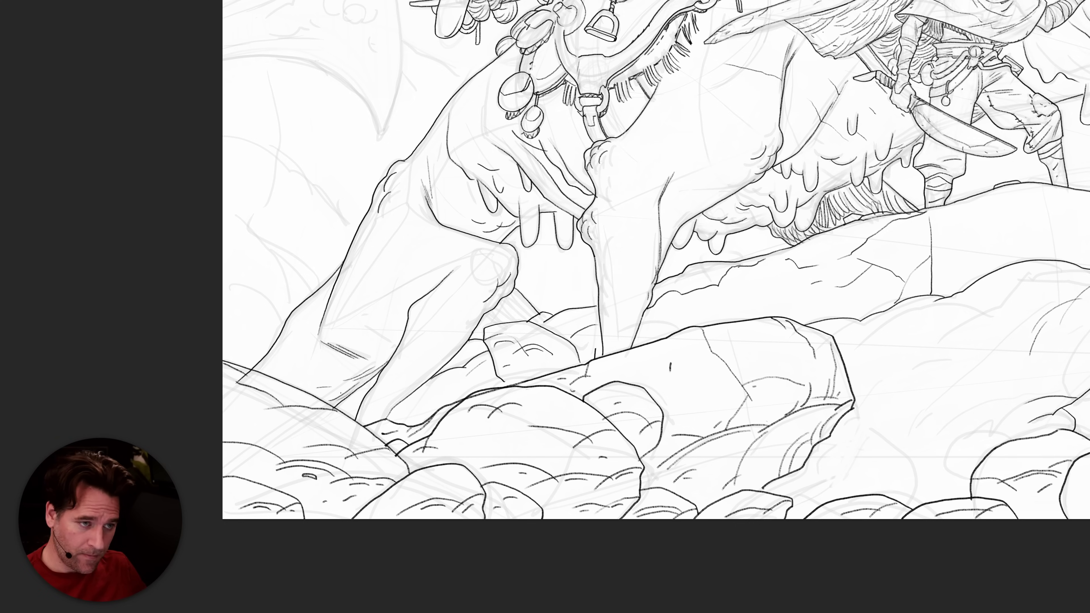
{"action": "left_click_drag", "start_coordinate": [457, 261], "coordinate": [431, 284]}
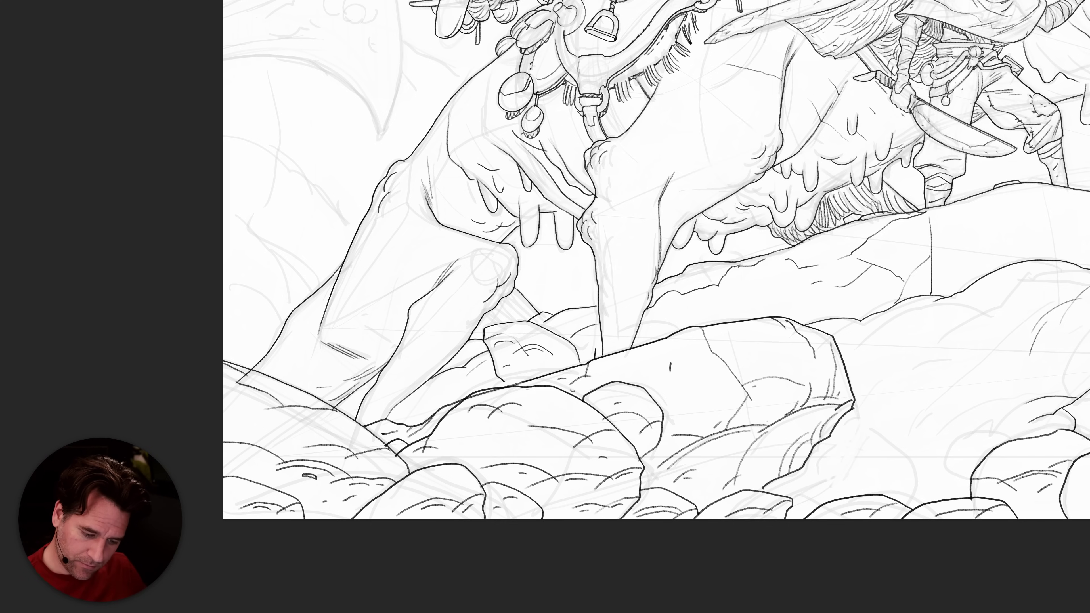
{"action": "mouse_move", "coordinate": [529, 296]}
{"action": "left_mouse_down"}
{"action": "mouse_move", "coordinate": [517, 317]}
{"action": "mouse_move", "coordinate": [477, 334]}
{"action": "left_mouse_up"}
{"action": "left_click_drag", "start_coordinate": [480, 327], "coordinate": [473, 344]}
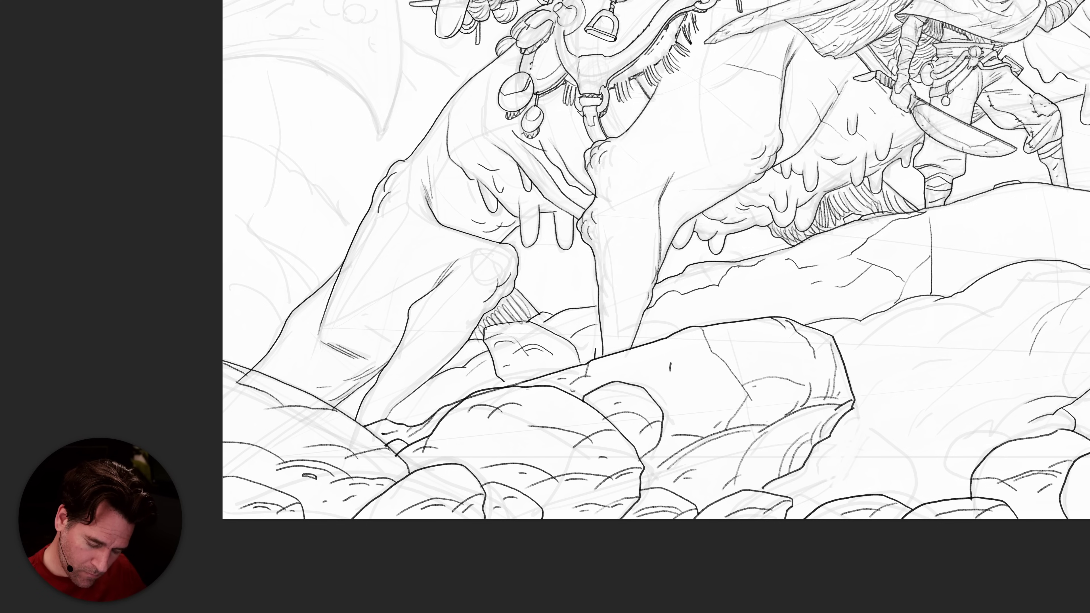
Ink curved contour lines across the lumpy rock slope below the large ledge.
{"action": "mouse_move", "coordinate": [866, 383]}
{"action": "left_mouse_down"}
{"action": "mouse_move", "coordinate": [778, 335]}
{"action": "mouse_move", "coordinate": [719, 348]}
{"action": "left_mouse_up"}
{"action": "mouse_move", "coordinate": [851, 188]}
{"action": "left_mouse_down"}
{"action": "mouse_move", "coordinate": [779, 195]}
{"action": "mouse_move", "coordinate": [759, 223]}
{"action": "mouse_move", "coordinate": [712, 246]}
{"action": "mouse_move", "coordinate": [717, 221]}
{"action": "mouse_move", "coordinate": [663, 228]}
{"action": "mouse_move", "coordinate": [606, 251]}
{"action": "left_mouse_up"}
{"action": "left_click_drag", "start_coordinate": [780, 266], "coordinate": [752, 280]}
{"action": "mouse_move", "coordinate": [795, 316]}
{"action": "left_mouse_down"}
{"action": "mouse_move", "coordinate": [771, 317]}
{"action": "mouse_move", "coordinate": [720, 370]}
{"action": "left_mouse_up"}
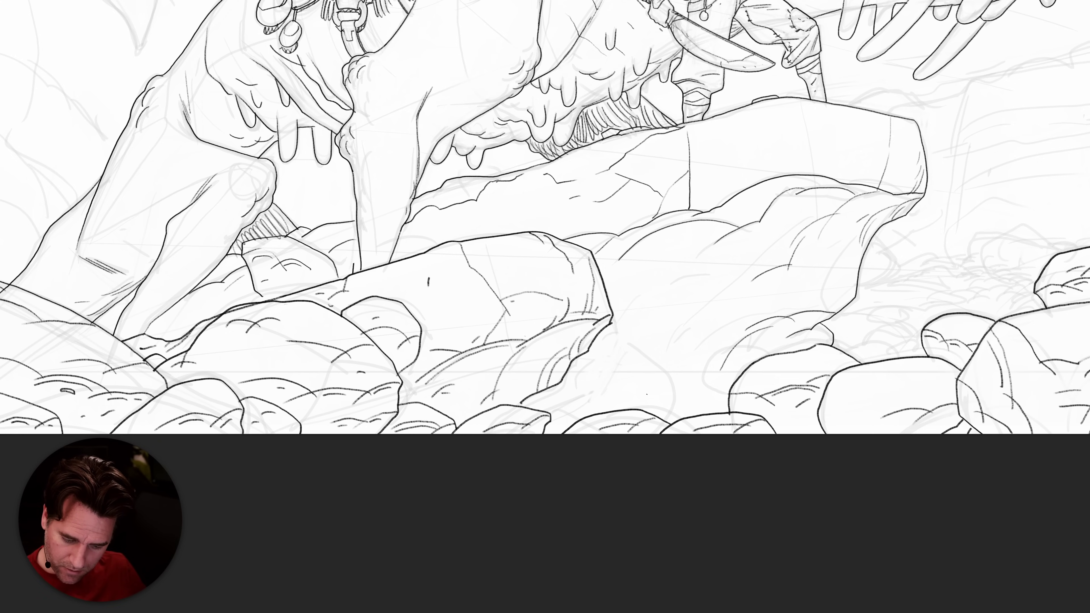
Ink rounded rocks and small pebbles filling the gap between the foreground boulders, undoing misplaced strokes.
{"action": "mouse_move", "coordinate": [618, 409]}
{"action": "left_mouse_down"}
{"action": "mouse_move", "coordinate": [578, 363]}
{"action": "mouse_move", "coordinate": [595, 370]}
{"action": "mouse_move", "coordinate": [614, 409]}
{"action": "mouse_move", "coordinate": [674, 403]}
{"action": "mouse_move", "coordinate": [654, 362]}
{"action": "mouse_move", "coordinate": [594, 378]}
{"action": "mouse_move", "coordinate": [645, 362]}
{"action": "mouse_move", "coordinate": [674, 389]}
{"action": "mouse_move", "coordinate": [667, 417]}
{"action": "mouse_move", "coordinate": [646, 401]}
{"action": "mouse_move", "coordinate": [566, 410]}
{"action": "left_mouse_up"}
{"action": "key", "text": "ctrl+z"}
{"action": "key", "text": "ctrl+z"}
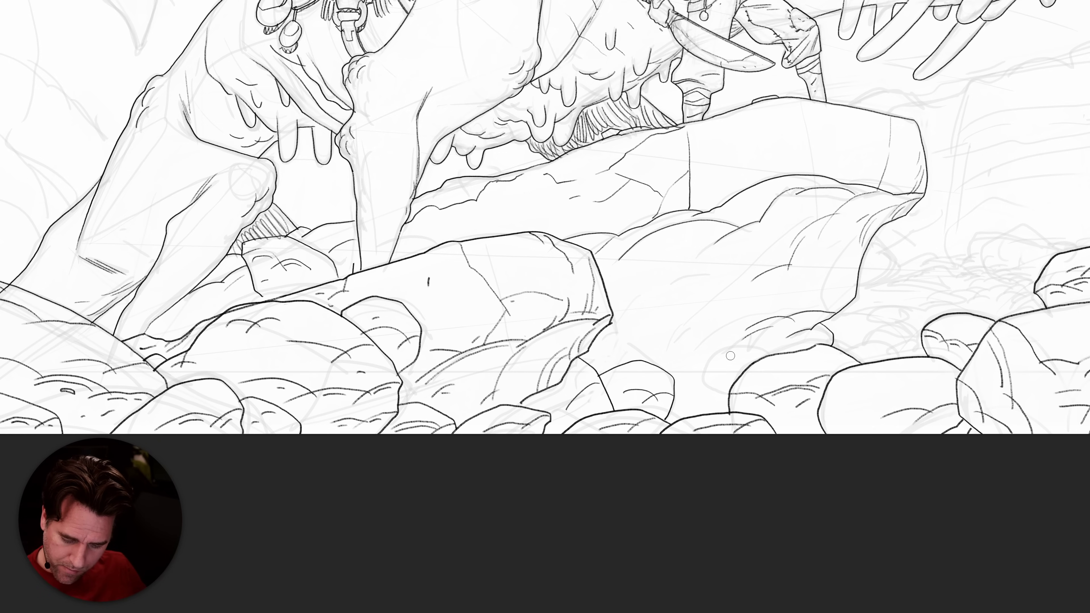
{"action": "mouse_move", "coordinate": [760, 355]}
{"action": "left_mouse_down"}
{"action": "mouse_move", "coordinate": [710, 366]}
{"action": "mouse_move", "coordinate": [709, 393]}
{"action": "mouse_move", "coordinate": [728, 402]}
{"action": "mouse_move", "coordinate": [693, 394]}
{"action": "mouse_move", "coordinate": [690, 405]}
{"action": "mouse_move", "coordinate": [676, 391]}
{"action": "mouse_move", "coordinate": [694, 408]}
{"action": "mouse_move", "coordinate": [712, 406]}
{"action": "mouse_move", "coordinate": [682, 417]}
{"action": "left_mouse_up"}
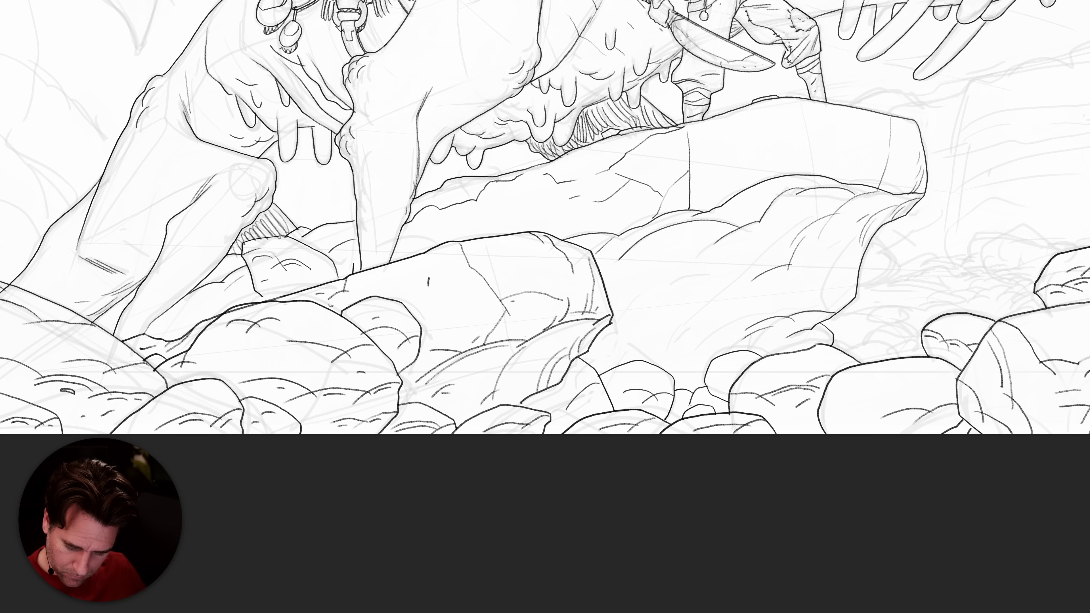
{"action": "left_click_drag", "start_coordinate": [717, 400], "coordinate": [705, 409]}
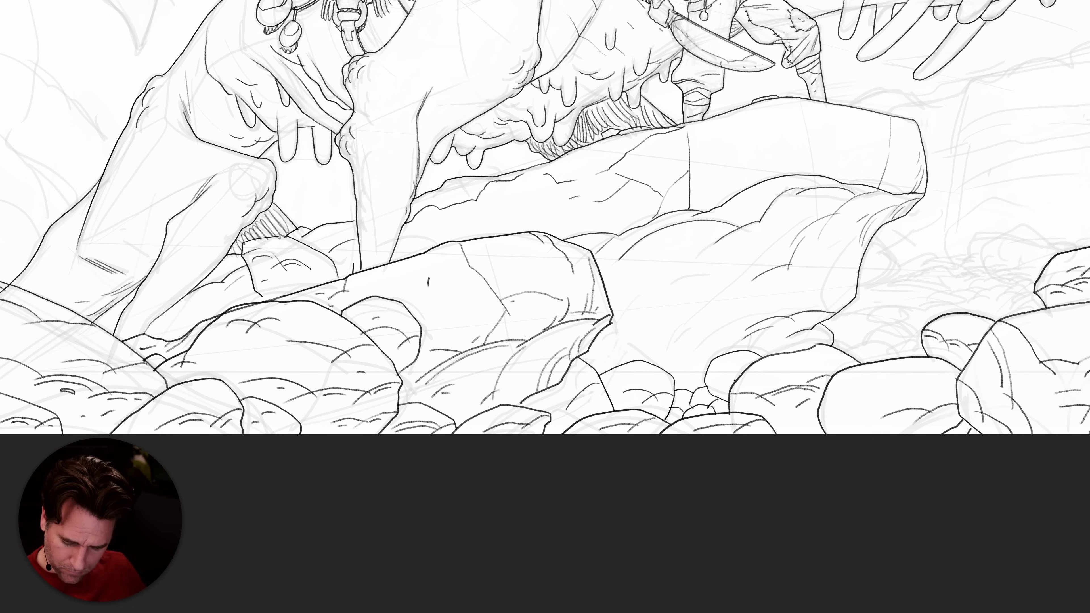
{"action": "left_click_drag", "start_coordinate": [695, 370], "coordinate": [675, 383]}
{"action": "key", "text": "ctrl+z"}
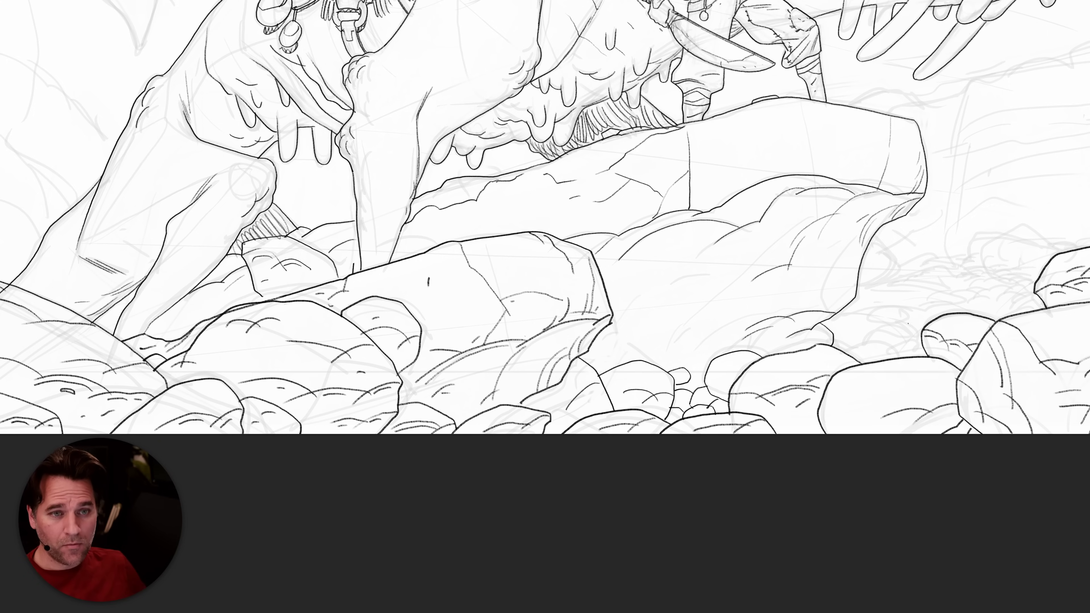
{"action": "key", "text": "ctrl+z"}
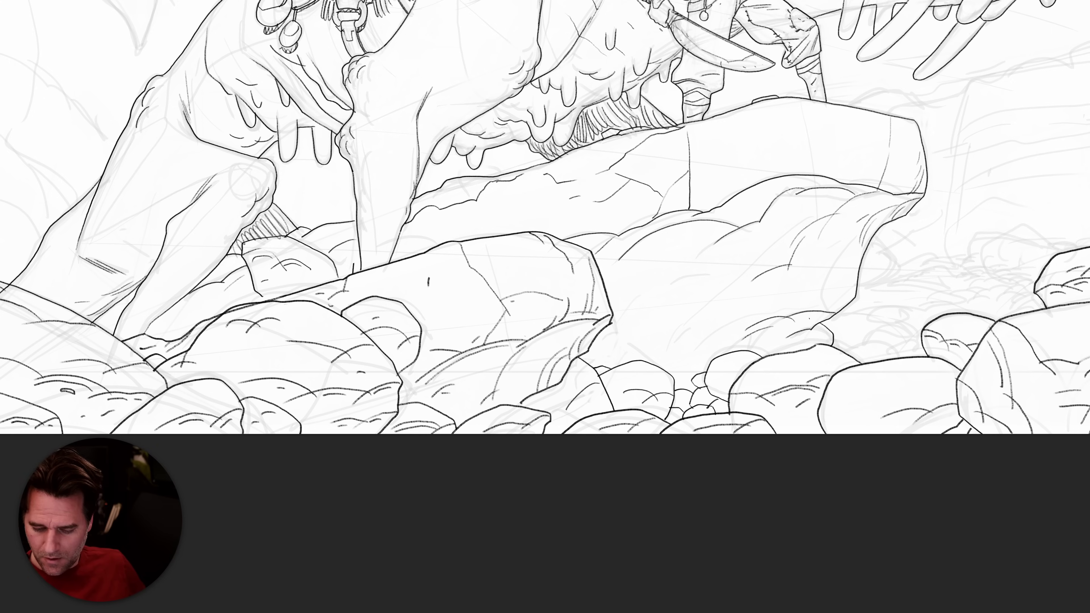
Add curved surface lines to the rock at the slope's foot and ink small pebbles behind the foreground boulders.
{"action": "mouse_move", "coordinate": [825, 314]}
{"action": "left_mouse_down"}
{"action": "mouse_move", "coordinate": [776, 331]}
{"action": "mouse_move", "coordinate": [784, 353]}
{"action": "left_mouse_up"}
{"action": "left_click_drag", "start_coordinate": [803, 344], "coordinate": [797, 346]}
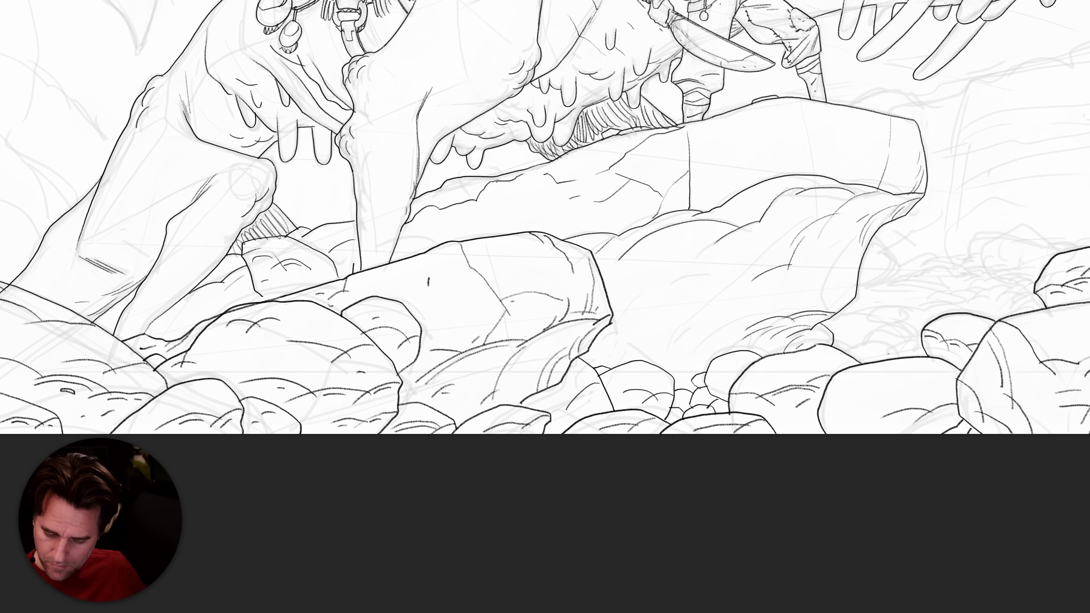
{"action": "left_click_drag", "start_coordinate": [899, 356], "coordinate": [857, 346]}
{"action": "left_click_drag", "start_coordinate": [926, 348], "coordinate": [913, 352]}
{"action": "left_click_drag", "start_coordinate": [601, 258], "coordinate": [388, 270]}
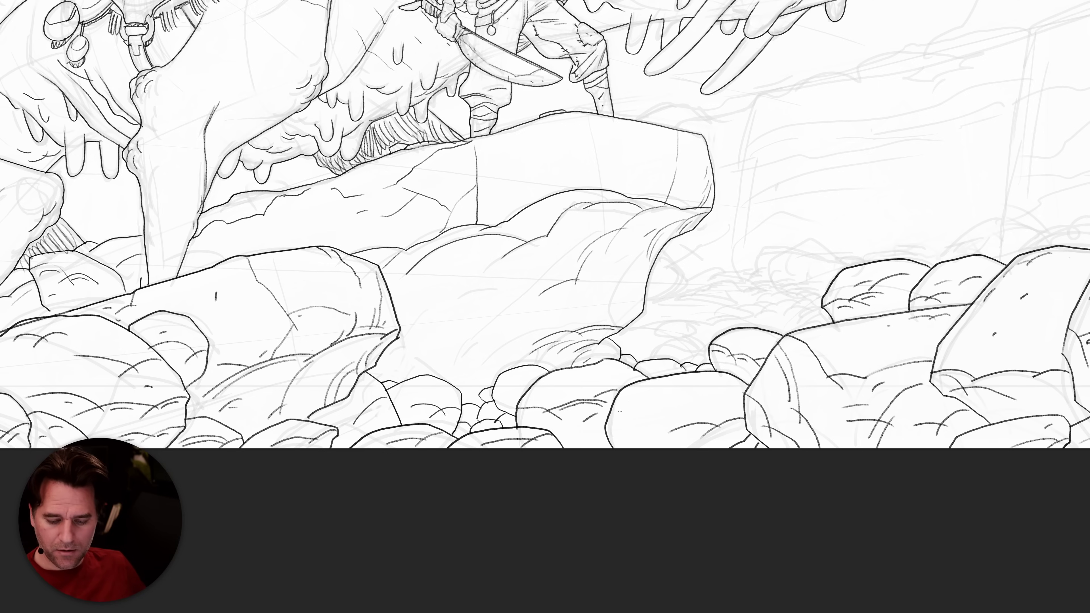
Ink more rounded stones at the foot of the slope and add small pit marks to the slope's surface.
{"action": "left_click_drag", "start_coordinate": [639, 403], "coordinate": [859, 371]}
{"action": "left_click_drag", "start_coordinate": [753, 264], "coordinate": [695, 270]}
{"action": "mouse_move", "coordinate": [764, 296]}
{"action": "left_mouse_down"}
{"action": "mouse_move", "coordinate": [665, 317]}
{"action": "mouse_move", "coordinate": [640, 342]}
{"action": "left_mouse_up"}
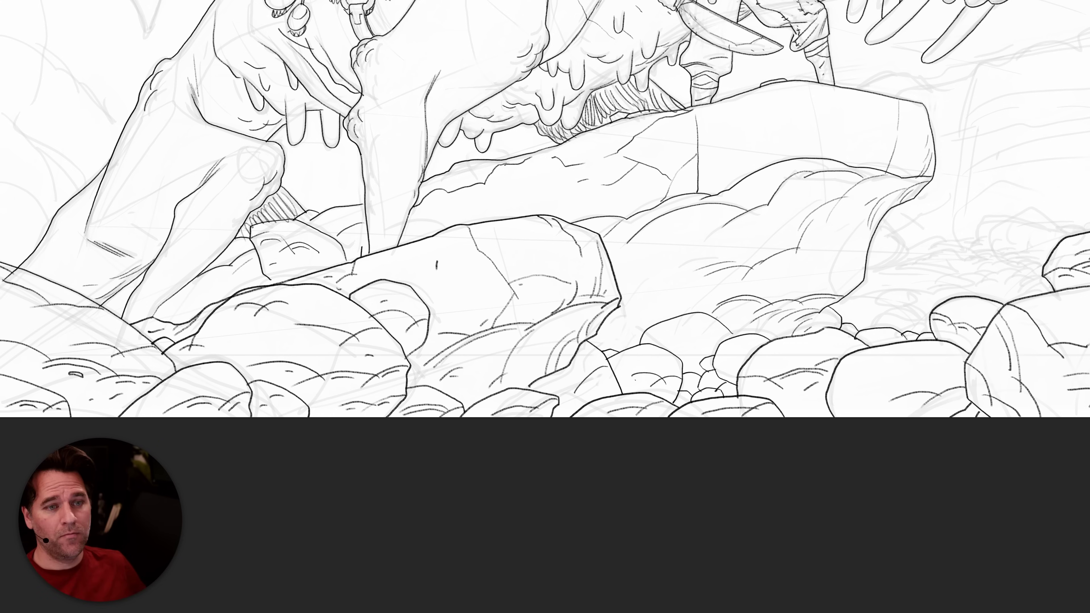
{"action": "mouse_move", "coordinate": [674, 317]}
{"action": "left_mouse_down"}
{"action": "mouse_move", "coordinate": [641, 307]}
{"action": "mouse_move", "coordinate": [621, 334]}
{"action": "mouse_move", "coordinate": [628, 350]}
{"action": "mouse_move", "coordinate": [646, 326]}
{"action": "left_mouse_up"}
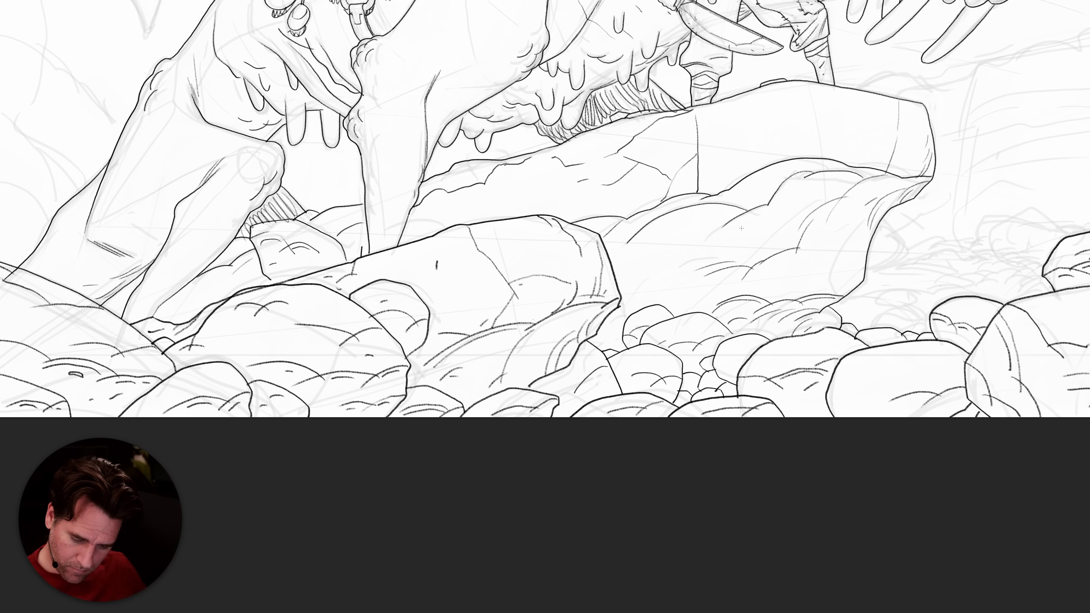
{"action": "mouse_move", "coordinate": [716, 269]}
{"action": "left_mouse_down"}
{"action": "mouse_move", "coordinate": [683, 289]}
{"action": "mouse_move", "coordinate": [711, 297]}
{"action": "mouse_move", "coordinate": [703, 304]}
{"action": "mouse_move", "coordinate": [694, 289]}
{"action": "mouse_move", "coordinate": [704, 280]}
{"action": "mouse_move", "coordinate": [667, 266]}
{"action": "left_mouse_up"}
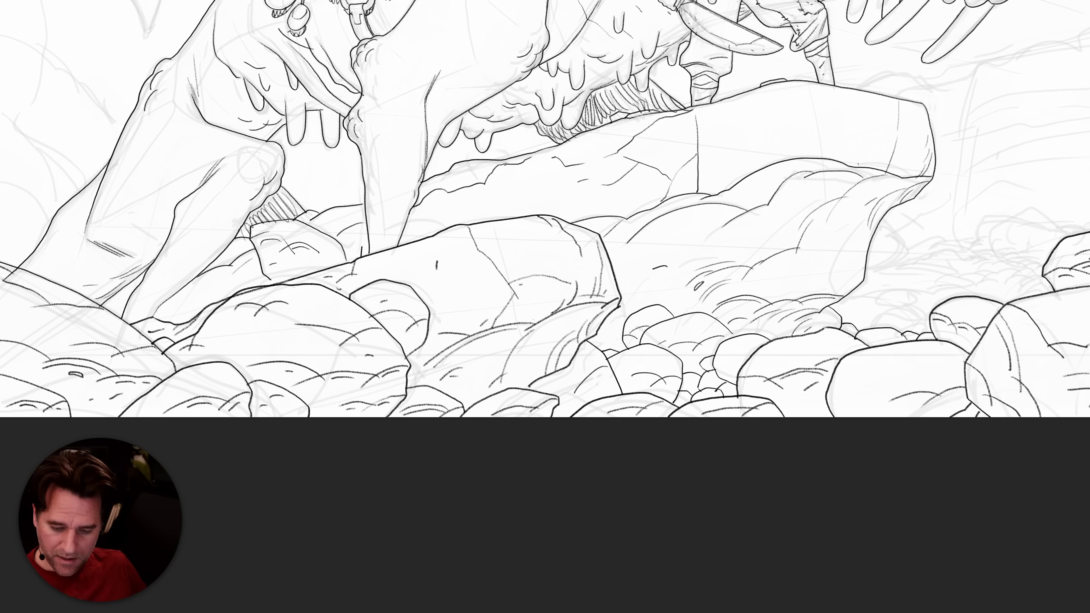
Ink a jagged vertical crack and a chipped top edge near the far end of the large rock ledge.
{"action": "mouse_move", "coordinate": [800, 85]}
{"action": "left_mouse_down"}
{"action": "mouse_move", "coordinate": [788, 161]}
{"action": "mouse_move", "coordinate": [803, 145]}
{"action": "mouse_move", "coordinate": [809, 158]}
{"action": "mouse_move", "coordinate": [776, 172]}
{"action": "mouse_move", "coordinate": [760, 189]}
{"action": "left_mouse_up"}
{"action": "left_click_drag", "start_coordinate": [796, 101], "coordinate": [805, 90]}
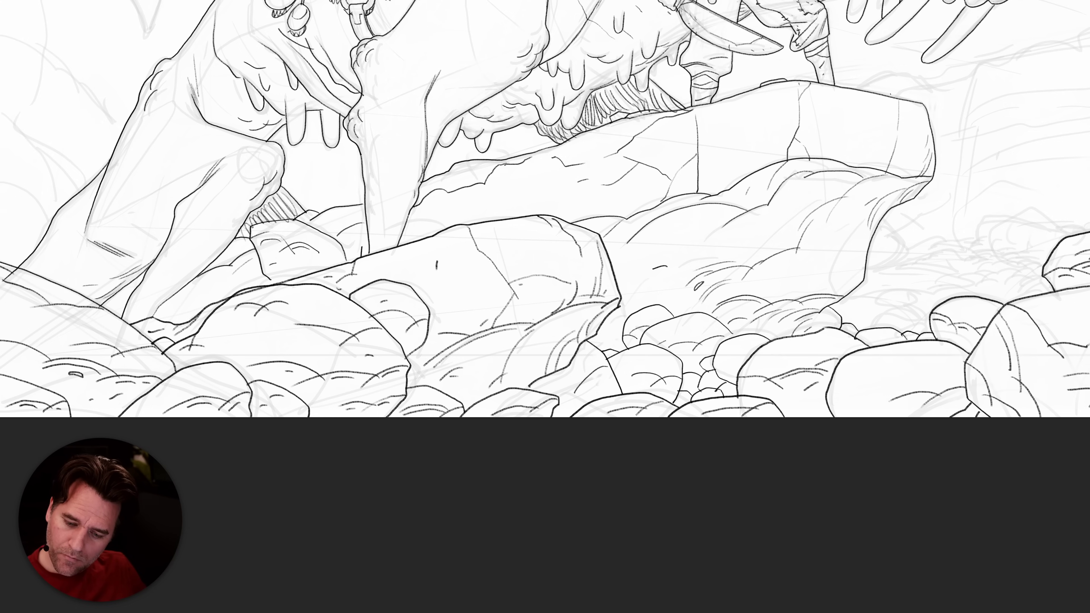
{"action": "left_click_drag", "start_coordinate": [896, 97], "coordinate": [874, 91]}
{"action": "key", "text": "ctrl+z"}
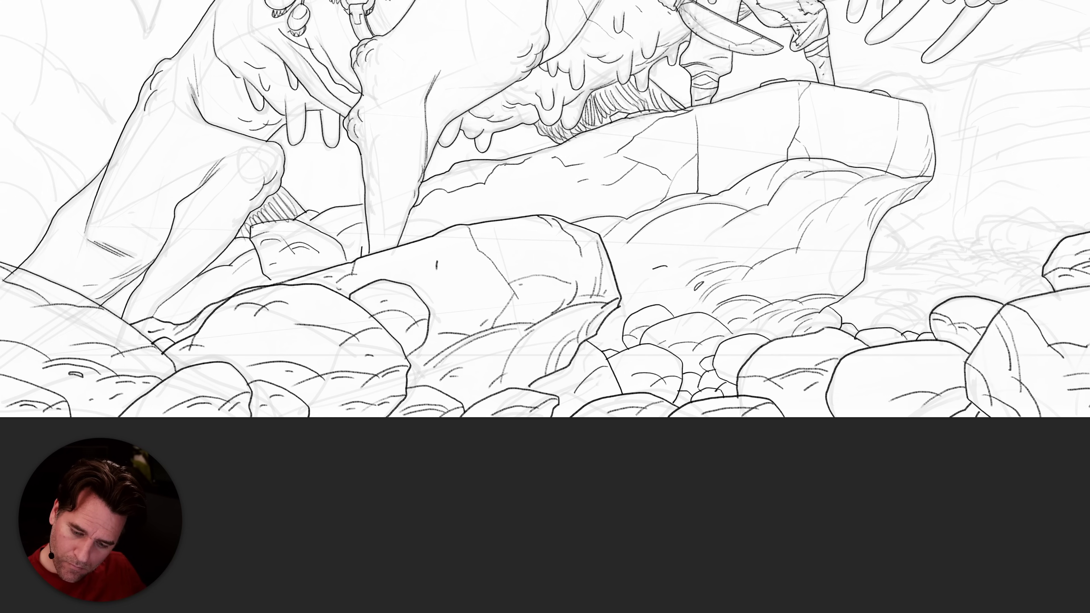
{"action": "mouse_move", "coordinate": [834, 91]}
{"action": "left_mouse_down"}
{"action": "mouse_move", "coordinate": [859, 115]}
{"action": "mouse_move", "coordinate": [918, 105]}
{"action": "left_mouse_up"}
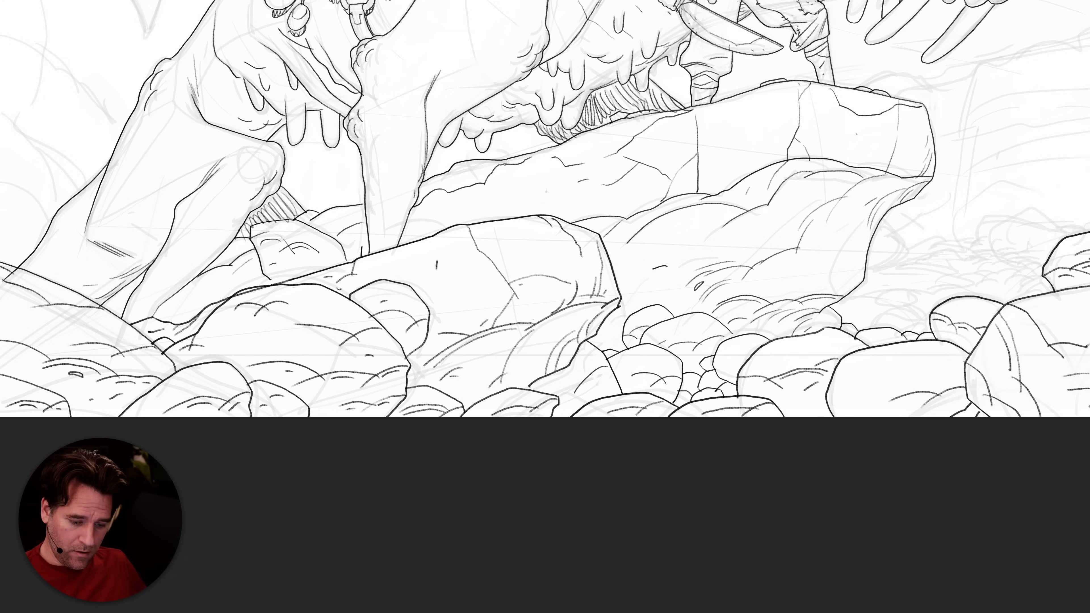
Hatch the shadowed fold at the bent leg's base where it meets the rocks.
{"action": "mouse_move", "coordinate": [222, 297]}
{"action": "left_mouse_down"}
{"action": "mouse_move", "coordinate": [625, 299]}
{"action": "mouse_move", "coordinate": [592, 296]}
{"action": "mouse_move", "coordinate": [581, 319]}
{"action": "mouse_move", "coordinate": [571, 316]}
{"action": "left_mouse_up"}
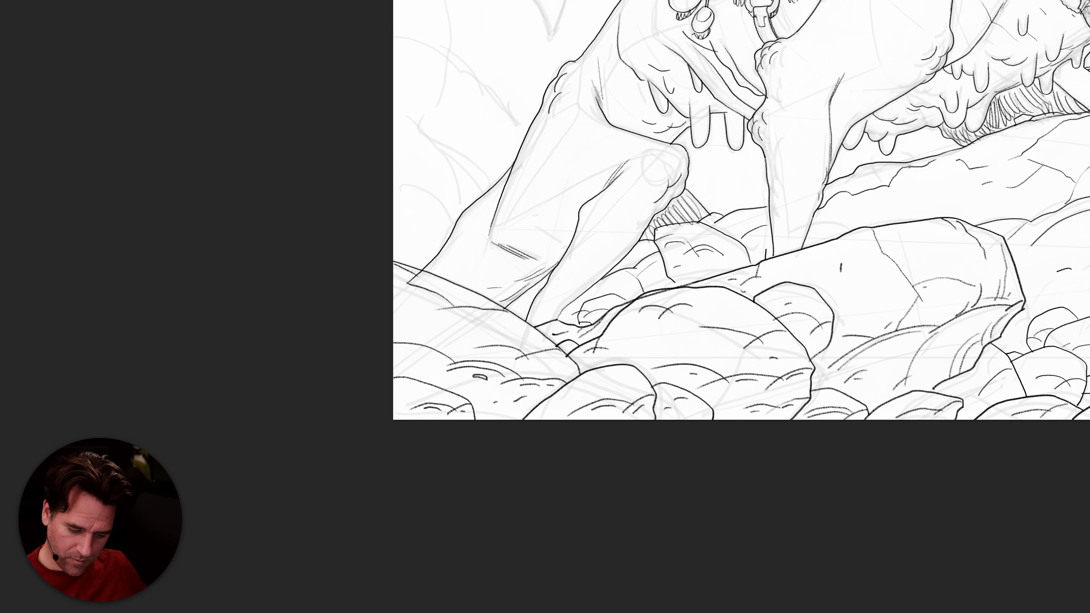
{"action": "left_click_drag", "start_coordinate": [539, 292], "coordinate": [508, 308]}
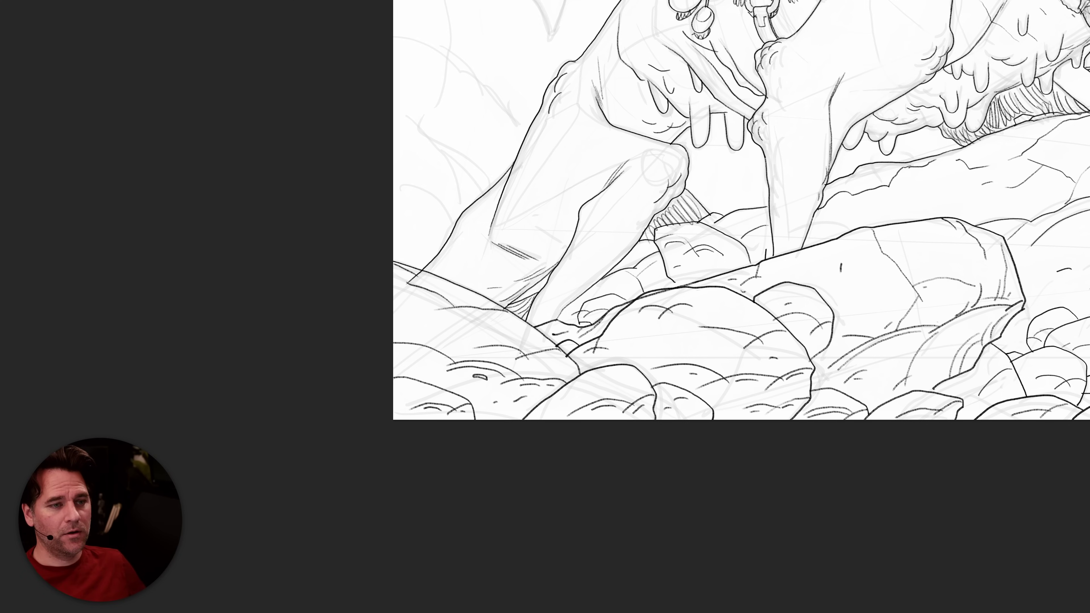
{"action": "left_click_drag", "start_coordinate": [577, 159], "coordinate": [695, 510]}
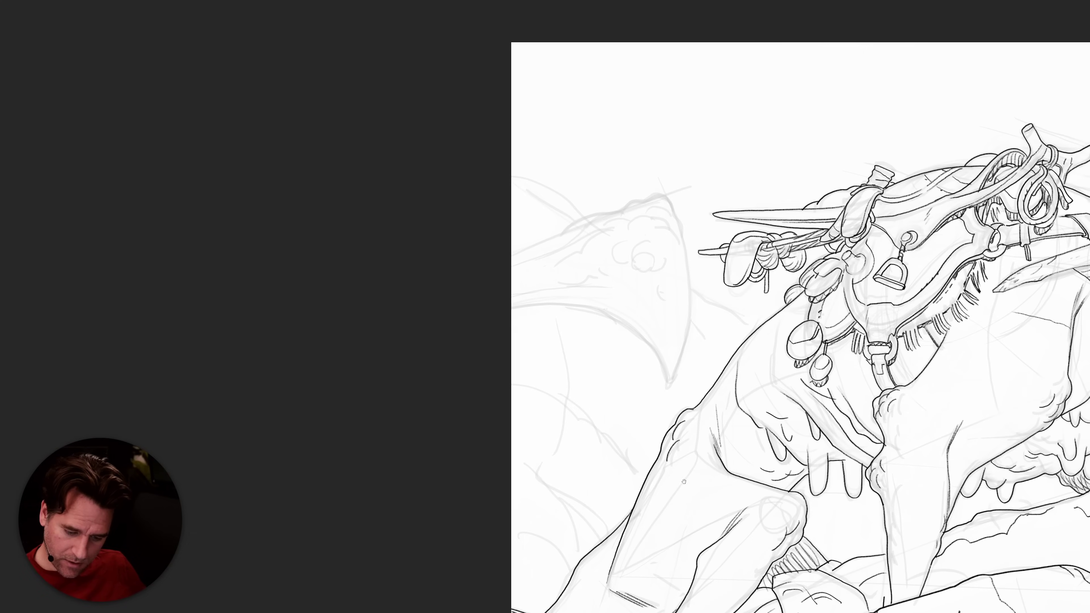
{"action": "mouse_move", "coordinate": [665, 192]}
{"action": "left_mouse_down"}
{"action": "mouse_move", "coordinate": [689, 289]}
{"action": "mouse_move", "coordinate": [669, 377]}
{"action": "mouse_move", "coordinate": [612, 314]}
{"action": "mouse_move", "coordinate": [510, 302]}
{"action": "left_mouse_up"}
{"action": "key", "text": "ctrl+z"}
{"action": "key", "text": "ctrl+z"}
{"action": "key", "text": "ctrl+z"}
{"action": "key", "text": "ctrl+z"}
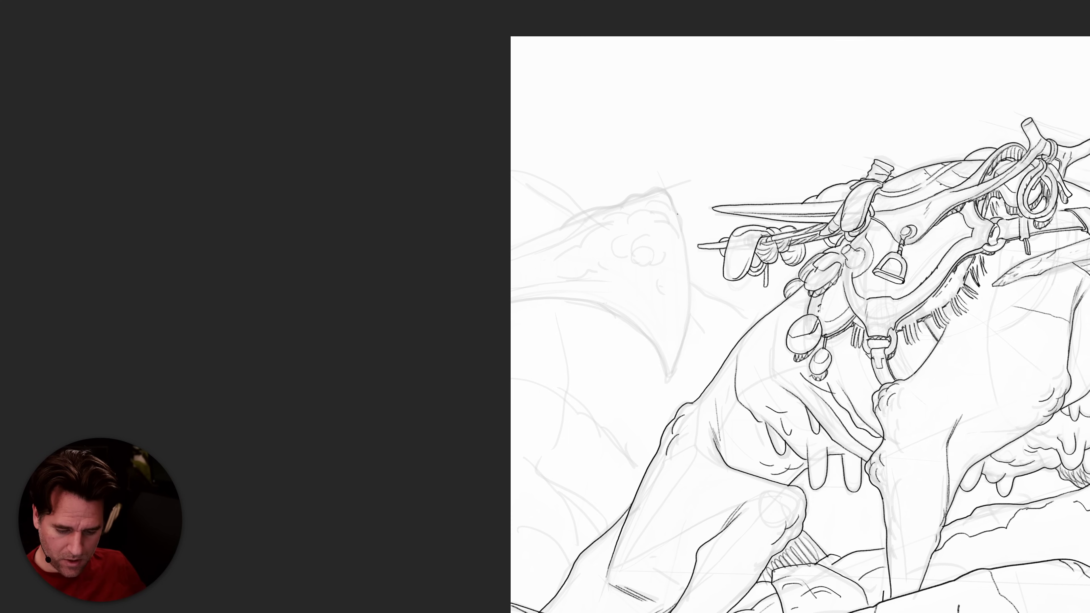
Ink the full outline of the hooked tail tip, including its sharp point, inner curve and bumpy upper edge.
{"action": "mouse_move", "coordinate": [658, 188]}
{"action": "left_mouse_down"}
{"action": "mouse_move", "coordinate": [682, 223]}
{"action": "mouse_move", "coordinate": [690, 280]}
{"action": "mouse_move", "coordinate": [676, 365]}
{"action": "left_mouse_up"}
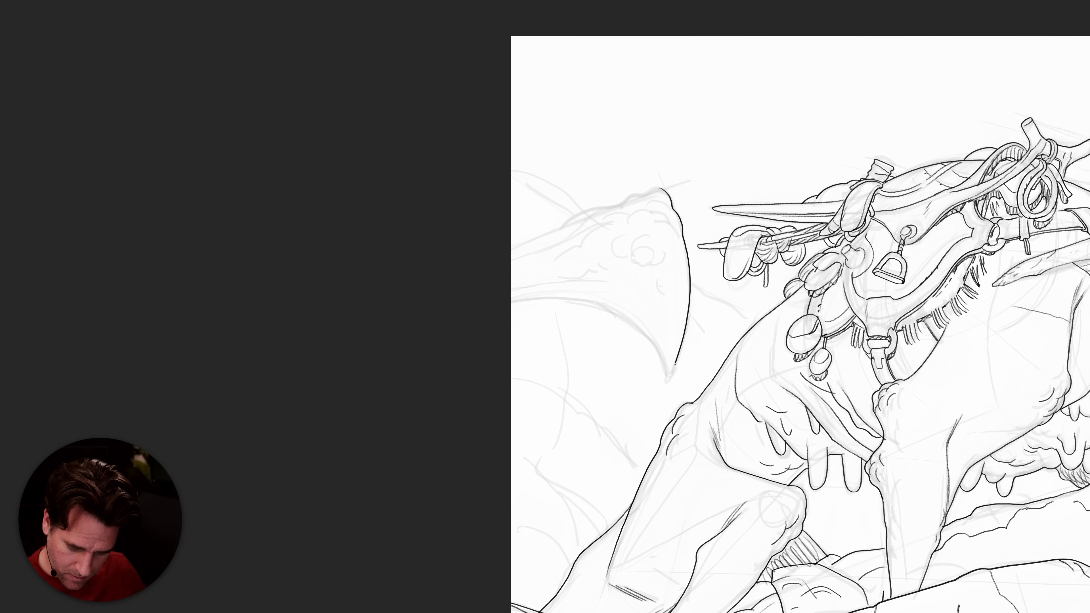
{"action": "key", "text": "r"}
{"action": "mouse_move", "coordinate": [667, 377]}
{"action": "left_mouse_down"}
{"action": "mouse_move", "coordinate": [545, 292]}
{"action": "mouse_move", "coordinate": [523, 309]}
{"action": "mouse_move", "coordinate": [524, 170]}
{"action": "left_mouse_up"}
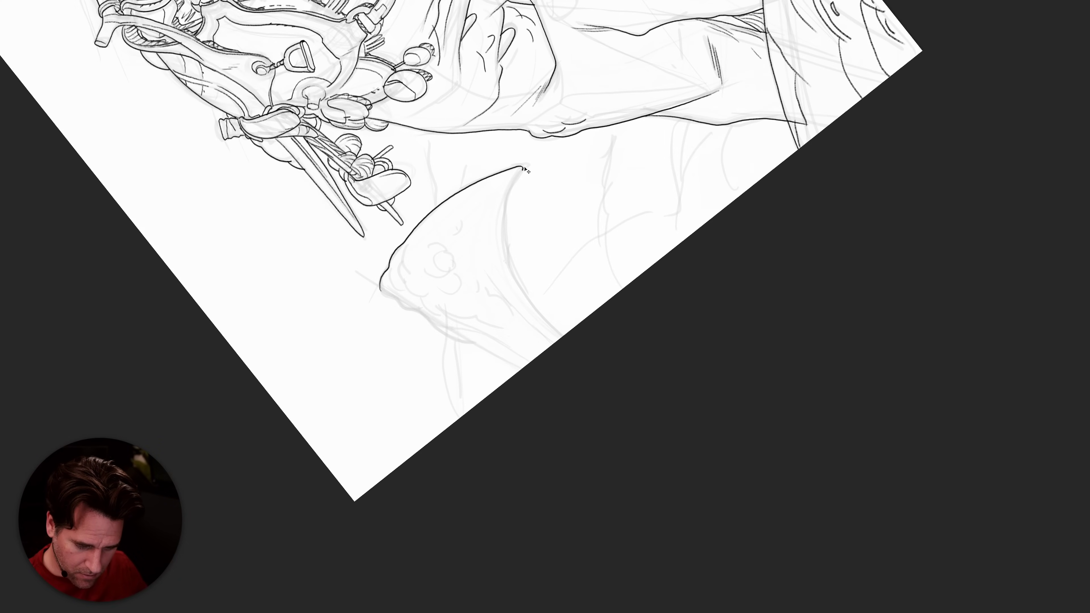
{"action": "mouse_move", "coordinate": [518, 176]}
{"action": "left_mouse_down"}
{"action": "mouse_move", "coordinate": [504, 240]}
{"action": "mouse_move", "coordinate": [514, 279]}
{"action": "mouse_move", "coordinate": [570, 342]}
{"action": "left_mouse_up"}
{"action": "key", "text": "Escape"}
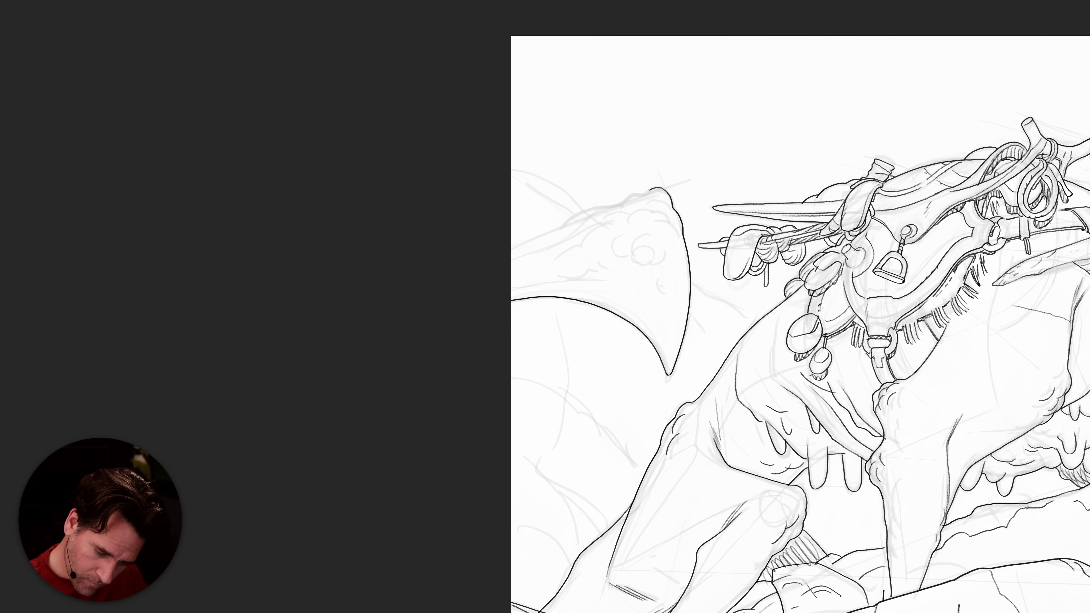
{"action": "left_click_drag", "start_coordinate": [636, 193], "coordinate": [519, 243]}
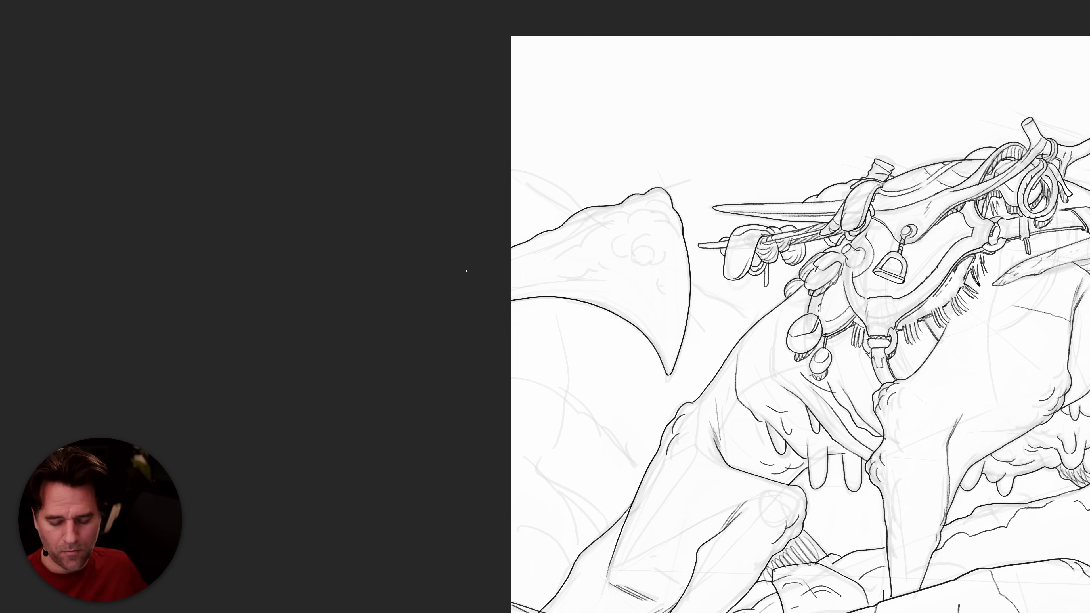
Ink the rounded bumps and circular knobs on the upper part of the hooked tail tip.
{"action": "mouse_move", "coordinate": [654, 207]}
{"action": "left_mouse_down"}
{"action": "mouse_move", "coordinate": [667, 199]}
{"action": "mouse_move", "coordinate": [646, 201]}
{"action": "mouse_move", "coordinate": [665, 223]}
{"action": "mouse_move", "coordinate": [632, 223]}
{"action": "mouse_move", "coordinate": [637, 264]}
{"action": "mouse_move", "coordinate": [661, 274]}
{"action": "left_mouse_up"}
{"action": "key", "text": "ctrl+z"}
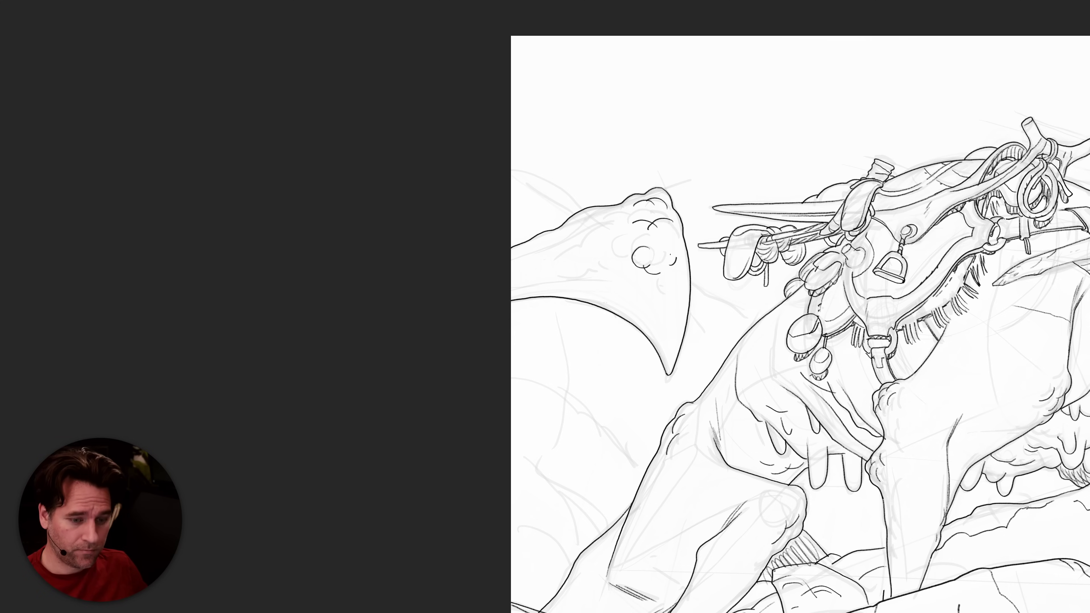
{"action": "key", "text": "ctrl+z"}
{"action": "mouse_move", "coordinate": [648, 257]}
{"action": "left_mouse_down"}
{"action": "mouse_move", "coordinate": [643, 245]}
{"action": "mouse_move", "coordinate": [659, 236]}
{"action": "left_mouse_up"}
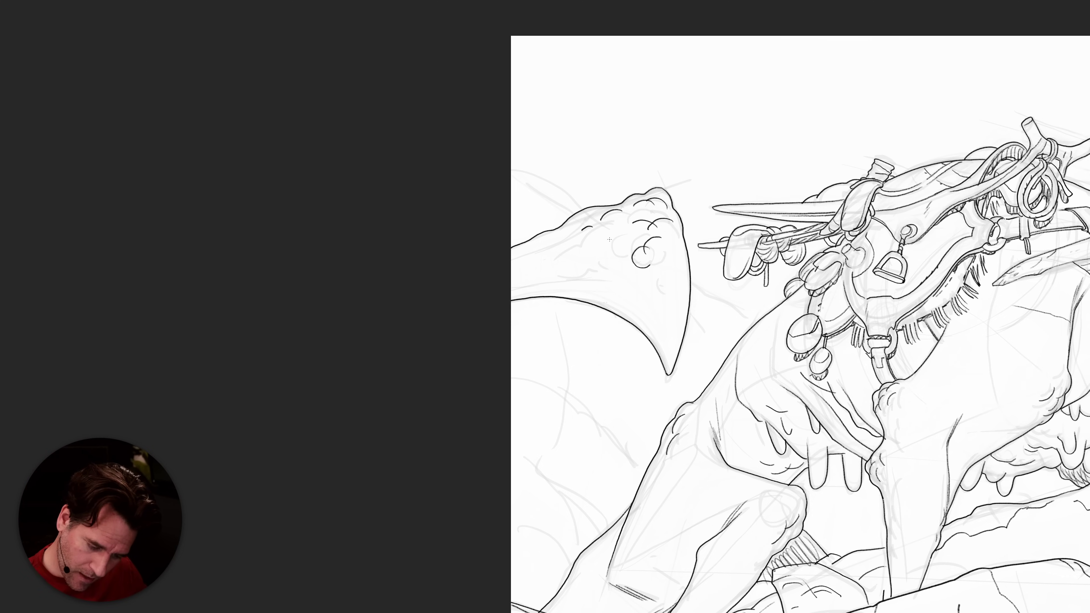
Ink lengthwise contour lines and point cracks on the hooked tail tip, and add small surface marks to the legs.
{"action": "mouse_move", "coordinate": [608, 400]}
{"action": "left_mouse_down"}
{"action": "mouse_move", "coordinate": [531, 292]}
{"action": "mouse_move", "coordinate": [524, 304]}
{"action": "mouse_move", "coordinate": [571, 246]}
{"action": "left_mouse_up"}
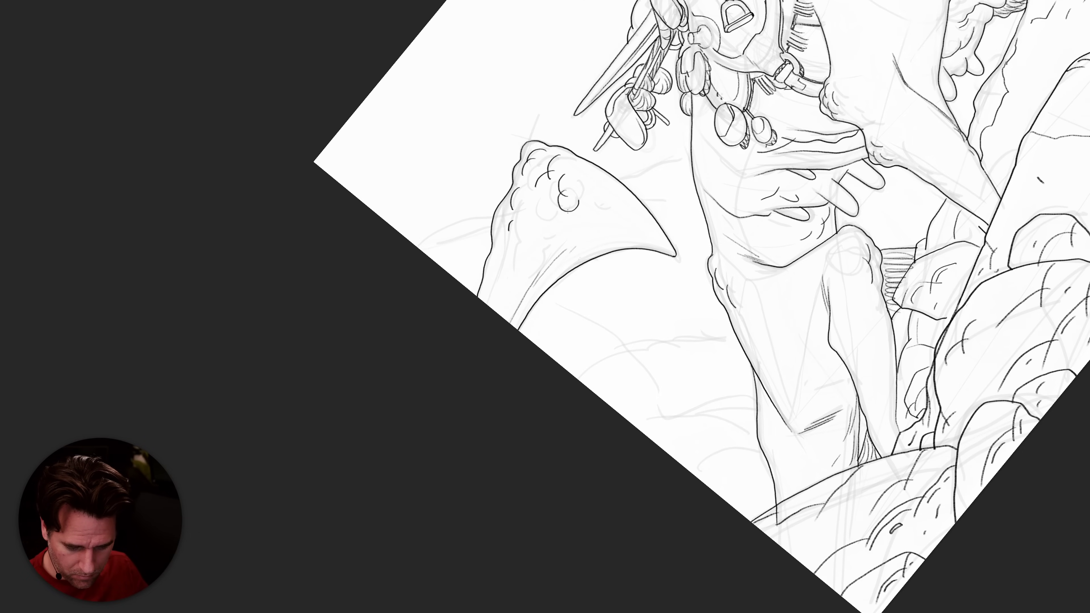
{"action": "mouse_move", "coordinate": [488, 304]}
{"action": "left_mouse_down"}
{"action": "mouse_move", "coordinate": [503, 255]}
{"action": "mouse_move", "coordinate": [497, 222]}
{"action": "left_mouse_up"}
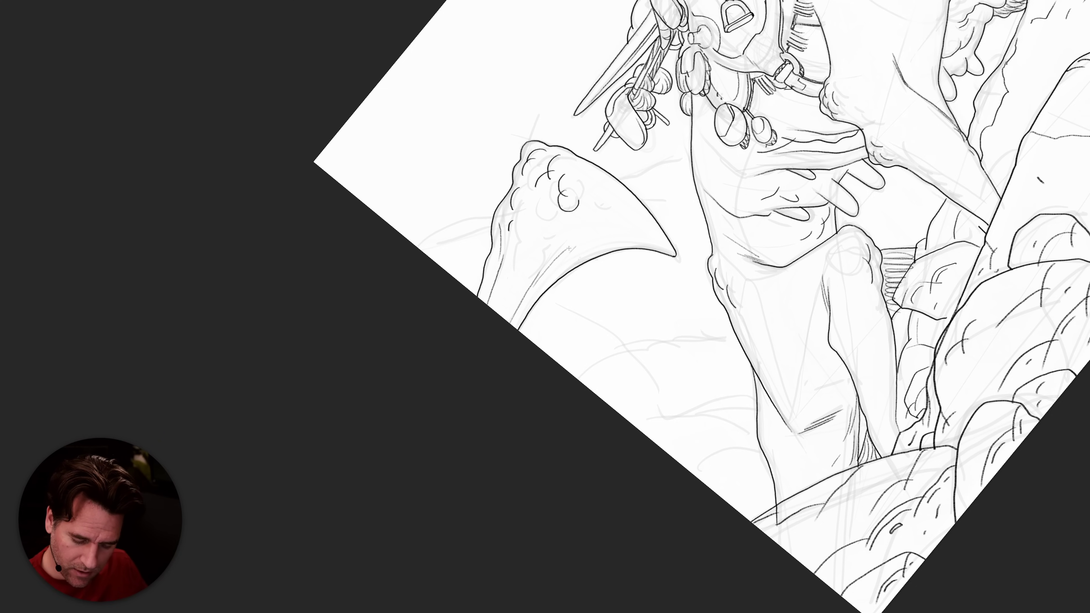
{"action": "left_click_drag", "start_coordinate": [561, 232], "coordinate": [509, 302]}
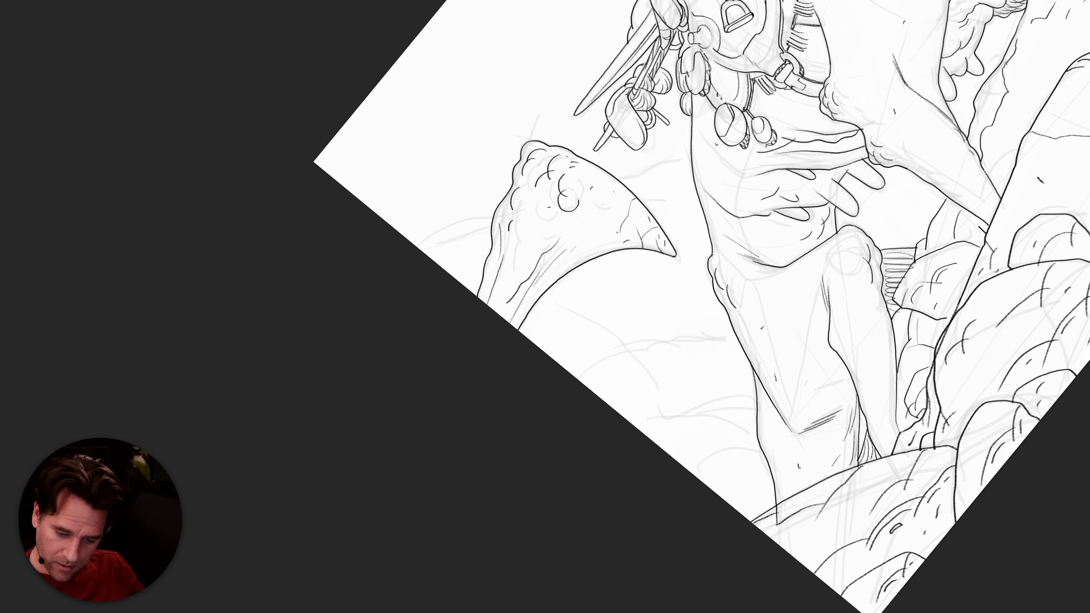
{"action": "key", "text": "Escape"}
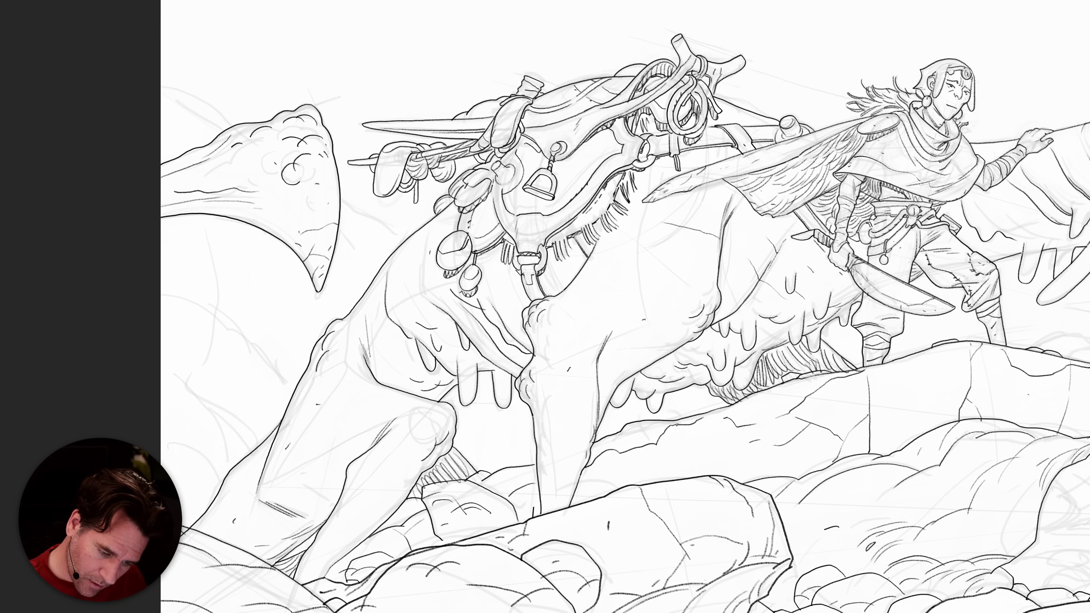
Add fine hatch lines to the saddle and the bundle strapped behind it.
{"action": "mouse_move", "coordinate": [534, 148]}
{"action": "left_mouse_down"}
{"action": "mouse_move", "coordinate": [523, 136]}
{"action": "mouse_move", "coordinate": [517, 151]}
{"action": "left_mouse_up"}
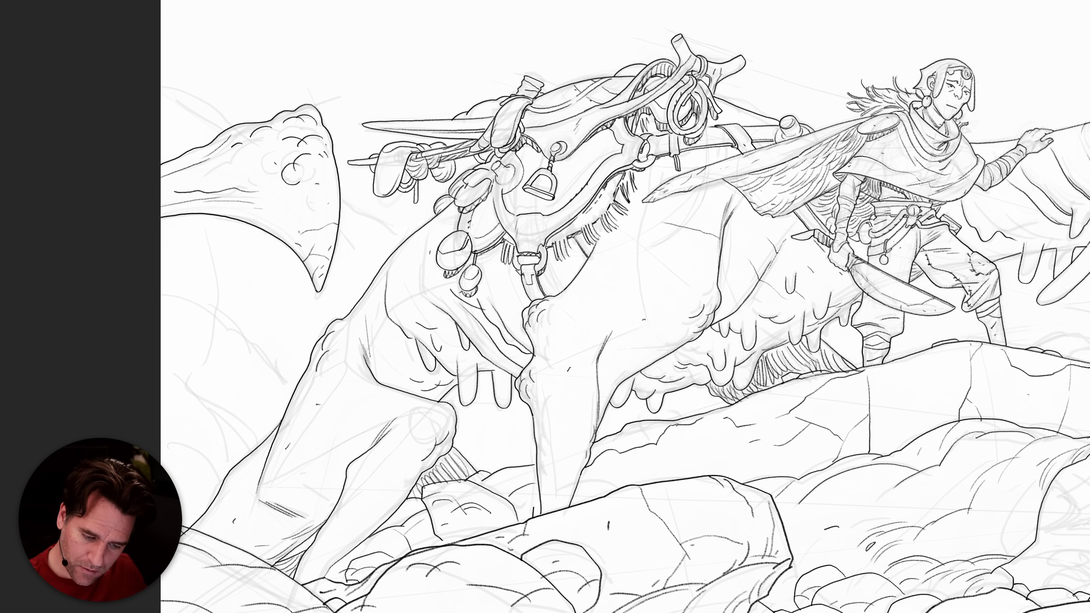
{"action": "mouse_move", "coordinate": [495, 103]}
{"action": "left_mouse_down"}
{"action": "mouse_move", "coordinate": [460, 117]}
{"action": "mouse_move", "coordinate": [486, 108]}
{"action": "left_mouse_up"}
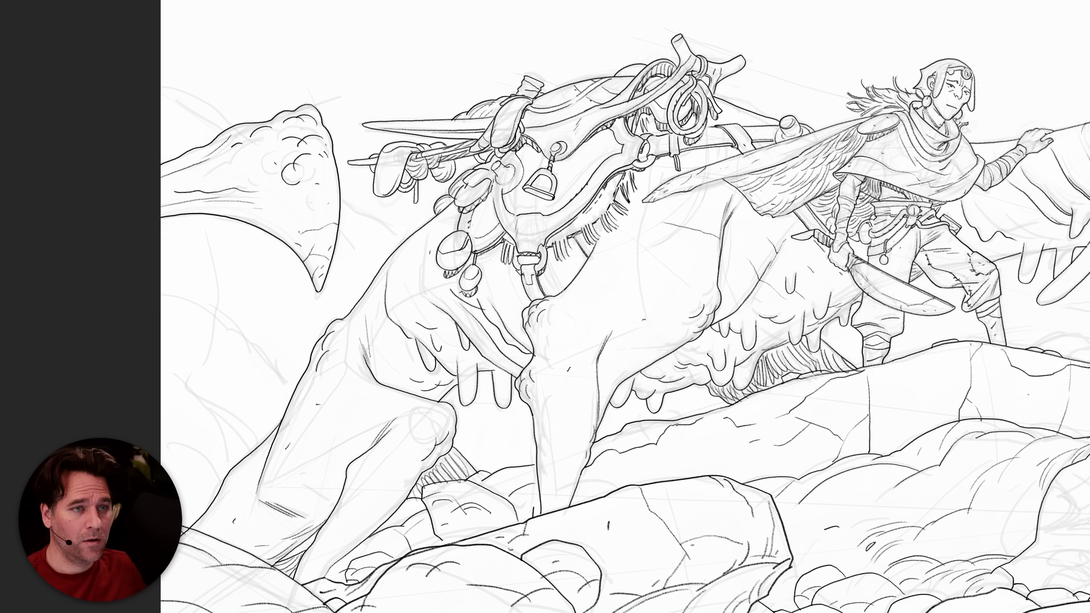
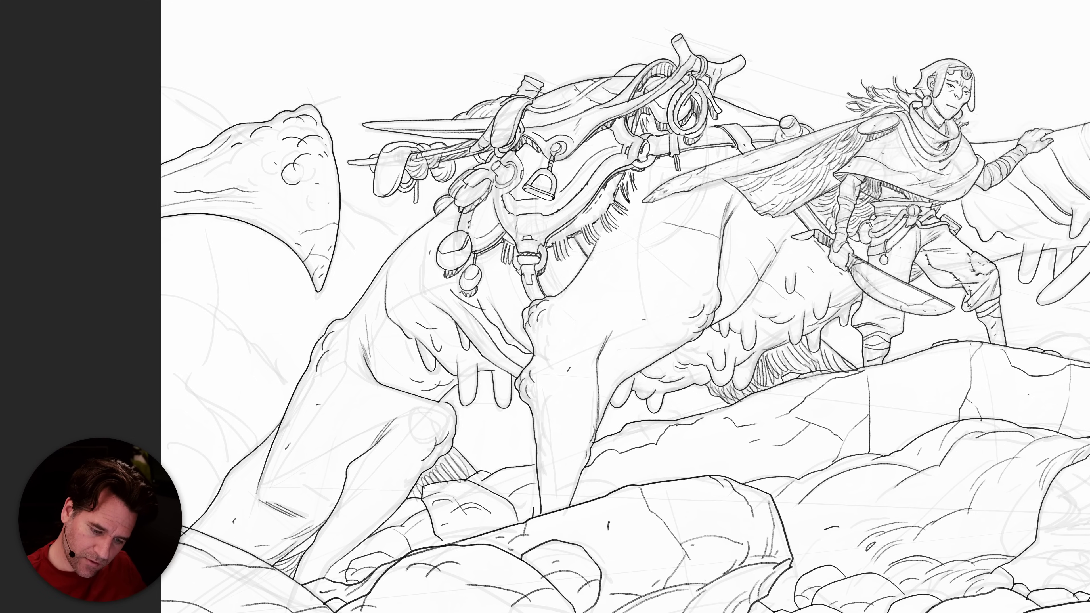
{"action": "scroll", "coordinate": [671, 109], "scroll_direction": "down", "scroll_amount": 1}
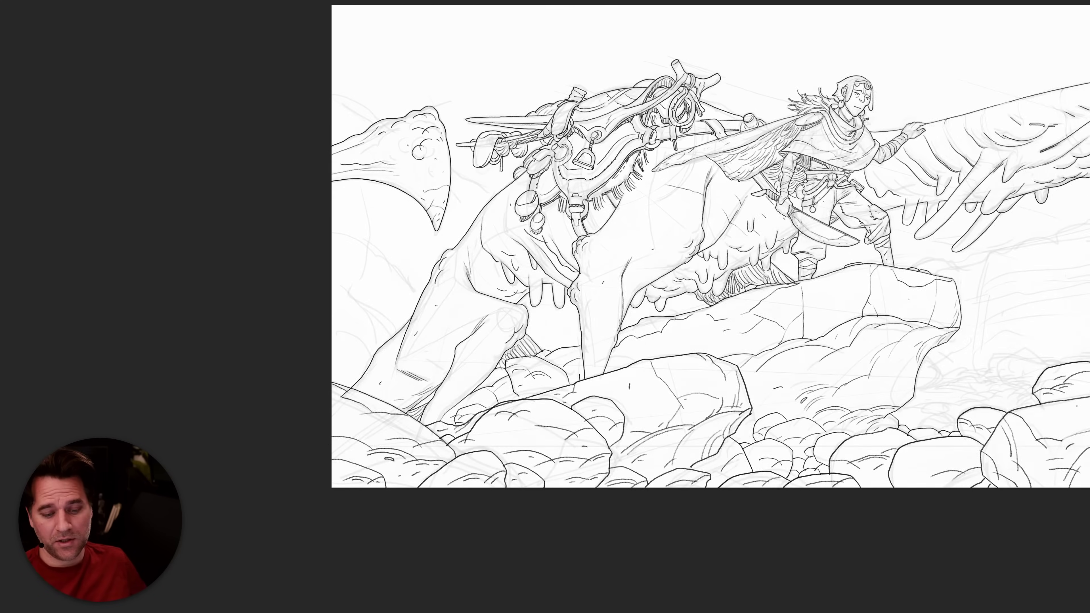
Examine the whole inked drawing, then the still rough background cliffs beneath the creature's head.
{"action": "scroll", "coordinate": [671, 109], "scroll_direction": "down", "scroll_amount": 2}
{"action": "scroll", "coordinate": [671, 109], "scroll_direction": "up", "scroll_amount": 1}
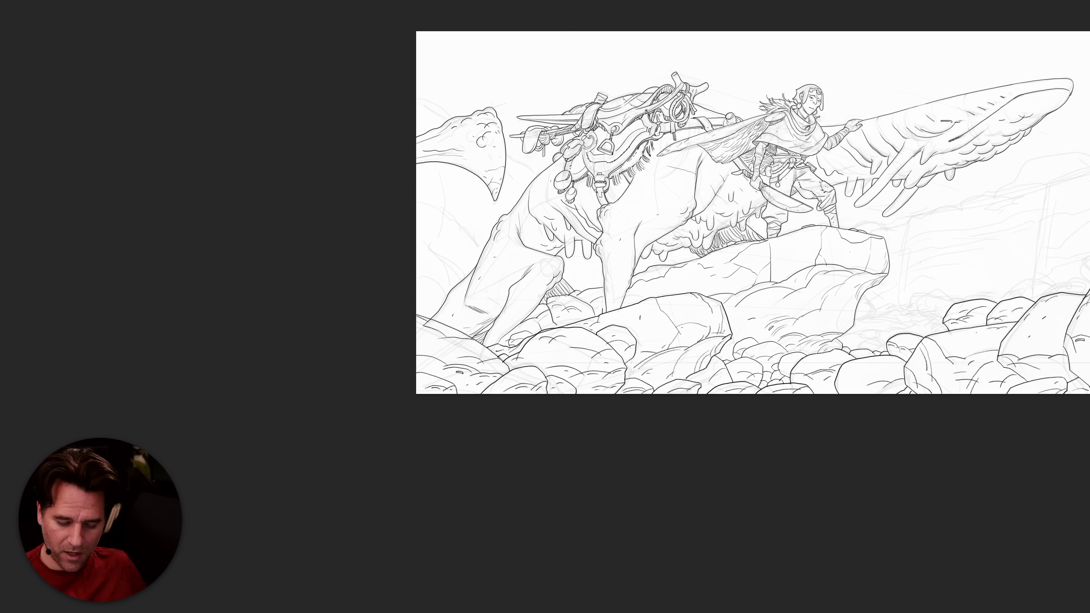
{"action": "scroll", "coordinate": [644, 107], "scroll_direction": "up", "scroll_amount": 2}
{"action": "left_click_drag", "start_coordinate": [876, 382], "coordinate": [852, 318]}
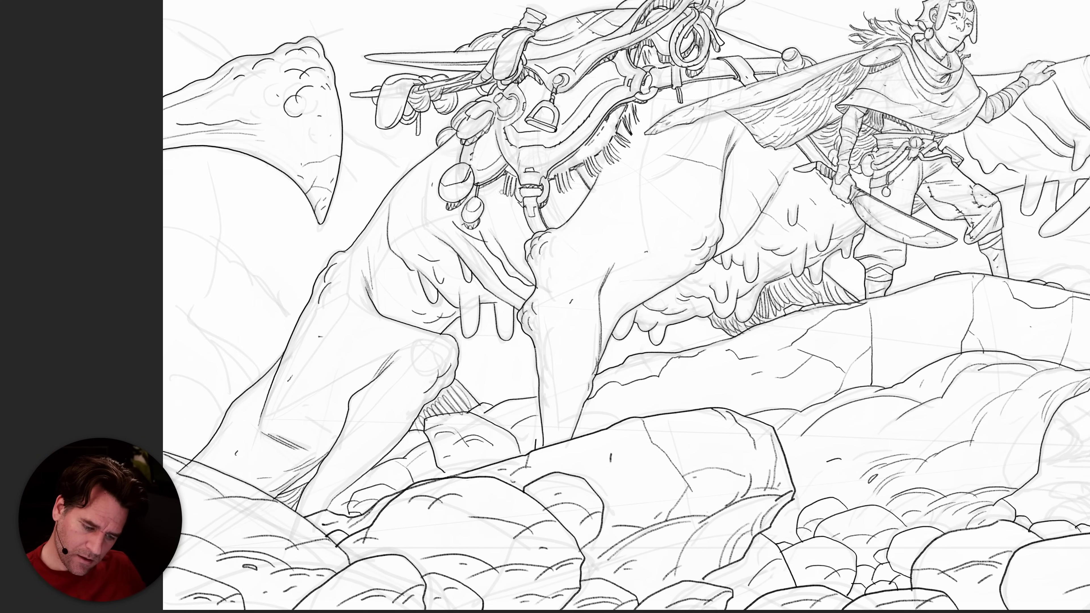
{"action": "key", "text": "h"}
{"action": "left_click_drag", "start_coordinate": [718, 342], "coordinate": [773, 321]}
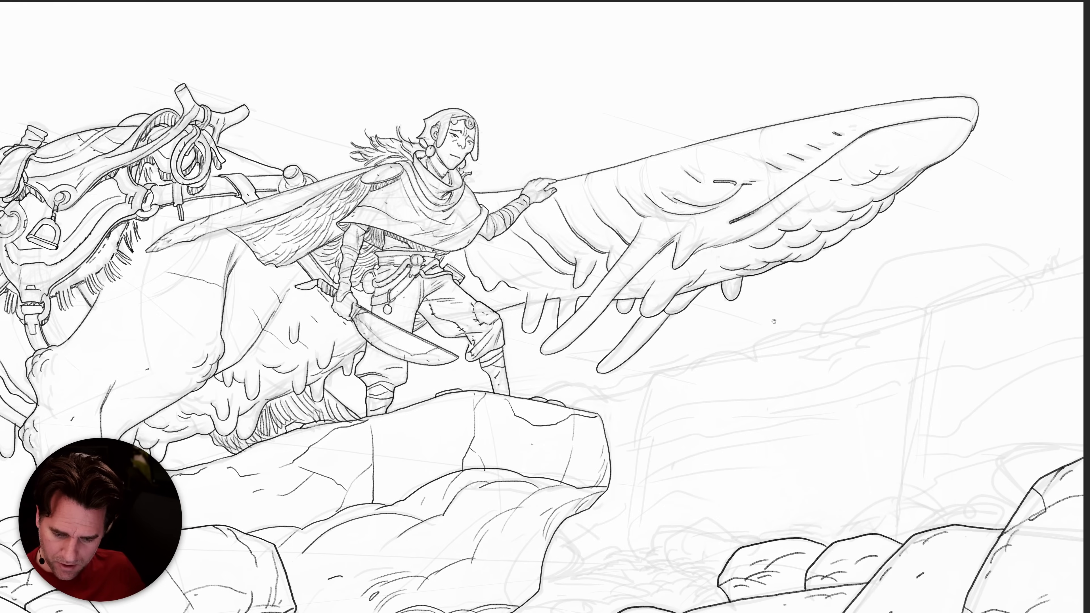
{"action": "left_click", "coordinate": [893, 226], "text": "alt"}
{"action": "left_click", "coordinate": [912, 224], "text": "alt"}
{"action": "left_click", "coordinate": [914, 225], "text": "alt"}
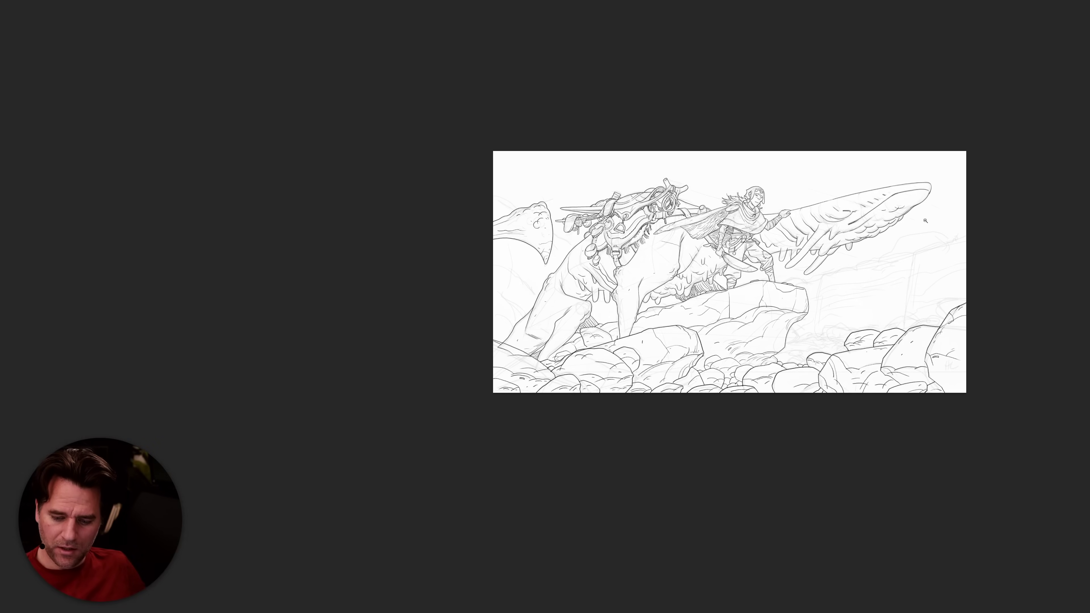
{"action": "left_click", "coordinate": [811, 245]}
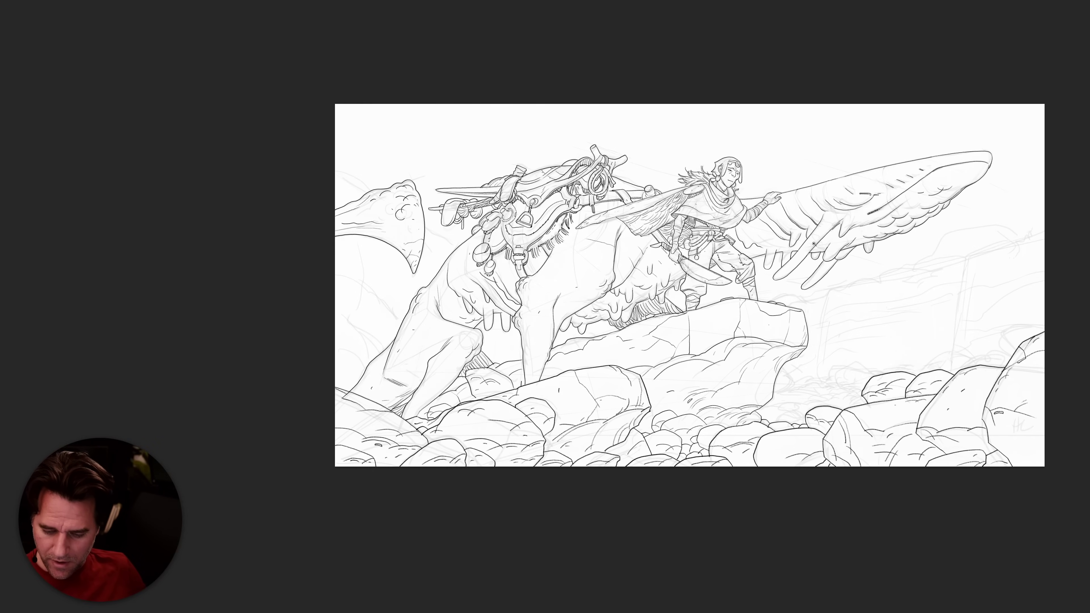
{"action": "left_click", "coordinate": [813, 244]}
{"action": "left_click", "coordinate": [813, 243]}
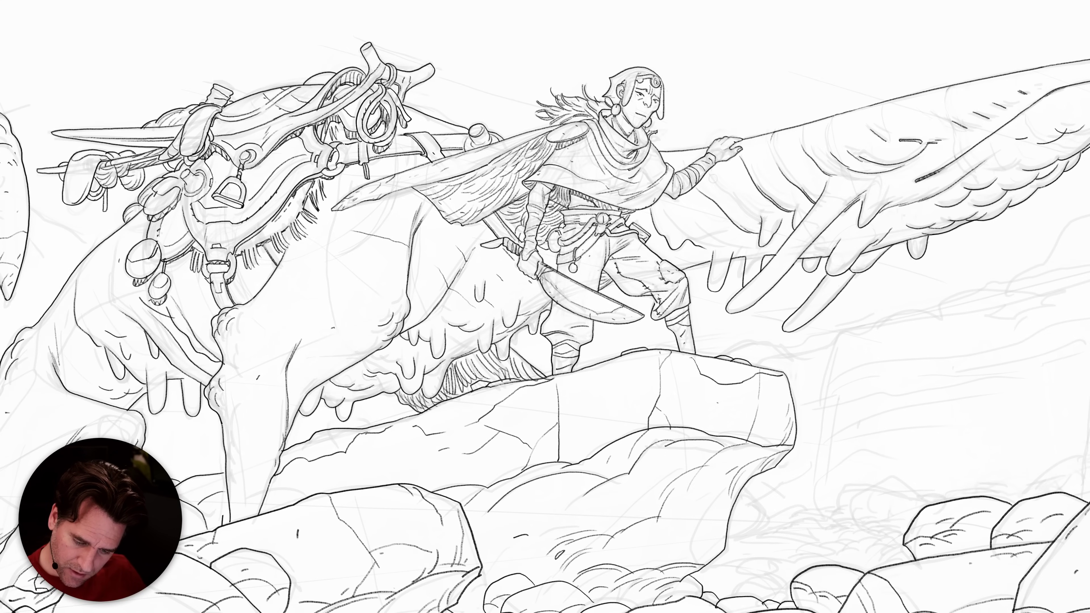
{"action": "left_click_drag", "start_coordinate": [782, 225], "coordinate": [760, 239]}
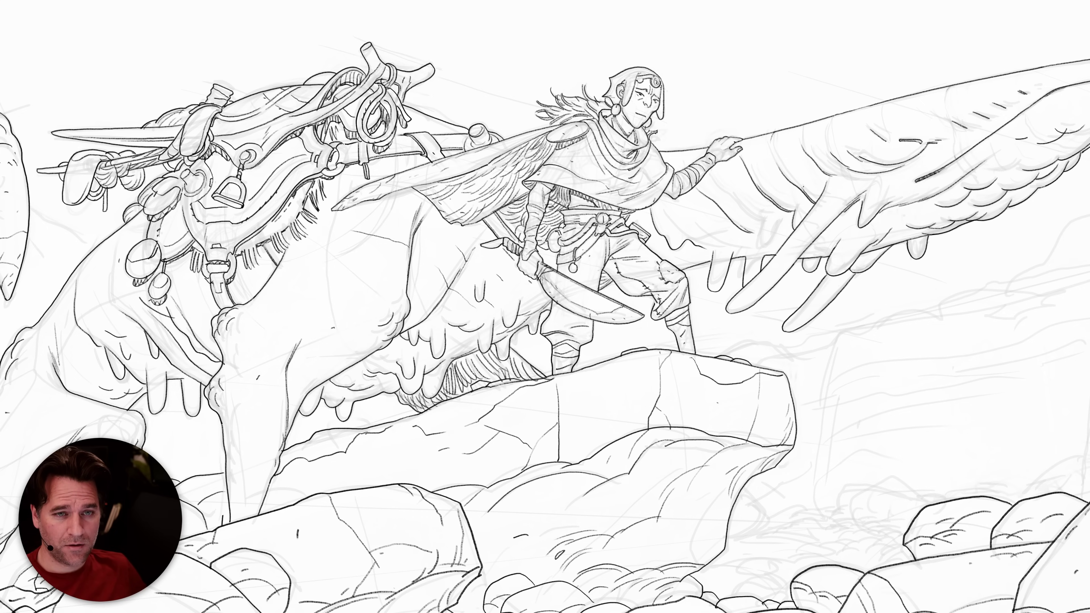
{"action": "mouse_move", "coordinate": [758, 220]}
{"action": "left_mouse_down"}
{"action": "mouse_move", "coordinate": [762, 250]}
{"action": "mouse_move", "coordinate": [776, 222]}
{"action": "left_mouse_up"}
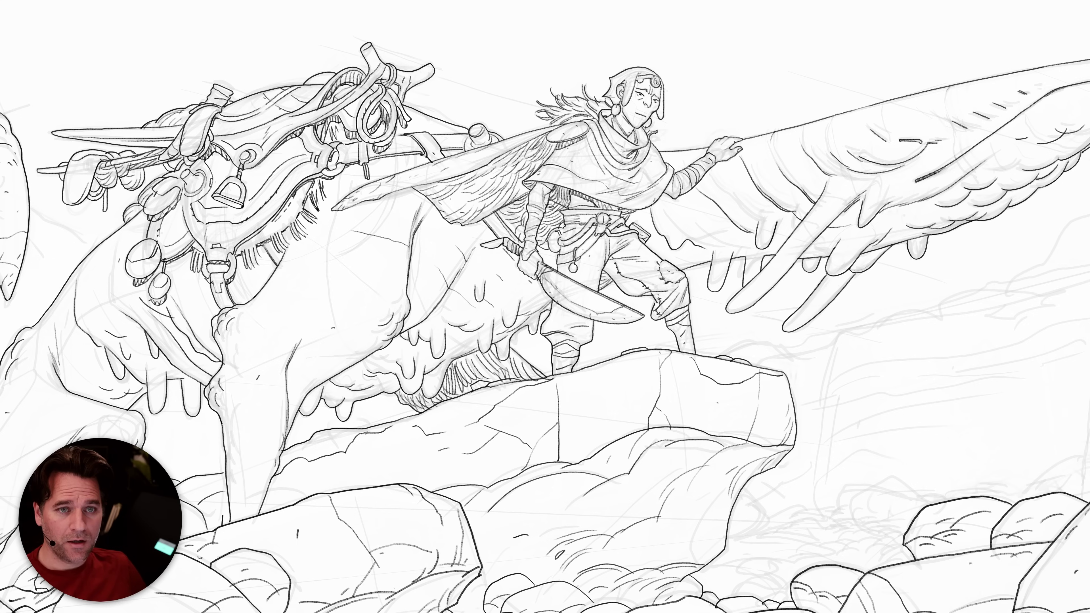
{"action": "mouse_move", "coordinate": [863, 362]}
{"action": "left_mouse_down"}
{"action": "mouse_move", "coordinate": [683, 363]}
{"action": "mouse_move", "coordinate": [664, 375]}
{"action": "left_mouse_up"}
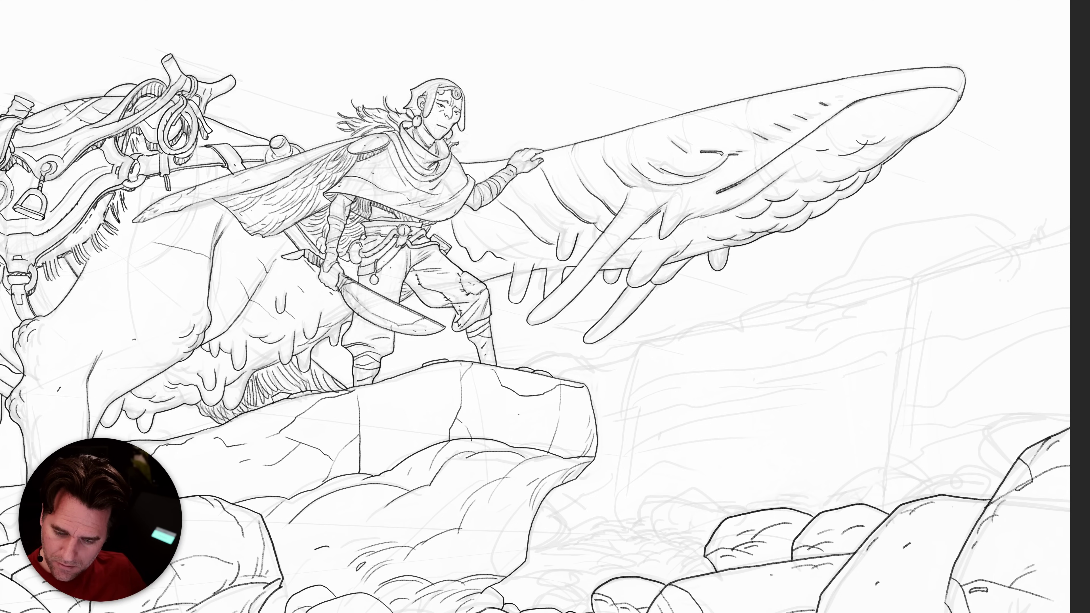
{"action": "scroll", "coordinate": [756, 276], "scroll_direction": "down", "scroll_amount": 8}
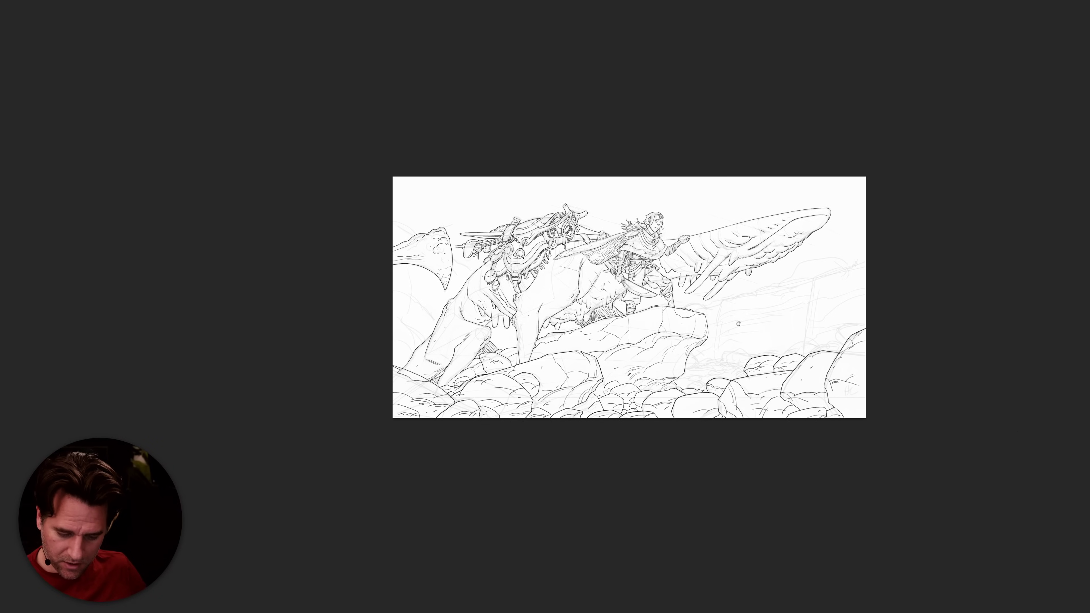
{"action": "scroll", "coordinate": [799, 310], "scroll_direction": "up", "scroll_amount": 3}
{"action": "left_click", "coordinate": [753, 332]}
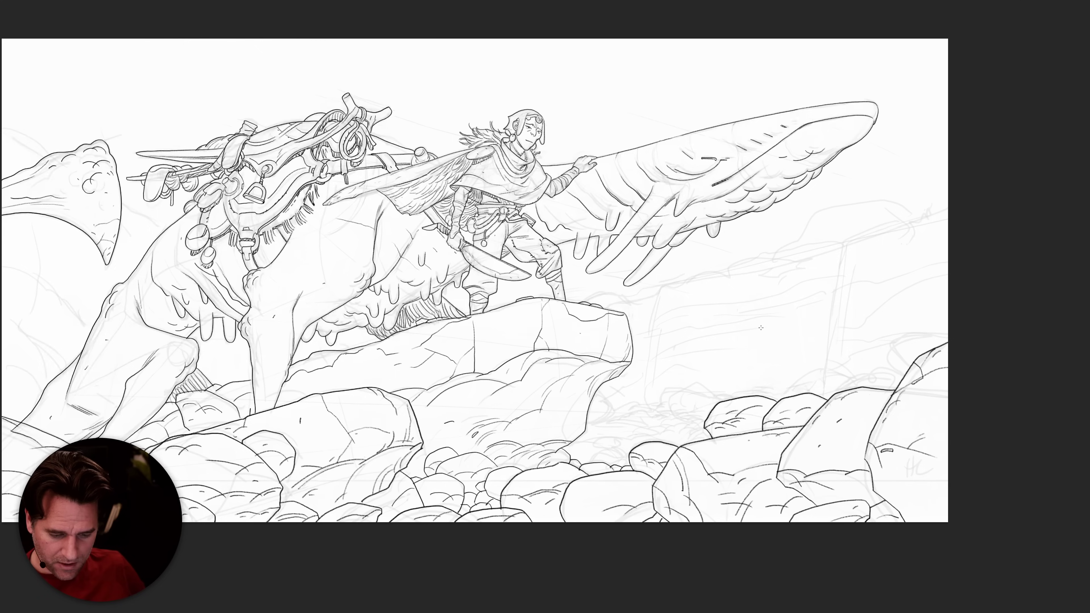
Add a new layer named BG beneath the Creature layer.
{"action": "key", "text": "Tab"}
{"action": "left_click", "coordinate": [1026, 119]}
{"action": "key", "text": "ctrl+shift+alt+n"}
{"action": "double_click", "coordinate": [1025, 121]}
{"action": "type", "text": "BG"}
{"action": "key", "text": "Return"}
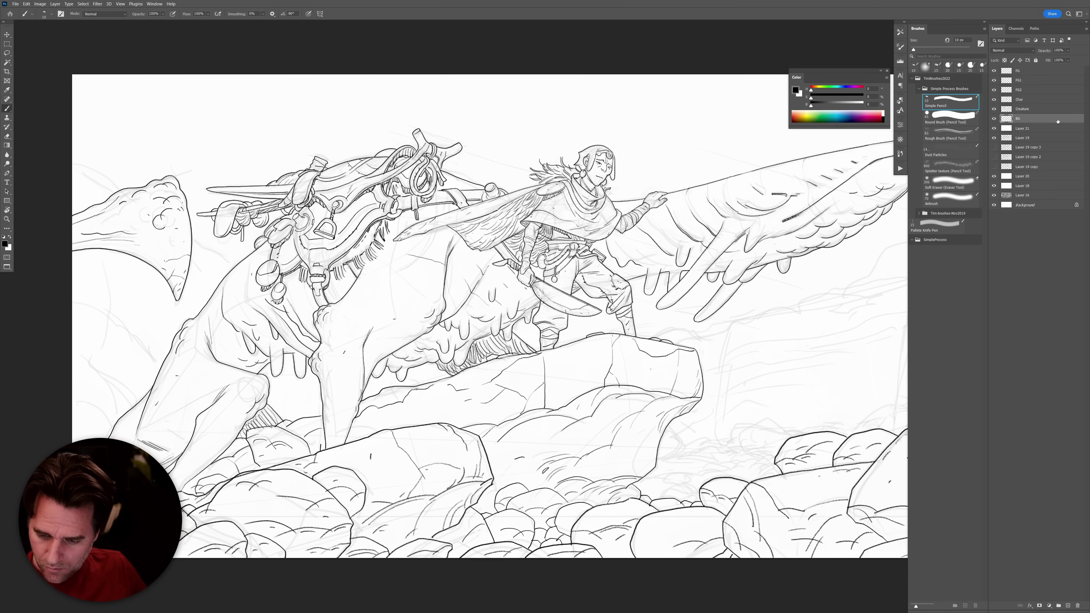
Ink the rounded boulder at the canvas's right edge and the row of small rocks behind the large foreground boulders.
{"action": "left_click_drag", "start_coordinate": [845, 377], "coordinate": [751, 346]}
{"action": "mouse_move", "coordinate": [832, 367]}
{"action": "left_mouse_down"}
{"action": "mouse_move", "coordinate": [788, 365]}
{"action": "mouse_move", "coordinate": [775, 383]}
{"action": "mouse_move", "coordinate": [788, 411]}
{"action": "left_mouse_up"}
{"action": "scroll", "coordinate": [797, 389], "scroll_direction": "down", "scroll_amount": 3}
{"action": "scroll", "coordinate": [797, 389], "scroll_direction": "up", "scroll_amount": 3}
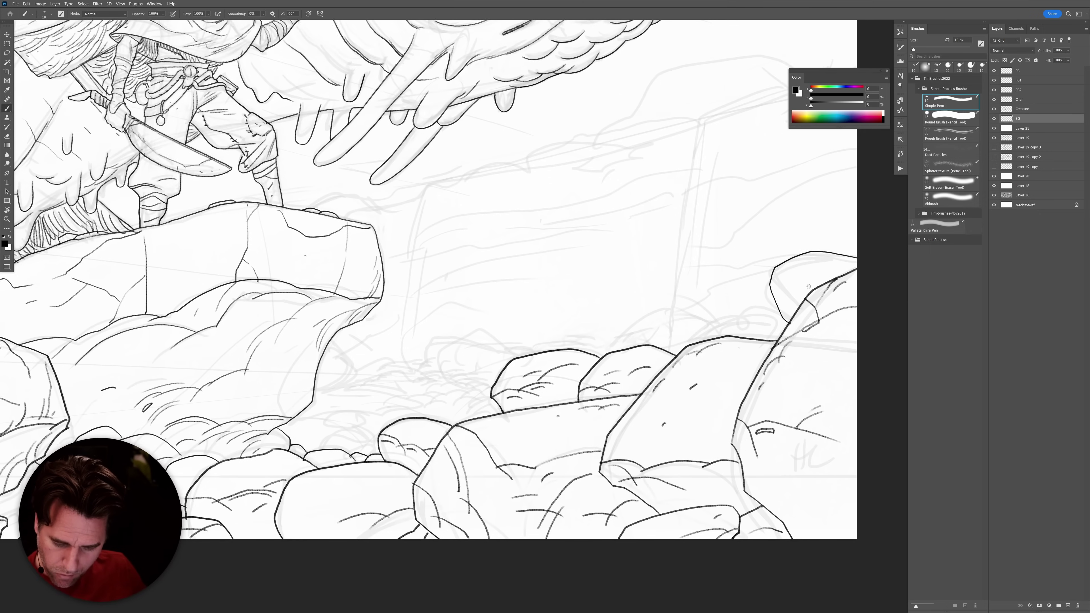
{"action": "mouse_move", "coordinate": [774, 304]}
{"action": "left_mouse_down"}
{"action": "mouse_move", "coordinate": [734, 316]}
{"action": "mouse_move", "coordinate": [733, 338]}
{"action": "mouse_move", "coordinate": [715, 323]}
{"action": "mouse_move", "coordinate": [699, 341]}
{"action": "mouse_move", "coordinate": [710, 323]}
{"action": "mouse_move", "coordinate": [680, 313]}
{"action": "mouse_move", "coordinate": [700, 332]}
{"action": "mouse_move", "coordinate": [657, 351]}
{"action": "left_mouse_up"}
{"action": "key", "text": "ctrl+z"}
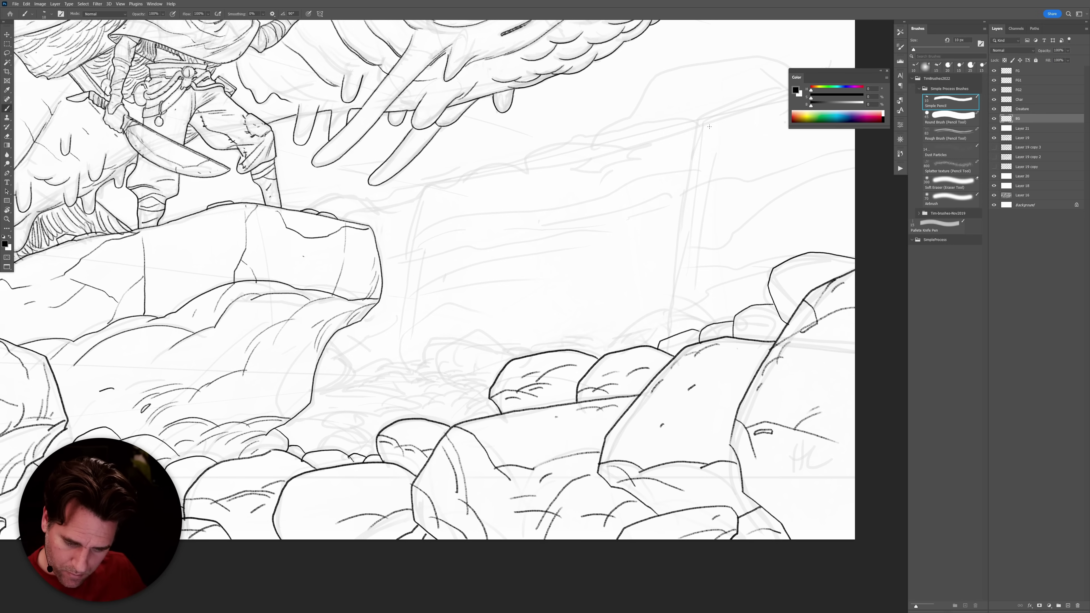
Ink the vertical edge and upper contour of the right background cliff block, including the rounded slab on top.
{"action": "mouse_move", "coordinate": [714, 112]}
{"action": "left_mouse_down"}
{"action": "mouse_move", "coordinate": [694, 141]}
{"action": "mouse_move", "coordinate": [667, 327]}
{"action": "left_mouse_up"}
{"action": "mouse_move", "coordinate": [725, 118]}
{"action": "left_mouse_down"}
{"action": "mouse_move", "coordinate": [562, 266]}
{"action": "mouse_move", "coordinate": [695, 224]}
{"action": "mouse_move", "coordinate": [619, 220]}
{"action": "mouse_move", "coordinate": [610, 235]}
{"action": "left_mouse_up"}
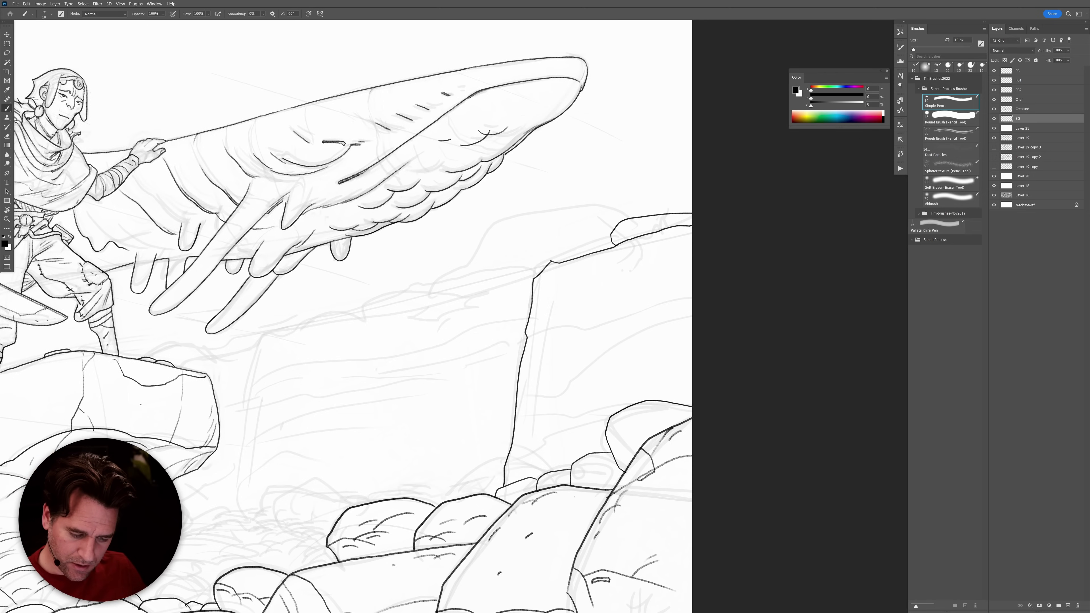
{"action": "mouse_move", "coordinate": [605, 228]}
{"action": "left_mouse_down"}
{"action": "mouse_move", "coordinate": [513, 219]}
{"action": "mouse_move", "coordinate": [485, 239]}
{"action": "mouse_move", "coordinate": [474, 270]}
{"action": "mouse_move", "coordinate": [705, 298]}
{"action": "left_mouse_up"}
{"action": "key", "text": "ctrl+z"}
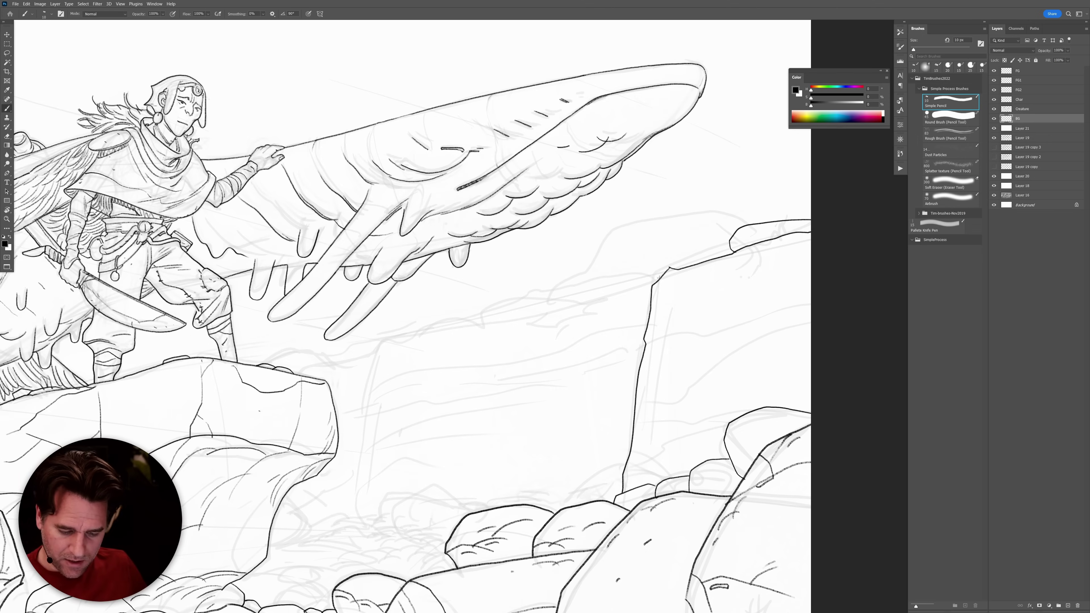
Ink the top and left edges of the middle cliff block, and redraw the upper corner of the right block more smoothly.
{"action": "mouse_move", "coordinate": [639, 298]}
{"action": "left_mouse_down"}
{"action": "mouse_move", "coordinate": [389, 337]}
{"action": "mouse_move", "coordinate": [373, 347]}
{"action": "mouse_move", "coordinate": [363, 424]}
{"action": "left_mouse_up"}
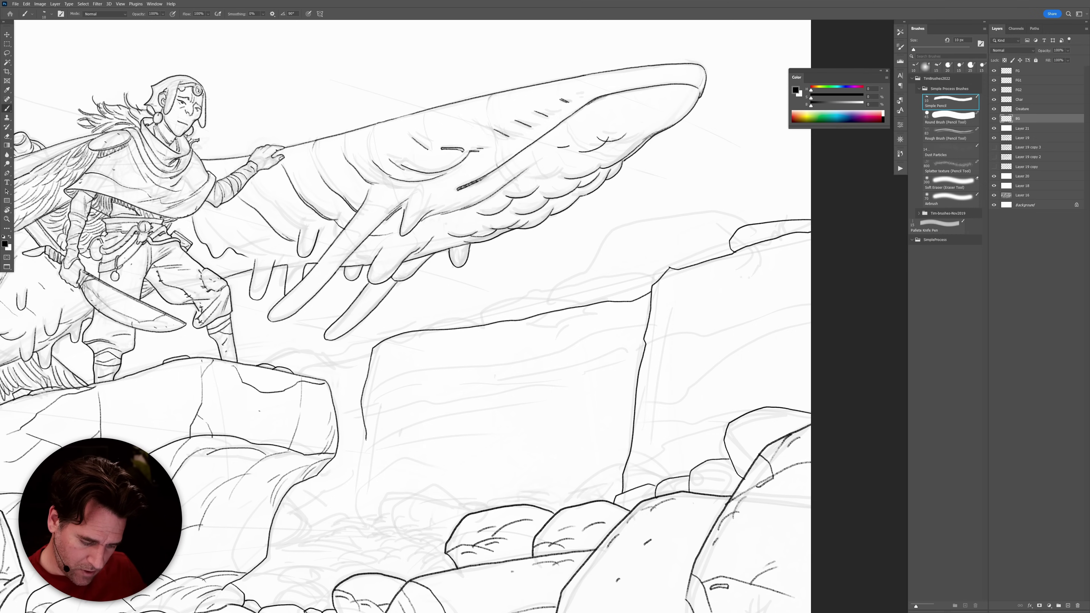
{"action": "left_click_drag", "start_coordinate": [659, 404], "coordinate": [605, 390]}
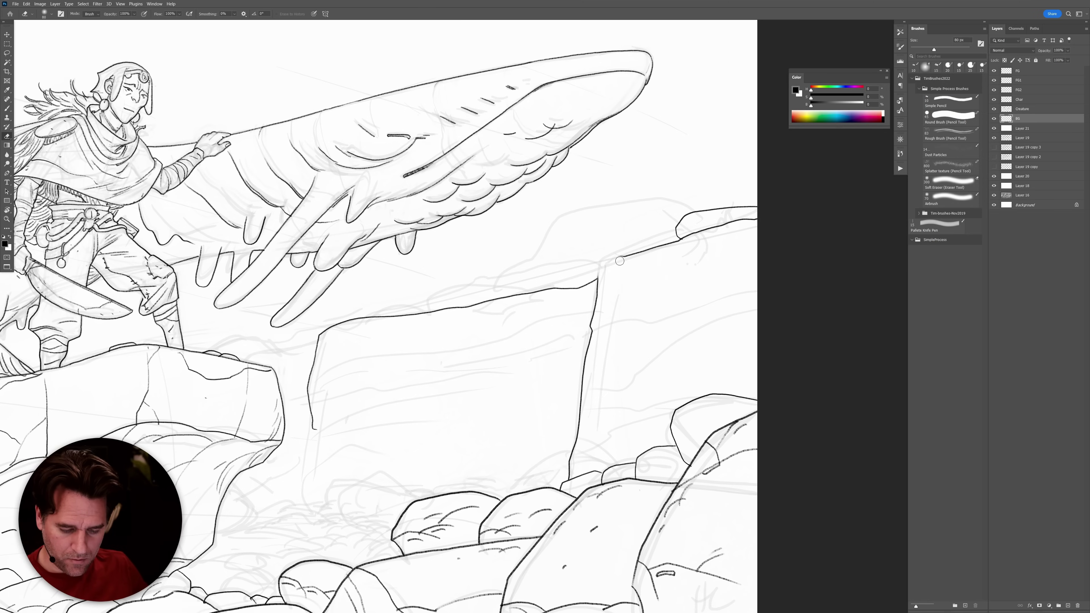
{"action": "left_click_drag", "start_coordinate": [628, 255], "coordinate": [596, 278]}
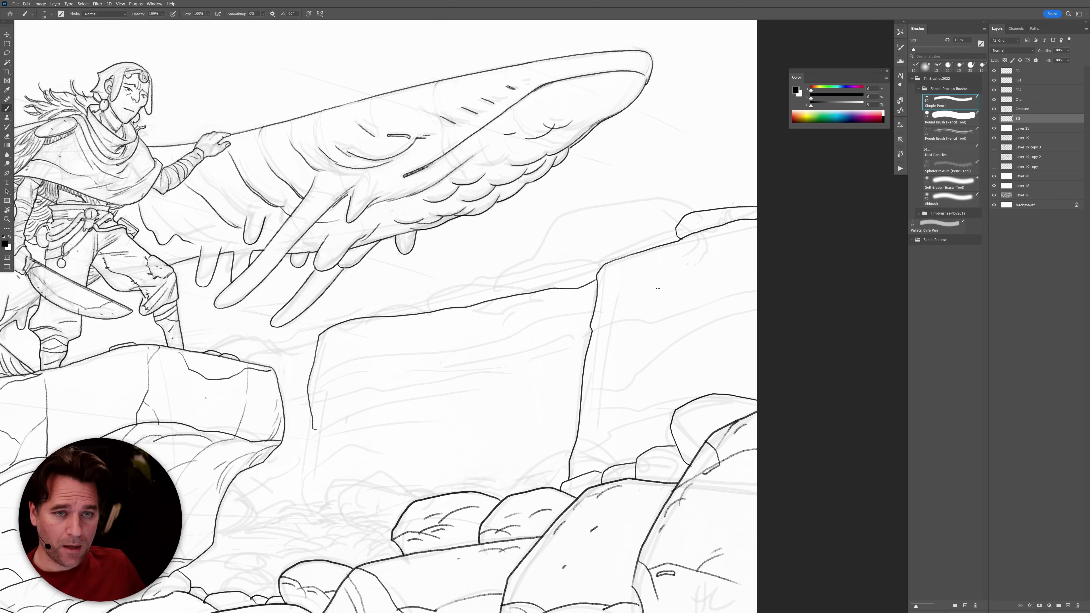
Ink the curved rubble contours at the foot of the middle cliff block, beside the rock ledge.
{"action": "mouse_move", "coordinate": [314, 425]}
{"action": "left_mouse_down"}
{"action": "mouse_move", "coordinate": [333, 435]}
{"action": "mouse_move", "coordinate": [334, 450]}
{"action": "mouse_move", "coordinate": [371, 461]}
{"action": "mouse_move", "coordinate": [331, 463]}
{"action": "mouse_move", "coordinate": [315, 481]}
{"action": "left_mouse_up"}
{"action": "mouse_move", "coordinate": [337, 446]}
{"action": "left_mouse_down"}
{"action": "mouse_move", "coordinate": [367, 476]}
{"action": "mouse_move", "coordinate": [325, 499]}
{"action": "mouse_move", "coordinate": [339, 513]}
{"action": "left_mouse_up"}
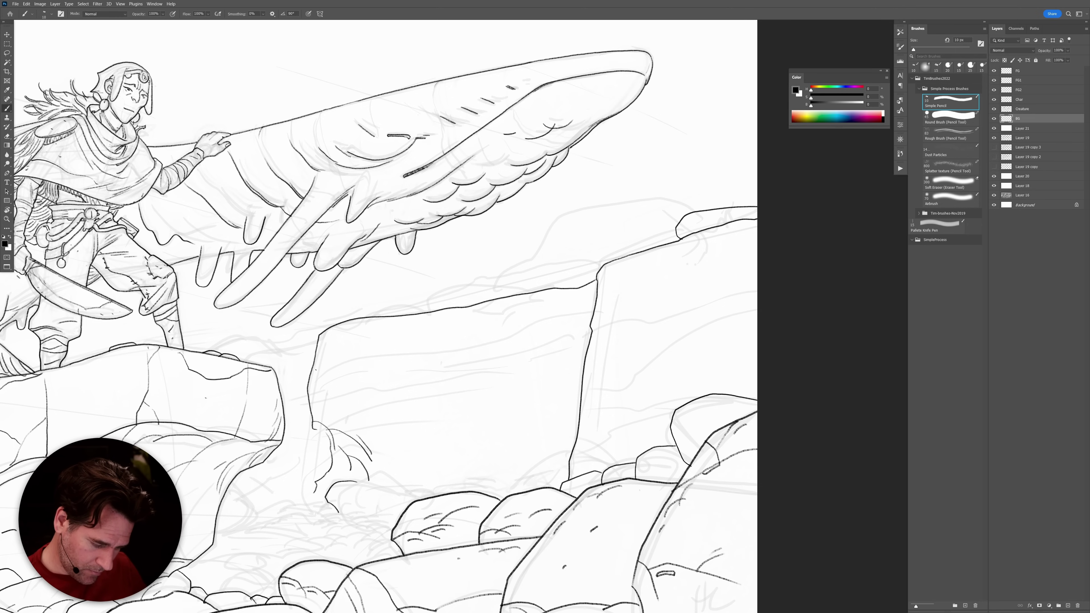
{"action": "mouse_move", "coordinate": [304, 413]}
{"action": "left_mouse_down"}
{"action": "mouse_move", "coordinate": [311, 460]}
{"action": "mouse_move", "coordinate": [238, 507]}
{"action": "left_mouse_up"}
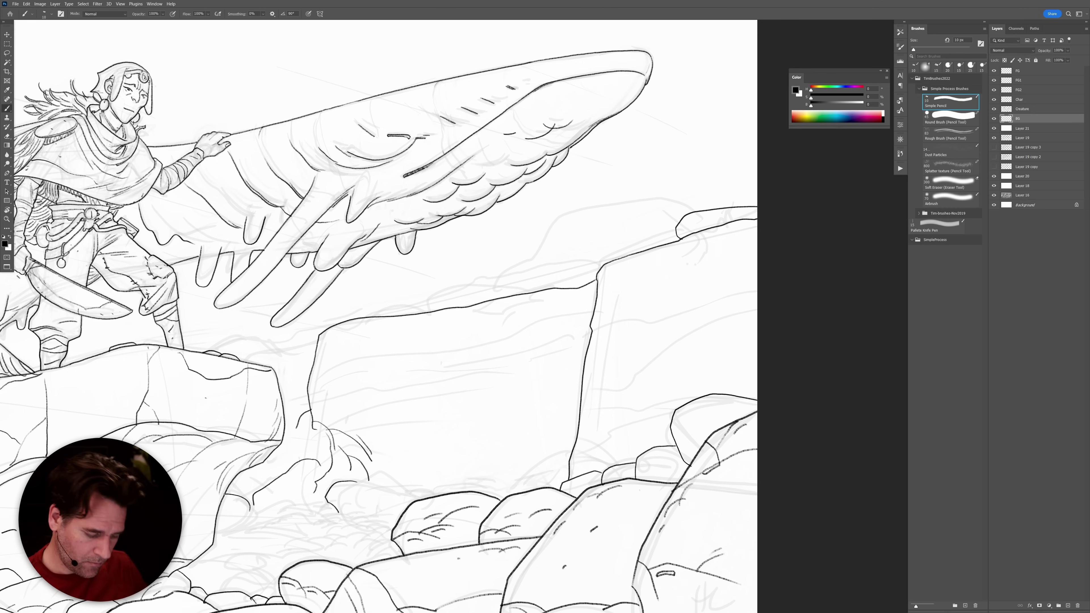
Rotate the canvas and ink the low distant rocks between the rider's ledge and the middle cliff block.
{"action": "key", "text": "r"}
{"action": "left_click_drag", "start_coordinate": [619, 467], "coordinate": [612, 348]}
{"action": "key", "text": "b"}
{"action": "mouse_move", "coordinate": [334, 410]}
{"action": "left_mouse_down"}
{"action": "mouse_move", "coordinate": [264, 444]}
{"action": "mouse_move", "coordinate": [295, 428]}
{"action": "mouse_move", "coordinate": [258, 427]}
{"action": "mouse_move", "coordinate": [237, 447]}
{"action": "mouse_move", "coordinate": [273, 437]}
{"action": "left_mouse_up"}
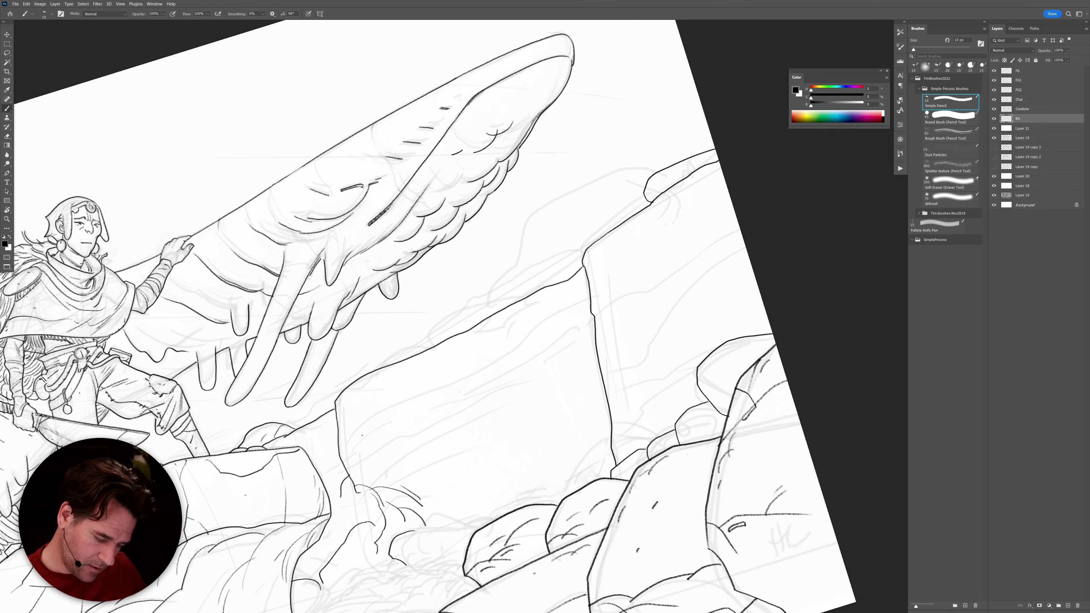
{"action": "left_click_drag", "start_coordinate": [338, 453], "coordinate": [326, 472]}
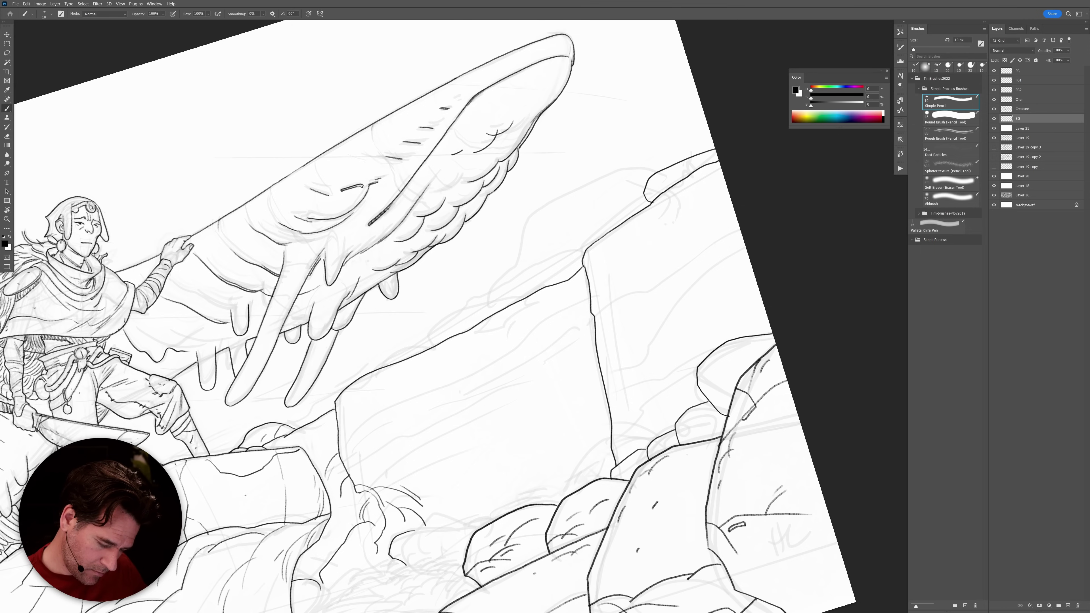
Ink long strata lines across both background cliff blocks and short cracks on the face of the right block.
{"action": "mouse_move", "coordinate": [339, 444]}
{"action": "left_mouse_down"}
{"action": "mouse_move", "coordinate": [391, 404]}
{"action": "mouse_move", "coordinate": [579, 319]}
{"action": "left_mouse_up"}
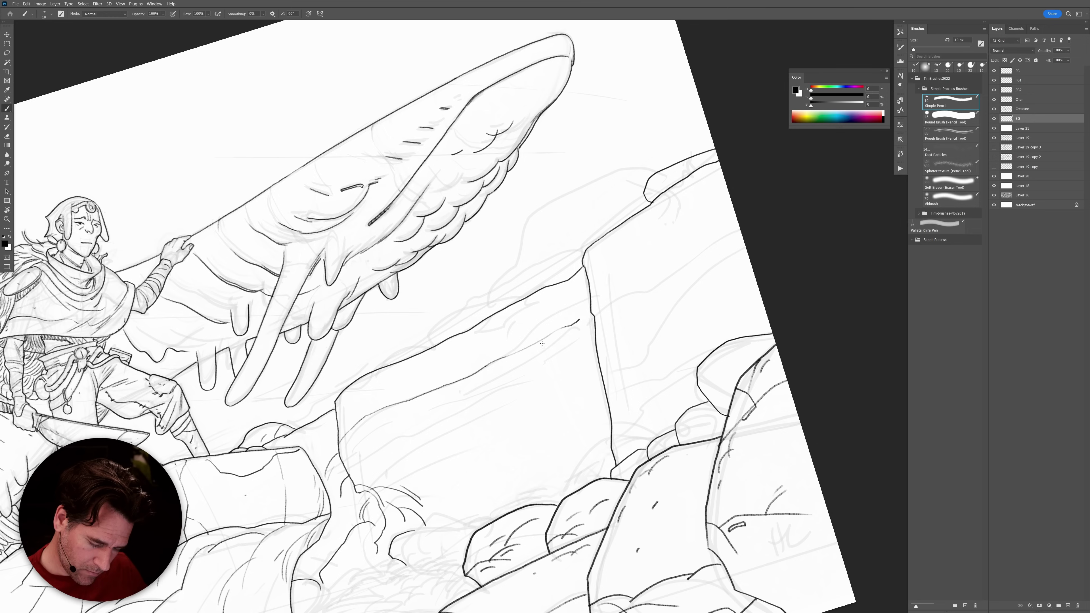
{"action": "left_click_drag", "start_coordinate": [595, 317], "coordinate": [615, 300]}
{"action": "mouse_move", "coordinate": [682, 294]}
{"action": "left_mouse_down"}
{"action": "mouse_move", "coordinate": [490, 391]}
{"action": "mouse_move", "coordinate": [460, 387]}
{"action": "mouse_move", "coordinate": [550, 319]}
{"action": "left_mouse_up"}
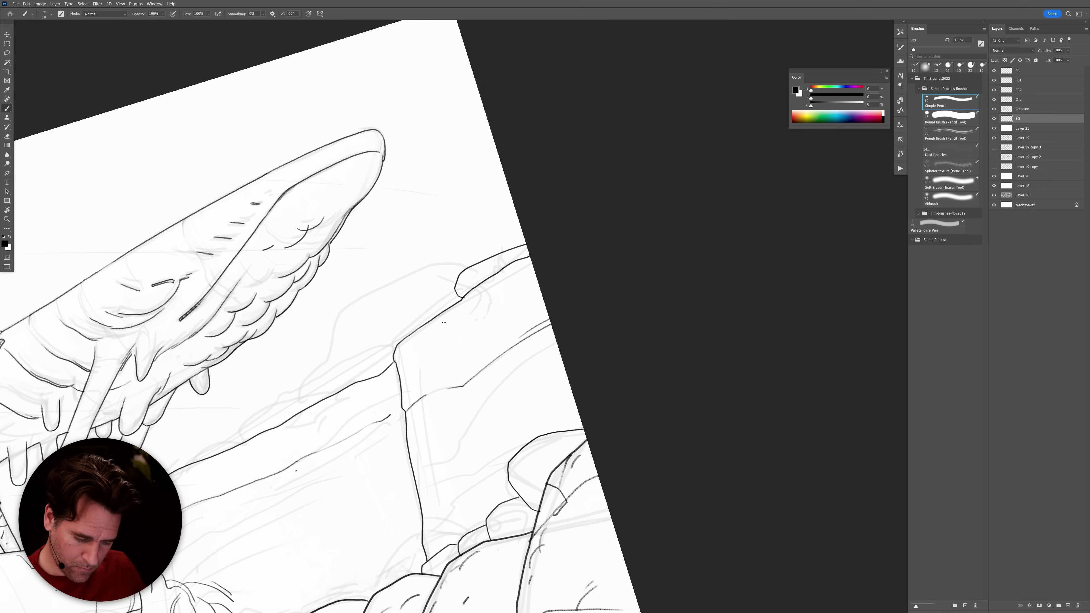
{"action": "mouse_move", "coordinate": [400, 350]}
{"action": "left_mouse_down"}
{"action": "mouse_move", "coordinate": [435, 437]}
{"action": "mouse_move", "coordinate": [443, 487]}
{"action": "mouse_move", "coordinate": [480, 463]}
{"action": "mouse_move", "coordinate": [537, 393]}
{"action": "mouse_move", "coordinate": [556, 323]}
{"action": "mouse_move", "coordinate": [505, 349]}
{"action": "left_mouse_up"}
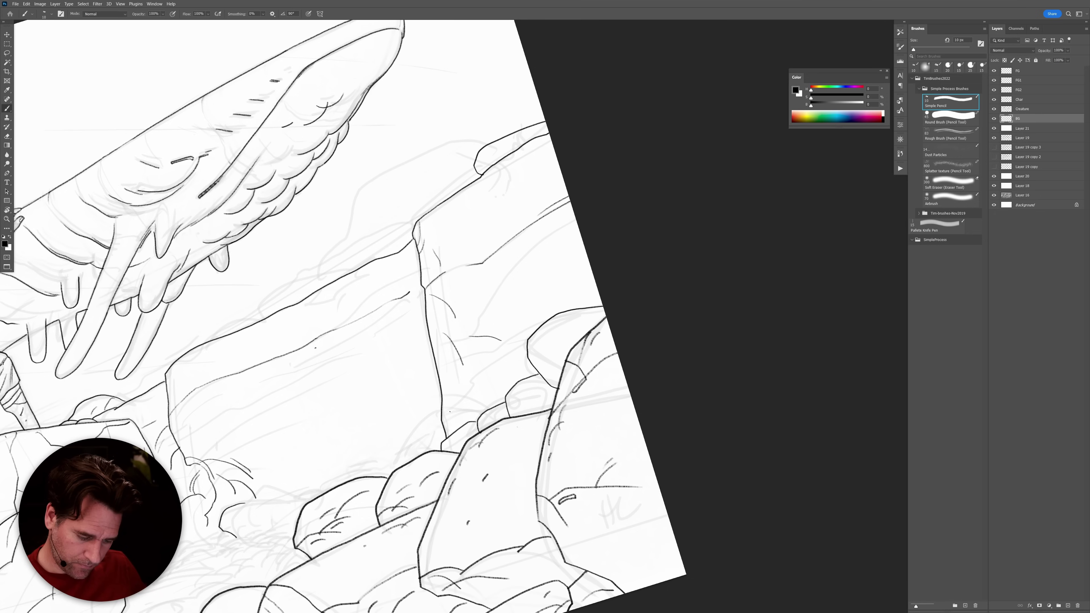
{"action": "mouse_move", "coordinate": [431, 350]}
{"action": "left_mouse_down"}
{"action": "mouse_move", "coordinate": [480, 383]}
{"action": "mouse_move", "coordinate": [483, 370]}
{"action": "mouse_move", "coordinate": [514, 367]}
{"action": "mouse_move", "coordinate": [443, 404]}
{"action": "mouse_move", "coordinate": [442, 420]}
{"action": "mouse_move", "coordinate": [406, 431]}
{"action": "mouse_move", "coordinate": [399, 460]}
{"action": "left_mouse_up"}
Ink the low flat rock at the foot of the middle cliff block and start the pebbles in front of it.
{"action": "left_click_drag", "start_coordinate": [382, 415], "coordinate": [734, 245]}
{"action": "mouse_move", "coordinate": [665, 327]}
{"action": "left_mouse_down"}
{"action": "mouse_move", "coordinate": [600, 331]}
{"action": "mouse_move", "coordinate": [632, 357]}
{"action": "mouse_move", "coordinate": [621, 365]}
{"action": "left_mouse_up"}
{"action": "mouse_move", "coordinate": [549, 444]}
{"action": "left_mouse_down"}
{"action": "mouse_move", "coordinate": [507, 471]}
{"action": "mouse_move", "coordinate": [479, 470]}
{"action": "left_mouse_up"}
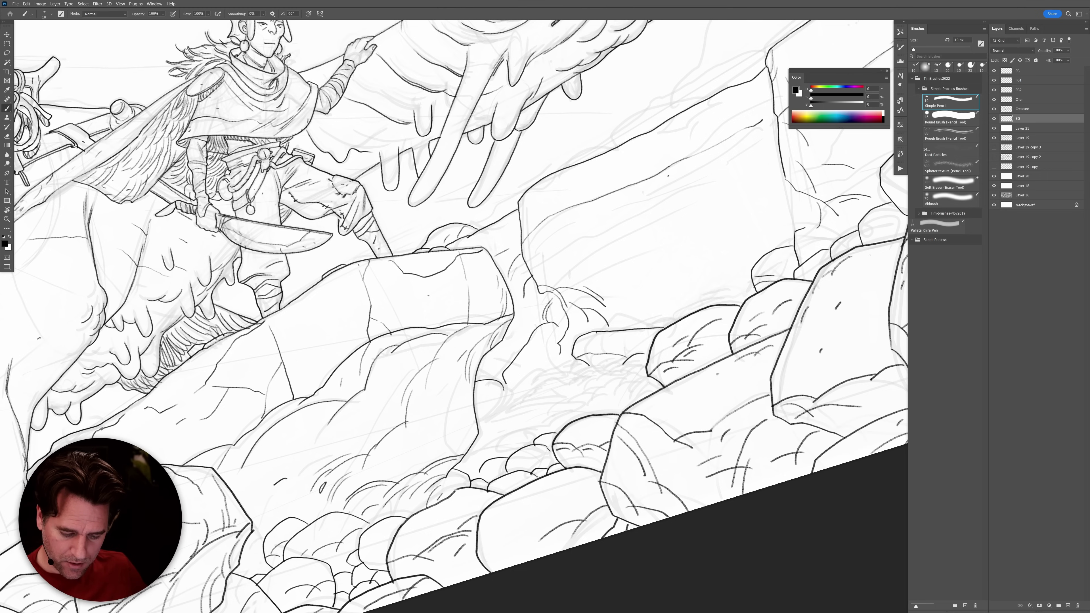
{"action": "mouse_move", "coordinate": [648, 379]}
{"action": "left_mouse_down"}
{"action": "mouse_move", "coordinate": [626, 401]}
{"action": "mouse_move", "coordinate": [591, 408]}
{"action": "mouse_move", "coordinate": [614, 393]}
{"action": "mouse_move", "coordinate": [578, 398]}
{"action": "mouse_move", "coordinate": [609, 382]}
{"action": "mouse_move", "coordinate": [591, 381]}
{"action": "left_mouse_up"}
{"action": "mouse_move", "coordinate": [596, 377]}
{"action": "left_mouse_down"}
{"action": "mouse_move", "coordinate": [626, 362]}
{"action": "mouse_move", "coordinate": [600, 382]}
{"action": "mouse_move", "coordinate": [618, 367]}
{"action": "mouse_move", "coordinate": [596, 372]}
{"action": "mouse_move", "coordinate": [615, 362]}
{"action": "mouse_move", "coordinate": [558, 369]}
{"action": "left_mouse_up"}
{"action": "key", "text": "ctrl+z"}
{"action": "key", "text": "ctrl+z"}
Fill the gap between the ledge and the foreground boulders with rows of small rounded pebbles.
{"action": "mouse_move", "coordinate": [562, 365]}
{"action": "left_mouse_down"}
{"action": "mouse_move", "coordinate": [665, 361]}
{"action": "mouse_move", "coordinate": [718, 303]}
{"action": "mouse_move", "coordinate": [658, 296]}
{"action": "mouse_move", "coordinate": [629, 309]}
{"action": "left_mouse_up"}
{"action": "mouse_move", "coordinate": [634, 305]}
{"action": "left_mouse_down"}
{"action": "mouse_move", "coordinate": [615, 316]}
{"action": "mouse_move", "coordinate": [644, 313]}
{"action": "left_mouse_up"}
{"action": "mouse_move", "coordinate": [648, 309]}
{"action": "left_mouse_down"}
{"action": "mouse_move", "coordinate": [589, 358]}
{"action": "mouse_move", "coordinate": [640, 334]}
{"action": "left_mouse_up"}
{"action": "left_click_drag", "start_coordinate": [634, 339], "coordinate": [649, 337]}
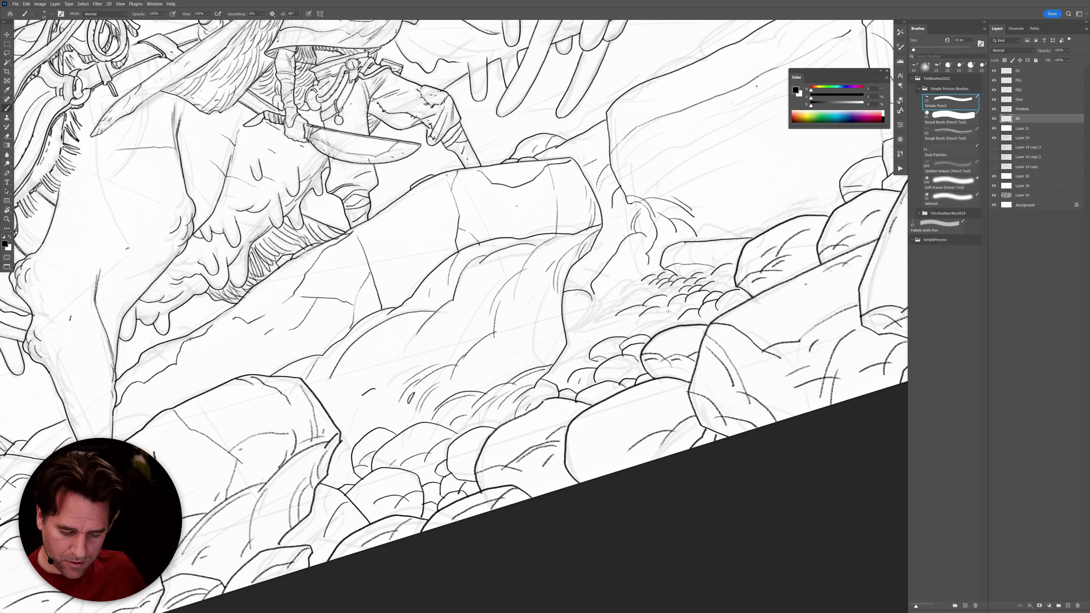
{"action": "left_click_drag", "start_coordinate": [670, 310], "coordinate": [680, 309]}
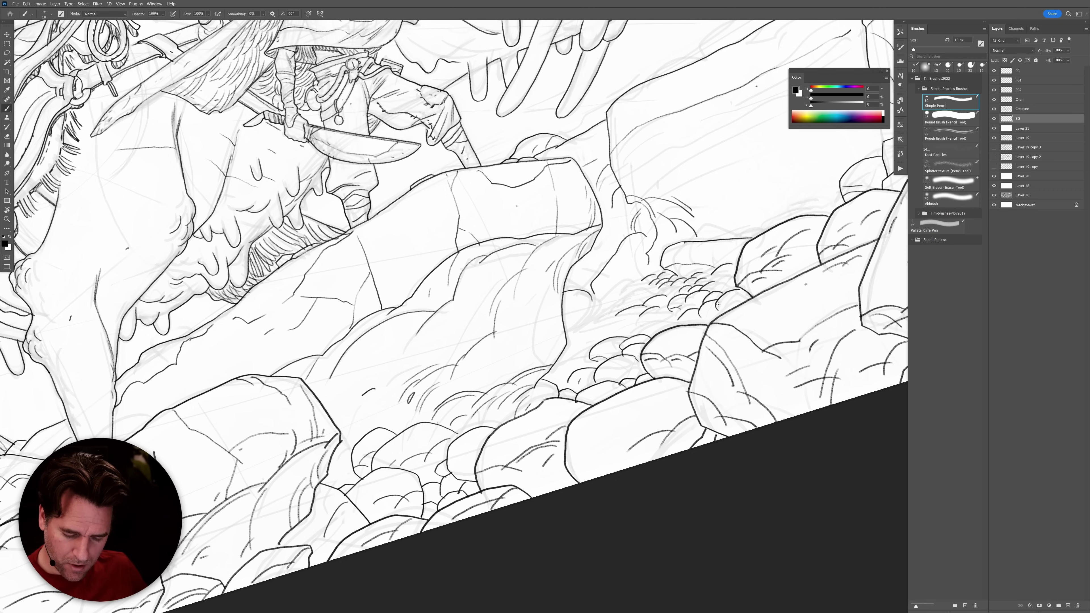
Extend the pebbles to the ledge's underside and add contour lines to the rubble slope at the cliff's foot.
{"action": "left_click_drag", "start_coordinate": [642, 281], "coordinate": [584, 317]}
{"action": "mouse_move", "coordinate": [579, 311]}
{"action": "left_mouse_down"}
{"action": "mouse_move", "coordinate": [593, 304]}
{"action": "mouse_move", "coordinate": [582, 307]}
{"action": "left_mouse_up"}
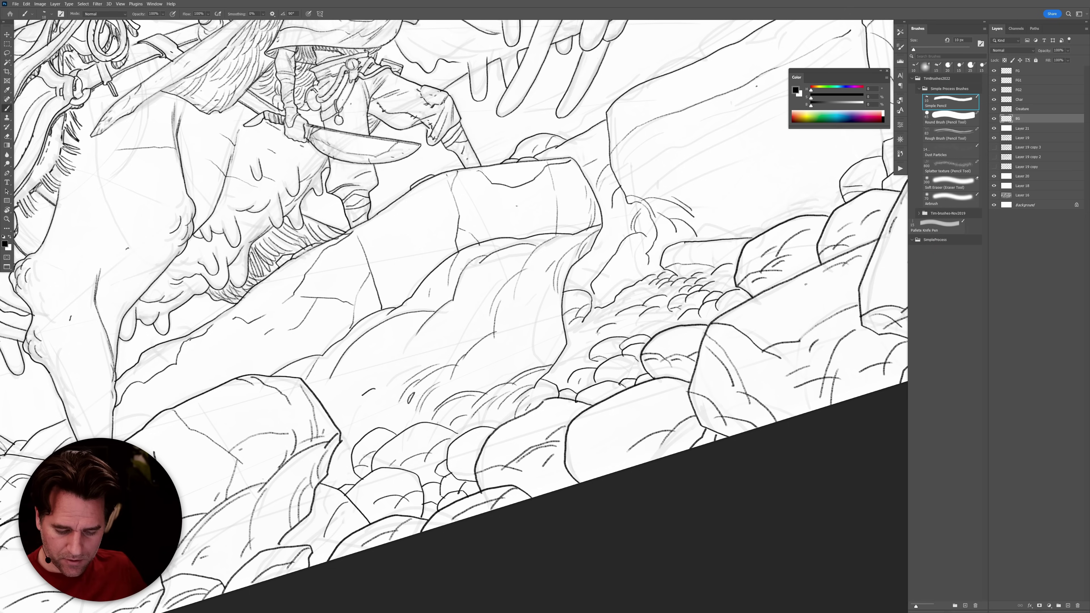
{"action": "mouse_move", "coordinate": [586, 334]}
{"action": "left_mouse_down"}
{"action": "mouse_move", "coordinate": [648, 301]}
{"action": "mouse_move", "coordinate": [617, 300]}
{"action": "mouse_move", "coordinate": [637, 290]}
{"action": "mouse_move", "coordinate": [626, 286]}
{"action": "mouse_move", "coordinate": [604, 303]}
{"action": "mouse_move", "coordinate": [640, 278]}
{"action": "left_mouse_up"}
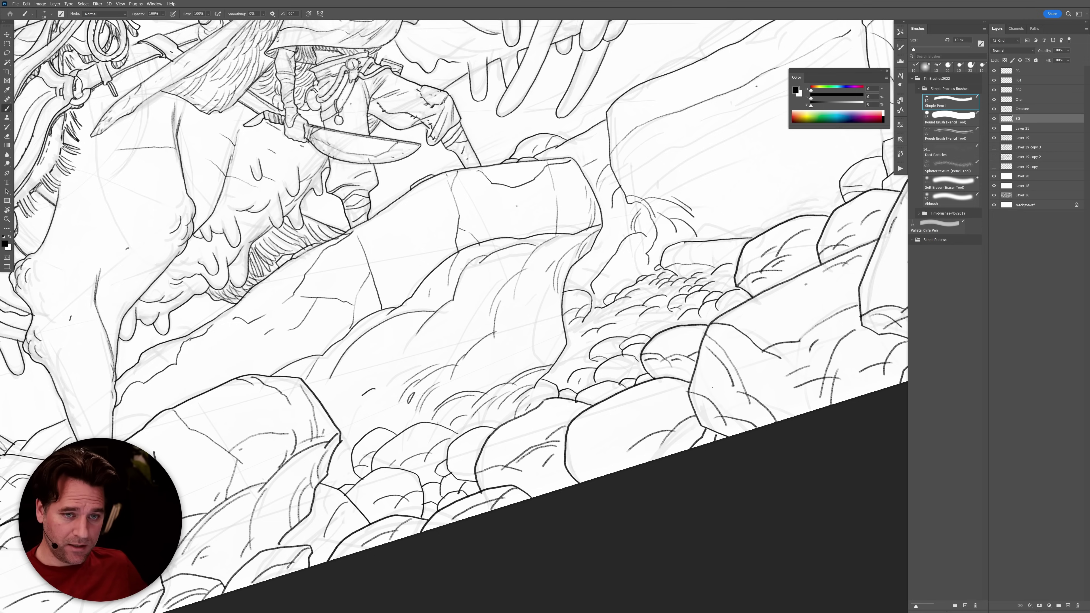
{"action": "mouse_move", "coordinate": [635, 236]}
{"action": "left_mouse_down"}
{"action": "mouse_move", "coordinate": [600, 293]}
{"action": "mouse_move", "coordinate": [636, 277]}
{"action": "mouse_move", "coordinate": [624, 282]}
{"action": "left_mouse_up"}
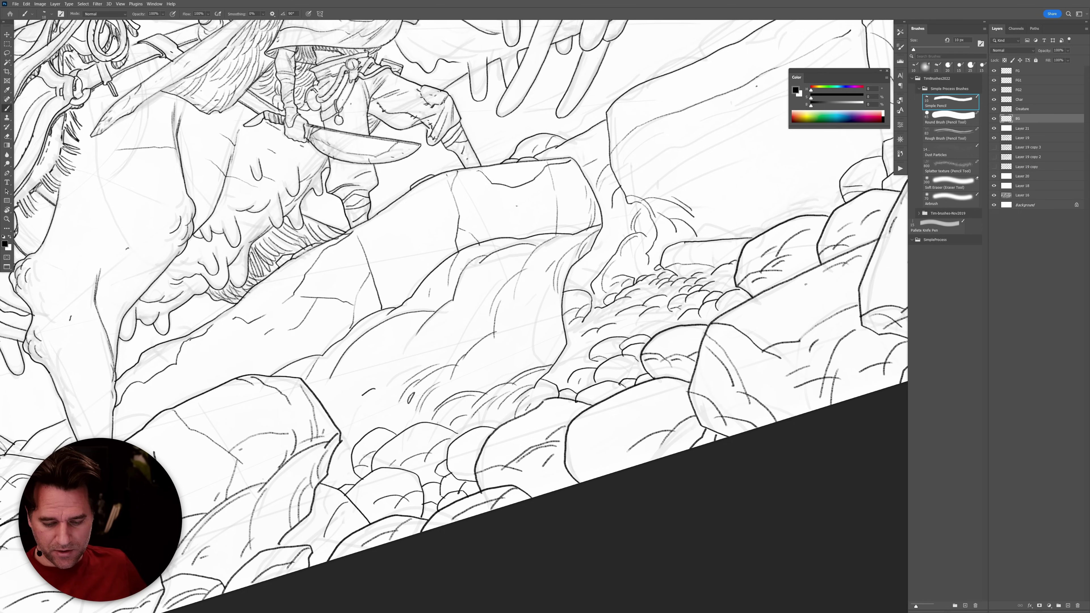
{"action": "left_click_drag", "start_coordinate": [759, 233], "coordinate": [749, 235]}
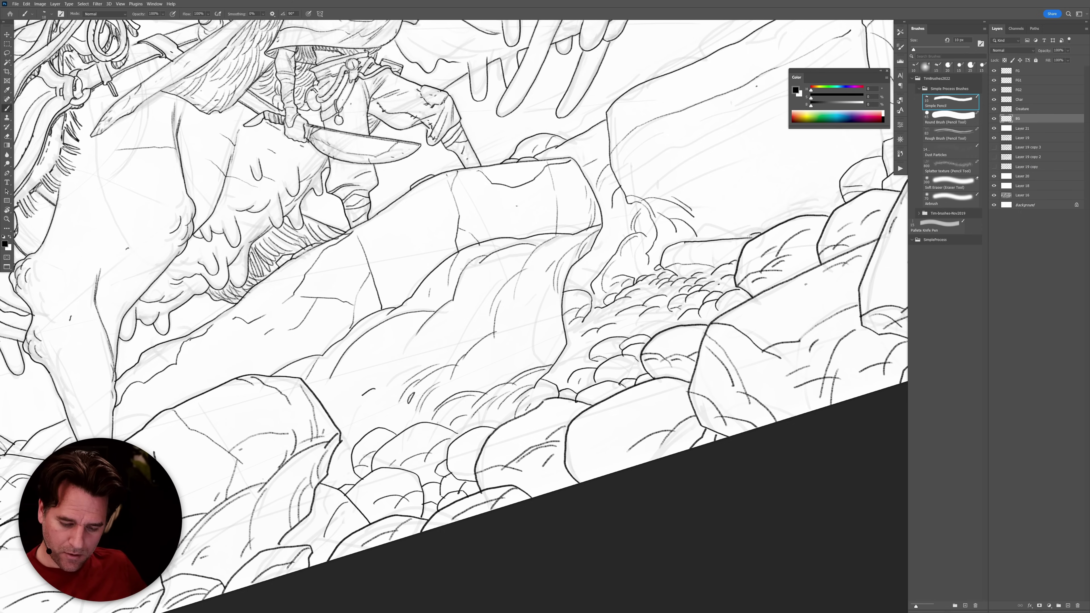
{"action": "left_click_drag", "start_coordinate": [835, 206], "coordinate": [821, 210]}
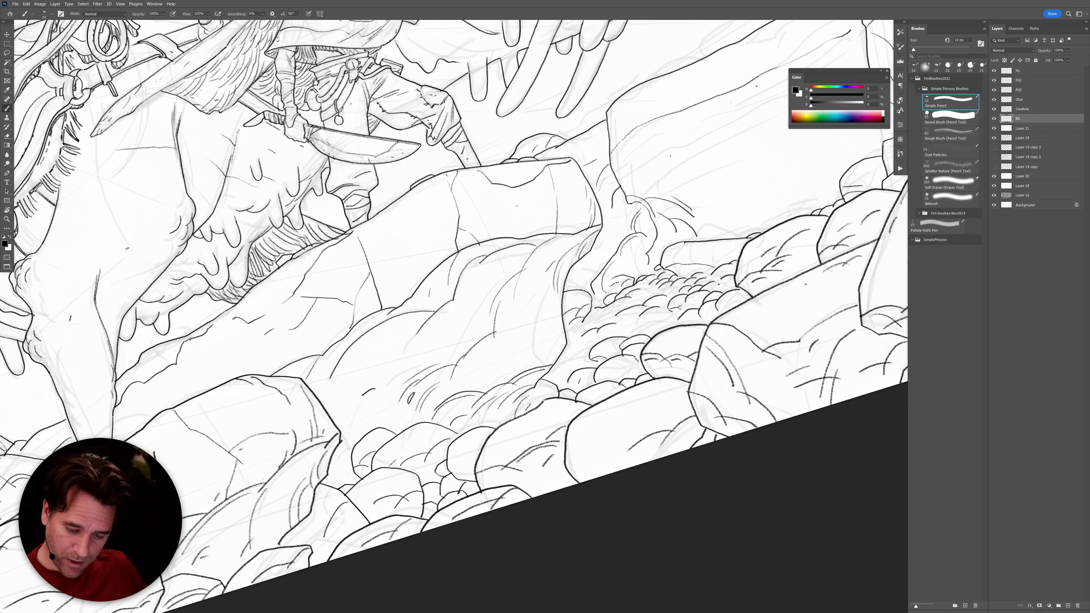
Ink a long crack running down the face of the middle cliff block.
{"action": "left_click_drag", "start_coordinate": [643, 89], "coordinate": [650, 118]}
{"action": "left_click_drag", "start_coordinate": [677, 154], "coordinate": [703, 184]}
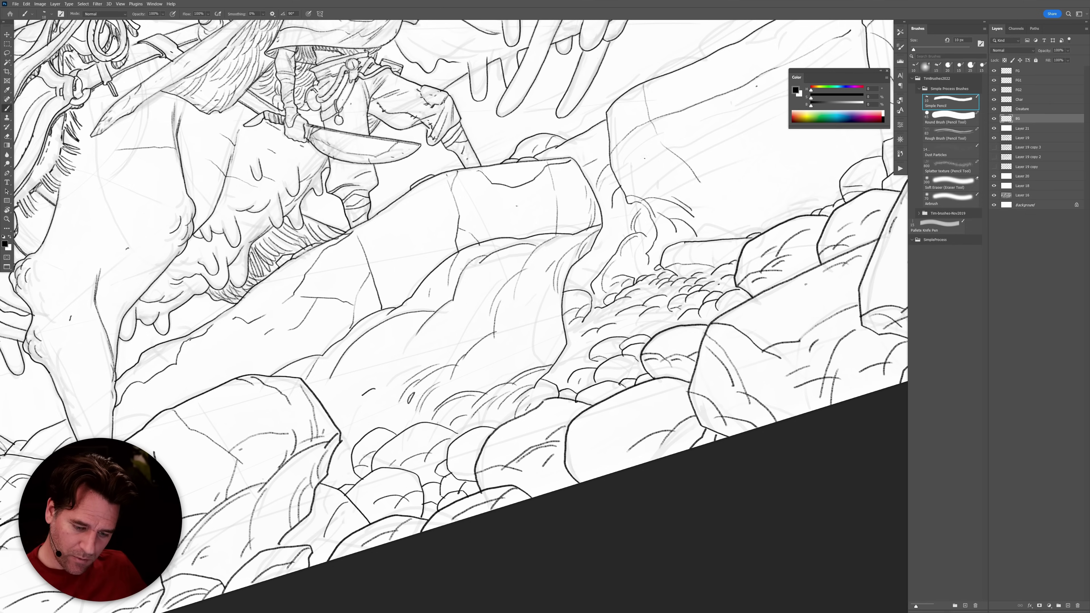
Ink short curved contour lines across the lower face and foot of the middle cliff block.
{"action": "mouse_move", "coordinate": [630, 131]}
{"action": "left_mouse_down"}
{"action": "mouse_move", "coordinate": [658, 179]}
{"action": "mouse_move", "coordinate": [687, 179]}
{"action": "mouse_move", "coordinate": [681, 169]}
{"action": "mouse_move", "coordinate": [714, 159]}
{"action": "mouse_move", "coordinate": [756, 163]}
{"action": "mouse_move", "coordinate": [747, 193]}
{"action": "mouse_move", "coordinate": [766, 203]}
{"action": "mouse_move", "coordinate": [777, 191]}
{"action": "mouse_move", "coordinate": [802, 205]}
{"action": "left_mouse_up"}
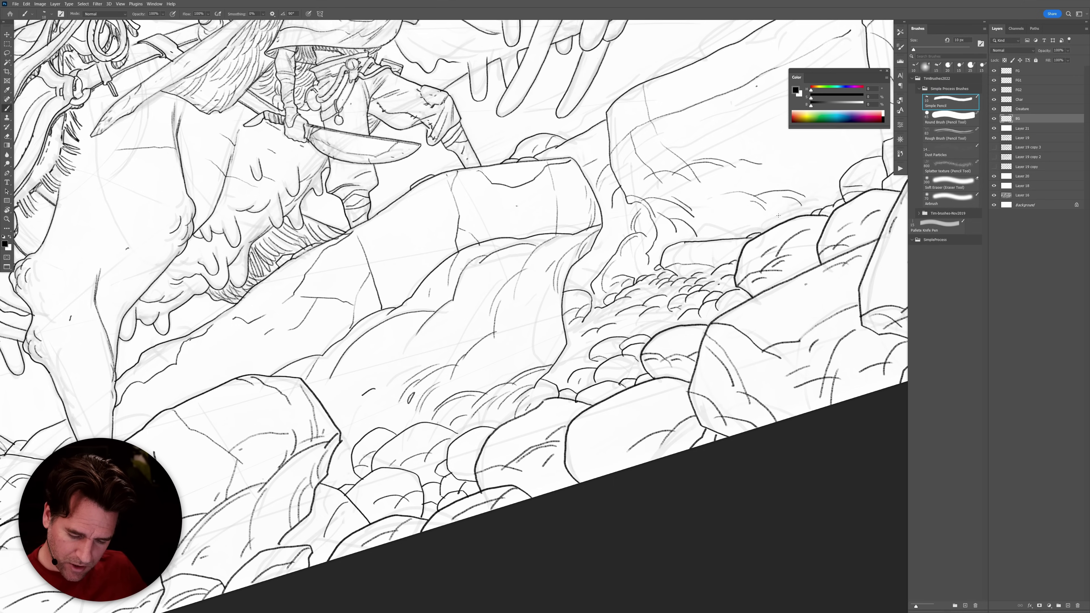
{"action": "left_click_drag", "start_coordinate": [739, 263], "coordinate": [458, 379]}
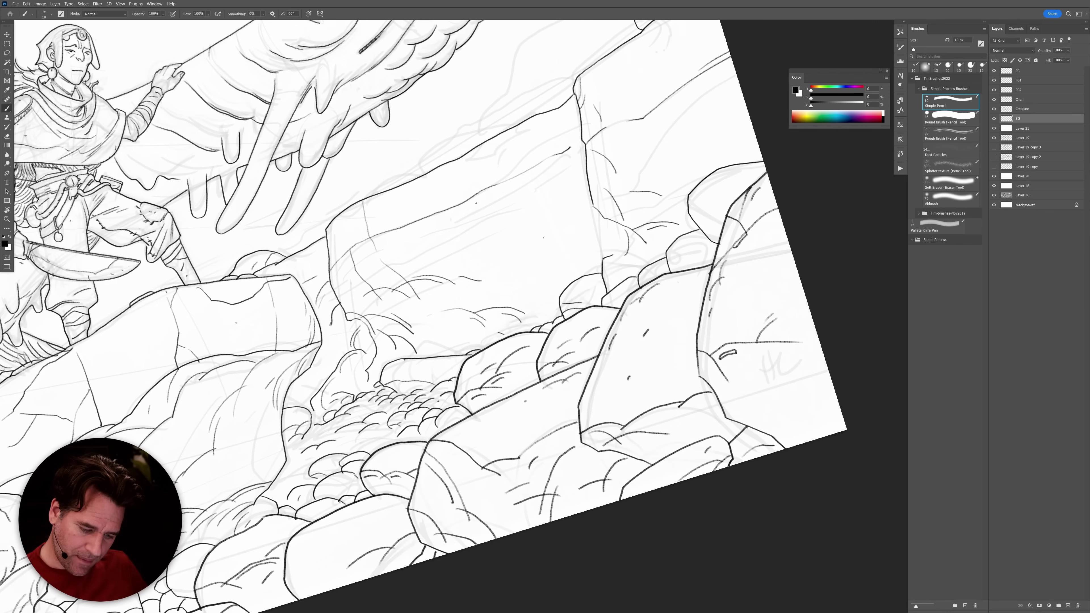
{"action": "left_click_drag", "start_coordinate": [566, 253], "coordinate": [581, 275]}
{"action": "key", "text": "ctrl+z"}
{"action": "mouse_move", "coordinate": [522, 235]}
{"action": "left_mouse_down"}
{"action": "mouse_move", "coordinate": [580, 271]}
{"action": "mouse_move", "coordinate": [561, 247]}
{"action": "mouse_move", "coordinate": [601, 250]}
{"action": "left_mouse_up"}
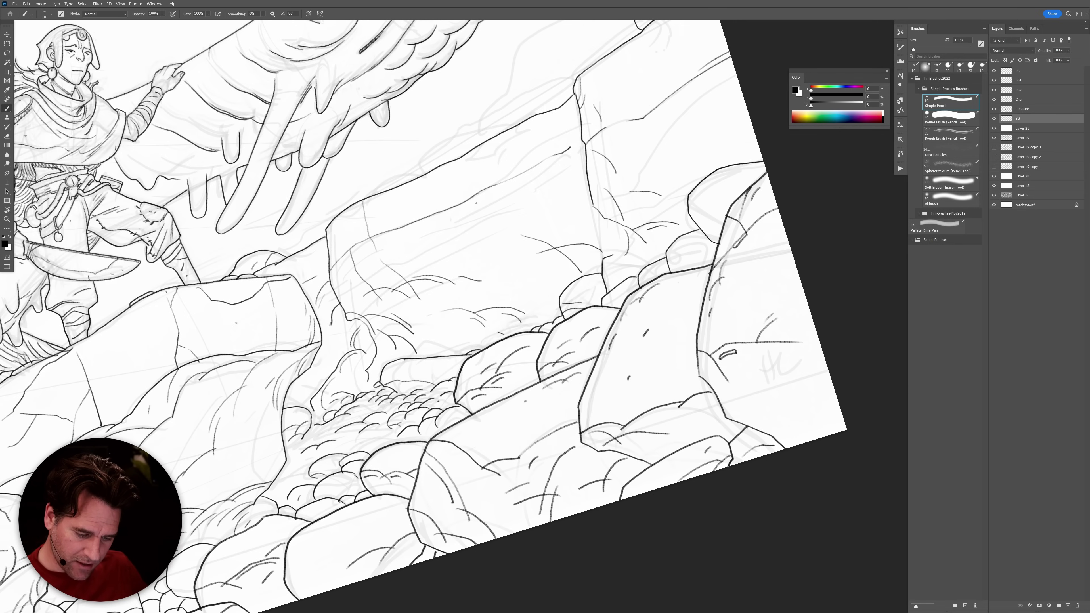
Ink a broken edge near the right side of the middle cliff block and a branching crack running down from its top.
{"action": "key", "text": "Tab"}
{"action": "key", "text": "Tab"}
{"action": "left_click_drag", "start_coordinate": [567, 150], "coordinate": [591, 200]}
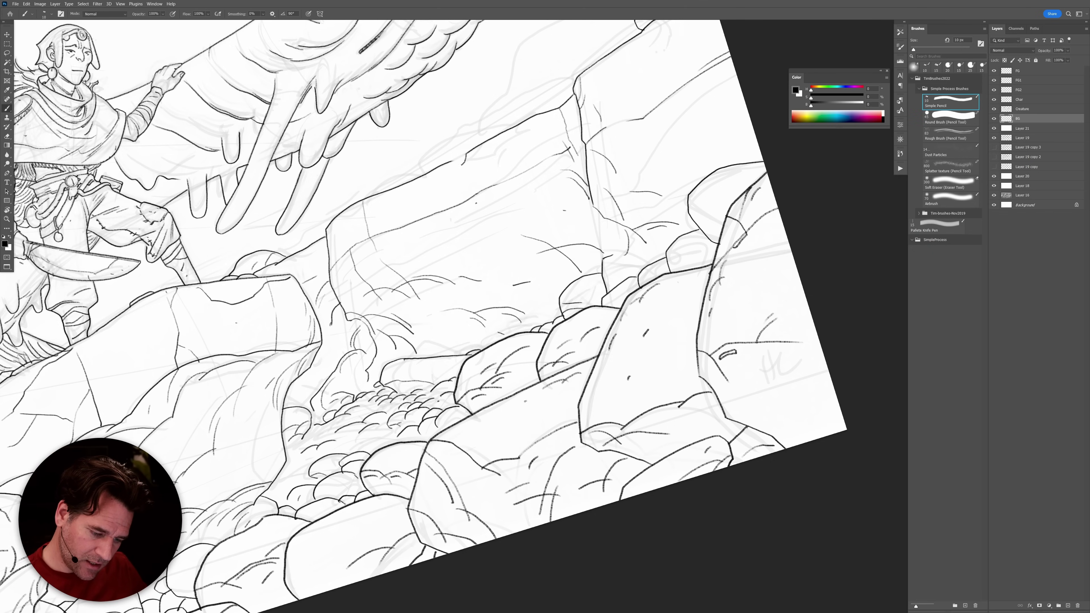
{"action": "mouse_move", "coordinate": [460, 172]}
{"action": "left_mouse_down"}
{"action": "mouse_move", "coordinate": [498, 226]}
{"action": "mouse_move", "coordinate": [488, 233]}
{"action": "left_mouse_up"}
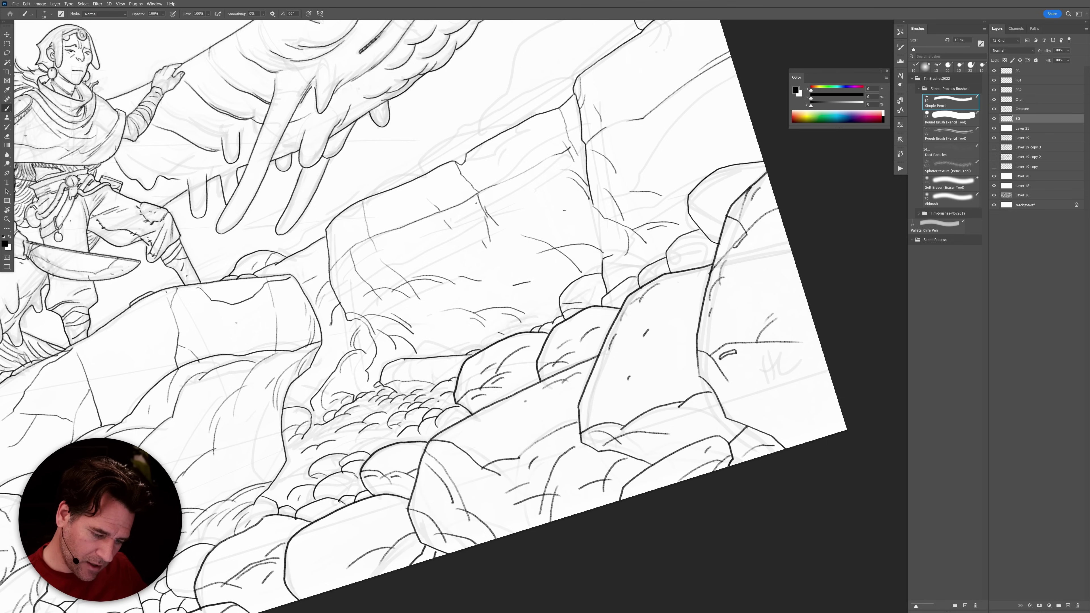
Ink the low rounded rocks showing above the middle cliff block and the larger cracked rock behind the cliffs.
{"action": "mouse_move", "coordinate": [514, 123]}
{"action": "left_mouse_down"}
{"action": "mouse_move", "coordinate": [441, 147]}
{"action": "mouse_move", "coordinate": [424, 175]}
{"action": "mouse_move", "coordinate": [368, 191]}
{"action": "left_mouse_up"}
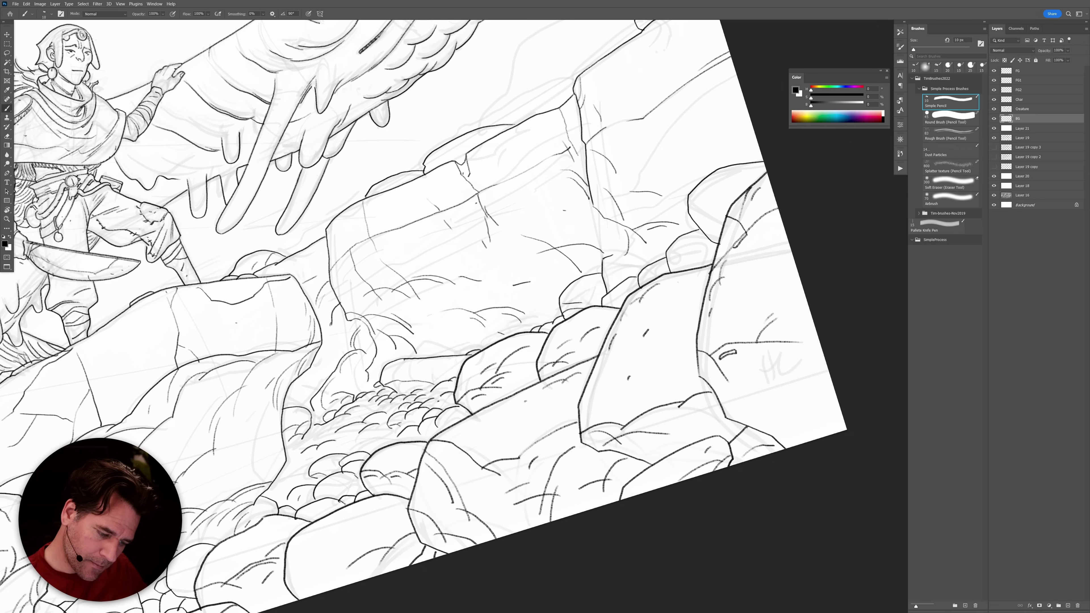
{"action": "left_click_drag", "start_coordinate": [321, 225], "coordinate": [304, 242]}
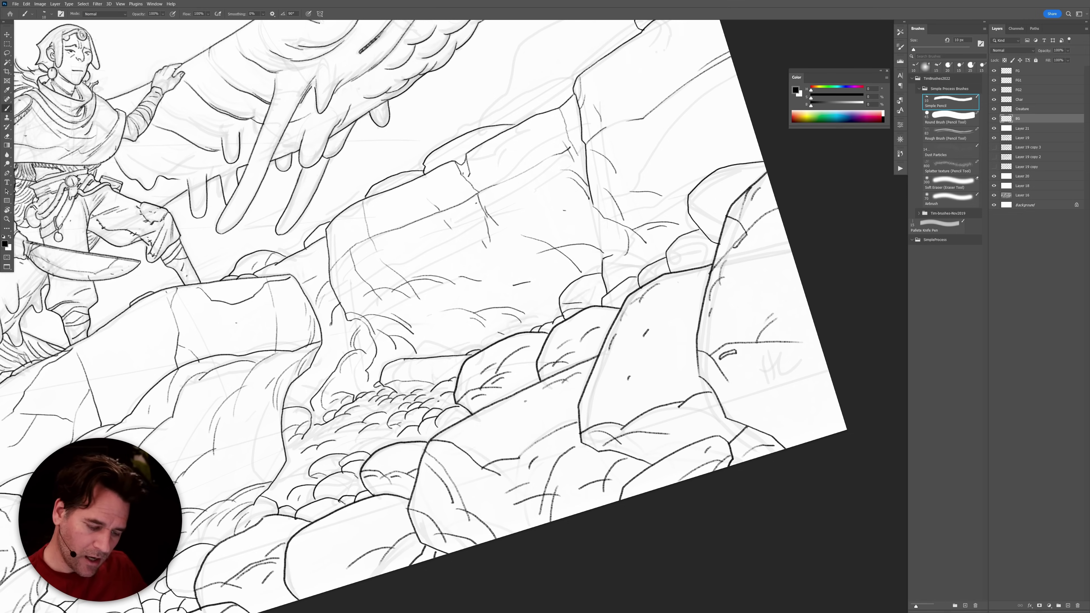
{"action": "scroll", "coordinate": [424, 316], "scroll_direction": "up", "scroll_amount": 2}
{"action": "mouse_move", "coordinate": [578, 101]}
{"action": "left_mouse_down"}
{"action": "mouse_move", "coordinate": [468, 149]}
{"action": "mouse_move", "coordinate": [457, 191]}
{"action": "mouse_move", "coordinate": [430, 225]}
{"action": "left_mouse_up"}
{"action": "mouse_move", "coordinate": [529, 179]}
{"action": "left_mouse_down"}
{"action": "mouse_move", "coordinate": [479, 195]}
{"action": "mouse_move", "coordinate": [450, 225]}
{"action": "left_mouse_up"}
{"action": "mouse_move", "coordinate": [568, 148]}
{"action": "left_mouse_down"}
{"action": "mouse_move", "coordinate": [510, 179]}
{"action": "mouse_move", "coordinate": [525, 176]}
{"action": "mouse_move", "coordinate": [488, 164]}
{"action": "mouse_move", "coordinate": [473, 187]}
{"action": "mouse_move", "coordinate": [488, 187]}
{"action": "mouse_move", "coordinate": [444, 217]}
{"action": "left_mouse_up"}
{"action": "left_click_drag", "start_coordinate": [523, 144], "coordinate": [510, 157]}
{"action": "left_click_drag", "start_coordinate": [617, 107], "coordinate": [606, 117]}
{"action": "left_click_drag", "start_coordinate": [430, 246], "coordinate": [411, 253]}
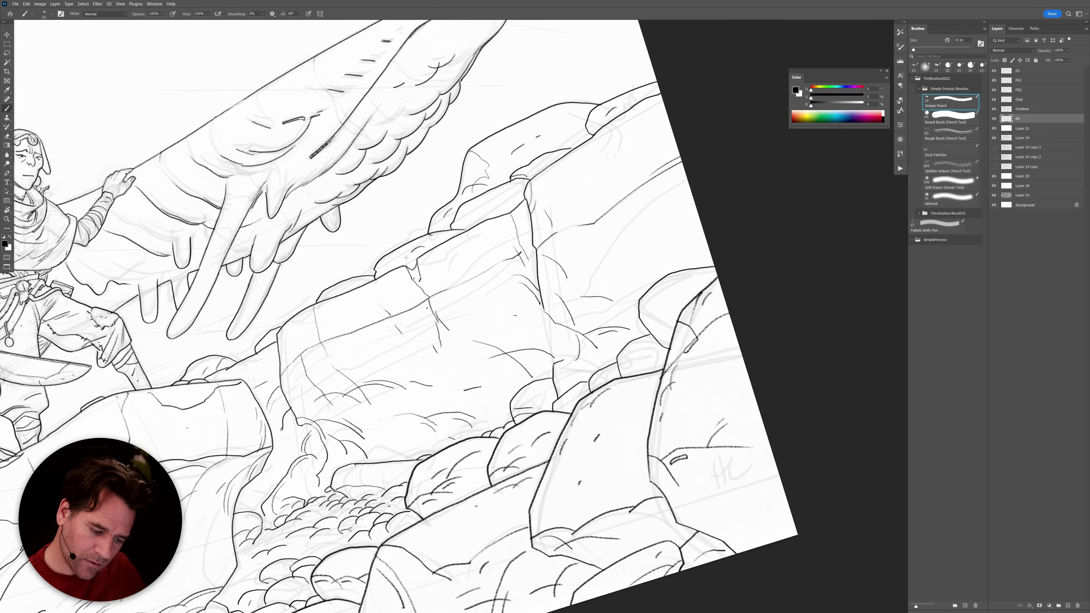
Ink the curved outline and short contour marks of the distant rock between the pointed rock form and the creature's leftmost leg.
{"action": "mouse_move", "coordinate": [379, 232]}
{"action": "left_mouse_down"}
{"action": "mouse_move", "coordinate": [417, 257]}
{"action": "mouse_move", "coordinate": [420, 245]}
{"action": "mouse_move", "coordinate": [566, 245]}
{"action": "mouse_move", "coordinate": [807, 378]}
{"action": "mouse_move", "coordinate": [752, 311]}
{"action": "mouse_move", "coordinate": [741, 353]}
{"action": "left_mouse_up"}
{"action": "left_click_drag", "start_coordinate": [645, 280], "coordinate": [359, 204]}
{"action": "mouse_move", "coordinate": [626, 280]}
{"action": "left_mouse_down"}
{"action": "mouse_move", "coordinate": [587, 356]}
{"action": "mouse_move", "coordinate": [597, 349]}
{"action": "mouse_move", "coordinate": [526, 390]}
{"action": "left_mouse_up"}
{"action": "left_click_drag", "start_coordinate": [519, 402], "coordinate": [504, 422]}
{"action": "left_click_drag", "start_coordinate": [606, 327], "coordinate": [627, 288]}
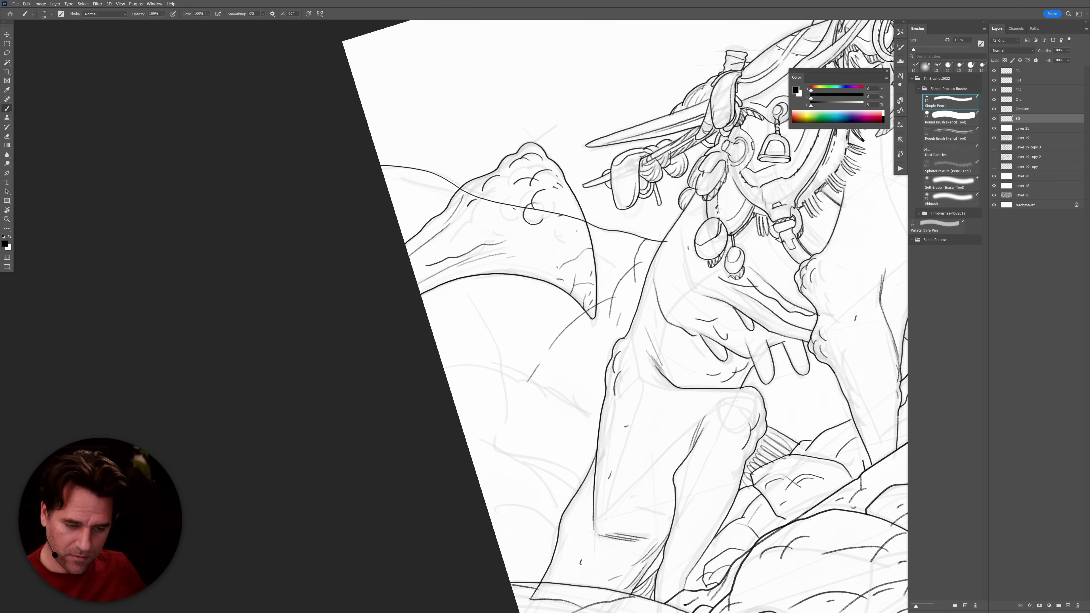
Ink the stacked rounded boulders along the canvas's left edge, adding contour lines and small specks beside the creature's leg.
{"action": "mouse_move", "coordinate": [591, 417]}
{"action": "left_mouse_down"}
{"action": "mouse_move", "coordinate": [489, 367]}
{"action": "mouse_move", "coordinate": [442, 360]}
{"action": "left_mouse_up"}
{"action": "left_click_drag", "start_coordinate": [466, 295], "coordinate": [521, 407]}
{"action": "left_click_drag", "start_coordinate": [487, 443], "coordinate": [508, 459]}
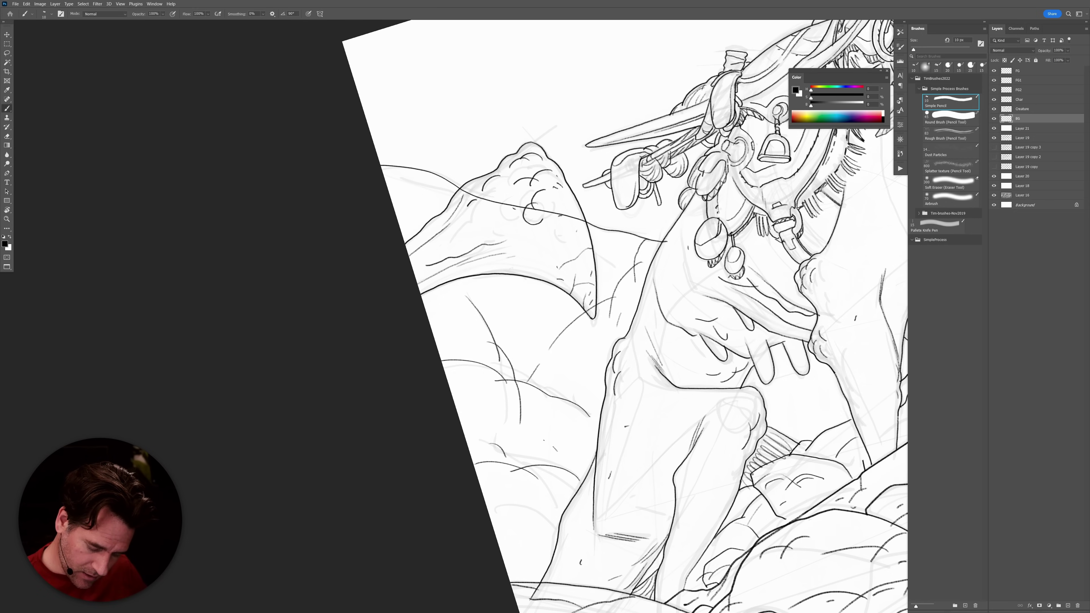
{"action": "left_click_drag", "start_coordinate": [602, 501], "coordinate": [631, 377]}
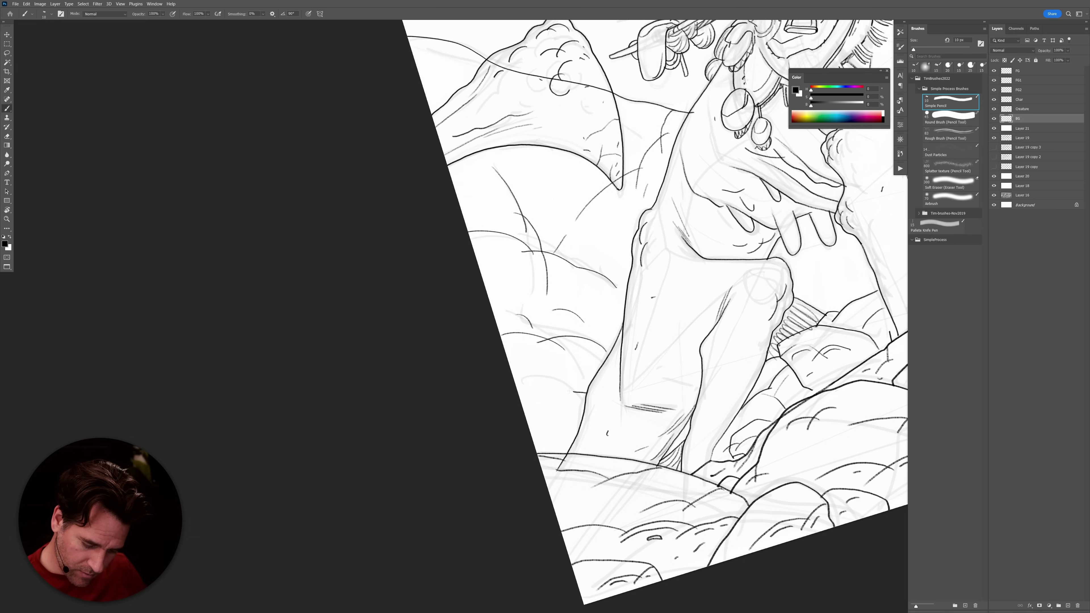
{"action": "mouse_move", "coordinate": [557, 392]}
{"action": "left_mouse_down"}
{"action": "mouse_move", "coordinate": [526, 406]}
{"action": "mouse_move", "coordinate": [560, 428]}
{"action": "mouse_move", "coordinate": [534, 438]}
{"action": "left_mouse_up"}
{"action": "left_click_drag", "start_coordinate": [587, 302], "coordinate": [597, 300]}
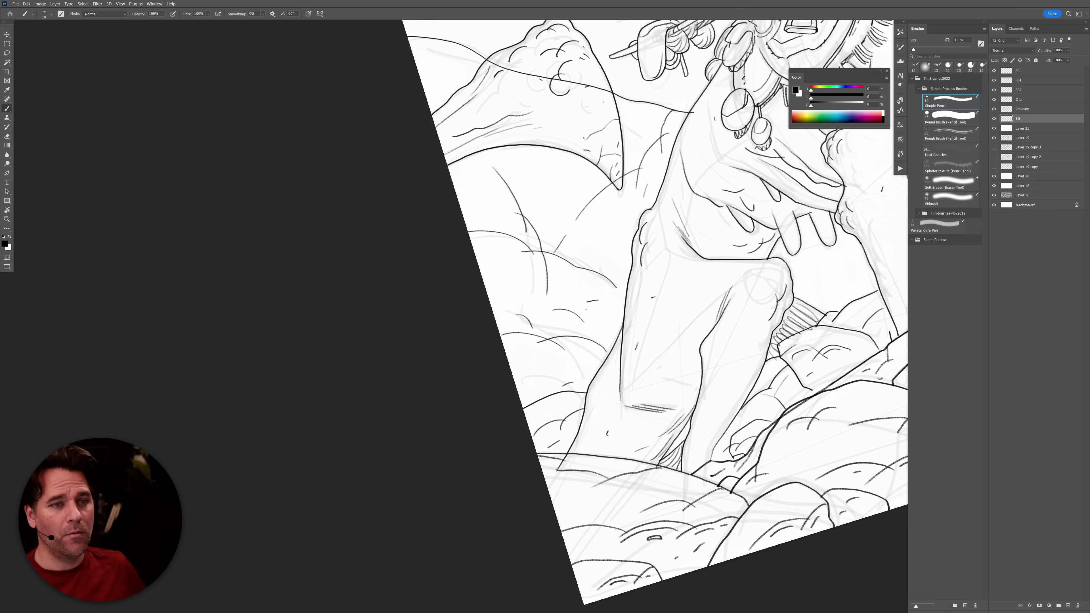
Add small contour and texture marks to the background rocks around the creature's middle leg.
{"action": "mouse_move", "coordinate": [834, 270]}
{"action": "left_mouse_down"}
{"action": "mouse_move", "coordinate": [690, 280]}
{"action": "mouse_move", "coordinate": [604, 316]}
{"action": "mouse_move", "coordinate": [599, 349]}
{"action": "mouse_move", "coordinate": [577, 352]}
{"action": "left_mouse_up"}
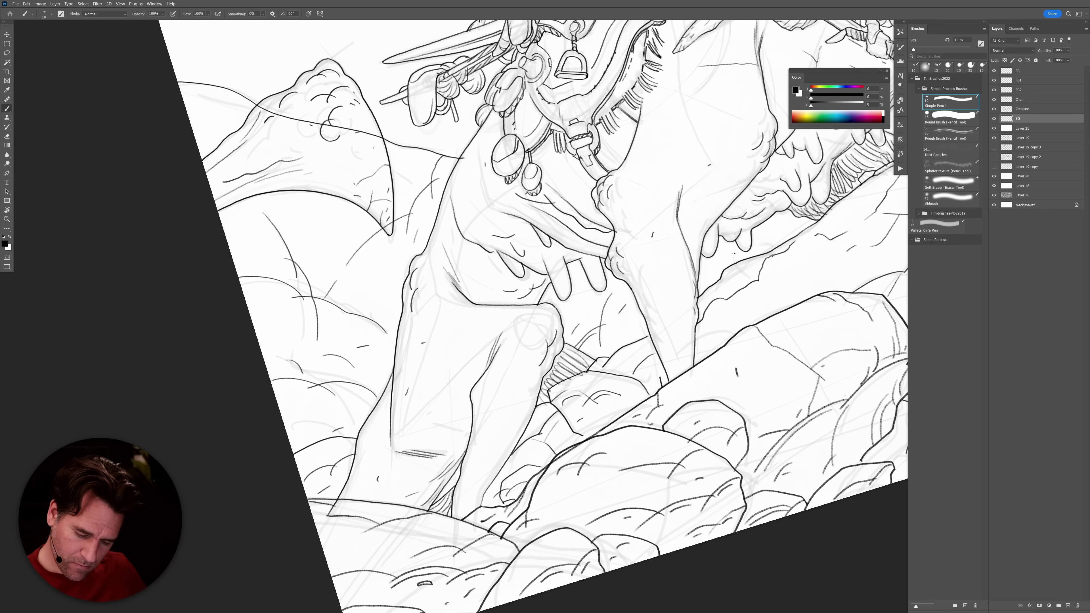
{"action": "left_click_drag", "start_coordinate": [825, 238], "coordinate": [512, 358]}
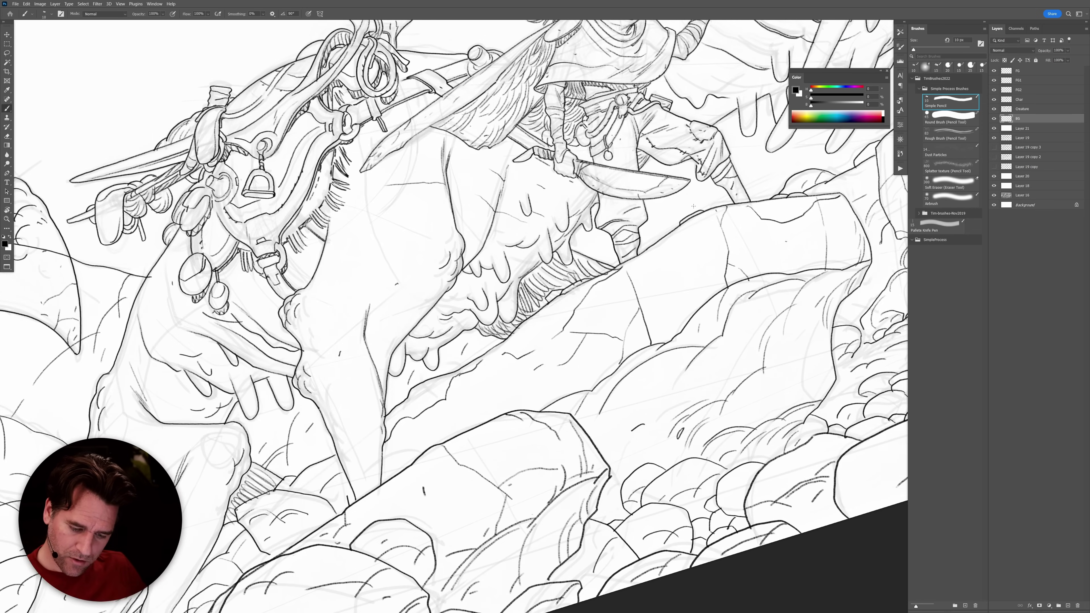
{"action": "mouse_move", "coordinate": [703, 281]}
{"action": "left_mouse_down"}
{"action": "mouse_move", "coordinate": [449, 405]}
{"action": "mouse_move", "coordinate": [458, 440]}
{"action": "mouse_move", "coordinate": [613, 350]}
{"action": "left_mouse_up"}
{"action": "left_click", "coordinate": [698, 304], "text": "alt"}
{"action": "left_click", "coordinate": [698, 304], "text": "alt"}
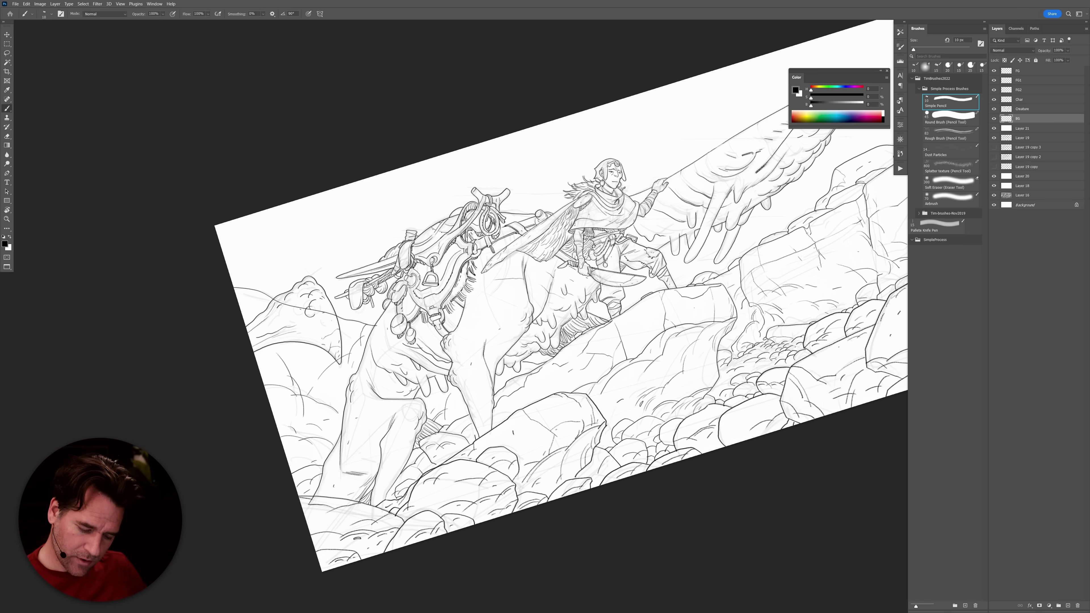
{"action": "scroll", "coordinate": [527, 360], "scroll_direction": "up", "scroll_amount": 3}
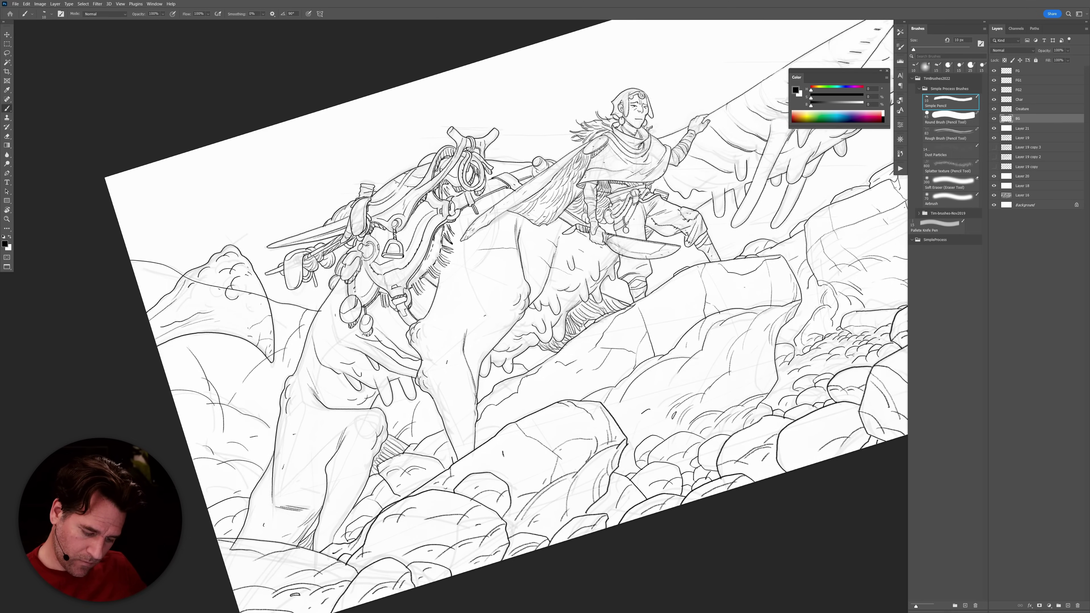
{"action": "scroll", "coordinate": [519, 364], "scroll_direction": "up", "scroll_amount": 3}
{"action": "scroll", "coordinate": [526, 360], "scroll_direction": "up", "scroll_amount": 1}
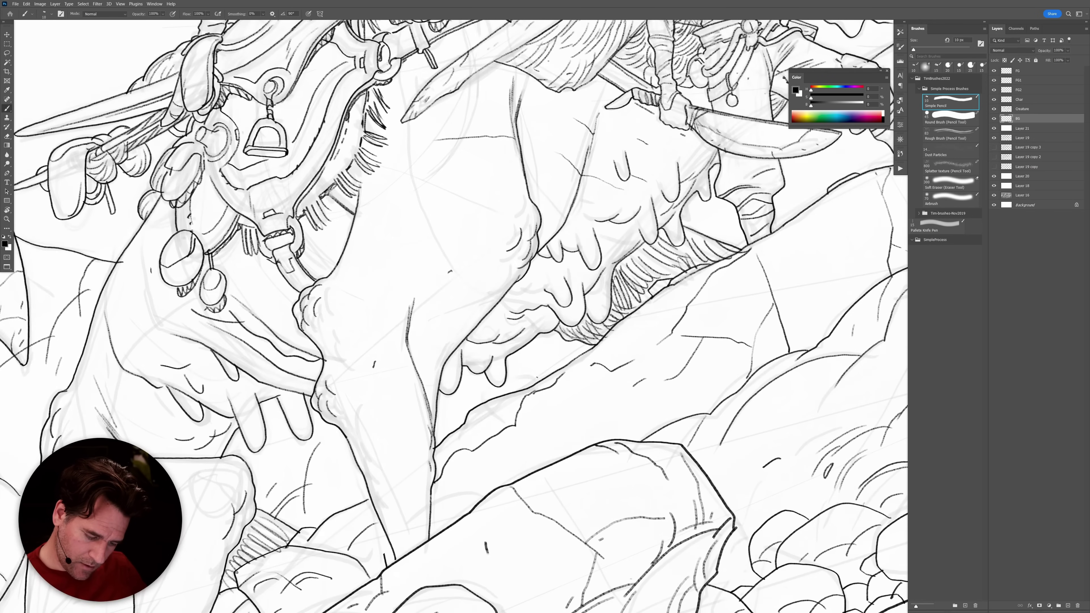
{"action": "mouse_move", "coordinate": [506, 368]}
{"action": "left_mouse_down"}
{"action": "mouse_move", "coordinate": [517, 389]}
{"action": "mouse_move", "coordinate": [460, 407]}
{"action": "mouse_move", "coordinate": [447, 427]}
{"action": "left_mouse_up"}
{"action": "left_click_drag", "start_coordinate": [336, 461], "coordinate": [328, 493]}
Review the whole line art unrotated and full screen, and compare it with the flat-coloured version in the other document.
{"action": "scroll", "coordinate": [355, 481], "scroll_direction": "down", "scroll_amount": 2}
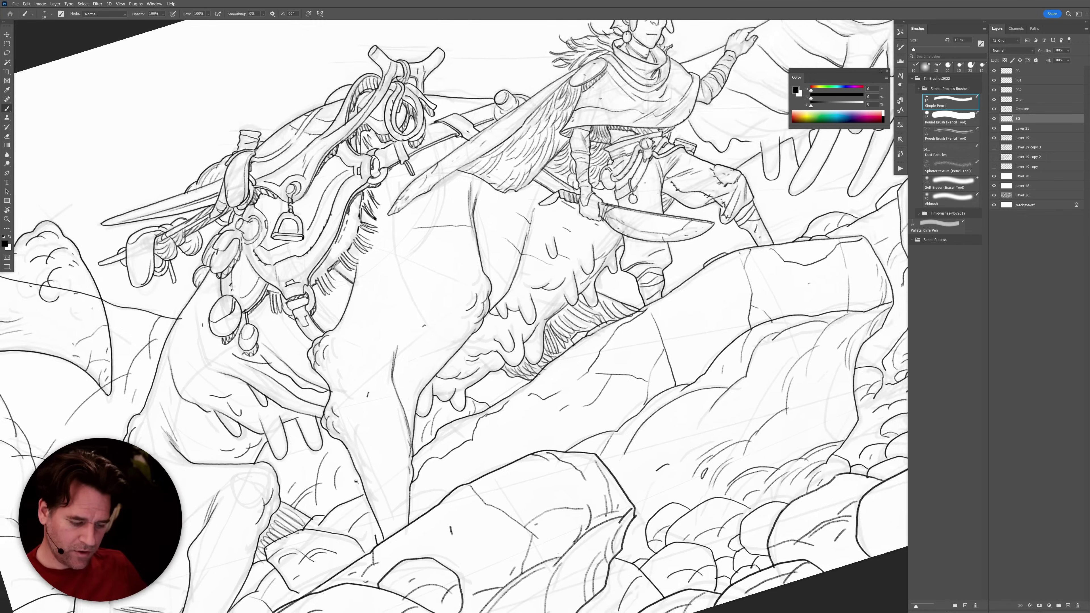
{"action": "scroll", "coordinate": [356, 482], "scroll_direction": "down", "scroll_amount": 2}
{"action": "scroll", "coordinate": [654, 462], "scroll_direction": "down", "scroll_amount": 3}
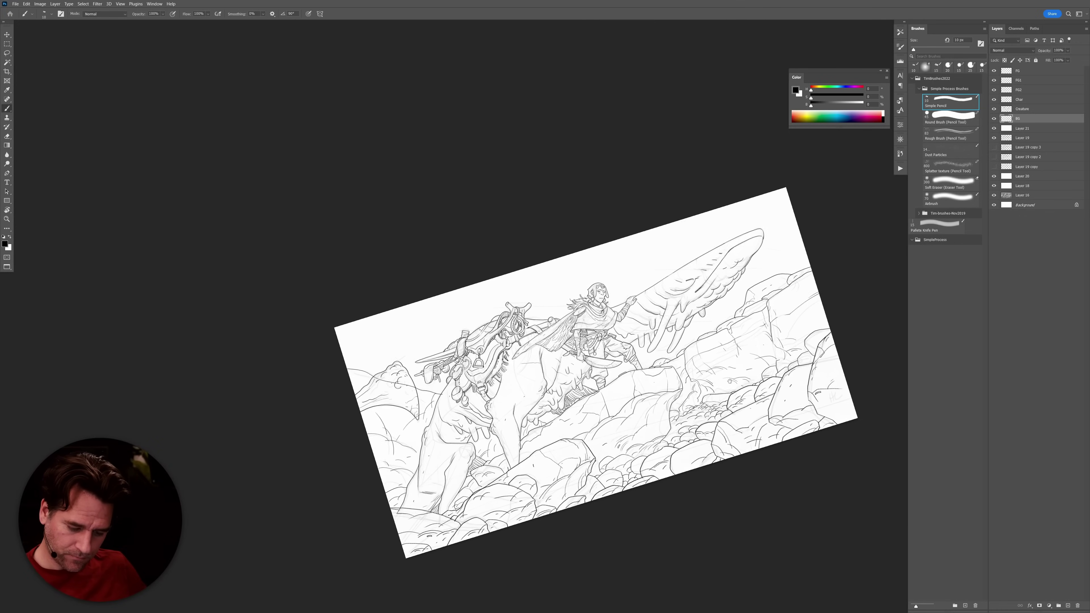
{"action": "scroll", "coordinate": [762, 355], "scroll_direction": "up", "scroll_amount": 2}
{"action": "key", "text": "Escape"}
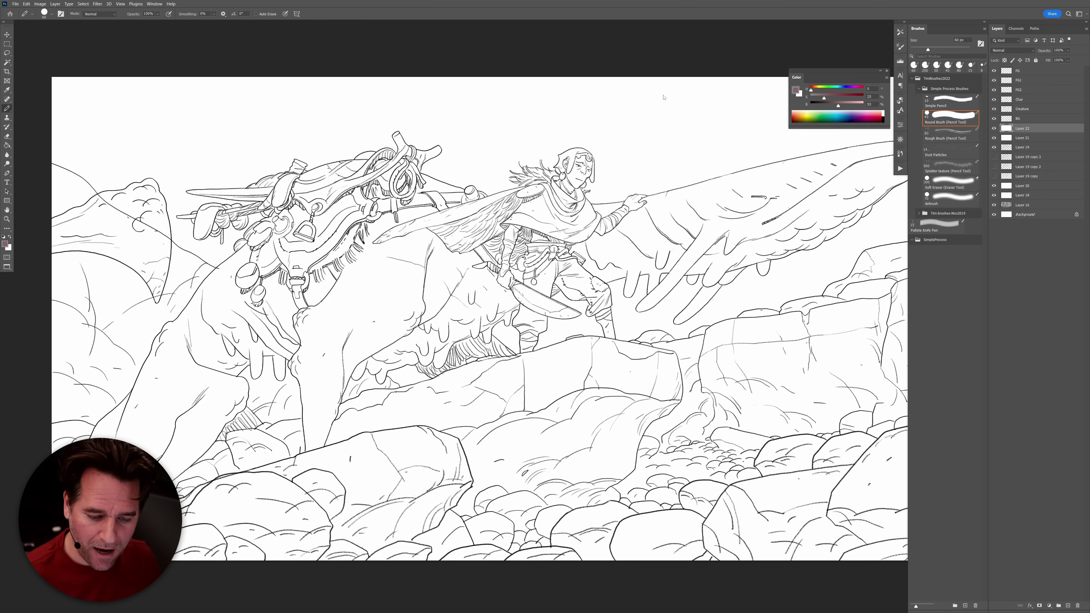
{"action": "key", "text": "f"}
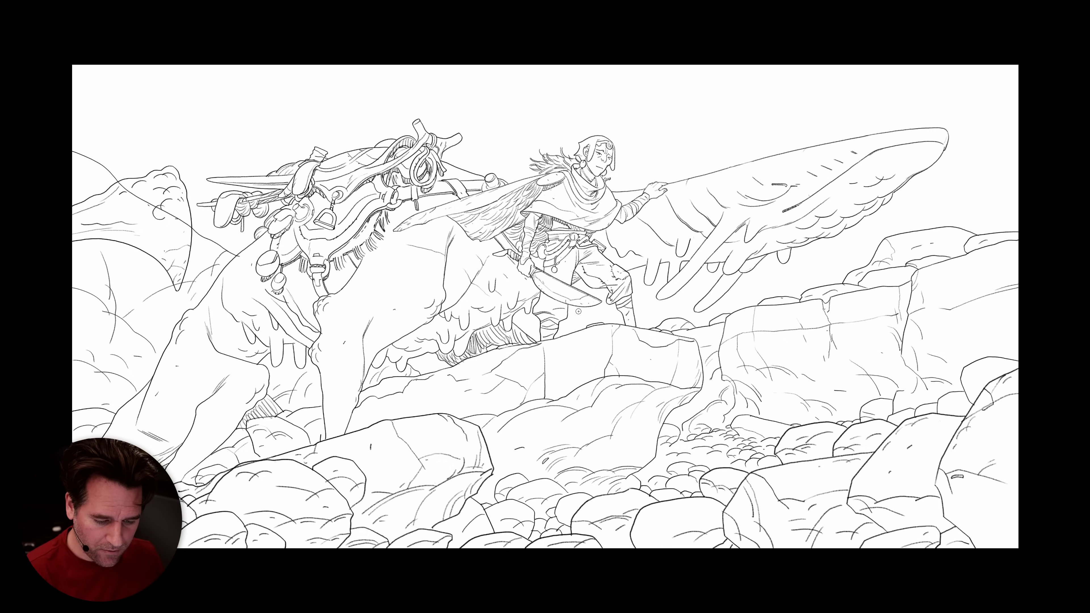
{"action": "key", "text": "f"}
{"action": "left_click", "coordinate": [773, 159]}
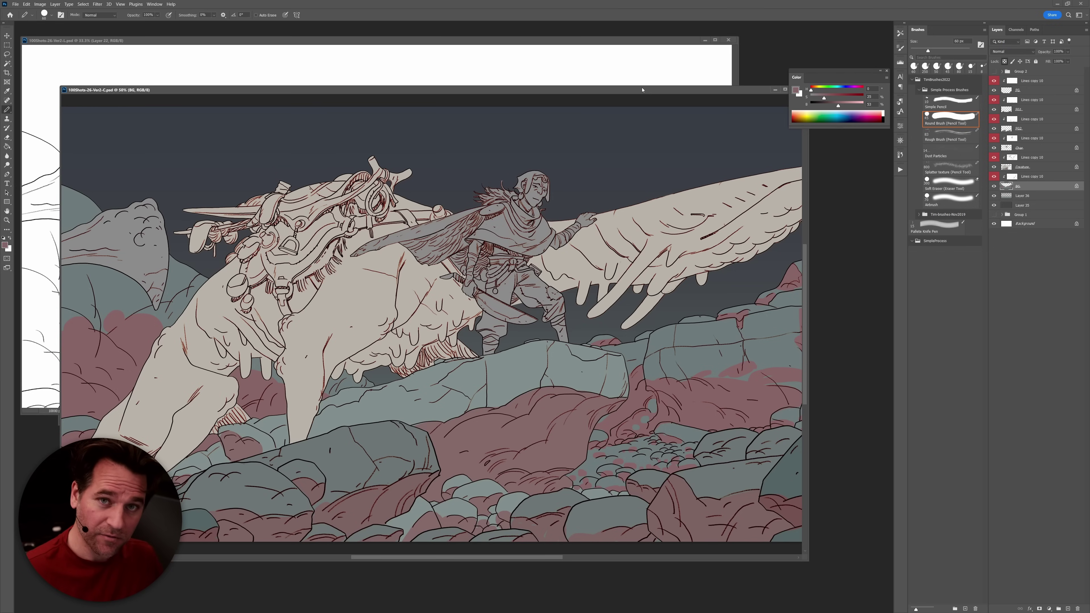
{"action": "left_click_drag", "start_coordinate": [642, 89], "coordinate": [632, 91]}
{"action": "left_click", "coordinate": [605, 46]}
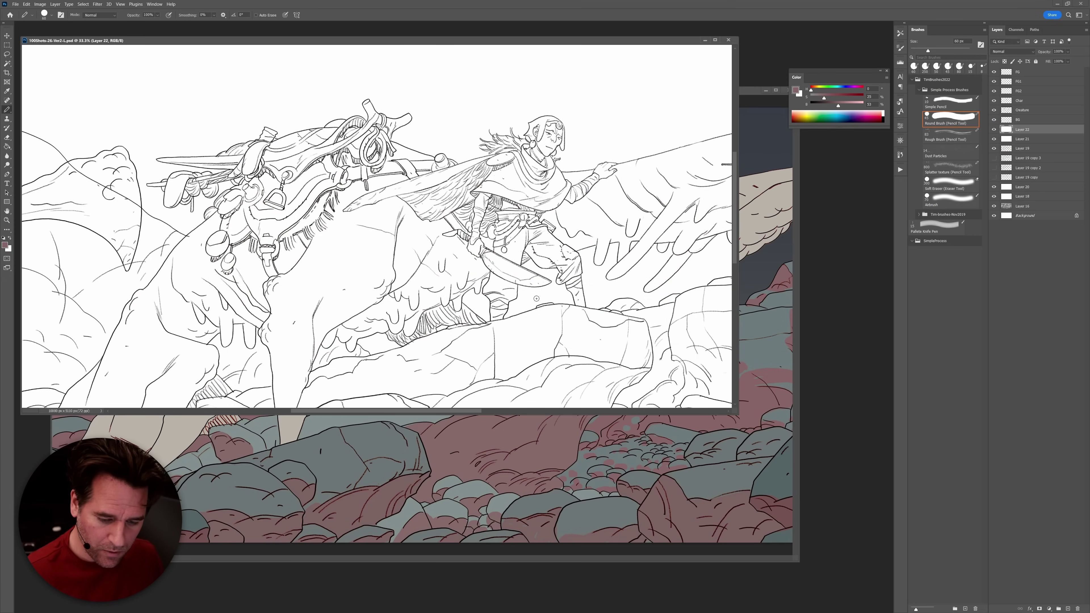
Check the top line-art layer on its own, restore all layers, and add a new layer beneath the BG line art.
{"action": "left_click", "coordinate": [994, 73], "text": "alt"}
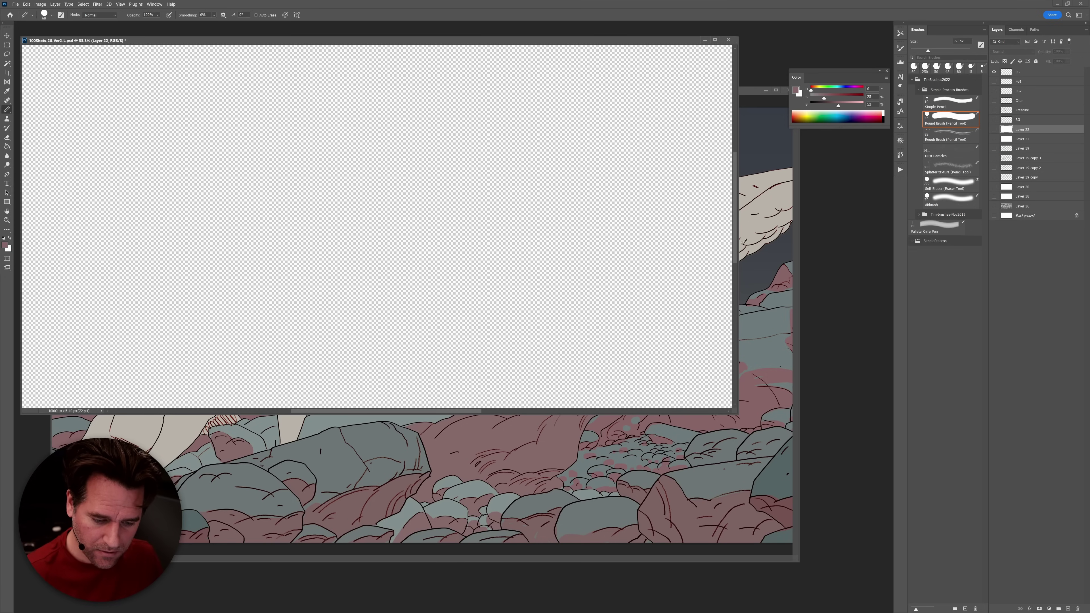
{"action": "left_click", "coordinate": [993, 73], "text": "alt"}
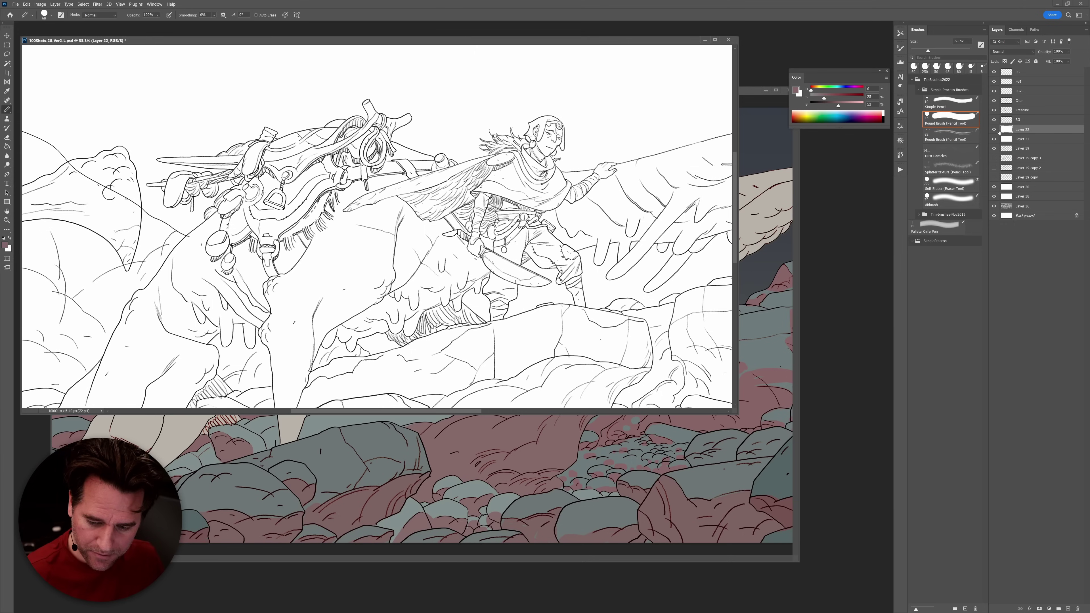
{"action": "key", "text": "ctrl+shift+alt+n"}
{"action": "key", "text": "f"}
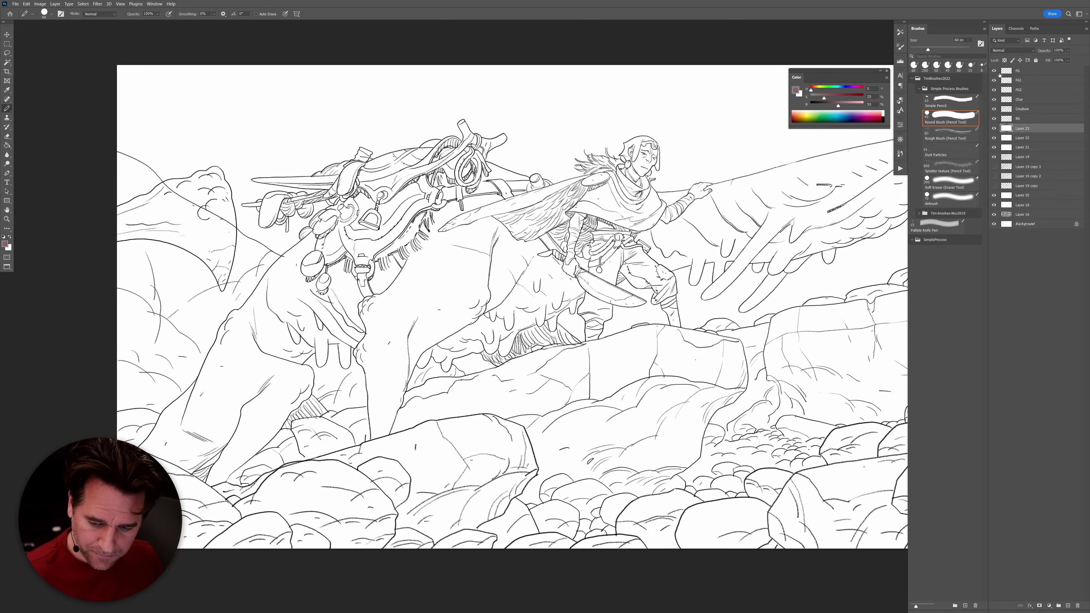
Show only the Char line art over the white backing, hiding the other line-art layers, and make Char active.
{"action": "left_click", "coordinate": [994, 138]}
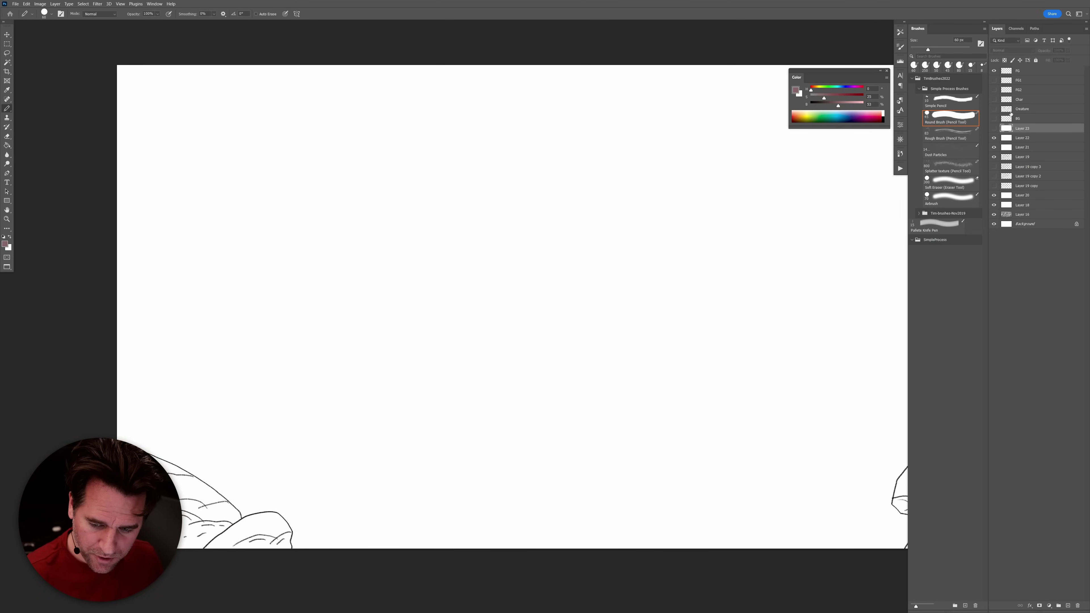
{"action": "left_click", "coordinate": [994, 70]}
{"action": "left_click", "coordinate": [994, 100]}
{"action": "left_click", "coordinate": [1029, 99]}
Add a new layer directly beneath Char for the rider's base colour.
{"action": "left_click_drag", "start_coordinate": [656, 333], "coordinate": [550, 377]}
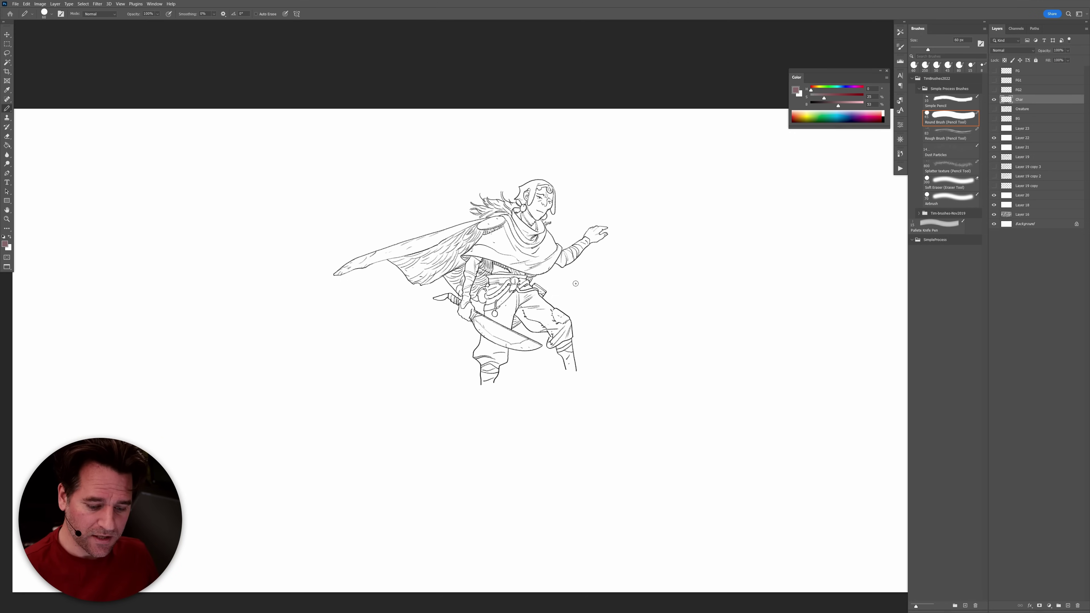
{"action": "left_click", "coordinate": [562, 307], "text": "ctrl"}
{"action": "left_click", "coordinate": [569, 315], "text": "ctrl"}
{"action": "key", "text": "alt+bracketleft"}
{"action": "key", "text": "ctrl+shift+alt+n"}
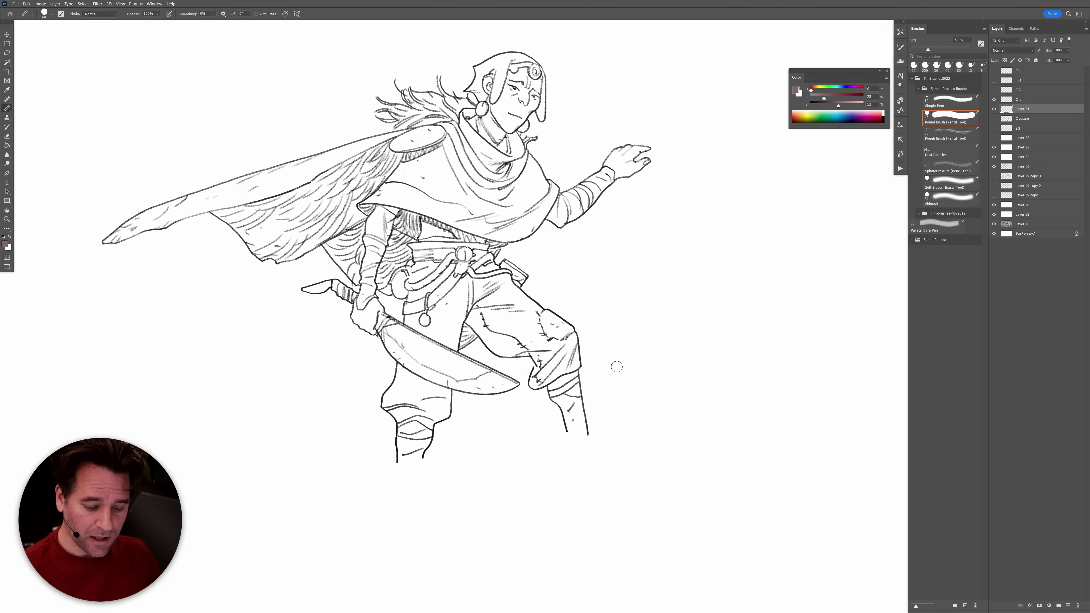
Paint muted maroon base colour inside the rider's forward lower leg and along the underside of the thigh.
{"action": "mouse_move", "coordinate": [570, 342]}
{"action": "left_mouse_down"}
{"action": "mouse_move", "coordinate": [583, 435]}
{"action": "mouse_move", "coordinate": [572, 435]}
{"action": "mouse_move", "coordinate": [549, 366]}
{"action": "left_mouse_up"}
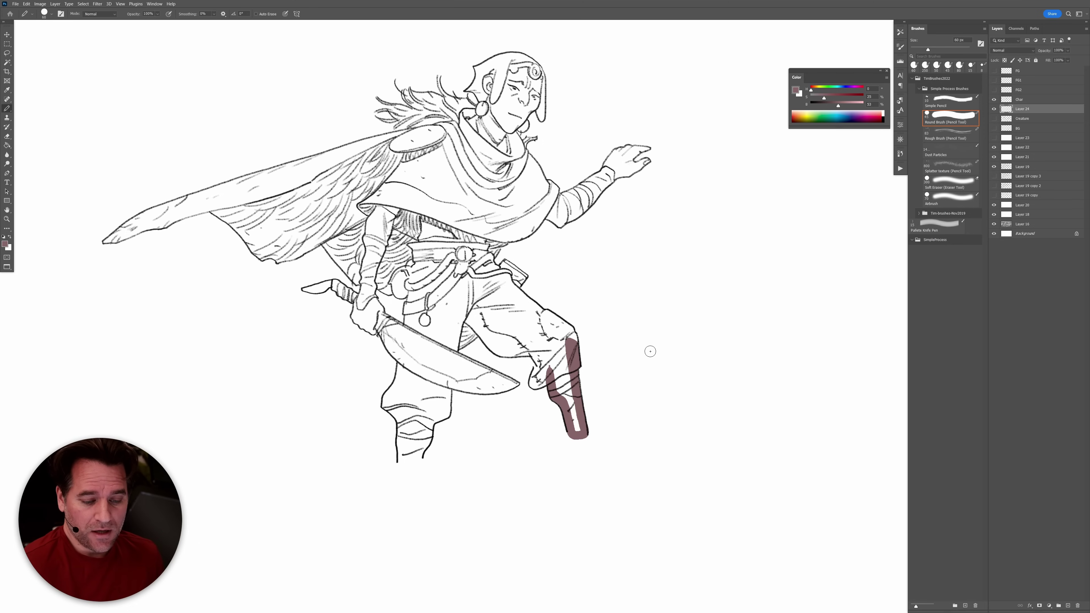
{"action": "mouse_move", "coordinate": [464, 316]}
{"action": "left_mouse_down"}
{"action": "mouse_move", "coordinate": [493, 346]}
{"action": "mouse_move", "coordinate": [537, 357]}
{"action": "mouse_move", "coordinate": [532, 384]}
{"action": "mouse_move", "coordinate": [558, 372]}
{"action": "mouse_move", "coordinate": [541, 377]}
{"action": "mouse_move", "coordinate": [535, 357]}
{"action": "mouse_move", "coordinate": [514, 351]}
{"action": "left_mouse_up"}
{"action": "key", "text": "ctrl+z"}
{"action": "scroll", "coordinate": [465, 349], "scroll_direction": "up", "scroll_amount": 3}
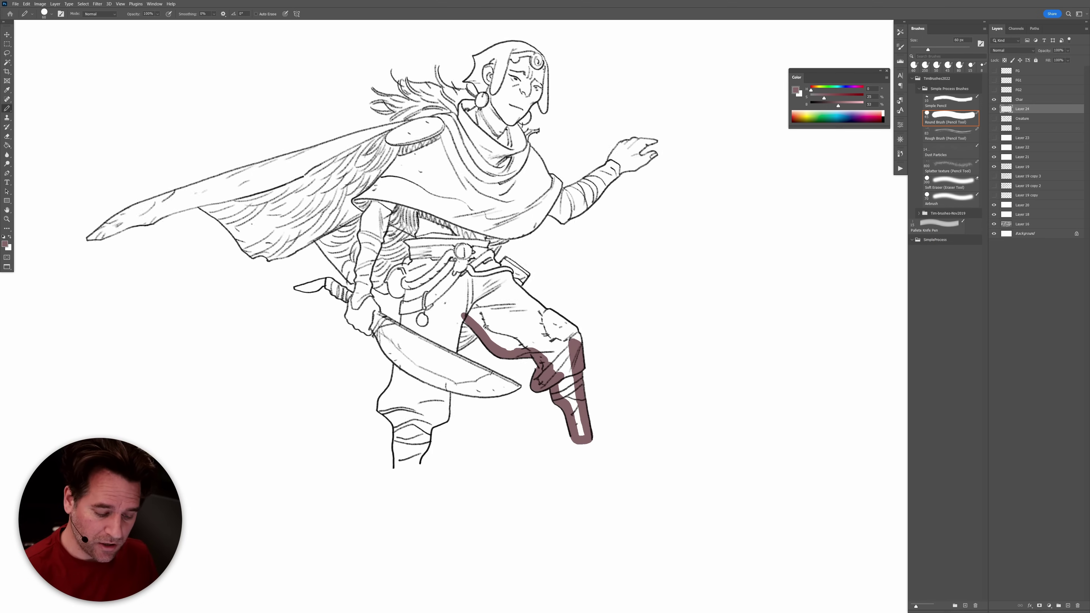
Paint maroon base colour along the sword blade's edges, the gap behind the thigh, and the knee's upper contour.
{"action": "mouse_move", "coordinate": [464, 342]}
{"action": "left_mouse_down"}
{"action": "mouse_move", "coordinate": [433, 376]}
{"action": "mouse_move", "coordinate": [504, 400]}
{"action": "left_mouse_up"}
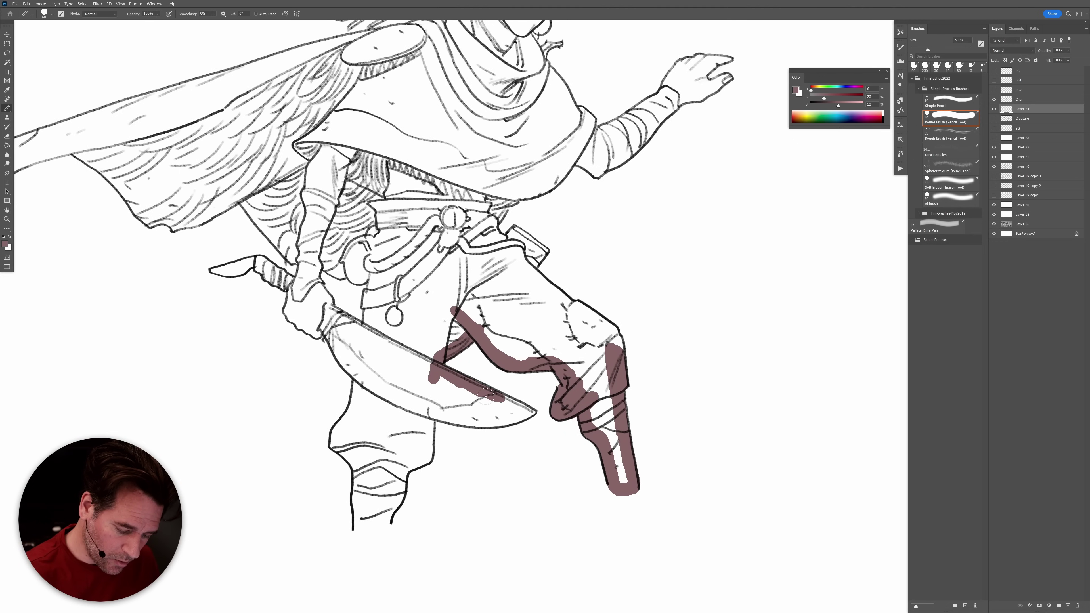
{"action": "mouse_move", "coordinate": [329, 328]}
{"action": "left_mouse_down"}
{"action": "mouse_move", "coordinate": [351, 363]}
{"action": "mouse_move", "coordinate": [333, 334]}
{"action": "mouse_move", "coordinate": [369, 381]}
{"action": "mouse_move", "coordinate": [324, 326]}
{"action": "left_mouse_up"}
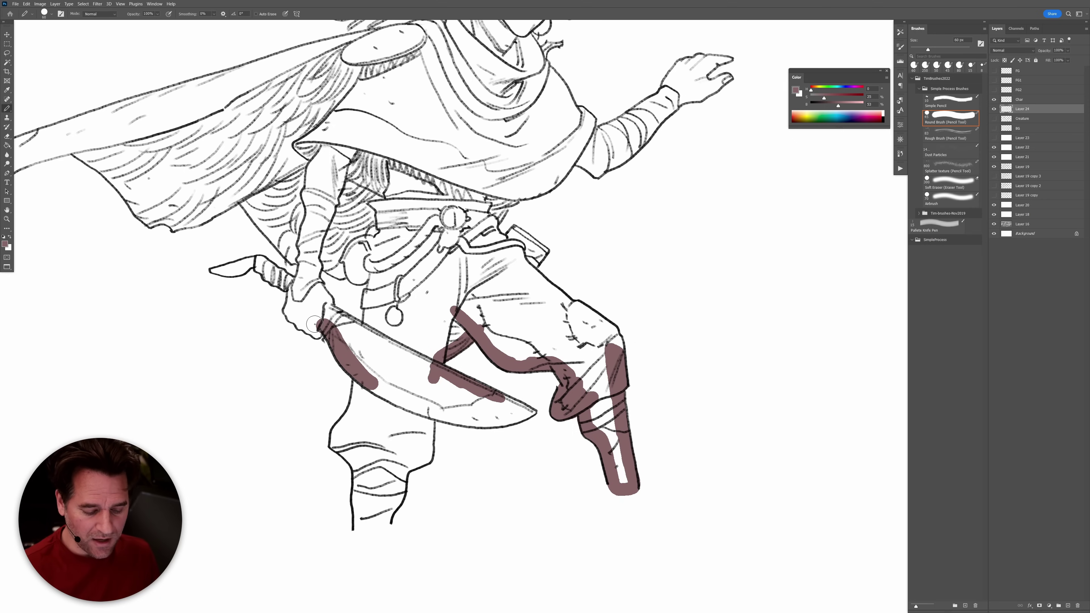
{"action": "mouse_move", "coordinate": [615, 360]}
{"action": "left_mouse_down"}
{"action": "mouse_move", "coordinate": [610, 331]}
{"action": "mouse_move", "coordinate": [576, 306]}
{"action": "left_mouse_up"}
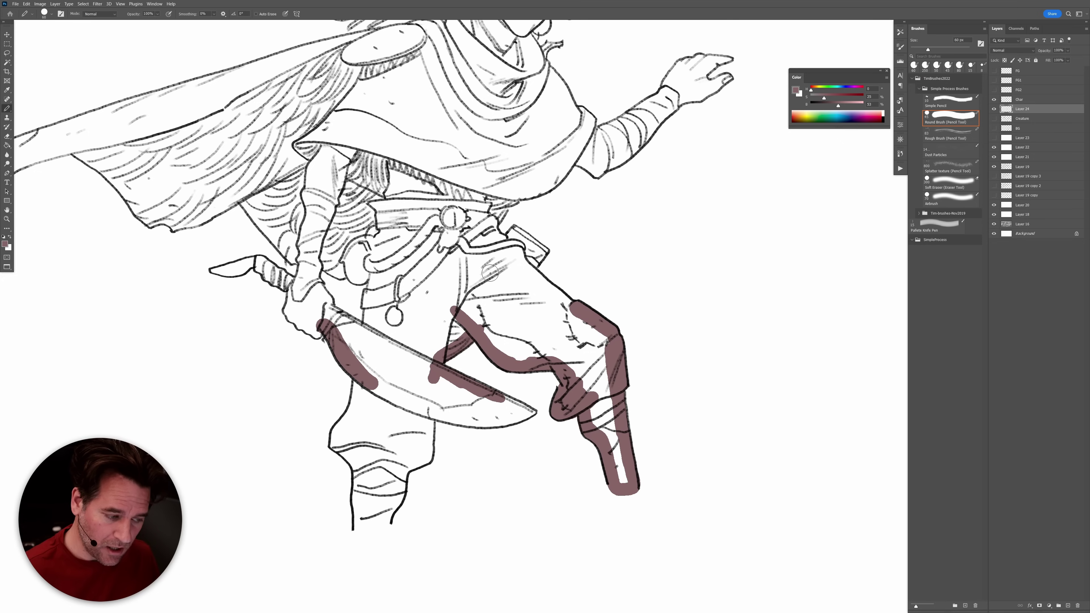
{"action": "left_click", "coordinate": [26, 15]}
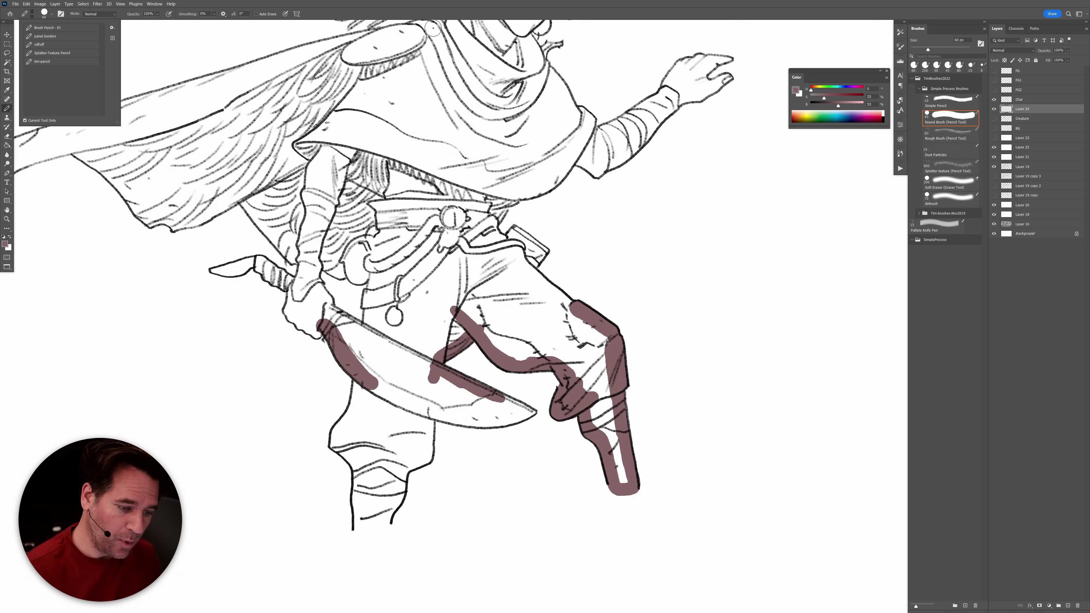
{"action": "left_click", "coordinate": [434, 52]}
{"action": "left_click_drag", "start_coordinate": [560, 398], "coordinate": [565, 389]}
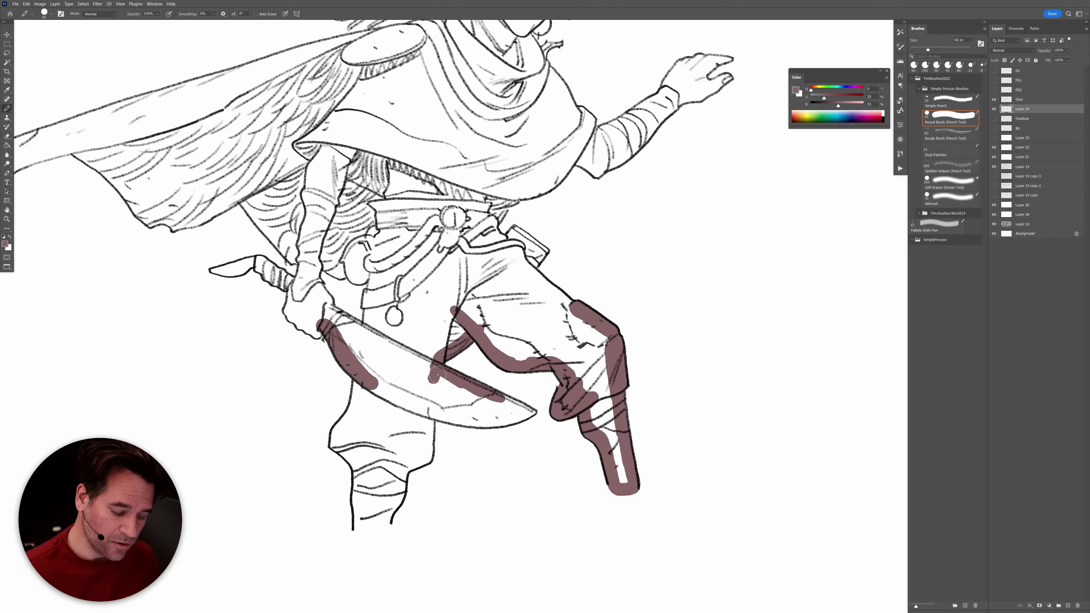
{"action": "right_click", "coordinate": [9, 111]}
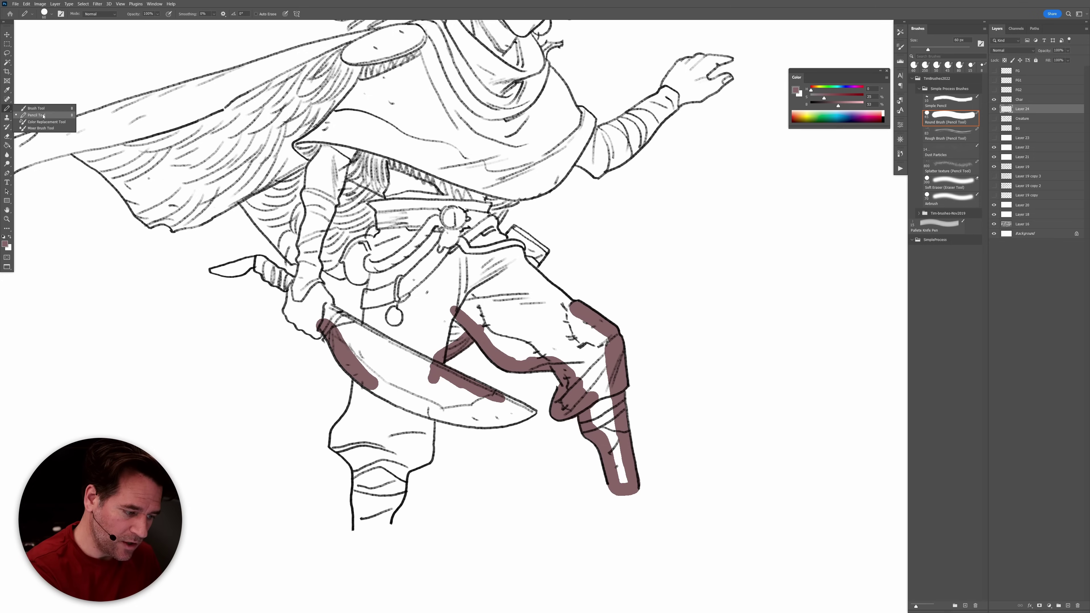
{"action": "left_click", "coordinate": [7, 108]}
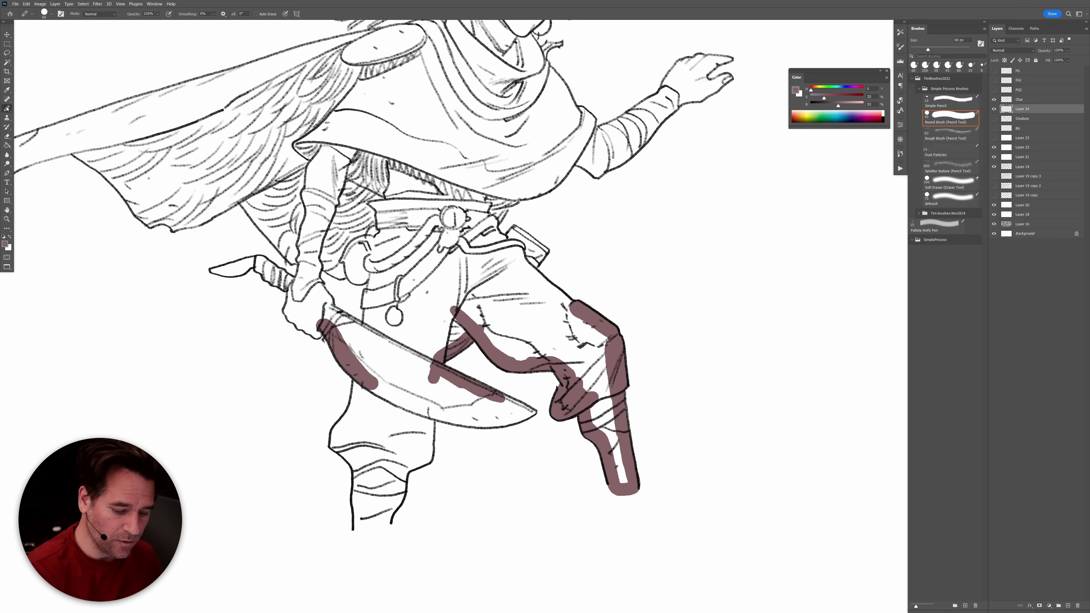
Try extending the maroon base colour from the knee up along the thigh's upper contour.
{"action": "left_click_drag", "start_coordinate": [579, 309], "coordinate": [548, 288]}
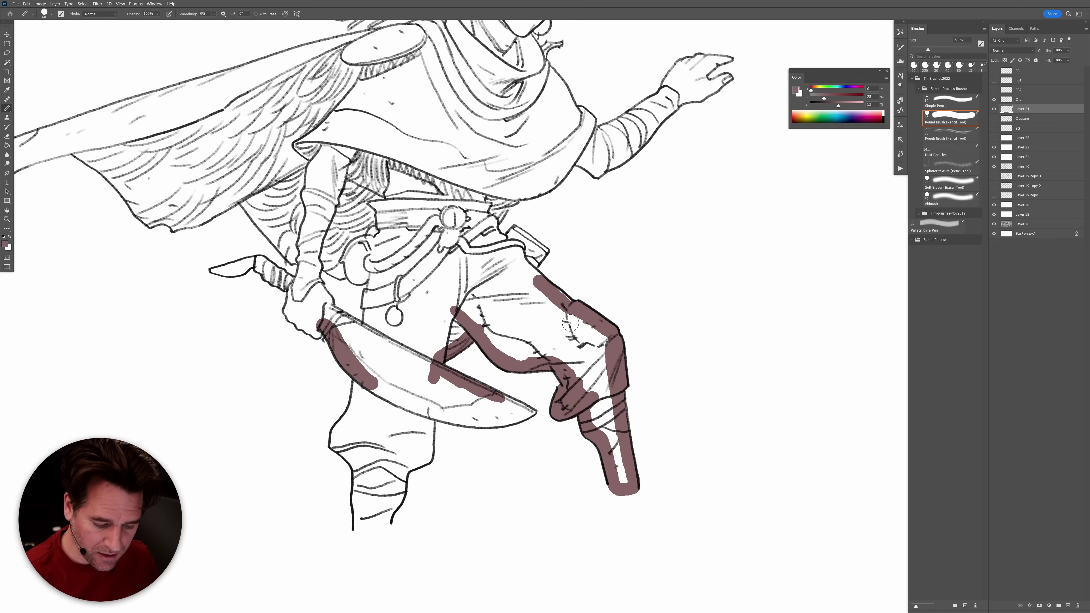
{"action": "scroll", "coordinate": [547, 289], "scroll_direction": "up", "scroll_amount": 6}
{"action": "left_click_drag", "start_coordinate": [577, 315], "coordinate": [590, 342]}
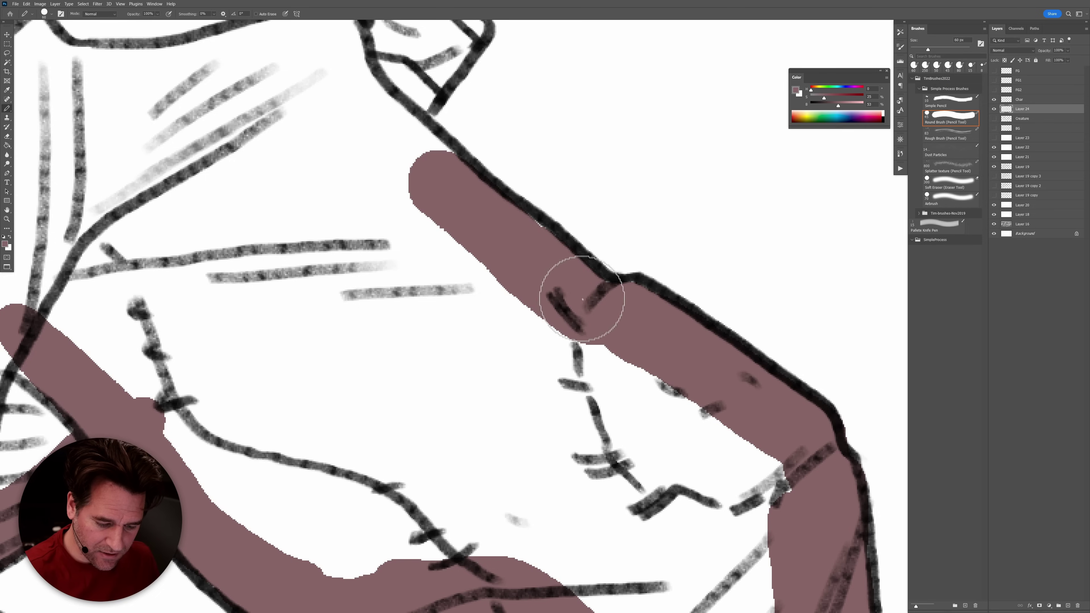
{"action": "left_click_drag", "start_coordinate": [489, 253], "coordinate": [558, 318]}
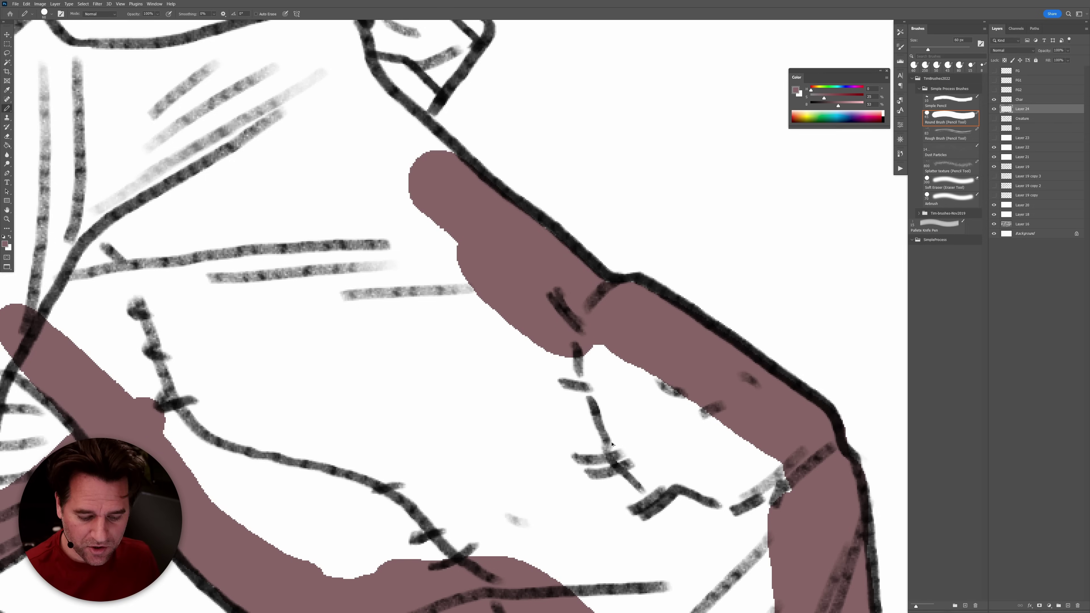
{"action": "key", "text": "ctrl+z"}
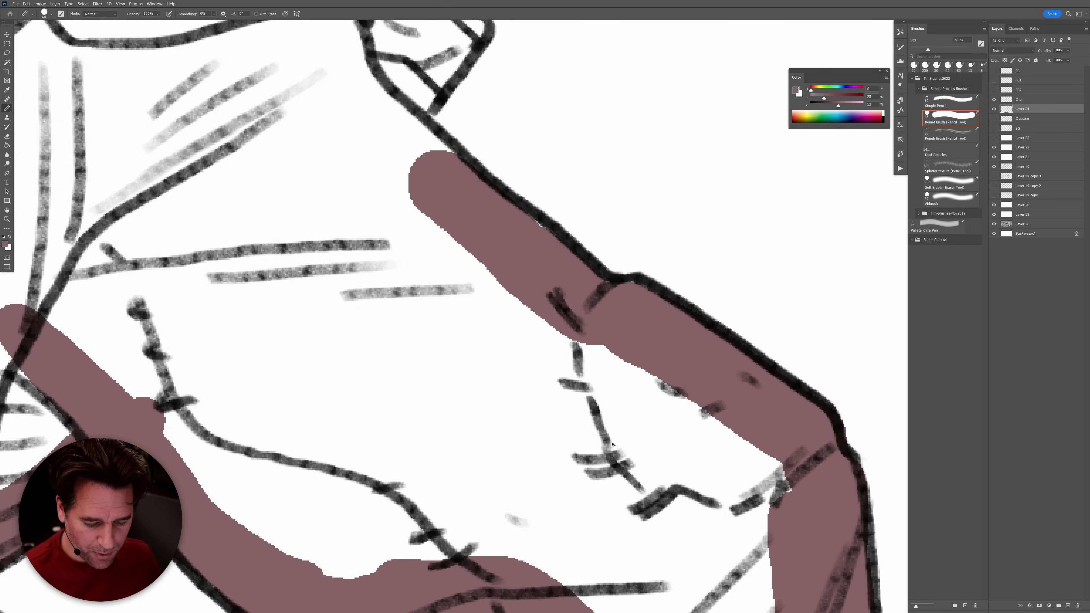
{"action": "key", "text": "ctrl+z"}
Close off the knee area with a curved maroon stroke and flood-fill the enclosed knee and lower leg.
{"action": "mouse_move", "coordinate": [643, 359]}
{"action": "left_mouse_down"}
{"action": "mouse_move", "coordinate": [480, 558]}
{"action": "mouse_move", "coordinate": [511, 605]}
{"action": "left_mouse_up"}
{"action": "left_click_drag", "start_coordinate": [775, 427], "coordinate": [666, 180]}
{"action": "key", "text": "g"}
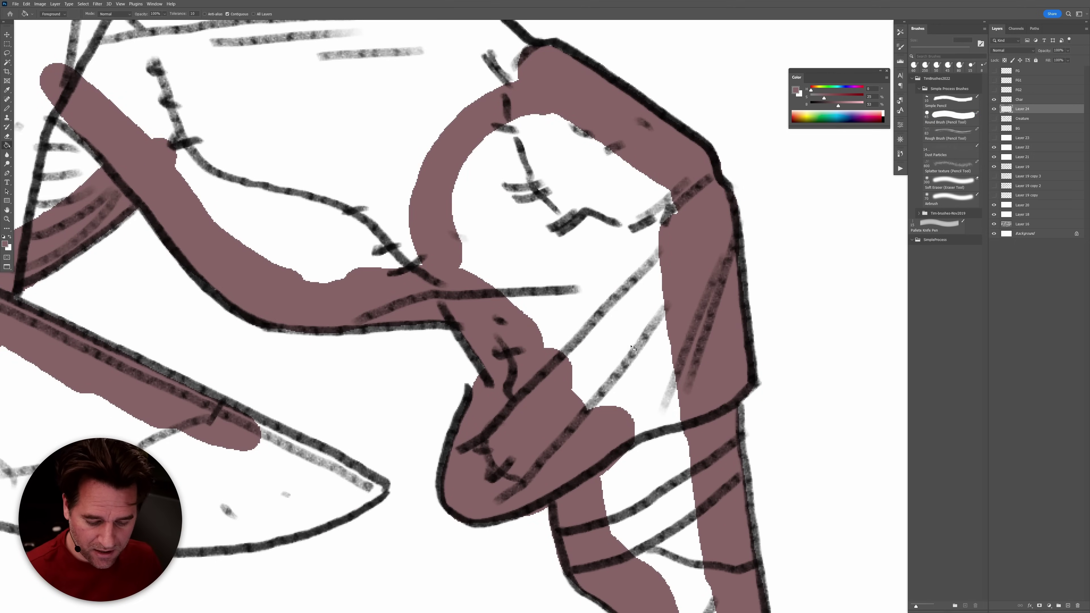
{"action": "left_click", "coordinate": [622, 364]}
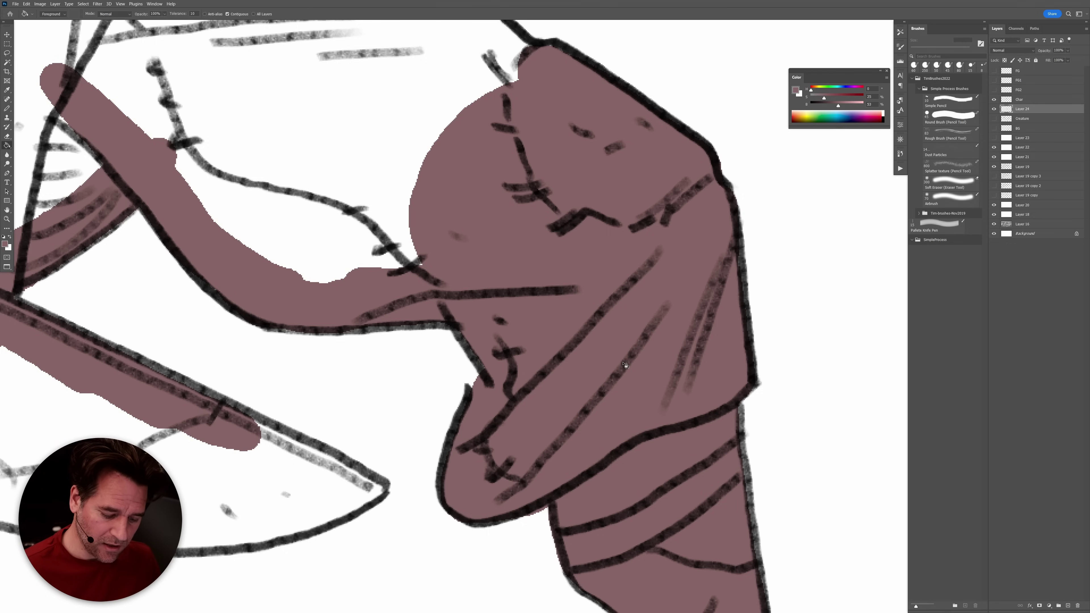
With a much smaller brush, trace the thigh's upper edge and the hip pouch's outline up to the cloak in maroon.
{"action": "key", "text": "b"}
{"action": "key", "text": "bracketleft"}
{"action": "key", "text": "bracketleft"}
{"action": "key", "text": "bracketleft"}
{"action": "key", "text": "bracketleft"}
{"action": "key", "text": "bracketleft"}
{"action": "key", "text": "bracketleft"}
{"action": "key", "text": "bracketleft"}
{"action": "left_click_drag", "start_coordinate": [482, 368], "coordinate": [490, 380]}
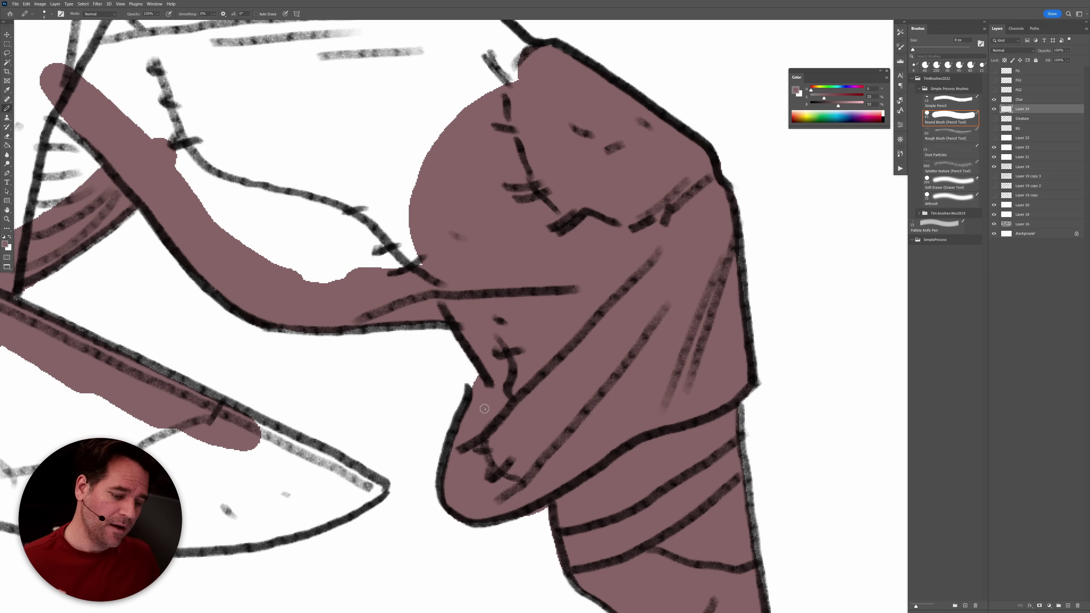
{"action": "left_click_drag", "start_coordinate": [457, 325], "coordinate": [276, 328]}
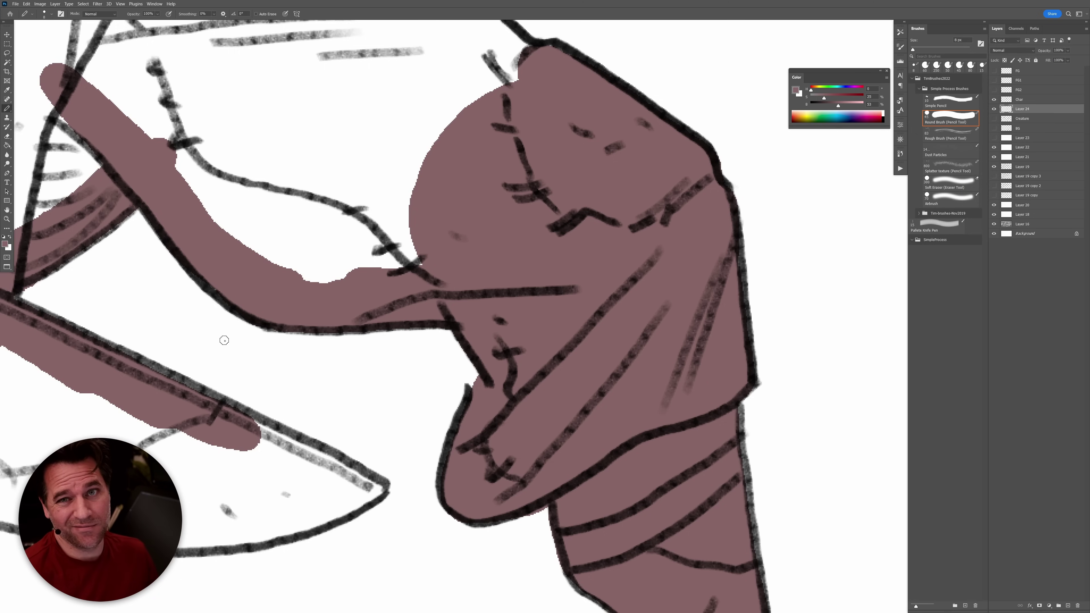
{"action": "left_click", "coordinate": [577, 390], "text": "alt"}
{"action": "mouse_move", "coordinate": [573, 378]}
{"action": "left_mouse_down"}
{"action": "mouse_move", "coordinate": [684, 323]}
{"action": "mouse_move", "coordinate": [680, 343]}
{"action": "left_mouse_up"}
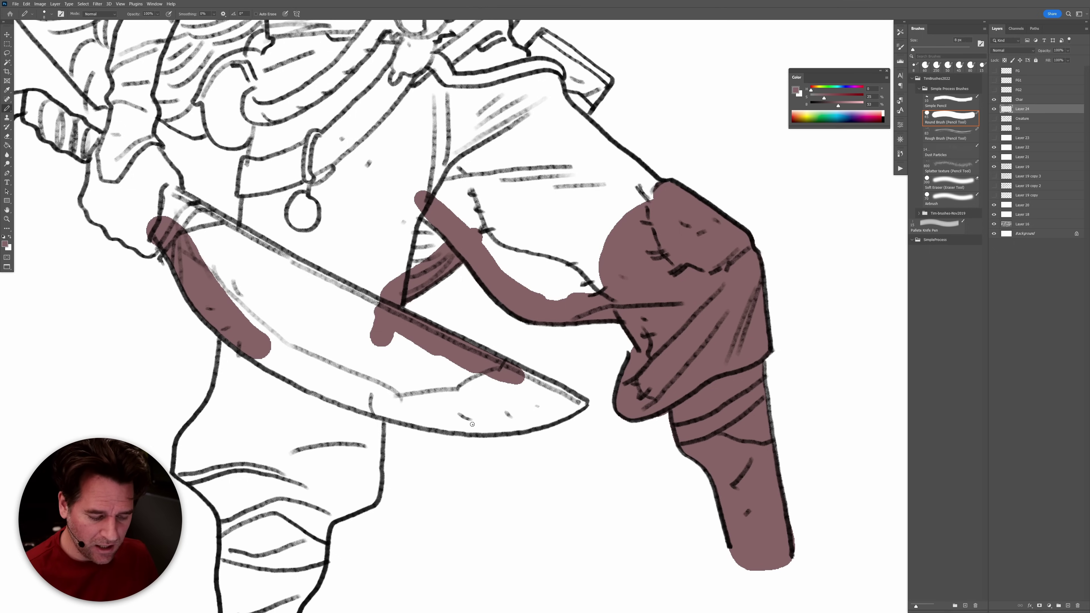
{"action": "mouse_move", "coordinate": [472, 424]}
{"action": "left_mouse_down"}
{"action": "mouse_move", "coordinate": [532, 468]}
{"action": "mouse_move", "coordinate": [523, 474]}
{"action": "mouse_move", "coordinate": [644, 496]}
{"action": "left_mouse_up"}
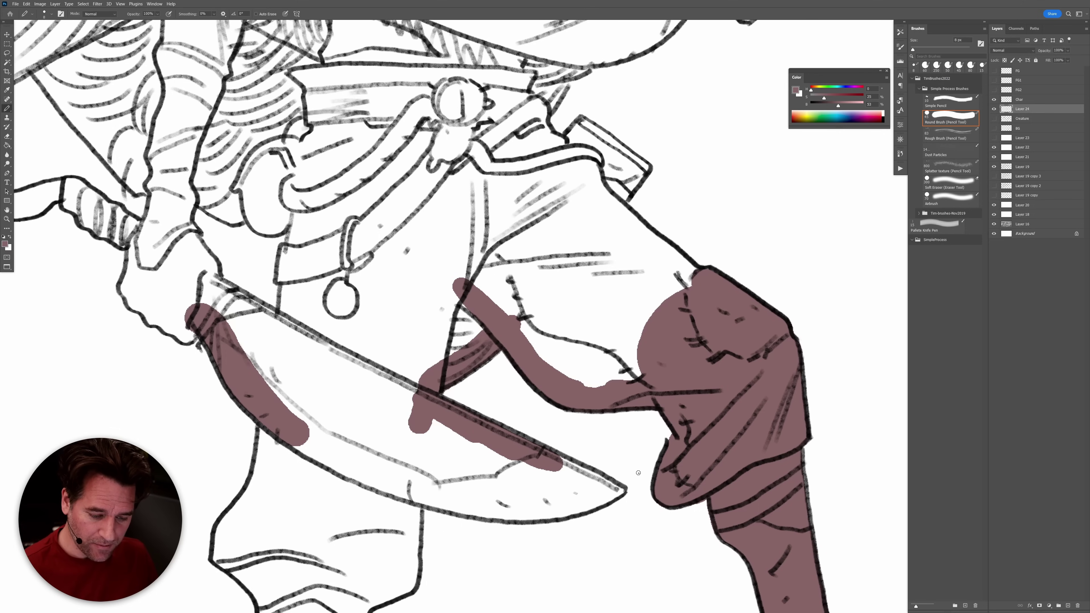
{"action": "mouse_move", "coordinate": [706, 273]}
{"action": "left_mouse_down"}
{"action": "mouse_move", "coordinate": [625, 209]}
{"action": "mouse_move", "coordinate": [629, 193]}
{"action": "mouse_move", "coordinate": [622, 207]}
{"action": "mouse_move", "coordinate": [630, 216]}
{"action": "mouse_move", "coordinate": [623, 205]}
{"action": "mouse_move", "coordinate": [646, 166]}
{"action": "mouse_move", "coordinate": [583, 120]}
{"action": "mouse_move", "coordinate": [562, 142]}
{"action": "mouse_move", "coordinate": [543, 122]}
{"action": "mouse_move", "coordinate": [569, 77]}
{"action": "mouse_move", "coordinate": [606, 55]}
{"action": "left_mouse_up"}
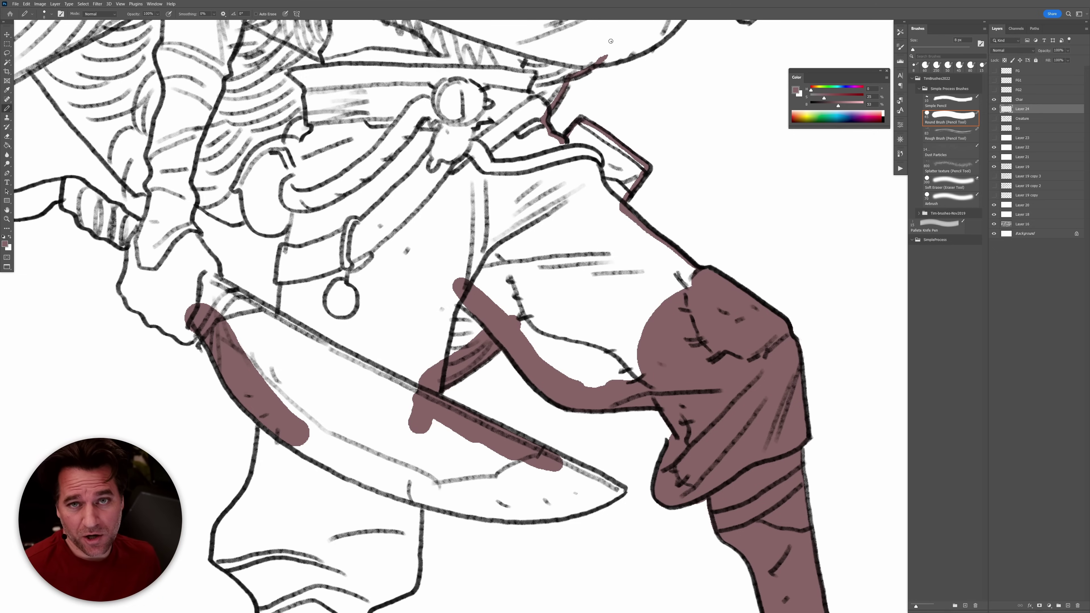
{"action": "left_click_drag", "start_coordinate": [485, 330], "coordinate": [367, 436]}
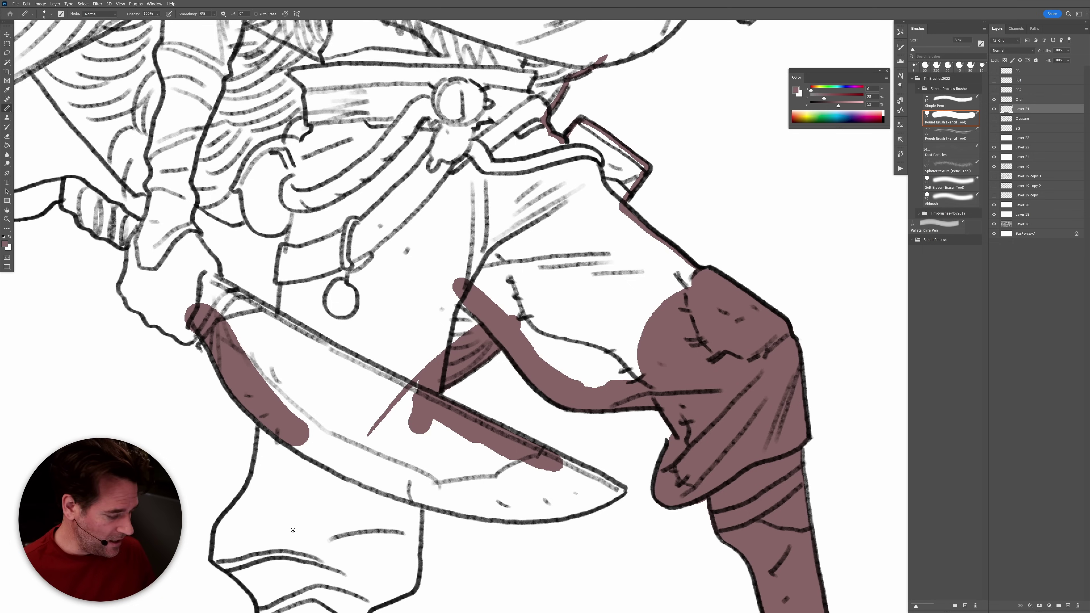
{"action": "key", "text": "ctrl+z"}
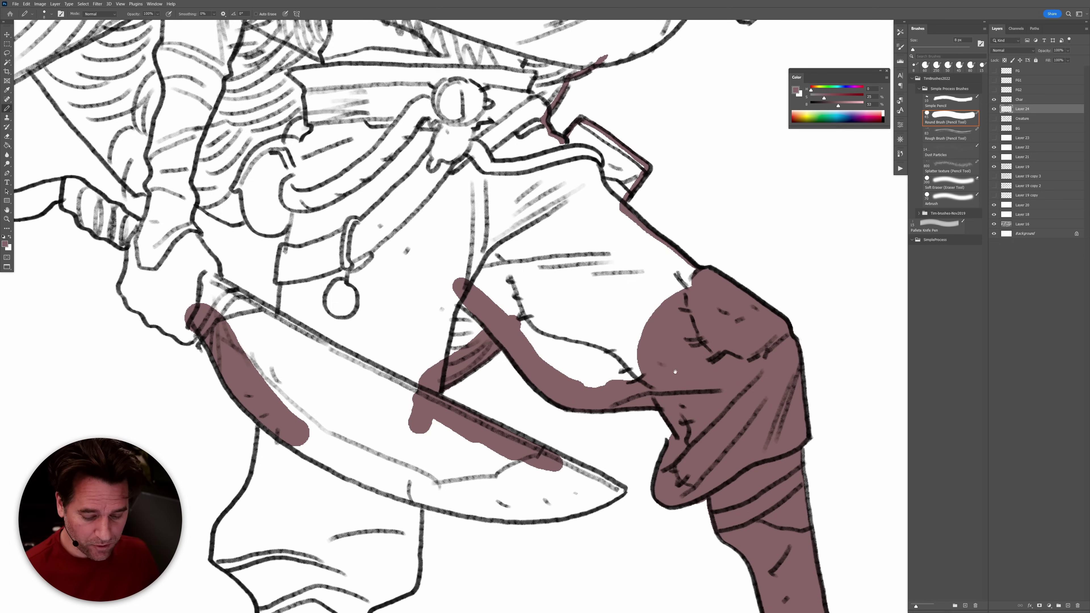
Hide Layer 24, make Char active, and select the empty area surrounding the rider with the Magic Wand.
{"action": "scroll", "coordinate": [679, 358], "scroll_direction": "down", "scroll_amount": 6}
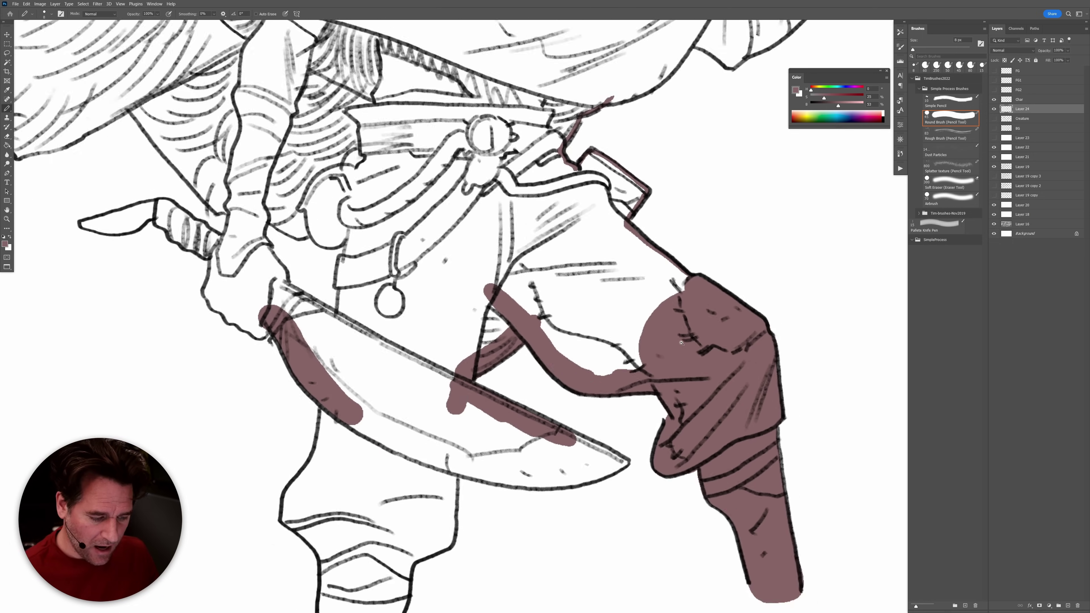
{"action": "left_click_drag", "start_coordinate": [691, 384], "coordinate": [658, 484]}
{"action": "left_click", "coordinate": [994, 109]}
{"action": "left_click", "coordinate": [1025, 99]}
{"action": "left_click_drag", "start_coordinate": [675, 395], "coordinate": [650, 410]}
{"action": "key", "text": "w"}
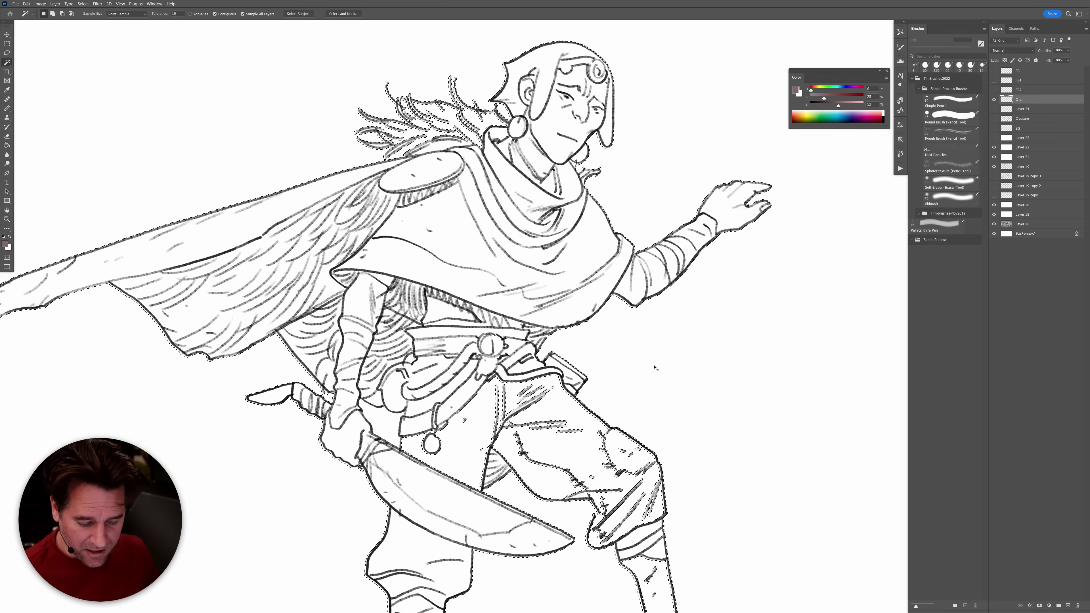
{"action": "left_click", "coordinate": [648, 341]}
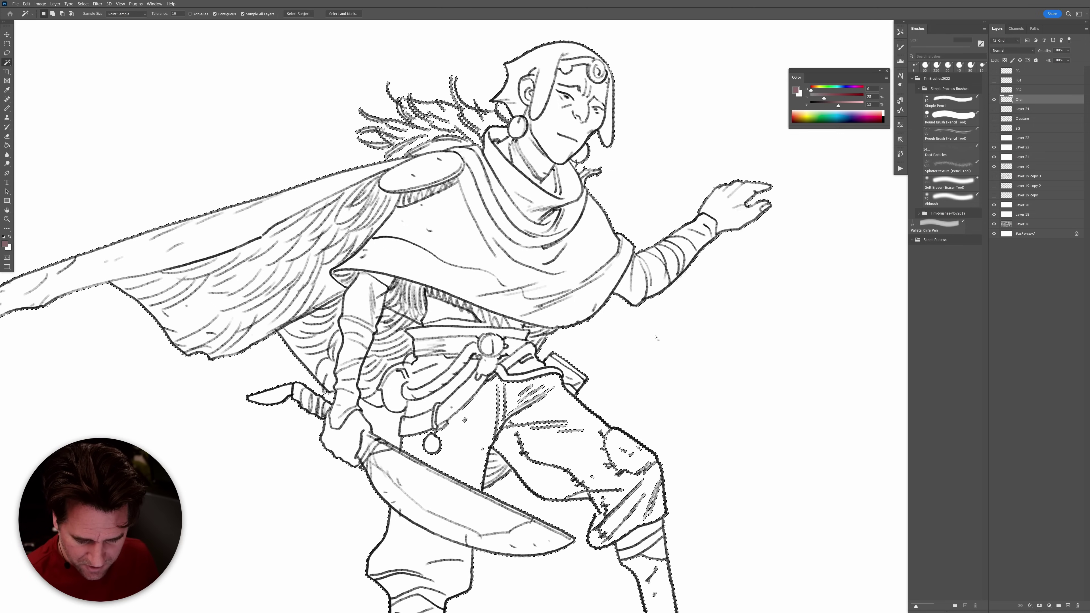
{"action": "mouse_move", "coordinate": [639, 387]}
{"action": "left_mouse_down"}
{"action": "mouse_move", "coordinate": [669, 343]}
{"action": "mouse_move", "coordinate": [592, 279]}
{"action": "mouse_move", "coordinate": [572, 391]}
{"action": "left_mouse_up"}
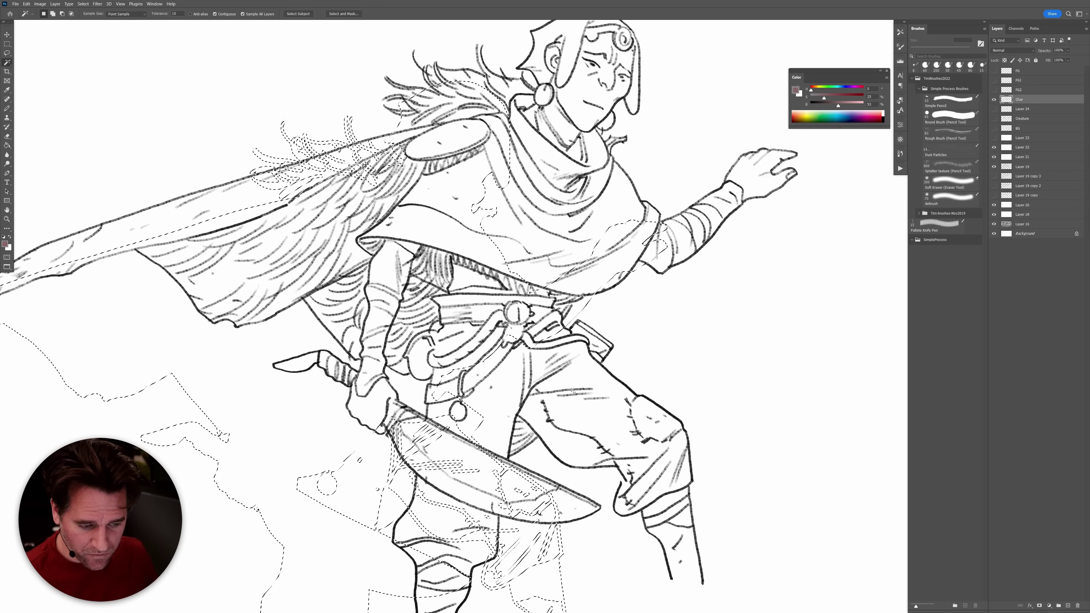
{"action": "key", "text": "ctrl+z"}
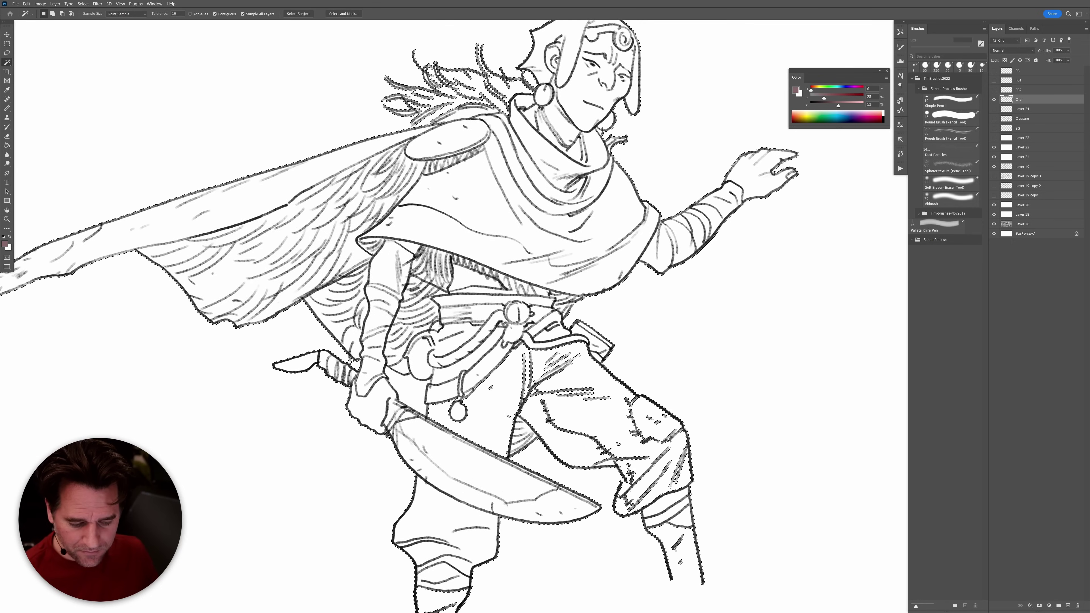
Display the selection around the rider as a Quick Mask overlay.
{"action": "key", "text": "shift"}
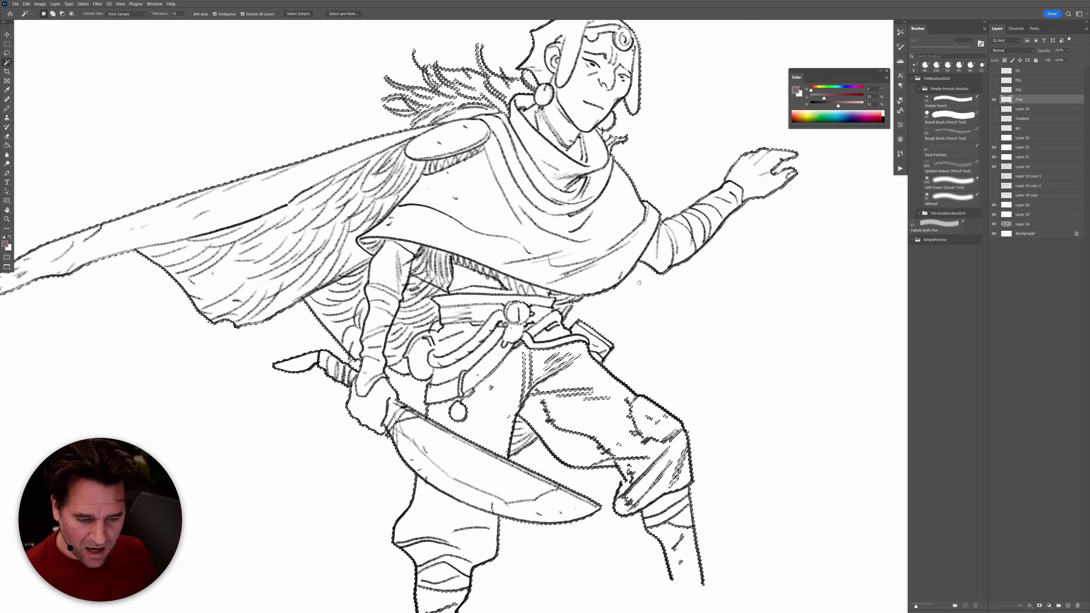
{"action": "scroll", "coordinate": [648, 292], "scroll_direction": "down", "scroll_amount": 5}
{"action": "scroll", "coordinate": [672, 399], "scroll_direction": "up", "scroll_amount": 3}
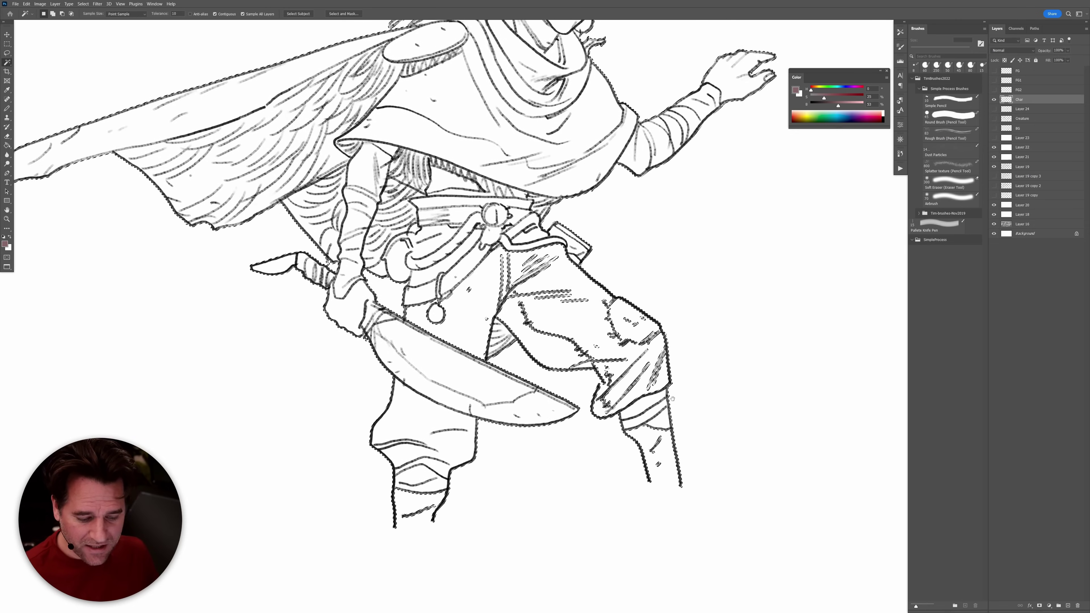
{"action": "scroll", "coordinate": [672, 399], "scroll_direction": "right", "scroll_amount": 1}
{"action": "scroll", "coordinate": [663, 401], "scroll_direction": "down", "scroll_amount": 5}
{"action": "scroll", "coordinate": [687, 411], "scroll_direction": "down", "scroll_amount": 1}
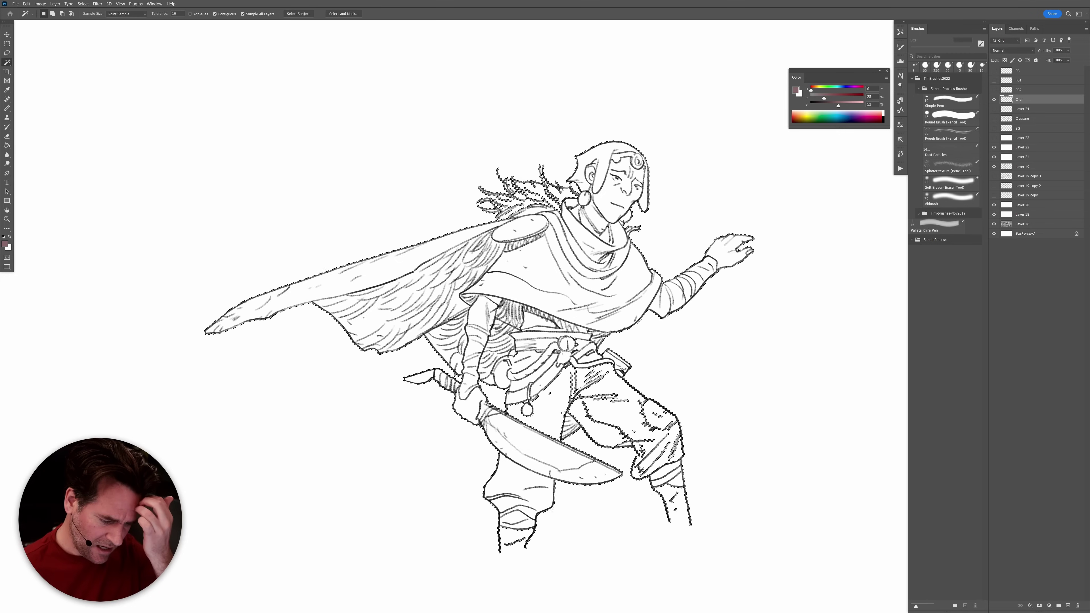
{"action": "key", "text": "q"}
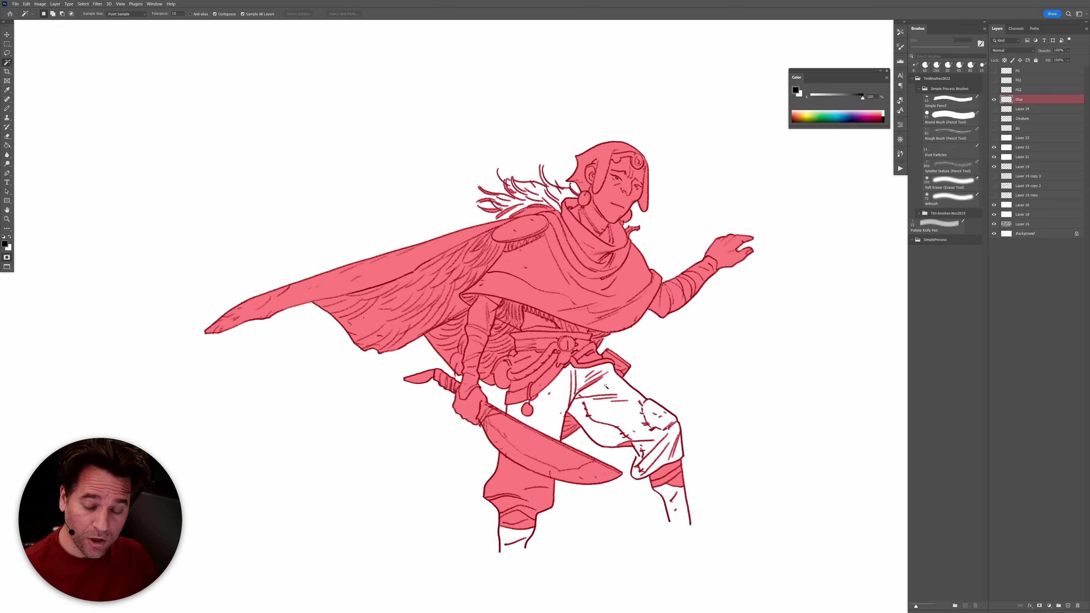
Paint black mask lines with the Pencil across the open lower ends of both legs to close their outlines.
{"action": "scroll", "coordinate": [592, 206], "scroll_direction": "up", "scroll_amount": 2}
{"action": "key", "text": "b"}
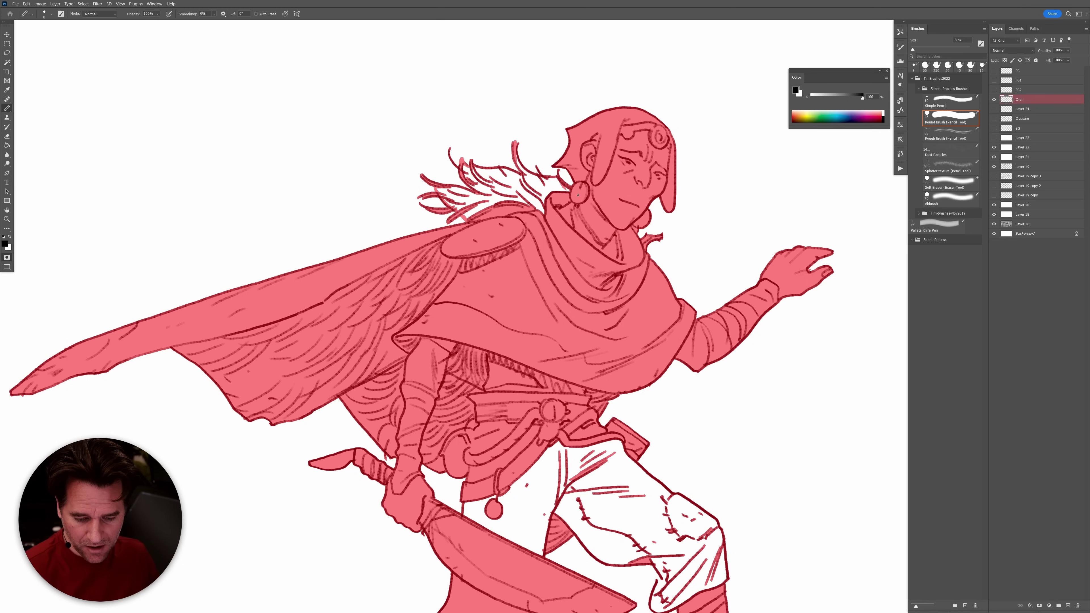
{"action": "key", "text": "x"}
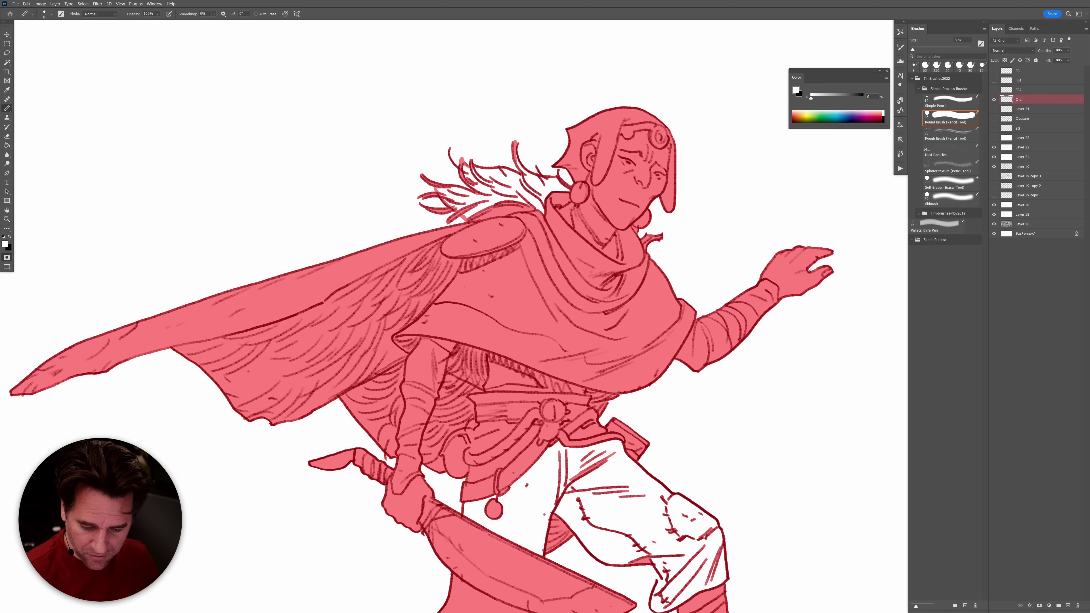
{"action": "scroll", "coordinate": [721, 453], "scroll_direction": "down", "scroll_amount": 5}
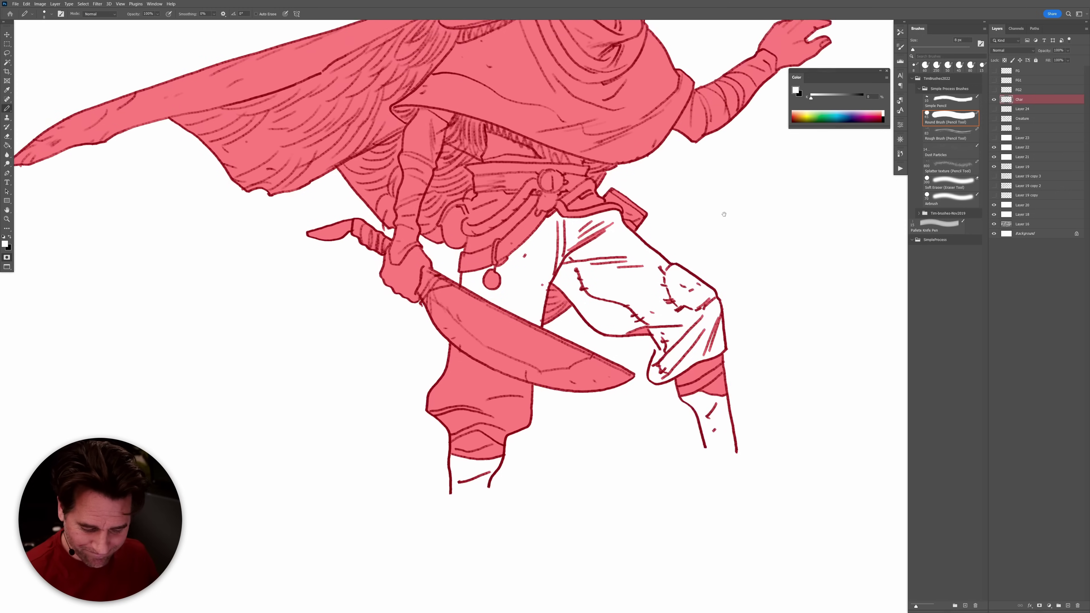
{"action": "key", "text": "x"}
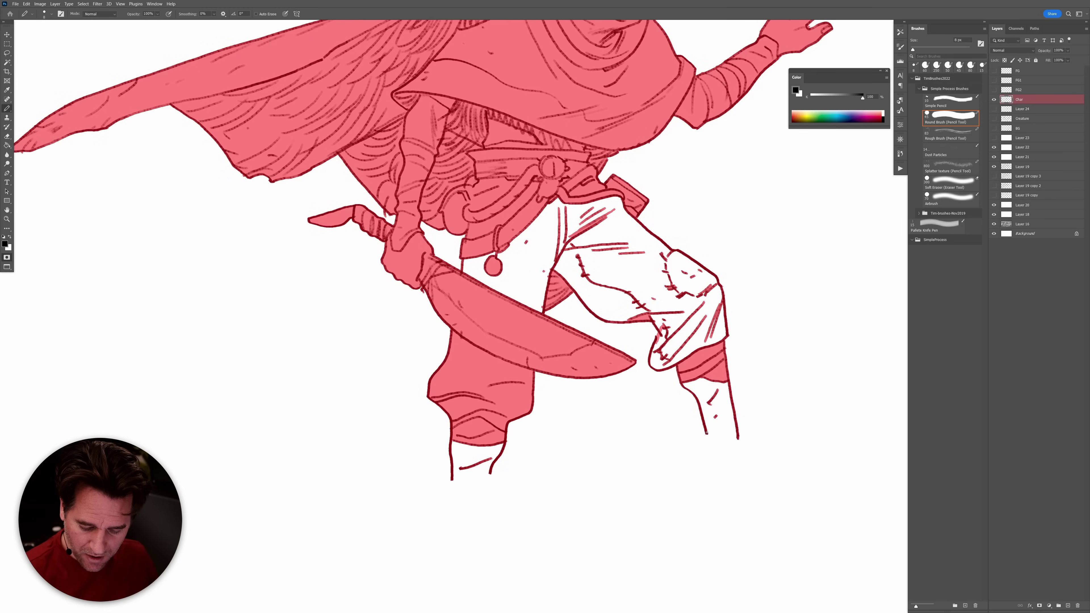
{"action": "left_click_drag", "start_coordinate": [709, 437], "coordinate": [733, 442]}
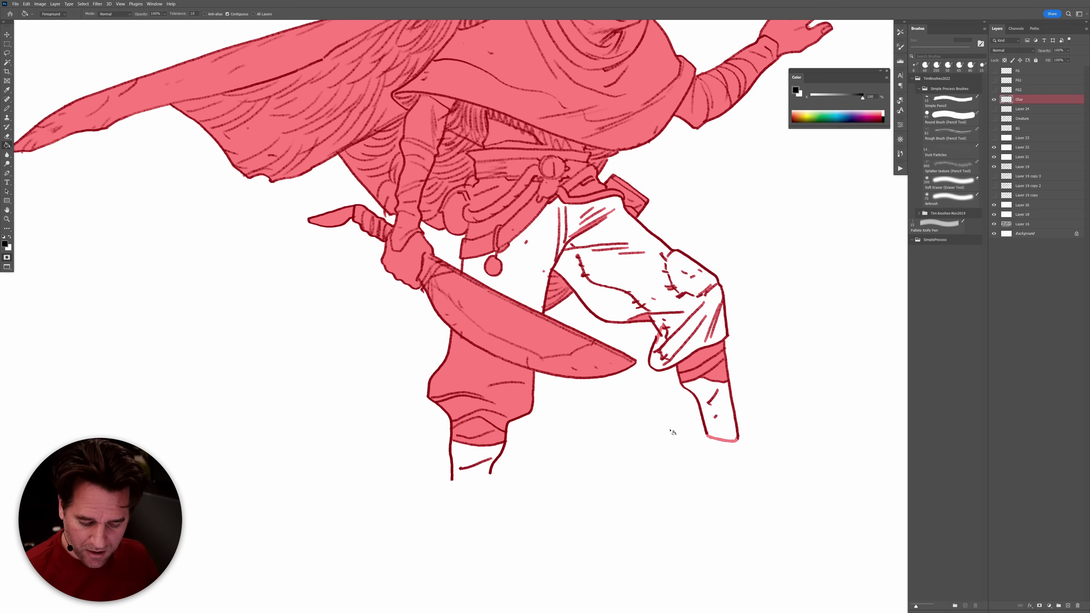
{"action": "left_click_drag", "start_coordinate": [488, 475], "coordinate": [457, 483]}
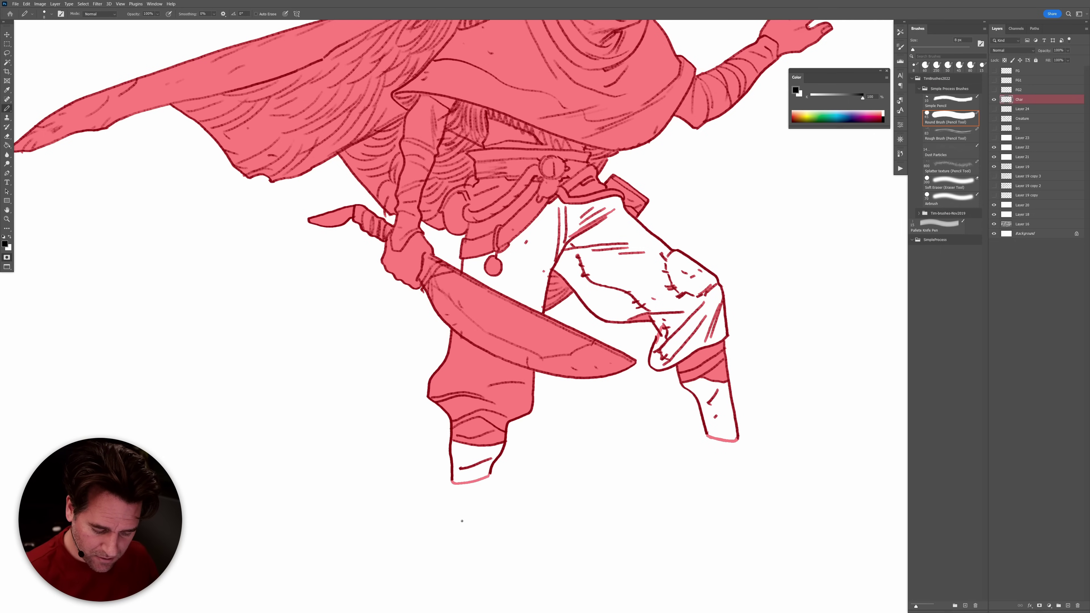
Enlarge the brush, close the gap at the front boot, and fill both boots and the trousers with mask colour using the Paint Bucket.
{"action": "key", "text": "bracketright"}
{"action": "key", "text": "bracketright"}
{"action": "key", "text": "bracketright"}
{"action": "key", "text": "bracketright"}
{"action": "mouse_move", "coordinate": [498, 444]}
{"action": "left_mouse_down"}
{"action": "mouse_move", "coordinate": [492, 457]}
{"action": "mouse_move", "coordinate": [499, 449]}
{"action": "left_mouse_up"}
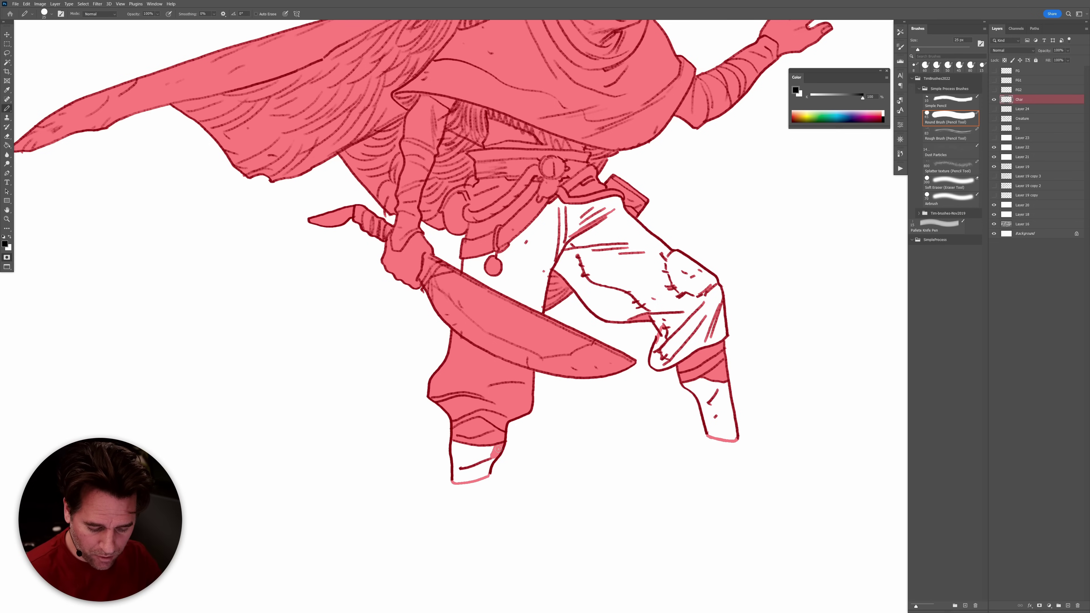
{"action": "key", "text": "g"}
{"action": "left_click", "coordinate": [469, 468]}
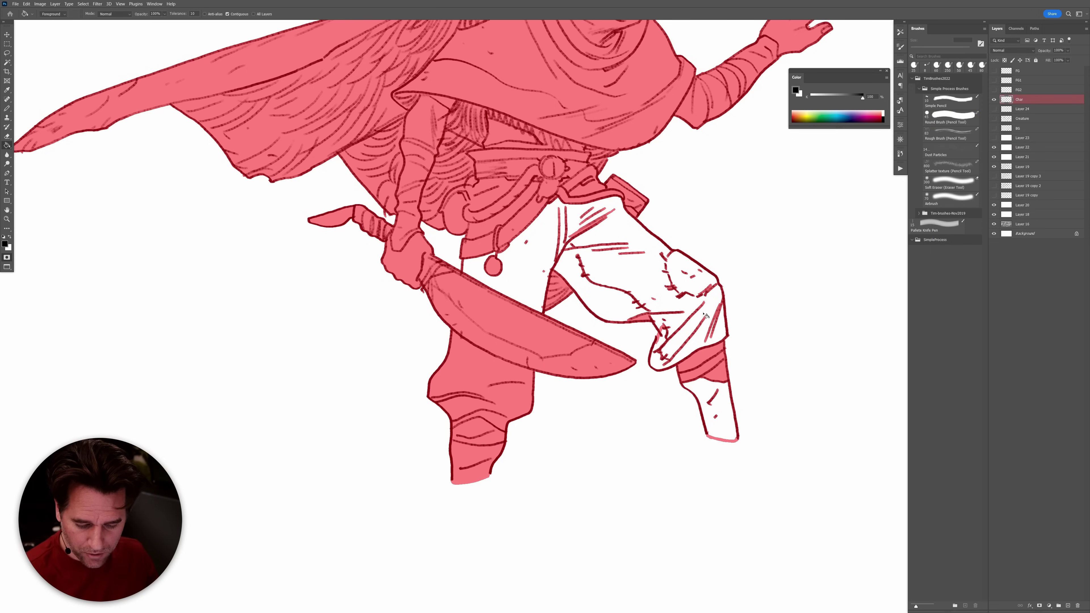
{"action": "left_click", "coordinate": [618, 283]}
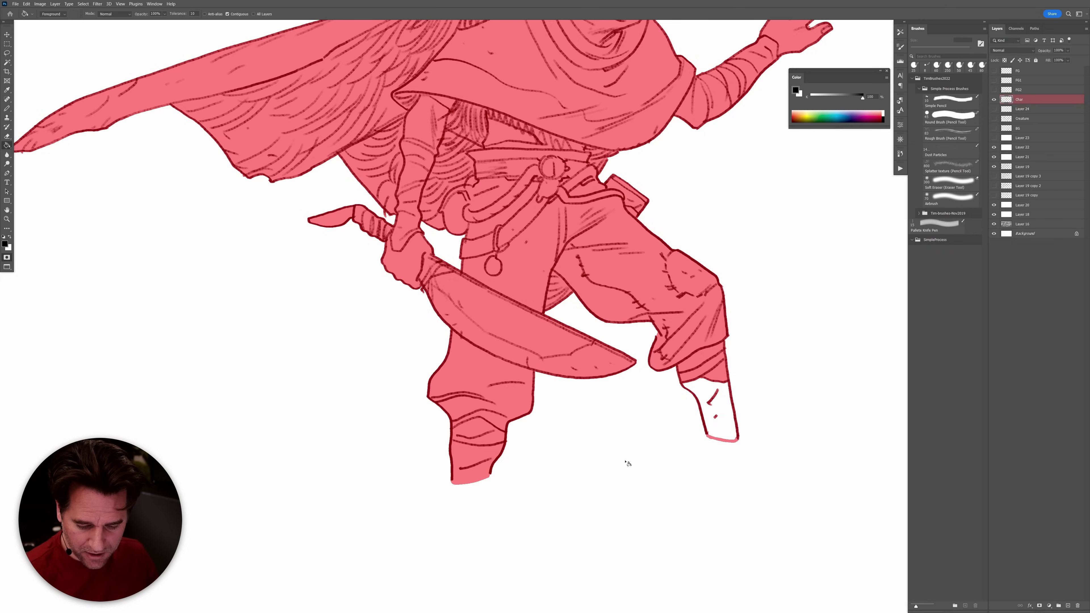
{"action": "left_click", "coordinate": [720, 436]}
Paint one open loop and one closed loop beside the rider, and try a Paint Bucket fill inside the open one.
{"action": "key", "text": "b"}
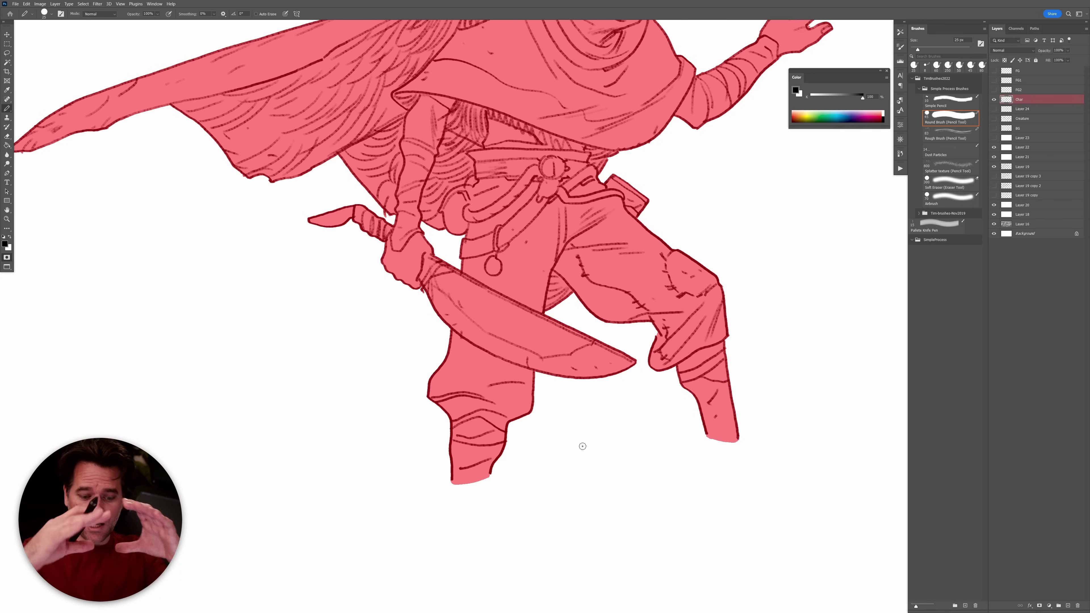
{"action": "mouse_move", "coordinate": [826, 229]}
{"action": "left_mouse_down"}
{"action": "mouse_move", "coordinate": [768, 292]}
{"action": "mouse_move", "coordinate": [823, 365]}
{"action": "mouse_move", "coordinate": [833, 246]}
{"action": "left_mouse_up"}
{"action": "key", "text": "ctrl+z"}
{"action": "mouse_move", "coordinate": [285, 268]}
{"action": "left_mouse_down"}
{"action": "mouse_move", "coordinate": [208, 335]}
{"action": "mouse_move", "coordinate": [242, 432]}
{"action": "left_mouse_up"}
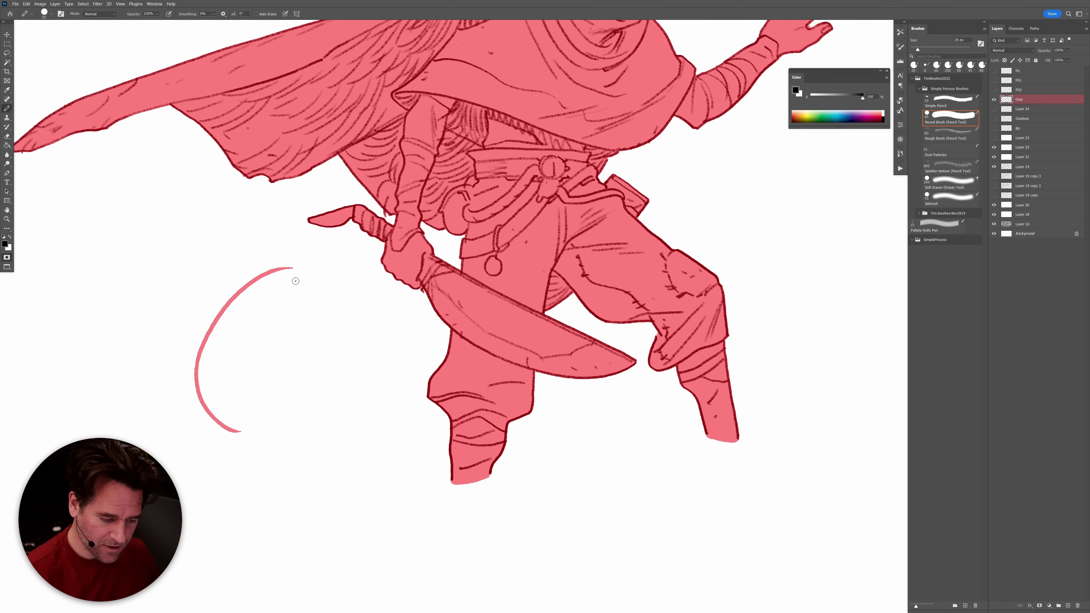
{"action": "mouse_move", "coordinate": [279, 268]}
{"action": "left_mouse_down"}
{"action": "mouse_move", "coordinate": [310, 280]}
{"action": "mouse_move", "coordinate": [329, 321]}
{"action": "mouse_move", "coordinate": [293, 411]}
{"action": "mouse_move", "coordinate": [251, 433]}
{"action": "left_mouse_up"}
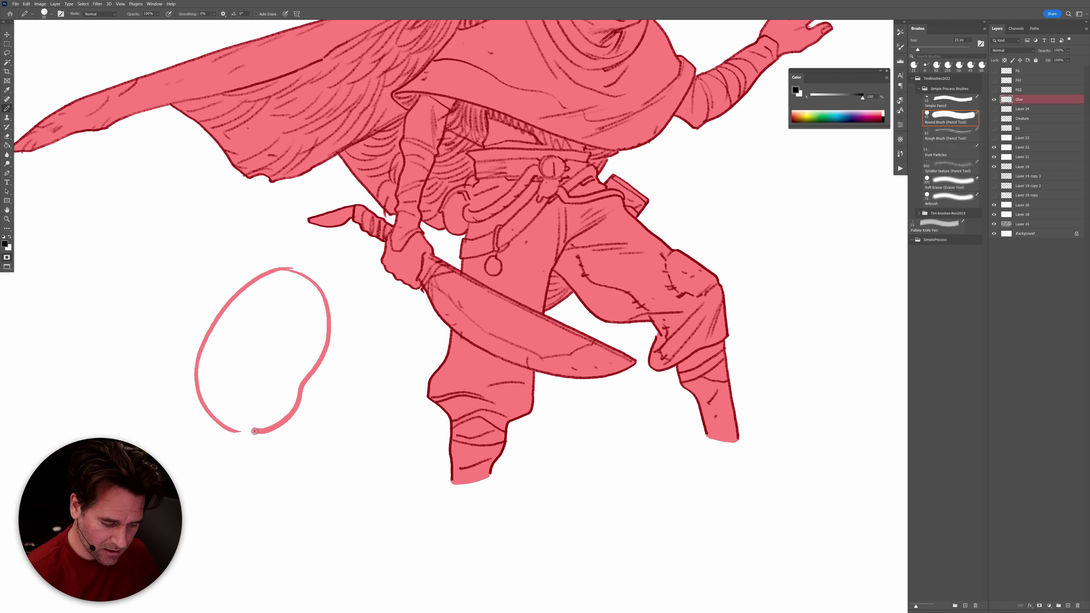
{"action": "left_click_drag", "start_coordinate": [504, 403], "coordinate": [713, 307]}
{"action": "mouse_move", "coordinate": [323, 314]}
{"action": "left_mouse_down"}
{"action": "mouse_move", "coordinate": [262, 348]}
{"action": "mouse_move", "coordinate": [367, 365]}
{"action": "mouse_move", "coordinate": [305, 320]}
{"action": "left_mouse_up"}
{"action": "key", "text": "g"}
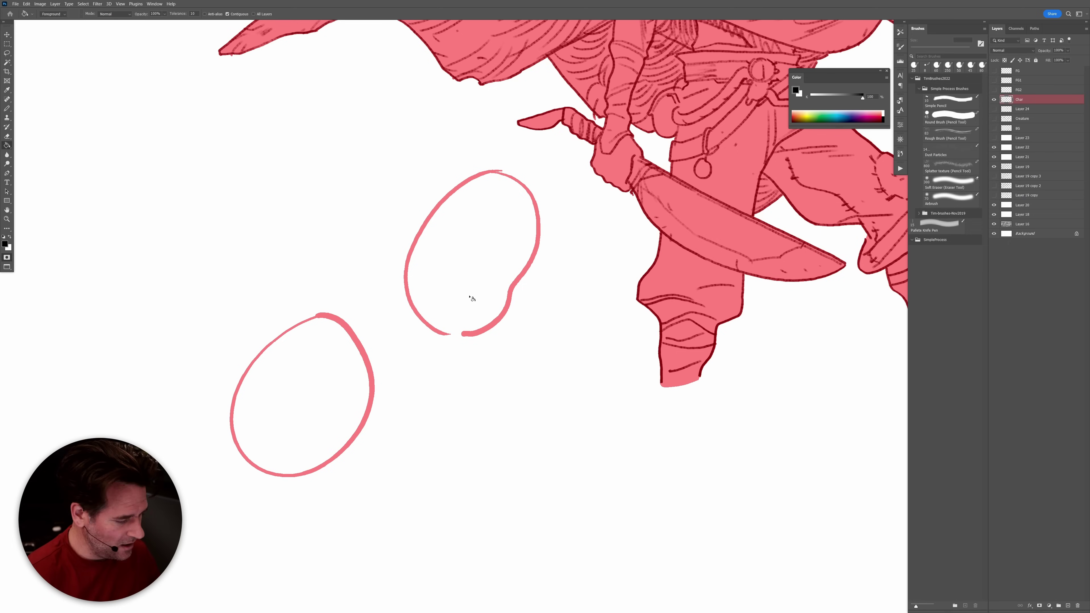
{"action": "key", "text": "w"}
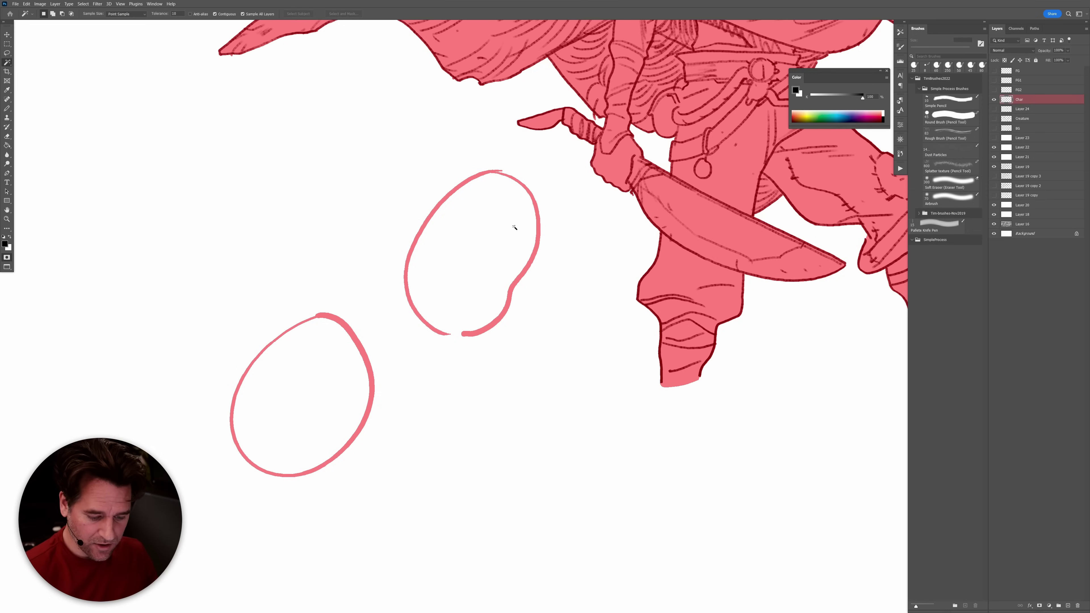
{"action": "key", "text": "g"}
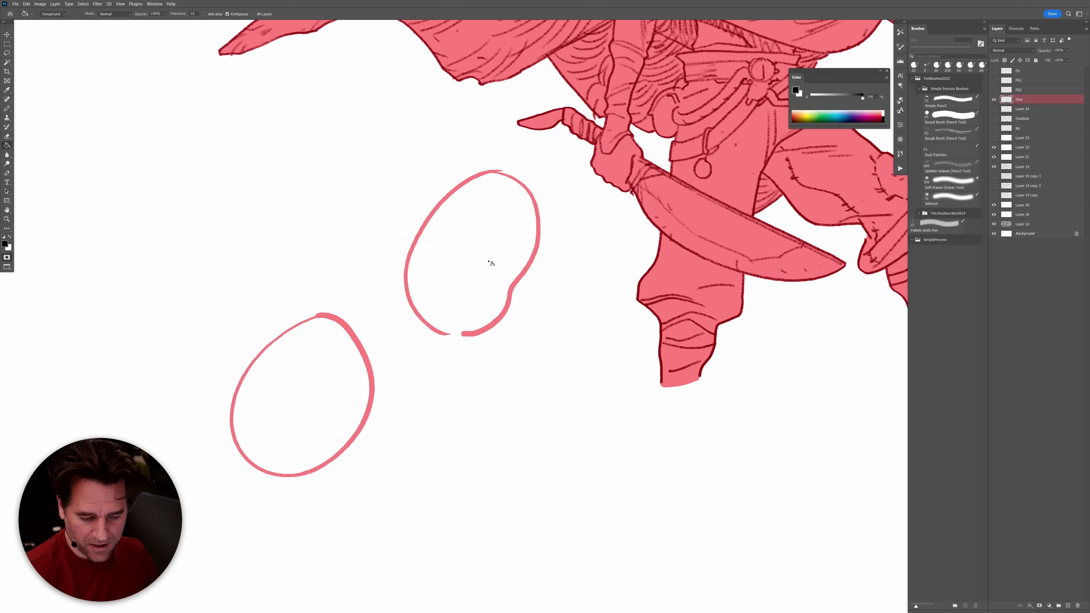
{"action": "left_click", "coordinate": [460, 326]}
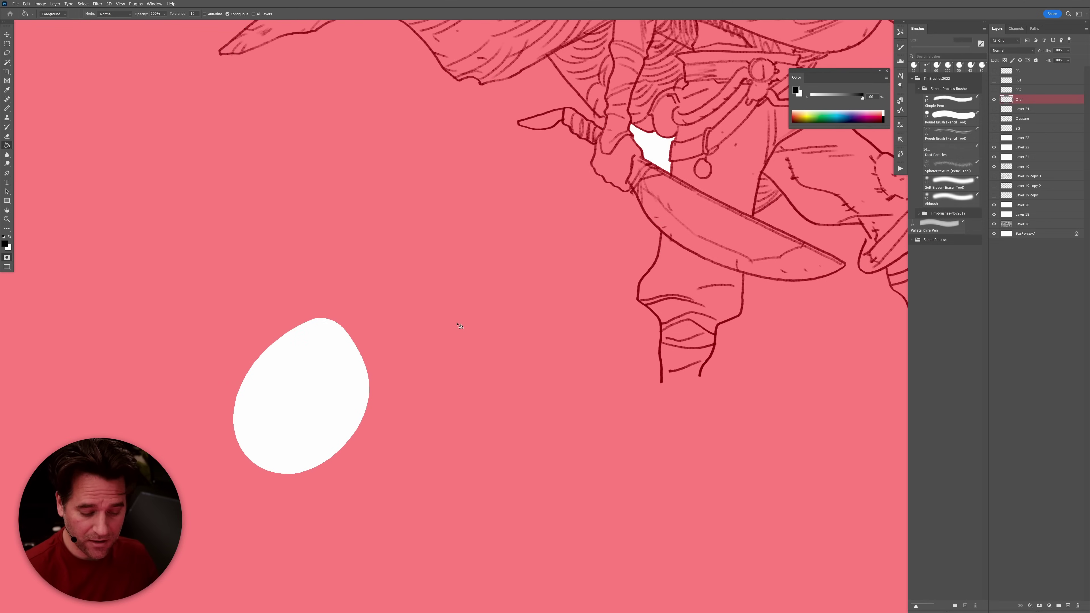
{"action": "key", "text": "ctrl+z"}
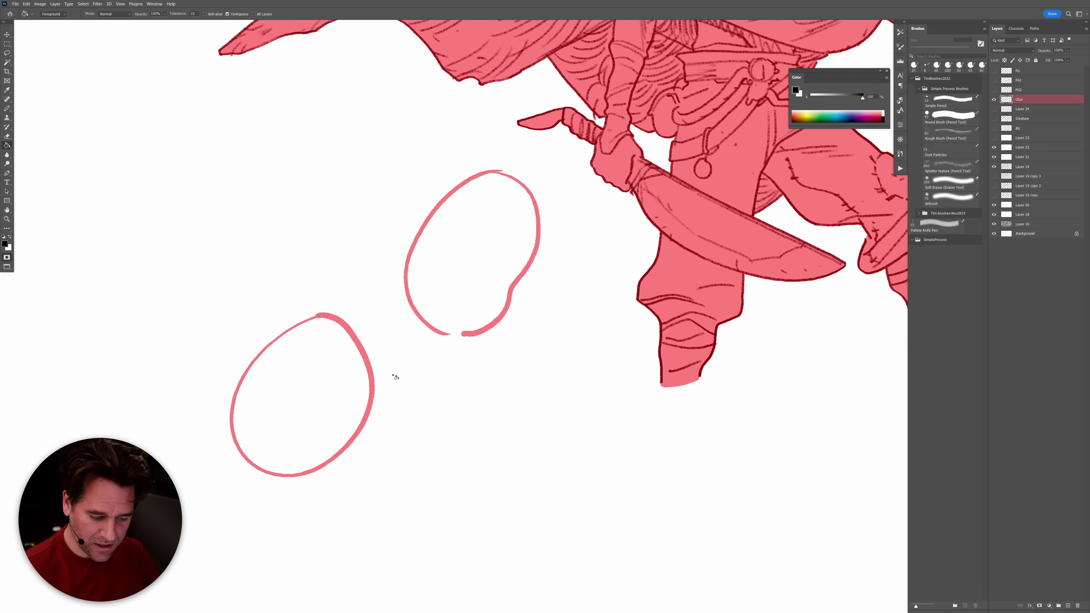
Fill the closed demo loop with mask colour, and paint and fill two more closed shapes beside the rider.
{"action": "left_click", "coordinate": [318, 386]}
{"action": "key", "text": "b"}
{"action": "mouse_move", "coordinate": [460, 366]}
{"action": "left_mouse_down"}
{"action": "mouse_move", "coordinate": [440, 447]}
{"action": "mouse_move", "coordinate": [467, 522]}
{"action": "mouse_move", "coordinate": [522, 475]}
{"action": "mouse_move", "coordinate": [524, 387]}
{"action": "mouse_move", "coordinate": [459, 368]}
{"action": "left_mouse_up"}
{"action": "key", "text": "g"}
{"action": "left_click", "coordinate": [455, 392]}
{"action": "key", "text": "b"}
{"action": "mouse_move", "coordinate": [636, 415]}
{"action": "left_mouse_down"}
{"action": "mouse_move", "coordinate": [590, 440]}
{"action": "mouse_move", "coordinate": [593, 540]}
{"action": "mouse_move", "coordinate": [635, 452]}
{"action": "mouse_move", "coordinate": [627, 408]}
{"action": "left_mouse_up"}
{"action": "key", "text": "g"}
{"action": "left_click", "coordinate": [610, 443]}
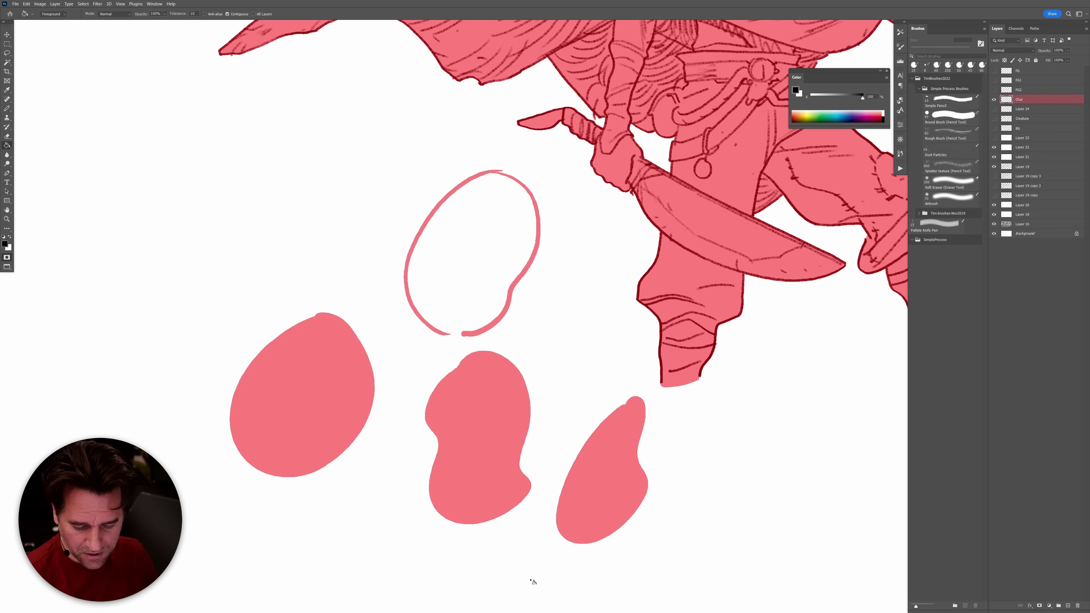
Undo all the demo loops and fills beside the rider.
{"action": "key", "text": "b"}
{"action": "key", "text": "ctrl+z"}
{"action": "key", "text": "ctrl+z"}
{"action": "key", "text": "ctrl+z"}
{"action": "key", "text": "ctrl+z"}
{"action": "key", "text": "ctrl+z"}
{"action": "key", "text": "ctrl+z"}
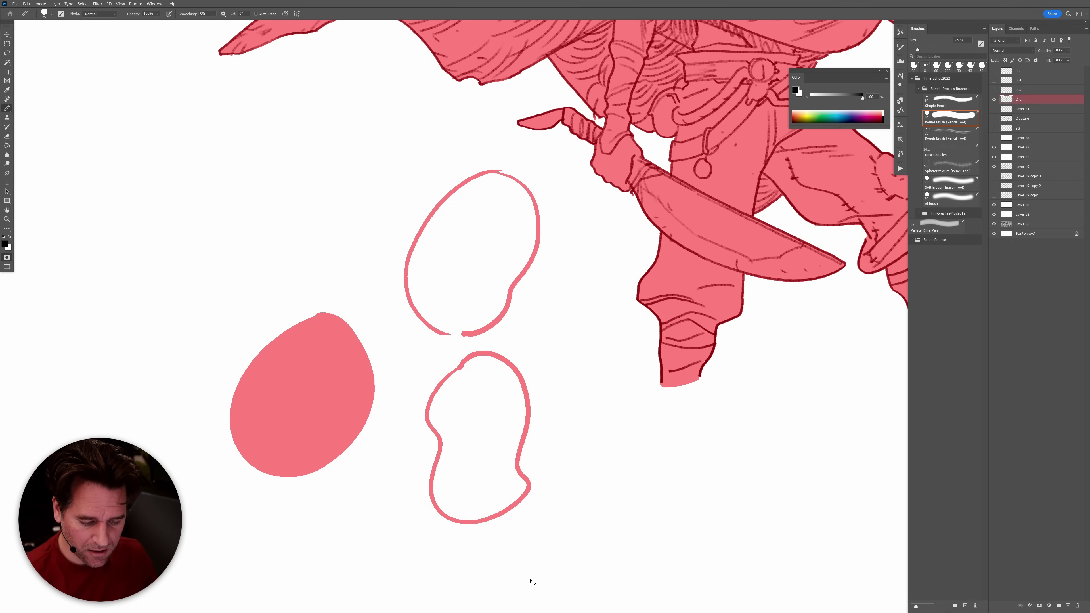
{"action": "key", "text": "ctrl+z"}
{"action": "key", "text": "ctrl+z"}
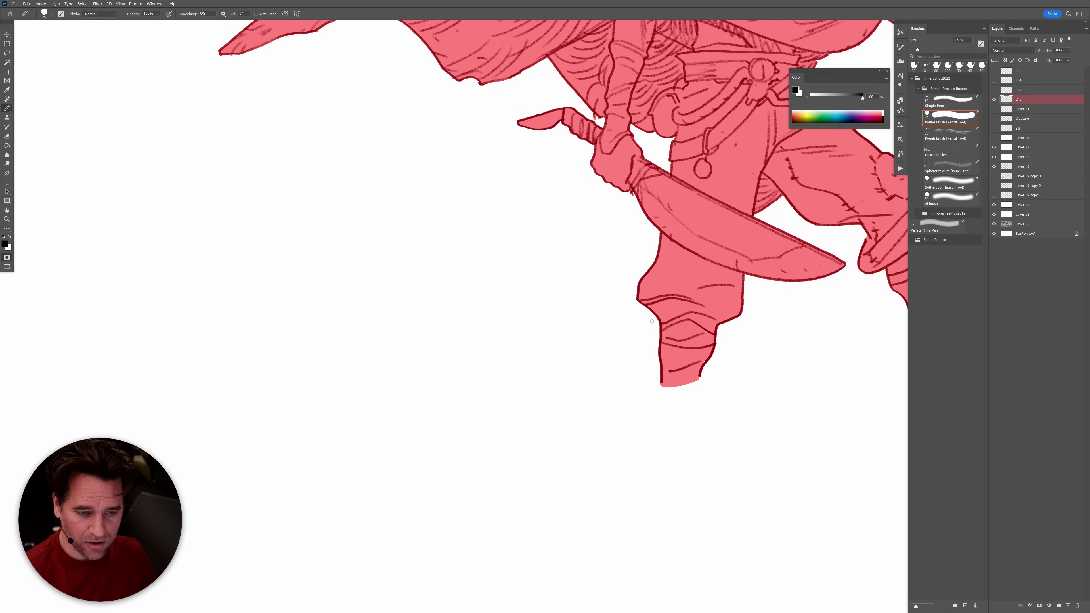
{"action": "scroll", "coordinate": [530, 576], "scroll_direction": "up", "scroll_amount": 3}
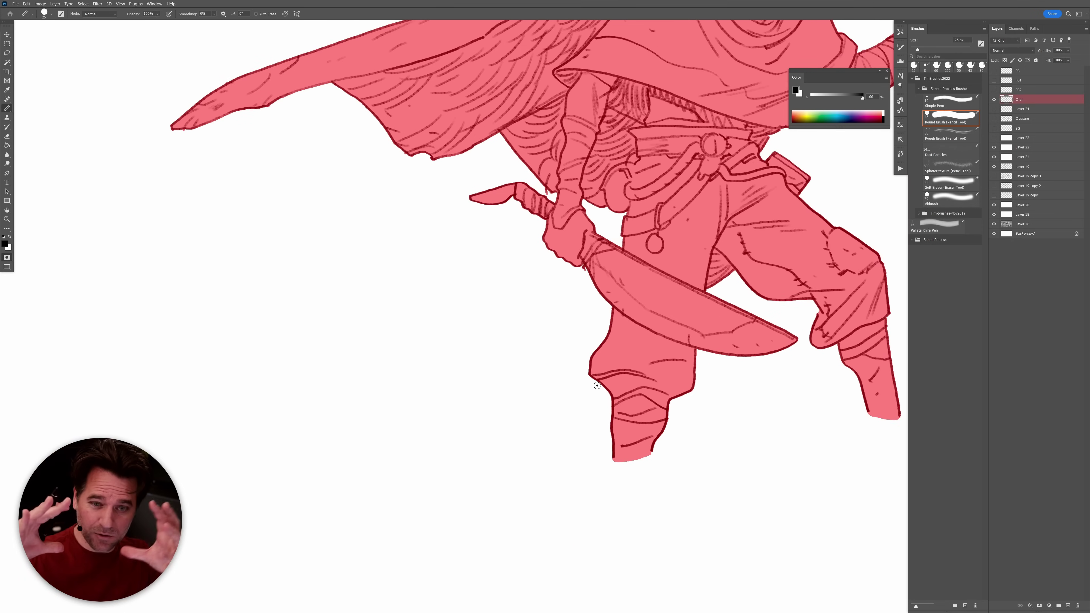
{"action": "scroll", "coordinate": [737, 318], "scroll_direction": "up", "scroll_amount": 5}
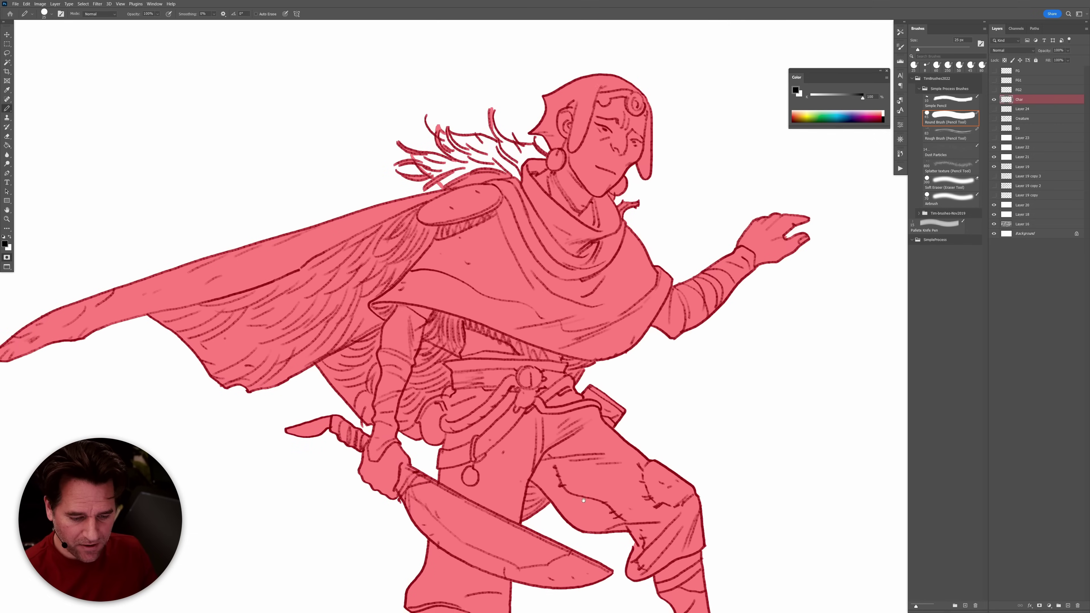
{"action": "key", "text": "g"}
{"action": "key", "text": "b"}
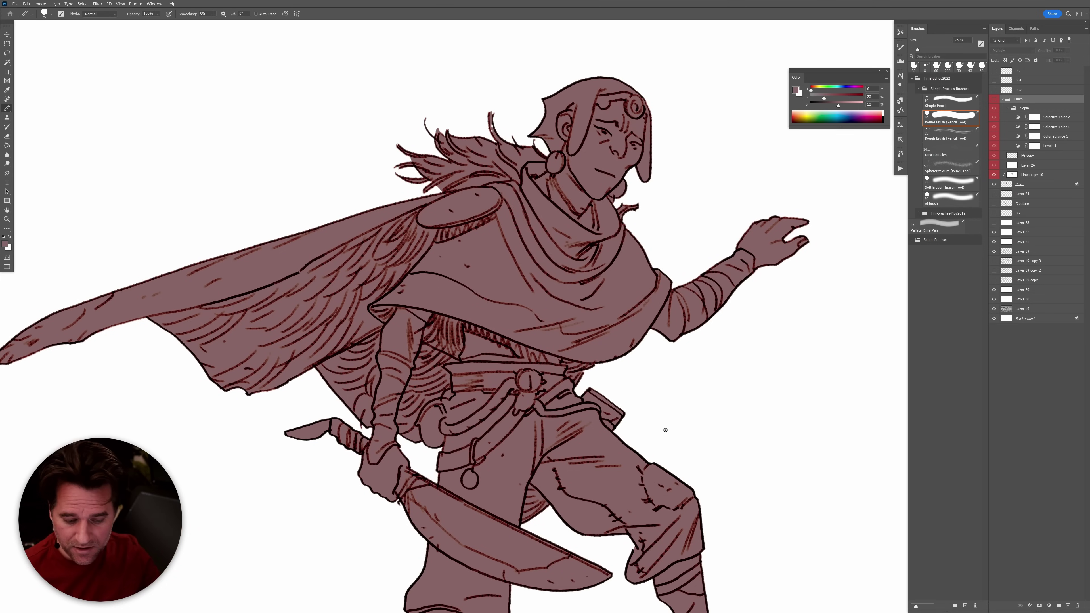
Make the rider's Char layer active and examine how its flat colour meets the line art along the cloak and outstretched arm.
{"action": "left_click", "coordinate": [1020, 187]}
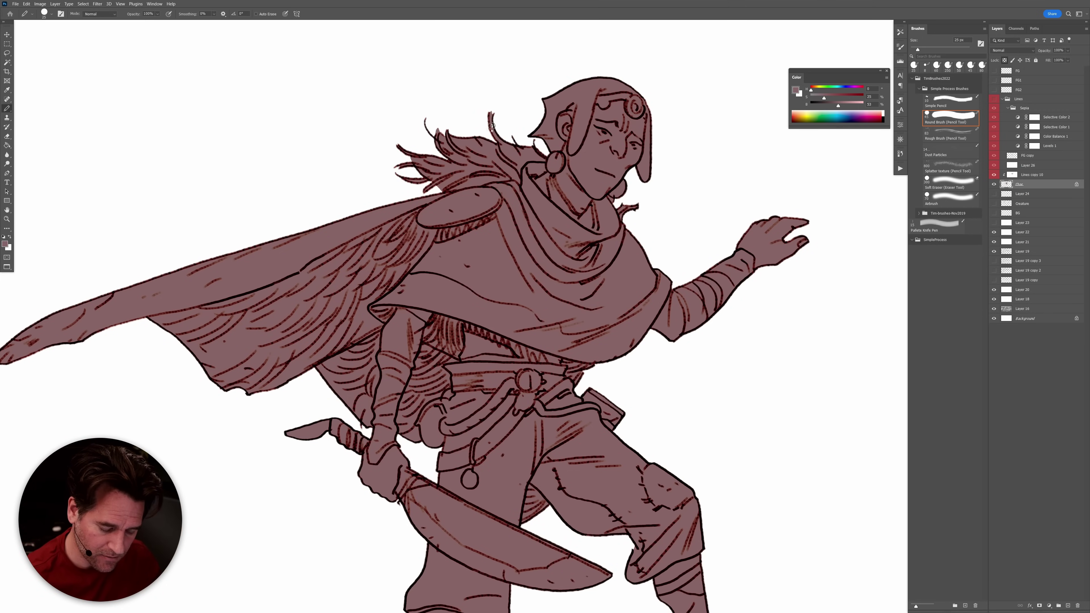
{"action": "left_click_drag", "start_coordinate": [645, 422], "coordinate": [639, 273]}
{"action": "scroll", "coordinate": [734, 468], "scroll_direction": "down", "scroll_amount": 3}
{"action": "scroll", "coordinate": [736, 467], "scroll_direction": "down", "scroll_amount": 3}
{"action": "left_click_drag", "start_coordinate": [737, 468], "coordinate": [696, 463]}
{"action": "scroll", "coordinate": [687, 444], "scroll_direction": "up", "scroll_amount": 6}
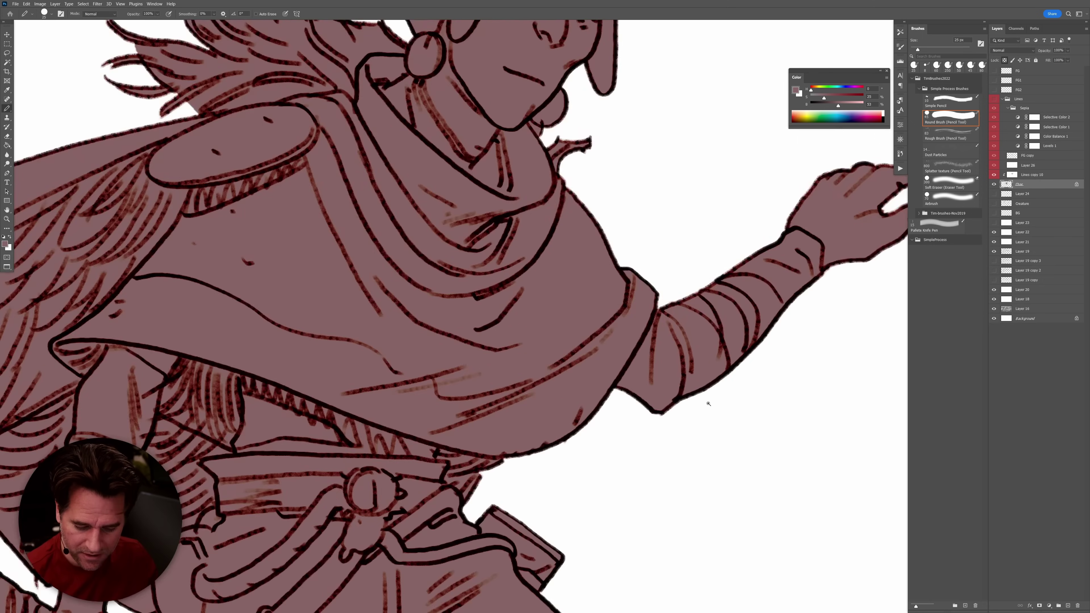
{"action": "left_click_drag", "start_coordinate": [708, 404], "coordinate": [668, 440]}
{"action": "left_click_drag", "start_coordinate": [710, 343], "coordinate": [754, 315]}
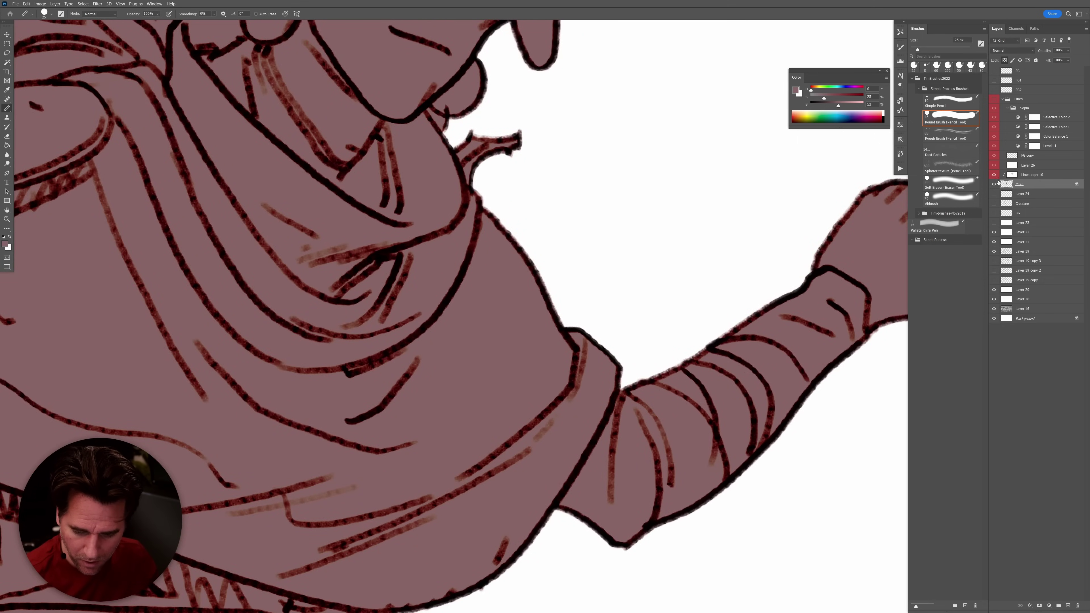
{"action": "scroll", "coordinate": [733, 386], "scroll_direction": "down", "scroll_amount": 5}
{"action": "scroll", "coordinate": [707, 381], "scroll_direction": "down", "scroll_amount": 3}
{"action": "scroll", "coordinate": [300, 373], "scroll_direction": "up", "scroll_amount": 1}
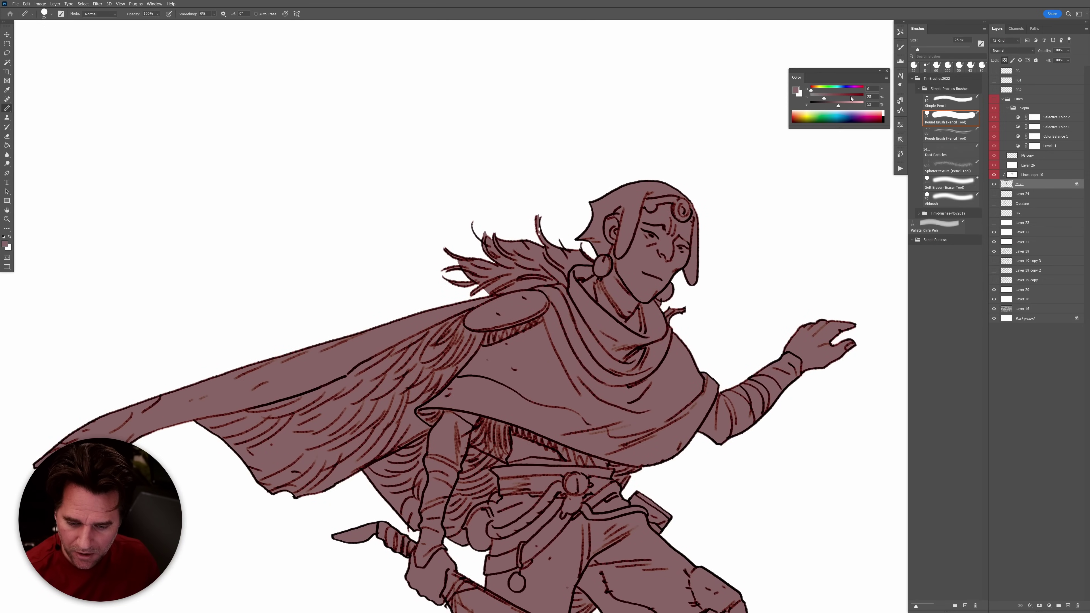
Add a new layer directly beneath Char and fill it with bright yellow using the Paint Bucket.
{"action": "left_click", "coordinate": [1019, 195]}
{"action": "key", "text": "ctrl+alt+shift+n"}
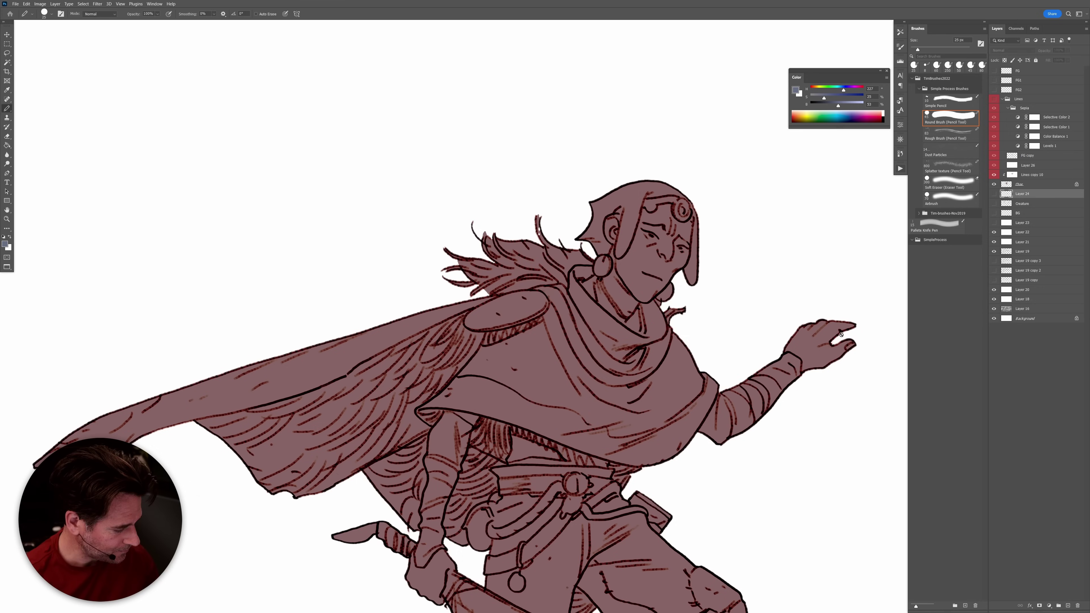
{"action": "key", "text": "g"}
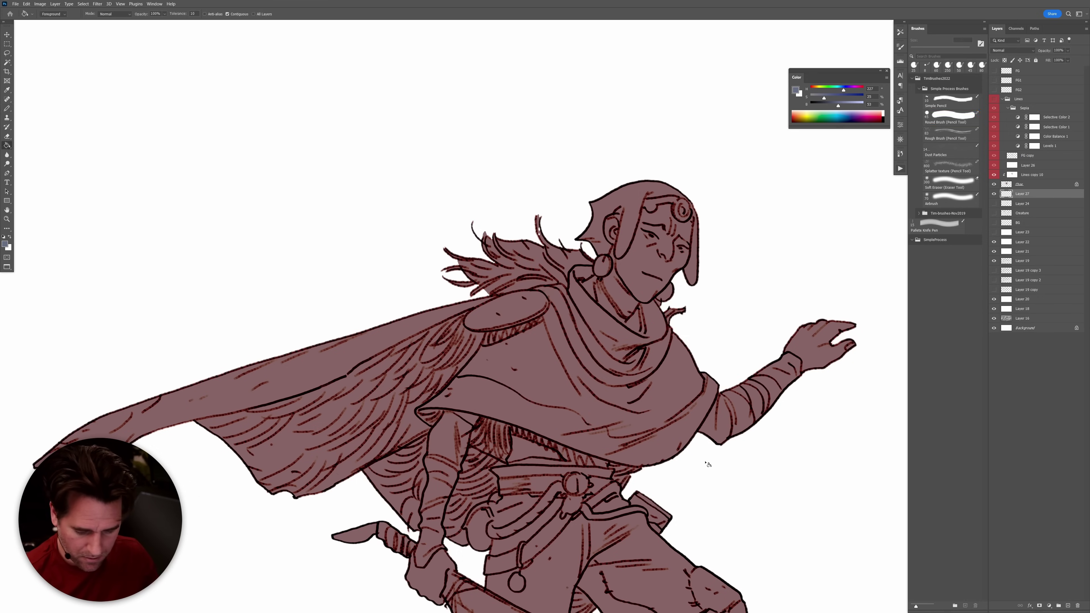
{"action": "left_click", "coordinate": [692, 478]}
{"action": "left_click_drag", "start_coordinate": [843, 91], "coordinate": [819, 91]}
{"action": "left_click", "coordinate": [736, 252]}
{"action": "scroll", "coordinate": [599, 209], "scroll_direction": "up", "scroll_amount": 6}
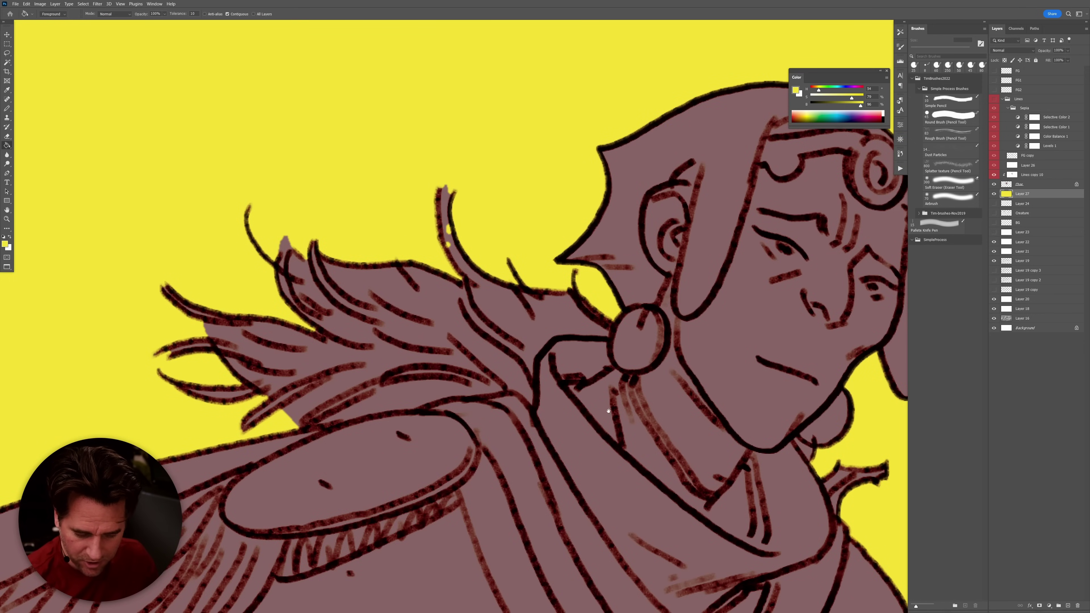
{"action": "scroll", "coordinate": [637, 423], "scroll_direction": "down", "scroll_amount": 2}
Collapse the Lines group, select Char together with its clipped Lines copy 10 layer, and activate the Move tool.
{"action": "left_click", "coordinate": [1013, 184]}
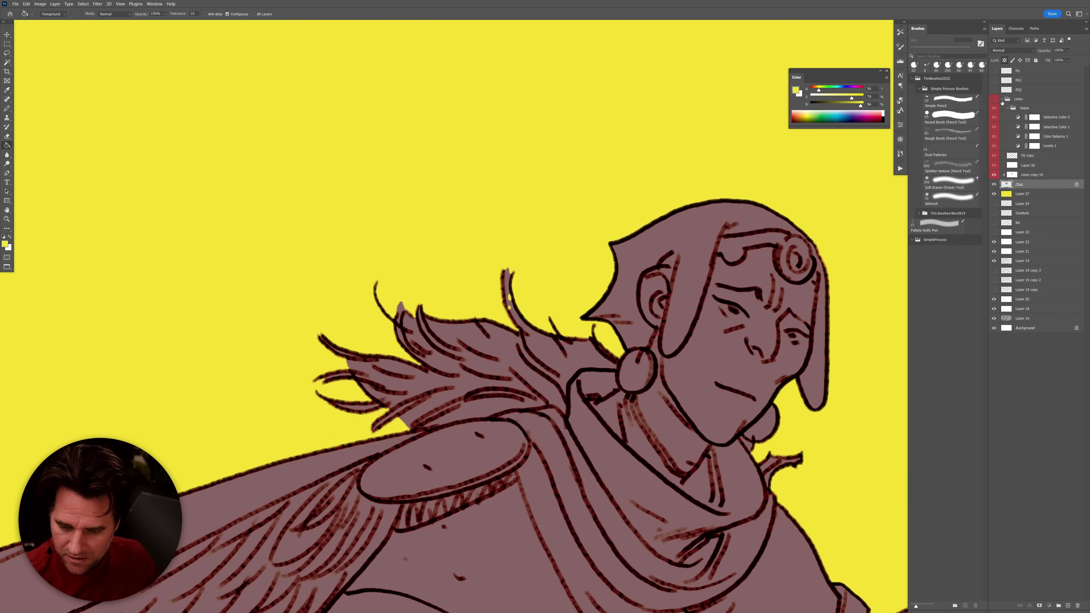
{"action": "left_click", "coordinate": [1002, 99]}
{"action": "left_click", "coordinate": [1029, 108]}
{"action": "key", "text": "v"}
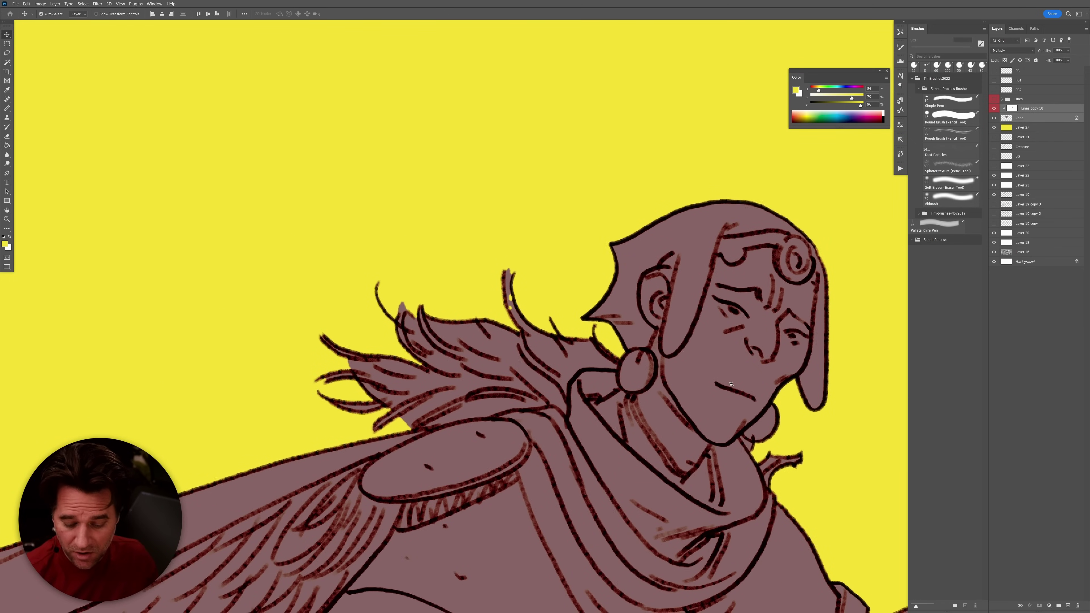
{"action": "scroll", "coordinate": [731, 383], "scroll_direction": "down", "scroll_amount": 3}
{"action": "scroll", "coordinate": [748, 490], "scroll_direction": "down", "scroll_amount": 3}
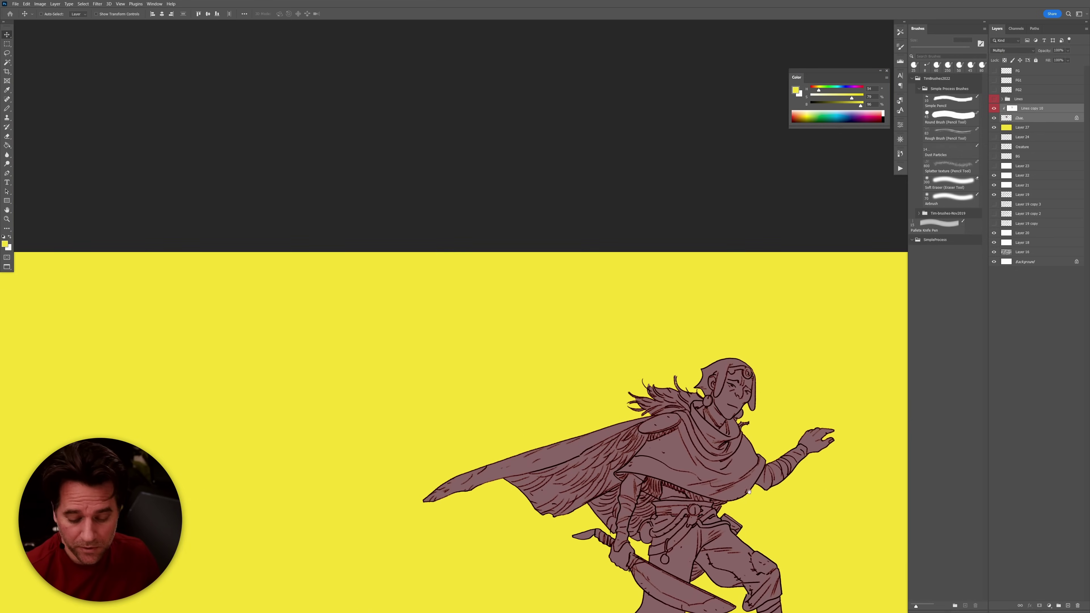
{"action": "scroll", "coordinate": [748, 491], "scroll_direction": "down", "scroll_amount": 3}
{"action": "left_click_drag", "start_coordinate": [667, 406], "coordinate": [565, 425]}
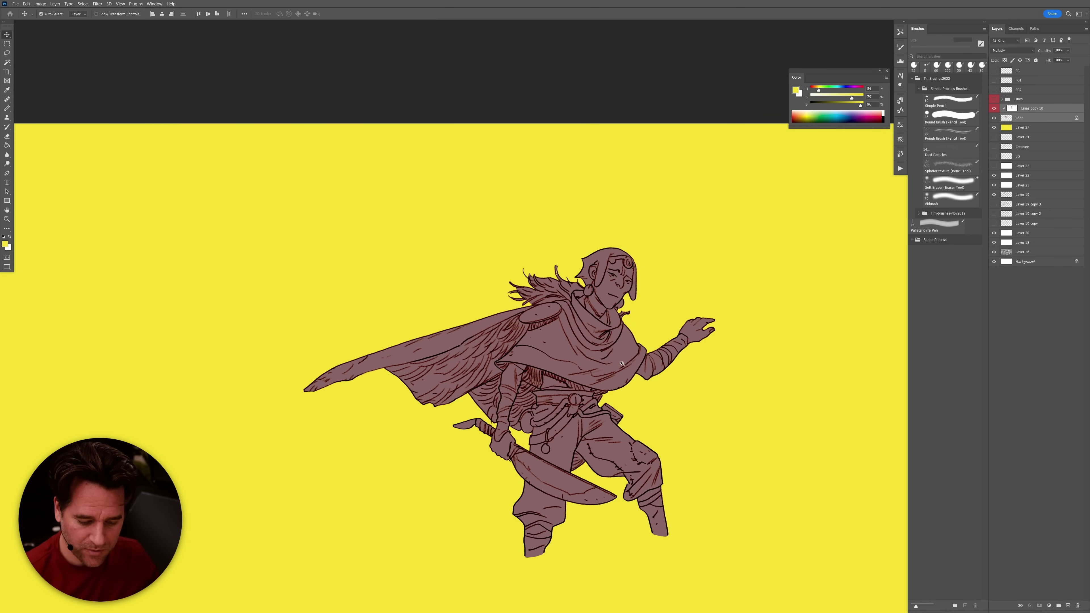
{"action": "scroll", "coordinate": [621, 364], "scroll_direction": "up", "scroll_amount": 2}
{"action": "scroll", "coordinate": [617, 411], "scroll_direction": "left", "scroll_amount": 3}
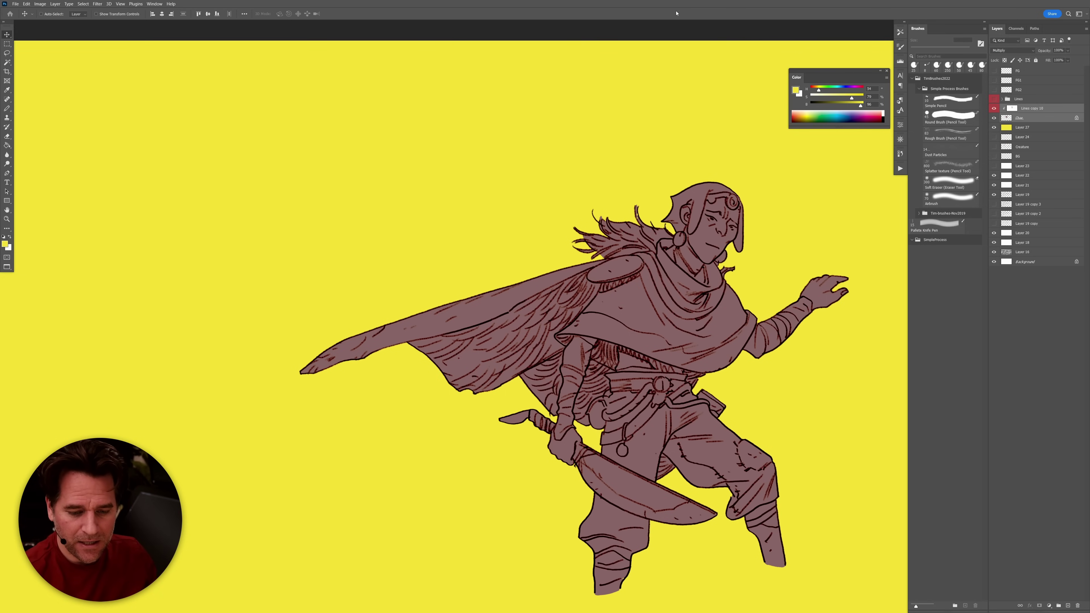
{"action": "left_click_drag", "start_coordinate": [632, 455], "coordinate": [507, 507]}
Return to floating document windows, frame the whole rider at 50% zoom, and reposition its window to expose the rocky landscape document behind.
{"action": "key", "text": "f"}
{"action": "key", "text": "f"}
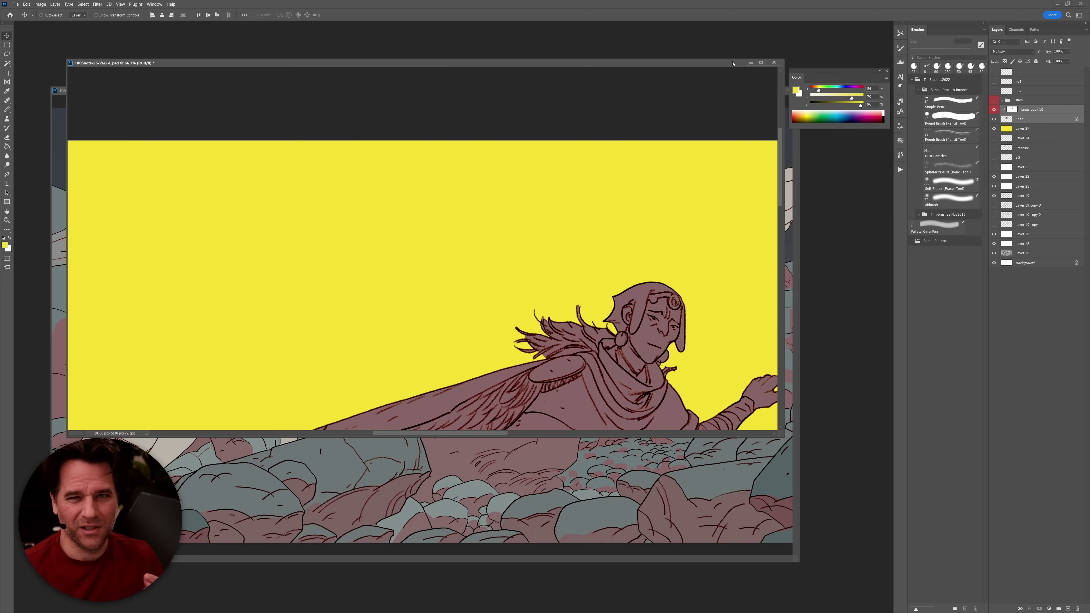
{"action": "left_click_drag", "start_coordinate": [721, 61], "coordinate": [708, 56]}
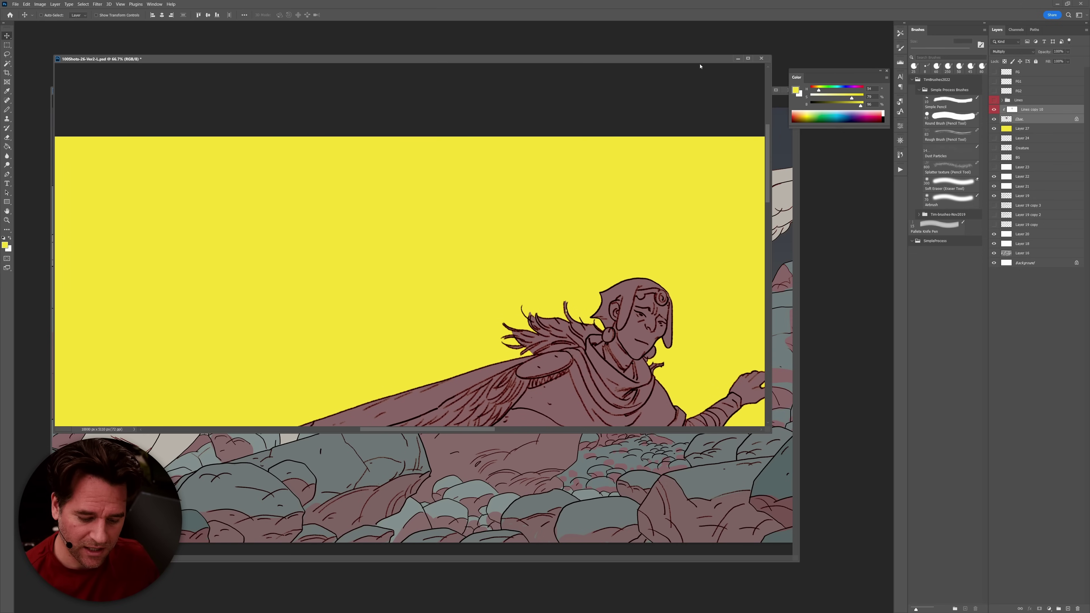
{"action": "left_click_drag", "start_coordinate": [676, 359], "coordinate": [550, 237]}
{"action": "left_click_drag", "start_coordinate": [603, 333], "coordinate": [601, 305]}
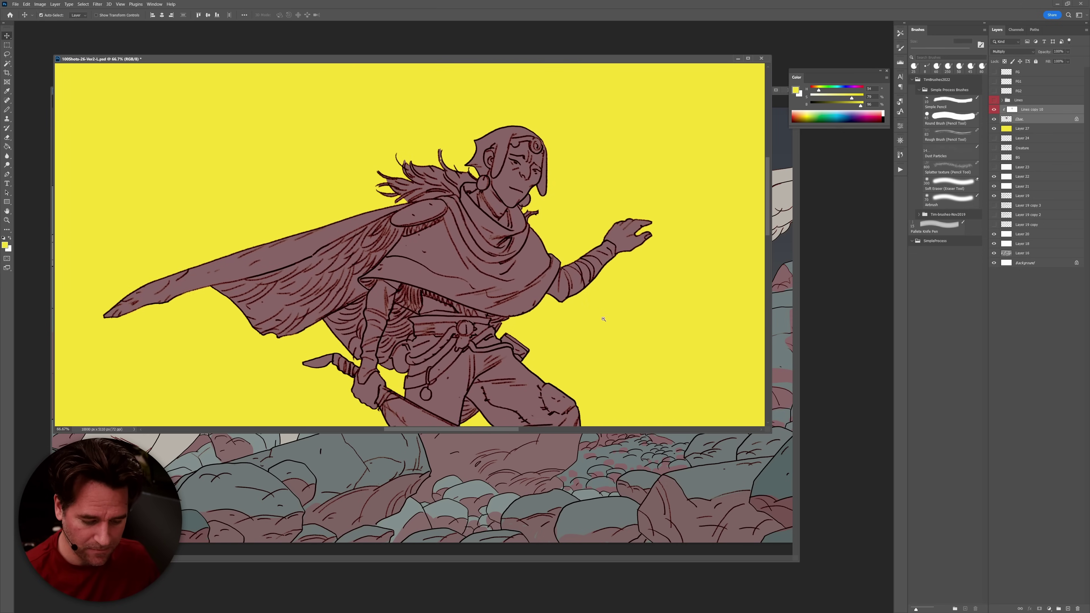
{"action": "left_click", "coordinate": [607, 322], "text": "ctrl+alt"}
{"action": "left_click_drag", "start_coordinate": [629, 348], "coordinate": [601, 261]}
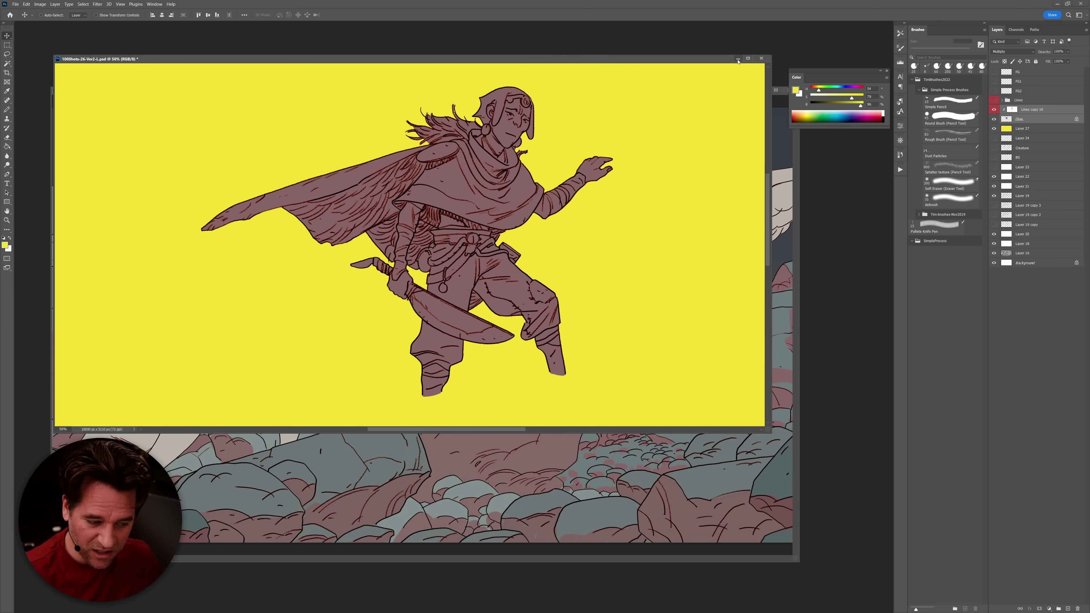
{"action": "left_click_drag", "start_coordinate": [729, 59], "coordinate": [724, 95]}
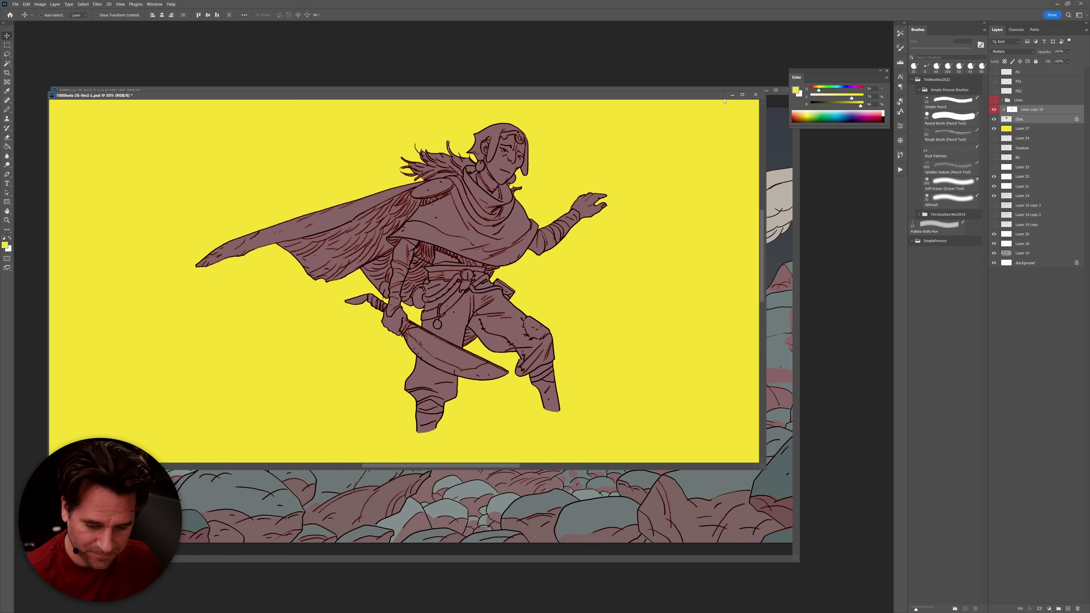
{"action": "left_click_drag", "start_coordinate": [749, 97], "coordinate": [737, 120]}
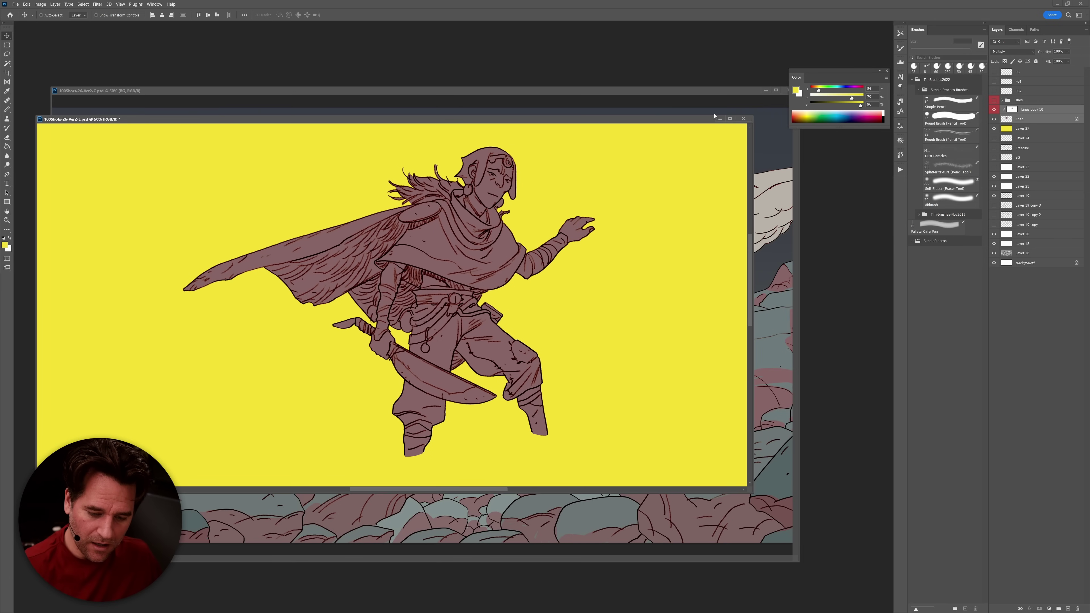
Bring the rocky landscape document to the front, switch it to full-screen view and frame the whole illustration.
{"action": "left_click", "coordinate": [729, 112]}
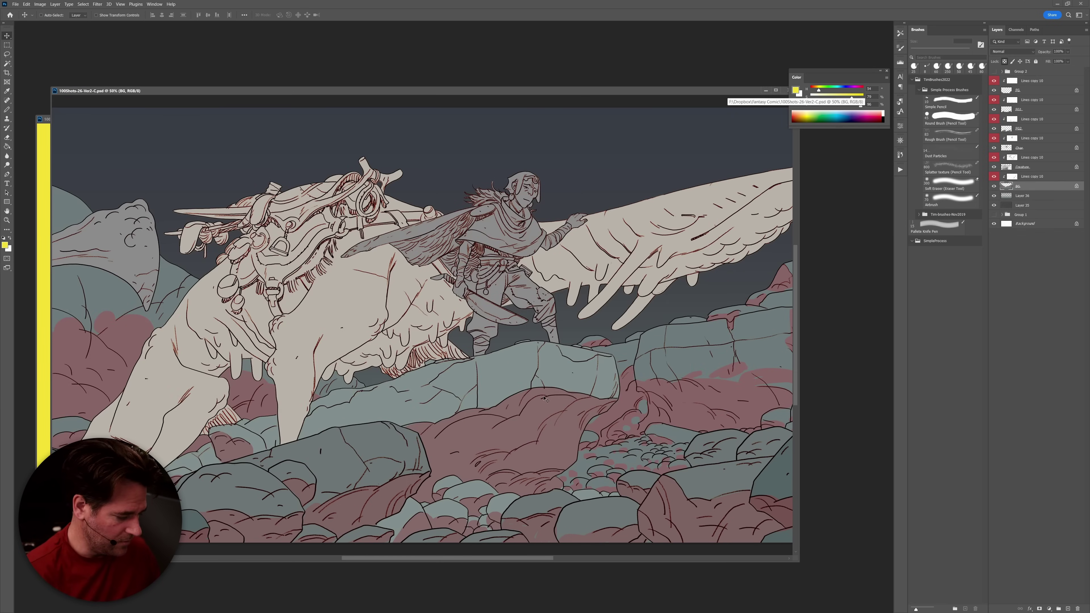
{"action": "key", "text": "f"}
{"action": "left_click_drag", "start_coordinate": [698, 396], "coordinate": [671, 429]}
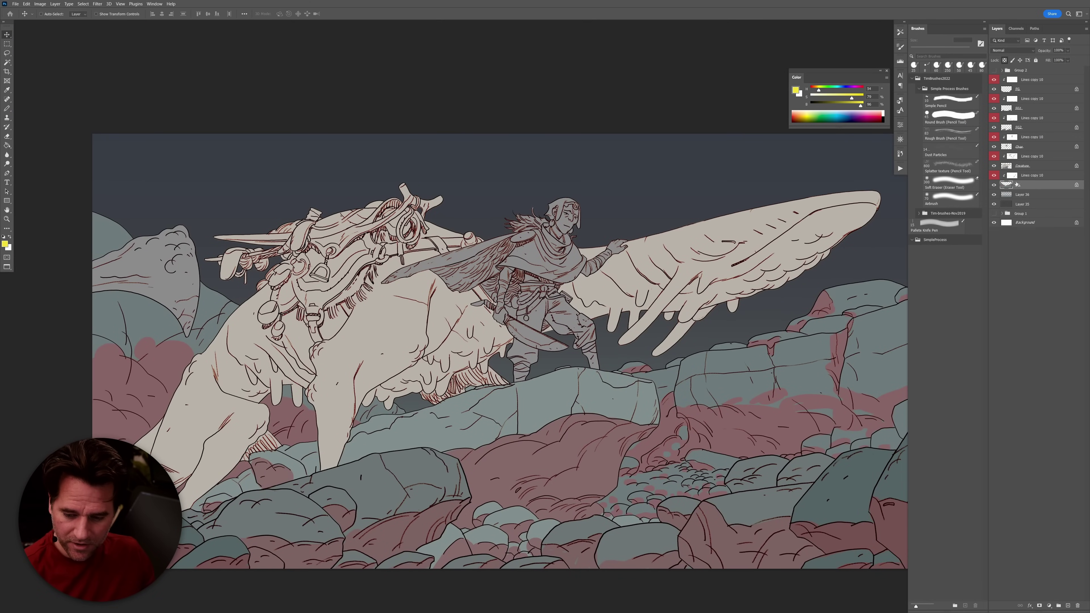
Try to shift the topmost foreground rock layer together with its clipped line copy, and undo the move.
{"action": "left_click", "coordinate": [1028, 176]}
{"action": "left_click_drag", "start_coordinate": [707, 431], "coordinate": [756, 373]}
{"action": "left_click", "coordinate": [1029, 89]}
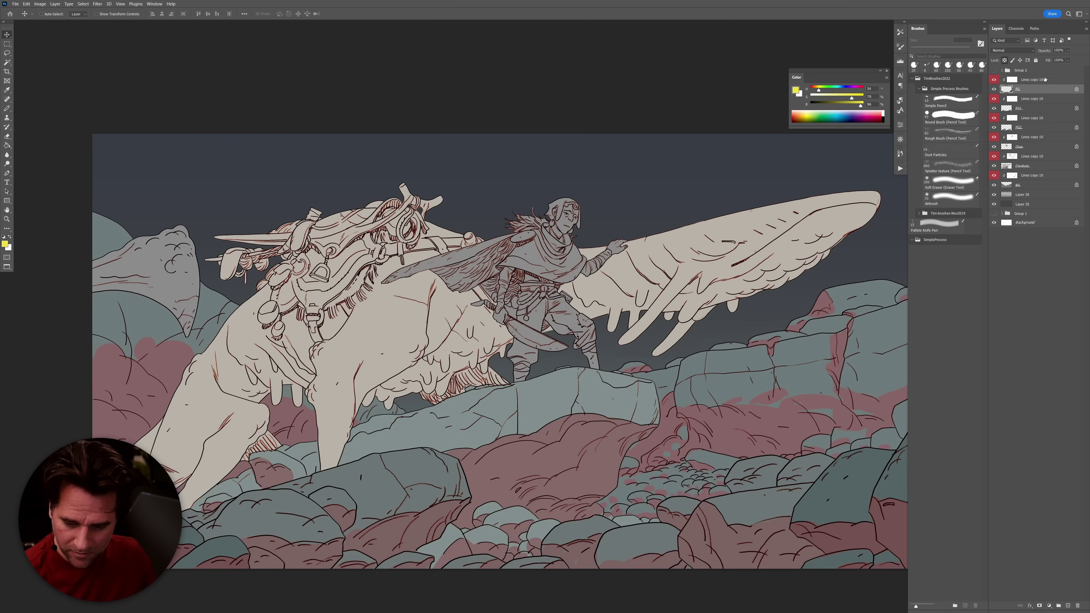
{"action": "left_click", "coordinate": [1030, 79], "text": "shift"}
{"action": "left_click_drag", "start_coordinate": [769, 477], "coordinate": [709, 440]}
{"action": "left_click_drag", "start_coordinate": [772, 477], "coordinate": [772, 524]}
{"action": "key", "text": "ctrl+z"}
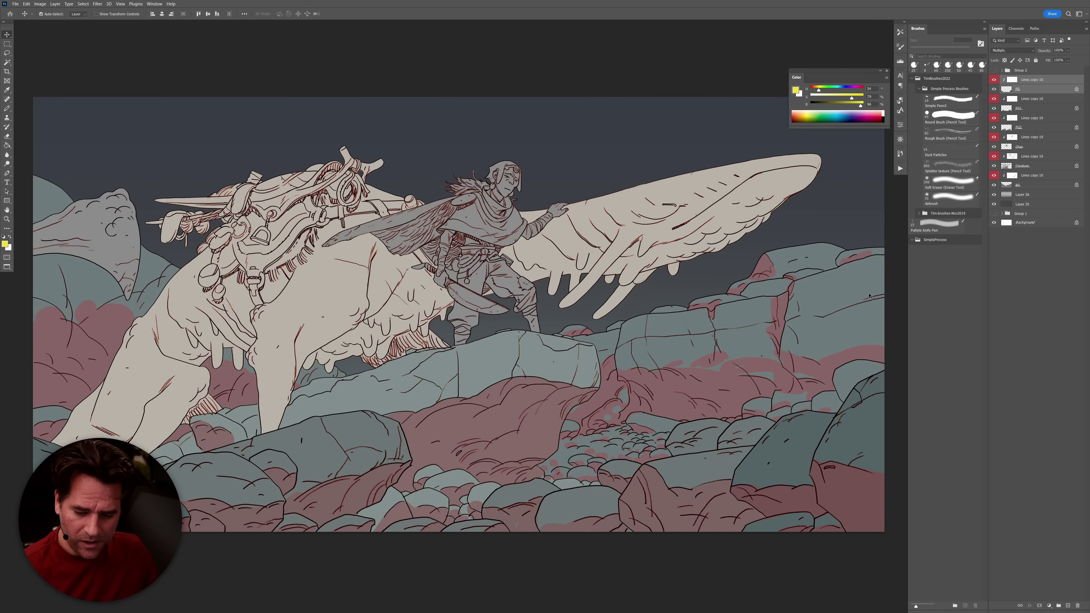
Try to shift the Creature layer together with its clipped Lines copy 10 layer, and undo the move.
{"action": "left_click", "coordinate": [1028, 164]}
{"action": "left_click", "coordinate": [1035, 156], "text": "shift"}
{"action": "left_click_drag", "start_coordinate": [586, 351], "coordinate": [560, 286]}
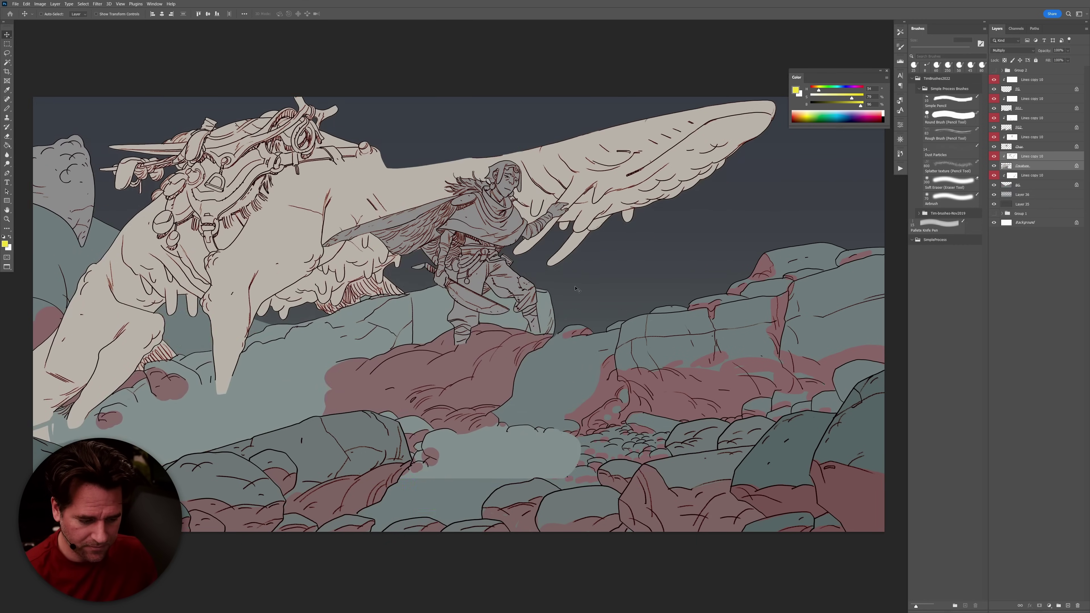
{"action": "key", "text": "ctrl+z"}
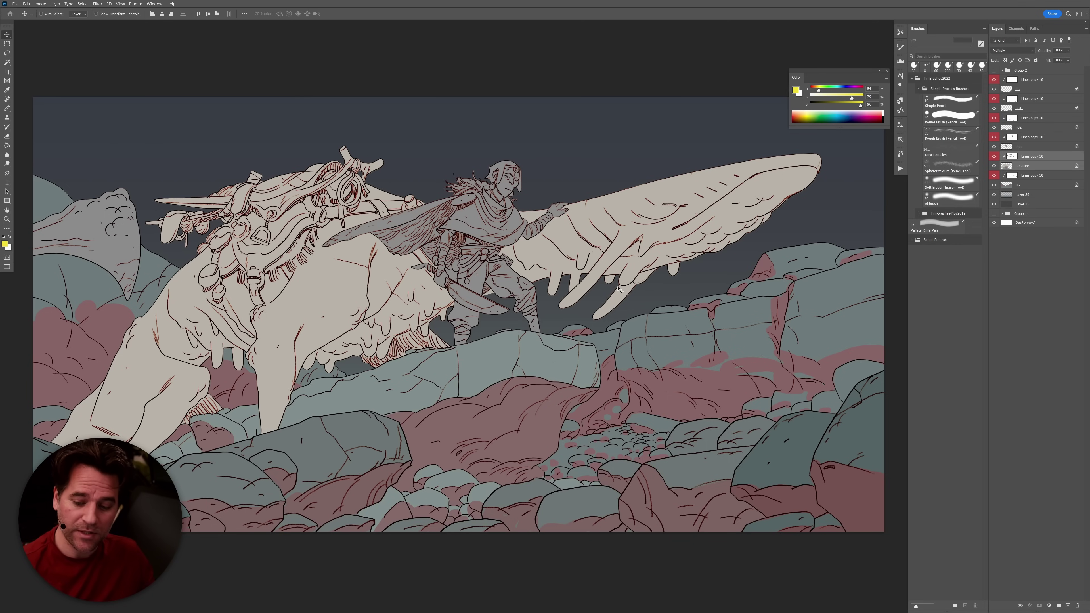
Hide and reshow the Char layer to examine how the creature is drawn behind the rider.
{"action": "left_click", "coordinate": [994, 146]}
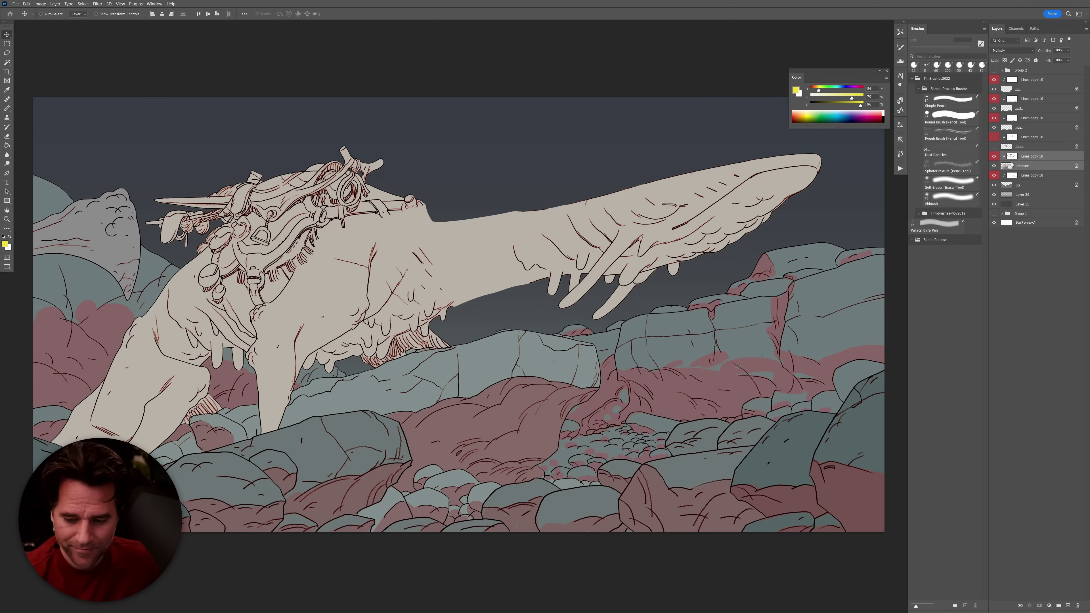
{"action": "left_click", "coordinate": [994, 146]}
{"action": "left_click", "coordinate": [994, 137]}
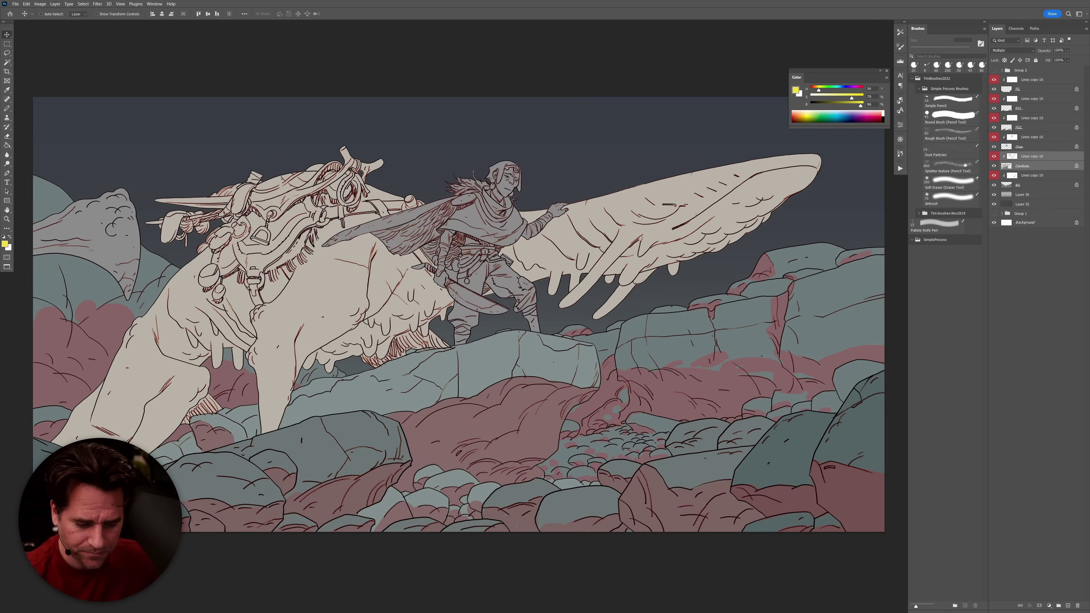
{"action": "left_click_drag", "start_coordinate": [530, 340], "coordinate": [451, 394]}
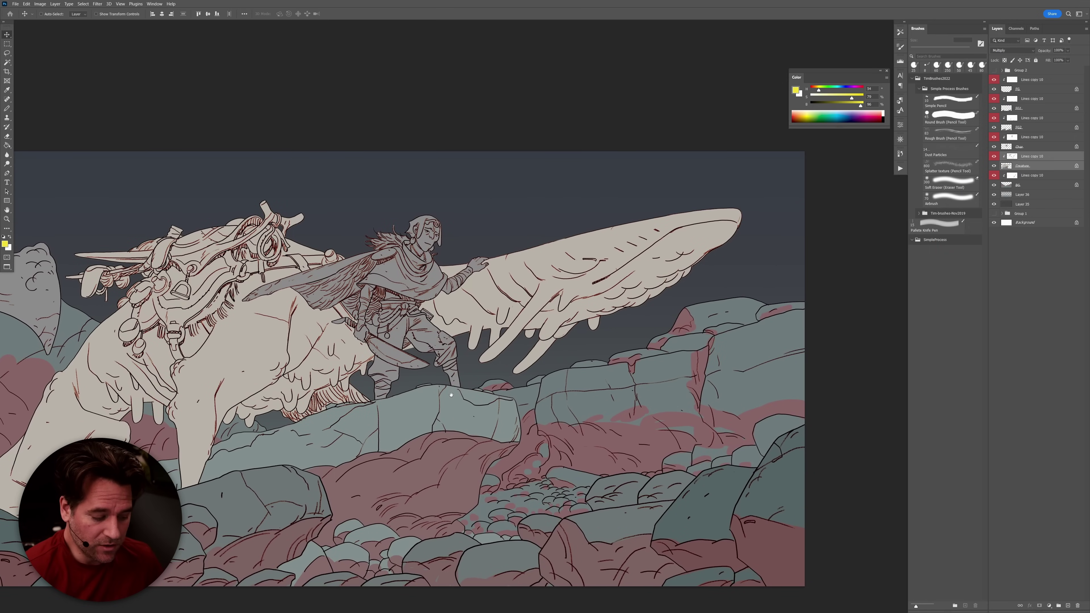
{"action": "left_click_drag", "start_coordinate": [451, 394], "coordinate": [570, 393]}
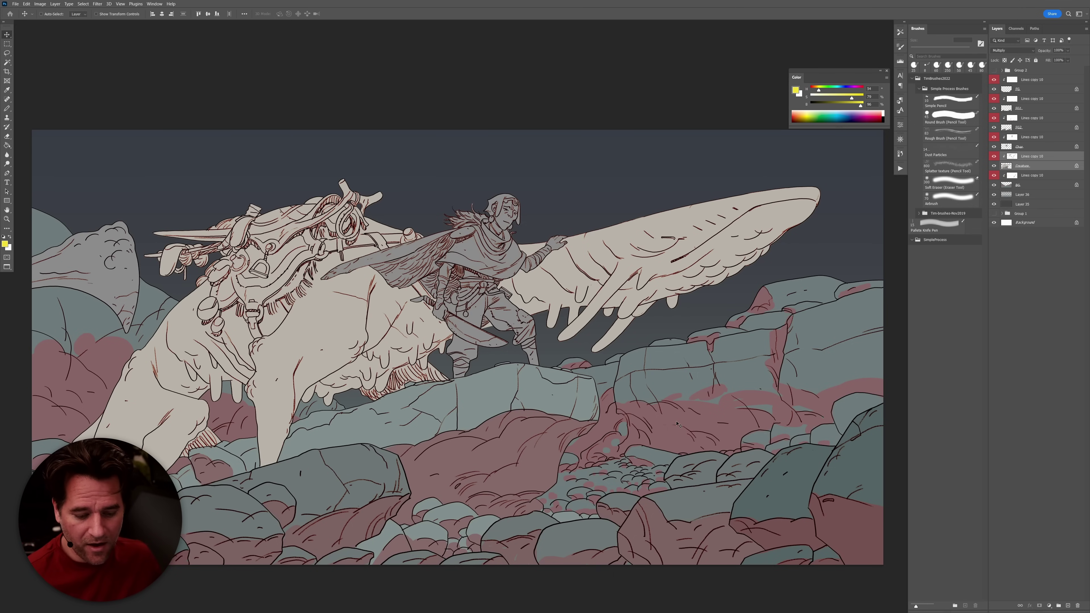
Return to floating document windows and close the rider document with the yellow backdrop.
{"action": "key", "text": "f"}
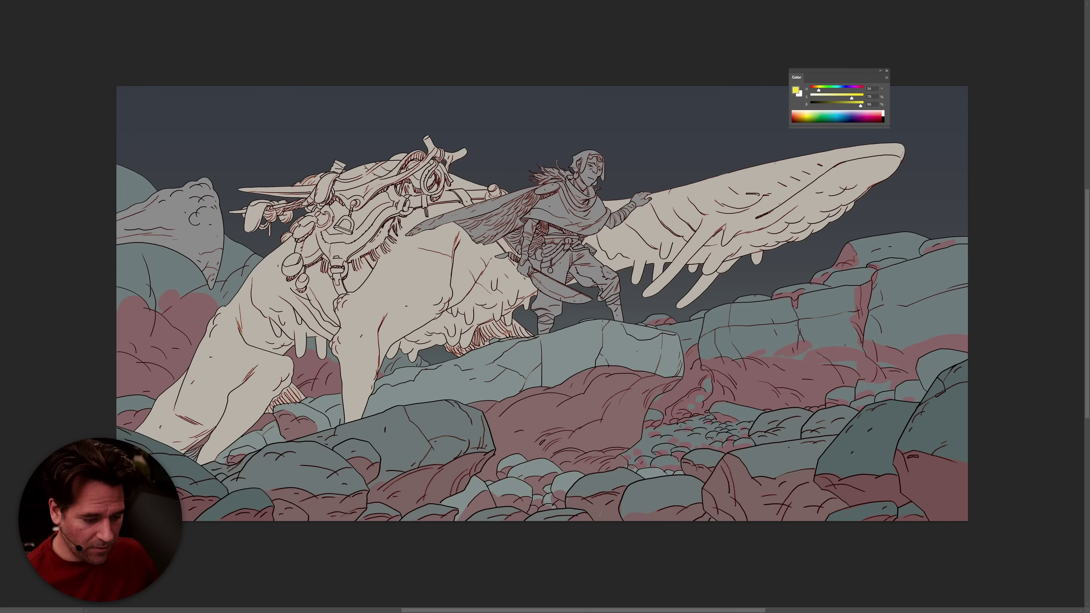
{"action": "key", "text": "f"}
{"action": "left_click", "coordinate": [50, 121]}
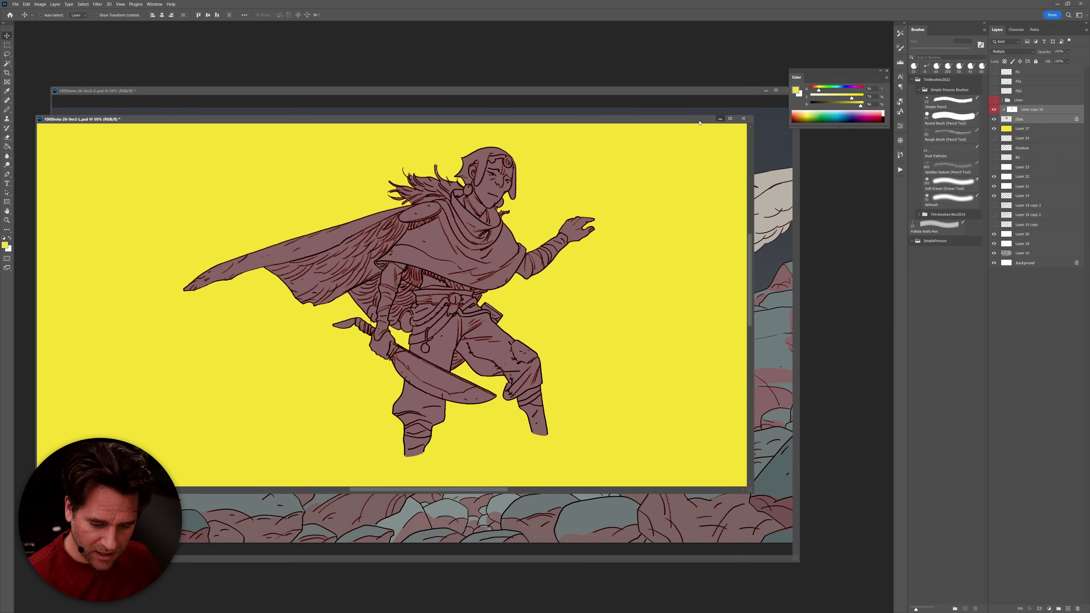
{"action": "left_click", "coordinate": [743, 119]}
{"action": "left_click", "coordinate": [556, 225]}
Reposition the greyscale sketch window and the landscape window so that both documents can be compared.
{"action": "mouse_move", "coordinate": [449, 92]}
{"action": "left_mouse_down"}
{"action": "mouse_move", "coordinate": [474, 292]}
{"action": "mouse_move", "coordinate": [450, 125]}
{"action": "mouse_move", "coordinate": [410, 28]}
{"action": "left_mouse_up"}
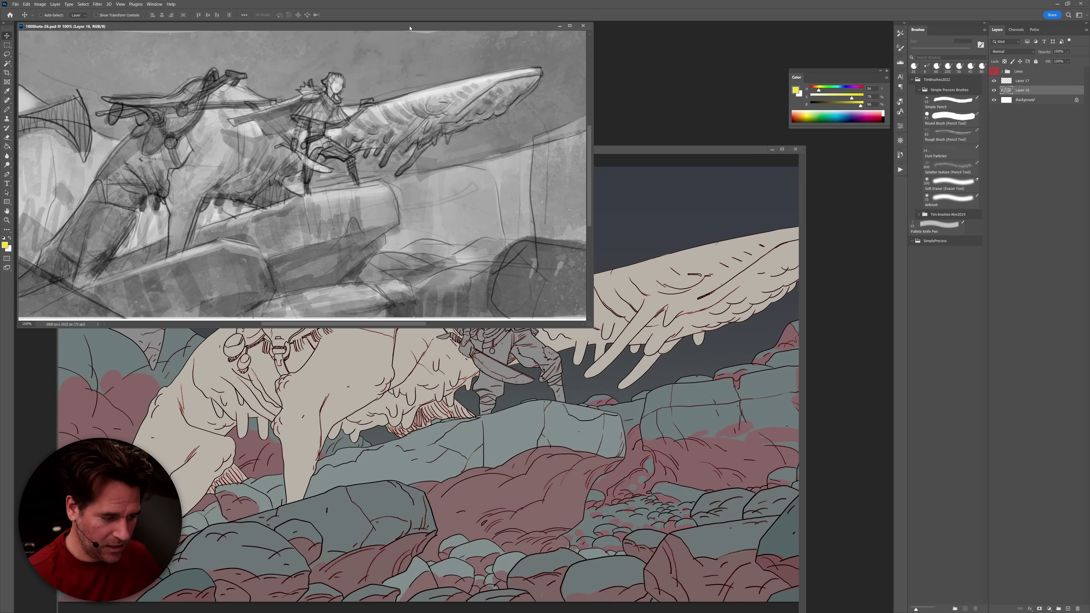
{"action": "left_click_drag", "start_coordinate": [660, 162], "coordinate": [649, 129]}
{"action": "left_click", "coordinate": [526, 29]}
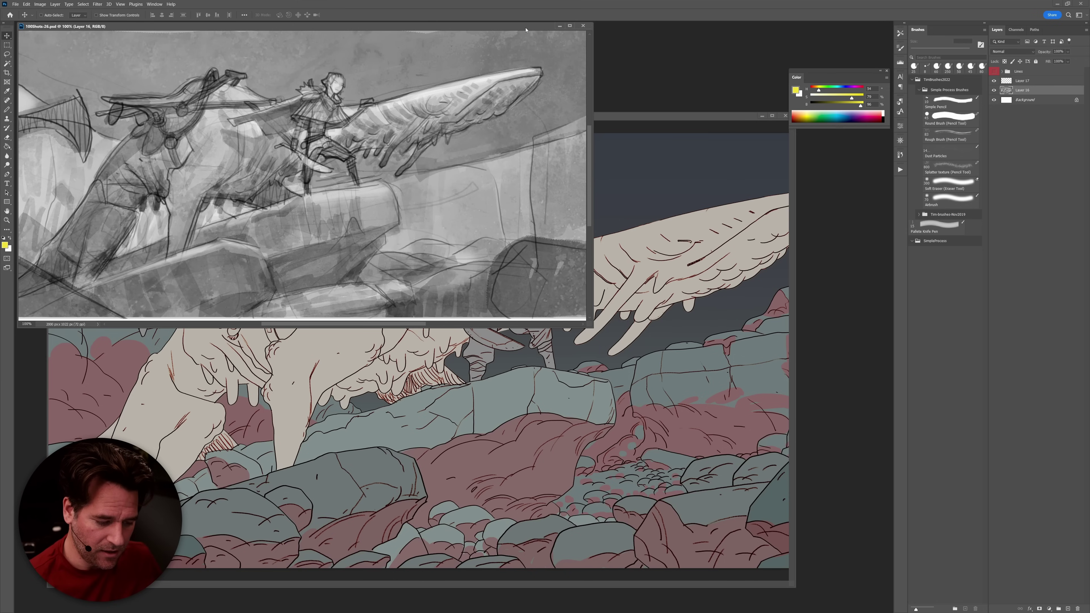
On the landscape document's Creature layer, sample the body's beige and fill the grey shape behind the distant rocks using the Paint Bucket.
{"action": "left_click", "coordinate": [691, 118]}
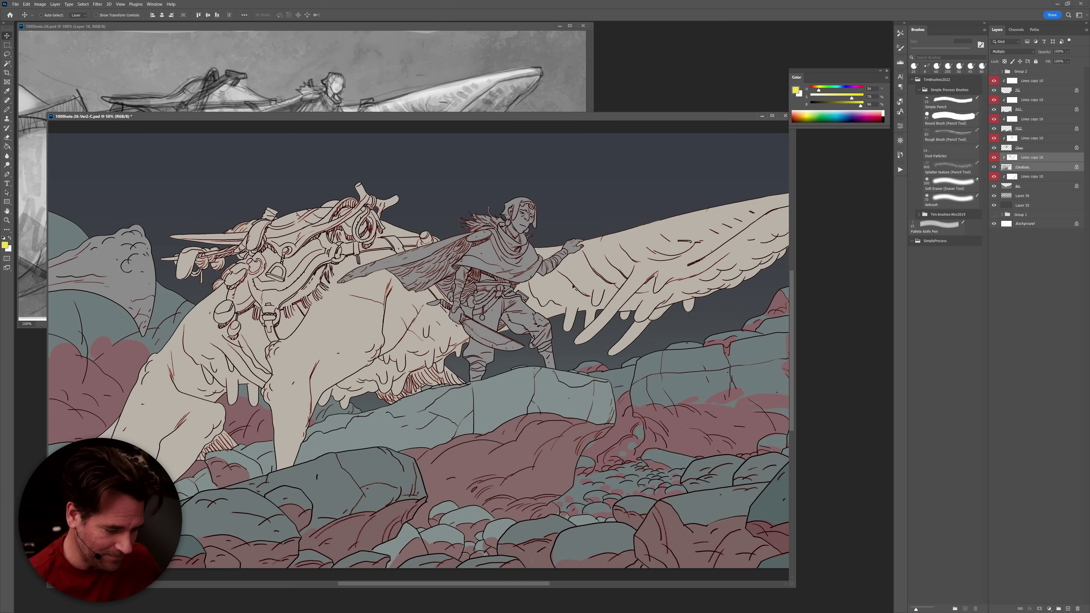
{"action": "left_click", "coordinate": [1013, 167]}
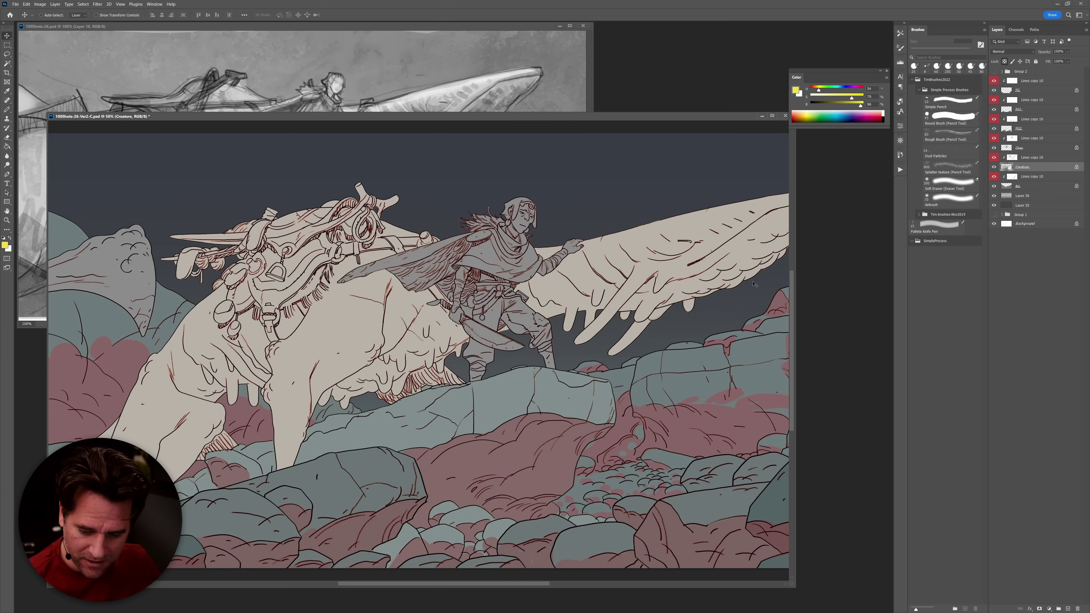
{"action": "left_click", "coordinate": [950, 116]}
{"action": "left_click", "coordinate": [365, 318], "text": "alt"}
{"action": "key", "text": "g"}
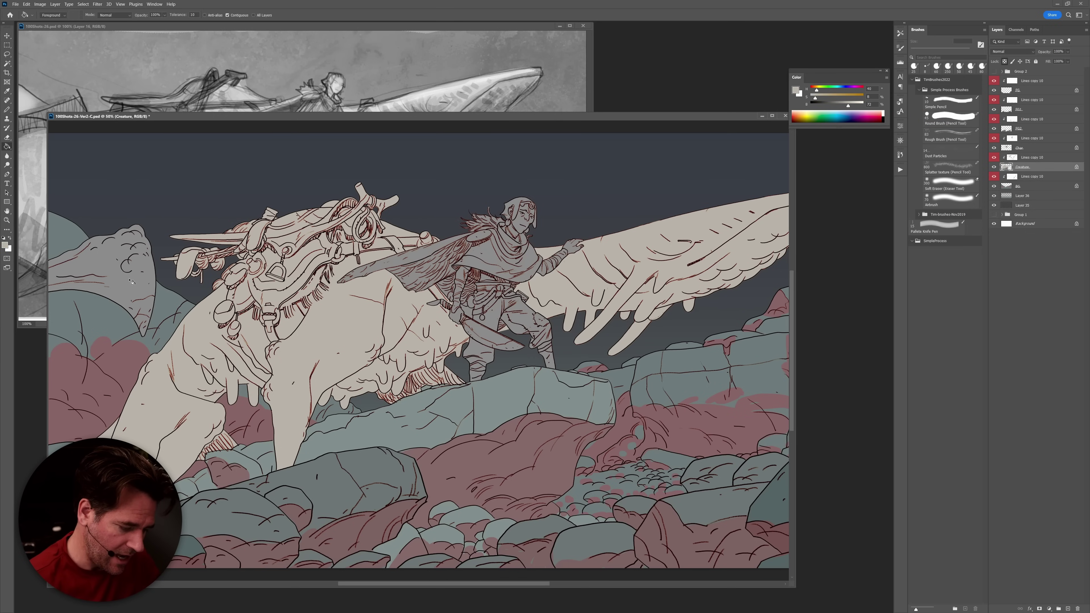
{"action": "left_click", "coordinate": [142, 297]}
Show the landscape document in full-screen view and check the Creature layer by hiding and reshowing it.
{"action": "scroll", "coordinate": [576, 440], "scroll_direction": "down", "scroll_amount": 1}
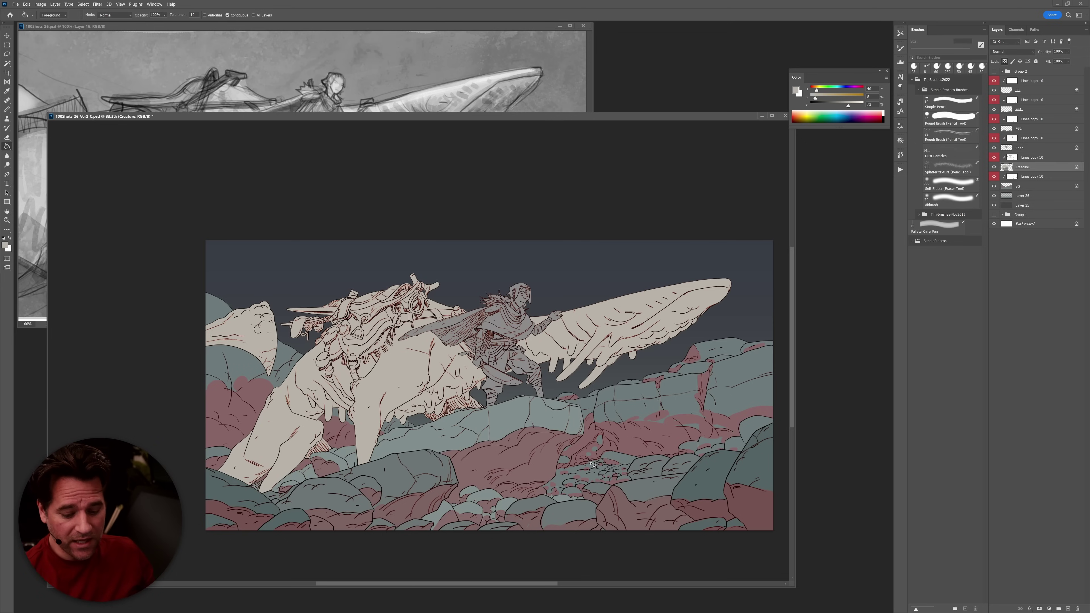
{"action": "key", "text": "f"}
{"action": "key", "text": "ctrl+plus"}
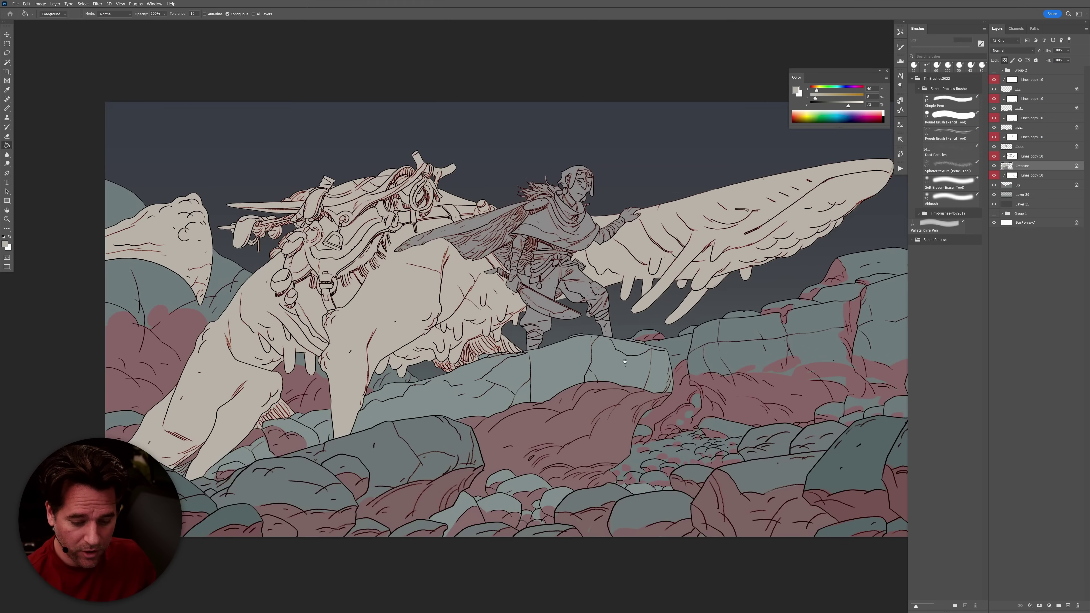
{"action": "left_click_drag", "start_coordinate": [624, 360], "coordinate": [616, 375]}
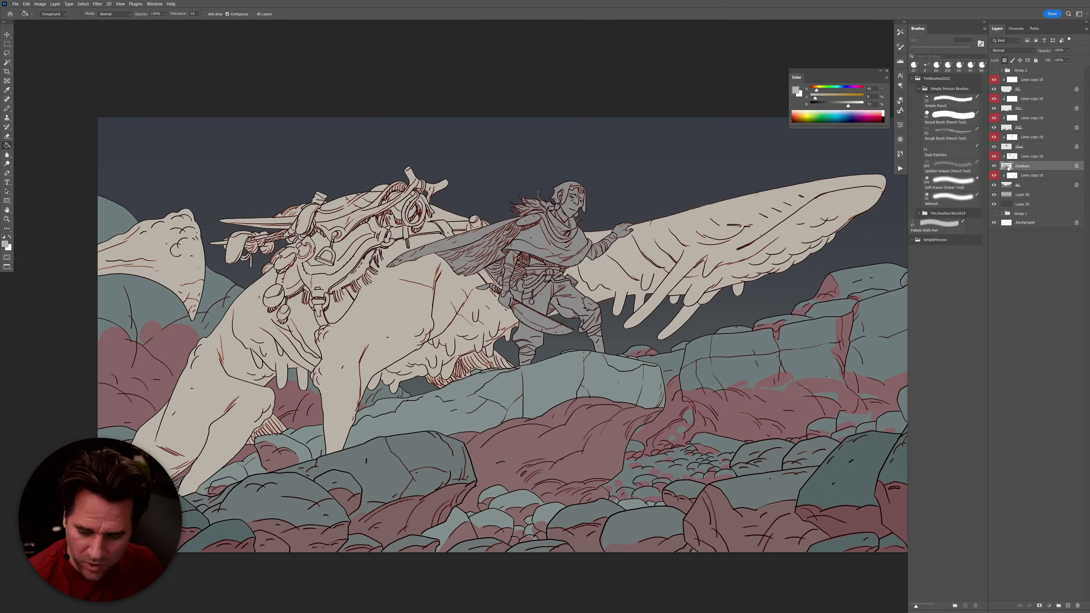
{"action": "left_click", "coordinate": [994, 165]}
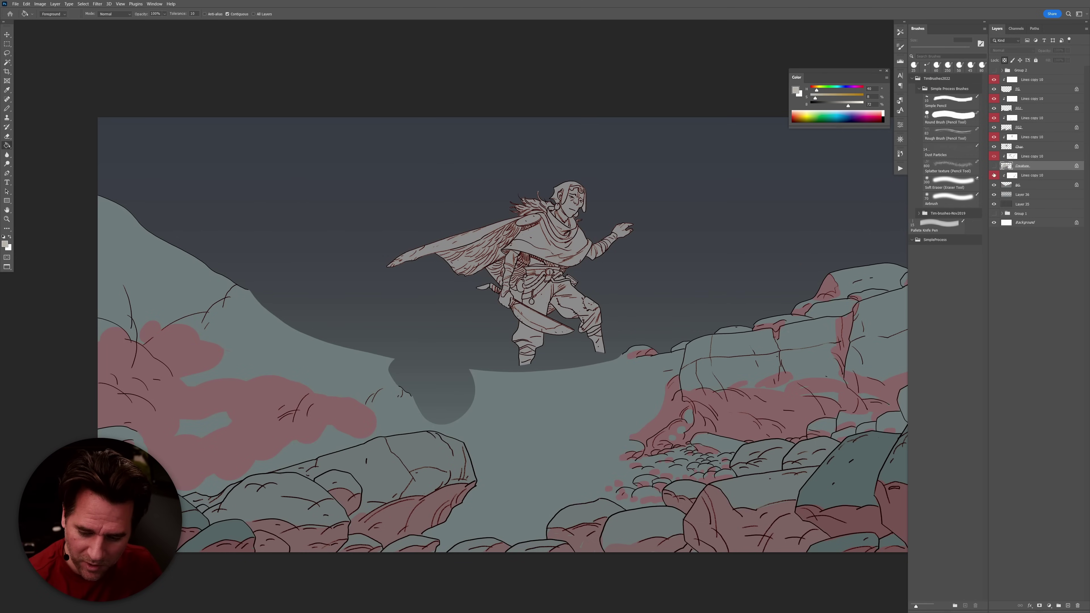
{"action": "left_click", "coordinate": [994, 166]}
Choose the Round Brush (Pencil Tool) preset and frame the entire illustration on the canvas.
{"action": "left_click", "coordinate": [950, 115]}
{"action": "left_click_drag", "start_coordinate": [685, 447], "coordinate": [635, 439]}
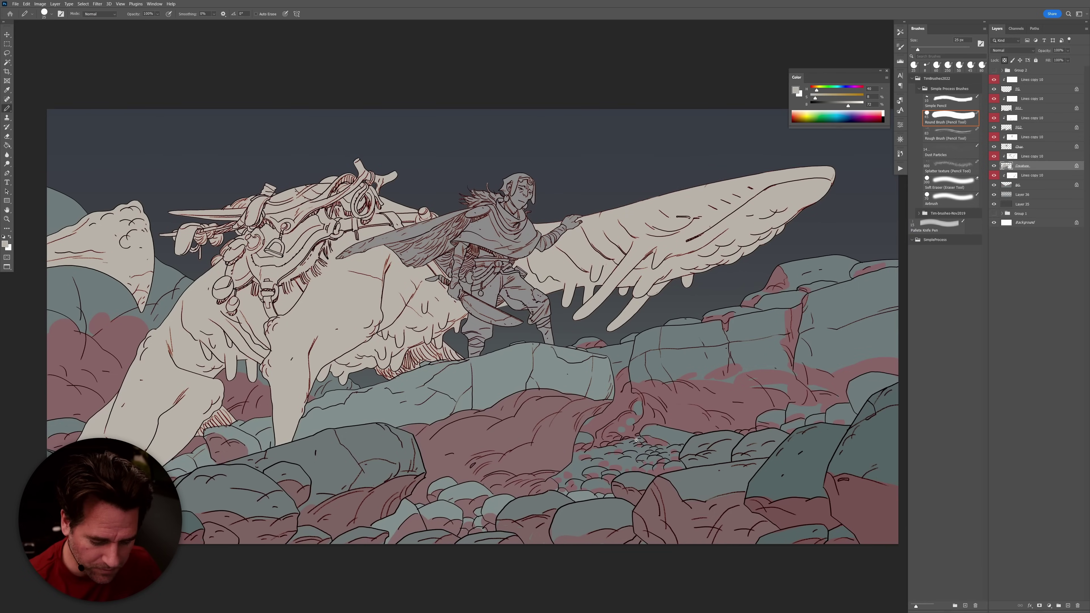
{"action": "scroll", "coordinate": [636, 439], "scroll_direction": "down", "scroll_amount": 4}
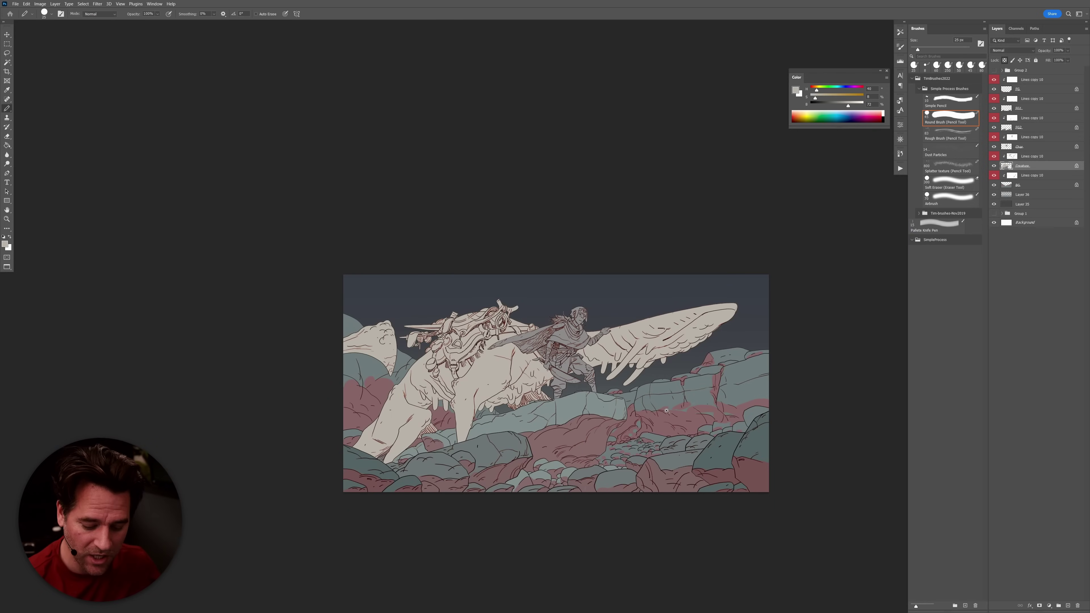
{"action": "scroll", "coordinate": [666, 411], "scroll_direction": "up", "scroll_amount": 2}
{"action": "left_click_drag", "start_coordinate": [709, 431], "coordinate": [746, 401]}
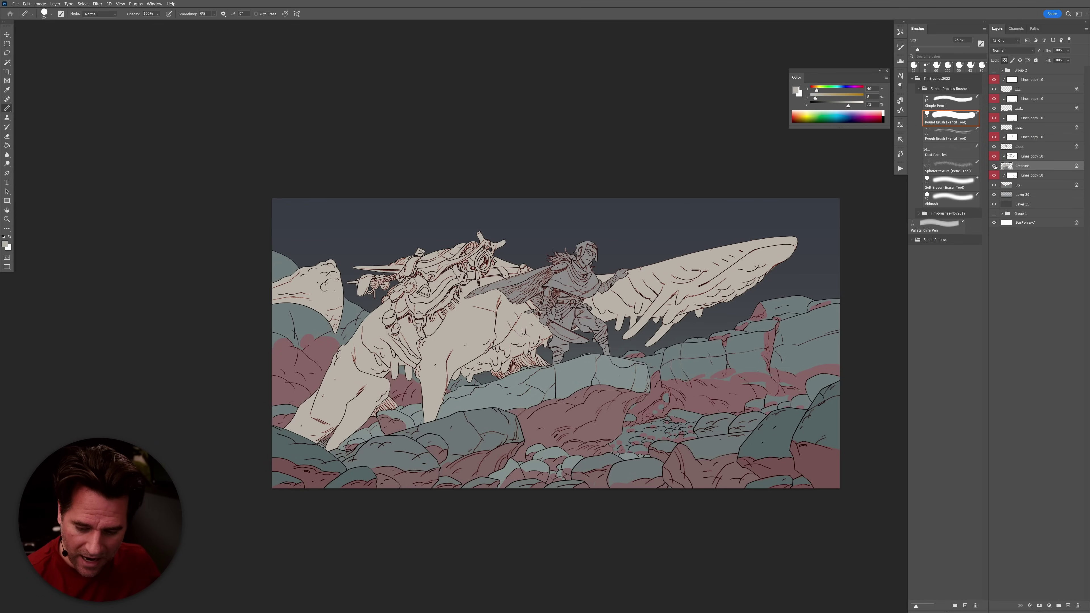
Check the foreground rock layer directly above the rider's layers, sampling a grey rock colour and making that layer active.
{"action": "left_click", "coordinate": [993, 128], "text": "alt"}
{"action": "left_click", "coordinate": [727, 449], "text": "alt"}
{"action": "left_click", "coordinate": [993, 128], "text": "alt"}
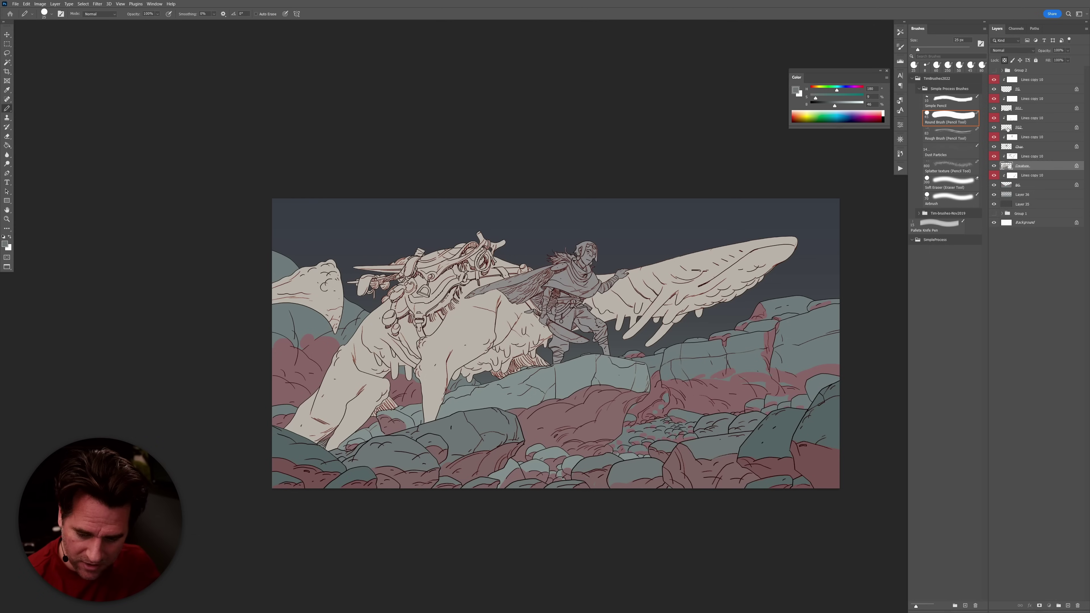
{"action": "left_click", "coordinate": [997, 129]}
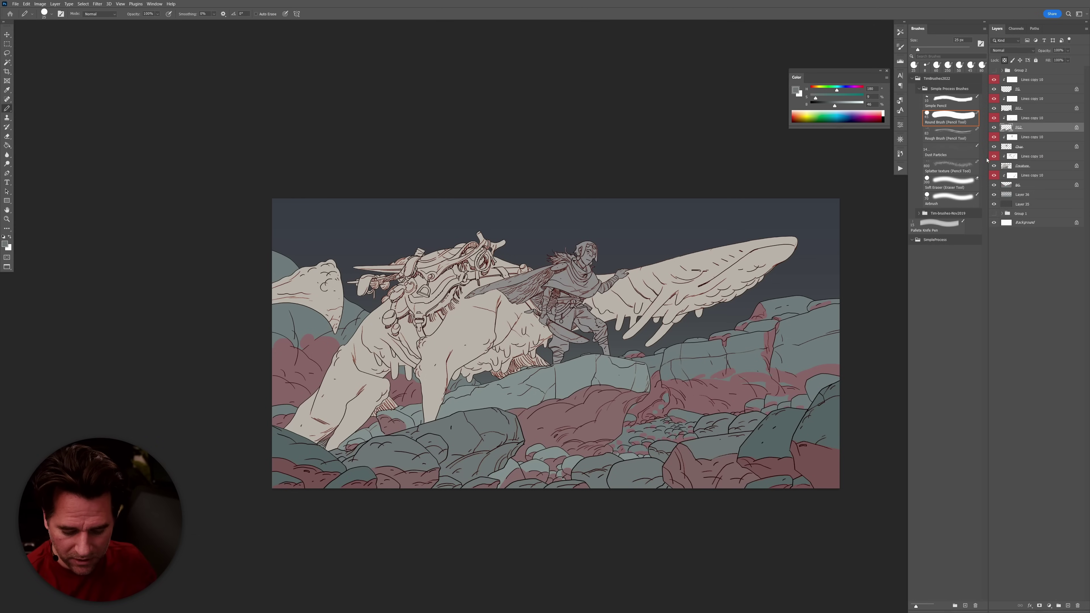
{"action": "left_click_drag", "start_coordinate": [545, 463], "coordinate": [532, 459]}
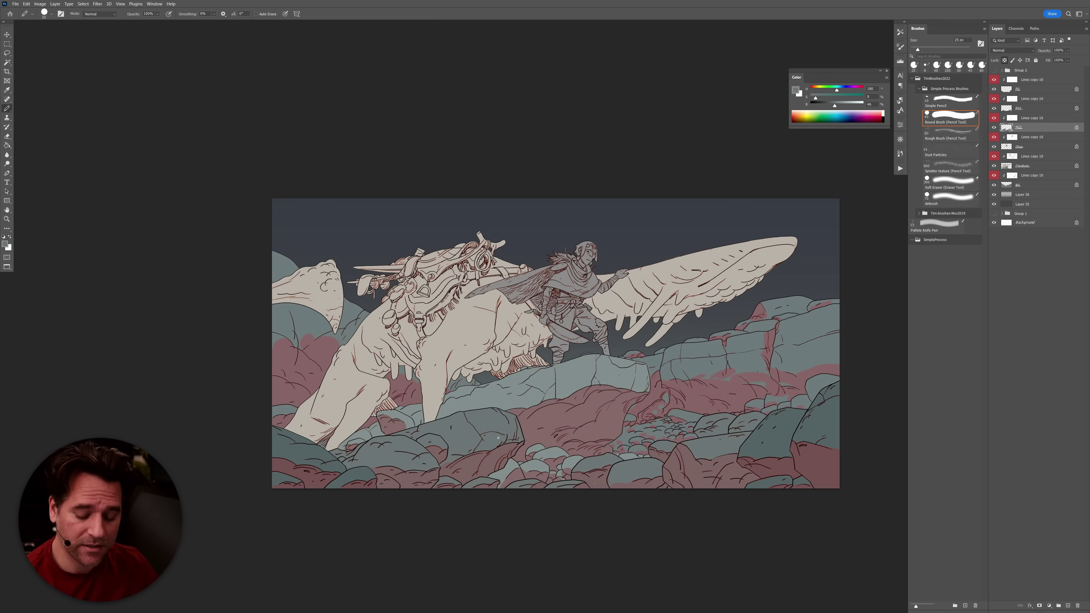
{"action": "left_click", "coordinate": [546, 347]}
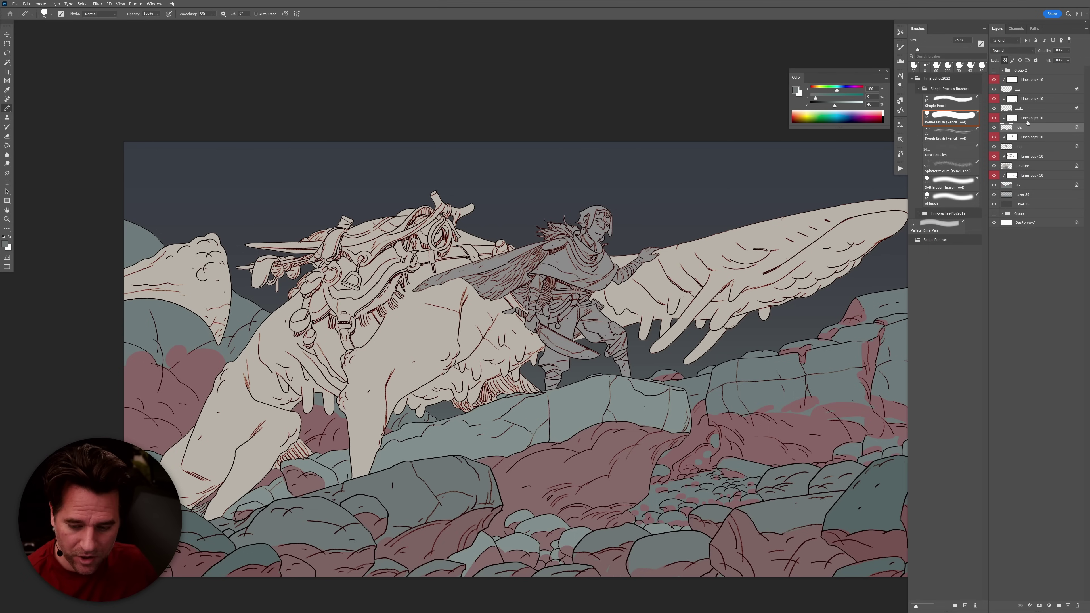
Make the Creature layer active, zoom in on the saddle gear, sample the creature's beige and darken it to a mid grey-brown.
{"action": "left_click", "coordinate": [1006, 167]}
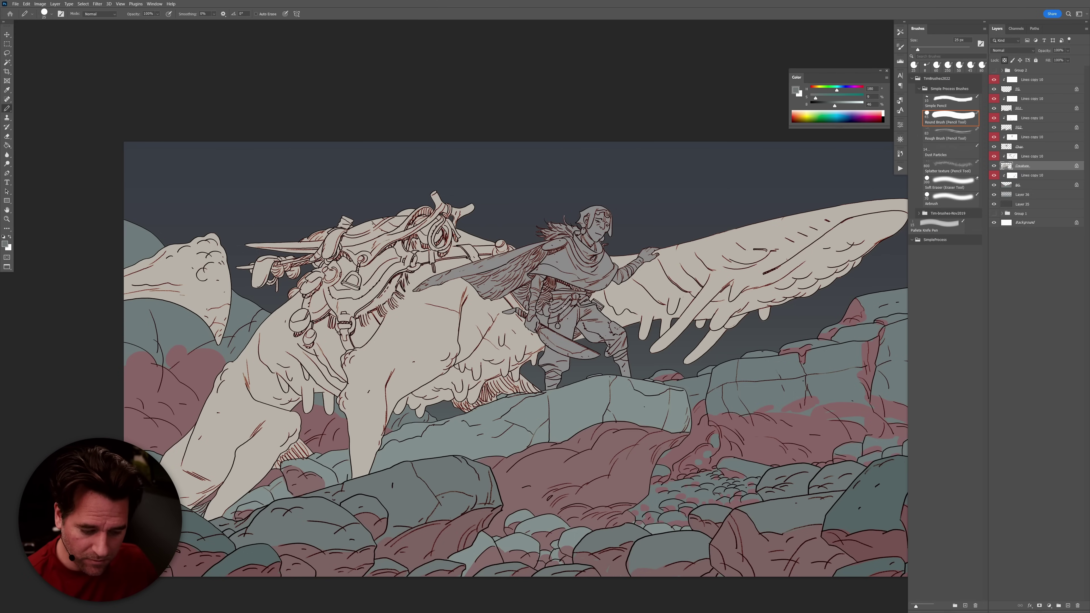
{"action": "scroll", "coordinate": [563, 308], "scroll_direction": "up", "scroll_amount": 3}
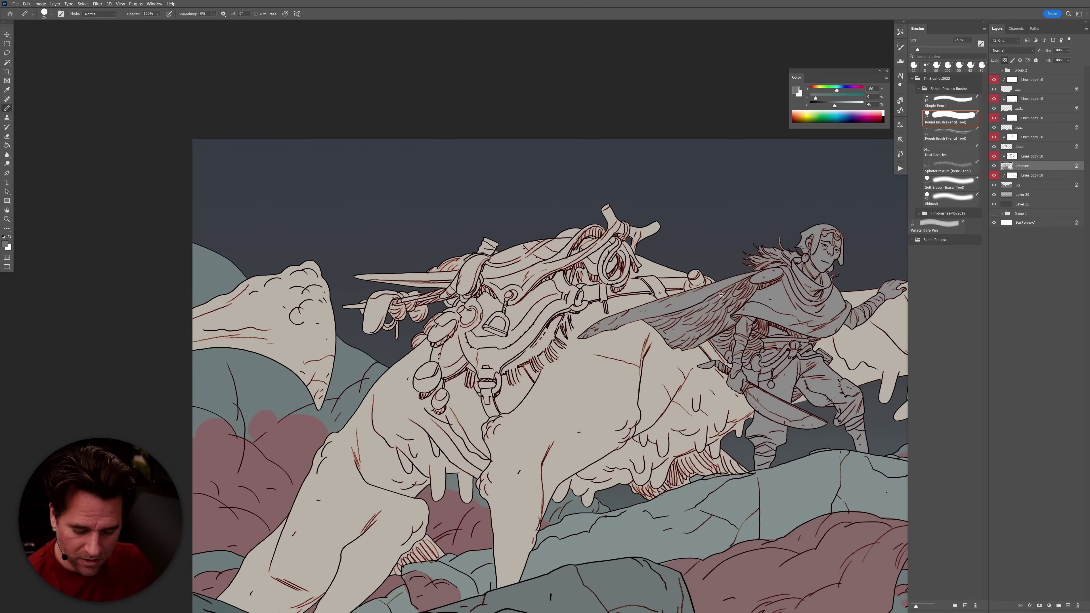
{"action": "left_click_drag", "start_coordinate": [804, 380], "coordinate": [663, 399]}
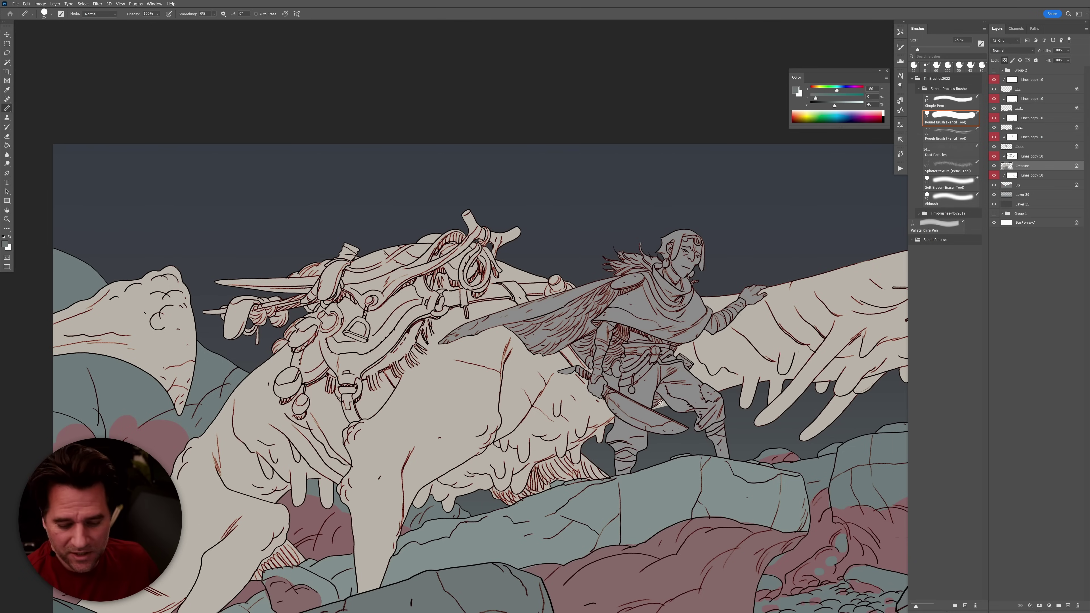
{"action": "left_click", "coordinate": [484, 336], "text": "alt"}
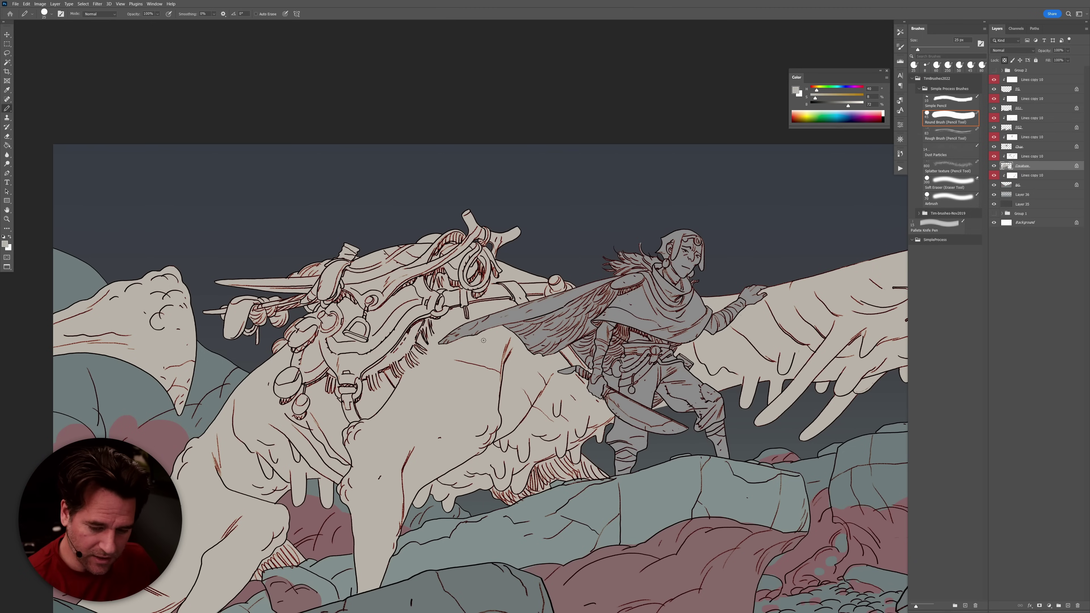
{"action": "left_click_drag", "start_coordinate": [848, 110], "coordinate": [836, 107]}
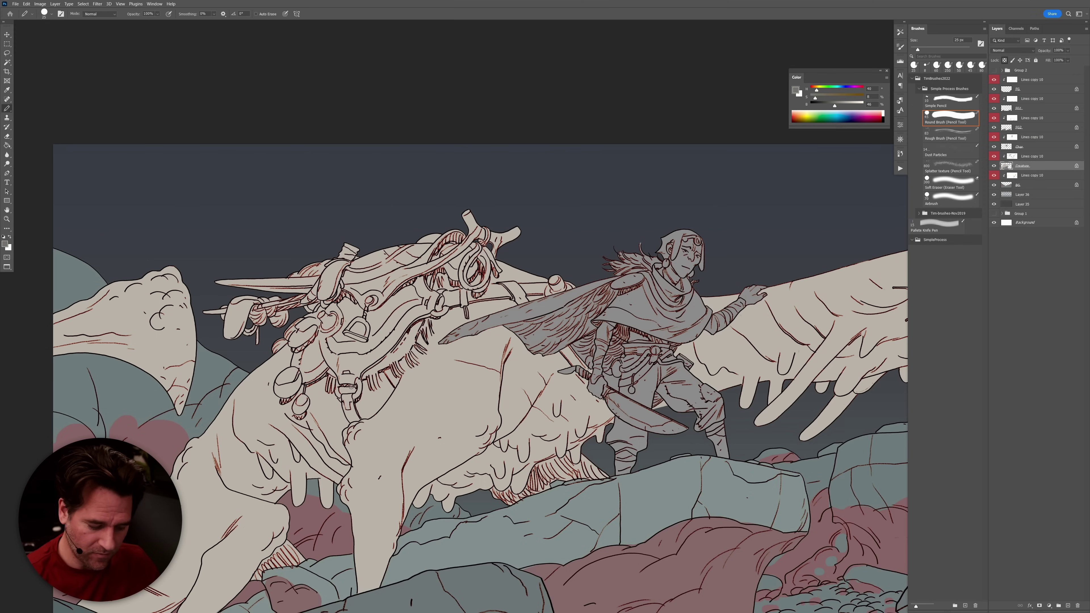
Paint the lower hanging saddle strap grey-brown on the Creature layer, and shift the painting colour to a more saturated reddish brown.
{"action": "mouse_move", "coordinate": [347, 399]}
{"action": "left_mouse_down"}
{"action": "mouse_move", "coordinate": [350, 422]}
{"action": "mouse_move", "coordinate": [335, 384]}
{"action": "mouse_move", "coordinate": [354, 396]}
{"action": "mouse_move", "coordinate": [356, 380]}
{"action": "left_mouse_up"}
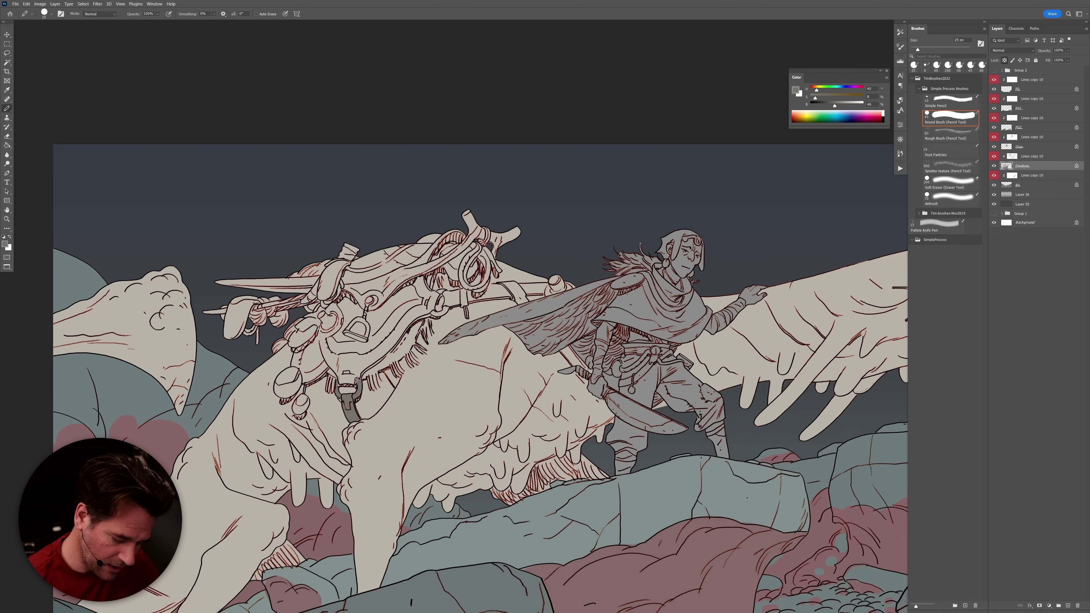
{"action": "left_click_drag", "start_coordinate": [817, 91], "coordinate": [814, 92]}
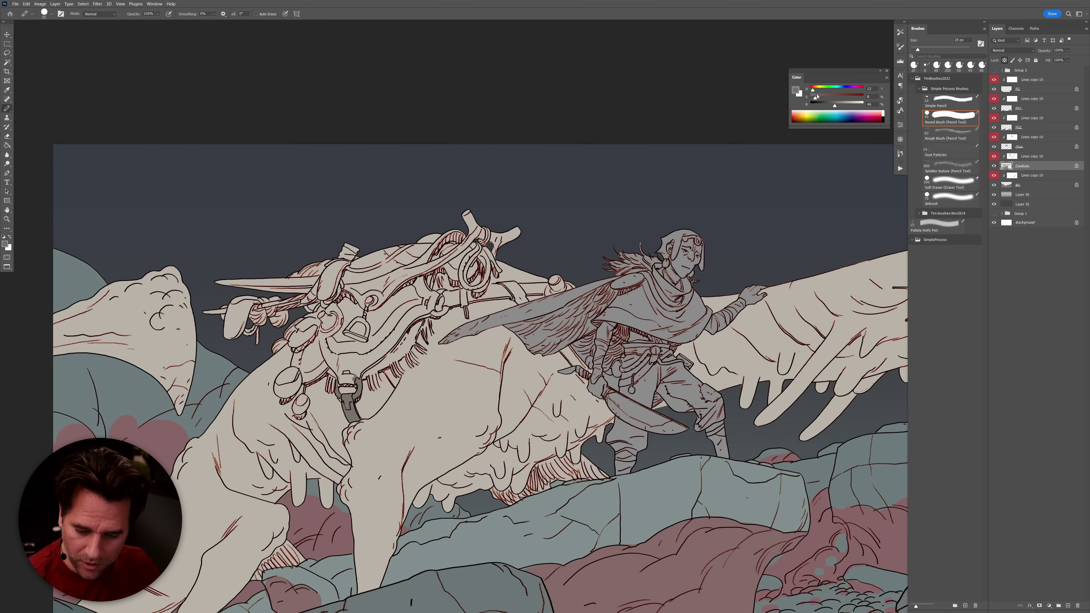
Try filling a new clipped layer above Creature with the reddish brown, compare it in full-screen view, and undo the fill.
{"action": "key", "text": "ctrl+shift+alt+n"}
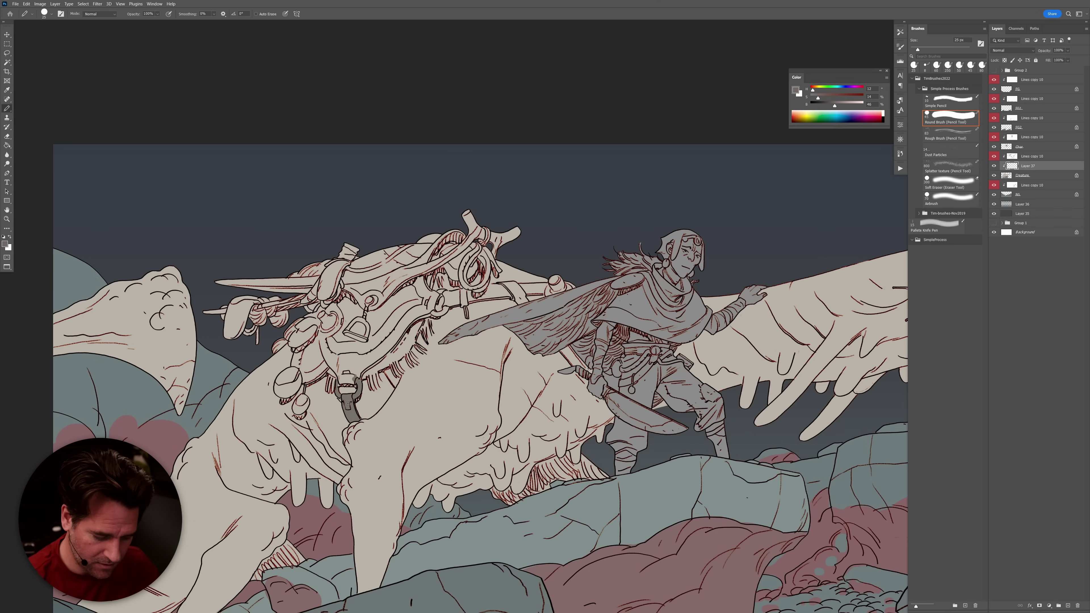
{"action": "key", "text": "f"}
{"action": "key", "text": "f"}
{"action": "key", "text": "alt+BackSpace"}
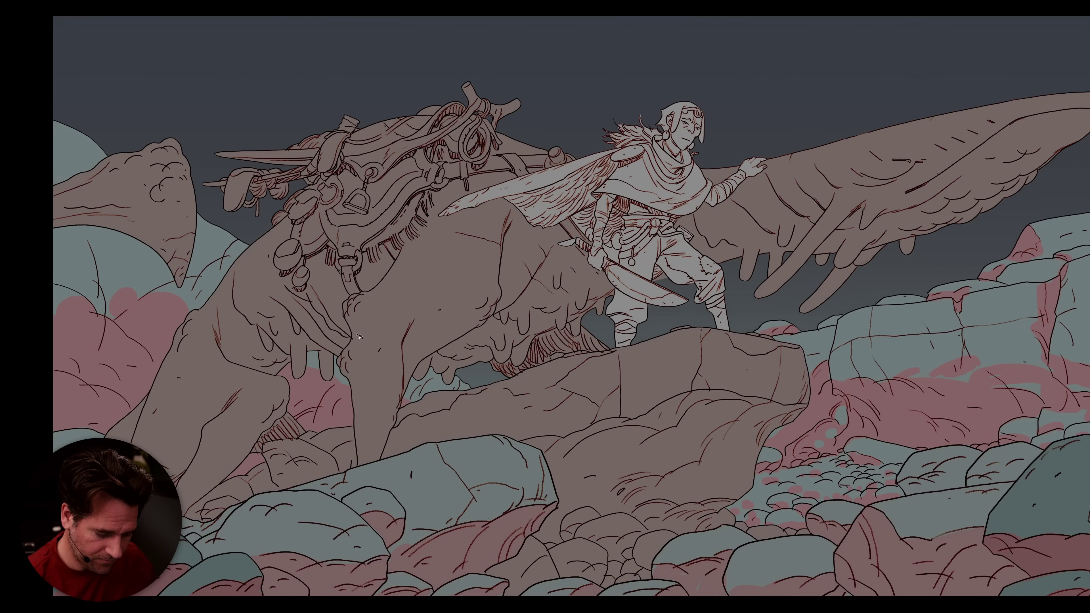
{"action": "key", "text": "ctrl+z"}
{"action": "key", "text": "ctrl+shift+z"}
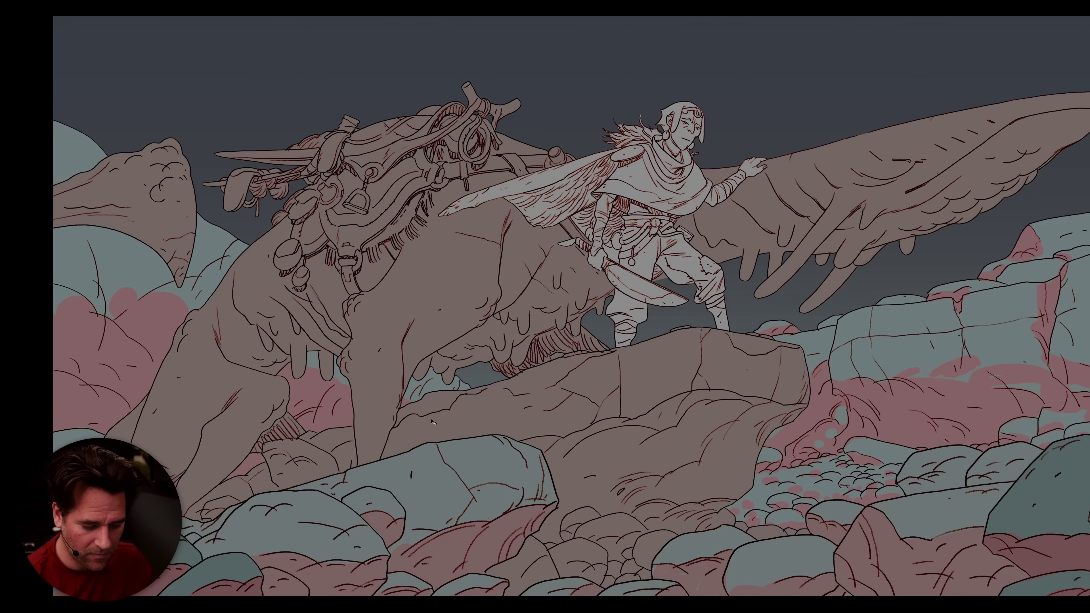
{"action": "key", "text": "ctrl+z"}
{"action": "key", "text": "f"}
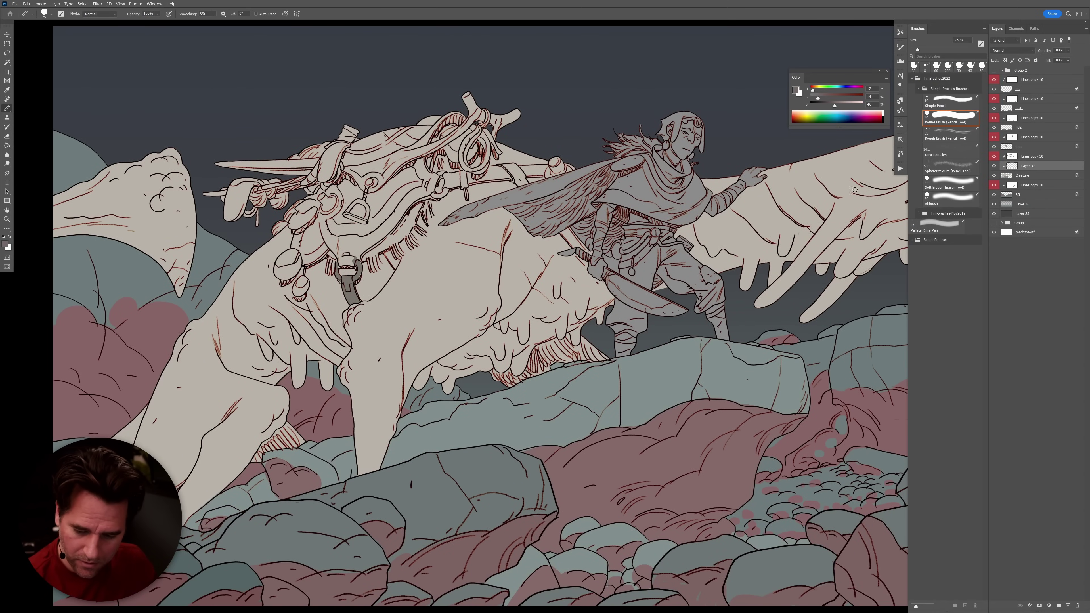
Try a Paint Bucket fill at the strap, and undo it along with the new layer and the earlier strap stroke.
{"action": "key", "text": "g"}
{"action": "left_click", "coordinate": [356, 302]}
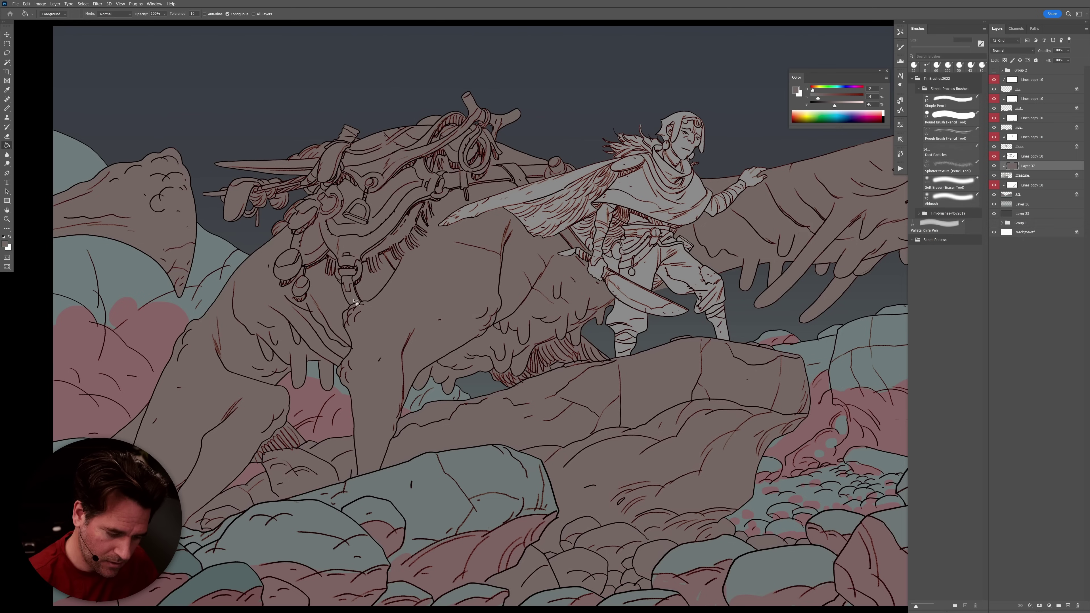
{"action": "key", "text": "ctrl+z"}
{"action": "key", "text": "ctrl+z"}
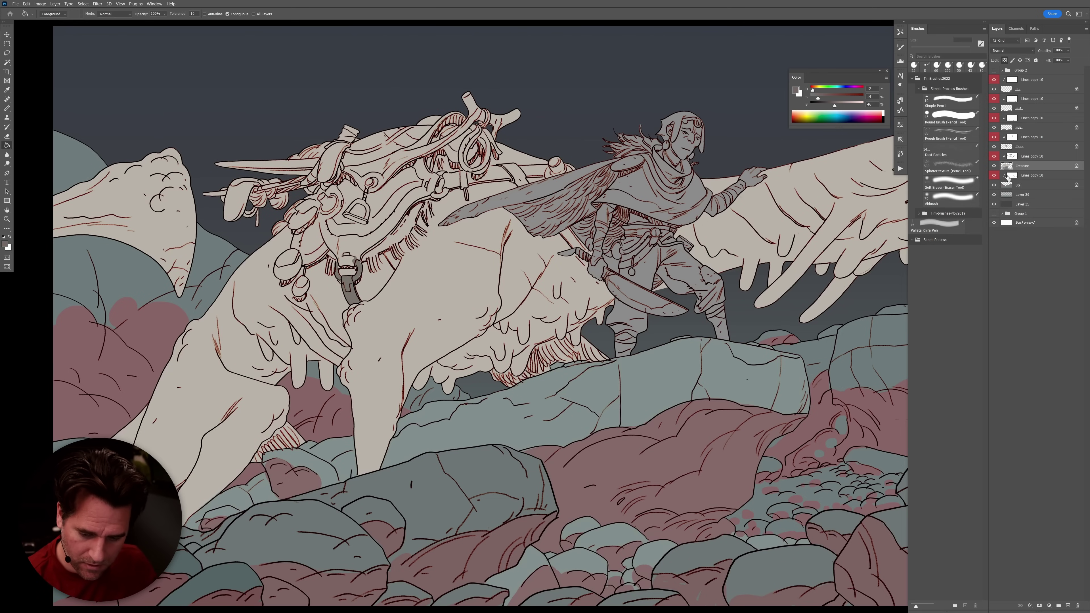
{"action": "key", "text": "ctrl+z"}
Add a new clipped layer directly above Creature and brush a short reddish-brown stroke onto the hanging saddle strap.
{"action": "key", "text": "ctrl+shift+alt+n"}
{"action": "key", "text": "b"}
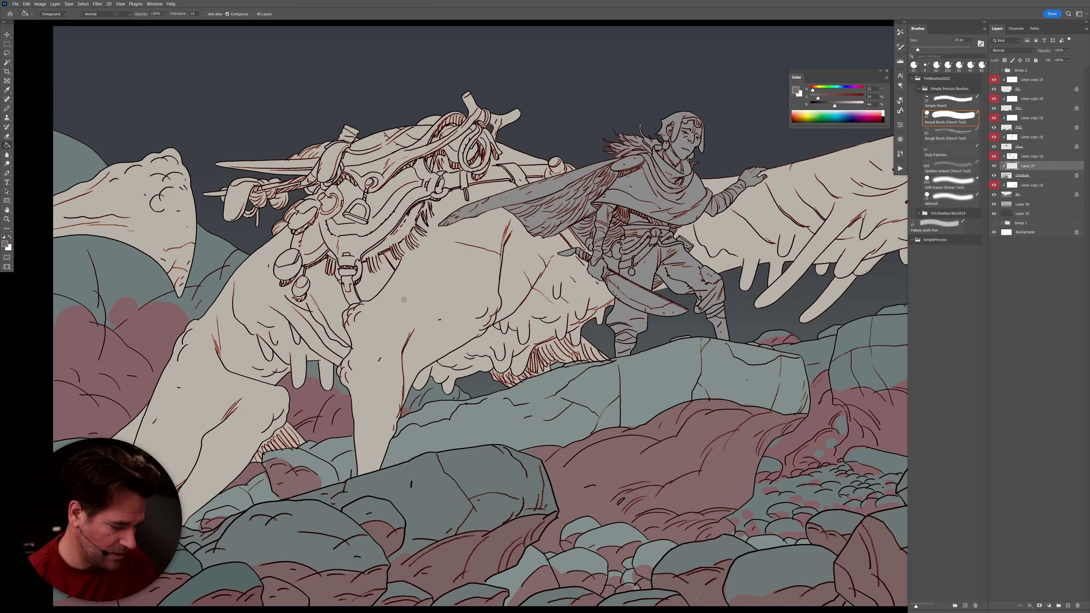
{"action": "mouse_move", "coordinate": [354, 292]}
{"action": "left_mouse_down"}
{"action": "mouse_move", "coordinate": [351, 282]}
{"action": "mouse_move", "coordinate": [355, 296]}
{"action": "left_mouse_up"}
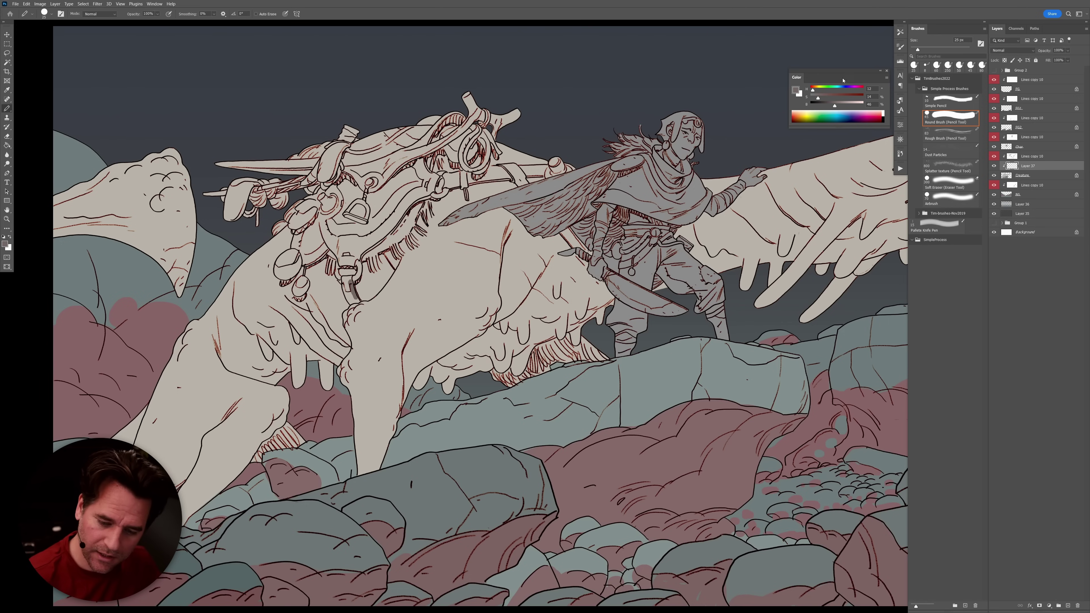
Set a muted reddish-brown paint color with 29% saturation and paint the strap hanging below the saddle buckle on Layer 37.
{"action": "left_click_drag", "start_coordinate": [819, 98], "coordinate": [825, 98]}
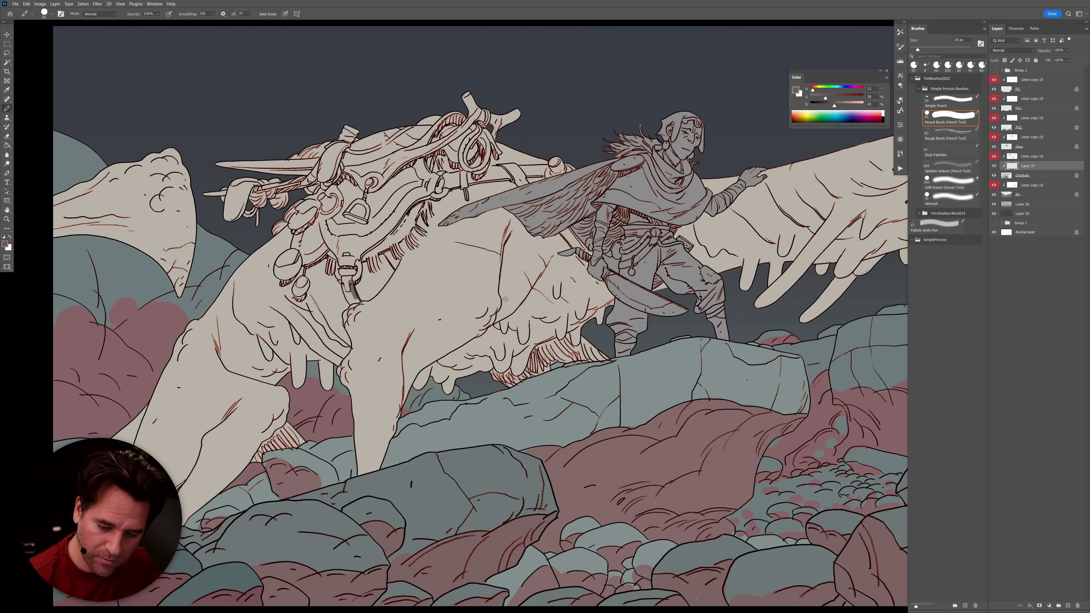
{"action": "left_click_drag", "start_coordinate": [352, 283], "coordinate": [355, 296]}
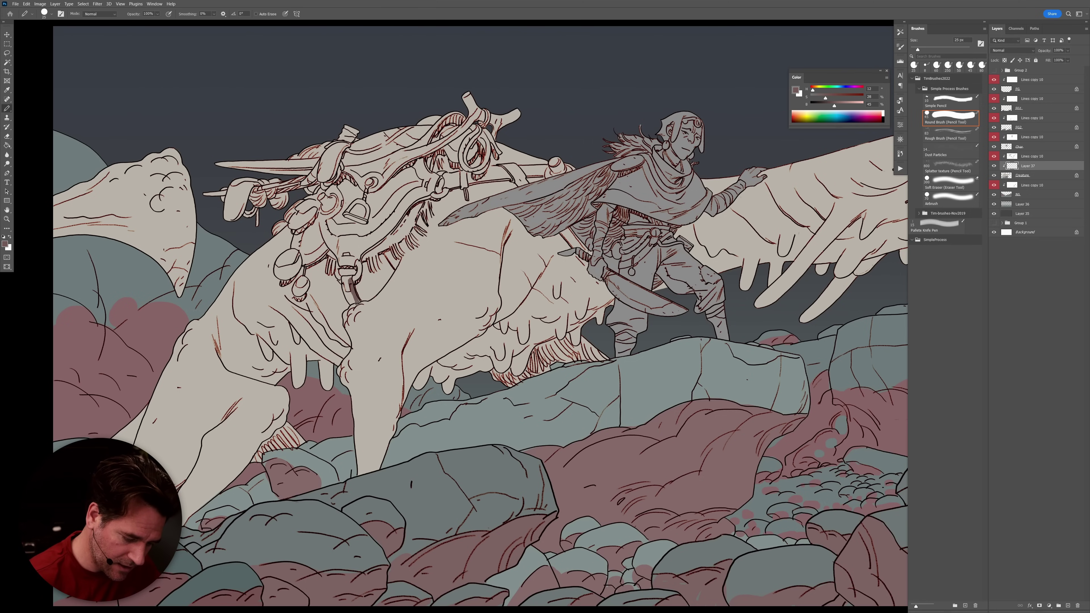
{"action": "left_click_drag", "start_coordinate": [352, 301], "coordinate": [348, 285]}
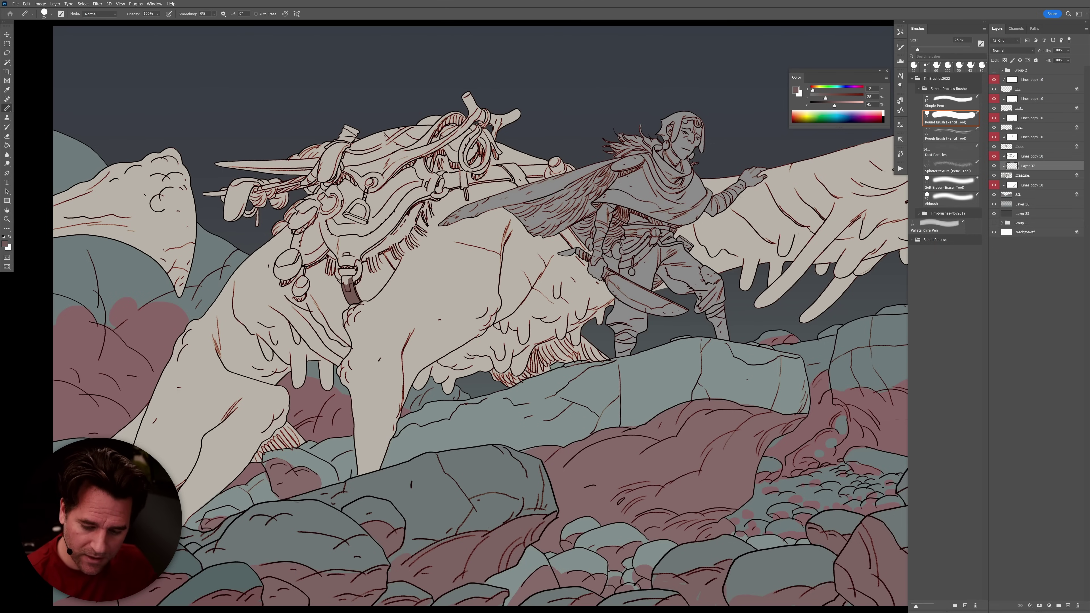
Isolate the creature's flat-color layer with its clipped line art to examine them, and restore the visibility of all layers.
{"action": "left_click", "coordinate": [993, 175], "text": "alt"}
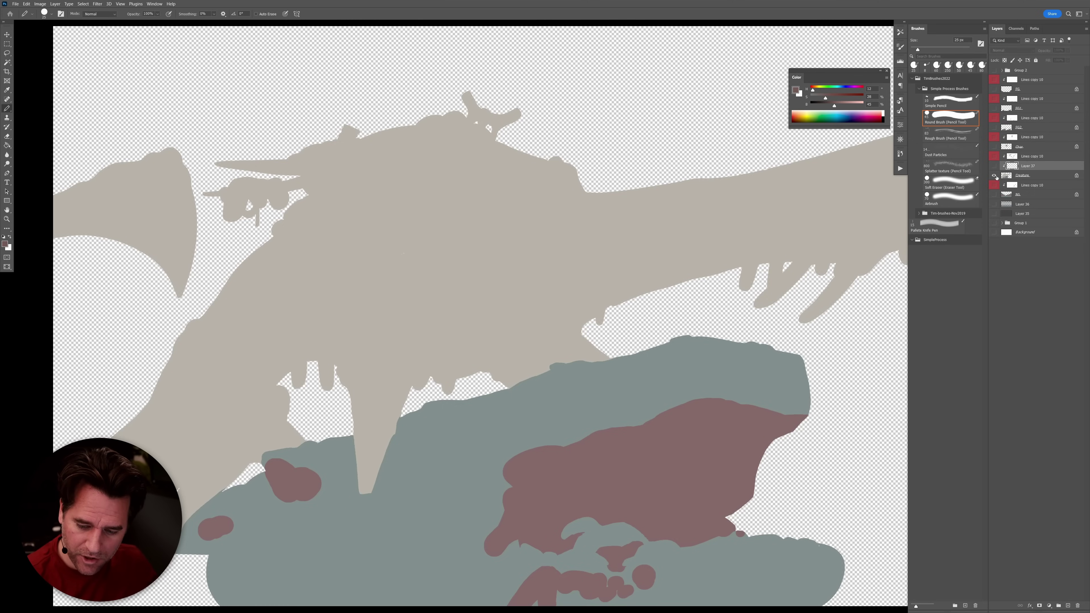
{"action": "left_click", "coordinate": [993, 175], "text": "alt"}
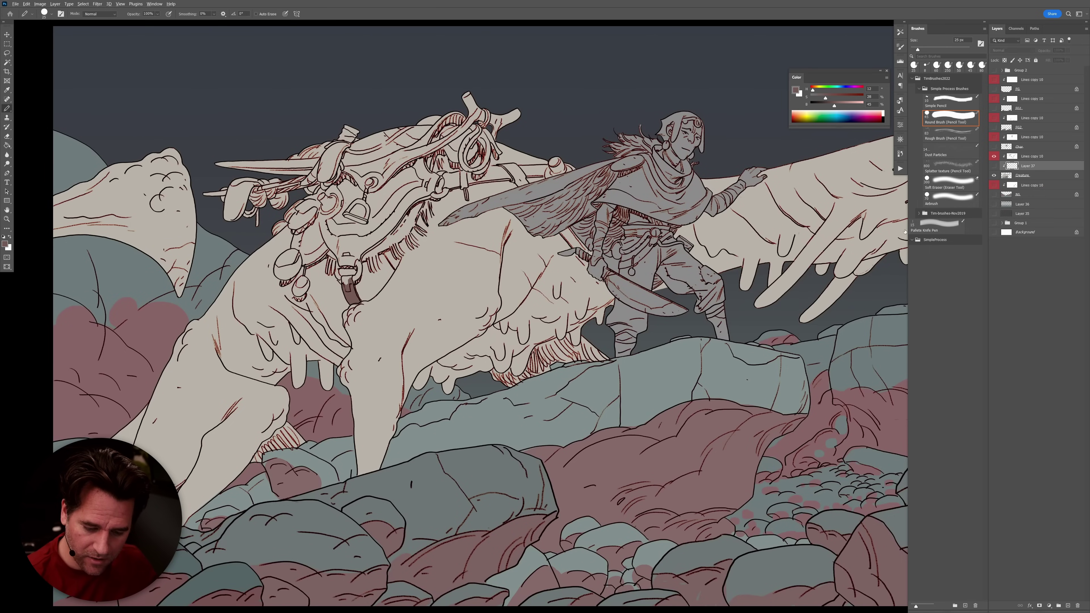
{"action": "left_click", "coordinate": [993, 156], "text": "alt"}
{"action": "scroll", "coordinate": [658, 448], "scroll_direction": "down", "scroll_amount": 3}
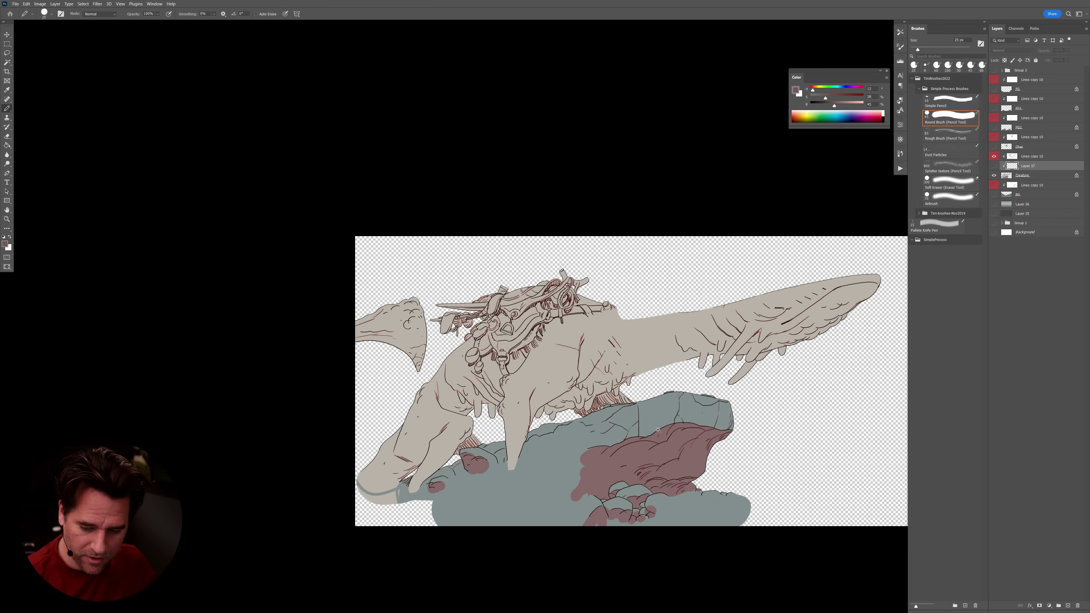
{"action": "scroll", "coordinate": [657, 432], "scroll_direction": "up", "scroll_amount": 2}
{"action": "left_click", "coordinate": [994, 156], "text": "alt"}
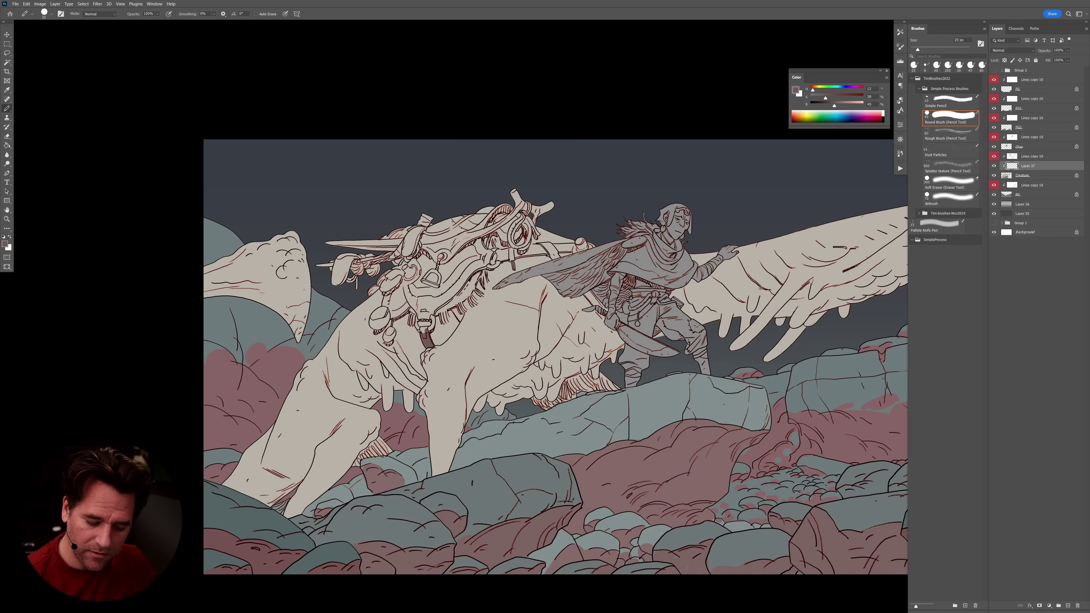
Paint the saddle buckle, the hanging pouches and the near edge of the saddle bags brown on Layer 37.
{"action": "left_click", "coordinate": [458, 333]}
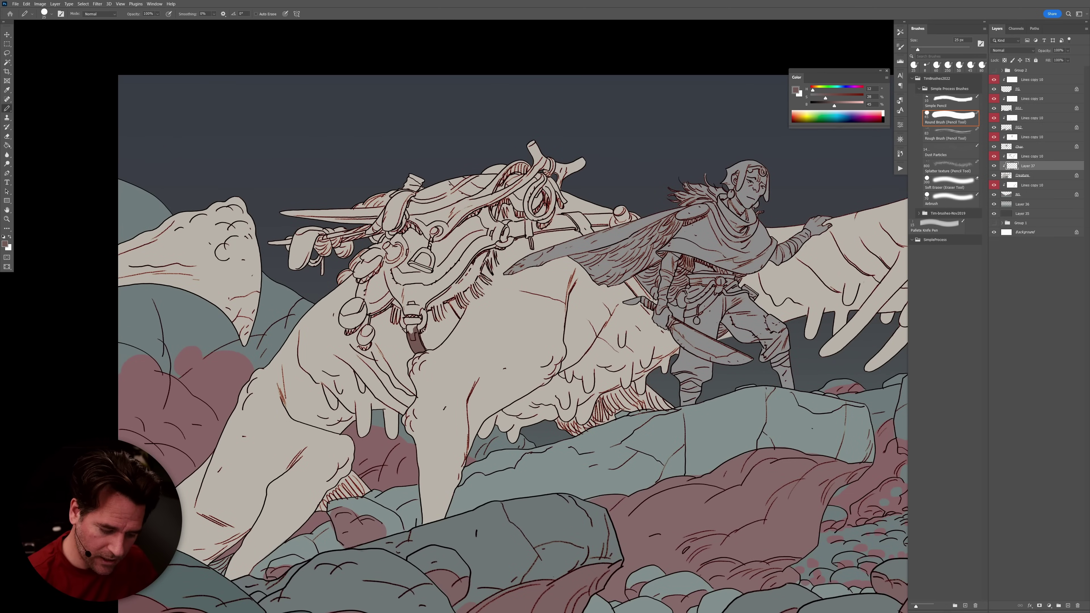
{"action": "scroll", "coordinate": [422, 331], "scroll_direction": "up", "scroll_amount": 2}
{"action": "mouse_move", "coordinate": [420, 350]}
{"action": "left_mouse_down"}
{"action": "mouse_move", "coordinate": [426, 306]}
{"action": "mouse_move", "coordinate": [392, 311]}
{"action": "mouse_move", "coordinate": [398, 327]}
{"action": "mouse_move", "coordinate": [414, 324]}
{"action": "mouse_move", "coordinate": [404, 333]}
{"action": "mouse_move", "coordinate": [376, 287]}
{"action": "mouse_move", "coordinate": [385, 318]}
{"action": "mouse_move", "coordinate": [389, 300]}
{"action": "mouse_move", "coordinate": [379, 321]}
{"action": "mouse_move", "coordinate": [378, 283]}
{"action": "mouse_move", "coordinate": [337, 305]}
{"action": "mouse_move", "coordinate": [348, 311]}
{"action": "mouse_move", "coordinate": [342, 347]}
{"action": "mouse_move", "coordinate": [330, 349]}
{"action": "mouse_move", "coordinate": [342, 326]}
{"action": "left_mouse_up"}
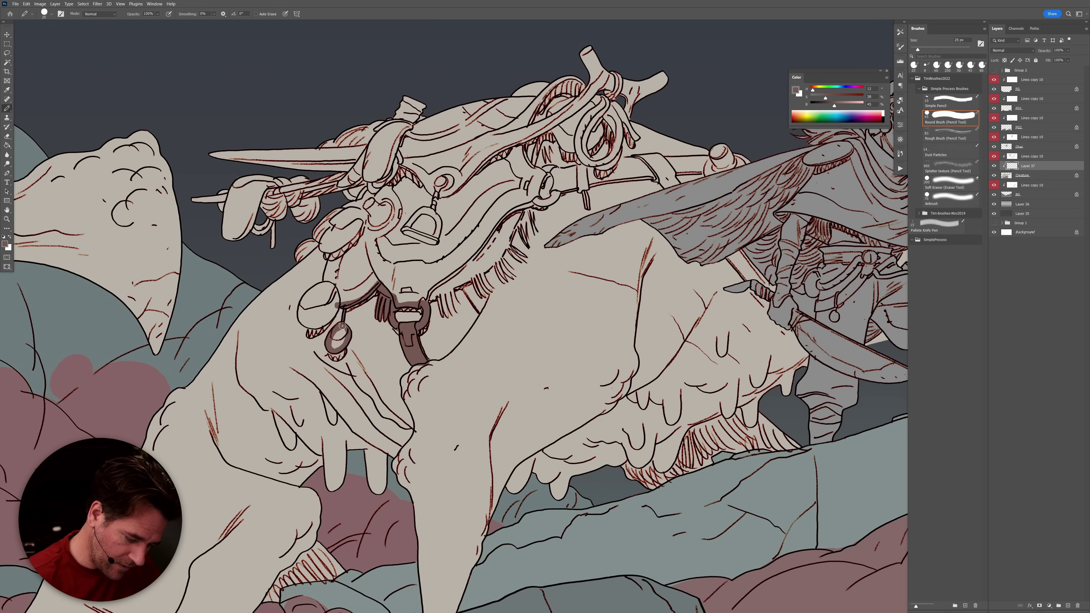
{"action": "key", "text": "f"}
{"action": "key", "text": "f"}
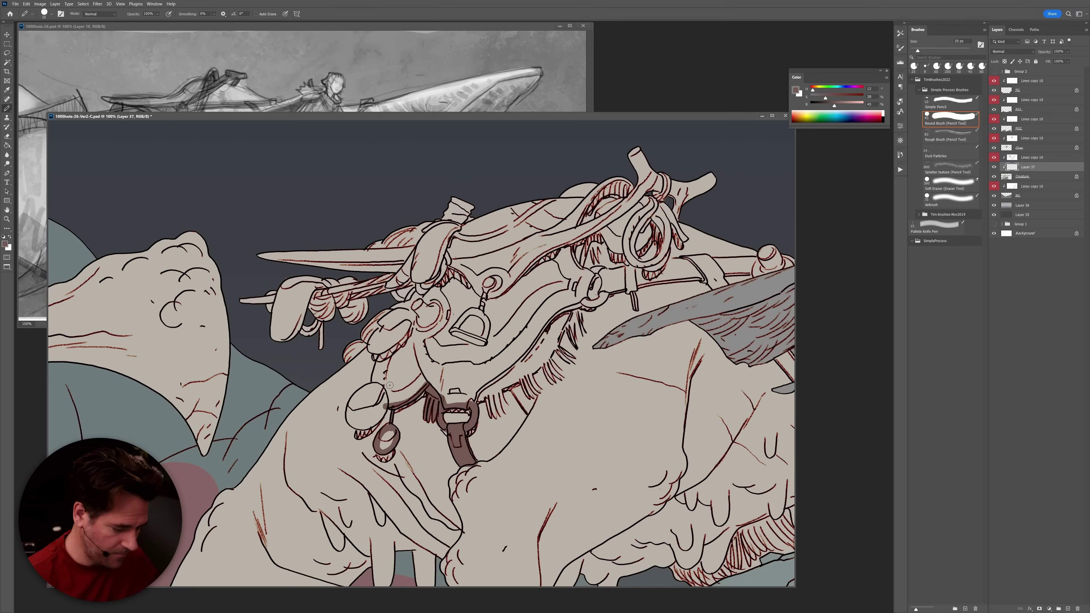
{"action": "key", "text": "f"}
{"action": "mouse_move", "coordinate": [336, 300]}
{"action": "left_mouse_down"}
{"action": "mouse_move", "coordinate": [332, 316]}
{"action": "mouse_move", "coordinate": [307, 325]}
{"action": "mouse_move", "coordinate": [302, 297]}
{"action": "mouse_move", "coordinate": [324, 282]}
{"action": "mouse_move", "coordinate": [332, 258]}
{"action": "mouse_move", "coordinate": [319, 241]}
{"action": "mouse_move", "coordinate": [299, 257]}
{"action": "left_mouse_up"}
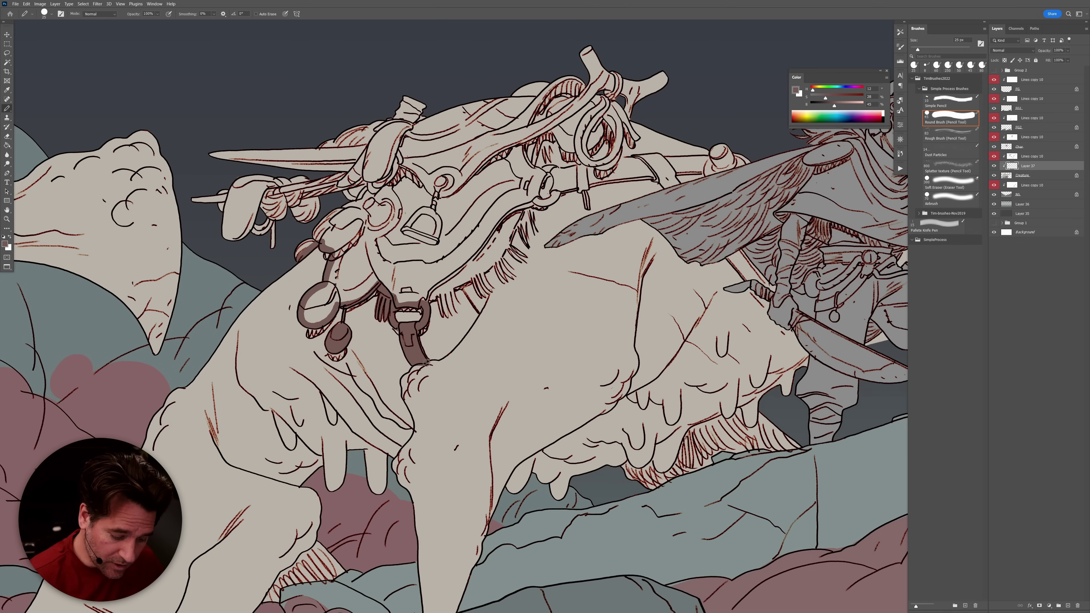
Resample the brown from the strap and outline the saddle's lower edge, the ring fitting, the coiled rope and the horn.
{"action": "left_click", "coordinate": [439, 373], "text": "alt"}
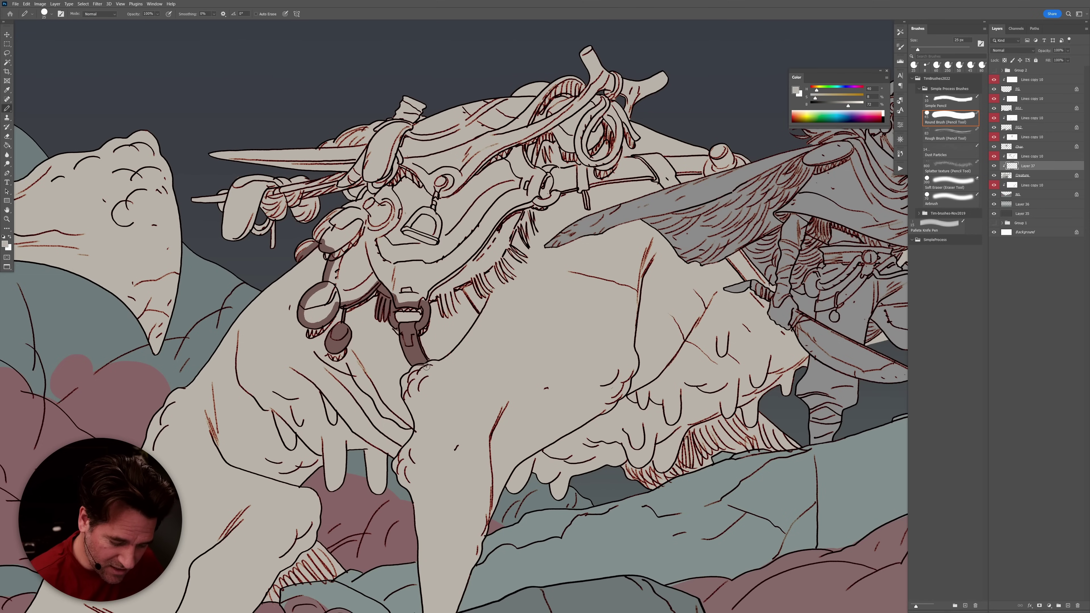
{"action": "left_click", "coordinate": [412, 350], "text": "alt"}
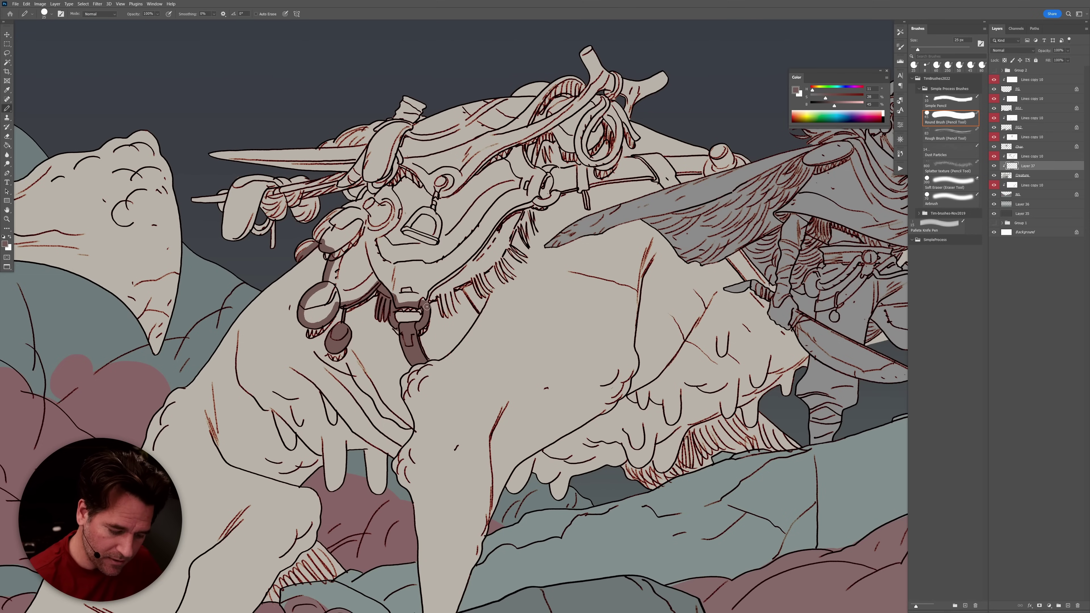
{"action": "mouse_move", "coordinate": [430, 303]}
{"action": "left_mouse_down"}
{"action": "mouse_move", "coordinate": [496, 259]}
{"action": "mouse_move", "coordinate": [527, 196]}
{"action": "mouse_move", "coordinate": [510, 229]}
{"action": "mouse_move", "coordinate": [524, 201]}
{"action": "mouse_move", "coordinate": [556, 196]}
{"action": "mouse_move", "coordinate": [538, 199]}
{"action": "mouse_move", "coordinate": [543, 170]}
{"action": "mouse_move", "coordinate": [557, 171]}
{"action": "mouse_move", "coordinate": [556, 192]}
{"action": "mouse_move", "coordinate": [604, 174]}
{"action": "mouse_move", "coordinate": [558, 192]}
{"action": "mouse_move", "coordinate": [581, 187]}
{"action": "mouse_move", "coordinate": [571, 188]}
{"action": "mouse_move", "coordinate": [604, 149]}
{"action": "mouse_move", "coordinate": [559, 170]}
{"action": "mouse_move", "coordinate": [557, 183]}
{"action": "mouse_move", "coordinate": [556, 170]}
{"action": "mouse_move", "coordinate": [540, 172]}
{"action": "mouse_move", "coordinate": [529, 159]}
{"action": "mouse_move", "coordinate": [537, 137]}
{"action": "mouse_move", "coordinate": [589, 100]}
{"action": "mouse_move", "coordinate": [554, 133]}
{"action": "mouse_move", "coordinate": [574, 151]}
{"action": "mouse_move", "coordinate": [587, 148]}
{"action": "mouse_move", "coordinate": [603, 128]}
{"action": "mouse_move", "coordinate": [595, 103]}
{"action": "mouse_move", "coordinate": [616, 137]}
{"action": "mouse_move", "coordinate": [580, 155]}
{"action": "left_mouse_up"}
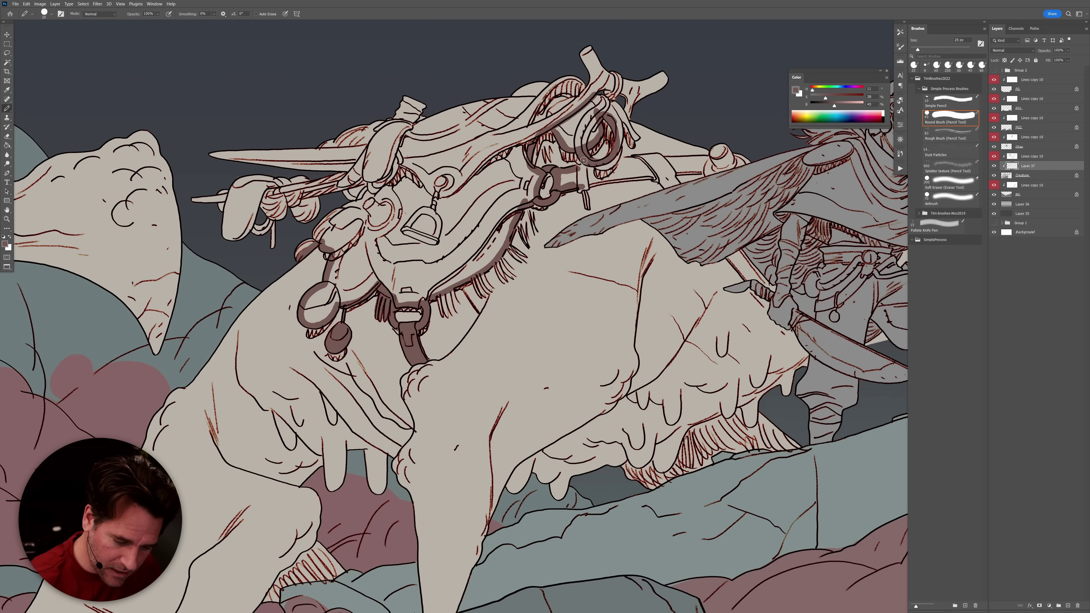
{"action": "mouse_move", "coordinate": [584, 160]}
{"action": "left_mouse_down"}
{"action": "mouse_move", "coordinate": [617, 154]}
{"action": "mouse_move", "coordinate": [619, 117]}
{"action": "mouse_move", "coordinate": [637, 139]}
{"action": "mouse_move", "coordinate": [629, 108]}
{"action": "left_mouse_up"}
{"action": "key", "text": "g"}
{"action": "left_click", "coordinate": [631, 106]}
{"action": "key", "text": "ctrl+z"}
{"action": "key", "text": "b"}
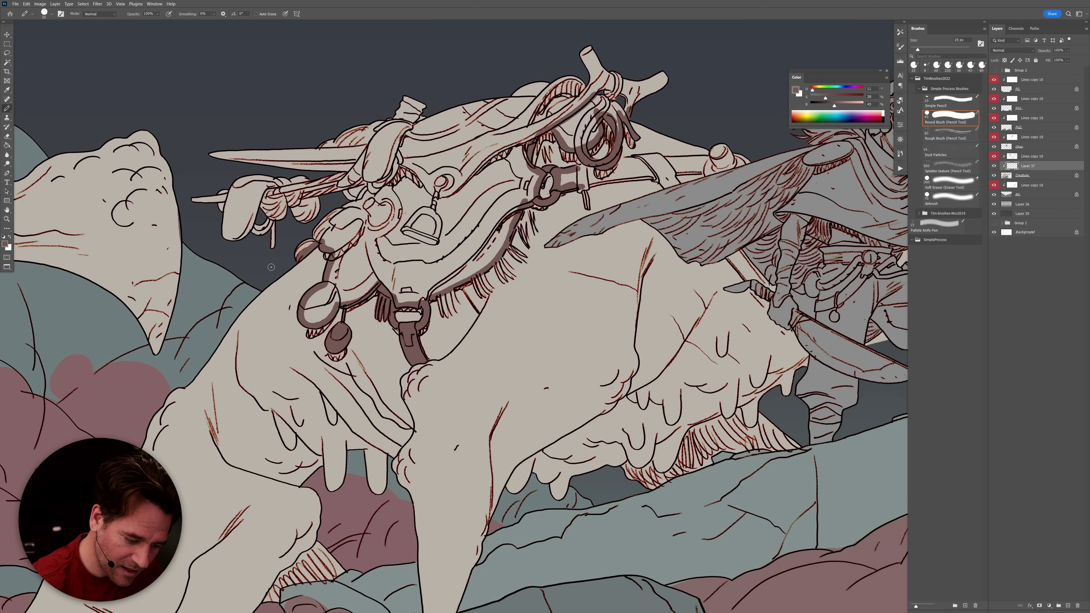
Fill the outlined saddle and its gear with the brown color using the Paint Bucket.
{"action": "key", "text": "g"}
{"action": "left_click", "coordinate": [452, 215]}
{"action": "key", "text": "b"}
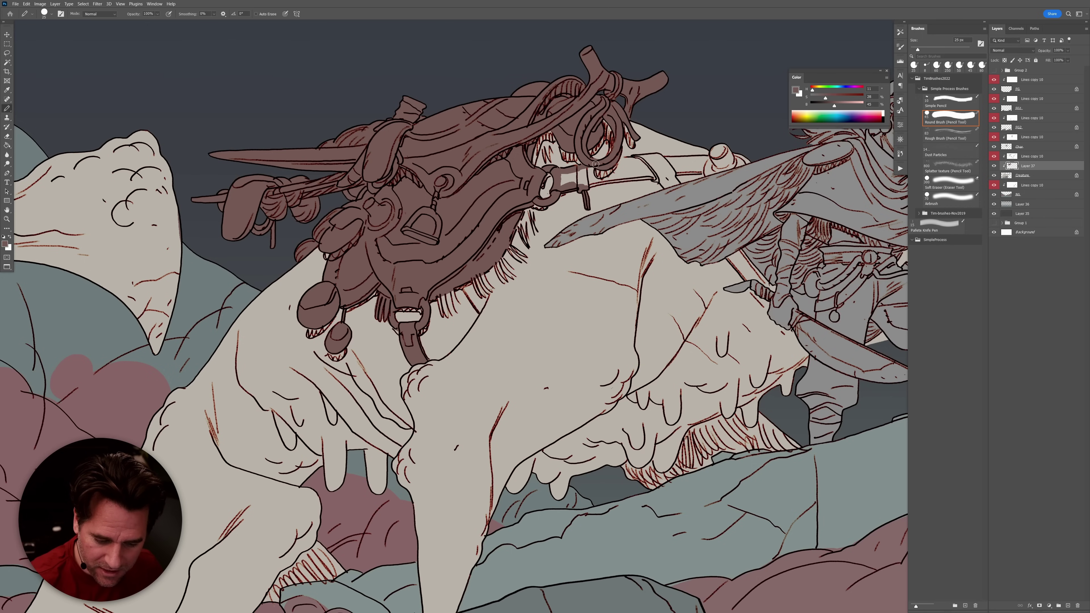
Outline the rear strap and rolled bundle behind the saddle in brown, and paint the strap section showing below the warrior's wing cape.
{"action": "left_click_drag", "start_coordinate": [647, 157], "coordinate": [713, 151]}
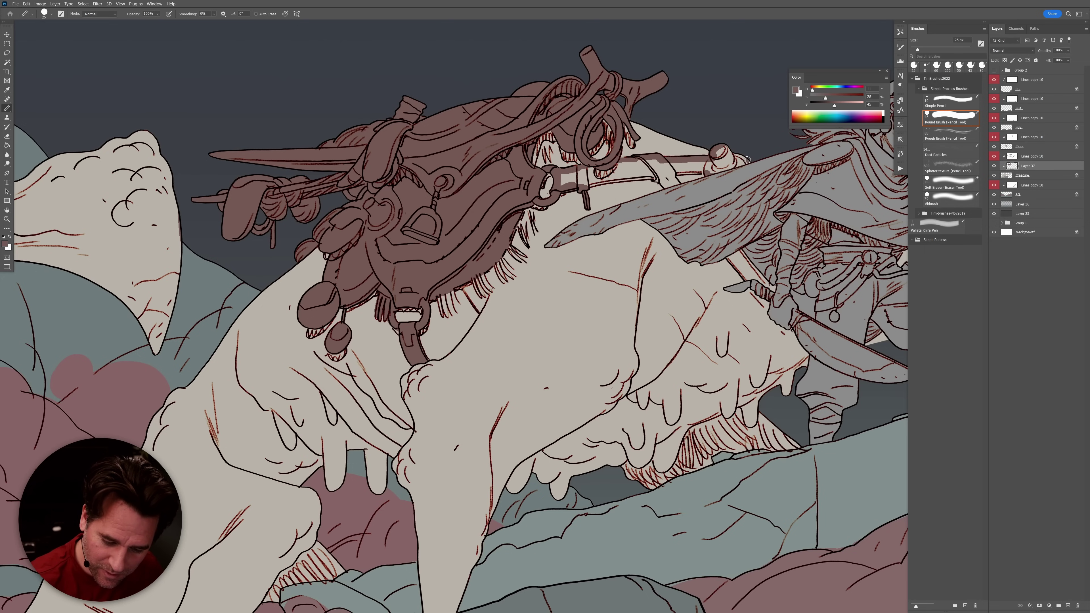
{"action": "left_click_drag", "start_coordinate": [713, 173], "coordinate": [586, 185]}
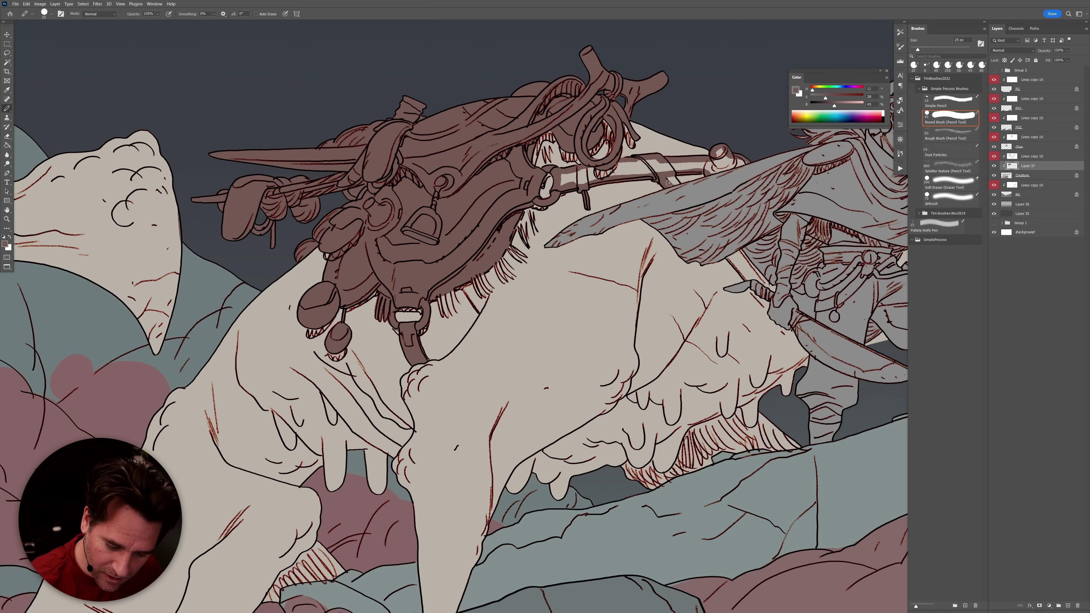
{"action": "left_click_drag", "start_coordinate": [721, 217], "coordinate": [503, 181]}
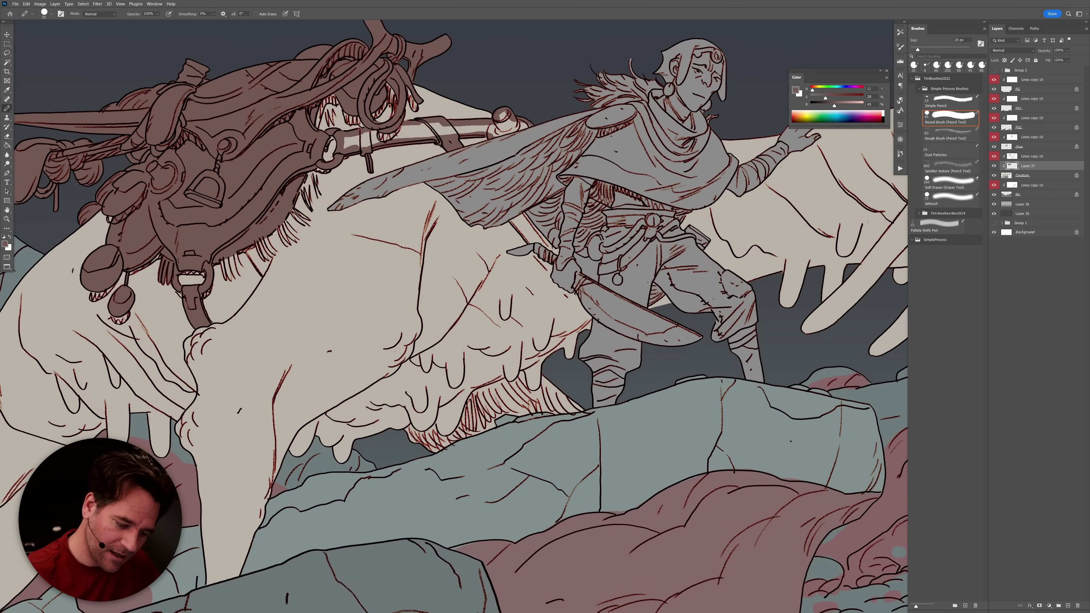
{"action": "left_click_drag", "start_coordinate": [516, 222], "coordinate": [532, 240]}
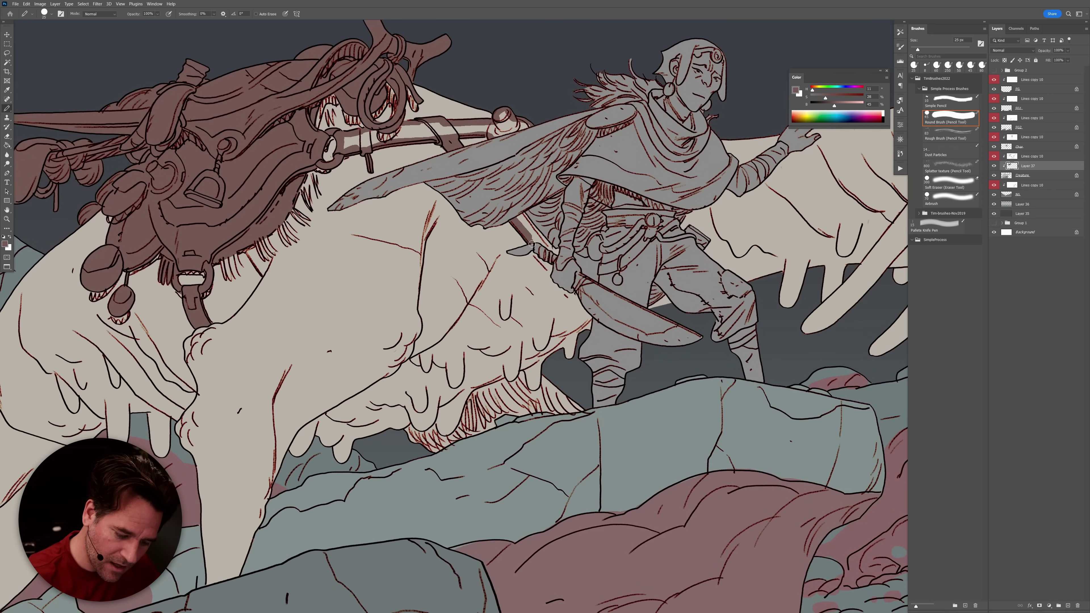
{"action": "mouse_move", "coordinate": [540, 249]}
{"action": "left_mouse_down"}
{"action": "mouse_move", "coordinate": [512, 212]}
{"action": "mouse_move", "coordinate": [559, 265]}
{"action": "mouse_move", "coordinate": [566, 281]}
{"action": "mouse_move", "coordinate": [540, 254]}
{"action": "mouse_move", "coordinate": [593, 323]}
{"action": "mouse_move", "coordinate": [564, 278]}
{"action": "mouse_move", "coordinate": [571, 285]}
{"action": "mouse_move", "coordinate": [593, 329]}
{"action": "mouse_move", "coordinate": [548, 268]}
{"action": "mouse_move", "coordinate": [591, 331]}
{"action": "mouse_move", "coordinate": [583, 312]}
{"action": "mouse_move", "coordinate": [594, 317]}
{"action": "mouse_move", "coordinate": [577, 336]}
{"action": "left_mouse_up"}
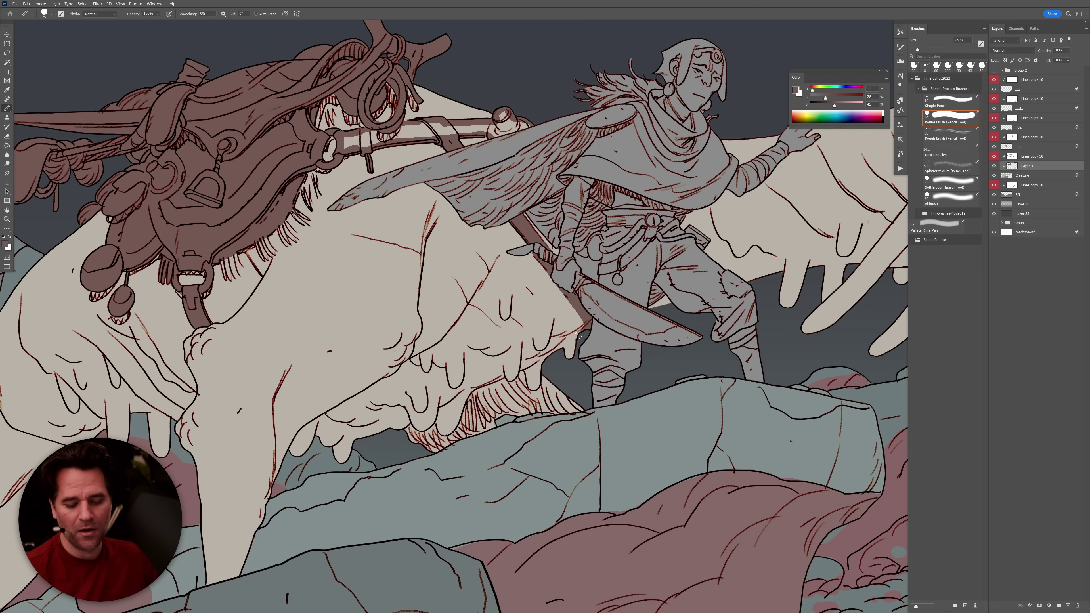
Fill the outlined rear strap and rolled bundle with the brown color.
{"action": "mouse_move", "coordinate": [689, 377]}
{"action": "left_mouse_down"}
{"action": "mouse_move", "coordinate": [693, 414]}
{"action": "mouse_move", "coordinate": [724, 458]}
{"action": "left_mouse_up"}
{"action": "key", "text": "g"}
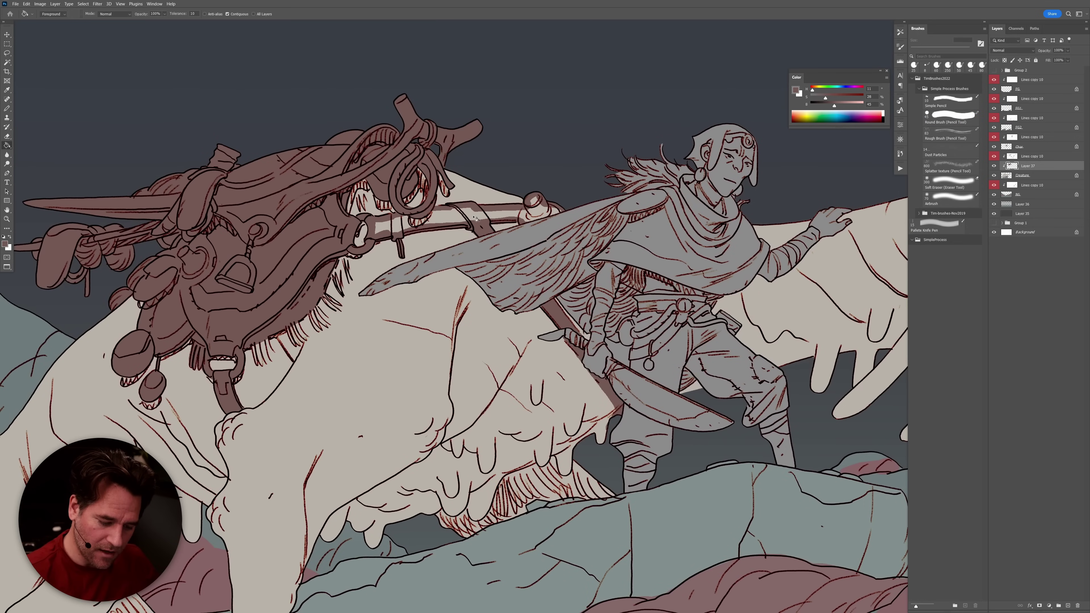
{"action": "key", "text": "b"}
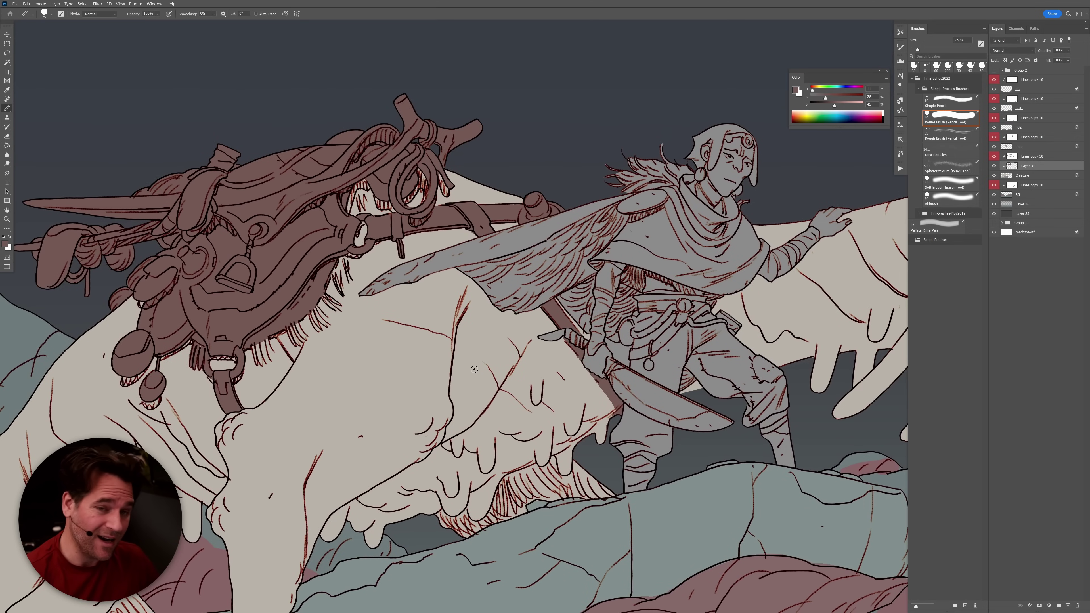
Paint the fringe tassels along the saddle's lower edge brown and undo the last stray stroke.
{"action": "scroll", "coordinate": [652, 426], "scroll_direction": "down", "scroll_amount": 6}
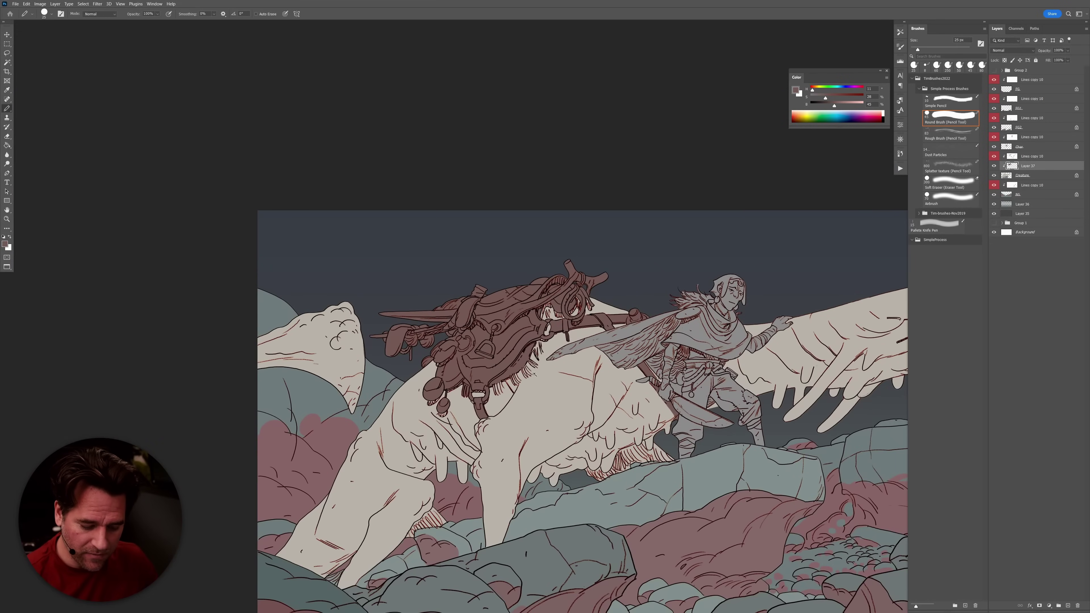
{"action": "scroll", "coordinate": [534, 375], "scroll_direction": "up", "scroll_amount": 5}
{"action": "mouse_move", "coordinate": [480, 377]}
{"action": "left_mouse_down"}
{"action": "mouse_move", "coordinate": [484, 397]}
{"action": "mouse_move", "coordinate": [469, 395]}
{"action": "left_mouse_up"}
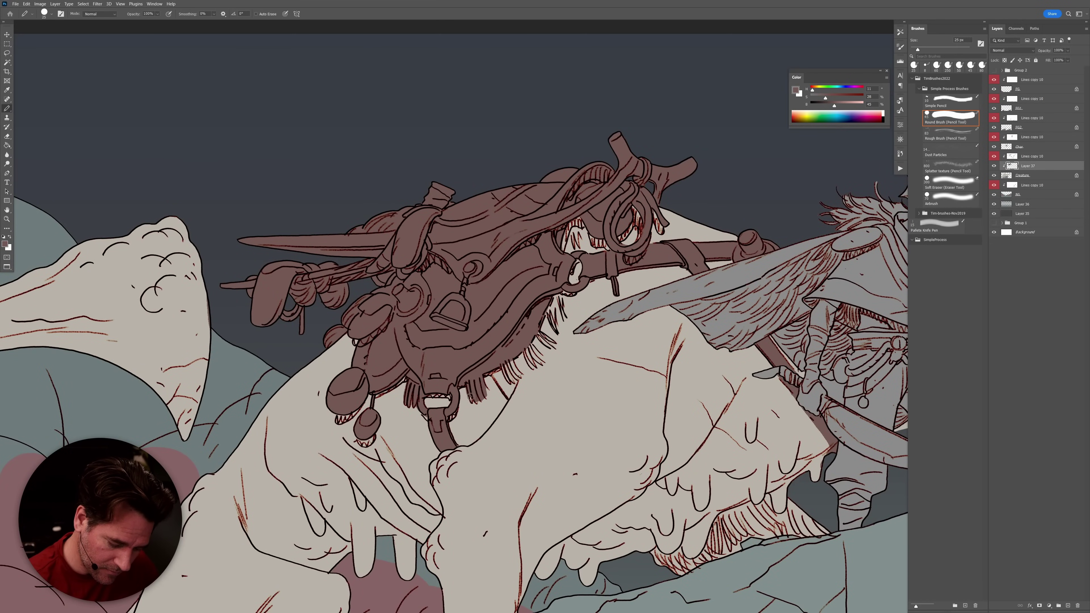
{"action": "mouse_move", "coordinate": [505, 362]}
{"action": "left_mouse_down"}
{"action": "mouse_move", "coordinate": [523, 340]}
{"action": "mouse_move", "coordinate": [534, 364]}
{"action": "mouse_move", "coordinate": [530, 329]}
{"action": "mouse_move", "coordinate": [551, 344]}
{"action": "mouse_move", "coordinate": [548, 306]}
{"action": "mouse_move", "coordinate": [550, 319]}
{"action": "mouse_move", "coordinate": [566, 301]}
{"action": "mouse_move", "coordinate": [565, 316]}
{"action": "mouse_move", "coordinate": [558, 286]}
{"action": "left_mouse_up"}
{"action": "mouse_move", "coordinate": [578, 246]}
{"action": "left_mouse_down"}
{"action": "mouse_move", "coordinate": [574, 219]}
{"action": "mouse_move", "coordinate": [573, 231]}
{"action": "left_mouse_up"}
{"action": "key", "text": "ctrl+z"}
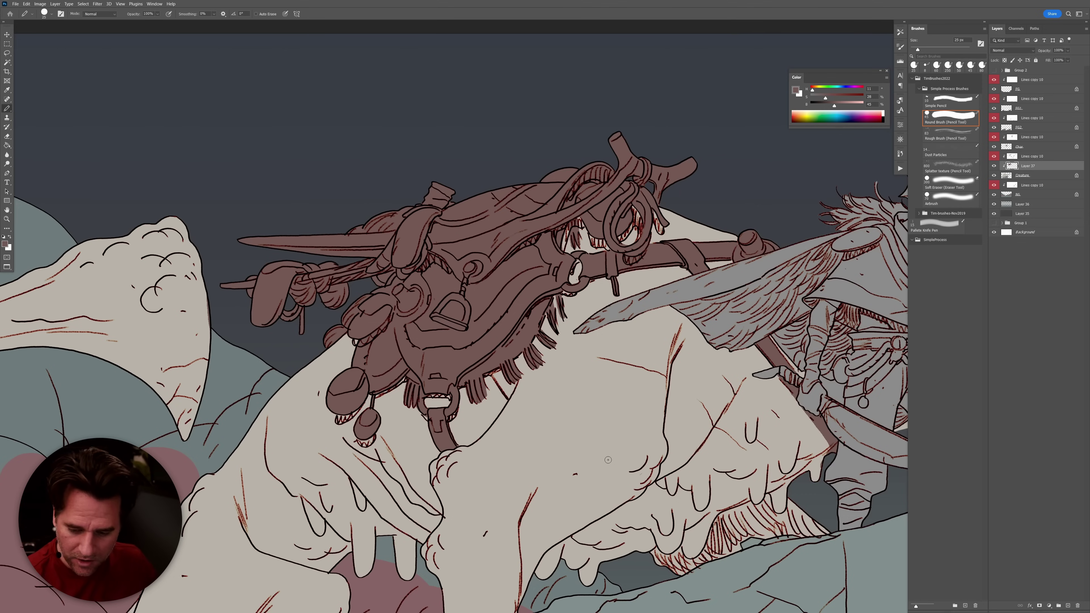
{"action": "scroll", "coordinate": [753, 364], "scroll_direction": "down", "scroll_amount": 3}
{"action": "scroll", "coordinate": [753, 364], "scroll_direction": "down", "scroll_amount": 2}
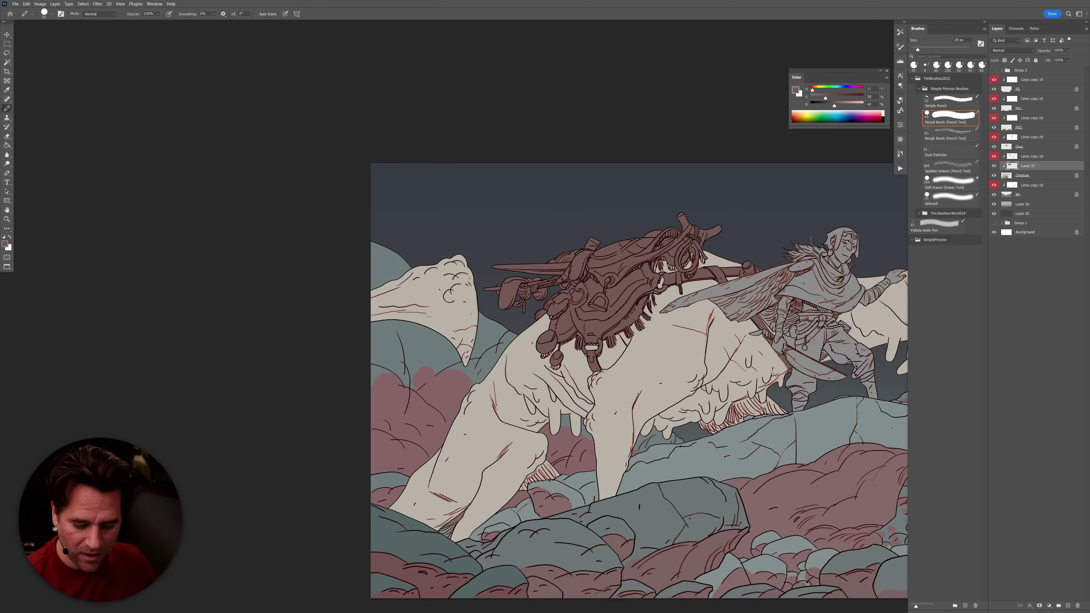
{"action": "left_click_drag", "start_coordinate": [759, 380], "coordinate": [545, 411]}
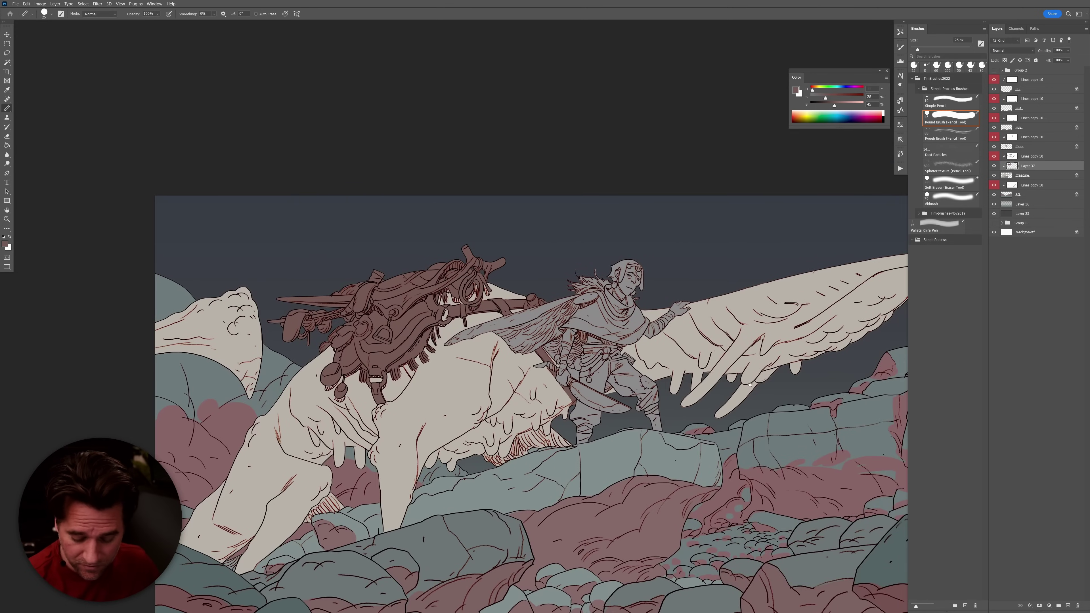
{"action": "scroll", "coordinate": [652, 415], "scroll_direction": "down", "scroll_amount": 4}
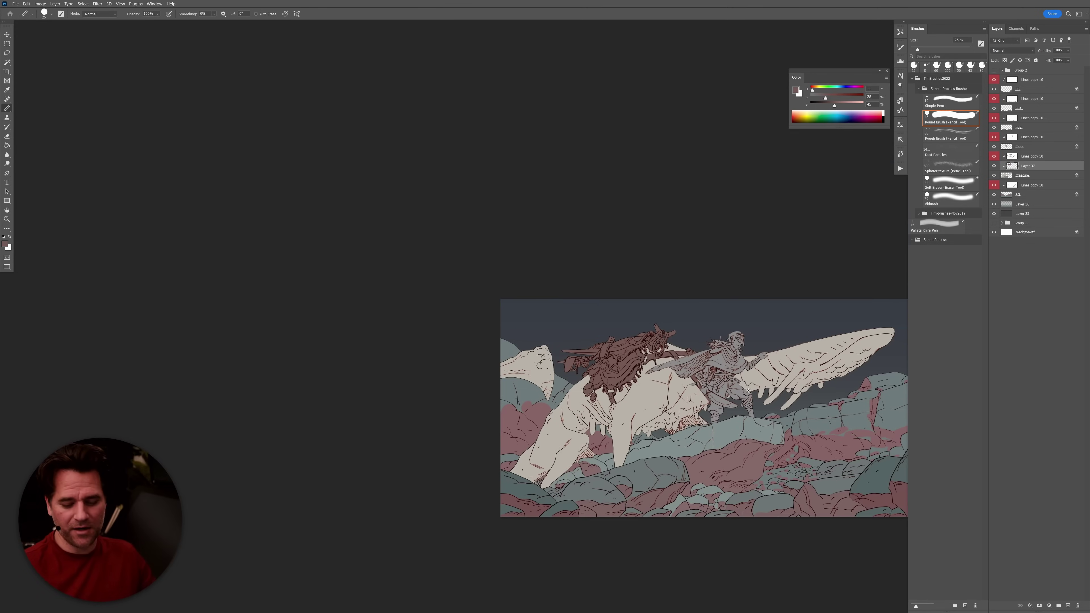
{"action": "scroll", "coordinate": [735, 398], "scroll_direction": "up", "scroll_amount": 3}
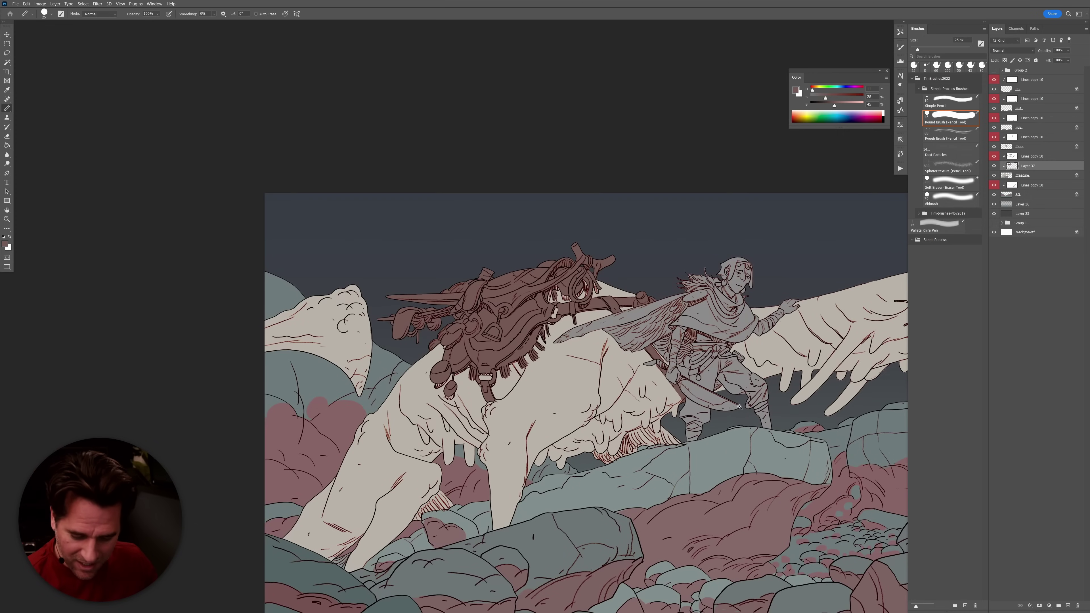
{"action": "scroll", "coordinate": [735, 400], "scroll_direction": "up", "scroll_amount": 2}
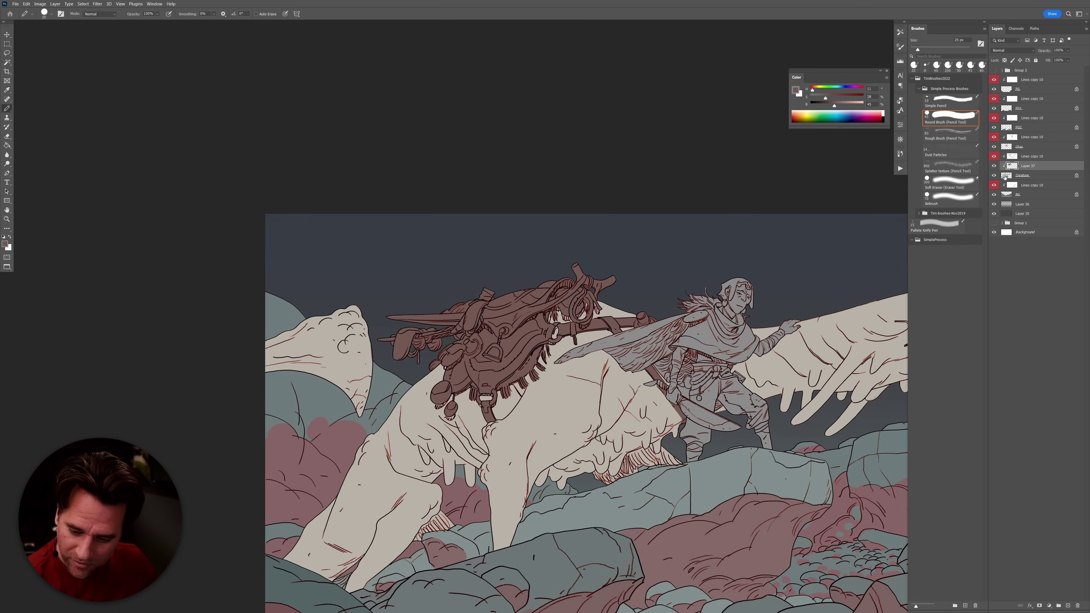
Add a new empty layer directly above the character's flat-color layer, clipped to it.
{"action": "left_click", "coordinate": [1005, 176]}
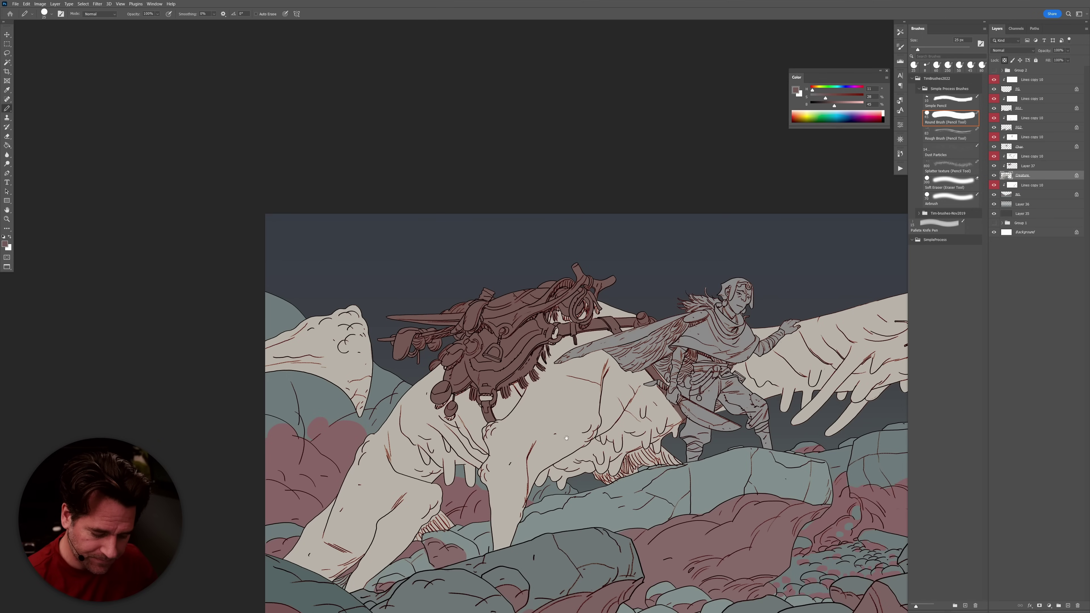
{"action": "left_click_drag", "start_coordinate": [565, 432], "coordinate": [559, 449]}
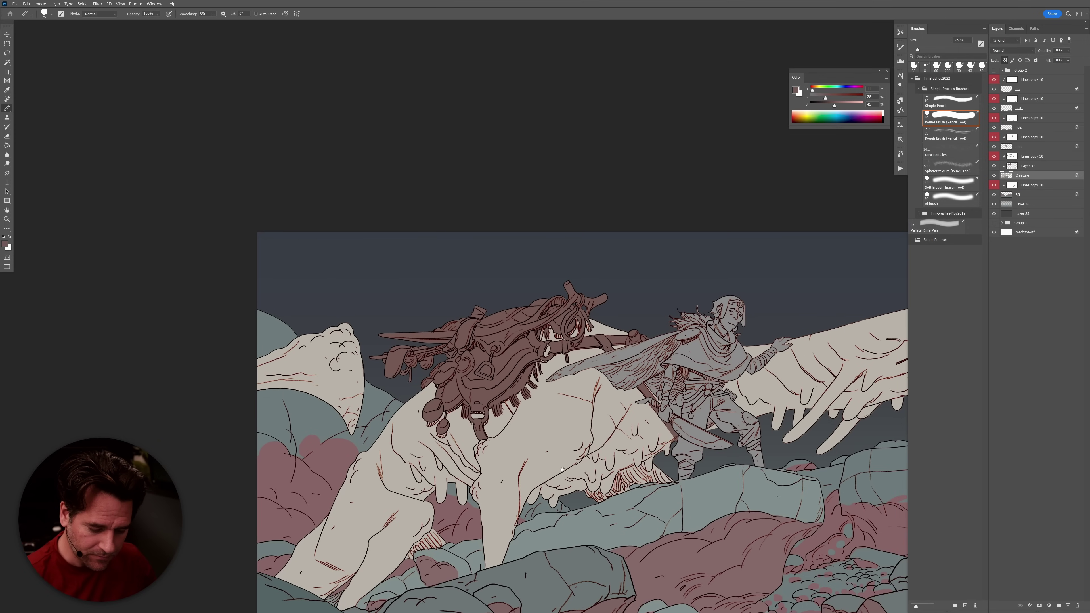
{"action": "left_click", "coordinate": [1024, 145]}
{"action": "left_click", "coordinate": [717, 432]}
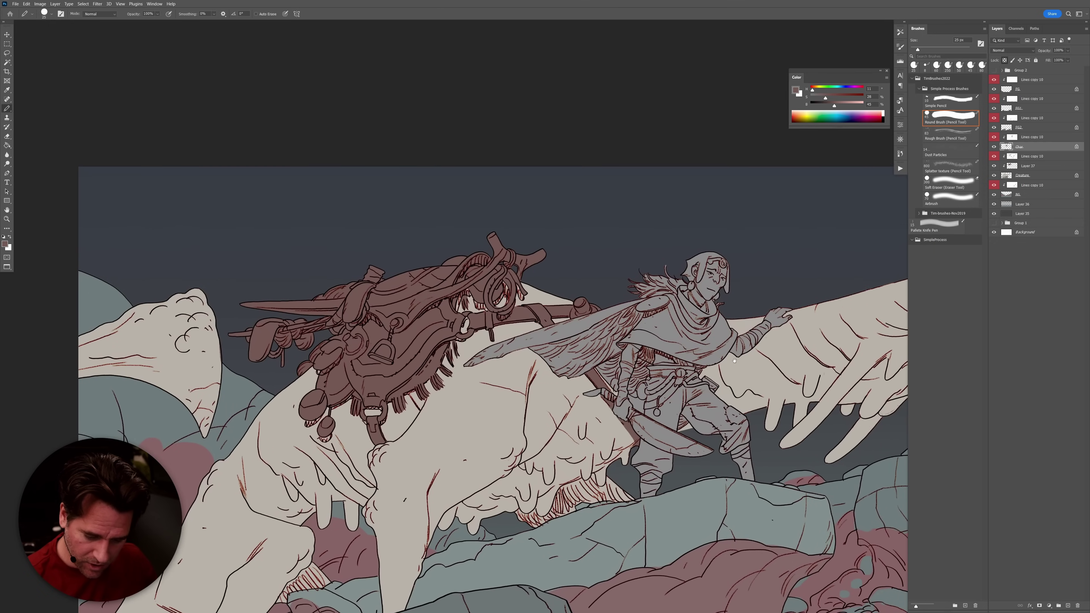
{"action": "key", "text": "ctrl+alt+shift+n"}
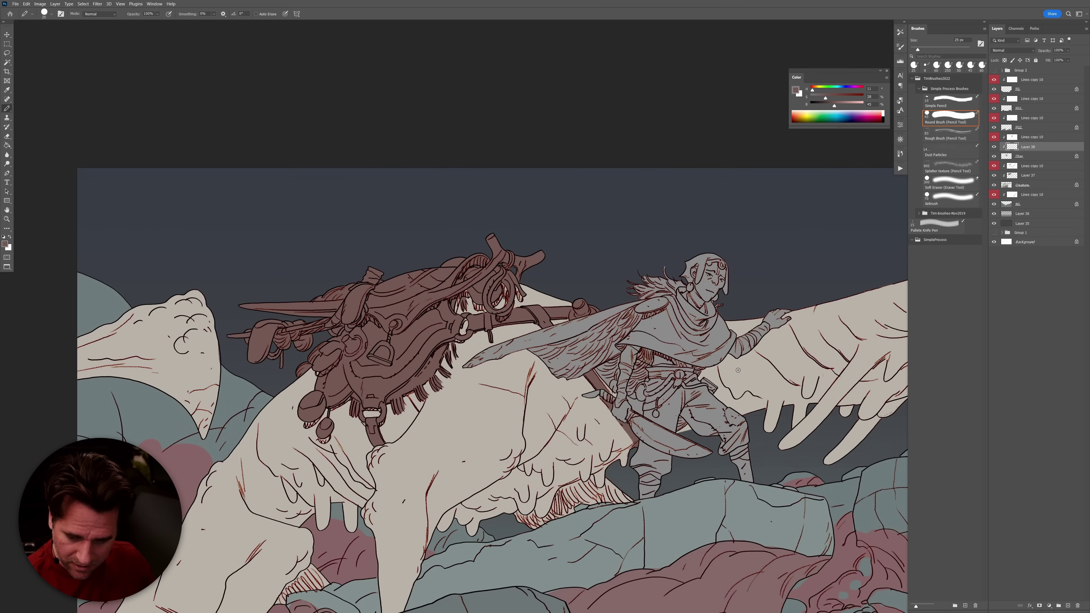
Recolor the warrior's silhouette on the Char layer to maroon, filling it with brown and tinting it with a 50% opacity purple fill.
{"action": "left_click", "coordinate": [1004, 159]}
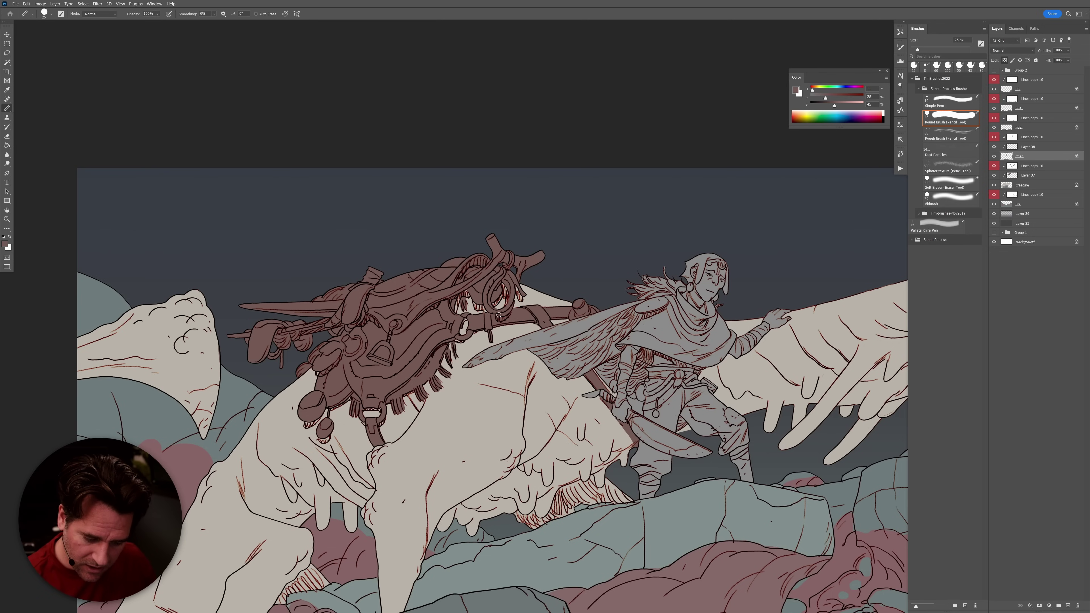
{"action": "key", "text": "g"}
{"action": "left_click", "coordinate": [689, 369]}
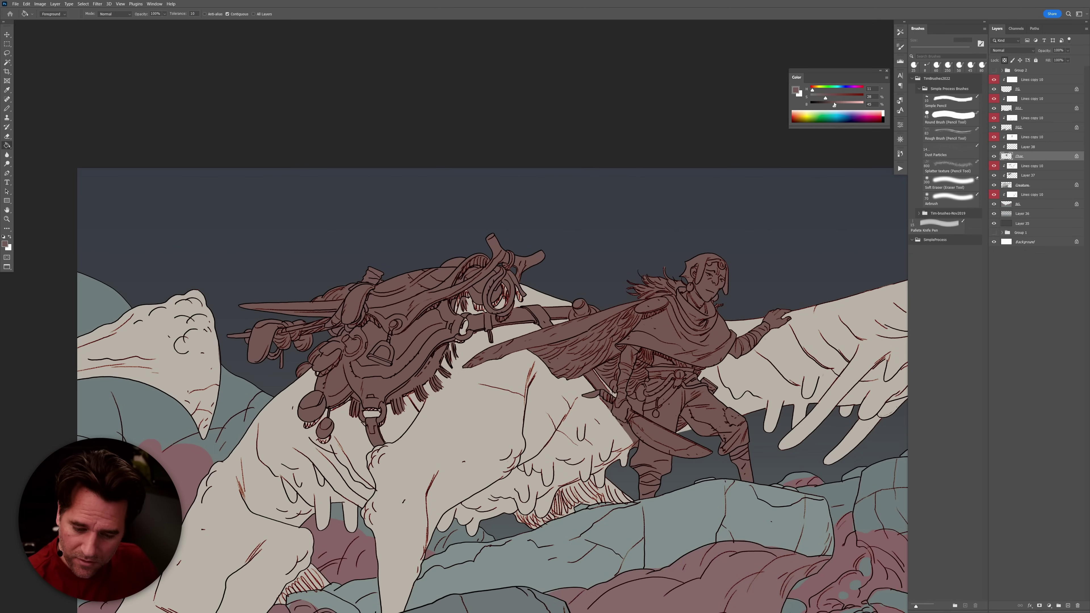
{"action": "left_click_drag", "start_coordinate": [835, 107], "coordinate": [837, 106]}
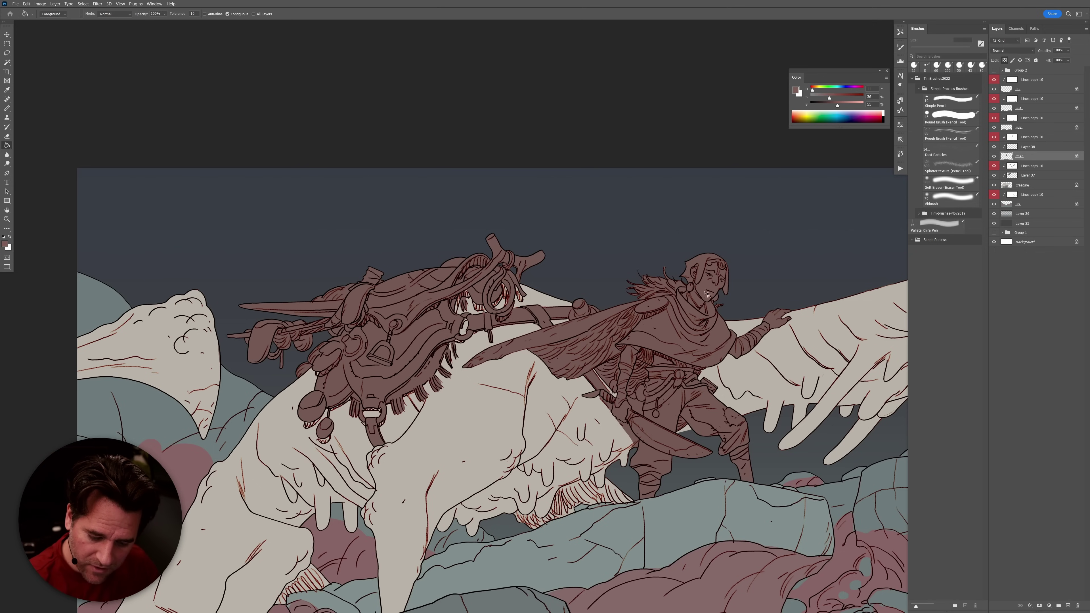
{"action": "key", "text": "b"}
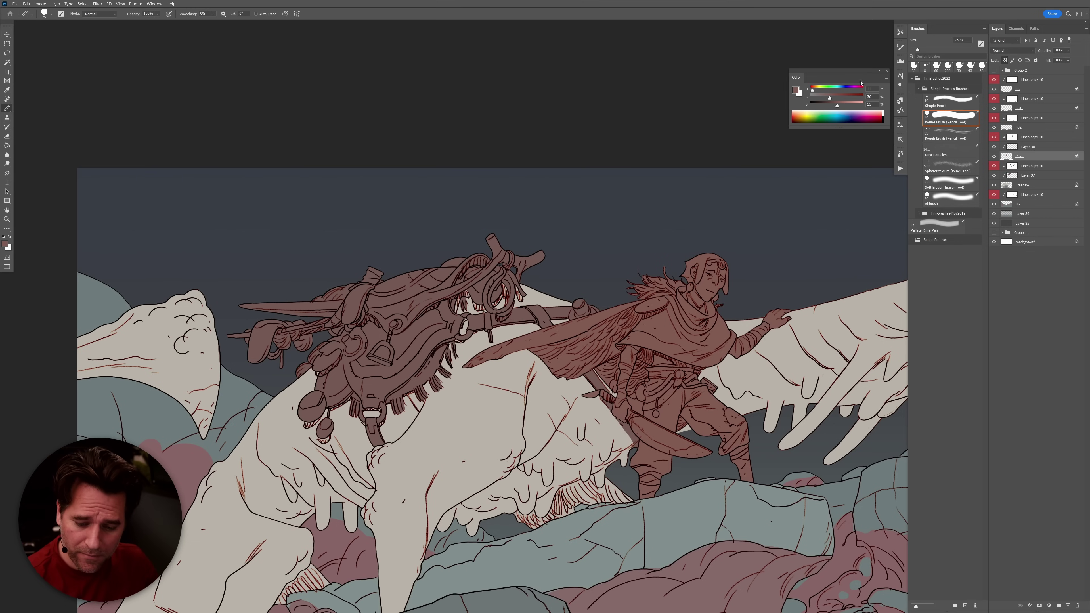
{"action": "key", "text": "g"}
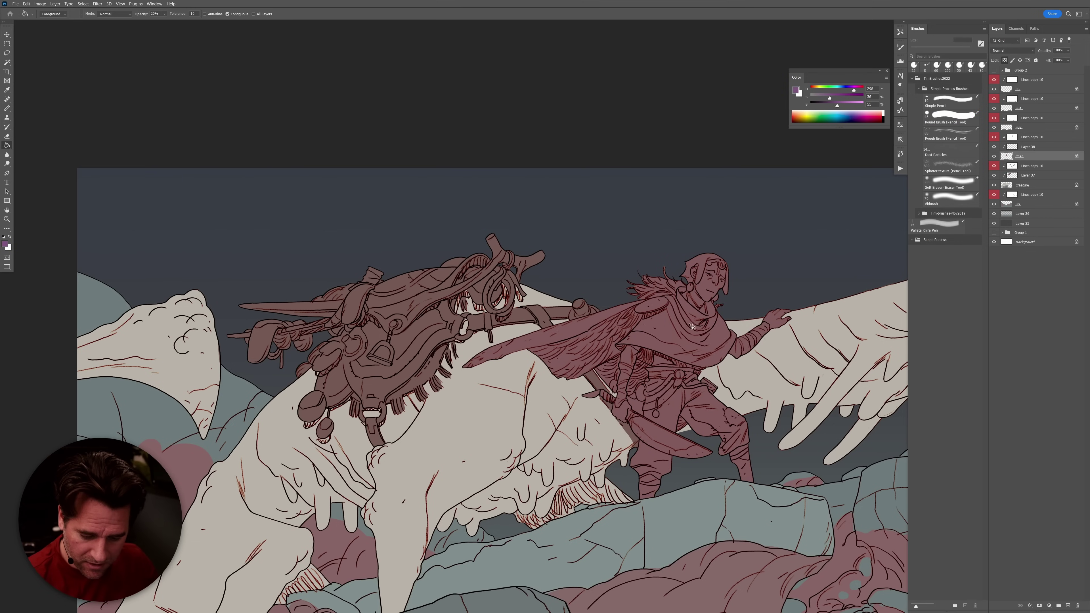
{"action": "key", "text": "b"}
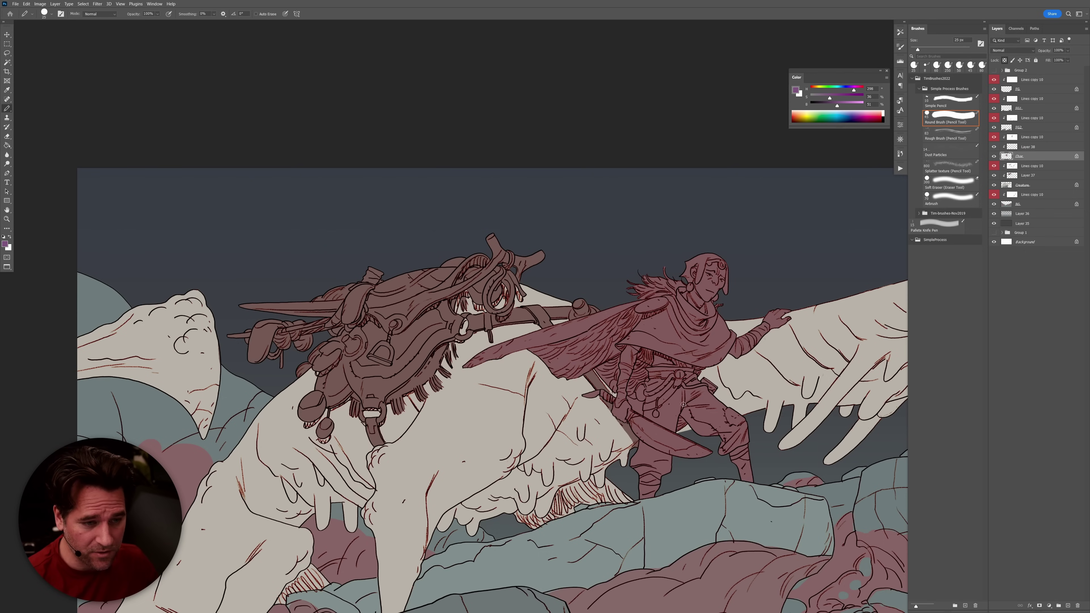
Mix a lighter, less saturated mauve from the warrior's maroon and paint the upper trousers and the edge of the near leg.
{"action": "left_click", "coordinate": [433, 335], "text": "alt"}
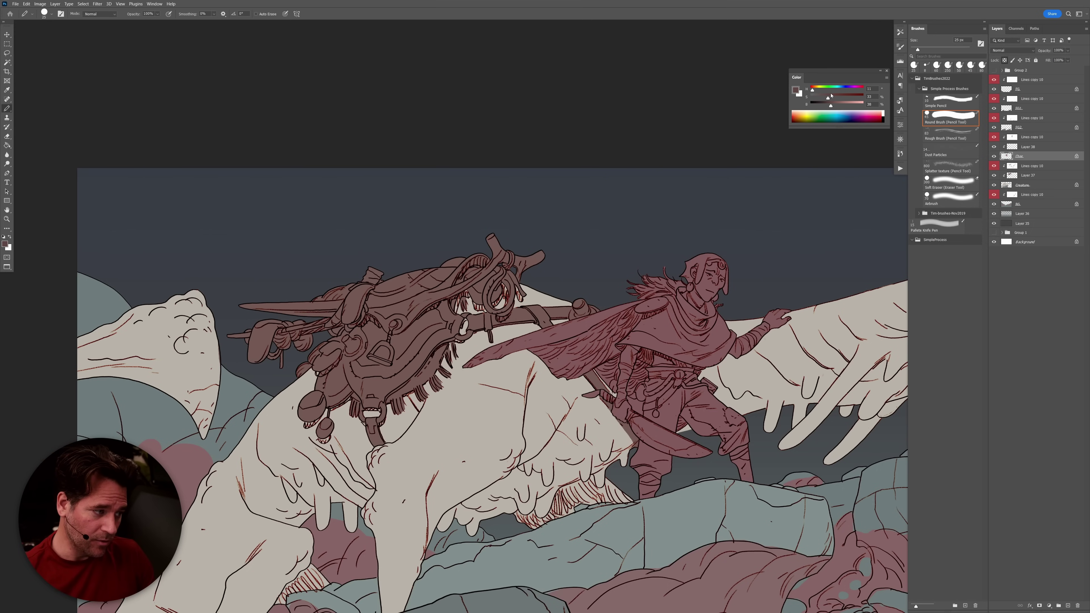
{"action": "scroll", "coordinate": [716, 386], "scroll_direction": "up", "scroll_amount": 2}
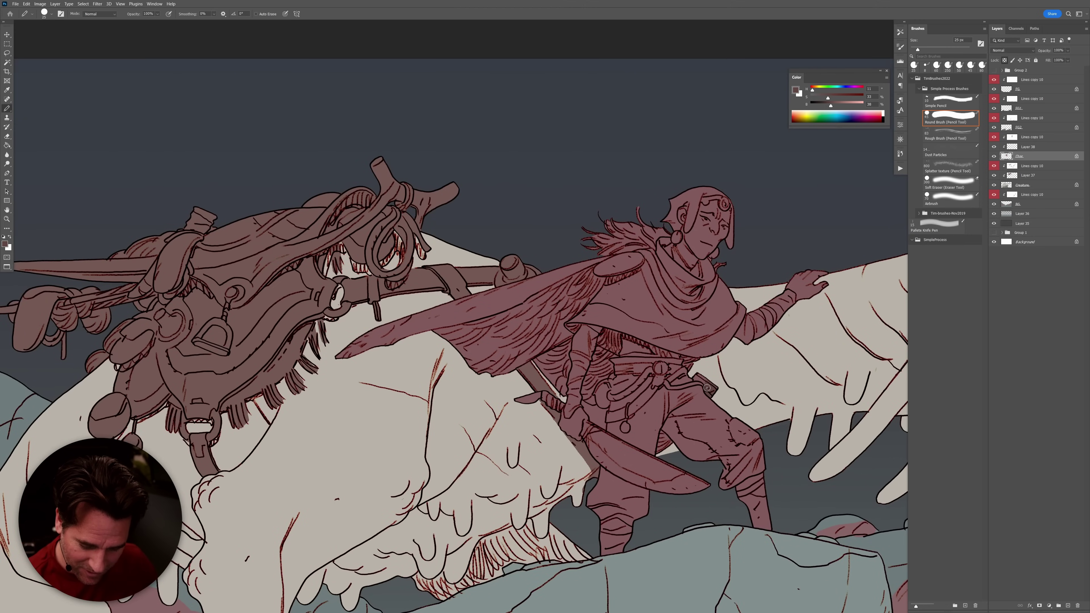
{"action": "left_click", "coordinate": [710, 411], "text": "alt"}
{"action": "left_click", "coordinate": [842, 105]}
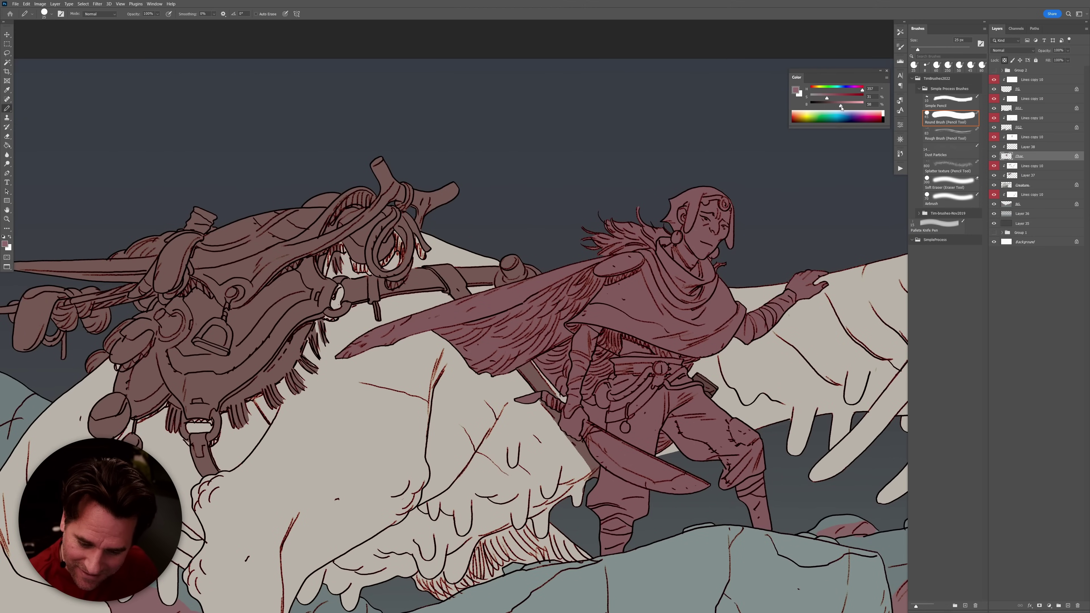
{"action": "left_click_drag", "start_coordinate": [826, 101], "coordinate": [821, 98]}
{"action": "mouse_move", "coordinate": [682, 397]}
{"action": "left_mouse_down"}
{"action": "mouse_move", "coordinate": [697, 390]}
{"action": "mouse_move", "coordinate": [684, 379]}
{"action": "mouse_move", "coordinate": [619, 380]}
{"action": "mouse_move", "coordinate": [612, 422]}
{"action": "left_mouse_up"}
{"action": "key", "text": "w"}
{"action": "left_click", "coordinate": [599, 420]}
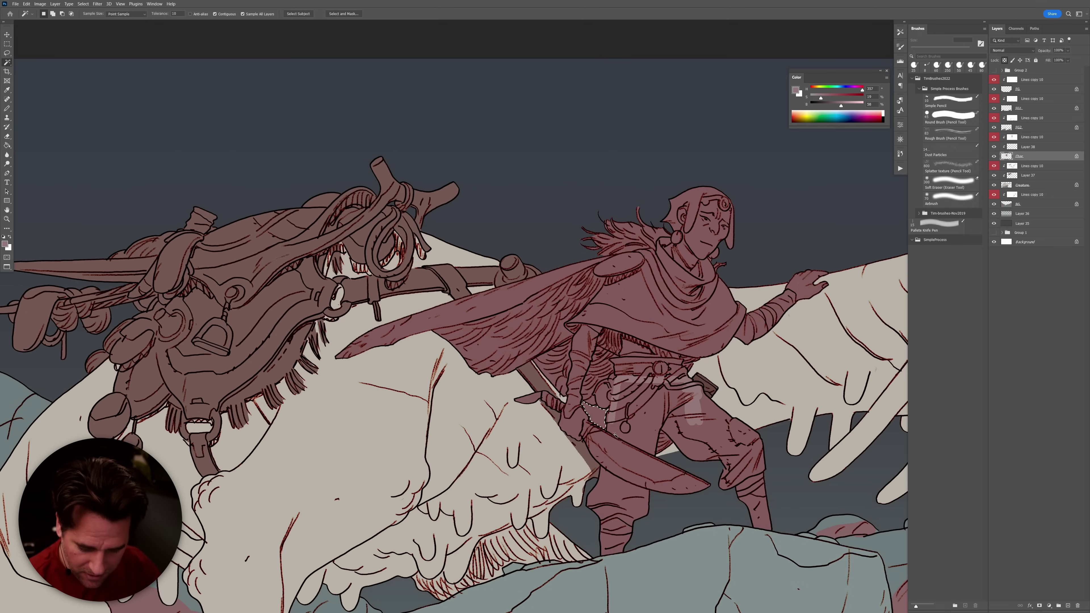
{"action": "key", "text": "b"}
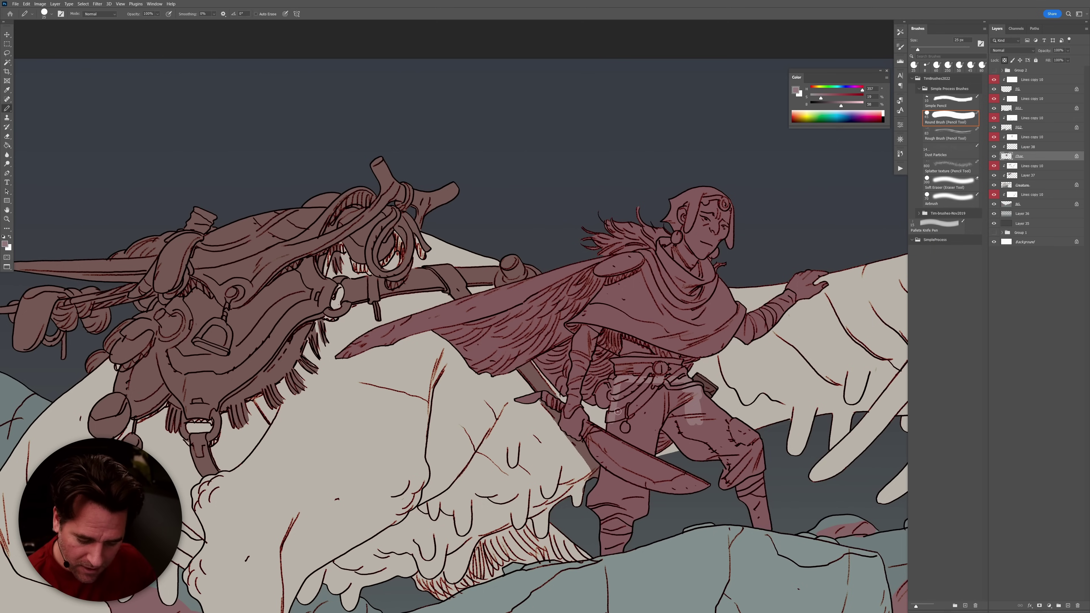
{"action": "mouse_move", "coordinate": [609, 425]}
{"action": "left_mouse_down"}
{"action": "mouse_move", "coordinate": [649, 453]}
{"action": "mouse_move", "coordinate": [658, 417]}
{"action": "left_mouse_up"}
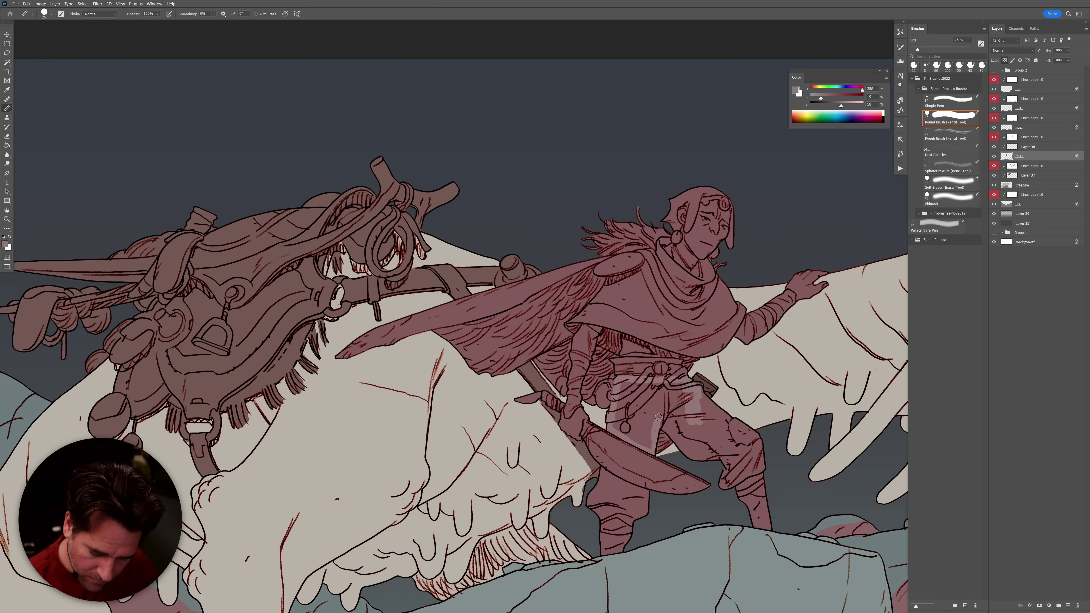
Outline the forward trouser leg in the pale mauve, fill the trousers with it at full opacity, and paint the waist wrap.
{"action": "left_click", "coordinate": [704, 385], "text": "alt"}
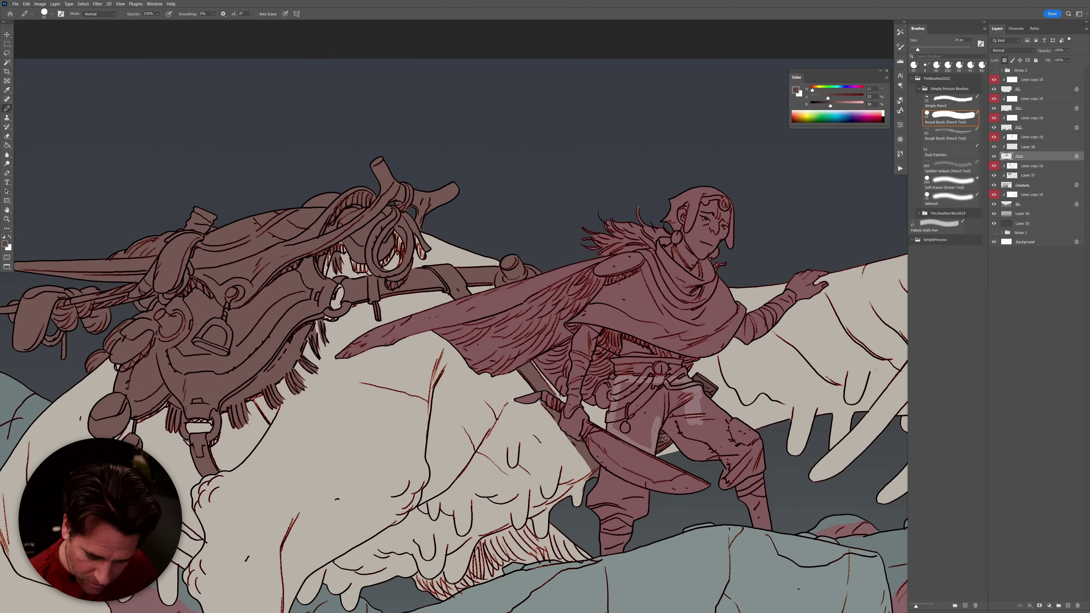
{"action": "left_click", "coordinate": [674, 431], "text": "alt"}
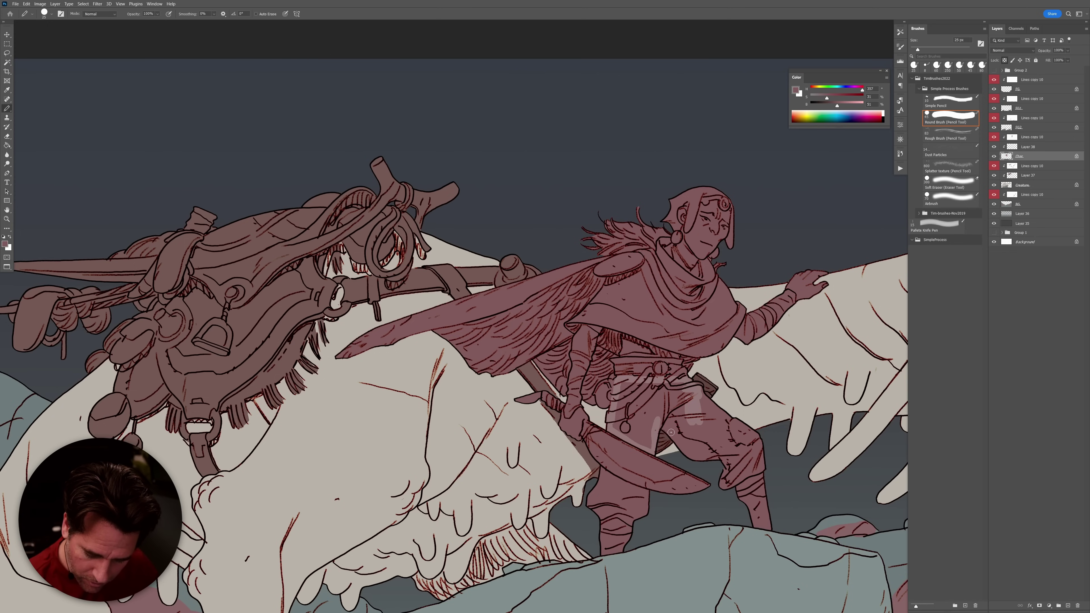
{"action": "left_click", "coordinate": [659, 424], "text": "alt"}
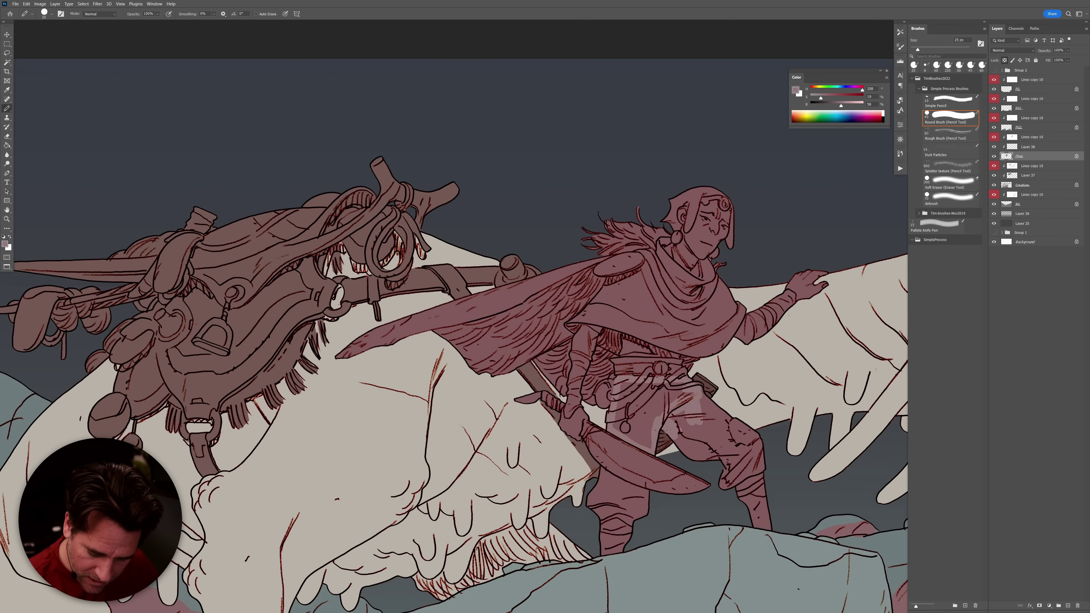
{"action": "mouse_move", "coordinate": [675, 439]}
{"action": "left_mouse_down"}
{"action": "mouse_move", "coordinate": [720, 461]}
{"action": "mouse_move", "coordinate": [723, 491]}
{"action": "mouse_move", "coordinate": [767, 466]}
{"action": "left_mouse_up"}
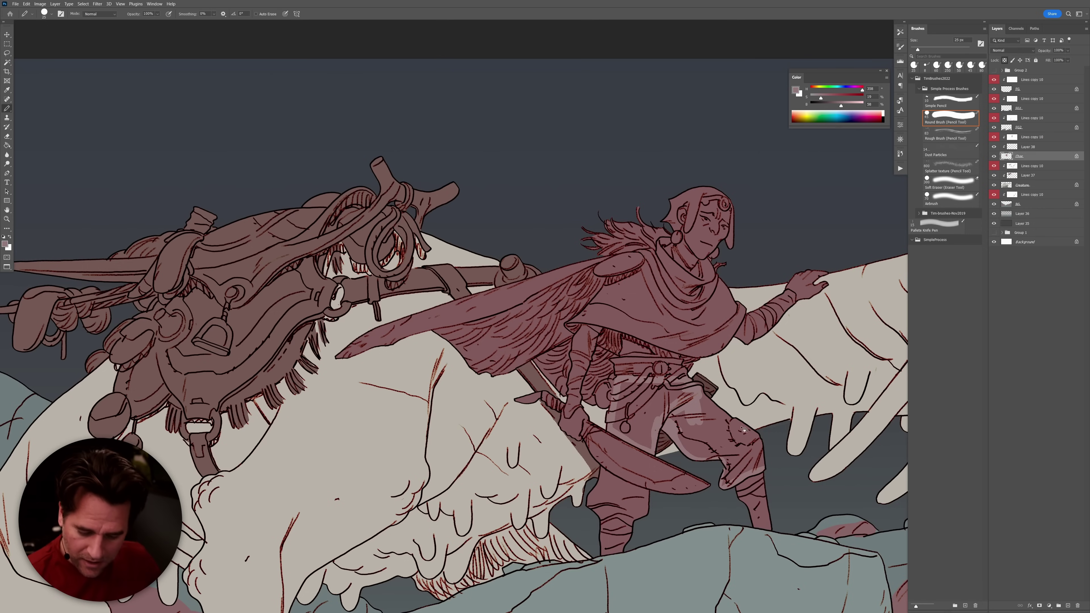
{"action": "key", "text": "g"}
{"action": "key", "text": "0"}
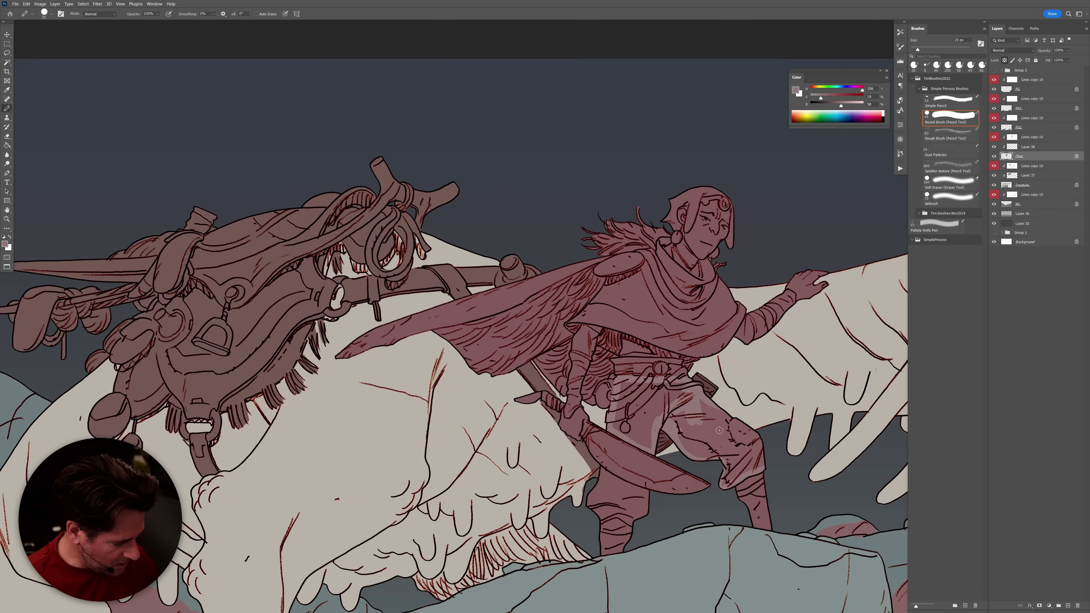
{"action": "left_click", "coordinate": [724, 433]}
{"action": "key", "text": "b"}
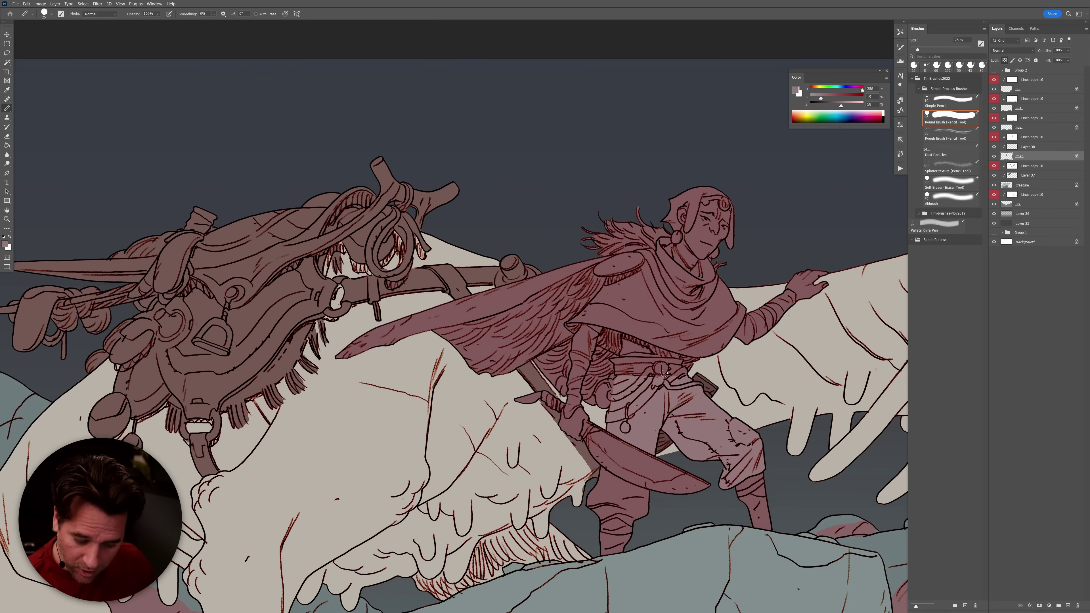
{"action": "left_click_drag", "start_coordinate": [680, 361], "coordinate": [620, 361]}
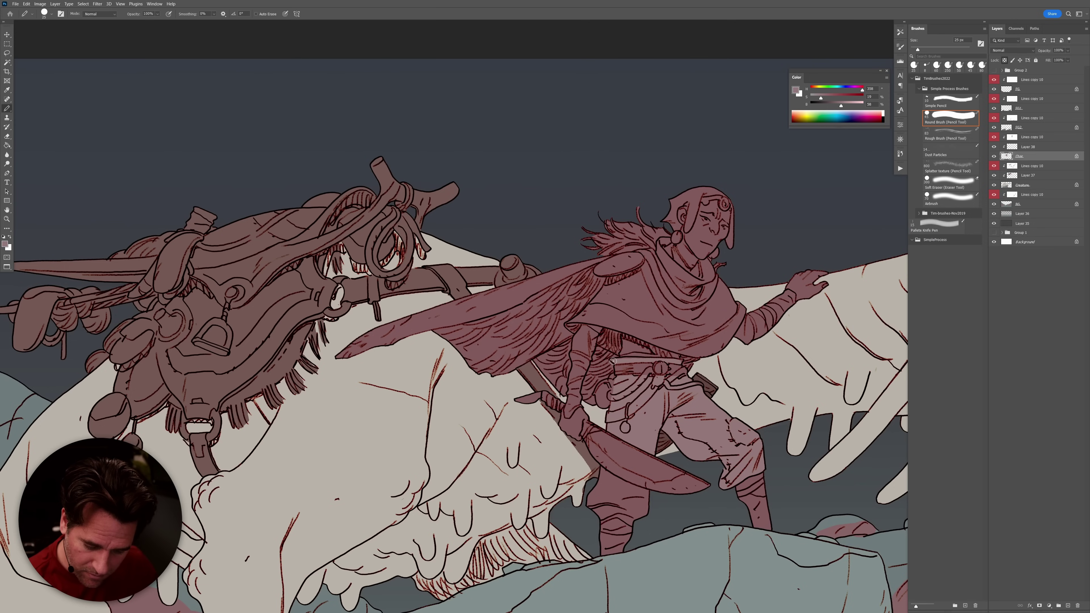
Try a darker, more saturated brown on the warrior's shoulder plate.
{"action": "left_click", "coordinate": [636, 298], "text": "alt"}
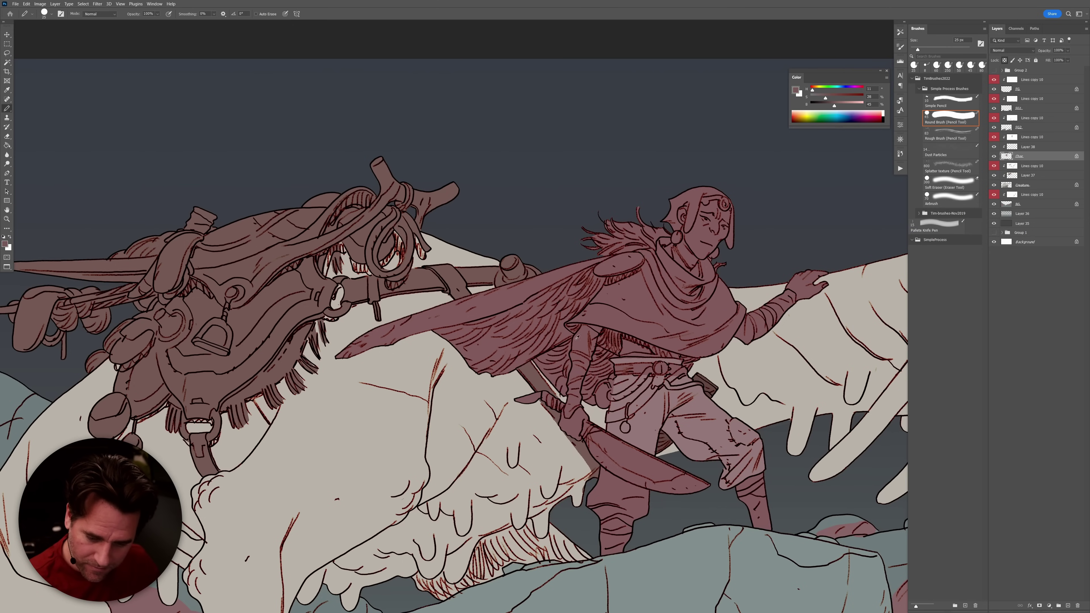
{"action": "left_click_drag", "start_coordinate": [832, 108], "coordinate": [828, 105]}
{"action": "left_click", "coordinate": [830, 98]}
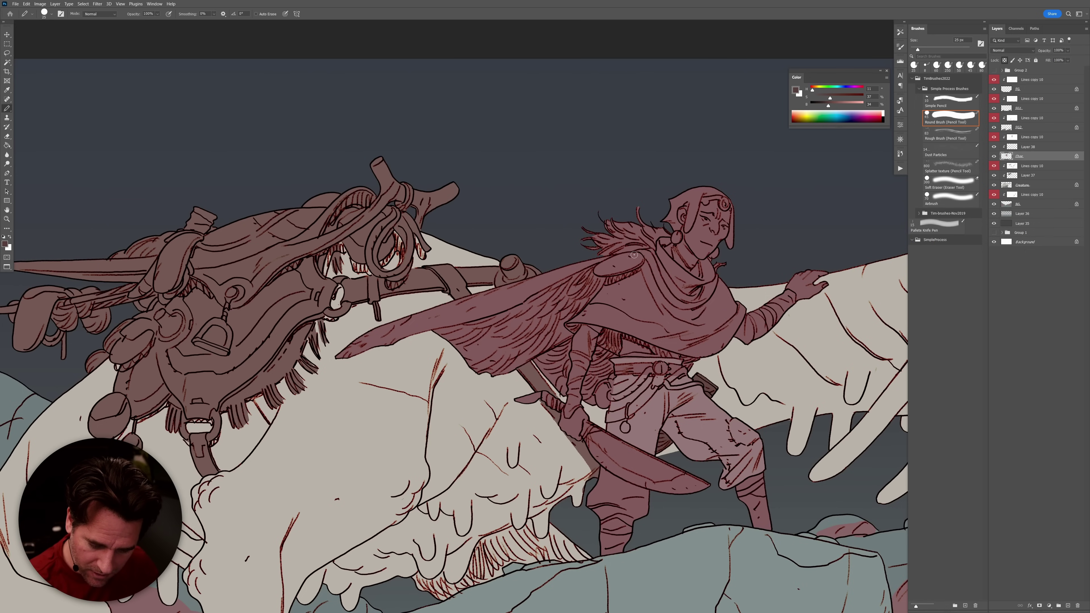
{"action": "left_click_drag", "start_coordinate": [634, 255], "coordinate": [601, 273]}
{"action": "key", "text": "ctrl+z"}
Mix a muted gray-teal and paint the warrior's shoulder plate with it at 50% brush opacity.
{"action": "left_click_drag", "start_coordinate": [828, 106], "coordinate": [822, 98]}
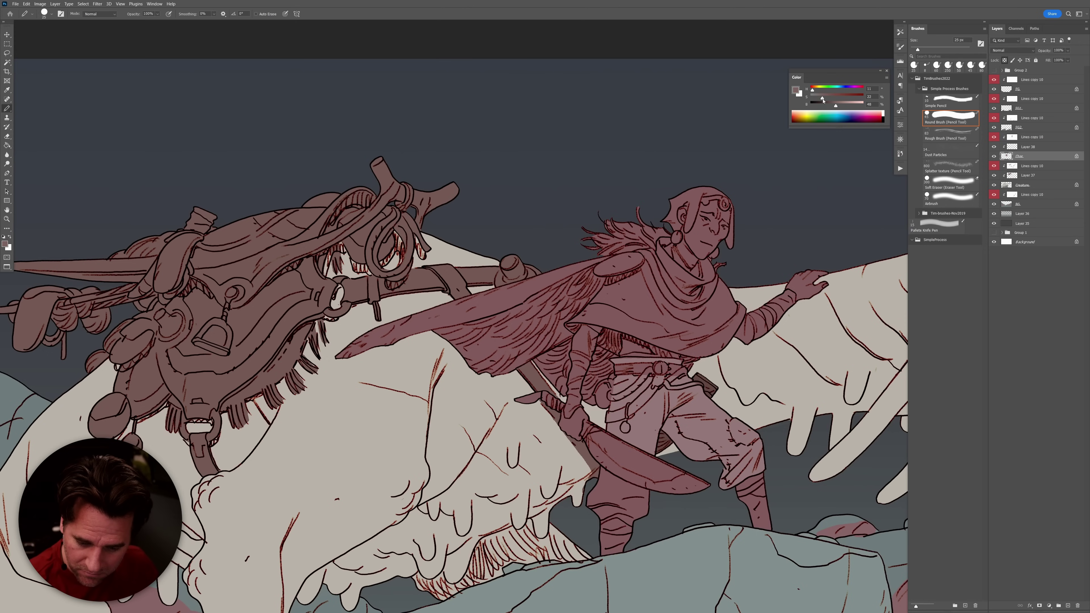
{"action": "left_click", "coordinate": [837, 91]}
{"action": "key", "text": "5"}
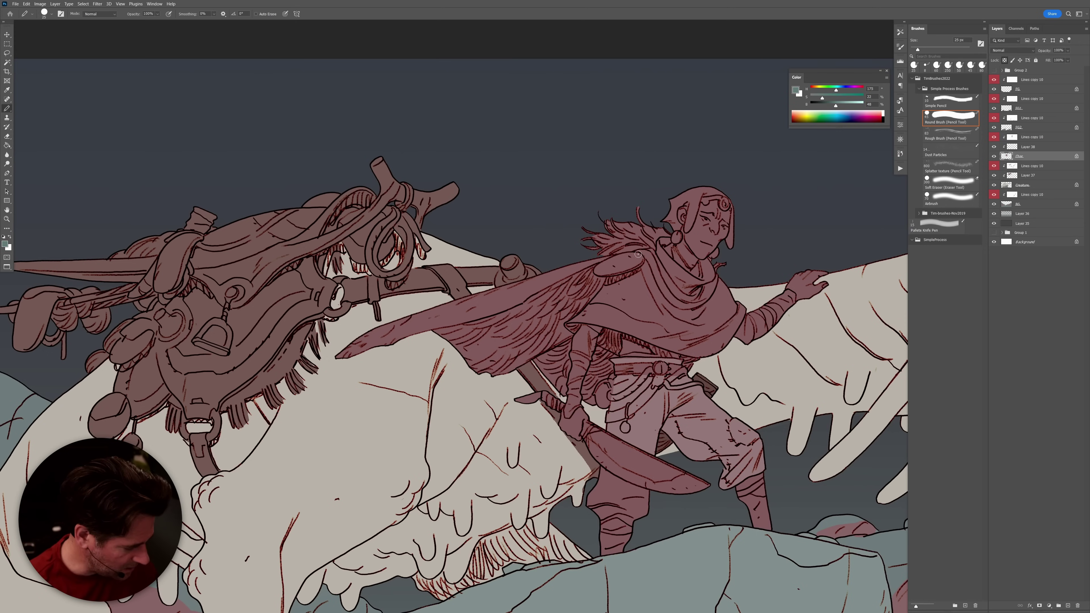
{"action": "left_click_drag", "start_coordinate": [647, 255], "coordinate": [600, 268]}
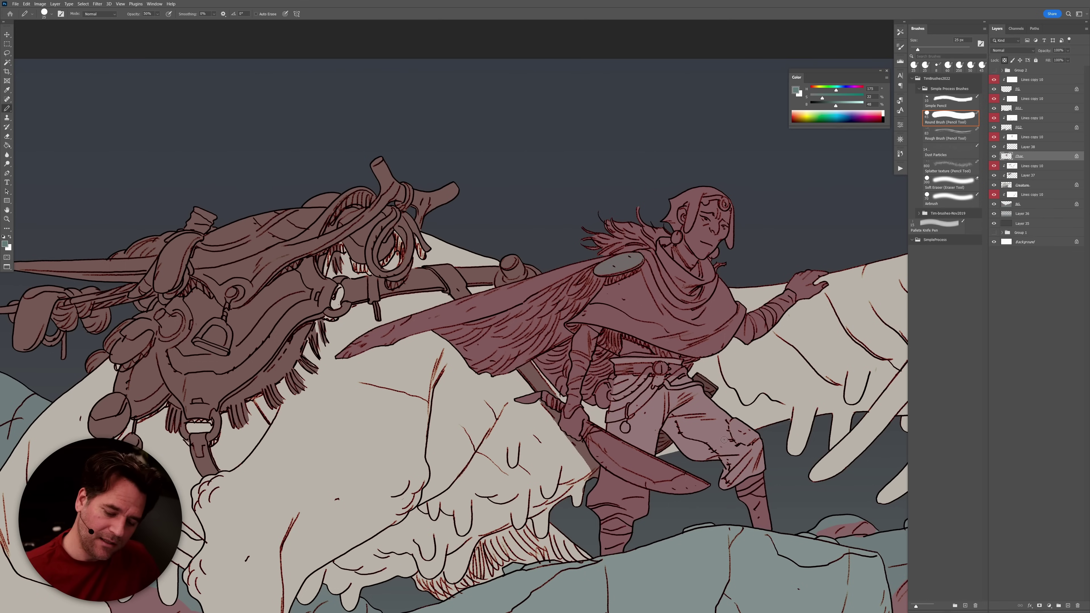
{"action": "left_click", "coordinate": [707, 383], "text": "alt"}
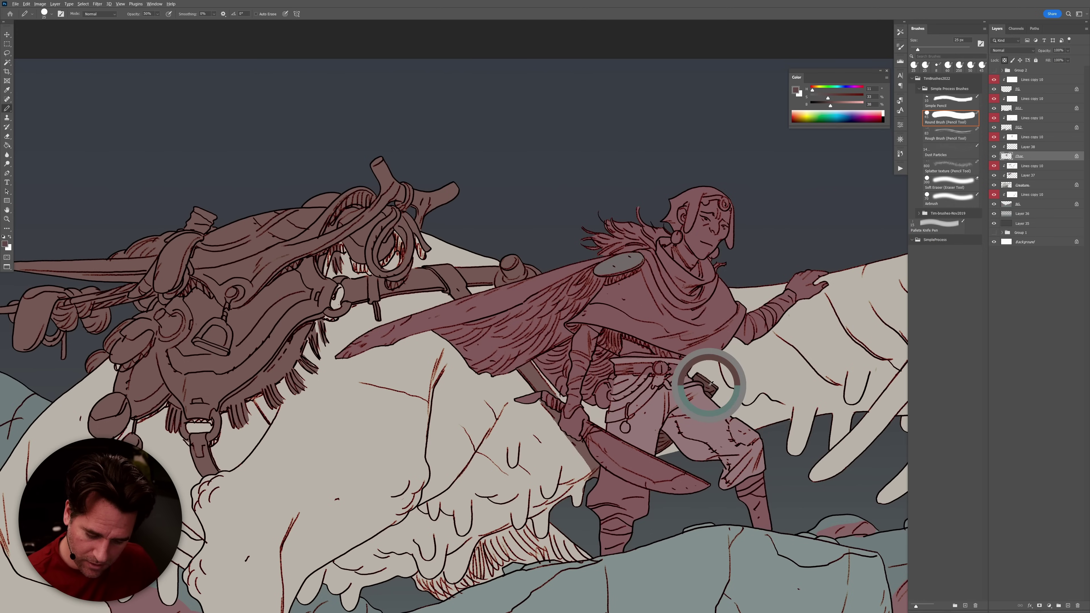
{"action": "left_click", "coordinate": [705, 382], "text": "alt"}
{"action": "left_click", "coordinate": [838, 106]}
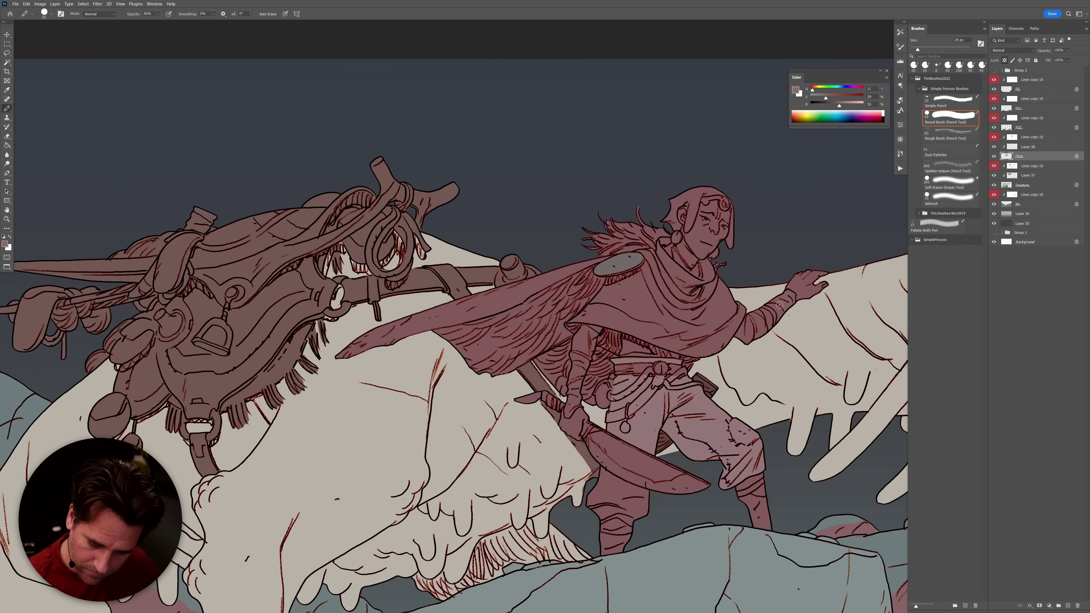
Mix a light peach skin tone from the face color, mark the wrist edge, and fill the warrior's outstretched hand with it.
{"action": "left_click", "coordinate": [710, 225], "text": "alt"}
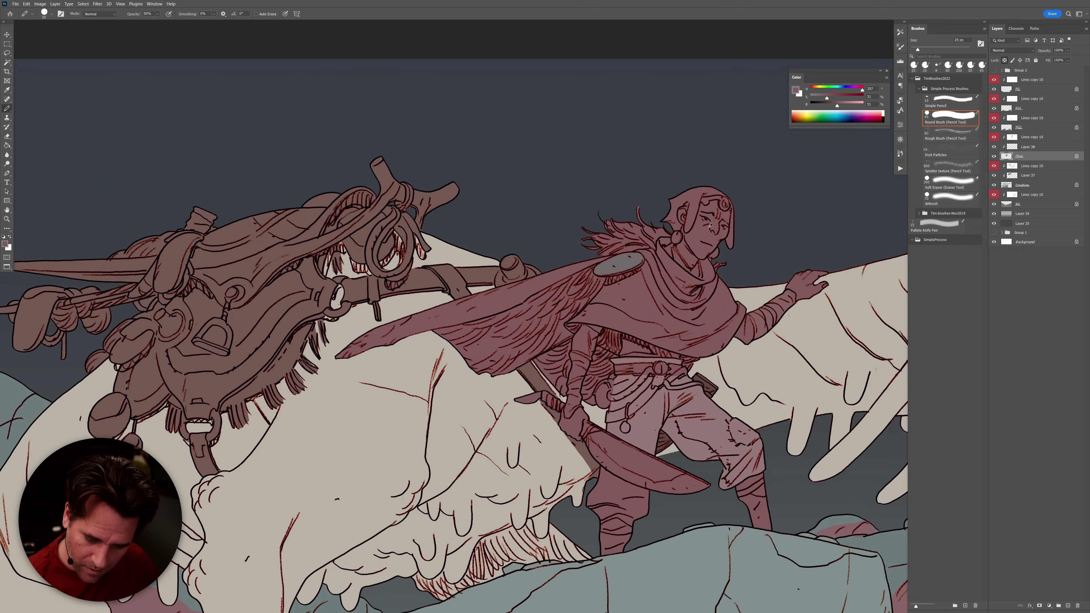
{"action": "left_click", "coordinate": [816, 88]}
{"action": "left_click", "coordinate": [836, 98]}
{"action": "left_click_drag", "start_coordinate": [836, 105], "coordinate": [856, 106]}
{"action": "left_click", "coordinate": [814, 91]}
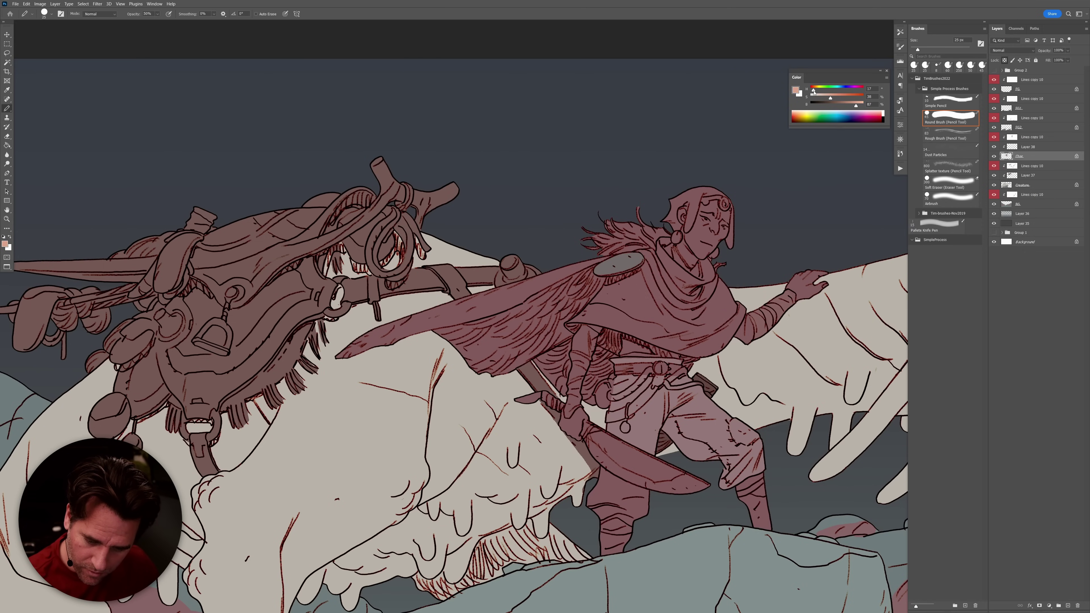
{"action": "left_click_drag", "start_coordinate": [799, 304], "coordinate": [801, 300]}
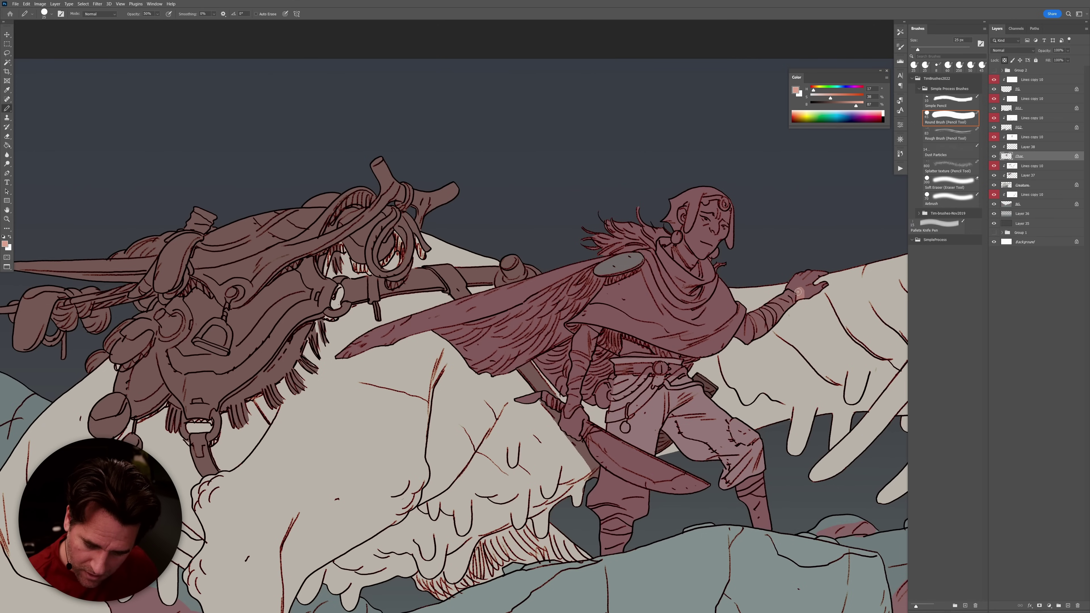
{"action": "key", "text": "g"}
{"action": "left_click", "coordinate": [817, 284]}
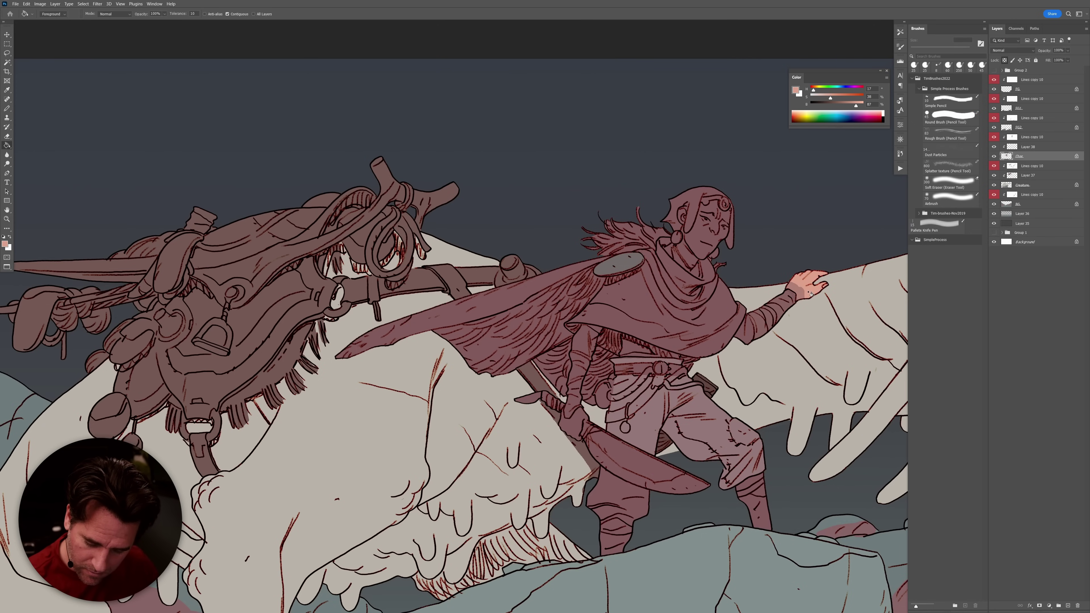
Darken the sampled skin tone slightly and recolor the warrior's outstretched hand with it.
{"action": "left_click", "coordinate": [808, 293], "text": "alt"}
{"action": "key", "text": "b"}
{"action": "left_click", "coordinate": [805, 292], "text": "alt"}
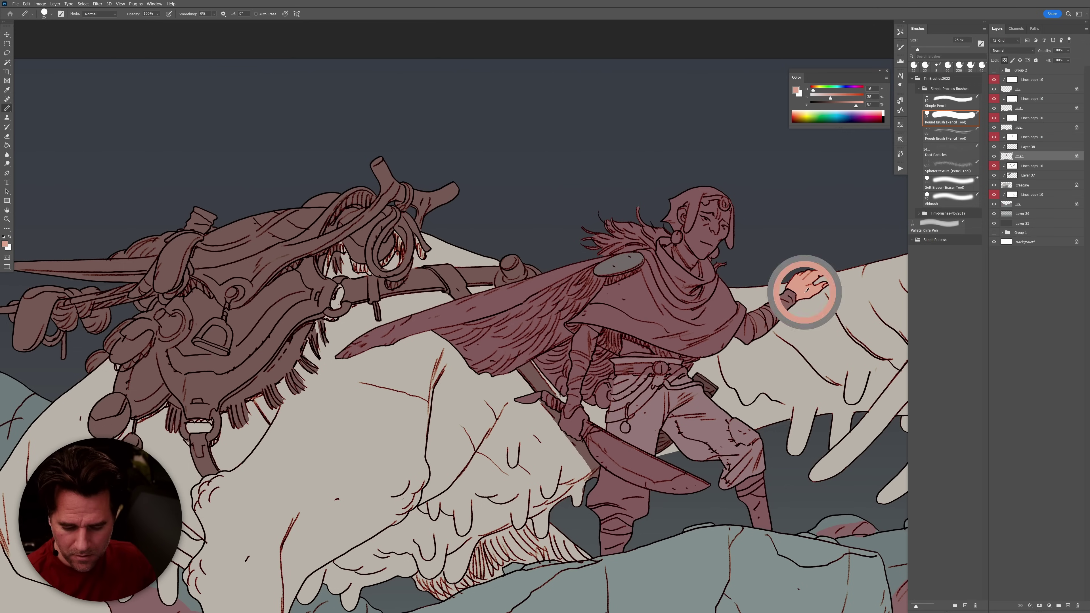
{"action": "left_click", "coordinate": [722, 416], "text": "alt"}
{"action": "left_click", "coordinate": [808, 286], "text": "alt"}
{"action": "left_click_drag", "start_coordinate": [854, 107], "coordinate": [849, 105]}
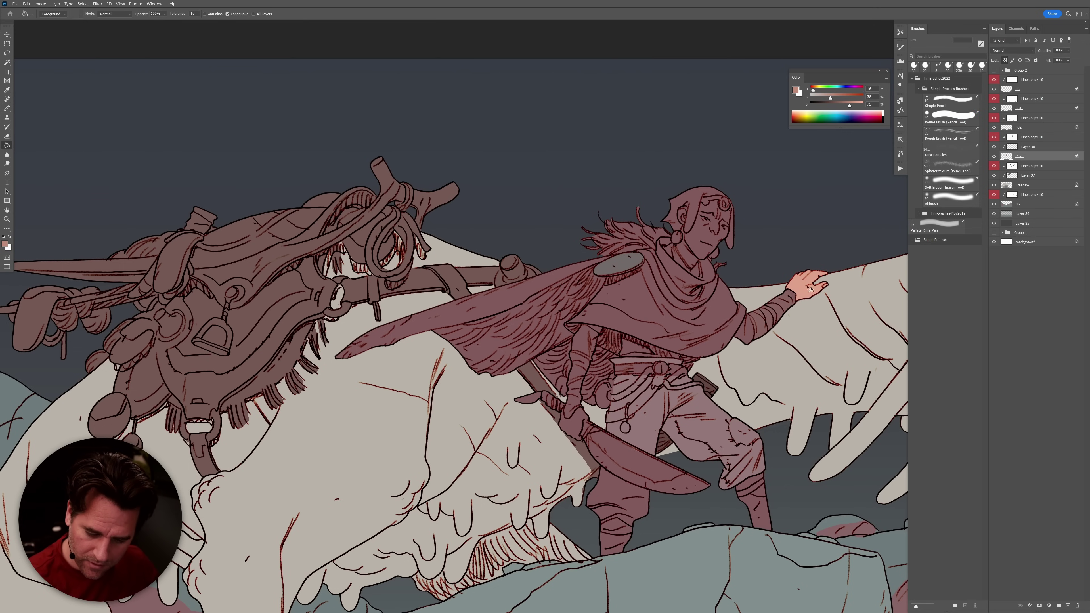
{"action": "left_click_drag", "start_coordinate": [794, 279], "coordinate": [811, 294]}
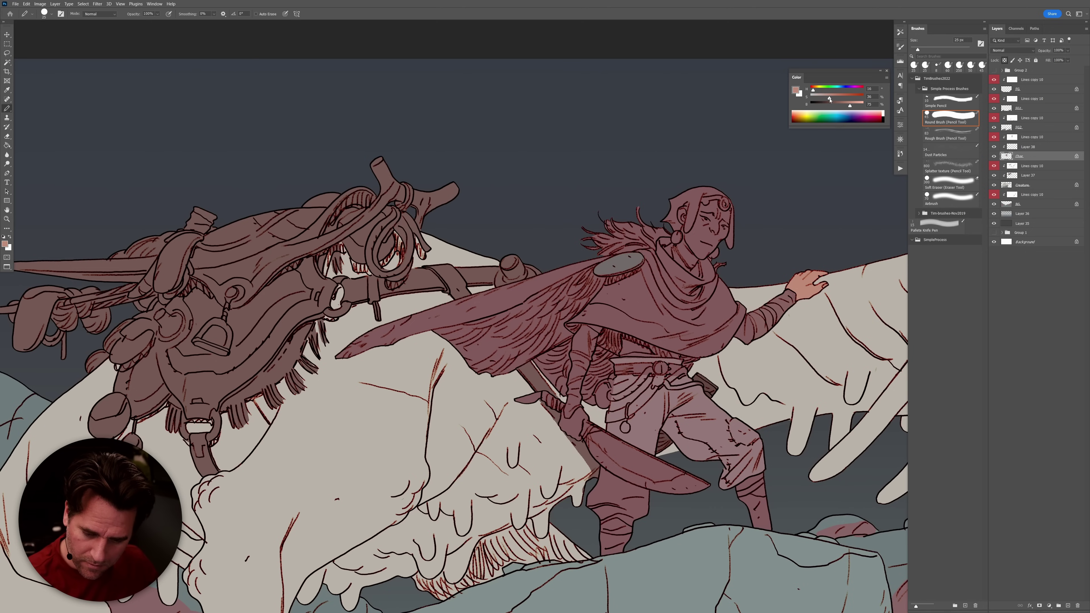
{"action": "left_click_drag", "start_coordinate": [849, 106], "coordinate": [848, 106]}
{"action": "key", "text": "g"}
{"action": "key", "text": "b"}
Outline and fill the warrior's head and neck with the skin tone, and paint the bare upper arm below the cloak.
{"action": "mouse_move", "coordinate": [723, 251]}
{"action": "left_mouse_down"}
{"action": "mouse_move", "coordinate": [690, 264]}
{"action": "mouse_move", "coordinate": [661, 211]}
{"action": "left_mouse_up"}
{"action": "key", "text": "g"}
{"action": "left_click", "coordinate": [724, 236]}
{"action": "key", "text": "b"}
{"action": "mouse_move", "coordinate": [590, 339]}
{"action": "left_mouse_down"}
{"action": "mouse_move", "coordinate": [598, 329]}
{"action": "mouse_move", "coordinate": [587, 354]}
{"action": "mouse_move", "coordinate": [576, 349]}
{"action": "mouse_move", "coordinate": [583, 328]}
{"action": "mouse_move", "coordinate": [589, 346]}
{"action": "mouse_move", "coordinate": [584, 334]}
{"action": "left_mouse_up"}
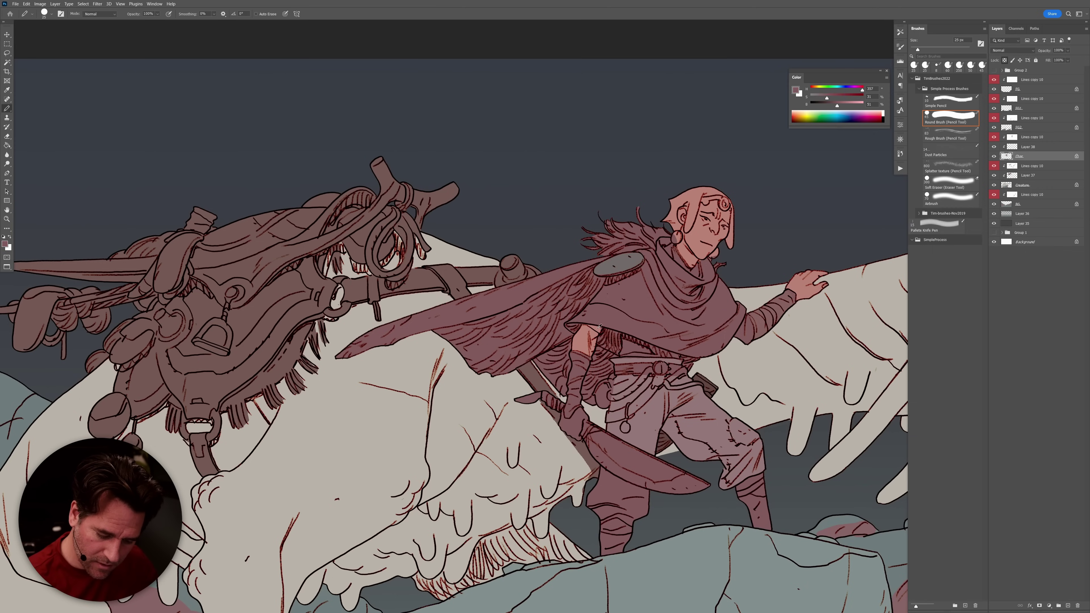
{"action": "left_click", "coordinate": [569, 341], "text": "alt"}
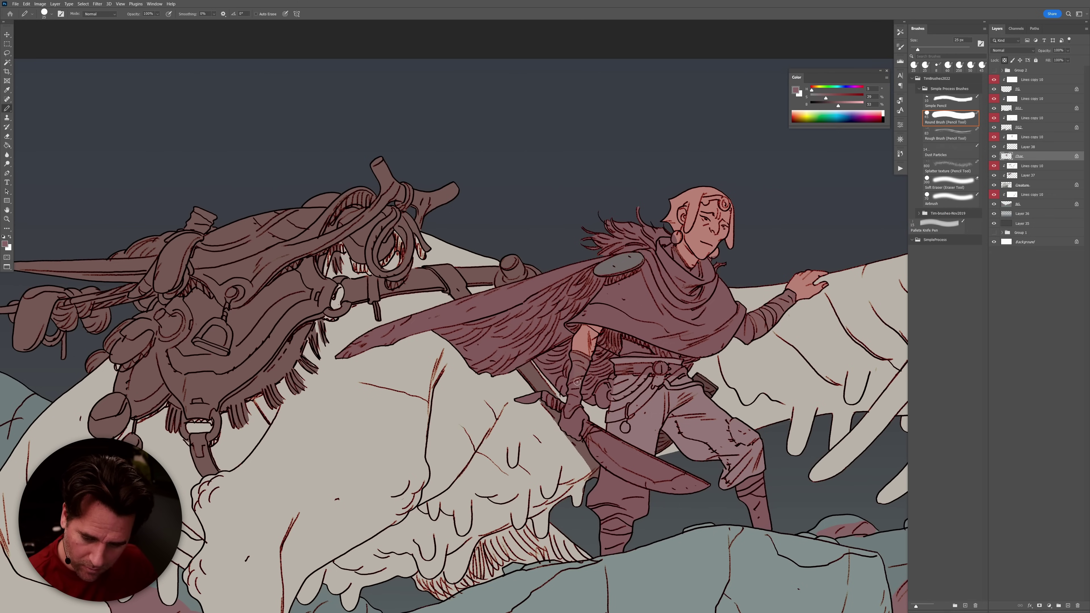
Paint the warrior's sword hand with the sampled skin tone, and the hanging belts at the waist with dark leather brown.
{"action": "left_click", "coordinate": [584, 389], "text": "alt"}
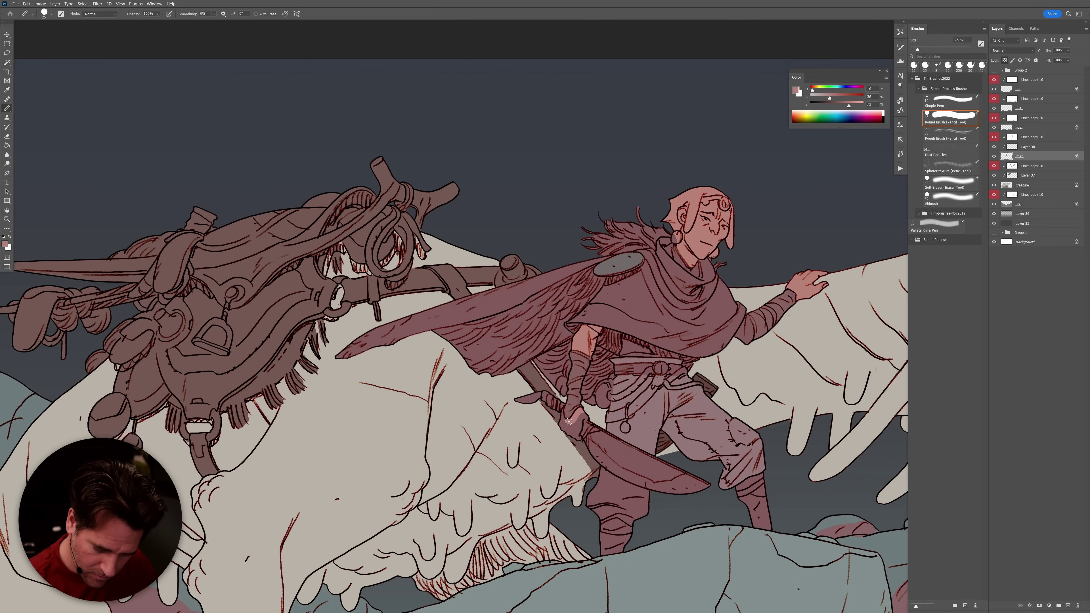
{"action": "mouse_move", "coordinate": [561, 417]}
{"action": "left_mouse_down"}
{"action": "mouse_move", "coordinate": [572, 440]}
{"action": "mouse_move", "coordinate": [583, 415]}
{"action": "left_mouse_up"}
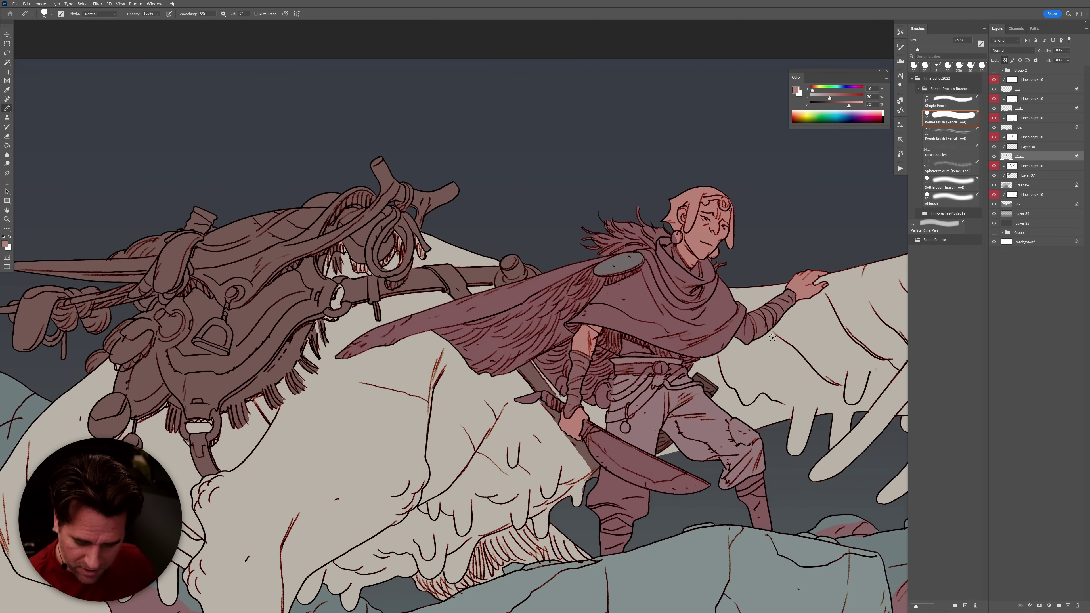
{"action": "left_click", "coordinate": [706, 380], "text": "alt"}
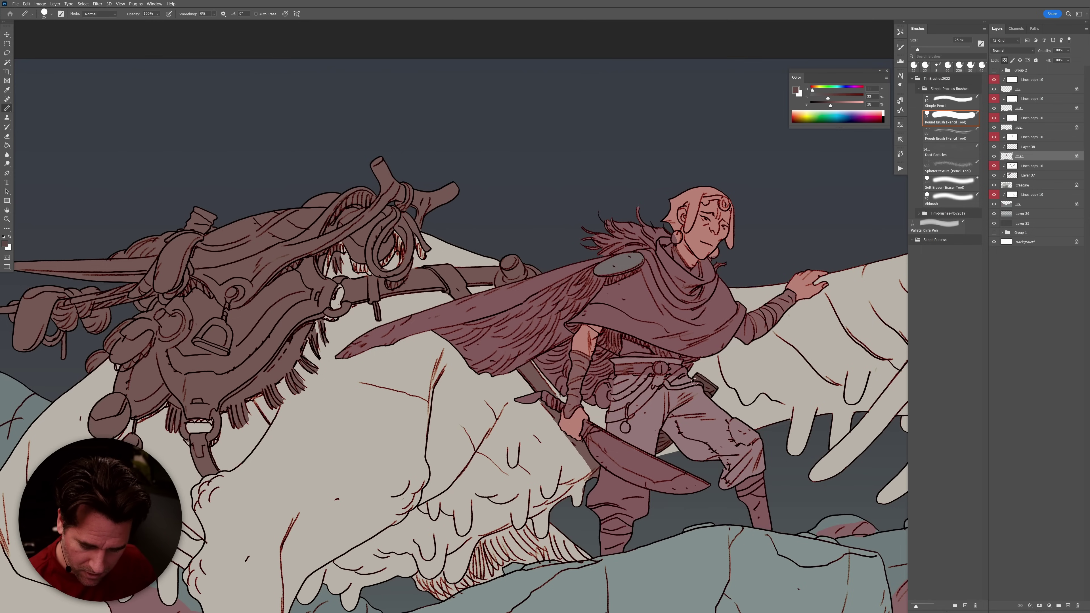
{"action": "mouse_move", "coordinate": [703, 382]}
{"action": "left_mouse_down"}
{"action": "mouse_move", "coordinate": [666, 384]}
{"action": "mouse_move", "coordinate": [685, 371]}
{"action": "mouse_move", "coordinate": [661, 377]}
{"action": "mouse_move", "coordinate": [629, 412]}
{"action": "mouse_move", "coordinate": [607, 415]}
{"action": "mouse_move", "coordinate": [653, 385]}
{"action": "mouse_move", "coordinate": [626, 429]}
{"action": "left_mouse_up"}
Paint the belt buckle with the shoulder plate's gray, and the small hip pouch with the belt's dark brown.
{"action": "left_click", "coordinate": [632, 266], "text": "alt"}
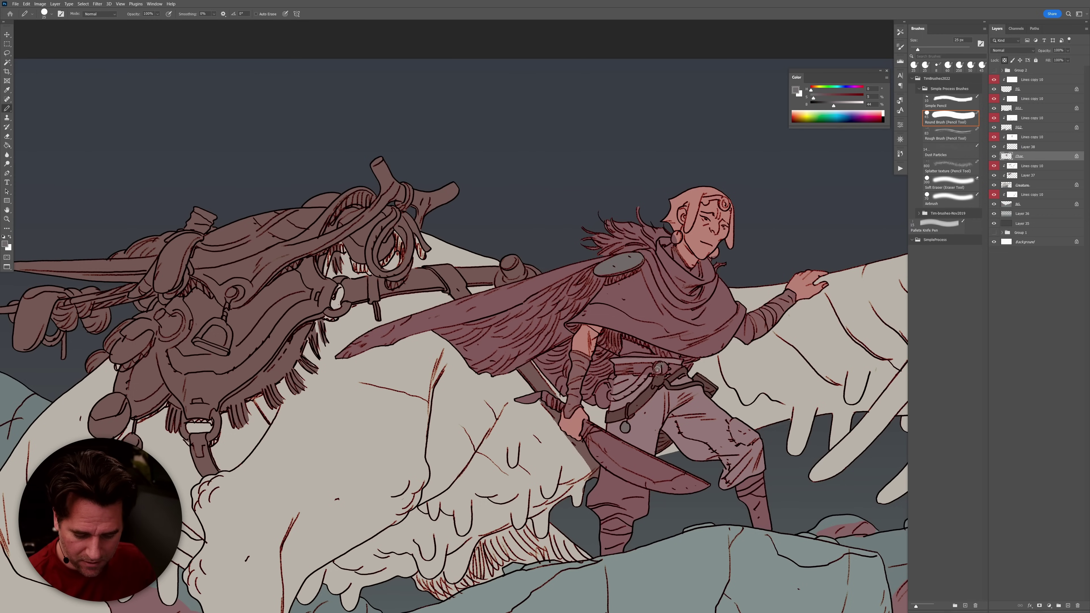
{"action": "left_click_drag", "start_coordinate": [660, 372], "coordinate": [657, 382]}
{"action": "left_click", "coordinate": [652, 391], "text": "alt"}
{"action": "mouse_move", "coordinate": [634, 386]}
{"action": "left_mouse_down"}
{"action": "mouse_move", "coordinate": [611, 399]}
{"action": "mouse_move", "coordinate": [599, 386]}
{"action": "mouse_move", "coordinate": [605, 403]}
{"action": "left_mouse_up"}
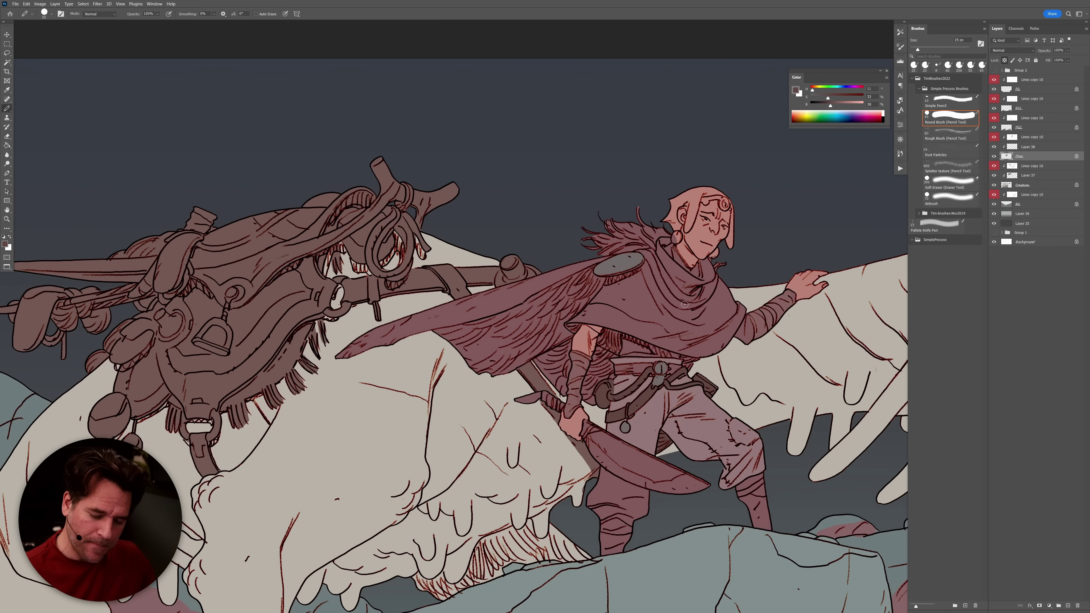
Sample the trousers' muted mauve and fill the lower trouser leg beneath the sword with it.
{"action": "left_click", "coordinate": [649, 283], "text": "alt"}
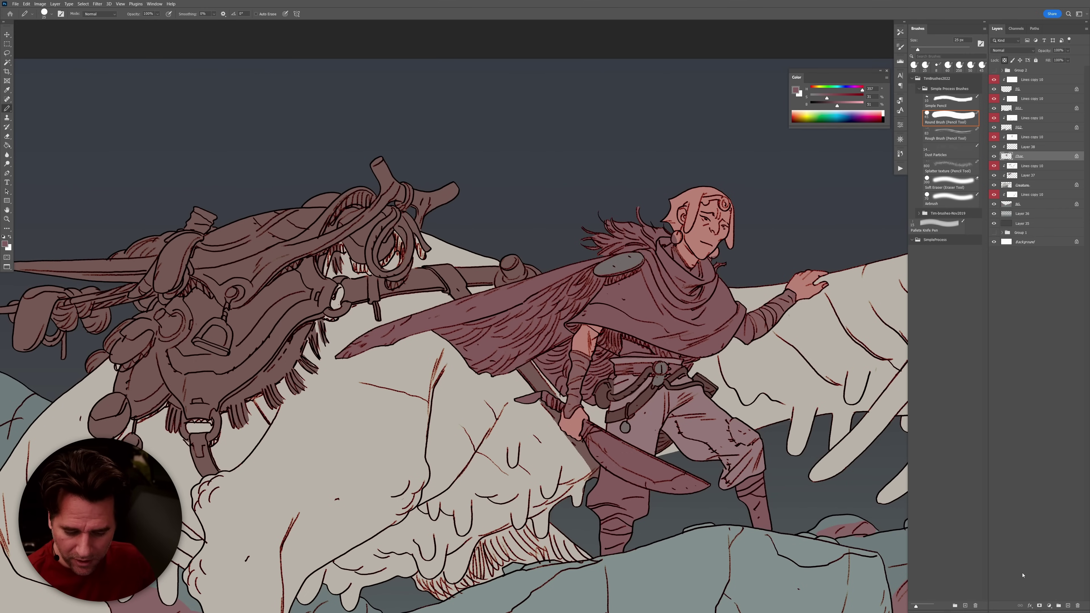
{"action": "left_click", "coordinate": [662, 406], "text": "alt"}
{"action": "left_click_drag", "start_coordinate": [649, 495], "coordinate": [602, 471]}
{"action": "left_click", "coordinate": [631, 504]}
{"action": "key", "text": "b"}
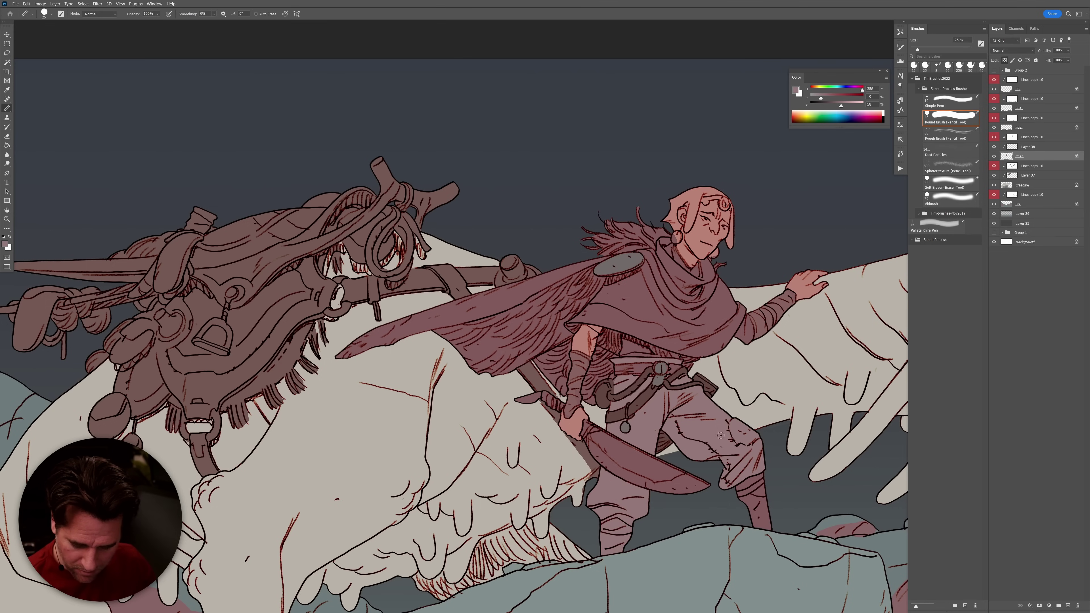
Fill the wrappings on both of the warrior's lower legs with the belt's dark brown.
{"action": "left_click", "coordinate": [648, 396], "text": "alt"}
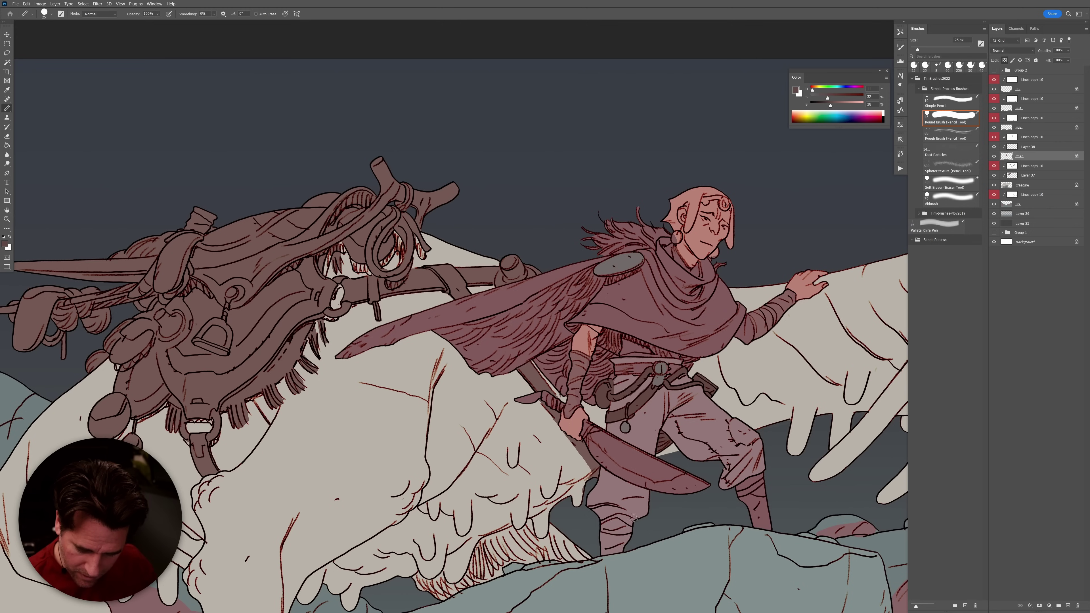
{"action": "key", "text": "g"}
{"action": "left_click", "coordinate": [611, 533]}
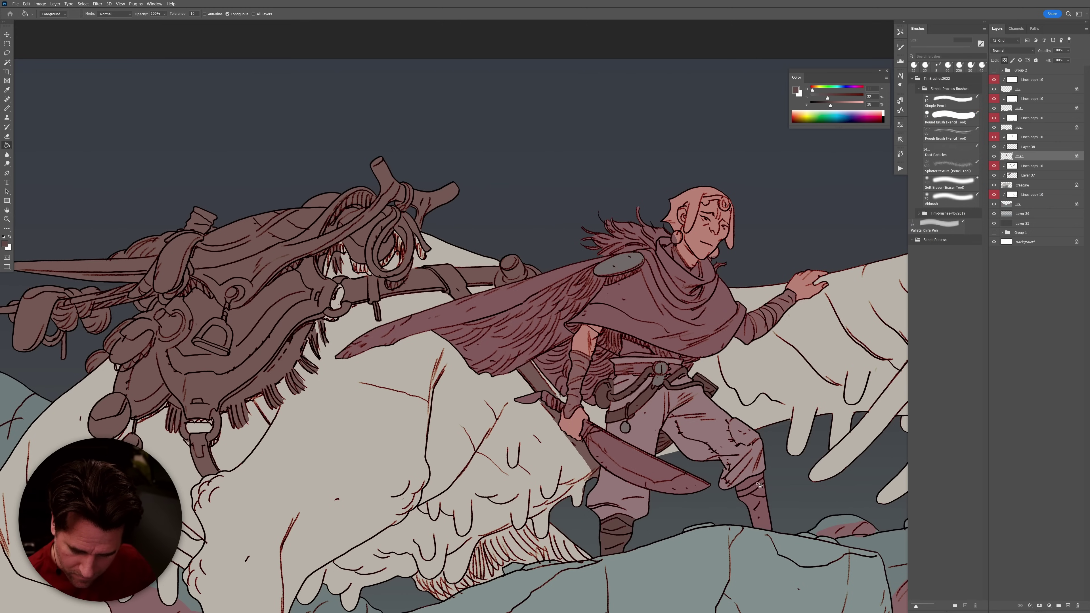
{"action": "left_click", "coordinate": [759, 485]}
{"action": "key", "text": "b"}
{"action": "scroll", "coordinate": [729, 429], "scroll_direction": "up", "scroll_amount": 1}
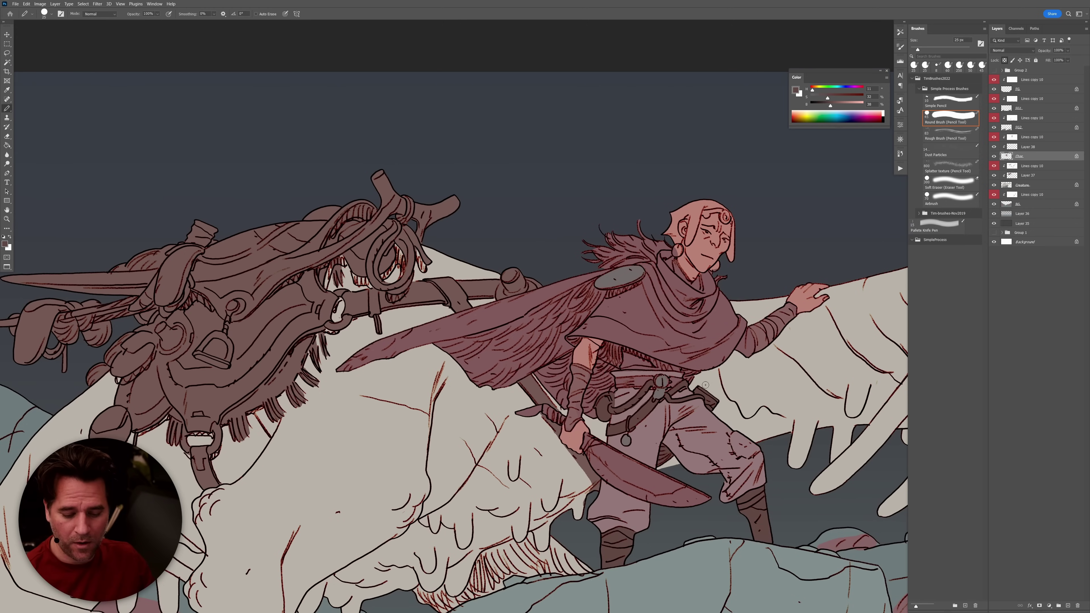
Touch up the far hip pouch in leather brown, and paint the upper waist belt in a darker gray-brown.
{"action": "left_click", "coordinate": [709, 394], "text": "alt"}
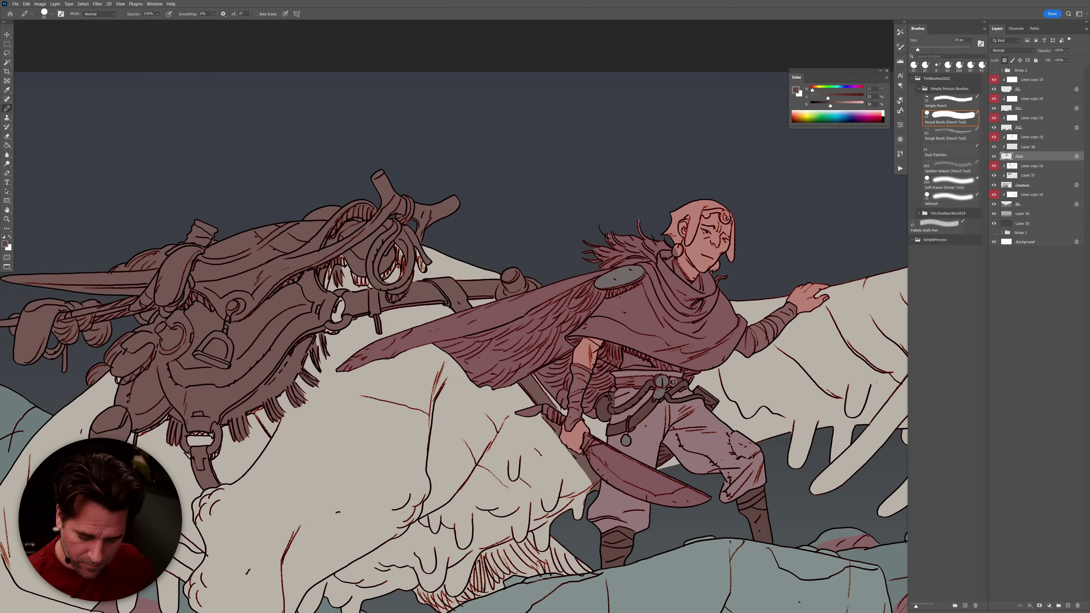
{"action": "left_click", "coordinate": [678, 381], "text": "alt"}
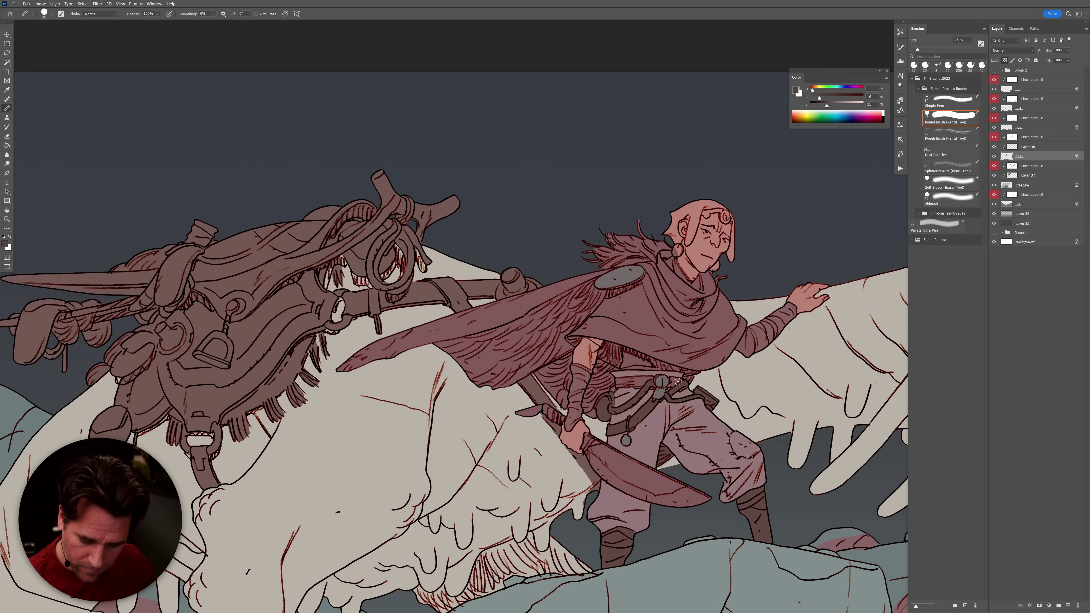
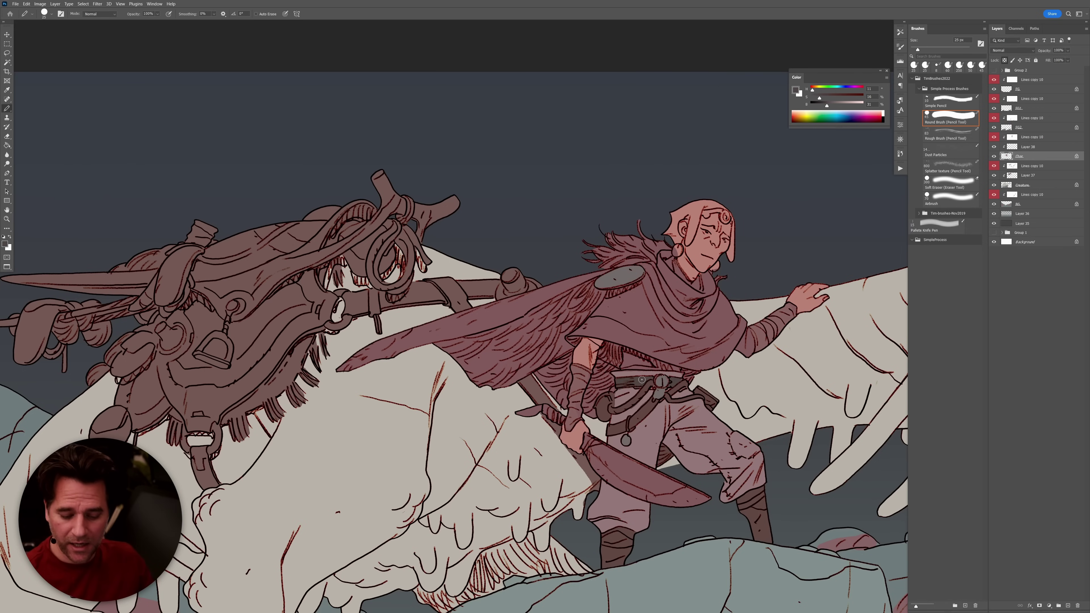
{"action": "left_click", "coordinate": [661, 382], "text": "alt"}
{"action": "left_click_drag", "start_coordinate": [847, 110], "coordinate": [852, 110]}
Paint the sword's pommel with the shoulder plate's gray and its grip with the belt's brown.
{"action": "left_click", "coordinate": [624, 278], "text": "alt"}
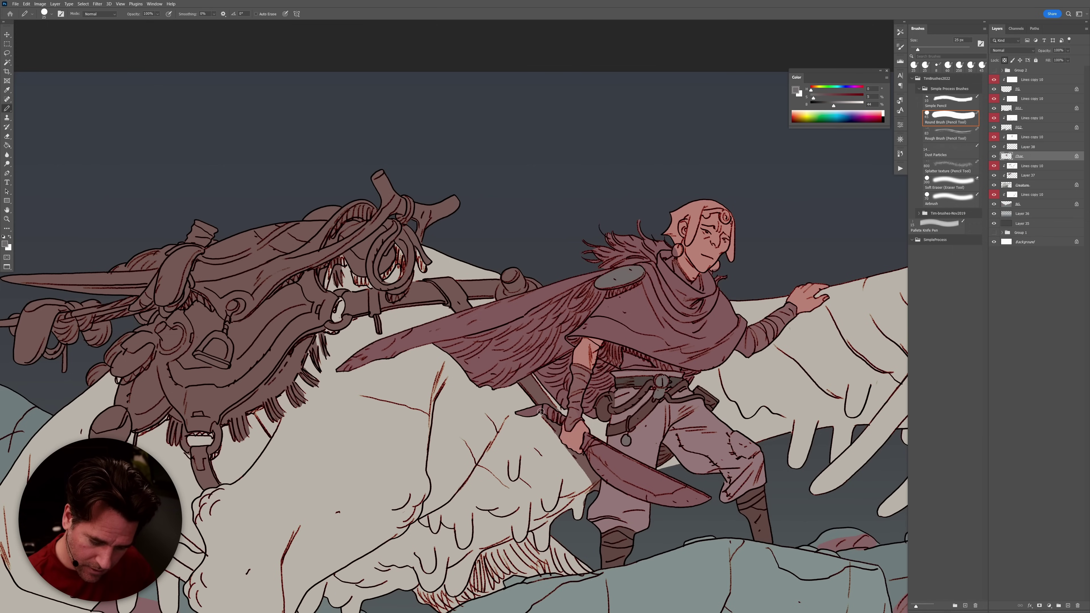
{"action": "left_click_drag", "start_coordinate": [540, 406], "coordinate": [531, 411]}
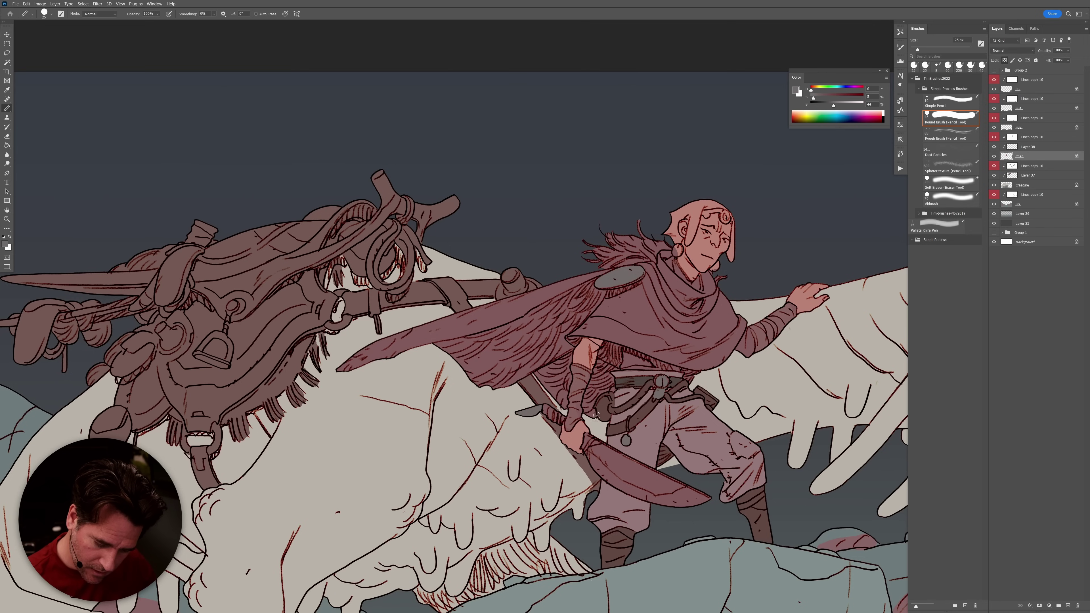
{"action": "left_click", "coordinate": [585, 375], "text": "alt"}
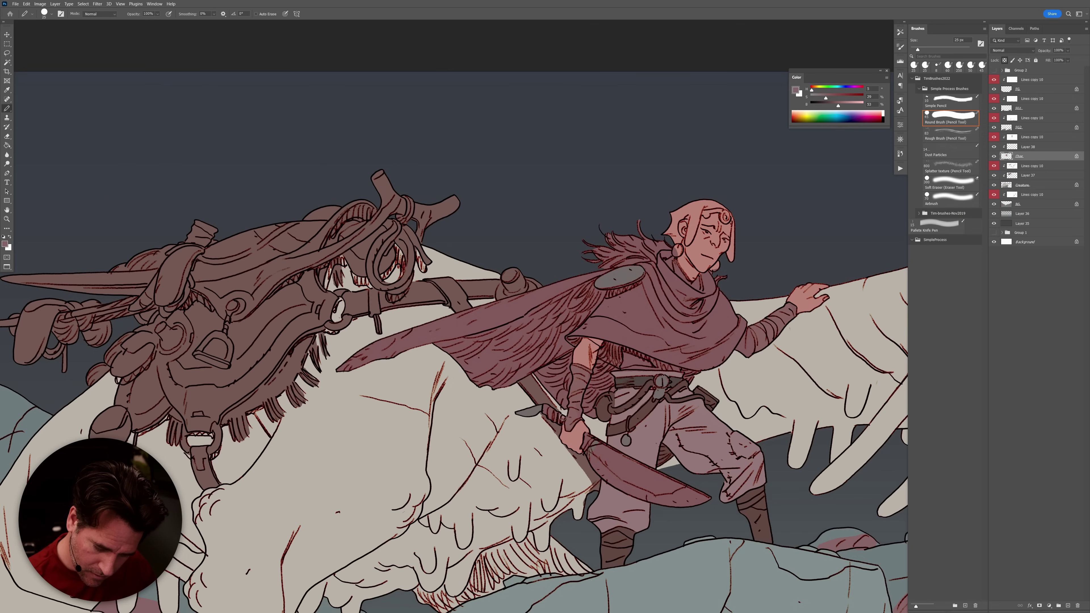
{"action": "left_click", "coordinate": [603, 406], "text": "alt"}
{"action": "mouse_move", "coordinate": [559, 420]}
{"action": "left_mouse_down"}
{"action": "mouse_move", "coordinate": [544, 411]}
{"action": "mouse_move", "coordinate": [589, 444]}
{"action": "mouse_move", "coordinate": [595, 436]}
{"action": "left_mouse_up"}
Fill the sword blade with the metal gray, and paint a lighter gray strip along its cutting edge.
{"action": "left_click", "coordinate": [597, 441], "text": "alt"}
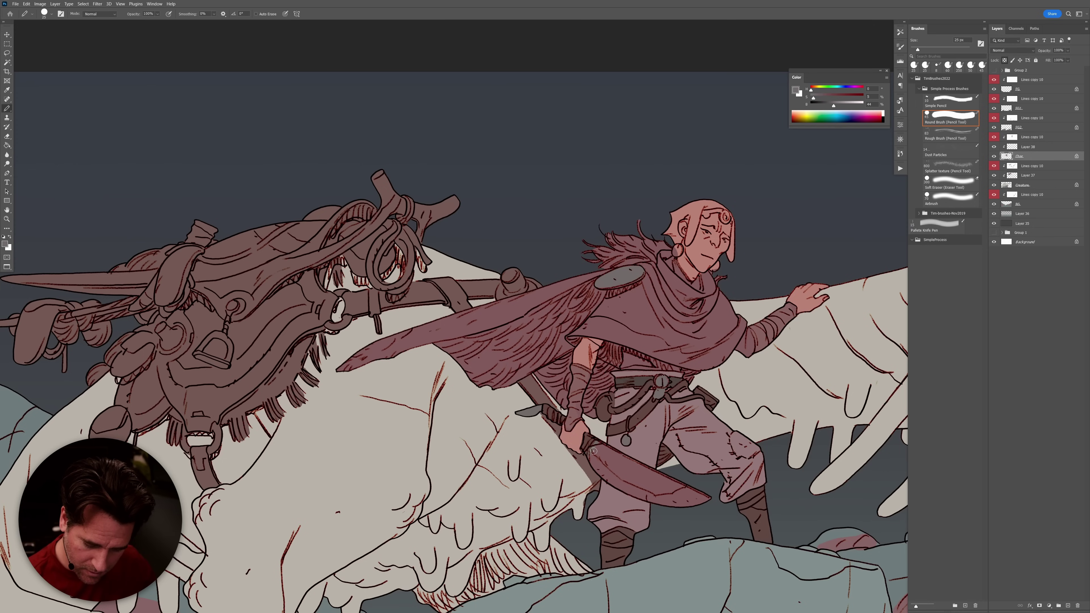
{"action": "left_click", "coordinate": [609, 454]}
{"action": "left_click", "coordinate": [638, 470], "text": "alt"}
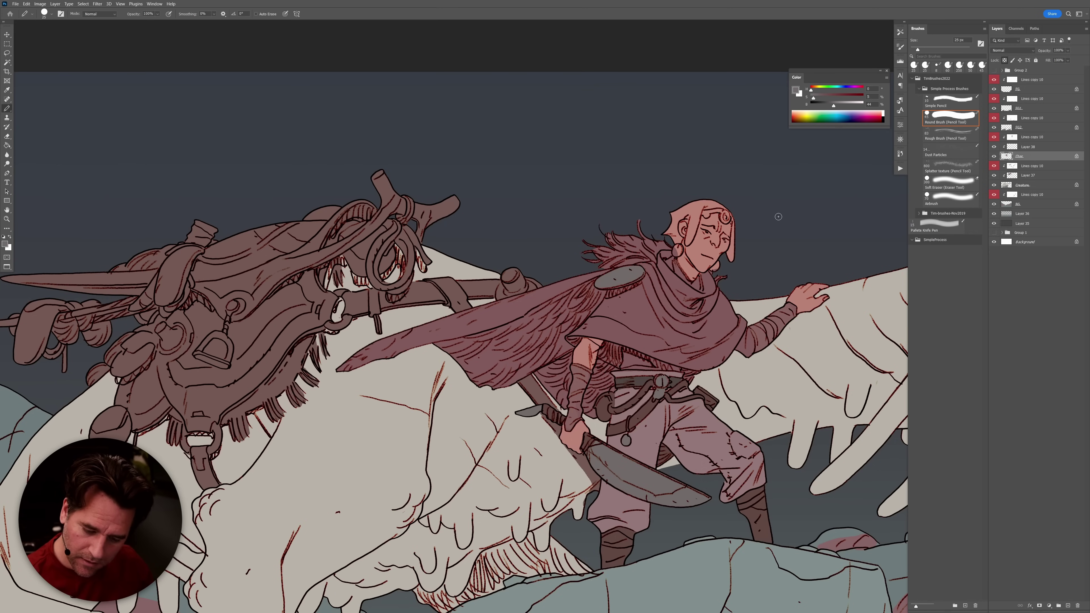
{"action": "left_click", "coordinate": [848, 102]}
{"action": "mouse_move", "coordinate": [692, 490]}
{"action": "left_mouse_down"}
{"action": "mouse_move", "coordinate": [636, 491]}
{"action": "mouse_move", "coordinate": [590, 457]}
{"action": "left_mouse_up"}
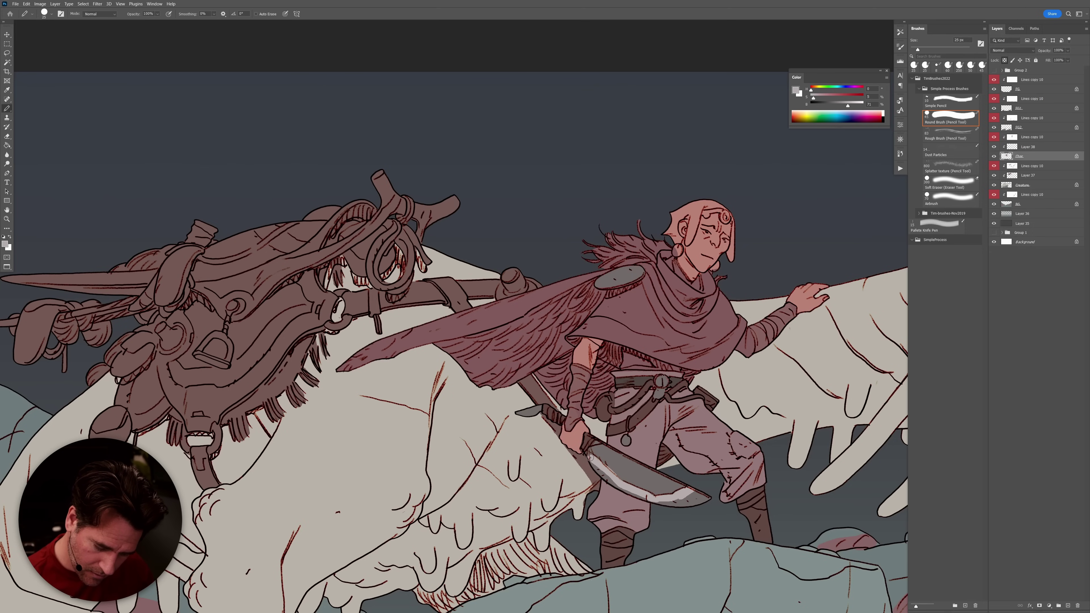
{"action": "left_click", "coordinate": [622, 476], "text": "alt"}
Shift the sampled trouser color's hue to a warm beige, and fill the trousers and the cloth around the waist with it.
{"action": "left_click", "coordinate": [617, 493], "text": "alt"}
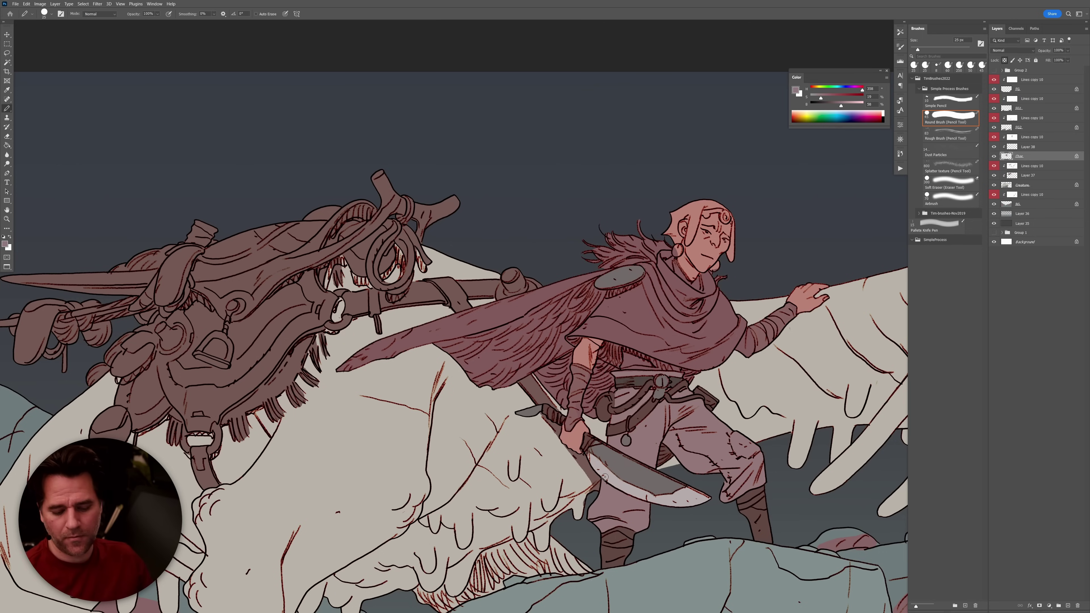
{"action": "left_click_drag", "start_coordinate": [759, 342], "coordinate": [754, 353]}
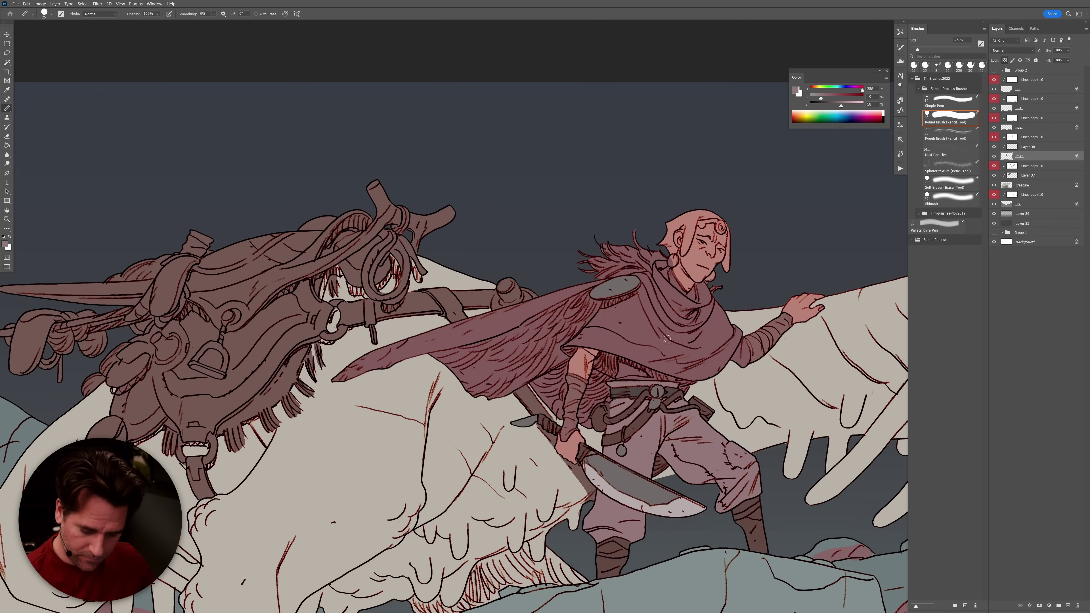
{"action": "left_click_drag", "start_coordinate": [769, 450], "coordinate": [781, 454]}
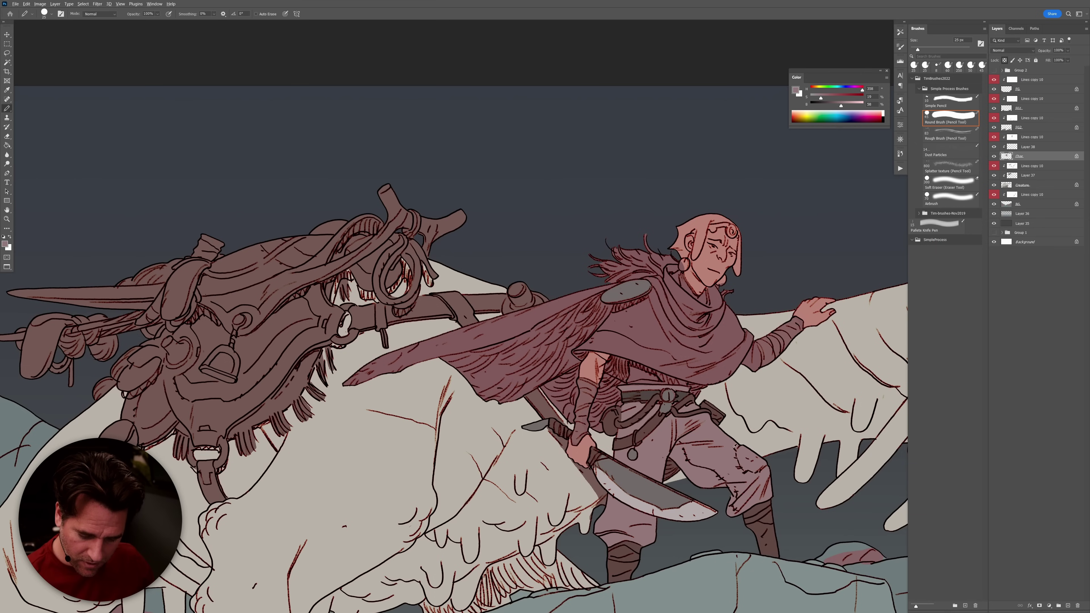
{"action": "left_click", "coordinate": [815, 88]}
{"action": "key", "text": "g"}
{"action": "left_click", "coordinate": [723, 501]}
{"action": "left_click", "coordinate": [652, 539]}
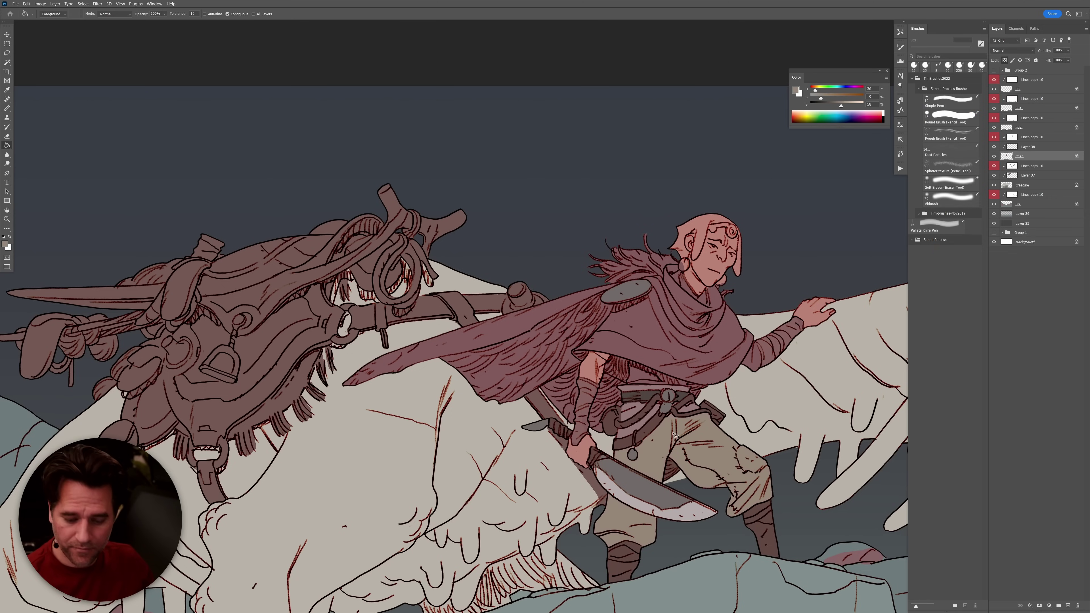
{"action": "key", "text": "b"}
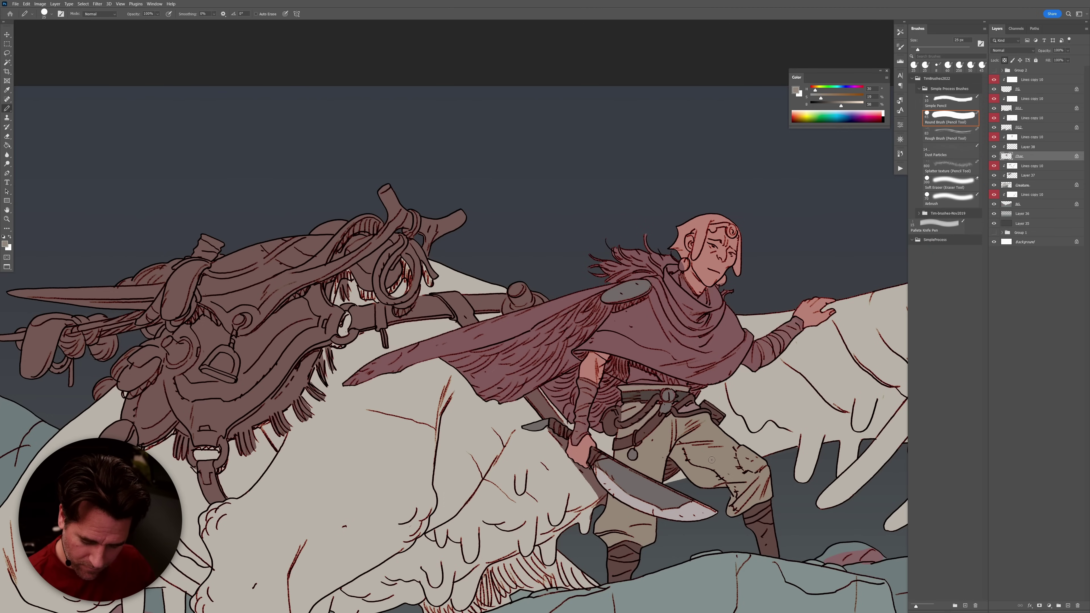
{"action": "key", "text": "g"}
{"action": "key", "text": "b"}
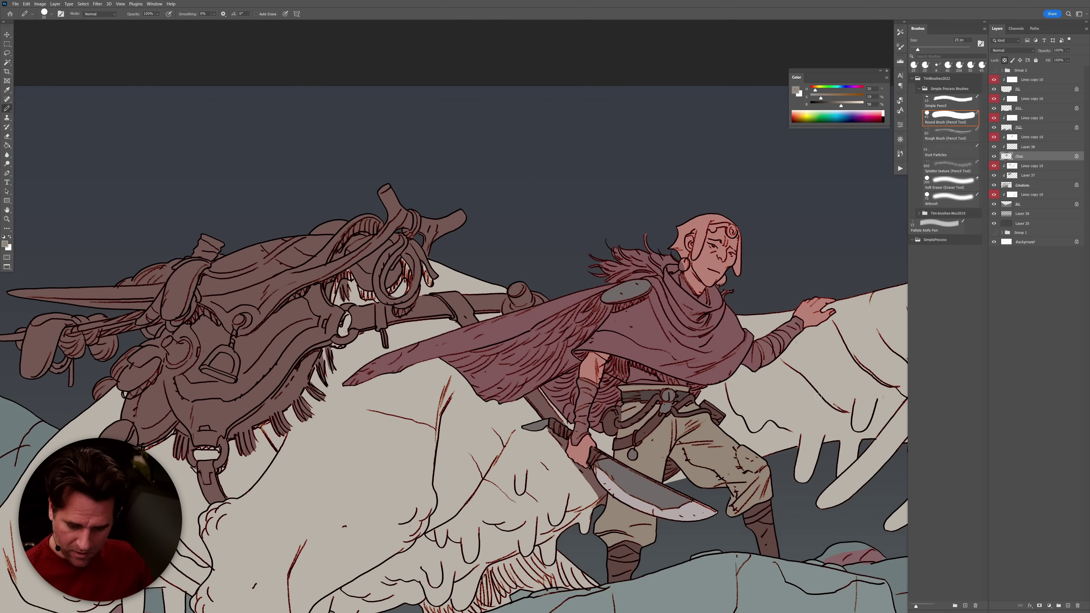
Paint the cape's lower front edge in slightly lightened leg-wrap brown, and the tunic beneath it in a darkened trouser beige.
{"action": "left_click", "coordinate": [772, 534], "text": "alt"}
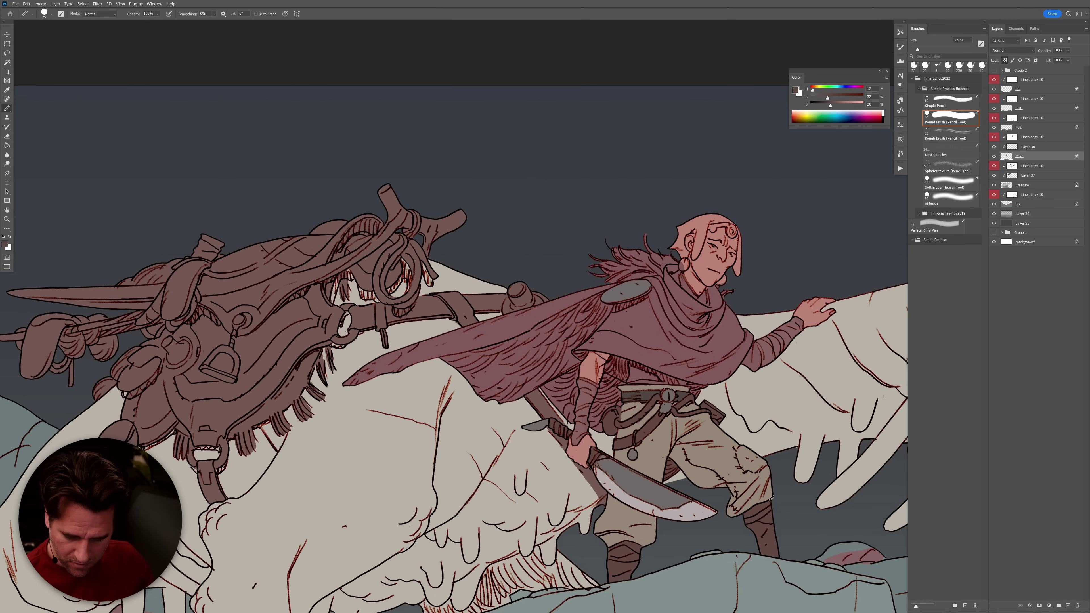
{"action": "mouse_move", "coordinate": [751, 338]}
{"action": "left_mouse_down"}
{"action": "mouse_move", "coordinate": [719, 382]}
{"action": "mouse_move", "coordinate": [701, 378]}
{"action": "left_mouse_up"}
{"action": "key", "text": "ctrl+z"}
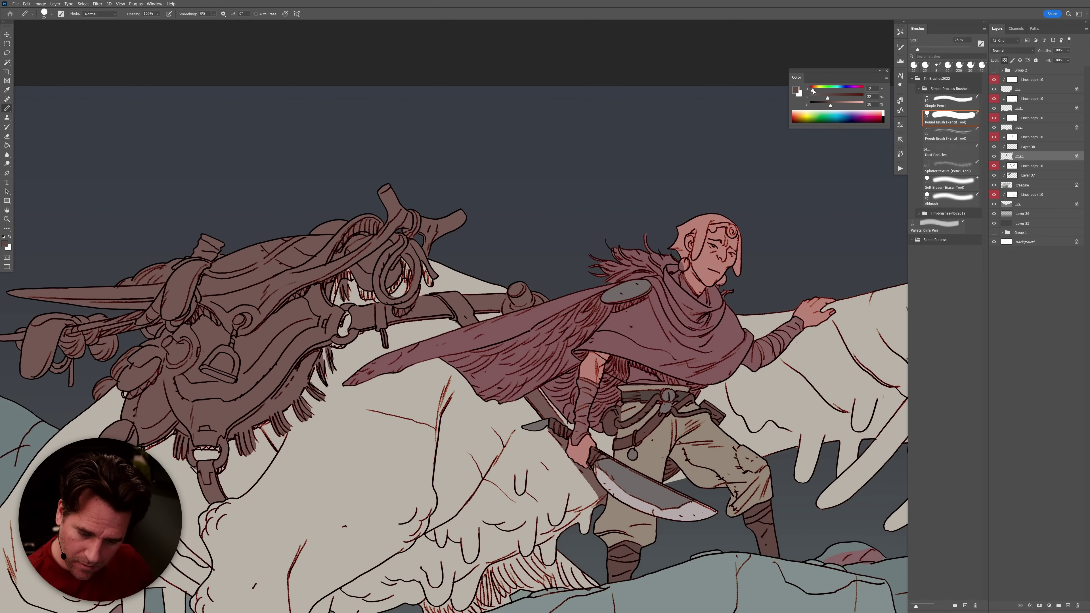
{"action": "left_click", "coordinate": [835, 108]}
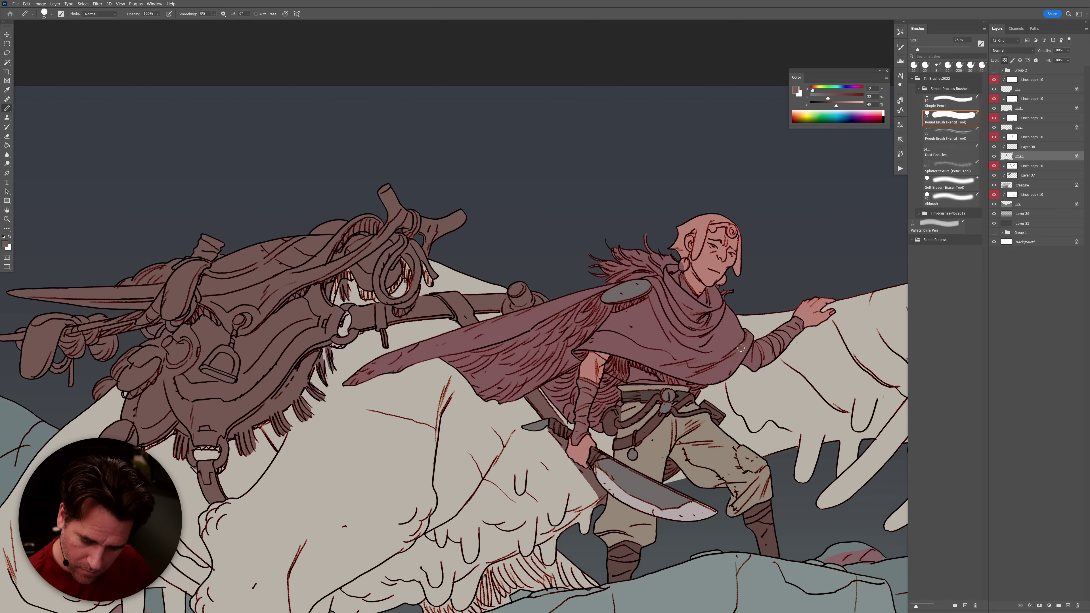
{"action": "left_click_drag", "start_coordinate": [839, 110], "coordinate": [833, 108]}
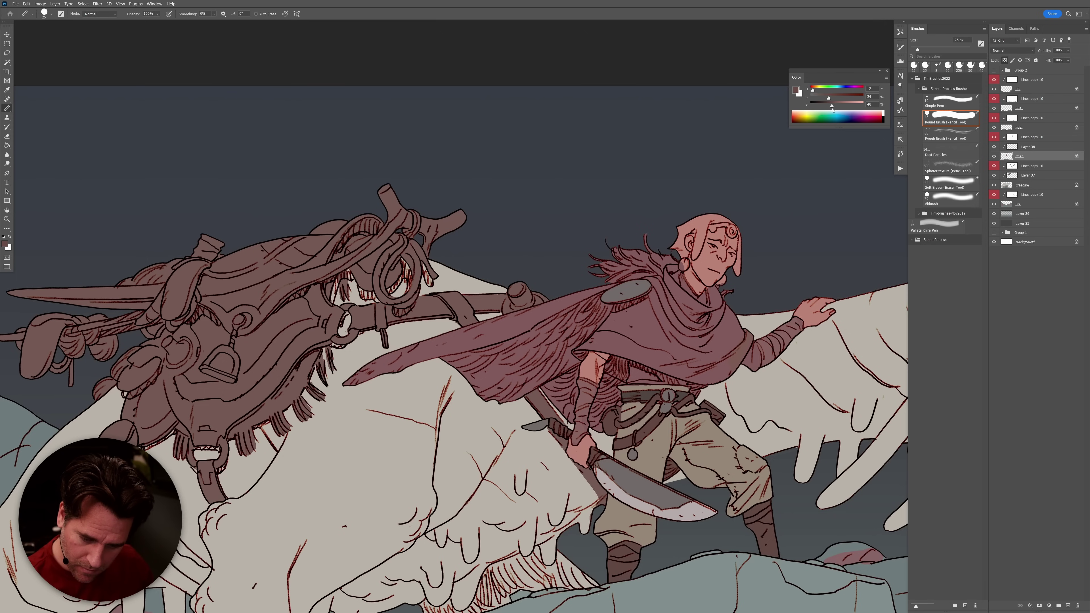
{"action": "mouse_move", "coordinate": [747, 339]}
{"action": "left_mouse_down"}
{"action": "mouse_move", "coordinate": [724, 377]}
{"action": "mouse_move", "coordinate": [692, 384]}
{"action": "left_mouse_up"}
{"action": "left_click", "coordinate": [684, 386], "text": "alt"}
{"action": "left_click_drag", "start_coordinate": [839, 108], "coordinate": [831, 106]}
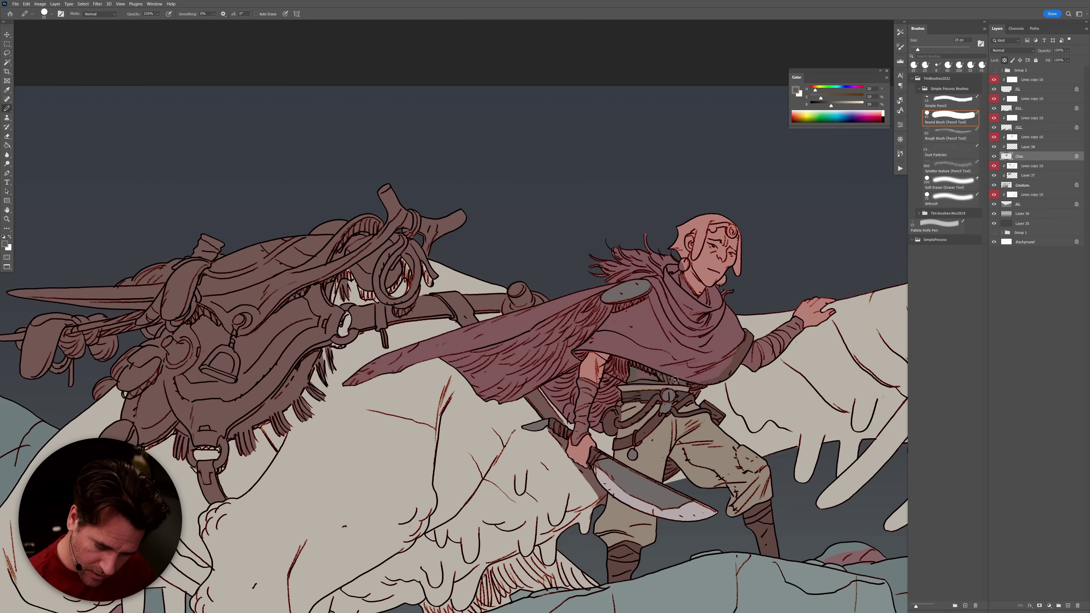
Outline the front drape of the cape below the scarf with the sampled brown, and fill it with that color.
{"action": "left_click", "coordinate": [724, 376], "text": "alt"}
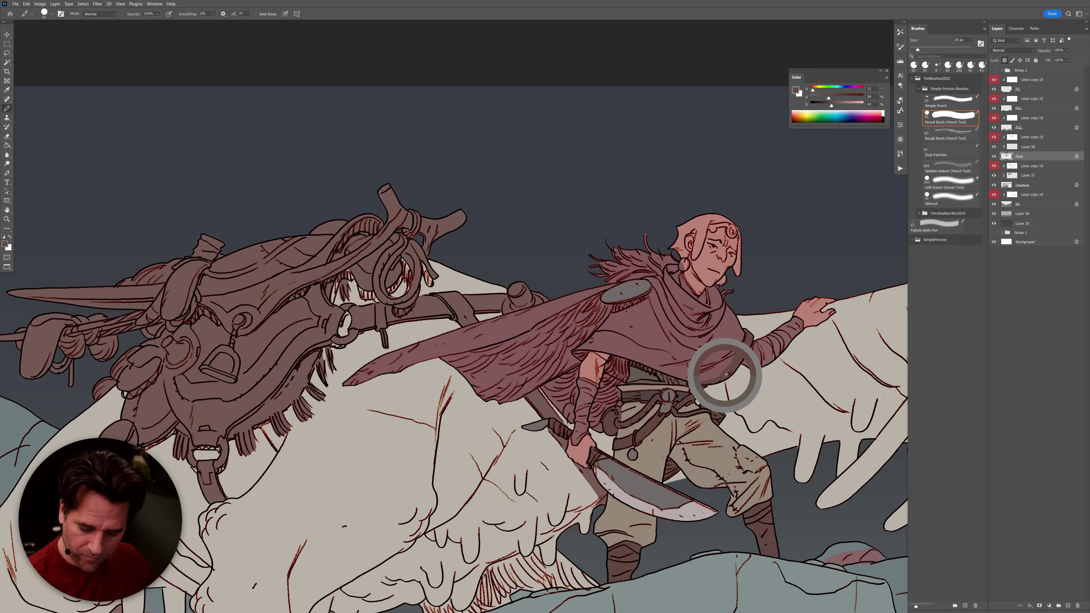
{"action": "mouse_move", "coordinate": [692, 380]}
{"action": "left_mouse_down"}
{"action": "mouse_move", "coordinate": [625, 356]}
{"action": "mouse_move", "coordinate": [623, 378]}
{"action": "mouse_move", "coordinate": [608, 369]}
{"action": "mouse_move", "coordinate": [621, 349]}
{"action": "mouse_move", "coordinate": [577, 351]}
{"action": "mouse_move", "coordinate": [619, 307]}
{"action": "mouse_move", "coordinate": [668, 280]}
{"action": "mouse_move", "coordinate": [648, 298]}
{"action": "mouse_move", "coordinate": [659, 291]}
{"action": "mouse_move", "coordinate": [695, 333]}
{"action": "mouse_move", "coordinate": [732, 305]}
{"action": "left_mouse_up"}
{"action": "key", "text": "g"}
{"action": "left_click", "coordinate": [736, 336]}
{"action": "key", "text": "b"}
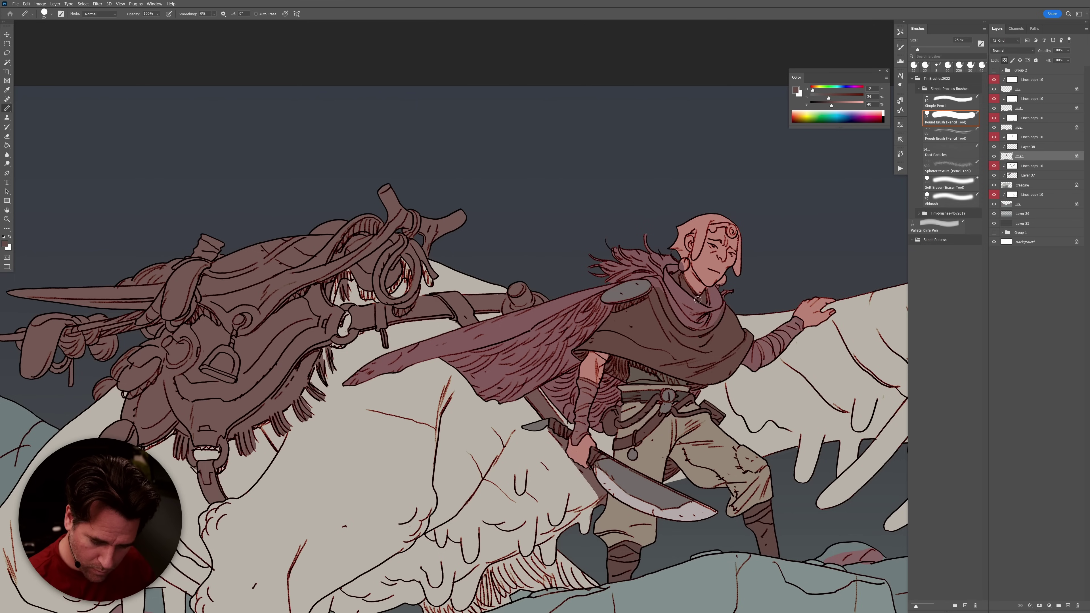
Paint the warrior's earring and forehead ornament in the sampled shoulder-plate gray, and the hair in an off-white based on the creature's color.
{"action": "left_click", "coordinate": [633, 289], "text": "alt"}
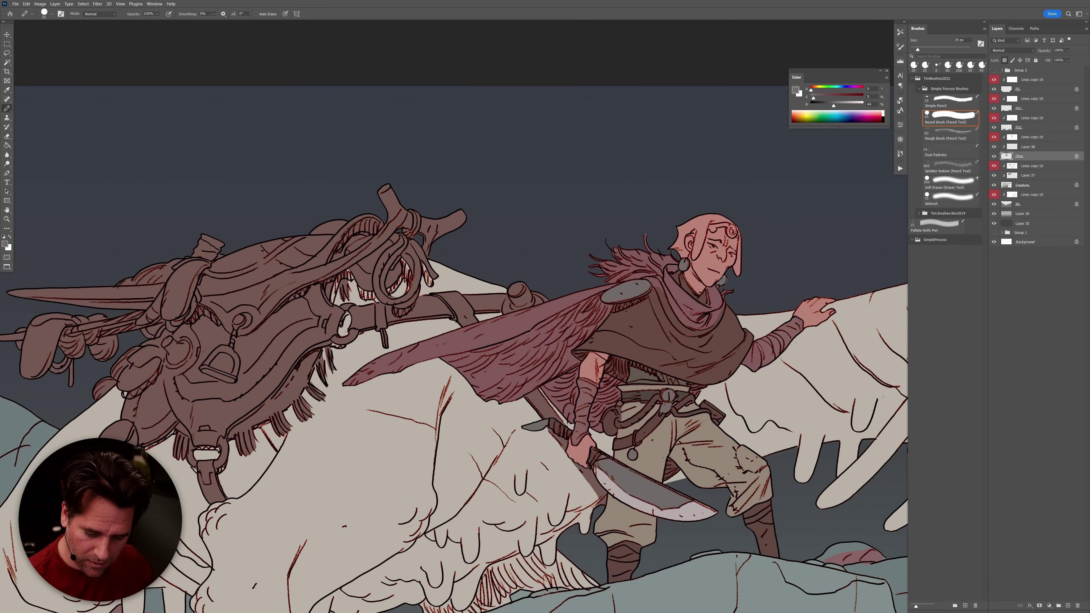
{"action": "left_click_drag", "start_coordinate": [737, 227], "coordinate": [713, 228]}
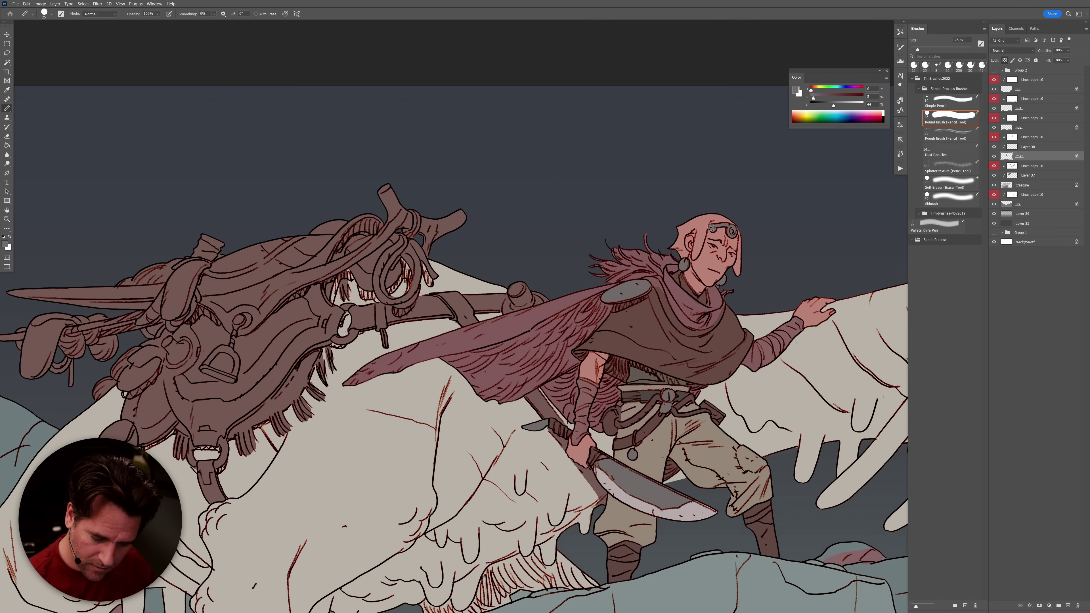
{"action": "left_click", "coordinate": [788, 284], "text": "alt"}
{"action": "left_click_drag", "start_coordinate": [847, 106], "coordinate": [845, 105]}
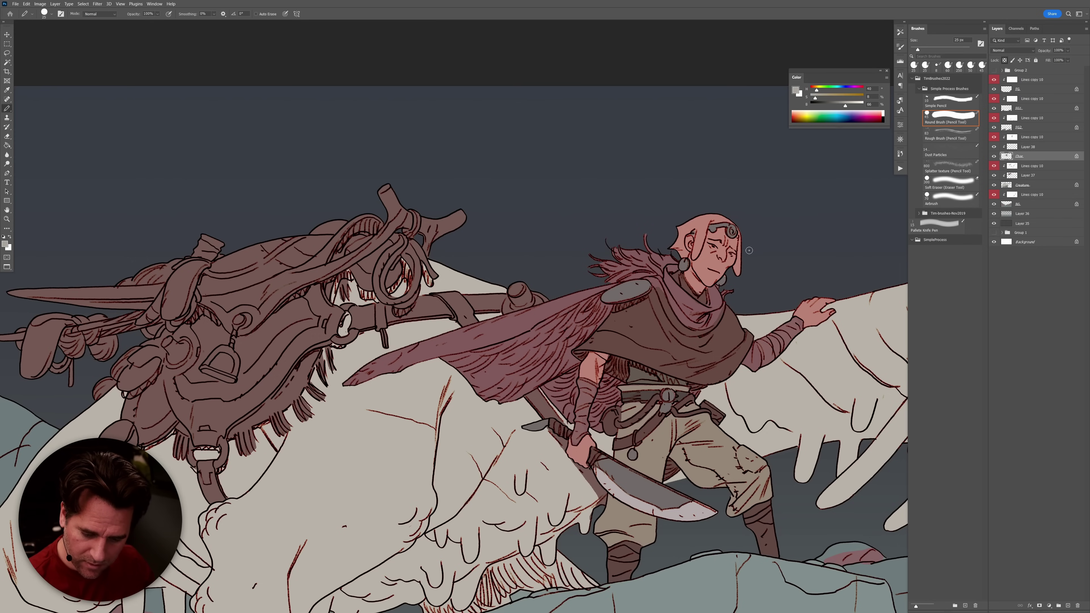
{"action": "mouse_move", "coordinate": [735, 269]}
{"action": "left_mouse_down"}
{"action": "mouse_move", "coordinate": [742, 235]}
{"action": "mouse_move", "coordinate": [731, 222]}
{"action": "mouse_move", "coordinate": [710, 220]}
{"action": "mouse_move", "coordinate": [693, 258]}
{"action": "mouse_move", "coordinate": [694, 227]}
{"action": "mouse_move", "coordinate": [678, 249]}
{"action": "left_mouse_up"}
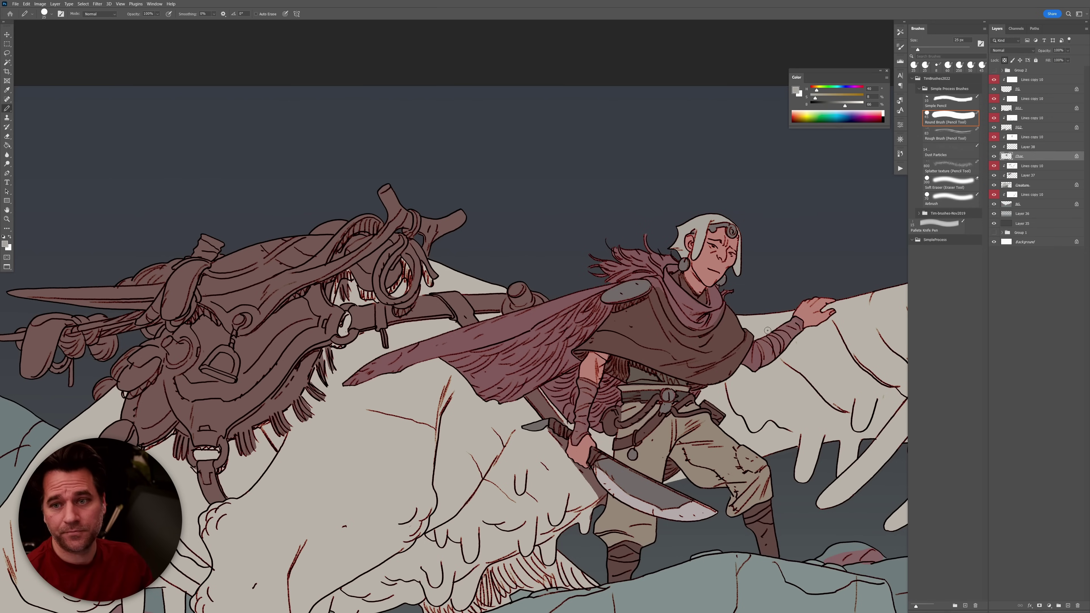
{"action": "left_click", "coordinate": [695, 239], "text": "alt"}
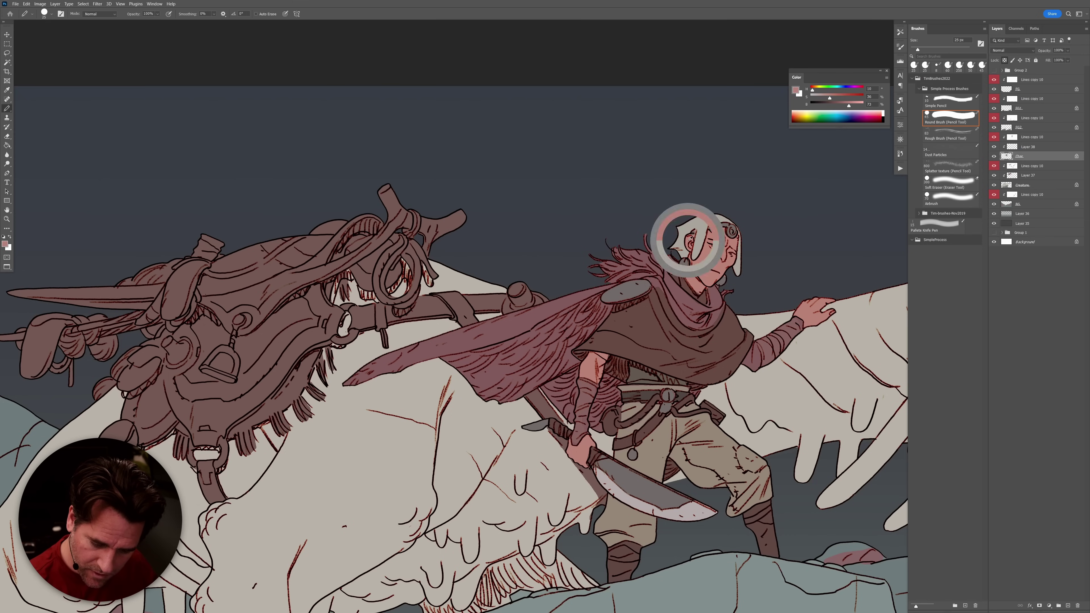
{"action": "left_click", "coordinate": [695, 225], "text": "alt"}
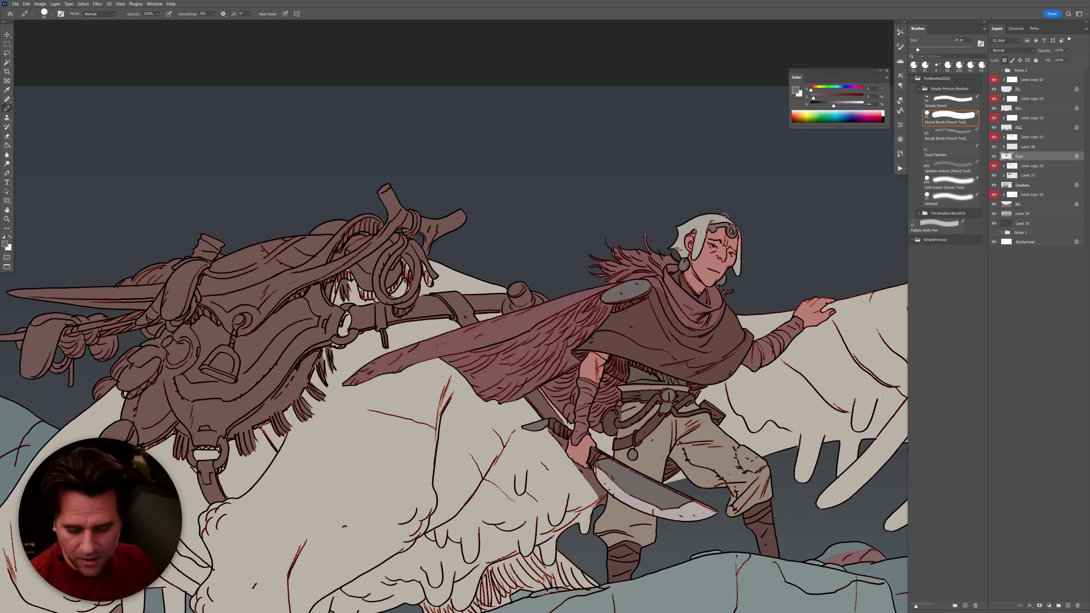
Paint the ragged fur collar behind the warrior's shoulders with the beige sampled beside the waist.
{"action": "scroll", "coordinate": [764, 409], "scroll_direction": "down", "scroll_amount": 5}
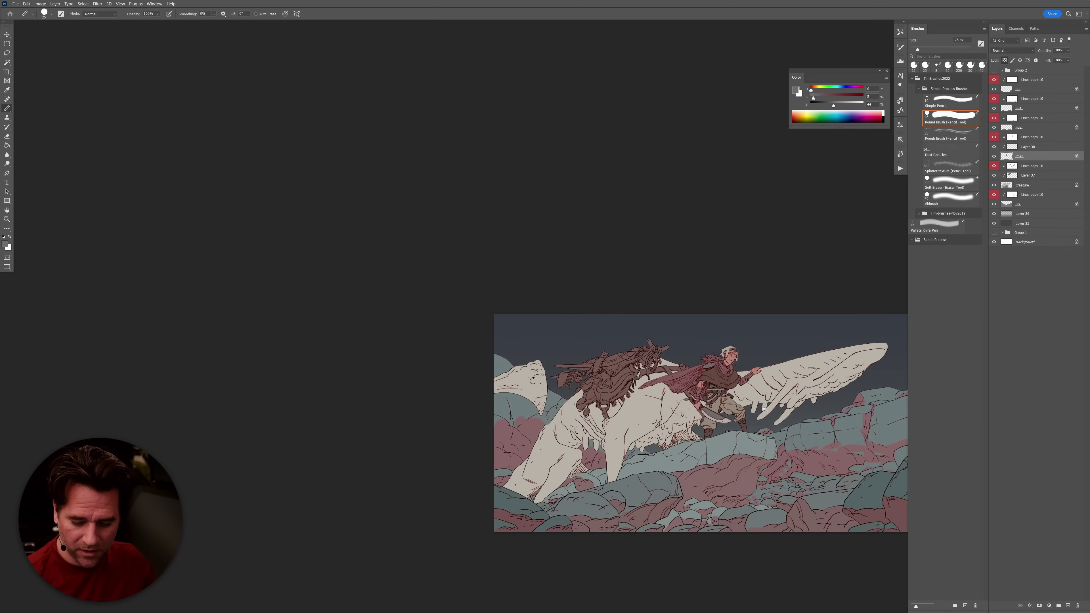
{"action": "left_click_drag", "start_coordinate": [765, 409], "coordinate": [706, 335]}
{"action": "scroll", "coordinate": [684, 319], "scroll_direction": "up", "scroll_amount": 3}
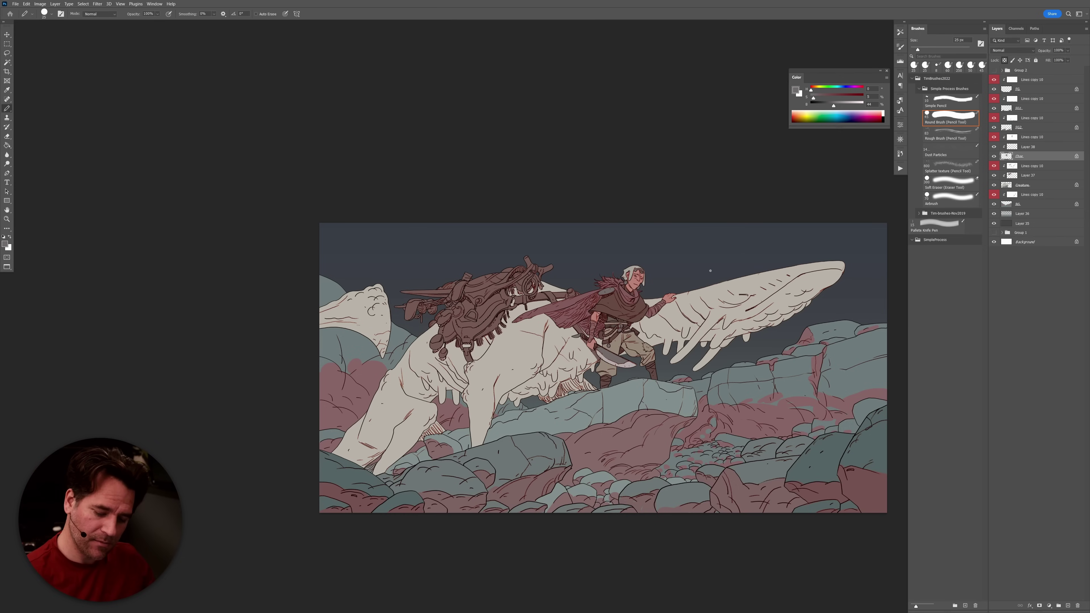
{"action": "scroll", "coordinate": [627, 304], "scroll_direction": "up", "scroll_amount": 5}
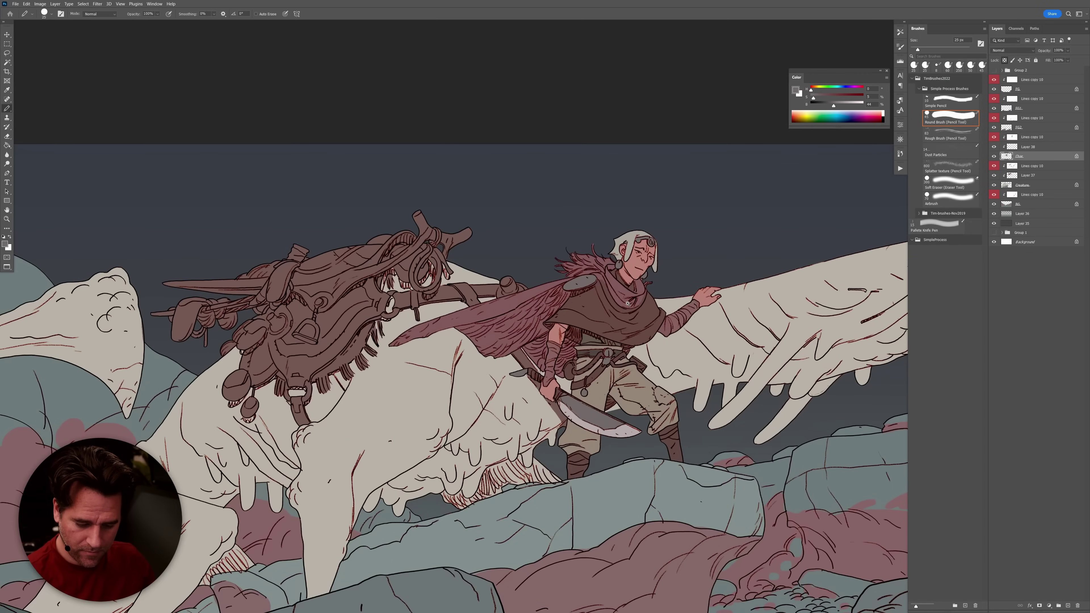
{"action": "scroll", "coordinate": [633, 291], "scroll_direction": "up", "scroll_amount": 2}
{"action": "left_click", "coordinate": [610, 284], "text": "alt"}
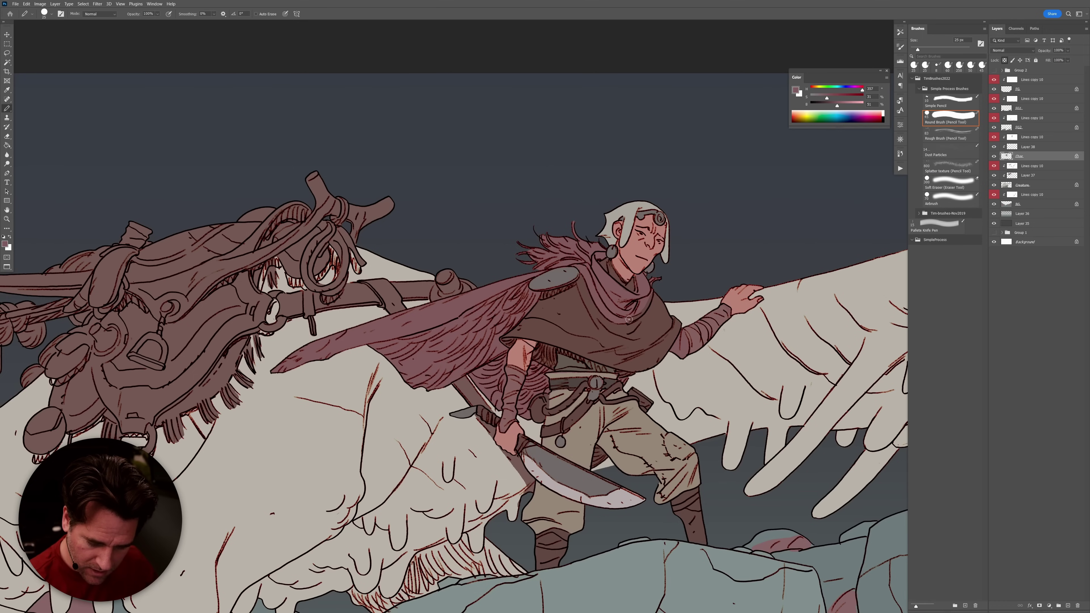
{"action": "left_click", "coordinate": [668, 362], "text": "alt"}
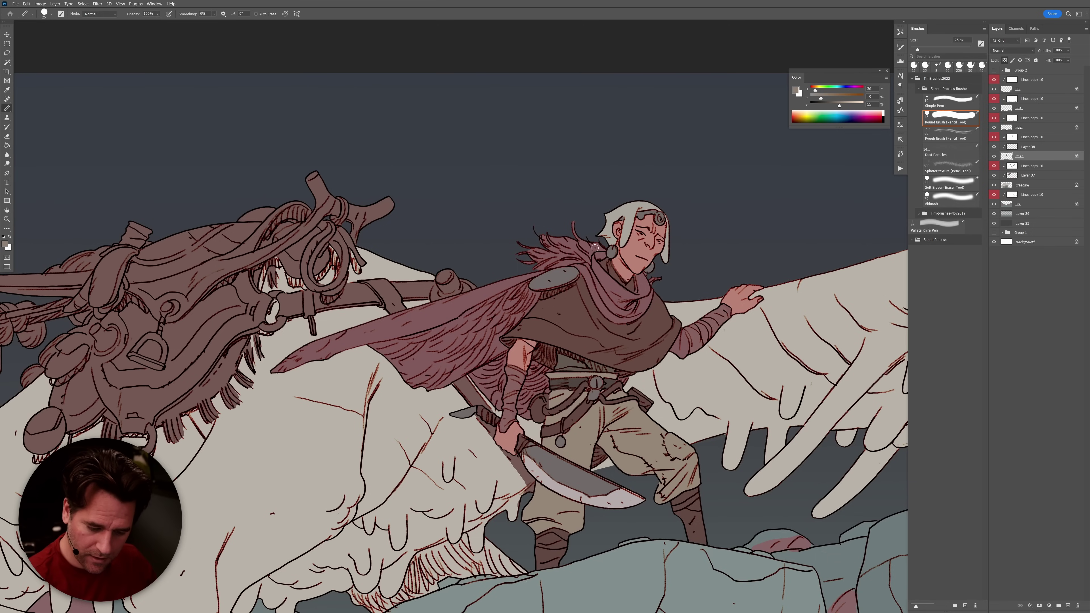
{"action": "mouse_move", "coordinate": [561, 262]}
{"action": "left_mouse_down"}
{"action": "mouse_move", "coordinate": [537, 268]}
{"action": "mouse_move", "coordinate": [579, 240]}
{"action": "left_mouse_up"}
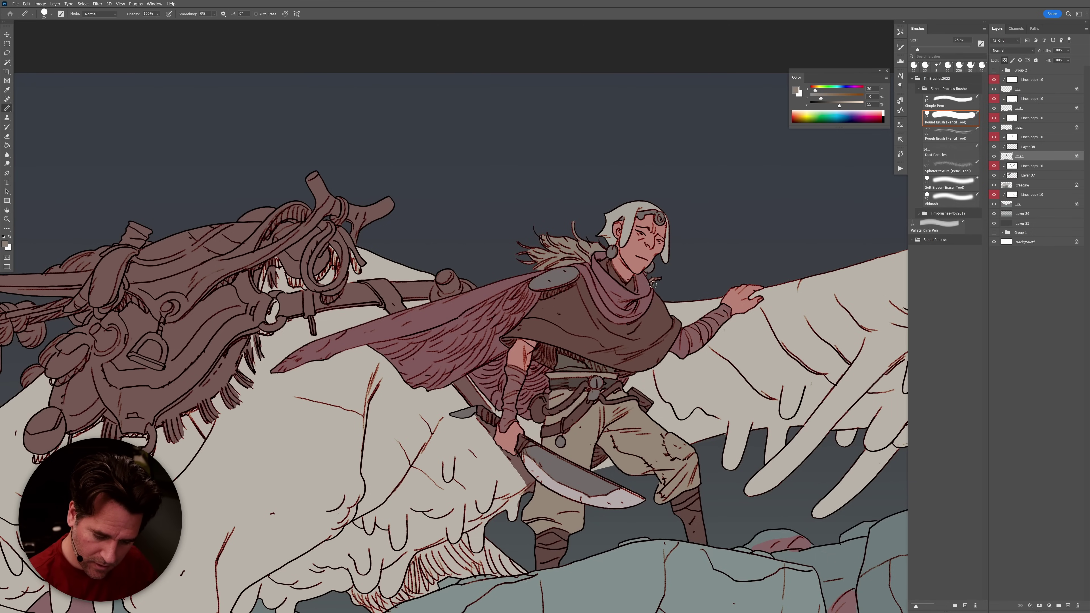
On the layer directly above the character's flat colors, paint the scarf in a more saturated red derived from the sampled skin tone.
{"action": "left_click", "coordinate": [654, 264], "text": "alt"}
{"action": "left_click", "coordinate": [637, 277], "text": "alt"}
{"action": "left_click", "coordinate": [628, 275], "text": "alt"}
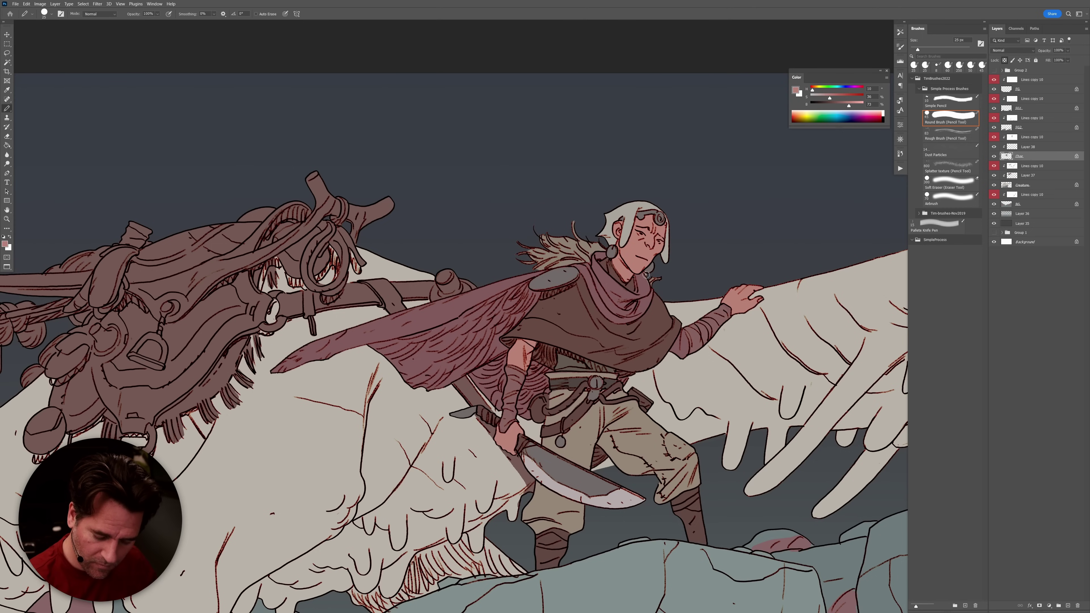
{"action": "left_click", "coordinate": [1007, 147]}
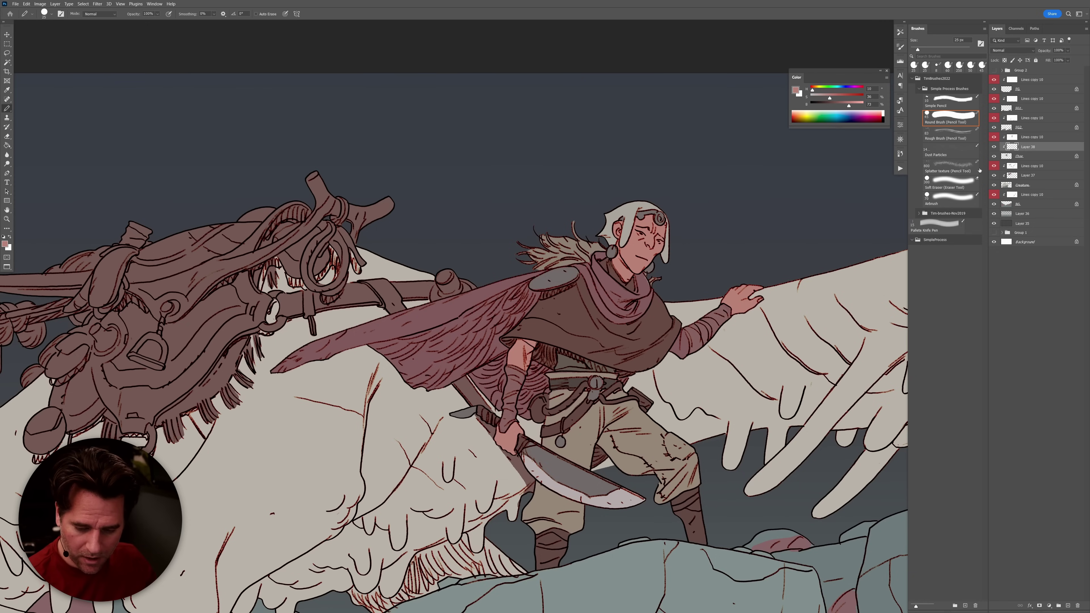
{"action": "left_click", "coordinate": [846, 96]}
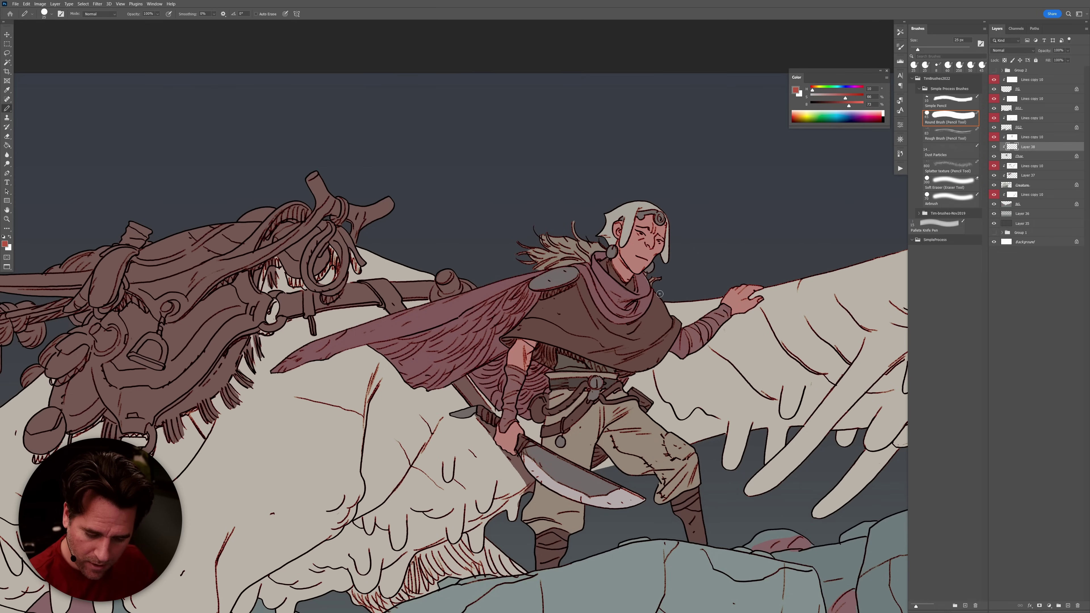
{"action": "mouse_move", "coordinate": [645, 284]}
{"action": "left_mouse_down"}
{"action": "mouse_move", "coordinate": [638, 277]}
{"action": "mouse_move", "coordinate": [649, 292]}
{"action": "mouse_move", "coordinate": [641, 312]}
{"action": "mouse_move", "coordinate": [648, 301]}
{"action": "mouse_move", "coordinate": [598, 268]}
{"action": "mouse_move", "coordinate": [601, 256]}
{"action": "mouse_move", "coordinate": [595, 264]}
{"action": "left_mouse_up"}
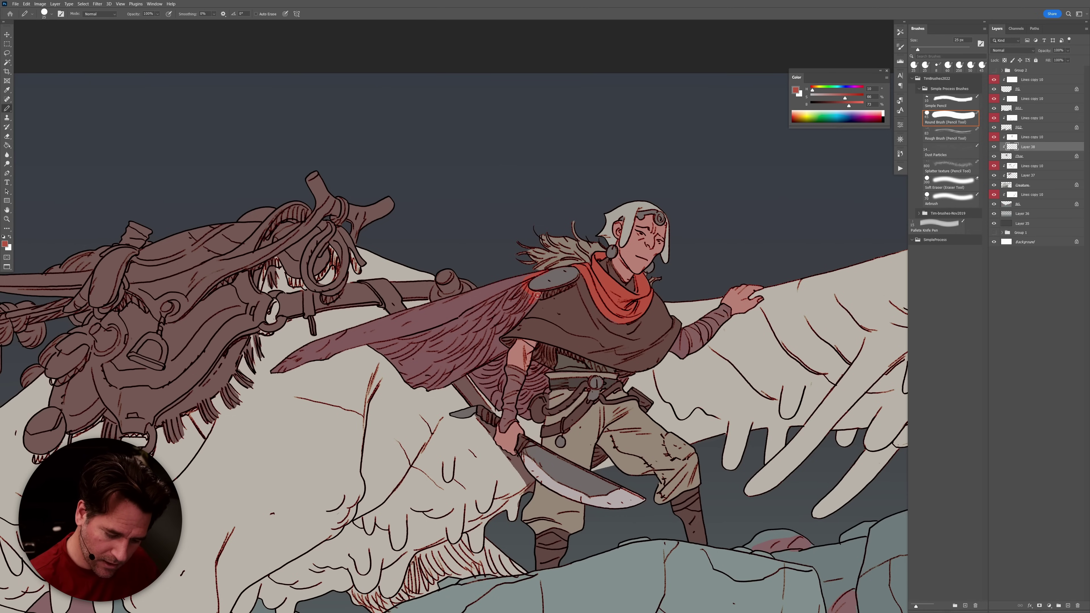
Outline the flowing cape's edge along the shoulder and arm with the scarf red, and fill the whole cape with it.
{"action": "mouse_move", "coordinate": [528, 311]}
{"action": "left_mouse_down"}
{"action": "mouse_move", "coordinate": [498, 339]}
{"action": "mouse_move", "coordinate": [503, 374]}
{"action": "mouse_move", "coordinate": [491, 403]}
{"action": "left_mouse_up"}
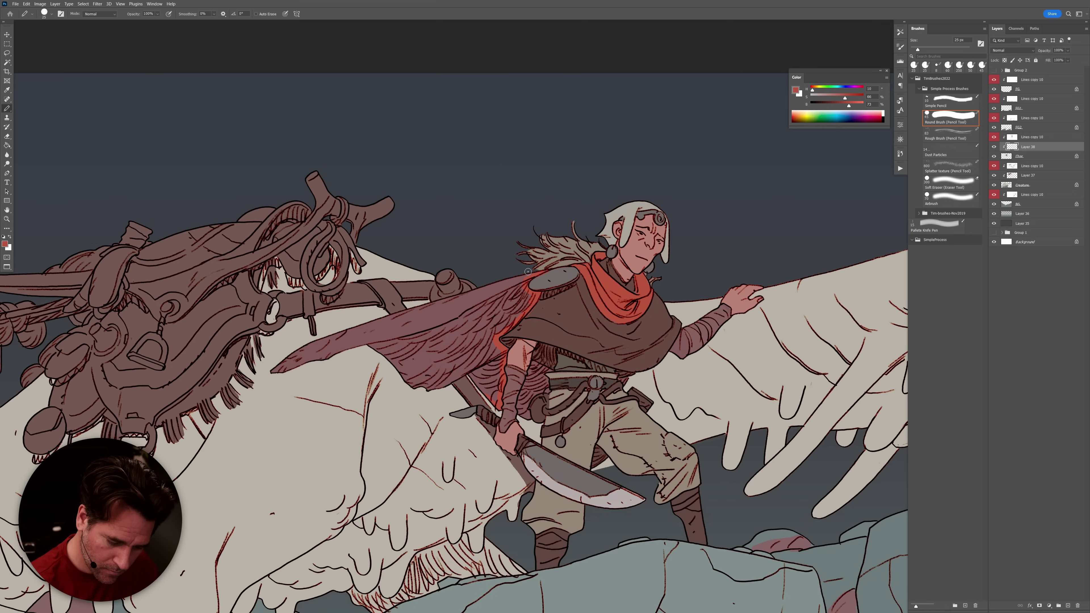
{"action": "key", "text": "g"}
{"action": "left_click", "coordinate": [530, 370]}
{"action": "key", "text": "b"}
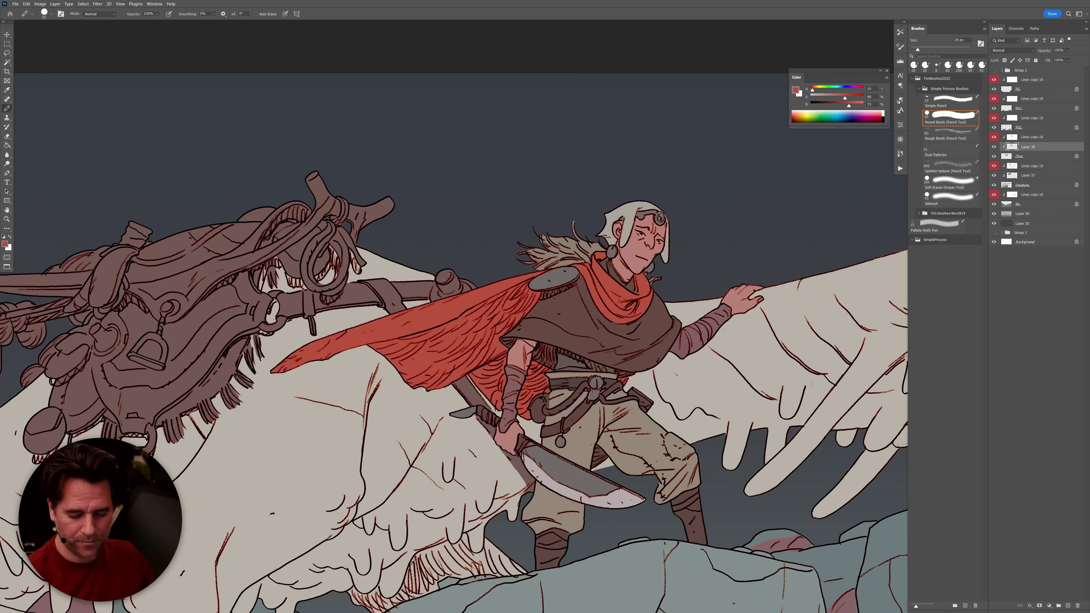
Lasso a small area of the red cape beside the shoulder plate, and return to the Round Brush pencil preset.
{"action": "scroll", "coordinate": [658, 393], "scroll_direction": "down", "scroll_amount": 5}
{"action": "scroll", "coordinate": [689, 381], "scroll_direction": "down", "scroll_amount": 2}
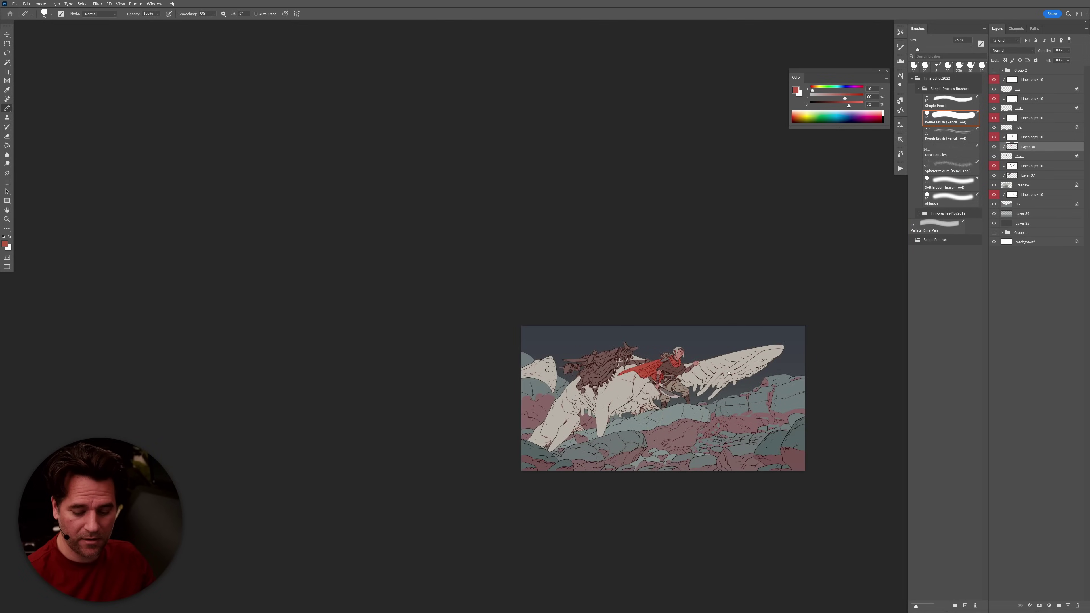
{"action": "scroll", "coordinate": [690, 356], "scroll_direction": "up", "scroll_amount": 6}
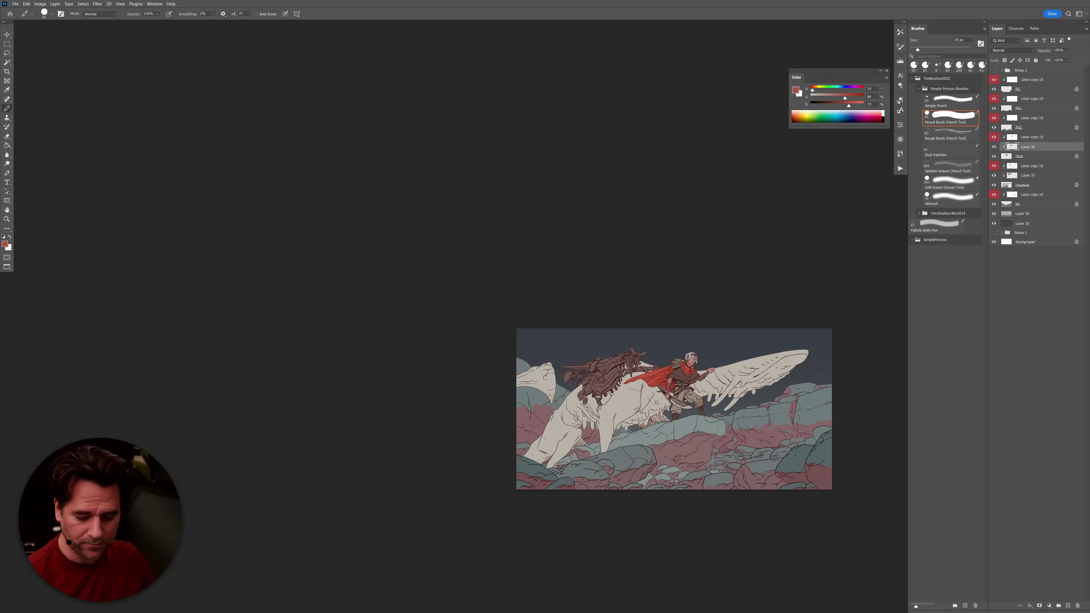
{"action": "scroll", "coordinate": [718, 375], "scroll_direction": "up", "scroll_amount": 3}
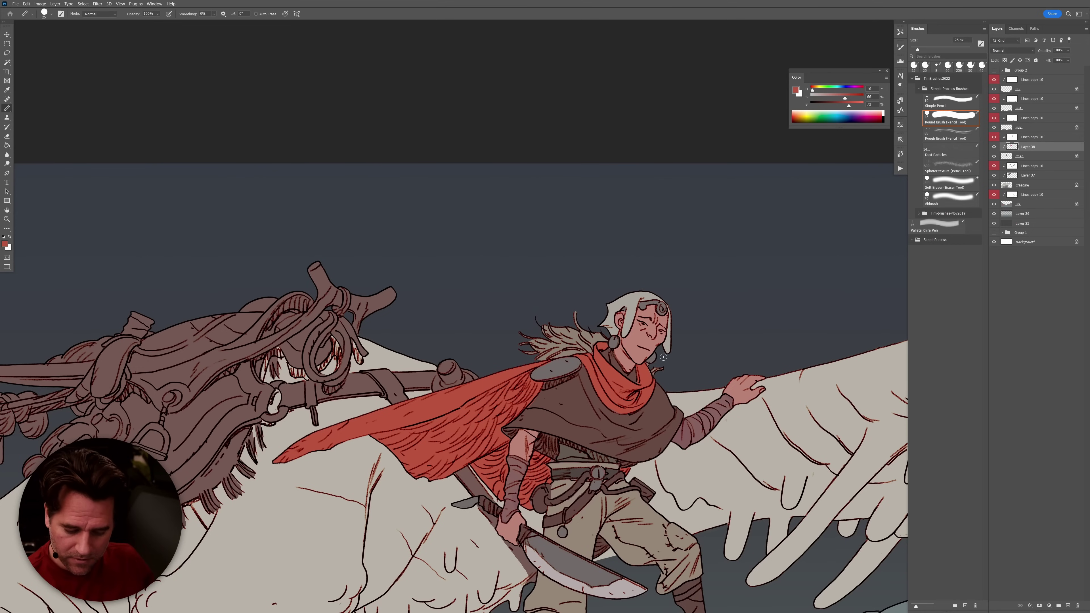
{"action": "key", "text": "l"}
{"action": "mouse_move", "coordinate": [543, 388]}
{"action": "left_mouse_down"}
{"action": "mouse_move", "coordinate": [525, 420]}
{"action": "mouse_move", "coordinate": [541, 392]}
{"action": "mouse_move", "coordinate": [531, 409]}
{"action": "mouse_move", "coordinate": [561, 393]}
{"action": "left_mouse_up"}
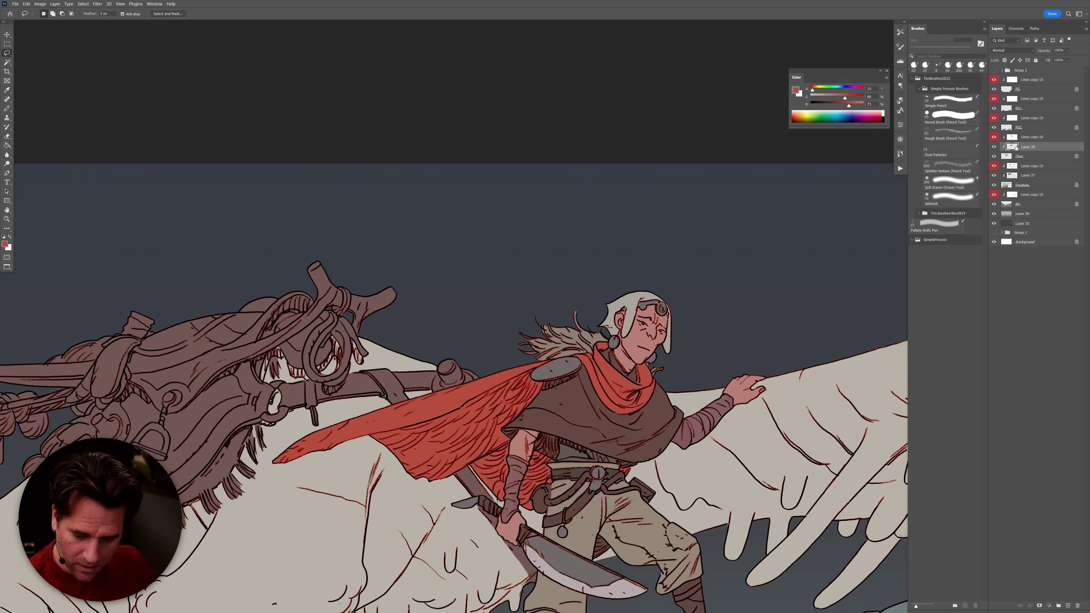
{"action": "scroll", "coordinate": [663, 432], "scroll_direction": "down", "scroll_amount": 6}
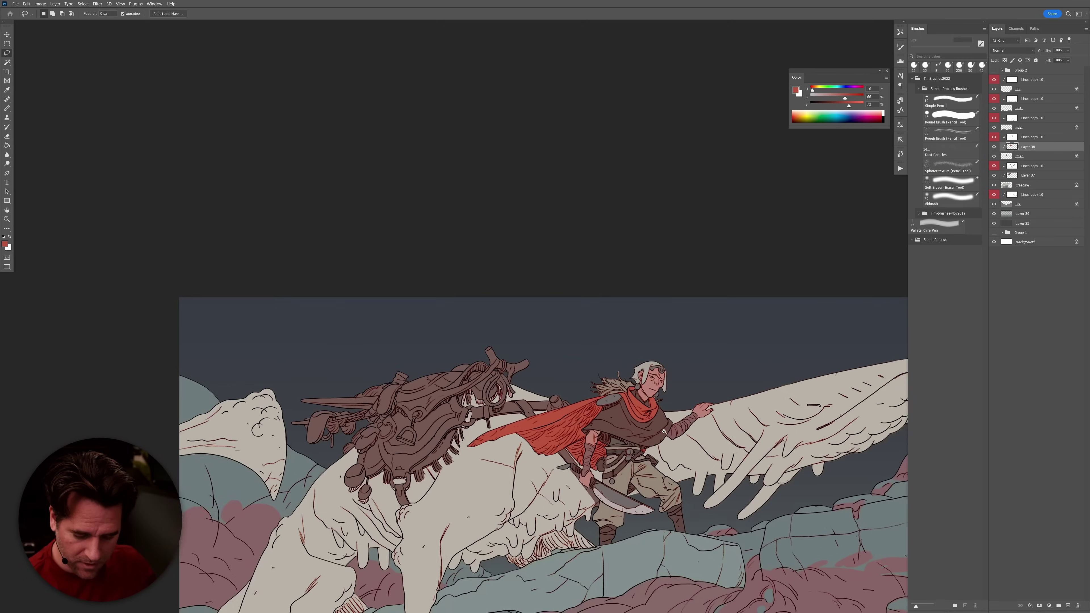
{"action": "left_click", "coordinate": [951, 116]}
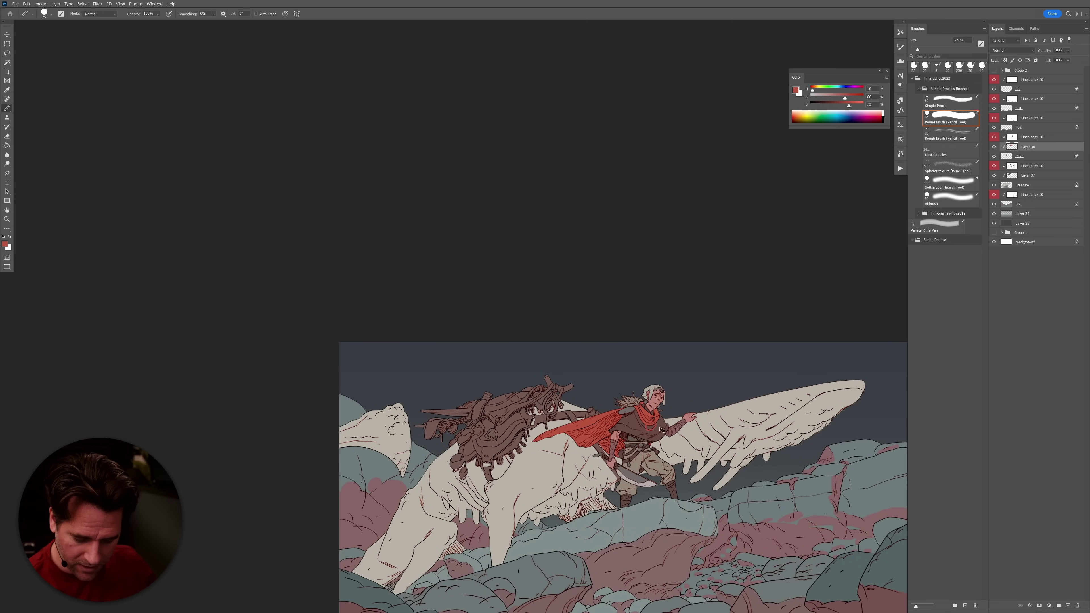
{"action": "key", "text": "v"}
{"action": "left_click_drag", "start_coordinate": [666, 407], "coordinate": [692, 424]}
{"action": "key", "text": "ctrl+z"}
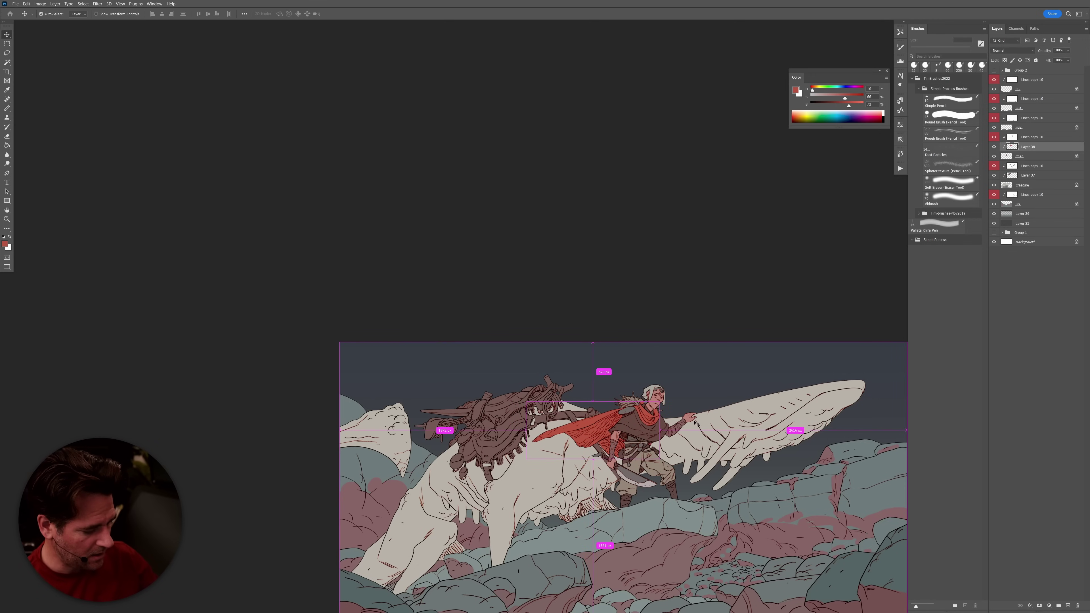
Shift the hue of the red cape and scarf to magenta with a Hue/Saturation adjustment.
{"action": "key", "text": "ctrl+u"}
{"action": "left_click_drag", "start_coordinate": [699, 424], "coordinate": [471, 261]}
{"action": "left_click_drag", "start_coordinate": [515, 55], "coordinate": [809, 219]}
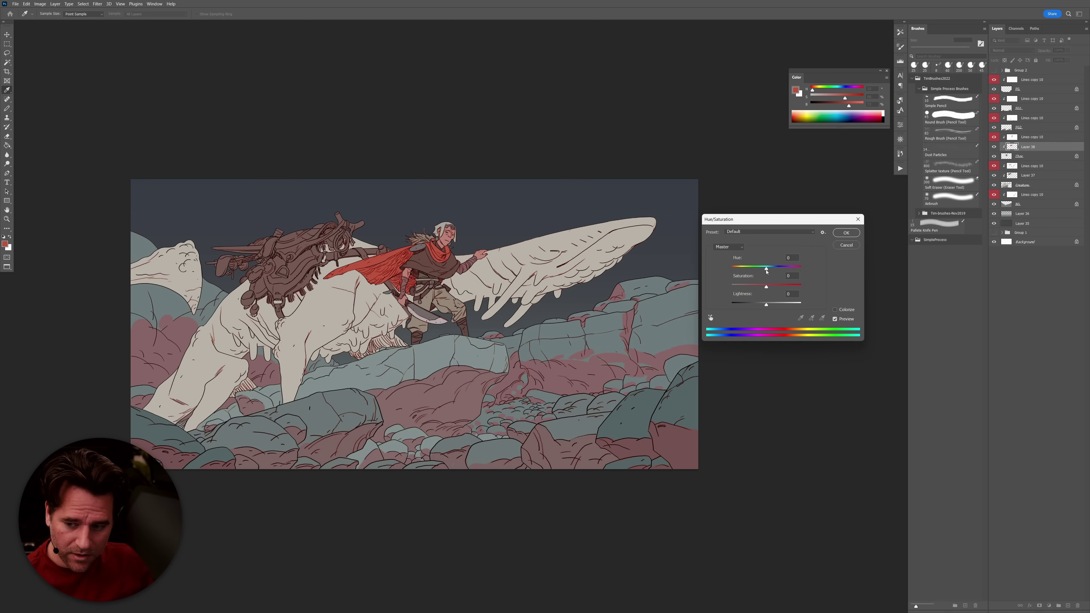
{"action": "left_click_drag", "start_coordinate": [766, 270], "coordinate": [754, 271]}
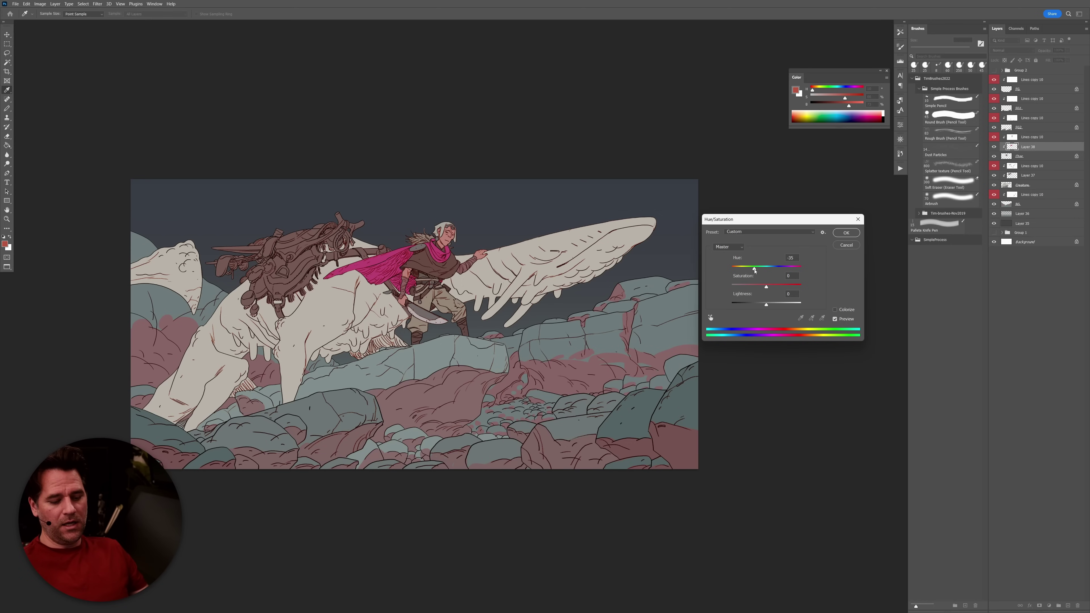
{"action": "left_click_drag", "start_coordinate": [757, 271], "coordinate": [756, 270]}
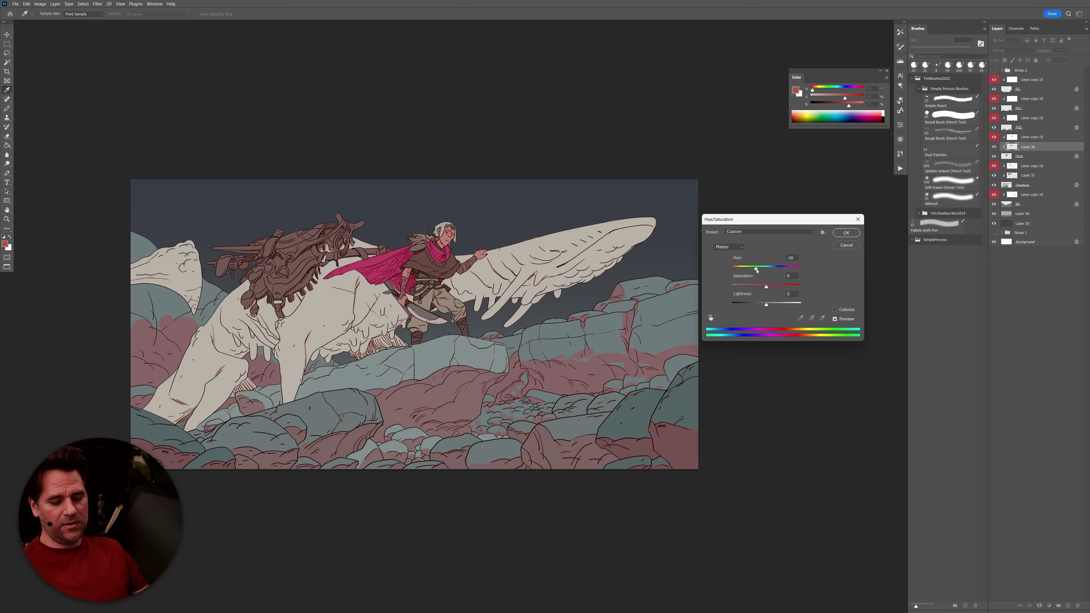
{"action": "left_click", "coordinate": [842, 233]}
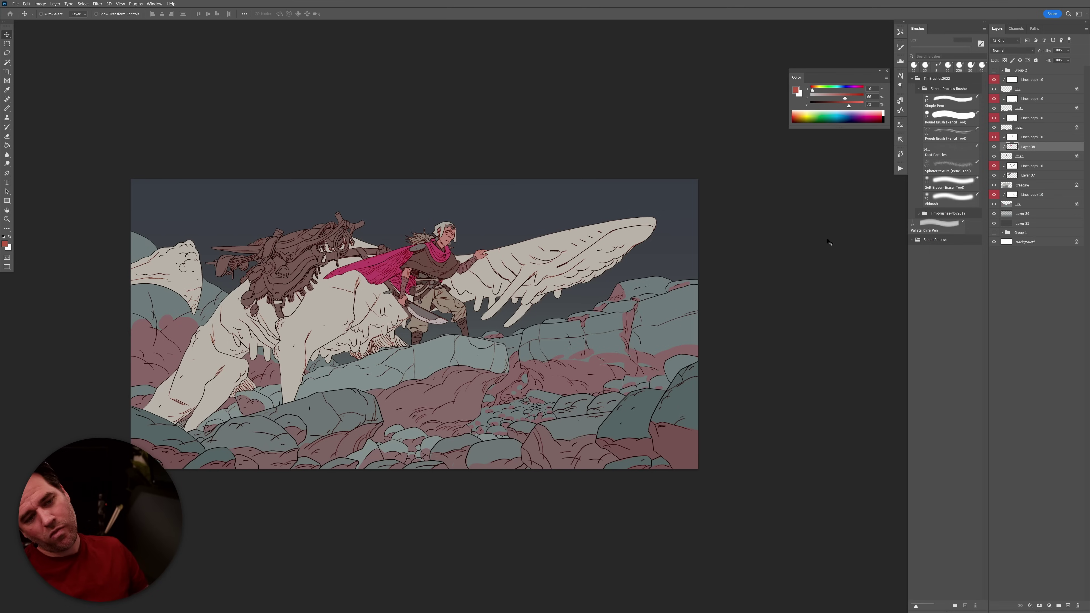
Recolor the cape and scarf to a deep orange with Hue/Saturation, raising the saturation and slightly lowering the lightness.
{"action": "left_click_drag", "start_coordinate": [515, 241], "coordinate": [526, 245]}
{"action": "key", "text": "ctrl+u"}
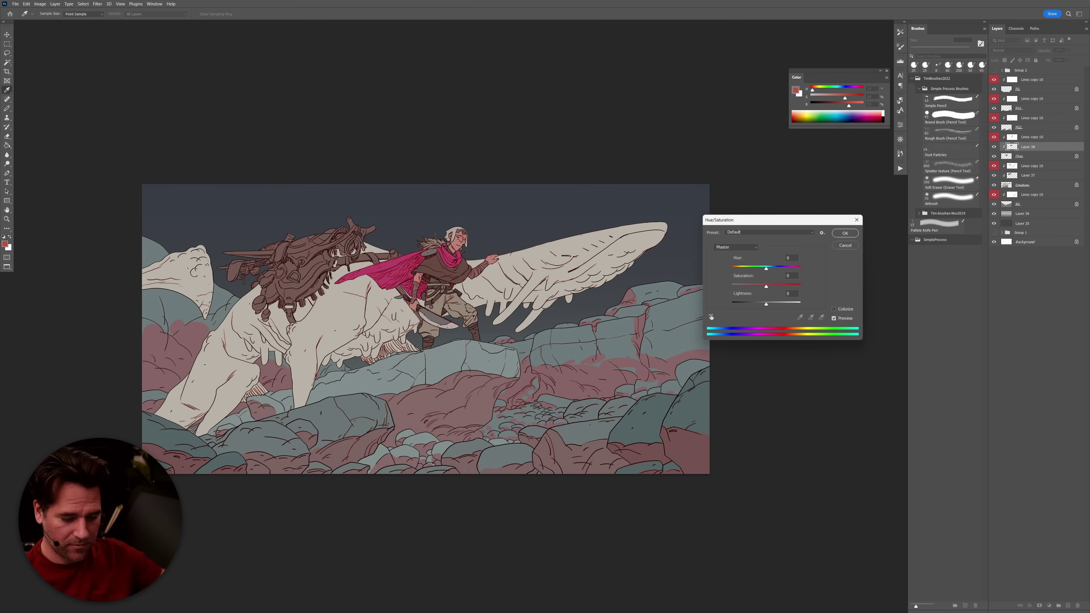
{"action": "mouse_move", "coordinate": [766, 268]}
{"action": "left_mouse_down"}
{"action": "mouse_move", "coordinate": [732, 272]}
{"action": "mouse_move", "coordinate": [785, 272]}
{"action": "left_mouse_up"}
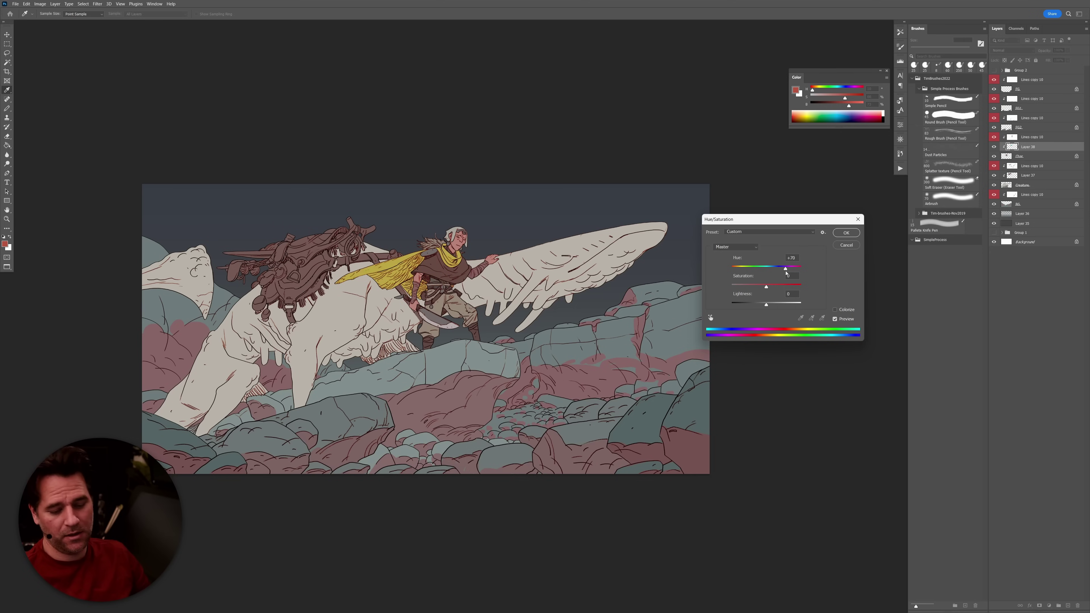
{"action": "left_click_drag", "start_coordinate": [785, 272], "coordinate": [783, 271]}
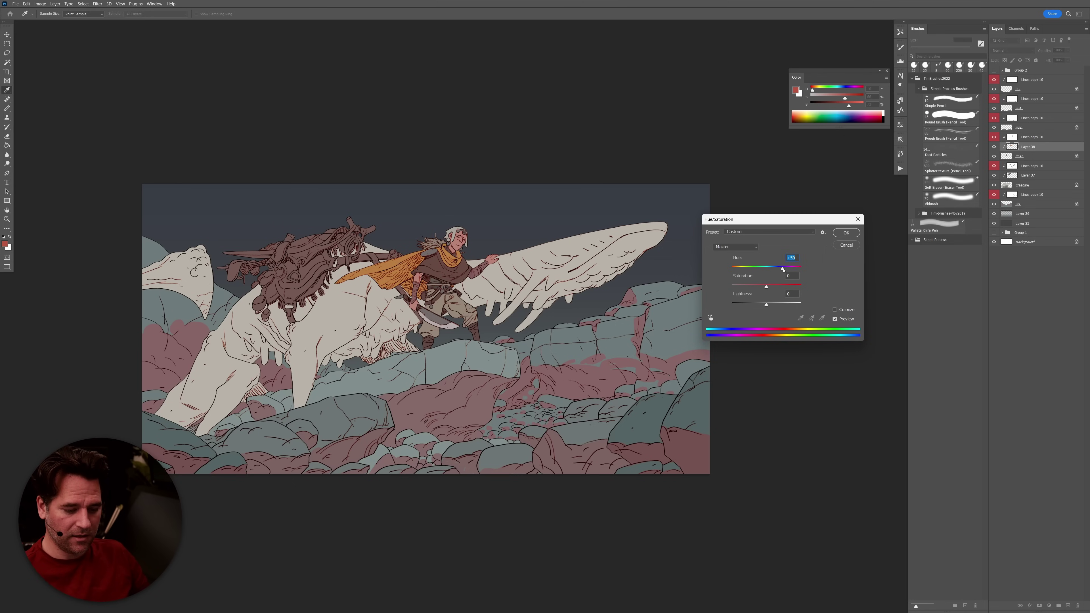
{"action": "left_click_drag", "start_coordinate": [767, 288], "coordinate": [760, 304]}
{"action": "left_click_drag", "start_coordinate": [783, 268], "coordinate": [783, 268]}
{"action": "left_click_drag", "start_coordinate": [774, 287], "coordinate": [778, 288]}
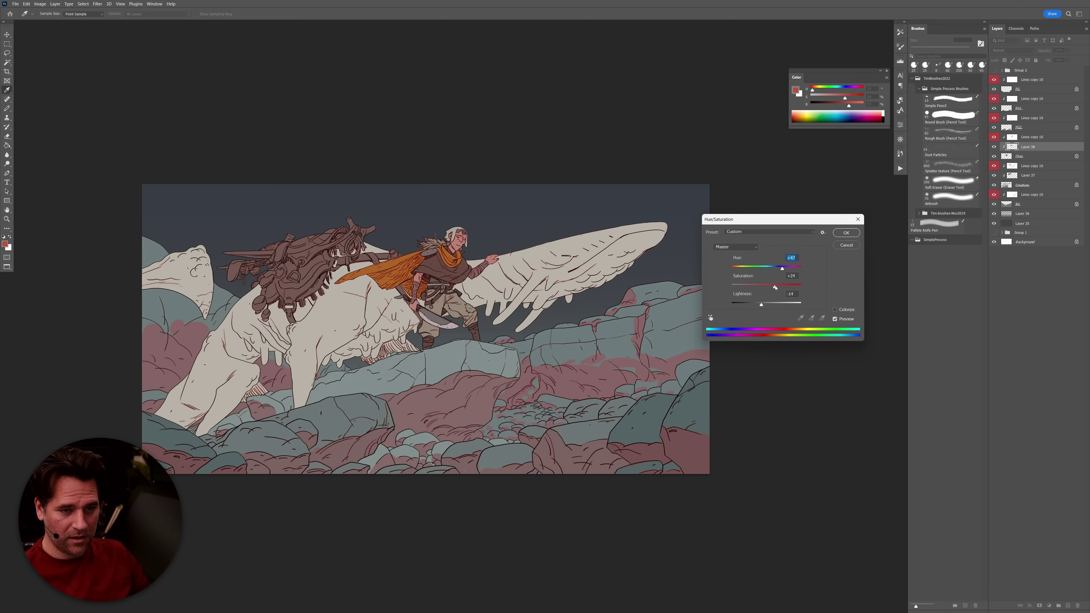
{"action": "left_click", "coordinate": [846, 233]}
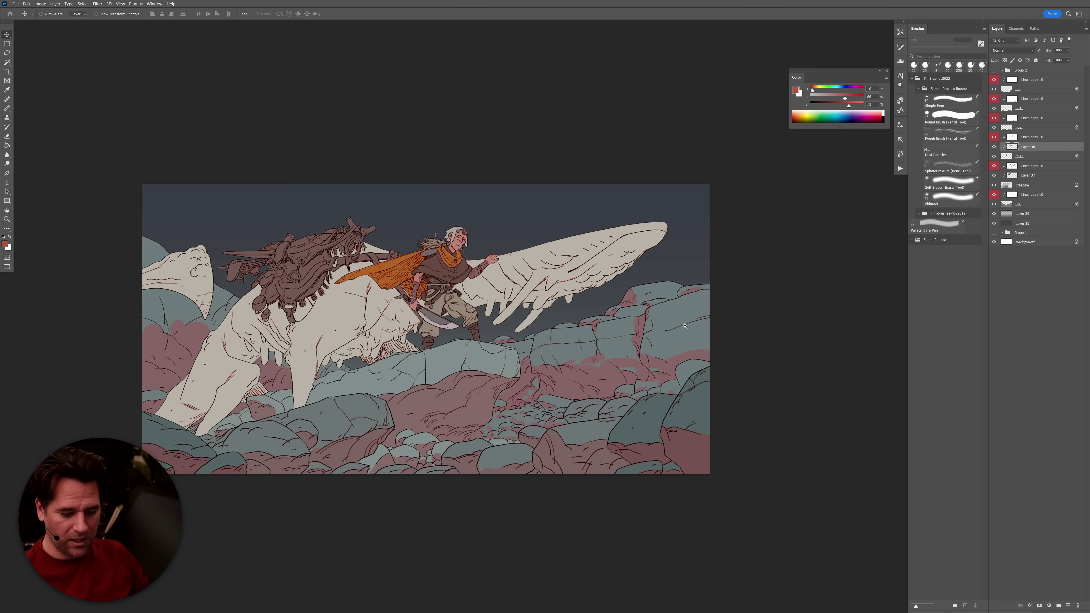
{"action": "scroll", "coordinate": [686, 326], "scroll_direction": "down", "scroll_amount": 3}
{"action": "scroll", "coordinate": [687, 325], "scroll_direction": "down", "scroll_amount": 2}
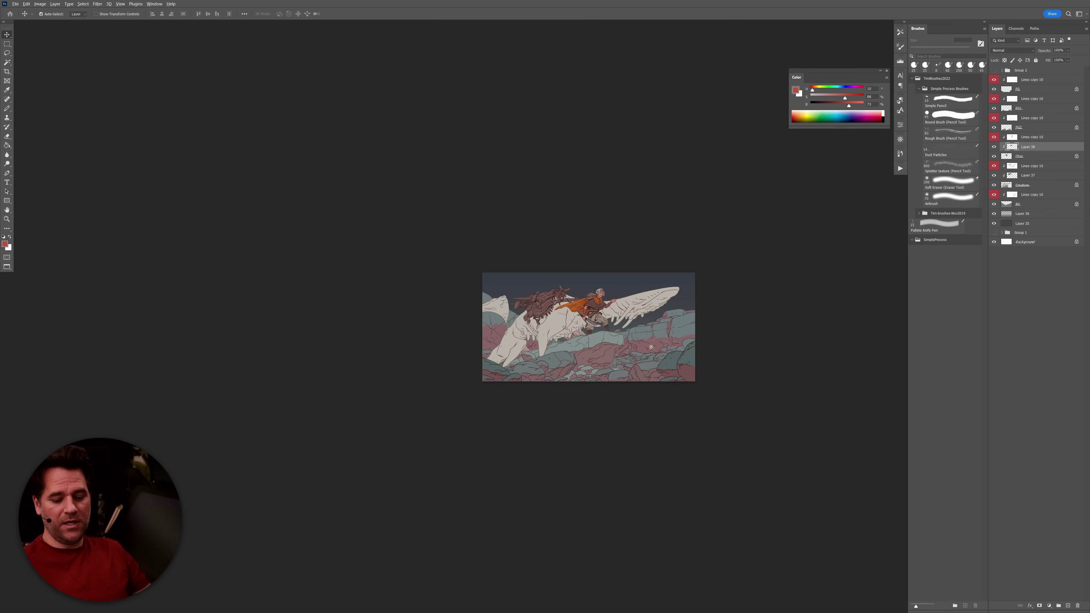
Examine how the orange cape and scarf read against the whole painting, from thumbnail size to a closer view.
{"action": "scroll", "coordinate": [651, 347], "scroll_direction": "down", "scroll_amount": 4}
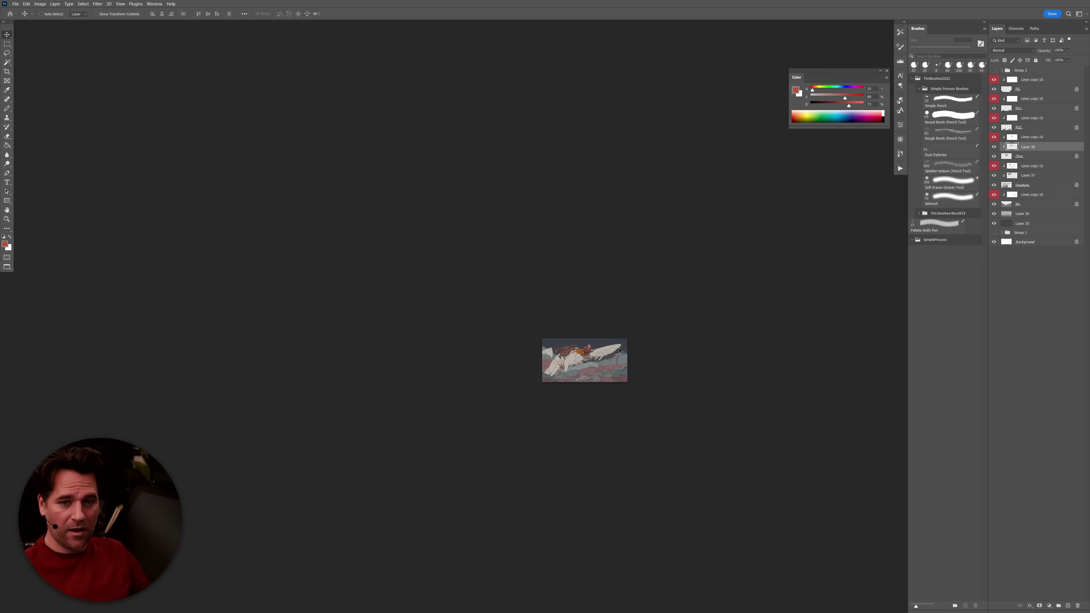
{"action": "key", "text": "ctrl"}
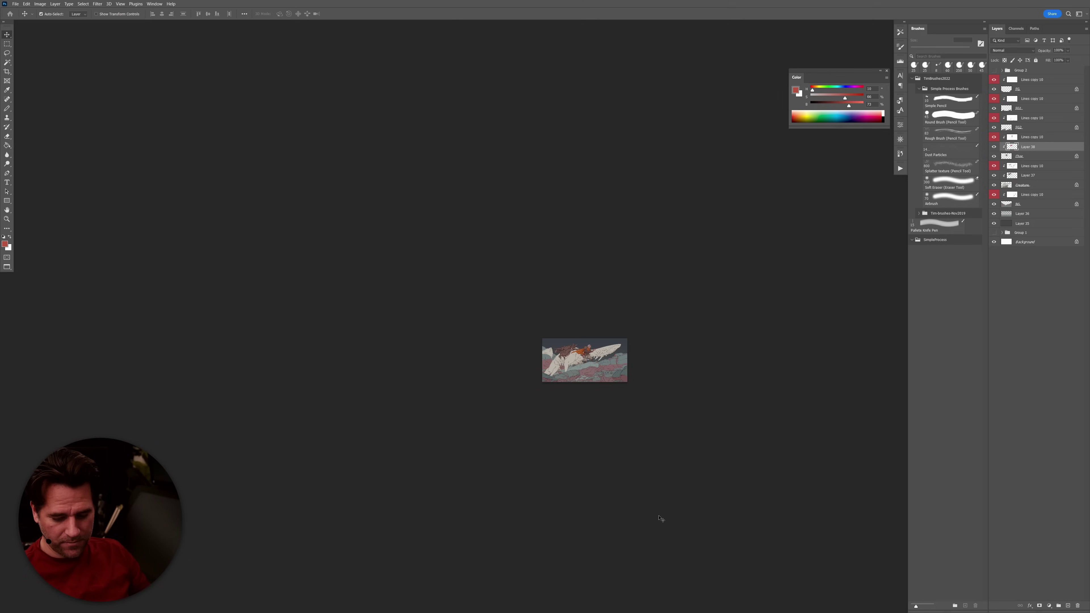
{"action": "left_click", "coordinate": [600, 367], "text": "ctrl"}
{"action": "left_click", "coordinate": [600, 368], "text": "ctrl"}
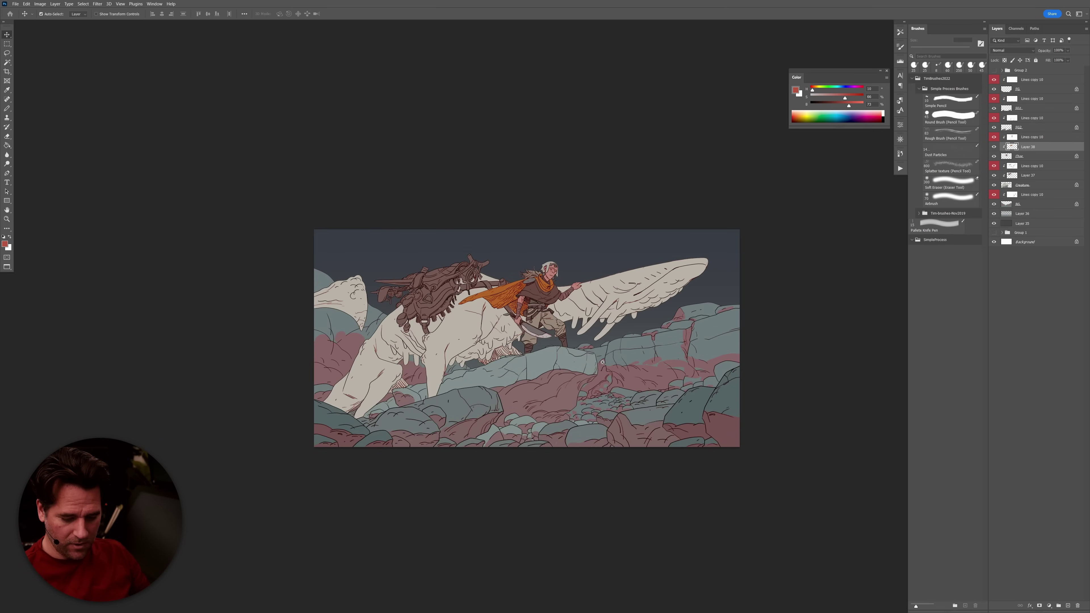
{"action": "left_click", "coordinate": [601, 360], "text": "ctrl"}
{"action": "scroll", "coordinate": [596, 369], "scroll_direction": "up", "scroll_amount": 1}
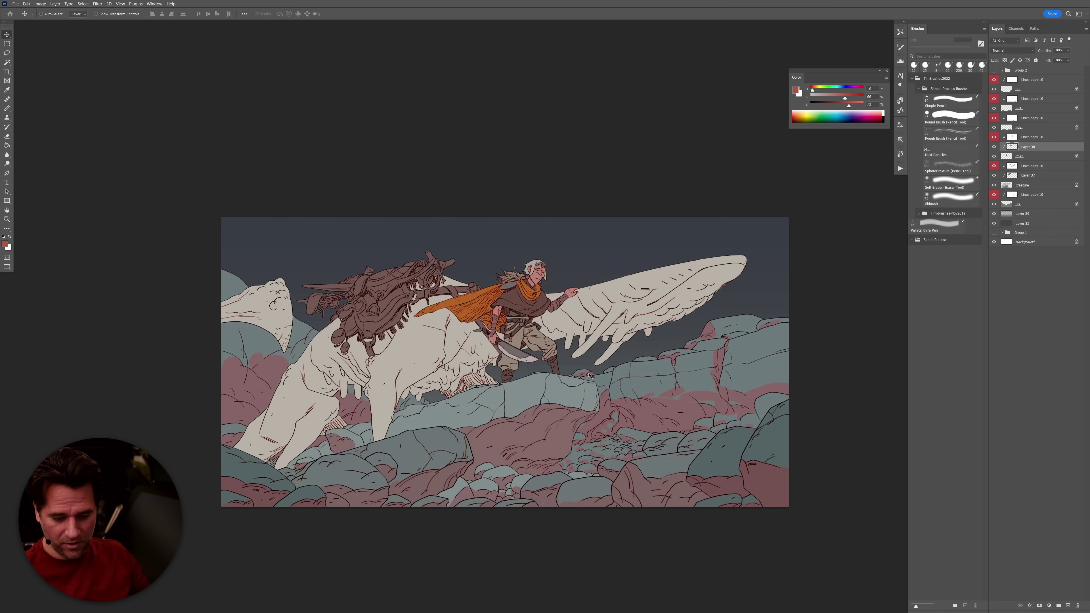
{"action": "left_click", "coordinate": [472, 283], "text": "ctrl"}
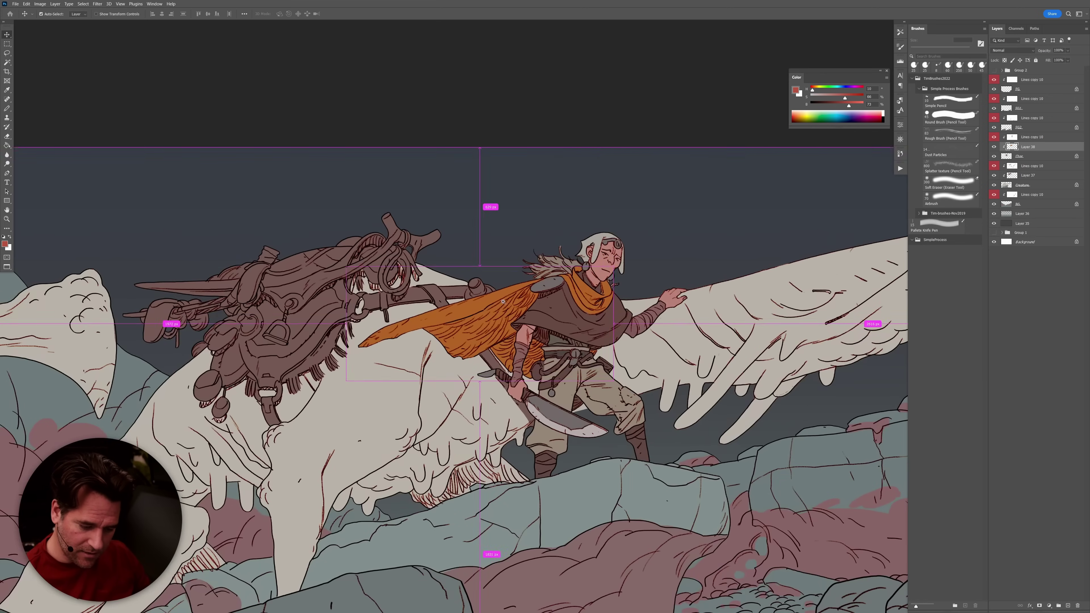
Sample the cape's orange, undo the orange Hue/Saturation change, and fill a transparency-locked duplicate of the magenta cape layer with that orange.
{"action": "key", "text": "b"}
{"action": "left_click", "coordinate": [485, 300], "text": "alt"}
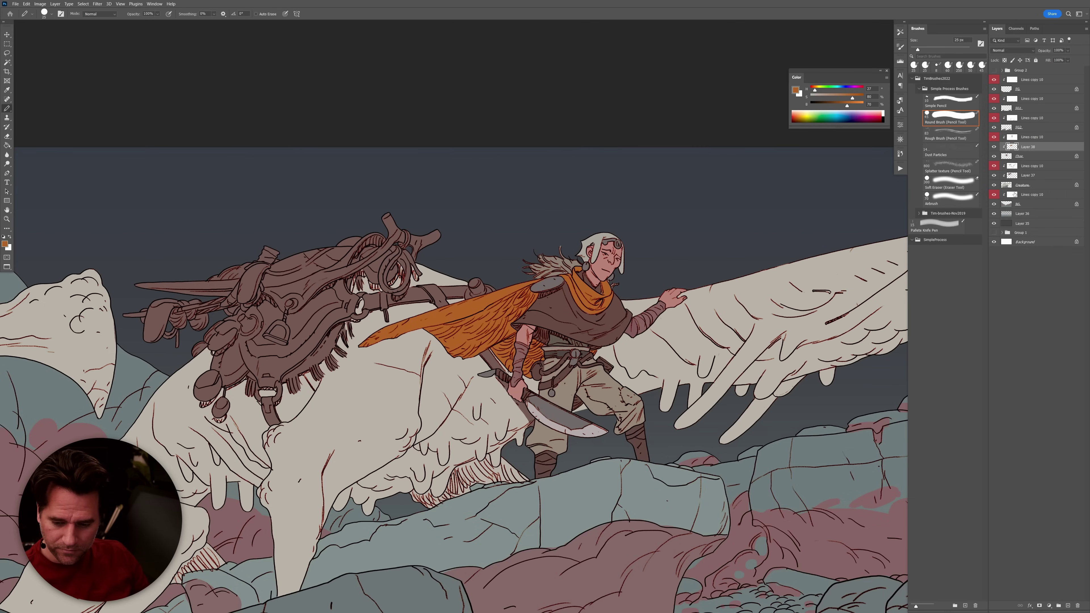
{"action": "key", "text": "ctrl+z"}
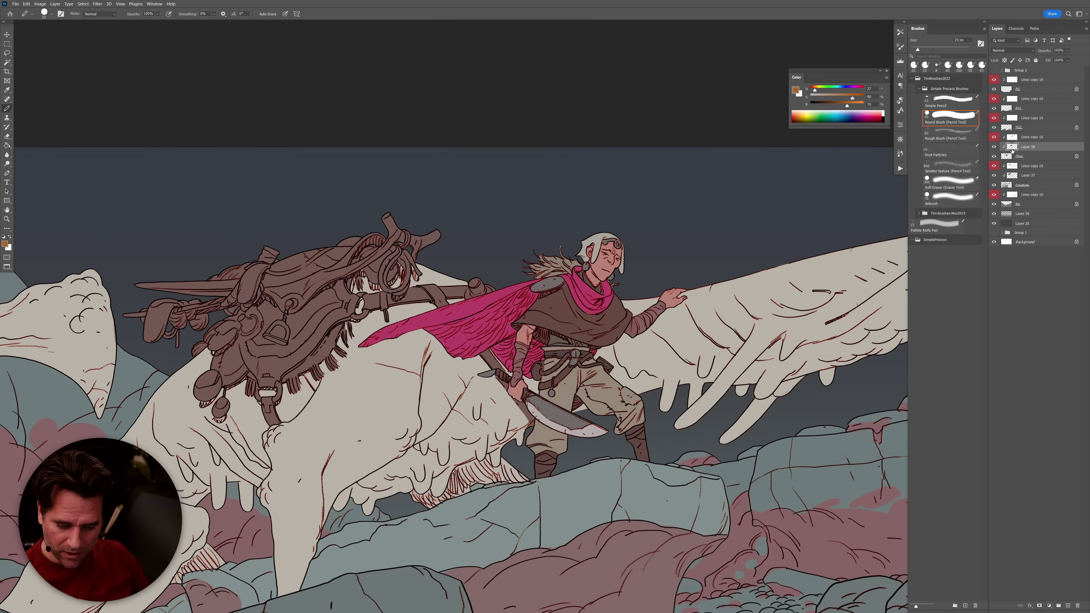
{"action": "key", "text": "ctrl+j"}
{"action": "key", "text": "slash"}
{"action": "key", "text": "alt+BackSpace"}
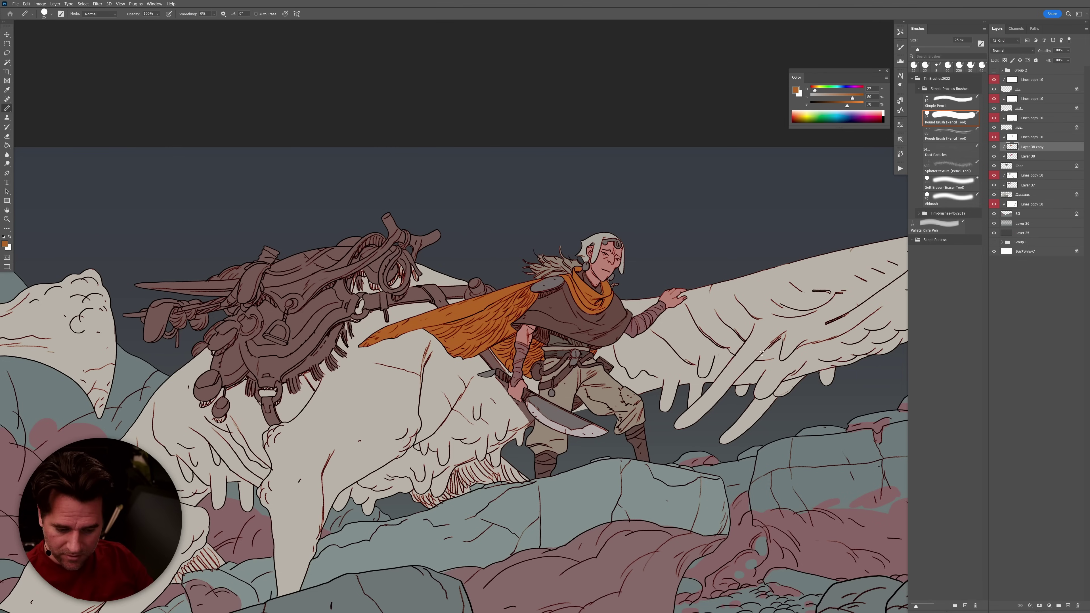
Load the orange cape layer's pixels as a selection, add a new layer, and darken the brush color to near-black.
{"action": "left_click", "coordinate": [1012, 147], "text": "ctrl"}
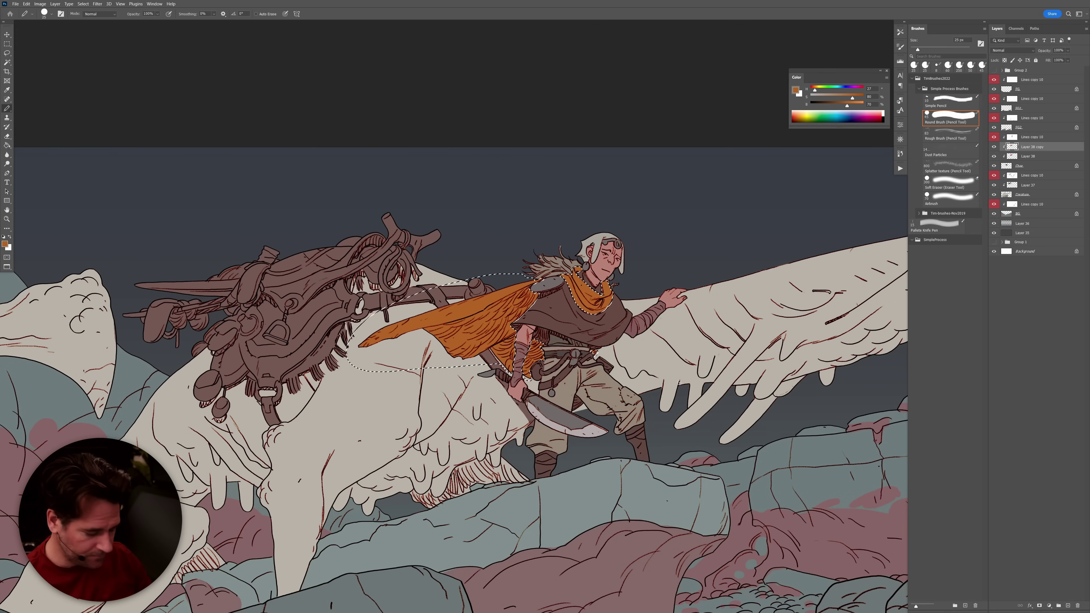
{"action": "key", "text": "ctrl+shift+alt+n"}
{"action": "mouse_move", "coordinate": [847, 105]}
{"action": "left_mouse_down"}
{"action": "mouse_move", "coordinate": [826, 105]}
{"action": "mouse_move", "coordinate": [835, 99]}
{"action": "left_mouse_up"}
{"action": "left_click_drag", "start_coordinate": [826, 105], "coordinate": [818, 106]}
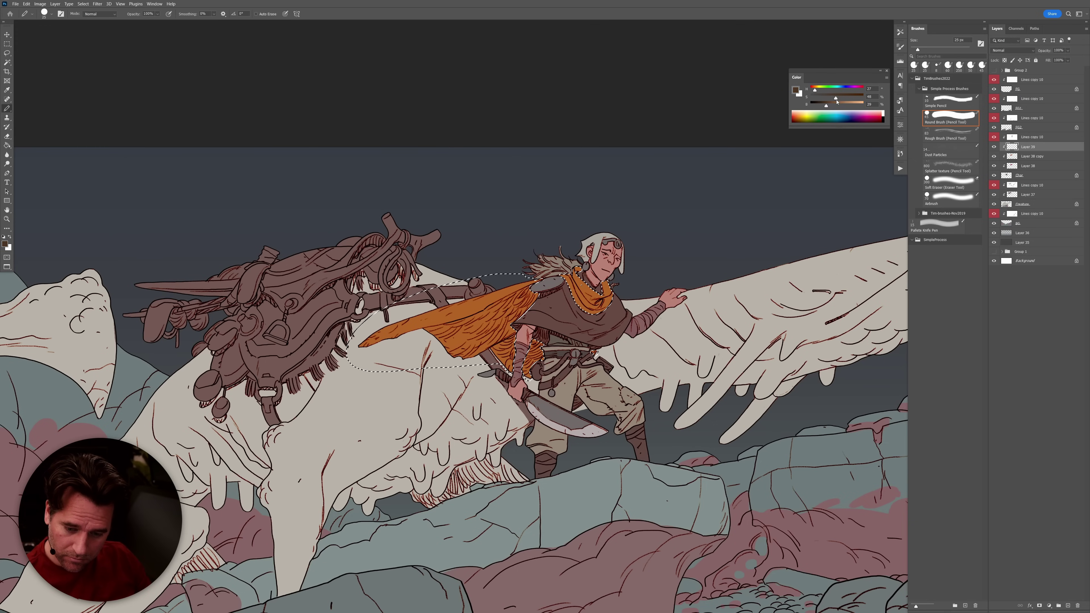
Shade the cape's inner feathered side with the Round Brush pencil at 50% opacity, varying the brush size, and clear the selection.
{"action": "key", "text": "5"}
{"action": "key", "text": "bracketright"}
{"action": "key", "text": "bracketright"}
{"action": "key", "text": "bracketright"}
{"action": "key", "text": "bracketright"}
{"action": "key", "text": "bracketright"}
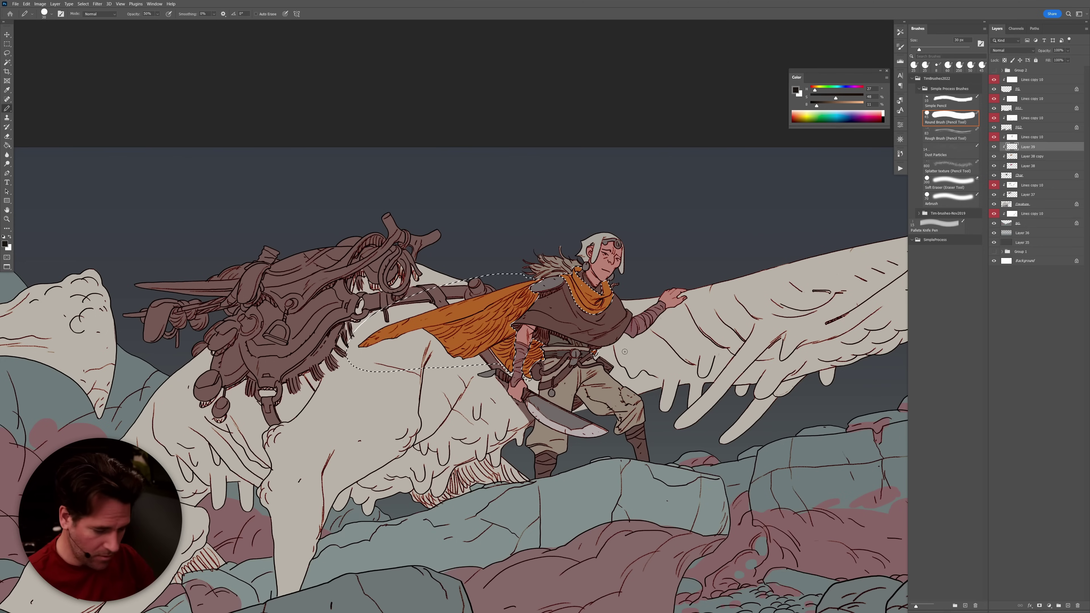
{"action": "mouse_move", "coordinate": [534, 292]}
{"action": "left_mouse_down"}
{"action": "mouse_move", "coordinate": [541, 286]}
{"action": "mouse_move", "coordinate": [443, 330]}
{"action": "mouse_move", "coordinate": [480, 335]}
{"action": "mouse_move", "coordinate": [475, 346]}
{"action": "mouse_move", "coordinate": [504, 369]}
{"action": "mouse_move", "coordinate": [534, 361]}
{"action": "mouse_move", "coordinate": [545, 298]}
{"action": "mouse_move", "coordinate": [533, 293]}
{"action": "left_mouse_up"}
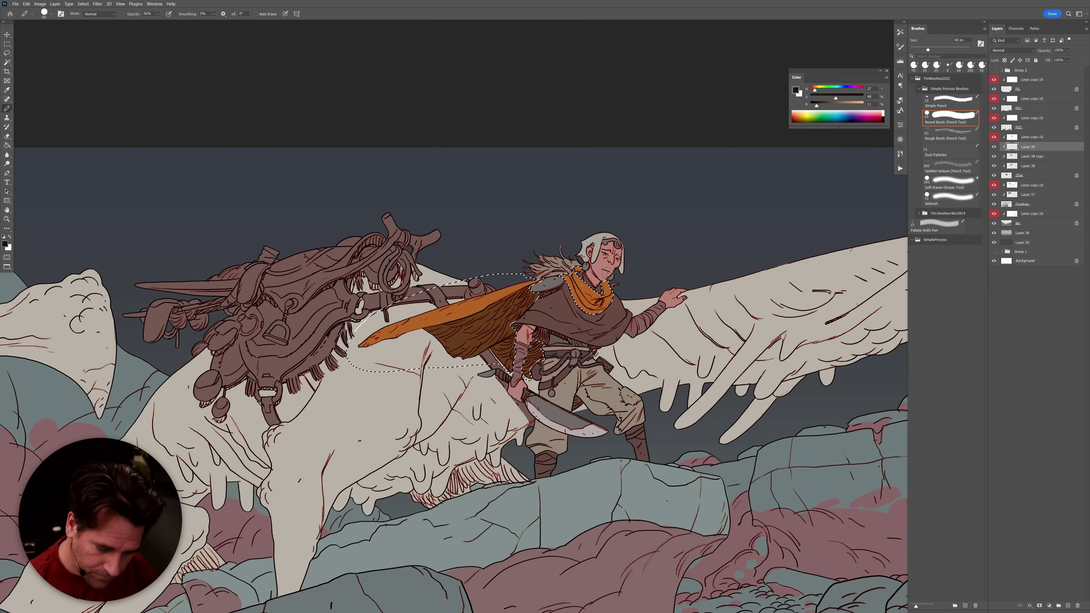
{"action": "key", "text": "bracketleft"}
{"action": "key", "text": "bracketleft"}
{"action": "key", "text": "bracketleft"}
{"action": "key", "text": "bracketleft"}
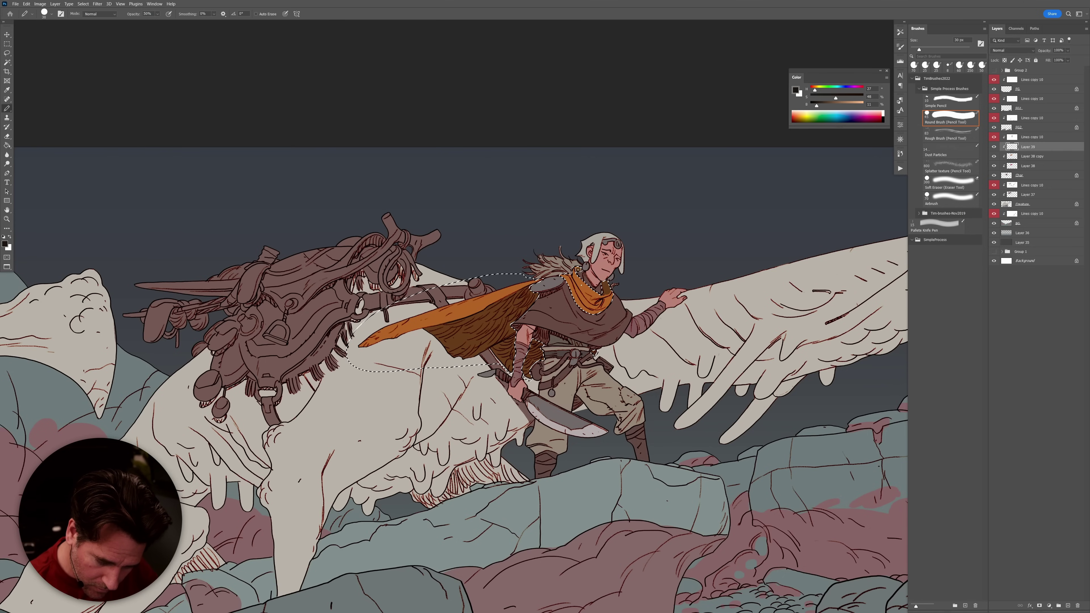
{"action": "left_click", "coordinate": [633, 271]}
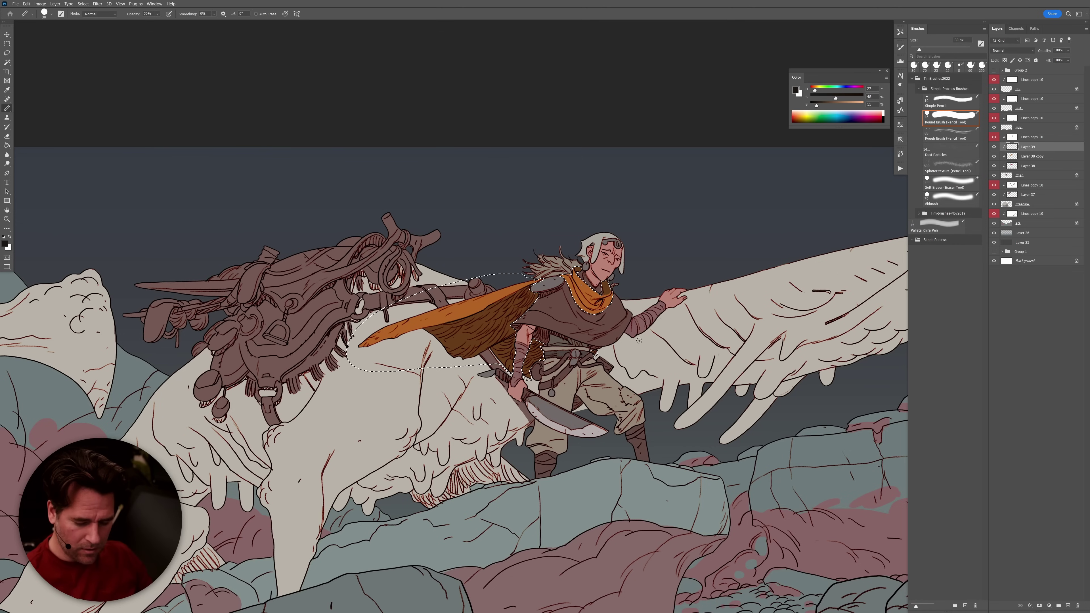
{"action": "key", "text": "ctrl+d"}
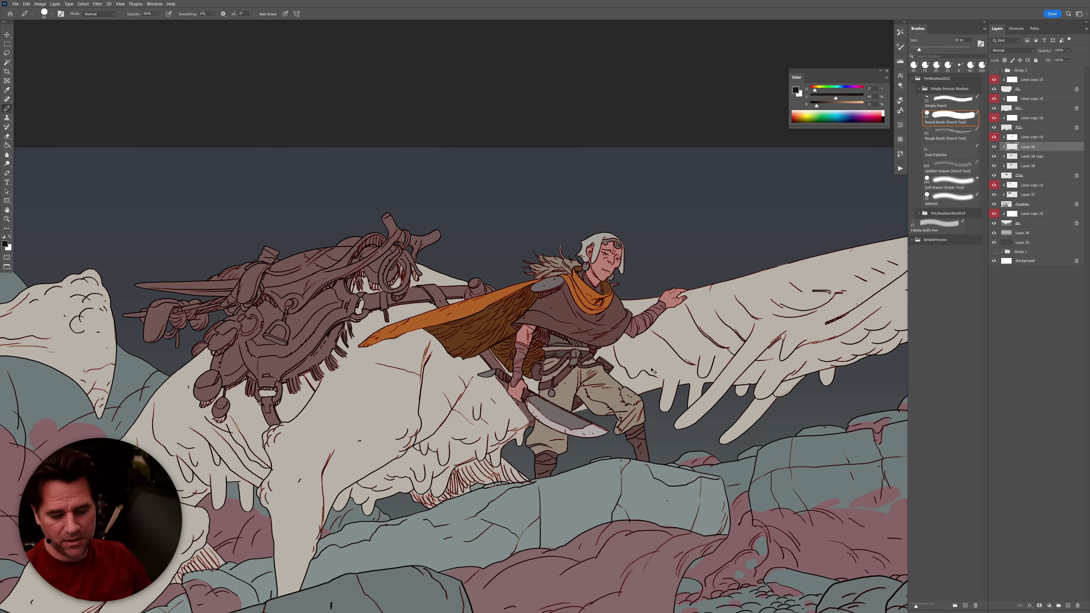
{"action": "scroll", "coordinate": [645, 367], "scroll_direction": "down", "scroll_amount": 4}
{"action": "scroll", "coordinate": [651, 362], "scroll_direction": "up", "scroll_amount": 3}
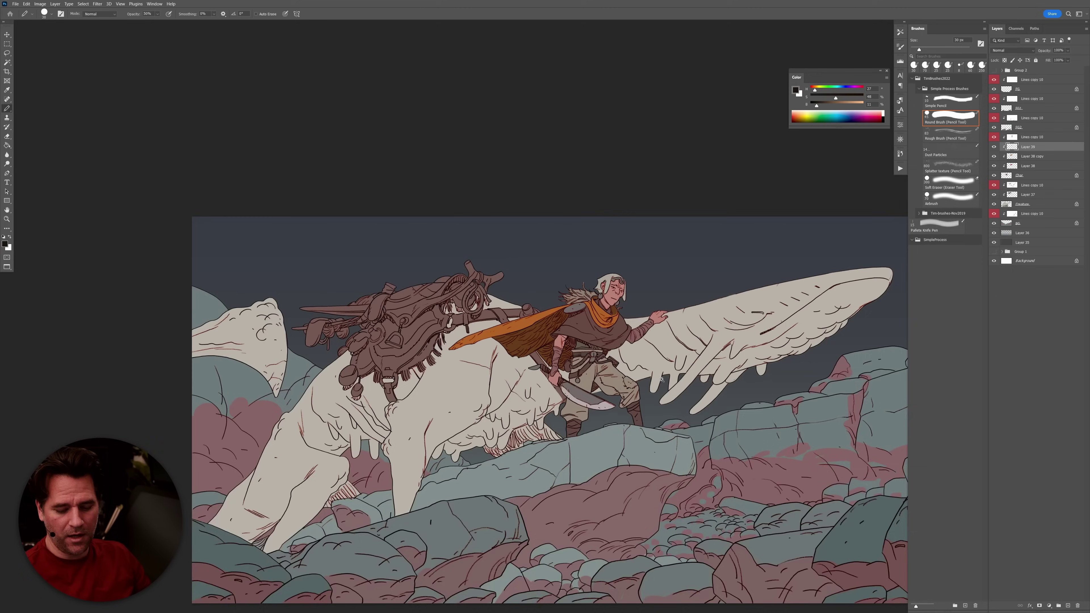
{"action": "scroll", "coordinate": [650, 362], "scroll_direction": "up", "scroll_amount": 1}
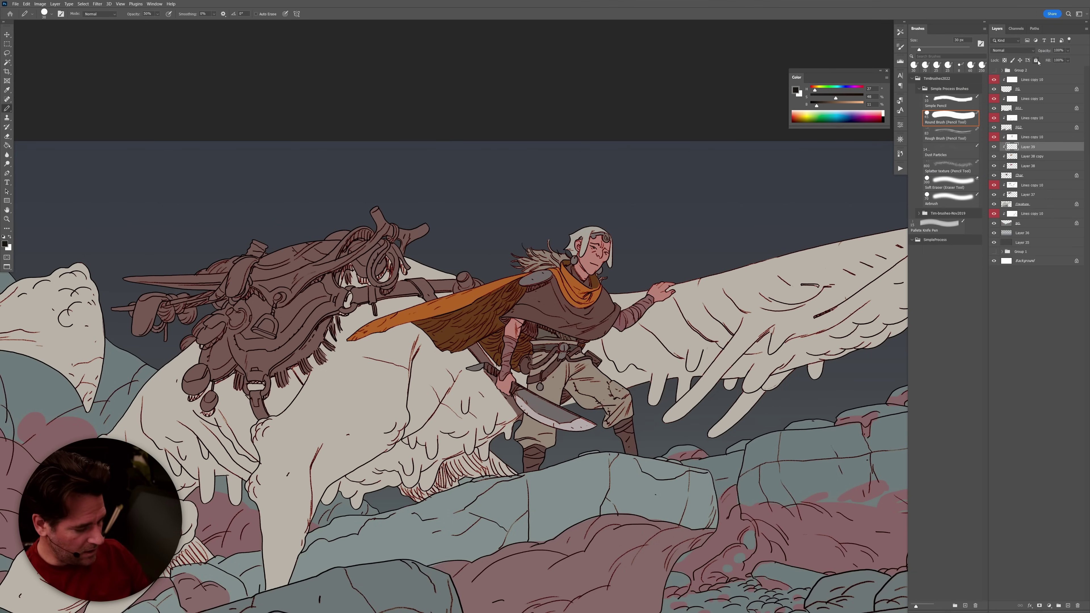
{"action": "key", "text": "ctrl+u"}
{"action": "mouse_move", "coordinate": [768, 269]}
{"action": "left_mouse_down"}
{"action": "mouse_move", "coordinate": [730, 275]}
{"action": "mouse_move", "coordinate": [768, 274]}
{"action": "mouse_move", "coordinate": [755, 275]}
{"action": "left_mouse_up"}
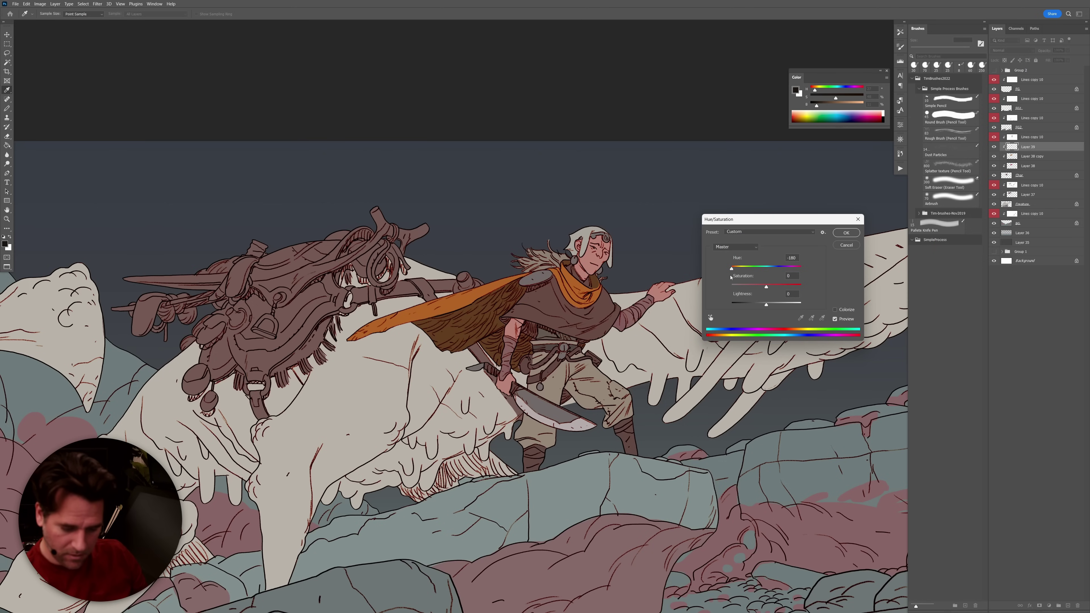
{"action": "left_click", "coordinate": [846, 245]}
{"action": "key", "text": "b"}
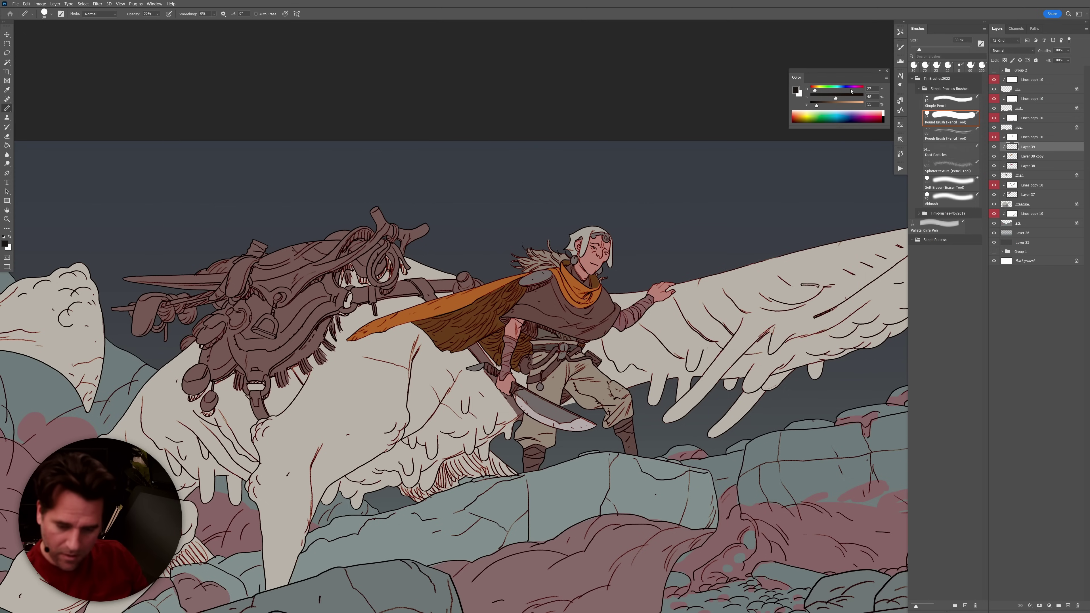
Lock the shading layer's transparency, recolor the shading dark blue, and lower the layer's opacity.
{"action": "left_click_drag", "start_coordinate": [835, 99], "coordinate": [834, 99]}
{"action": "left_click", "coordinate": [820, 105]}
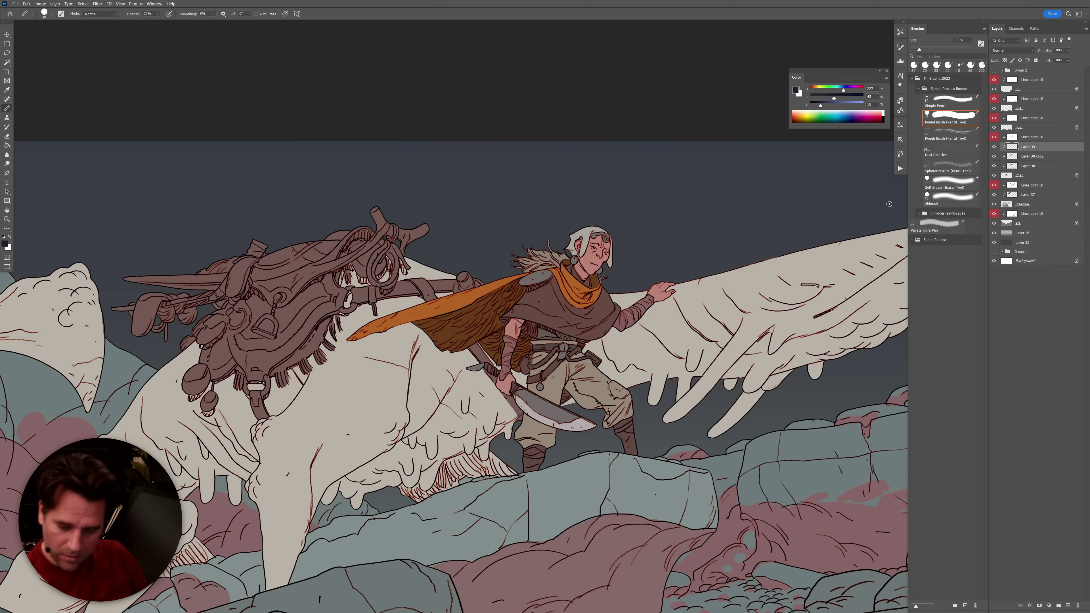
{"action": "key", "text": "slash"}
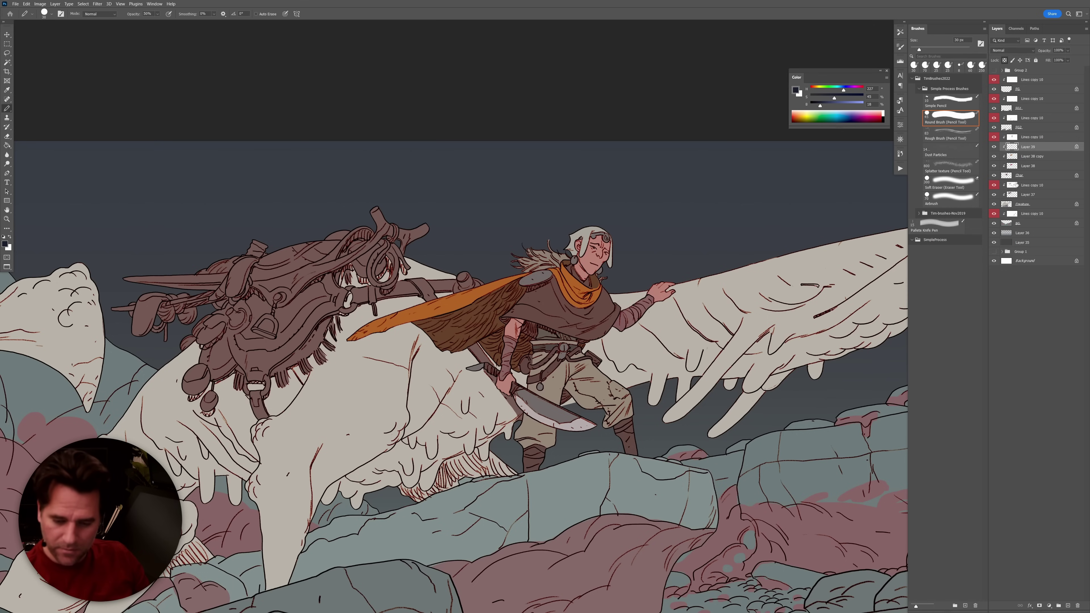
{"action": "left_click_drag", "start_coordinate": [1044, 52], "coordinate": [1031, 52]}
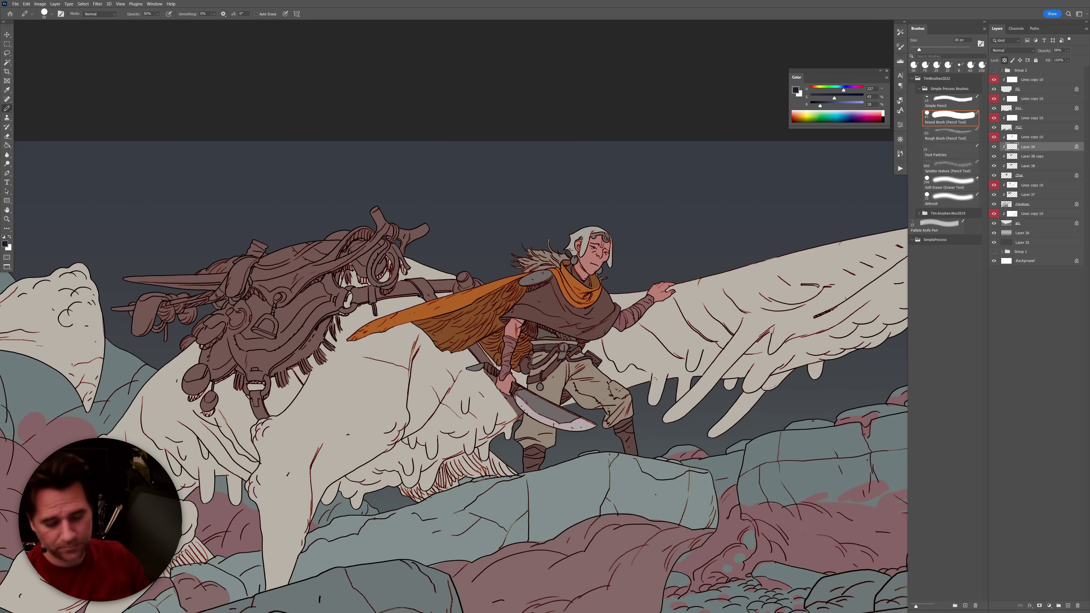
Merge the cape shading into the orange cape layer and delete the spare shading layer copy.
{"action": "scroll", "coordinate": [654, 377], "scroll_direction": "down", "scroll_amount": 5}
{"action": "scroll", "coordinate": [669, 365], "scroll_direction": "up", "scroll_amount": 2}
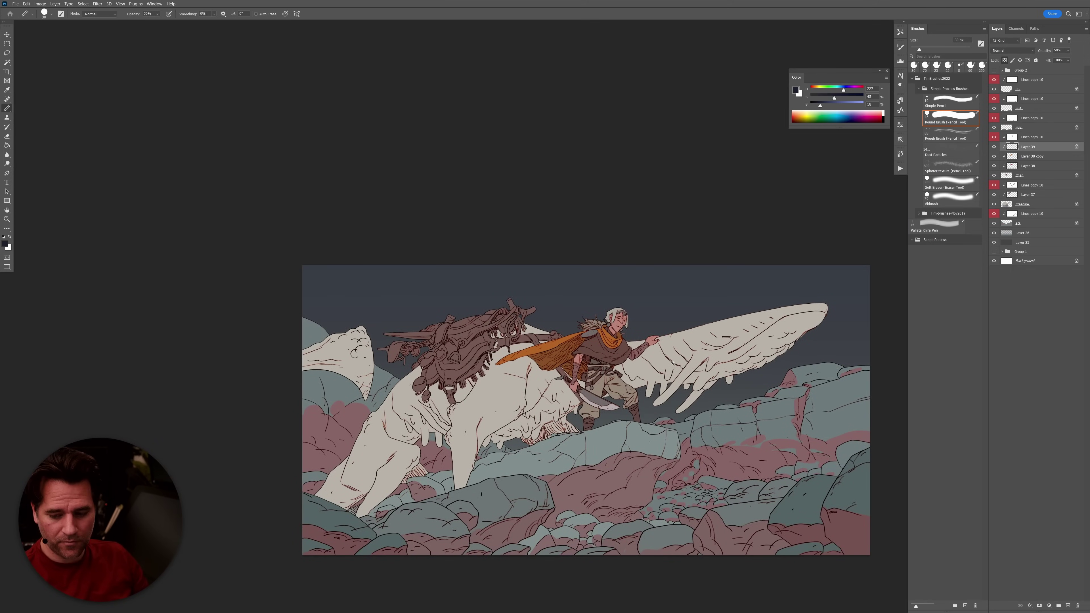
{"action": "scroll", "coordinate": [673, 363], "scroll_direction": "up", "scroll_amount": 3}
{"action": "left_click_drag", "start_coordinate": [1015, 159], "coordinate": [1016, 160]}
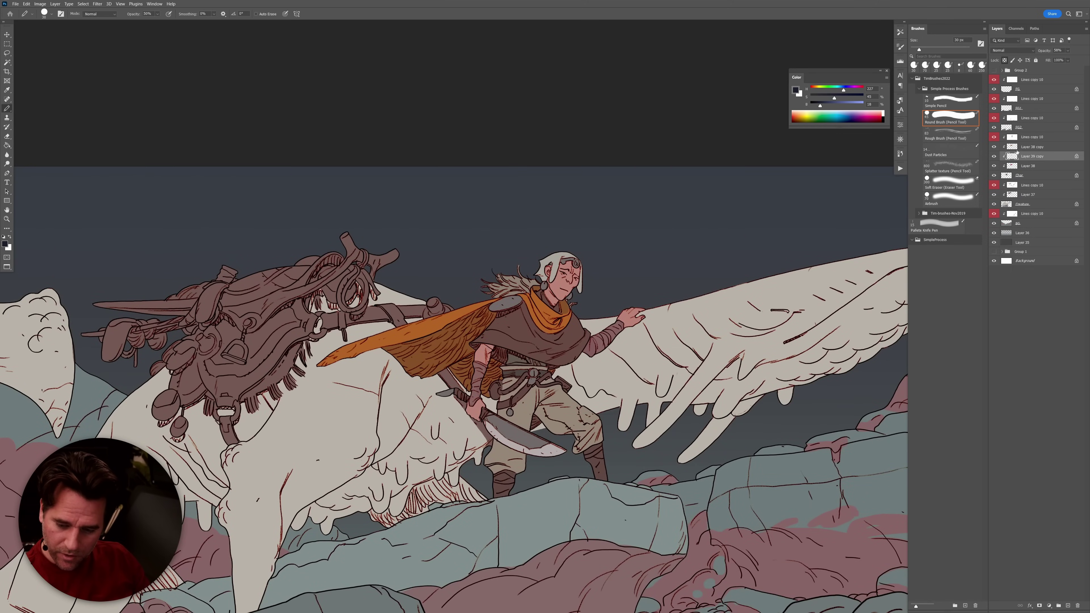
{"action": "key", "text": "Delete"}
Sample the cape's shaded color and fill the cape's inner side with a muted brown using the Paint Bucket.
{"action": "left_click", "coordinate": [442, 336], "text": "alt"}
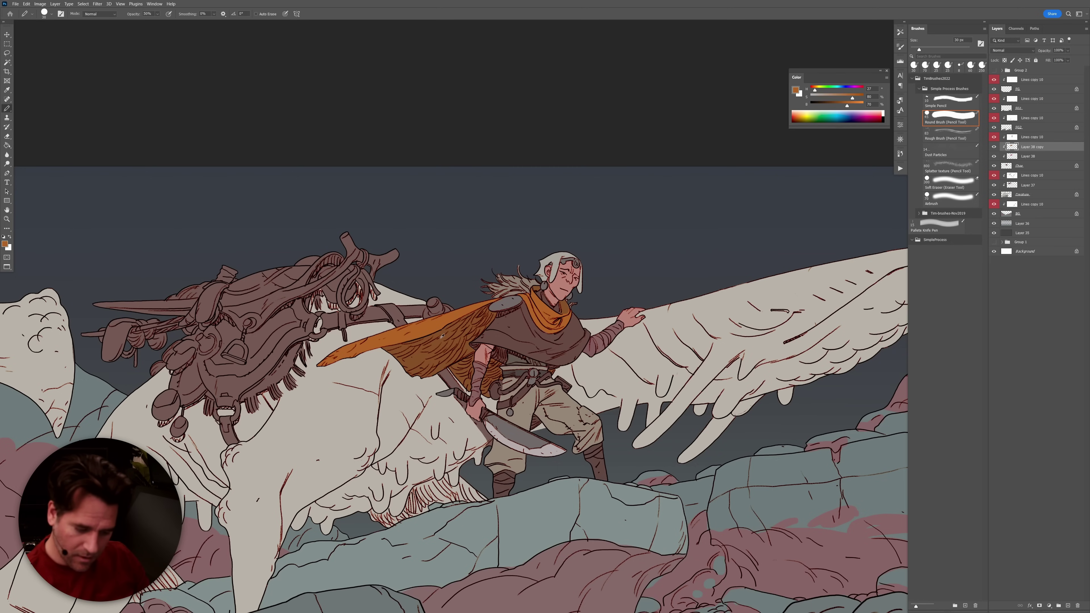
{"action": "left_click", "coordinate": [420, 355], "text": "alt"}
{"action": "key", "text": "g"}
{"action": "left_click", "coordinate": [459, 361]}
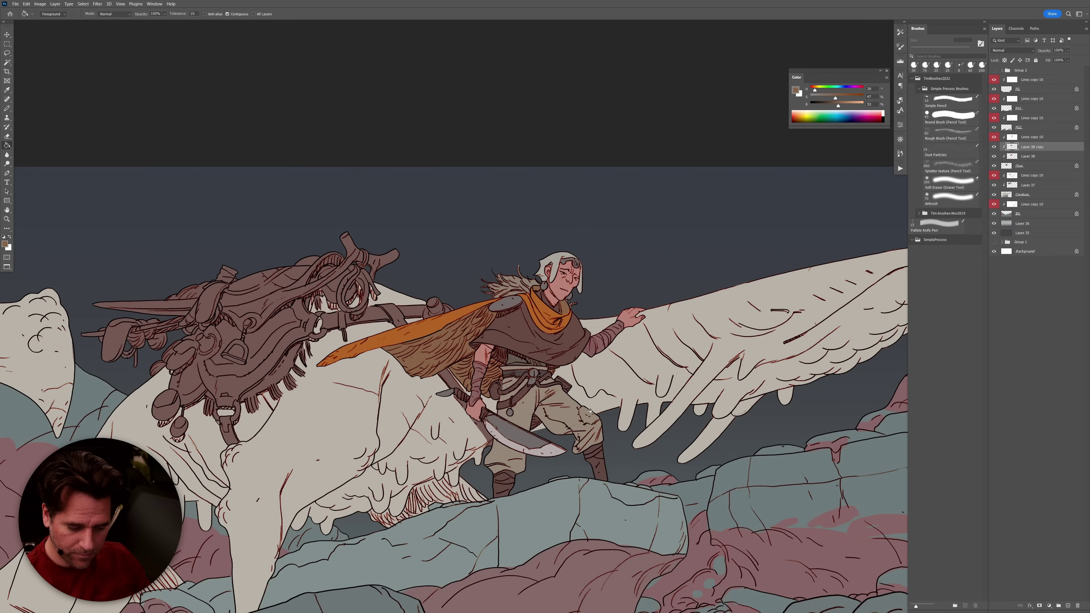
Isolate the character's base color layer, select all its skin areas with a non-contiguous Magic Wand, show all layers, and activate that base layer.
{"action": "scroll", "coordinate": [596, 431], "scroll_direction": "down", "scroll_amount": 1}
{"action": "scroll", "coordinate": [596, 430], "scroll_direction": "down", "scroll_amount": 5}
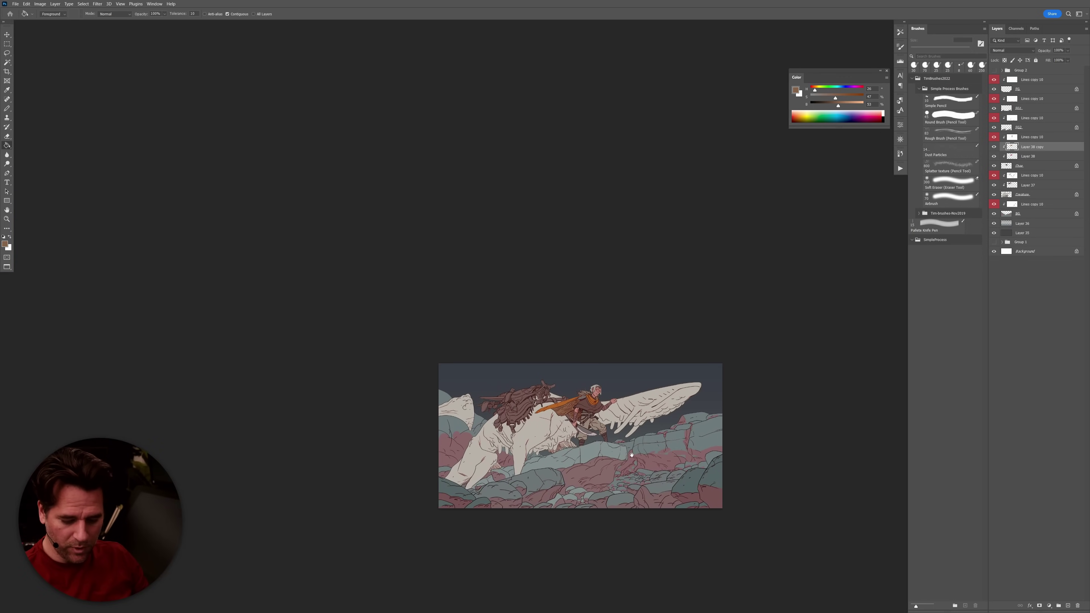
{"action": "left_click_drag", "start_coordinate": [630, 451], "coordinate": [632, 461]}
{"action": "scroll", "coordinate": [596, 433], "scroll_direction": "up", "scroll_amount": 4}
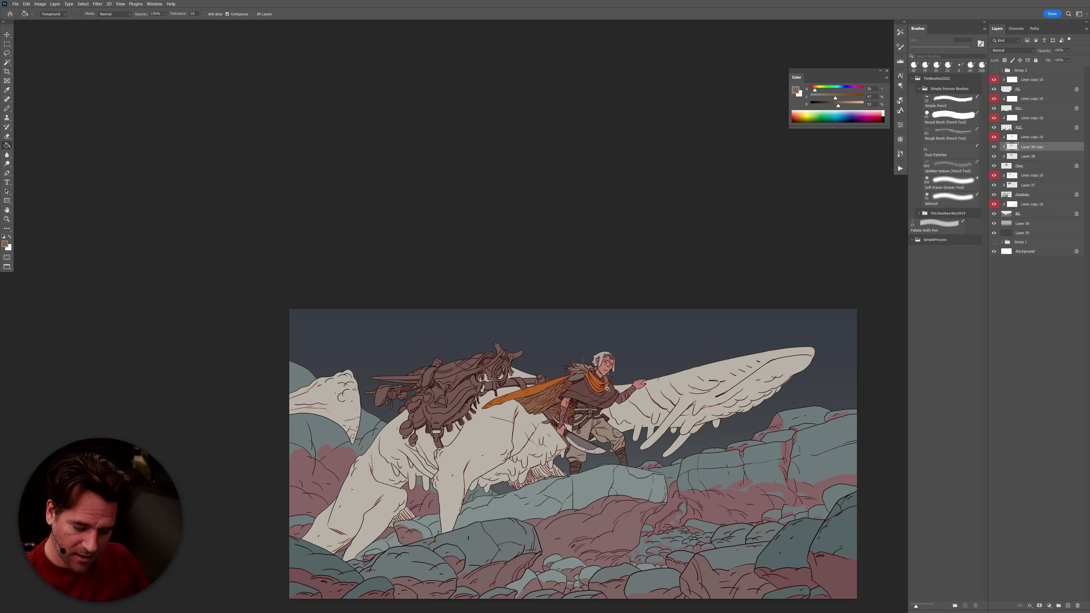
{"action": "scroll", "coordinate": [608, 384], "scroll_direction": "up", "scroll_amount": 4}
{"action": "scroll", "coordinate": [617, 399], "scroll_direction": "up", "scroll_amount": 1}
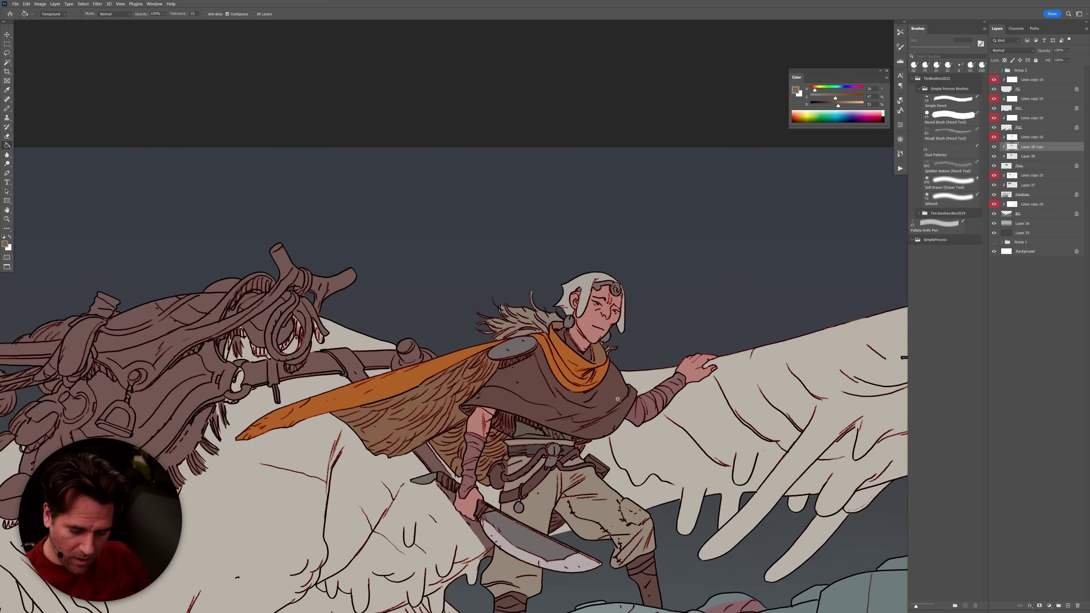
{"action": "scroll", "coordinate": [617, 399], "scroll_direction": "up", "scroll_amount": 4}
{"action": "left_click", "coordinate": [1014, 157]}
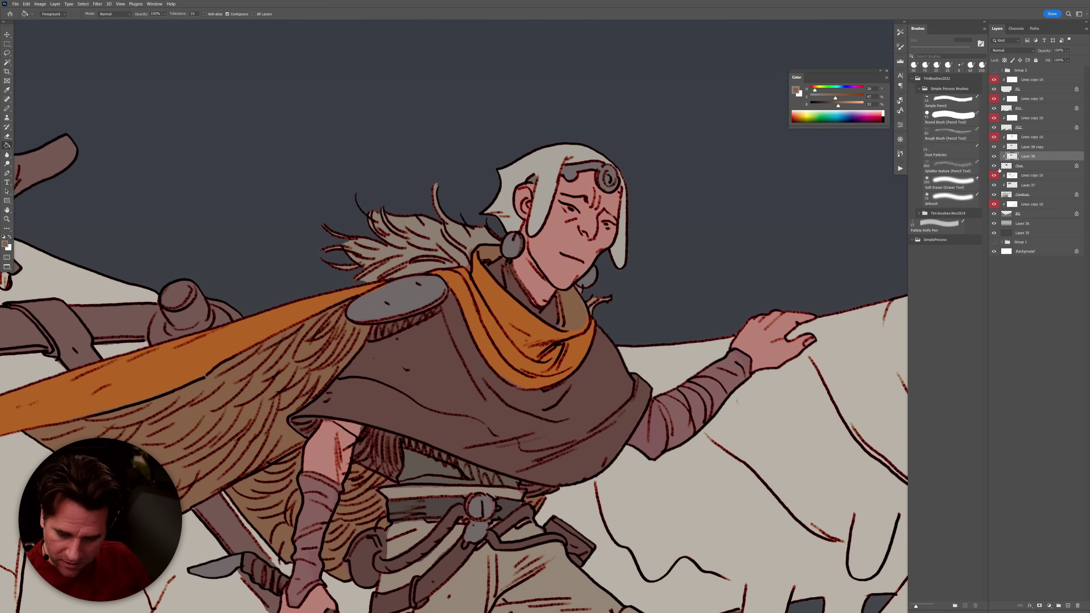
{"action": "left_click", "coordinate": [994, 166], "text": "alt"}
{"action": "key", "text": "w"}
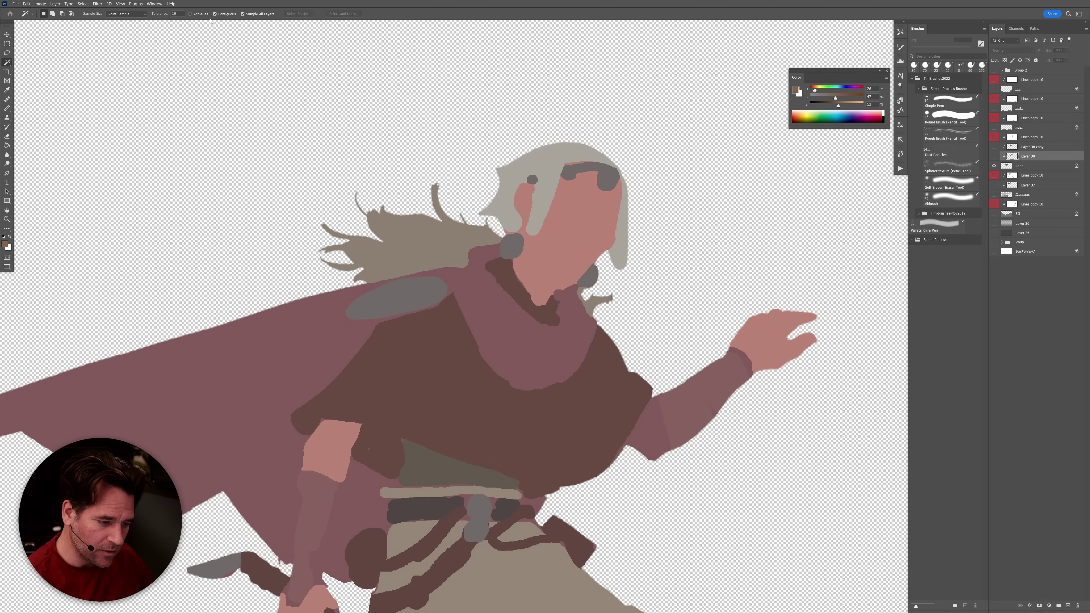
{"action": "left_click", "coordinate": [588, 240]}
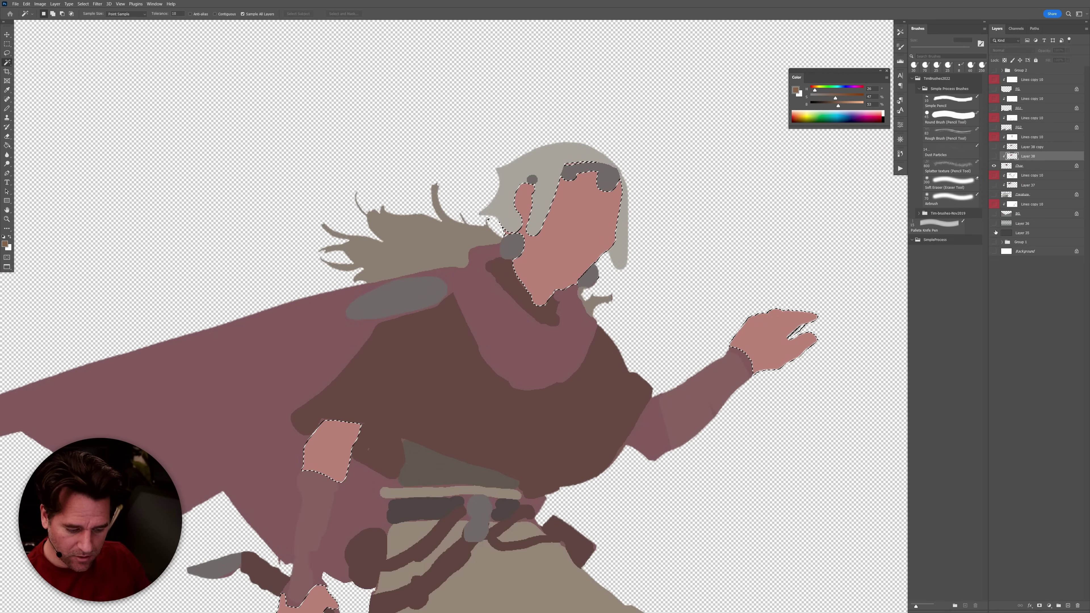
{"action": "left_click", "coordinate": [994, 166], "text": "alt"}
{"action": "left_click", "coordinate": [1021, 166]}
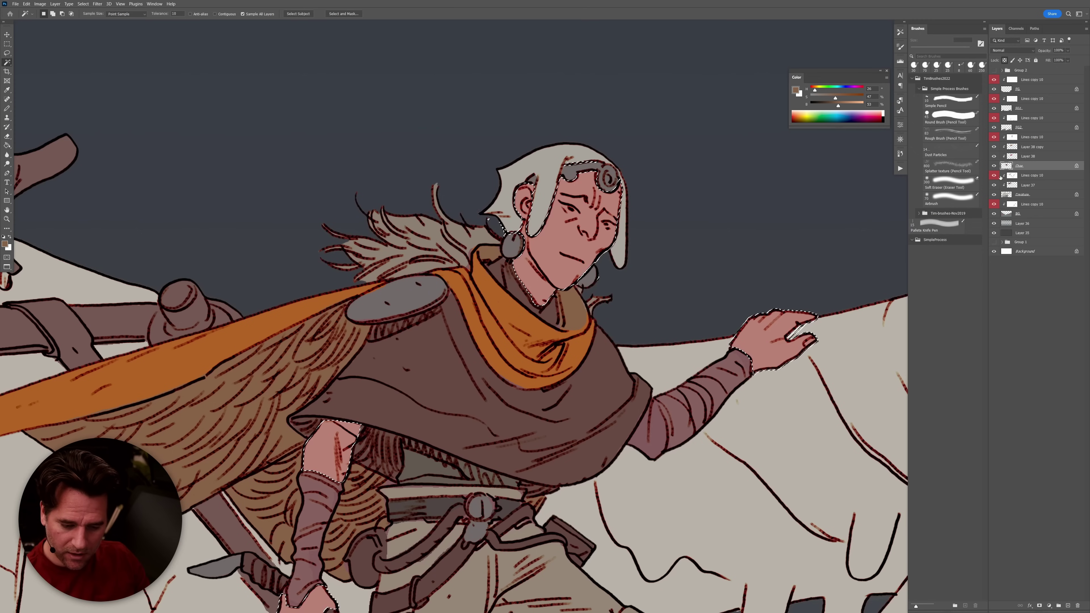
Adjust the selected skin areas with Hue/Saturation, raising the saturation and lowering the lightness to -12.
{"action": "scroll", "coordinate": [682, 443], "scroll_direction": "down", "scroll_amount": 3}
{"action": "scroll", "coordinate": [682, 443], "scroll_direction": "down", "scroll_amount": 2}
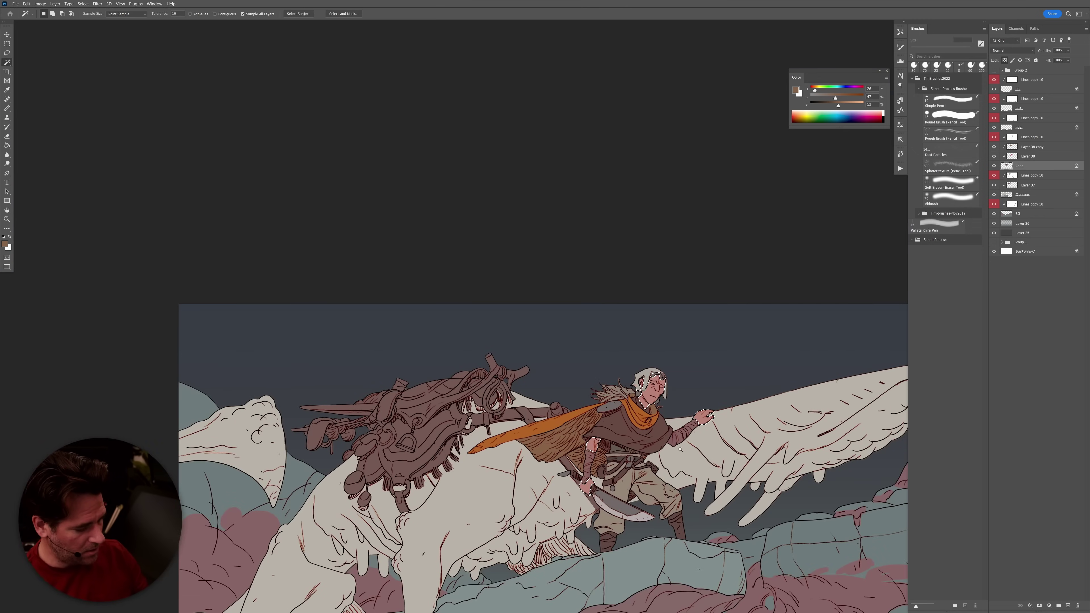
{"action": "key", "text": "ctrl+u"}
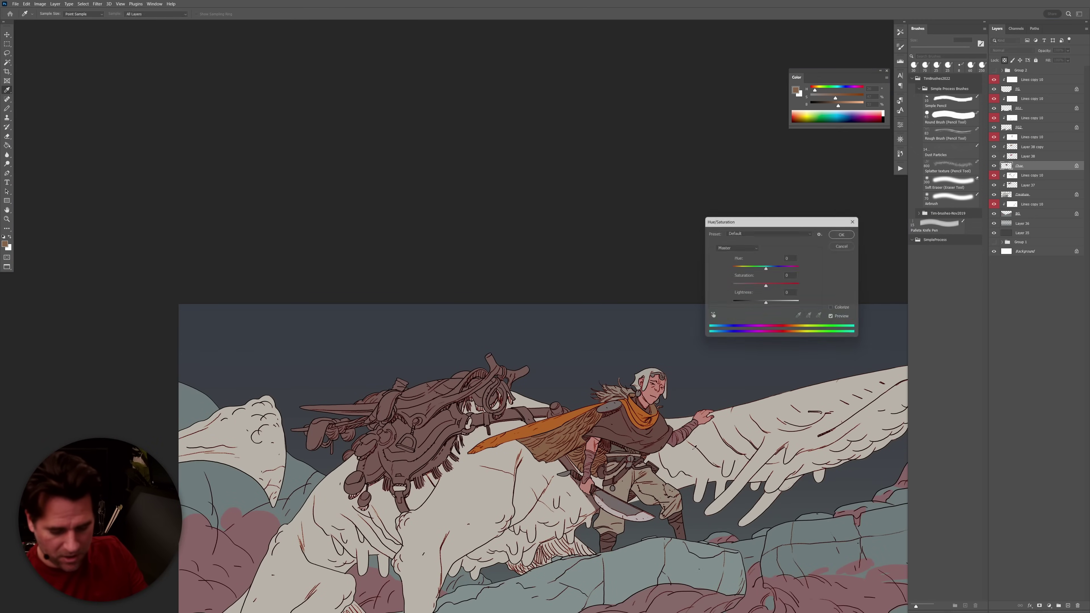
{"action": "left_click_drag", "start_coordinate": [766, 307], "coordinate": [776, 288]}
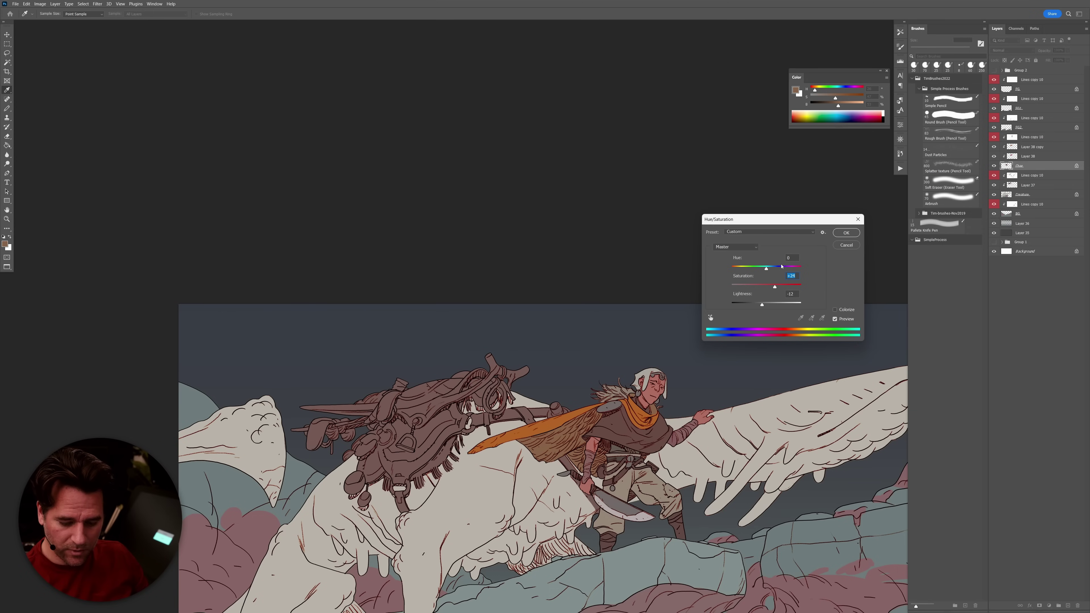
{"action": "key", "text": "Return"}
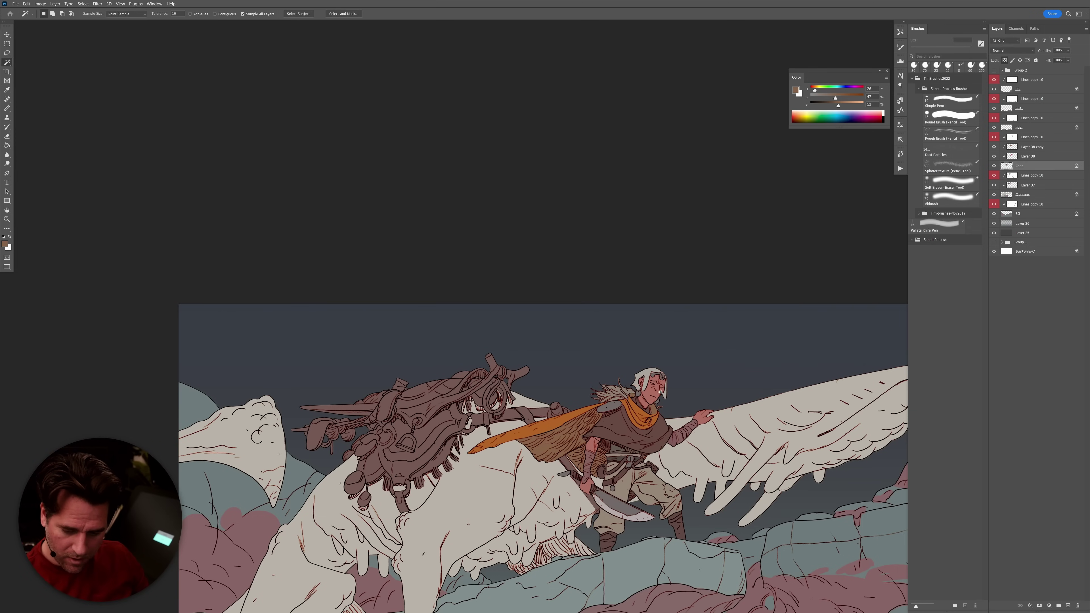
Sample the face's skin color, lighten it to a pale pink, and paint the whites of both eyes with a much smaller Round Brush.
{"action": "scroll", "coordinate": [664, 391], "scroll_direction": "up", "scroll_amount": 5}
{"action": "key", "text": "b"}
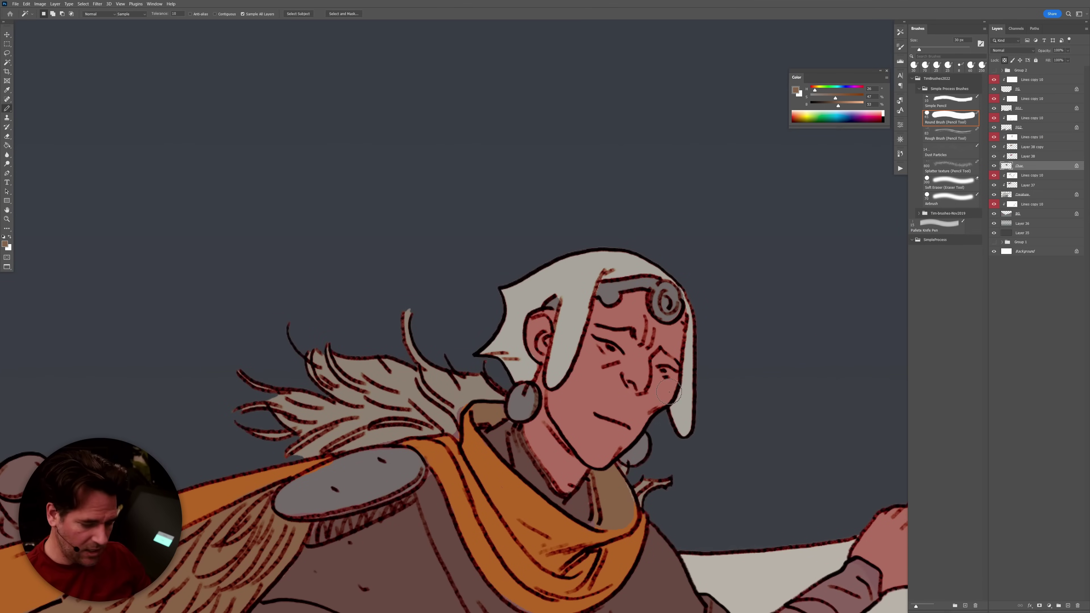
{"action": "left_click", "coordinate": [677, 377], "text": "alt"}
{"action": "left_click_drag", "start_coordinate": [851, 107], "coordinate": [817, 101]}
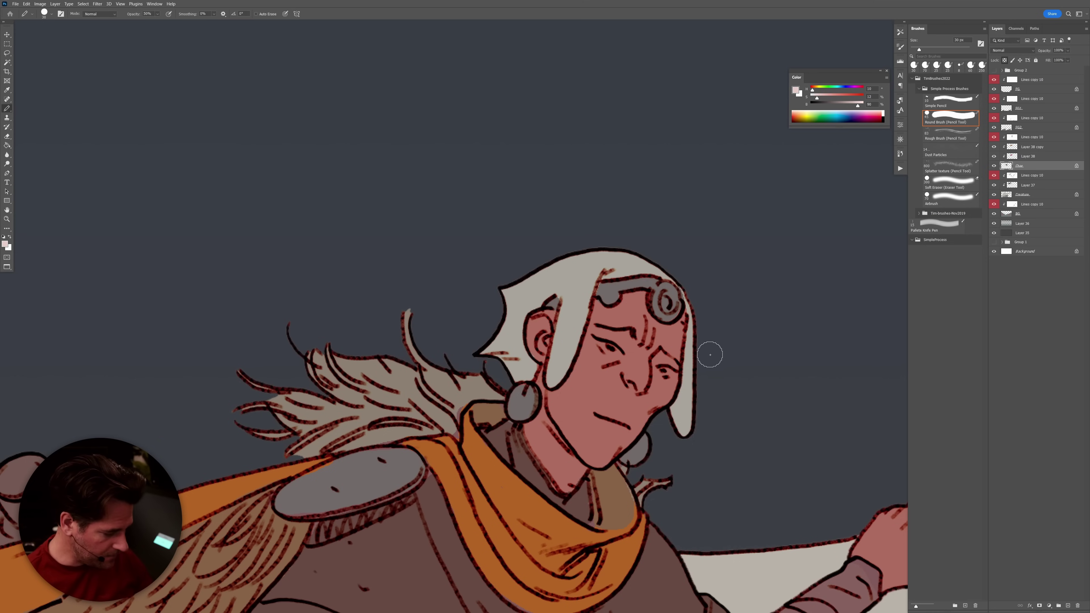
{"action": "key", "text": "bracketleft"}
{"action": "key", "text": "bracketleft"}
{"action": "key", "text": "bracketleft"}
{"action": "key", "text": "bracketleft"}
{"action": "key", "text": "bracketleft"}
{"action": "key", "text": "bracketleft"}
{"action": "key", "text": "bracketleft"}
{"action": "left_click_drag", "start_coordinate": [661, 368], "coordinate": [676, 374]}
{"action": "mouse_move", "coordinate": [617, 351]}
{"action": "left_mouse_down"}
{"action": "mouse_move", "coordinate": [601, 344]}
{"action": "mouse_move", "coordinate": [615, 352]}
{"action": "left_mouse_up"}
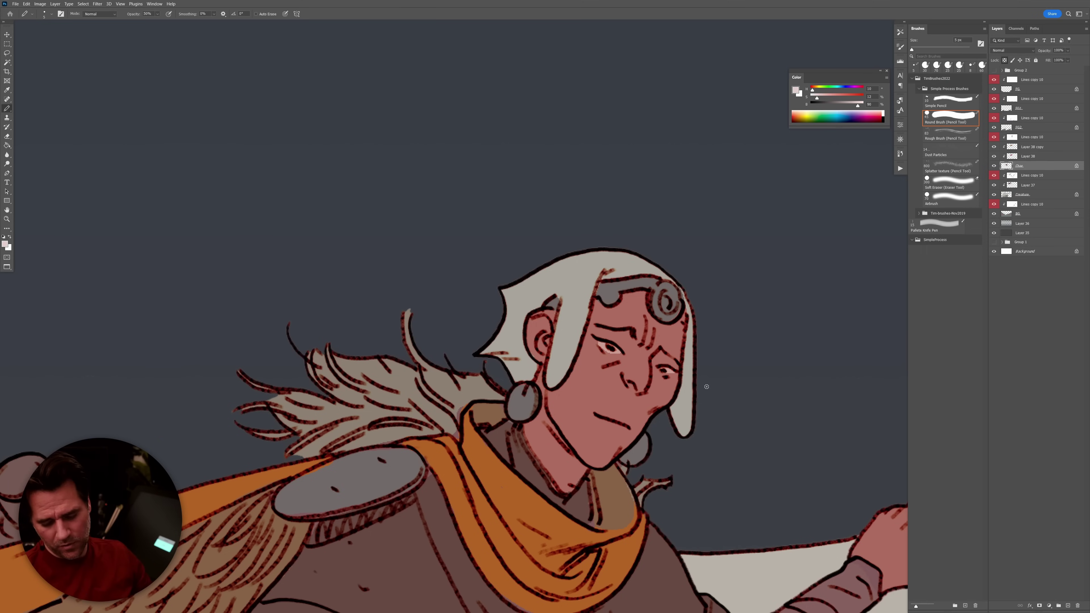
Brighten the eye whites with a lighter tint and touch up the forehead ornament's edge with its sampled gray.
{"action": "left_click", "coordinate": [857, 106]}
{"action": "left_click_drag", "start_coordinate": [859, 107], "coordinate": [861, 108]}
{"action": "mouse_move", "coordinate": [621, 352]}
{"action": "left_mouse_down"}
{"action": "mouse_move", "coordinate": [597, 343]}
{"action": "mouse_move", "coordinate": [672, 372]}
{"action": "left_mouse_up"}
{"action": "left_click", "coordinate": [651, 283], "text": "alt"}
{"action": "left_click_drag", "start_coordinate": [599, 284], "coordinate": [606, 288]}
Sample the skin color at the ear, make it more saturated and redder, and paint a flush inside the ear.
{"action": "left_click", "coordinate": [532, 339], "text": "alt"}
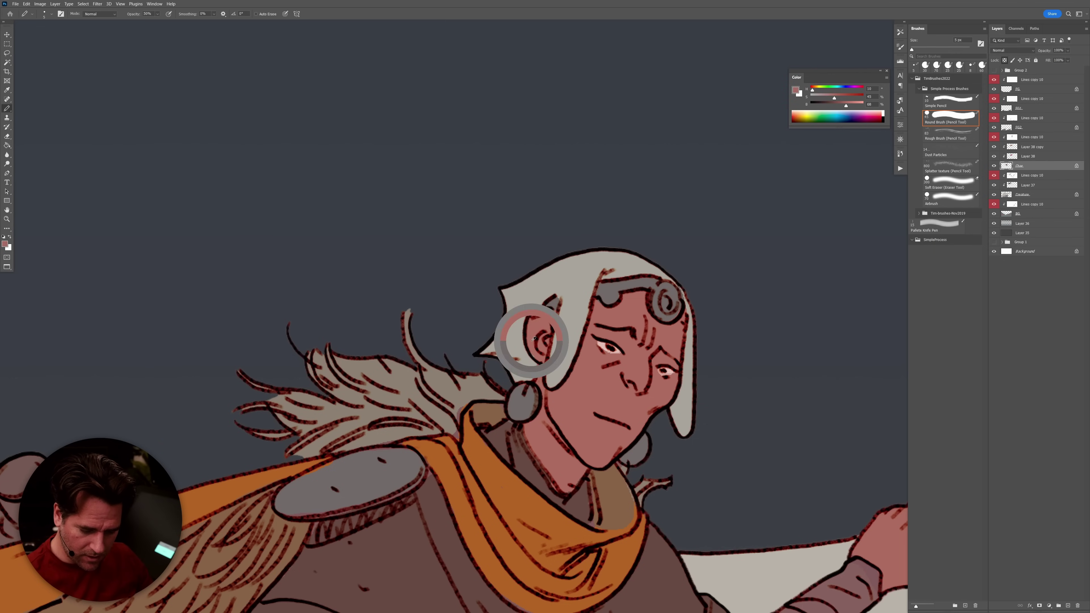
{"action": "left_click", "coordinate": [841, 98]}
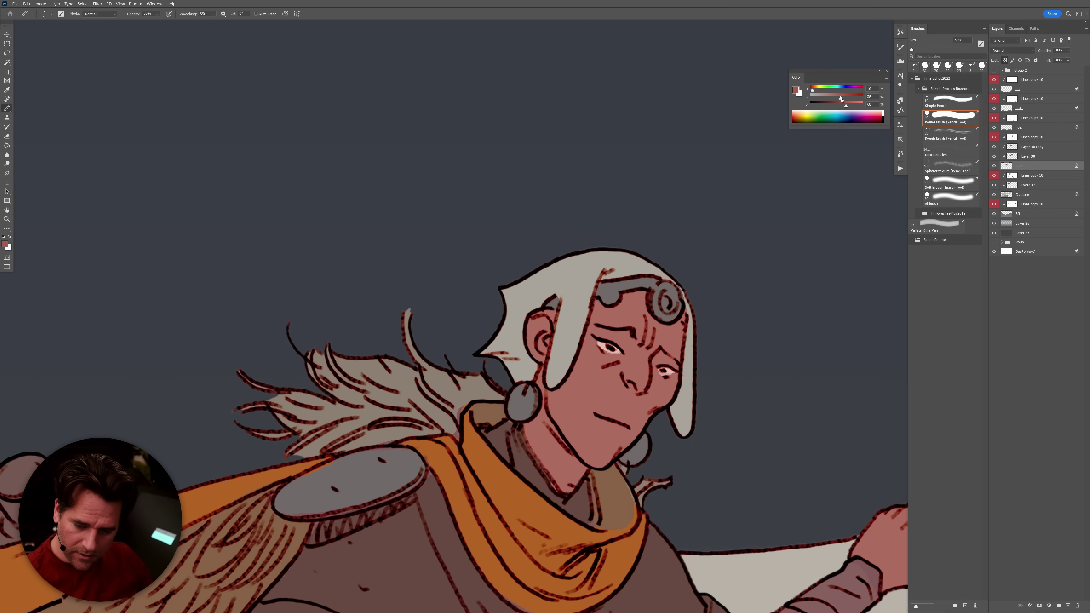
{"action": "left_click_drag", "start_coordinate": [546, 323], "coordinate": [540, 350]}
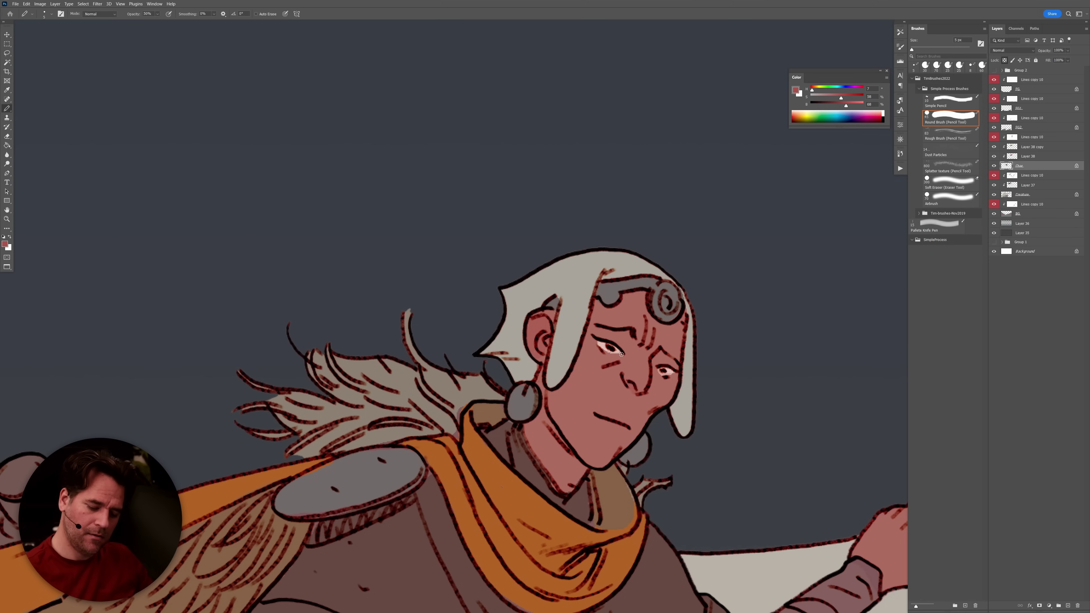
Hide the orange cape layer, sample the magenta cape on Layer 38, and fill its inner side with a duller, darker magenta.
{"action": "left_click_drag", "start_coordinate": [686, 394], "coordinate": [721, 394]}
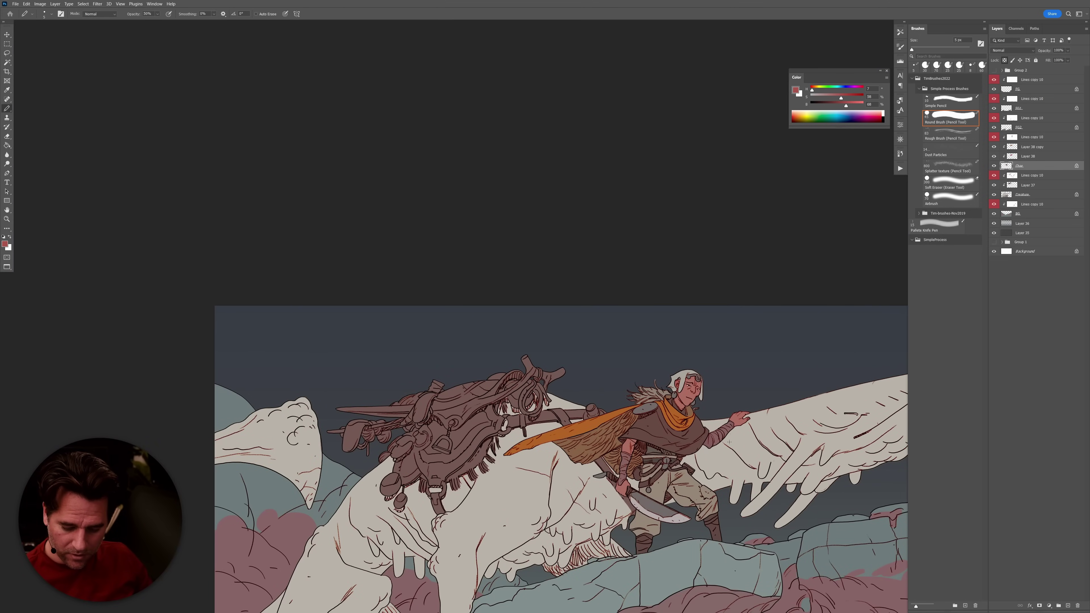
{"action": "left_click_drag", "start_coordinate": [729, 442], "coordinate": [709, 413]}
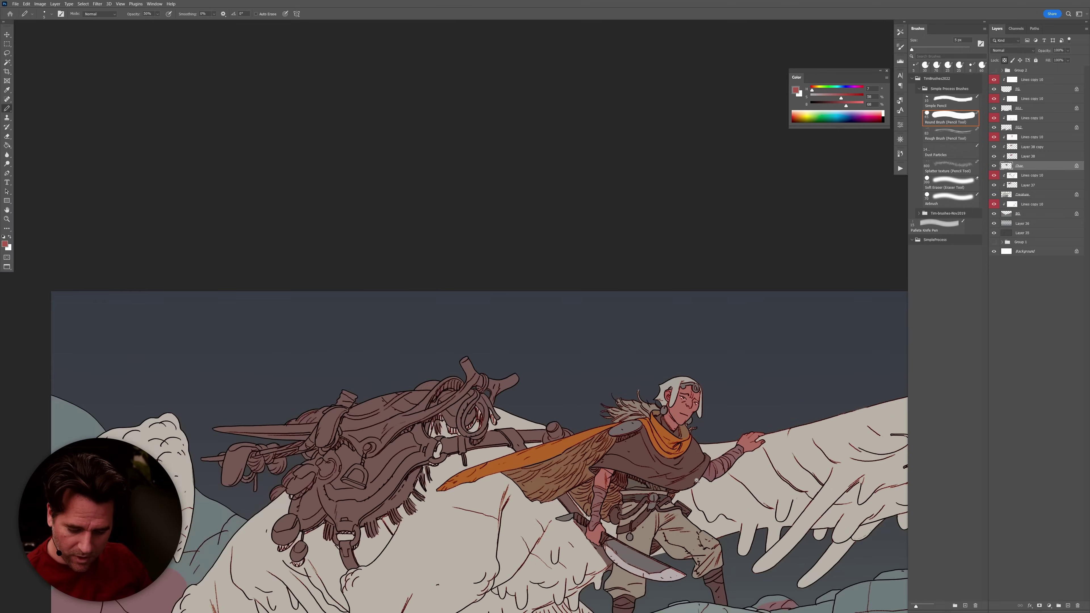
{"action": "left_click_drag", "start_coordinate": [696, 480], "coordinate": [671, 466]}
{"action": "left_click", "coordinate": [994, 147]}
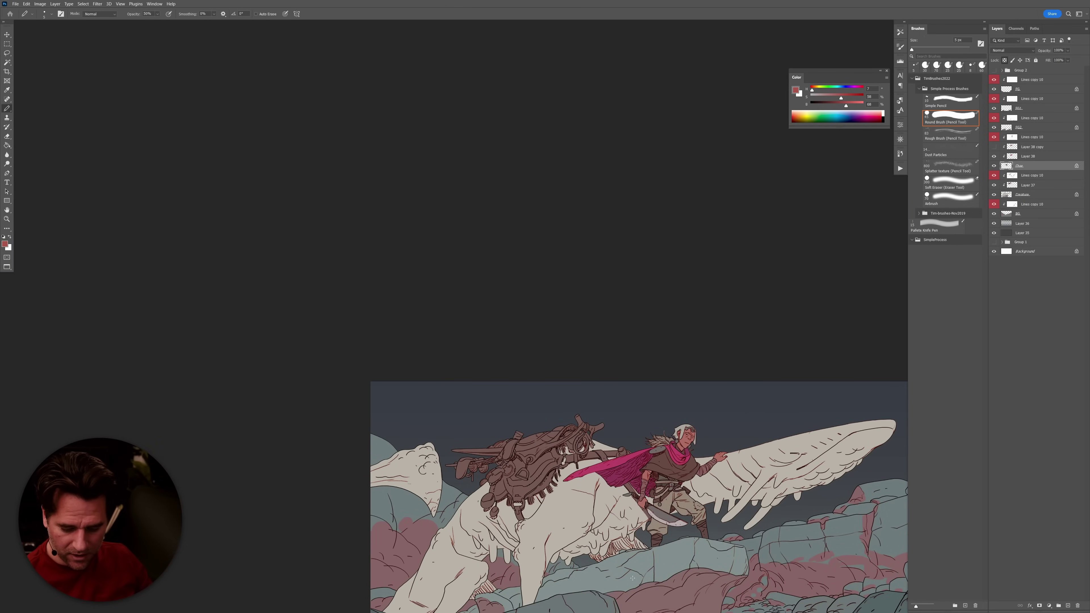
{"action": "scroll", "coordinate": [843, 228], "scroll_direction": "up", "scroll_amount": 3}
{"action": "left_click", "coordinate": [551, 495], "text": "ctrl"}
{"action": "left_click", "coordinate": [515, 512], "text": "alt"}
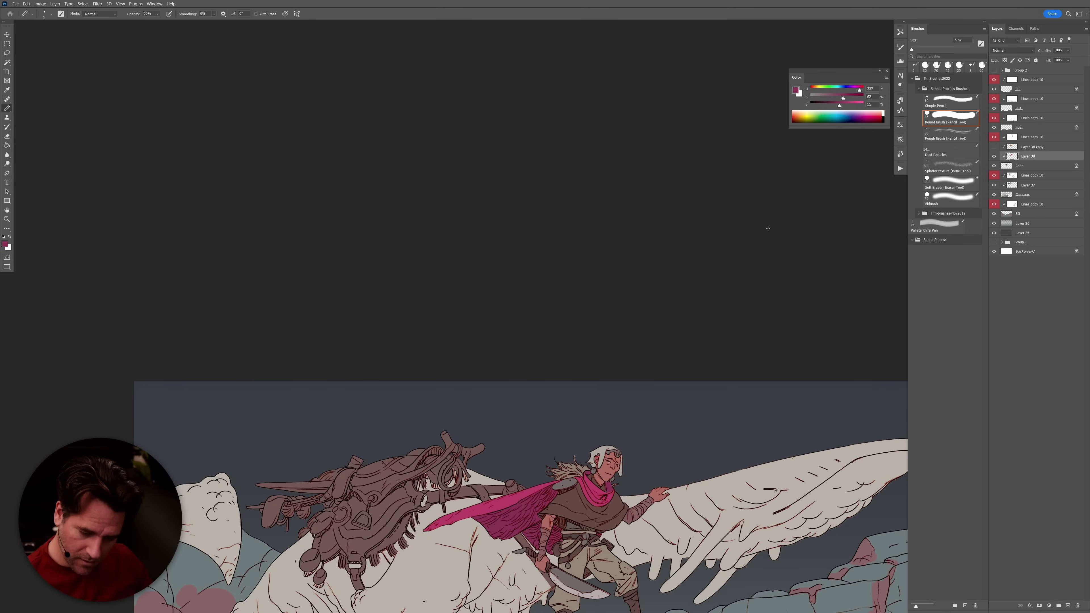
{"action": "left_click_drag", "start_coordinate": [843, 100], "coordinate": [838, 105]}
{"action": "key", "text": "g"}
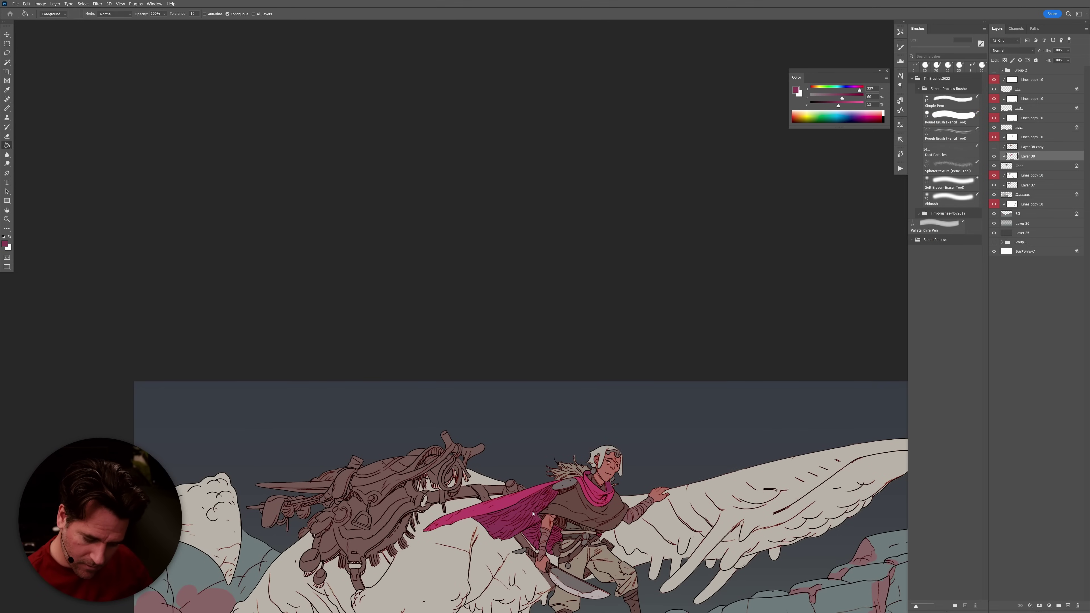
{"action": "left_click_drag", "start_coordinate": [842, 99], "coordinate": [832, 99]}
{"action": "left_click", "coordinate": [523, 515]}
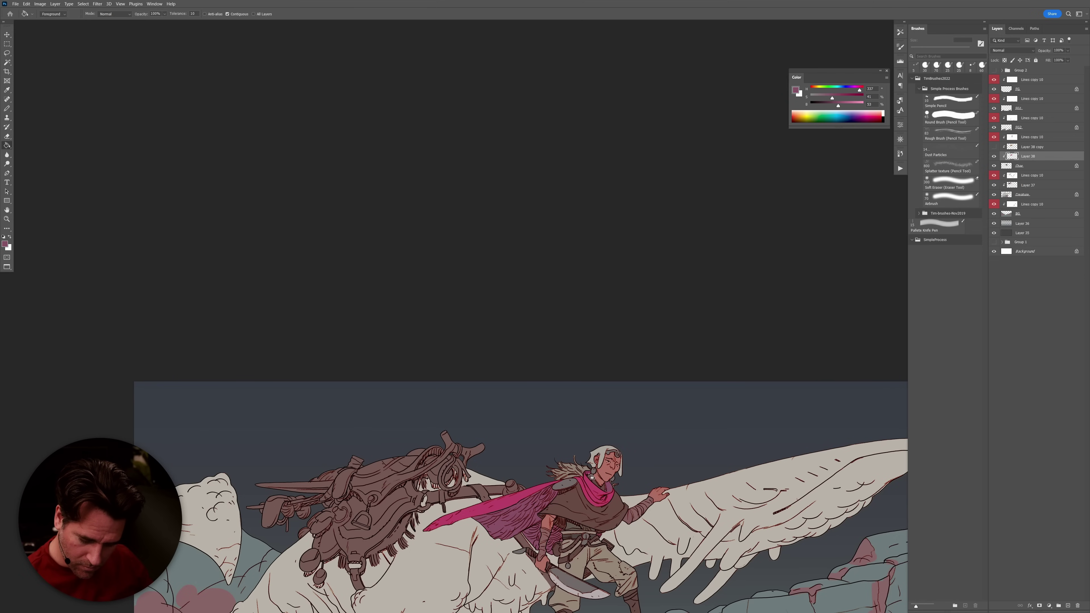
Open a new window for 100Shots-26-Ver2-C.psd, close the old small preview window, and reposition the new one below the sketch.
{"action": "scroll", "coordinate": [616, 512], "scroll_direction": "down", "scroll_amount": 3}
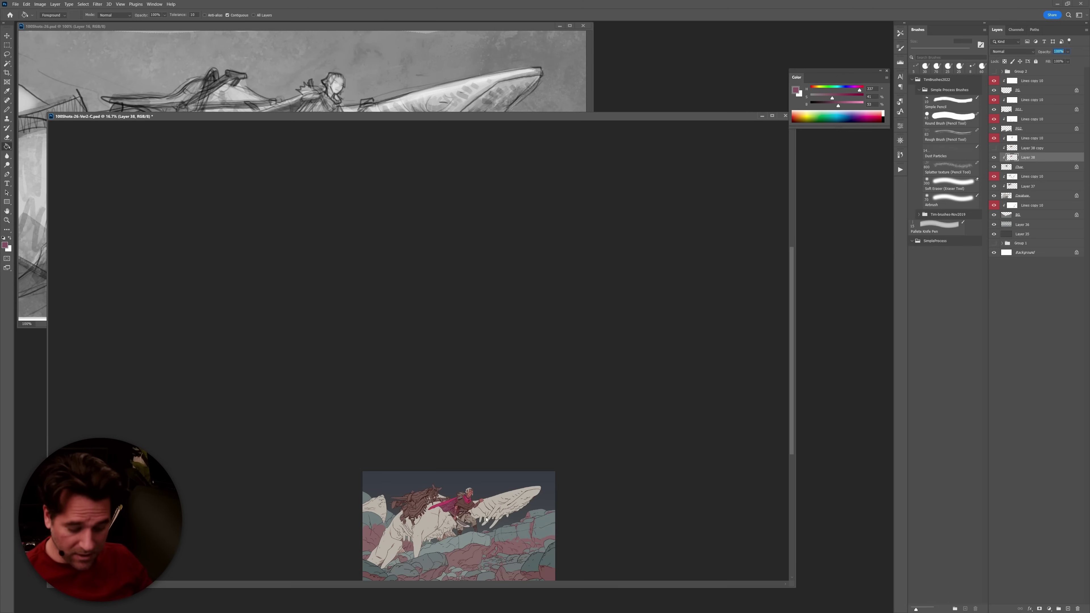
{"action": "left_click_drag", "start_coordinate": [488, 118], "coordinate": [479, 97]}
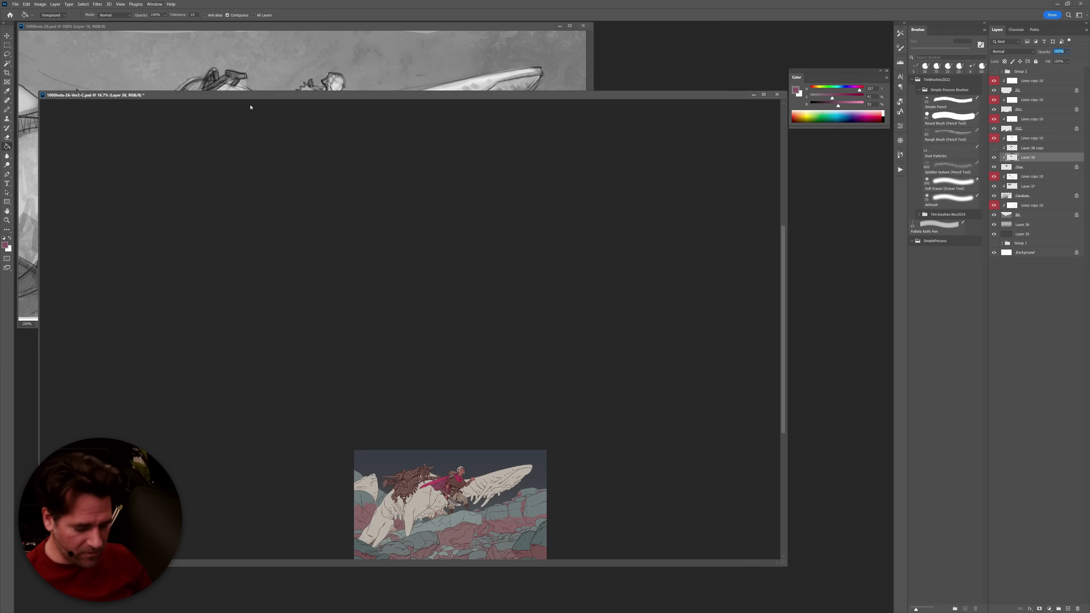
{"action": "left_click", "coordinate": [155, 5]}
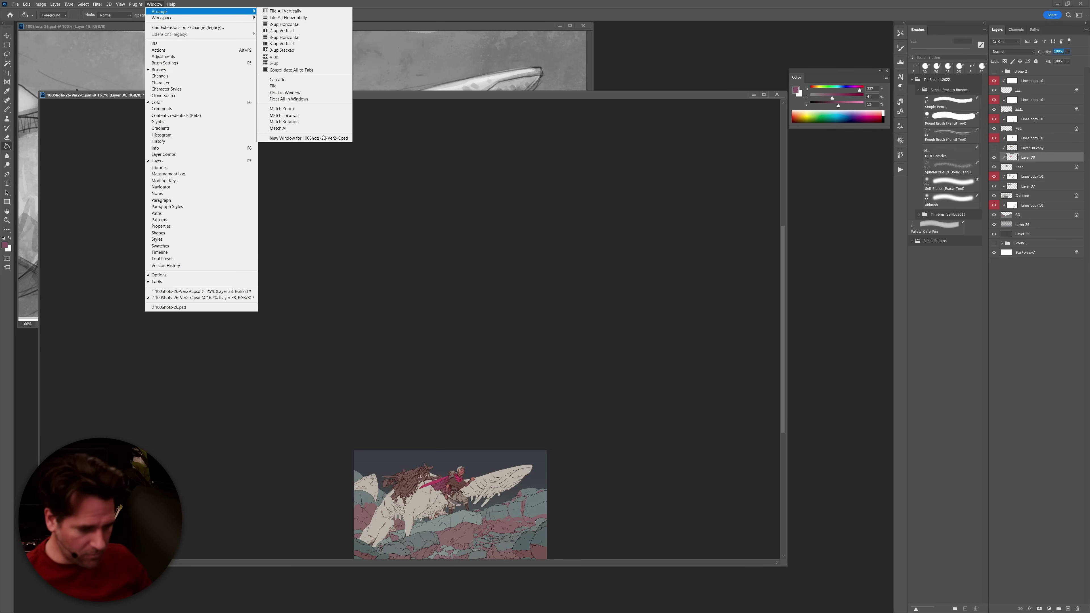
{"action": "left_click", "coordinate": [300, 139]}
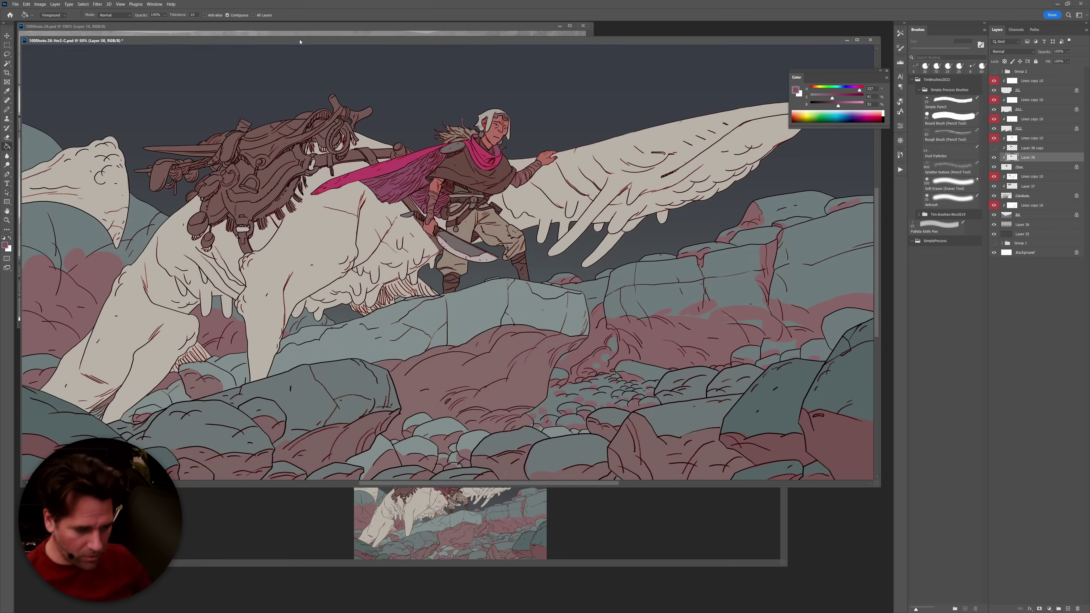
{"action": "left_click_drag", "start_coordinate": [300, 41], "coordinate": [295, 145]}
{"action": "left_click", "coordinate": [735, 99]}
{"action": "left_click", "coordinate": [777, 94]}
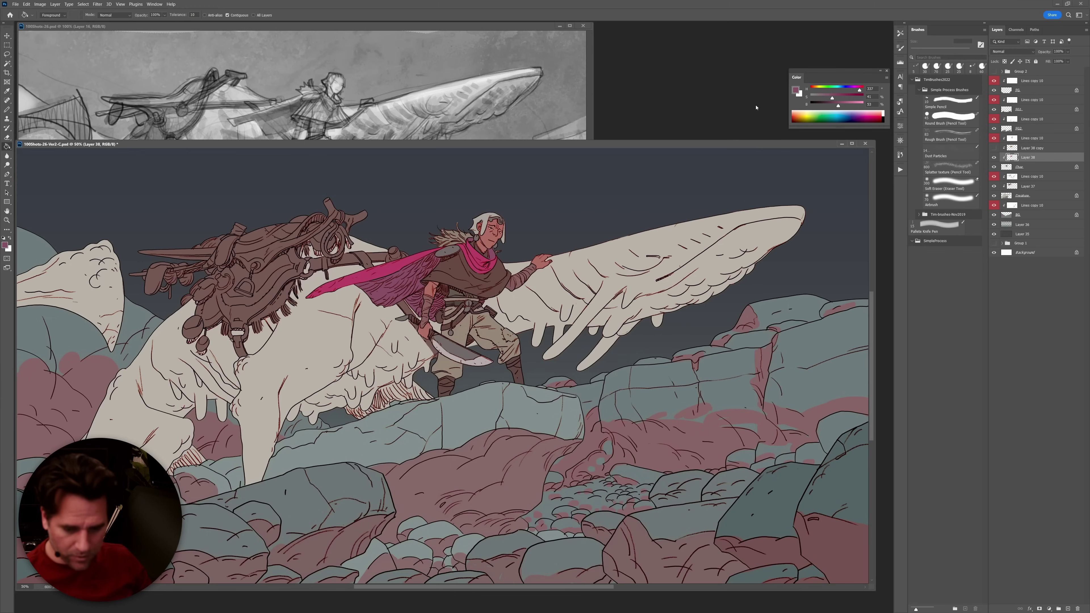
{"action": "left_click_drag", "start_coordinate": [630, 144], "coordinate": [607, 126]}
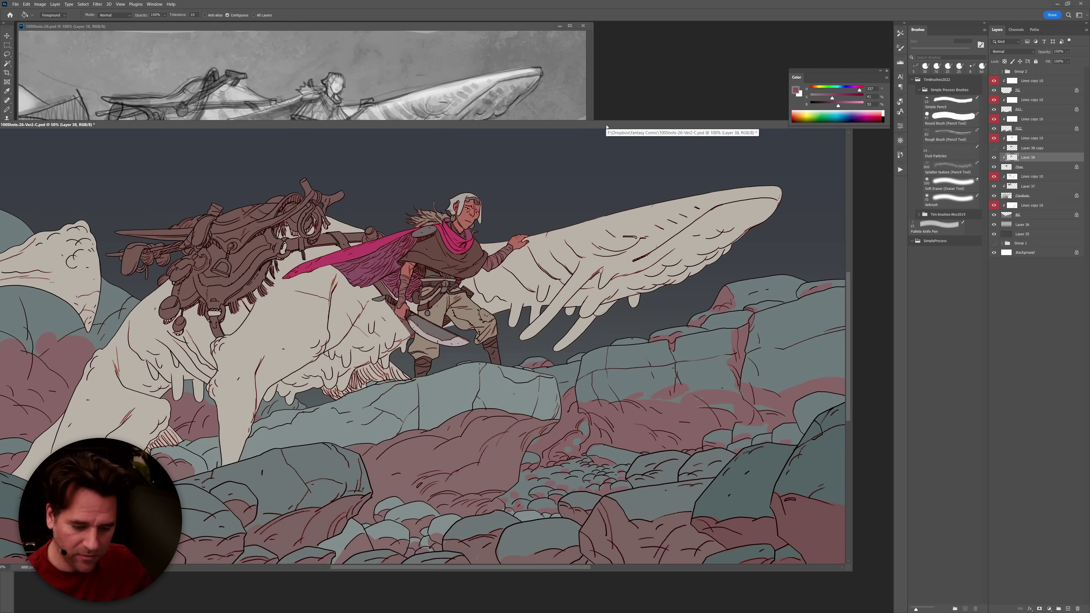
{"action": "left_click_drag", "start_coordinate": [607, 127], "coordinate": [626, 132]}
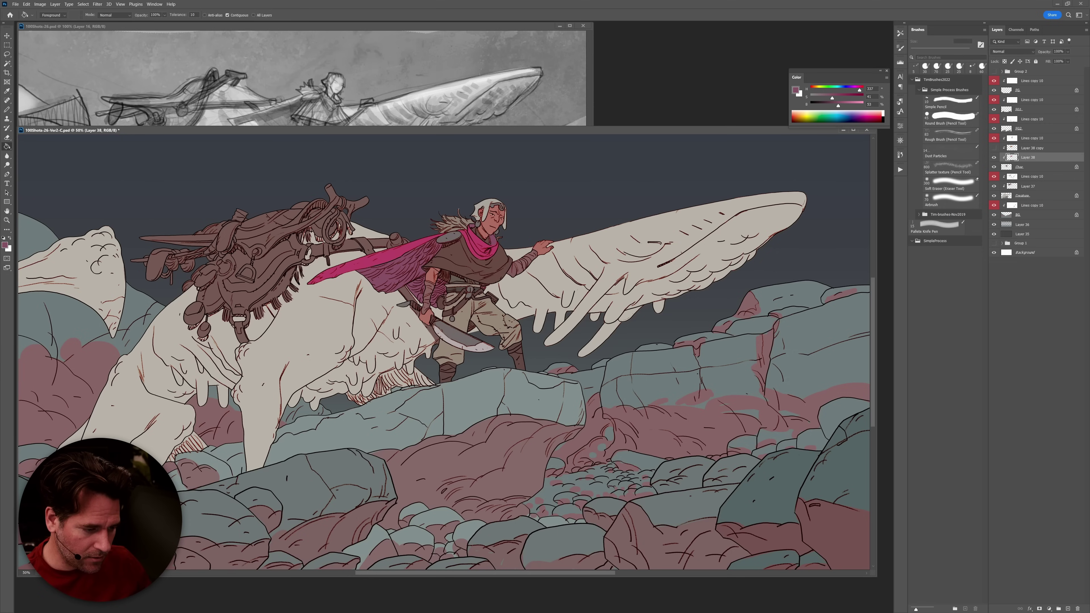
{"action": "left_click", "coordinate": [154, 4]}
{"action": "mouse_move", "coordinate": [180, 11]}
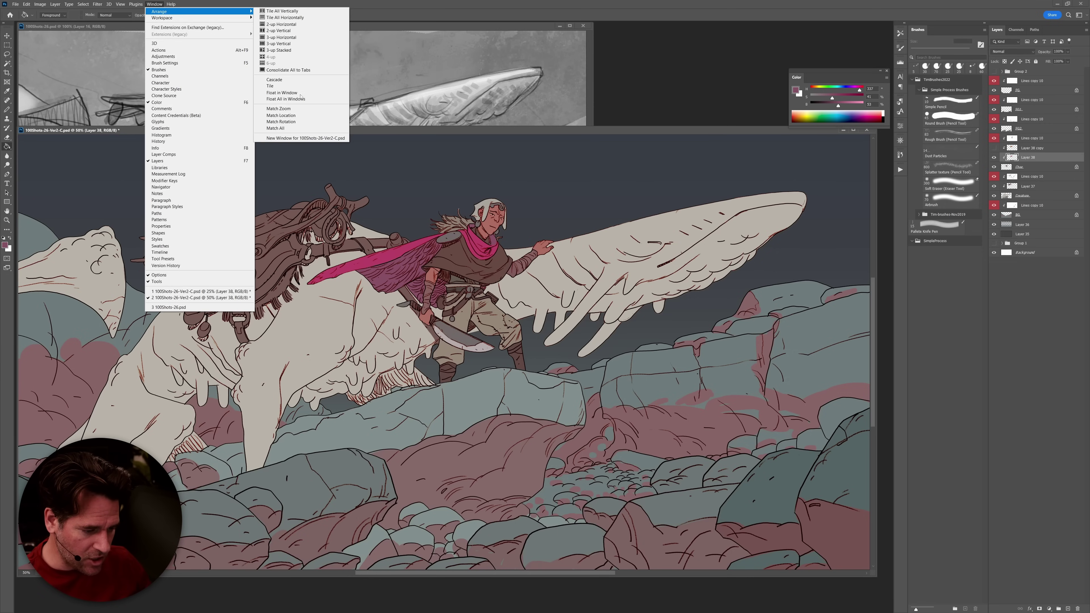
{"action": "left_click", "coordinate": [302, 138]}
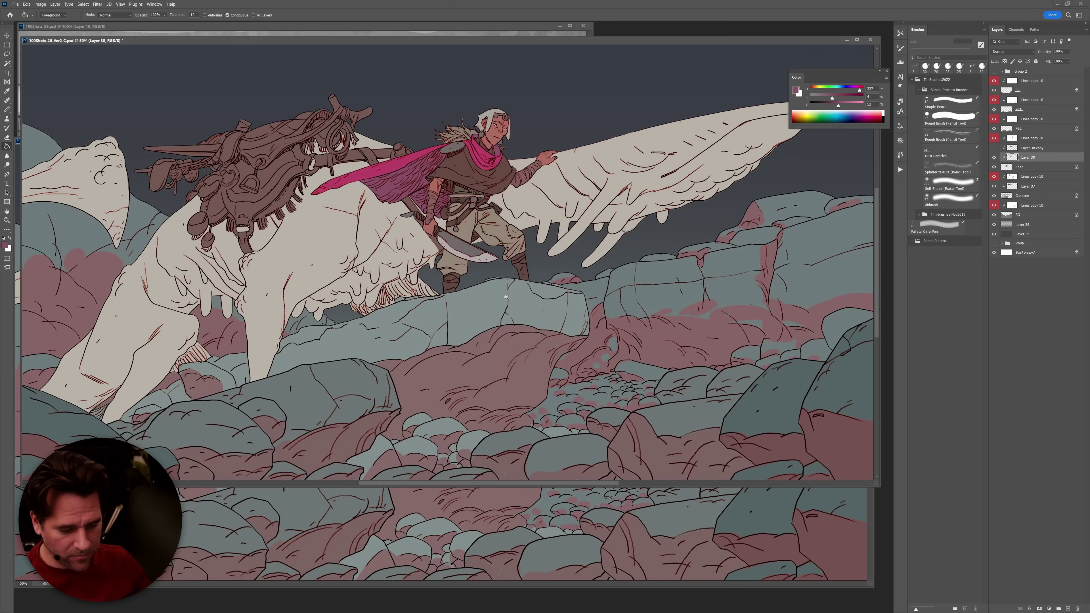
{"action": "left_click_drag", "start_coordinate": [552, 42], "coordinate": [461, 88]}
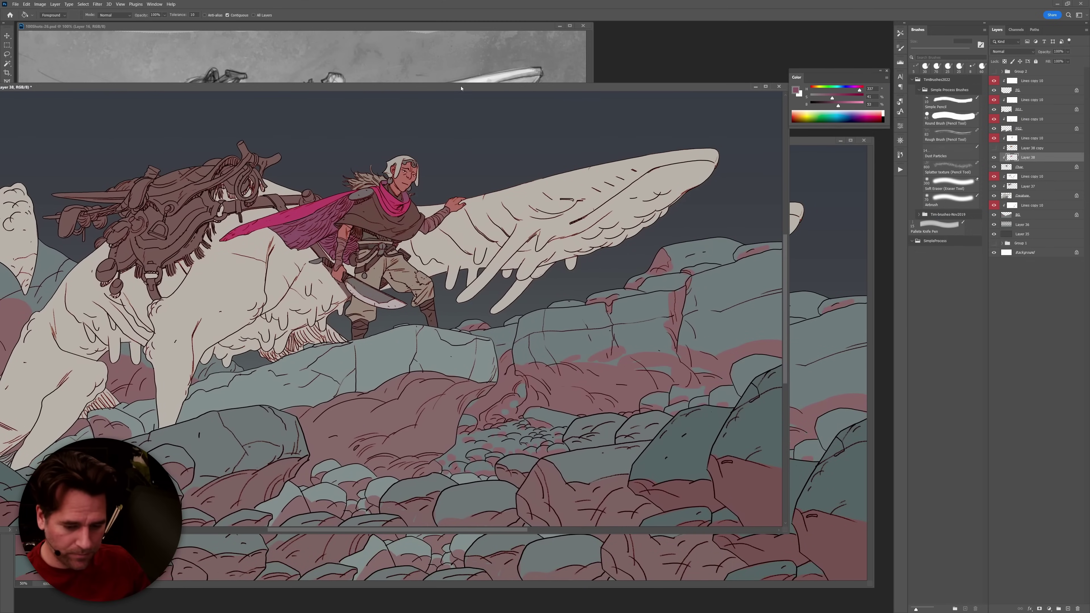
{"action": "left_click", "coordinate": [779, 87]}
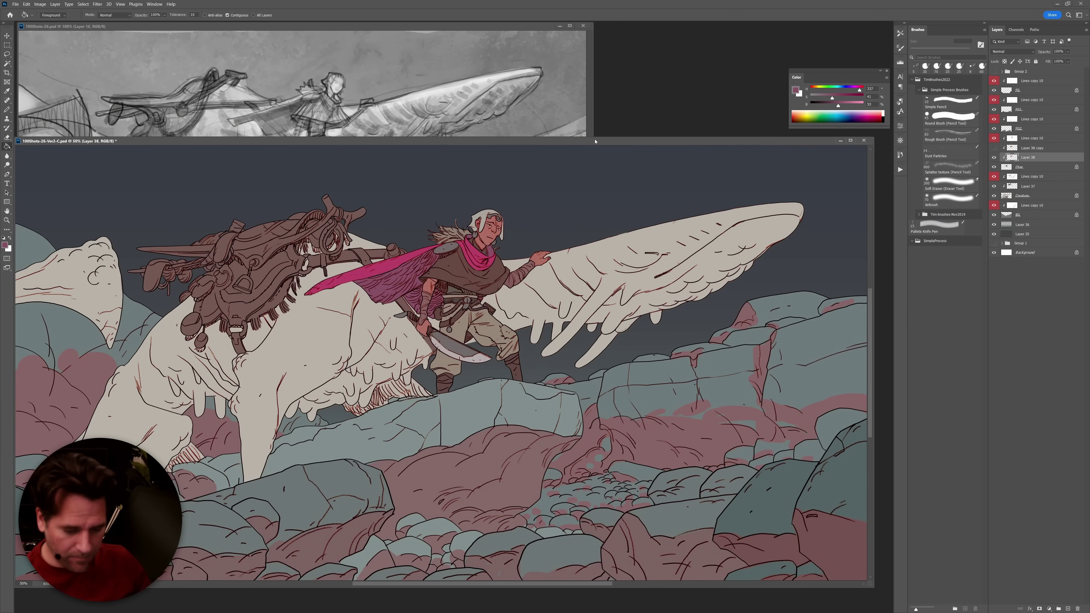
Return the painting to full-screen mode and show the orange cape layer, Layer 38 copy, over the magenta version.
{"action": "key", "text": "f"}
{"action": "scroll", "coordinate": [759, 391], "scroll_direction": "up", "scroll_amount": 5}
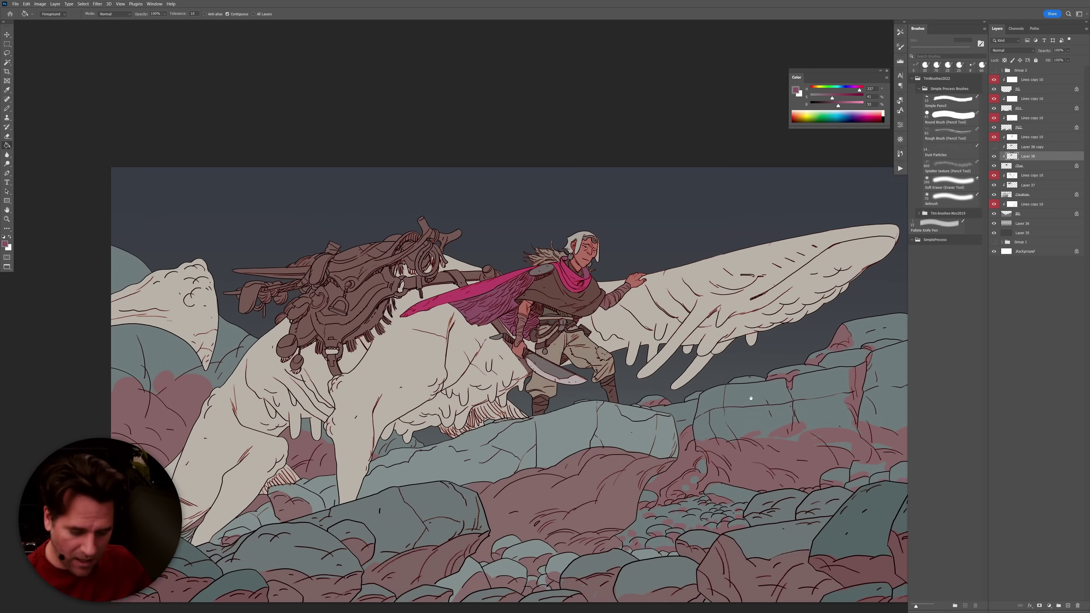
{"action": "scroll", "coordinate": [760, 392], "scroll_direction": "down", "scroll_amount": 6}
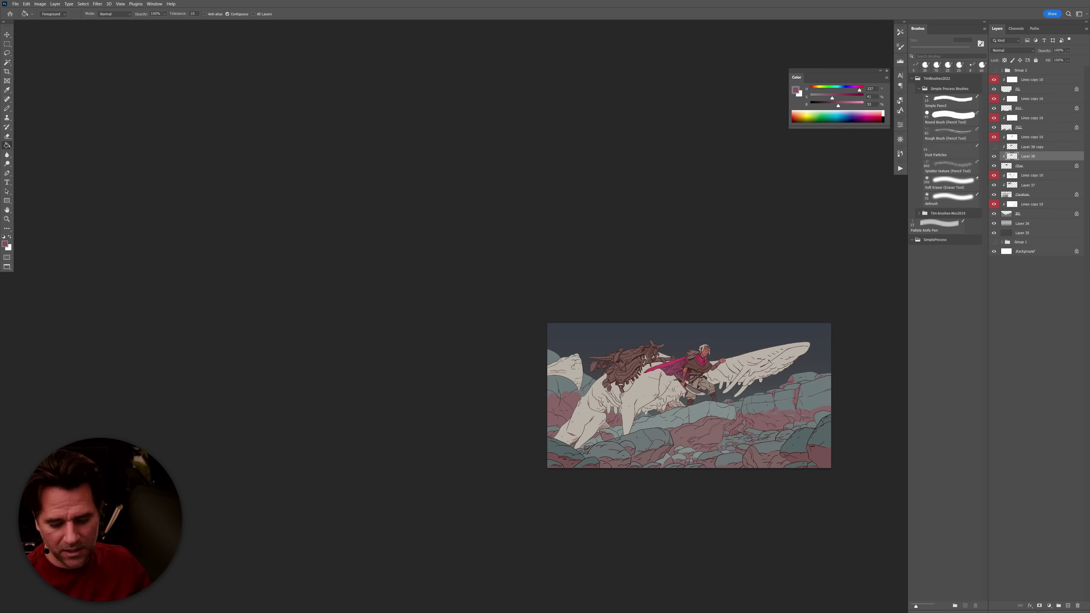
{"action": "scroll", "coordinate": [770, 358], "scroll_direction": "up", "scroll_amount": 6}
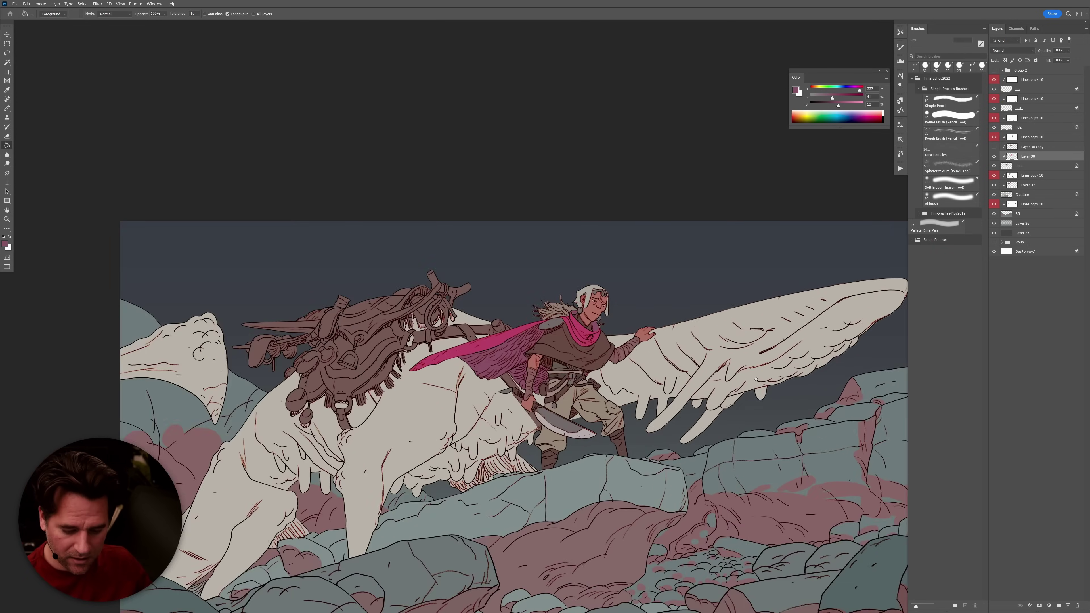
{"action": "scroll", "coordinate": [756, 379], "scroll_direction": "down", "scroll_amount": 2}
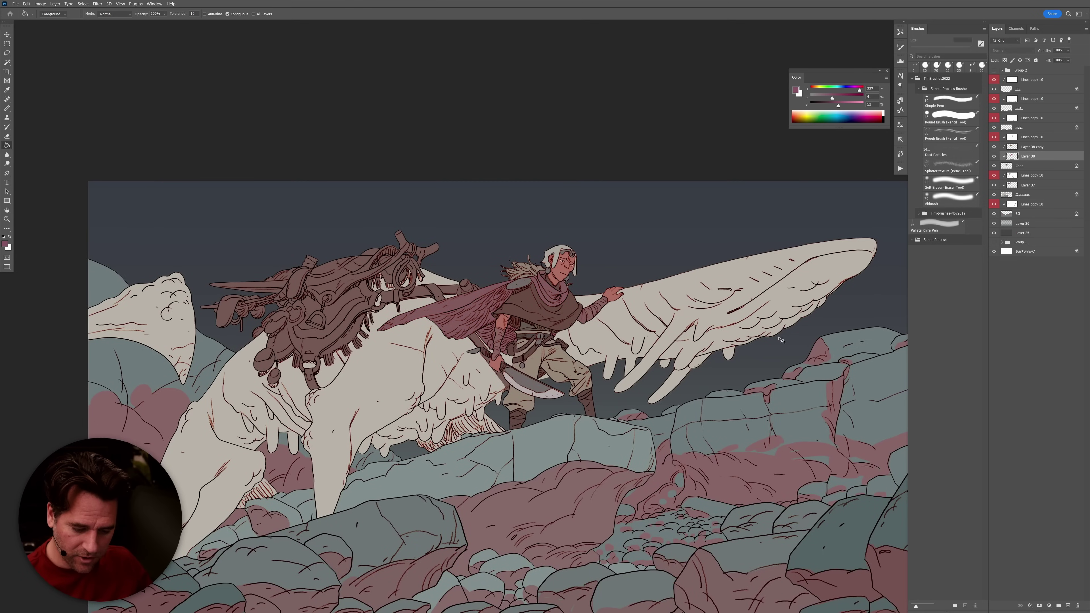
{"action": "left_click_drag", "start_coordinate": [647, 412], "coordinate": [652, 388]}
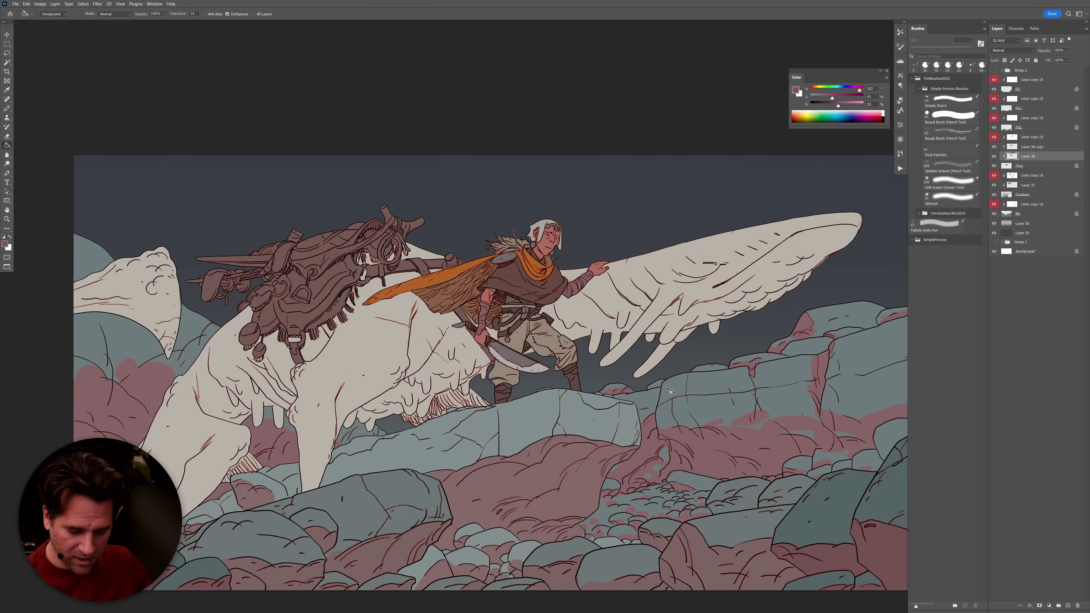
Activate Layer 37 above the creature's base layer and lock its transparency, with the brush ready for painting.
{"action": "key", "text": "b"}
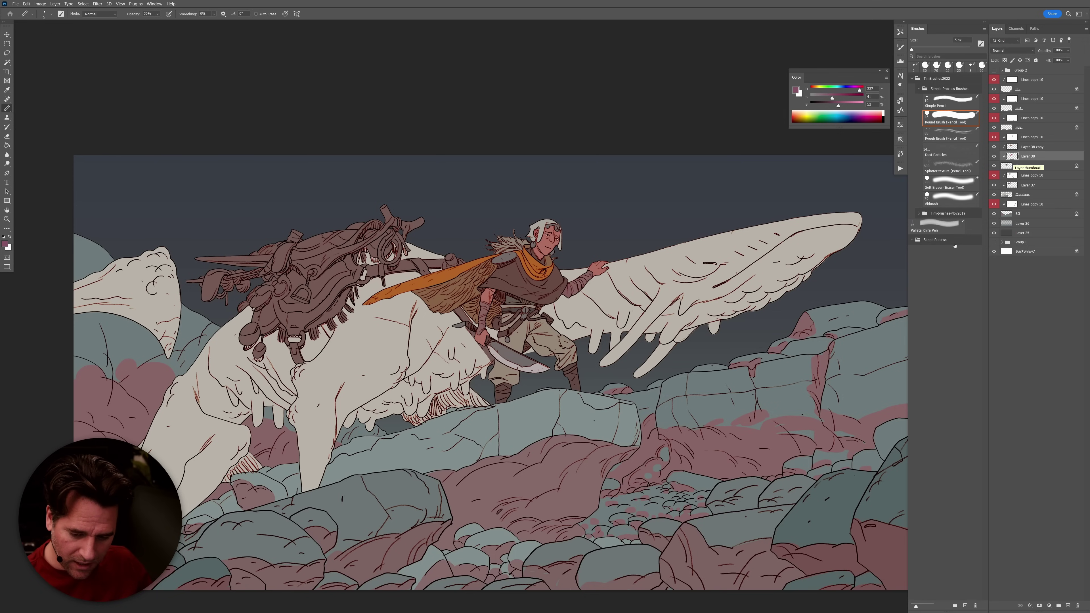
{"action": "left_click", "coordinate": [1014, 189]}
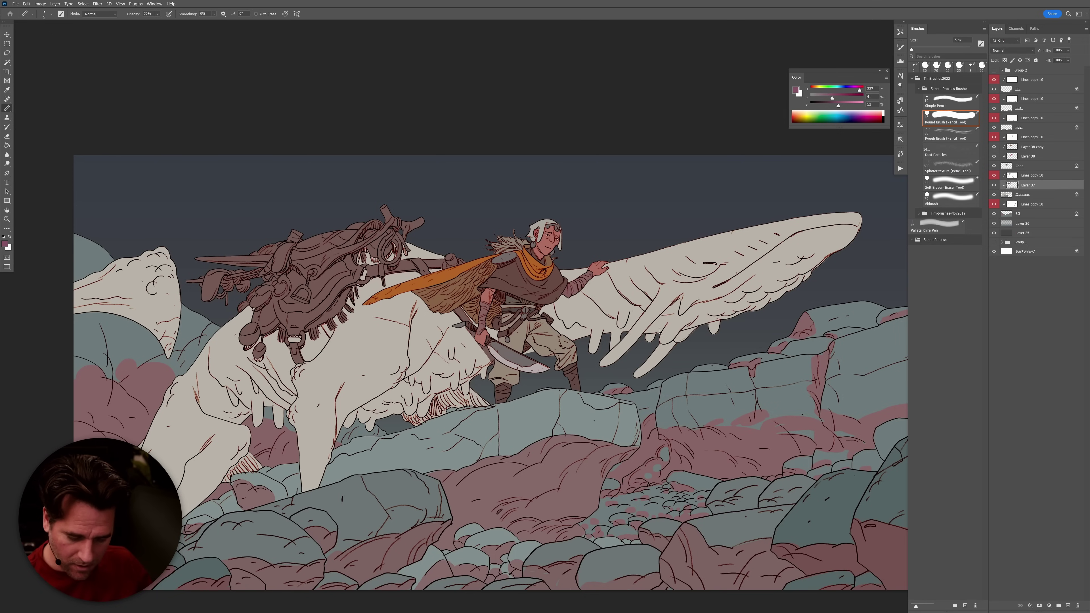
{"action": "left_click_drag", "start_coordinate": [392, 296], "coordinate": [583, 234]}
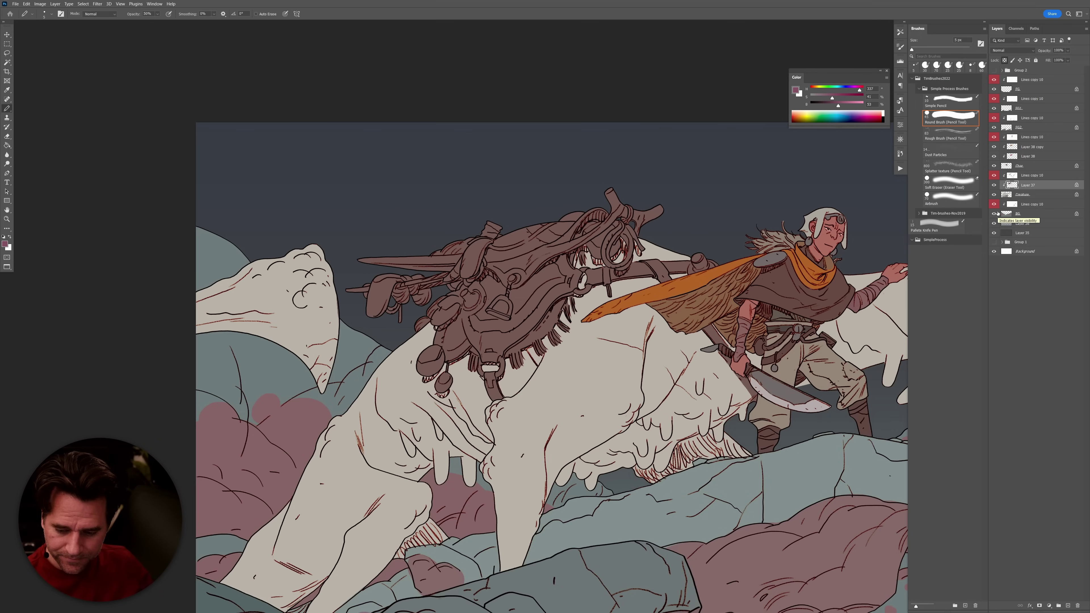
Paint the saddle's buckle rings and stirrup with the grey of the warrior's shoulder plate, using a 20 px brush at 100% opacity.
{"action": "scroll", "coordinate": [701, 335], "scroll_direction": "up", "scroll_amount": 1}
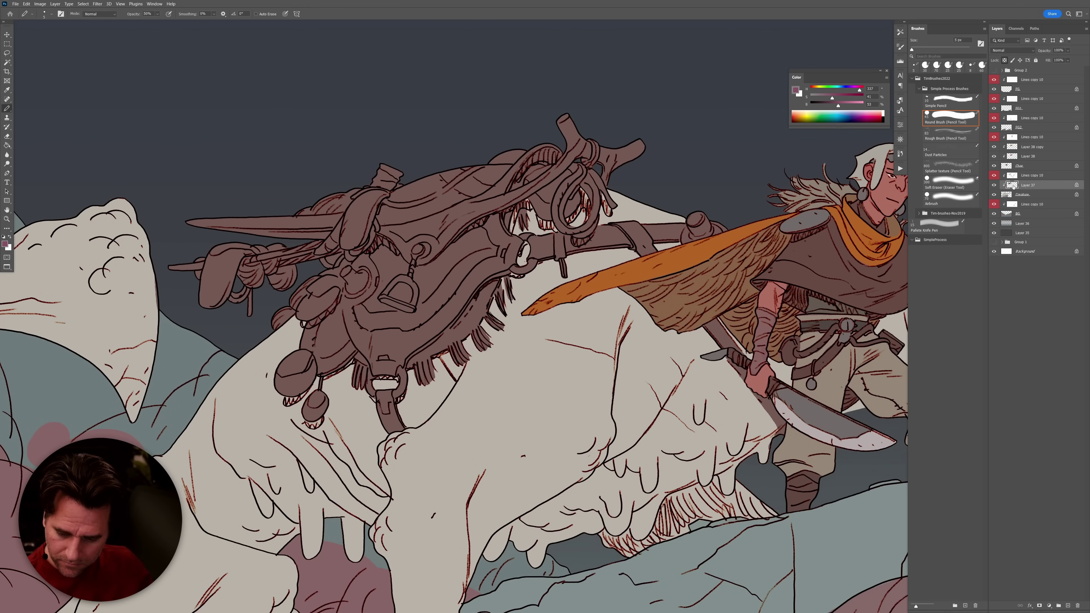
{"action": "left_click", "coordinate": [503, 273], "text": "alt"}
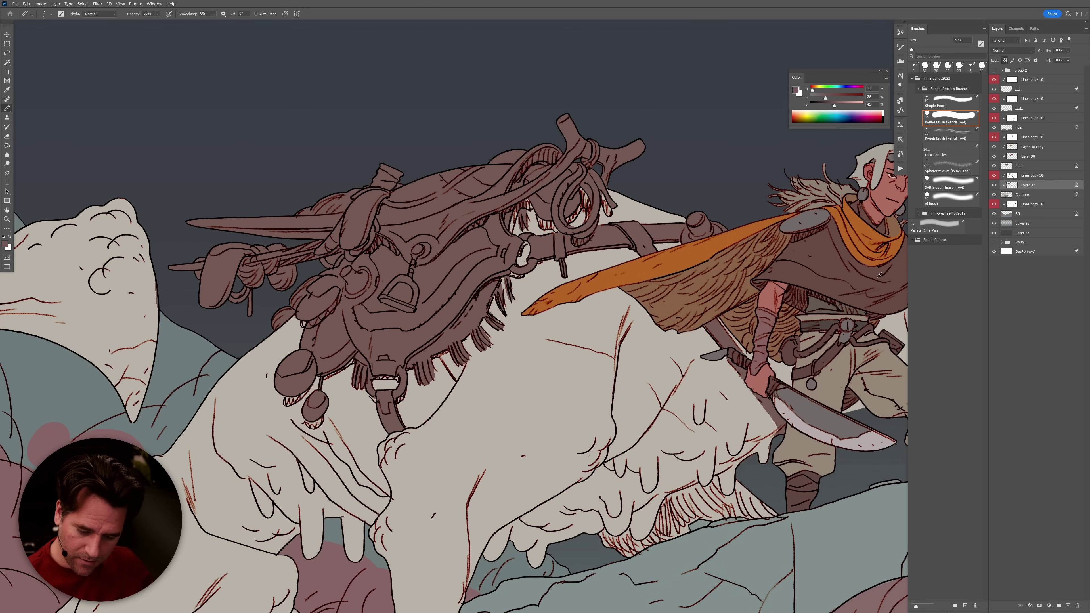
{"action": "left_click", "coordinate": [772, 351], "text": "alt"}
{"action": "key", "text": "bracketright"}
{"action": "key", "text": "bracketright"}
{"action": "key", "text": "bracketright"}
{"action": "key", "text": "bracketright"}
{"action": "key", "text": "bracketright"}
{"action": "key", "text": "bracketright"}
{"action": "left_click", "coordinate": [810, 224], "text": "alt"}
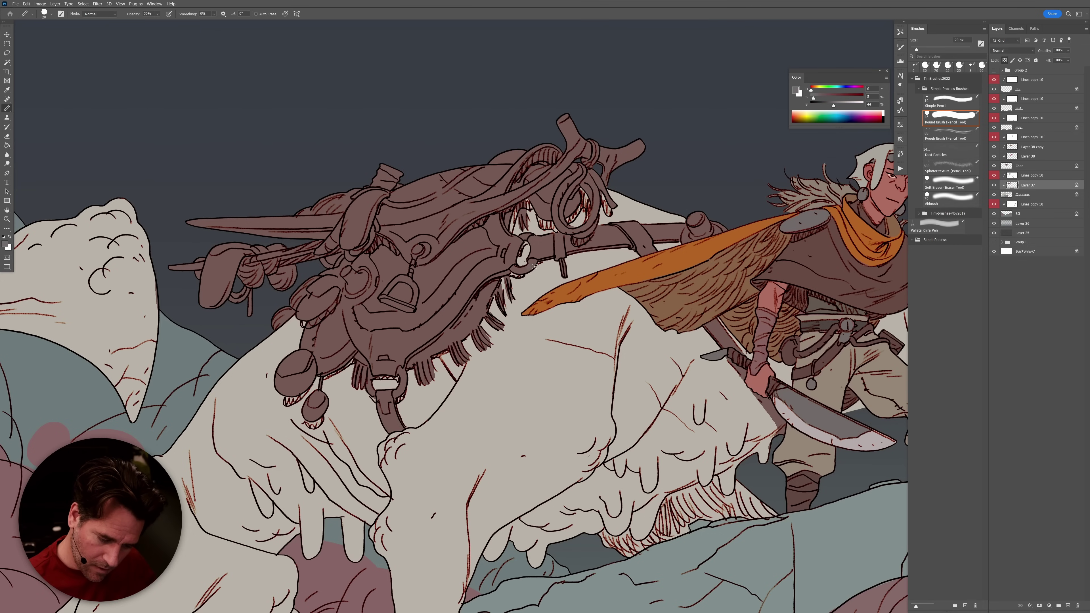
{"action": "key", "text": "0"}
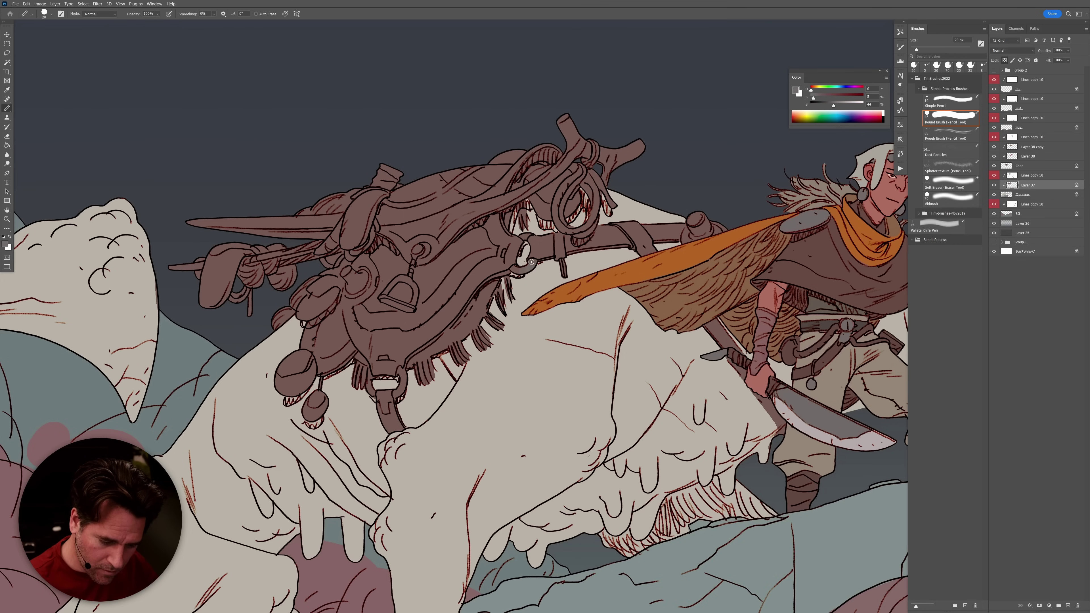
{"action": "left_click", "coordinate": [519, 267]}
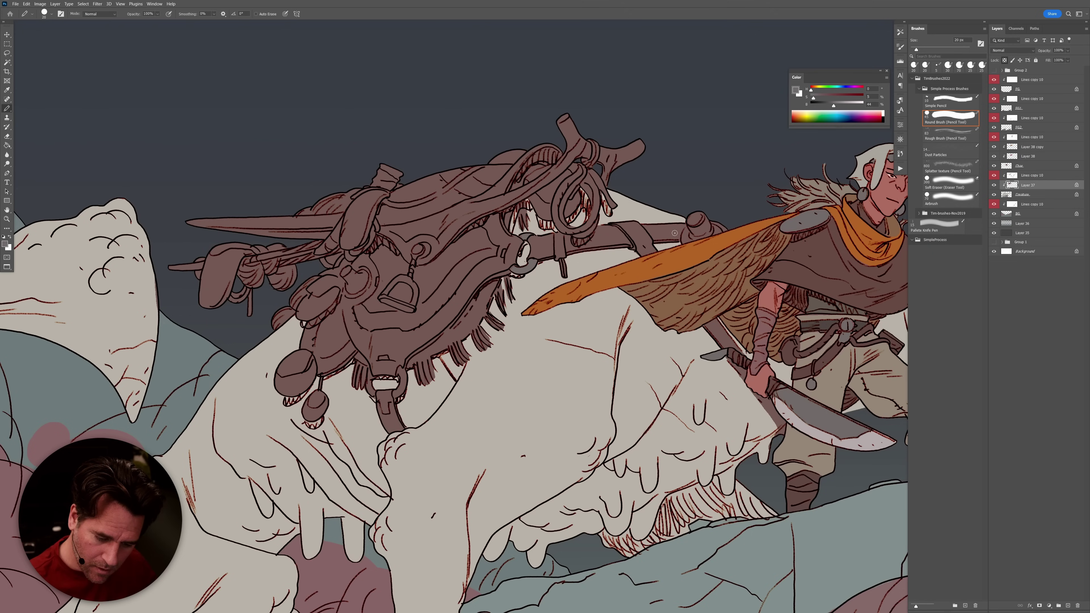
{"action": "left_click_drag", "start_coordinate": [396, 379], "coordinate": [397, 391]}
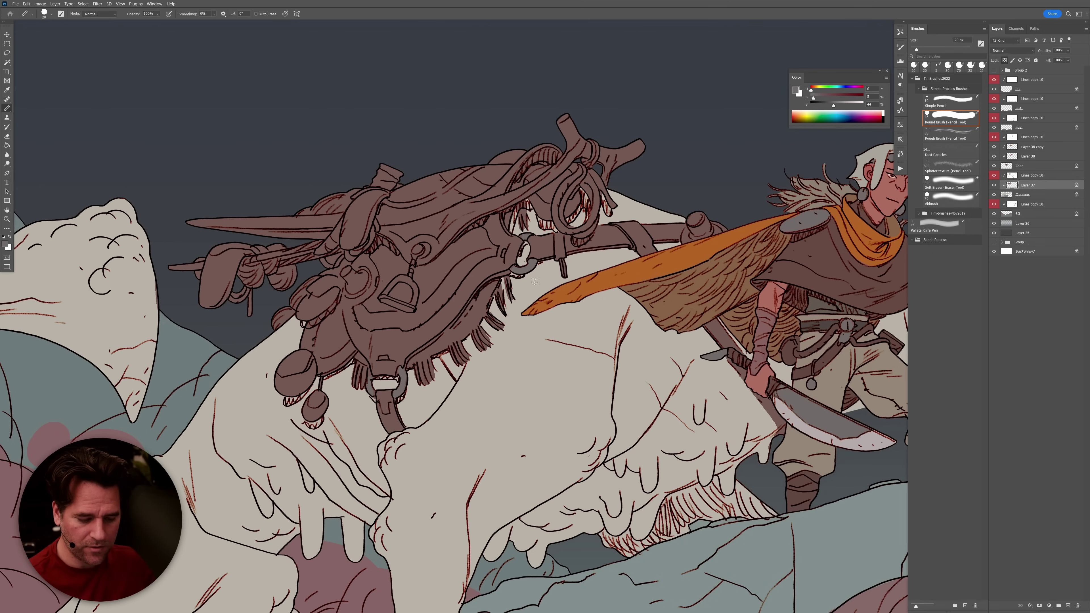
{"action": "mouse_move", "coordinate": [408, 309]}
{"action": "left_mouse_down"}
{"action": "mouse_move", "coordinate": [385, 301]}
{"action": "mouse_move", "coordinate": [413, 304]}
{"action": "mouse_move", "coordinate": [404, 279]}
{"action": "mouse_move", "coordinate": [383, 296]}
{"action": "mouse_move", "coordinate": [408, 309]}
{"action": "left_mouse_up"}
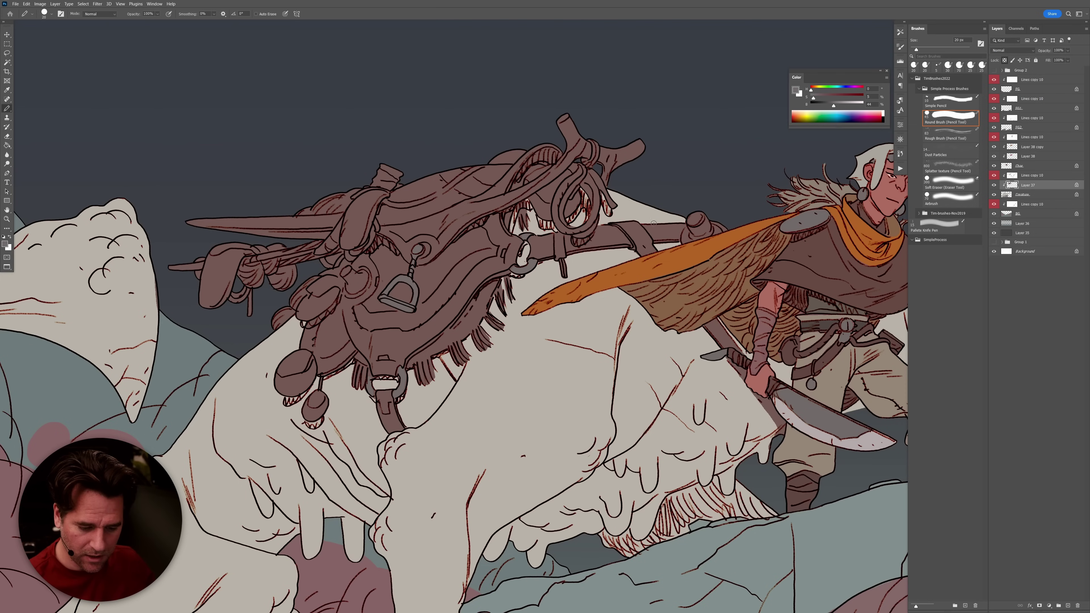
Sample the warrior's trouser colour and fill the main mass of the saddle gear with it at reduced opacity.
{"action": "left_click", "coordinate": [423, 192], "text": "alt"}
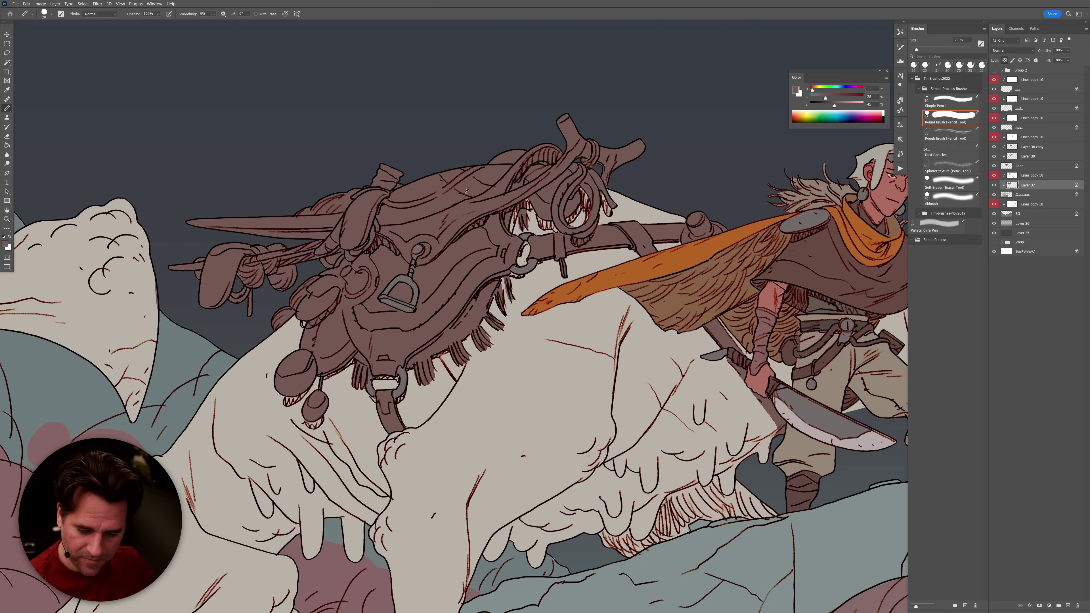
{"action": "left_click", "coordinate": [835, 377], "text": "alt"}
{"action": "key", "text": "g"}
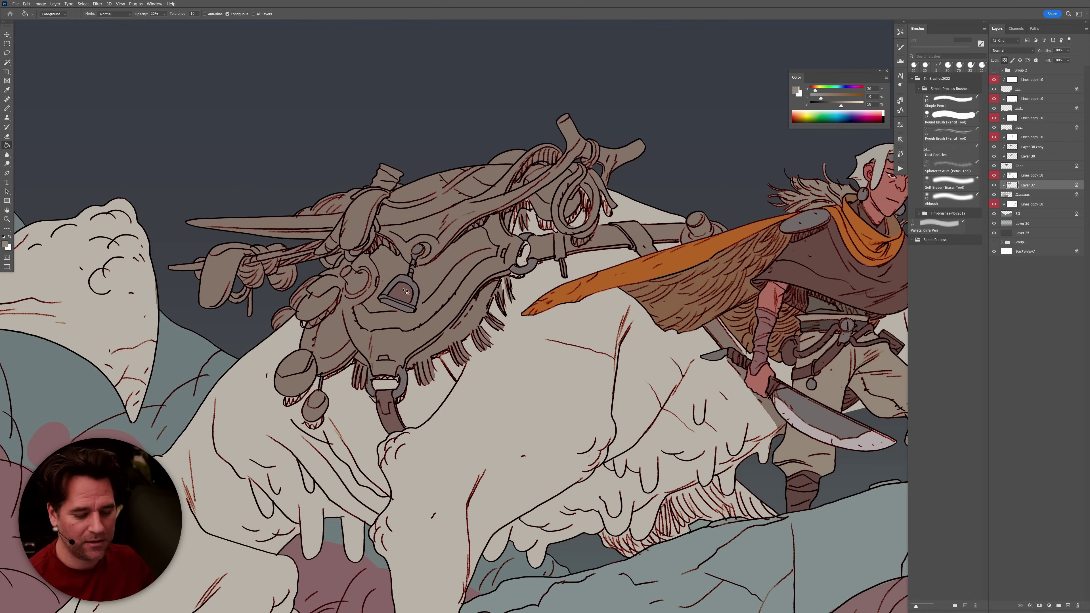
Sample the brown of the hanging strap and paint the buckle tab and the leather strap running toward the warrior.
{"action": "left_click", "coordinate": [394, 415], "text": "alt"}
{"action": "key", "text": "b"}
{"action": "left_click", "coordinate": [392, 415], "text": "alt"}
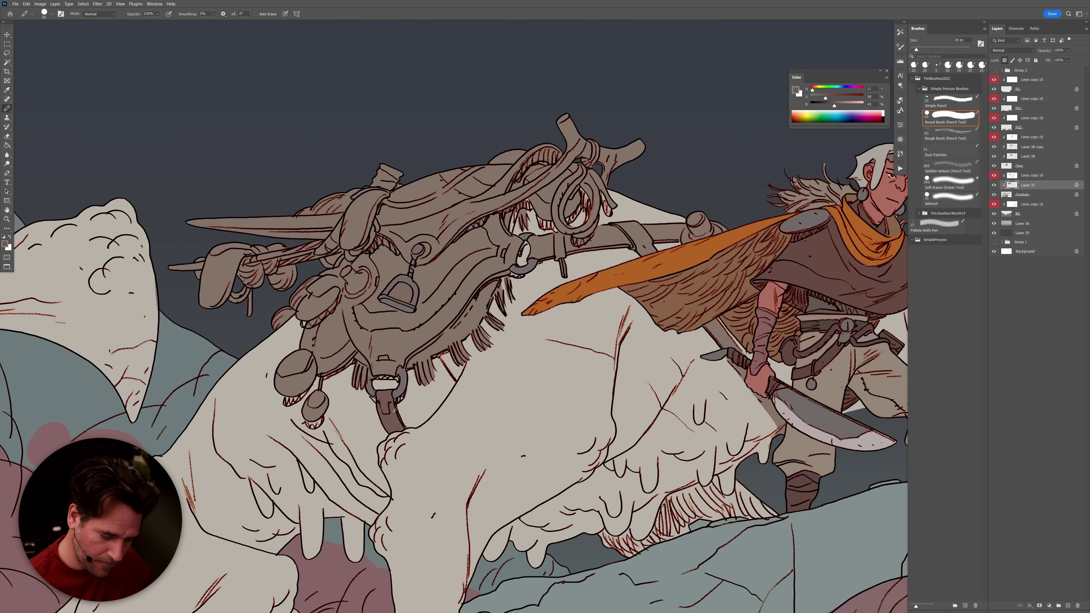
{"action": "mouse_move", "coordinate": [396, 368]}
{"action": "left_mouse_down"}
{"action": "mouse_move", "coordinate": [385, 360]}
{"action": "mouse_move", "coordinate": [404, 366]}
{"action": "mouse_move", "coordinate": [441, 332]}
{"action": "mouse_move", "coordinate": [509, 267]}
{"action": "mouse_move", "coordinate": [514, 243]}
{"action": "mouse_move", "coordinate": [514, 252]}
{"action": "mouse_move", "coordinate": [548, 239]}
{"action": "mouse_move", "coordinate": [531, 244]}
{"action": "mouse_move", "coordinate": [540, 258]}
{"action": "mouse_move", "coordinate": [538, 245]}
{"action": "mouse_move", "coordinate": [549, 254]}
{"action": "mouse_move", "coordinate": [577, 244]}
{"action": "mouse_move", "coordinate": [559, 241]}
{"action": "mouse_move", "coordinate": [566, 236]}
{"action": "mouse_move", "coordinate": [572, 249]}
{"action": "mouse_move", "coordinate": [599, 235]}
{"action": "mouse_move", "coordinate": [627, 246]}
{"action": "mouse_move", "coordinate": [575, 240]}
{"action": "mouse_move", "coordinate": [659, 229]}
{"action": "mouse_move", "coordinate": [647, 218]}
{"action": "mouse_move", "coordinate": [655, 240]}
{"action": "mouse_move", "coordinate": [675, 225]}
{"action": "mouse_move", "coordinate": [687, 246]}
{"action": "mouse_move", "coordinate": [719, 237]}
{"action": "left_mouse_up"}
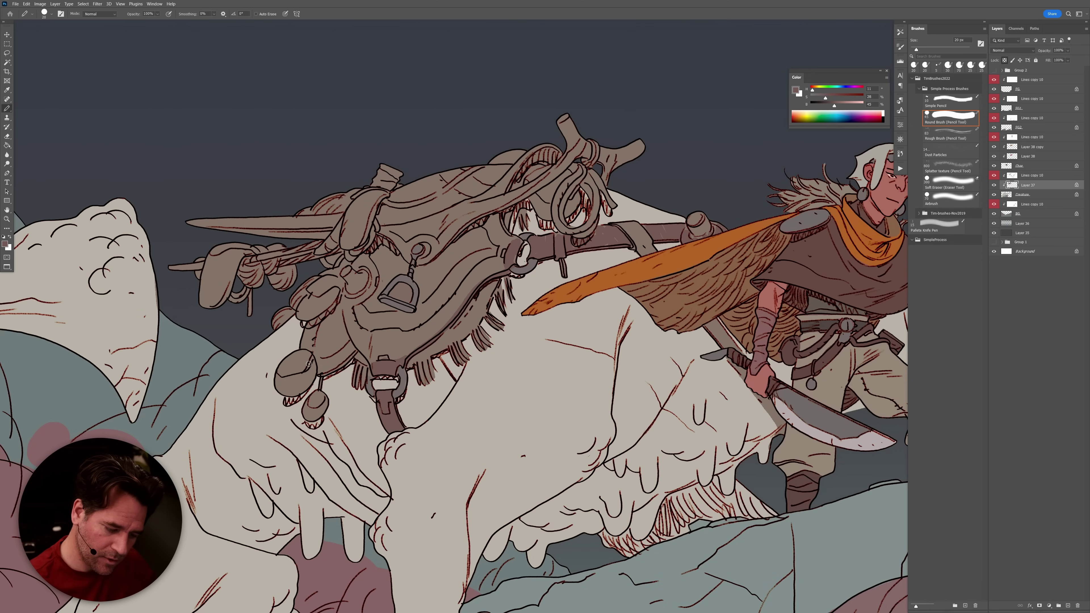
Paint the forked branch-like frame at the top of the saddle in the sampled brown.
{"action": "mouse_move", "coordinate": [573, 148]}
{"action": "left_mouse_down"}
{"action": "mouse_move", "coordinate": [565, 125]}
{"action": "mouse_move", "coordinate": [571, 166]}
{"action": "mouse_move", "coordinate": [461, 219]}
{"action": "mouse_move", "coordinate": [515, 202]}
{"action": "left_mouse_up"}
{"action": "left_click_drag", "start_coordinate": [611, 182], "coordinate": [605, 178]}
{"action": "left_click", "coordinate": [552, 187], "text": "alt"}
{"action": "left_click", "coordinate": [611, 174], "text": "alt"}
{"action": "mouse_move", "coordinate": [607, 168]}
{"action": "left_mouse_down"}
{"action": "mouse_move", "coordinate": [603, 144]}
{"action": "mouse_move", "coordinate": [622, 157]}
{"action": "mouse_move", "coordinate": [644, 145]}
{"action": "left_mouse_up"}
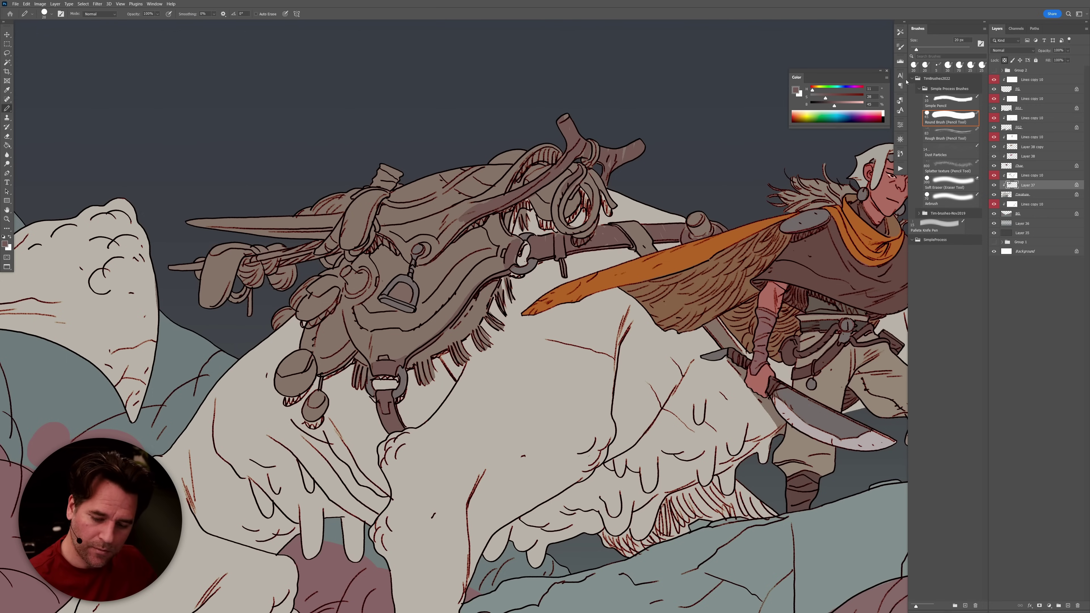
Darken the brown and paint the coiled rope hanging from the forked saddle frame, undoing a stray stroke.
{"action": "left_click_drag", "start_coordinate": [839, 107], "coordinate": [829, 106]}
{"action": "mouse_move", "coordinate": [580, 172]}
{"action": "left_mouse_down"}
{"action": "mouse_move", "coordinate": [554, 208]}
{"action": "mouse_move", "coordinate": [583, 173]}
{"action": "mouse_move", "coordinate": [557, 224]}
{"action": "mouse_move", "coordinate": [584, 235]}
{"action": "mouse_move", "coordinate": [572, 231]}
{"action": "mouse_move", "coordinate": [593, 226]}
{"action": "mouse_move", "coordinate": [591, 171]}
{"action": "mouse_move", "coordinate": [613, 208]}
{"action": "left_mouse_up"}
{"action": "key", "text": "ctrl+z"}
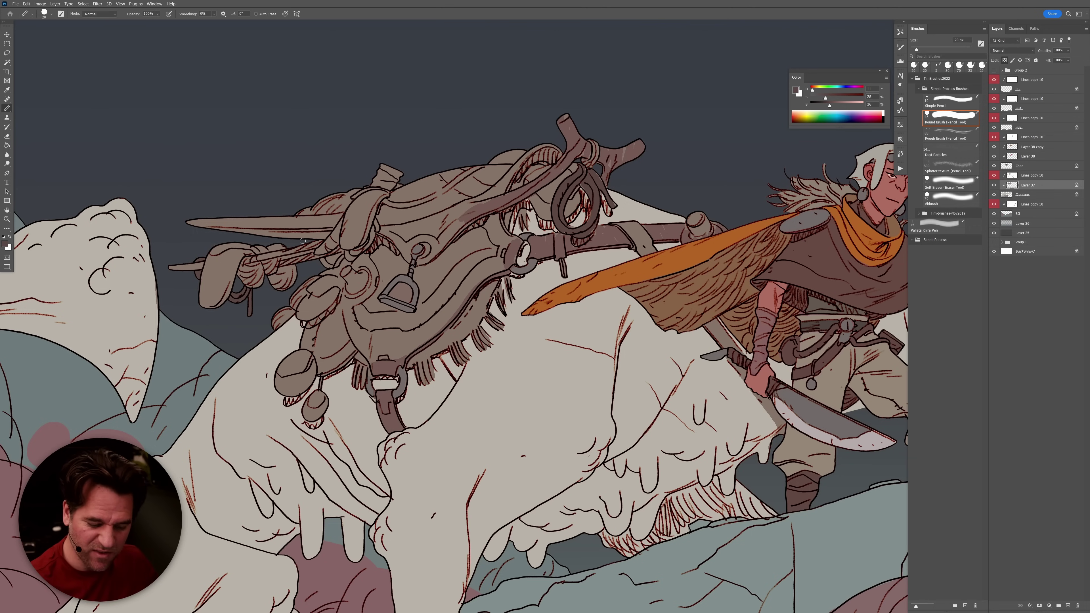
Resample the strap's brown, enlarge the brush, and paint the hanging pouches and the wrapped bundles behind the saddle.
{"action": "left_click", "coordinate": [573, 235], "text": "alt"}
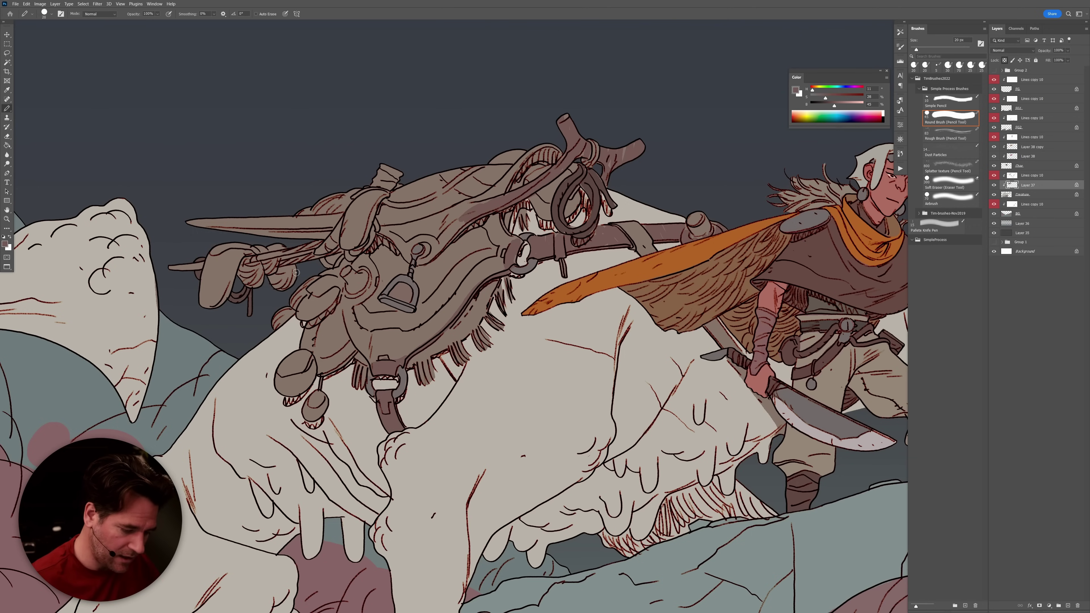
{"action": "key", "text": "bracketright"}
{"action": "key", "text": "bracketright"}
{"action": "key", "text": "bracketright"}
{"action": "mouse_move", "coordinate": [249, 276]}
{"action": "left_mouse_down"}
{"action": "mouse_move", "coordinate": [205, 302]}
{"action": "mouse_move", "coordinate": [213, 259]}
{"action": "mouse_move", "coordinate": [282, 241]}
{"action": "mouse_move", "coordinate": [230, 265]}
{"action": "mouse_move", "coordinate": [209, 301]}
{"action": "left_mouse_up"}
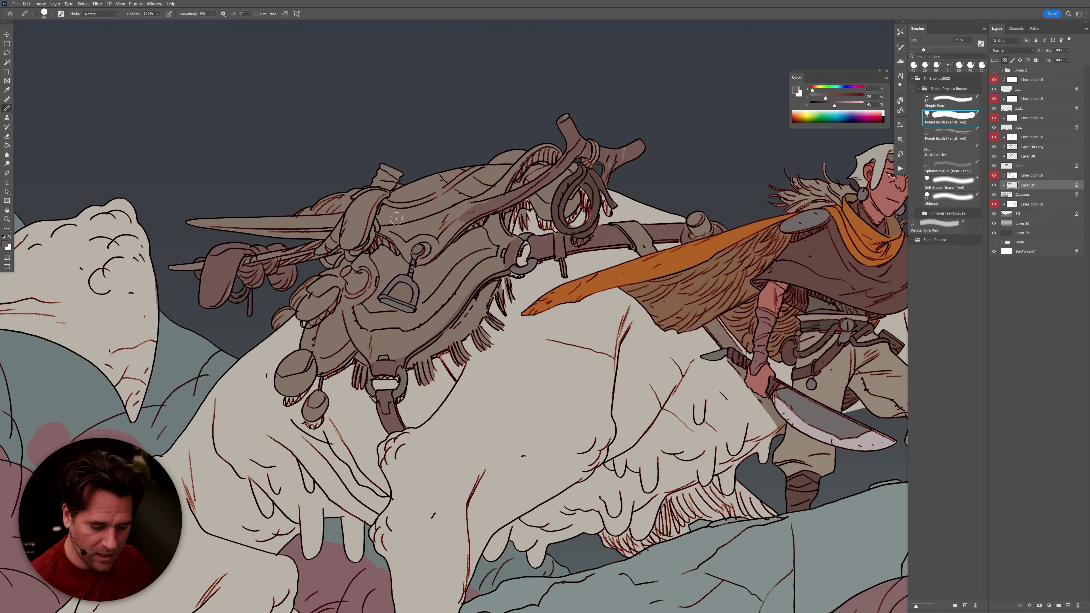
{"action": "mouse_move", "coordinate": [383, 199]}
{"action": "left_mouse_down"}
{"action": "mouse_move", "coordinate": [349, 241]}
{"action": "mouse_move", "coordinate": [356, 212]}
{"action": "mouse_move", "coordinate": [347, 243]}
{"action": "mouse_move", "coordinate": [352, 212]}
{"action": "mouse_move", "coordinate": [398, 167]}
{"action": "mouse_move", "coordinate": [358, 199]}
{"action": "mouse_move", "coordinate": [302, 208]}
{"action": "mouse_move", "coordinate": [355, 201]}
{"action": "mouse_move", "coordinate": [348, 229]}
{"action": "mouse_move", "coordinate": [322, 250]}
{"action": "mouse_move", "coordinate": [347, 244]}
{"action": "mouse_move", "coordinate": [305, 271]}
{"action": "left_mouse_up"}
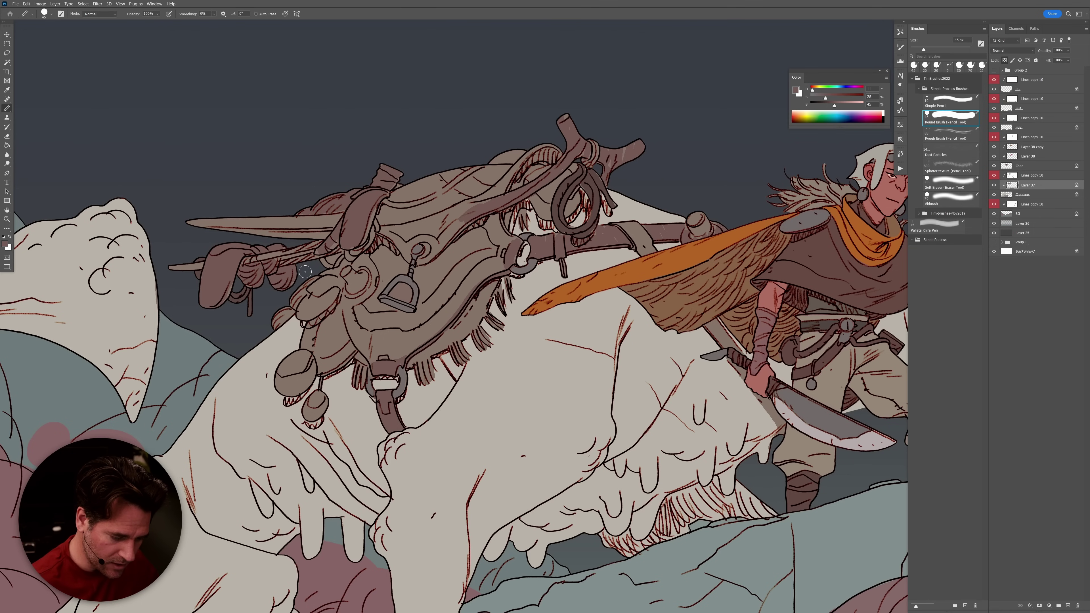
Use a contiguous Magic Wand to isolate the small enclosed area among the tied ropes behind the saddle.
{"action": "key", "text": "w"}
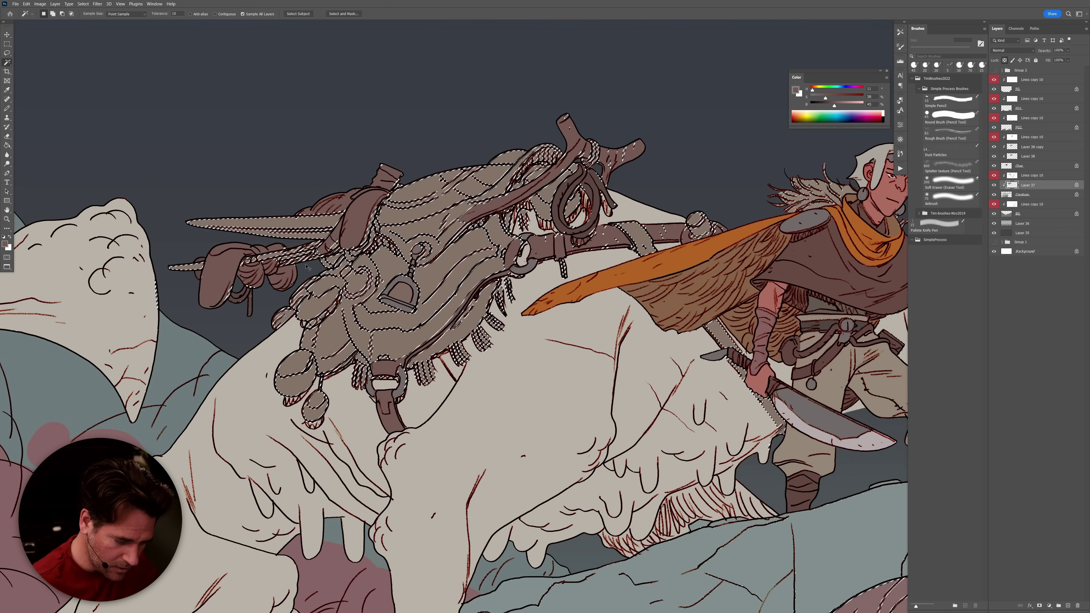
{"action": "key", "text": "b"}
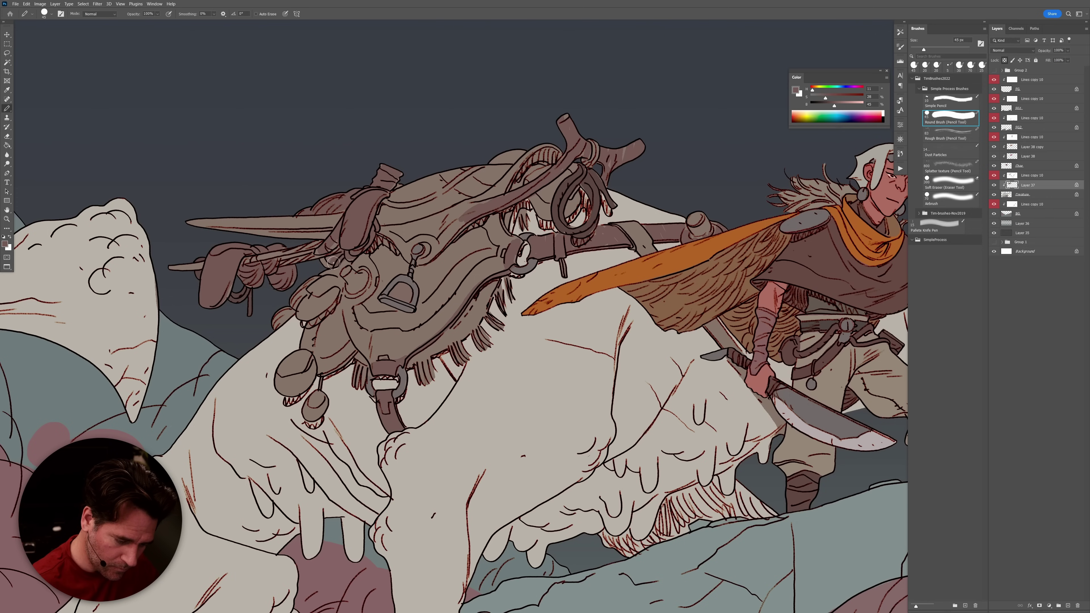
{"action": "key", "text": "w"}
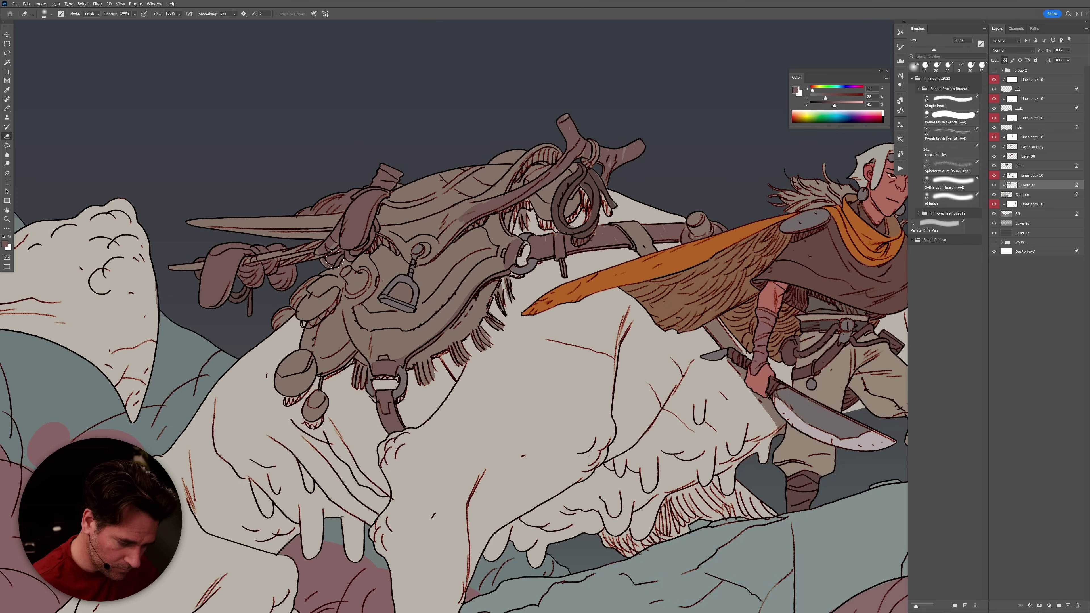
{"action": "left_click", "coordinate": [357, 271]}
{"action": "key", "text": "alt+BackSpace"}
{"action": "key", "text": "ctrl+d"}
{"action": "scroll", "coordinate": [310, 143], "scroll_direction": "up", "scroll_amount": 3}
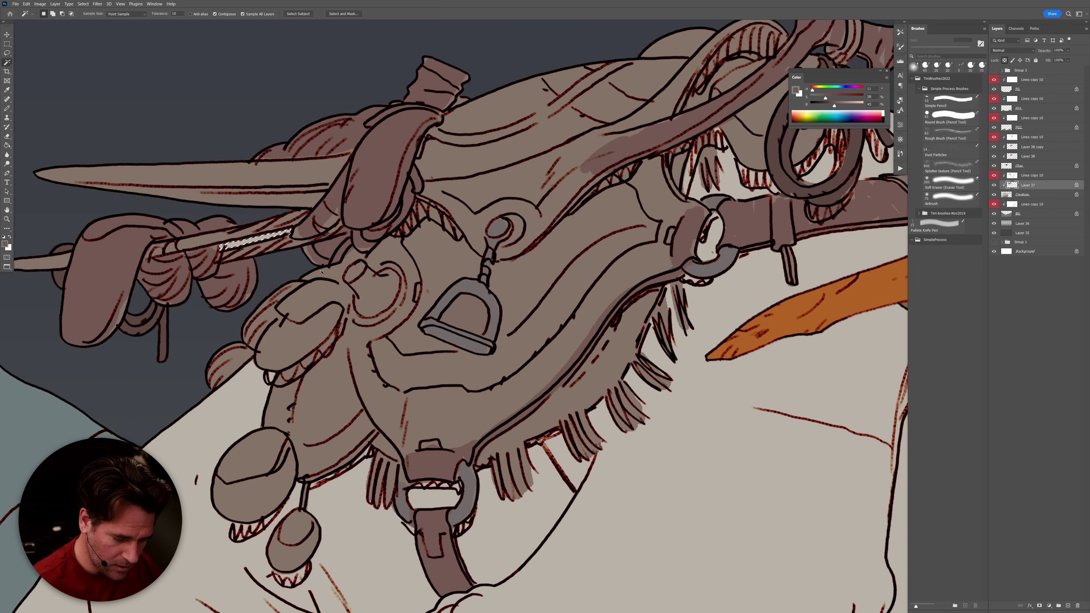
Activate the creature's base layer and clean up the sky gaps between the ropes and loops behind the saddle.
{"action": "key", "text": "alt+bracketleft"}
{"action": "left_click", "coordinate": [340, 260]}
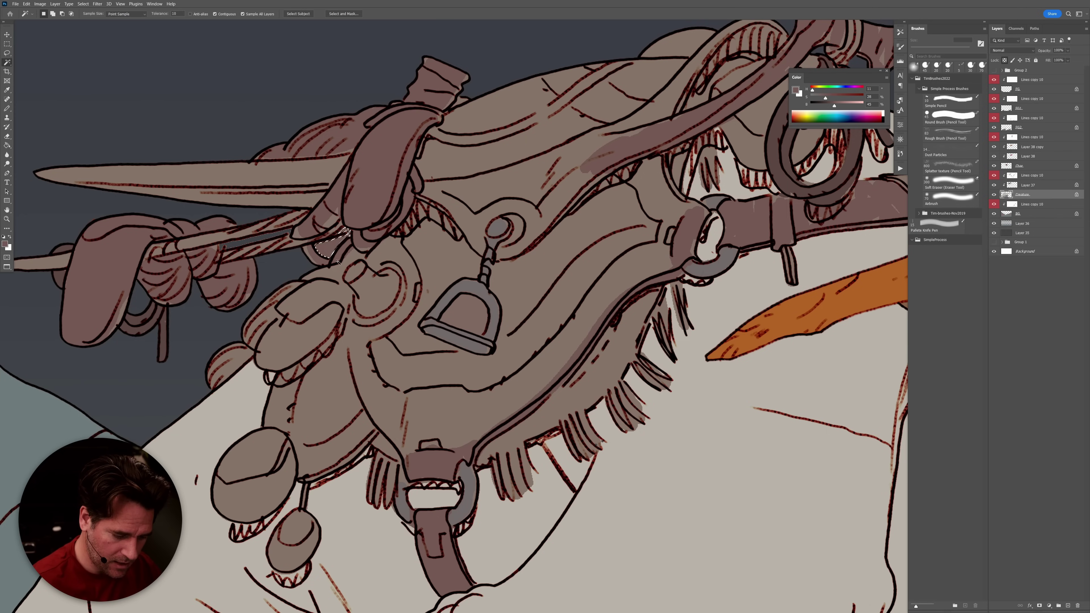
{"action": "key", "text": "ctrl+h"}
{"action": "key", "text": "b"}
{"action": "left_click", "coordinate": [348, 233]}
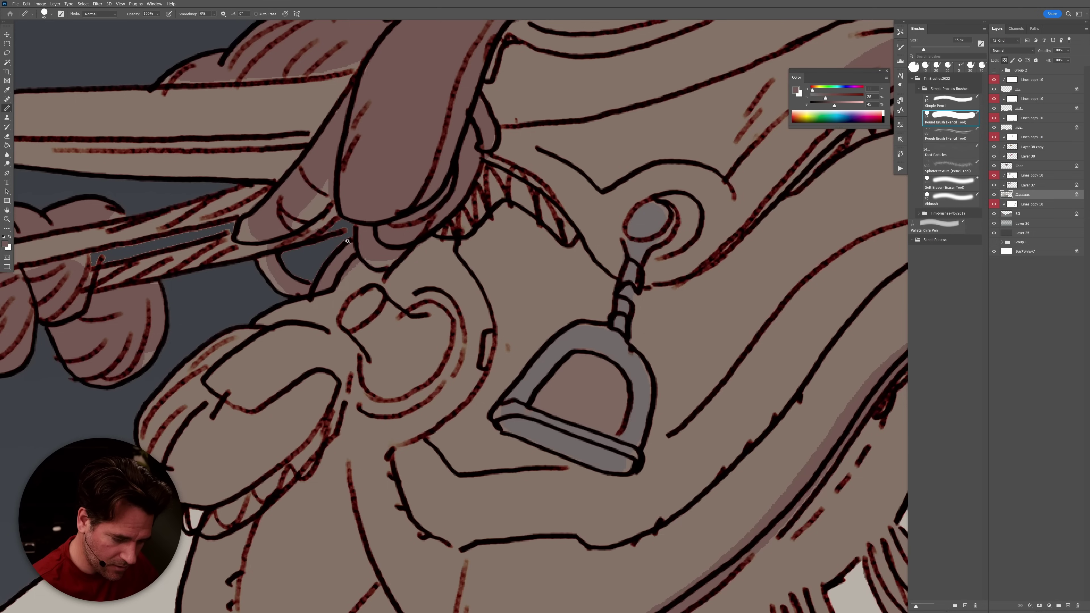
{"action": "left_click_drag", "start_coordinate": [346, 245], "coordinate": [429, 270]}
{"action": "key", "text": "ctrl+h"}
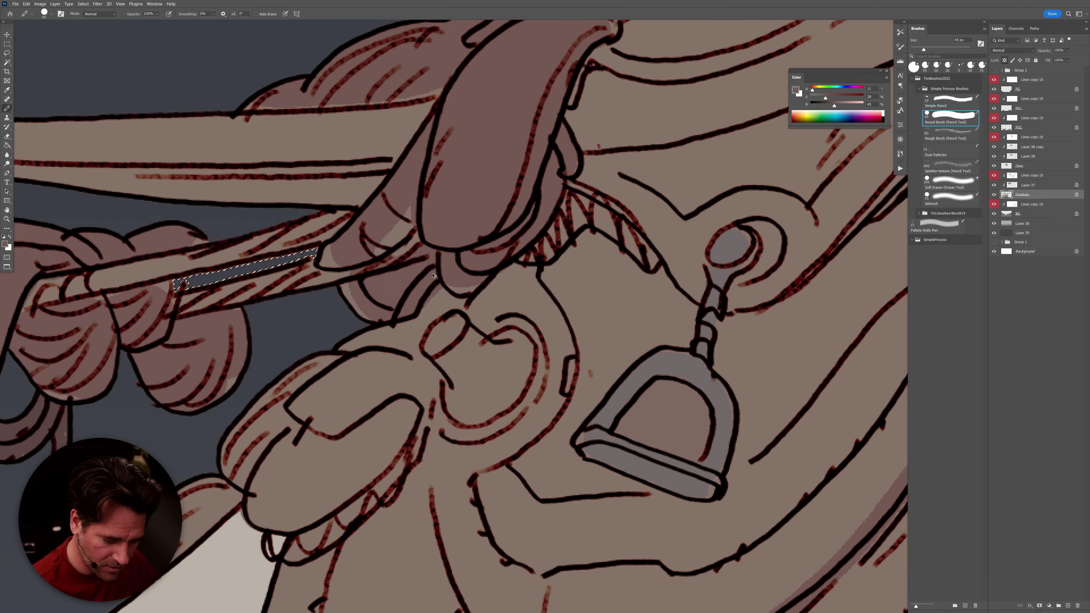
{"action": "key", "text": "ctrl+h"}
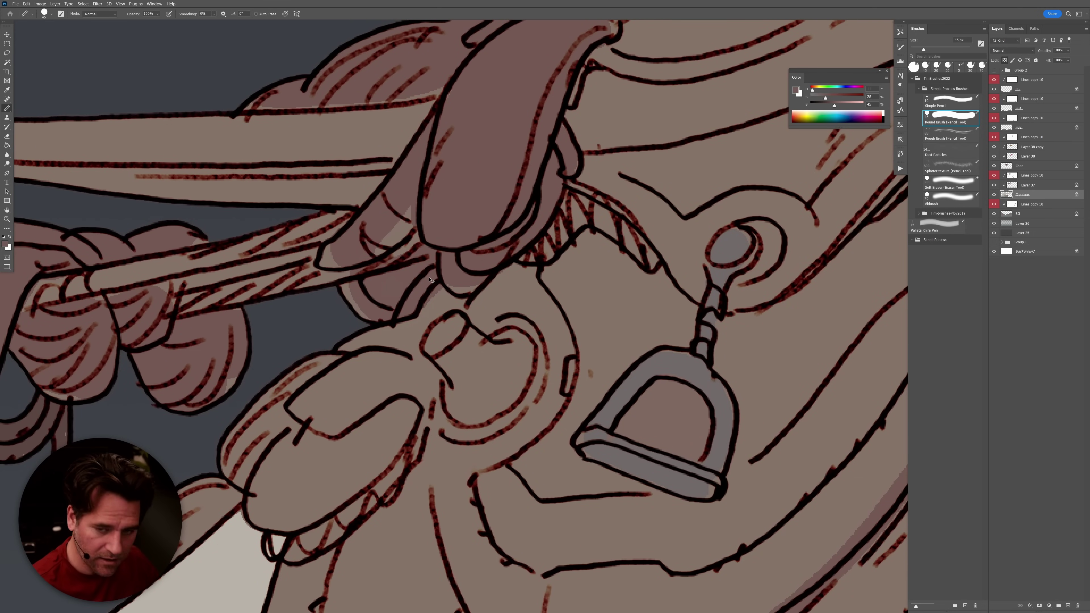
Sample the saddle's brown, return to Layer 37, and paint the side bags, round ornament and thick leather trim of the saddle.
{"action": "left_click", "coordinate": [487, 291], "text": "alt"}
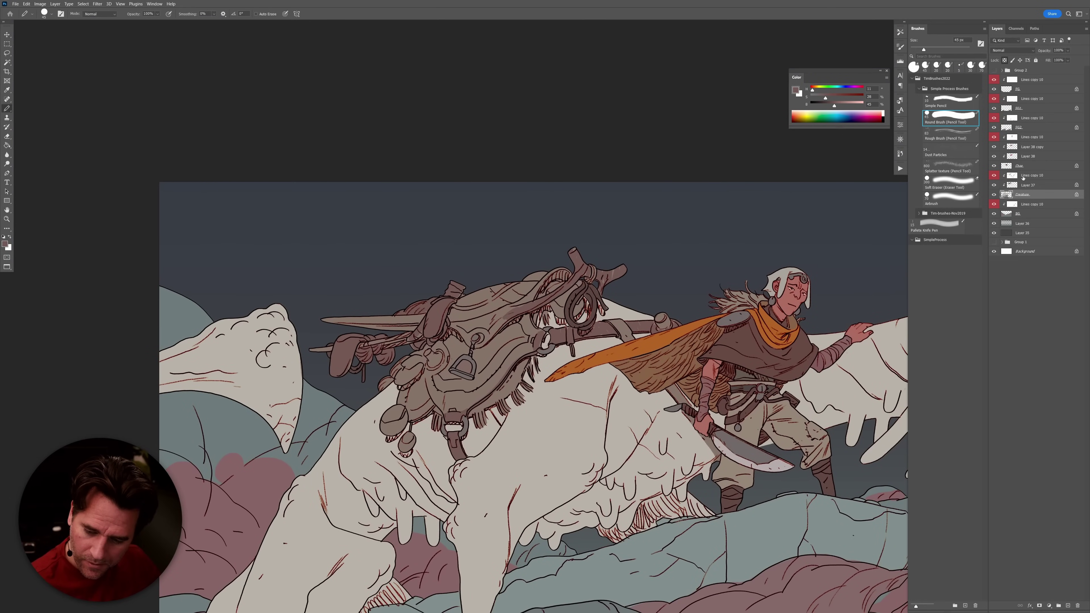
{"action": "left_click", "coordinate": [1012, 186]}
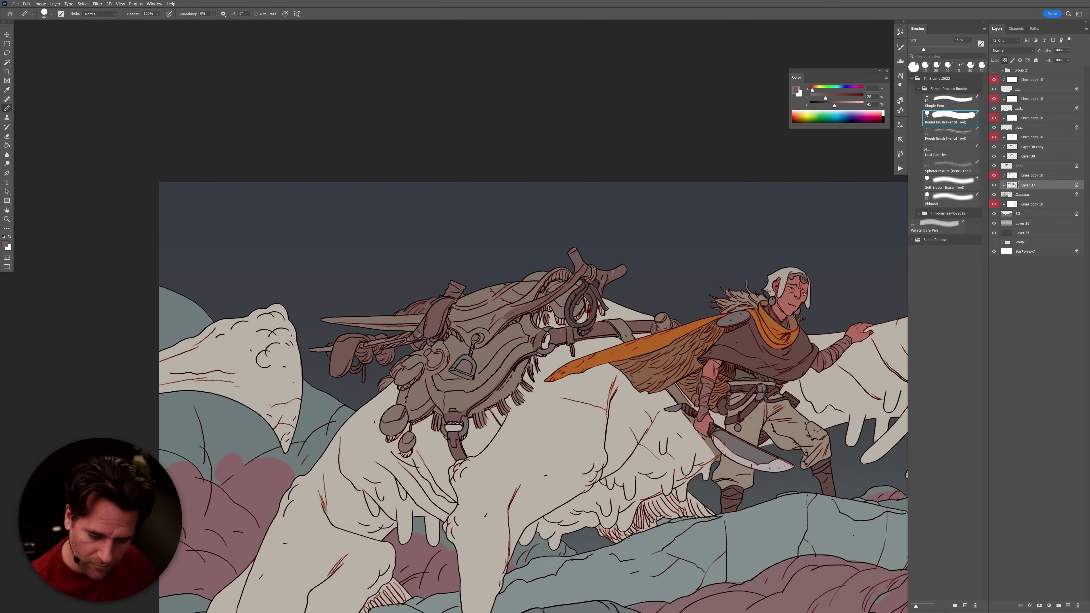
{"action": "left_click", "coordinate": [512, 336], "text": "ctrl"}
{"action": "mouse_move", "coordinate": [370, 386]}
{"action": "left_mouse_down"}
{"action": "mouse_move", "coordinate": [348, 402]}
{"action": "mouse_move", "coordinate": [364, 372]}
{"action": "mouse_move", "coordinate": [348, 406]}
{"action": "mouse_move", "coordinate": [378, 374]}
{"action": "mouse_move", "coordinate": [311, 416]}
{"action": "mouse_move", "coordinate": [371, 366]}
{"action": "mouse_move", "coordinate": [299, 372]}
{"action": "left_mouse_up"}
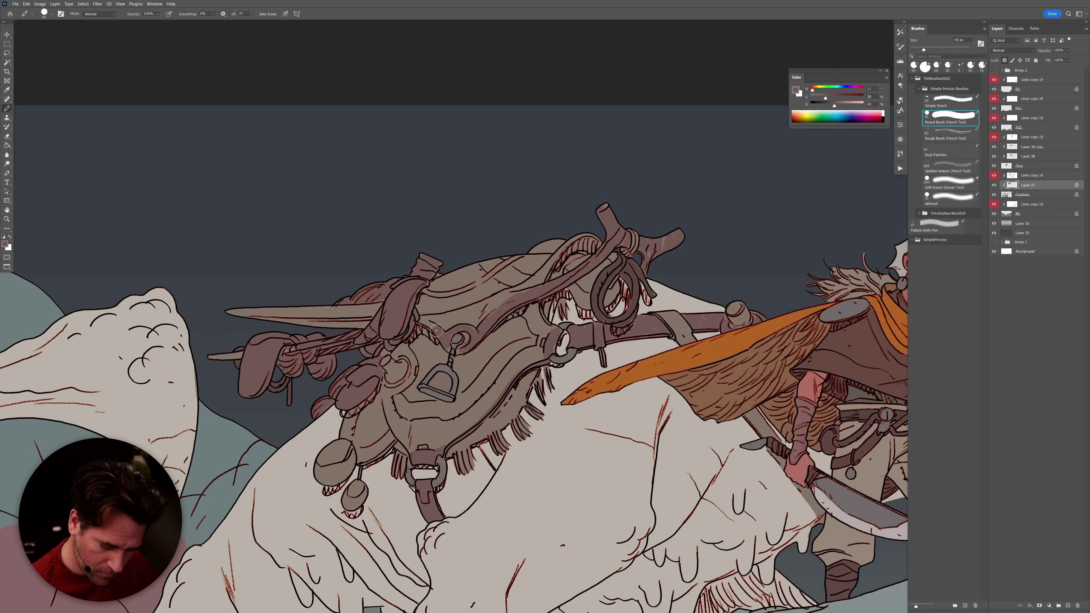
{"action": "mouse_move", "coordinate": [398, 387]}
{"action": "left_mouse_down"}
{"action": "mouse_move", "coordinate": [389, 412]}
{"action": "mouse_move", "coordinate": [406, 435]}
{"action": "mouse_move", "coordinate": [385, 391]}
{"action": "left_mouse_up"}
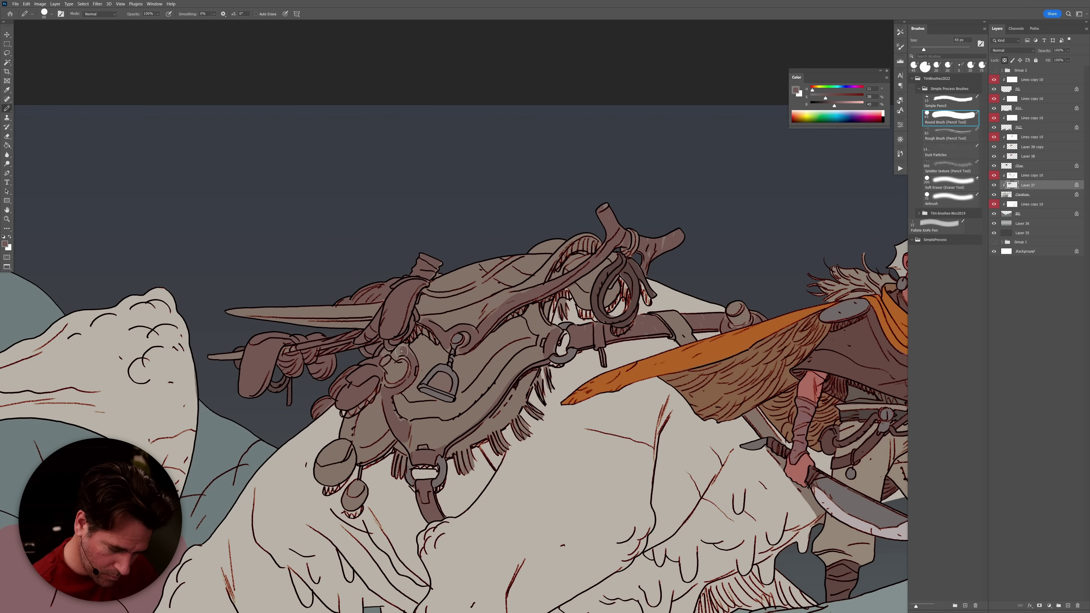
{"action": "mouse_move", "coordinate": [391, 439]}
{"action": "left_mouse_down"}
{"action": "mouse_move", "coordinate": [365, 455]}
{"action": "mouse_move", "coordinate": [347, 435]}
{"action": "mouse_move", "coordinate": [357, 407]}
{"action": "left_mouse_up"}
{"action": "mouse_move", "coordinate": [426, 429]}
{"action": "left_mouse_down"}
{"action": "mouse_move", "coordinate": [486, 407]}
{"action": "mouse_move", "coordinate": [495, 392]}
{"action": "mouse_move", "coordinate": [455, 426]}
{"action": "mouse_move", "coordinate": [533, 356]}
{"action": "mouse_move", "coordinate": [554, 316]}
{"action": "mouse_move", "coordinate": [540, 328]}
{"action": "mouse_move", "coordinate": [533, 313]}
{"action": "mouse_move", "coordinate": [531, 344]}
{"action": "left_mouse_up"}
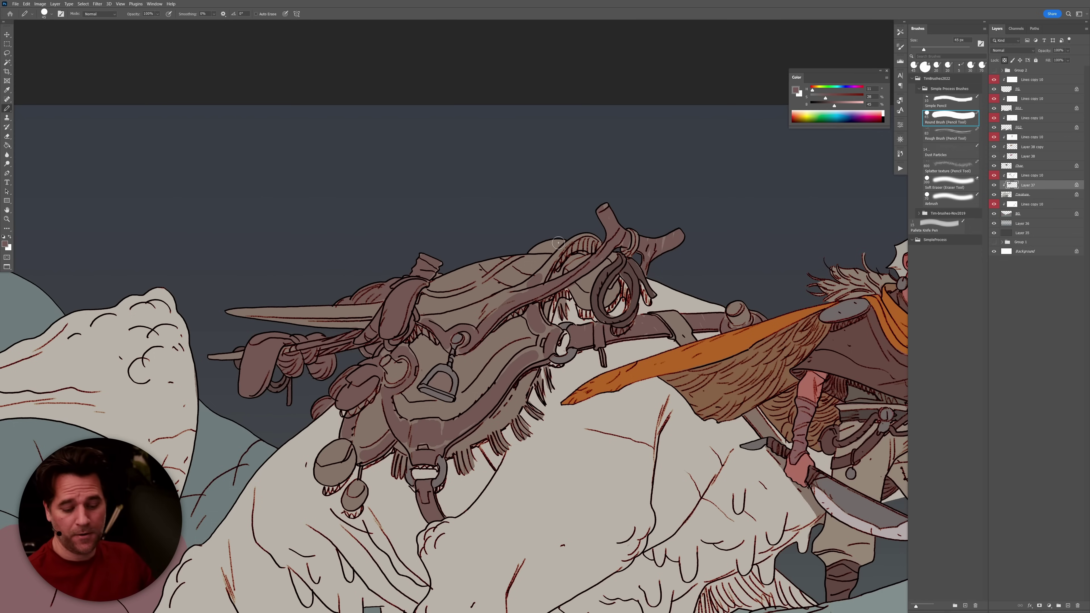
Sample the cape's orange, darken it slightly, and paint the saddle blanket's lower edge above the fringe.
{"action": "left_click", "coordinate": [741, 338], "text": "alt"}
{"action": "left_click_drag", "start_coordinate": [535, 376], "coordinate": [514, 405]}
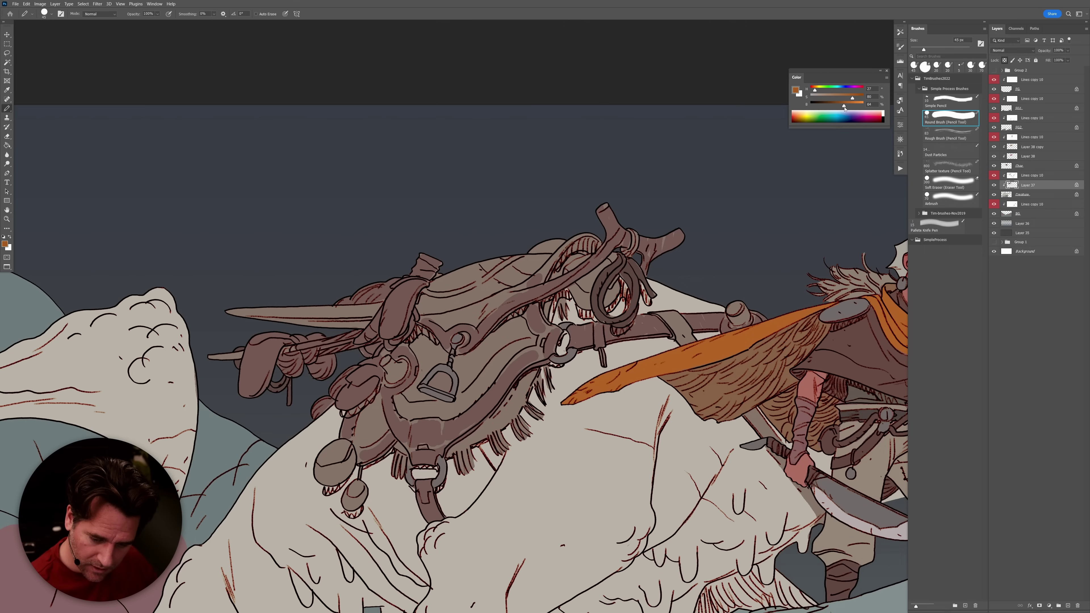
{"action": "mouse_move", "coordinate": [532, 376]}
{"action": "left_mouse_down"}
{"action": "mouse_move", "coordinate": [514, 408]}
{"action": "mouse_move", "coordinate": [527, 382]}
{"action": "mouse_move", "coordinate": [459, 447]}
{"action": "mouse_move", "coordinate": [401, 438]}
{"action": "left_mouse_up"}
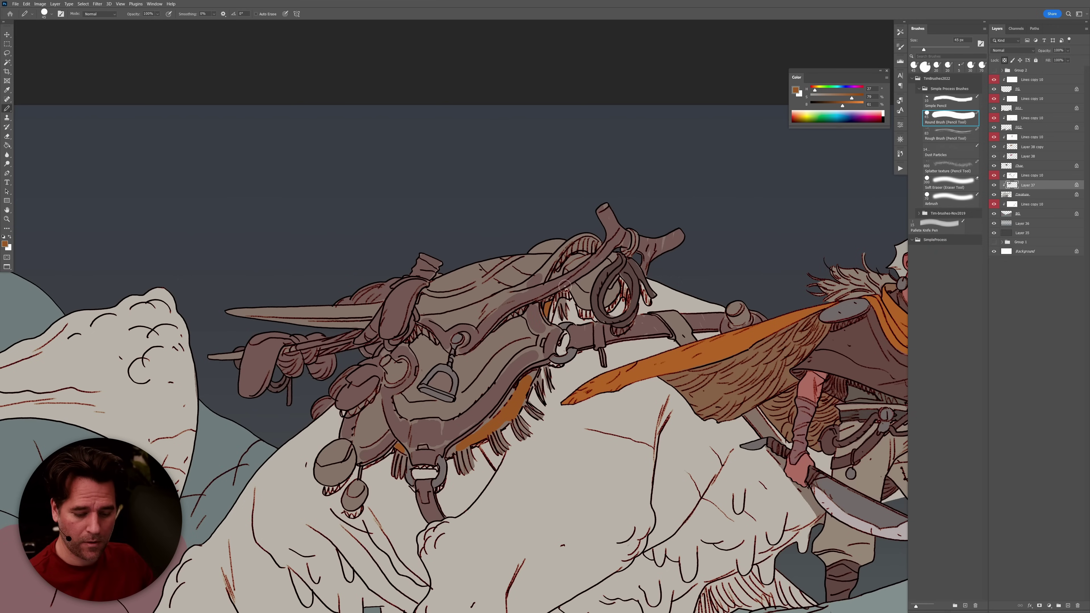
{"action": "scroll", "coordinate": [614, 281], "scroll_direction": "down", "scroll_amount": 5}
{"action": "scroll", "coordinate": [614, 282], "scroll_direction": "down", "scroll_amount": 2}
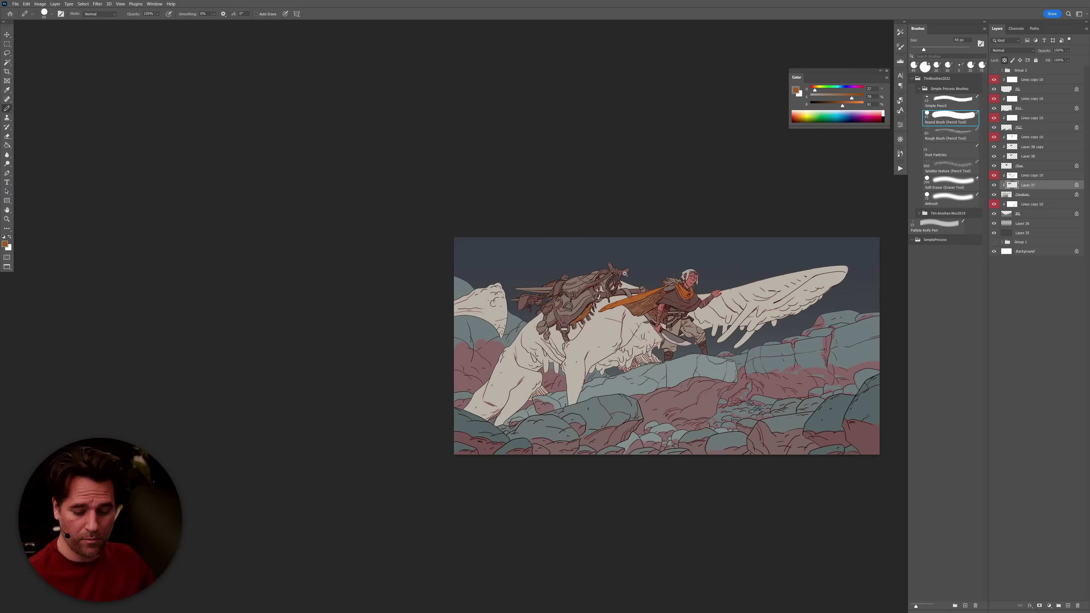
Sample the saddle's brown and tone down the orange blanket edge with it at reduced opacity.
{"action": "scroll", "coordinate": [597, 300], "scroll_direction": "up", "scroll_amount": 5}
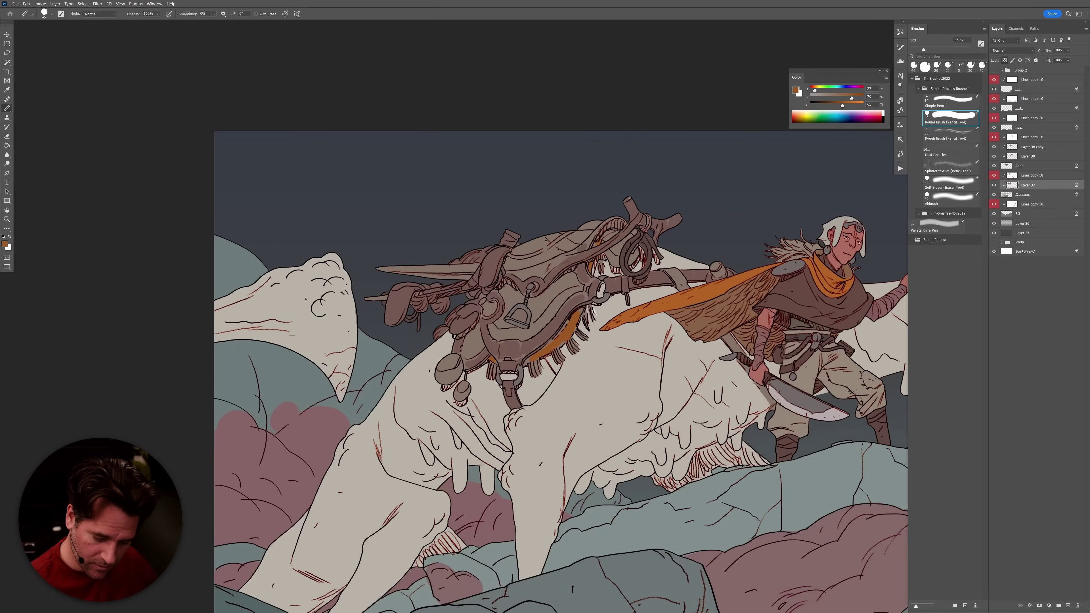
{"action": "scroll", "coordinate": [594, 319], "scroll_direction": "up", "scroll_amount": 3}
{"action": "left_click", "coordinate": [559, 313], "text": "alt"}
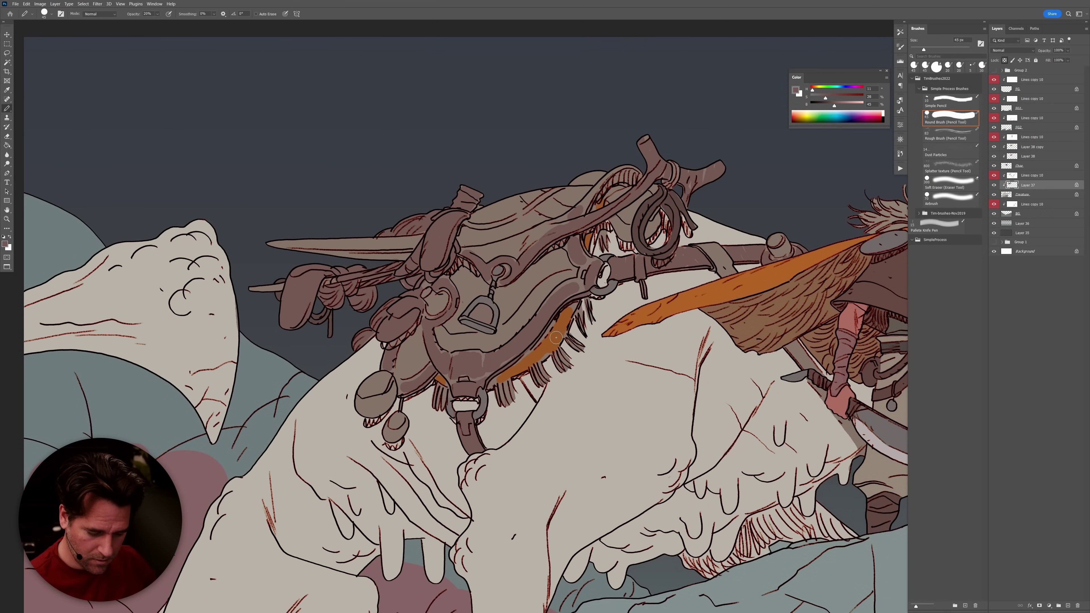
{"action": "key", "text": "g"}
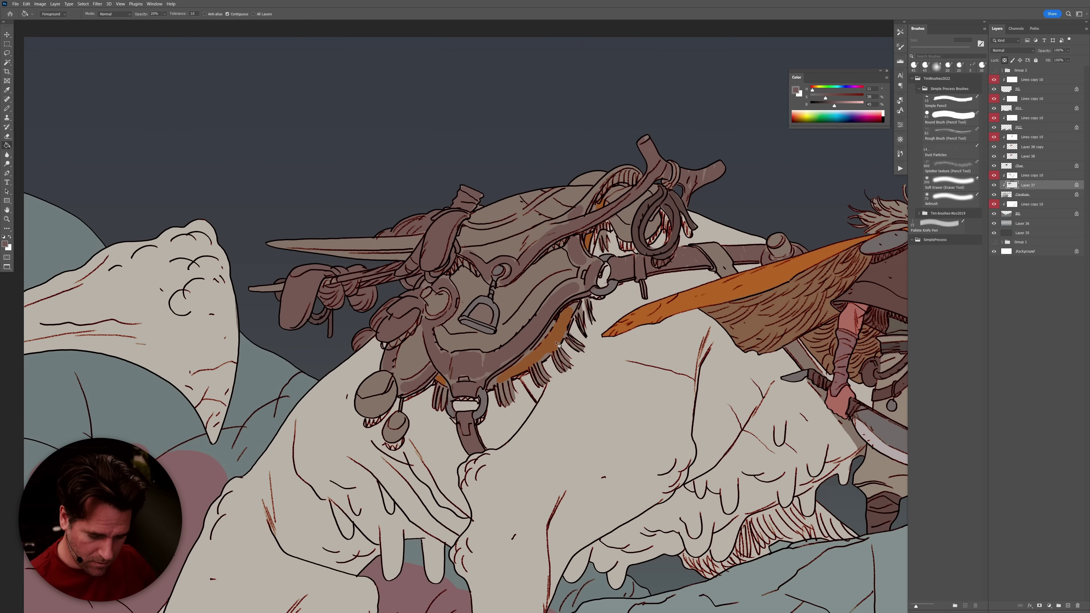
Sample the blanket's orange and paint the fringe tassels along the saddle blanket with the pencil brush at 60% opacity.
{"action": "key", "text": "b"}
{"action": "left_click", "coordinate": [554, 343], "text": "alt"}
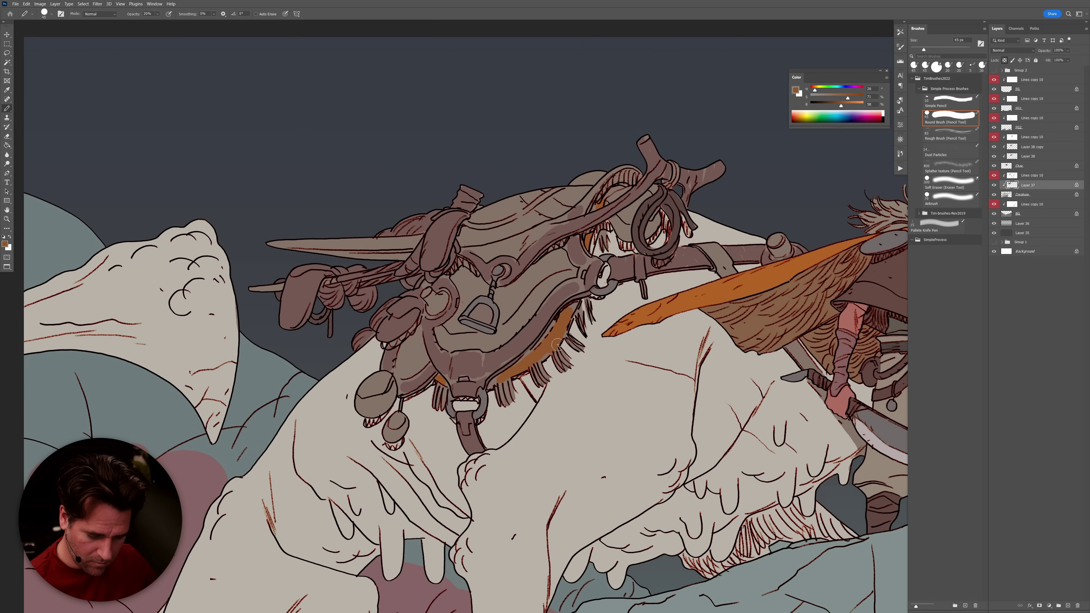
{"action": "key", "text": "6"}
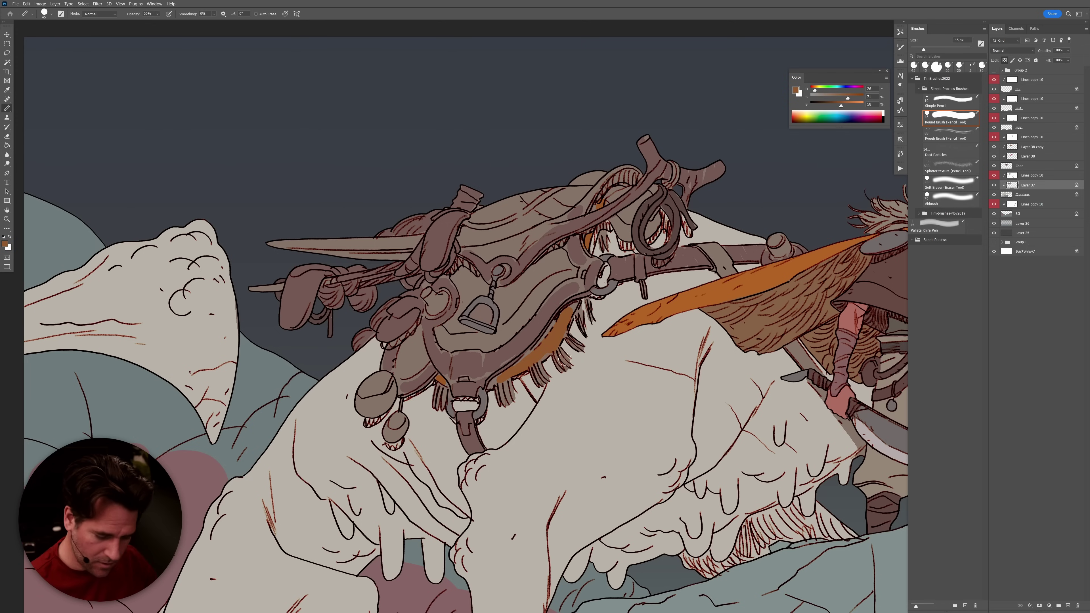
{"action": "mouse_move", "coordinate": [562, 344]}
{"action": "left_mouse_down"}
{"action": "mouse_move", "coordinate": [524, 394]}
{"action": "mouse_move", "coordinate": [507, 380]}
{"action": "mouse_move", "coordinate": [437, 393]}
{"action": "left_mouse_up"}
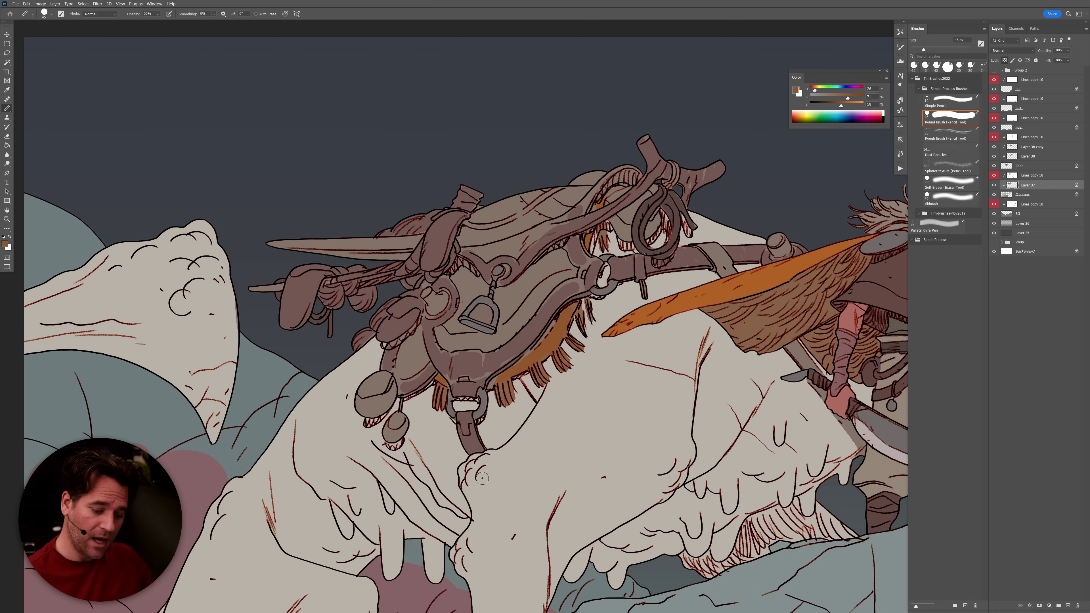
{"action": "mouse_move", "coordinate": [534, 286]}
{"action": "left_mouse_down"}
{"action": "mouse_move", "coordinate": [523, 229]}
{"action": "mouse_move", "coordinate": [540, 225]}
{"action": "mouse_move", "coordinate": [561, 259]}
{"action": "mouse_move", "coordinate": [598, 217]}
{"action": "left_mouse_up"}
{"action": "key", "text": "ctrl+z"}
{"action": "mouse_move", "coordinate": [534, 238]}
{"action": "left_mouse_down"}
{"action": "mouse_move", "coordinate": [539, 207]}
{"action": "mouse_move", "coordinate": [545, 310]}
{"action": "mouse_move", "coordinate": [560, 293]}
{"action": "mouse_move", "coordinate": [558, 277]}
{"action": "mouse_move", "coordinate": [497, 340]}
{"action": "mouse_move", "coordinate": [486, 332]}
{"action": "mouse_move", "coordinate": [442, 339]}
{"action": "left_mouse_up"}
{"action": "key", "text": "ctrl+z"}
Sample the saddle's brown and tint the taupe saddle cloth and the long spike behind it at 60% opacity.
{"action": "left_click", "coordinate": [557, 291], "text": "alt"}
{"action": "left_click_drag", "start_coordinate": [529, 237], "coordinate": [484, 251]}
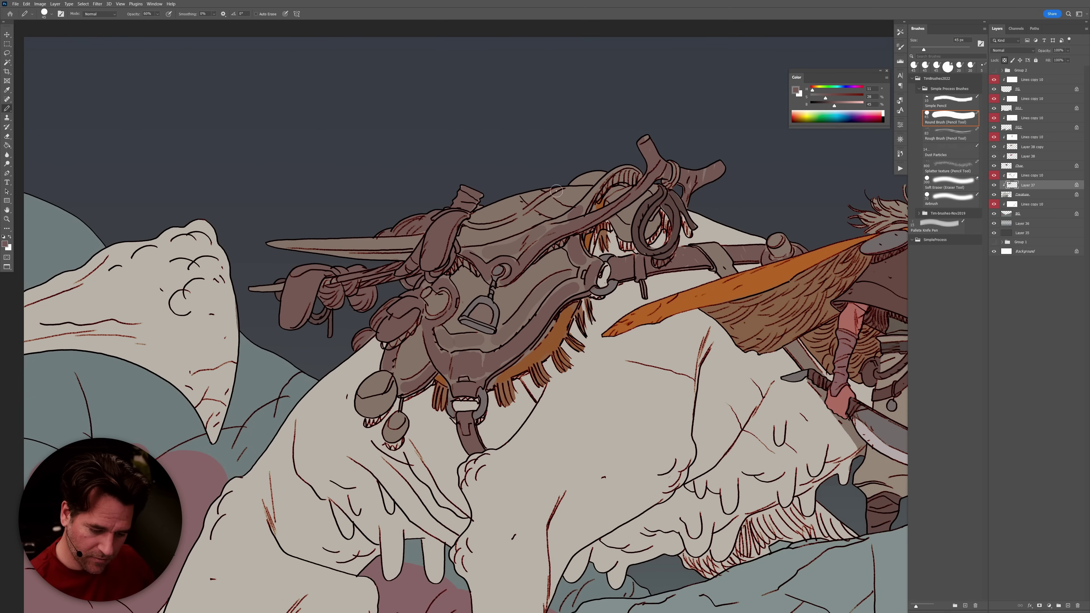
{"action": "left_click_drag", "start_coordinate": [547, 205], "coordinate": [566, 198]}
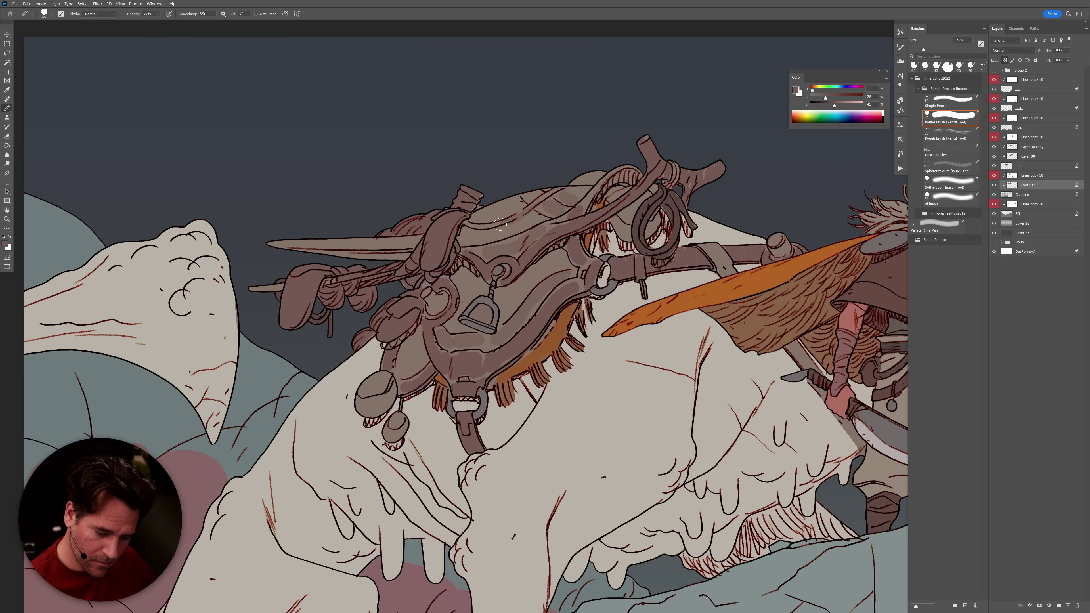
{"action": "left_click_drag", "start_coordinate": [412, 253], "coordinate": [284, 246]}
{"action": "left_click_drag", "start_coordinate": [391, 257], "coordinate": [246, 241]}
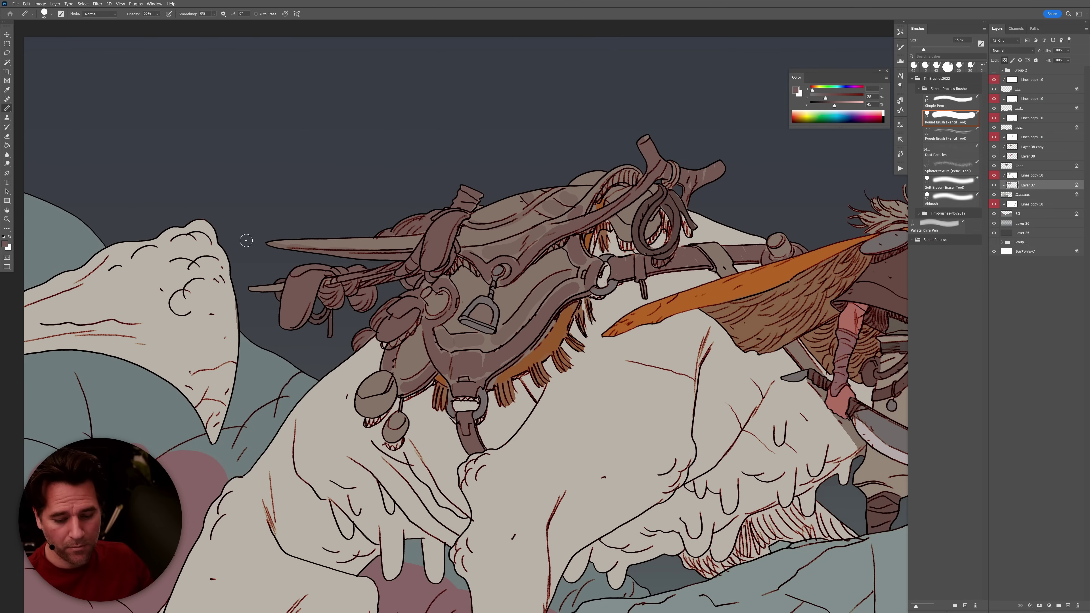
Sample the dark brown of the coiled strap and darken the coils, hanging pouches, rear bedroll and peg of the saddle gear.
{"action": "left_click", "coordinate": [672, 202], "text": "alt"}
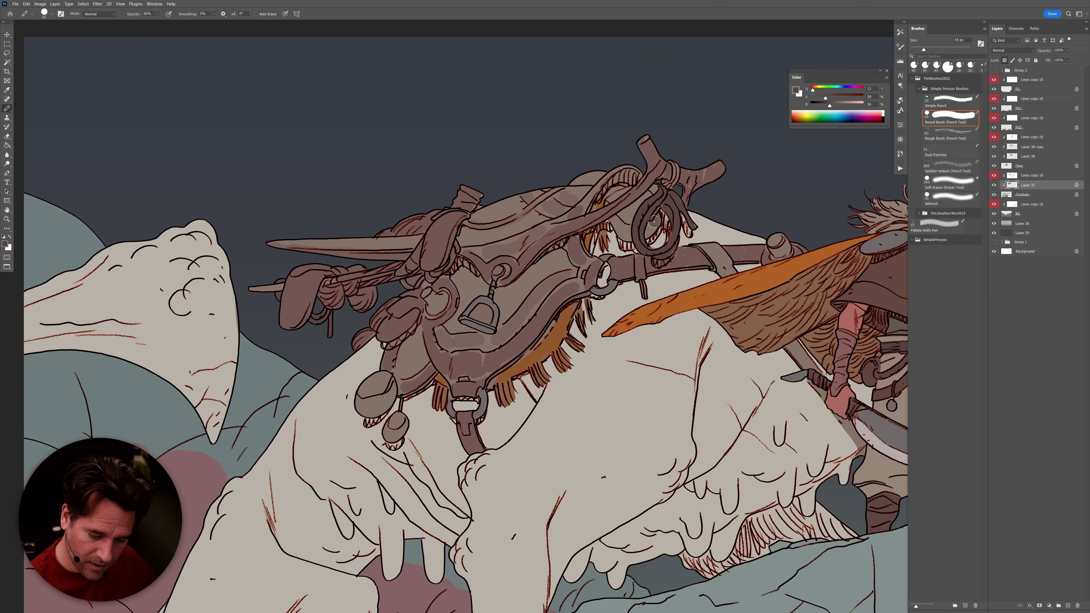
{"action": "mouse_move", "coordinate": [629, 233]}
{"action": "left_mouse_down"}
{"action": "mouse_move", "coordinate": [647, 198]}
{"action": "mouse_move", "coordinate": [652, 218]}
{"action": "mouse_move", "coordinate": [622, 221]}
{"action": "mouse_move", "coordinate": [623, 236]}
{"action": "mouse_move", "coordinate": [657, 219]}
{"action": "mouse_move", "coordinate": [628, 190]}
{"action": "mouse_move", "coordinate": [614, 194]}
{"action": "mouse_move", "coordinate": [634, 179]}
{"action": "mouse_move", "coordinate": [621, 178]}
{"action": "mouse_move", "coordinate": [596, 206]}
{"action": "mouse_move", "coordinate": [631, 180]}
{"action": "mouse_move", "coordinate": [590, 209]}
{"action": "mouse_move", "coordinate": [608, 225]}
{"action": "mouse_move", "coordinate": [590, 248]}
{"action": "mouse_move", "coordinate": [608, 224]}
{"action": "left_mouse_up"}
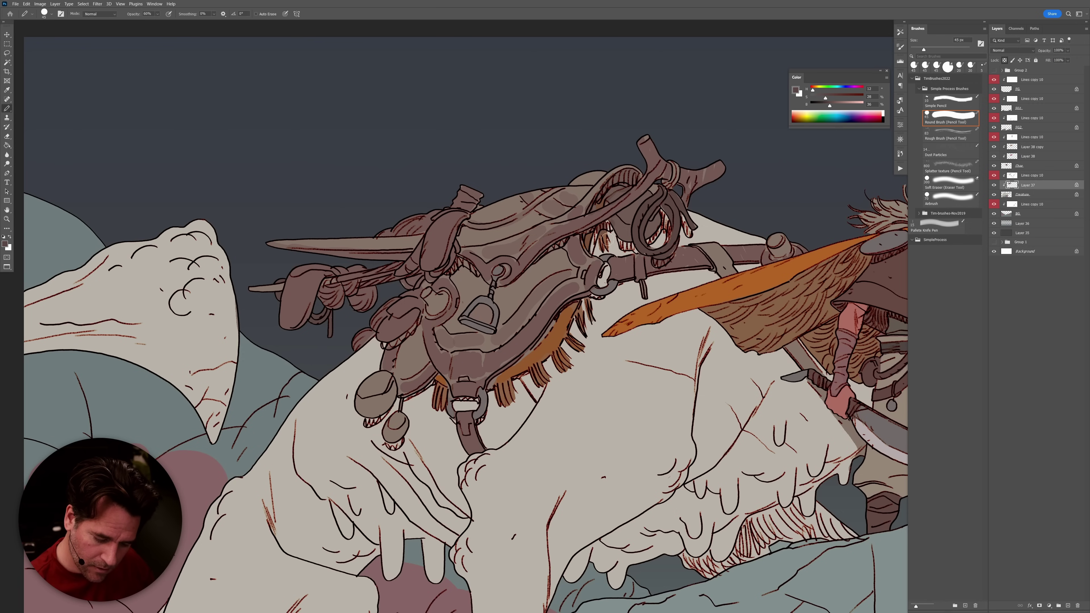
{"action": "mouse_move", "coordinate": [588, 294]}
{"action": "left_mouse_down"}
{"action": "mouse_move", "coordinate": [493, 381]}
{"action": "mouse_move", "coordinate": [495, 392]}
{"action": "left_mouse_up"}
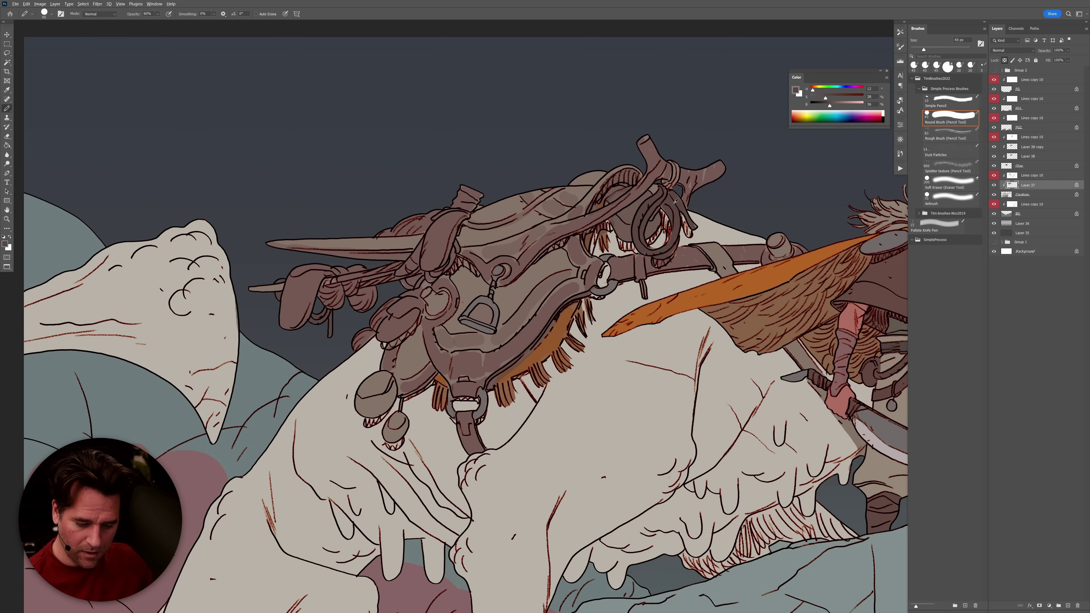
{"action": "mouse_move", "coordinate": [387, 386]}
{"action": "left_mouse_down"}
{"action": "mouse_move", "coordinate": [359, 410]}
{"action": "mouse_move", "coordinate": [367, 383]}
{"action": "mouse_move", "coordinate": [371, 405]}
{"action": "mouse_move", "coordinate": [383, 391]}
{"action": "mouse_move", "coordinate": [367, 414]}
{"action": "mouse_move", "coordinate": [383, 409]}
{"action": "mouse_move", "coordinate": [388, 378]}
{"action": "mouse_move", "coordinate": [404, 417]}
{"action": "left_mouse_up"}
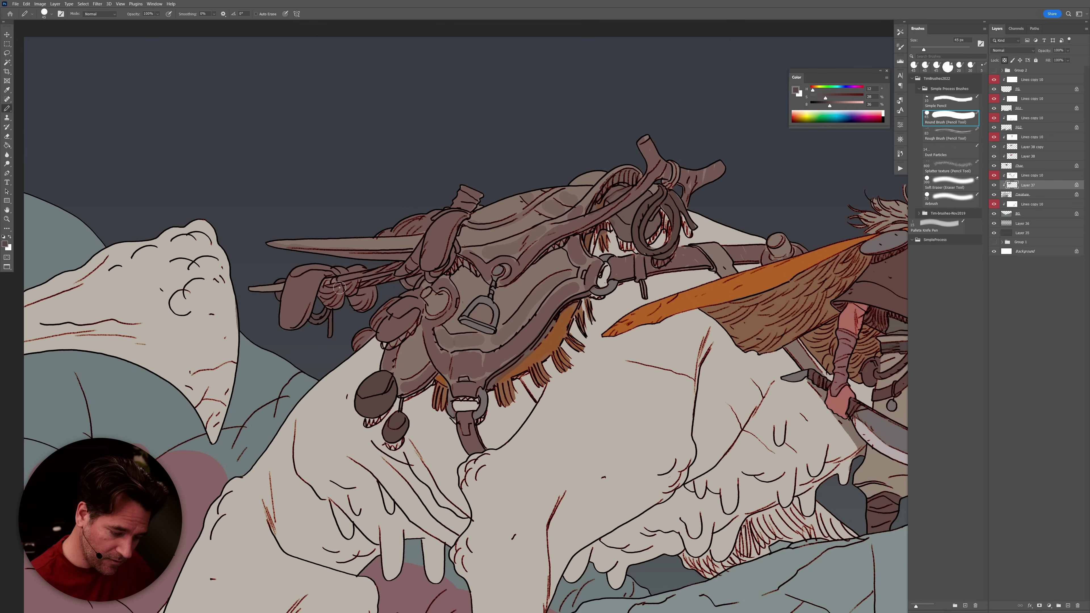
{"action": "mouse_move", "coordinate": [337, 286]}
{"action": "left_mouse_down"}
{"action": "mouse_move", "coordinate": [356, 304]}
{"action": "mouse_move", "coordinate": [374, 295]}
{"action": "mouse_move", "coordinate": [360, 294]}
{"action": "mouse_move", "coordinate": [361, 309]}
{"action": "mouse_move", "coordinate": [346, 293]}
{"action": "mouse_move", "coordinate": [363, 265]}
{"action": "mouse_move", "coordinate": [326, 272]}
{"action": "mouse_move", "coordinate": [297, 325]}
{"action": "mouse_move", "coordinate": [284, 322]}
{"action": "mouse_move", "coordinate": [299, 270]}
{"action": "mouse_move", "coordinate": [337, 266]}
{"action": "mouse_move", "coordinate": [322, 268]}
{"action": "mouse_move", "coordinate": [288, 320]}
{"action": "left_mouse_up"}
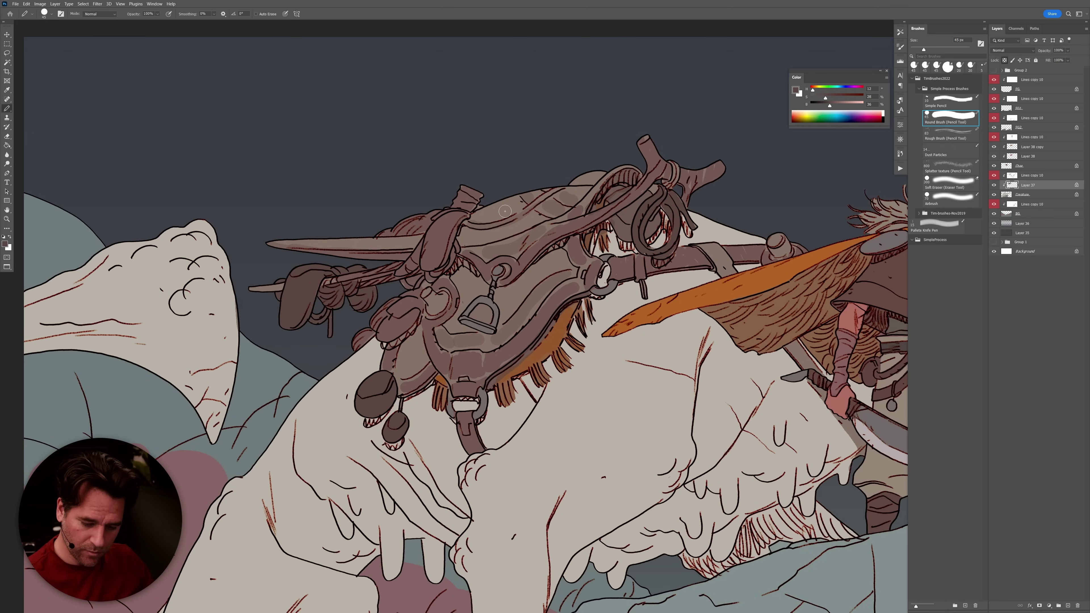
{"action": "mouse_move", "coordinate": [473, 200]}
{"action": "left_mouse_down"}
{"action": "mouse_move", "coordinate": [459, 201]}
{"action": "mouse_move", "coordinate": [469, 198]}
{"action": "left_mouse_up"}
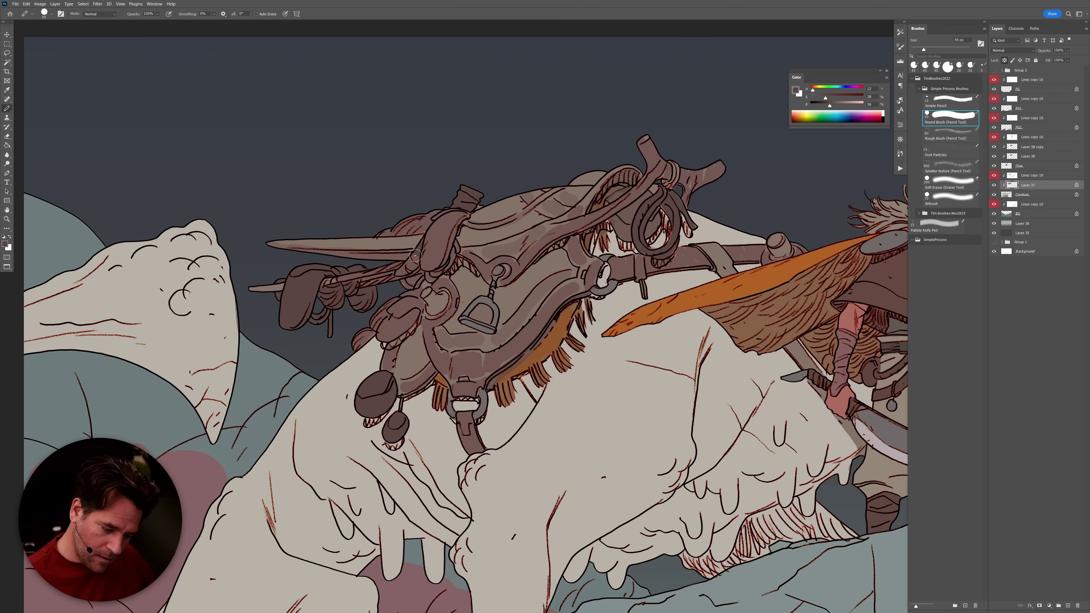
Sample the grey of the metal ring and paint the tips of the forked saddle horn with it.
{"action": "scroll", "coordinate": [496, 205], "scroll_direction": "down", "scroll_amount": 2}
{"action": "scroll", "coordinate": [495, 206], "scroll_direction": "down", "scroll_amount": 3}
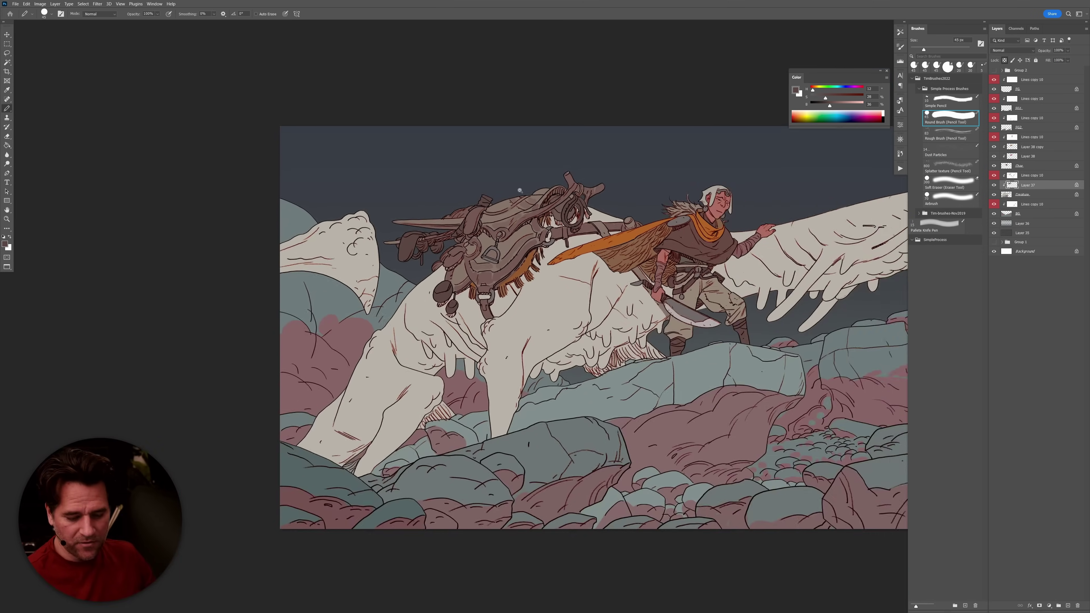
{"action": "left_click_drag", "start_coordinate": [605, 325], "coordinate": [615, 343]}
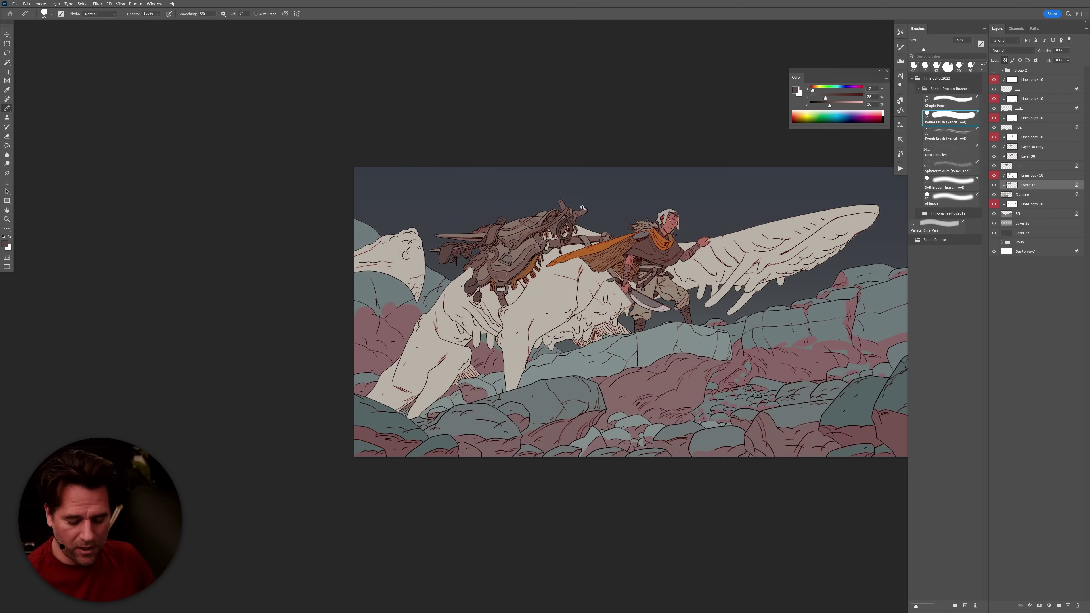
{"action": "scroll", "coordinate": [582, 207], "scroll_direction": "up", "scroll_amount": 4}
{"action": "left_click", "coordinate": [480, 337], "text": "alt"}
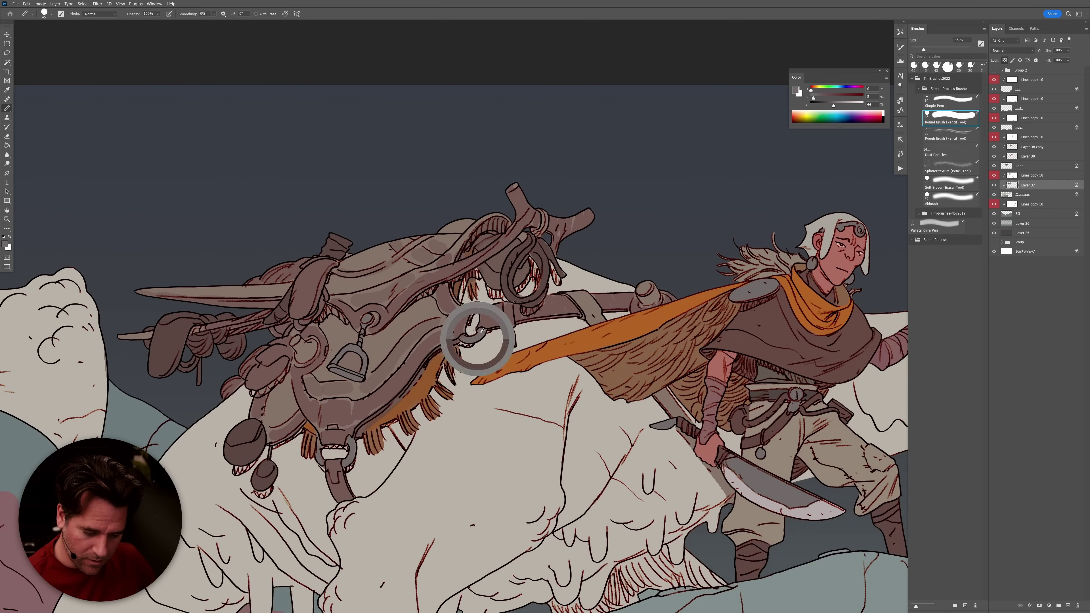
{"action": "left_click", "coordinate": [480, 334], "text": "alt"}
{"action": "mouse_move", "coordinate": [575, 213]}
{"action": "left_mouse_down"}
{"action": "mouse_move", "coordinate": [553, 228]}
{"action": "mouse_move", "coordinate": [510, 198]}
{"action": "left_mouse_up"}
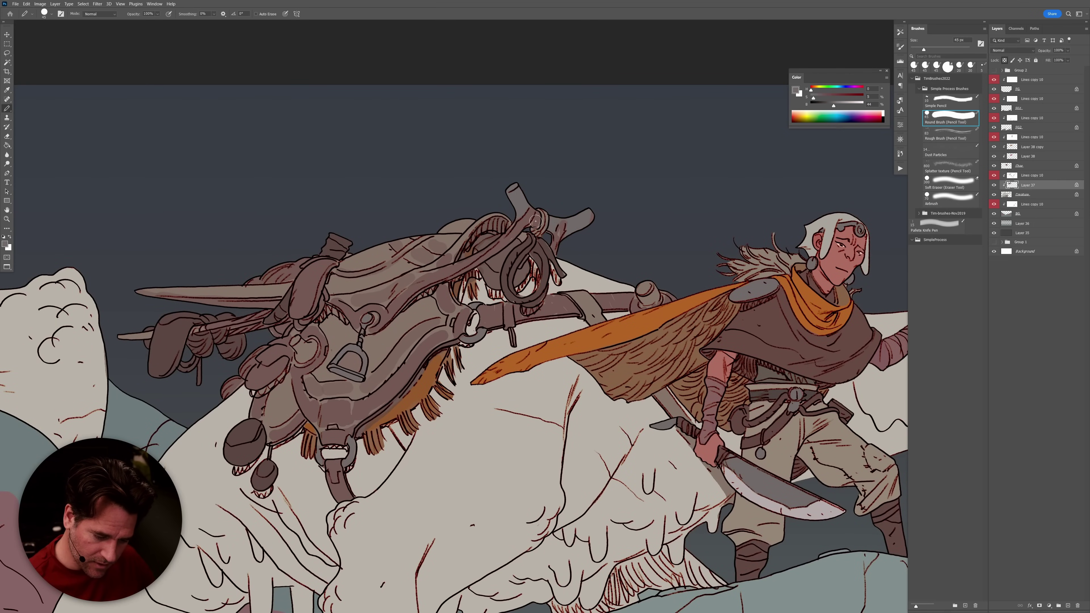
Sample the dark brown leather and fill the band around the strap between the saddle and the cape.
{"action": "scroll", "coordinate": [540, 217], "scroll_direction": "down", "scroll_amount": 5}
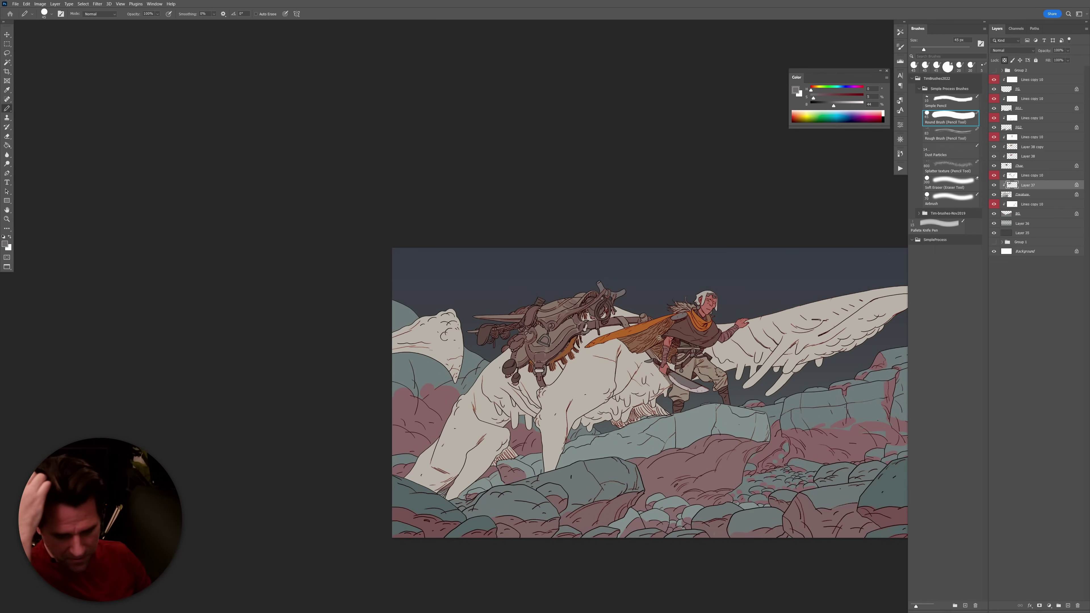
{"action": "left_click", "coordinate": [599, 308], "text": "alt"}
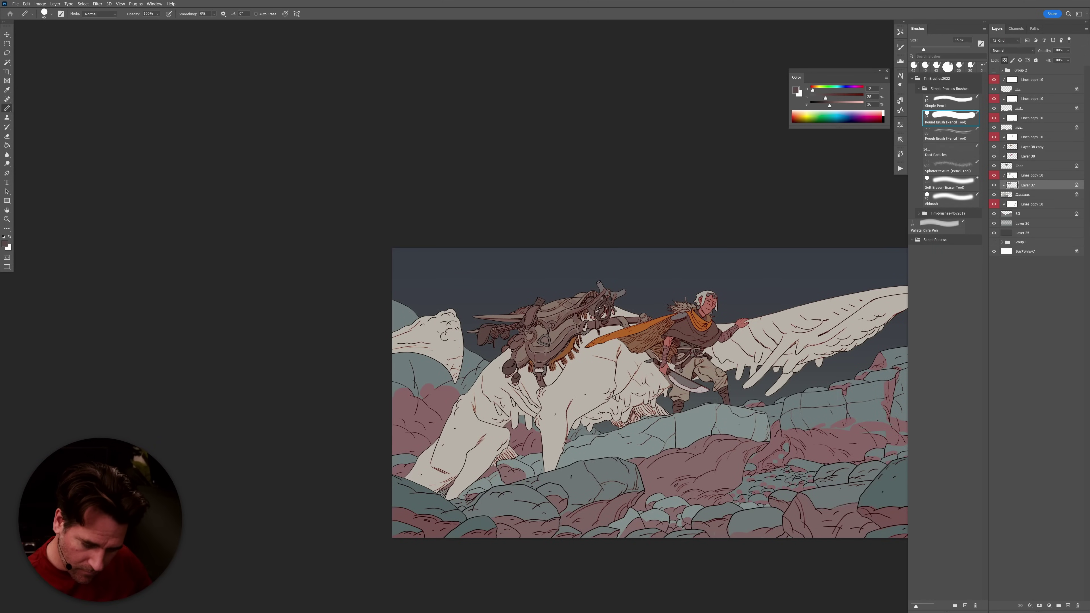
{"action": "scroll", "coordinate": [595, 356], "scroll_direction": "up", "scroll_amount": 4}
{"action": "key", "text": "g"}
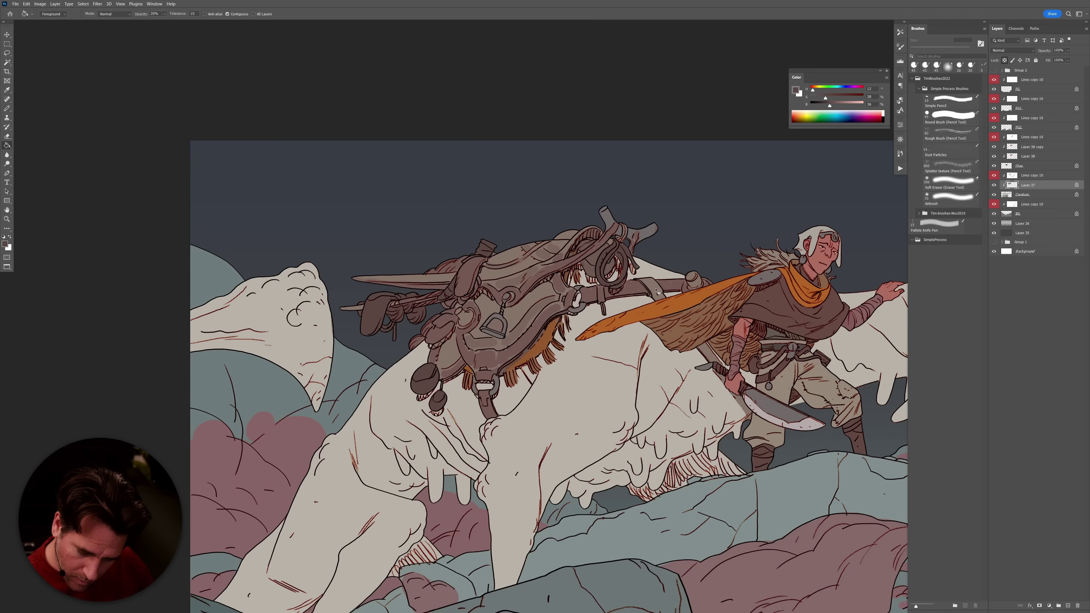
{"action": "left_click", "coordinate": [656, 290]}
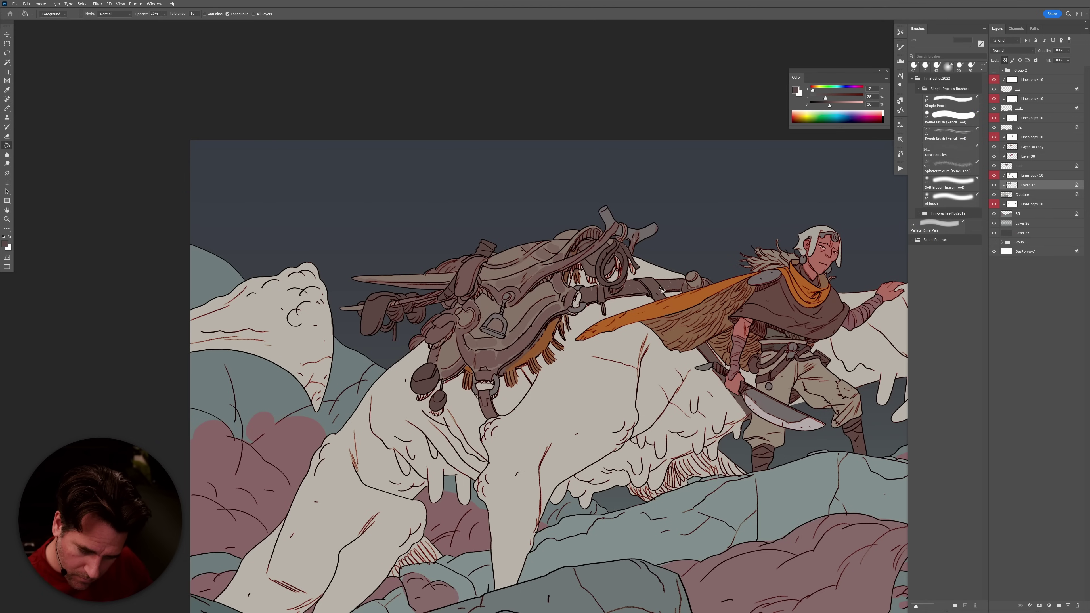
{"action": "key", "text": "b"}
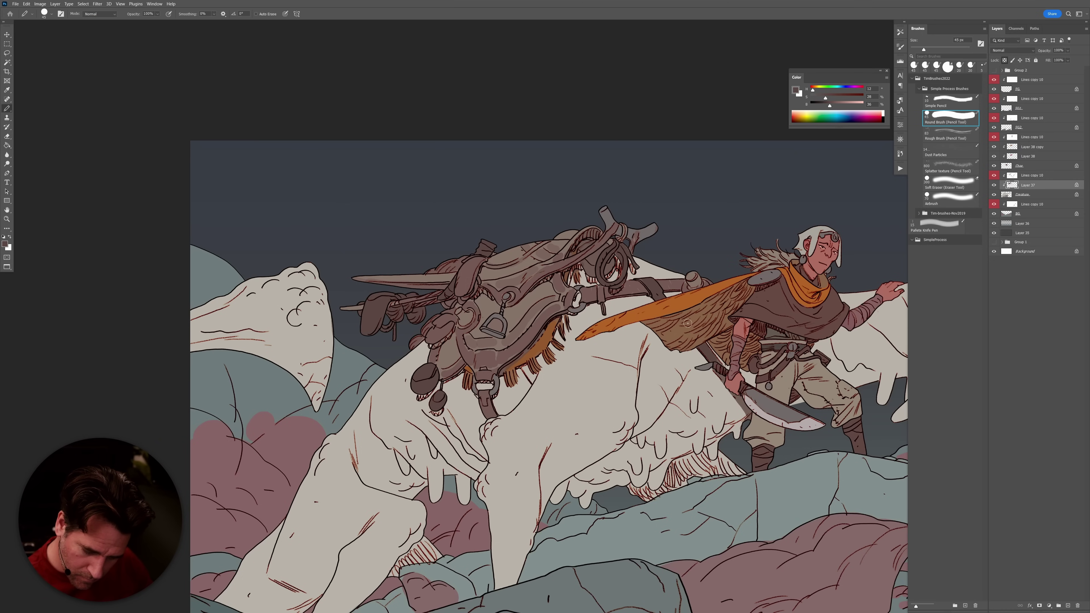
Add a new layer above the creature's base layer, sample the creature's off-white and darken it to a grey.
{"action": "scroll", "coordinate": [746, 395], "scroll_direction": "down", "scroll_amount": 6}
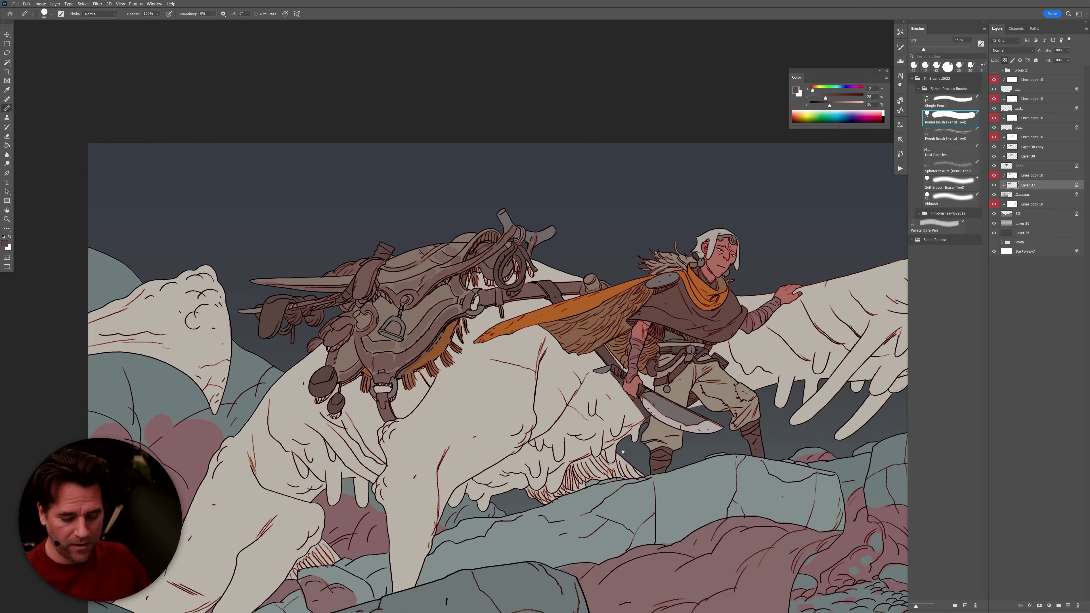
{"action": "scroll", "coordinate": [497, 412], "scroll_direction": "up", "scroll_amount": 3}
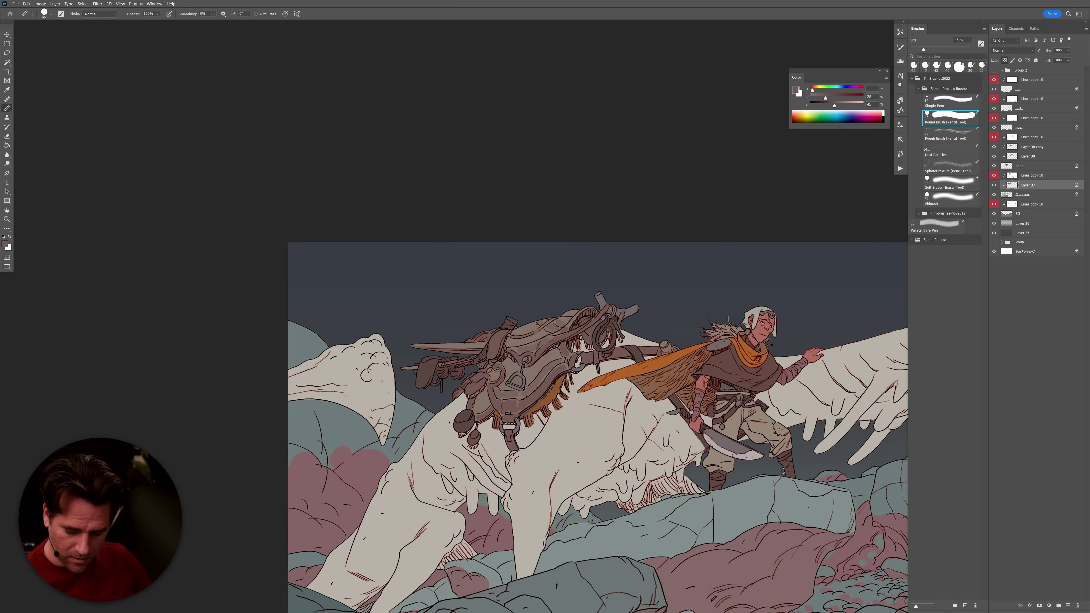
{"action": "left_click_drag", "start_coordinate": [782, 473], "coordinate": [582, 335]}
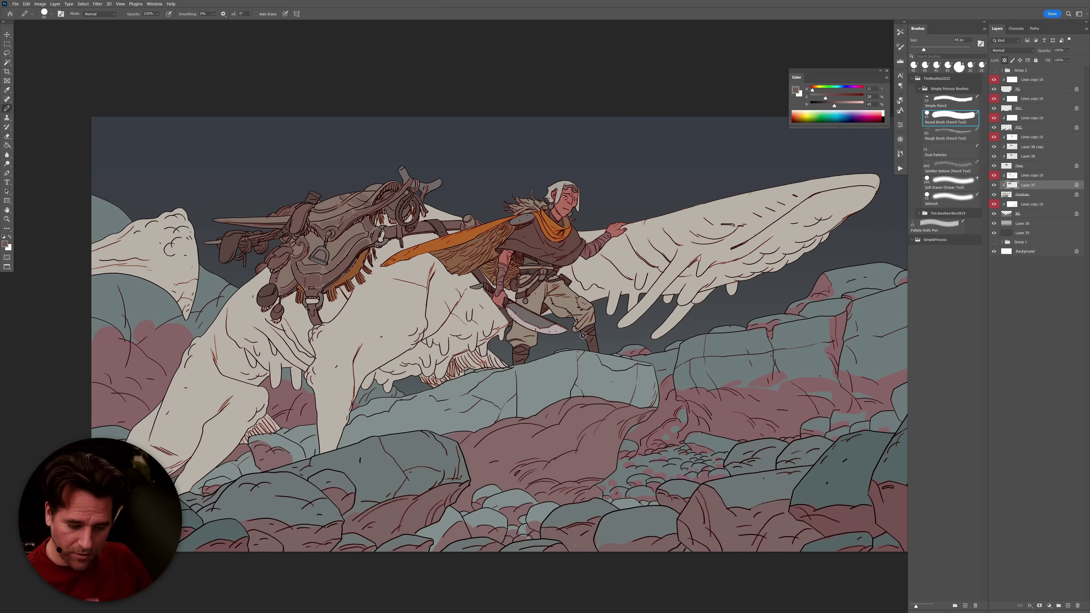
{"action": "left_click", "coordinate": [1020, 194]}
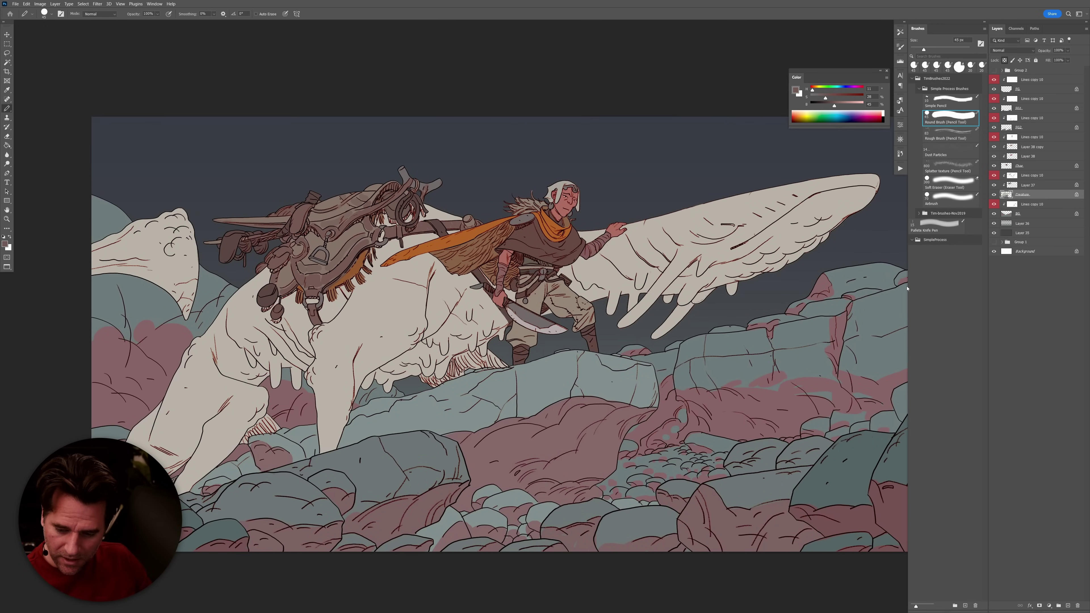
{"action": "key", "text": "ctrl+shift+alt+n"}
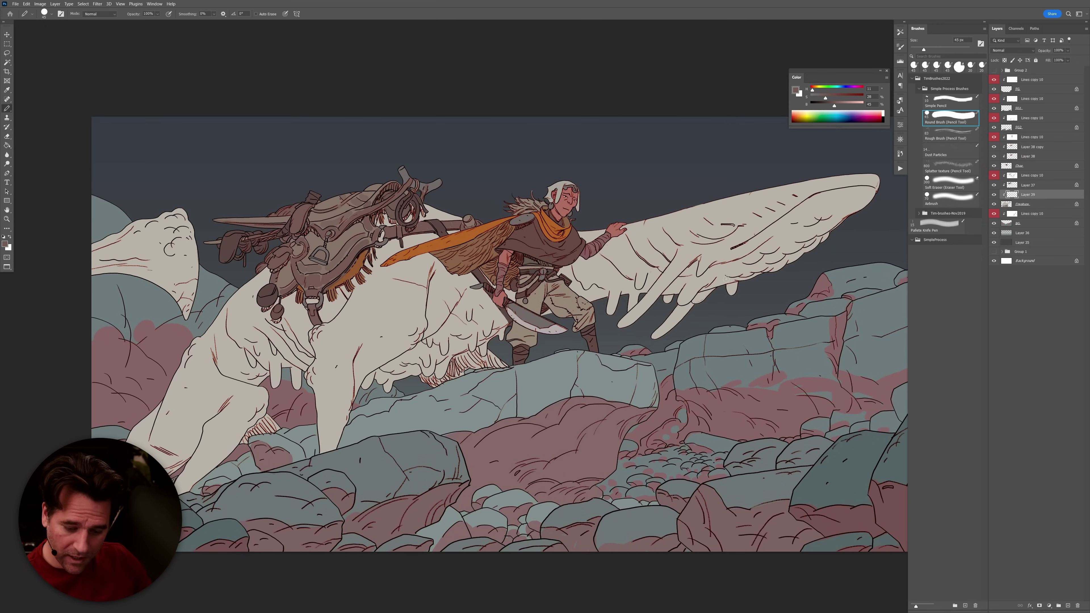
{"action": "left_click", "coordinate": [677, 295], "text": "alt"}
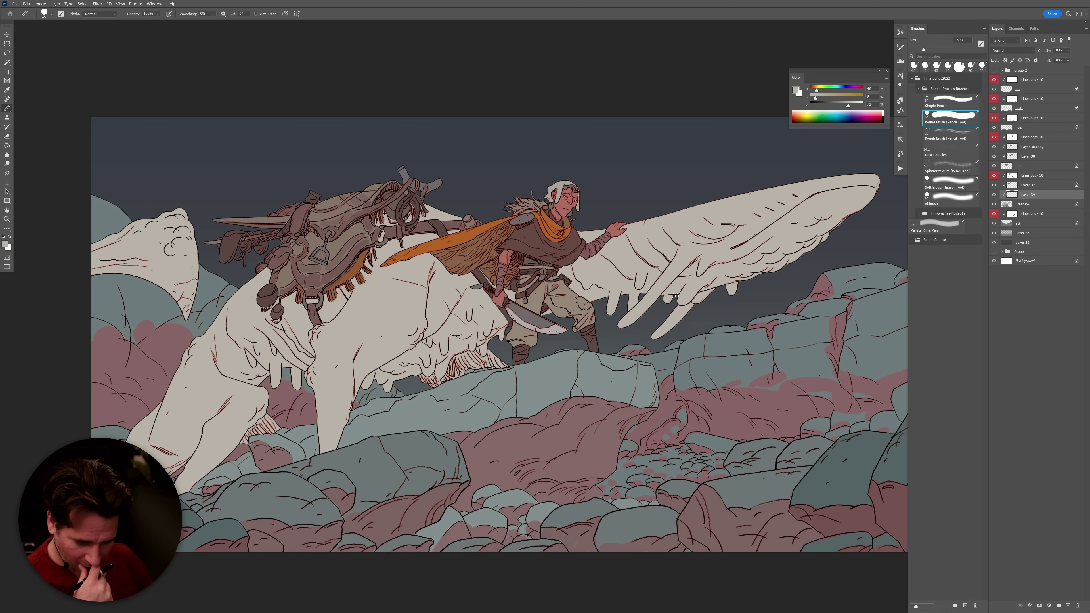
{"action": "left_click_drag", "start_coordinate": [849, 108], "coordinate": [842, 108]}
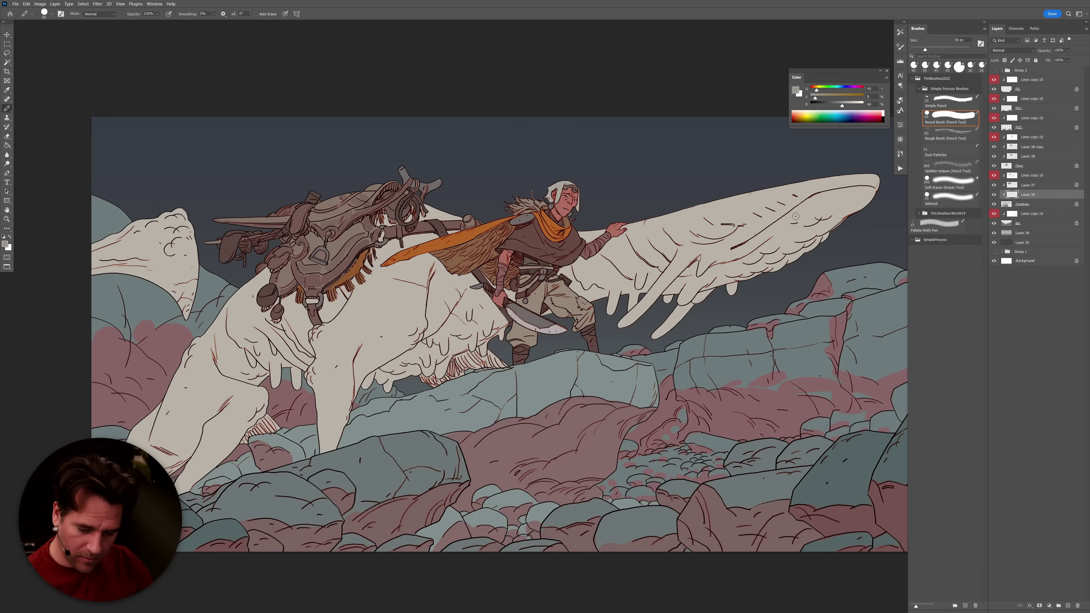
Paint large grey tone patches with an enlarged brush along the creature's wing, back, shoulder, hind leg and rear appendage.
{"action": "key", "text": "bracketright"}
{"action": "key", "text": "bracketright"}
{"action": "key", "text": "bracketright"}
{"action": "key", "text": "bracketright"}
{"action": "key", "text": "bracketright"}
{"action": "key", "text": "bracketright"}
{"action": "key", "text": "bracketright"}
{"action": "key", "text": "bracketright"}
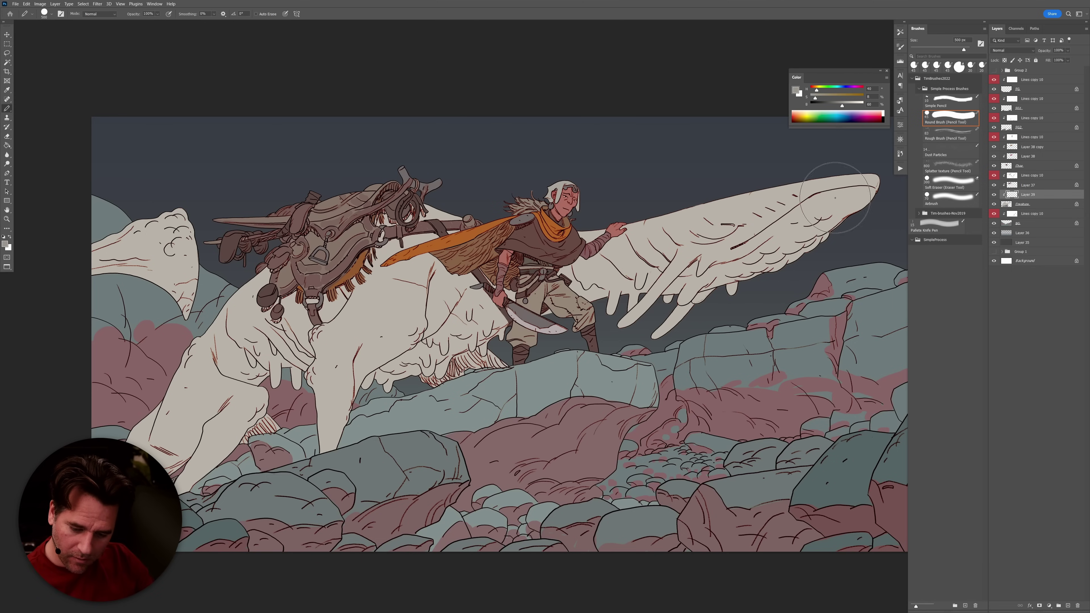
{"action": "mouse_move", "coordinate": [860, 183]}
{"action": "left_mouse_down"}
{"action": "mouse_move", "coordinate": [733, 211]}
{"action": "mouse_move", "coordinate": [854, 189]}
{"action": "mouse_move", "coordinate": [721, 232]}
{"action": "mouse_move", "coordinate": [613, 249]}
{"action": "mouse_move", "coordinate": [580, 232]}
{"action": "mouse_move", "coordinate": [543, 270]}
{"action": "mouse_move", "coordinate": [466, 279]}
{"action": "mouse_move", "coordinate": [440, 211]}
{"action": "left_mouse_up"}
{"action": "mouse_move", "coordinate": [393, 259]}
{"action": "left_mouse_down"}
{"action": "mouse_move", "coordinate": [337, 294]}
{"action": "mouse_move", "coordinate": [321, 282]}
{"action": "mouse_move", "coordinate": [297, 298]}
{"action": "mouse_move", "coordinate": [277, 287]}
{"action": "mouse_move", "coordinate": [234, 307]}
{"action": "mouse_move", "coordinate": [187, 380]}
{"action": "mouse_move", "coordinate": [191, 361]}
{"action": "mouse_move", "coordinate": [206, 361]}
{"action": "mouse_move", "coordinate": [248, 391]}
{"action": "mouse_move", "coordinate": [189, 427]}
{"action": "mouse_move", "coordinate": [197, 405]}
{"action": "mouse_move", "coordinate": [163, 394]}
{"action": "mouse_move", "coordinate": [143, 416]}
{"action": "mouse_move", "coordinate": [161, 429]}
{"action": "left_mouse_up"}
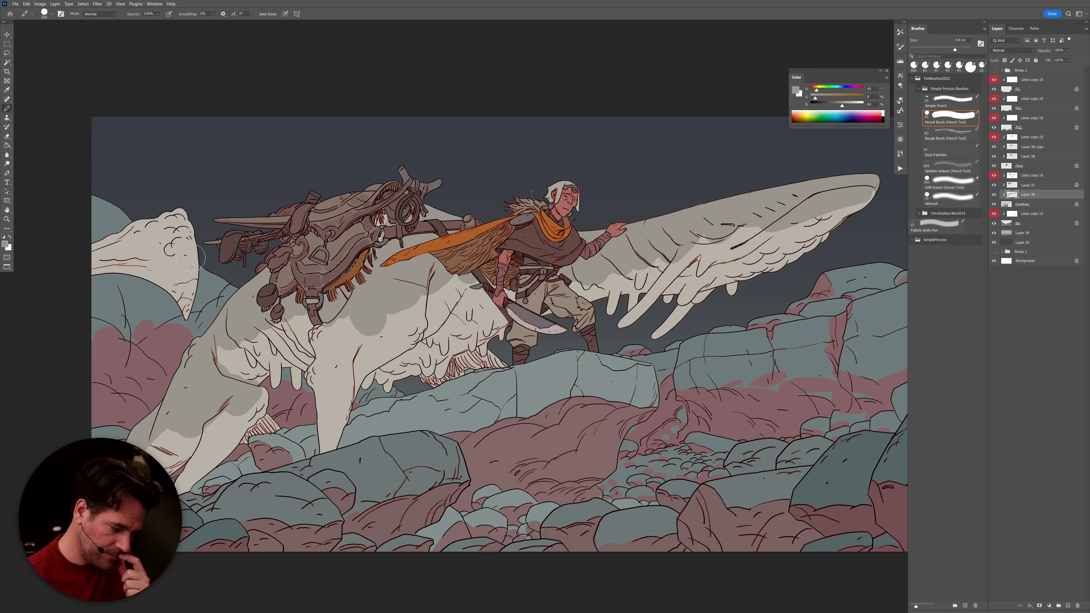
{"action": "mouse_move", "coordinate": [196, 217]}
{"action": "left_mouse_down"}
{"action": "mouse_move", "coordinate": [172, 217]}
{"action": "mouse_move", "coordinate": [158, 245]}
{"action": "mouse_move", "coordinate": [142, 235]}
{"action": "mouse_move", "coordinate": [129, 243]}
{"action": "mouse_move", "coordinate": [135, 220]}
{"action": "mouse_move", "coordinate": [129, 242]}
{"action": "mouse_move", "coordinate": [80, 239]}
{"action": "mouse_move", "coordinate": [173, 265]}
{"action": "left_mouse_up"}
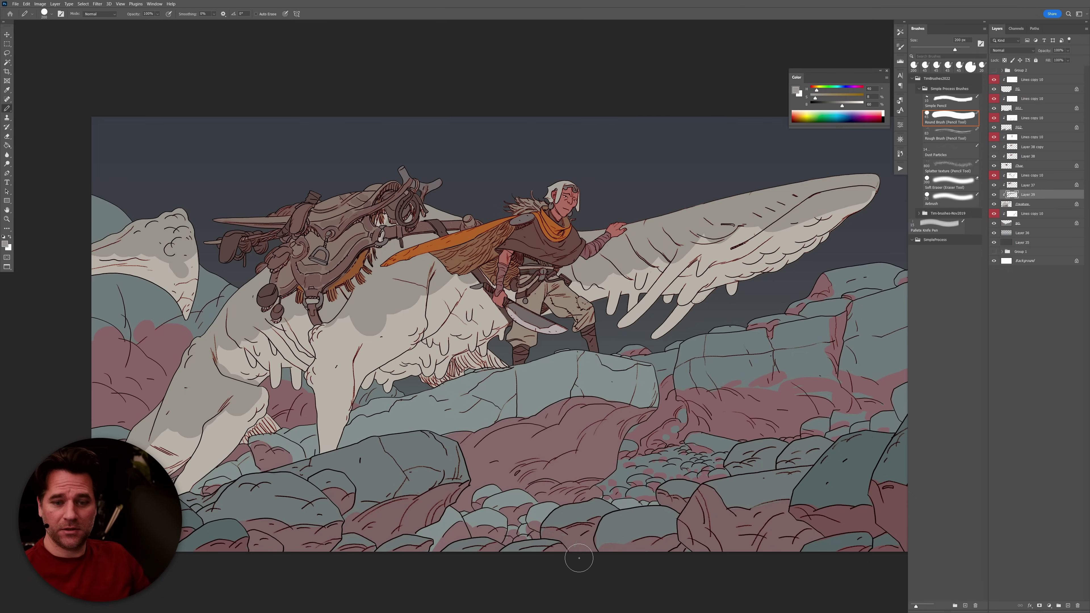
Sample the creature's off-white and reshape the edges of the grey patches on its shoulder and flank with a smaller brush.
{"action": "left_click", "coordinate": [400, 318], "text": "alt"}
{"action": "left_click_drag", "start_coordinate": [400, 318], "coordinate": [382, 340]}
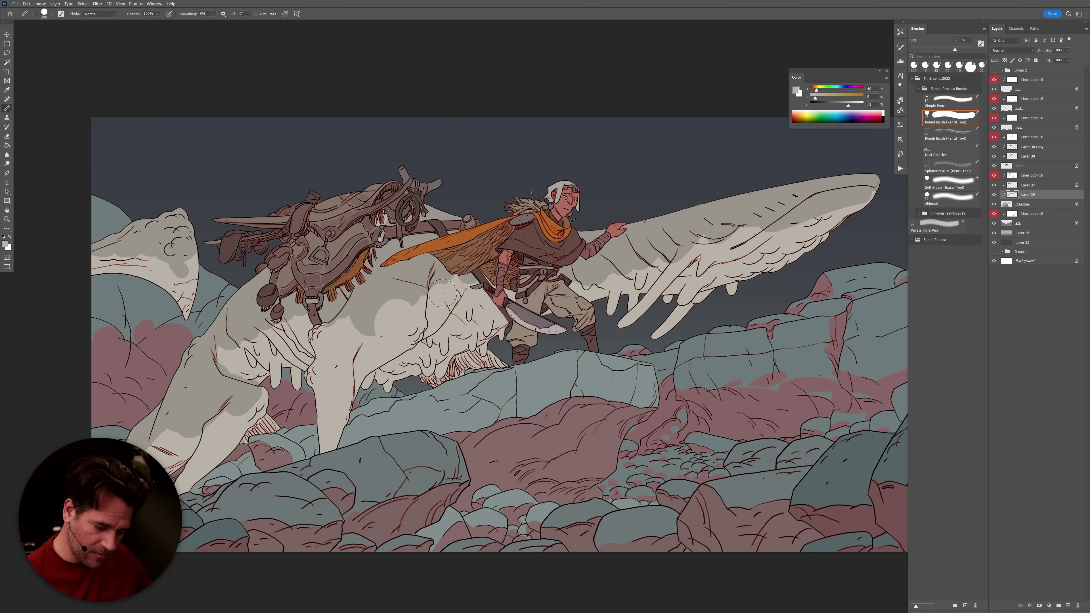
{"action": "key", "text": "bracketleft"}
{"action": "key", "text": "bracketleft"}
{"action": "key", "text": "bracketleft"}
{"action": "key", "text": "bracketleft"}
{"action": "key", "text": "bracketleft"}
{"action": "key", "text": "bracketleft"}
{"action": "key", "text": "bracketleft"}
{"action": "key", "text": "bracketleft"}
{"action": "key", "text": "bracketleft"}
{"action": "key", "text": "bracketleft"}
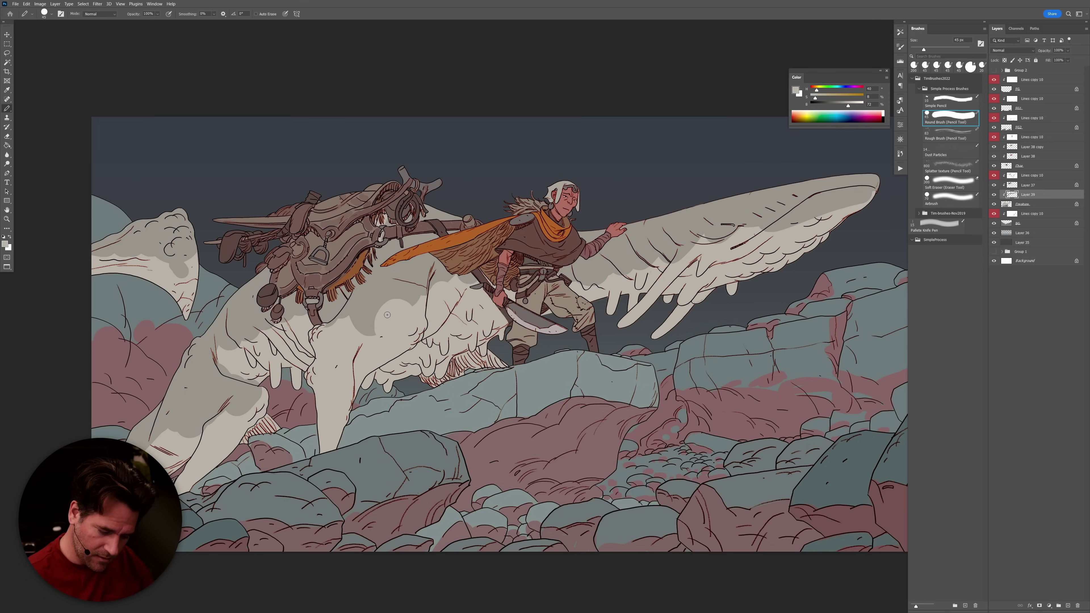
{"action": "mouse_move", "coordinate": [307, 321]}
{"action": "left_mouse_down"}
{"action": "mouse_move", "coordinate": [224, 355]}
{"action": "mouse_move", "coordinate": [225, 367]}
{"action": "mouse_move", "coordinate": [257, 377]}
{"action": "left_mouse_up"}
Enlarge the brush and rework the grey and off-white patches on the creature's lower hind leg, sampling both tones.
{"action": "key", "text": "bracketright"}
{"action": "key", "text": "bracketright"}
{"action": "left_click", "coordinate": [240, 410], "text": "alt"}
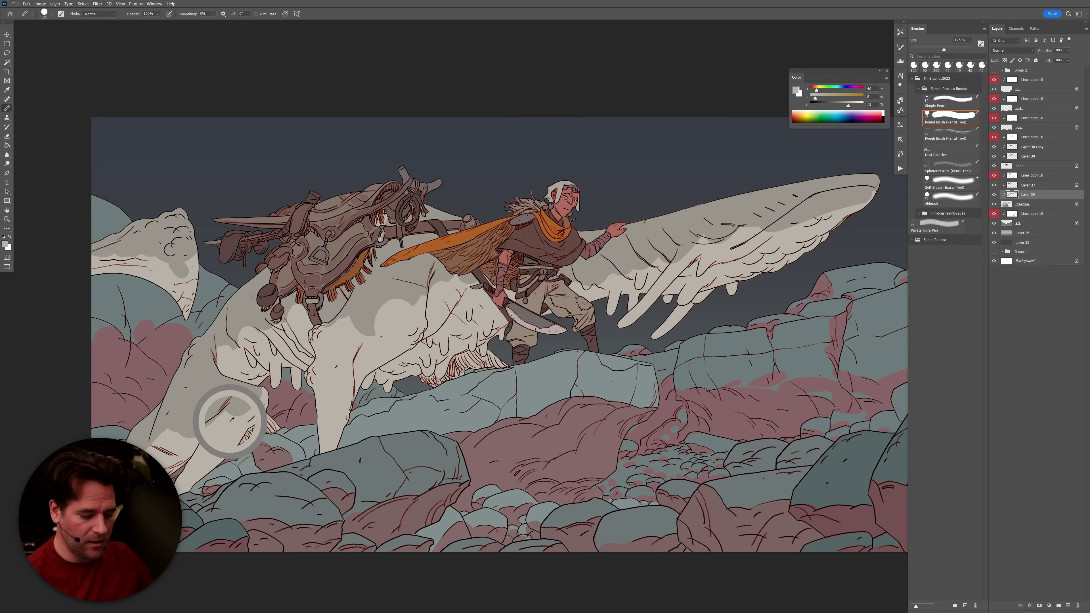
{"action": "mouse_move", "coordinate": [240, 408]}
{"action": "left_mouse_down"}
{"action": "mouse_move", "coordinate": [245, 423]}
{"action": "mouse_move", "coordinate": [258, 414]}
{"action": "mouse_move", "coordinate": [227, 425]}
{"action": "mouse_move", "coordinate": [219, 450]}
{"action": "mouse_move", "coordinate": [213, 427]}
{"action": "mouse_move", "coordinate": [170, 429]}
{"action": "left_mouse_up"}
{"action": "left_click", "coordinate": [224, 441], "text": "alt"}
{"action": "left_click", "coordinate": [229, 430], "text": "alt"}
{"action": "left_click", "coordinate": [221, 426], "text": "alt"}
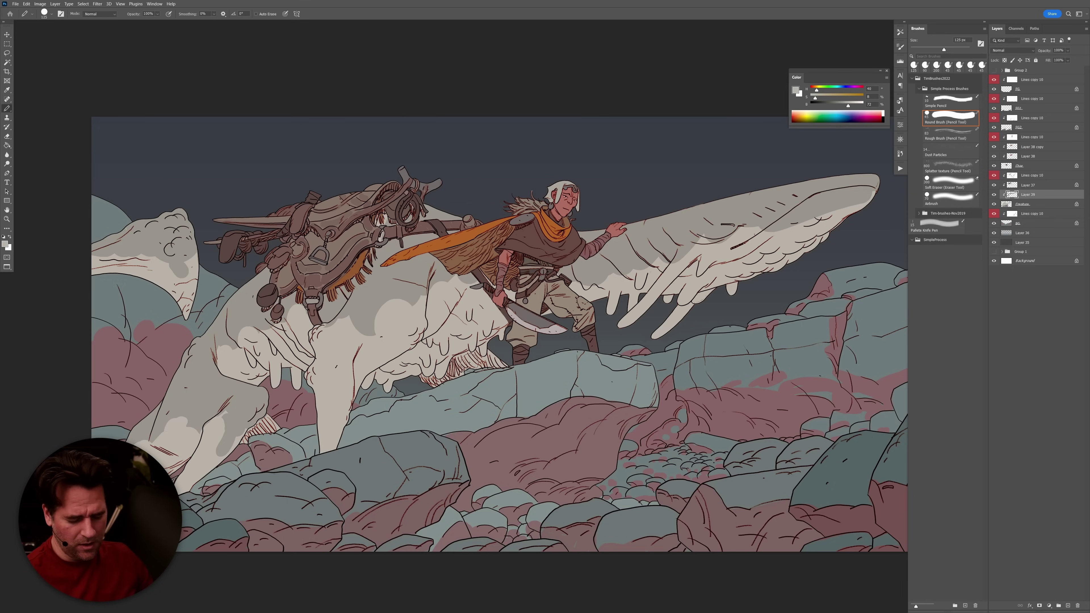
Refine the edges between grey and off-white along the hind leg's shin and the leg behind it, alternately sampling both tones.
{"action": "left_click", "coordinate": [242, 409], "text": "alt"}
{"action": "mouse_move", "coordinate": [243, 425]}
{"action": "left_mouse_down"}
{"action": "mouse_move", "coordinate": [286, 426]}
{"action": "mouse_move", "coordinate": [235, 431]}
{"action": "mouse_move", "coordinate": [224, 421]}
{"action": "mouse_move", "coordinate": [232, 408]}
{"action": "mouse_move", "coordinate": [209, 467]}
{"action": "mouse_move", "coordinate": [231, 425]}
{"action": "mouse_move", "coordinate": [223, 456]}
{"action": "mouse_move", "coordinate": [202, 479]}
{"action": "left_mouse_up"}
{"action": "left_click", "coordinate": [226, 417], "text": "alt"}
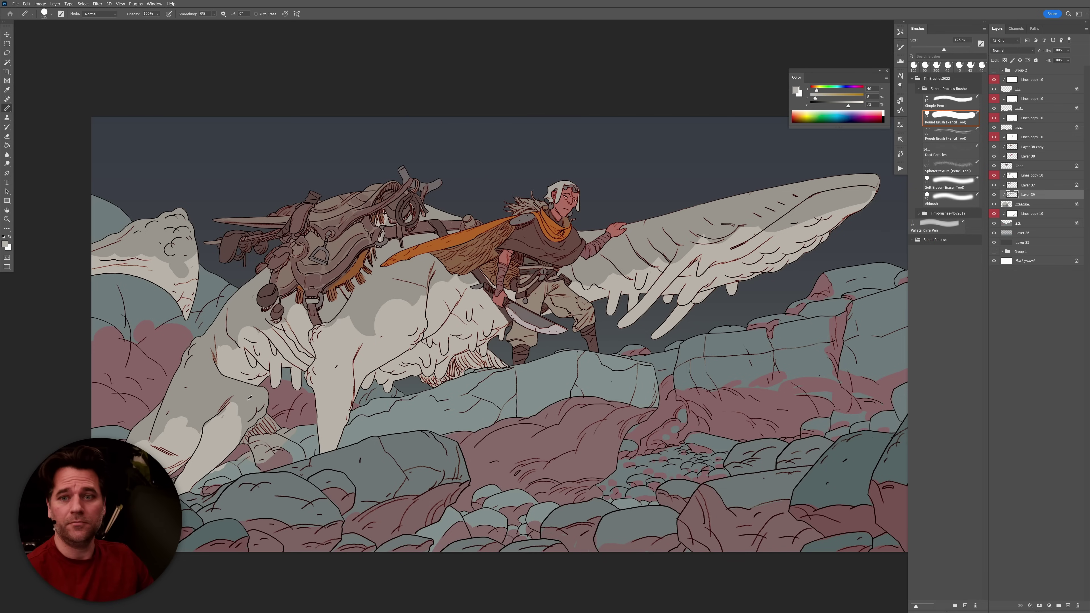
{"action": "mouse_move", "coordinate": [247, 403]}
{"action": "left_mouse_down"}
{"action": "mouse_move", "coordinate": [214, 470]}
{"action": "mouse_move", "coordinate": [235, 405]}
{"action": "mouse_move", "coordinate": [221, 448]}
{"action": "mouse_move", "coordinate": [232, 410]}
{"action": "mouse_move", "coordinate": [206, 429]}
{"action": "mouse_move", "coordinate": [190, 472]}
{"action": "mouse_move", "coordinate": [212, 449]}
{"action": "mouse_move", "coordinate": [186, 488]}
{"action": "left_mouse_up"}
{"action": "left_click", "coordinate": [231, 418], "text": "alt"}
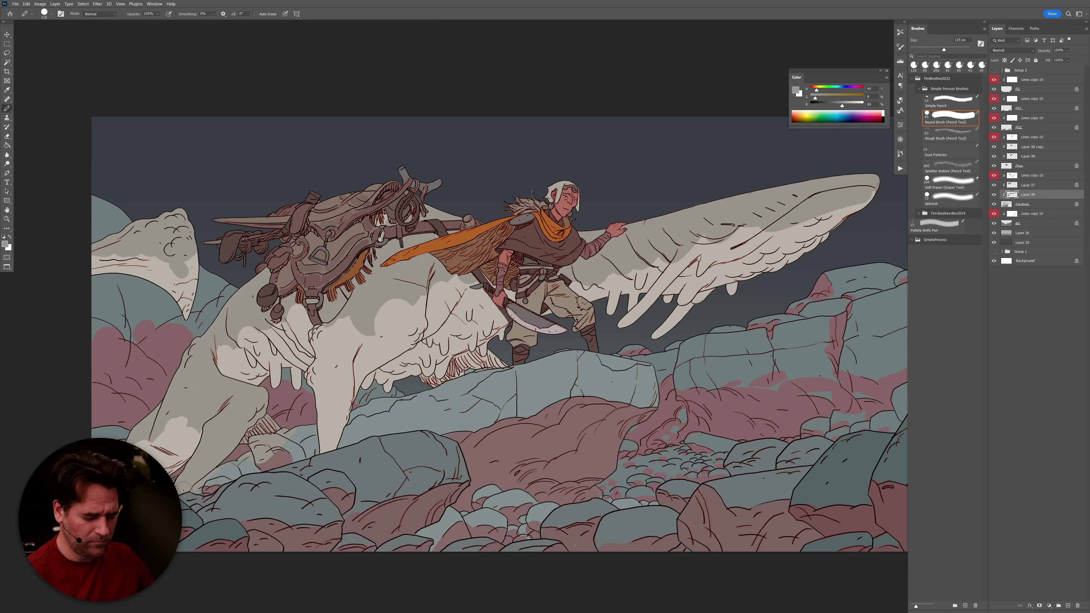
{"action": "left_click", "coordinate": [183, 442], "text": "alt"}
{"action": "mouse_move", "coordinate": [256, 425]}
{"action": "left_mouse_down"}
{"action": "mouse_move", "coordinate": [236, 451]}
{"action": "mouse_move", "coordinate": [258, 418]}
{"action": "mouse_move", "coordinate": [183, 496]}
{"action": "left_mouse_up"}
{"action": "left_click", "coordinate": [233, 472], "text": "alt"}
{"action": "left_click_drag", "start_coordinate": [234, 472], "coordinate": [210, 482]}
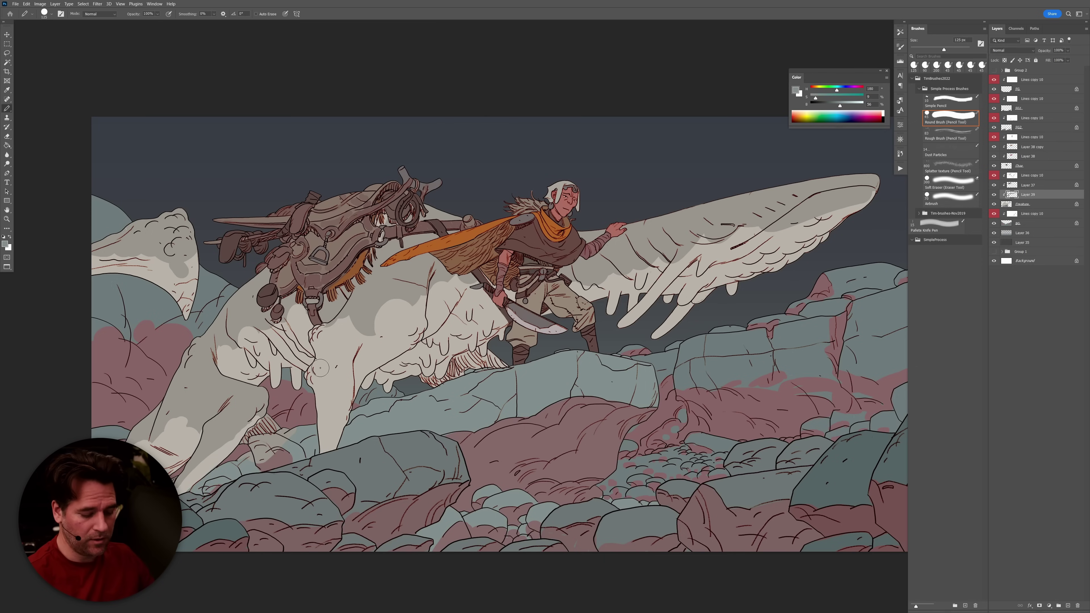
{"action": "left_click", "coordinate": [191, 436], "text": "alt"}
{"action": "left_click_drag", "start_coordinate": [193, 418], "coordinate": [172, 464]}
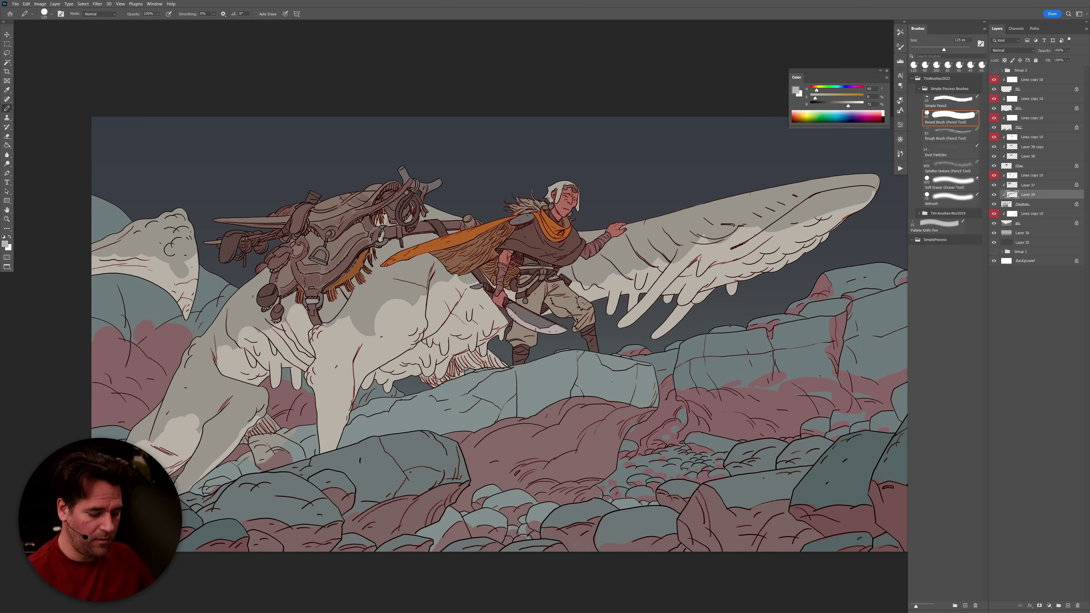
Sample the grey from the creature's shoulder and stroke it beneath the belly behind the warrior's knife.
{"action": "left_click", "coordinate": [433, 286], "text": "alt"}
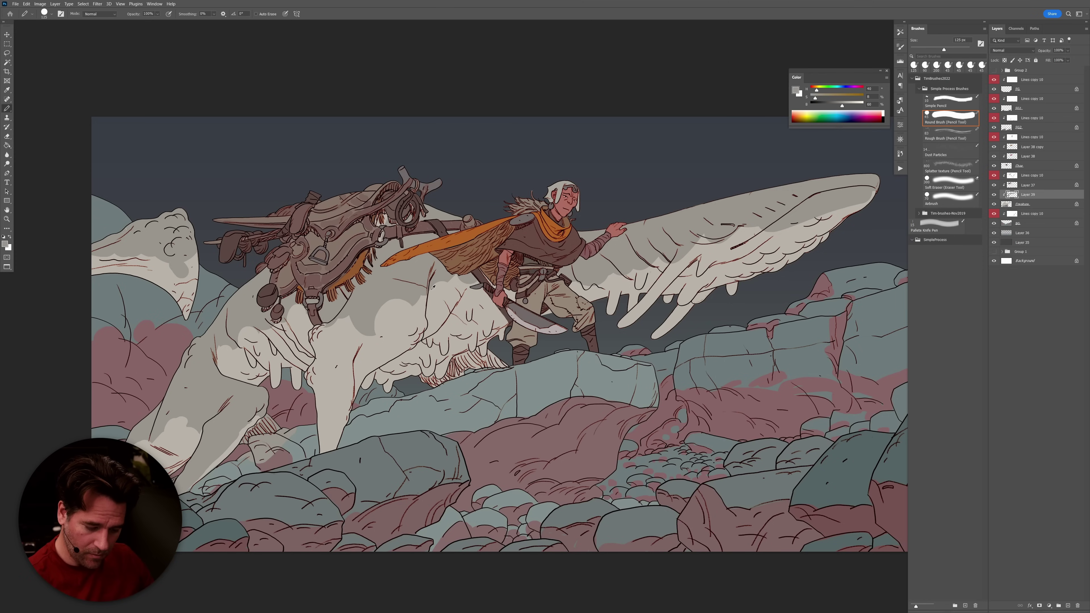
{"action": "mouse_move", "coordinate": [494, 350]}
{"action": "left_mouse_down"}
{"action": "mouse_move", "coordinate": [456, 365]}
{"action": "mouse_move", "coordinate": [472, 352]}
{"action": "mouse_move", "coordinate": [498, 363]}
{"action": "left_mouse_up"}
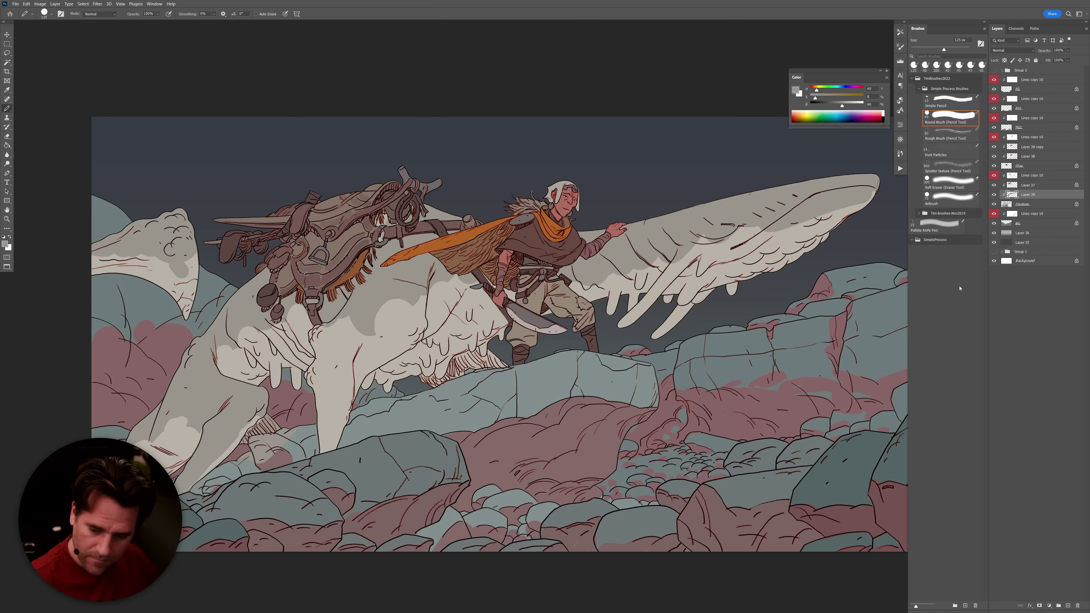
Isolate the creature's tone layer and try Magic Wand selections around its silhouette, restoring all layers and clearing the selection.
{"action": "left_click", "coordinate": [995, 196], "text": "alt"}
{"action": "key", "text": "w"}
{"action": "left_click", "coordinate": [903, 251]}
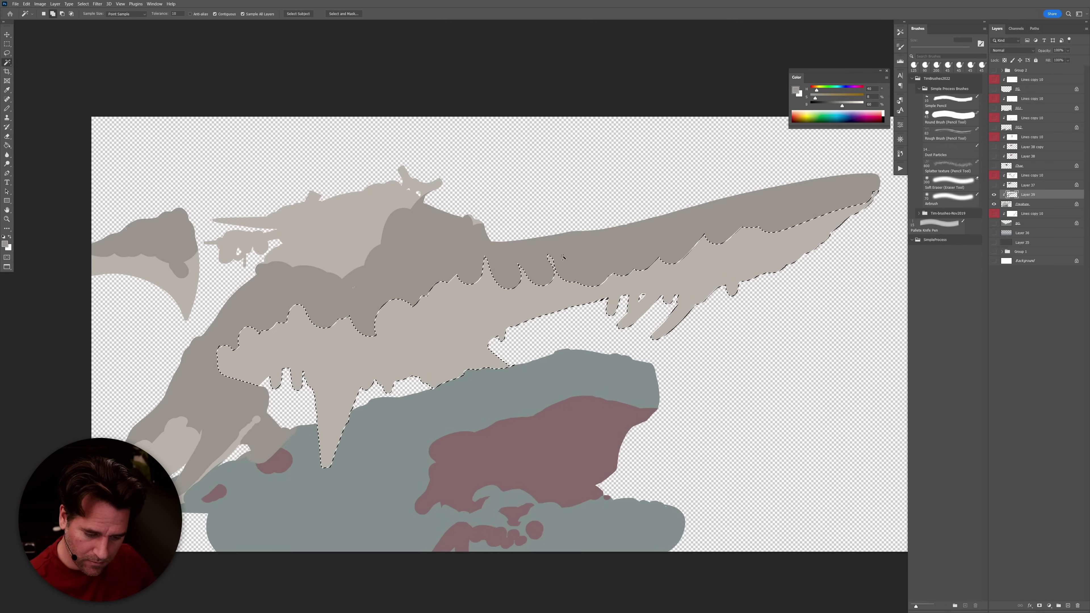
{"action": "left_click", "coordinate": [233, 448], "text": "shift"}
{"action": "left_click", "coordinate": [234, 448], "text": "alt"}
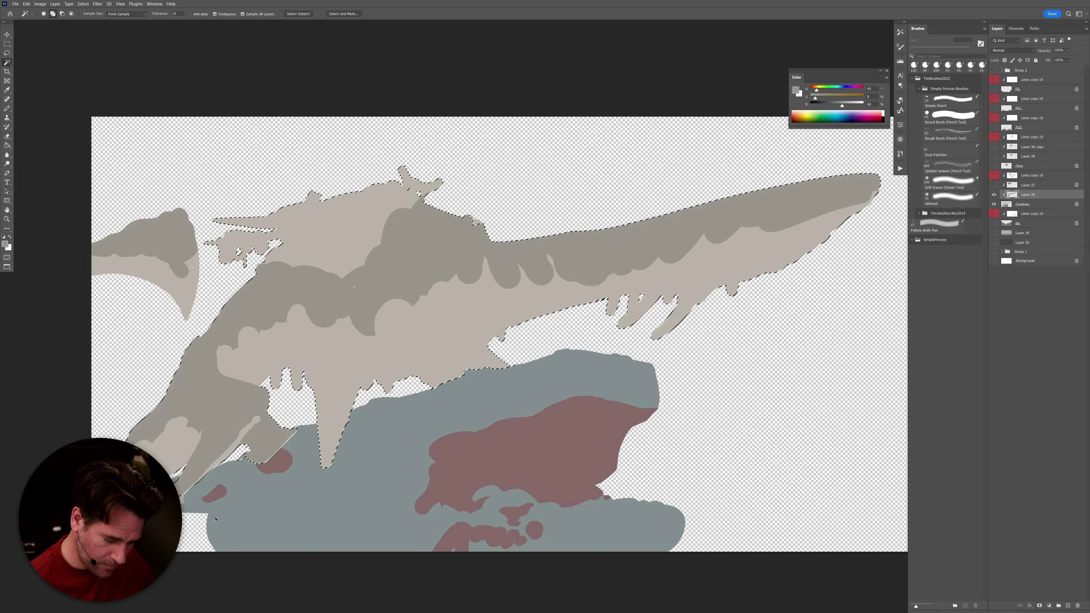
{"action": "left_click", "coordinate": [179, 253], "text": "shift"}
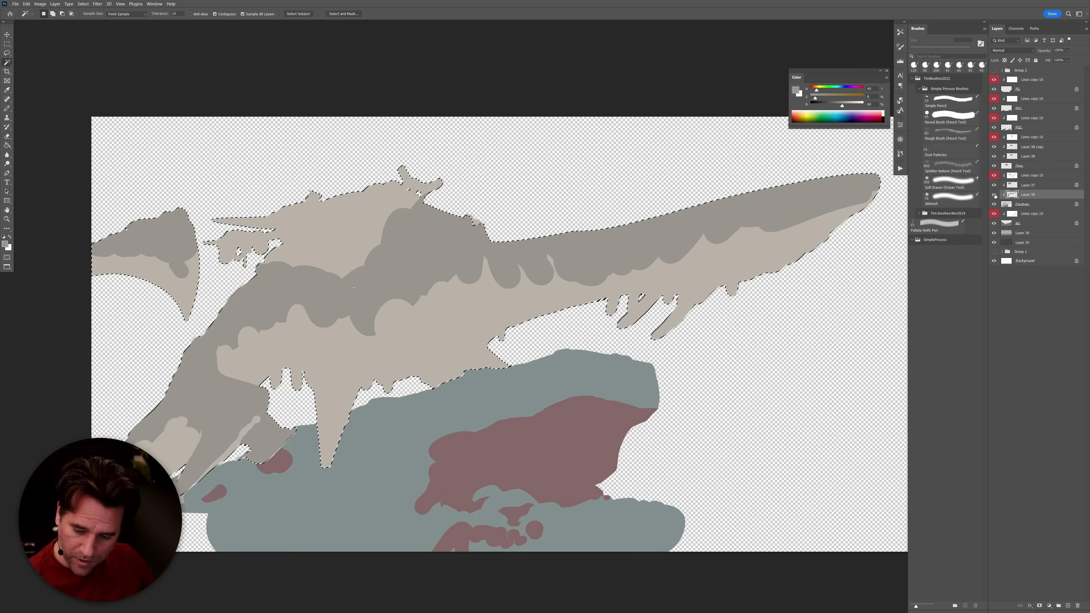
{"action": "left_click", "coordinate": [993, 194], "text": "alt"}
{"action": "left_click", "coordinate": [951, 114]}
{"action": "key", "text": "ctrl+d"}
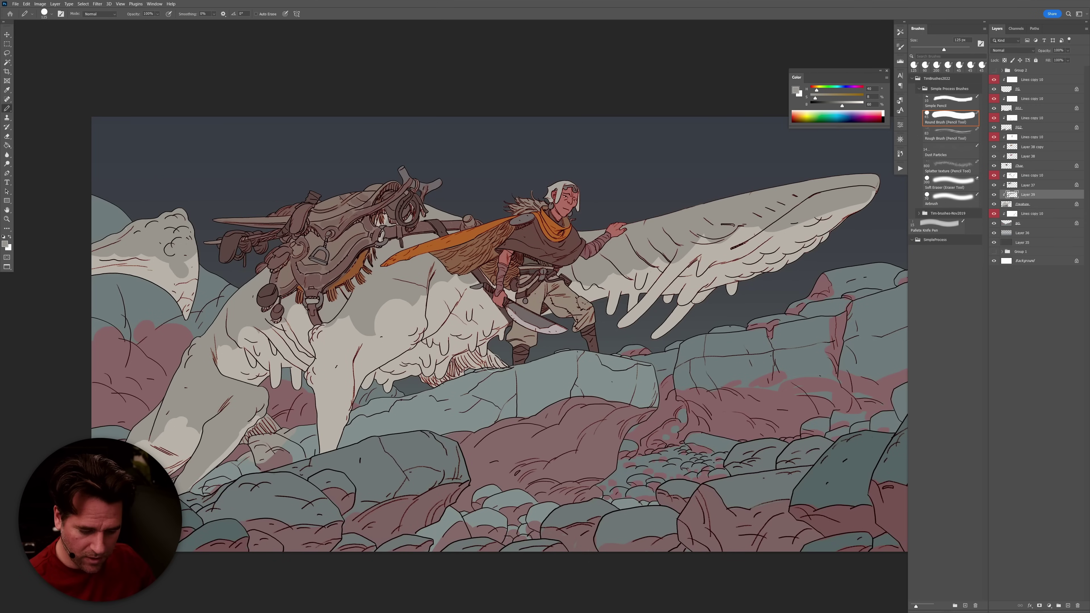
Paint the ribbed area beneath the belly grey and reshape the off-white boundary along the creature's long snout.
{"action": "mouse_move", "coordinate": [464, 375]}
{"action": "left_mouse_down"}
{"action": "mouse_move", "coordinate": [492, 356]}
{"action": "mouse_move", "coordinate": [459, 362]}
{"action": "mouse_move", "coordinate": [422, 382]}
{"action": "left_mouse_up"}
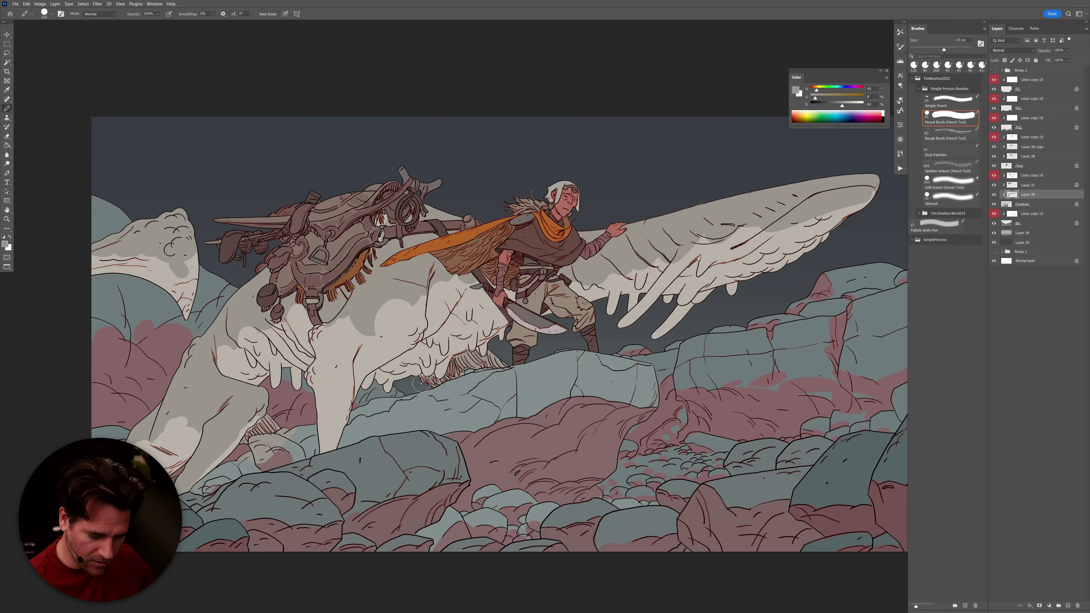
{"action": "left_click", "coordinate": [844, 215], "text": "alt"}
{"action": "mouse_move", "coordinate": [871, 191]}
{"action": "left_mouse_down"}
{"action": "mouse_move", "coordinate": [816, 215]}
{"action": "mouse_move", "coordinate": [867, 191]}
{"action": "mouse_move", "coordinate": [830, 193]}
{"action": "mouse_move", "coordinate": [743, 248]}
{"action": "left_mouse_up"}
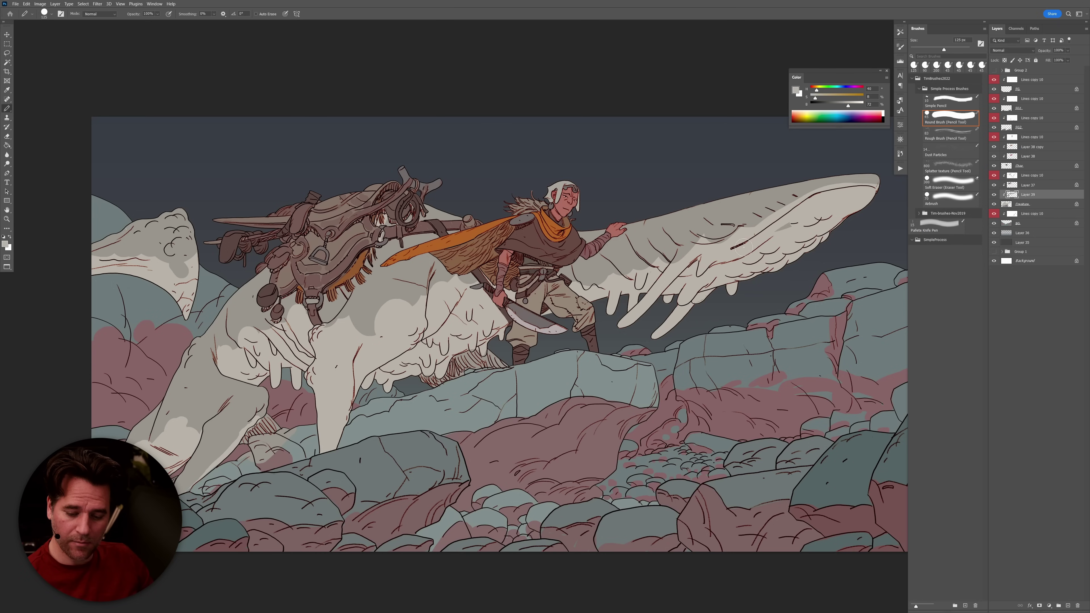
{"action": "left_click", "coordinate": [749, 213], "text": "alt"}
{"action": "mouse_move", "coordinate": [804, 214]}
{"action": "left_mouse_down"}
{"action": "mouse_move", "coordinate": [777, 230]}
{"action": "mouse_move", "coordinate": [708, 236]}
{"action": "left_mouse_up"}
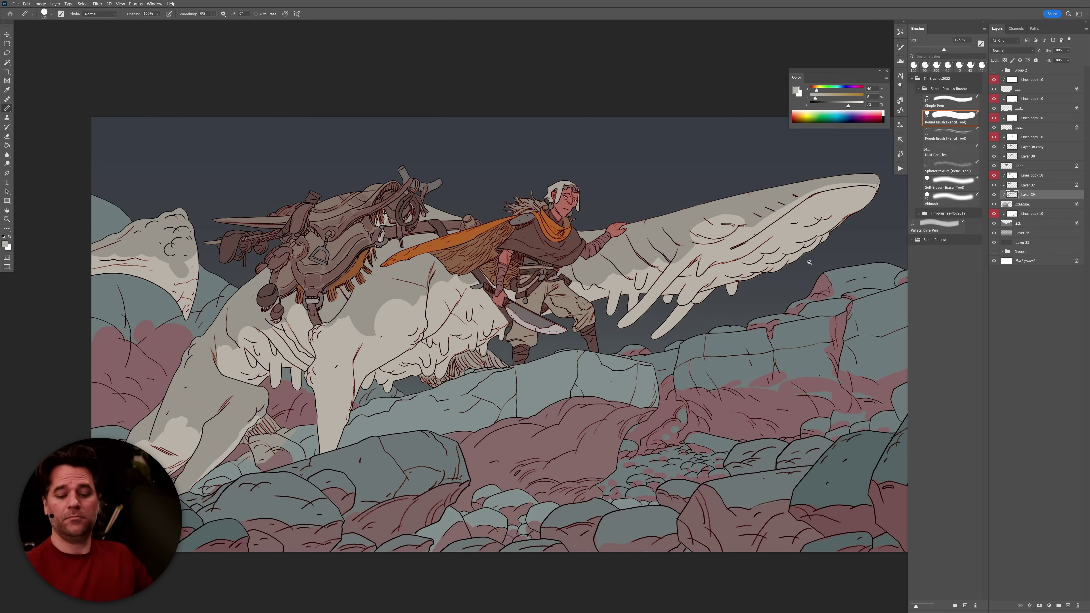
Sample the snout's grey and paint it over the long tusks hanging beneath the creature's jaw.
{"action": "scroll", "coordinate": [825, 253], "scroll_direction": "down", "scroll_amount": 3}
{"action": "scroll", "coordinate": [817, 253], "scroll_direction": "up", "scroll_amount": 4}
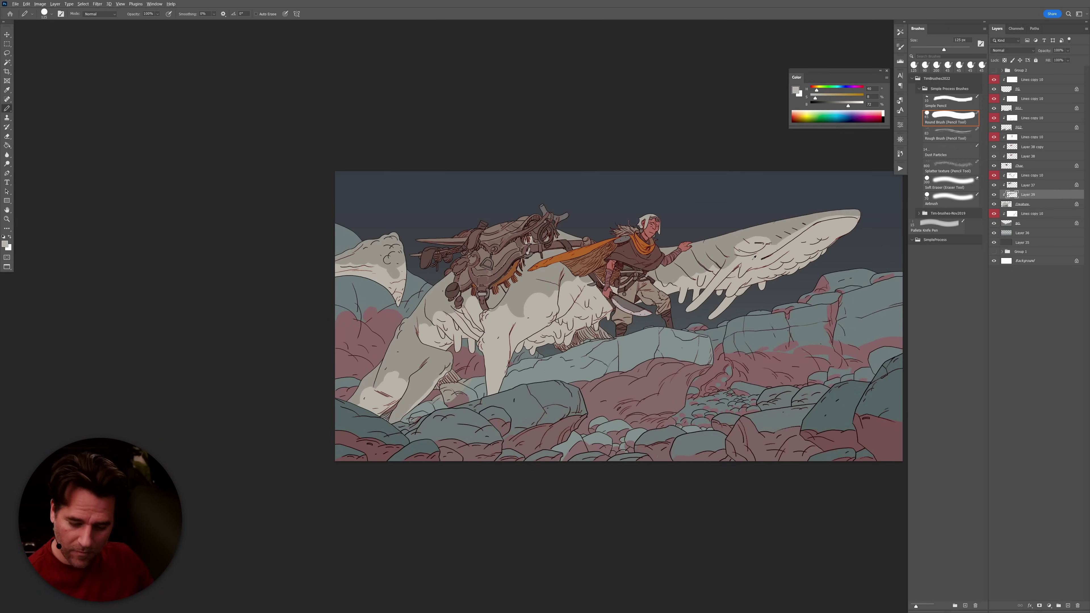
{"action": "left_click", "coordinate": [775, 232], "text": "alt"}
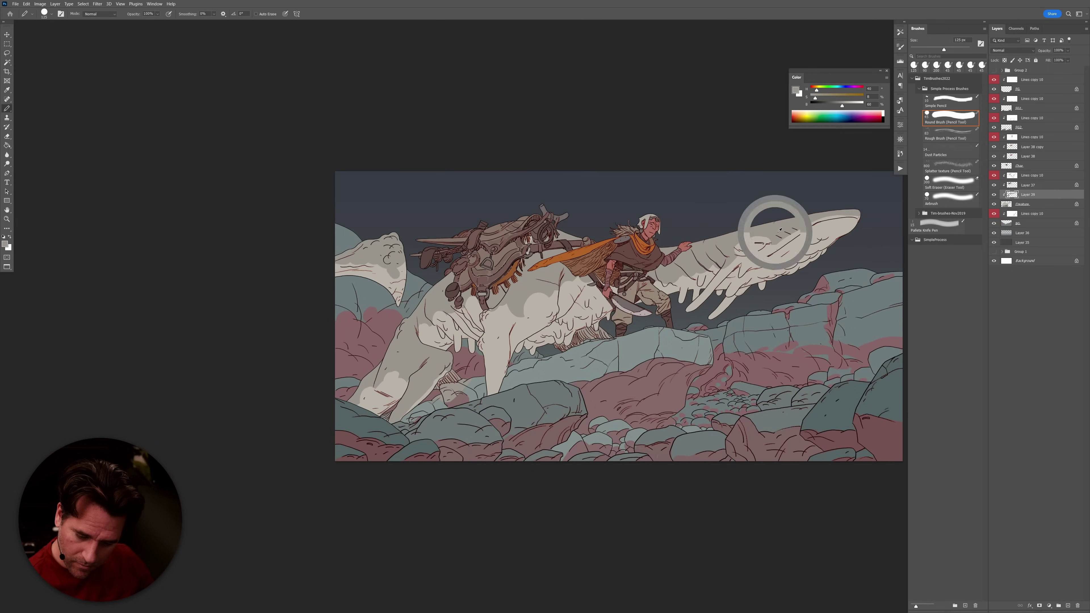
{"action": "mouse_move", "coordinate": [823, 217]}
{"action": "left_mouse_down"}
{"action": "mouse_move", "coordinate": [747, 259]}
{"action": "mouse_move", "coordinate": [721, 259]}
{"action": "mouse_move", "coordinate": [780, 238]}
{"action": "mouse_move", "coordinate": [728, 266]}
{"action": "mouse_move", "coordinate": [693, 307]}
{"action": "mouse_move", "coordinate": [743, 296]}
{"action": "mouse_move", "coordinate": [711, 319]}
{"action": "left_mouse_up"}
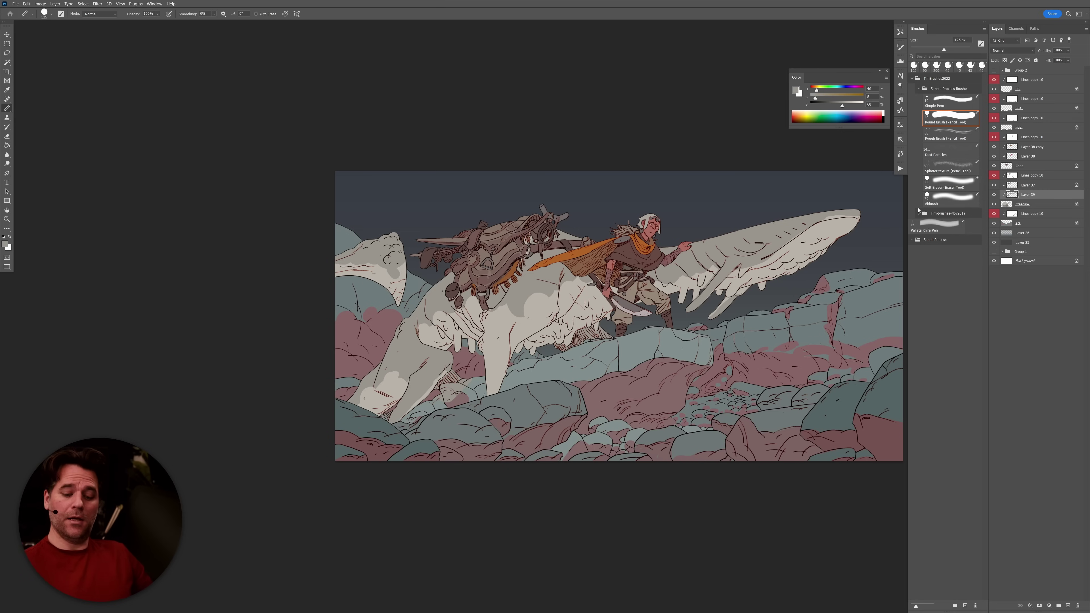
{"action": "scroll", "coordinate": [784, 260], "scroll_direction": "up", "scroll_amount": 3}
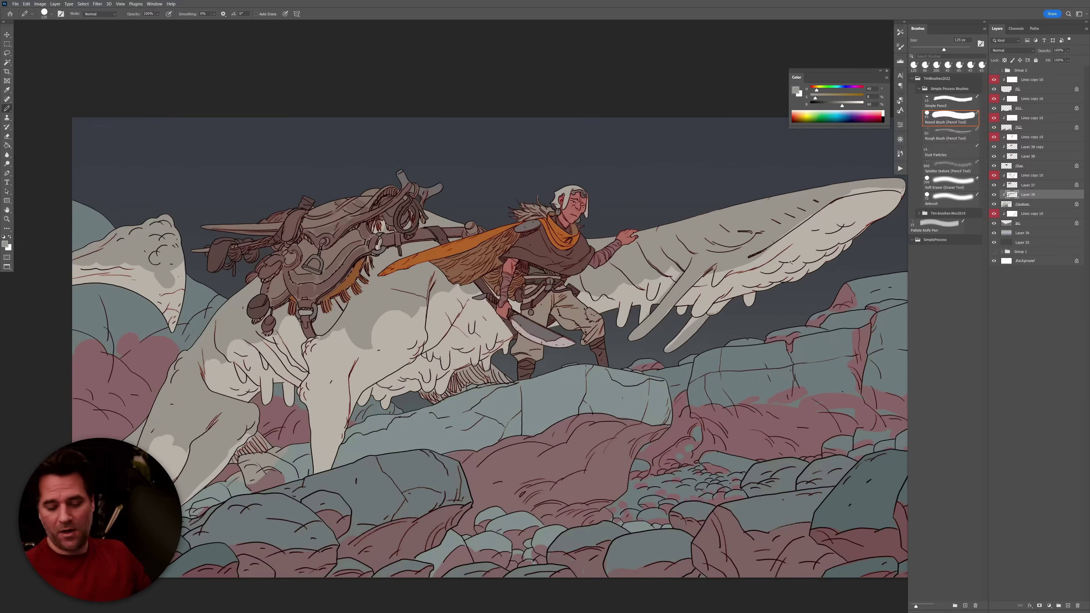
Shrink the brush and touch up the grey and off-white boundary on the jaw beside the warrior's outstretched hand, sampling both tones.
{"action": "left_click", "coordinate": [884, 194], "text": "alt"}
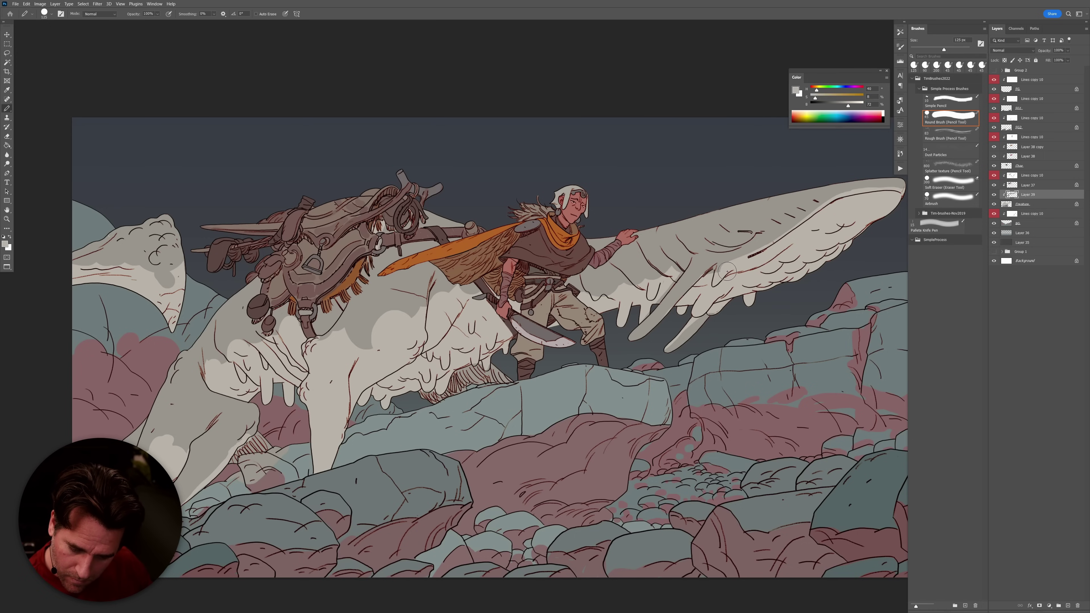
{"action": "key", "text": "bracketleft"}
{"action": "key", "text": "bracketleft"}
{"action": "key", "text": "bracketleft"}
{"action": "key", "text": "bracketleft"}
{"action": "key", "text": "bracketleft"}
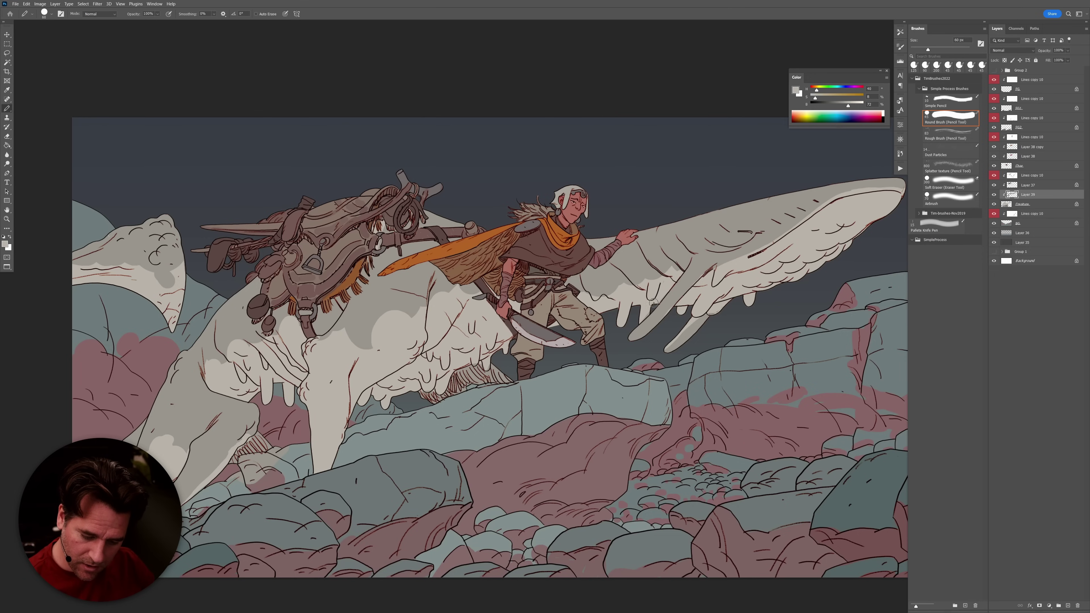
{"action": "left_click", "coordinate": [673, 271], "text": "alt"}
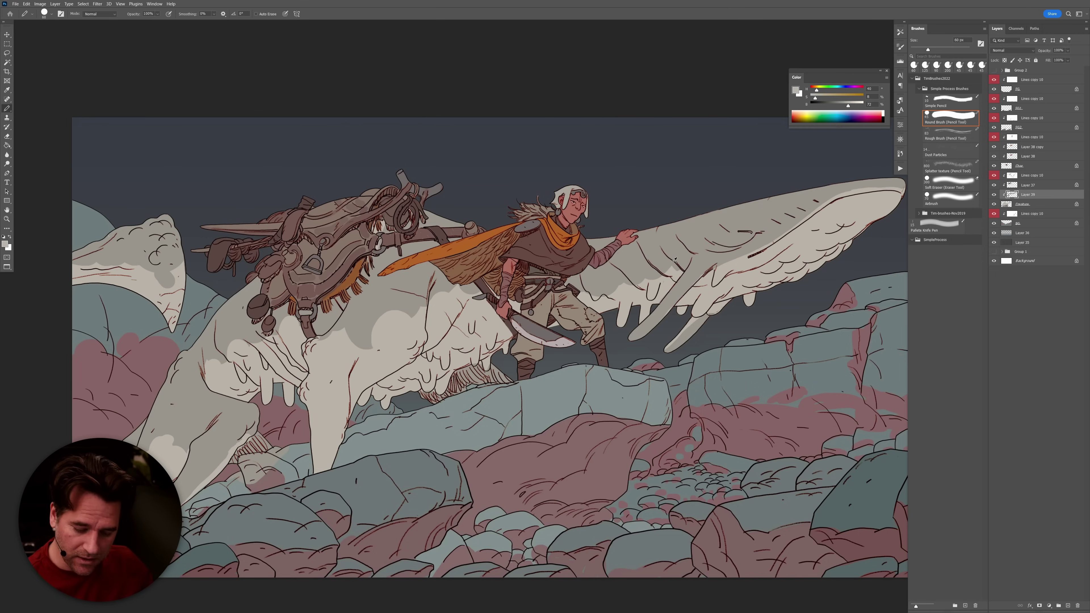
{"action": "left_click", "coordinate": [665, 256], "text": "alt"}
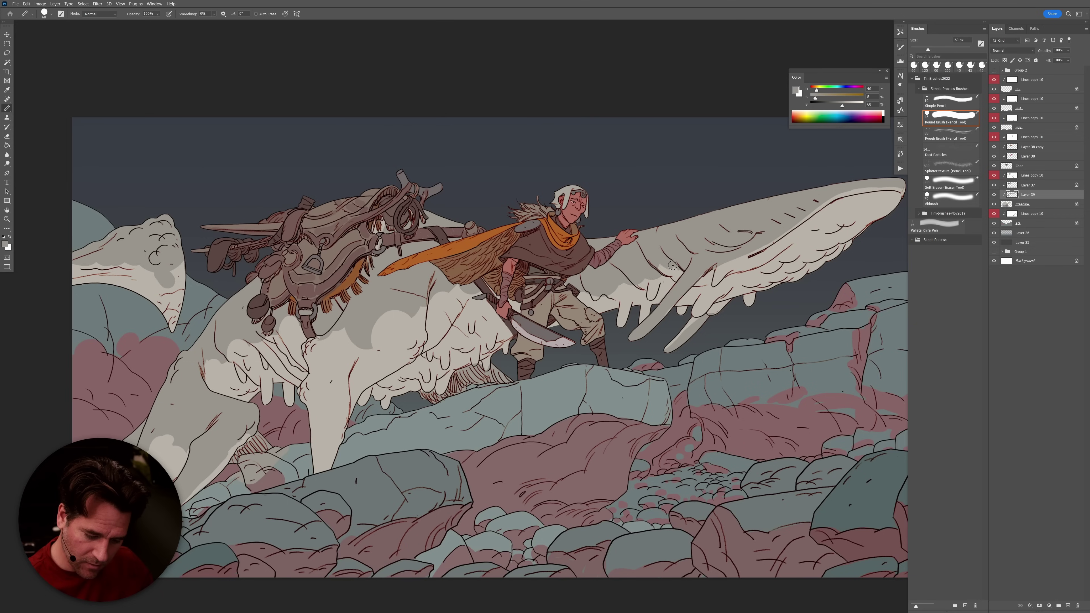
{"action": "left_click", "coordinate": [666, 280], "text": "alt"}
{"action": "mouse_move", "coordinate": [666, 277]}
{"action": "left_mouse_down"}
{"action": "mouse_move", "coordinate": [638, 275]}
{"action": "mouse_move", "coordinate": [651, 287]}
{"action": "left_mouse_up"}
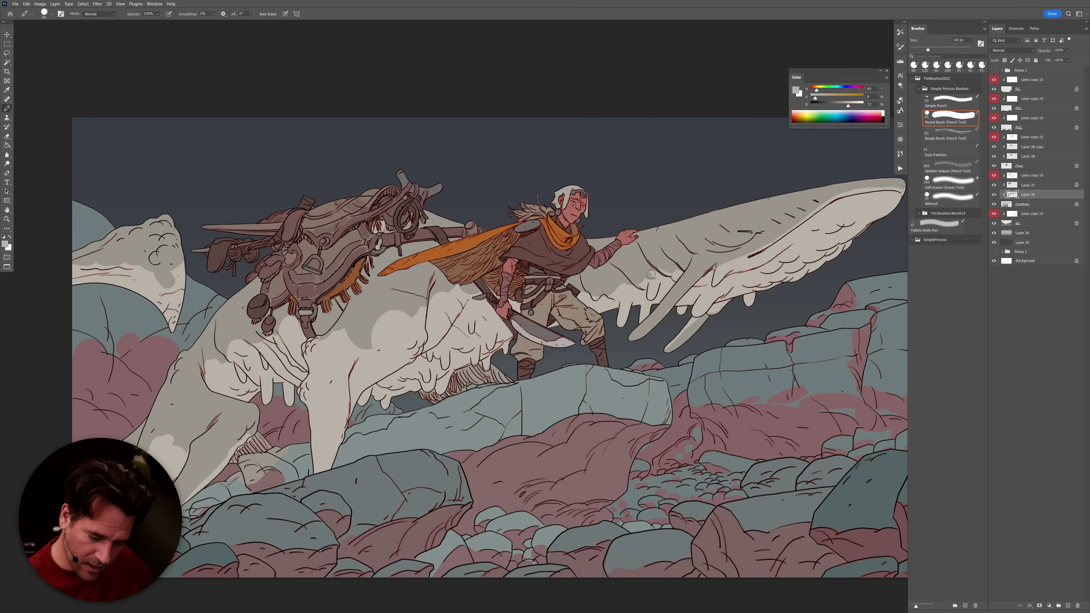
Shape small grey scallops along the jaw behind the warrior and shade the small drip beyond the long tusks grey.
{"action": "left_click", "coordinate": [648, 275], "text": "alt"}
{"action": "left_click_drag", "start_coordinate": [649, 275], "coordinate": [632, 274]}
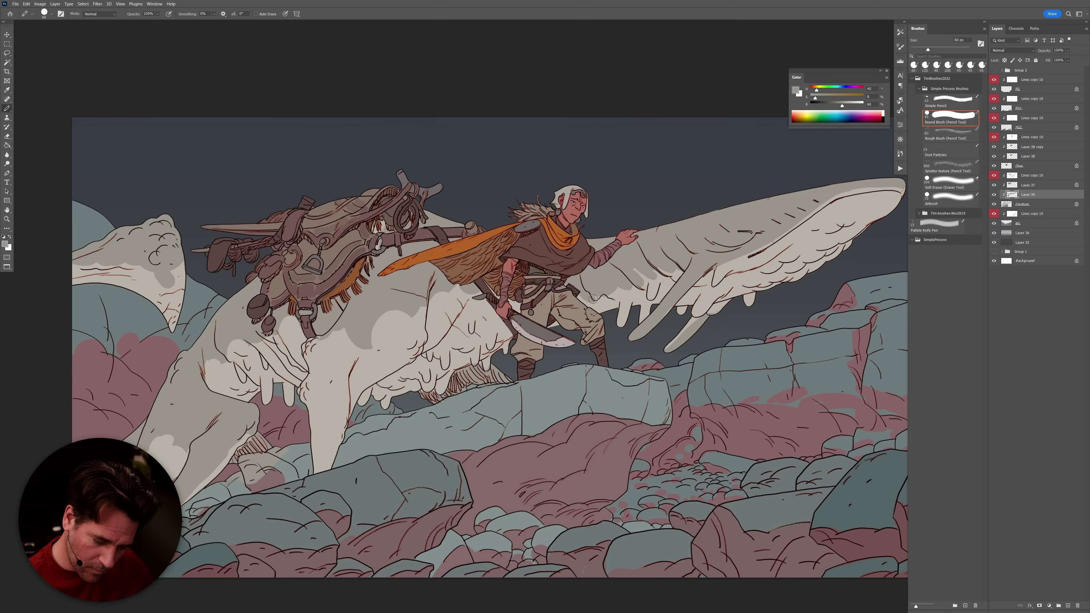
{"action": "left_click", "coordinate": [605, 301], "text": "alt"}
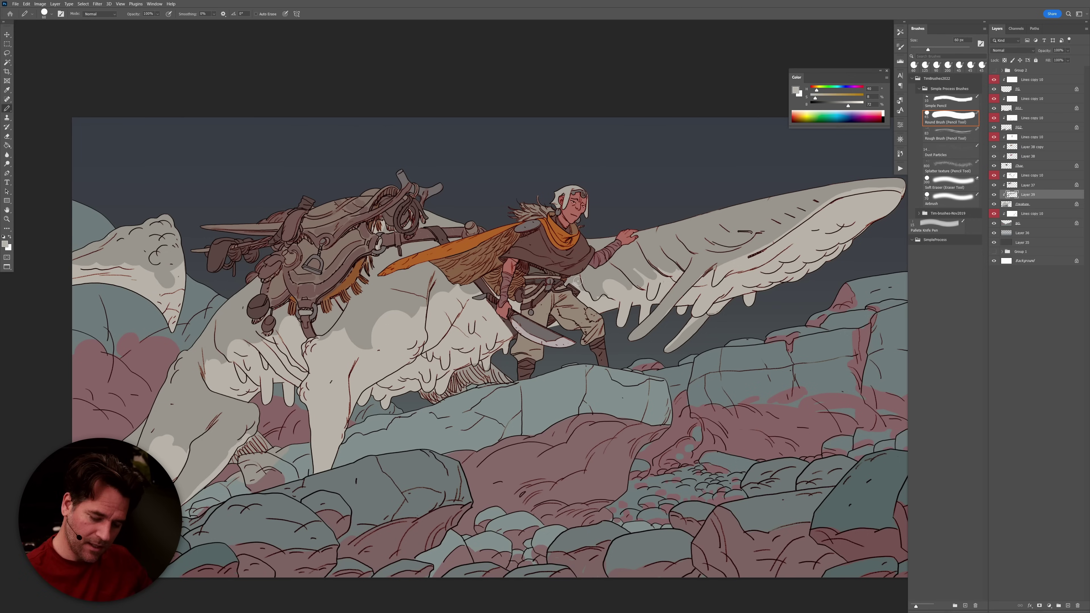
{"action": "left_click", "coordinate": [655, 286], "text": "alt"}
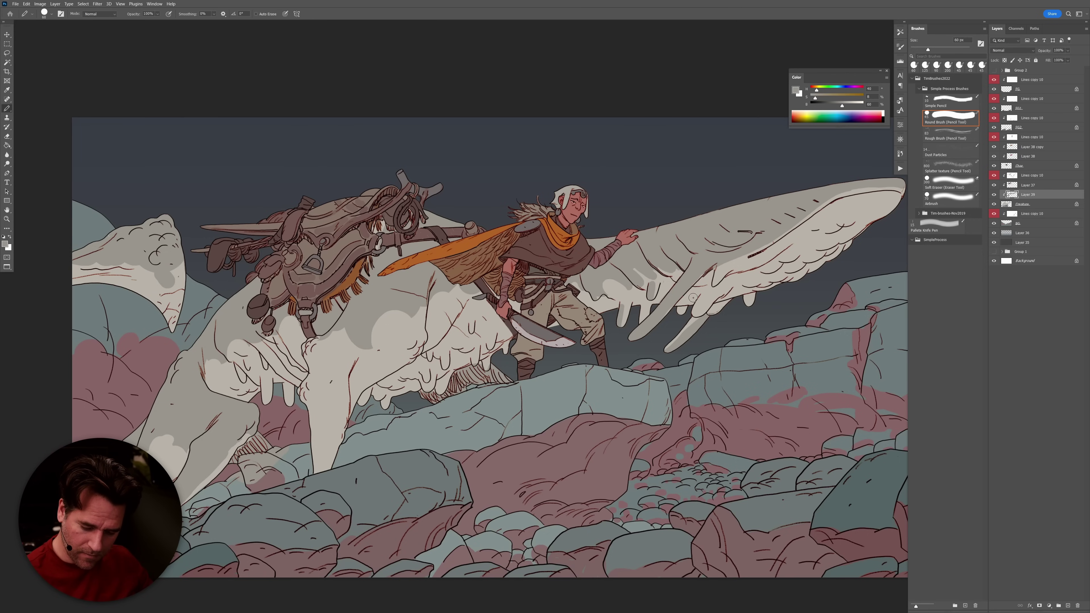
{"action": "mouse_move", "coordinate": [753, 302]}
{"action": "left_mouse_down"}
{"action": "mouse_move", "coordinate": [699, 312]}
{"action": "mouse_move", "coordinate": [702, 298]}
{"action": "mouse_move", "coordinate": [697, 313]}
{"action": "mouse_move", "coordinate": [719, 271]}
{"action": "mouse_move", "coordinate": [672, 323]}
{"action": "mouse_move", "coordinate": [751, 288]}
{"action": "mouse_move", "coordinate": [737, 248]}
{"action": "left_mouse_up"}
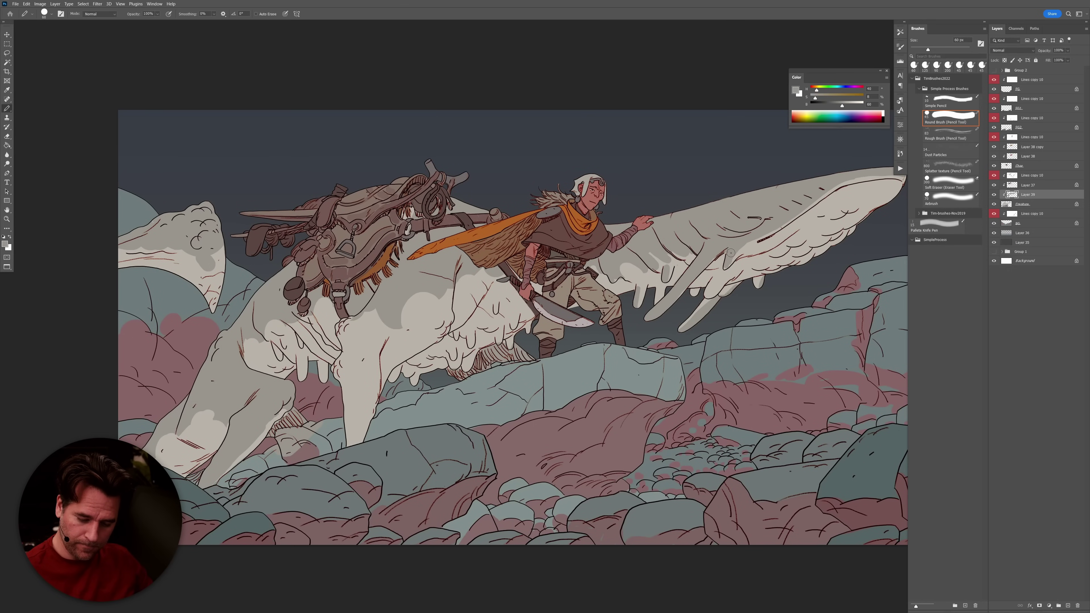
Sample the creature's grey and add small notches to the patch edge on its flank below the saddle bags.
{"action": "left_click", "coordinate": [624, 288], "text": "alt"}
{"action": "left_click", "coordinate": [377, 290], "text": "alt"}
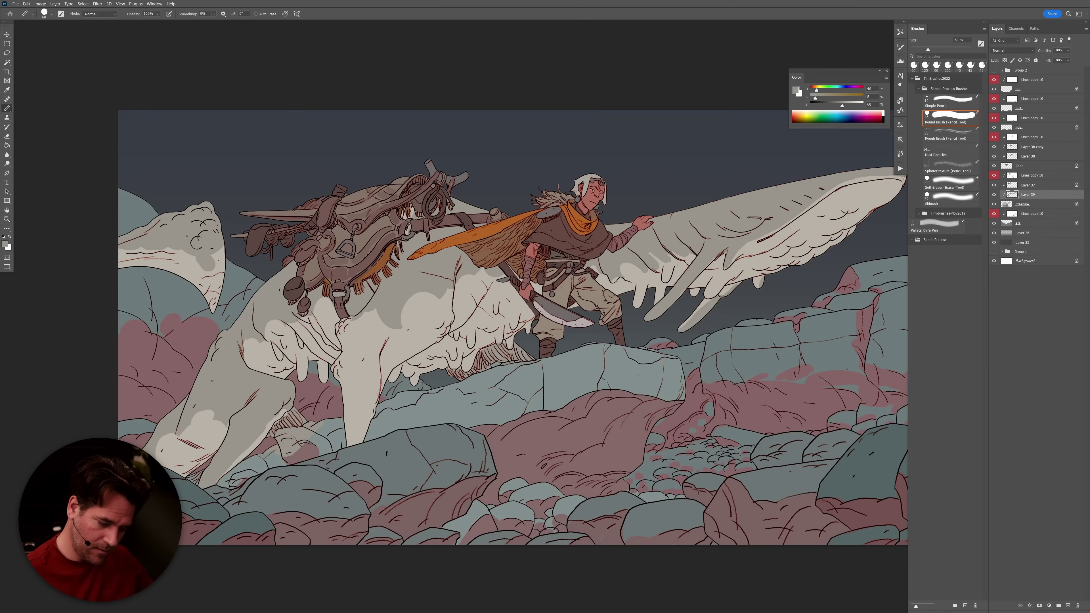
{"action": "left_click_drag", "start_coordinate": [277, 322], "coordinate": [260, 337]}
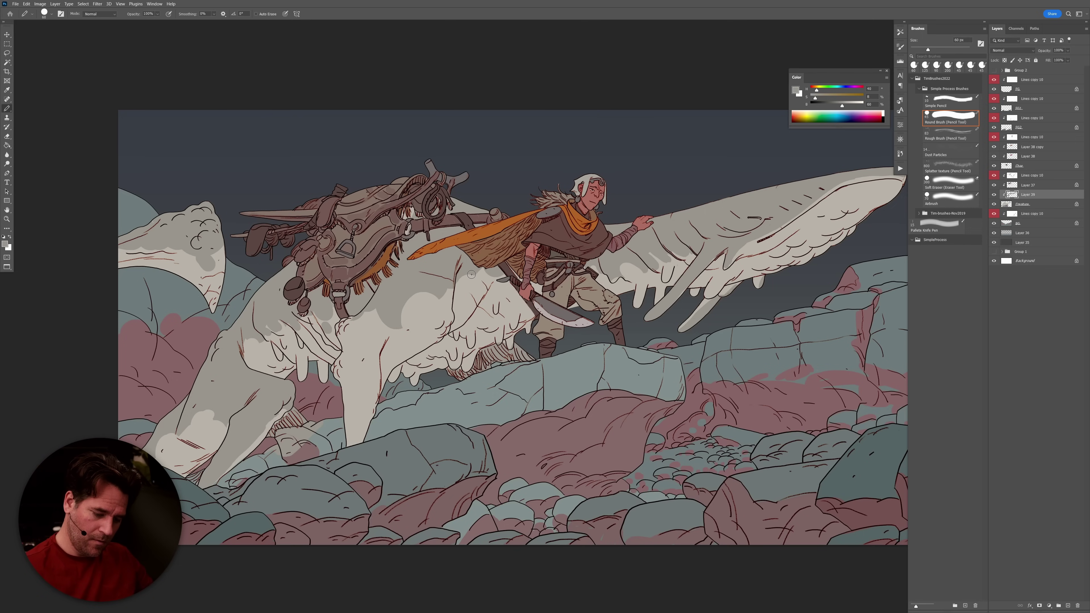
Try small grey spots beside the shoulder patch below the orange cape and undo them.
{"action": "left_click", "coordinate": [464, 284]}
{"action": "left_click", "coordinate": [476, 292]}
{"action": "left_click", "coordinate": [430, 300]}
{"action": "left_click", "coordinate": [425, 309]}
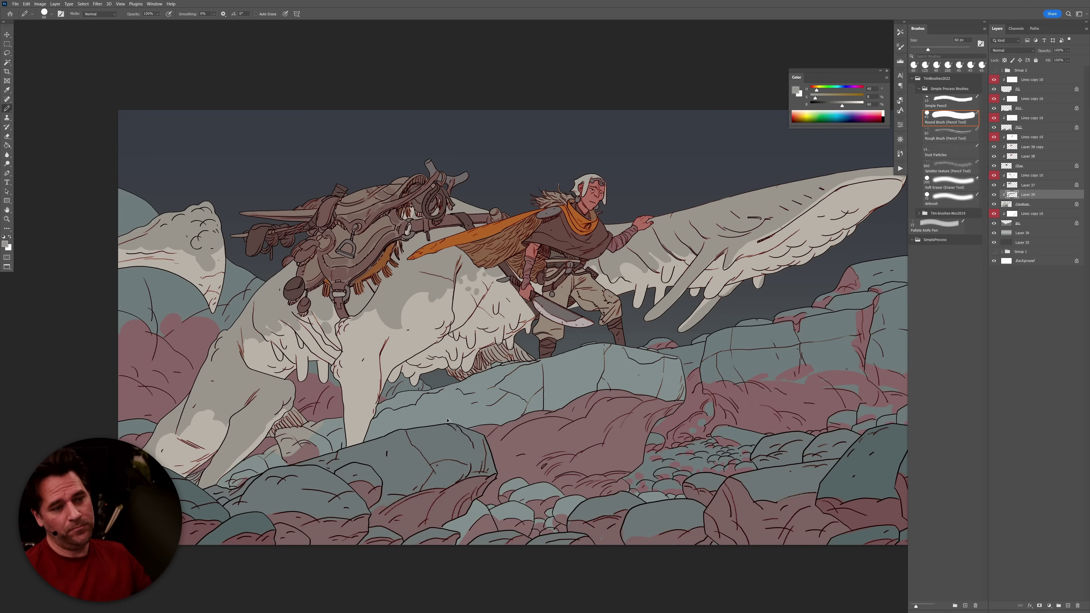
{"action": "key", "text": "ctrl+z"}
{"action": "key", "text": "ctrl+z"}
{"action": "key", "text": "ctrl+z"}
{"action": "key", "text": "ctrl+z"}
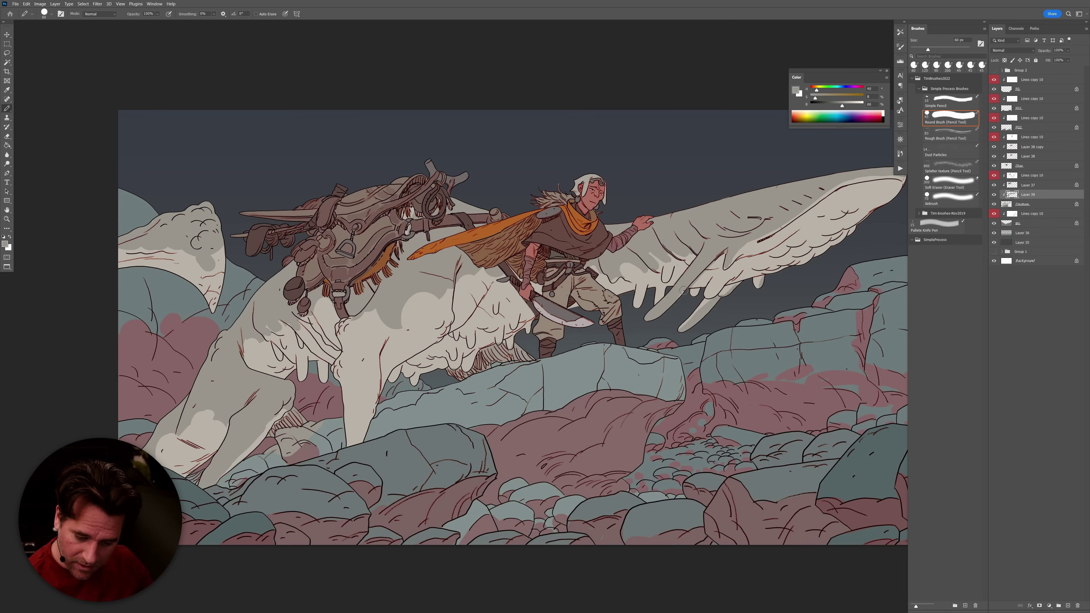
Inspect the creature's tone layer in isolation and compare the painting with that layer hidden and shown.
{"action": "left_click", "coordinate": [709, 278], "text": "alt"}
{"action": "left_click", "coordinate": [703, 281], "text": "alt"}
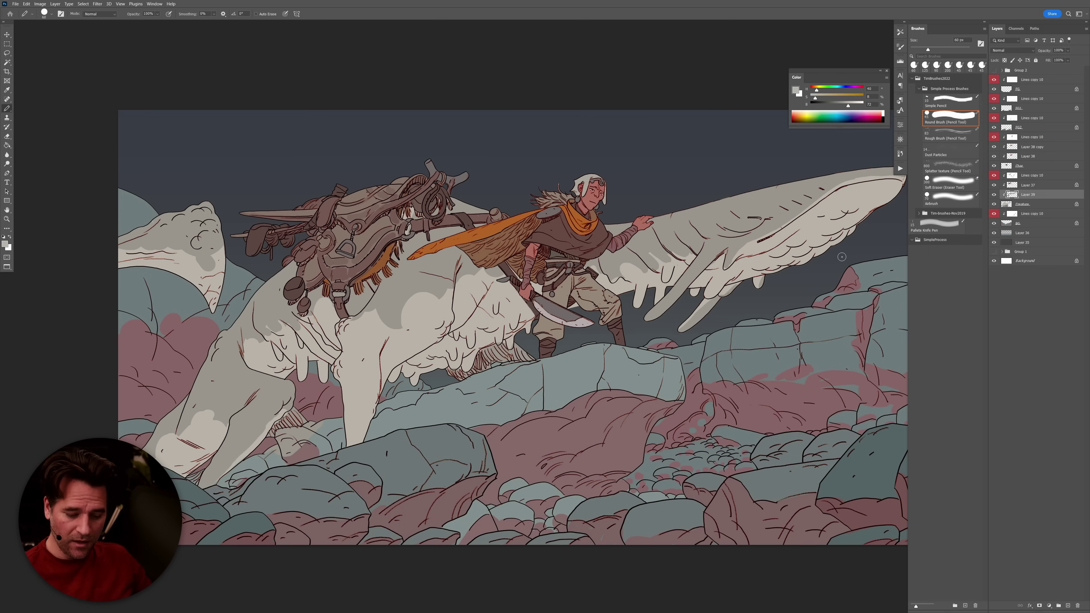
{"action": "left_click", "coordinate": [995, 195], "text": "alt"}
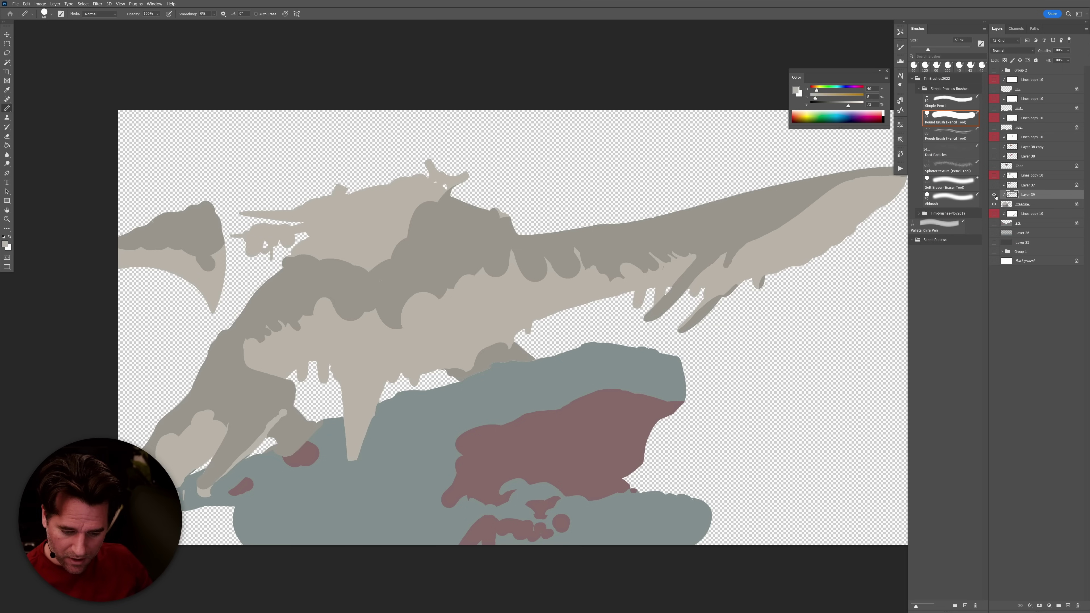
{"action": "left_click", "coordinate": [995, 195], "text": "alt"}
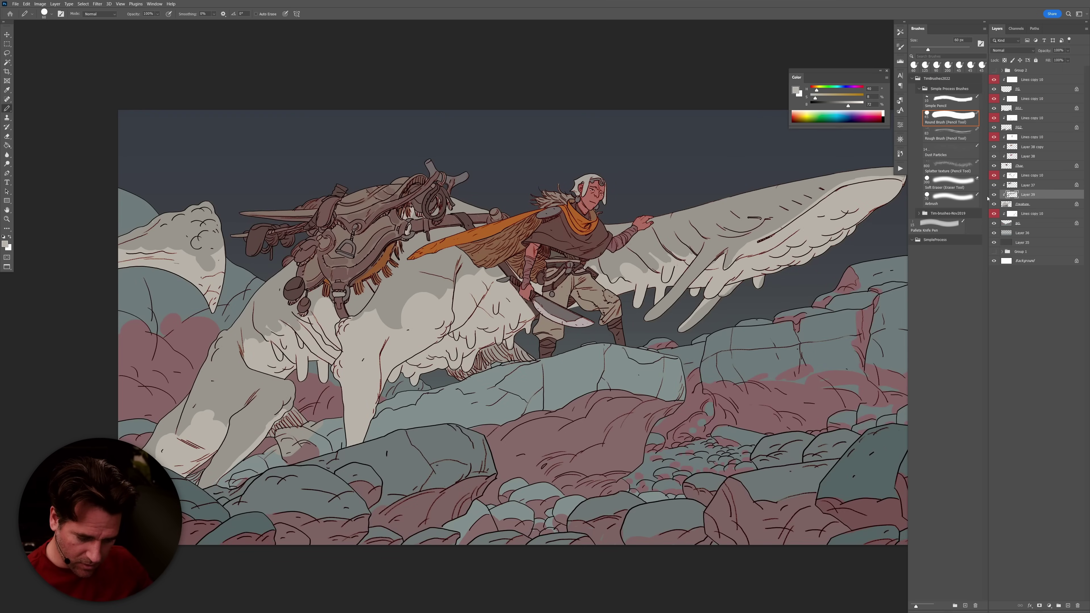
{"action": "left_click", "coordinate": [318, 438], "text": "alt"}
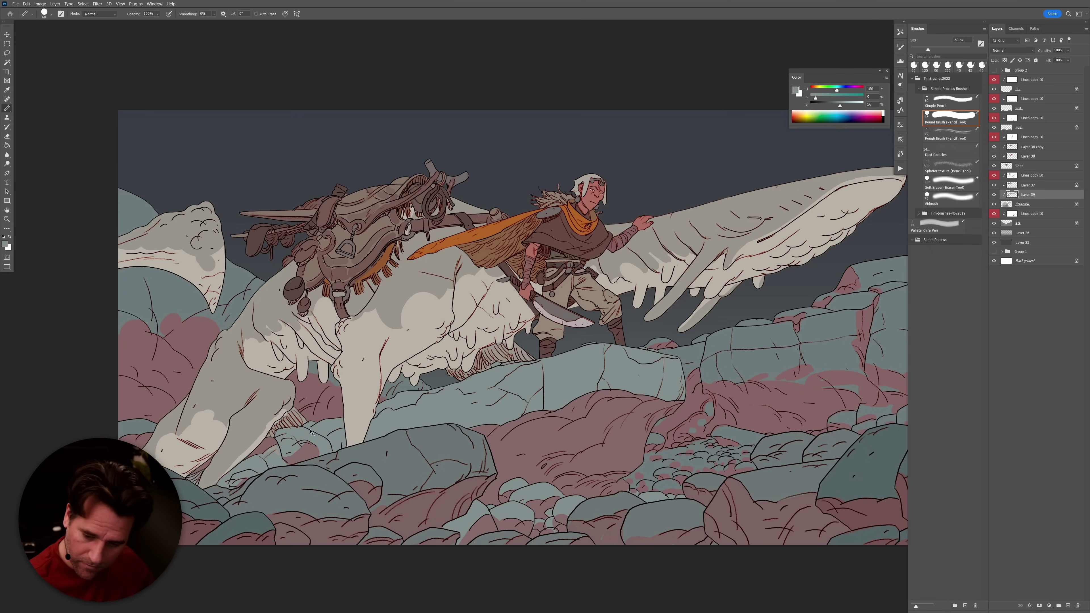
{"action": "left_click", "coordinate": [994, 194]}
{"action": "left_click", "coordinate": [994, 194]}
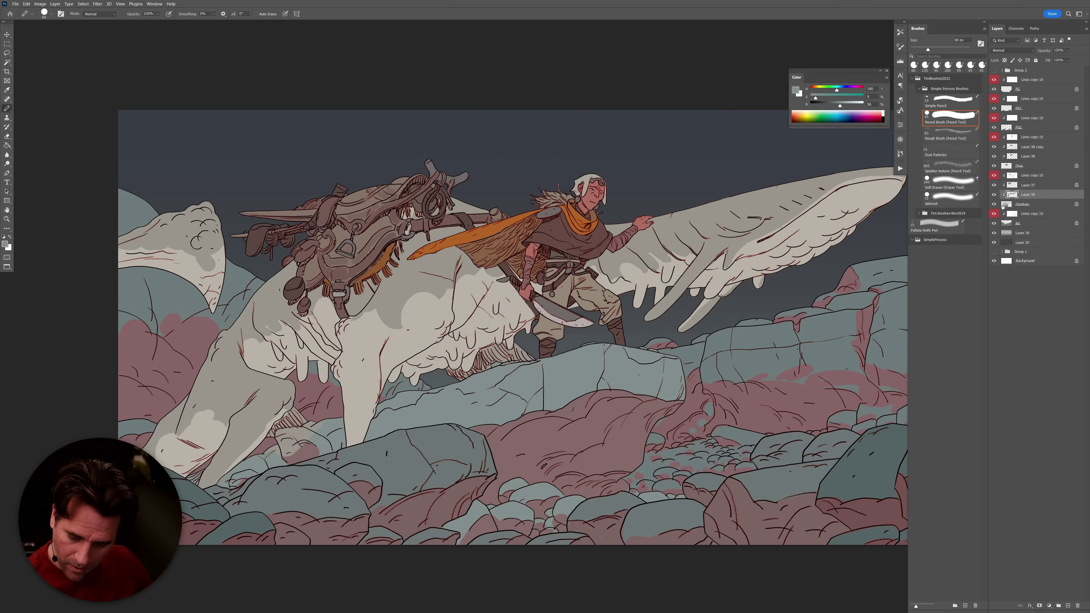
Try a Magic Wand selection of the teal rock shape on the isolated creature base layer and deselect it.
{"action": "left_click", "coordinate": [995, 206], "text": "alt"}
{"action": "key", "text": "w"}
{"action": "left_click", "coordinate": [315, 455]}
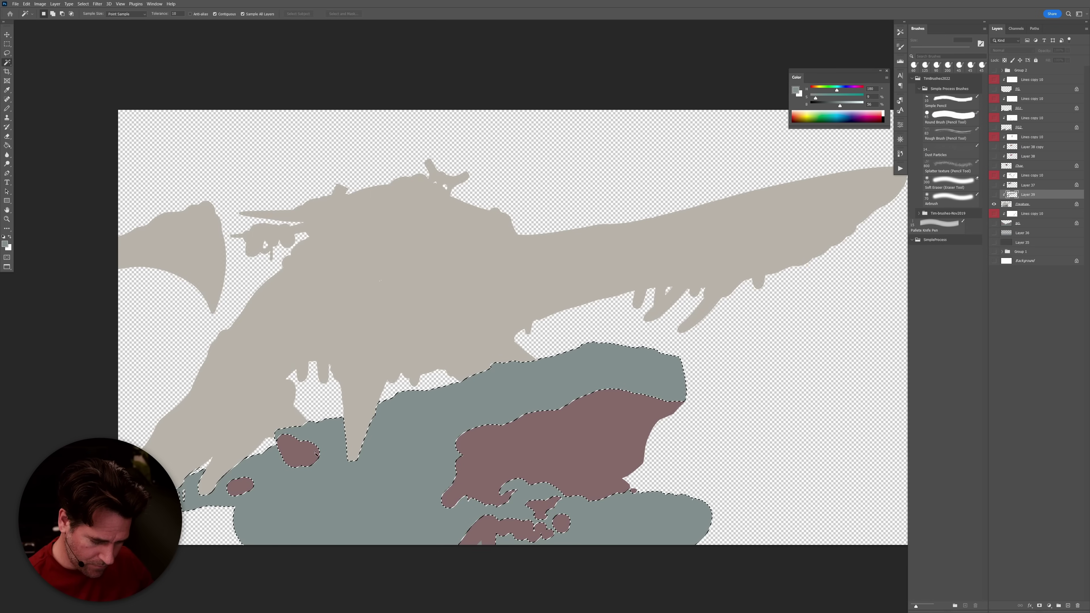
{"action": "left_click", "coordinate": [994, 204], "text": "alt"}
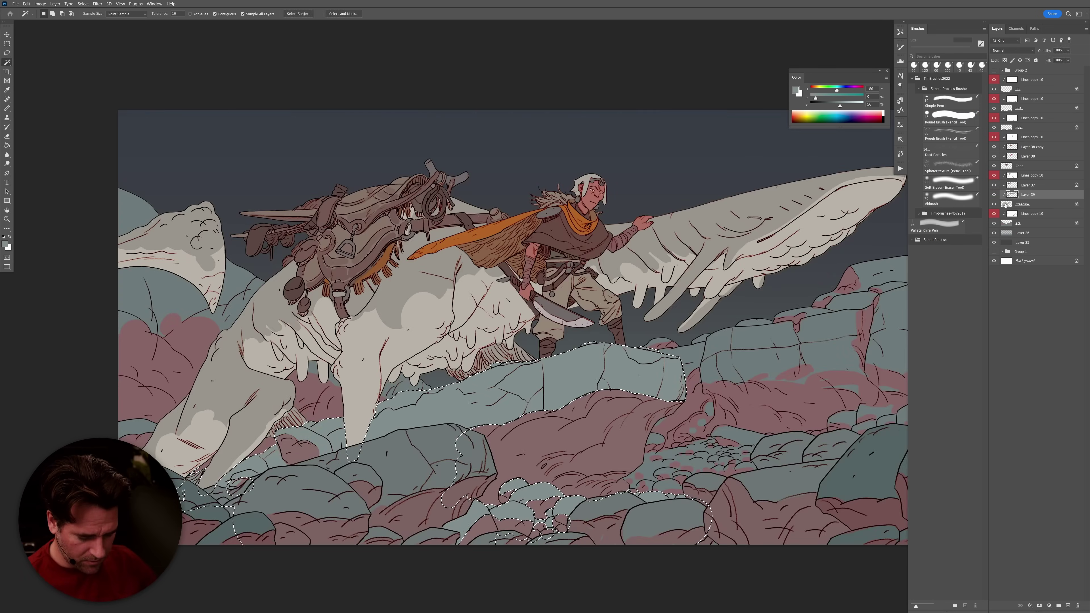
{"action": "key", "text": "ctrl+d"}
{"action": "key", "text": "b"}
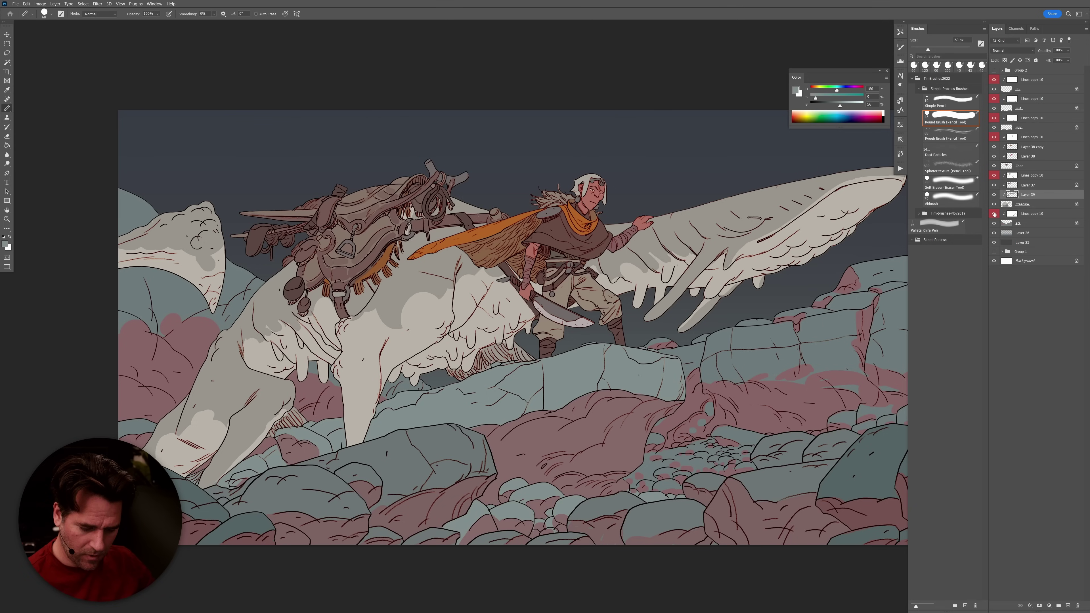
Sample the creature's off-white and grey tones and touch up the patches along its belly drips and rear leg.
{"action": "left_click", "coordinate": [527, 322], "text": "alt"}
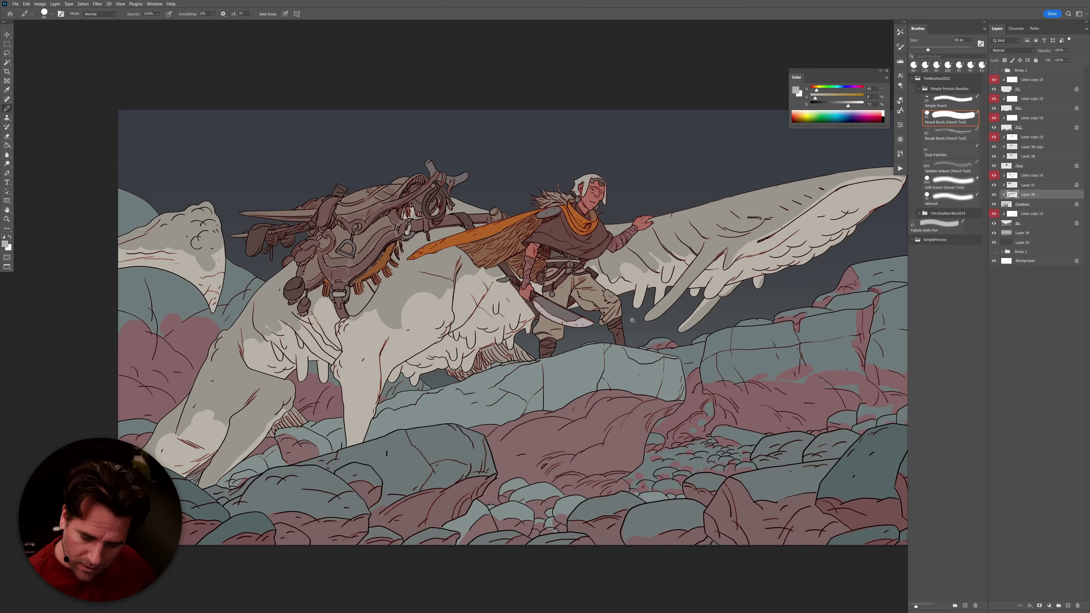
{"action": "scroll", "coordinate": [632, 320], "scroll_direction": "up", "scroll_amount": 2}
{"action": "left_click", "coordinate": [503, 331], "text": "alt"}
{"action": "left_click", "coordinate": [500, 336], "text": "alt"}
{"action": "left_click", "coordinate": [489, 330], "text": "alt"}
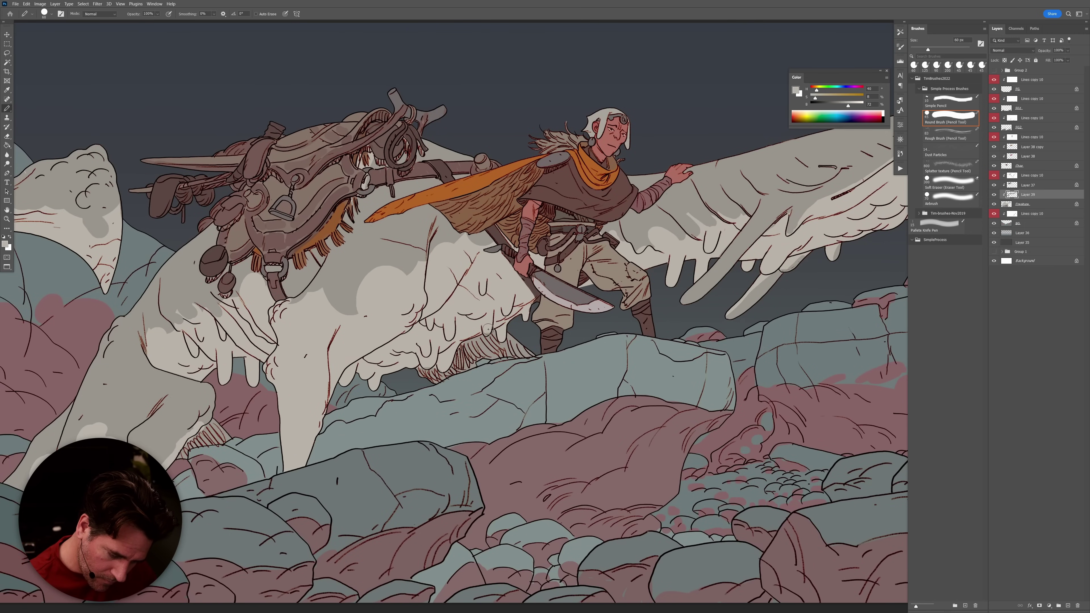
{"action": "left_click", "coordinate": [488, 340], "text": "alt"}
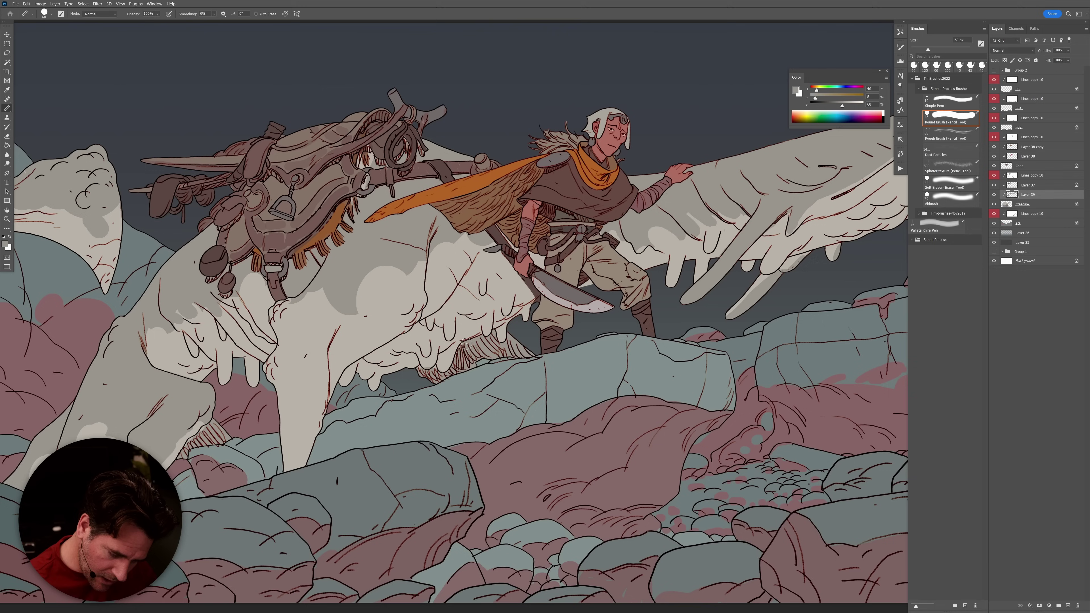
{"action": "left_click", "coordinate": [443, 360], "text": "alt"}
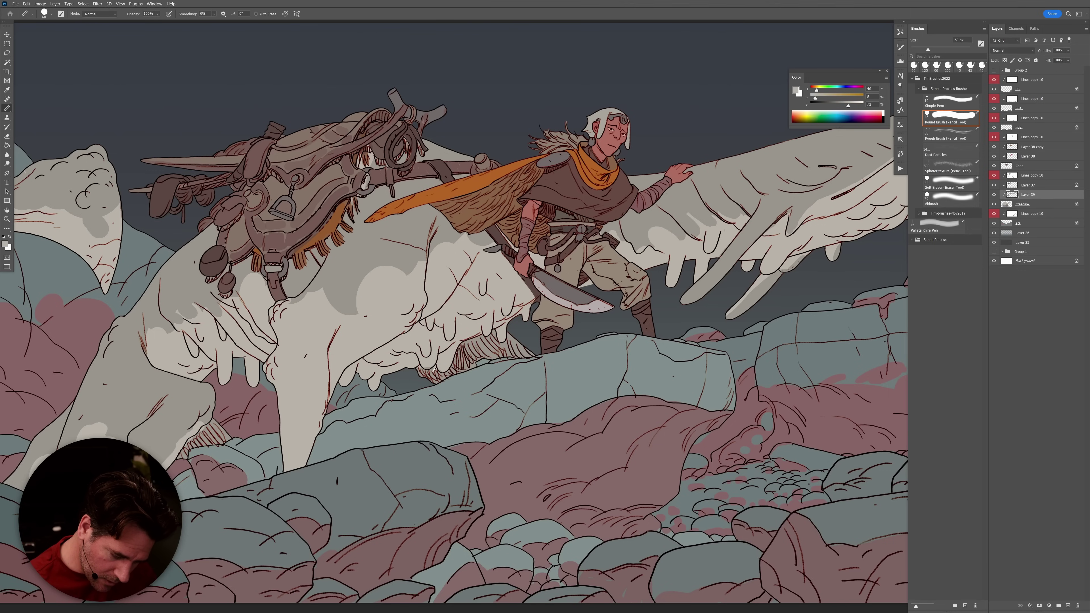
{"action": "left_click", "coordinate": [432, 370], "text": "alt"}
{"action": "left_click", "coordinate": [434, 360], "text": "alt"}
{"action": "left_click", "coordinate": [466, 367], "text": "alt"}
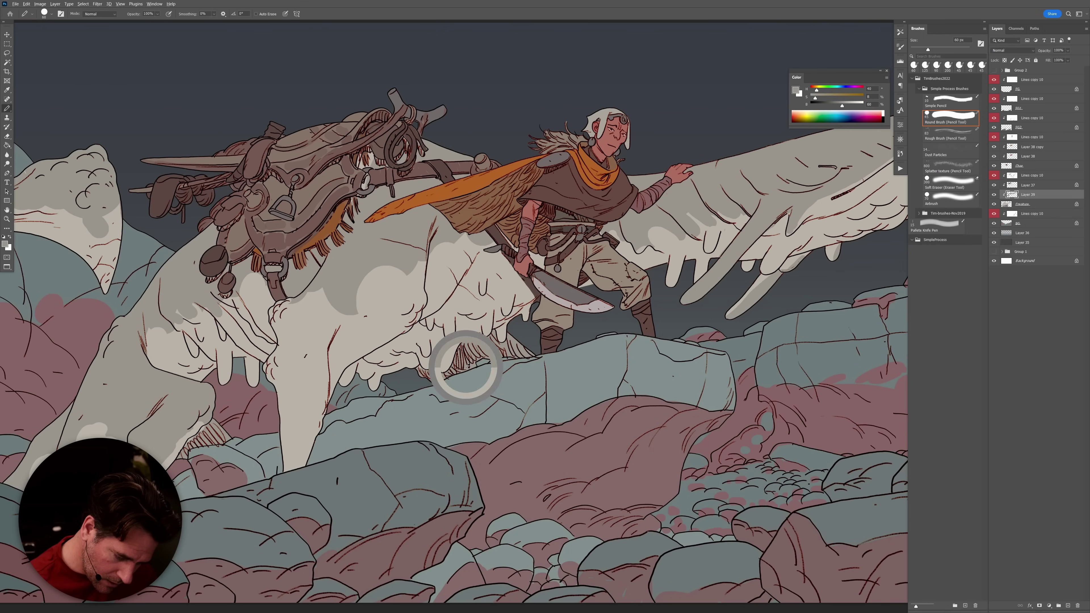
{"action": "left_click_drag", "start_coordinate": [464, 437], "coordinate": [581, 432]}
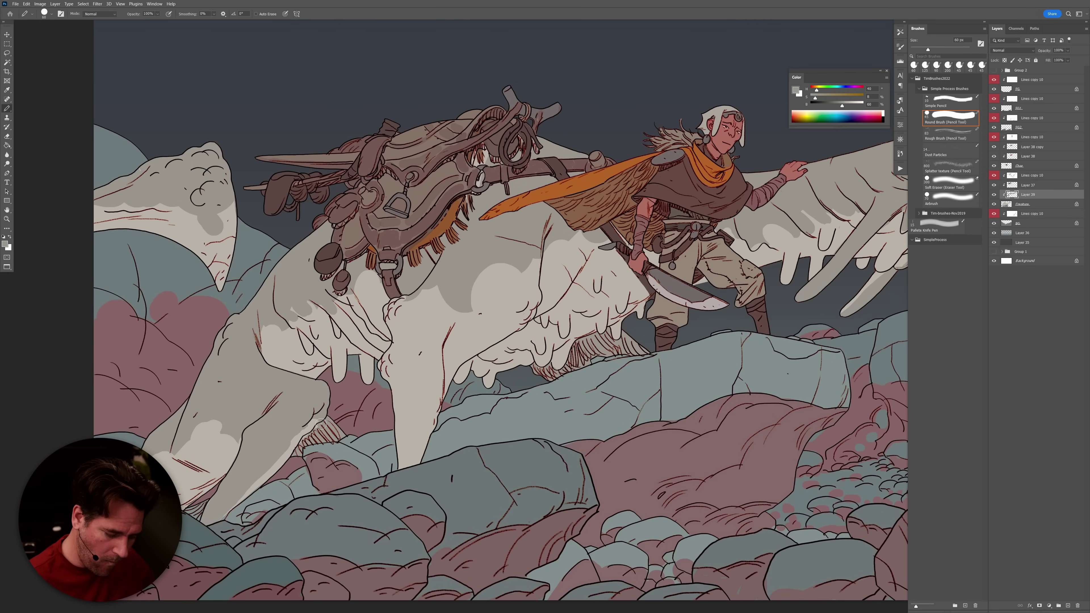
{"action": "left_click_drag", "start_coordinate": [320, 426], "coordinate": [305, 443]}
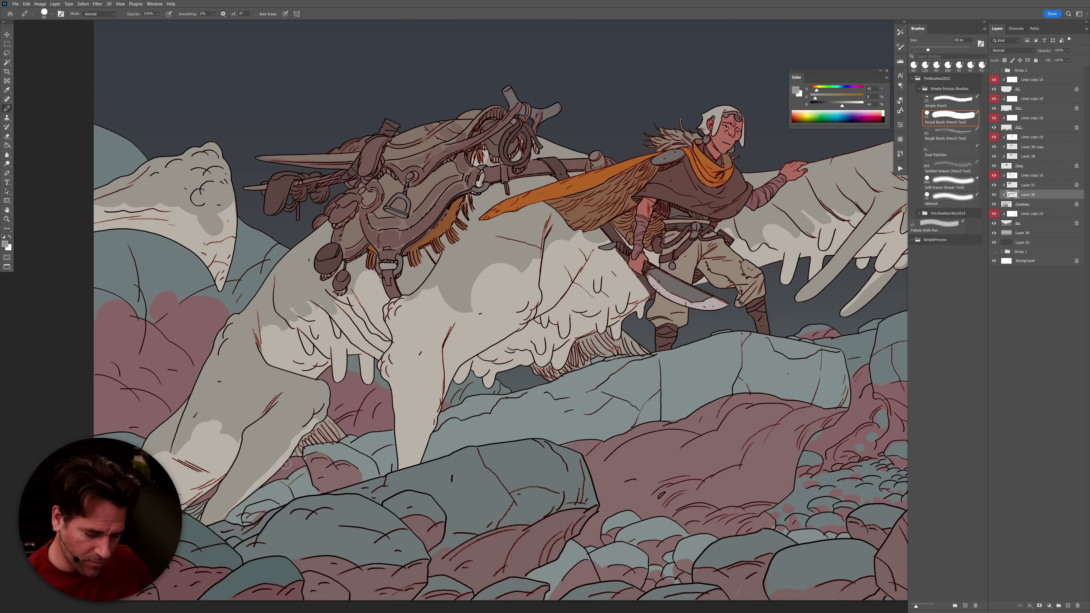
Examine the creature's tonal patches in the whole composition and up close.
{"action": "left_click_drag", "start_coordinate": [696, 386], "coordinate": [638, 434]}
{"action": "scroll", "coordinate": [639, 434], "scroll_direction": "down", "scroll_amount": 5}
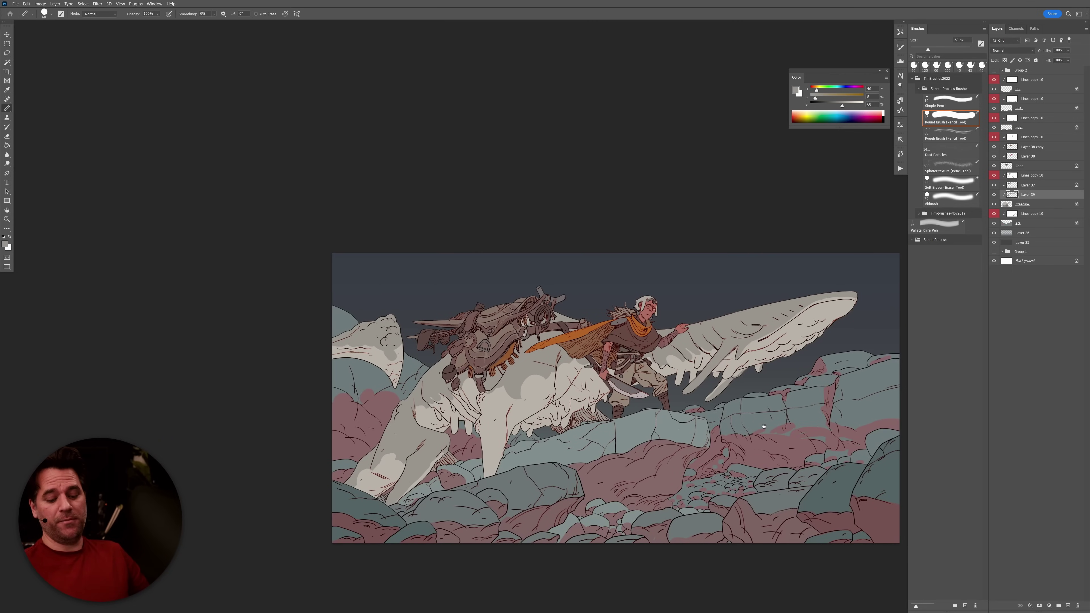
{"action": "left_click", "coordinate": [515, 424]}
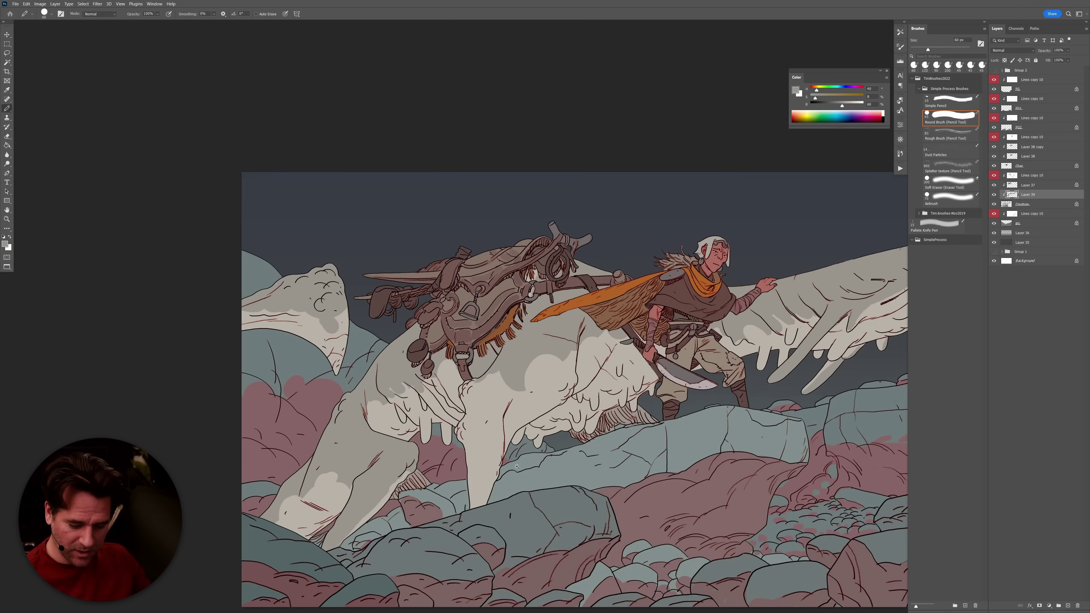
{"action": "left_click", "coordinate": [489, 377]}
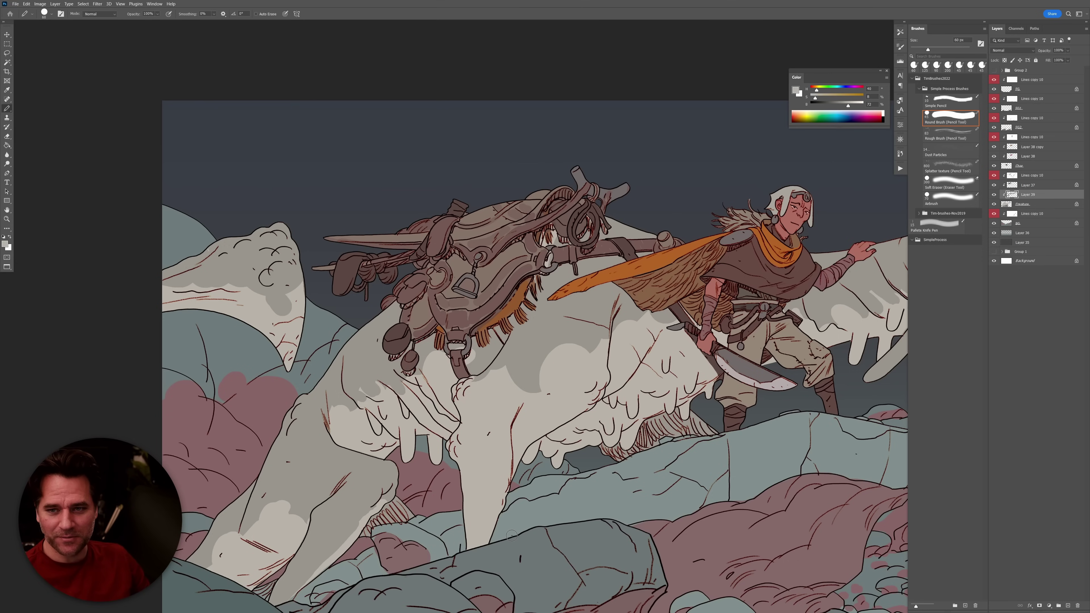
{"action": "scroll", "coordinate": [559, 481], "scroll_direction": "down", "scroll_amount": 6}
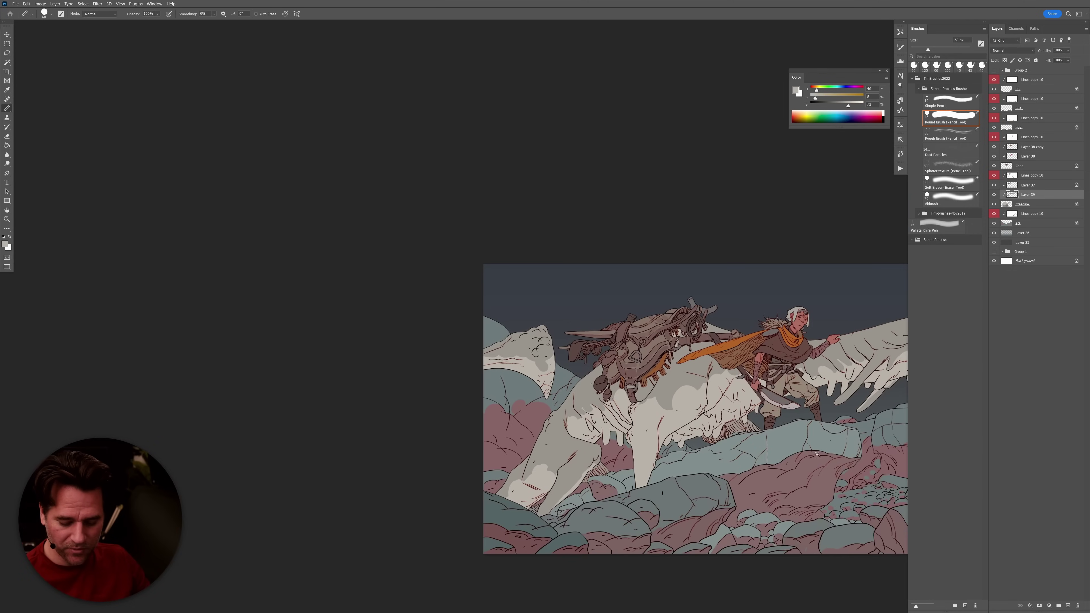
{"action": "left_click_drag", "start_coordinate": [817, 453], "coordinate": [624, 453]}
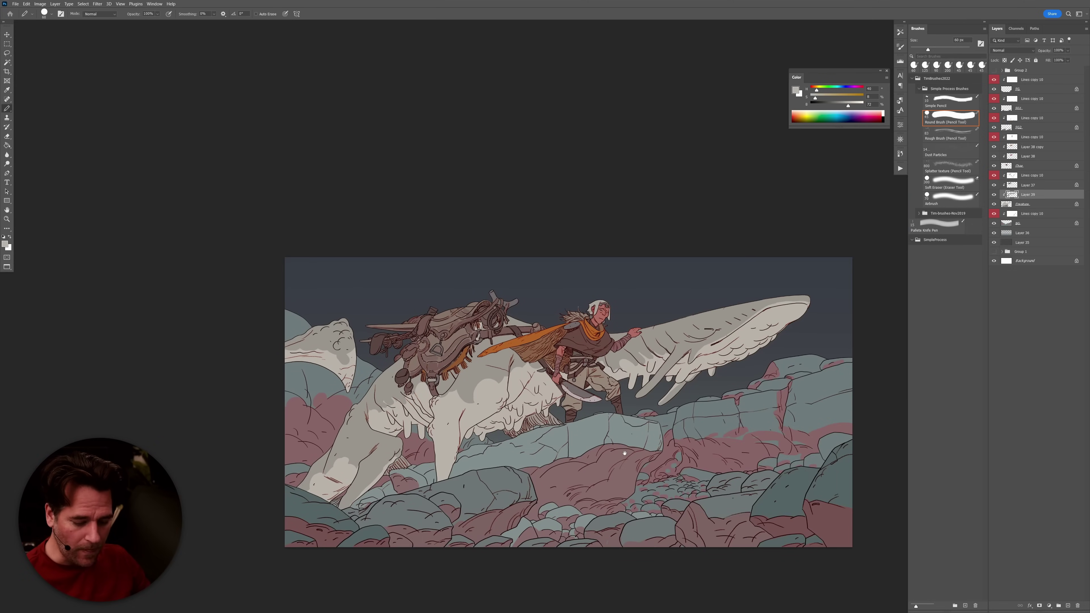
{"action": "scroll", "coordinate": [725, 395], "scroll_direction": "up", "scroll_amount": 2}
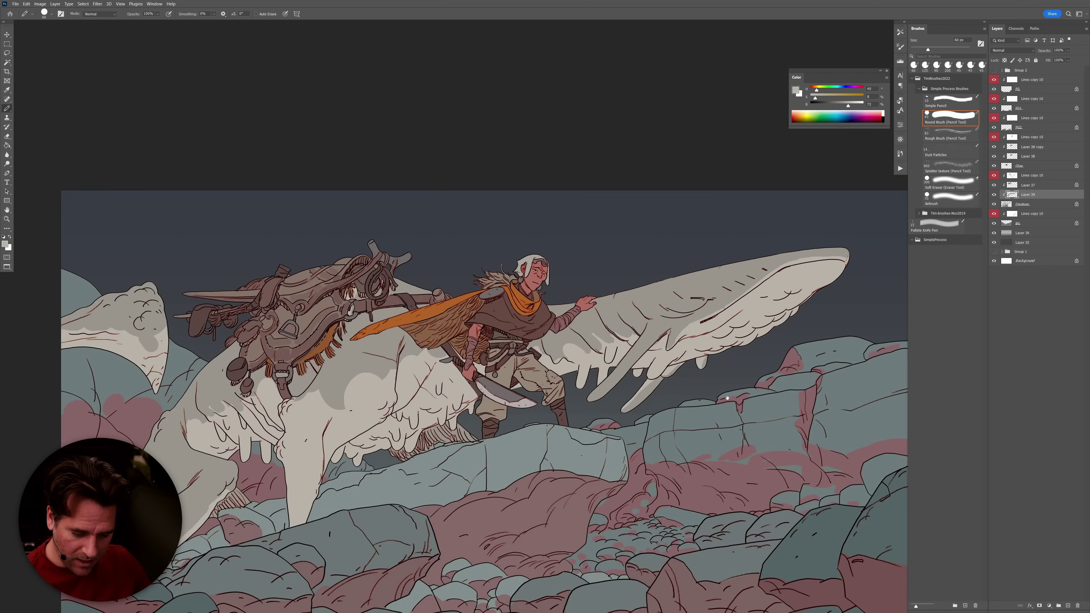
{"action": "left_click_drag", "start_coordinate": [728, 398], "coordinate": [748, 413]}
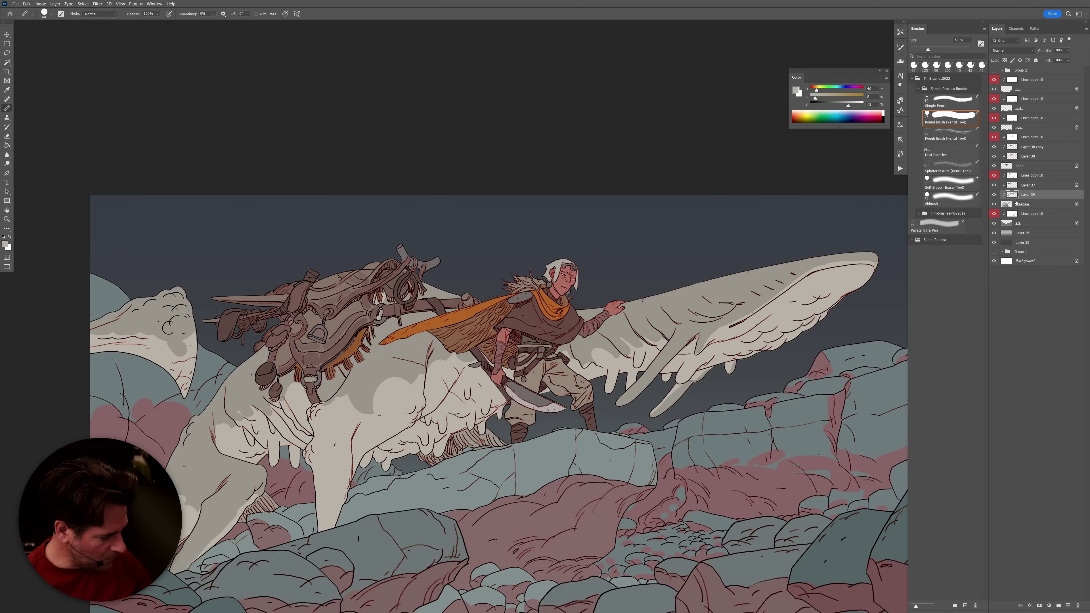
Create a new clipped layer above the creature's tone layer and paint the jaw drips beyond the tusks coral red.
{"action": "key", "text": "ctrl+shift+alt+n"}
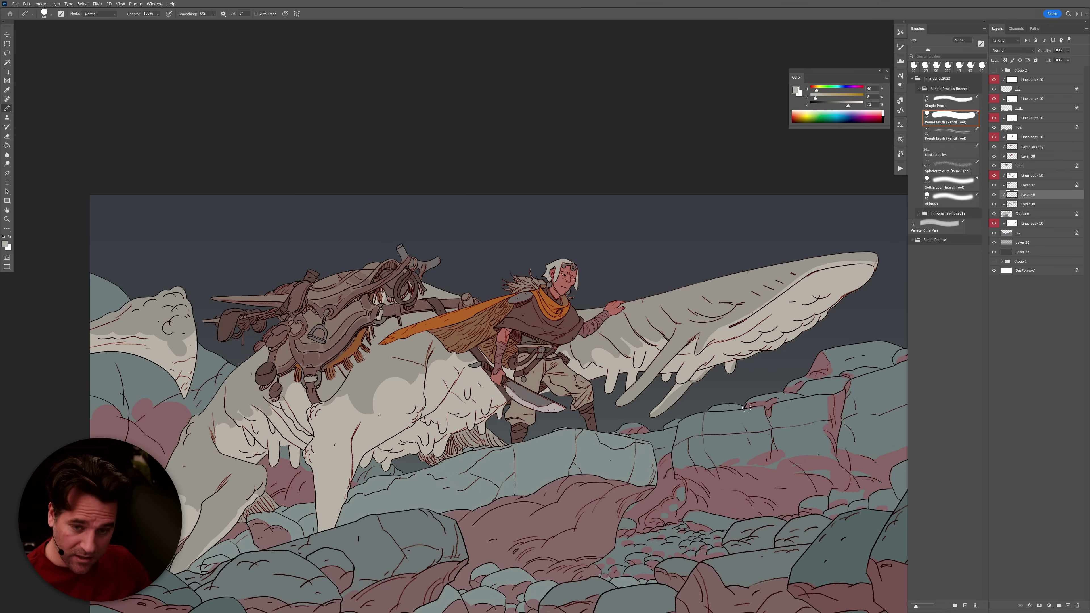
{"action": "mouse_move", "coordinate": [816, 91]}
{"action": "left_mouse_down"}
{"action": "mouse_move", "coordinate": [835, 99]}
{"action": "mouse_move", "coordinate": [813, 91]}
{"action": "left_mouse_up"}
{"action": "left_click", "coordinate": [854, 107]}
{"action": "mouse_move", "coordinate": [687, 366]}
{"action": "left_mouse_down"}
{"action": "mouse_move", "coordinate": [684, 382]}
{"action": "mouse_move", "coordinate": [707, 359]}
{"action": "mouse_move", "coordinate": [701, 370]}
{"action": "mouse_move", "coordinate": [729, 361]}
{"action": "mouse_move", "coordinate": [728, 370]}
{"action": "mouse_move", "coordinate": [736, 354]}
{"action": "mouse_move", "coordinate": [691, 365]}
{"action": "left_mouse_up"}
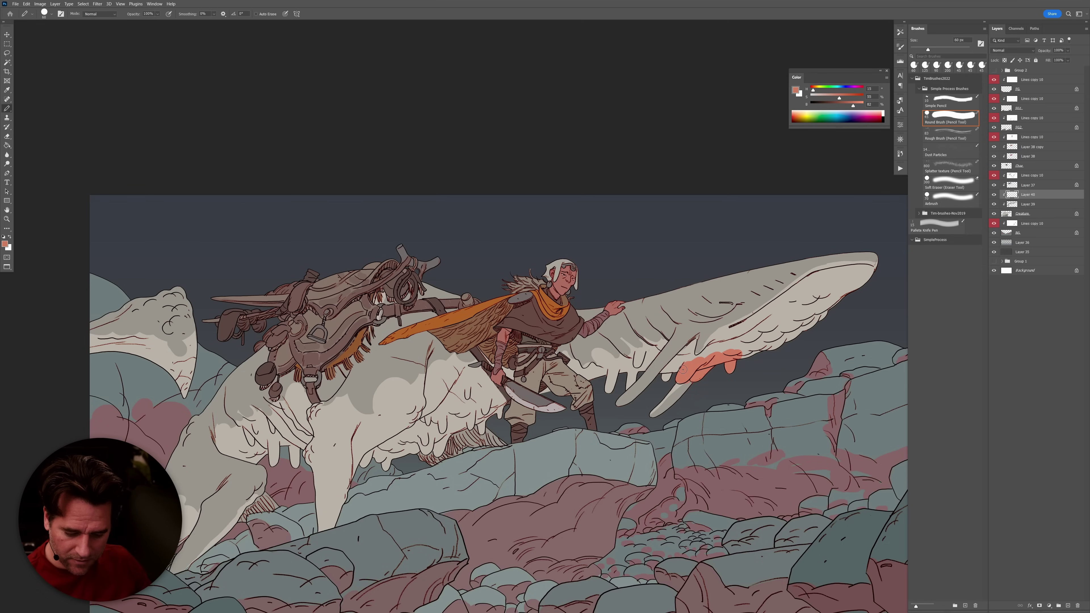
Extend the coral red in scallops along the jaw's underside toward the snout and over the drips beside the warrior.
{"action": "scroll", "coordinate": [758, 354], "scroll_direction": "down", "scroll_amount": 5}
{"action": "scroll", "coordinate": [758, 353], "scroll_direction": "up", "scroll_amount": 8}
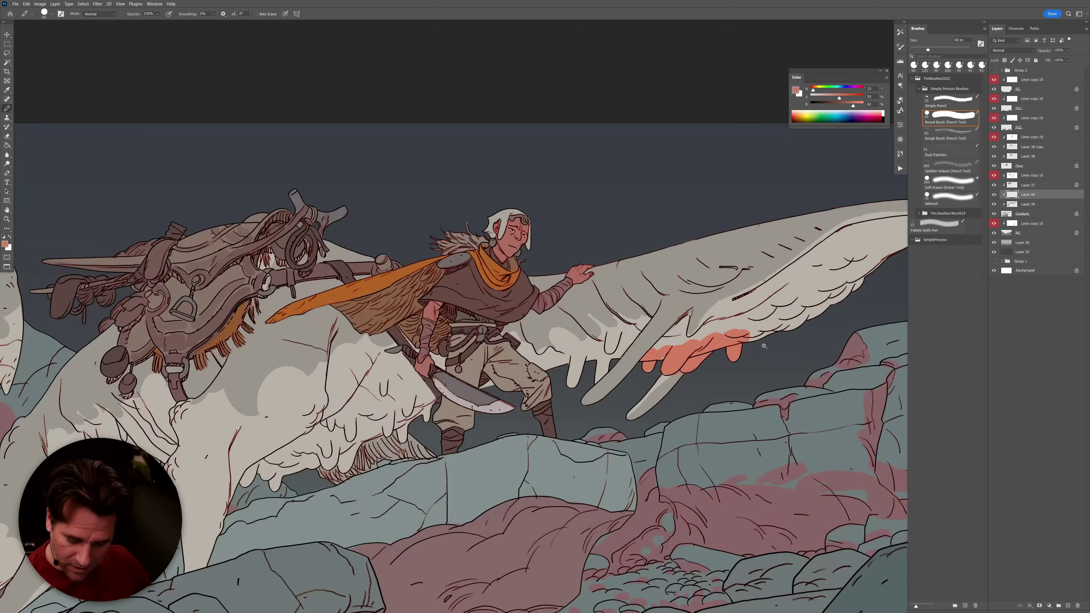
{"action": "mouse_move", "coordinate": [764, 343]}
{"action": "left_mouse_down"}
{"action": "mouse_move", "coordinate": [796, 323]}
{"action": "mouse_move", "coordinate": [786, 324]}
{"action": "mouse_move", "coordinate": [793, 312]}
{"action": "mouse_move", "coordinate": [776, 325]}
{"action": "mouse_move", "coordinate": [759, 318]}
{"action": "mouse_move", "coordinate": [771, 311]}
{"action": "mouse_move", "coordinate": [756, 316]}
{"action": "mouse_move", "coordinate": [791, 300]}
{"action": "mouse_move", "coordinate": [749, 318]}
{"action": "left_mouse_up"}
{"action": "key", "text": "ctrl+z"}
{"action": "mouse_move", "coordinate": [832, 302]}
{"action": "left_mouse_down"}
{"action": "mouse_move", "coordinate": [810, 315]}
{"action": "mouse_move", "coordinate": [826, 297]}
{"action": "mouse_move", "coordinate": [808, 305]}
{"action": "mouse_move", "coordinate": [856, 285]}
{"action": "mouse_move", "coordinate": [835, 287]}
{"action": "mouse_move", "coordinate": [863, 274]}
{"action": "mouse_move", "coordinate": [838, 295]}
{"action": "mouse_move", "coordinate": [824, 289]}
{"action": "mouse_move", "coordinate": [842, 274]}
{"action": "mouse_move", "coordinate": [817, 289]}
{"action": "mouse_move", "coordinate": [855, 272]}
{"action": "mouse_move", "coordinate": [841, 265]}
{"action": "mouse_move", "coordinate": [848, 258]}
{"action": "left_mouse_up"}
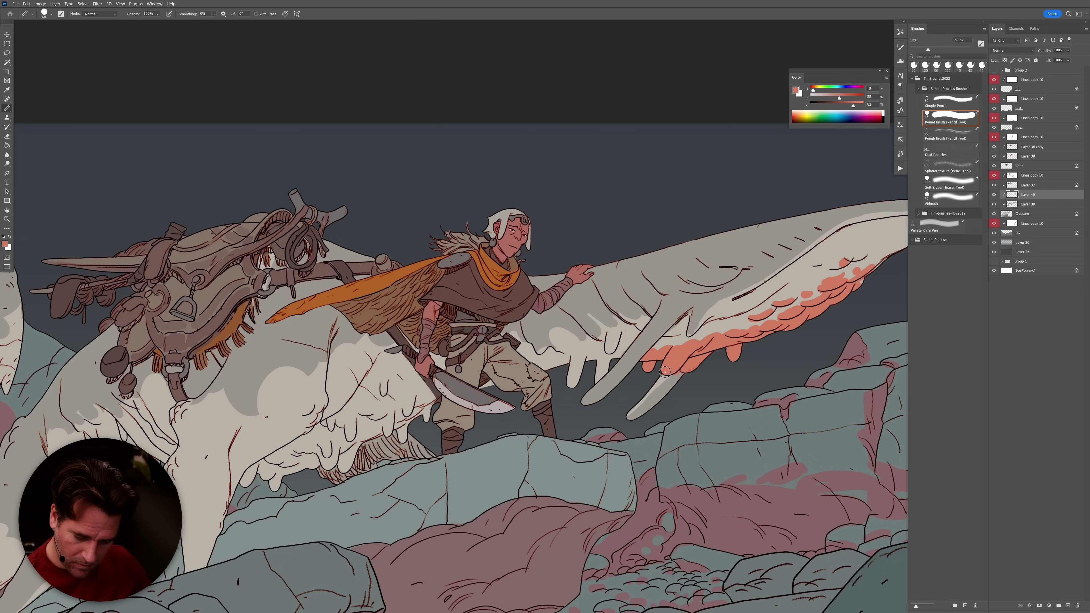
{"action": "mouse_move", "coordinate": [610, 363]}
{"action": "left_mouse_down"}
{"action": "mouse_move", "coordinate": [593, 379]}
{"action": "mouse_move", "coordinate": [611, 343]}
{"action": "mouse_move", "coordinate": [612, 361]}
{"action": "mouse_move", "coordinate": [636, 333]}
{"action": "mouse_move", "coordinate": [568, 386]}
{"action": "mouse_move", "coordinate": [585, 348]}
{"action": "mouse_move", "coordinate": [547, 366]}
{"action": "mouse_move", "coordinate": [592, 355]}
{"action": "mouse_move", "coordinate": [564, 343]}
{"action": "mouse_move", "coordinate": [599, 340]}
{"action": "left_mouse_up"}
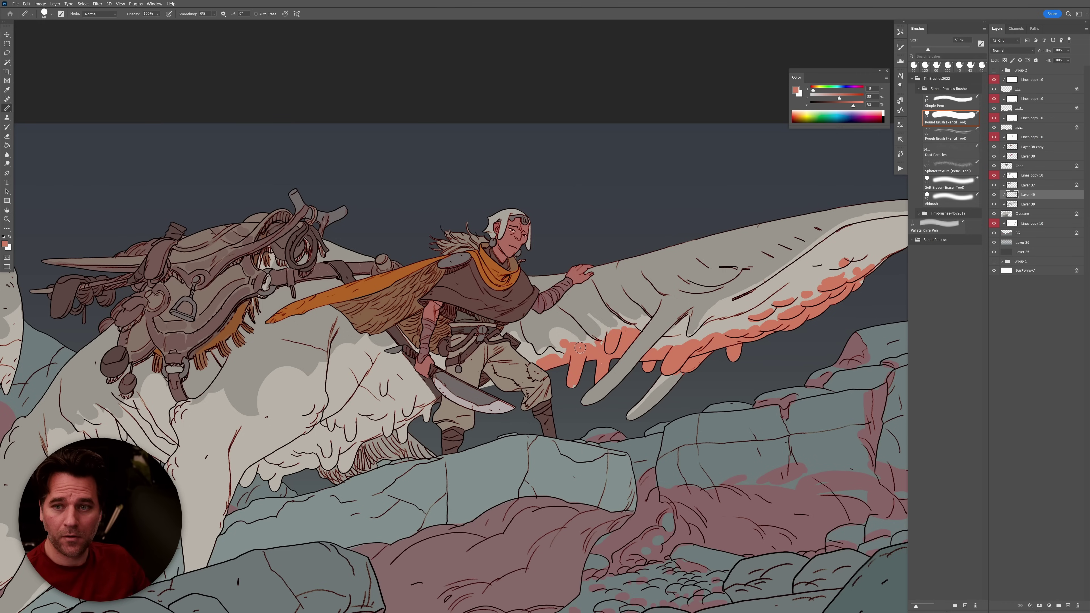
Paint the creature's belly drips coral red behind the warrior's blade and between its legs.
{"action": "left_click_drag", "start_coordinate": [527, 375], "coordinate": [633, 363]}
{"action": "mouse_move", "coordinate": [538, 384]}
{"action": "left_mouse_down"}
{"action": "mouse_move", "coordinate": [509, 426]}
{"action": "mouse_move", "coordinate": [523, 399]}
{"action": "mouse_move", "coordinate": [497, 420]}
{"action": "mouse_move", "coordinate": [500, 389]}
{"action": "mouse_move", "coordinate": [506, 406]}
{"action": "mouse_move", "coordinate": [489, 408]}
{"action": "mouse_move", "coordinate": [450, 457]}
{"action": "mouse_move", "coordinate": [458, 424]}
{"action": "mouse_move", "coordinate": [437, 453]}
{"action": "mouse_move", "coordinate": [431, 437]}
{"action": "mouse_move", "coordinate": [490, 373]}
{"action": "mouse_move", "coordinate": [464, 414]}
{"action": "mouse_move", "coordinate": [416, 438]}
{"action": "mouse_move", "coordinate": [422, 452]}
{"action": "mouse_move", "coordinate": [387, 454]}
{"action": "mouse_move", "coordinate": [351, 475]}
{"action": "mouse_move", "coordinate": [405, 433]}
{"action": "left_mouse_up"}
{"action": "mouse_move", "coordinate": [274, 445]}
{"action": "left_mouse_down"}
{"action": "mouse_move", "coordinate": [224, 444]}
{"action": "mouse_move", "coordinate": [205, 429]}
{"action": "mouse_move", "coordinate": [202, 440]}
{"action": "mouse_move", "coordinate": [195, 423]}
{"action": "mouse_move", "coordinate": [205, 418]}
{"action": "mouse_move", "coordinate": [253, 445]}
{"action": "mouse_move", "coordinate": [225, 415]}
{"action": "mouse_move", "coordinate": [269, 442]}
{"action": "mouse_move", "coordinate": [279, 432]}
{"action": "mouse_move", "coordinate": [265, 443]}
{"action": "mouse_move", "coordinate": [246, 434]}
{"action": "mouse_move", "coordinate": [271, 423]}
{"action": "mouse_move", "coordinate": [278, 441]}
{"action": "mouse_move", "coordinate": [223, 411]}
{"action": "mouse_move", "coordinate": [216, 451]}
{"action": "mouse_move", "coordinate": [202, 403]}
{"action": "mouse_move", "coordinate": [209, 450]}
{"action": "left_mouse_up"}
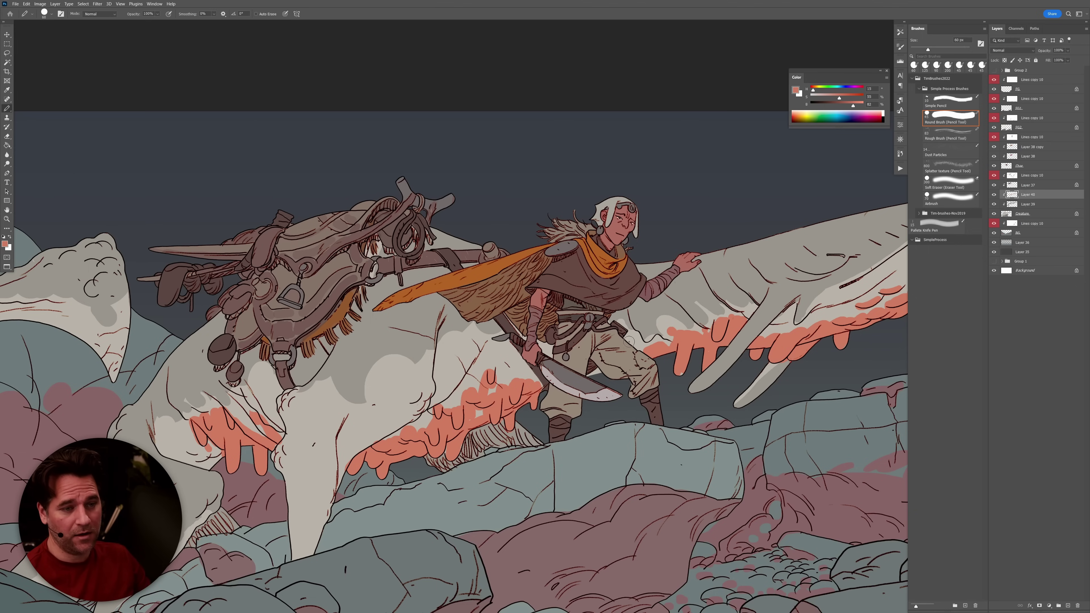
Shift the coral patches to a pale pinkish white with Hue/Saturation, strongly reducing saturation and raising lightness.
{"action": "scroll", "coordinate": [433, 387], "scroll_direction": "down", "scroll_amount": 8}
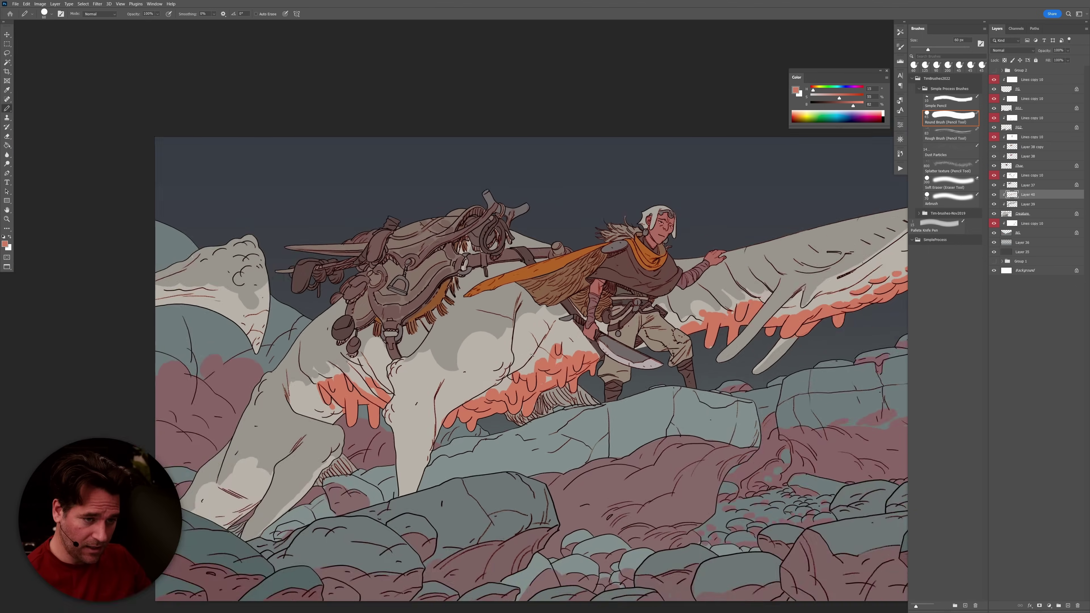
{"action": "scroll", "coordinate": [539, 356], "scroll_direction": "down", "scroll_amount": 2}
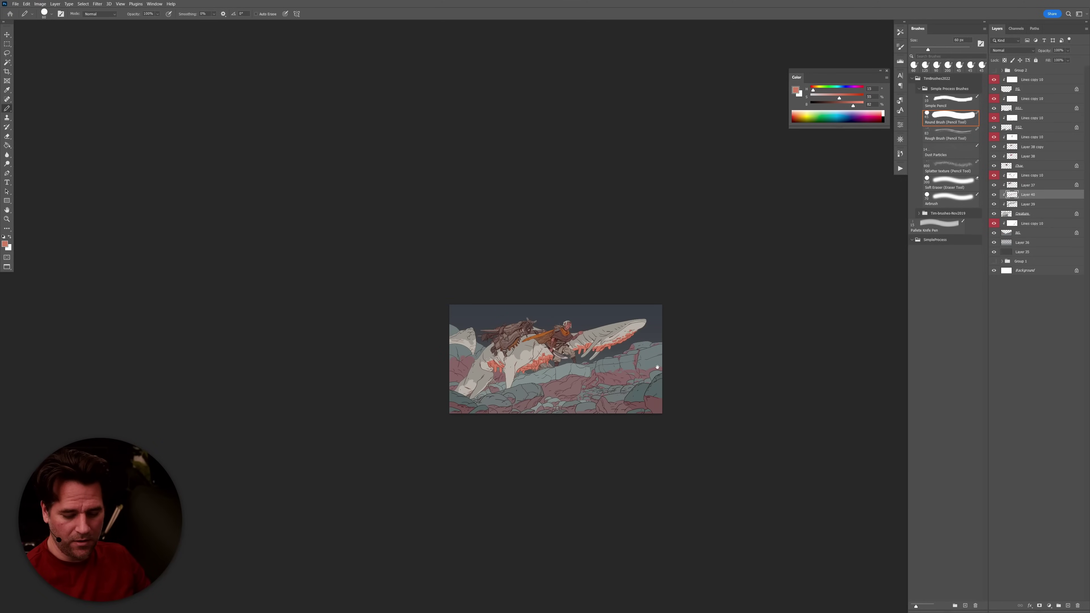
{"action": "left_click_drag", "start_coordinate": [657, 367], "coordinate": [651, 386]}
{"action": "scroll", "coordinate": [618, 382], "scroll_direction": "up", "scroll_amount": 2}
{"action": "key", "text": "ctrl+u"}
{"action": "left_click_drag", "start_coordinate": [768, 270], "coordinate": [745, 289]}
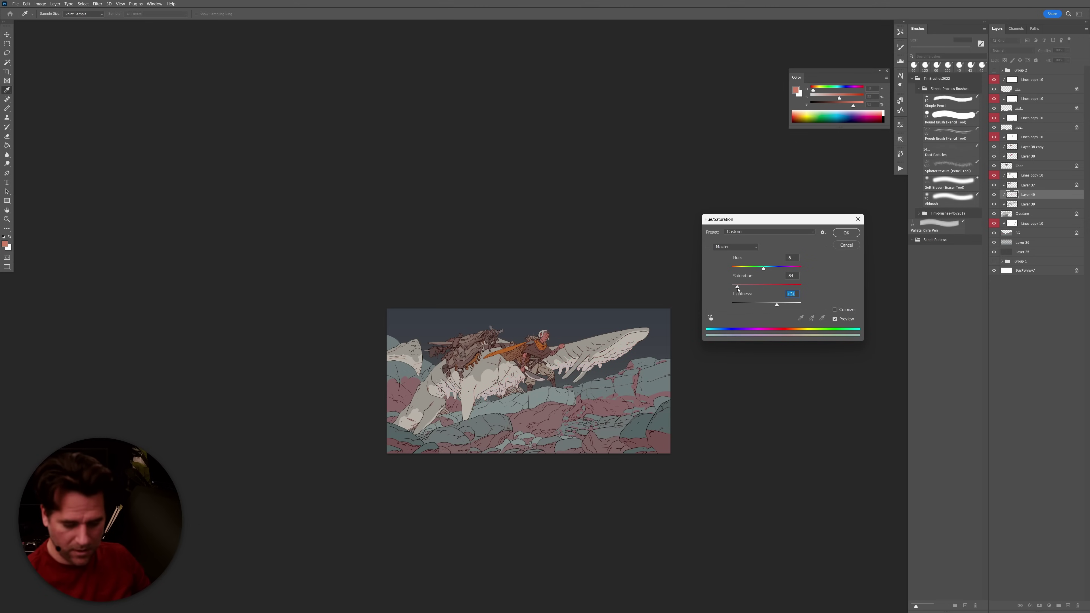
{"action": "left_click", "coordinate": [737, 287]}
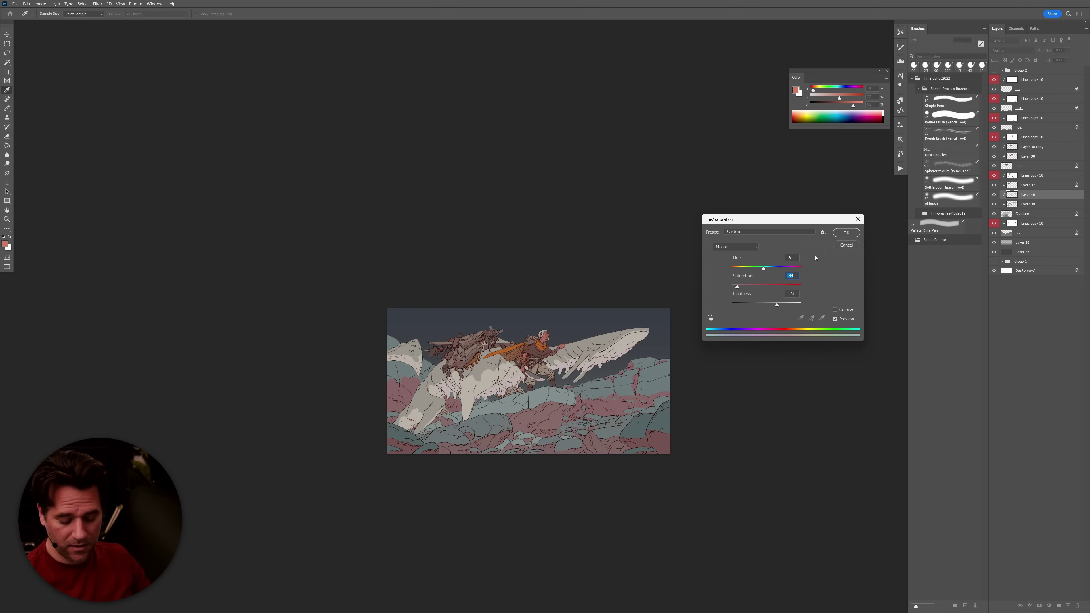
{"action": "left_click", "coordinate": [845, 233]}
Sample the pale pink and off-white tones and touch up the patch edge along the jaw beside the tusks.
{"action": "scroll", "coordinate": [528, 401], "scroll_direction": "up", "scroll_amount": 6}
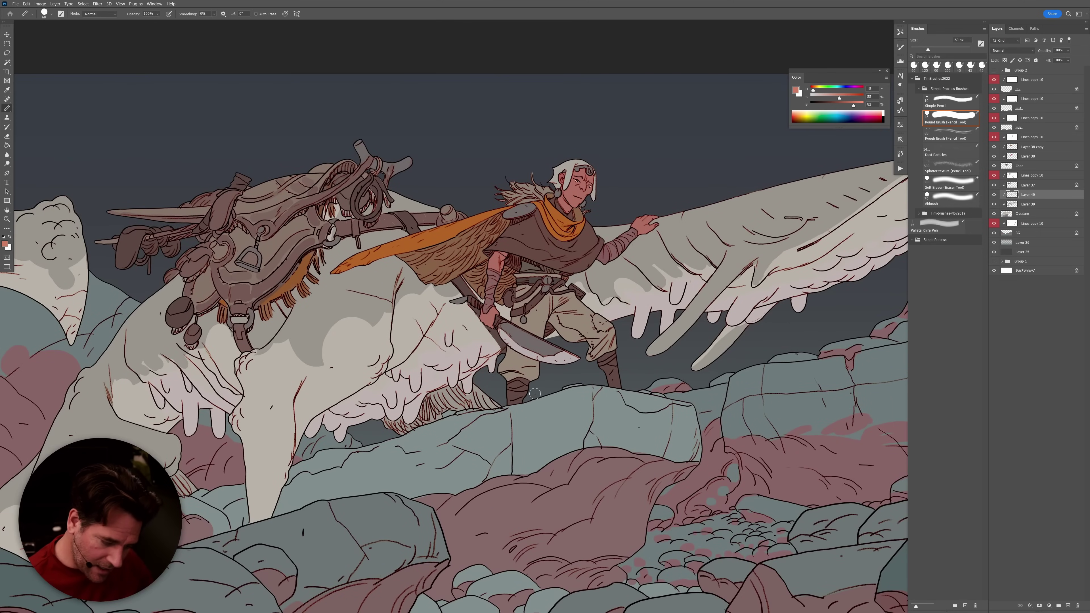
{"action": "left_click", "coordinate": [168, 380], "text": "alt"}
{"action": "left_click", "coordinate": [178, 396], "text": "alt"}
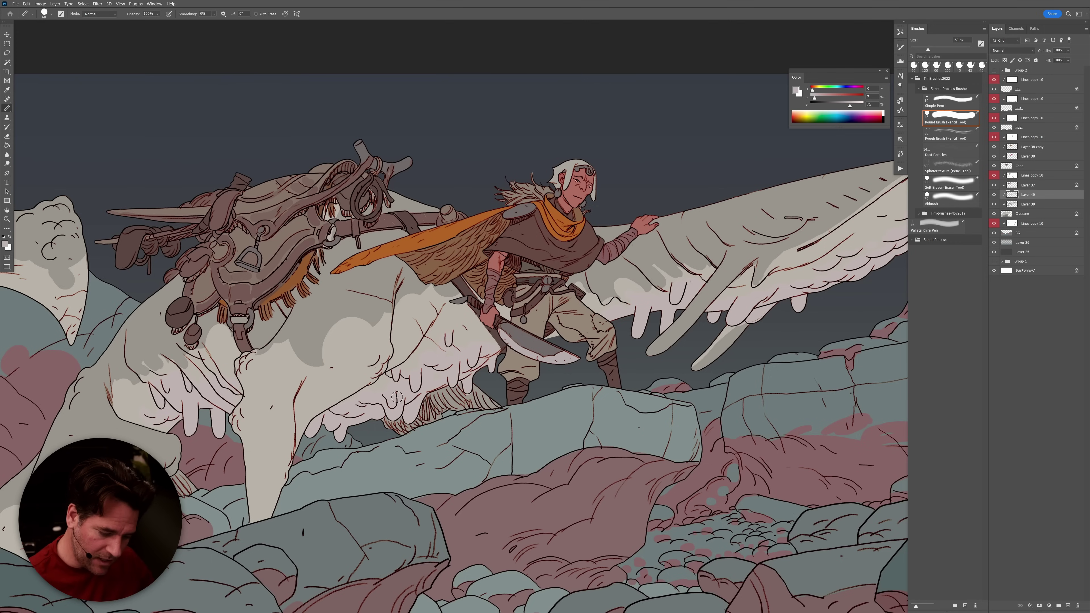
{"action": "left_click_drag", "start_coordinate": [698, 340], "coordinate": [588, 374]}
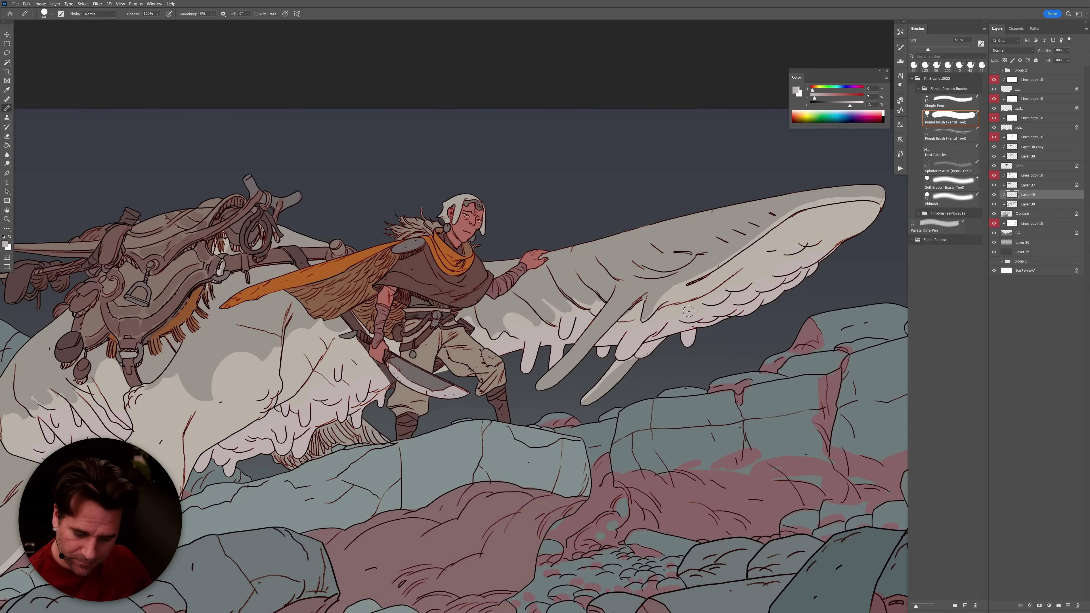
{"action": "left_click", "coordinate": [664, 298], "text": "alt"}
{"action": "left_click", "coordinate": [653, 294], "text": "alt"}
{"action": "mouse_move", "coordinate": [645, 310]}
{"action": "left_mouse_down"}
{"action": "mouse_move", "coordinate": [643, 320]}
{"action": "mouse_move", "coordinate": [676, 279]}
{"action": "left_mouse_up"}
{"action": "left_click", "coordinate": [634, 311], "text": "alt"}
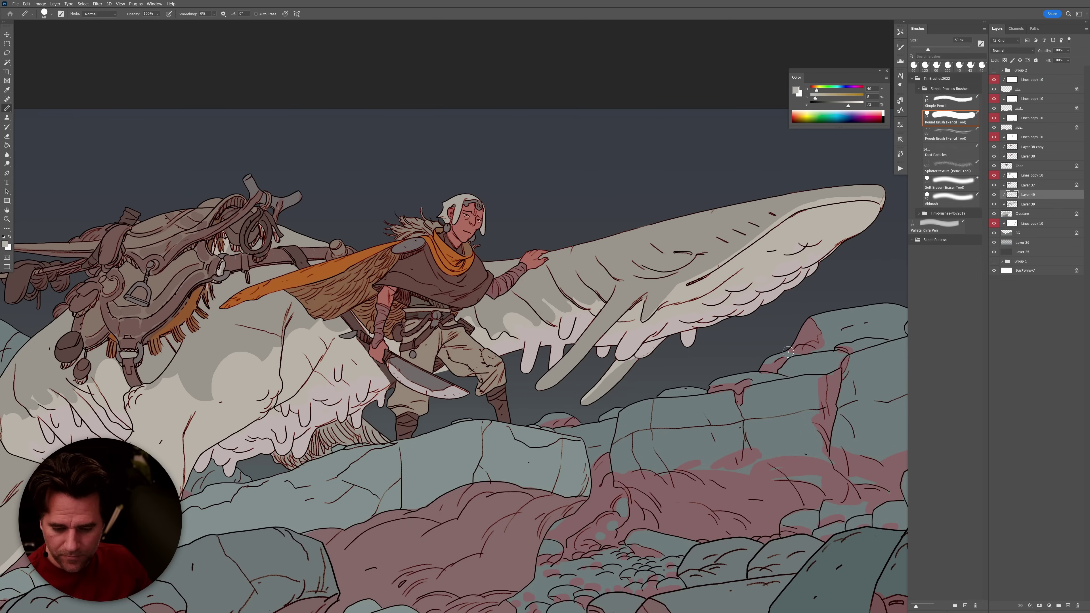
Try a pale pink dab on the grey cheek above the creature's mouth and undo it.
{"action": "left_click", "coordinate": [807, 219], "text": "alt"}
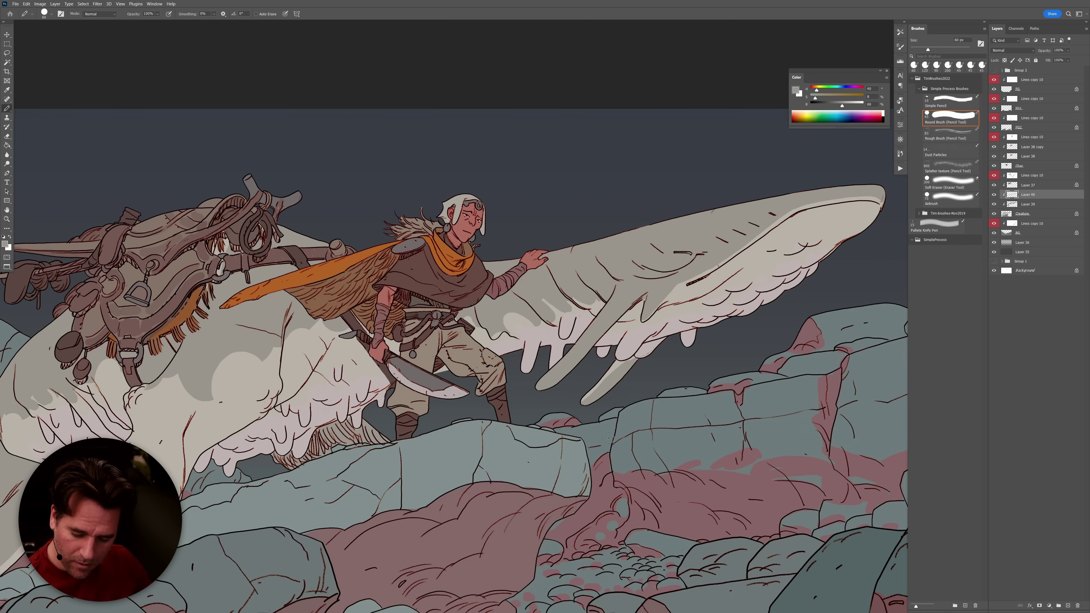
{"action": "left_click", "coordinate": [718, 303], "text": "alt"}
{"action": "left_click_drag", "start_coordinate": [696, 253], "coordinate": [672, 253]}
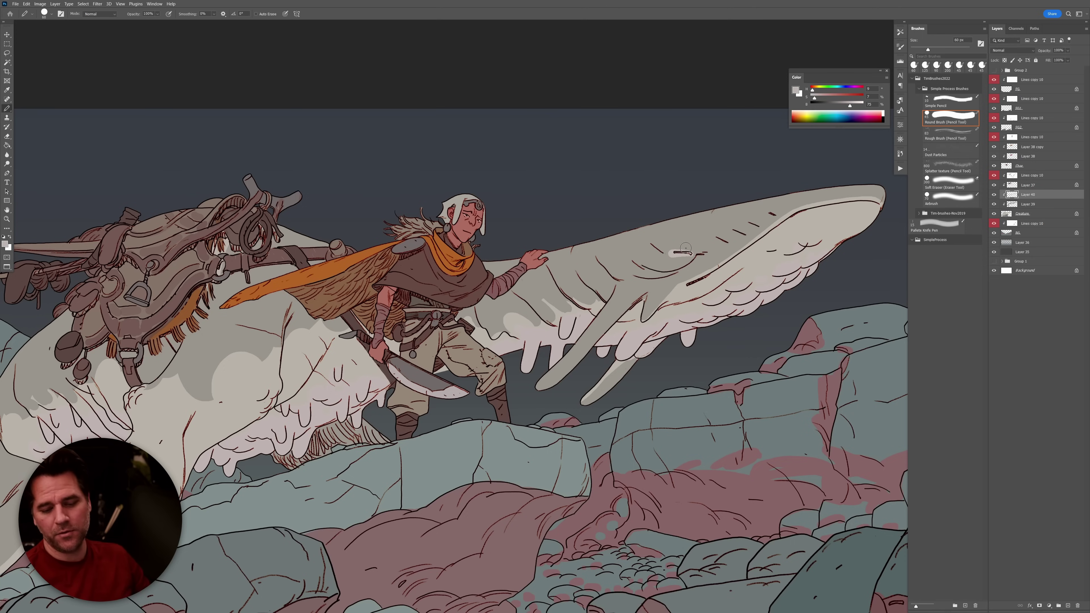
{"action": "key", "text": "ctrl+z"}
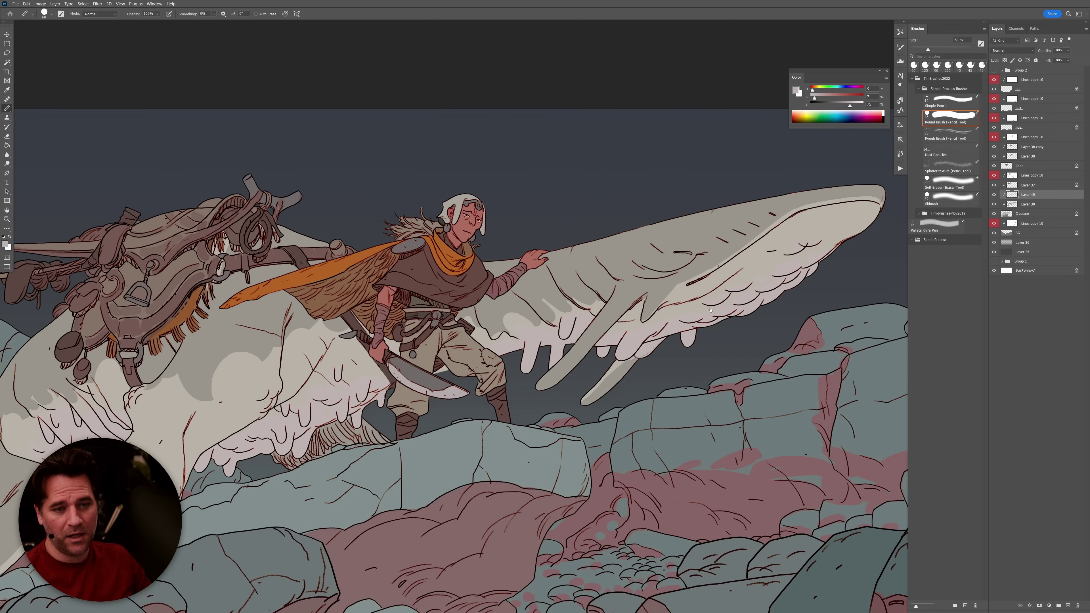
{"action": "scroll", "coordinate": [710, 310], "scroll_direction": "down", "scroll_amount": 5}
{"action": "left_click_drag", "start_coordinate": [727, 397], "coordinate": [732, 402]}
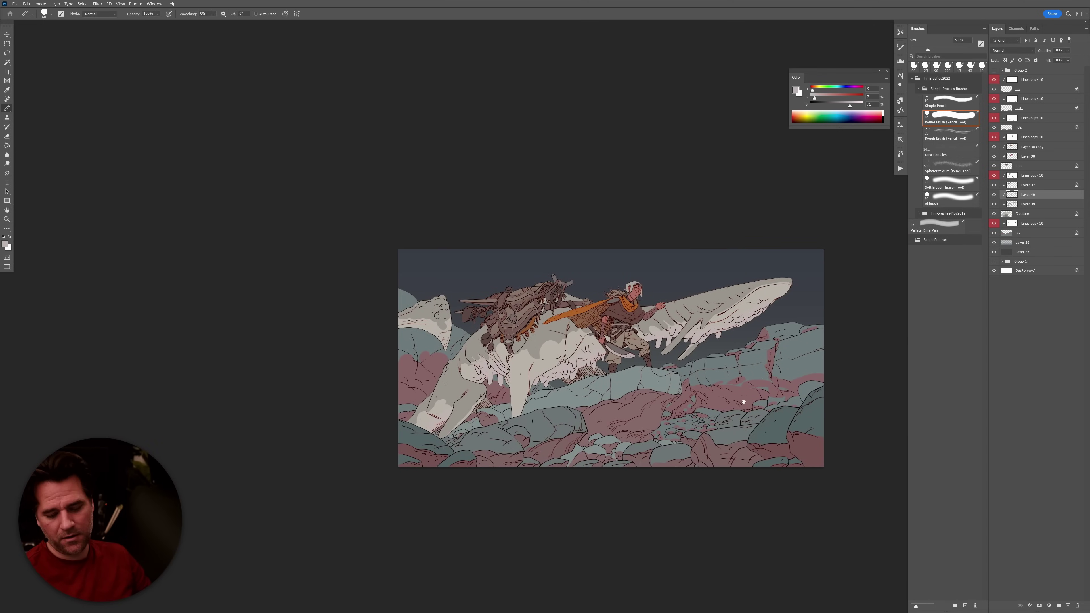
Sample the grey tone from the creature's flank below the saddle packs and make Layer 37 active.
{"action": "scroll", "coordinate": [552, 350], "scroll_direction": "up", "scroll_amount": 2}
{"action": "left_click", "coordinate": [531, 342], "text": "alt"}
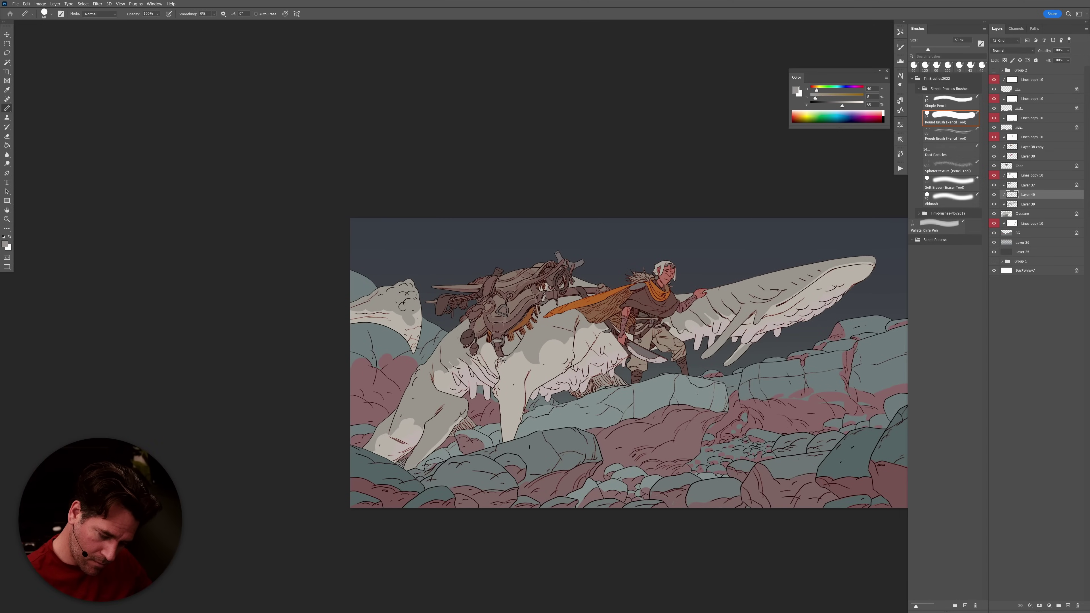
{"action": "left_click", "coordinate": [1027, 187]}
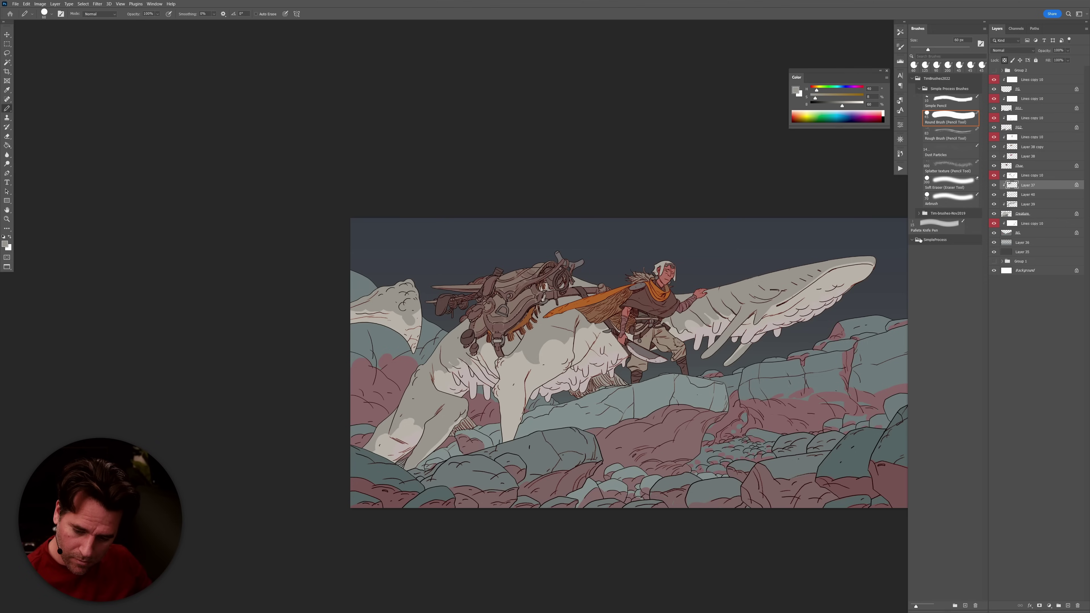
{"action": "scroll", "coordinate": [593, 391], "scroll_direction": "down", "scroll_amount": 2}
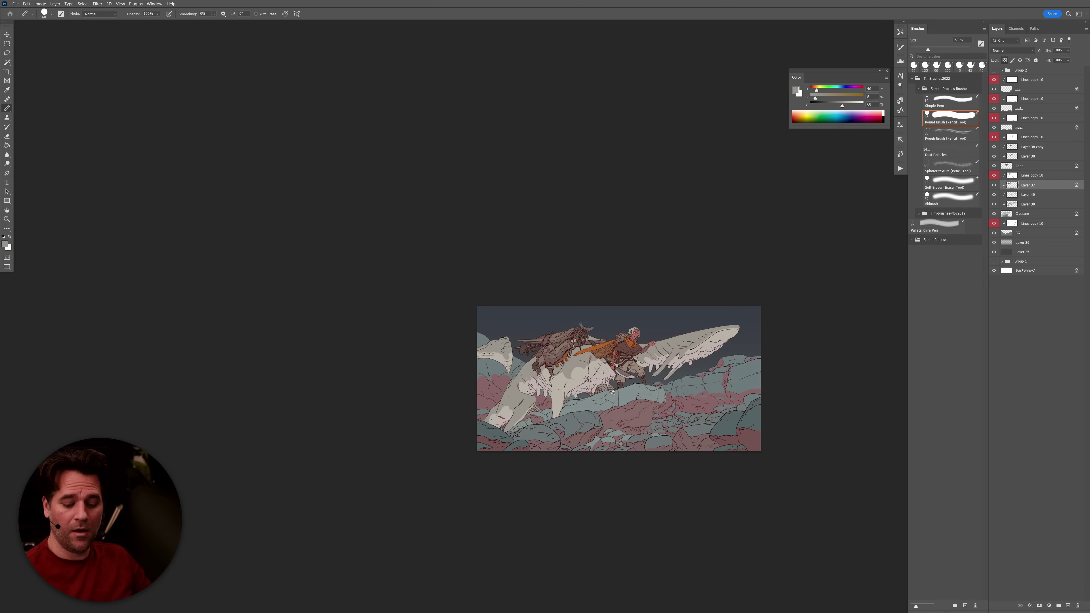
{"action": "scroll", "coordinate": [598, 390], "scroll_direction": "up", "scroll_amount": 2}
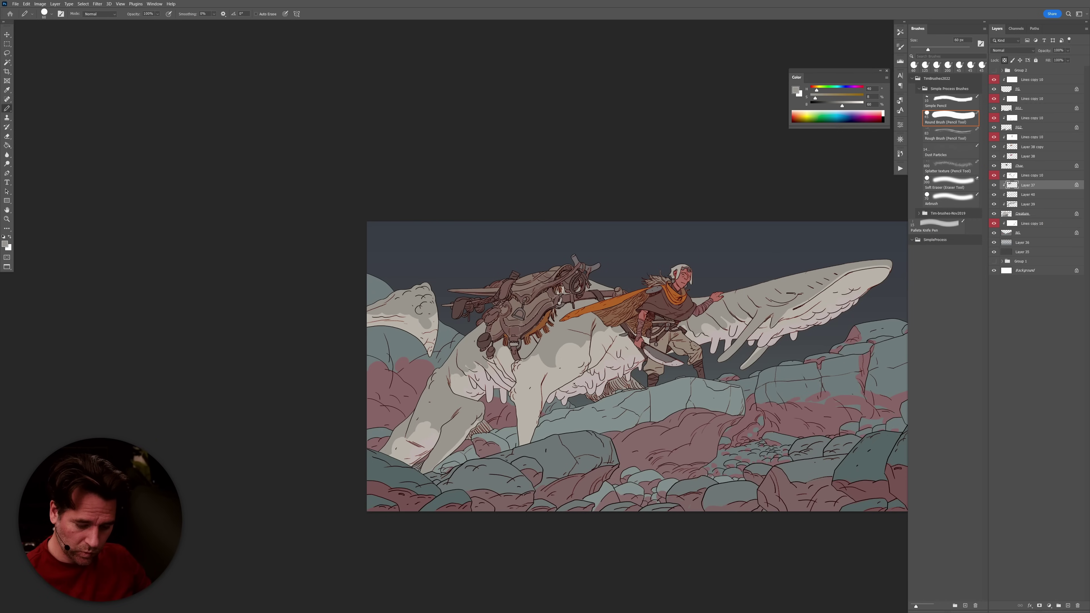
{"action": "left_click", "coordinate": [552, 351]}
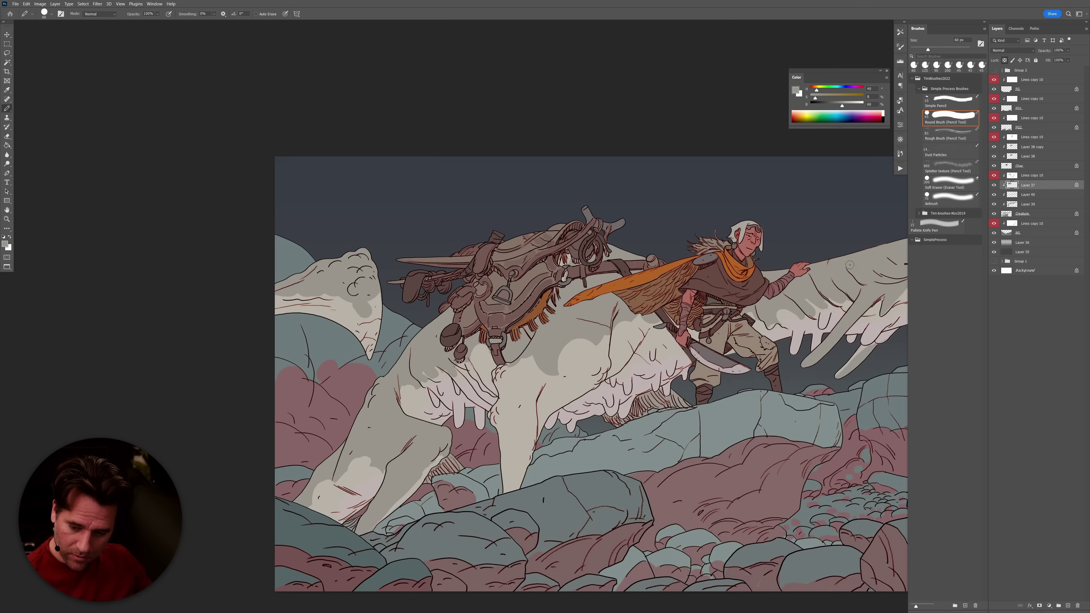
Select the layer directly beneath Layer 37 and toggle Layer 37's visibility off and on to check its contents.
{"action": "left_click", "coordinate": [1004, 195]}
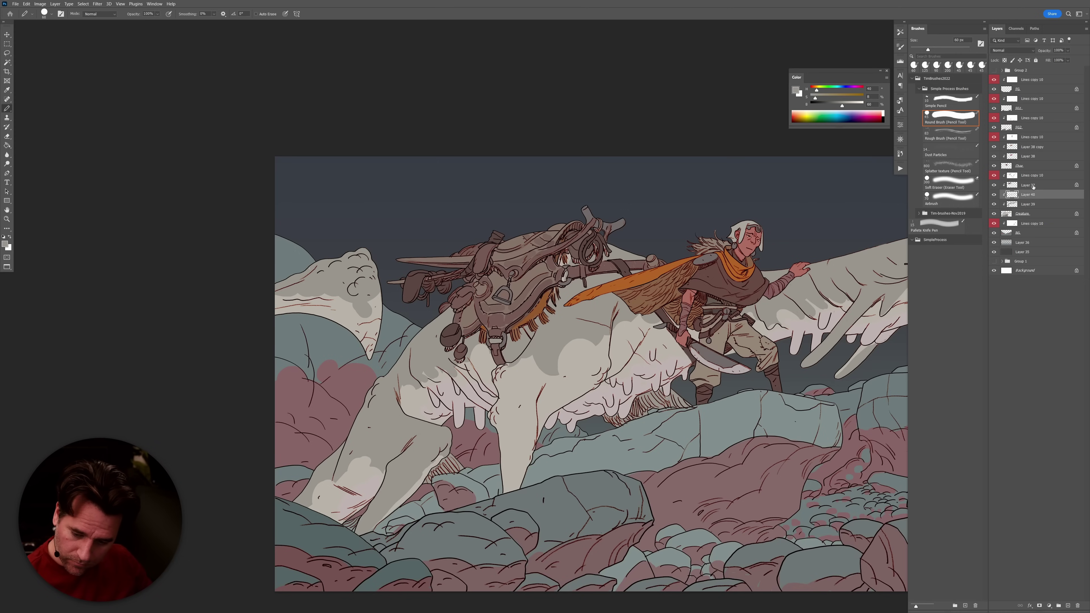
{"action": "left_click", "coordinate": [994, 185]}
{"action": "left_click", "coordinate": [994, 185]}
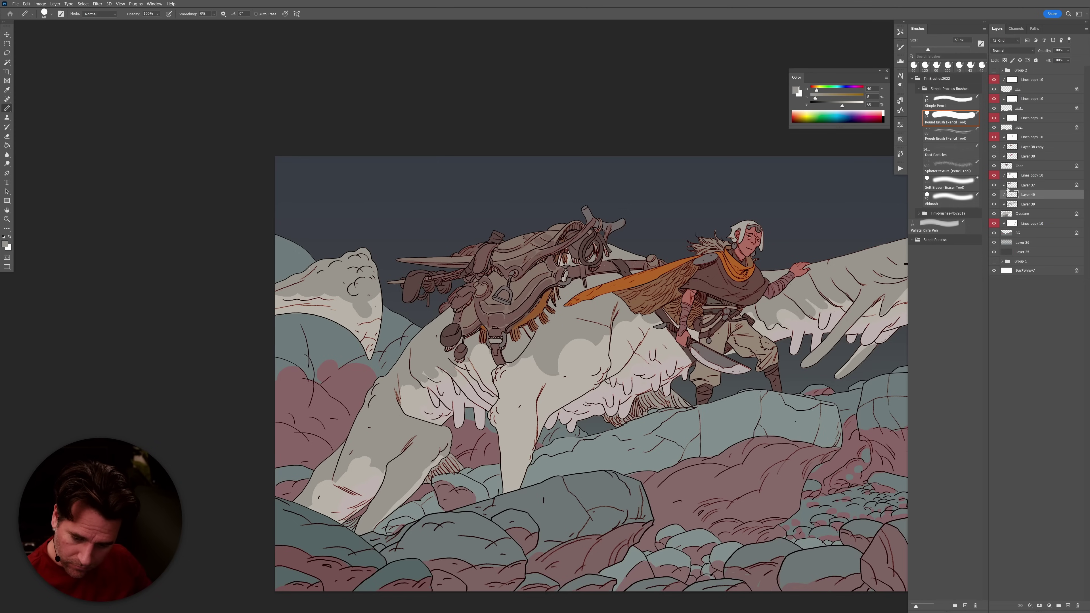
{"action": "left_click", "coordinate": [995, 185], "text": "alt"}
{"action": "left_click", "coordinate": [994, 185], "text": "alt"}
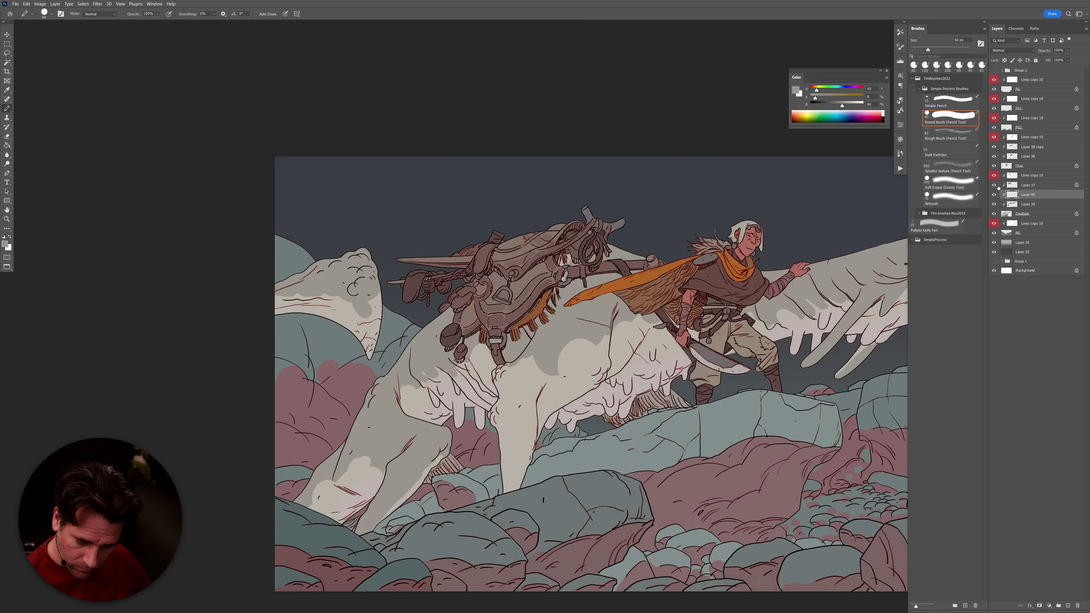
Add a new clipped layer directly above Layer 37 for the creature's skin spots.
{"action": "left_click", "coordinate": [1015, 187]}
{"action": "left_click", "coordinate": [1012, 185], "text": "ctrl"}
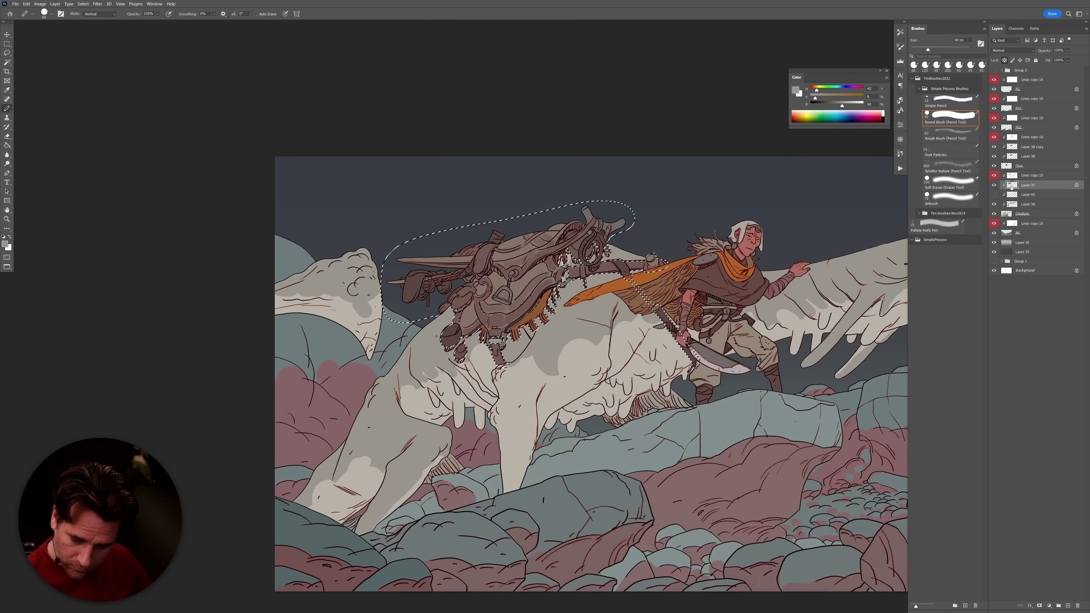
{"action": "key", "text": "ctrl+d"}
{"action": "key", "text": "ctrl+shift+alt+n"}
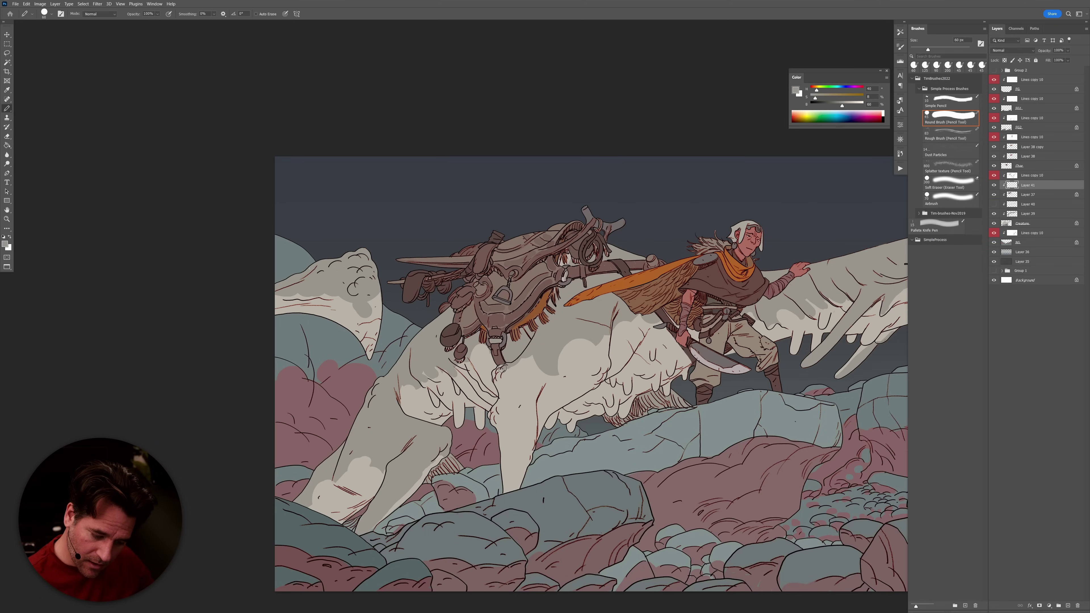
Dab grey spots along the shadow edges of the creature's front leg, shoulder and belly.
{"action": "mouse_move", "coordinate": [496, 372]}
{"action": "left_mouse_down"}
{"action": "mouse_move", "coordinate": [503, 366]}
{"action": "mouse_move", "coordinate": [496, 378]}
{"action": "left_mouse_up"}
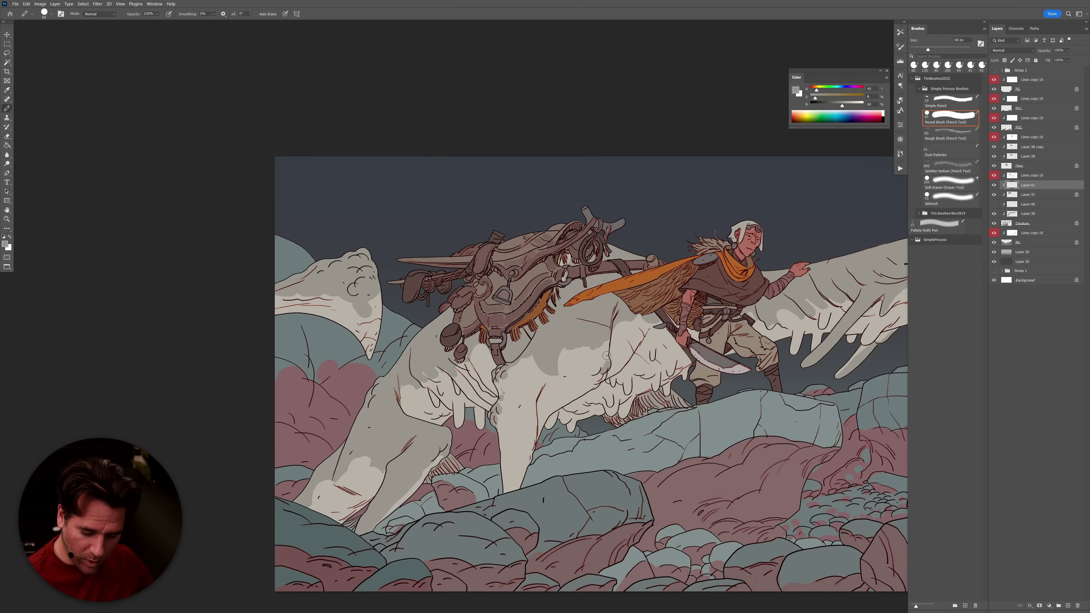
{"action": "left_click_drag", "start_coordinate": [600, 367], "coordinate": [587, 391]}
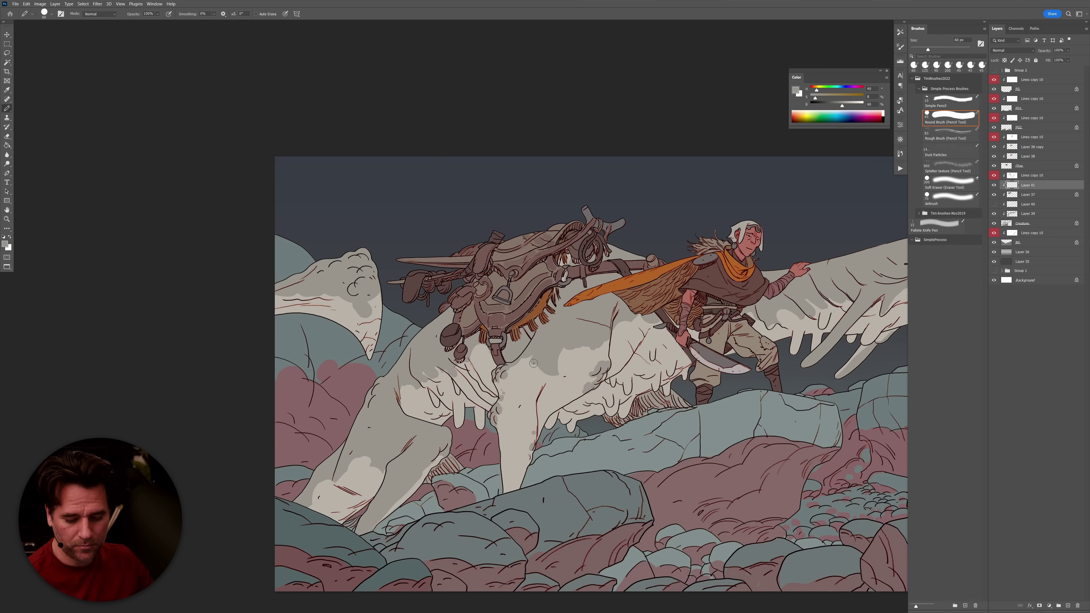
{"action": "left_click", "coordinate": [532, 376]}
{"action": "left_click", "coordinate": [522, 387]}
{"action": "left_click", "coordinate": [569, 356]}
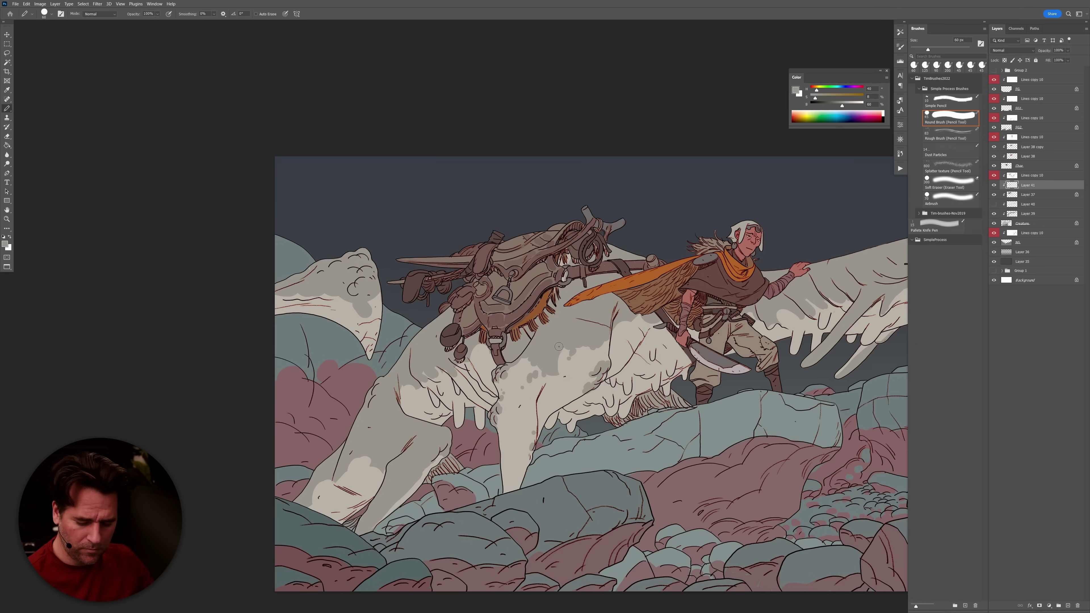
{"action": "left_click_drag", "start_coordinate": [552, 377], "coordinate": [547, 400]}
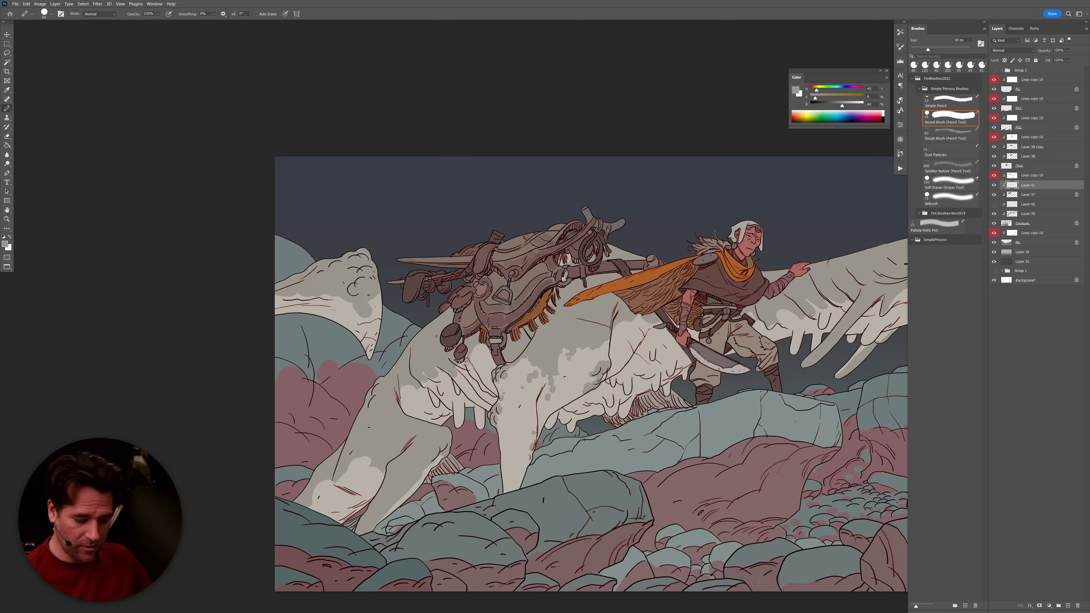
Dab grey spots along the shadow edges of the creature's flank and hind leg.
{"action": "left_click", "coordinate": [416, 391]}
{"action": "left_click", "coordinate": [402, 386]}
{"action": "left_click", "coordinate": [404, 407]}
{"action": "left_click", "coordinate": [376, 470]}
{"action": "left_click", "coordinate": [373, 458]}
{"action": "left_click", "coordinate": [360, 462]}
{"action": "left_click", "coordinate": [346, 471]}
{"action": "left_click", "coordinate": [334, 477]}
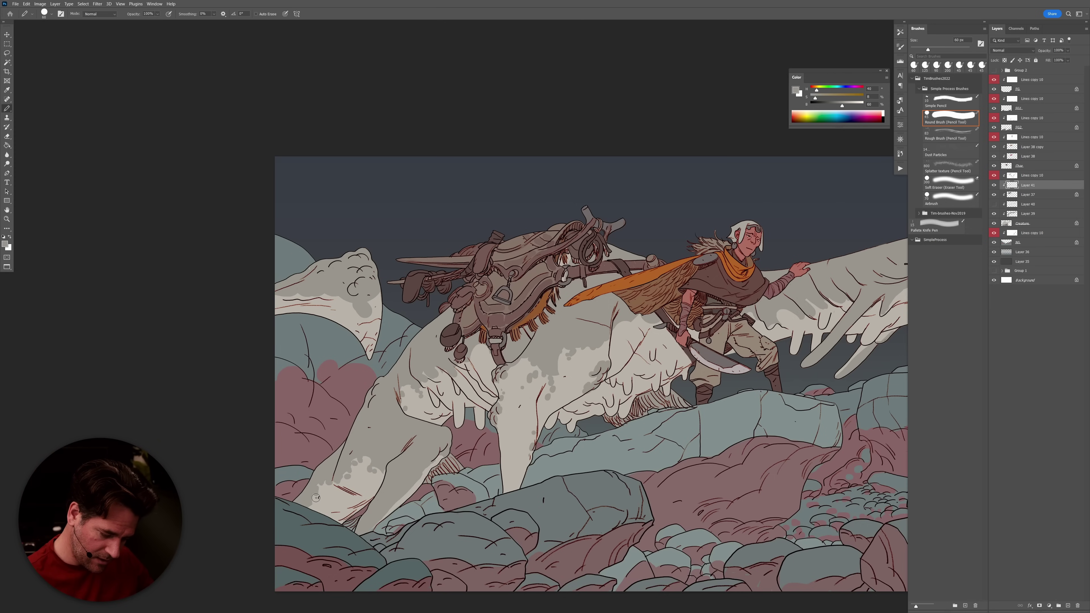
Add grey spots to the creature's side just below the saddlebags.
{"action": "left_click", "coordinate": [480, 358]}
{"action": "left_click", "coordinate": [475, 350]}
{"action": "left_click", "coordinate": [475, 365]}
{"action": "left_click", "coordinate": [462, 371]}
{"action": "left_click", "coordinate": [455, 380]}
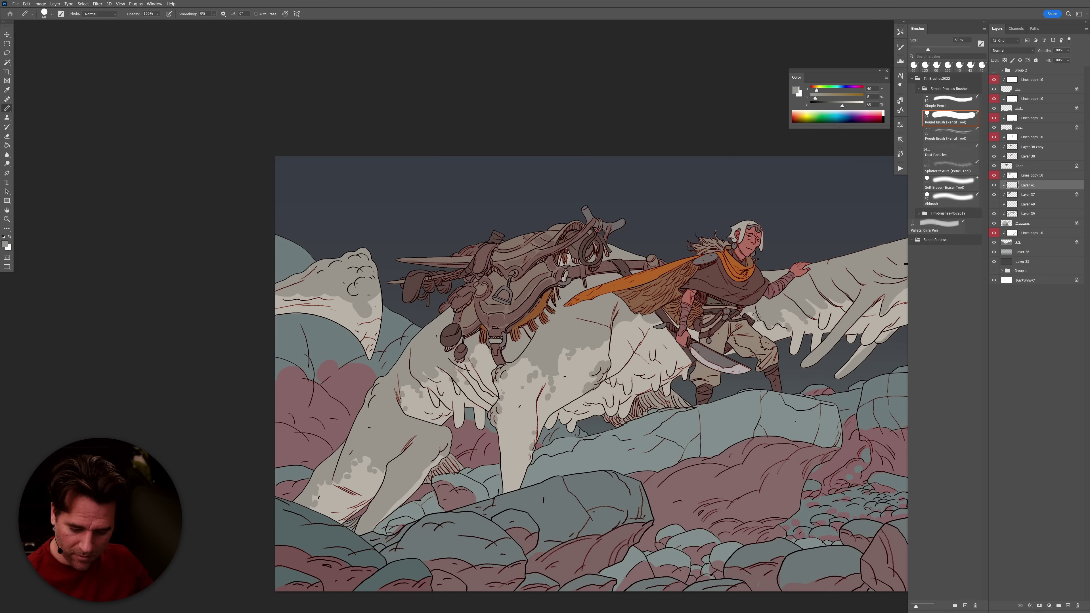
Speckle the shadow edge of the creature's neck beside the warrior, sampling the lighter skin tone from the jaw area.
{"action": "scroll", "coordinate": [781, 321], "scroll_direction": "right", "scroll_amount": 5}
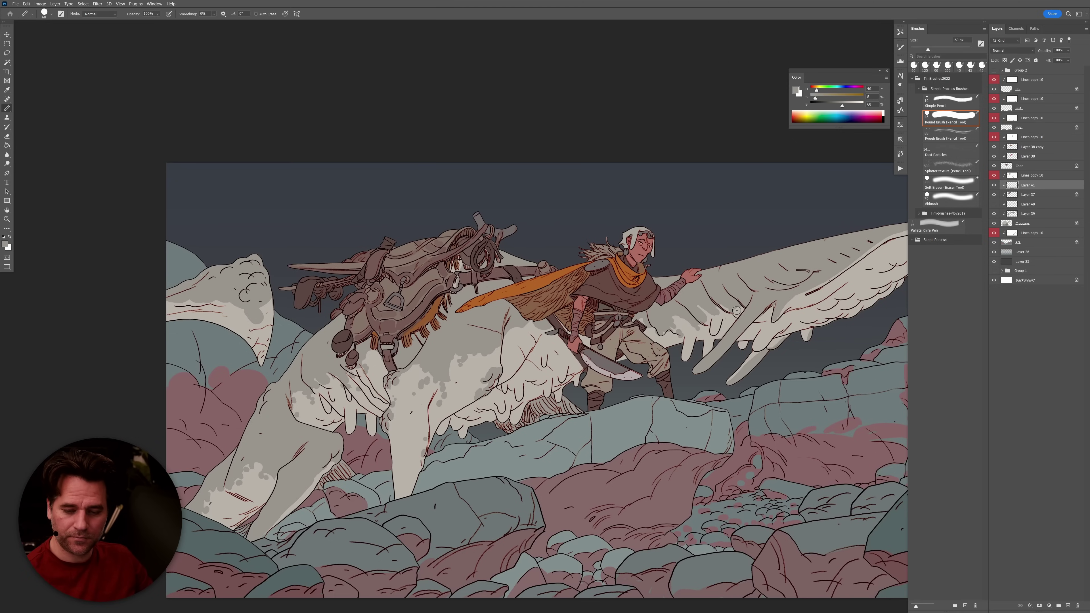
{"action": "scroll", "coordinate": [761, 401], "scroll_direction": "right", "scroll_amount": 3}
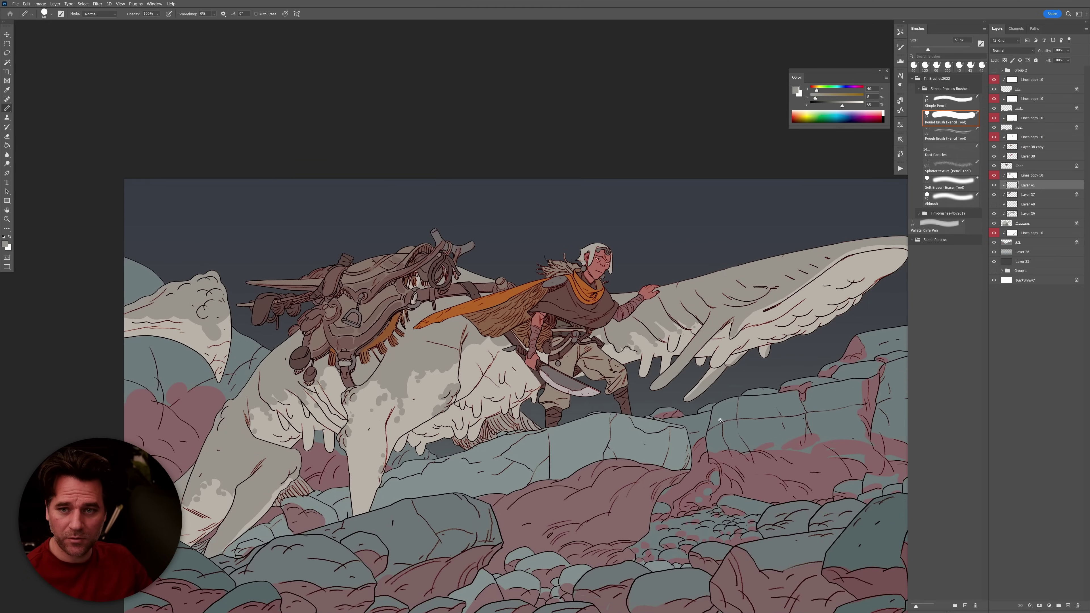
{"action": "scroll", "coordinate": [730, 418], "scroll_direction": "down", "scroll_amount": 3}
{"action": "scroll", "coordinate": [729, 401], "scroll_direction": "up", "scroll_amount": 3}
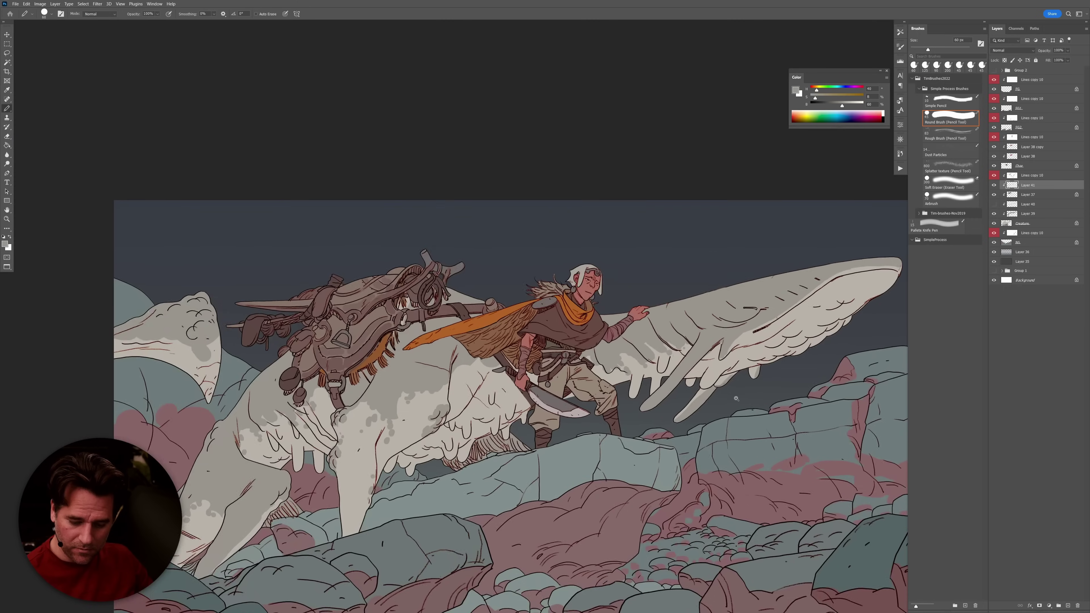
{"action": "left_click", "coordinate": [702, 386], "text": "alt"}
{"action": "left_click_drag", "start_coordinate": [701, 386], "coordinate": [656, 429]}
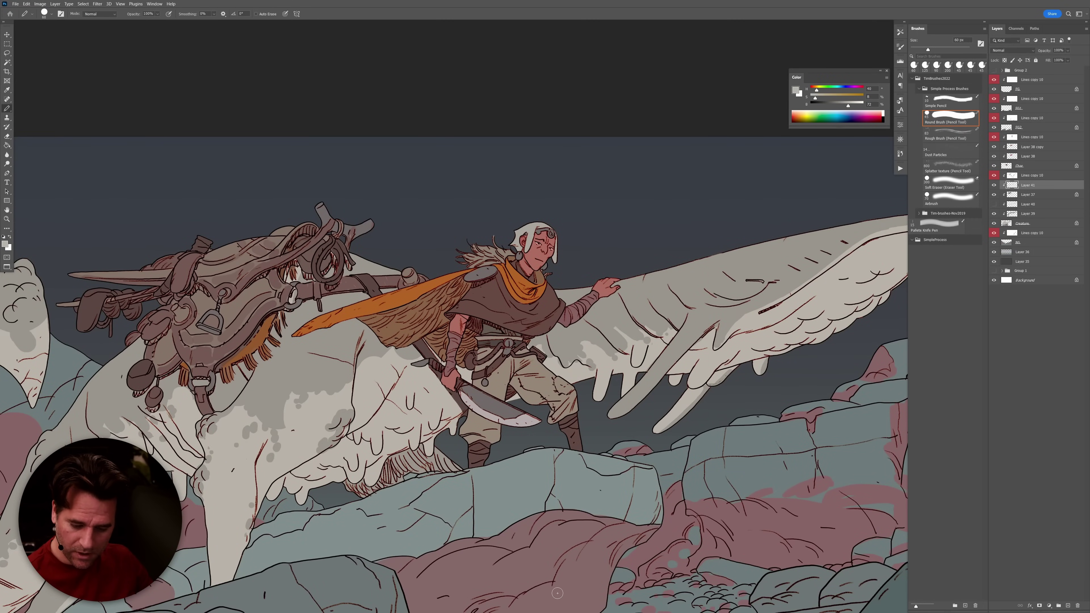
{"action": "scroll", "coordinate": [583, 532], "scroll_direction": "down", "scroll_amount": 5}
{"action": "left_click_drag", "start_coordinate": [687, 472], "coordinate": [687, 330]}
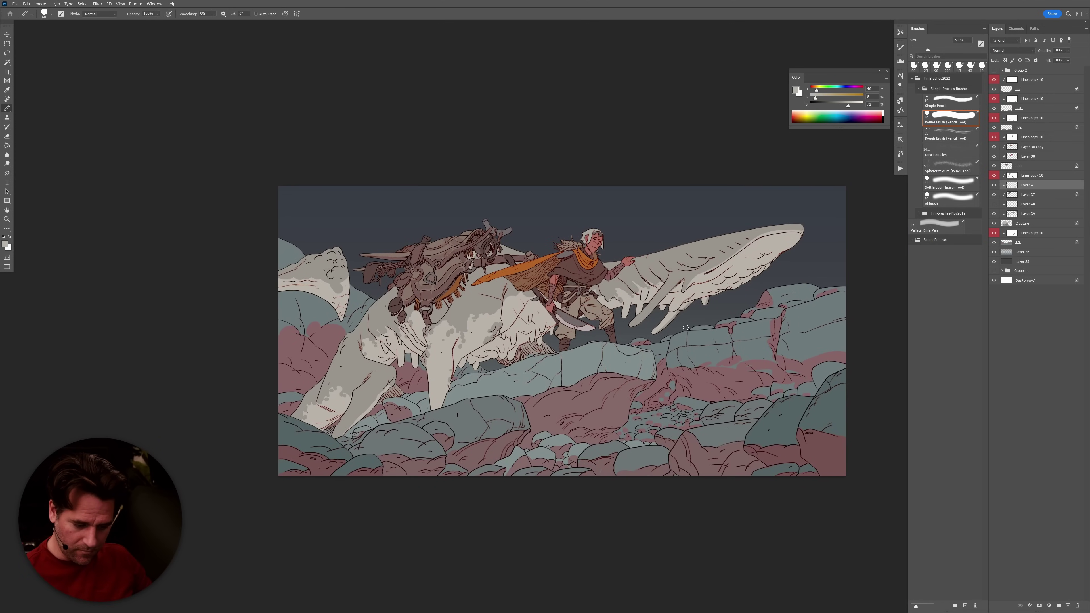
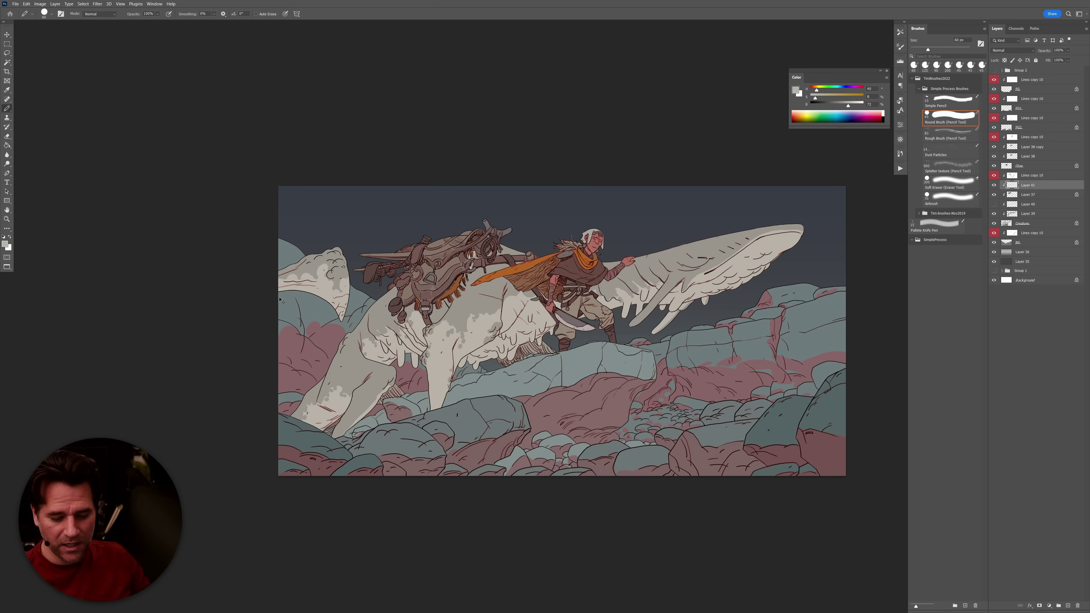
Add a new empty layer above each of the background, creature and character line layers.
{"action": "scroll", "coordinate": [644, 309], "scroll_direction": "up", "scroll_amount": 3}
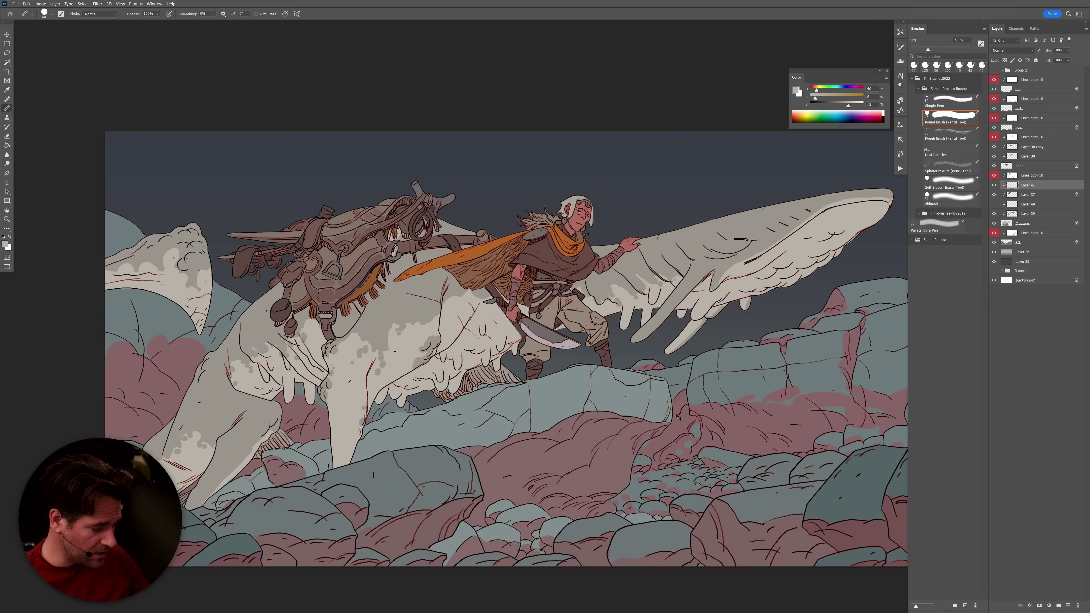
{"action": "left_click", "coordinate": [1032, 234]}
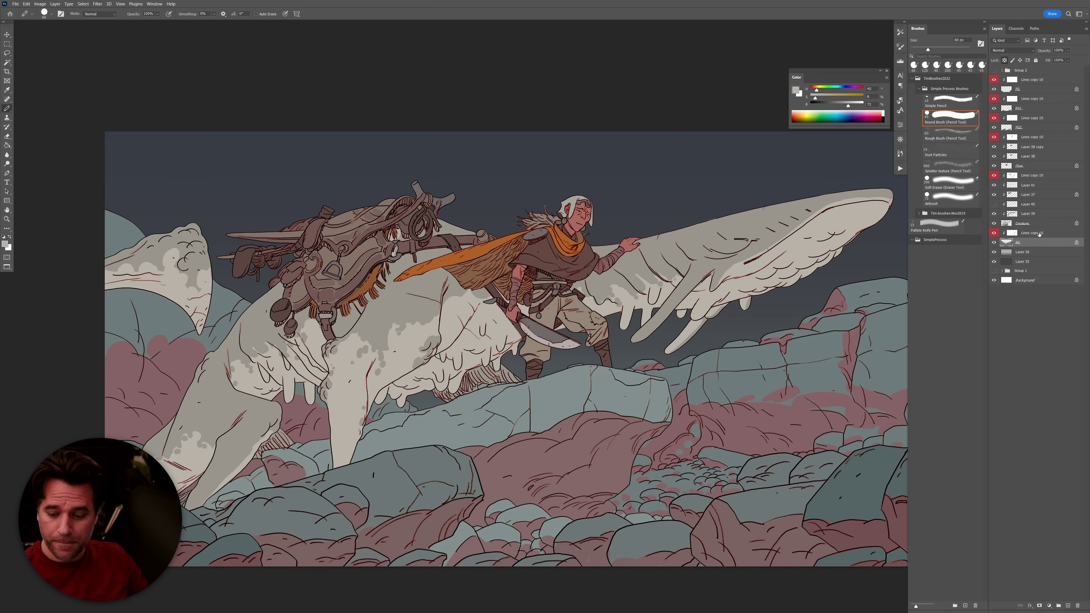
{"action": "key", "text": "ctrl+shift+alt+n"}
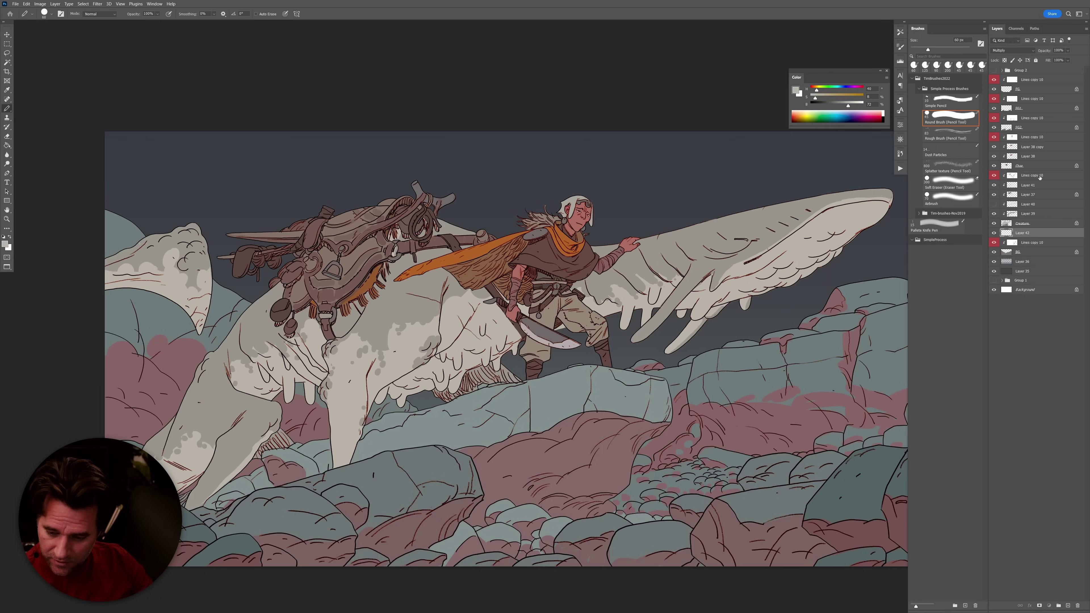
{"action": "left_click", "coordinate": [1040, 176]}
{"action": "key", "text": "ctrl+shift+alt+n"}
{"action": "left_click", "coordinate": [1037, 137]}
{"action": "key", "text": "ctrl+shift+alt+n"}
Add a new empty layer above each of the three foreground rock line layers.
{"action": "left_click", "coordinate": [1036, 119]}
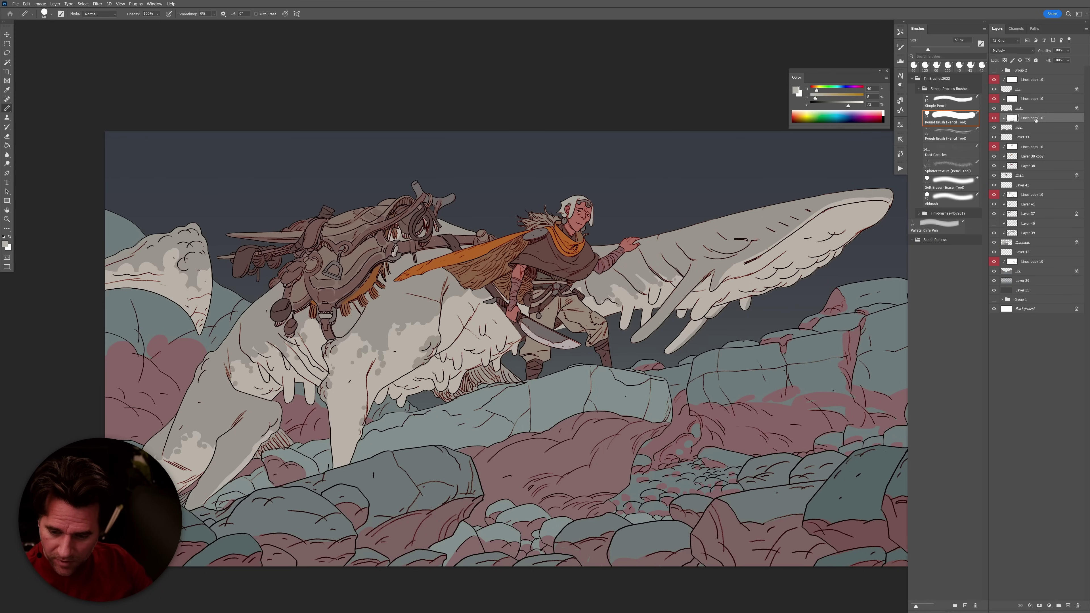
{"action": "key", "text": "ctrl+shift+alt+n"}
{"action": "left_click", "coordinate": [1035, 99]}
{"action": "key", "text": "ctrl+shift+alt+n"}
{"action": "left_click", "coordinate": [1035, 80]}
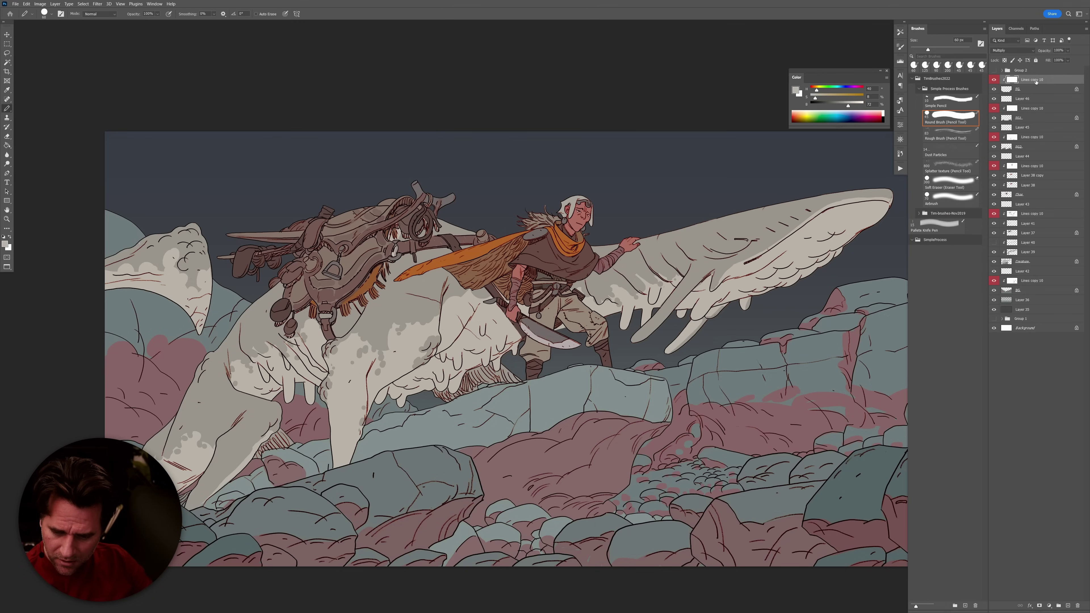
{"action": "key", "text": "ctrl+shift+alt+n"}
Lay a vertical Gradient in a sampled grey-teal rock colour on Layer 42, rising from the image's bottom as haze over the background.
{"action": "key", "text": "b"}
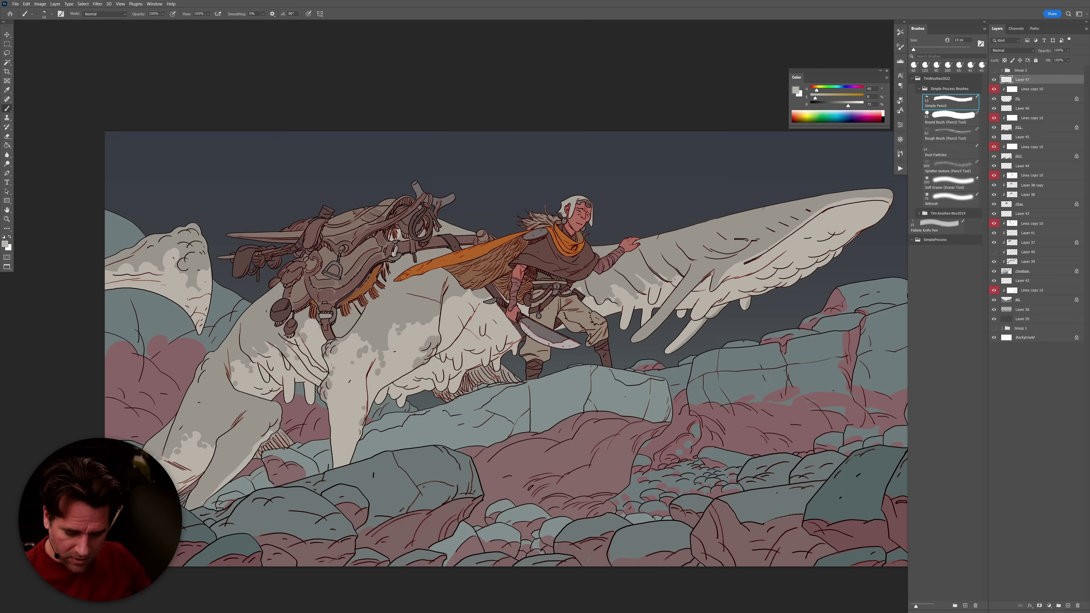
{"action": "key", "text": "g"}
{"action": "key", "text": "shift+g"}
{"action": "key", "text": "shift+g"}
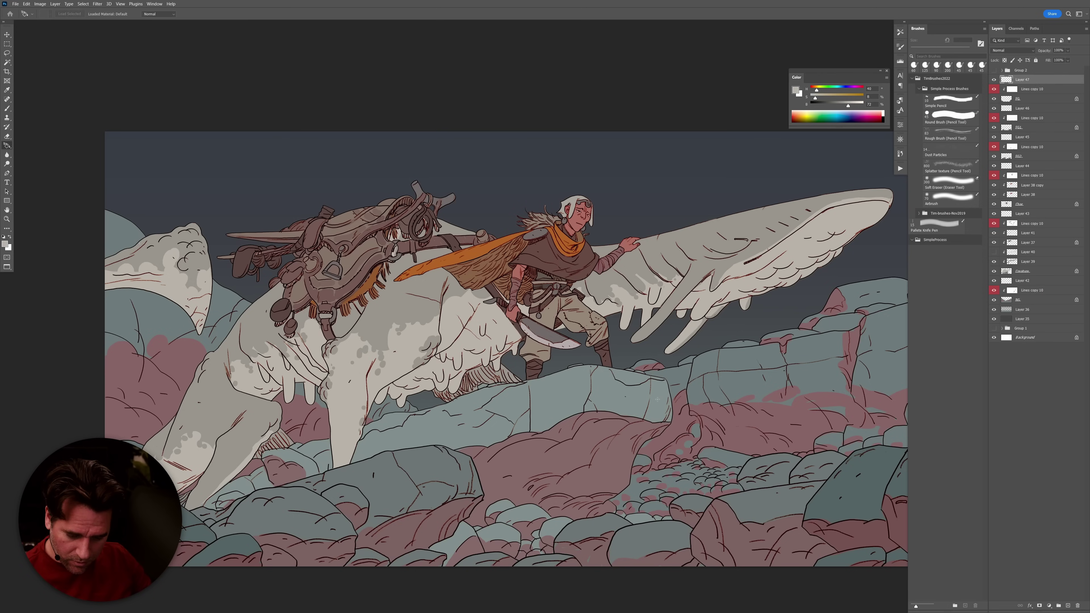
{"action": "left_click", "coordinate": [698, 342], "text": "alt"}
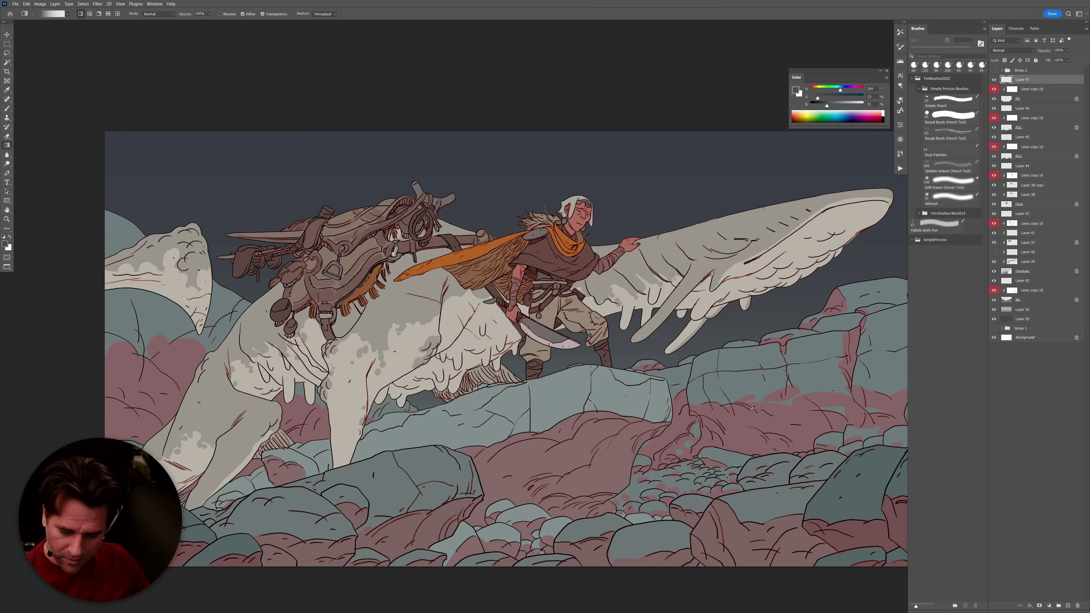
{"action": "left_click", "coordinate": [696, 471], "text": "alt"}
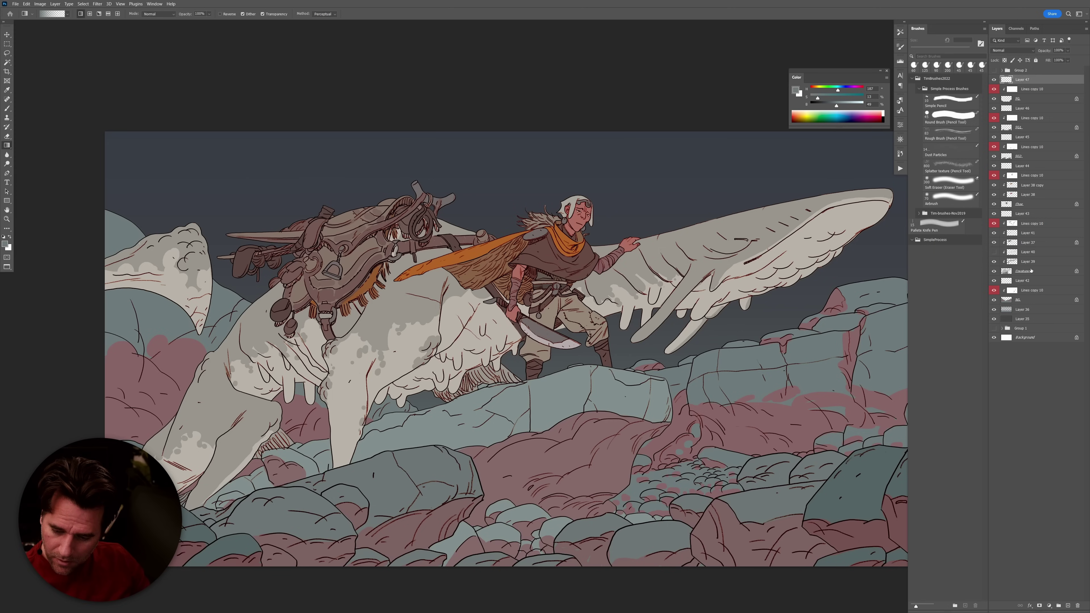
{"action": "left_click", "coordinate": [1025, 281]}
{"action": "scroll", "coordinate": [685, 472], "scroll_direction": "down", "scroll_amount": 2}
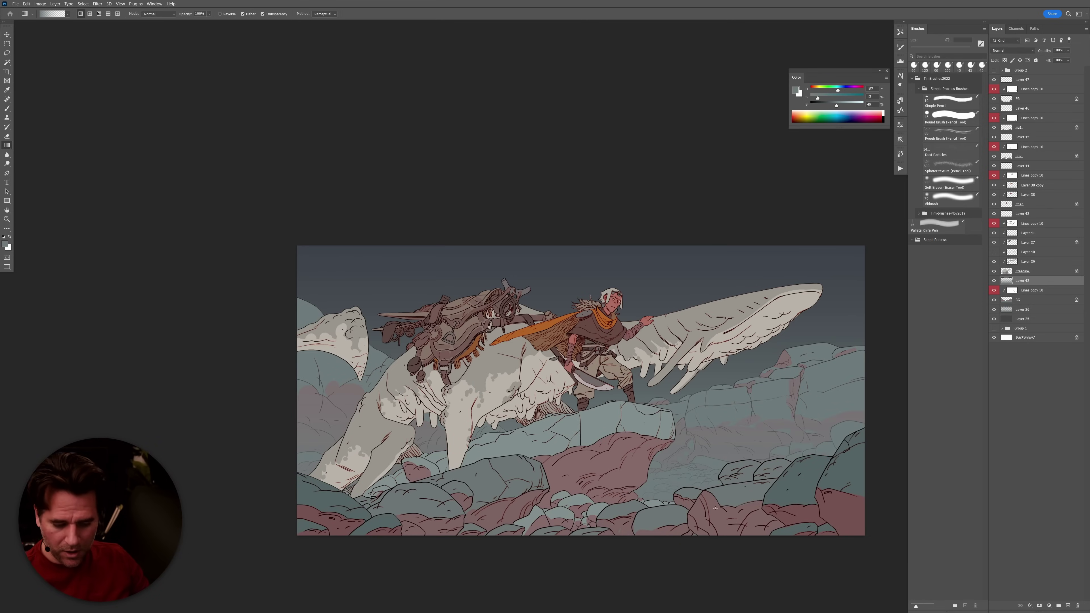
{"action": "left_click_drag", "start_coordinate": [682, 553], "coordinate": [685, 133]}
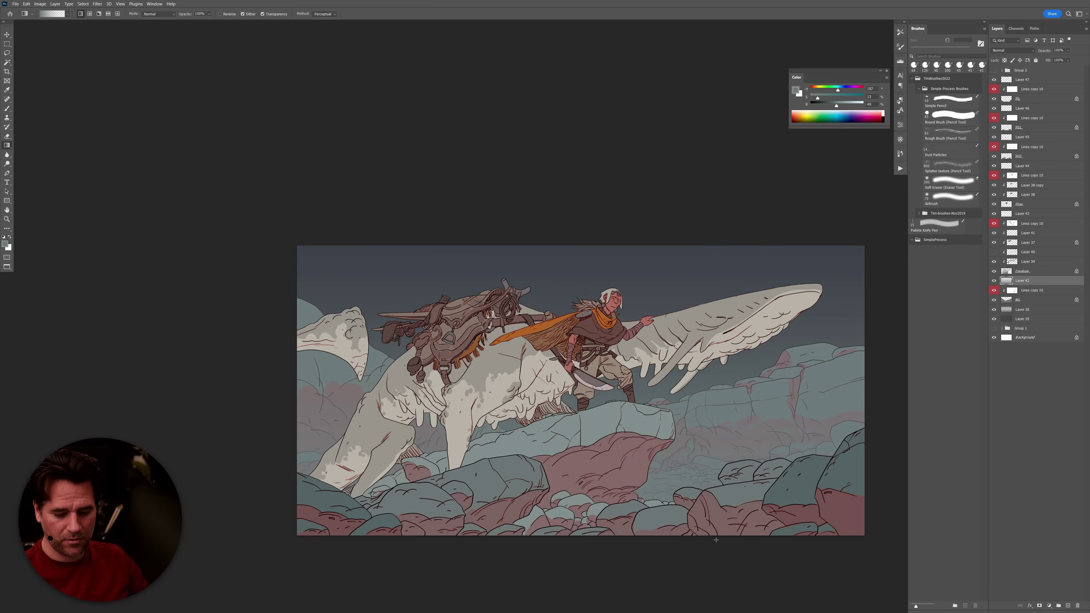
Brighten the grey-teal colour and apply a stronger, lighter gradient haze behind the creature on Layer 42.
{"action": "scroll", "coordinate": [725, 476], "scroll_direction": "down", "scroll_amount": 5}
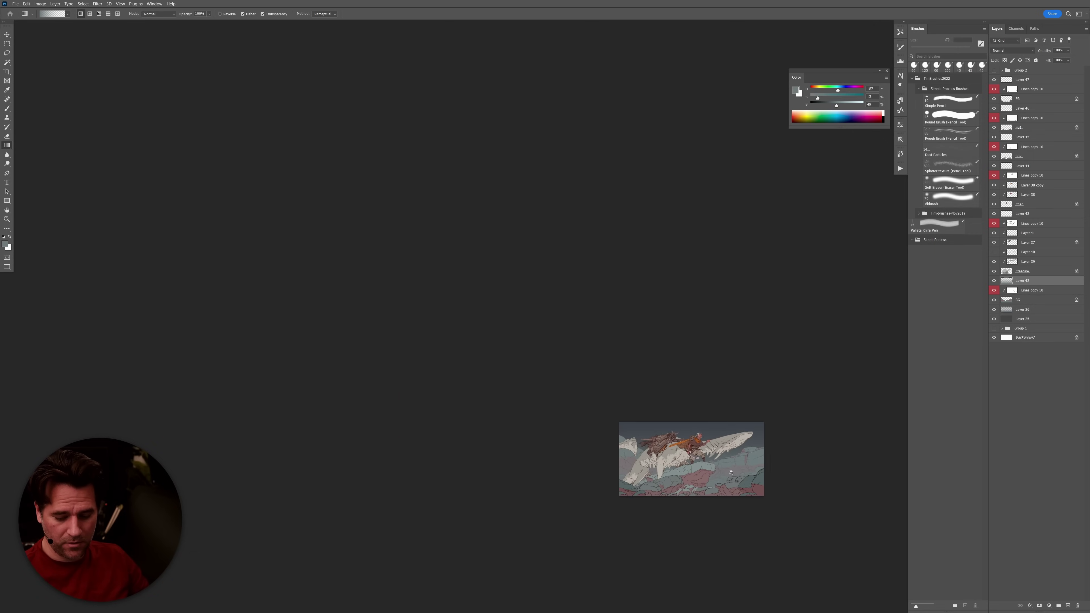
{"action": "scroll", "coordinate": [731, 472], "scroll_direction": "up", "scroll_amount": 2}
{"action": "scroll", "coordinate": [731, 473], "scroll_direction": "up", "scroll_amount": 3}
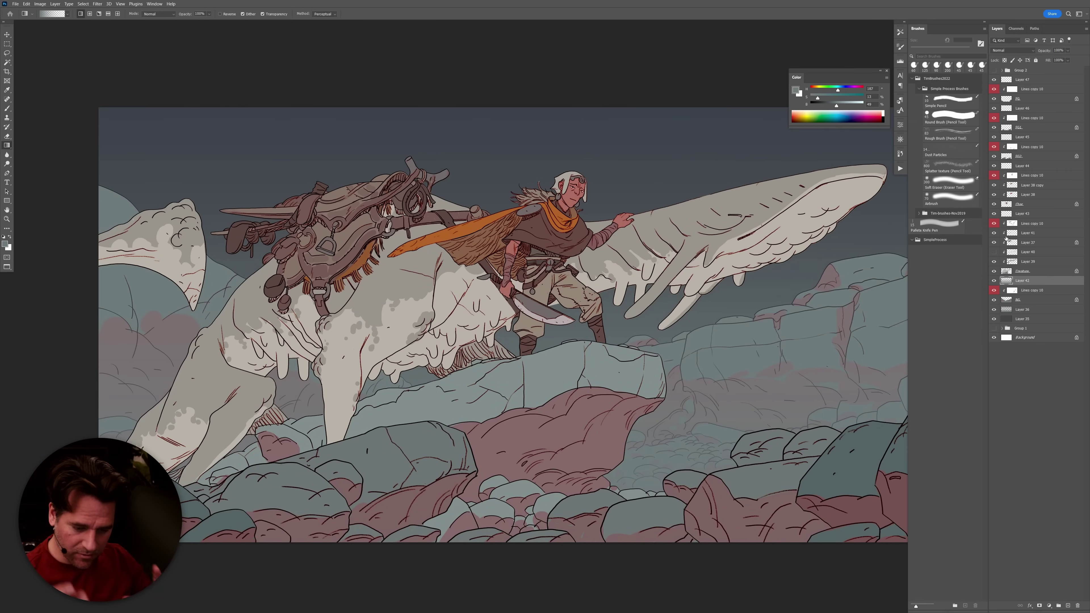
{"action": "left_click_drag", "start_coordinate": [719, 472], "coordinate": [677, 481]}
{"action": "left_click_drag", "start_coordinate": [842, 105], "coordinate": [853, 105]}
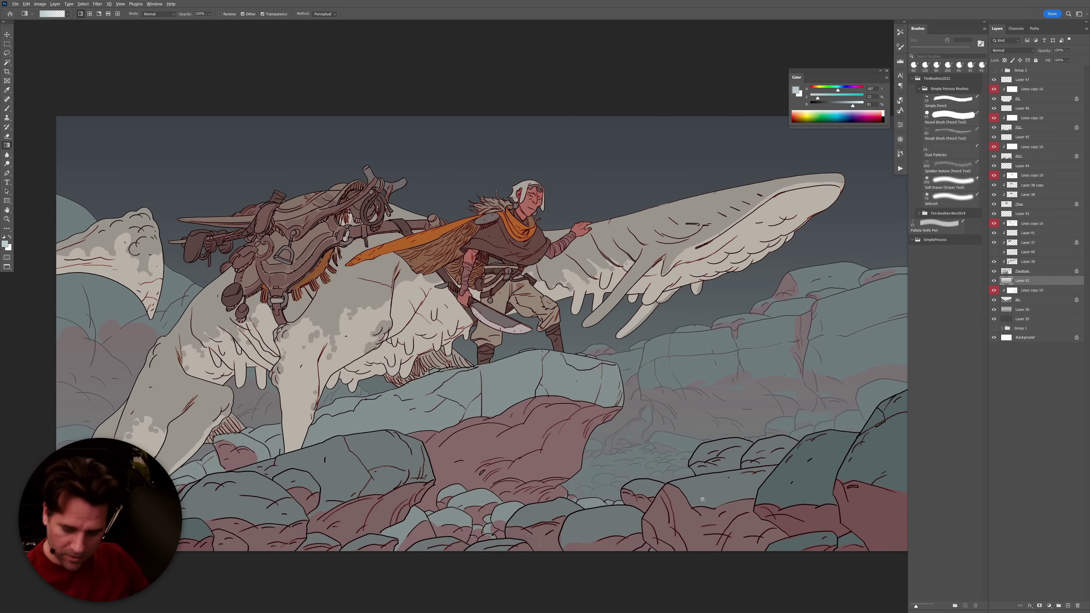
{"action": "scroll", "coordinate": [702, 499], "scroll_direction": "down", "scroll_amount": 2}
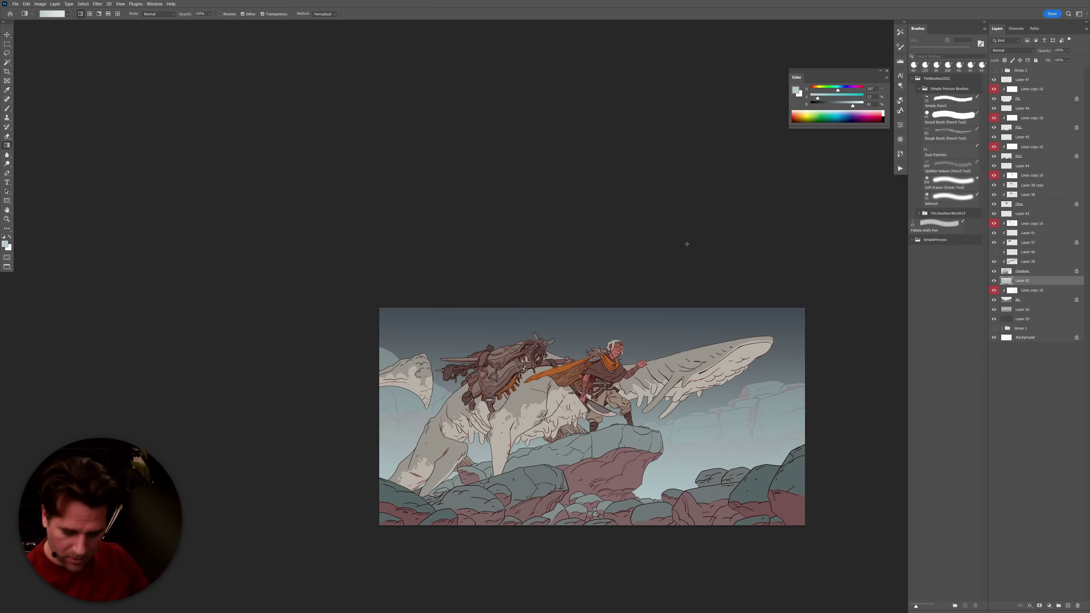
Partly erase the haze over the distant rocks behind the right-hand foreground boulders with a very large soft eraser.
{"action": "key", "text": "e"}
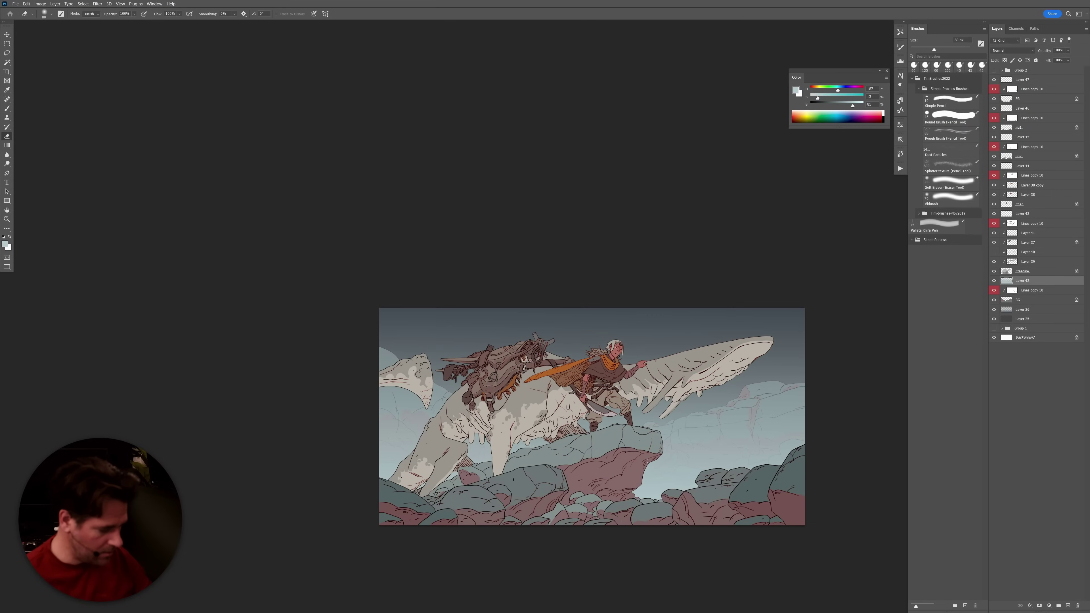
{"action": "key", "text": "]"}
{"action": "key", "text": "]"}
{"action": "key", "text": "]"}
{"action": "key", "text": "]"}
{"action": "key", "text": "]"}
{"action": "key", "text": "]"}
{"action": "key", "text": "]"}
{"action": "key", "text": "]"}
{"action": "key", "text": "]"}
{"action": "key", "text": "]"}
{"action": "key", "text": "]"}
{"action": "key", "text": "]"}
{"action": "key", "text": "]"}
{"action": "key", "text": "]"}
{"action": "key", "text": "]"}
{"action": "key", "text": "]"}
{"action": "key", "text": "]"}
{"action": "key", "text": "]"}
{"action": "key", "text": "]"}
{"action": "key", "text": "]"}
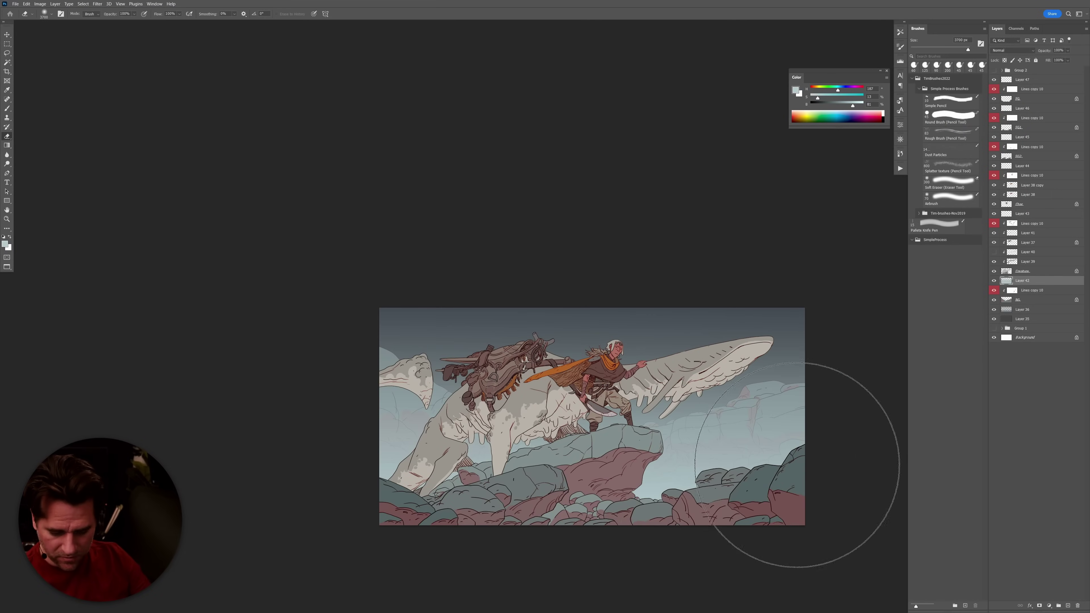
{"action": "left_click_drag", "start_coordinate": [789, 467], "coordinate": [596, 484]}
Softly brush a sampled blue-grey sky colour over the background around the creature's tail on Layer 42, using a very large airbrush.
{"action": "key", "text": "b"}
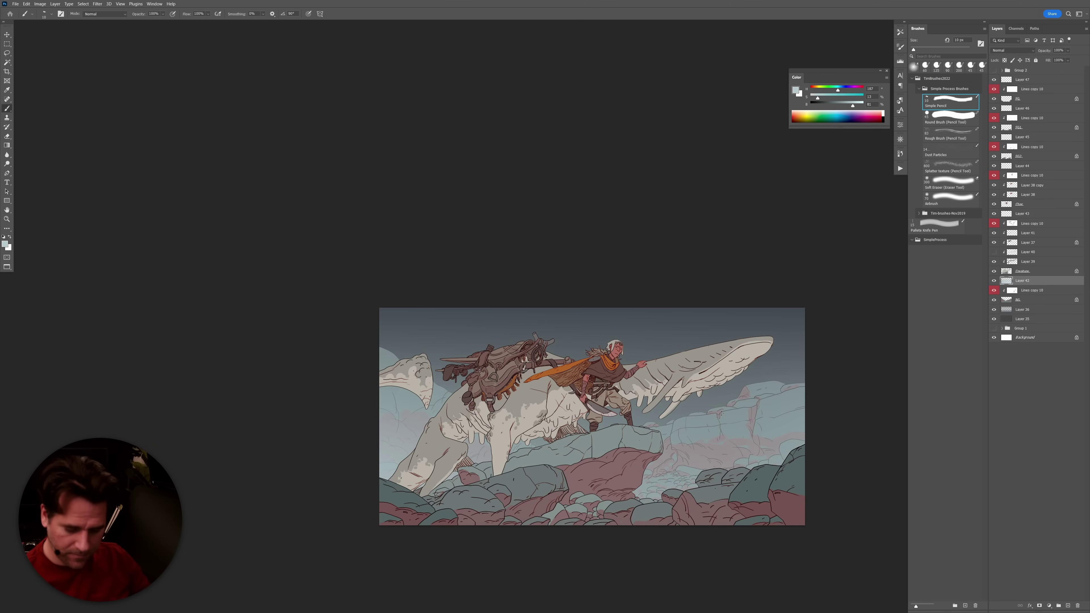
{"action": "key", "text": "F3"}
{"action": "key", "text": "]"}
{"action": "key", "text": "]"}
{"action": "key", "text": "]"}
{"action": "key", "text": "]"}
{"action": "key", "text": "]"}
{"action": "key", "text": "]"}
{"action": "key", "text": "]"}
{"action": "key", "text": "]"}
{"action": "key", "text": "]"}
{"action": "key", "text": "]"}
{"action": "key", "text": "]"}
{"action": "key", "text": "]"}
{"action": "key", "text": "]"}
{"action": "key", "text": "]"}
{"action": "key", "text": "]"}
{"action": "key", "text": "]"}
{"action": "key", "text": "]"}
{"action": "key", "text": "]"}
{"action": "key", "text": "]"}
{"action": "key", "text": "]"}
{"action": "left_click", "coordinate": [761, 373], "text": "alt"}
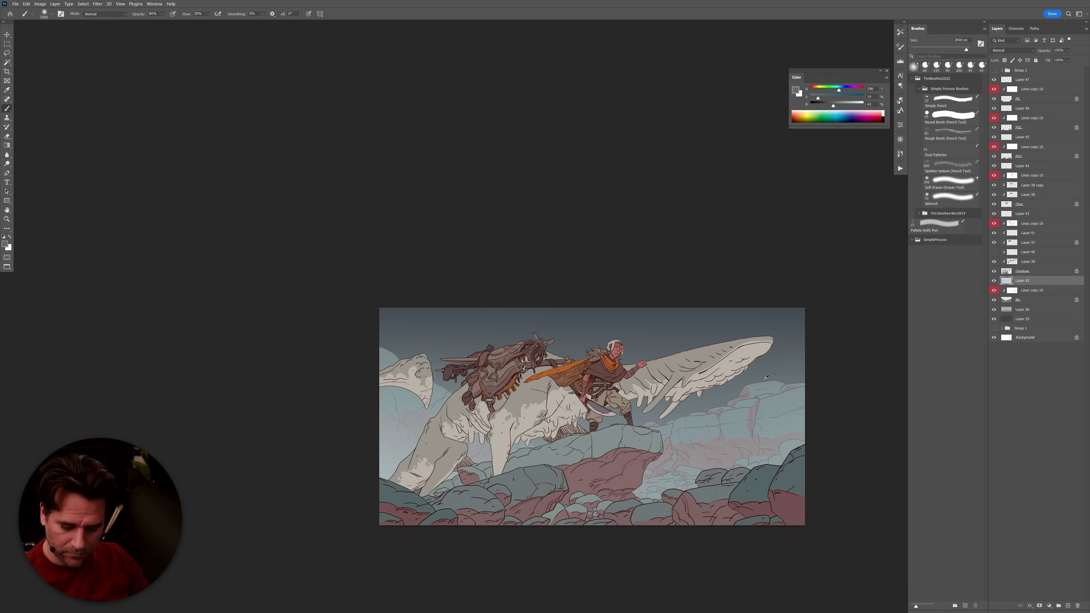
{"action": "left_click_drag", "start_coordinate": [403, 447], "coordinate": [340, 390]}
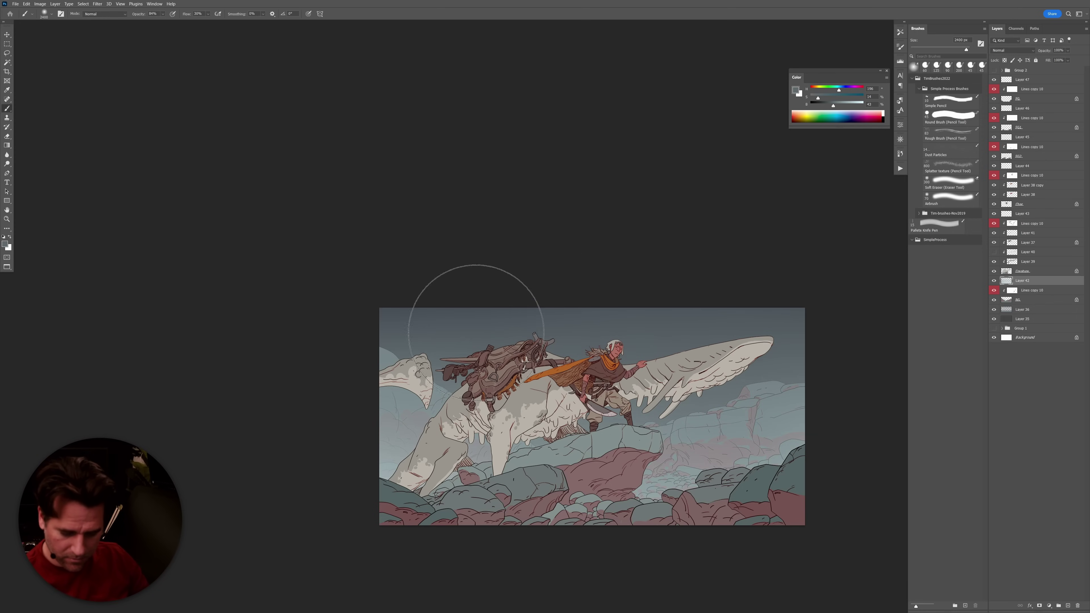
{"action": "left_click", "coordinate": [752, 361], "text": "ctrl+alt"}
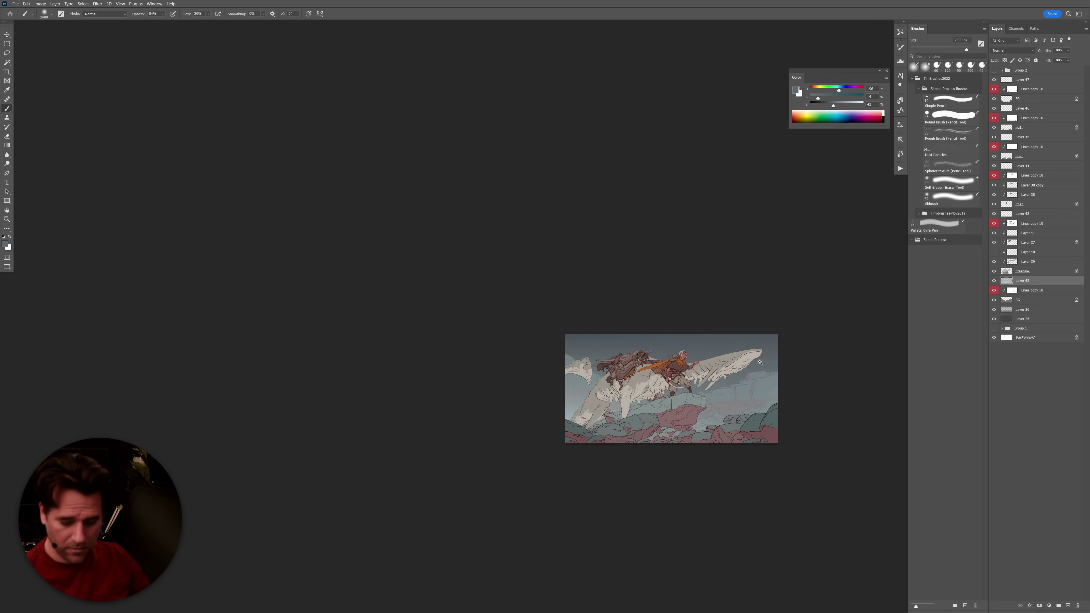
Try airbrushing a sampled pale grey haze over the distant rocks behind the foreground boulders.
{"action": "scroll", "coordinate": [758, 361], "scroll_direction": "down", "scroll_amount": 2}
{"action": "scroll", "coordinate": [758, 372], "scroll_direction": "up", "scroll_amount": 6}
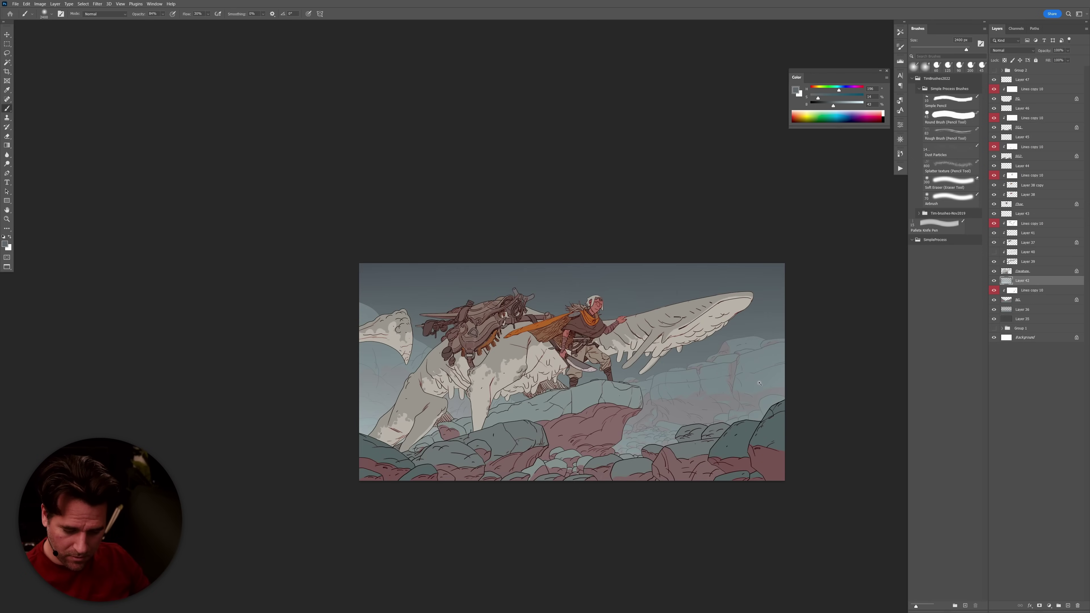
{"action": "left_click", "coordinate": [641, 439], "text": "alt"}
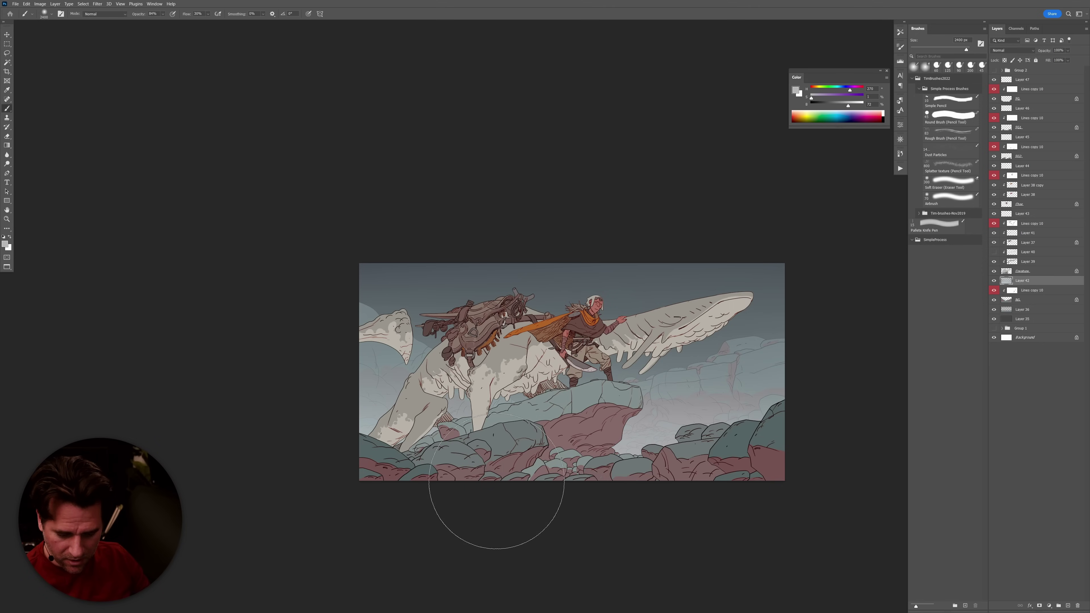
{"action": "left_click_drag", "start_coordinate": [722, 433], "coordinate": [678, 430]}
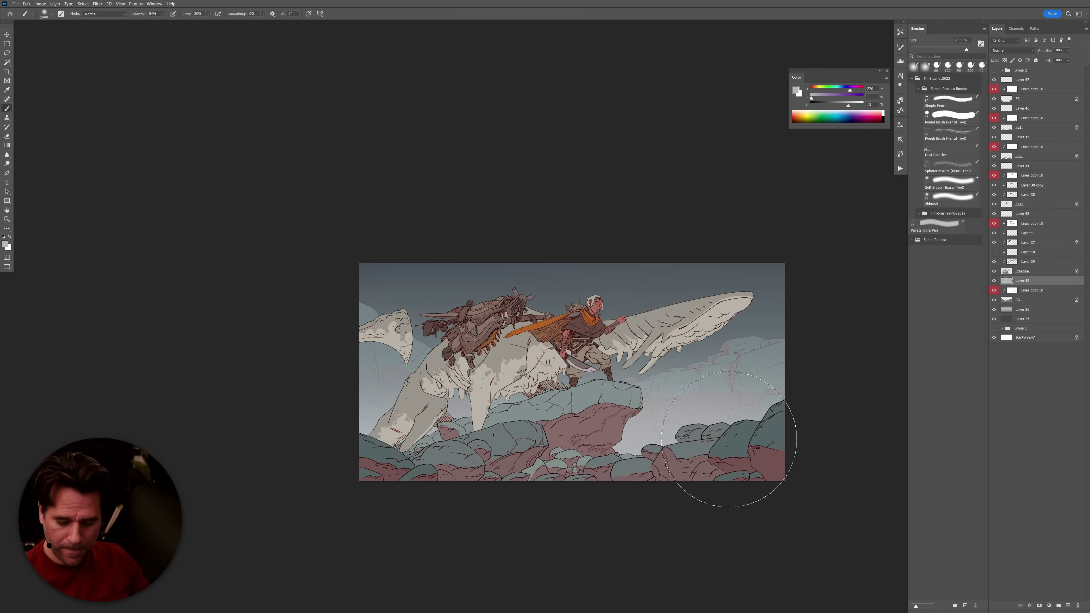
Pick a bright light blue and airbrush it as haze behind the foreground rocks on a new layer above Layer 42.
{"action": "left_click", "coordinate": [858, 106]}
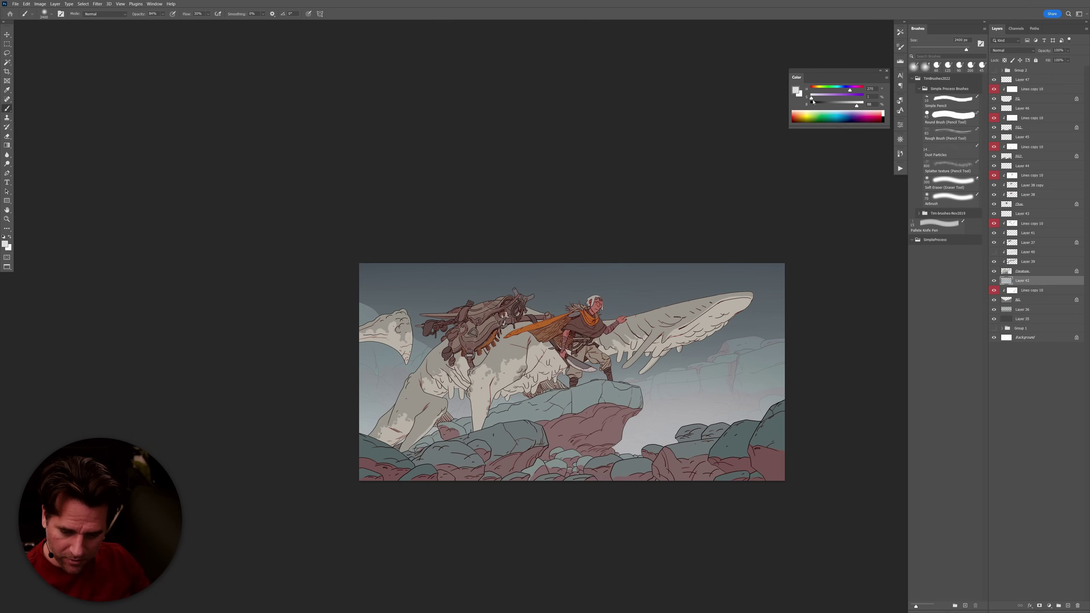
{"action": "left_click_drag", "start_coordinate": [855, 91], "coordinate": [839, 91]}
{"action": "left_click", "coordinate": [823, 98]}
{"action": "left_click_drag", "start_coordinate": [778, 341], "coordinate": [695, 378]}
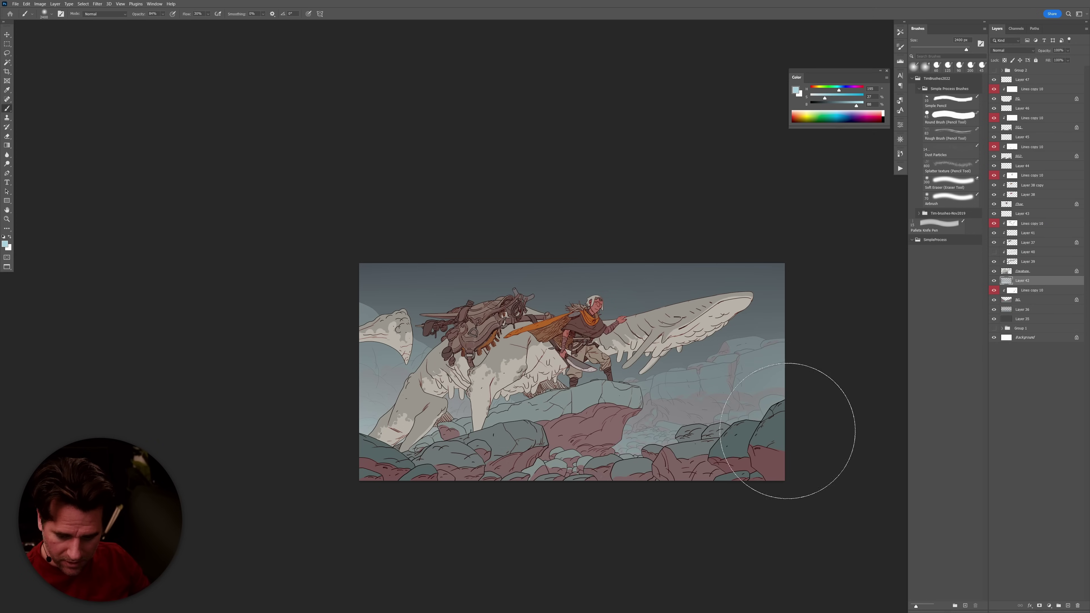
{"action": "key", "text": "ctrl+shift+alt+n"}
{"action": "left_click_drag", "start_coordinate": [810, 450], "coordinate": [610, 429]}
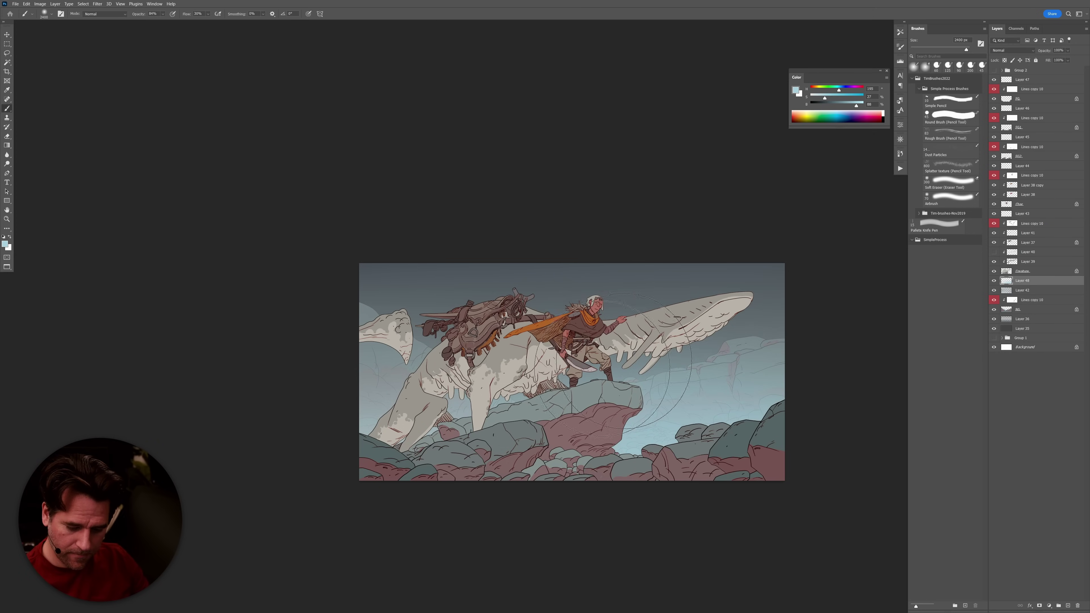
On a new clipped layer above Layer 41, airbrush a darkened version of the foreground rocks' teal as soft shadow over the creature's rear body.
{"action": "scroll", "coordinate": [725, 428], "scroll_direction": "up", "scroll_amount": 1}
{"action": "scroll", "coordinate": [725, 428], "scroll_direction": "up", "scroll_amount": 2}
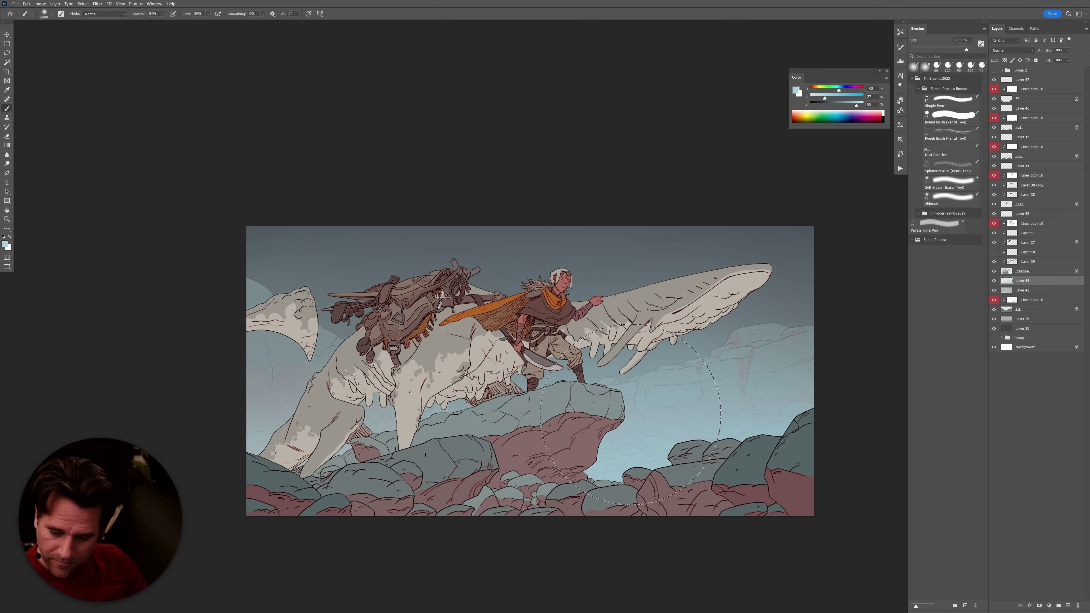
{"action": "left_click", "coordinate": [1028, 233]}
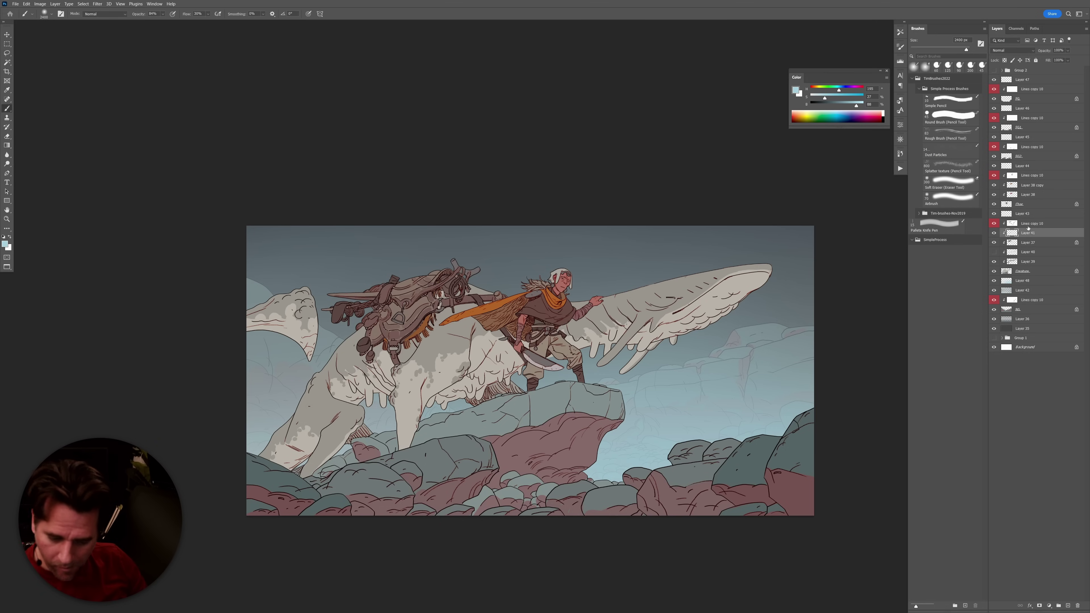
{"action": "key", "text": "ctrl+shift+alt+n"}
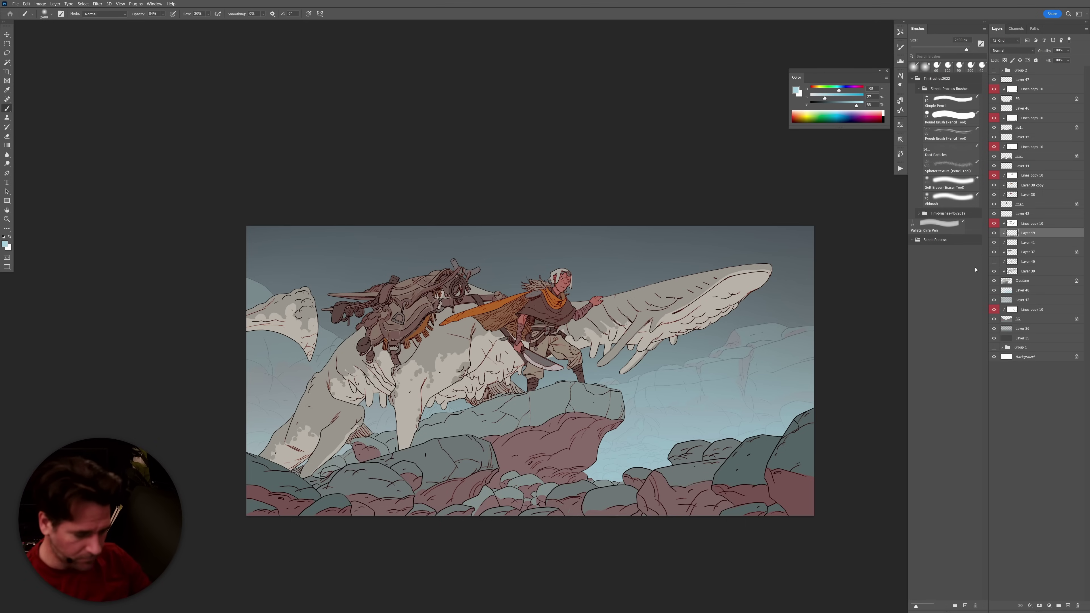
{"action": "left_click", "coordinate": [752, 454], "text": "alt"}
{"action": "left_click", "coordinate": [820, 103]}
{"action": "mouse_move", "coordinate": [255, 348]}
{"action": "left_mouse_down"}
{"action": "mouse_move", "coordinate": [309, 386]}
{"action": "mouse_move", "coordinate": [339, 390]}
{"action": "left_mouse_up"}
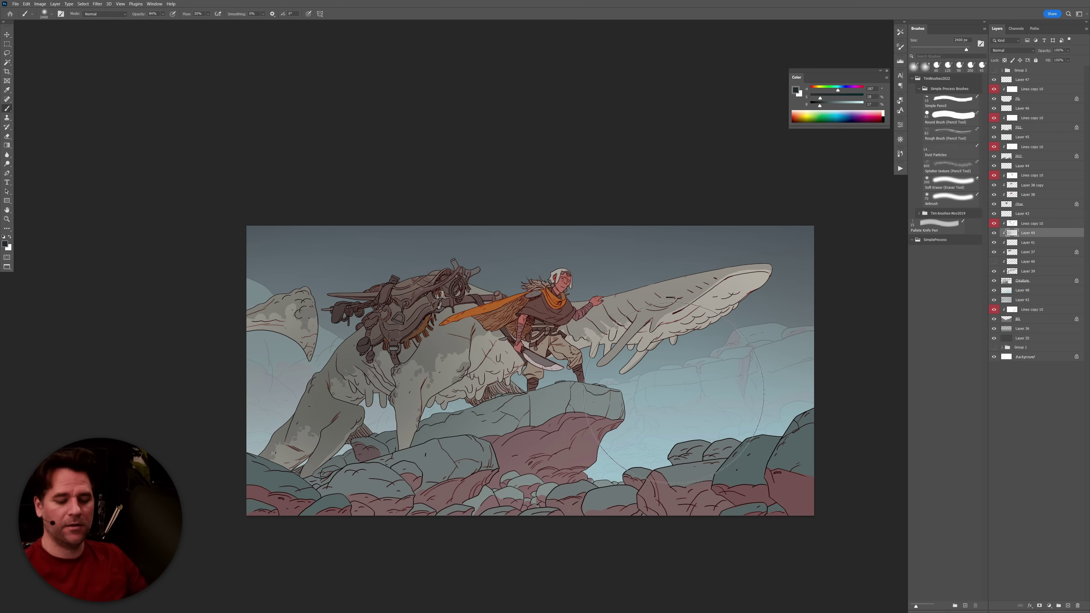
{"action": "key", "text": "e"}
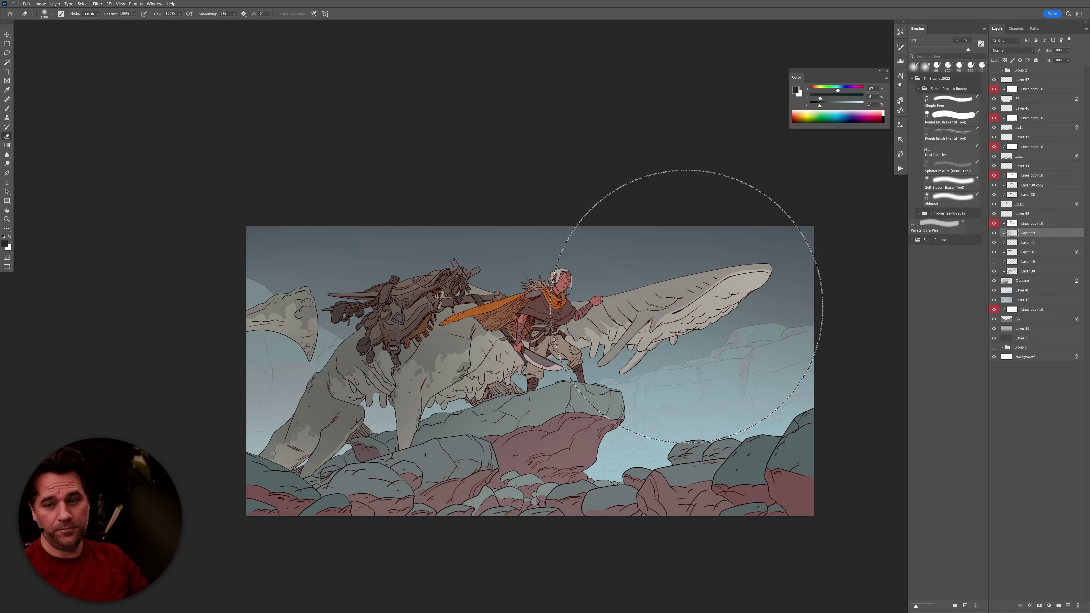
{"action": "key", "text": "b"}
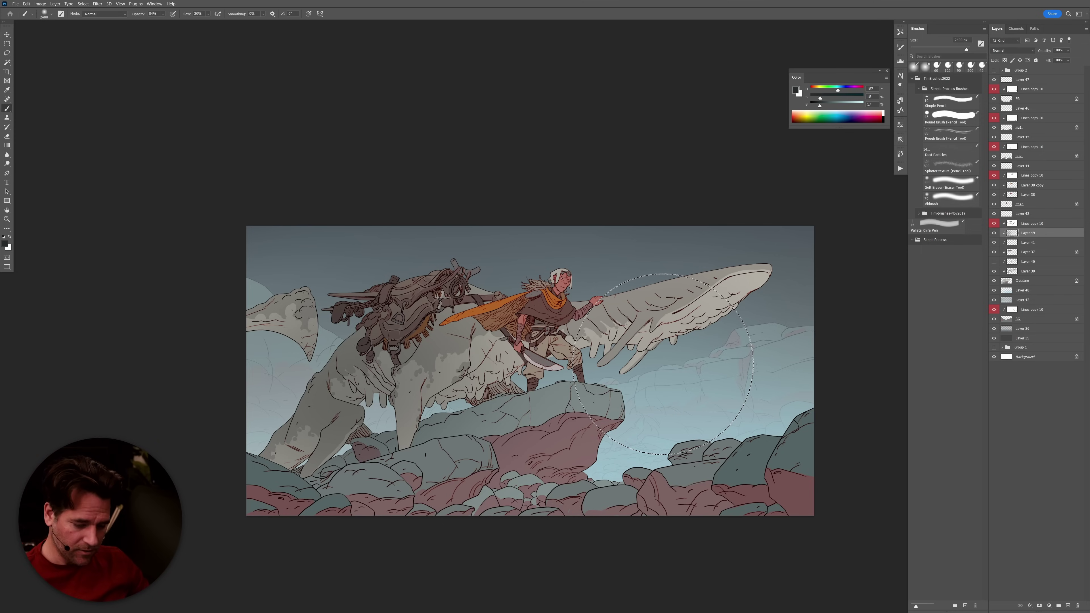
Add a new layer clipped to the character, directly above Layer 38 copy.
{"action": "left_click", "coordinate": [1026, 186]}
{"action": "key", "text": "ctrl+shift+alt+n"}
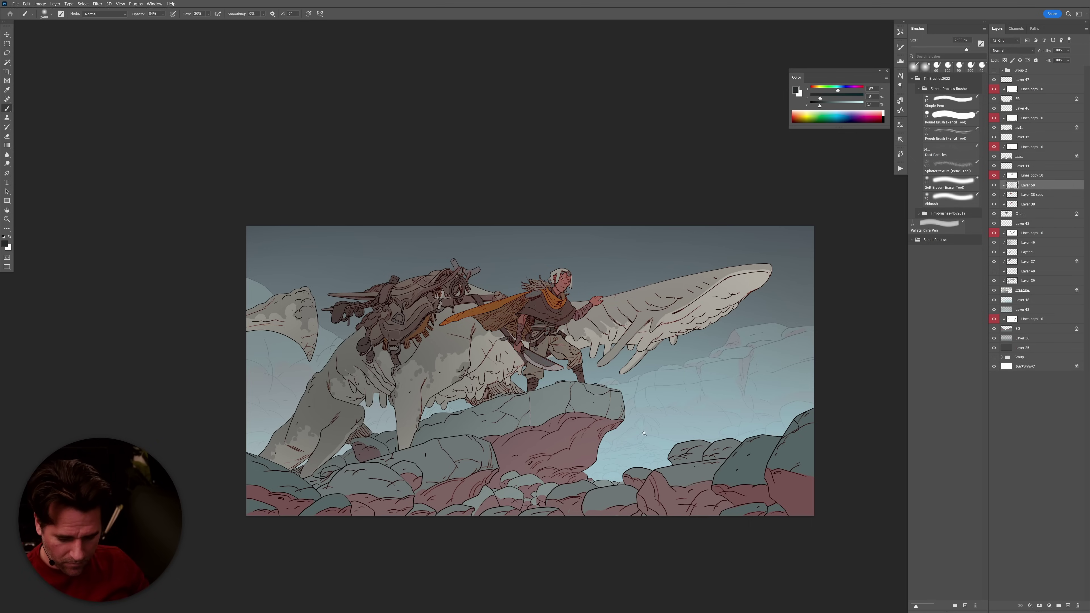
{"action": "scroll", "coordinate": [644, 434], "scroll_direction": "down", "scroll_amount": 4}
{"action": "scroll", "coordinate": [653, 431], "scroll_direction": "up", "scroll_amount": 1}
{"action": "scroll", "coordinate": [655, 432], "scroll_direction": "up", "scroll_amount": 4}
On the light blue haze layer beneath the creature, sample a pale blue, saturate it slightly and airbrush more haze behind the creature's legs.
{"action": "left_click", "coordinate": [1026, 299]}
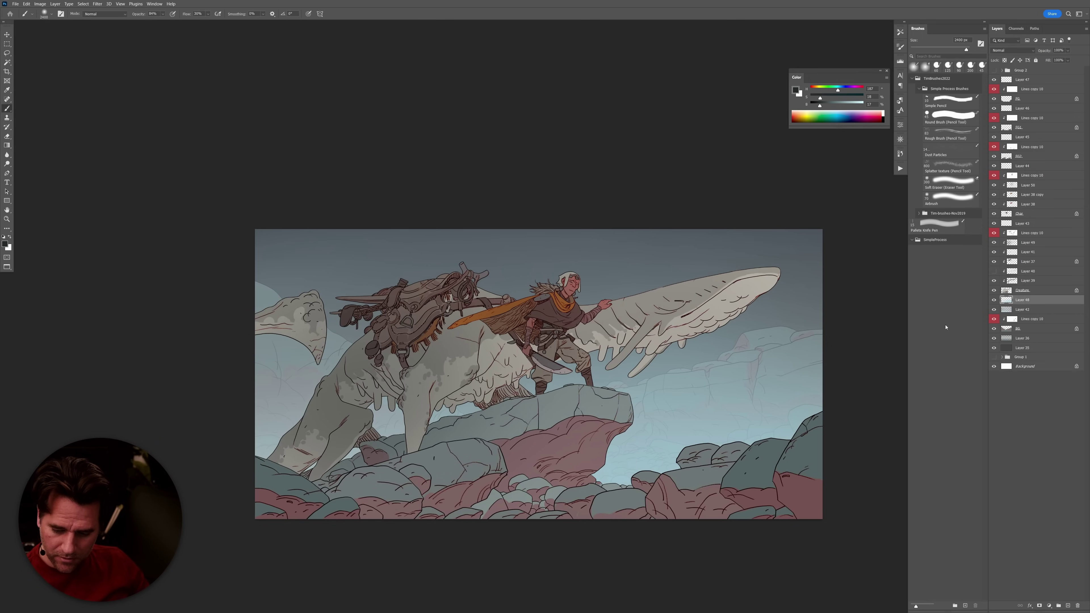
{"action": "key", "text": "x"}
{"action": "left_click", "coordinate": [672, 465], "text": "alt"}
{"action": "left_click_drag", "start_coordinate": [824, 101], "coordinate": [827, 101]}
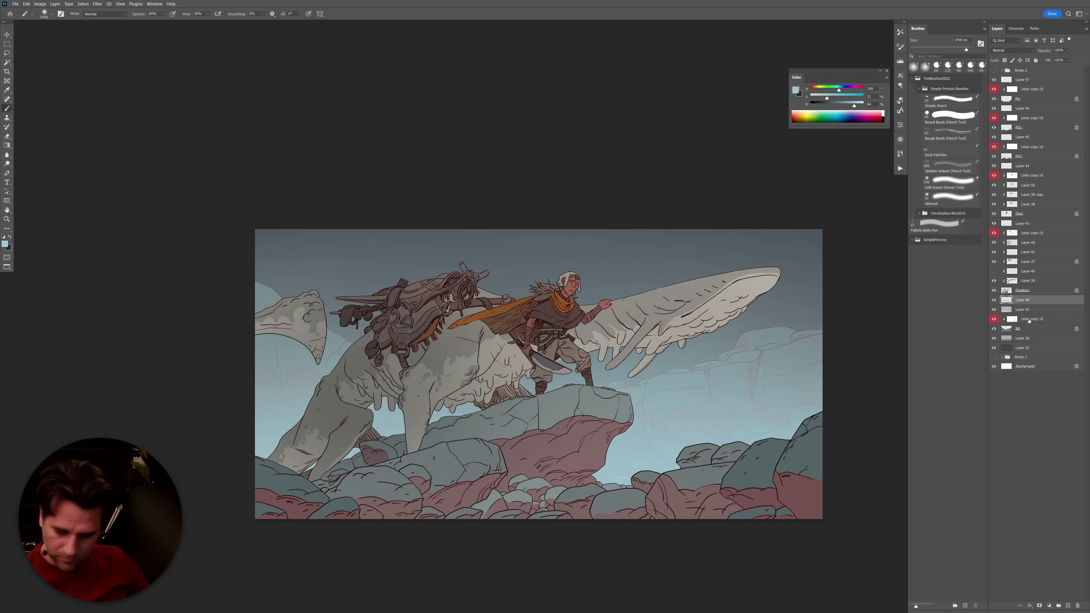
Airbrush a sampled light blue haze over the creature and its packs on Layer 43 and partly erase it.
{"action": "left_click", "coordinate": [1038, 224]}
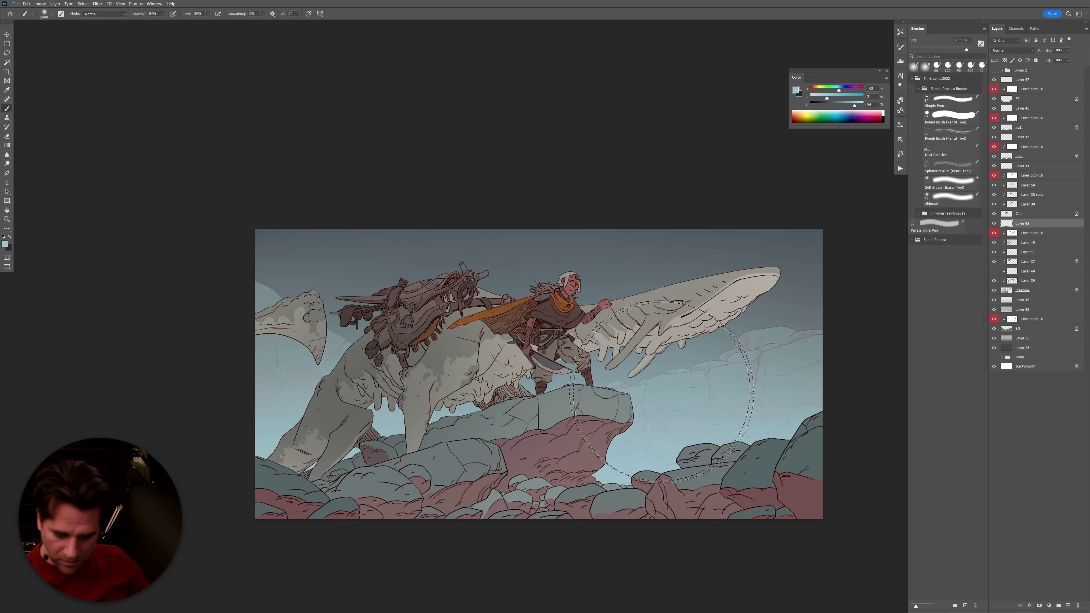
{"action": "left_click", "coordinate": [625, 463], "text": "alt"}
{"action": "mouse_move", "coordinate": [556, 429]}
{"action": "left_mouse_down"}
{"action": "mouse_move", "coordinate": [425, 442]}
{"action": "mouse_move", "coordinate": [255, 479]}
{"action": "left_mouse_up"}
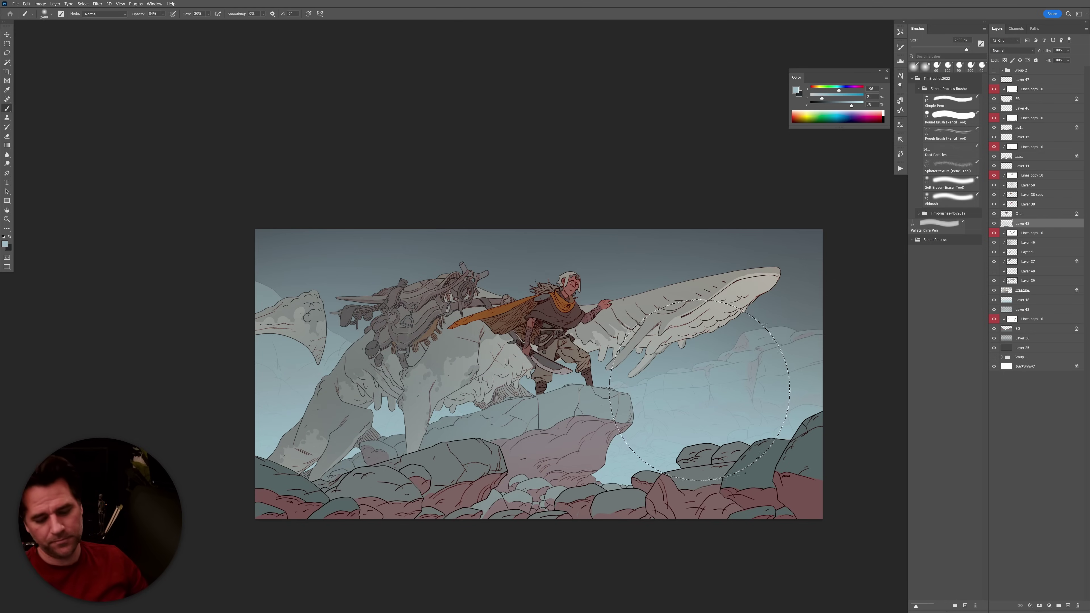
{"action": "key", "text": "e"}
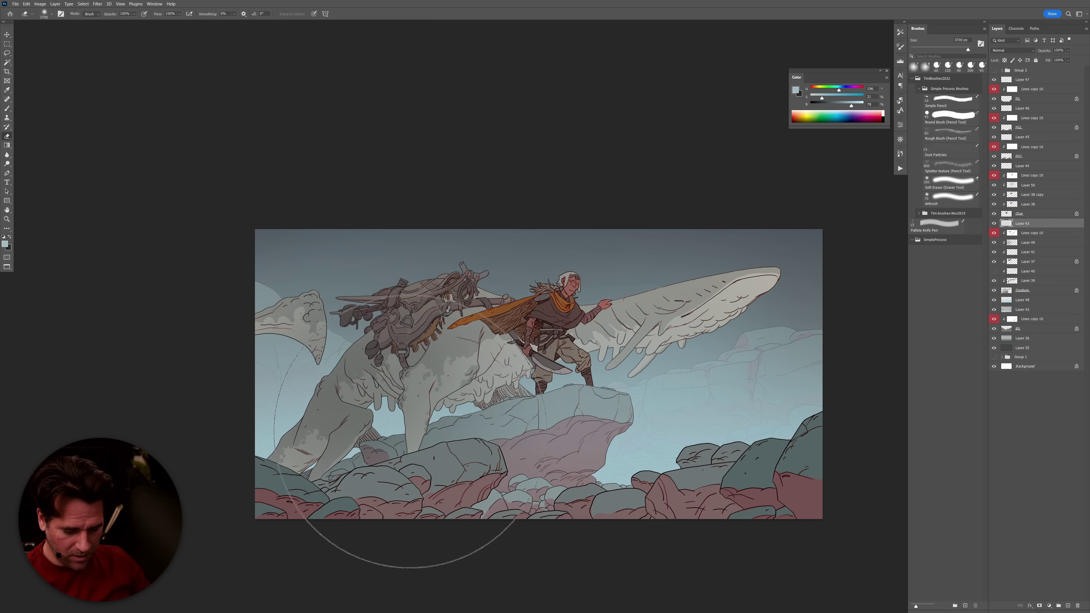
{"action": "key", "text": "b"}
{"action": "left_click_drag", "start_coordinate": [494, 240], "coordinate": [316, 325]}
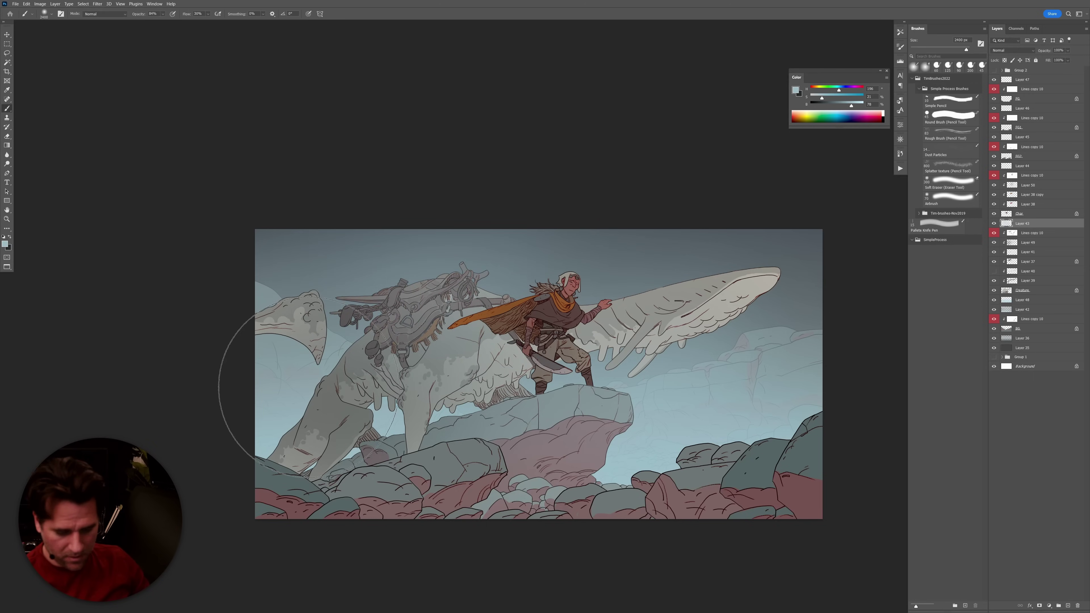
{"action": "key", "text": "ctrl+z"}
Sample the darker grey-teal sky colour and softly airbrush it over the creature's packs on Layer 43.
{"action": "left_click", "coordinate": [665, 279], "text": "alt"}
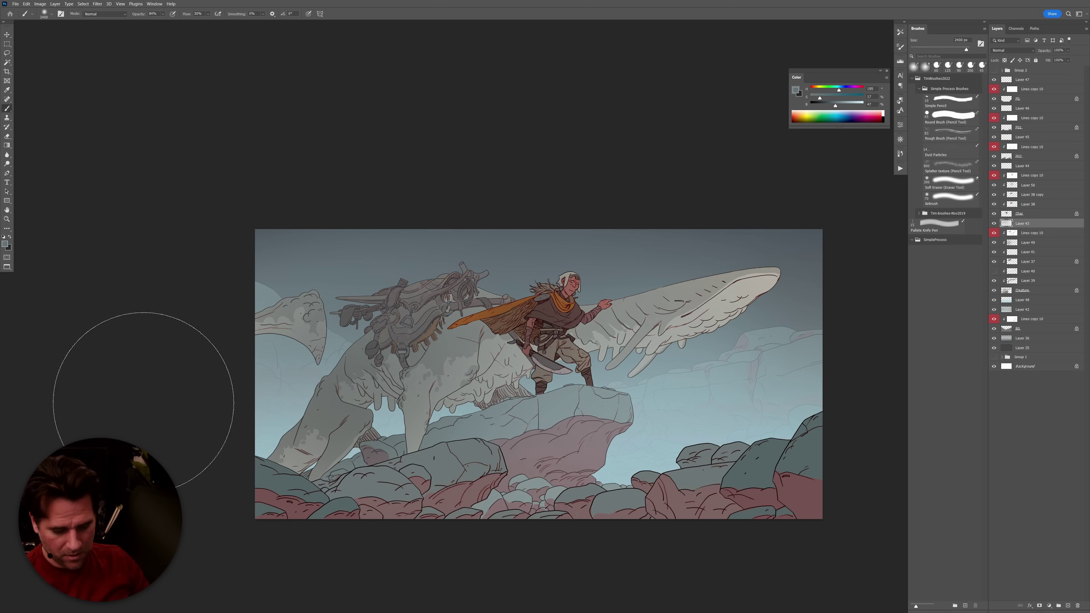
{"action": "scroll", "coordinate": [698, 317], "scroll_direction": "down", "scroll_amount": 1}
{"action": "scroll", "coordinate": [702, 317], "scroll_direction": "down", "scroll_amount": 1}
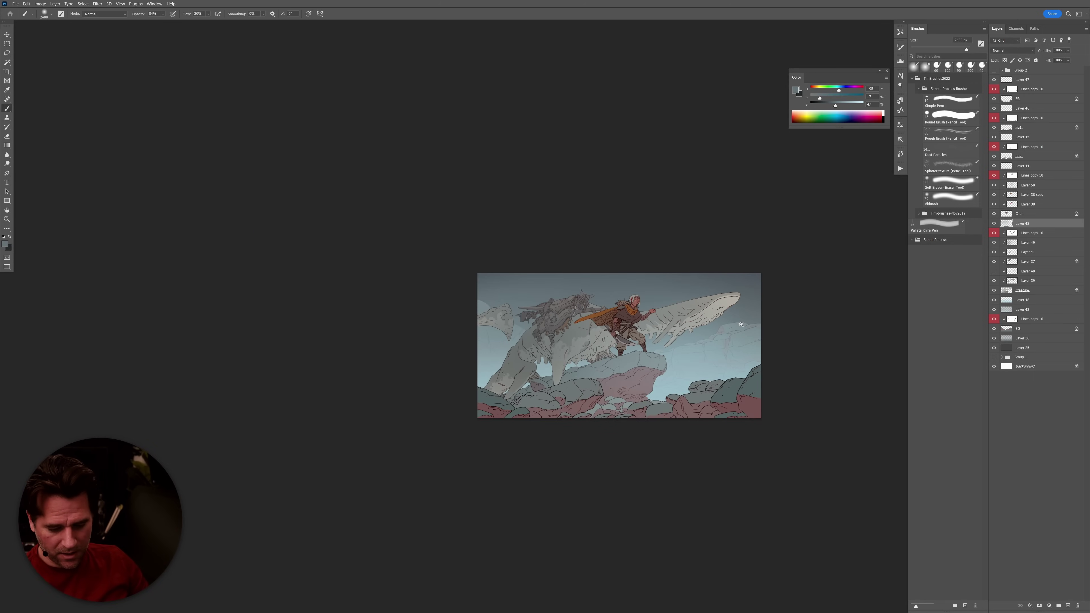
{"action": "scroll", "coordinate": [611, 372], "scroll_direction": "up", "scroll_amount": 2}
Reduce the soft eraser's size to about 800 px.
{"action": "key", "text": "e"}
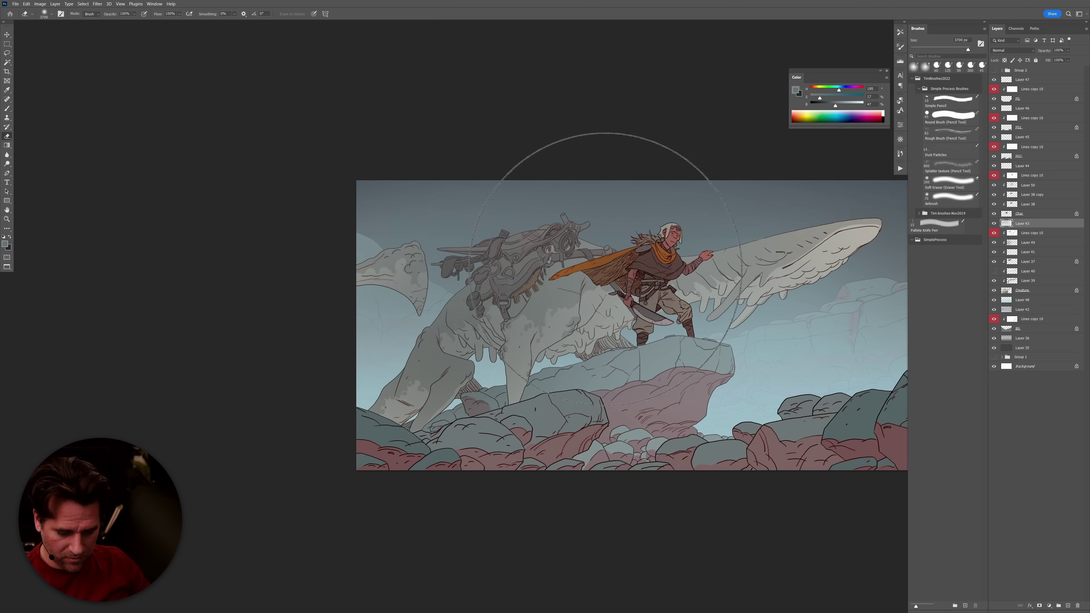
{"action": "key", "text": "bracketleft"}
{"action": "key", "text": "bracketleft"}
{"action": "key", "text": "bracketleft"}
{"action": "key", "text": "bracketleft"}
{"action": "key", "text": "bracketleft"}
{"action": "key", "text": "bracketleft"}
{"action": "key", "text": "bracketleft"}
{"action": "key", "text": "bracketleft"}
{"action": "key", "text": "bracketleft"}
{"action": "key", "text": "bracketleft"}
{"action": "key", "text": "bracketleft"}
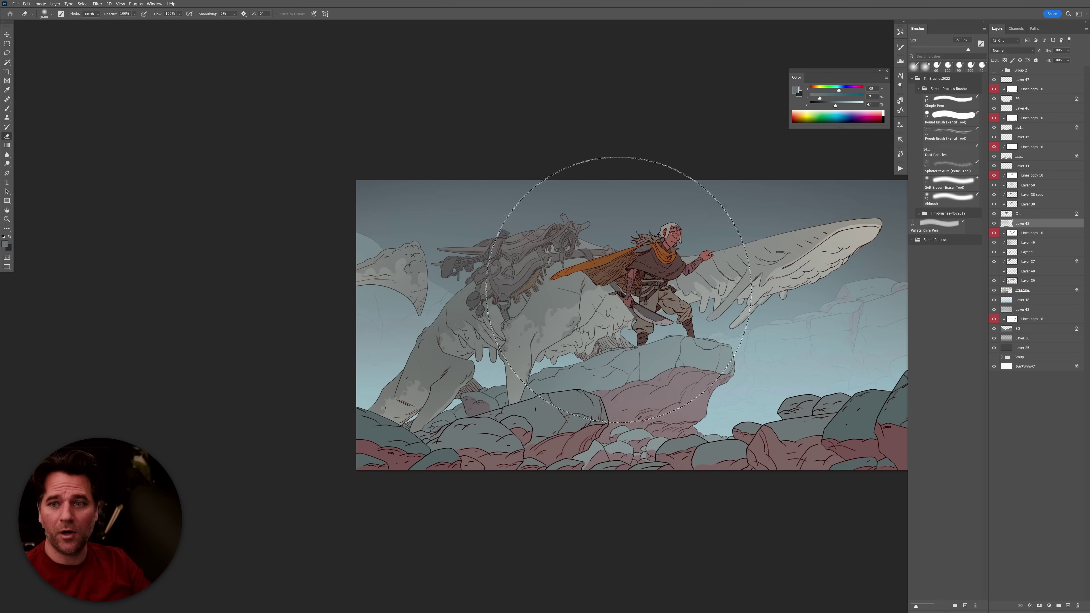
{"action": "key", "text": "bracketleft"}
{"action": "key", "text": "bracketleft"}
{"action": "key", "text": "bracketleft"}
{"action": "key", "text": "bracketleft"}
{"action": "key", "text": "bracketleft"}
{"action": "key", "text": "bracketleft"}
{"action": "key", "text": "bracketleft"}
{"action": "key", "text": "bracketleft"}
{"action": "key", "text": "bracketleft"}
{"action": "key", "text": "bracketleft"}
{"action": "key", "text": "bracketleft"}
{"action": "key", "text": "bracketleft"}
{"action": "key", "text": "bracketleft"}
{"action": "key", "text": "bracketleft"}
{"action": "key", "text": "bracketleft"}
{"action": "key", "text": "bracketleft"}
{"action": "key", "text": "bracketleft"}
{"action": "key", "text": "bracketleft"}
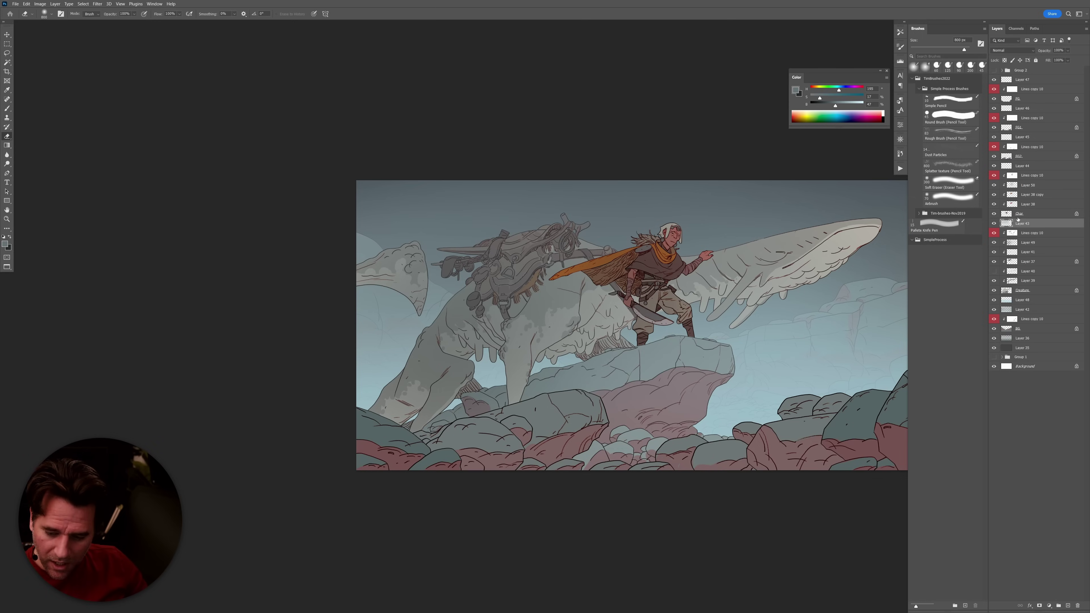
Airbrush sampled blue-grey background tones as light haze over the character and creature on the layer above the character's lines.
{"action": "left_click", "coordinate": [1034, 176]}
{"action": "left_click", "coordinate": [1028, 166]}
{"action": "key", "text": "b"}
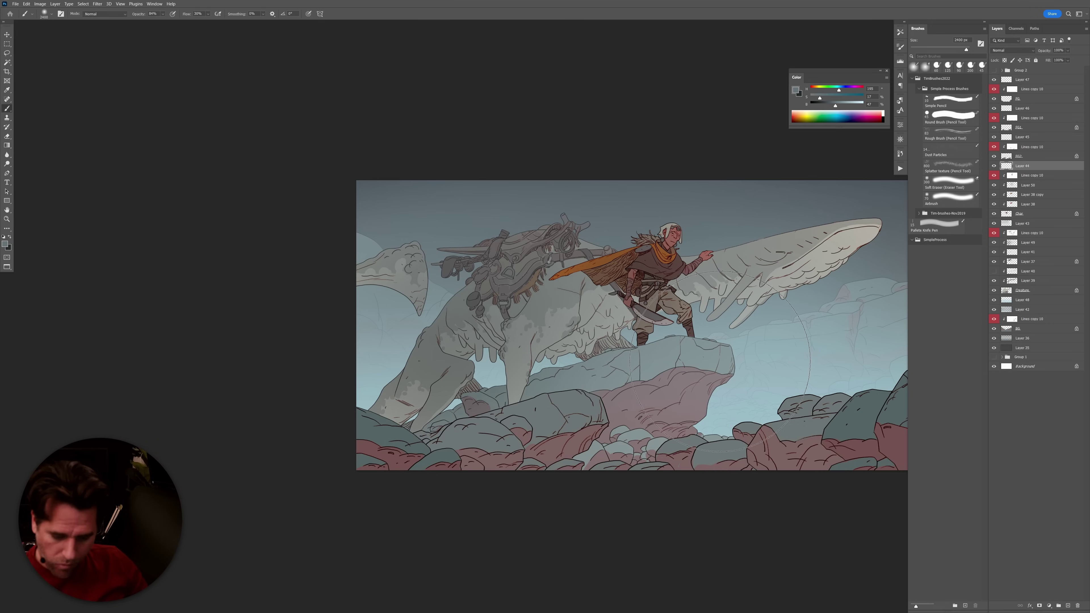
{"action": "left_click", "coordinate": [700, 327], "text": "alt"}
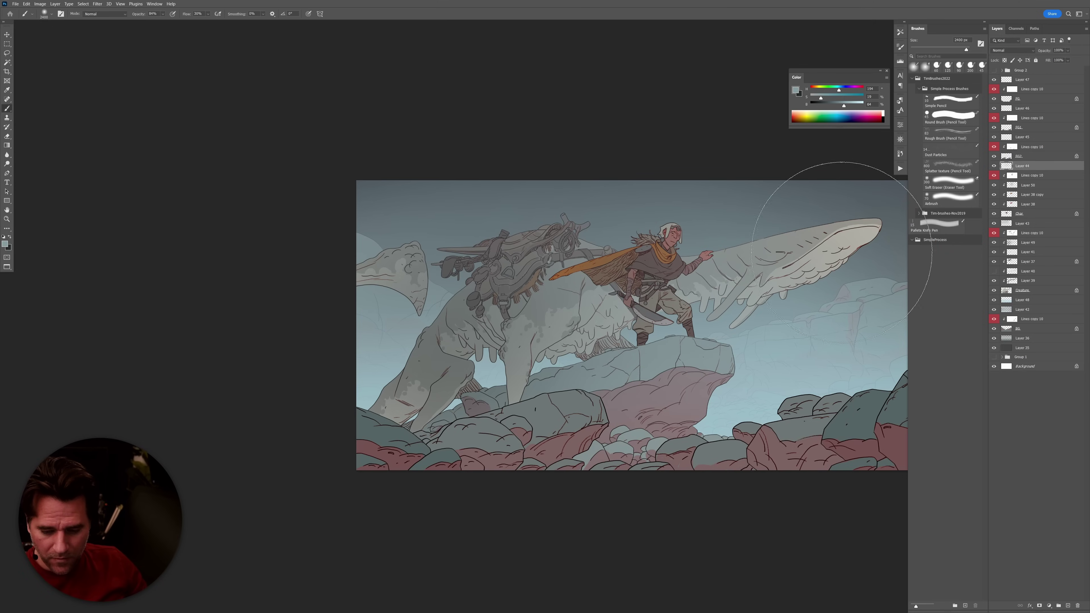
{"action": "left_click", "coordinate": [868, 266], "text": "alt"}
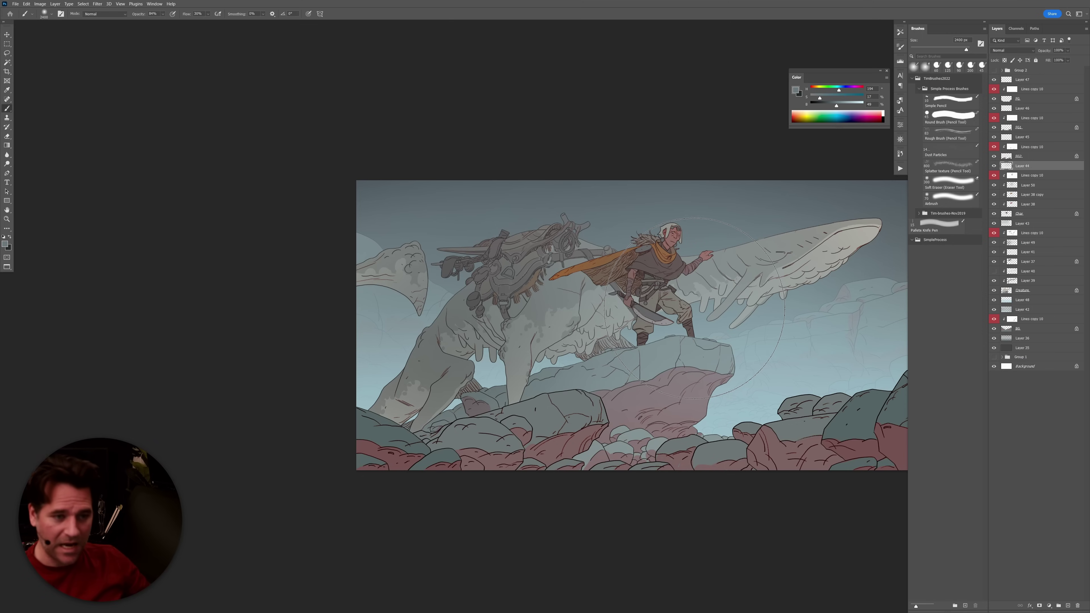
{"action": "left_click_drag", "start_coordinate": [786, 393], "coordinate": [761, 363]}
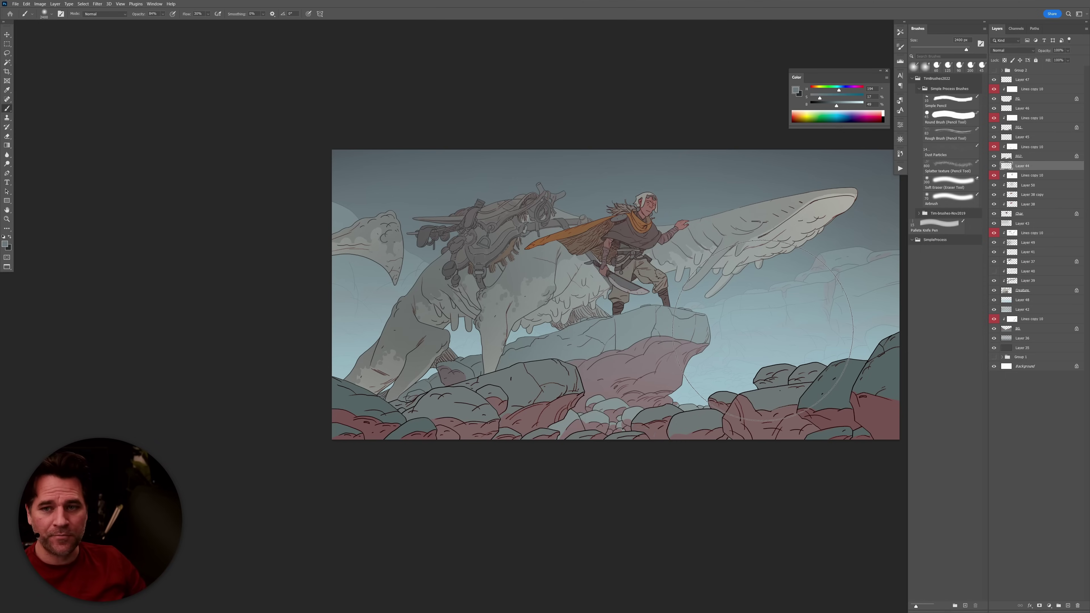
Add a new layer directly beneath the creature and airbrush a sampled, more saturated light blue haze in the gap behind the rocks.
{"action": "left_click", "coordinate": [1026, 301]}
{"action": "key", "text": "ctrl+shift+alt+n"}
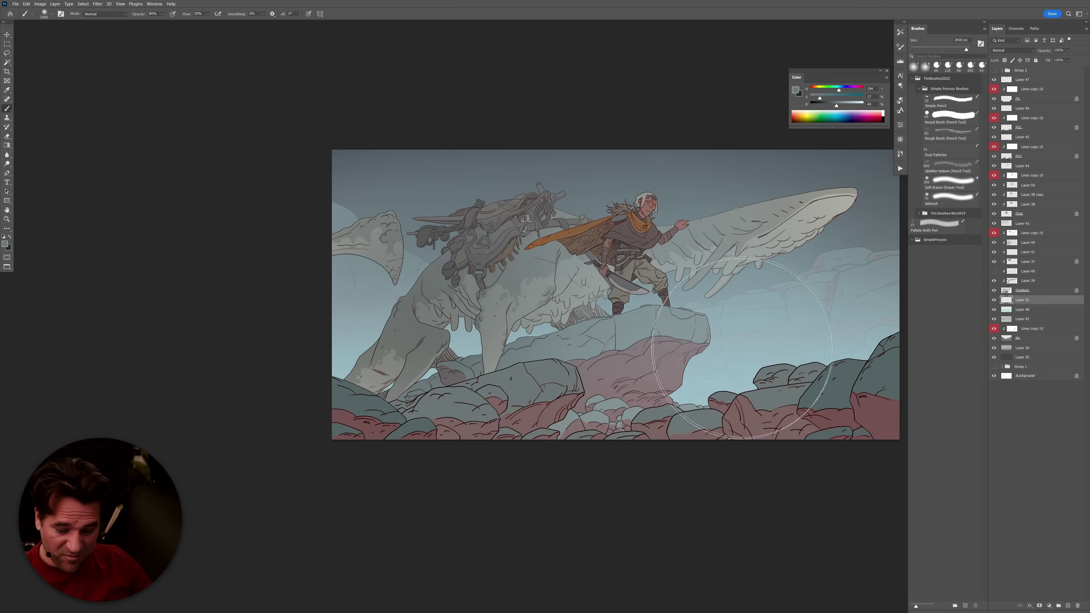
{"action": "left_click", "coordinate": [709, 374], "text": "alt"}
{"action": "left_click", "coordinate": [826, 101]}
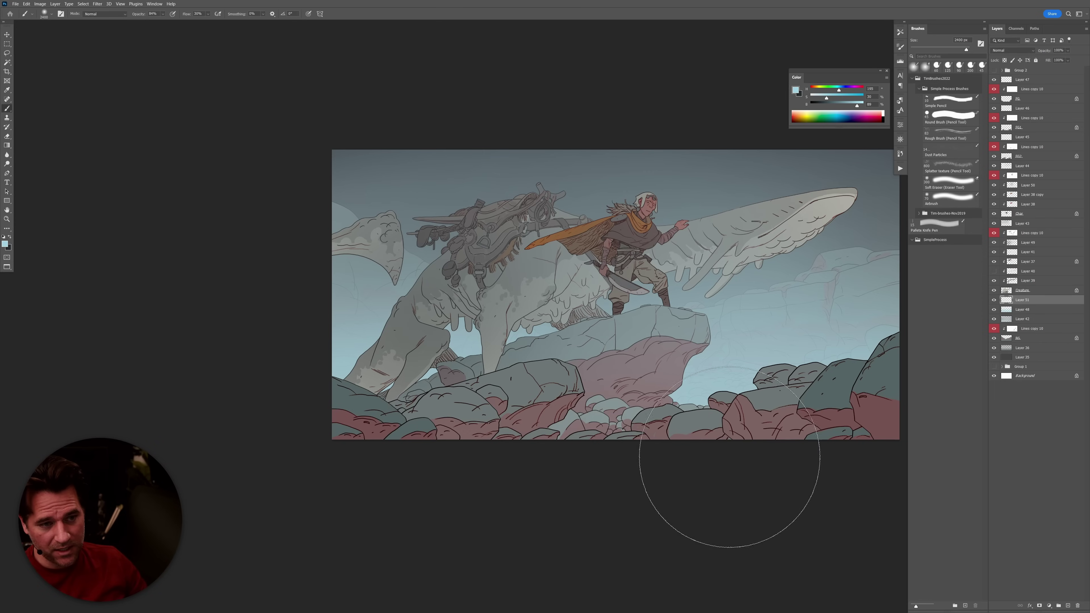
{"action": "left_click_drag", "start_coordinate": [729, 456], "coordinate": [699, 453]}
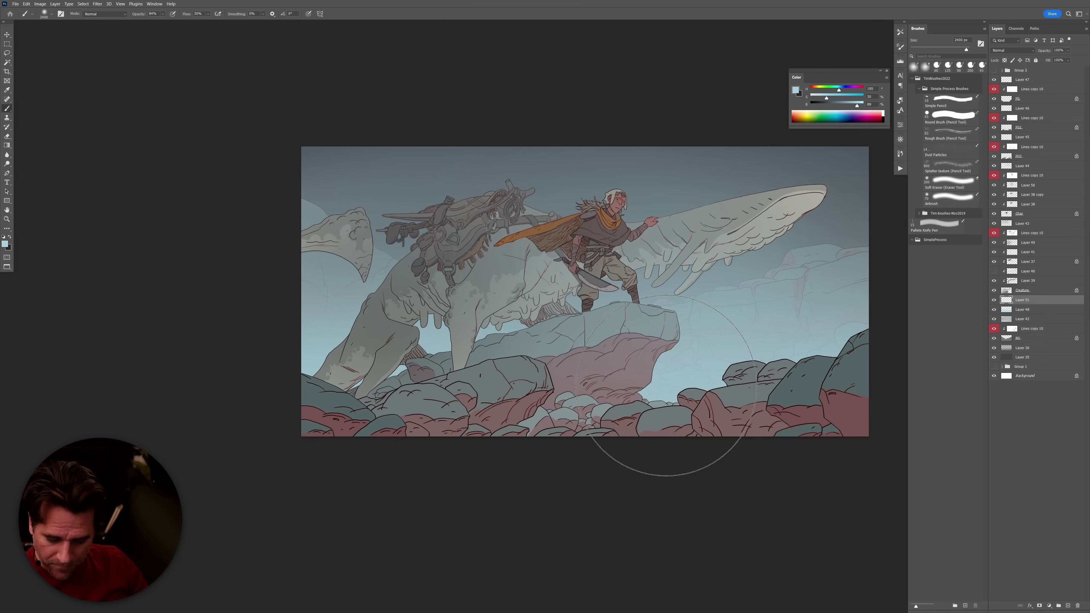
Compare the image with and without the haze layer over the character and the character's clipped shading layer.
{"action": "left_click", "coordinate": [994, 166]}
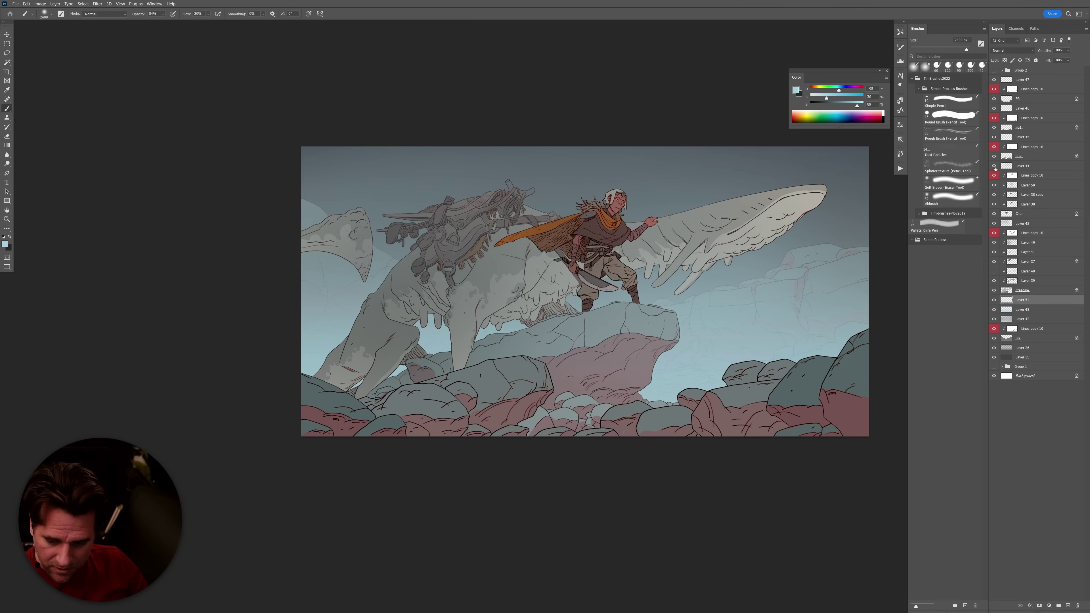
{"action": "left_click", "coordinate": [994, 166]}
{"action": "left_click", "coordinate": [1011, 157]}
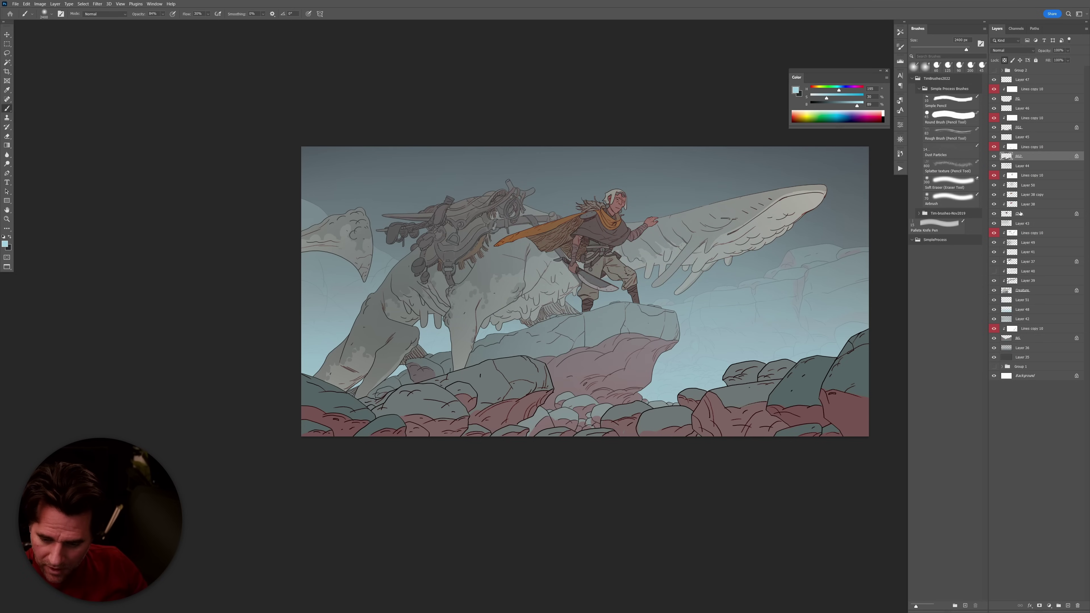
{"action": "left_click", "coordinate": [1026, 185]}
{"action": "left_click", "coordinate": [994, 185]}
{"action": "left_click", "coordinate": [994, 185]}
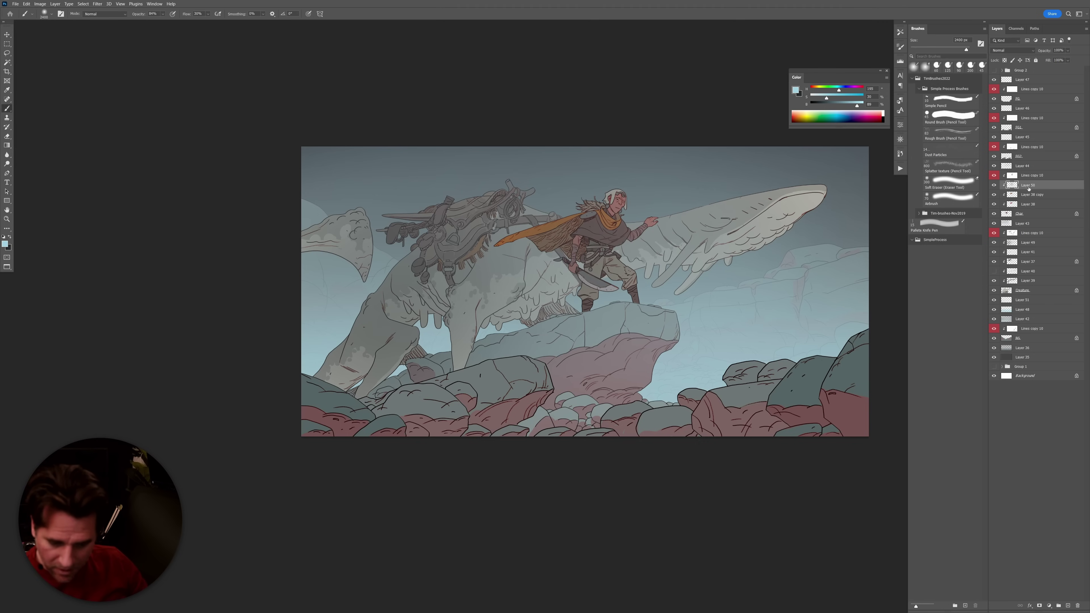
Name the character's clipped lines layer b and add a new clipped layer directly above it.
{"action": "left_click", "coordinate": [1030, 172]}
{"action": "type", "text": "b"}
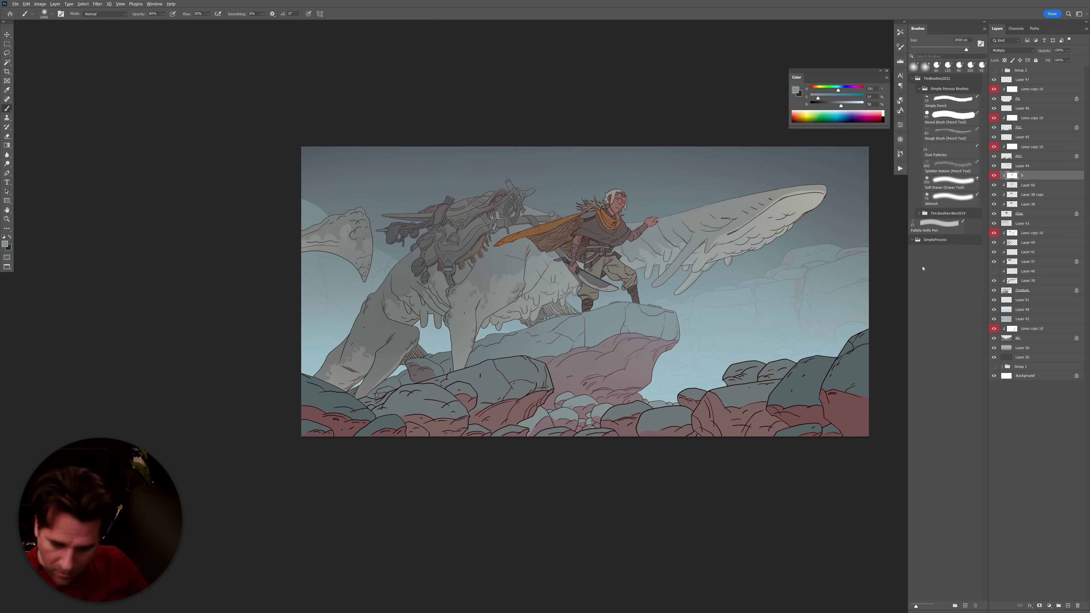
{"action": "key", "text": "ctrl+shift+alt+n"}
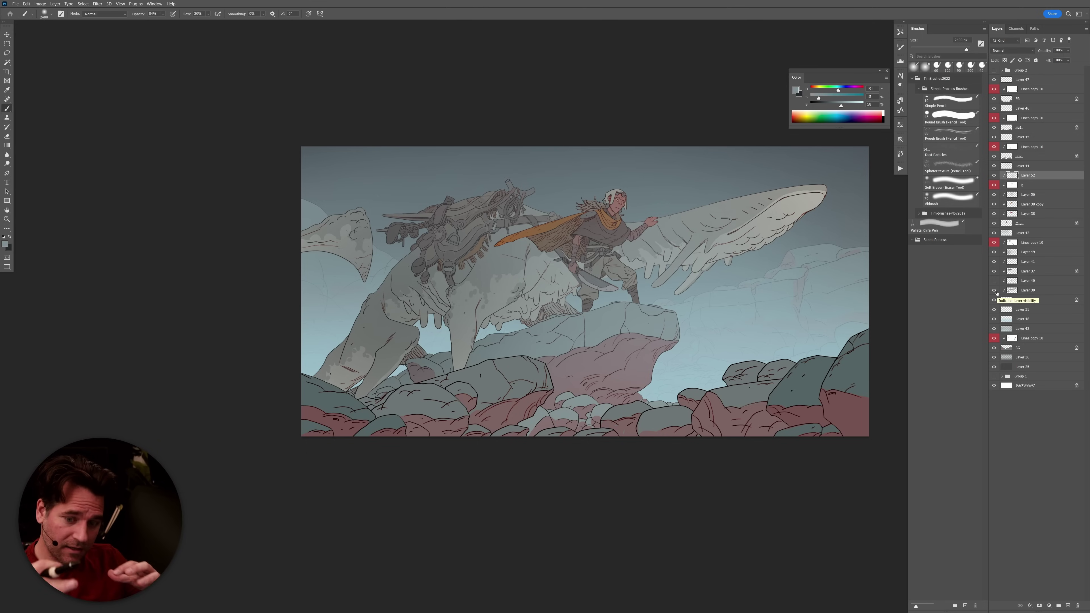
{"action": "left_click", "coordinate": [993, 175]}
{"action": "left_click", "coordinate": [994, 175]}
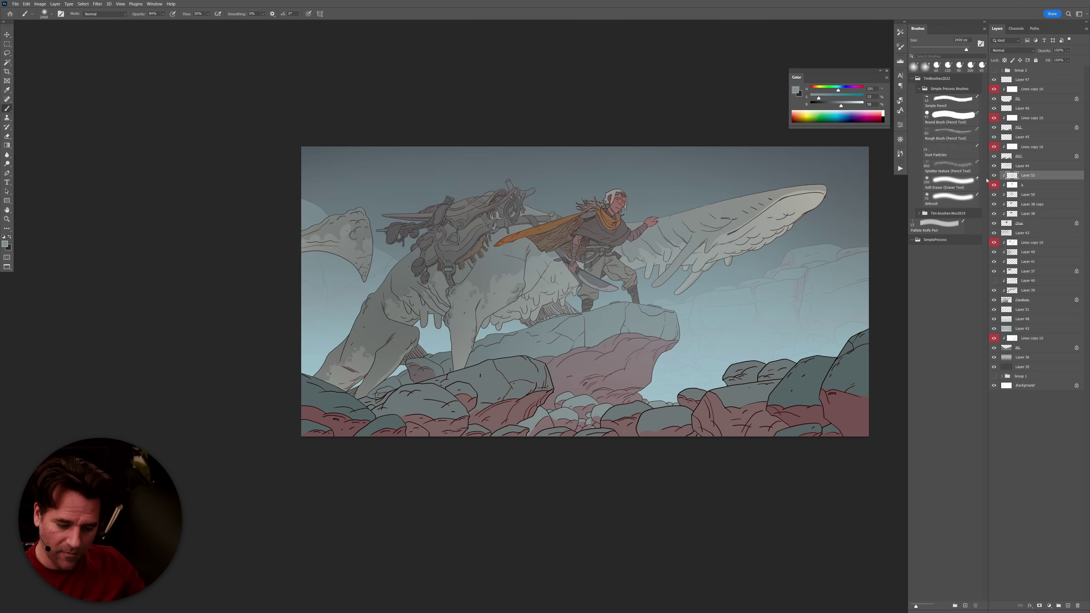
Choose the Airbrush preset and enlarge its size to about 2400 px.
{"action": "left_click", "coordinate": [950, 204]}
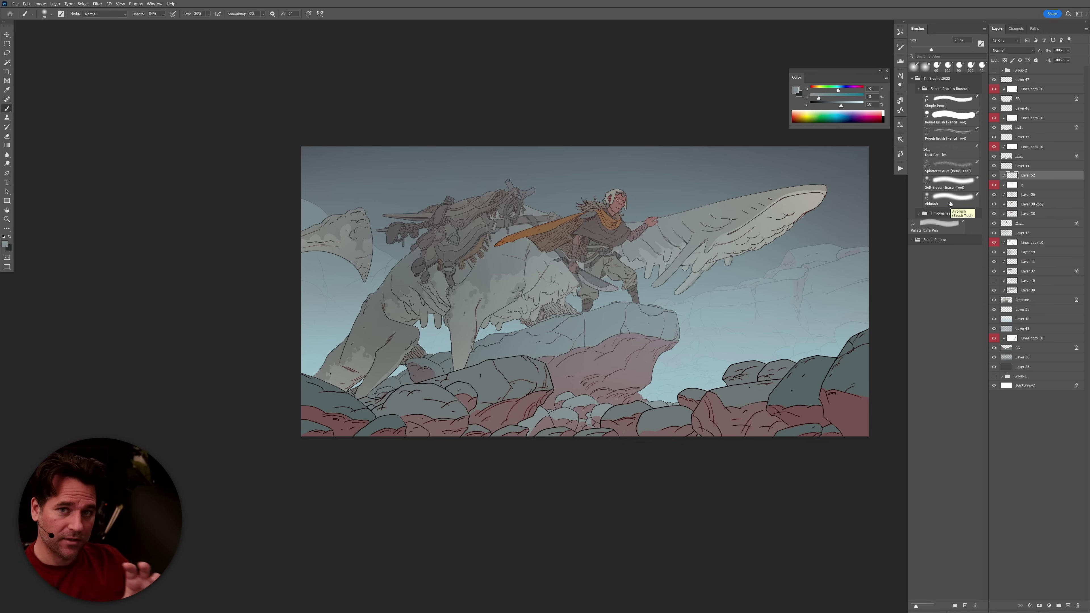
{"action": "key", "text": "bracketright"}
{"action": "key", "text": "bracketright"}
{"action": "key", "text": "bracketright"}
{"action": "key", "text": "bracketright"}
{"action": "key", "text": "bracketright"}
{"action": "key", "text": "bracketright"}
{"action": "key", "text": "bracketright"}
{"action": "key", "text": "bracketright"}
{"action": "key", "text": "bracketright"}
{"action": "key", "text": "bracketright"}
{"action": "key", "text": "bracketright"}
{"action": "key", "text": "bracketright"}
{"action": "key", "text": "bracketright"}
{"action": "key", "text": "bracketright"}
{"action": "key", "text": "bracketright"}
{"action": "key", "text": "bracketright"}
{"action": "key", "text": "bracketright"}
{"action": "key", "text": "bracketright"}
{"action": "key", "text": "bracketright"}
{"action": "key", "text": "bracketright"}
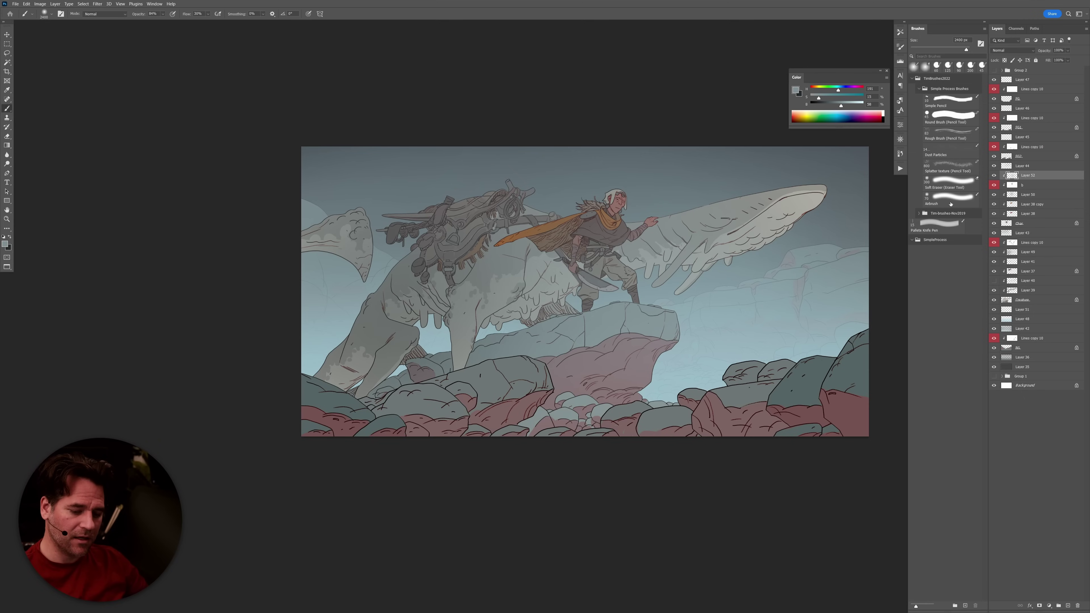
Airbrush a sampled grey-blue haze over the central foreground rocks on Layer 45, above their line layer.
{"action": "left_click_drag", "start_coordinate": [726, 366], "coordinate": [656, 375]}
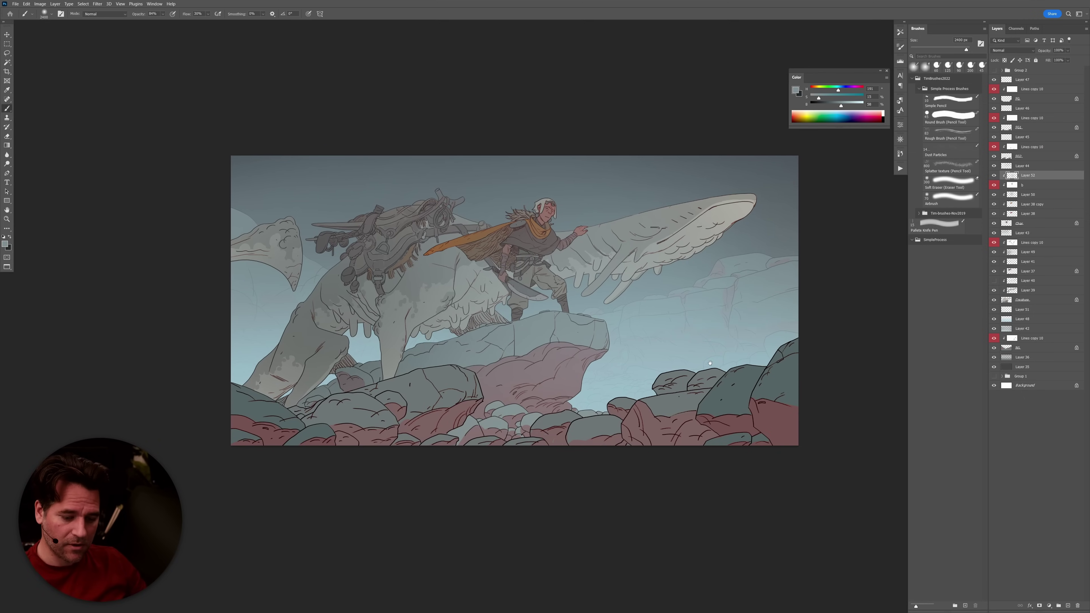
{"action": "left_click_drag", "start_coordinate": [663, 414], "coordinate": [693, 447]}
{"action": "scroll", "coordinate": [692, 447], "scroll_direction": "up", "scroll_amount": 3}
{"action": "scroll", "coordinate": [484, 343], "scroll_direction": "up", "scroll_amount": 5}
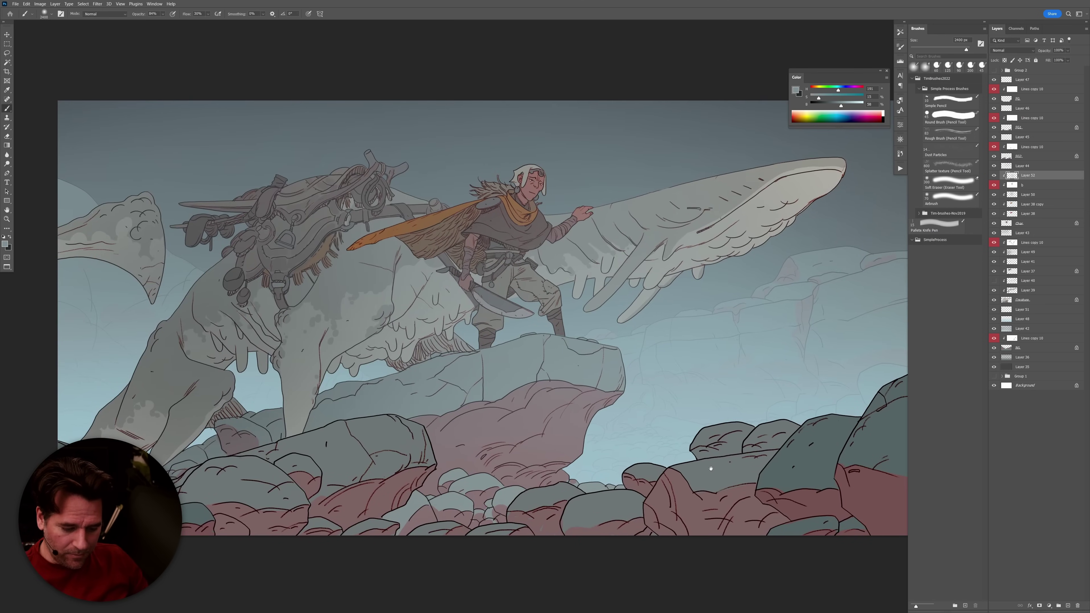
{"action": "scroll", "coordinate": [485, 343], "scroll_direction": "up", "scroll_amount": 2}
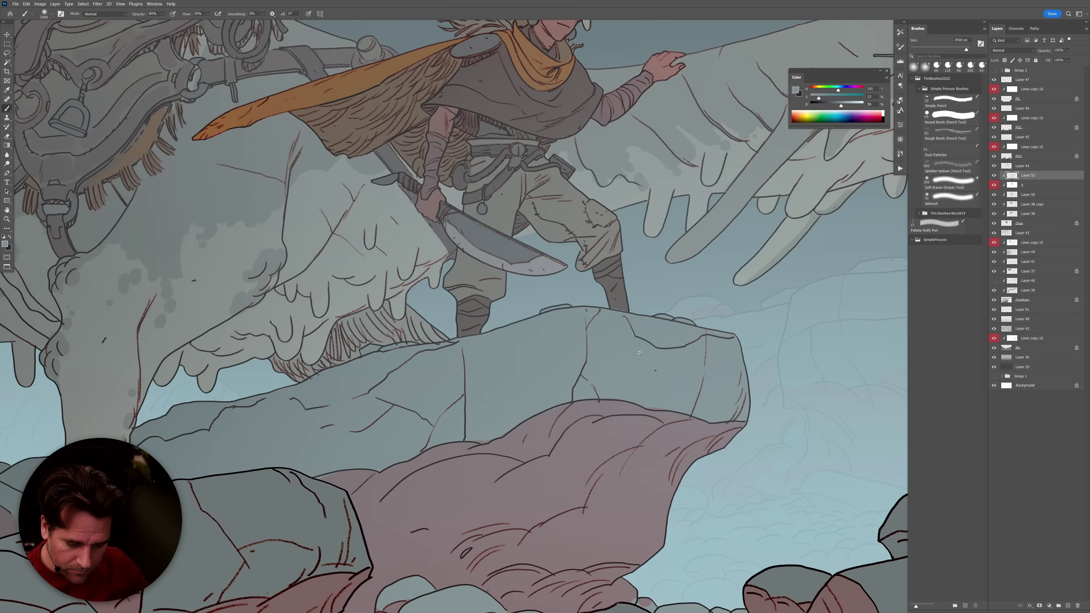
{"action": "scroll", "coordinate": [639, 353], "scroll_direction": "down", "scroll_amount": 8}
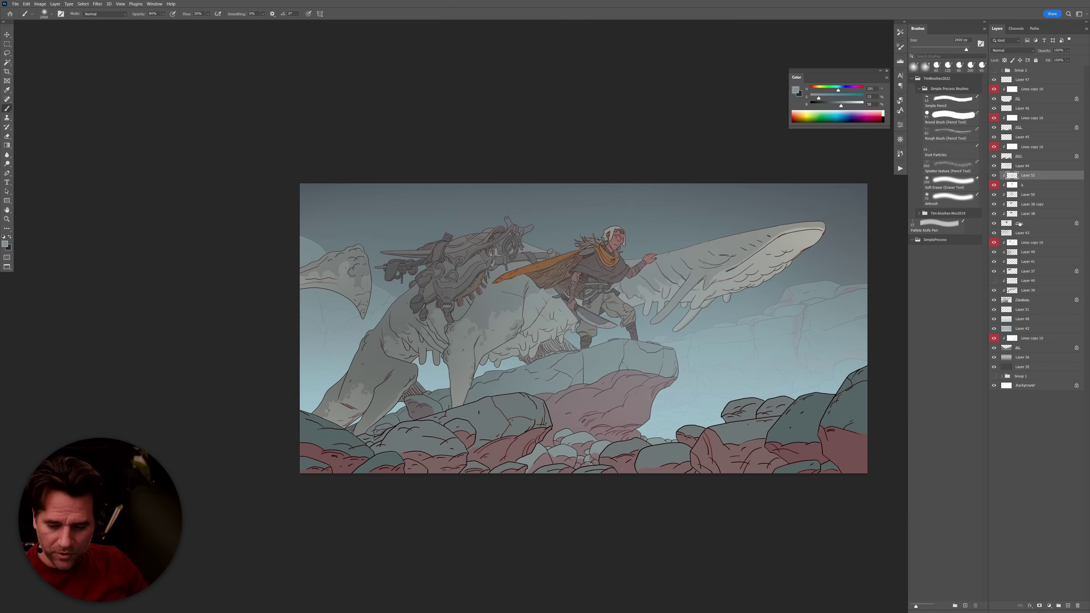
{"action": "left_click", "coordinate": [1025, 137]}
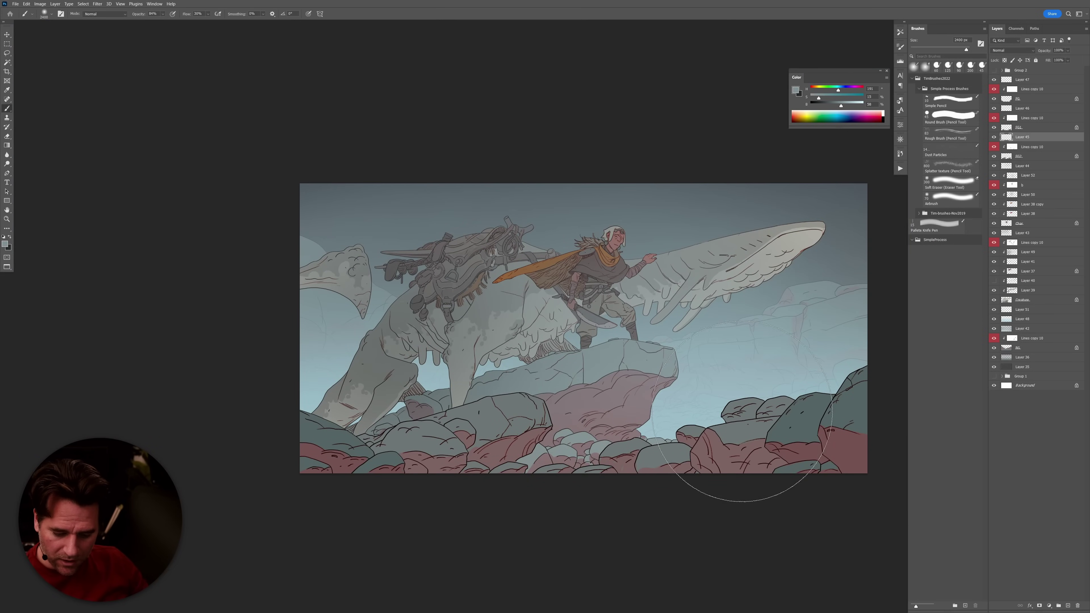
{"action": "left_click", "coordinate": [716, 441], "text": "alt"}
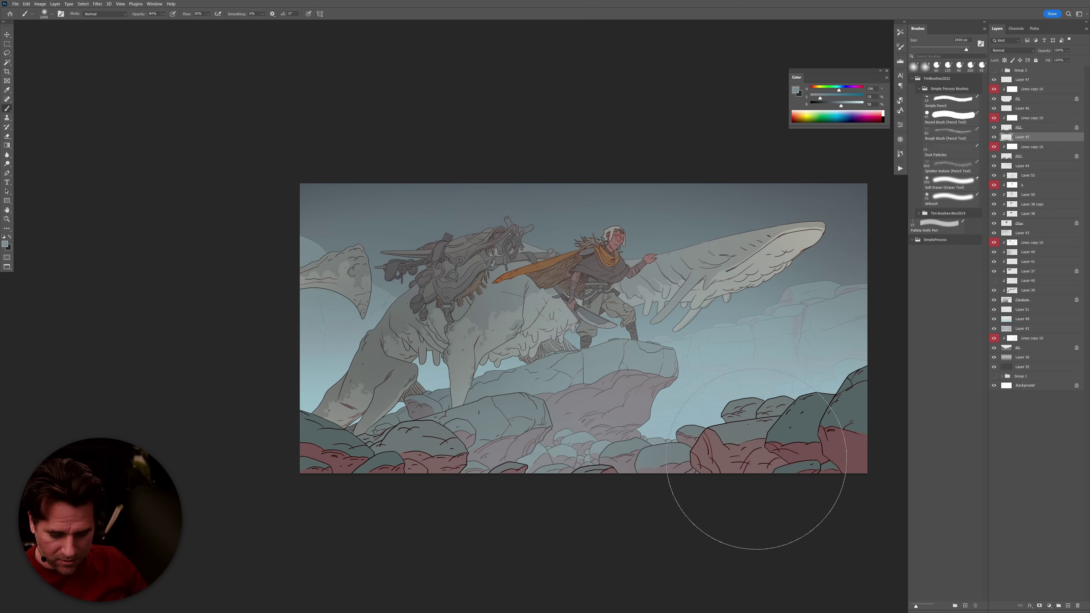
Airbrush sampled light blue haze over the nearer foreground rocks on Layer 46 and the closest corner rocks on Layer 47.
{"action": "left_click", "coordinate": [1037, 110]}
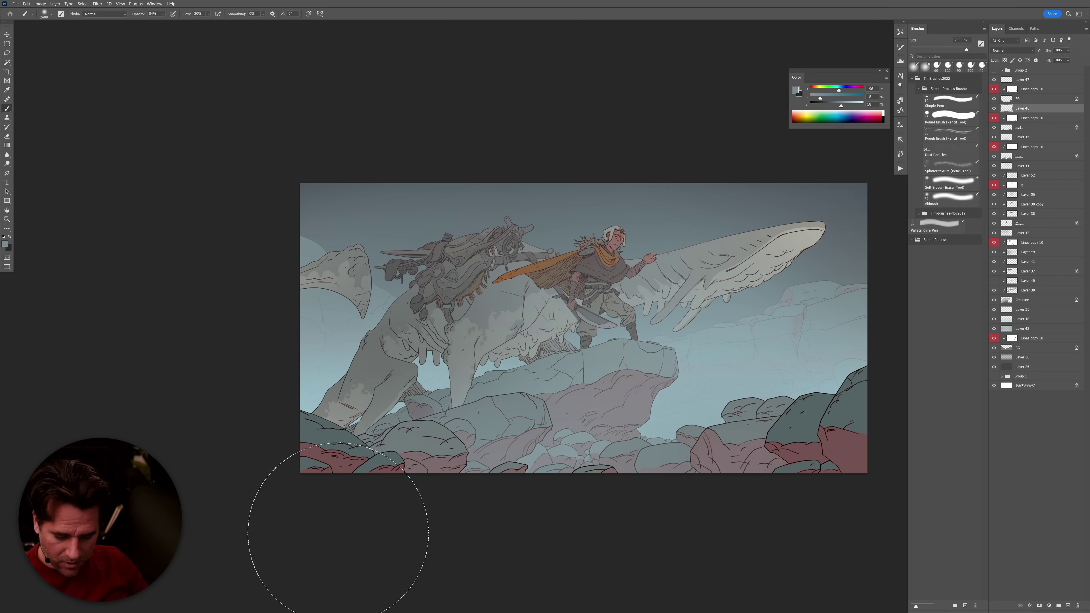
{"action": "left_click", "coordinate": [668, 380], "text": "alt"}
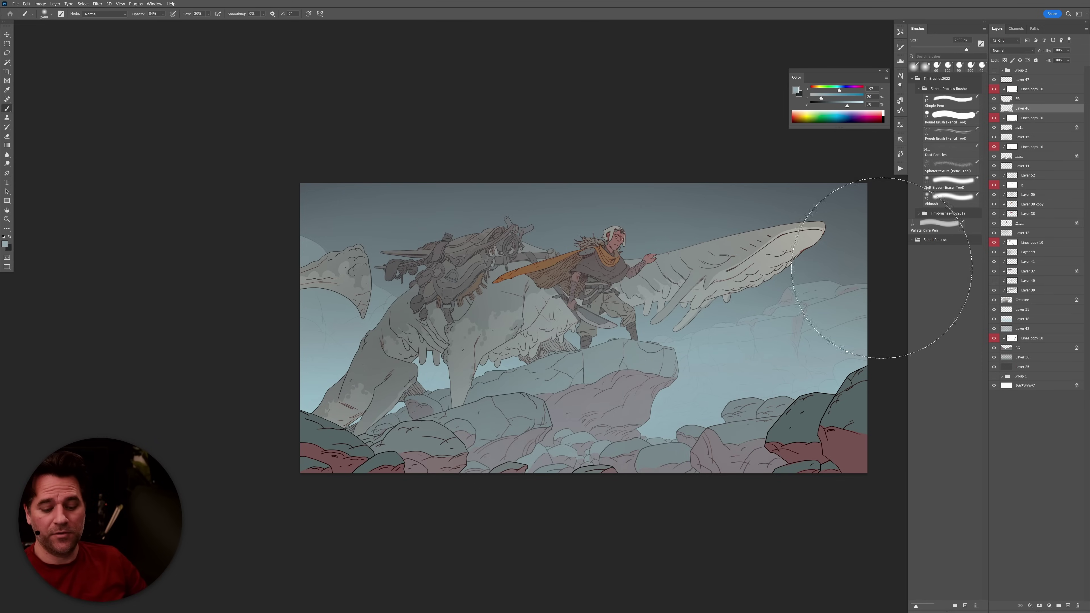
{"action": "left_click", "coordinate": [1032, 80]}
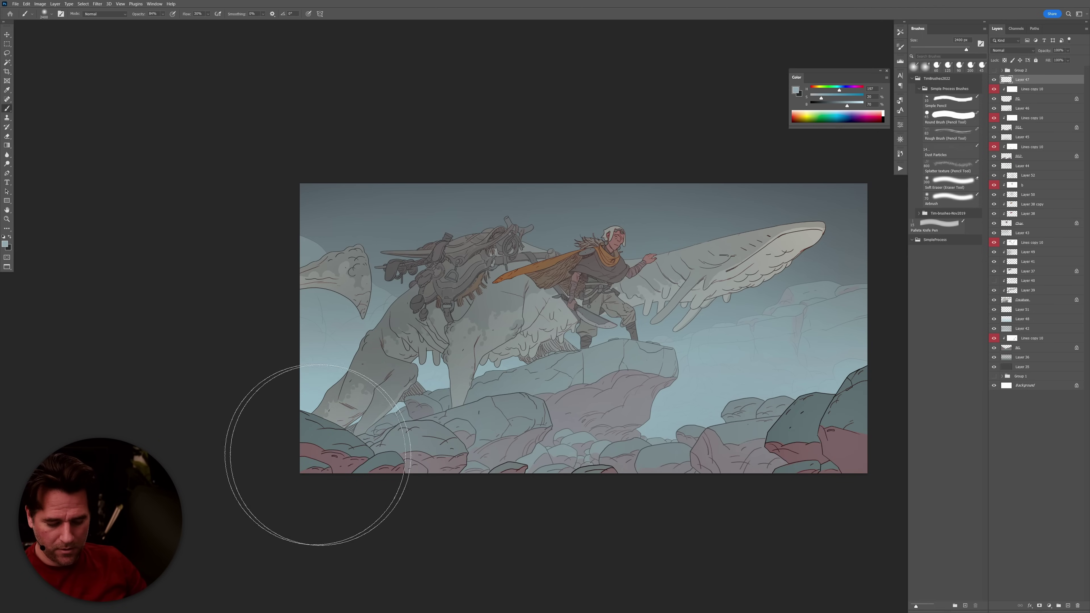
Examine the haze balance of the whole illustration at thumbnail and closer sizes, with the Eraser ready.
{"action": "scroll", "coordinate": [494, 446], "scroll_direction": "down", "scroll_amount": 2}
{"action": "scroll", "coordinate": [493, 447], "scroll_direction": "down", "scroll_amount": 1}
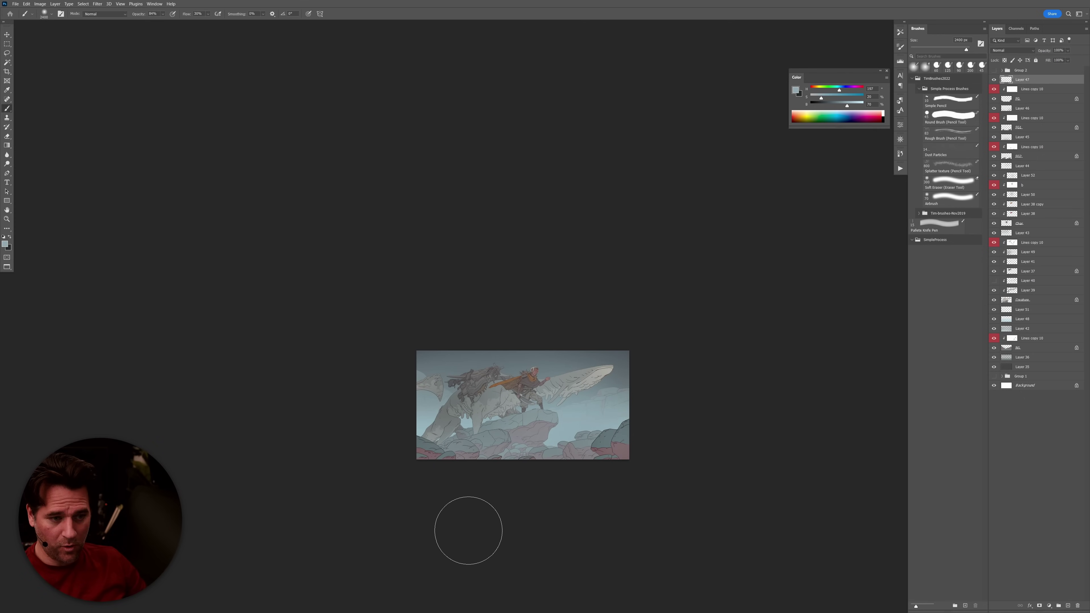
{"action": "scroll", "coordinate": [482, 463], "scroll_direction": "up", "scroll_amount": 1}
{"action": "scroll", "coordinate": [491, 458], "scroll_direction": "up", "scroll_amount": 2}
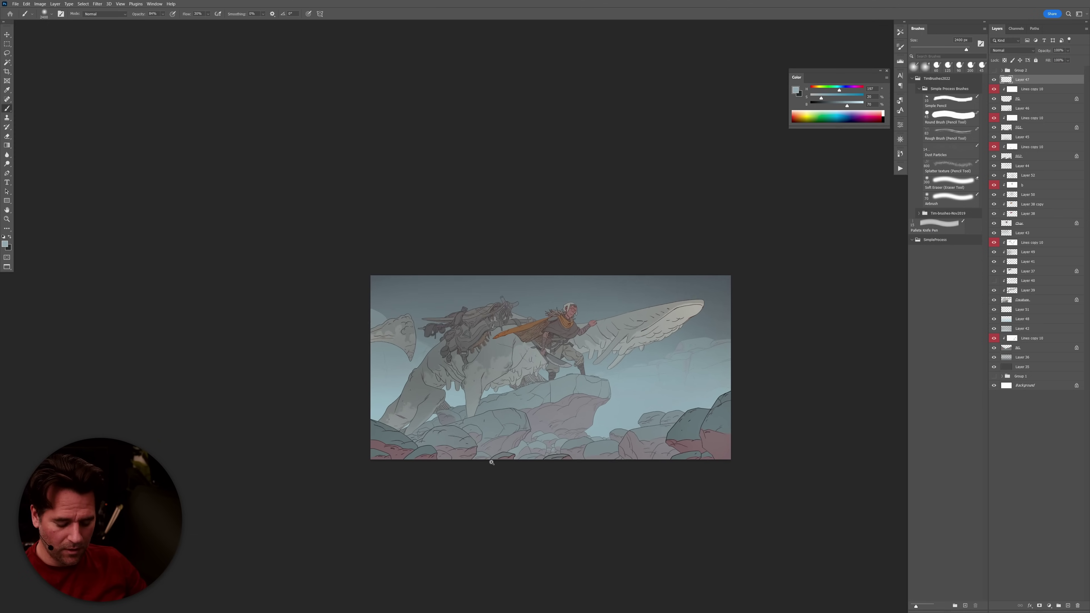
{"action": "key", "text": "e"}
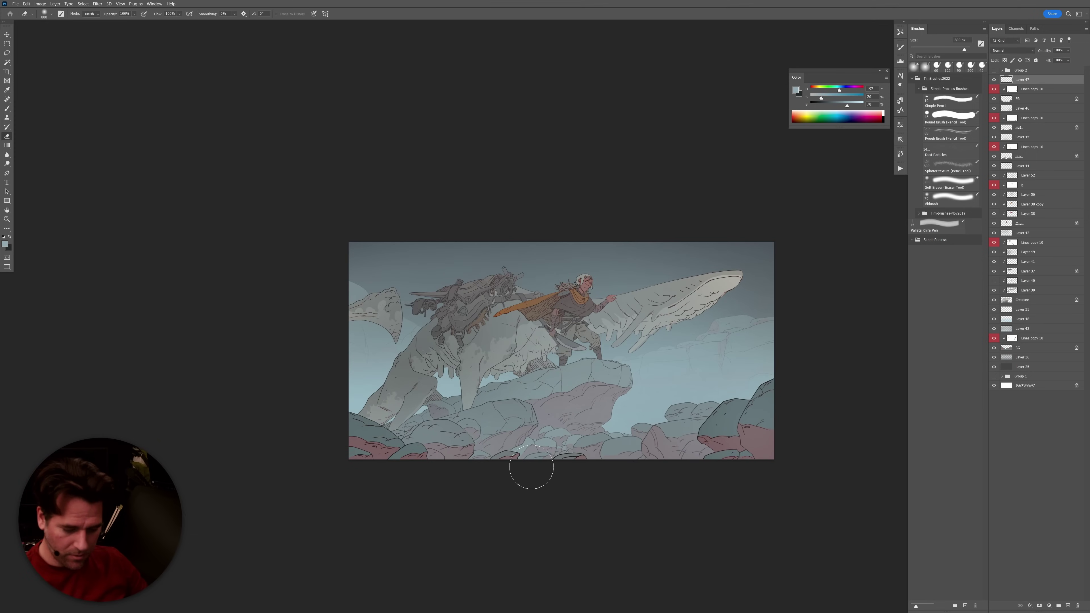
{"action": "scroll", "coordinate": [671, 363], "scroll_direction": "up", "scroll_amount": 1}
{"action": "left_click_drag", "start_coordinate": [671, 363], "coordinate": [667, 349]}
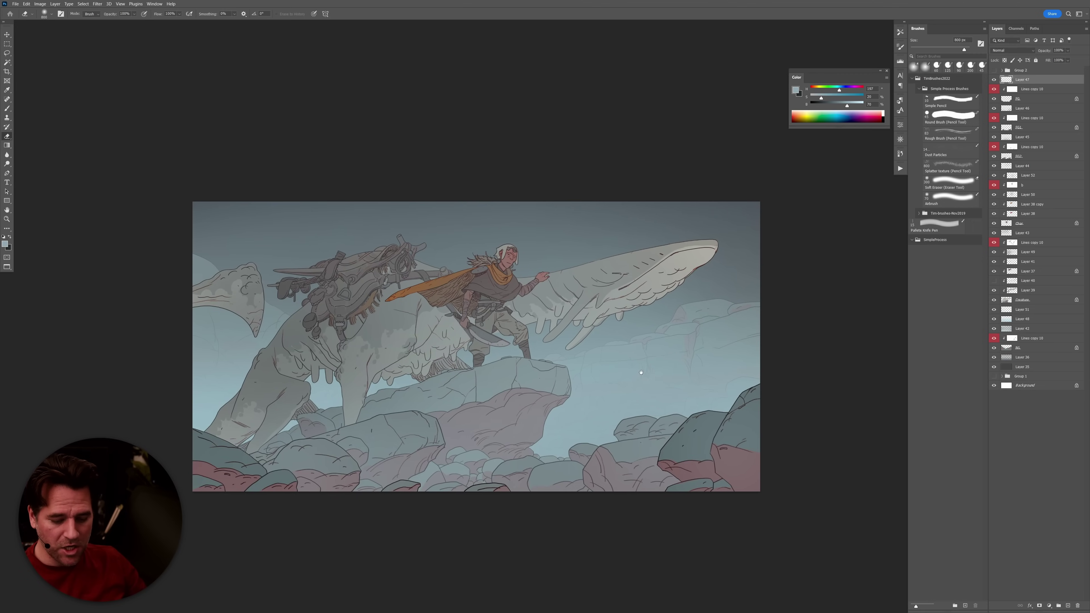
{"action": "left_click_drag", "start_coordinate": [640, 372], "coordinate": [663, 365]}
{"action": "scroll", "coordinate": [690, 388], "scroll_direction": "up", "scroll_amount": 2}
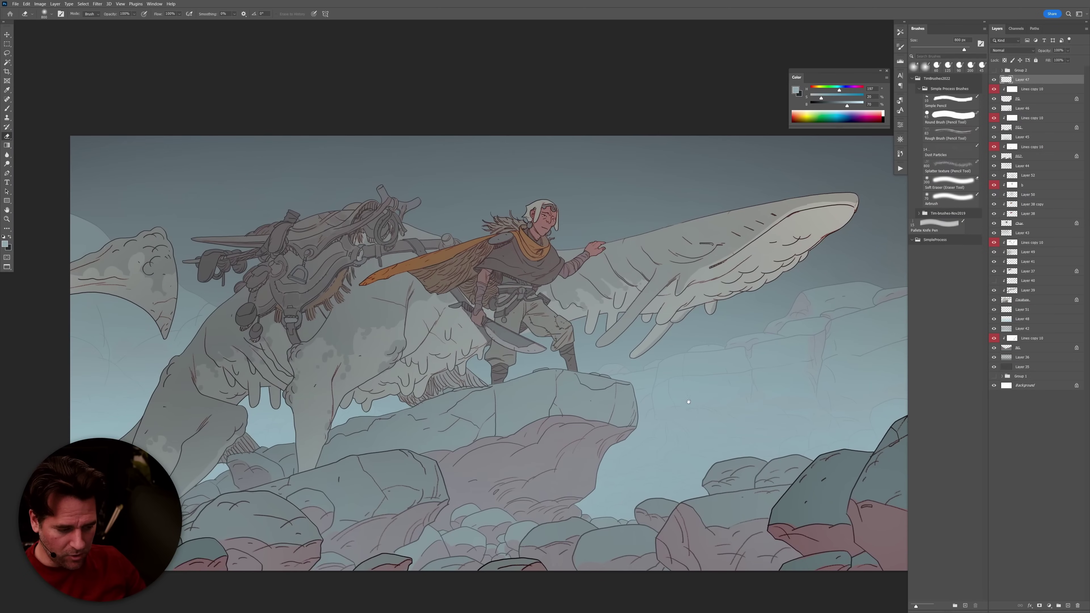
{"action": "left_click_drag", "start_coordinate": [688, 402], "coordinate": [666, 398]}
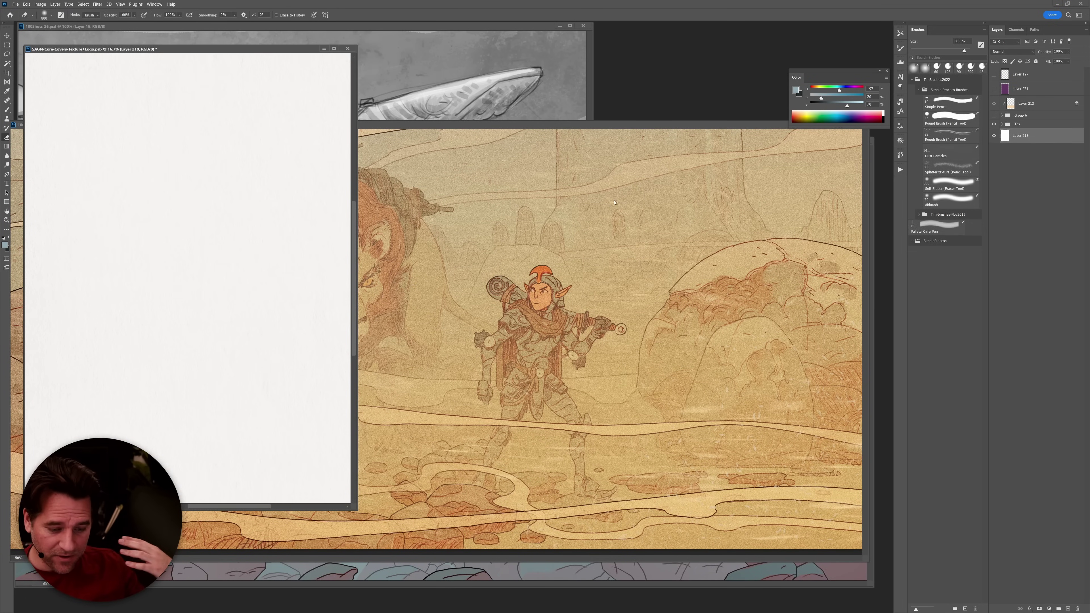
Copy the two grey Overlay texture layers from the lion illustration to the top of the creature illustration.
{"action": "left_click_drag", "start_coordinate": [421, 126], "coordinate": [440, 89]}
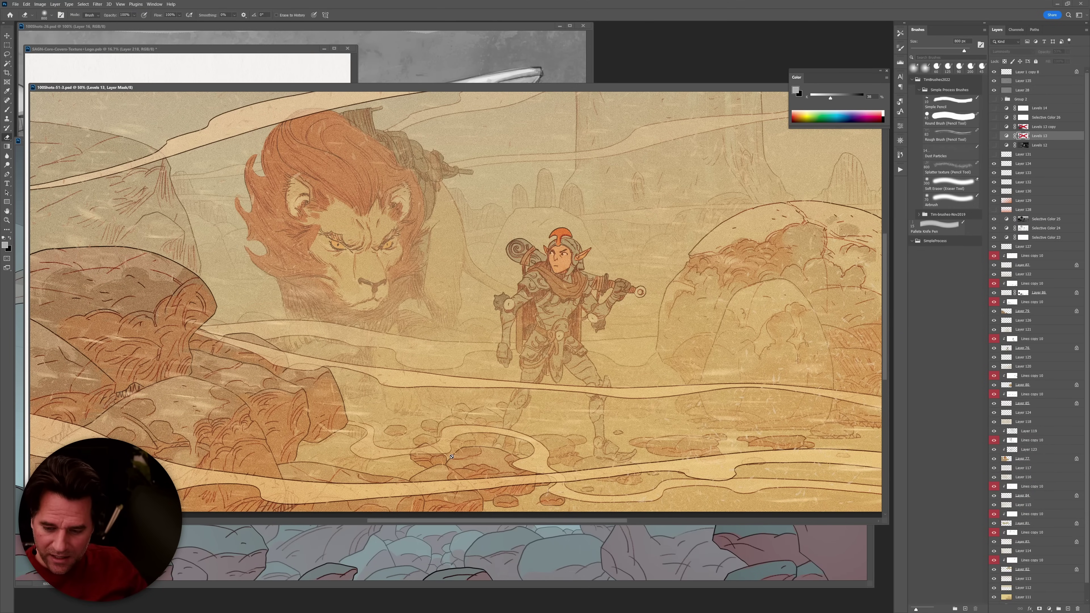
{"action": "left_click", "coordinate": [1036, 91]}
{"action": "left_click", "coordinate": [1037, 81], "text": "shift"}
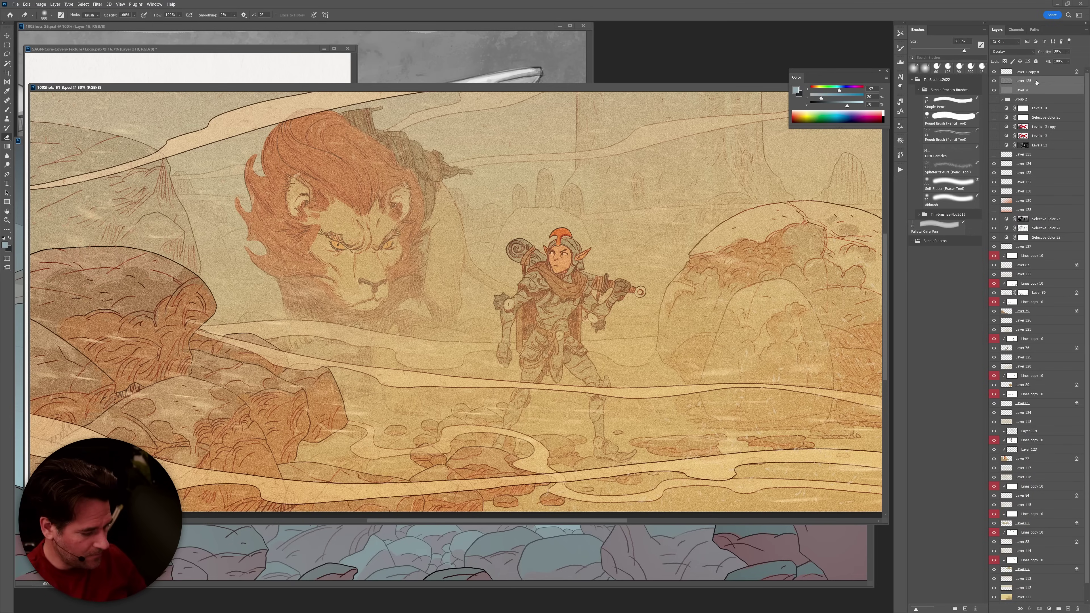
{"action": "key", "text": "ctrl+alt+i"}
{"action": "key", "text": "Escape"}
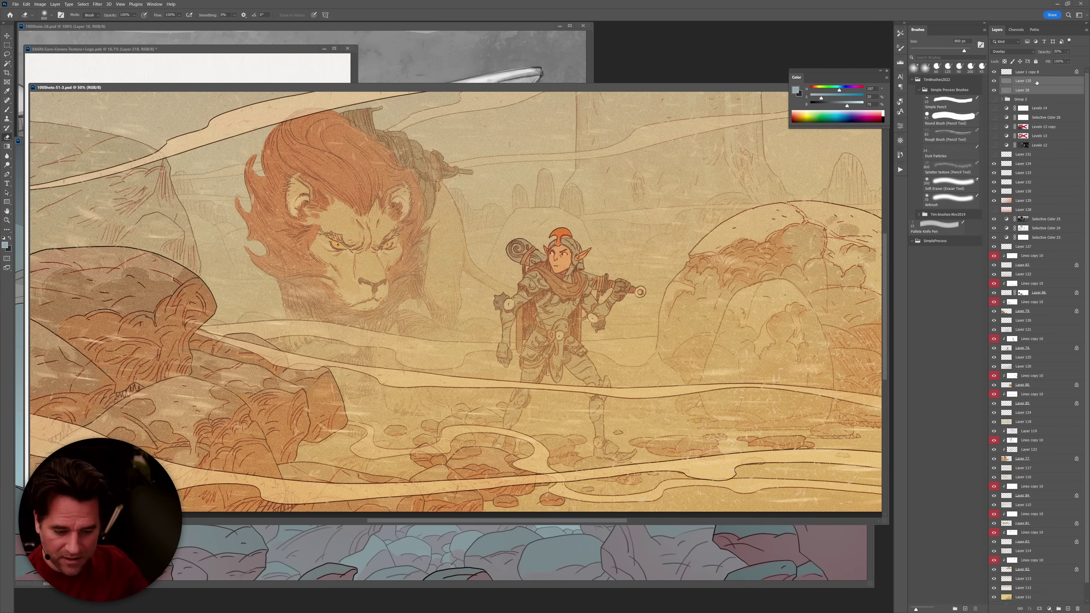
{"action": "left_click_drag", "start_coordinate": [1023, 92], "coordinate": [707, 542]}
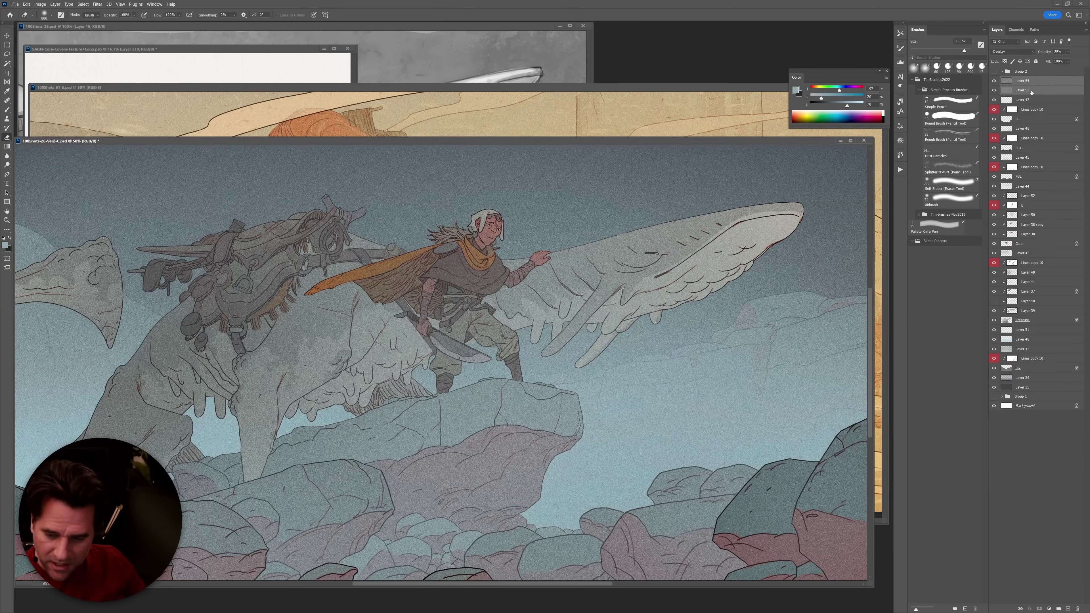
Return to the lion illustration and check layer by layer which ones hold the dust specks and wind streaks.
{"action": "left_click", "coordinate": [528, 114]}
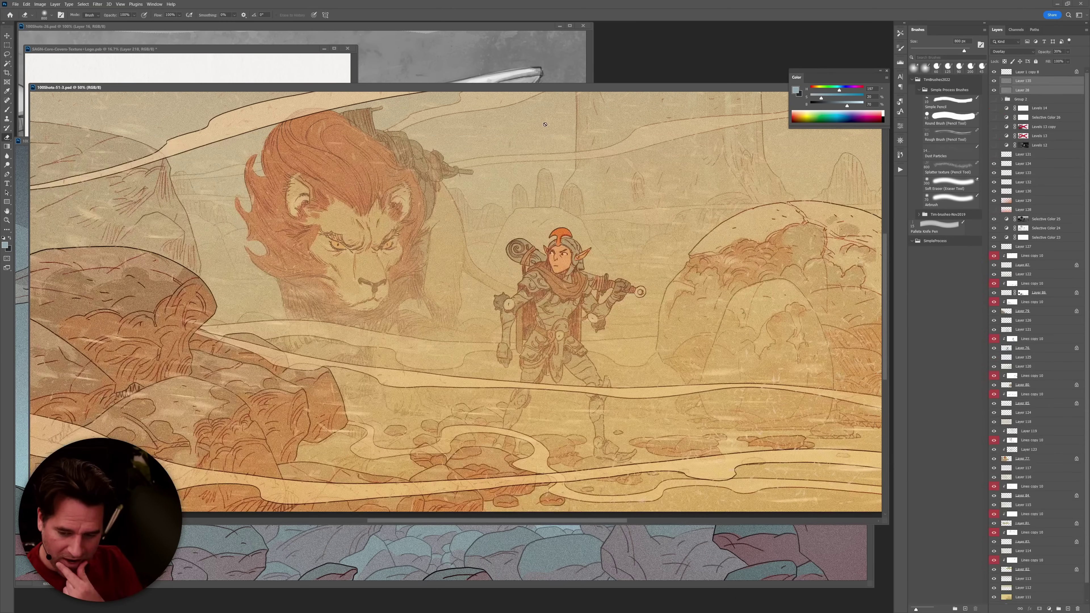
{"action": "left_click", "coordinate": [994, 191]}
{"action": "left_click", "coordinate": [993, 191]}
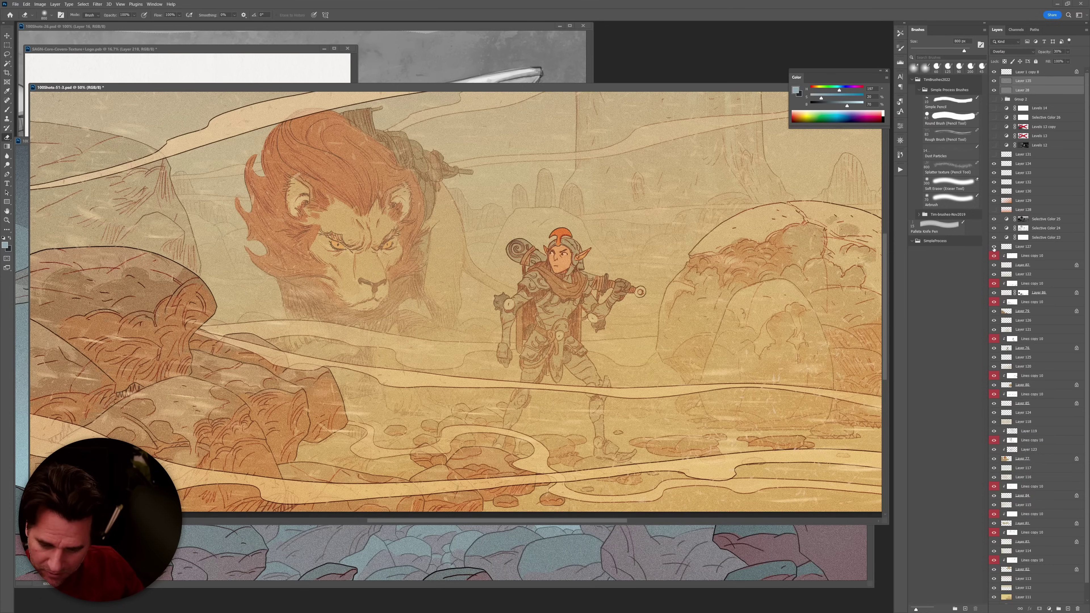
{"action": "left_click", "coordinate": [994, 247]}
{"action": "left_click", "coordinate": [993, 247]}
{"action": "left_click", "coordinate": [1006, 247]}
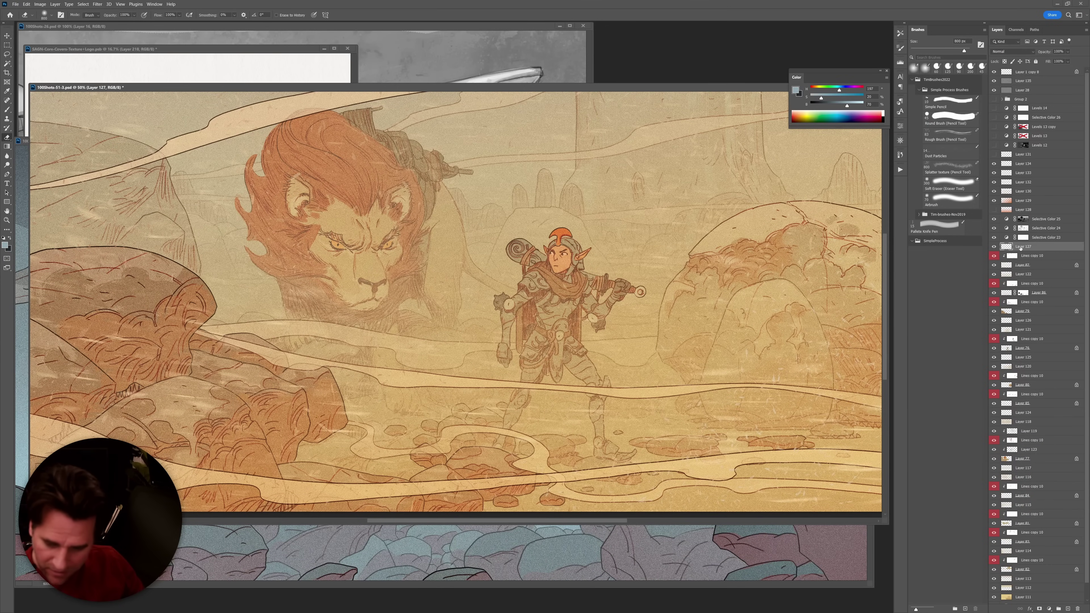
{"action": "left_click", "coordinate": [993, 264]}
{"action": "left_click", "coordinate": [993, 265]}
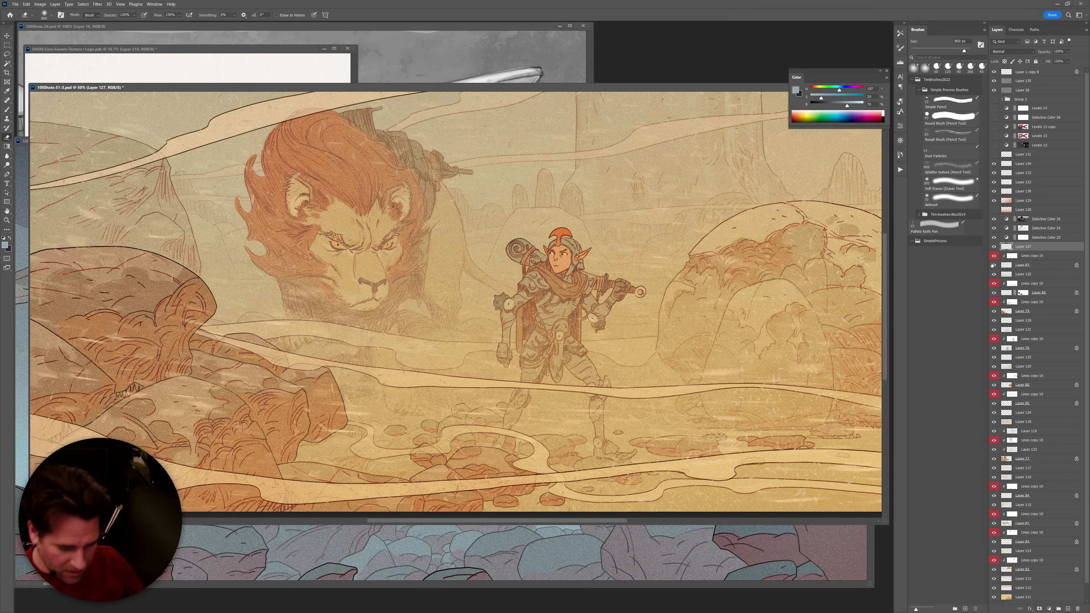
{"action": "left_click", "coordinate": [994, 247]}
{"action": "left_click", "coordinate": [993, 247]}
{"action": "left_click", "coordinate": [994, 182]}
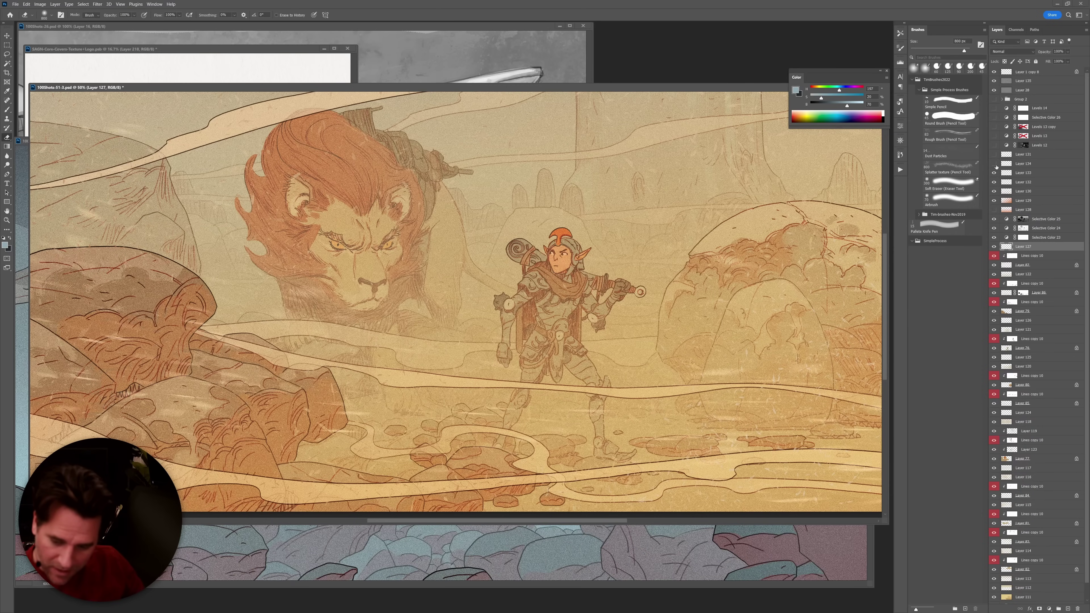
Copy the four dust and wind-streak layers, Layers 134, 133, 132 and 127, from the lion illustration into the creature illustration.
{"action": "left_click", "coordinate": [1023, 167]}
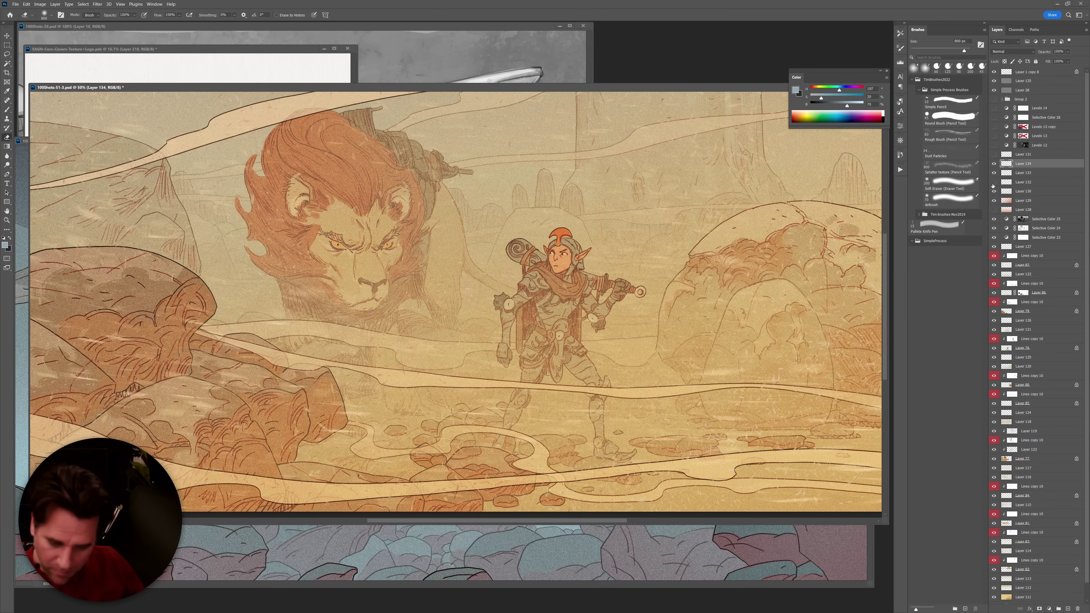
{"action": "left_click", "coordinate": [1028, 185], "text": "shift"}
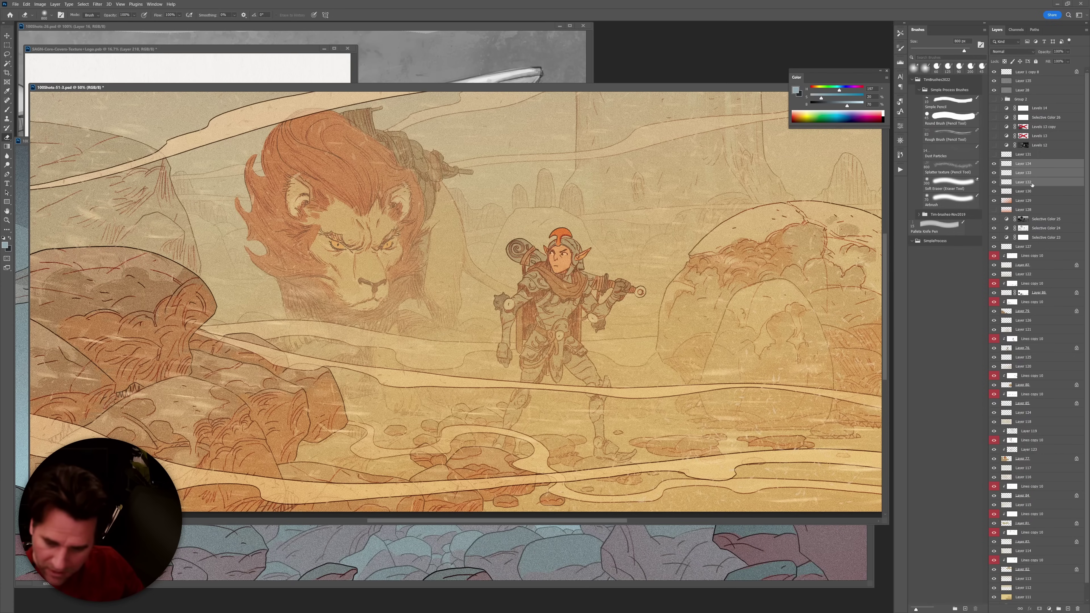
{"action": "left_click", "coordinate": [1030, 247], "text": "ctrl"}
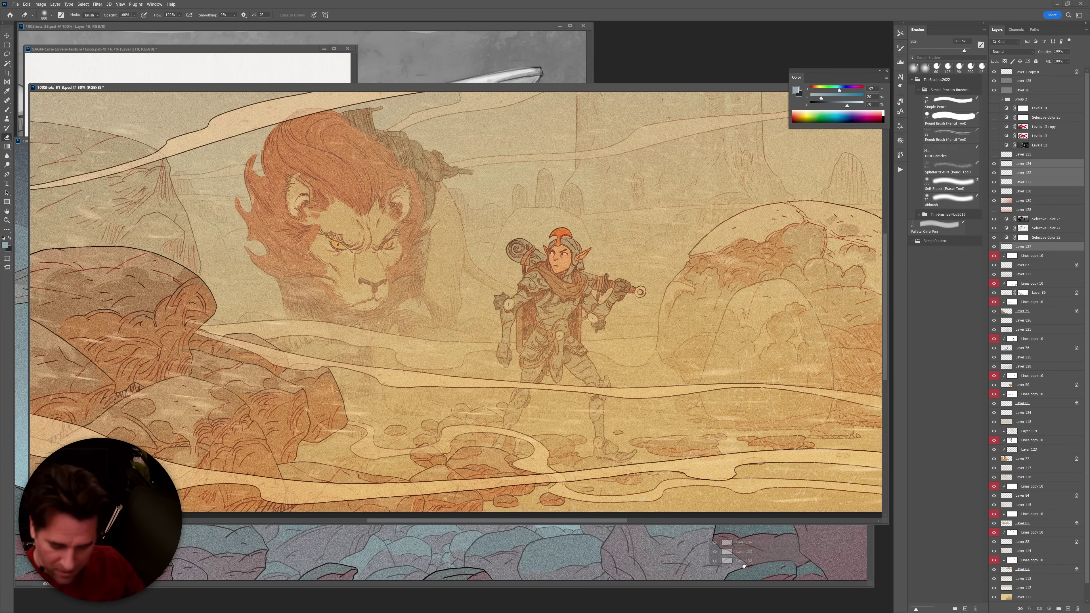
{"action": "left_click", "coordinate": [720, 543]}
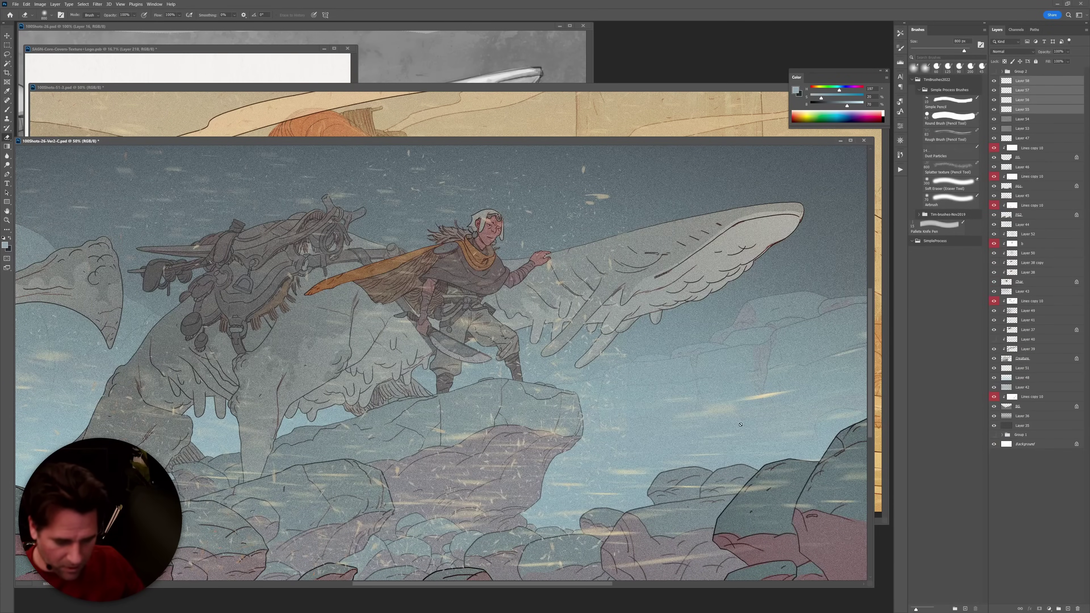
Hide the upper three of the copied dust and streak layers in the creature illustration.
{"action": "scroll", "coordinate": [678, 440], "scroll_direction": "down", "scroll_amount": 2}
{"action": "scroll", "coordinate": [717, 397], "scroll_direction": "up", "scroll_amount": 1}
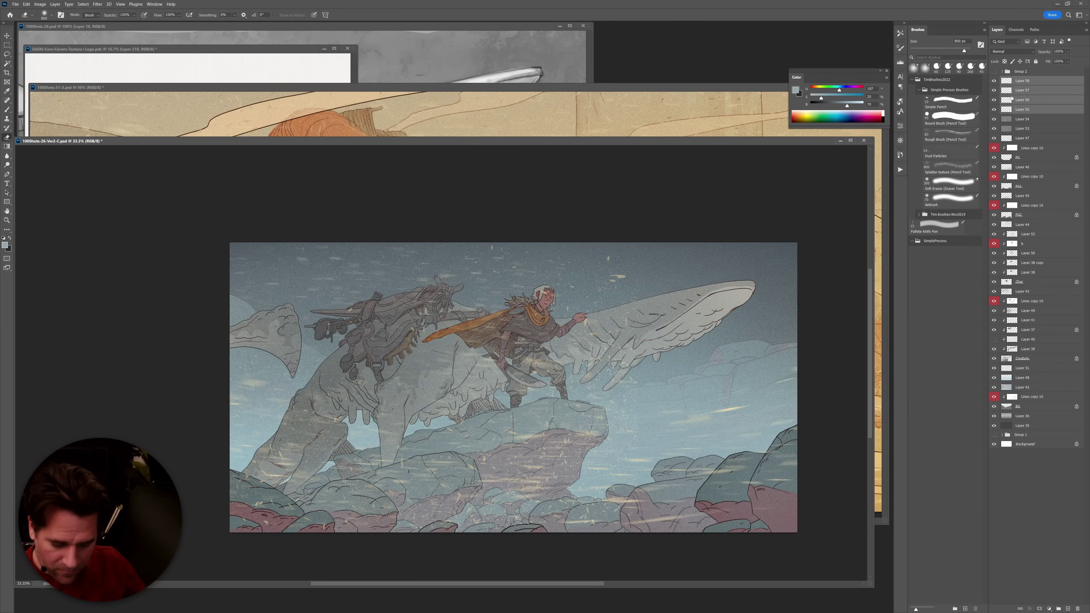
{"action": "left_click", "coordinate": [994, 80]}
{"action": "left_click", "coordinate": [994, 90]}
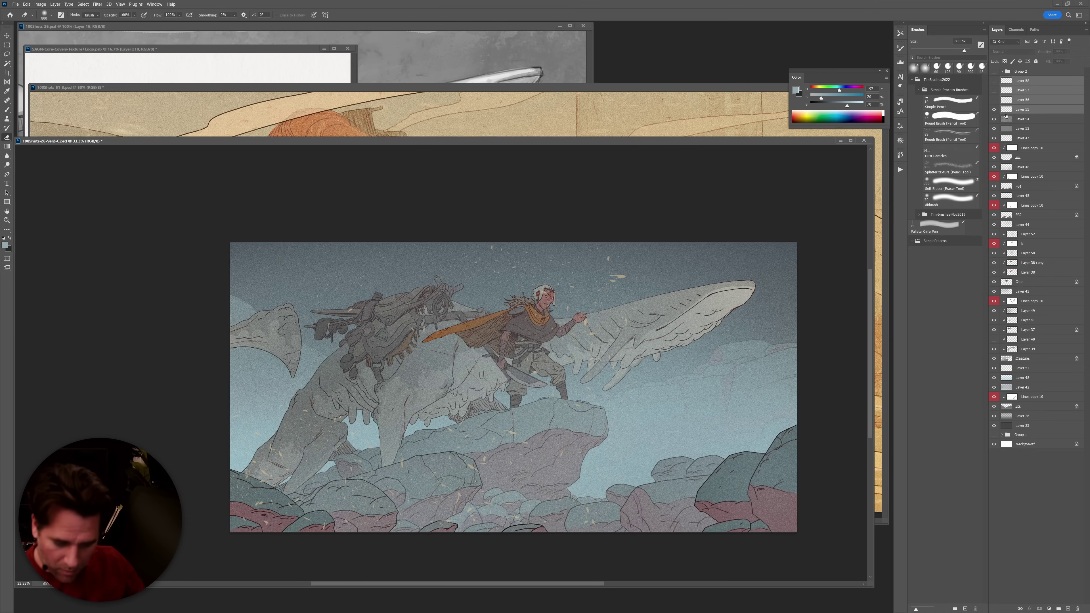
Hide the lowest copied dust layer, Layer 95, and show and select the speck layer above it, Layer 96.
{"action": "left_click", "coordinate": [994, 109]}
{"action": "left_click", "coordinate": [993, 100]}
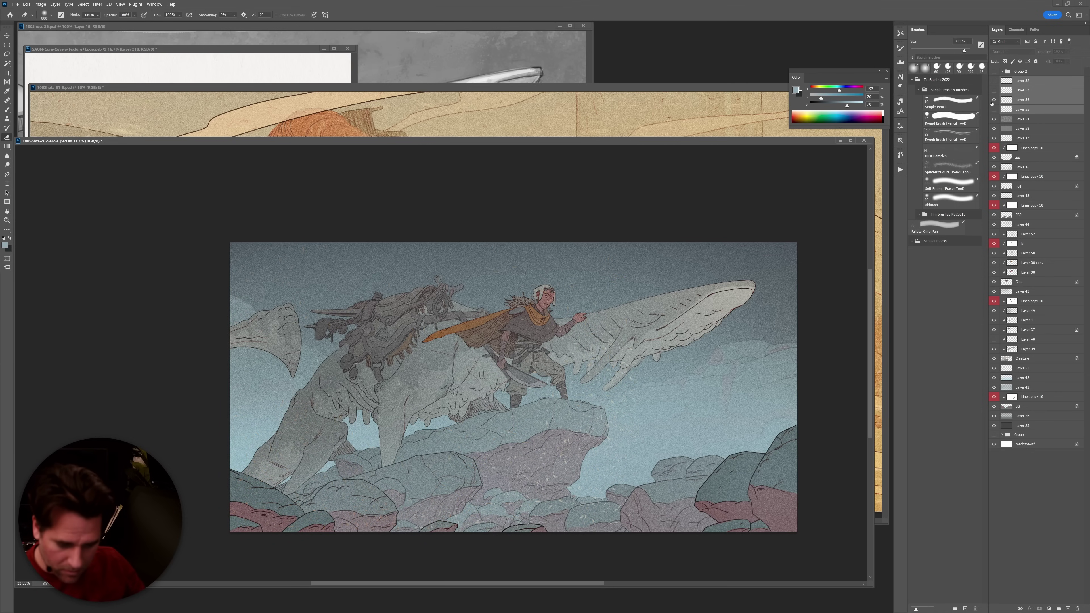
{"action": "left_click", "coordinate": [1008, 102]}
{"action": "key", "text": "v"}
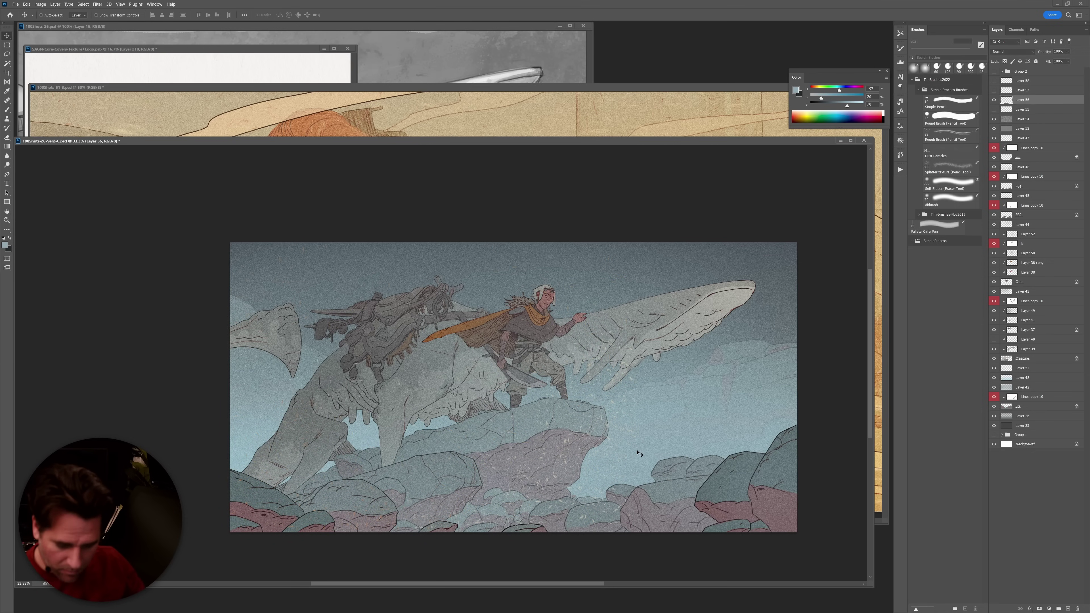
Choose the Dust Particles brush and mix a pale grey-blue brush colour sampled from the rocky area.
{"action": "key", "text": "b"}
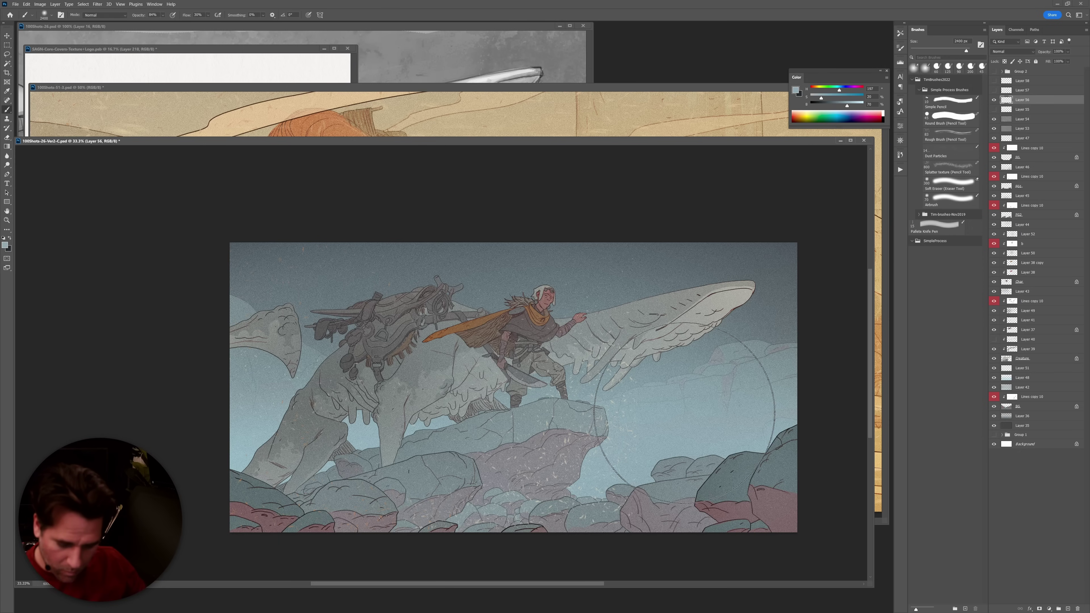
{"action": "left_click", "coordinate": [953, 154]}
{"action": "key", "text": "ctrl+plus"}
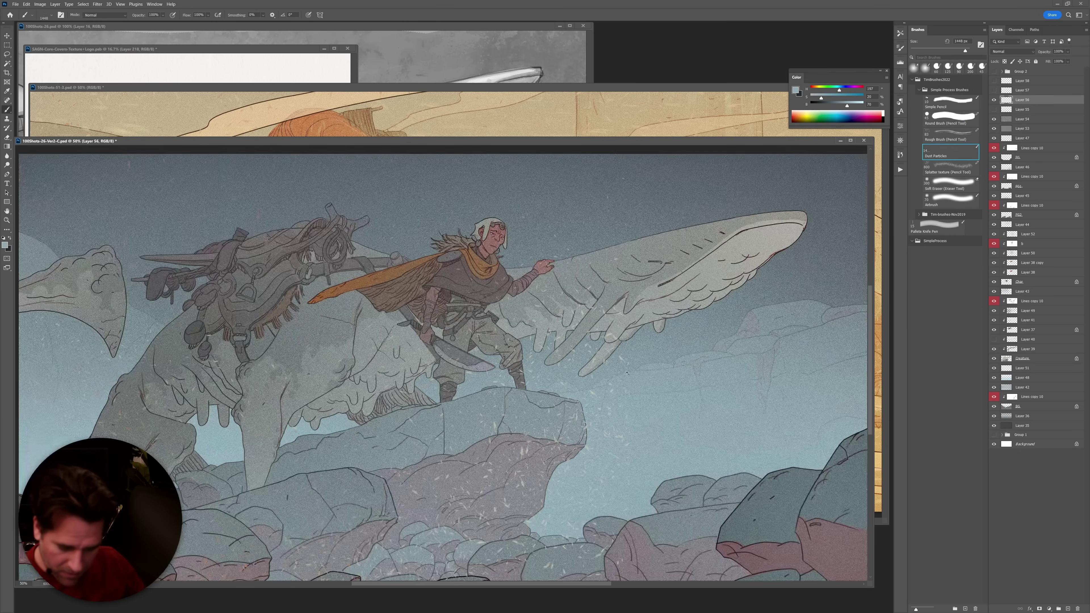
{"action": "left_click", "coordinate": [593, 390], "text": "alt"}
{"action": "left_click", "coordinate": [840, 91]}
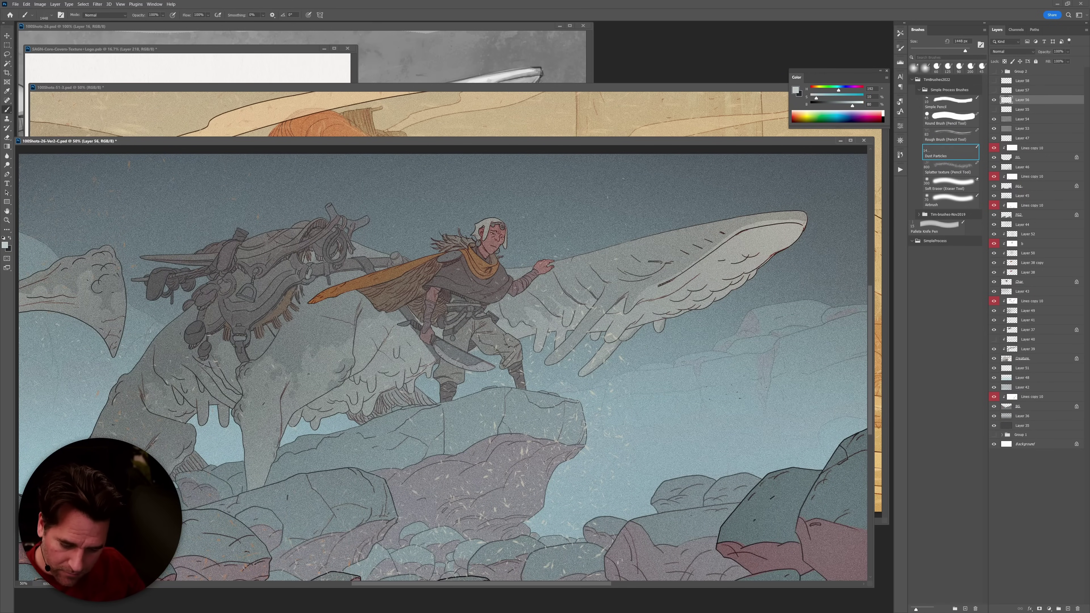
Hide Layer 96 and paint fine pale dust specks across the scene on a new layer, touching them up with the eraser.
{"action": "left_click", "coordinate": [994, 102]}
{"action": "left_click", "coordinate": [687, 407], "text": "alt"}
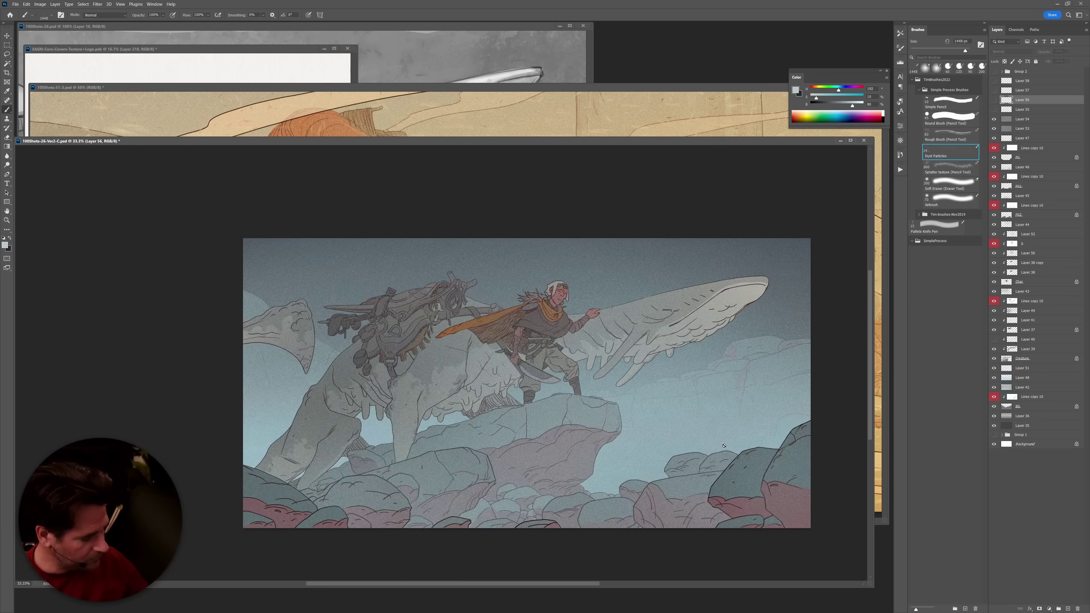
{"action": "key", "text": "ctrl+shift+alt+n"}
{"action": "left_click_drag", "start_coordinate": [724, 446], "coordinate": [798, 470]}
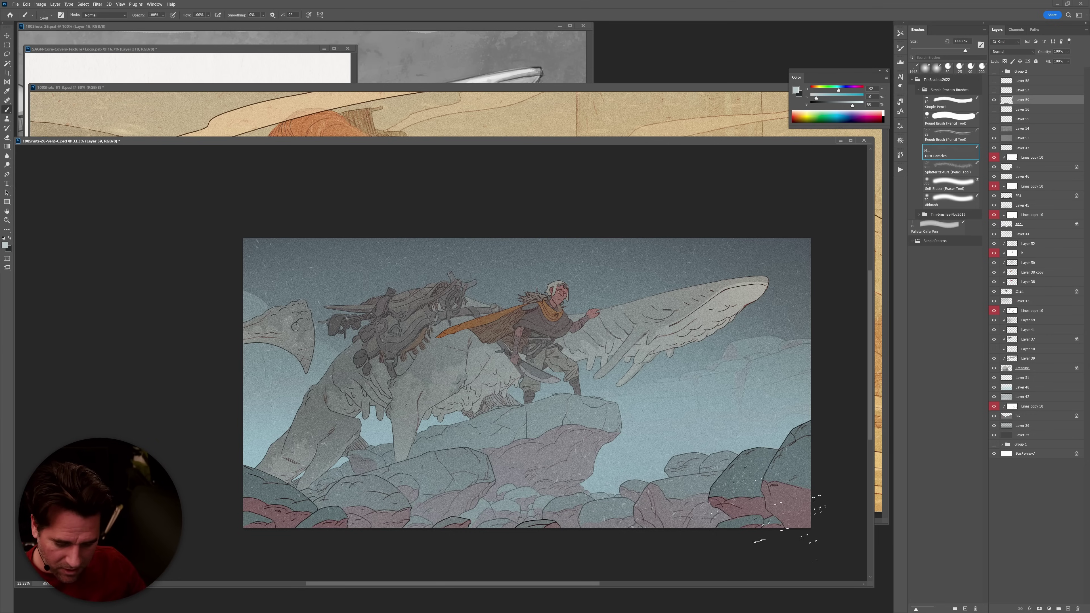
{"action": "key", "text": "e"}
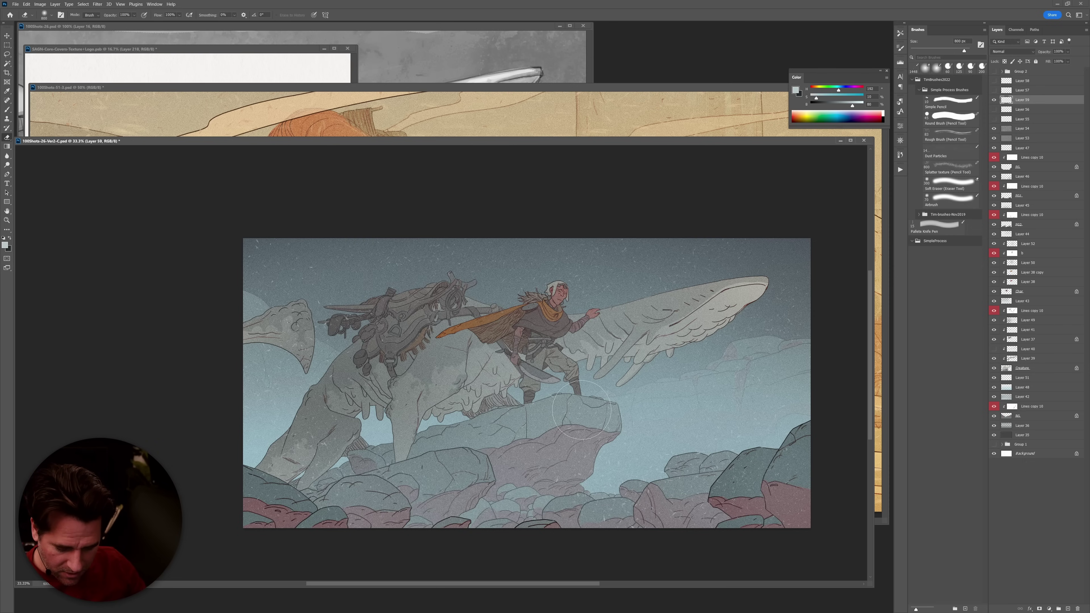
{"action": "key", "text": "v"}
{"action": "key", "text": "b"}
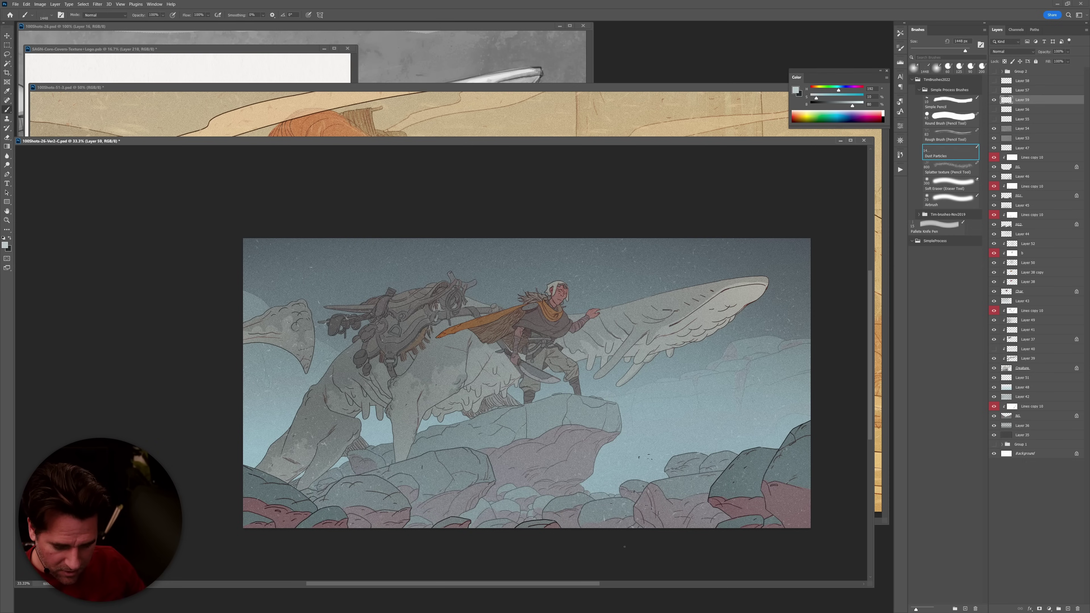
{"action": "left_click_drag", "start_coordinate": [365, 493], "coordinate": [300, 502]}
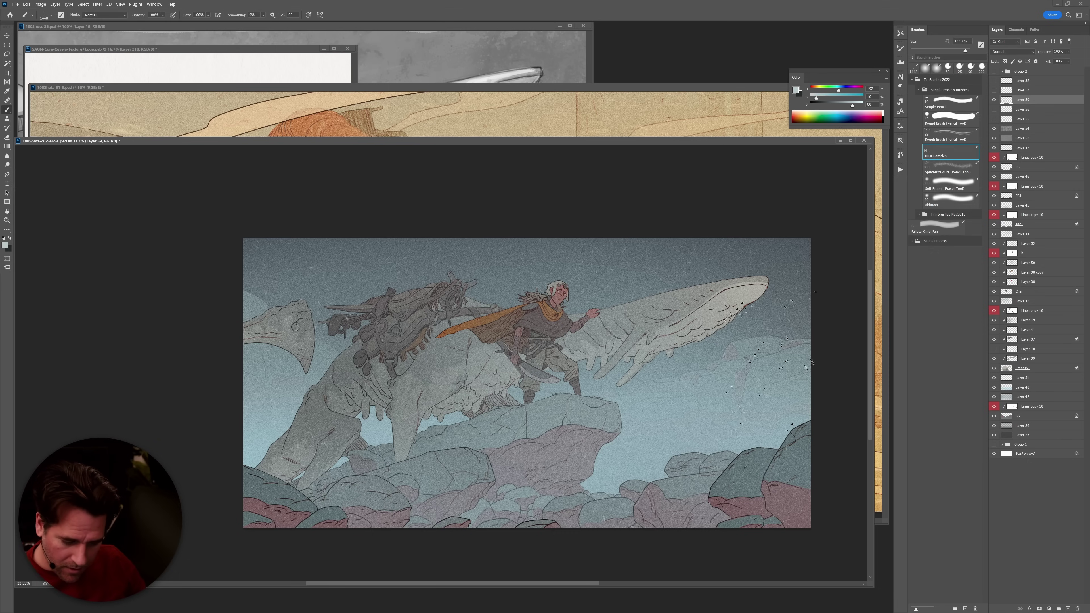
Paint dark dust specks over the scene on another new layer using dark grey sampled from the upper sky, and switch to full-screen view.
{"action": "left_click", "coordinate": [774, 249], "text": "alt"}
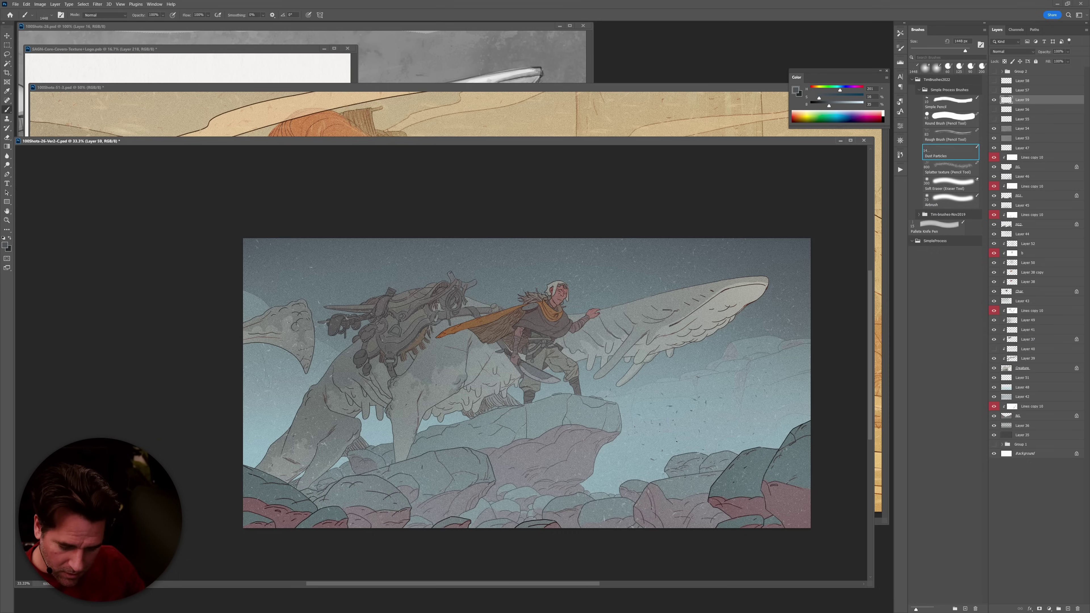
{"action": "key", "text": "e"}
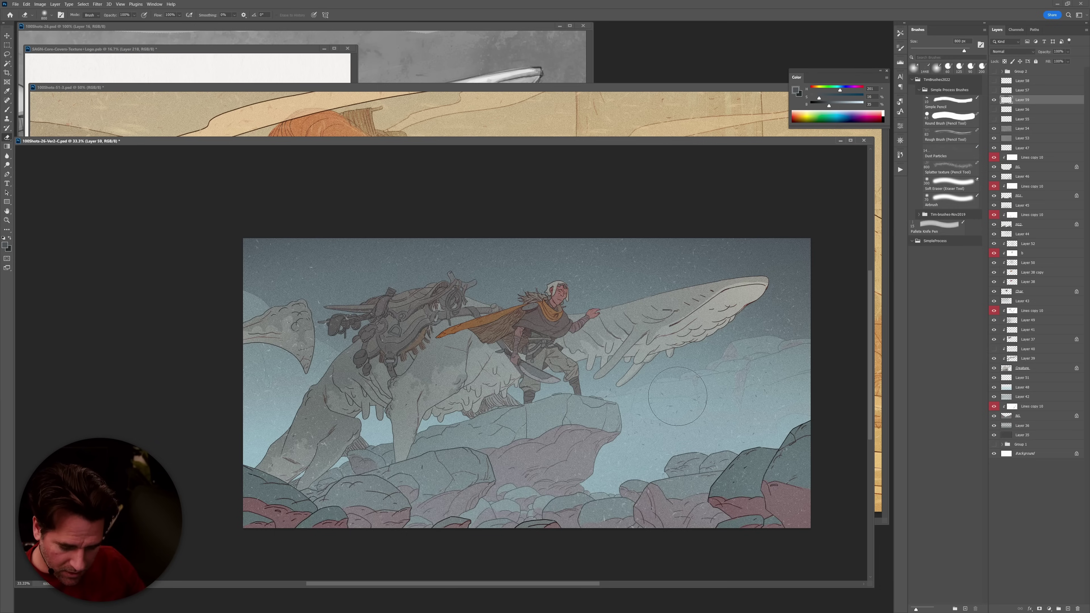
{"action": "key", "text": "ctrl+shift+alt+n"}
{"action": "key", "text": "b"}
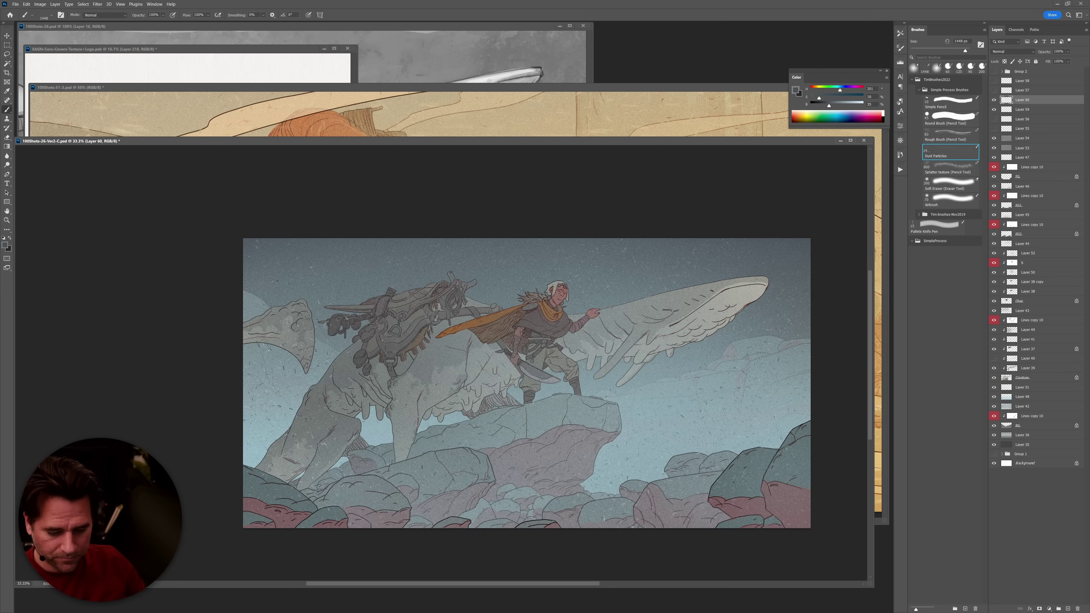
{"action": "key", "text": "f"}
{"action": "key", "text": "e"}
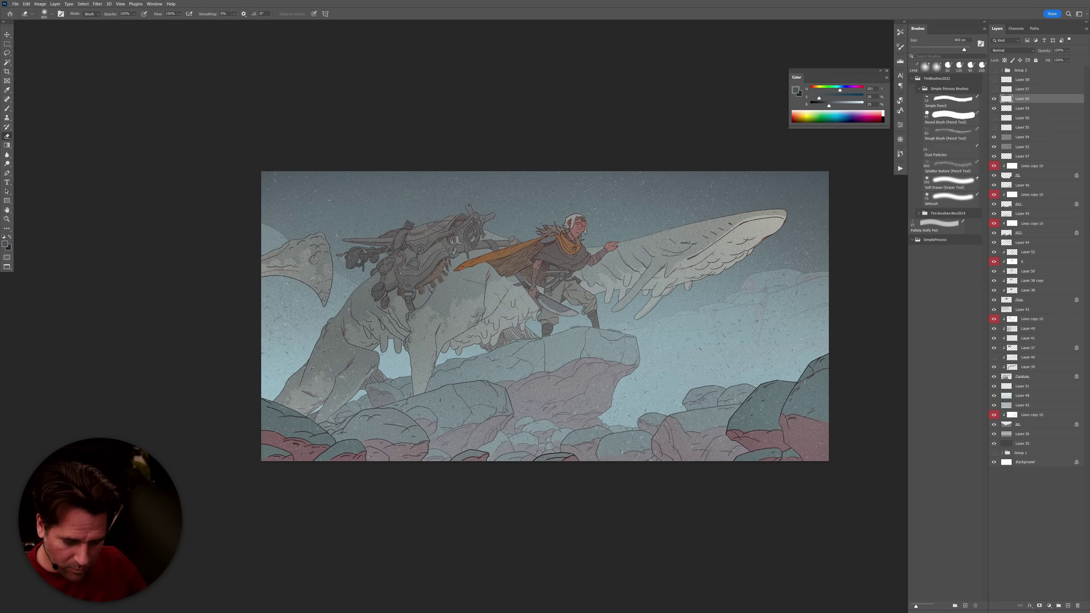
{"action": "left_click_drag", "start_coordinate": [437, 441], "coordinate": [431, 489]}
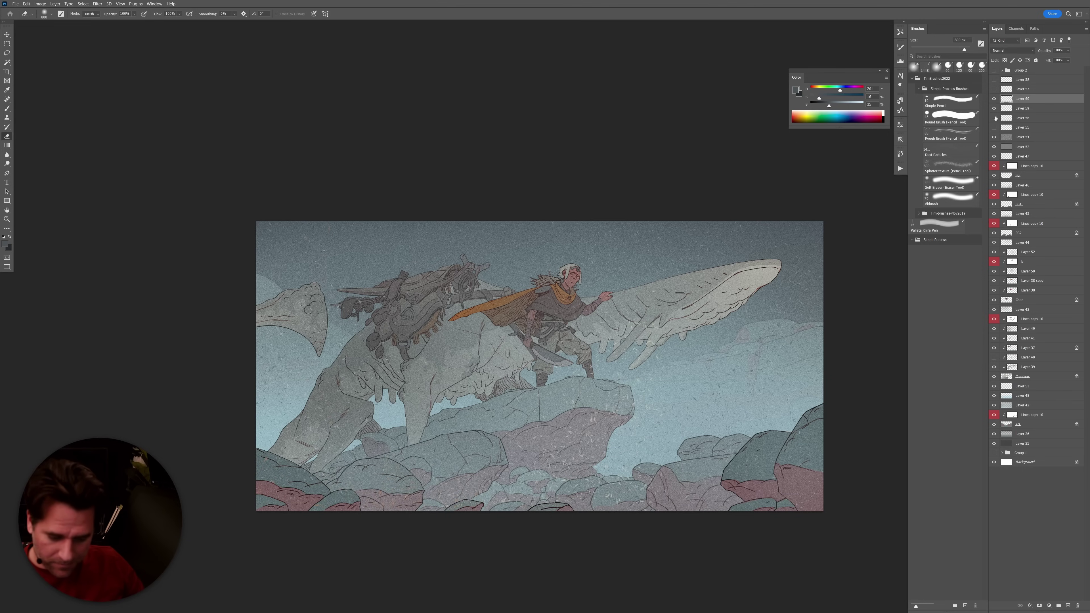
Show the yellowish wind-streak layer, Layer 97, and shift its hue to -125 with Hue/Saturation.
{"action": "left_click", "coordinate": [994, 90]}
{"action": "left_click", "coordinate": [1016, 92]}
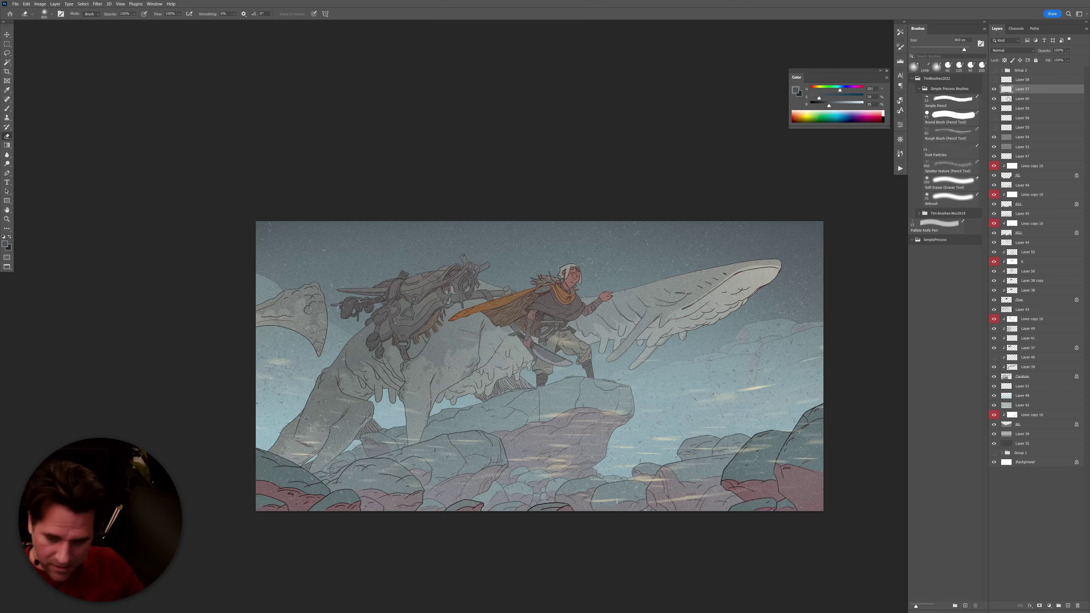
{"action": "key", "text": "ctrl+u"}
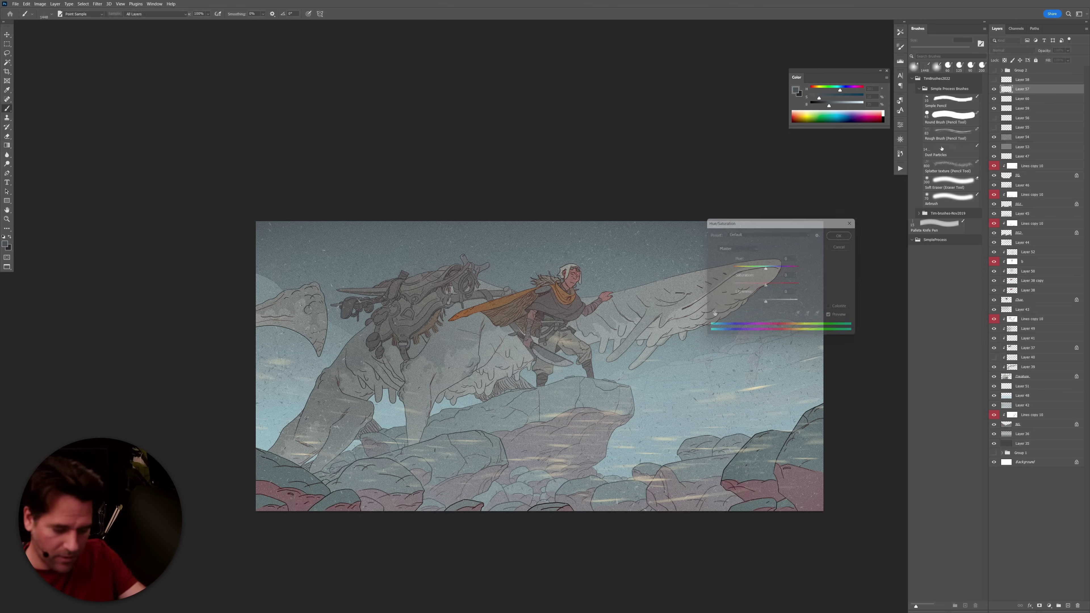
{"action": "mouse_move", "coordinate": [766, 268]}
{"action": "left_mouse_down"}
{"action": "mouse_move", "coordinate": [745, 272]}
{"action": "mouse_move", "coordinate": [803, 273]}
{"action": "mouse_move", "coordinate": [739, 277]}
{"action": "mouse_move", "coordinate": [814, 281]}
{"action": "mouse_move", "coordinate": [730, 275]}
{"action": "left_mouse_up"}
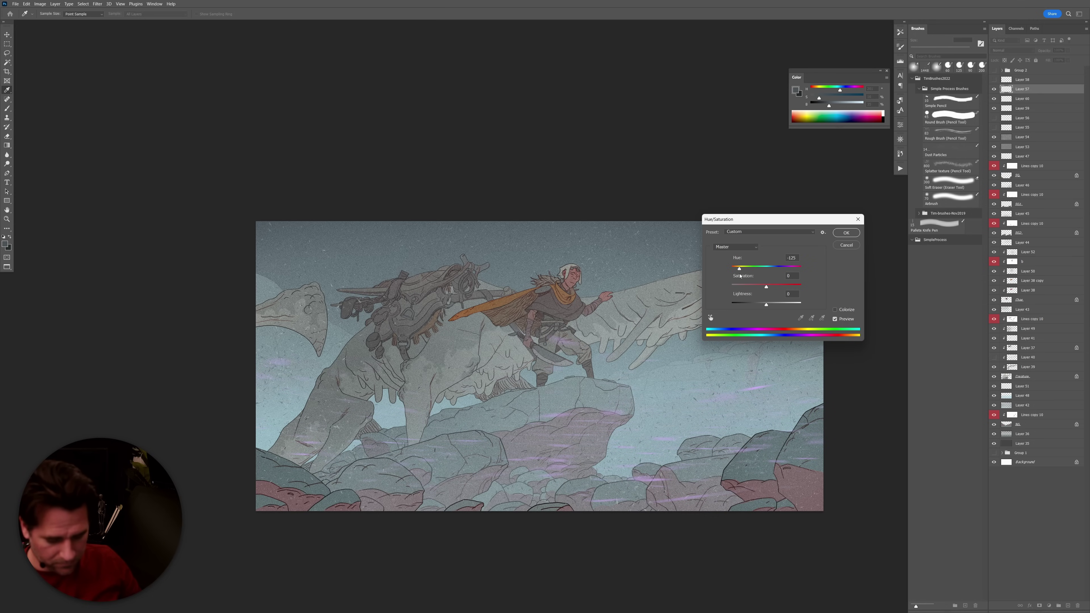
{"action": "left_click", "coordinate": [846, 244]}
Lock the transparent pixels of Layer 97 and fill its streaks with a dark reddish grey sampled from the foreground rocks.
{"action": "key", "text": "e"}
{"action": "key", "text": "b"}
{"action": "left_click", "coordinate": [792, 482], "text": "alt"}
{"action": "key", "text": "slash"}
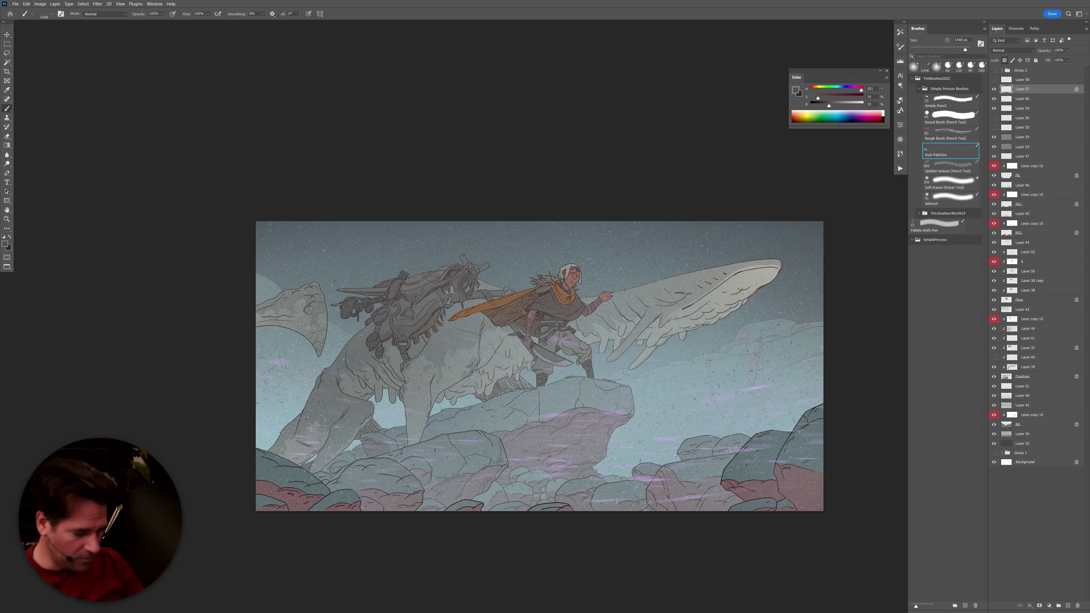
{"action": "key", "text": "alt+BackSpace"}
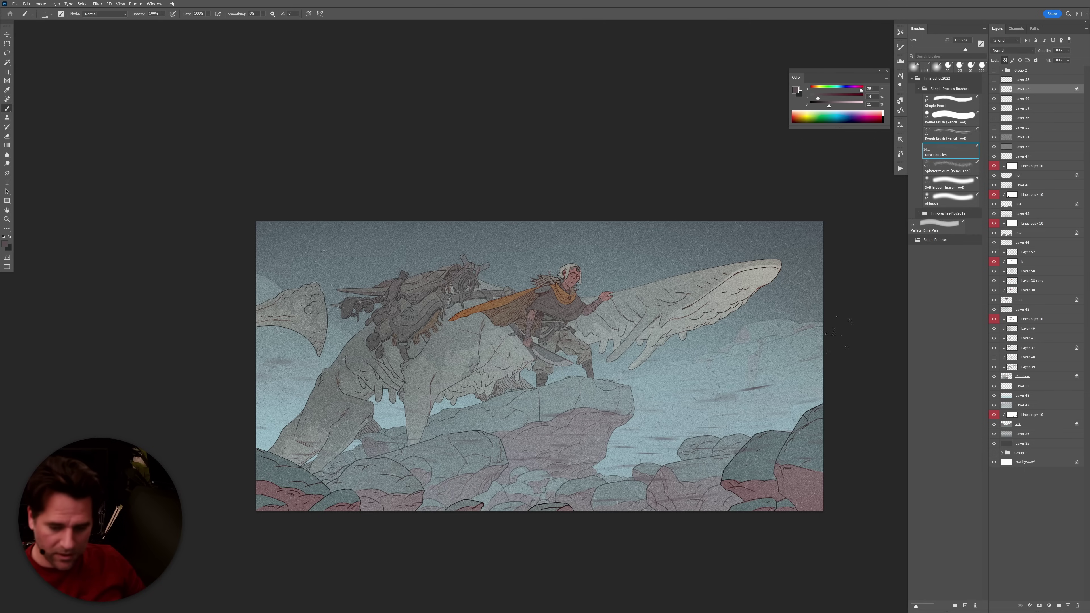
Make the fill colour a more saturated, brighter crimson and refill the wind streaks with it.
{"action": "left_click", "coordinate": [836, 98]}
{"action": "mouse_move", "coordinate": [835, 105]}
{"action": "left_mouse_down"}
{"action": "mouse_move", "coordinate": [851, 106]}
{"action": "mouse_move", "coordinate": [842, 105]}
{"action": "left_mouse_up"}
{"action": "key", "text": "alt+BackSpace"}
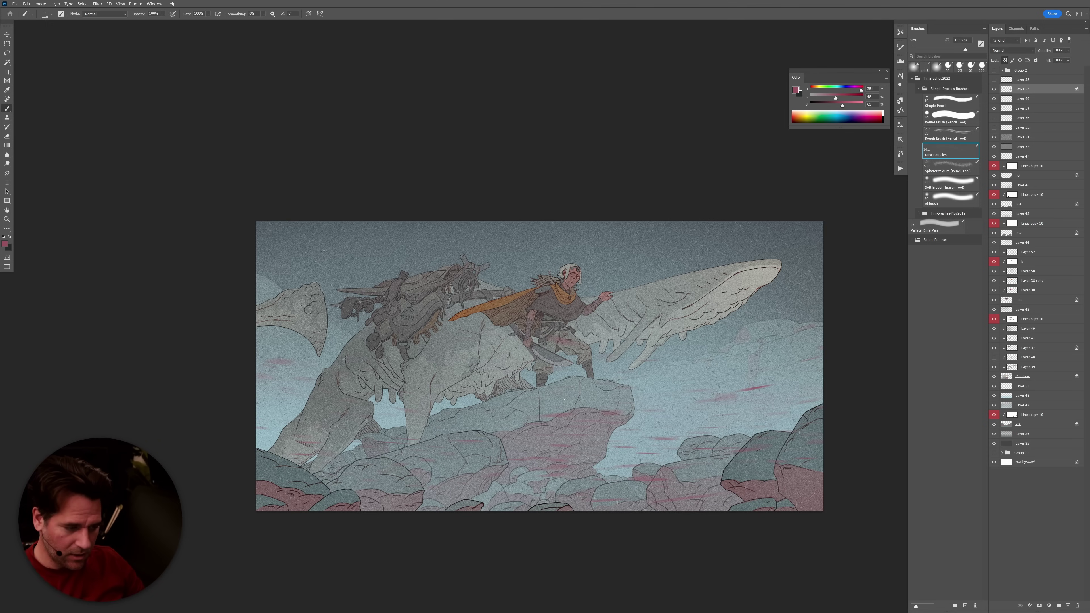
{"action": "left_click", "coordinate": [27, 4]}
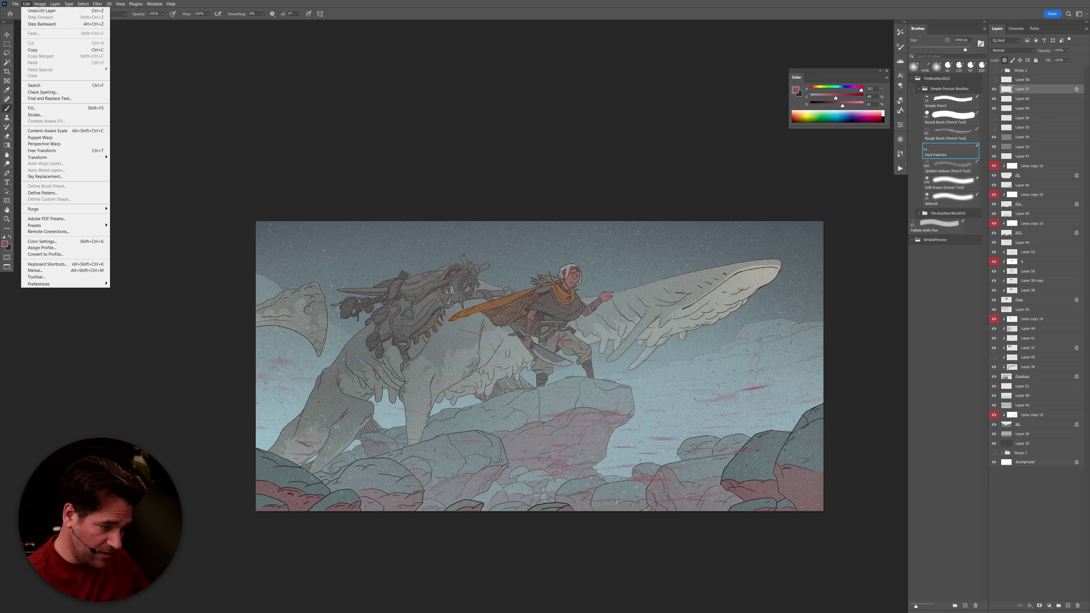
{"action": "mouse_move", "coordinate": [40, 4]}
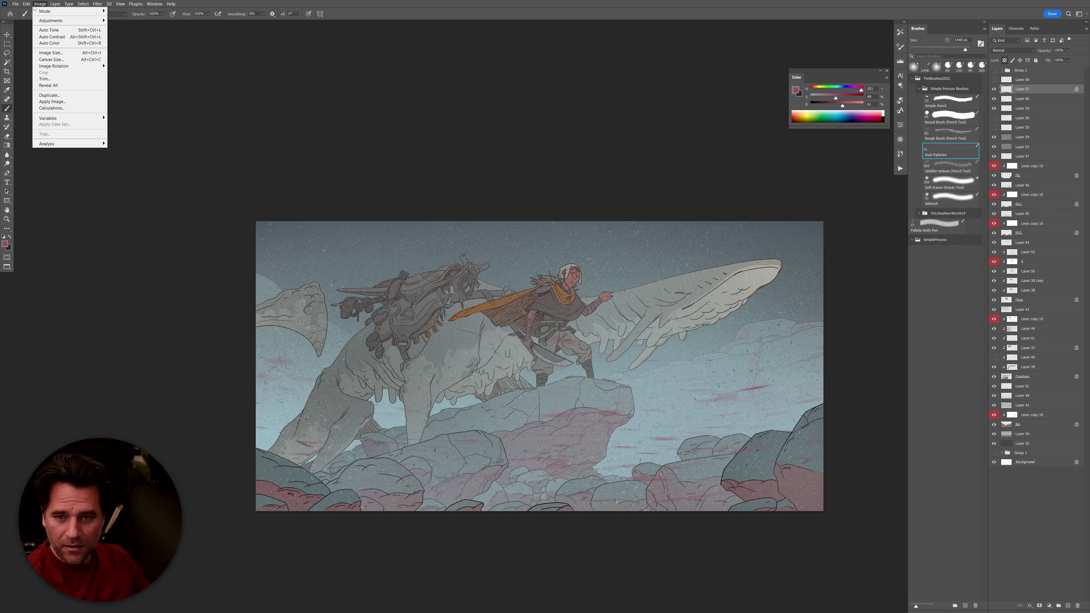
{"action": "left_click", "coordinate": [261, 7]}
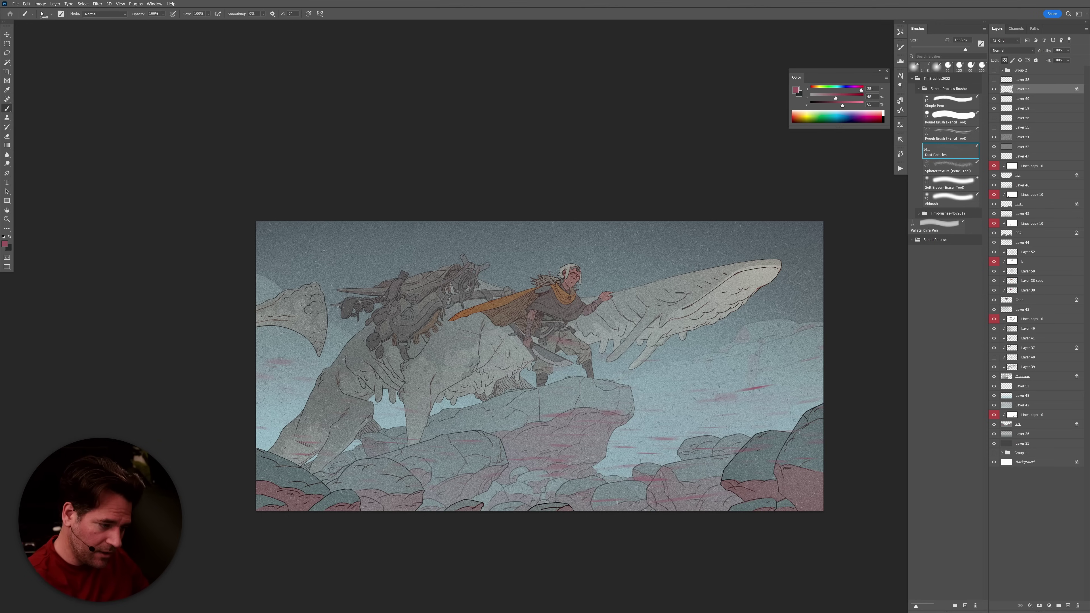
Warp the crimson streak layer so its left side bends downward and the streaks slope across the scene.
{"action": "left_click", "coordinate": [26, 4]}
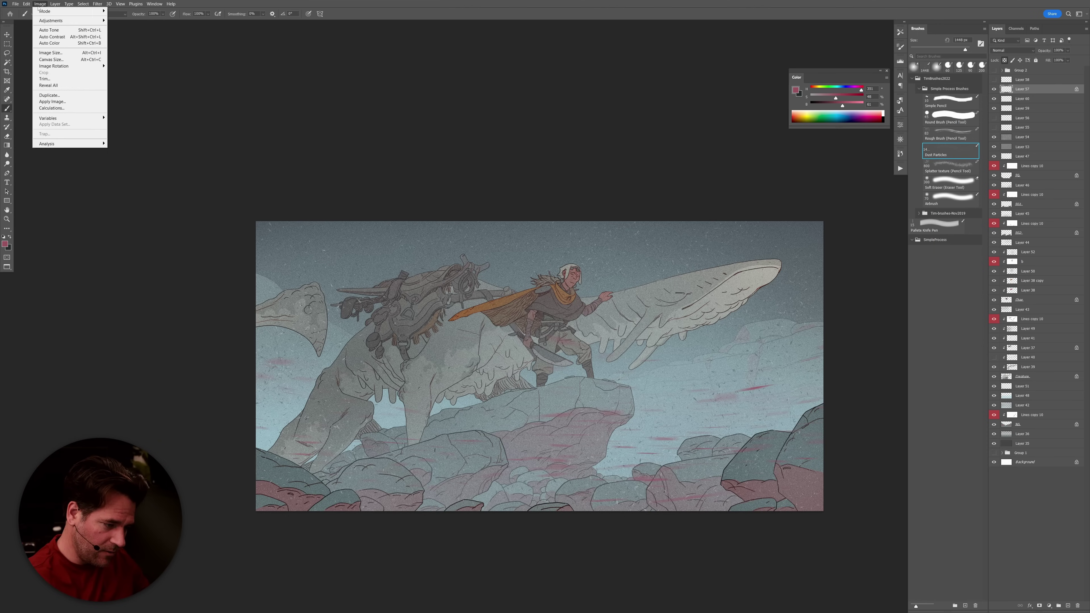
{"action": "mouse_move", "coordinate": [58, 160]}
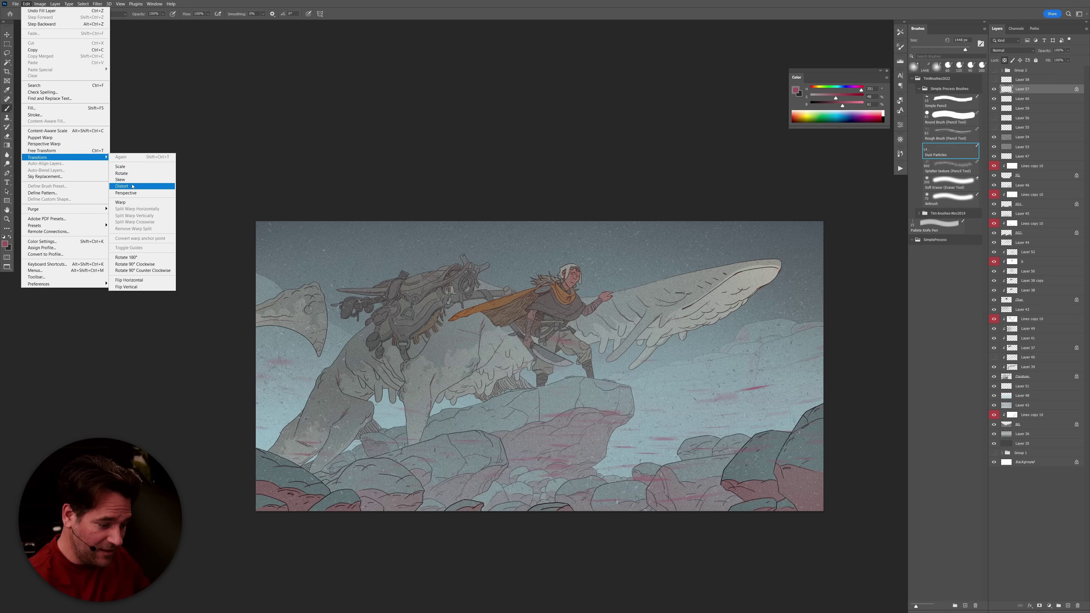
{"action": "left_click", "coordinate": [129, 202]}
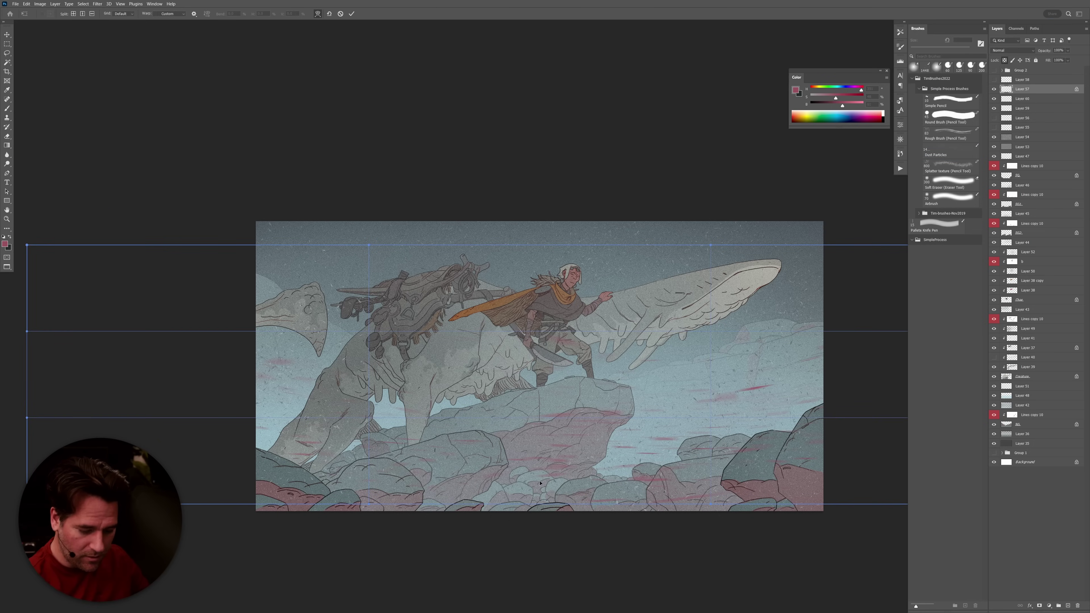
{"action": "left_click_drag", "start_coordinate": [587, 459], "coordinate": [169, 541]}
{"action": "left_click_drag", "start_coordinate": [115, 262], "coordinate": [74, 339]}
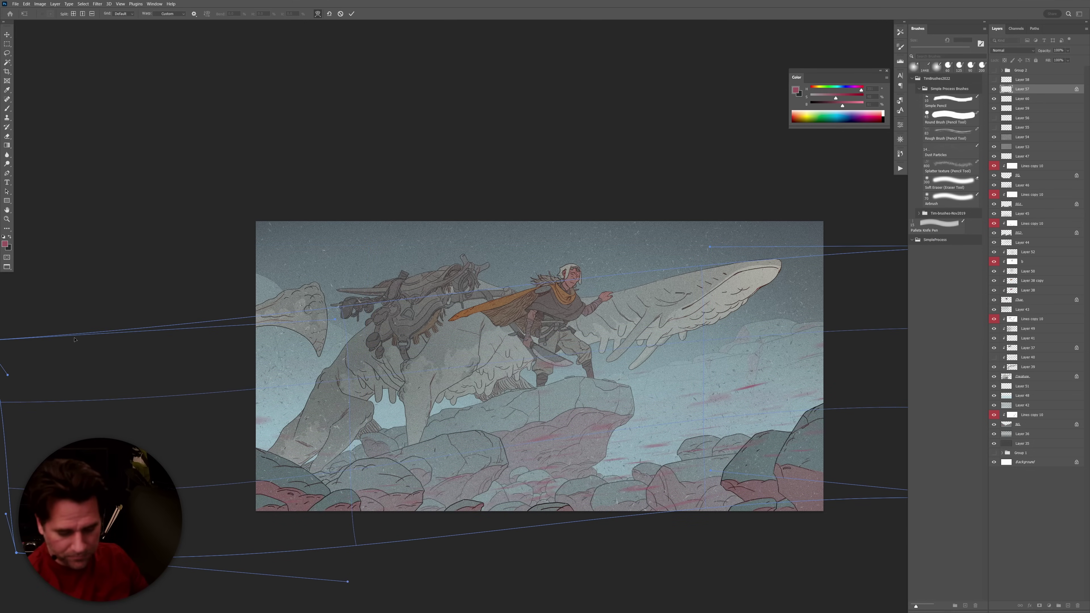
{"action": "key", "text": "Return"}
Soften the crimson streaks with the eraser and place a duplicate of the streak layer over the upper-left sky.
{"action": "key", "text": "b"}
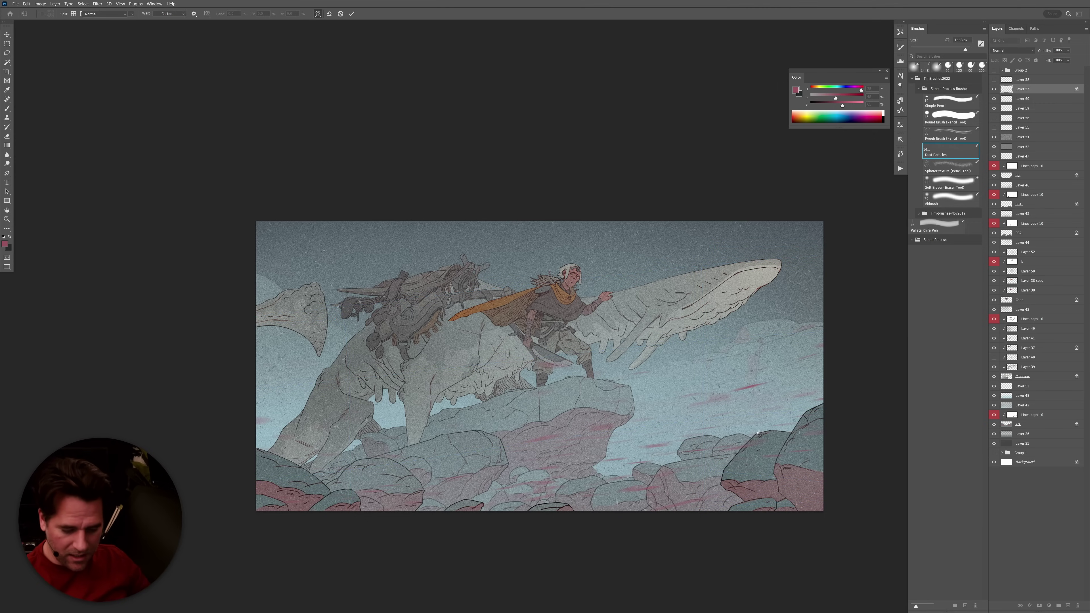
{"action": "key", "text": "e"}
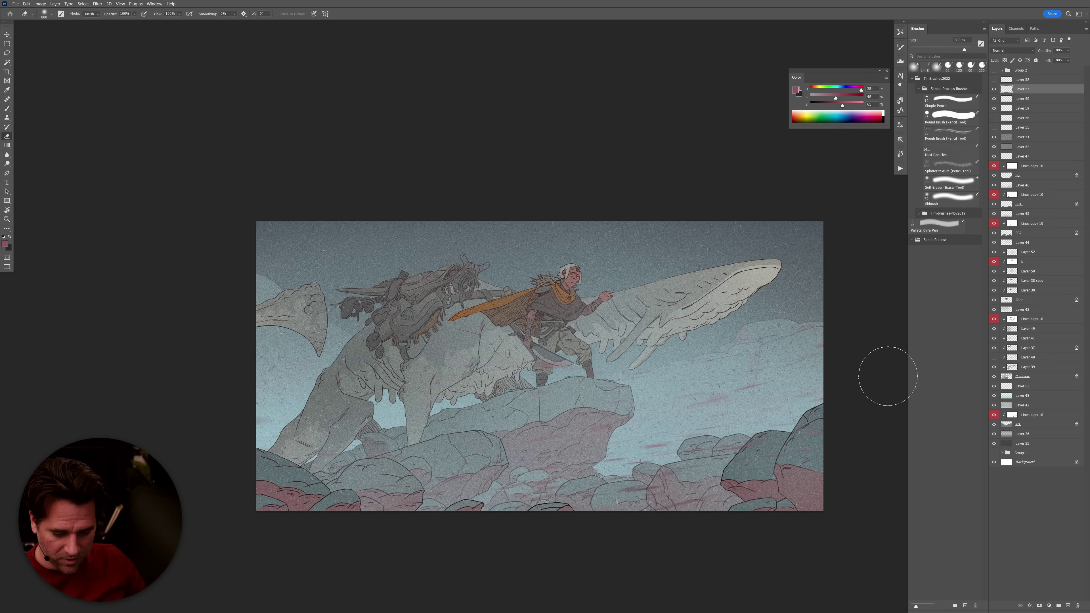
{"action": "key", "text": "v"}
{"action": "mouse_move", "coordinate": [740, 467]}
{"action": "left_mouse_down"}
{"action": "mouse_move", "coordinate": [682, 250]}
{"action": "mouse_move", "coordinate": [675, 167]}
{"action": "mouse_move", "coordinate": [624, 199]}
{"action": "mouse_move", "coordinate": [408, 227]}
{"action": "left_mouse_up"}
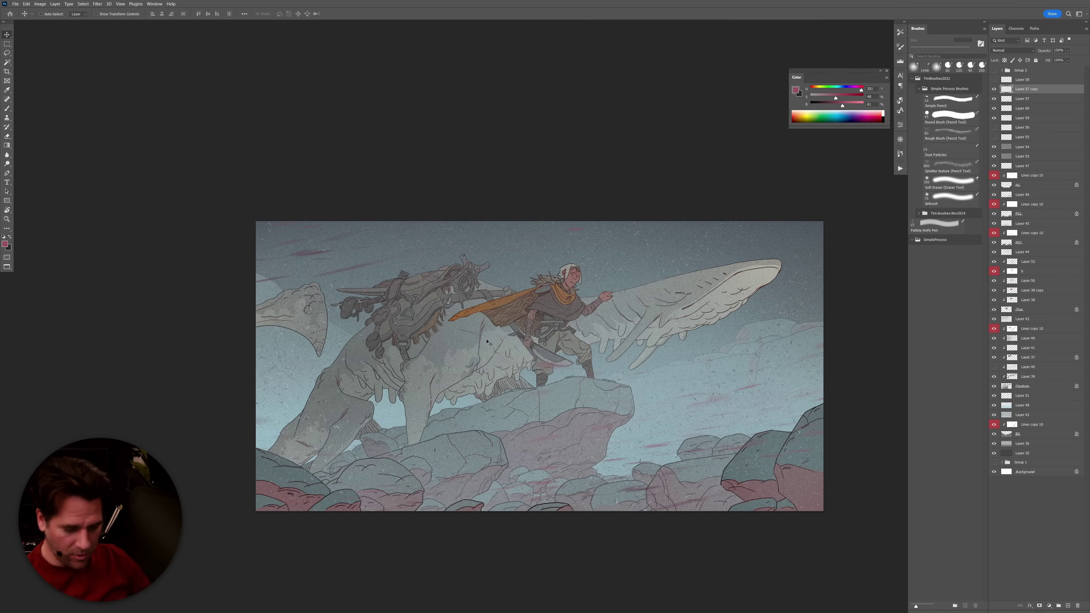
Move the two grey Overlay texture layers above all the dust and streak layers, just below the top group.
{"action": "left_click", "coordinate": [1022, 147]}
{"action": "left_click", "coordinate": [1022, 155], "text": "shift"}
{"action": "left_click_drag", "start_coordinate": [1022, 155], "coordinate": [1026, 73]}
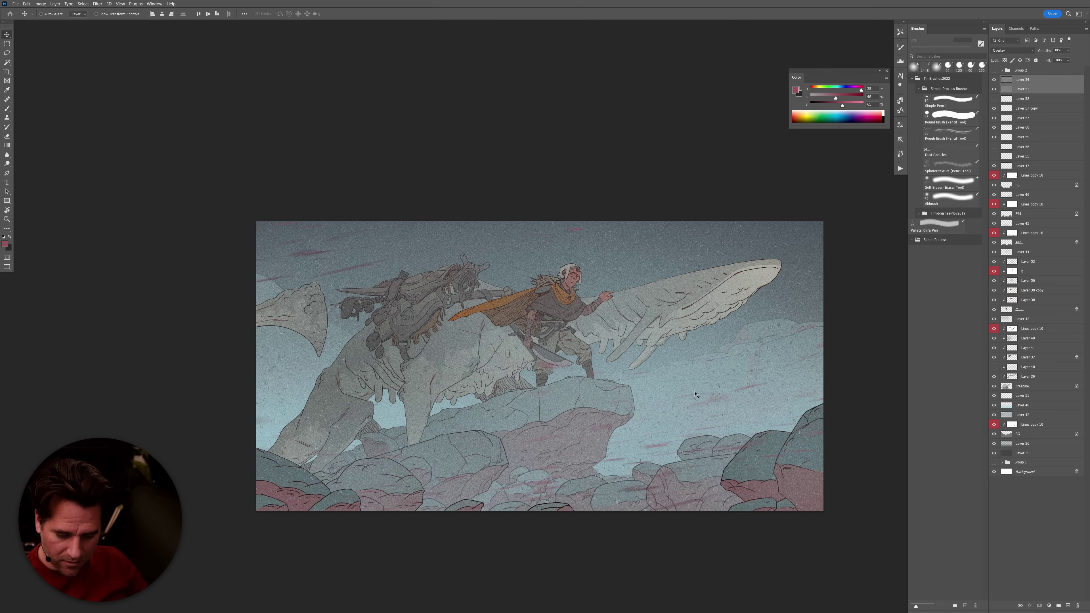
{"action": "left_click_drag", "start_coordinate": [824, 223], "coordinate": [841, 237]}
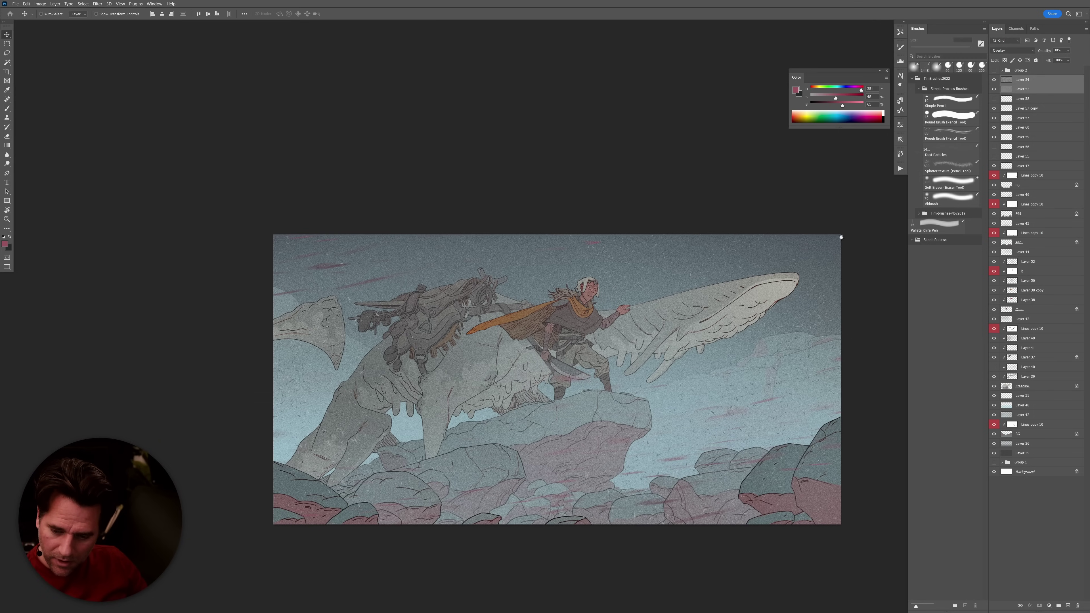
Show the hidden pale streak layer below the texture layers and fill its existing streaks with crimson, preserving transparency.
{"action": "left_click", "coordinate": [996, 100]}
{"action": "left_click", "coordinate": [995, 99]}
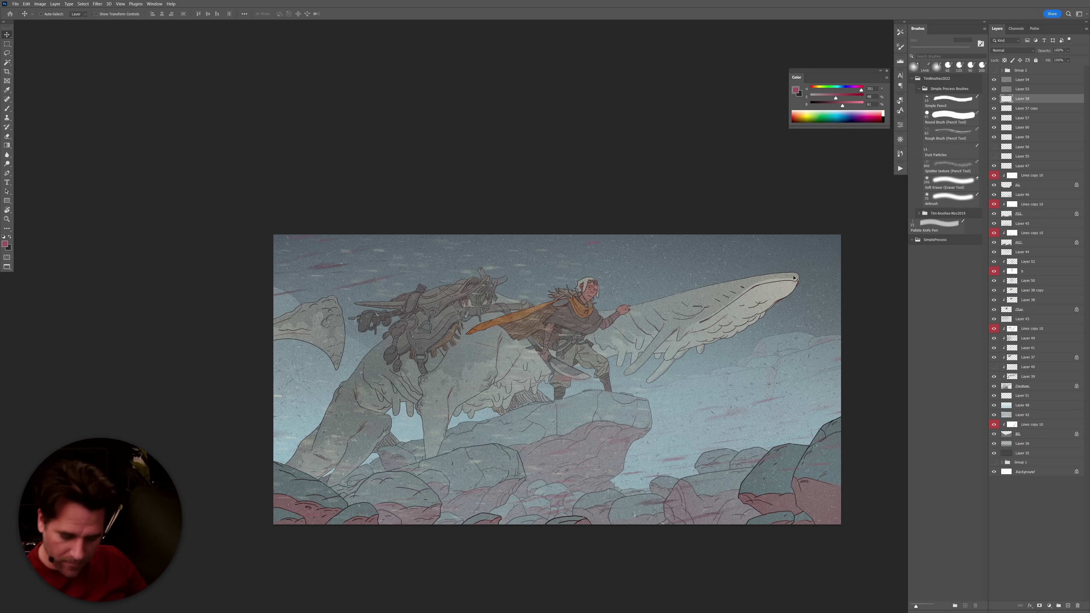
{"action": "key", "text": "slash"}
{"action": "left_click", "coordinate": [993, 127]}
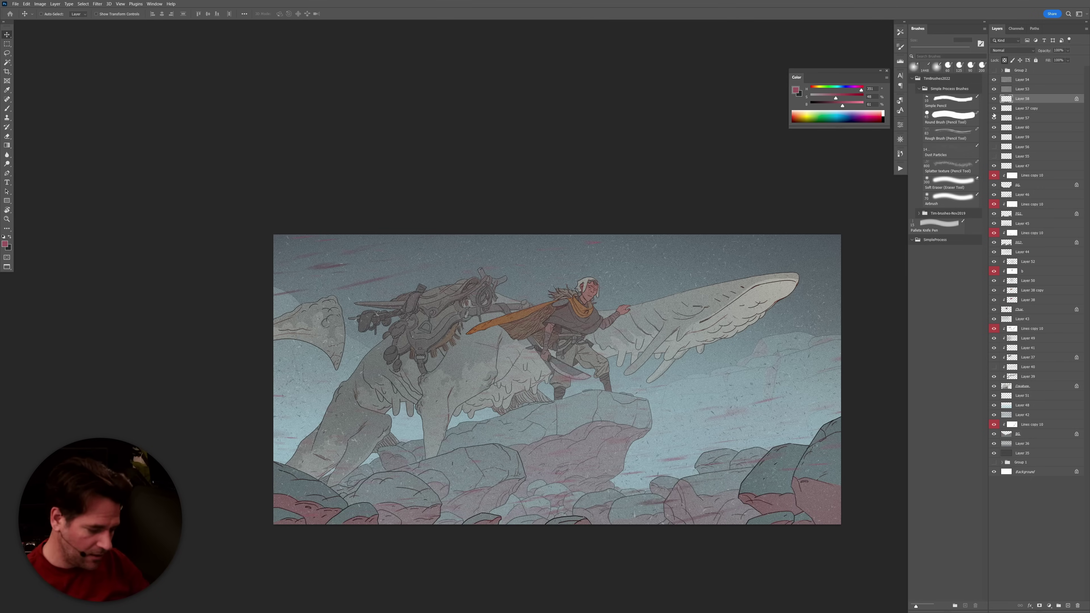
{"action": "key", "text": "slash"}
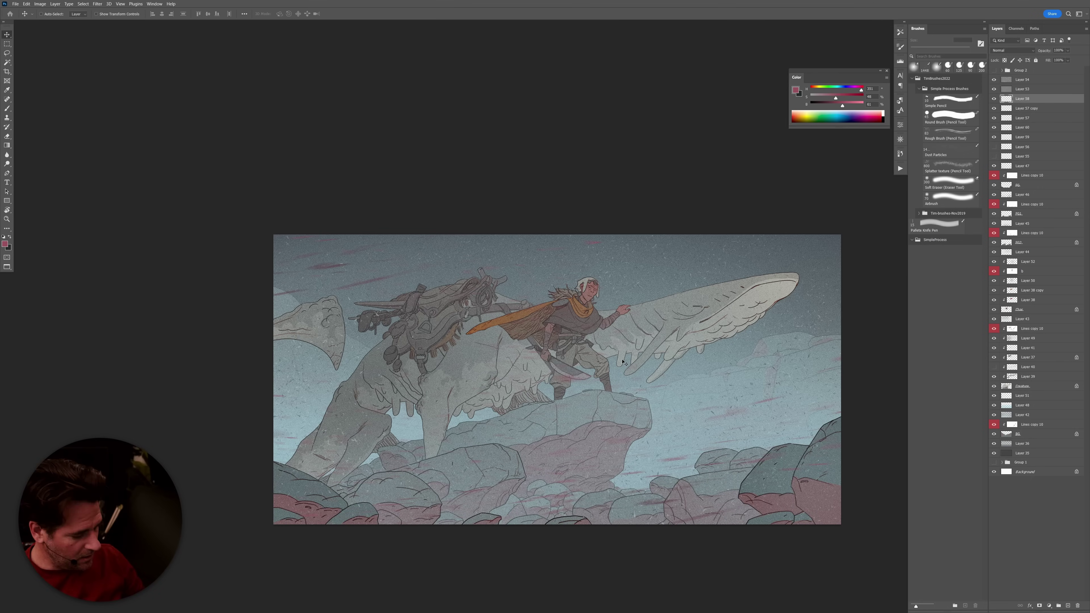
Move the newly crimson streak layer toward the right side of the scene, then rotate and reposition it there.
{"action": "left_click_drag", "start_coordinate": [597, 297], "coordinate": [696, 279]}
{"action": "key", "text": "ctrl+t"}
{"action": "left_click_drag", "start_coordinate": [825, 429], "coordinate": [856, 362]}
{"action": "left_click_drag", "start_coordinate": [783, 309], "coordinate": [839, 333]}
{"action": "key", "text": "Return"}
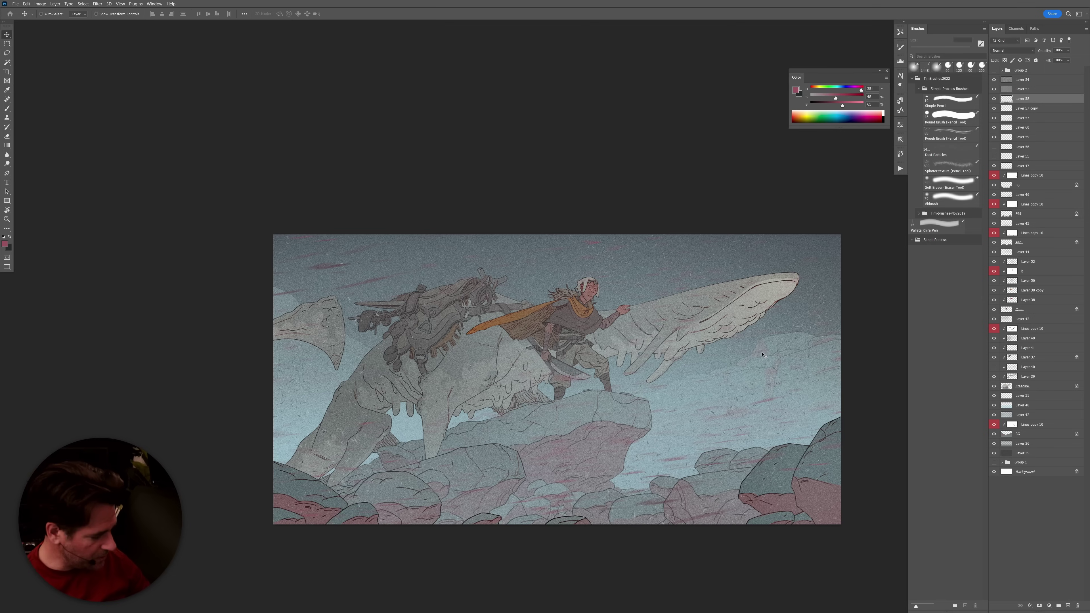
On a new layer, stamp enlarged Dust Particles in sampled greys over the foreground rocks and soften them with the eraser.
{"action": "key", "text": "ctrl+shift+alt+n"}
{"action": "key", "text": "b"}
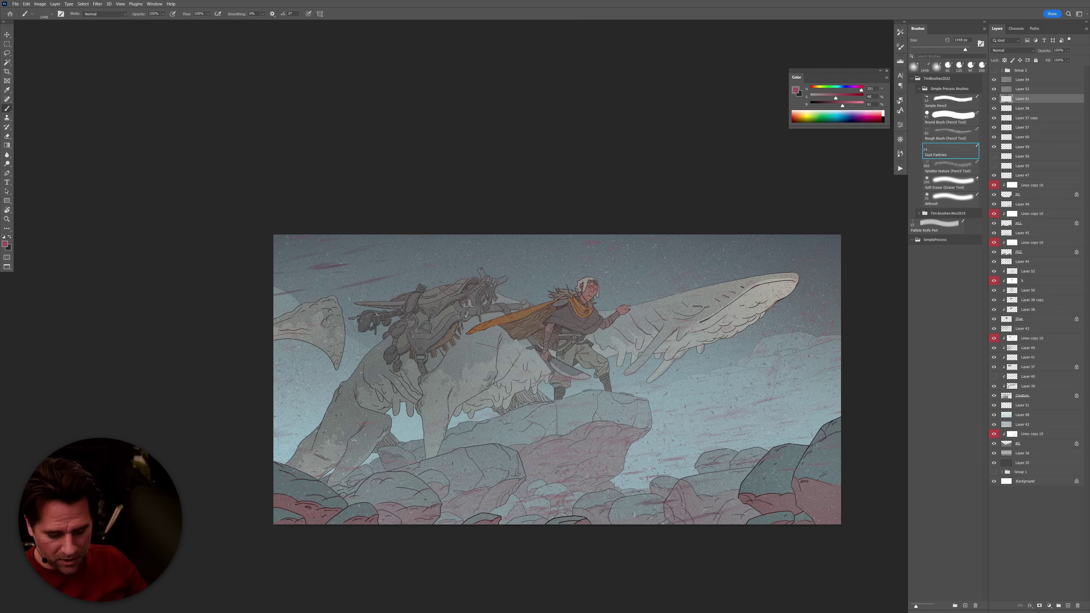
{"action": "left_click", "coordinate": [686, 388], "text": "alt"}
{"action": "key", "text": "bracketright"}
{"action": "key", "text": "bracketright"}
{"action": "key", "text": "bracketright"}
{"action": "key", "text": "bracketright"}
{"action": "key", "text": "bracketright"}
{"action": "key", "text": "bracketright"}
{"action": "key", "text": "bracketright"}
{"action": "key", "text": "bracketright"}
{"action": "key", "text": "bracketright"}
{"action": "key", "text": "bracketright"}
{"action": "key", "text": "bracketright"}
{"action": "key", "text": "bracketright"}
{"action": "key", "text": "bracketright"}
{"action": "key", "text": "bracketright"}
{"action": "key", "text": "bracketright"}
{"action": "key", "text": "bracketright"}
{"action": "key", "text": "bracketright"}
{"action": "key", "text": "bracketright"}
{"action": "key", "text": "bracketright"}
{"action": "key", "text": "bracketright"}
{"action": "left_click", "coordinate": [794, 423]}
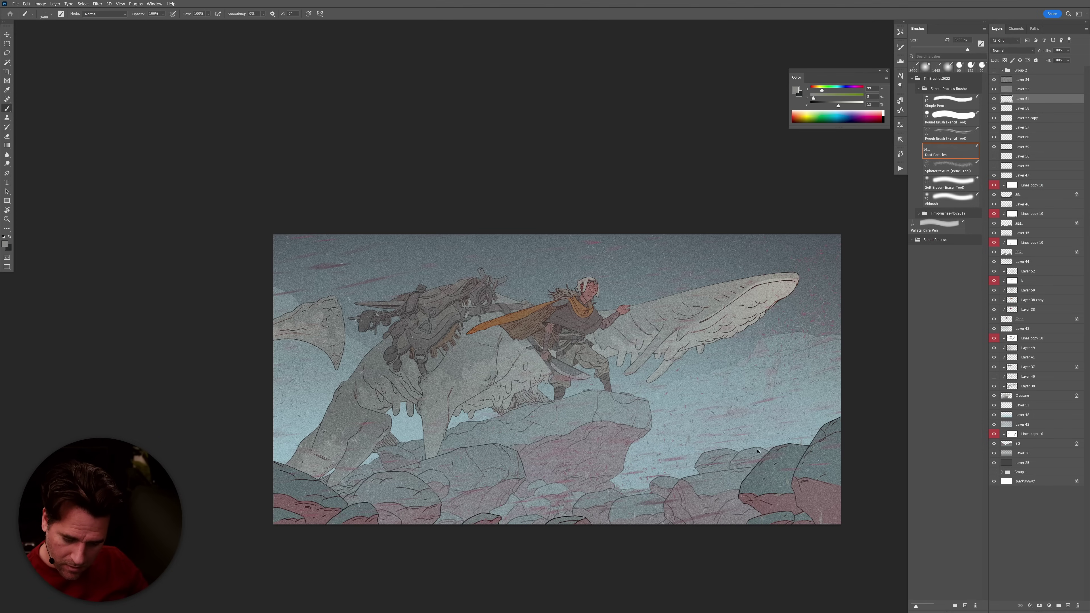
{"action": "left_click", "coordinate": [734, 306], "text": "alt"}
{"action": "left_click", "coordinate": [786, 455]}
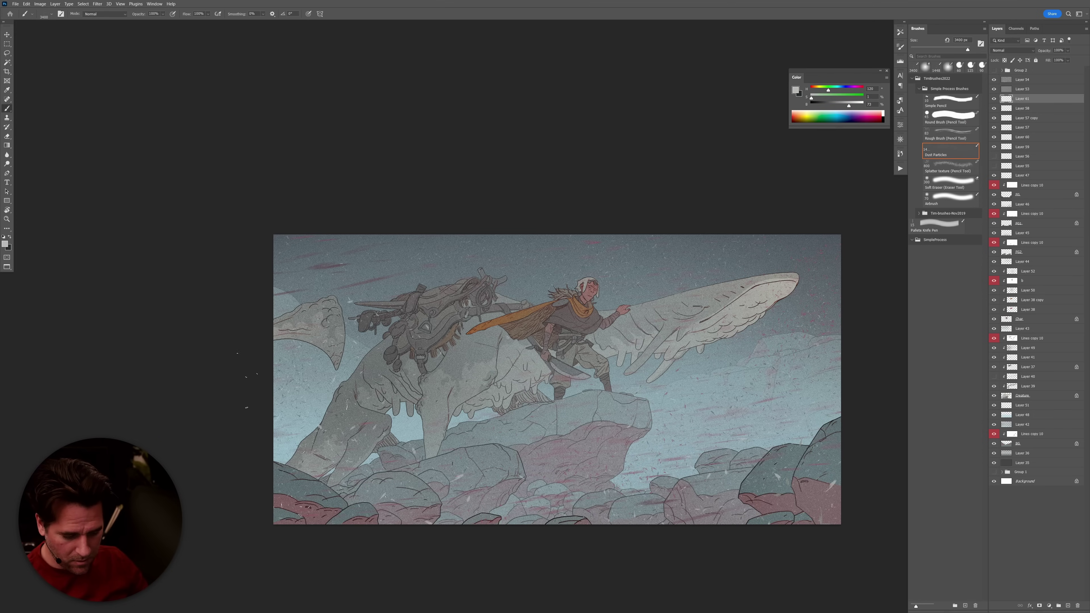
{"action": "key", "text": "e"}
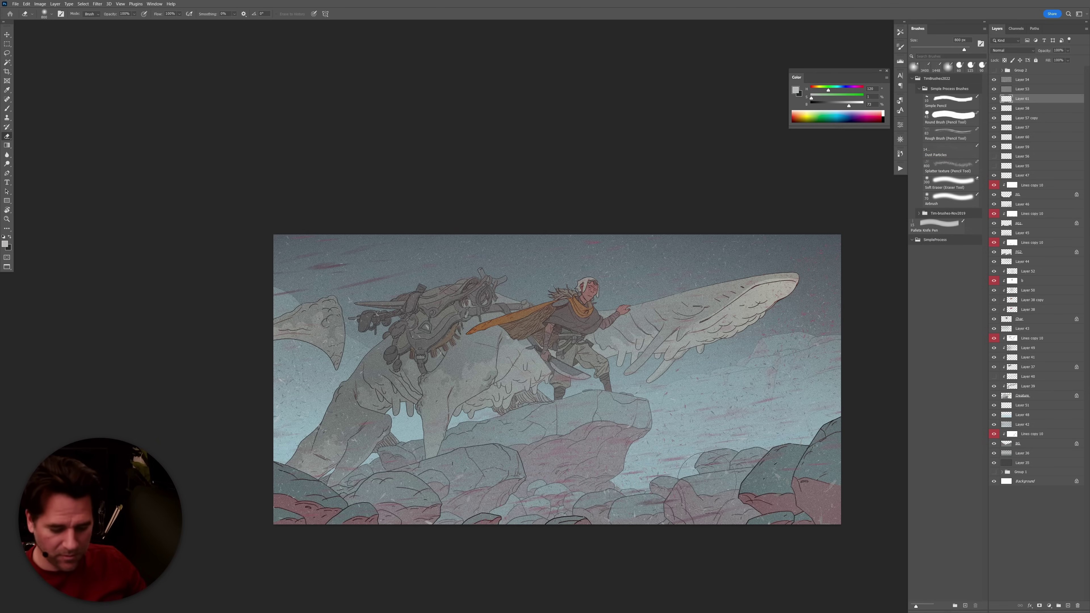
{"action": "left_click_drag", "start_coordinate": [682, 407], "coordinate": [692, 410]}
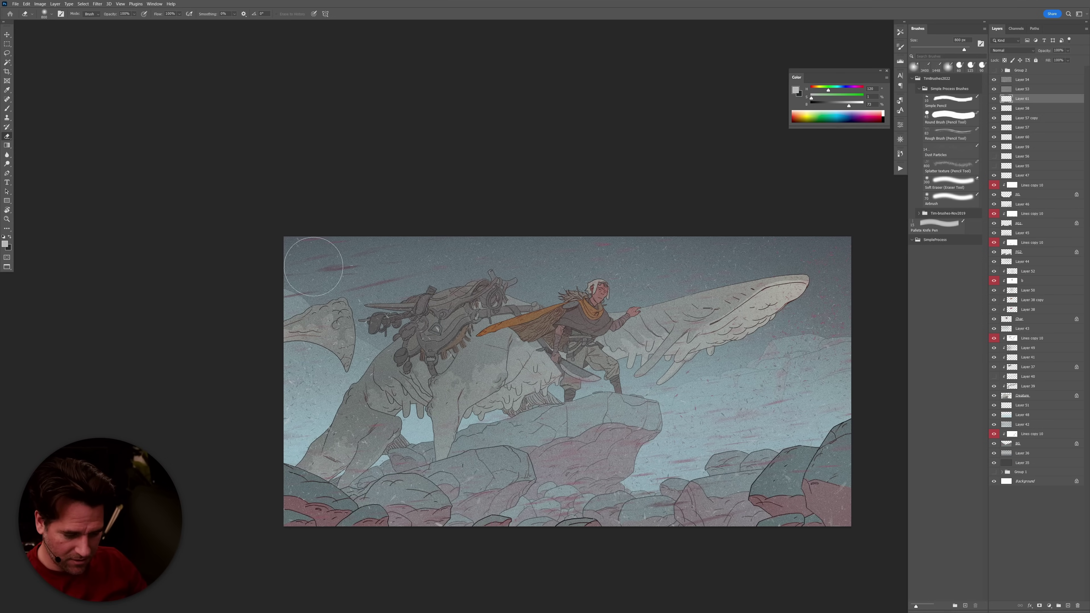
Examine the overall balance of dust and streaks at several magnifications and in full-screen view.
{"action": "scroll", "coordinate": [761, 383], "scroll_direction": "up", "scroll_amount": 1}
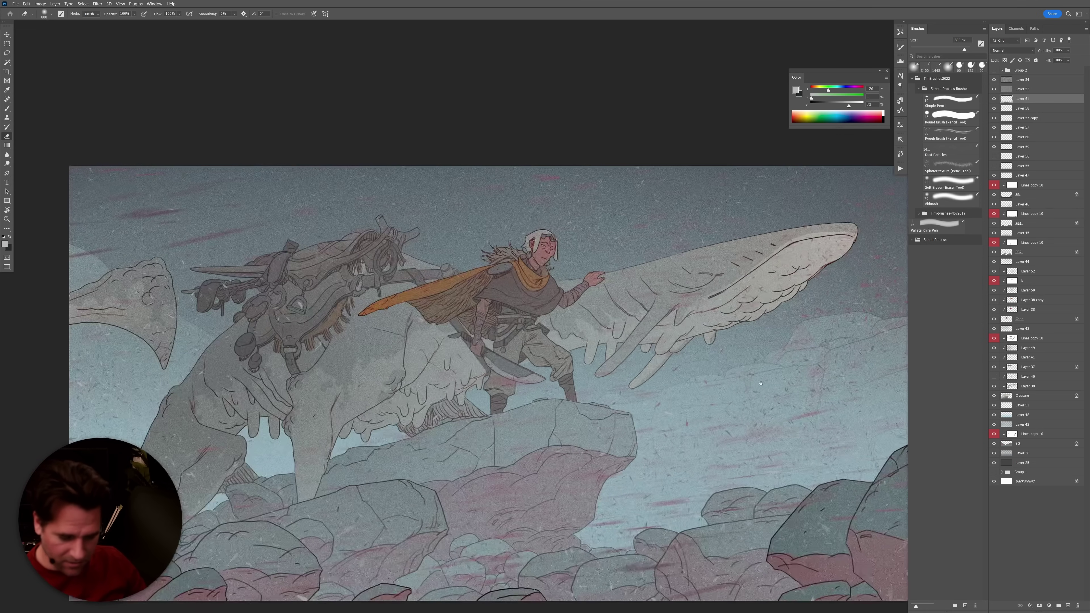
{"action": "scroll", "coordinate": [760, 382], "scroll_direction": "down", "scroll_amount": 3}
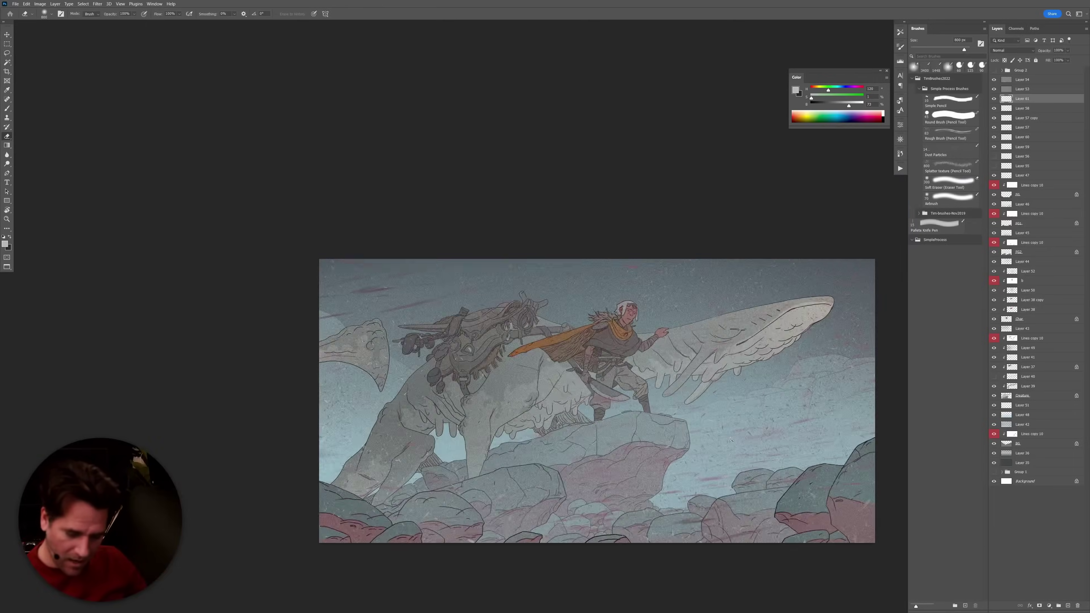
{"action": "scroll", "coordinate": [732, 438], "scroll_direction": "down", "scroll_amount": 3}
{"action": "scroll", "coordinate": [736, 434], "scroll_direction": "up", "scroll_amount": 3}
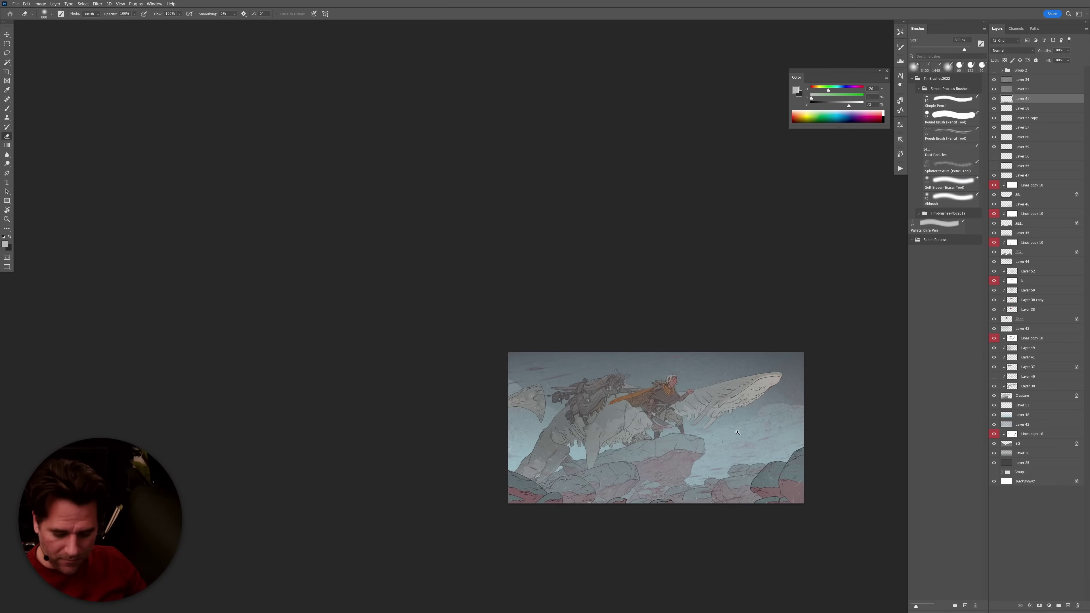
{"action": "scroll", "coordinate": [737, 433], "scroll_direction": "up", "scroll_amount": 1}
{"action": "key", "text": "f"}
{"action": "key", "text": "f"}
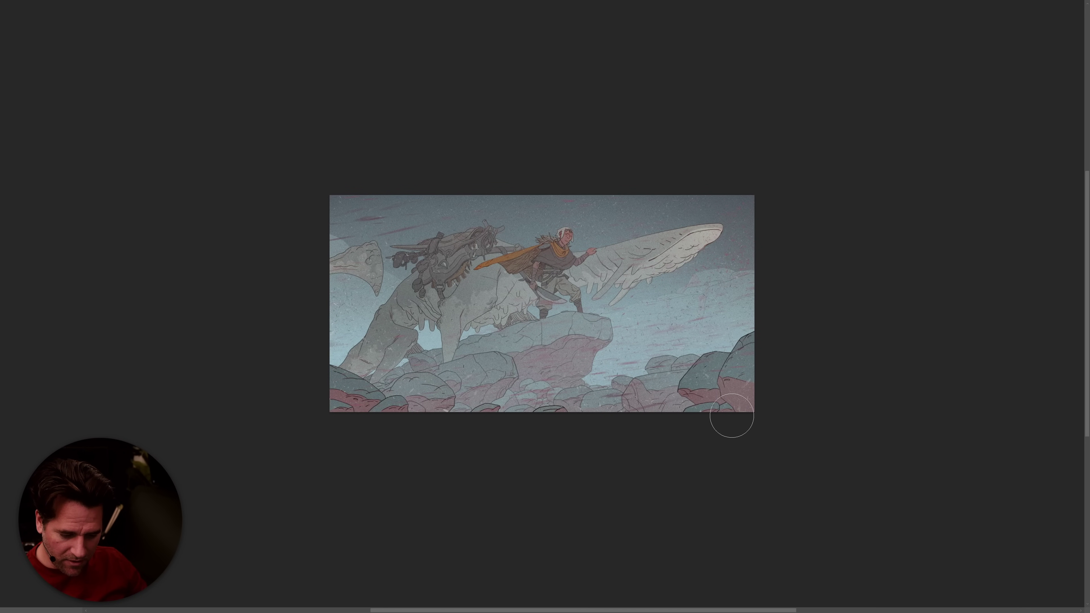
{"action": "key", "text": "f"}
Copy the signature mark from the lion illustration into the painting's lower-right corner and fill it with a pale grey sampled from the creature.
{"action": "key", "text": "ctrl+Tab"}
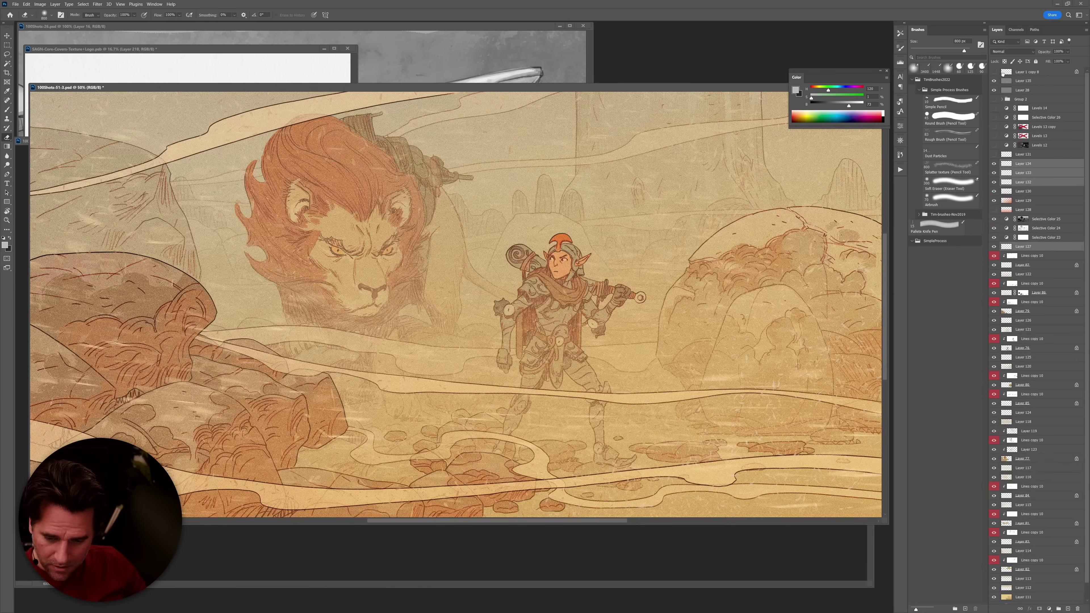
{"action": "key", "text": "ctrl+Tab"}
{"action": "key", "text": "v"}
{"action": "left_click_drag", "start_coordinate": [625, 425], "coordinate": [820, 514]}
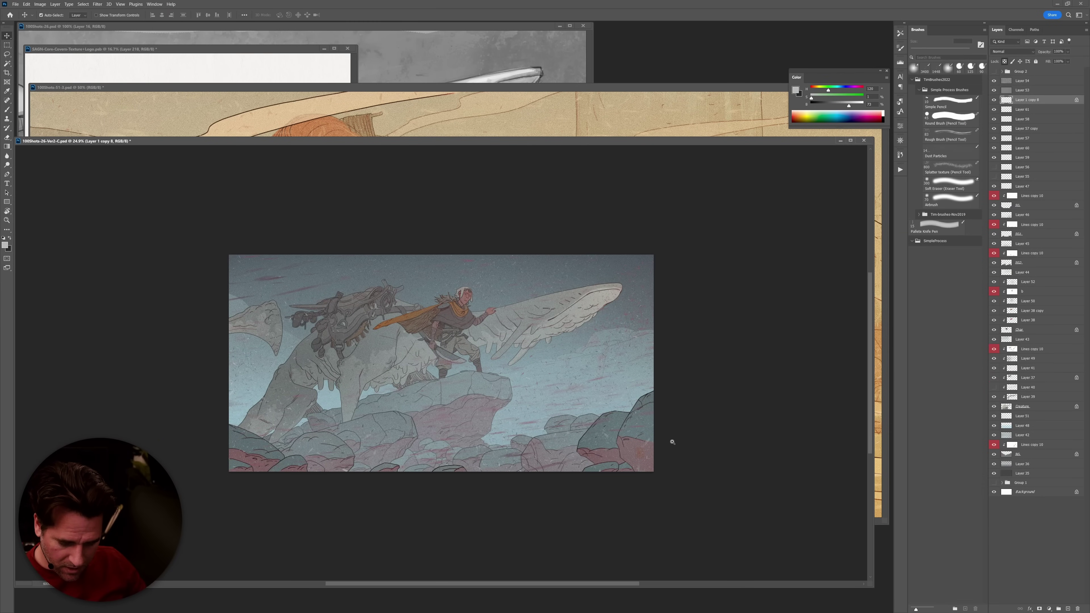
{"action": "left_click_drag", "start_coordinate": [672, 442], "coordinate": [678, 440]}
{"action": "key", "text": "b"}
{"action": "left_click", "coordinate": [598, 292], "text": "alt"}
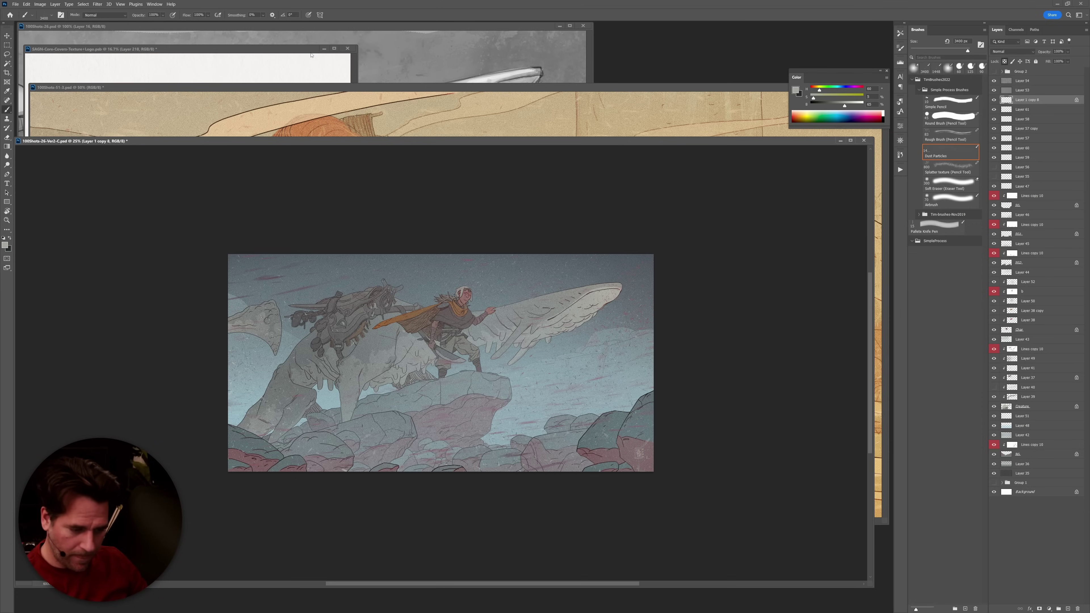
Copy the Tex group from the texture document into the painting and scale it down to roughly the canvas width.
{"action": "left_click", "coordinate": [317, 54]}
{"action": "left_click", "coordinate": [1026, 122]}
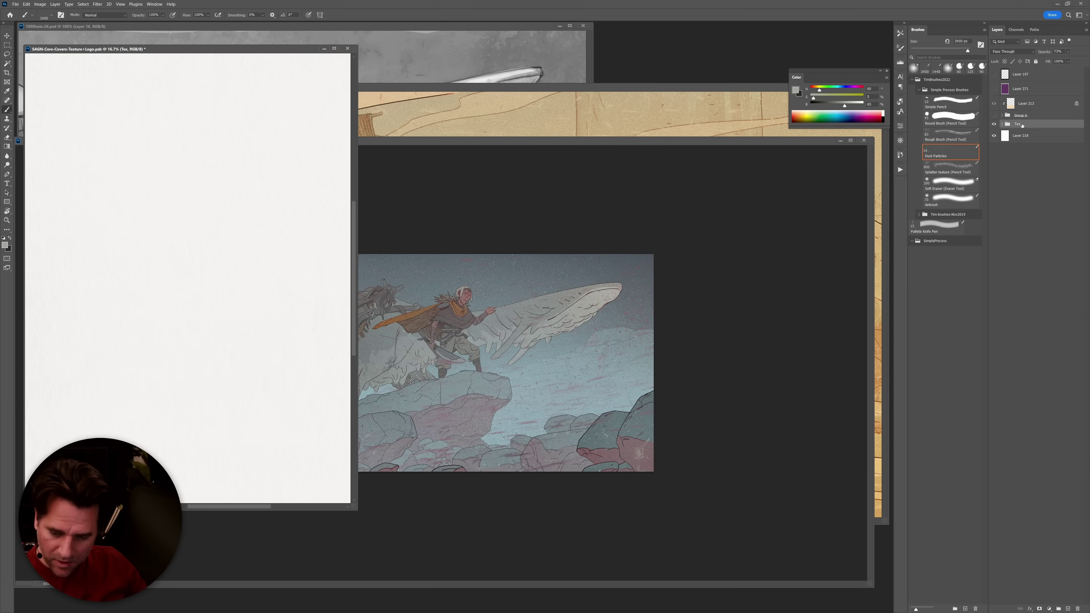
{"action": "left_click", "coordinate": [609, 443]}
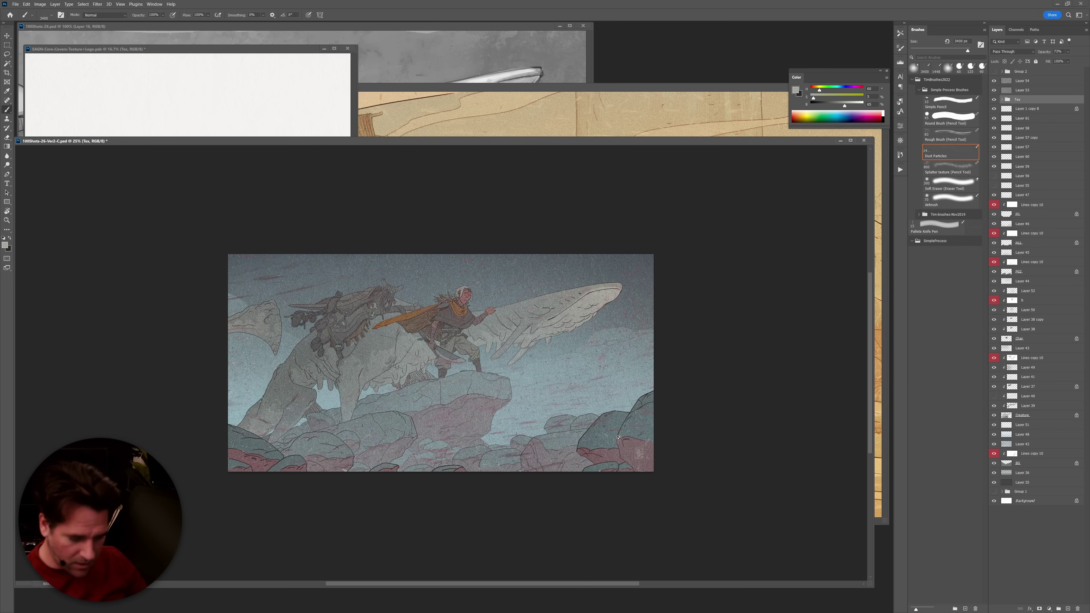
{"action": "key", "text": "ctrl+t"}
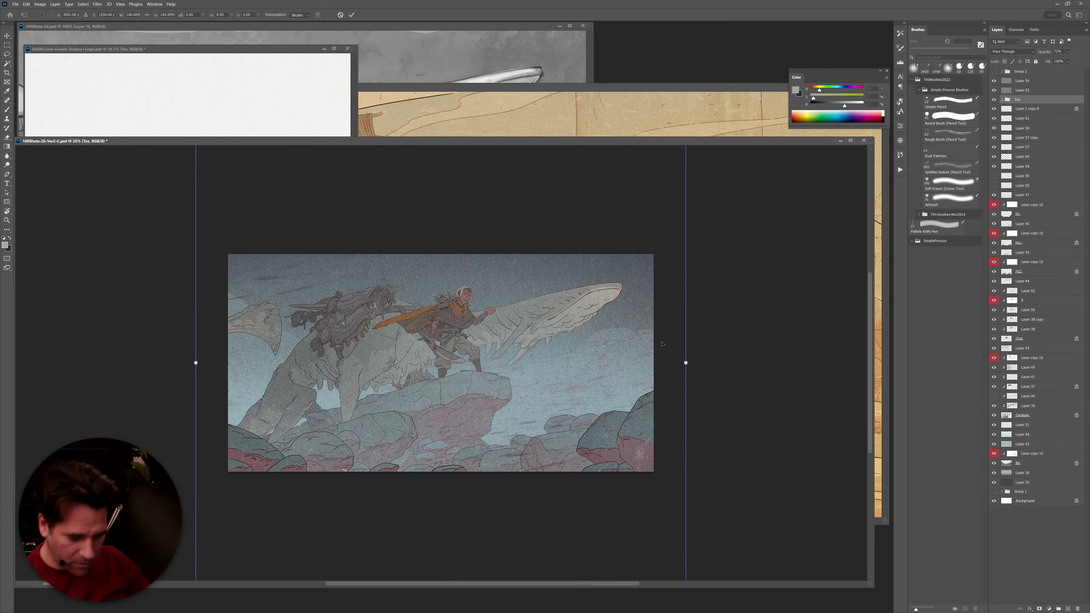
{"action": "left_click", "coordinate": [693, 313], "text": "alt"}
{"action": "left_click", "coordinate": [700, 271], "text": "alt"}
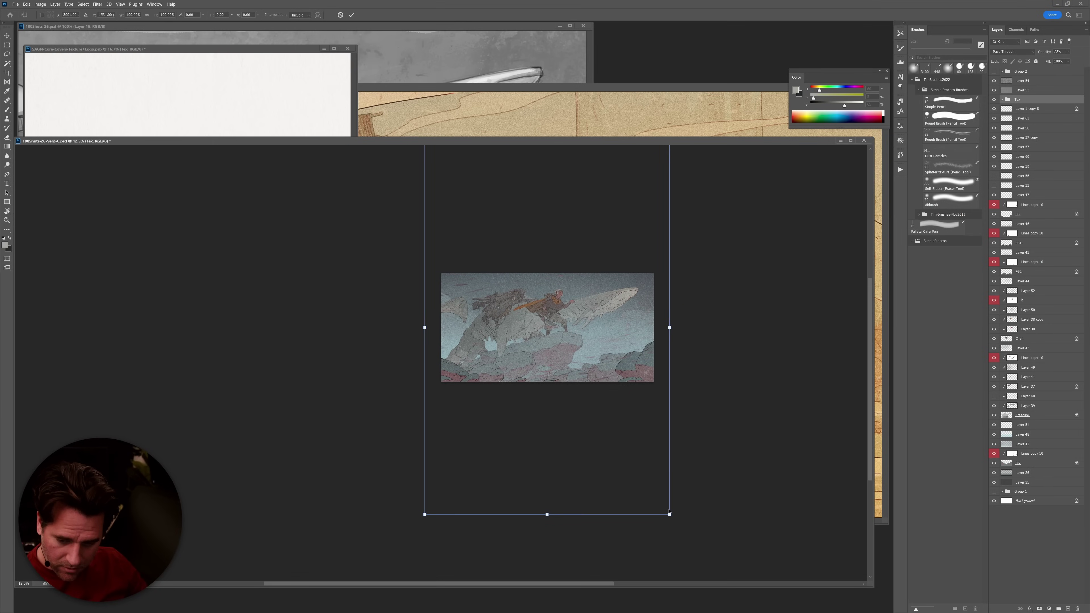
{"action": "left_click_drag", "start_coordinate": [670, 515], "coordinate": [656, 493]}
{"action": "key", "text": "b"}
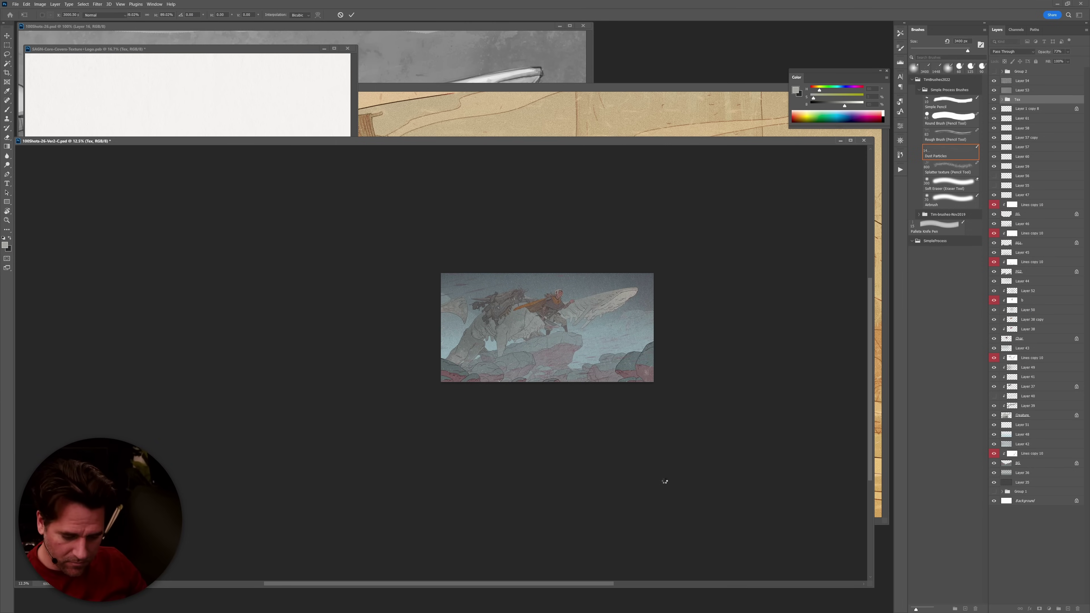
Hide the two older grey Overlay texture layers above the Tex group and compare the image with and without that group.
{"action": "scroll", "coordinate": [596, 313], "scroll_direction": "up", "scroll_amount": 3}
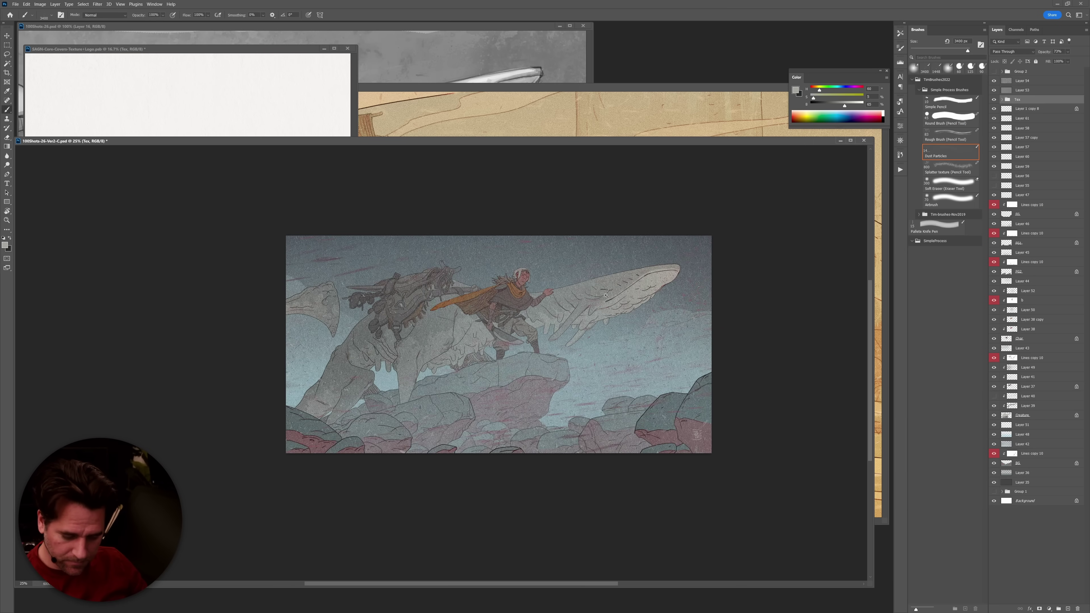
{"action": "scroll", "coordinate": [598, 340], "scroll_direction": "up", "scroll_amount": 2}
{"action": "left_click_drag", "start_coordinate": [602, 353], "coordinate": [710, 379]}
{"action": "left_click", "coordinate": [1006, 90]}
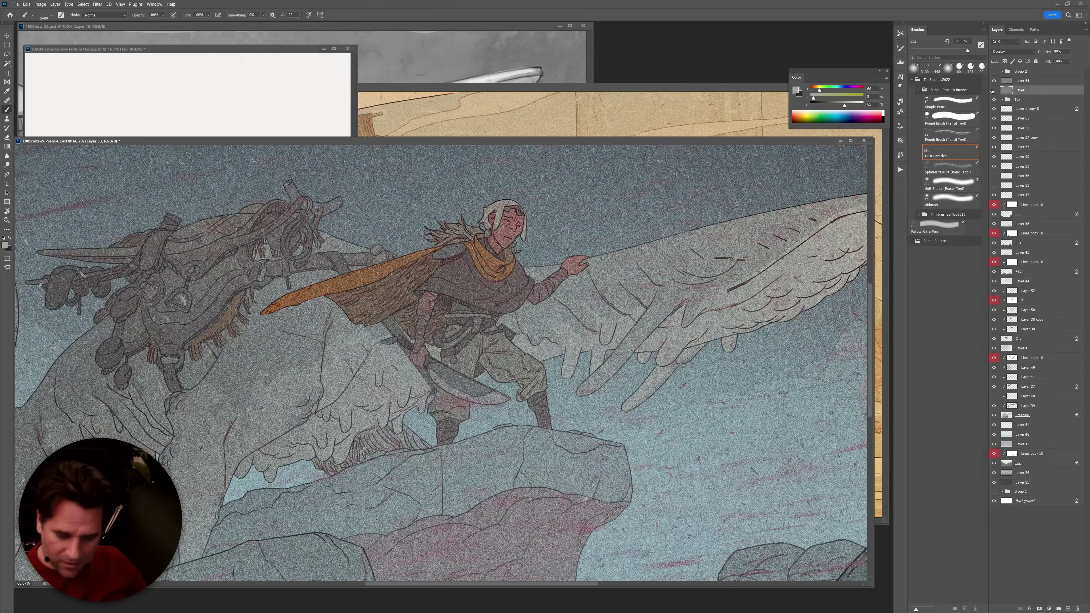
{"action": "left_click_drag", "start_coordinate": [992, 91], "coordinate": [993, 84]}
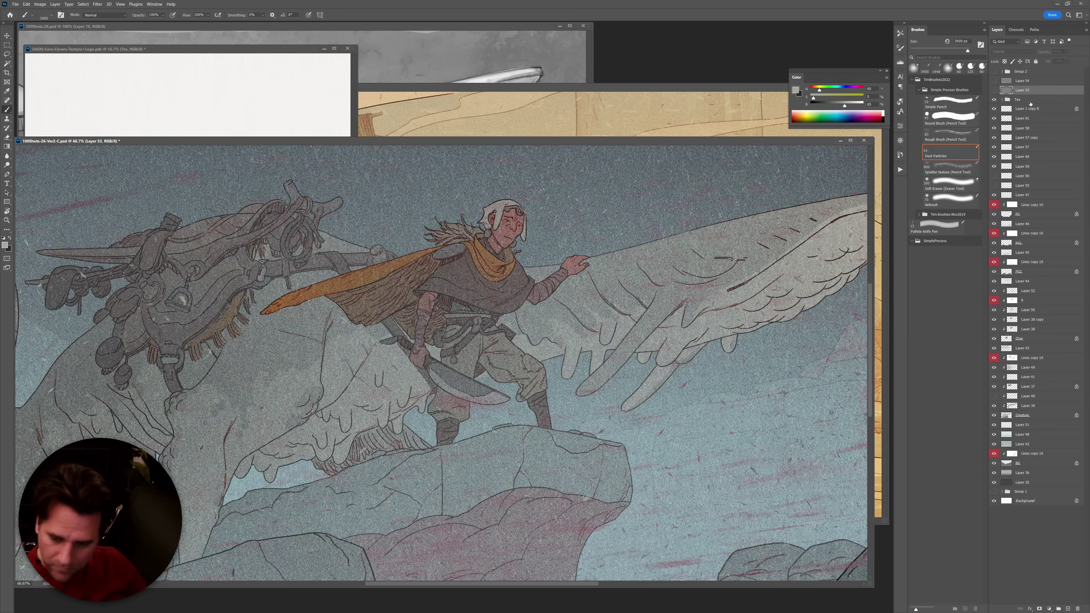
{"action": "left_click", "coordinate": [994, 100]}
{"action": "left_click", "coordinate": [994, 100]}
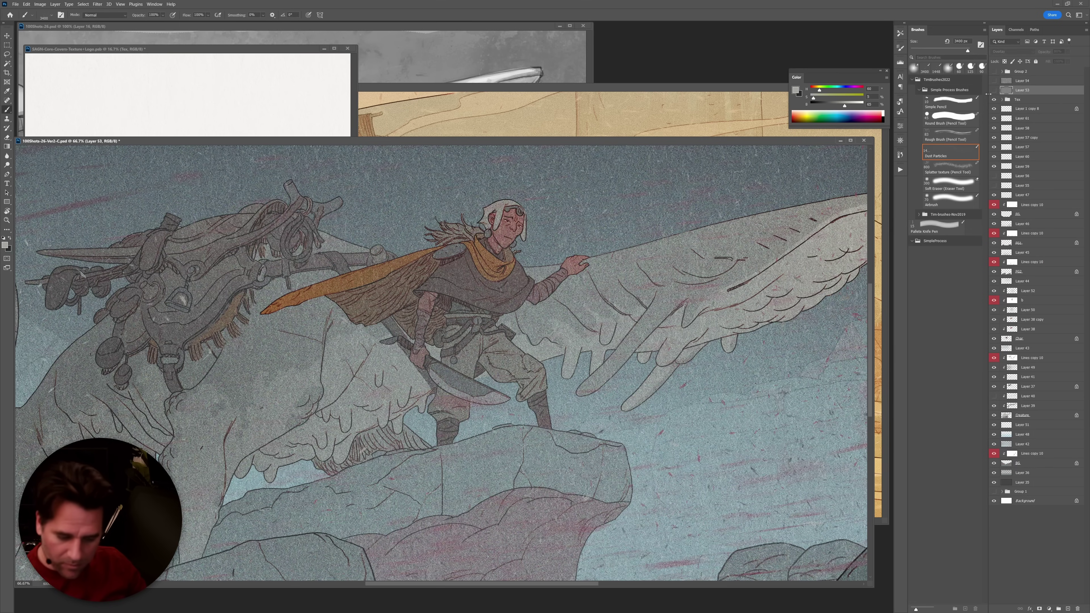
Expand the Tex group, lower the opacity of Layer 175 copy, and try adjusting the opacity of Layer 111.
{"action": "left_click", "coordinate": [1003, 100]}
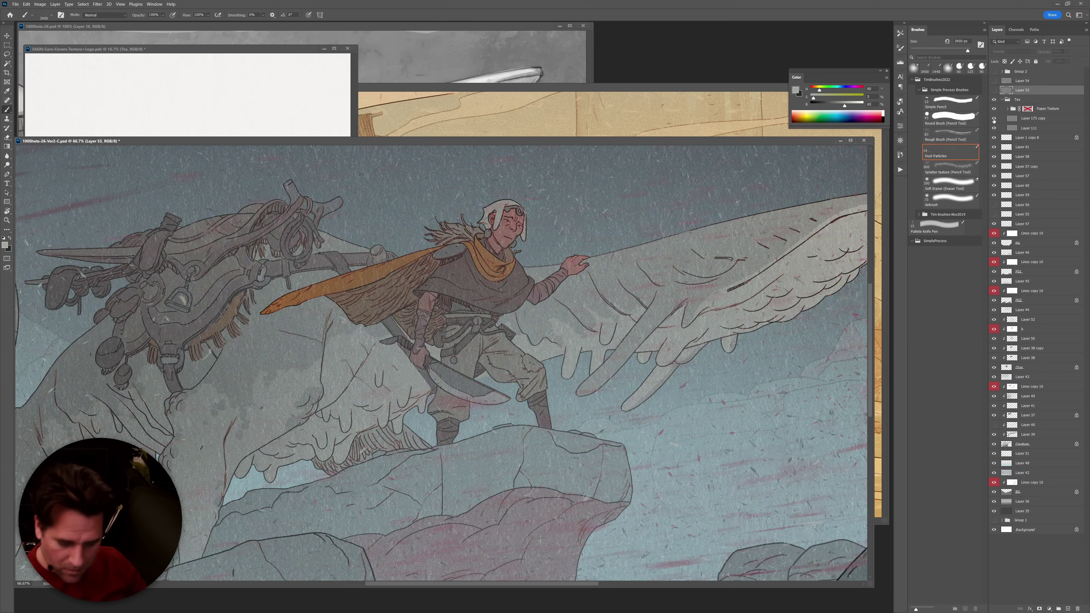
{"action": "left_click", "coordinate": [1012, 119]}
{"action": "left_click_drag", "start_coordinate": [1045, 53], "coordinate": [1031, 53]}
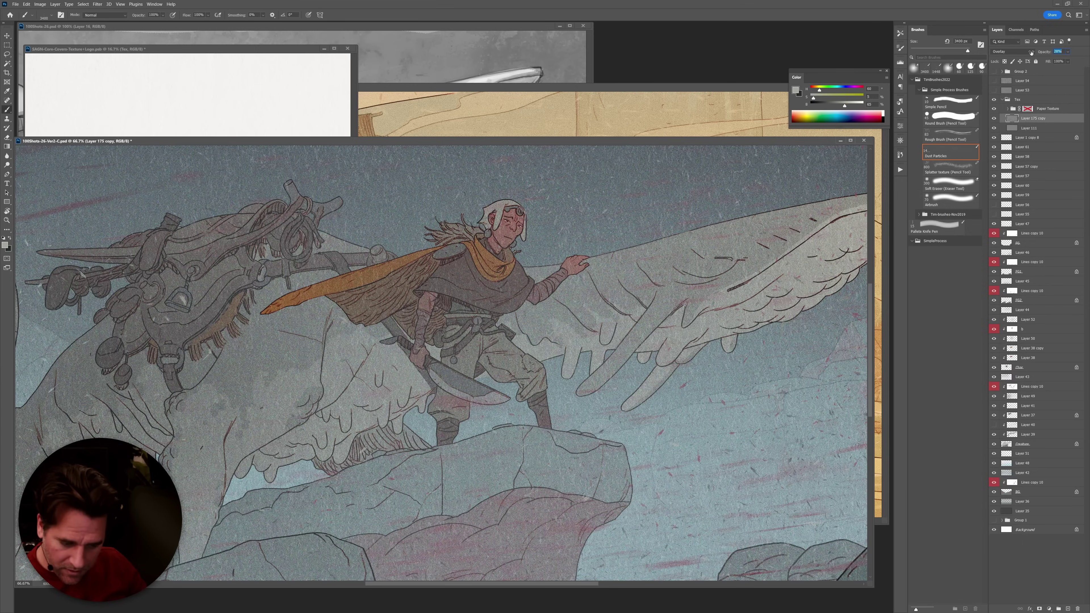
{"action": "left_click", "coordinate": [1023, 128]}
{"action": "left_click_drag", "start_coordinate": [1041, 54], "coordinate": [1041, 54]}
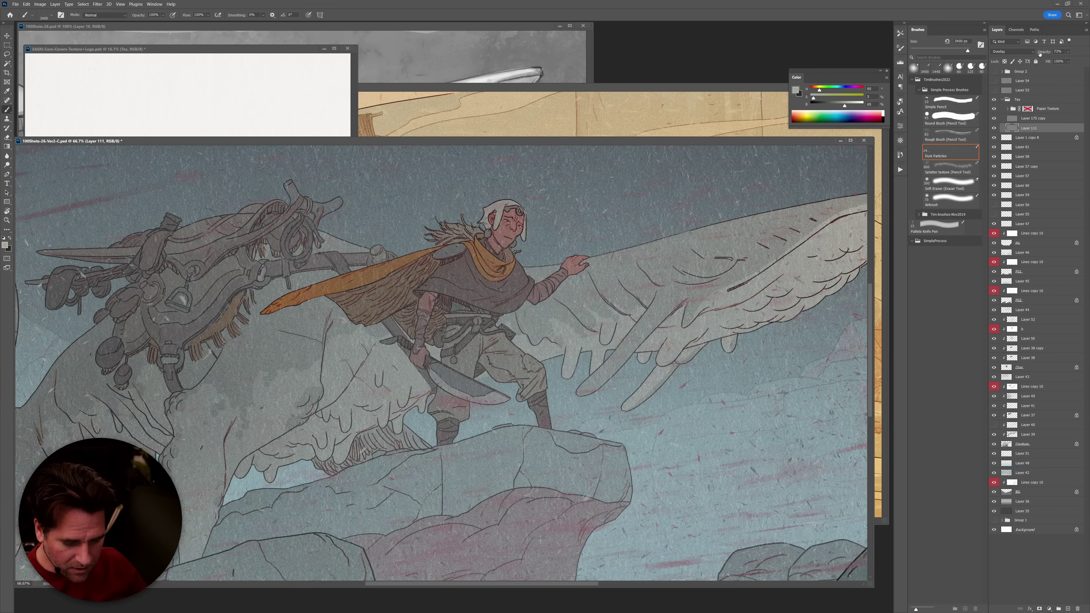
Check the paper texture across the whole scene and save the illustration.
{"action": "scroll", "coordinate": [639, 382], "scroll_direction": "down", "scroll_amount": 5}
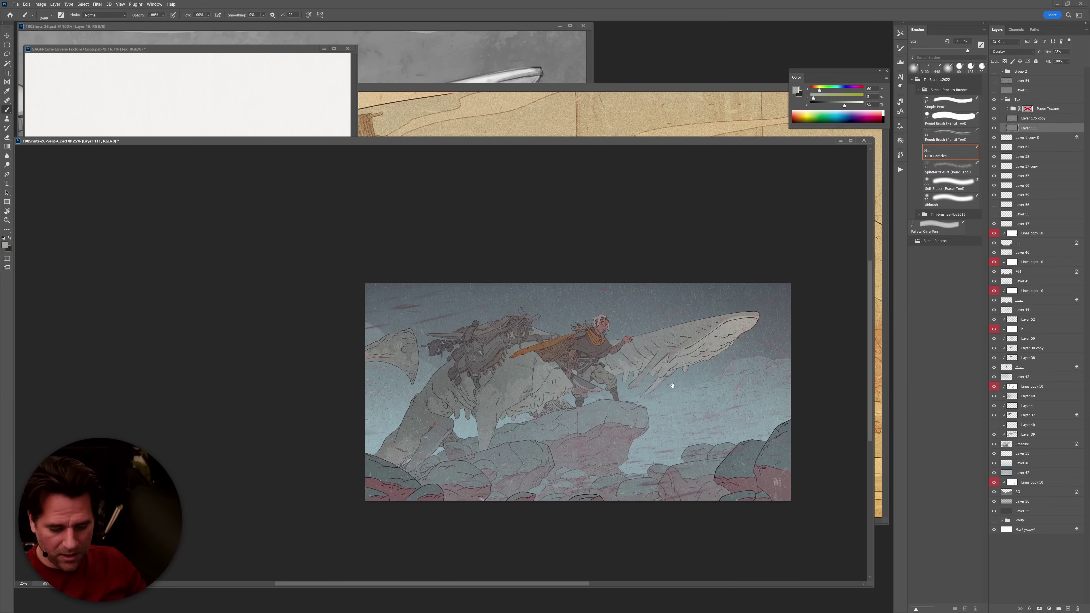
{"action": "scroll", "coordinate": [729, 334], "scroll_direction": "up", "scroll_amount": 4}
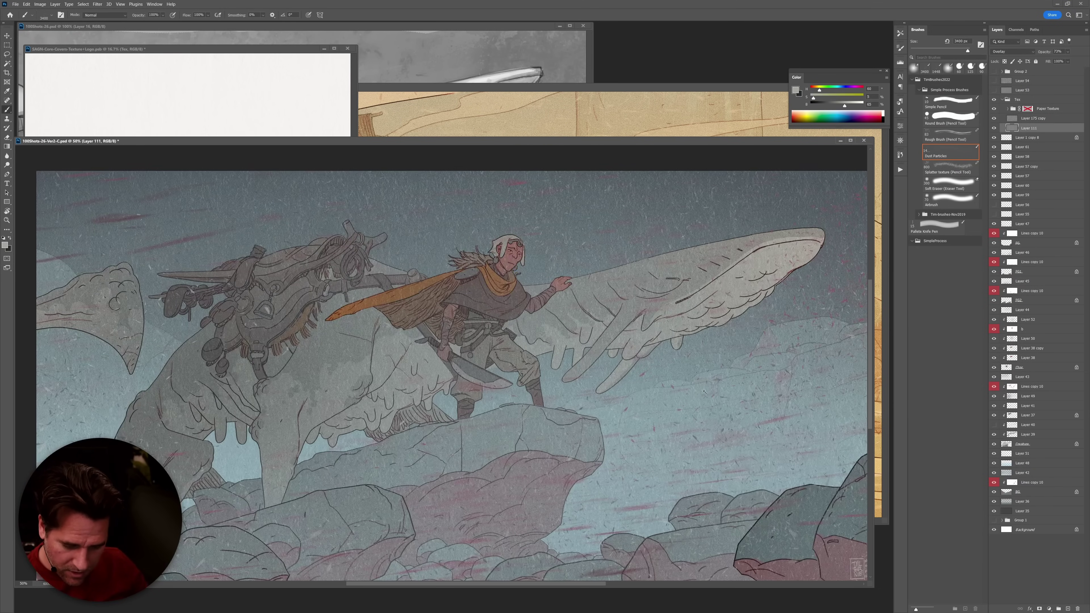
{"action": "left_click_drag", "start_coordinate": [691, 339], "coordinate": [664, 297]}
{"action": "left_click_drag", "start_coordinate": [745, 410], "coordinate": [765, 443]}
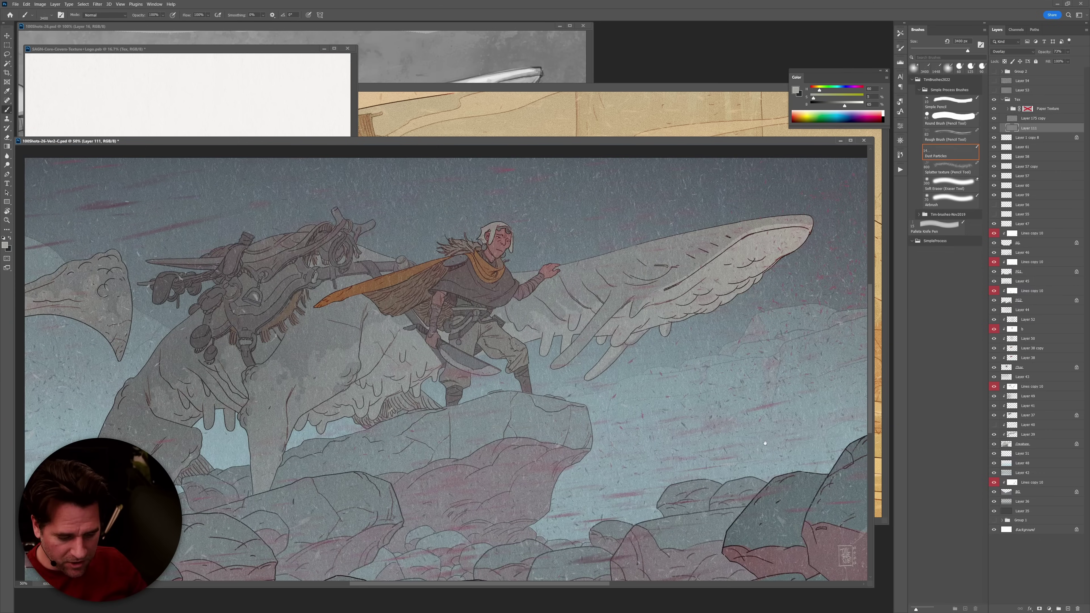
{"action": "key", "text": "ctrl+s"}
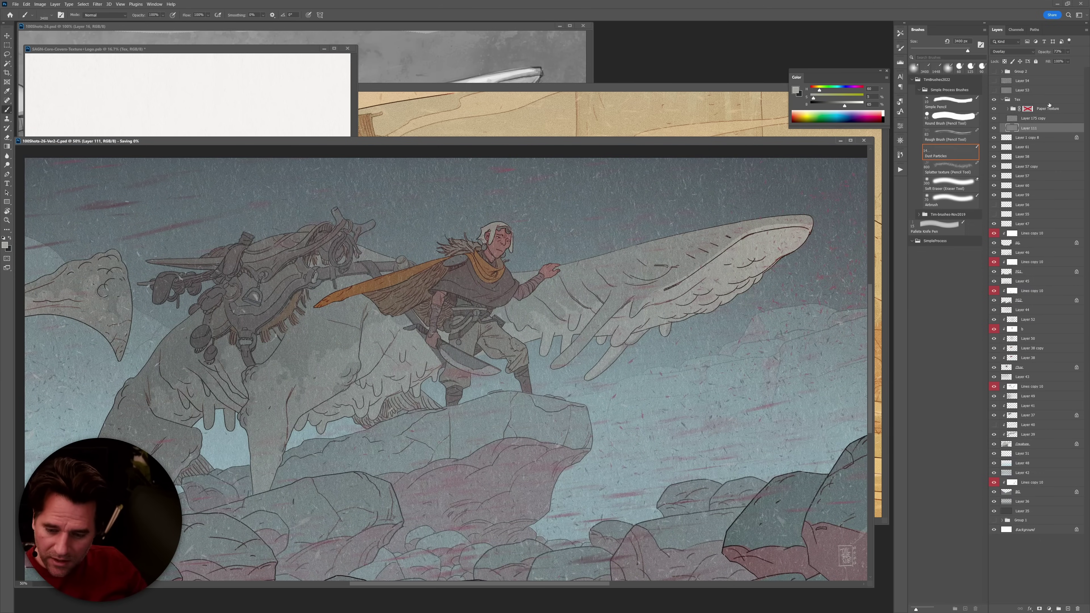
Collapse the Tex group and toggle its visibility to compare the painting with and without the paper texture.
{"action": "left_click", "coordinate": [1045, 102]}
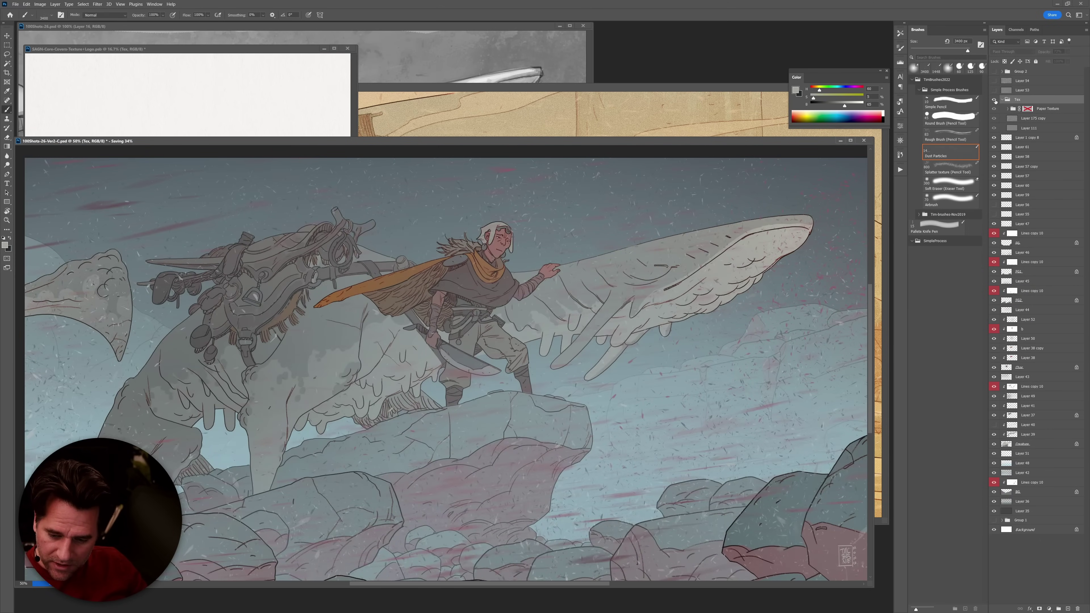
{"action": "left_click", "coordinate": [1003, 100]}
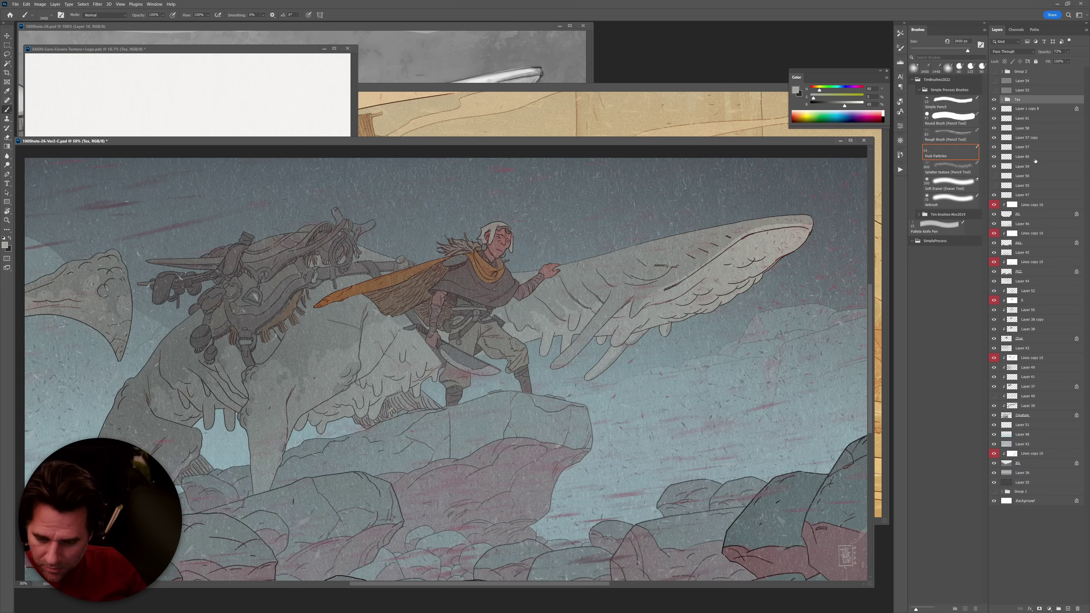
{"action": "left_click", "coordinate": [994, 100]}
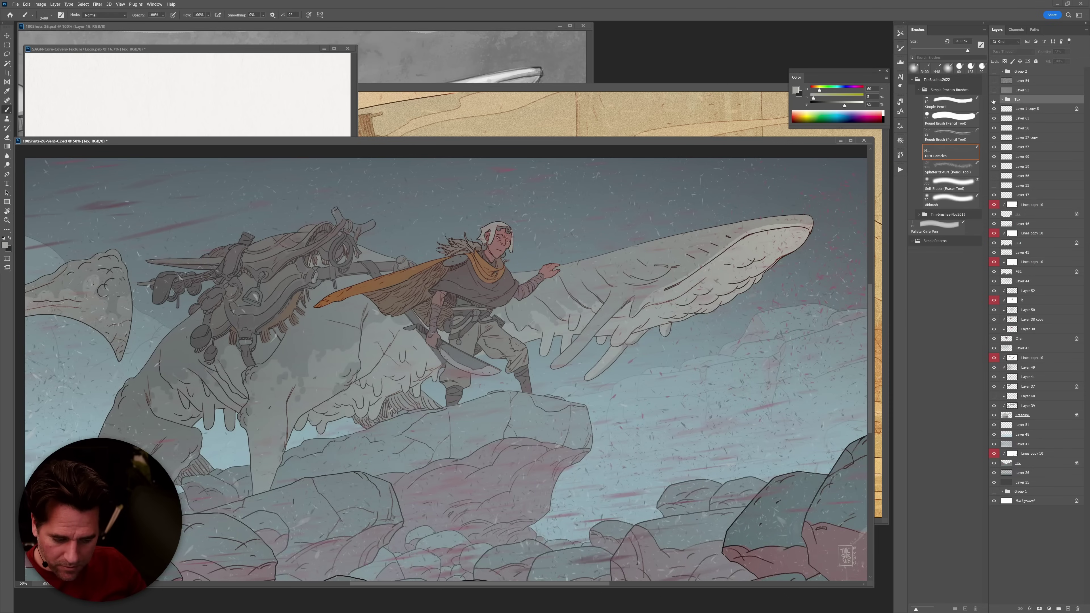
Add a new layer above Layer 51 and load the creature layer's silhouette as a selection.
{"action": "key", "text": "ctrl+minus"}
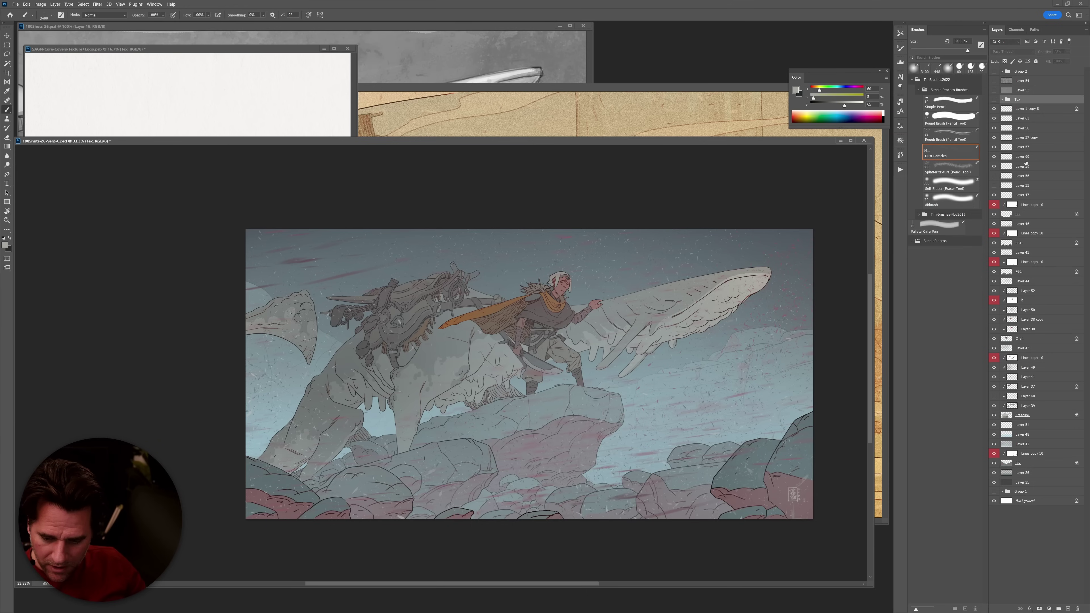
{"action": "left_click", "coordinate": [1029, 112]}
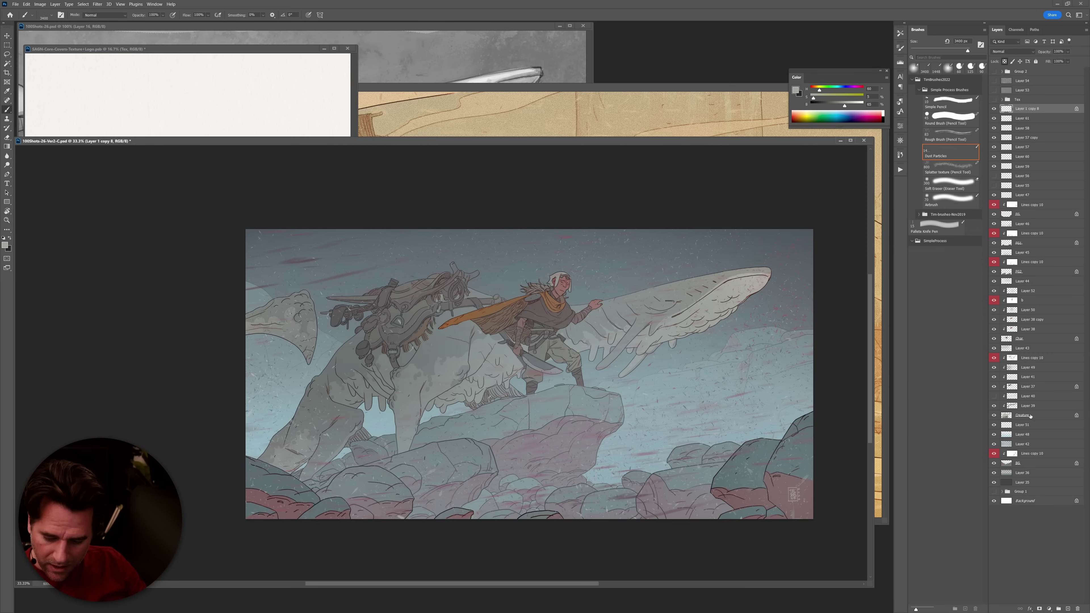
{"action": "left_click", "coordinate": [1029, 425]}
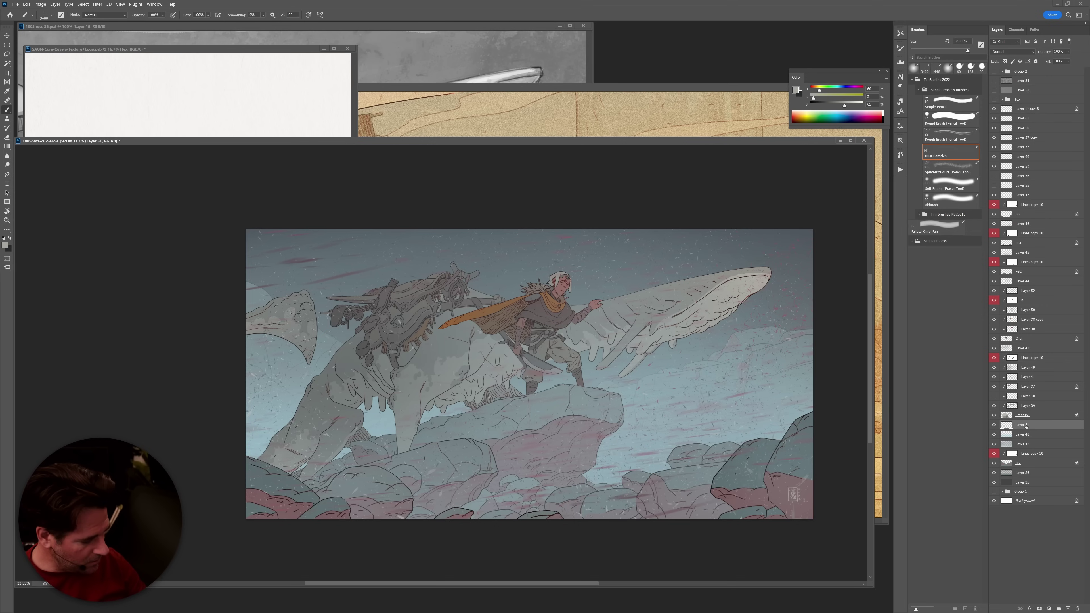
{"action": "key", "text": "ctrl+shift+alt+n"}
{"action": "key", "text": "g"}
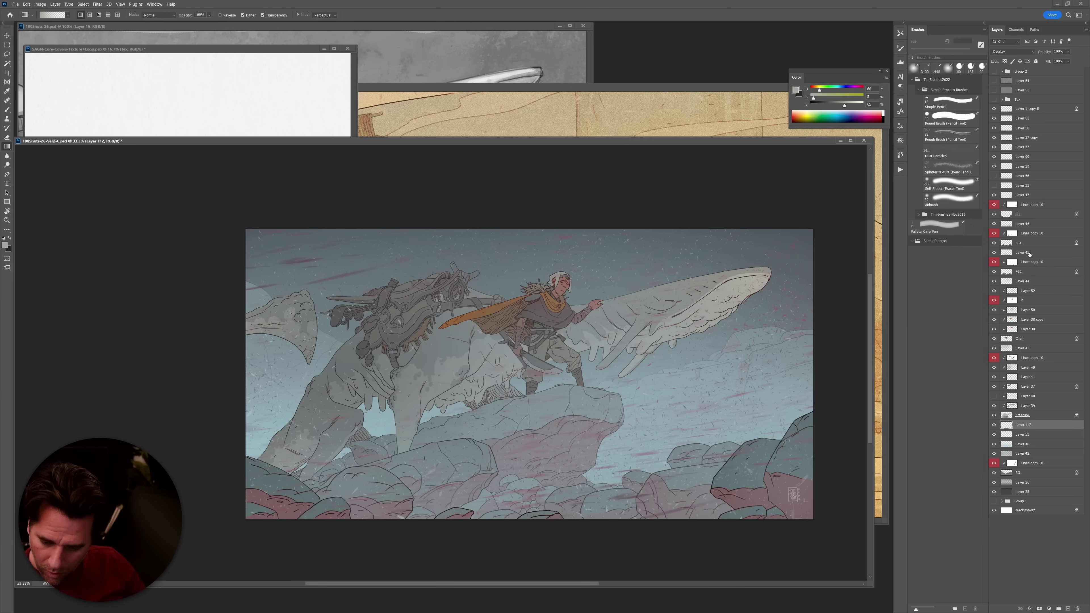
{"action": "left_click", "coordinate": [1005, 416], "text": "ctrl"}
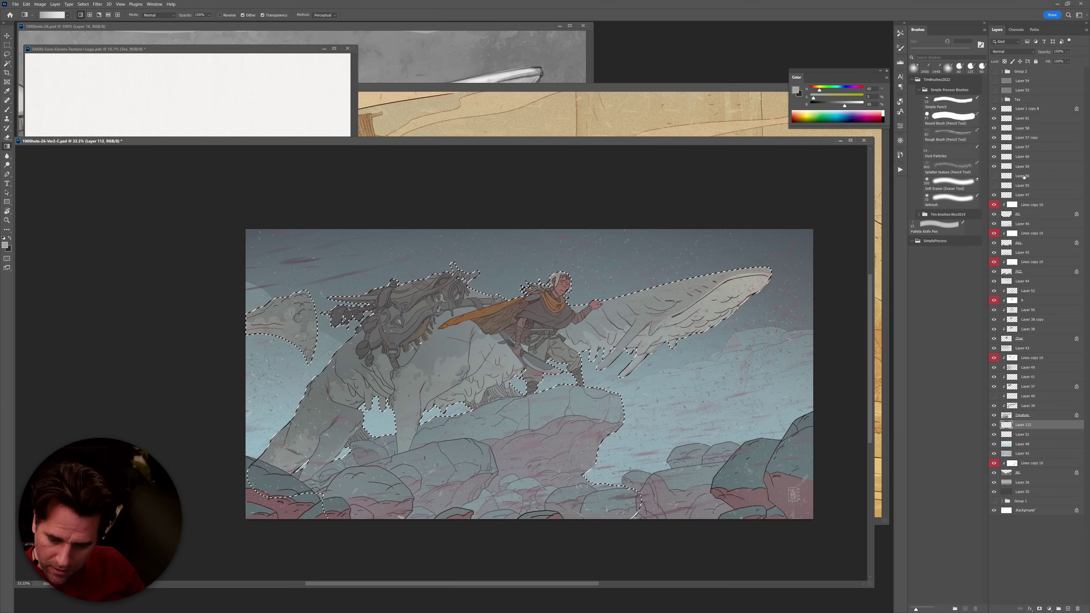
Add a new Overlay layer above Layer 56 and choose the Airbrush brush for painting inside the silhouette selection.
{"action": "left_click", "coordinate": [1024, 177]}
{"action": "left_click", "coordinate": [1022, 110]}
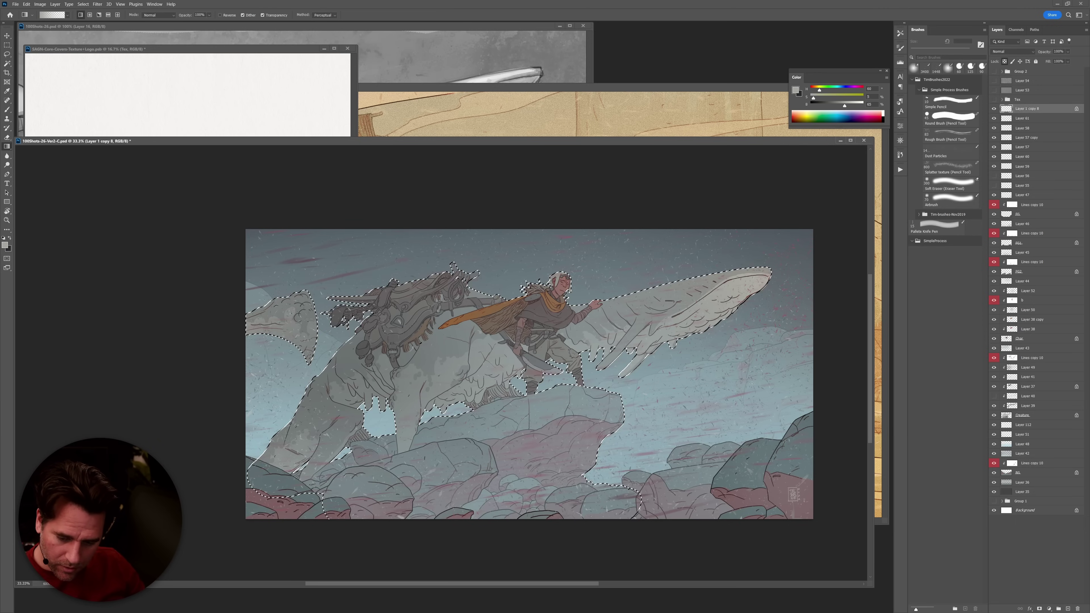
{"action": "left_click", "coordinate": [1030, 176]}
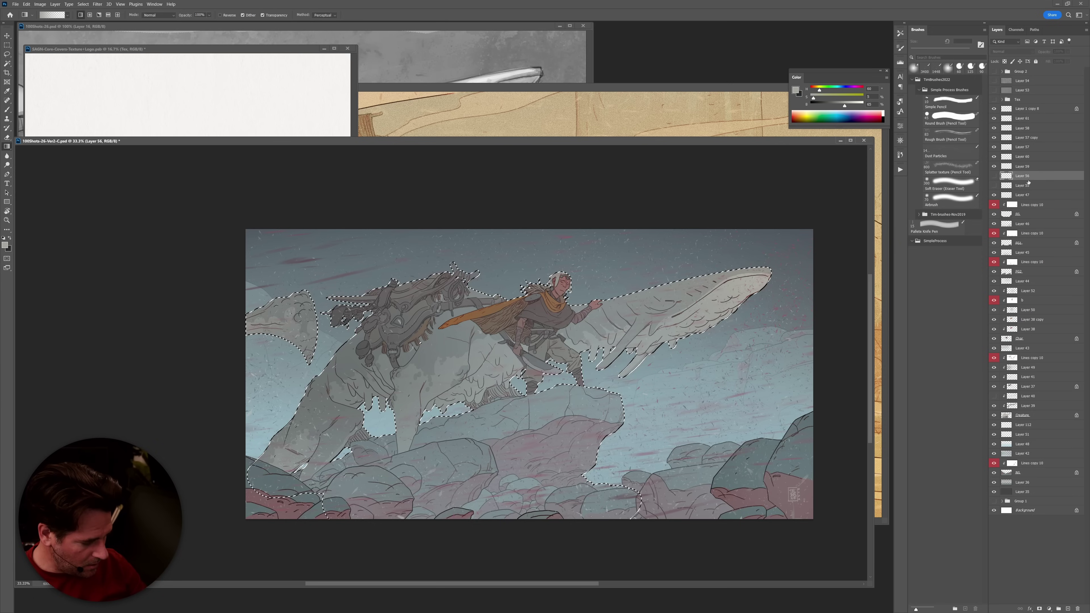
{"action": "key", "text": "ctrl+shift+alt+n"}
{"action": "left_click", "coordinate": [950, 153]}
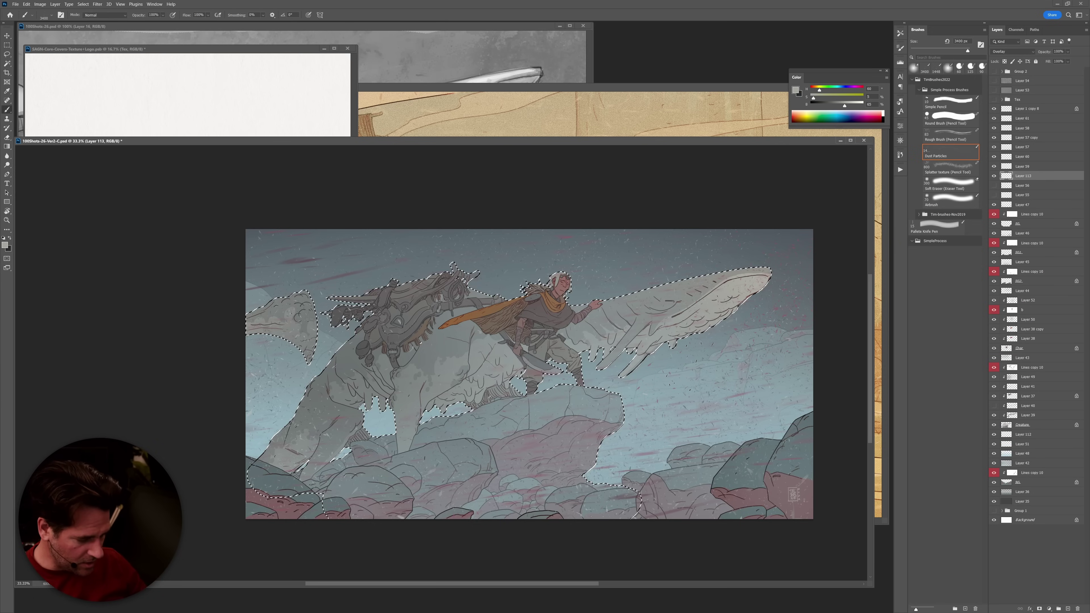
{"action": "left_click", "coordinate": [951, 198]}
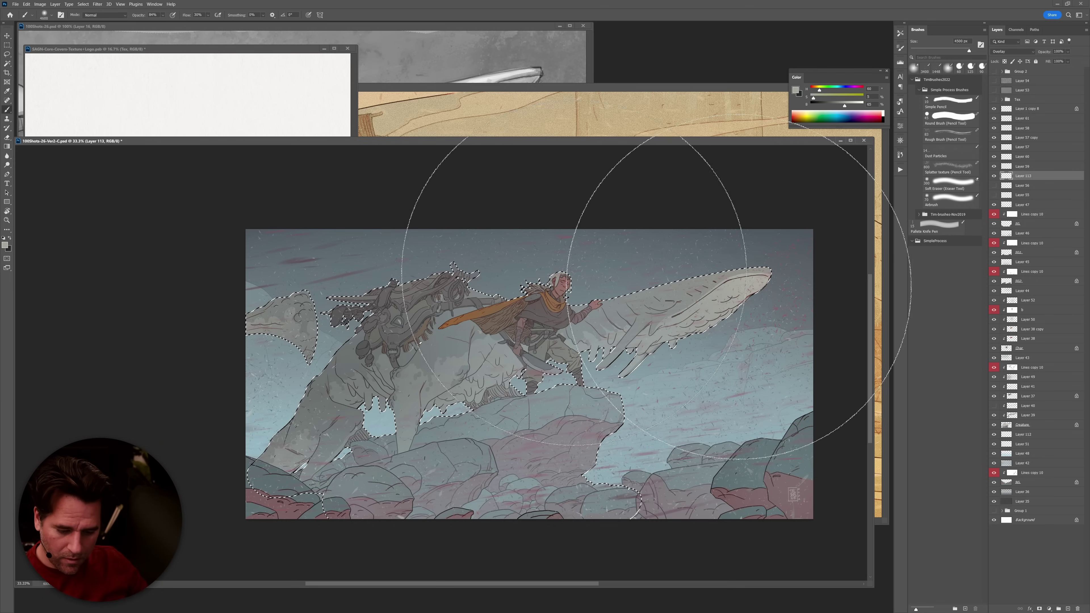
Mix a saturated rust-orange and airbrush a warm tint over the creature and rider within the selection.
{"action": "key", "text": "alt+space"}
{"action": "key", "text": "Escape"}
{"action": "left_click", "coordinate": [498, 306], "text": "alt"}
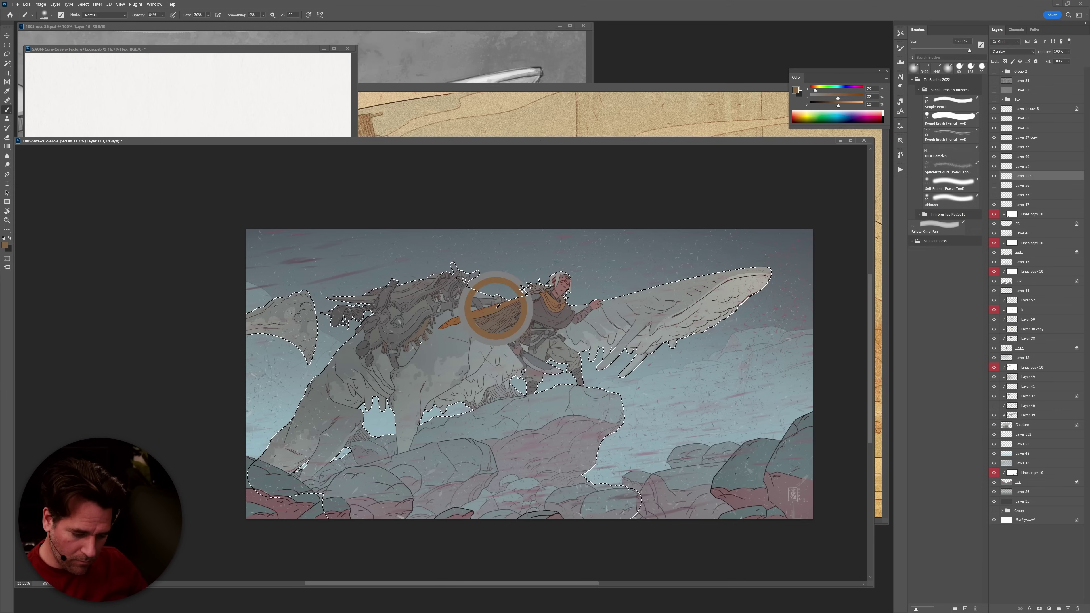
{"action": "left_click", "coordinate": [732, 287], "text": "alt"}
{"action": "left_click", "coordinate": [851, 104]}
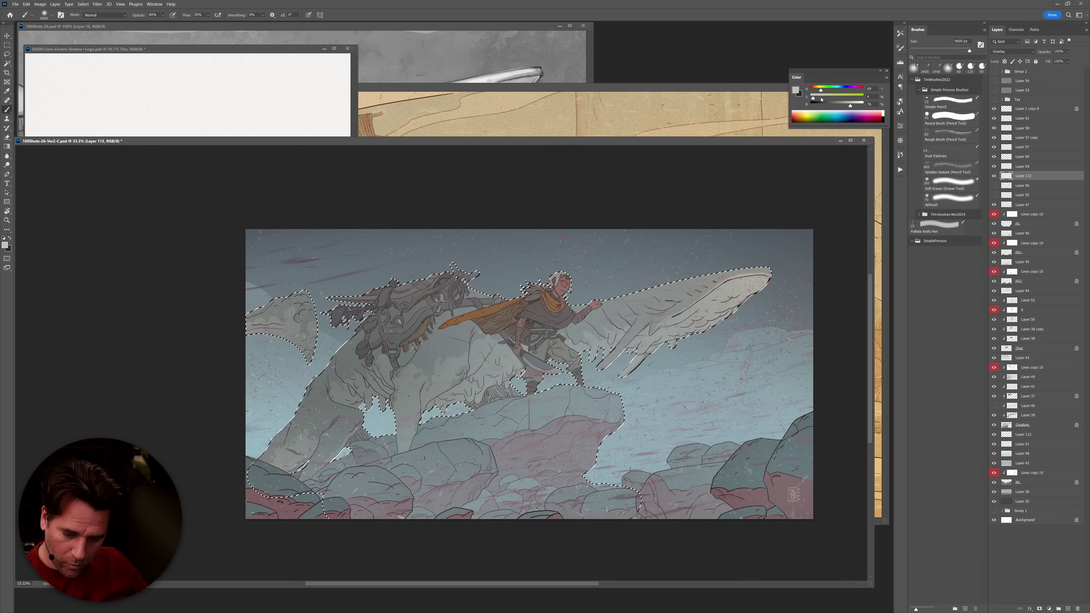
{"action": "mouse_move", "coordinate": [802, 150]}
{"action": "left_mouse_down"}
{"action": "mouse_move", "coordinate": [693, 297]}
{"action": "mouse_move", "coordinate": [652, 317]}
{"action": "mouse_move", "coordinate": [833, 209]}
{"action": "mouse_move", "coordinate": [713, 209]}
{"action": "left_mouse_up"}
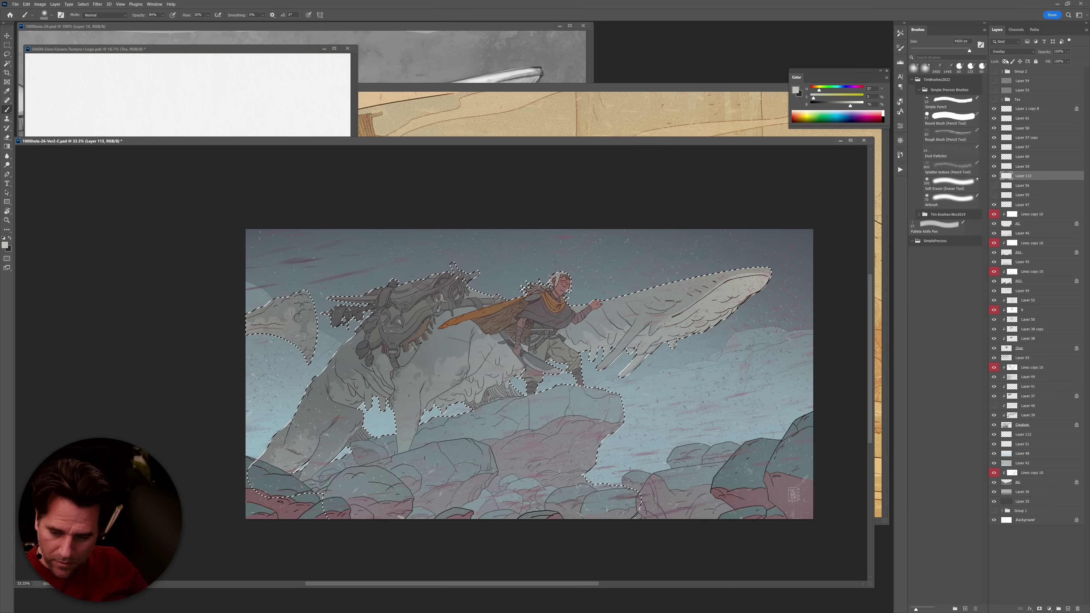
{"action": "left_click", "coordinate": [840, 104]}
{"action": "left_click", "coordinate": [818, 99]}
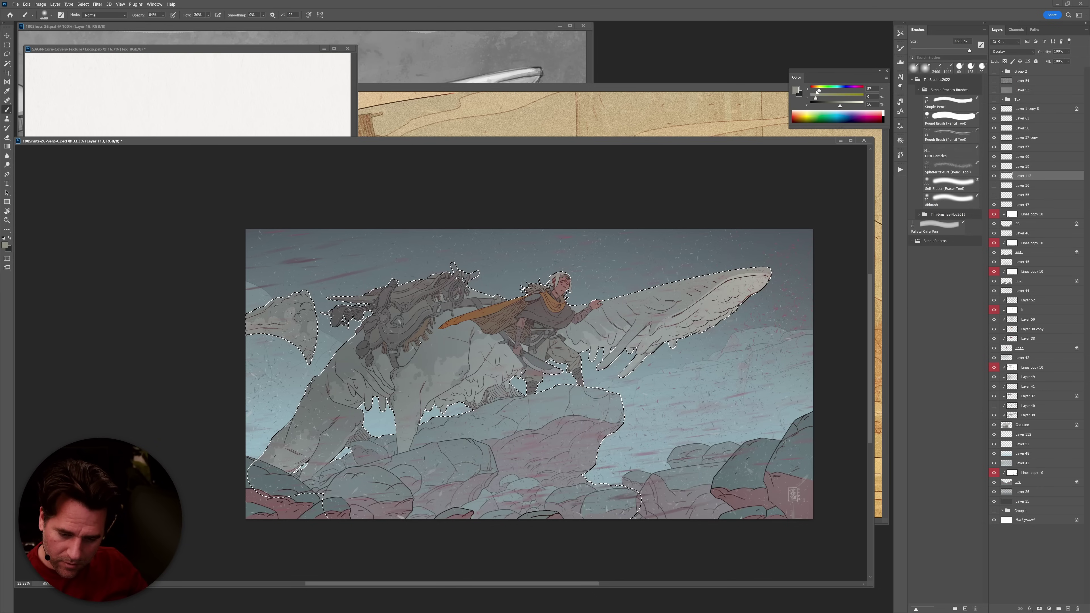
{"action": "left_click_drag", "start_coordinate": [817, 90], "coordinate": [813, 91]}
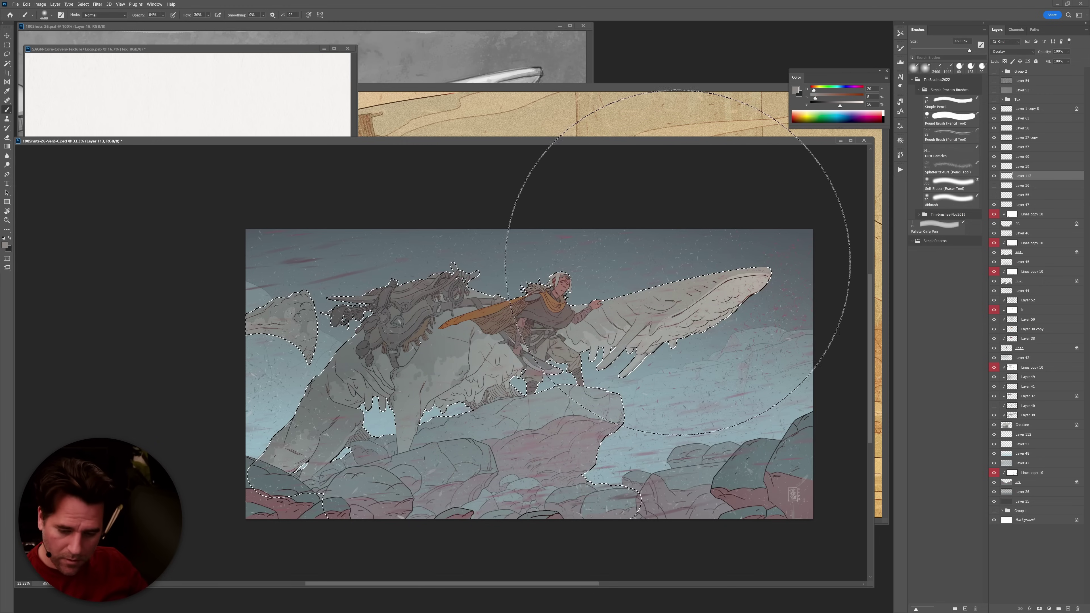
{"action": "left_click", "coordinate": [843, 99]}
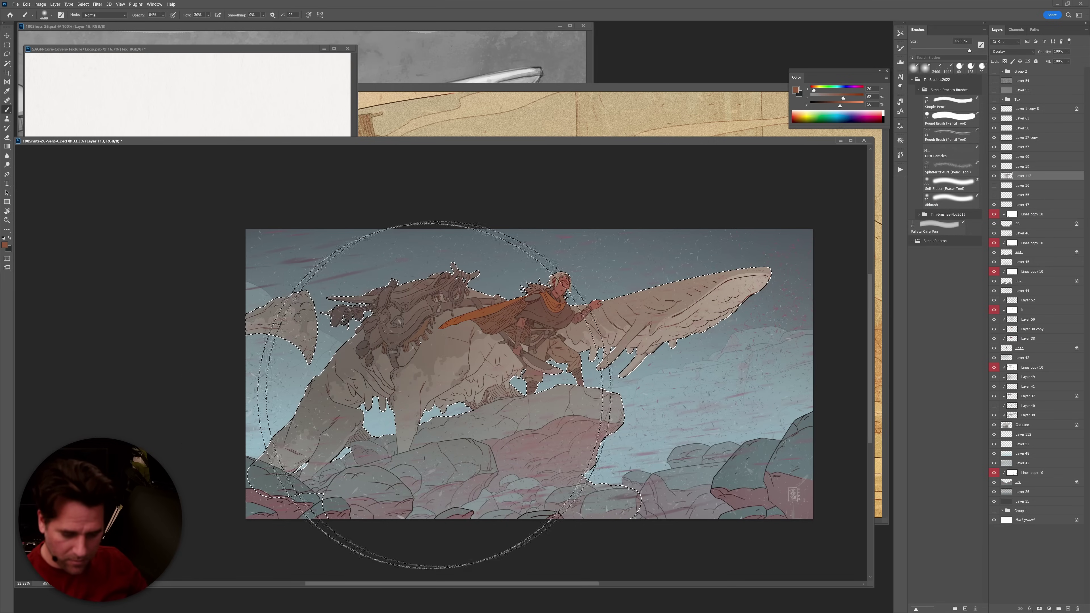
Hide the selection outline, and use Hue/Saturation to shift Layer 113's tint toward red and lower its saturation.
{"action": "key", "text": "ctrl+d"}
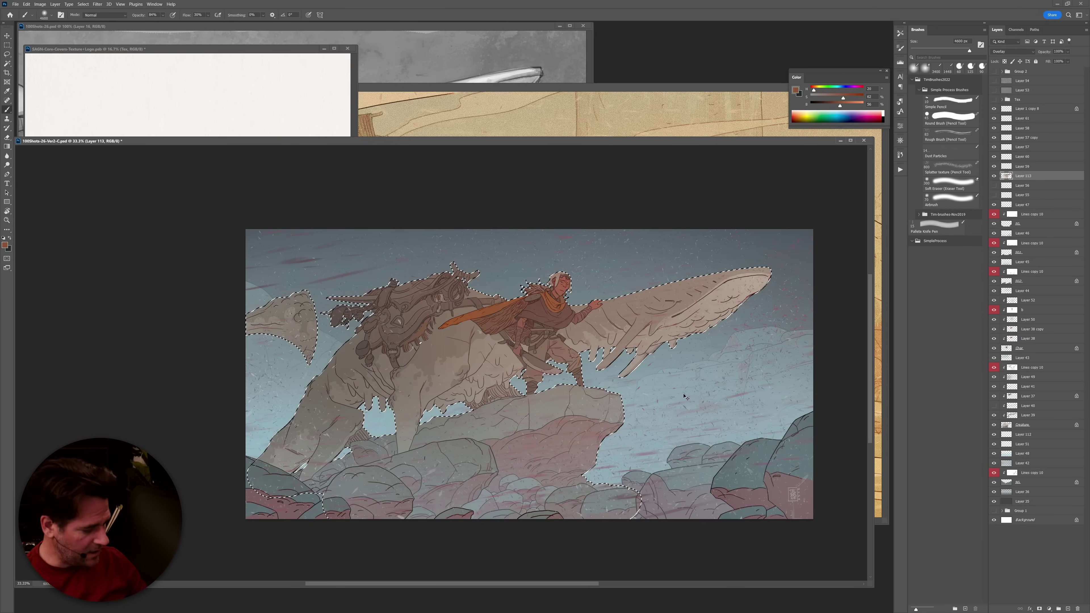
{"action": "scroll", "coordinate": [704, 419], "scroll_direction": "down", "scroll_amount": 2}
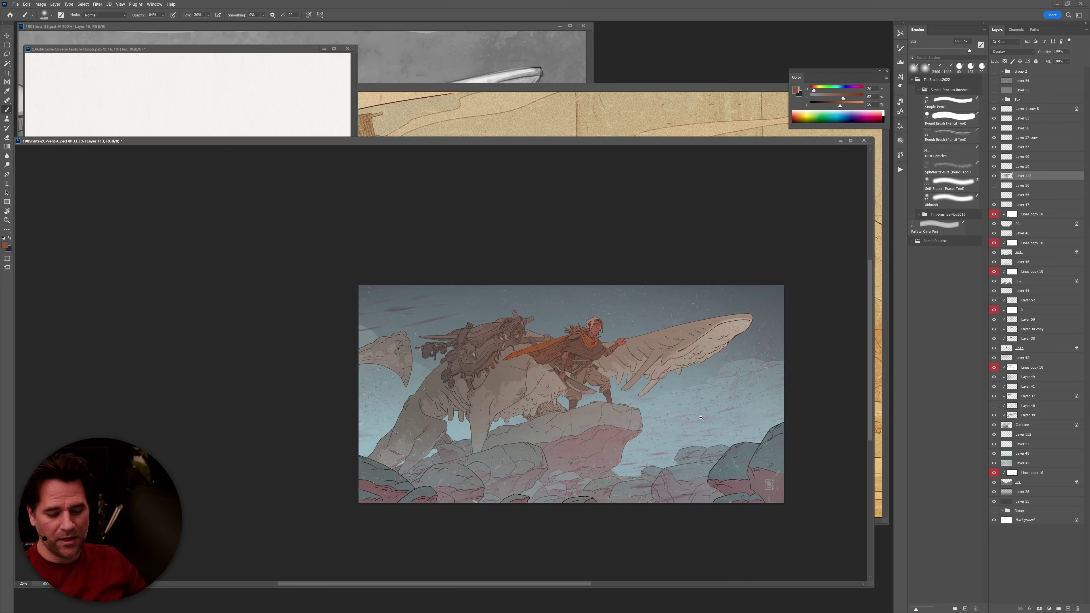
{"action": "scroll", "coordinate": [705, 414], "scroll_direction": "up", "scroll_amount": 2}
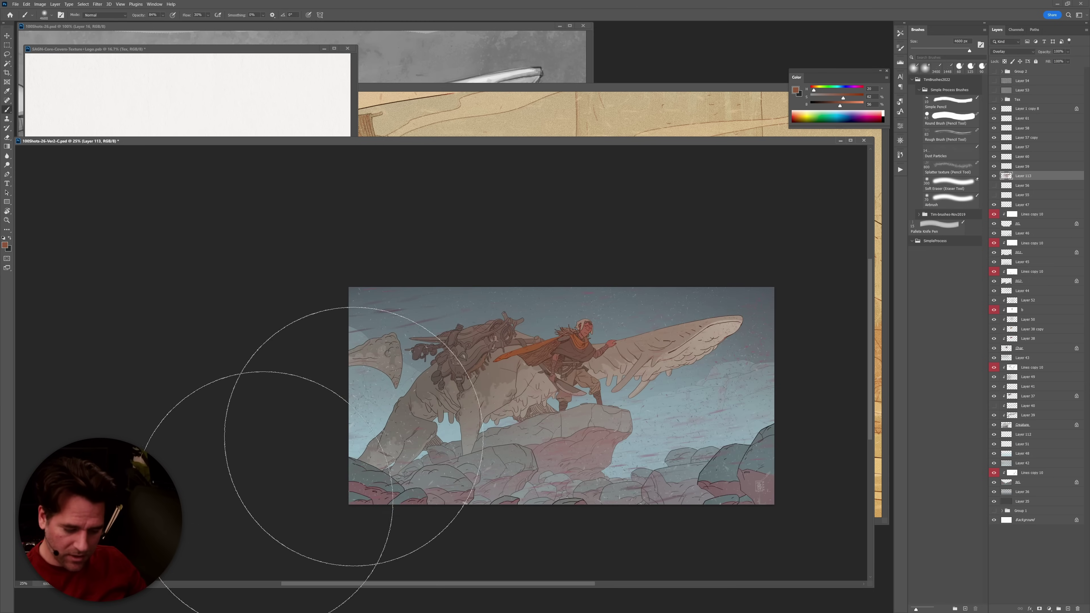
{"action": "key", "text": "r"}
{"action": "key", "text": "ctrl+u"}
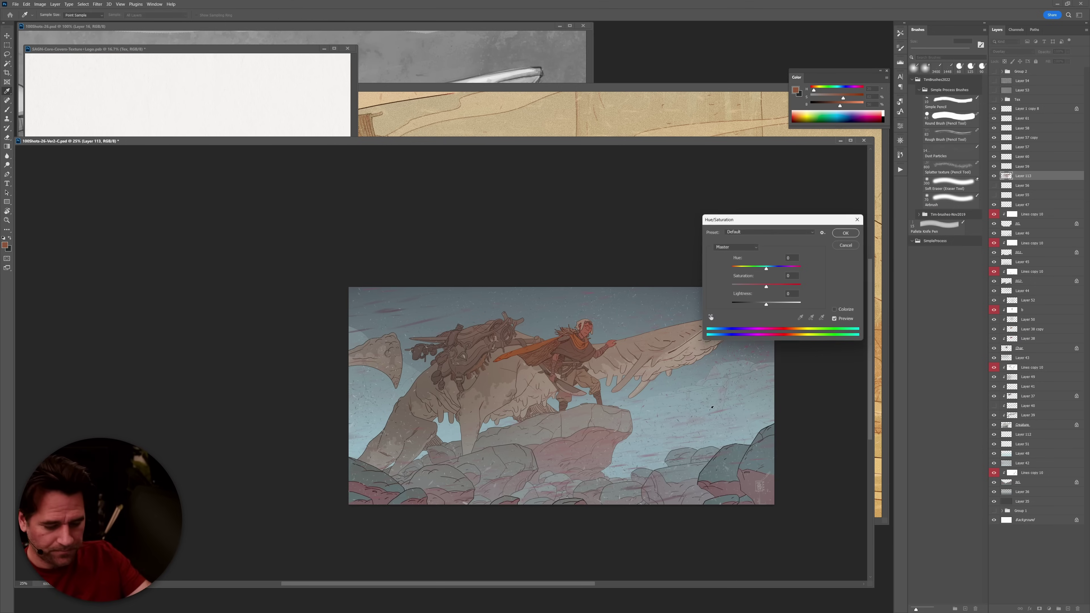
{"action": "left_click_drag", "start_coordinate": [768, 268], "coordinate": [762, 269]}
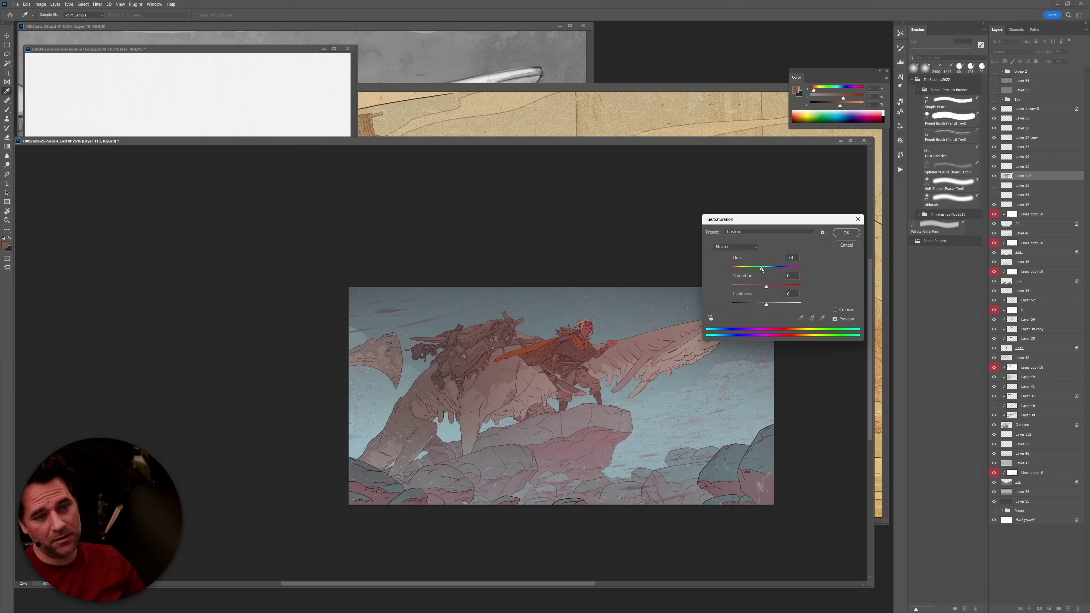
{"action": "left_click_drag", "start_coordinate": [761, 269], "coordinate": [754, 289]}
{"action": "left_click", "coordinate": [847, 233]}
{"action": "key", "text": "r"}
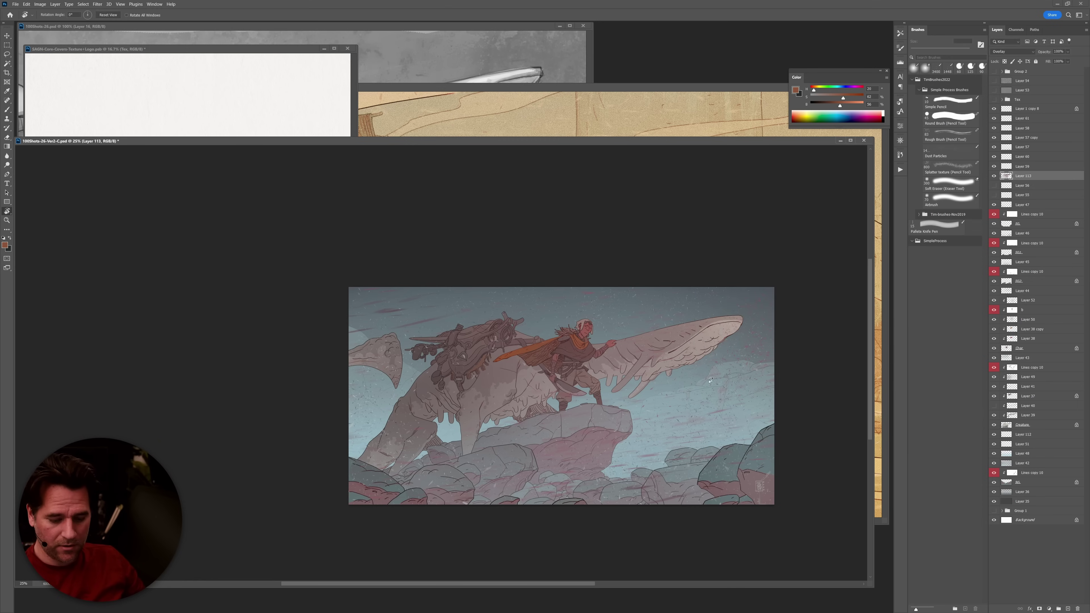
Erase the warm tint on Layer 113 from the rocks beneath the rider with a large eraser.
{"action": "scroll", "coordinate": [629, 412], "scroll_direction": "up", "scroll_amount": 1}
{"action": "key", "text": "e"}
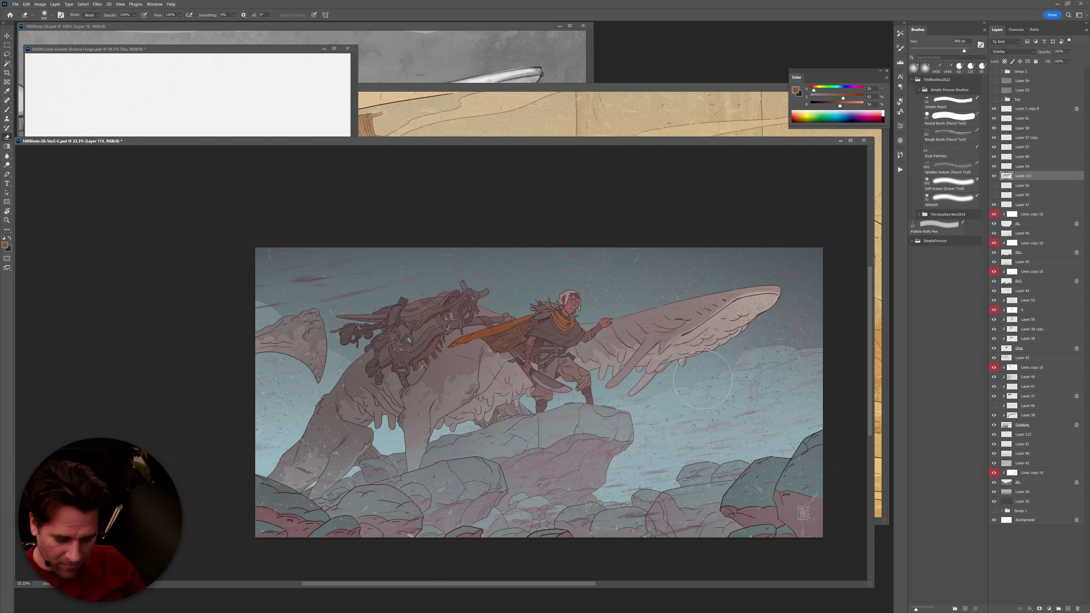
{"action": "left_click_drag", "start_coordinate": [867, 255], "coordinate": [865, 247]}
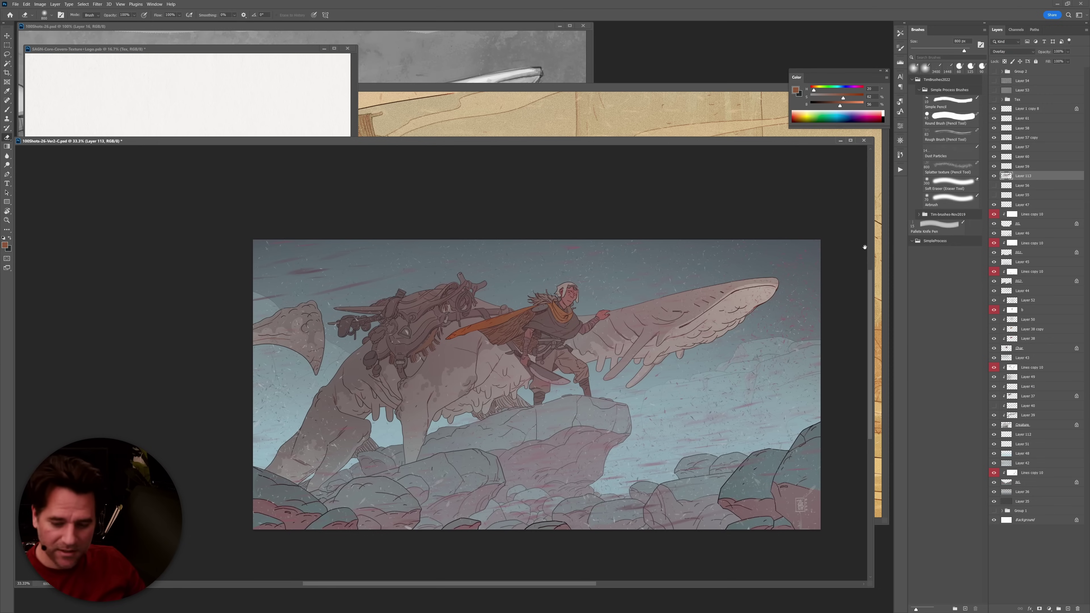
Try a rust-orange gradient rising from the lower edge on a new Overlay layer above Layer 1 copy 8.
{"action": "left_click", "coordinate": [1027, 109]}
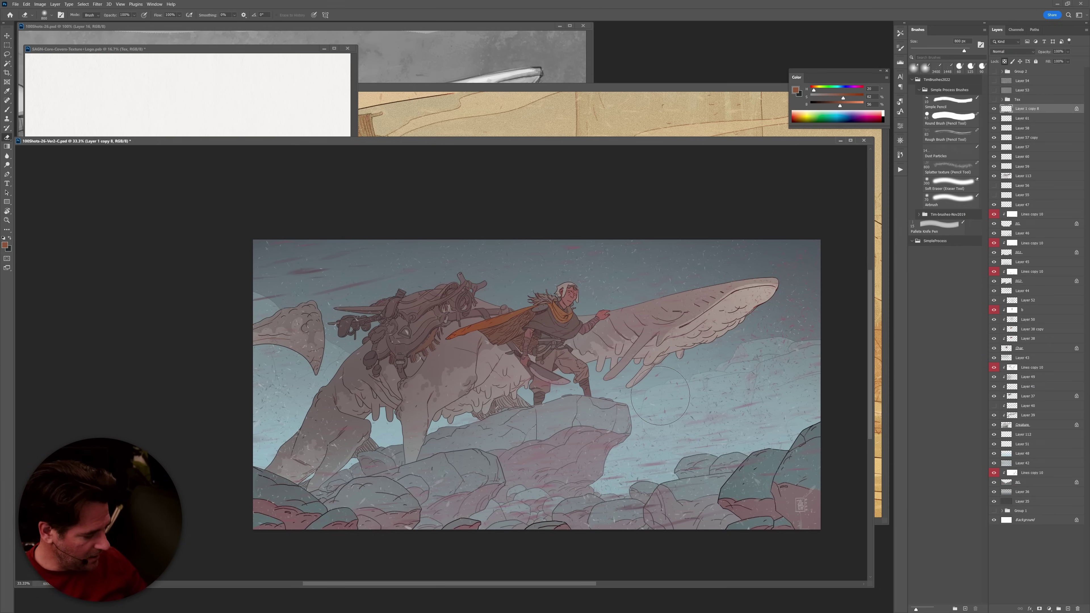
{"action": "key", "text": "ctrl+shift+alt+n"}
{"action": "key", "text": "shift+alt+o"}
{"action": "key", "text": "g"}
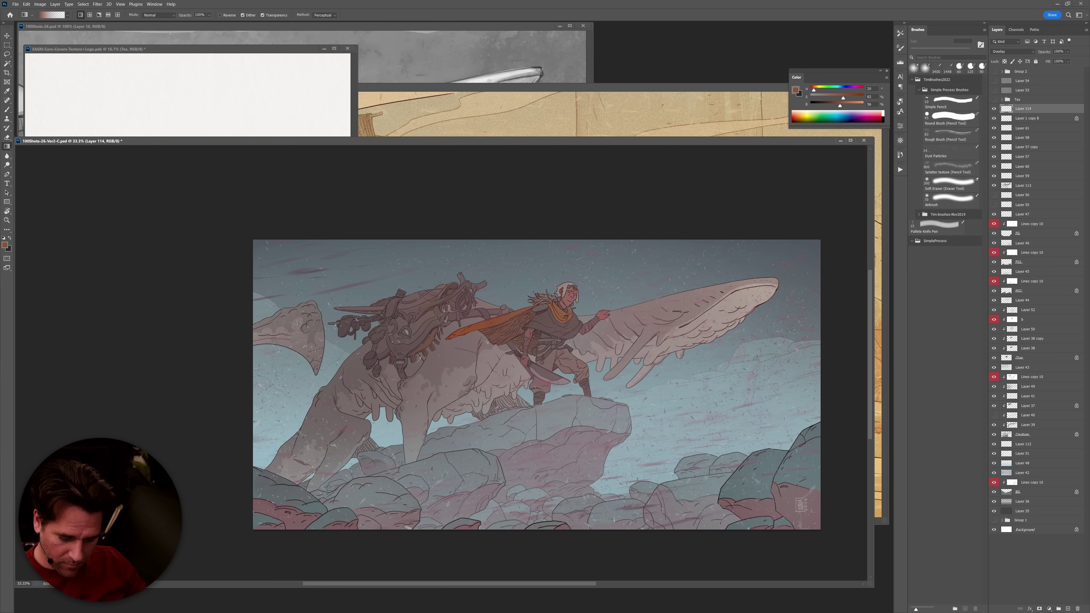
{"action": "left_click_drag", "start_coordinate": [639, 556], "coordinate": [693, 226]}
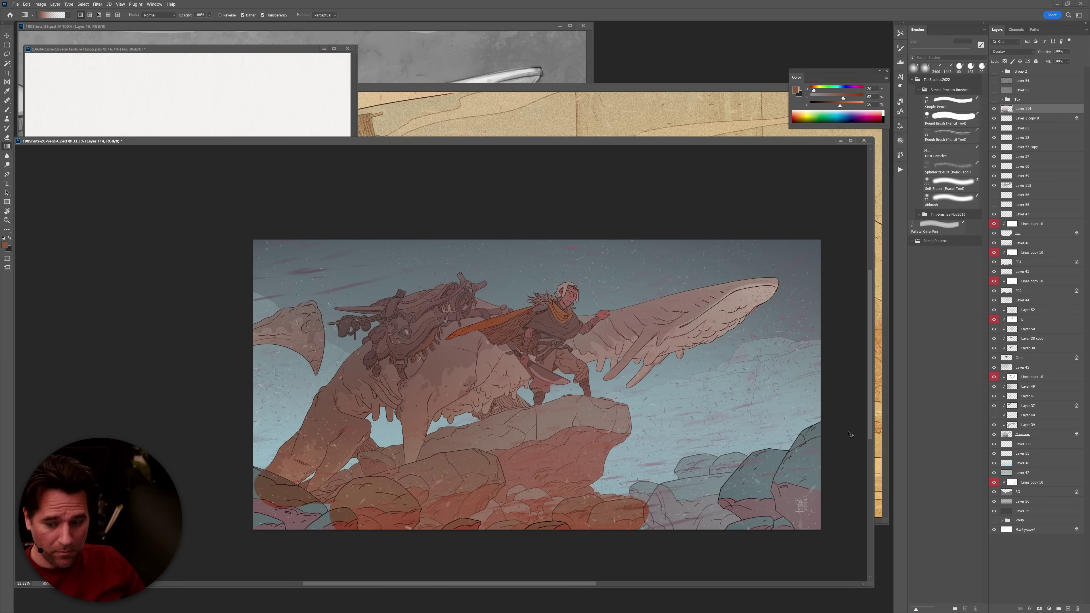
{"action": "key", "text": "ctrl+z"}
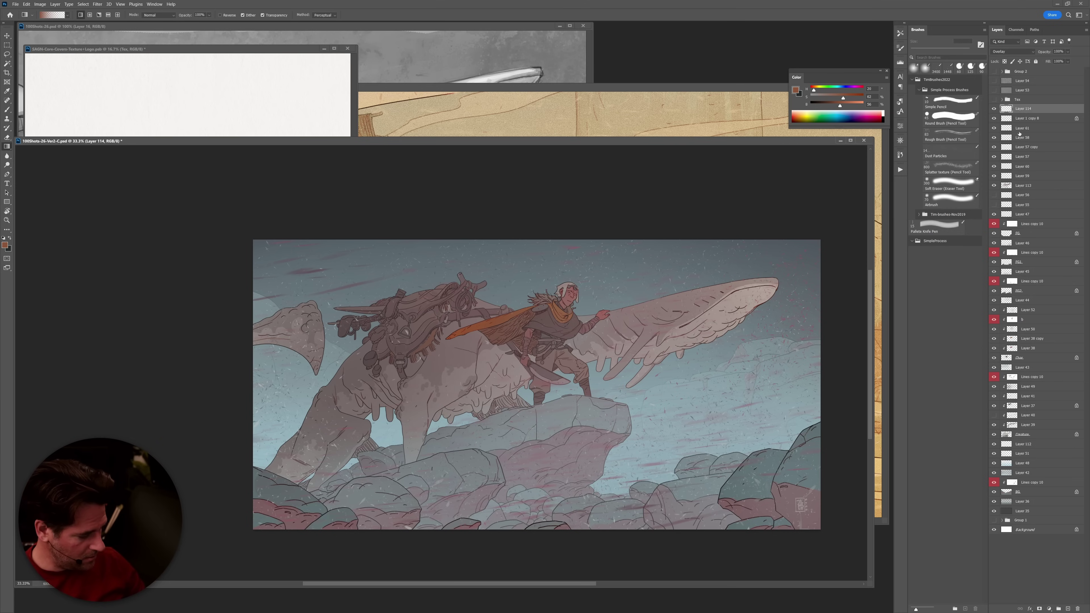
Compare the image with and without Layer 114, and turn the active silhouette selection into a mask on Layer 113.
{"action": "left_click", "coordinate": [994, 109]}
{"action": "left_click", "coordinate": [993, 109]}
{"action": "left_click", "coordinate": [994, 109]}
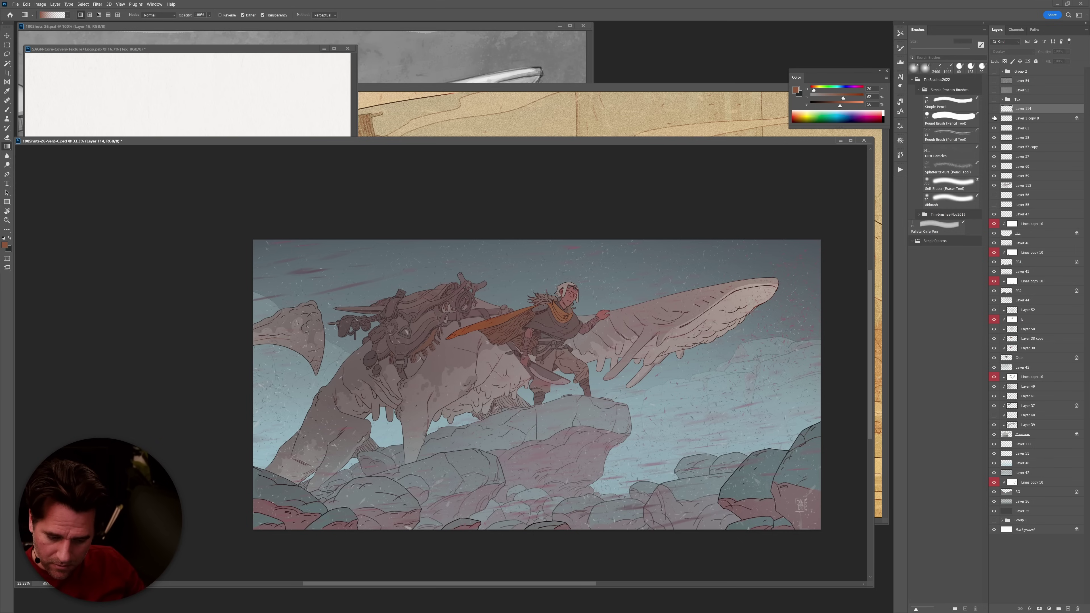
{"action": "left_click", "coordinate": [994, 109]}
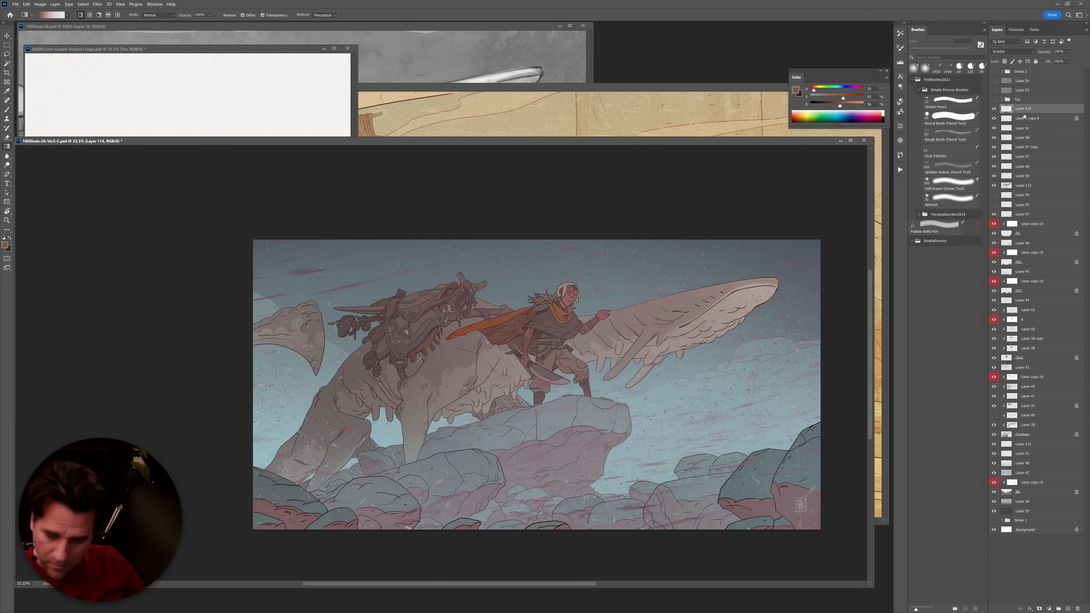
{"action": "left_click", "coordinate": [1027, 186]}
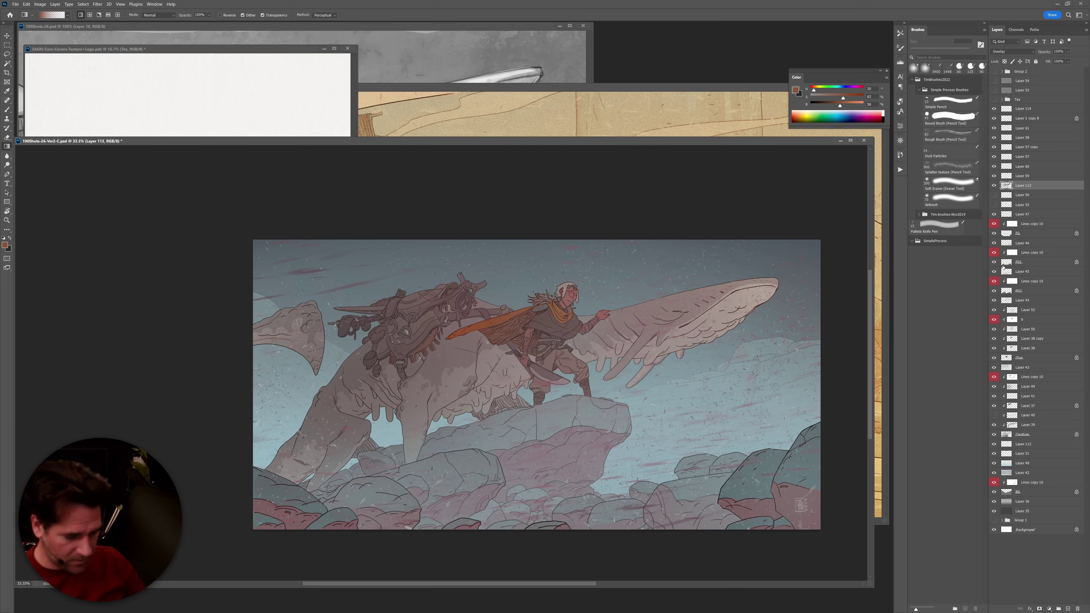
{"action": "left_click", "coordinate": [1039, 609]}
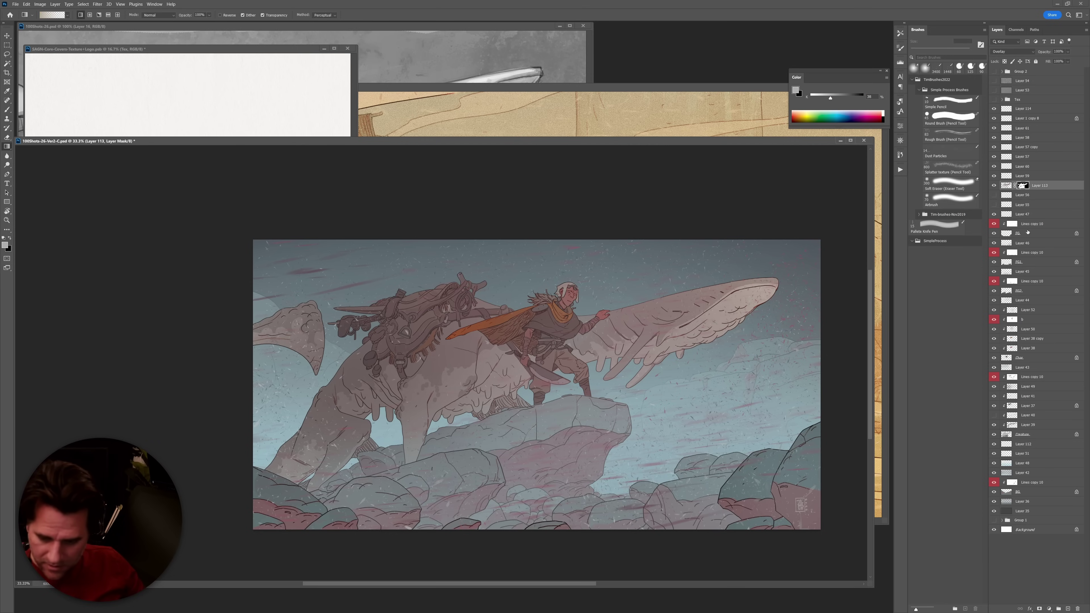
Add another Overlay layer above Layer 114 and apply a rust-orange gradient from the lower edge up over the whole canvas.
{"action": "left_click", "coordinate": [1023, 109]}
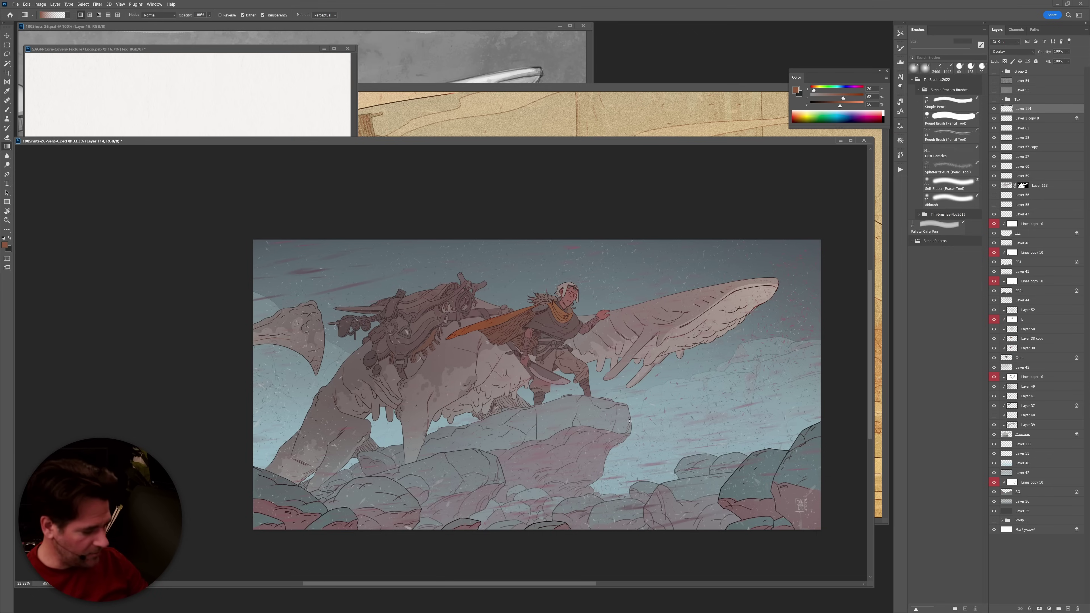
{"action": "key", "text": "ctrl+shift+alt+n"}
{"action": "left_click_drag", "start_coordinate": [620, 539], "coordinate": [630, 144]}
{"action": "scroll", "coordinate": [724, 440], "scroll_direction": "down", "scroll_amount": 3}
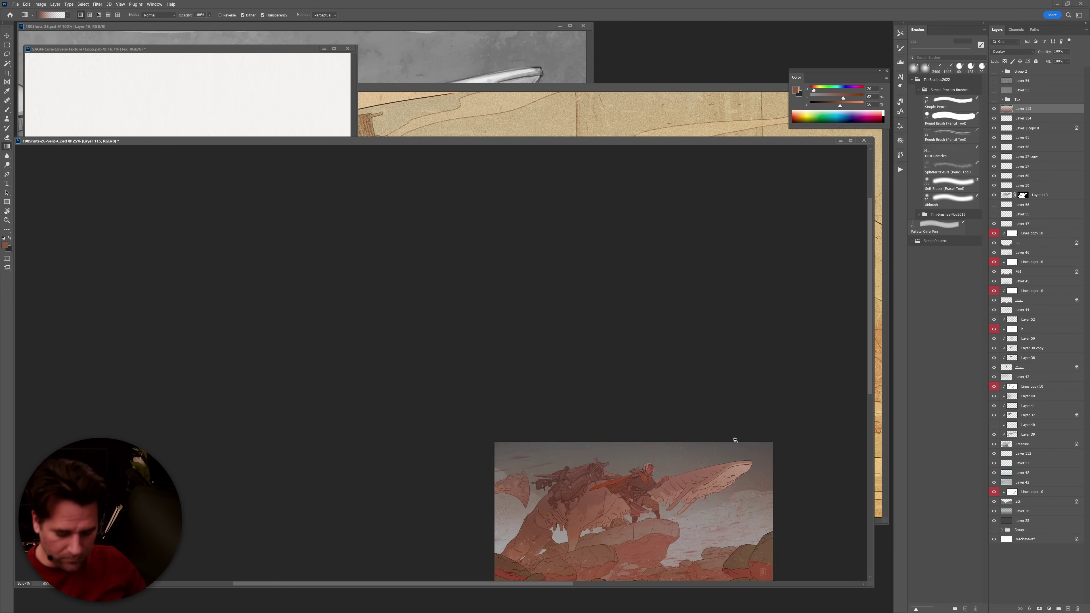
{"action": "left_click_drag", "start_coordinate": [732, 438], "coordinate": [735, 371]}
{"action": "scroll", "coordinate": [694, 351], "scroll_direction": "up", "scroll_amount": 1}
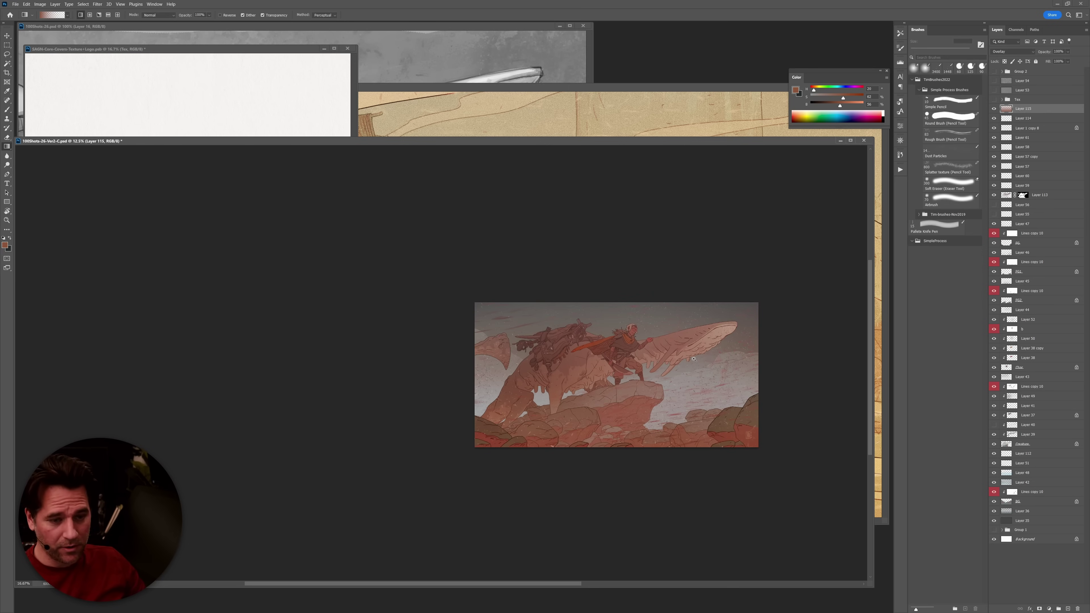
{"action": "scroll", "coordinate": [707, 413], "scroll_direction": "up", "scroll_amount": 2}
{"action": "left_click_drag", "start_coordinate": [707, 412], "coordinate": [705, 443]}
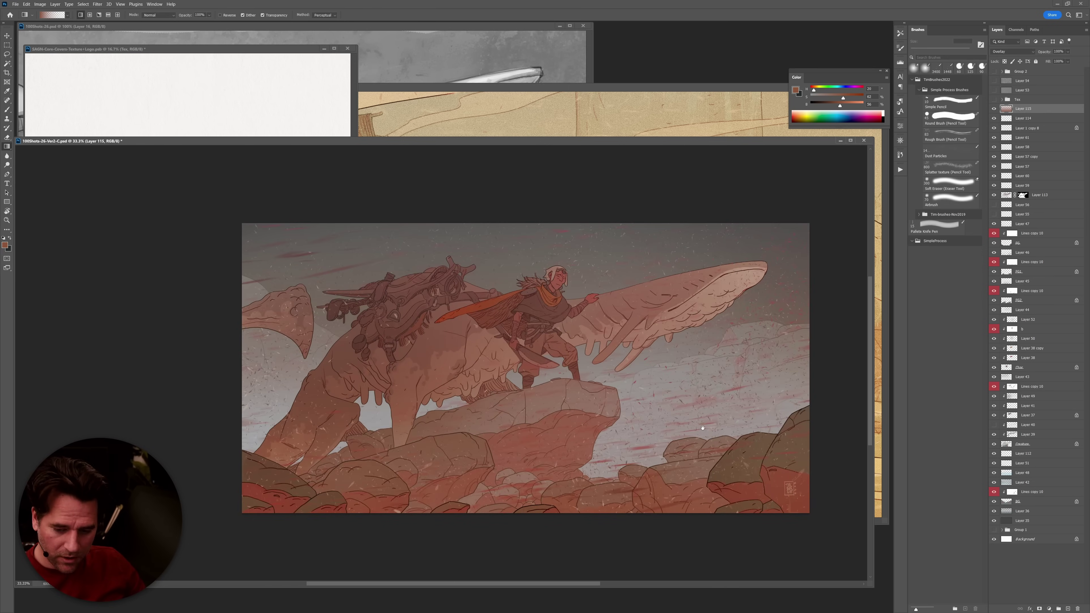
Add a Levels adjustment above Layer 115 and lower its white input level to brighten the highlights.
{"action": "left_click", "coordinate": [1049, 608]}
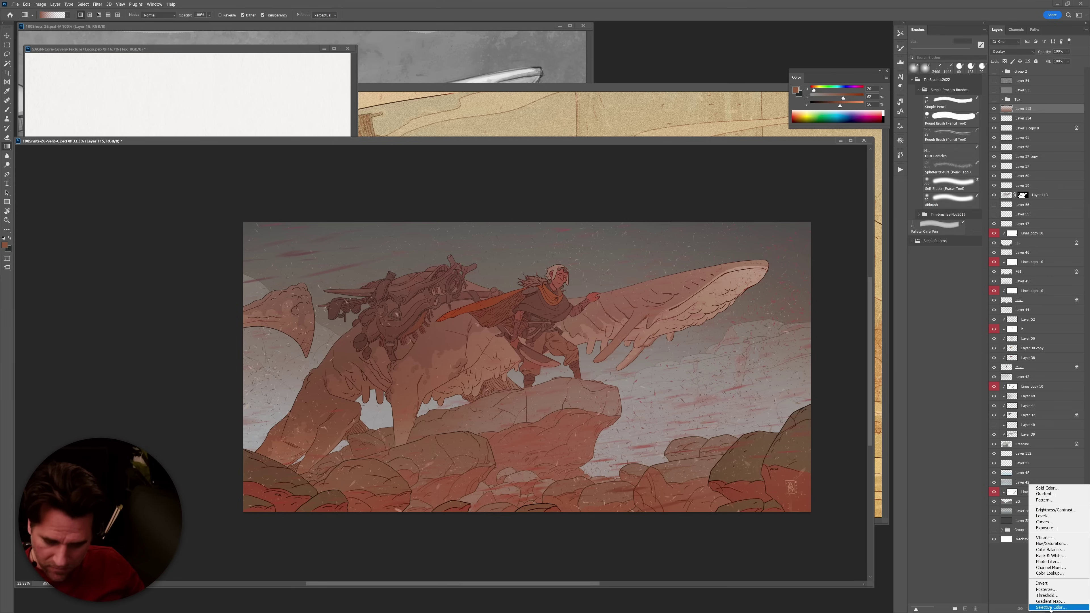
{"action": "left_click", "coordinate": [1043, 516]}
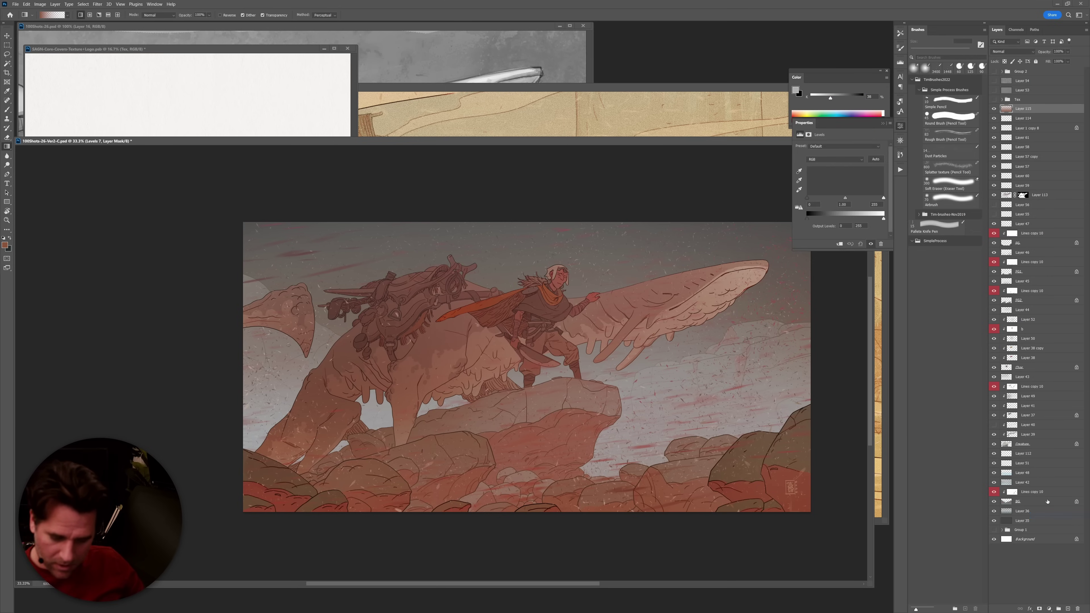
{"action": "left_click_drag", "start_coordinate": [882, 200], "coordinate": [867, 200]}
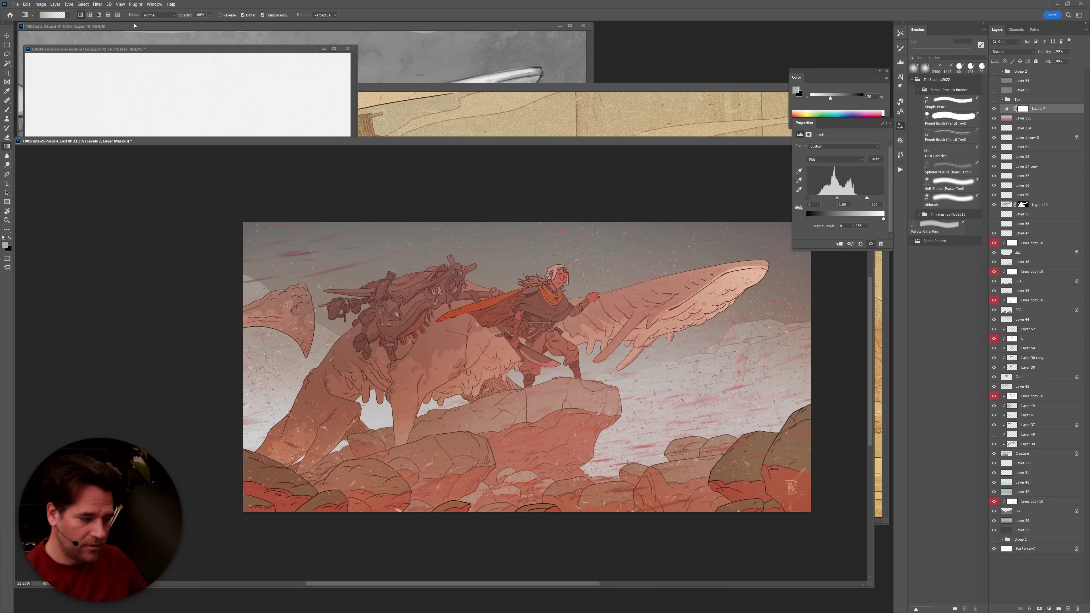
Mask Levels 7 to the palest tones of the rider and creature using Color Range, and slightly reduce the adjustment's opacity.
{"action": "left_click", "coordinate": [82, 4]}
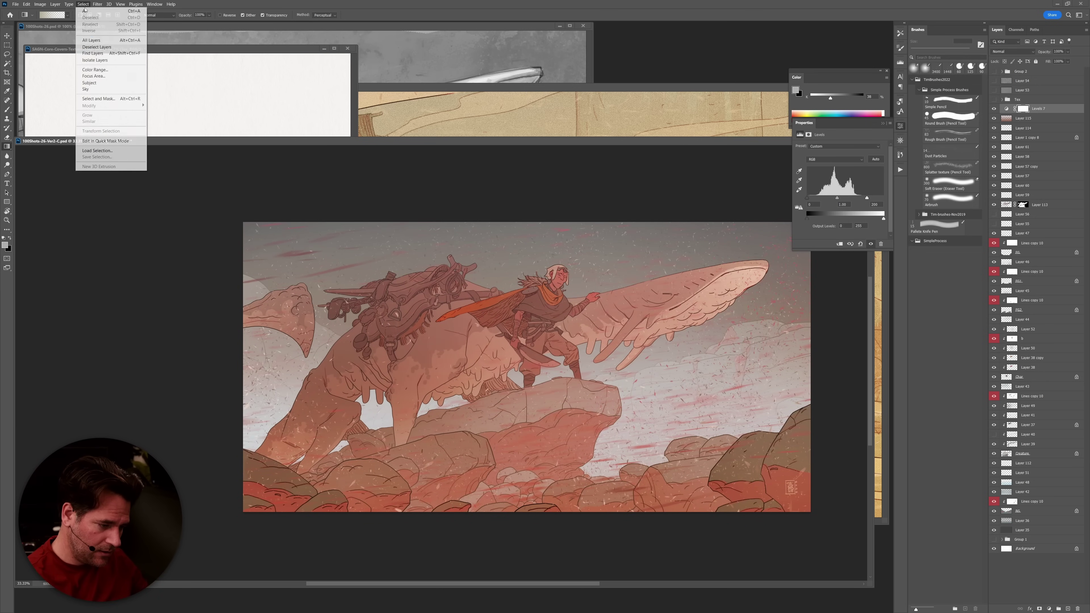
{"action": "left_click", "coordinate": [107, 71]}
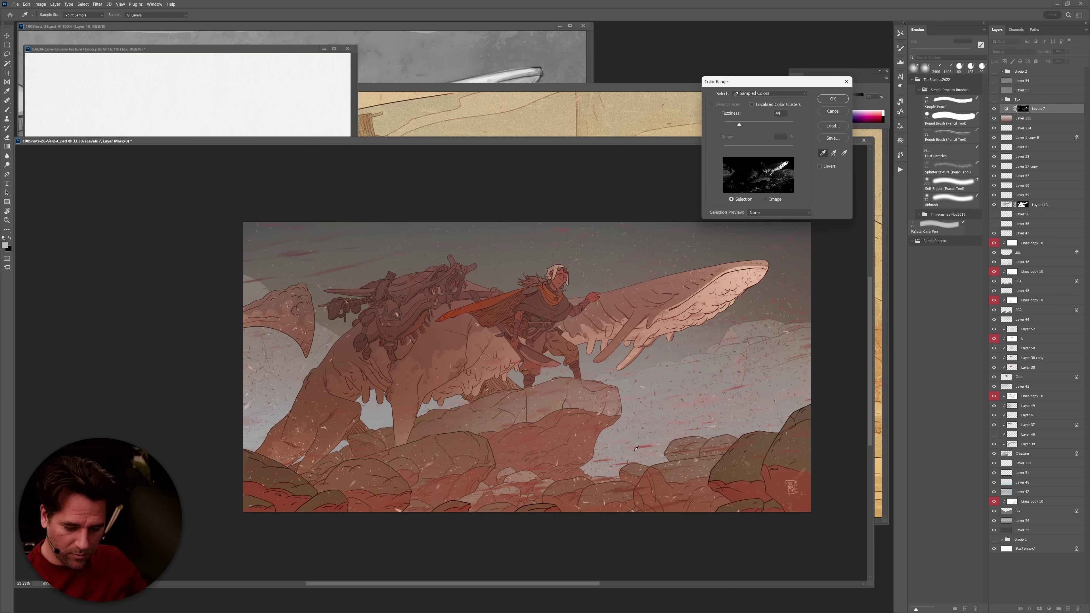
{"action": "left_click", "coordinate": [561, 277], "text": "shift"}
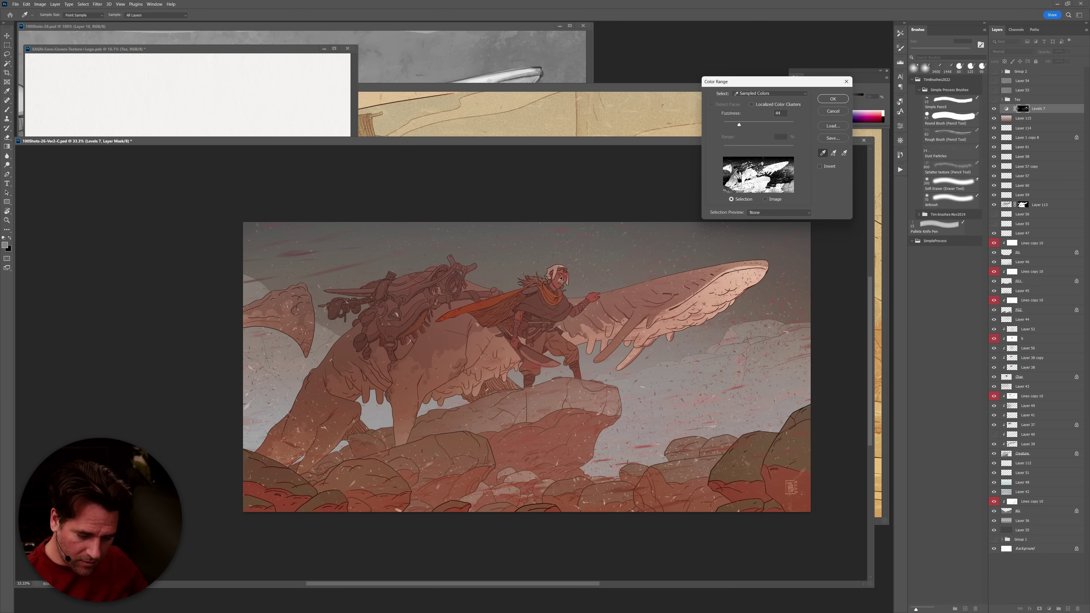
{"action": "left_click", "coordinate": [541, 537]}
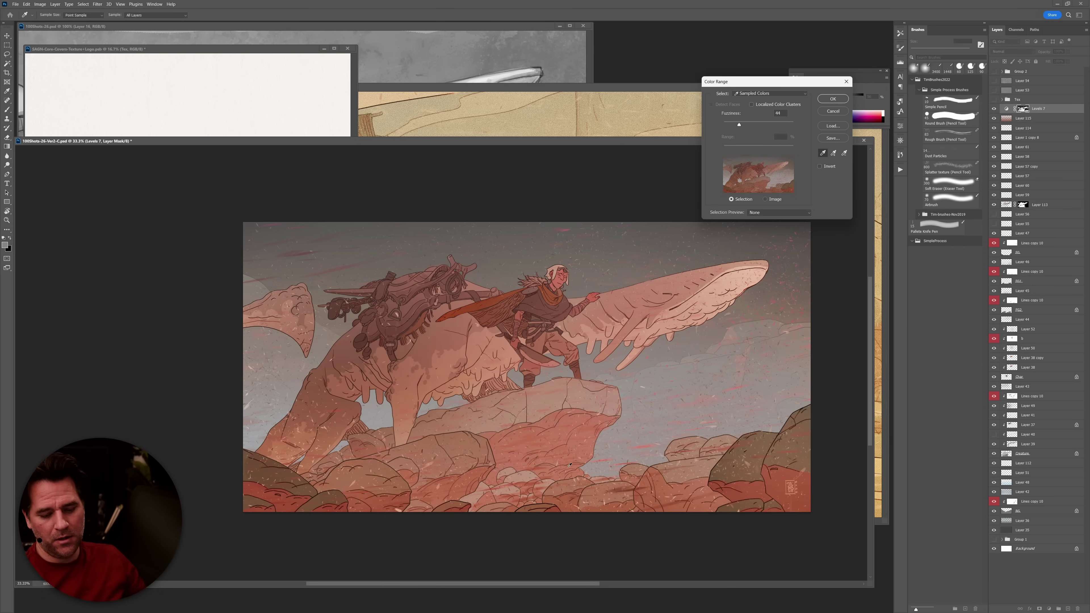
{"action": "left_click", "coordinate": [833, 99]}
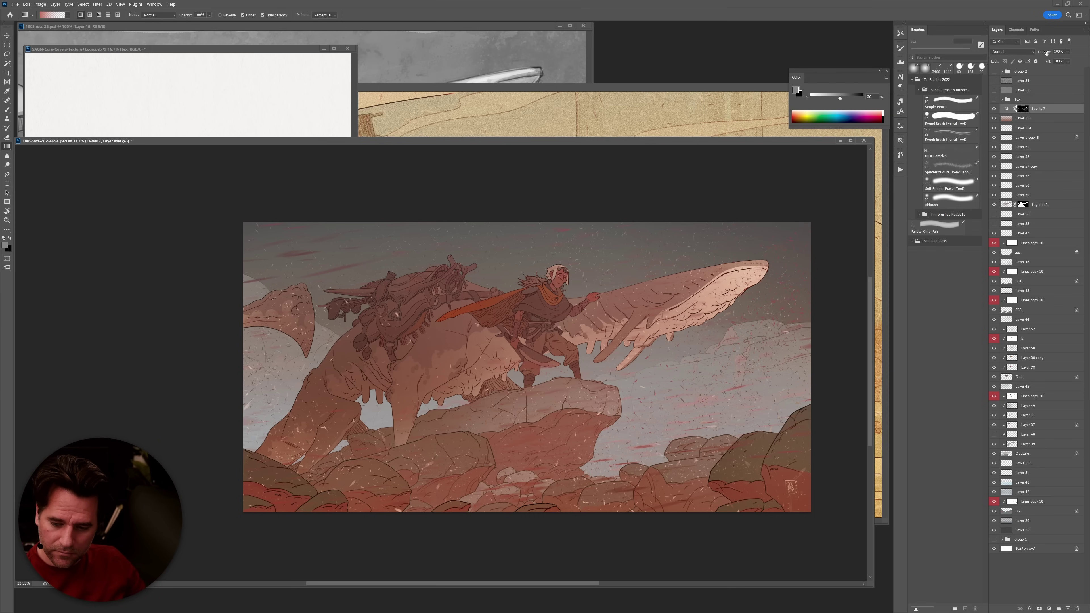
{"action": "left_click_drag", "start_coordinate": [1034, 53], "coordinate": [1028, 54]}
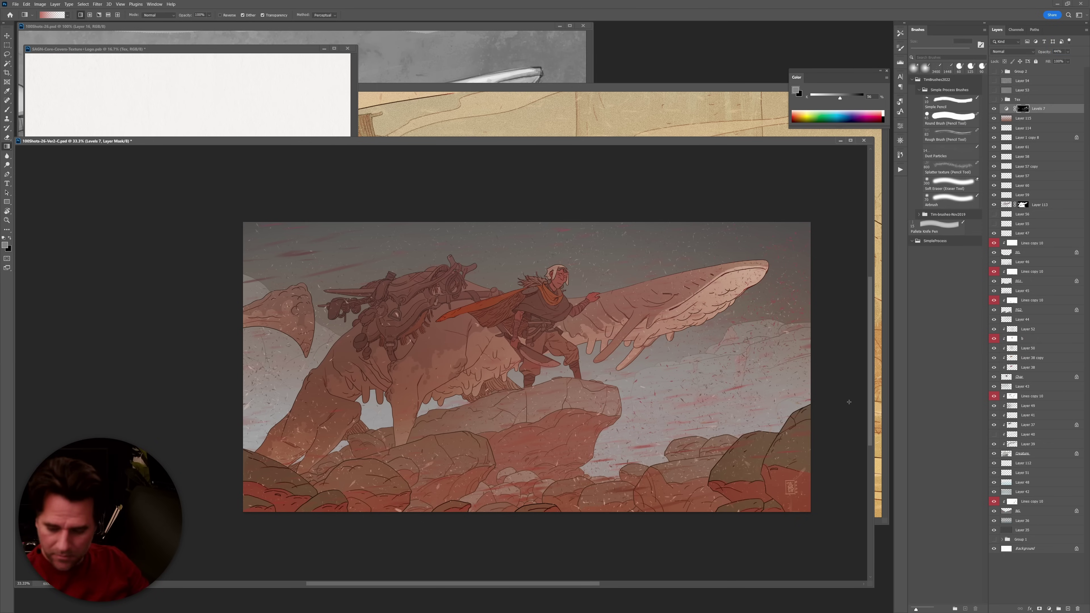
Add a second Levels adjustment above Levels 7, raising the midtones to 1.17 and lowering the white input level.
{"action": "left_click", "coordinate": [1049, 609]}
{"action": "left_click", "coordinate": [1047, 516]}
{"action": "left_click_drag", "start_coordinate": [846, 199], "coordinate": [841, 200]}
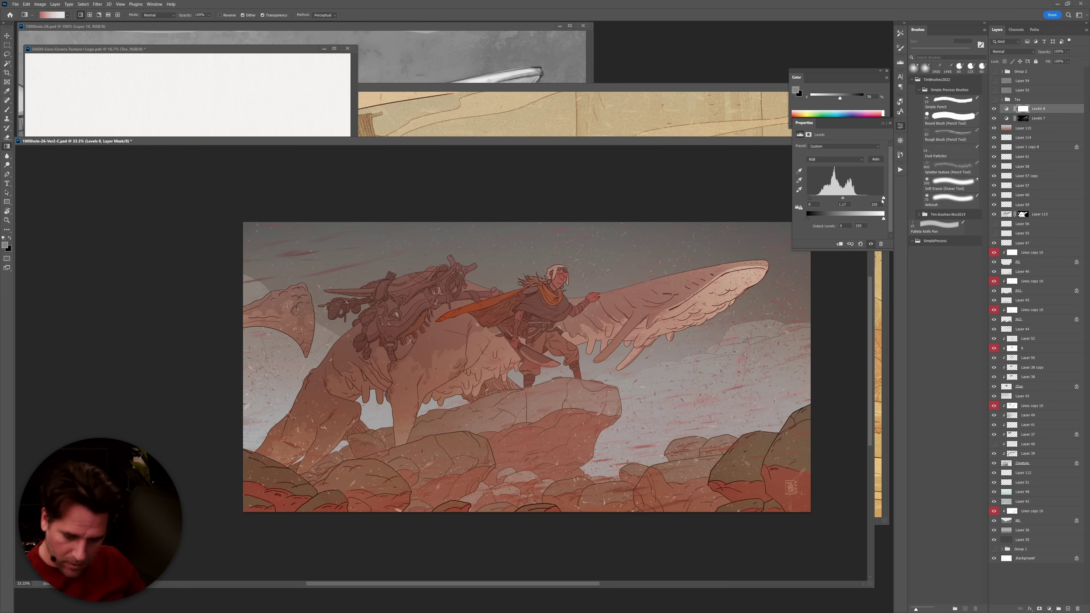
{"action": "left_click_drag", "start_coordinate": [882, 199], "coordinate": [877, 199]}
Restrict Levels 8 to the image's warm red skin tones with a sampled Color Range mask.
{"action": "left_click", "coordinate": [83, 4]}
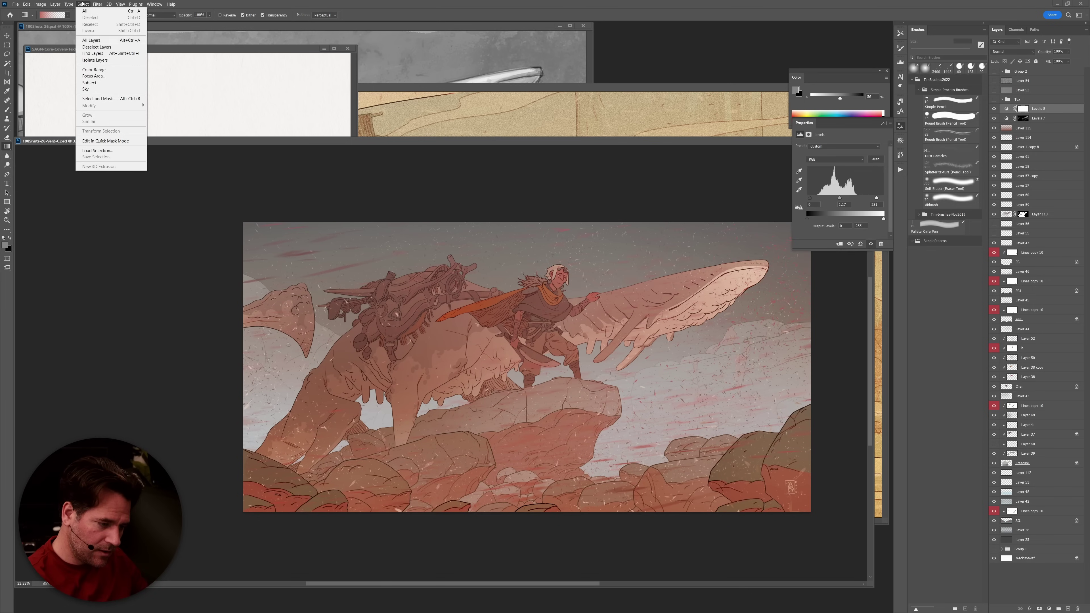
{"action": "left_click", "coordinate": [110, 70]}
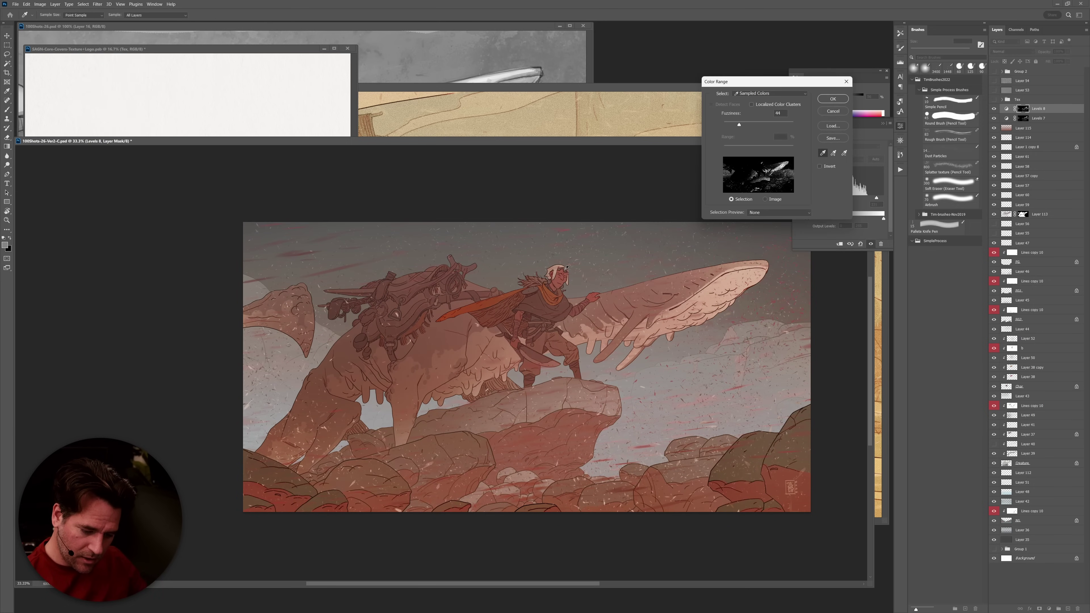
{"action": "left_click", "coordinate": [592, 342]}
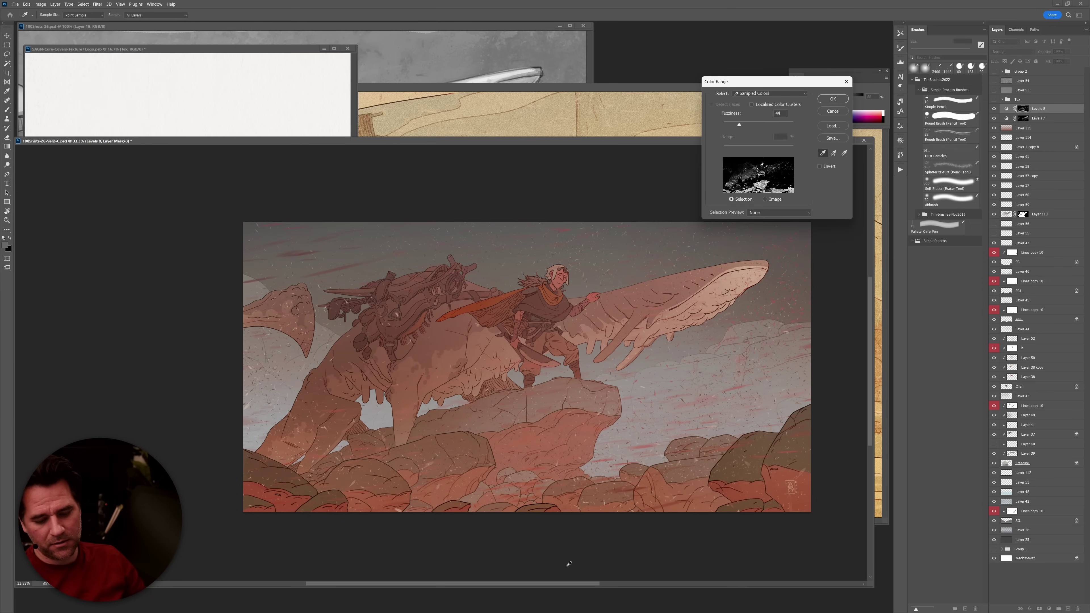
{"action": "left_click", "coordinate": [833, 99]}
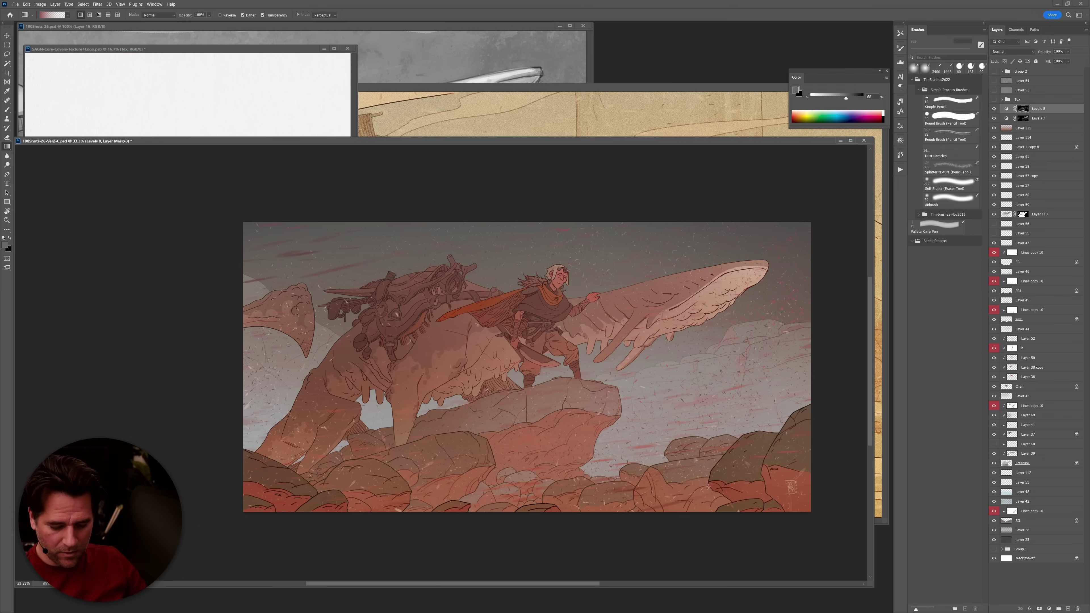
Erase the foreground rocks from the Levels 8 mask with a very large soft eraser.
{"action": "key", "text": "bracketleft"}
{"action": "key", "text": "bracketleft"}
{"action": "key", "text": "bracketleft"}
{"action": "key", "text": "bracketleft"}
{"action": "key", "text": "bracketleft"}
{"action": "key", "text": "bracketleft"}
{"action": "key", "text": "bracketleft"}
{"action": "key", "text": "bracketleft"}
{"action": "key", "text": "bracketleft"}
{"action": "key", "text": "bracketleft"}
{"action": "key", "text": "bracketleft"}
{"action": "key", "text": "bracketleft"}
{"action": "key", "text": "bracketleft"}
{"action": "key", "text": "bracketleft"}
{"action": "key", "text": "bracketleft"}
{"action": "key", "text": "bracketleft"}
{"action": "key", "text": "bracketleft"}
{"action": "key", "text": "bracketleft"}
{"action": "key", "text": "bracketleft"}
{"action": "key", "text": "bracketleft"}
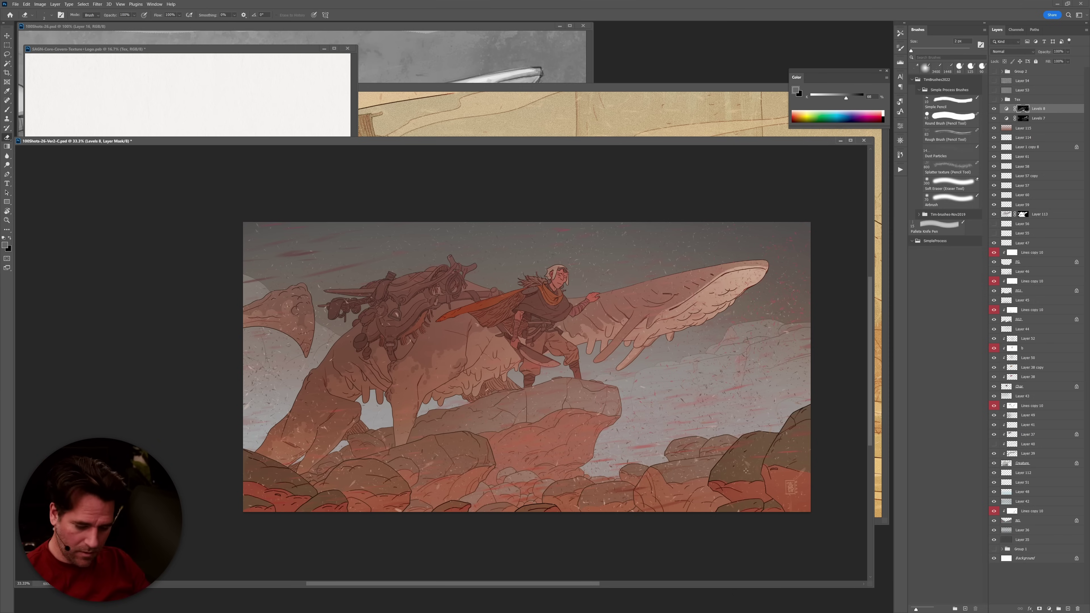
{"action": "key", "text": "bracketright"}
{"action": "key", "text": "bracketright"}
{"action": "key", "text": "bracketright"}
{"action": "key", "text": "bracketright"}
{"action": "key", "text": "bracketright"}
{"action": "key", "text": "bracketright"}
{"action": "key", "text": "bracketright"}
{"action": "key", "text": "bracketright"}
{"action": "key", "text": "bracketright"}
{"action": "key", "text": "bracketright"}
{"action": "key", "text": "bracketright"}
{"action": "key", "text": "bracketright"}
{"action": "key", "text": "bracketright"}
{"action": "key", "text": "bracketright"}
{"action": "key", "text": "bracketright"}
{"action": "key", "text": "bracketright"}
{"action": "key", "text": "bracketright"}
{"action": "key", "text": "bracketright"}
{"action": "key", "text": "bracketright"}
{"action": "key", "text": "bracketright"}
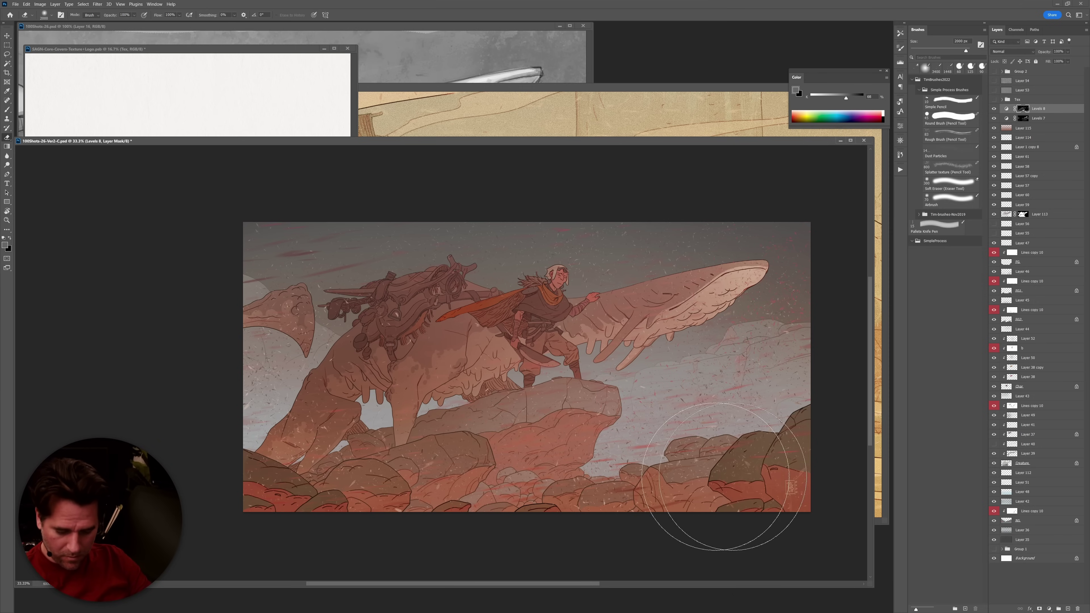
{"action": "left_click", "coordinate": [558, 483]}
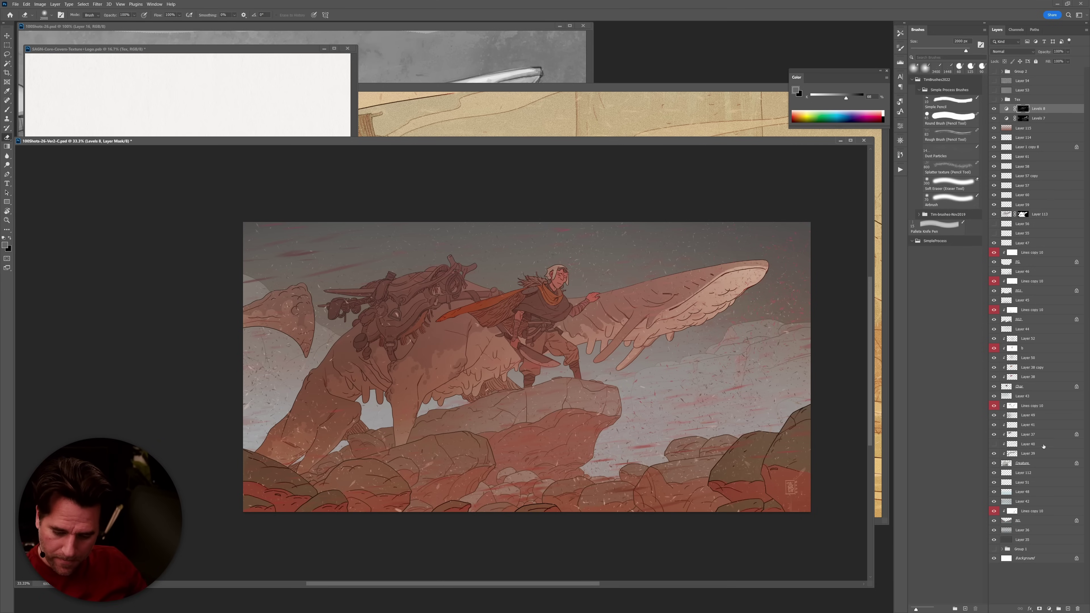
Add a third Levels adjustment above Levels 8 and boost overall contrast by pulling in the white and black input levels.
{"action": "left_click", "coordinate": [1051, 608]}
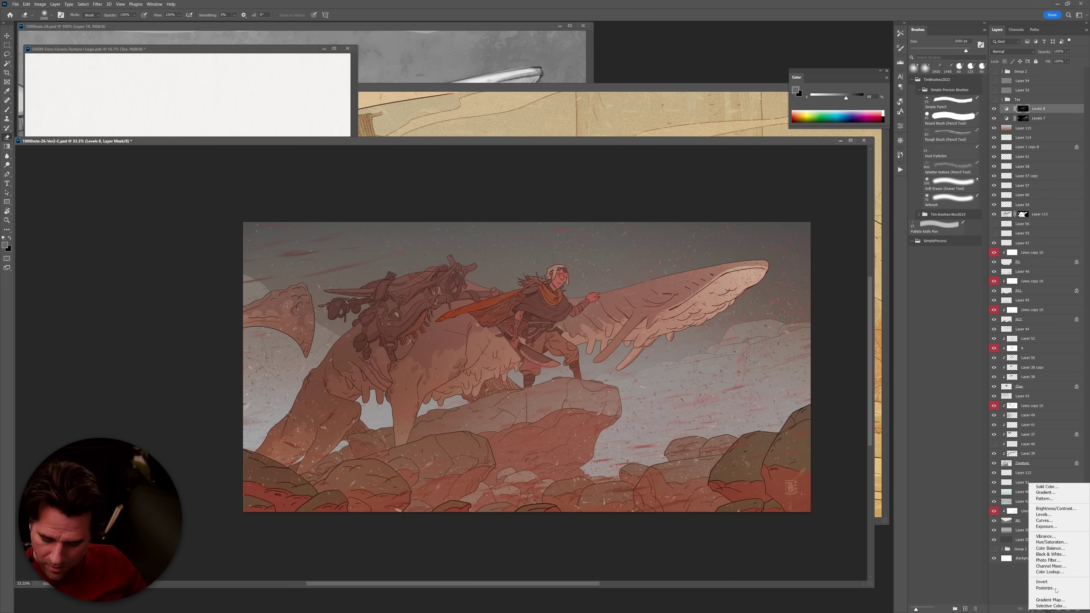
{"action": "left_click", "coordinate": [1051, 515]}
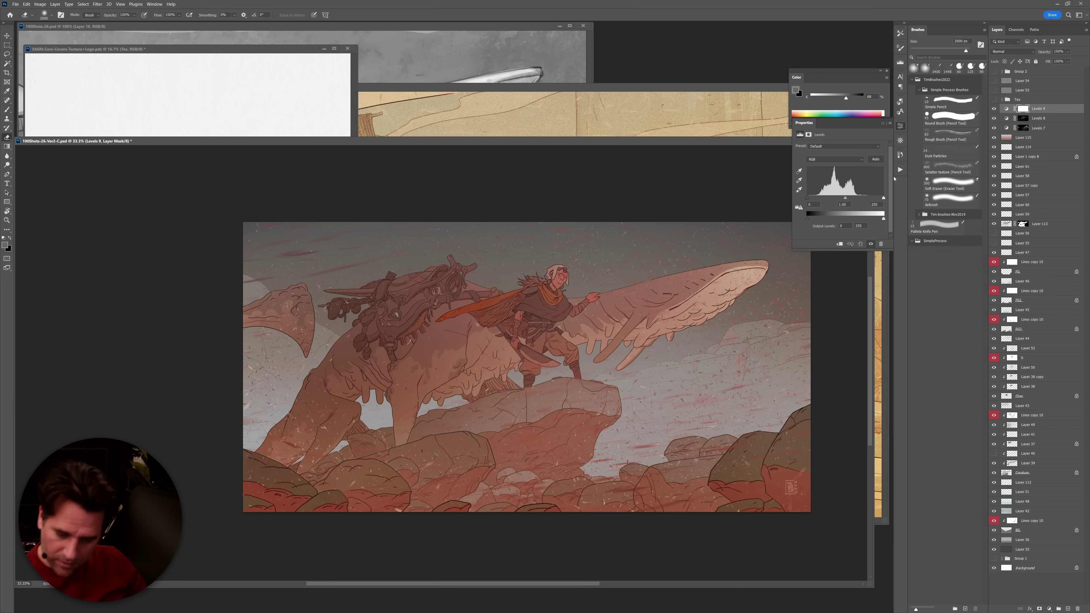
{"action": "left_click_drag", "start_coordinate": [883, 199], "coordinate": [845, 200]}
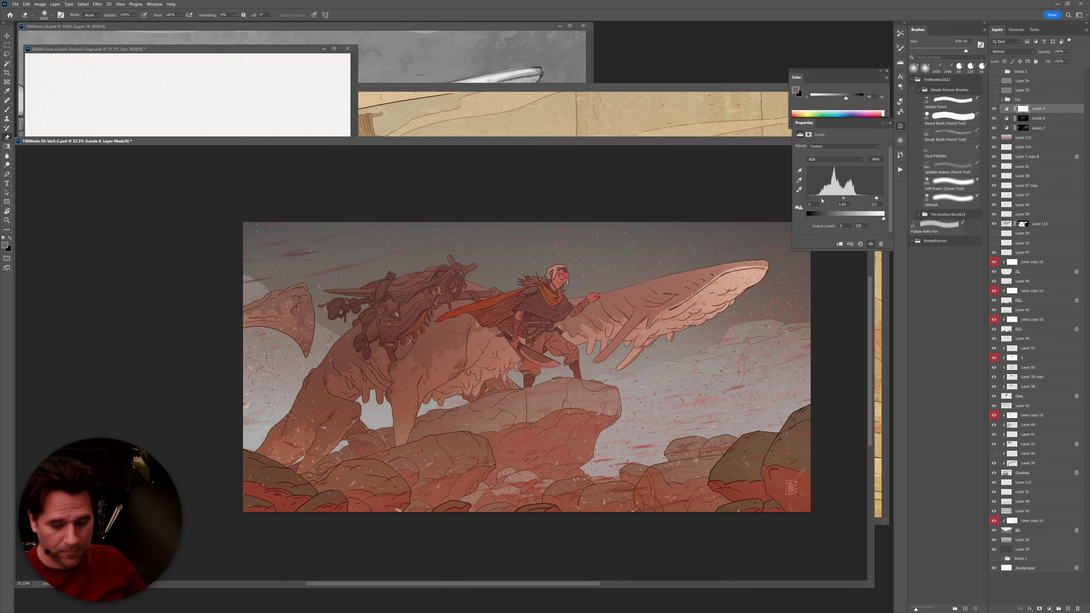
{"action": "left_click_drag", "start_coordinate": [807, 198], "coordinate": [810, 197]}
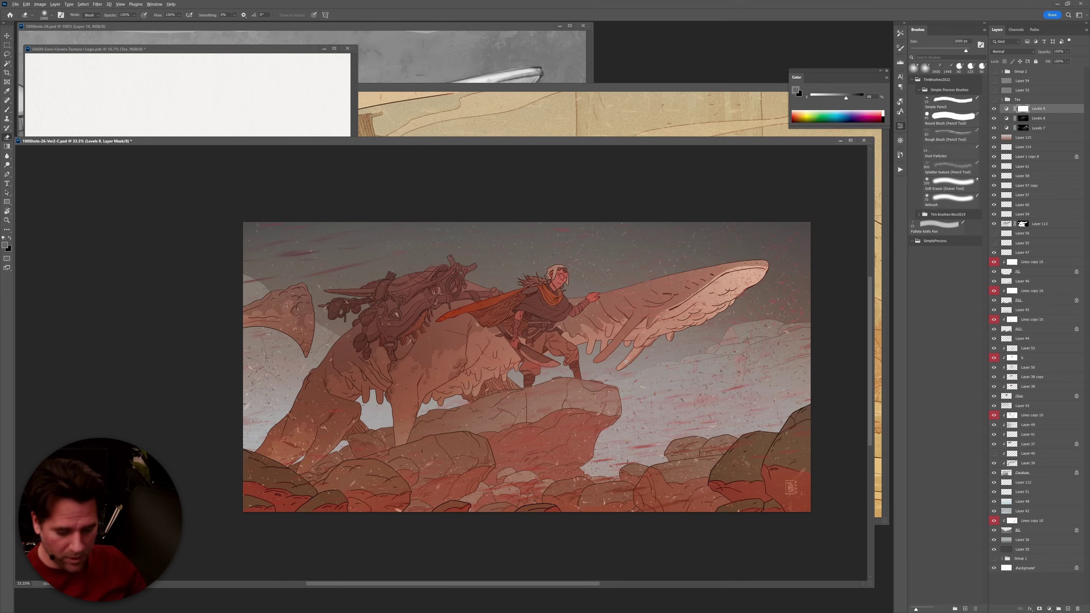
Set a custom proof condition using Working CMYK - U.S. Web Coated (SWOP) v2 with Simulate Paper Color enabled.
{"action": "scroll", "coordinate": [633, 366], "scroll_direction": "down", "scroll_amount": 3}
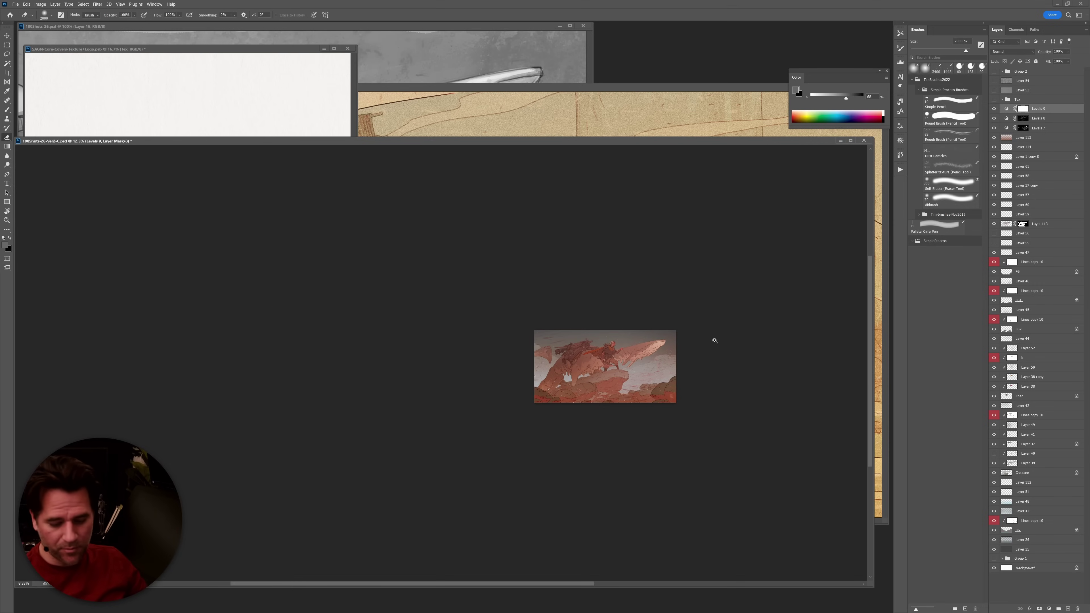
{"action": "scroll", "coordinate": [646, 362], "scroll_direction": "up", "scroll_amount": 4}
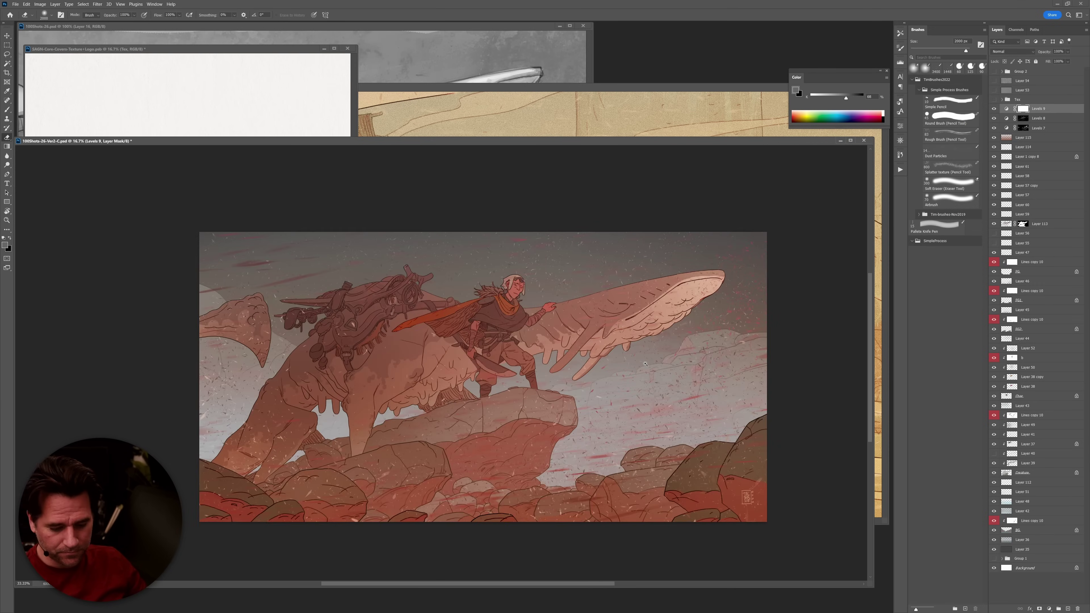
{"action": "scroll", "coordinate": [645, 363], "scroll_direction": "up", "scroll_amount": 1}
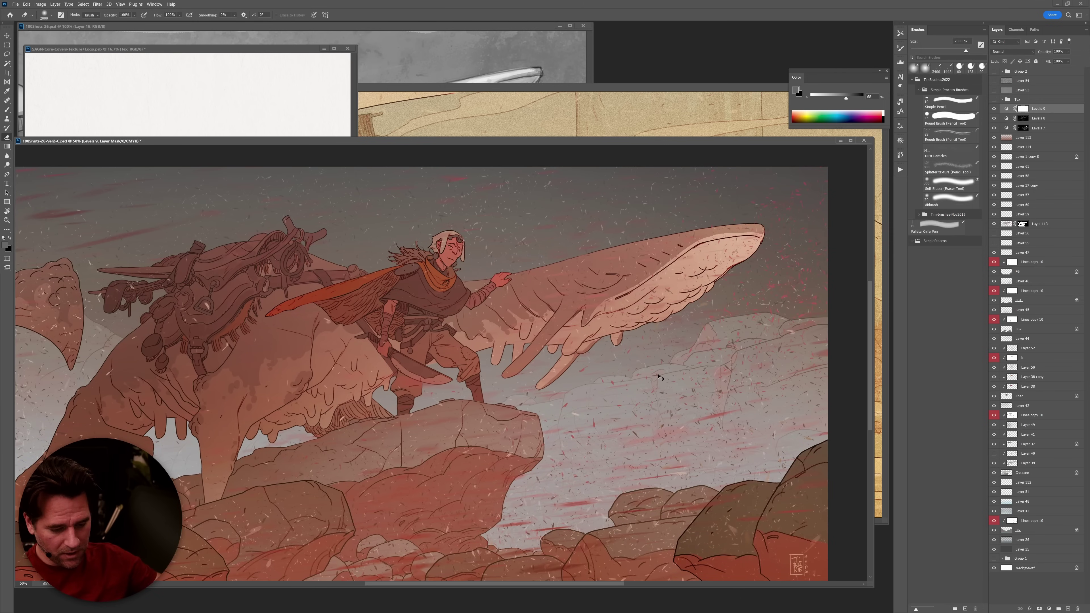
{"action": "left_click", "coordinate": [120, 4]}
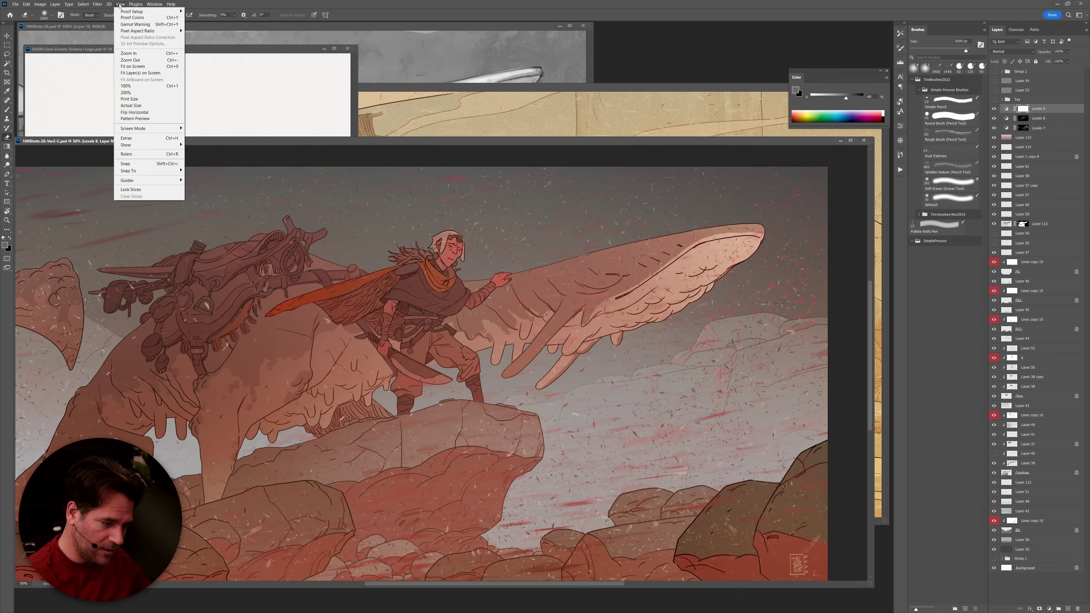
{"action": "mouse_move", "coordinate": [125, 12]}
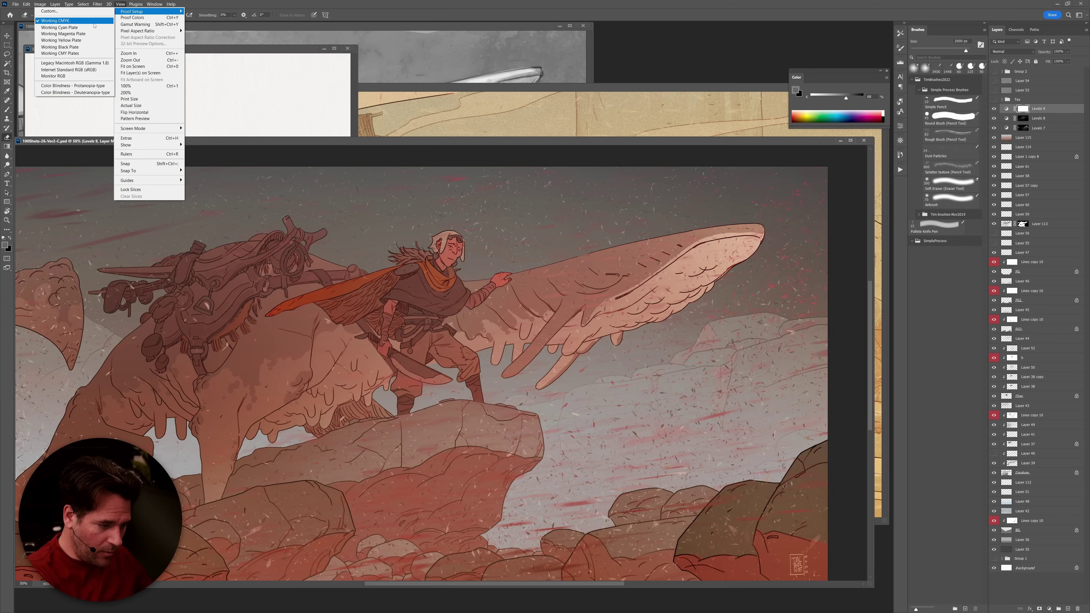
{"action": "left_click", "coordinate": [93, 11]}
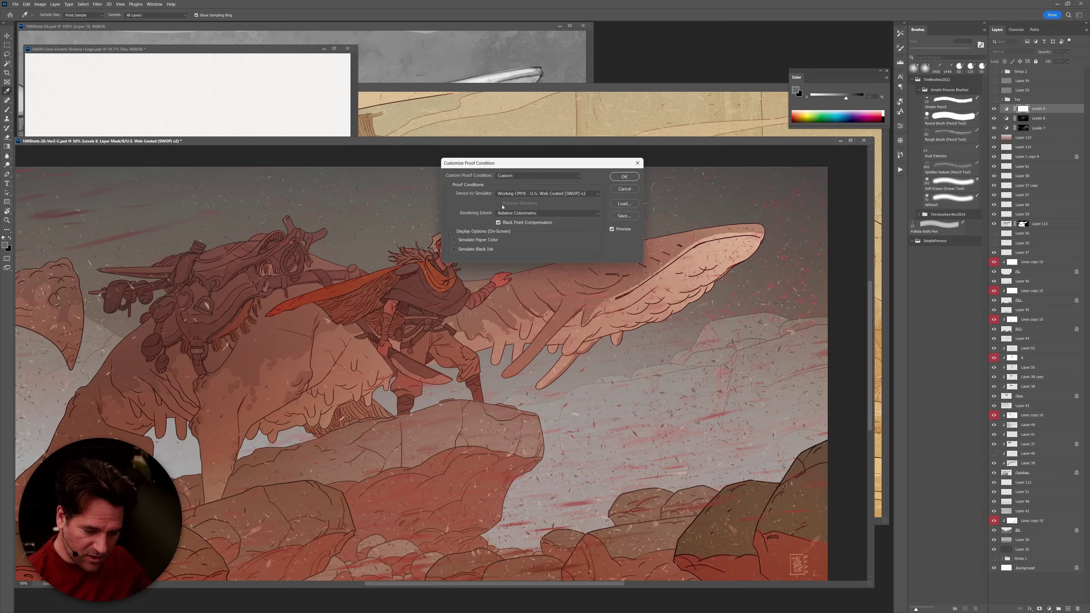
{"action": "left_click", "coordinate": [454, 240]}
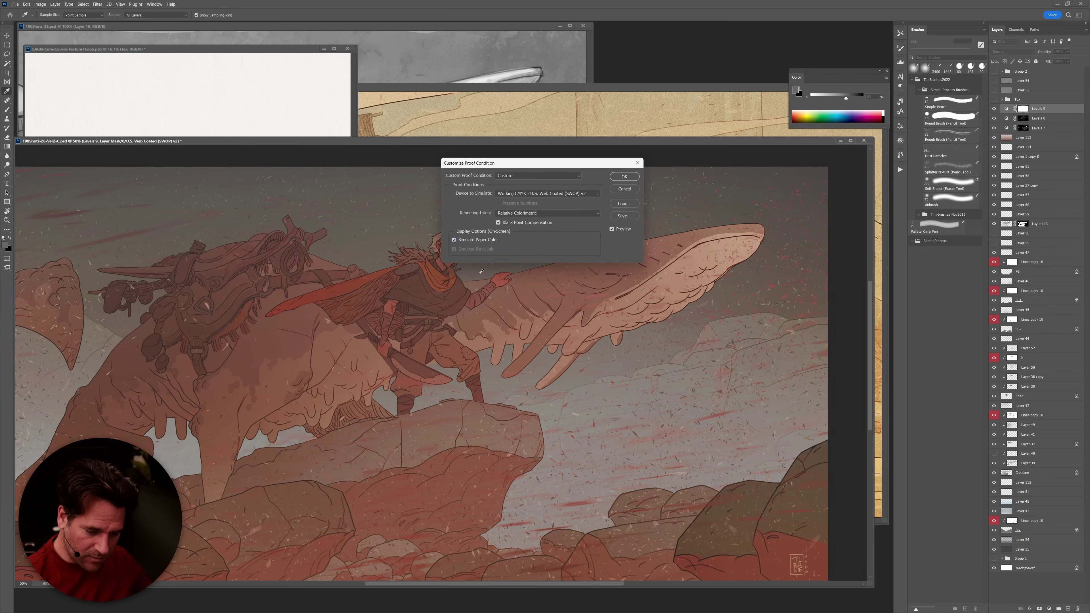
{"action": "left_click", "coordinate": [624, 176]}
{"action": "key", "text": "e"}
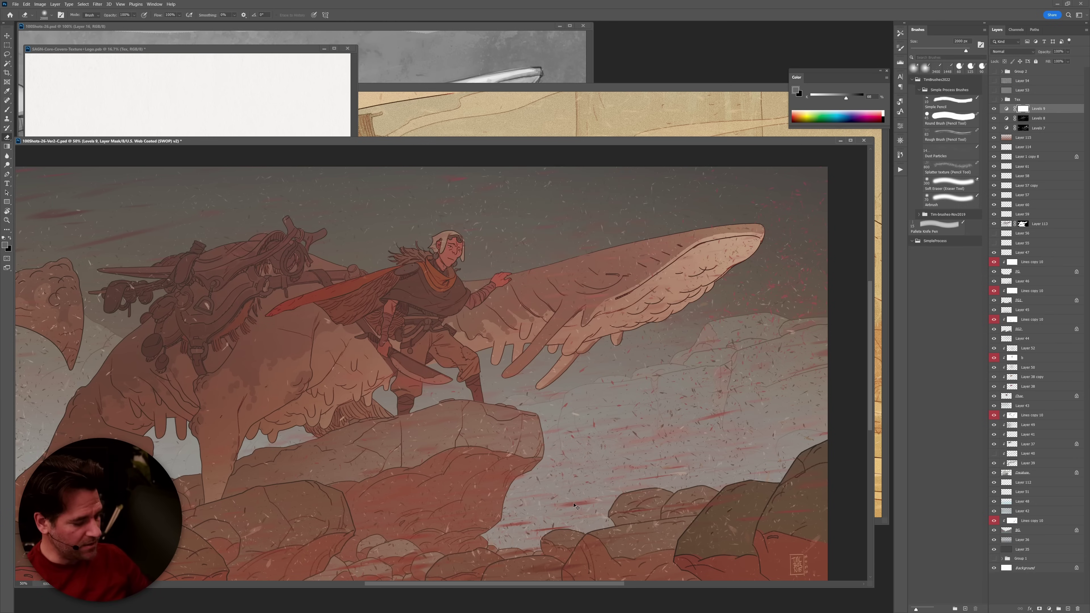
Compare the illustration with and without the paper-color print proof, both close up and zoomed out.
{"action": "key", "text": "ctrl+y"}
{"action": "key", "text": "ctrl+y"}
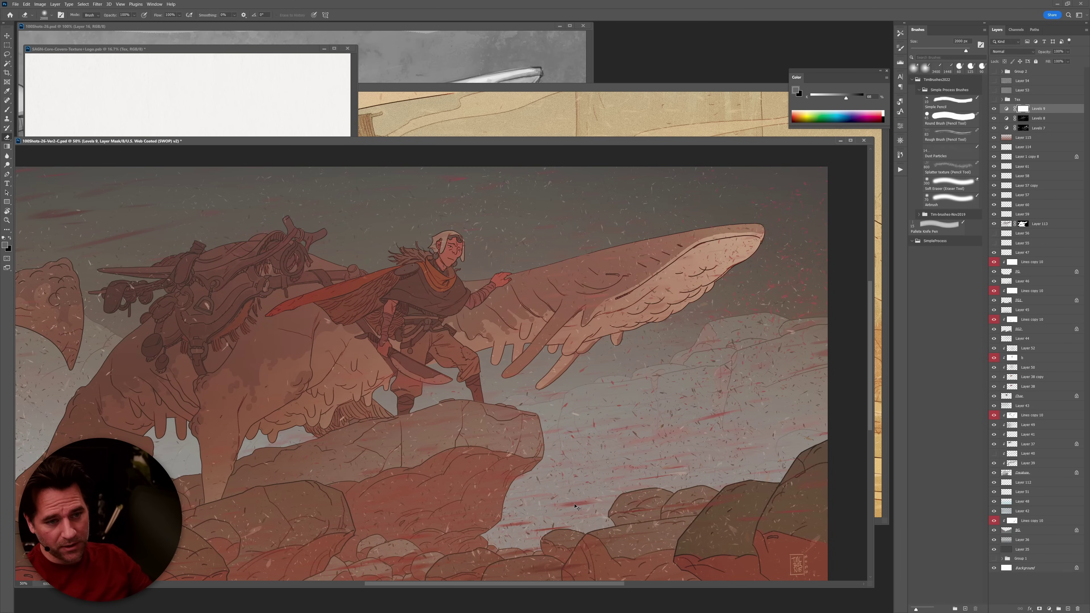
{"action": "key", "text": "ctrl+y"}
{"action": "key", "text": "ctrl+y"}
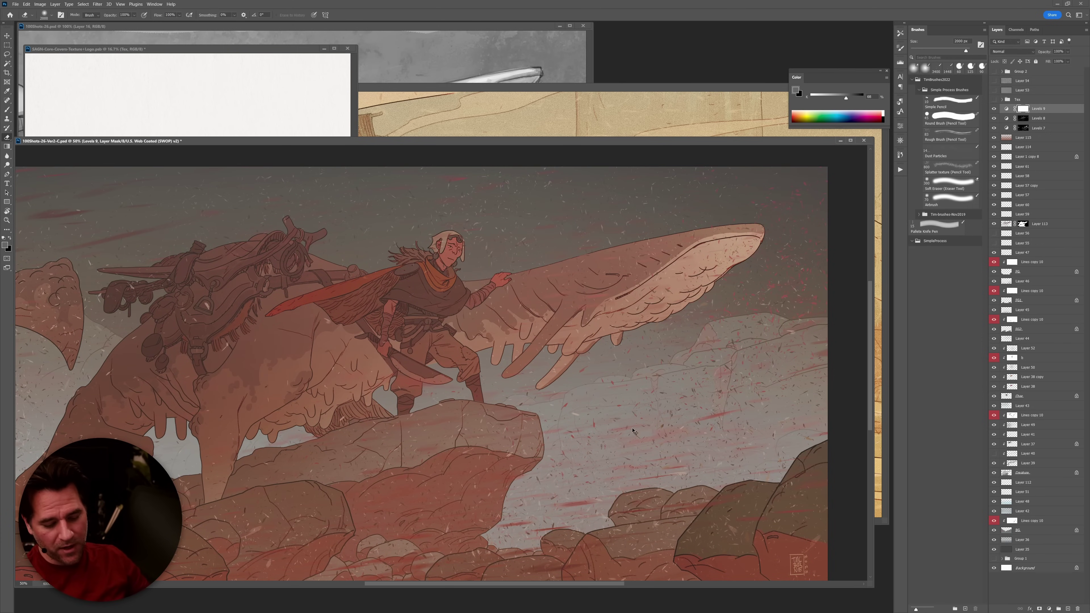
{"action": "scroll", "coordinate": [658, 425], "scroll_direction": "down", "scroll_amount": 2}
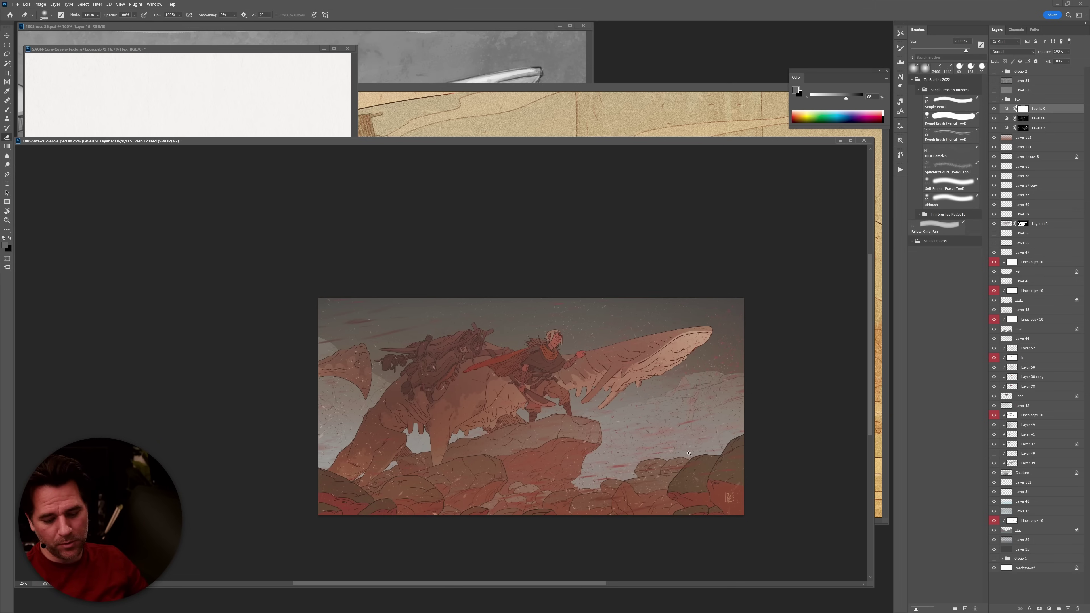
{"action": "scroll", "coordinate": [661, 417], "scroll_direction": "up", "scroll_amount": 2}
{"action": "key", "text": "ctrl+y"}
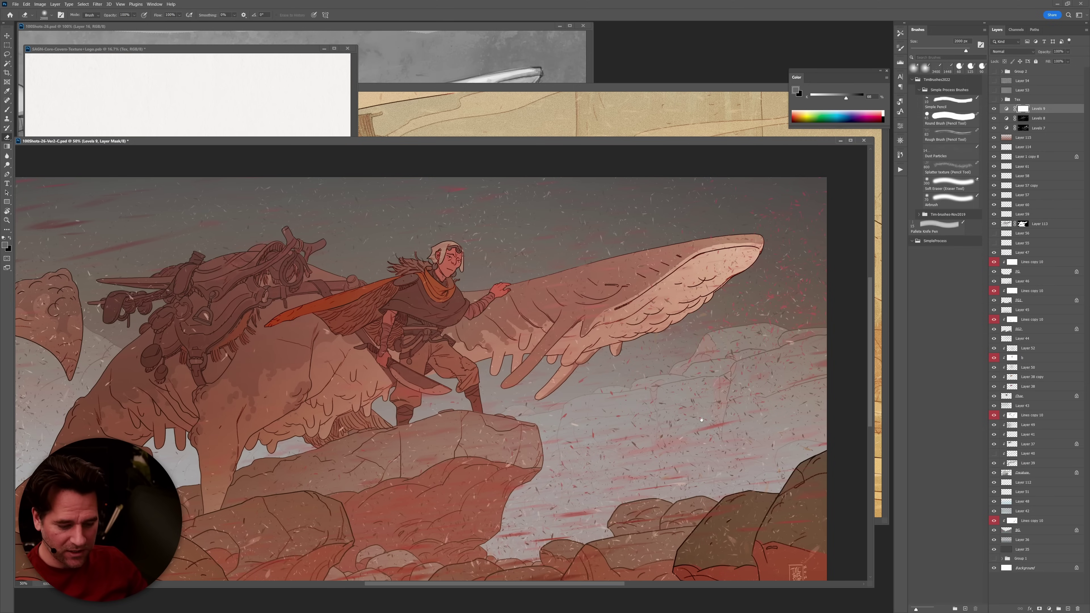
{"action": "left_click_drag", "start_coordinate": [703, 414], "coordinate": [744, 371]}
{"action": "scroll", "coordinate": [695, 423], "scroll_direction": "down", "scroll_amount": 1}
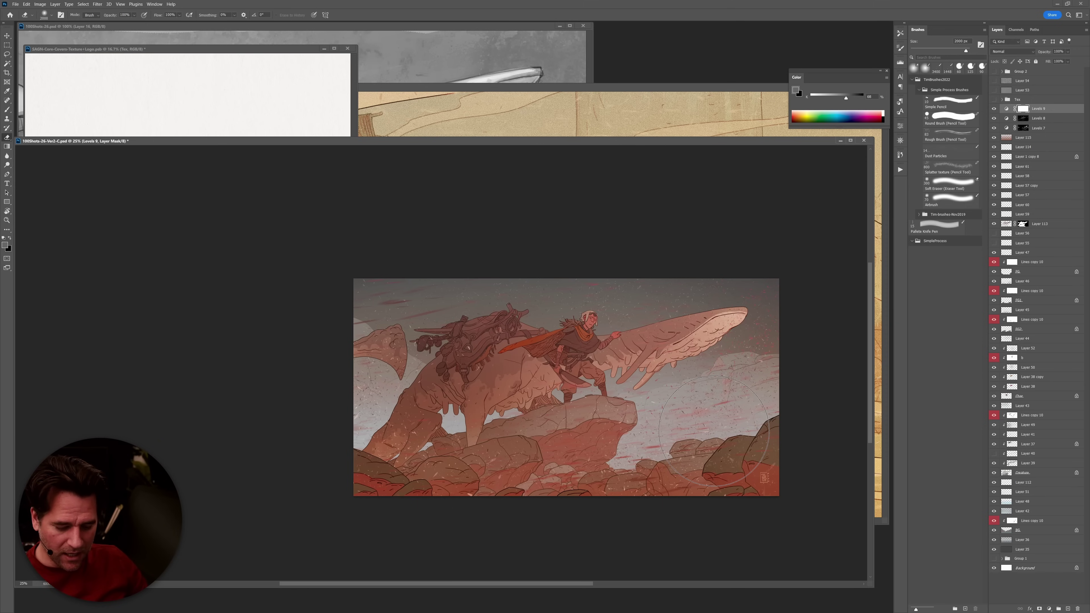
Create a new Overlay layer above Layer 112, beneath the creature layers, and choose a darker, more saturated rust orange for a soft brush.
{"action": "left_click", "coordinate": [1028, 484]}
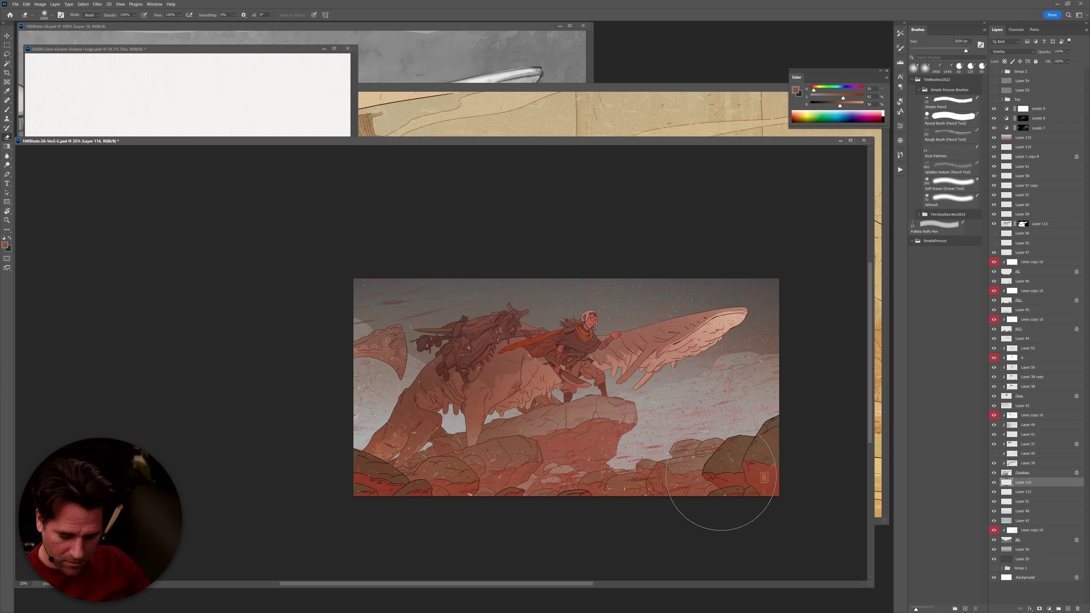
{"action": "key", "text": "ctrl+shift+alt+n"}
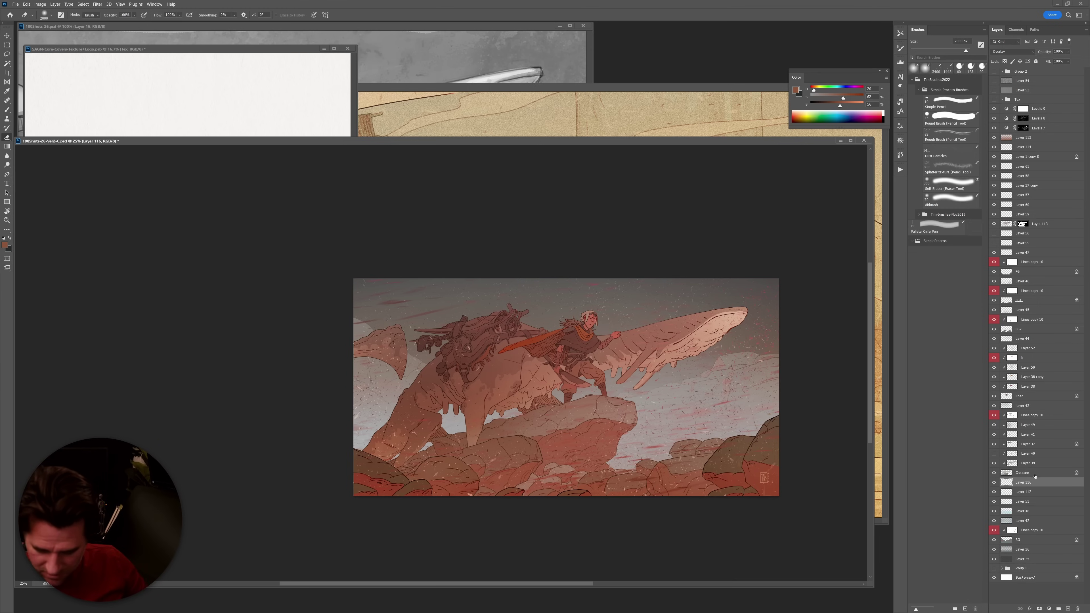
{"action": "left_click_drag", "start_coordinate": [840, 105], "coordinate": [850, 98]}
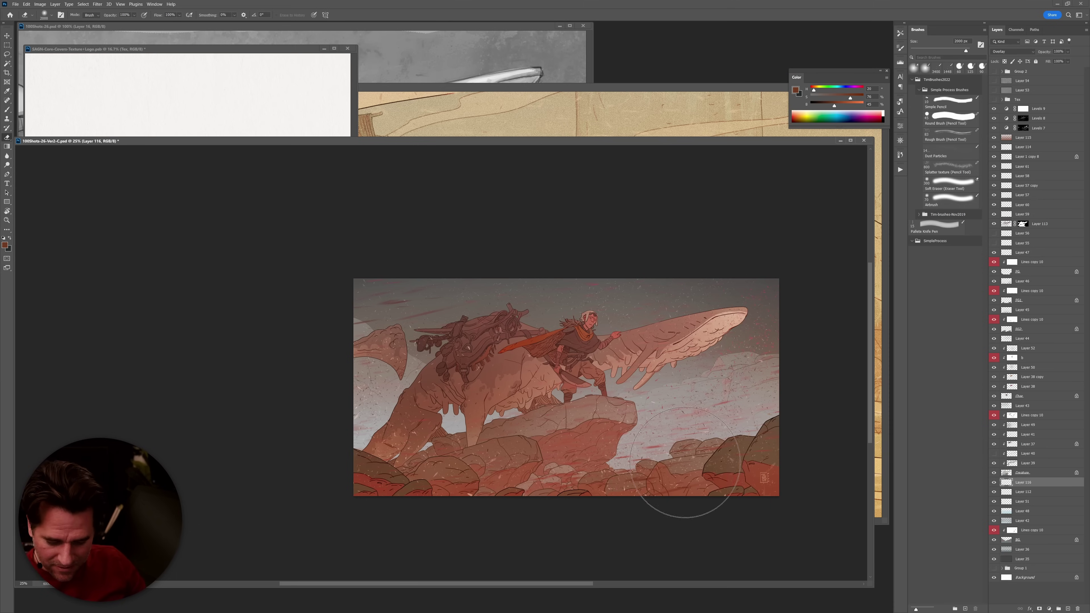
{"action": "key", "text": "b"}
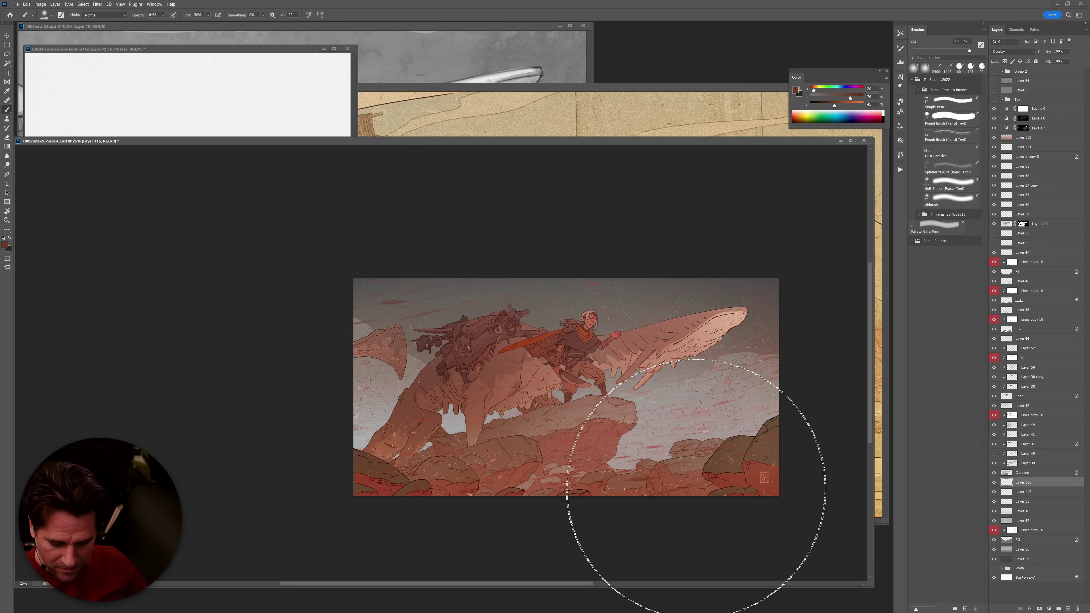
Reduce the soft brush to 1900 px and paint a warm rust haze over the background behind the creature and rocks.
{"action": "key", "text": "bracketleft"}
{"action": "key", "text": "bracketleft"}
{"action": "key", "text": "bracketleft"}
{"action": "key", "text": "bracketleft"}
{"action": "key", "text": "bracketleft"}
{"action": "key", "text": "bracketleft"}
{"action": "key", "text": "bracketleft"}
{"action": "key", "text": "bracketleft"}
{"action": "key", "text": "bracketleft"}
{"action": "key", "text": "bracketleft"}
{"action": "key", "text": "bracketleft"}
{"action": "key", "text": "bracketleft"}
{"action": "key", "text": "bracketleft"}
{"action": "key", "text": "bracketleft"}
{"action": "key", "text": "bracketleft"}
{"action": "key", "text": "bracketleft"}
{"action": "key", "text": "bracketleft"}
{"action": "key", "text": "bracketleft"}
{"action": "key", "text": "bracketleft"}
{"action": "key", "text": "bracketleft"}
{"action": "key", "text": "bracketleft"}
{"action": "key", "text": "bracketleft"}
{"action": "key", "text": "bracketleft"}
{"action": "key", "text": "bracketleft"}
{"action": "key", "text": "bracketleft"}
{"action": "key", "text": "bracketleft"}
{"action": "key", "text": "bracketleft"}
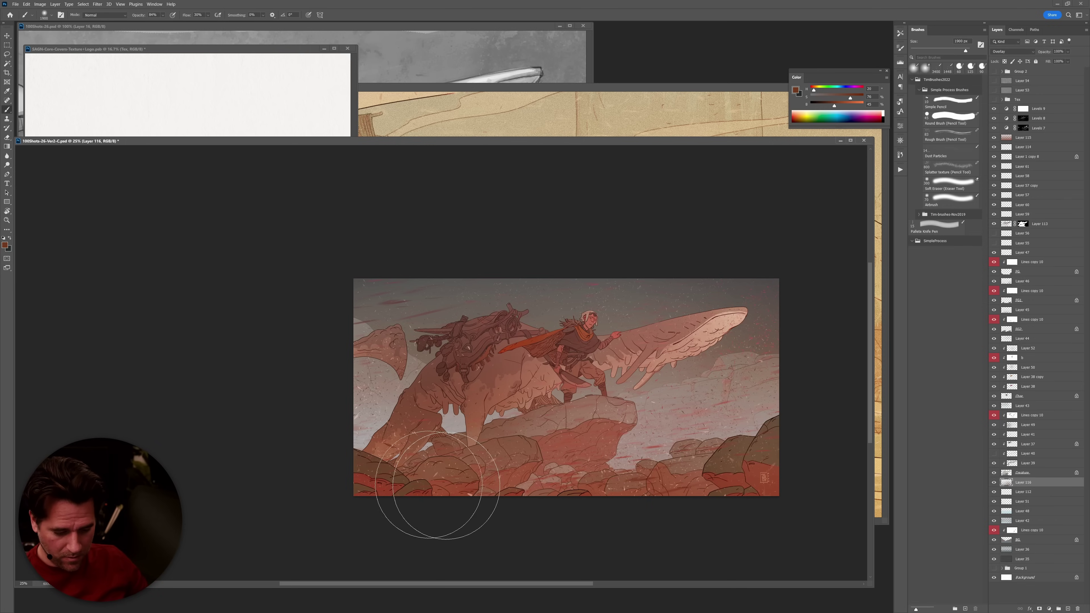
Shrink the soft eraser to 600 px and erase excess haze from the new Overlay layer.
{"action": "key", "text": "e"}
{"action": "key", "text": "bracketleft"}
{"action": "key", "text": "bracketleft"}
{"action": "key", "text": "bracketleft"}
{"action": "key", "text": "bracketleft"}
{"action": "key", "text": "bracketleft"}
{"action": "key", "text": "bracketleft"}
{"action": "key", "text": "bracketleft"}
{"action": "key", "text": "bracketleft"}
{"action": "key", "text": "bracketleft"}
{"action": "key", "text": "bracketleft"}
{"action": "key", "text": "bracketleft"}
{"action": "key", "text": "bracketleft"}
{"action": "key", "text": "bracketleft"}
{"action": "key", "text": "bracketleft"}
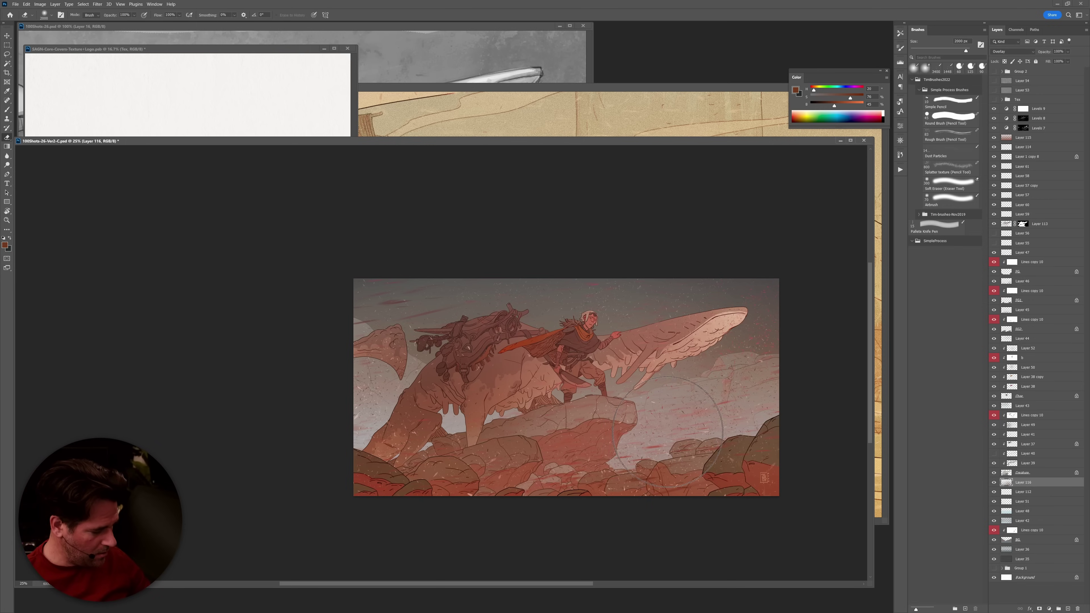
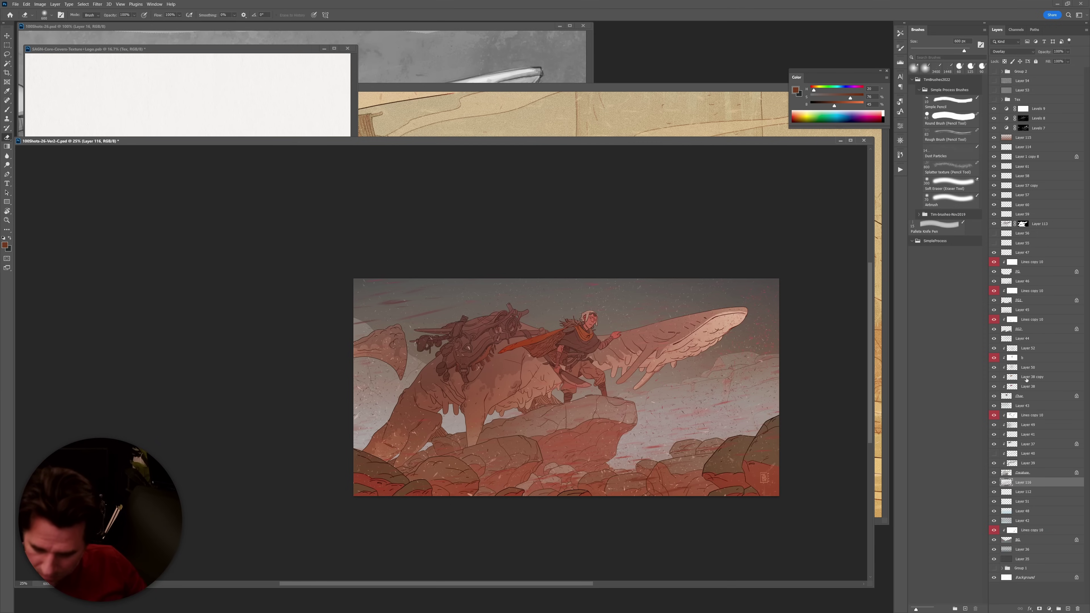
Add a new layer directly above the creature's line-art copy and clip it to the creature's base shapes.
{"action": "left_click", "coordinate": [1032, 416]}
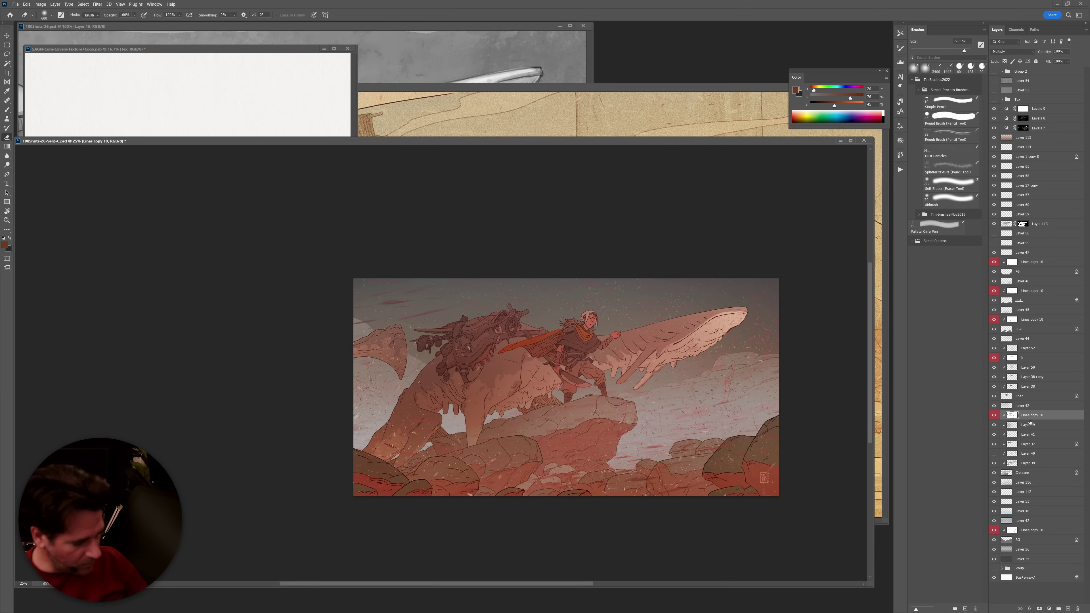
{"action": "key", "text": "ctrl+shift+alt+n"}
{"action": "key", "text": "ctrl+0"}
{"action": "left_click", "coordinate": [1028, 420], "text": "alt"}
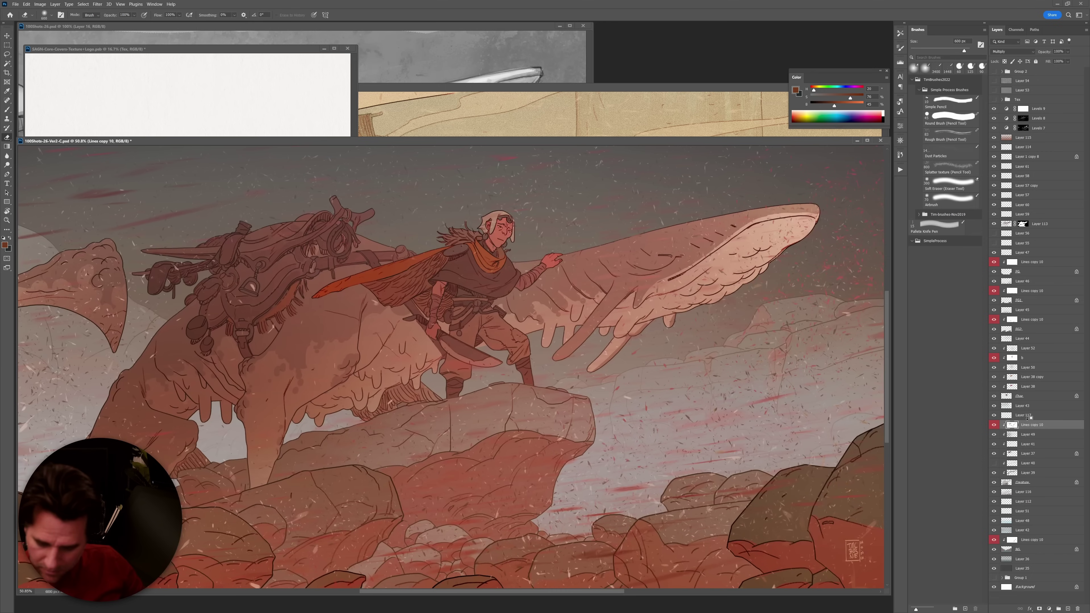
{"action": "left_click", "coordinate": [1015, 416]}
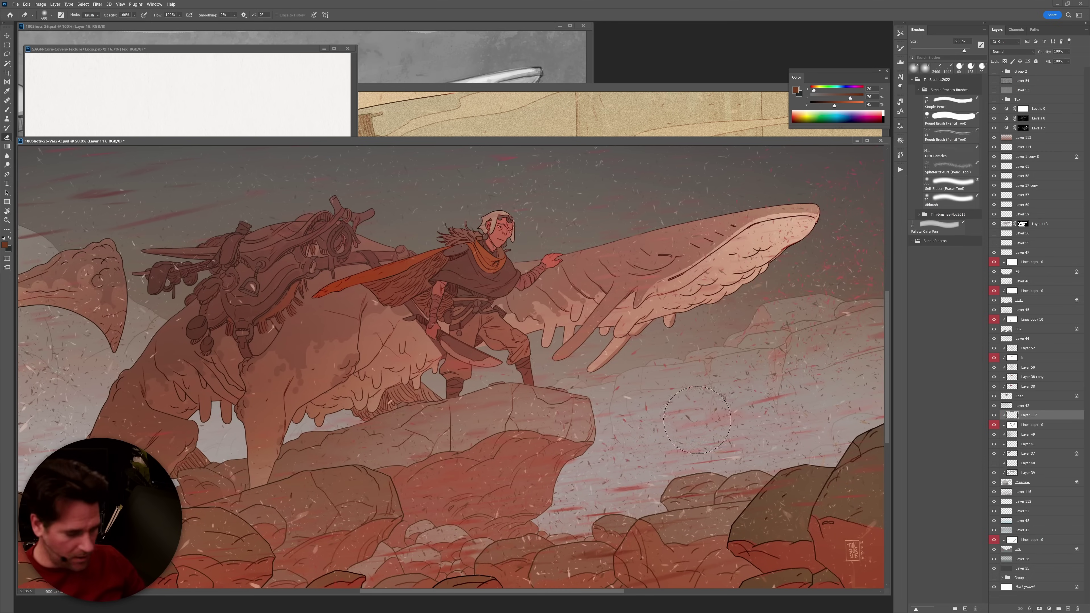
Isolate the creature's flat-color layers, sample a muted brown from the cargo, and restore all layers' visibility.
{"action": "key", "text": "f"}
{"action": "key", "text": "b"}
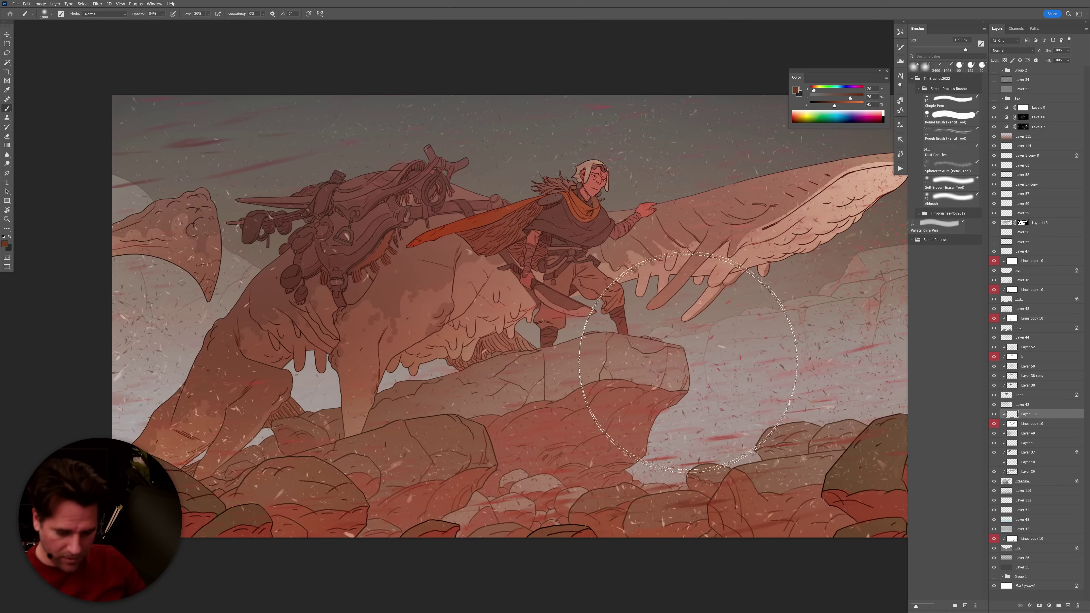
{"action": "left_click", "coordinate": [383, 228], "text": "alt"}
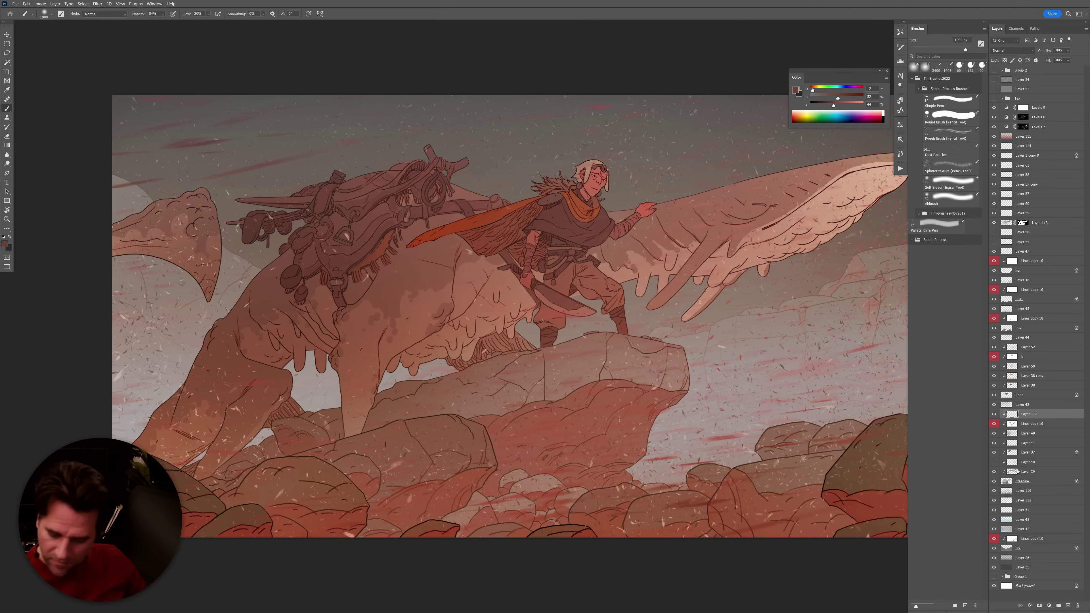
{"action": "left_click", "coordinate": [994, 453], "text": "alt"}
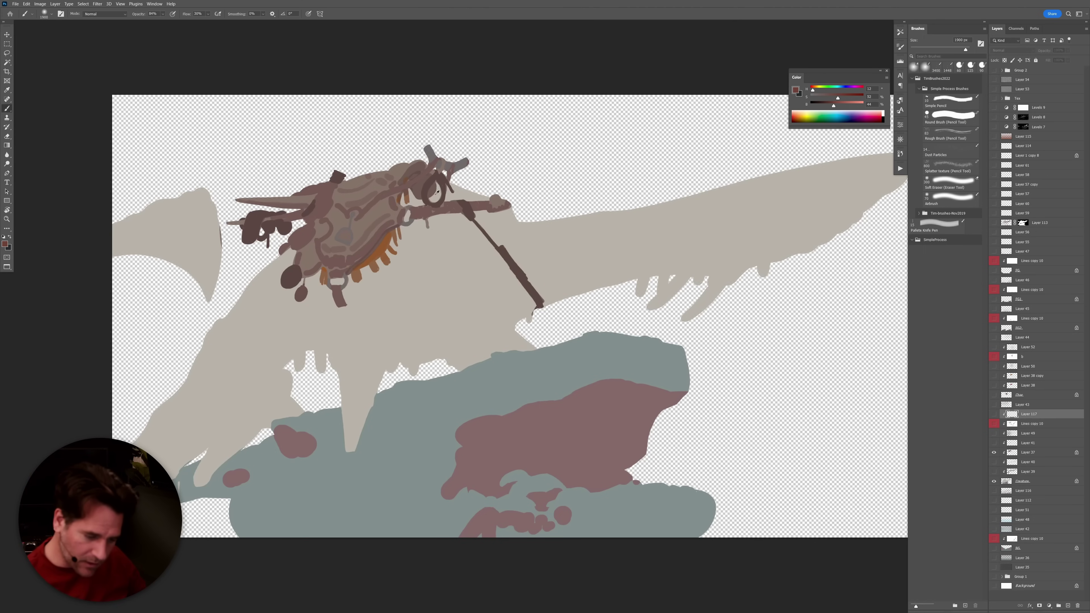
{"action": "left_click", "coordinate": [429, 186], "text": "alt"}
{"action": "left_click", "coordinate": [994, 453], "text": "alt"}
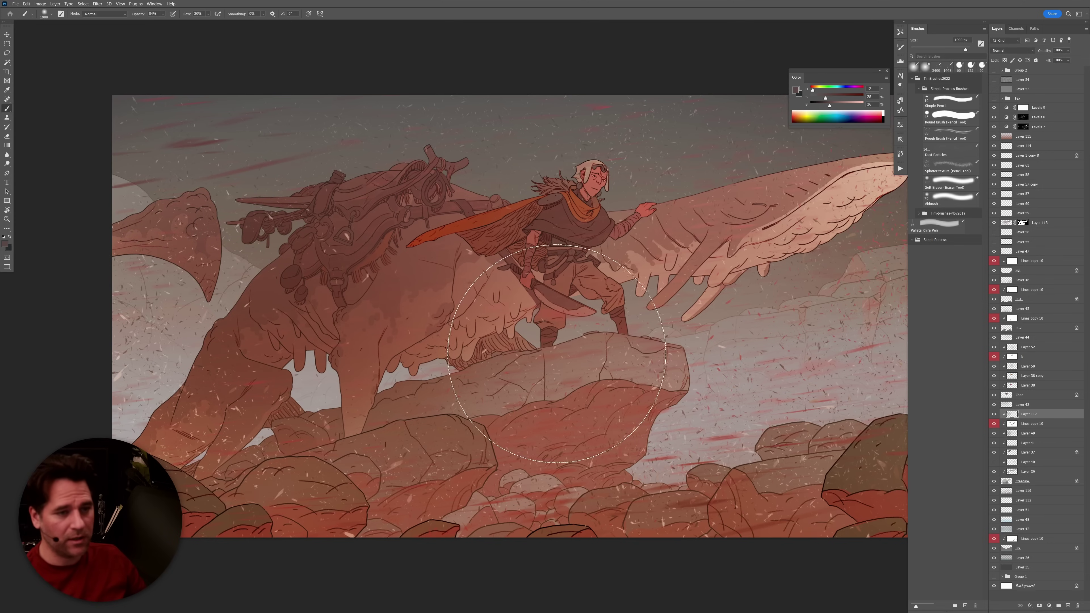
Glaze the sampled brown softly over the cargo and creature's body on the clipped layer, erasing excess around the legs.
{"action": "left_click_drag", "start_coordinate": [556, 354], "coordinate": [697, 370]}
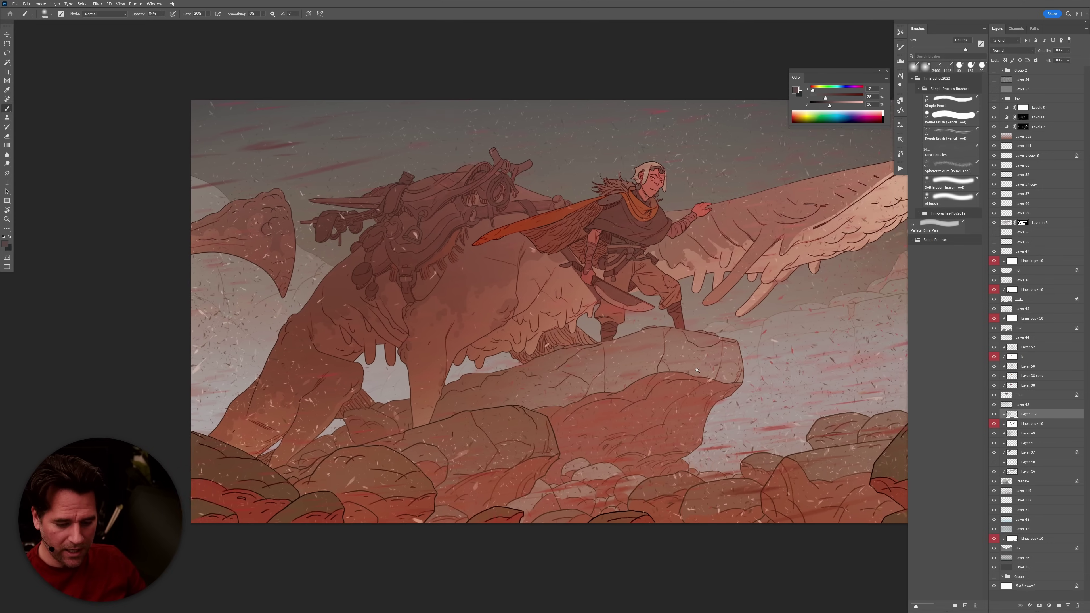
{"action": "left_click", "coordinate": [697, 370], "text": "alt"}
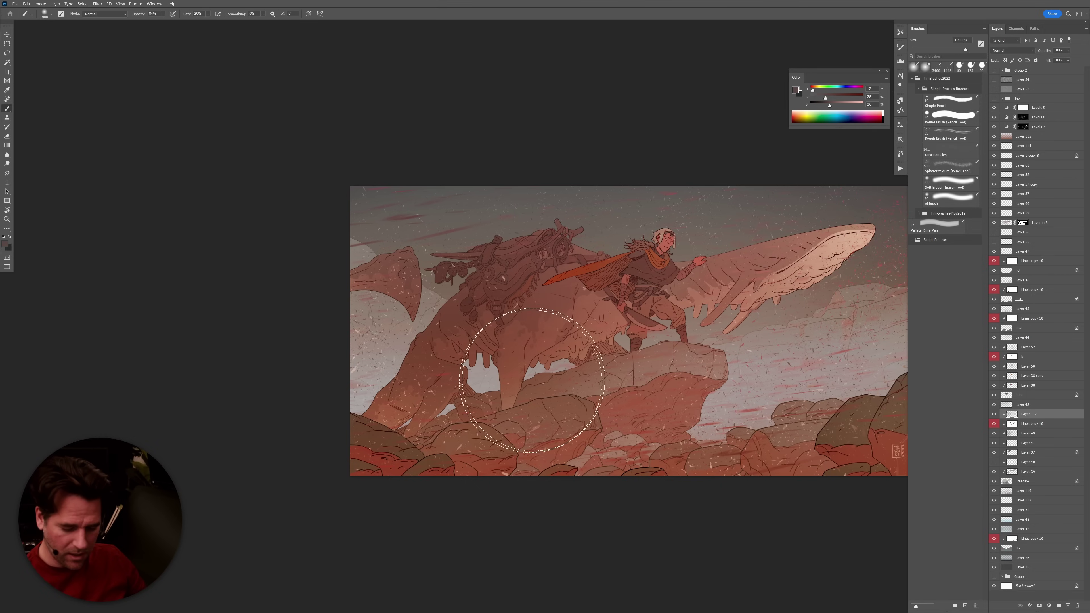
{"action": "key", "text": "e"}
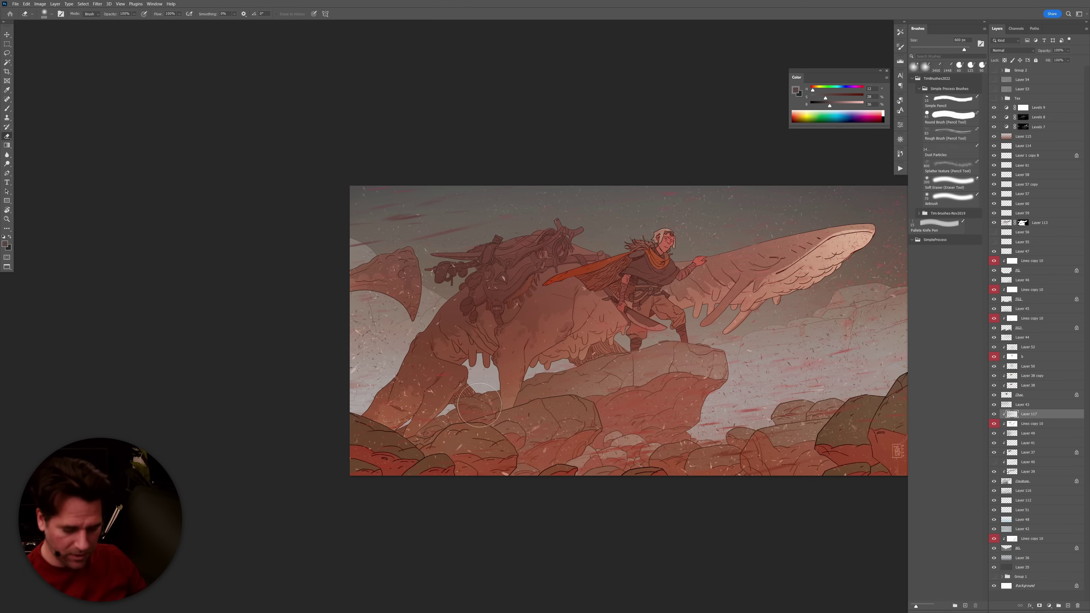
{"action": "key", "text": "b"}
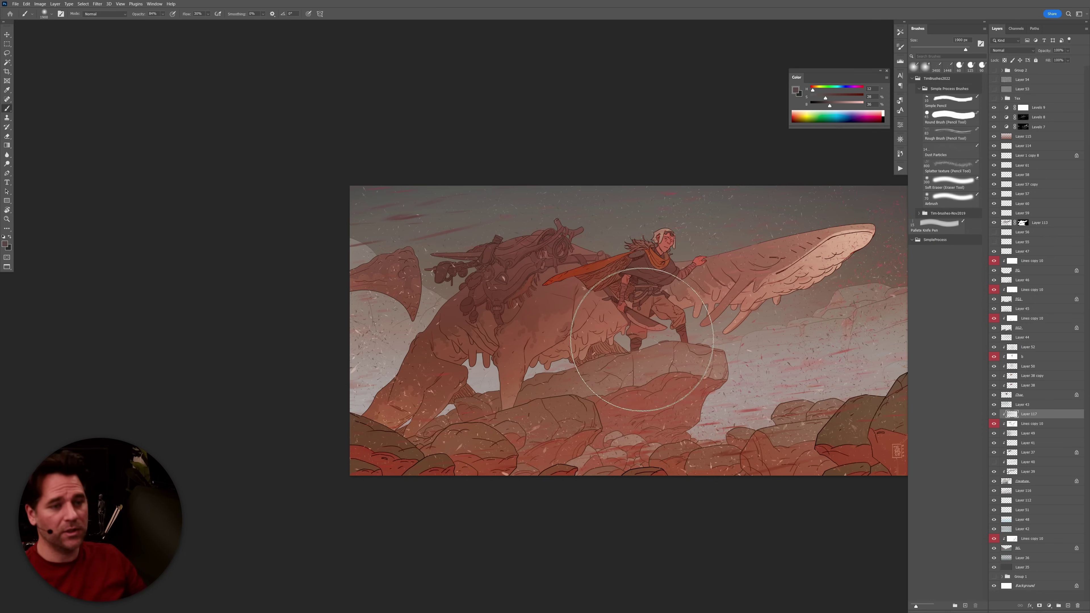
{"action": "left_click_drag", "start_coordinate": [642, 340], "coordinate": [658, 355]}
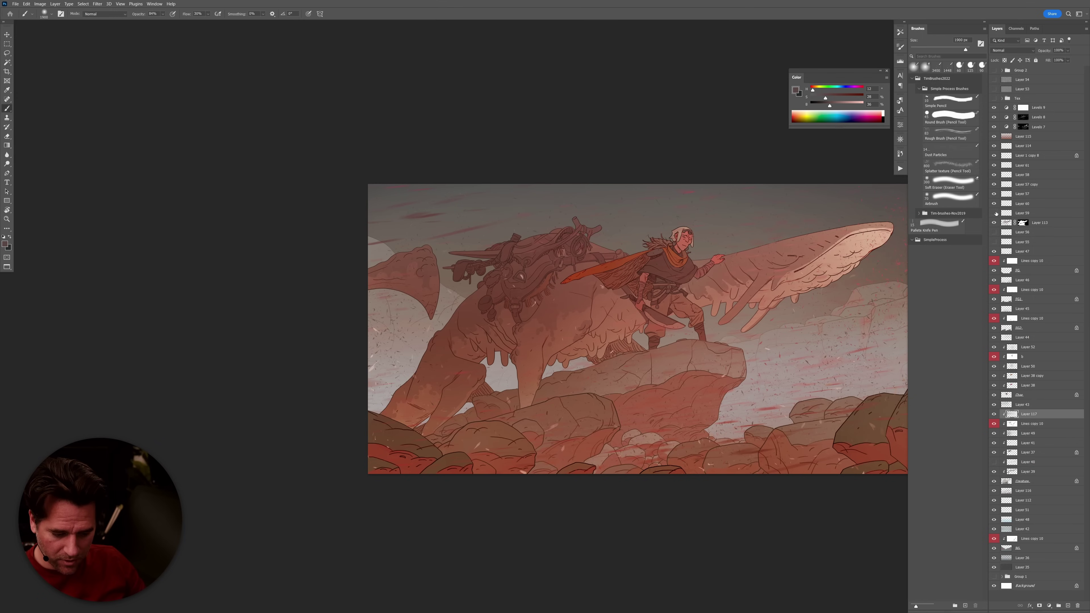
Hide the dense dust-particle layer and check the remaining splatter layers by toggling their visibility, selecting Layer 61.
{"action": "left_click", "coordinate": [1006, 205]}
{"action": "key", "text": "e"}
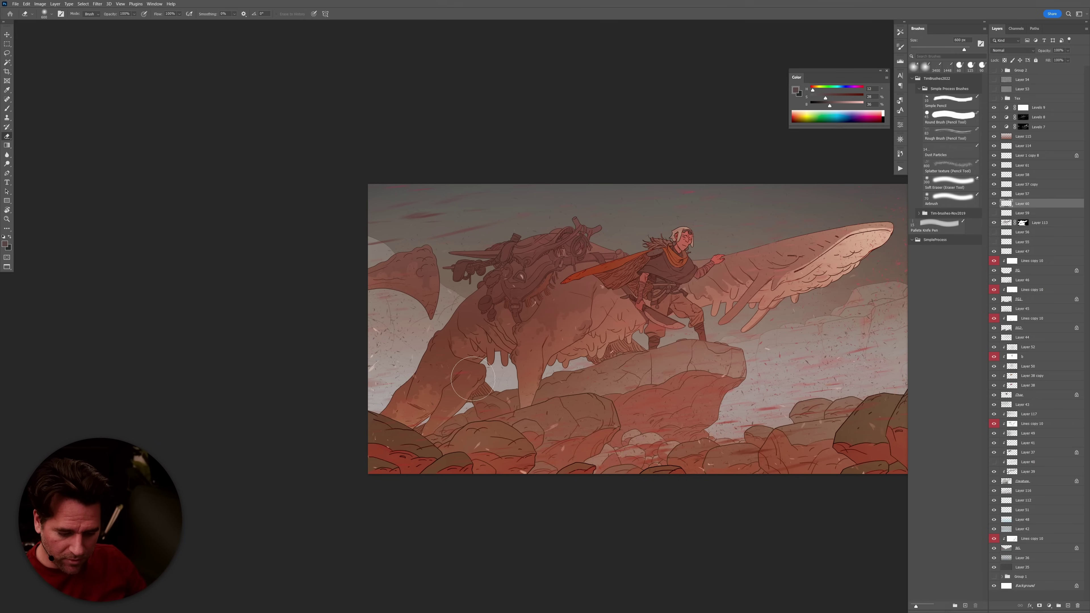
{"action": "key", "text": "alt+bracketright"}
{"action": "left_click", "coordinate": [994, 176]}
{"action": "left_click", "coordinate": [994, 176]}
{"action": "left_click", "coordinate": [994, 166]}
{"action": "left_click", "coordinate": [994, 166]}
{"action": "left_click", "coordinate": [1006, 165]}
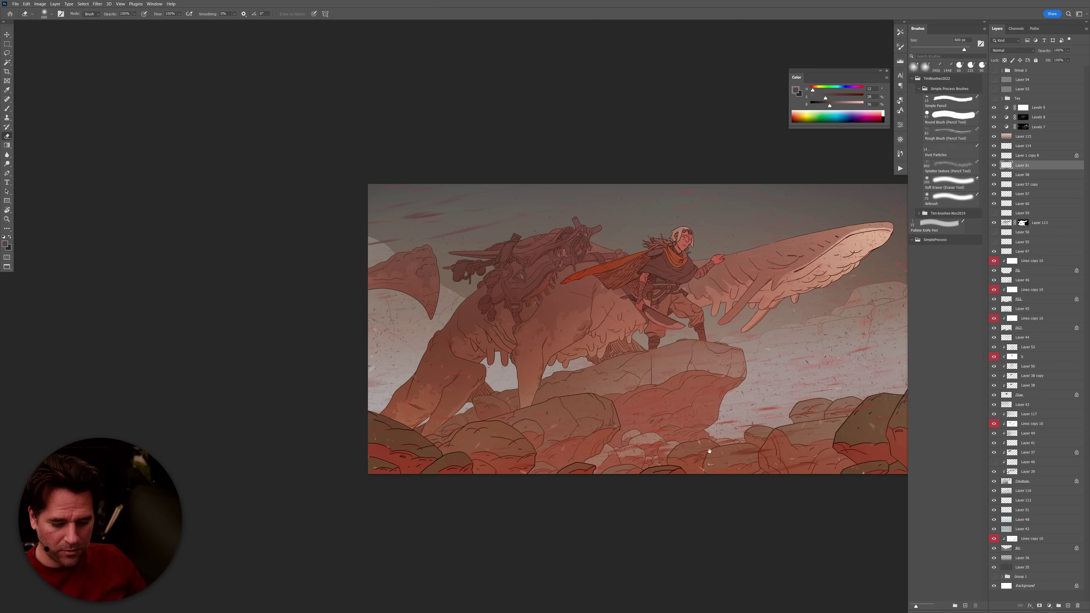
Show the Tex group to judge the whole illustration with its paper texture applied.
{"action": "scroll", "coordinate": [739, 437], "scroll_direction": "down", "scroll_amount": 4}
{"action": "scroll", "coordinate": [739, 437], "scroll_direction": "up", "scroll_amount": 4}
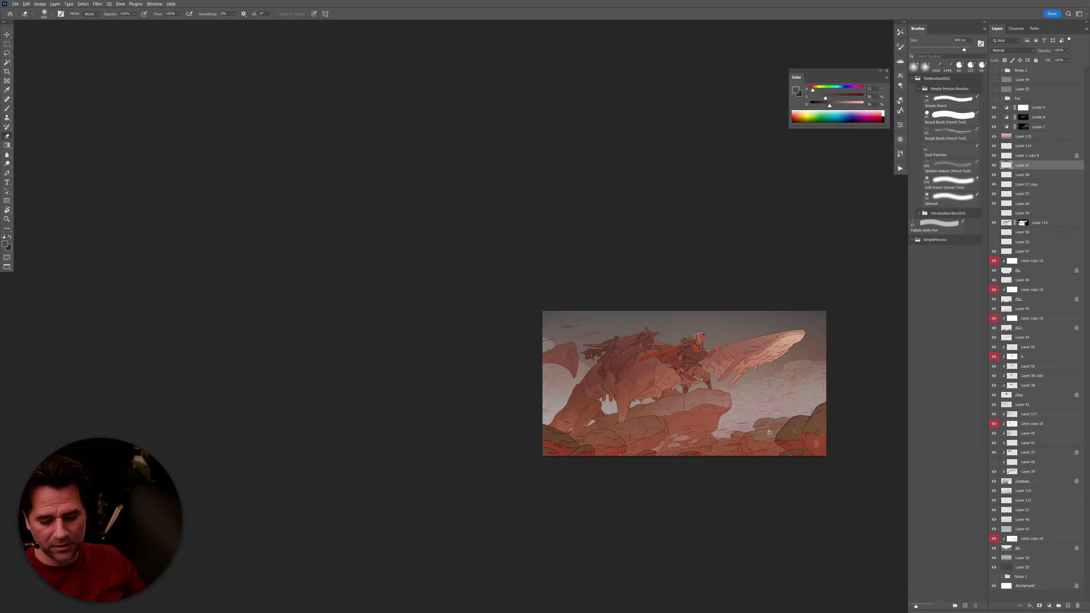
{"action": "scroll", "coordinate": [762, 437], "scroll_direction": "up", "scroll_amount": 2}
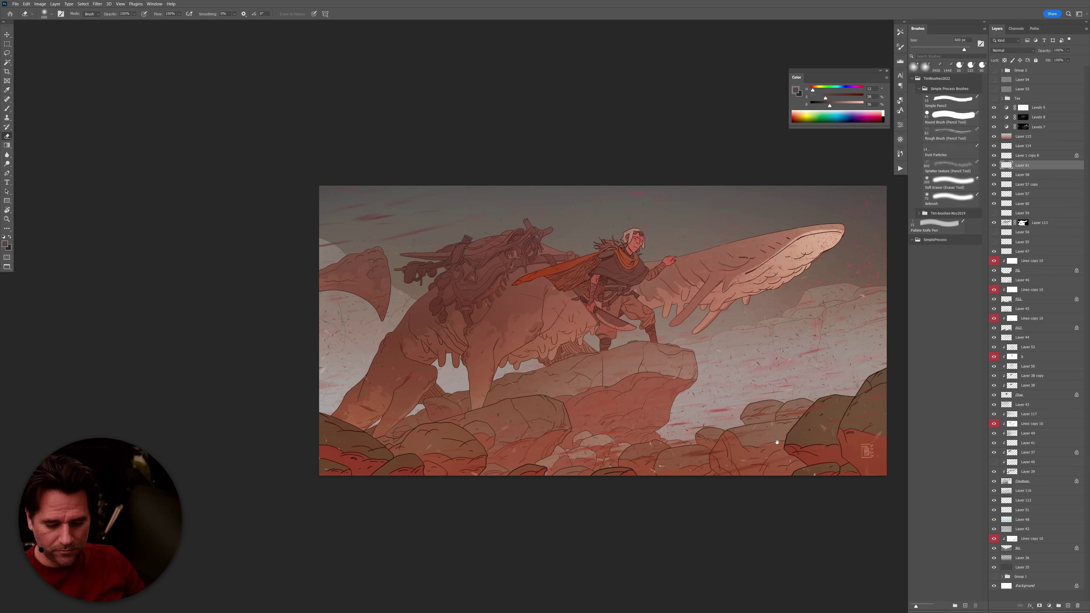
{"action": "left_click", "coordinate": [994, 98]}
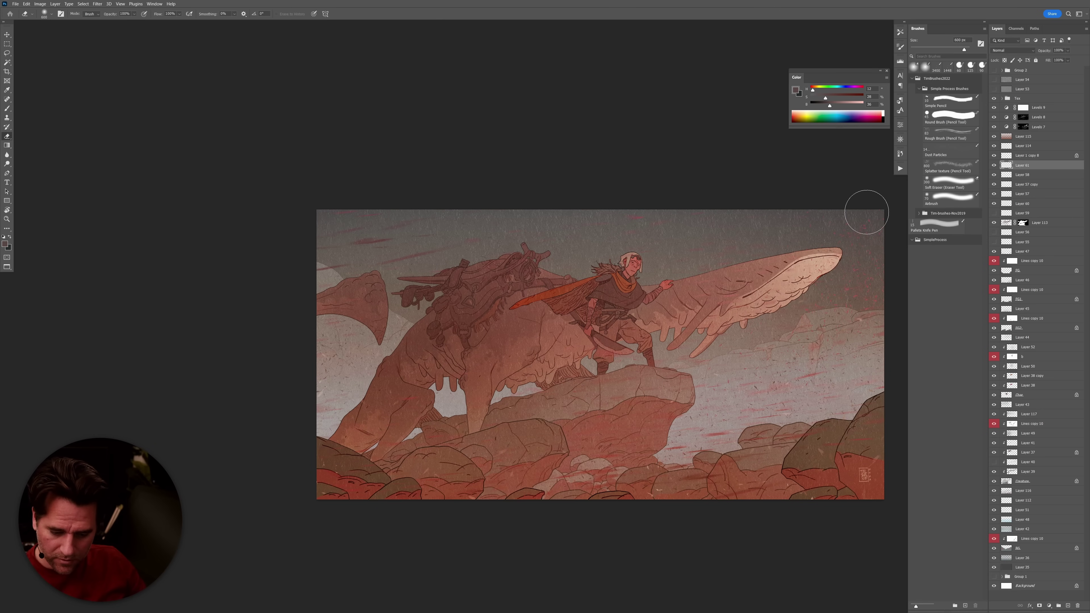
{"action": "left_click_drag", "start_coordinate": [804, 388], "coordinate": [777, 413]}
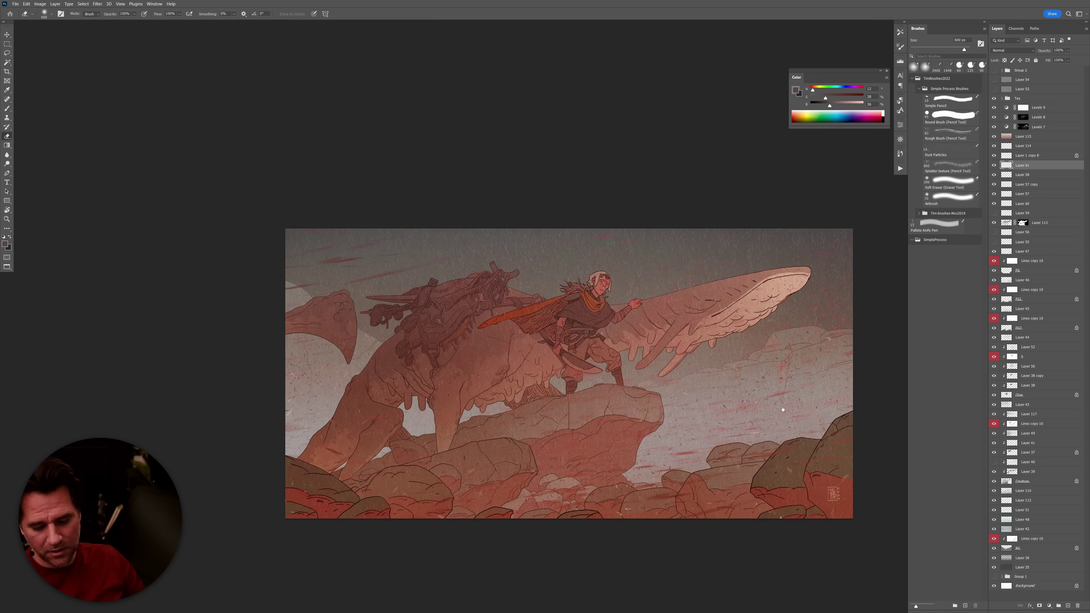
Create a new layer and place it between the Tex group and the Levels 9 adjustment.
{"action": "left_click", "coordinate": [1021, 147]}
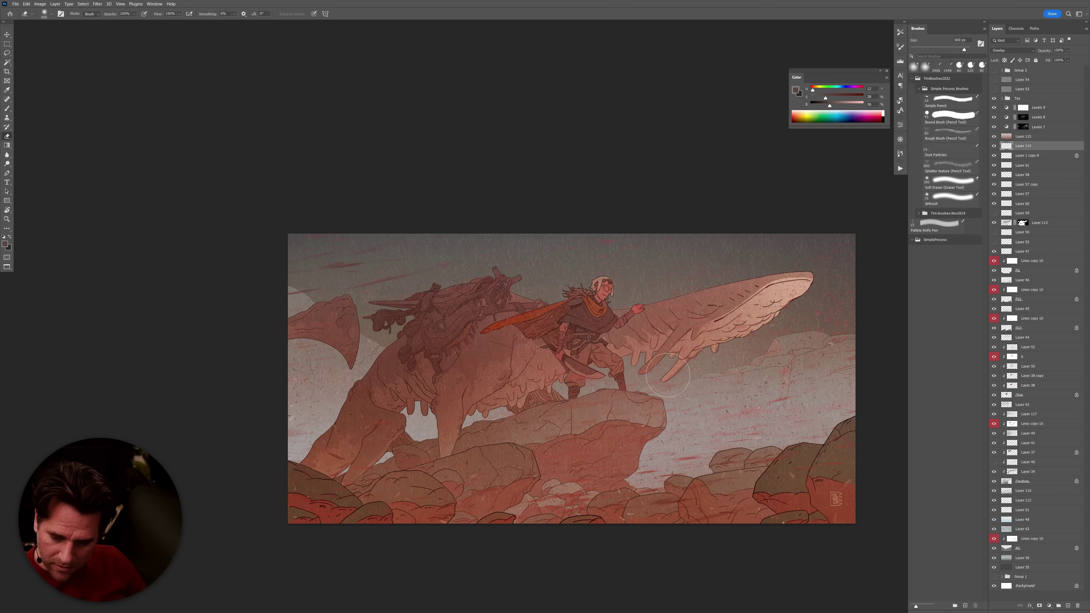
{"action": "key", "text": "ctrl+shift+alt+n"}
{"action": "left_click_drag", "start_coordinate": [1020, 147], "coordinate": [1024, 101]}
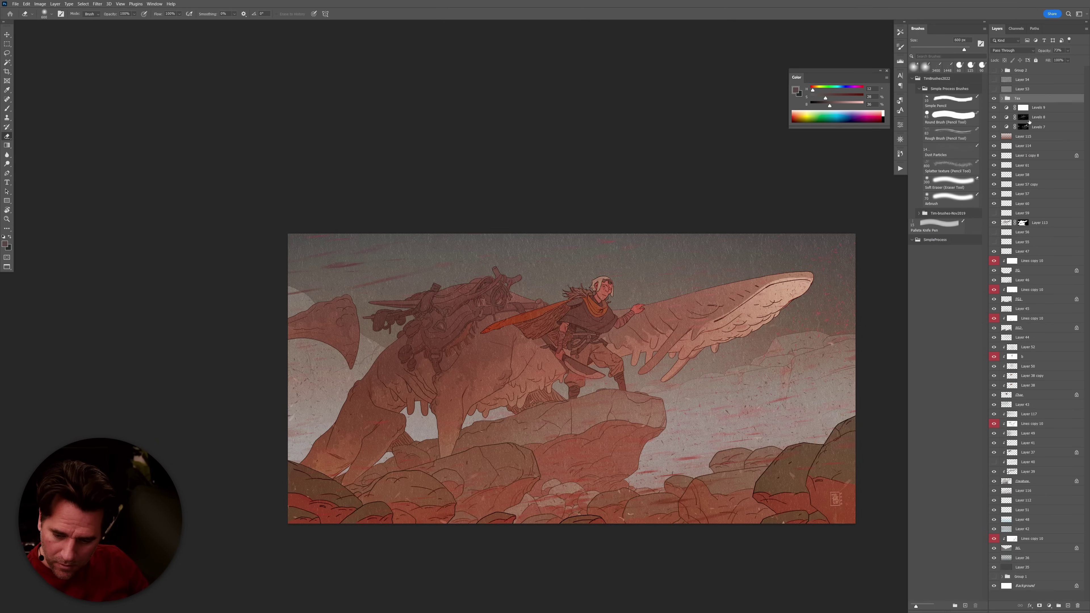
{"action": "key", "text": "ctrl+z"}
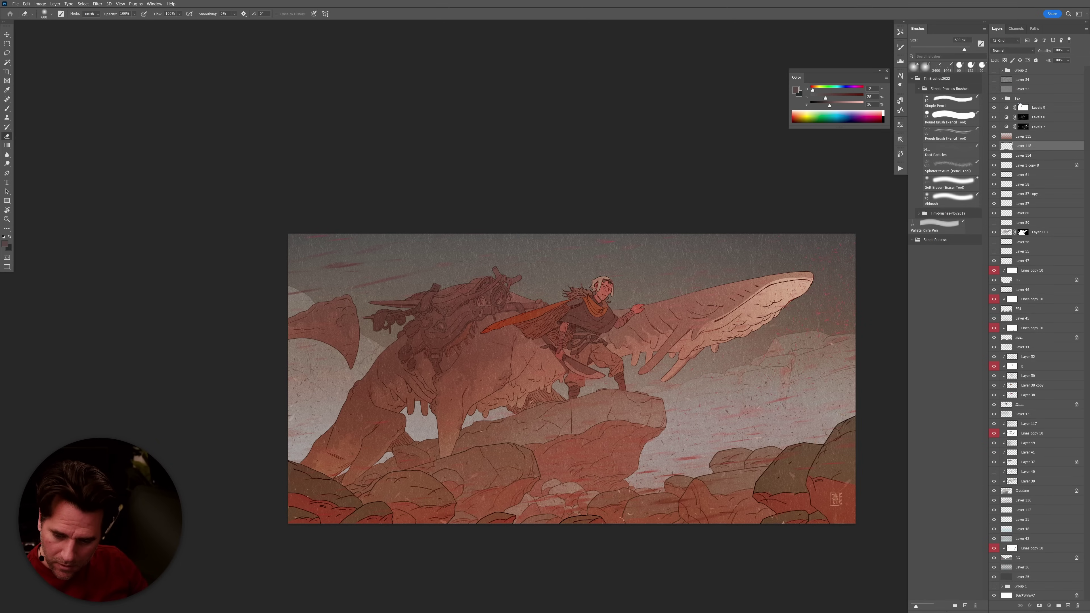
{"action": "left_click_drag", "start_coordinate": [1020, 105], "coordinate": [1020, 107]}
Scatter dust over the illustration on the new layer with the Dust Particles brush, using beige, pinkish-gray and rust sampled from the artwork.
{"action": "key", "text": "b"}
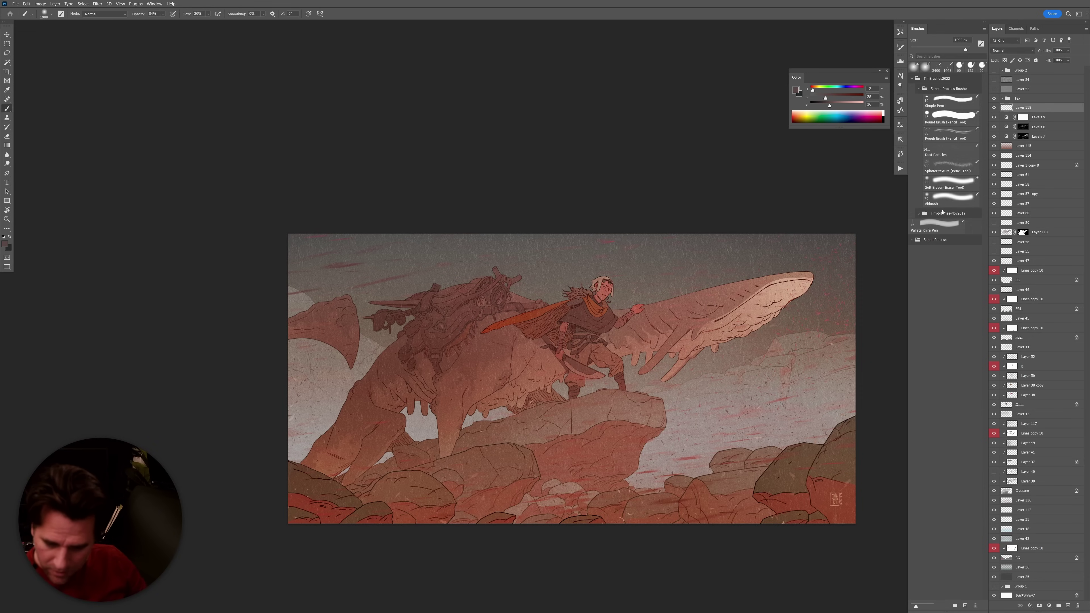
{"action": "left_click", "coordinate": [950, 157]}
{"action": "left_click", "coordinate": [741, 476], "text": "alt"}
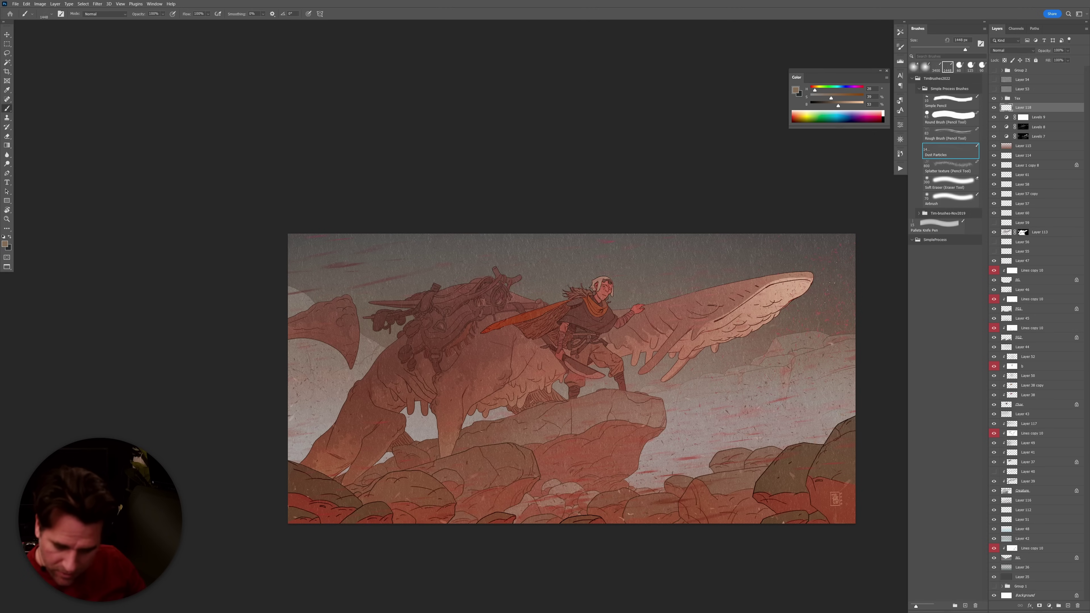
{"action": "left_click", "coordinate": [602, 246]}
{"action": "left_click", "coordinate": [364, 360], "text": "alt"}
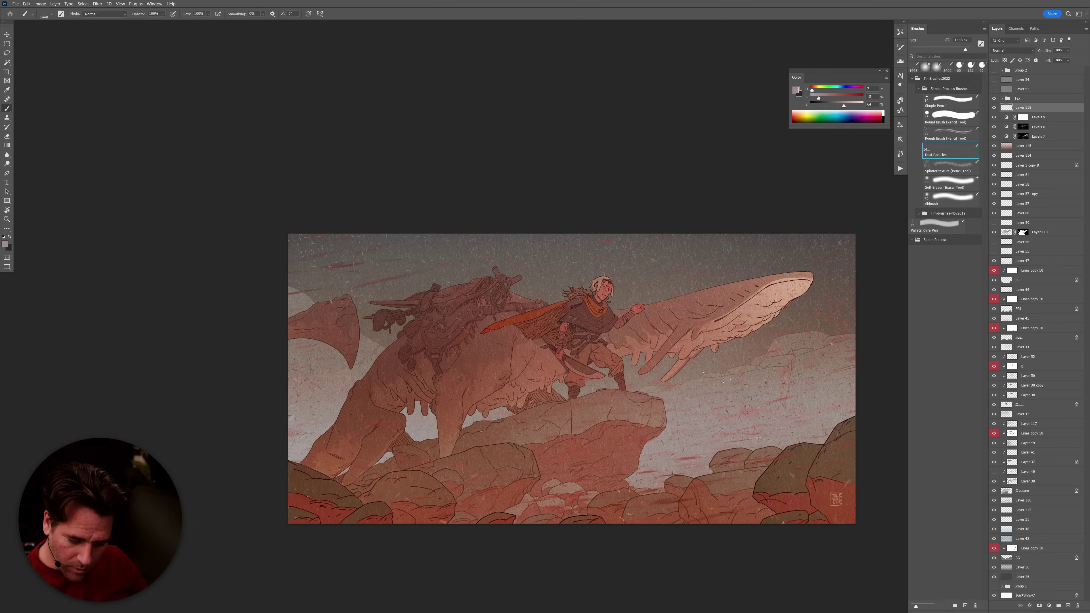
{"action": "left_click", "coordinate": [368, 405], "text": "alt"}
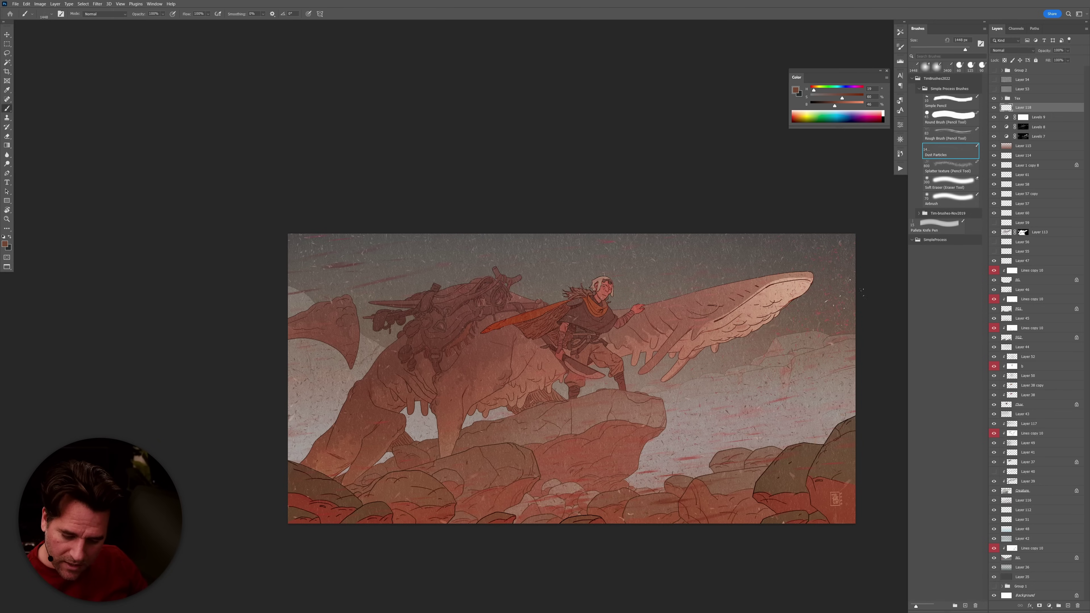
Thin out the excess dust particles on the new layer with the soft 600 px eraser.
{"action": "key", "text": "e"}
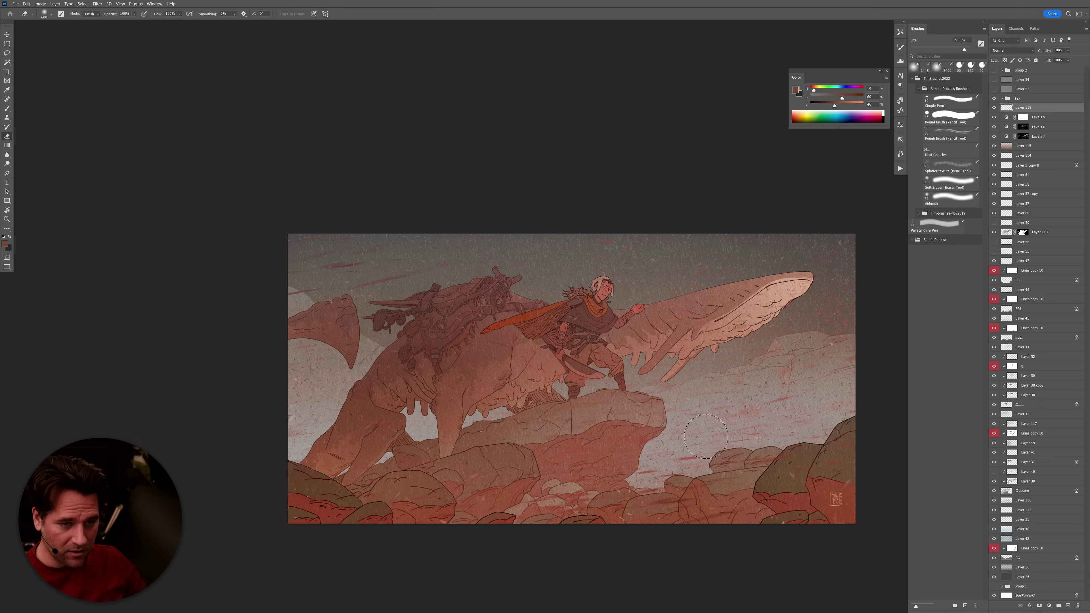
{"action": "left_click_drag", "start_coordinate": [697, 402], "coordinate": [705, 409]}
{"action": "left_click", "coordinate": [650, 373], "text": "ctrl"}
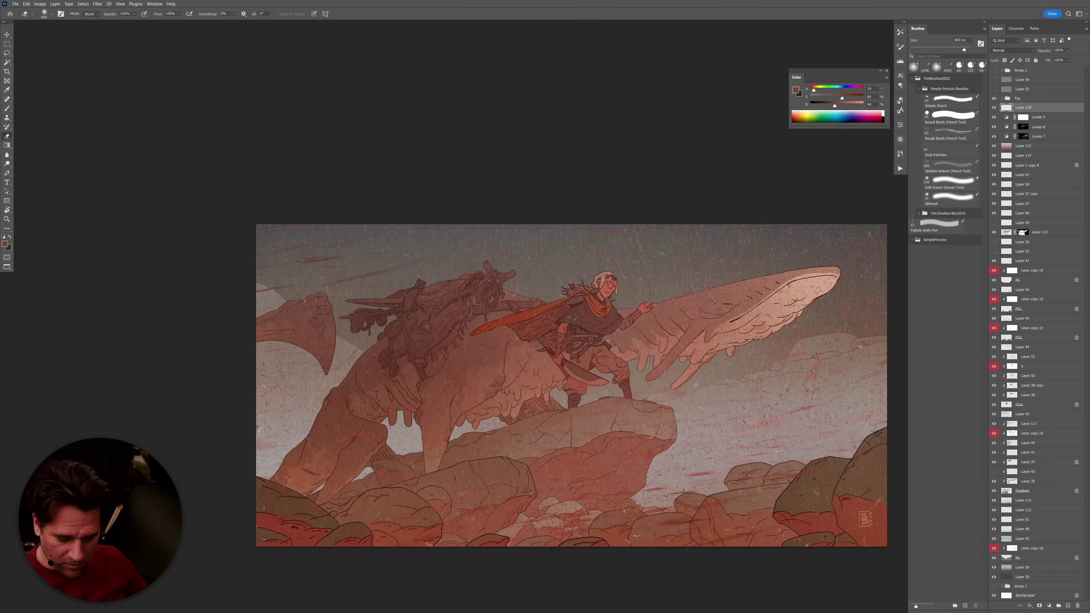
Expand the Tex group and try several reduced opacity levels on its Paper Texture group, judging the effect on the whole illustration.
{"action": "left_click", "coordinate": [1002, 99]}
{"action": "left_click", "coordinate": [1048, 109]}
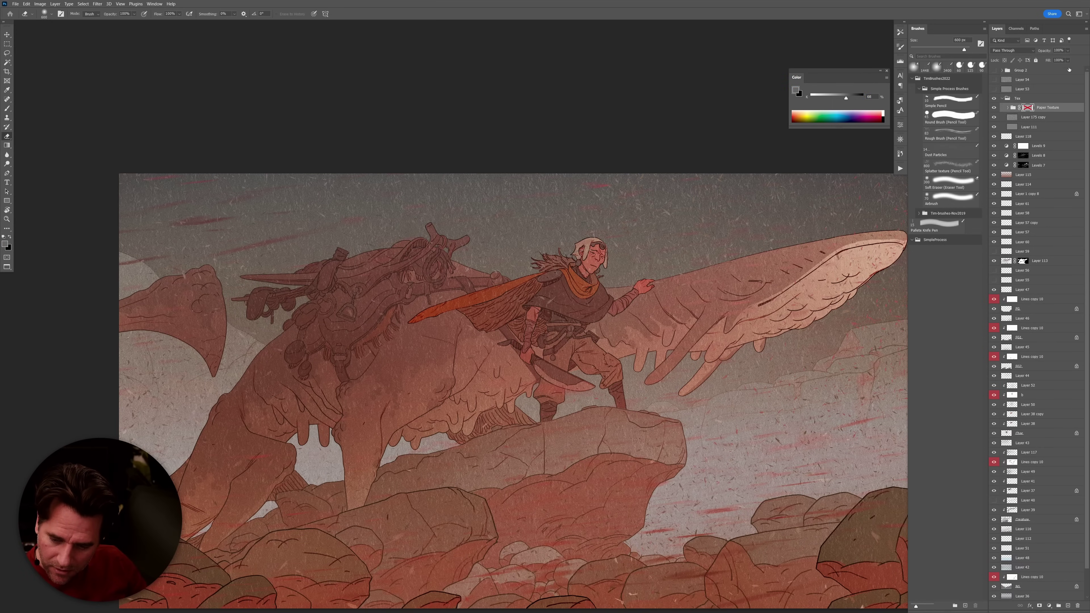
{"action": "left_click_drag", "start_coordinate": [1045, 52], "coordinate": [1038, 50]}
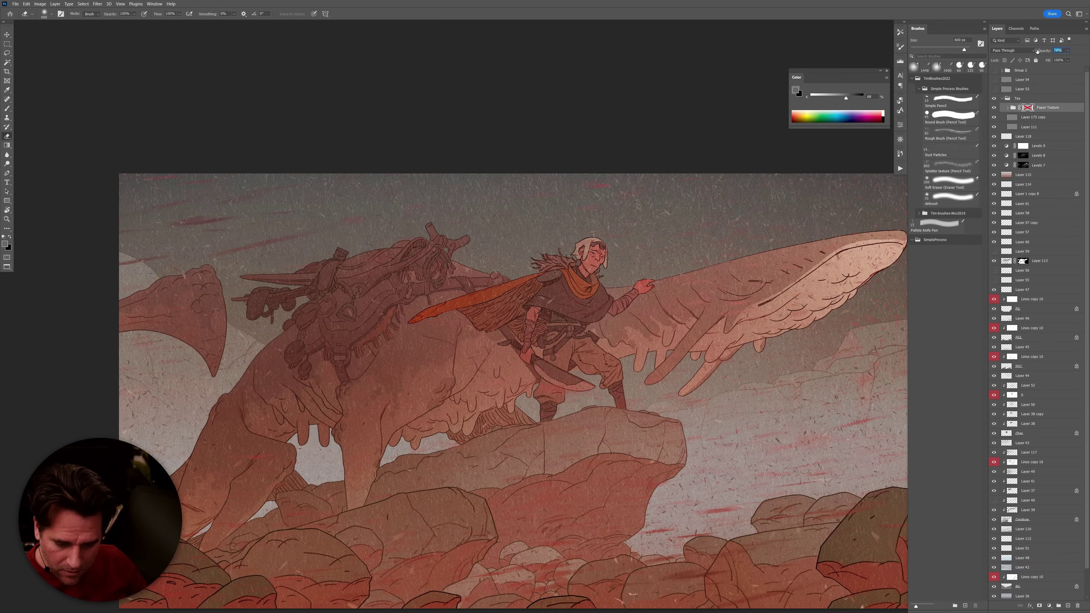
{"action": "key", "text": "Return"}
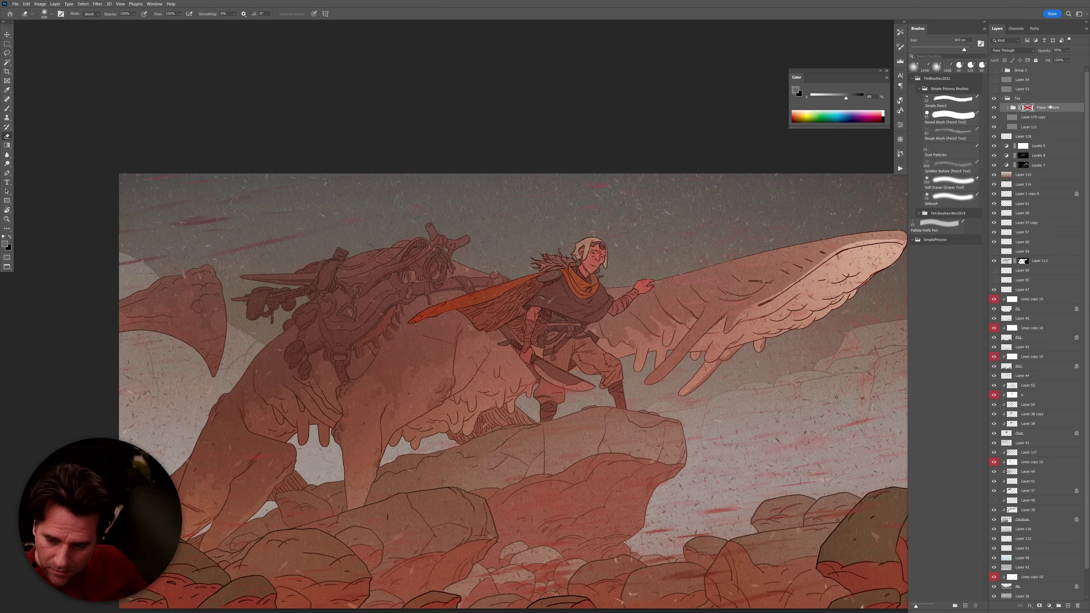
{"action": "left_click", "coordinate": [1012, 109]}
{"action": "left_click_drag", "start_coordinate": [1041, 51], "coordinate": [1035, 52]}
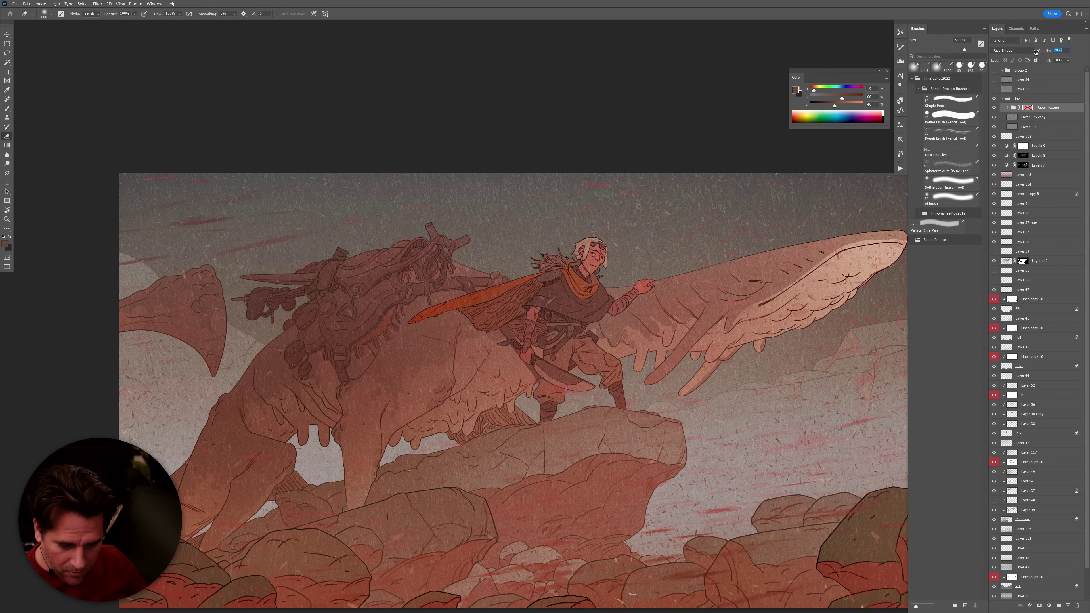
{"action": "key", "text": "Return"}
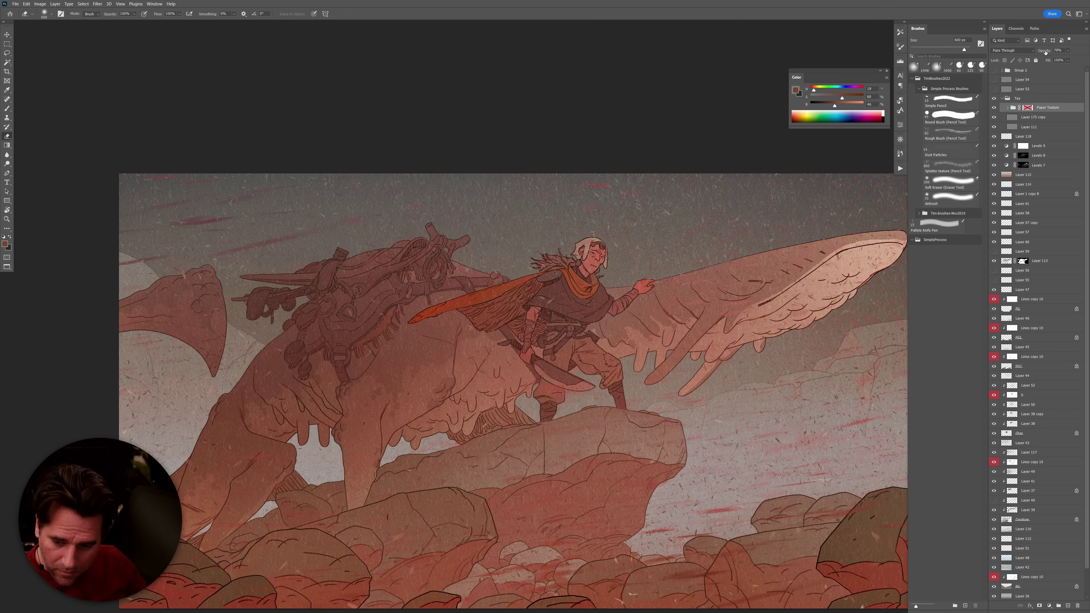
{"action": "left_click_drag", "start_coordinate": [1045, 51], "coordinate": [1037, 52]}
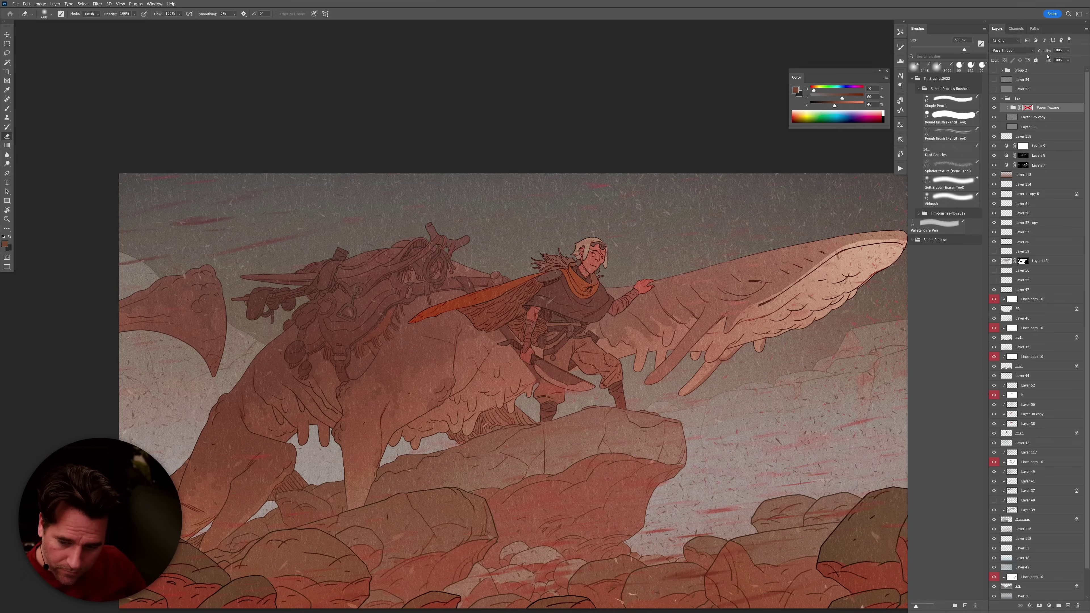
{"action": "left_click_drag", "start_coordinate": [1044, 51], "coordinate": [1039, 52]}
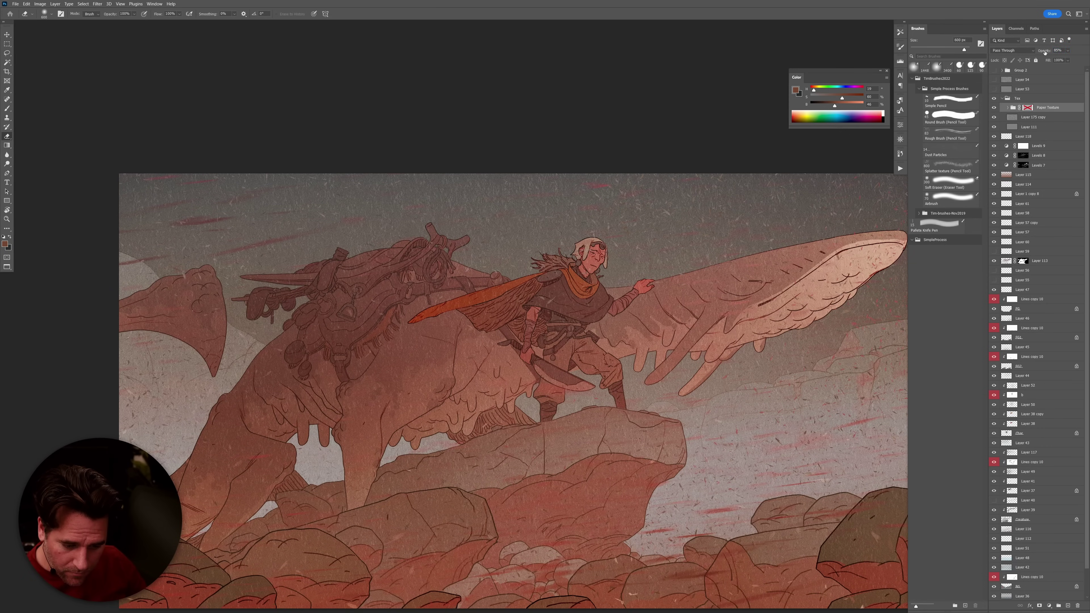
{"action": "left_click_drag", "start_coordinate": [1045, 51], "coordinate": [1037, 52]}
{"action": "left_click_drag", "start_coordinate": [734, 410], "coordinate": [663, 365]}
{"action": "scroll", "coordinate": [662, 365], "scroll_direction": "down", "scroll_amount": 6}
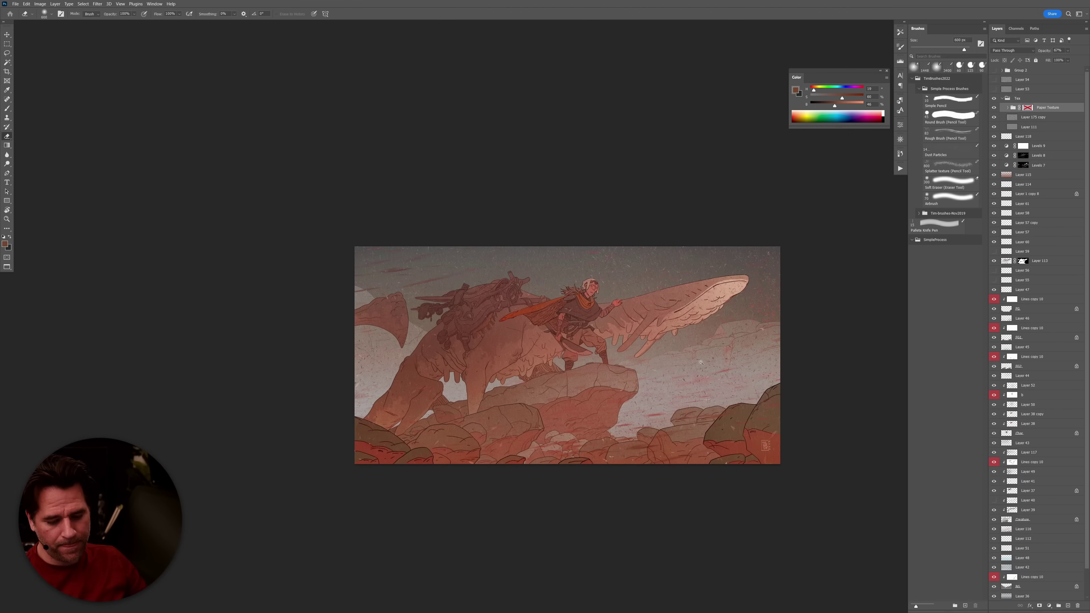
{"action": "scroll", "coordinate": [707, 373], "scroll_direction": "up", "scroll_amount": 5}
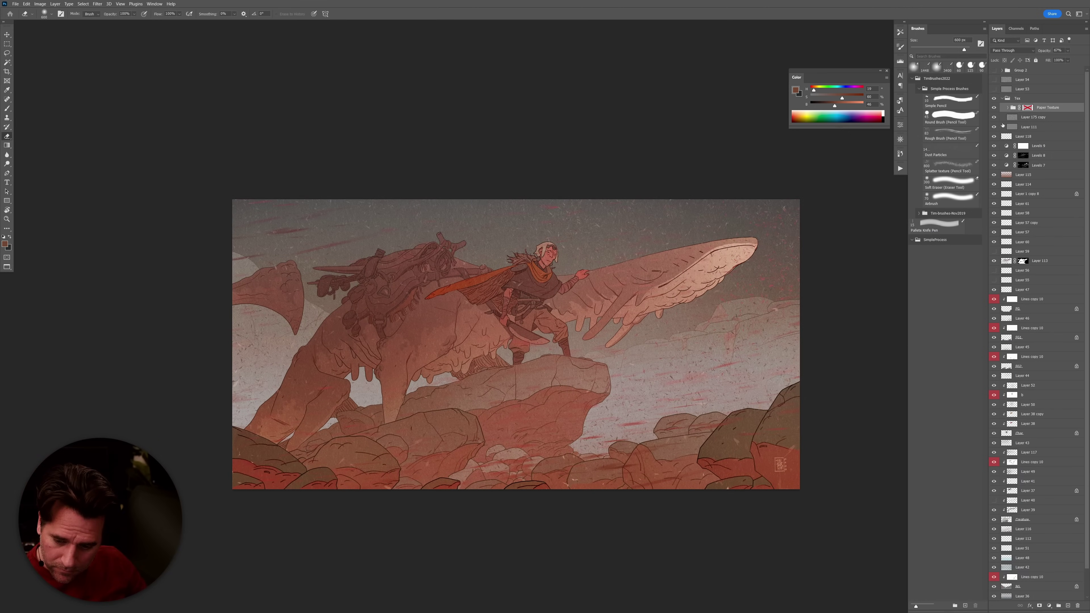
Show the two gray Overlay texture layers above the Tex group in place of the two inside it, and select them.
{"action": "left_click", "coordinate": [994, 90]}
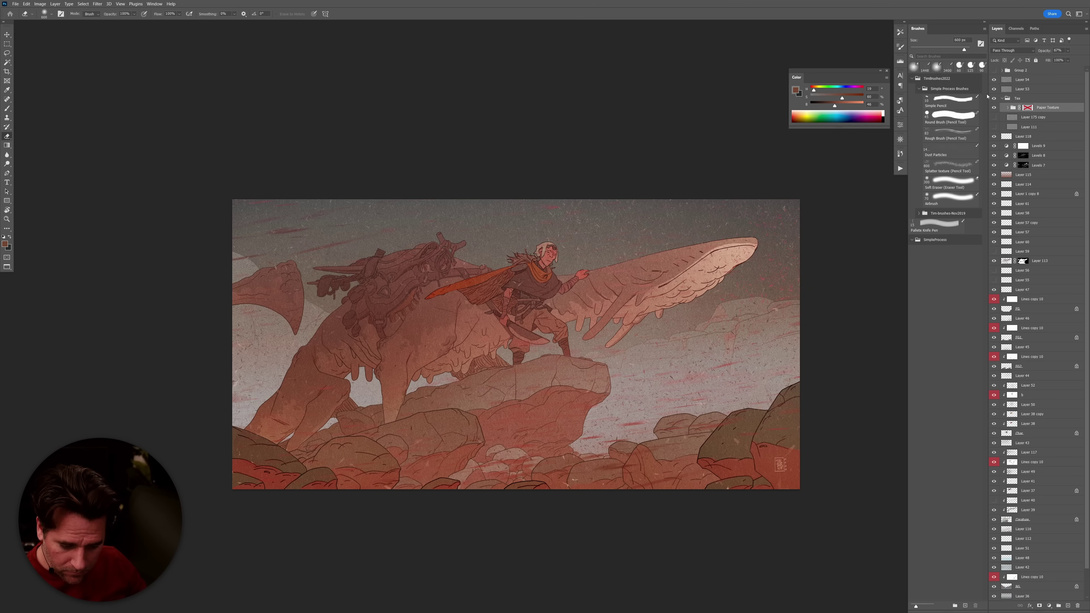
{"action": "scroll", "coordinate": [587, 366], "scroll_direction": "up", "scroll_amount": 2}
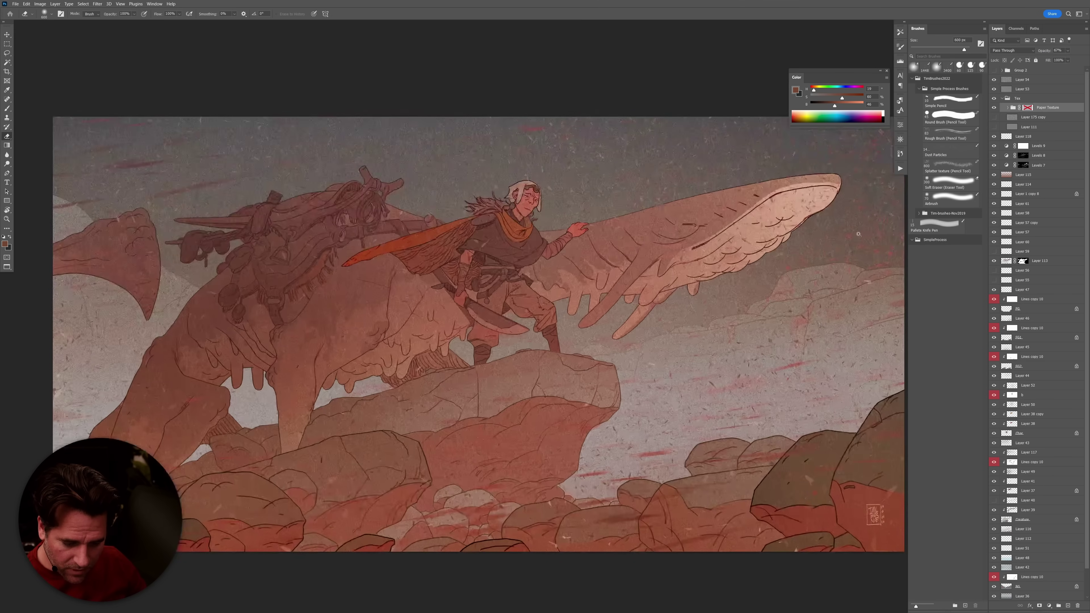
{"action": "left_click", "coordinate": [1027, 90]}
{"action": "left_click", "coordinate": [1027, 81], "text": "shift"}
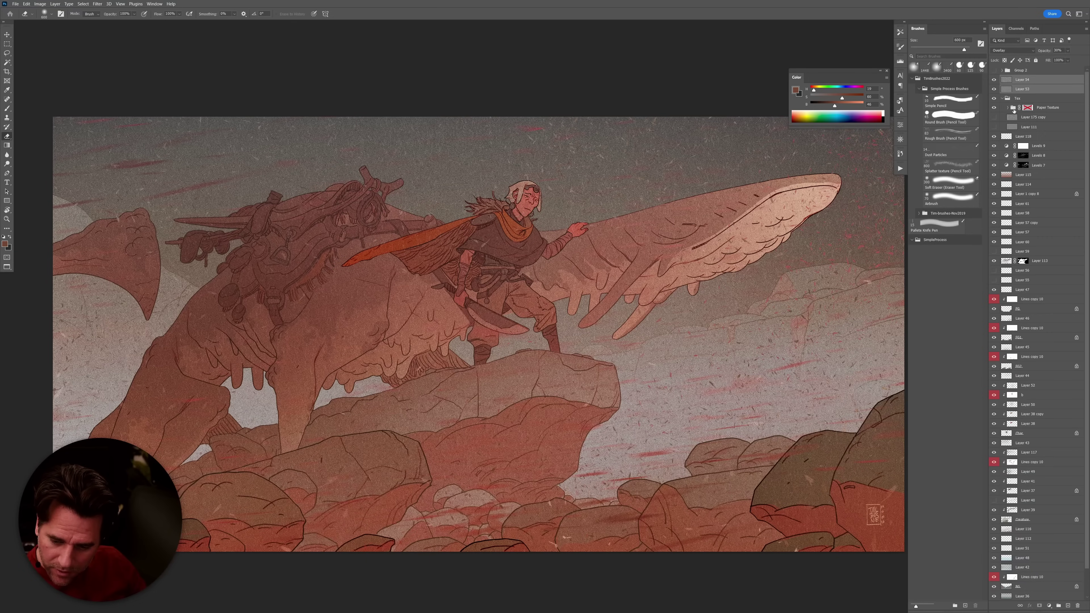
Move the two gray Overlay layers into the Tex group below Paper Texture and delete the group's two hidden texture layers.
{"action": "left_click", "coordinate": [1028, 108]}
{"action": "left_click", "coordinate": [1017, 91]}
{"action": "left_click", "coordinate": [1019, 80], "text": "shift"}
{"action": "left_click_drag", "start_coordinate": [1019, 80], "coordinate": [1011, 115]}
{"action": "left_click", "coordinate": [1026, 119]}
{"action": "key", "text": "Delete"}
{"action": "key", "text": "Delete"}
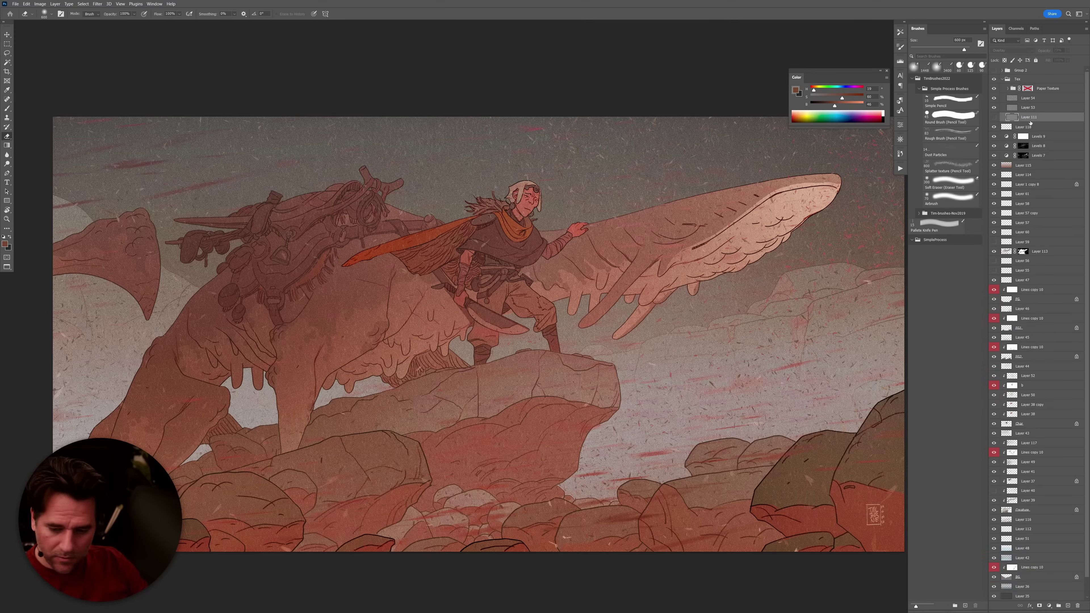
{"action": "left_click_drag", "start_coordinate": [688, 468], "coordinate": [695, 463]}
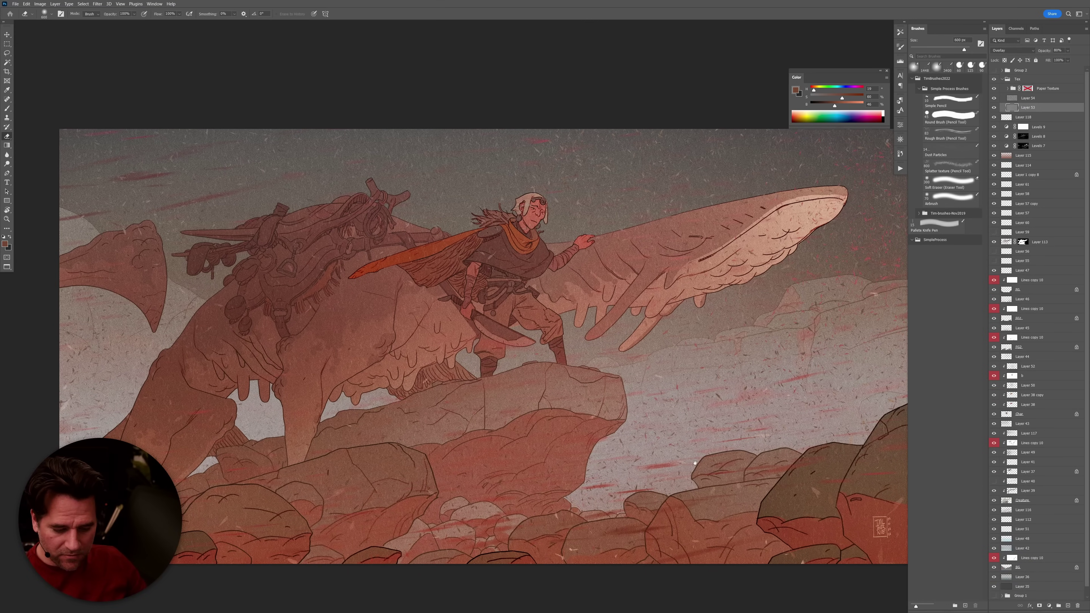
Try the dust particle layer at the top of the layer stack, and return it to its place below the Tex group.
{"action": "left_click", "coordinate": [1032, 71]}
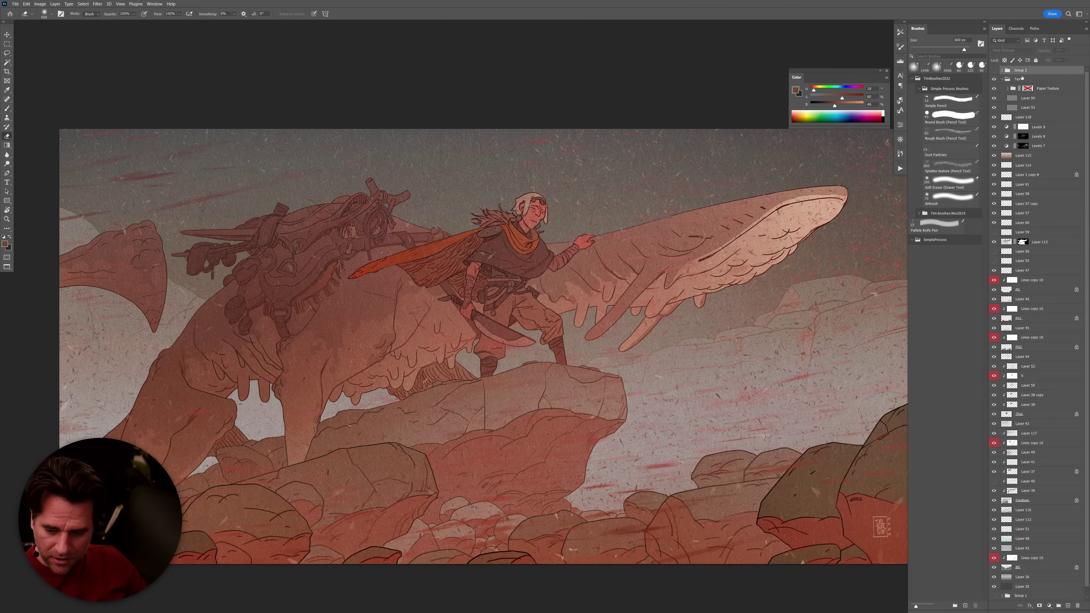
{"action": "left_click_drag", "start_coordinate": [1016, 122], "coordinate": [1012, 69]}
{"action": "scroll", "coordinate": [704, 450], "scroll_direction": "down", "scroll_amount": 3}
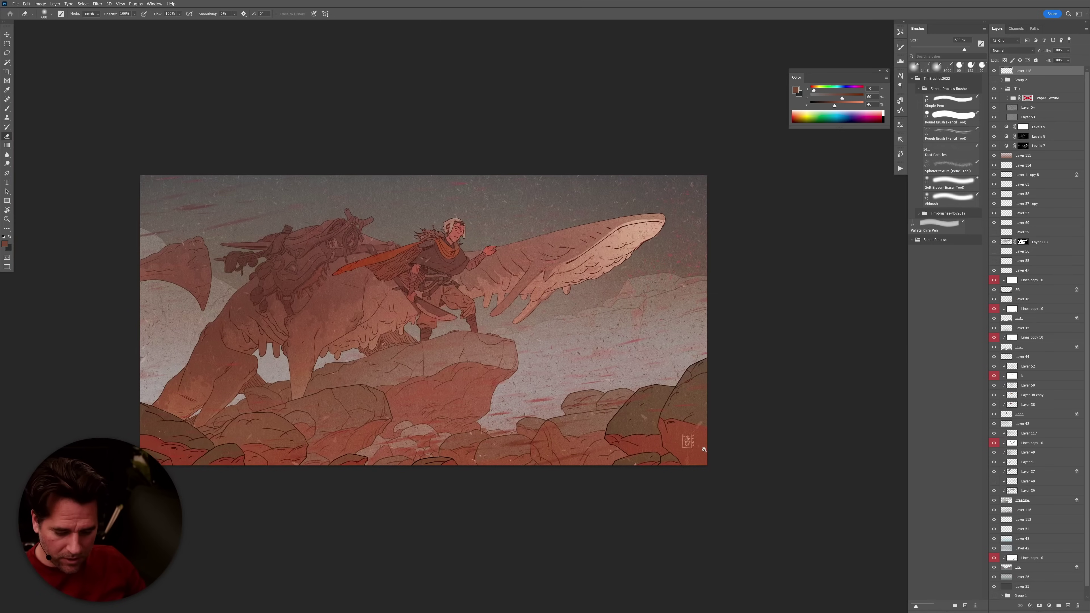
{"action": "left_click_drag", "start_coordinate": [704, 449], "coordinate": [728, 474]}
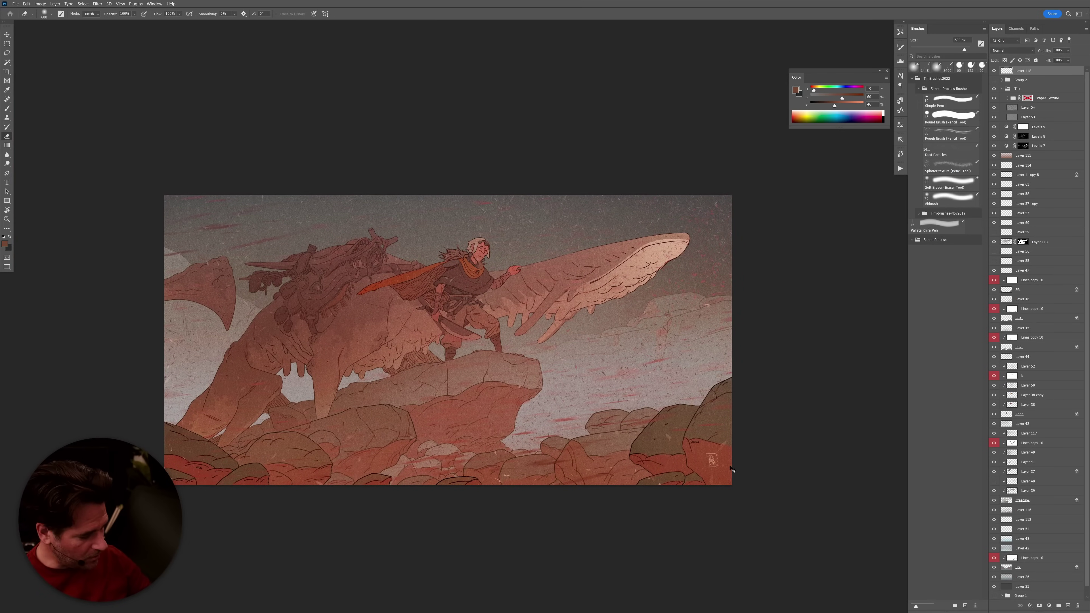
{"action": "key", "text": "ctrl+t"}
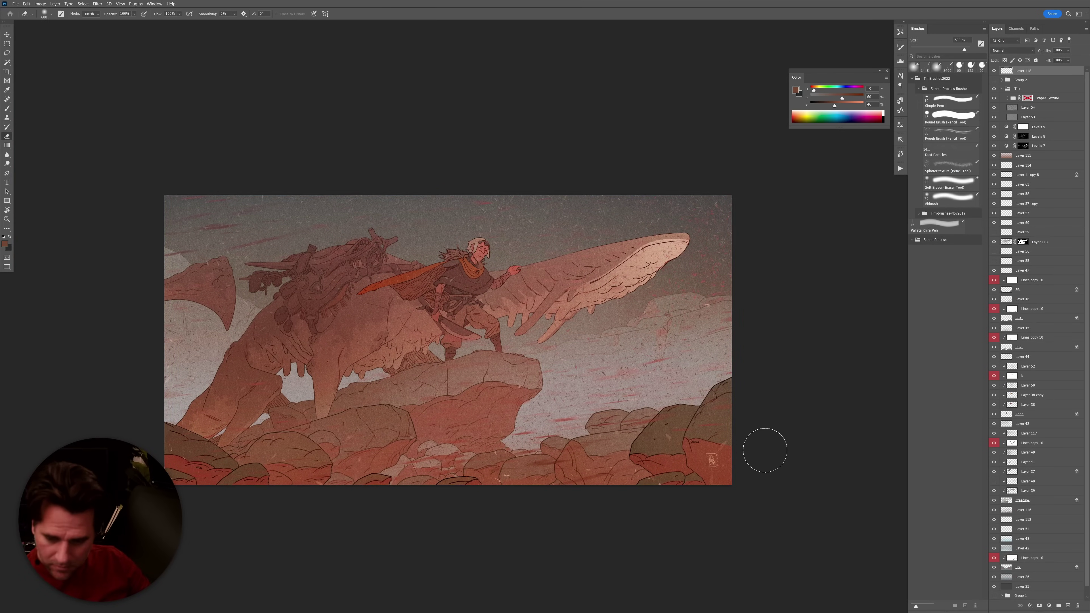
{"action": "key", "text": "Return"}
{"action": "key", "text": "e"}
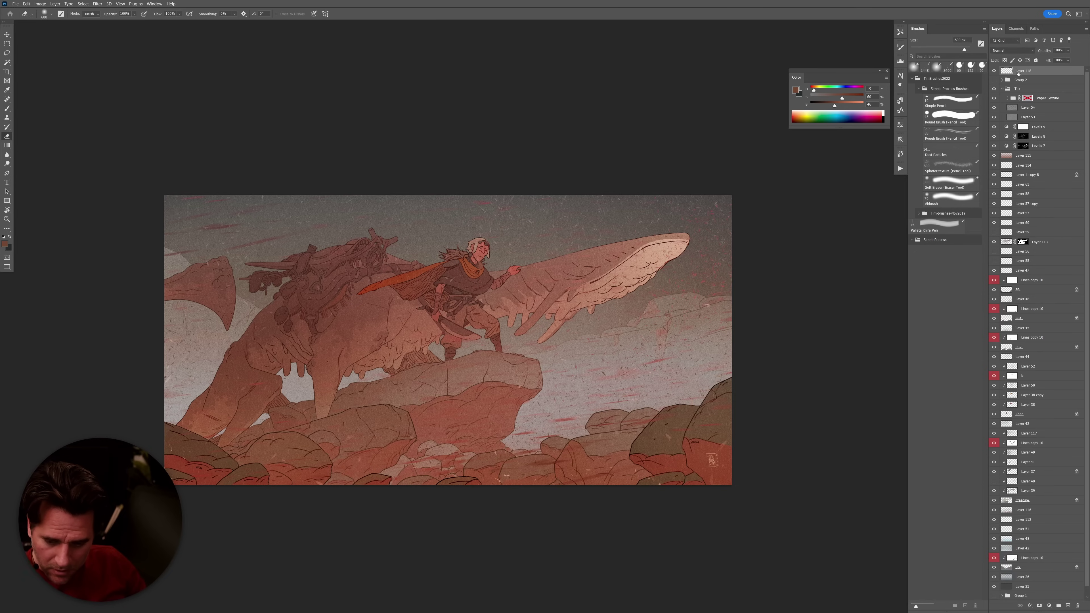
{"action": "left_click_drag", "start_coordinate": [1024, 75], "coordinate": [1038, 121]}
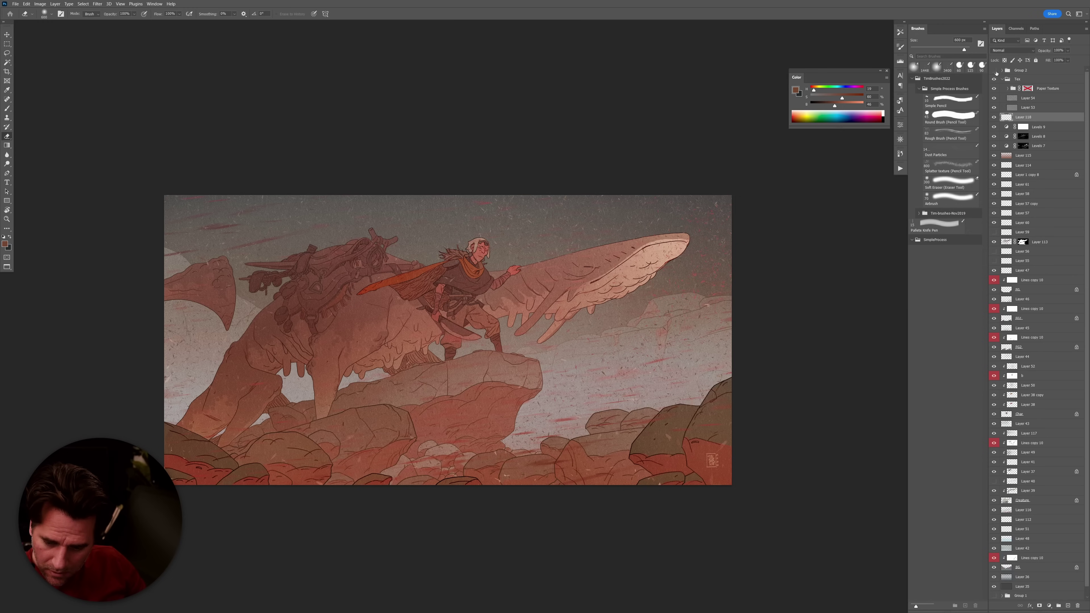
Identify the layer that holds the signature stamp on the lower-right rock, hiding the Tex group while checking layer visibility.
{"action": "key", "text": "v"}
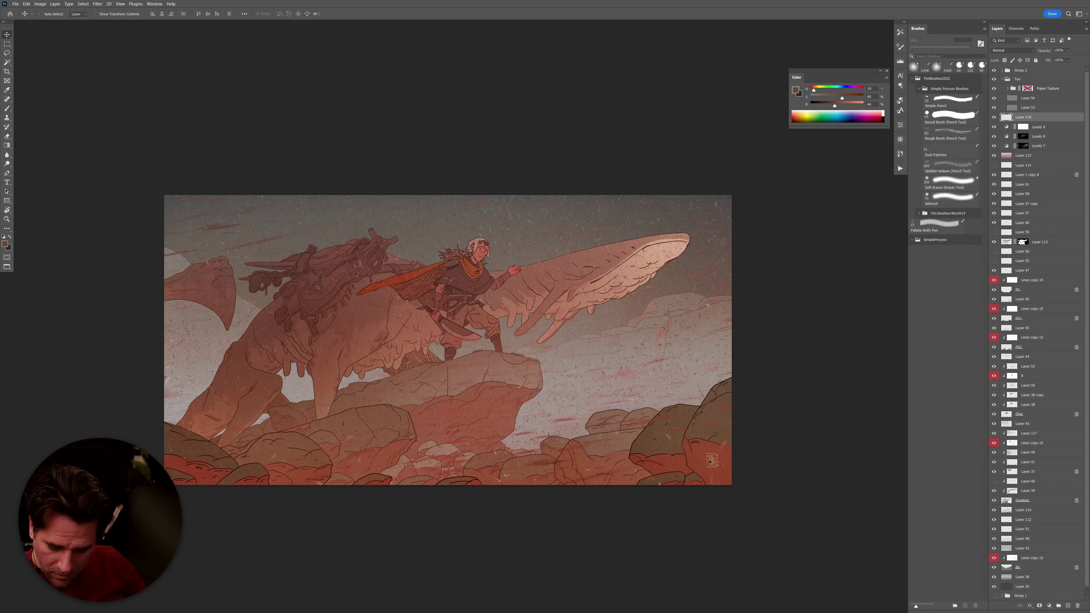
{"action": "left_click", "coordinate": [712, 459]}
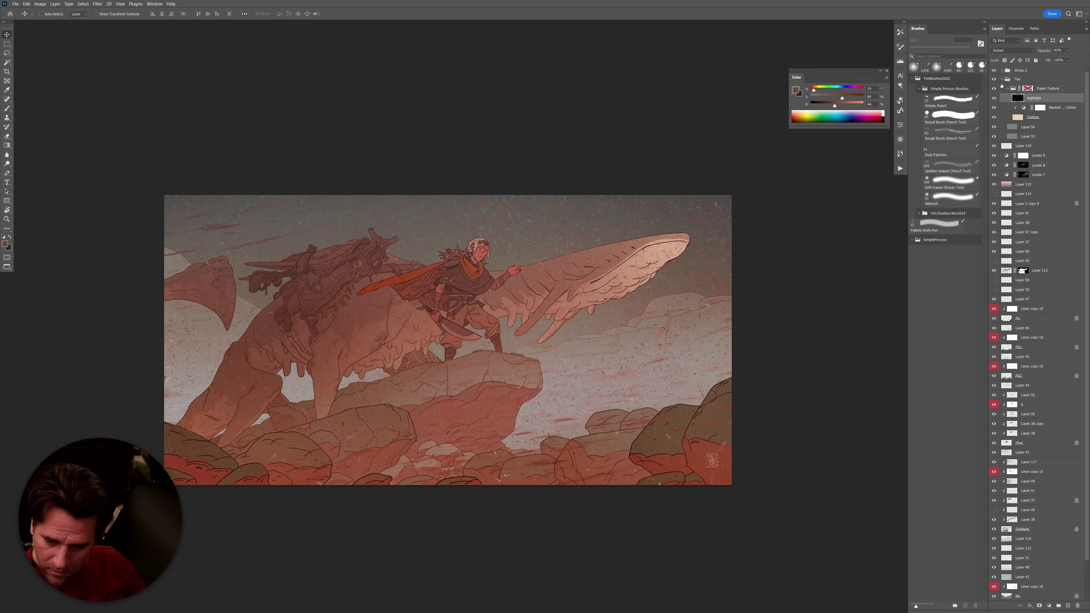
{"action": "left_click", "coordinate": [712, 459]}
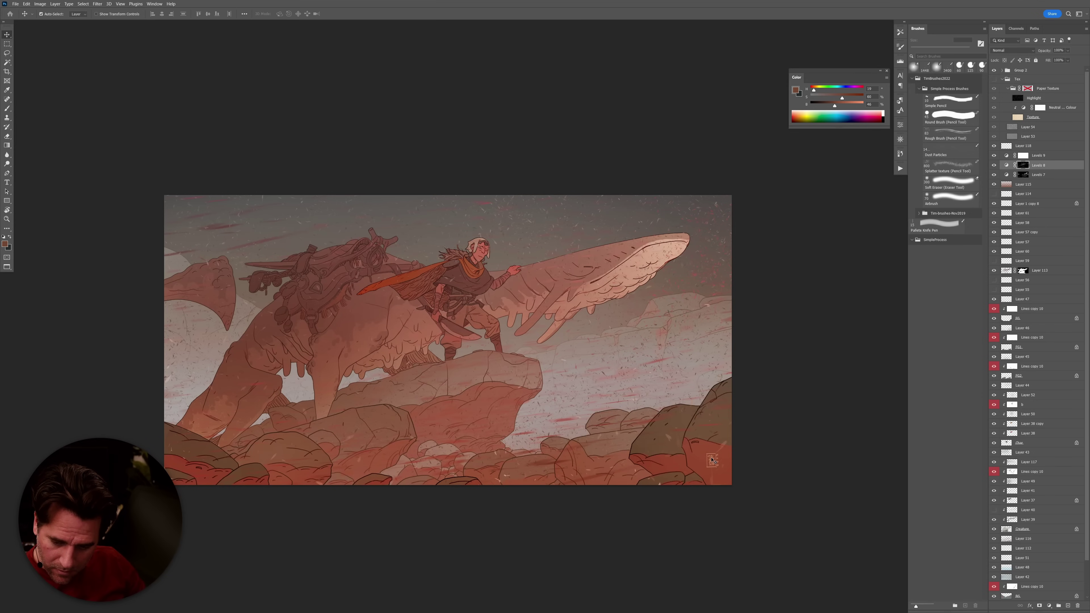
{"action": "key", "text": "alt+bracketleft"}
{"action": "key", "text": "alt+bracketleft"}
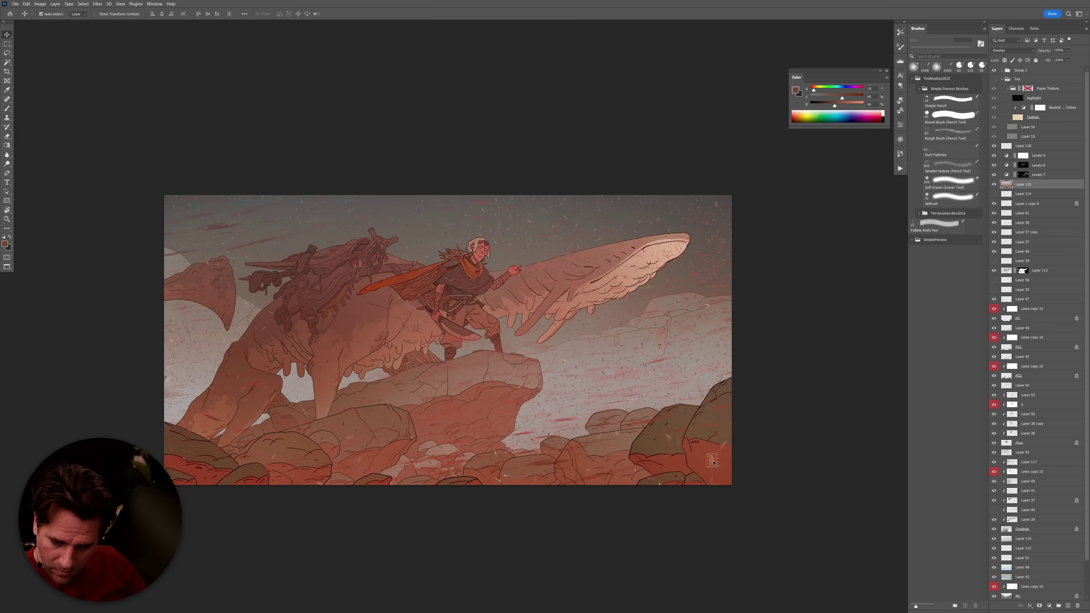
{"action": "scroll", "coordinate": [712, 461], "scroll_direction": "up", "scroll_amount": 2}
{"action": "scroll", "coordinate": [714, 463], "scroll_direction": "up", "scroll_amount": 5}
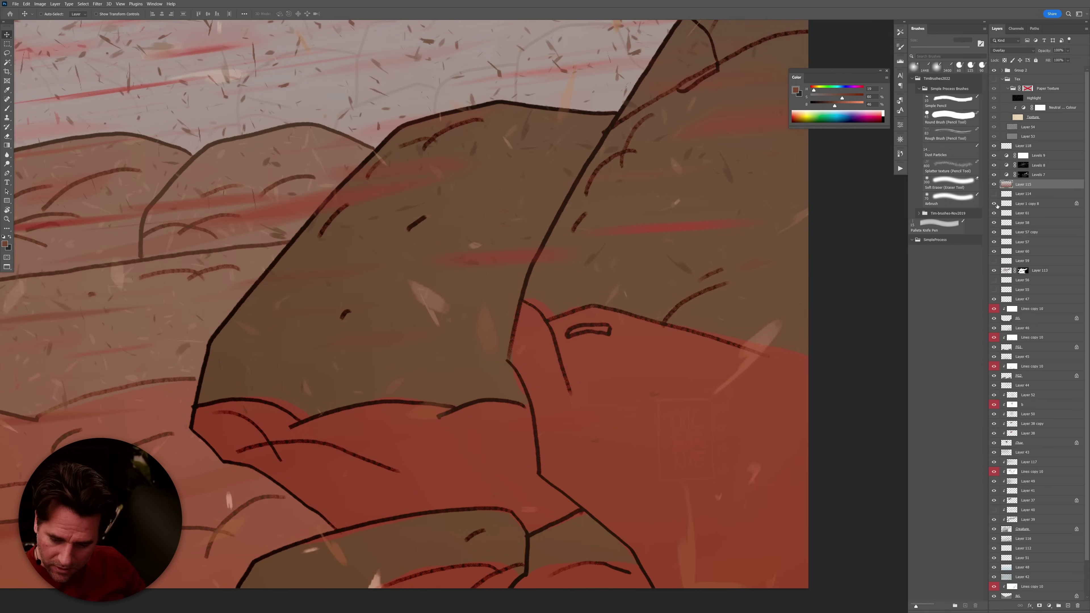
{"action": "left_click_drag", "start_coordinate": [1000, 207], "coordinate": [1025, 131]}
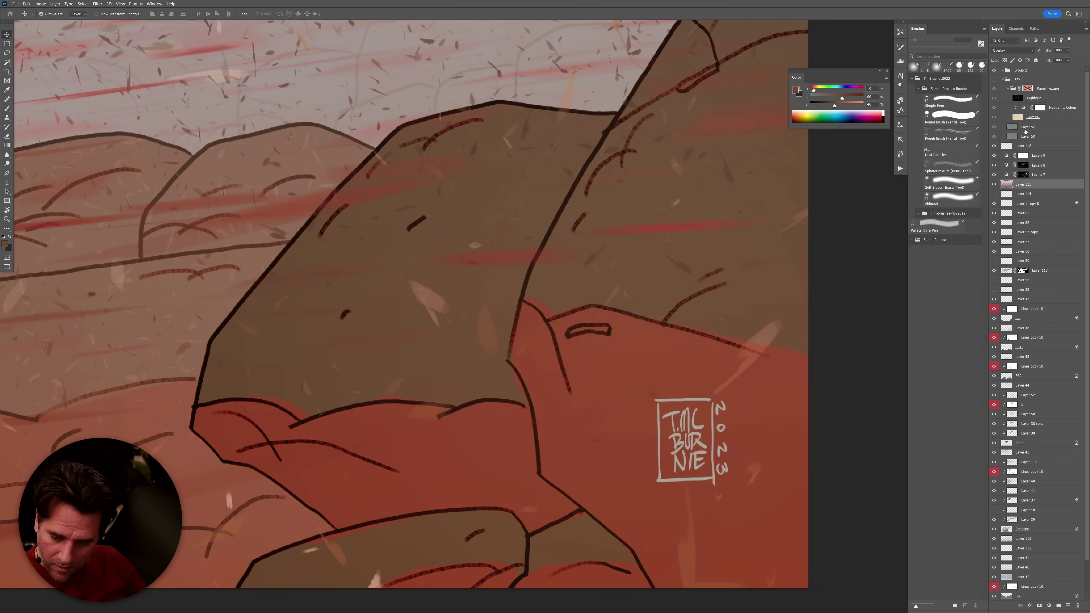
{"action": "right_click", "coordinate": [1038, 175]}
{"action": "key", "text": "Escape"}
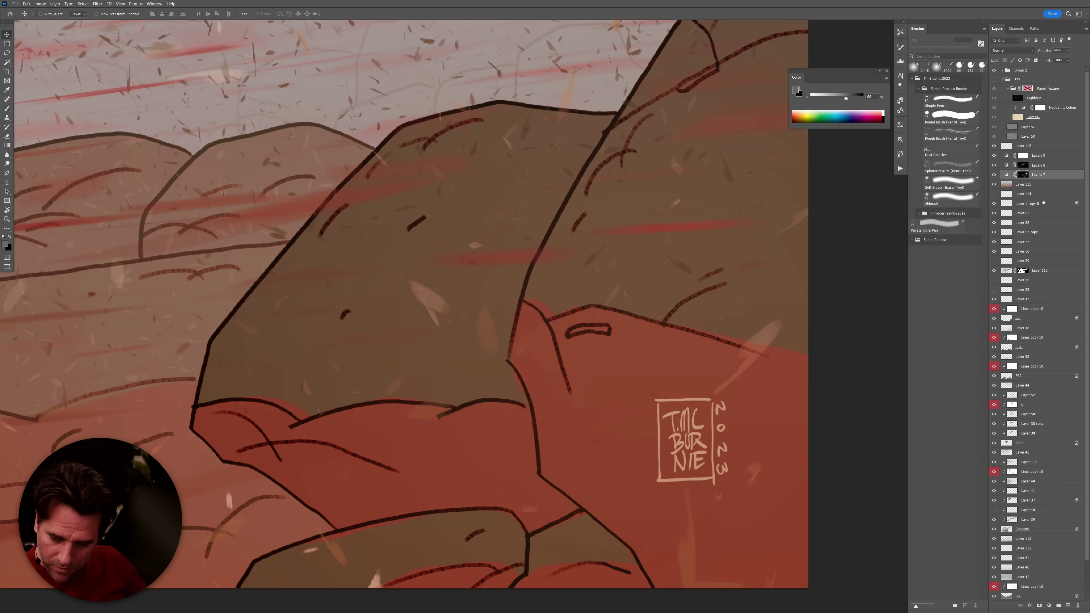
Move the signature layer to the very top of the layer stack and show the Tex group again.
{"action": "left_click", "coordinate": [1029, 203]}
{"action": "left_click_drag", "start_coordinate": [1011, 205], "coordinate": [1022, 69]}
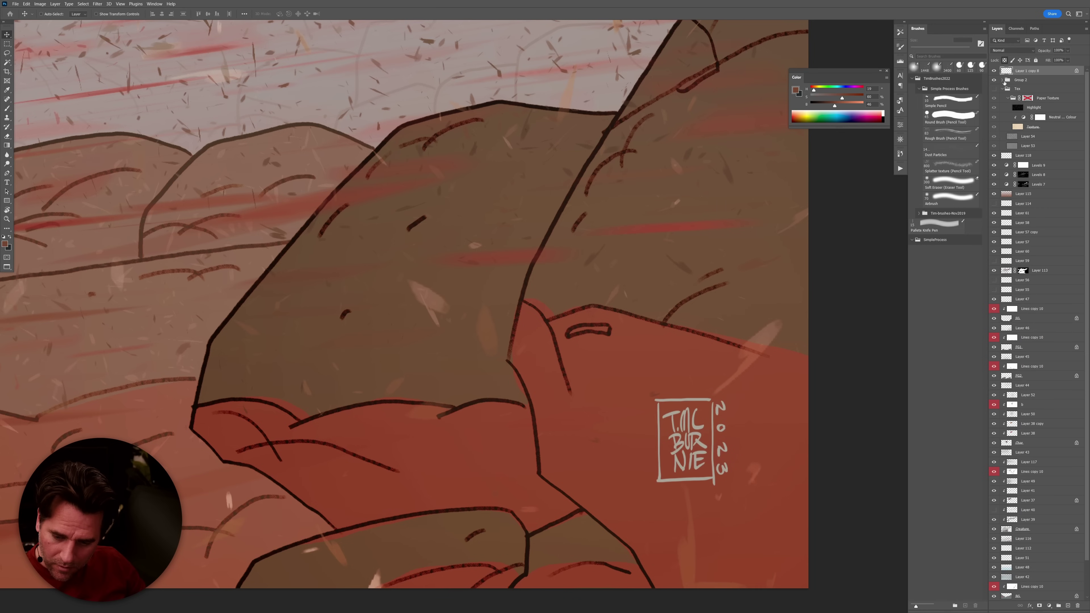
{"action": "left_click", "coordinate": [1003, 81]}
{"action": "left_click", "coordinate": [1012, 80]}
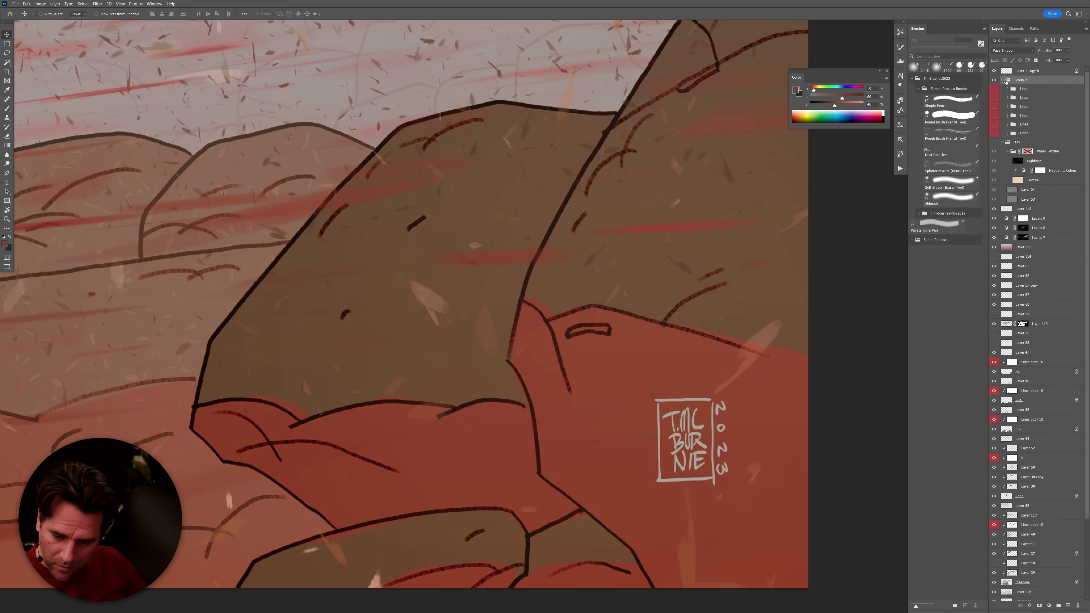
{"action": "left_click", "coordinate": [1003, 81]}
{"action": "left_click", "coordinate": [993, 89]}
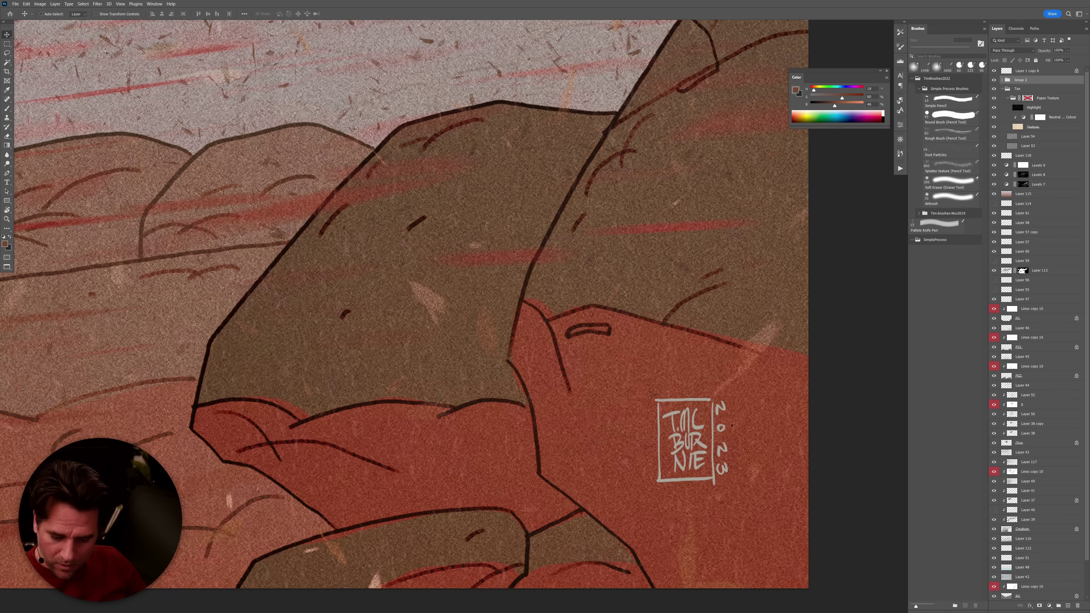
{"action": "key", "text": "ctrl+minus"}
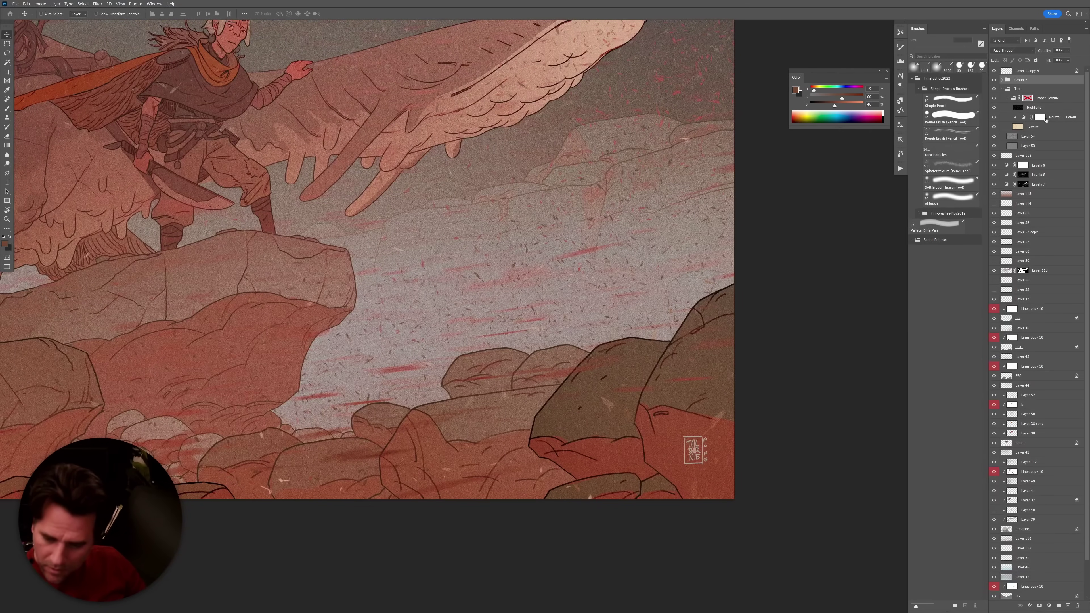
Set the Paper Texture group's opacity to 100% and review the whole illustration.
{"action": "left_click", "coordinate": [1050, 98]}
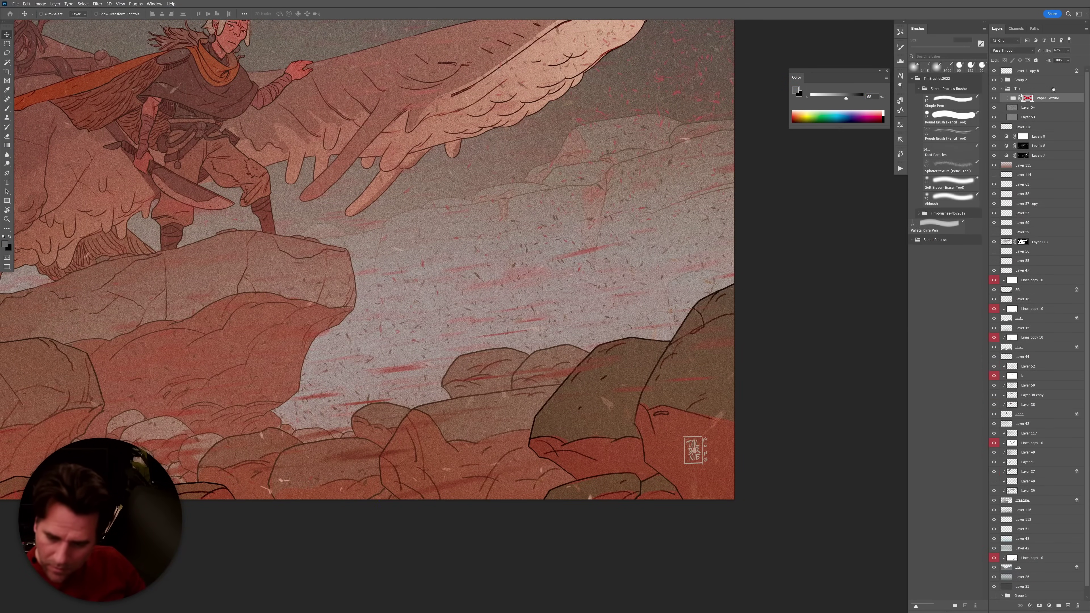
{"action": "left_click_drag", "start_coordinate": [1043, 51], "coordinate": [1076, 52]}
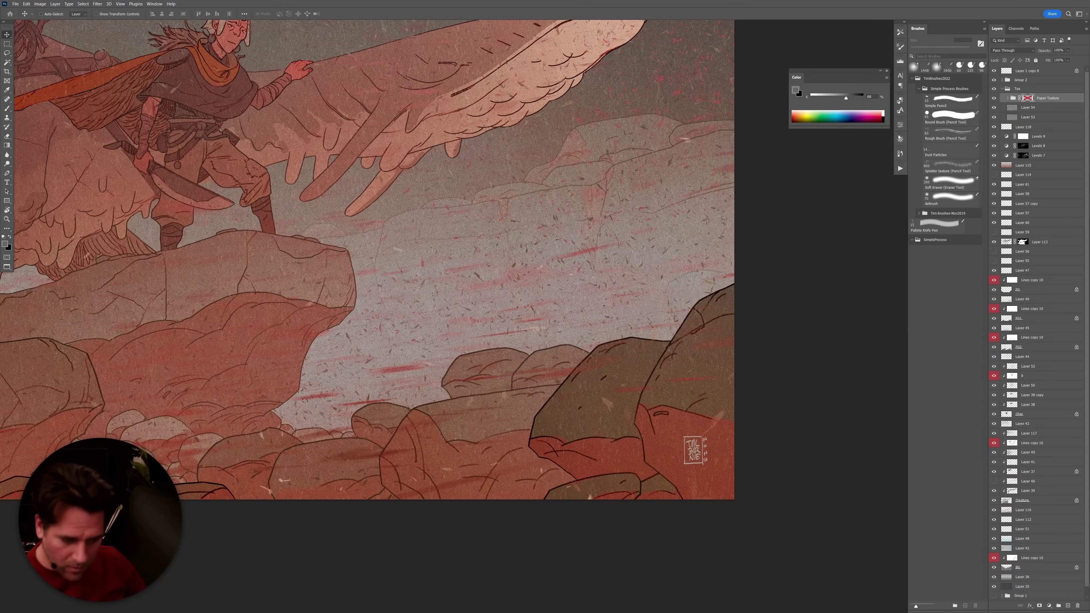
{"action": "scroll", "coordinate": [777, 379], "scroll_direction": "down", "scroll_amount": 3}
{"action": "scroll", "coordinate": [776, 379], "scroll_direction": "up", "scroll_amount": 5}
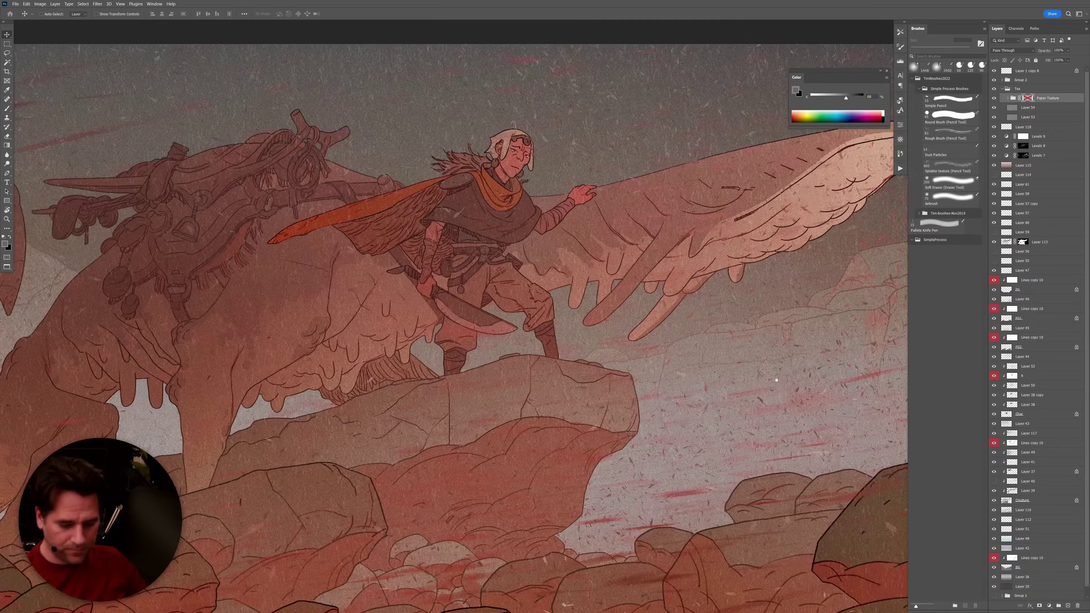
{"action": "scroll", "coordinate": [776, 379], "scroll_direction": "down", "scroll_amount": 10}
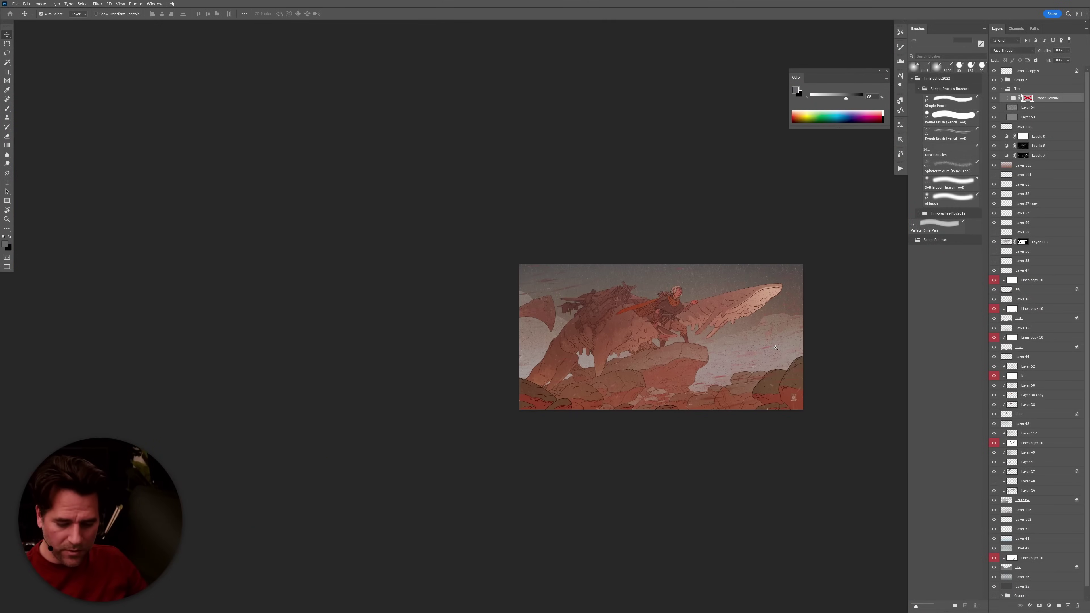
Add a new empty layer directly above the Lines copy layer of each of the three foreground rock groups.
{"action": "left_click_drag", "start_coordinate": [775, 347], "coordinate": [772, 423]}
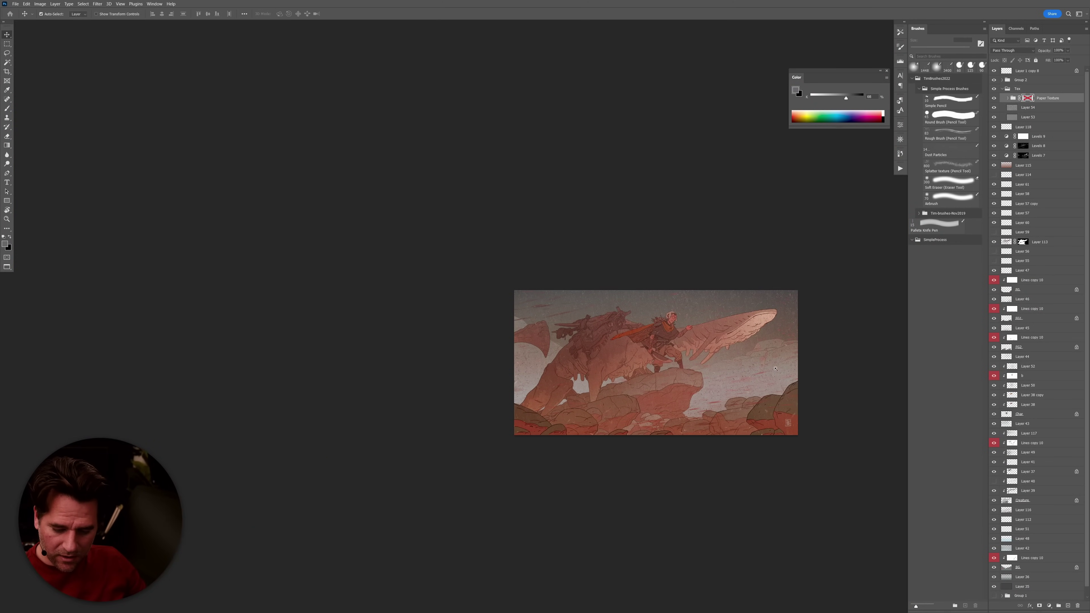
{"action": "scroll", "coordinate": [775, 369], "scroll_direction": "up", "scroll_amount": 2}
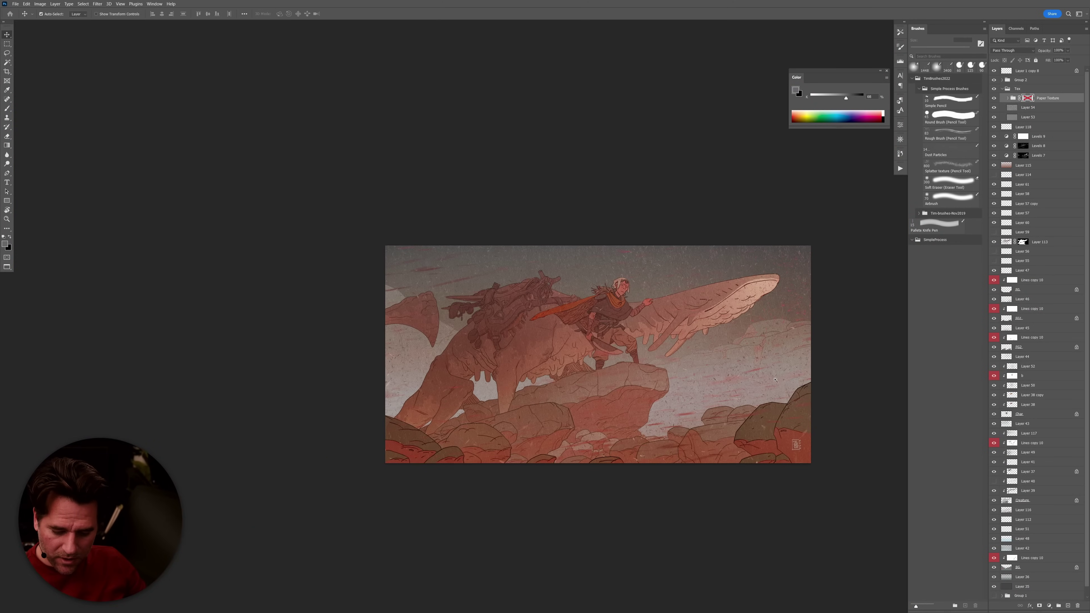
{"action": "left_click", "coordinate": [1025, 347]}
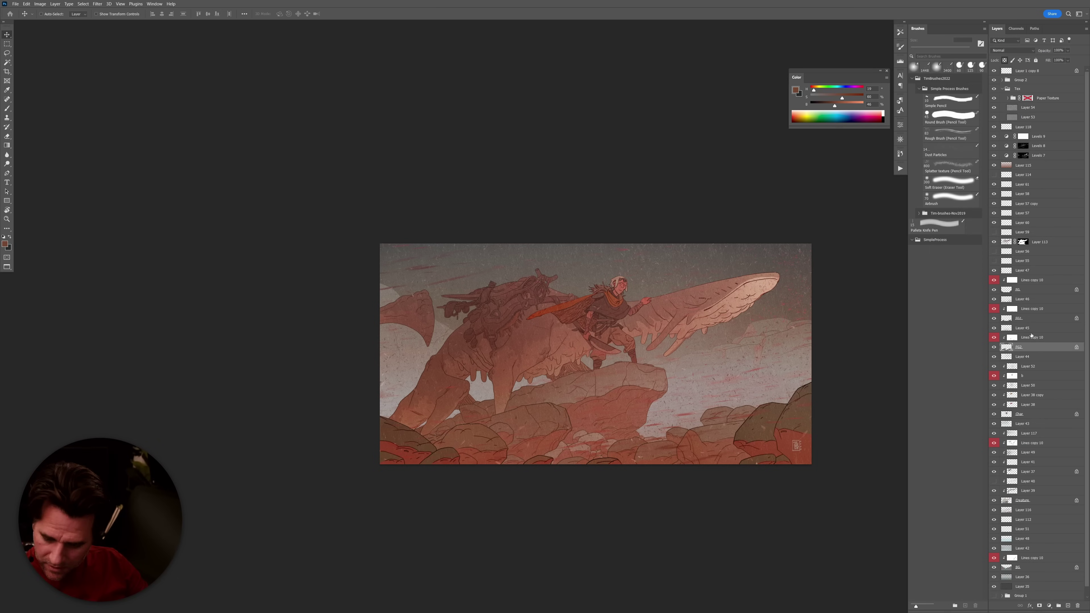
{"action": "left_click", "coordinate": [1029, 338]}
{"action": "key", "text": "ctrl+shift+alt+n"}
{"action": "left_click", "coordinate": [1032, 308]}
{"action": "key", "text": "ctrl+shift+alt+n"}
{"action": "left_click", "coordinate": [1033, 280]}
{"action": "key", "text": "ctrl+shift+alt+n"}
Clip the three new layers to the foreground rock layers beneath them.
{"action": "left_click", "coordinate": [1011, 286], "text": "alt"}
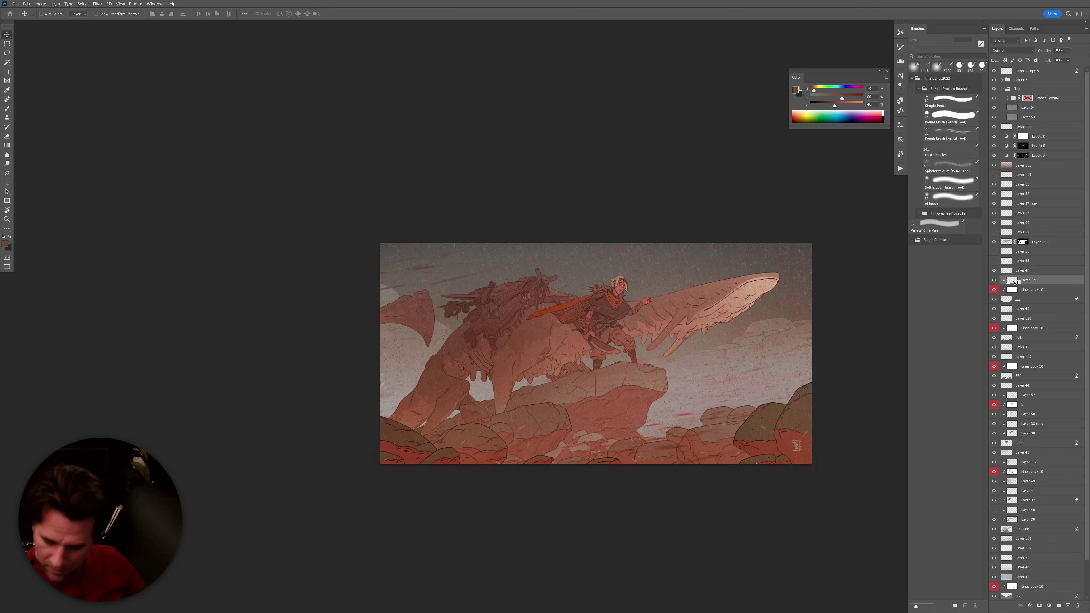
{"action": "left_click", "coordinate": [1013, 323], "text": "alt"}
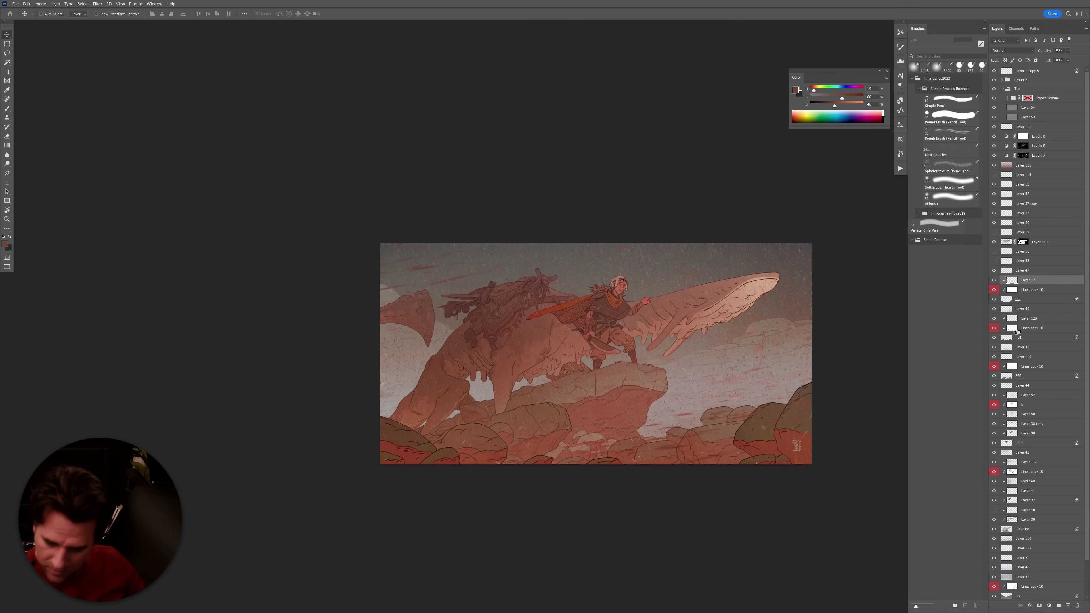
{"action": "left_click", "coordinate": [1013, 360], "text": "alt"}
Select the lowest new clipped layer, Layer 119, and set a nearly black paint color based on a sample from its isolated rock layer.
{"action": "left_click", "coordinate": [1029, 356]}
{"action": "left_click", "coordinate": [951, 150]}
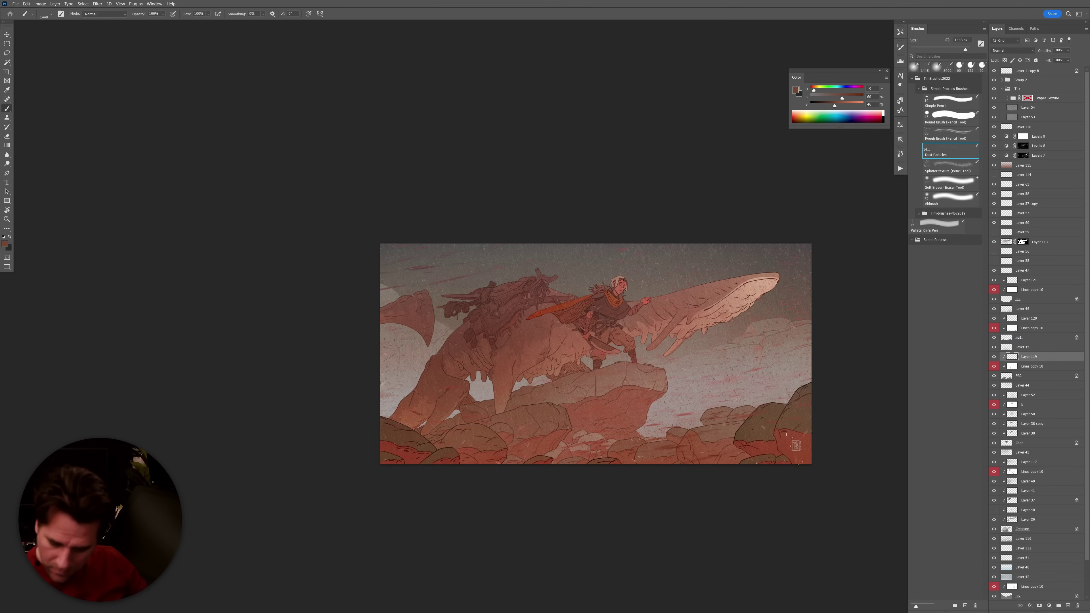
{"action": "left_click", "coordinate": [994, 375], "text": "alt"}
{"action": "left_click", "coordinate": [744, 435], "text": "alt"}
{"action": "left_click", "coordinate": [994, 376], "text": "alt"}
{"action": "left_click_drag", "start_coordinate": [834, 105], "coordinate": [818, 105]}
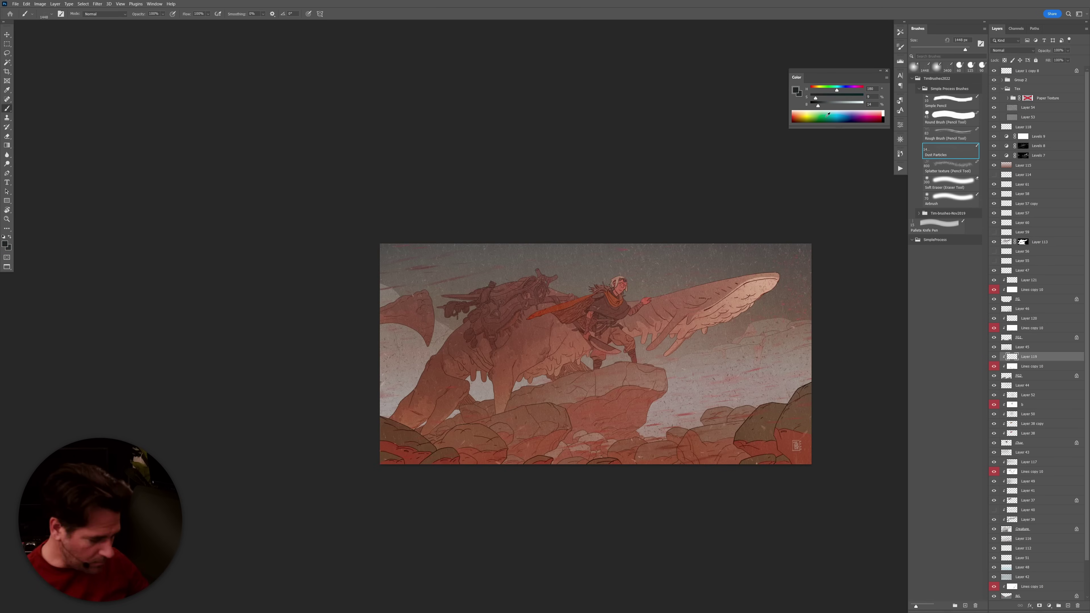
Switch to the Airbrush brush and enlarge it to about 2000 px for shading the foreground rocks.
{"action": "left_click", "coordinate": [950, 198]}
{"action": "key", "text": "bracketright"}
{"action": "key", "text": "bracketright"}
{"action": "key", "text": "bracketright"}
{"action": "key", "text": "bracketright"}
{"action": "key", "text": "bracketright"}
{"action": "key", "text": "bracketright"}
{"action": "key", "text": "bracketright"}
{"action": "key", "text": "bracketright"}
{"action": "key", "text": "bracketright"}
{"action": "key", "text": "bracketright"}
{"action": "key", "text": "bracketright"}
{"action": "key", "text": "bracketright"}
{"action": "key", "text": "bracketright"}
{"action": "key", "text": "bracketright"}
{"action": "key", "text": "bracketright"}
{"action": "key", "text": "bracketright"}
{"action": "key", "text": "bracketright"}
{"action": "key", "text": "bracketright"}
{"action": "key", "text": "bracketright"}
{"action": "key", "text": "bracketright"}
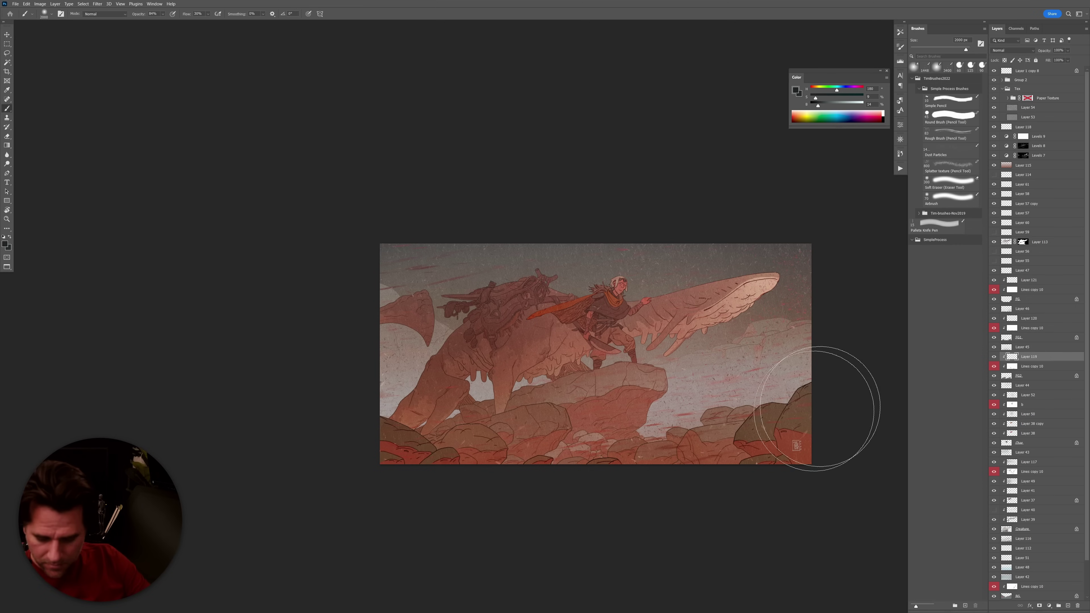
Airbrush soft dark shading along the lower edges of the foreground rocks on Layers 121, 120 and 119.
{"action": "left_click", "coordinate": [1029, 280]}
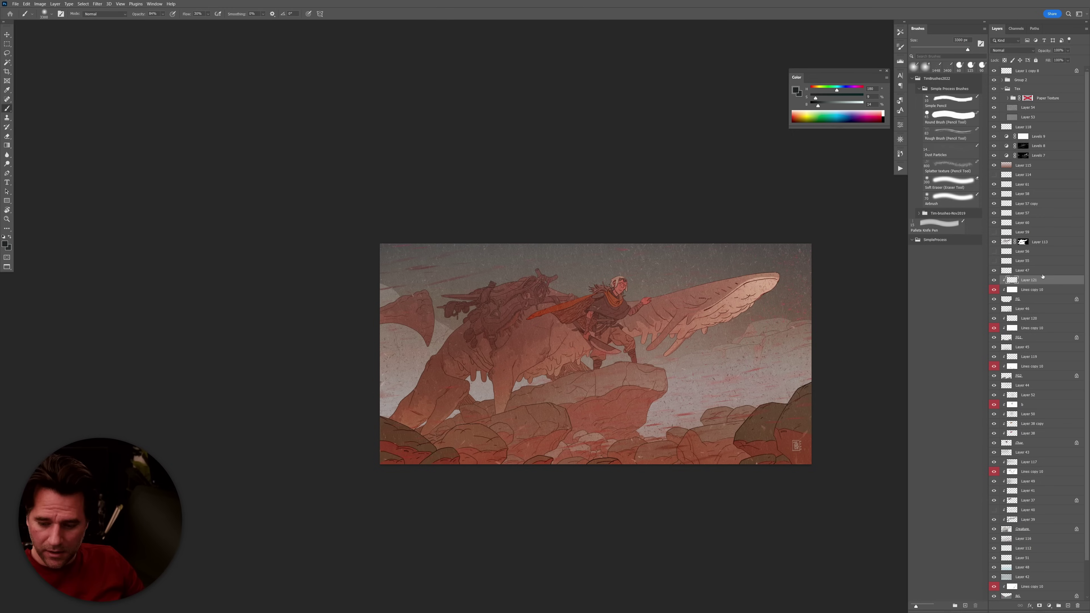
{"action": "left_click", "coordinate": [1030, 318]}
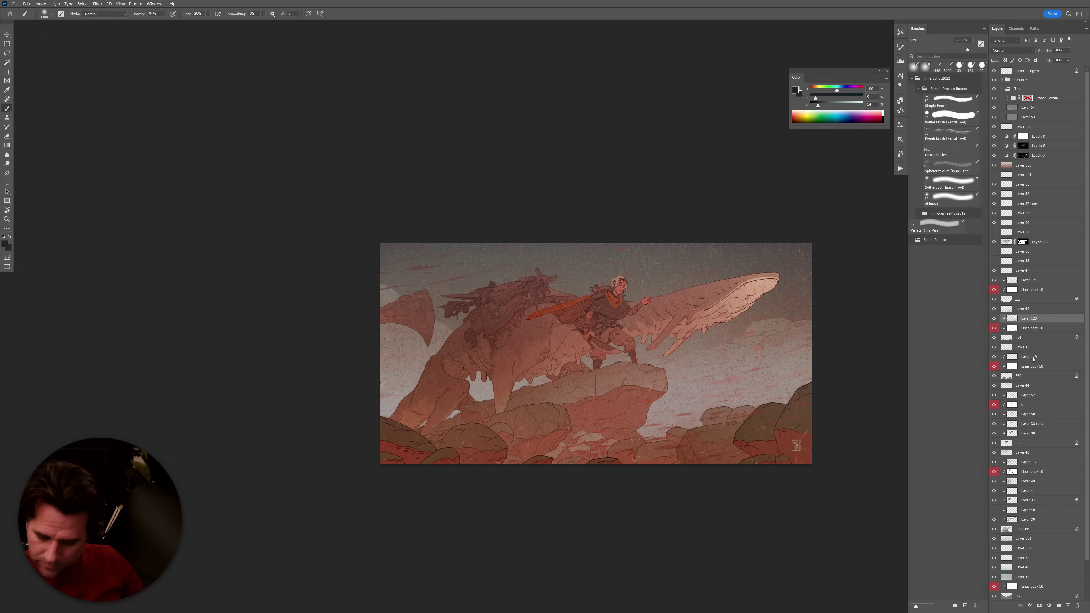
{"action": "left_click", "coordinate": [1028, 356]}
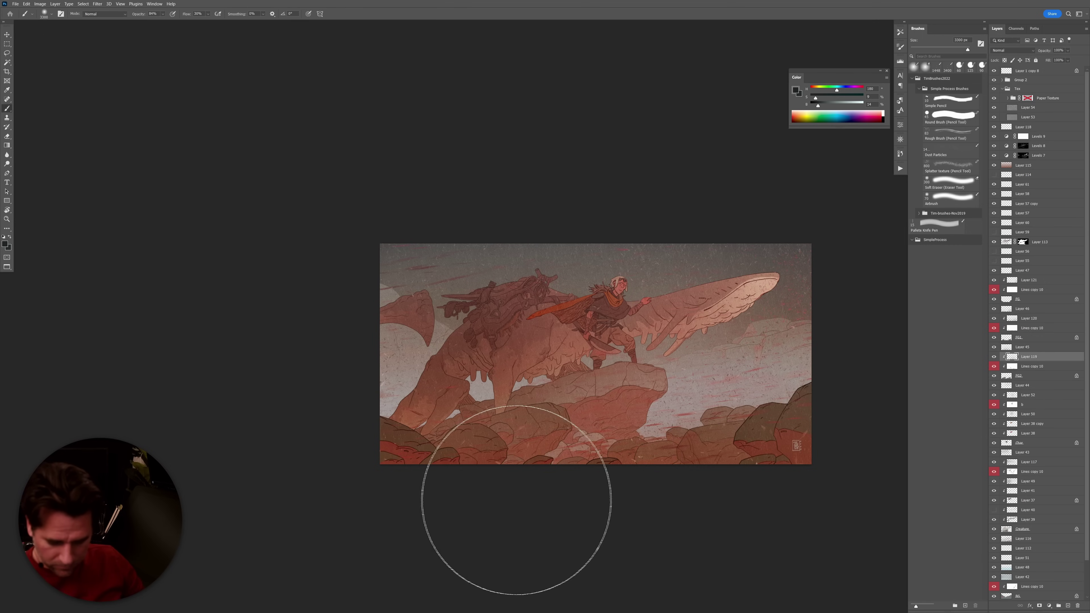
{"action": "left_click", "coordinate": [790, 382], "text": "alt"}
{"action": "left_click", "coordinate": [811, 397], "text": "alt"}
{"action": "left_click", "coordinate": [811, 400], "text": "ctrl"}
{"action": "left_click", "coordinate": [803, 408], "text": "ctrl"}
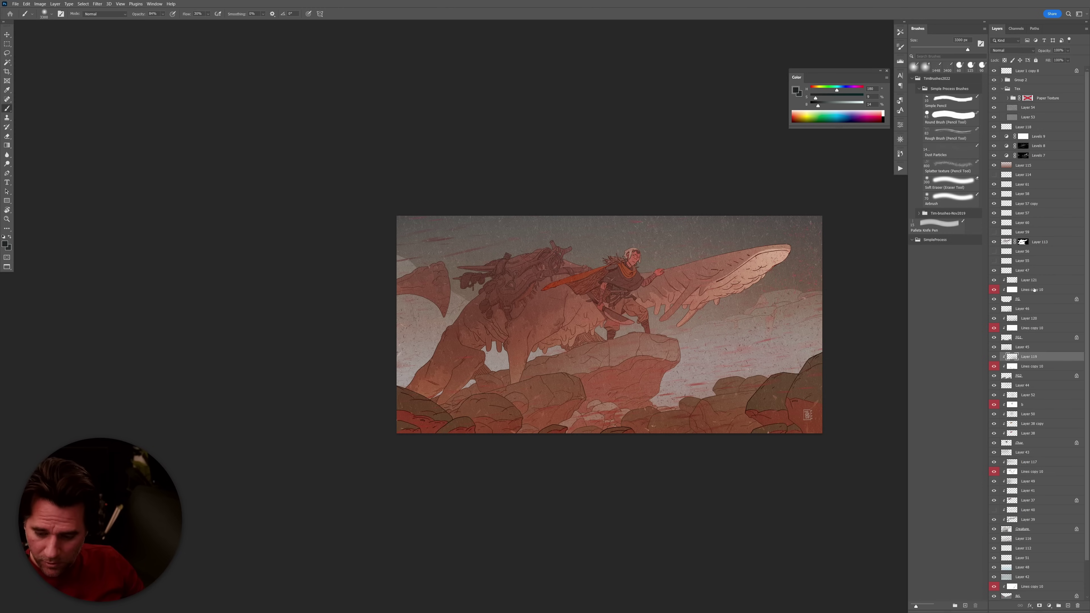
{"action": "left_click", "coordinate": [1034, 322]}
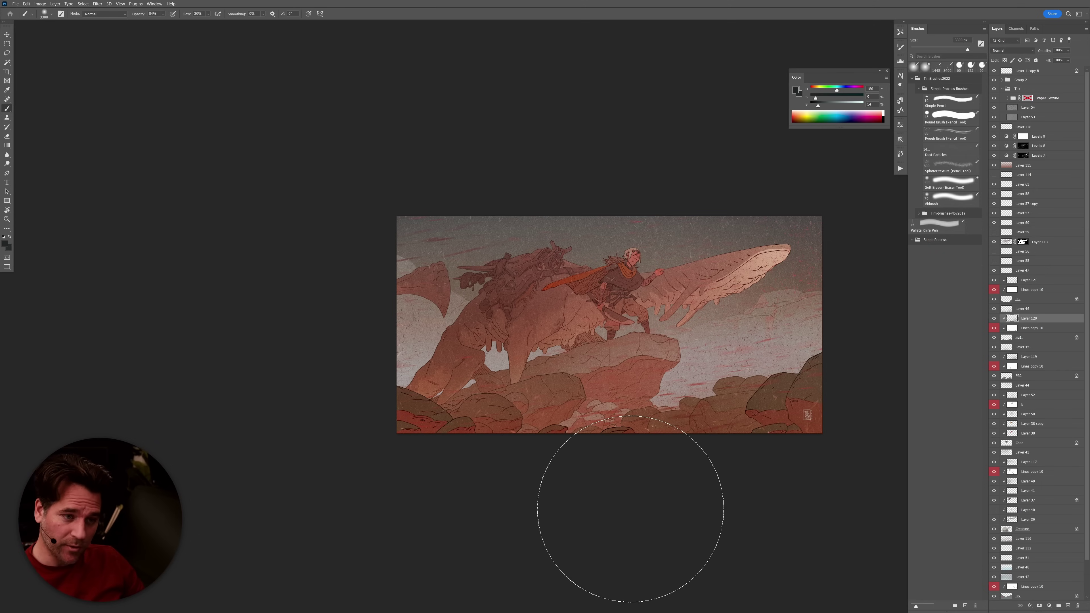
{"action": "left_click_drag", "start_coordinate": [631, 509], "coordinate": [650, 551]}
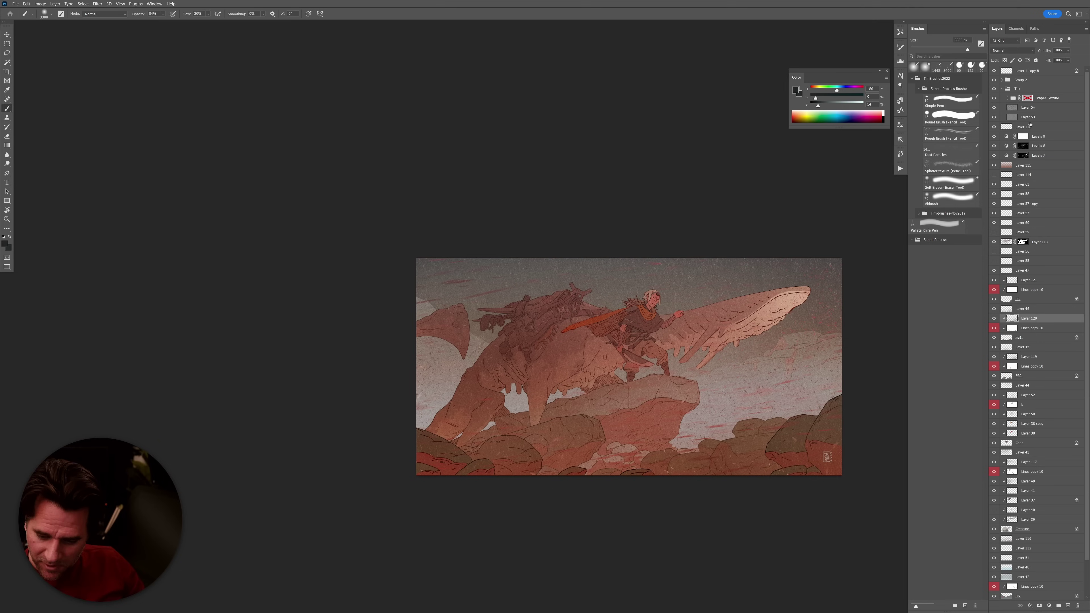
Collapse the Tex group, add a Selective Color adjustment above Layer 118, and set its Neutrals to about +16% cyan and +3% magenta.
{"action": "left_click", "coordinate": [1002, 89]}
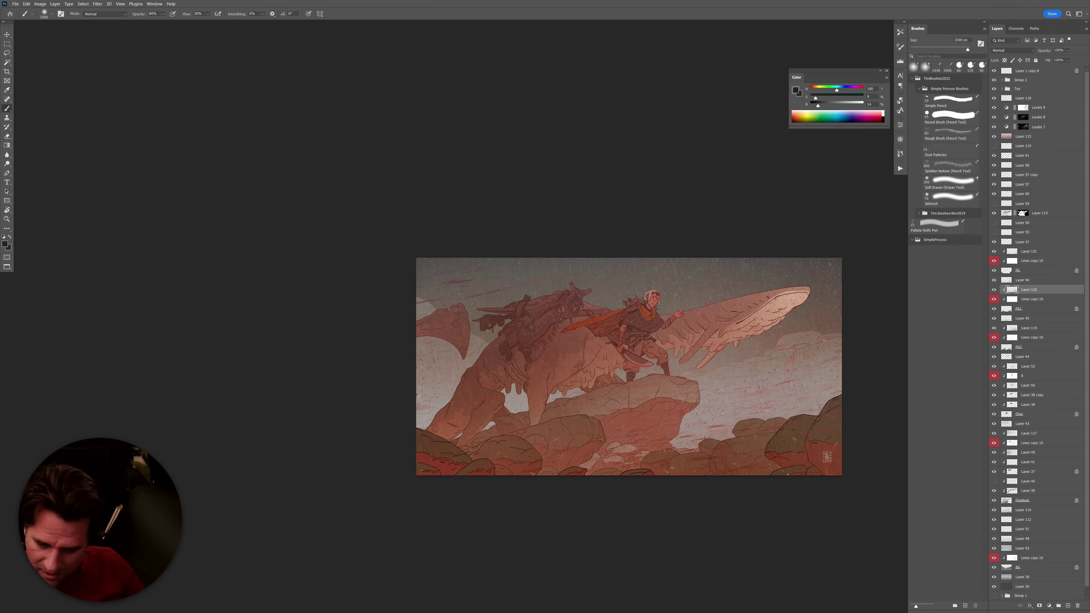
{"action": "left_click", "coordinate": [1028, 98]}
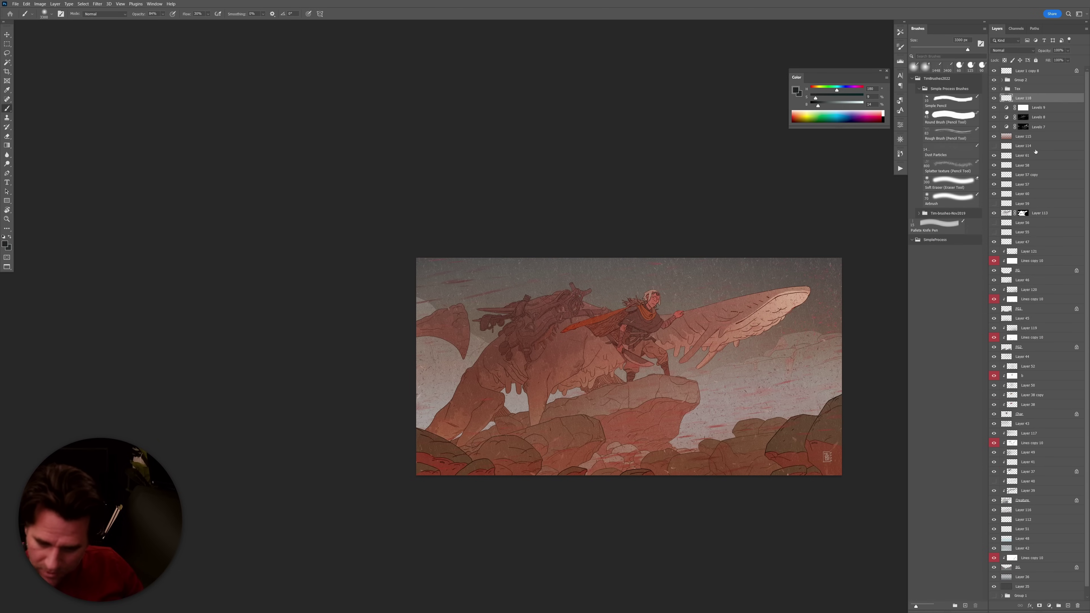
{"action": "left_click", "coordinate": [1050, 605]}
{"action": "left_click", "coordinate": [1051, 603]}
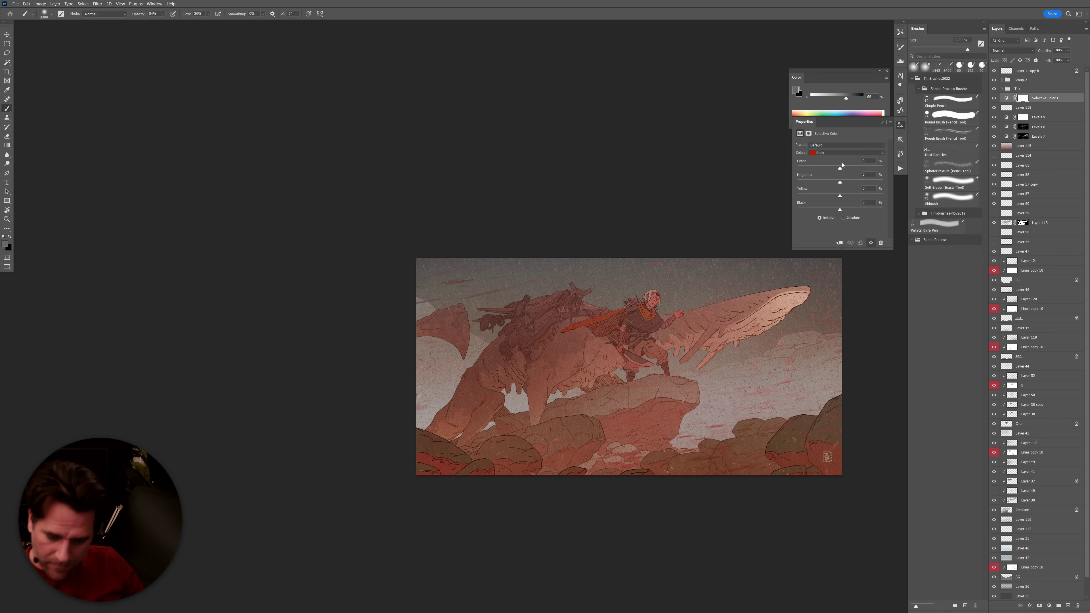
{"action": "left_click", "coordinate": [840, 153]}
{"action": "left_click", "coordinate": [828, 201]}
{"action": "left_click_drag", "start_coordinate": [840, 169], "coordinate": [847, 169]}
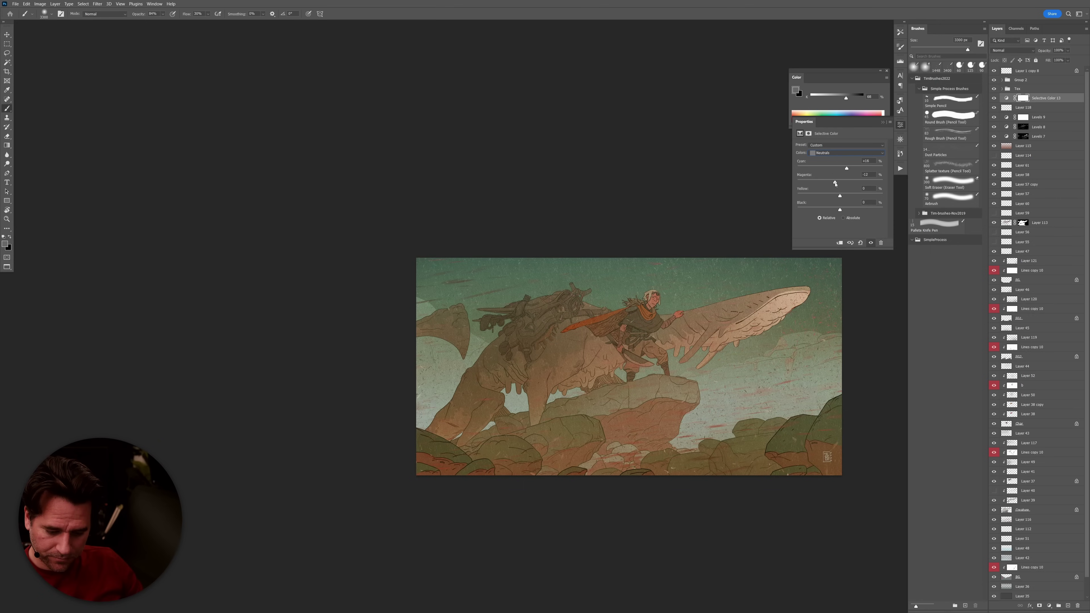
{"action": "left_click_drag", "start_coordinate": [840, 183], "coordinate": [839, 183]}
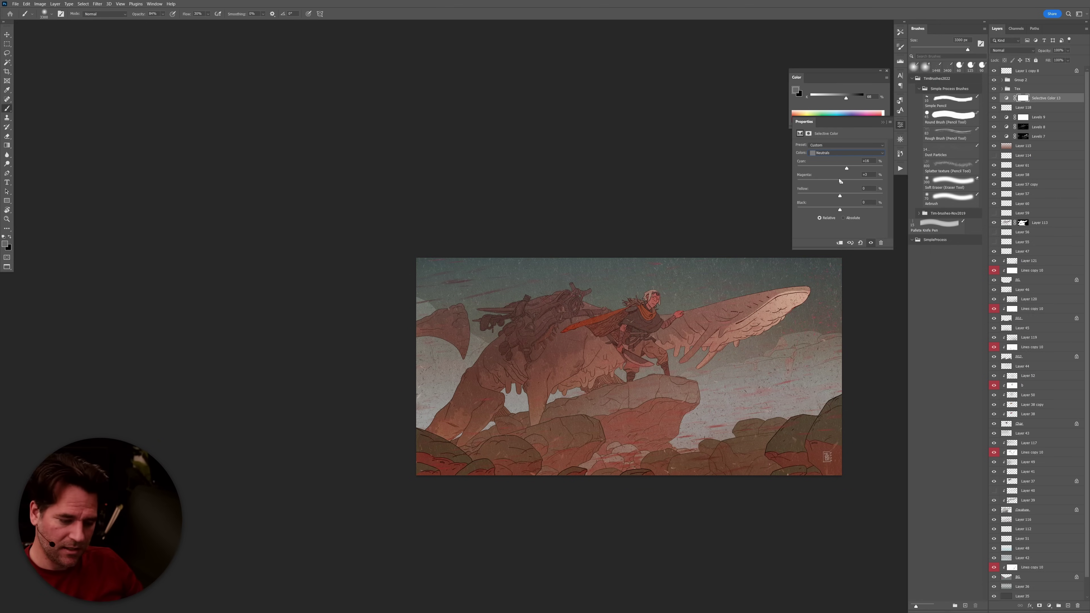
Mask the Selective Color adjustment with a Color Range sampled from the sky at fuzziness about 103, and lower its opacity to about 35%.
{"action": "left_click", "coordinate": [83, 4]}
{"action": "left_click", "coordinate": [97, 69]}
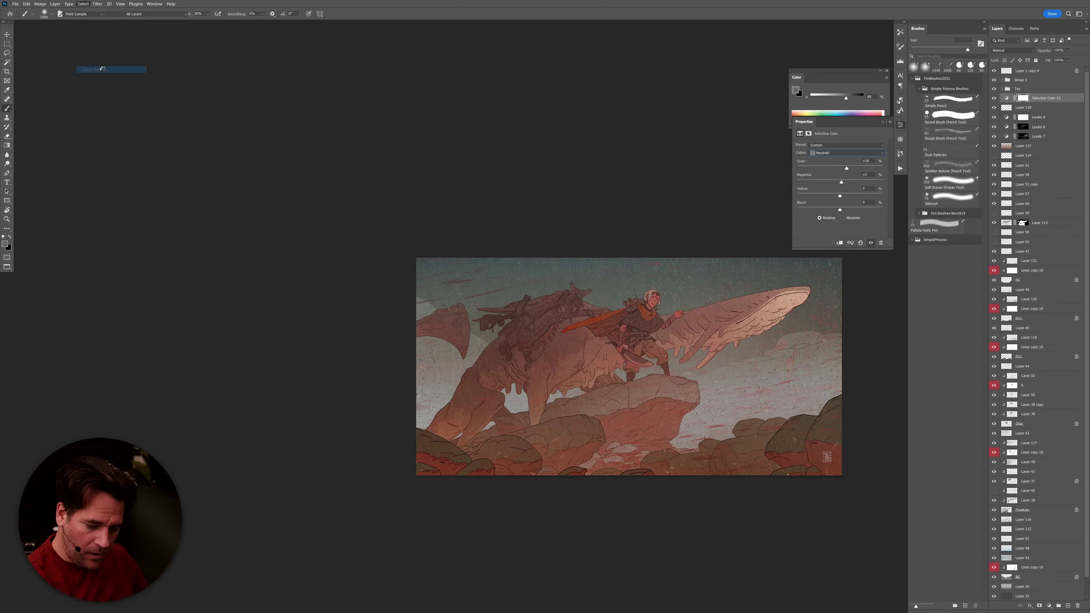
{"action": "left_click", "coordinate": [699, 283]}
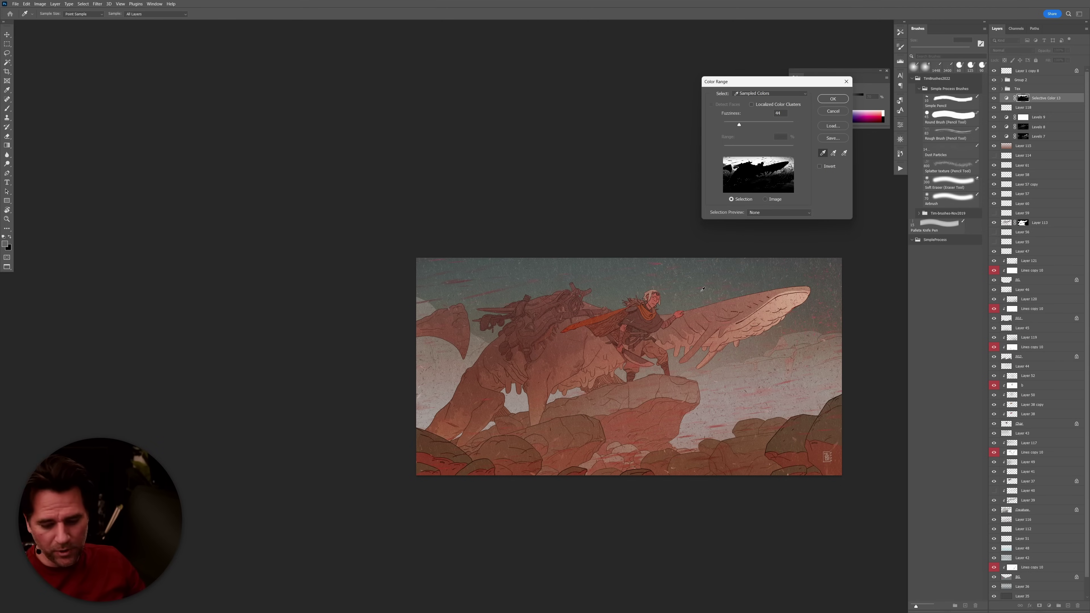
{"action": "left_click", "coordinate": [757, 124]}
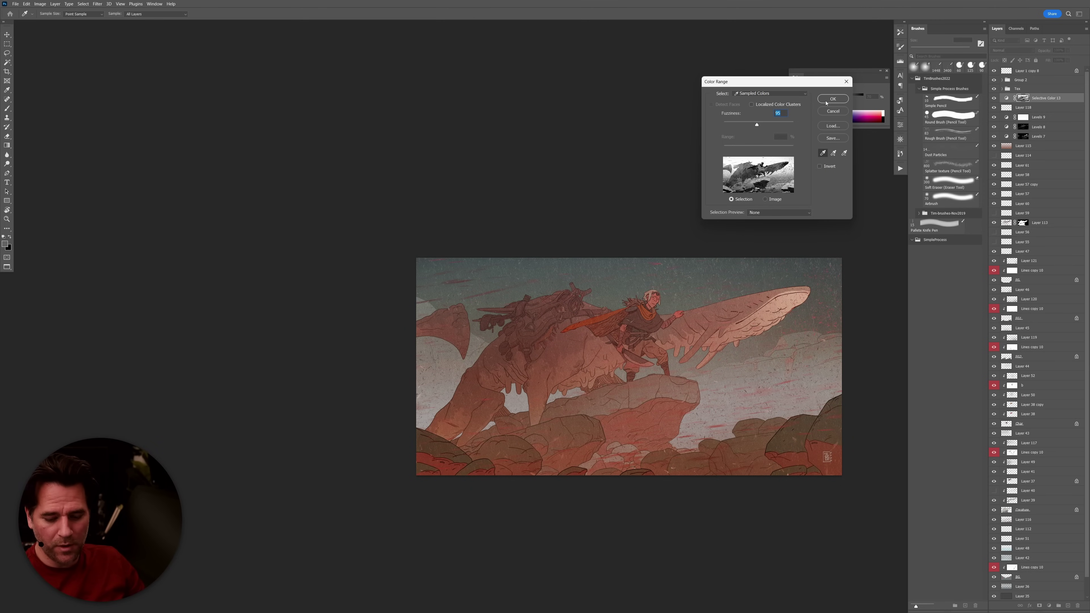
{"action": "mouse_move", "coordinate": [750, 127]}
{"action": "left_mouse_down"}
{"action": "mouse_move", "coordinate": [767, 127]}
{"action": "mouse_move", "coordinate": [725, 130]}
{"action": "mouse_move", "coordinate": [759, 127]}
{"action": "left_mouse_up"}
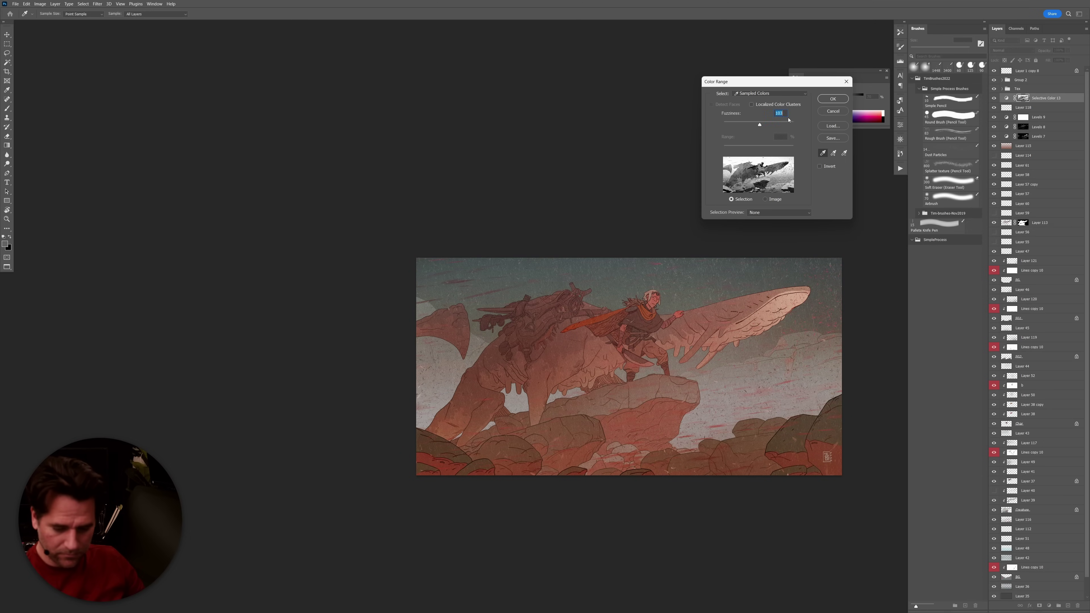
{"action": "left_click", "coordinate": [832, 99]}
{"action": "left_click", "coordinate": [1042, 52]}
{"action": "left_click_drag", "start_coordinate": [1042, 52], "coordinate": [1032, 52]}
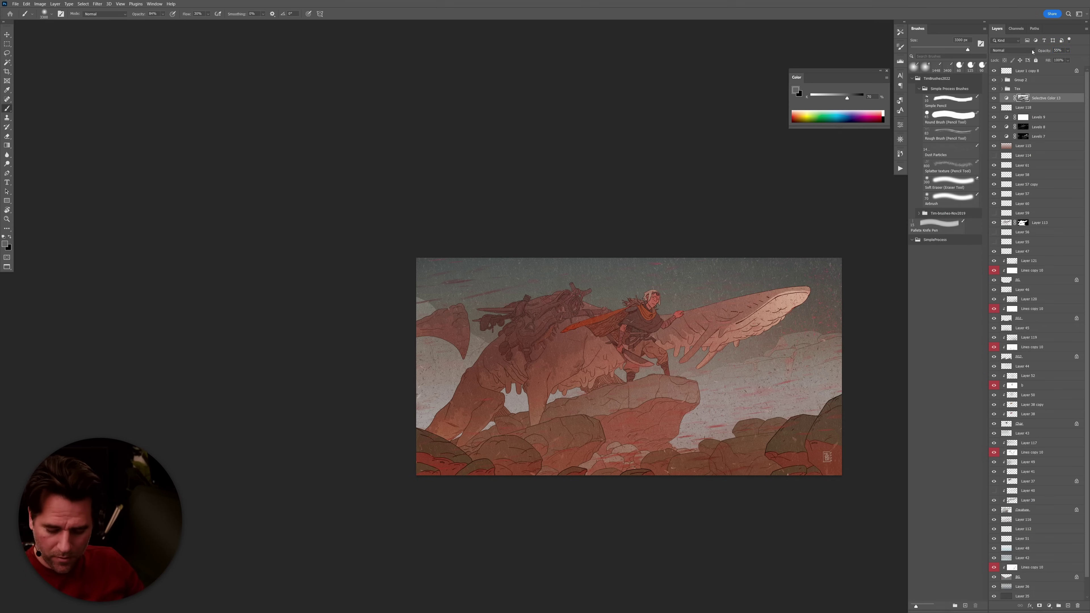
Add a Hue/Saturation adjustment above the Selective Color layer and reduce the saturation to about -18.
{"action": "left_click", "coordinate": [1049, 606]}
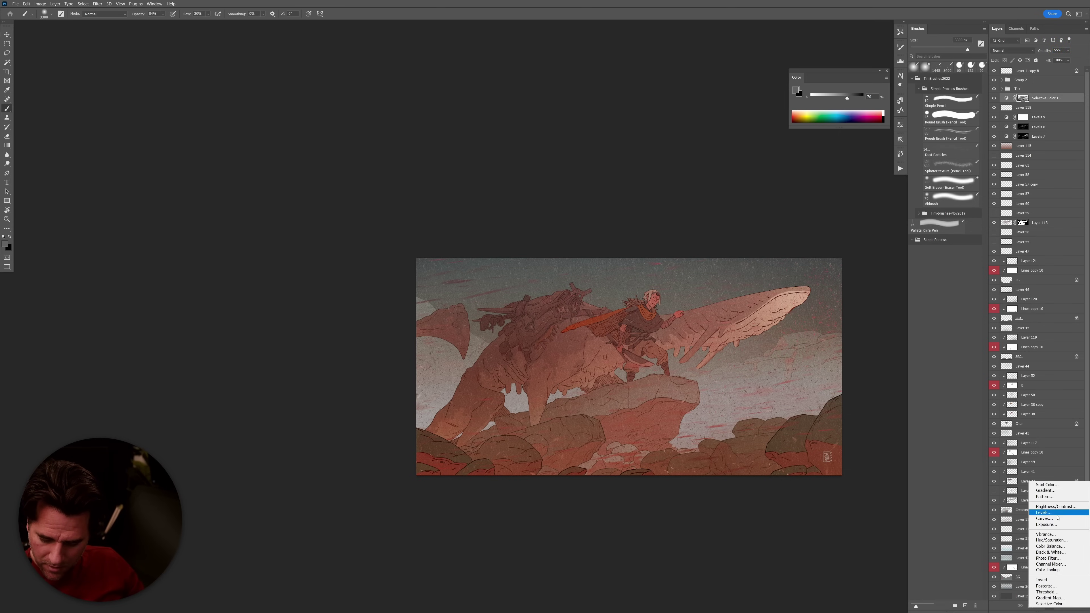
{"action": "left_click", "coordinate": [1051, 540]}
{"action": "left_click_drag", "start_coordinate": [840, 188], "coordinate": [831, 188]}
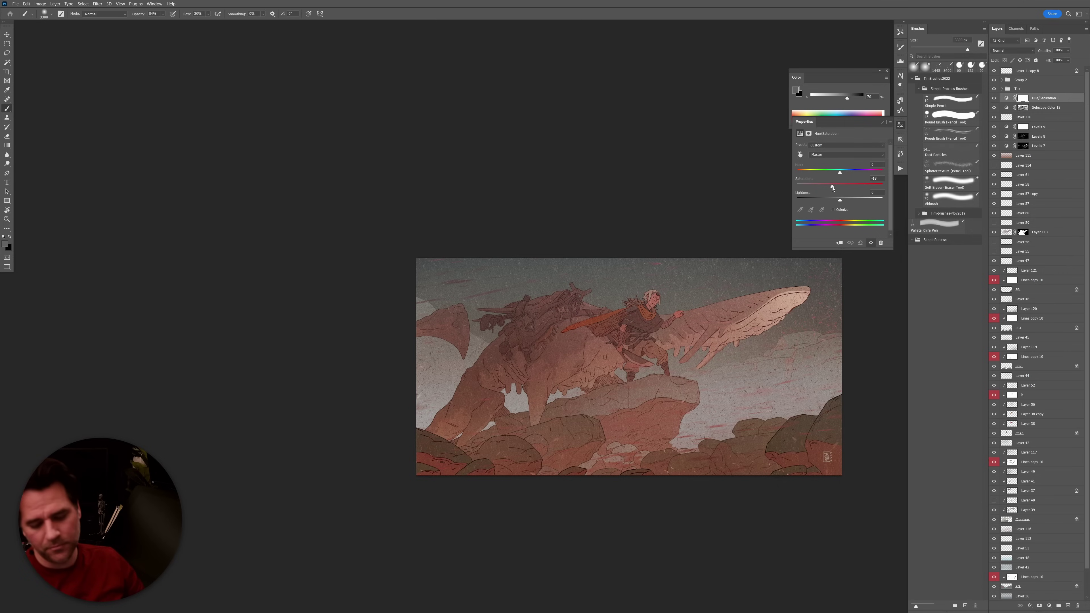
Mask the Hue/Saturation adjustment with a Color Range sampled from the creature's back at fuzziness 58, and review the whole illustration.
{"action": "left_click", "coordinate": [678, 394], "text": "alt"}
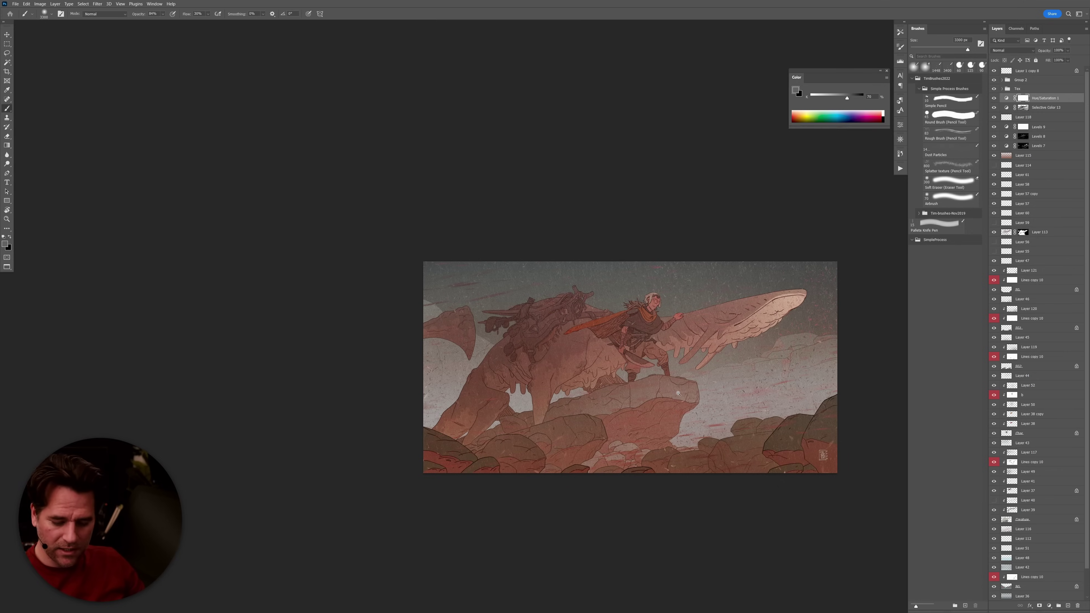
{"action": "left_click_drag", "start_coordinate": [678, 393], "coordinate": [988, 222]}
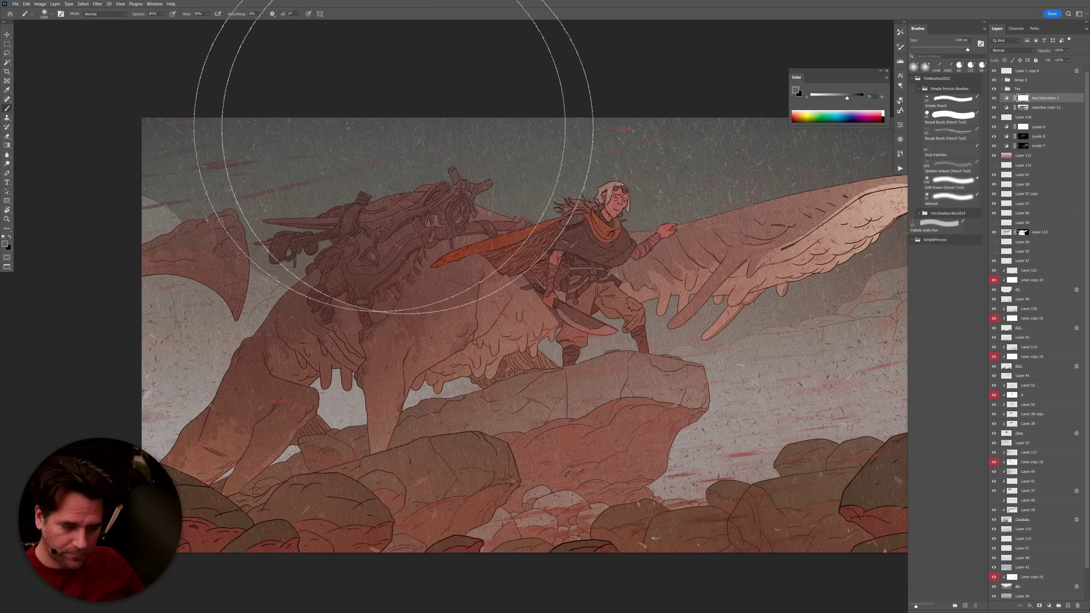
{"action": "left_click", "coordinate": [82, 3]}
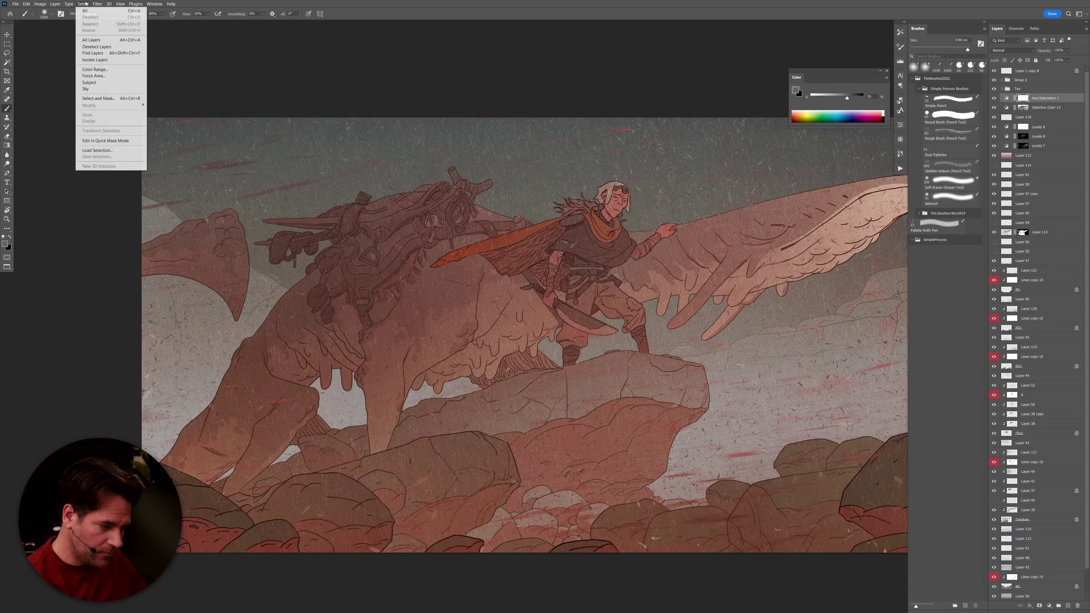
{"action": "left_click", "coordinate": [108, 69]}
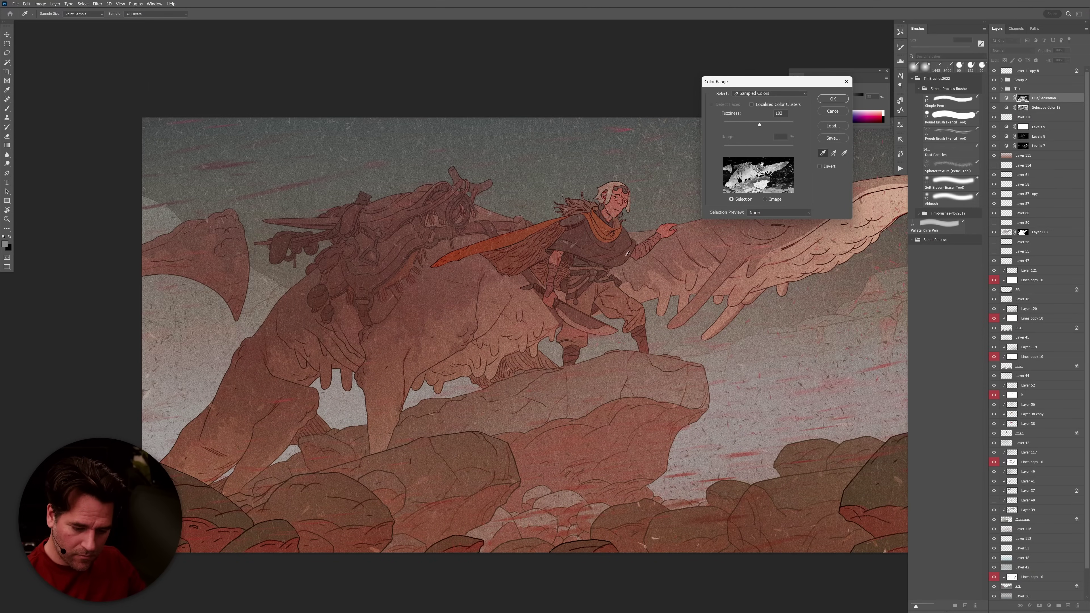
{"action": "left_click", "coordinate": [548, 223]}
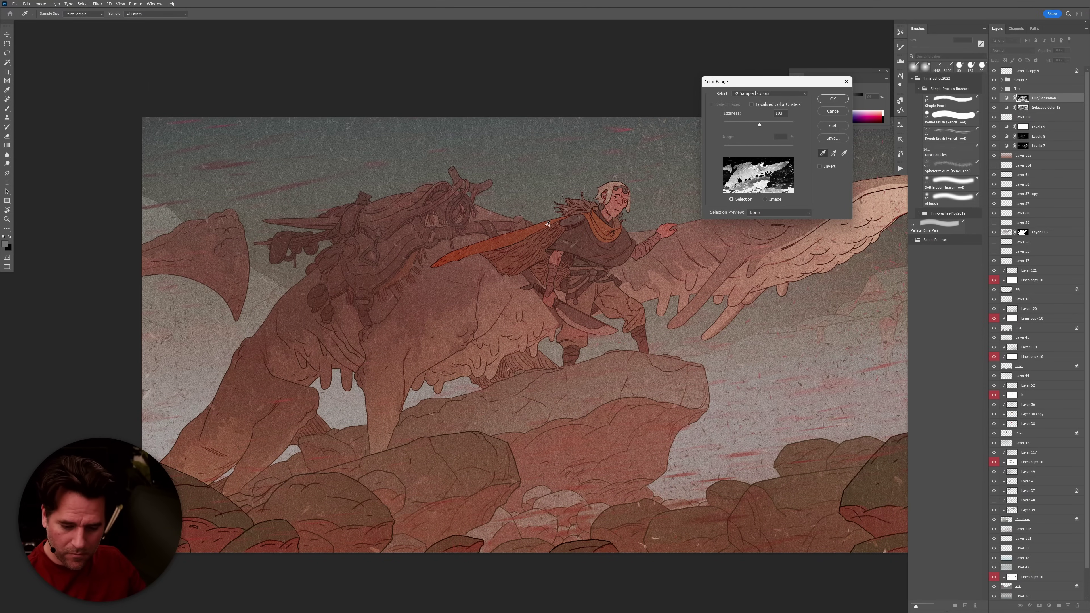
{"action": "left_click_drag", "start_coordinate": [761, 123], "coordinate": [745, 124]}
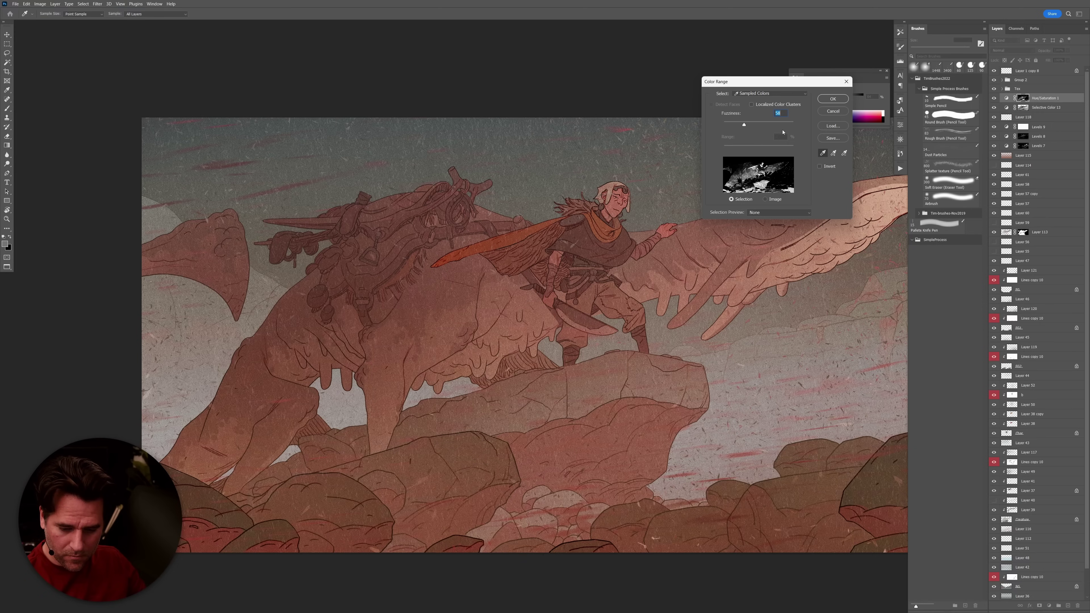
{"action": "left_click", "coordinate": [461, 268]}
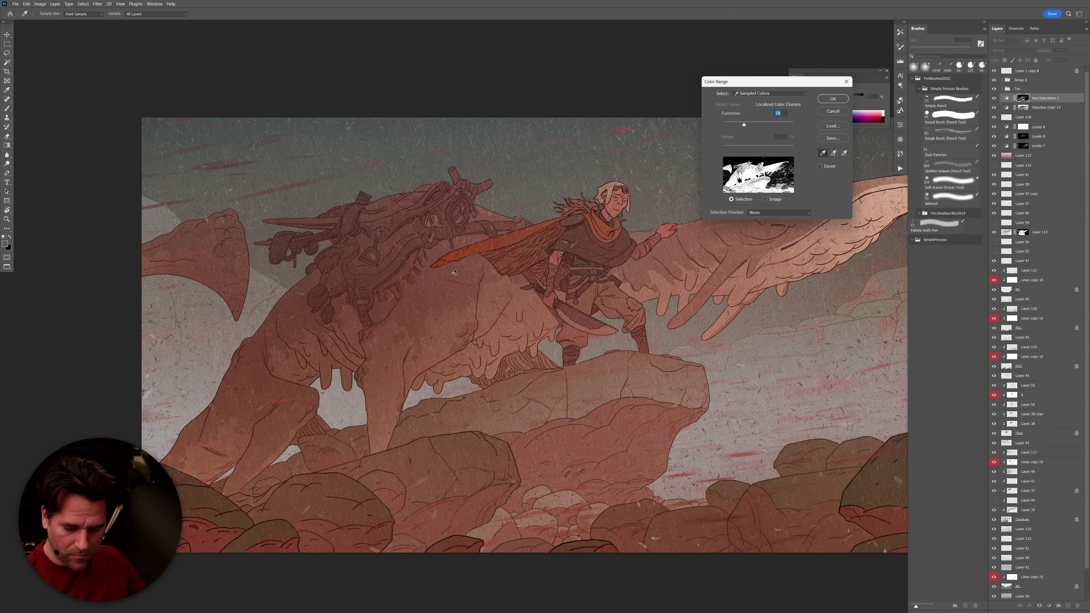
{"action": "left_click", "coordinate": [833, 98]}
{"action": "scroll", "coordinate": [683, 406], "scroll_direction": "down", "scroll_amount": 5}
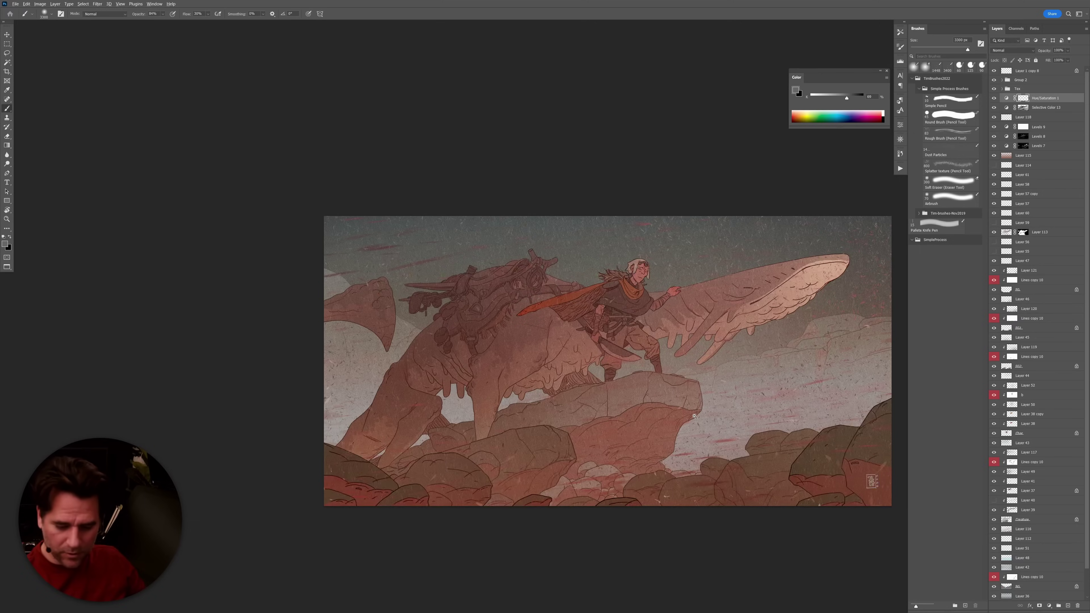
{"action": "scroll", "coordinate": [712, 413], "scroll_direction": "up", "scroll_amount": 5}
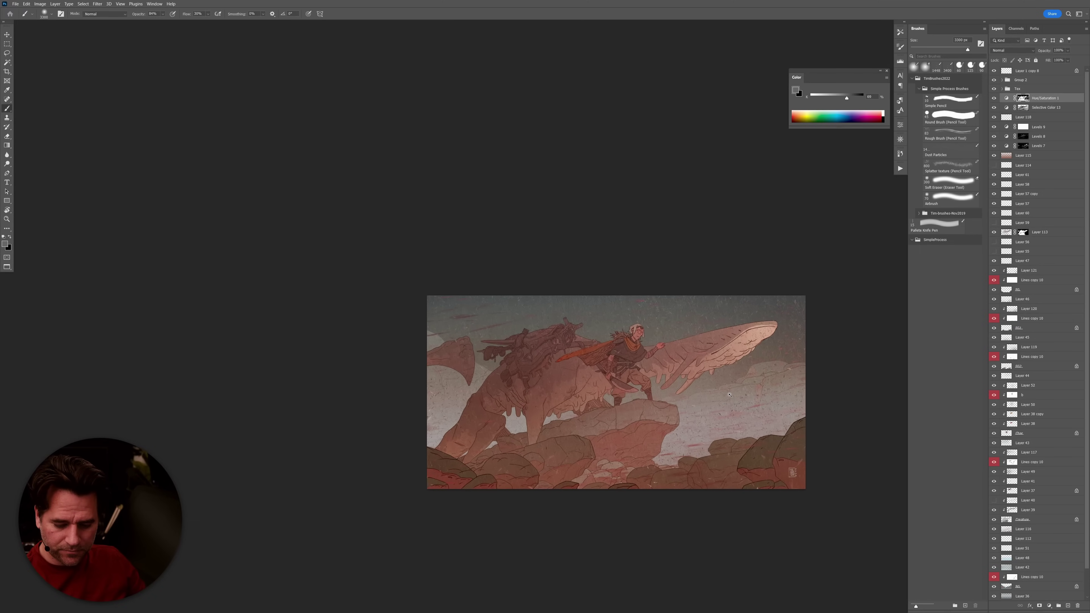
Examine the whole illustration at reduced and enlarged sizes to check the color balance between creature, sky and rocks.
{"action": "left_click_drag", "start_coordinate": [734, 377], "coordinate": [725, 375]}
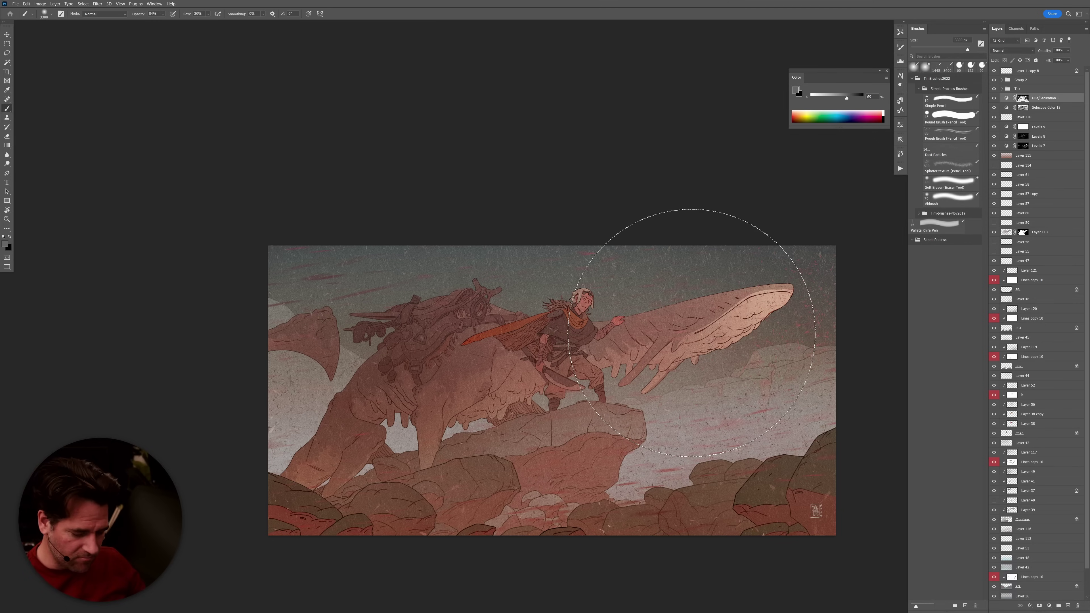
{"action": "left_click_drag", "start_coordinate": [768, 382], "coordinate": [742, 343]}
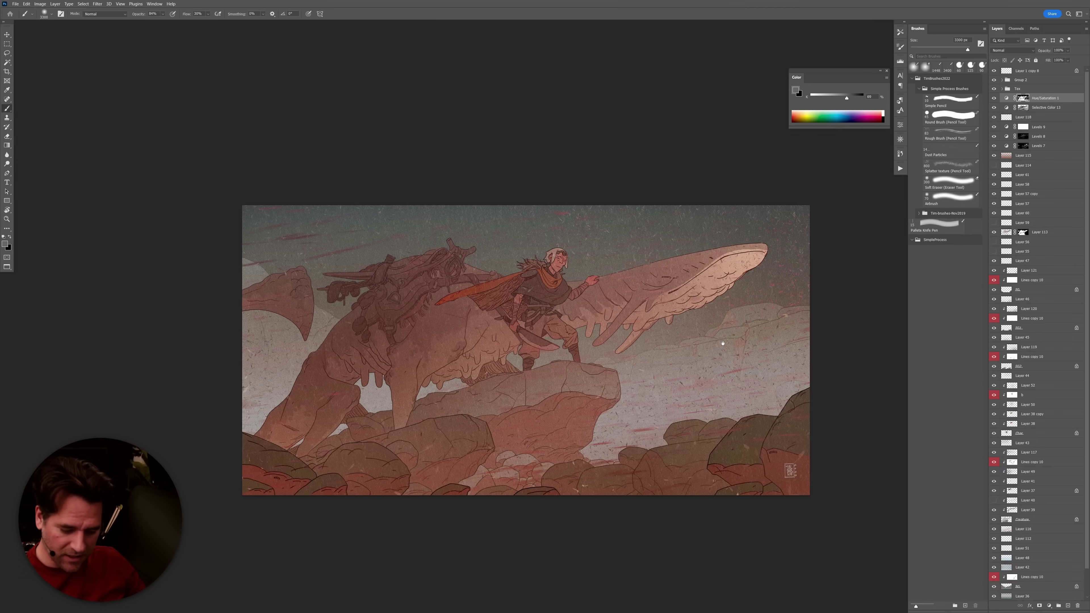
{"action": "scroll", "coordinate": [742, 343], "scroll_direction": "down", "scroll_amount": 3}
{"action": "left_click_drag", "start_coordinate": [796, 390], "coordinate": [798, 387]}
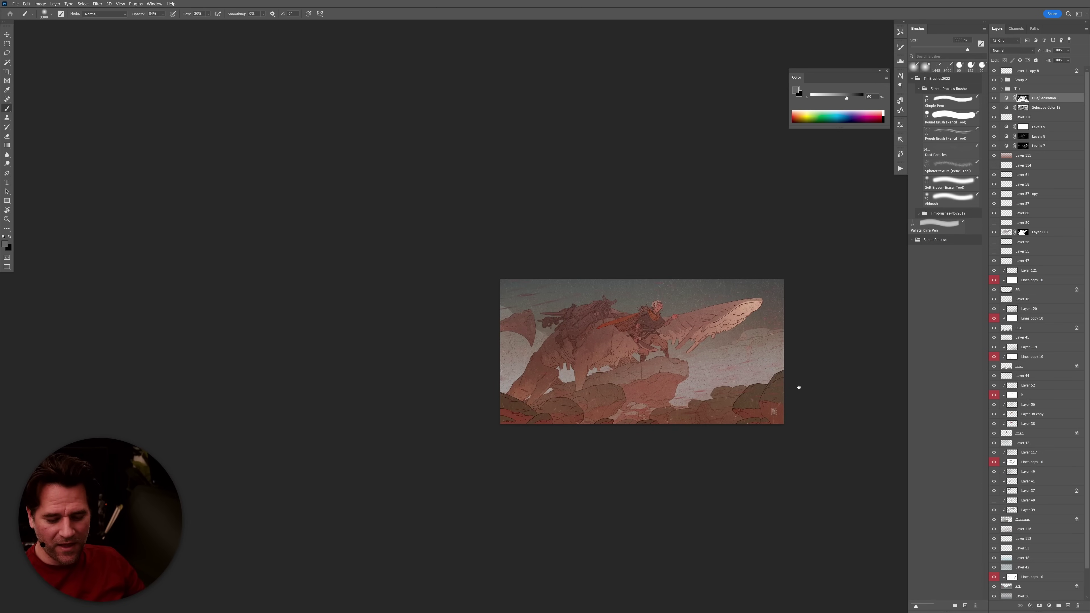
{"action": "scroll", "coordinate": [738, 375], "scroll_direction": "up", "scroll_amount": 3}
{"action": "left_click_drag", "start_coordinate": [753, 383], "coordinate": [750, 398]}
{"action": "scroll", "coordinate": [751, 386], "scroll_direction": "up", "scroll_amount": 1}
{"action": "mouse_move", "coordinate": [696, 373]}
{"action": "left_mouse_down"}
{"action": "mouse_move", "coordinate": [759, 387]}
{"action": "mouse_move", "coordinate": [702, 407]}
{"action": "mouse_move", "coordinate": [690, 396]}
{"action": "mouse_move", "coordinate": [717, 374]}
{"action": "mouse_move", "coordinate": [772, 376]}
{"action": "mouse_move", "coordinate": [731, 373]}
{"action": "mouse_move", "coordinate": [644, 402]}
{"action": "mouse_move", "coordinate": [672, 388]}
{"action": "left_mouse_up"}
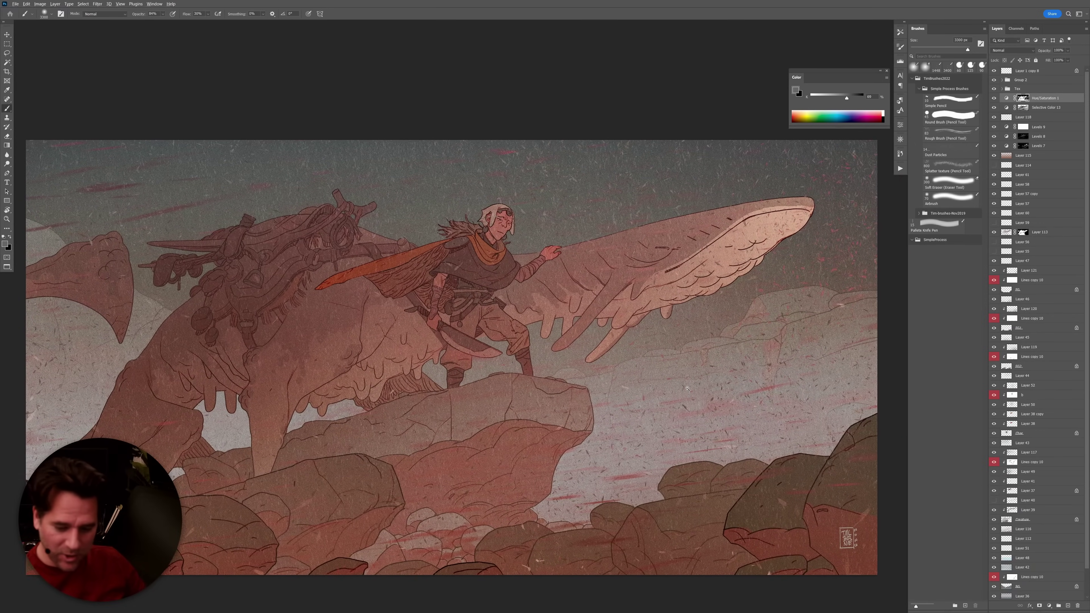
{"action": "left_click", "coordinate": [671, 389], "text": "alt"}
{"action": "left_click", "coordinate": [675, 393]}
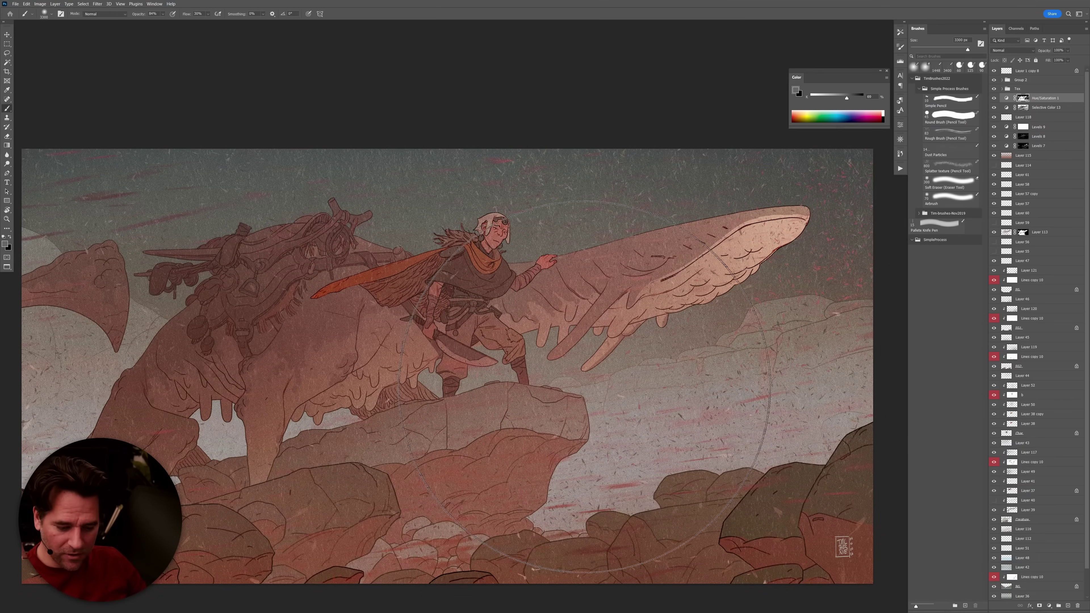
Show the illustration in full-screen mode on a black background and inspect the finished image enlarged.
{"action": "key", "text": "f"}
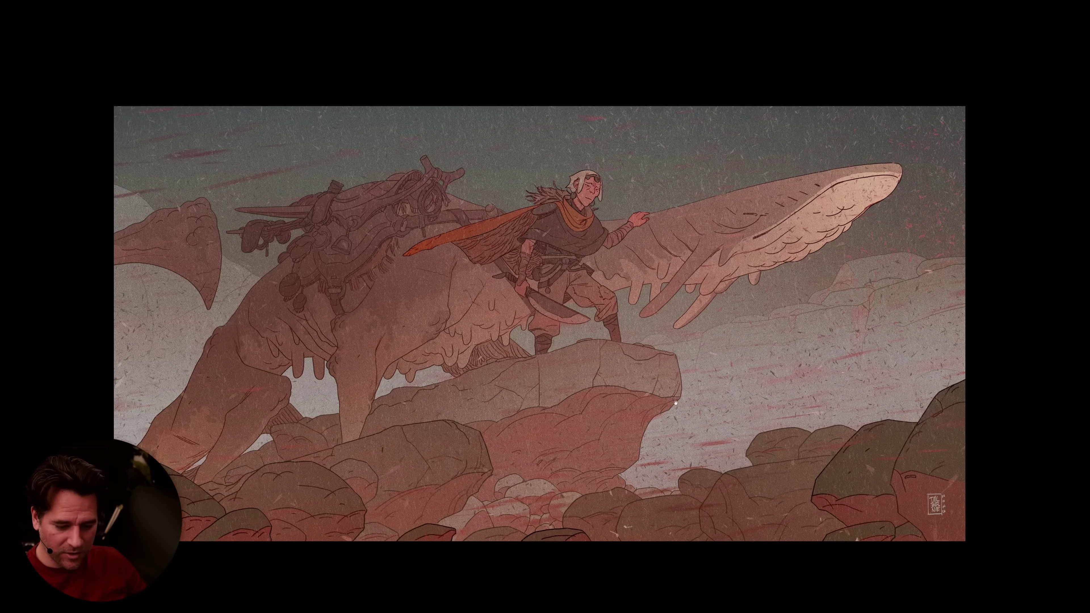
{"action": "scroll", "coordinate": [674, 402], "scroll_direction": "up", "scroll_amount": 3}
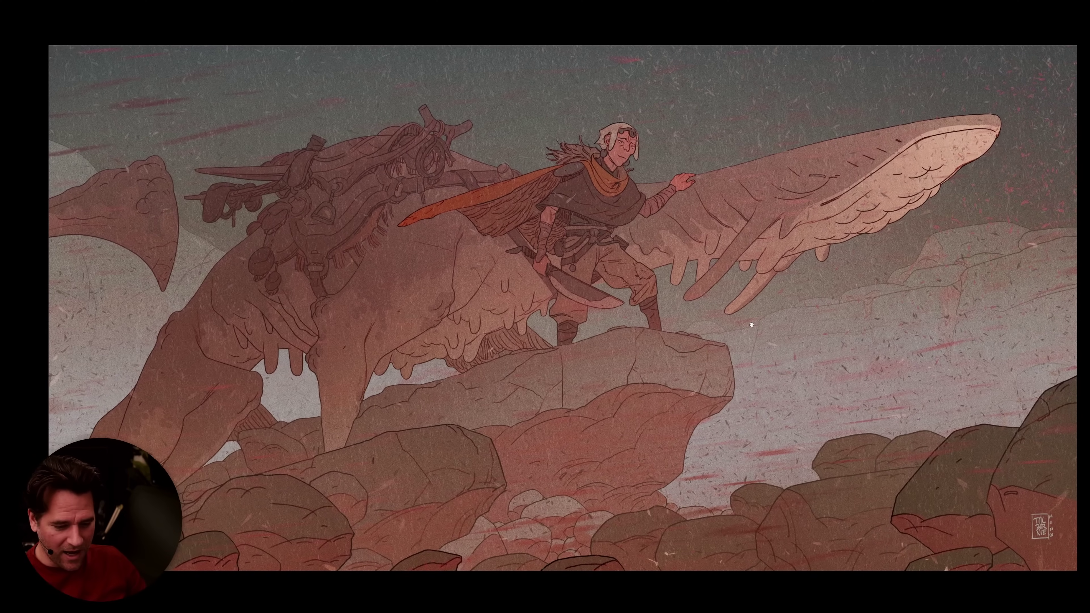
{"action": "left_click_drag", "start_coordinate": [751, 325], "coordinate": [742, 326]}
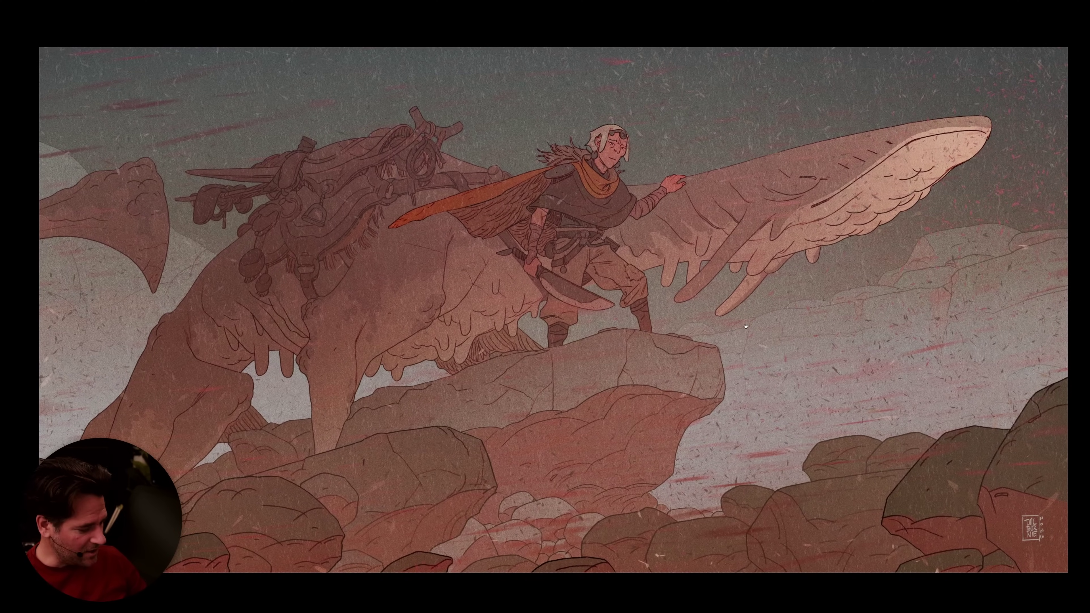